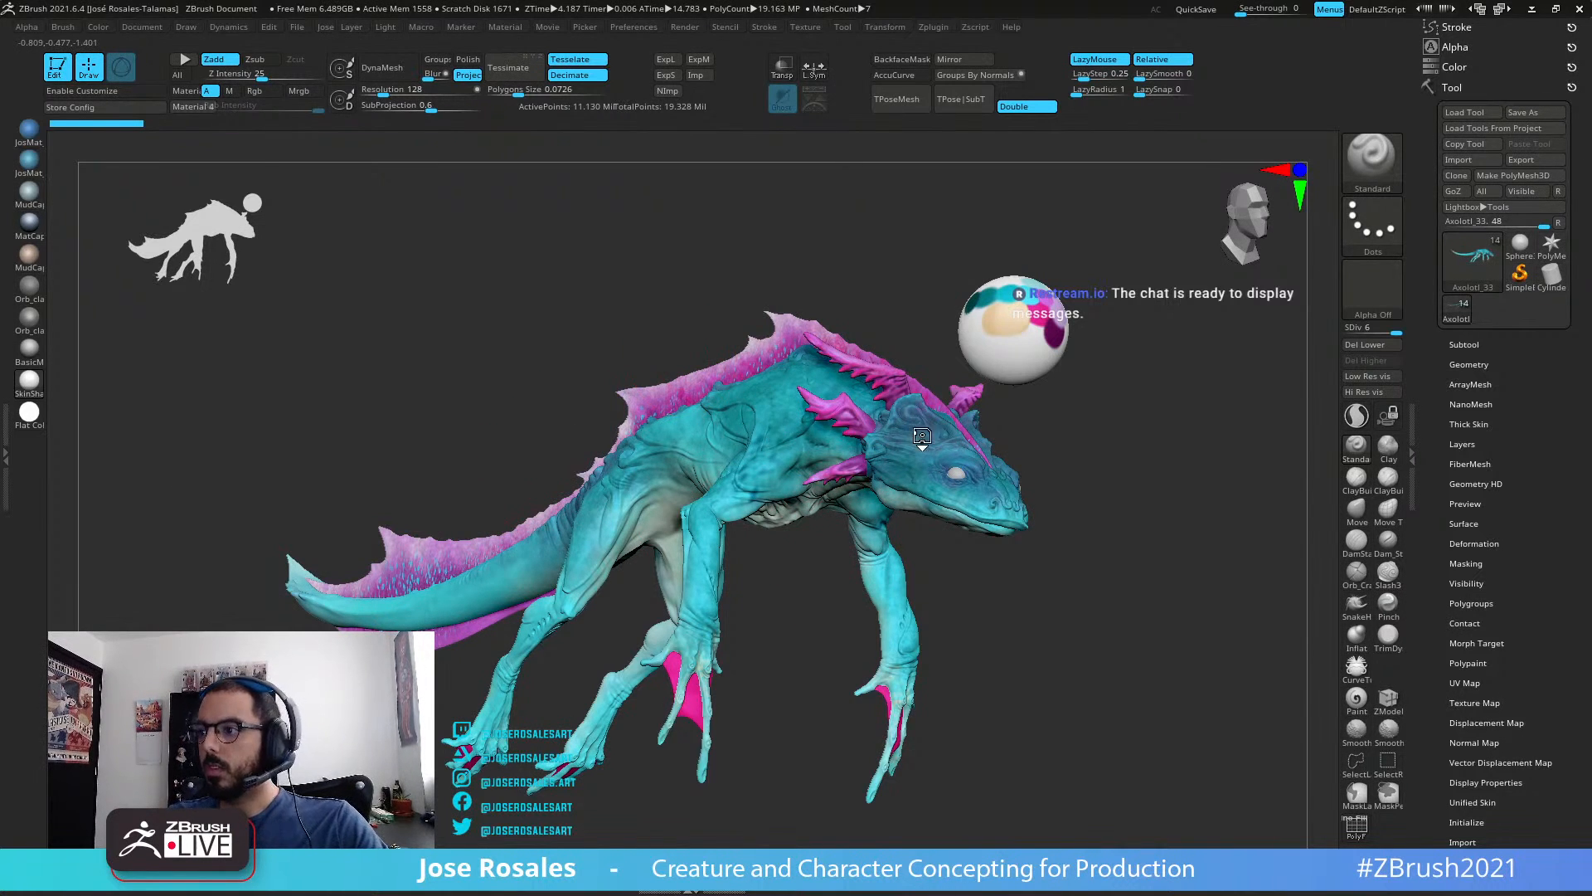
Step: Inspect the creature from both sides, briefly isolating the body from the fins and other parts
right_click_drag(895, 448, 746, 452)
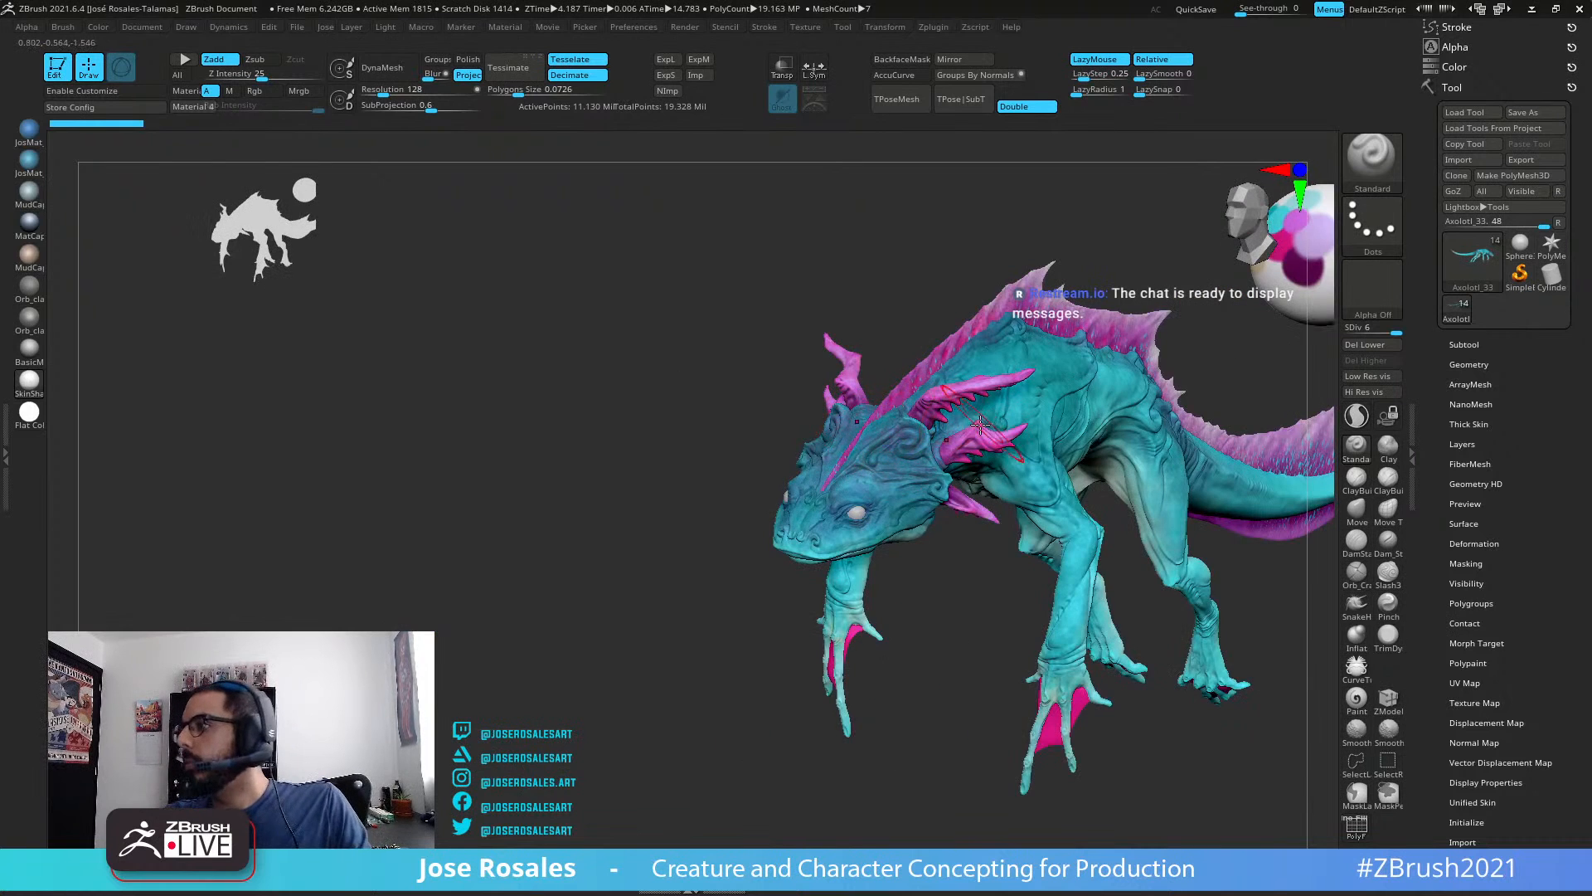
right_click_drag(987, 425, 949, 337)
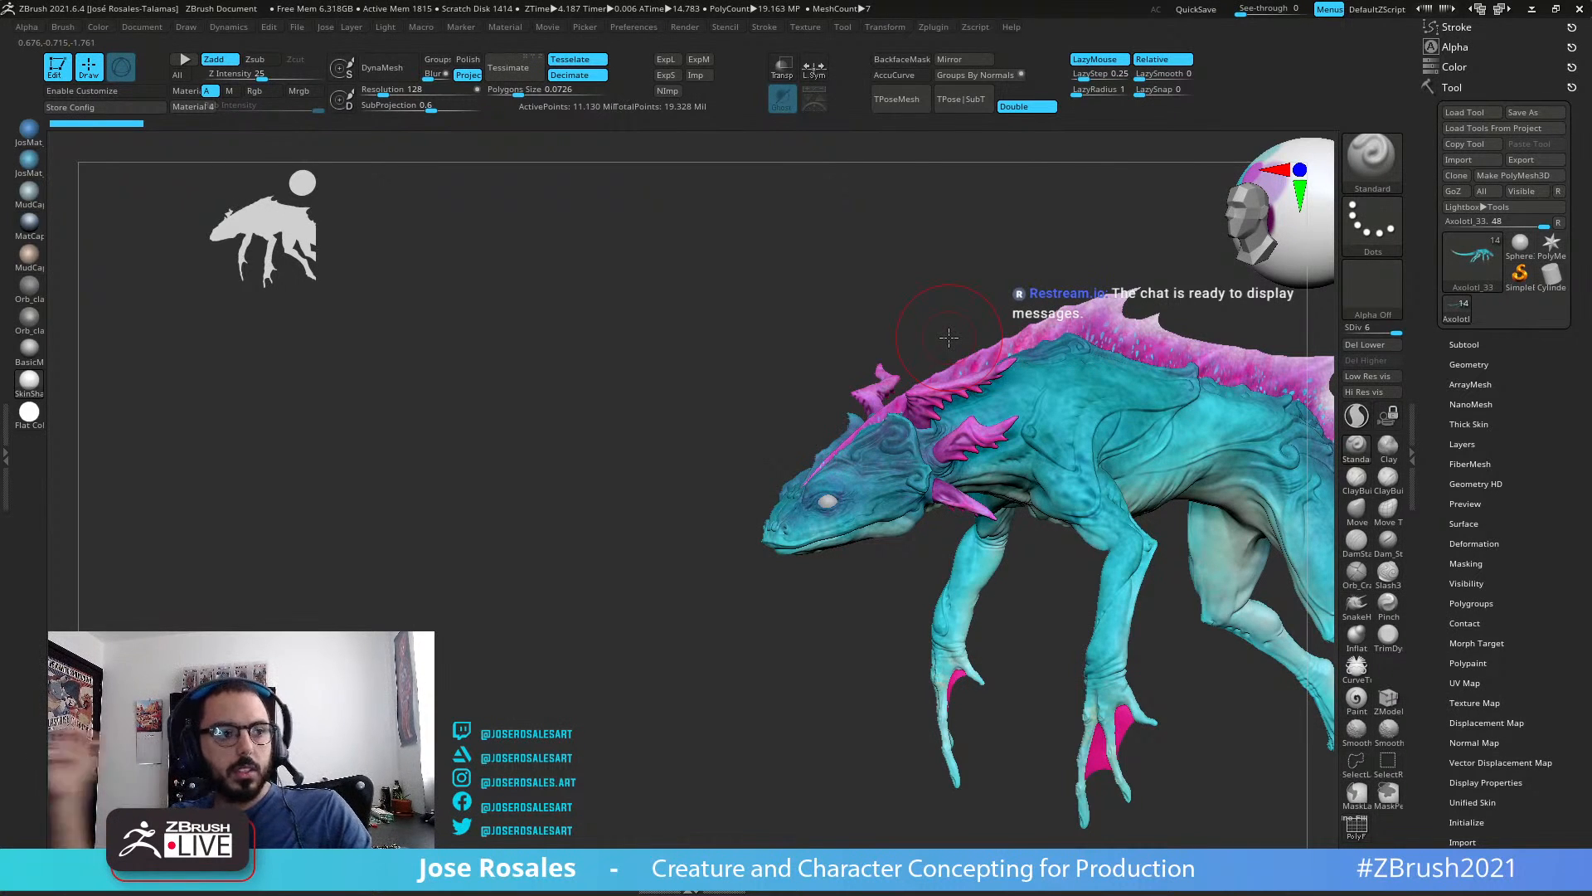
left_click_drag(722, 323, 781, 337)
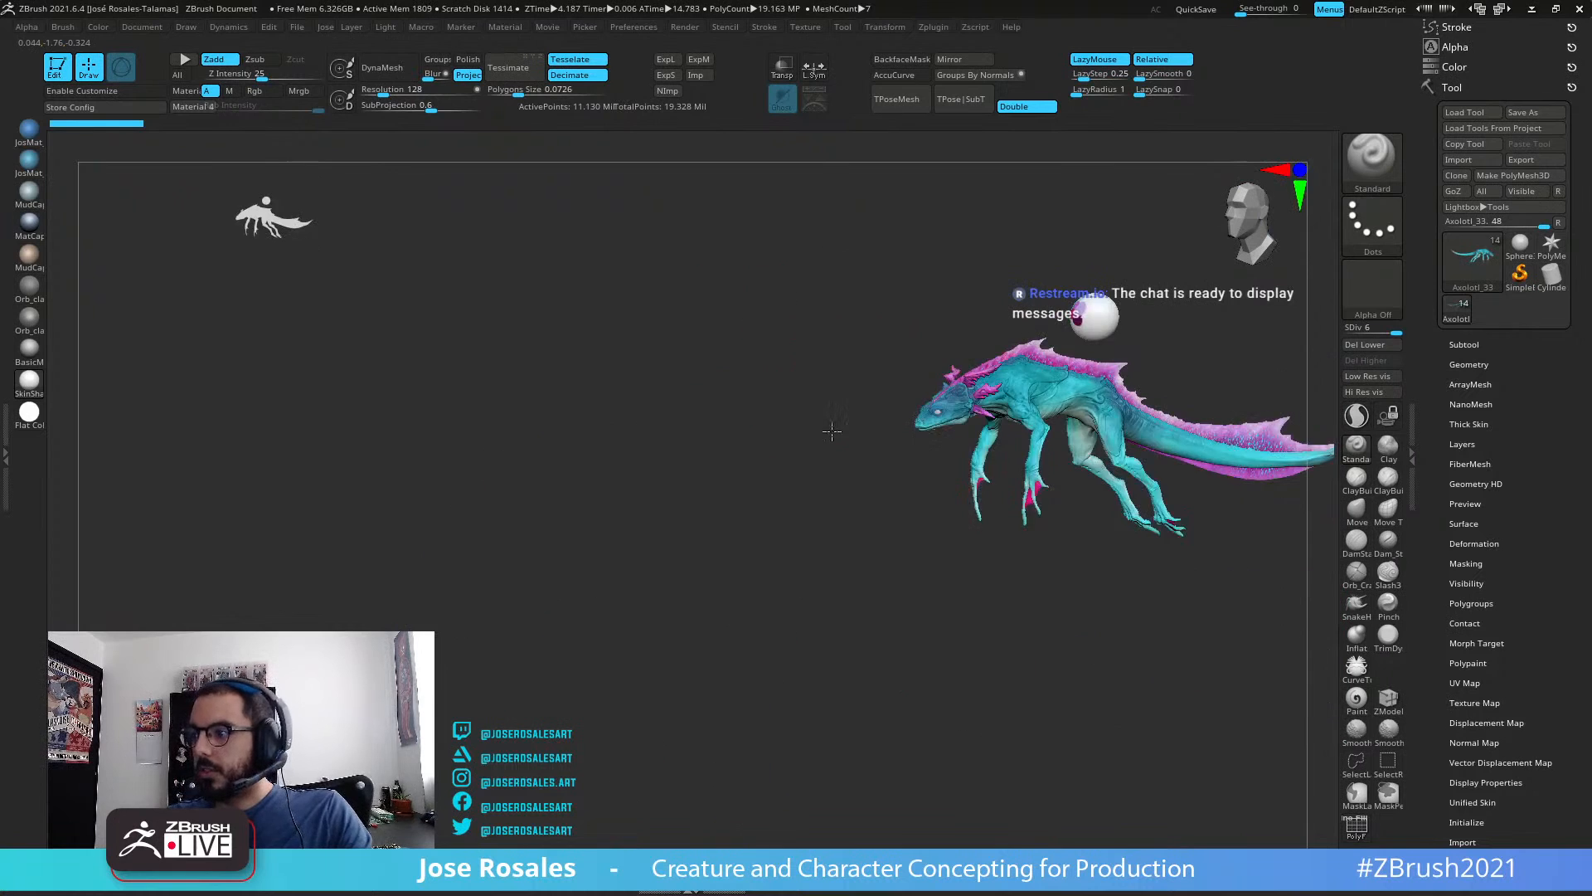
left_click_drag(832, 431, 752, 391)
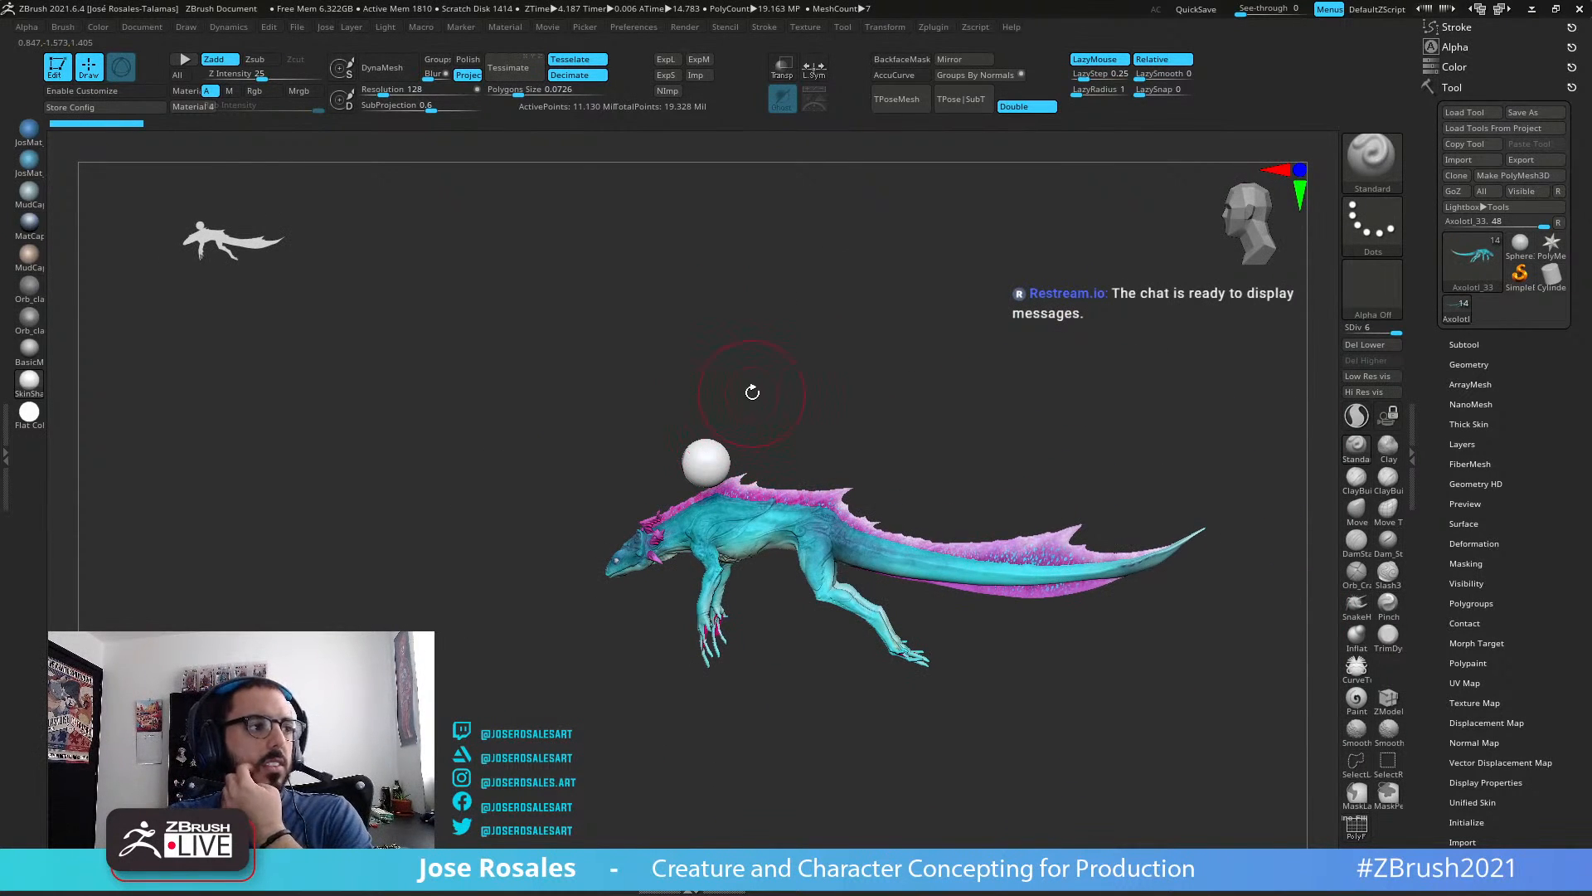
left_click_drag(794, 468, 785, 511)
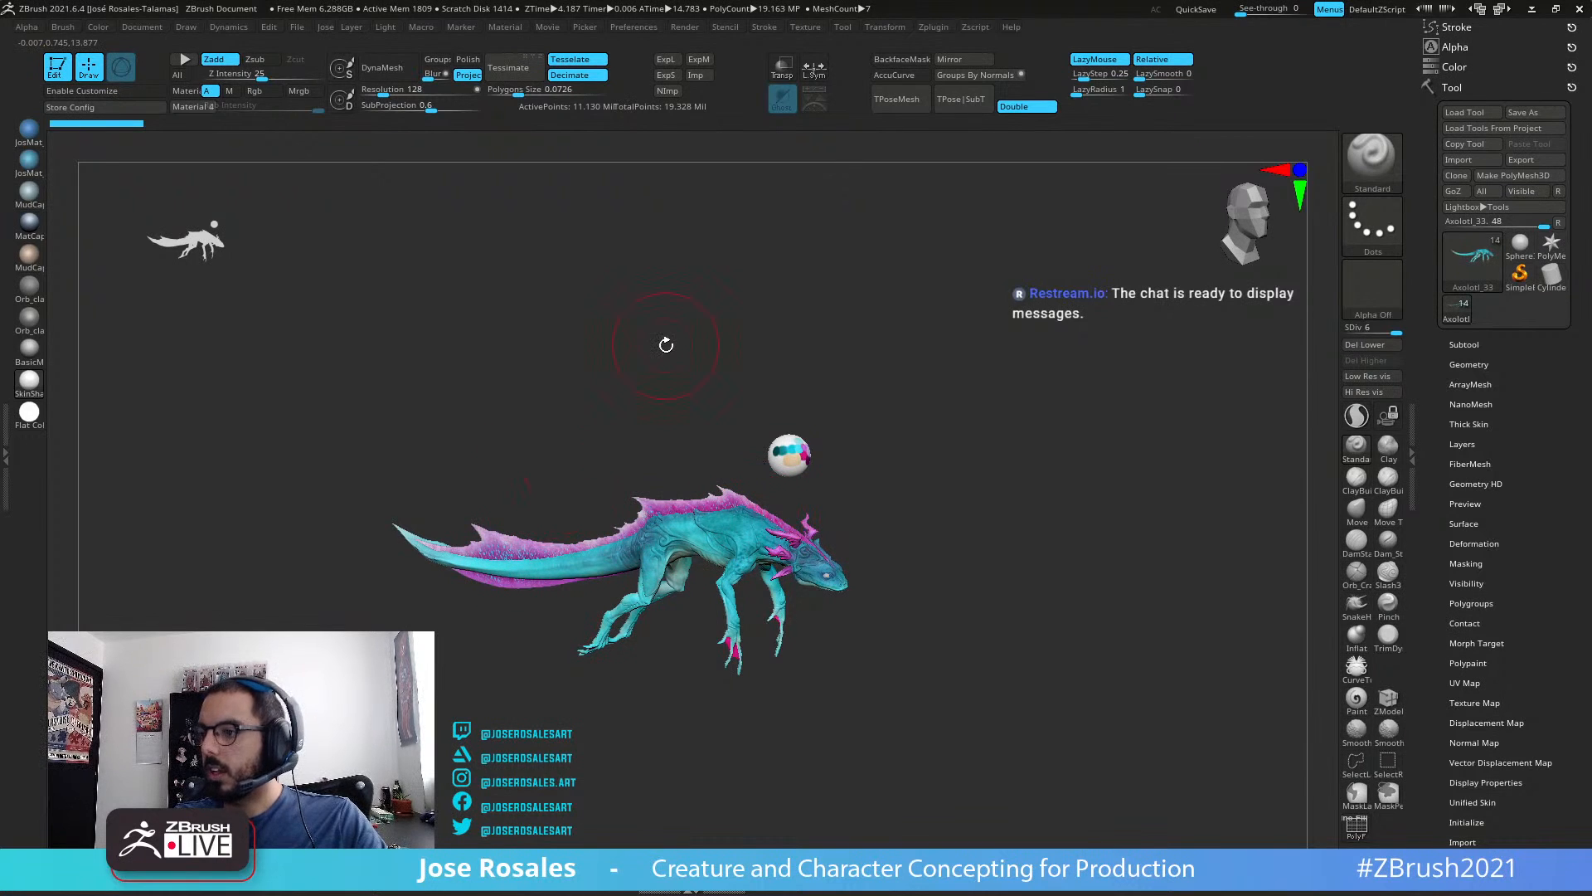
key("shift+s")
right_click_drag(829, 351, 904, 465, "ctrl")
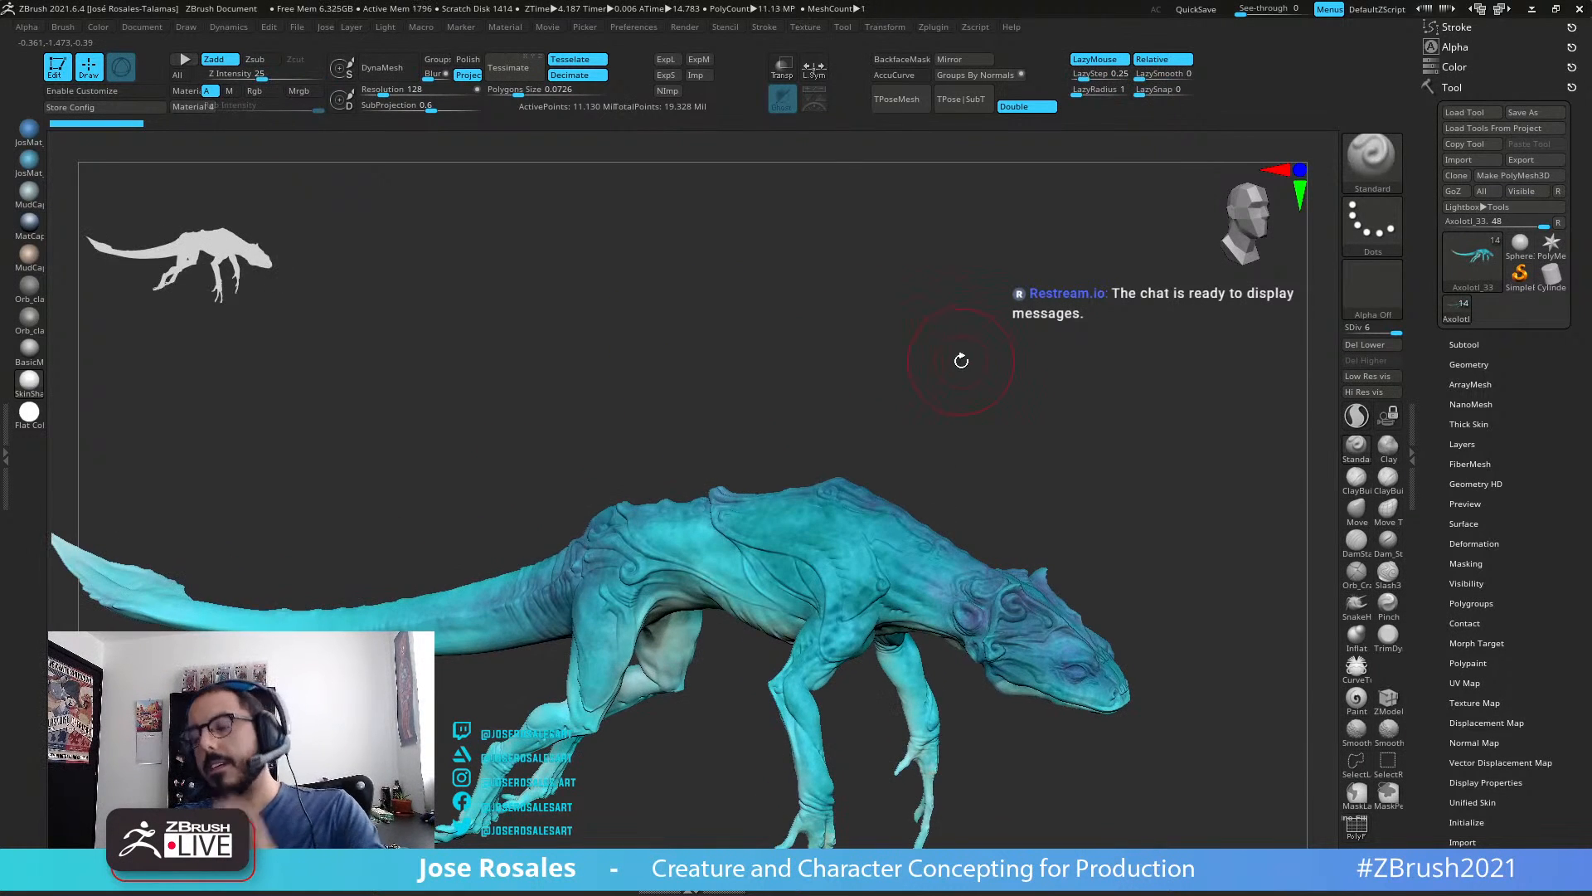
left_click(889, 309, "ctrl+shift")
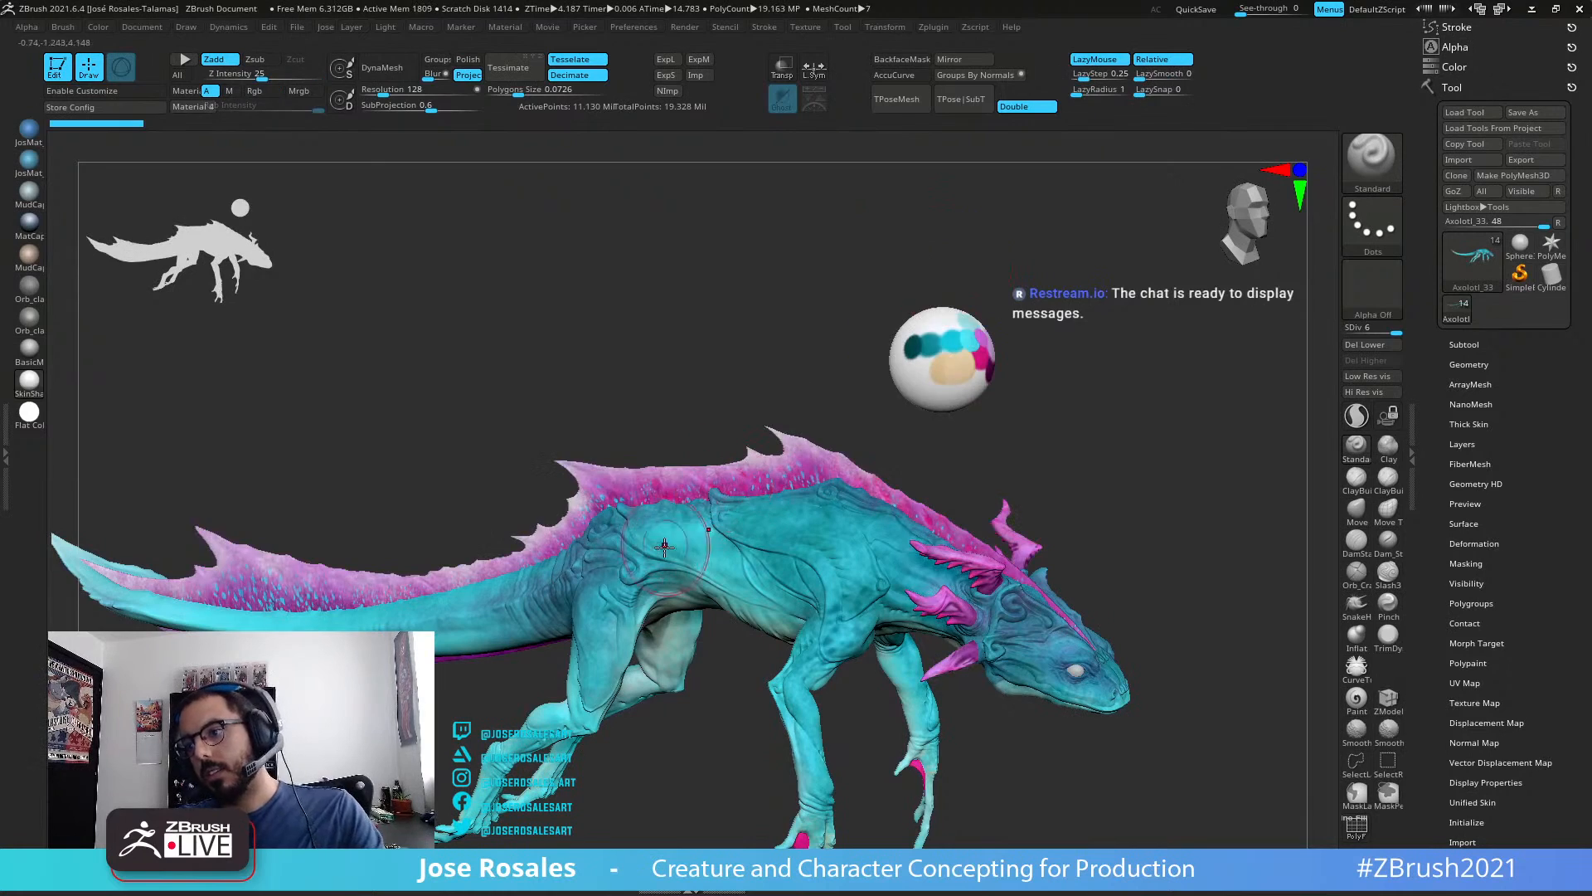
right_click_drag(608, 660, 657, 624)
right_click_drag(1007, 529, 658, 561)
right_click_drag(1030, 581, 830, 595, "alt")
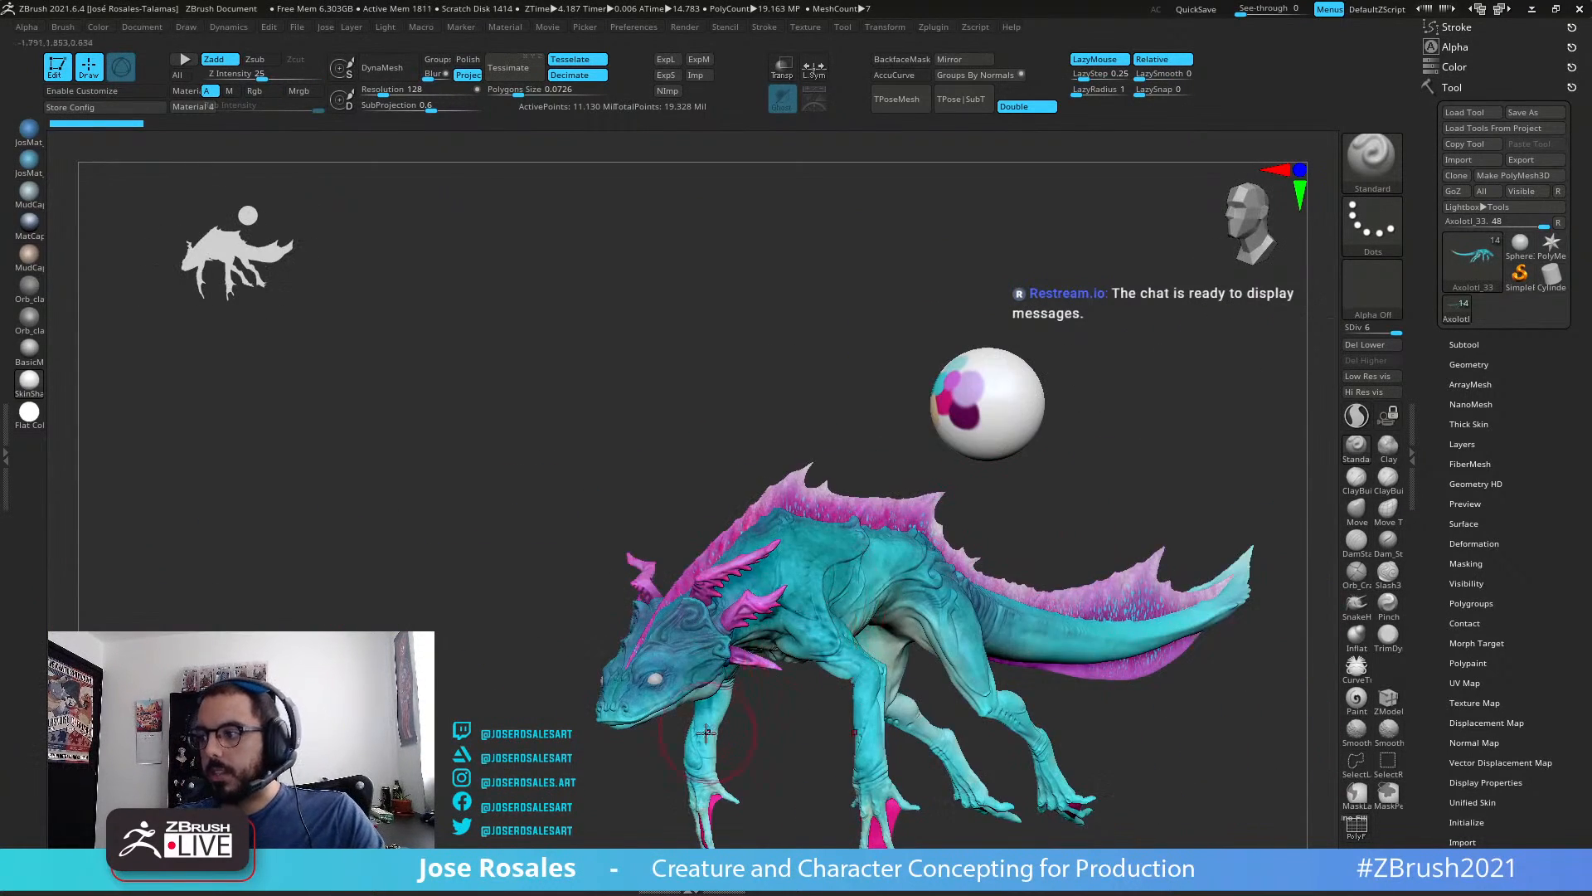
right_click_drag(947, 619, 760, 729)
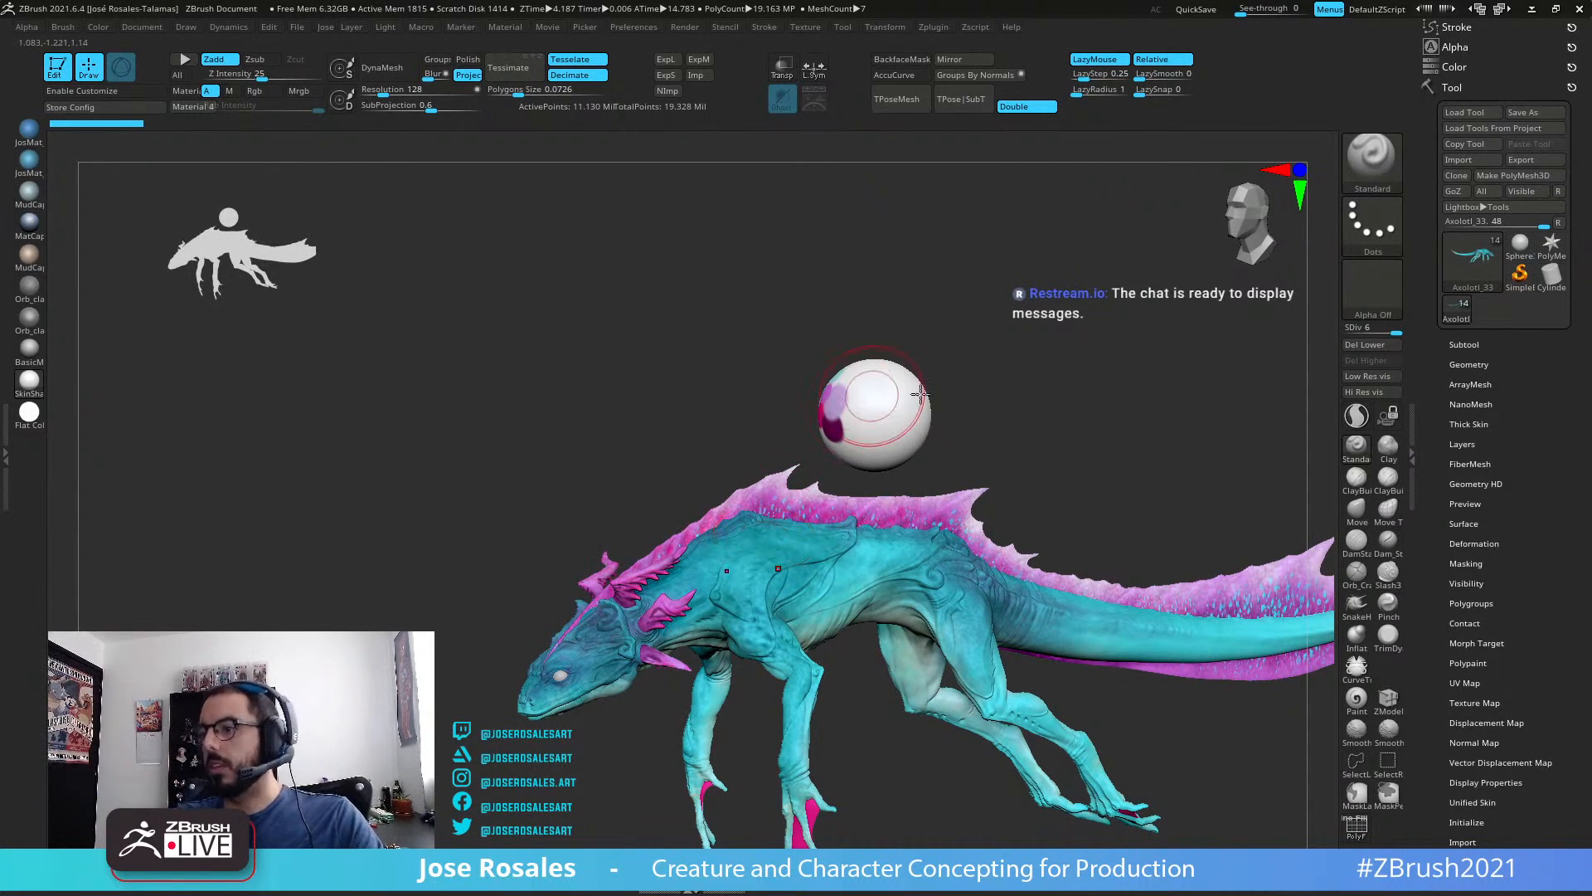
right_click_drag(882, 408, 1048, 385)
right_click_drag(930, 424, 648, 632)
right_click_drag(656, 553, 655, 643)
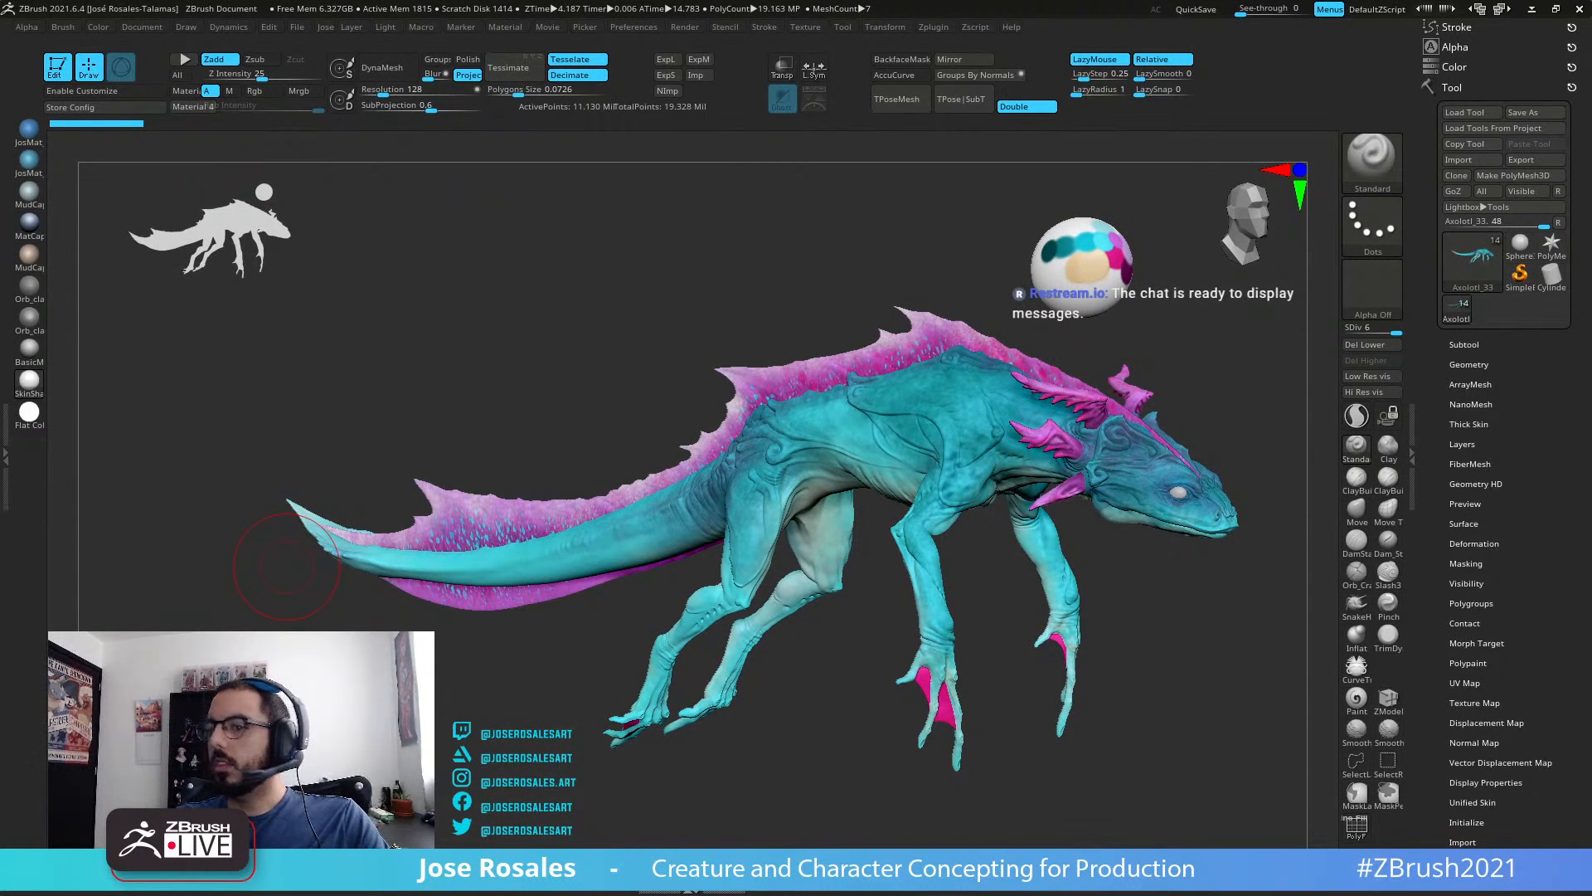
Step: Preview the creature with the Flat Color material and isolate the body
left_click(29, 412)
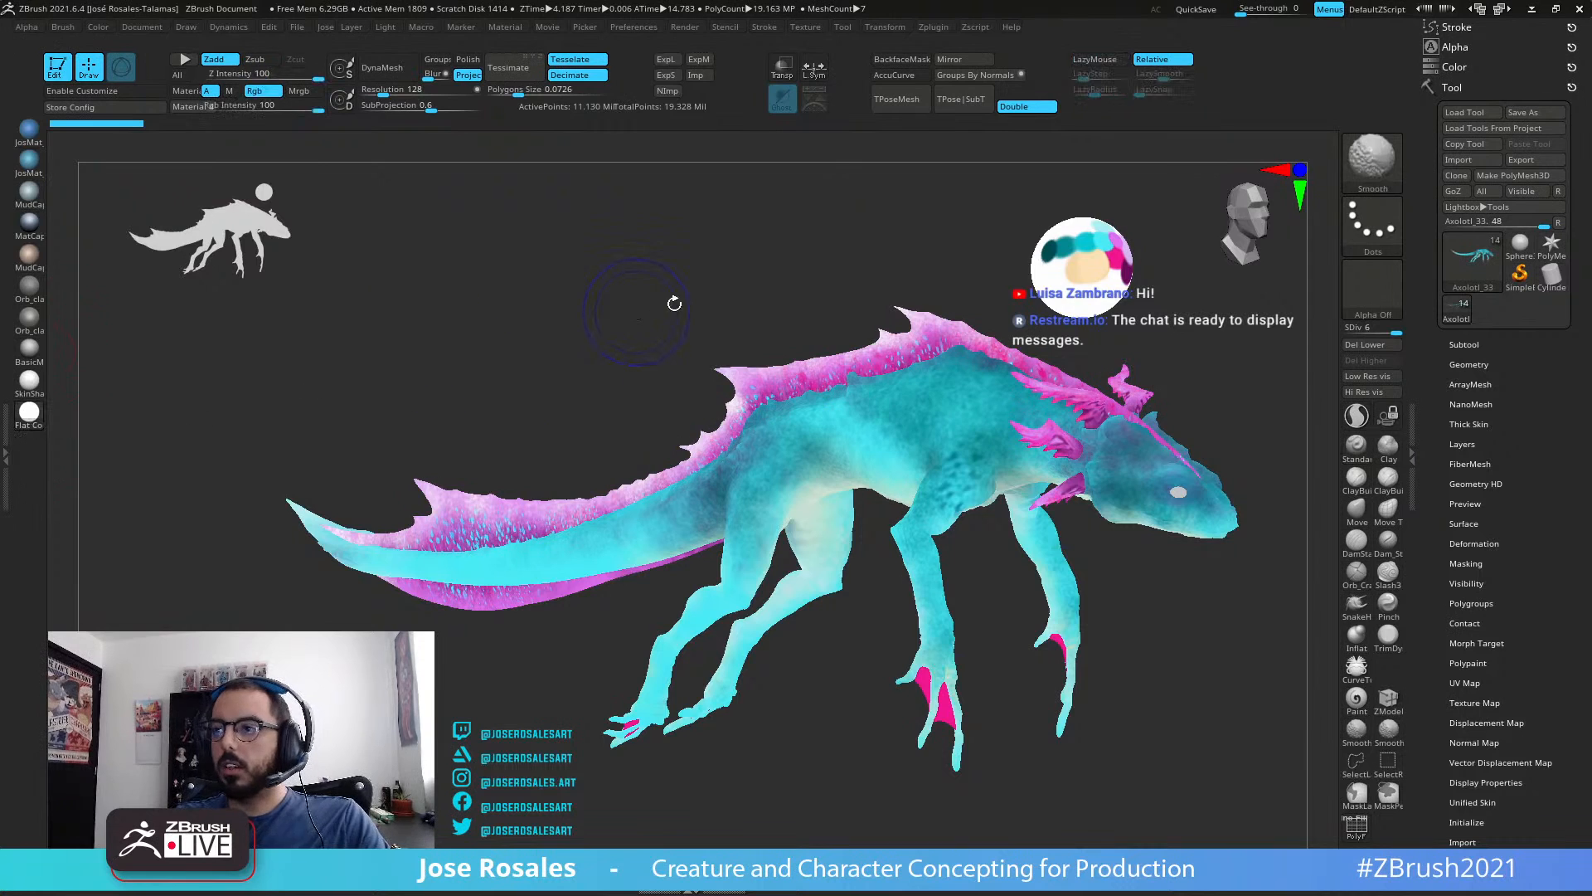
key("shift+s")
right_click_drag(972, 434, 796, 473)
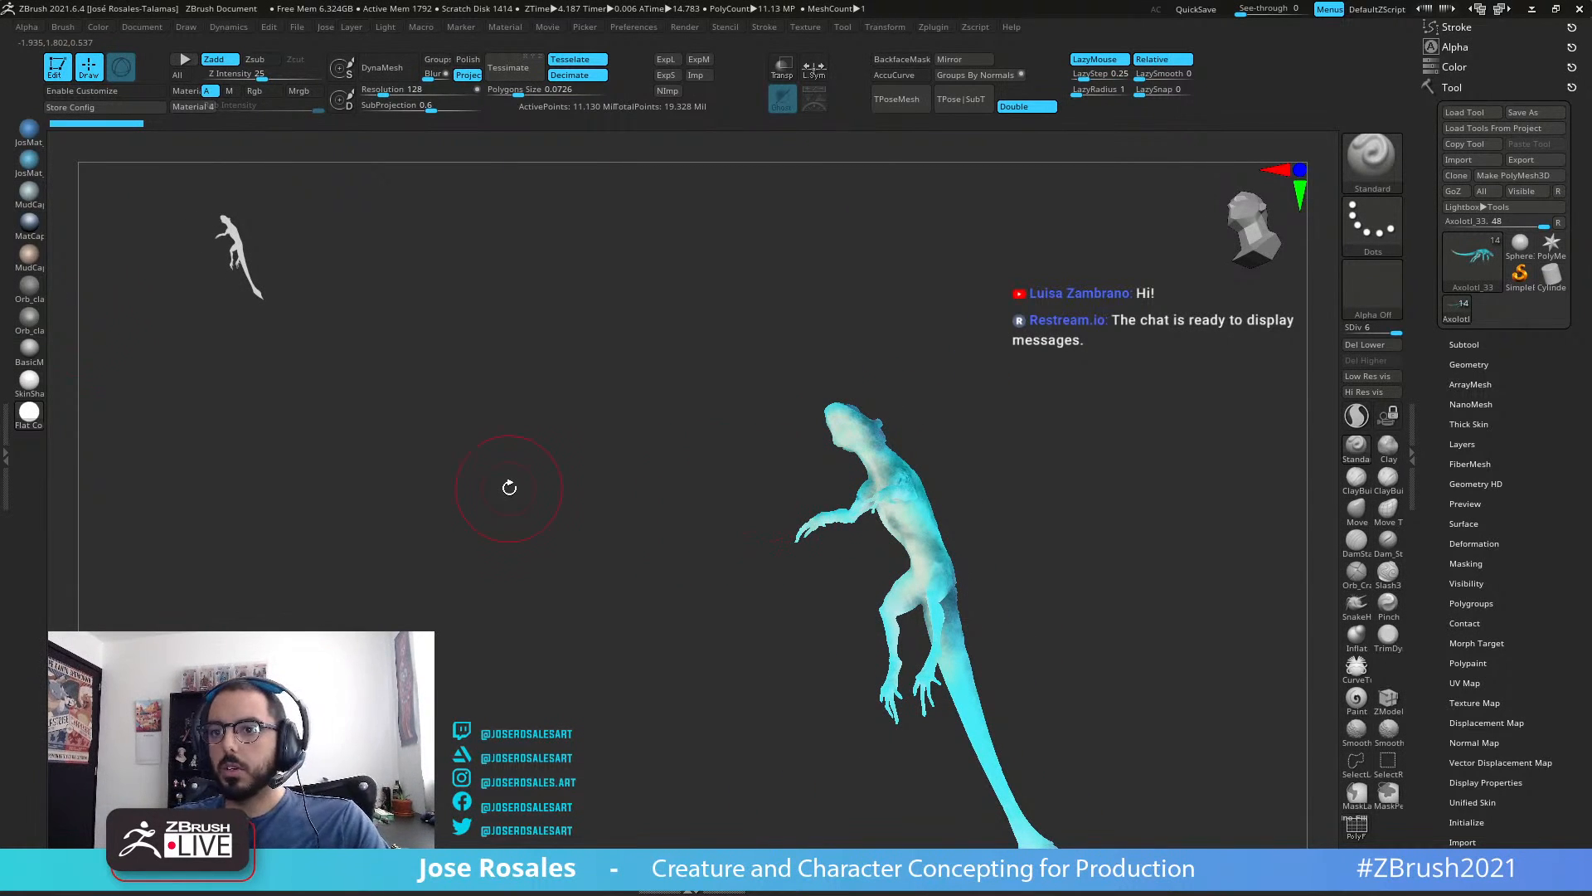
Step: Compare several sculpting materials on the isolated body, finishing with SkinShade4
left_click(30, 166)
right_click_drag(953, 346, 913, 360)
mouse_move(912, 361)
right_mouse_down("ctrl")
mouse_move(932, 395)
mouse_move(879, 509)
mouse_move(825, 378)
right_mouse_up("ctrl")
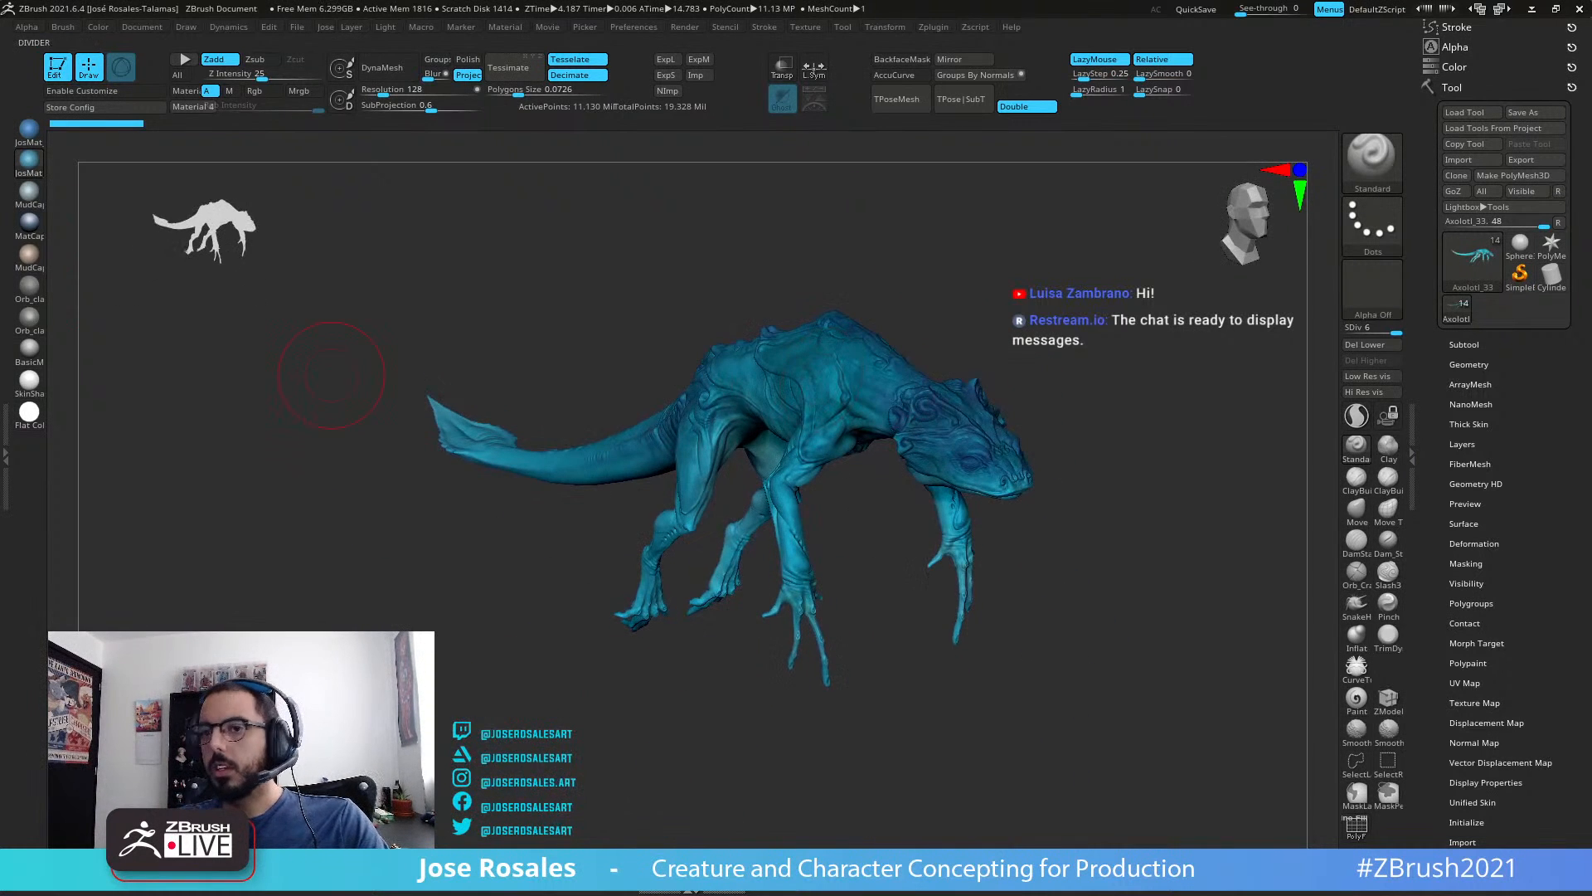
left_click(27, 194)
right_click_drag(355, 241, 410, 239)
left_click(29, 131)
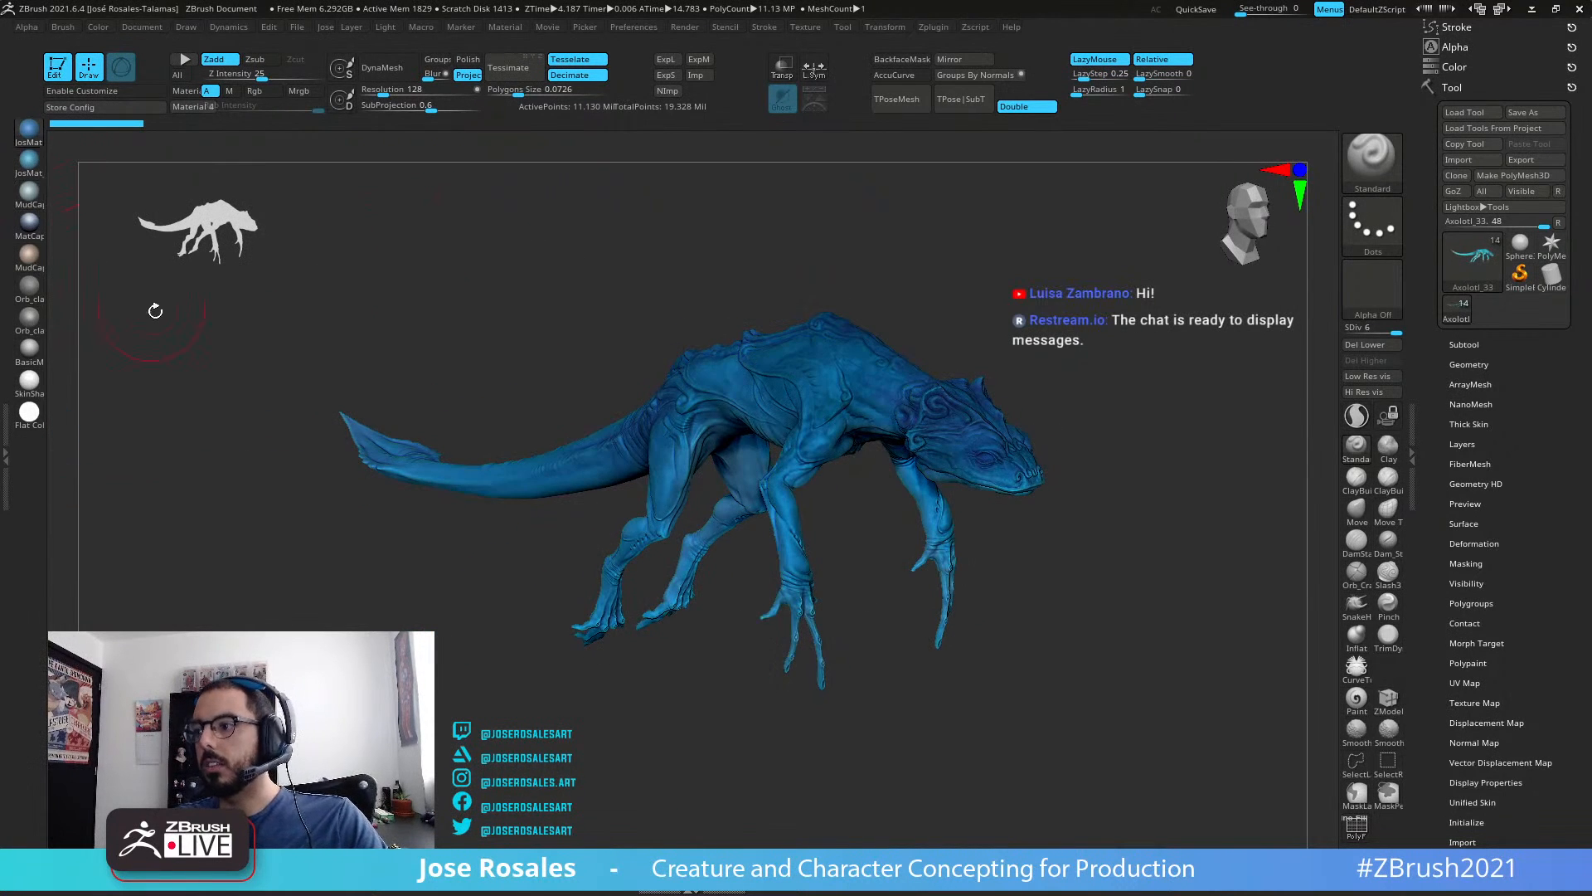
left_click(35, 332)
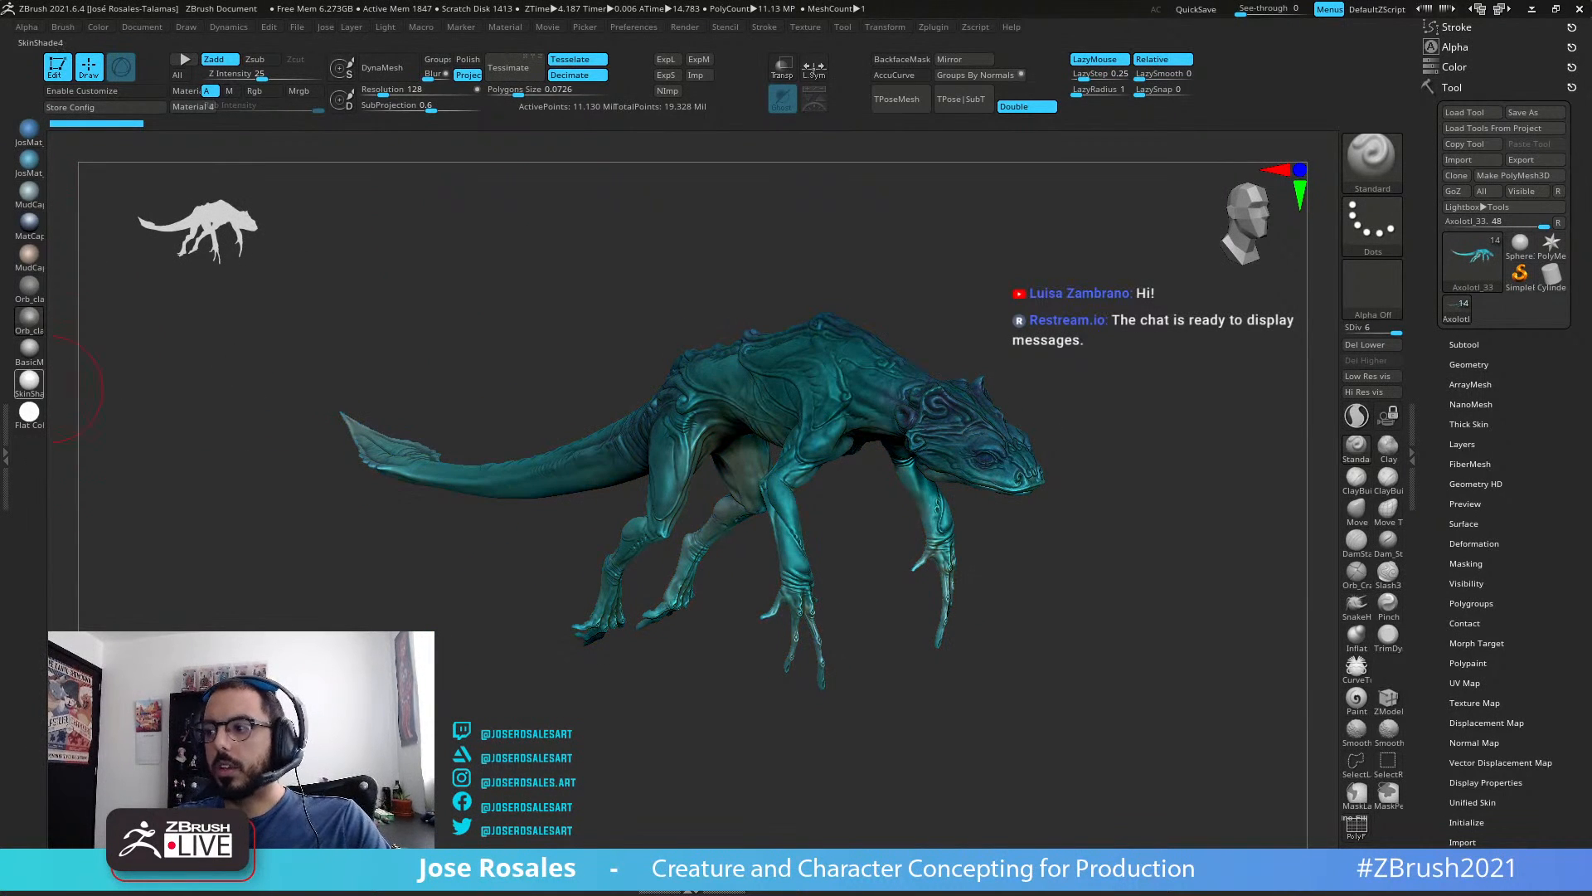
left_click(30, 381)
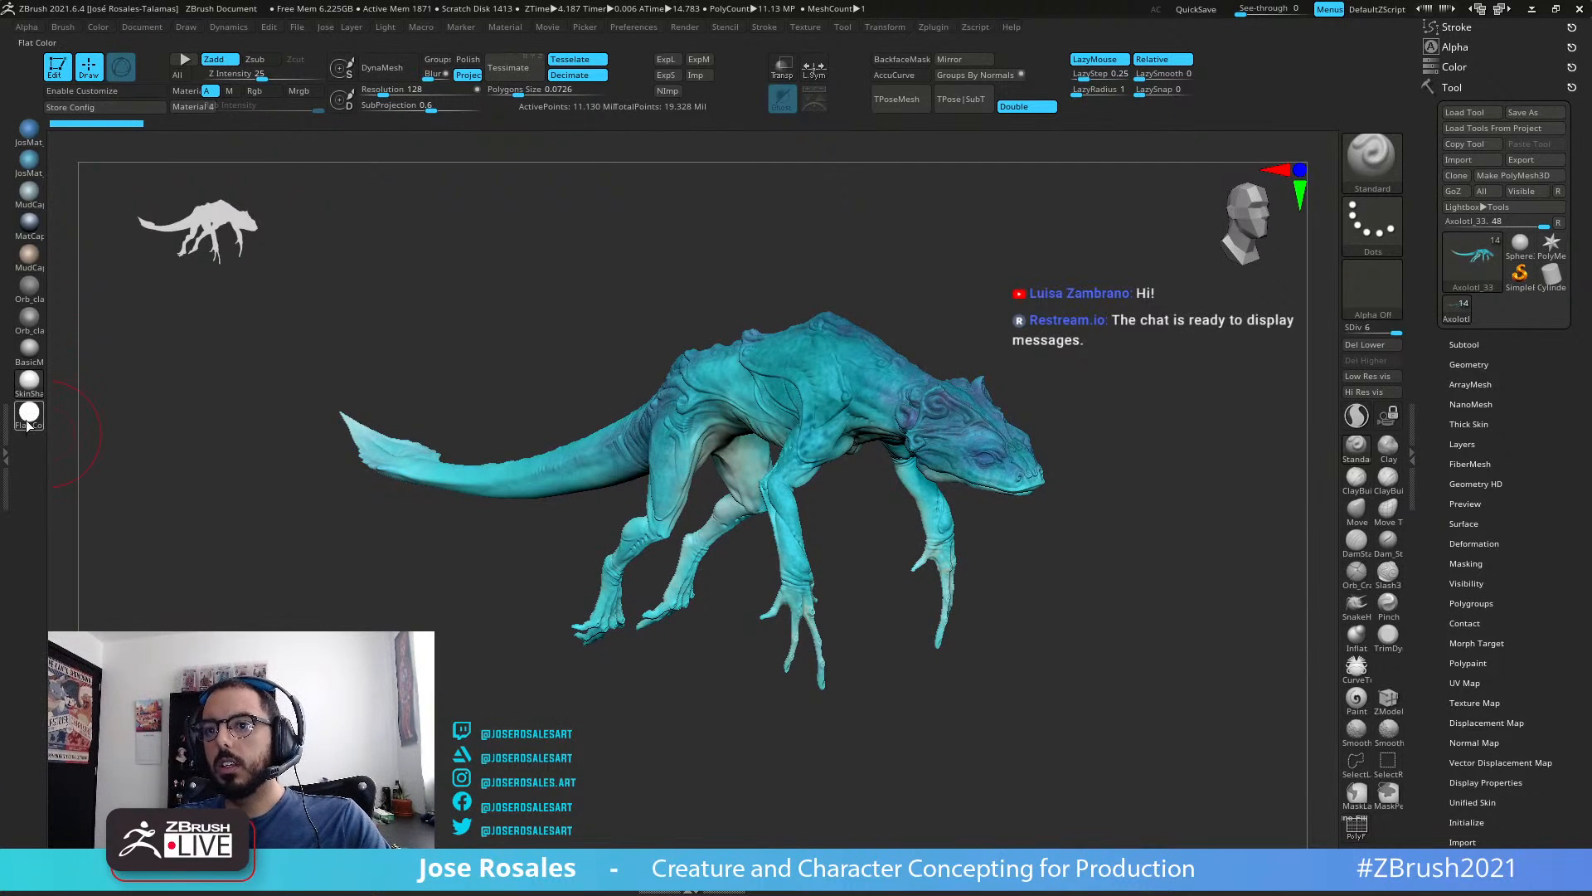
Step: View the body in the Flat Color material and examine the painted skin on the torso and head up close
left_click(29, 414)
right_click_drag(828, 389, 613, 377)
right_click_drag(869, 364, 739, 572, "alt")
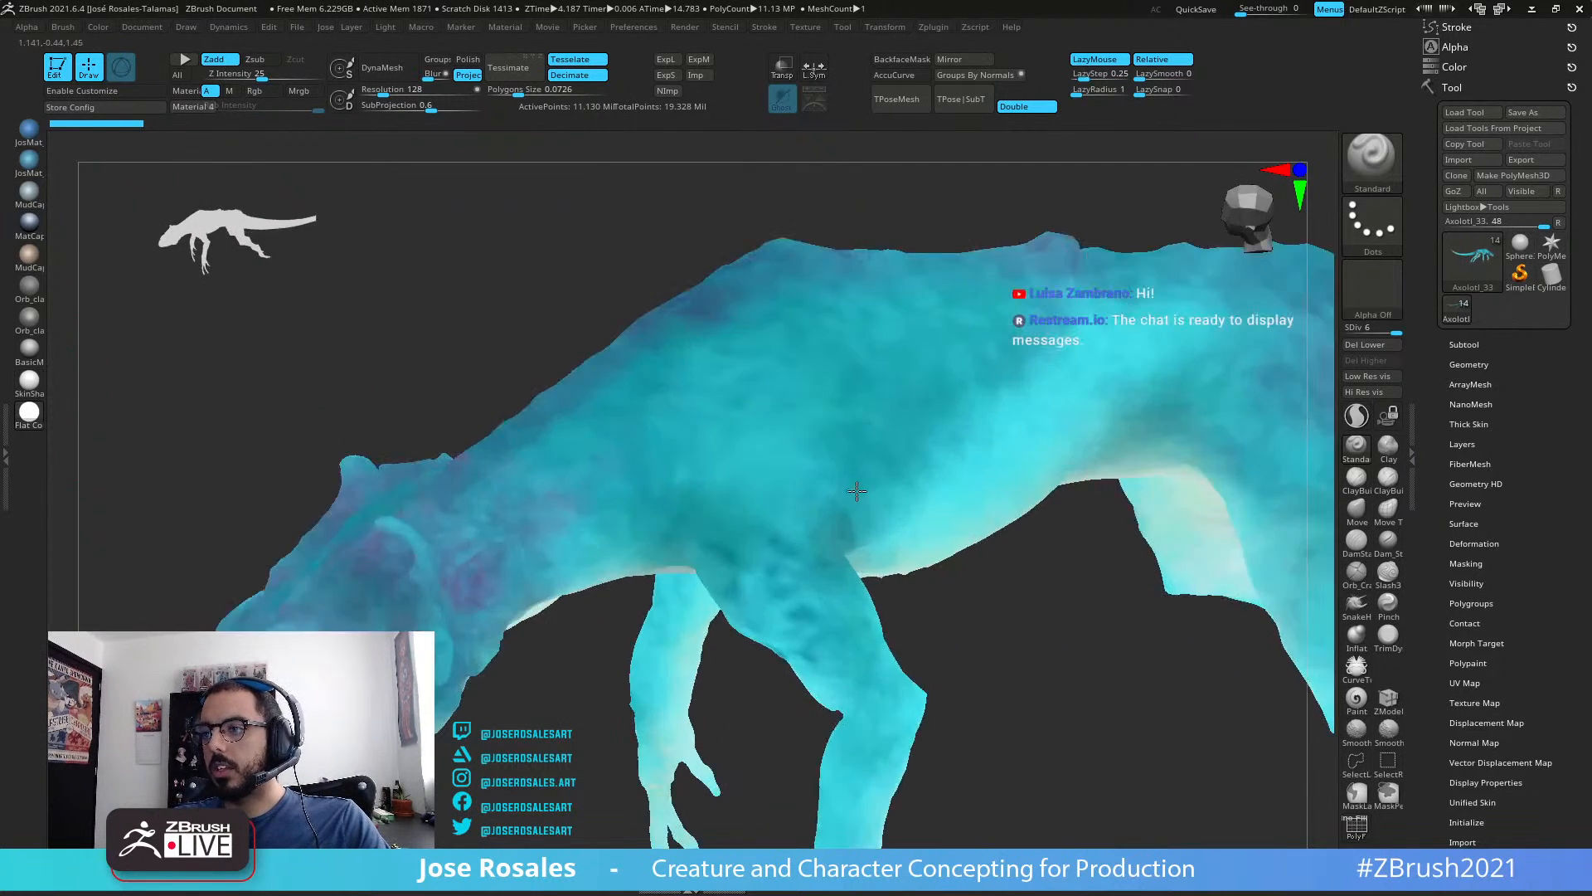
right_click_drag(734, 377, 825, 464)
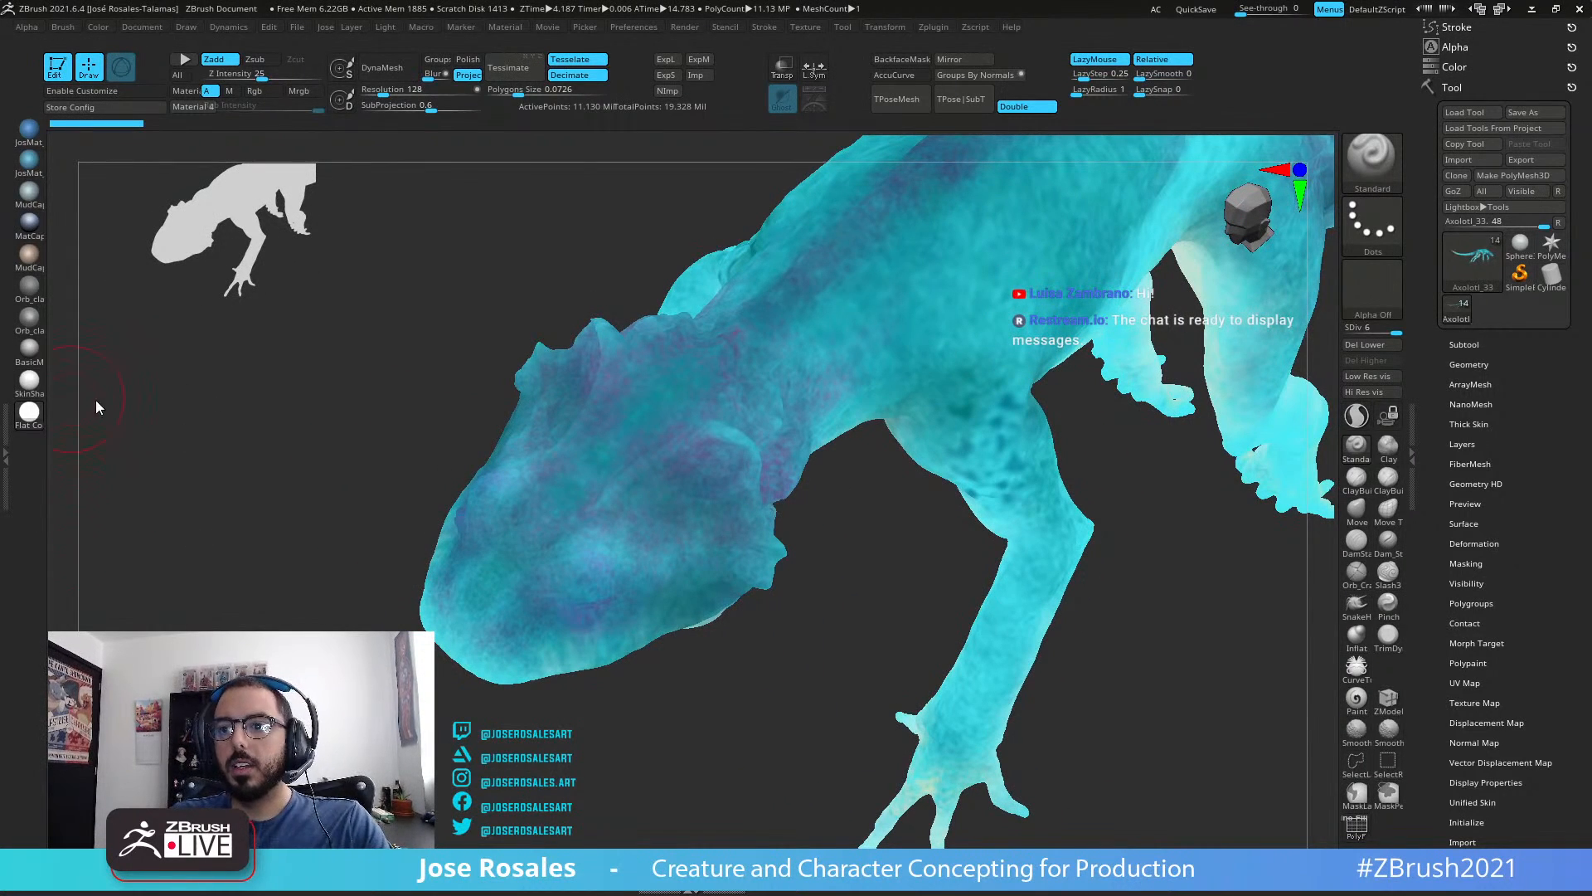
Step: Switch the material back to SkinShade4 and show the whole creature with all its parts
left_click(29, 380)
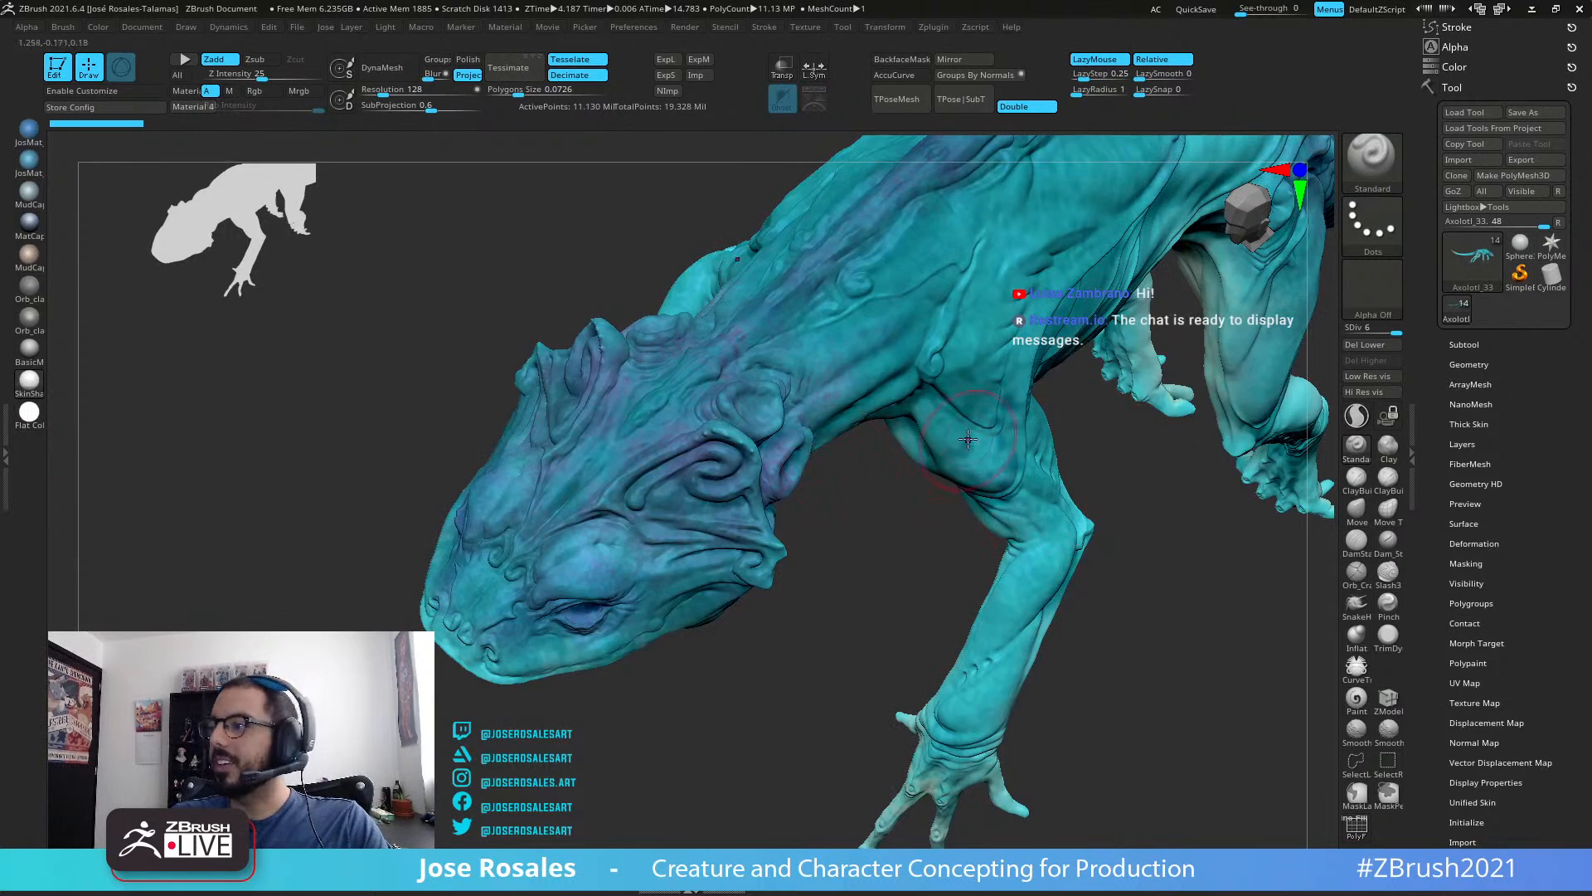
right_click_drag(968, 438, 960, 373, "ctrl")
right_click_drag(957, 485, 913, 415)
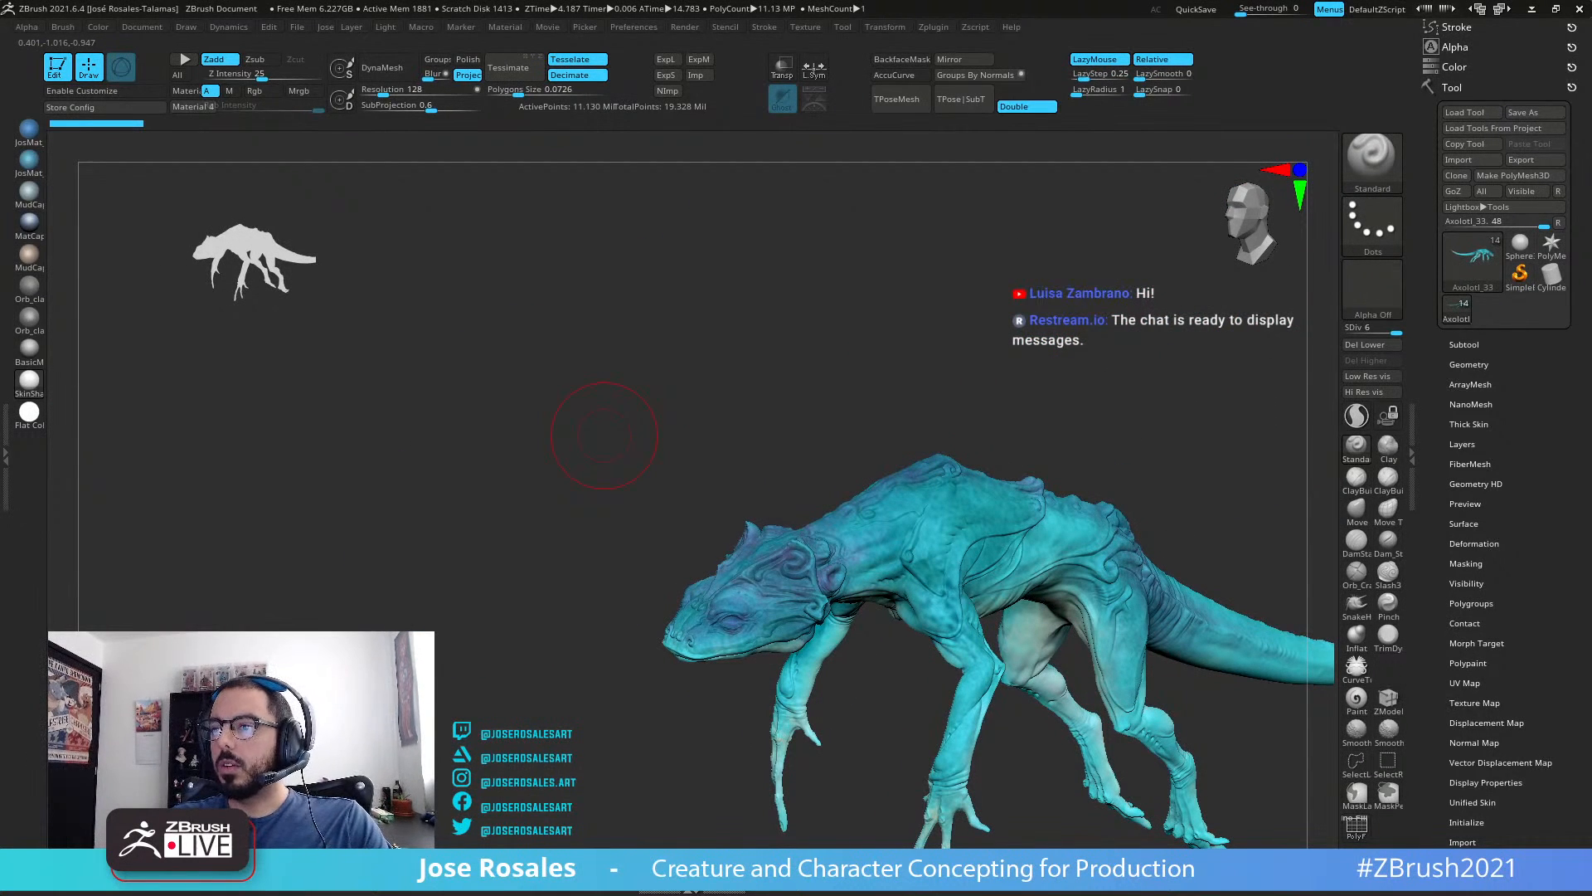
right_click_drag(812, 249, 829, 419)
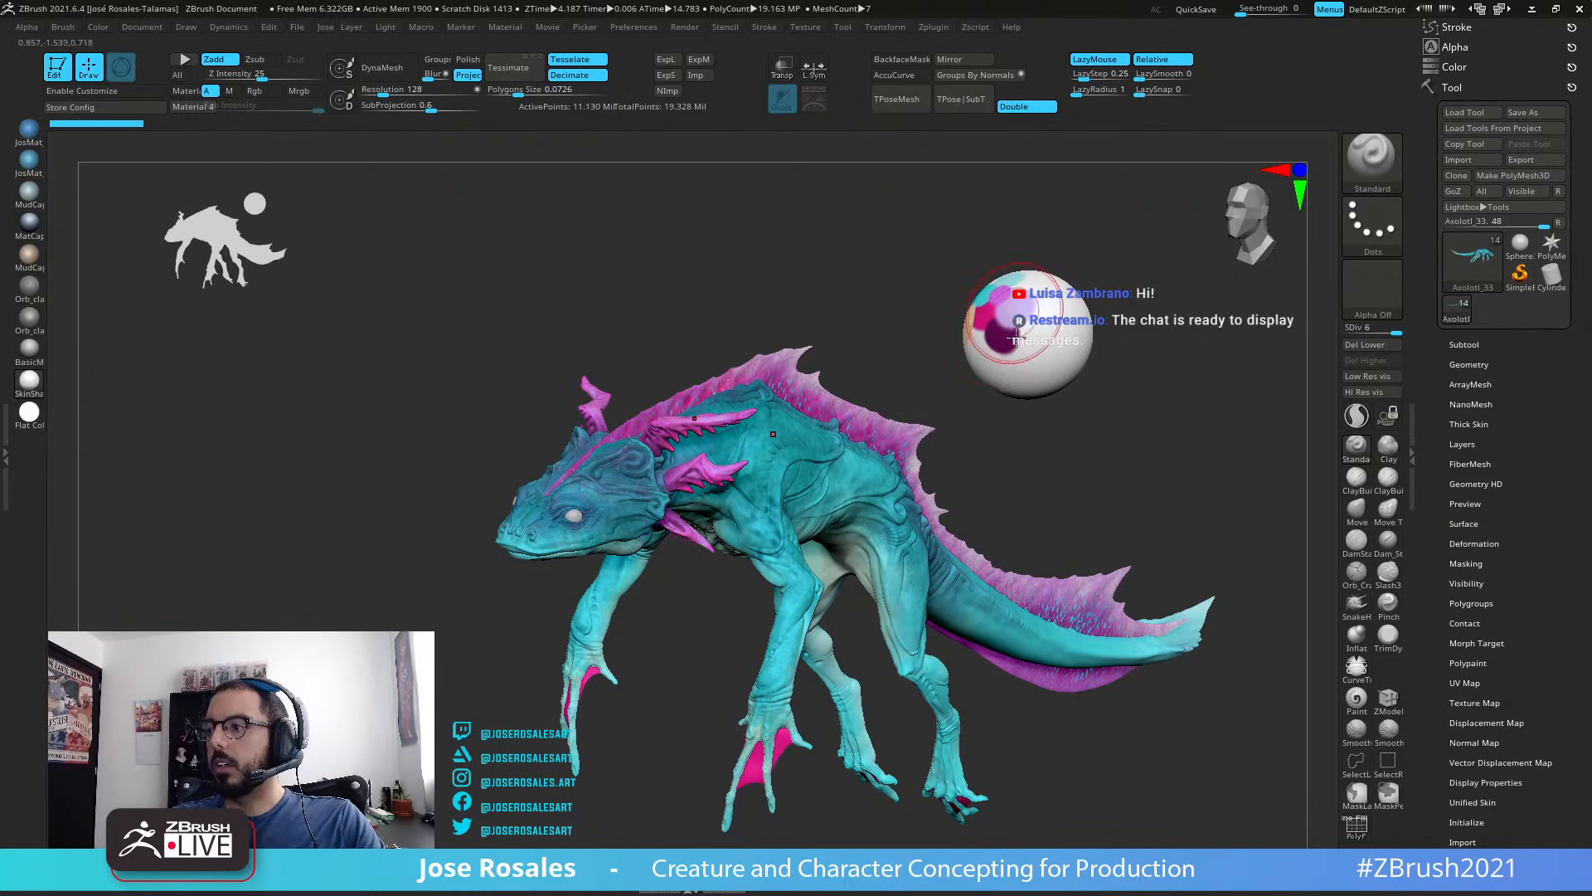
left_click_drag(817, 354, 1111, 365)
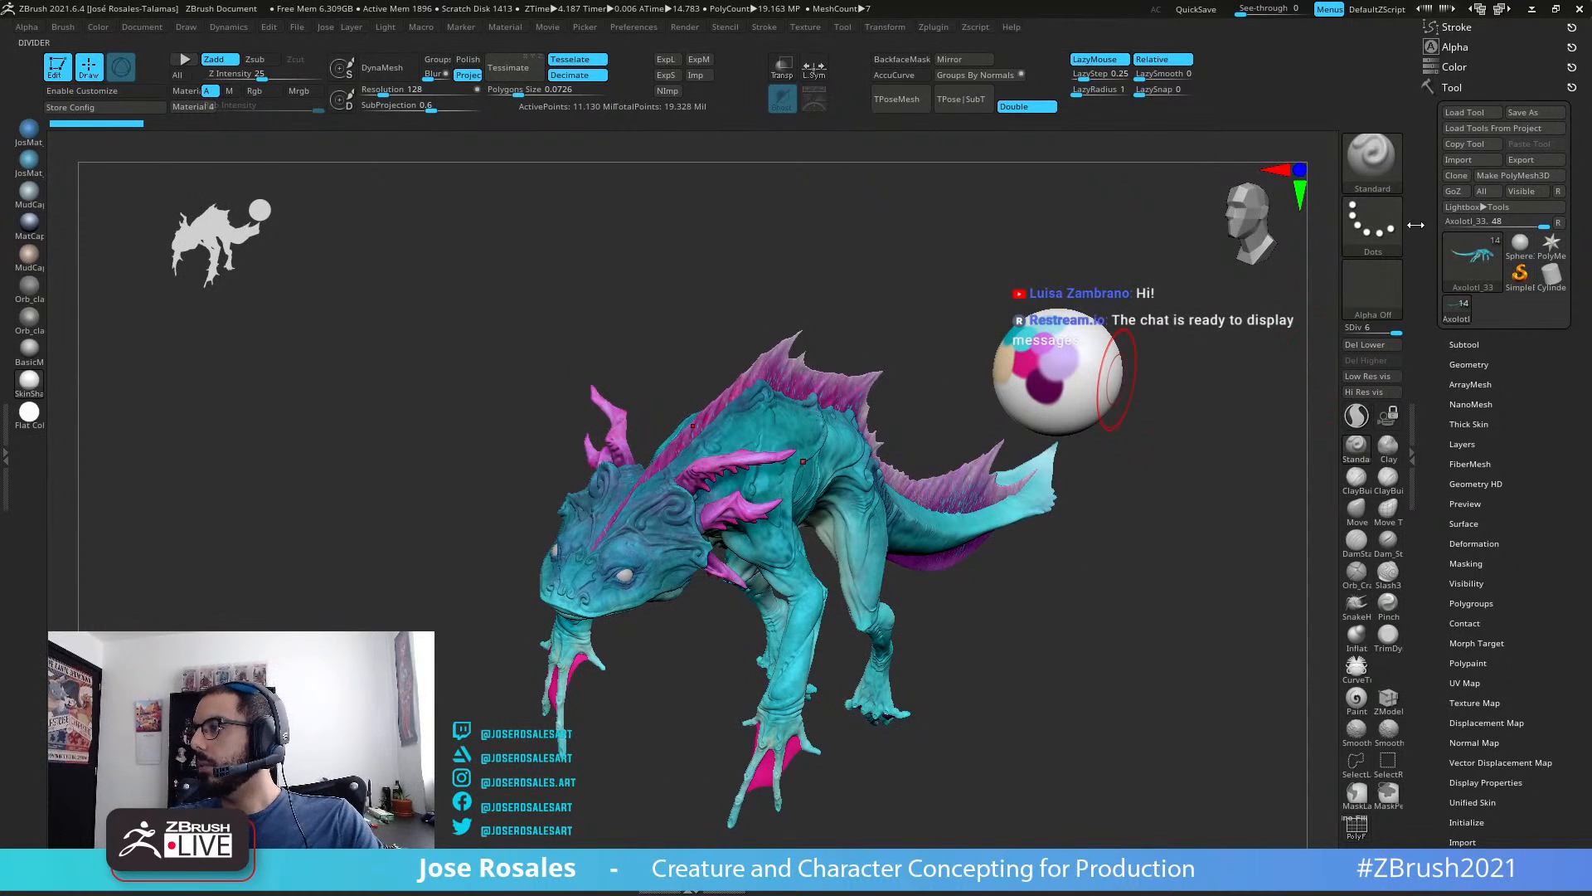
Step: Expand the alpha library and browse the available bumpy and scaly skin alphas
left_click(1455, 47)
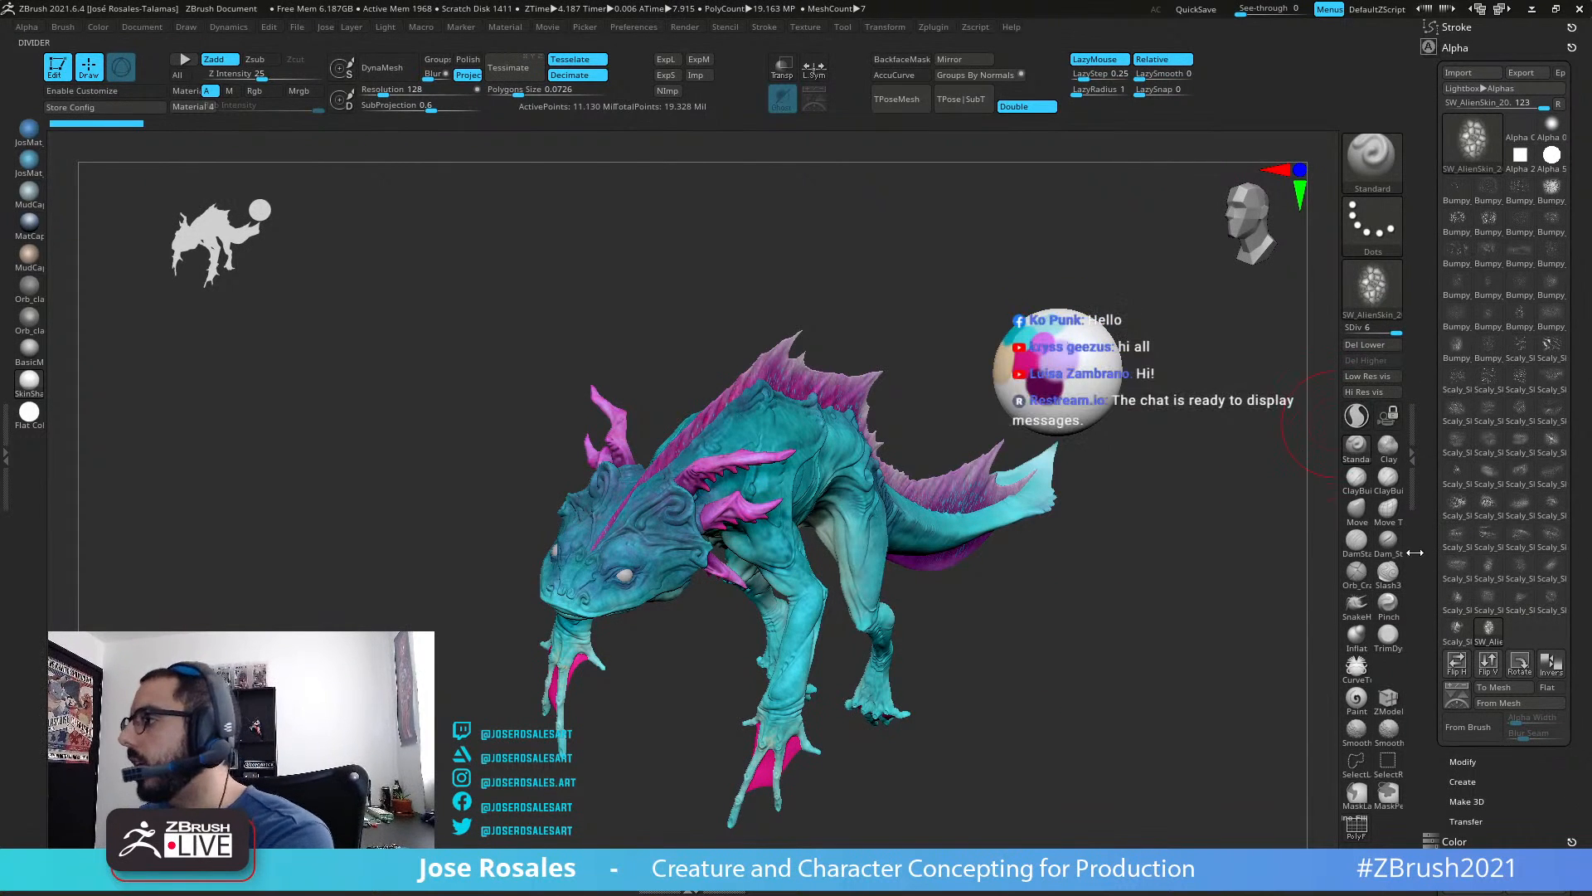
scroll(1460, 423, "down", 3)
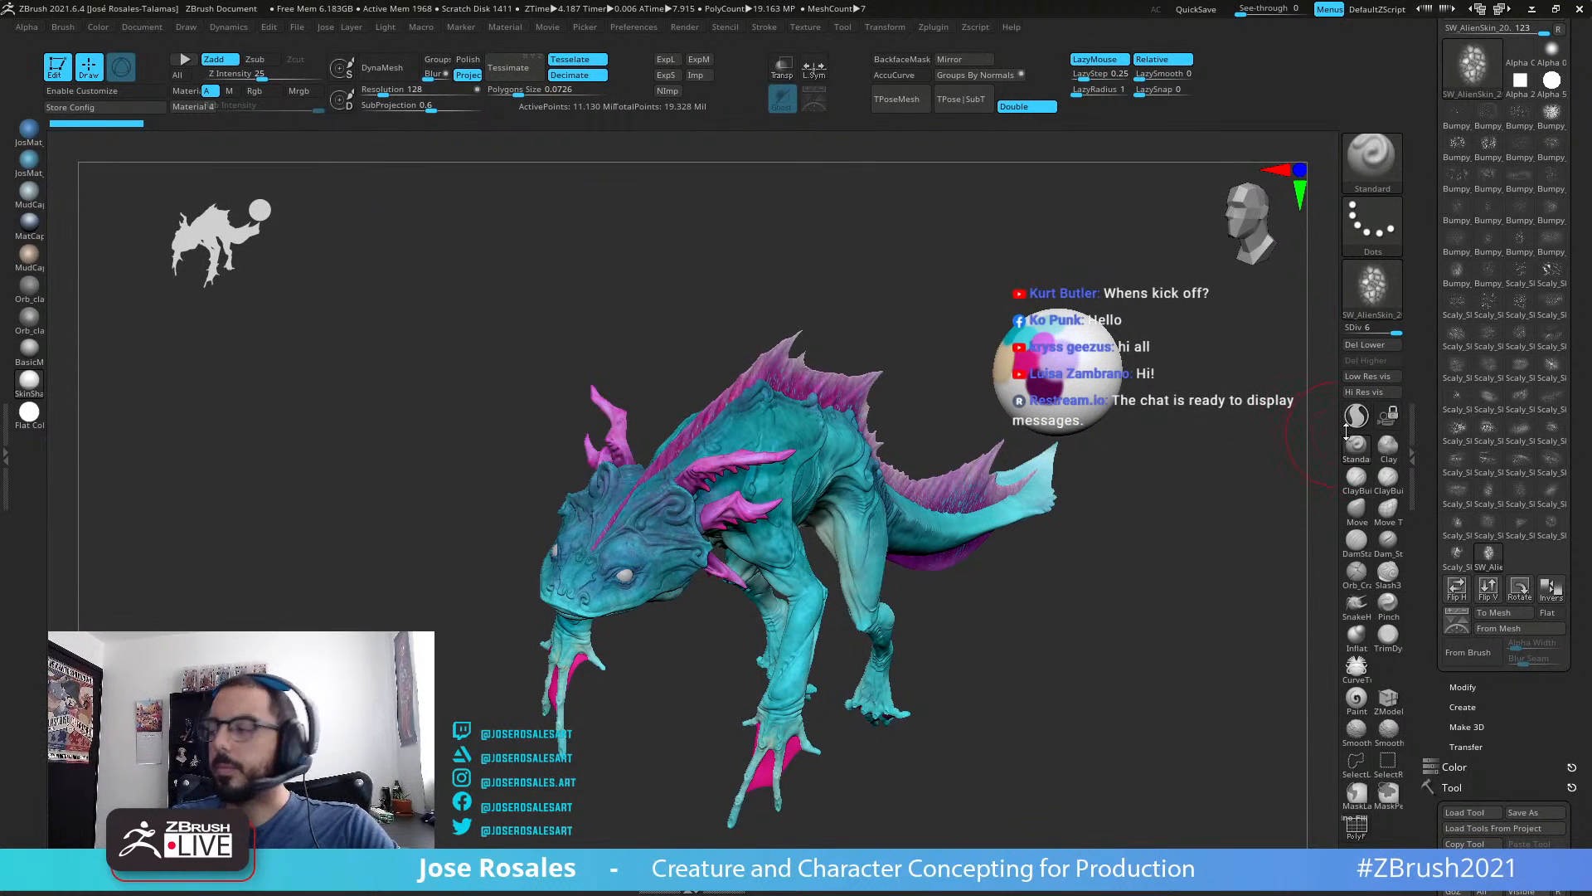
scroll(1438, 436, "down", 1)
left_click_drag(1434, 433, 1433, 442)
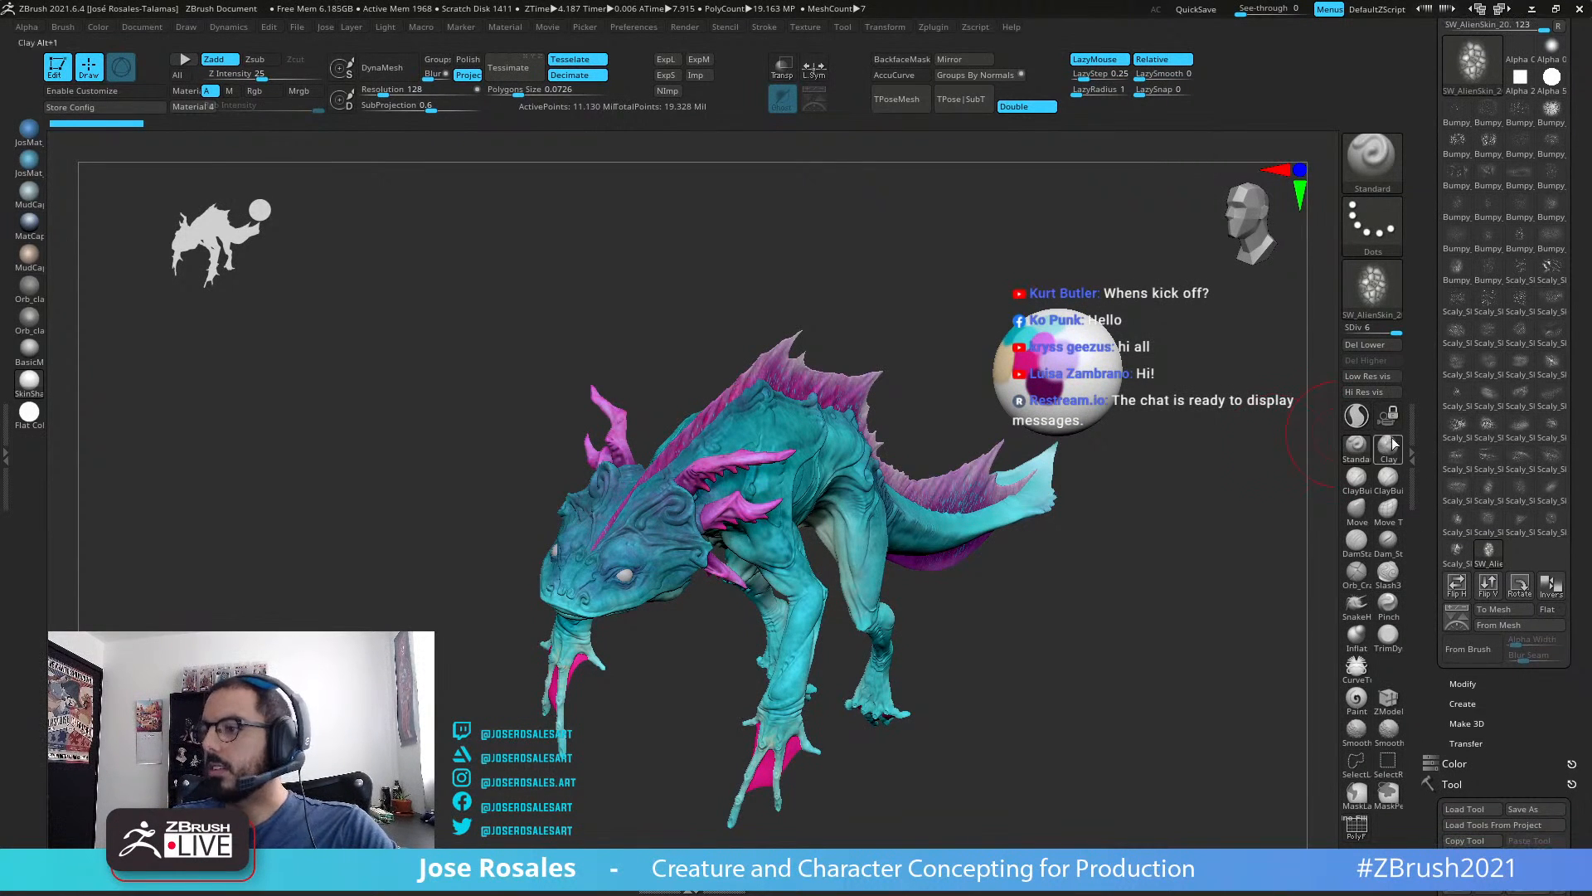
Step: Select the Paint brush and look over the creature from a front three-quarter and side view
right_click_drag(946, 543, 856, 485)
key("b")
key("p")
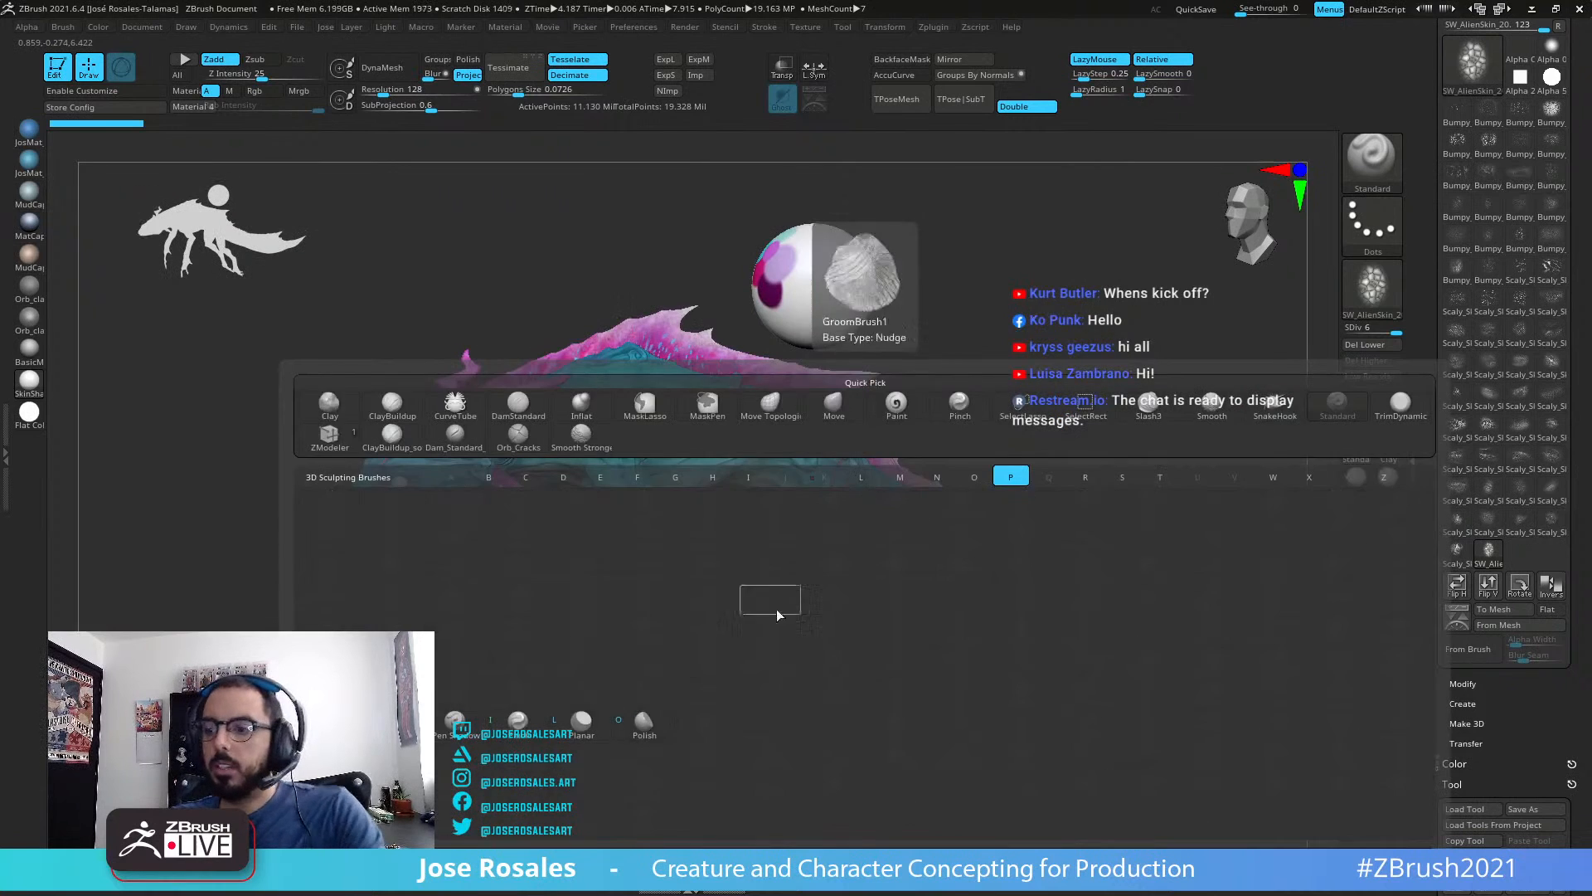
left_click(329, 719)
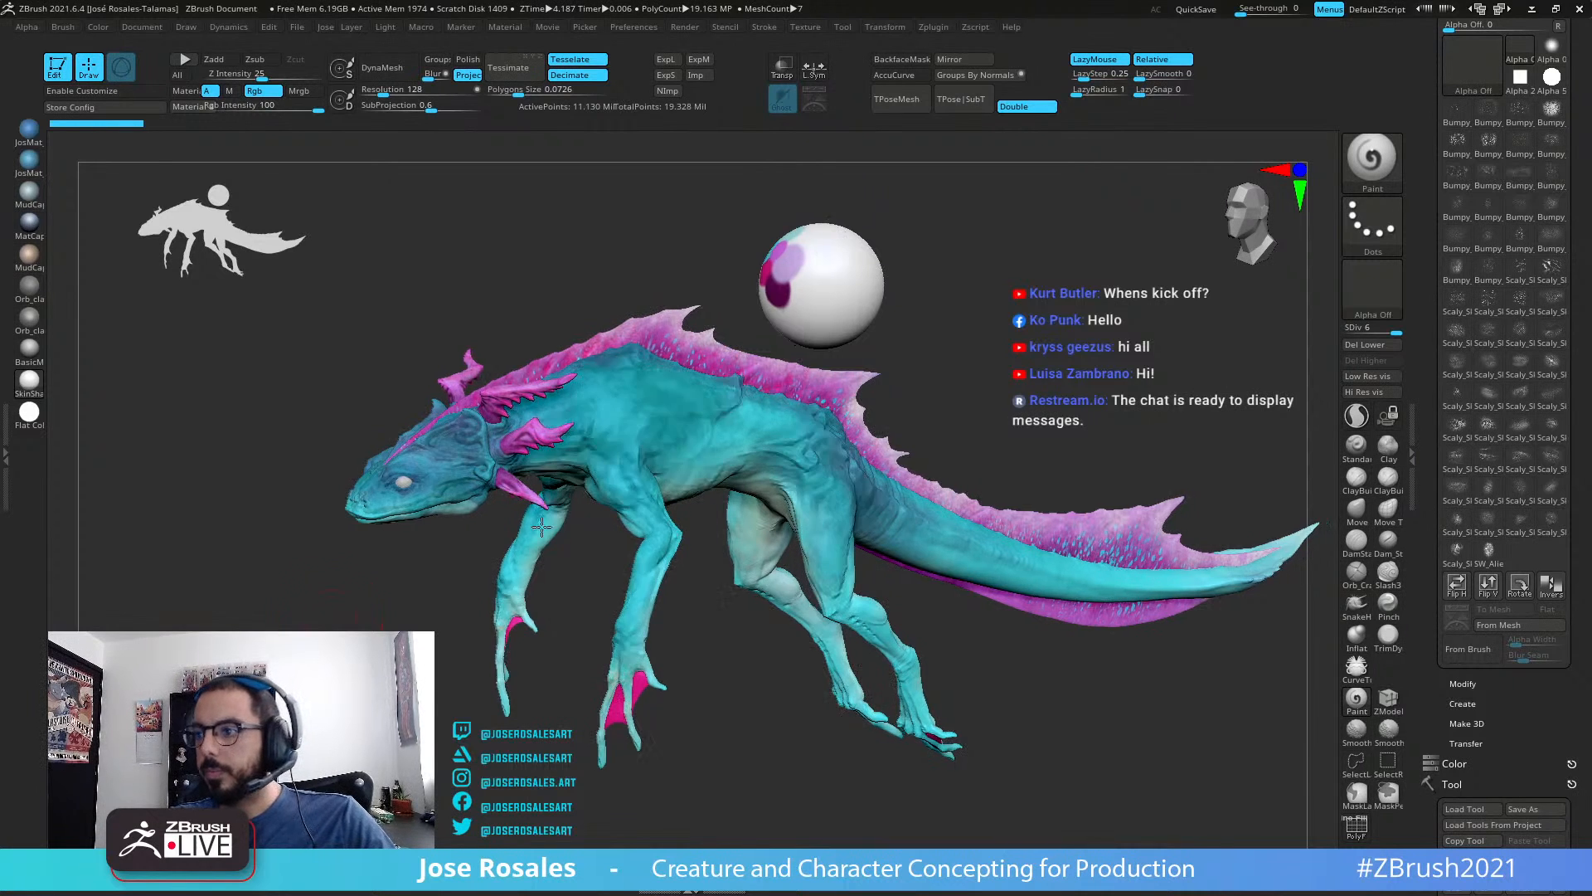
left_click_drag(330, 609, 266, 544)
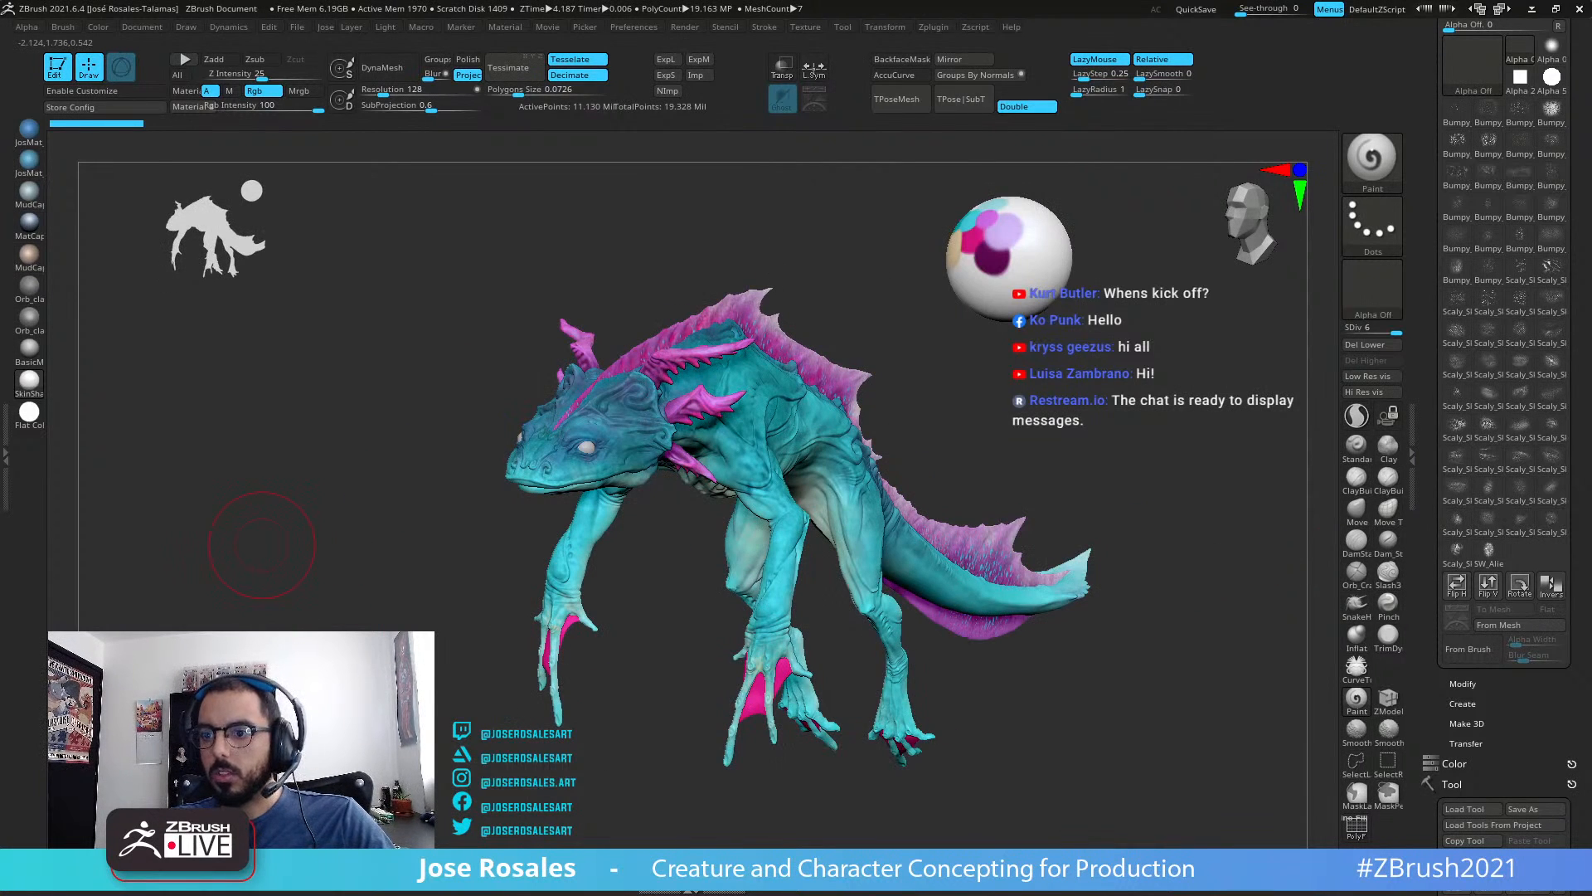
left_click_drag(262, 545, 170, 539)
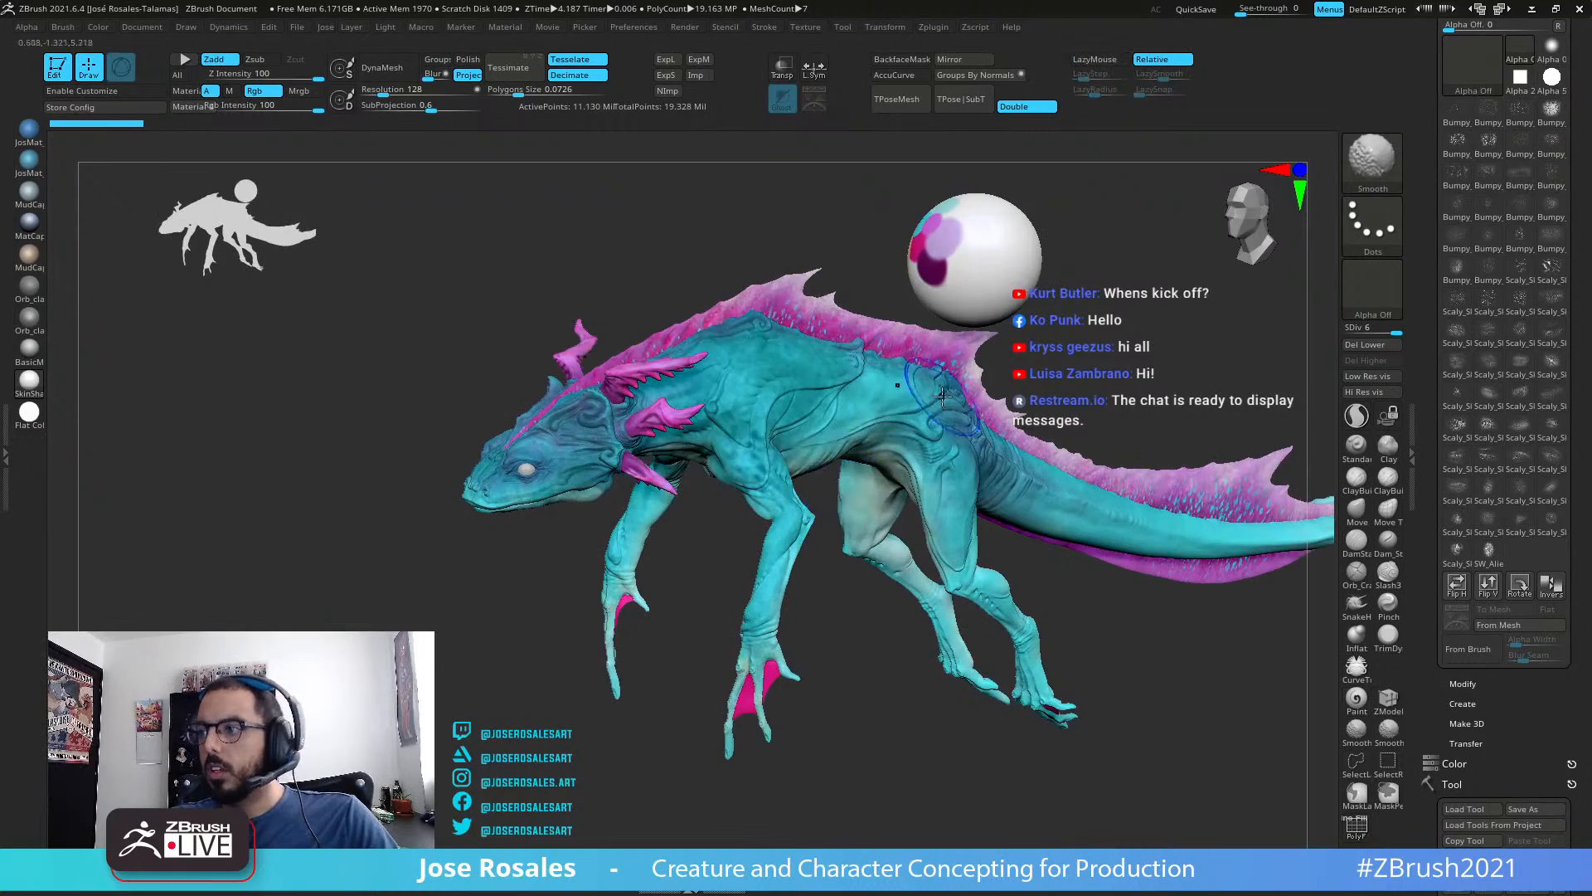
Step: Isolate the body and examine its painted surface up close and along the flank
key("shift+s")
right_click_drag(963, 398, 800, 361, "alt")
right_click_drag(800, 361, 893, 431, "ctrl")
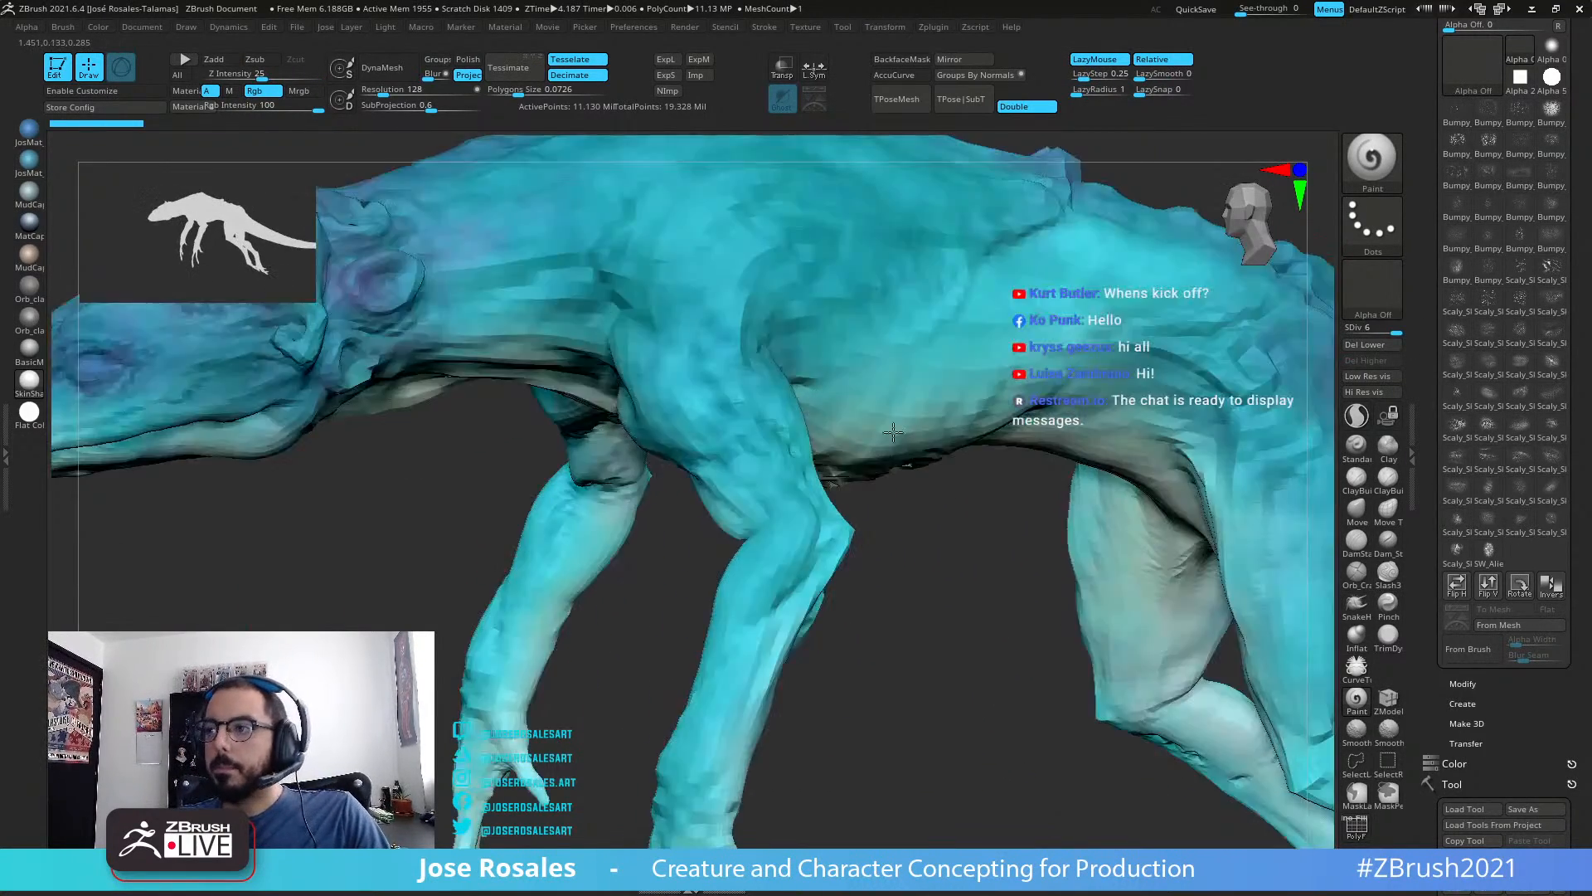
right_click_drag(675, 359, 786, 412, "alt")
mouse_move(934, 331)
right_mouse_down()
mouse_move(1016, 352)
mouse_move(1028, 382)
right_mouse_up()
right_click_drag(1028, 382, 693, 509, "alt")
right_click_drag(1029, 511, 721, 502, "alt")
right_click_drag(772, 601, 883, 504)
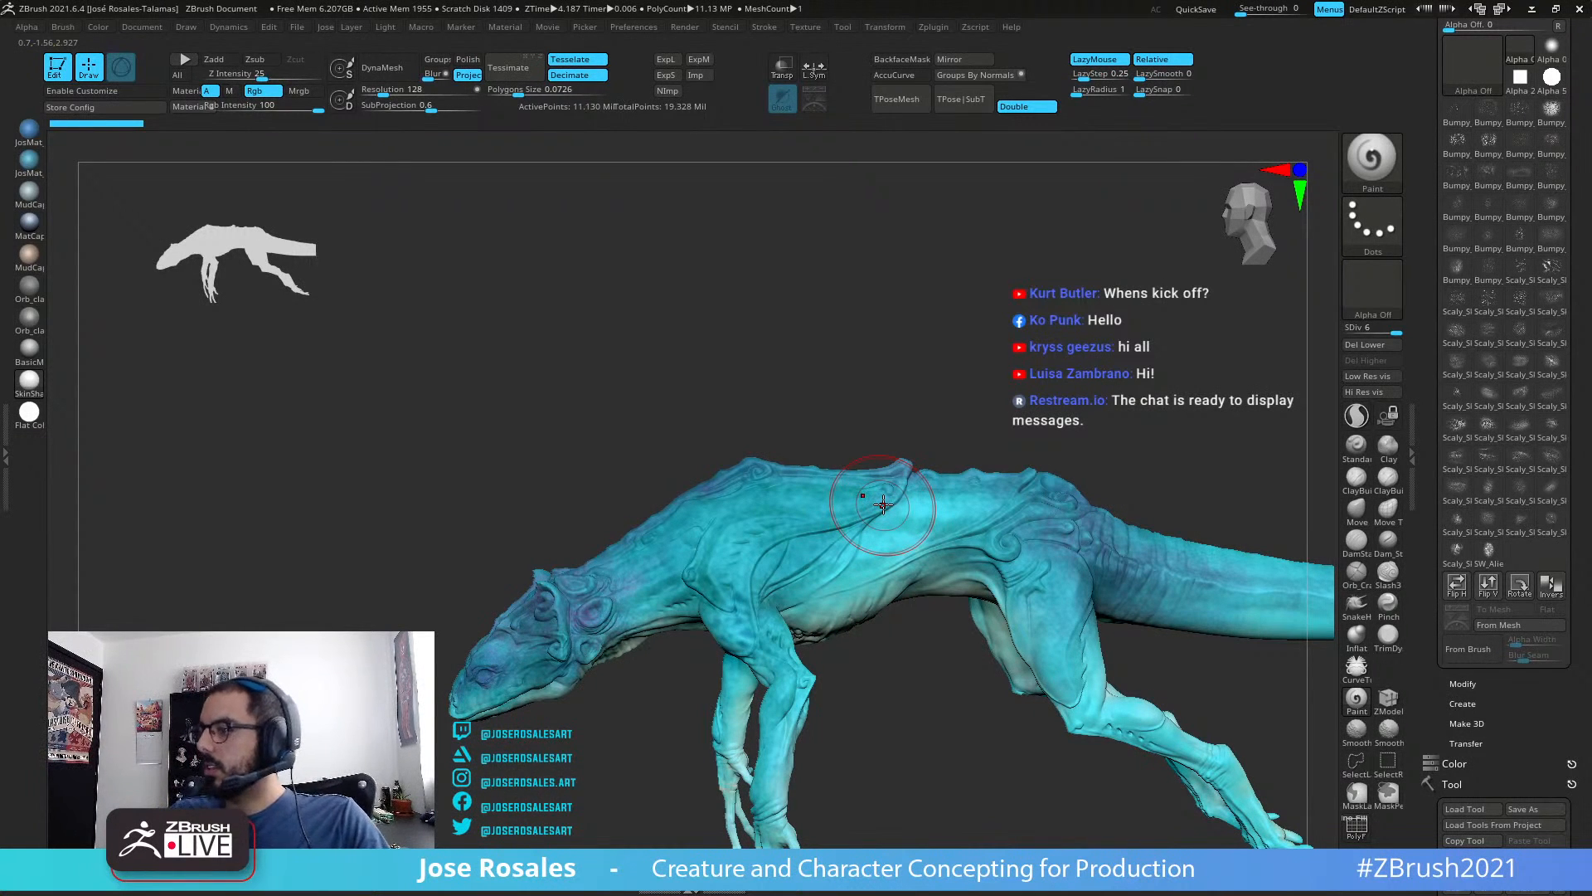
right_click_drag(633, 359, 336, 347)
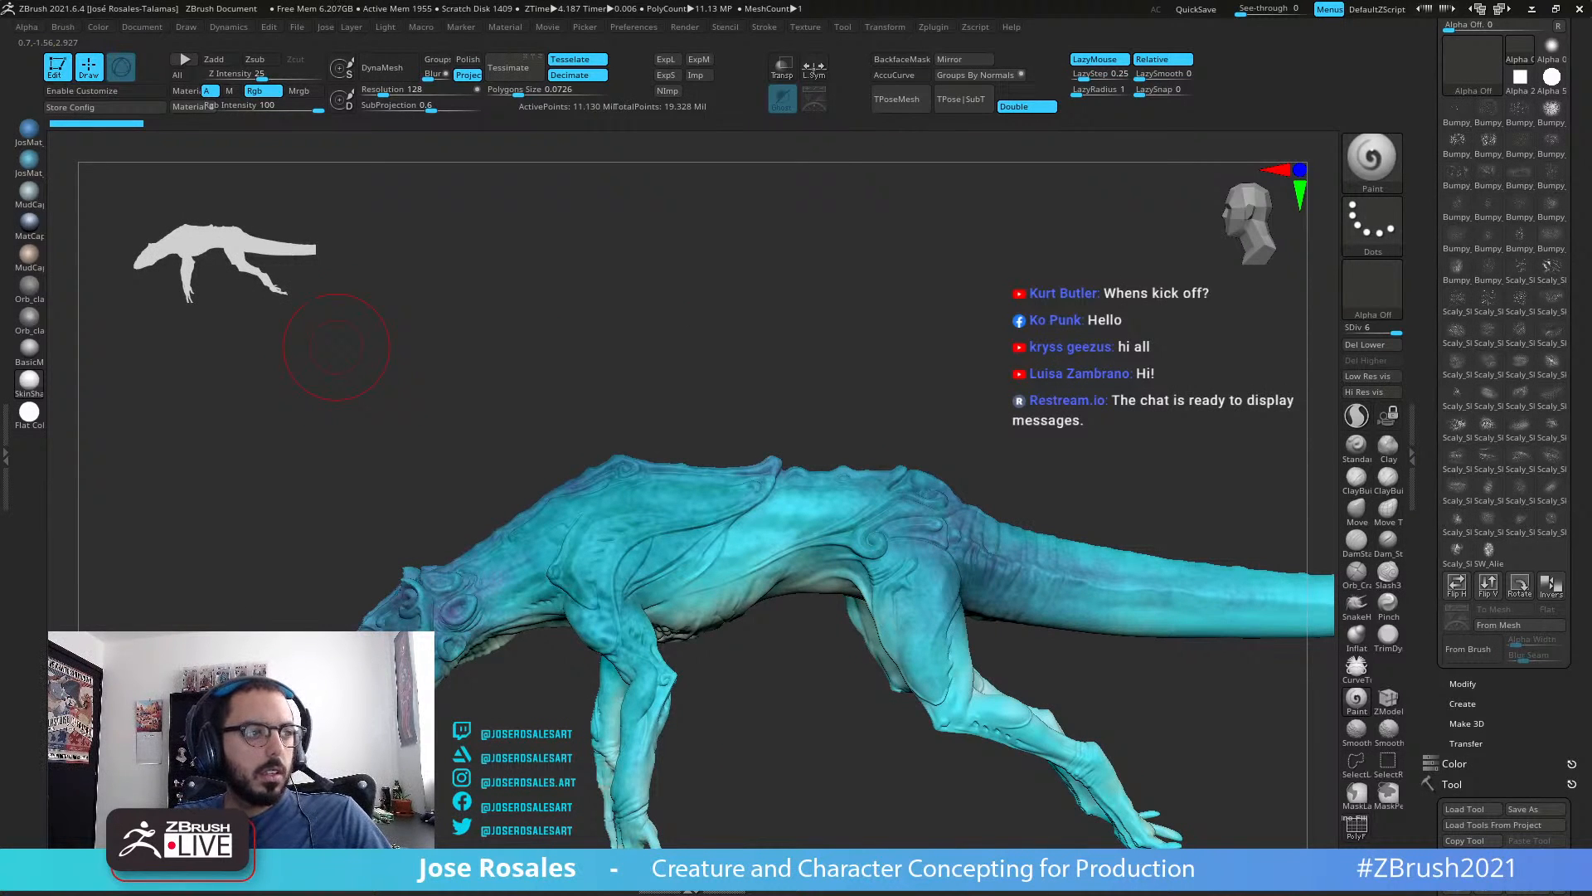
Step: Lower the body's subdivision level to 5 and show all the creature's parts again
left_click_drag(1396, 331, 1390, 333)
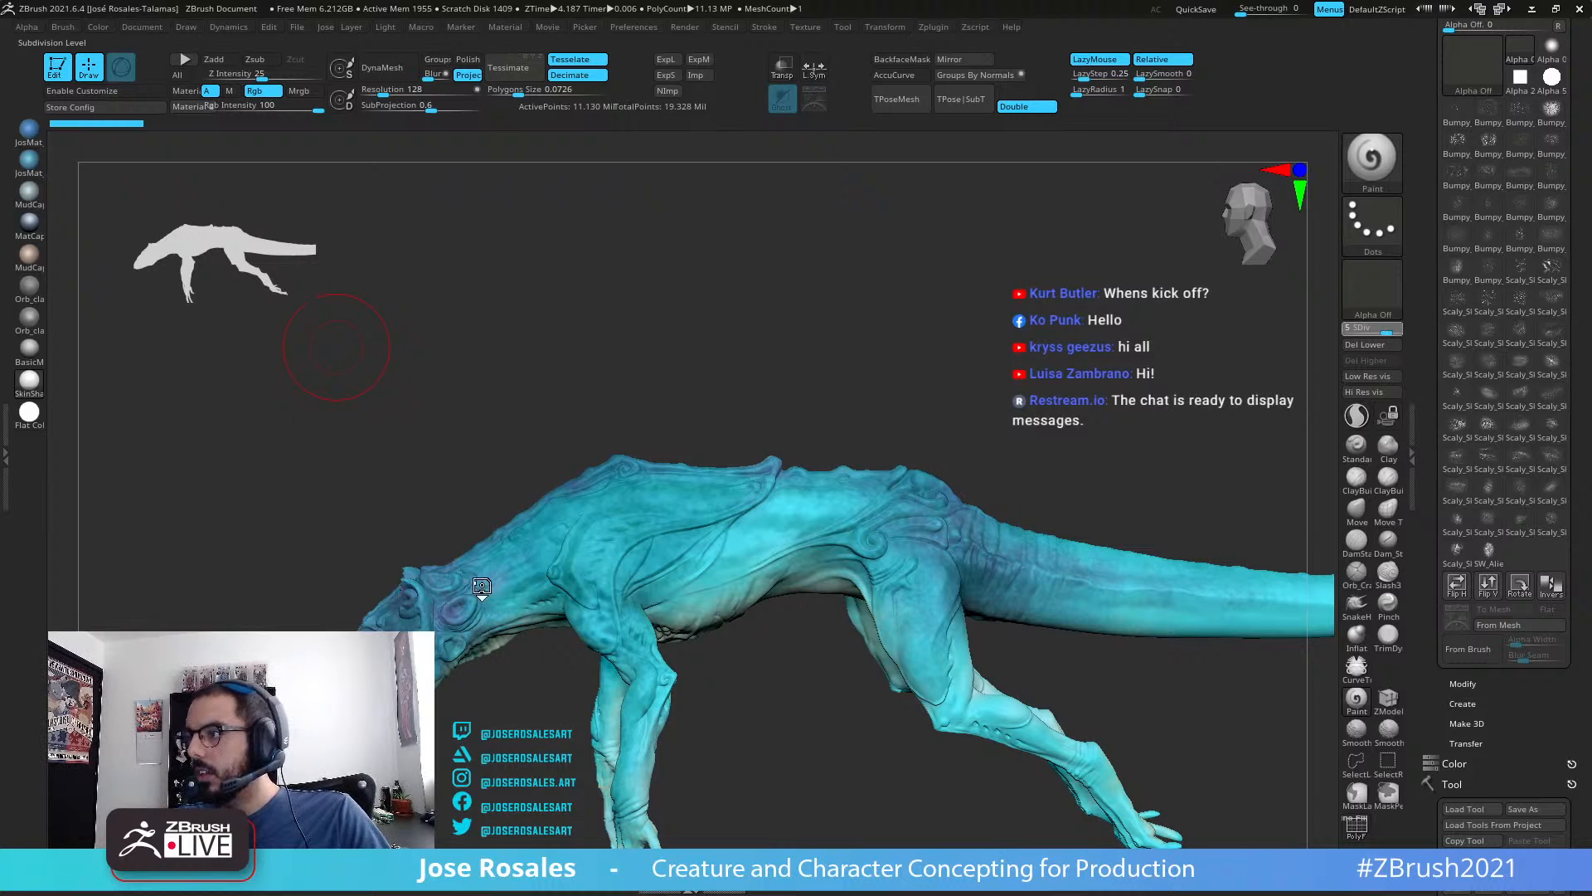
right_click_drag(603, 505, 953, 393)
key("shift+s")
Step: Give the Paint brush the Color Spray stroke and the Bumpy_Skin_10 alpha
left_click_drag(1411, 364, 1412, 211)
right_click_drag(813, 369, 722, 506, "alt")
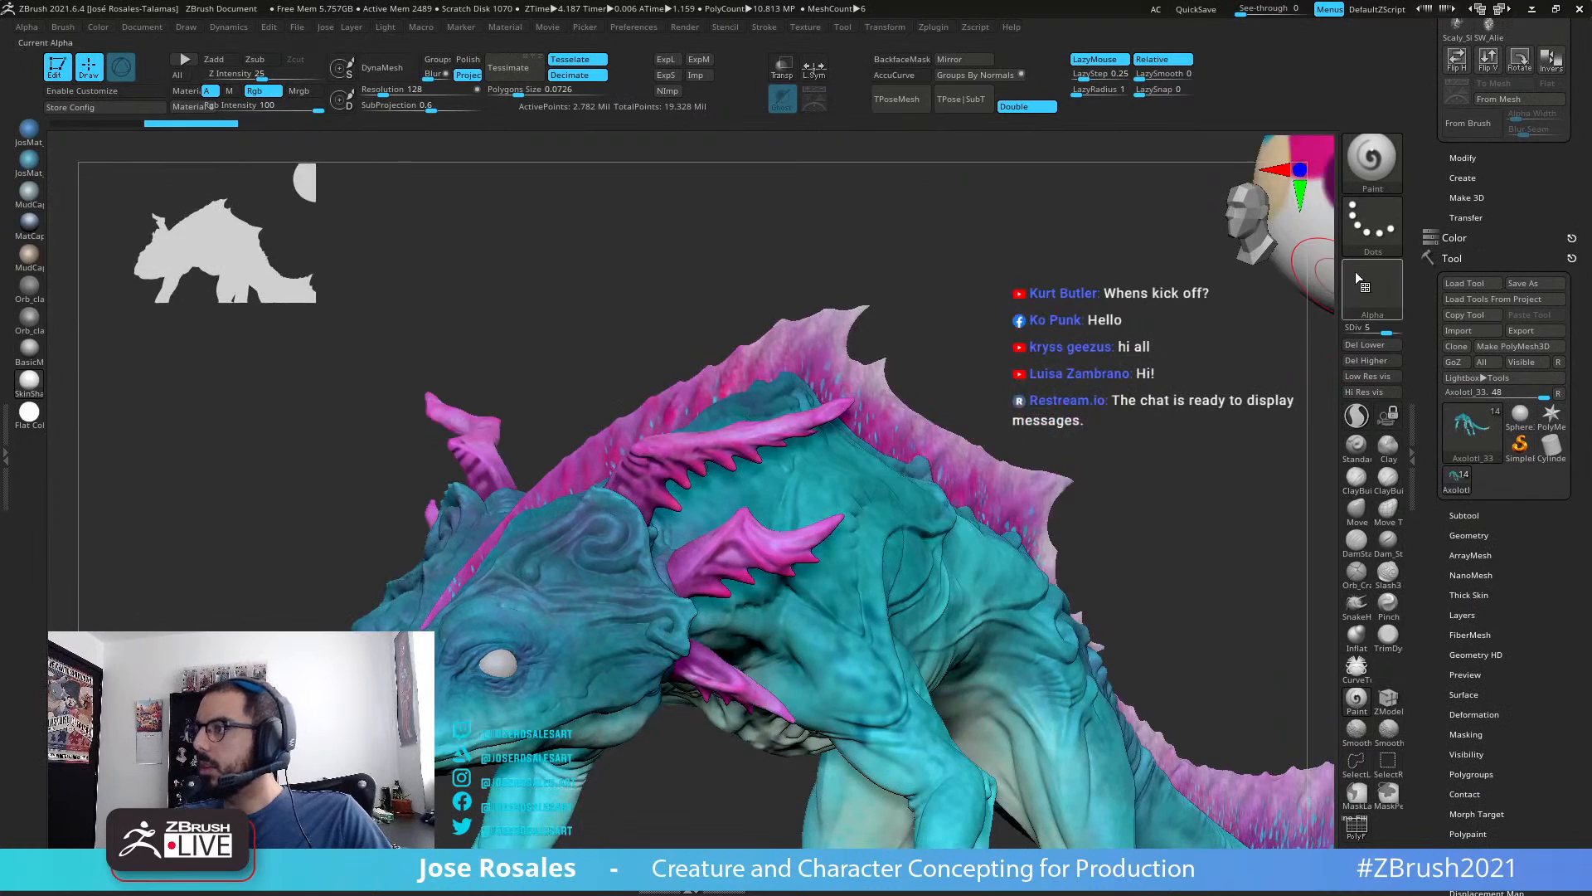
left_click(1372, 225)
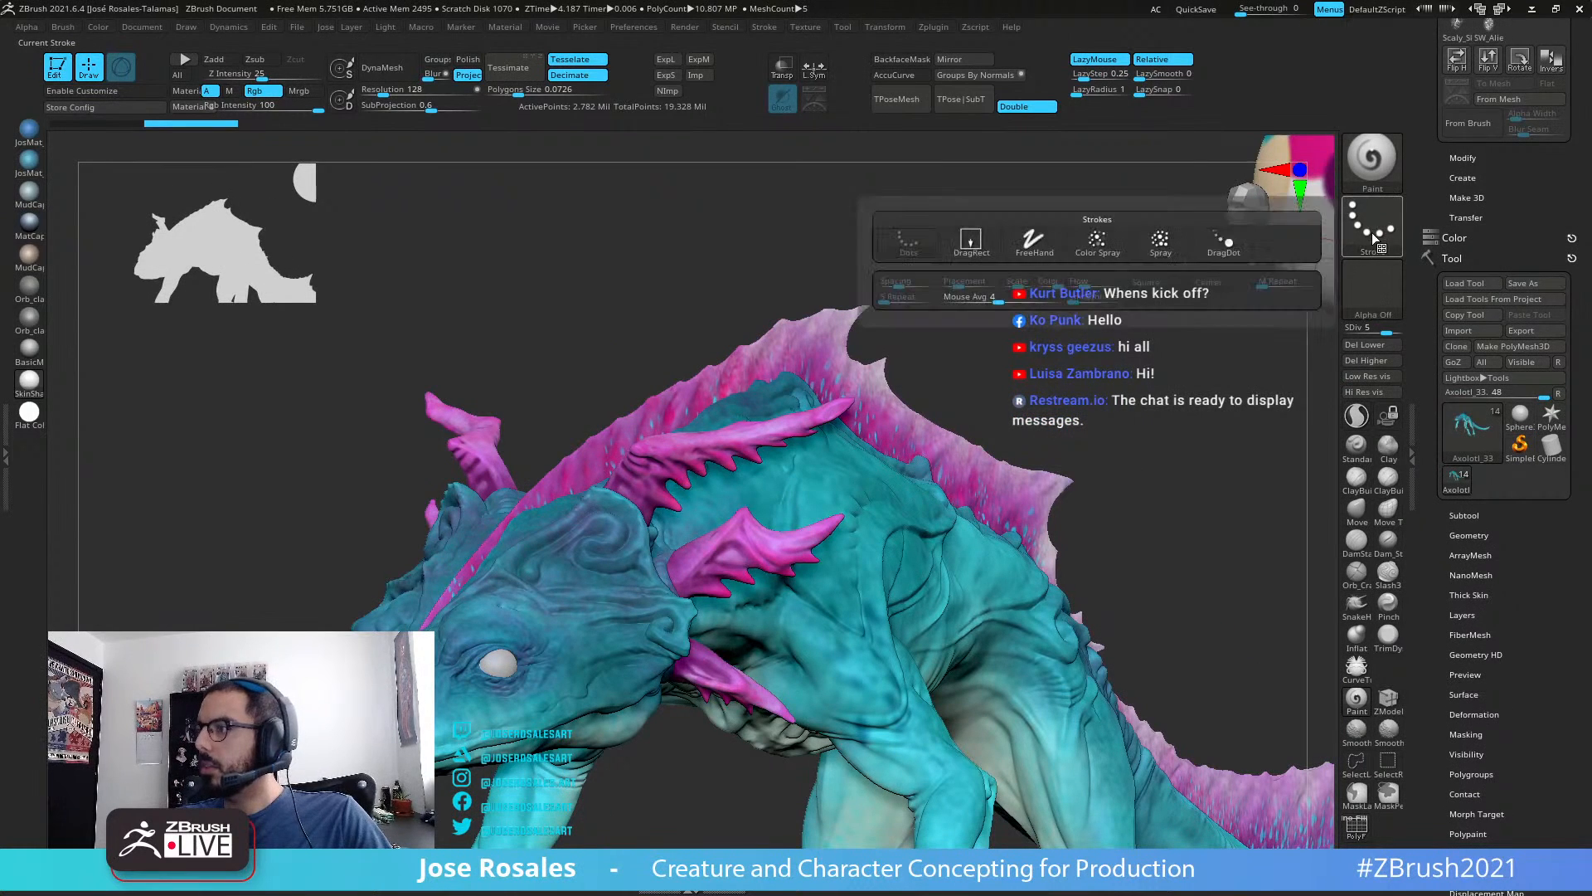
left_click(1097, 249)
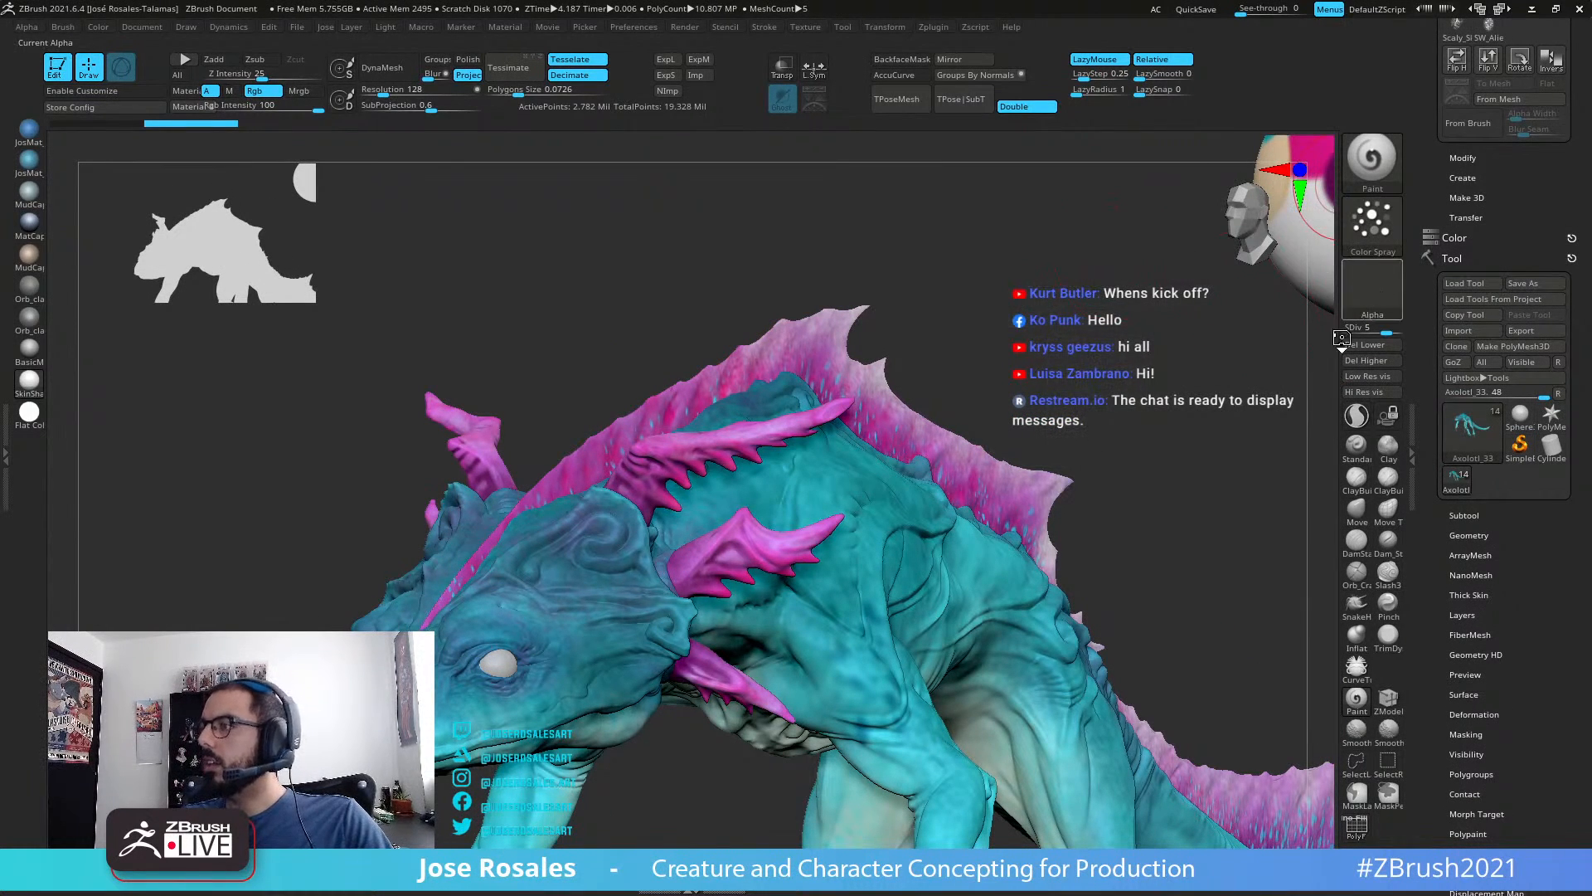
left_click(1373, 291)
mouse_move(777, 347)
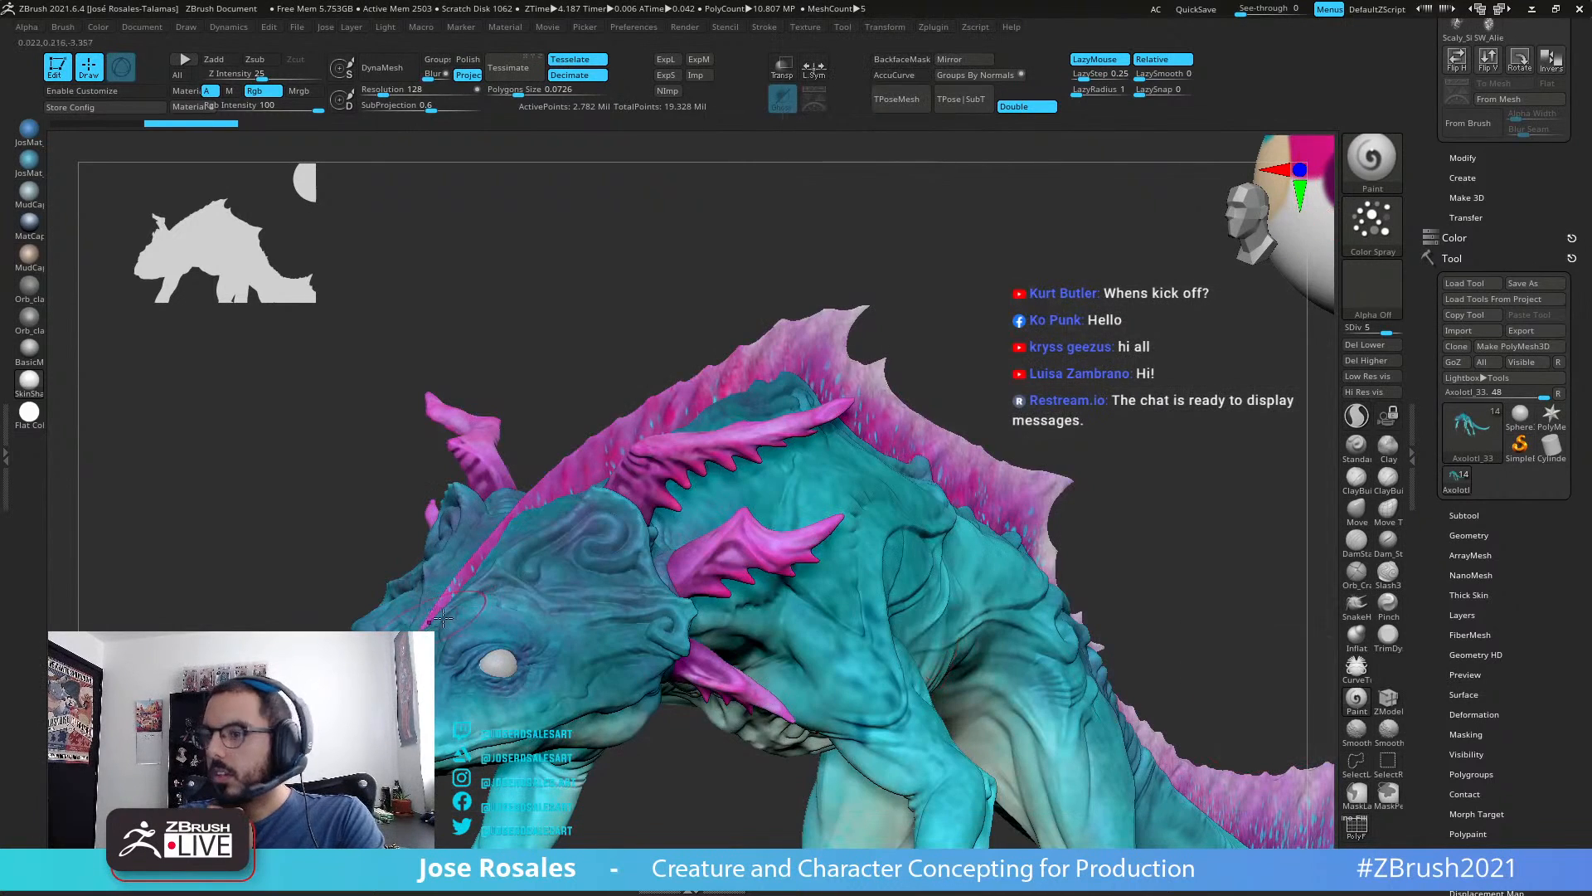
left_click_drag(1424, 326, 1460, 517)
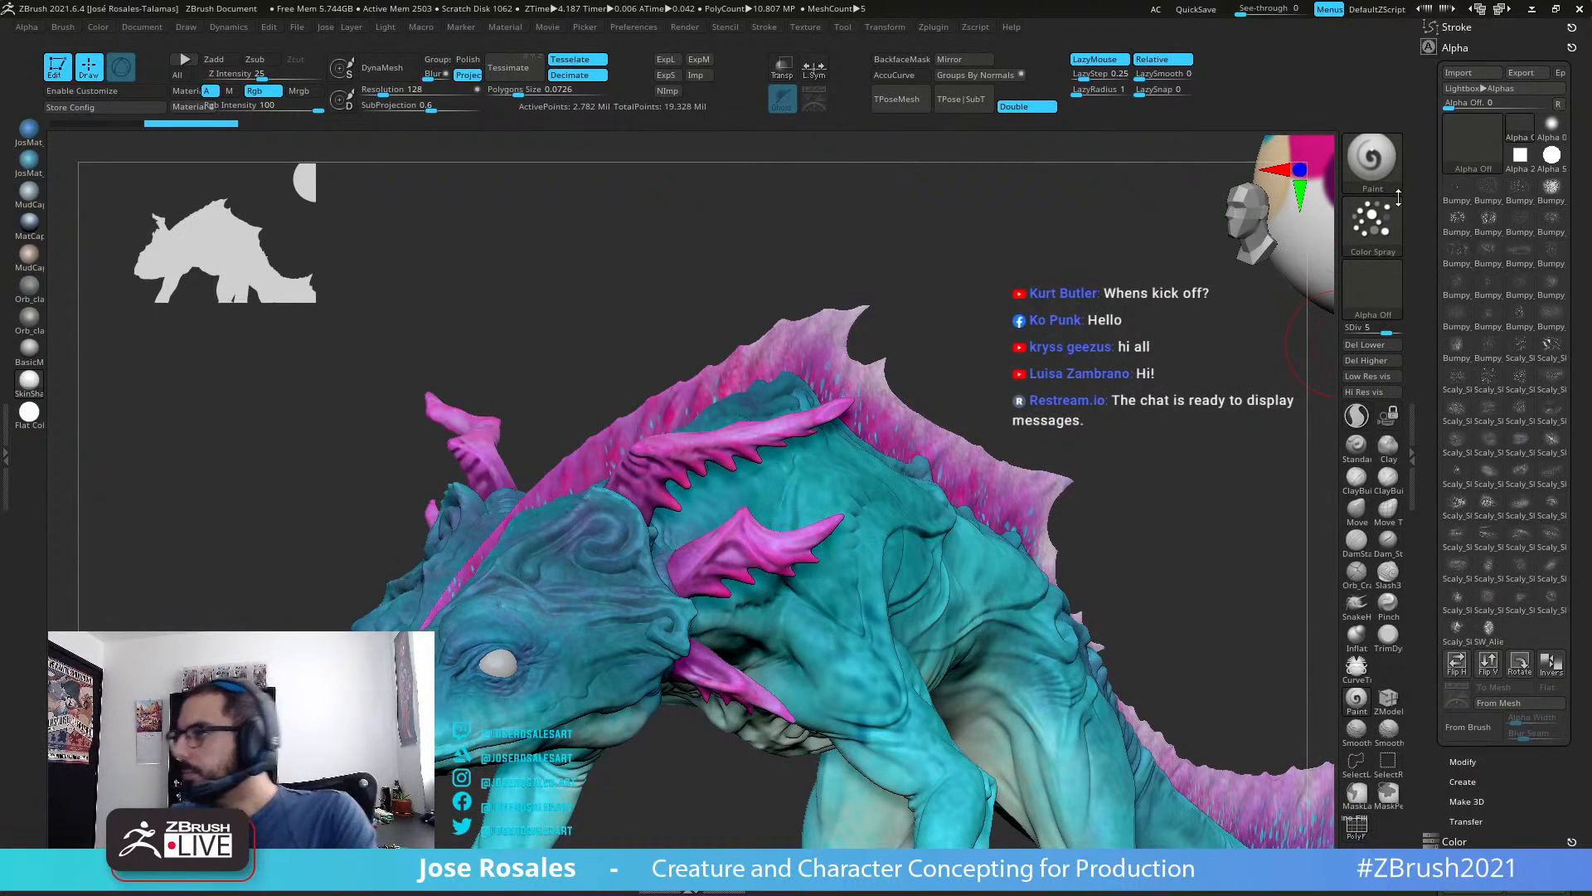
left_click(1497, 264)
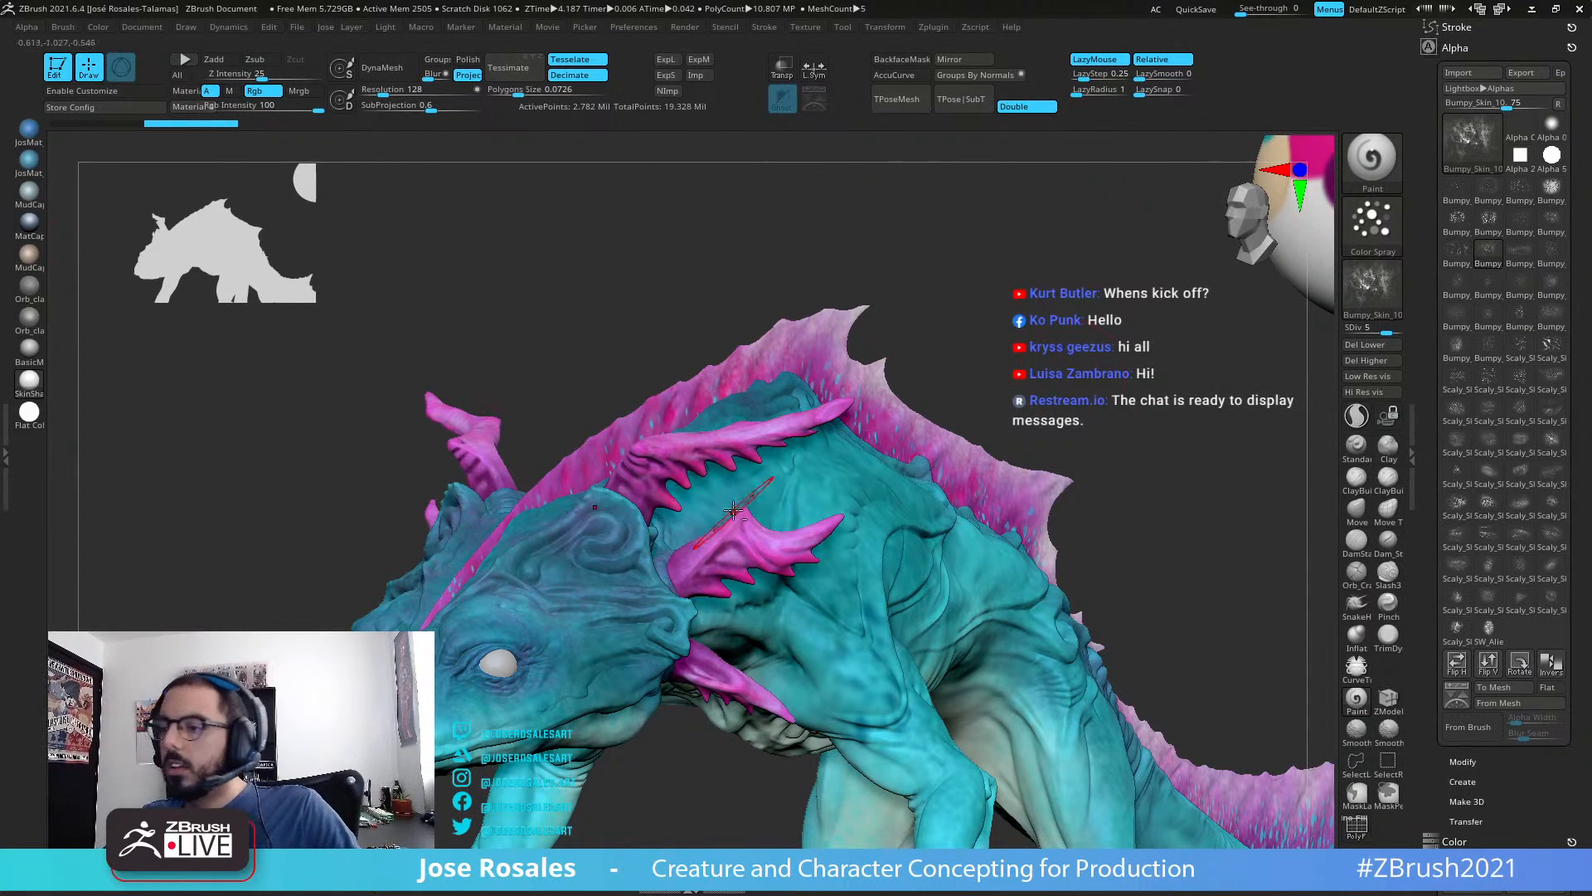
Step: Switch to the Flat Color material, try a spray stroke on the creature's head and undo it
right_click_drag(655, 589, 654, 459, "alt")
left_click(33, 413)
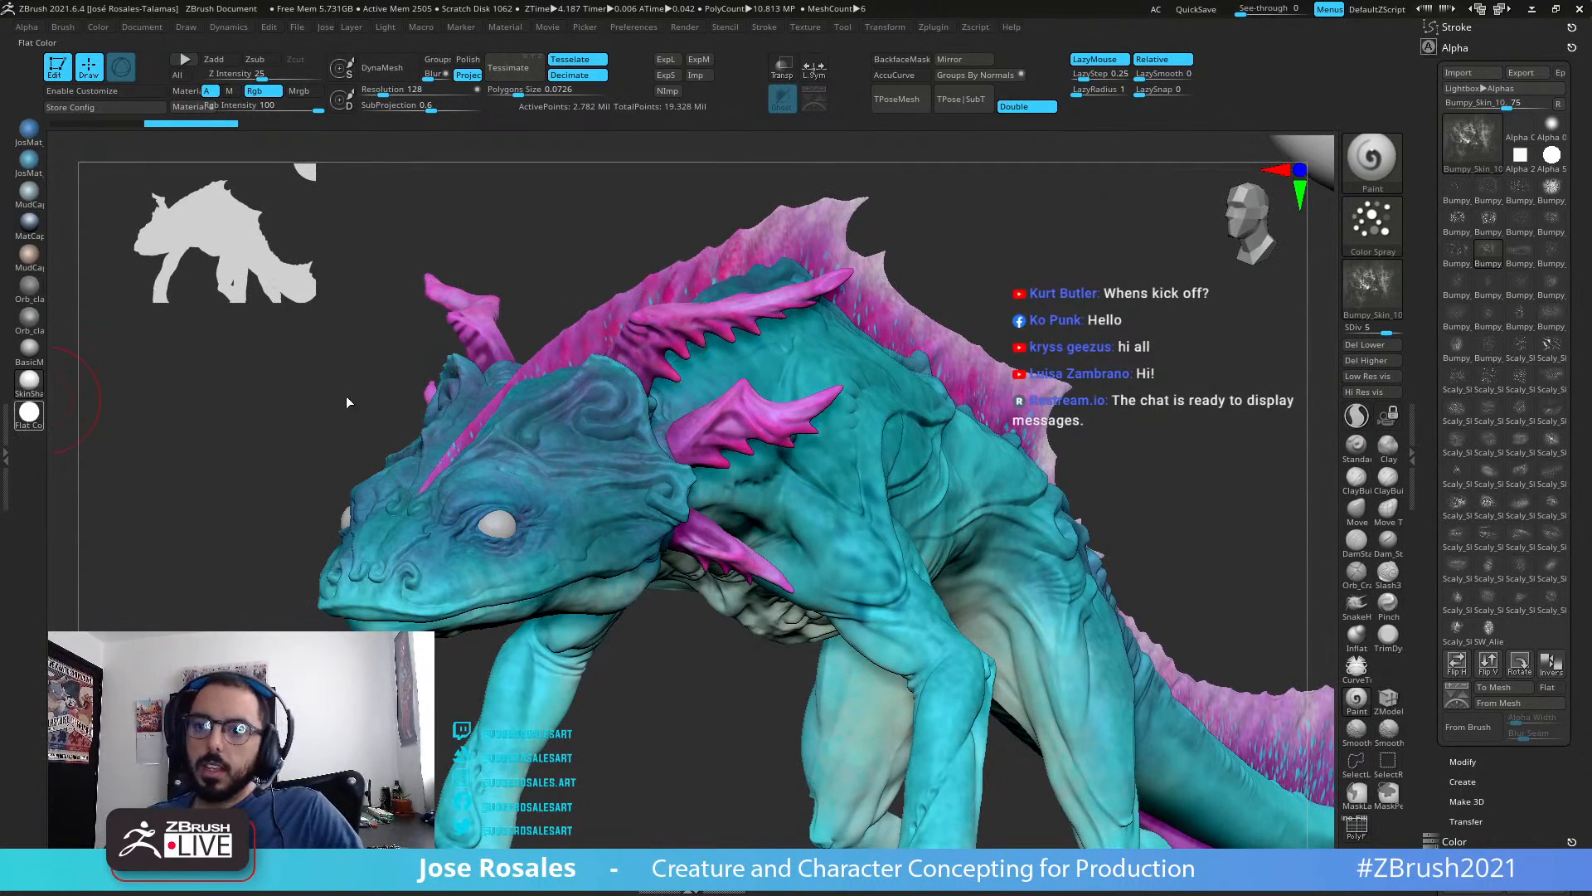
mouse_move(539, 464)
right_mouse_down()
mouse_move(496, 591)
mouse_move(499, 659)
right_mouse_up()
mouse_move(522, 487)
left_mouse_down()
mouse_move(534, 466)
mouse_move(488, 465)
left_mouse_up()
key("ctrl+z")
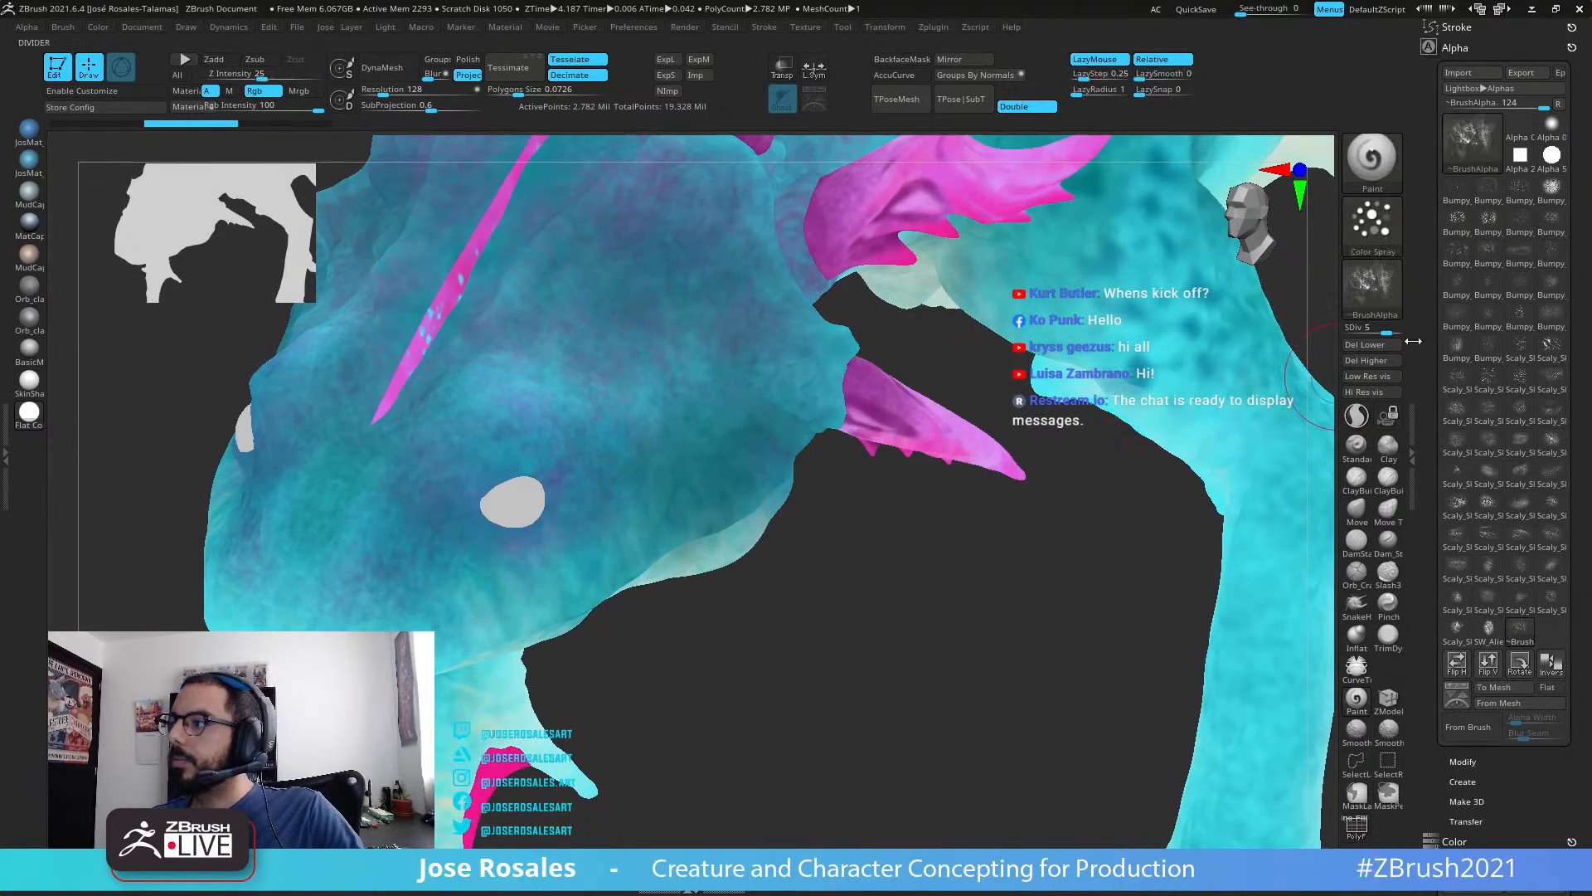
Step: Frame the whole creature and reveal the current paint colour settings
key("f")
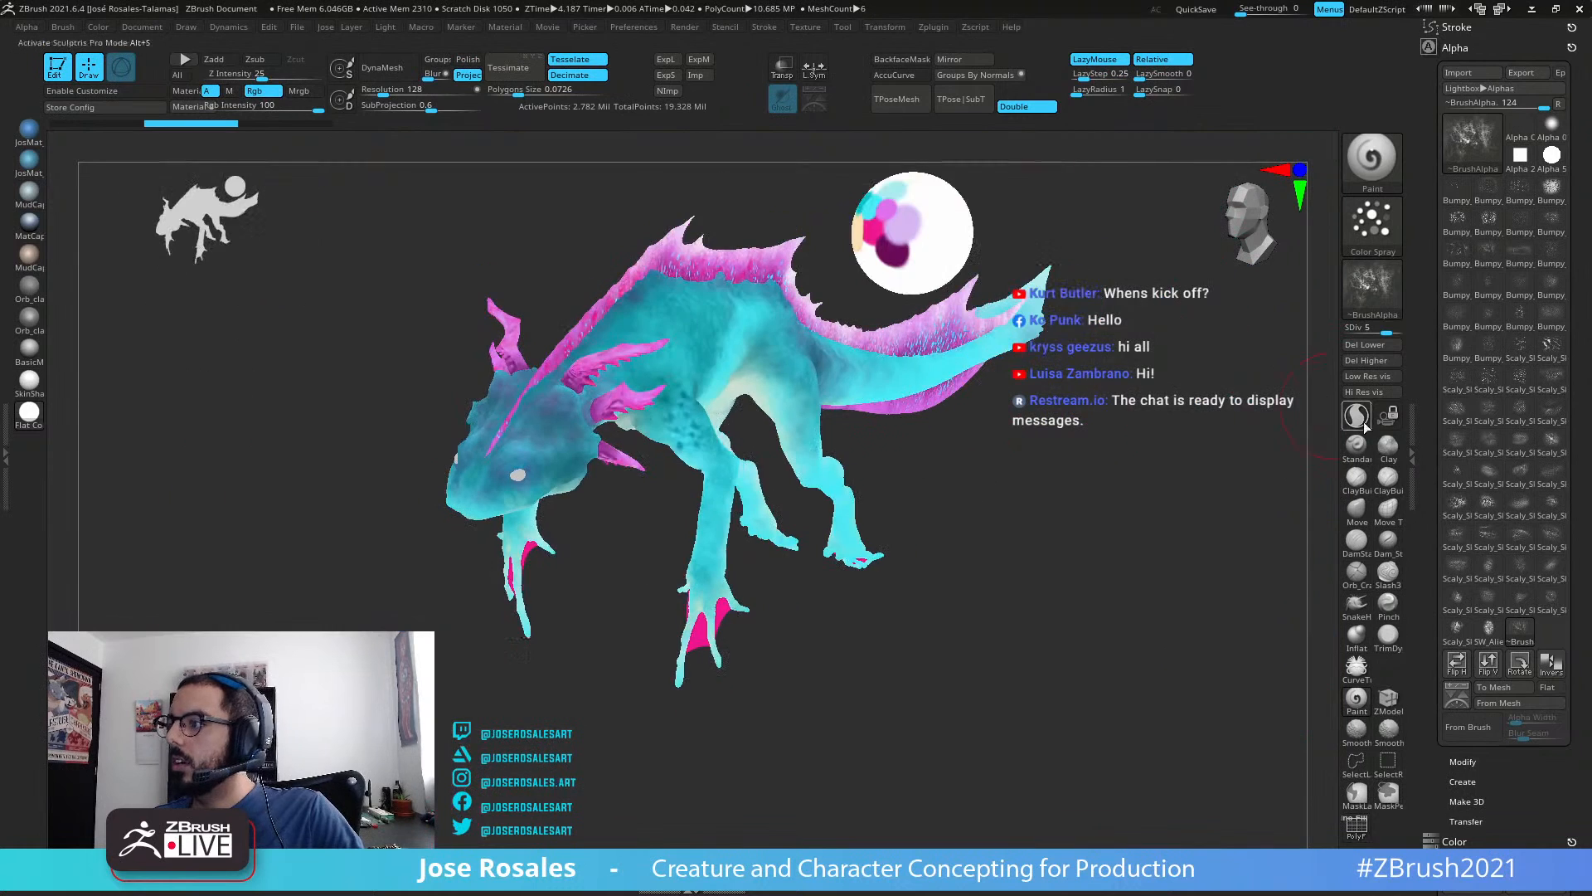
left_click_drag(1432, 407, 1414, 234)
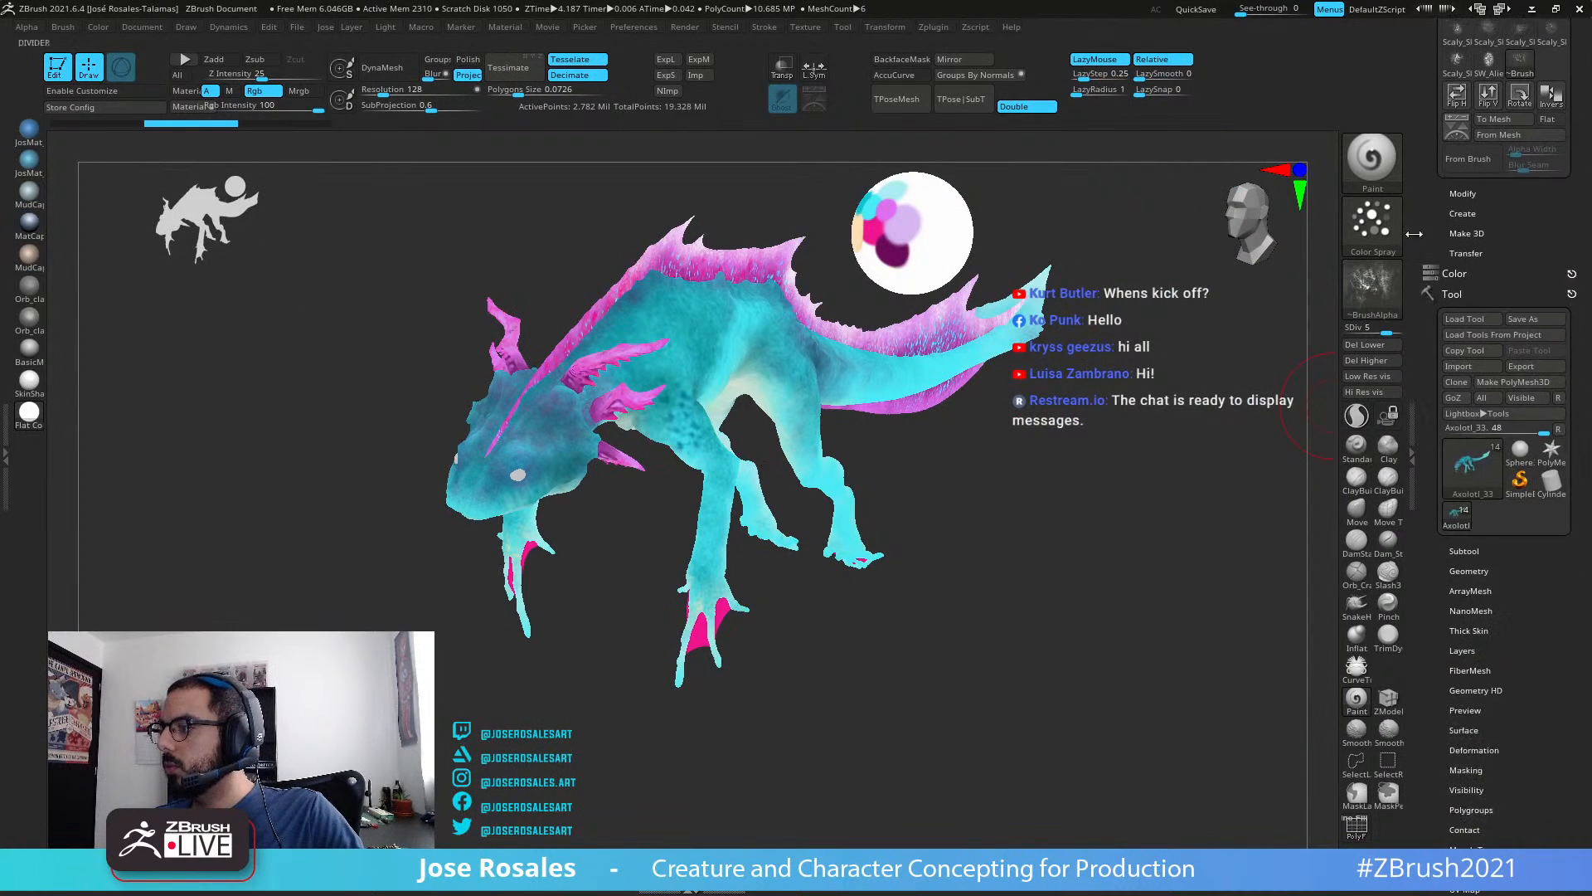
left_click(1466, 275)
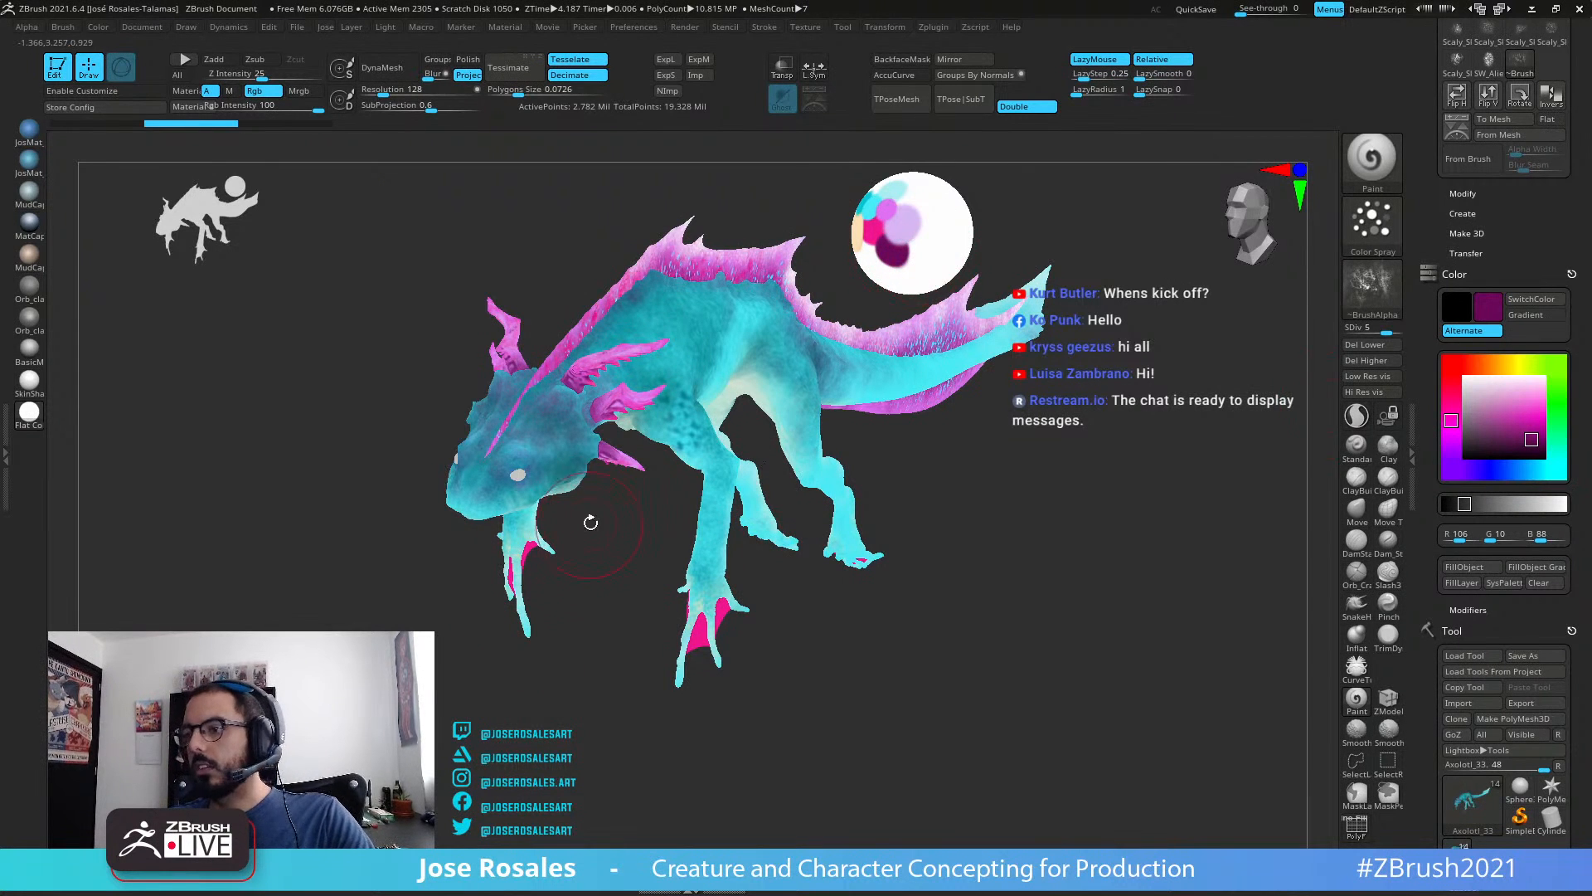
Step: Isolate the body, test a dark purple spray stroke up close on its skin and undo it
left_click(350, 515, "ctrl+shift")
right_click_drag(551, 448, 809, 537, "ctrl")
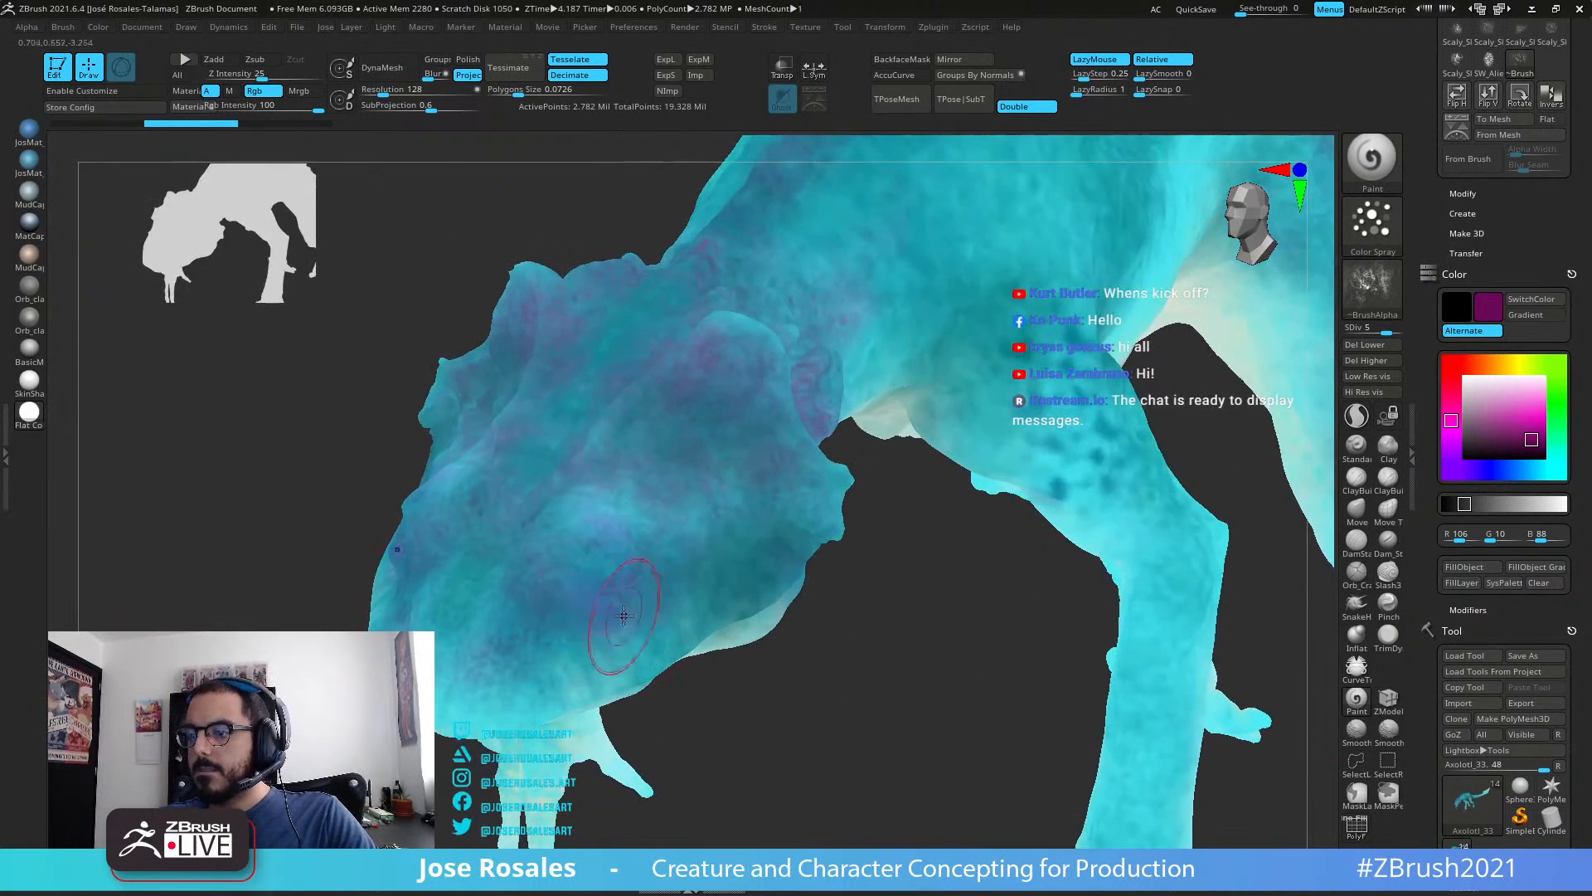
mouse_move(713, 514)
right_mouse_down()
mouse_move(581, 555)
mouse_move(762, 365)
right_mouse_up()
mouse_move(763, 364)
right_mouse_down("ctrl")
mouse_move(857, 390)
mouse_move(875, 415)
right_mouse_up("ctrl")
mouse_move(798, 398)
left_mouse_down()
mouse_move(814, 444)
mouse_move(737, 360)
mouse_move(643, 409)
mouse_move(928, 363)
left_mouse_up()
right_click_drag(922, 290, 837, 502, "alt")
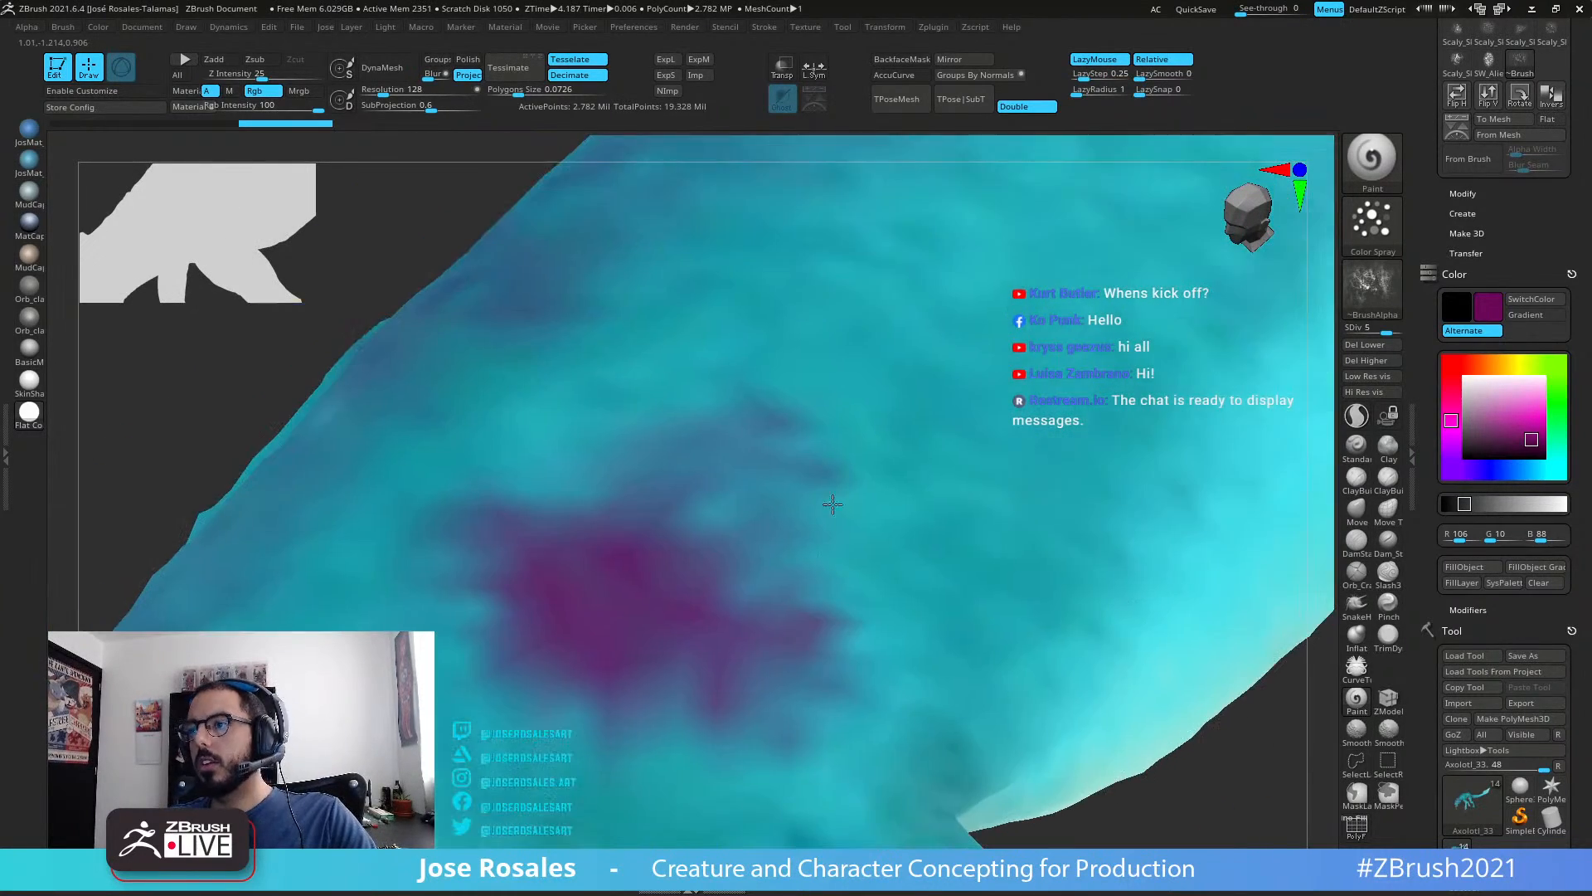
right_click_drag(741, 529, 827, 507)
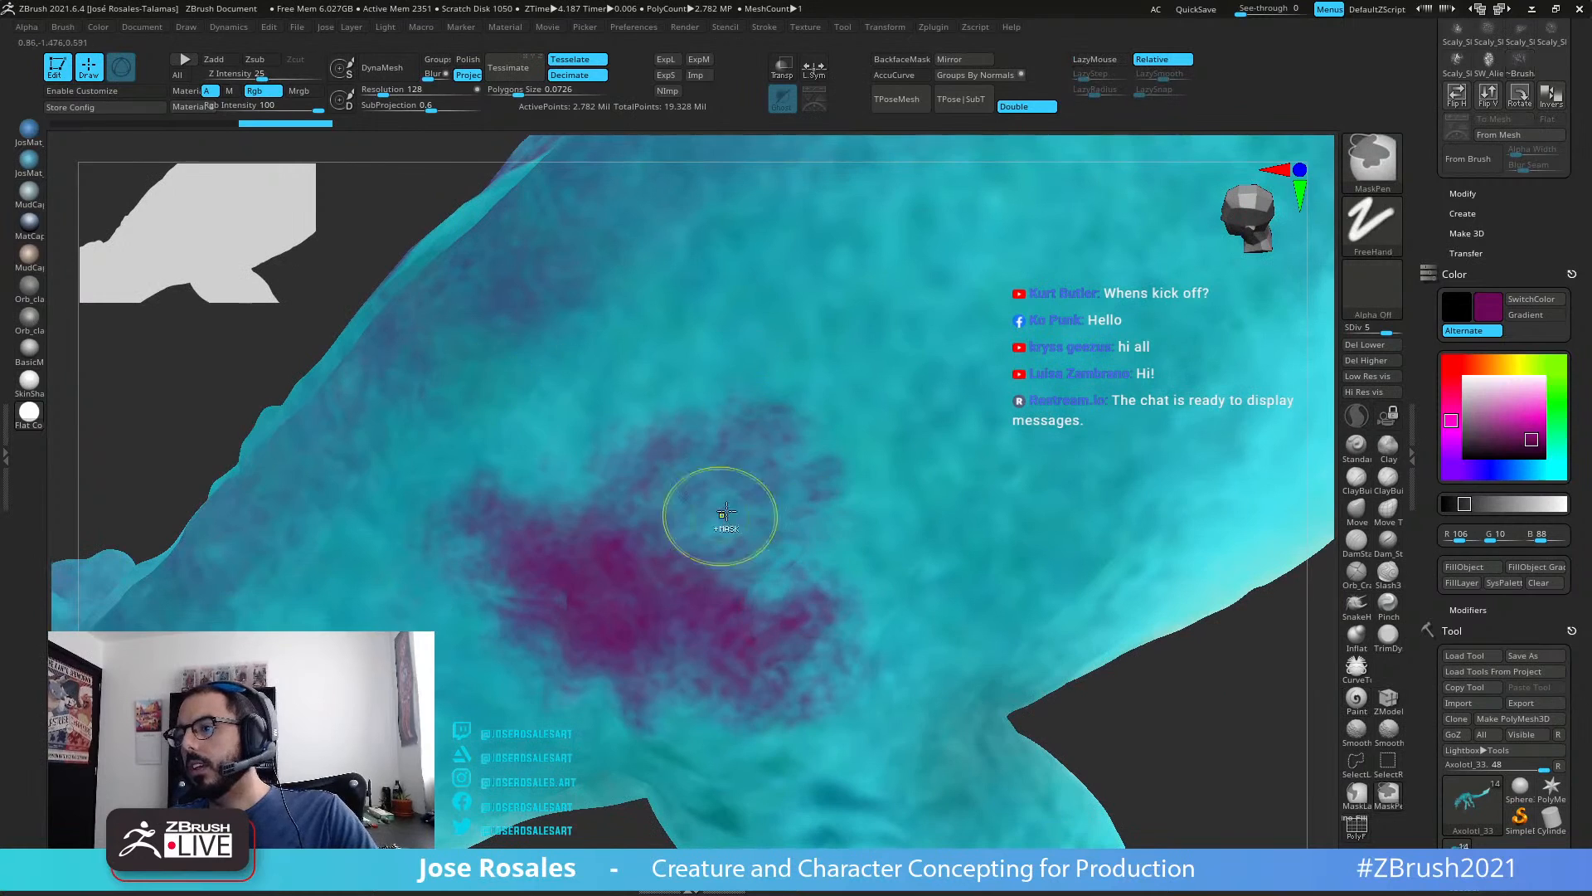
key("ctrl+z")
Step: Try a second spray stroke across the upper back and undo it
right_click_drag(699, 378, 731, 482)
mouse_move(632, 427)
left_mouse_down()
mouse_move(646, 490)
mouse_move(855, 507)
left_mouse_up()
right_click_drag(855, 507, 793, 433, "ctrl")
key("ctrl+z")
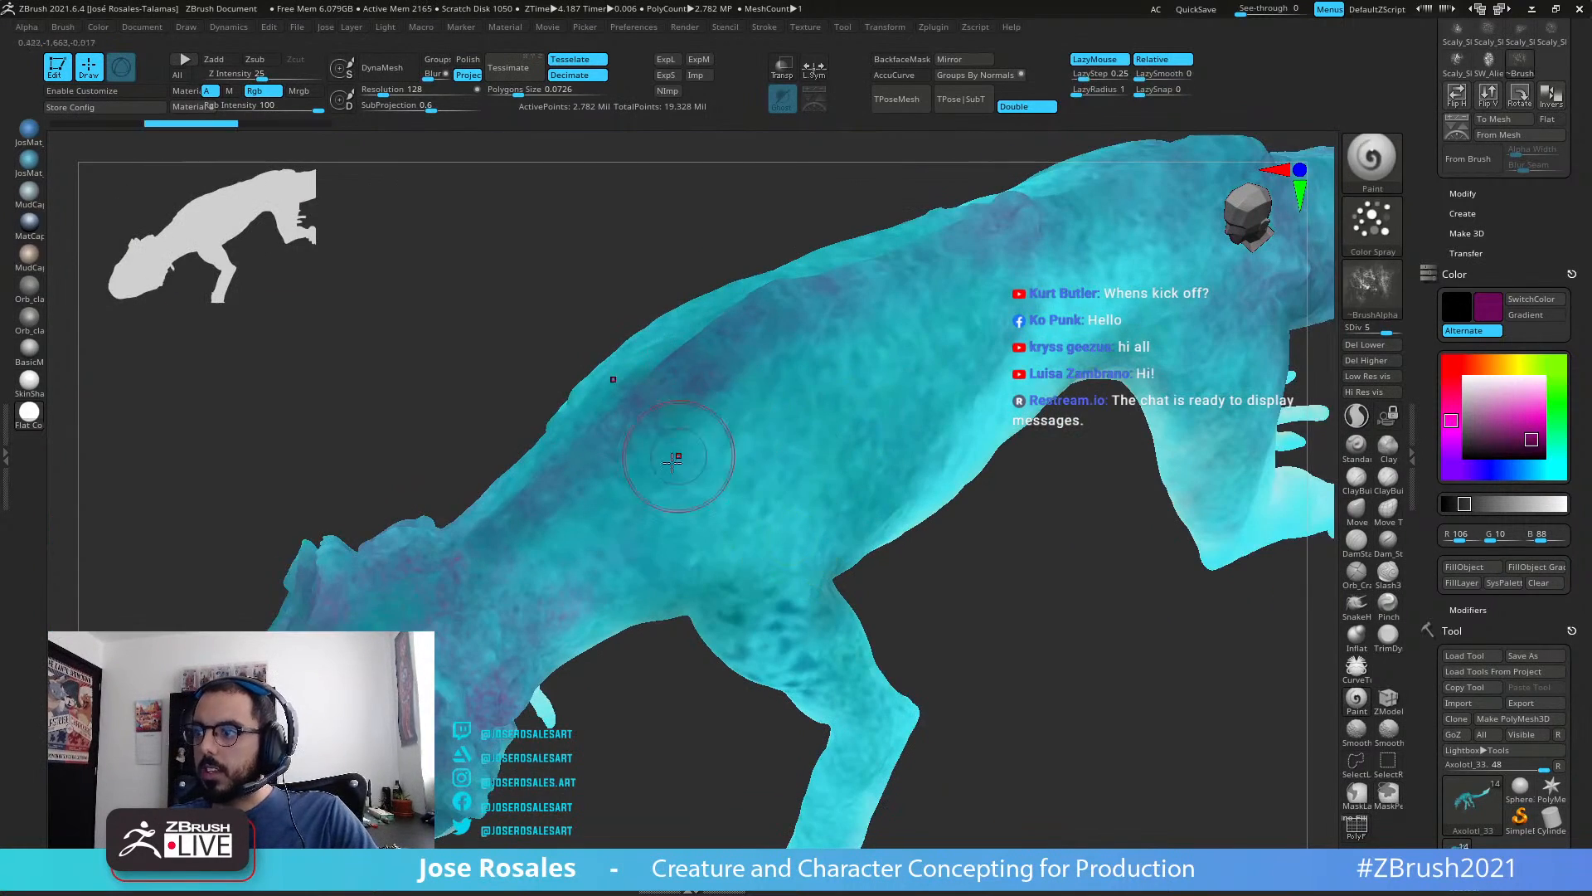
Step: Check the body's wireframe and polygroups, and return the display to the skin shader material
right_click_drag(563, 565, 520, 420)
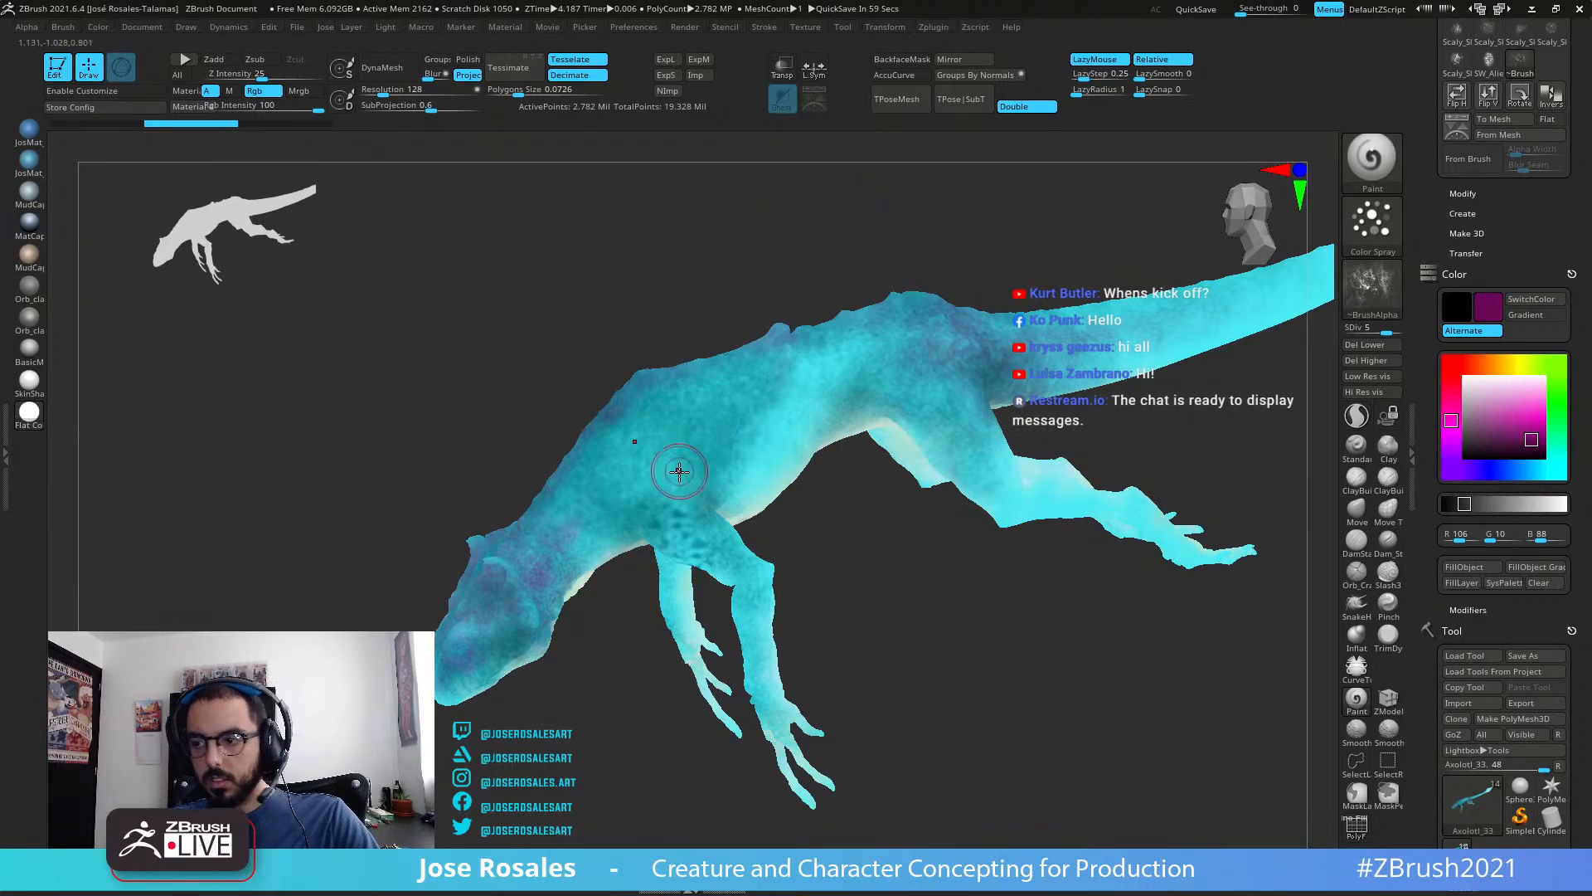
right_click_drag(675, 465, 626, 651)
key("shift+f")
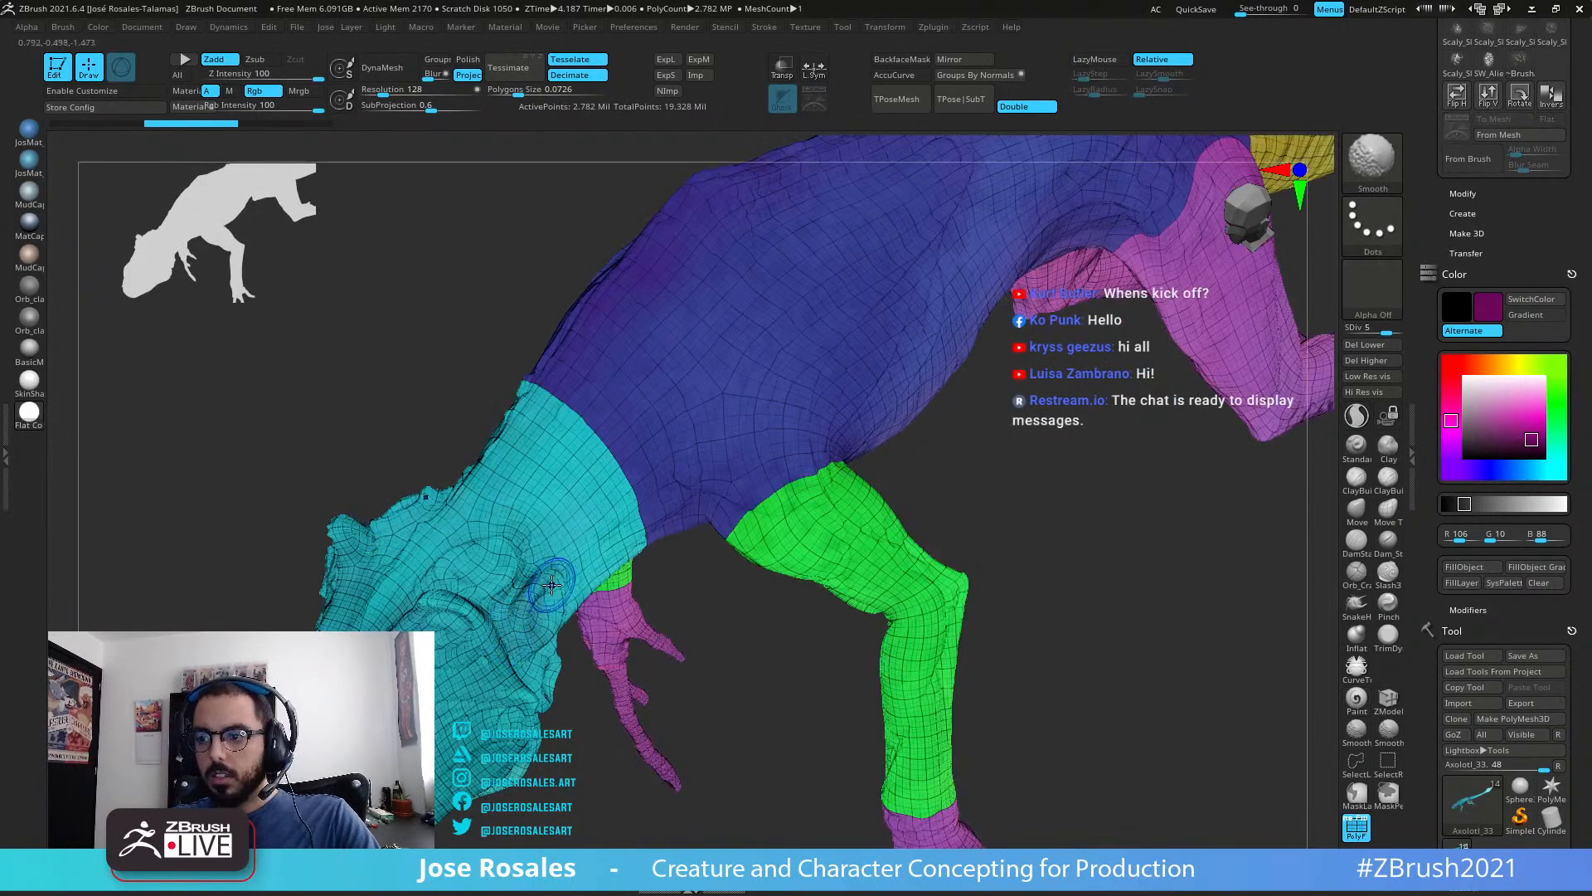
key("shift+f")
left_click(29, 384)
mouse_move(563, 428)
right_mouse_down()
mouse_move(517, 618)
mouse_move(511, 558)
mouse_move(626, 452)
mouse_move(670, 537)
right_mouse_up()
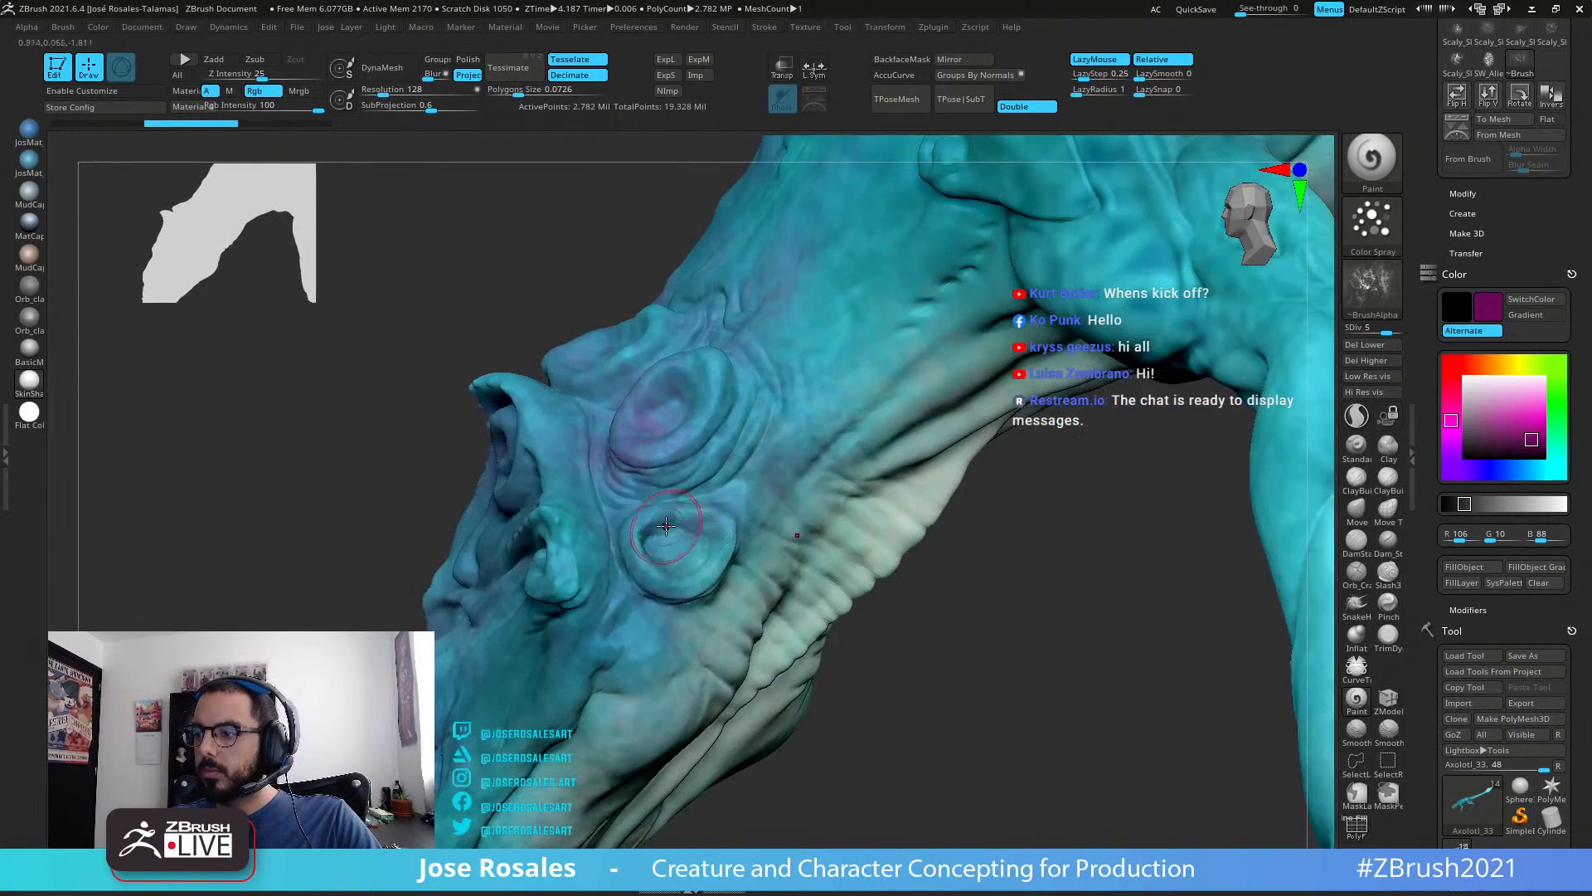
Step: Set the Rgb Intensity to 67 and spray dark purple into the middle and lower gill sockets behind the head frill
left_click_drag(319, 106, 301, 105)
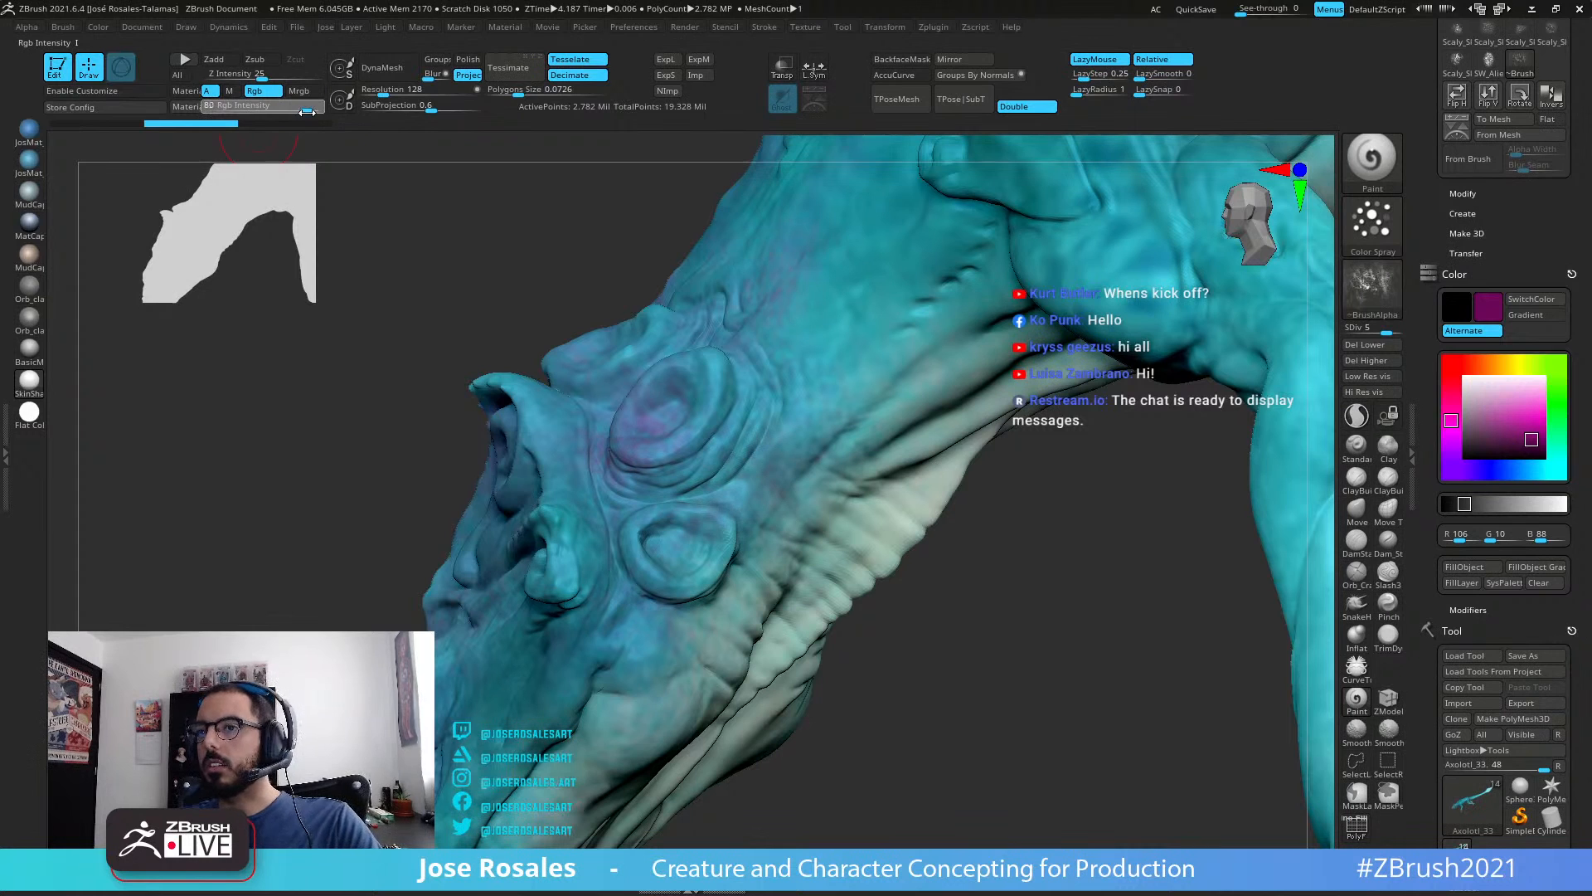
left_click_drag(287, 113, 297, 114)
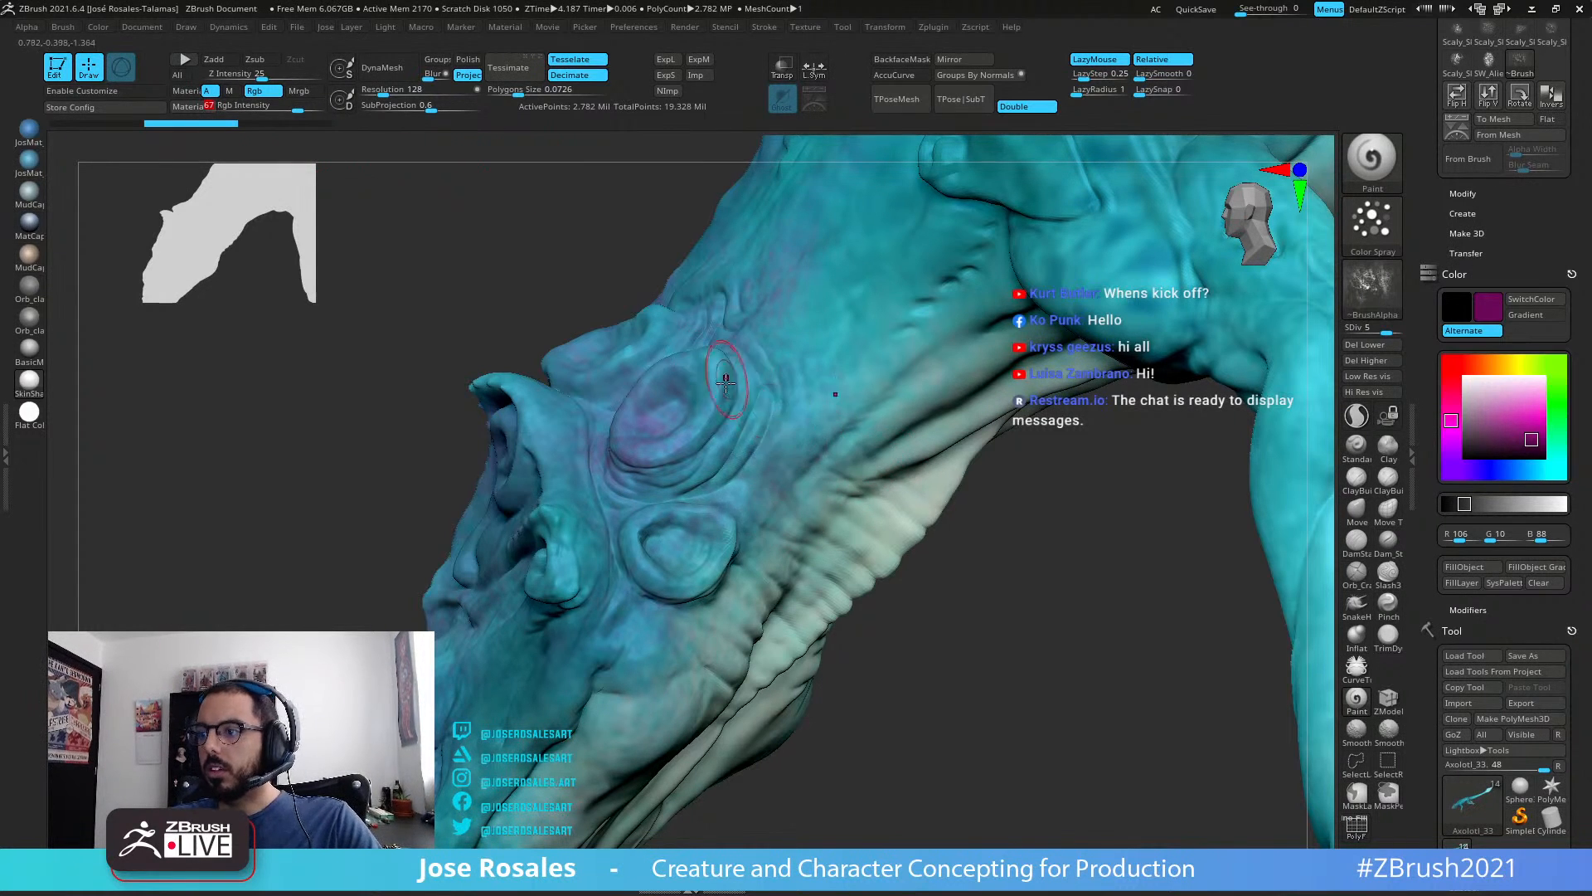
right_click_drag(789, 357, 702, 435)
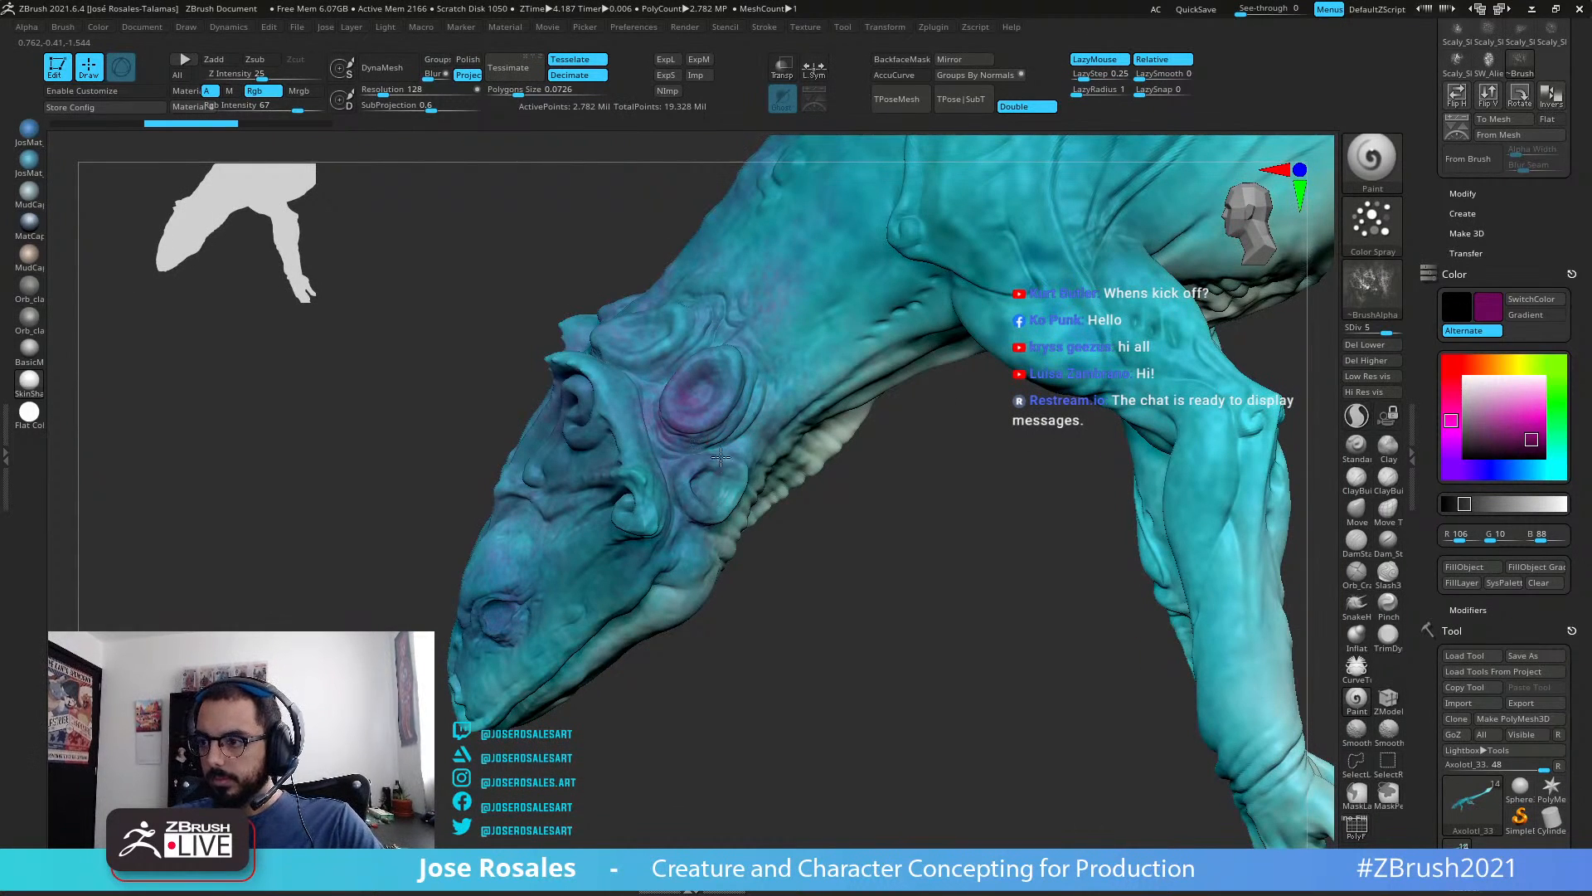
left_click_drag(721, 457, 713, 490)
right_click_drag(680, 502, 703, 519)
left_click_drag(702, 520, 661, 504)
right_click_drag(730, 497, 715, 512)
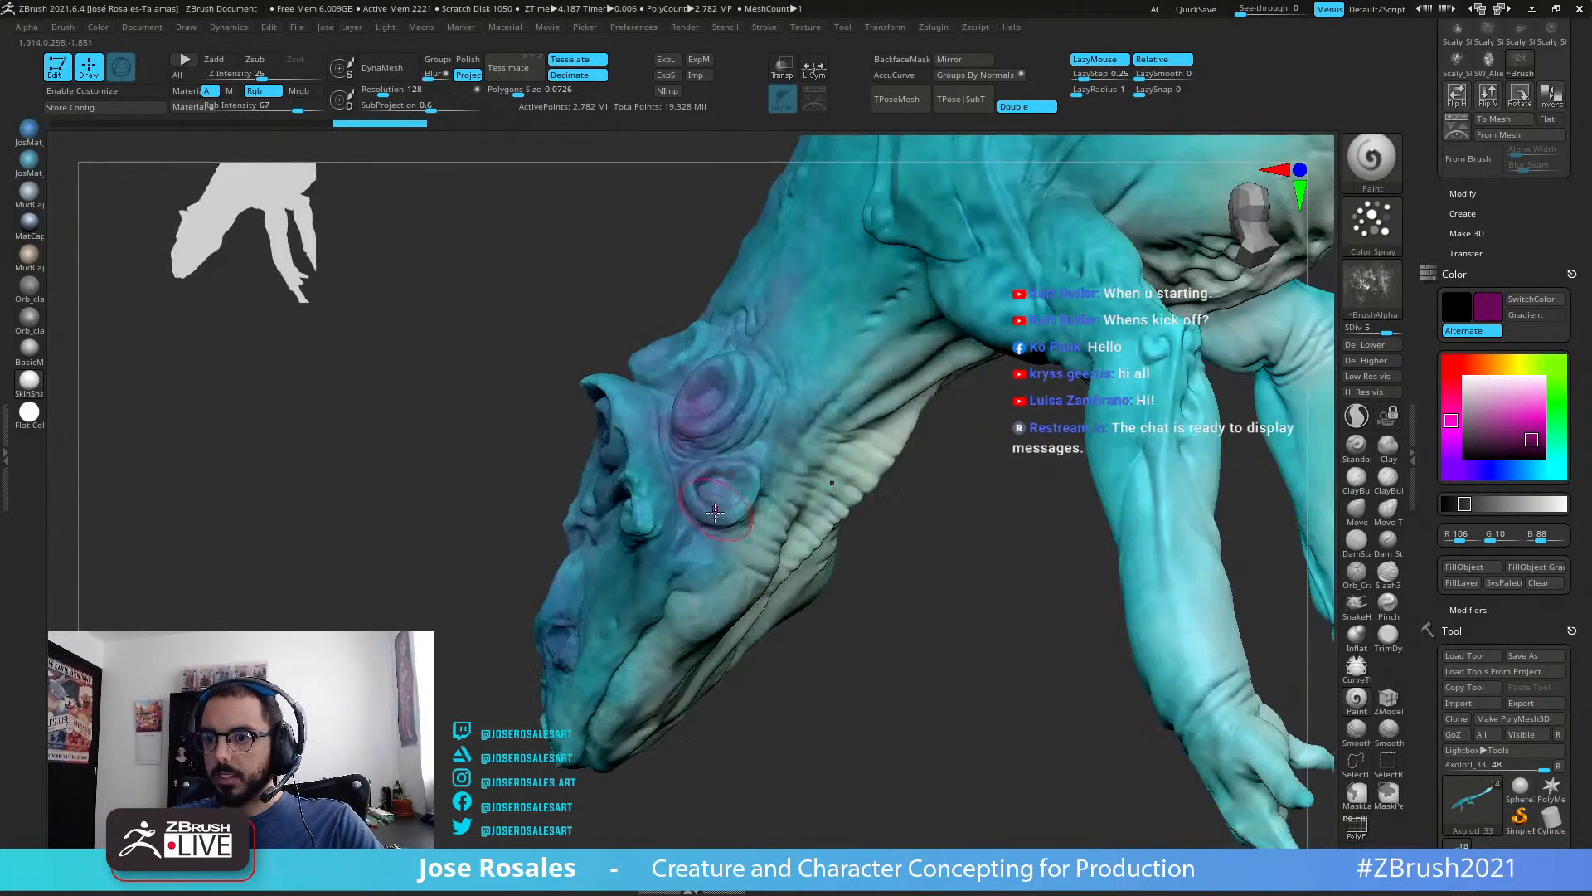
left_click_drag(740, 509, 729, 504)
right_click_drag(730, 505, 728, 522)
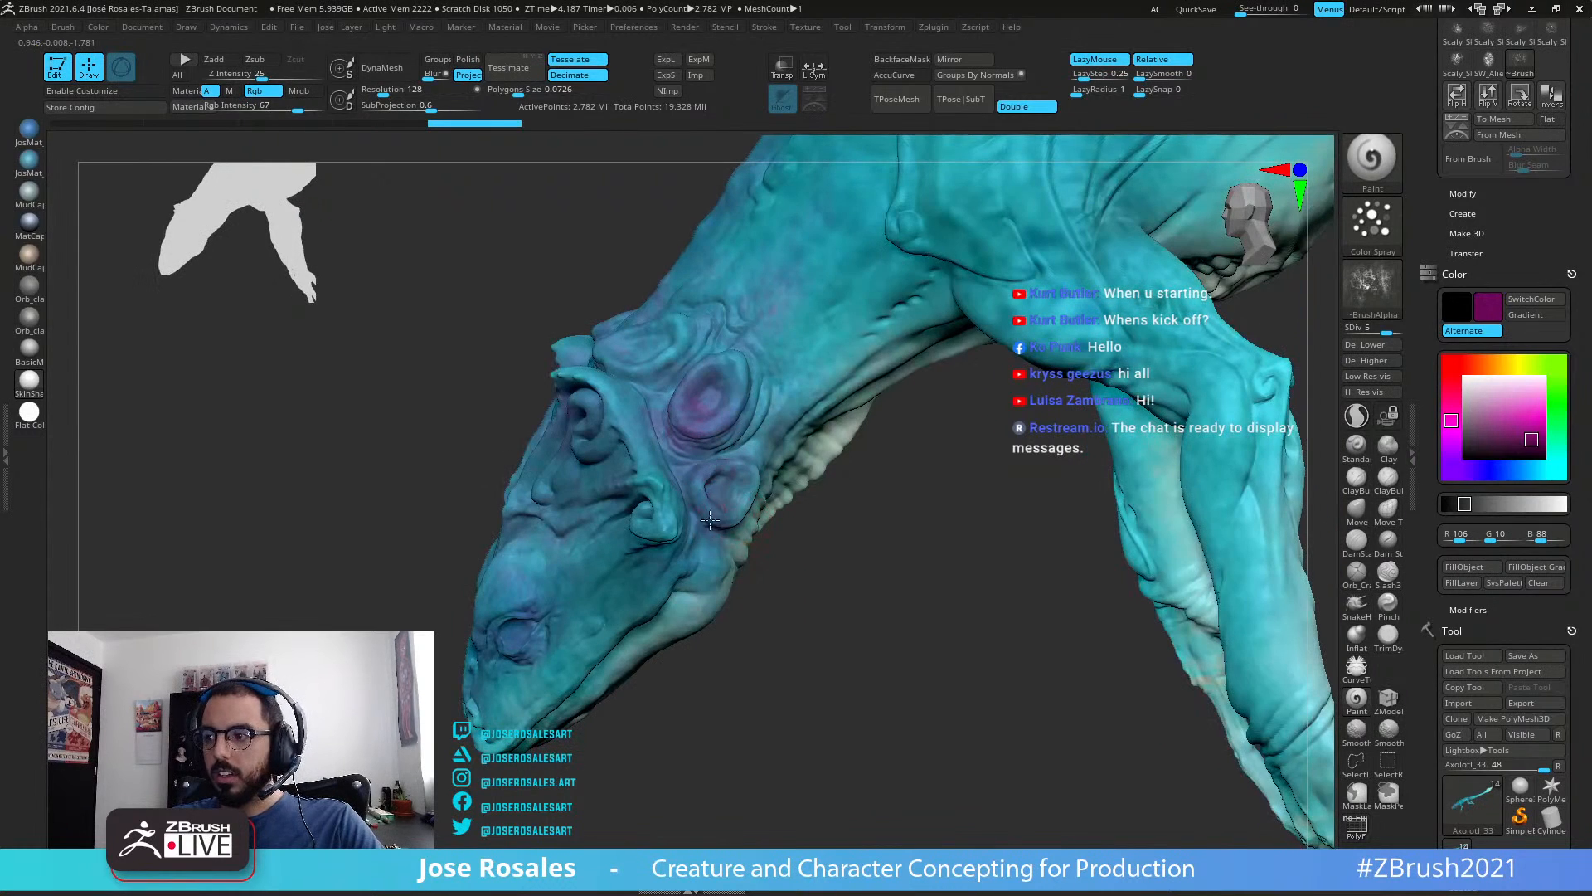
mouse_move(699, 508)
left_mouse_down()
mouse_move(739, 513)
mouse_move(718, 494)
left_mouse_up()
Step: Extend the purple over the upper gill socket and the skin folds surrounding all three sockets
right_click_drag(655, 460, 679, 489)
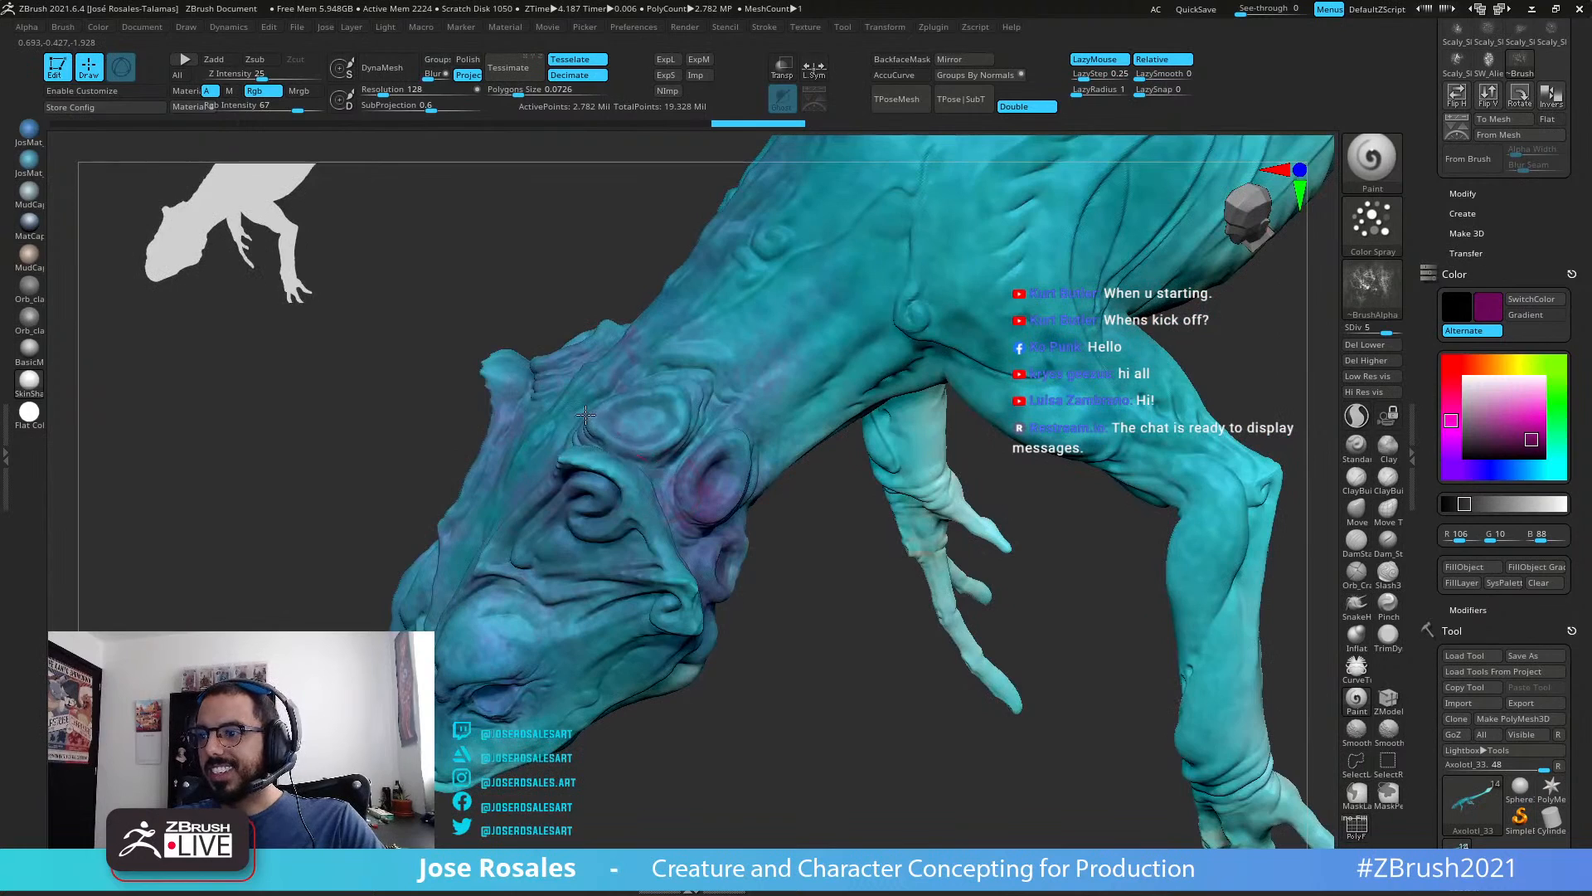
left_click_drag(685, 463, 686, 460)
right_click_drag(686, 460, 696, 435)
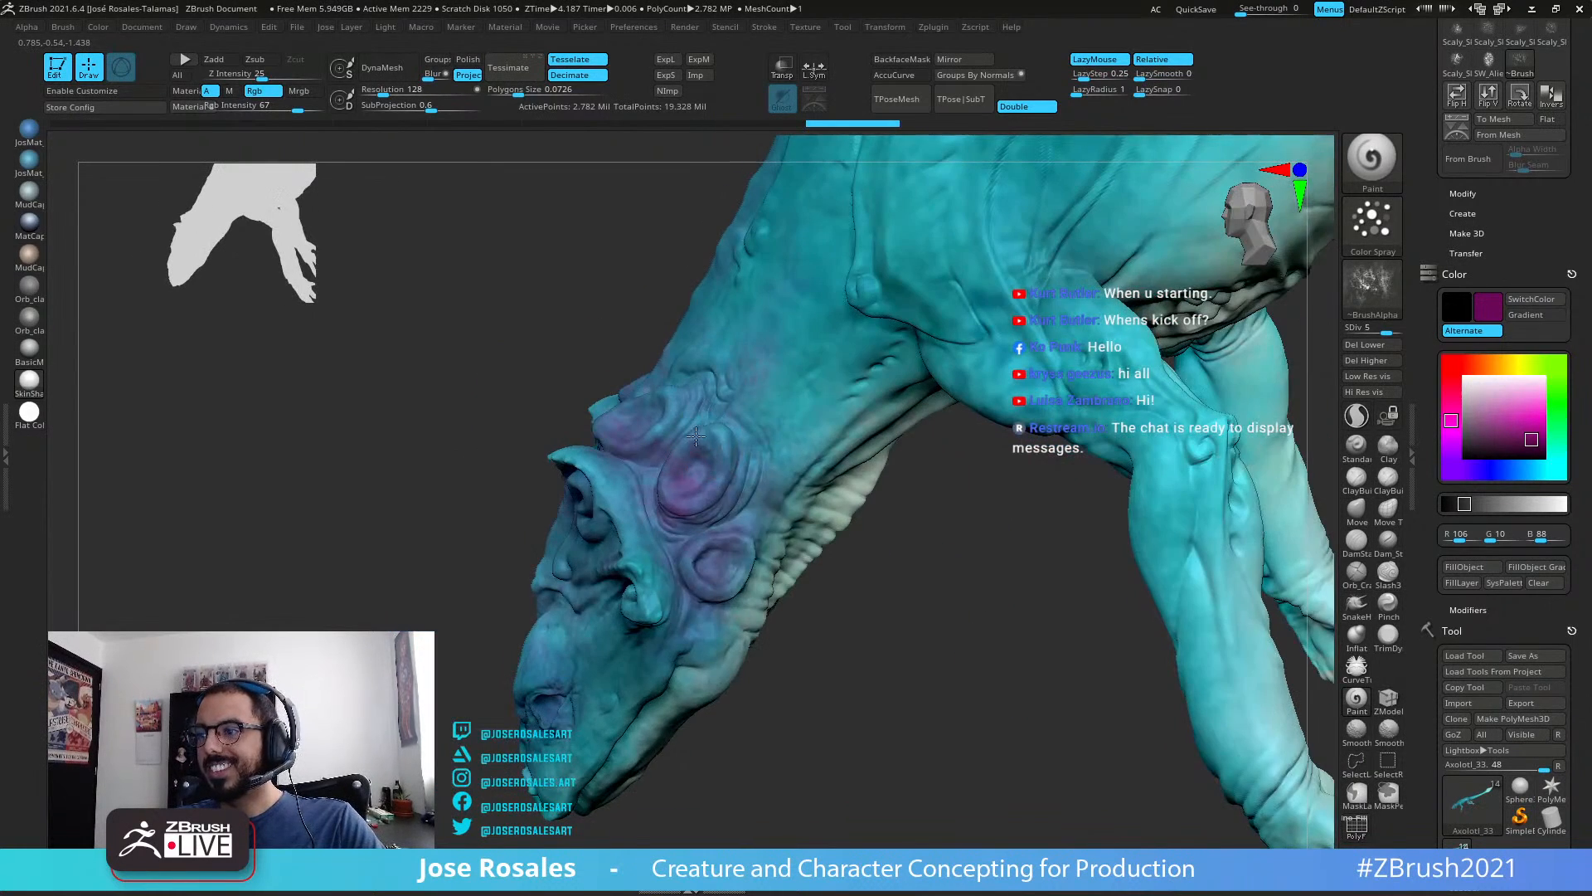
right_click_drag(773, 475, 757, 545)
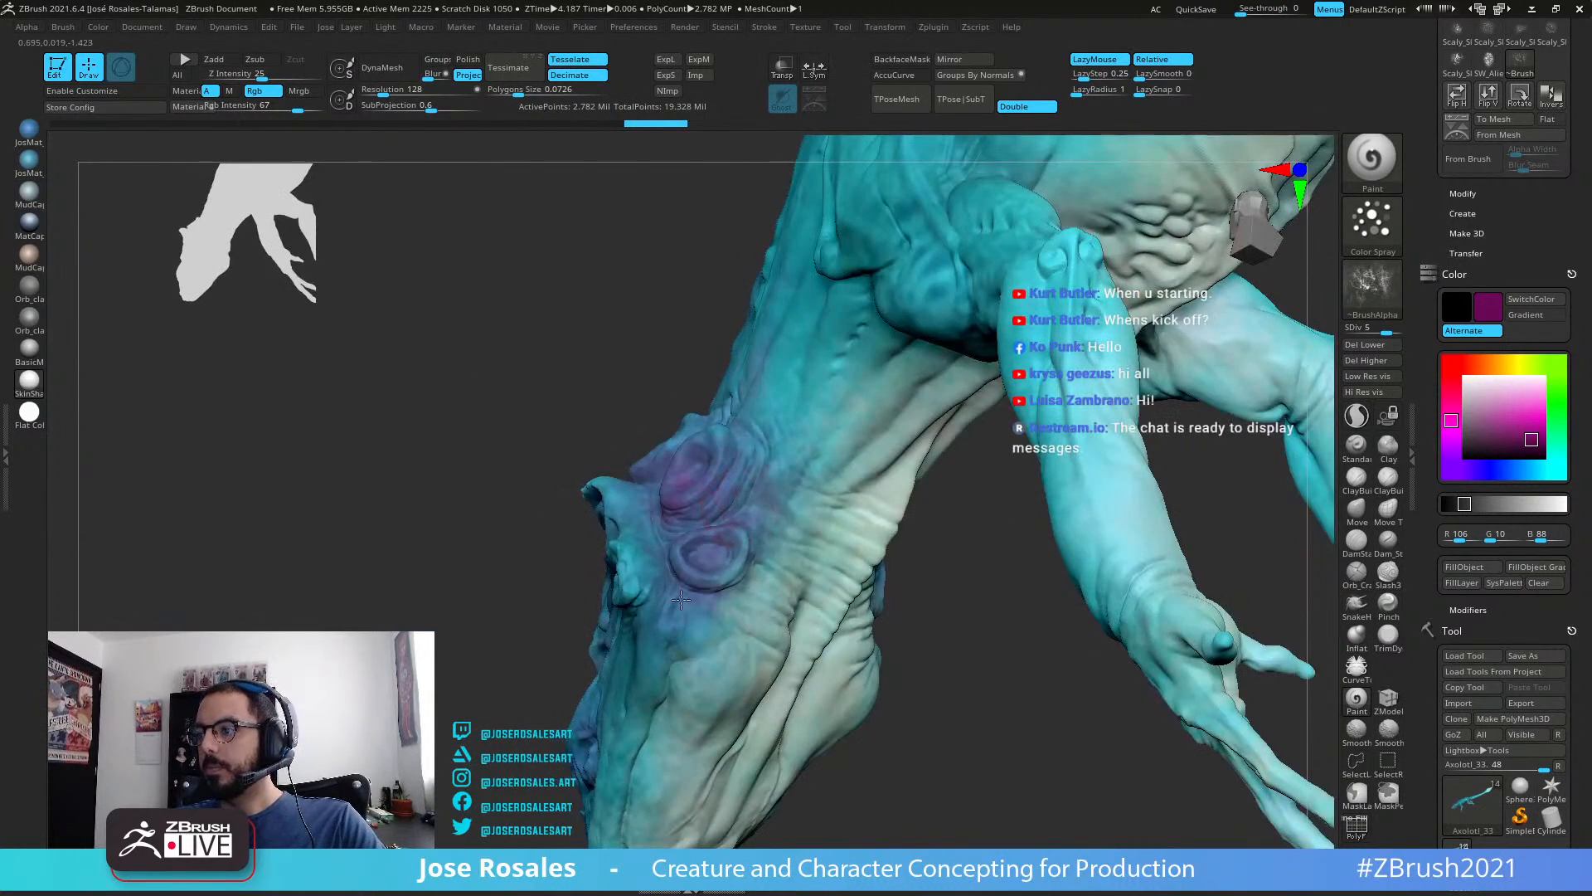
left_click_drag(681, 600, 695, 554)
right_click_drag(647, 445, 728, 448)
left_click_drag(619, 472, 655, 512)
mouse_move(655, 513)
right_mouse_down()
mouse_move(692, 473)
mouse_move(684, 431)
right_mouse_up()
left_click_drag(669, 418, 718, 578)
right_click_drag(696, 556, 795, 414)
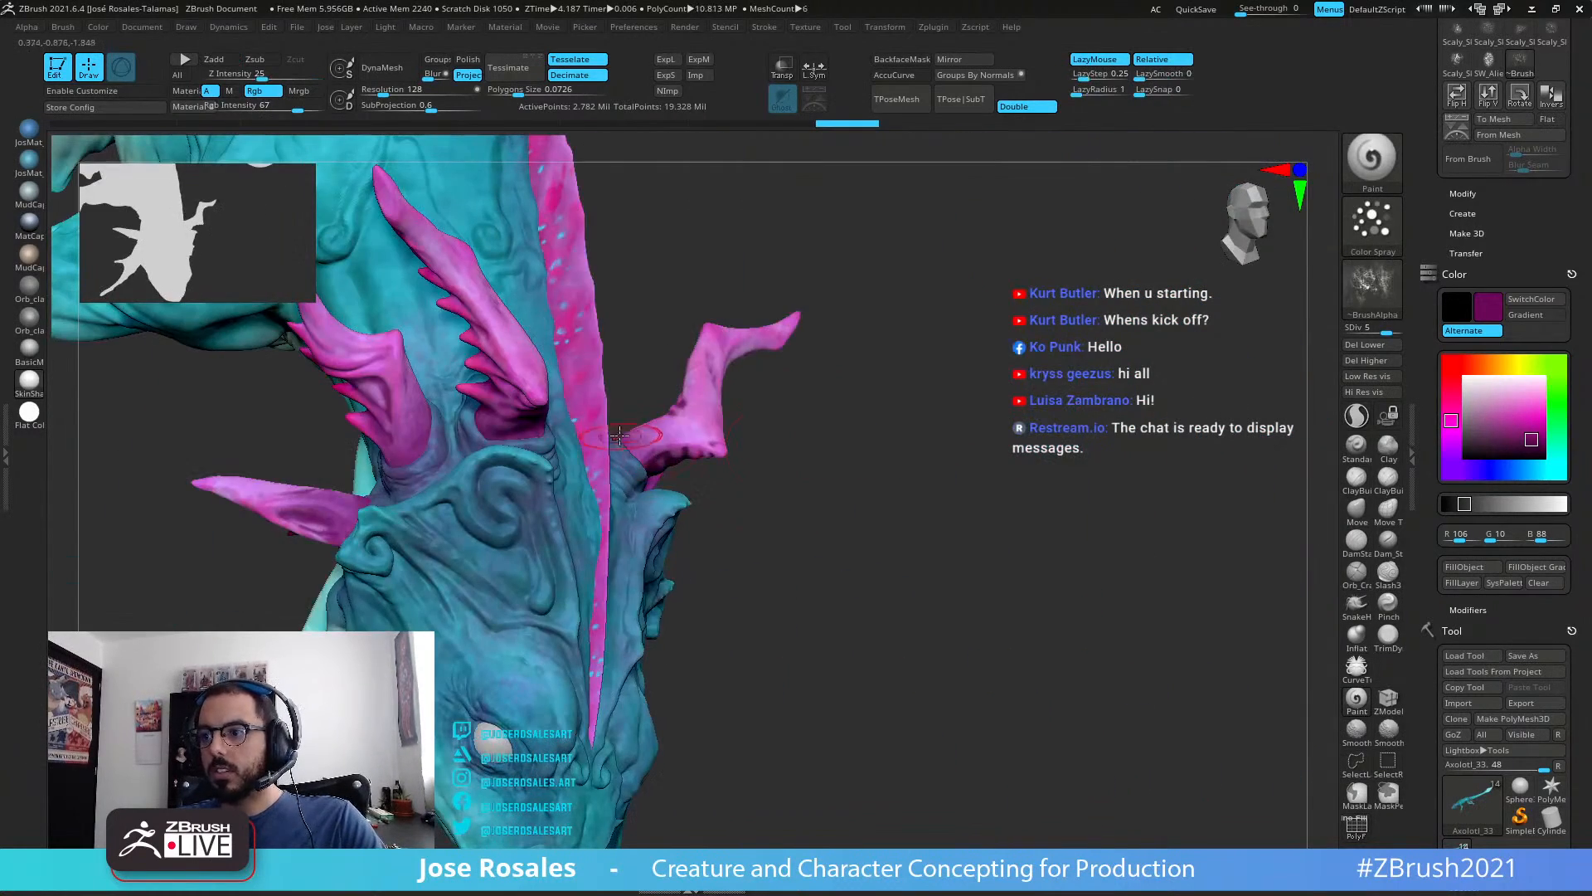
Step: Deepen the purple around the upper gill sockets and compare it with the pink gills shown in place
mouse_move(620, 438)
right_mouse_down()
mouse_move(281, 503)
mouse_move(679, 423)
right_mouse_up()
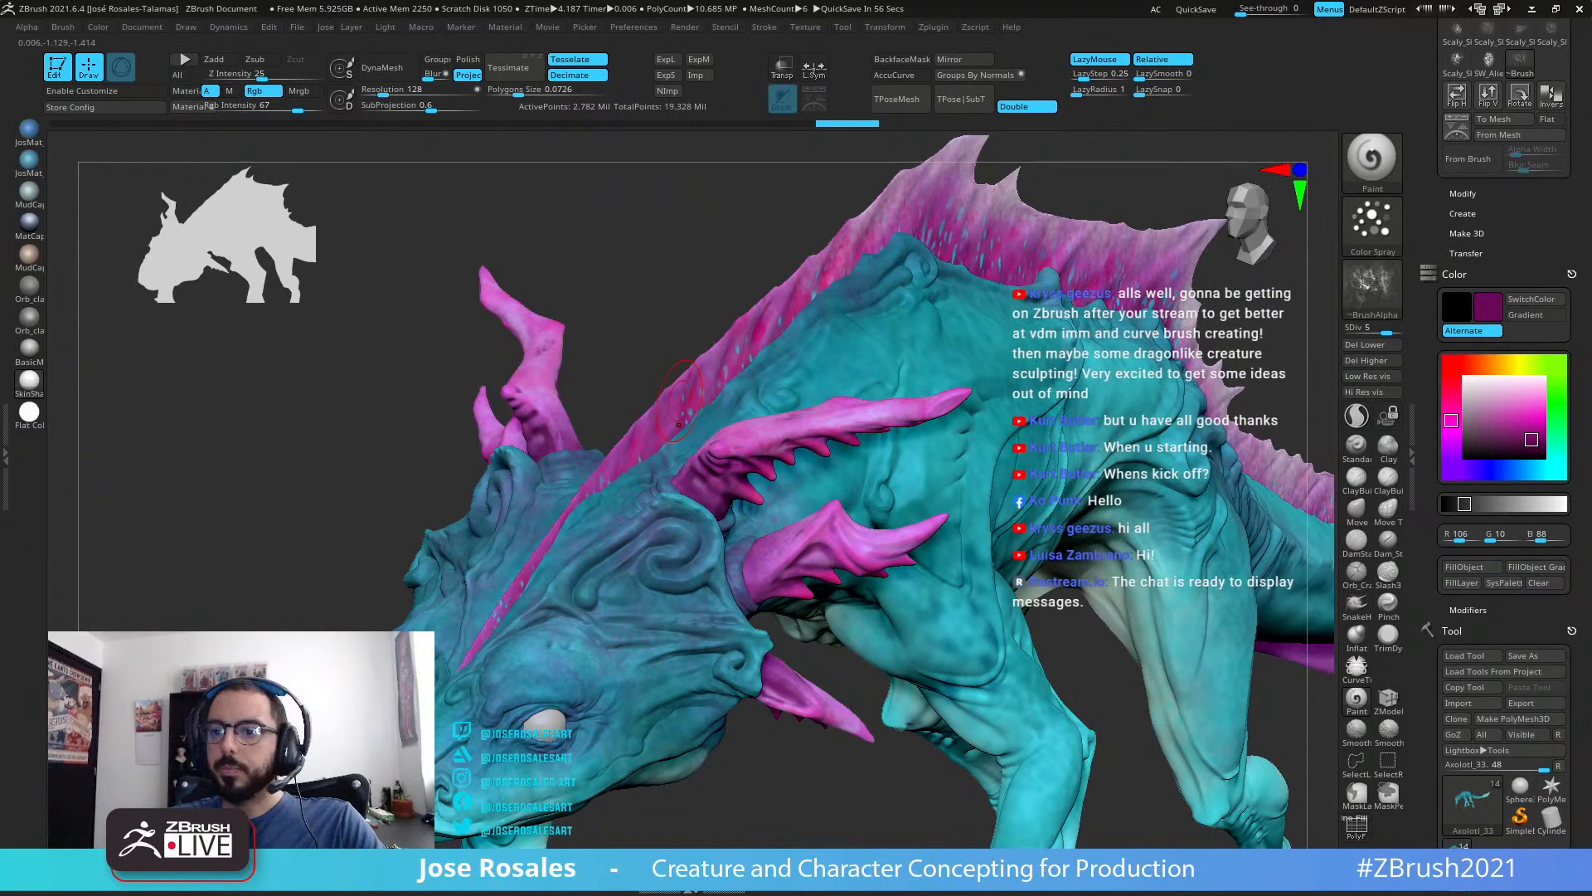
right_click_drag(679, 423, 777, 415)
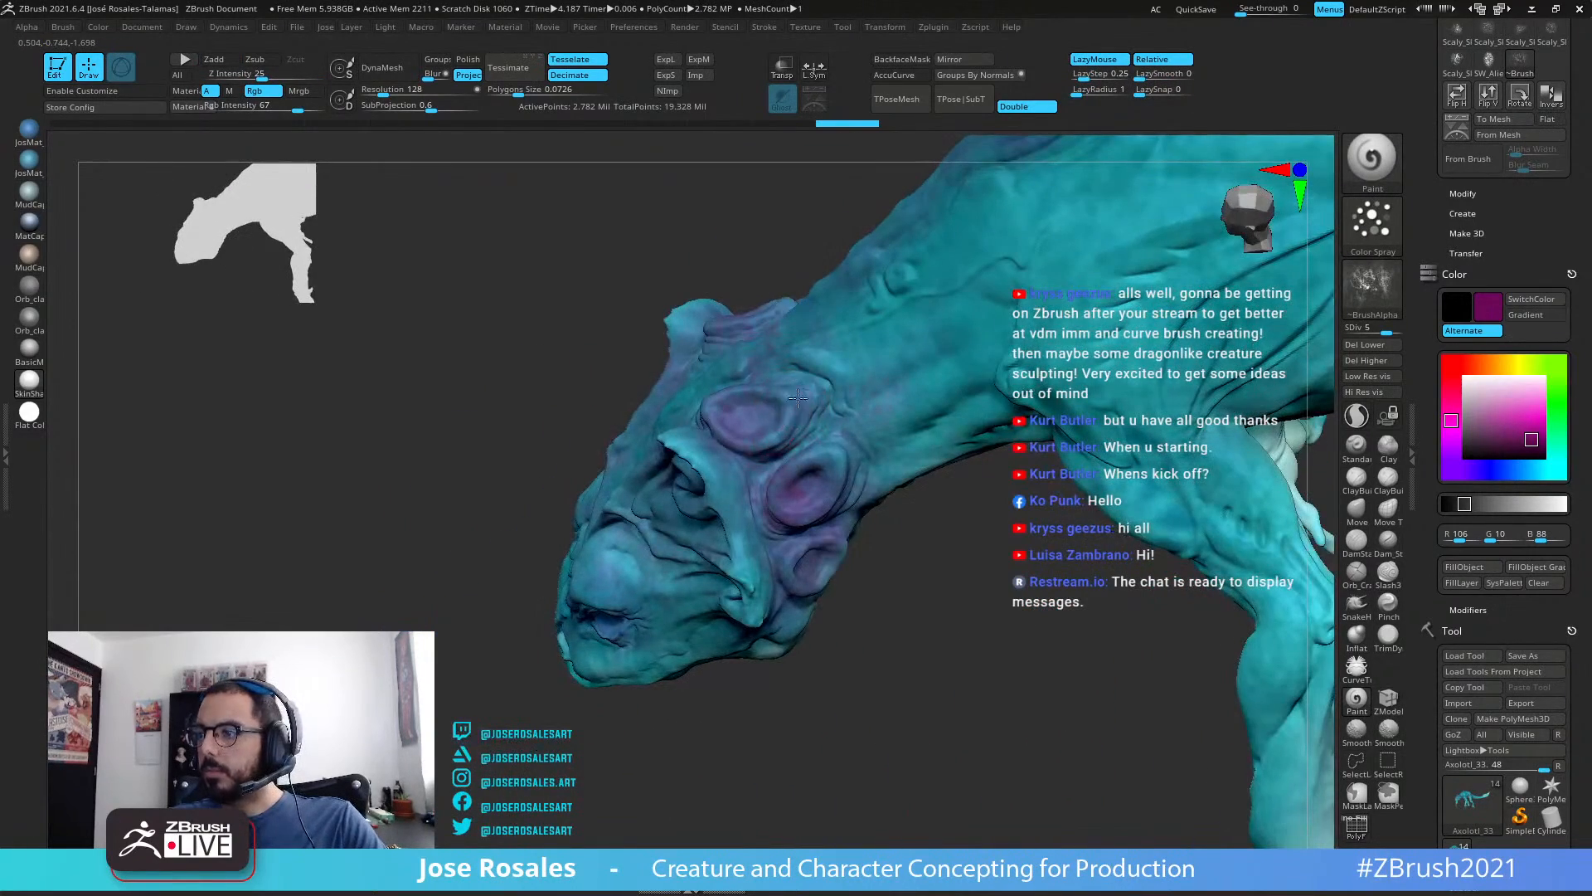
left_click_drag(781, 407, 757, 479)
left_click(793, 669, "shift")
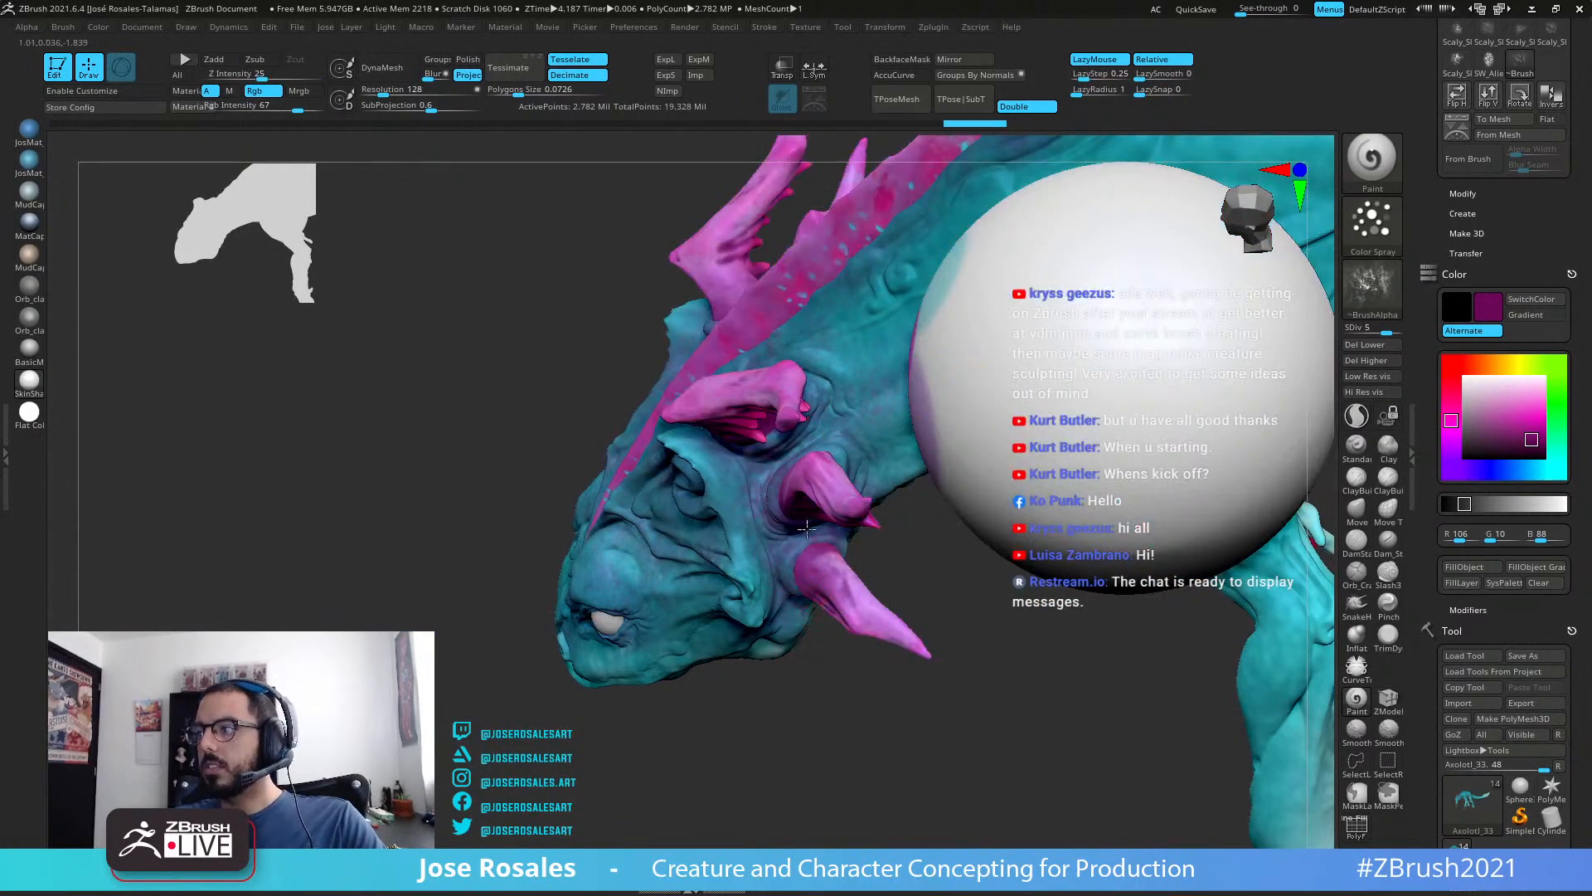
mouse_move(806, 599)
right_mouse_down()
mouse_move(786, 417)
mouse_move(818, 535)
mouse_move(791, 469)
right_mouse_up()
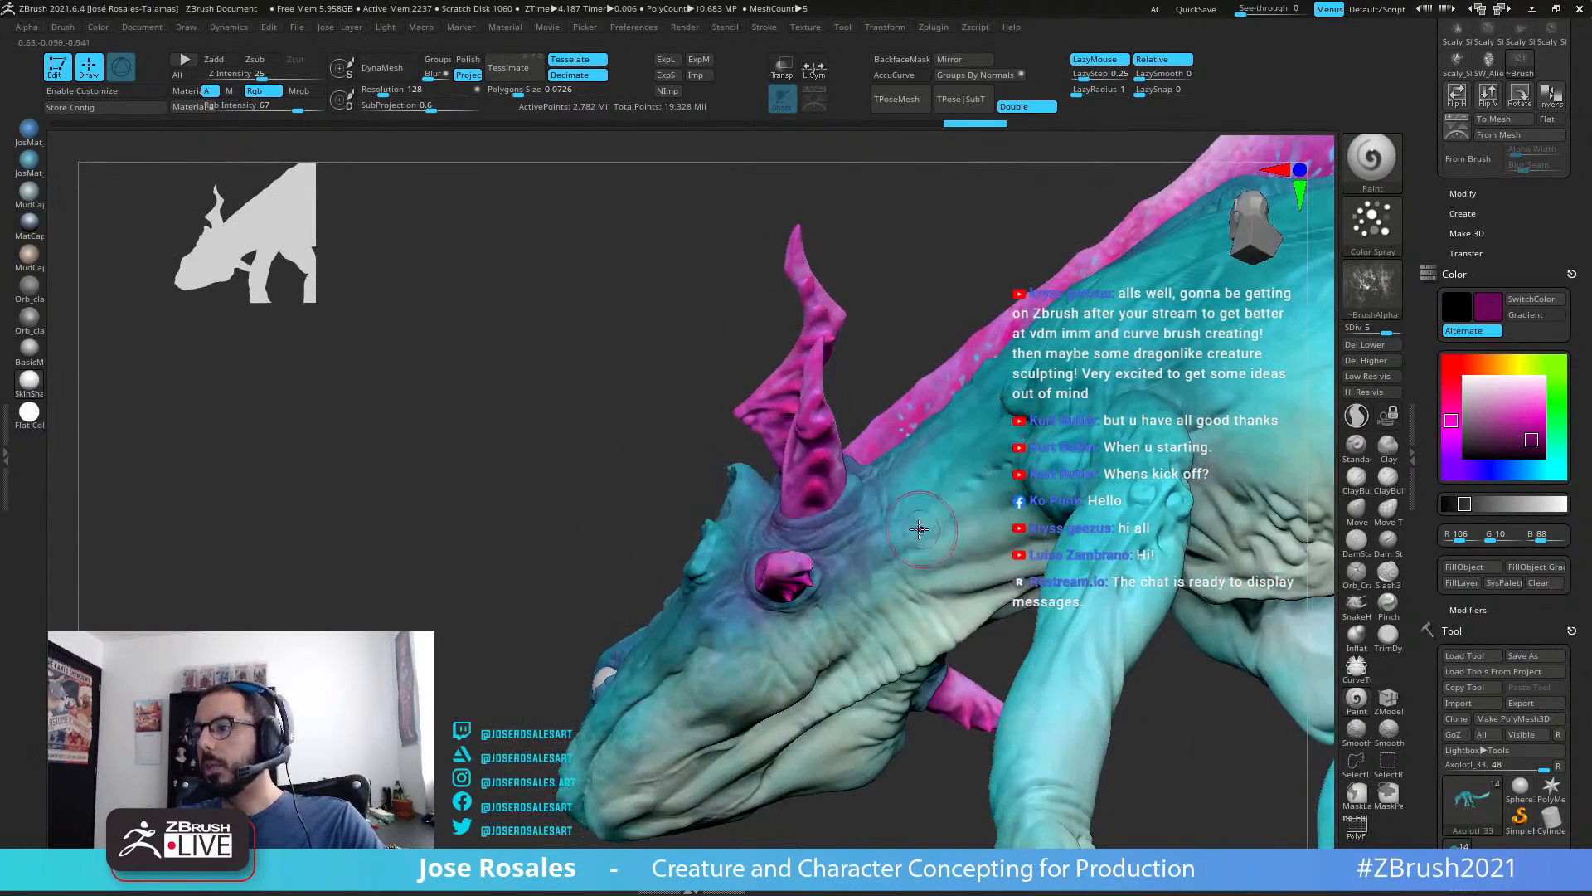
key("shift+s")
mouse_move(897, 516)
right_mouse_down("ctrl")
mouse_move(892, 456)
mouse_move(904, 497)
mouse_move(840, 529)
right_mouse_up("ctrl")
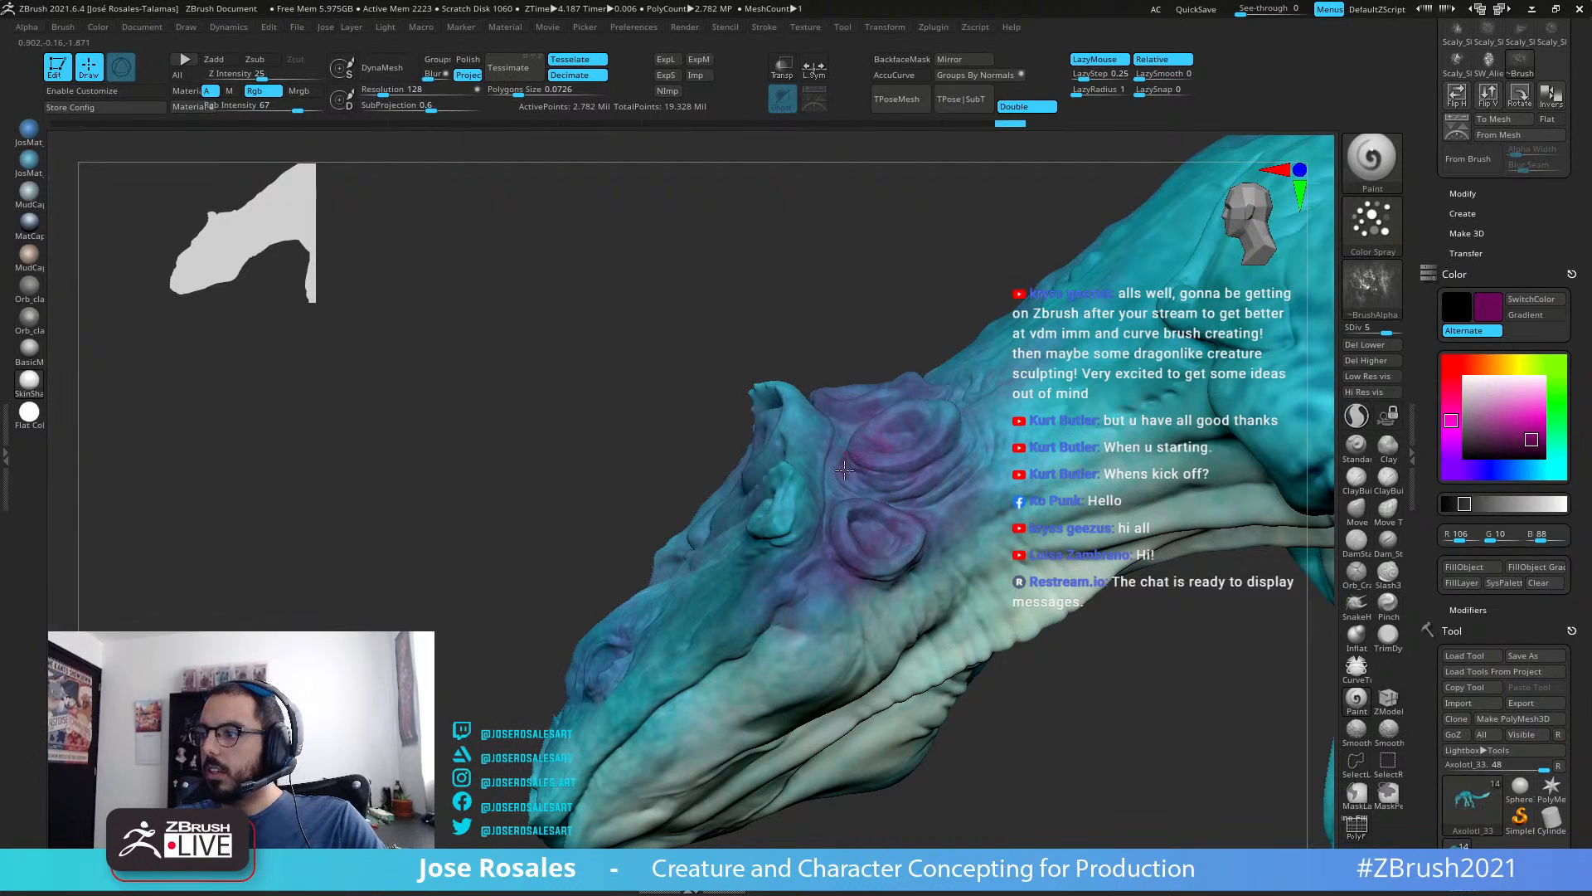
Step: Blend more purple around the gill sockets, behind the cheek frill and around the eye socket
right_click_drag(794, 583, 803, 482)
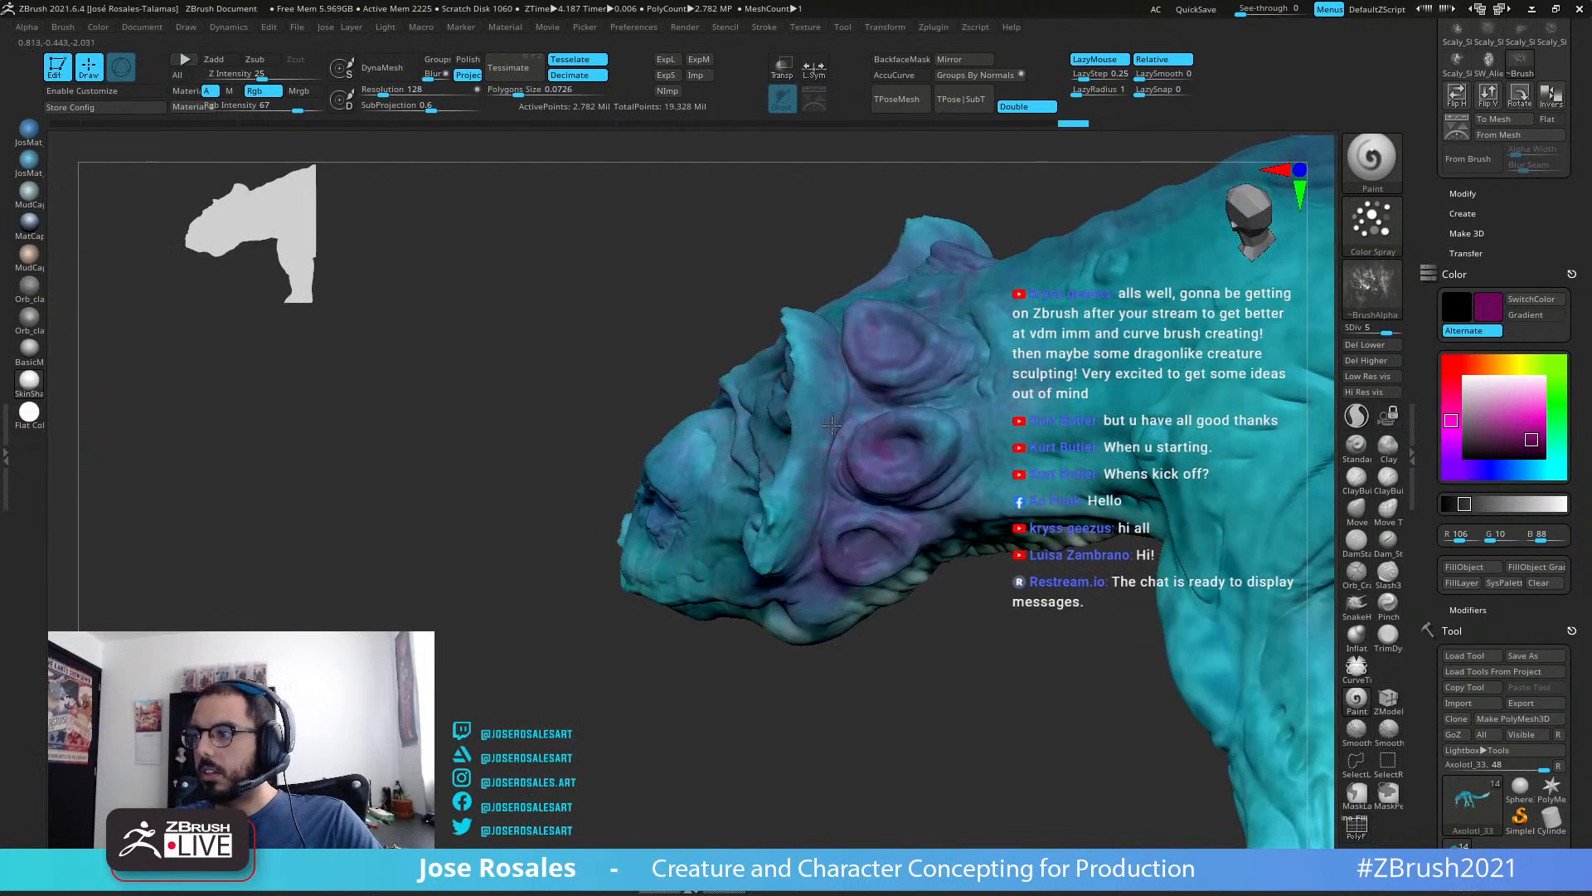
right_click_drag(987, 391, 896, 437)
right_click_drag(986, 545, 1043, 263)
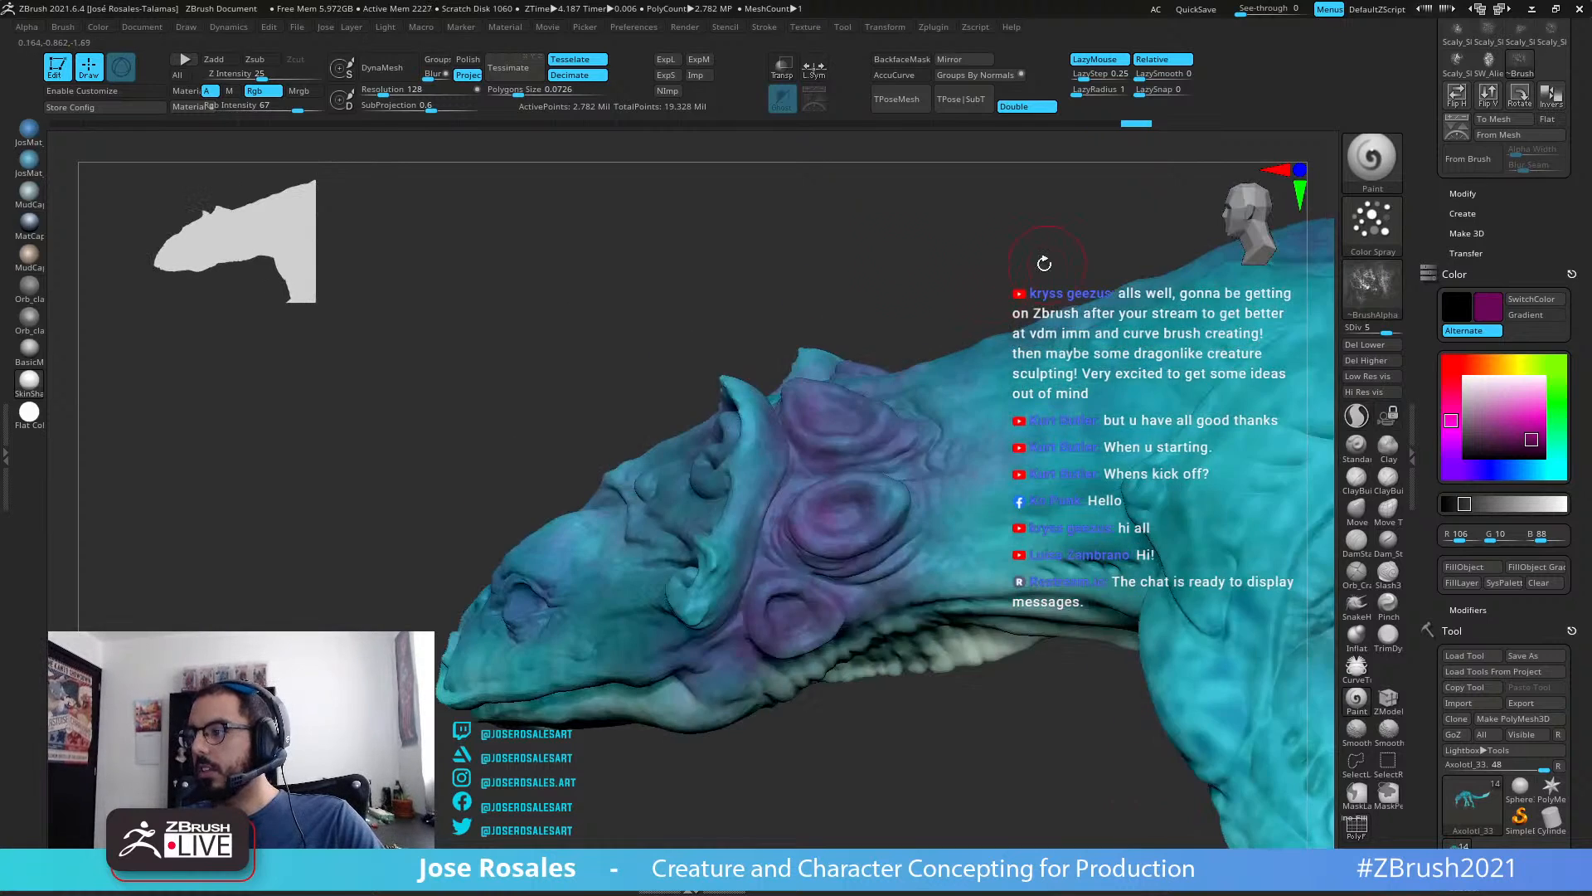
right_click_drag(858, 488, 881, 520, "ctrl")
left_click_drag(866, 530, 874, 506)
mouse_move(868, 504)
right_mouse_down()
mouse_move(909, 511)
mouse_move(855, 518)
mouse_move(800, 586)
mouse_move(749, 563)
mouse_move(779, 598)
mouse_move(854, 441)
mouse_move(897, 564)
mouse_move(829, 539)
right_mouse_up()
mouse_move(1027, 397)
right_mouse_down("ctrl")
mouse_move(1096, 520)
mouse_move(958, 618)
mouse_move(896, 610)
right_mouse_up("ctrl")
left_click_drag(798, 572, 786, 563)
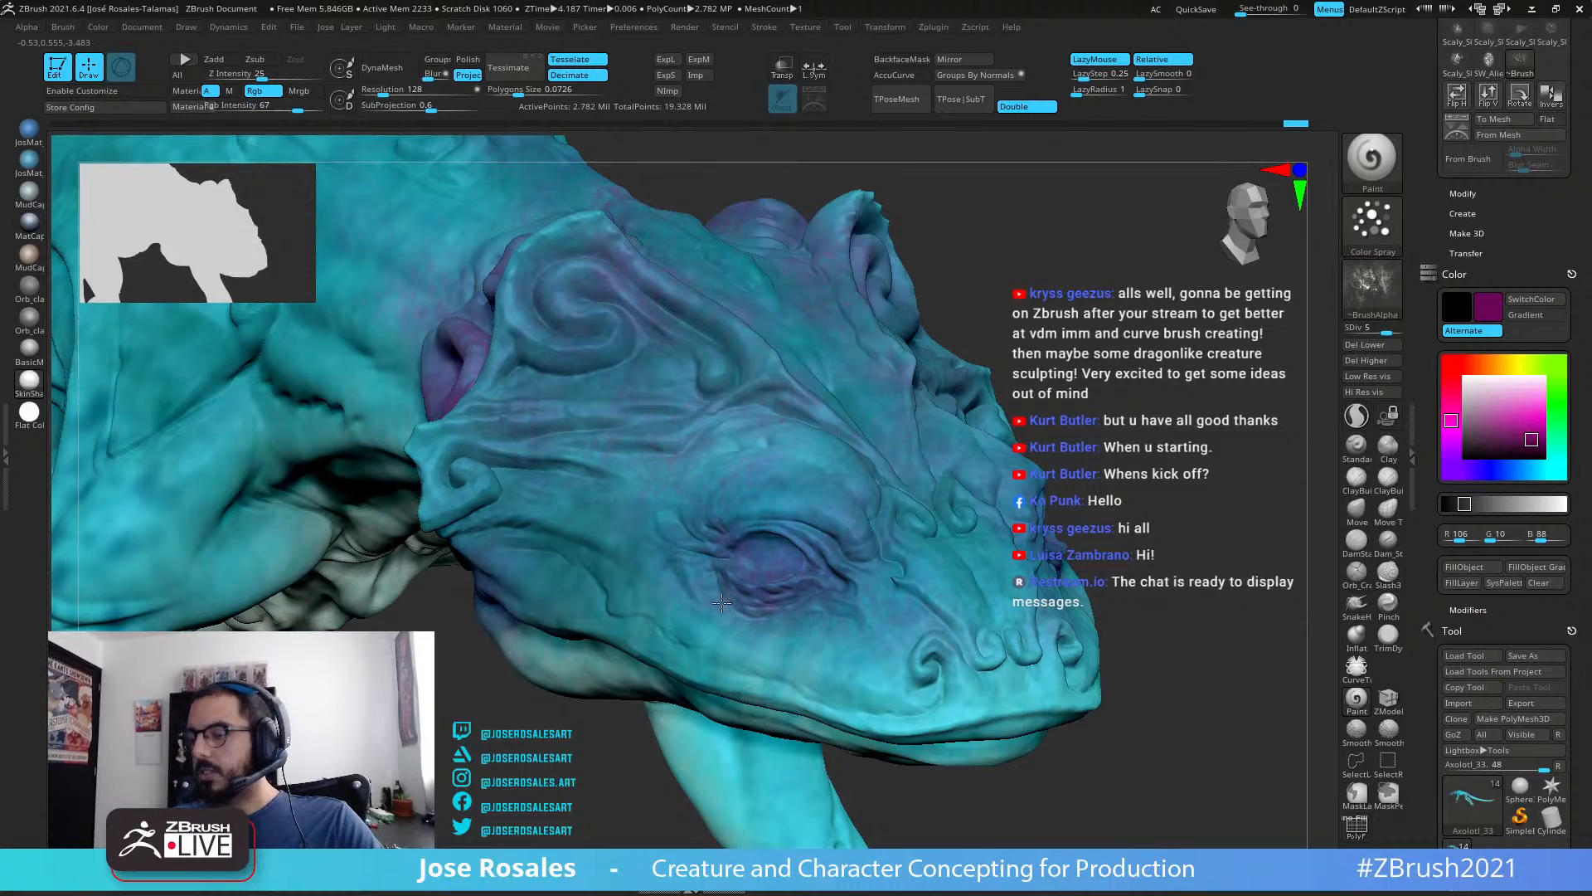
Step: Spray purple lightly around the eye socket and blend it from the gill sockets down the side of the neck
right_click_drag(788, 651, 778, 531, "ctrl")
left_click_drag(773, 524, 787, 536)
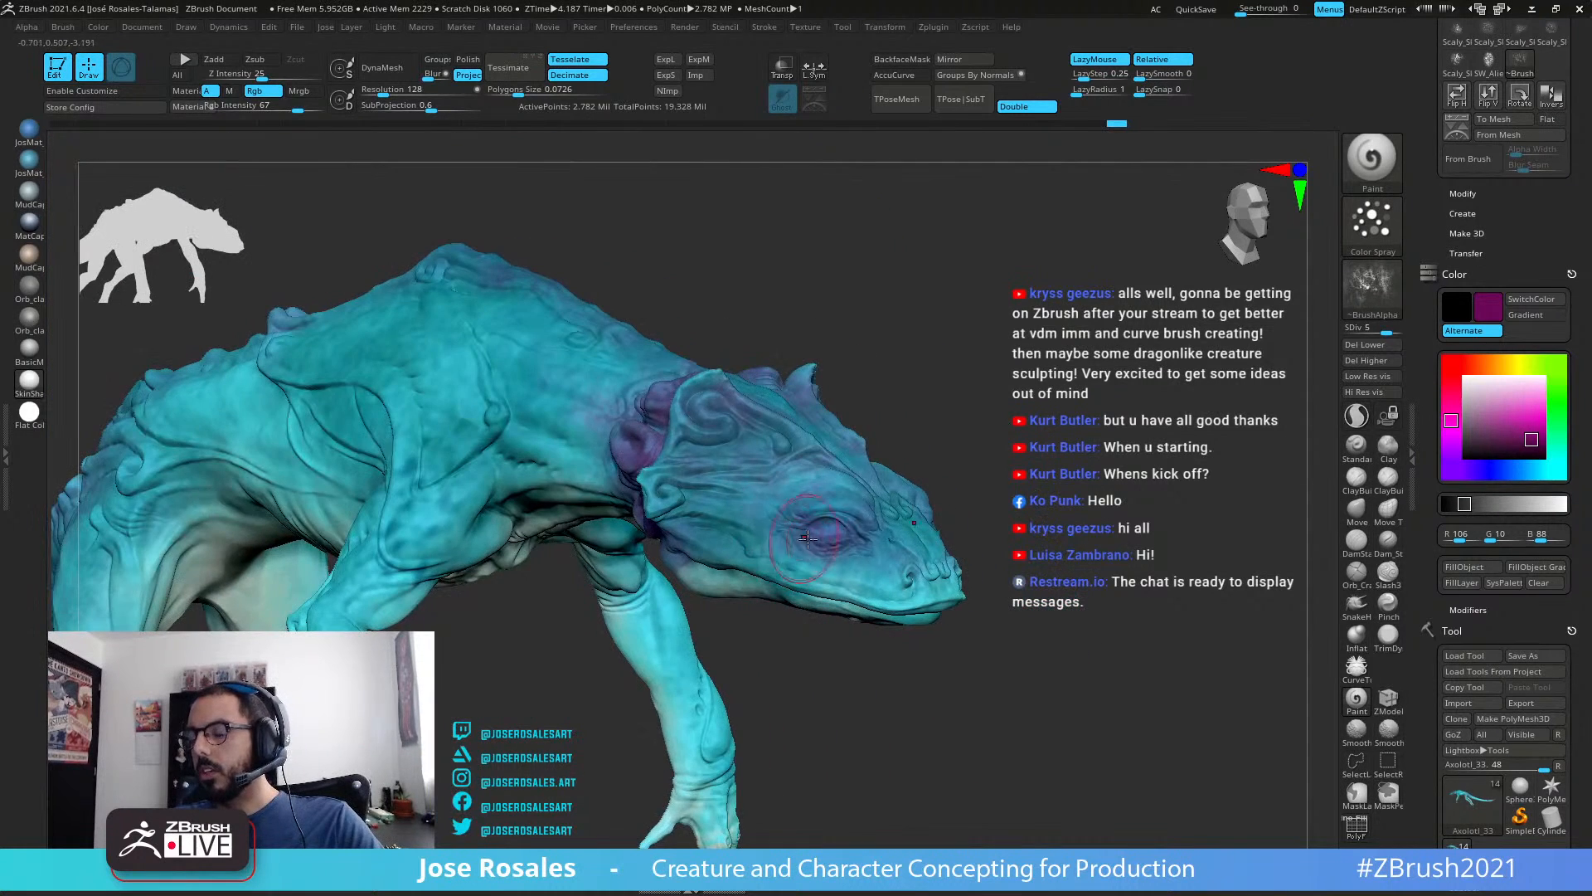
right_click_drag(807, 539, 659, 494)
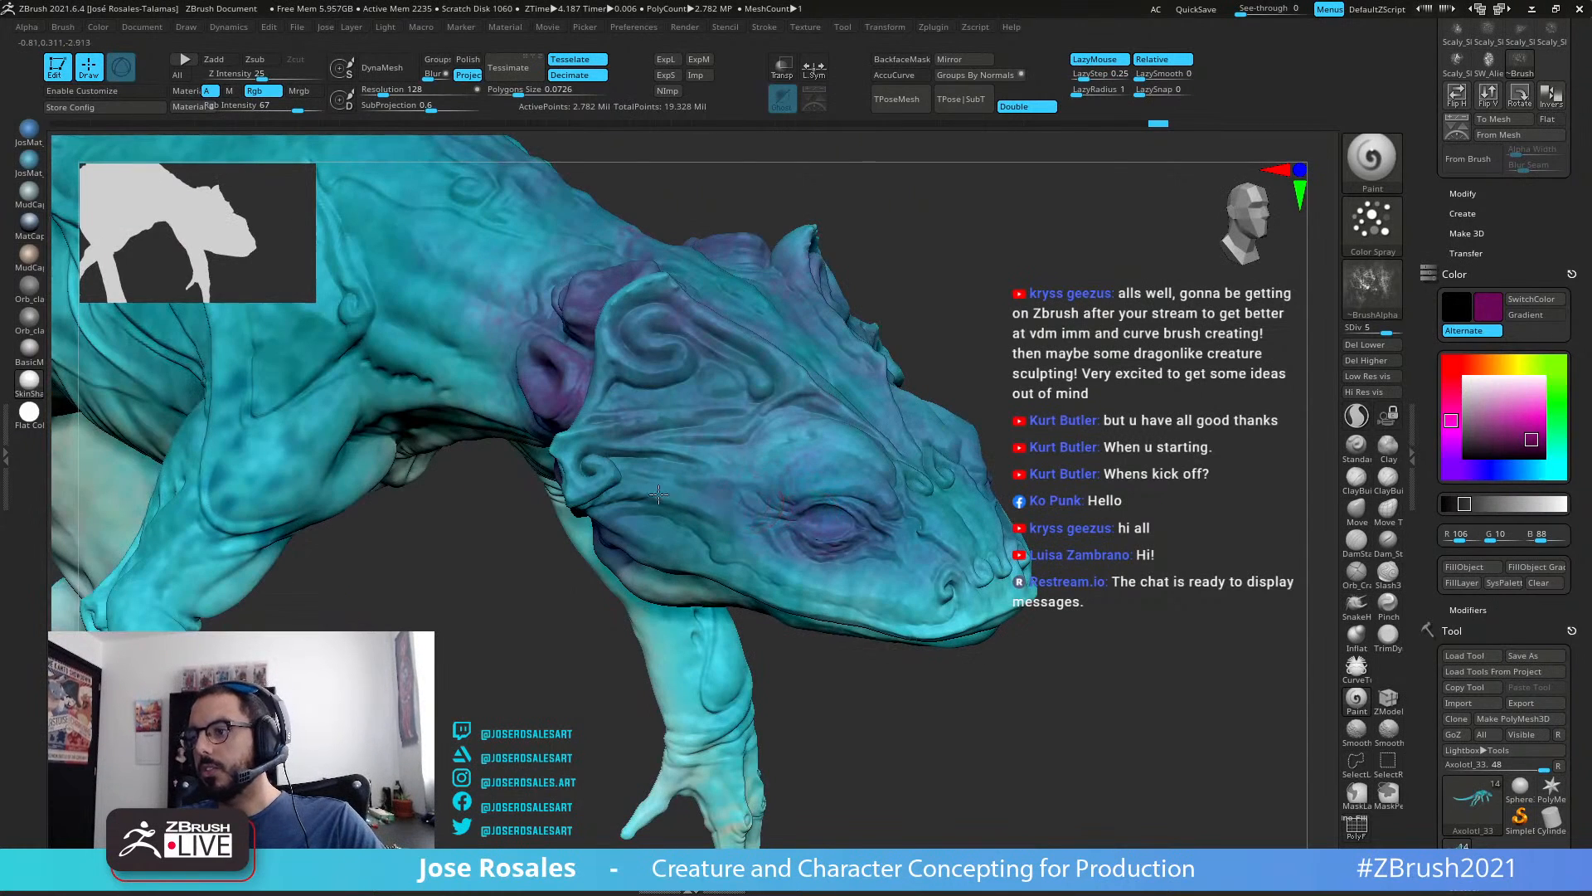
right_click_drag(898, 512, 811, 515)
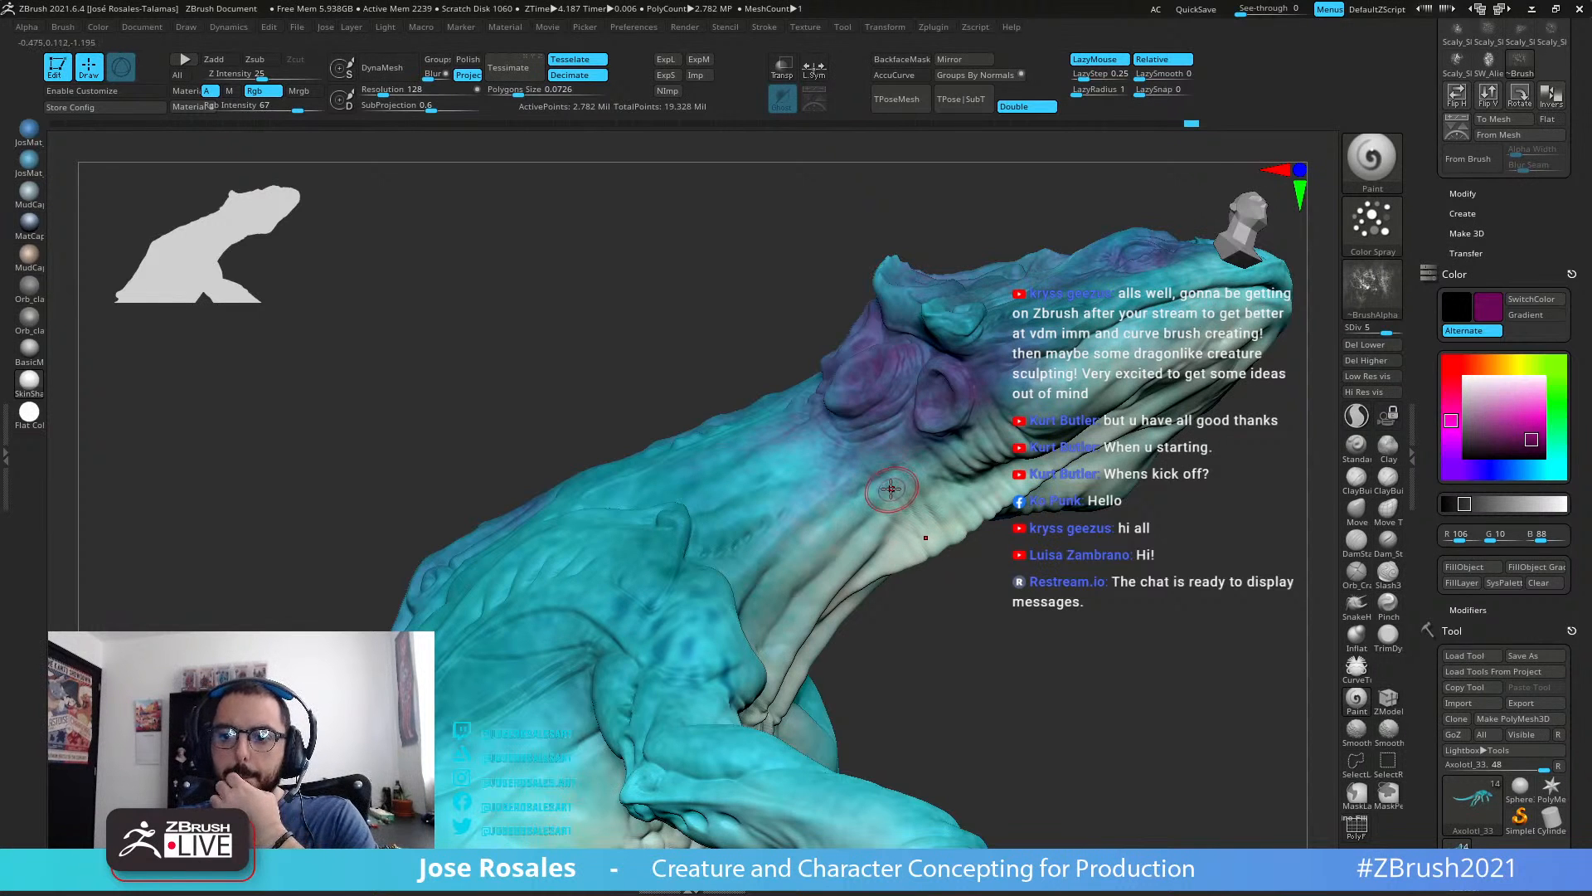
right_click_drag(892, 486, 863, 459)
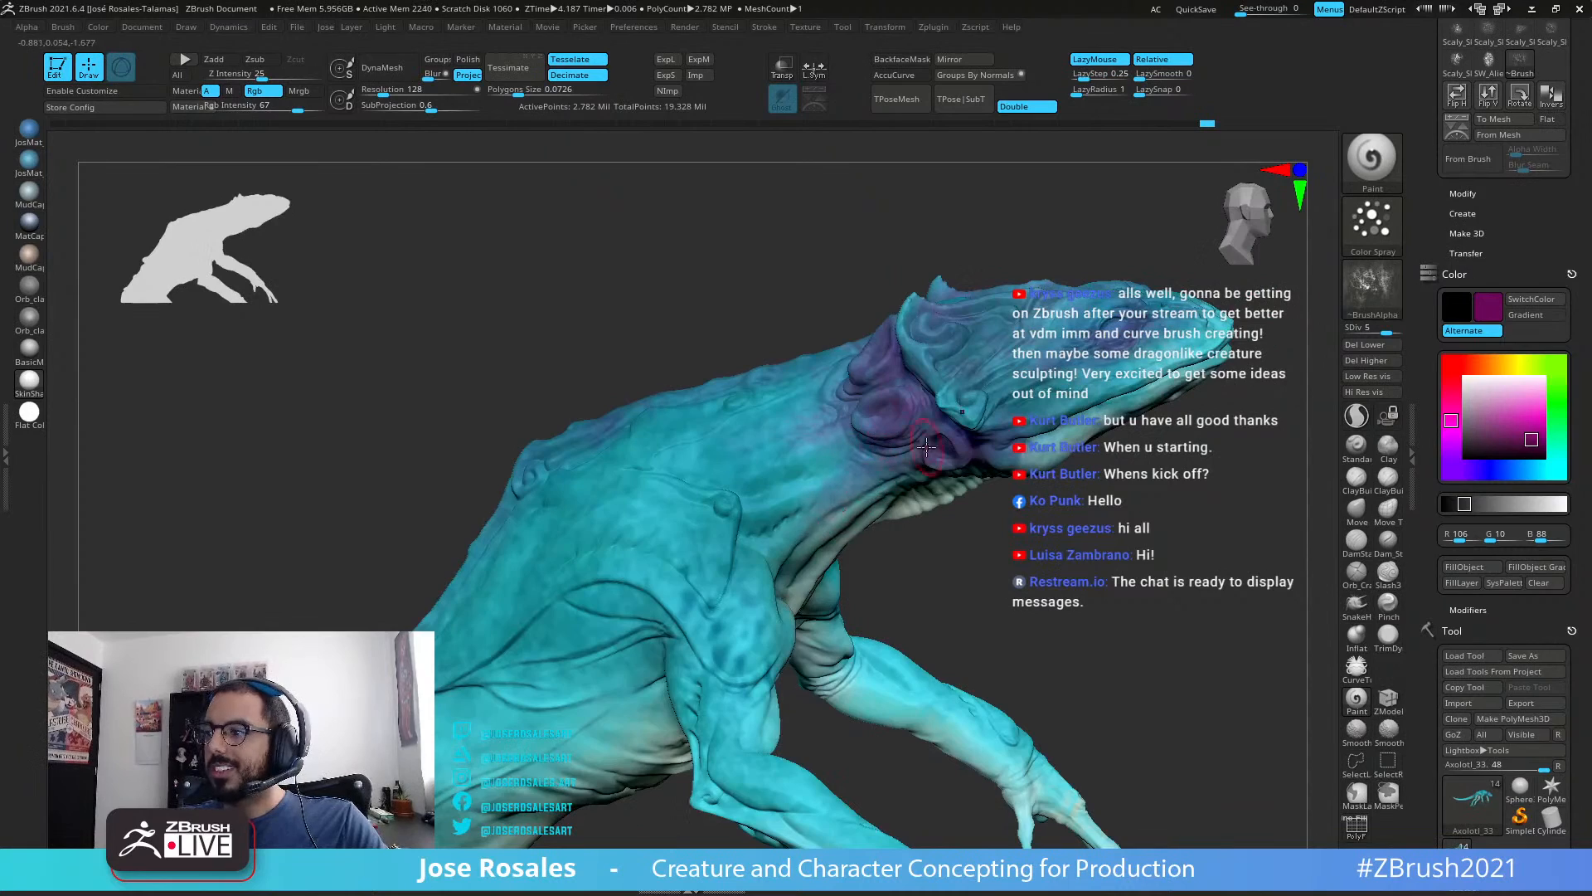
Step: Tint the wrinkled throat folds and the underside of the neck with soft purple
right_click_drag(752, 588, 938, 432)
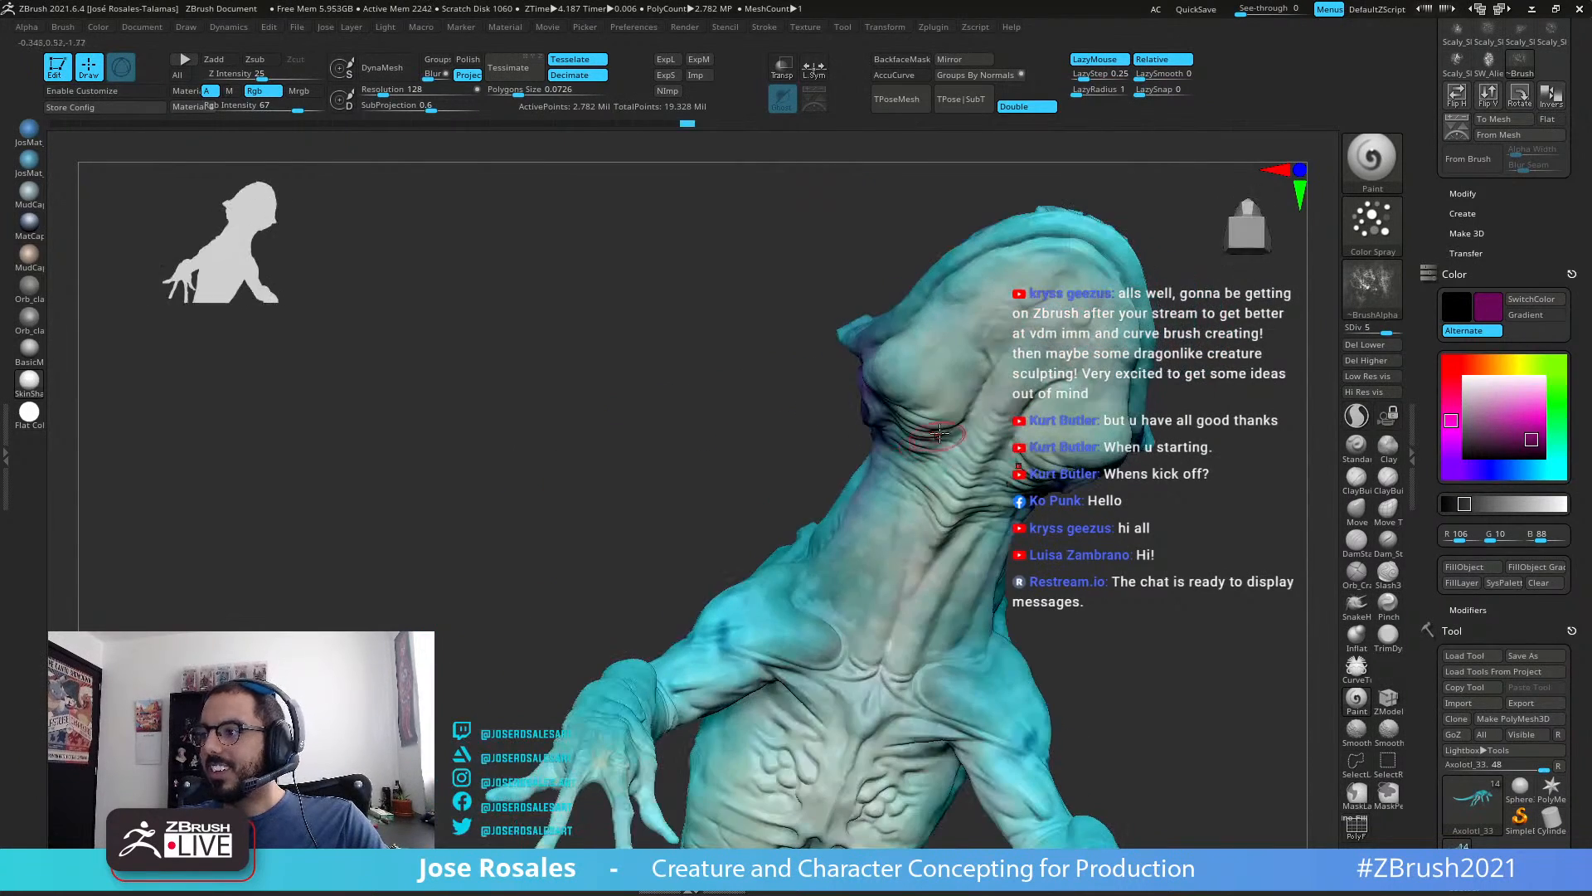
right_click_drag(933, 523, 966, 464)
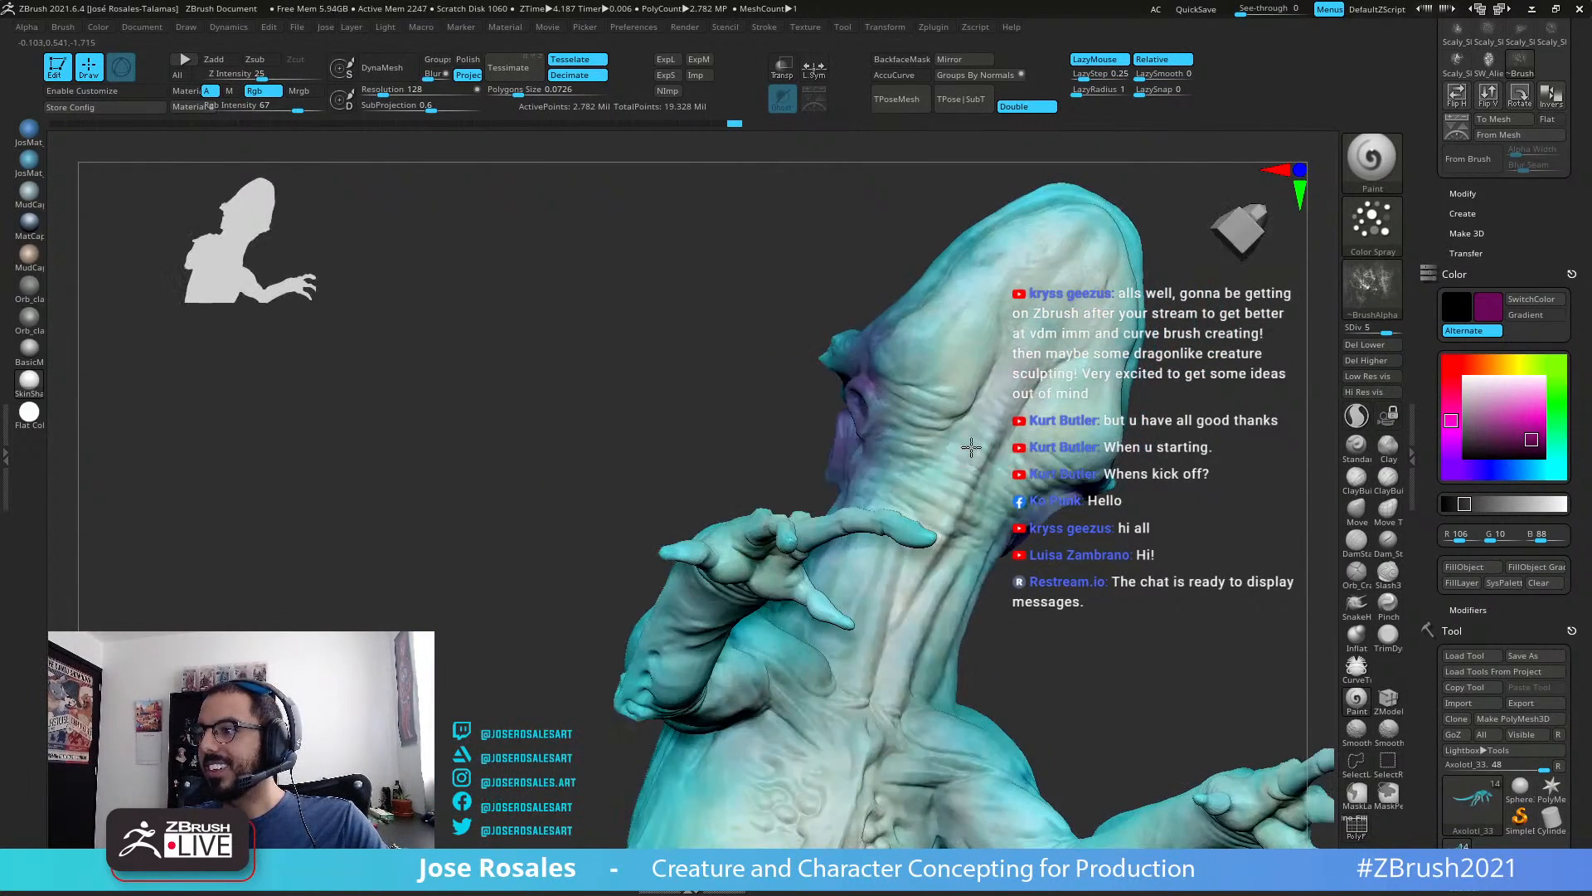
right_click_drag(945, 564, 975, 477)
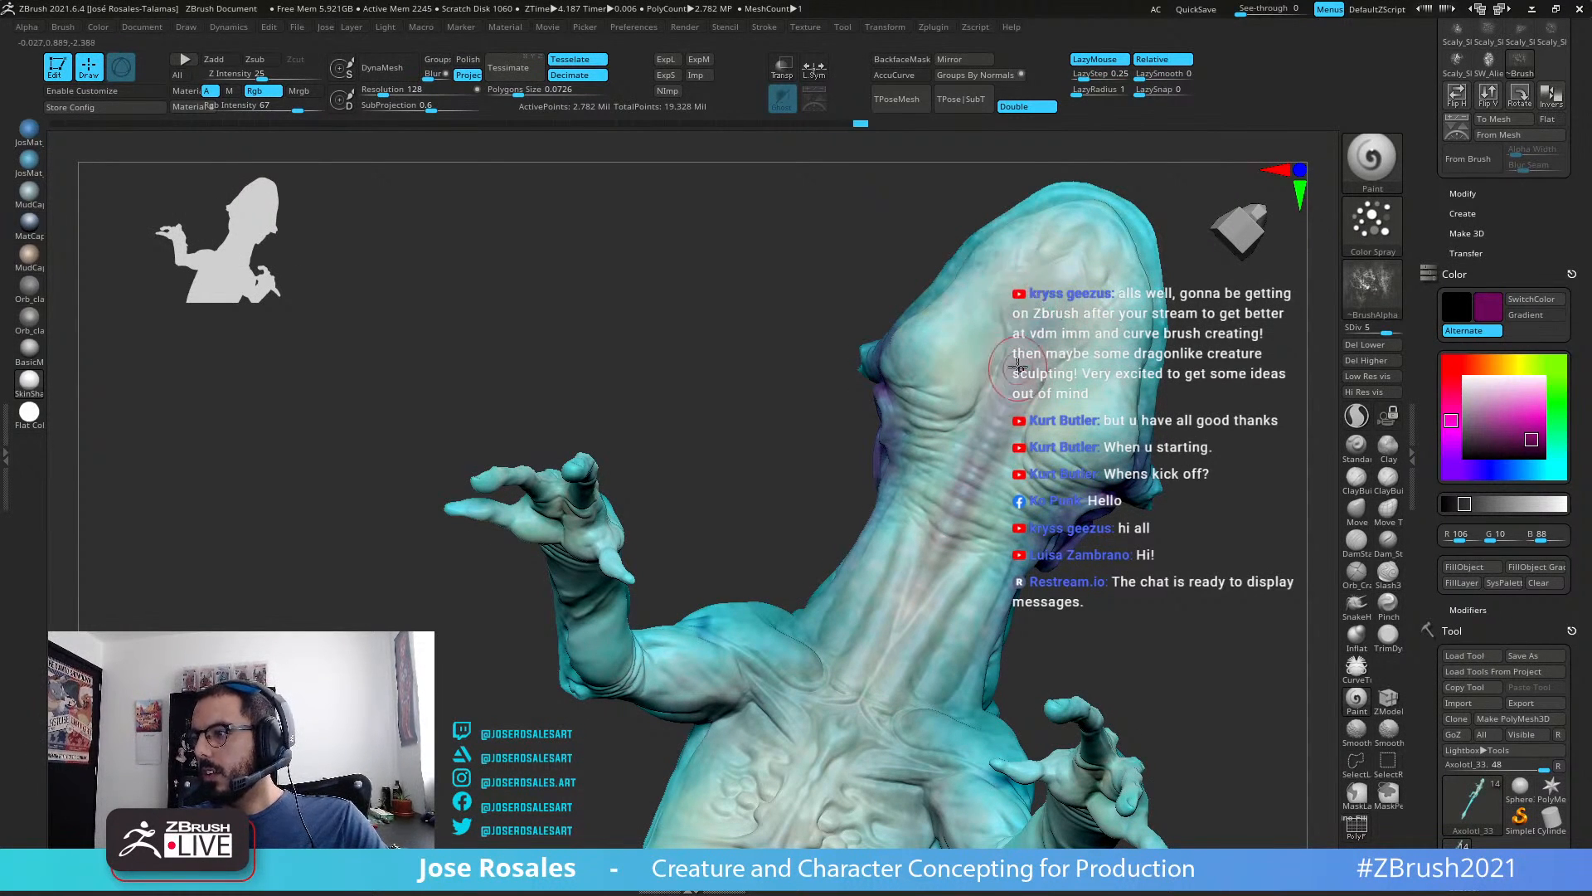
right_click_drag(1010, 369, 639, 595)
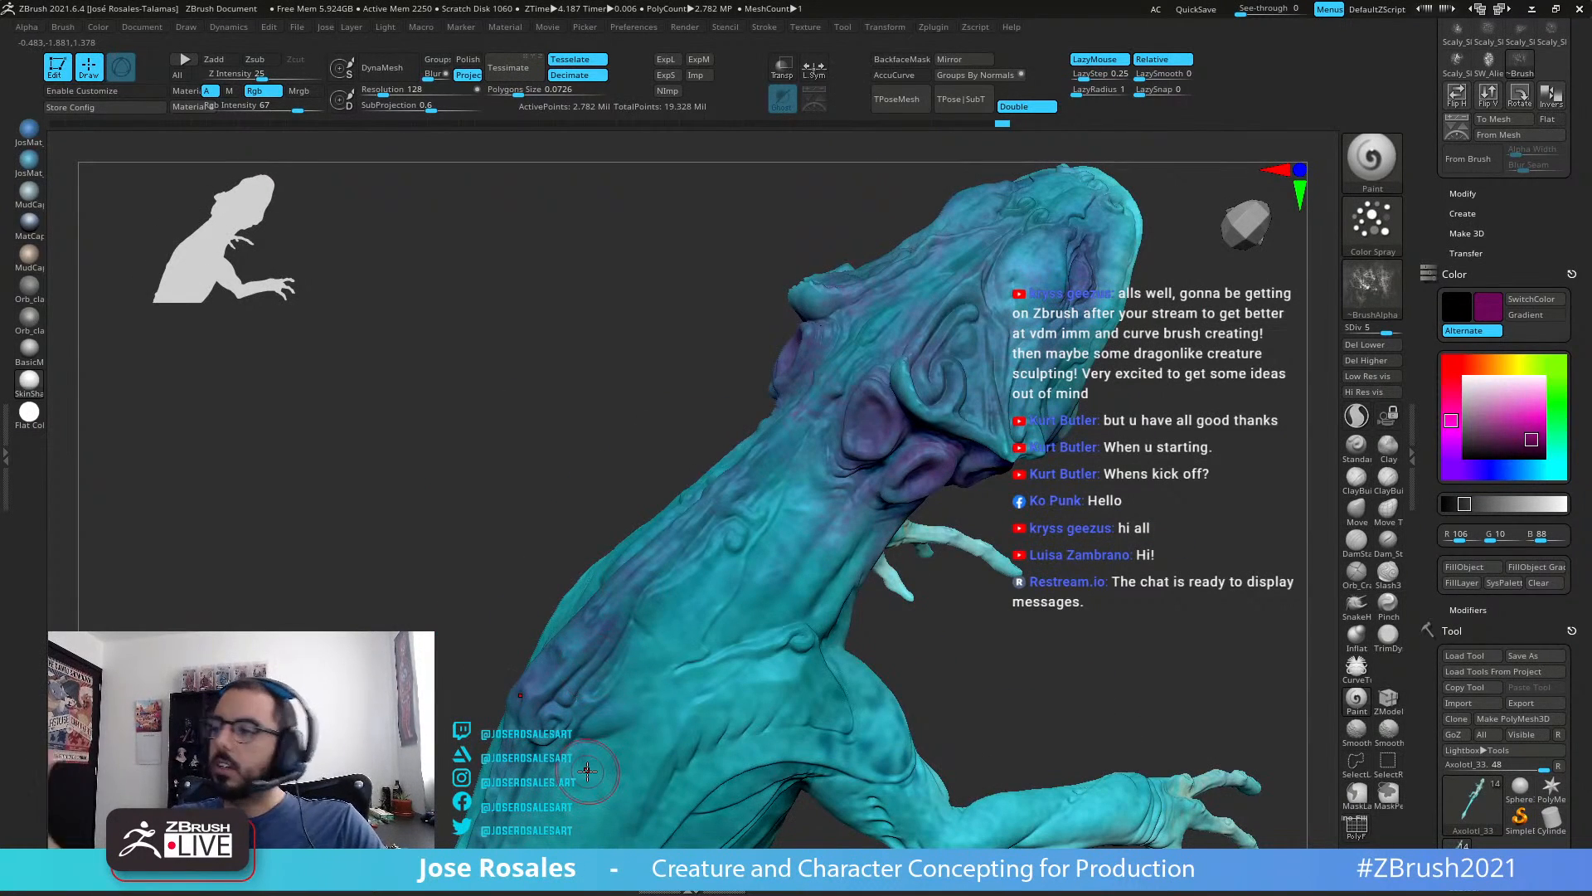
Step: Spray purple along the nape between the gill sockets and down the spine ridge to the shoulder hump
right_click_drag(587, 770, 636, 603)
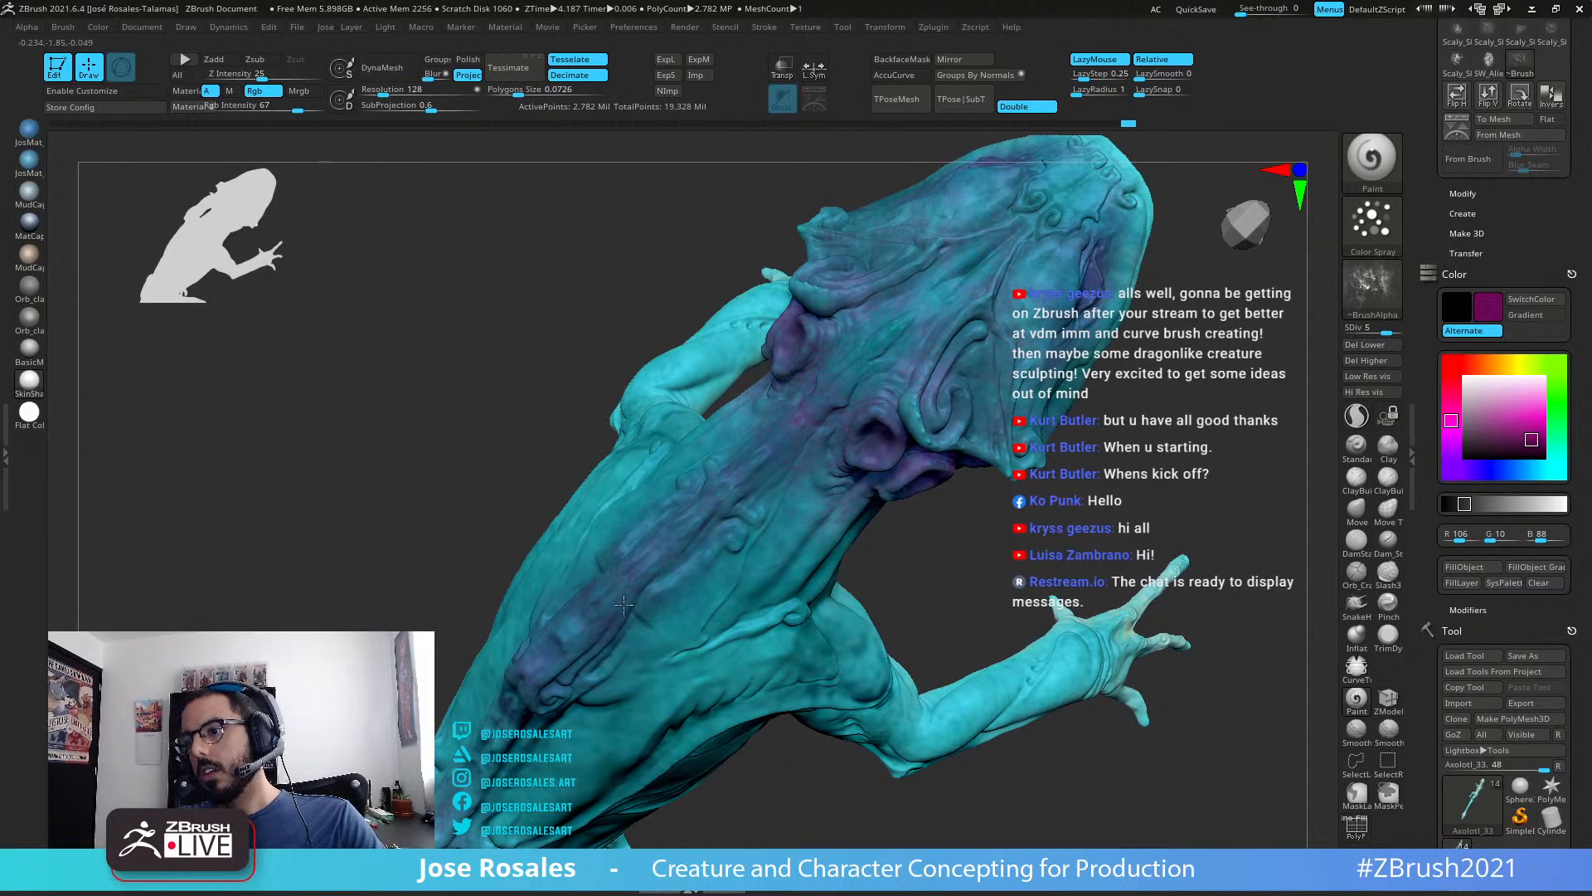
right_click_drag(556, 692, 673, 427)
right_click_drag(656, 607, 678, 438)
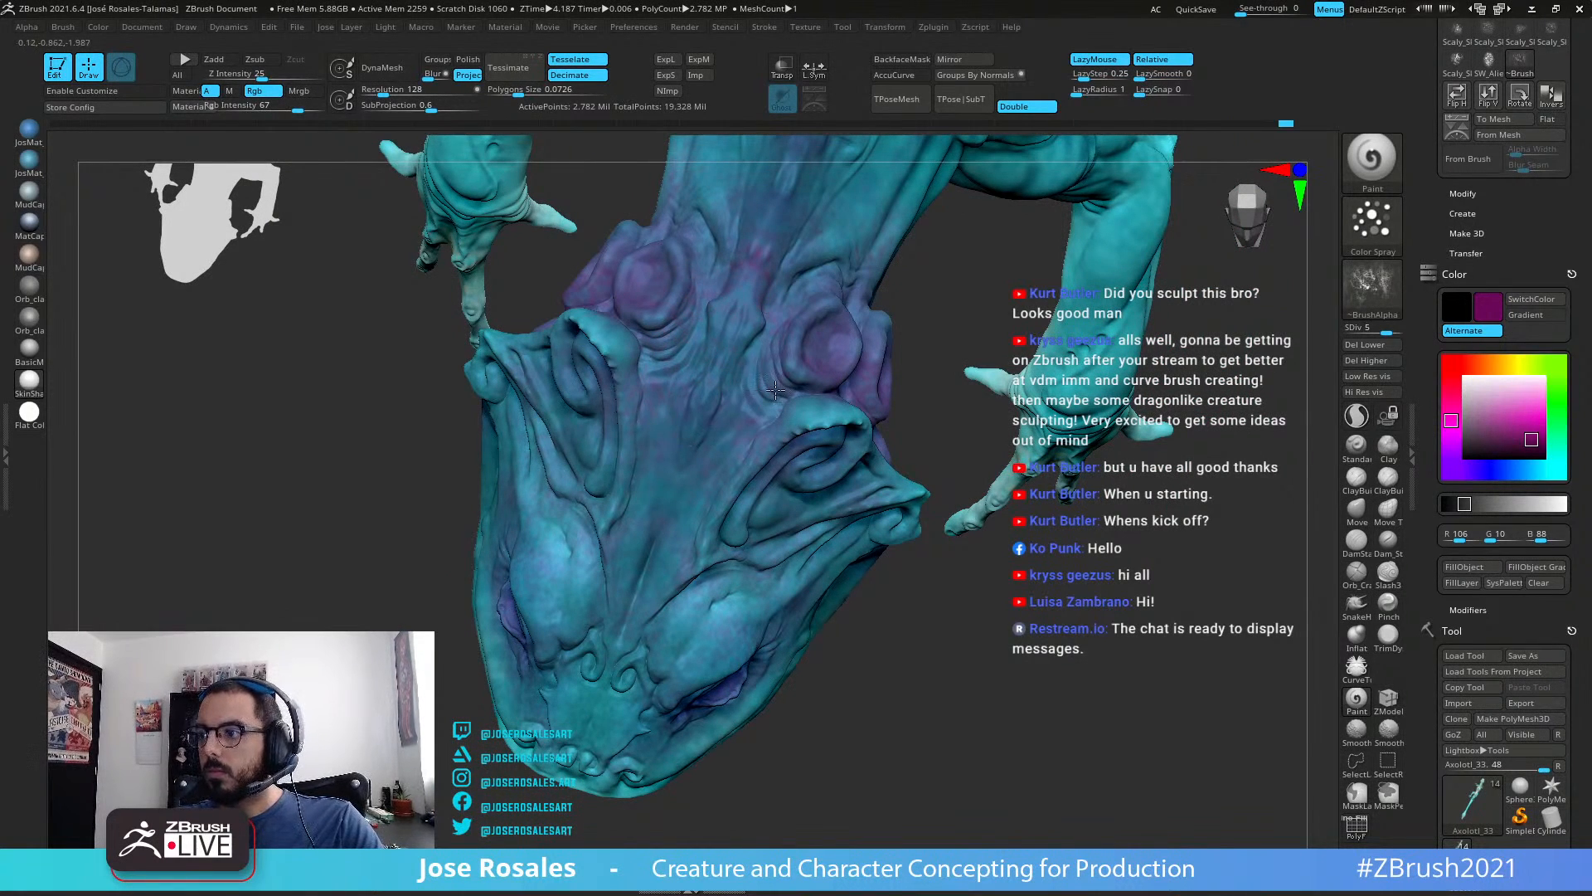
Step: Blend purple over the top of the head, down the centre line between the two spiral crests
right_click_drag(622, 574, 653, 523)
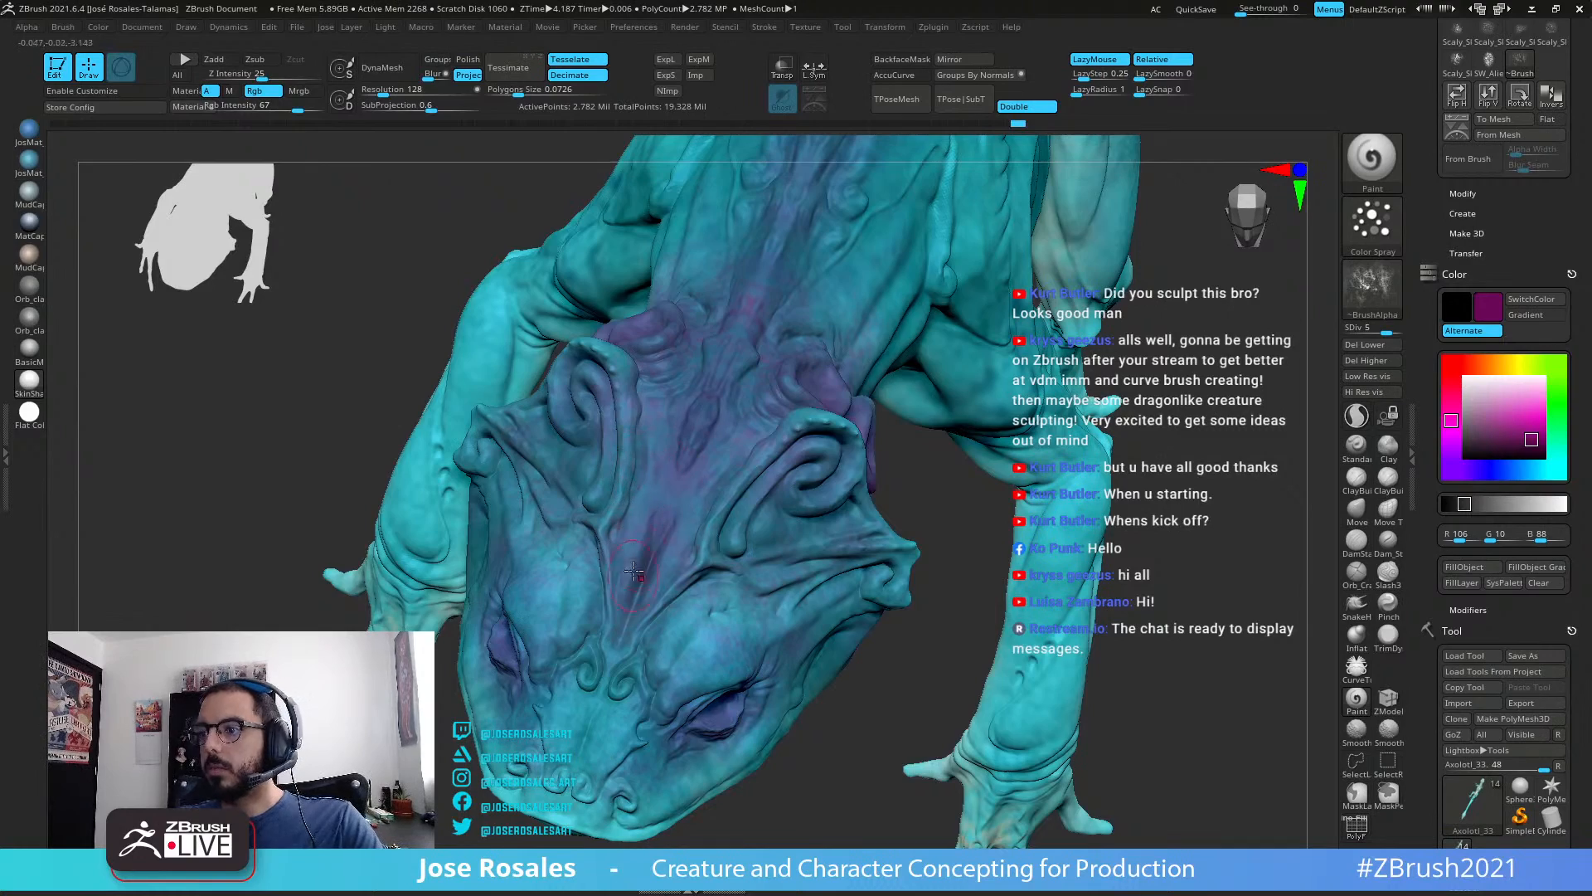
right_click_drag(634, 572, 694, 387)
right_click_drag(665, 593, 946, 401)
Step: Spray purple below the lowest gill socket and forward onto the rear corner of the jaw
left_click_drag(896, 422, 828, 508)
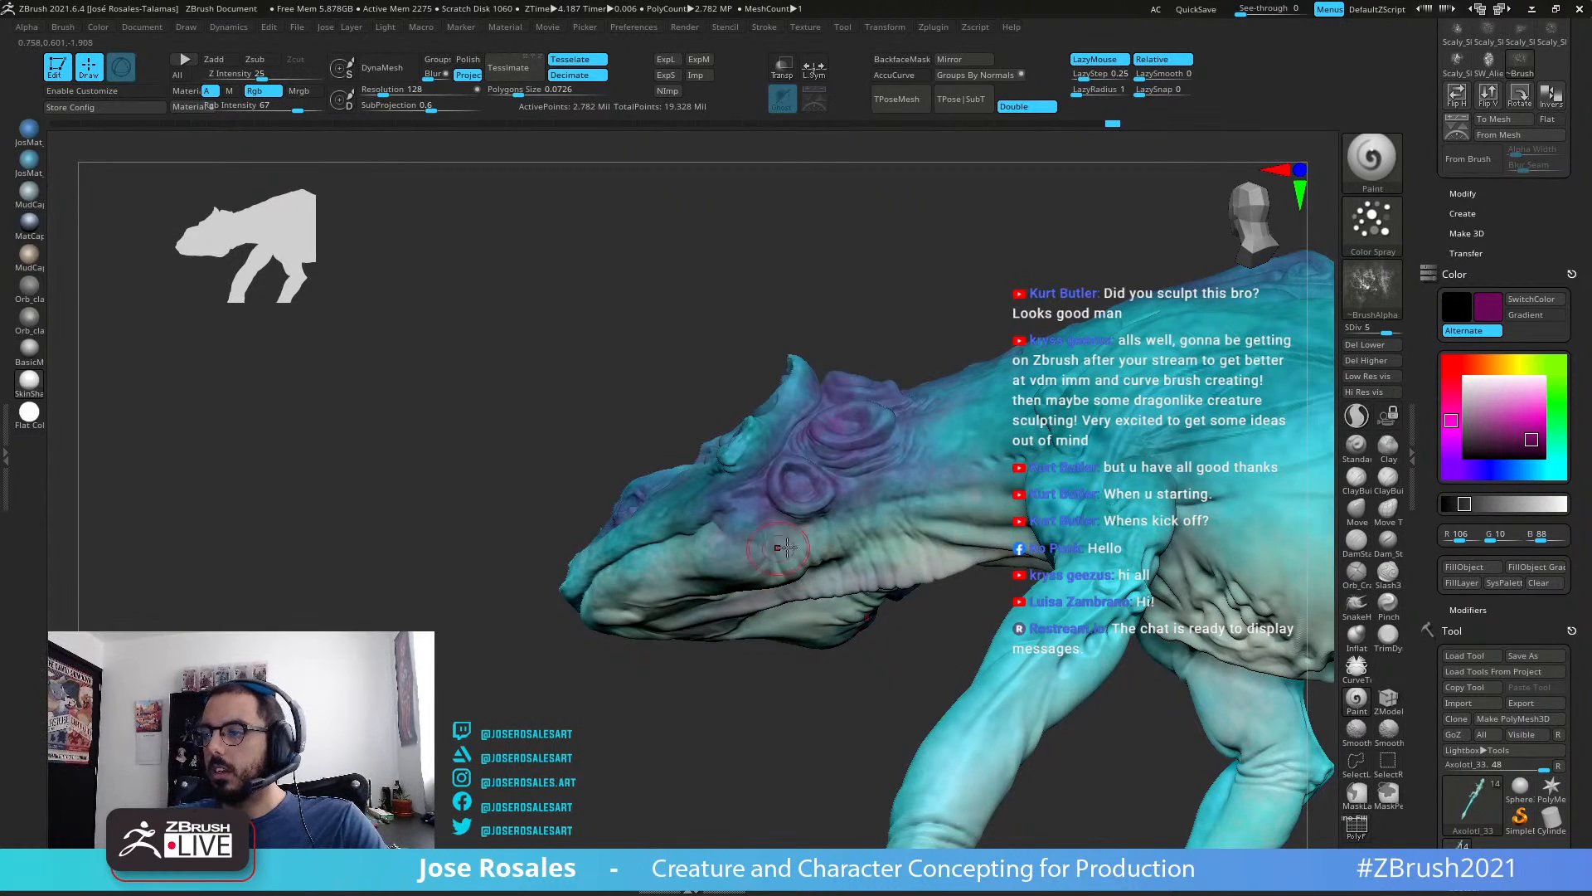
left_click_drag(786, 547, 760, 539)
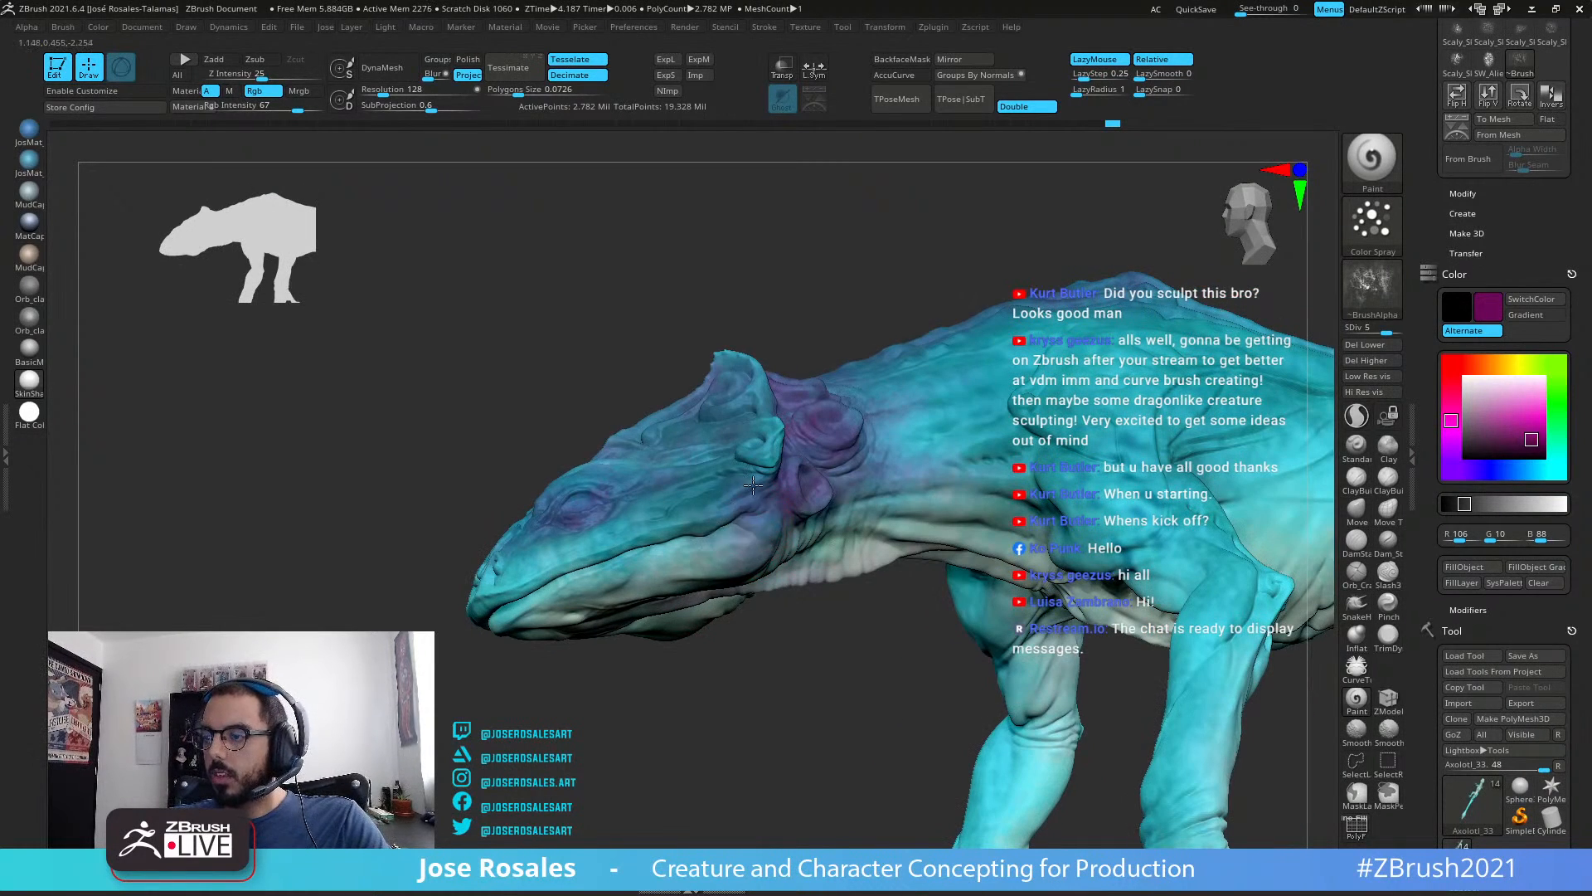
right_click_drag(753, 485, 714, 507)
right_click_drag(575, 547, 526, 401)
mouse_move(673, 399)
right_mouse_down()
mouse_move(592, 657)
mouse_move(601, 715)
right_mouse_up()
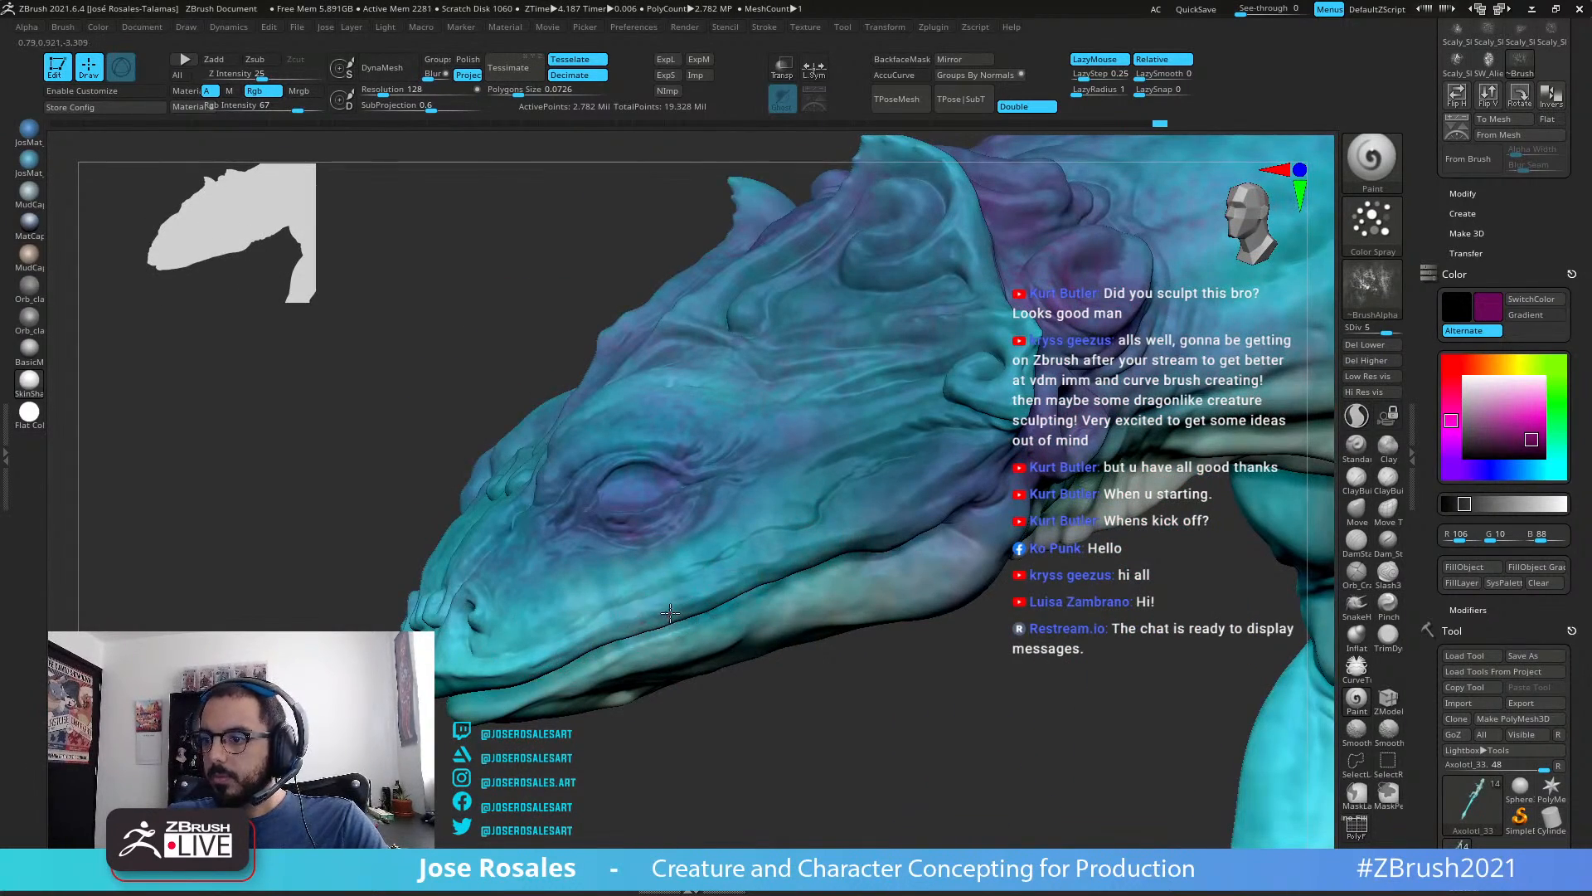
Step: Extend the purple tint from the jaw corner forward along the cheek and the lower jaw line
right_click_drag(879, 522, 882, 464, "ctrl")
right_click_drag(817, 543, 931, 522)
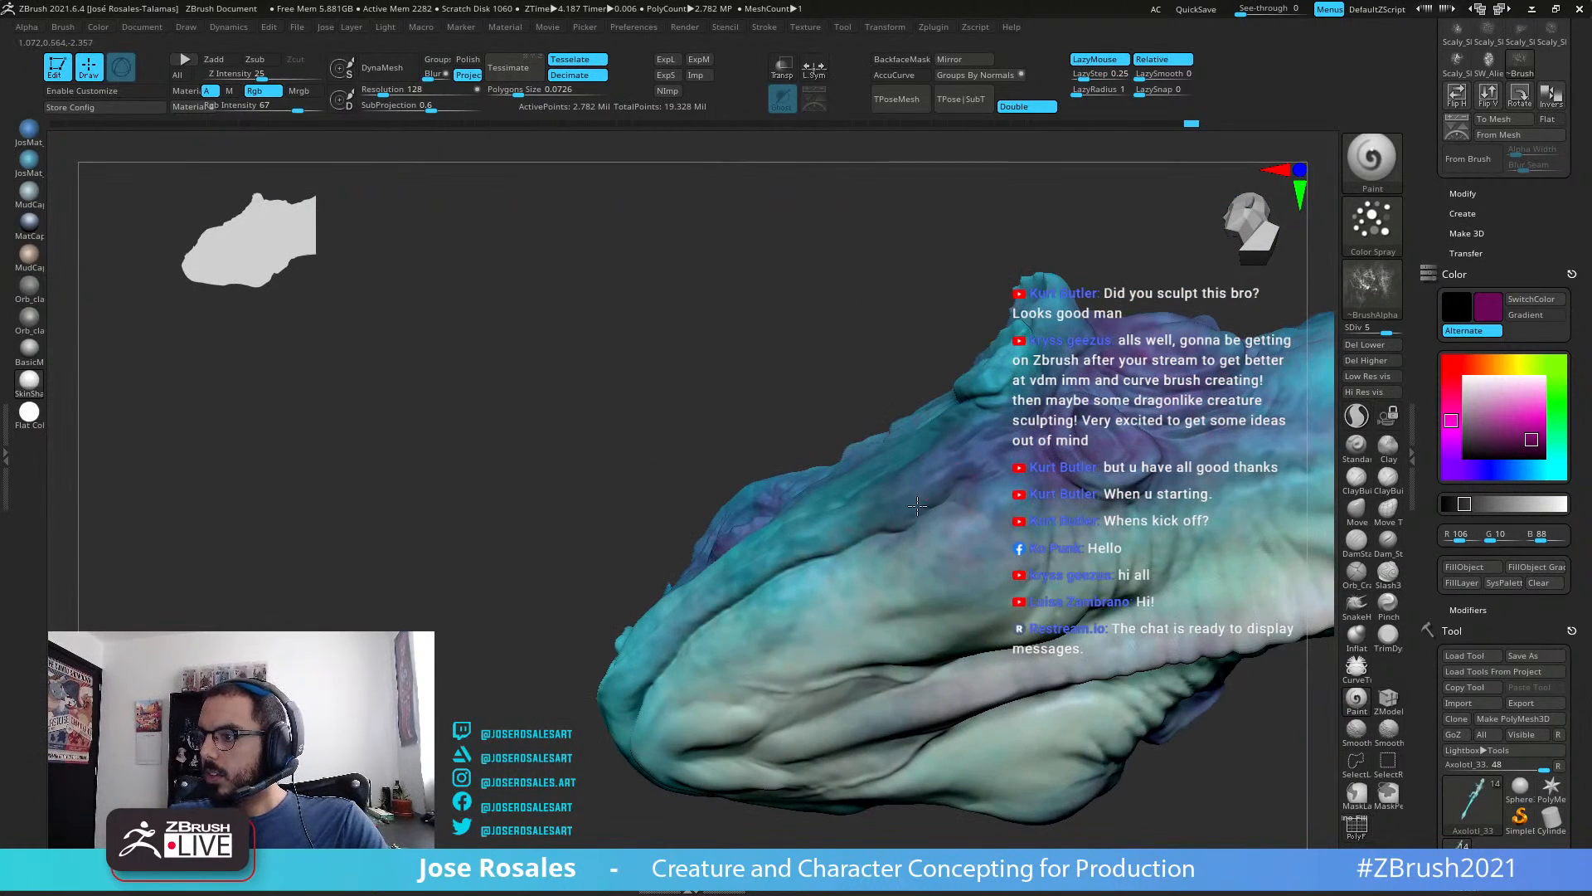
right_click_drag(746, 597, 808, 630)
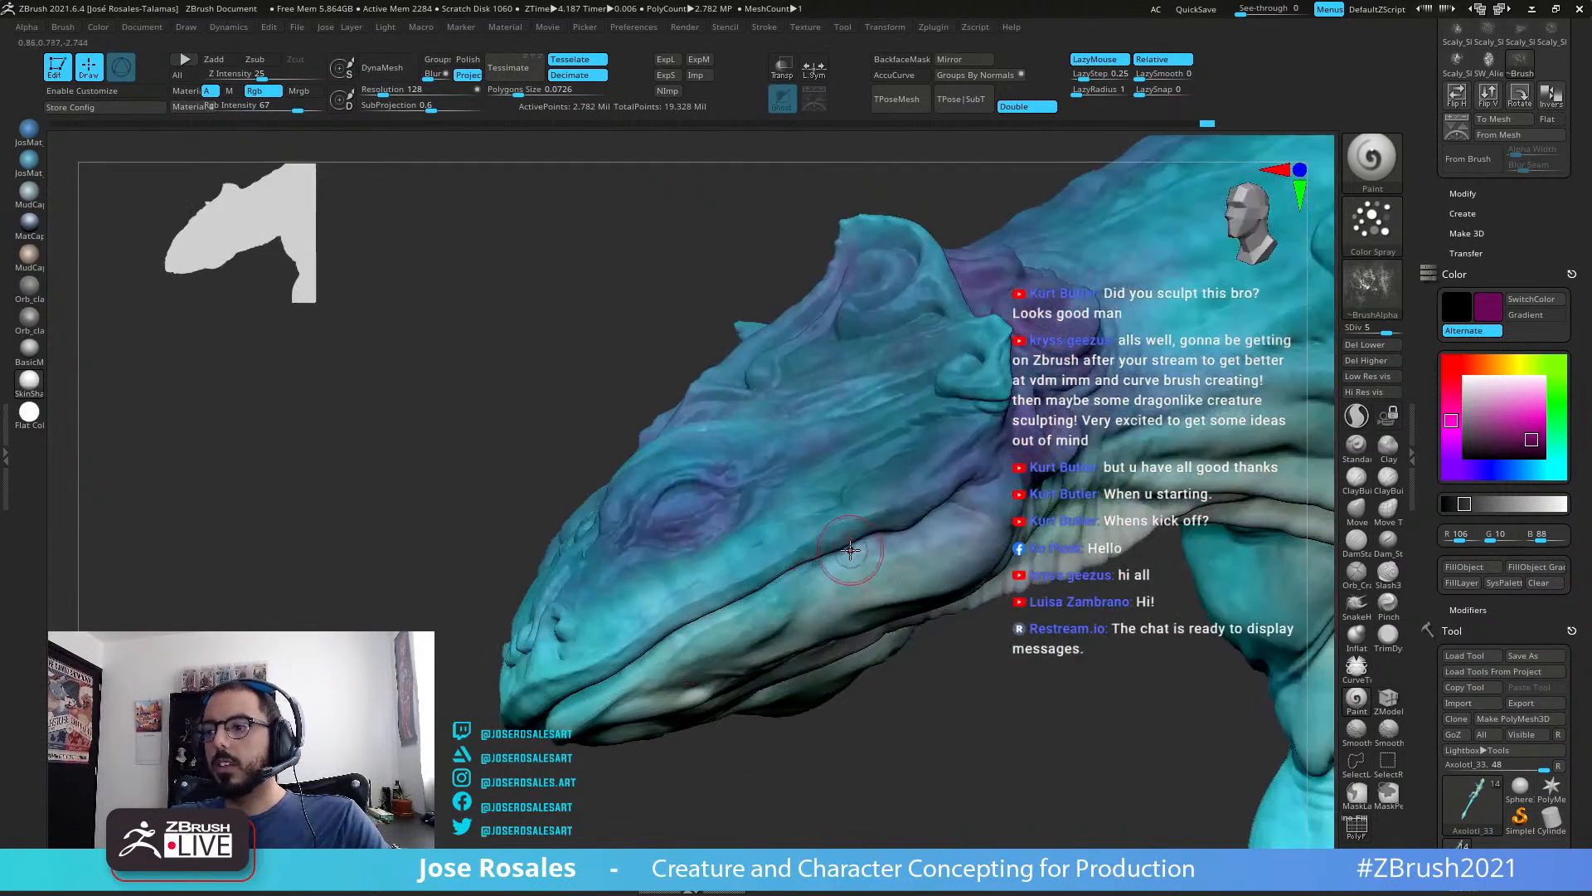
mouse_move(837, 562)
left_mouse_down()
mouse_move(771, 554)
mouse_move(758, 573)
left_mouse_up()
mouse_move(759, 573)
right_mouse_down()
mouse_move(500, 695)
mouse_move(659, 612)
right_mouse_up()
left_click_drag(683, 597, 723, 593)
mouse_move(752, 561)
right_mouse_down()
mouse_move(826, 496)
mouse_move(788, 456)
right_mouse_up()
right_click_drag(787, 456, 818, 435)
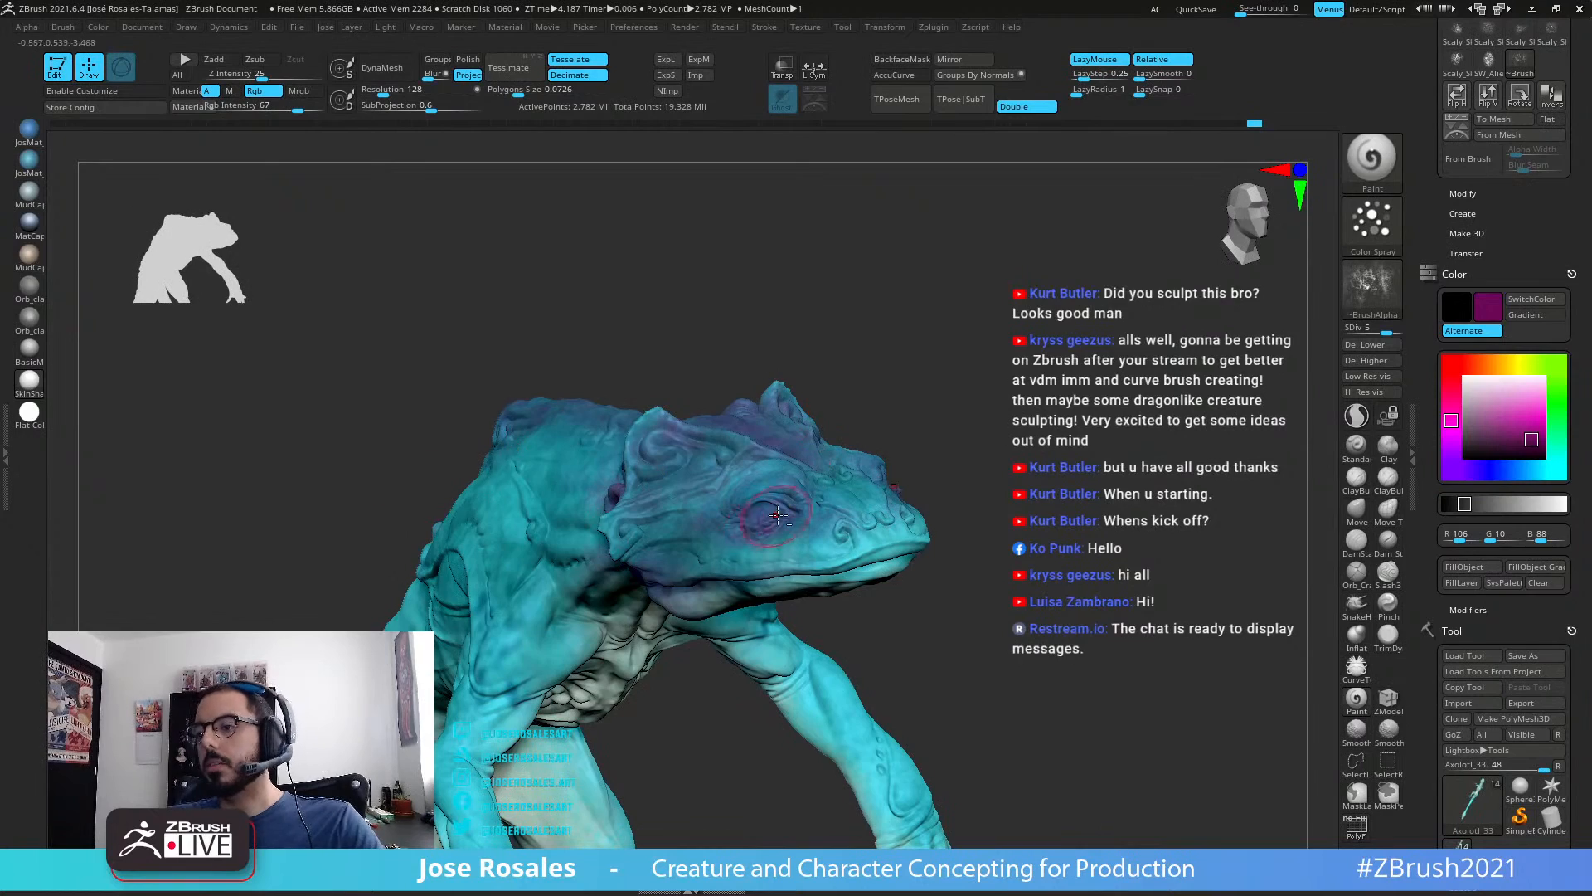
Step: Blend purple from the gill sockets into the back of the neck and the centre of the upper back
right_click_drag(777, 516, 831, 630)
right_click_drag(704, 535, 928, 545)
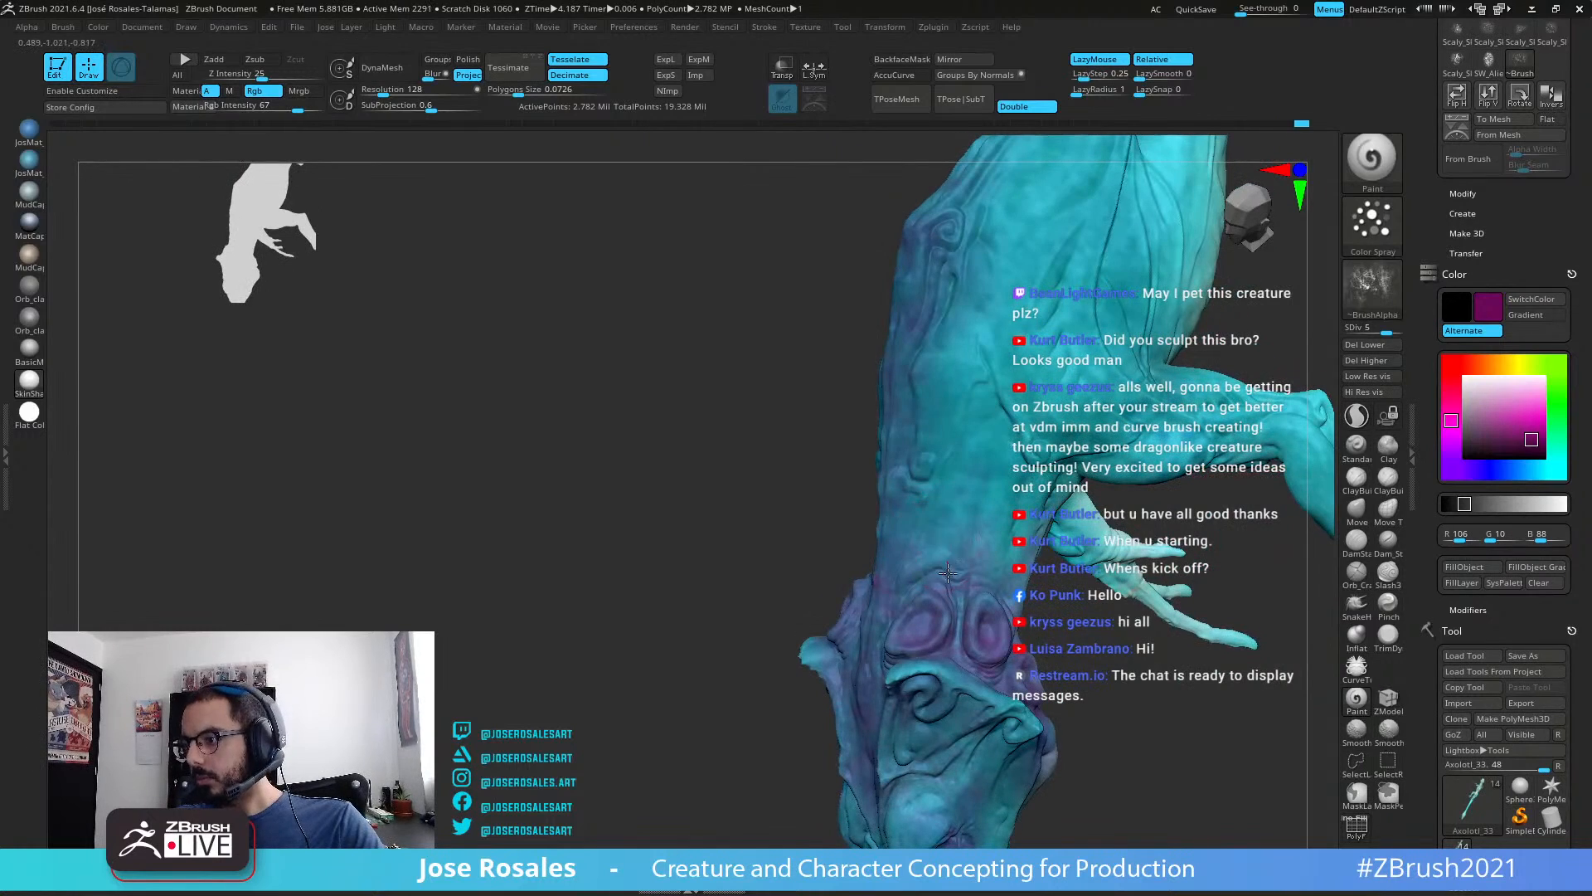
right_click_drag(888, 643, 922, 580)
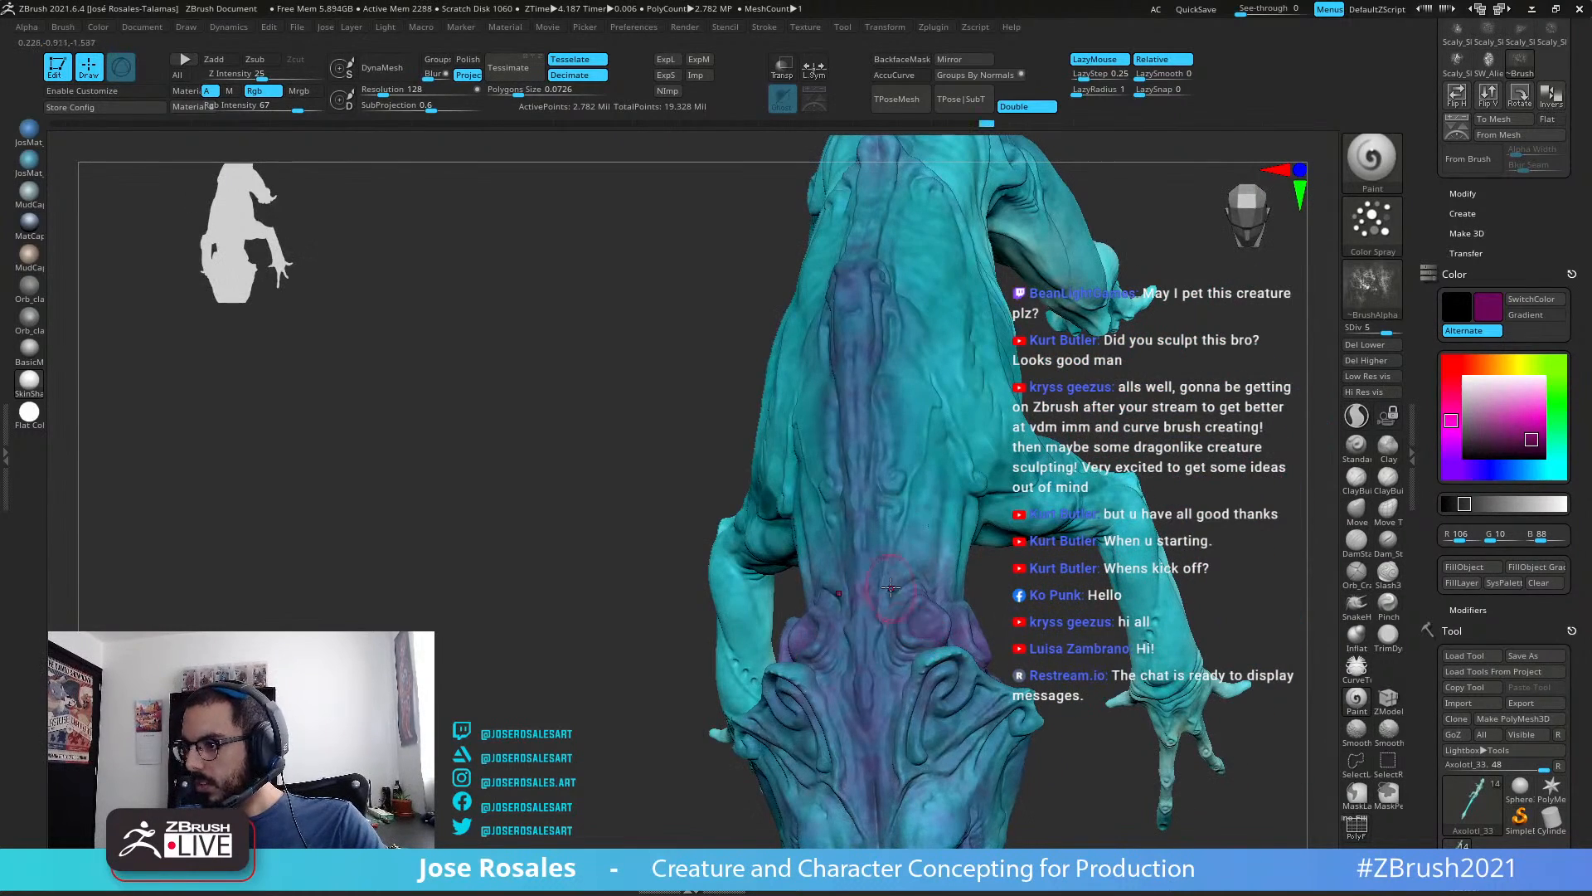
right_click_drag(854, 666, 864, 664)
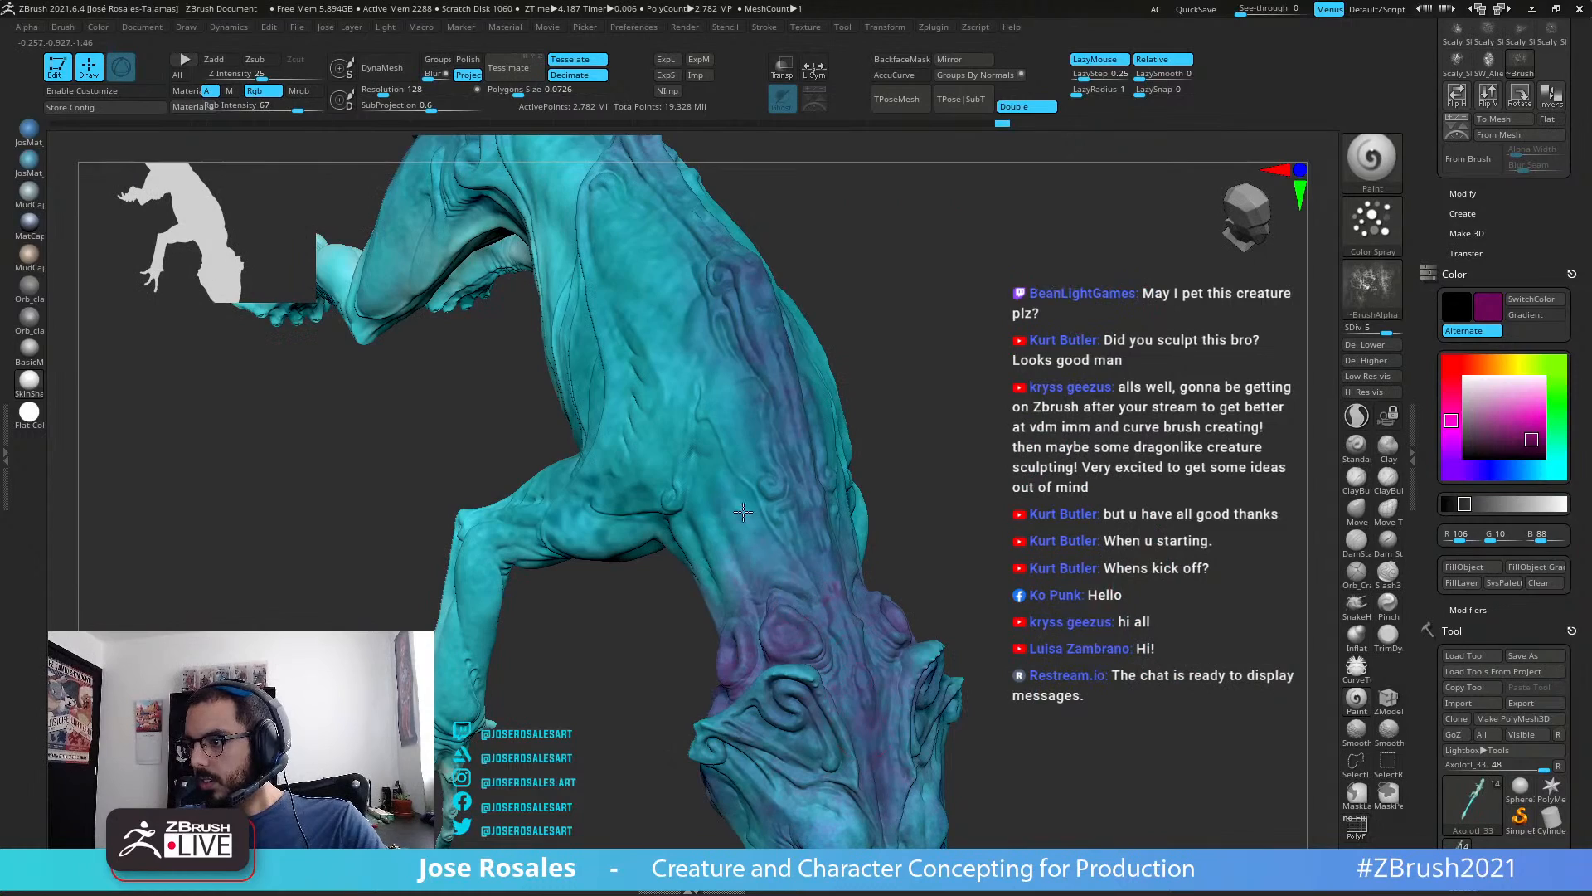
Step: Show the pink gills and spray purple around their bases and across the throat underneath
right_click_drag(743, 512, 894, 406)
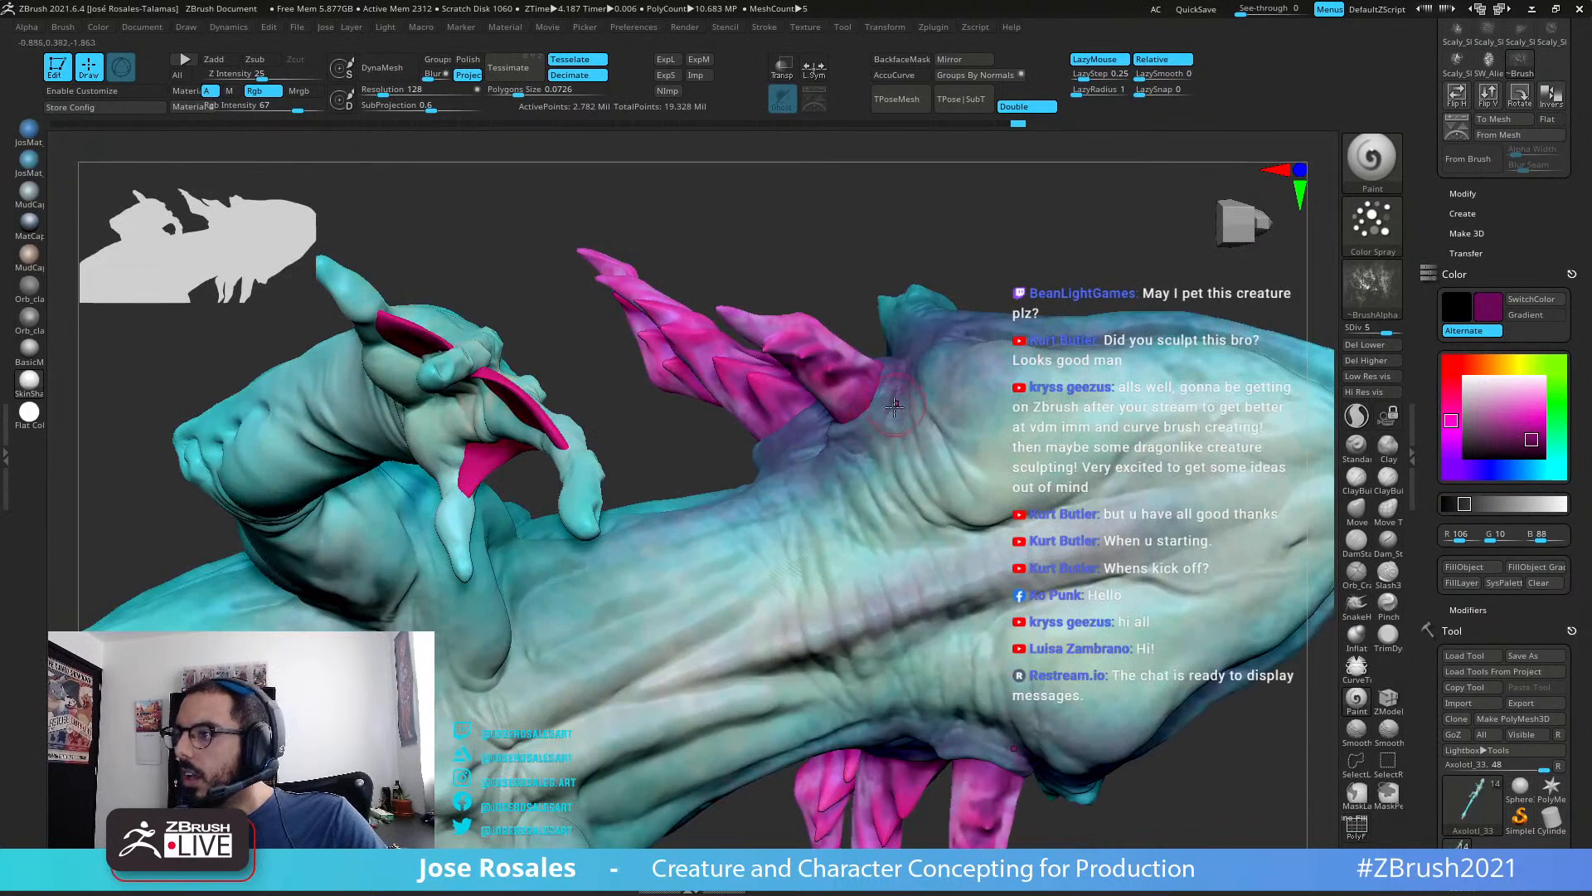
left_click_drag(819, 466, 817, 461)
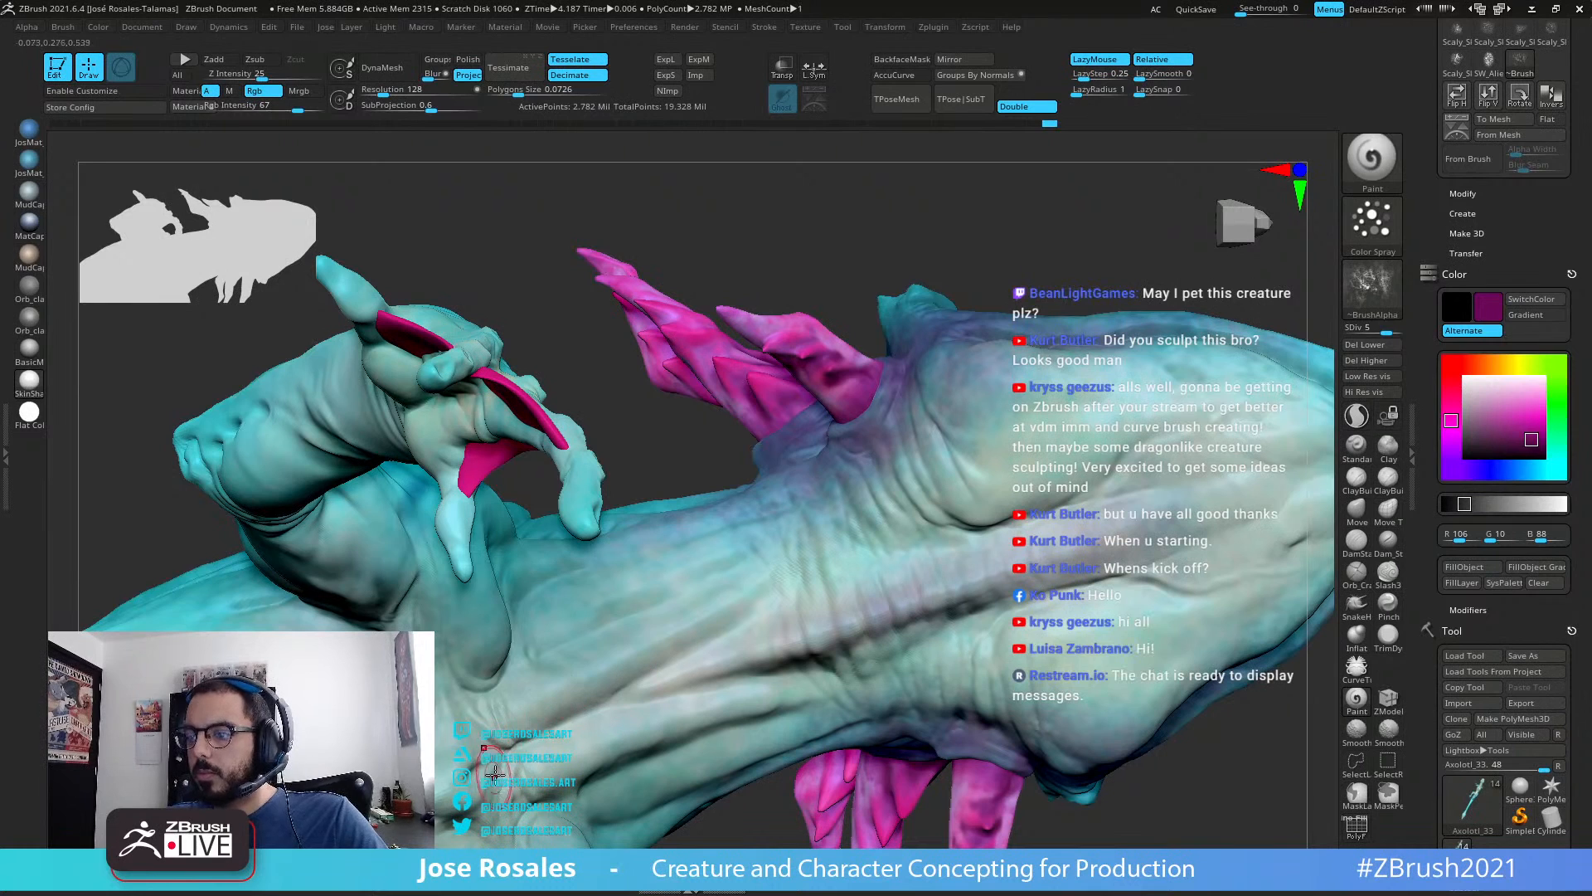
right_click_drag(720, 597, 577, 699, "ctrl")
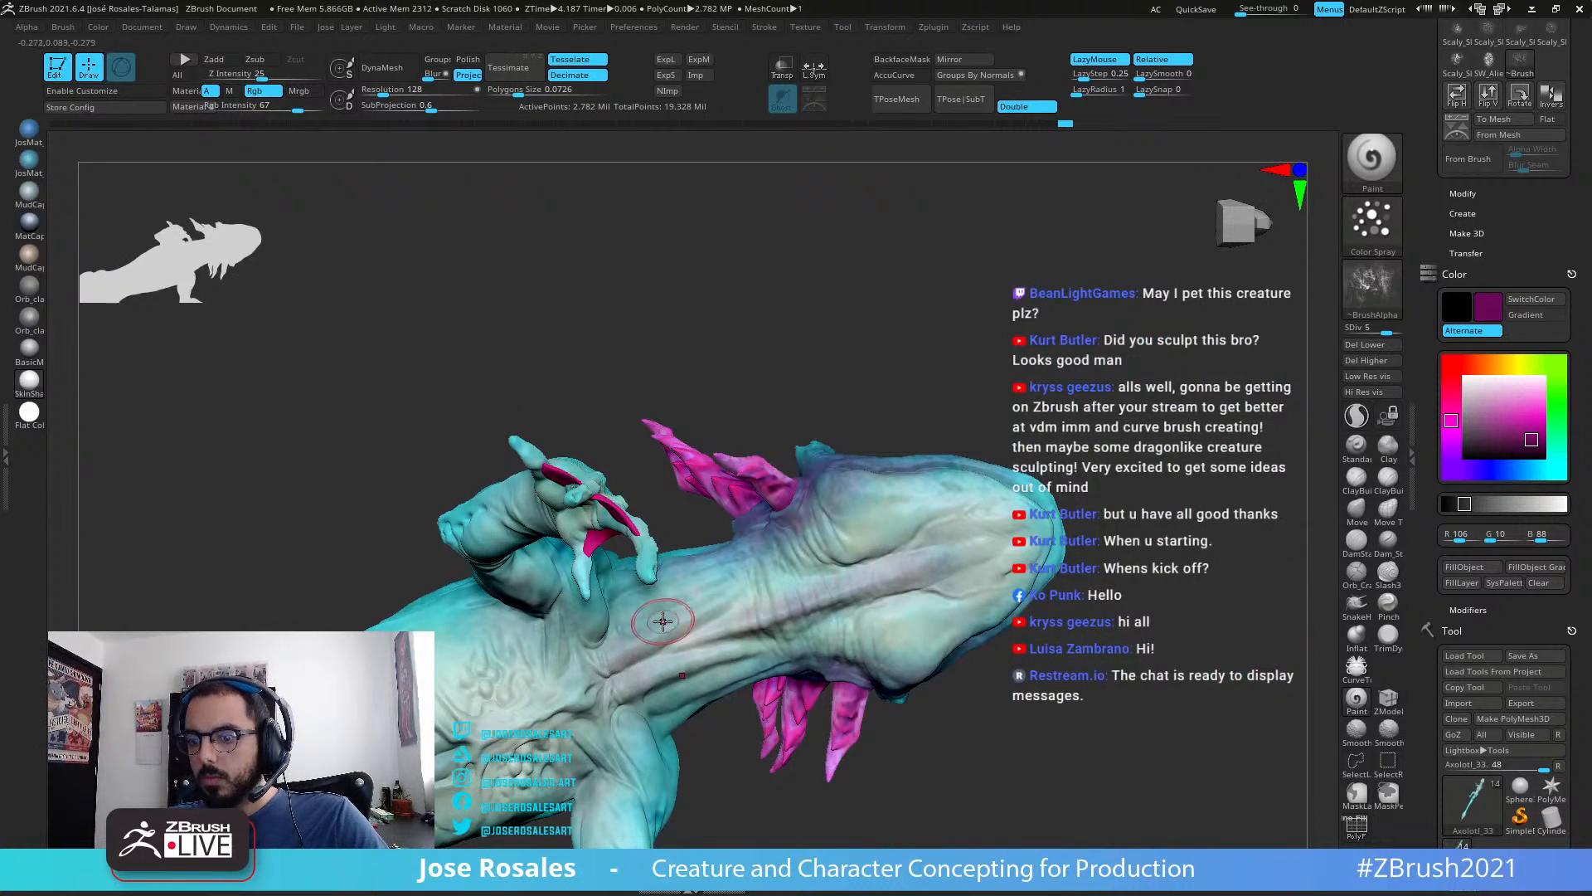
left_click_drag(685, 605, 603, 665)
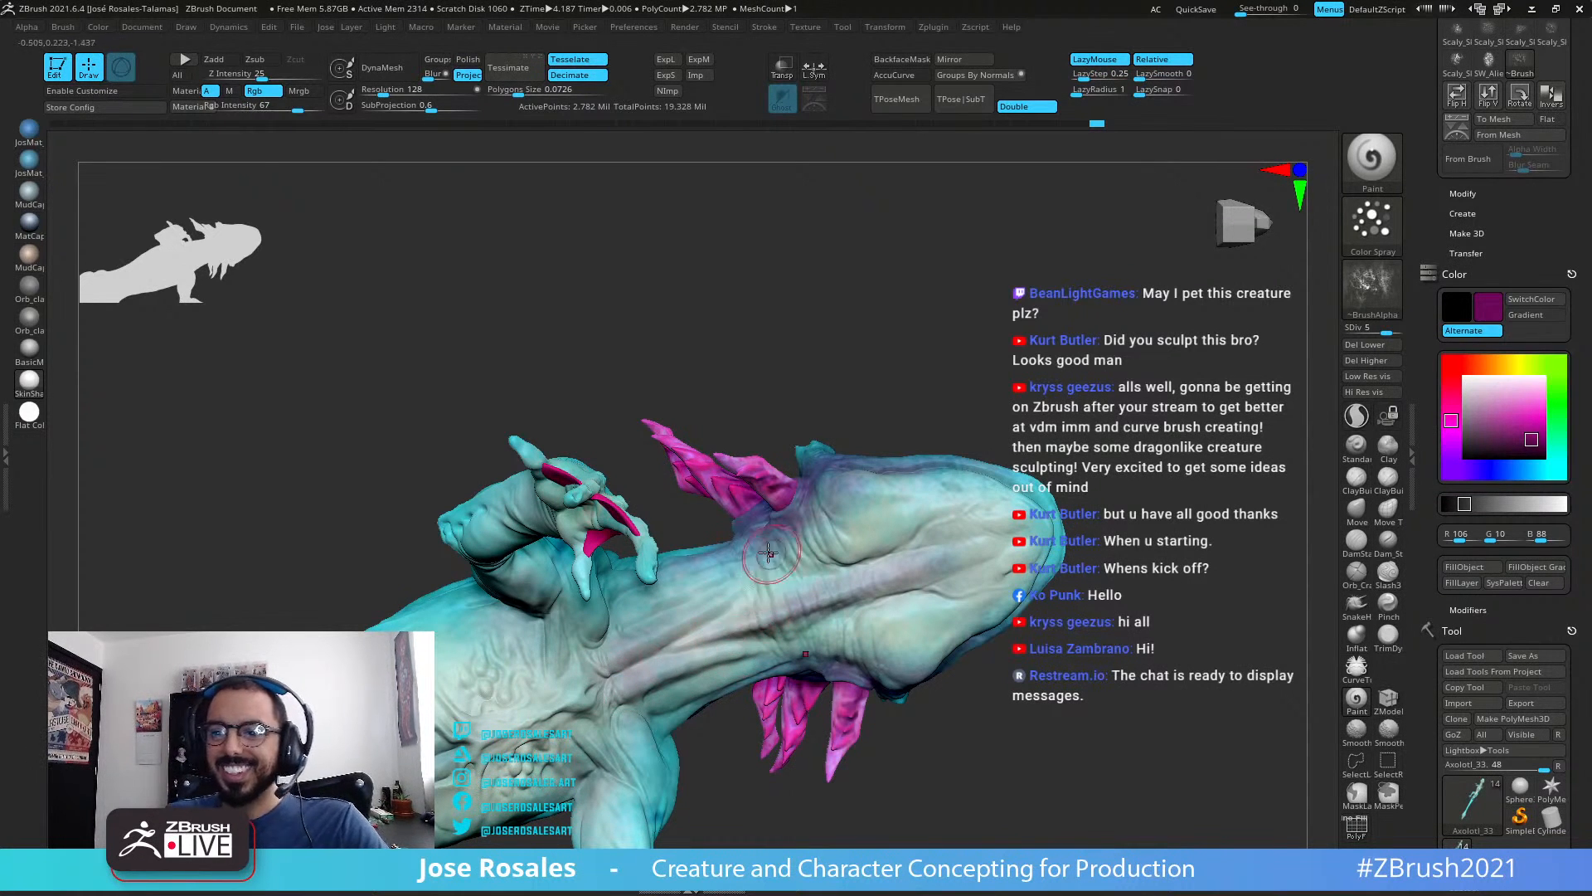
right_click_drag(717, 613, 715, 660)
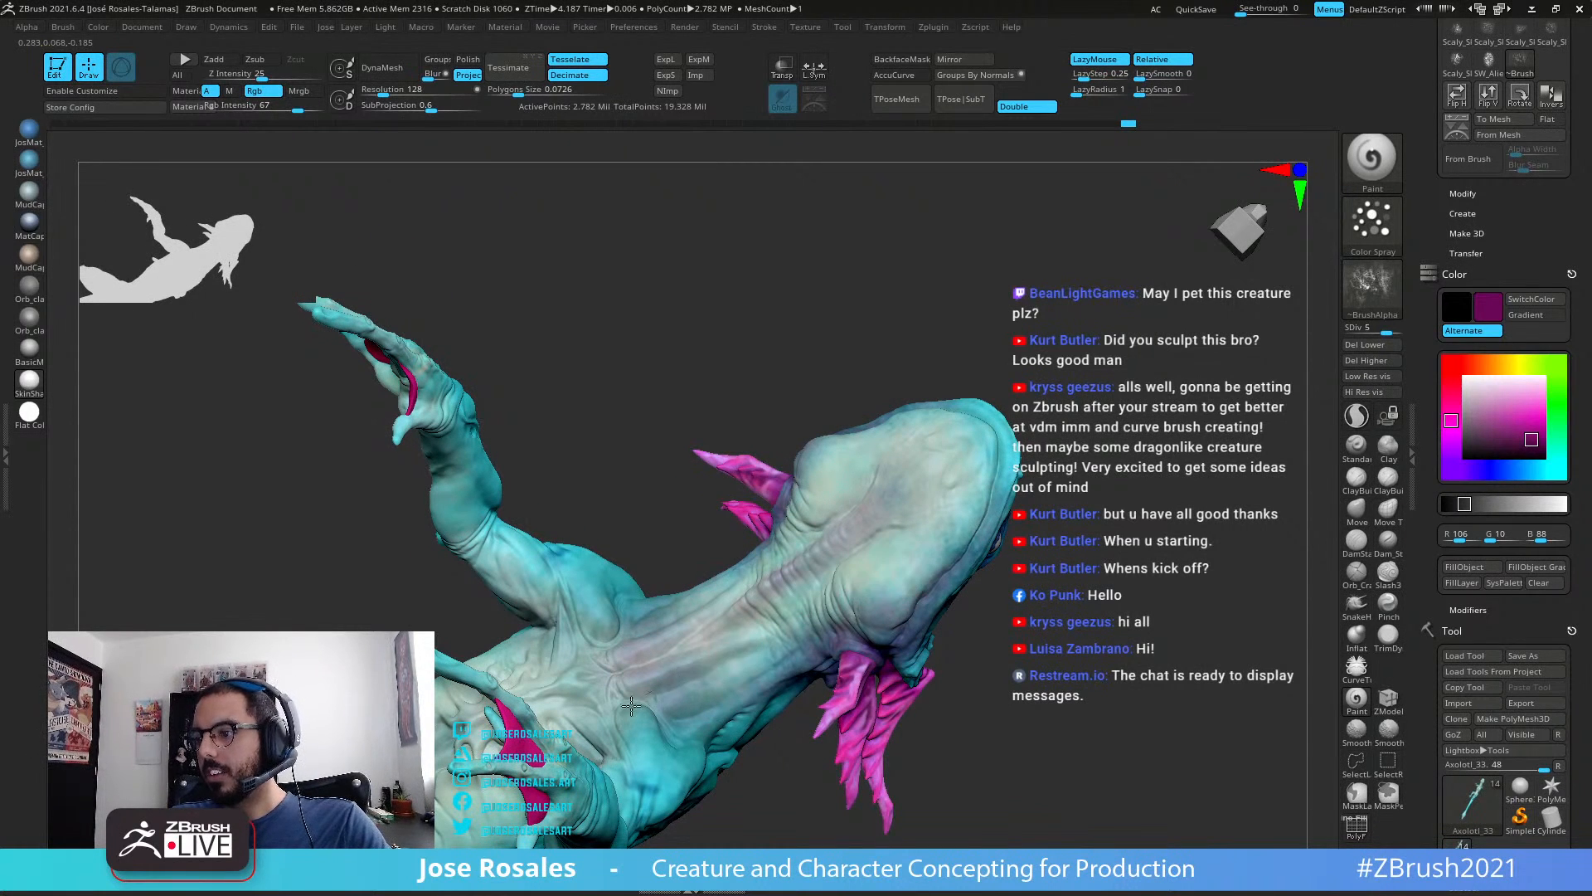
right_click_drag(667, 649, 862, 547)
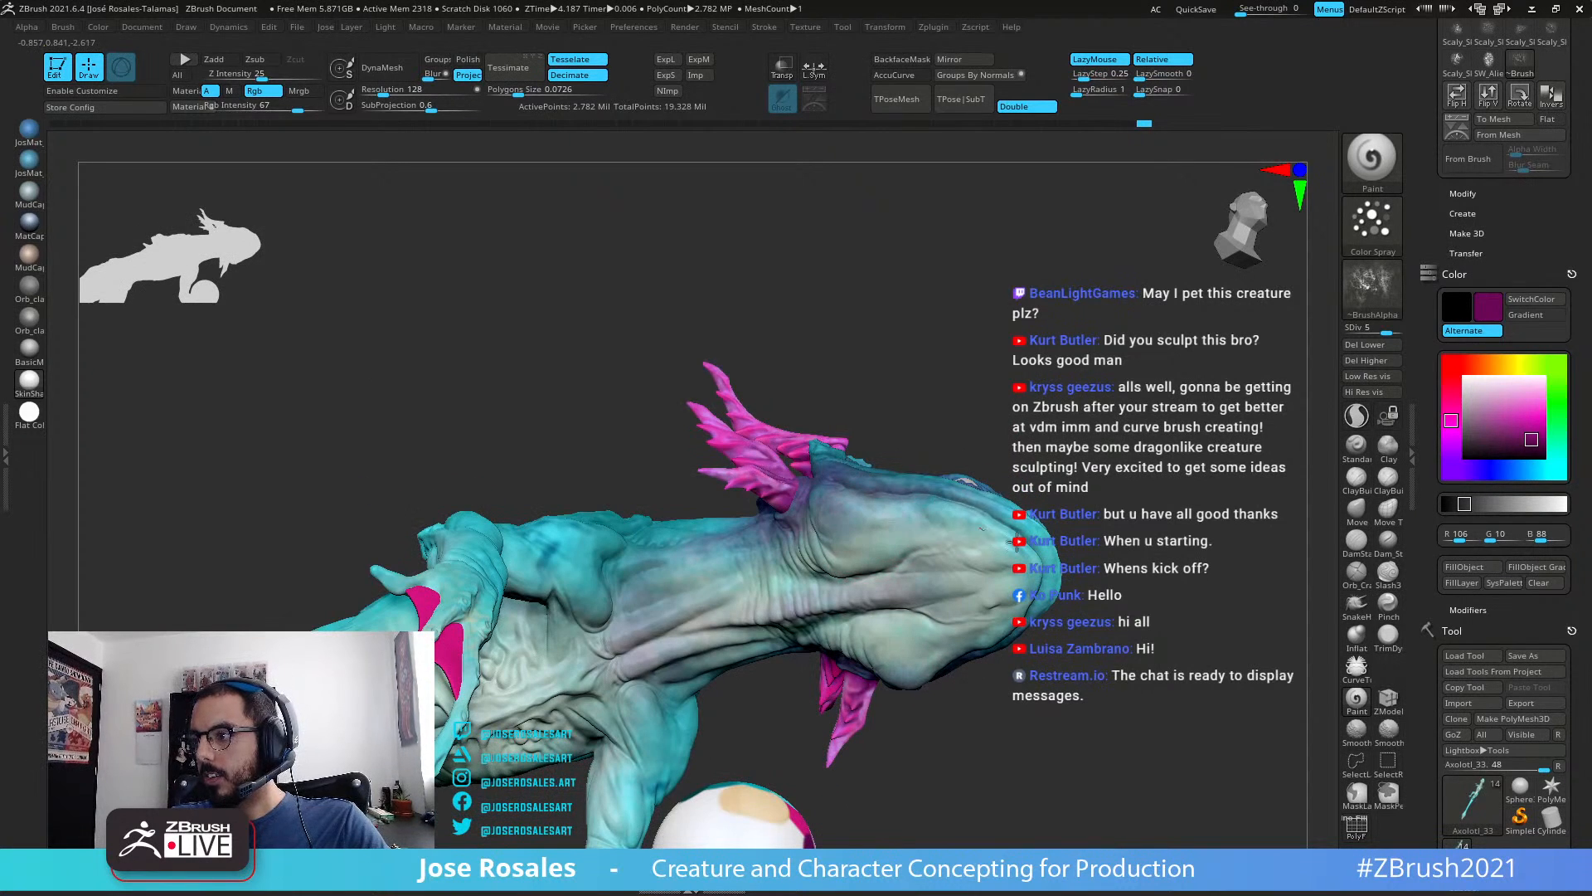
mouse_move(1032, 635)
right_mouse_down()
mouse_move(982, 647)
mouse_move(886, 615)
mouse_move(616, 703)
mouse_move(652, 585)
mouse_move(788, 525)
right_mouse_up()
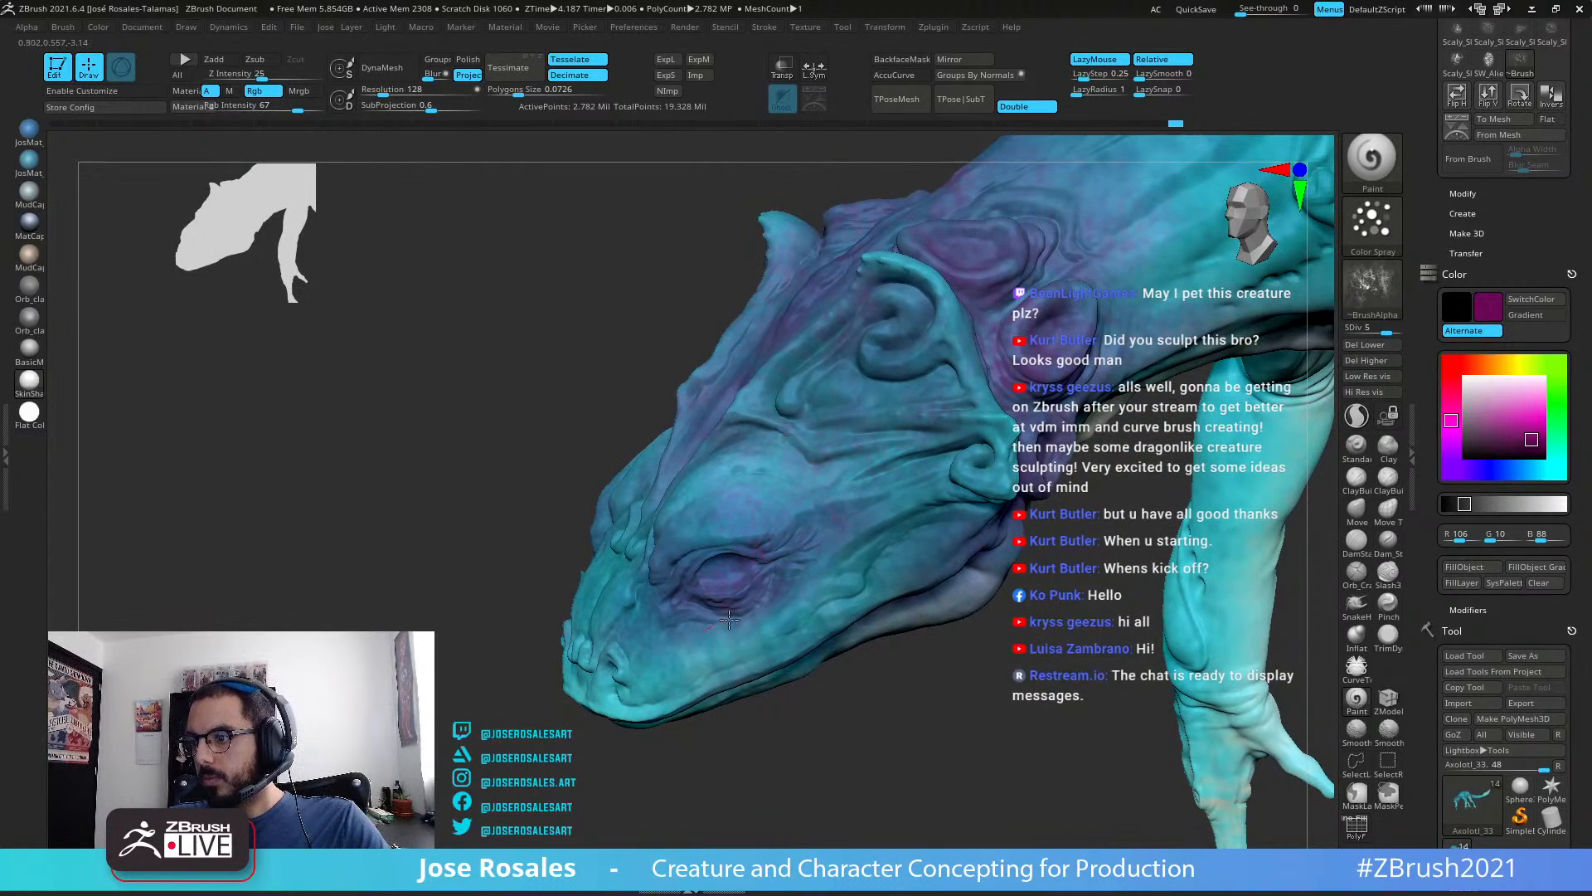
Step: Spray dark purple along the hip ridge above the tail base and up the lower spine
mouse_move(826, 450)
right_mouse_down()
mouse_move(910, 570)
mouse_move(716, 569)
right_mouse_up()
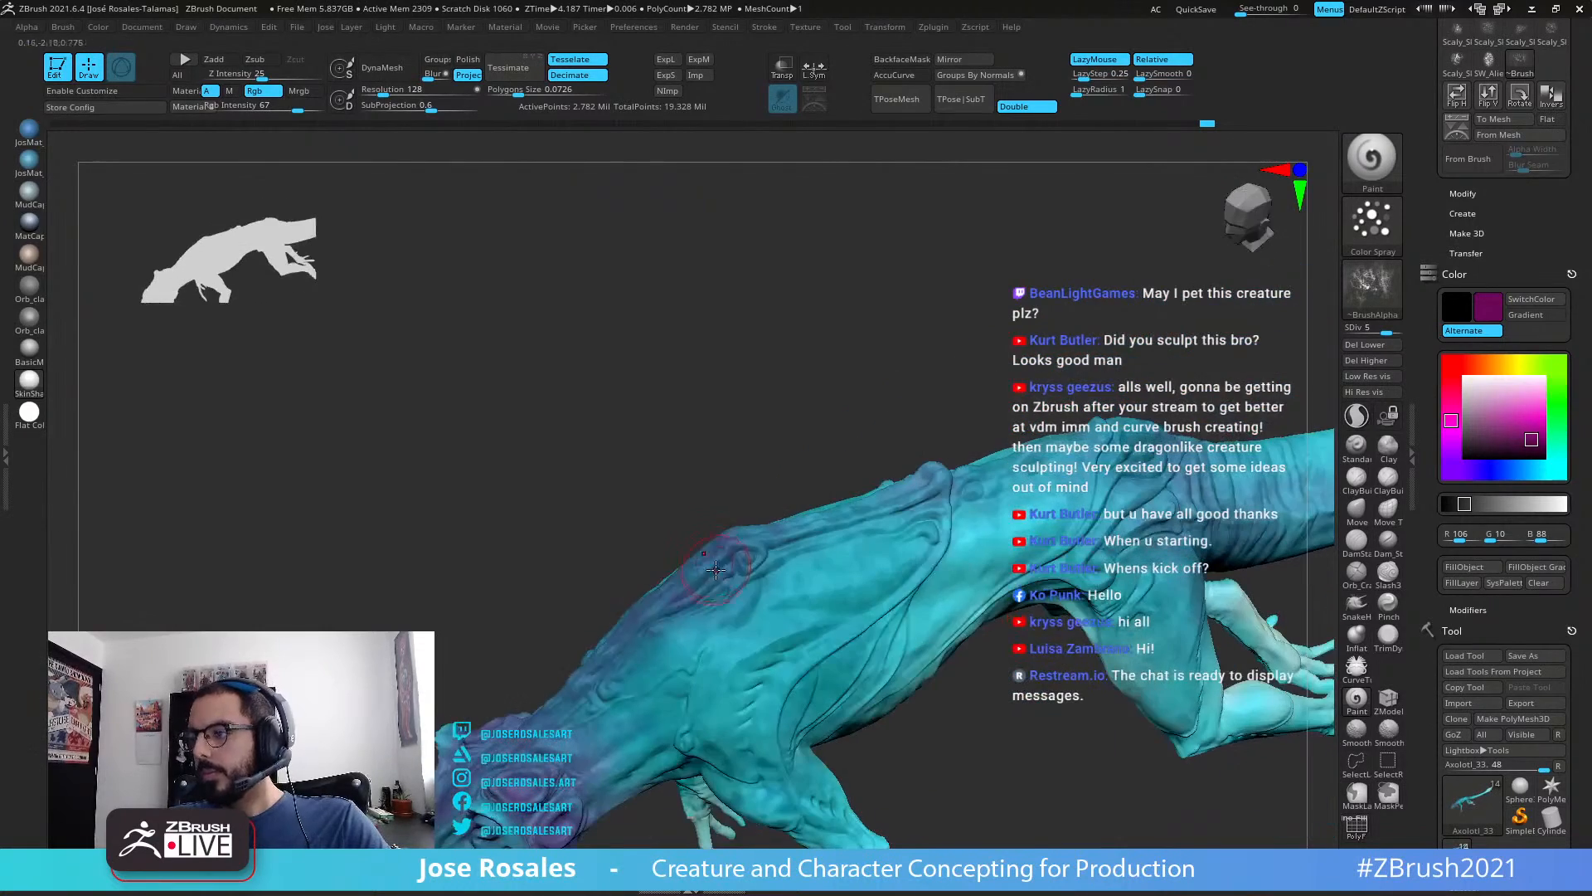
left_click(904, 322, "ctrl+shift")
right_click_drag(646, 678, 735, 574)
left_click(402, 546, "ctrl+shift")
mouse_move(401, 547)
right_mouse_down()
mouse_move(618, 530)
mouse_move(629, 566)
right_mouse_up()
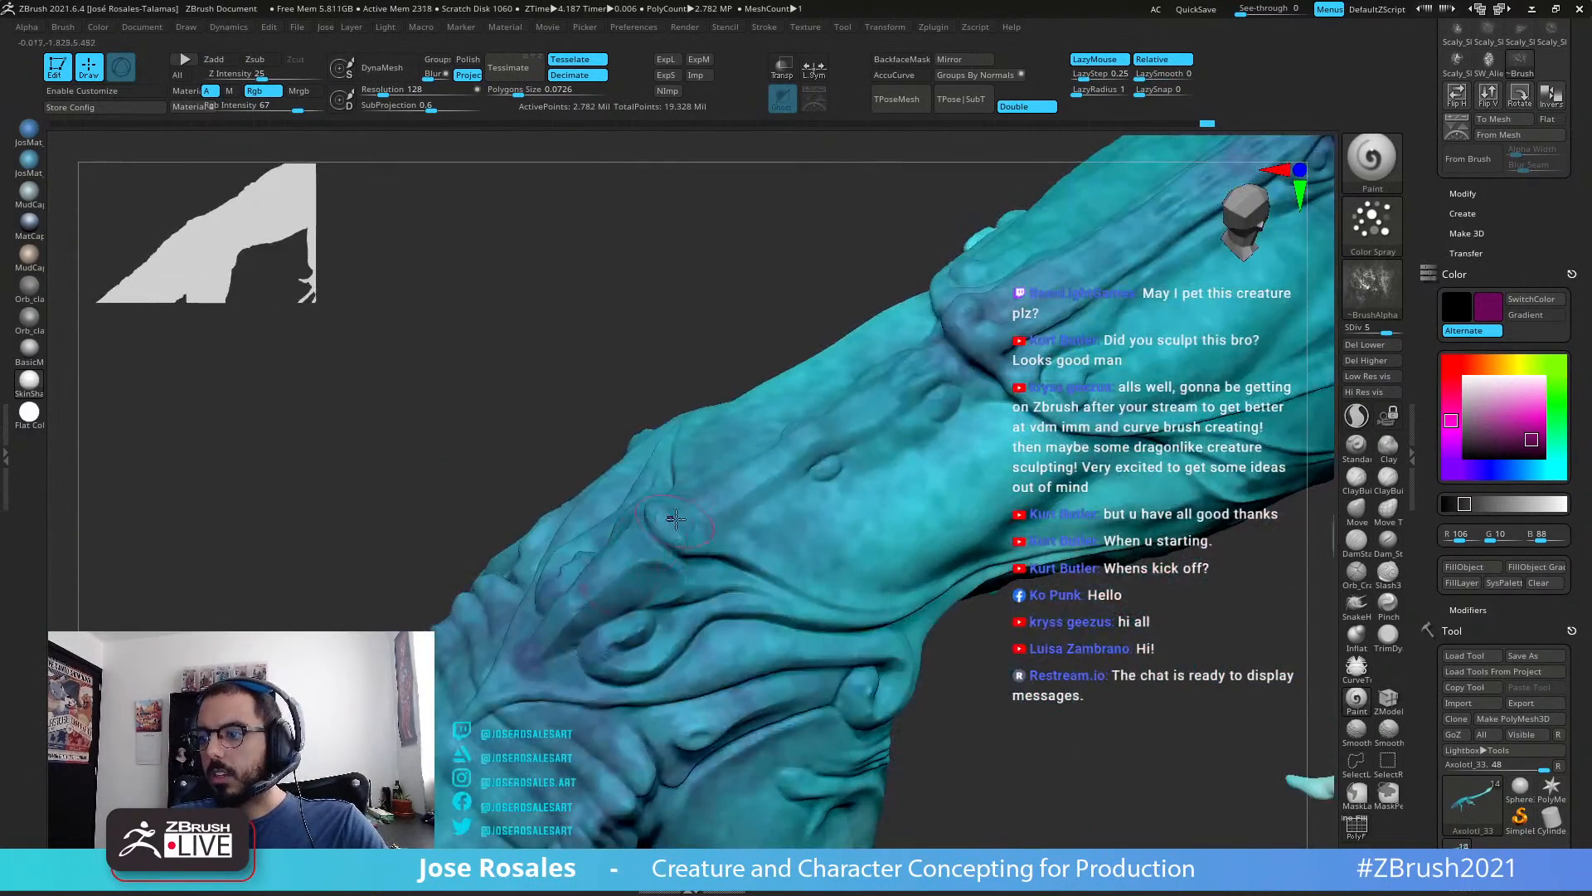
left_click_drag(667, 523, 456, 730)
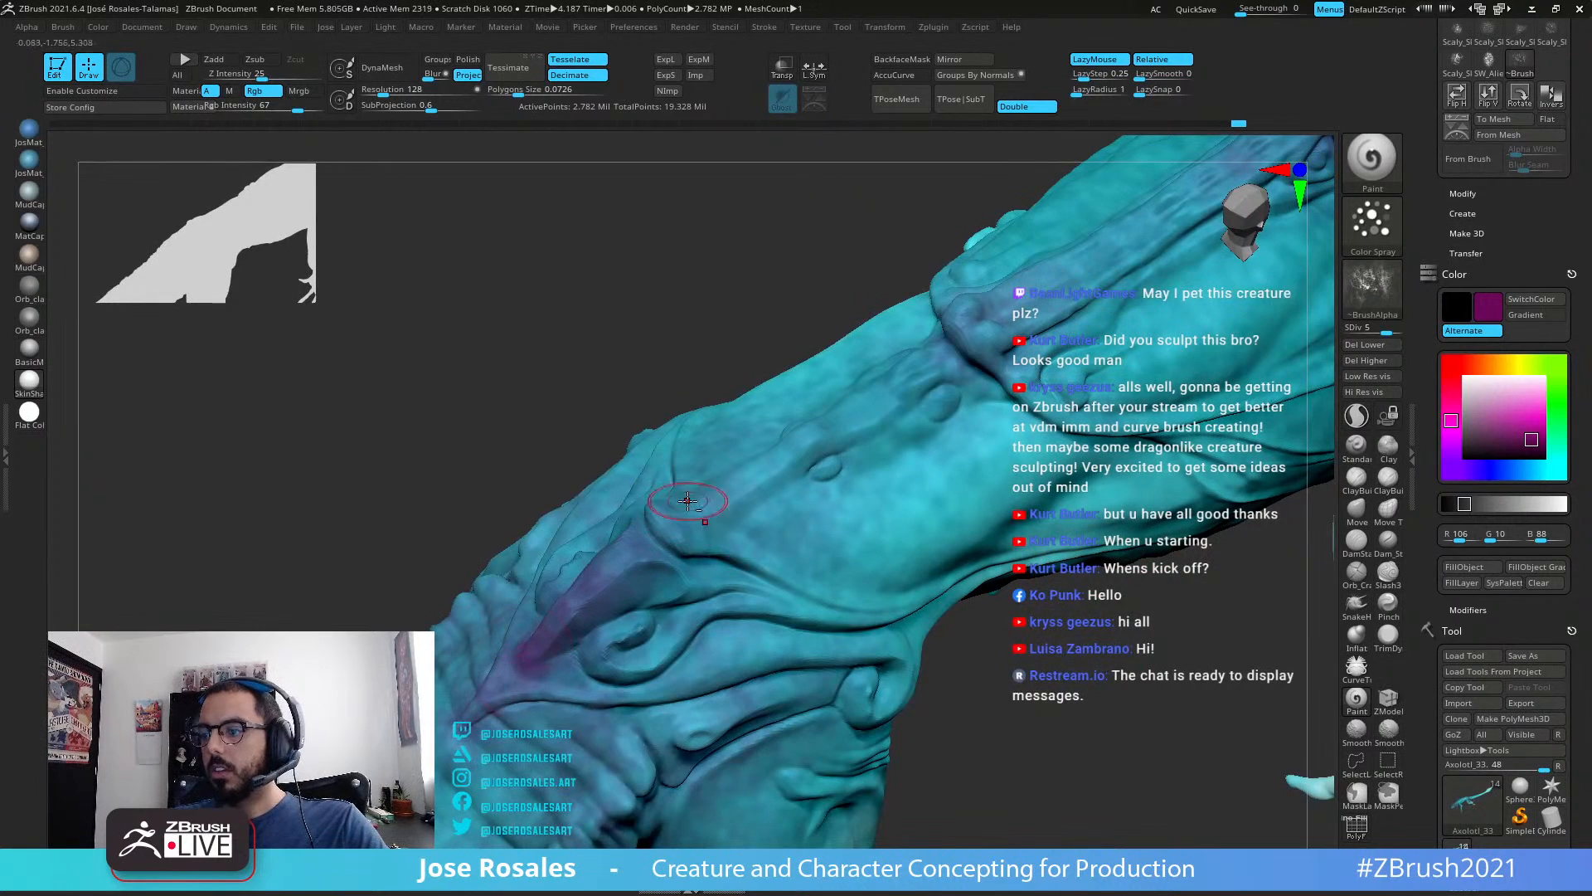
right_click_drag(690, 513, 681, 475, "ctrl")
left_click_drag(678, 516, 761, 458)
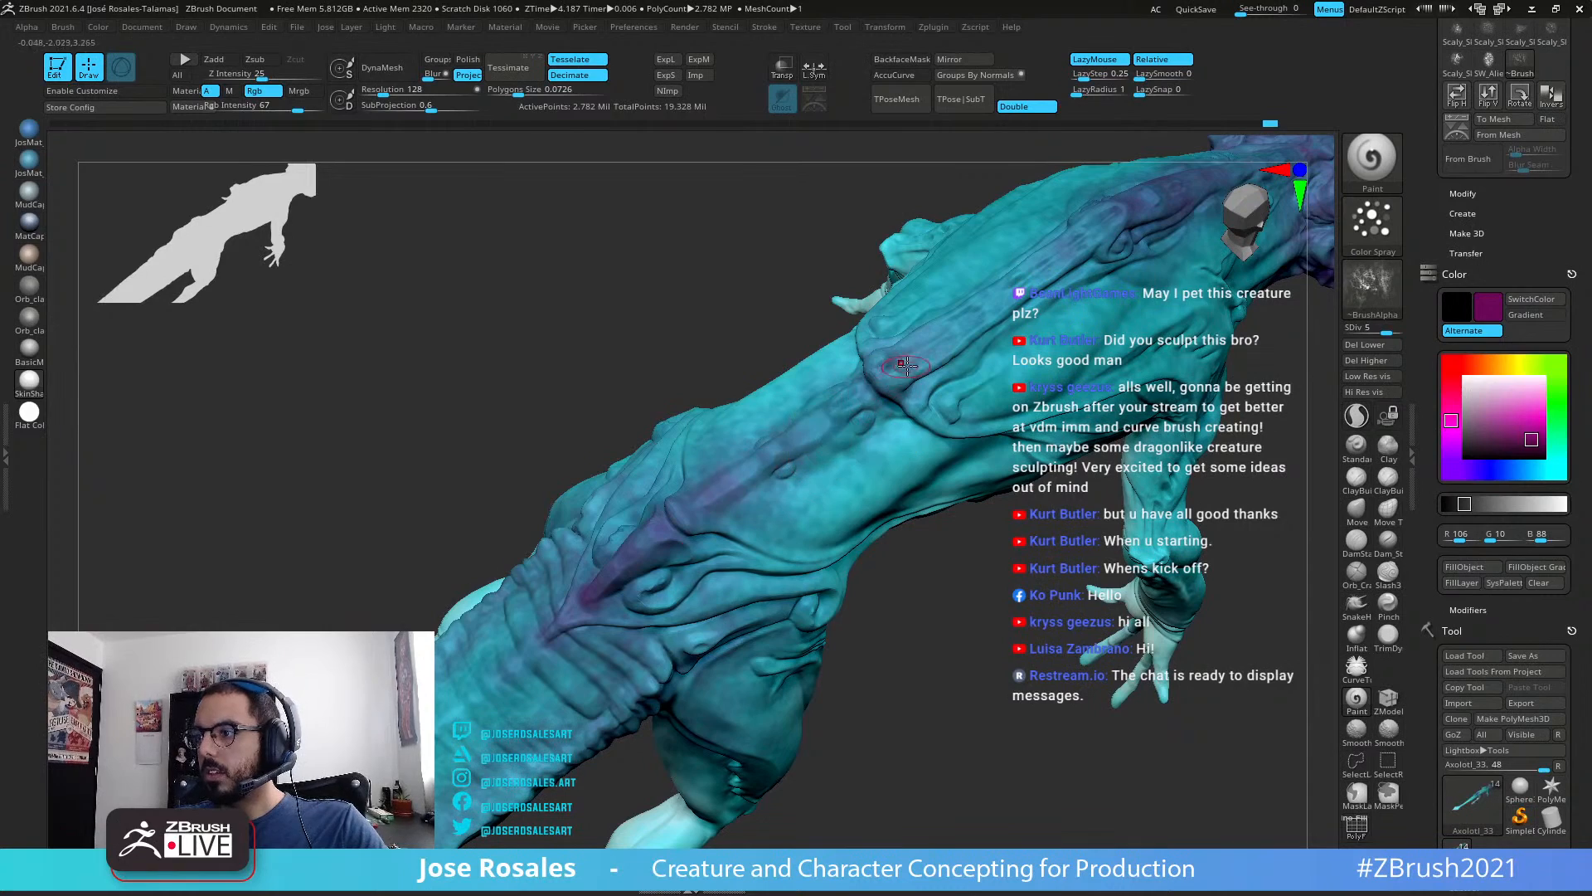
Step: Blend the purple along the spine toward the shoulder hump and apply the Flat Color material to check the paint
right_click_drag(751, 557, 680, 531)
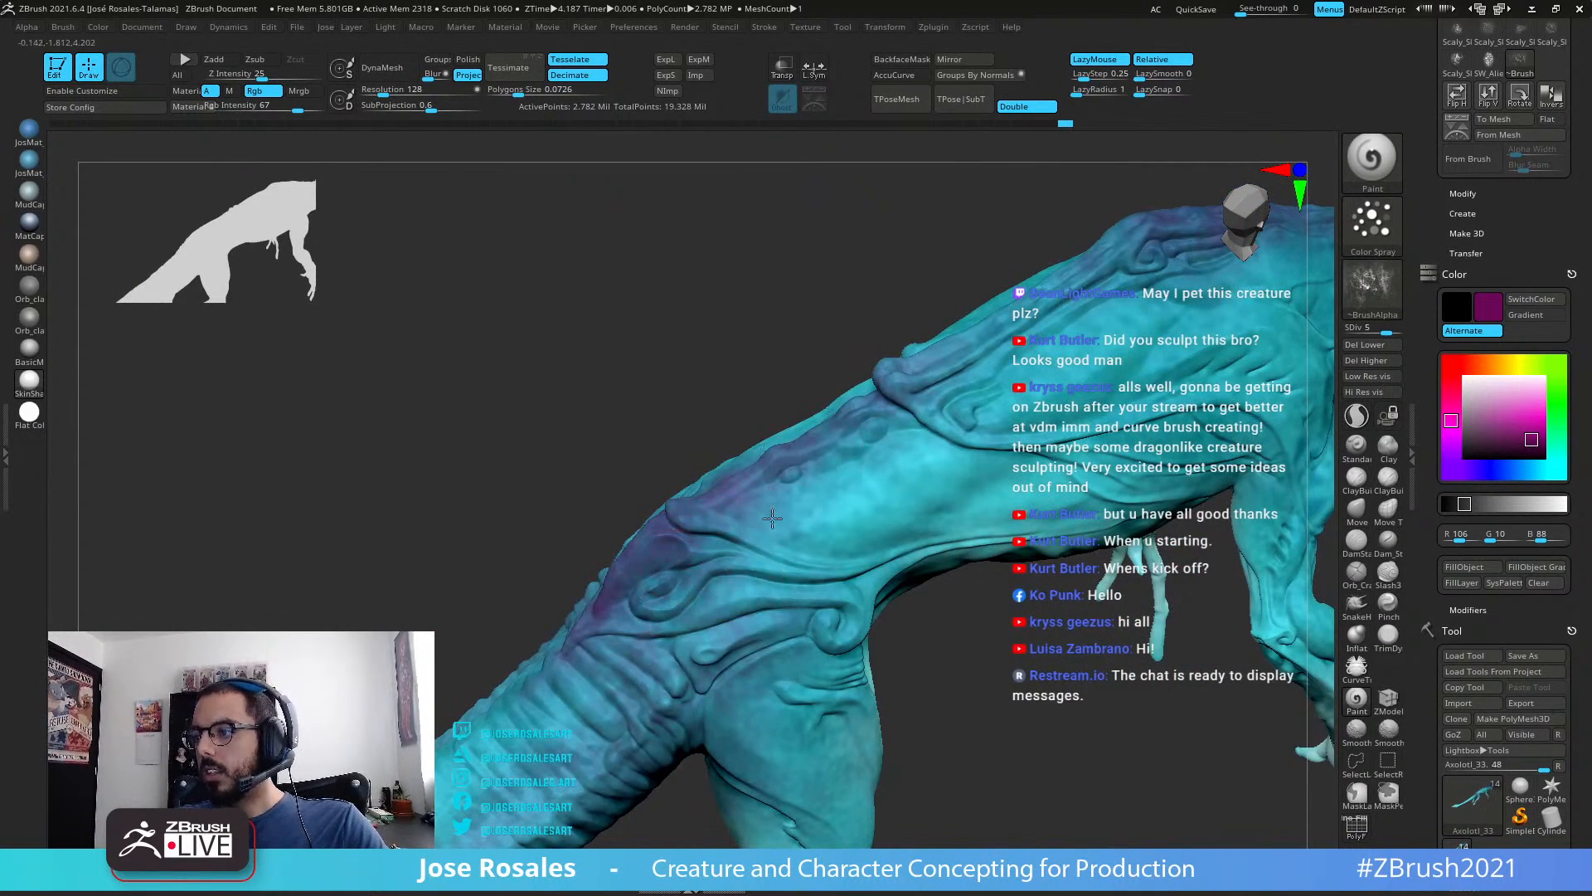
mouse_move(684, 655)
right_mouse_down()
mouse_move(628, 685)
mouse_move(663, 694)
right_mouse_up()
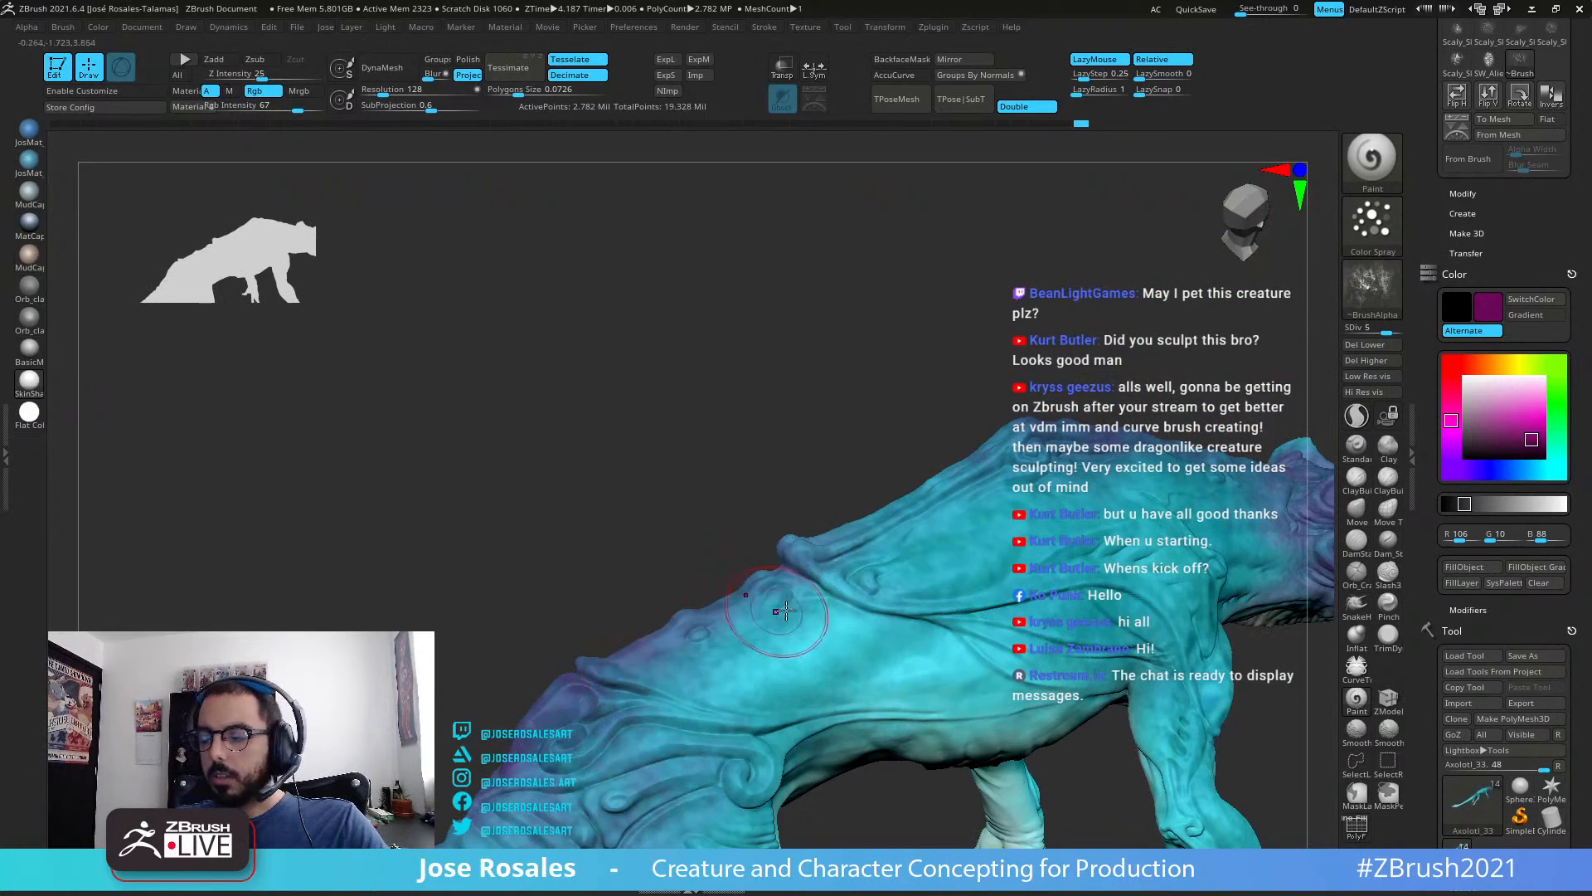
mouse_move(777, 620)
right_mouse_down()
mouse_move(948, 560)
mouse_move(839, 517)
right_mouse_up()
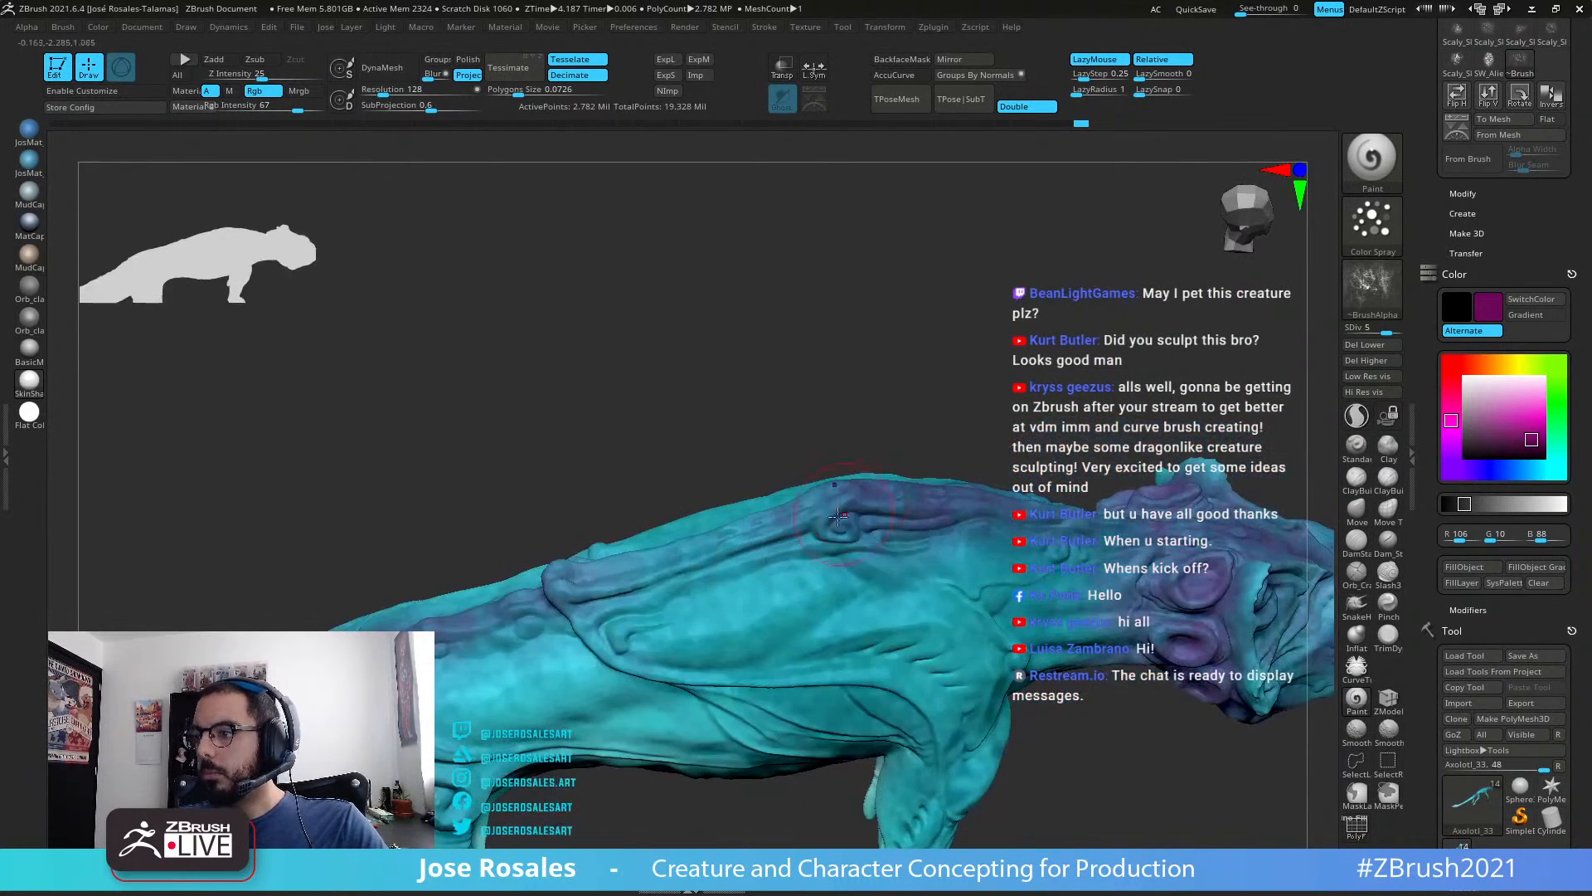
left_click(30, 414)
mouse_move(622, 572)
right_mouse_down()
mouse_move(675, 614)
mouse_move(721, 593)
right_mouse_up()
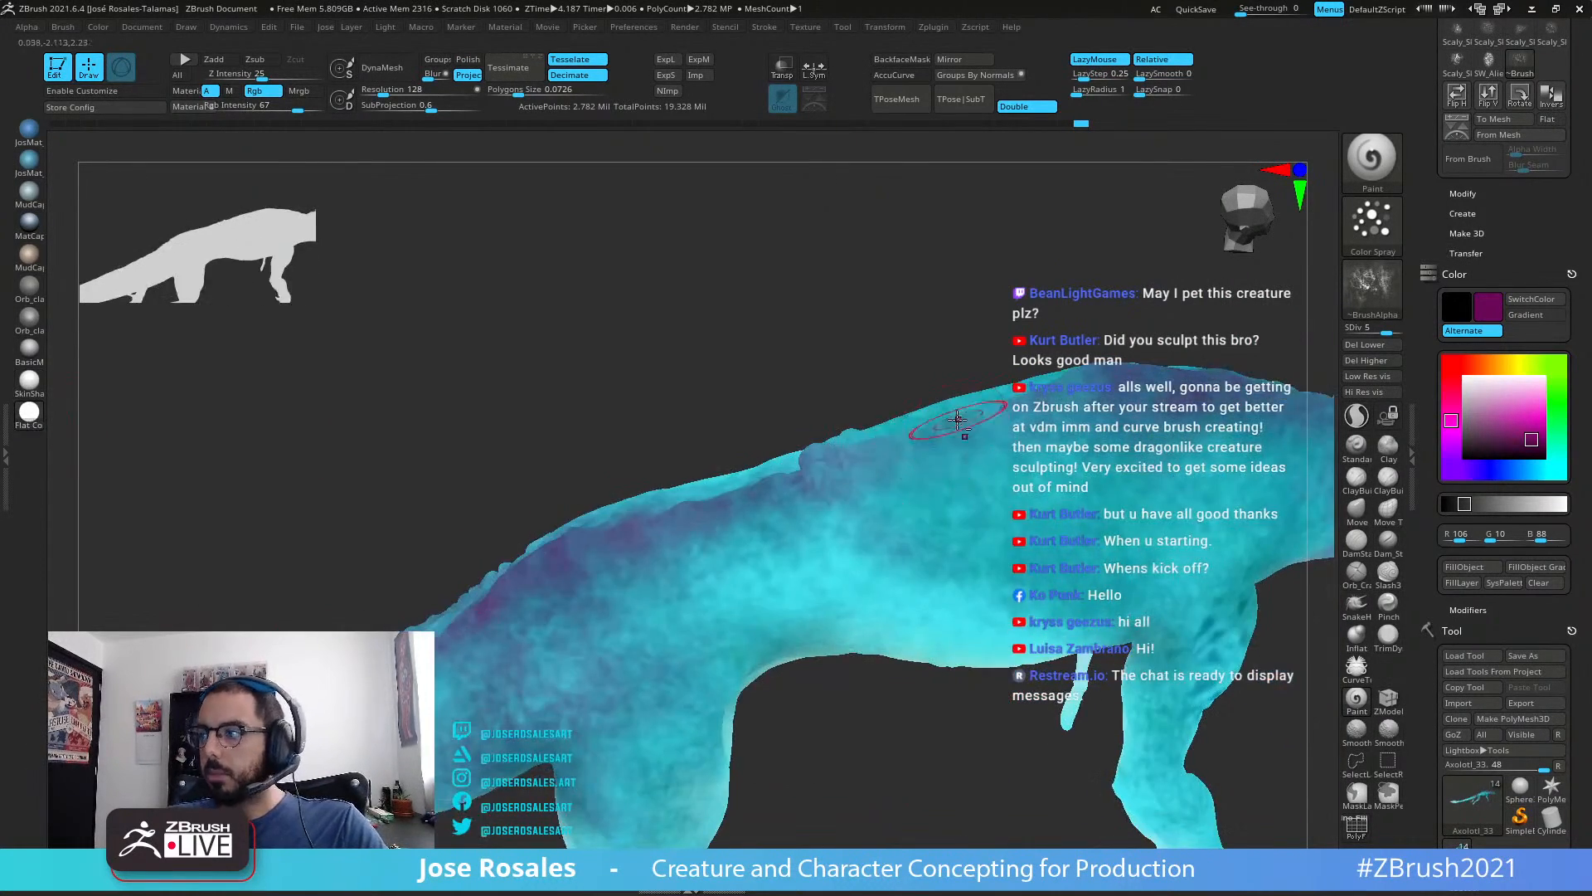
Step: Spray purple over the creature's upper back between the hip ridge and the shoulder hump
right_click_drag(954, 429, 974, 454)
left_click_drag(906, 478, 885, 494)
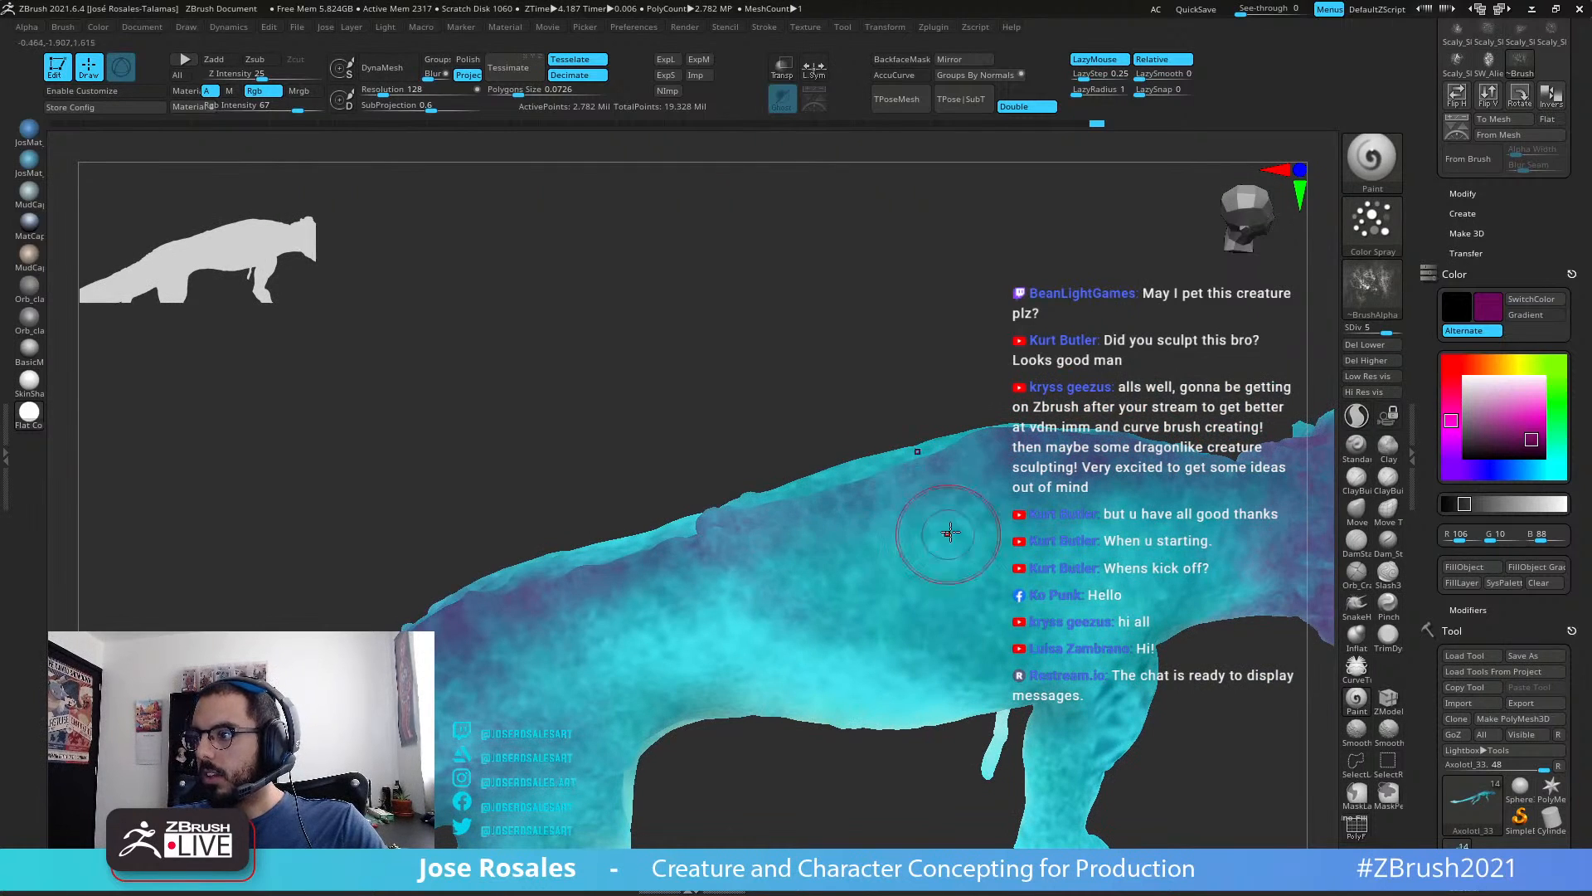
key("s")
mouse_move(949, 530)
right_mouse_down()
mouse_move(979, 460)
mouse_move(912, 496)
right_mouse_up()
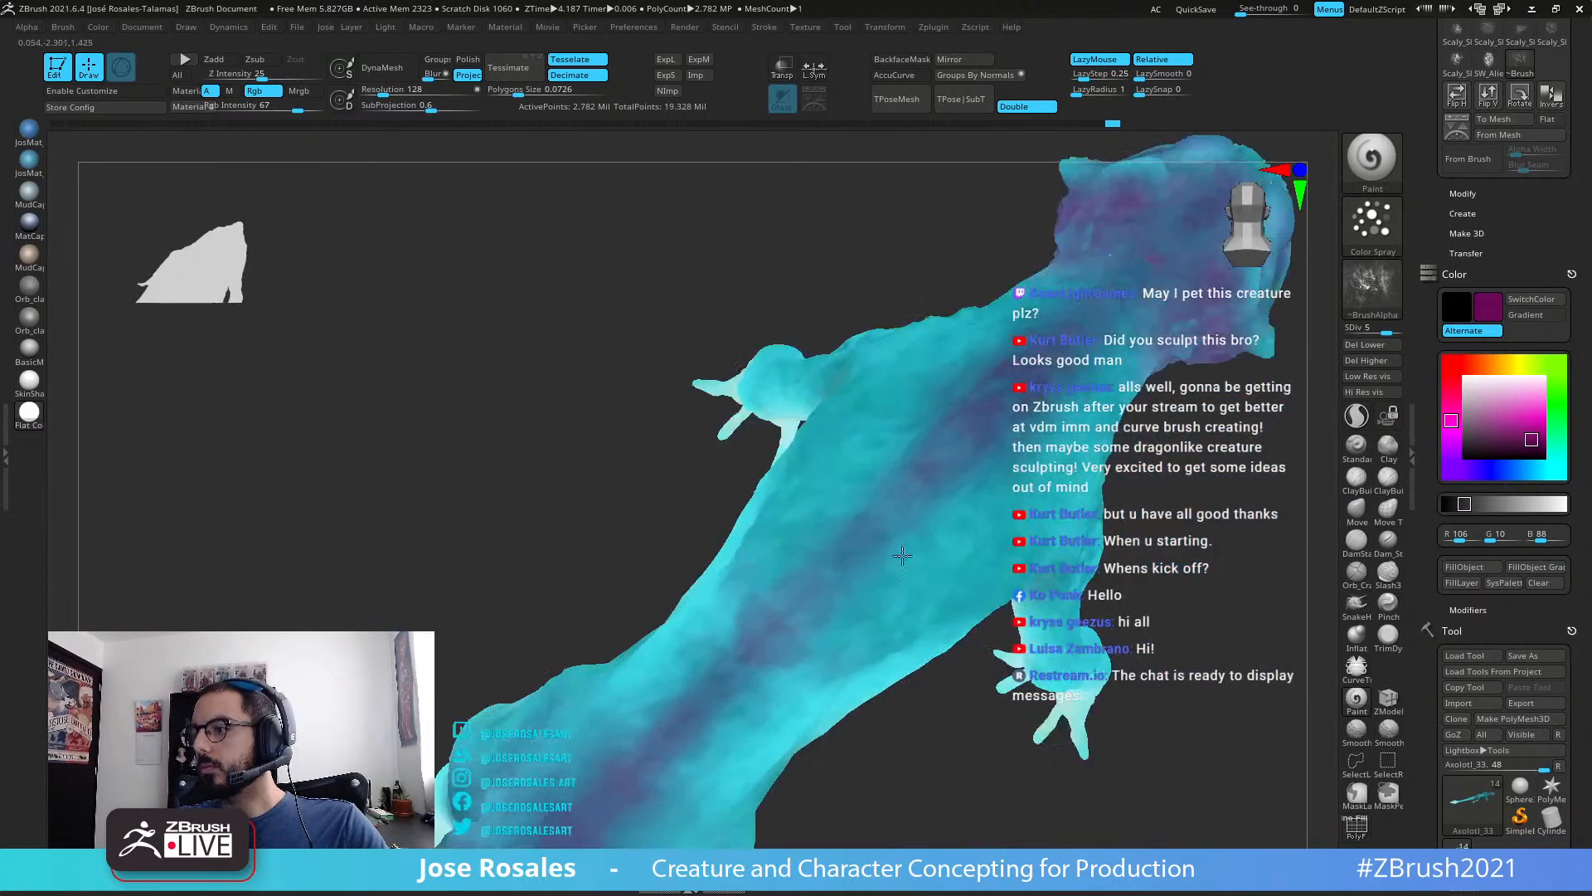
Step: Examine the flat-coloured creature from both sides and from a distance to judge the purple distribution
right_click_drag(913, 556, 1037, 594)
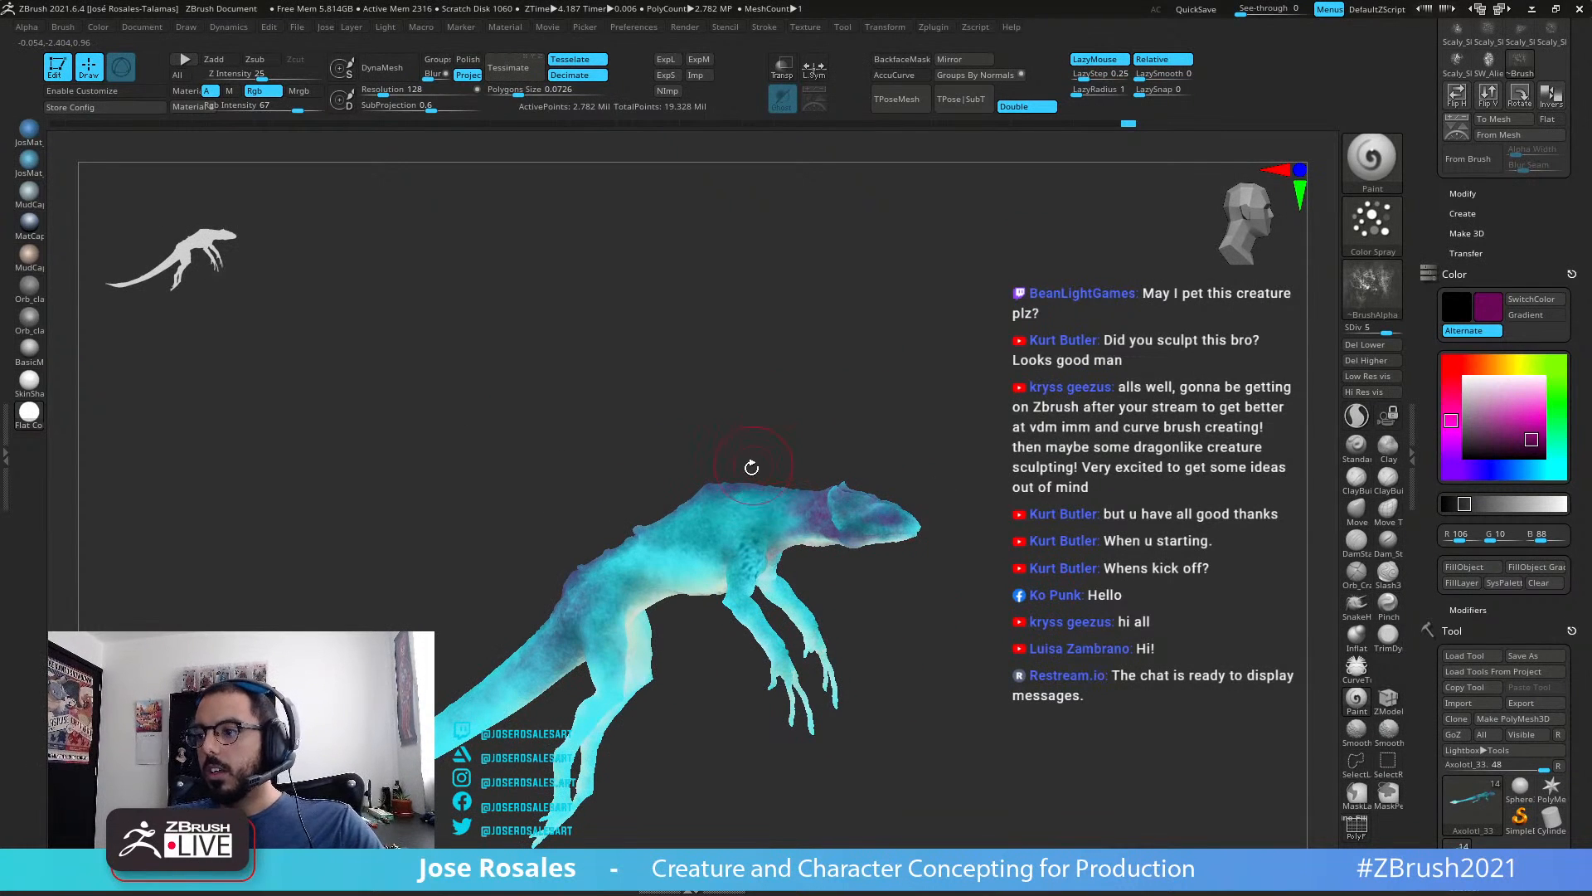
right_click_drag(750, 462, 927, 494)
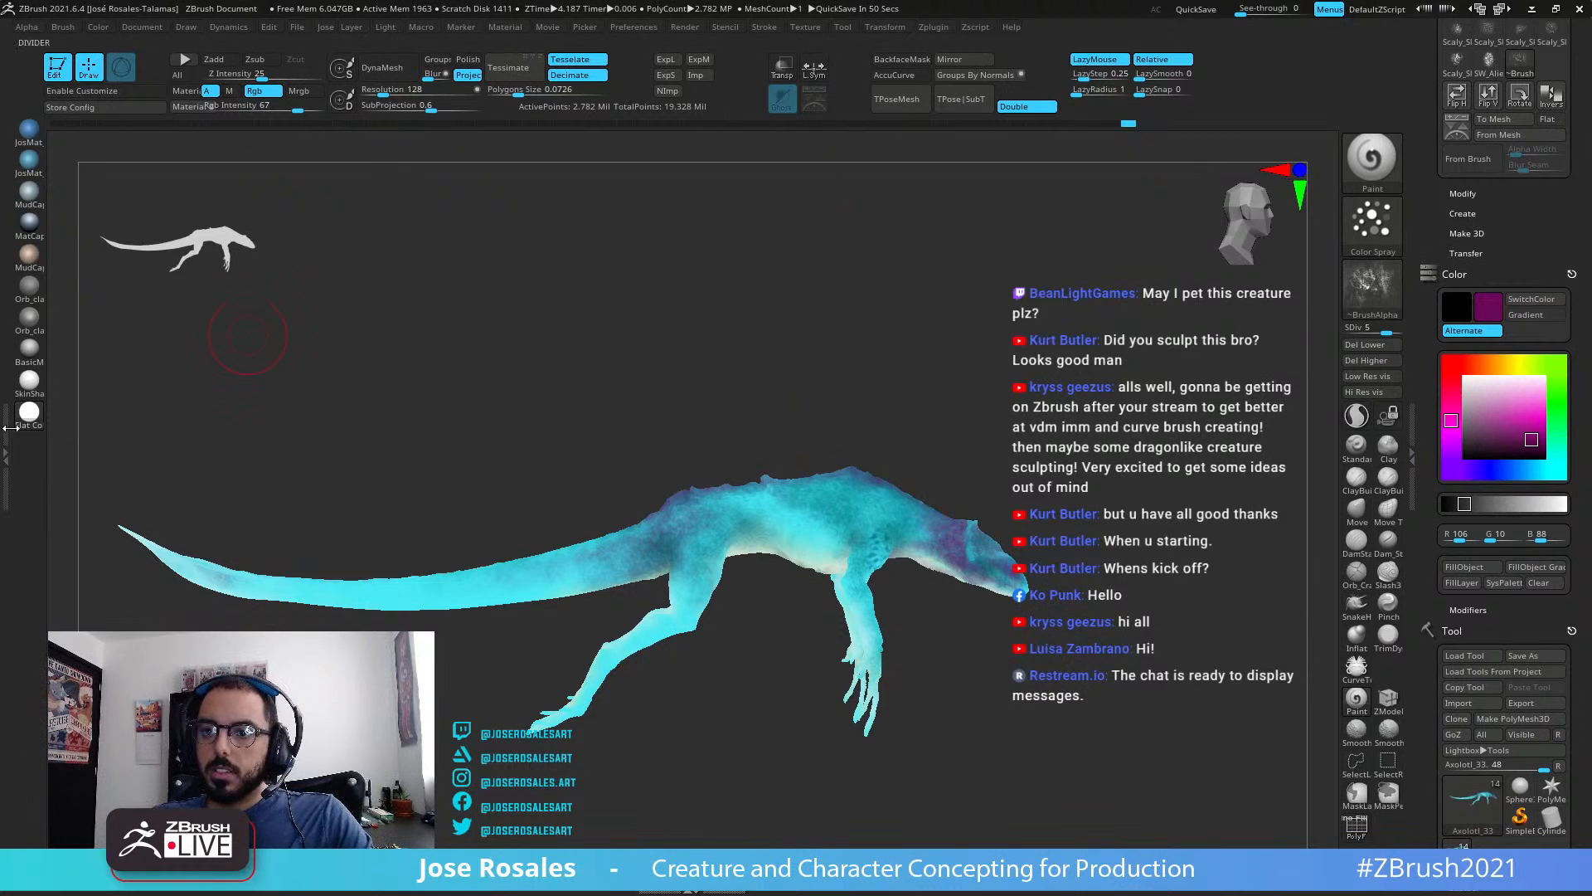
left_click_drag(1061, 394, 769, 481)
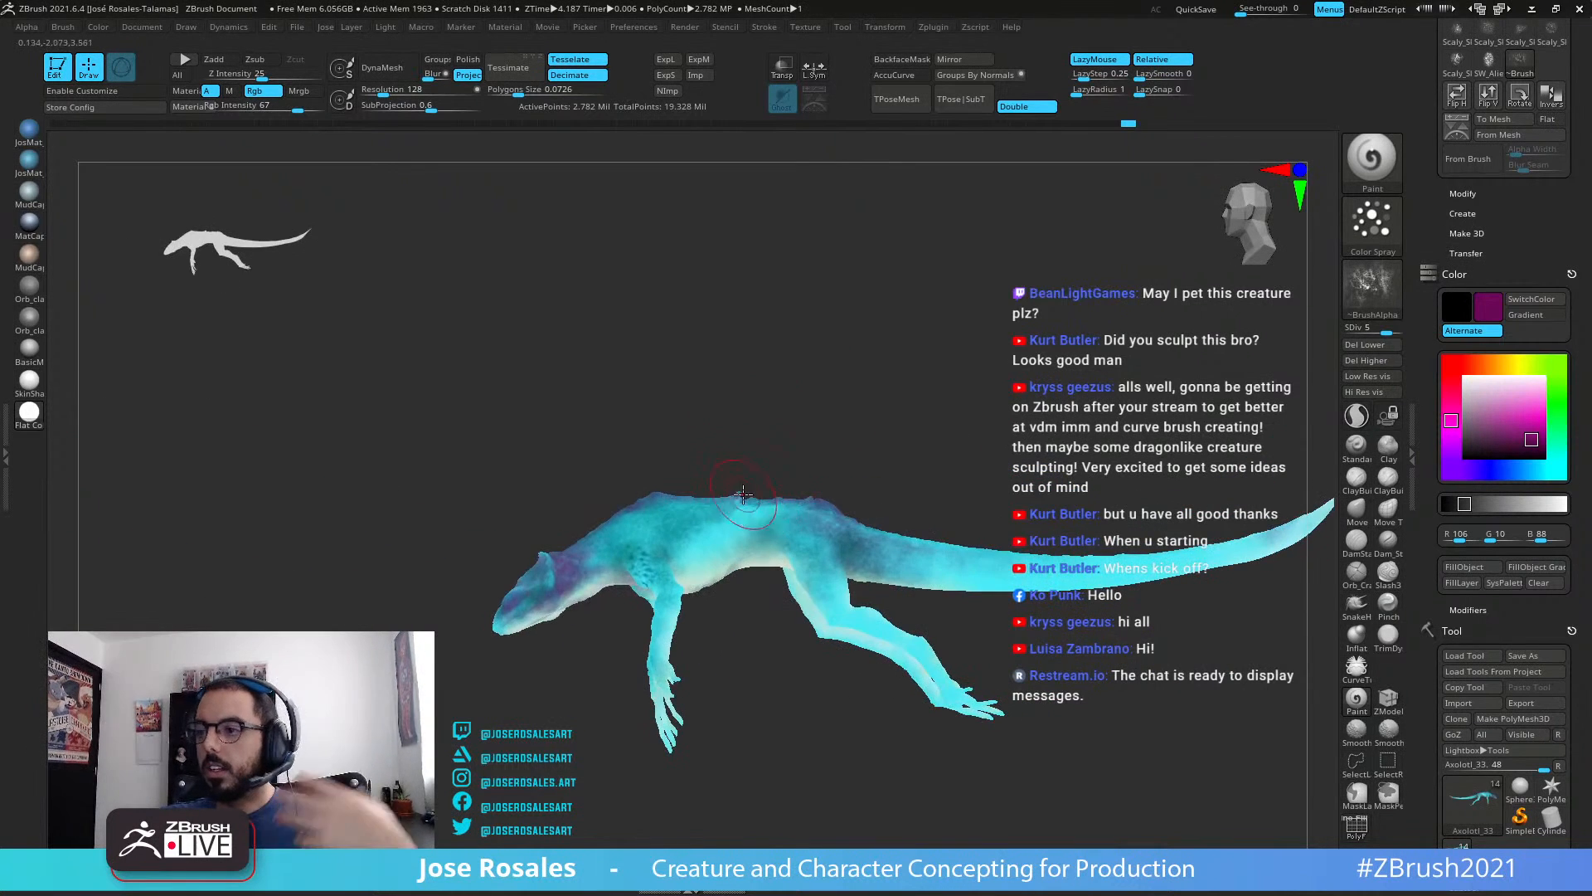
mouse_move(744, 495)
right_mouse_down()
mouse_move(724, 483)
mouse_move(770, 483)
right_mouse_up()
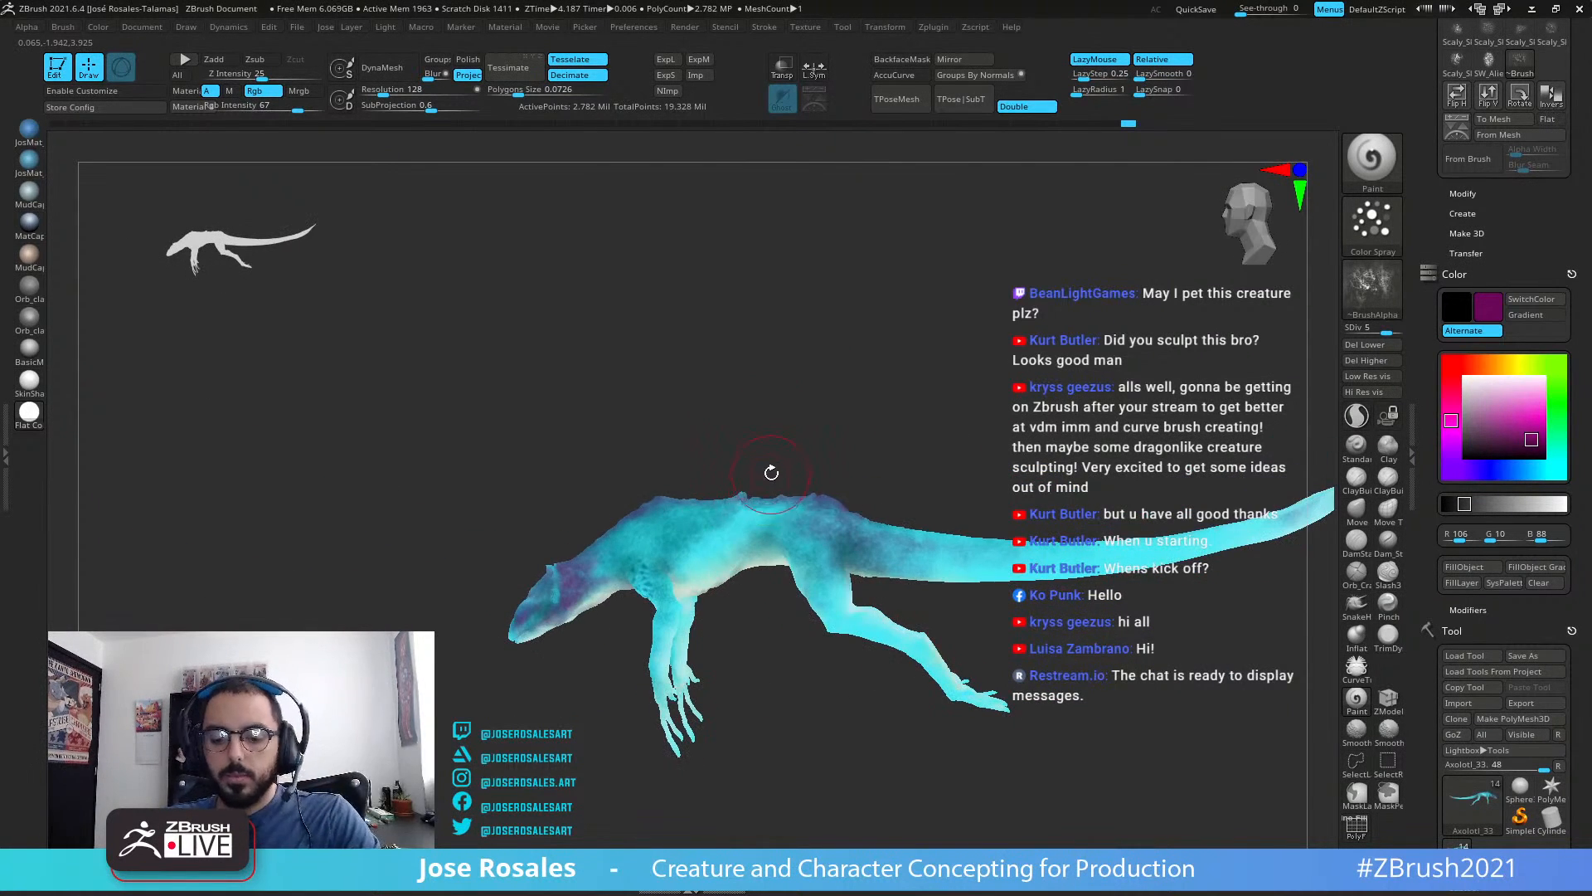
key("v")
key("v")
right_click_drag(1059, 377, 758, 363, "ctrl")
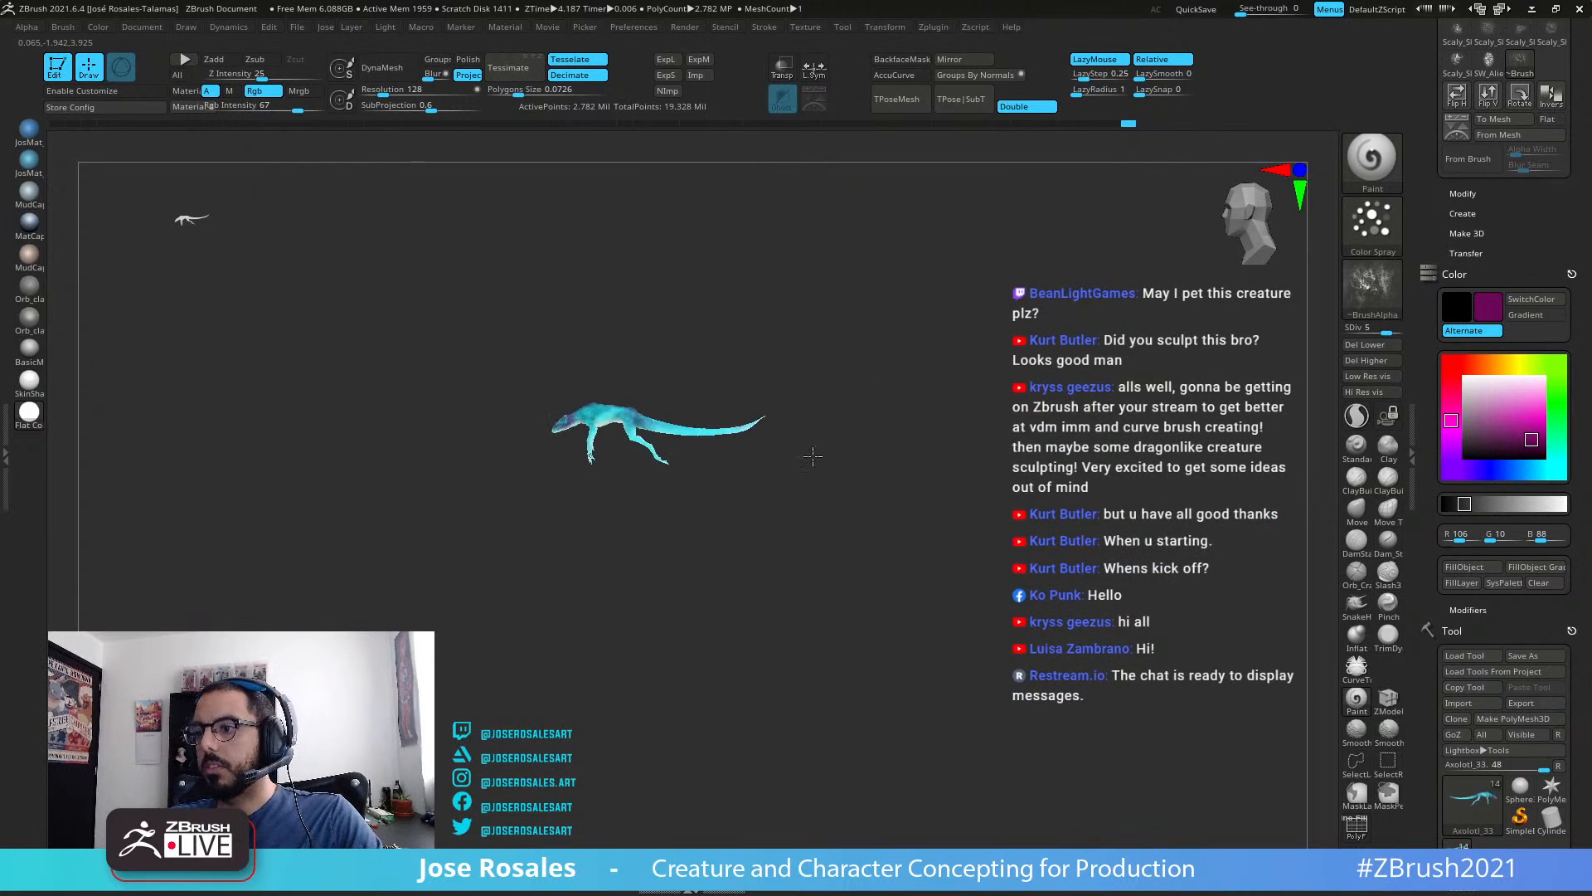
right_click_drag(813, 455, 820, 512)
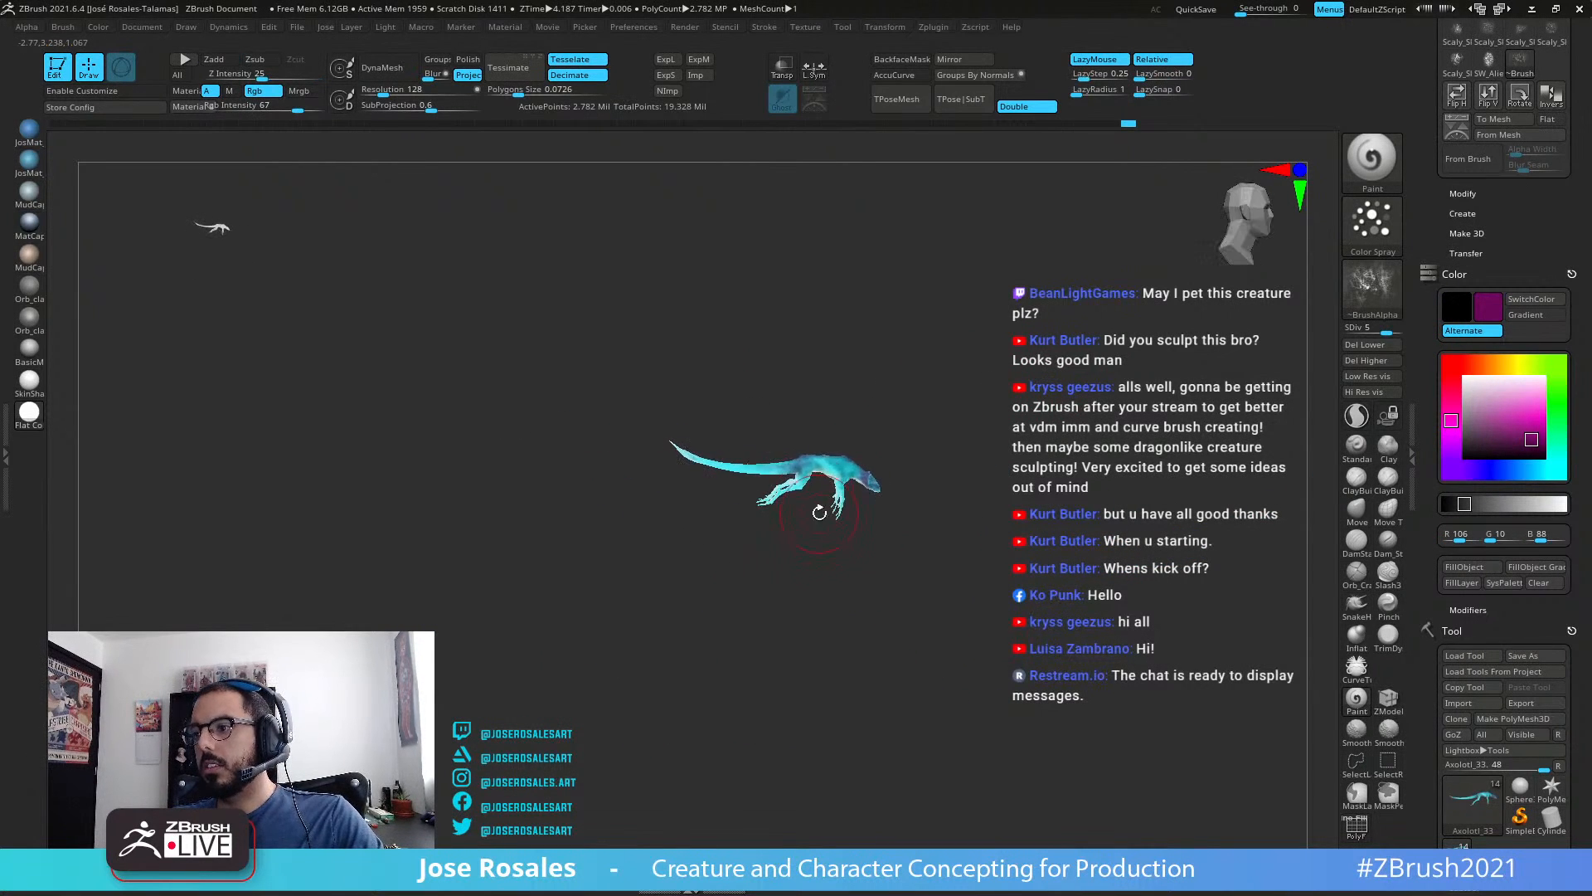
right_click_drag(919, 296, 904, 307)
key("f")
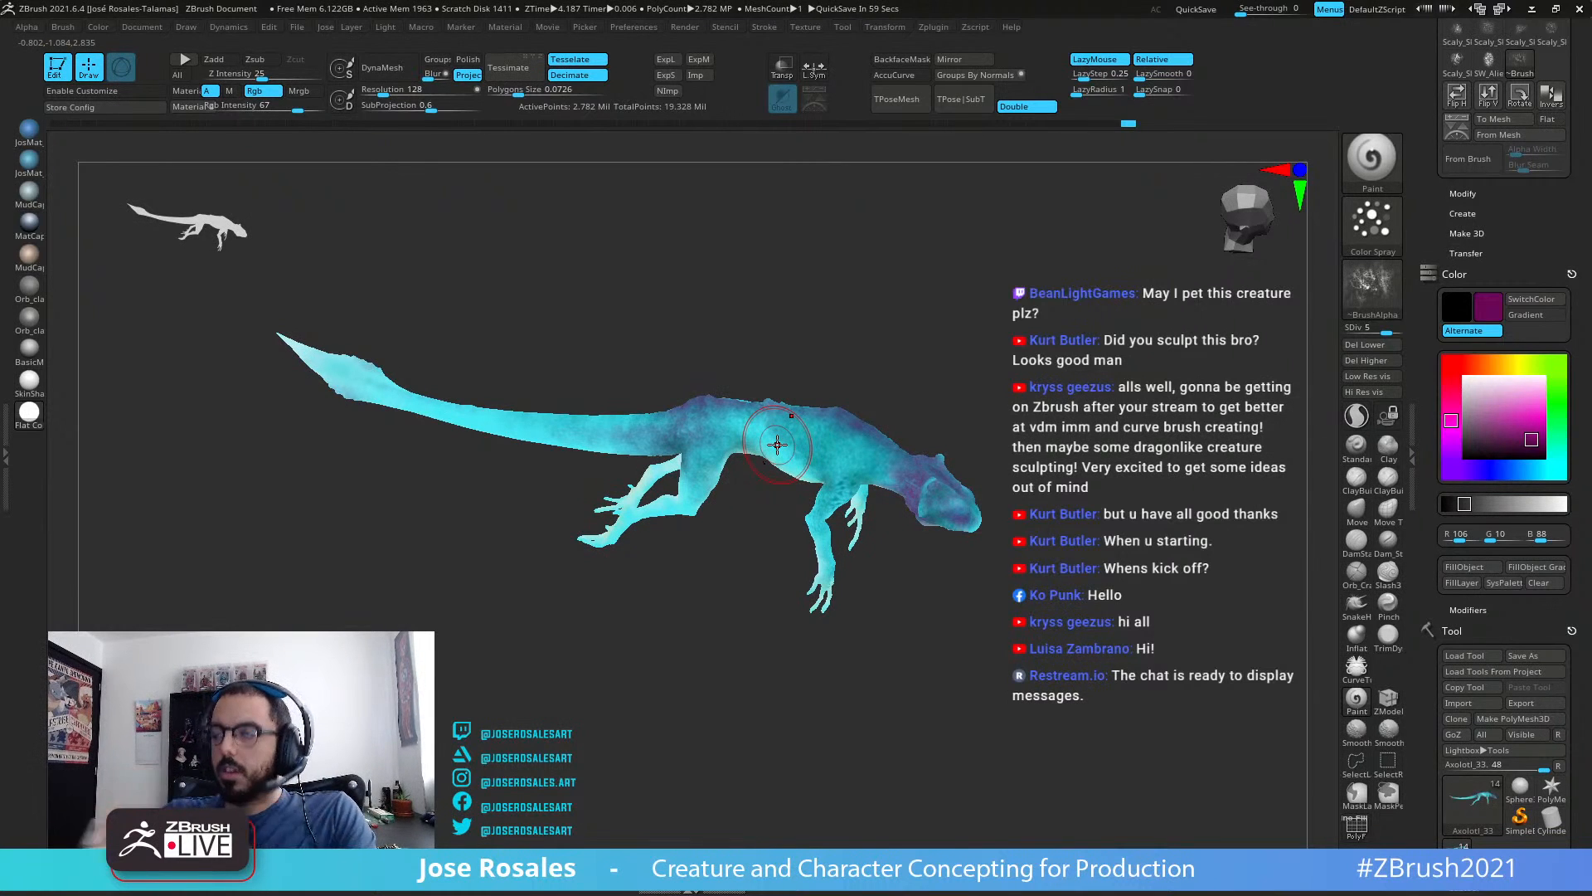
Step: Apply the SkinShade material and inspect the purple paint along the flank and back
left_click(25, 394)
mouse_move(955, 449)
right_mouse_down("ctrl")
mouse_move(962, 572)
mouse_move(903, 472)
right_mouse_up("ctrl")
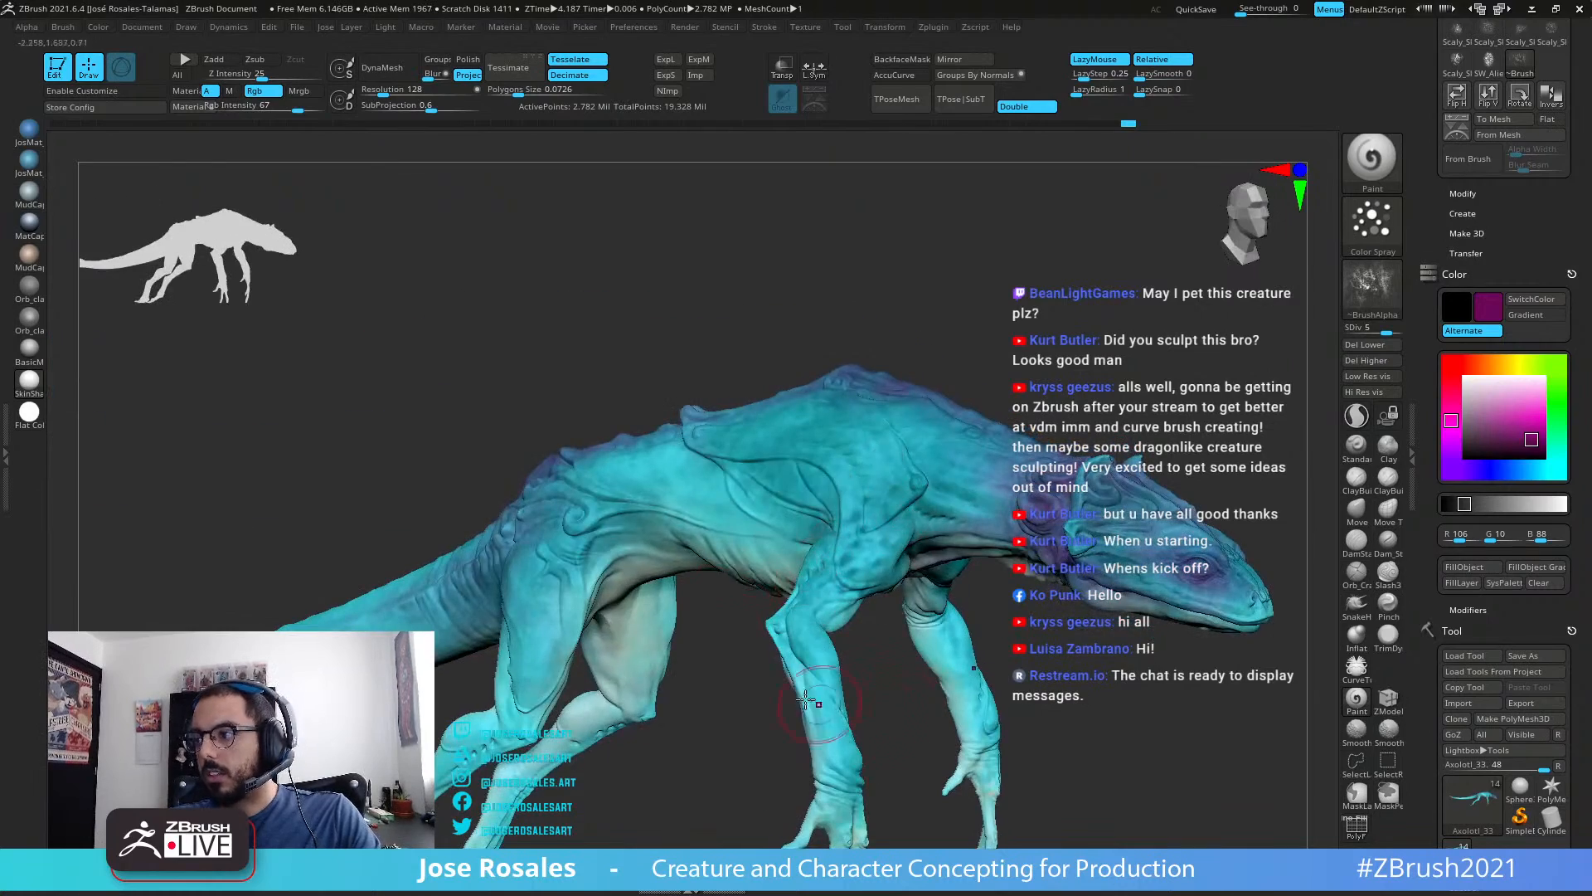
right_click_drag(806, 701, 341, 498)
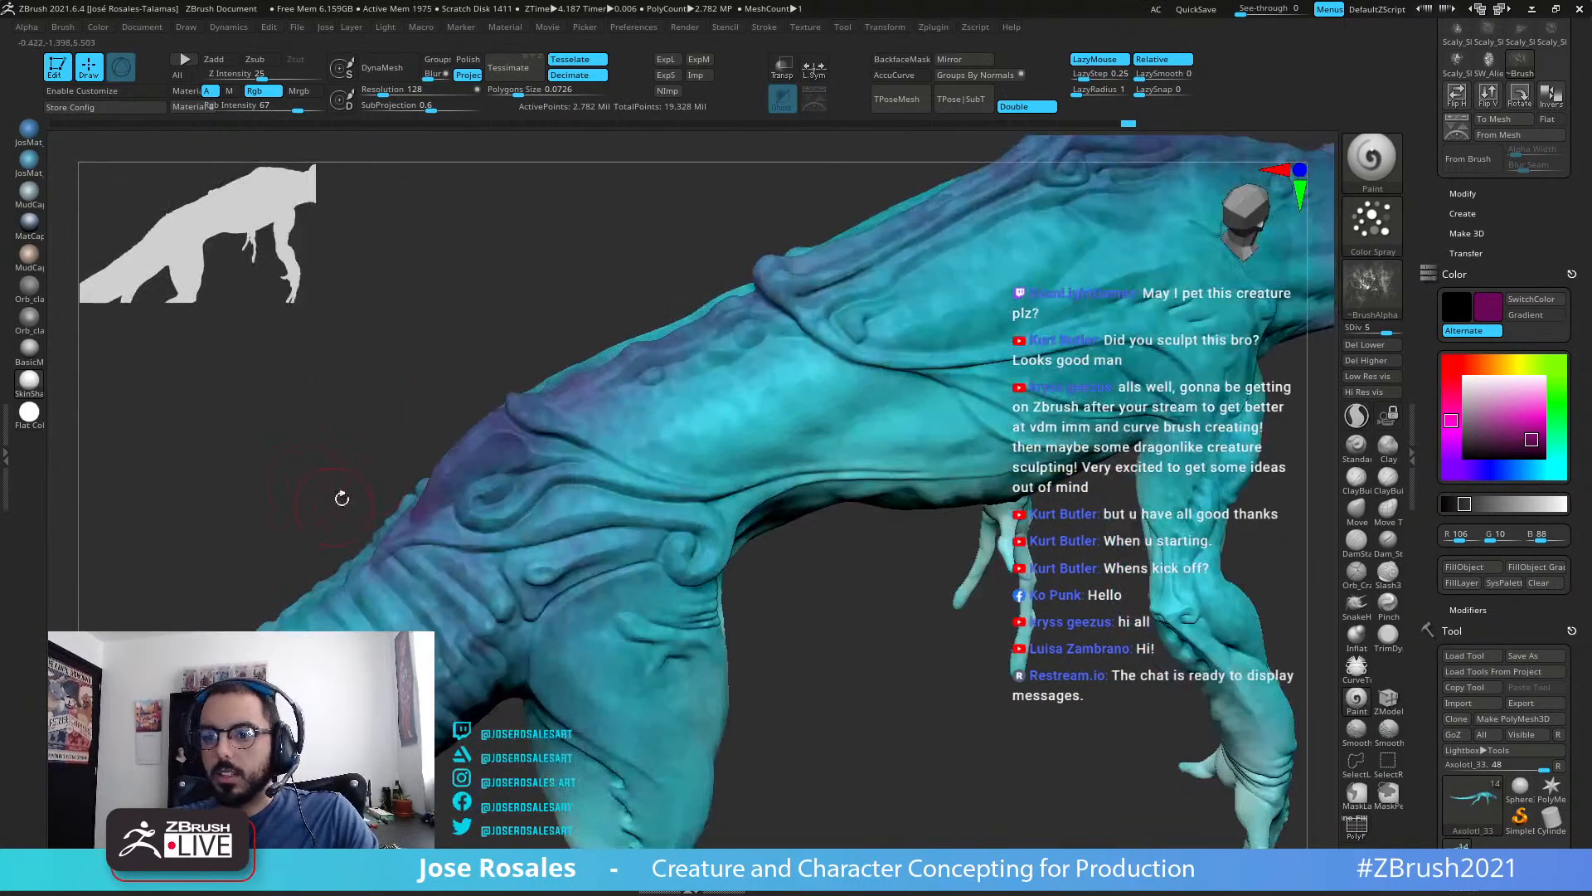
right_click_drag(78, 406, 616, 520)
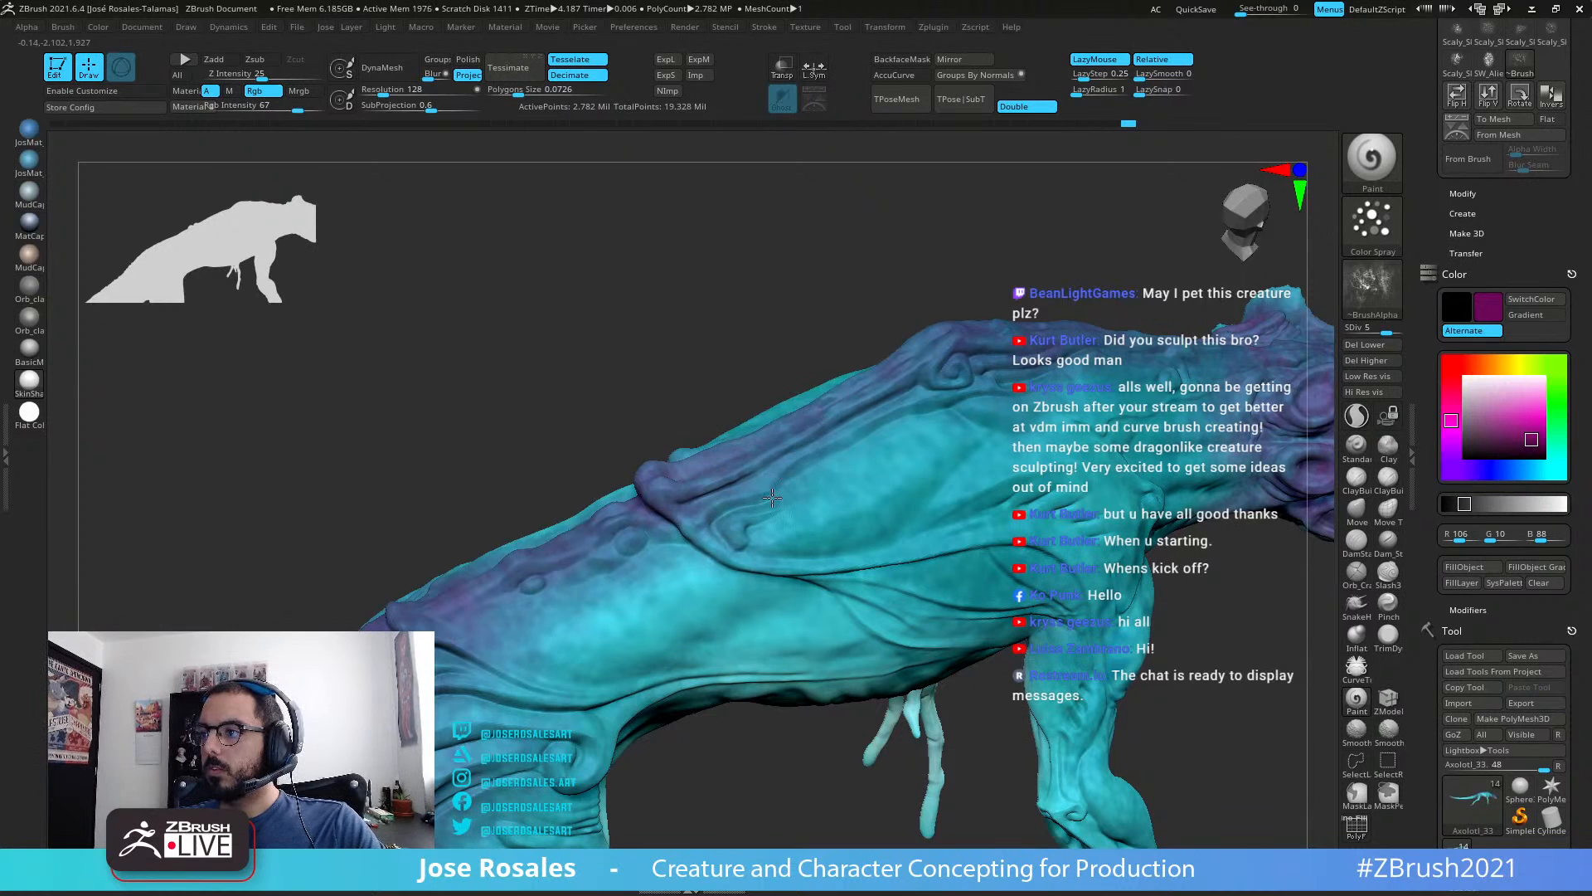
Step: Undo the last purple stroke on the creature's back
key("ctrl+z")
right_click_drag(851, 501, 830, 461)
key("space")
left_click_drag(937, 400, 924, 402)
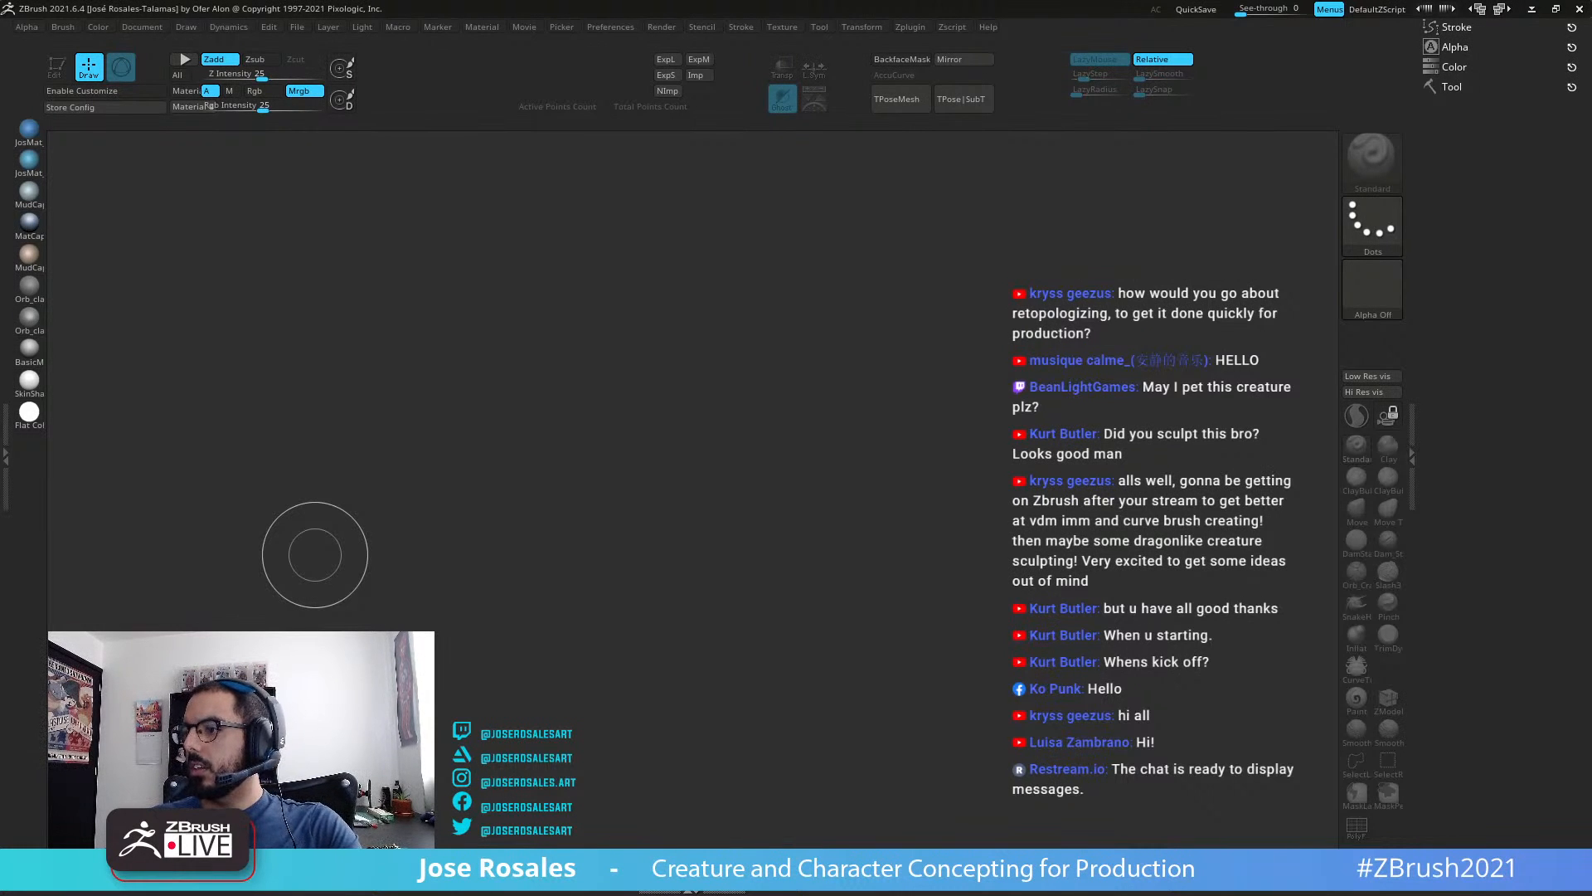
Step: Check the QuickSave projects in LightBox for a recent version of the creature
key("comma")
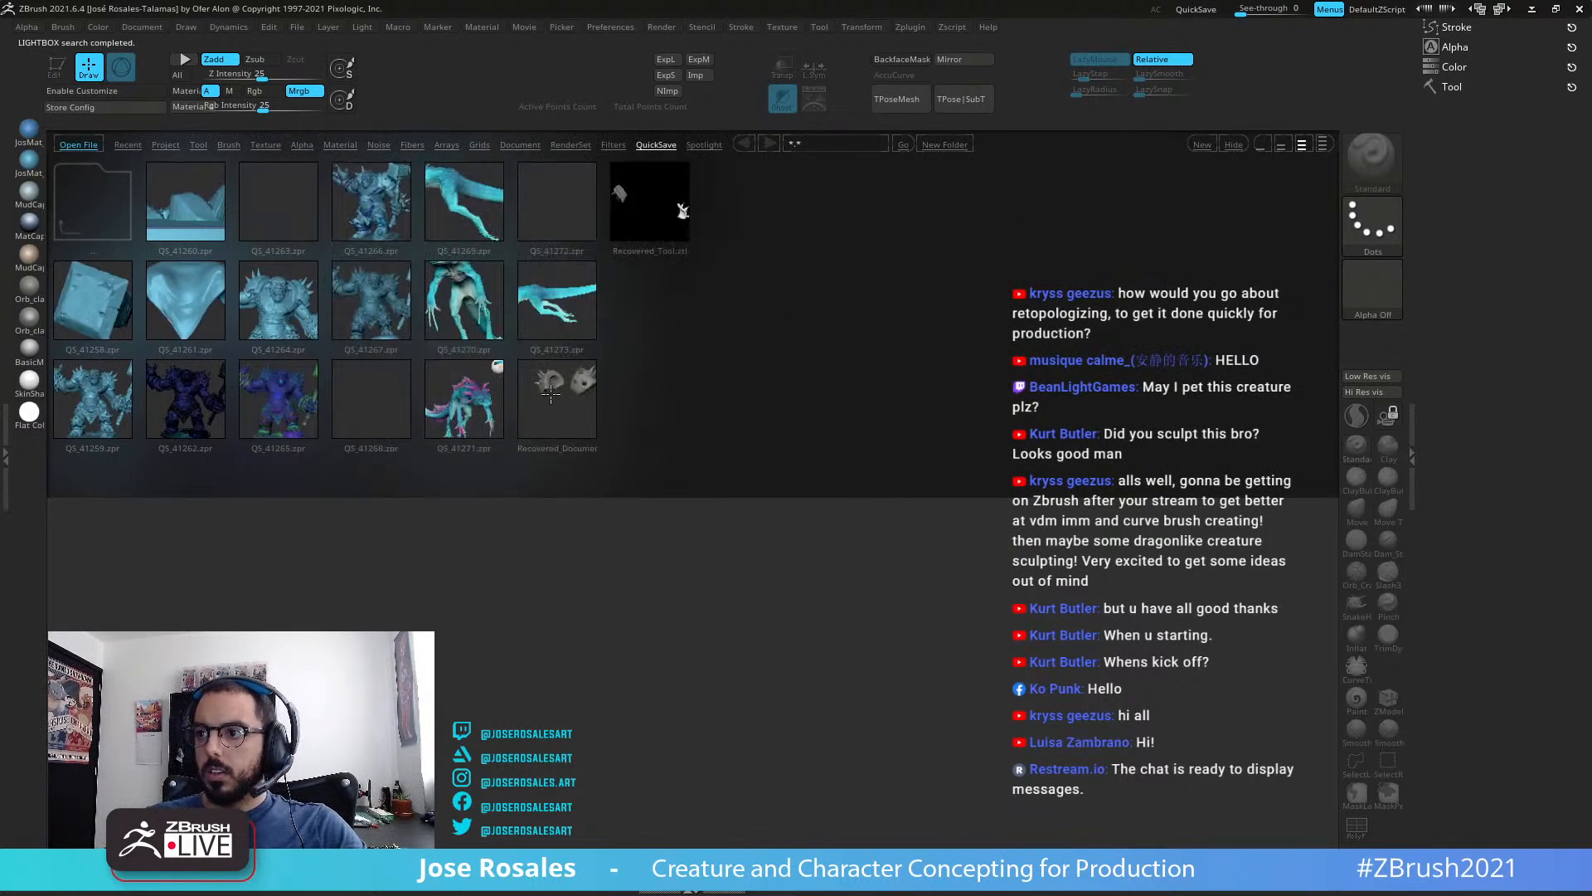
key("comma")
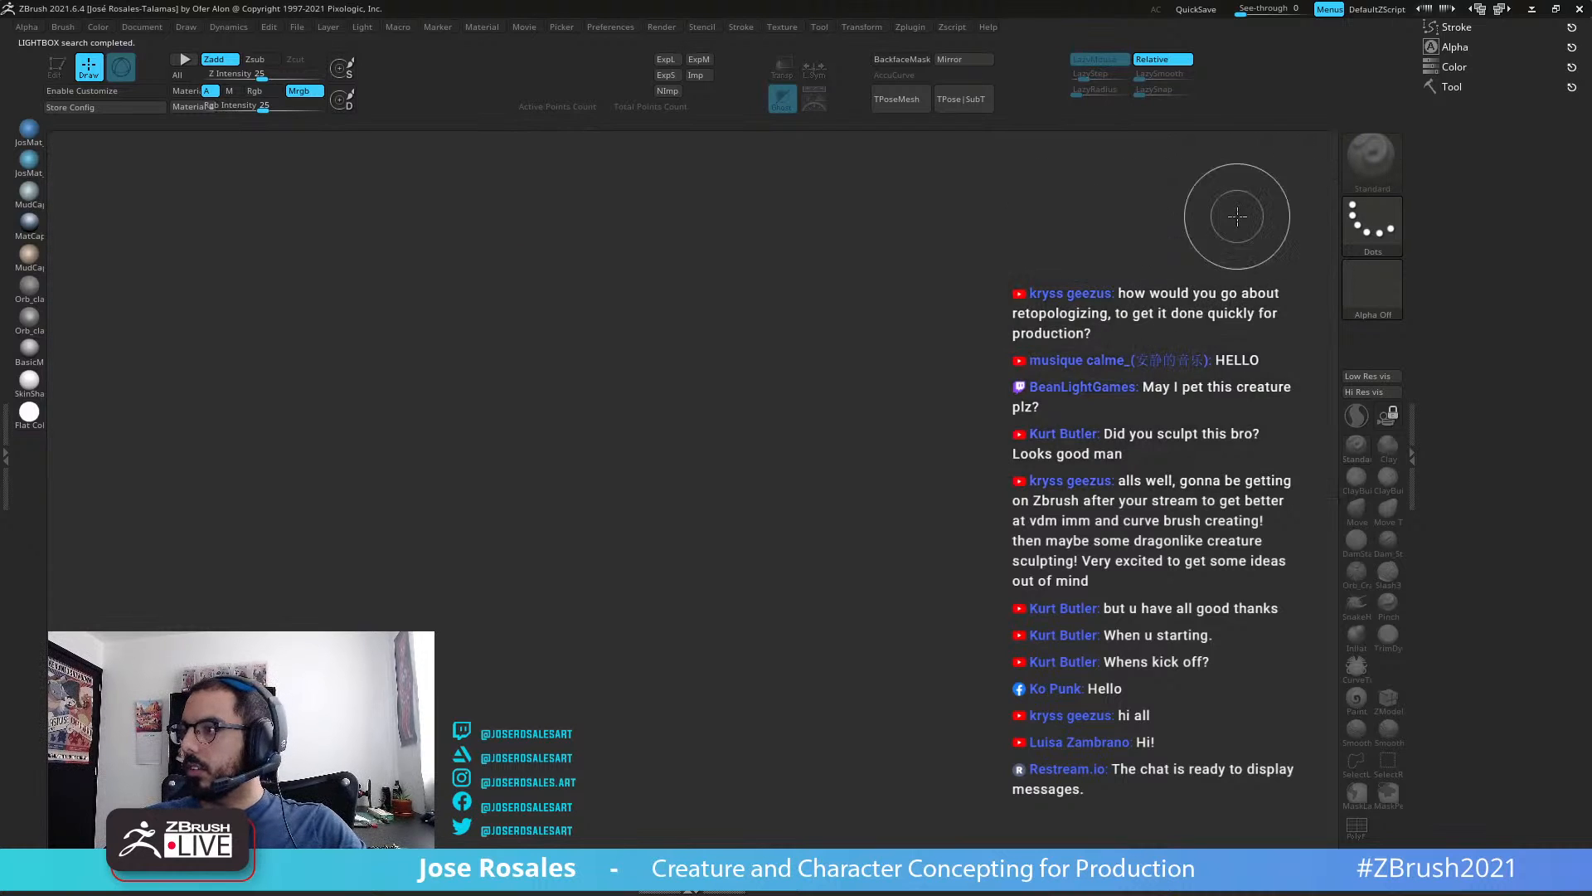
key("comma")
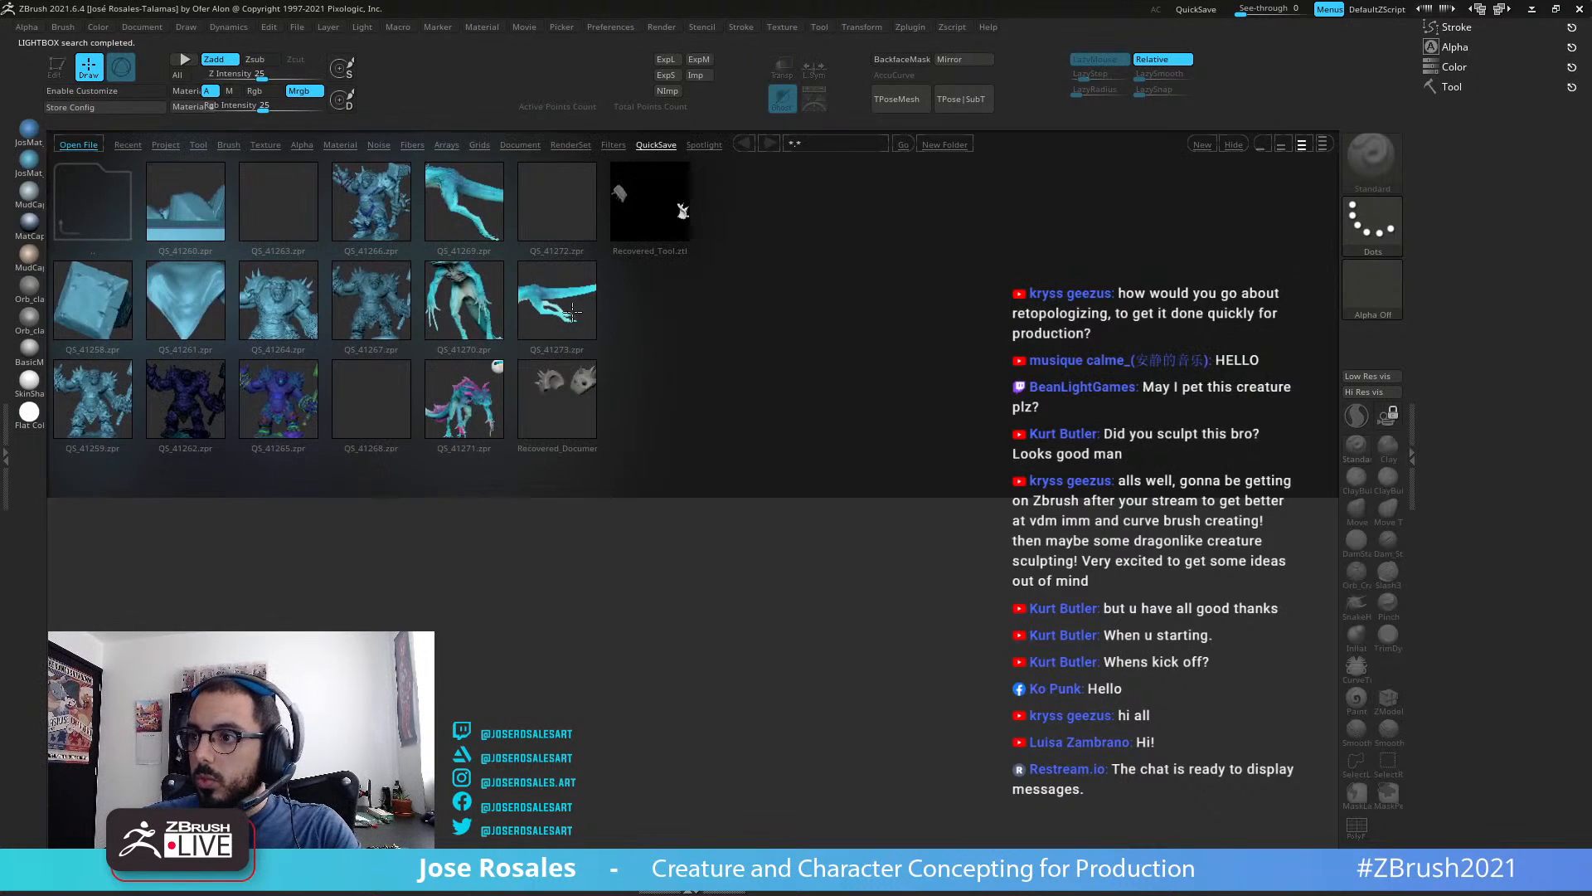
key("comma")
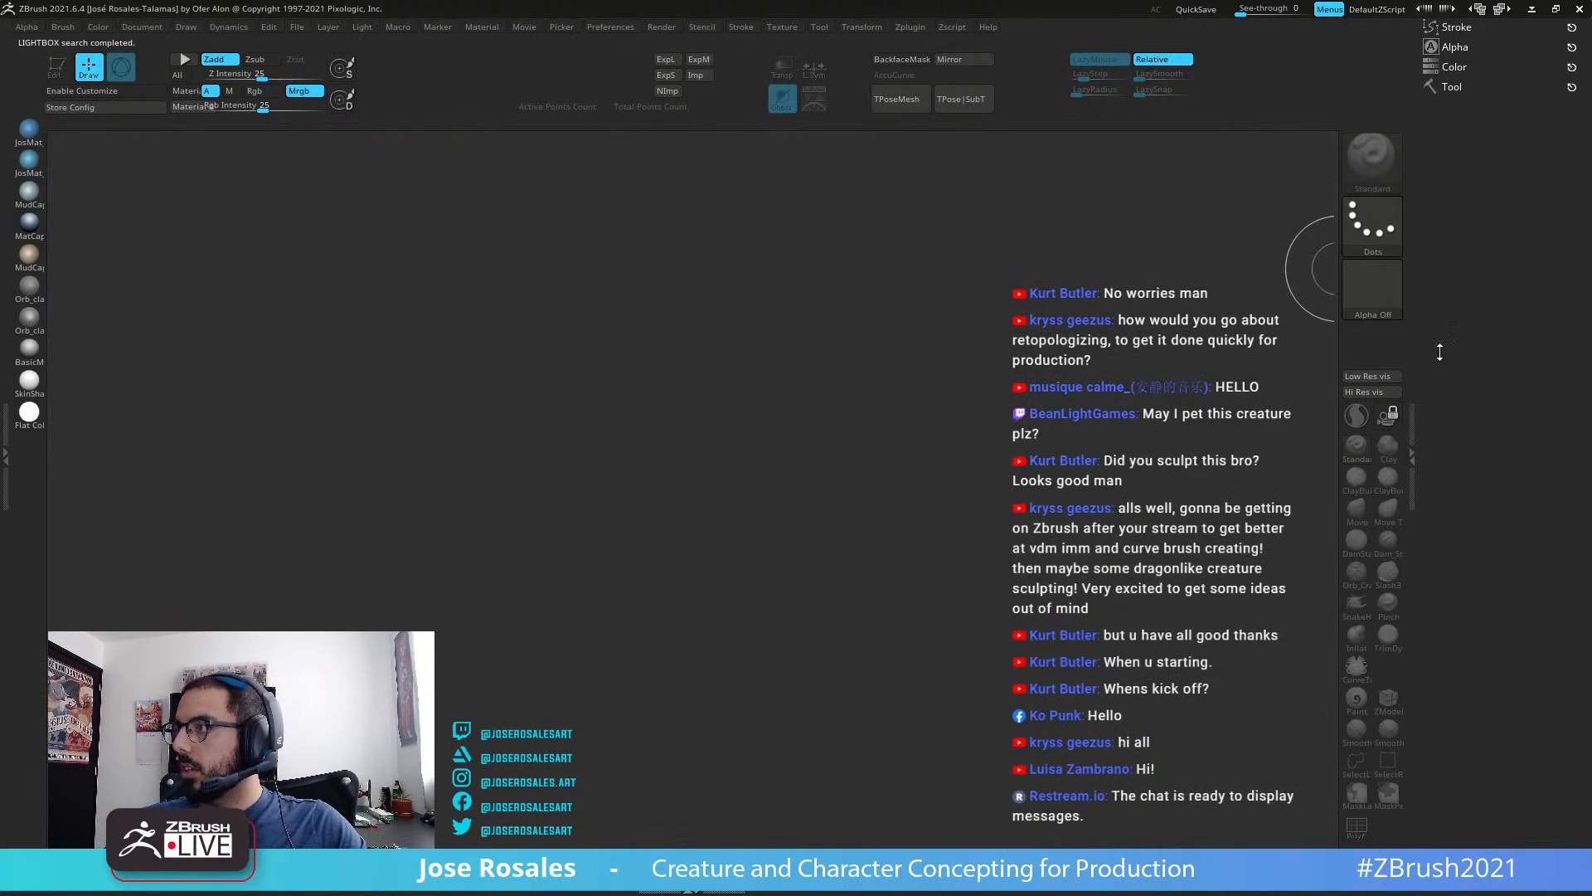
Step: Load the saved creature tool, place it on the canvas in Edit mode and view it from the front and side
left_click(1462, 87)
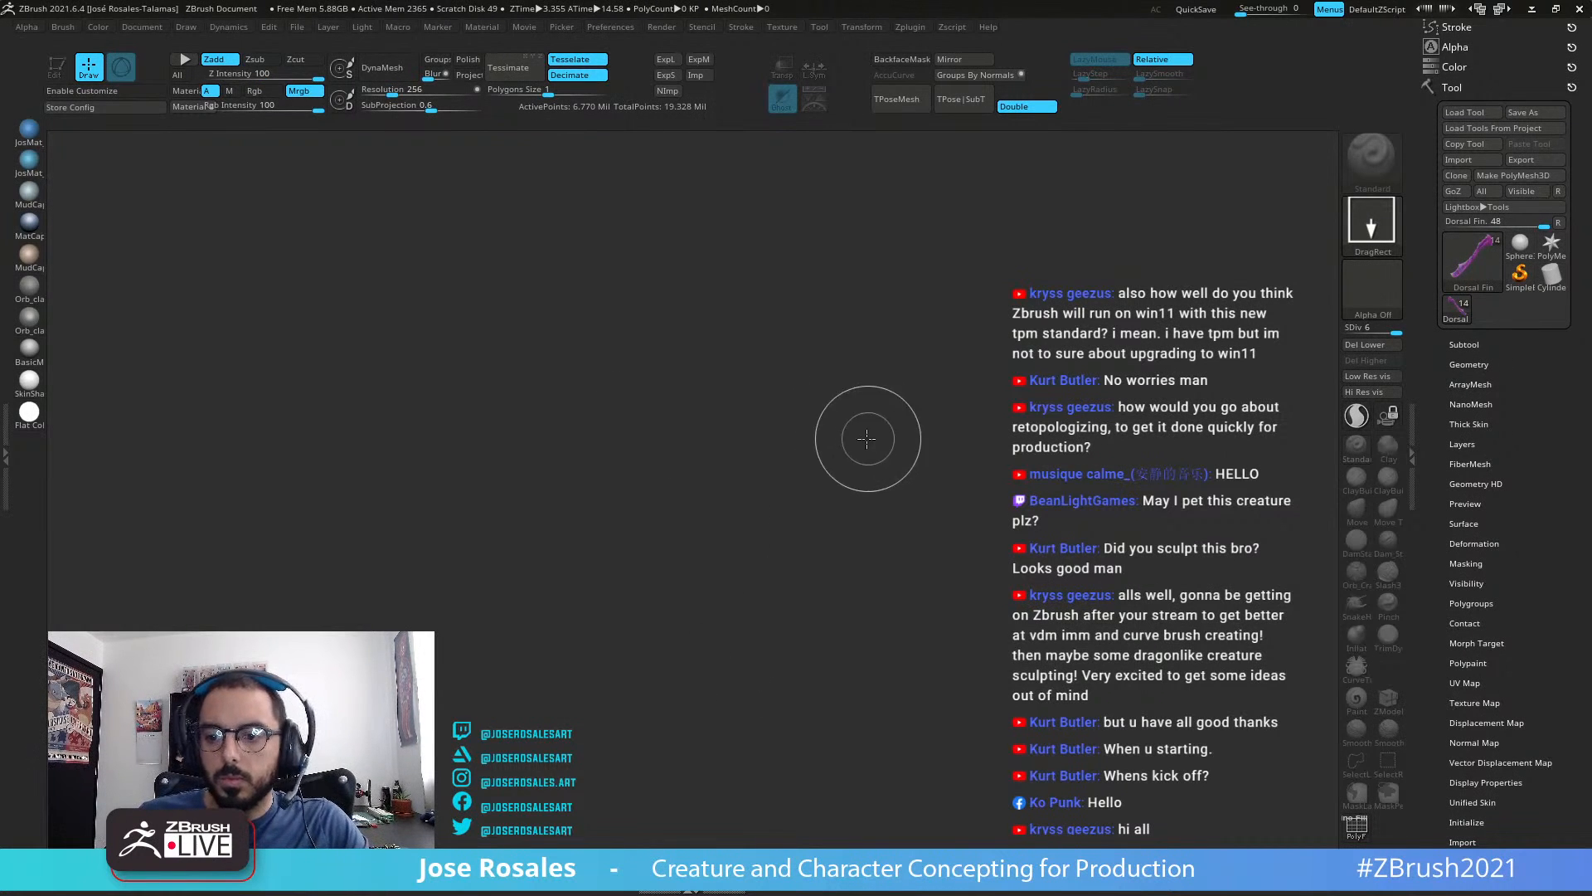
left_click_drag(771, 486, 798, 614)
key("t")
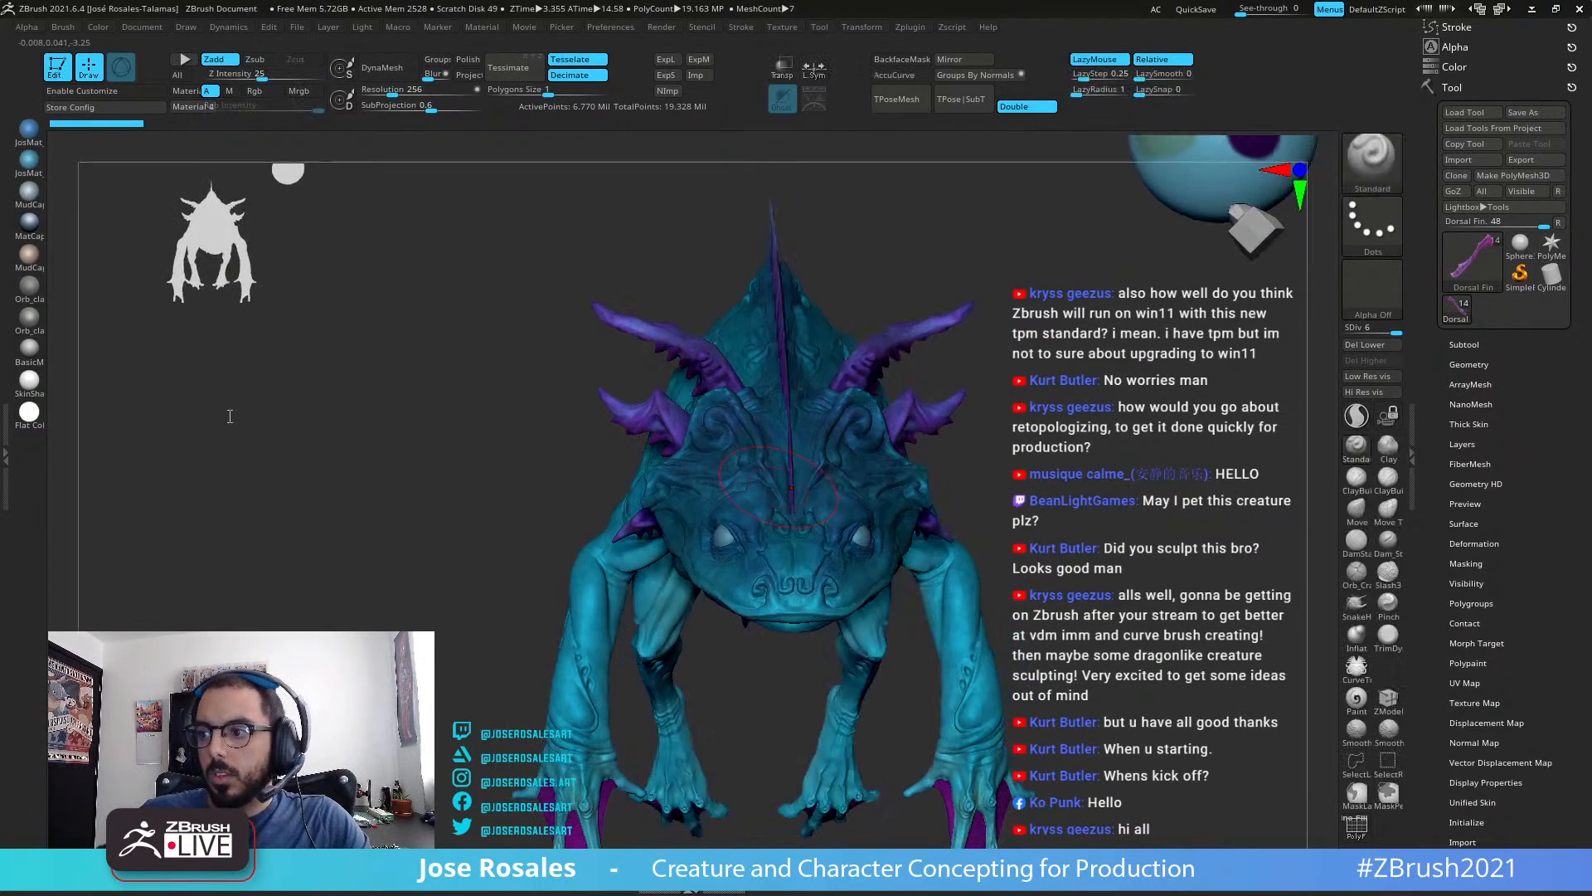
right_click_drag(664, 523, 715, 511)
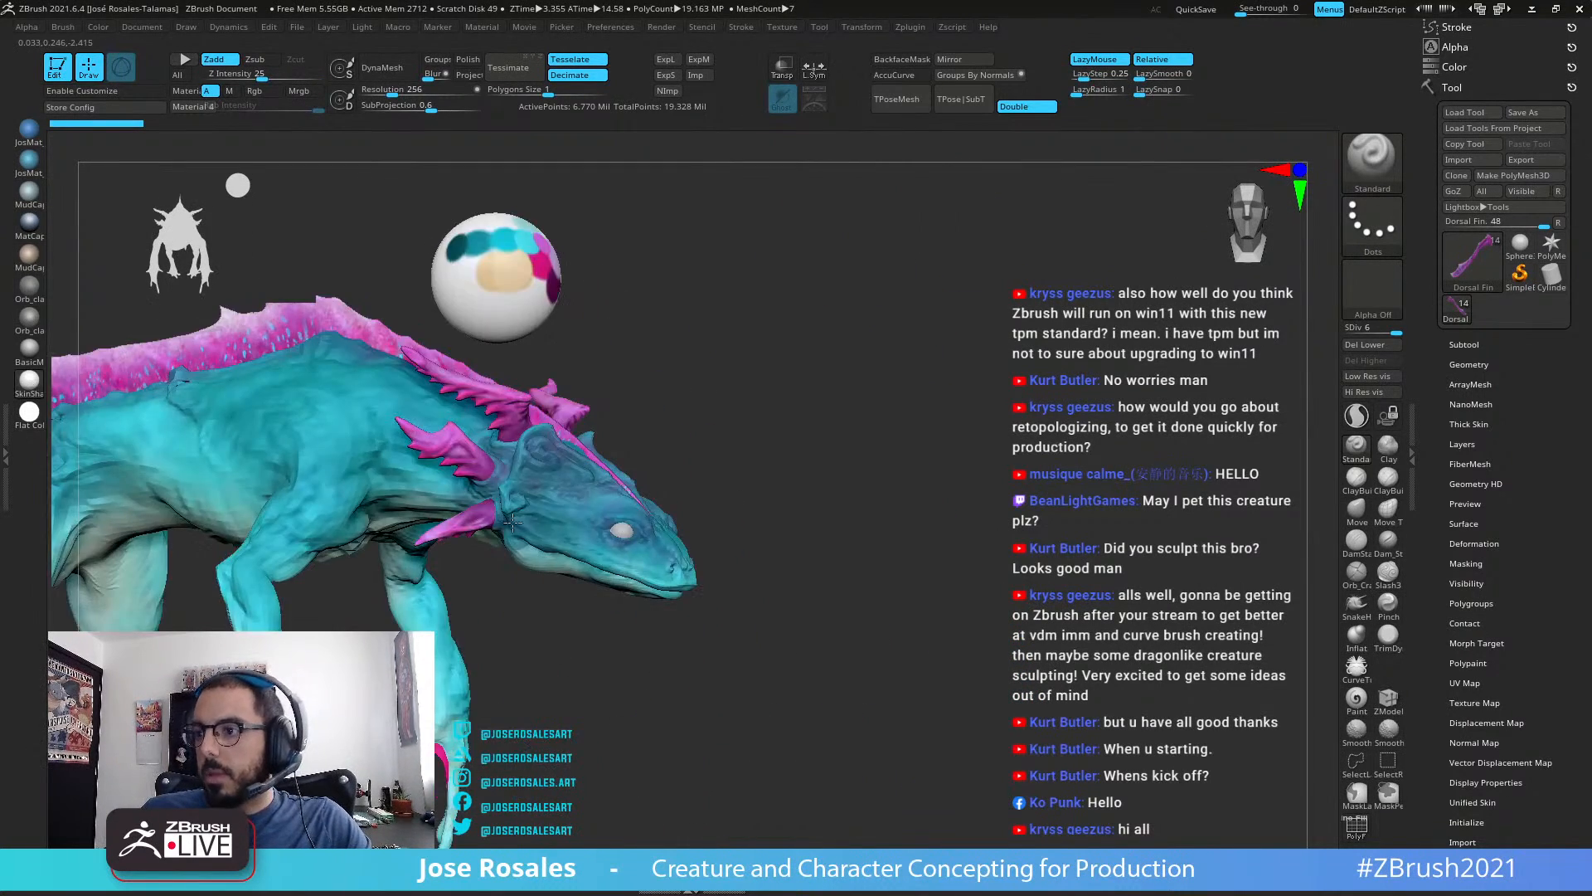
right_click_drag(514, 523, 879, 510, "alt")
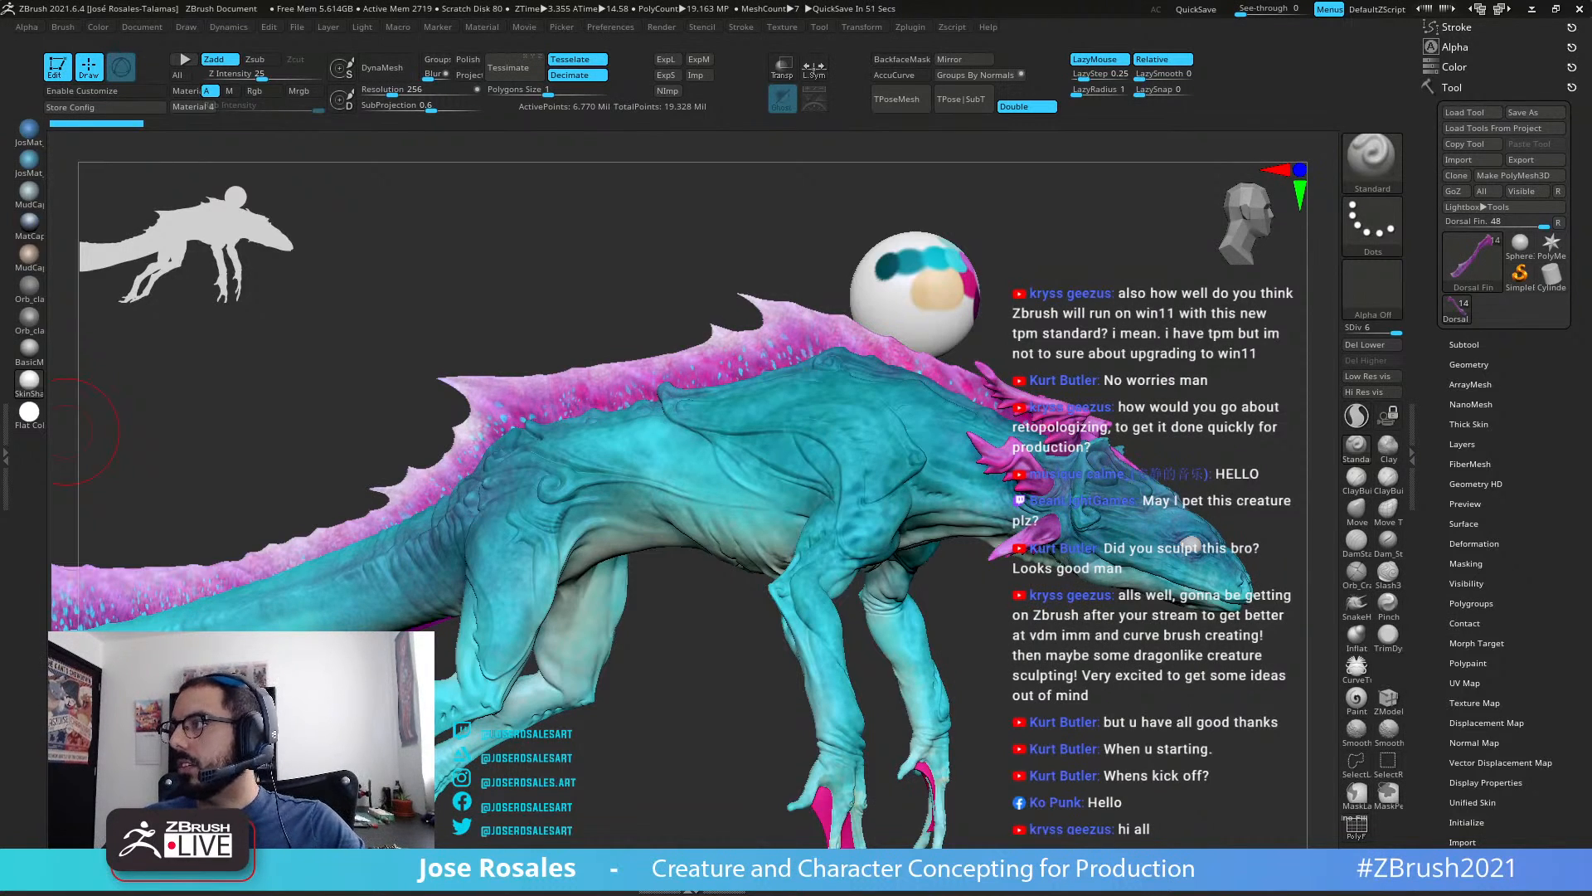
left_click_drag(1219, 349, 860, 363)
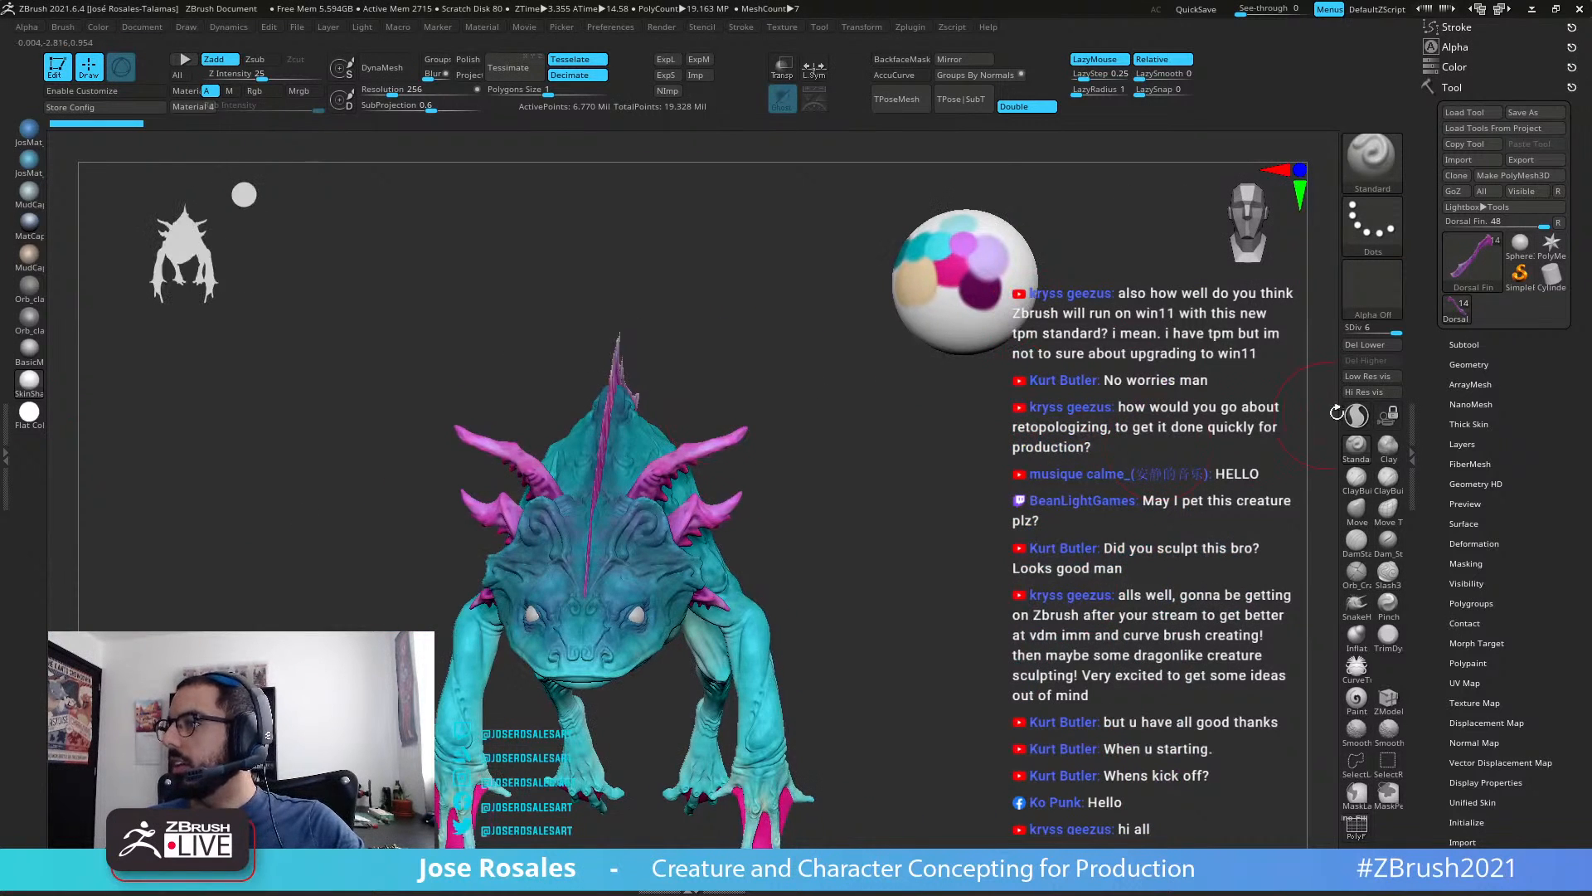
Step: Check the subtools in the Creature folder of the loaded tool
left_click(1444, 344)
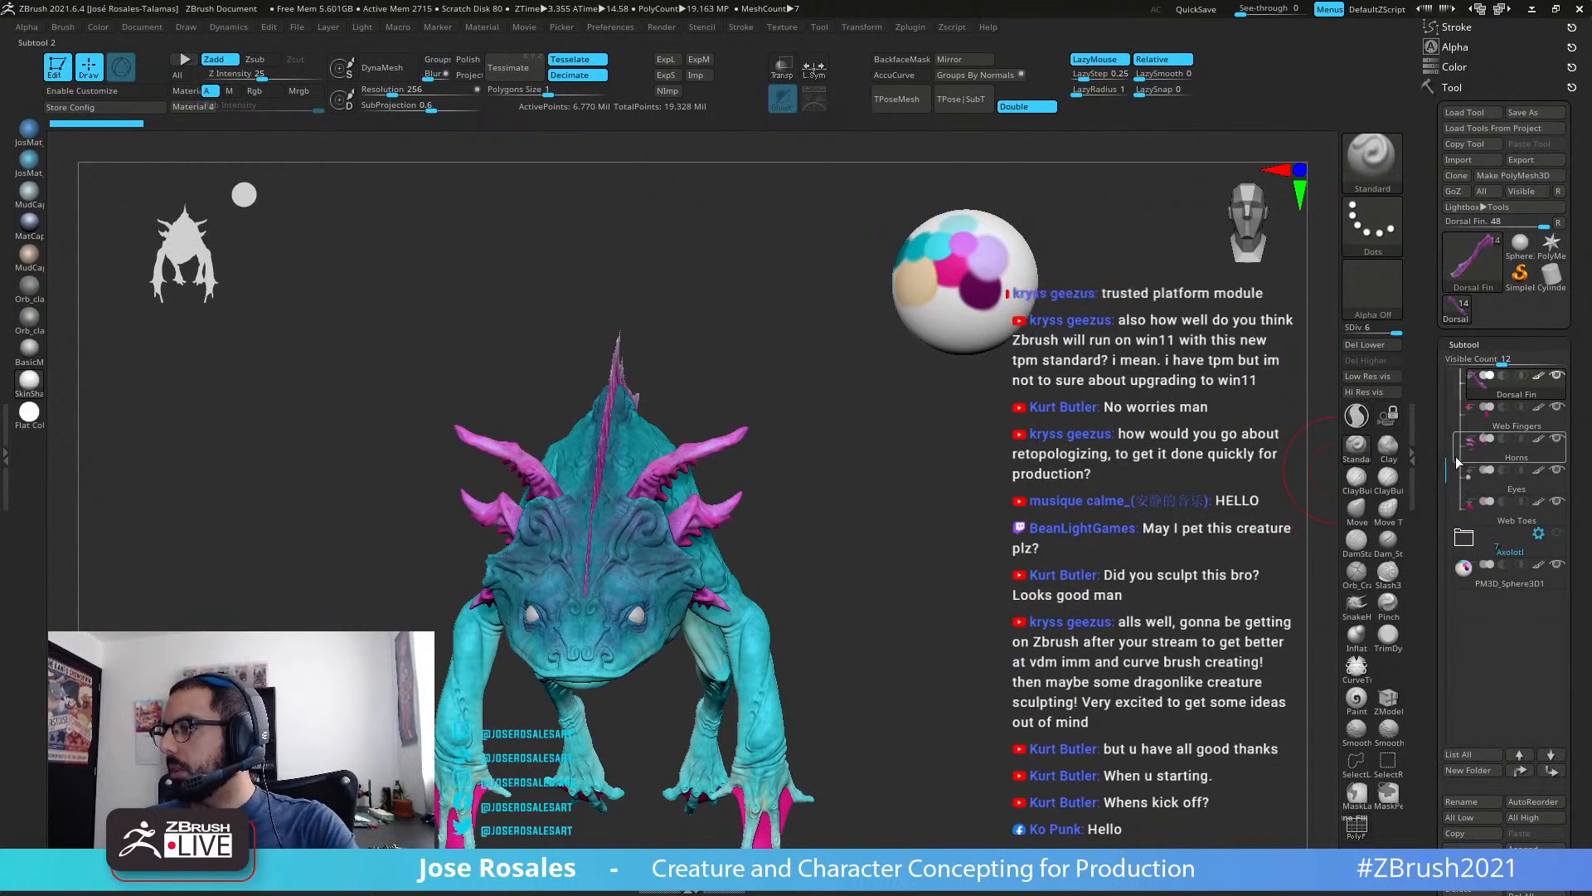
scroll(1458, 462, "up", 2)
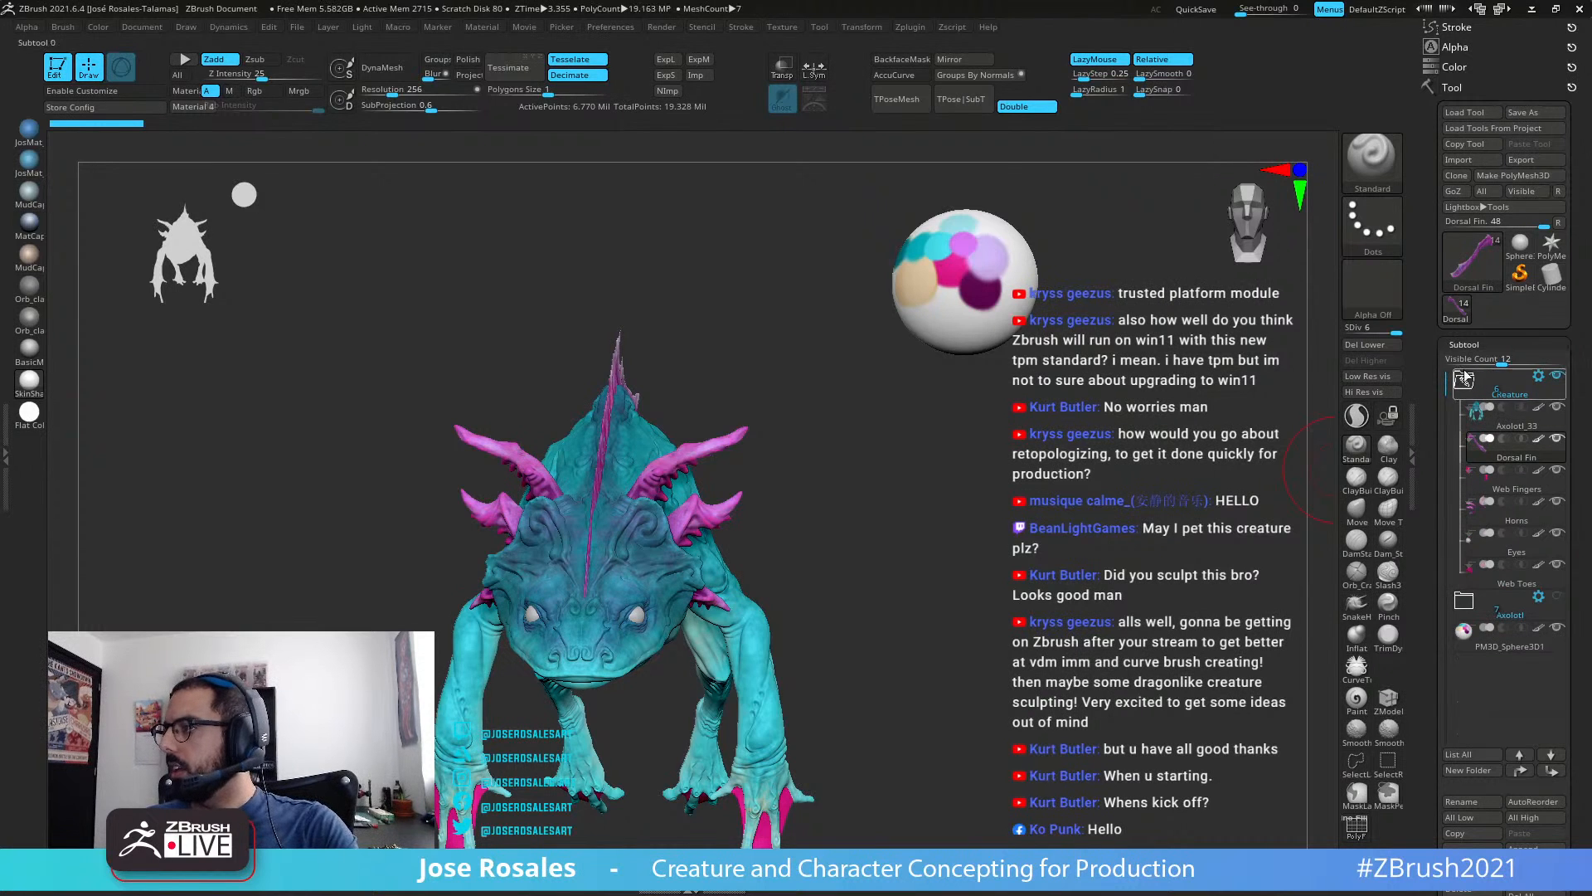
left_click(1463, 344)
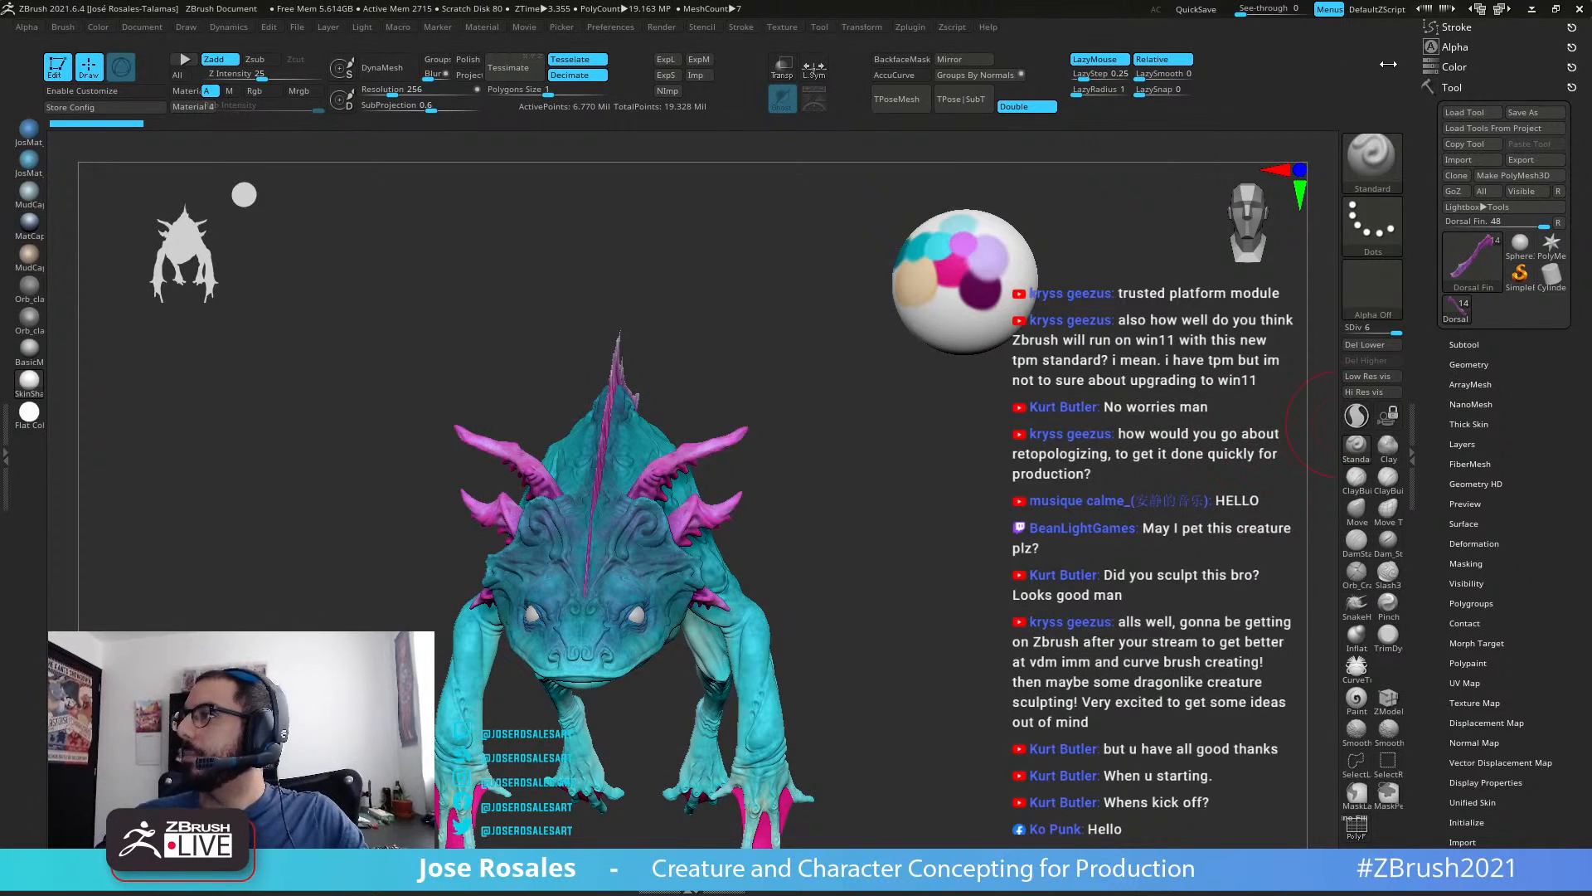
Step: Import the Bumpy Skin and Scaly Skin alphas
left_click(1455, 47)
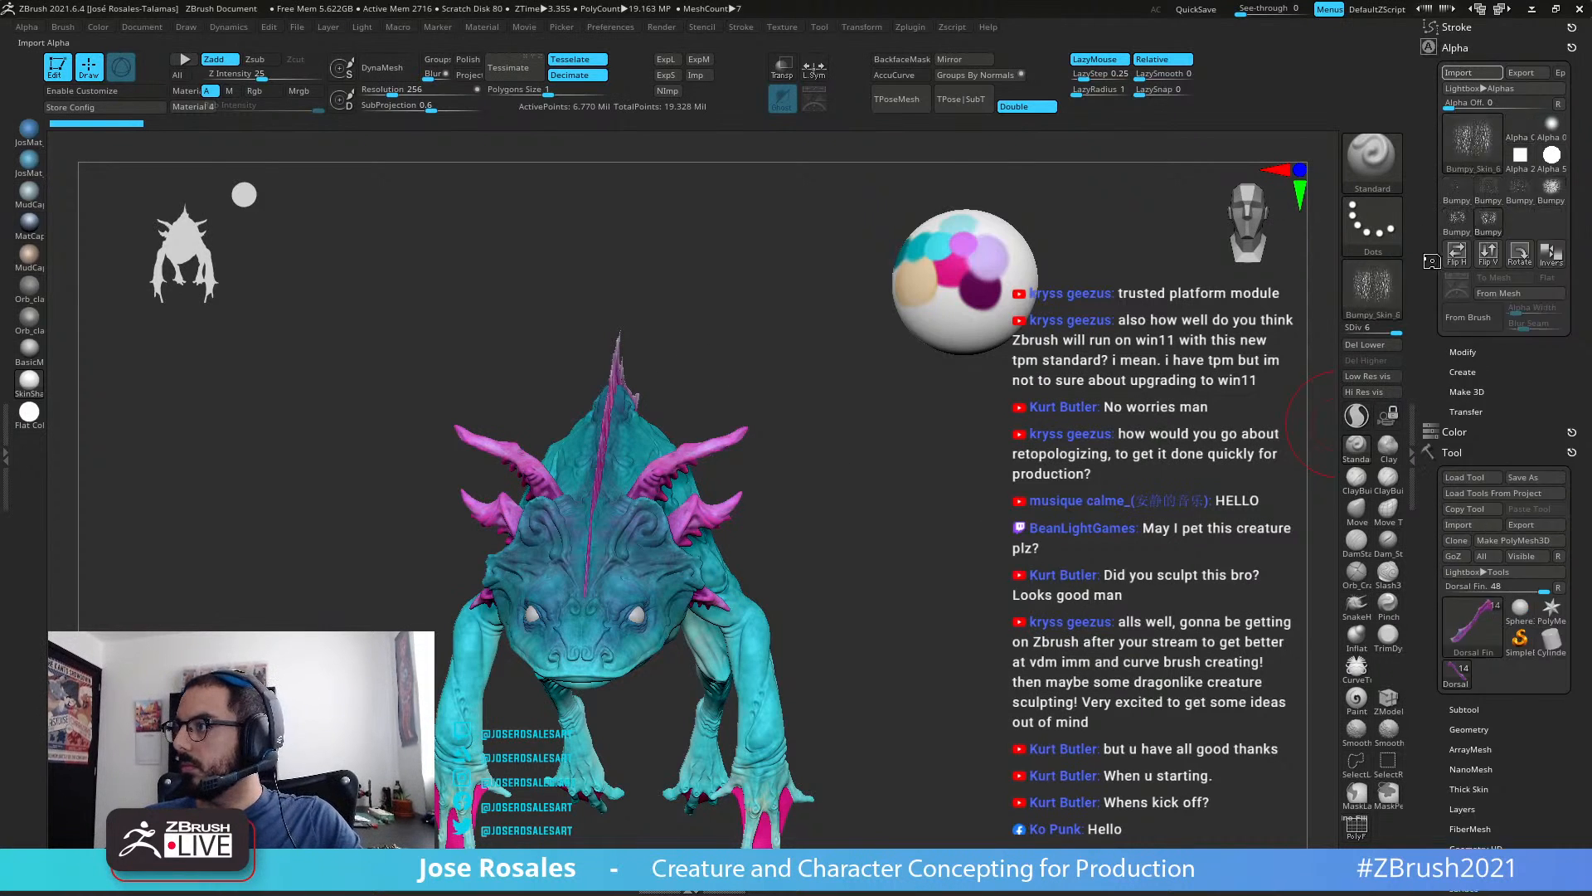
left_click(1462, 74)
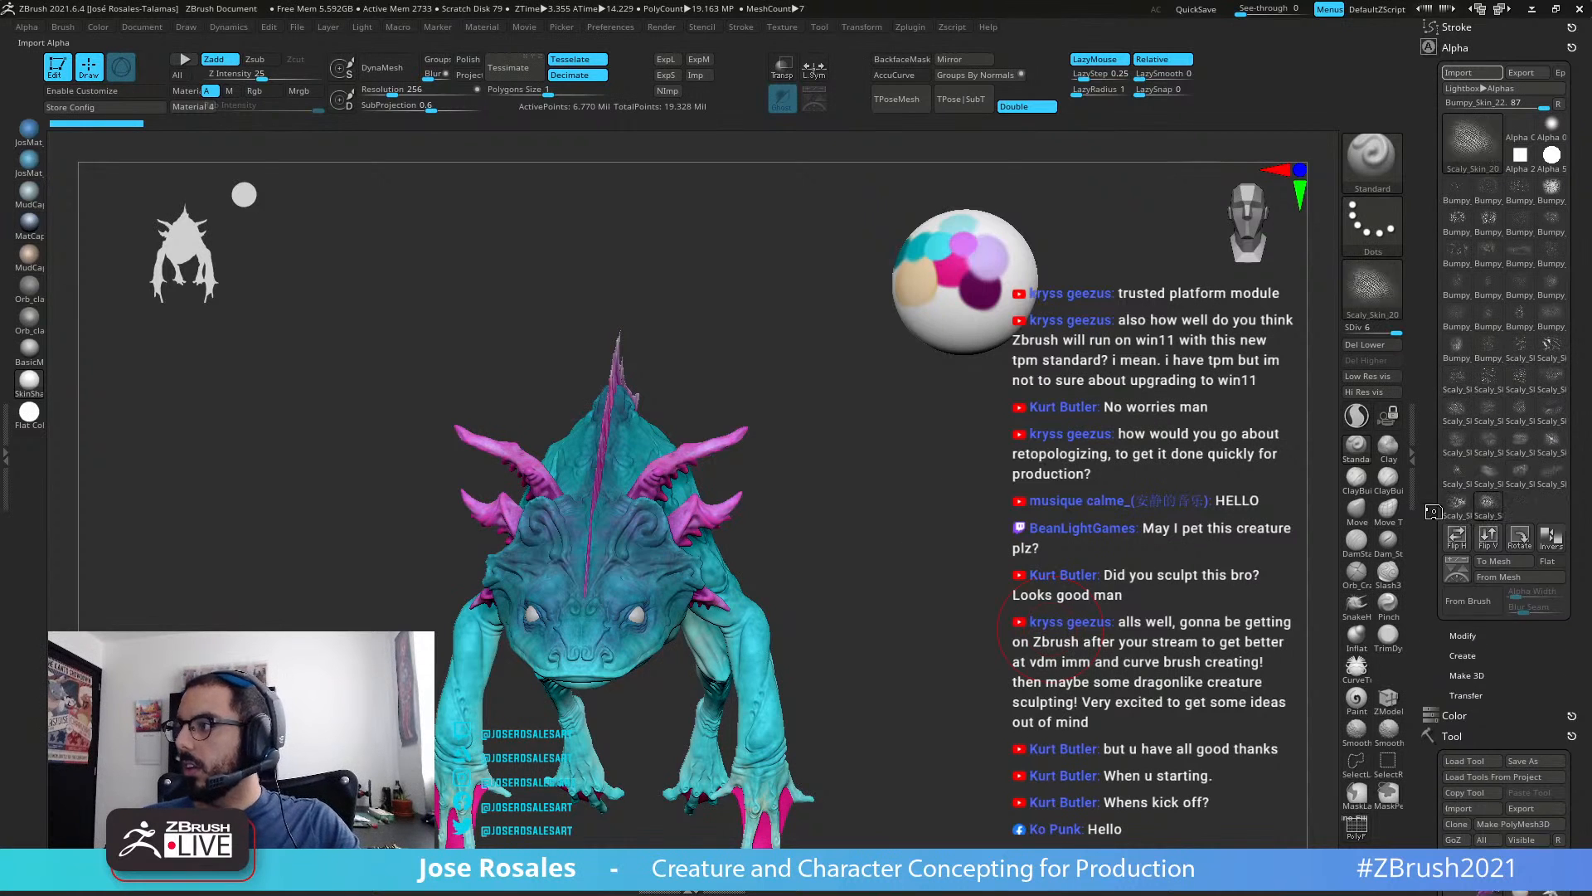
left_click_drag(772, 592, 740, 578)
mouse_move(895, 562)
left_mouse_down()
mouse_move(966, 562)
mouse_move(969, 505)
mouse_move(921, 507)
mouse_move(736, 431)
mouse_move(794, 498)
left_mouse_up()
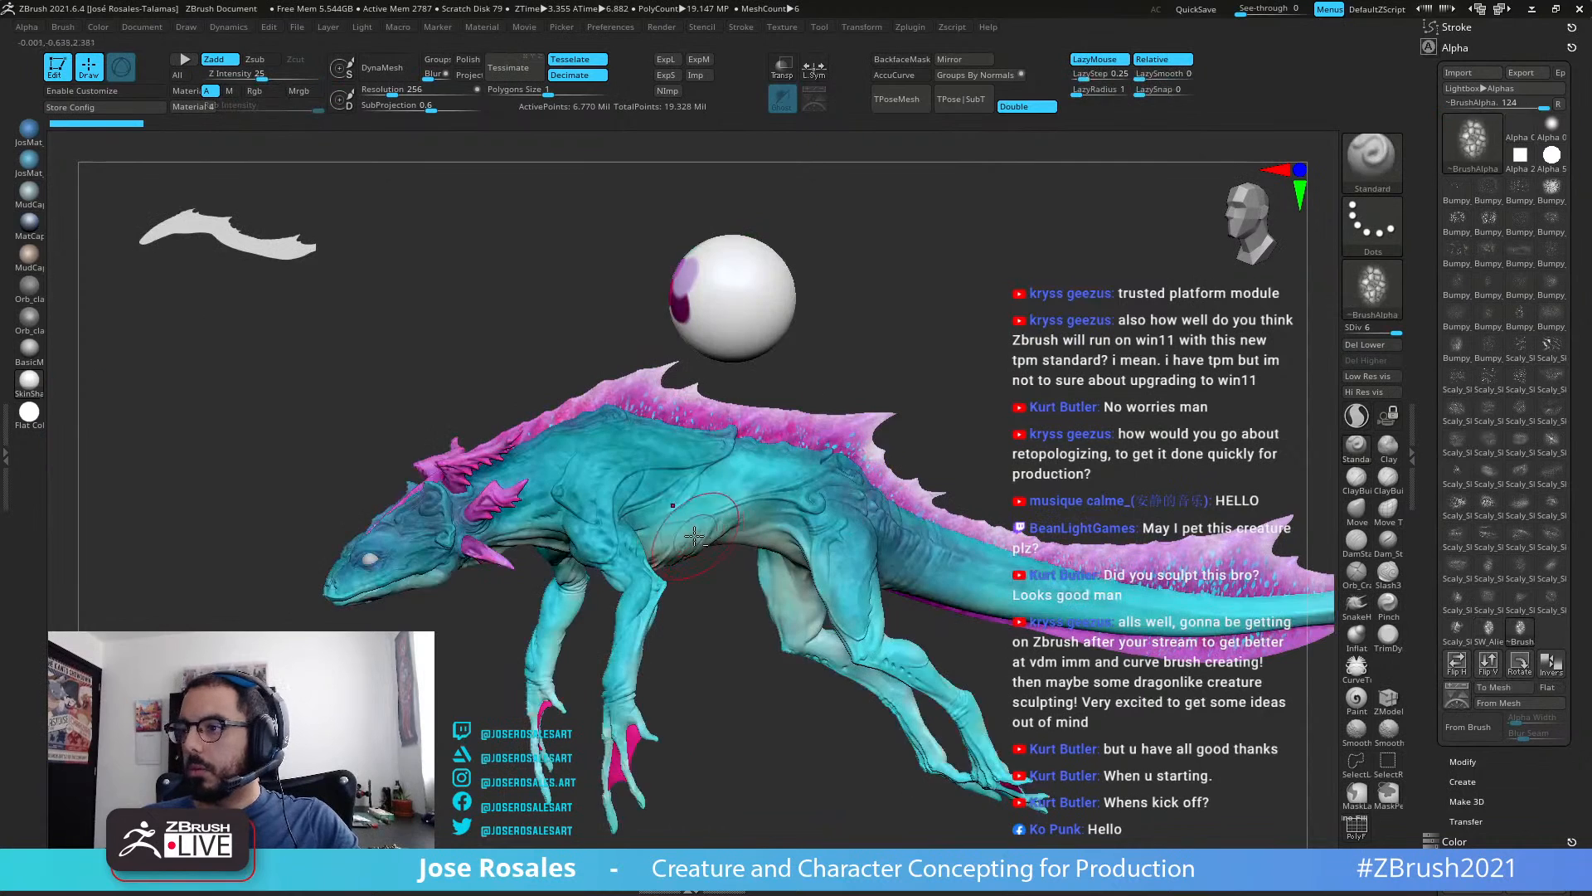
Step: Select the Axolotl_33 body subtool and subdivide it to subdivision level 7
left_click(732, 512, "alt")
right_click_drag(714, 506, 716, 498, "ctrl")
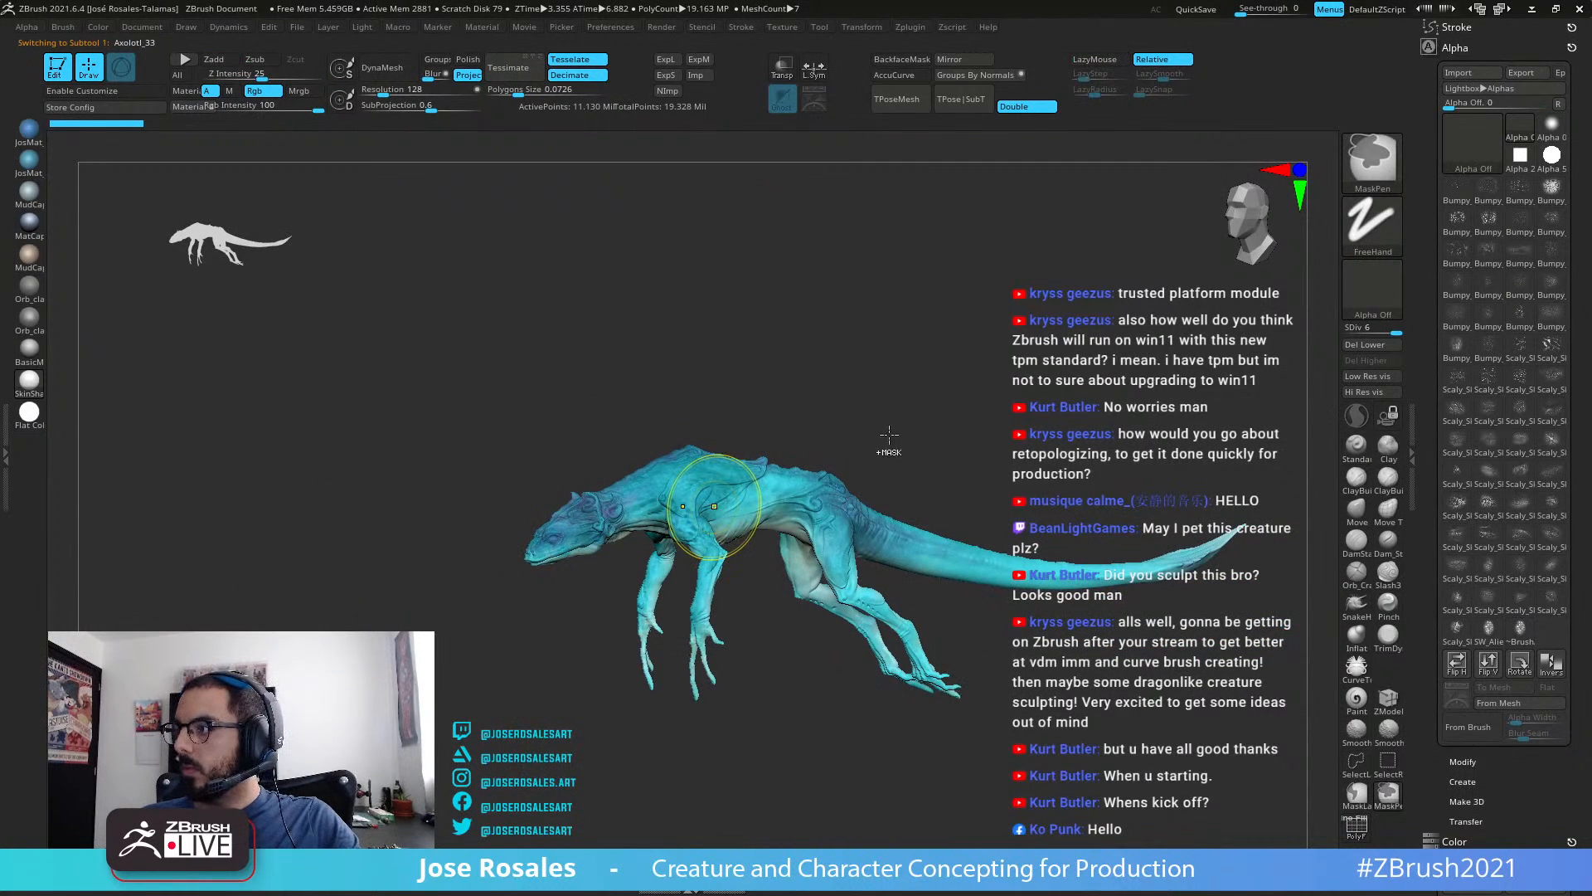
key("ctrl+d")
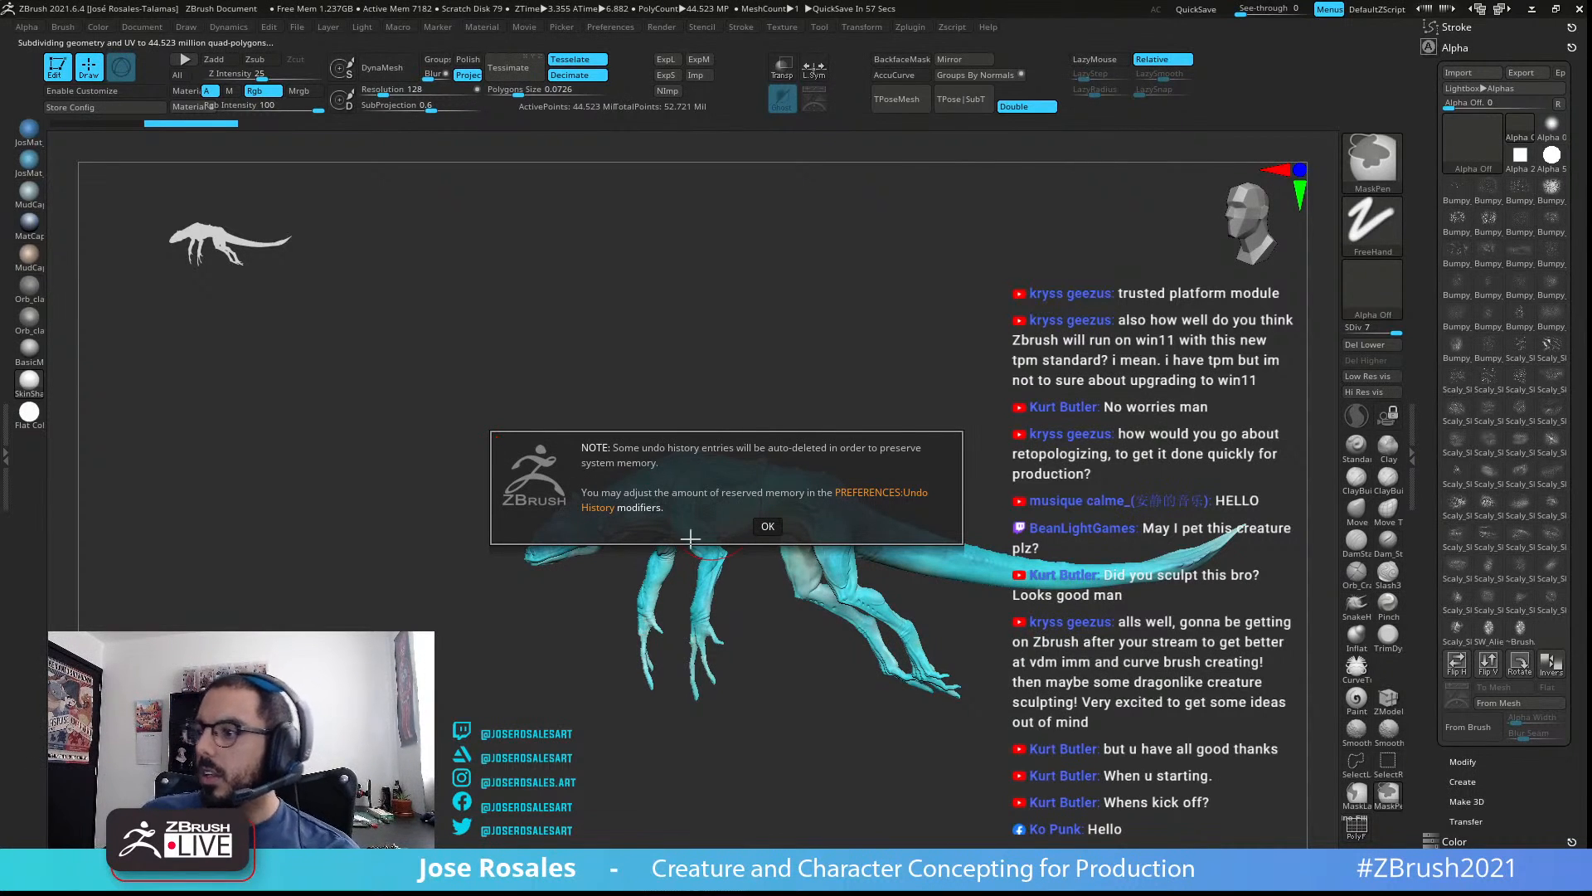
left_click(767, 526)
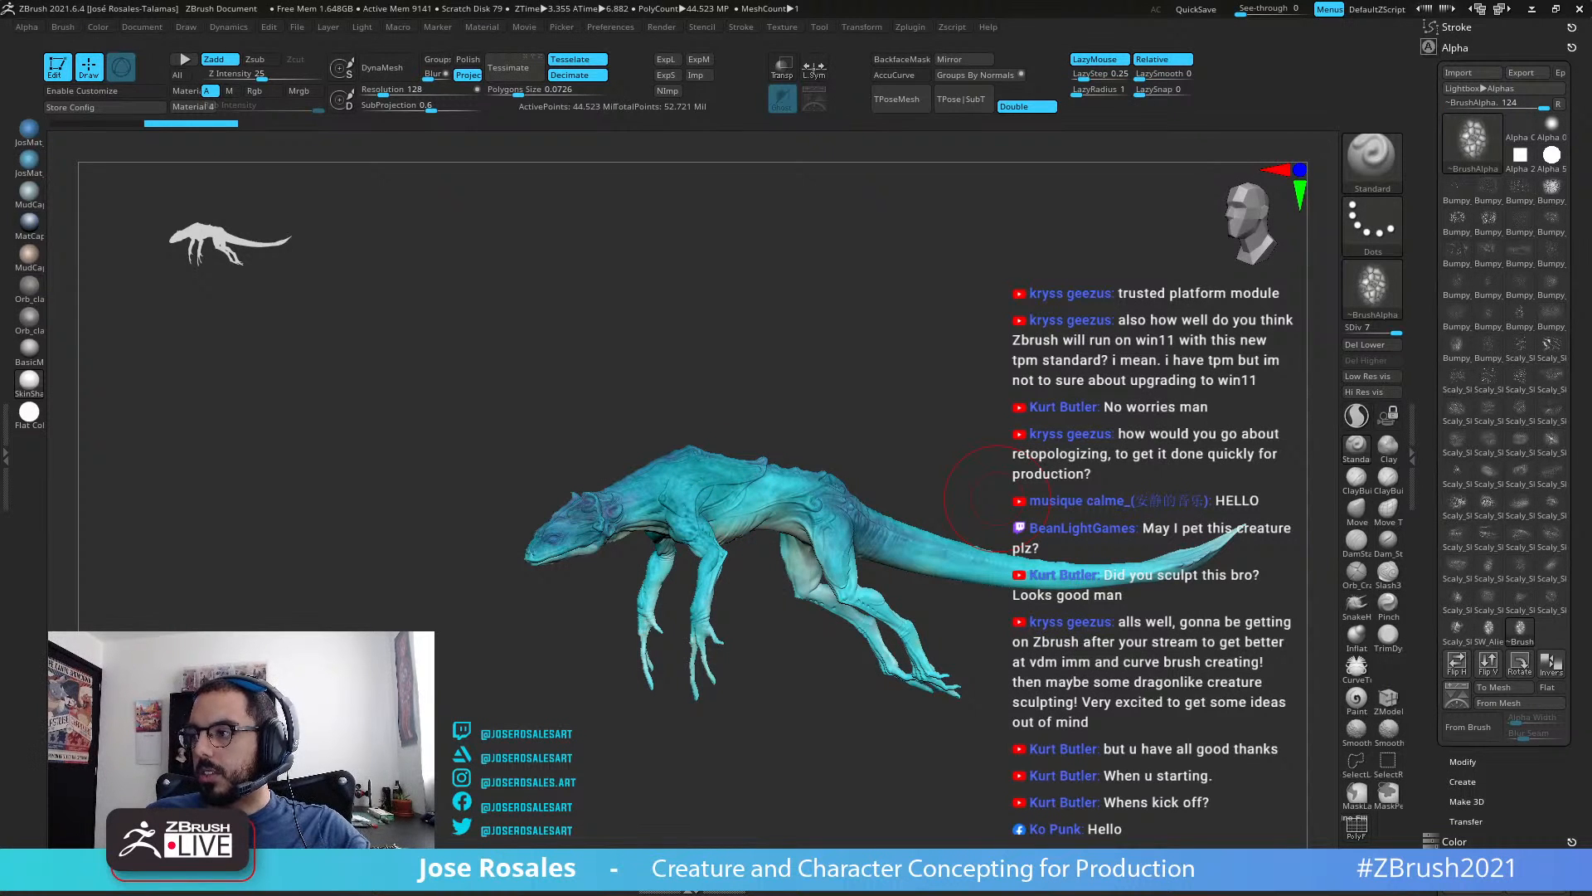
Step: Step back from the new subdivision, delete the higher level and lower the body to subdivision level 5
key("ctrl+z")
left_click_drag(998, 500, 1075, 487)
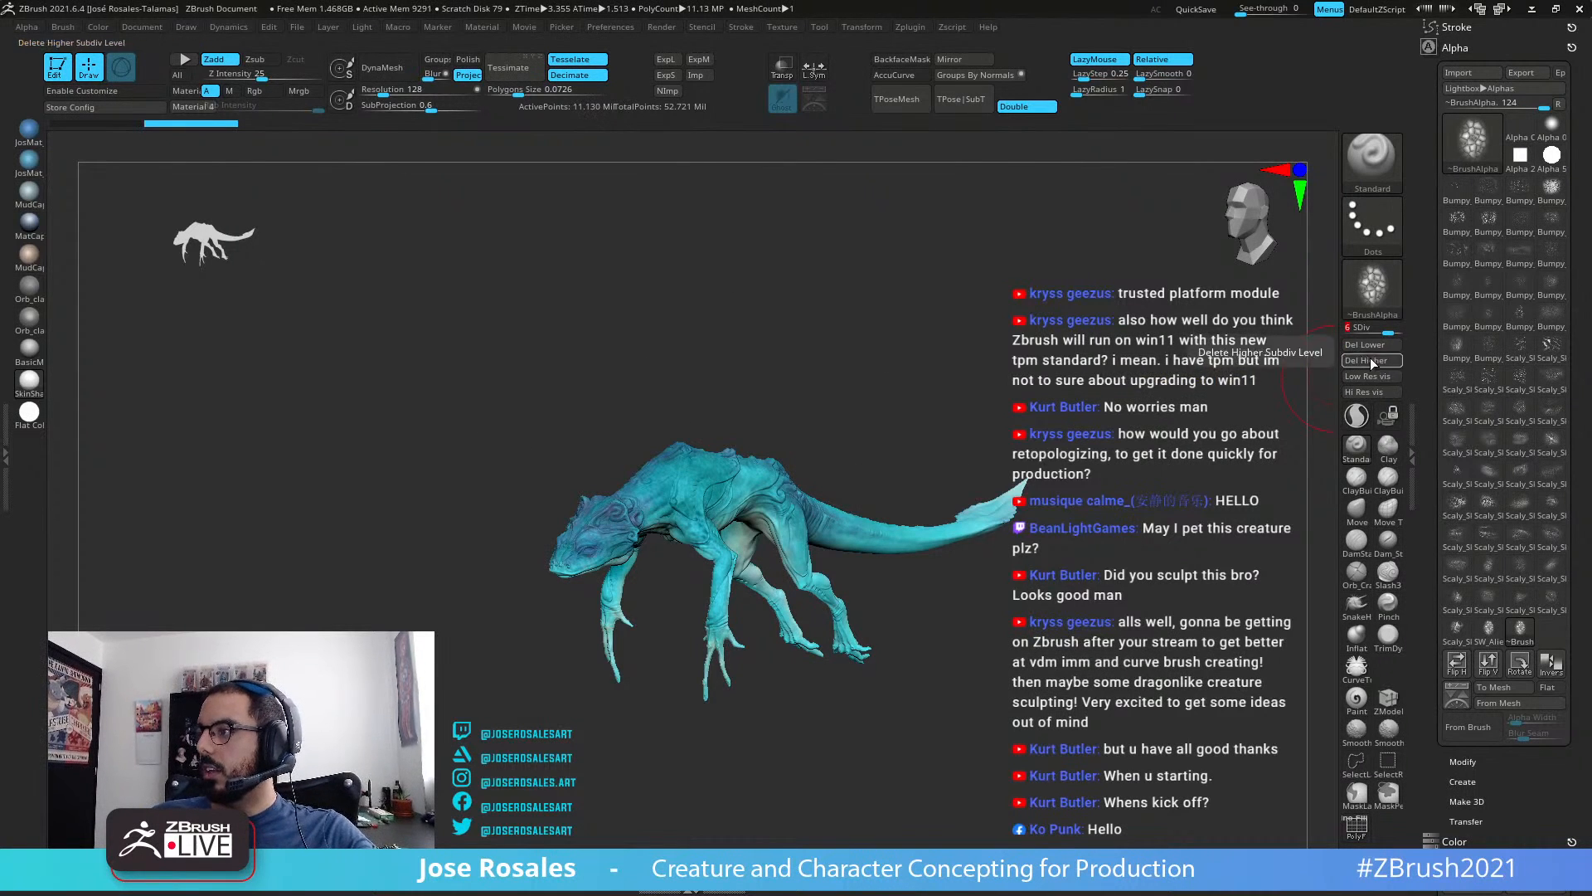
left_click(1373, 363)
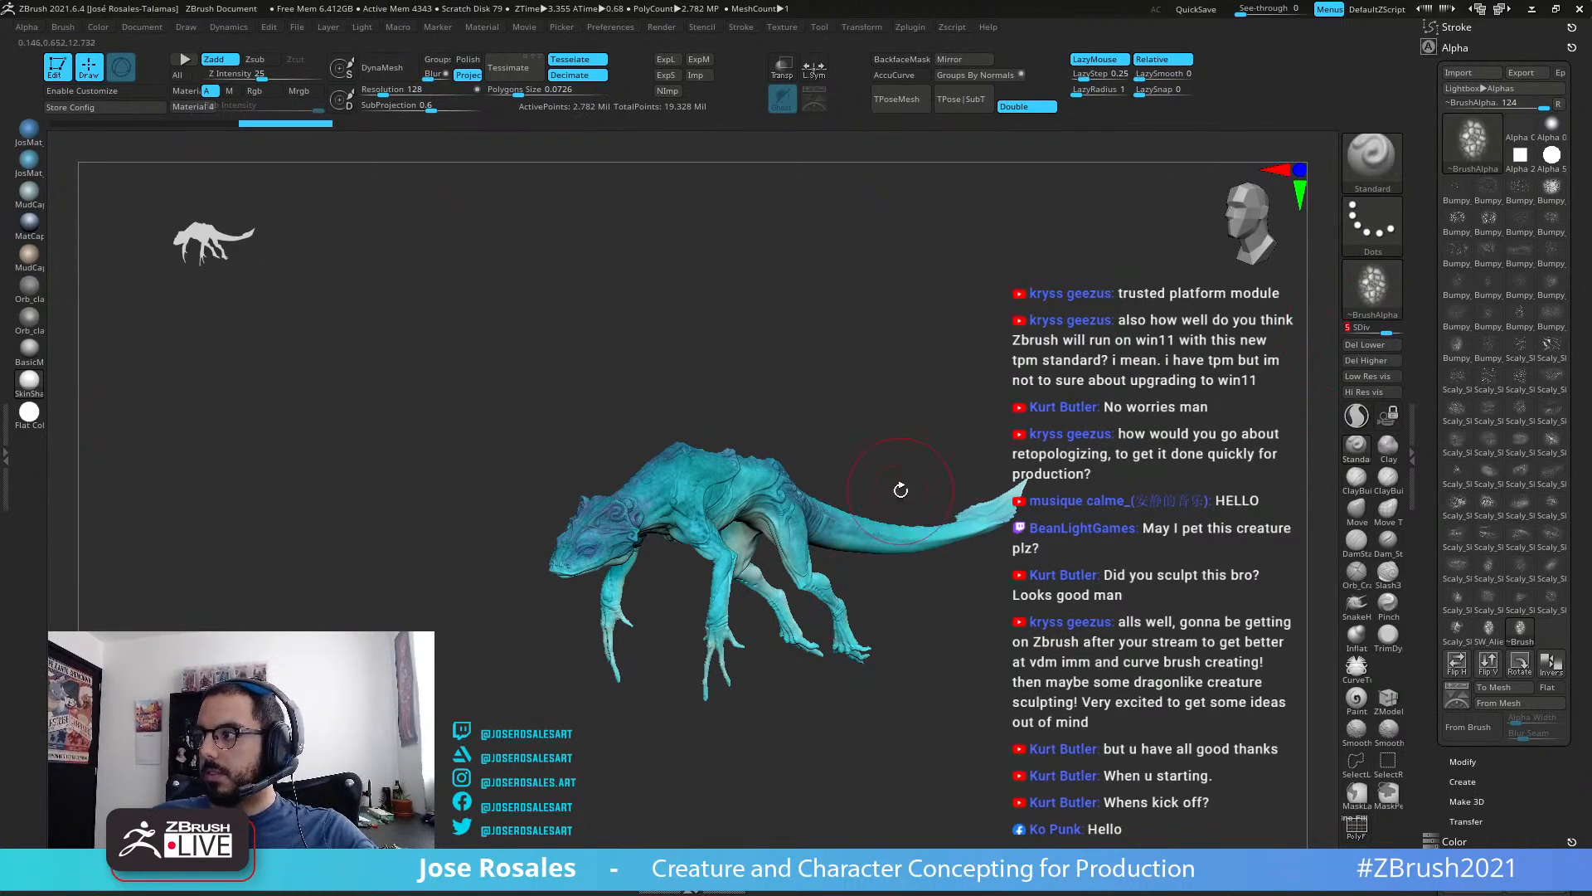
Step: Activate the Paint brush and set its stroke type to Color Spray
left_click_drag(899, 491, 683, 558)
mouse_move(683, 558)
right_mouse_down()
mouse_move(862, 531)
mouse_move(1112, 443)
right_mouse_up()
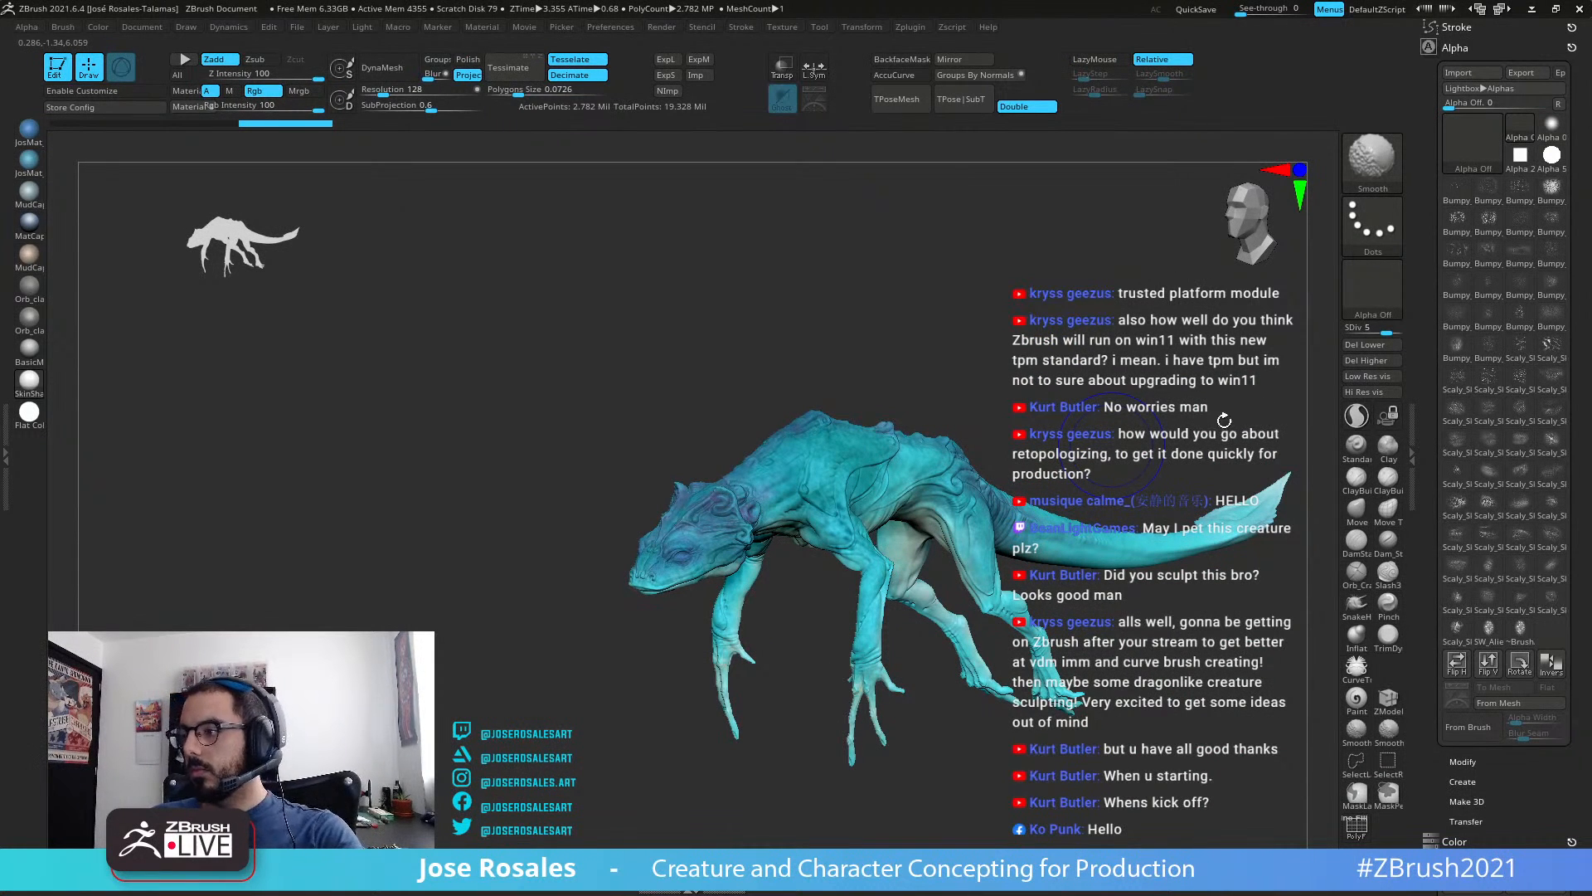
key("b")
key("p")
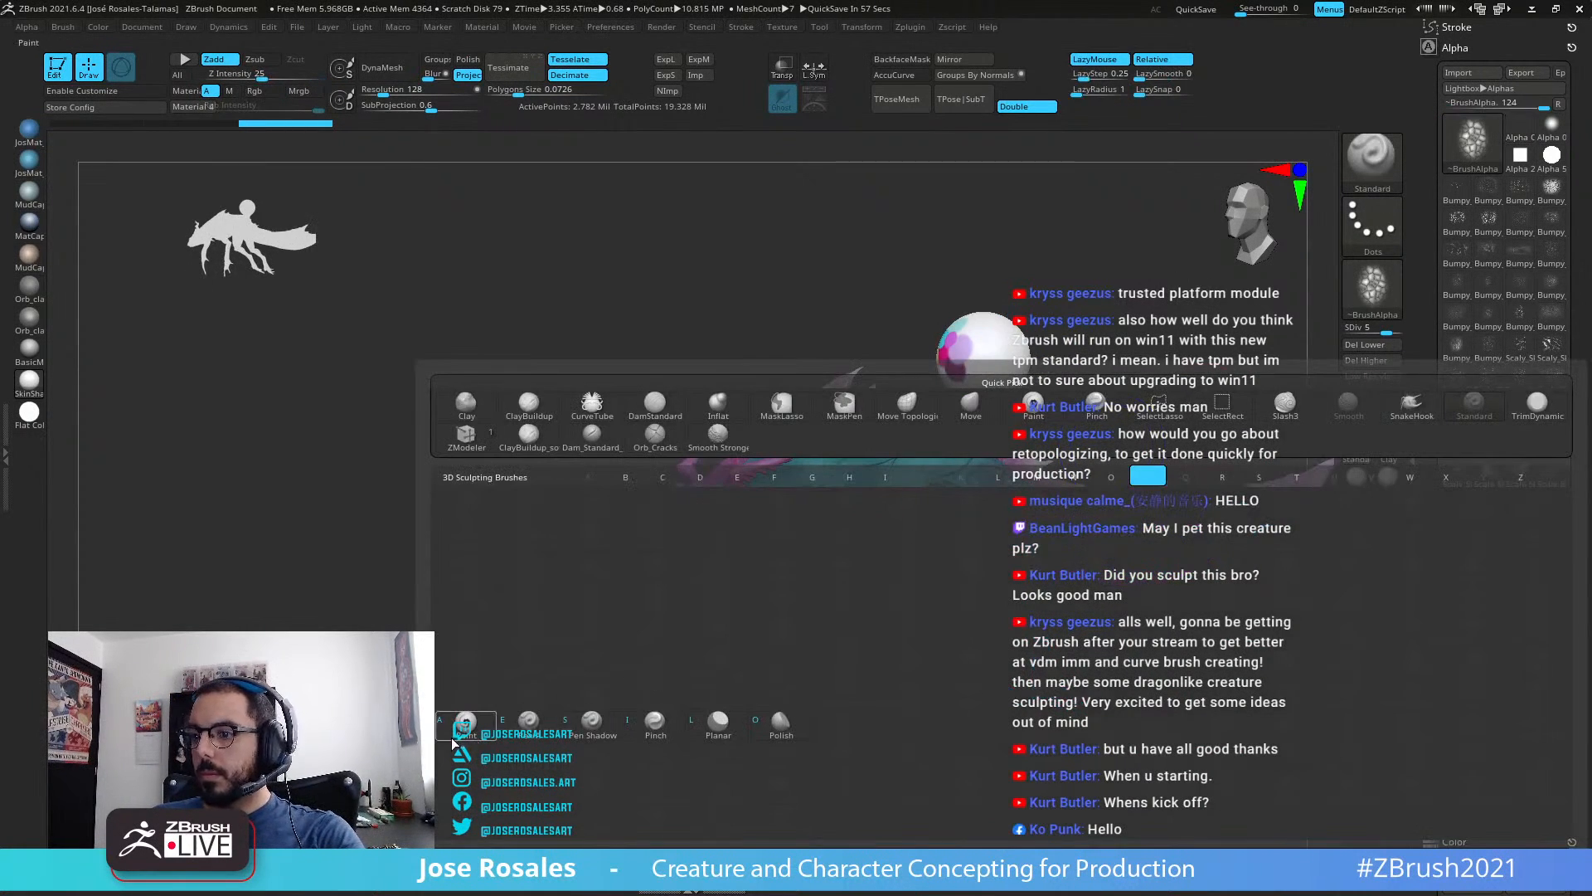
key("a")
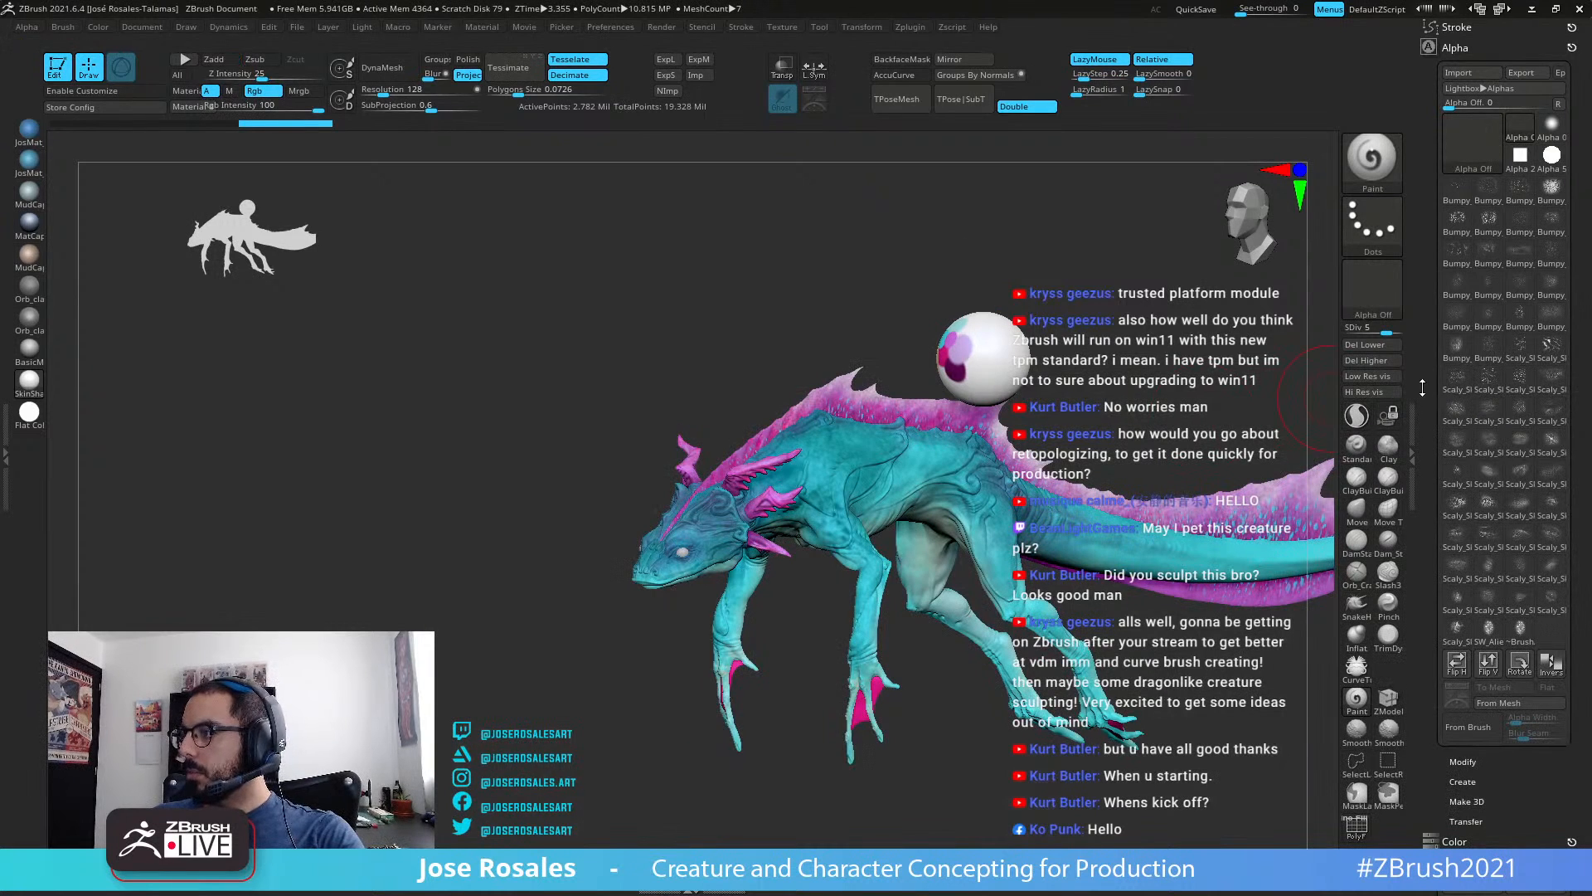
left_click_drag(1423, 388, 1422, 382)
left_click(1374, 239)
left_click(1049, 247)
left_click(1372, 239)
left_click(1103, 248)
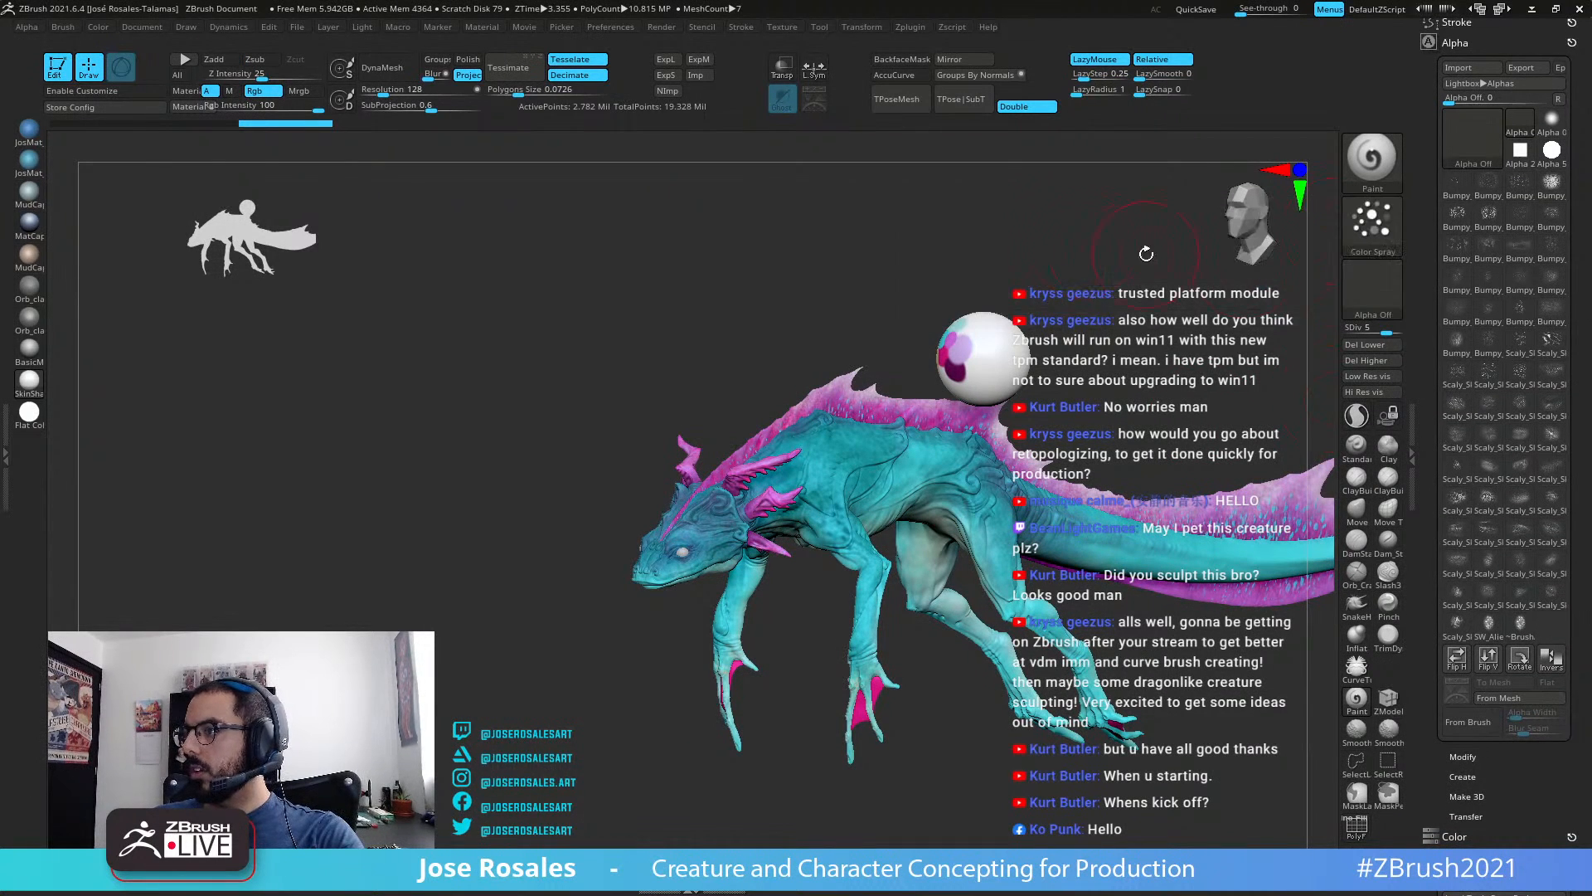
Step: Assign a mottled skin alpha to the Paint brush and use dark purple (R 106, G 10, B 88) as the colour
left_click(1411, 295)
left_click(1376, 295)
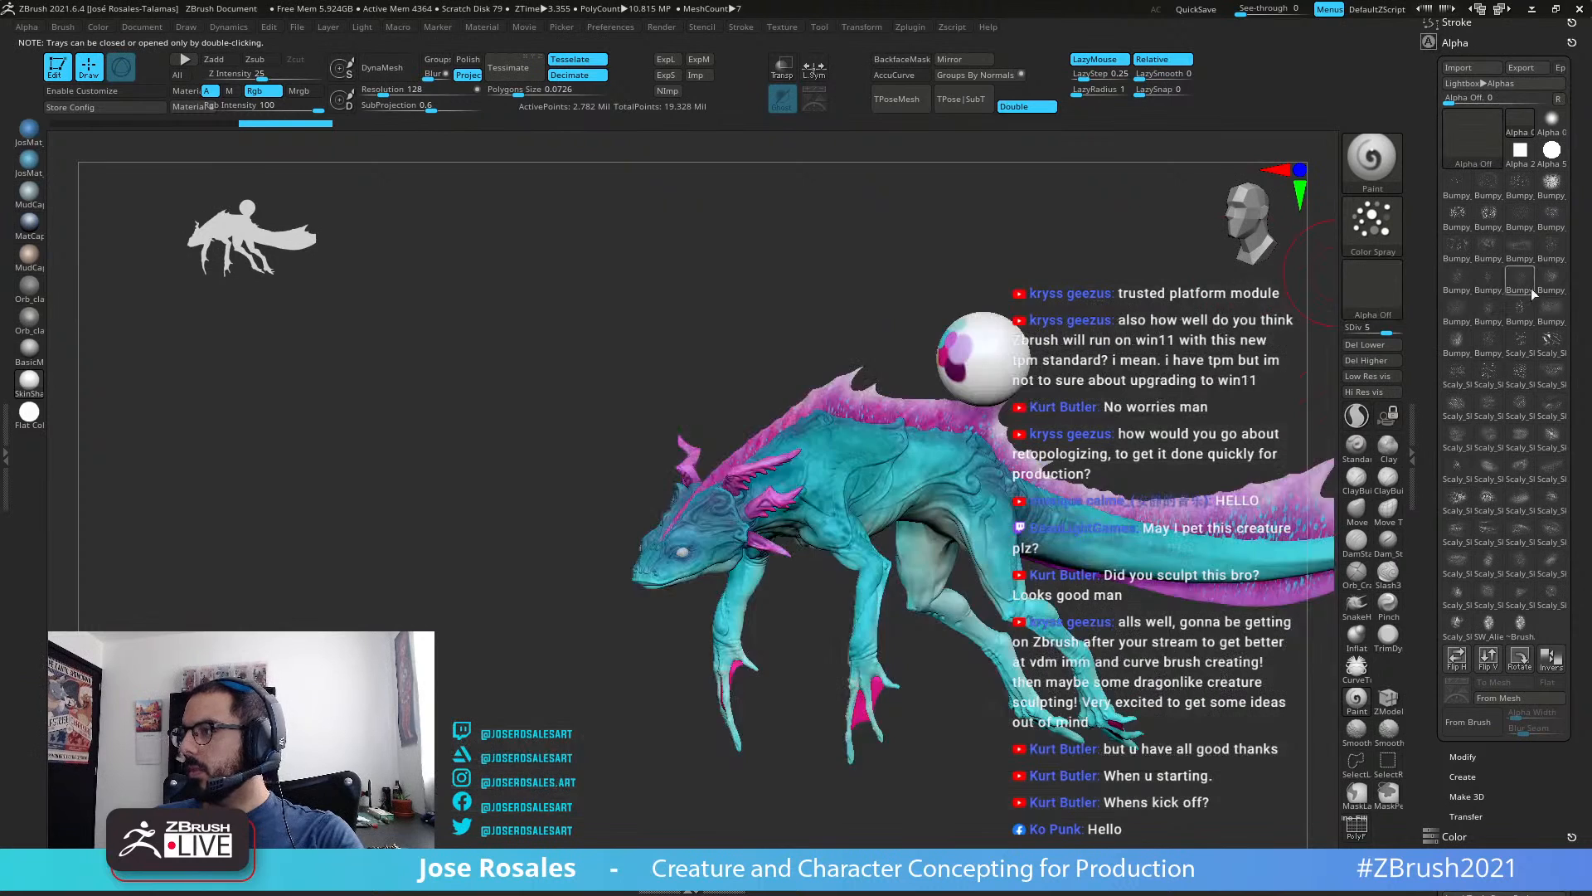
left_click(1486, 252)
left_click_drag(1418, 563, 1417, 144)
left_click(1457, 393)
left_click_drag(1495, 532, 956, 371)
right_click_drag(854, 548, 723, 402, "ctrl")
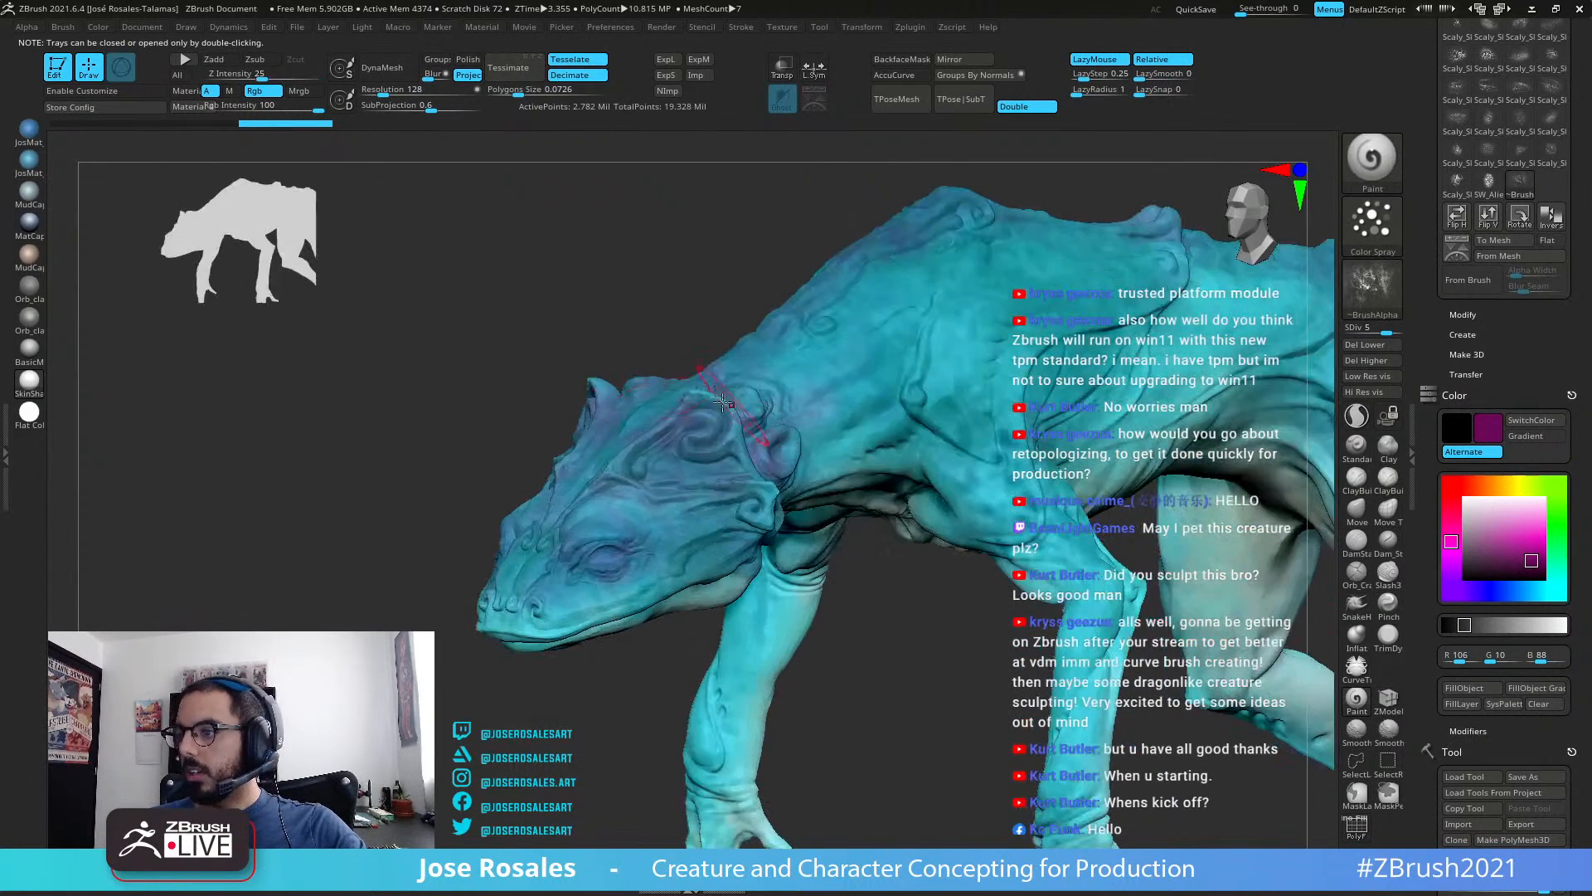
Step: Set the Rgb Intensity to 69 and paint purple over the lower round bumps behind the creature's horn
left_click(280, 108)
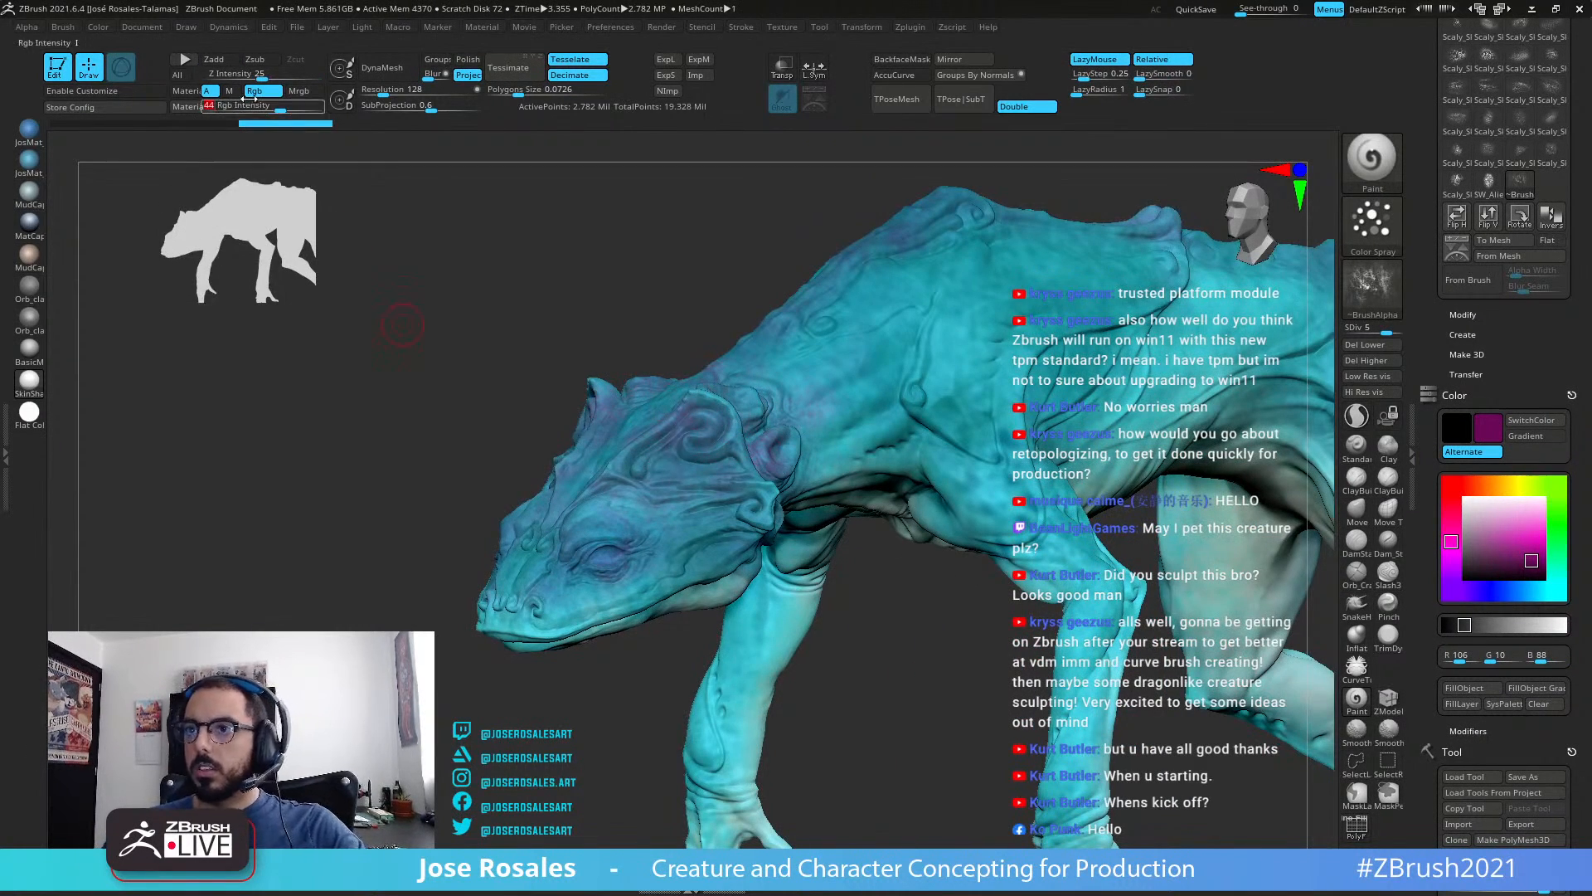
left_click_drag(280, 105, 288, 104)
right_click_drag(921, 506, 817, 464)
mouse_move(789, 508)
left_mouse_down()
mouse_move(830, 490)
mouse_move(870, 427)
mouse_move(788, 444)
left_mouse_up()
right_click_drag(800, 498, 809, 452)
right_click_drag(809, 451, 830, 519, "ctrl")
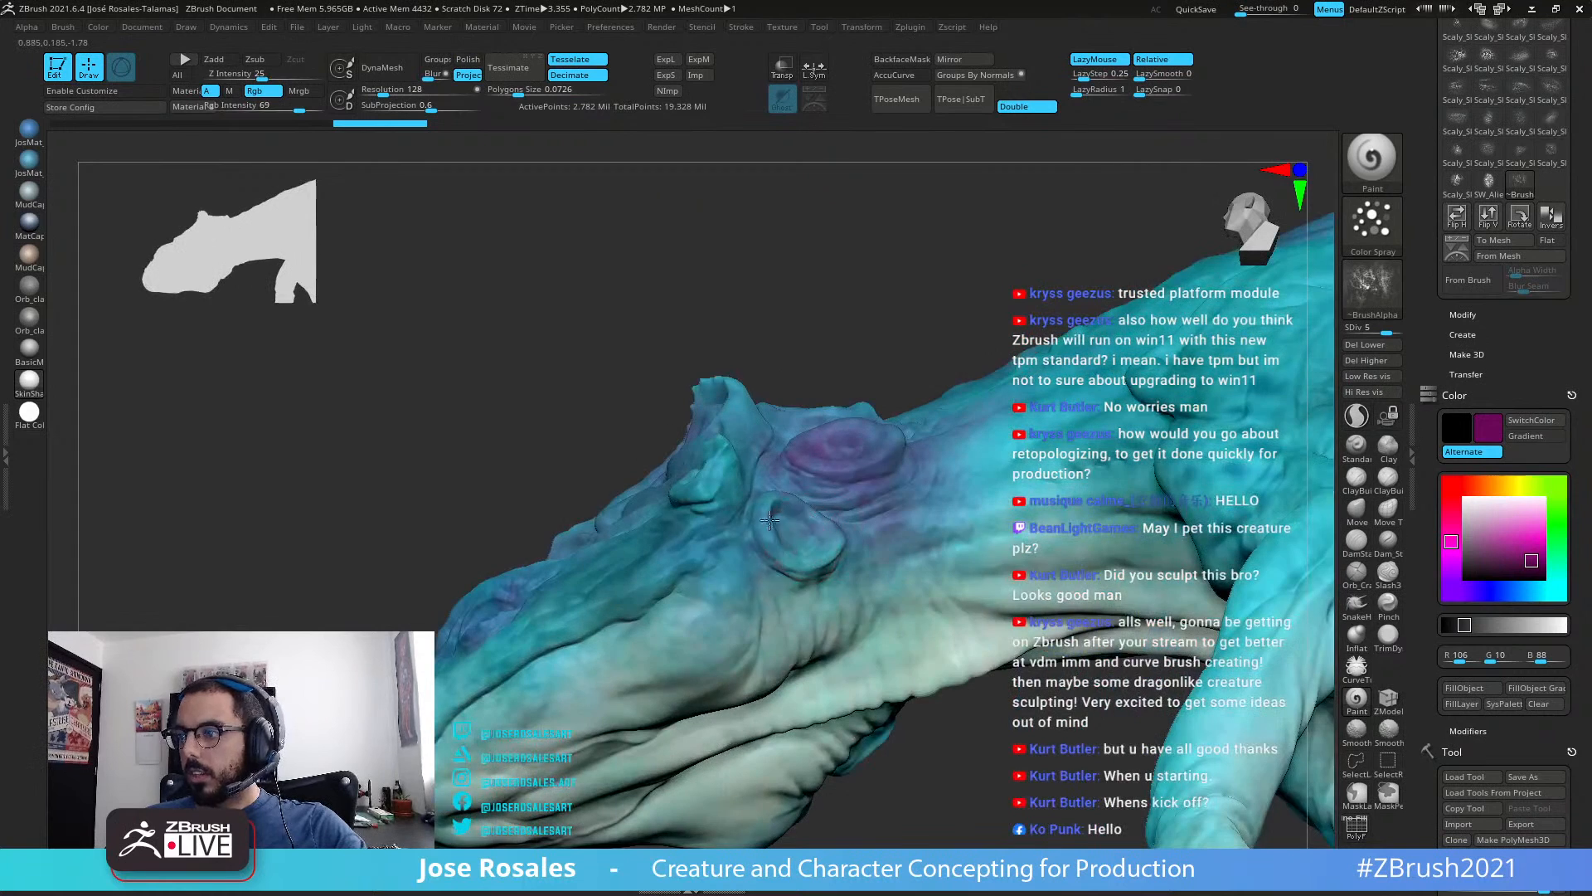
mouse_move(771, 535)
left_mouse_down()
mouse_move(787, 500)
mouse_move(788, 581)
mouse_move(836, 541)
mouse_move(844, 610)
mouse_move(924, 530)
left_mouse_up()
mouse_move(987, 472)
left_mouse_down()
mouse_move(1014, 534)
mouse_move(953, 542)
left_mouse_up()
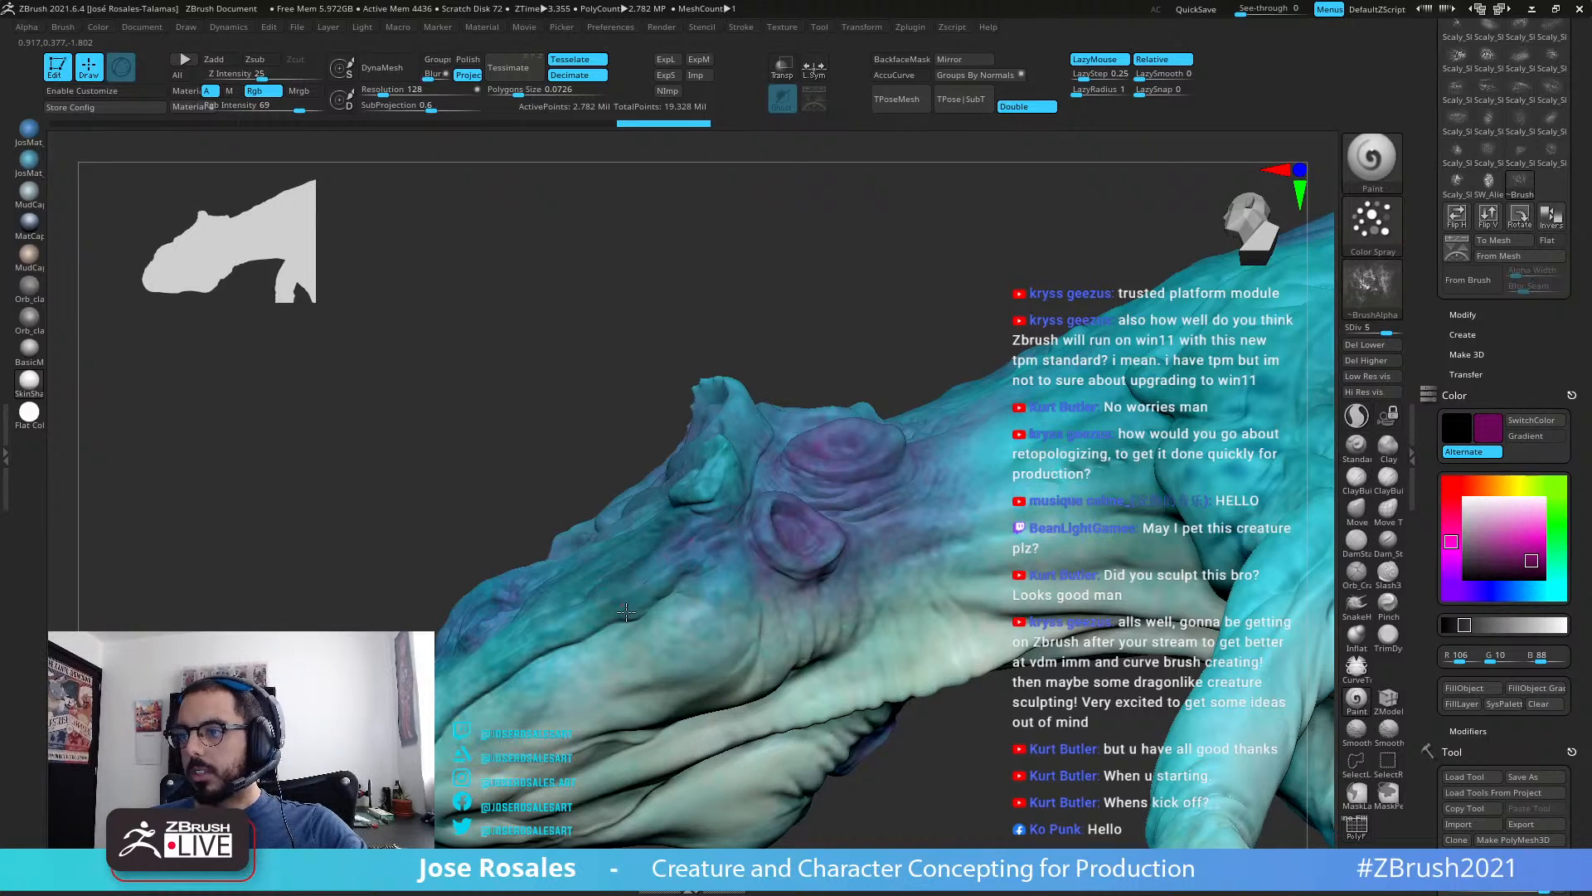
Step: Spread the purple over the cheek and the skin folds around the lower bumps
mouse_move(736, 586)
left_mouse_down()
mouse_move(753, 615)
mouse_move(715, 637)
left_mouse_up()
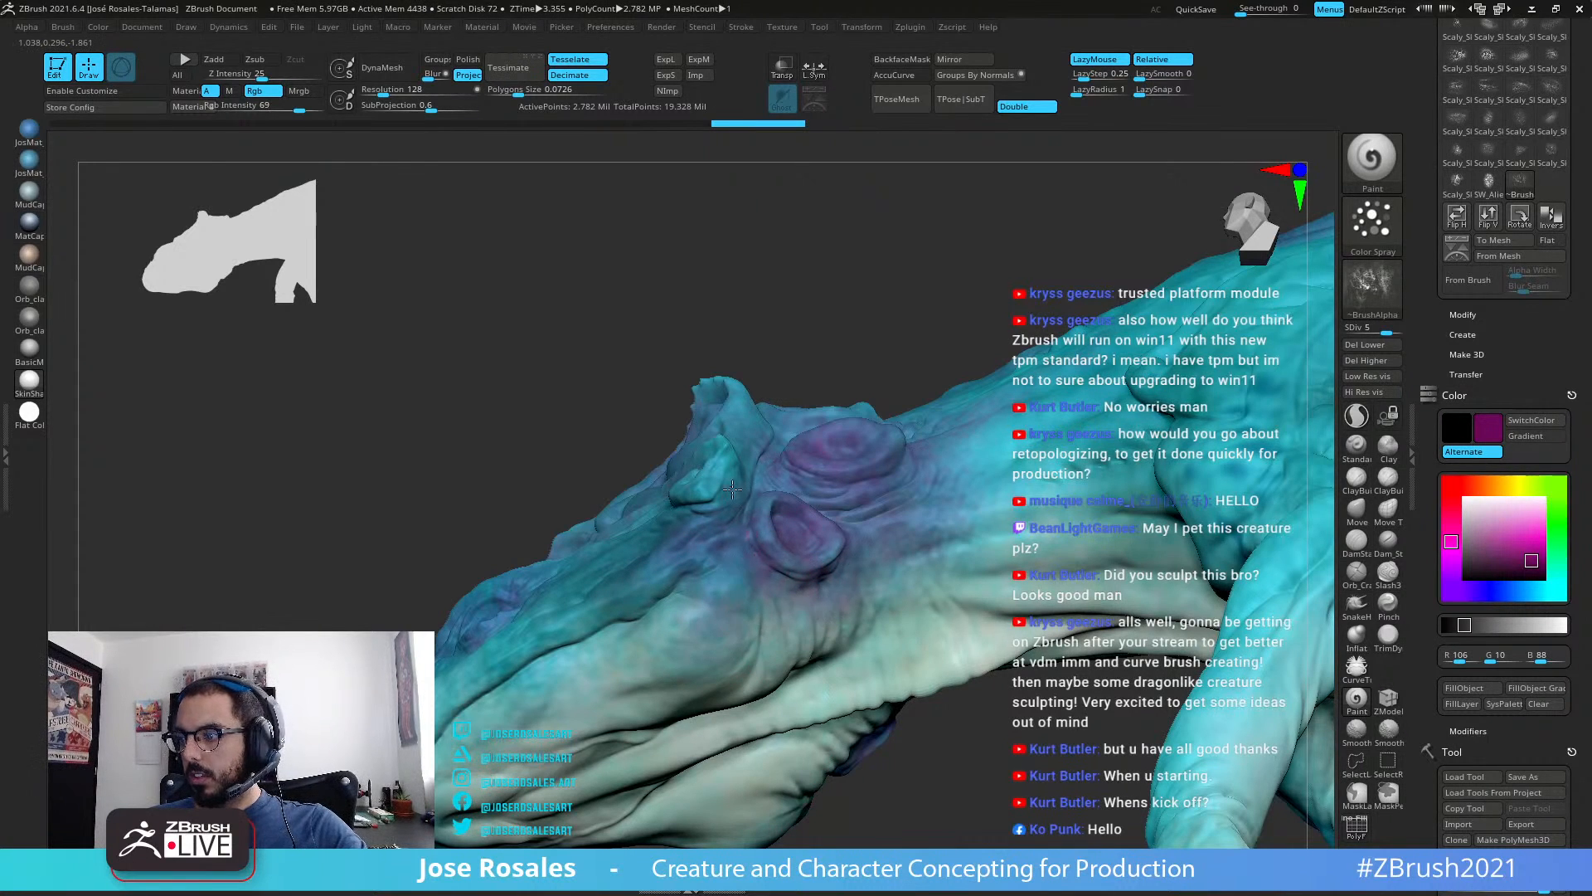
left_click_drag(732, 489, 741, 525)
mouse_move(942, 633)
right_mouse_down()
mouse_move(937, 564)
mouse_move(821, 614)
right_mouse_up()
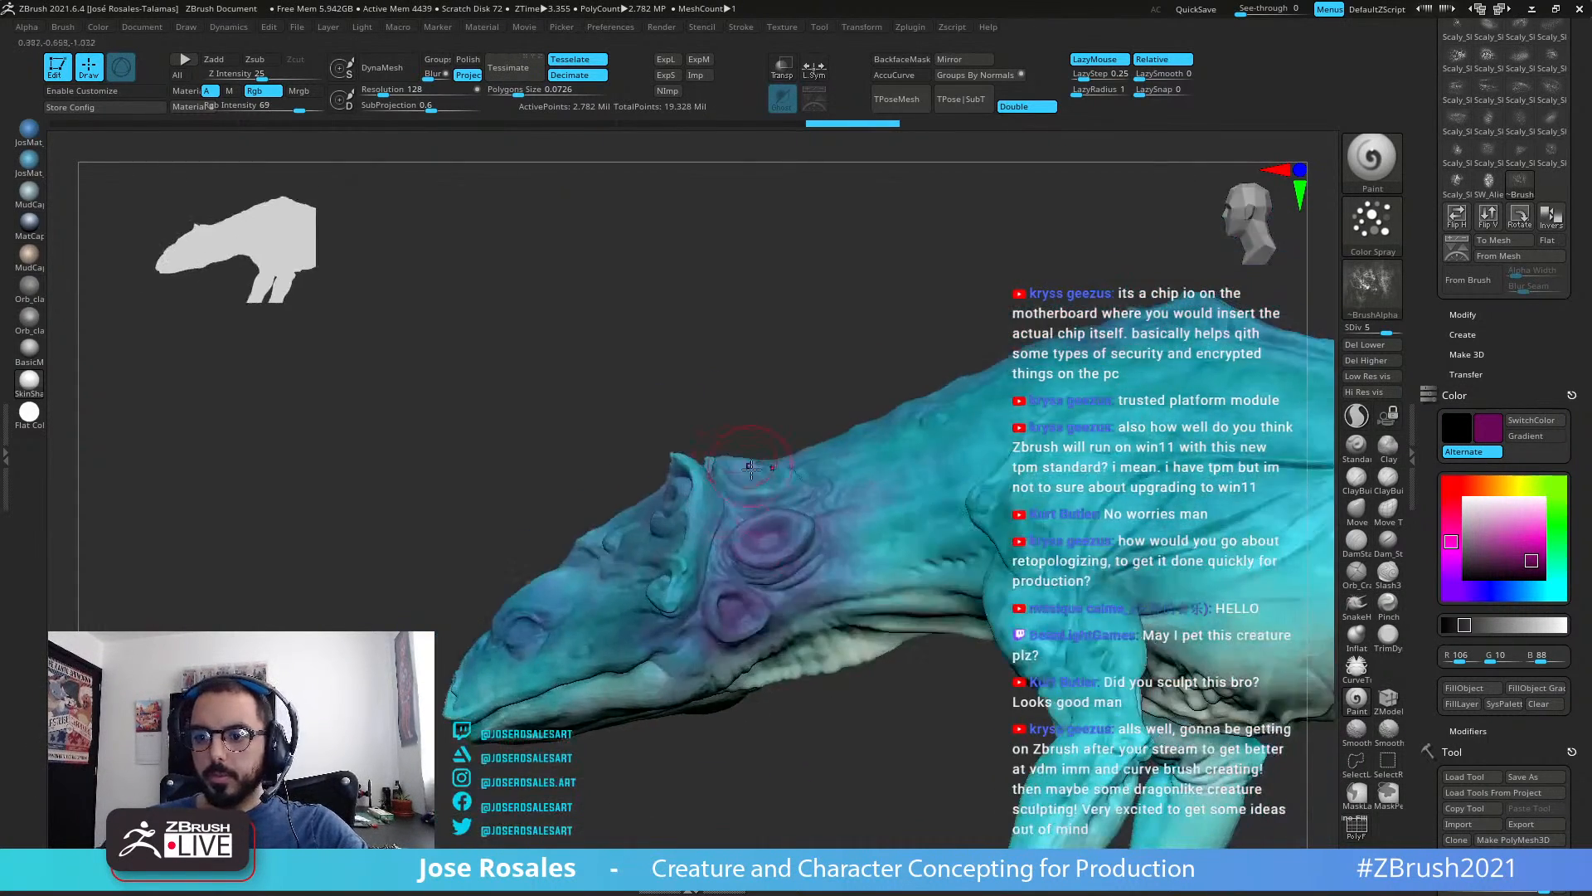
mouse_move(756, 528)
right_mouse_down()
mouse_move(787, 572)
mouse_move(872, 311)
right_mouse_up()
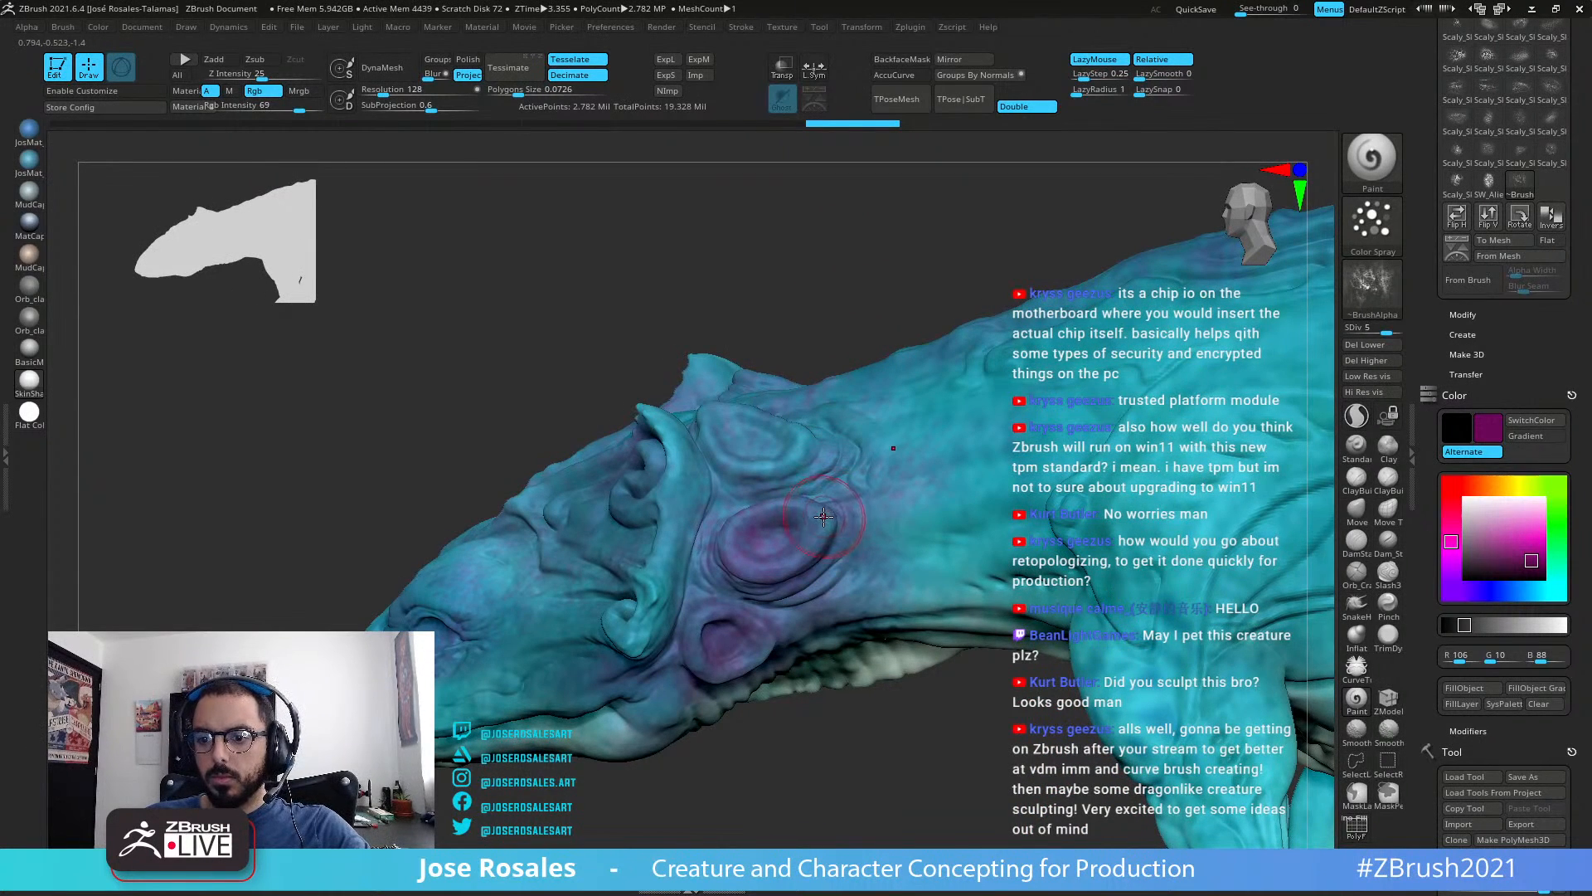
right_click_drag(829, 501, 735, 495)
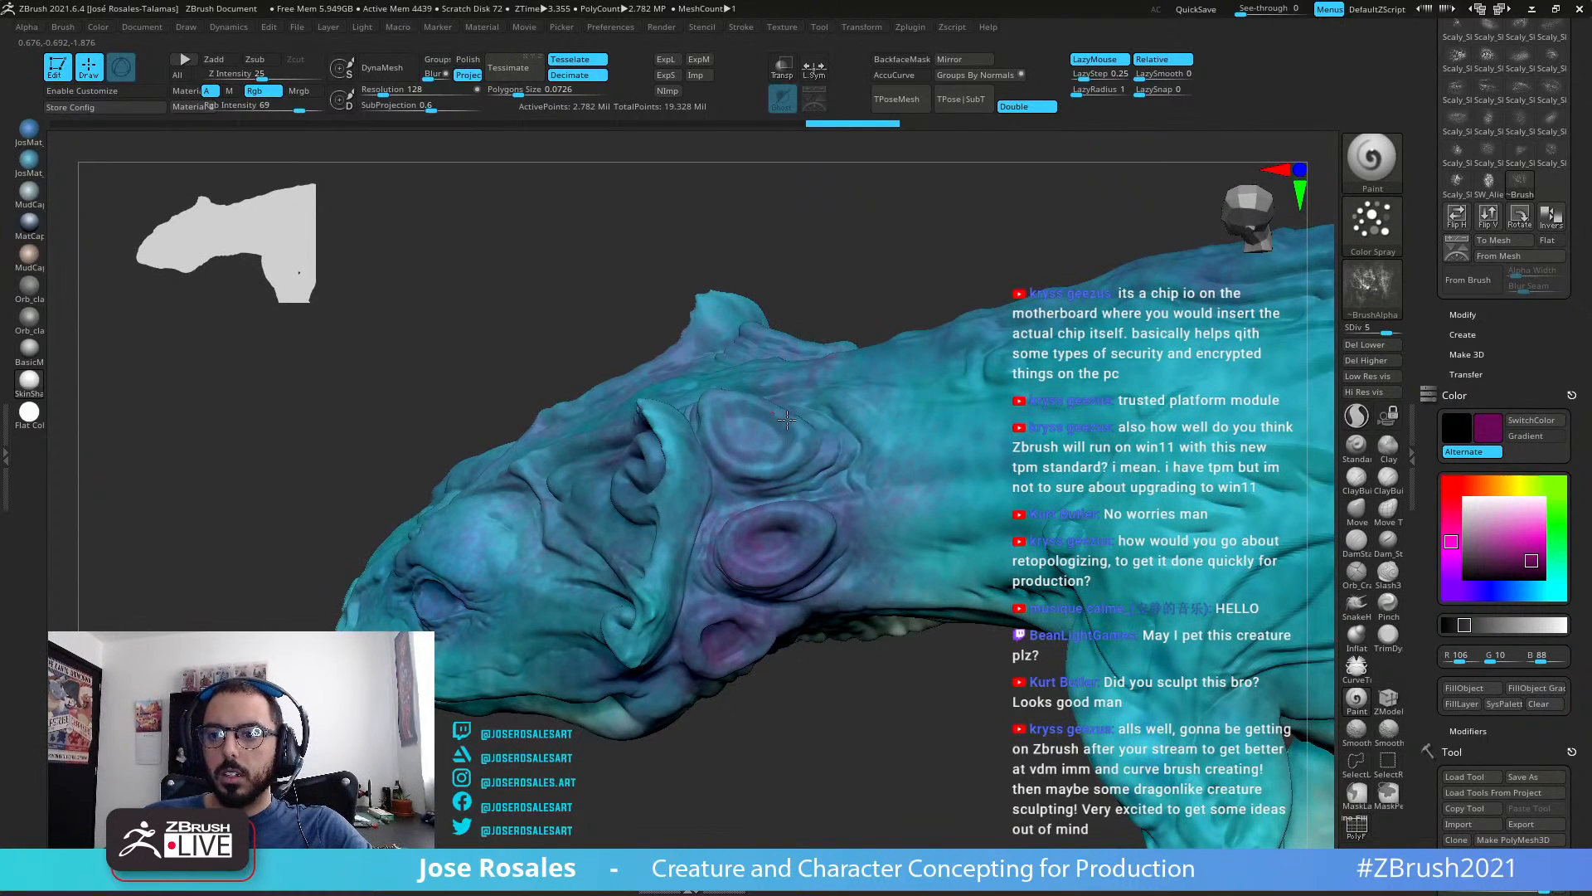
Step: Paint purple over the upper round bump behind the horn and the folds around it
key("ctrl+z")
key("ctrl+z")
key("ctrl+z")
key("ctrl+z")
key("ctrl+z")
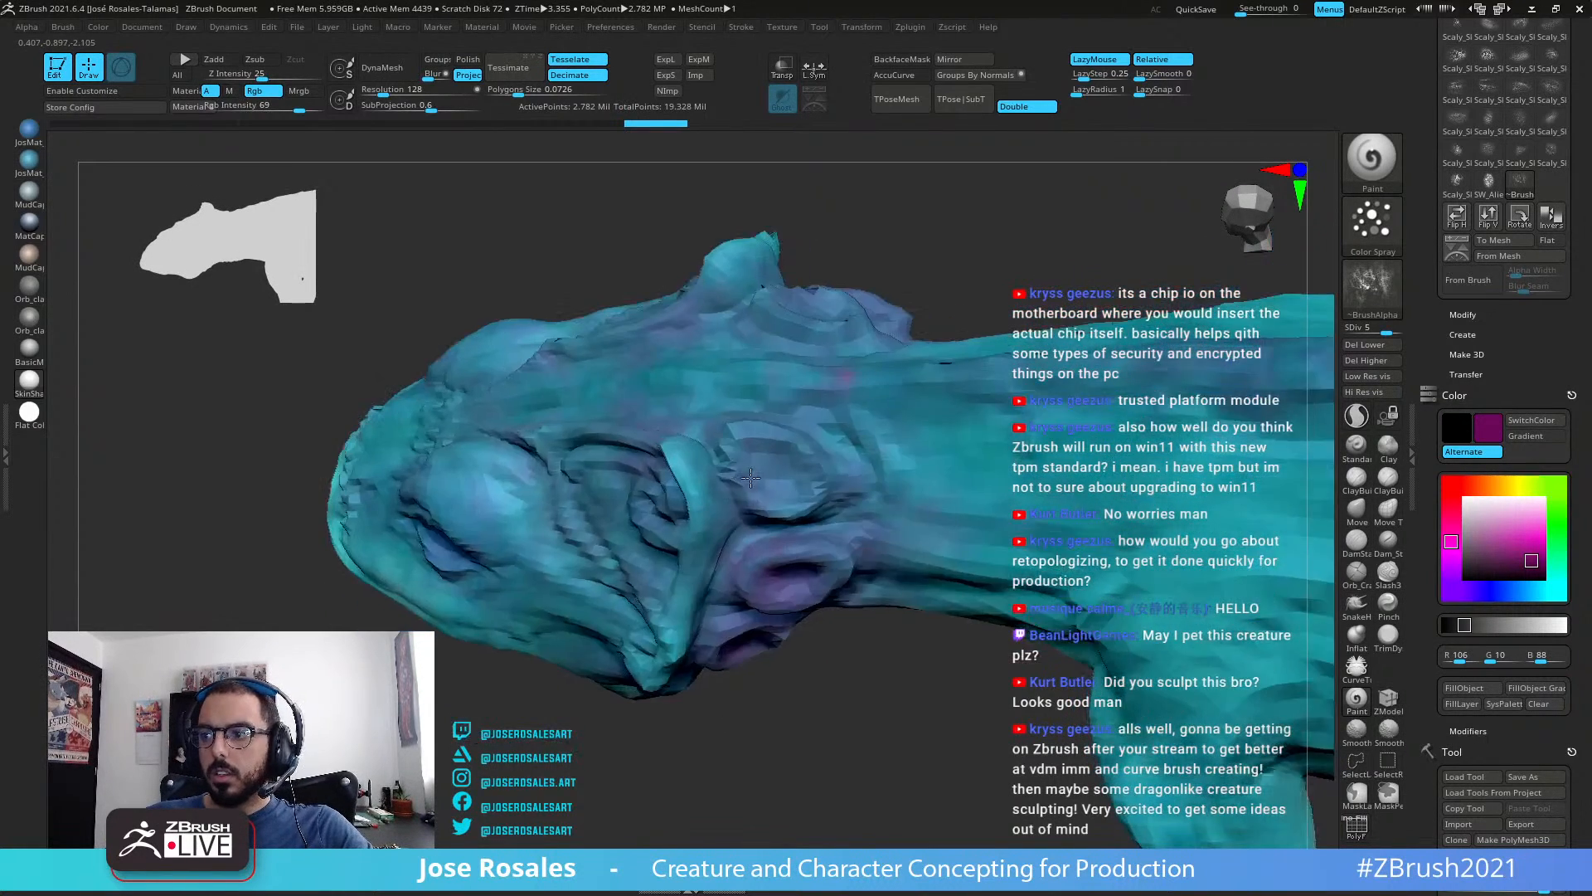
key("ctrl+shift+z")
key("ctrl+shift+z")
key("ctrl+shift+z")
key("ctrl+shift+z")
key("ctrl+shift+z")
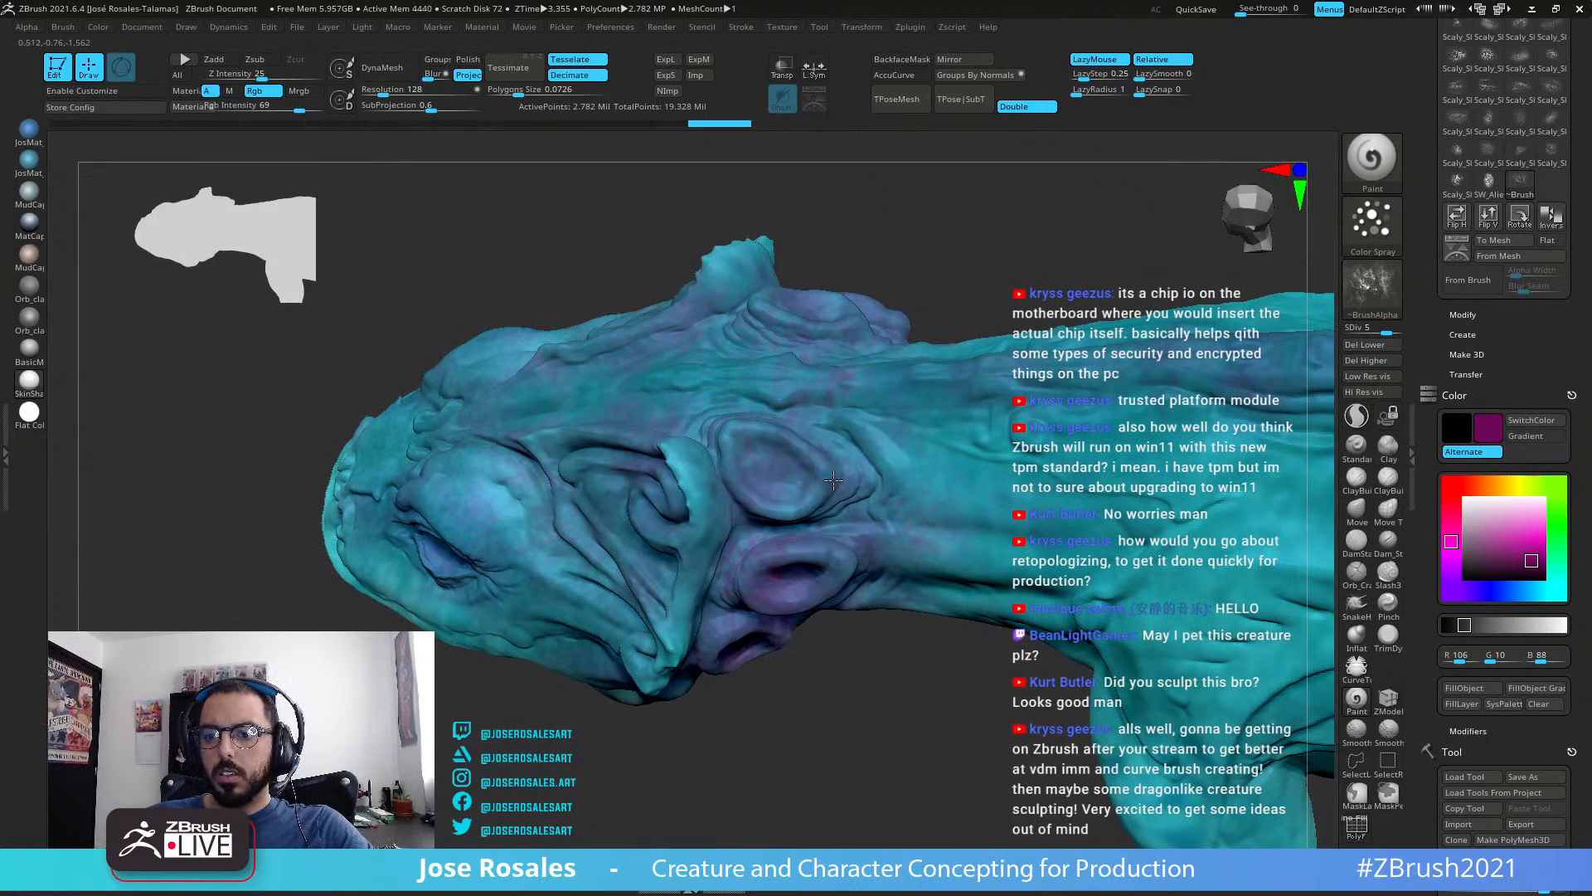
key("ctrl+shift+z")
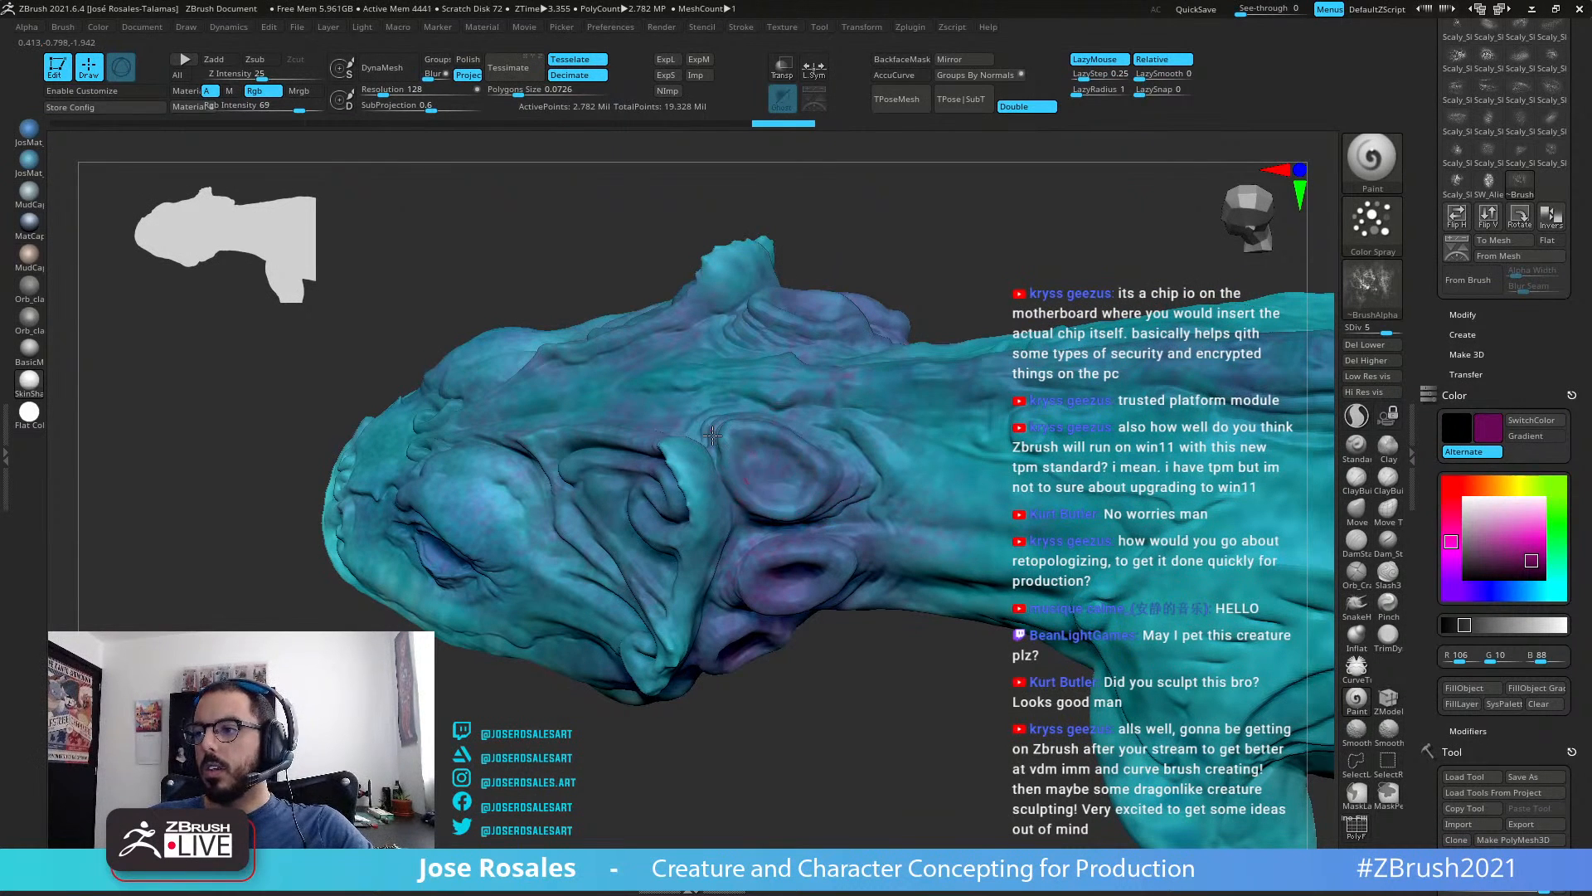
key("ctrl+shift+z")
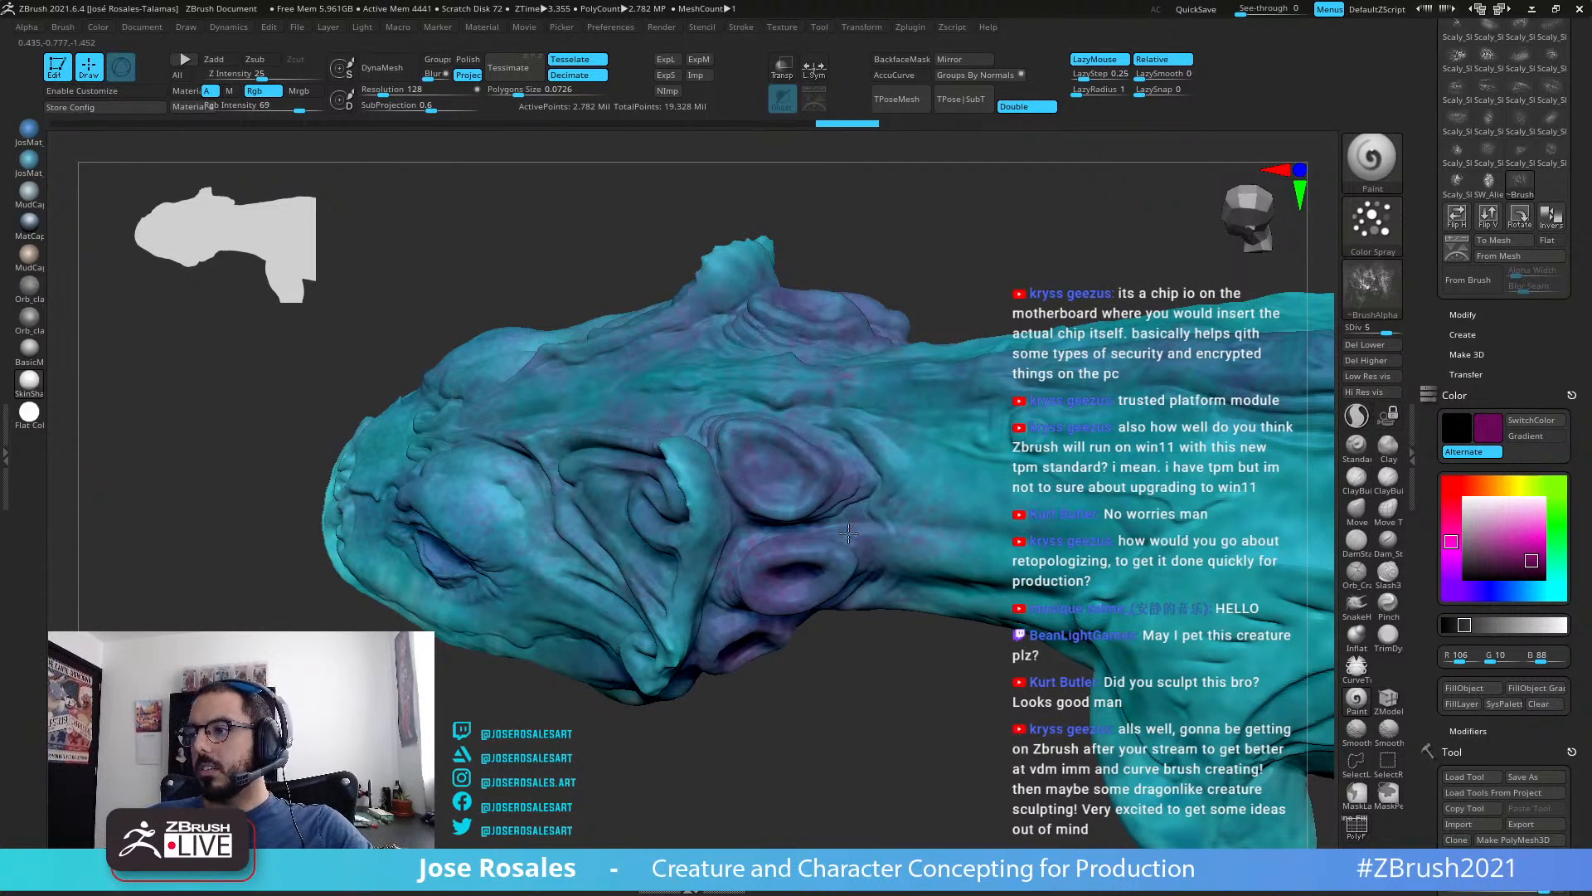
Step: Paint purple along the middle of the head, from between the neck bumps down between the horns to the forehead
key("ctrl+shift+z")
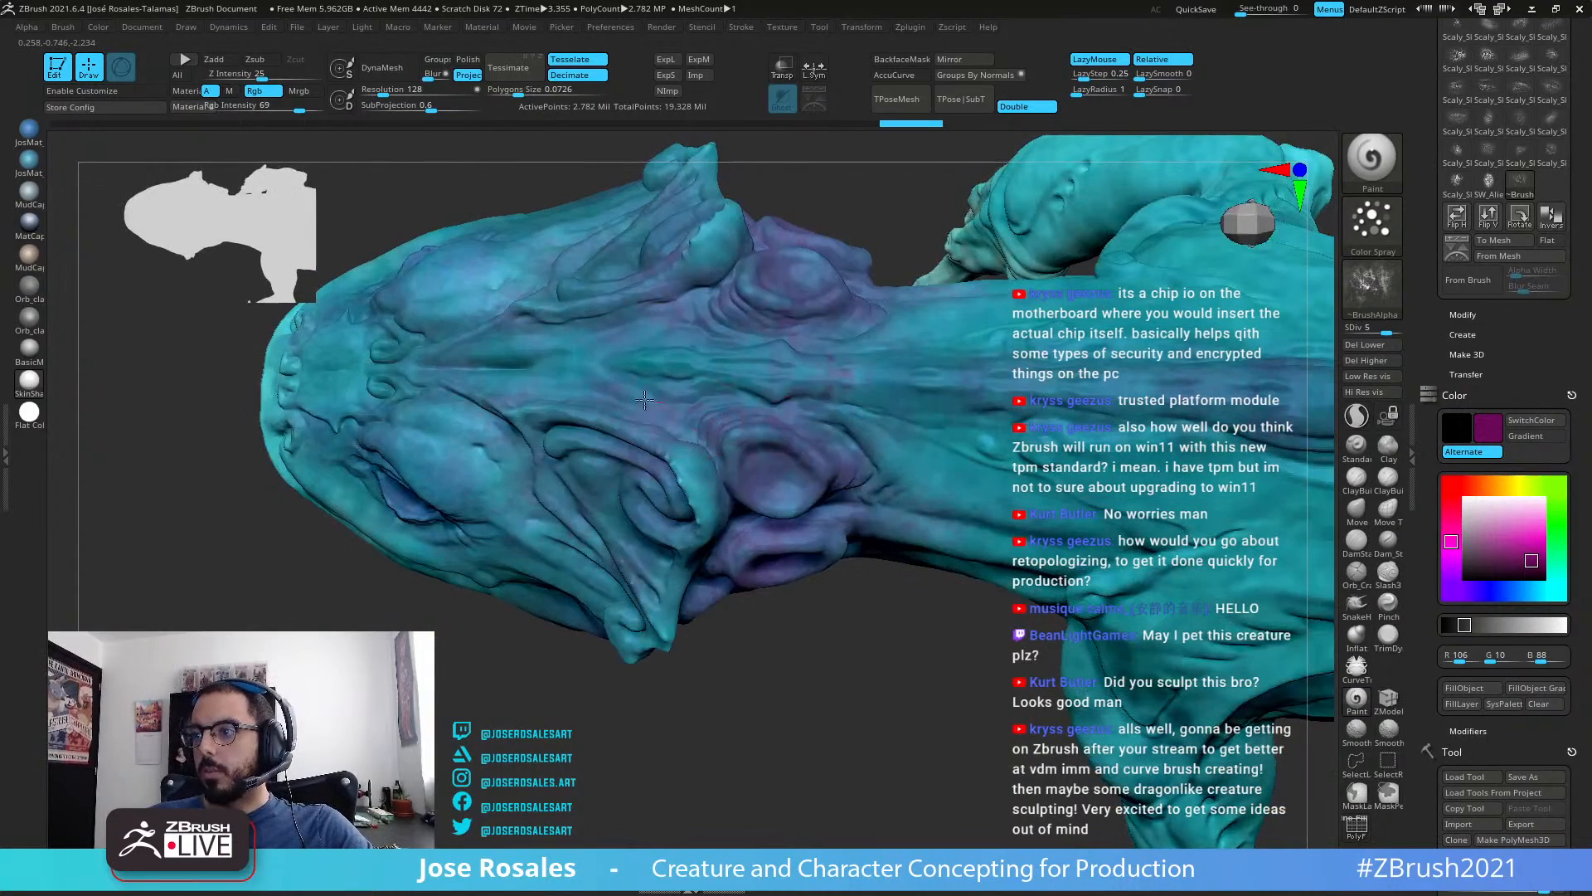
key("ctrl+shift+z")
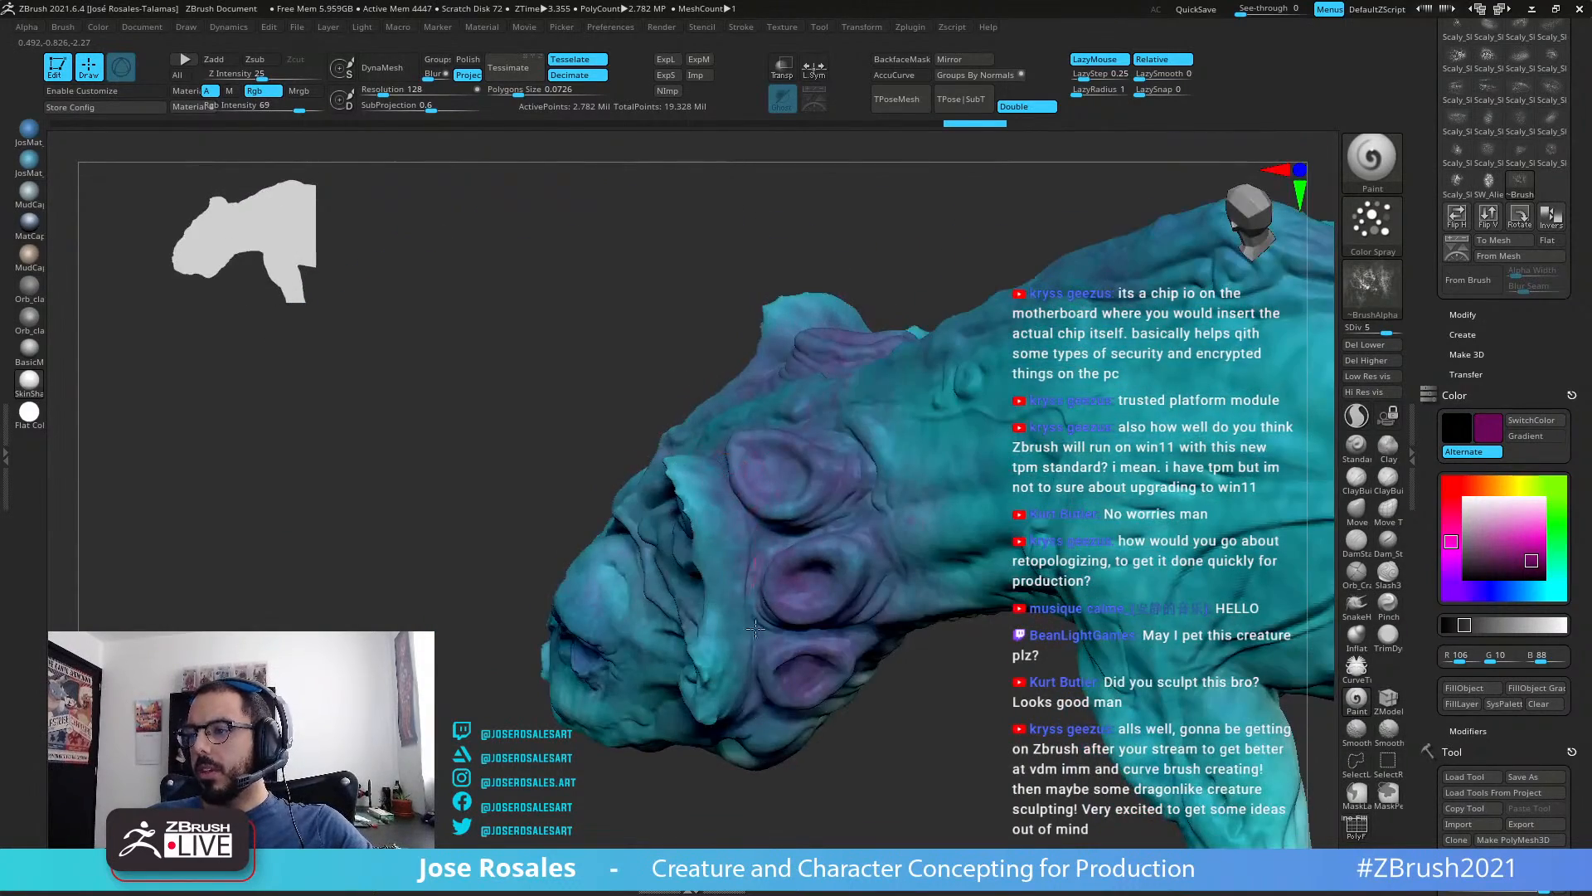
key("ctrl+shift+z")
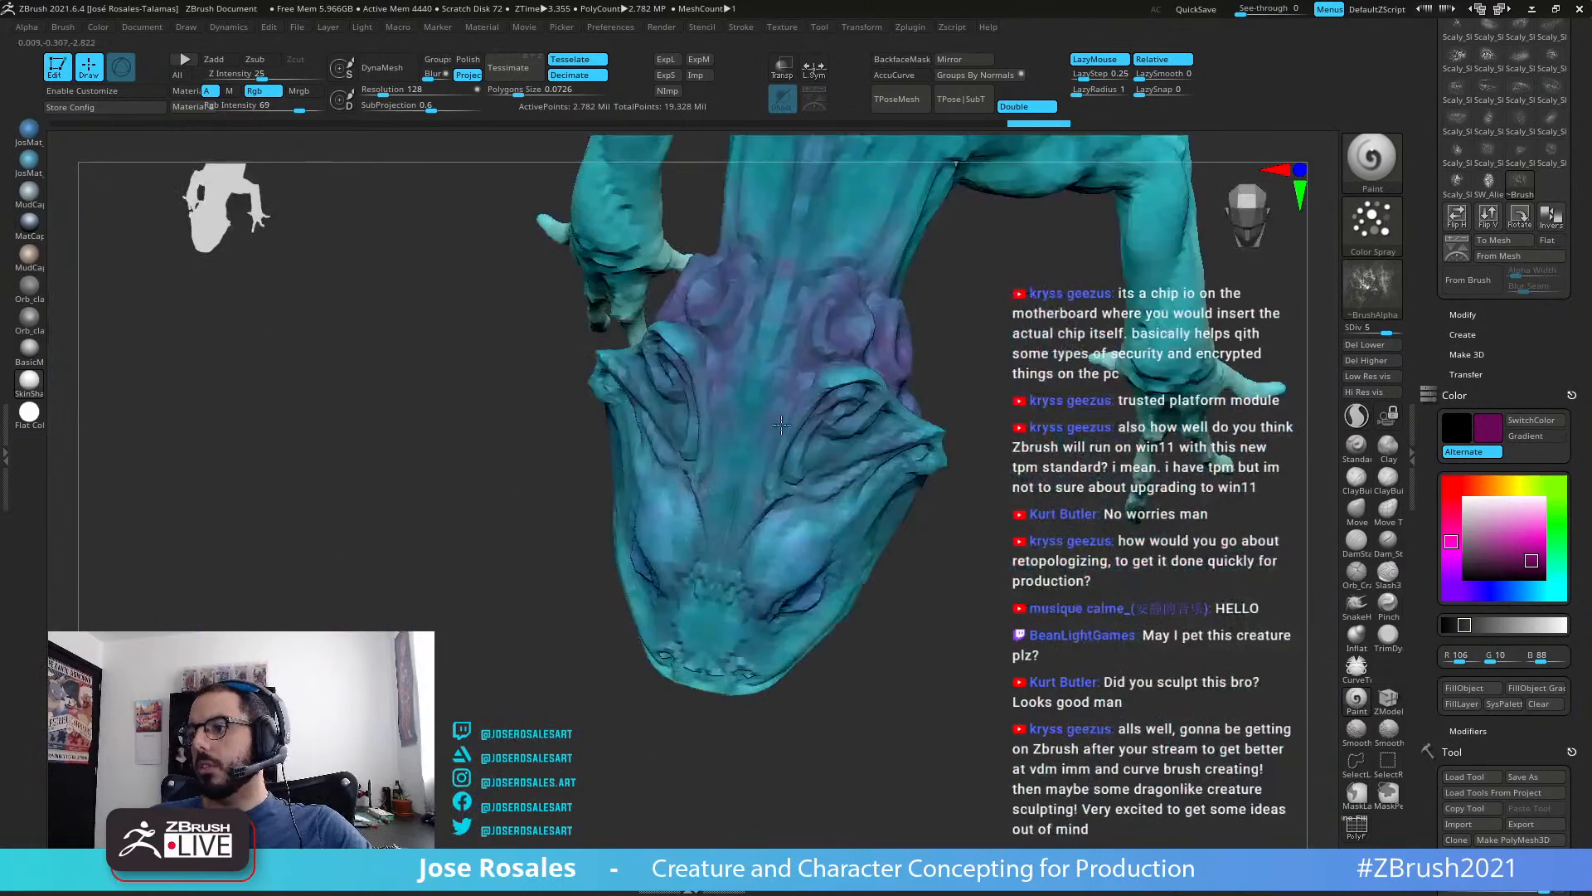
left_click_drag(729, 515, 720, 551)
mouse_move(688, 531)
right_mouse_down()
mouse_move(771, 497)
mouse_move(735, 447)
right_mouse_up()
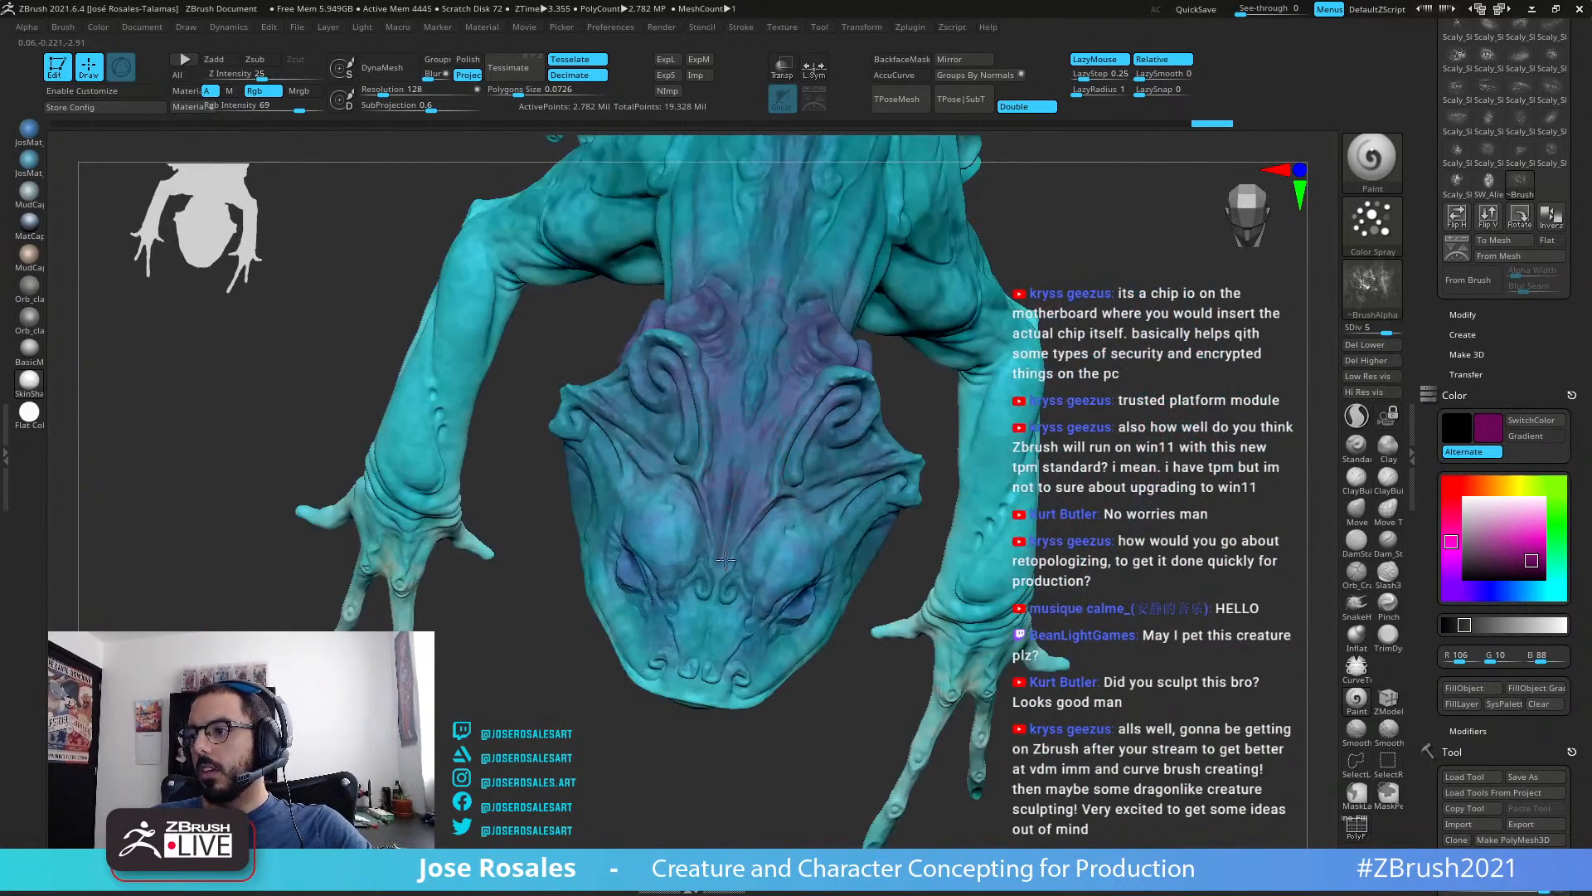
key("ctrl+z")
key("ctrl+shift+z")
key("ctrl+shift+z")
key("ctrl+shift+z")
key("ctrl+shift+z")
key("ctrl+shift+z")
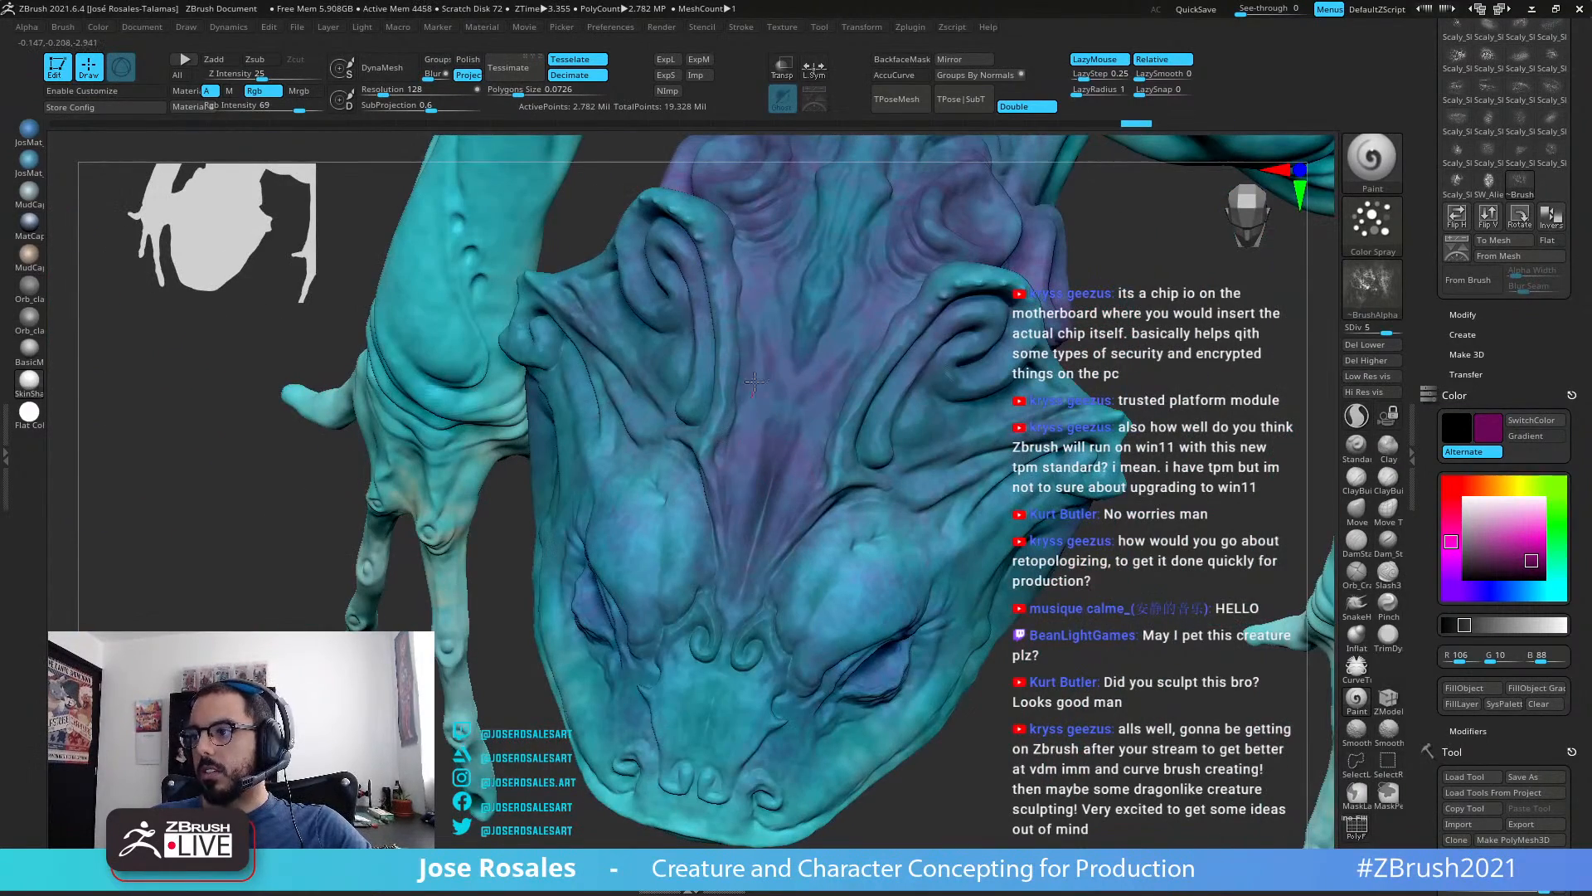
Step: Undo the last purple paint strokes on the head
key("ctrl+z")
key("ctrl+z")
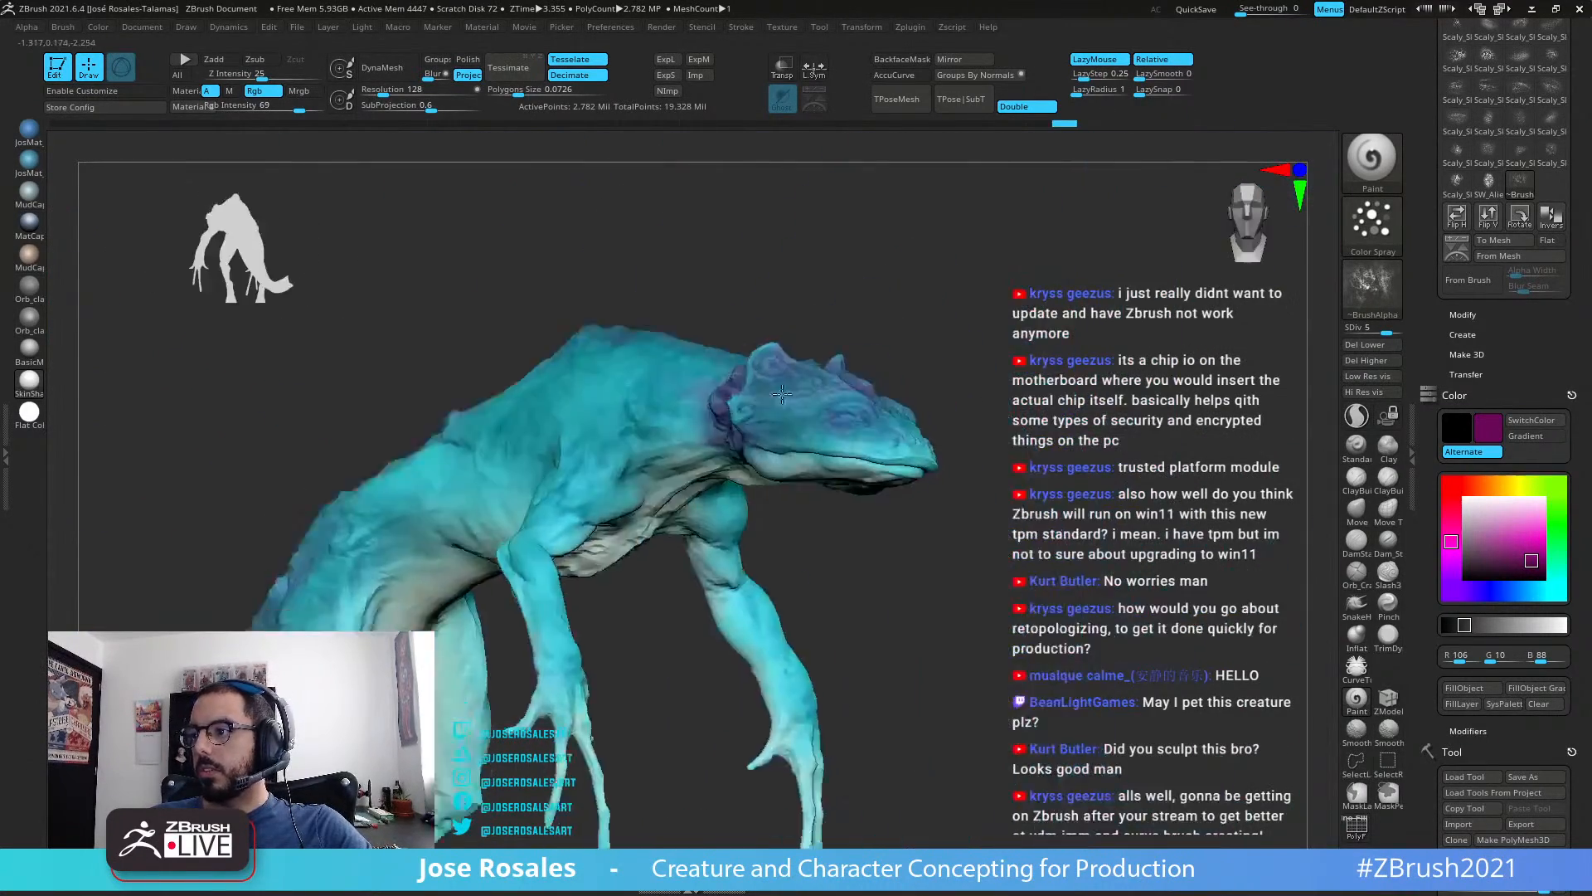
key("ctrl+z")
key("ctrl+z")
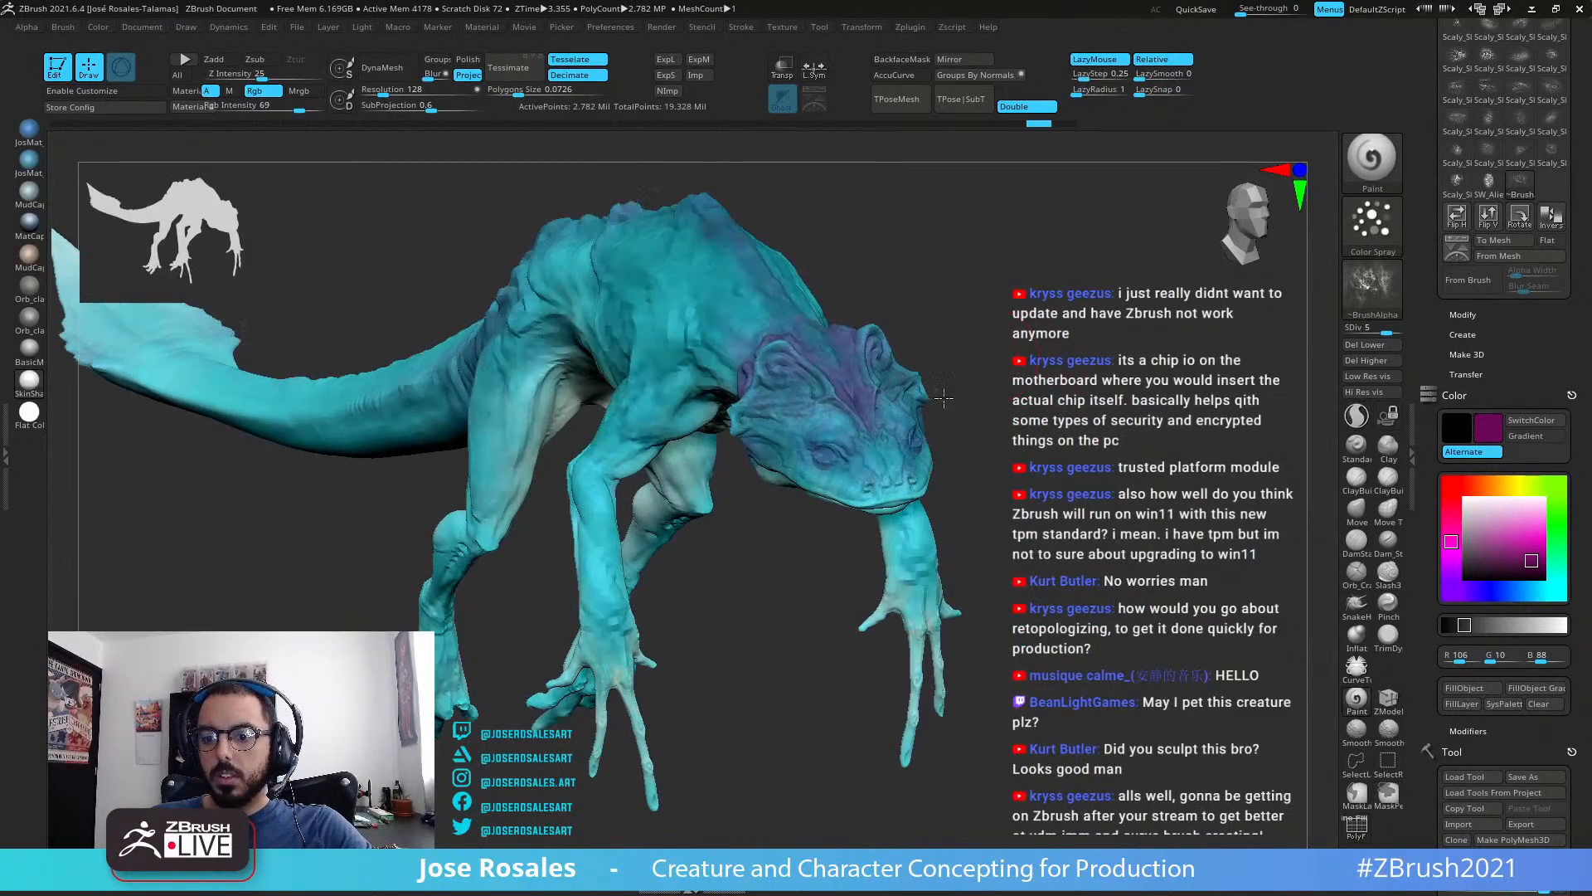
Step: Blend purple from the round bumps onto the top and side of the neck
mouse_move(944, 398)
left_mouse_down()
mouse_move(892, 531)
mouse_move(954, 489)
left_mouse_up()
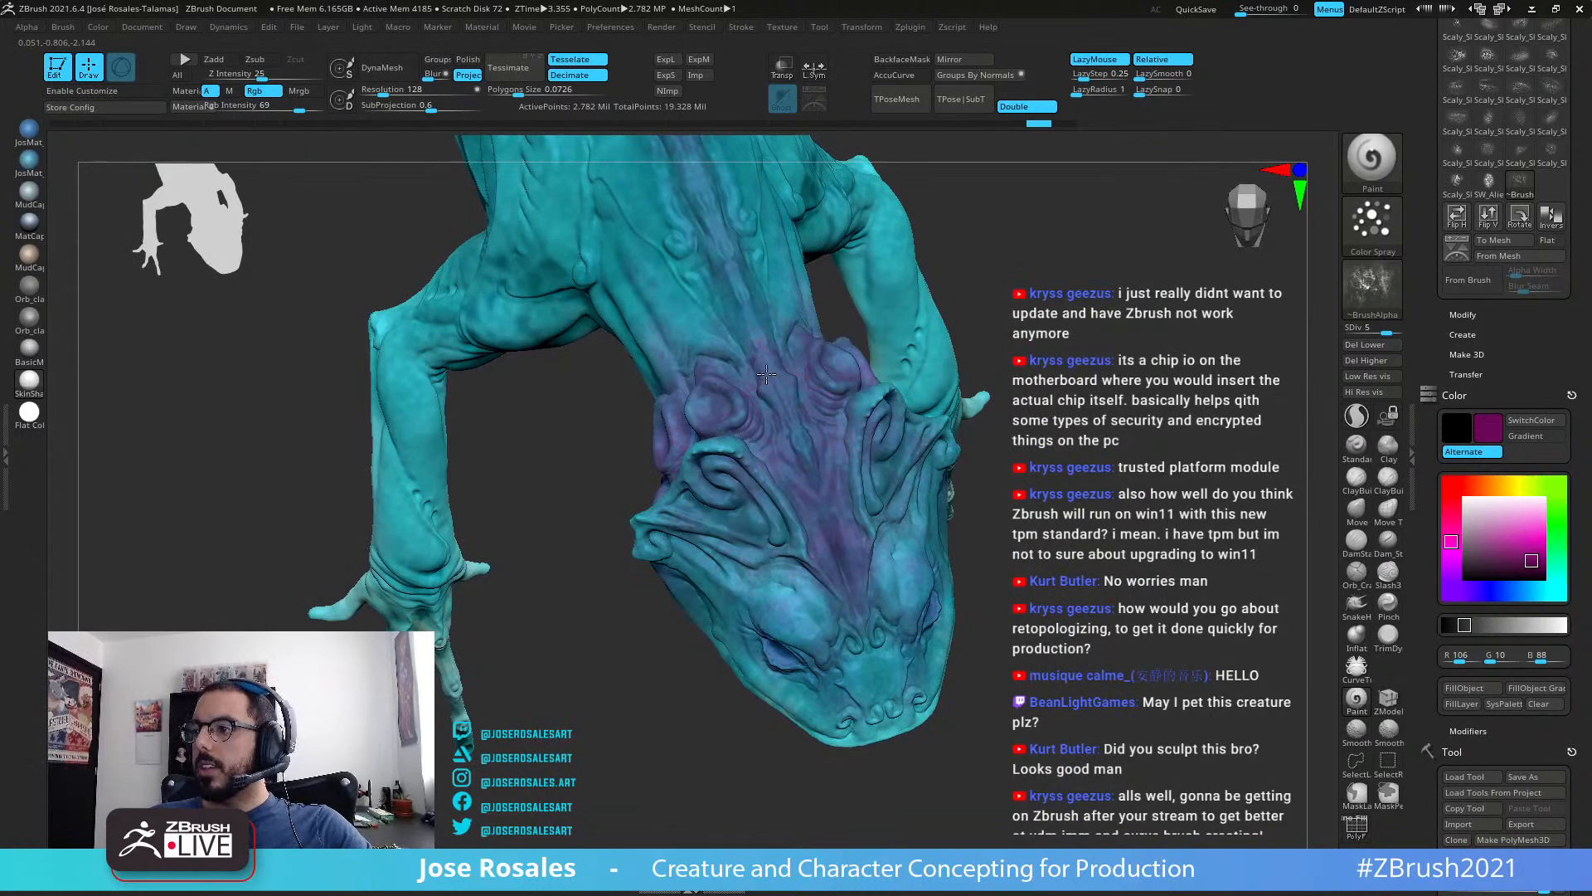
right_click_drag(850, 558, 1076, 257)
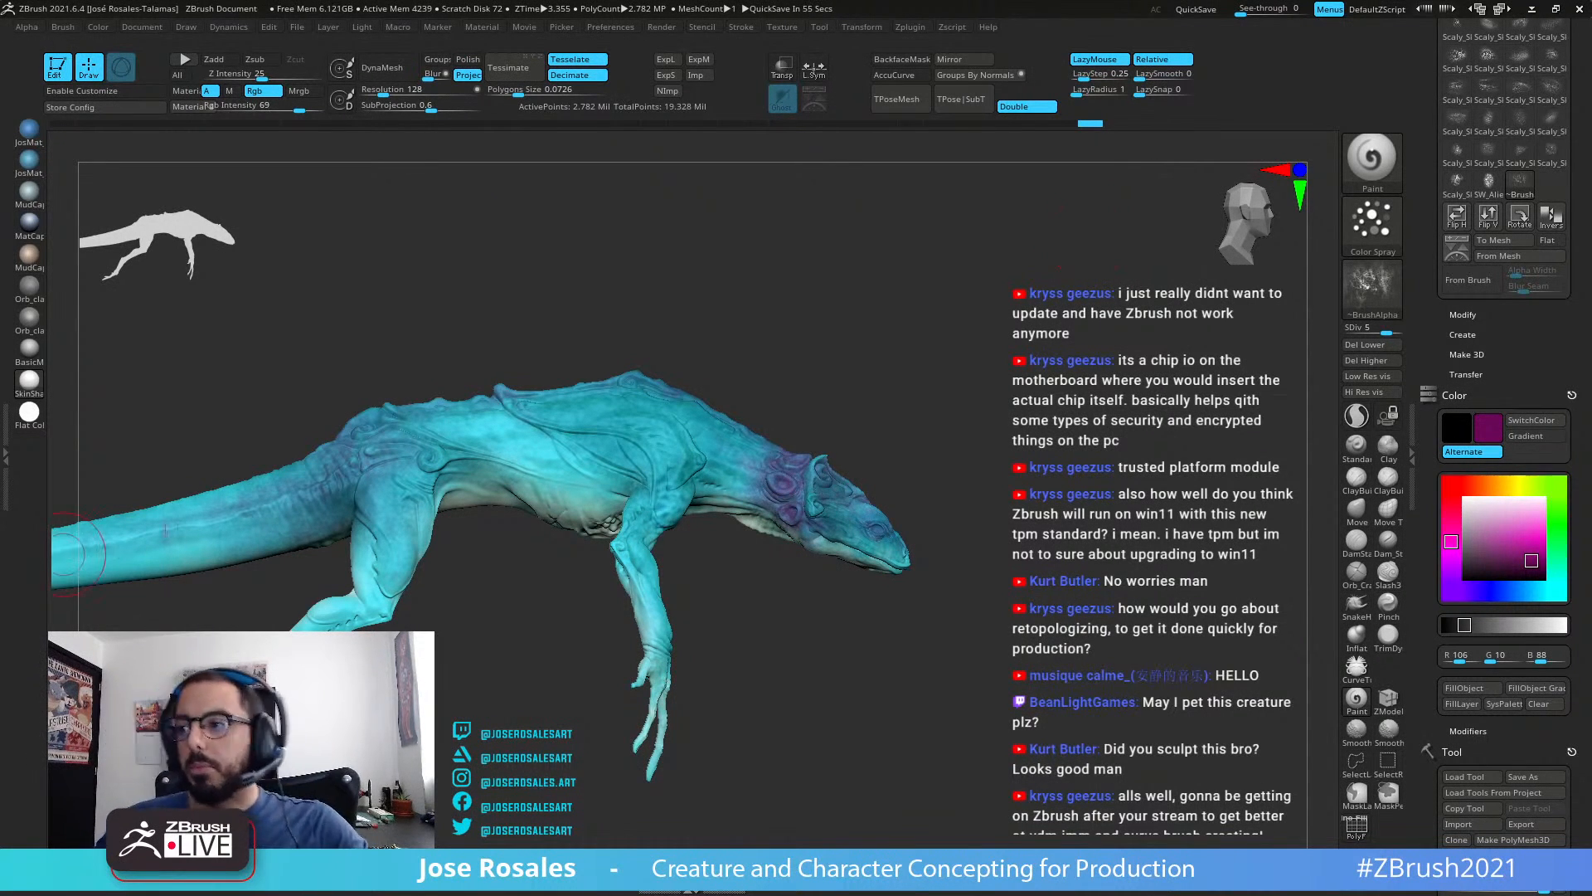
right_click_drag(543, 464, 817, 464)
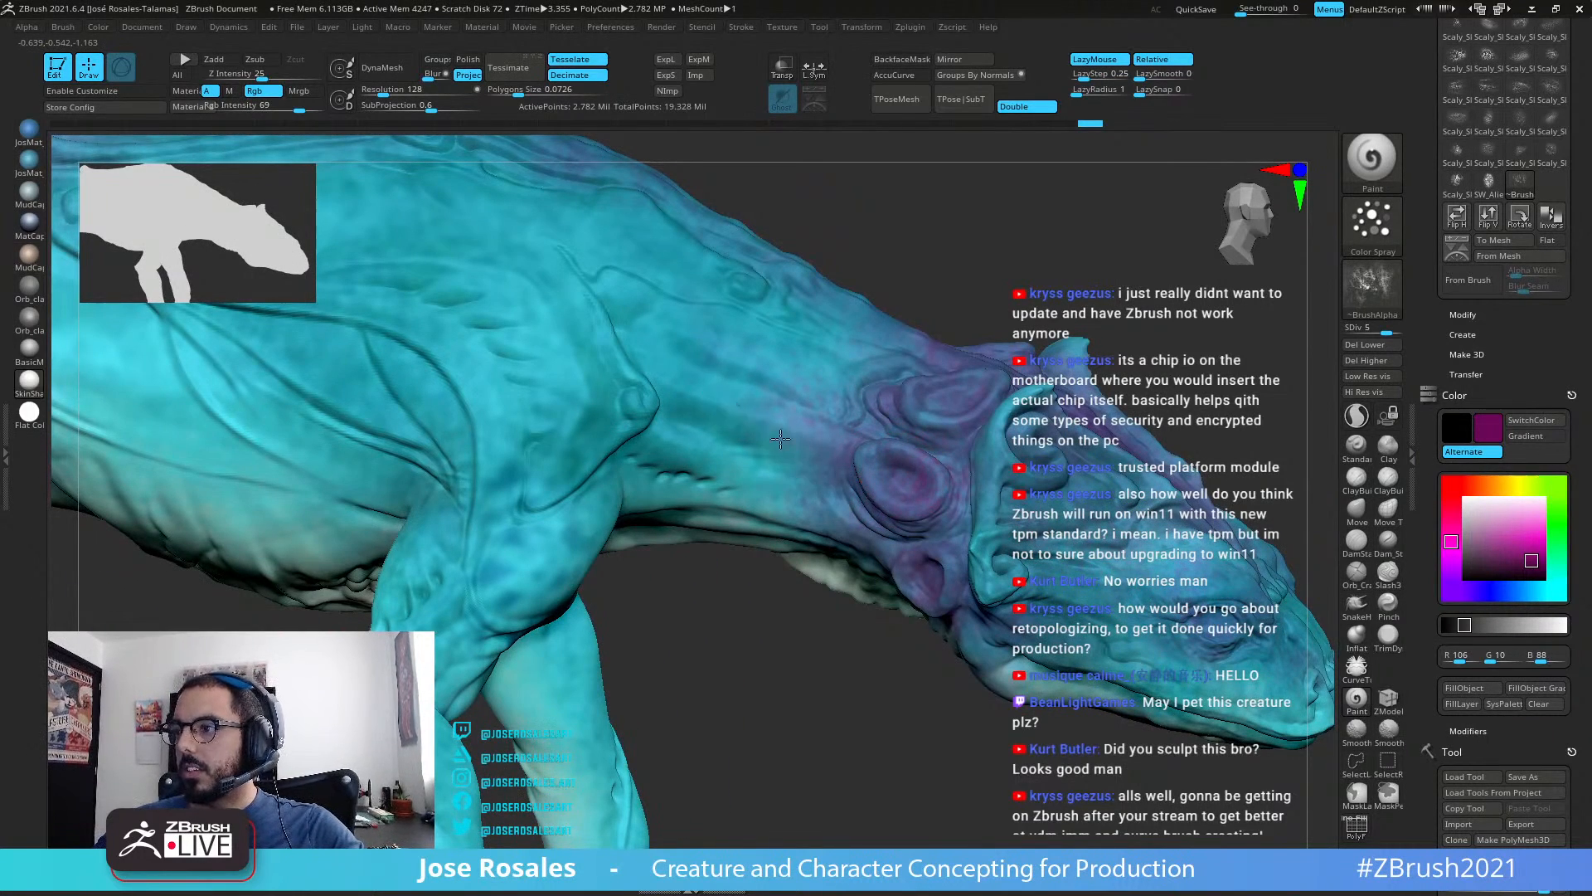
right_click_drag(903, 408, 896, 391)
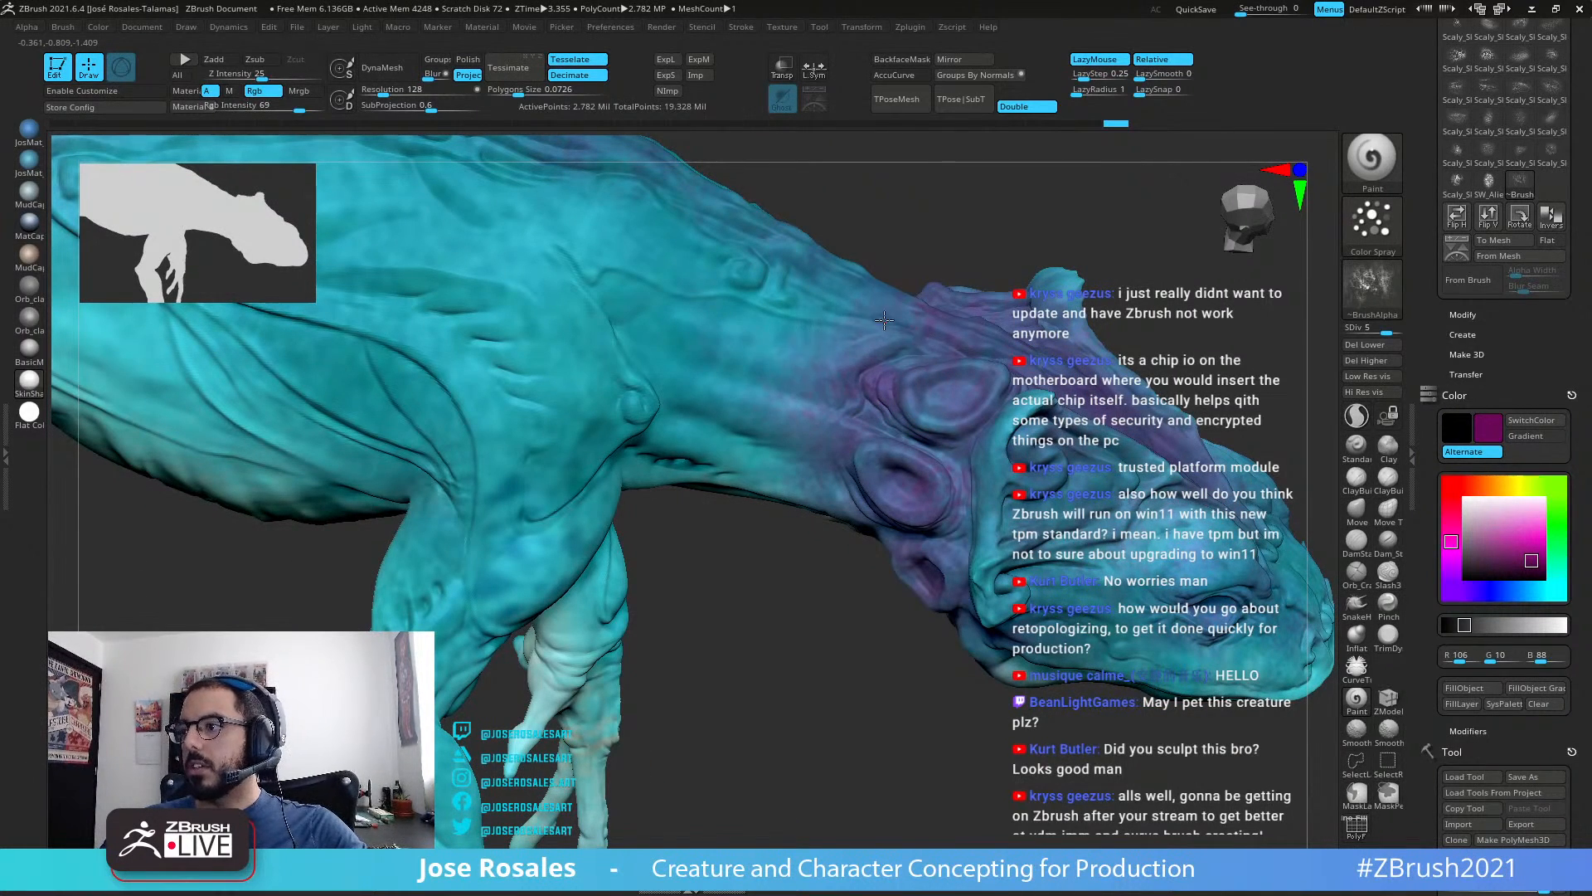
right_click_drag(884, 319, 904, 564)
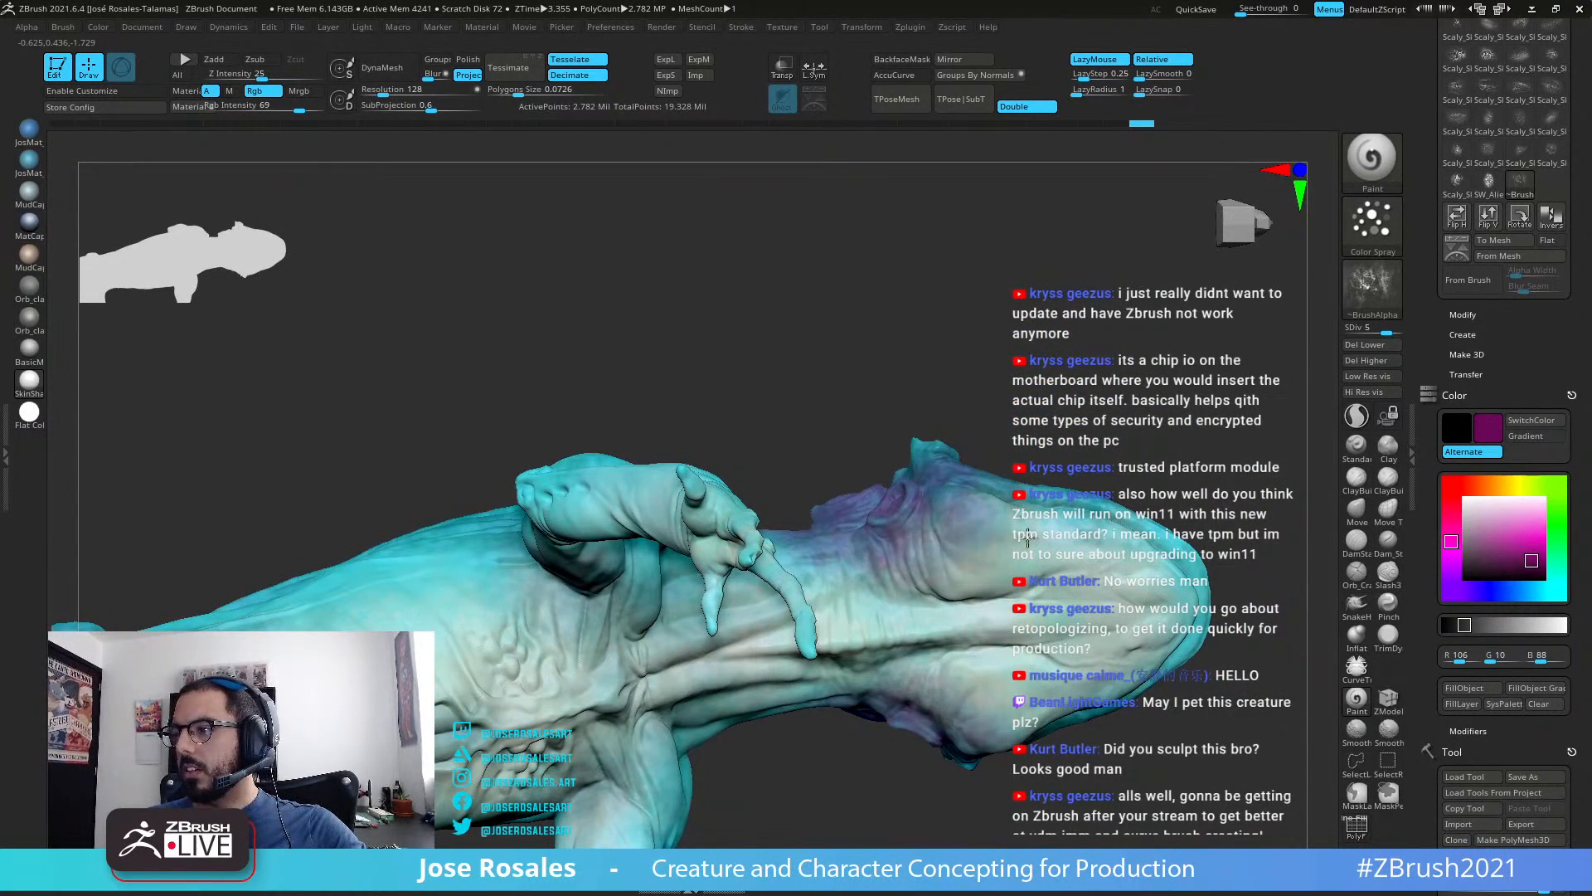
Step: Paint soft purple patches on the underside of the neck, over the throat folds and up to the jaw
right_click_drag(1027, 538, 997, 524)
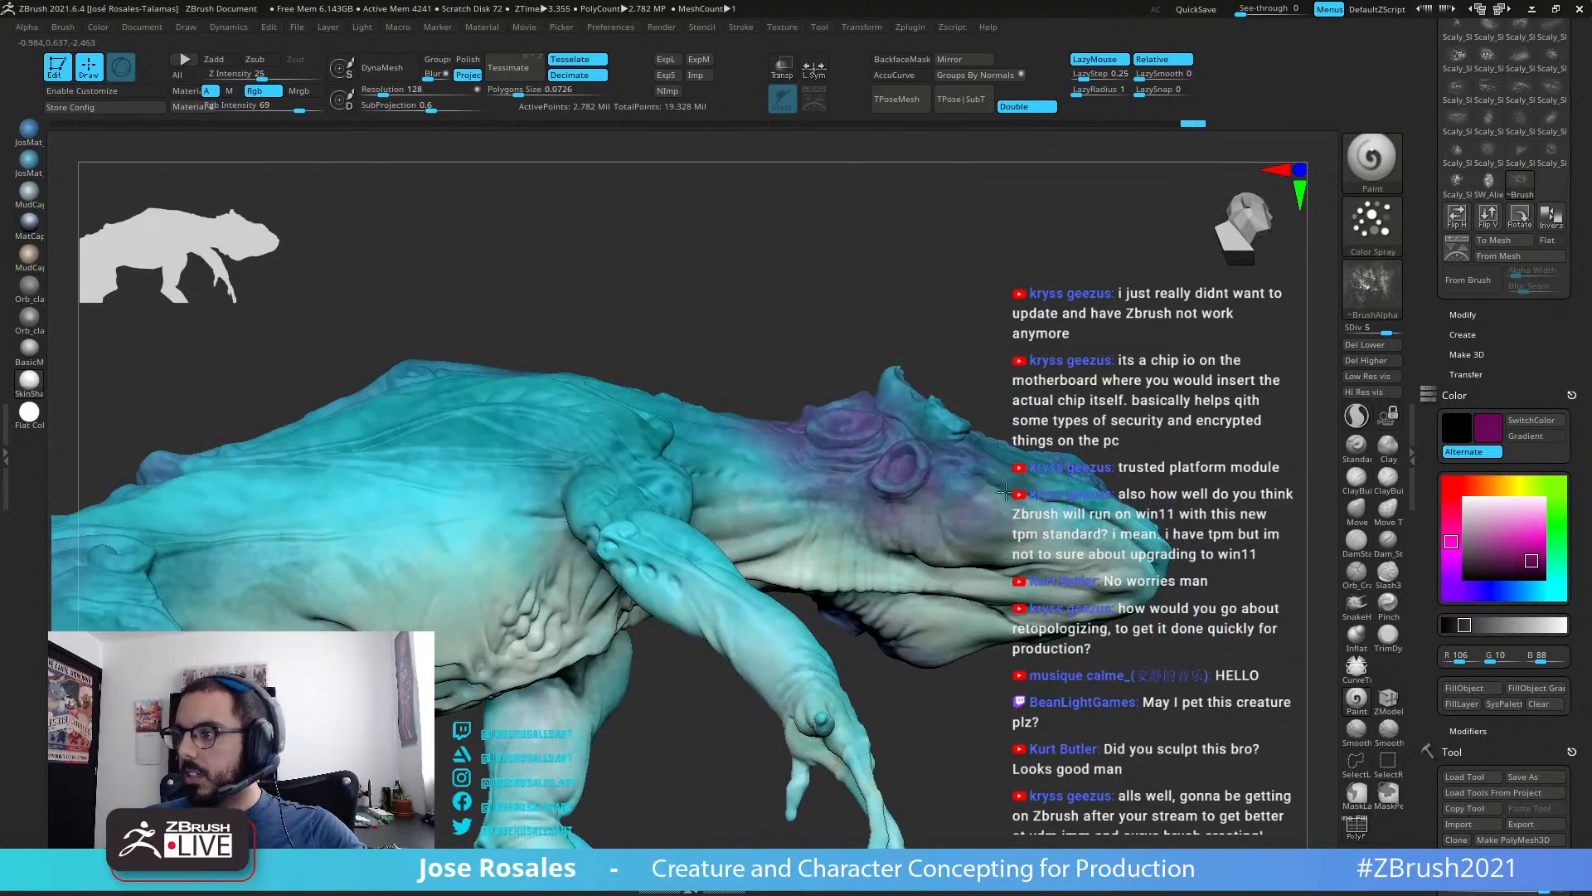
left_click(822, 511)
mouse_move(740, 593)
right_mouse_down()
mouse_move(723, 489)
mouse_move(663, 556)
mouse_move(564, 558)
right_mouse_up()
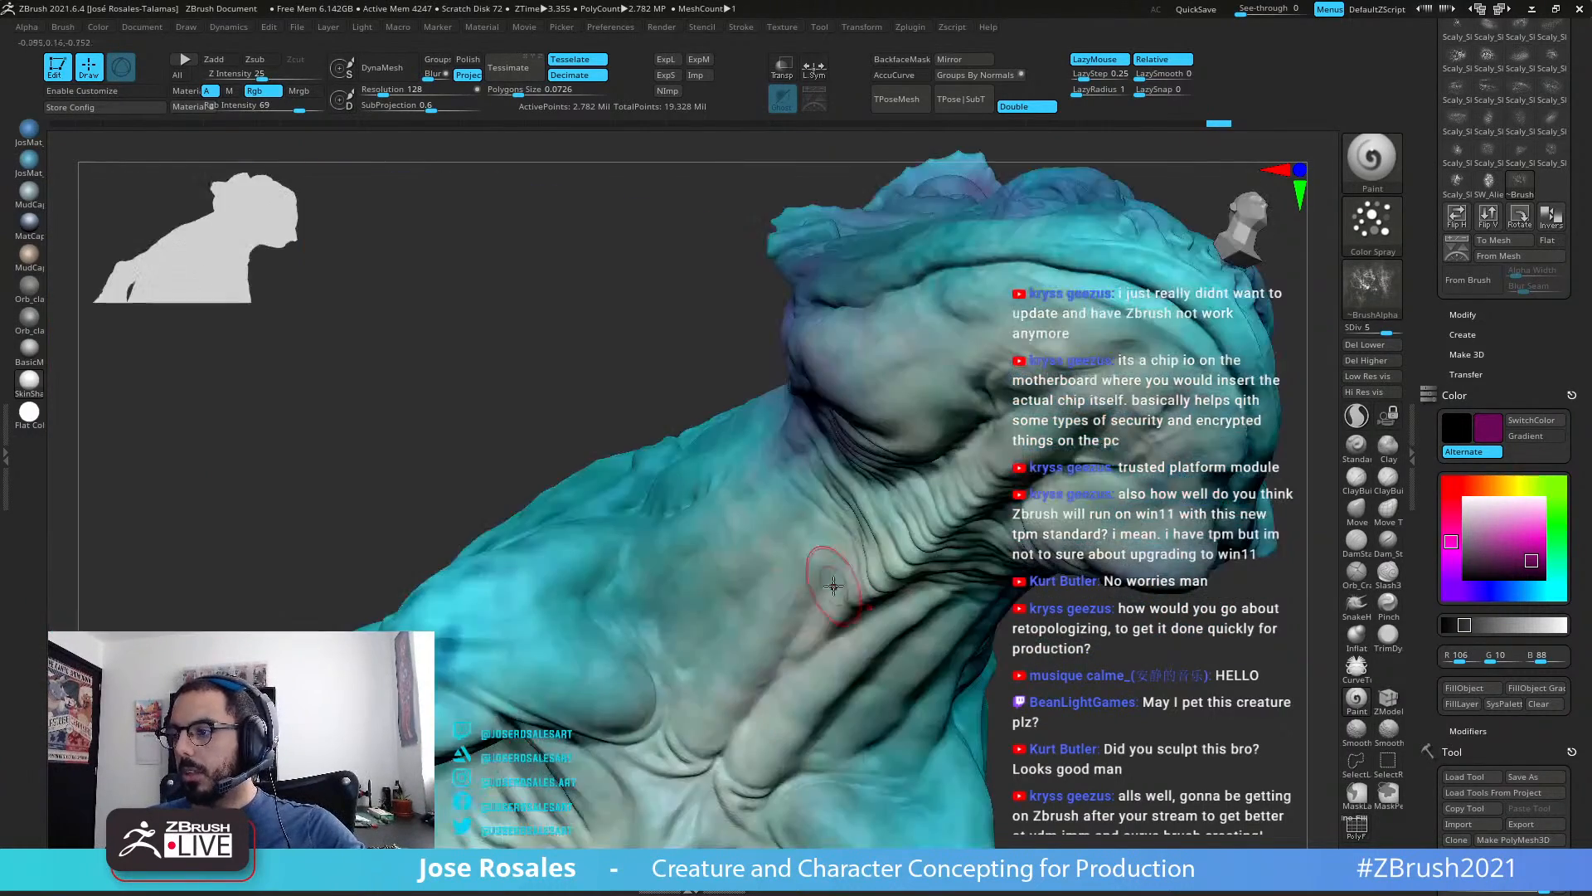
right_click_drag(833, 586, 699, 722)
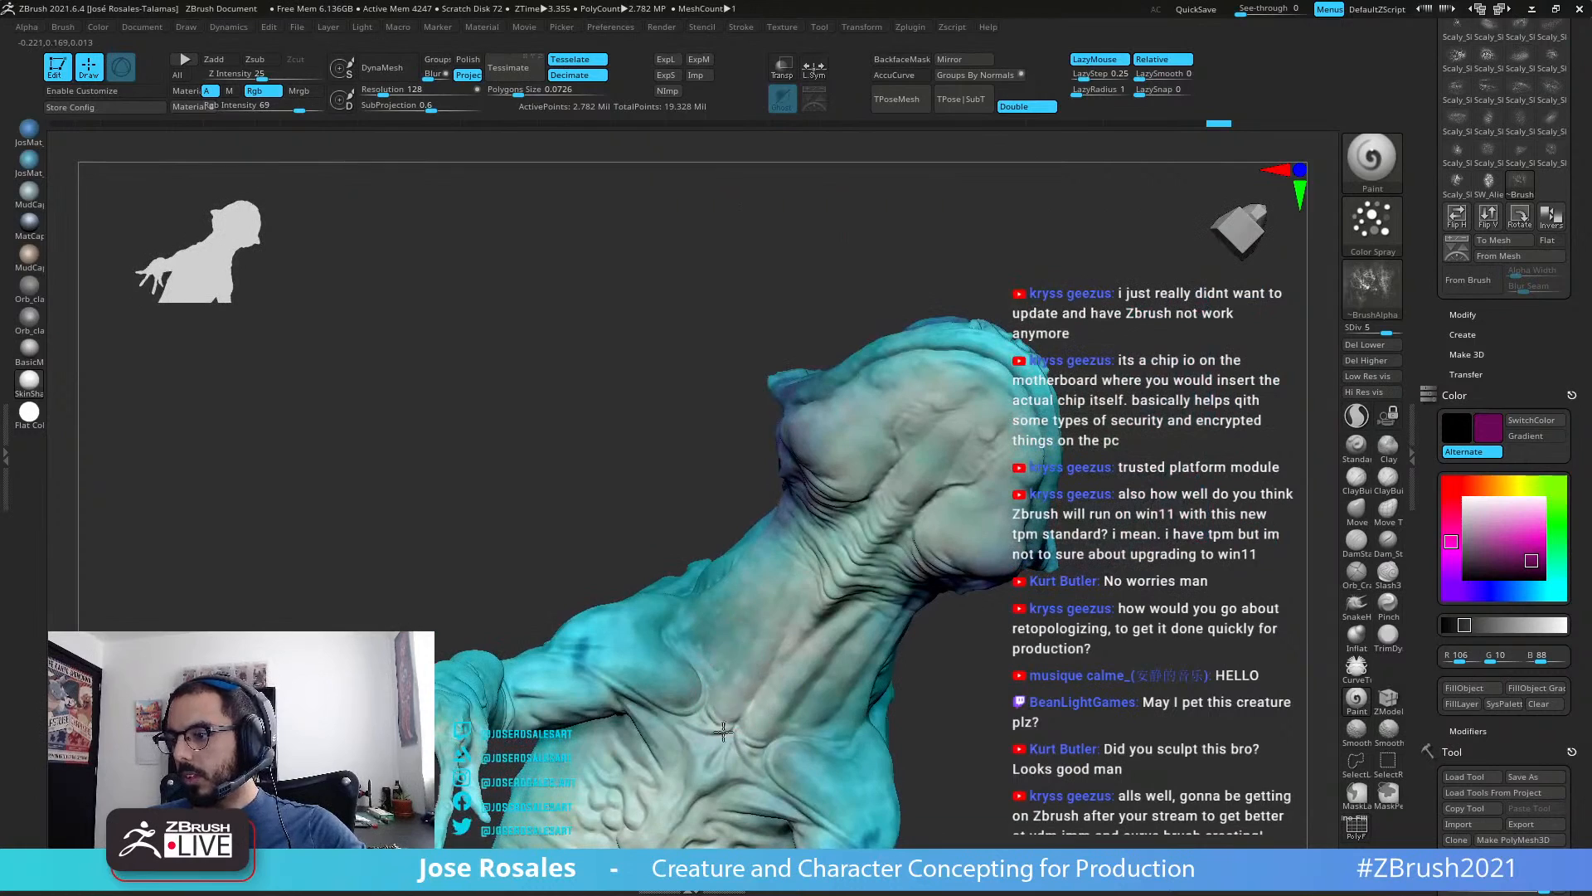
mouse_move(737, 689)
right_mouse_down()
mouse_move(762, 656)
mouse_move(750, 672)
right_mouse_up()
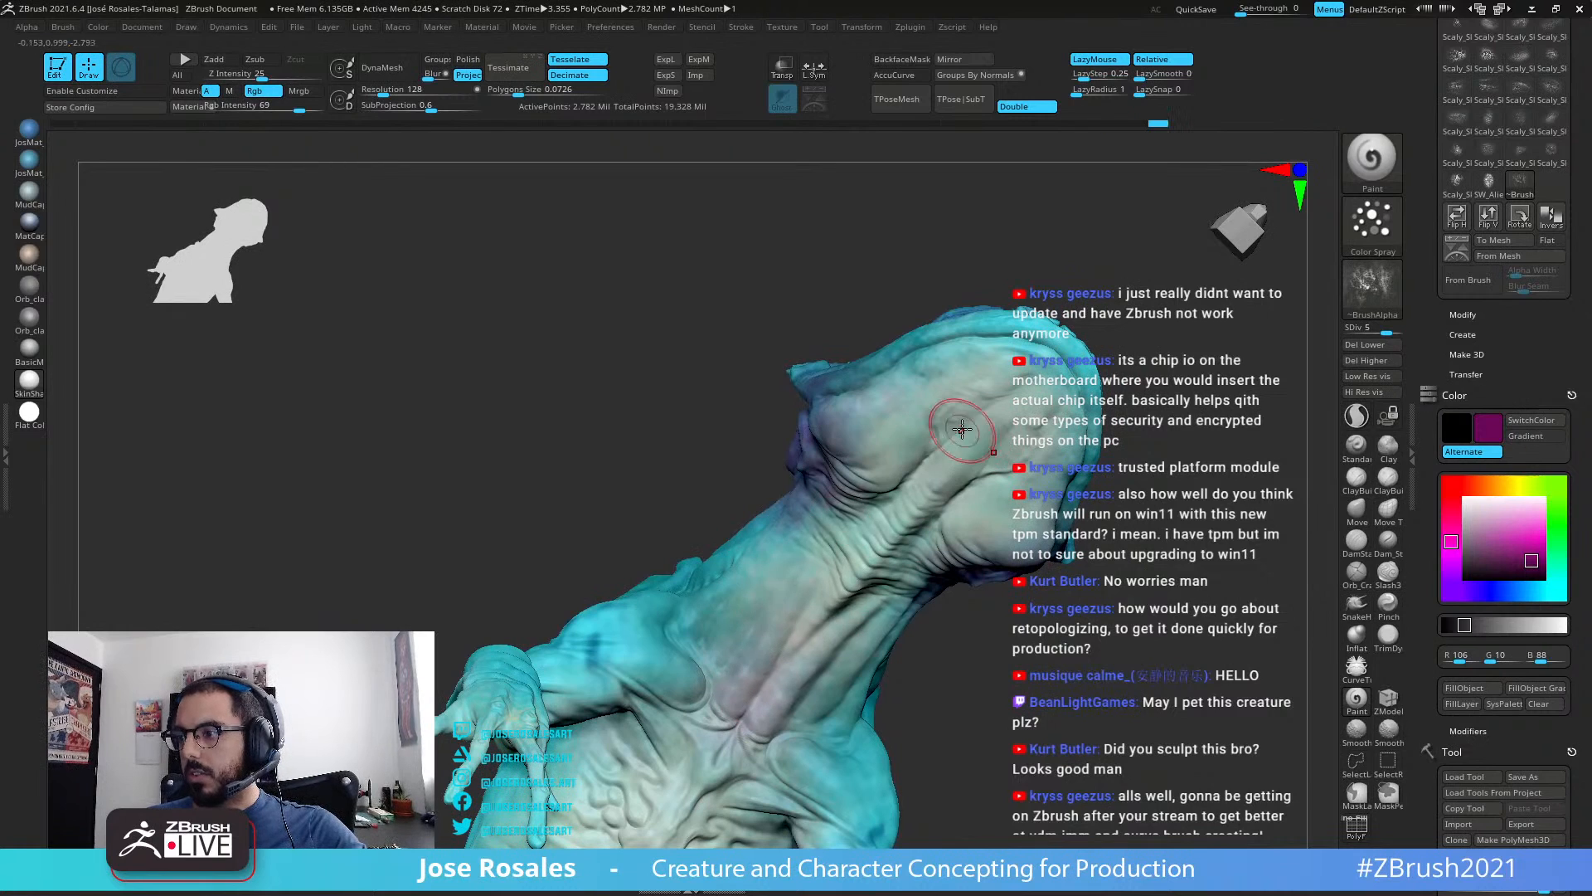
mouse_move(962, 430)
right_mouse_down()
mouse_move(918, 359)
mouse_move(993, 403)
right_mouse_up()
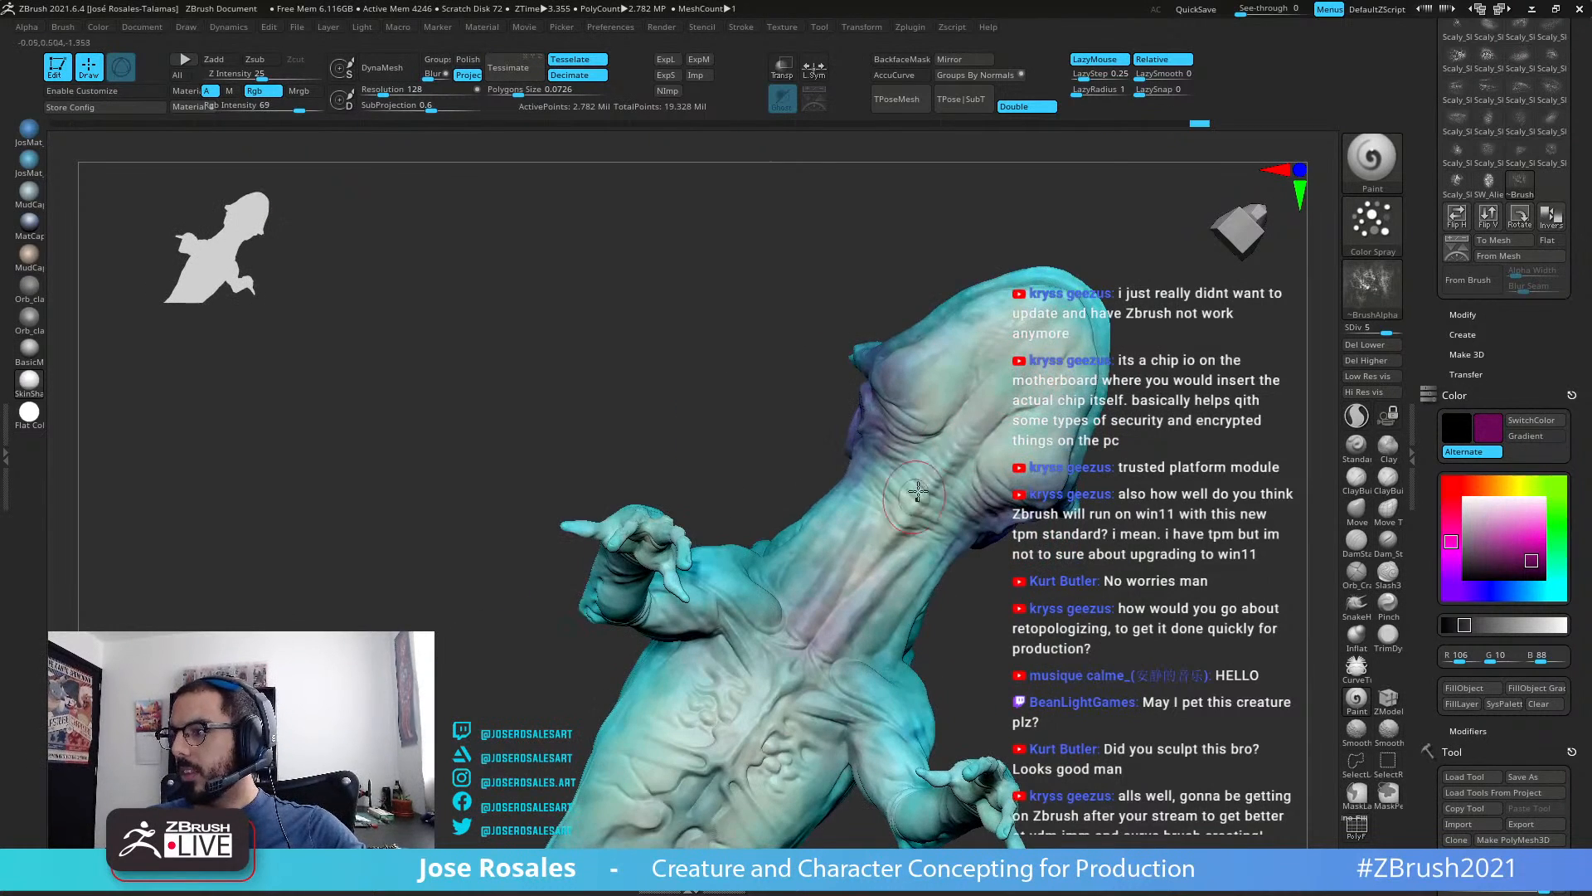
right_click_drag(928, 498, 962, 446)
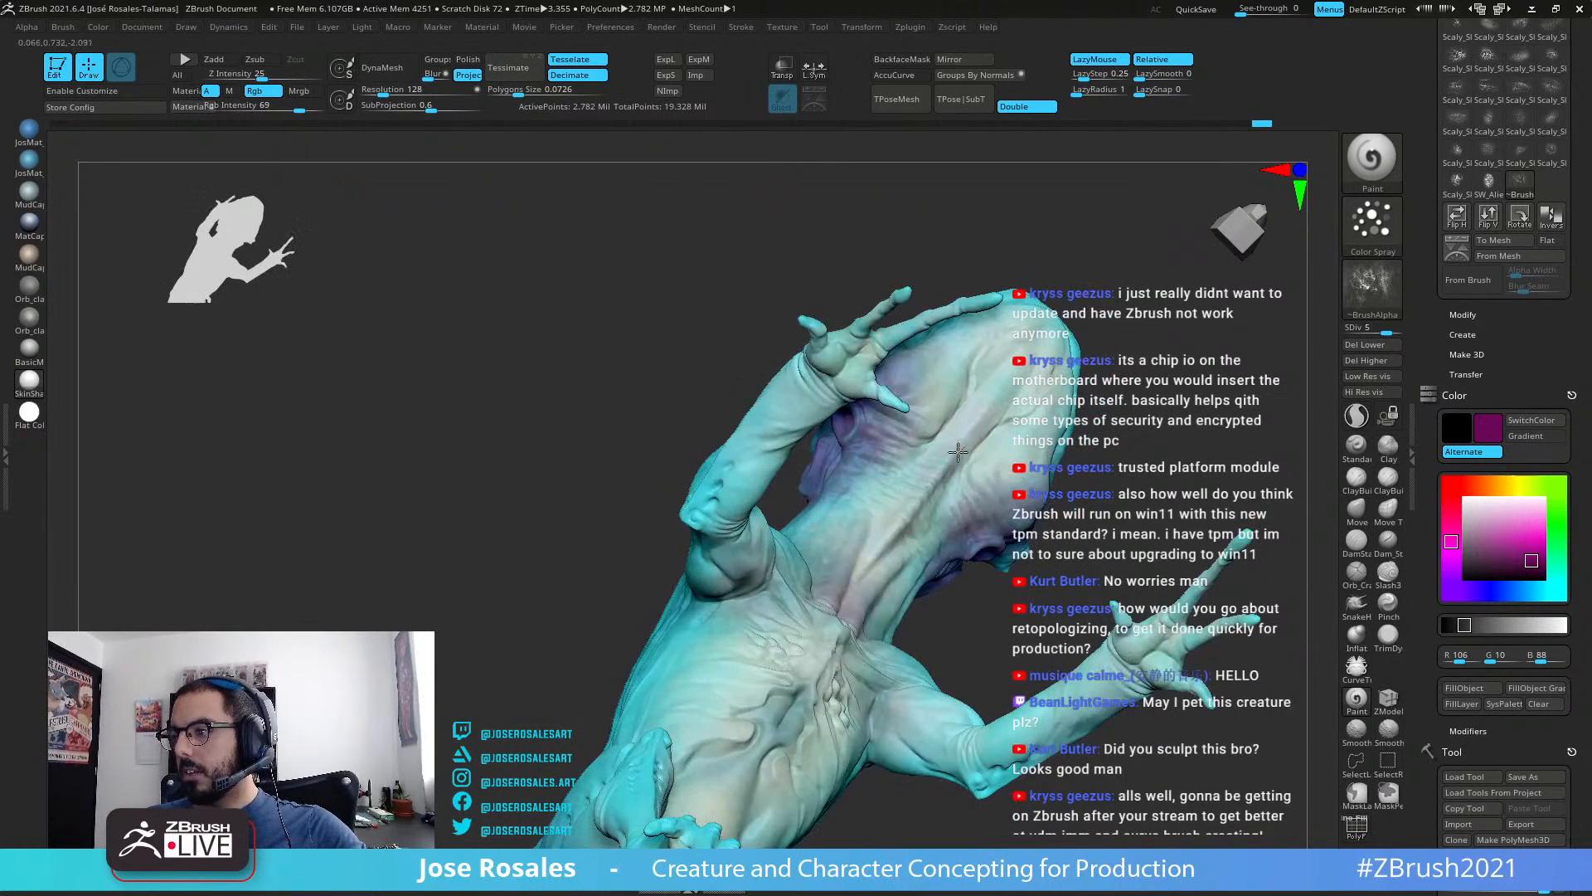
Step: Compare the throat with and without the last purple strokes by undoing them and redoing them
key("ctrl+z")
key("ctrl+z")
key("ctrl+z")
key("ctrl+z")
key("ctrl+z")
key("ctrl+shift+z")
key("ctrl+shift+z")
key("ctrl+shift+z")
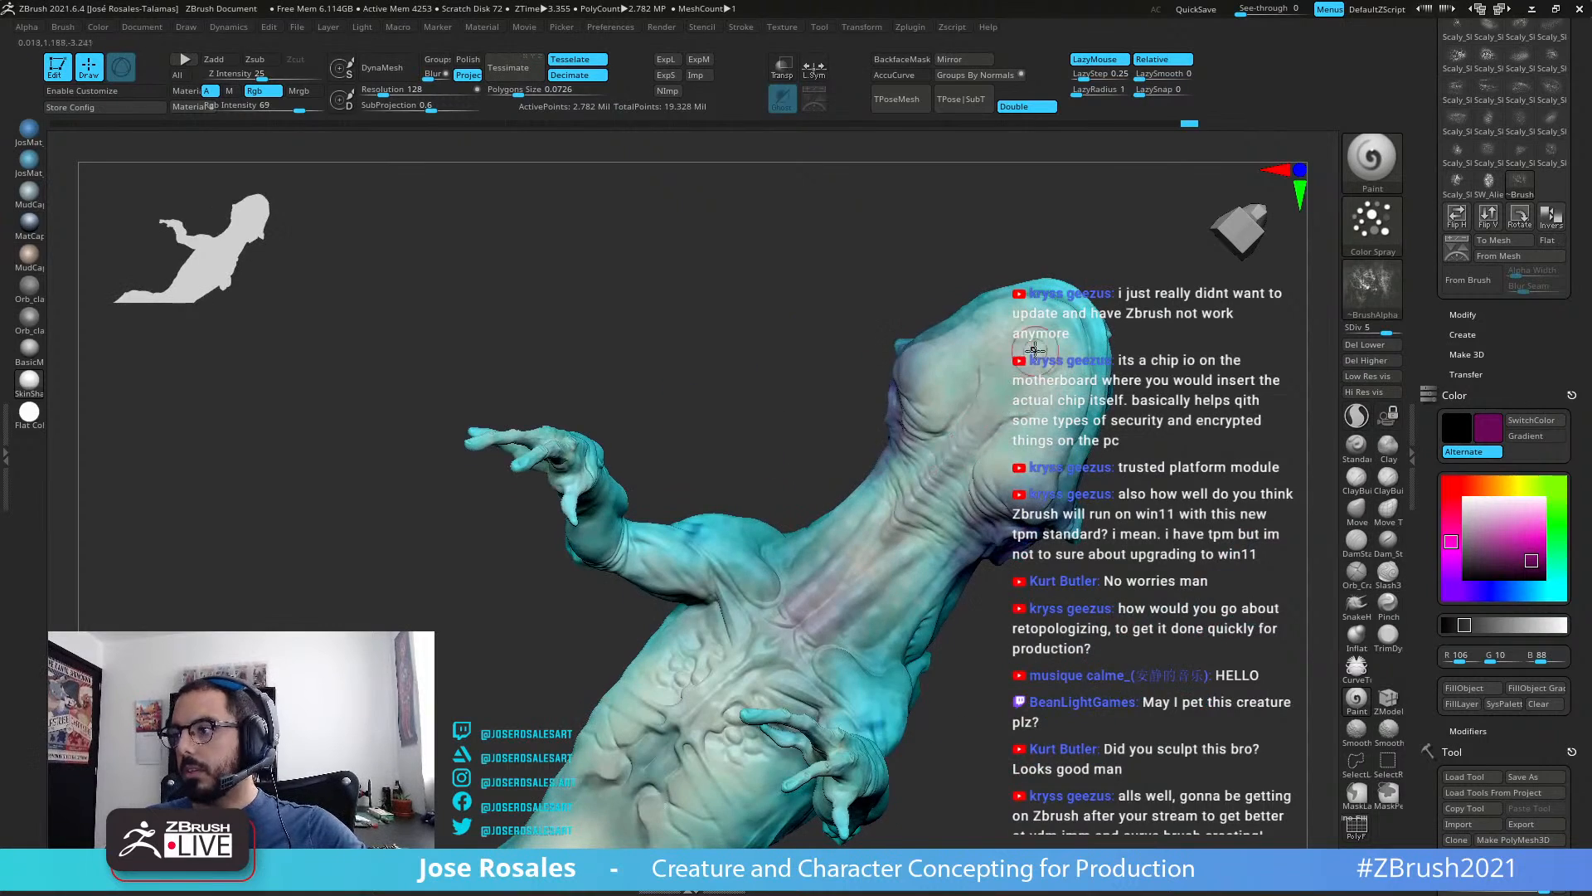
key("ctrl+shift+z")
key("ctrl+shift+z")
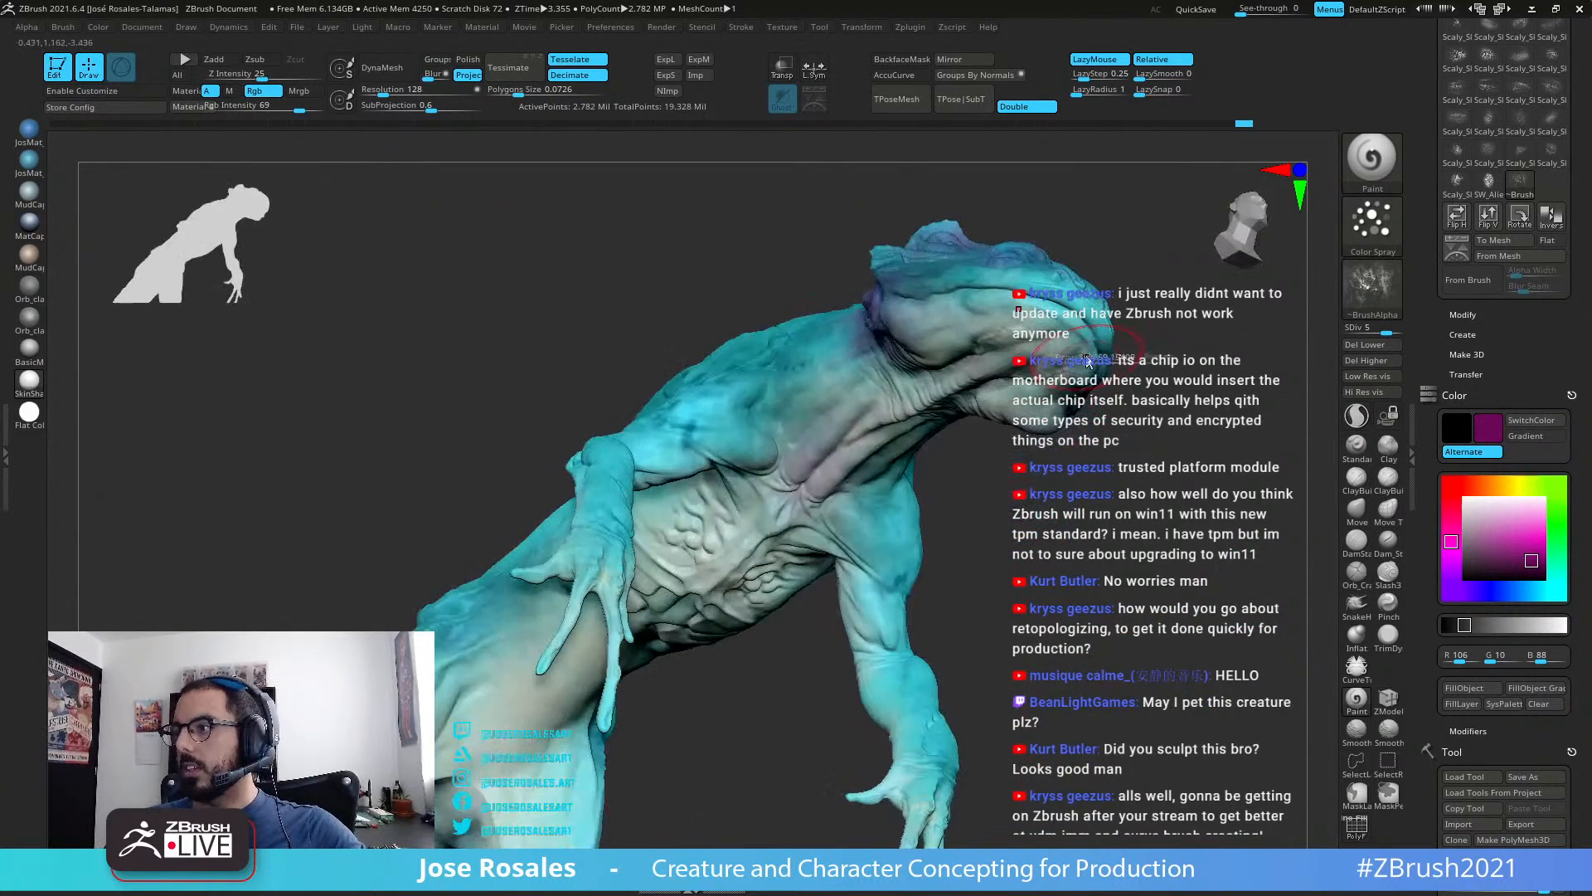
Step: Paint purple along the back's raised ridge, from the neck bumps over the shoulder hump to the mid-back point
mouse_move(1125, 469)
left_mouse_down()
mouse_move(885, 474)
mouse_move(899, 575)
mouse_move(913, 497)
left_mouse_up()
mouse_move(908, 334)
left_mouse_down()
mouse_move(920, 339)
mouse_move(817, 336)
left_mouse_up()
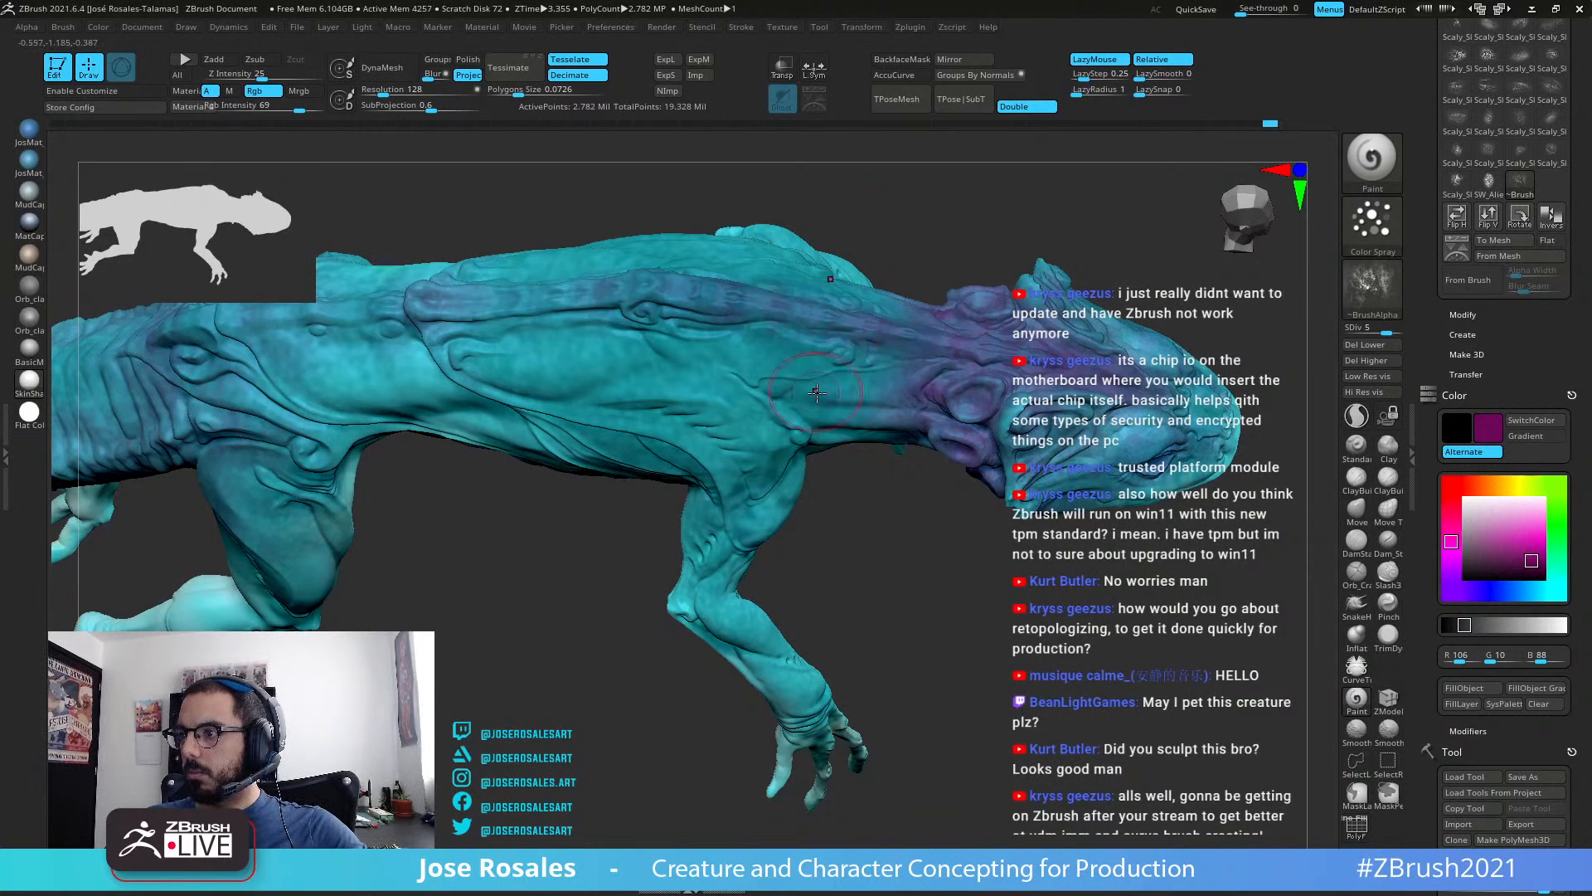
left_click_drag(879, 539, 862, 439)
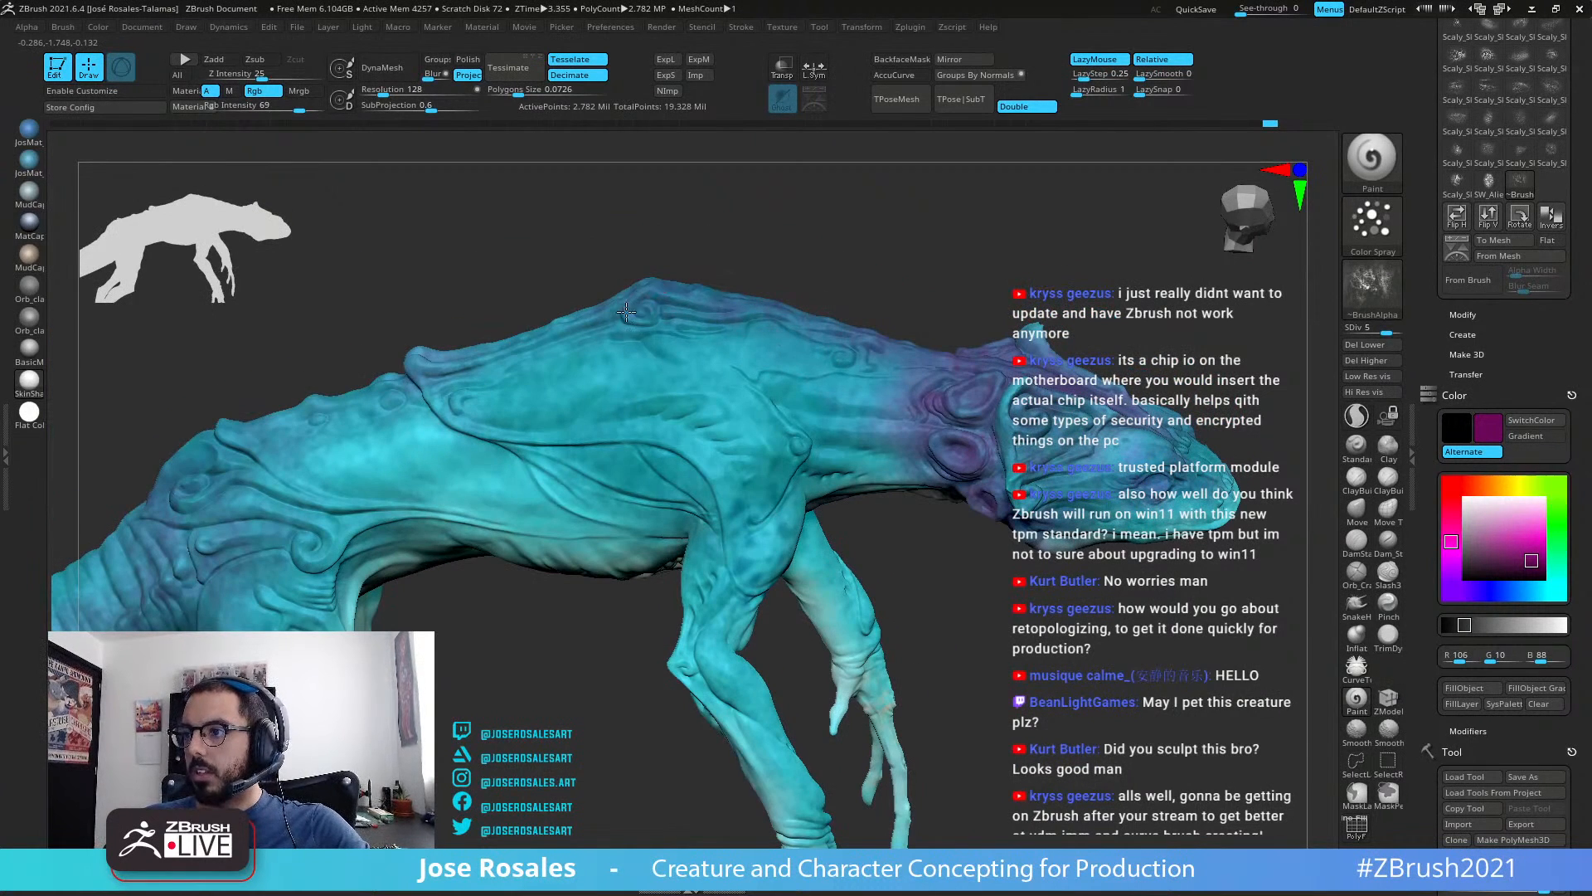
left_click_drag(765, 345, 830, 342)
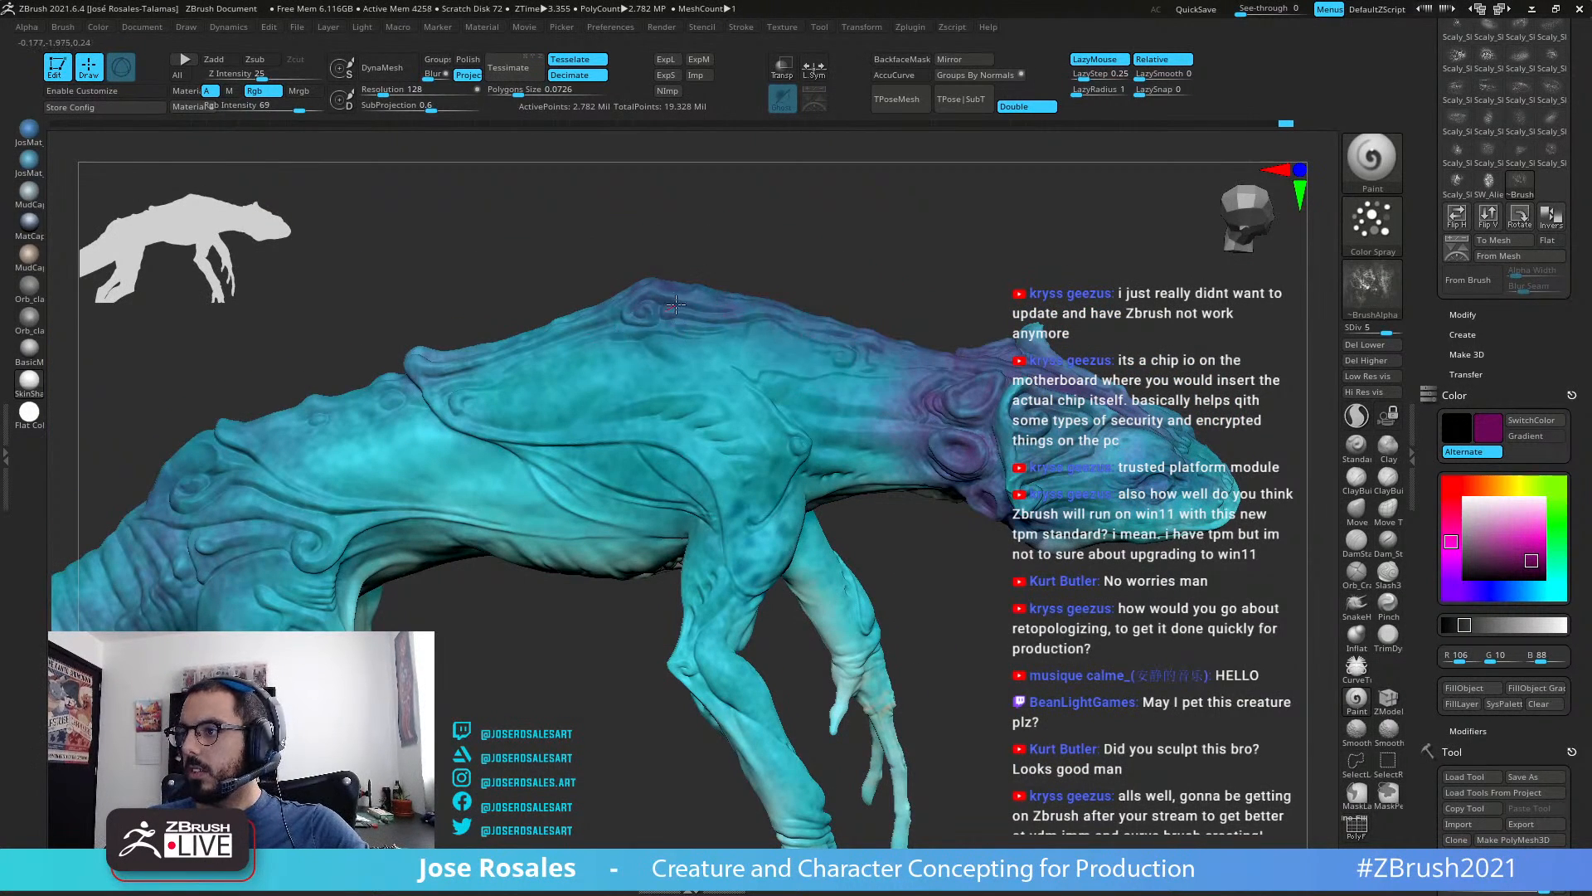
left_click_drag(500, 348, 440, 376)
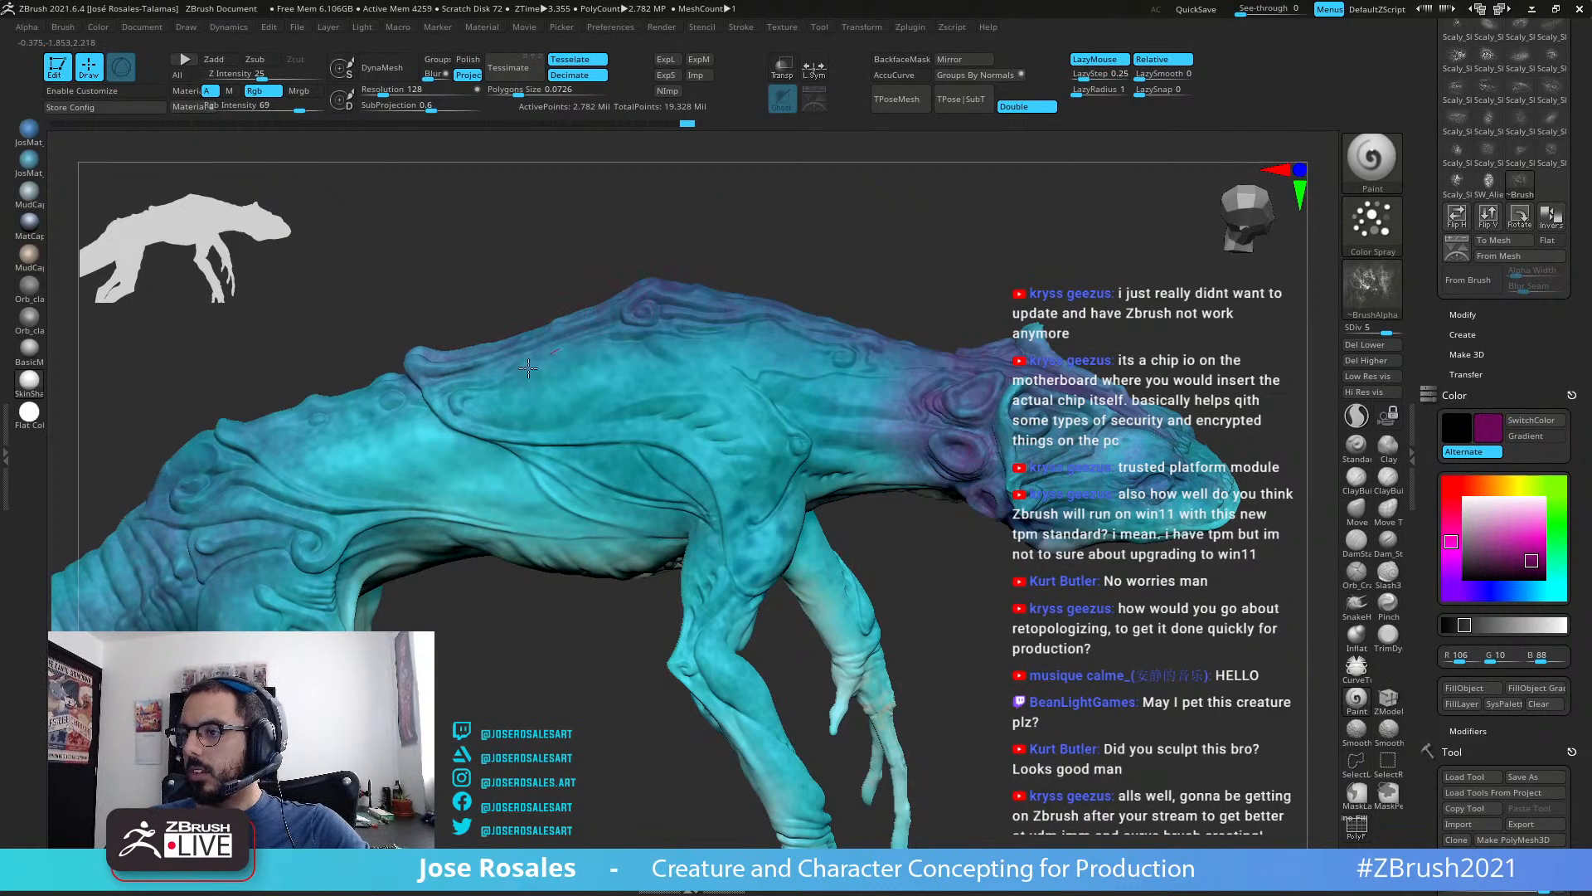
mouse_move(659, 352)
left_mouse_down()
mouse_move(692, 373)
mouse_move(742, 332)
mouse_move(826, 341)
left_mouse_up()
mouse_move(719, 336)
right_mouse_down()
mouse_move(829, 357)
mouse_move(809, 328)
mouse_move(822, 361)
right_mouse_up()
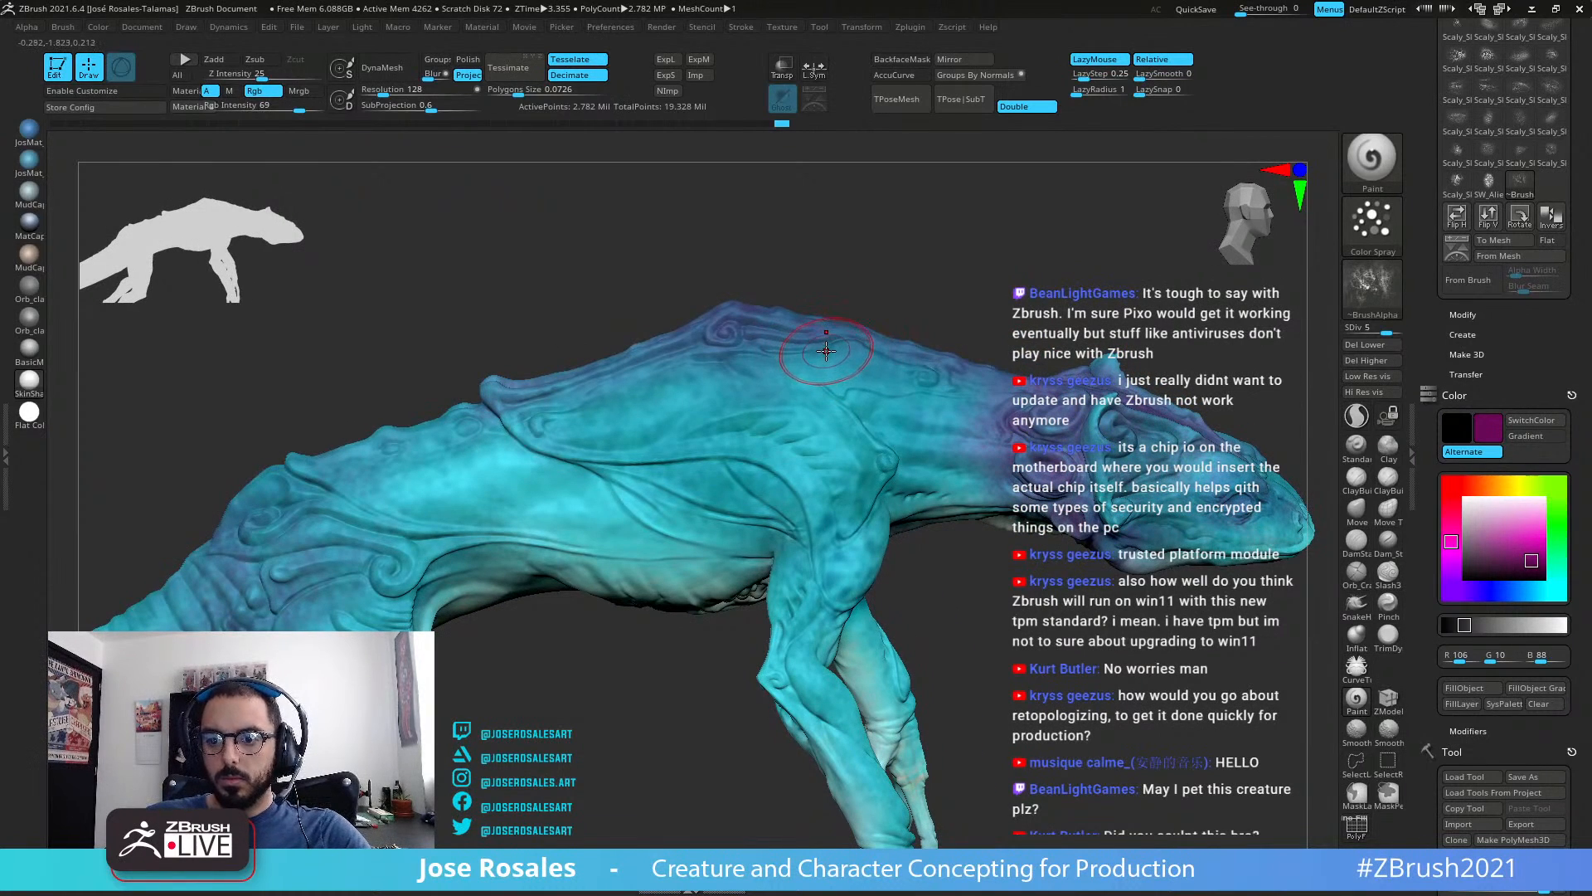
Step: Blend soft purple from the back ridge down onto the swirls above the shoulder and the neck base
right_click_drag(856, 352, 717, 358)
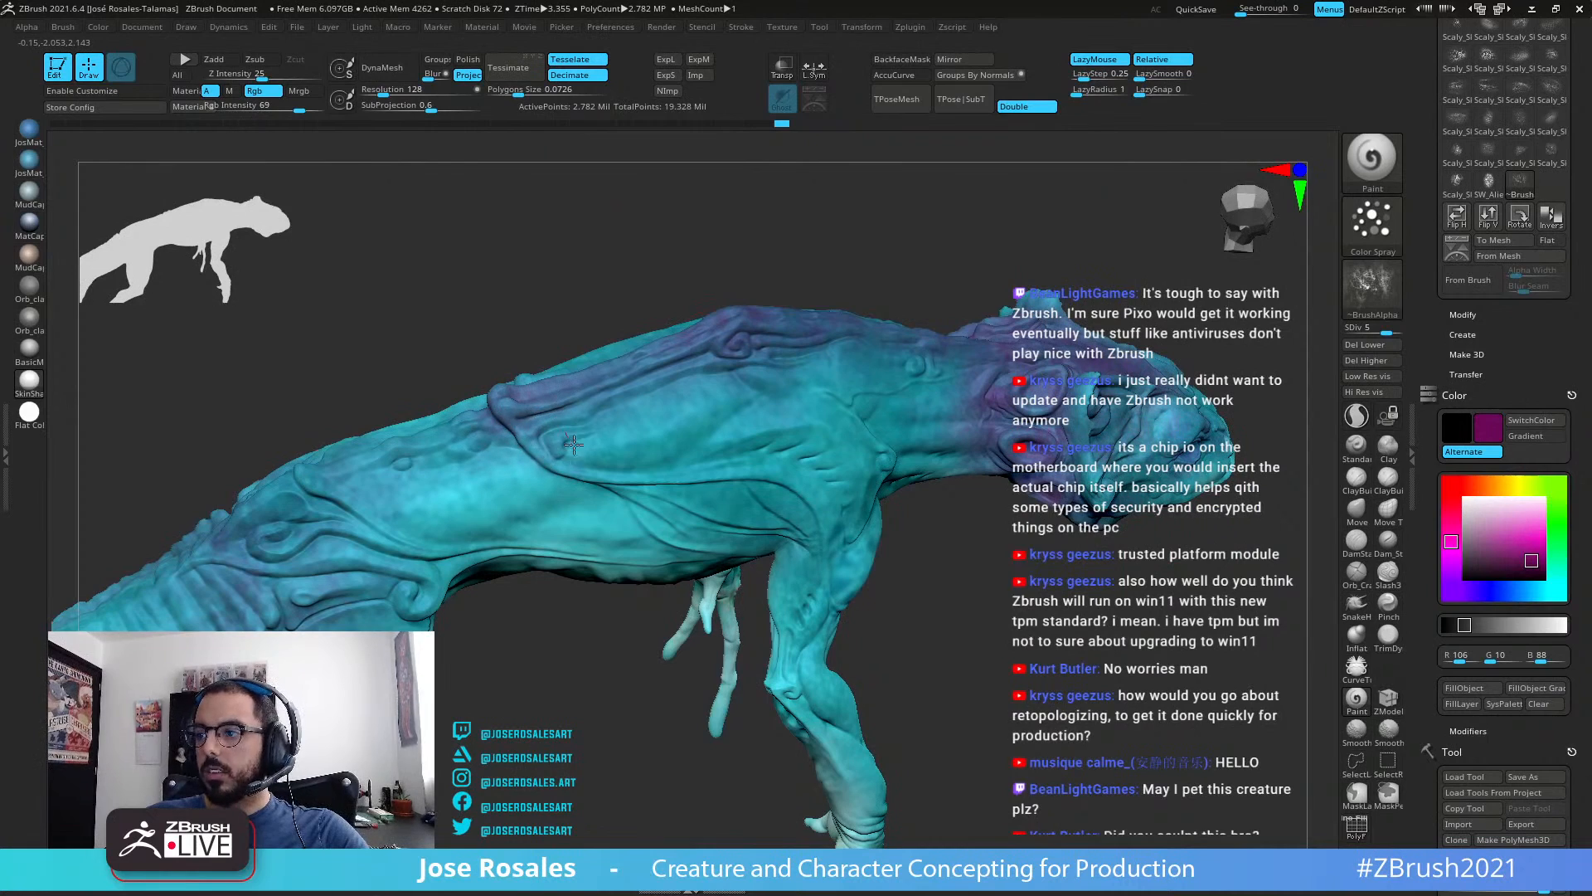
left_click_drag(665, 412, 630, 404)
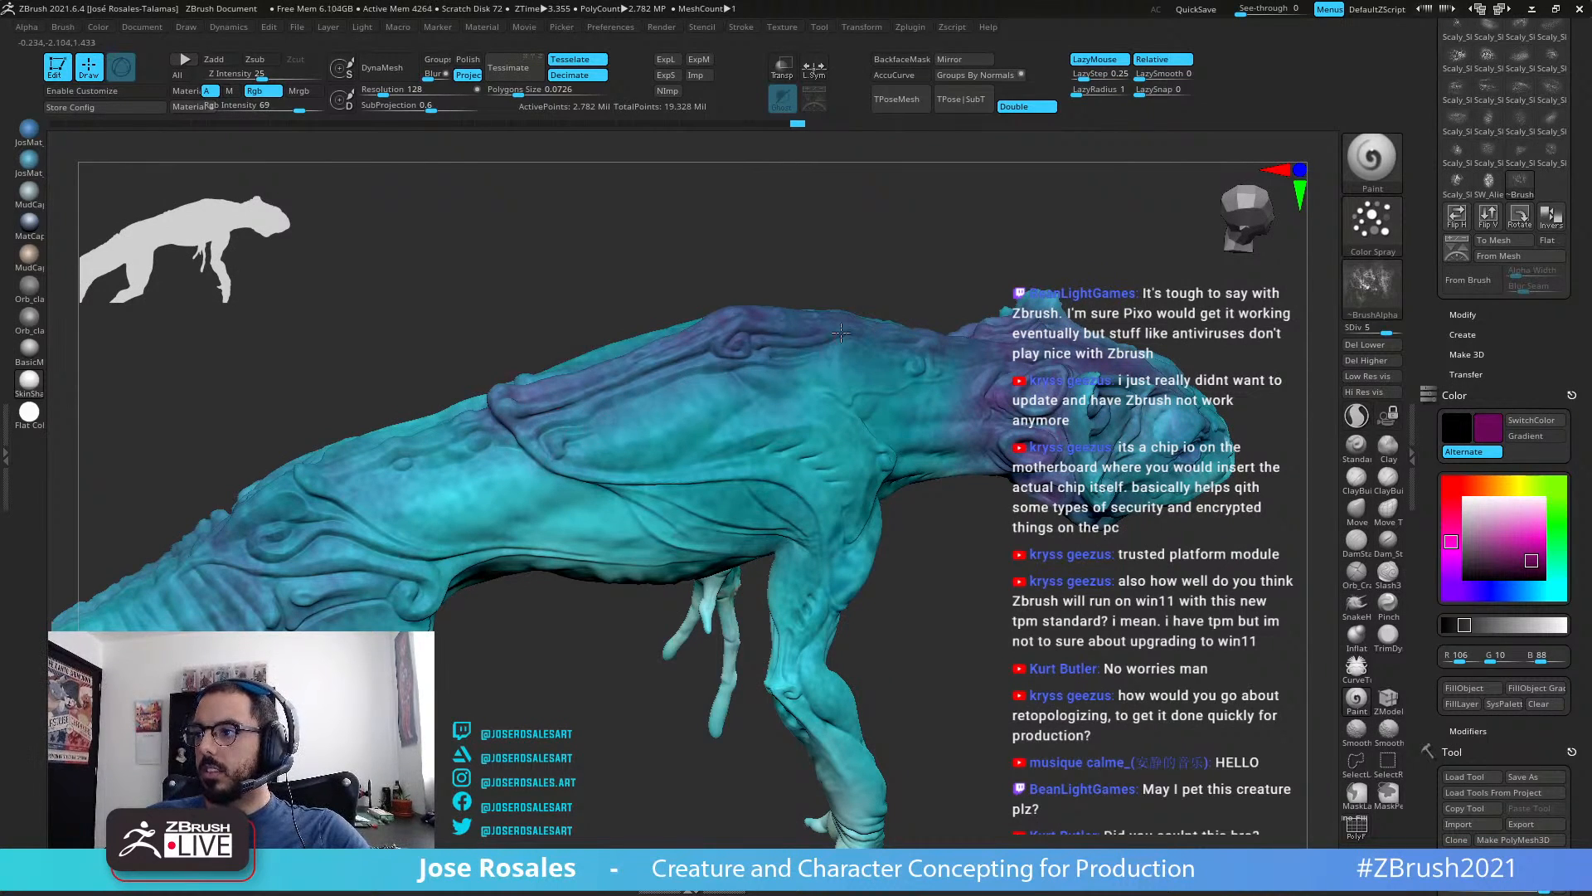
left_click_drag(841, 333, 887, 365)
right_click_drag(879, 290, 857, 332)
left_click_drag(856, 313, 867, 357)
mouse_move(867, 356)
right_mouse_down()
mouse_move(912, 324)
mouse_move(894, 314)
mouse_move(962, 340)
mouse_move(950, 353)
right_mouse_up()
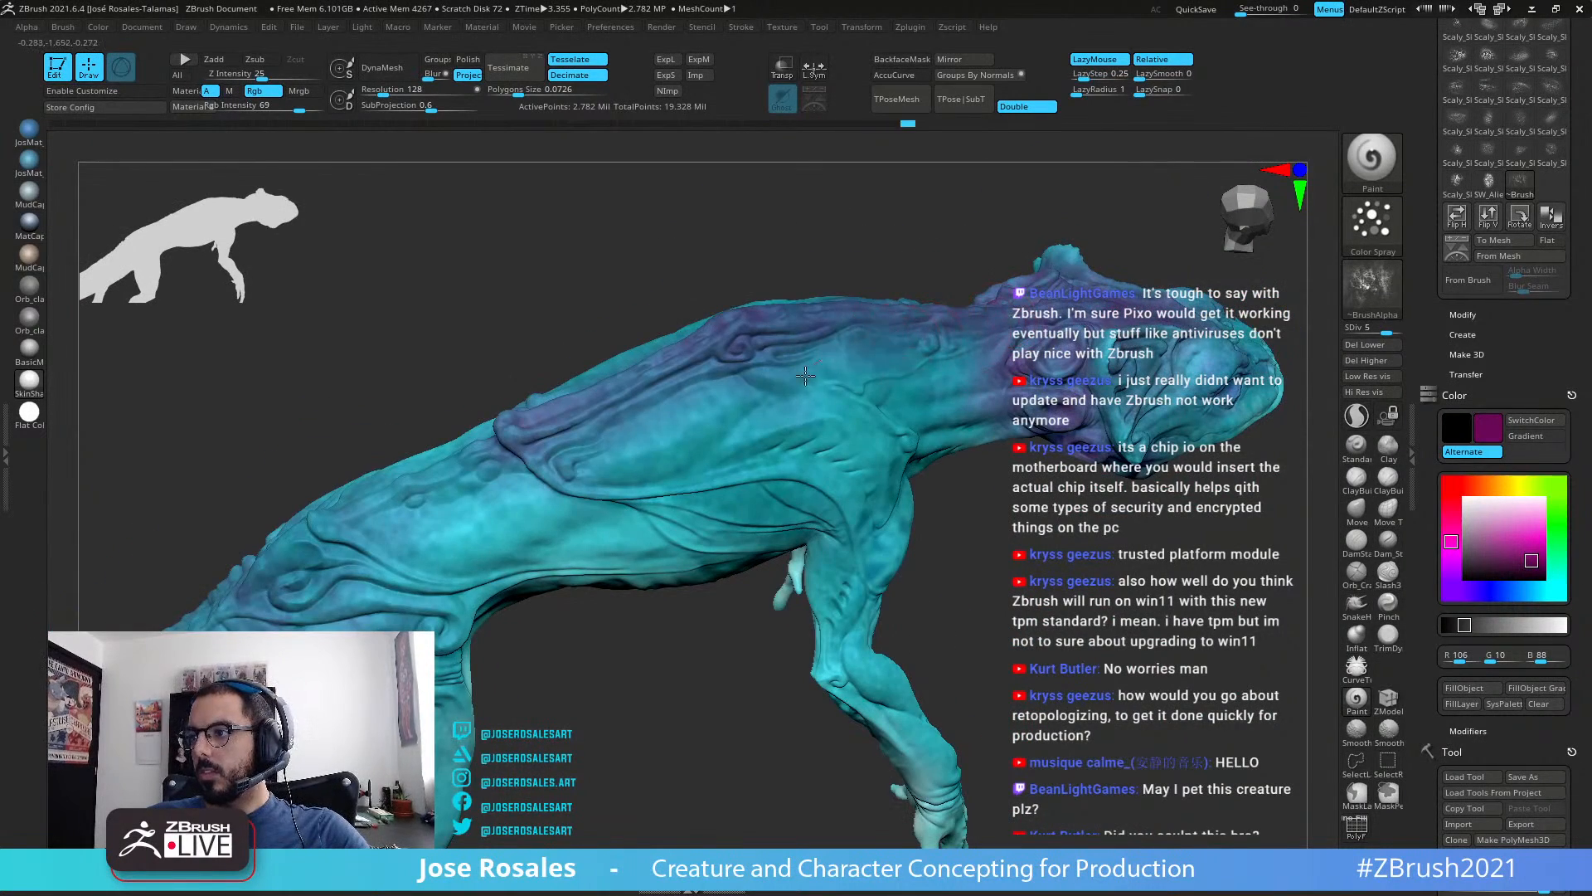
right_click_drag(805, 376, 885, 337)
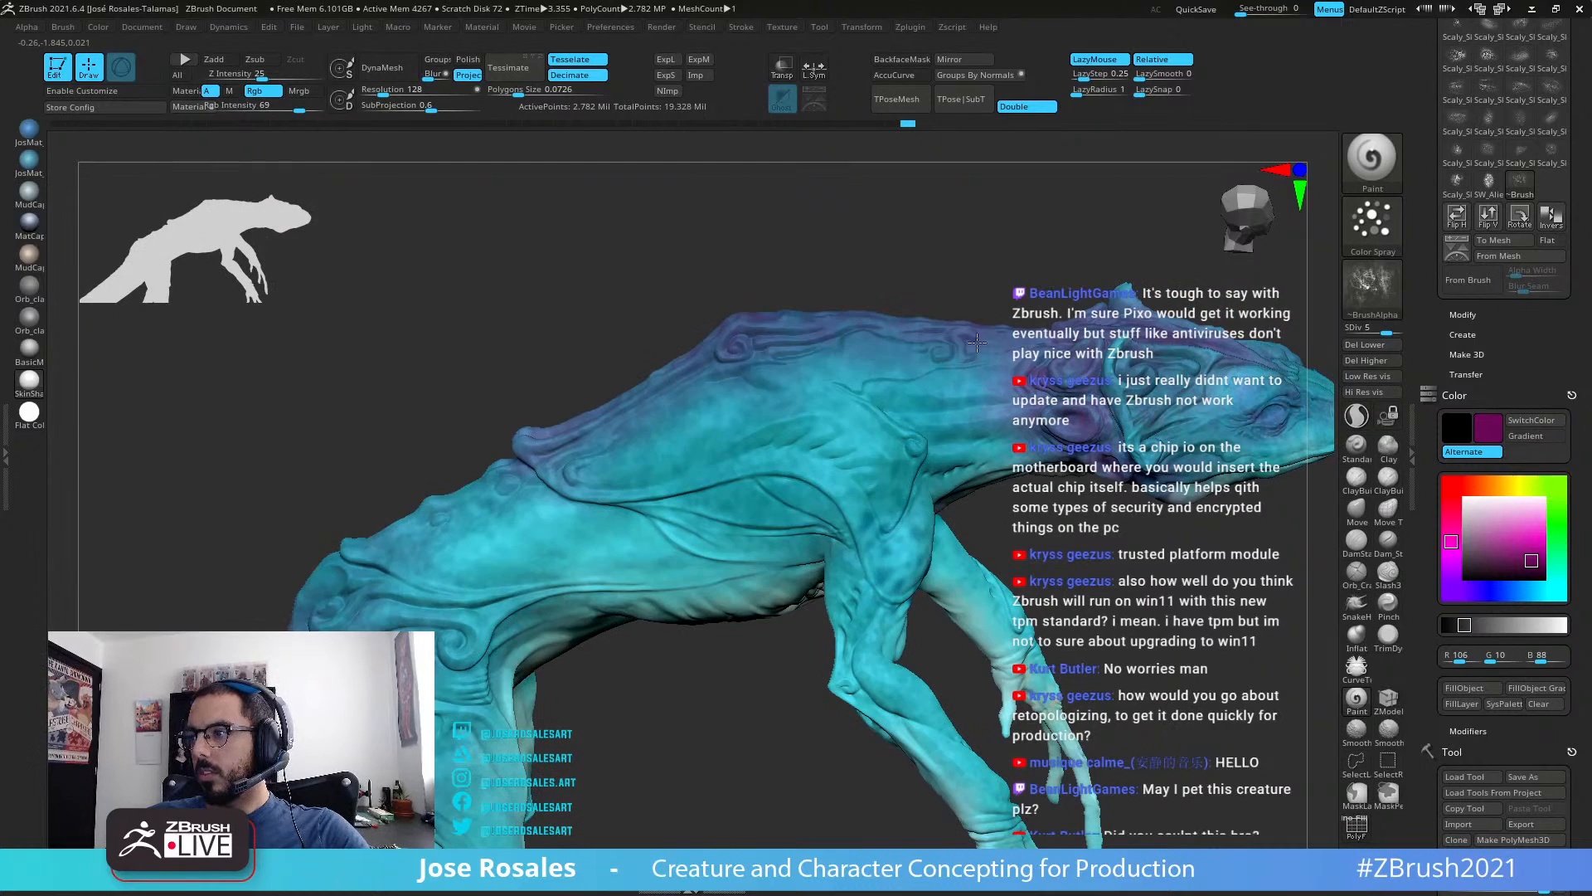
Step: Paint purple over the lower back bumps and hip swirls, continuing onto the folds at the tail base
mouse_move(860, 356)
right_mouse_down("ctrl")
mouse_move(863, 292)
mouse_move(840, 358)
mouse_move(846, 280)
mouse_move(829, 341)
mouse_move(1009, 346)
mouse_move(920, 386)
mouse_move(922, 456)
mouse_move(879, 435)
right_mouse_up("ctrl")
right_click_drag(557, 425, 798, 399)
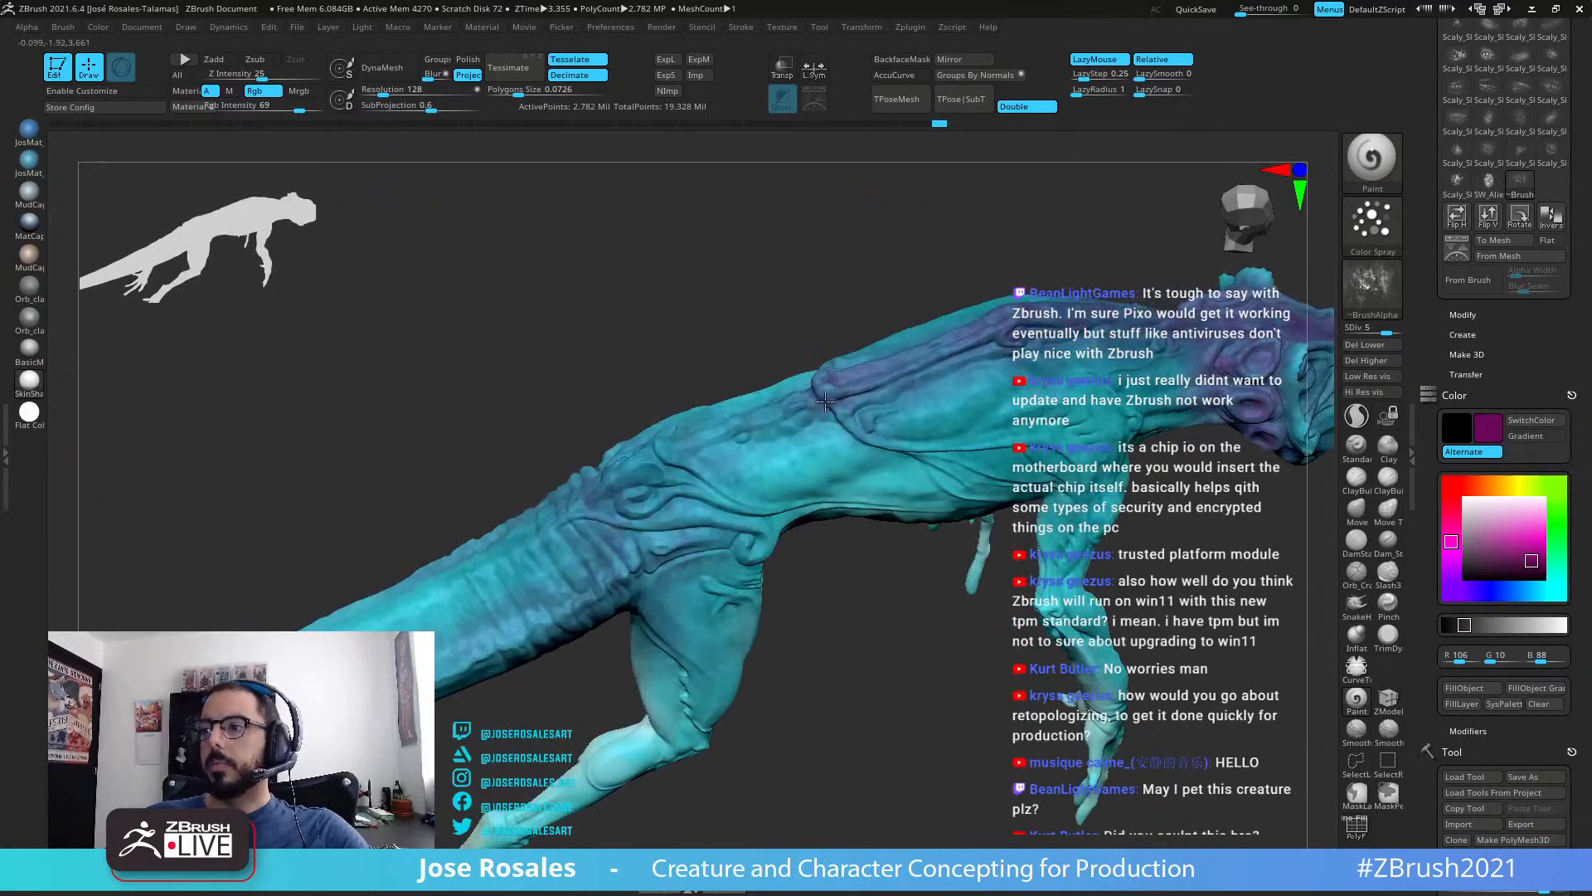
left_click_drag(663, 479, 715, 450)
mouse_move(715, 450)
right_mouse_down()
mouse_move(676, 551)
mouse_move(661, 531)
right_mouse_up()
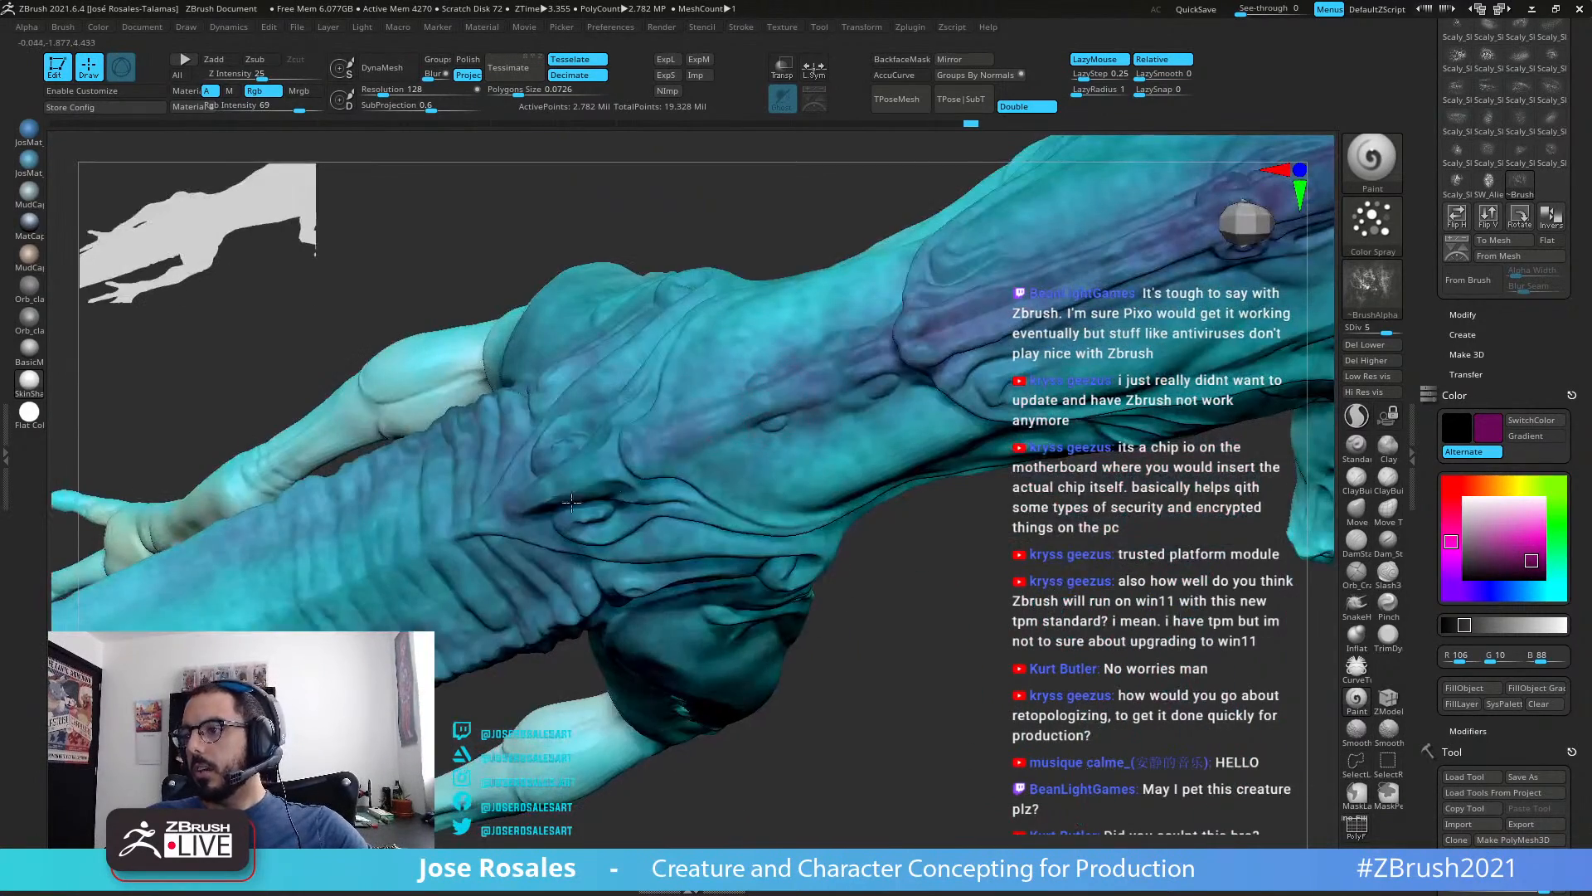
left_click_drag(609, 460, 547, 455)
right_click_drag(547, 455, 610, 369)
mouse_move(610, 369)
right_mouse_down("ctrl")
mouse_move(630, 349)
mouse_move(647, 423)
mouse_move(753, 430)
mouse_move(788, 452)
right_mouse_up("ctrl")
left_click_drag(838, 411, 772, 421)
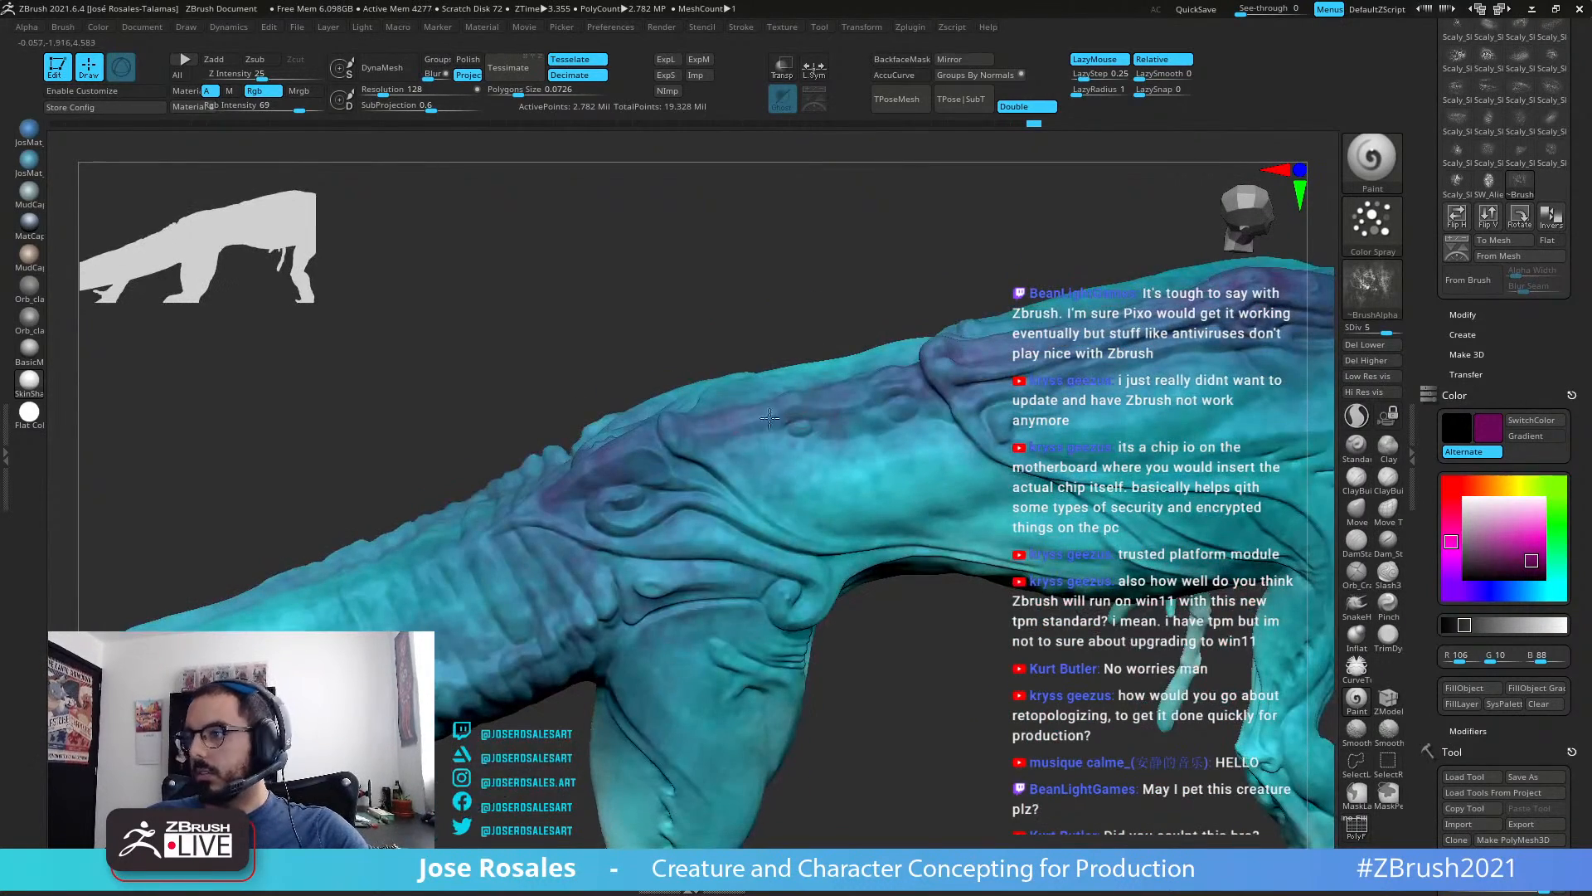
left_click_drag(748, 488, 713, 525)
mouse_move(713, 525)
right_mouse_down()
mouse_move(788, 489)
mouse_move(896, 265)
mouse_move(830, 349)
mouse_move(873, 429)
mouse_move(913, 423)
mouse_move(785, 411)
right_mouse_up()
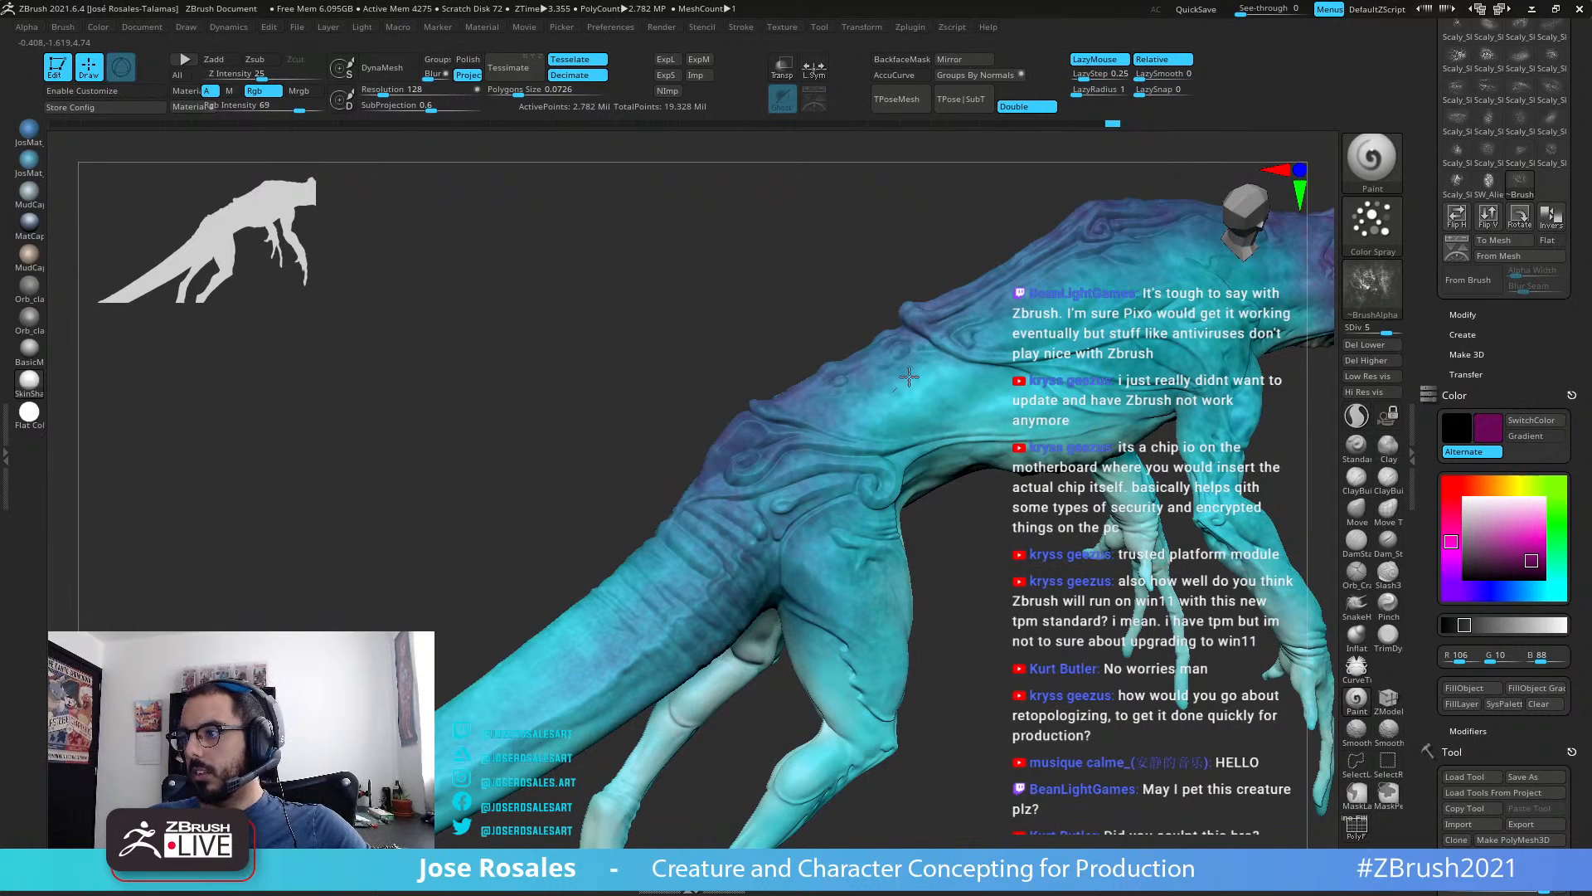
Step: Check the purple pattern over the whole body with the Flat Color material
right_click_drag(909, 376, 892, 419)
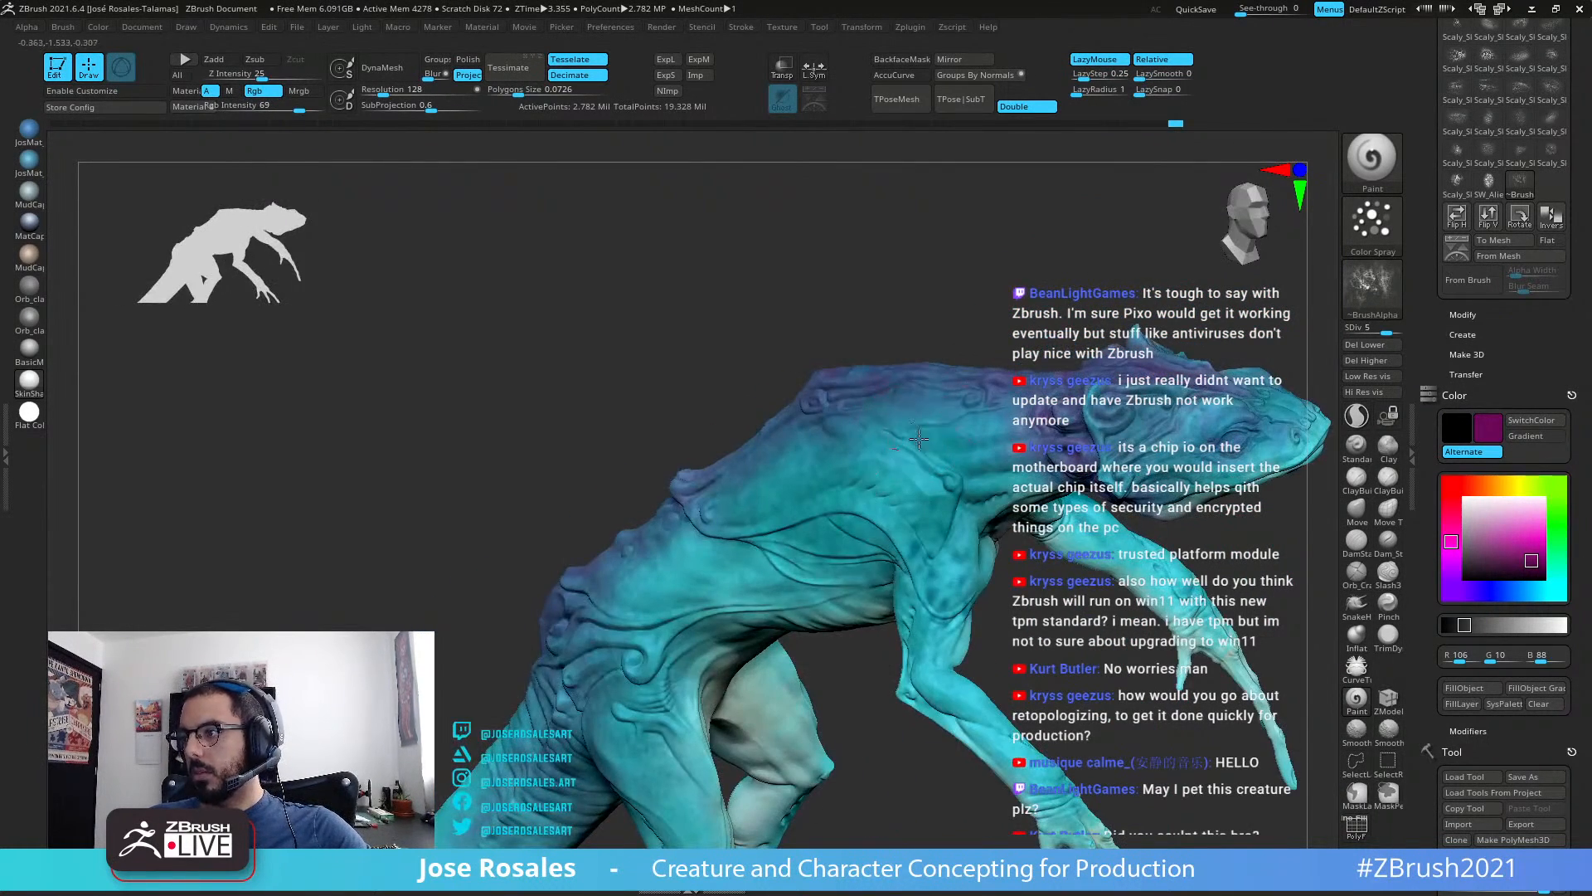
right_click_drag(635, 571, 442, 440)
left_click(29, 414)
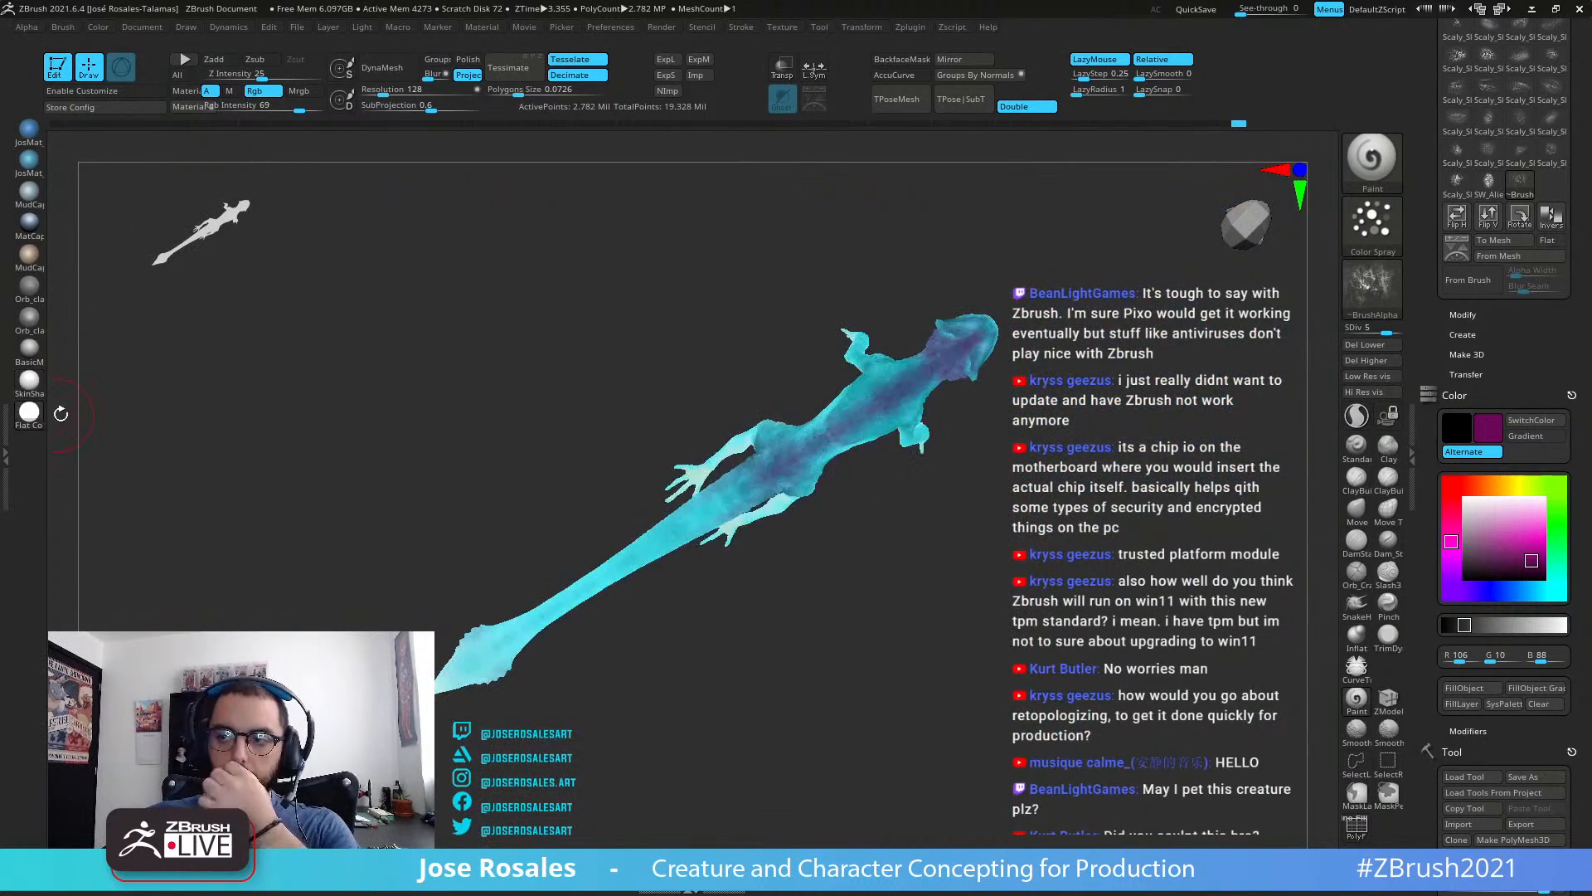
mouse_move(797, 489)
right_mouse_down()
mouse_move(853, 526)
mouse_move(879, 465)
mouse_move(869, 421)
mouse_move(910, 433)
mouse_move(799, 409)
mouse_move(822, 410)
right_mouse_up()
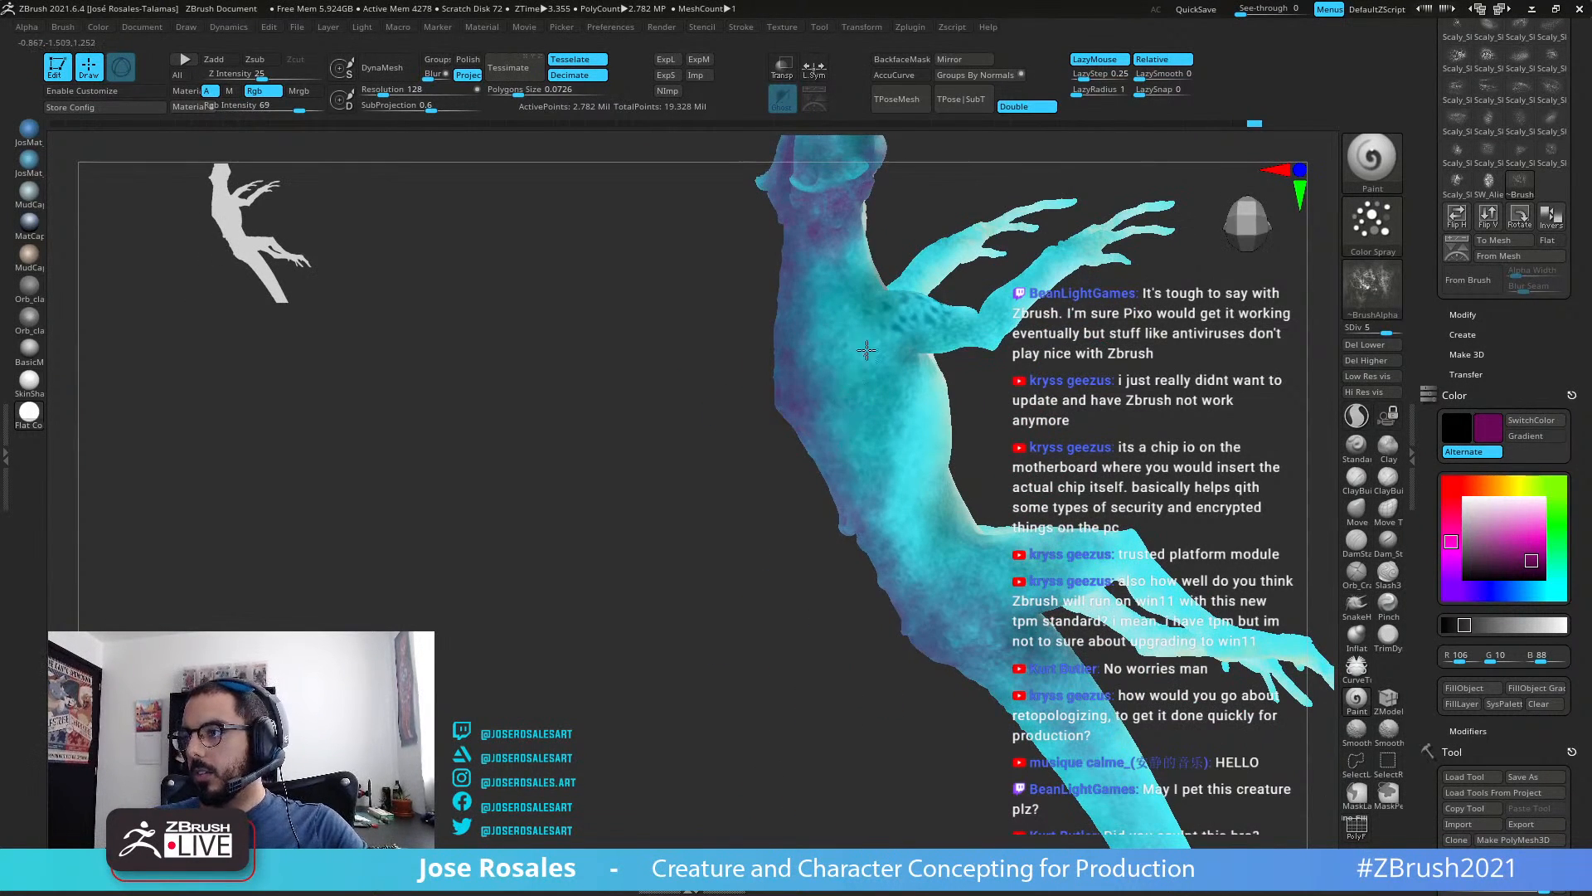
Step: Paint a purple line down the middle of the tail, from between the hips along its upper length
right_click_drag(862, 474, 790, 364)
mouse_move(863, 561)
right_mouse_down()
mouse_move(897, 568)
mouse_move(891, 585)
mouse_move(839, 565)
right_mouse_up()
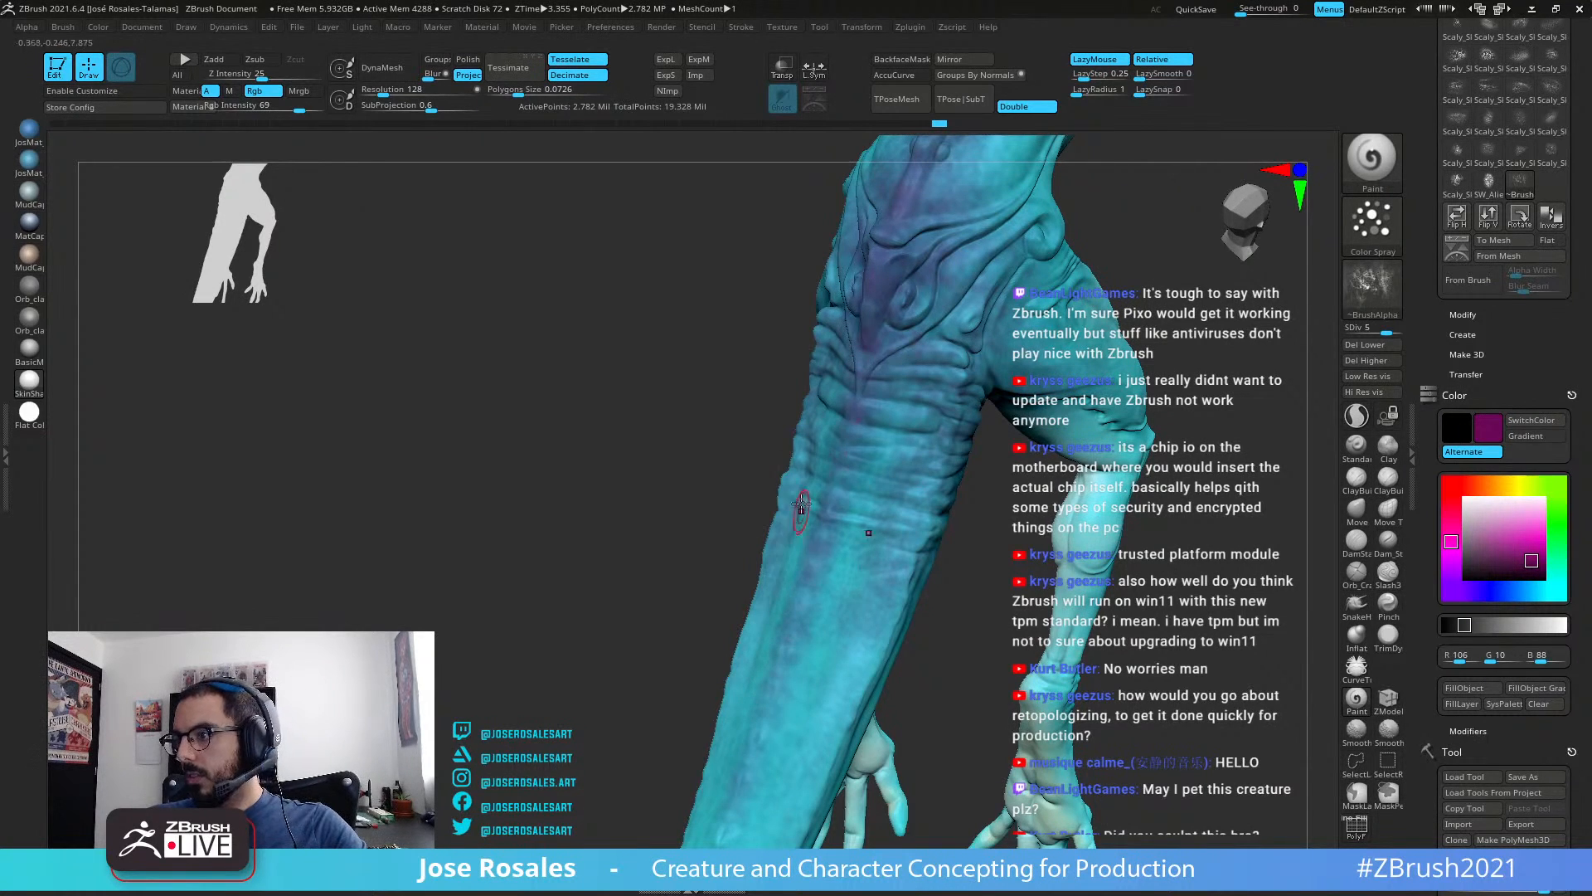
right_click_drag(1010, 300, 849, 554)
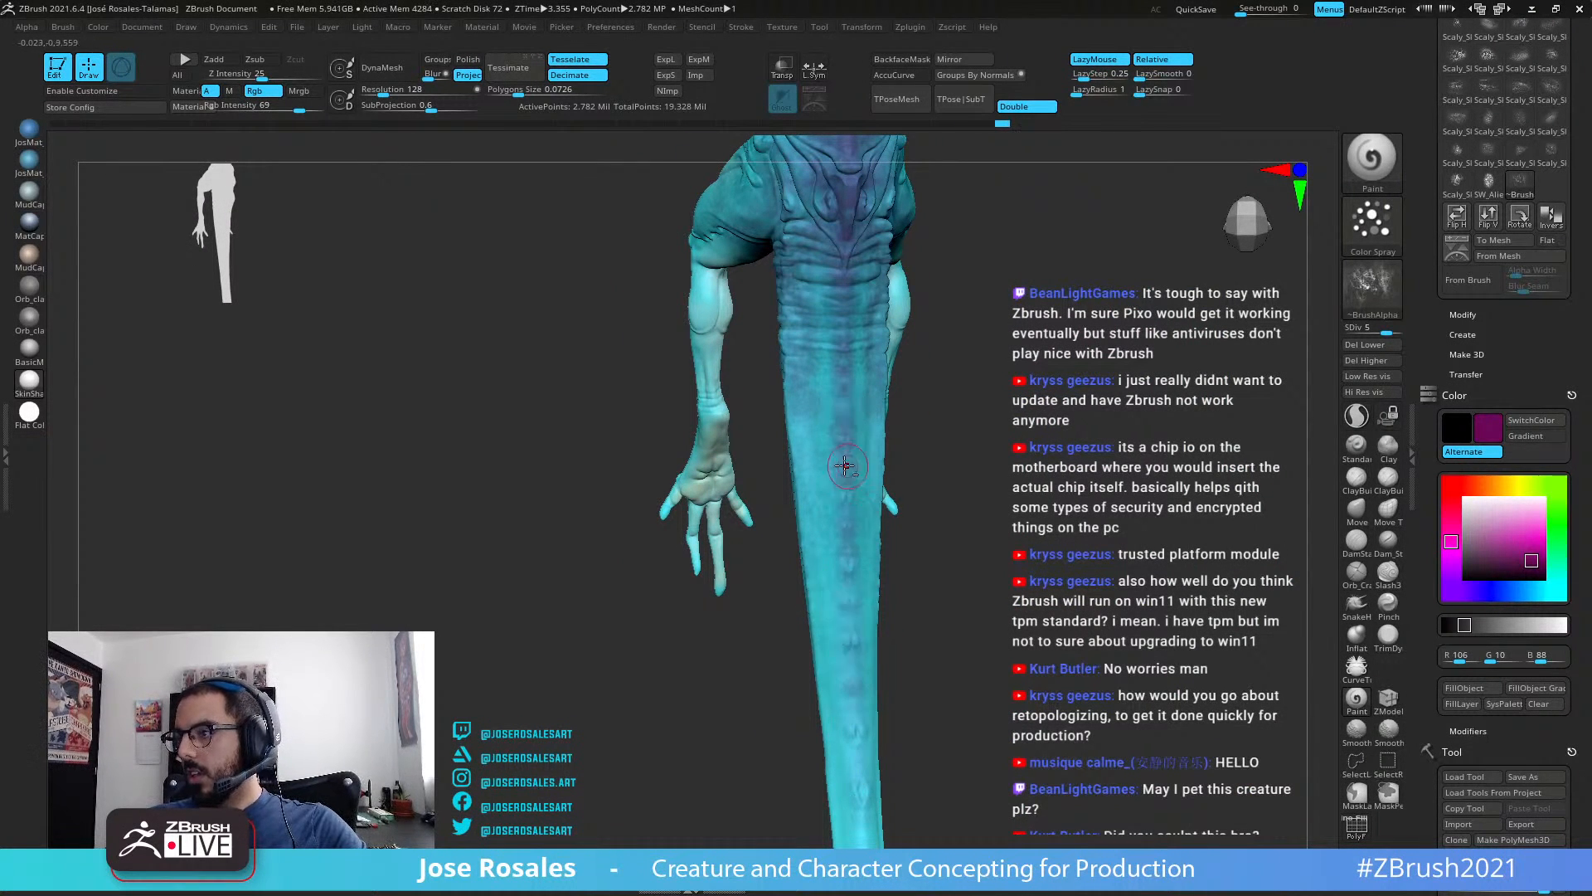
Step: Continue the purple along the tail's small bumps down to the flared tip
right_click_drag(844, 466, 180, 207)
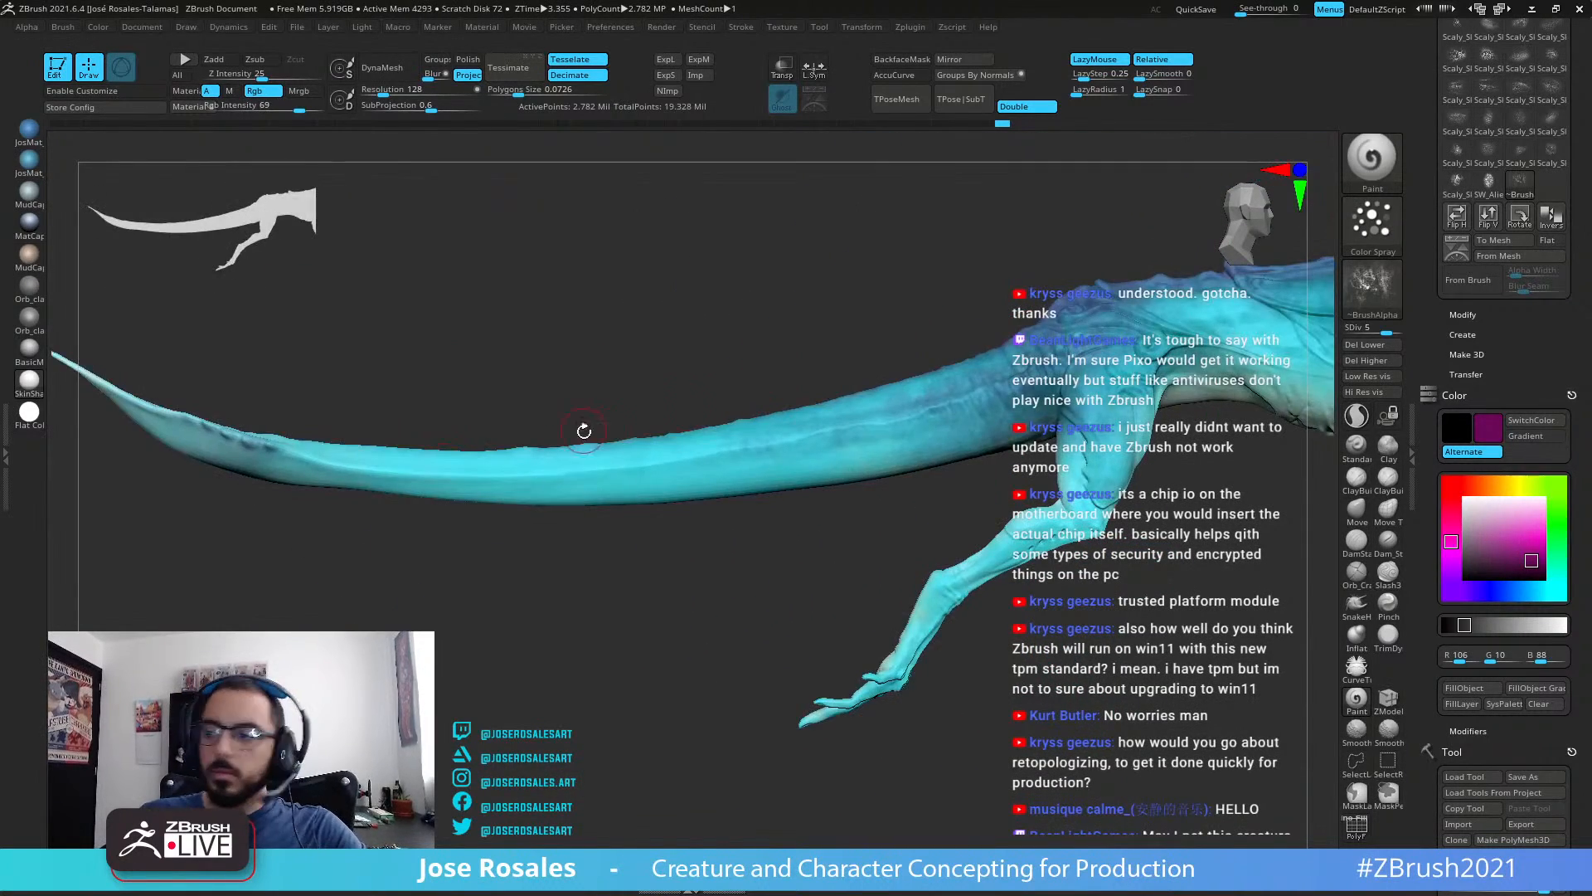
right_click_drag(584, 430, 531, 587)
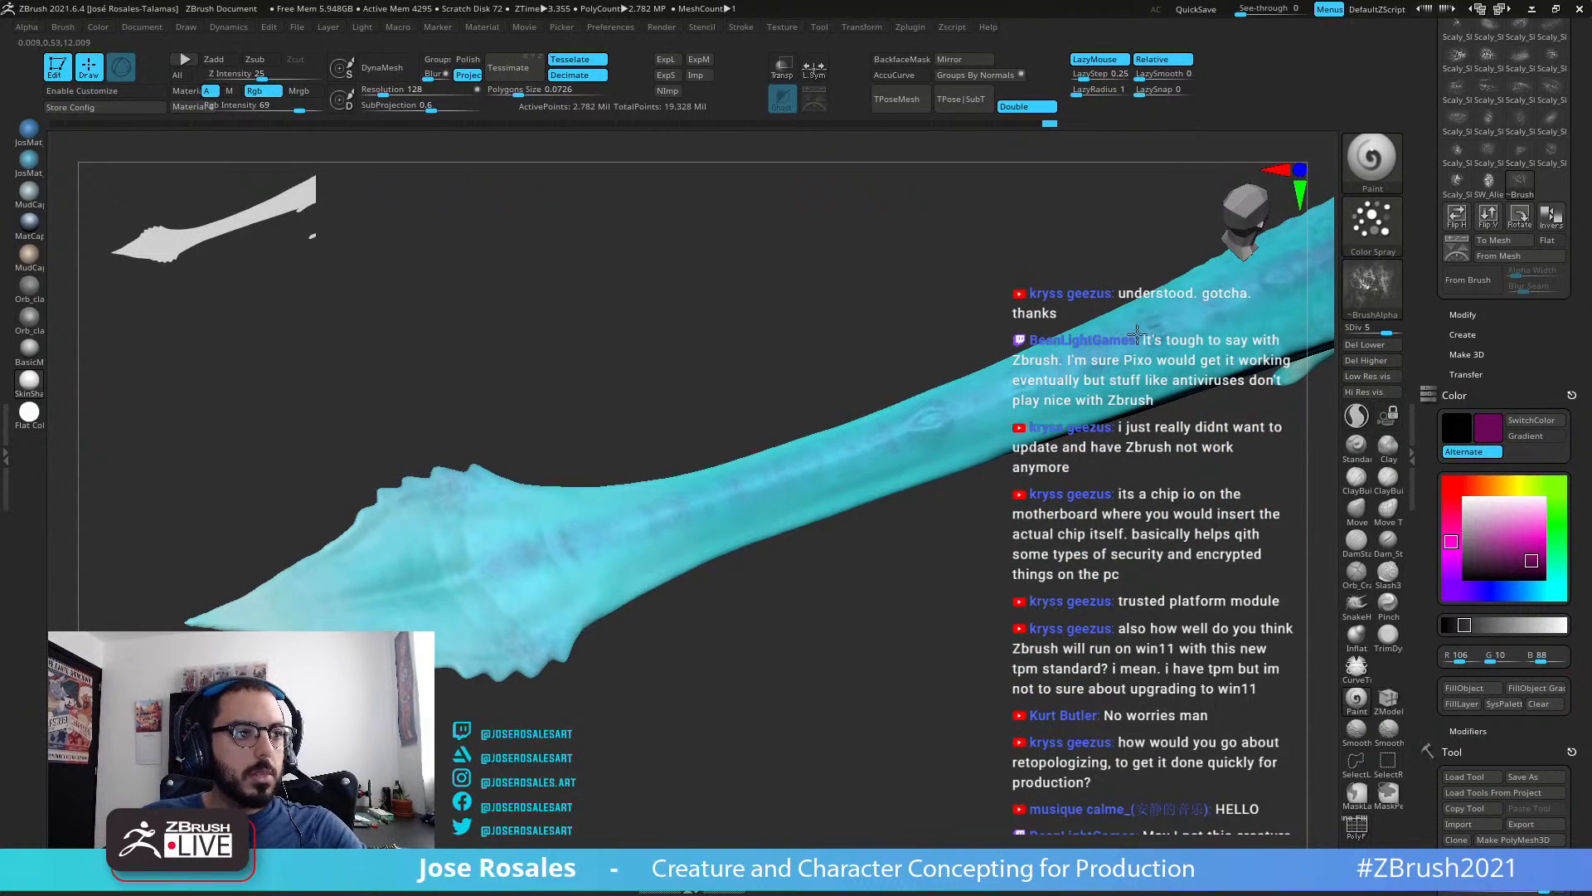
right_click_drag(1188, 315, 846, 447)
left_click_drag(819, 452, 962, 385)
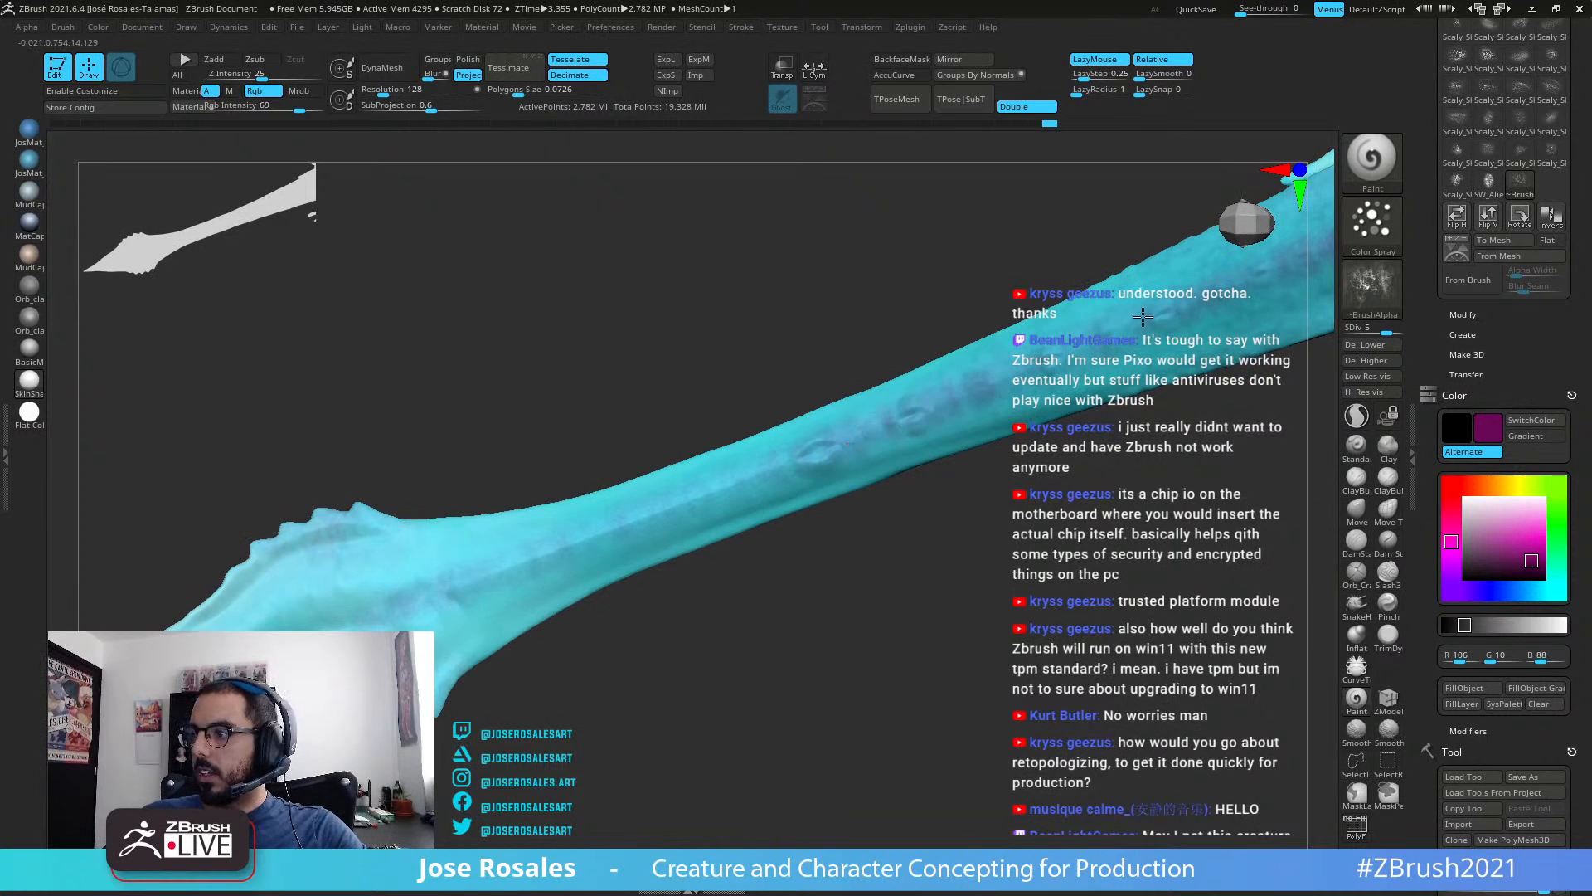
right_click_drag(1208, 295, 653, 347)
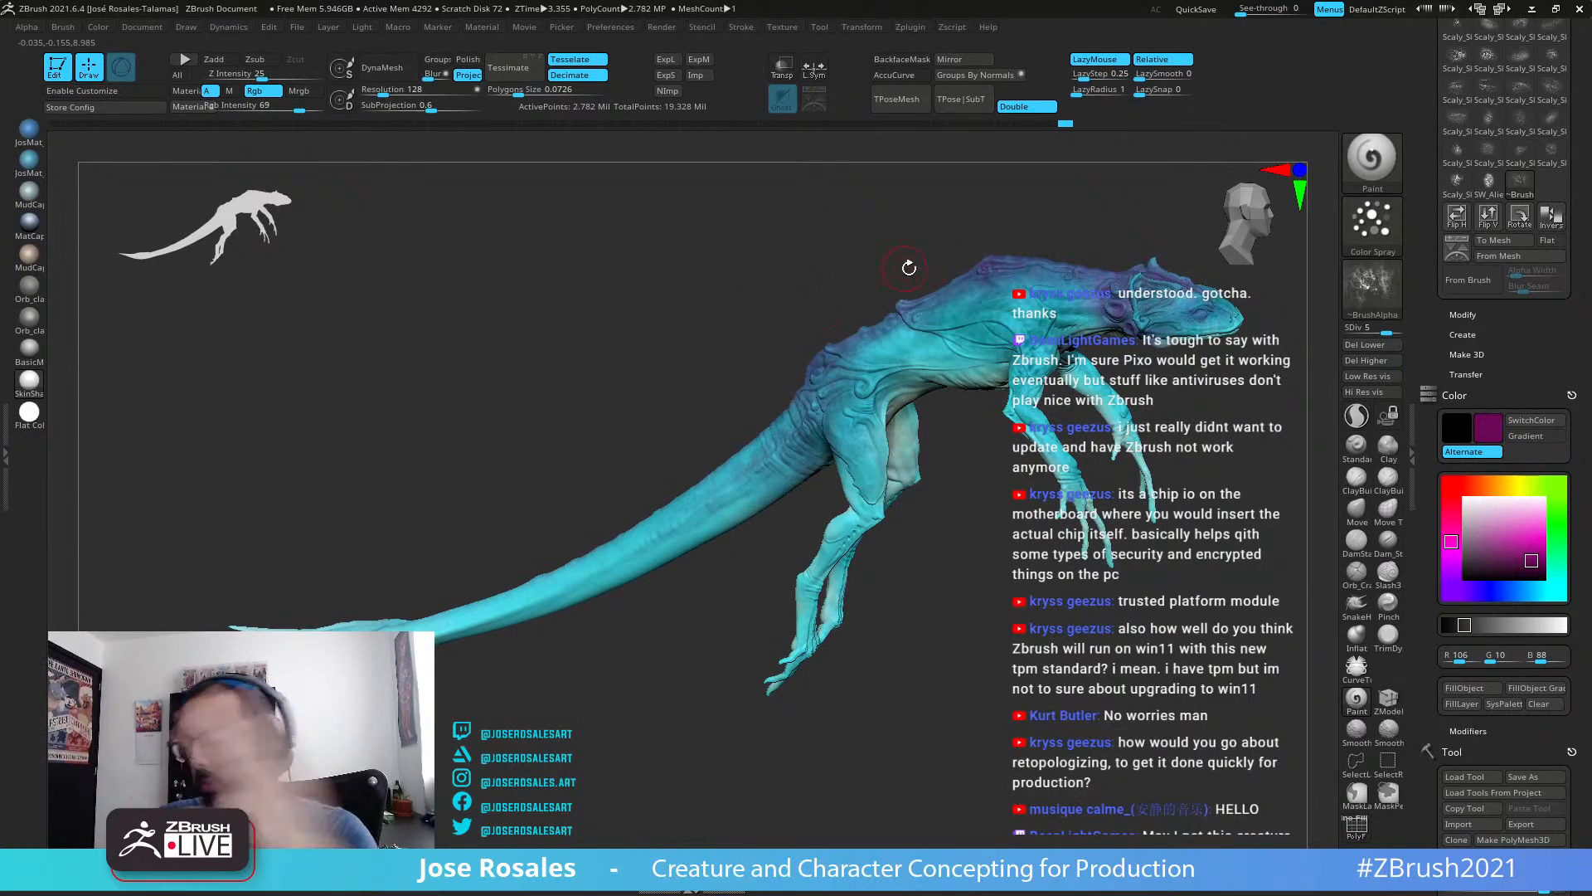
Step: Paint purple over the side folds of the tail base and onto the hind leg's thigh and knee
right_click_drag(978, 347, 862, 498)
mouse_move(958, 407)
right_mouse_down()
mouse_move(1017, 396)
mouse_move(996, 391)
right_mouse_up()
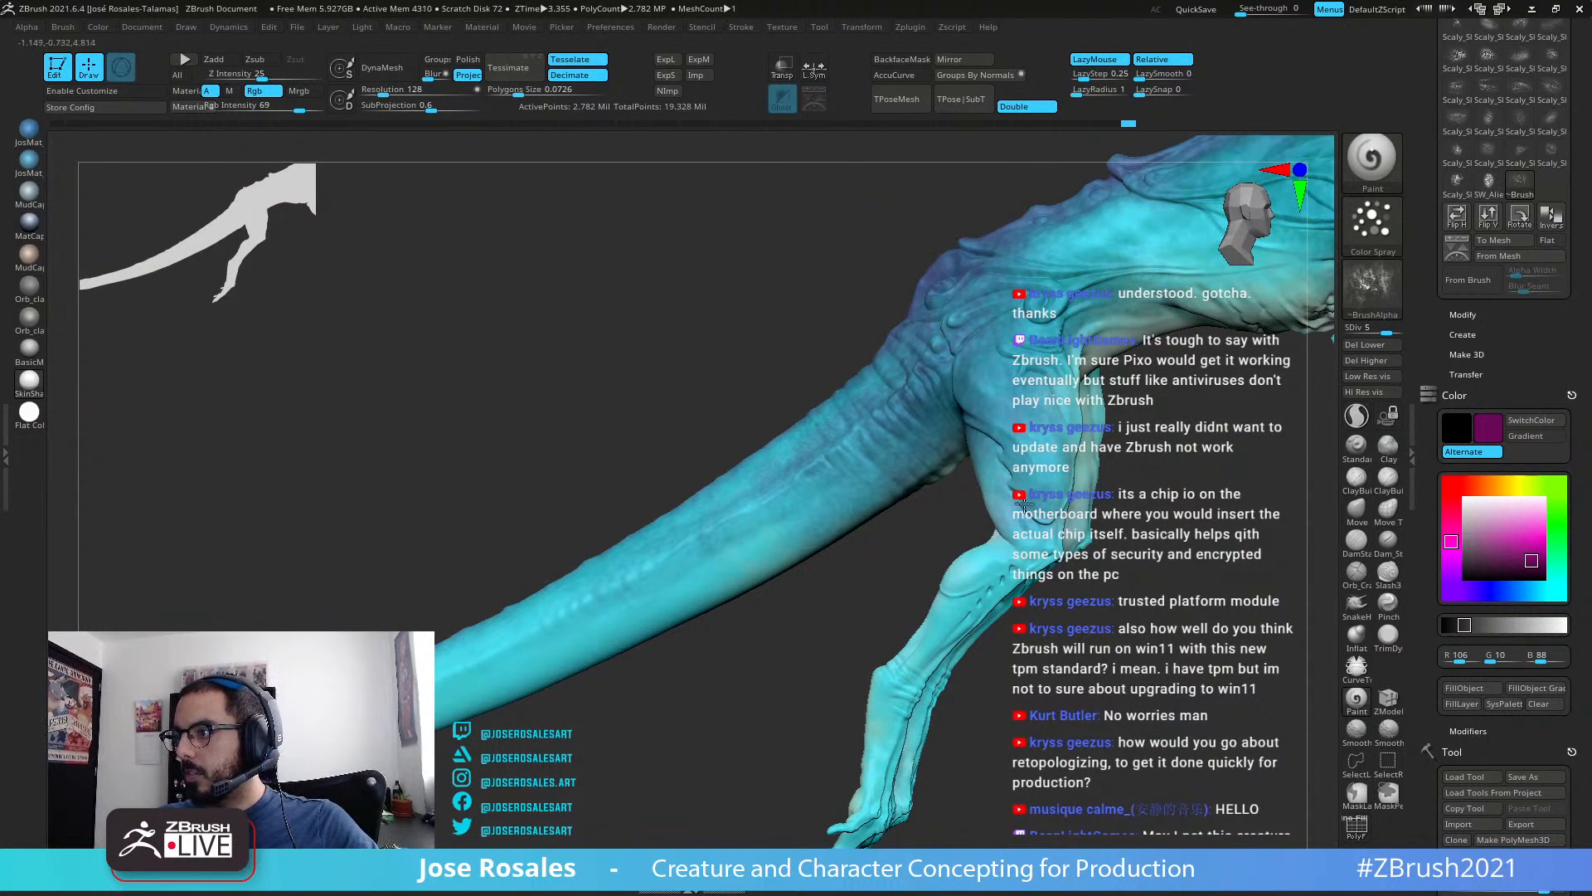
mouse_move(999, 498)
right_mouse_down()
mouse_move(907, 462)
mouse_move(977, 468)
mouse_move(1013, 419)
mouse_move(1037, 446)
mouse_move(1046, 381)
right_mouse_up()
key("s")
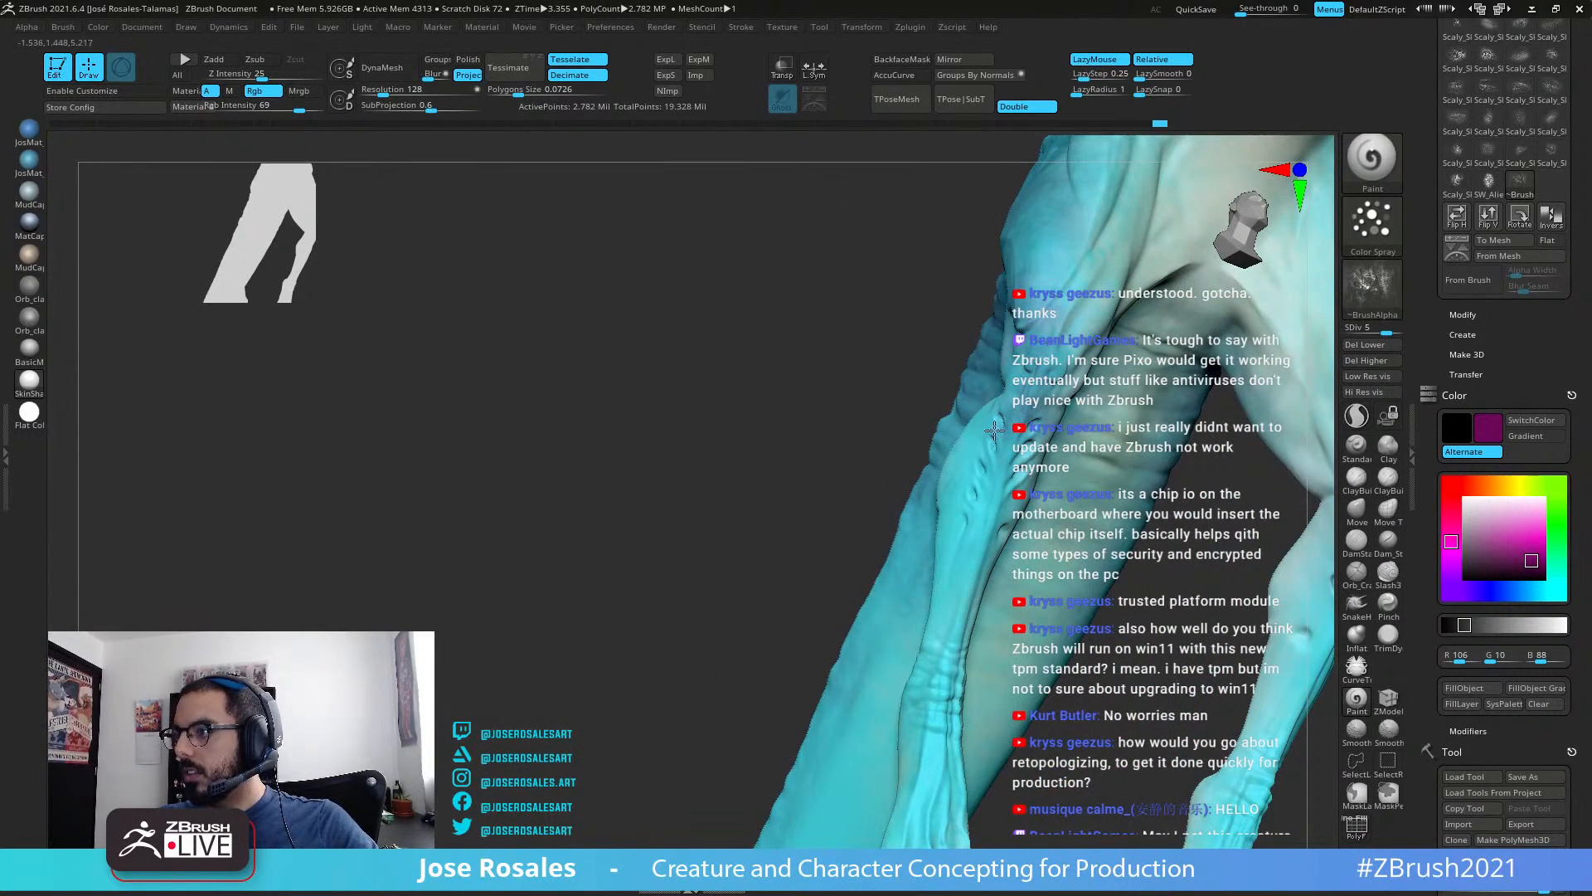
right_click_drag(994, 430, 935, 404)
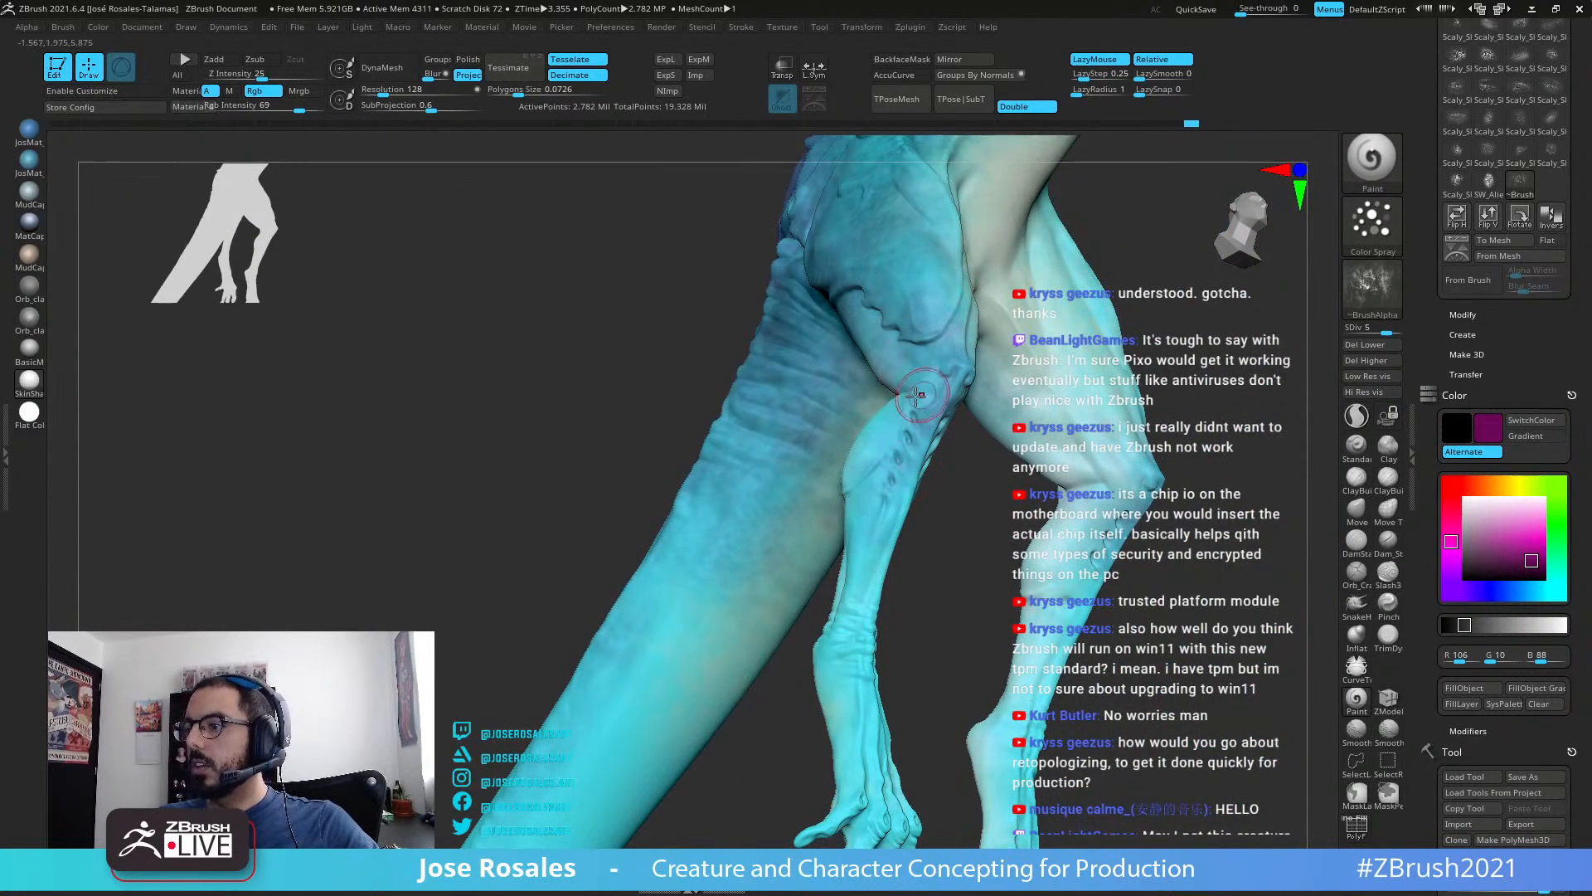
Step: Add soft purple to the outer thighs, kneecaps and the bumps below the knees of the hind legs
right_click_drag(864, 612, 788, 591)
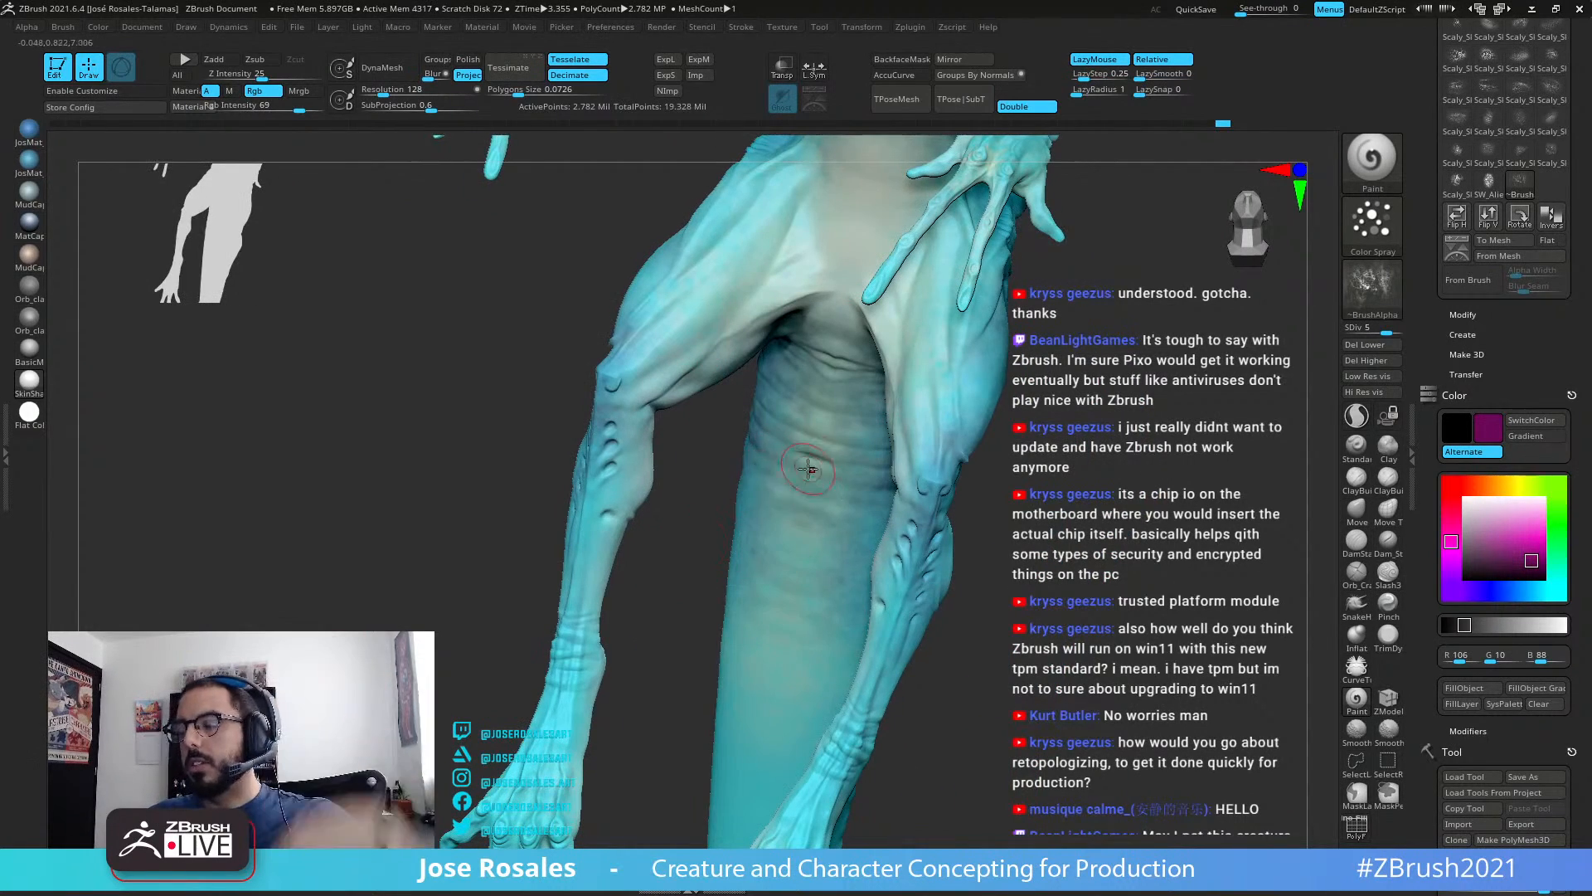
mouse_move(862, 447)
right_mouse_down()
mouse_move(967, 471)
mouse_move(964, 492)
right_mouse_up()
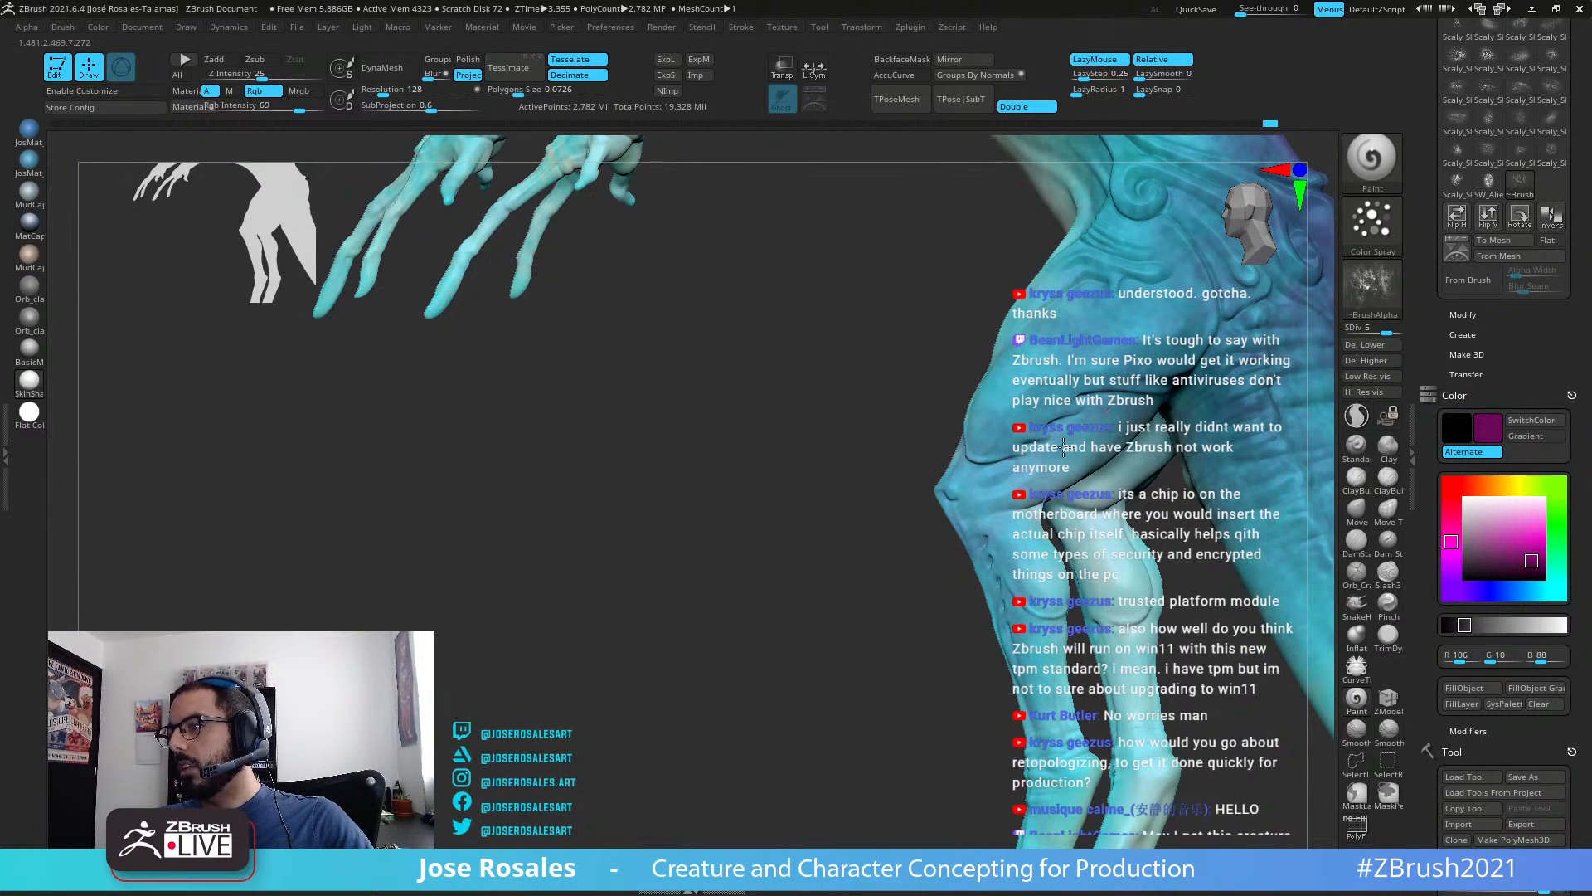
right_click_drag(1011, 481, 1004, 430)
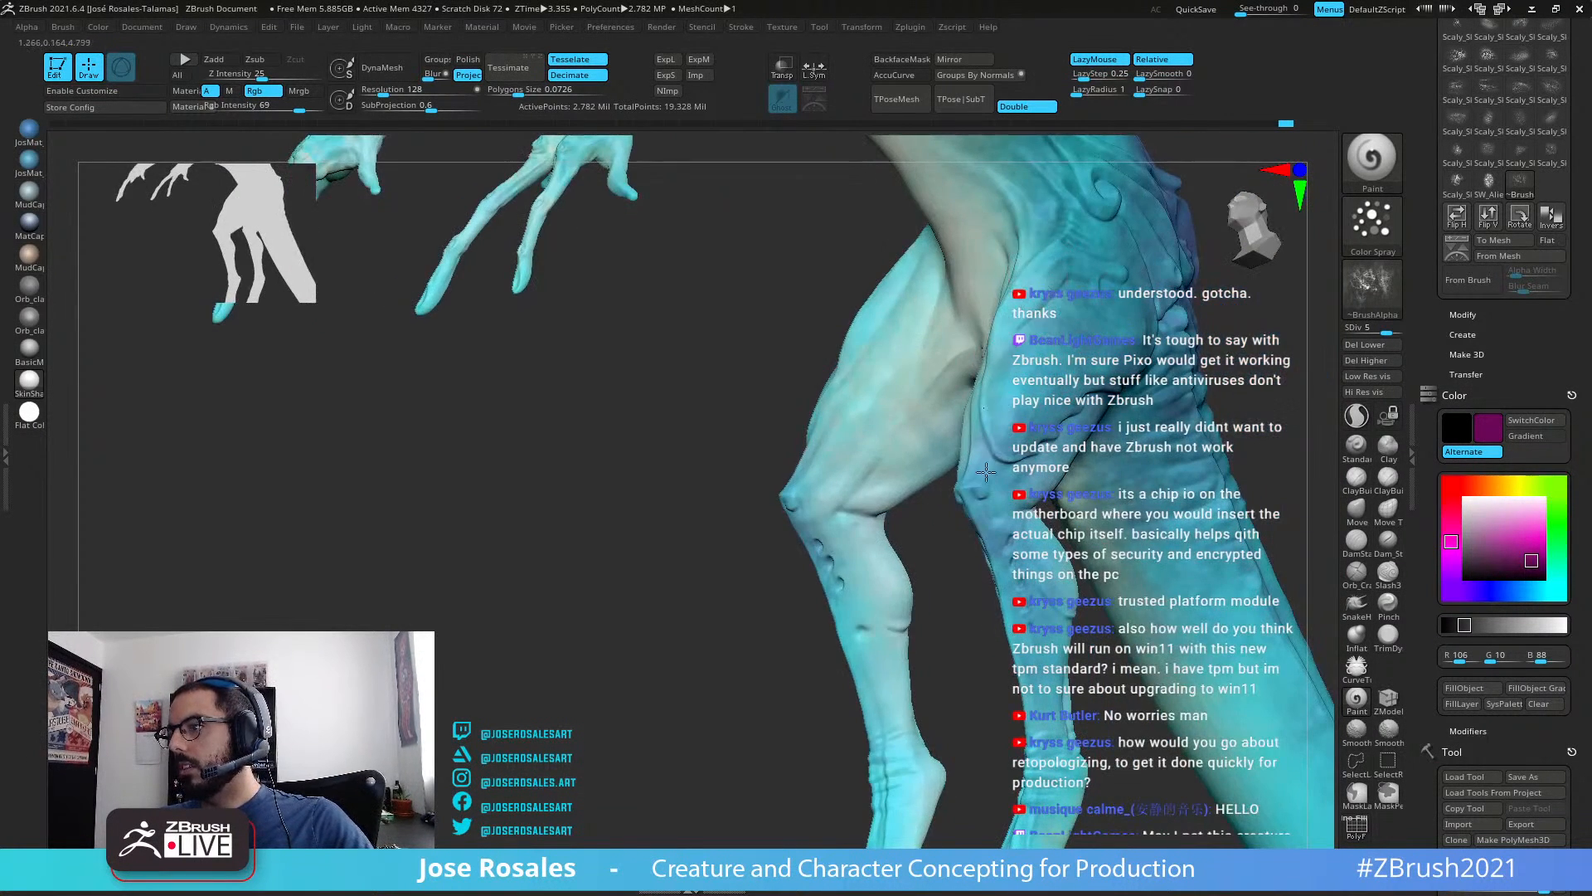
mouse_move(979, 554)
right_mouse_down()
mouse_move(962, 537)
mouse_move(983, 556)
right_mouse_up()
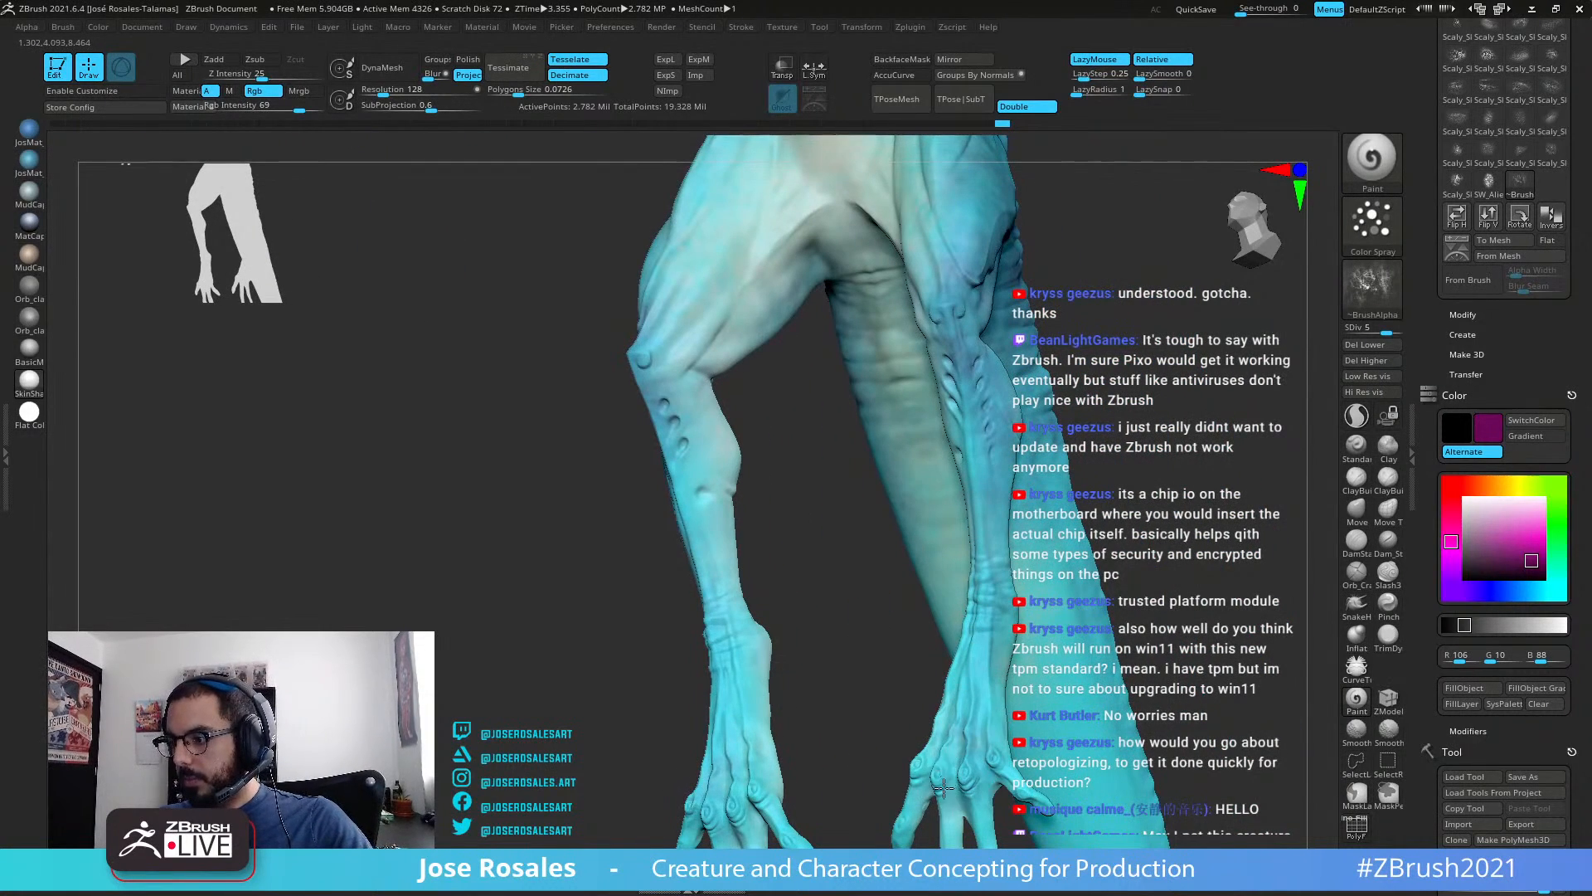
Step: Paint purple down the shins, ankles and tops of the hind feet
right_click_drag(919, 775, 951, 693)
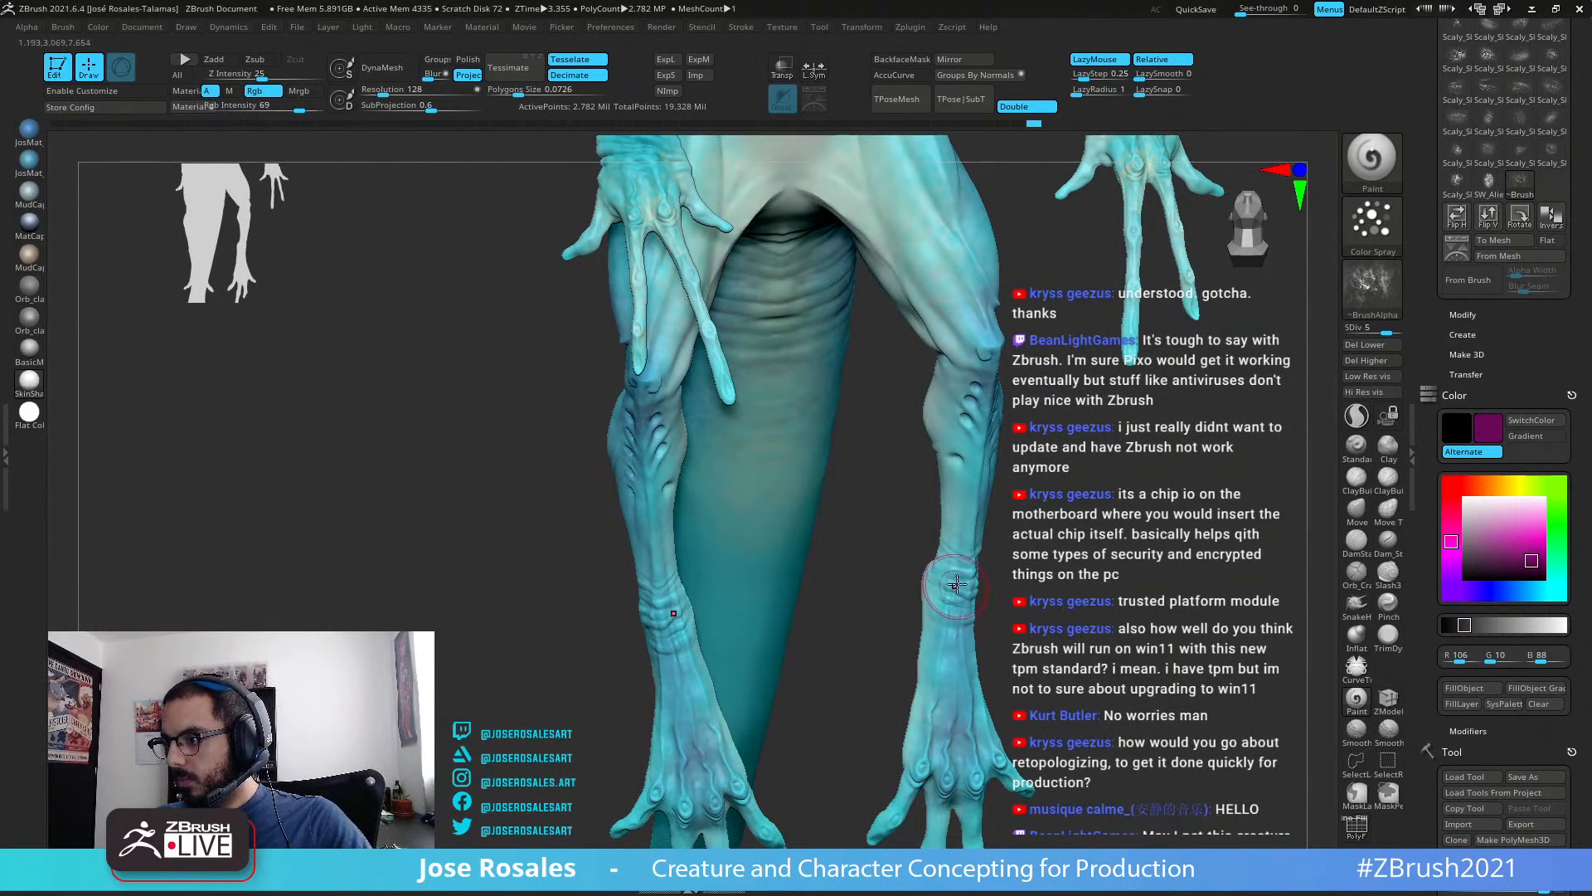
right_click_drag(950, 581, 962, 664)
left_click_drag(956, 470, 960, 551)
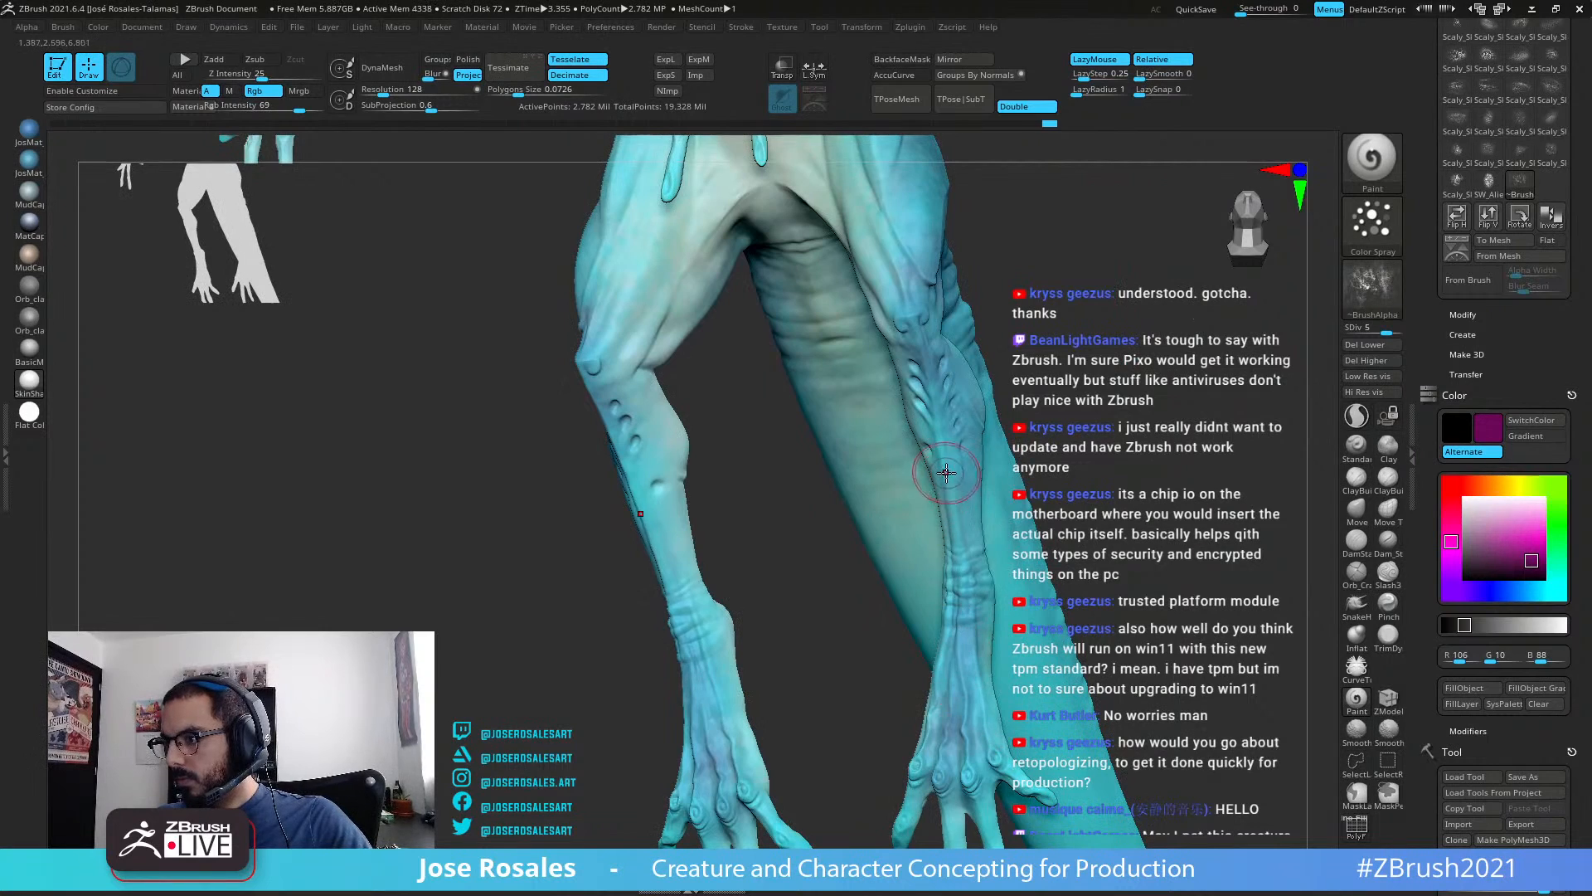
Step: Paint soft purple over the shoulder, upper arm and elbow of the front limbs
mouse_move(987, 535)
right_mouse_down("ctrl")
mouse_move(908, 523)
mouse_move(931, 601)
mouse_move(910, 531)
mouse_move(1023, 533)
mouse_move(1253, 473)
right_mouse_up("ctrl")
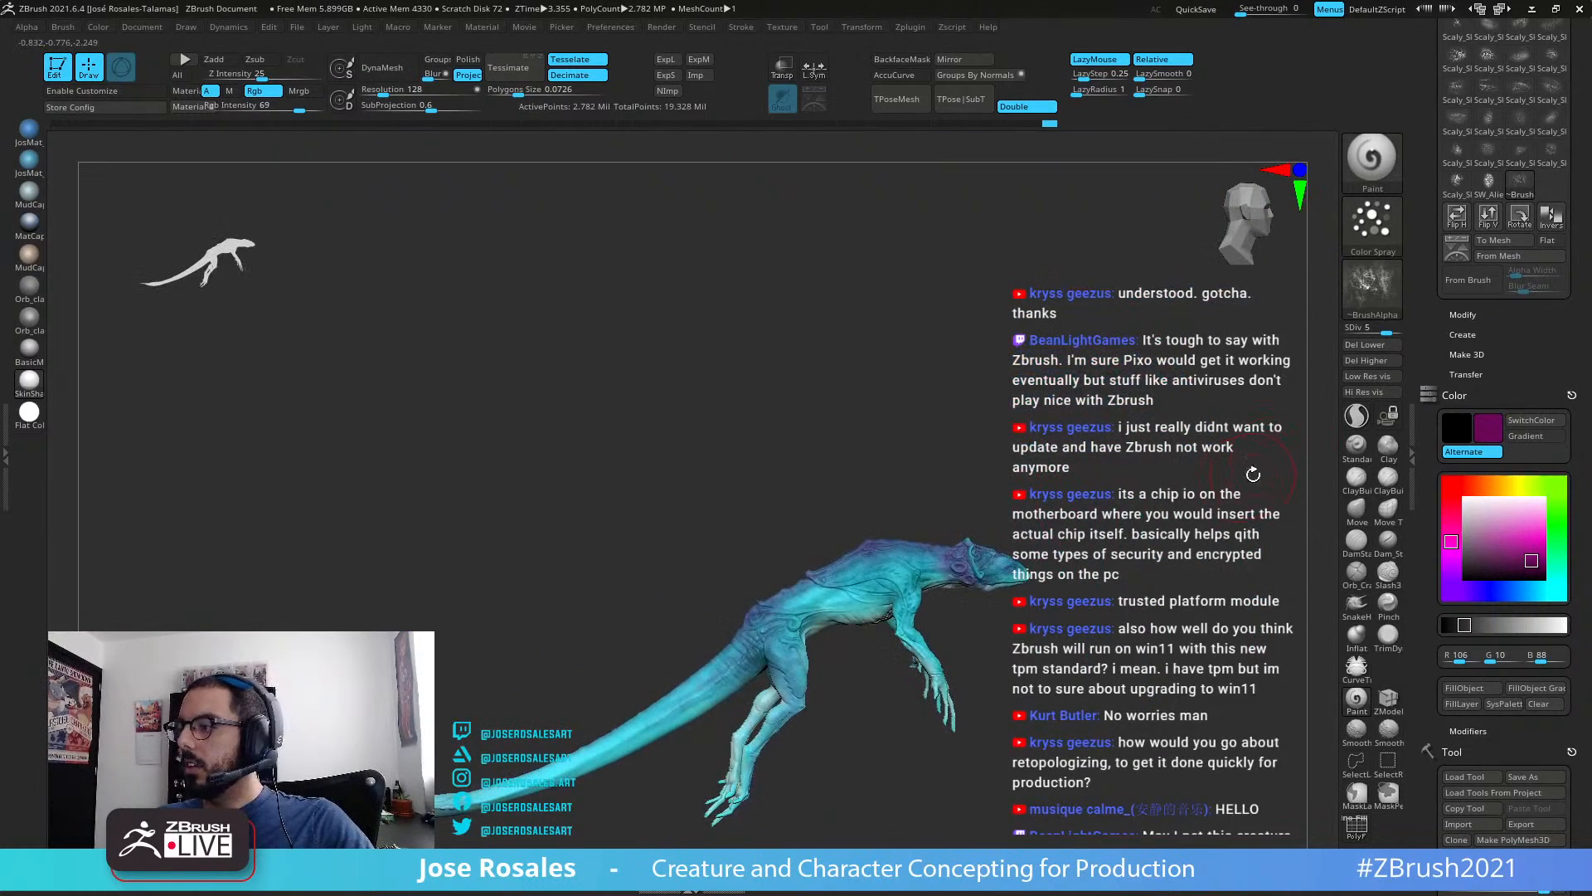
mouse_move(1033, 519)
right_mouse_down()
mouse_move(857, 575)
mouse_move(795, 564)
mouse_move(866, 536)
right_mouse_up()
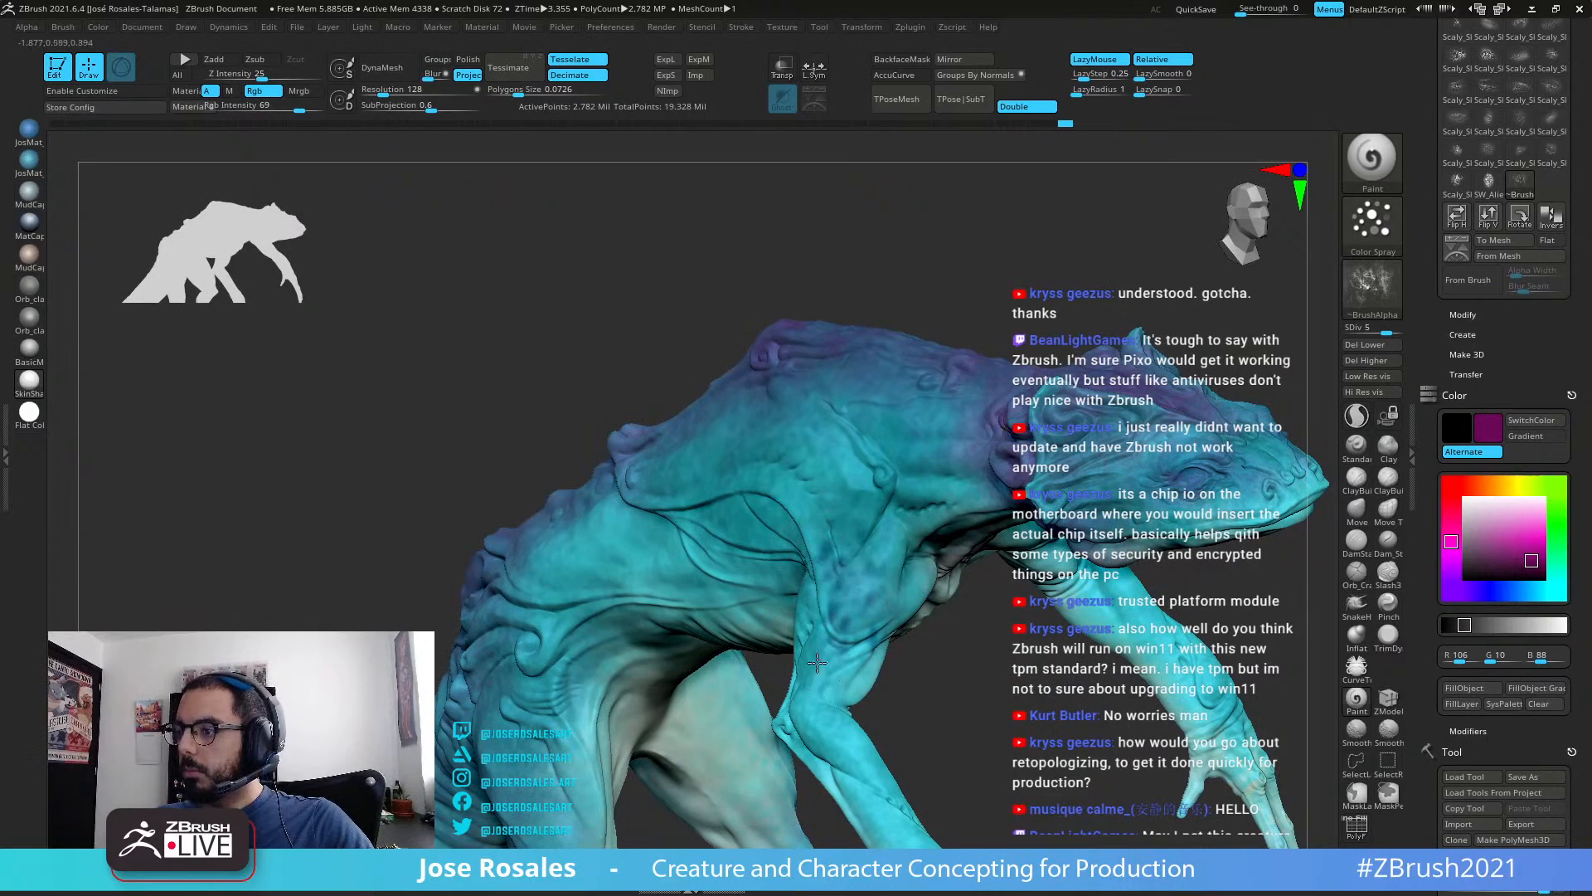
right_click_drag(859, 784, 812, 699)
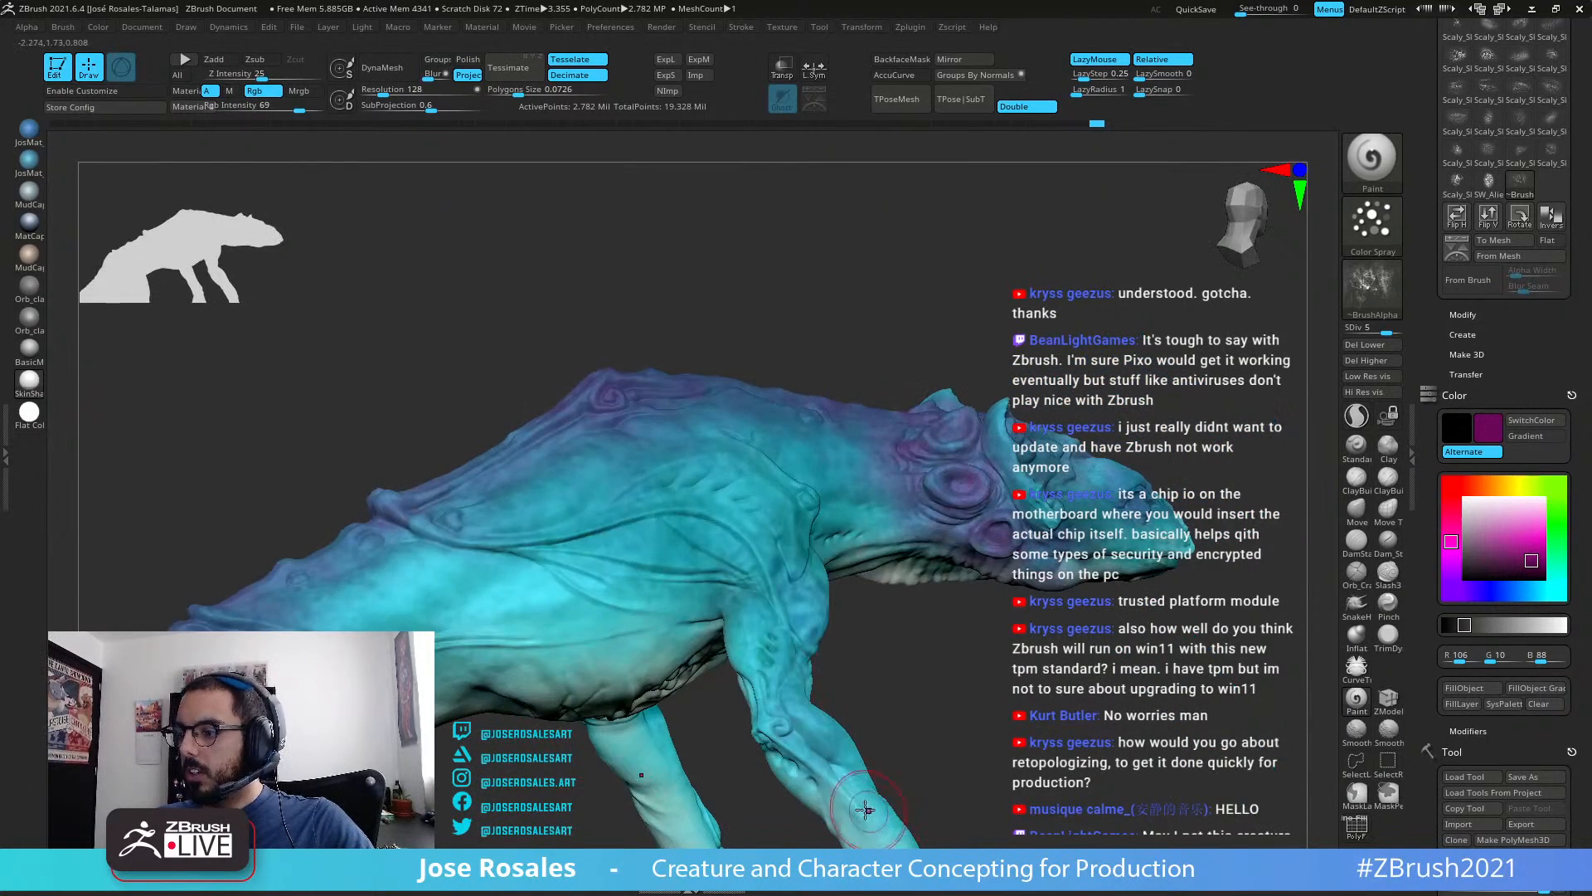
right_click_drag(848, 808, 900, 814)
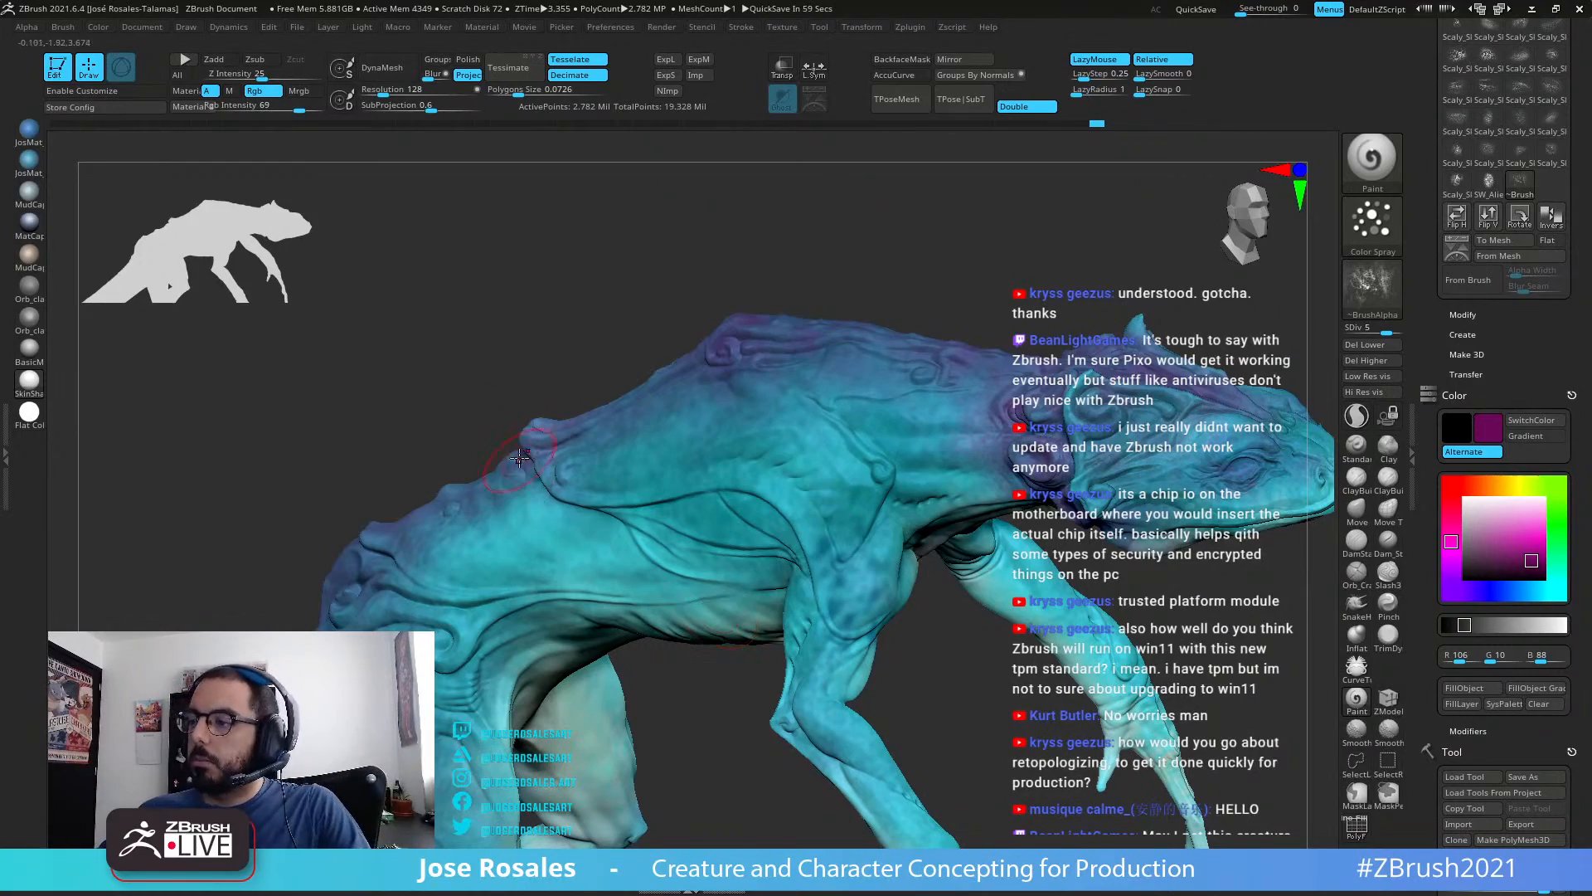
Step: Add soft purple to the back's bumps and the skin folds along the flank behind the shoulder
right_click_drag(718, 616, 1152, 355)
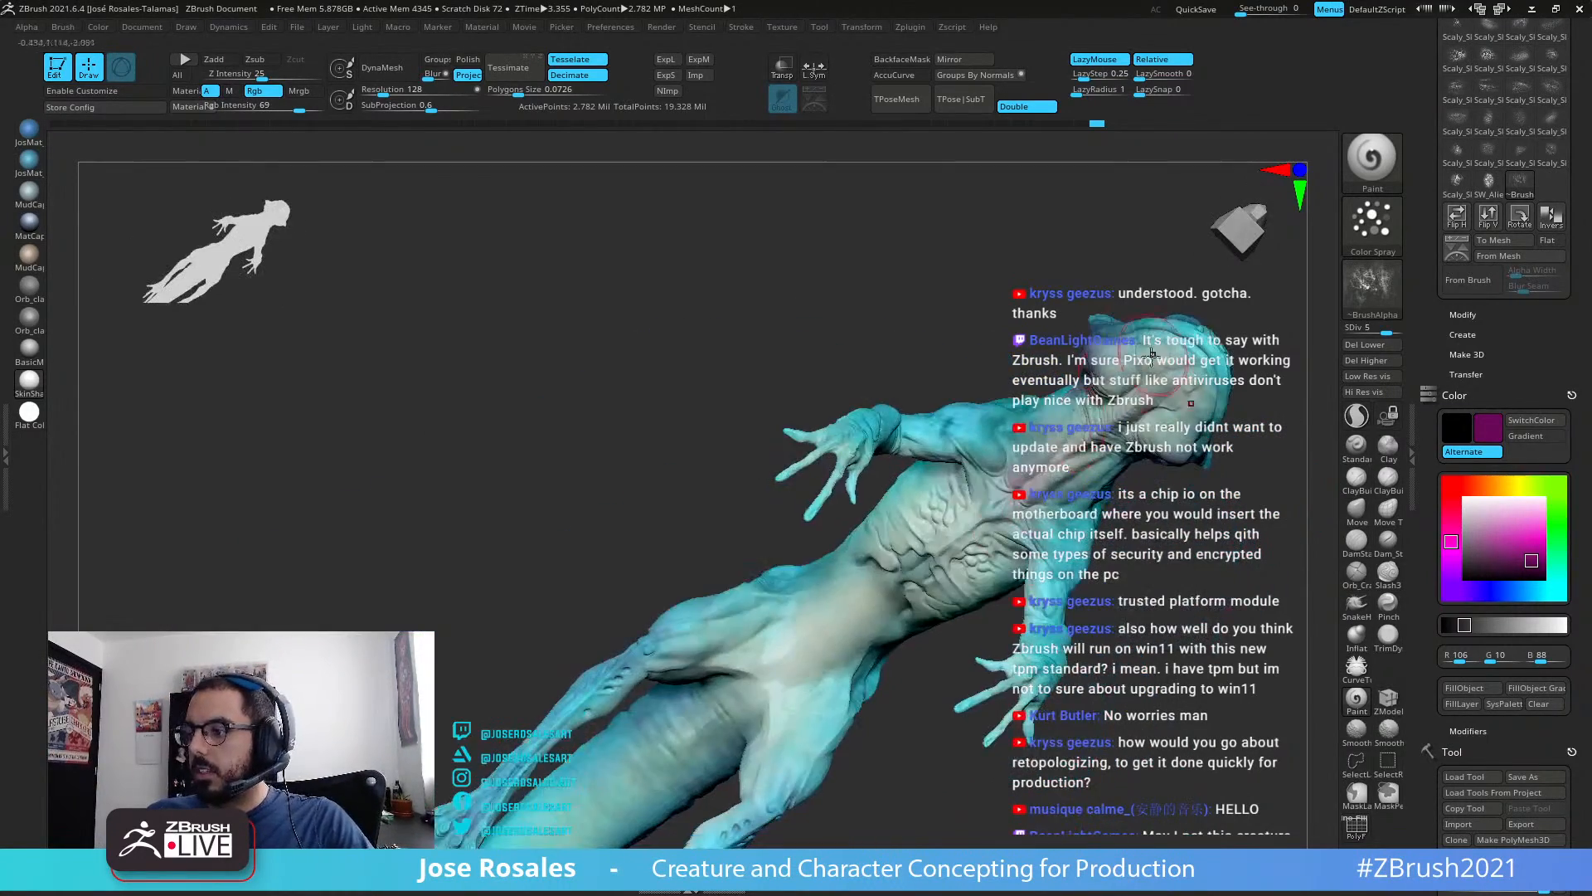
right_click_drag(1068, 389, 1039, 417)
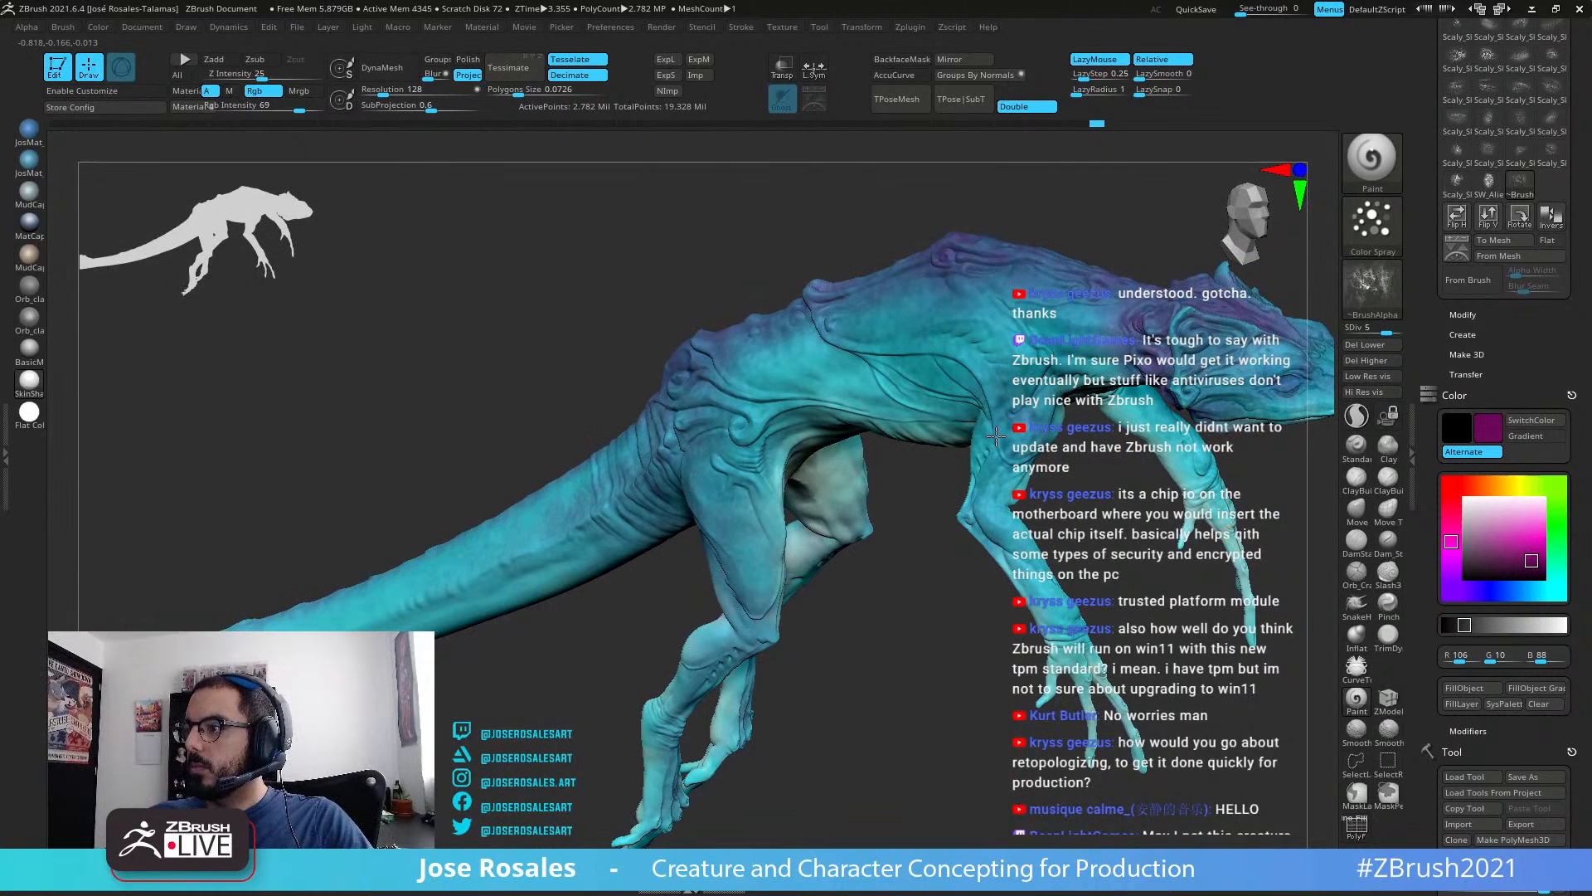
right_click_drag(962, 404, 948, 355)
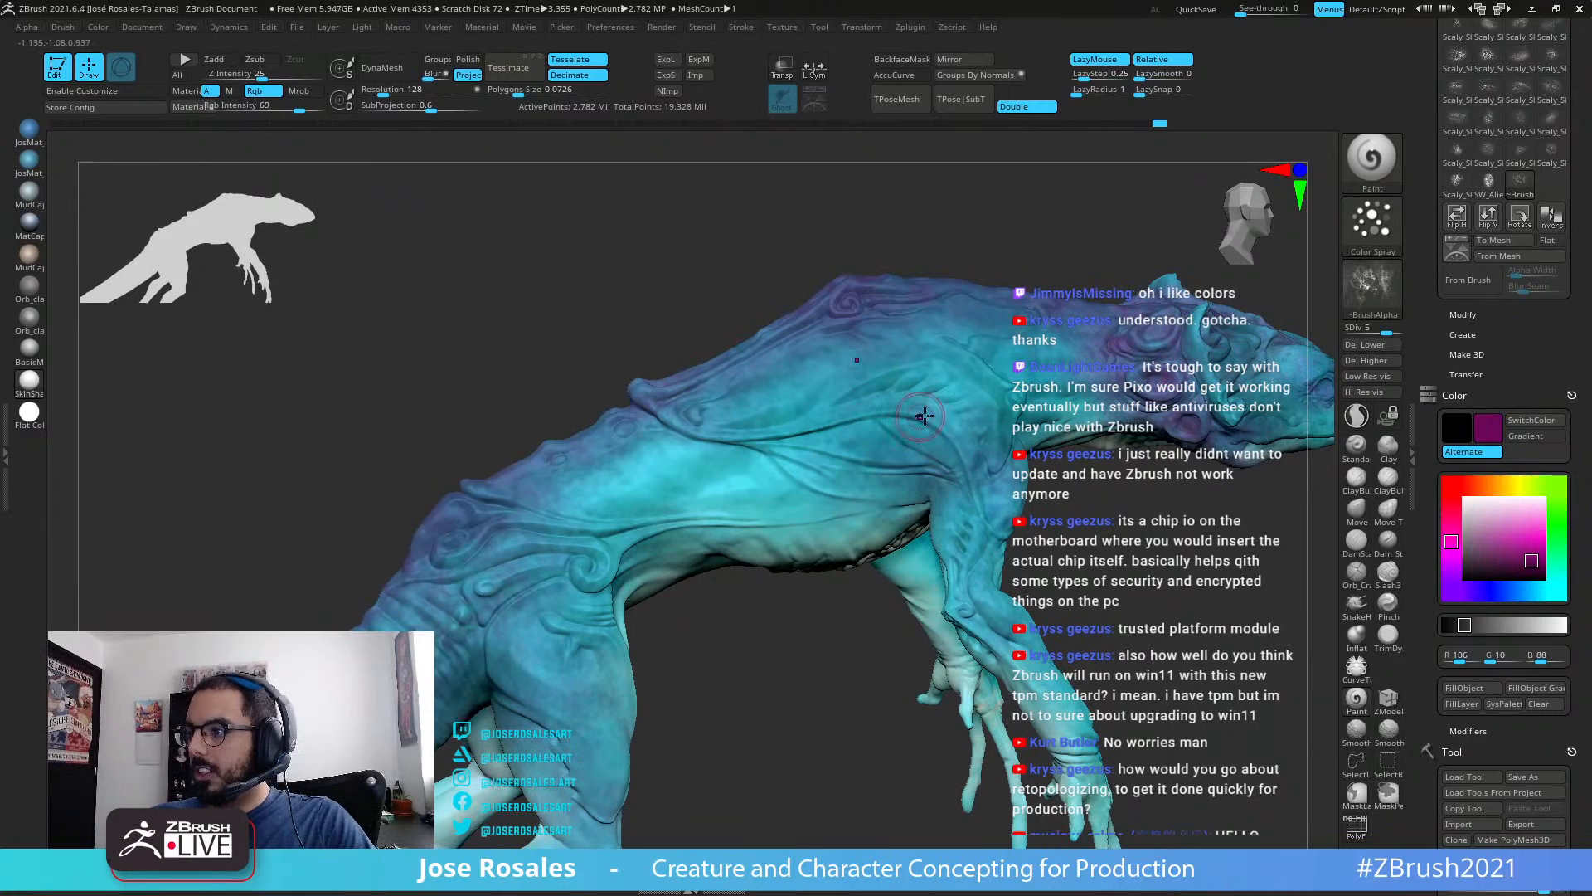
right_click_drag(923, 414, 924, 424)
right_click_drag(905, 414, 747, 430)
right_click_drag(837, 411, 829, 573)
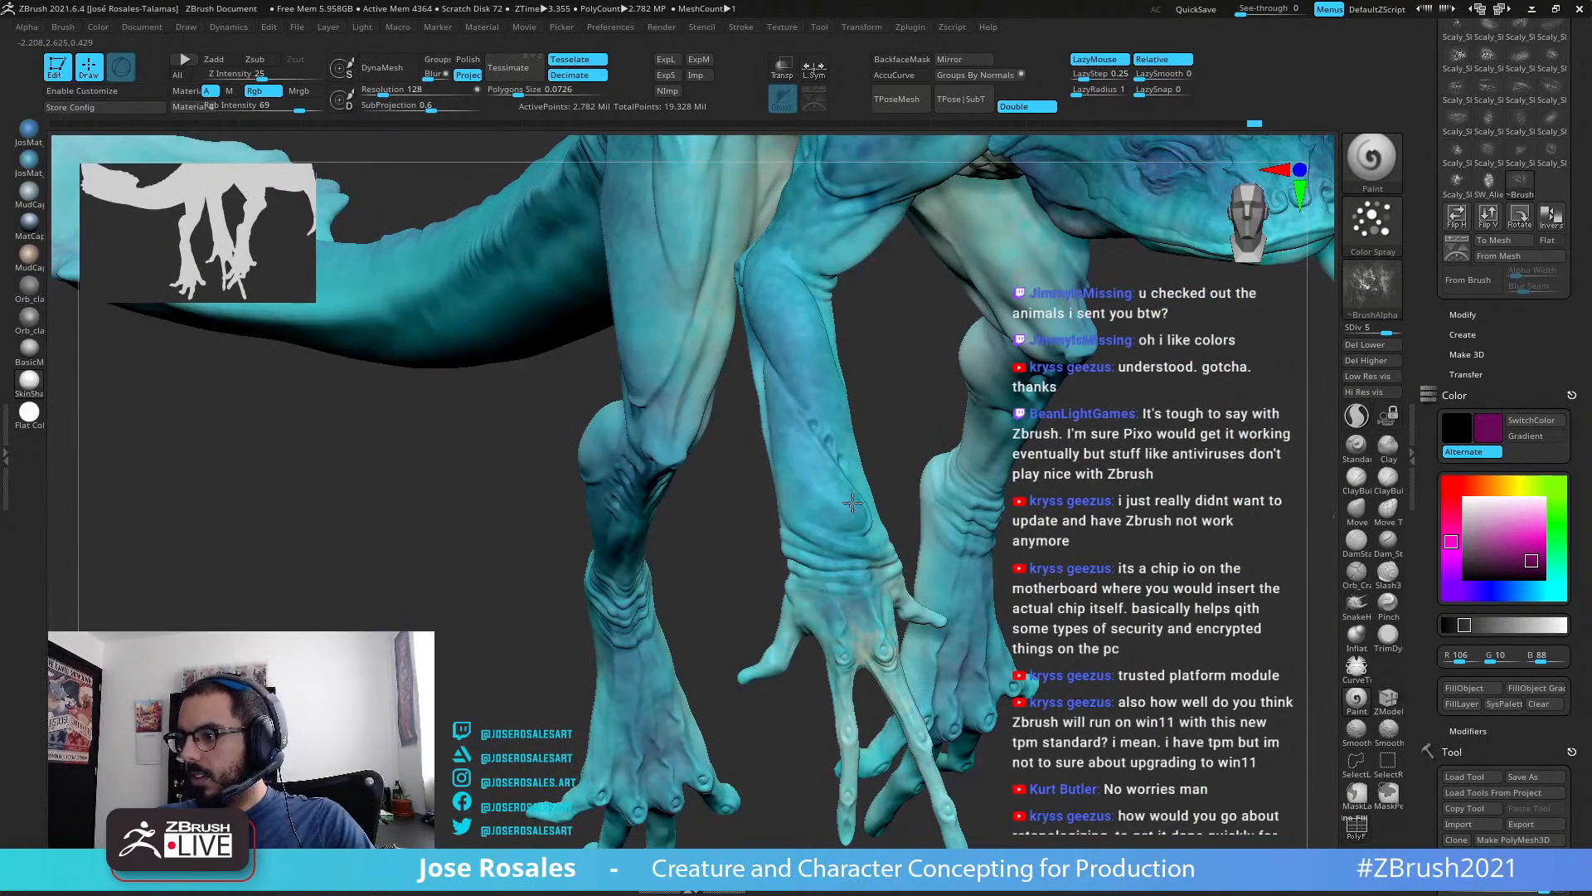
Step: Paint purple down the forearms, wrists and backs of the front hands
right_click_drag(899, 569, 817, 539)
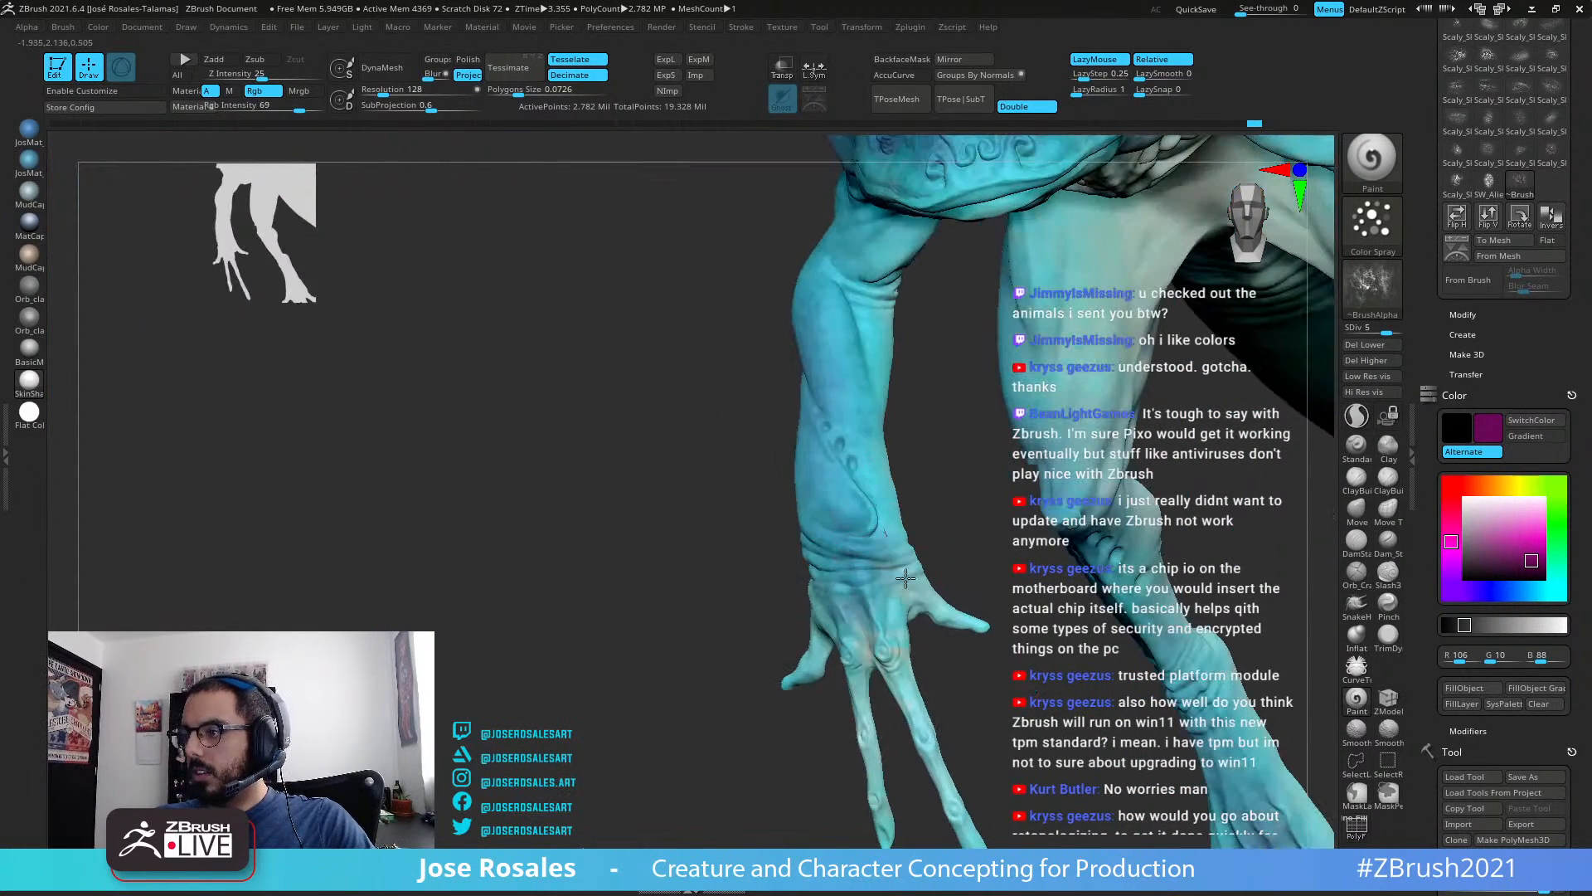
mouse_move(859, 473)
left_mouse_down()
mouse_move(924, 592)
mouse_move(857, 678)
left_mouse_up()
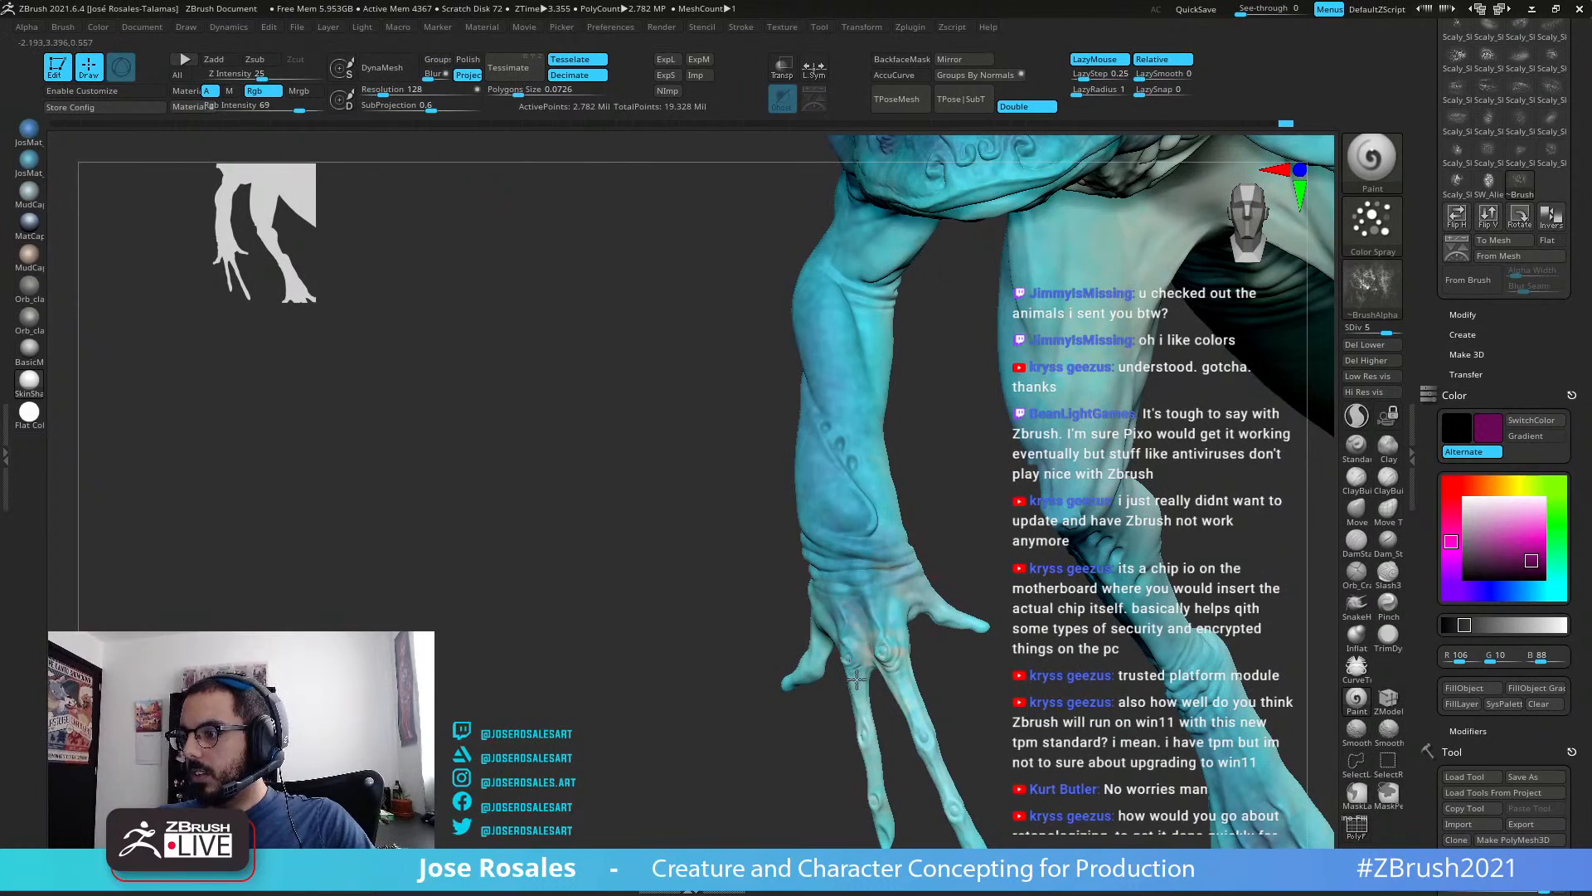
right_click_drag(846, 536, 921, 547)
left_click_drag(805, 578, 778, 624)
left_click_drag(796, 461, 786, 502)
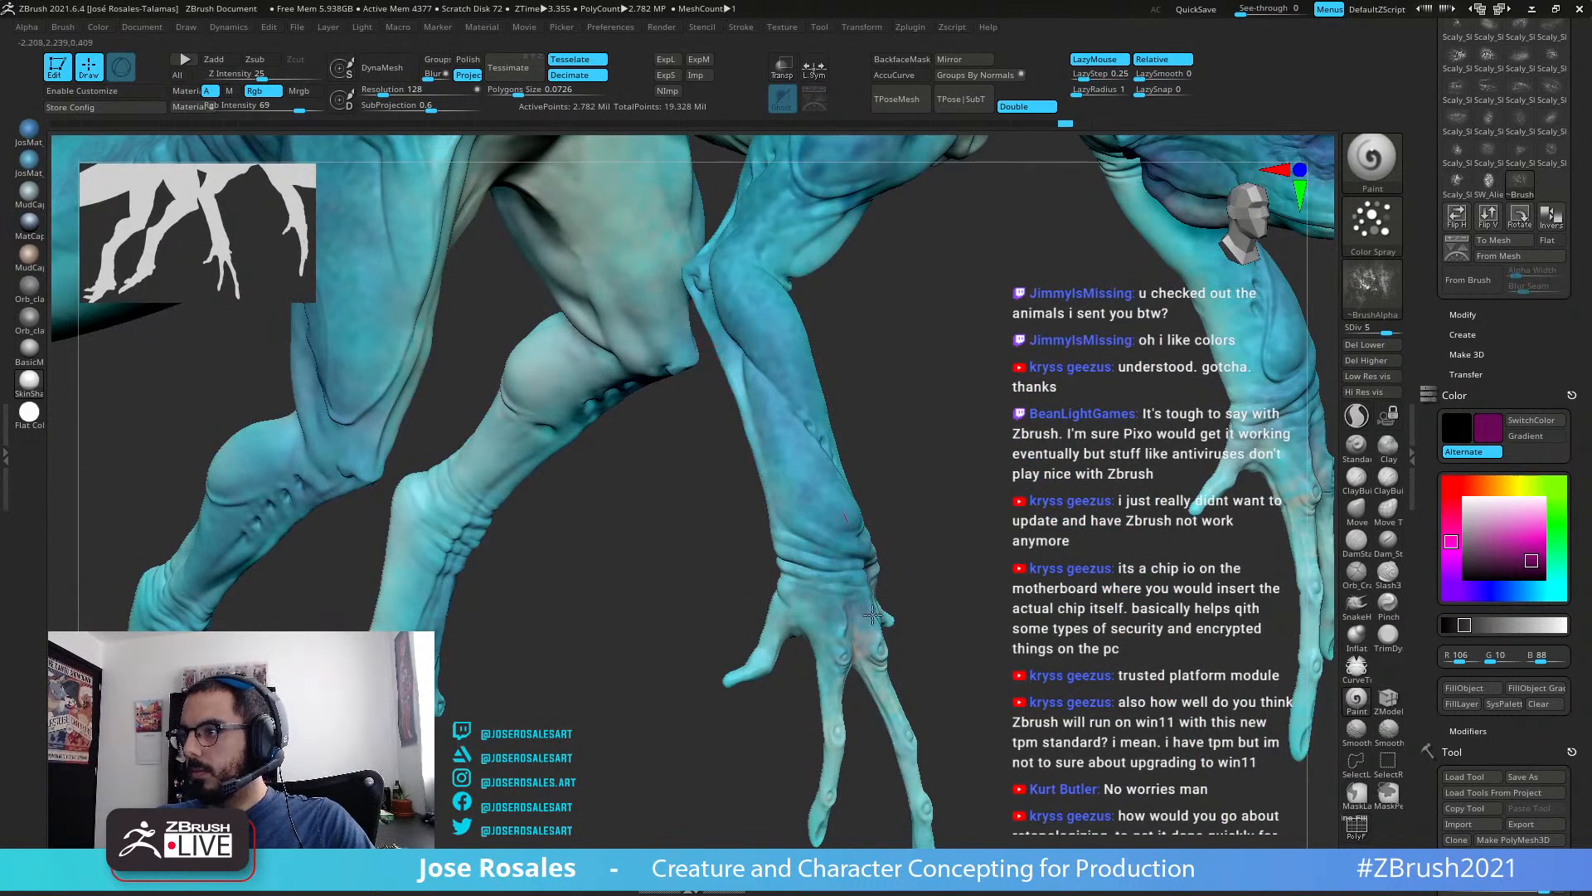
left_click_drag(873, 615, 875, 627)
Step: Turn off the body's isolation and sample bright cyan (RGB 71, 235, 245) as the paint colour
right_click_drag(772, 352, 779, 224, "ctrl")
right_click_drag(1136, 440, 663, 454)
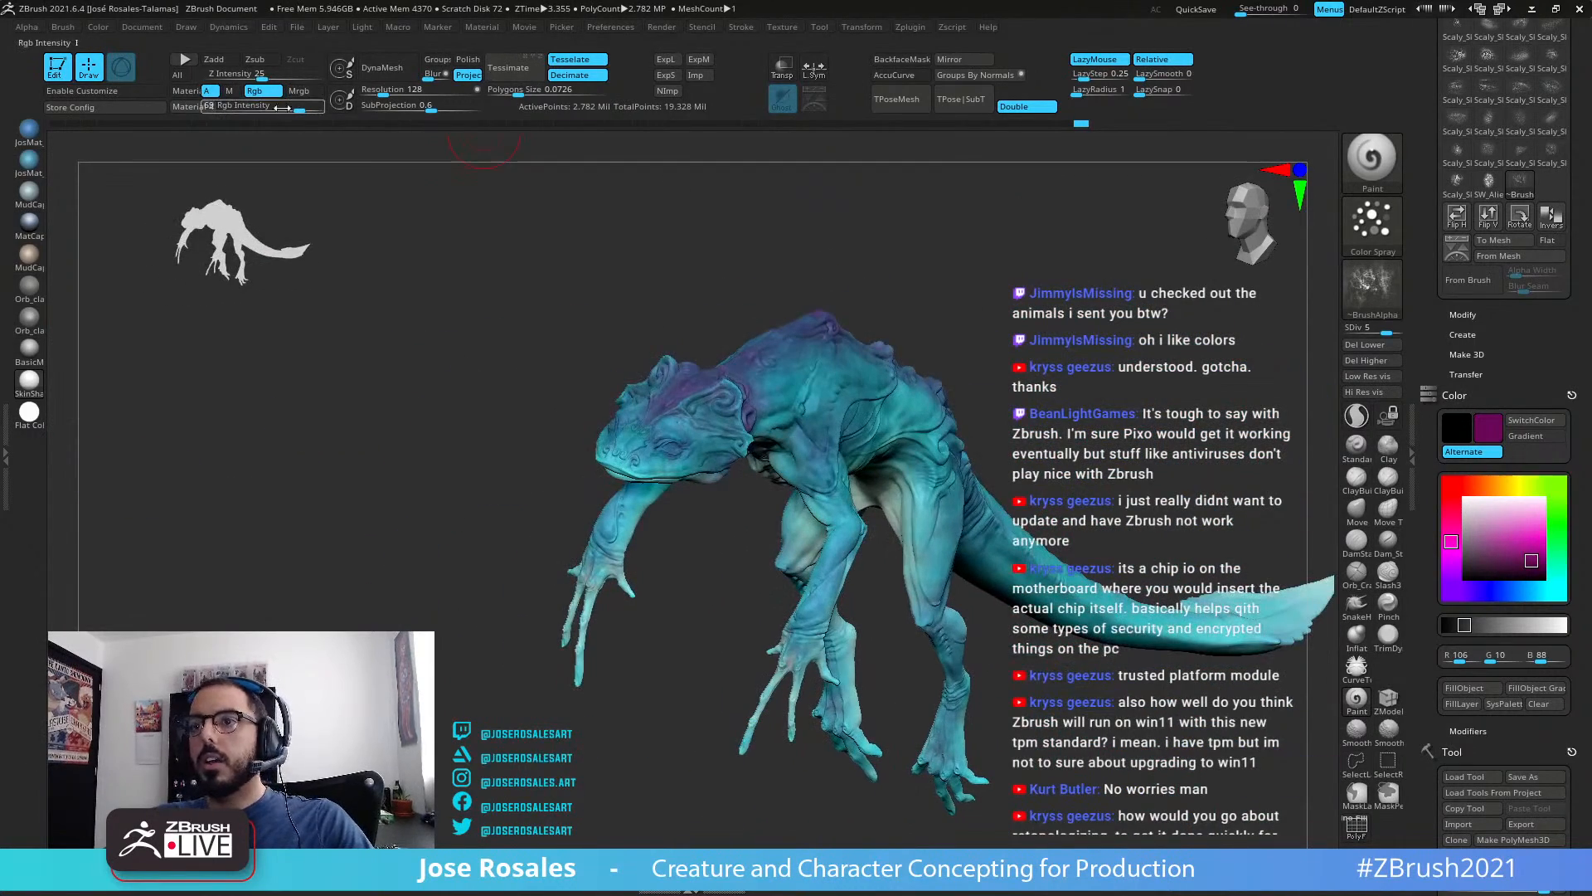
right_click_drag(842, 395, 600, 423)
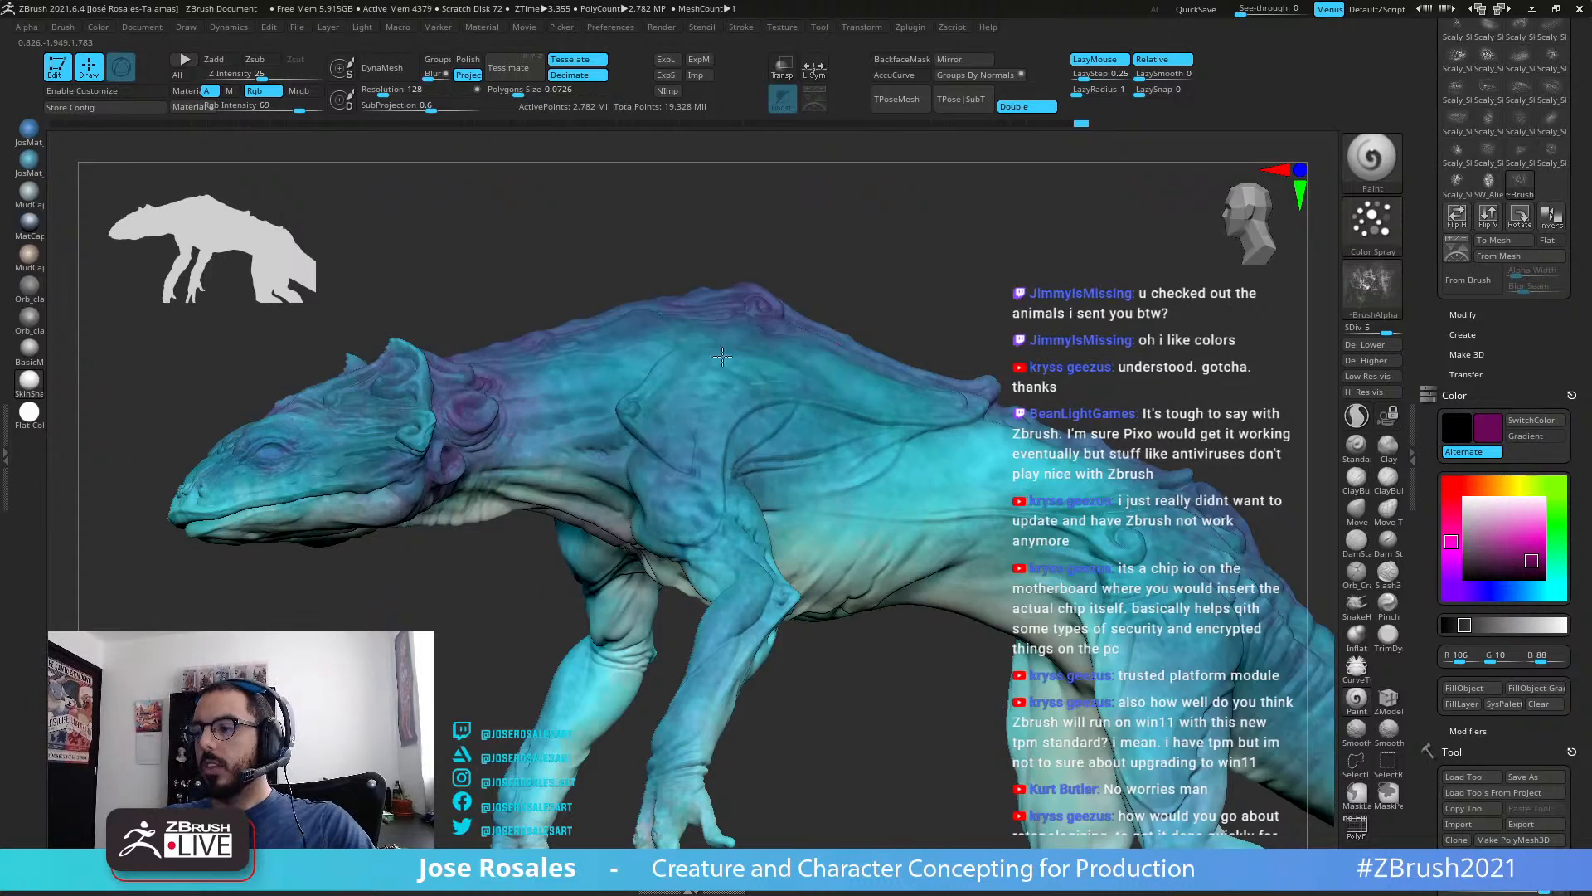
mouse_move(722, 357)
right_mouse_down("ctrl")
mouse_move(720, 282)
mouse_move(723, 376)
right_mouse_up("ctrl")
right_click_drag(721, 485, 772, 528)
key("alt+s")
right_click_drag(1103, 334, 889, 433)
left_click_drag(1501, 543, 903, 260)
Step: Paint cyan over the curled crests and upper head, checking the colours with the Flat Color material
right_click_drag(860, 551, 805, 557, "ctrl")
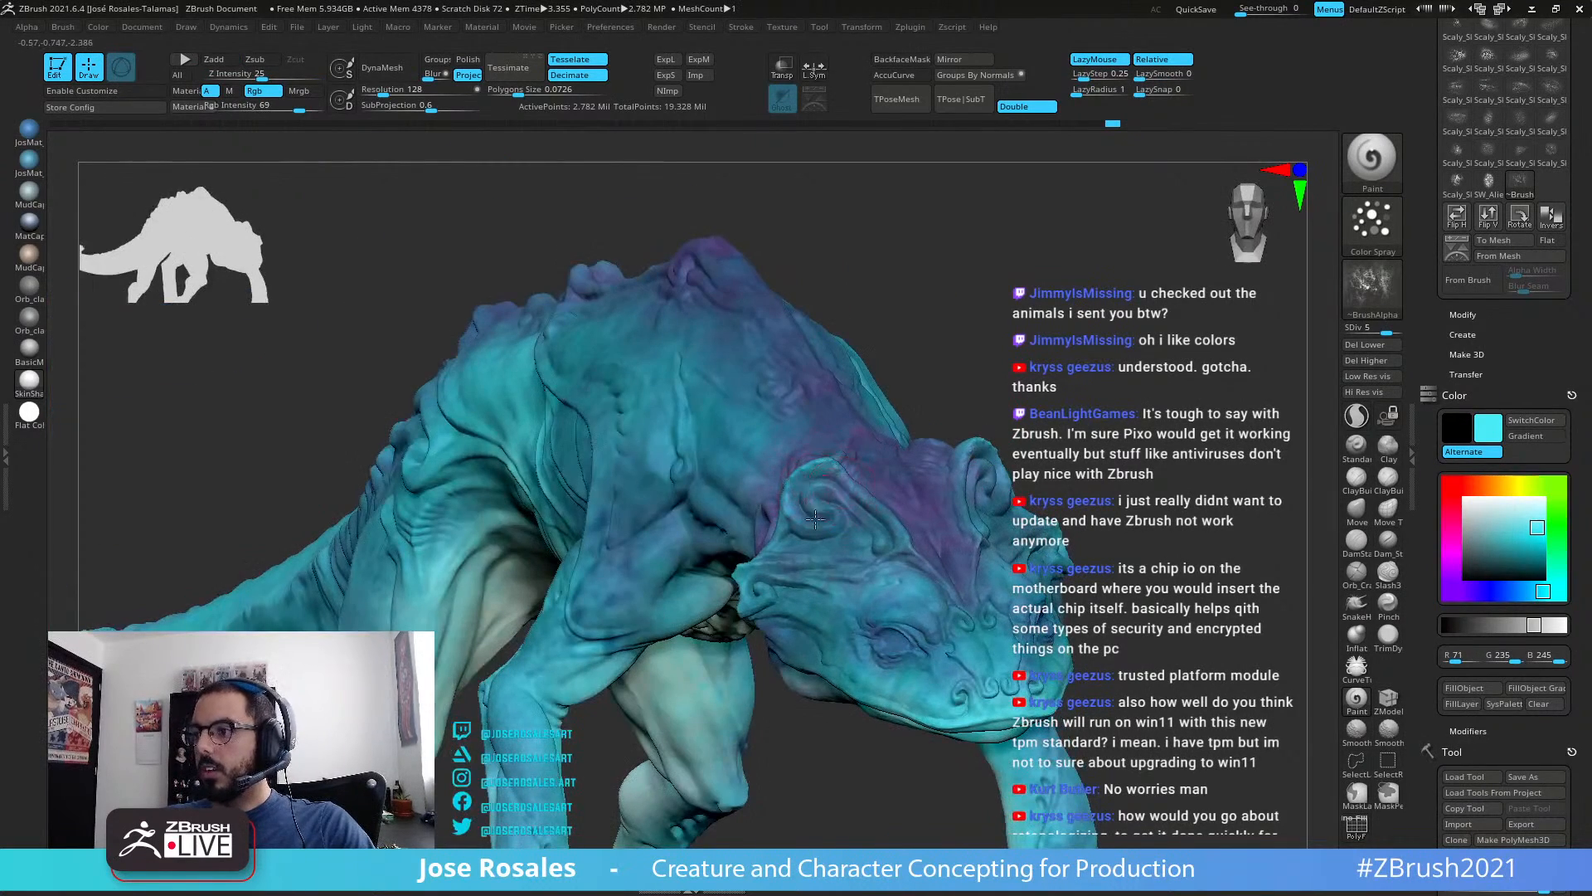
right_click_drag(832, 492, 921, 581)
left_click(34, 415)
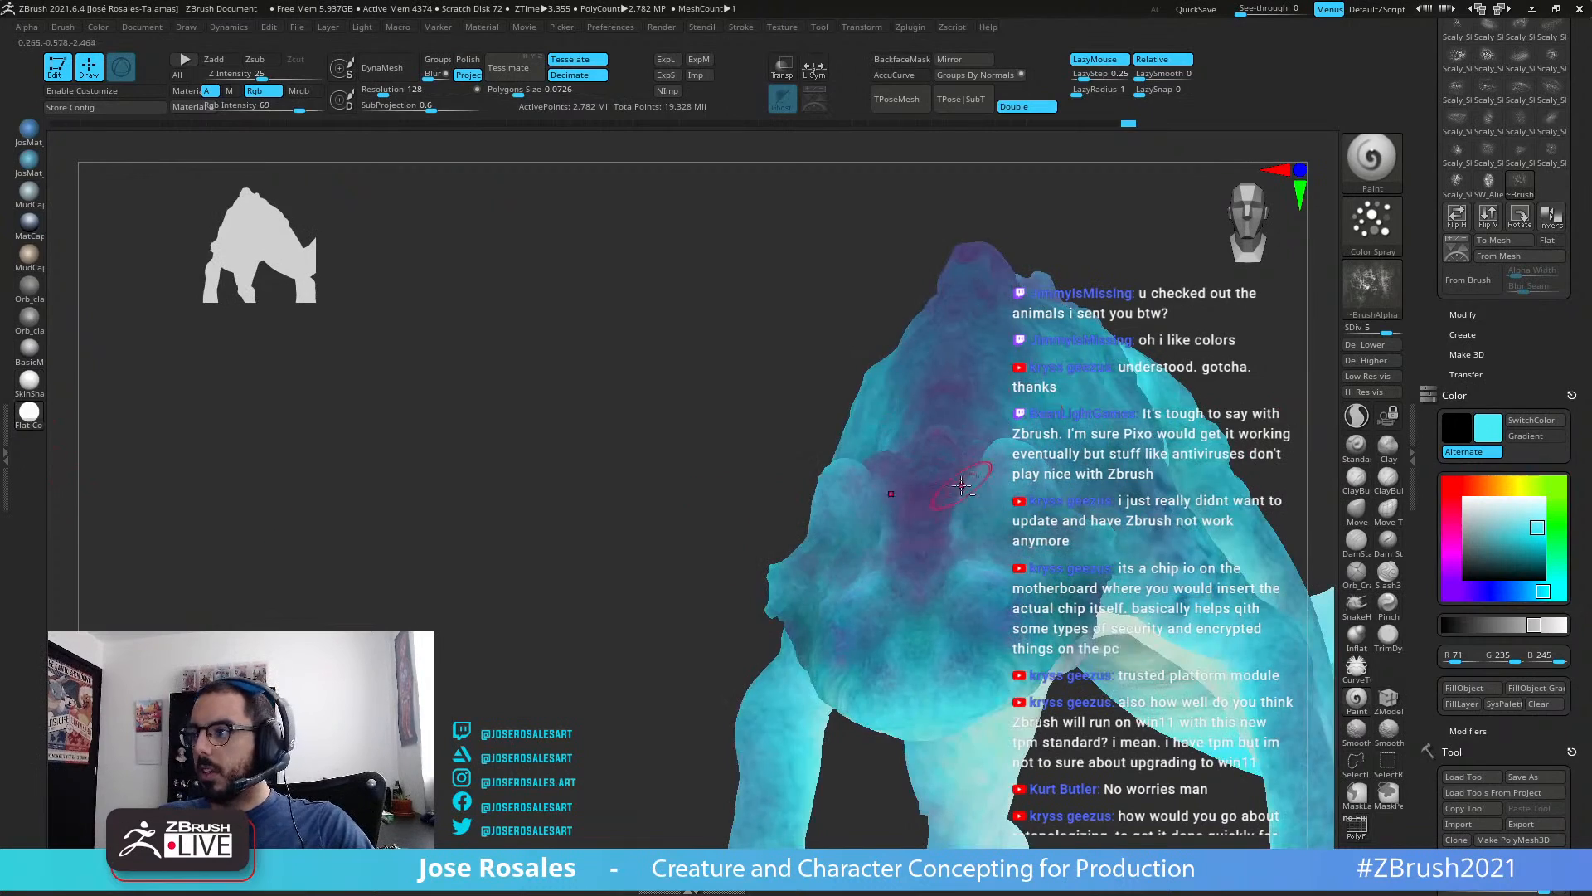
mouse_move(1037, 404)
right_mouse_down()
mouse_move(902, 457)
mouse_move(910, 439)
right_mouse_up()
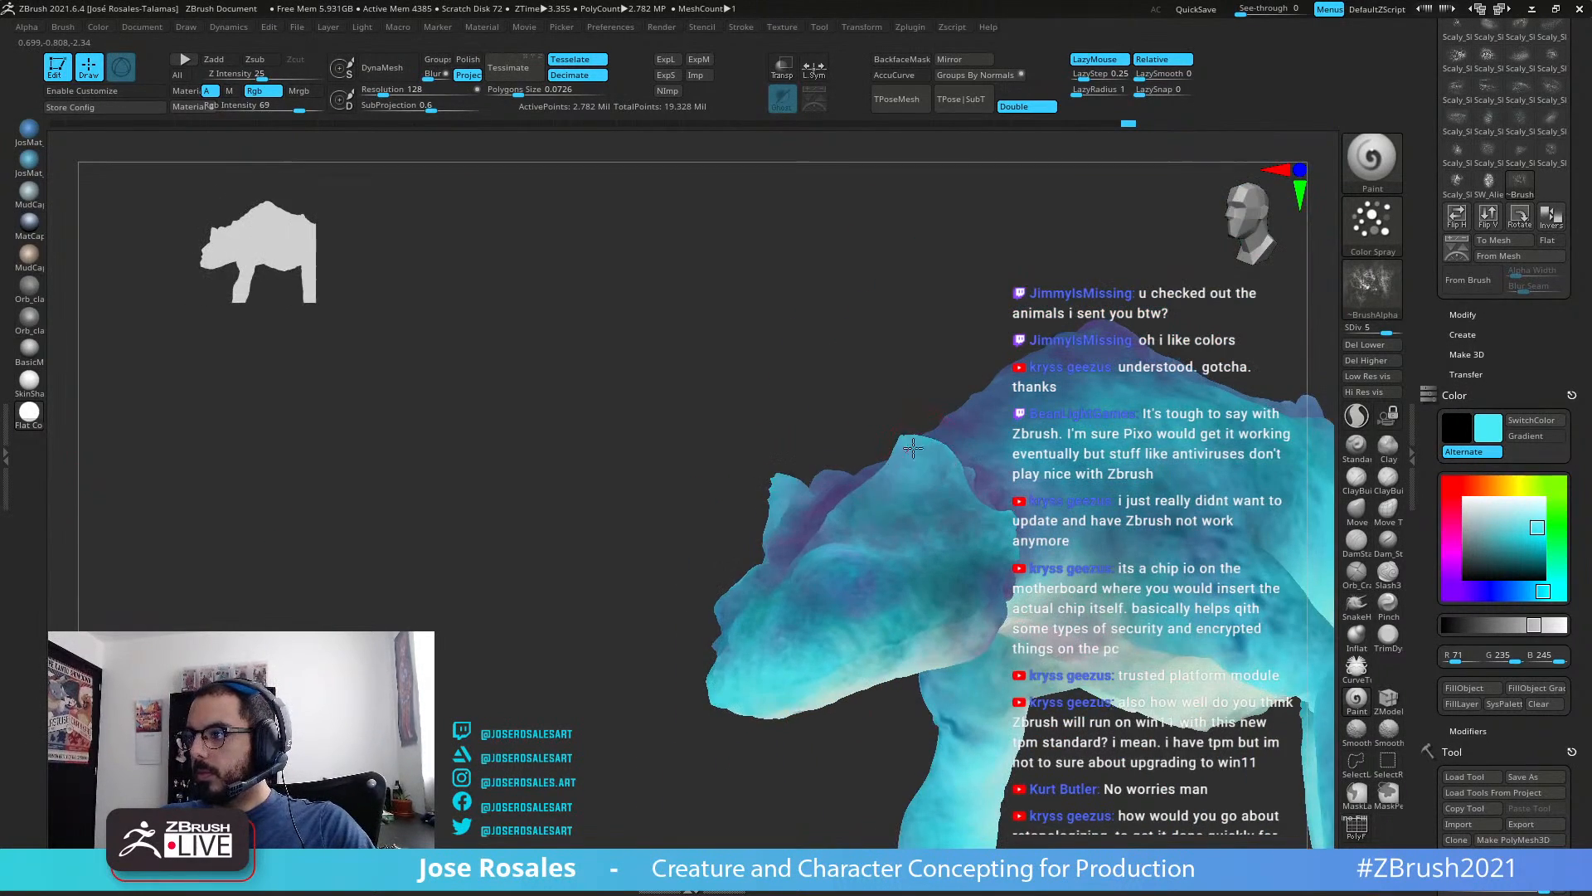
right_click_drag(790, 561, 829, 523)
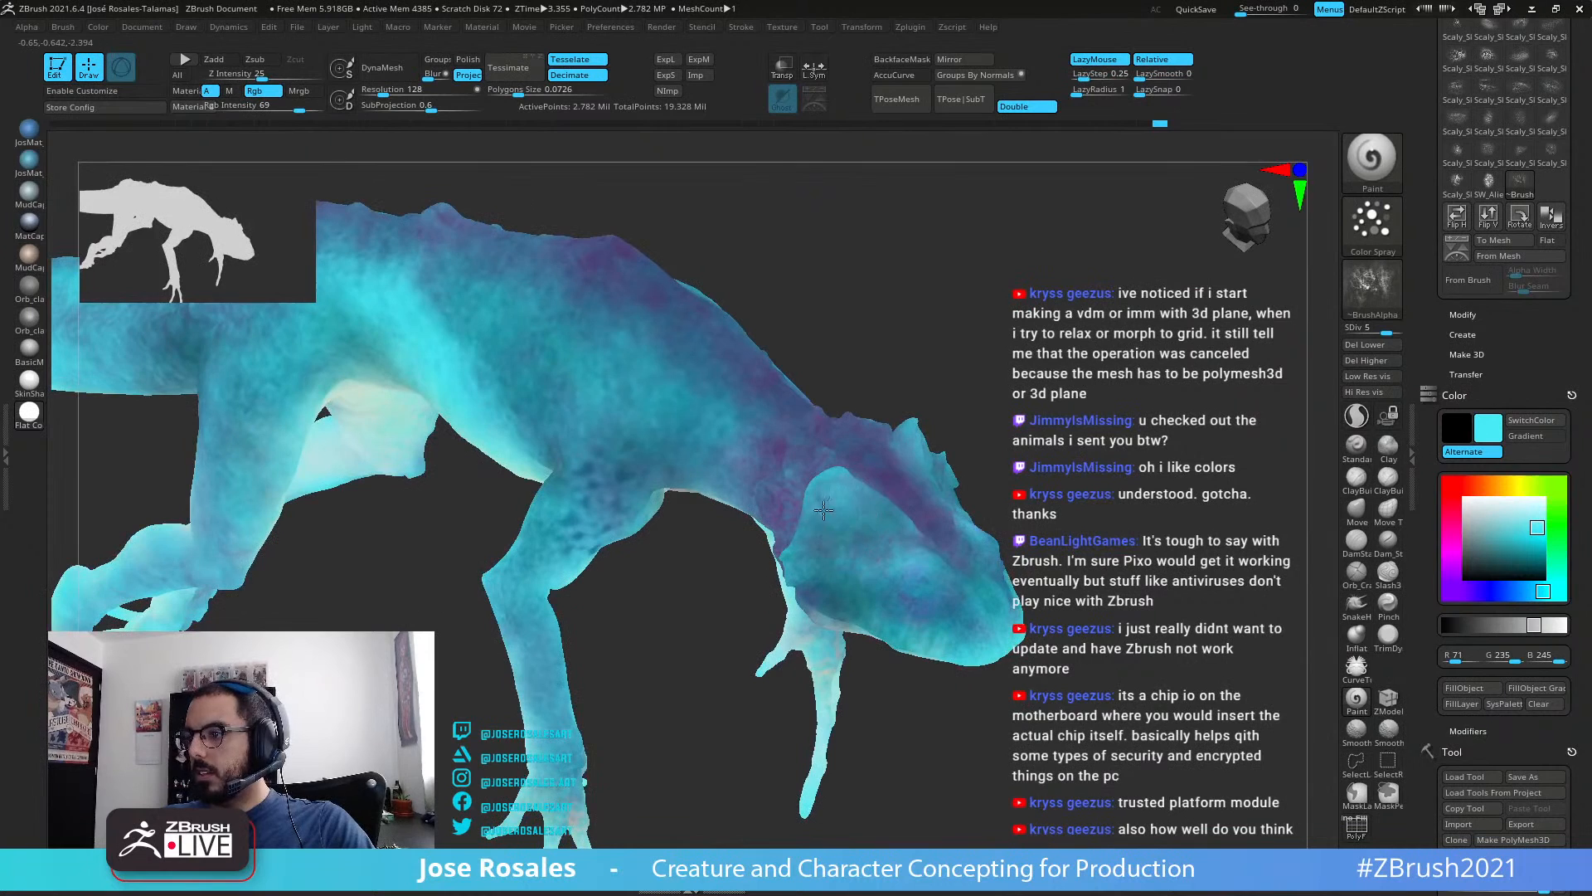
right_click_drag(886, 540, 1279, 288)
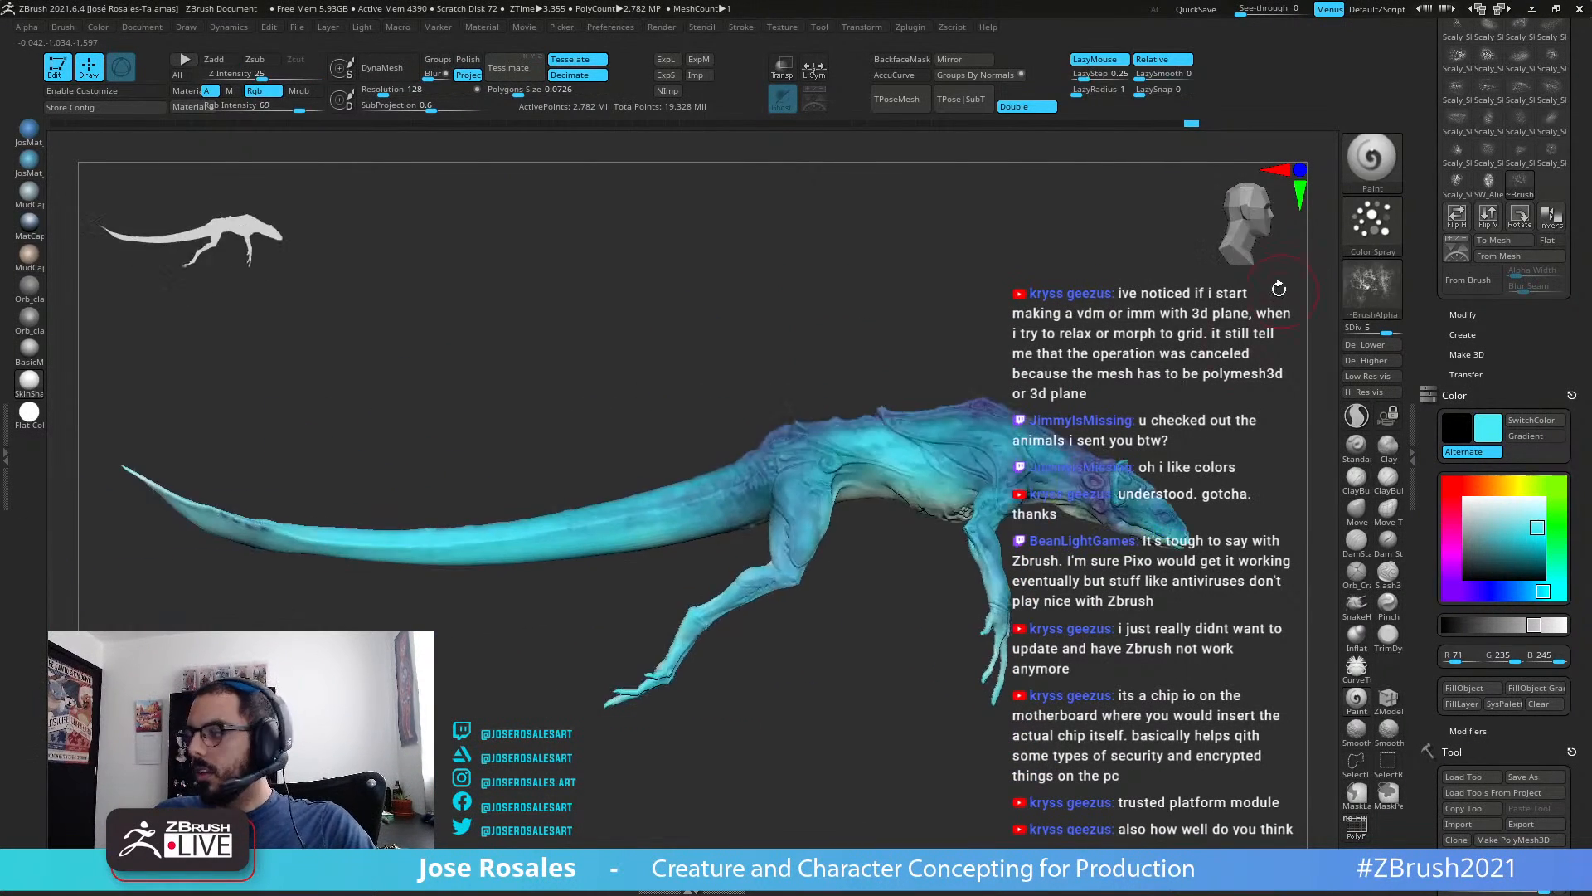
Step: Sample dark magenta (RGB 106, 10, 88) from the palette sphere and paint it over the hip folds and thigh
right_click_drag(1302, 489, 912, 580)
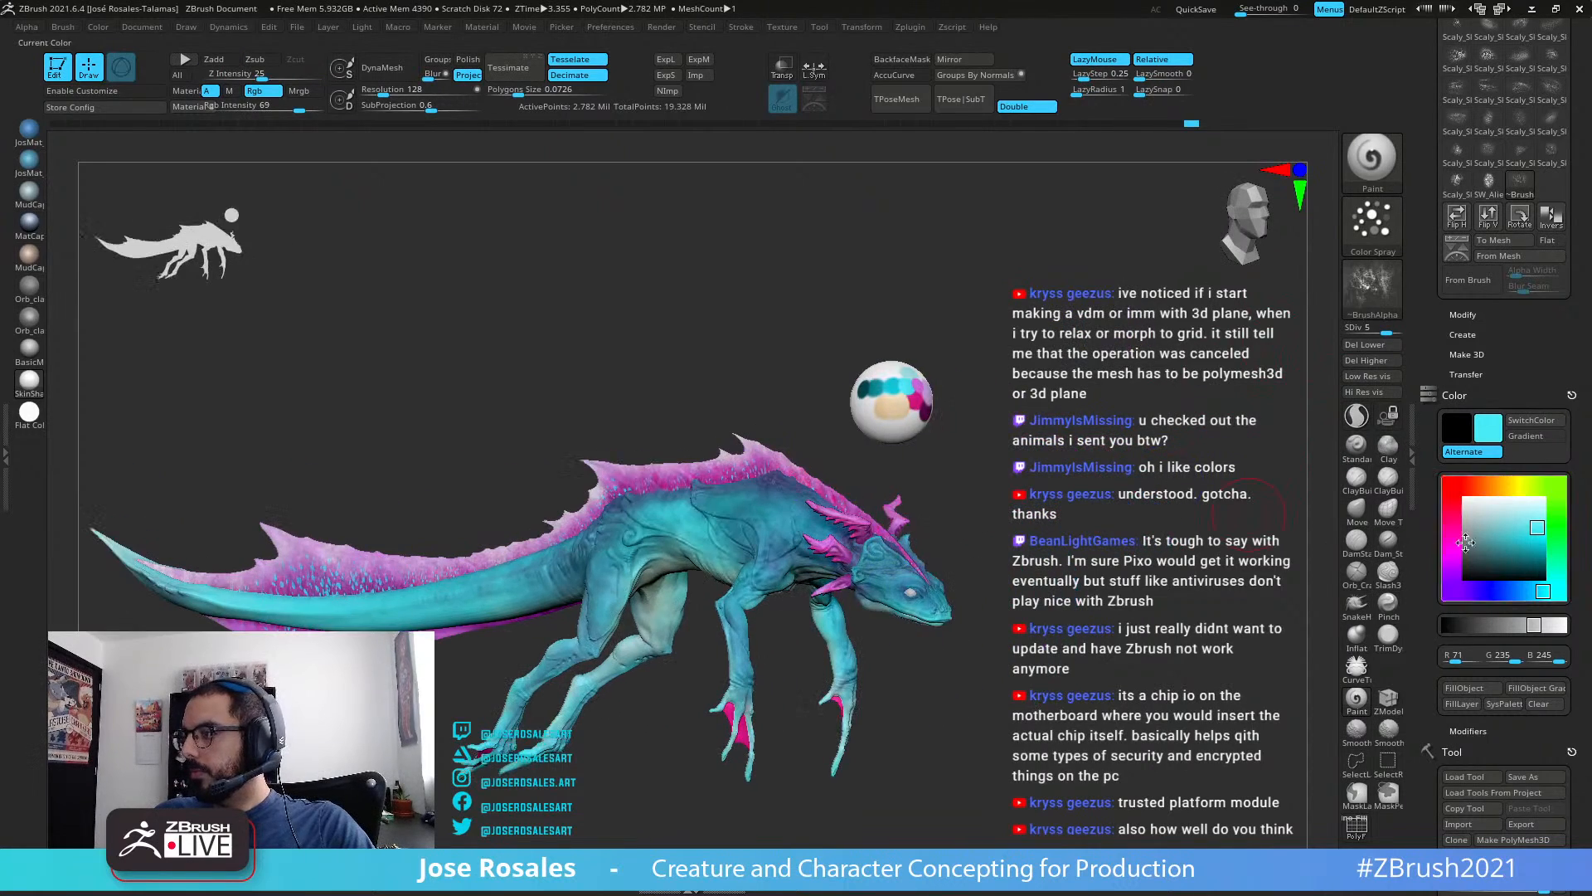
left_click_drag(1489, 428, 926, 415)
right_click_drag(525, 533, 575, 563, "alt")
right_click_drag(575, 562, 703, 652, "ctrl")
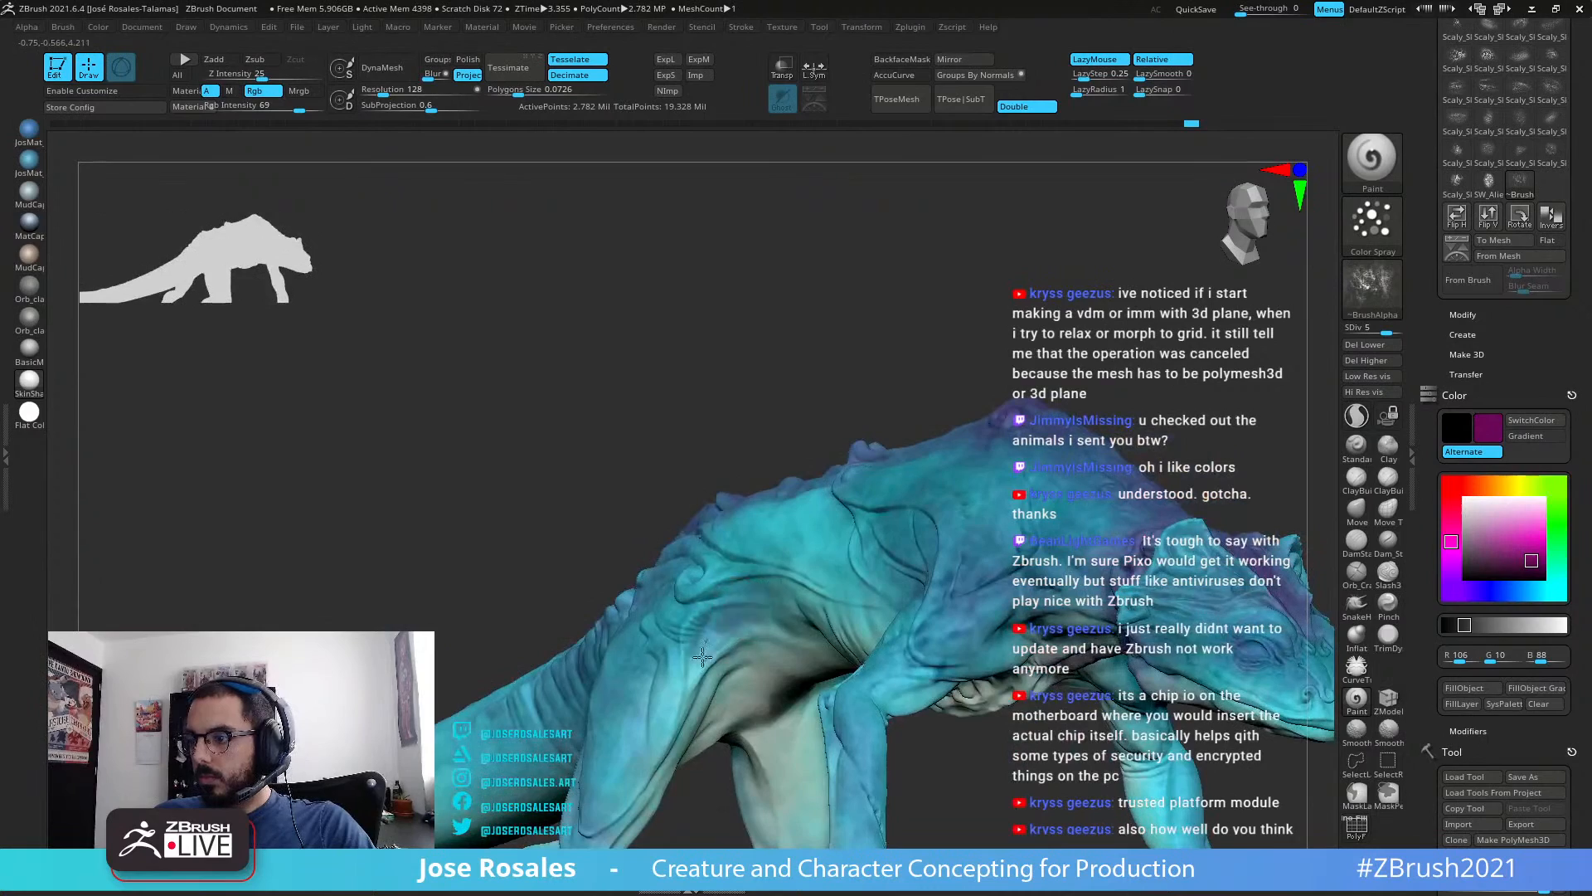
right_click_drag(774, 605, 706, 673)
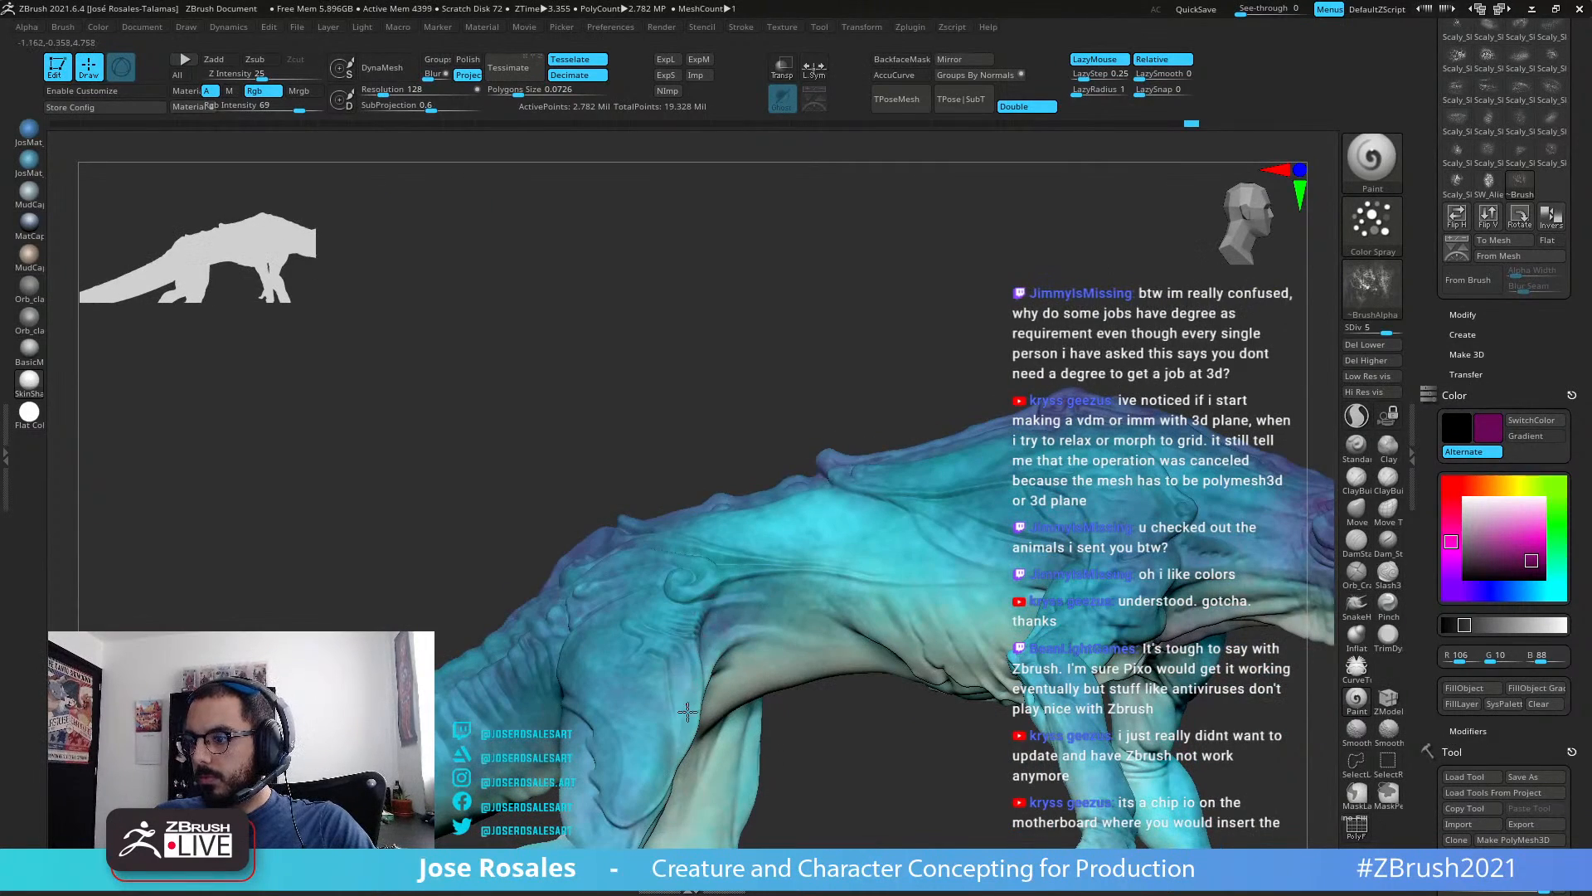
right_click_drag(664, 738, 631, 812)
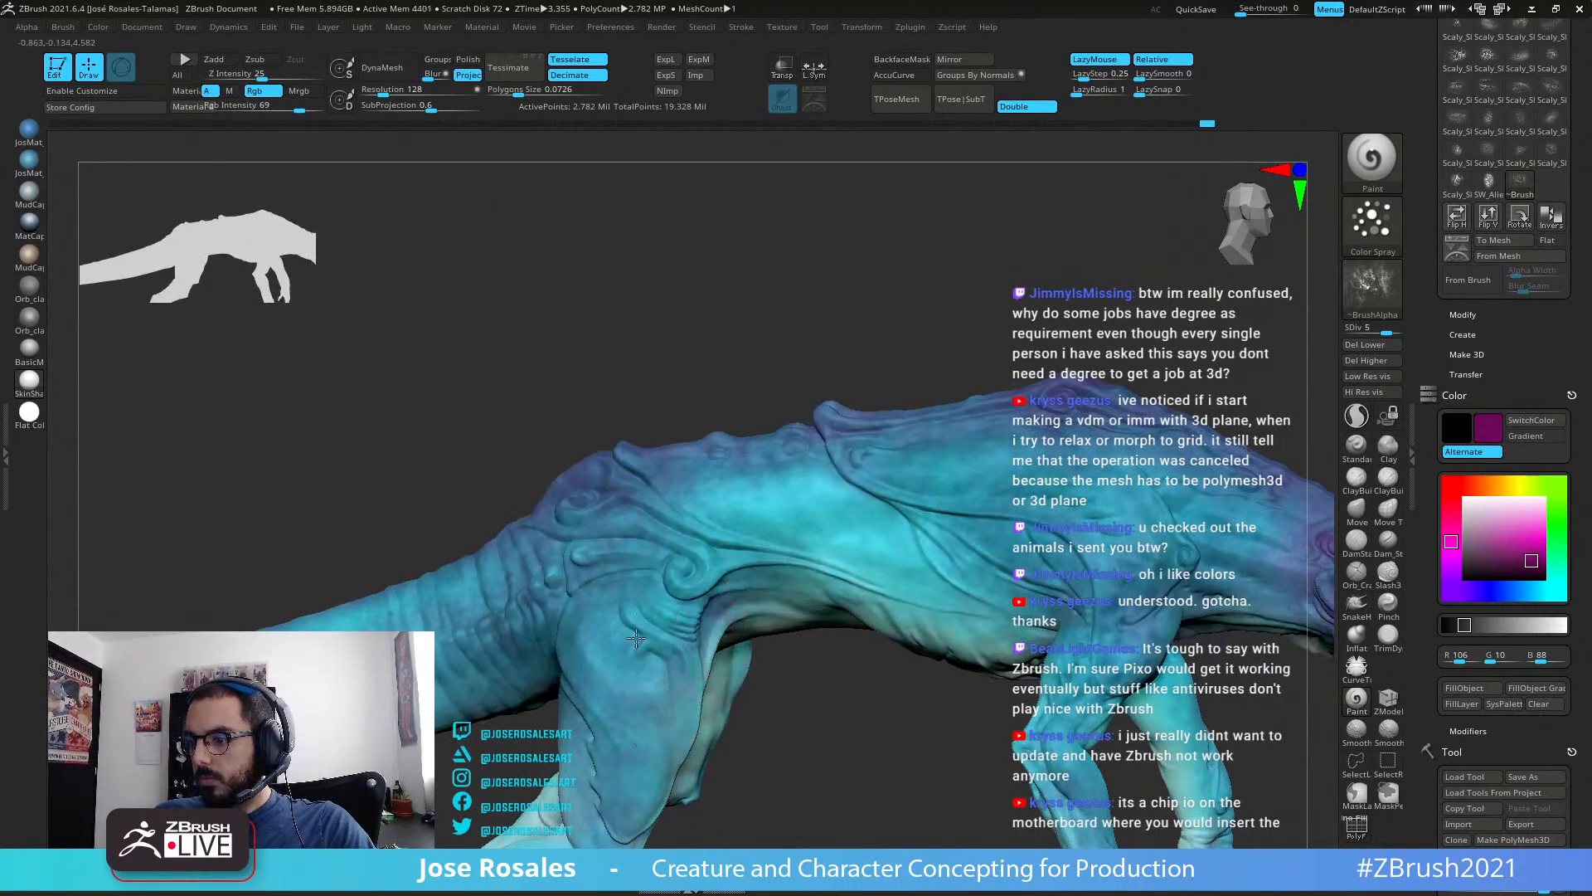
right_click_drag(636, 638, 772, 492)
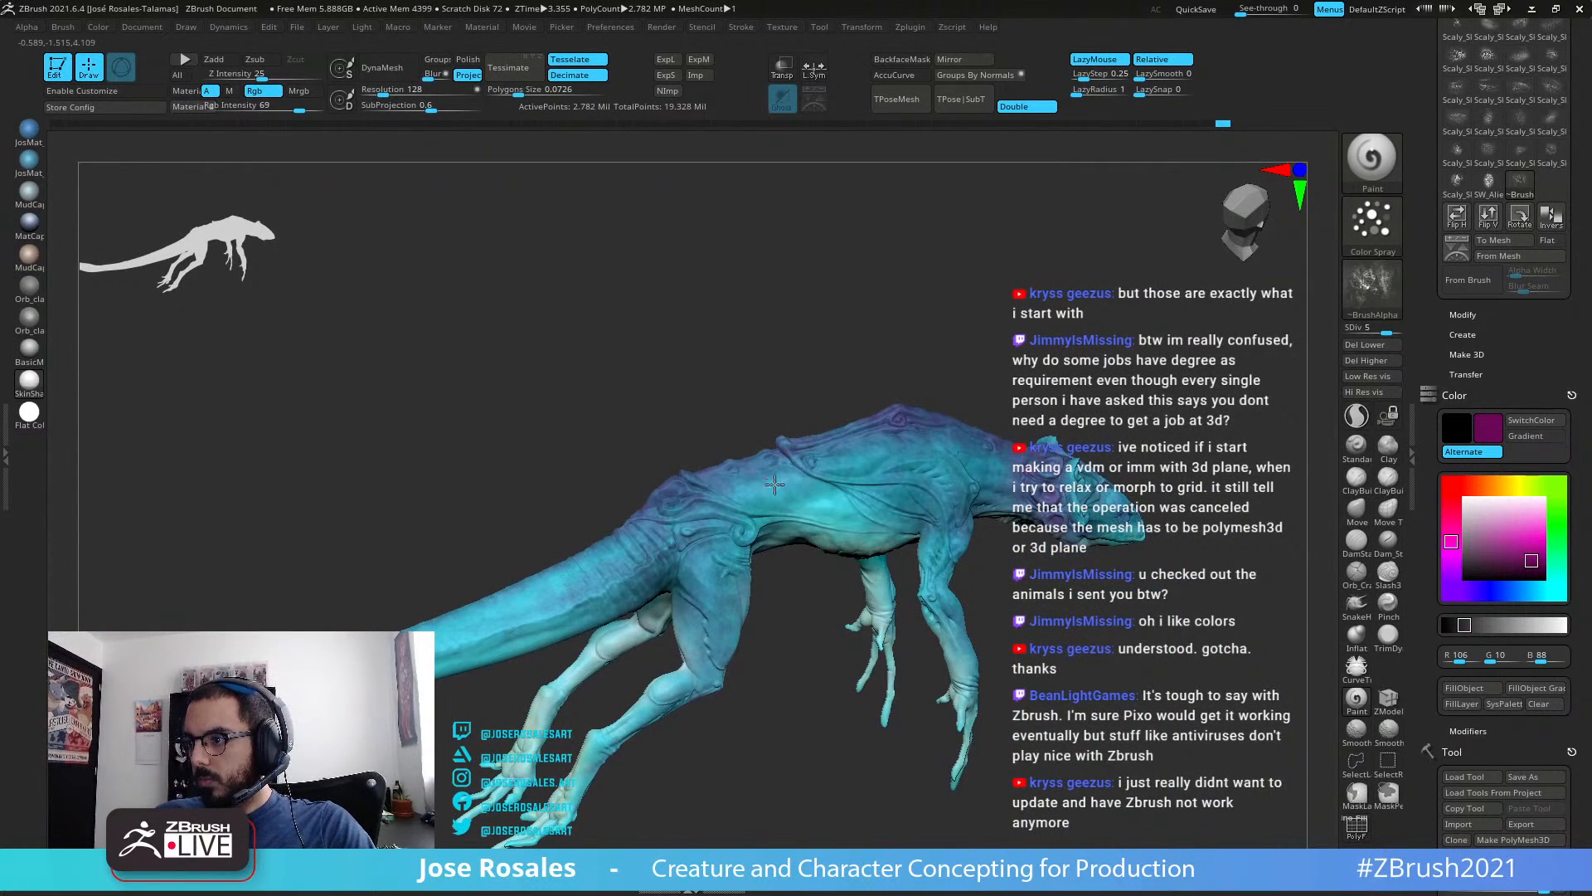
Step: Review the painted skin together with the fins and gills, and isolate the body again
right_click_drag(953, 524, 679, 510)
right_click_drag(679, 510, 588, 535, "alt")
right_click_drag(588, 535, 796, 498)
left_click(1356, 416)
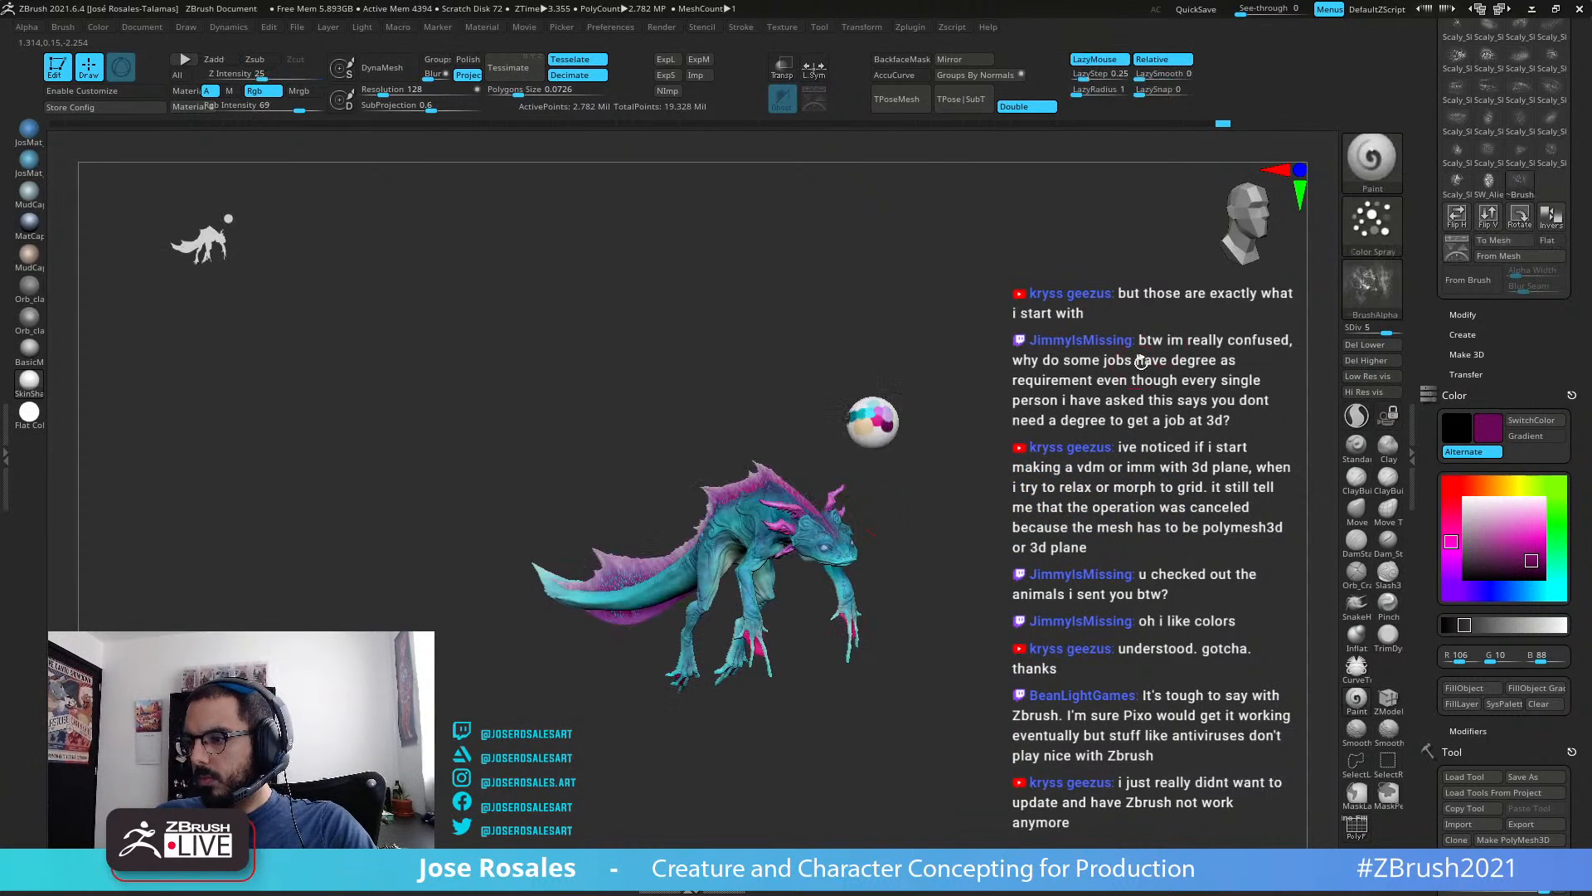
right_click_drag(1057, 319, 1081, 474)
right_click_drag(1082, 474, 1141, 498, "ctrl")
left_click(1357, 416)
Step: Paint soft purple along the side of the tail from its base
right_click_drag(995, 398, 508, 591, "alt")
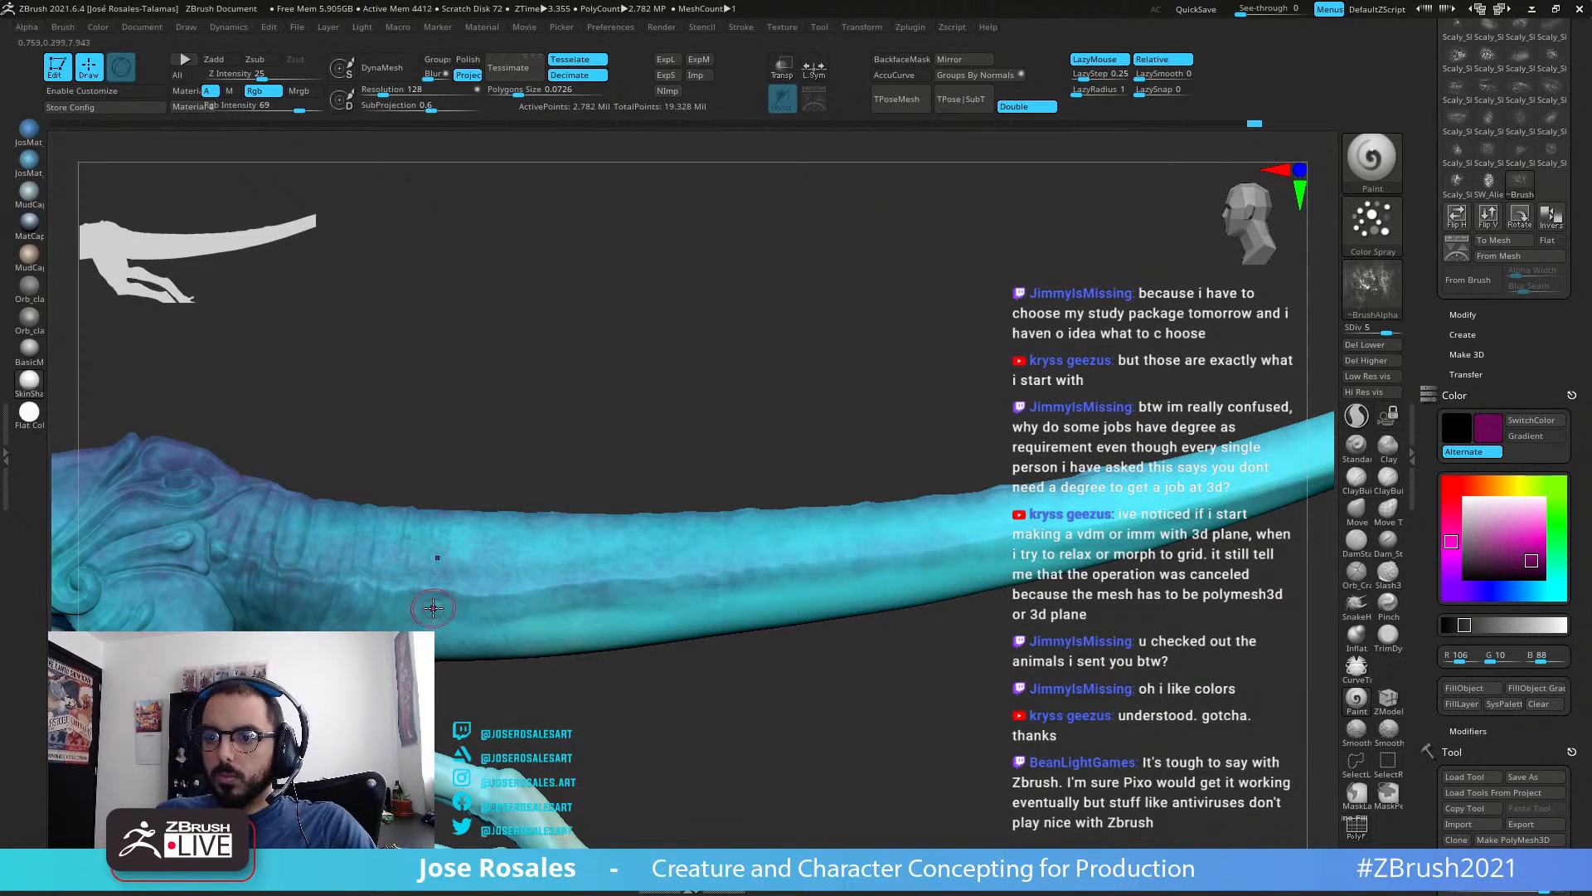
right_click_drag(436, 610, 709, 558)
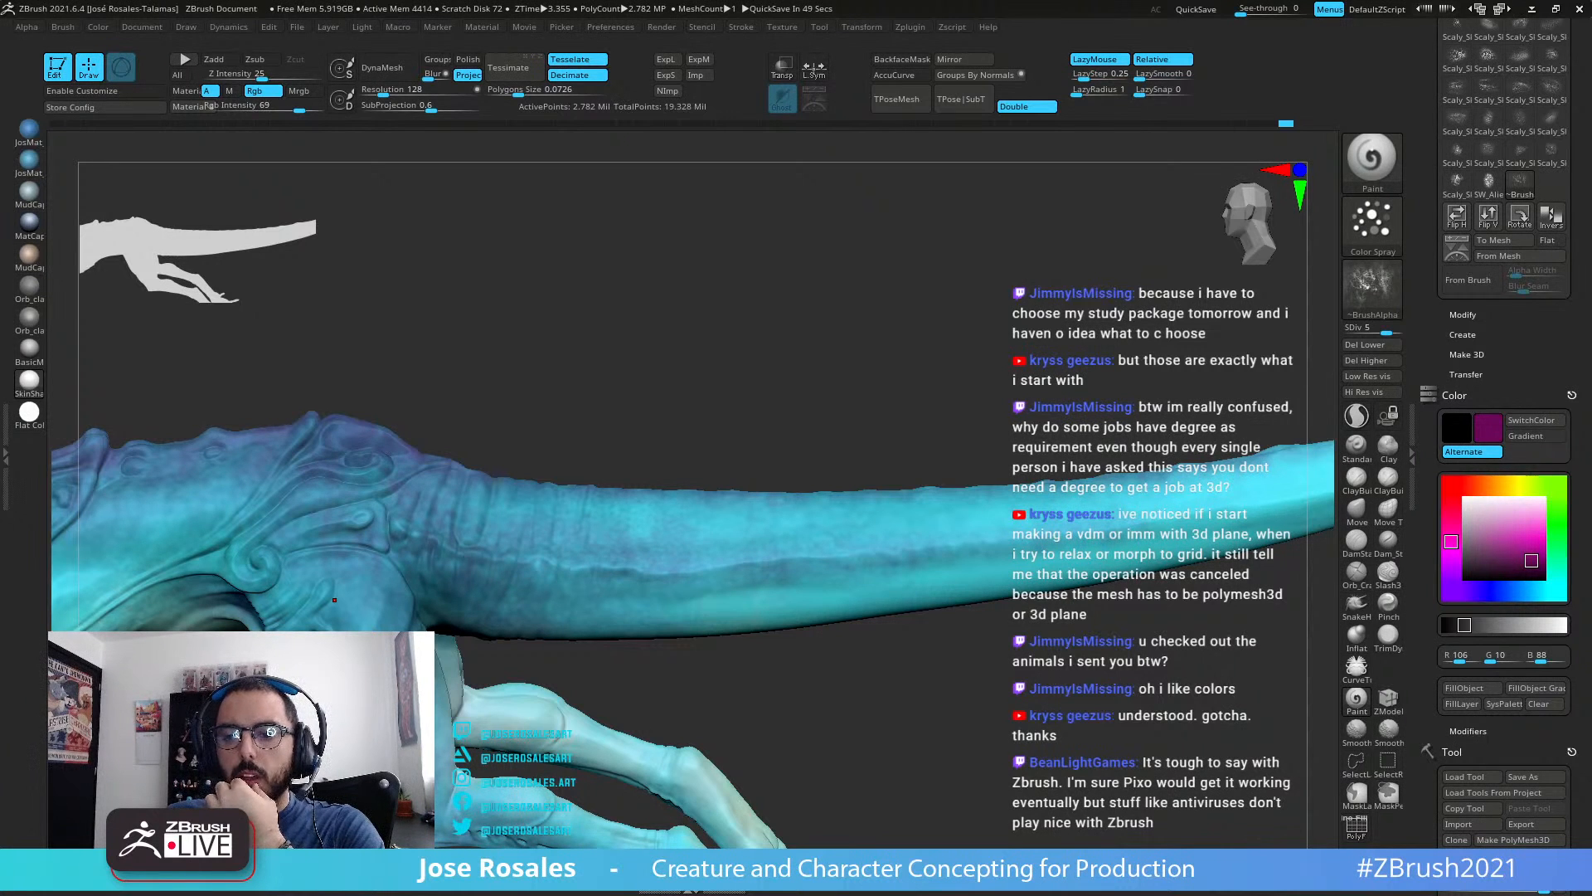
right_click_drag(335, 599, 680, 575)
left_click_drag(750, 558, 578, 567)
mouse_move(584, 523)
right_mouse_down("ctrl")
mouse_move(725, 529)
mouse_move(681, 531)
mouse_move(829, 581)
mouse_move(952, 544)
mouse_move(853, 361)
right_mouse_up("ctrl")
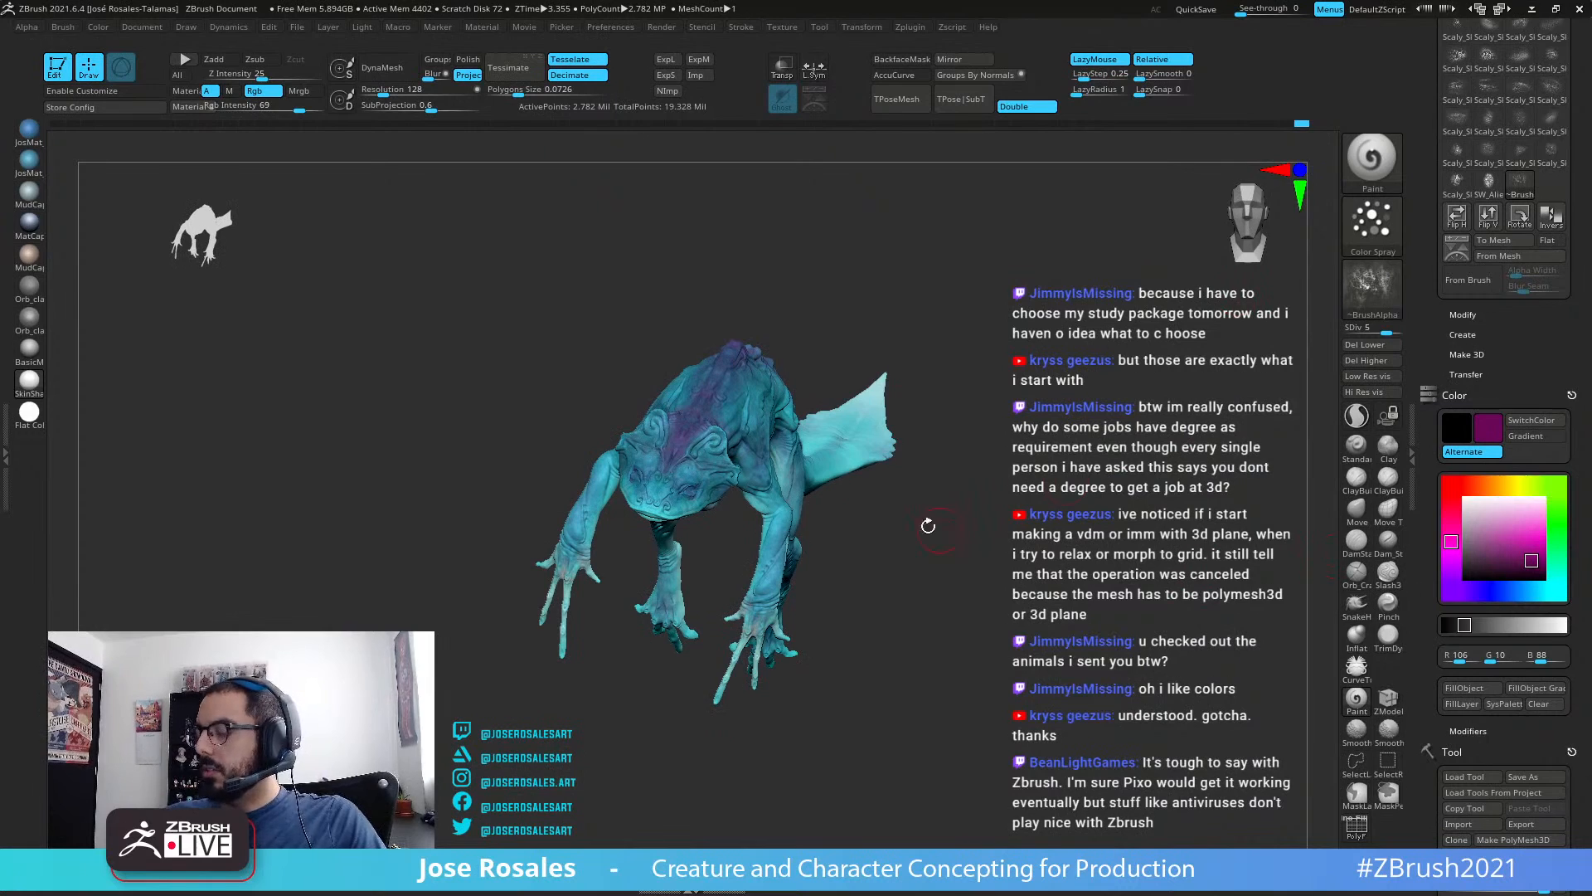
right_click_drag(928, 525, 749, 491)
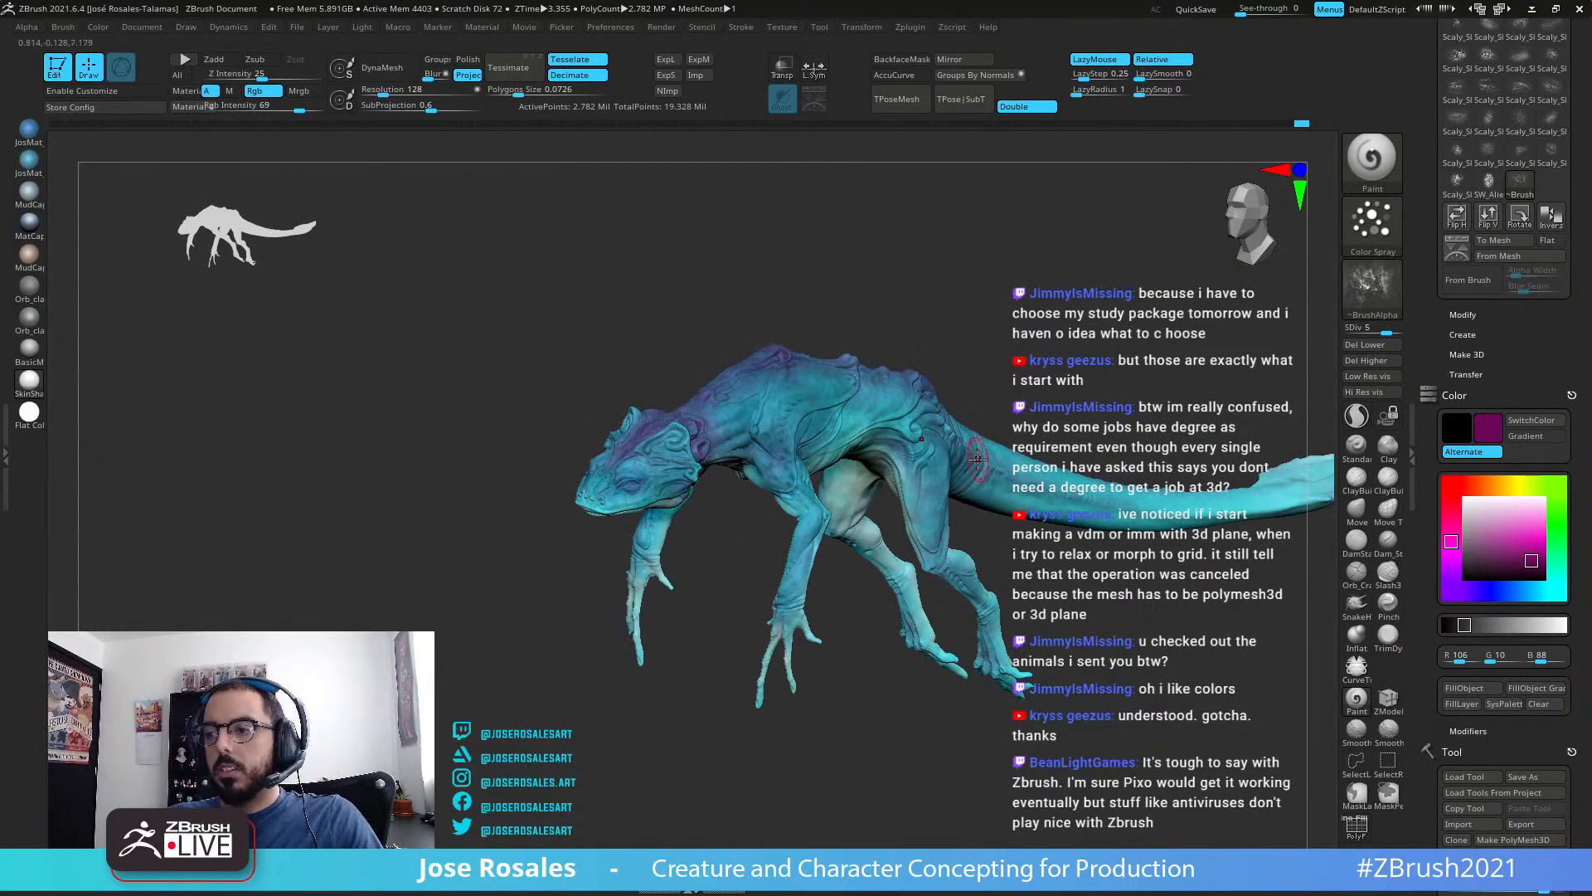
right_click_drag(977, 459, 989, 290)
right_click_drag(820, 549, 785, 471)
Step: Switch to the Sphere3D primitive and convert it to a PolyMesh3D
scroll(1555, 588, "down", 5)
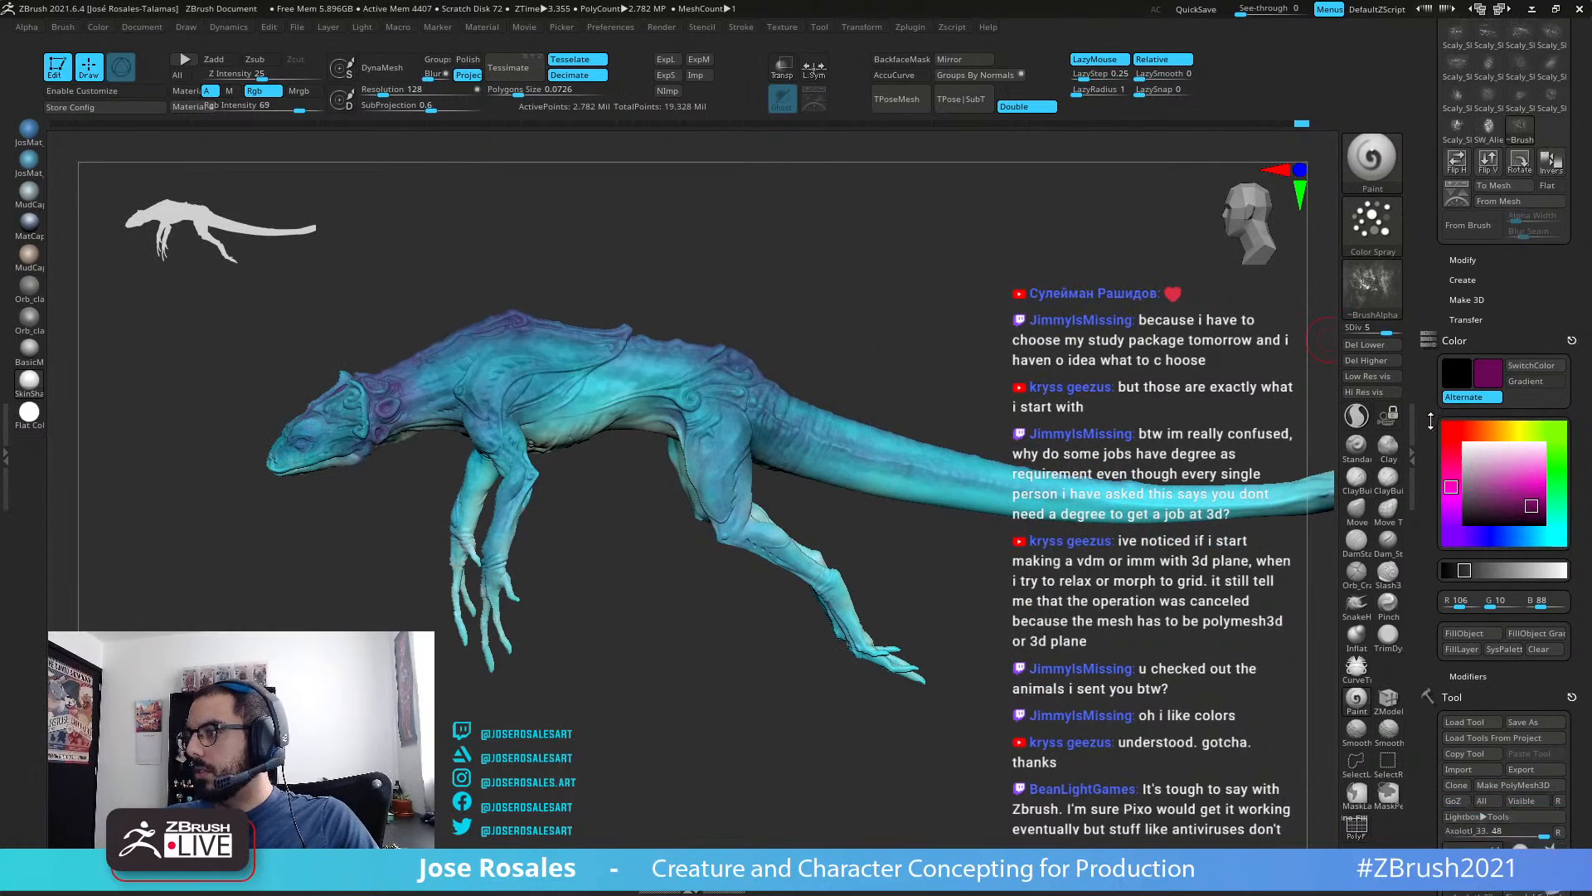
left_click(1519, 611)
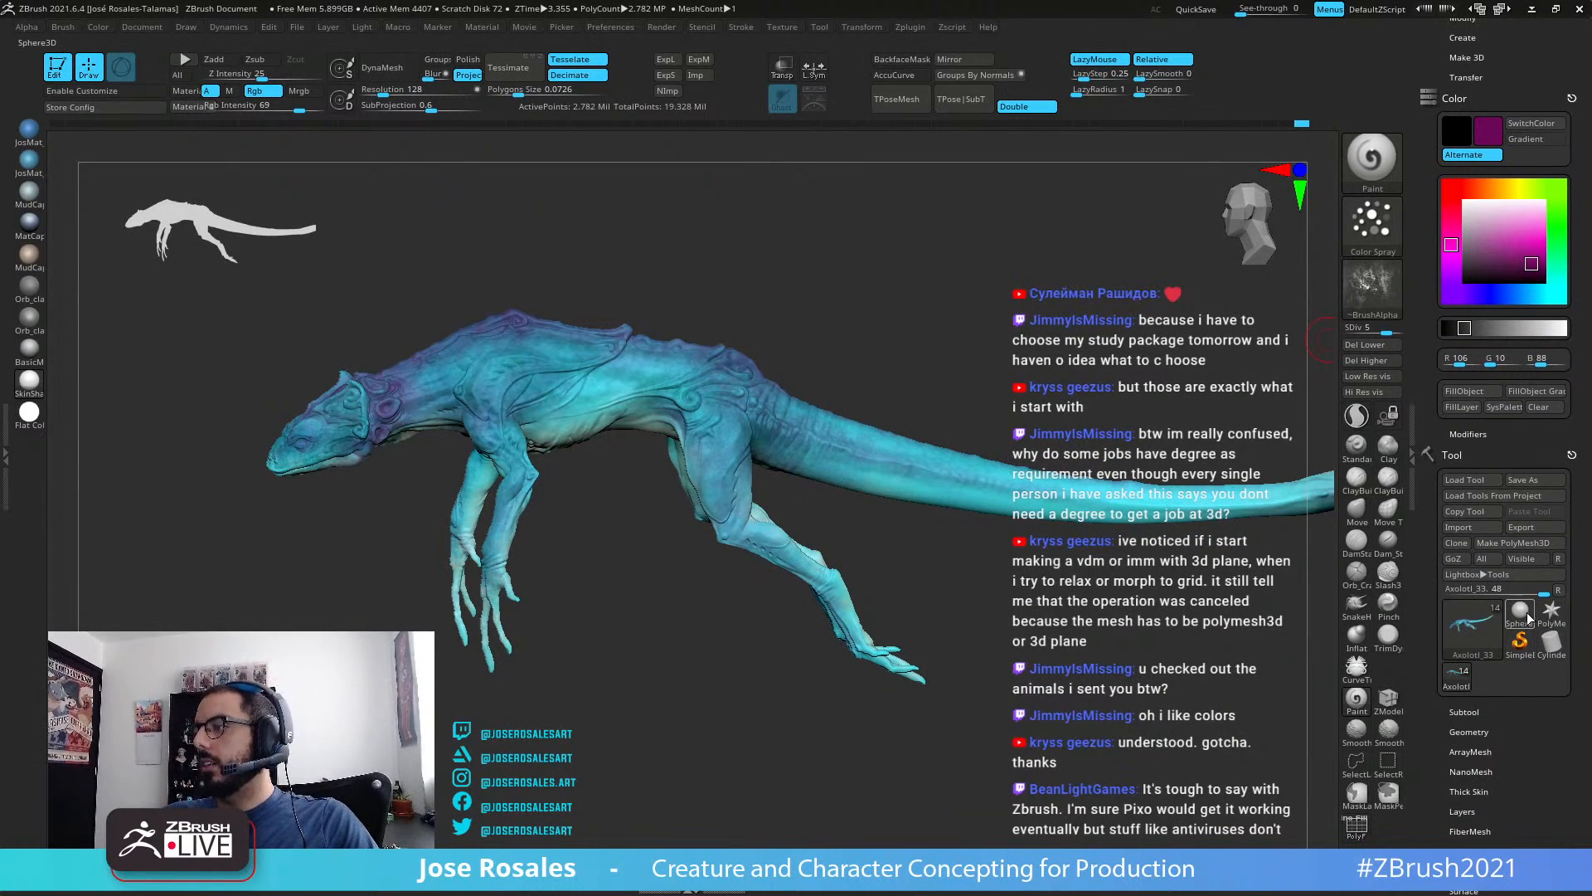
right_click_drag(665, 510, 848, 527, "alt")
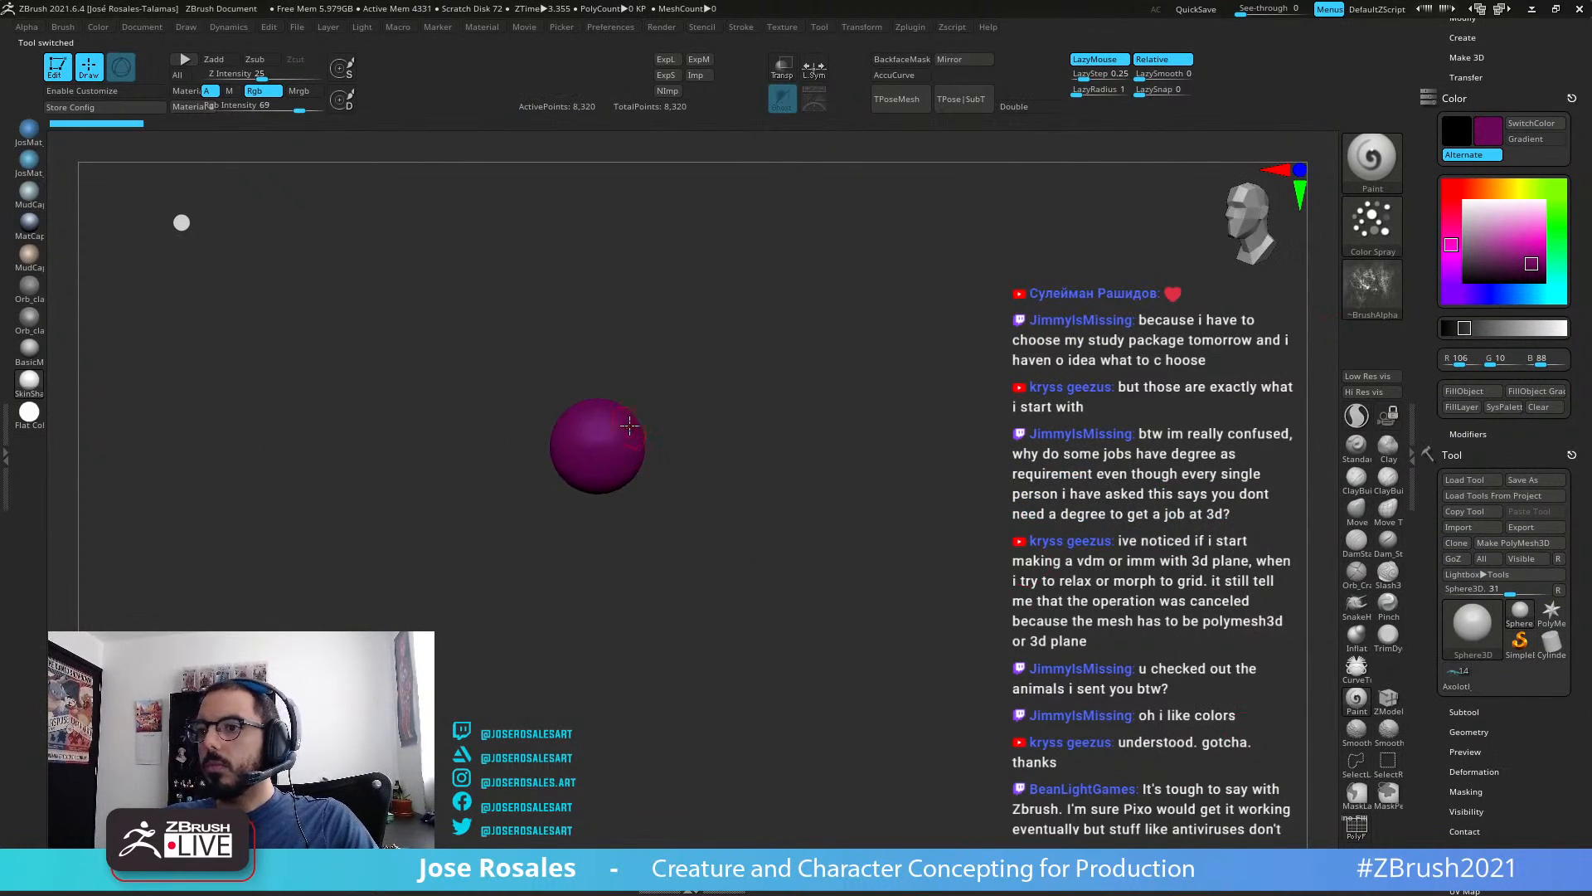
right_click_drag(628, 425, 835, 593, "alt")
left_click(836, 596)
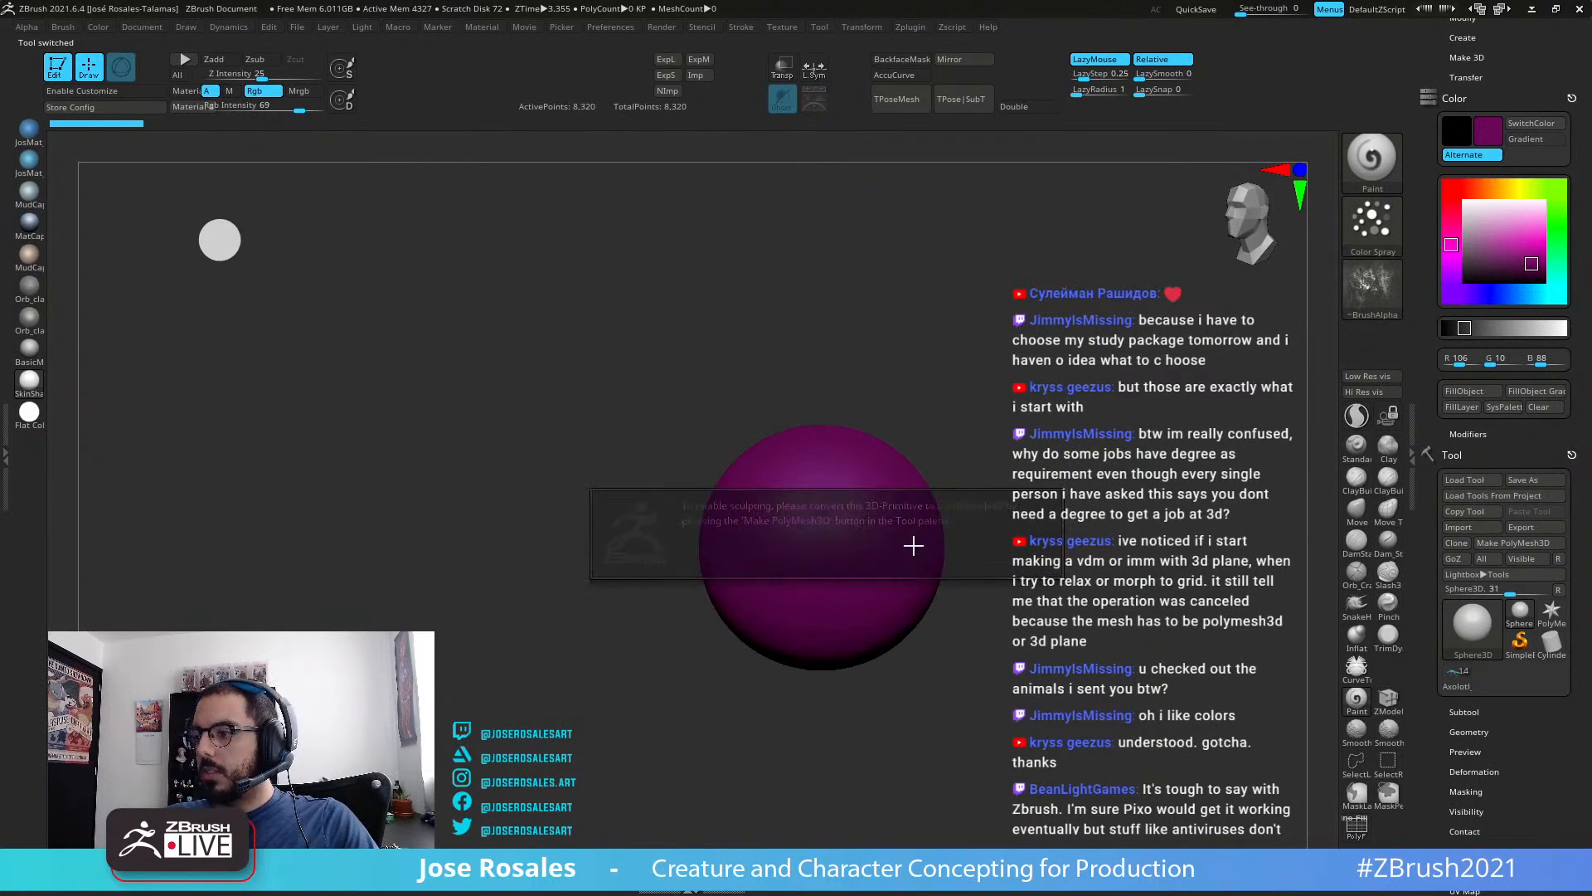
left_click(864, 591)
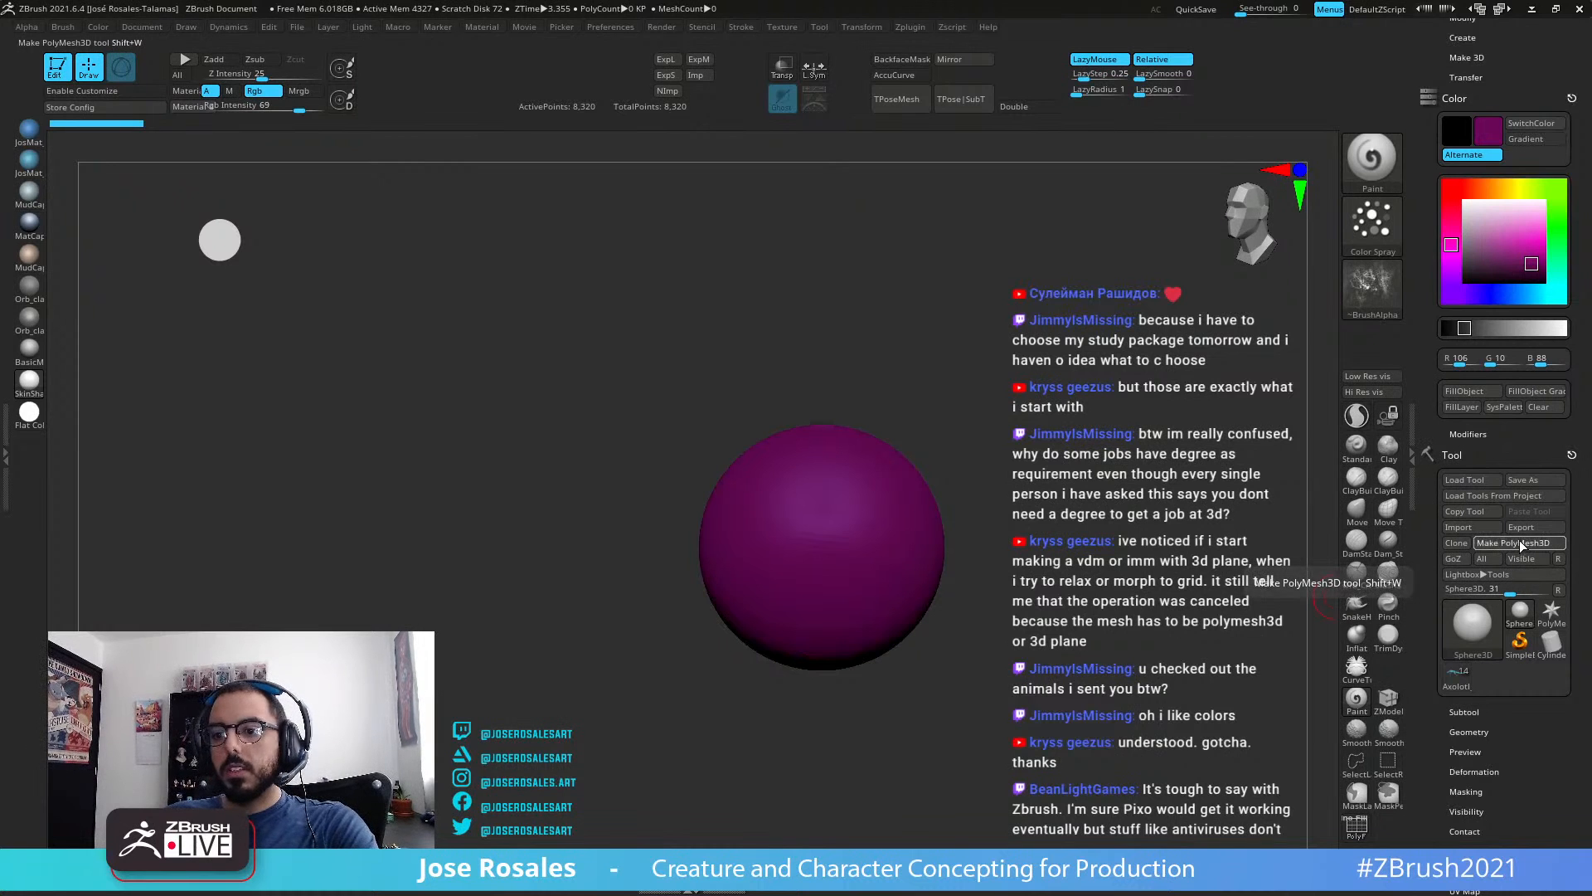
left_click(1520, 542)
Step: Paint a test patch of purple on the sphere and change the paint colour to pale pink (RGB 242, 233, 240)
mouse_move(794, 549)
left_mouse_down()
mouse_move(868, 529)
mouse_move(829, 514)
mouse_move(862, 573)
left_mouse_up()
mouse_move(1016, 539)
left_mouse_down()
mouse_move(987, 543)
mouse_move(1020, 543)
left_mouse_up()
key("space")
left_click(908, 484)
left_click_drag(954, 404, 887, 410)
Step: Try a ClayBuildup stroke on the front of the sphere and undo the test strokes
key("1")
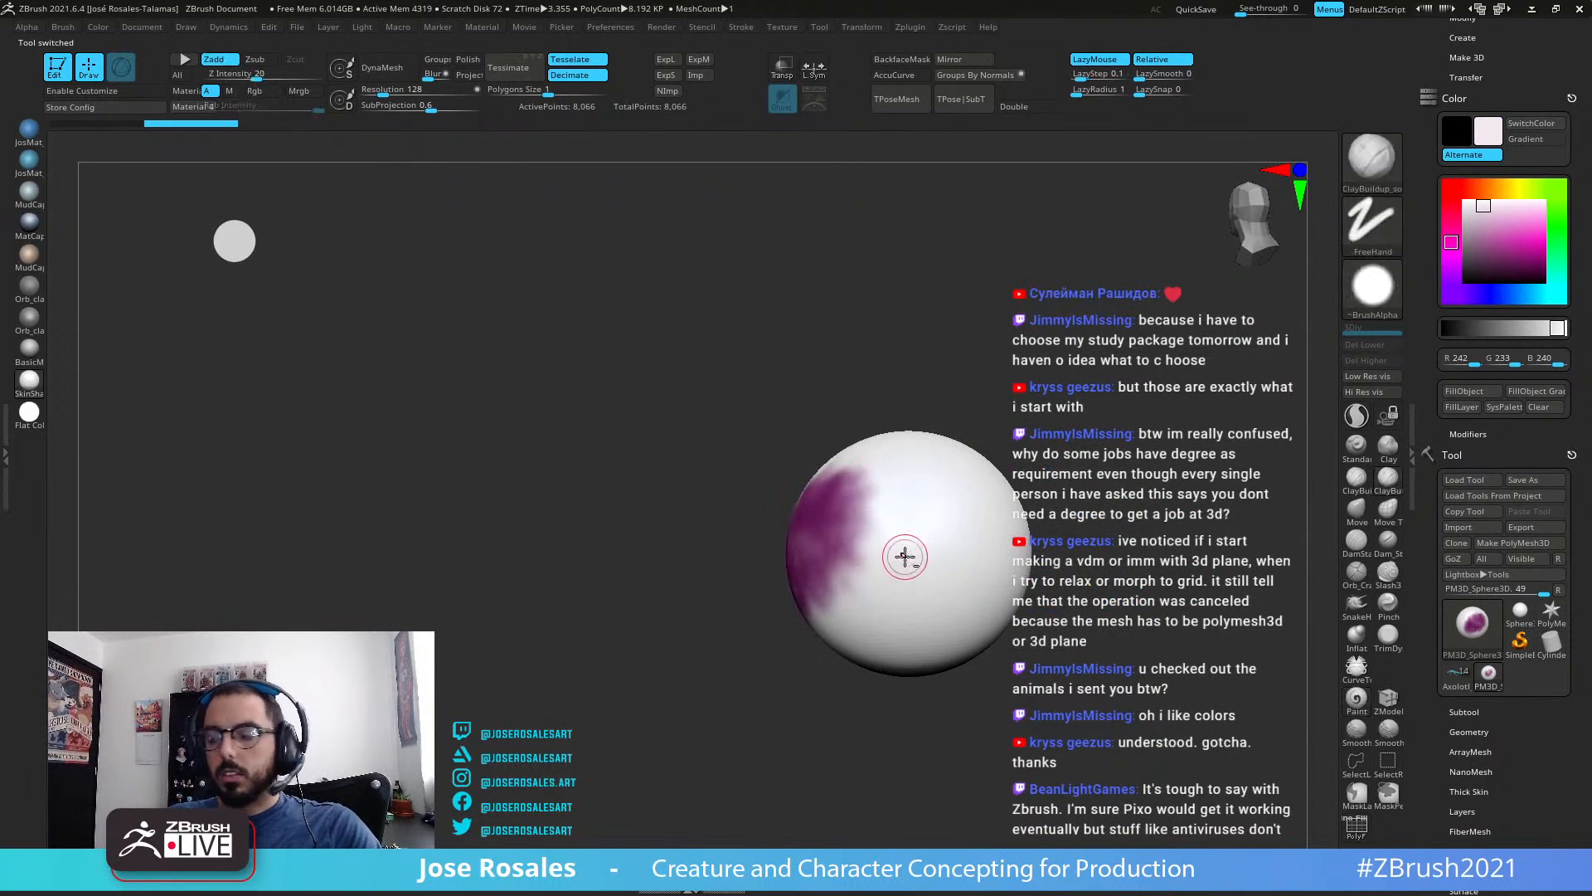
left_click_drag(901, 544, 846, 598)
key("ctrl+z")
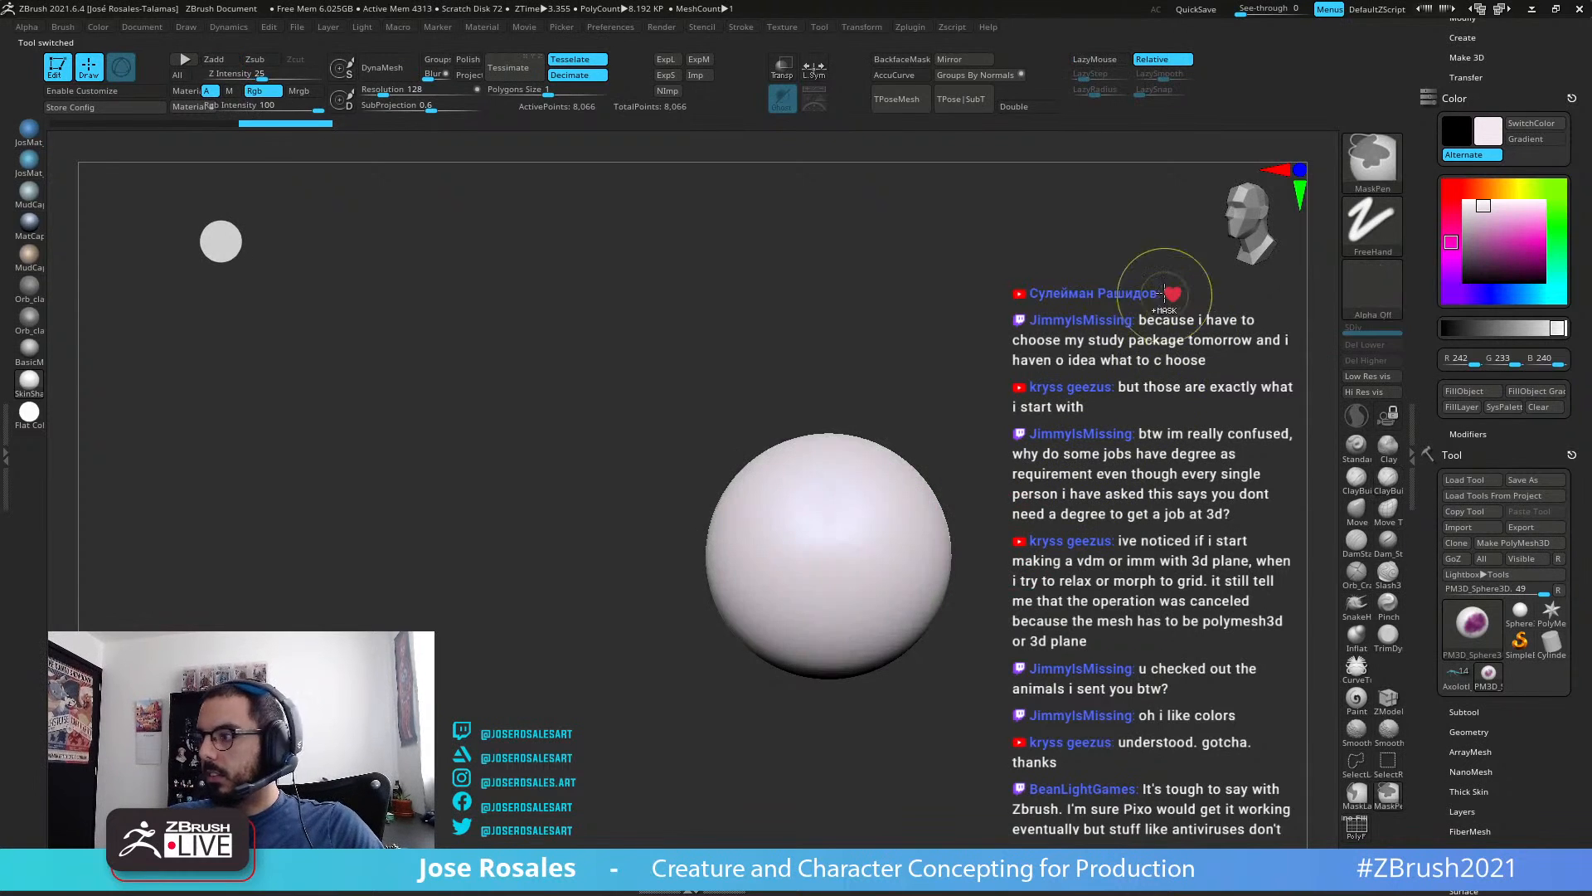
Step: Finish with the test sphere and switch back to the axolotl creature model
left_click_drag(354, 569, 438, 514, "alt")
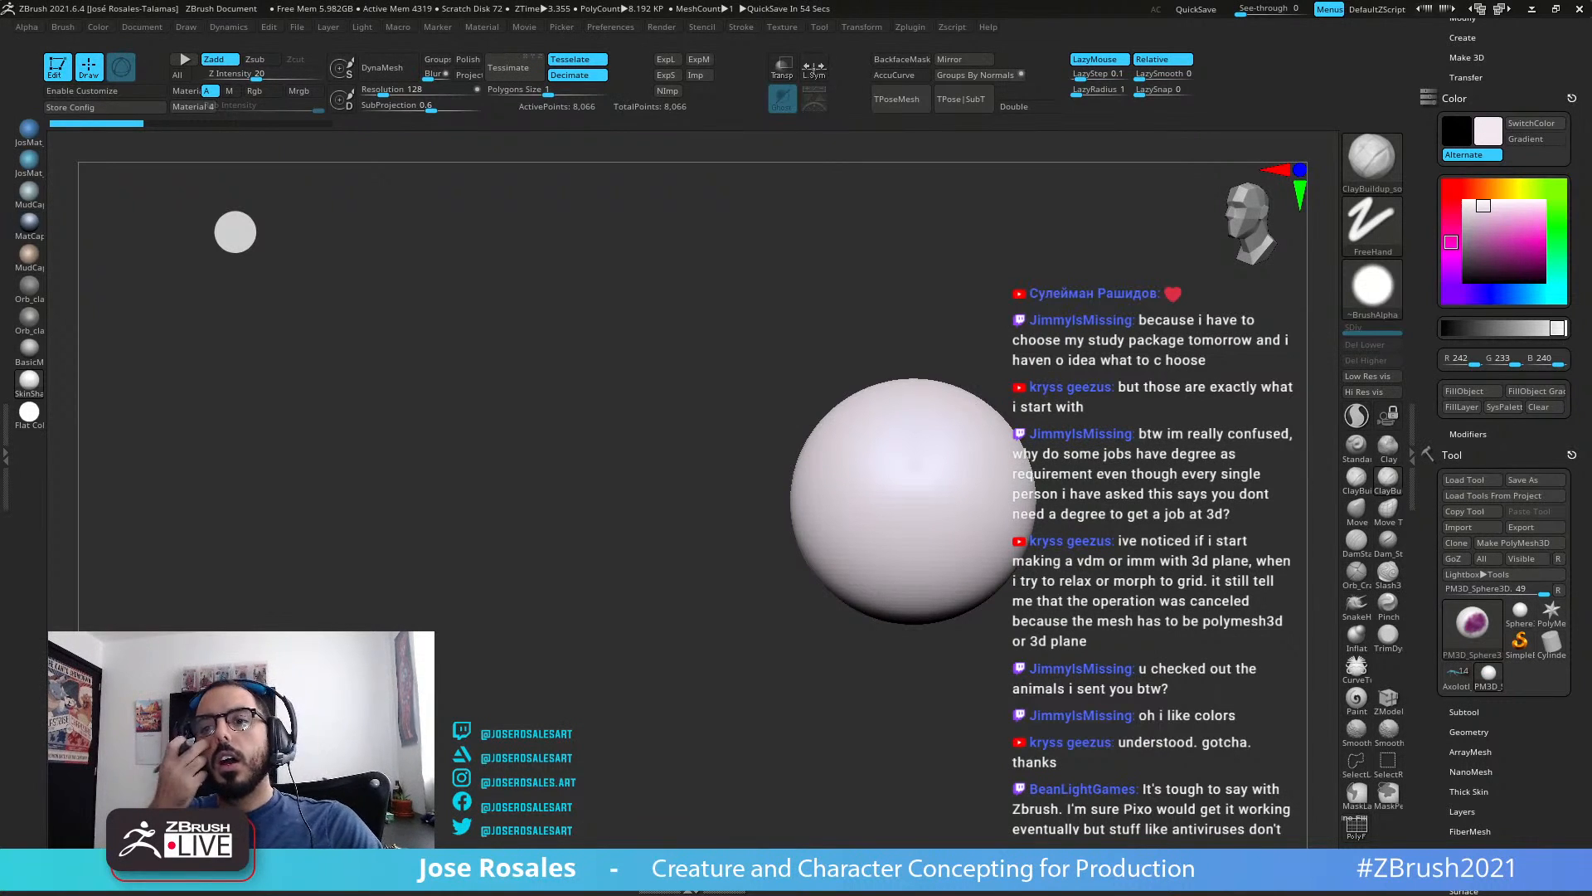
mouse_move(879, 487)
right_mouse_down()
mouse_move(960, 483)
mouse_move(871, 514)
right_mouse_up()
right_click_drag(870, 514, 863, 495, "ctrl")
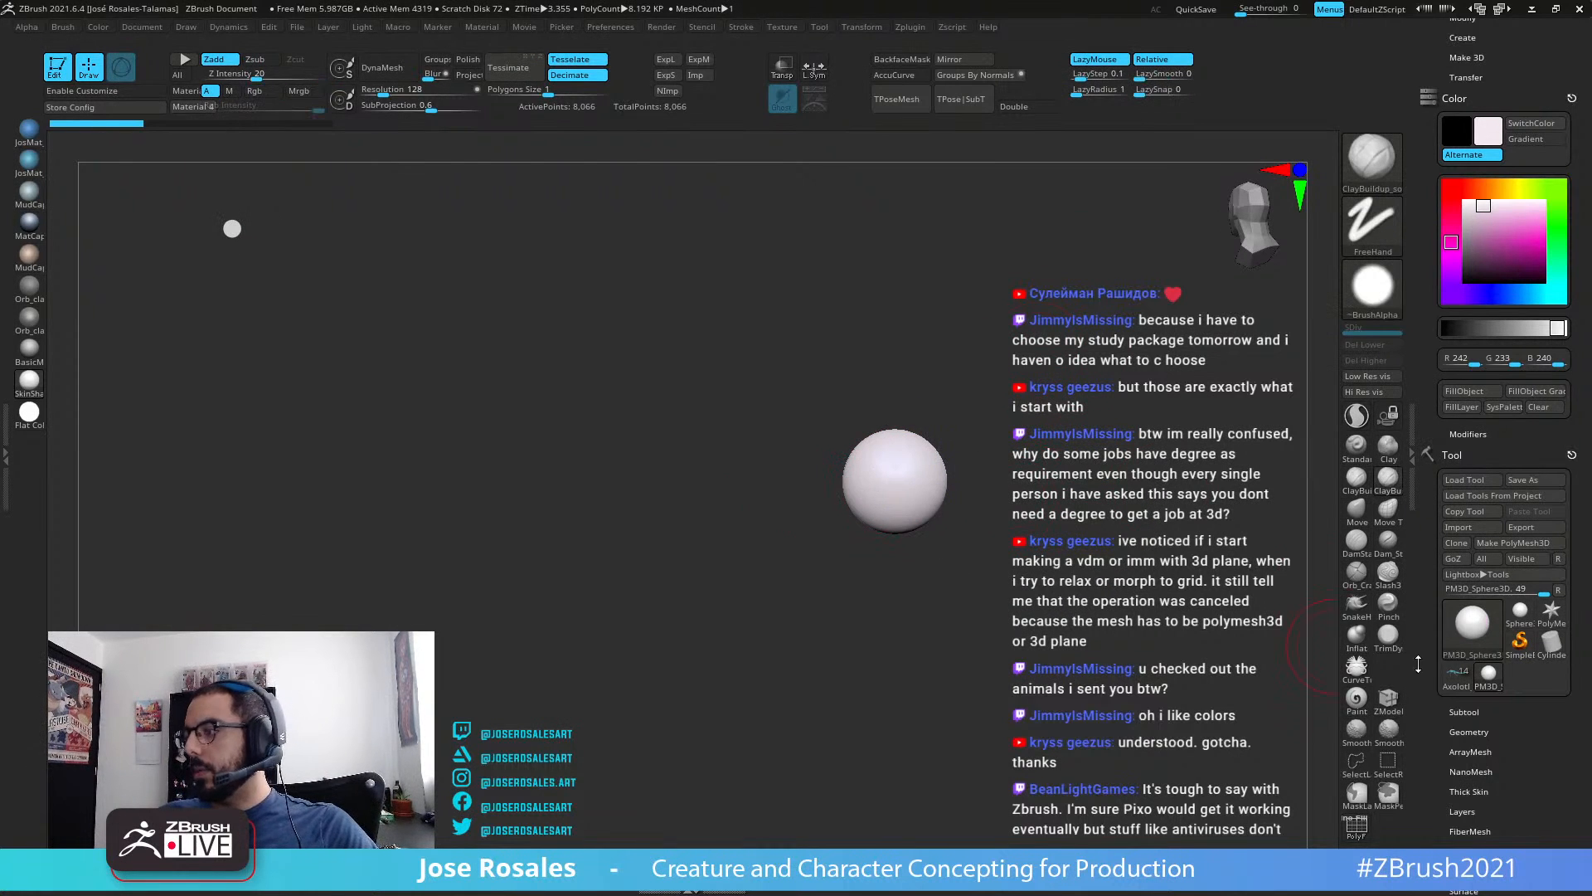
left_click(1455, 685)
Step: Examine the painted creature and its fins from the front, side and rear
right_click_drag(859, 561, 1007, 578)
right_click_drag(1002, 504, 842, 531)
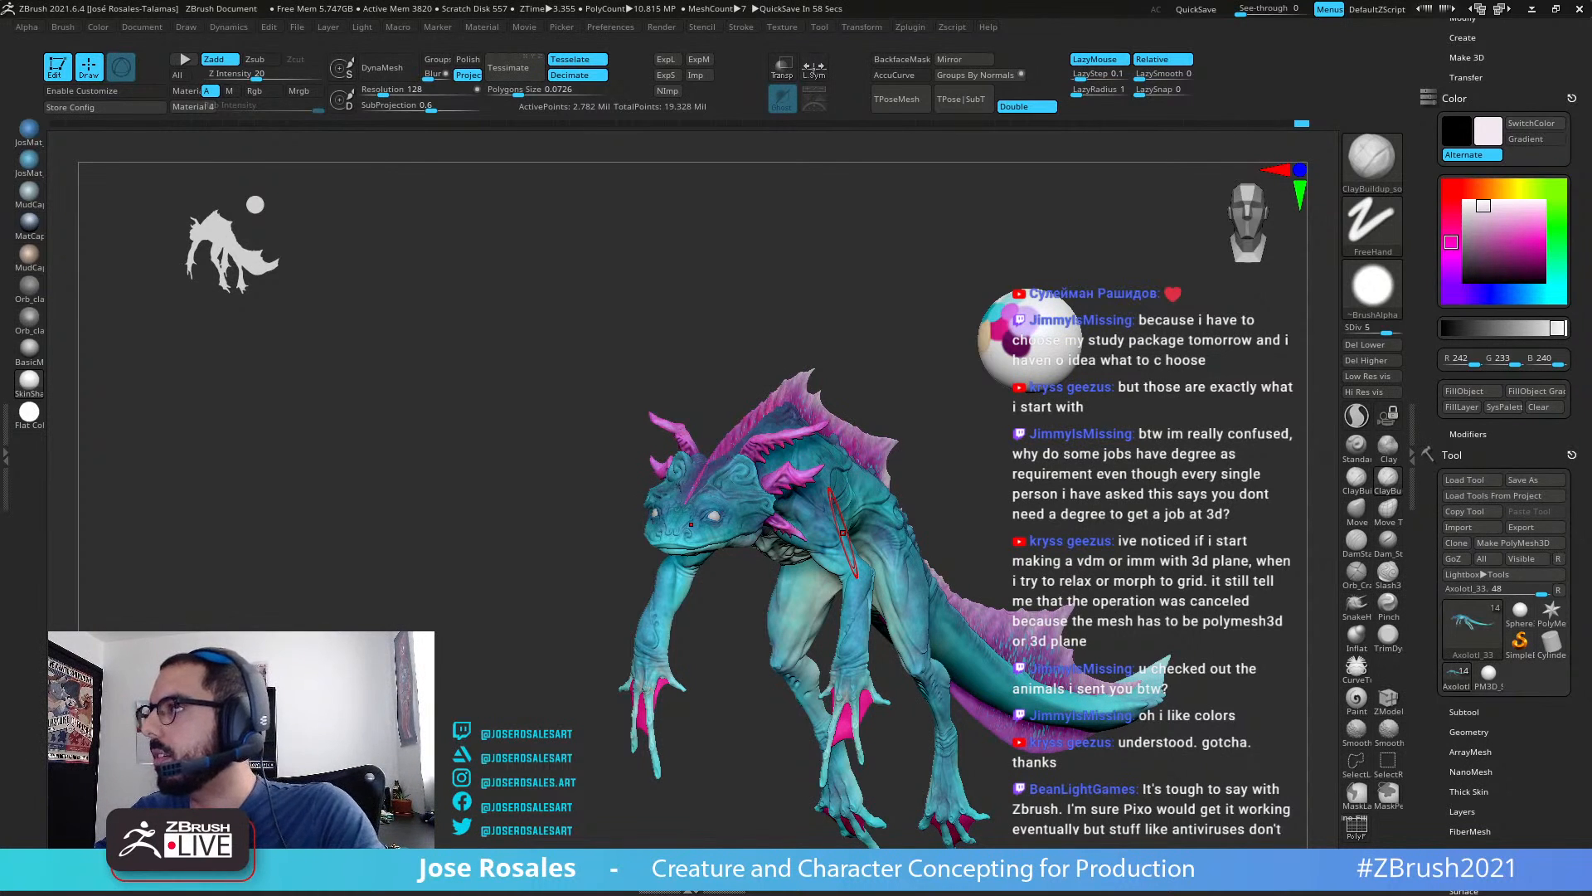
left_click_drag(746, 277, 761, 233)
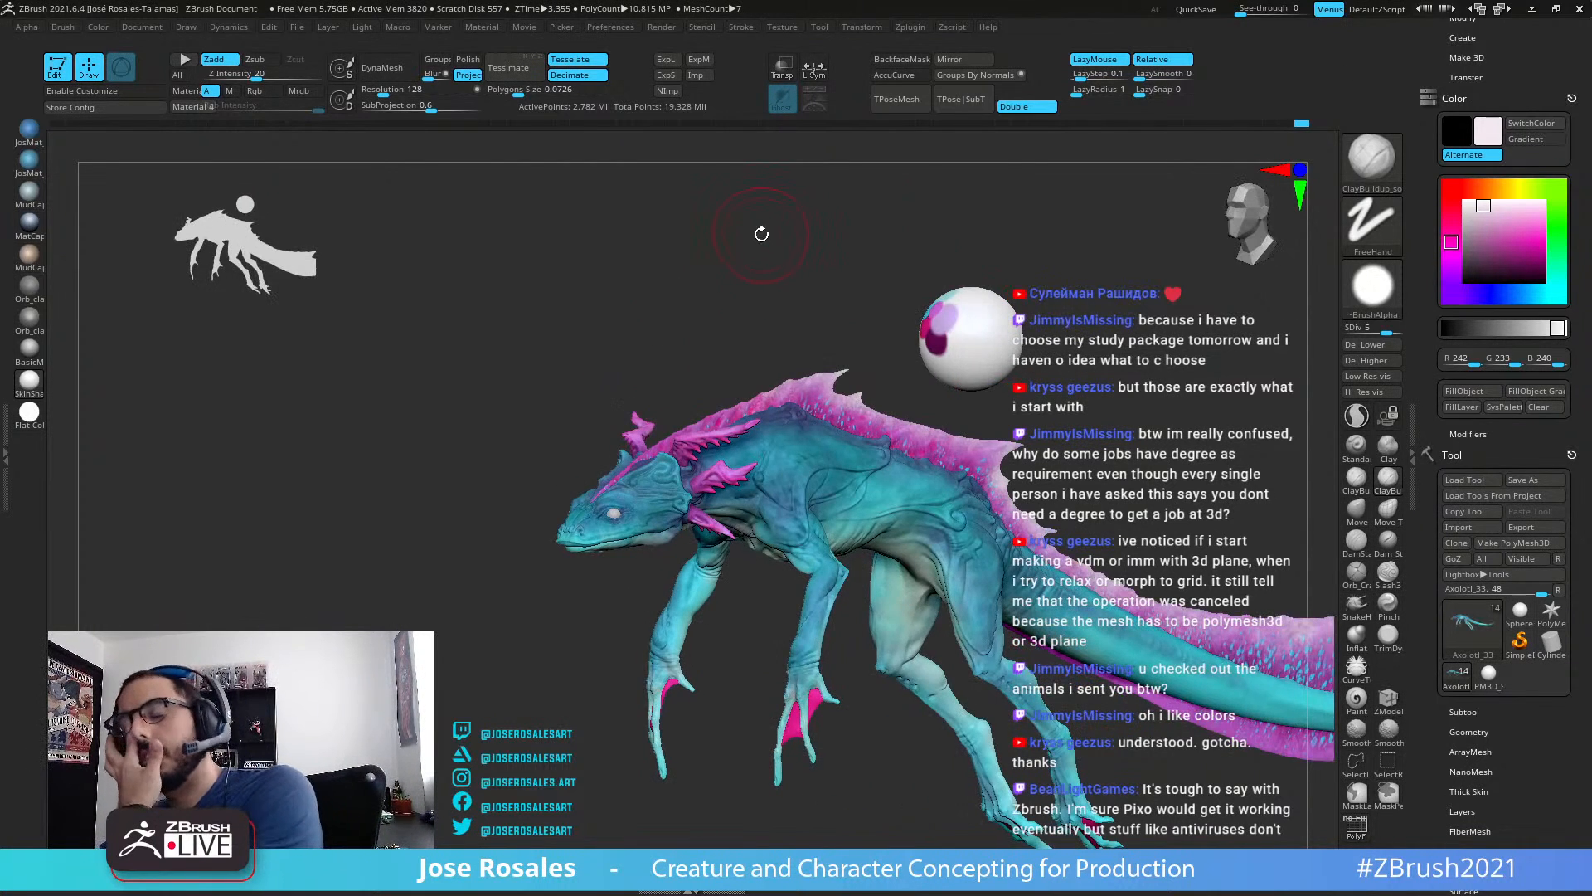
left_click_drag(731, 307, 832, 494)
left_click_drag(921, 319, 807, 345)
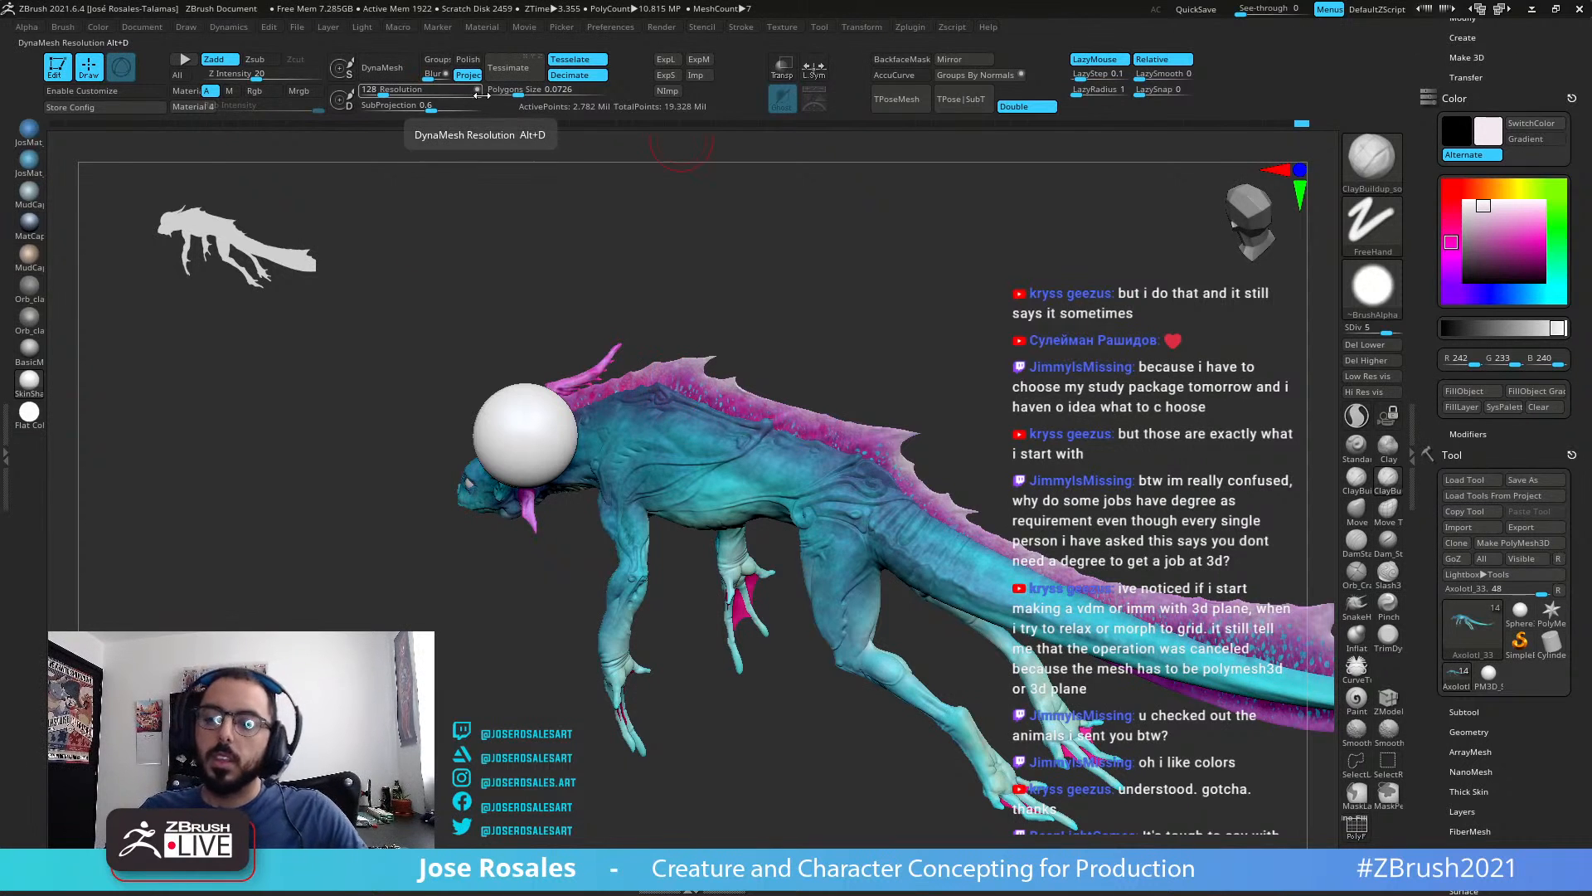
right_click_drag(730, 411, 952, 420)
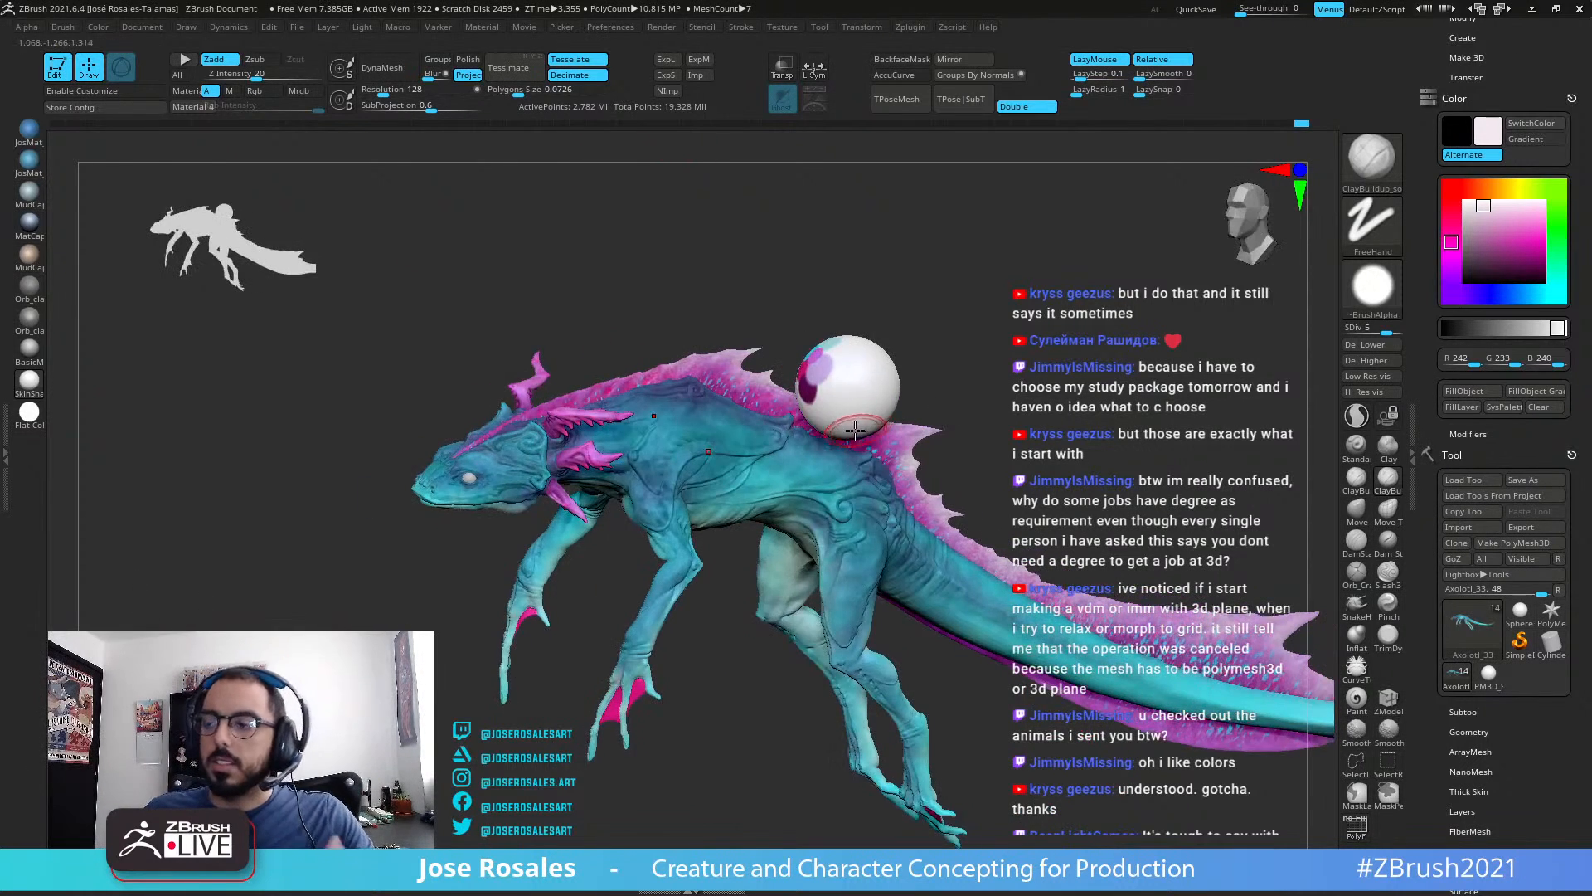
right_click_drag(864, 441, 1115, 335)
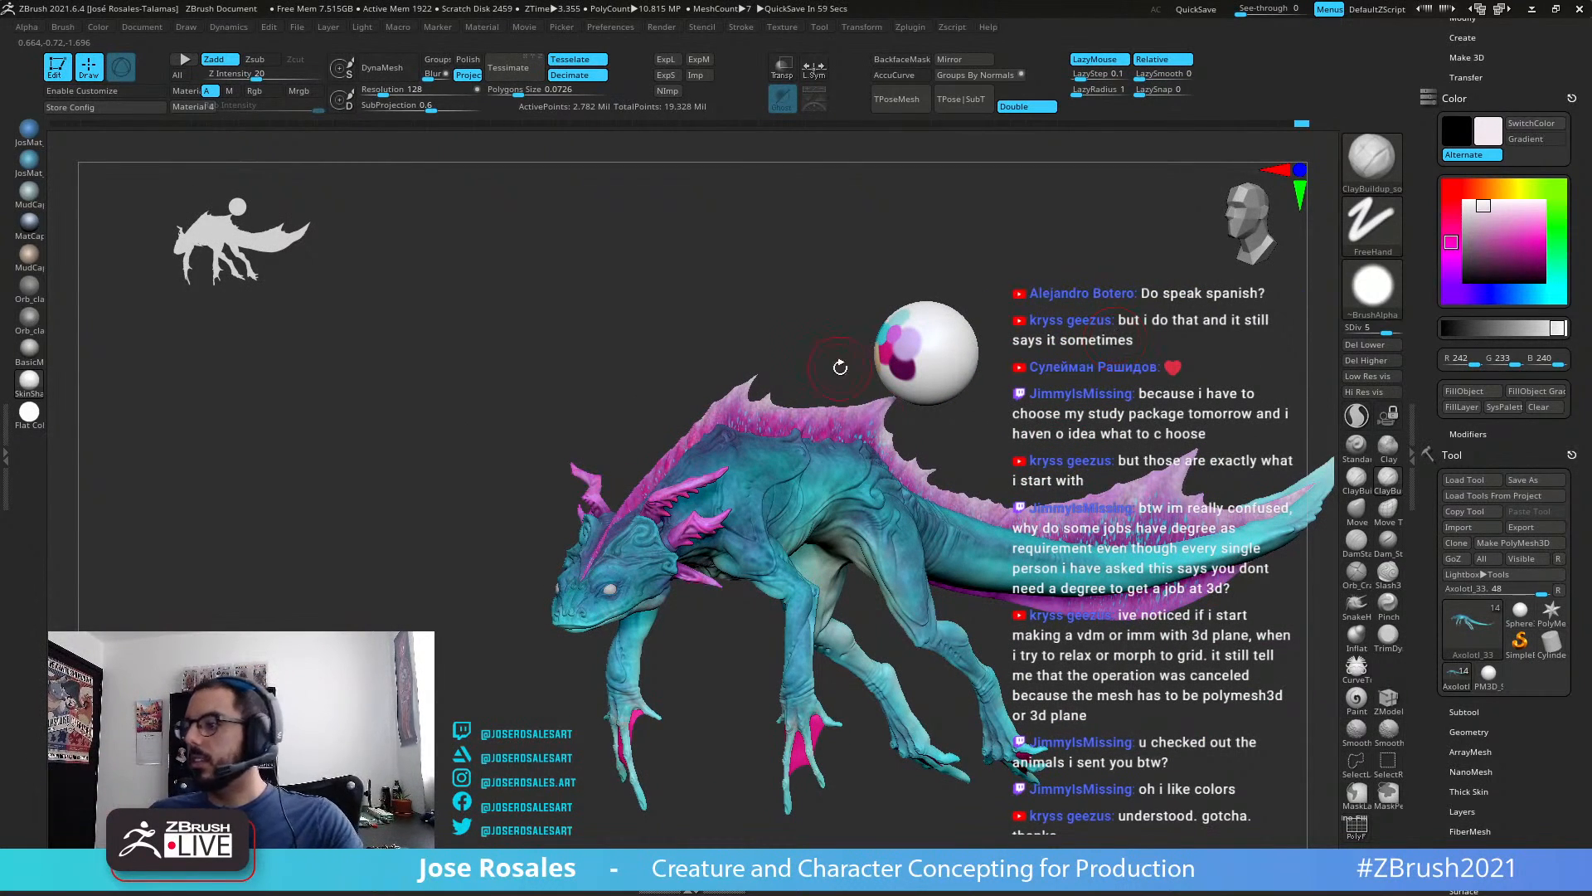
Step: Isolate the body mesh, focus on the side of the tail and switch to the Paint brush for a test stroke
right_click_drag(840, 367, 1043, 609)
right_click_drag(960, 579, 931, 569)
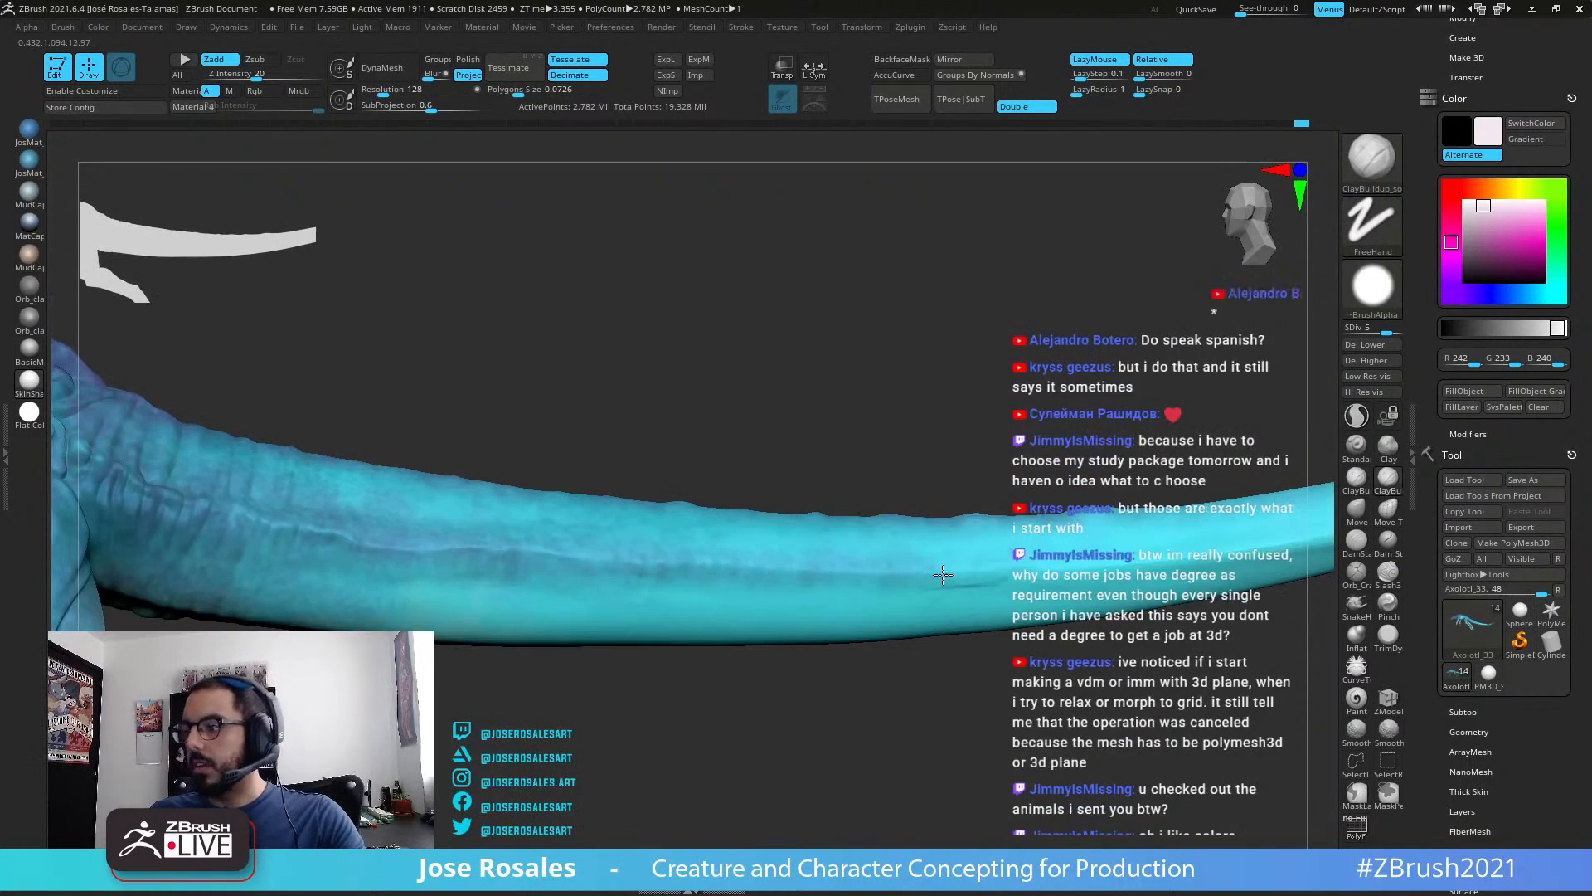
key("ctrl")
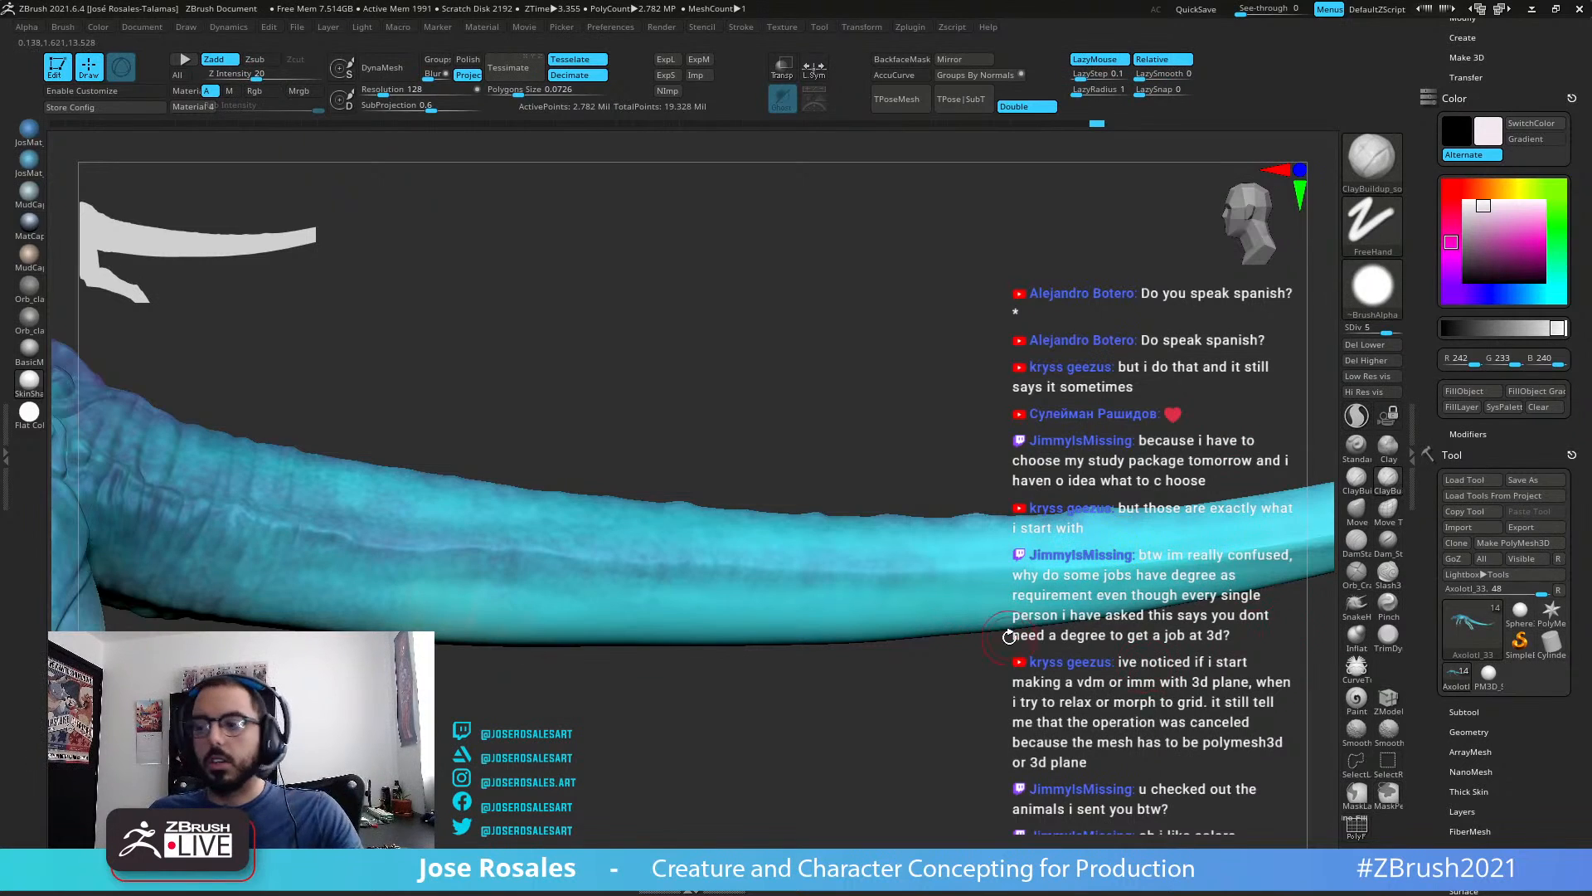
right_click_drag(1007, 634, 1132, 543)
key("b")
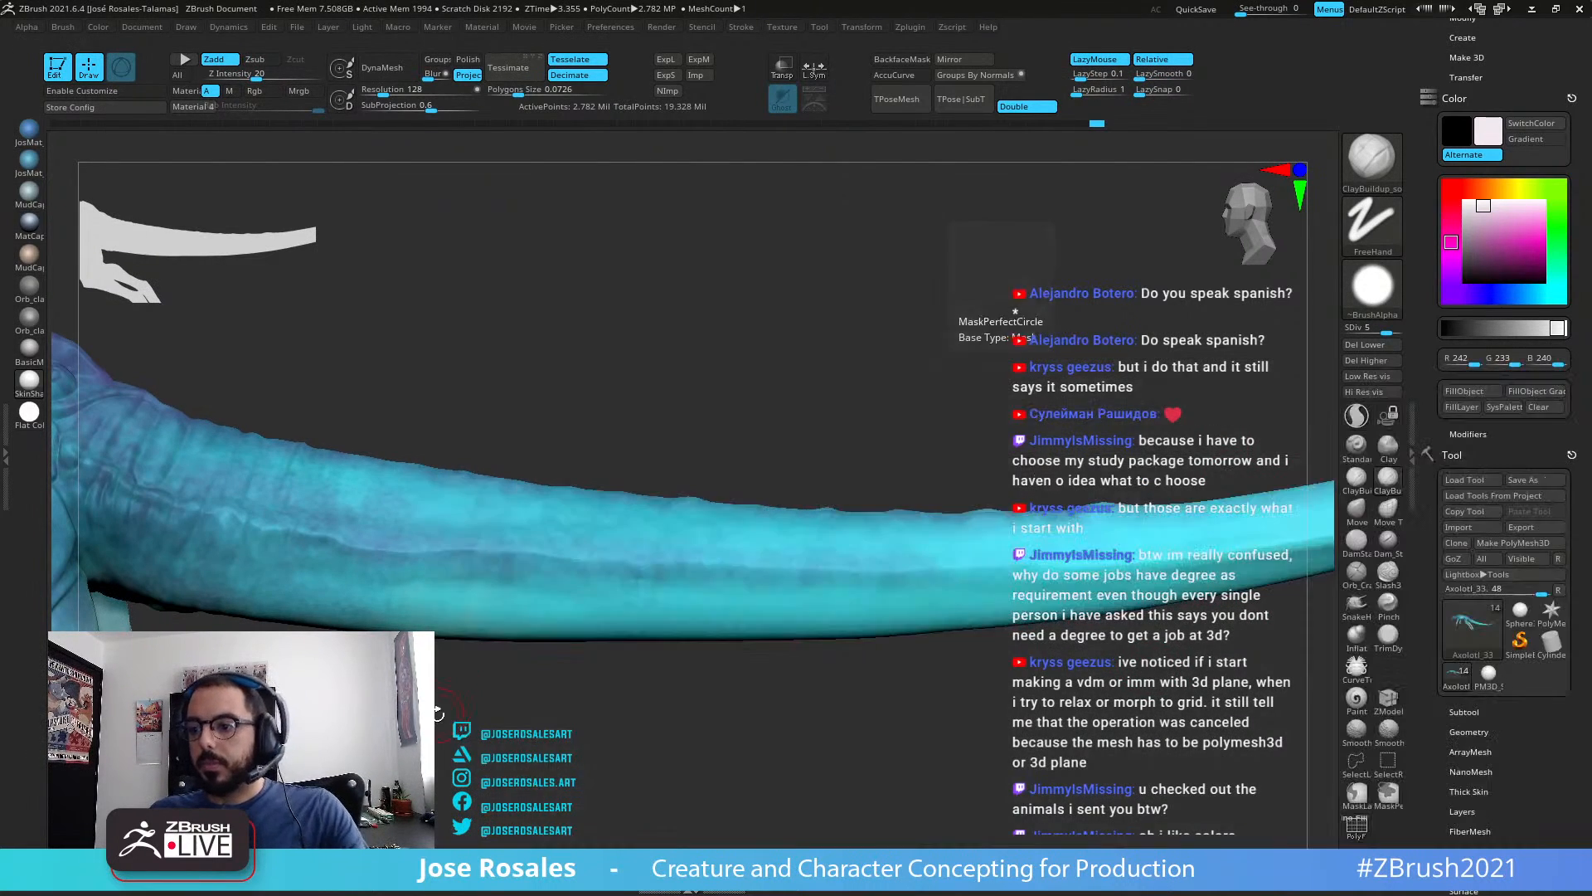
key("b")
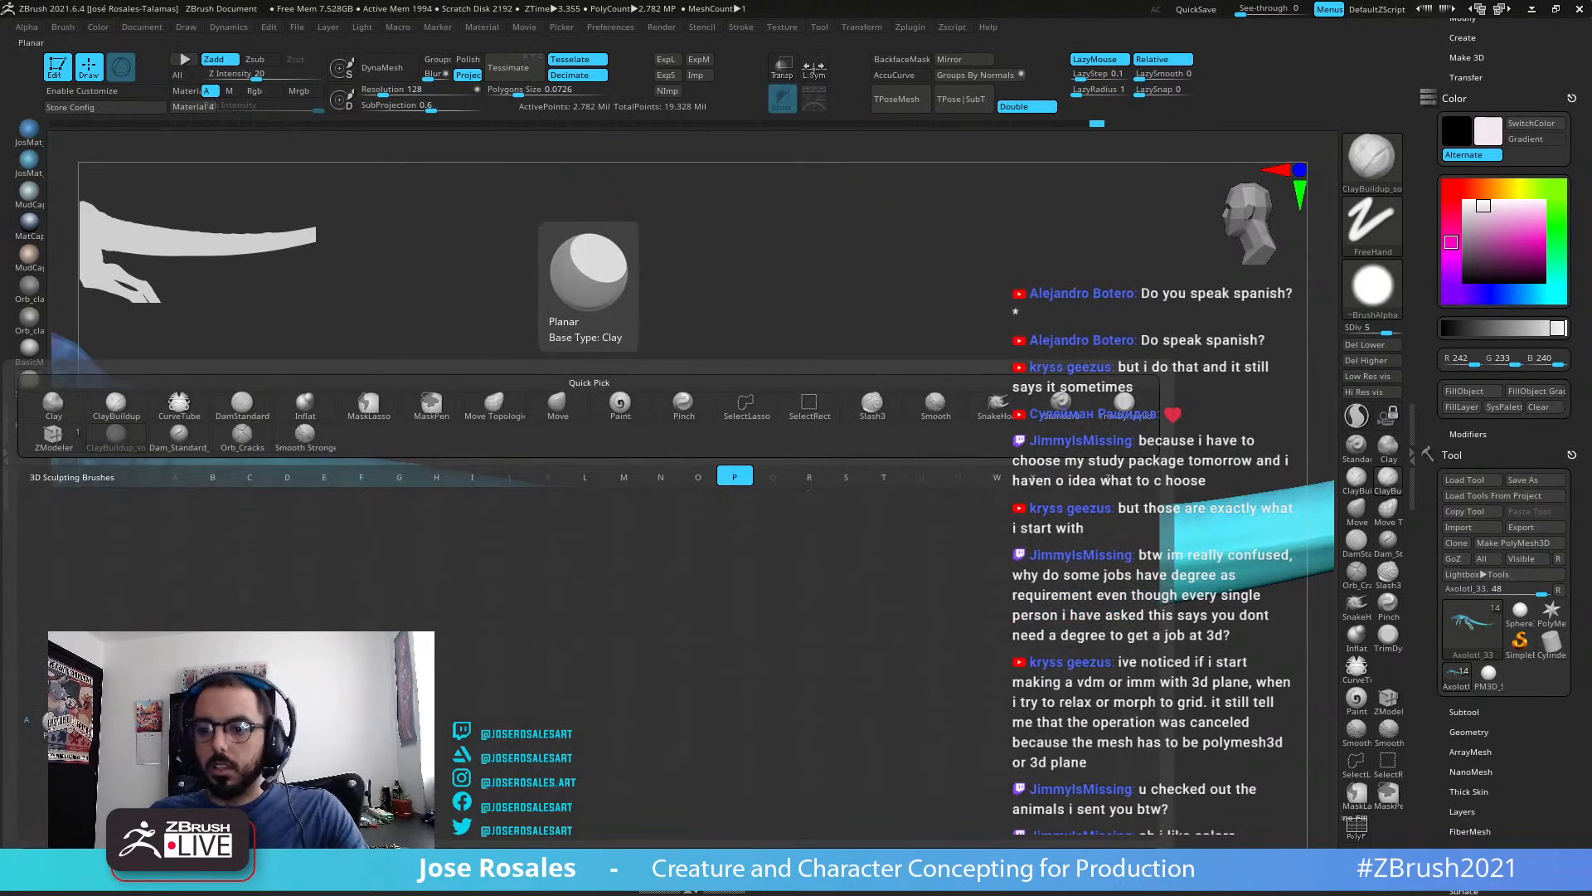
key("a")
mouse_move(916, 587)
right_mouse_down()
mouse_move(942, 577)
mouse_move(910, 576)
right_mouse_up()
left_click_drag(1080, 576, 1103, 566)
right_click_drag(1103, 566, 972, 592)
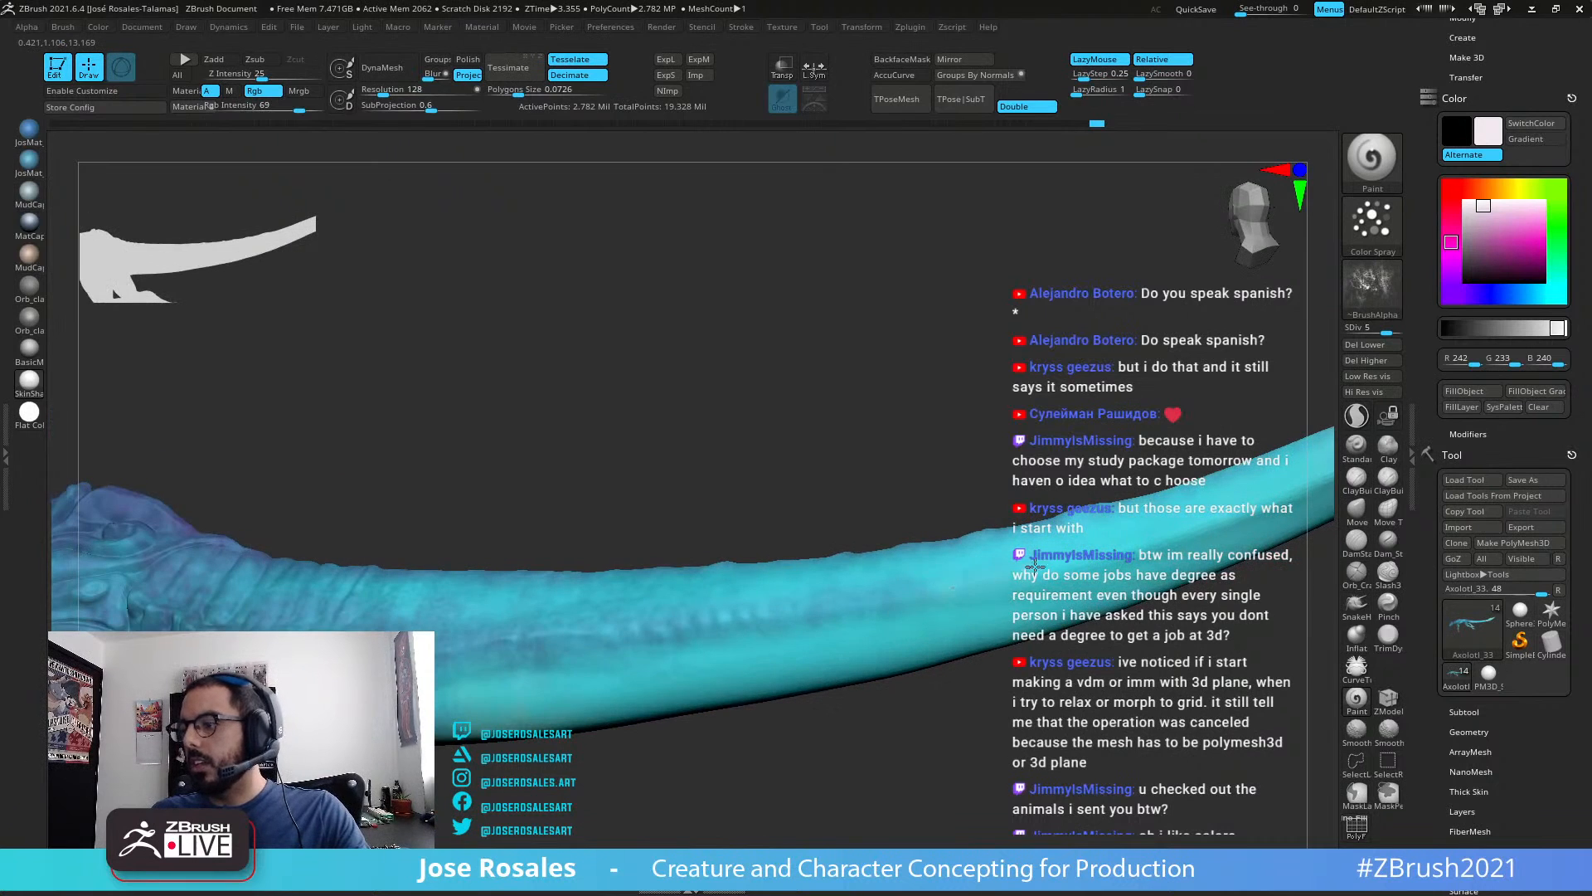
right_click_drag(1084, 560, 1135, 544)
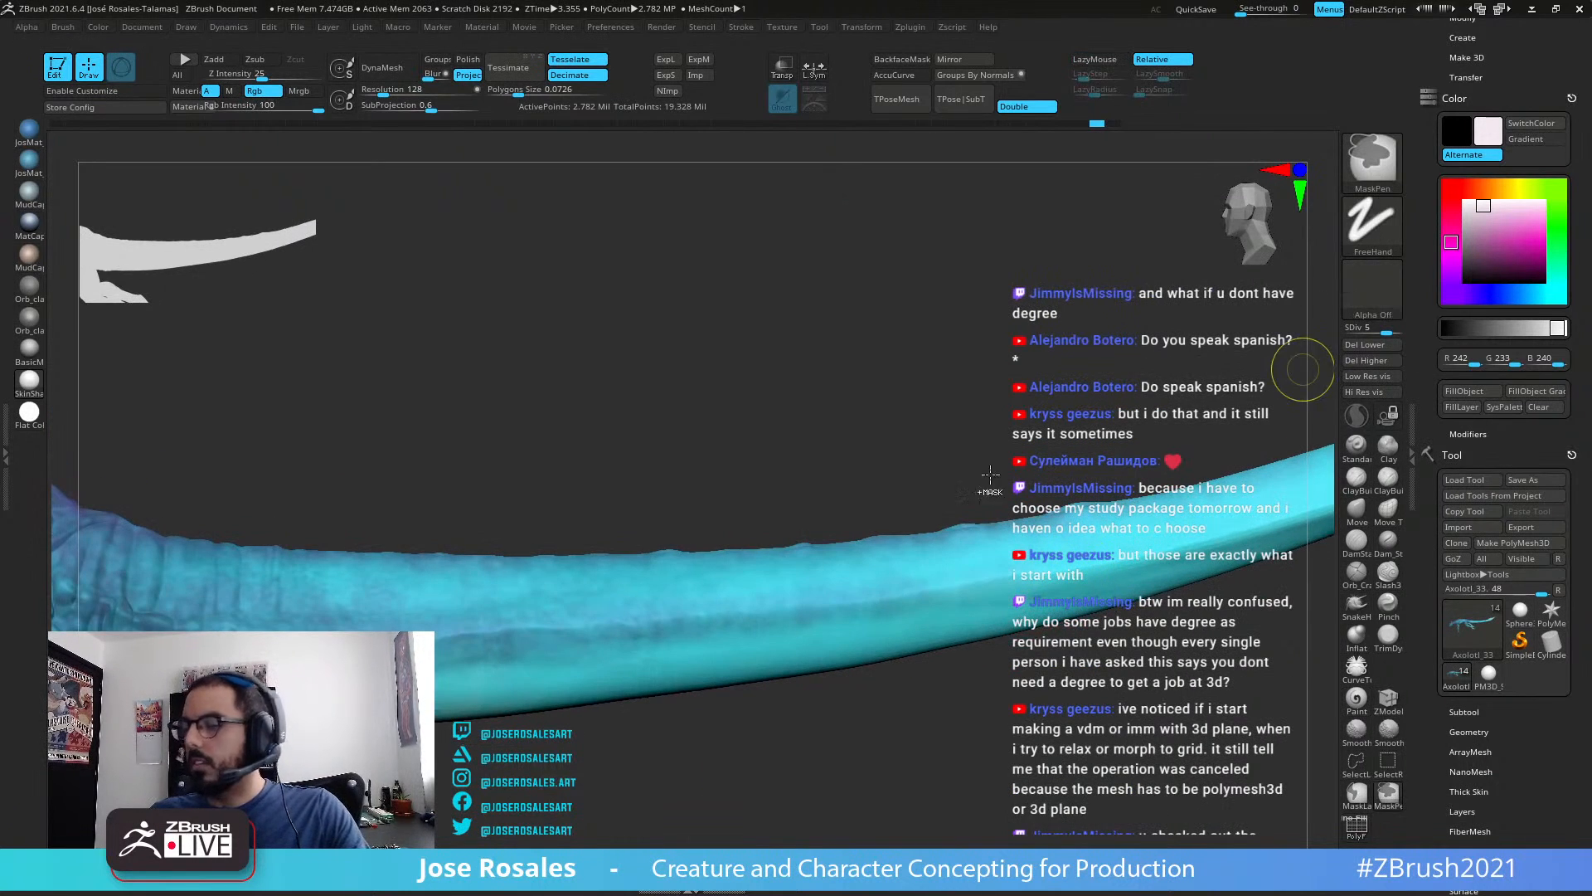
Step: Show all parts of the creature and sample the dark purple (RGB 106, 10, 88) from the colour palette sphere
key("shift+s")
right_click_drag(702, 444, 1131, 533, "alt")
right_click_drag(1018, 354, 1305, 386)
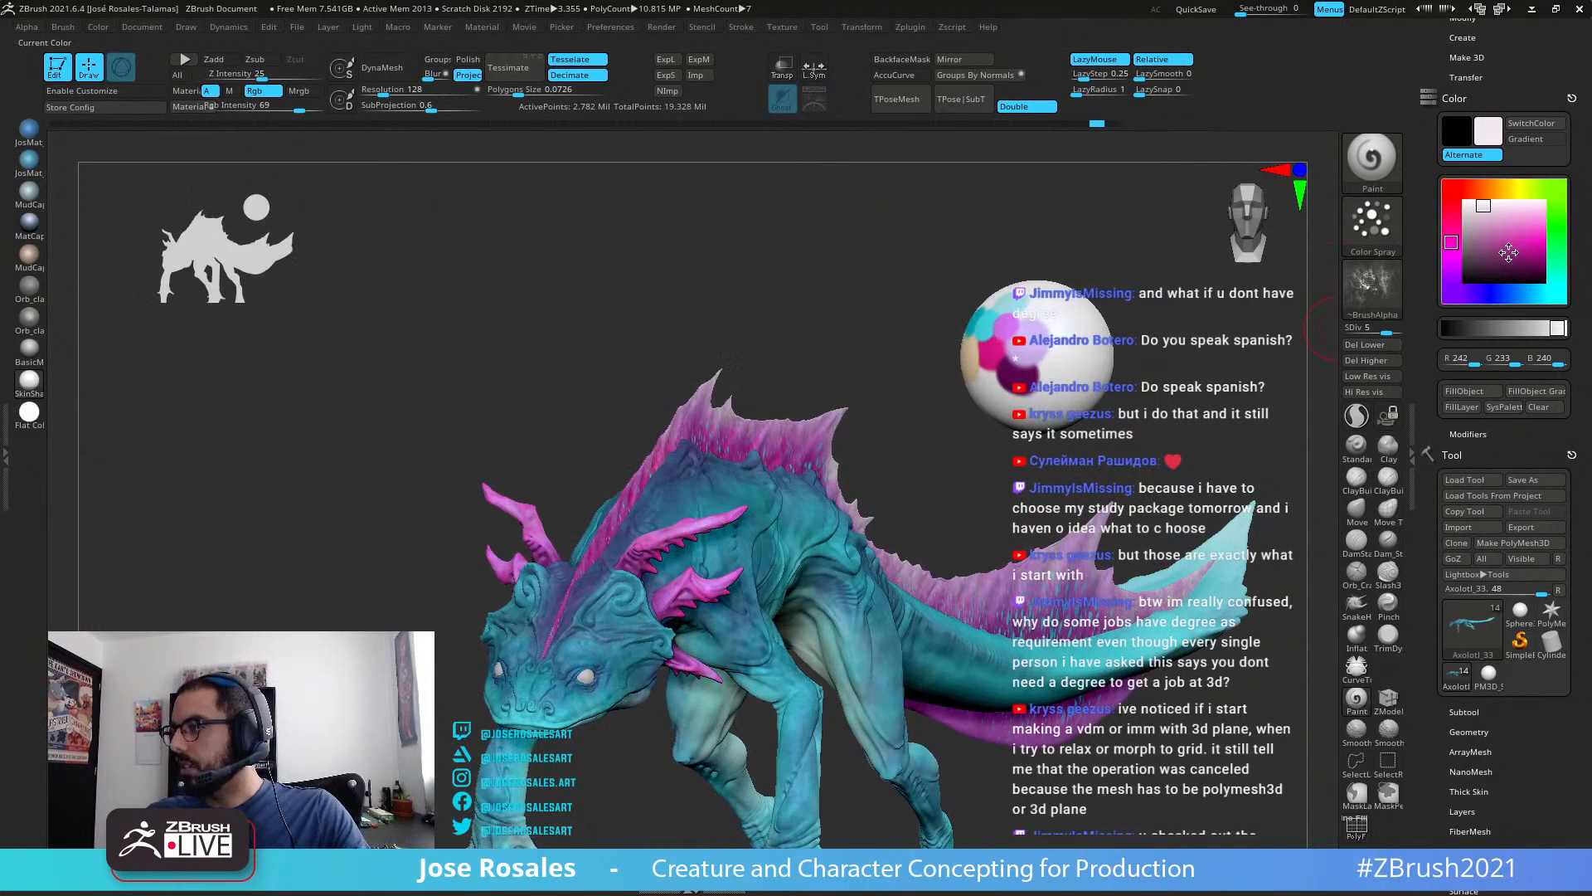
left_click_drag(1509, 252, 1031, 384)
Step: With only the body visible, spray dark purple variation along the side of the tail towards its tip
right_click_drag(993, 629, 1039, 662)
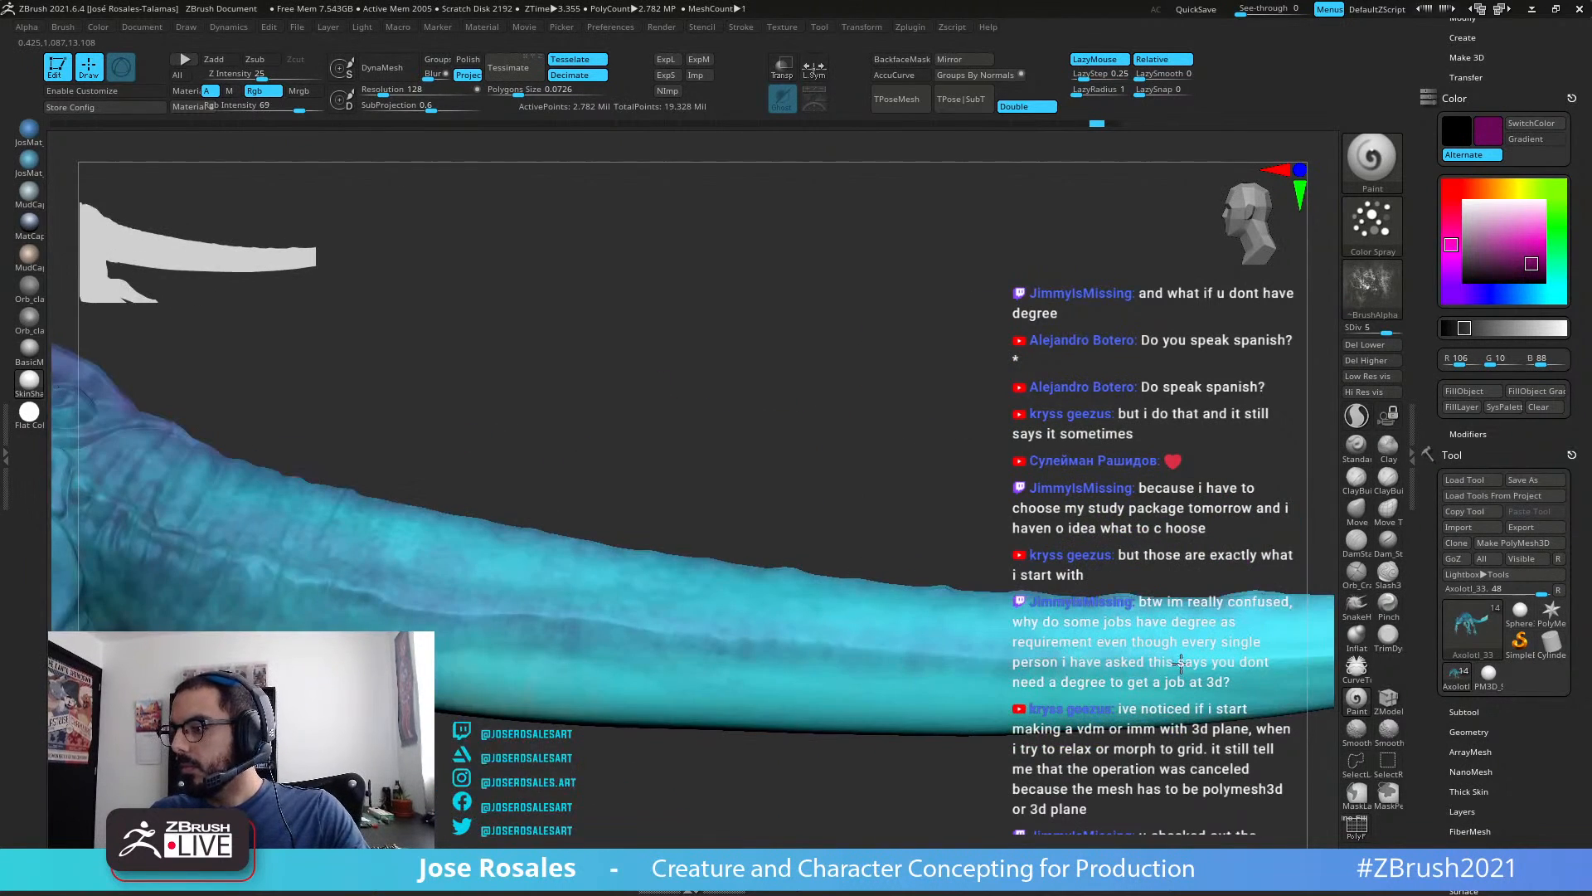
right_click_drag(1181, 663, 977, 615)
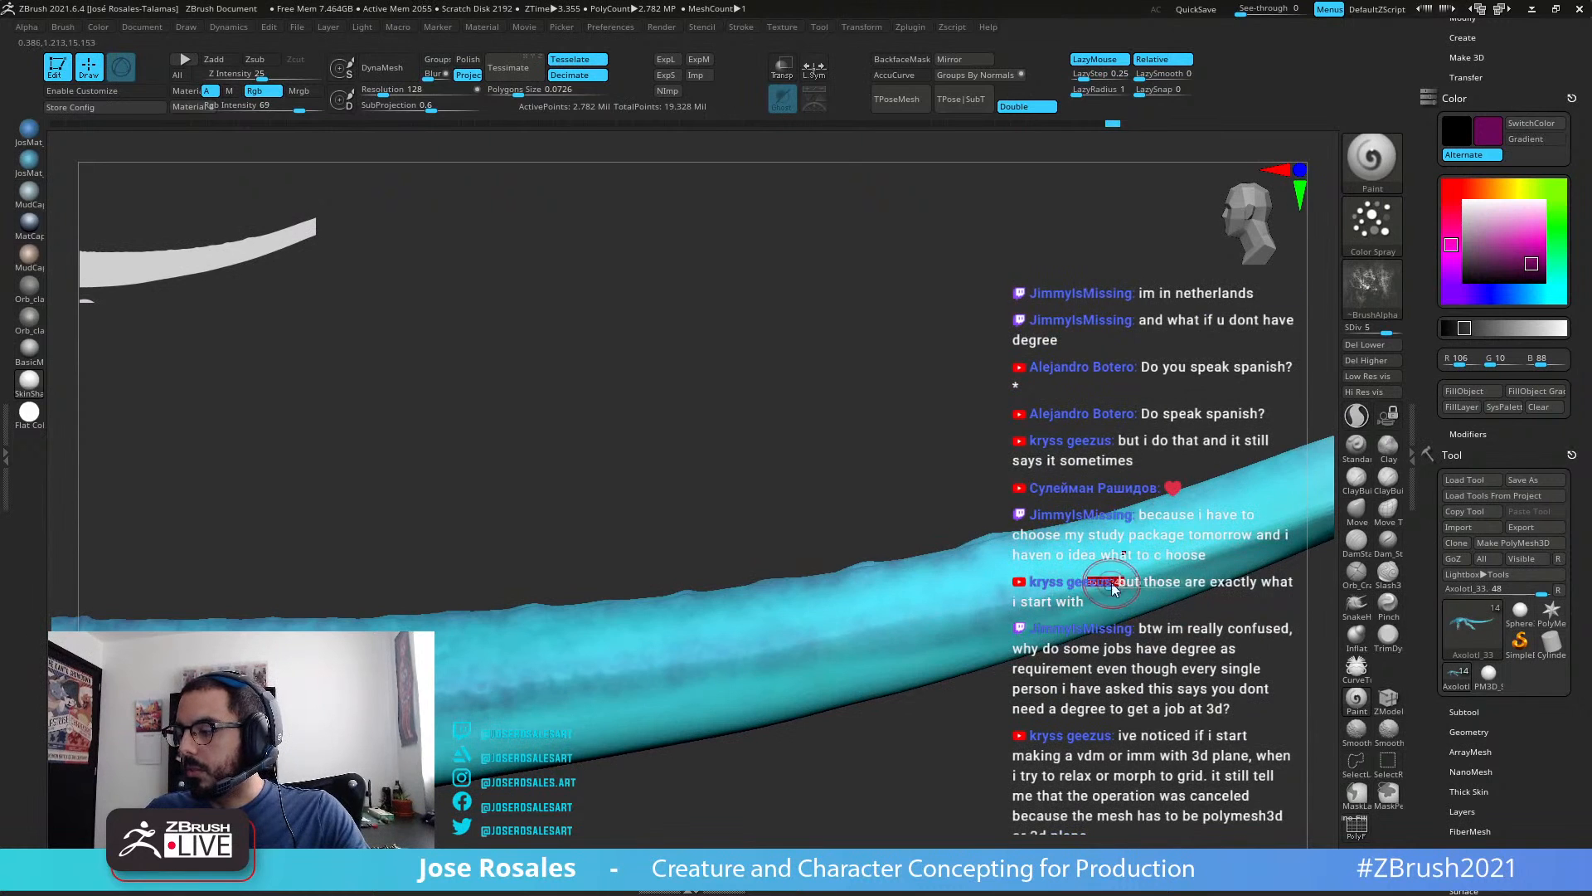
right_click_drag(1052, 608, 912, 613)
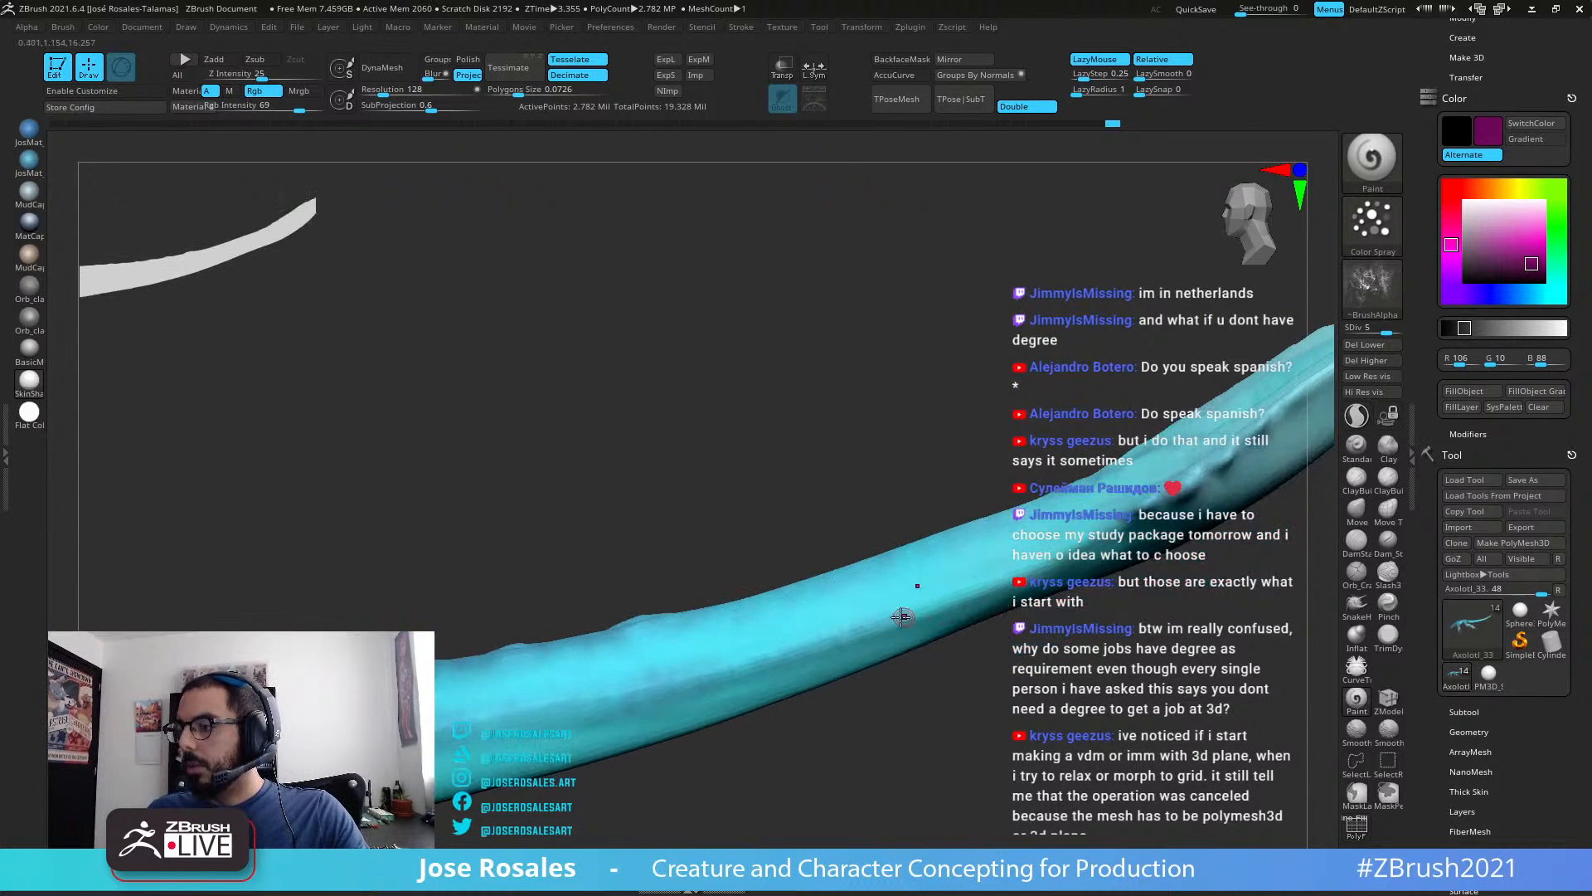
right_click_drag(1026, 568, 1053, 543)
mouse_move(1054, 541)
left_mouse_down()
mouse_move(1115, 502)
mouse_move(1066, 543)
left_mouse_up()
right_click_drag(763, 663, 792, 564, "ctrl")
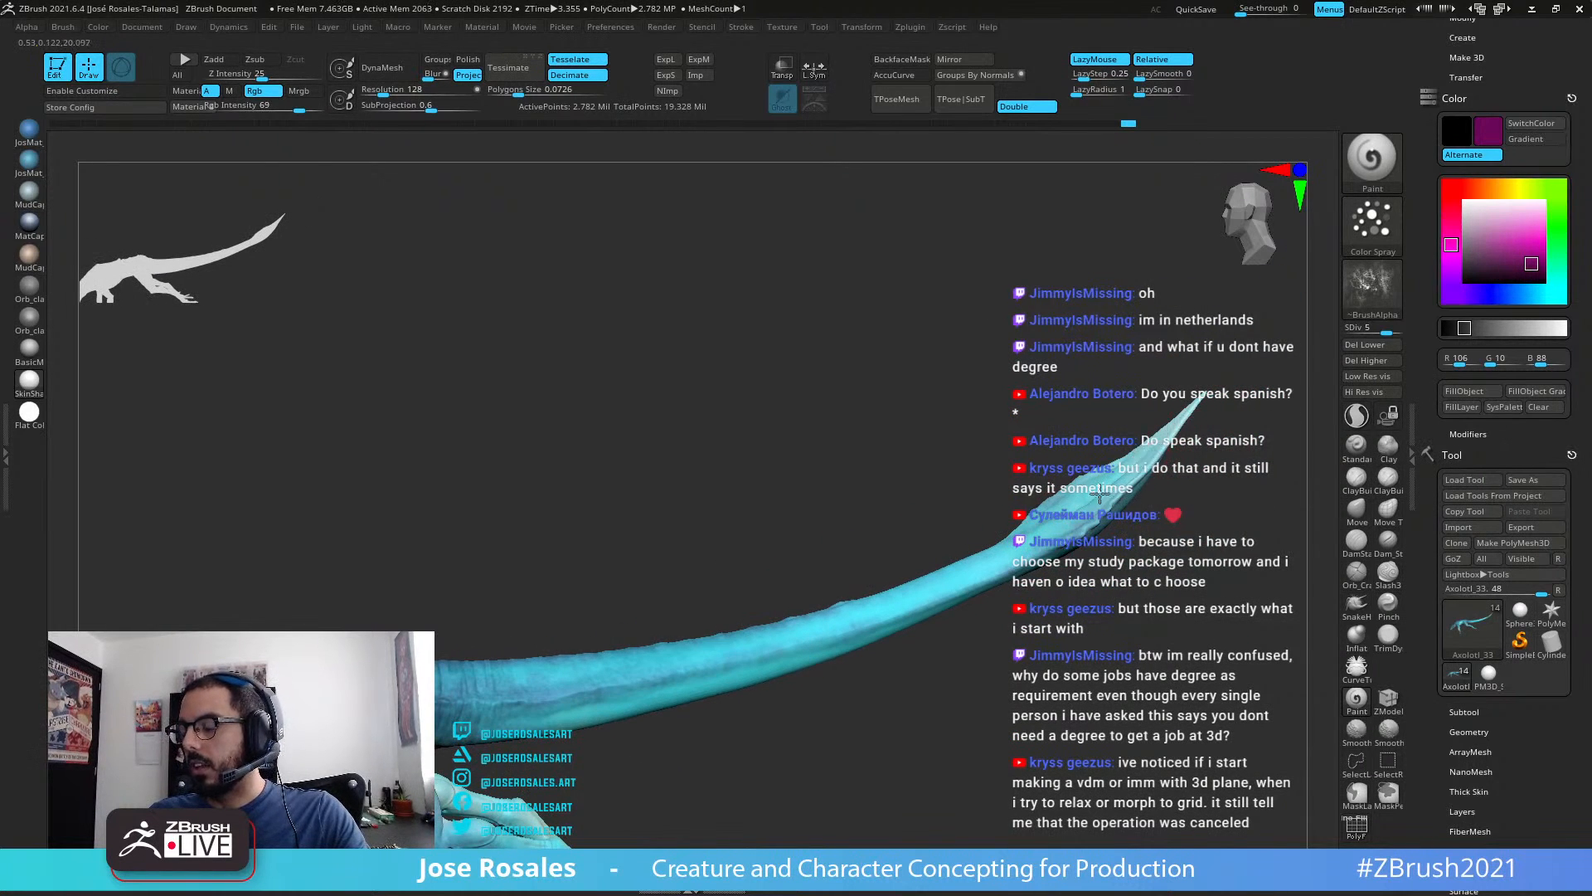
Step: Paint purple mottling along the upper side of the tail's end and the frilled edges of the tip
right_click_drag(1100, 496, 875, 606)
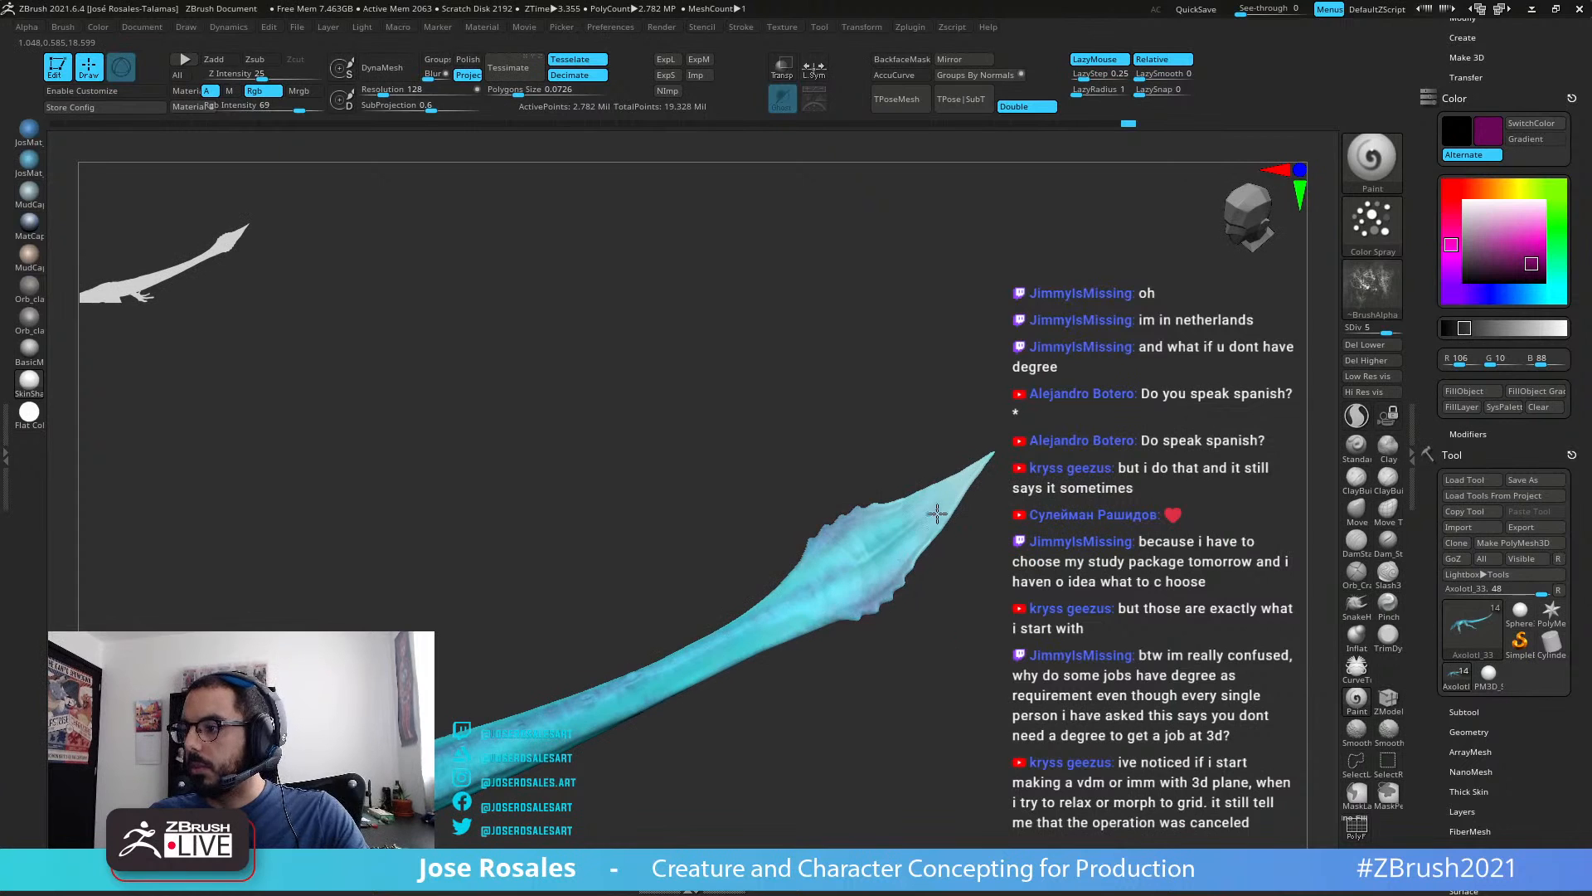
right_click_drag(932, 502, 825, 618)
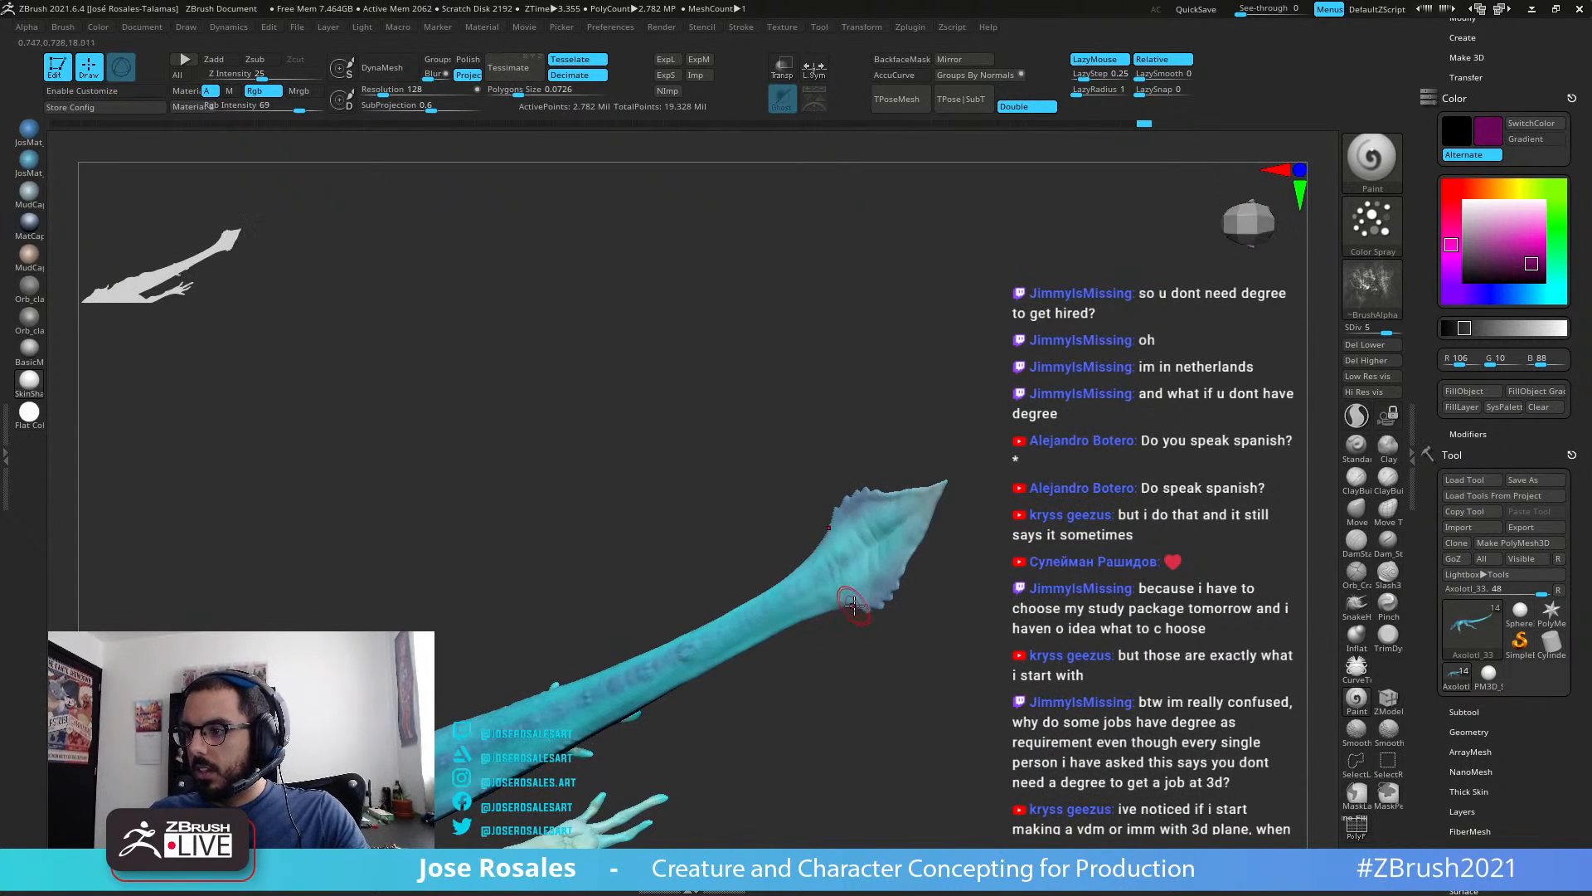
right_click_drag(739, 668, 849, 612)
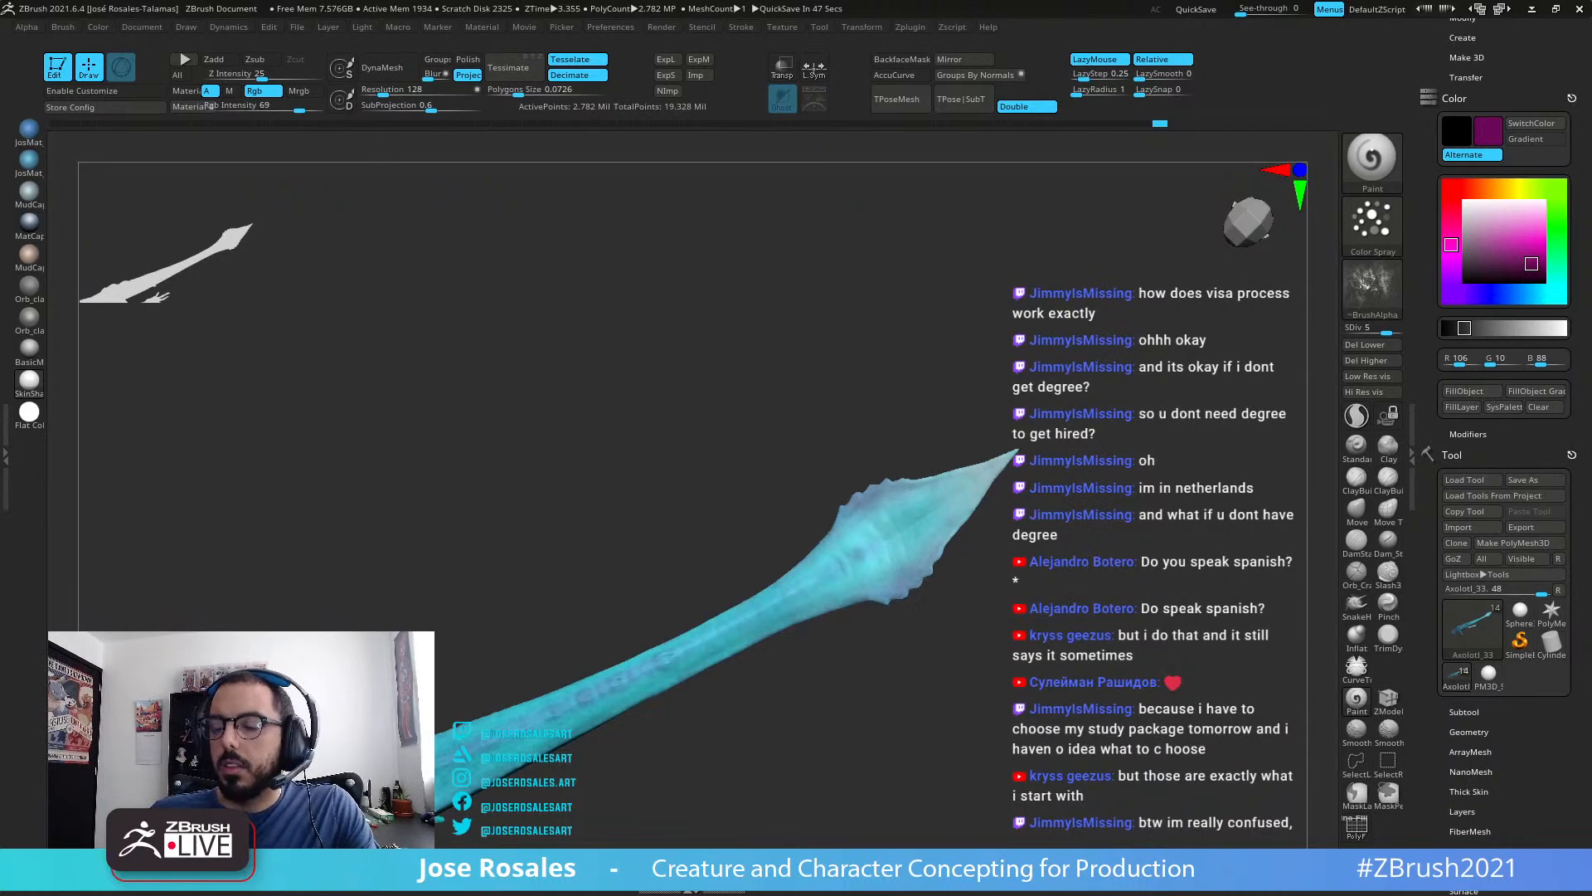
Step: Spray dark purple over the lower back, the hip ornaments and the base of the tail
left_click_drag(879, 290, 1028, 348)
left_click_drag(746, 356, 680, 545, "alt")
mouse_move(681, 546)
right_mouse_down()
mouse_move(633, 557)
mouse_move(705, 516)
mouse_move(880, 333)
right_mouse_up()
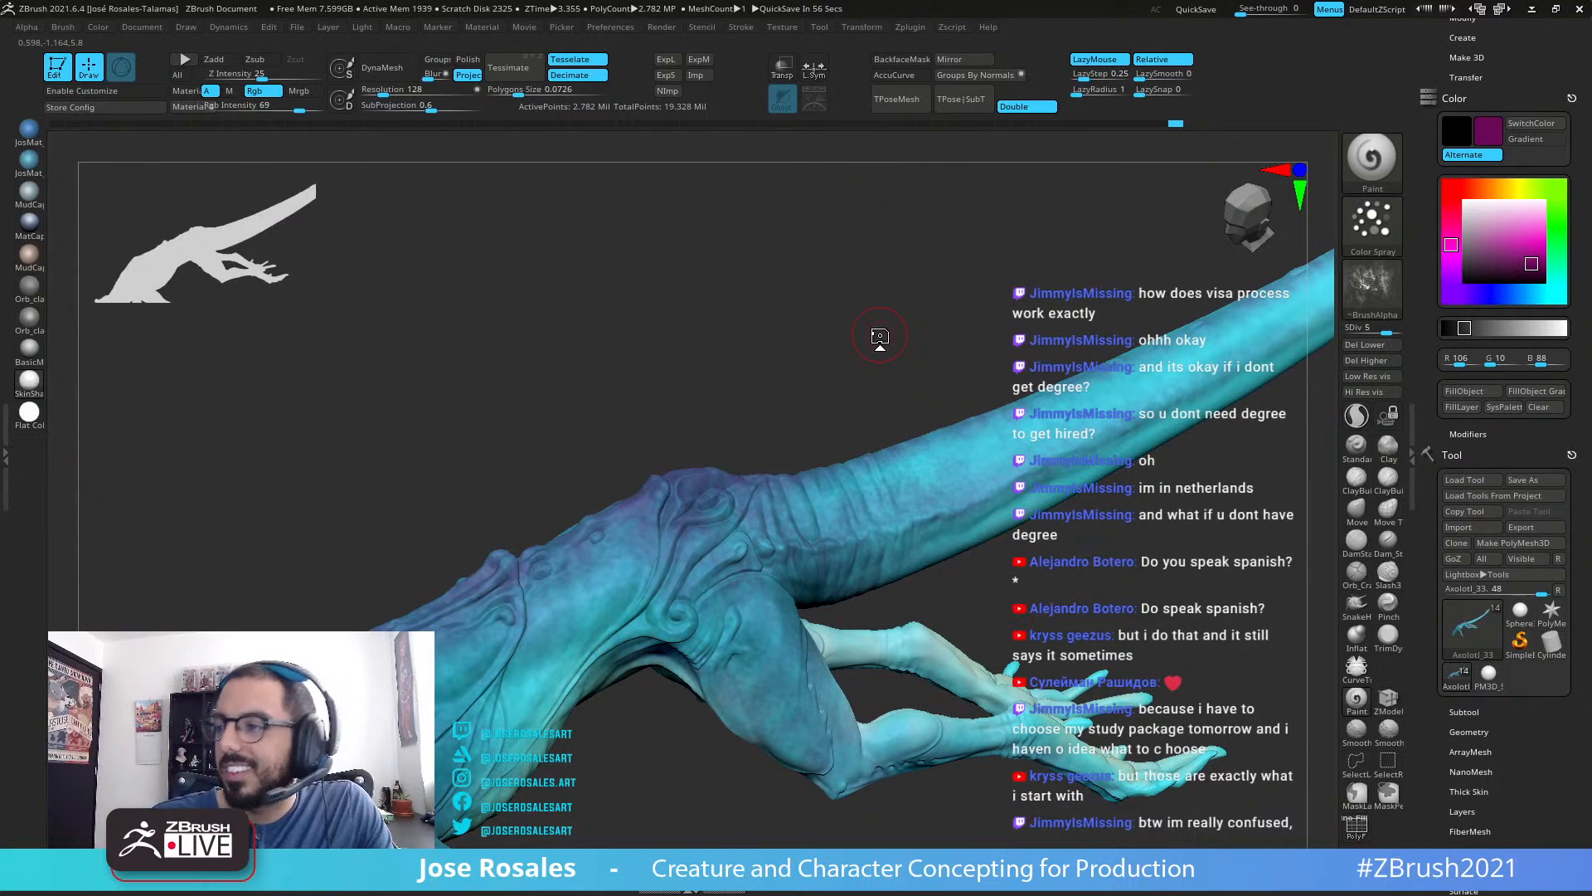
right_click_drag(842, 451, 548, 567)
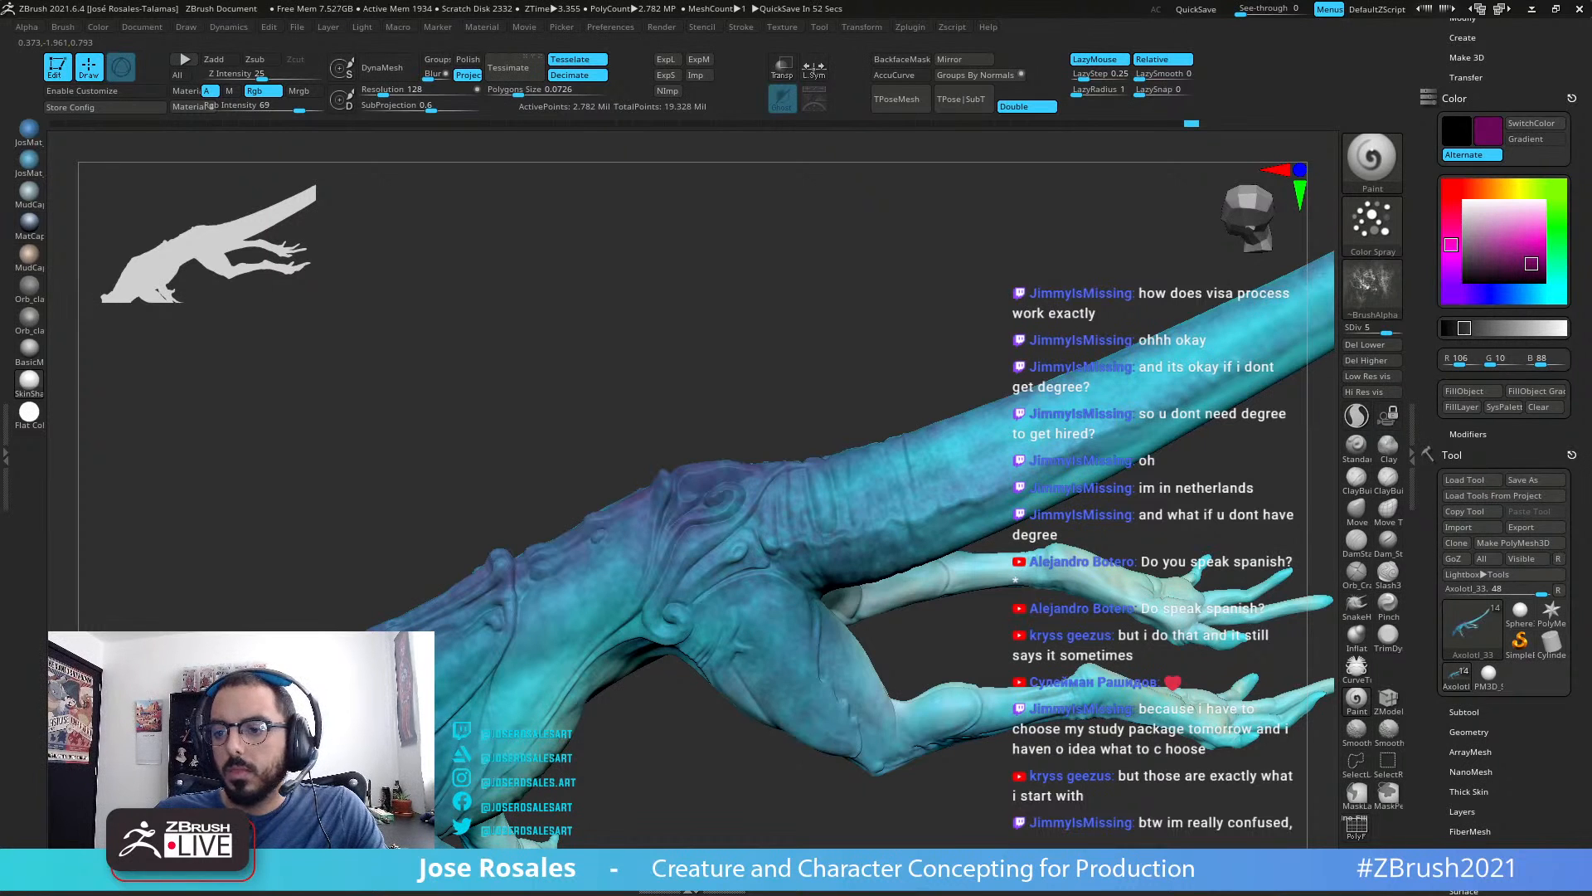
left_click_drag(490, 464, 516, 566)
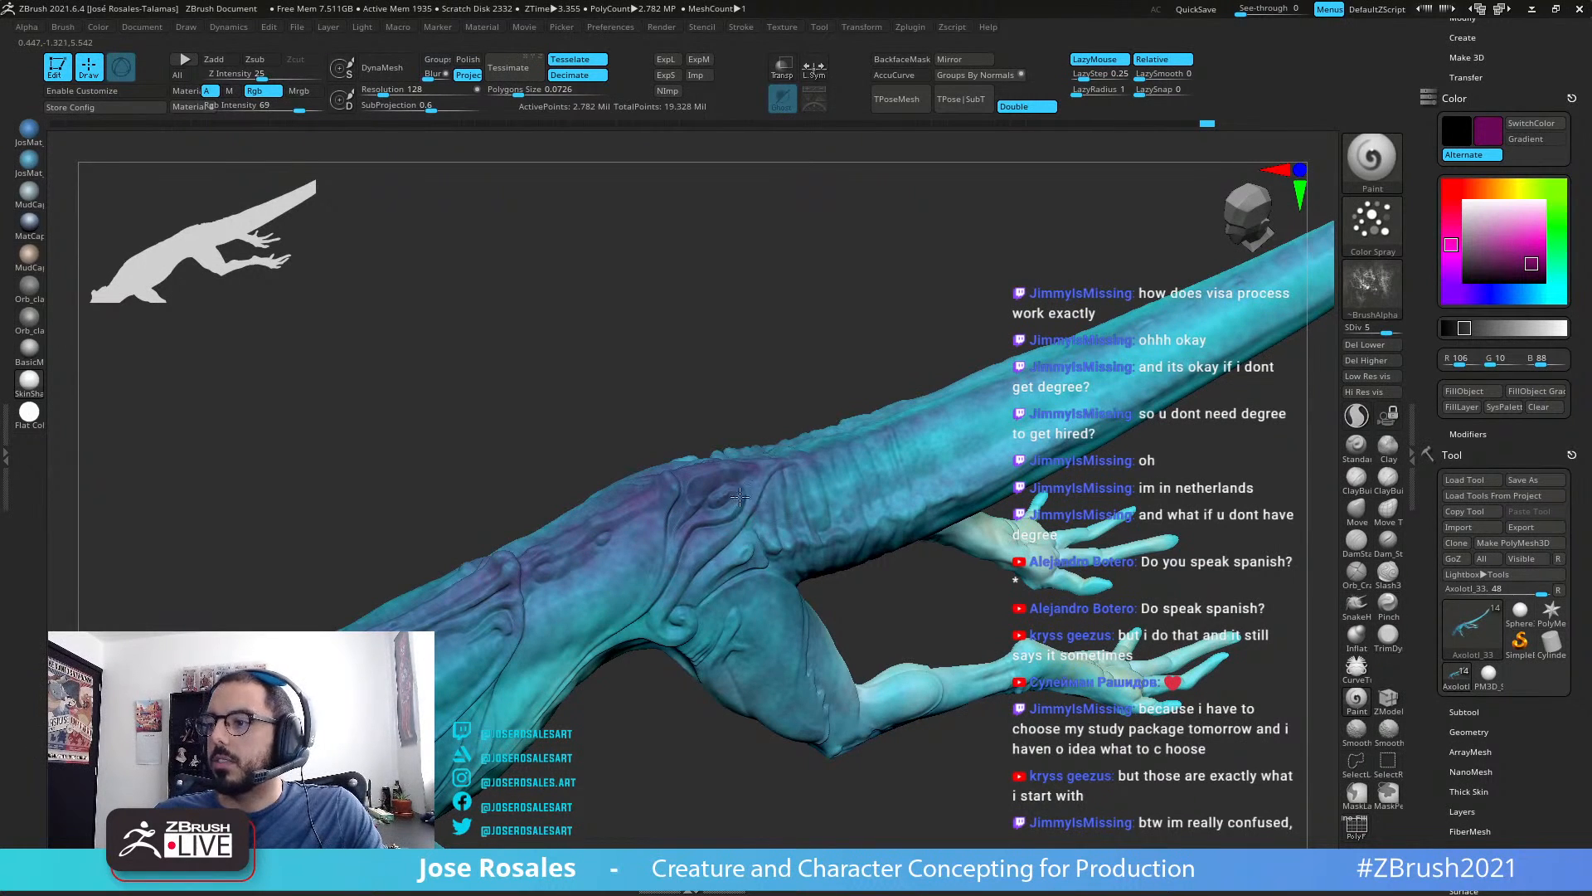
left_click_drag(841, 486, 956, 448)
Step: Paint soft purple shading down the front leg and over the shoulder and side of the chest
mouse_move(690, 403)
left_mouse_down()
mouse_move(703, 525)
mouse_move(535, 664)
mouse_move(150, 771)
mouse_move(808, 445)
mouse_move(857, 484)
mouse_move(842, 395)
mouse_move(800, 462)
mouse_move(490, 431)
mouse_move(561, 441)
left_mouse_up()
left_click_drag(431, 398, 395, 482, "alt")
left_click_drag(641, 380, 598, 330)
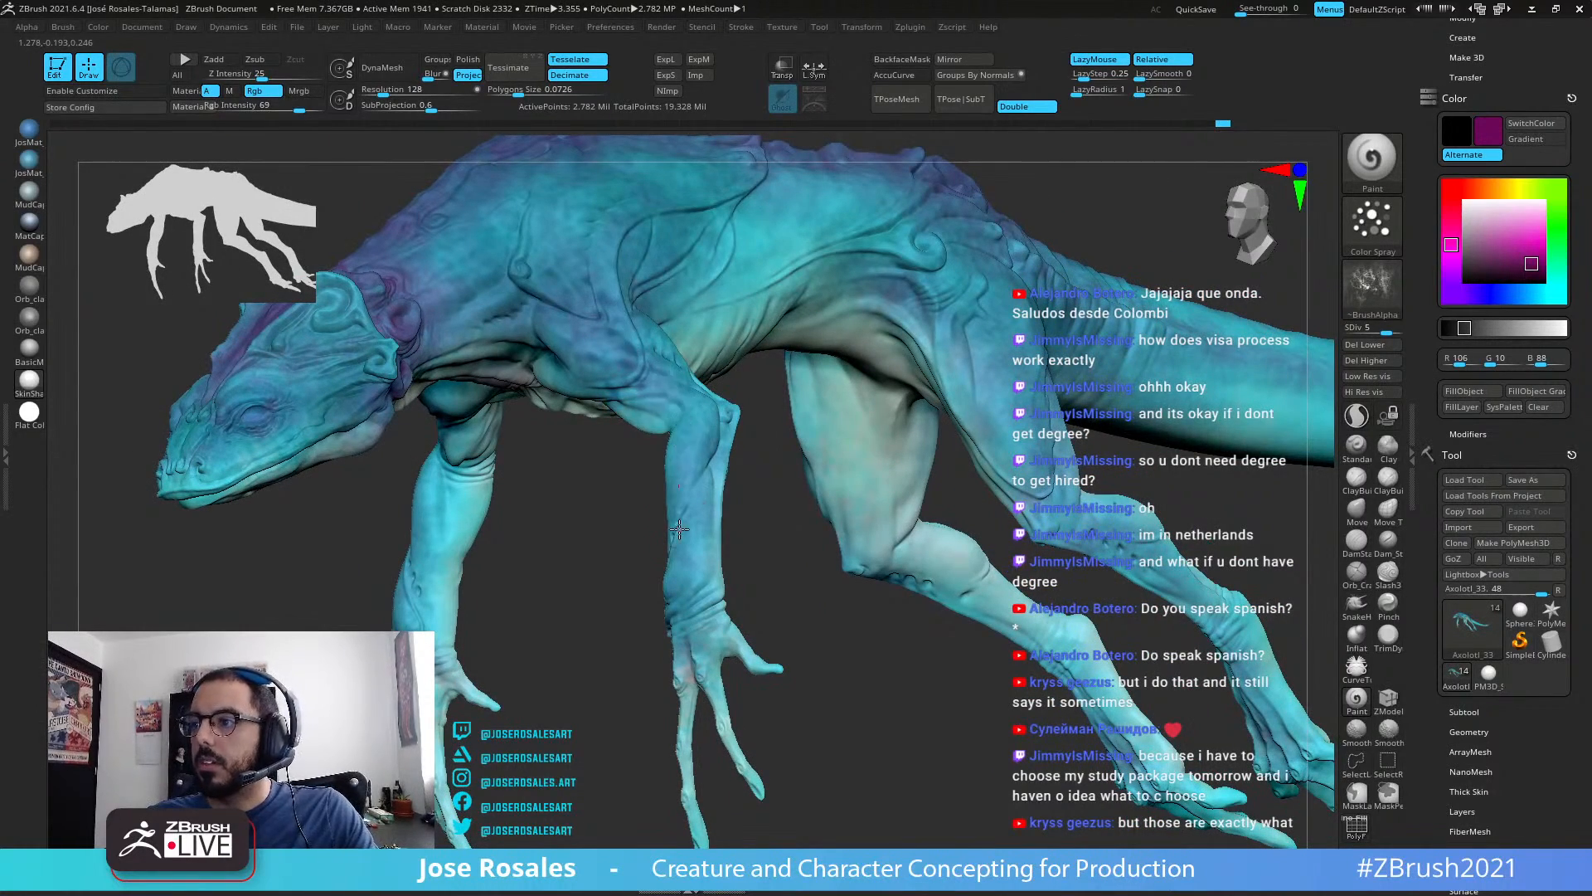
left_click_drag(679, 529, 723, 399)
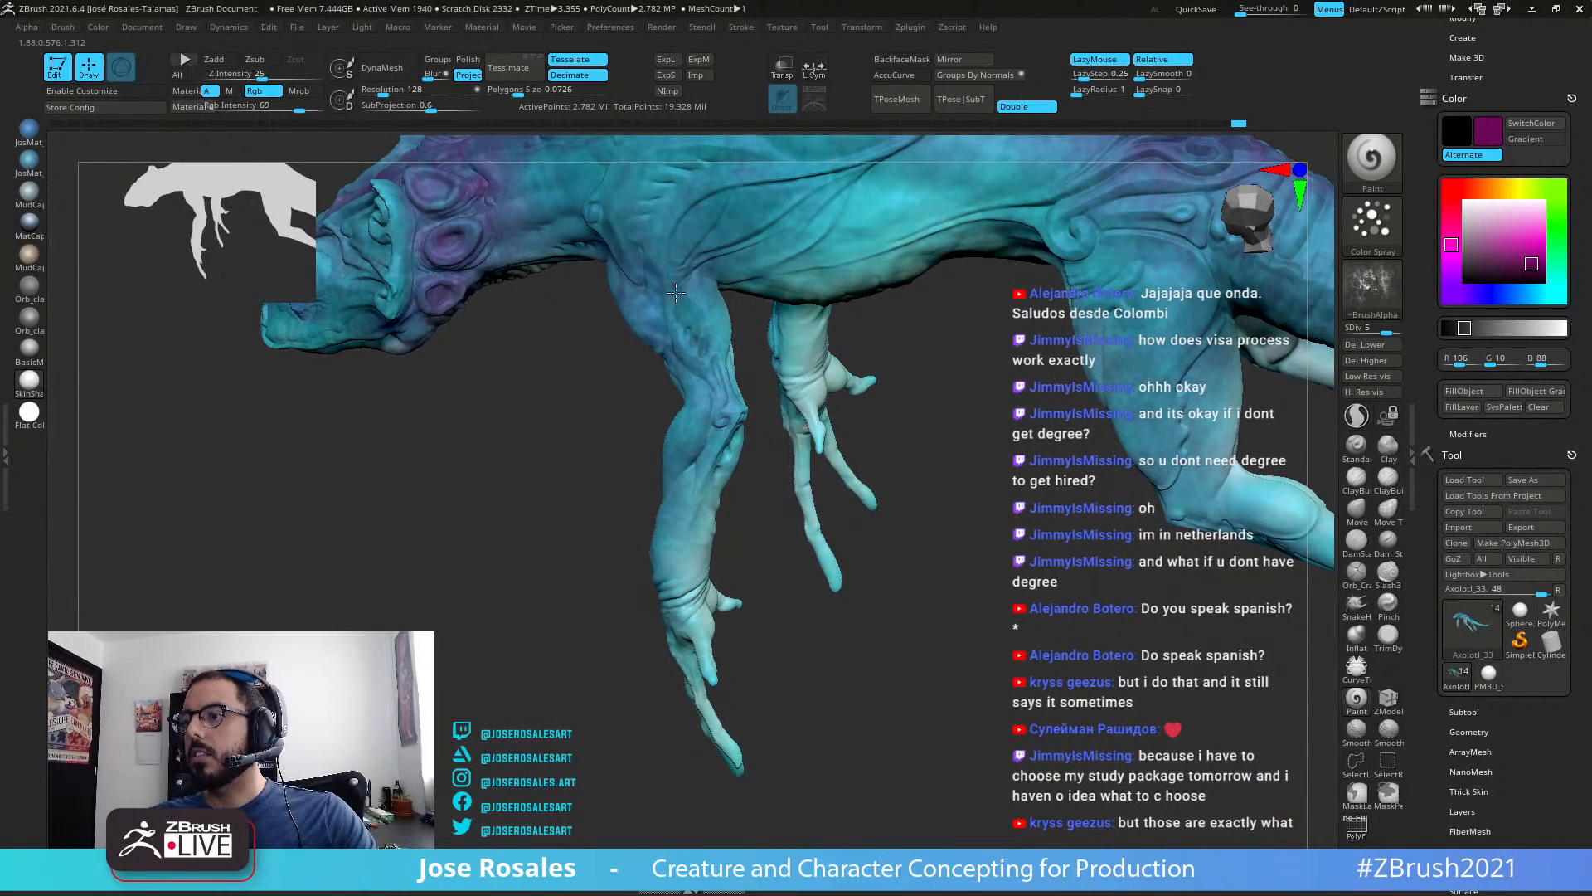
left_click_drag(676, 293, 614, 377, "alt")
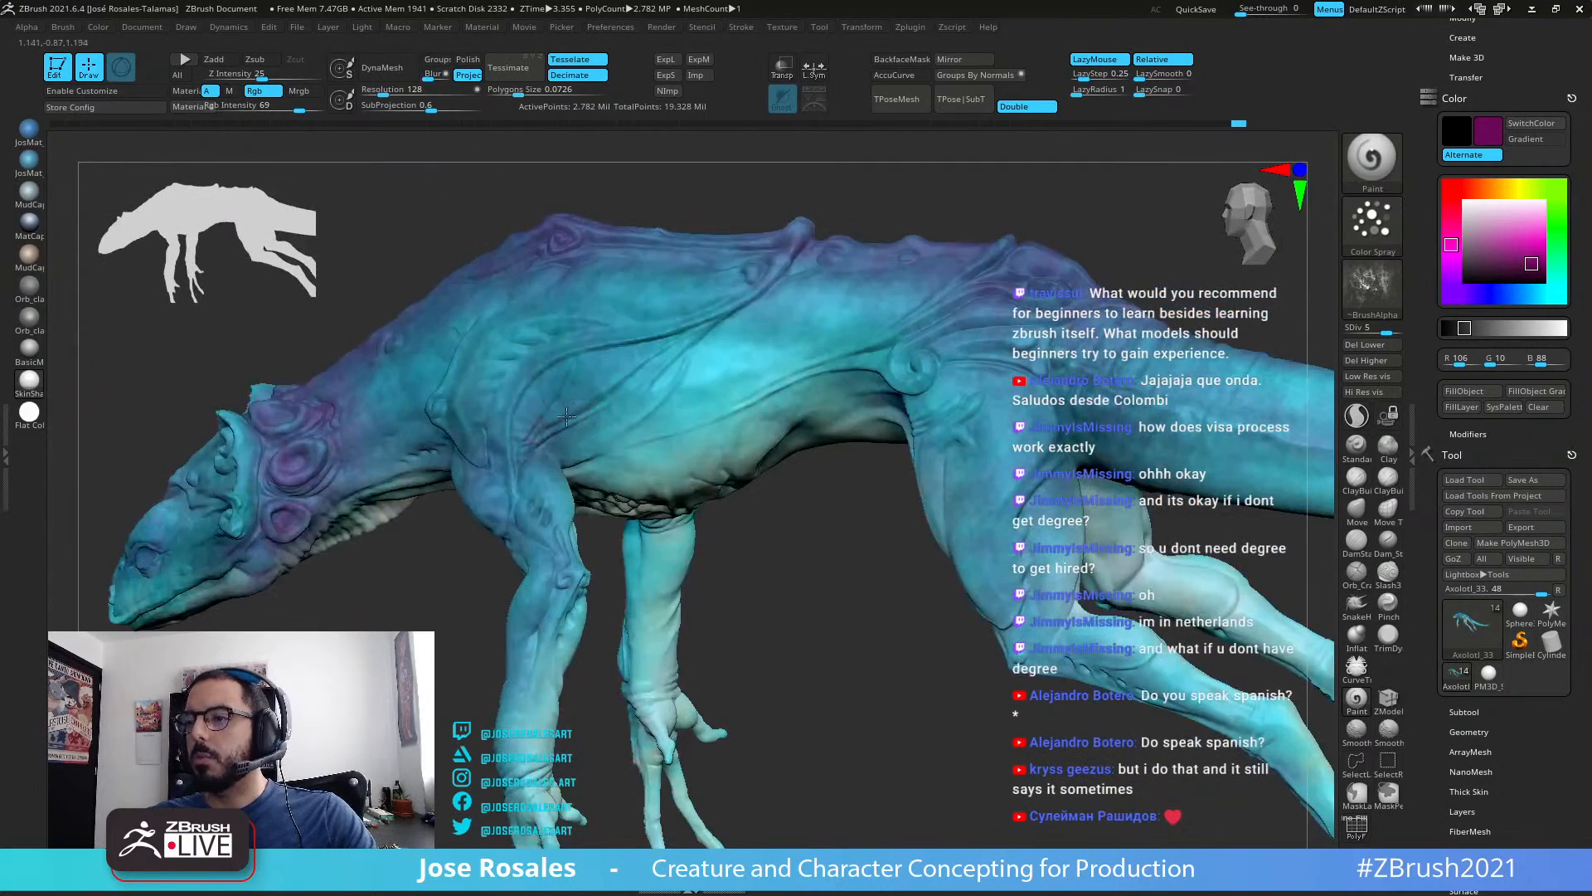
right_click_drag(552, 377, 601, 371)
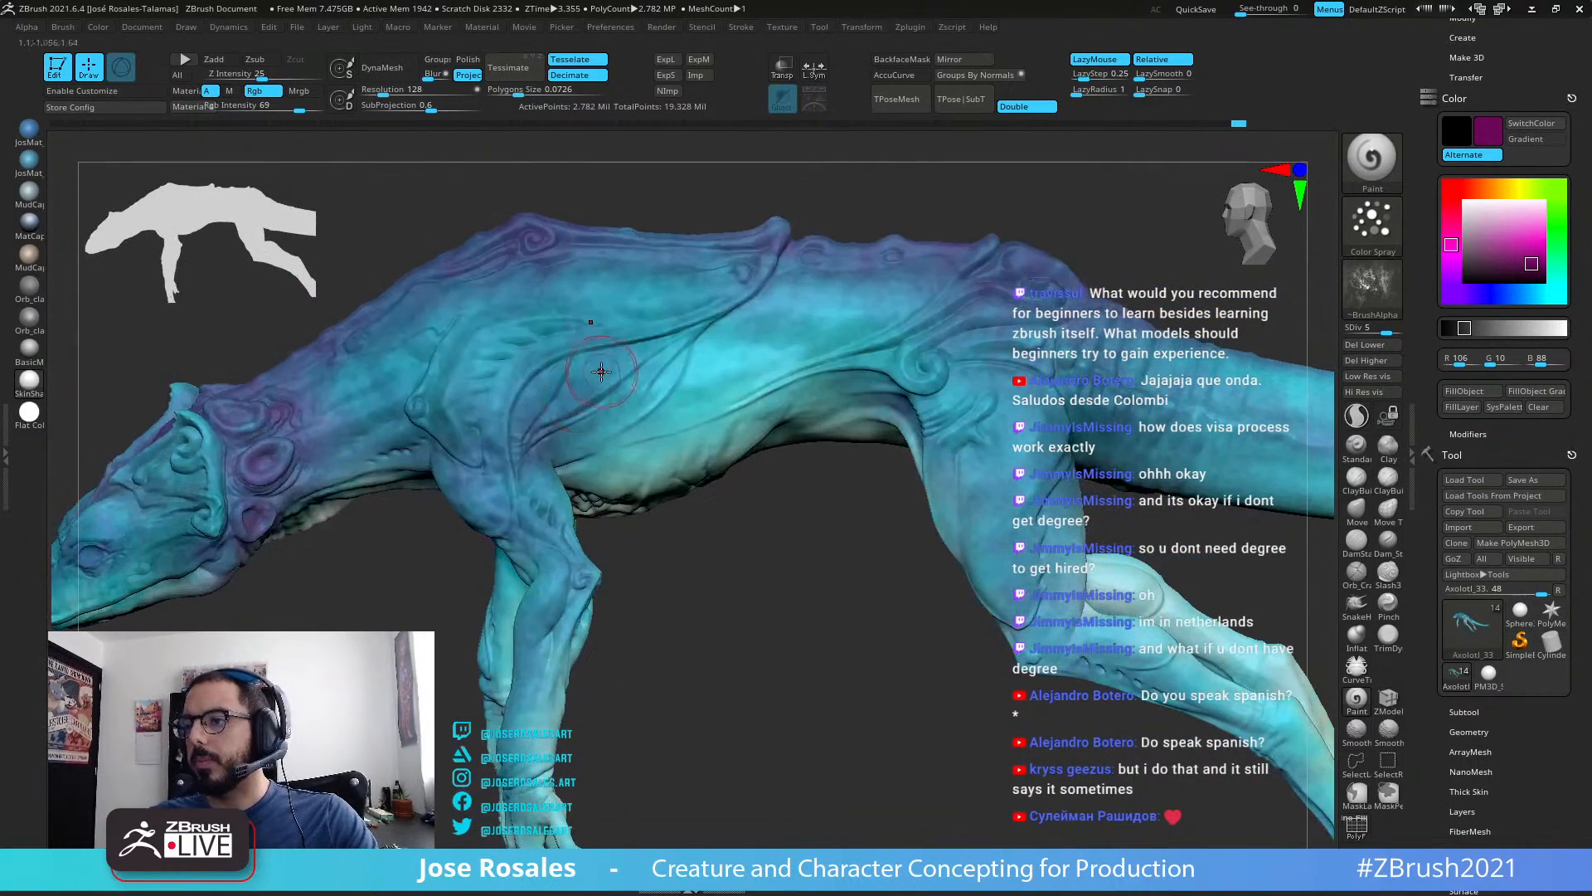
Step: Check the whole body, then add purple variation to the hip, tail base and flank on the opposite side
key("f")
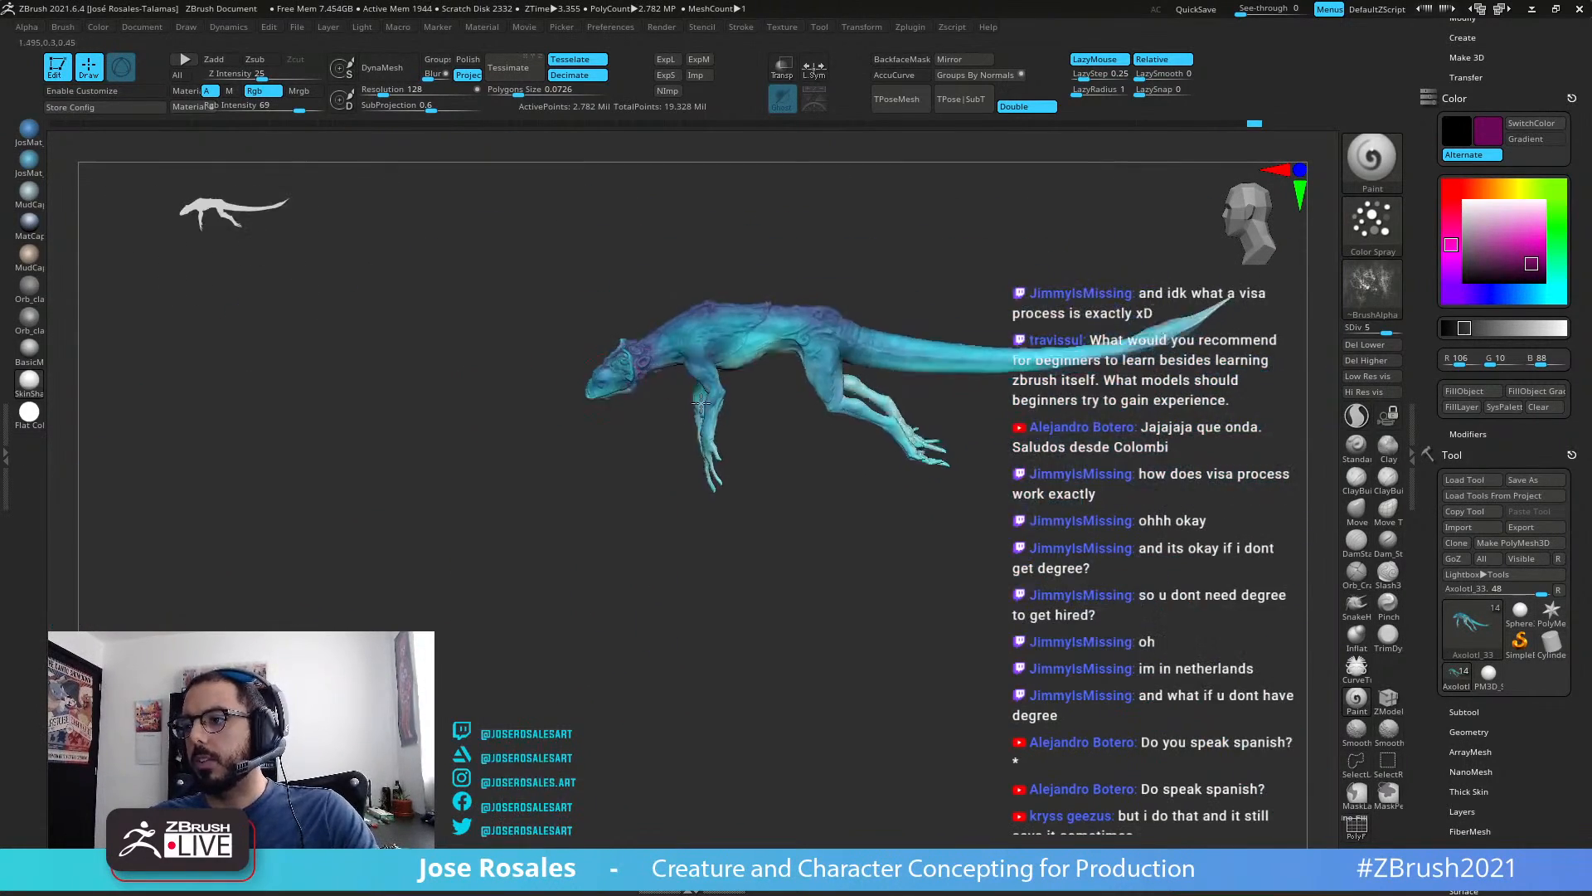
right_click_drag(700, 402, 927, 240)
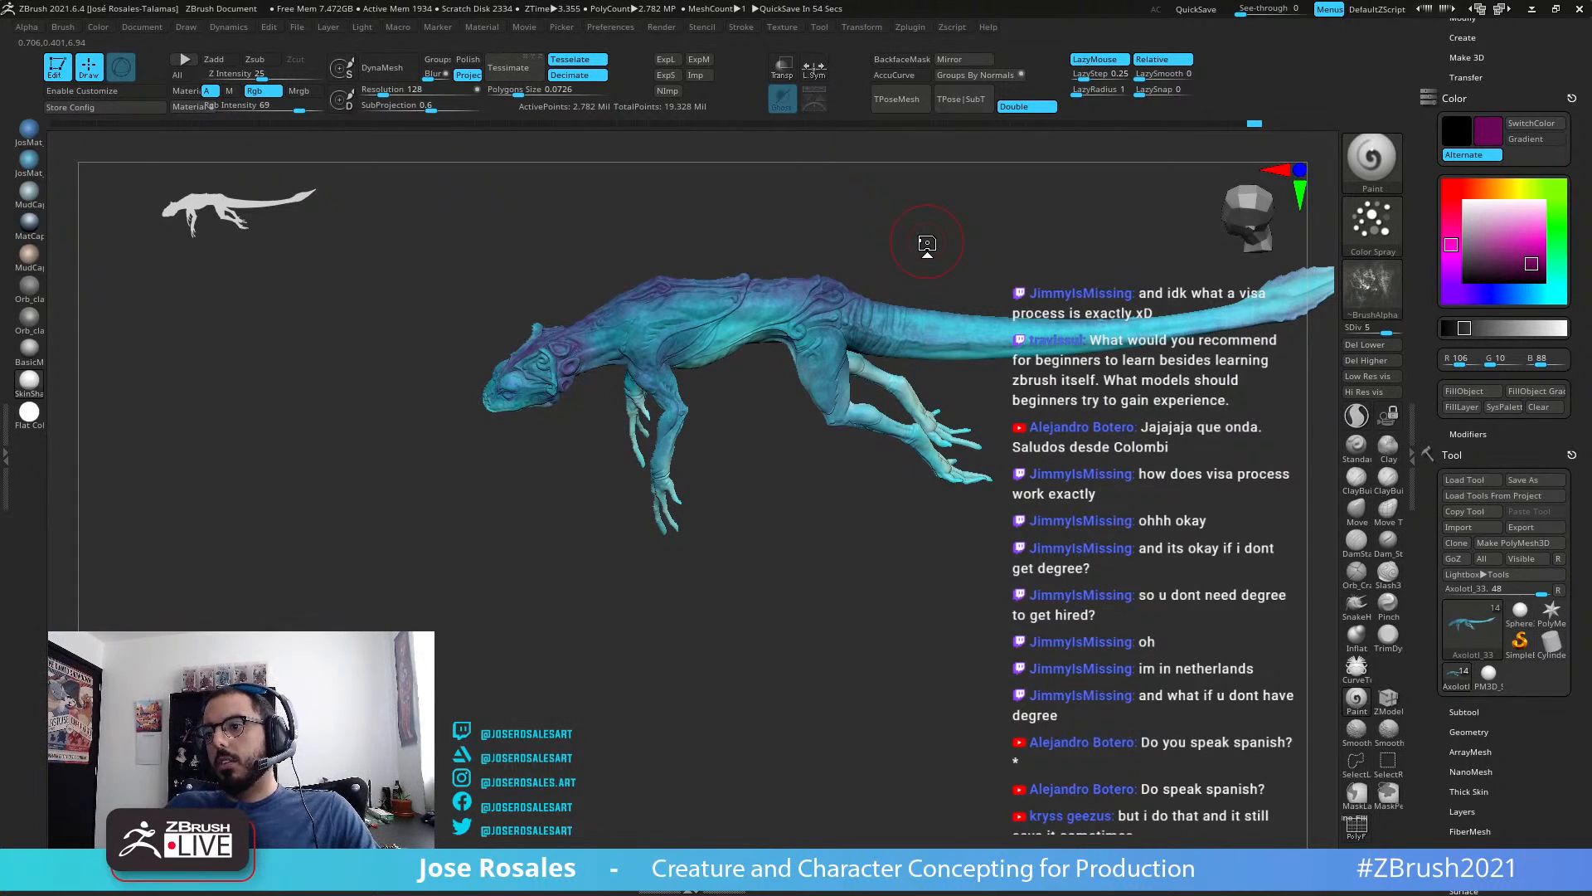
mouse_move(927, 243)
left_mouse_down()
mouse_move(1008, 220)
mouse_move(1029, 269)
mouse_move(978, 364)
left_mouse_up()
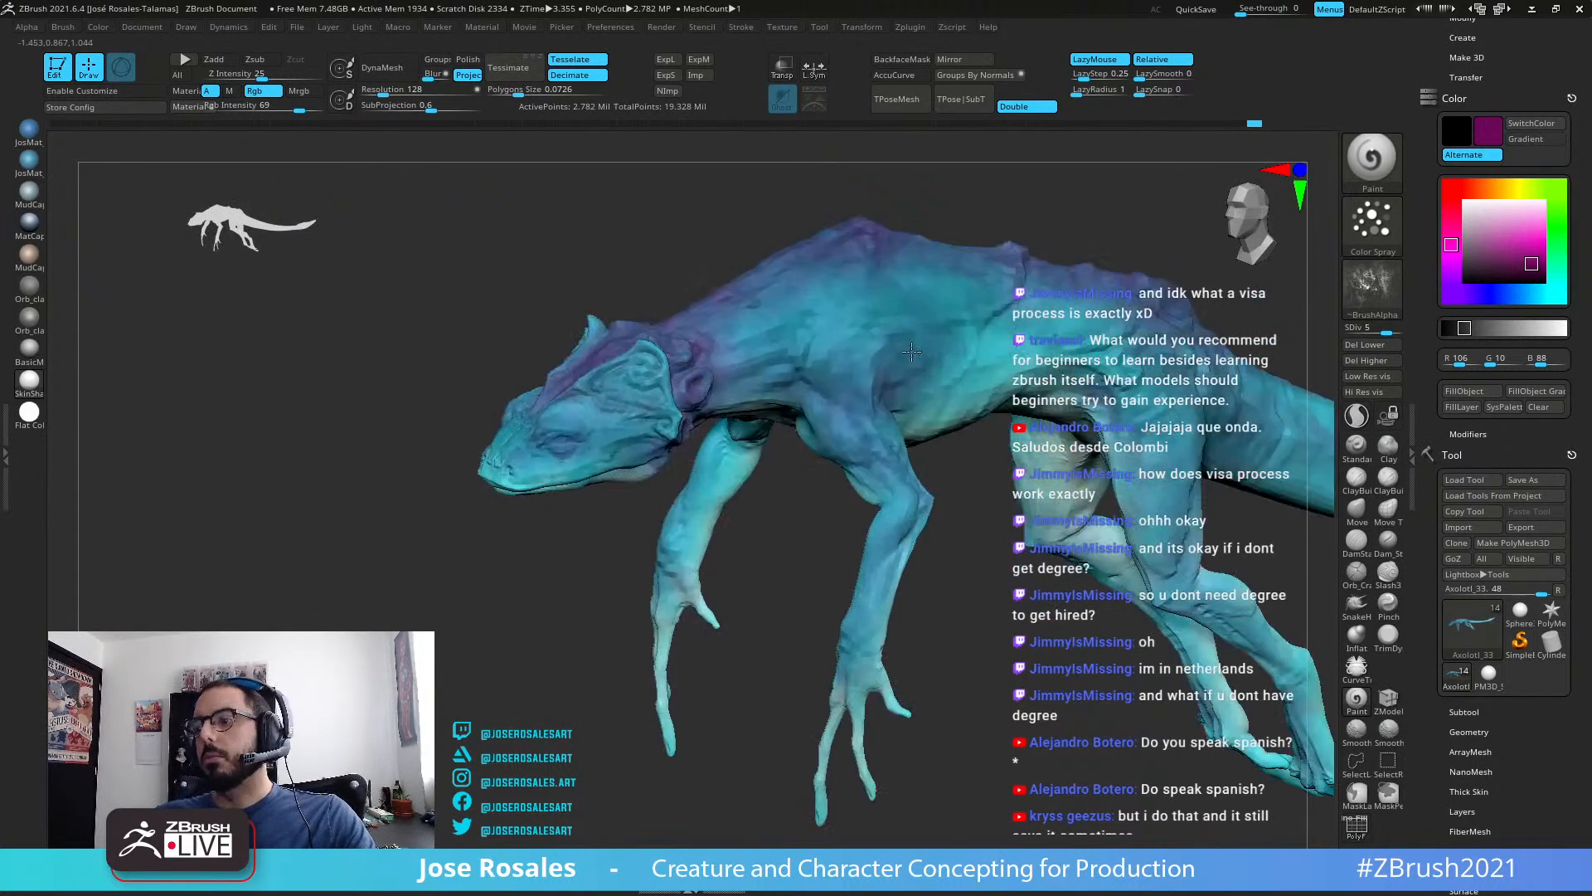
mouse_move(572, 555)
left_mouse_down()
mouse_move(838, 564)
mouse_move(863, 622)
mouse_move(904, 589)
left_mouse_up()
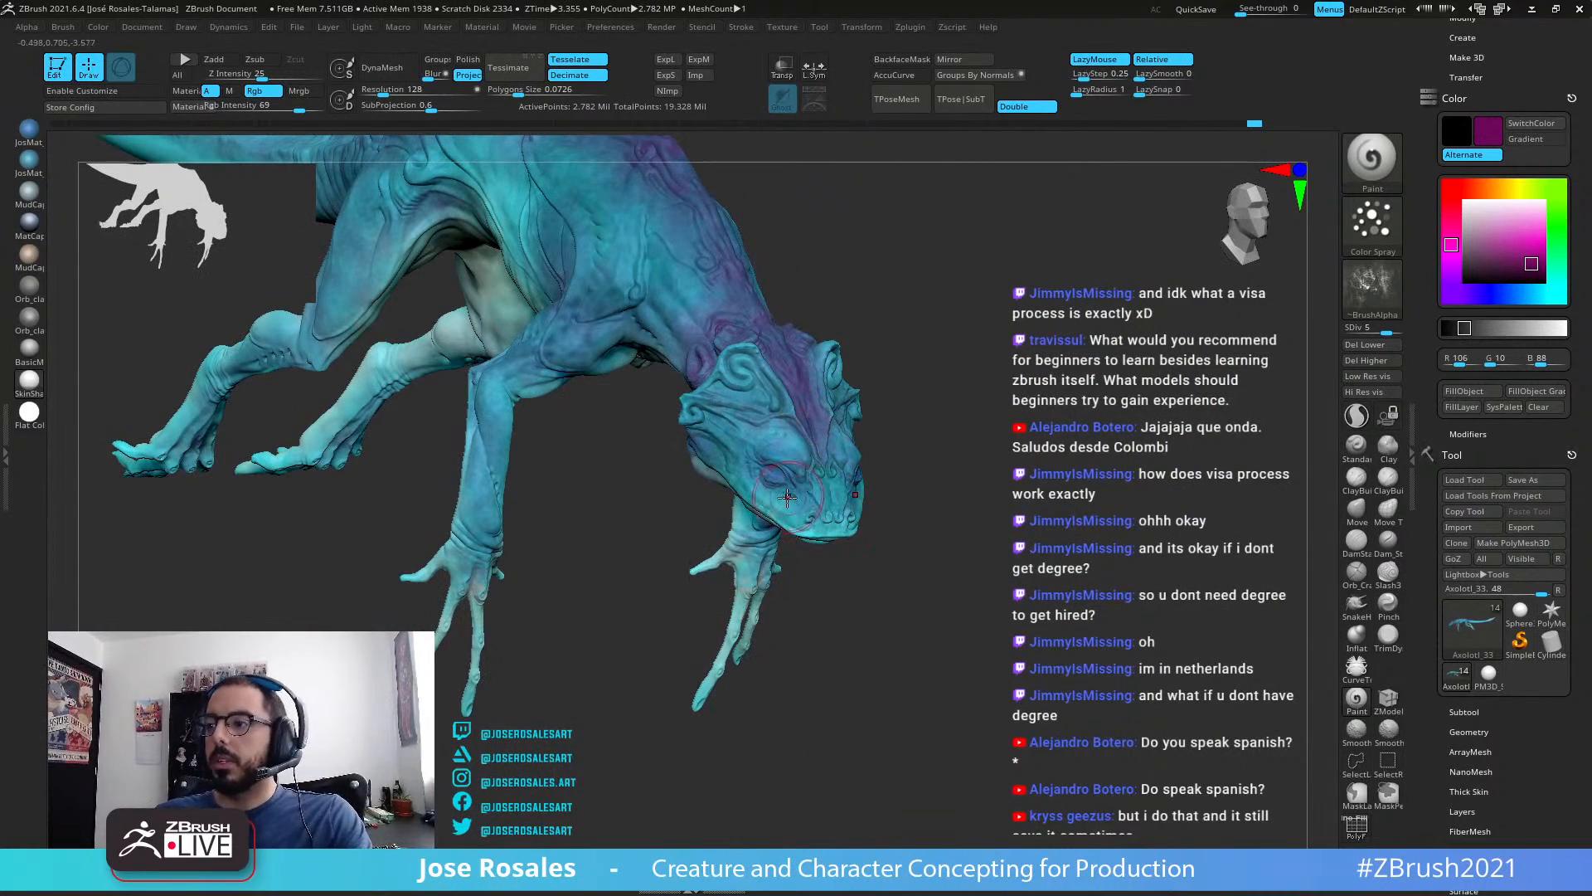
left_click_drag(670, 381, 1079, 386, "alt")
left_click_drag(645, 485, 749, 456, "alt")
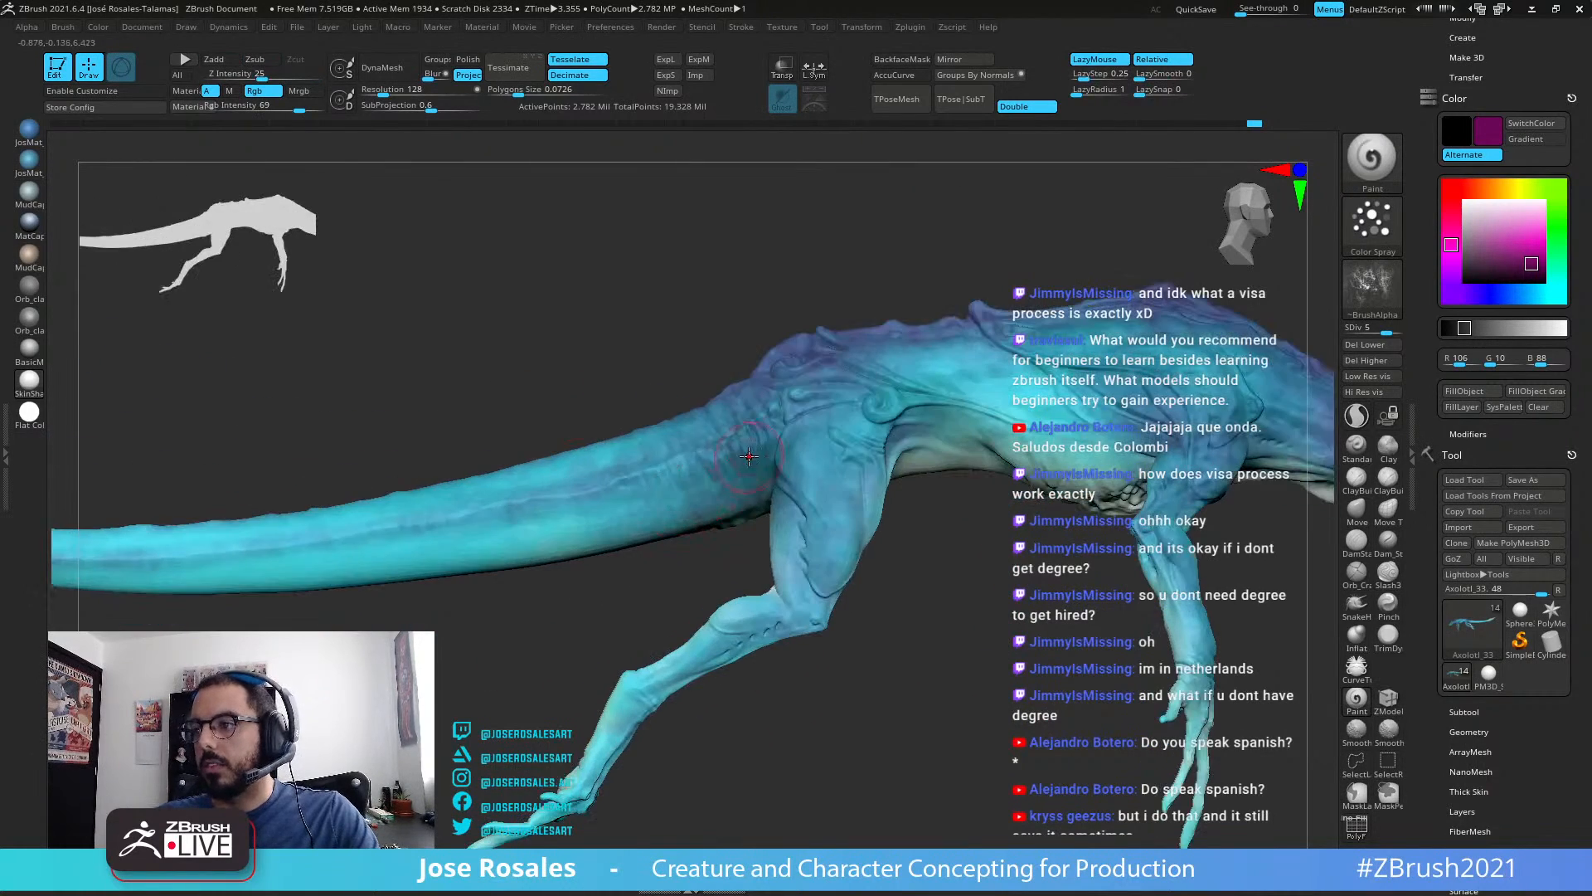
right_click_drag(767, 449, 881, 413)
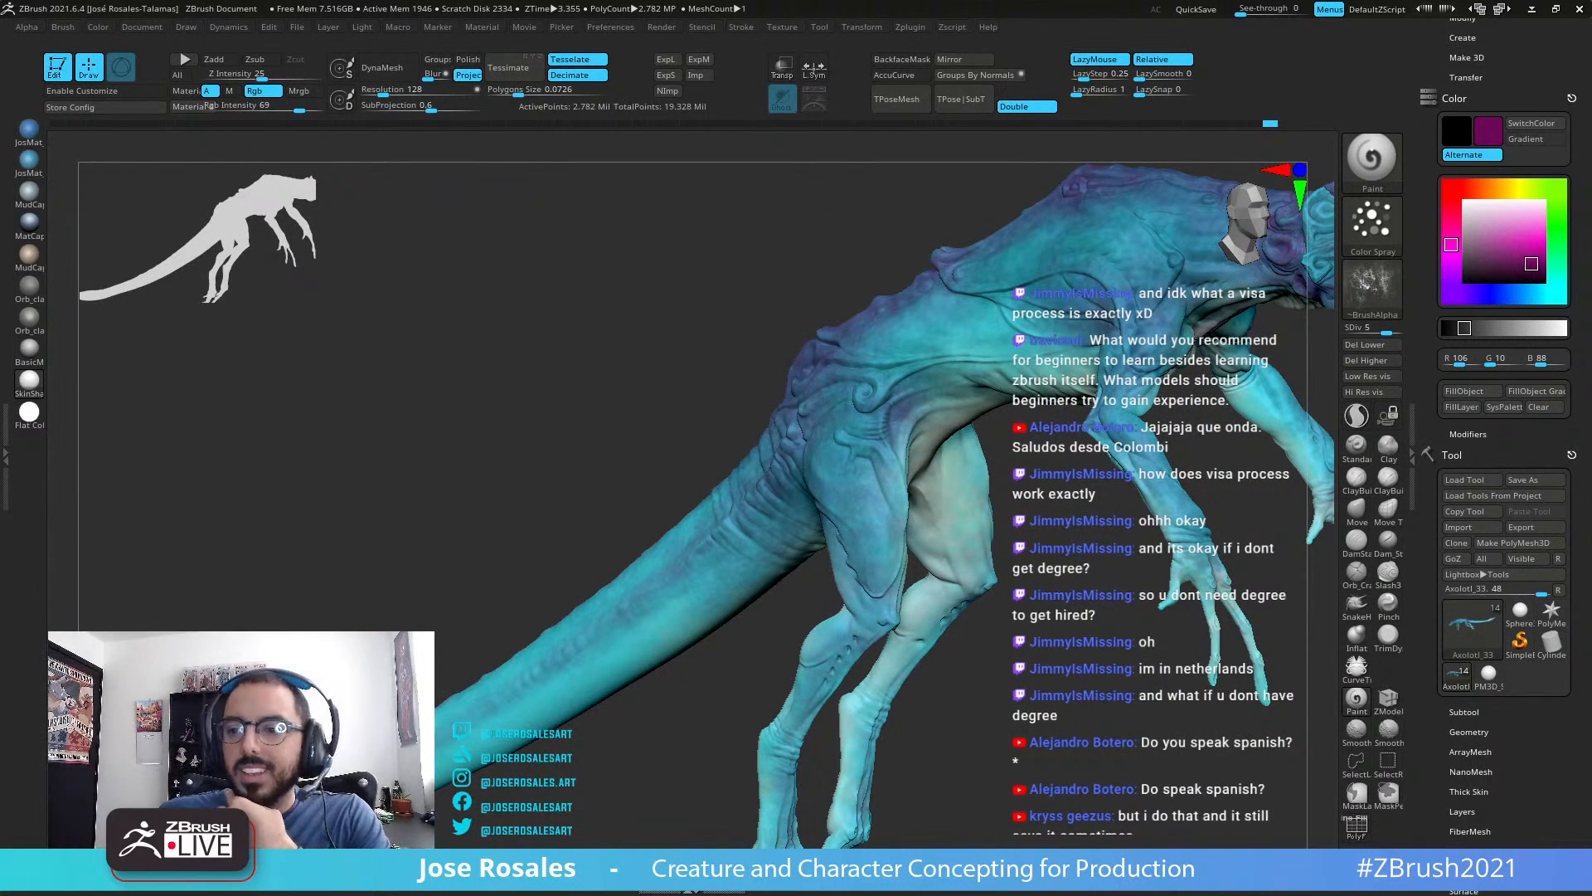
mouse_move(772, 398)
right_mouse_down()
mouse_move(808, 390)
mouse_move(696, 407)
mouse_move(690, 427)
mouse_move(960, 346)
right_mouse_up()
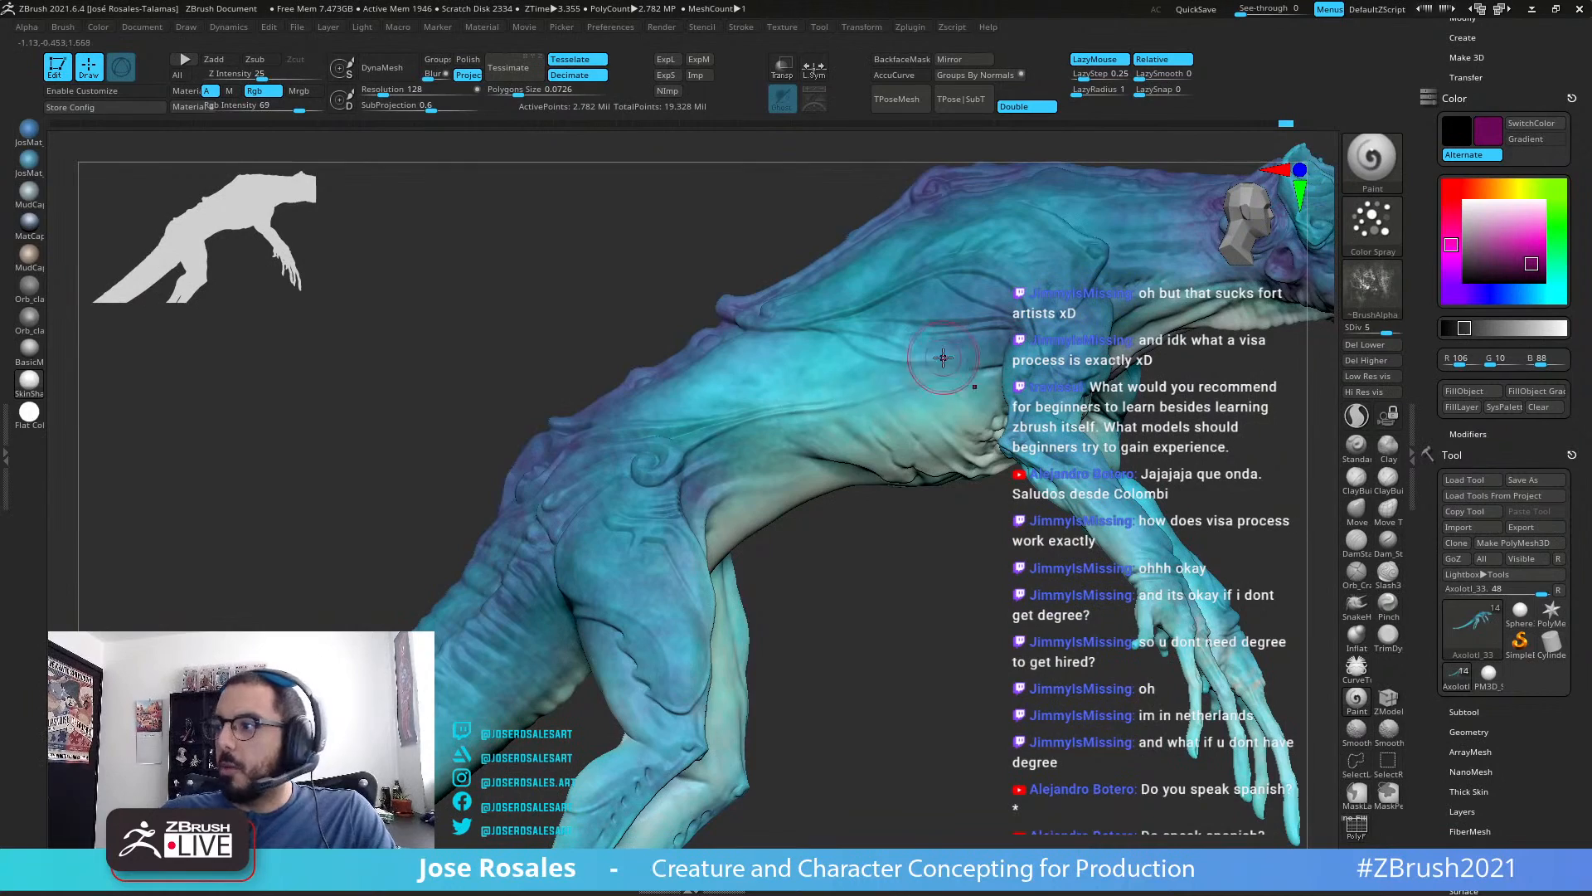
Step: Spray soft purple variation over the flank, the shoulder and the lower side of the neck
right_click_drag(848, 393, 767, 390)
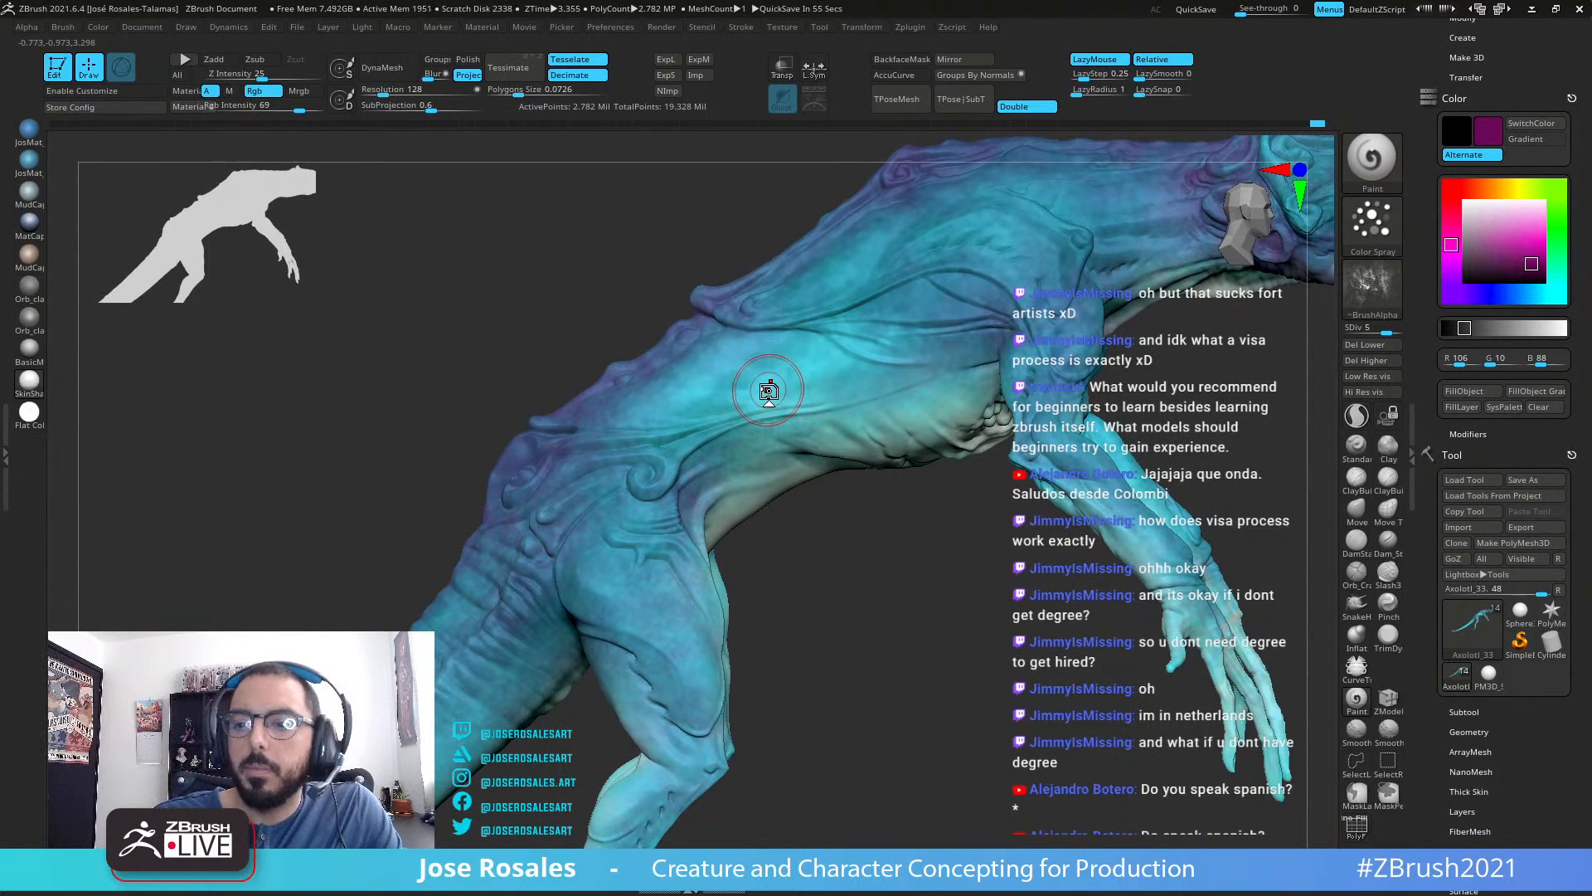
mouse_move(769, 391)
right_mouse_down()
mouse_move(880, 396)
mouse_move(920, 452)
mouse_move(952, 433)
mouse_move(837, 384)
mouse_move(798, 440)
right_mouse_up()
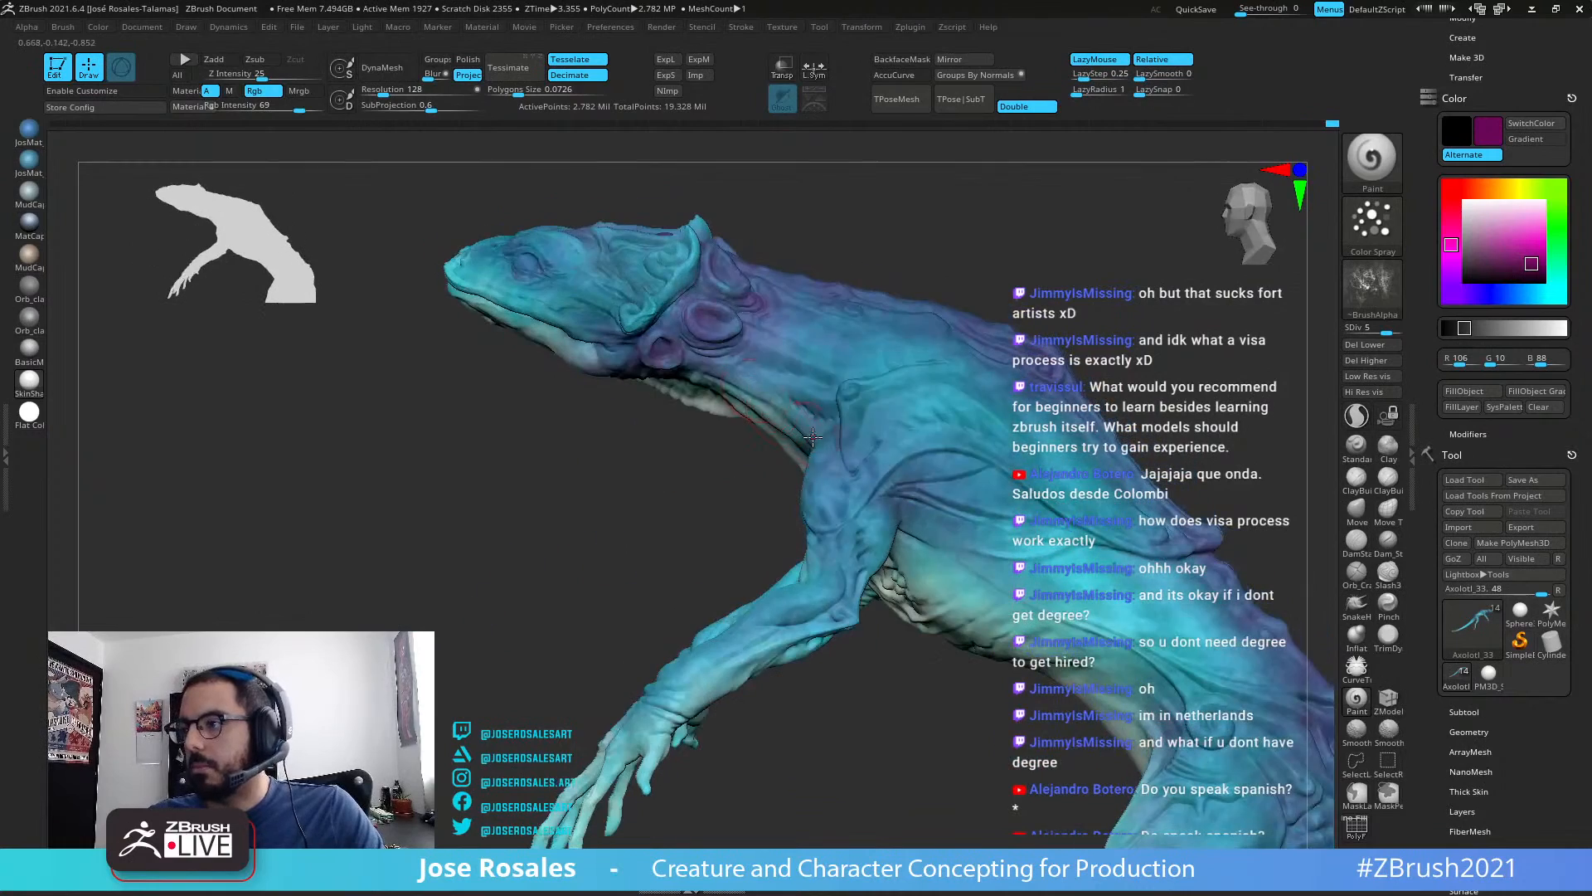
mouse_move(841, 504)
left_mouse_down()
mouse_move(832, 399)
mouse_move(836, 423)
left_mouse_up()
Step: Examine the purple and cyan distribution over the back, hips, legs and tail from several angles
mouse_move(862, 554)
right_mouse_down()
mouse_move(773, 523)
mouse_move(832, 508)
mouse_move(954, 423)
mouse_move(857, 435)
mouse_move(863, 374)
mouse_move(924, 342)
right_mouse_up()
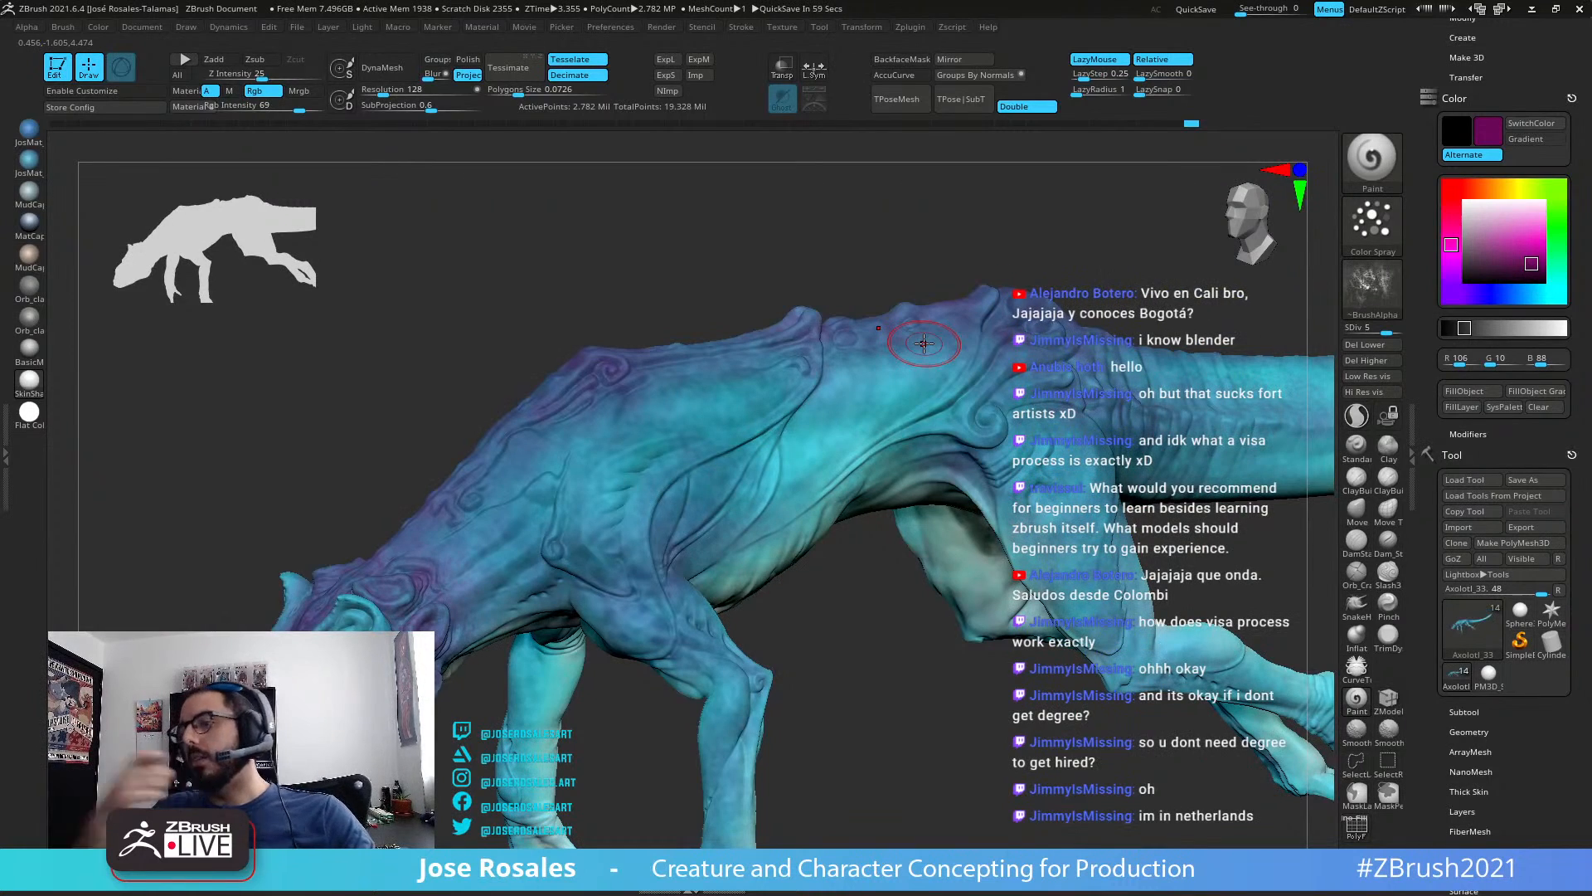
mouse_move(921, 410)
right_mouse_down()
mouse_move(888, 415)
mouse_move(968, 423)
right_mouse_up()
right_click_drag(1114, 398, 945, 357, "ctrl")
right_click_drag(945, 357, 933, 459)
right_click_drag(970, 407, 857, 554, "alt")
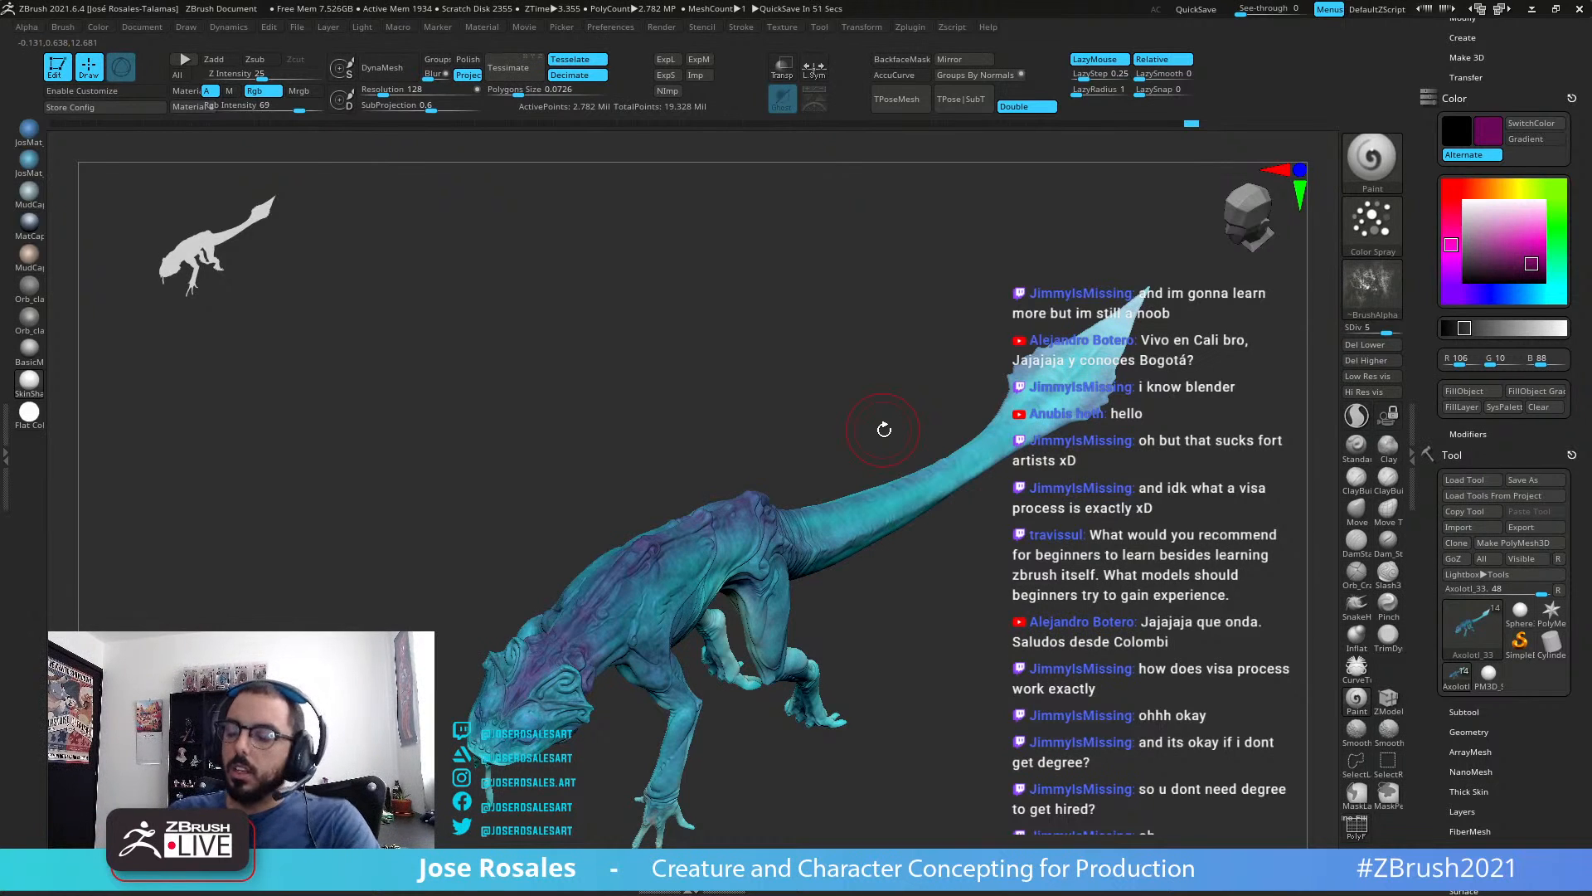
left_click_drag(1122, 418, 871, 317)
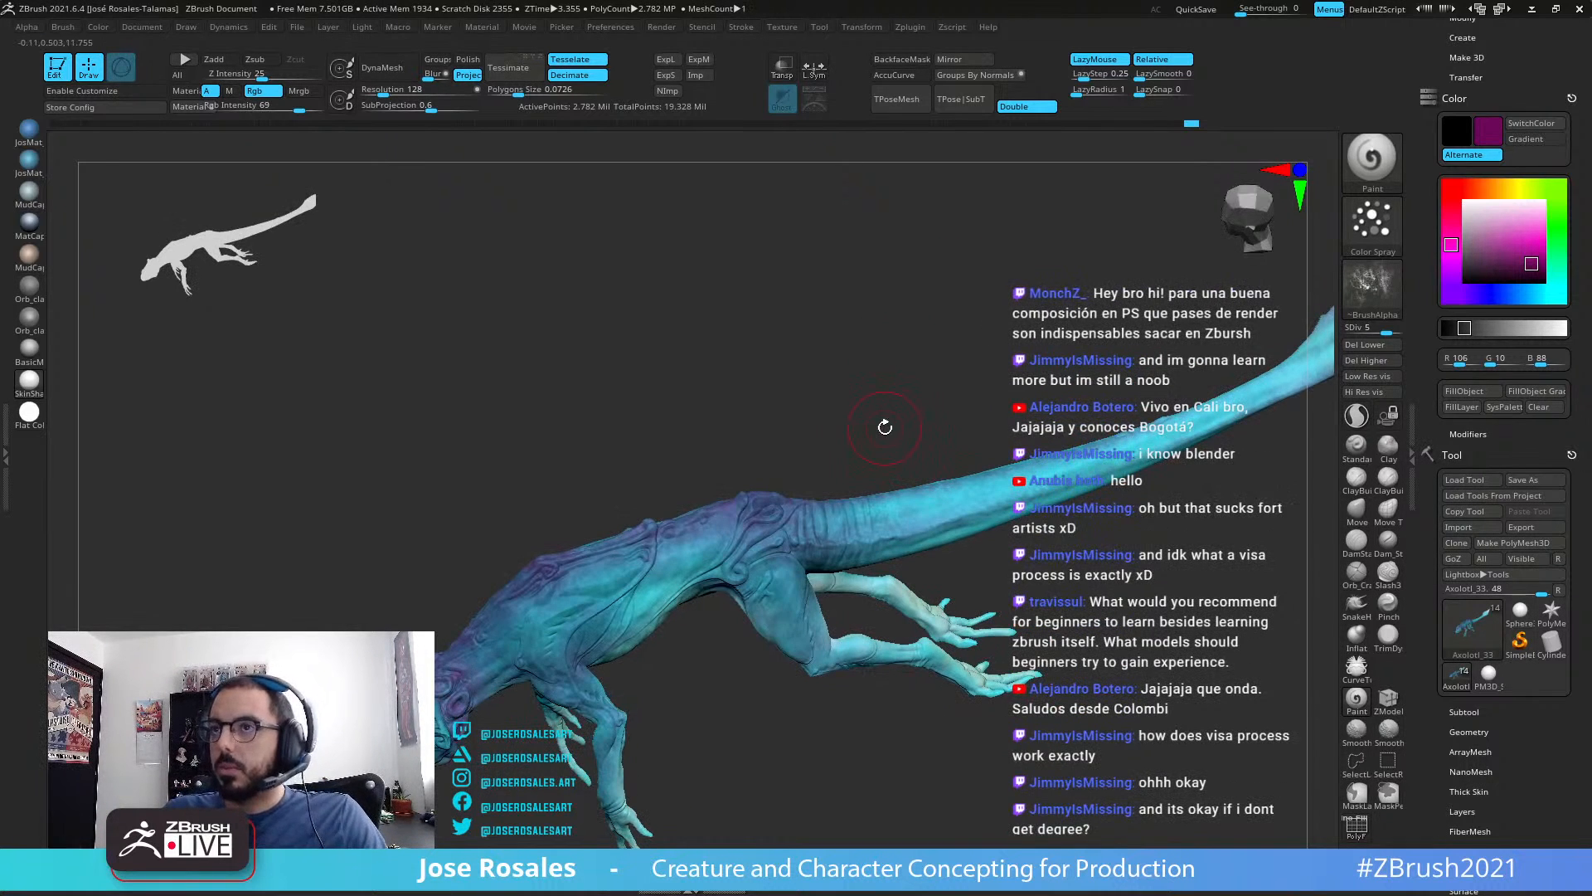
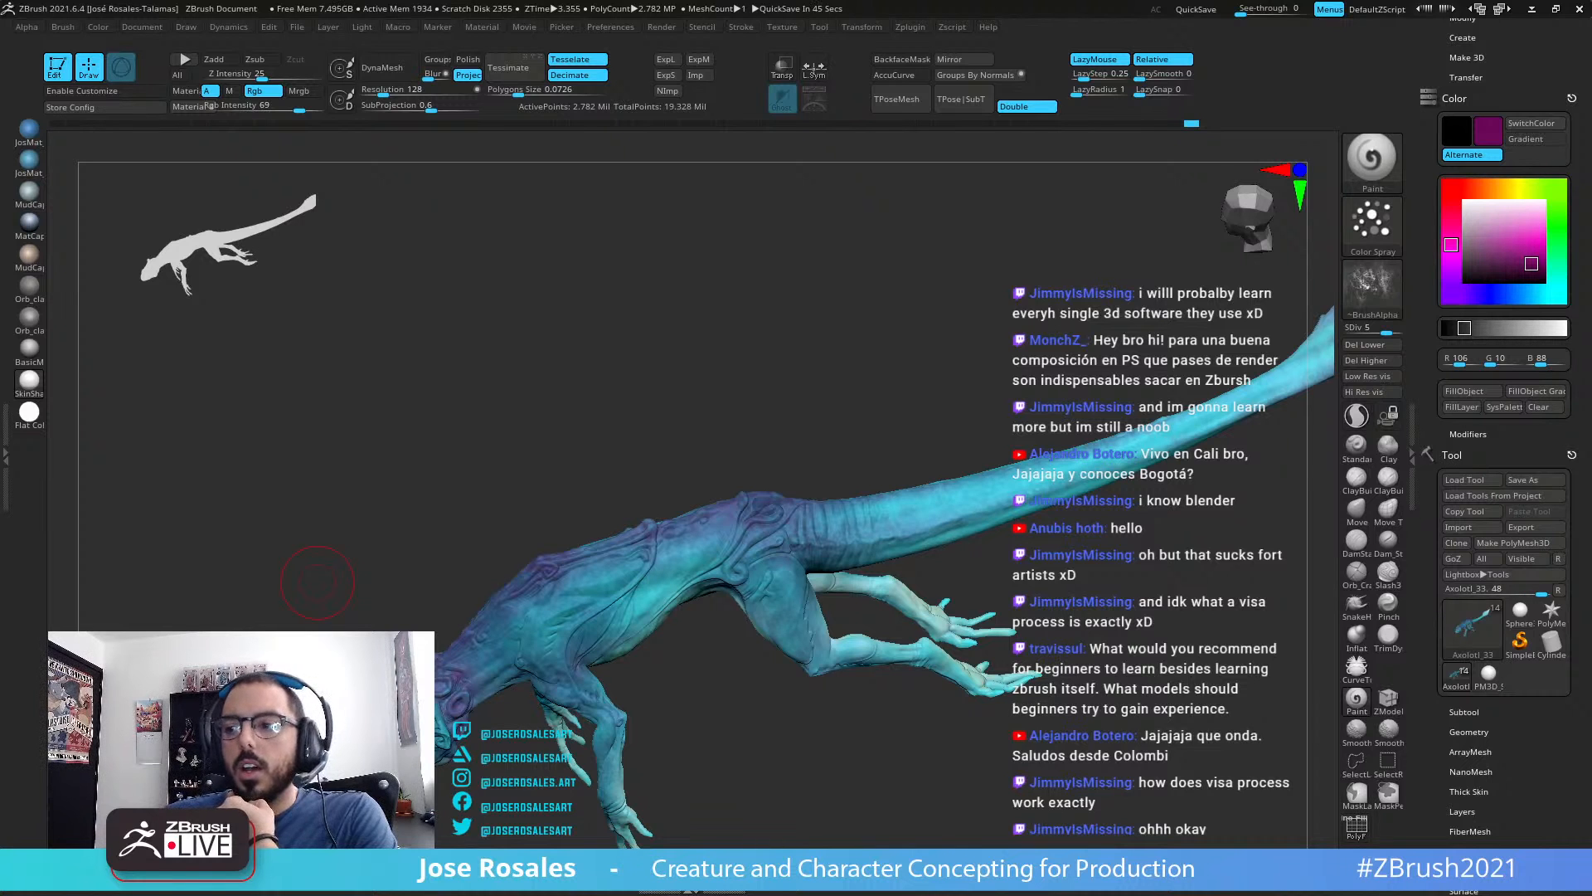
Step: Deepen the purple on the tail fin's pointed tip and along its frilled edges
left_click_drag(318, 582, 1107, 444)
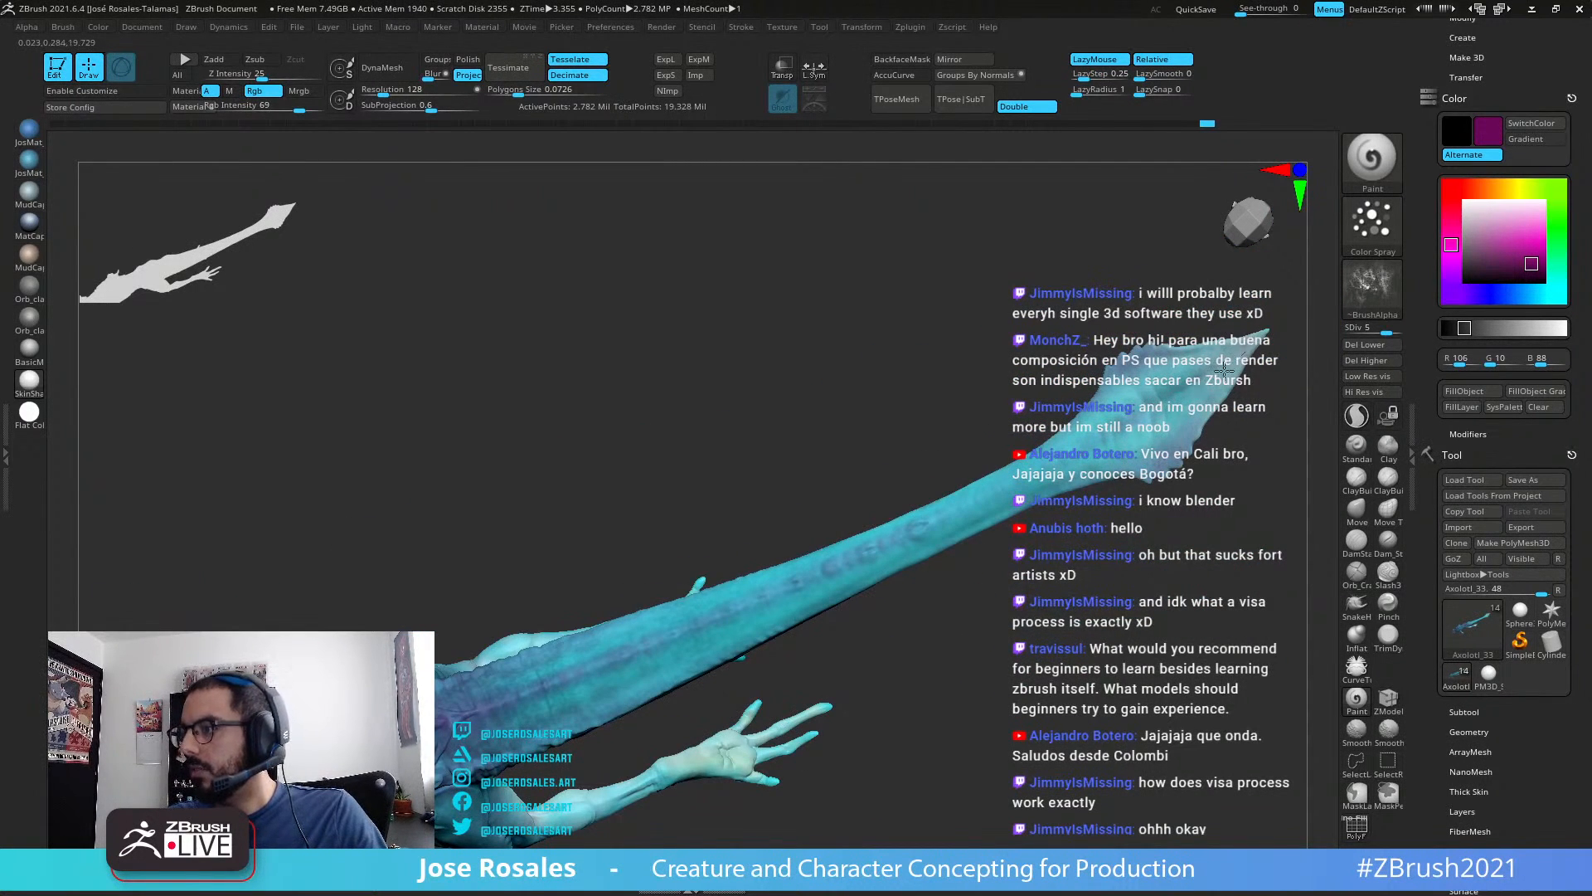
right_click_drag(1224, 371, 926, 457)
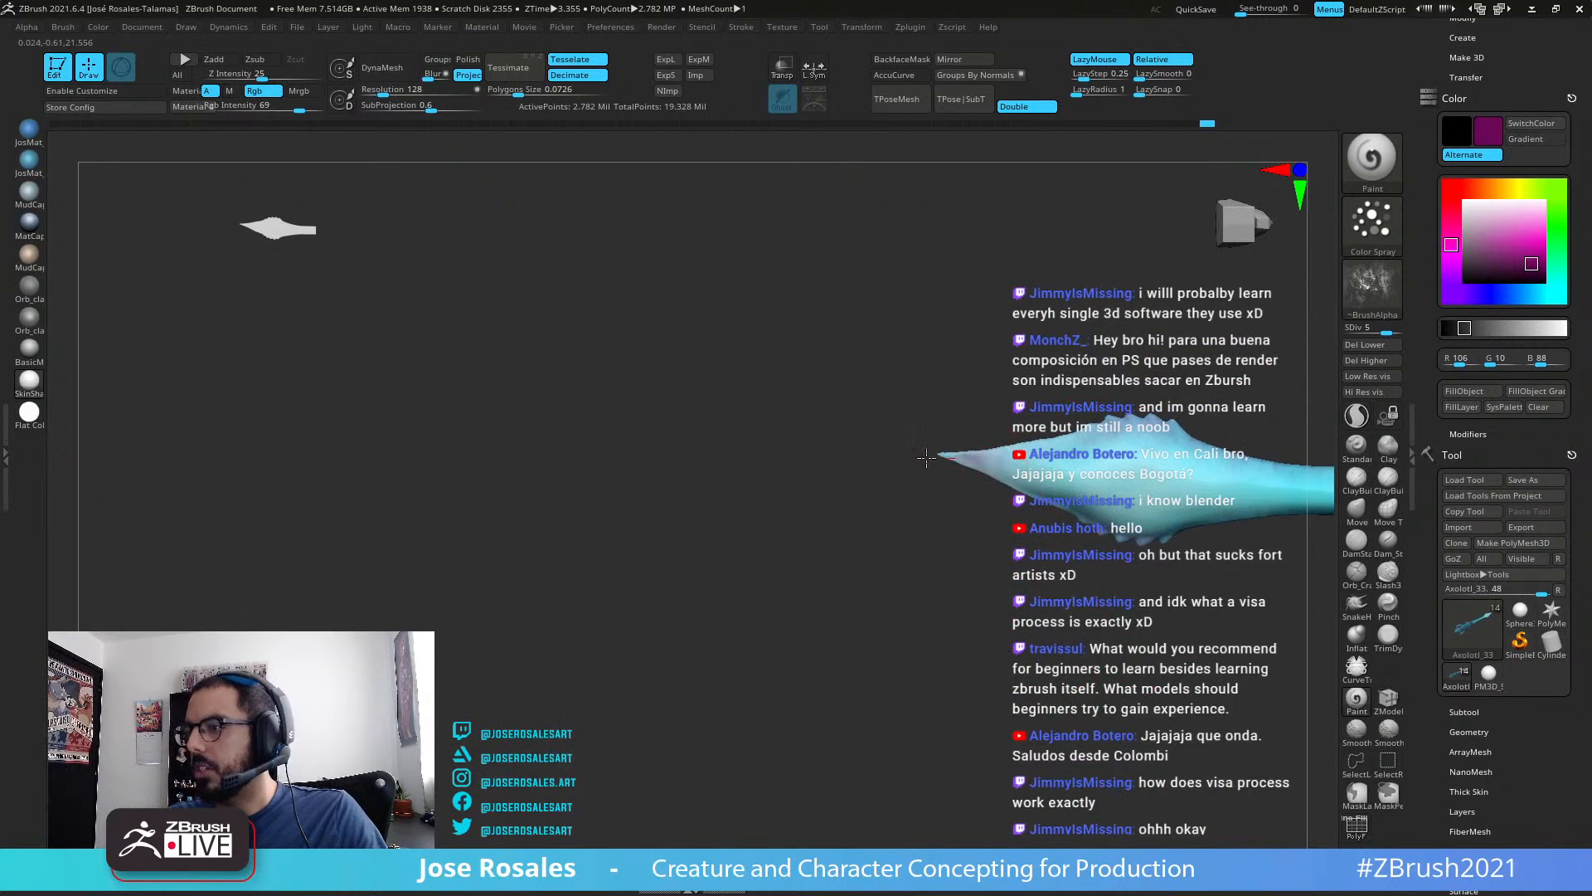
right_click_drag(1050, 512, 1050, 506)
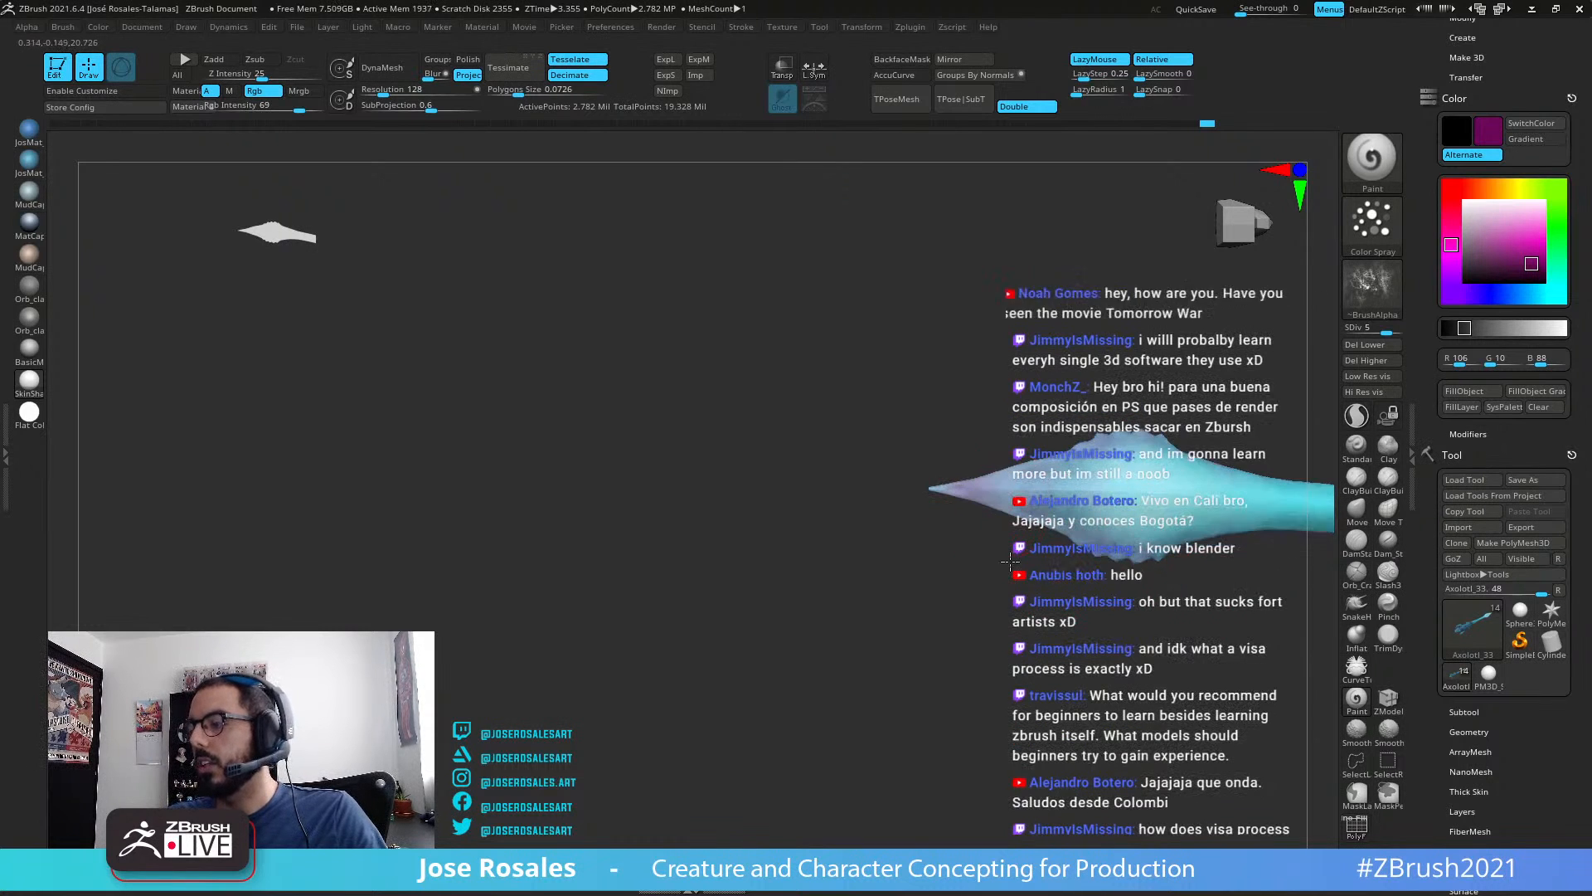
right_click_drag(900, 500, 1026, 519)
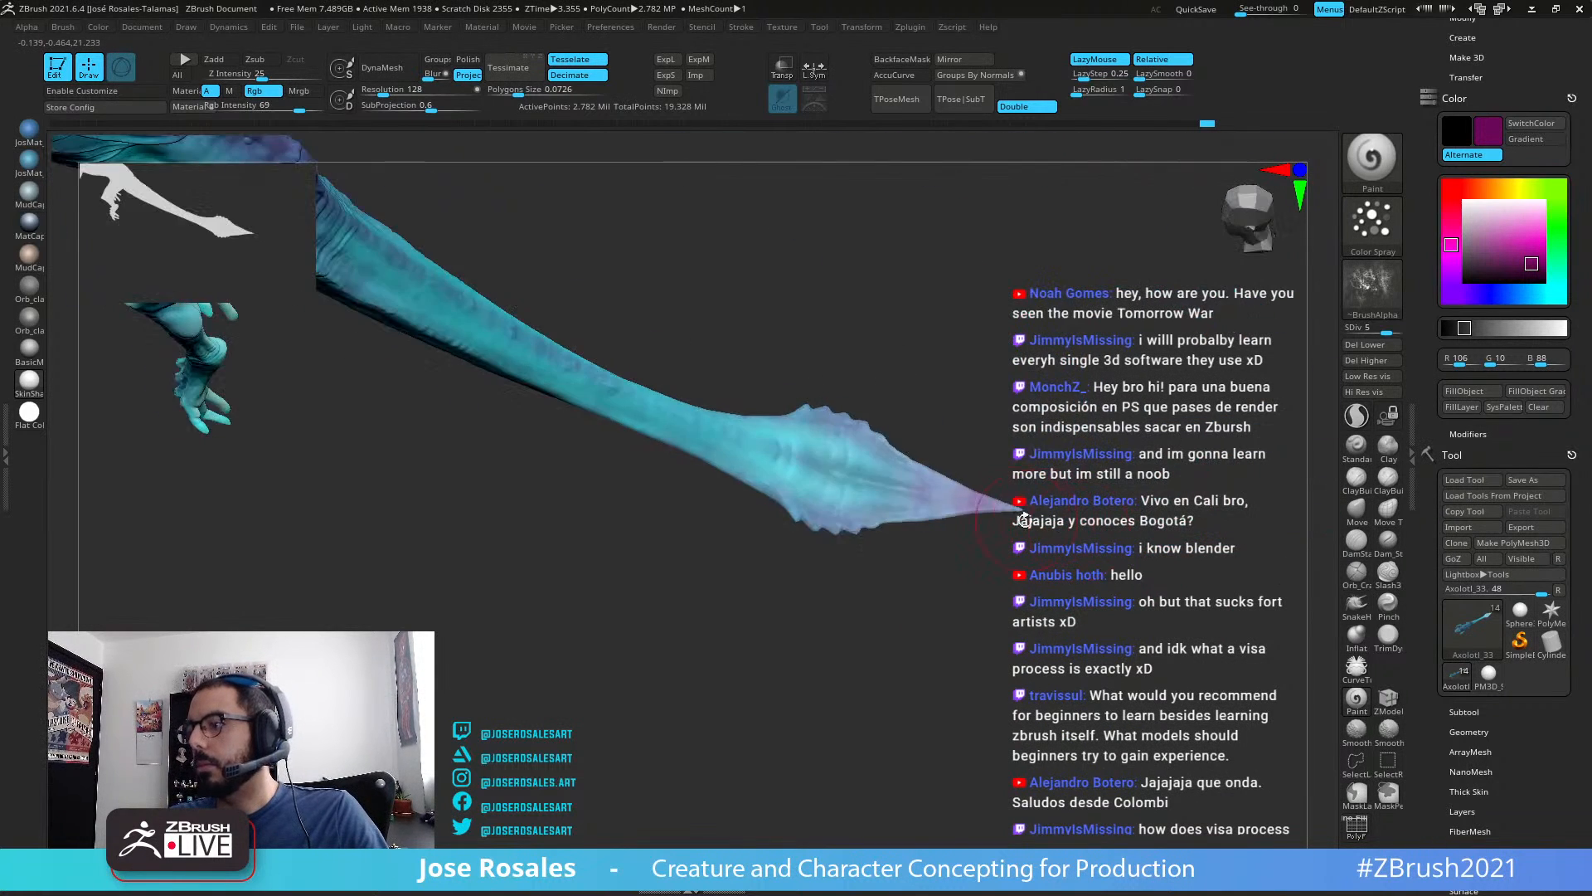
right_click_drag(986, 454, 960, 530, "ctrl")
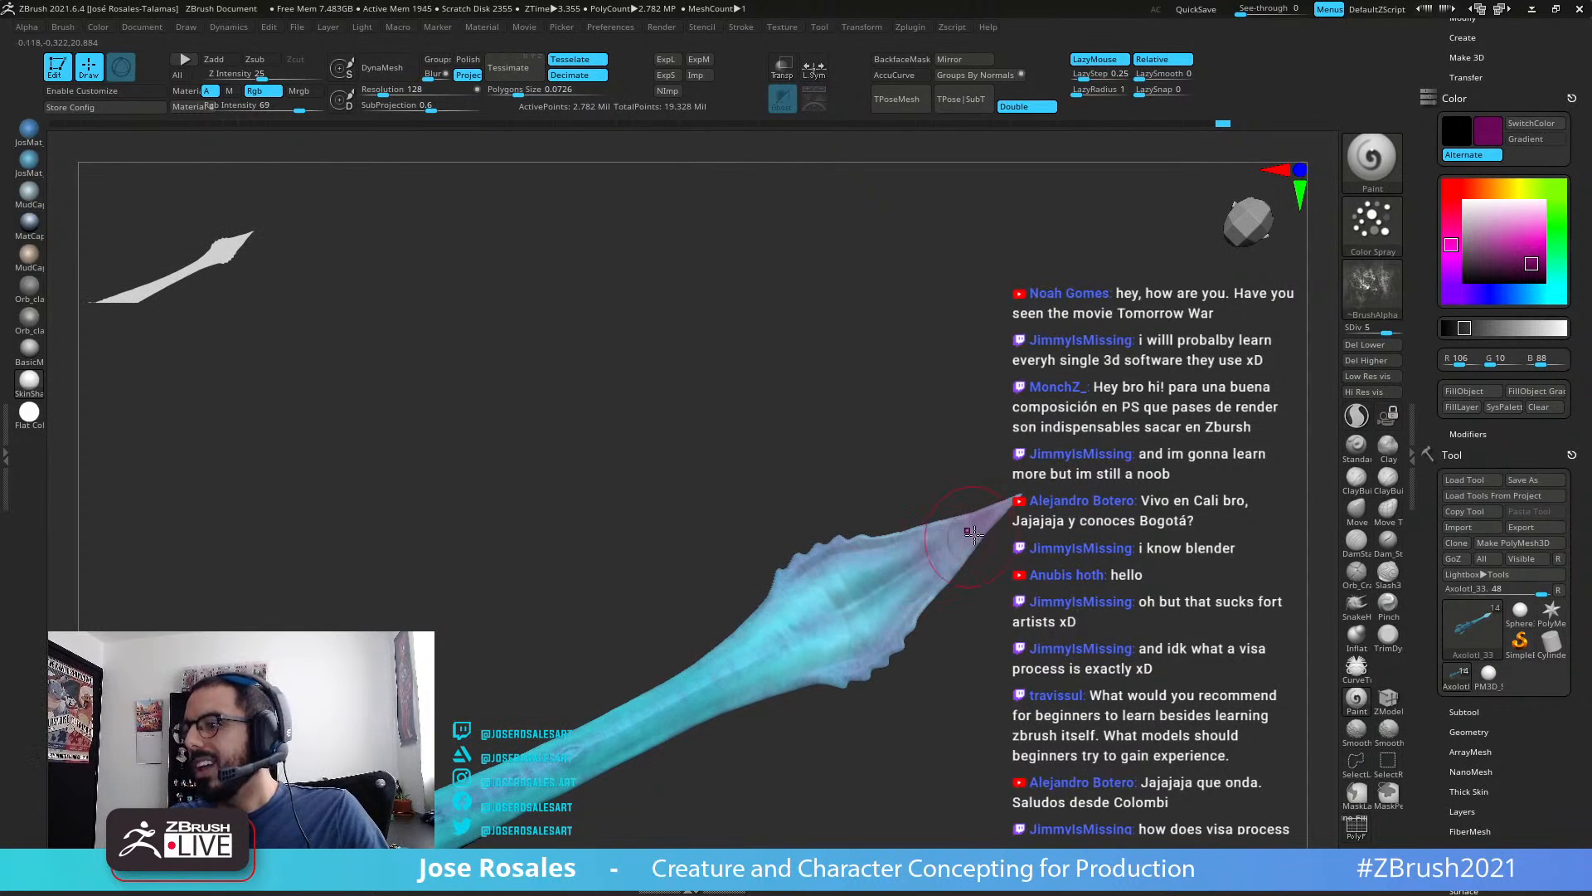
right_click_drag(707, 702, 793, 587, "alt")
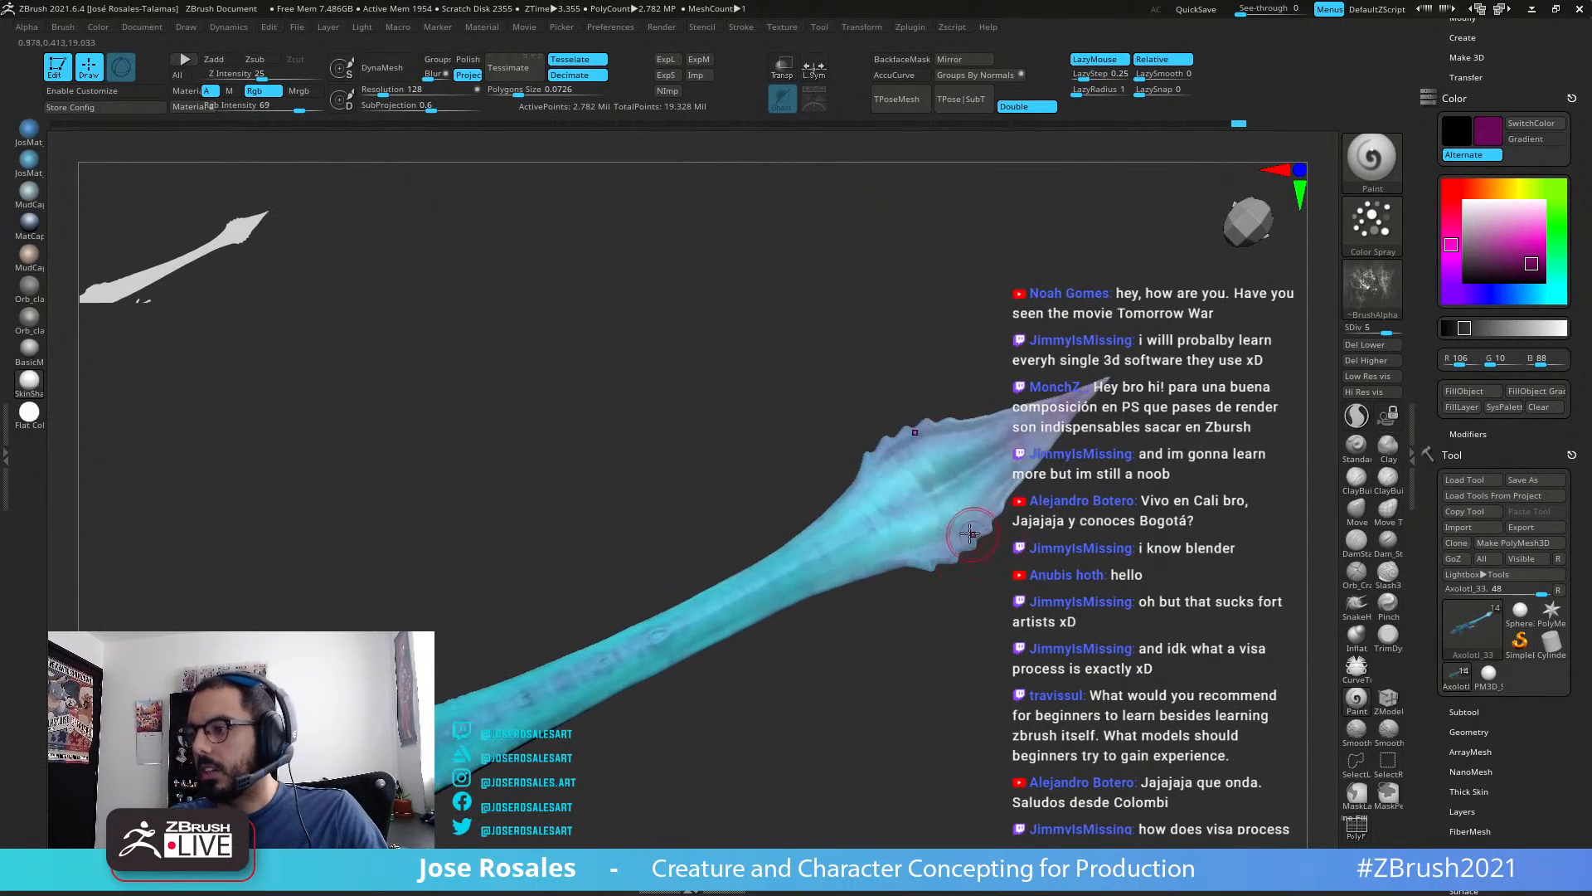
right_click_drag(911, 489, 942, 410, "ctrl")
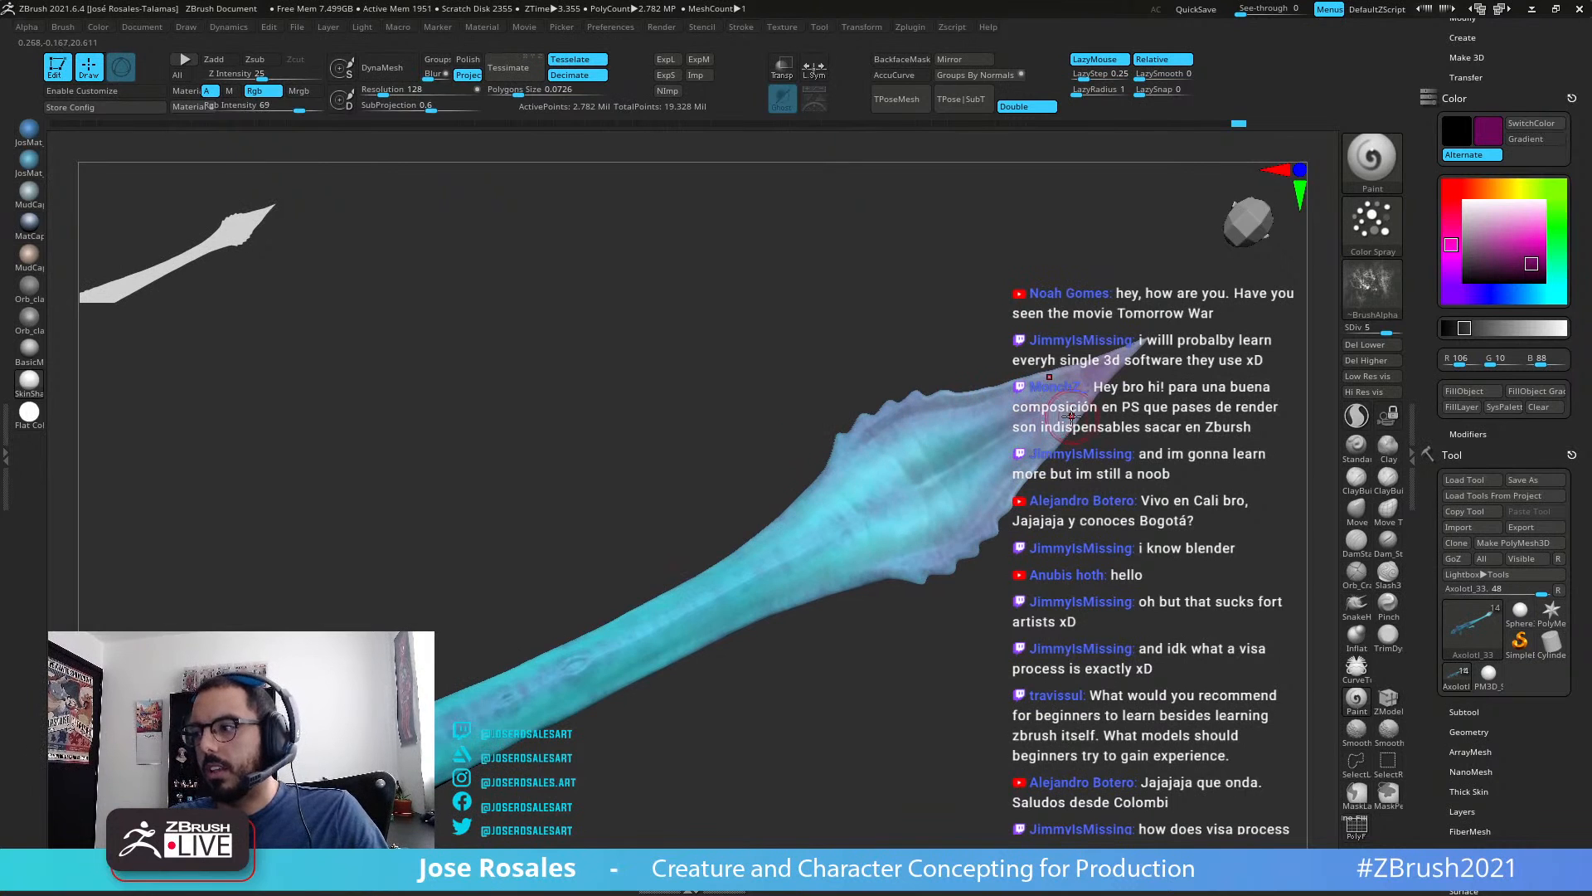
right_click_drag(1194, 362, 825, 438, "alt")
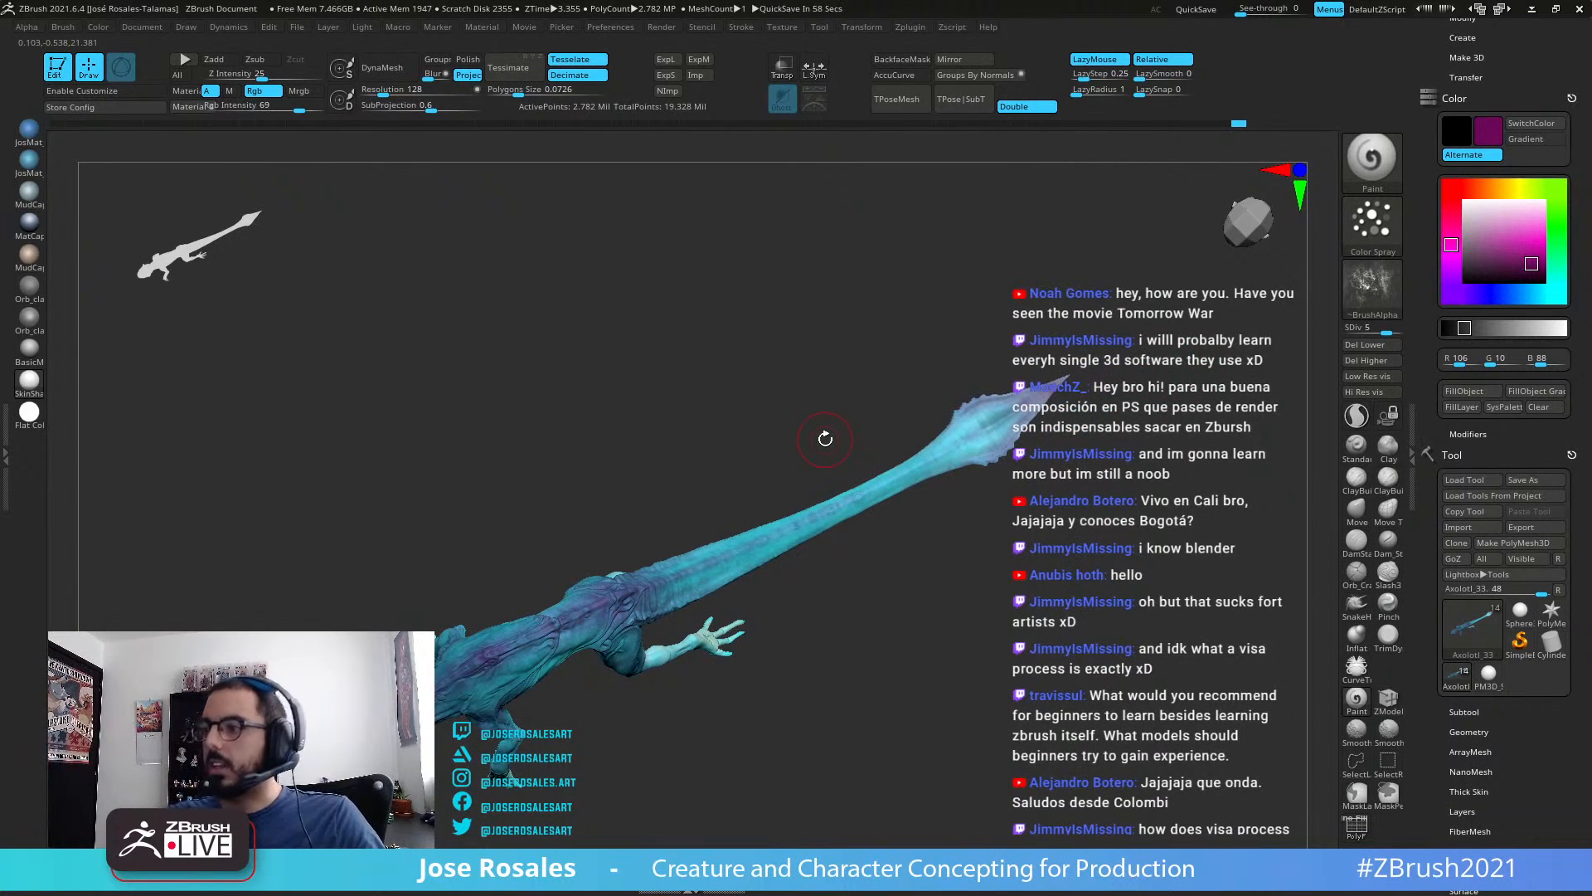
Step: Add purple shading to the hind leg, covering the thigh, knee, shin and foot
right_click_drag(825, 438, 805, 573)
right_click_drag(630, 562, 743, 671)
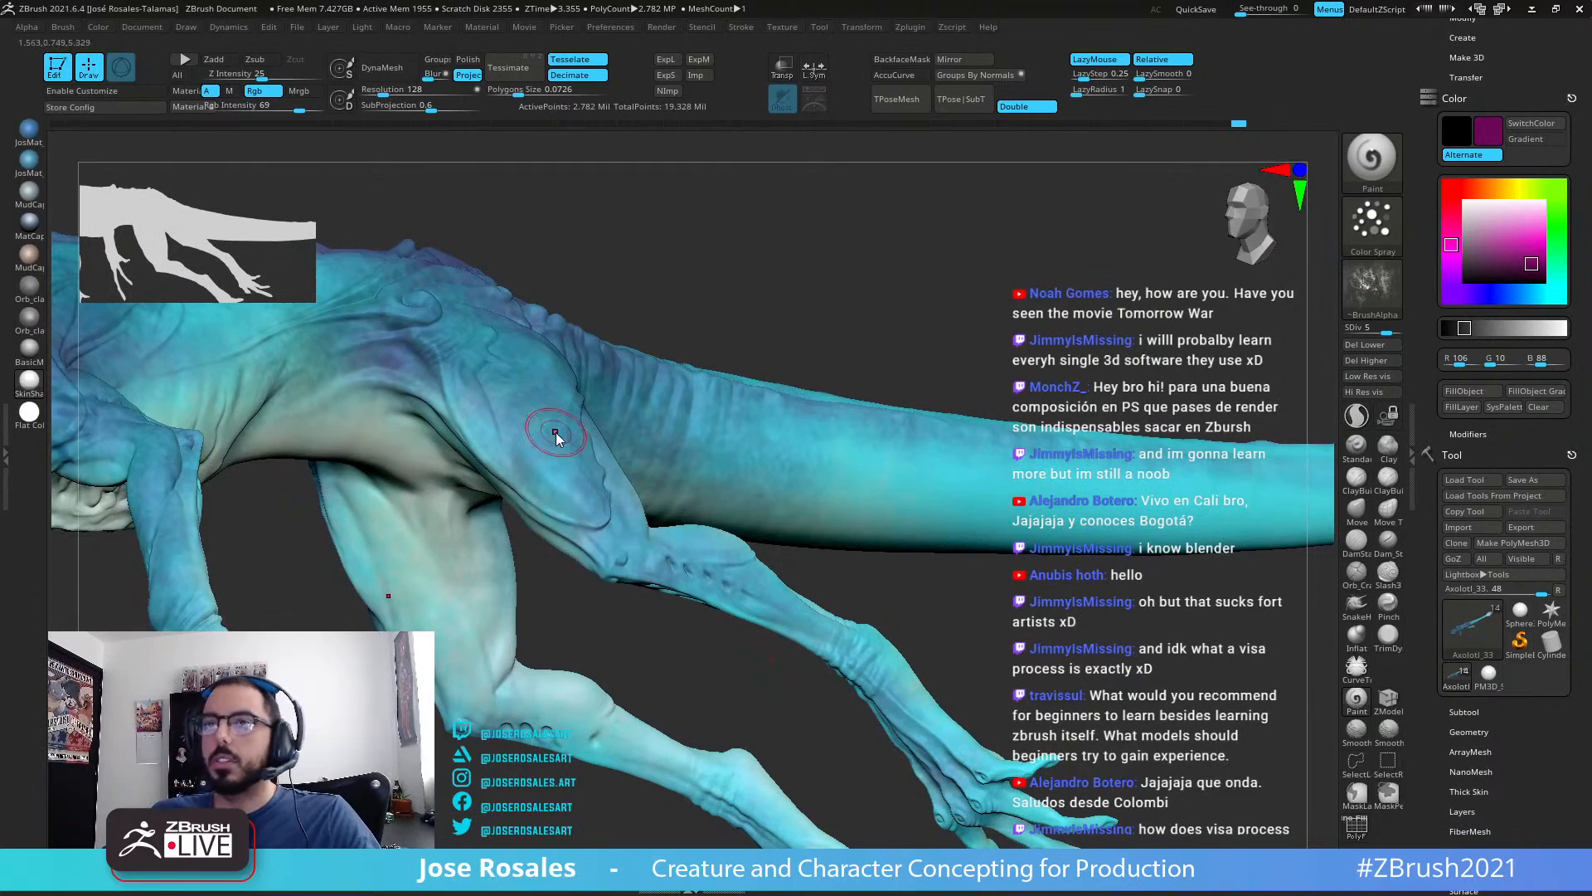
right_click_drag(663, 552, 375, 610)
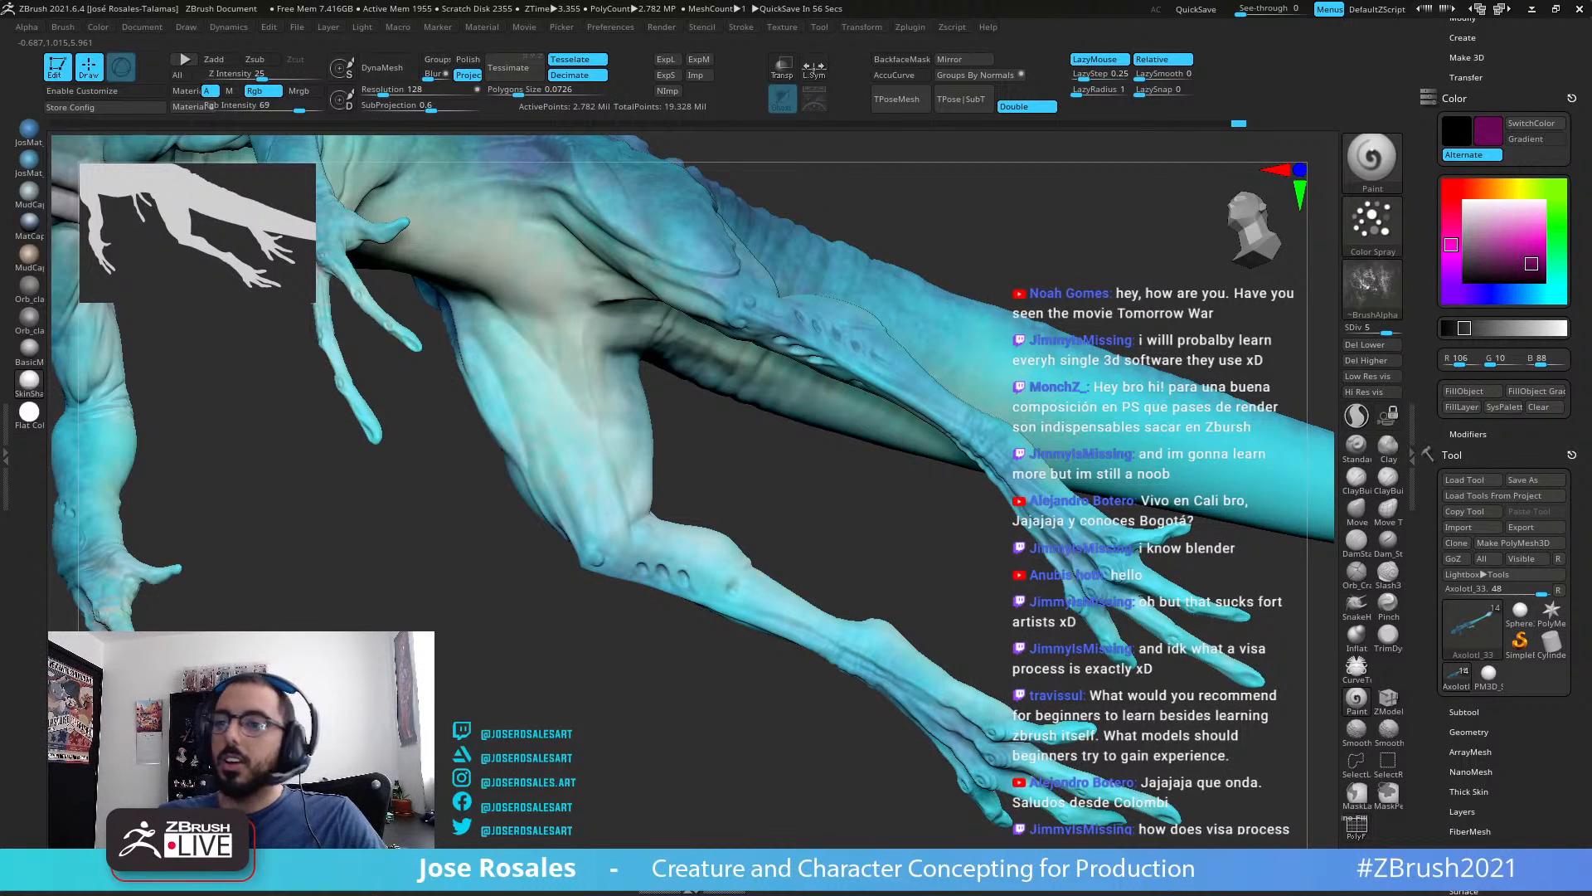
right_click_drag(415, 498, 796, 460)
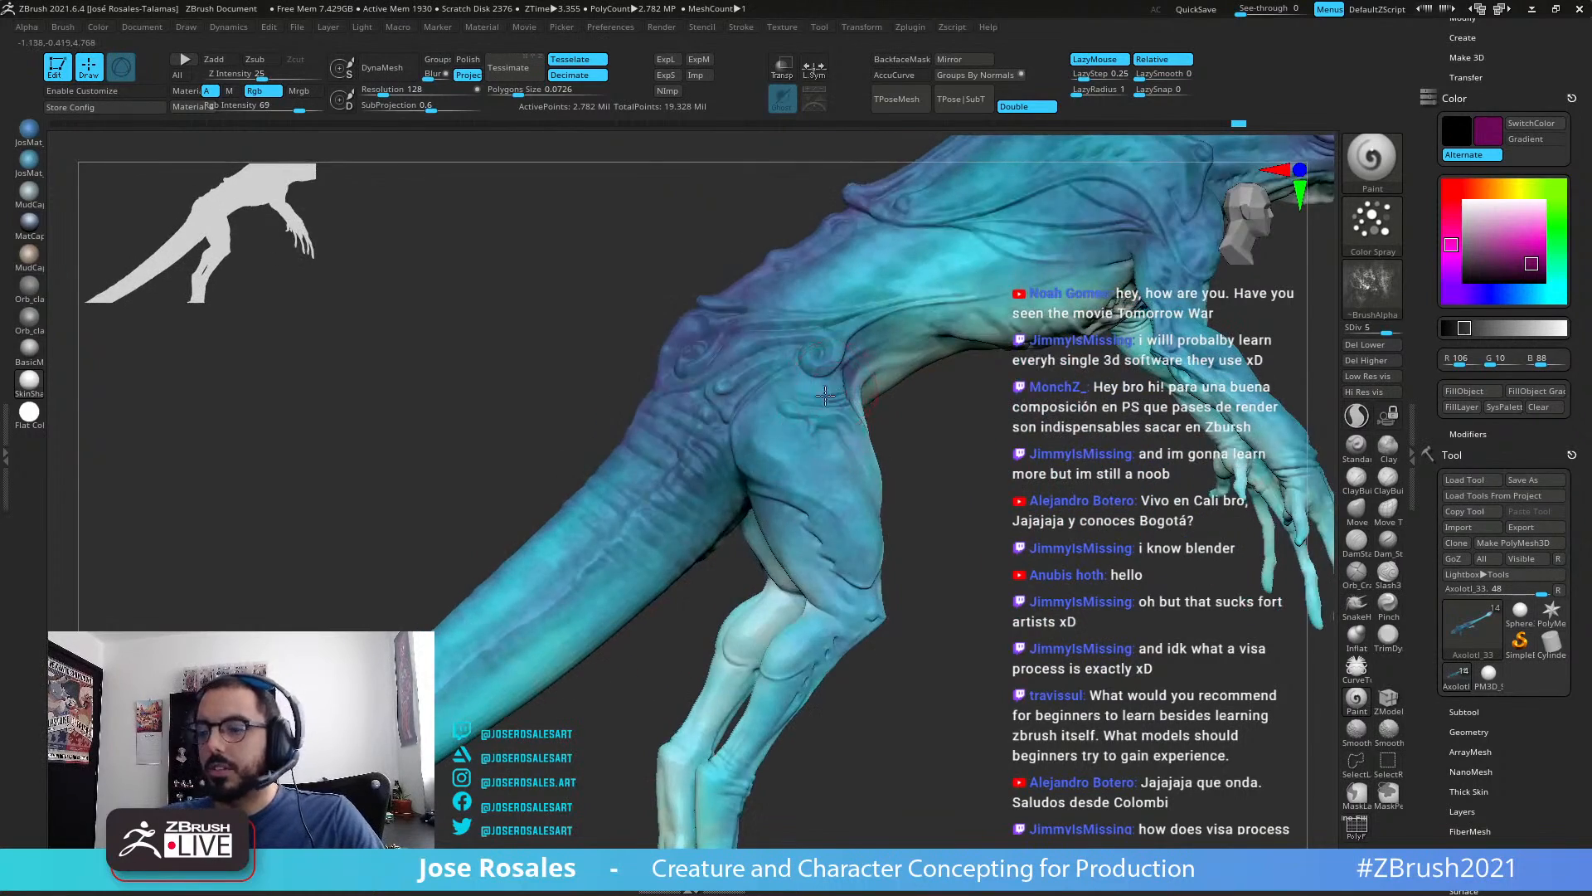
right_click_drag(825, 396, 744, 511)
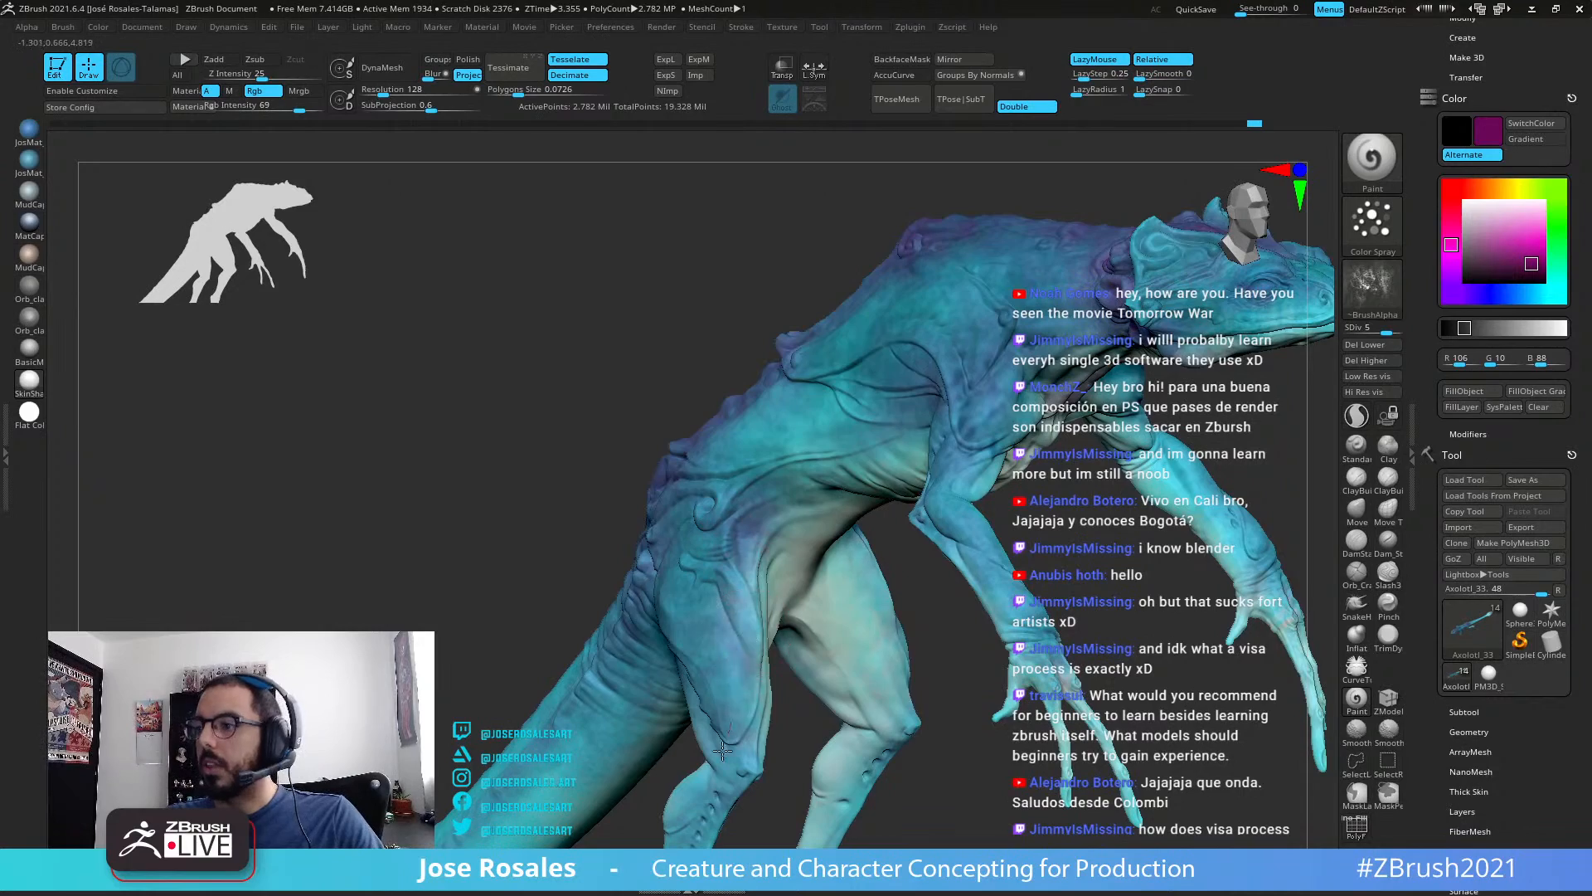
right_click_drag(733, 715, 689, 560)
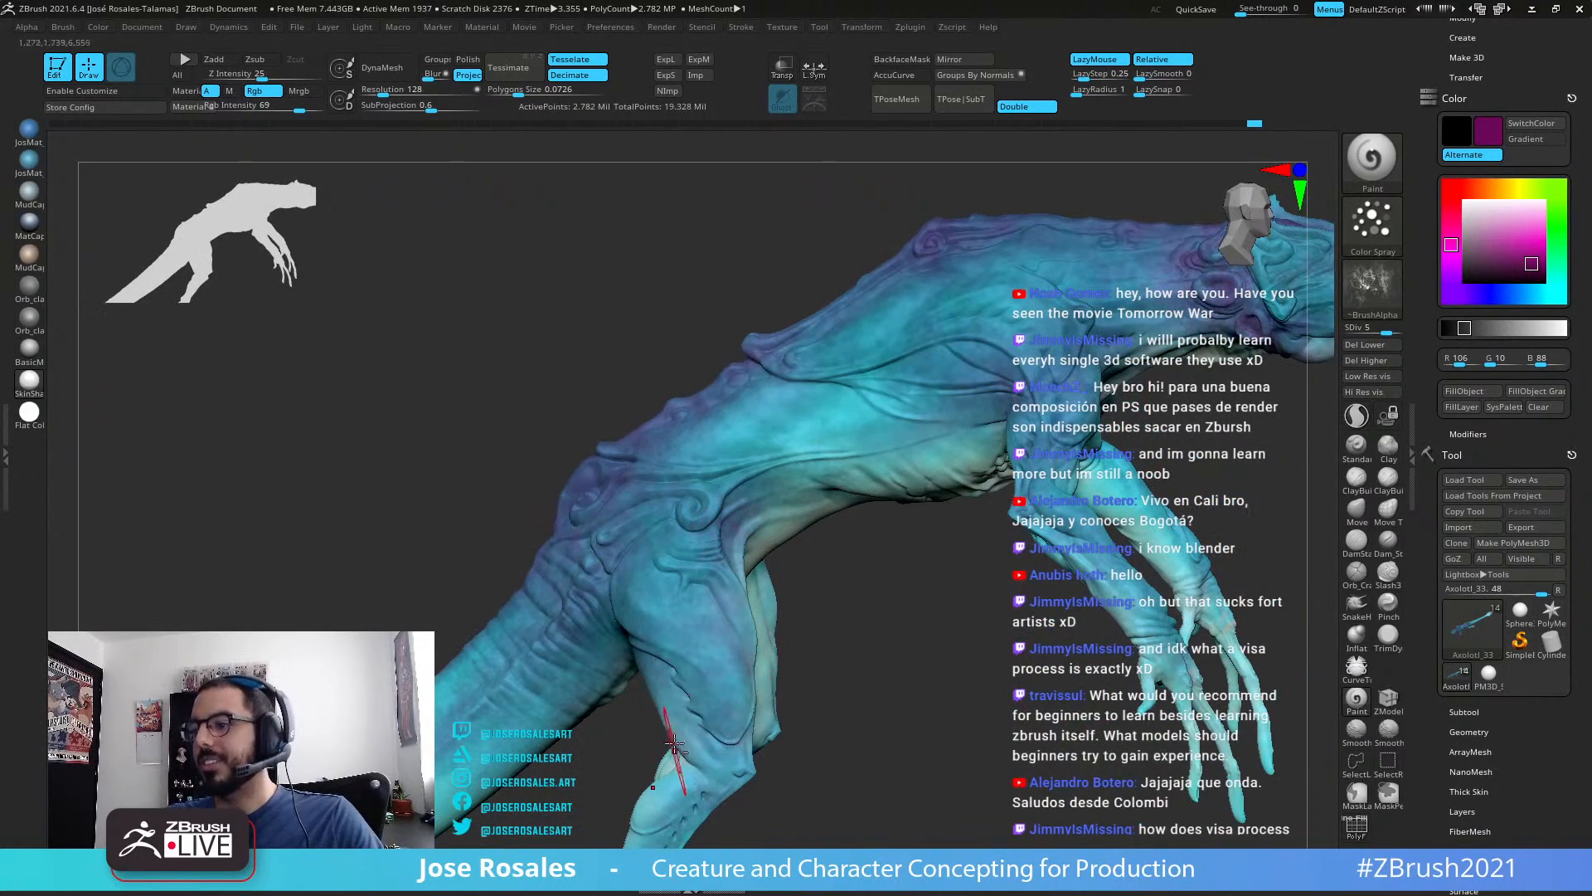
right_click_drag(674, 763, 723, 705, "alt")
mouse_move(723, 705)
right_mouse_down()
mouse_move(654, 723)
mouse_move(720, 712)
right_mouse_up()
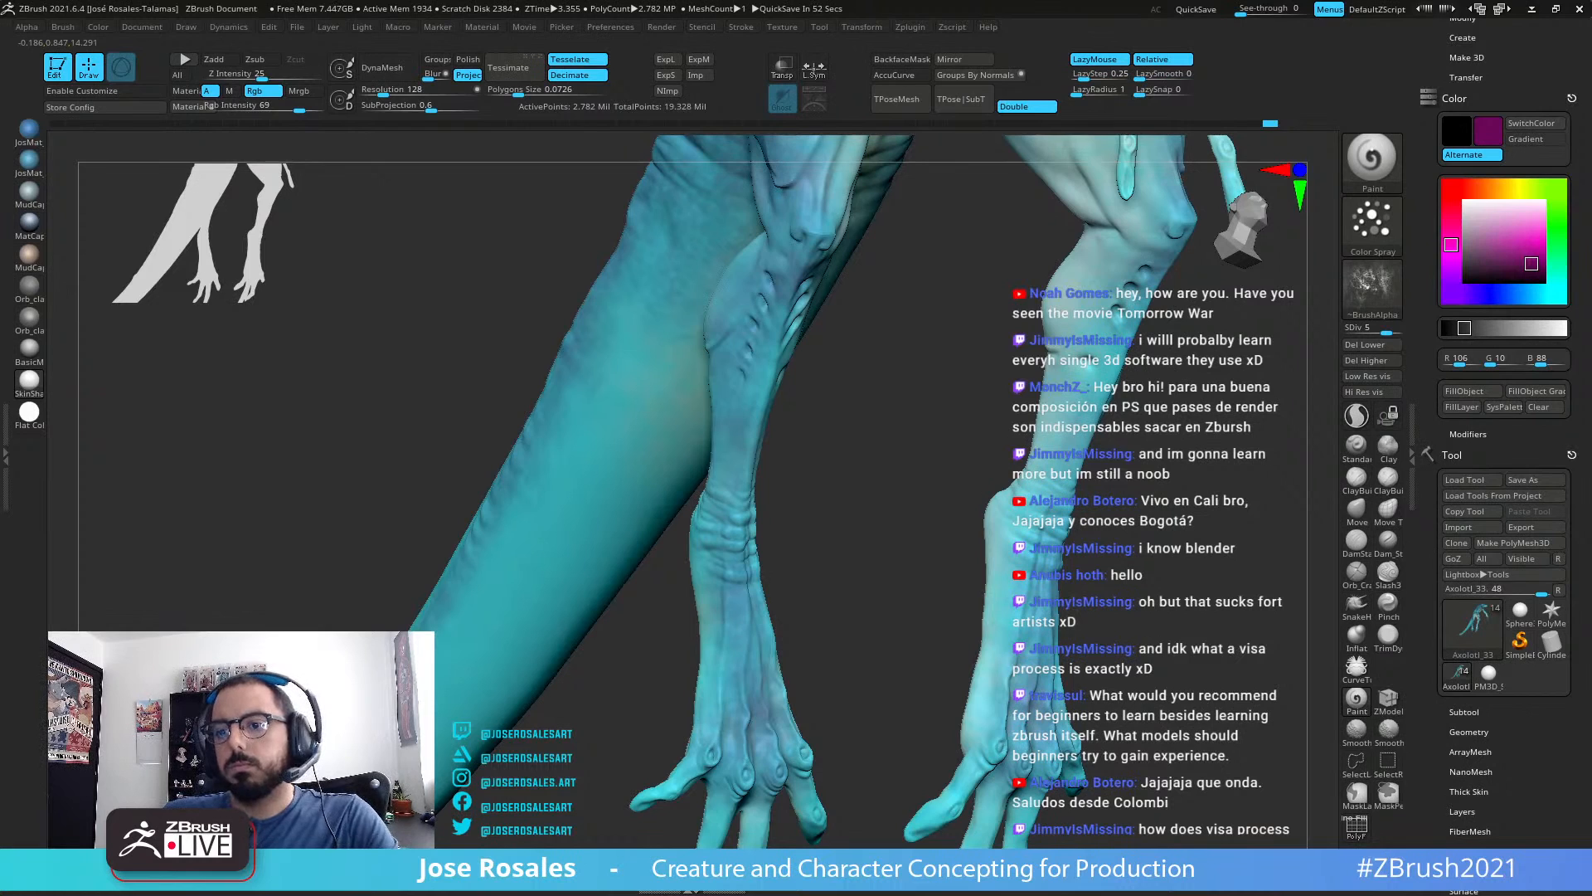
Step: Spray purple patches along the side of the tail from its base towards the tip
mouse_move(863, 464)
left_mouse_down()
mouse_move(838, 531)
mouse_move(664, 539)
left_mouse_up()
mouse_move(701, 361)
left_mouse_down()
mouse_move(767, 329)
mouse_move(657, 403)
left_mouse_up()
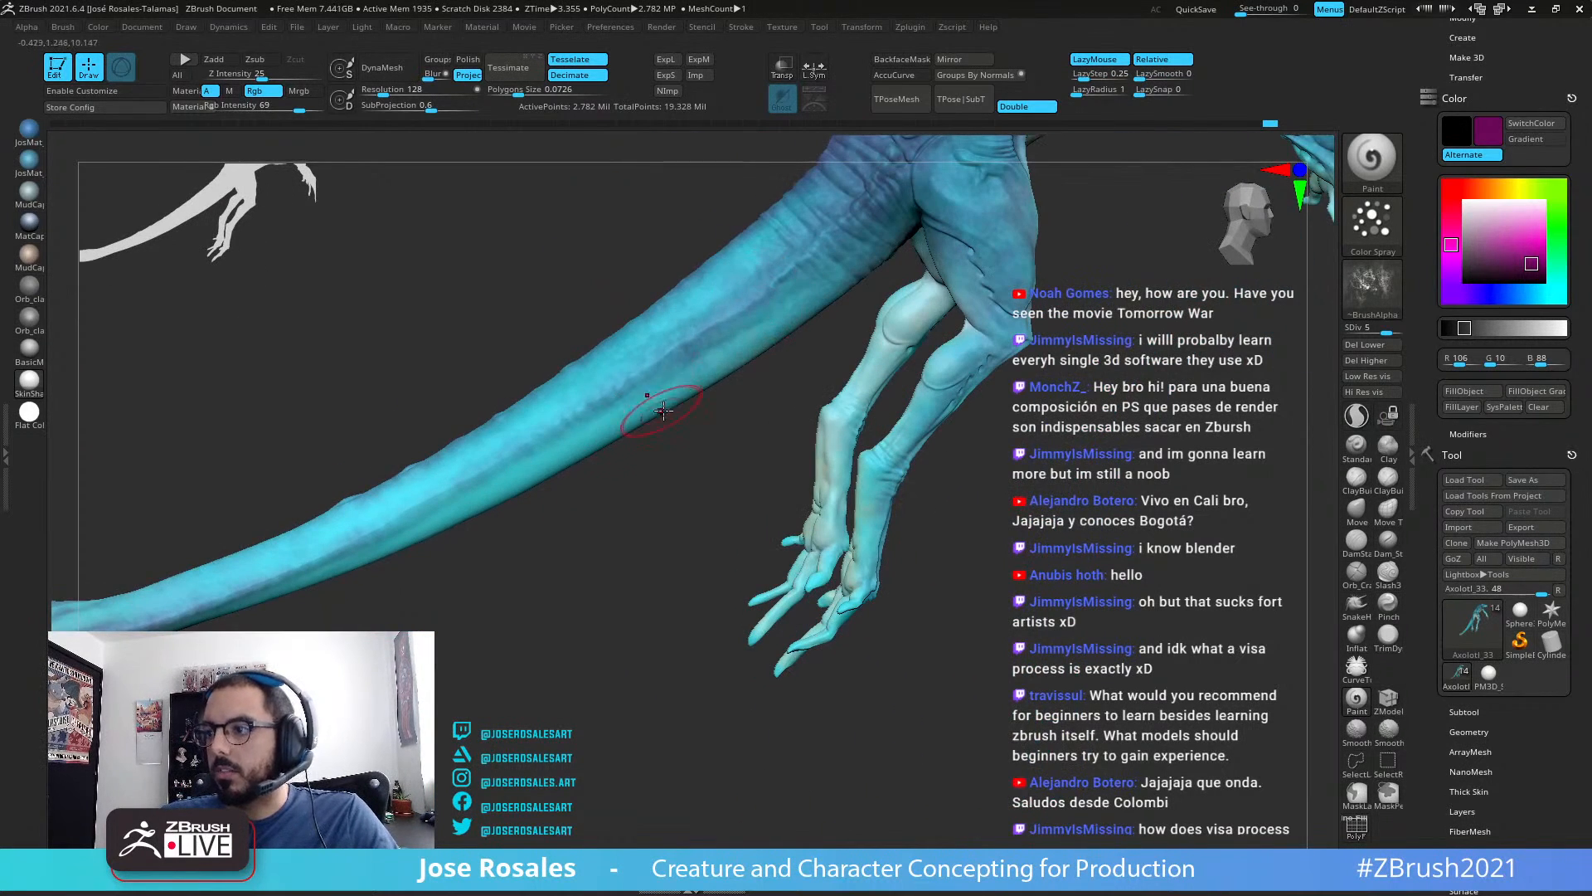
left_click_drag(663, 514, 602, 505)
left_click_drag(760, 335, 738, 345)
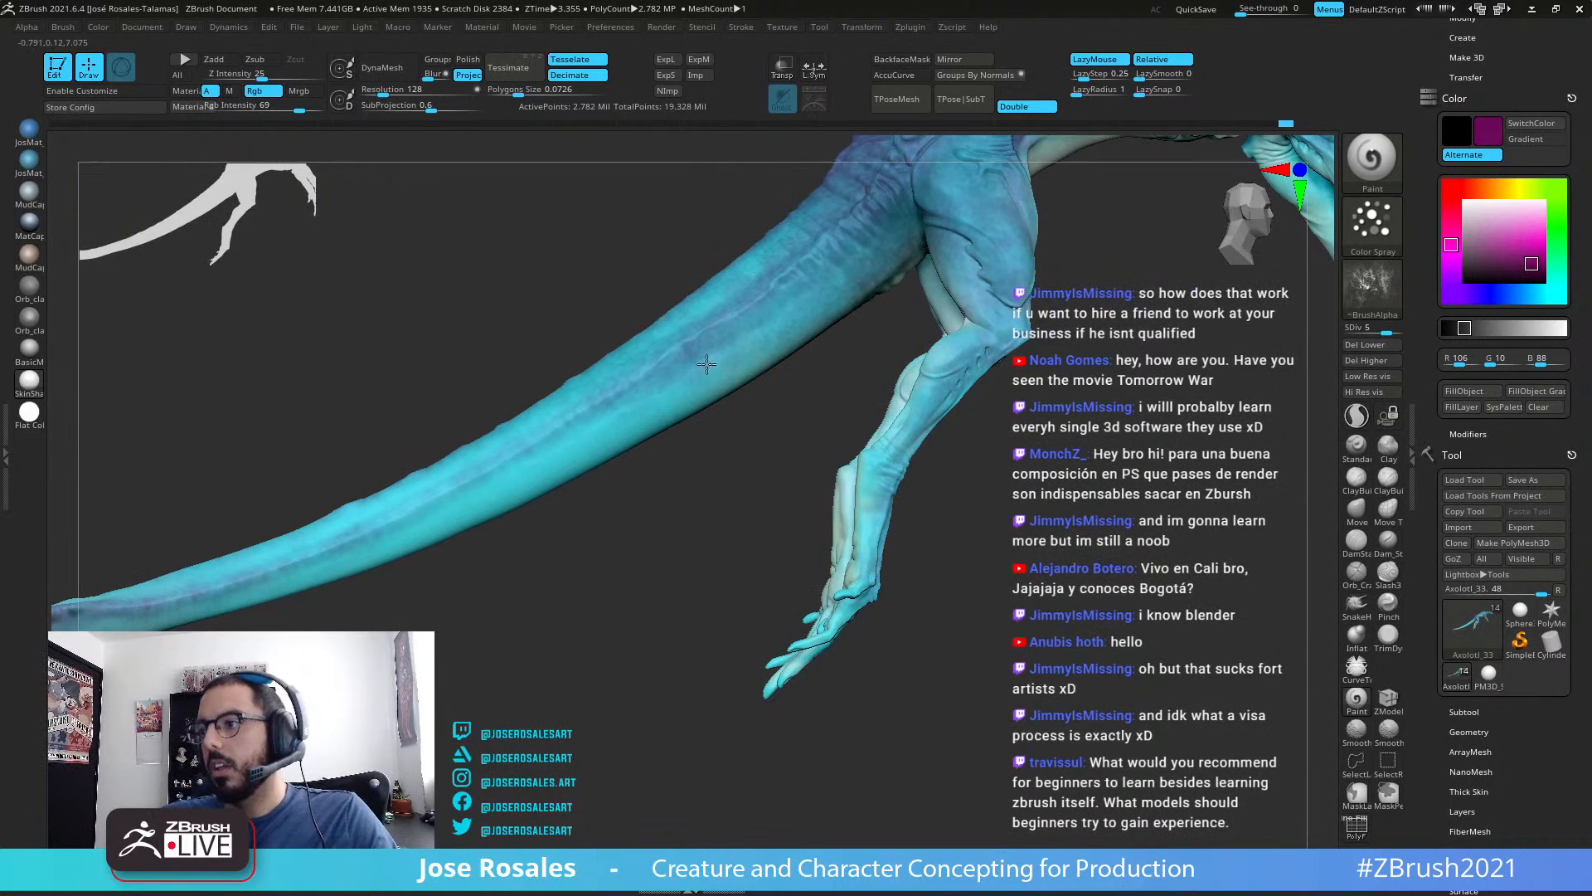
mouse_move(655, 531)
left_mouse_down("alt")
mouse_move(758, 577)
mouse_move(714, 580)
left_mouse_up("alt")
left_click_drag(865, 396, 617, 538)
right_click_drag(1122, 304, 953, 263, "ctrl")
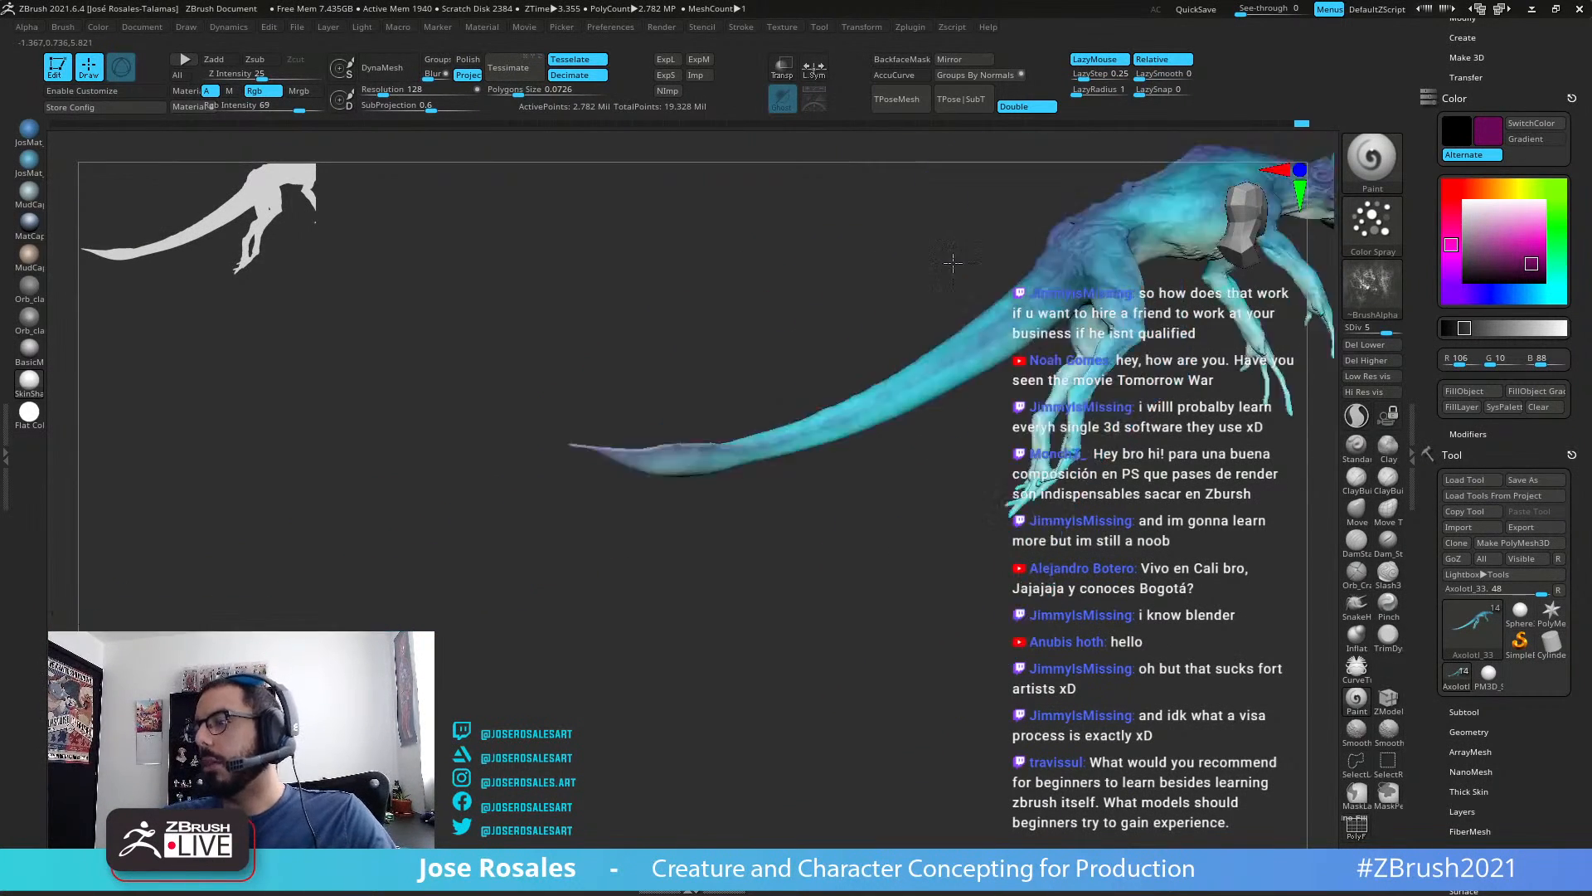
mouse_move(953, 263)
left_mouse_down("alt")
mouse_move(871, 430)
mouse_move(729, 298)
mouse_move(700, 377)
left_mouse_up("alt")
Step: Browse the MatCap and standard materials in the material library for the creature
key("b")
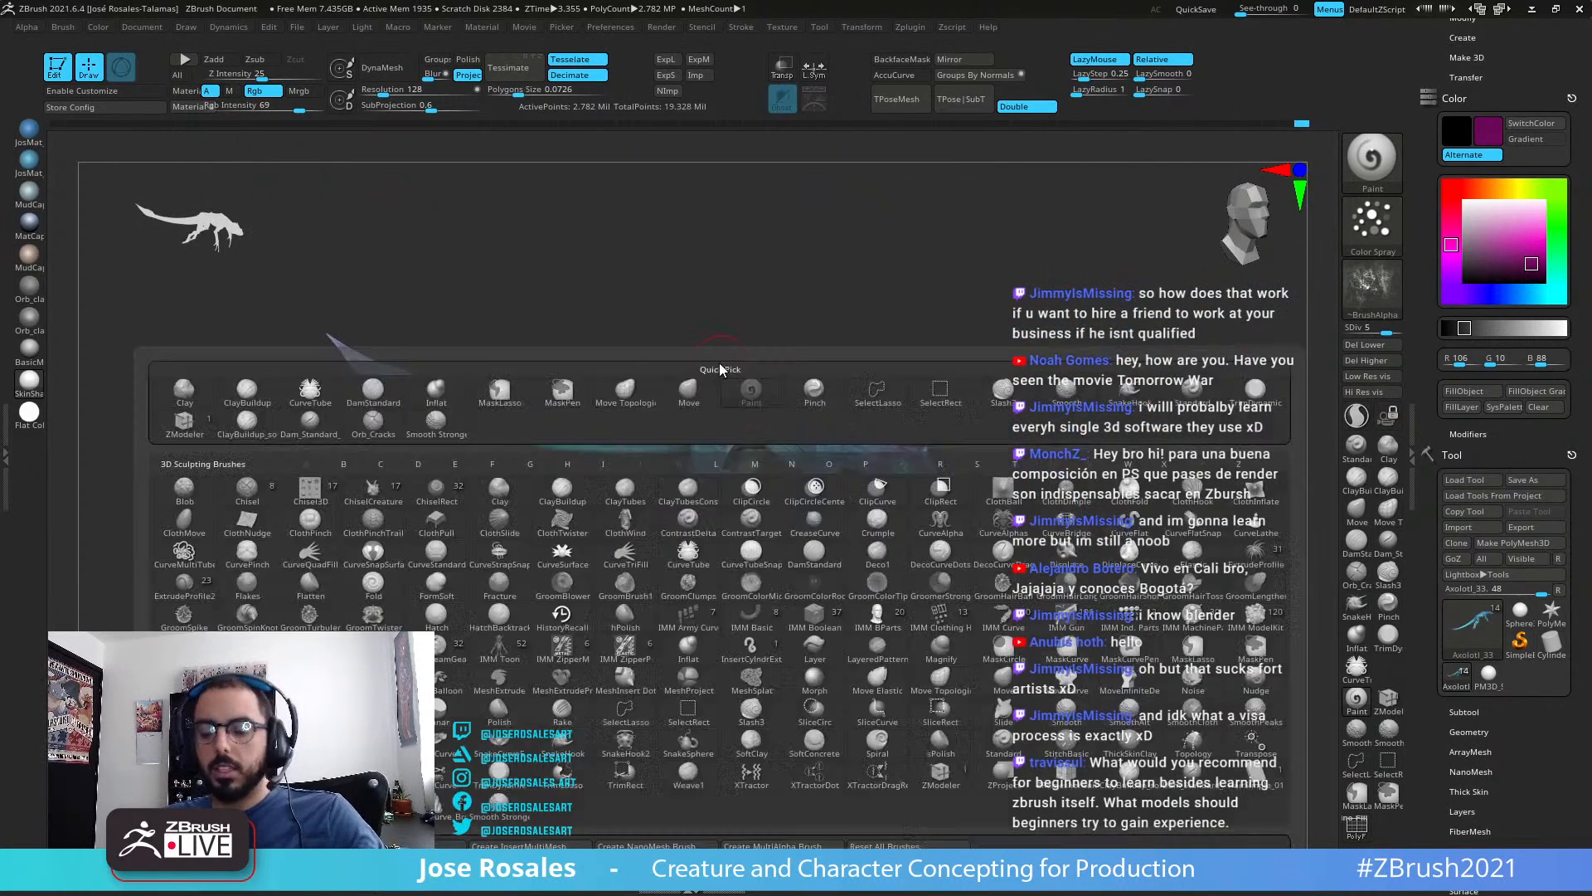
key("b")
key("F1")
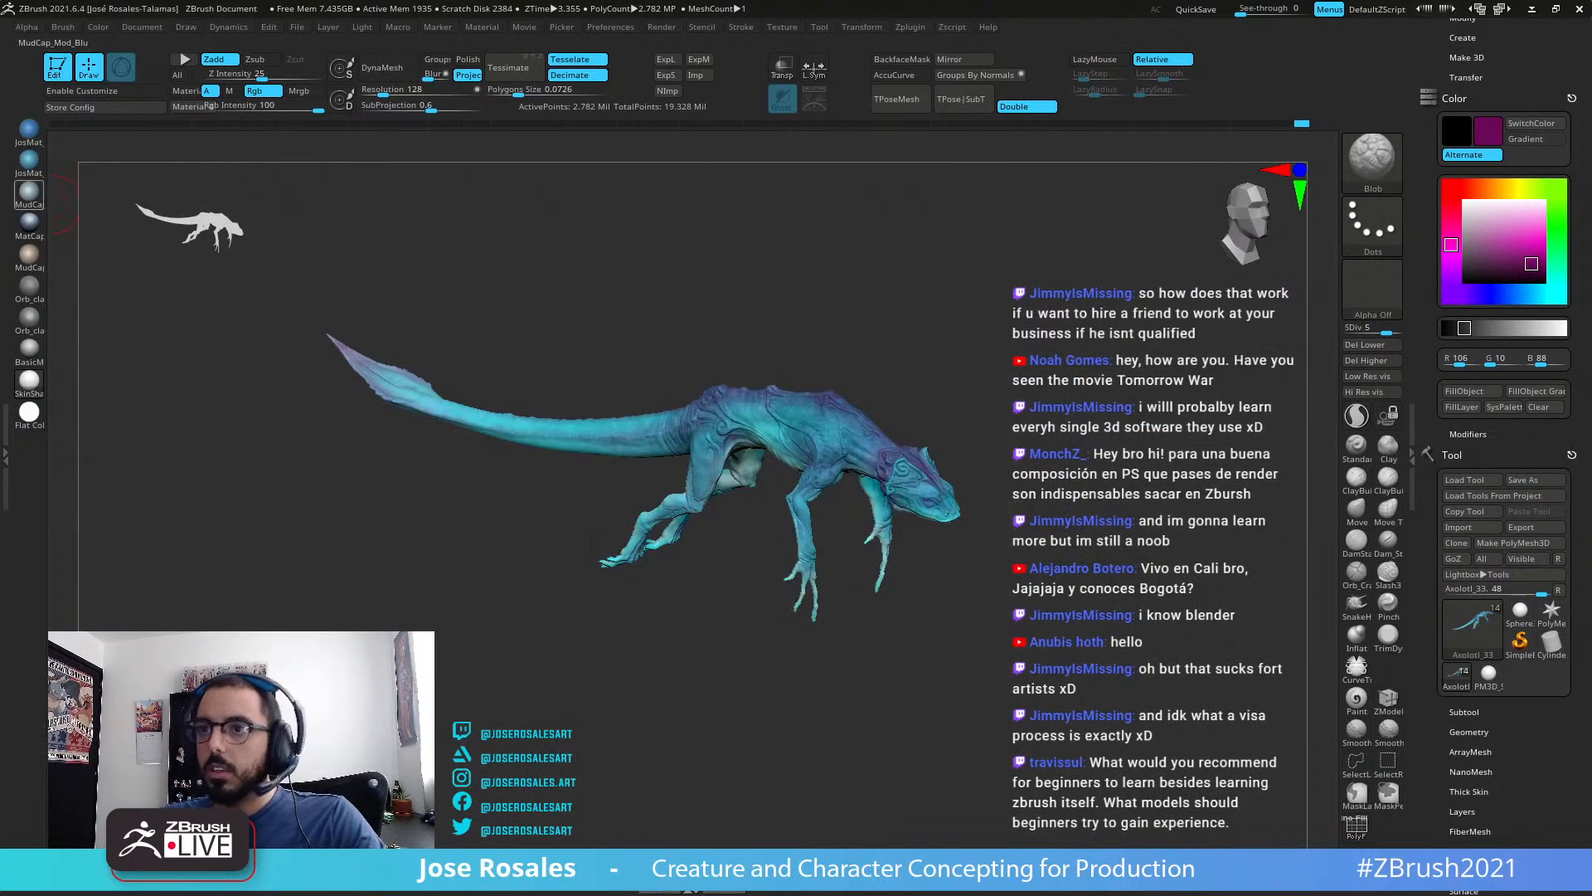
left_click(481, 26)
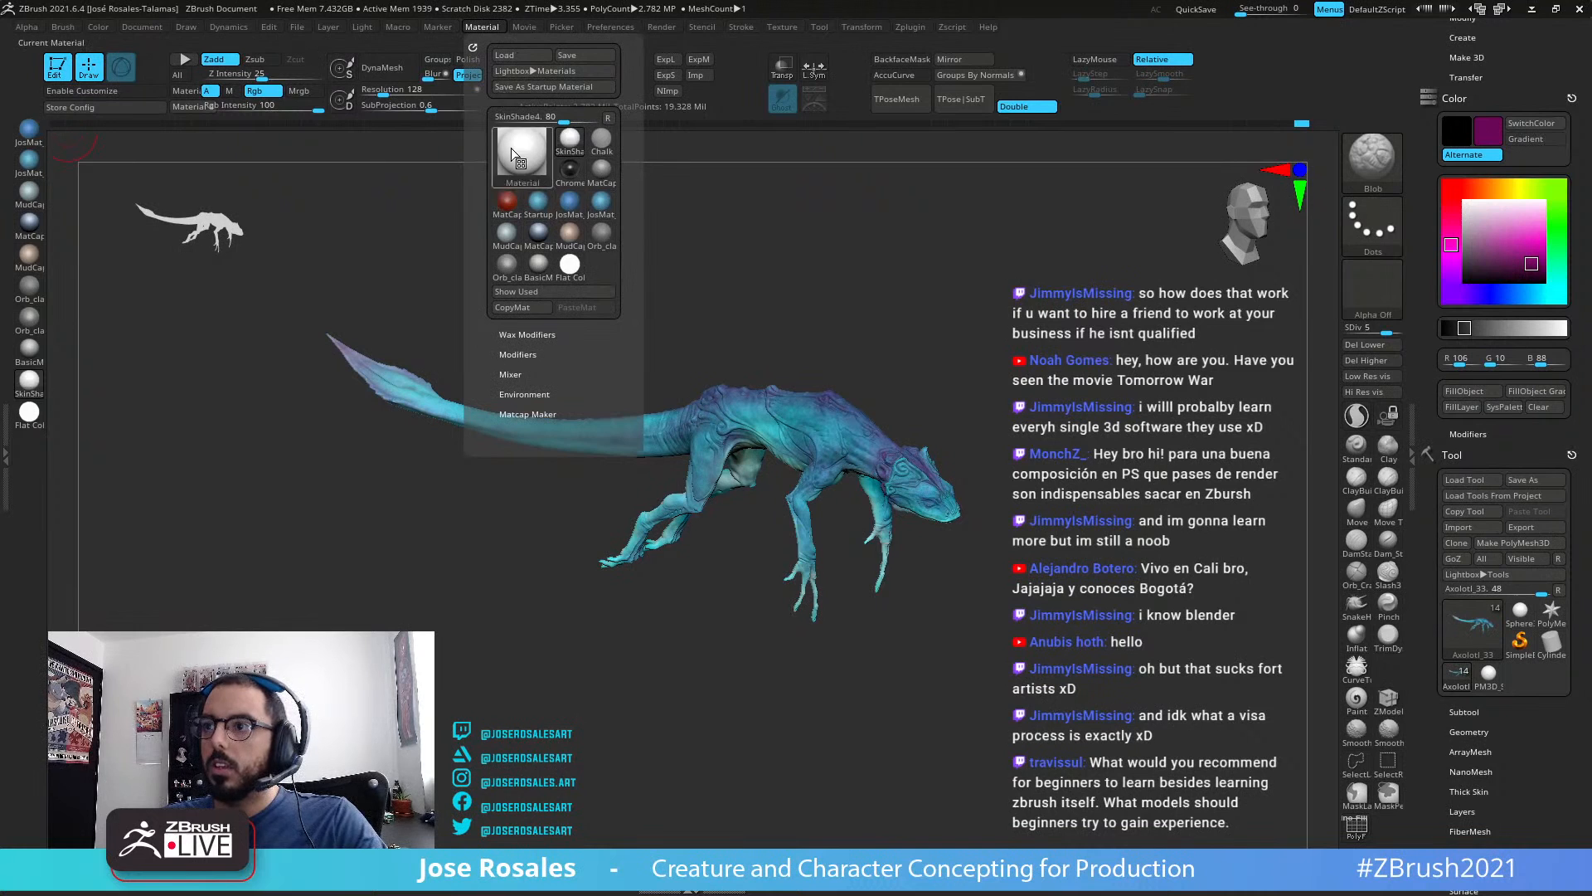
left_click(570, 170)
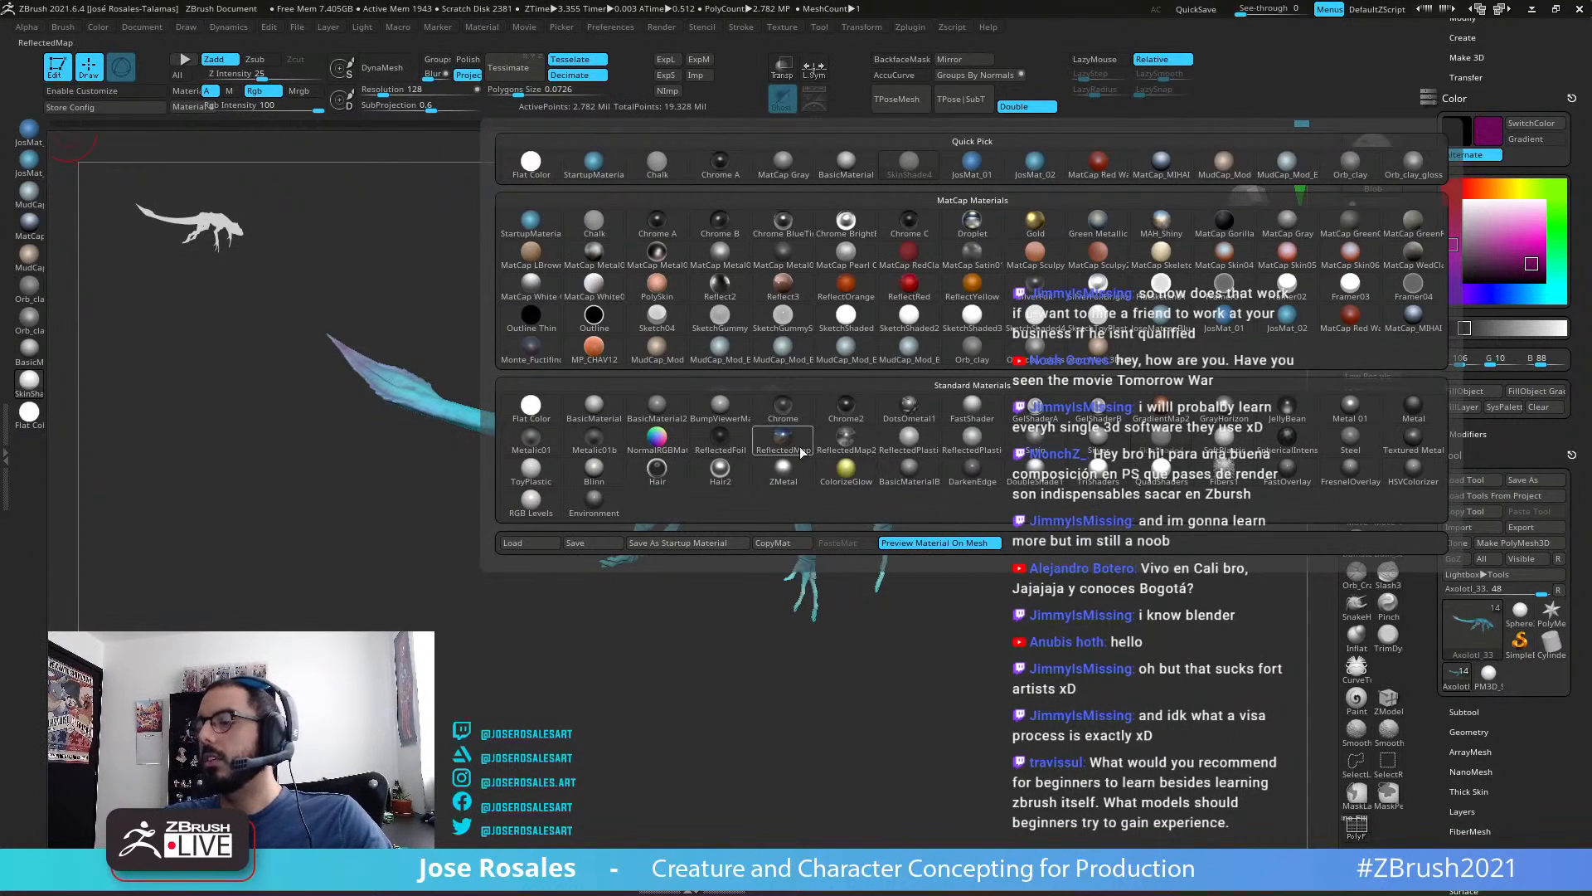
mouse_move(831, 442)
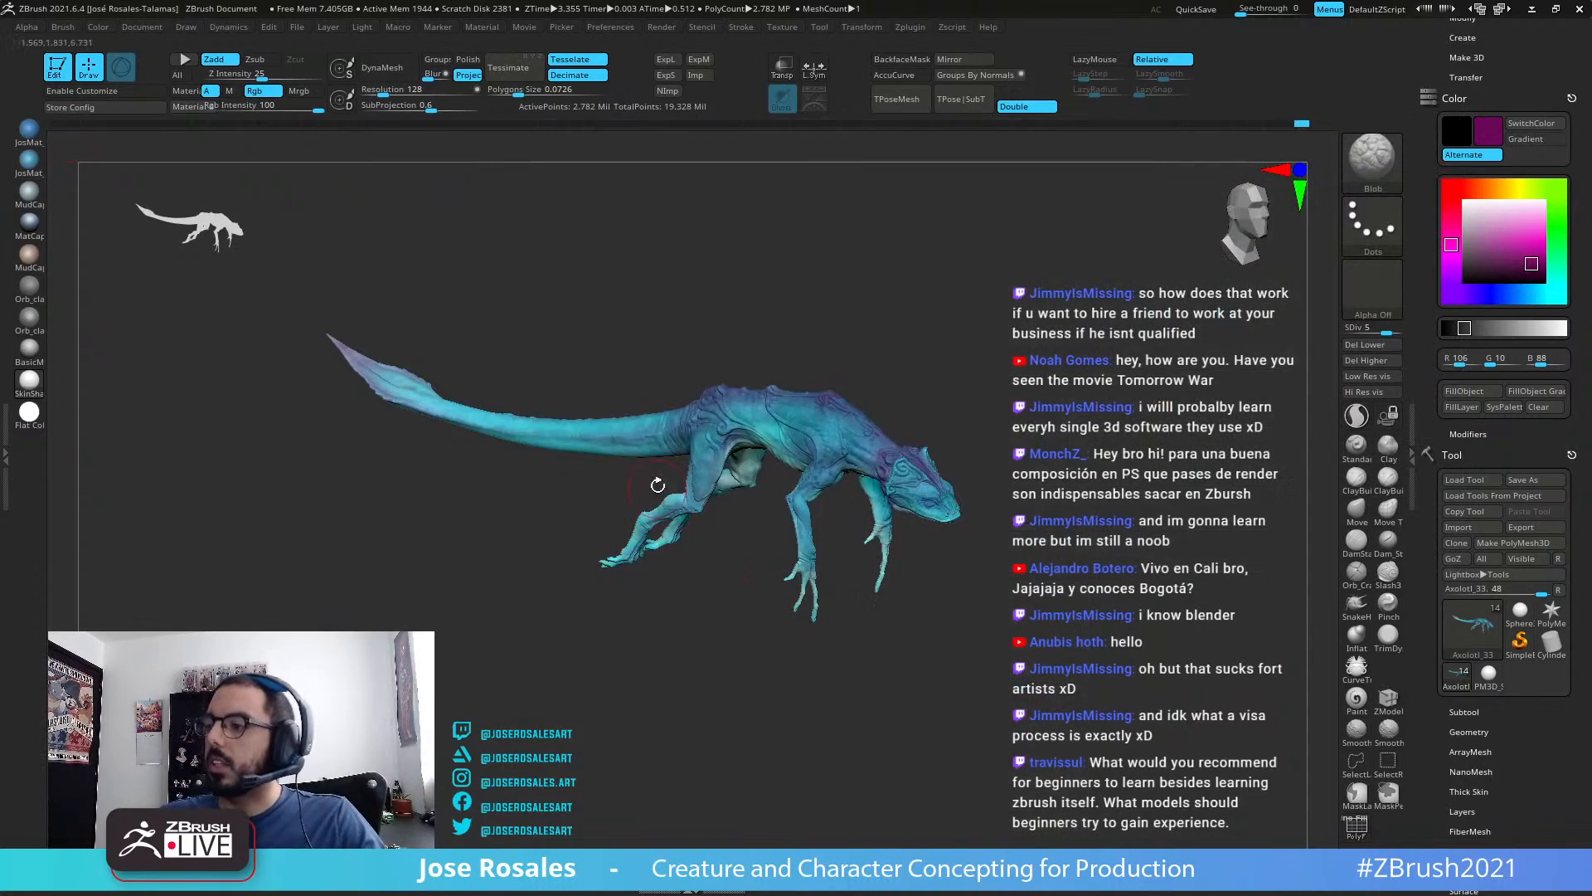
right_click_drag(658, 484, 722, 410)
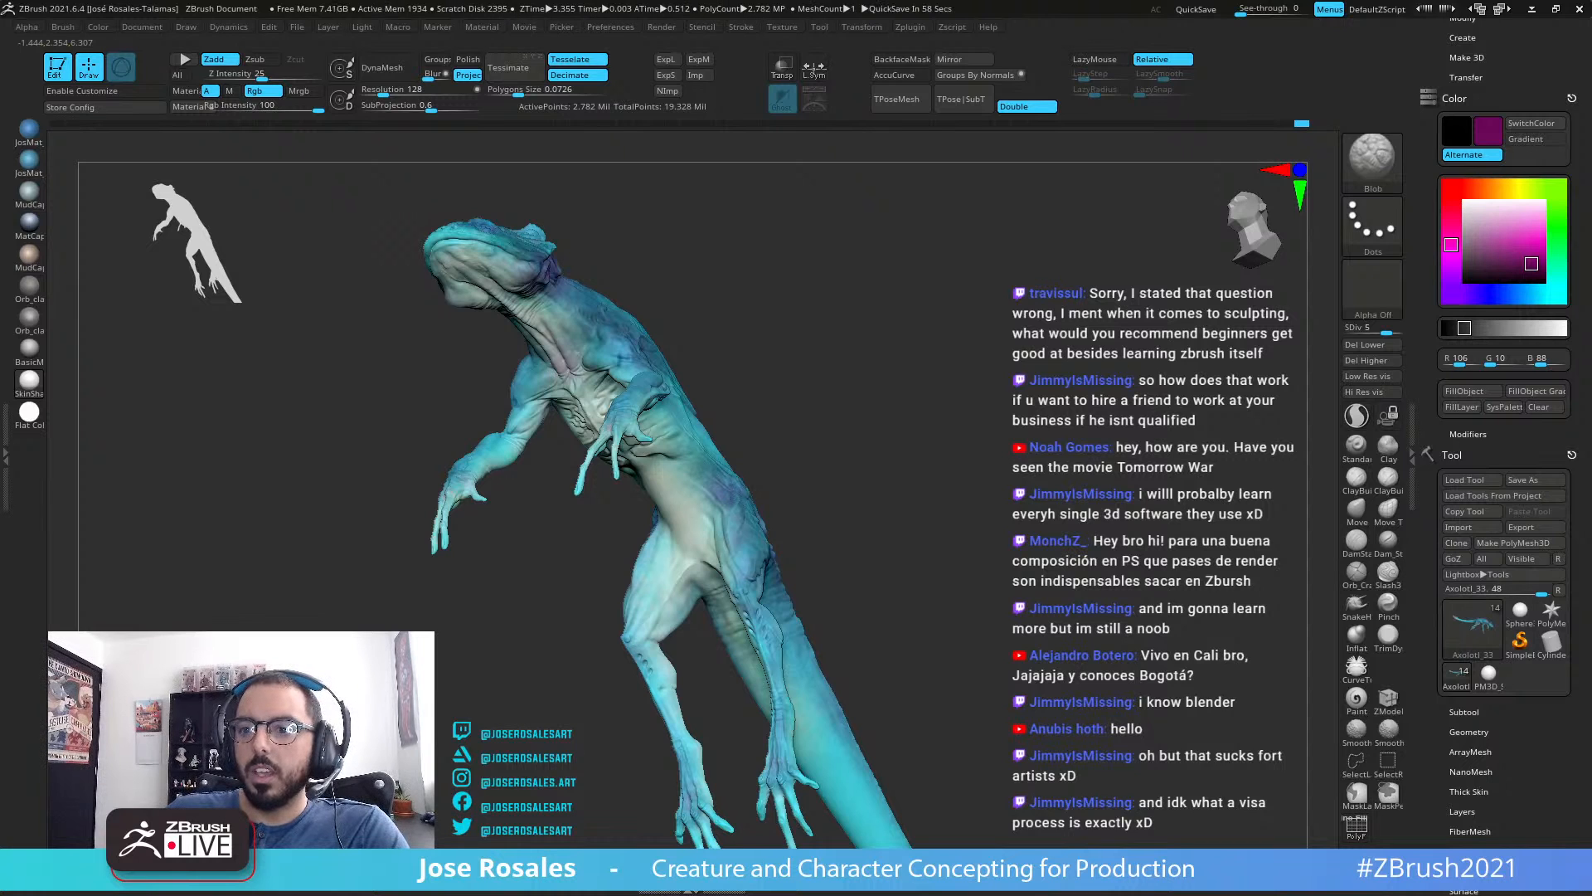
mouse_move(324, 486)
left_mouse_down()
mouse_move(730, 535)
mouse_move(752, 583)
mouse_move(722, 618)
left_mouse_up()
mouse_move(736, 544)
left_mouse_down()
mouse_move(778, 488)
mouse_move(735, 544)
mouse_move(778, 509)
left_mouse_up()
key("ctrl+z")
key("ctrl+z")
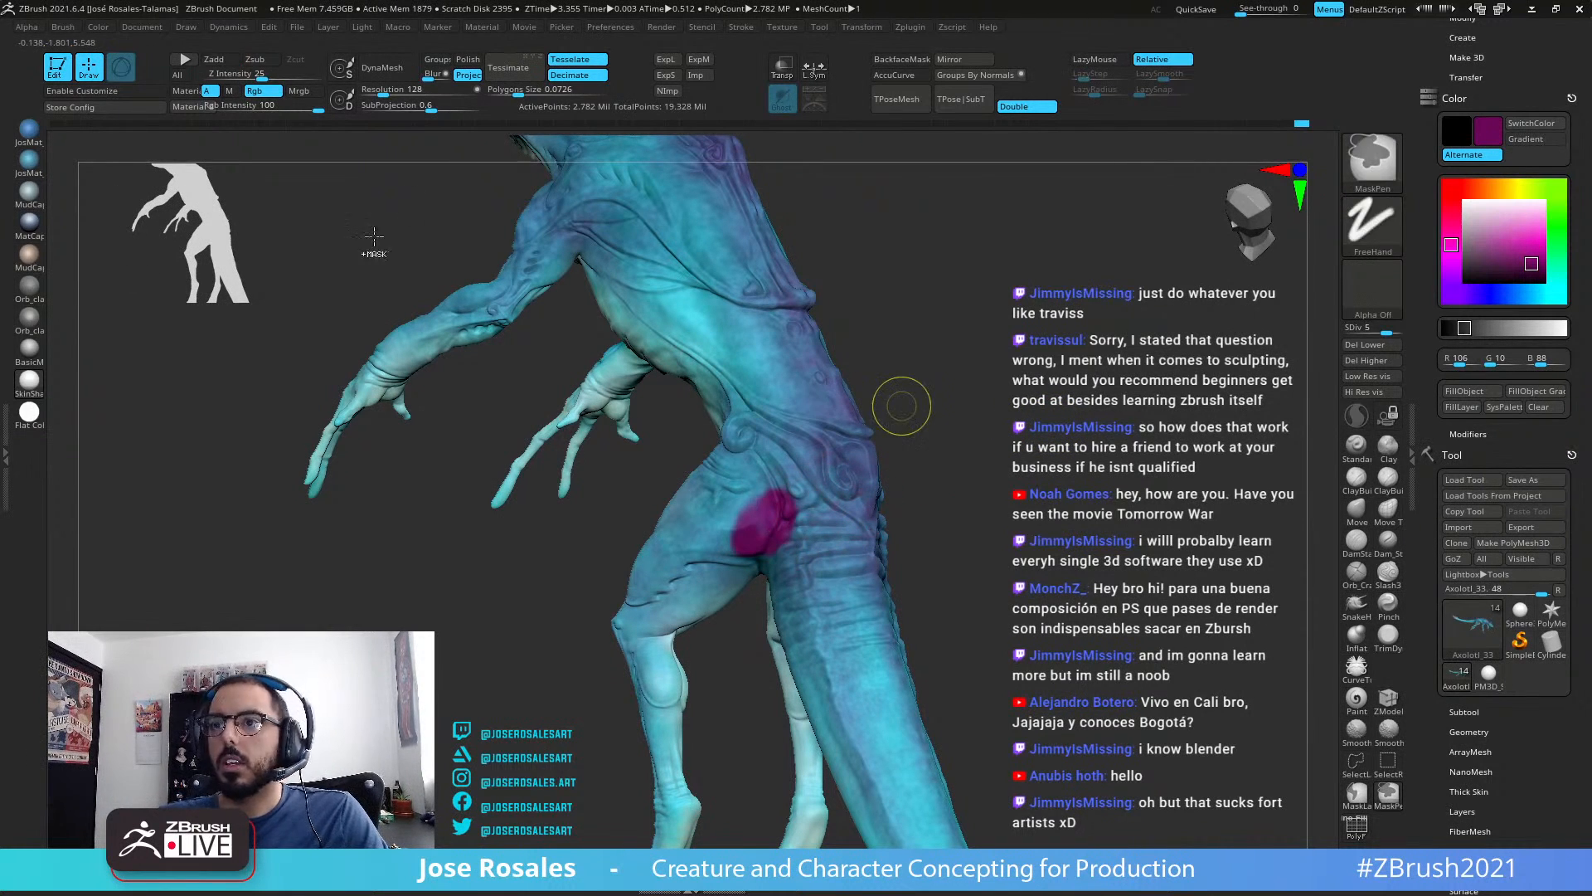
key("ctrl+z")
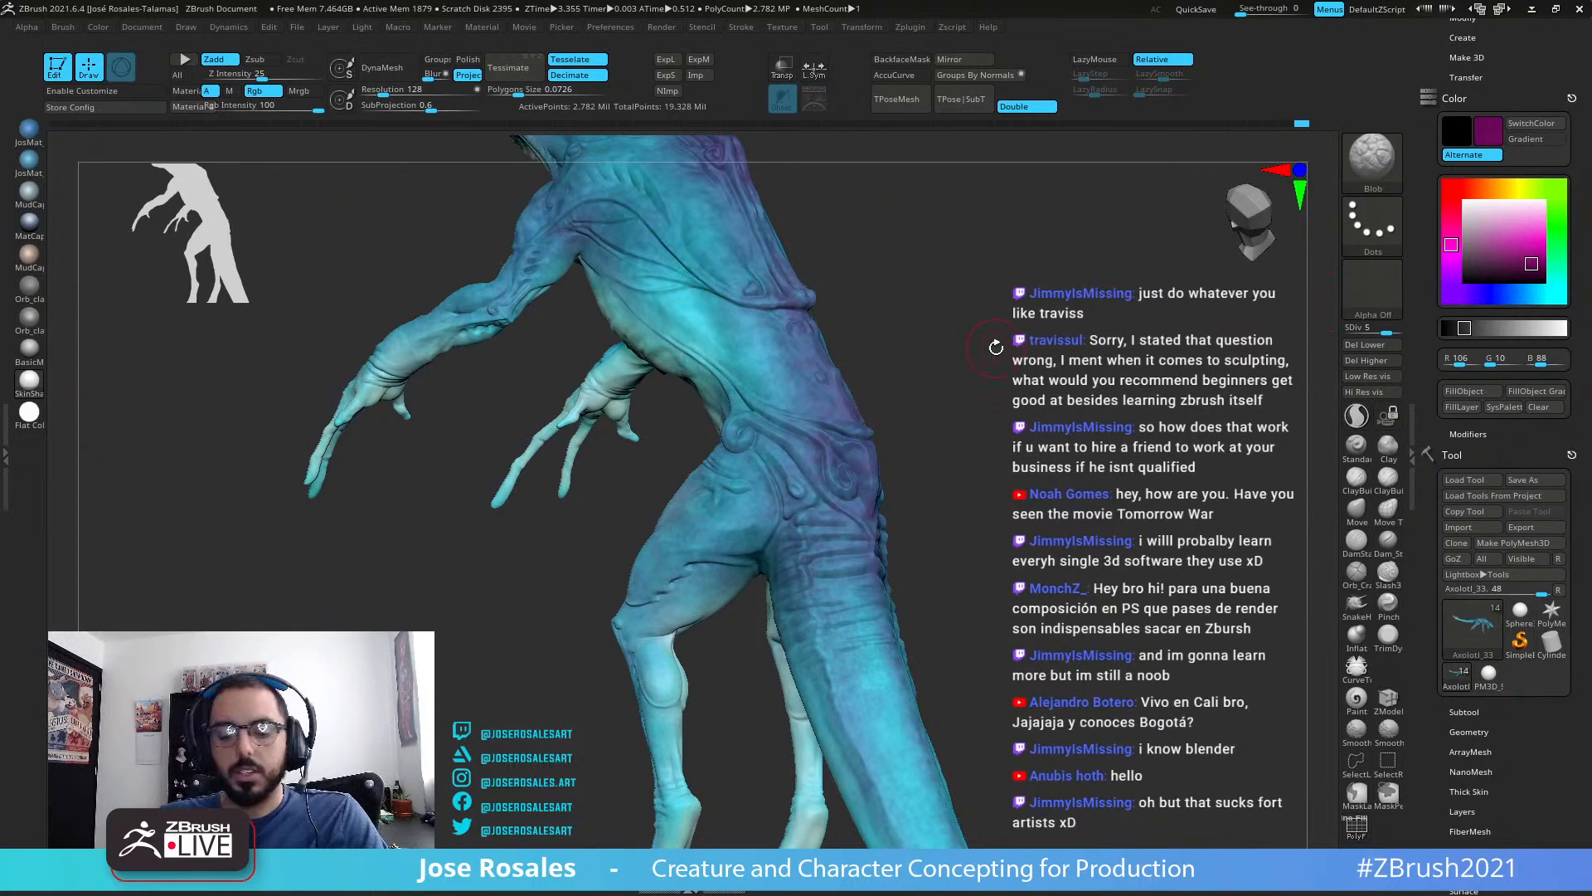
Step: Switch back to the Paint brush with Color Spray and add purple over the lower back and the top of the tail
key("b")
key("a")
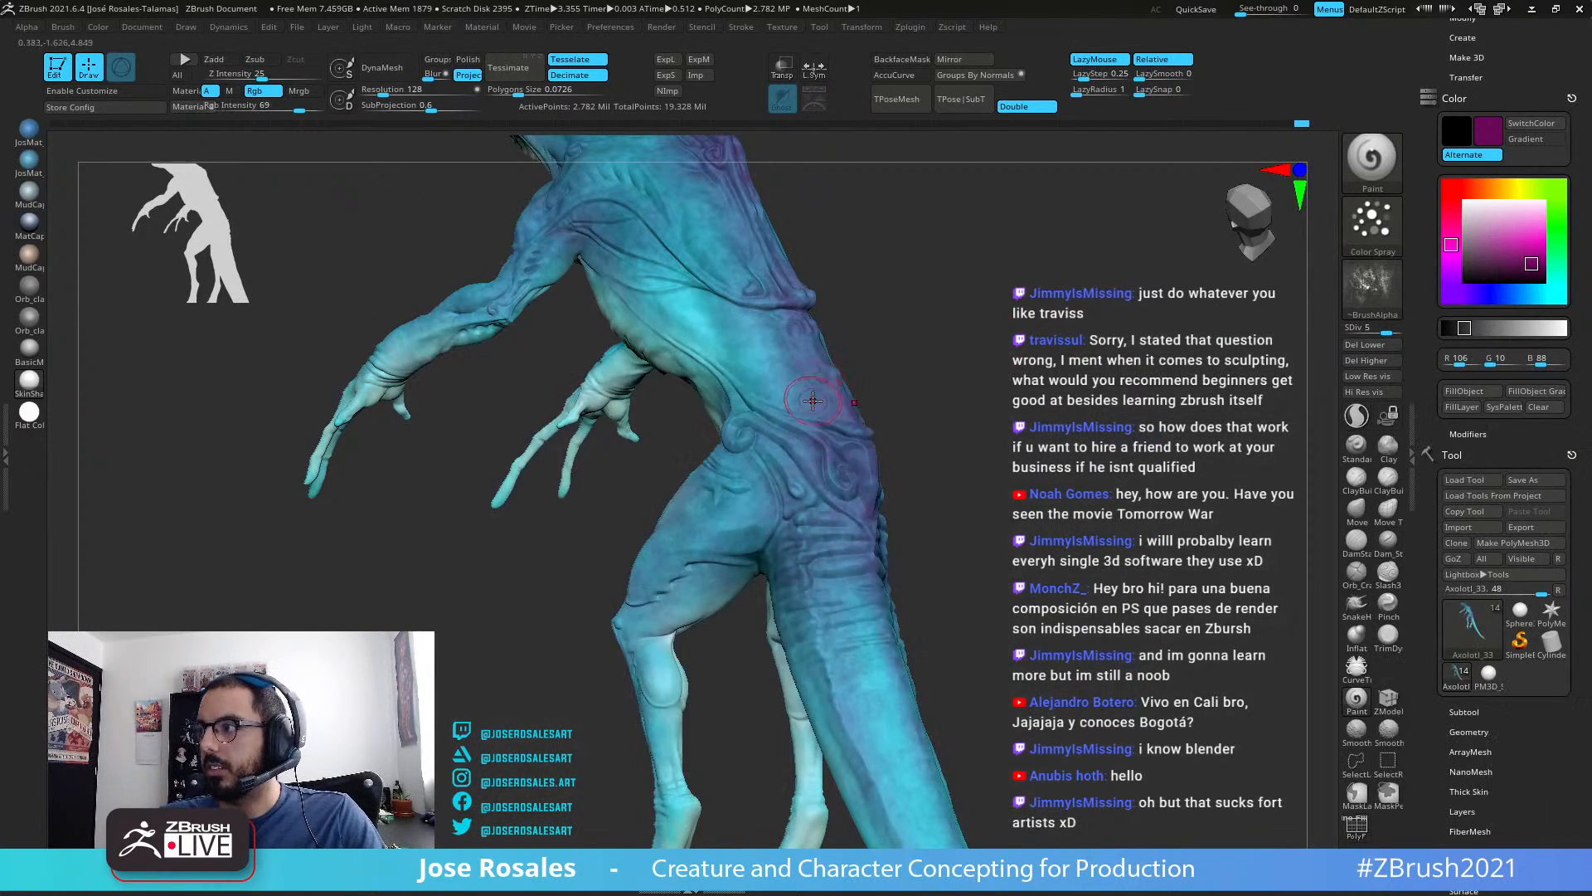
left_click_drag(750, 406, 818, 394)
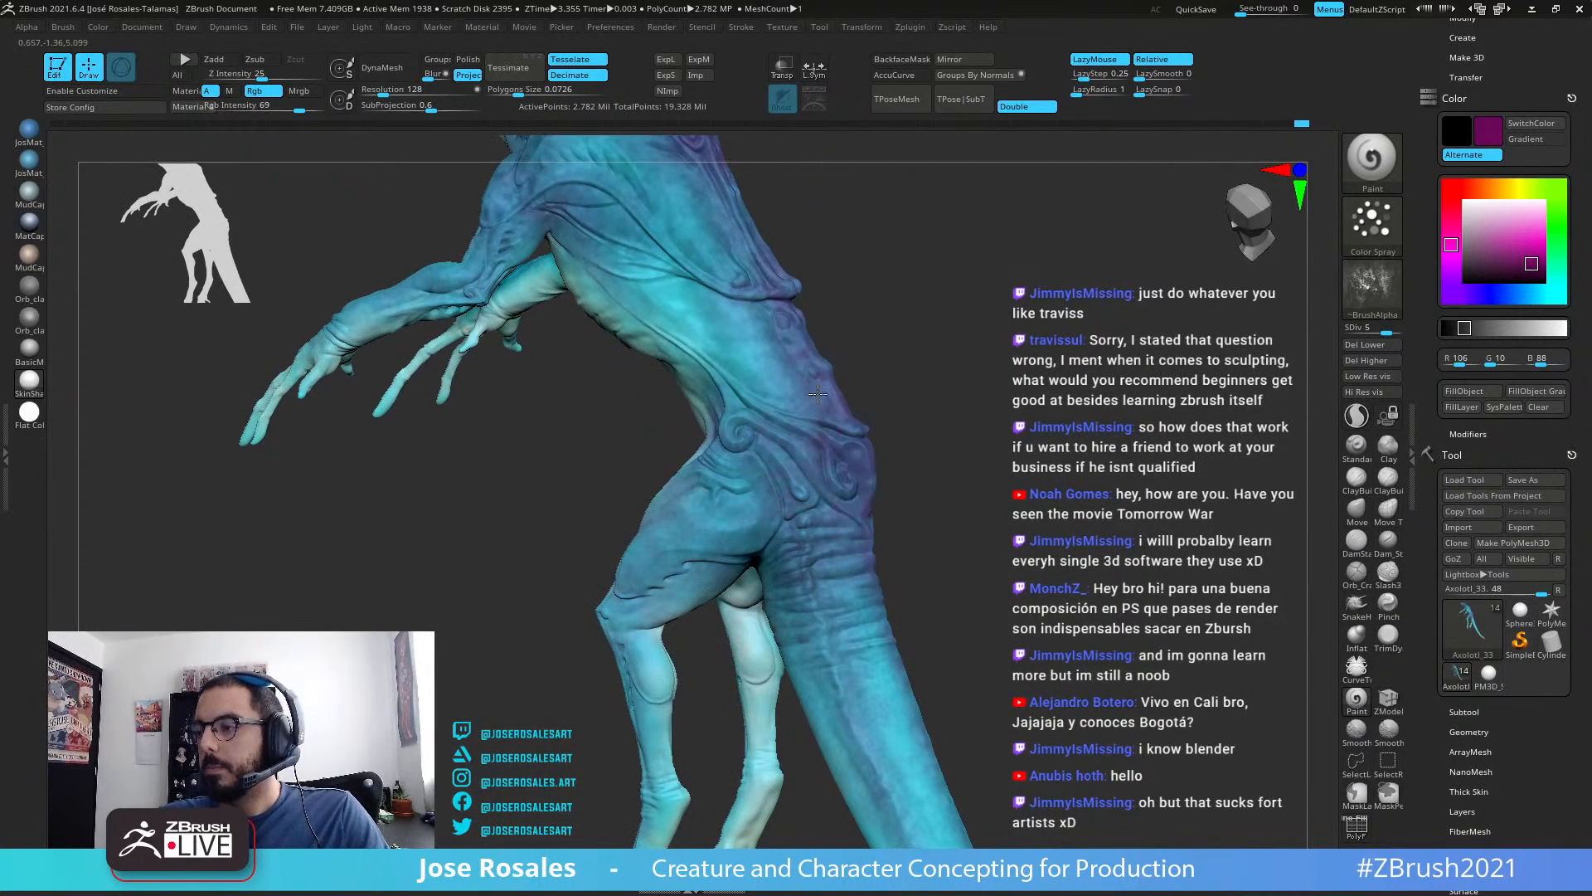
right_click_drag(739, 424, 580, 323, "ctrl")
right_click_drag(580, 323, 595, 364, "ctrl")
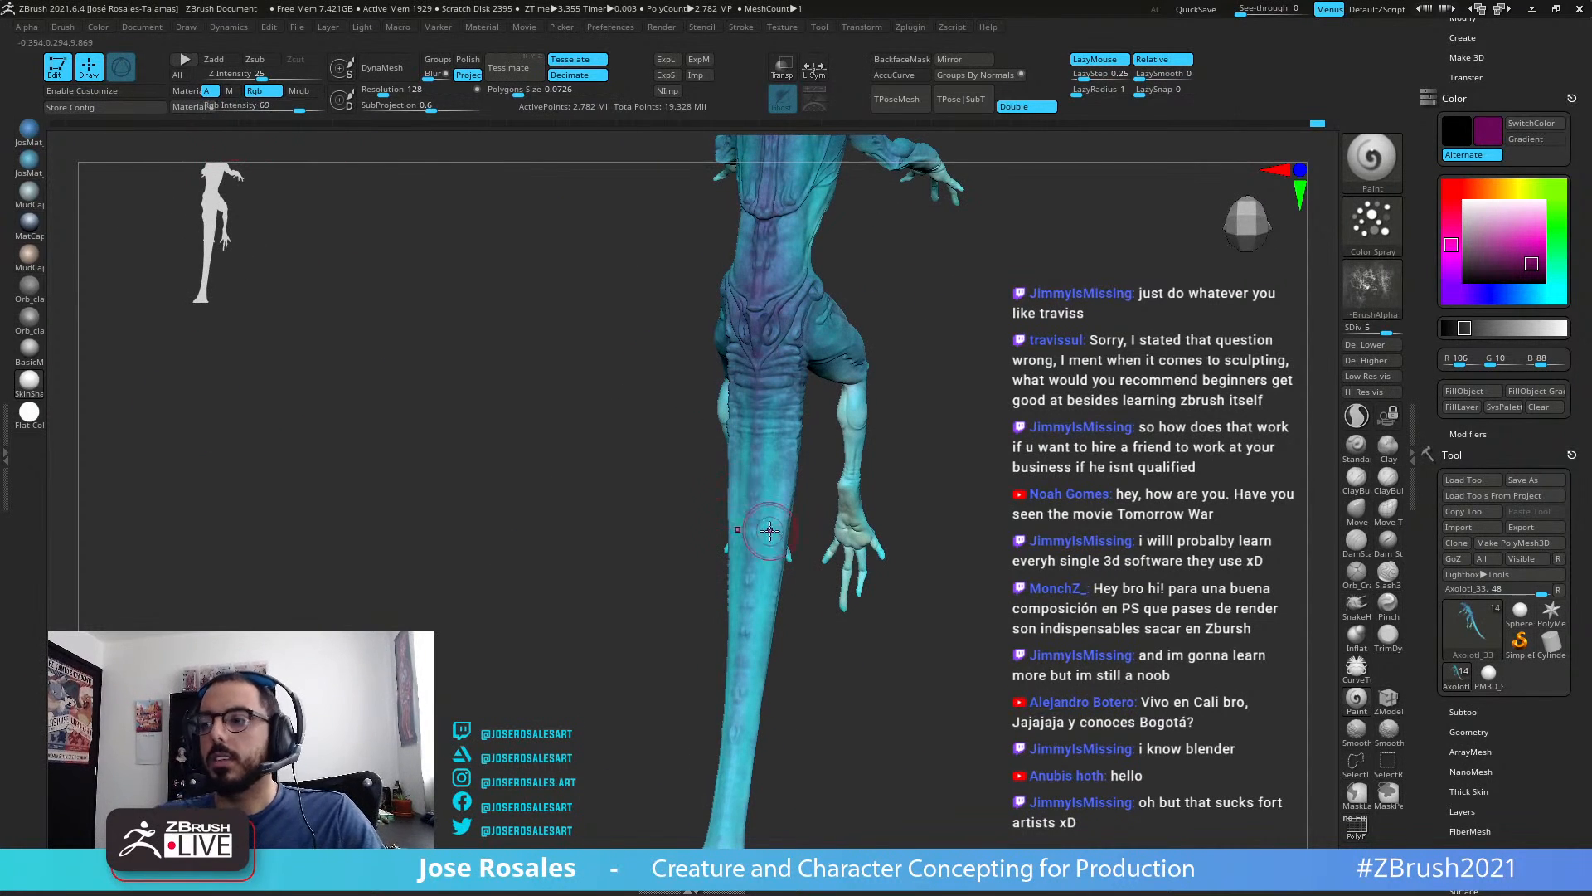
right_click_drag(765, 529, 693, 324, "ctrl")
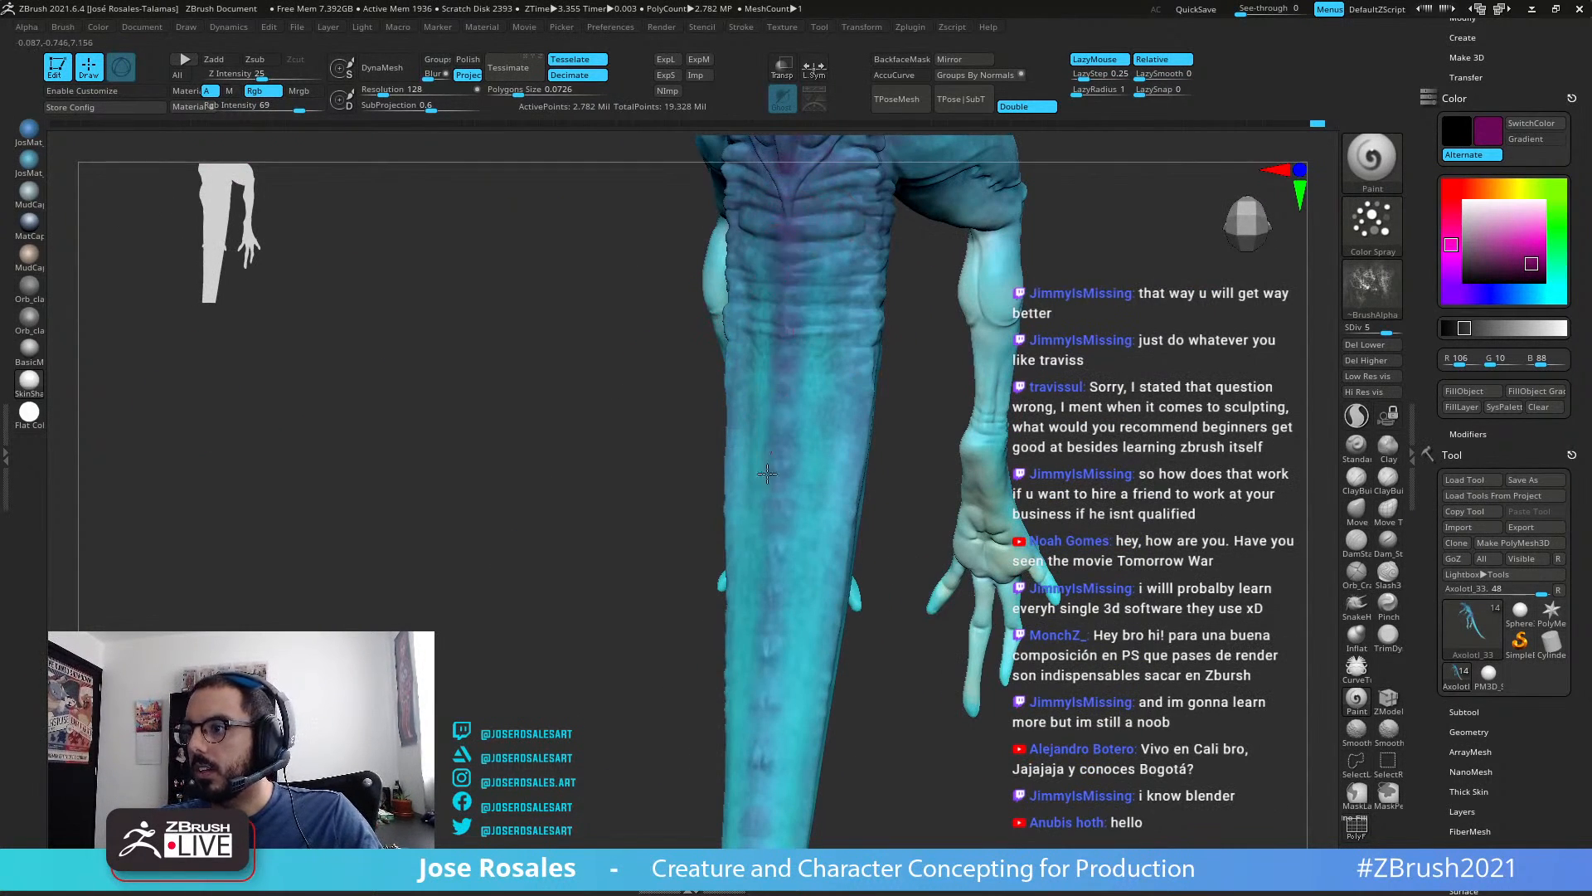
Step: Spray more purple along the top ridge of the tail towards its tip
right_click_drag(751, 595, 761, 403, "alt")
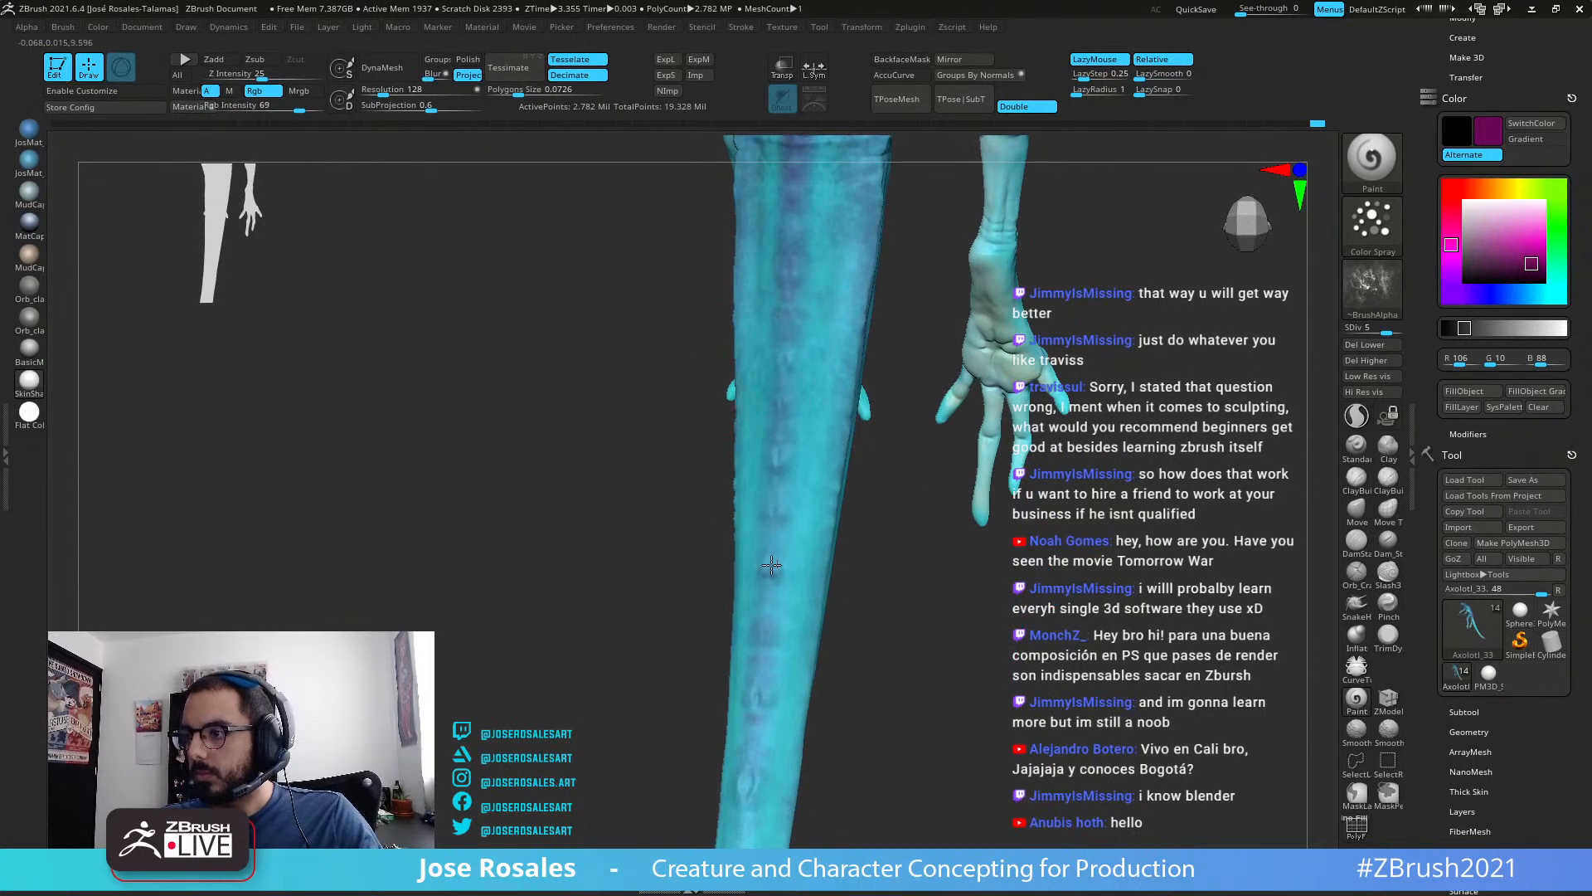
left_click_drag(764, 580, 788, 584)
right_click_drag(760, 658, 714, 351, "ctrl")
left_click_drag(792, 411, 771, 409)
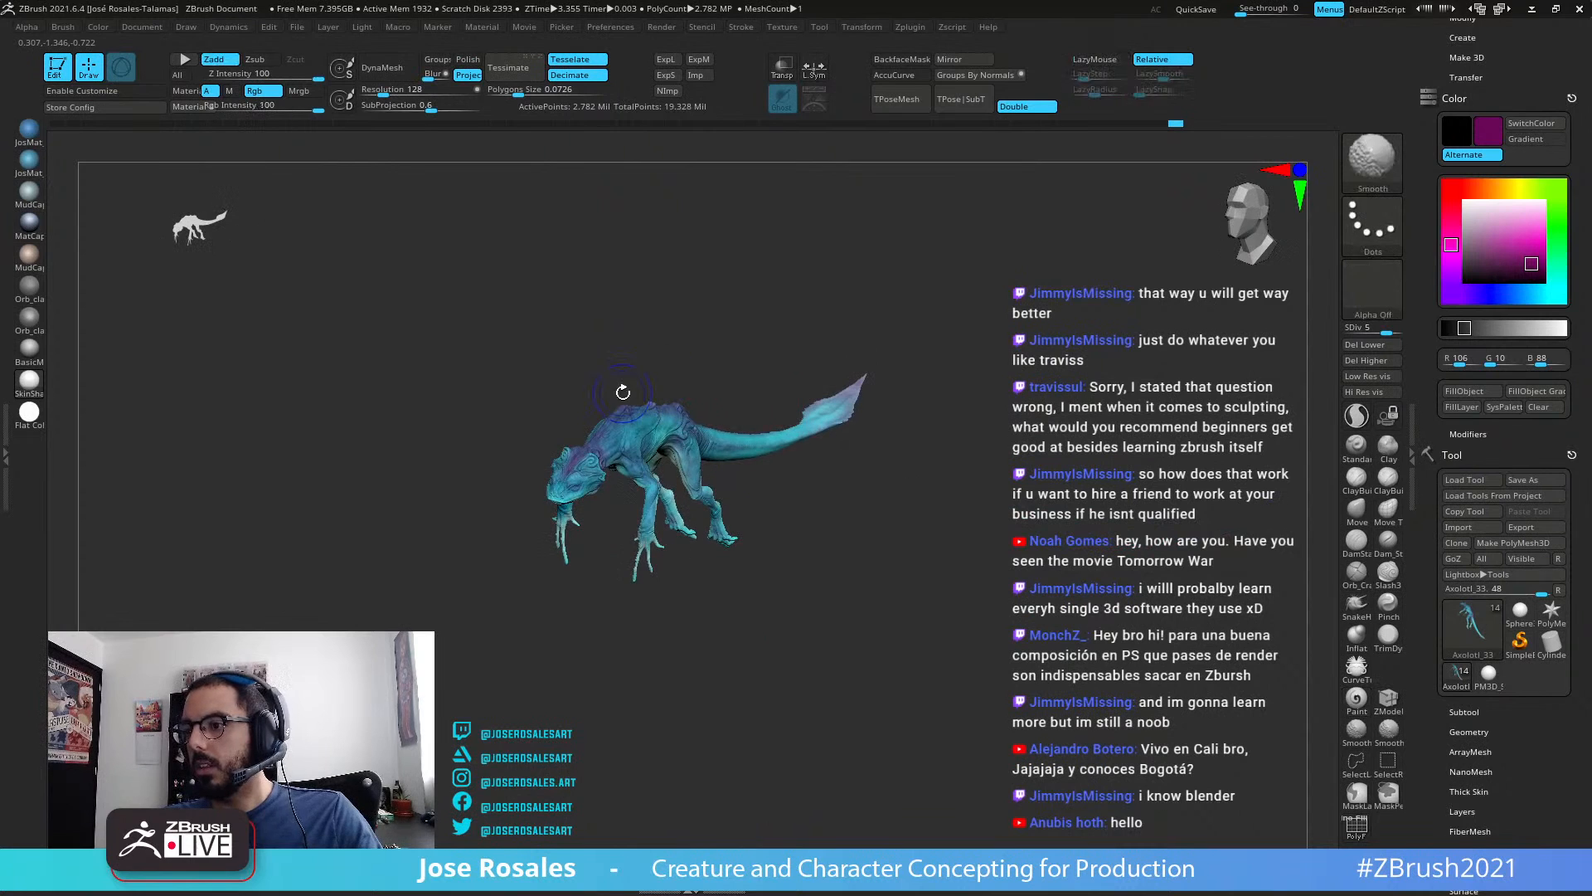
Step: Show all the creature's parts and pick the pink-violet colour (R 224, G 112, B 241) from the palette sphere
key("ctrl+shift+s")
left_click_drag(855, 473, 1078, 325, "alt")
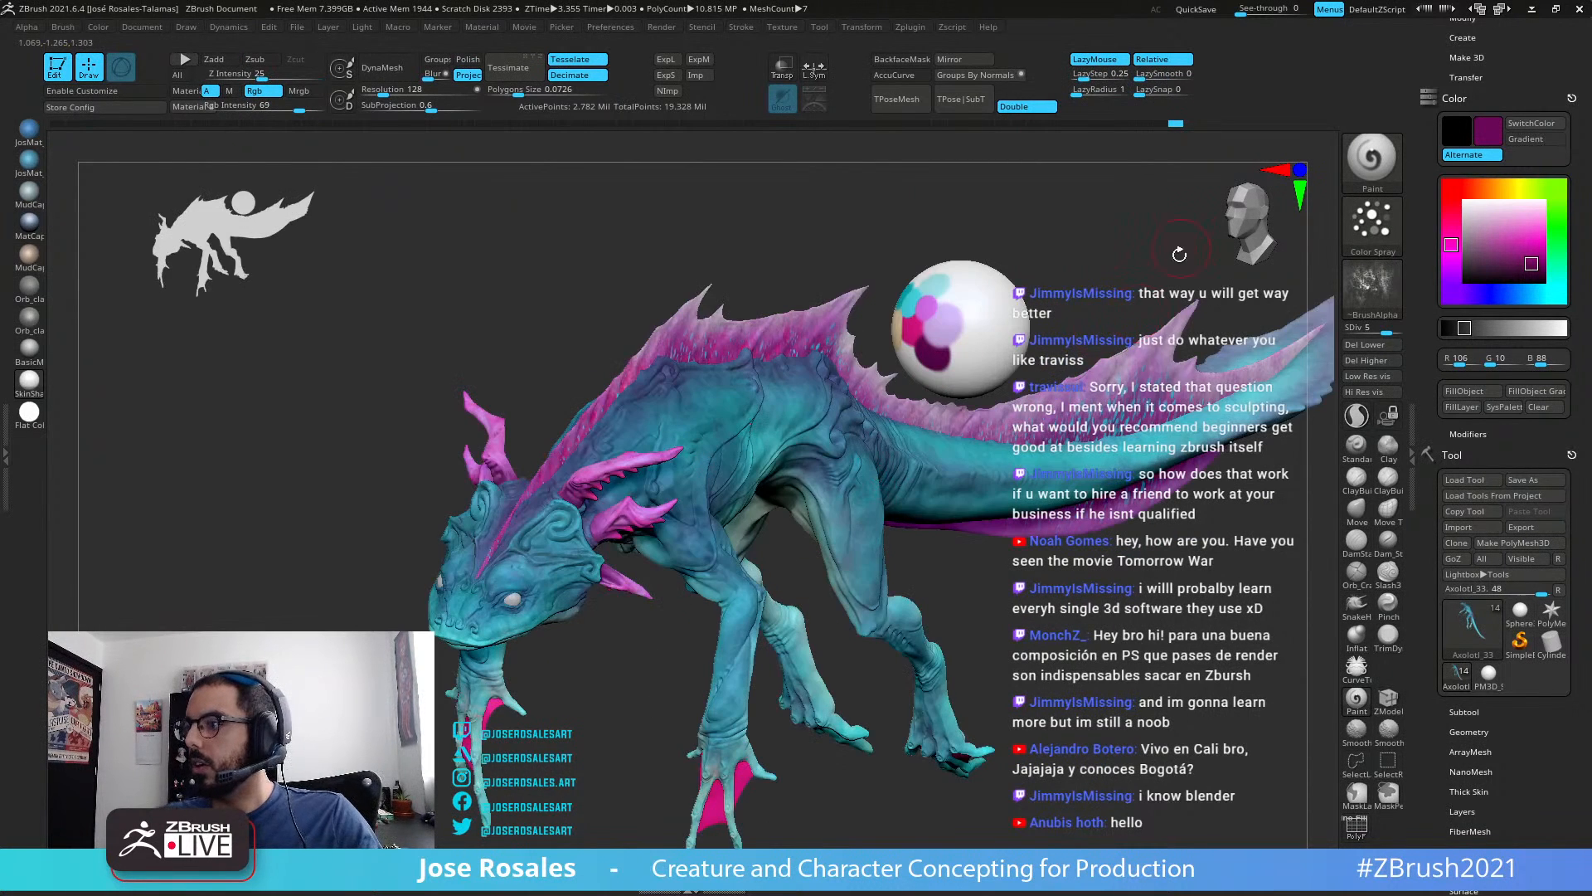
key("c")
key("c")
key("c")
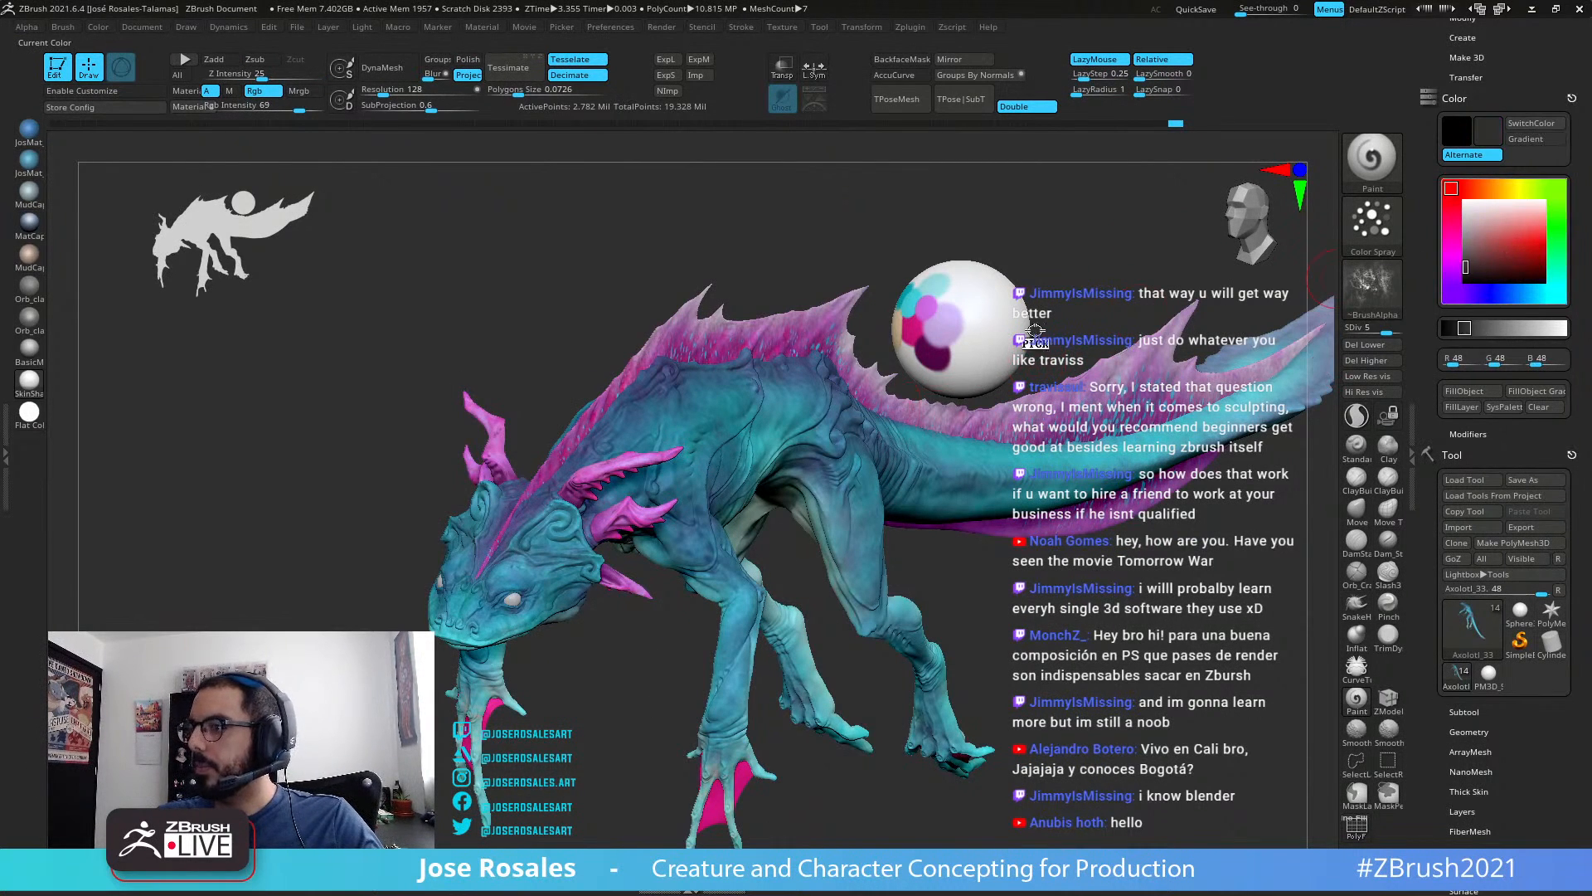
Step: Spray pink-violet along the creature's upper and lower lips around the front of the snout
left_click_drag(664, 273, 514, 448, "alt")
left_click_drag(746, 282, 920, 527, "alt")
right_click_drag(643, 612, 962, 331, "alt")
right_click_drag(838, 572, 899, 440)
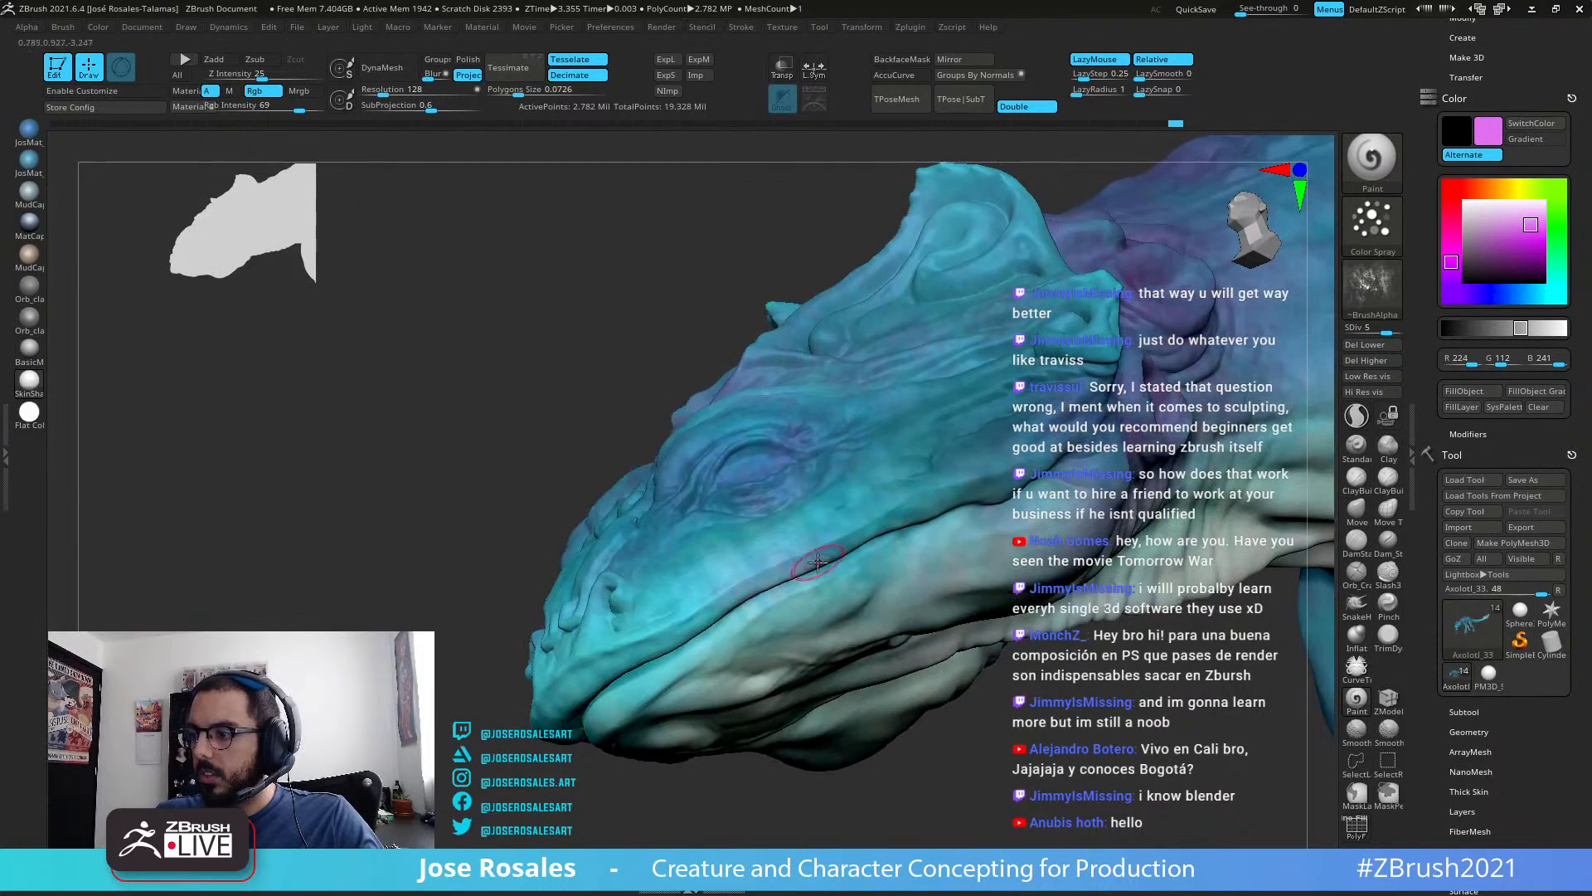
right_click_drag(603, 693, 730, 613, "ctrl")
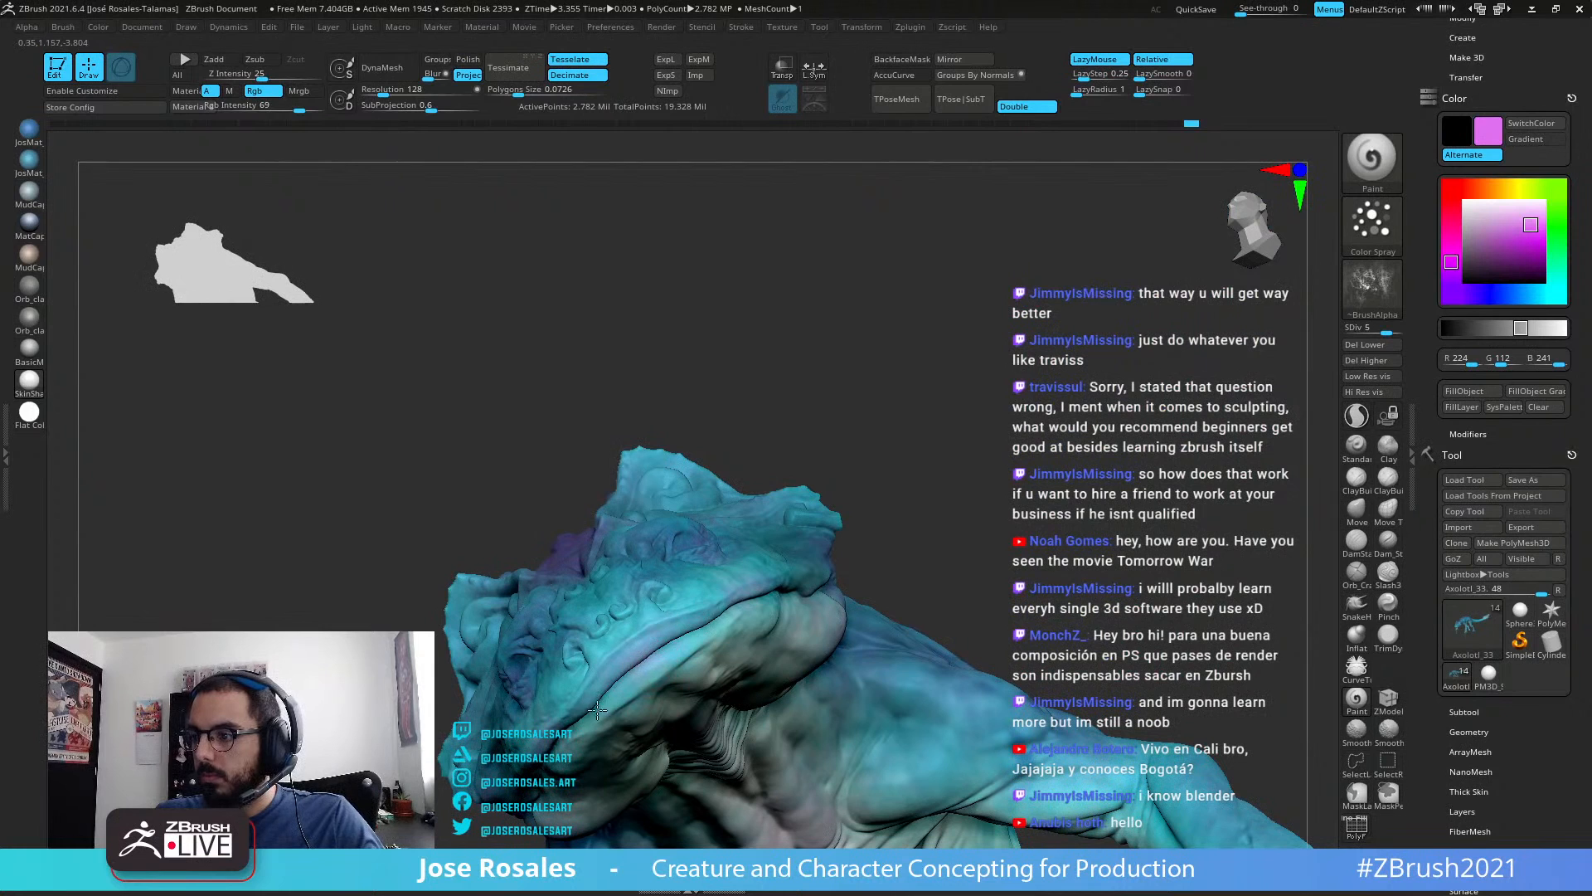
right_click_drag(596, 683, 593, 704)
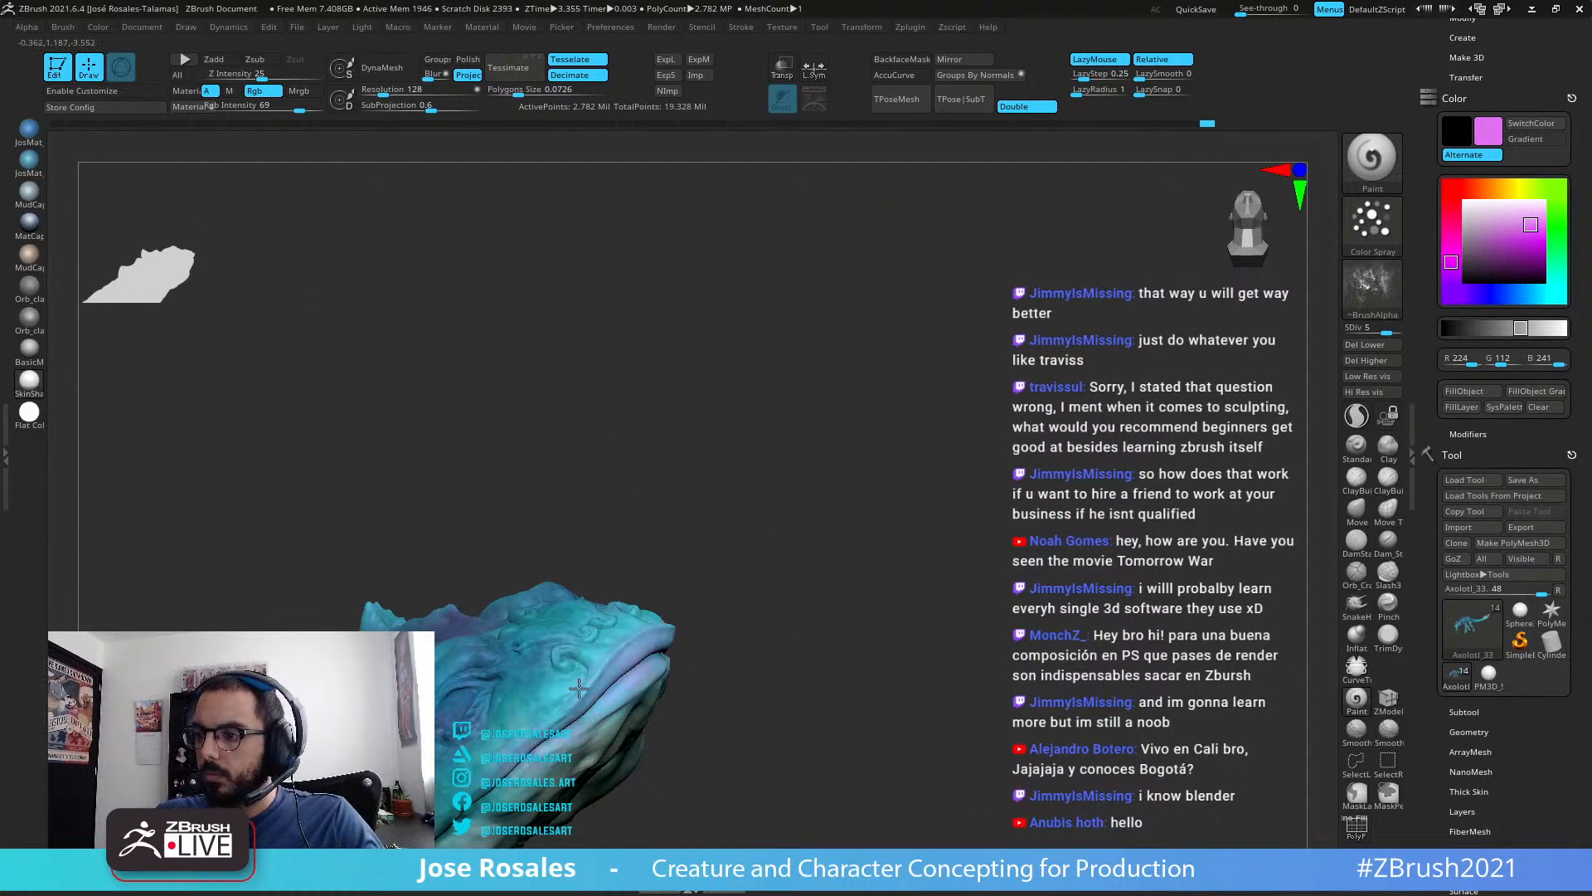
mouse_move(579, 688)
right_mouse_down()
mouse_move(622, 654)
mouse_move(569, 691)
right_mouse_up()
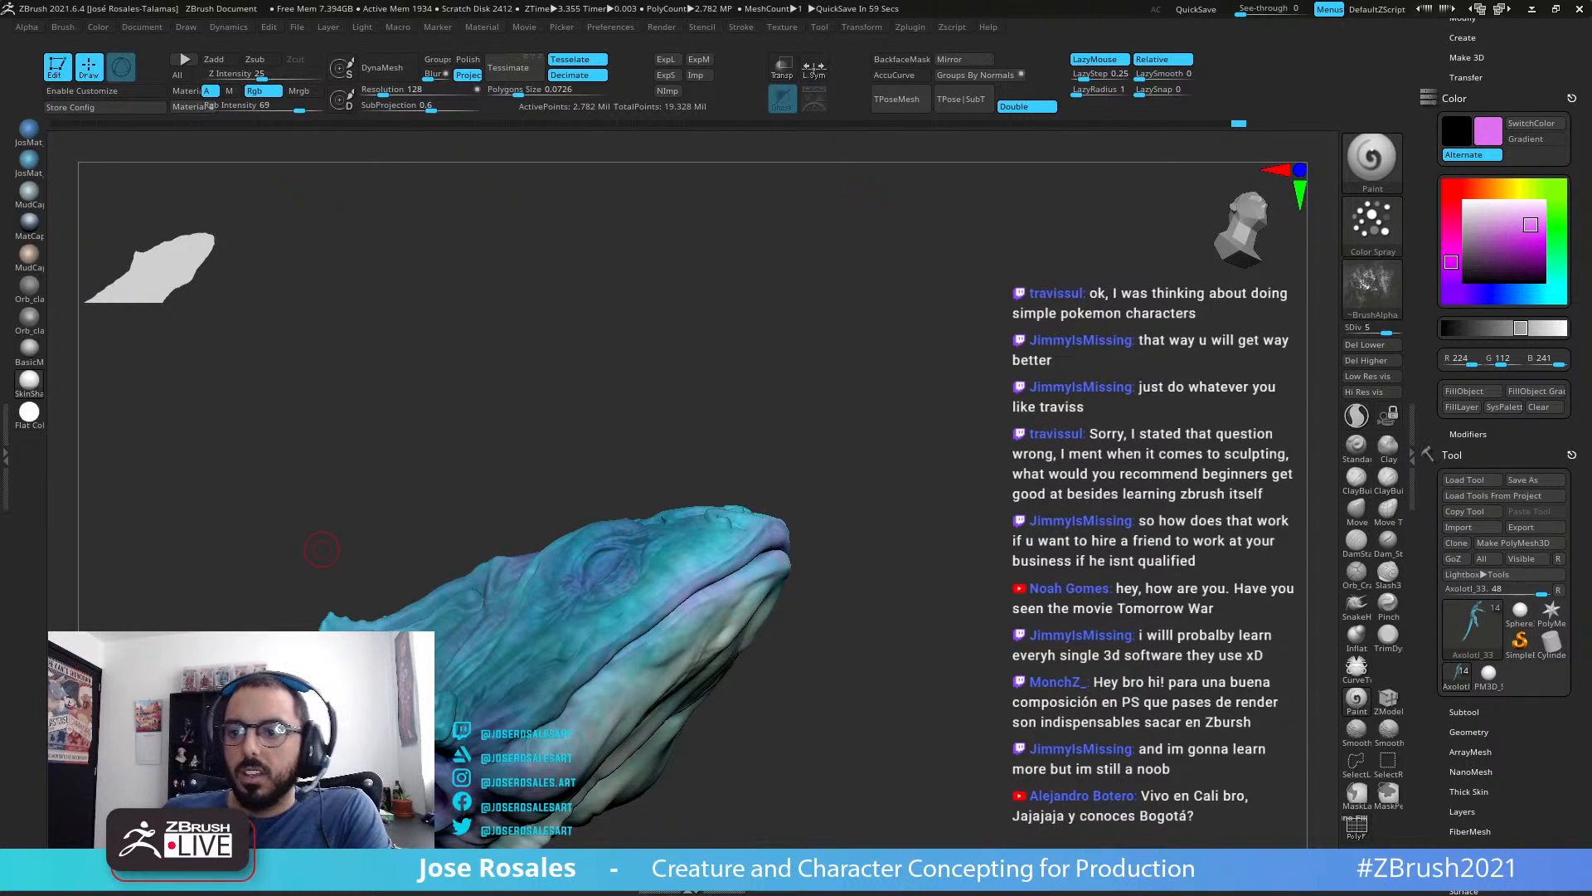
Step: Extend the pink-violet tint along the side of the mouth to its corner and the lower jaw
left_click_drag(322, 550, 833, 485)
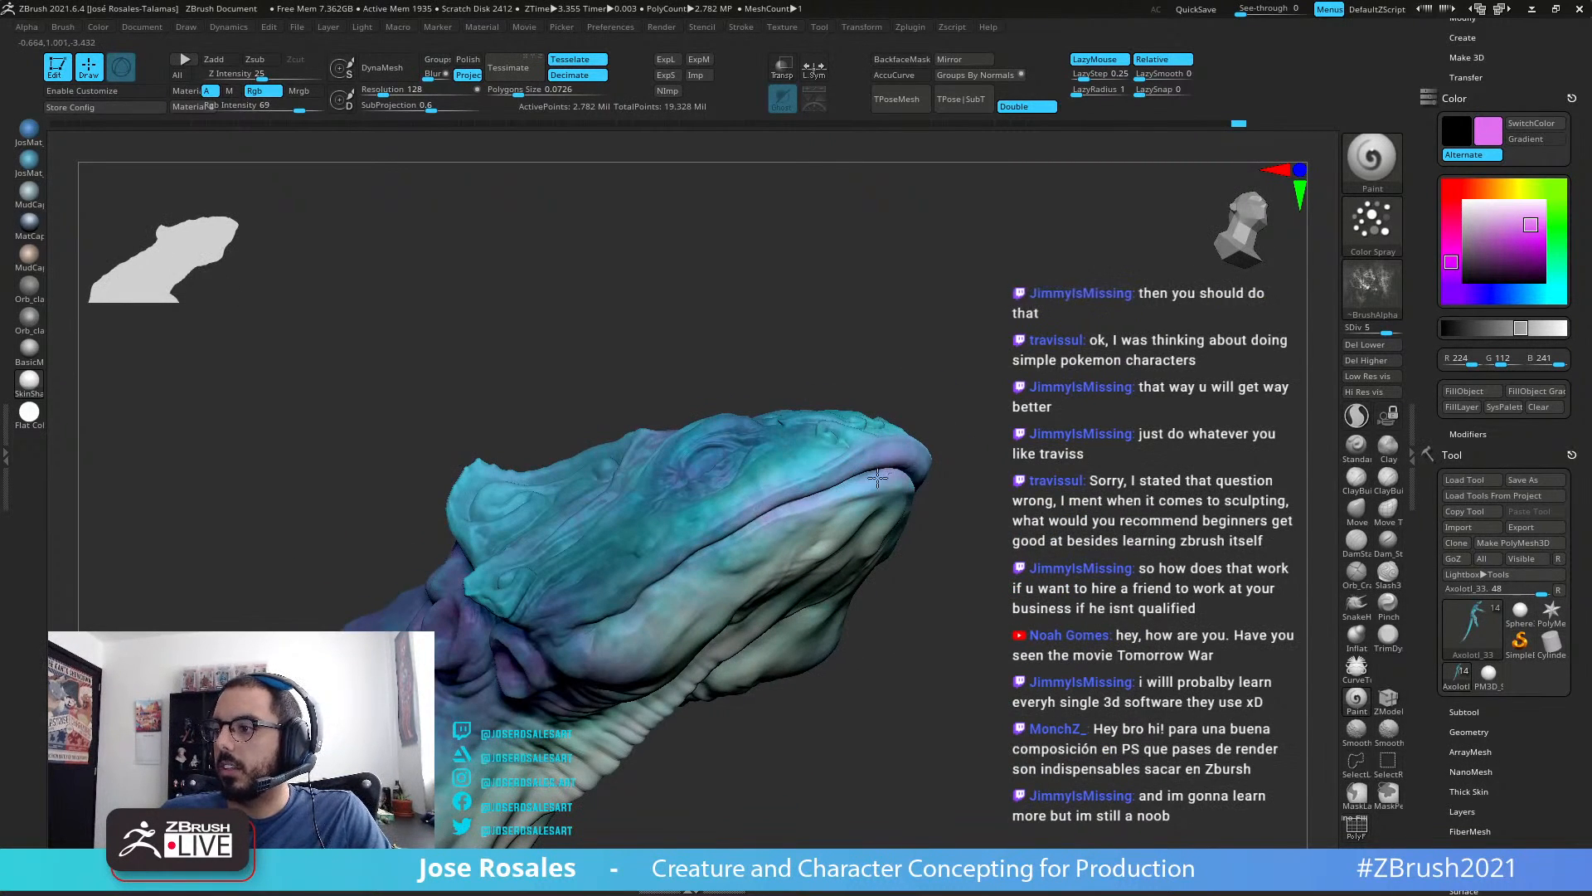
right_click_drag(796, 526, 827, 504)
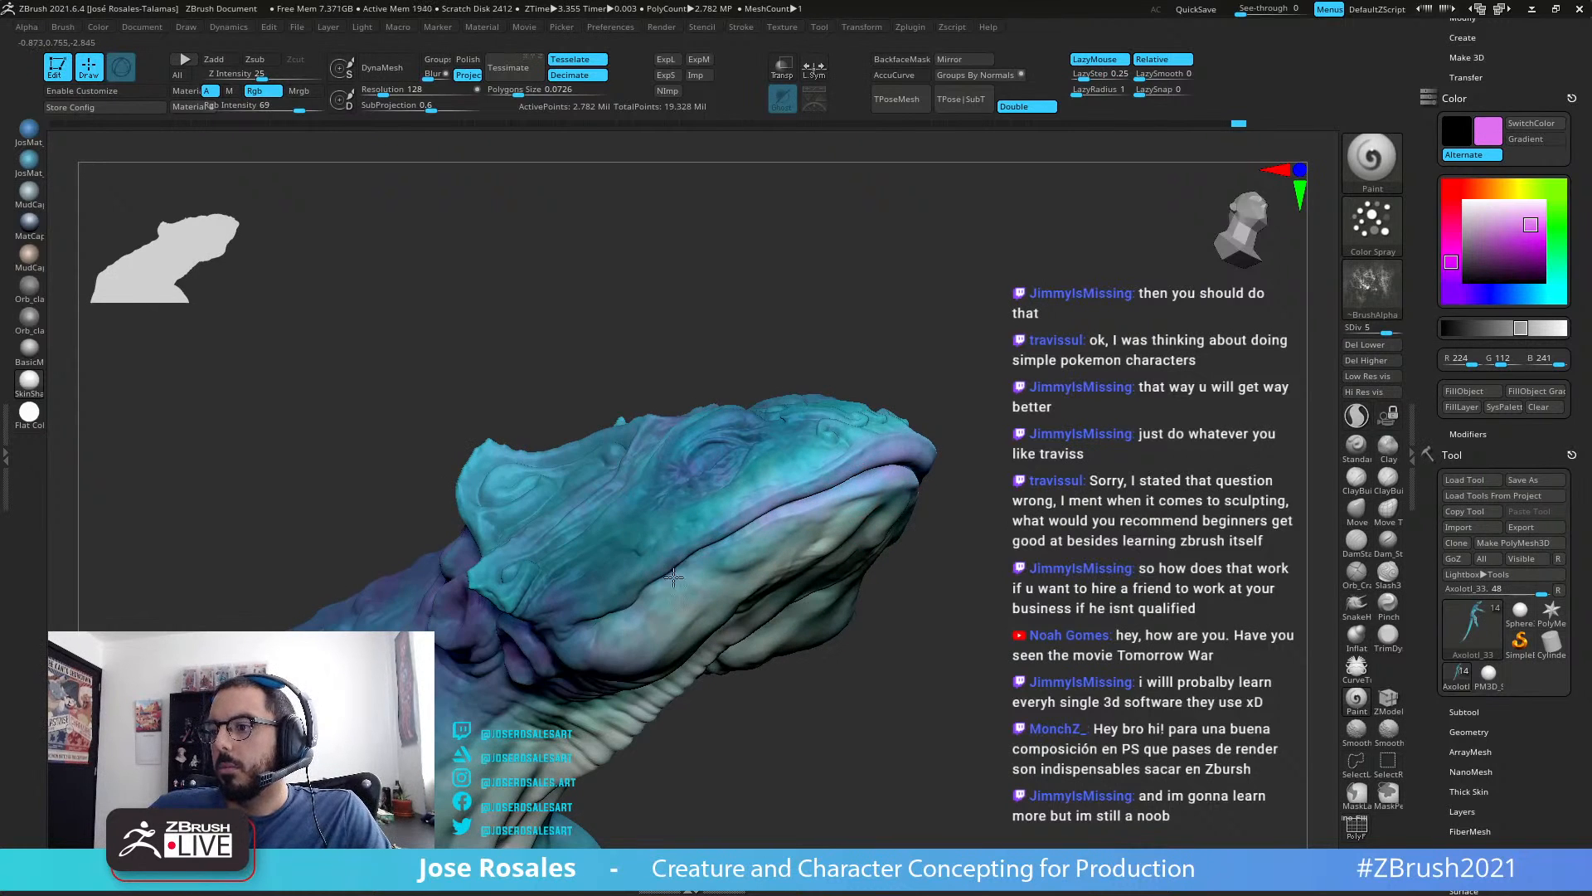
right_click_drag(673, 578, 697, 554)
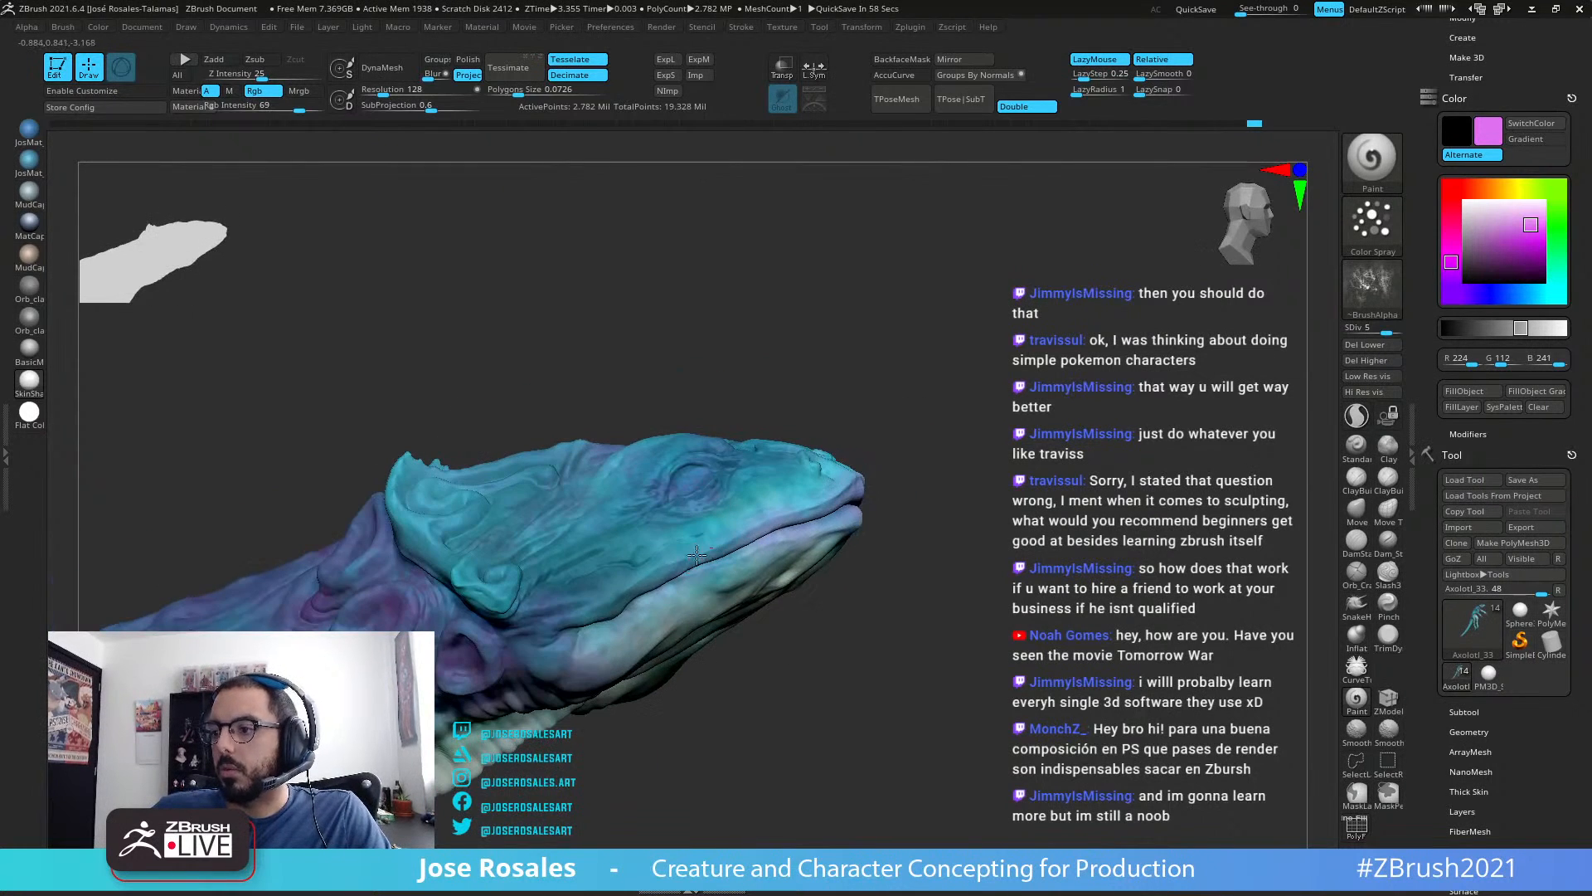
right_click_drag(888, 492, 850, 598)
Step: Bring the full creature into view and pick cyan (R 5, G 198, B 209) from the palette sphere
right_click_drag(1062, 547, 780, 514, "alt")
right_click_drag(1028, 318, 981, 365, "alt")
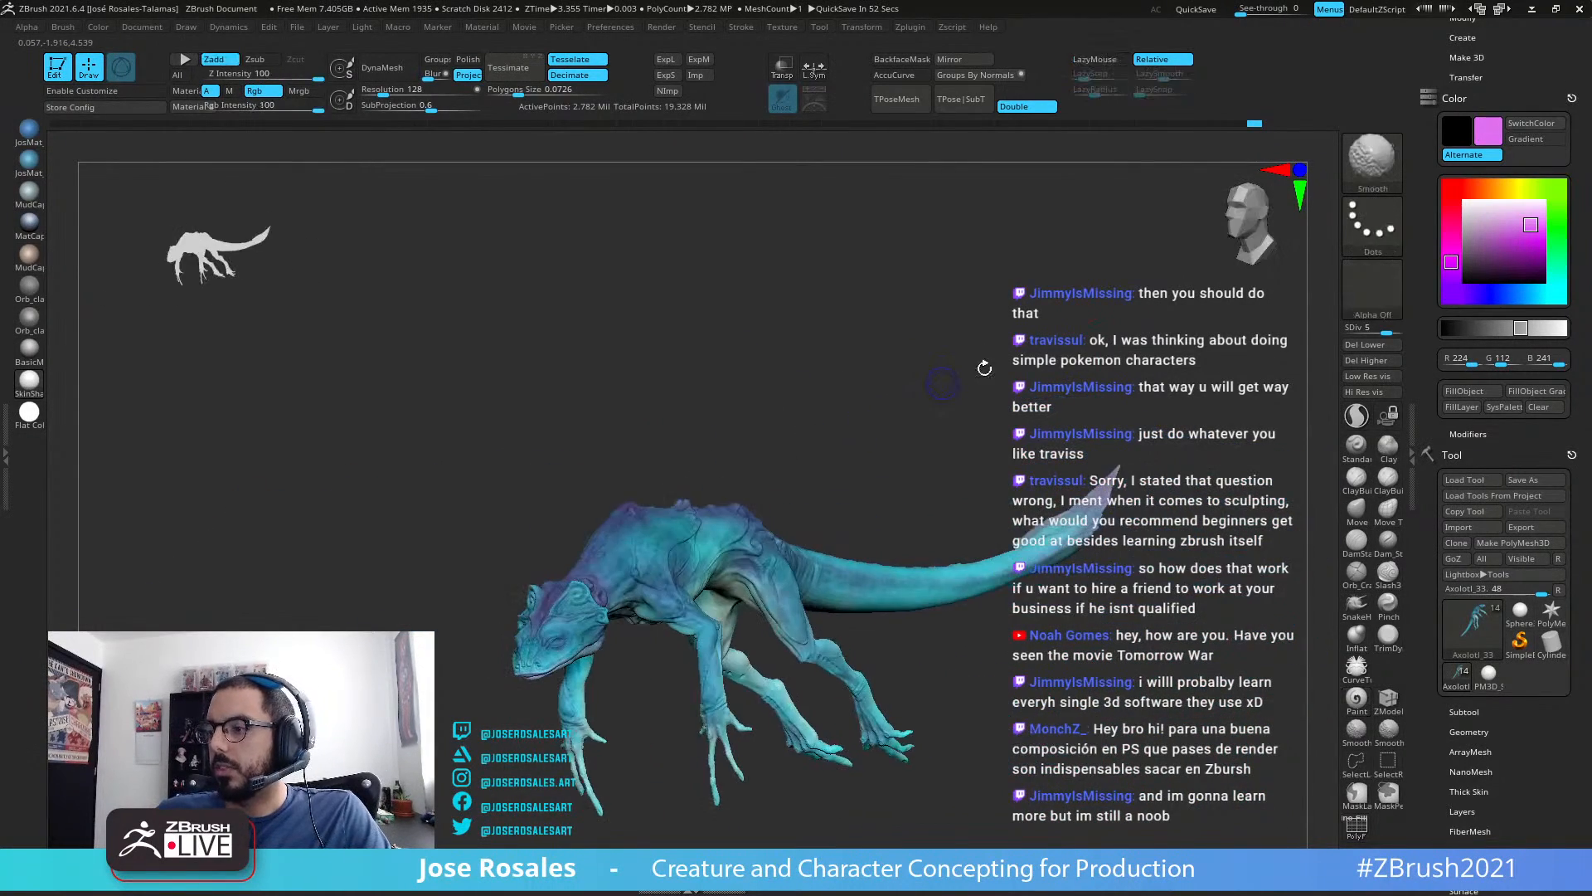
right_click_drag(736, 422, 959, 411)
key("c")
key("c")
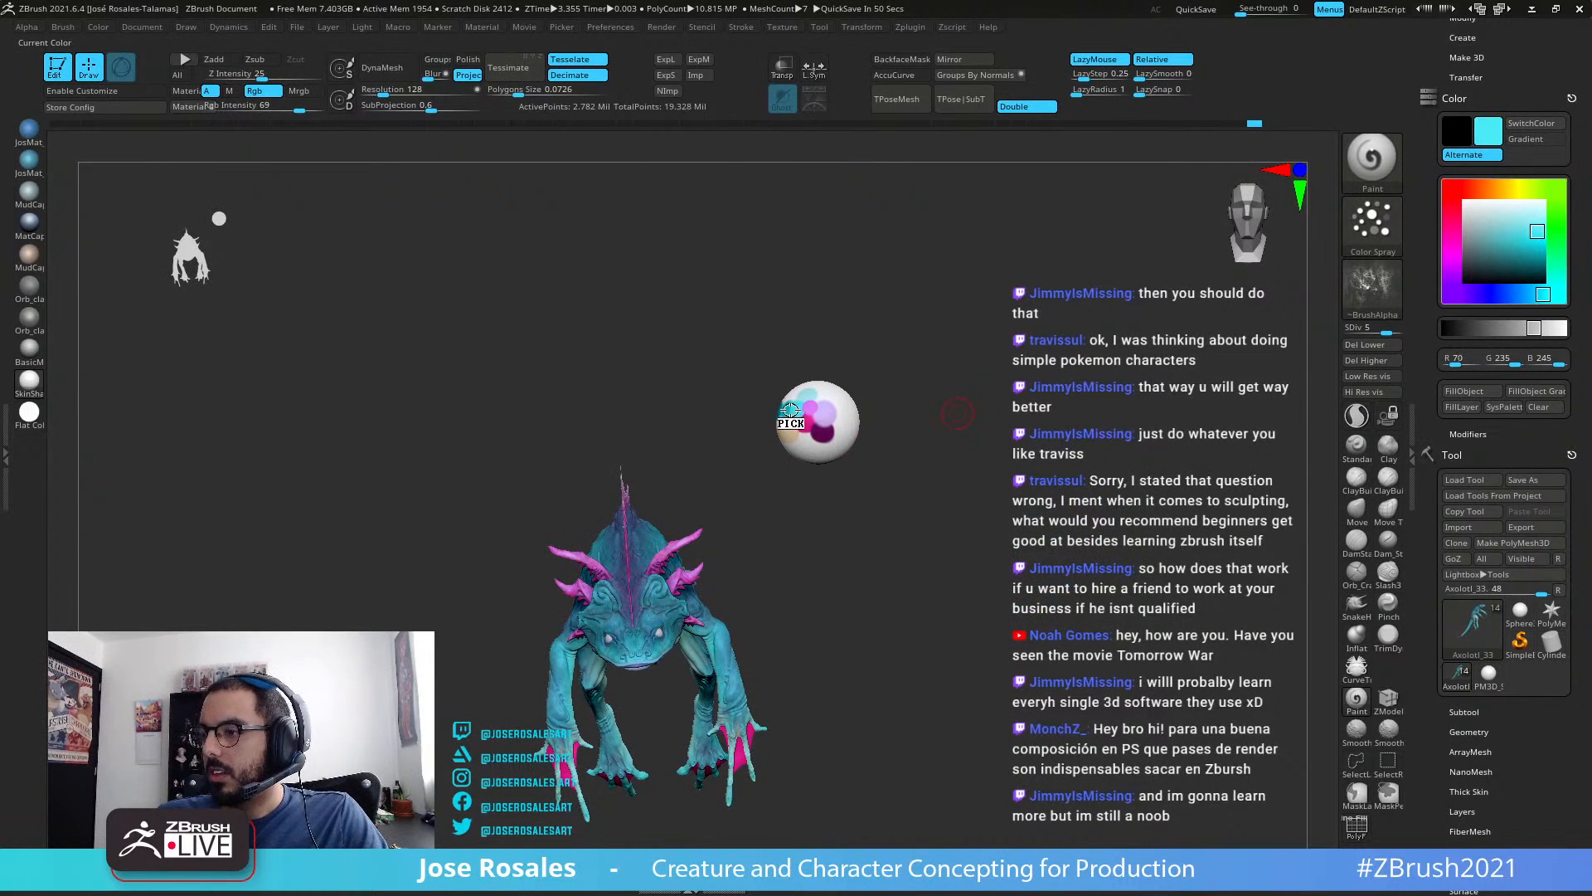
key("c")
Step: Spray cyan over the head and along the edges of the mouth to blend the lip tint
right_click_drag(646, 572, 614, 746, "ctrl")
right_click_drag(630, 530, 619, 658, "ctrl")
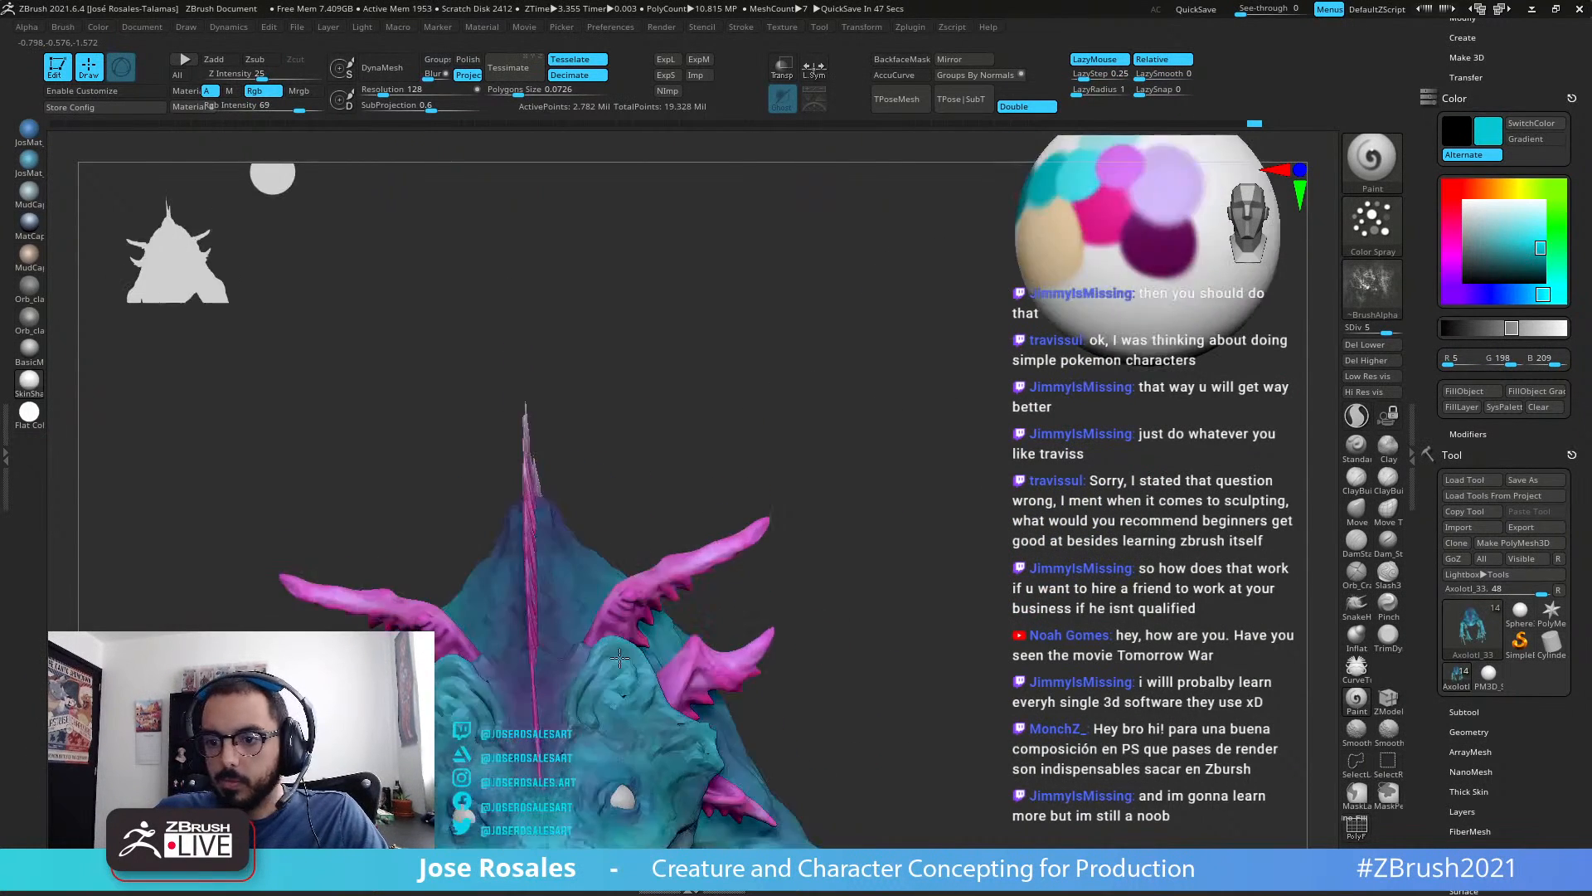
right_click_drag(506, 697, 495, 580)
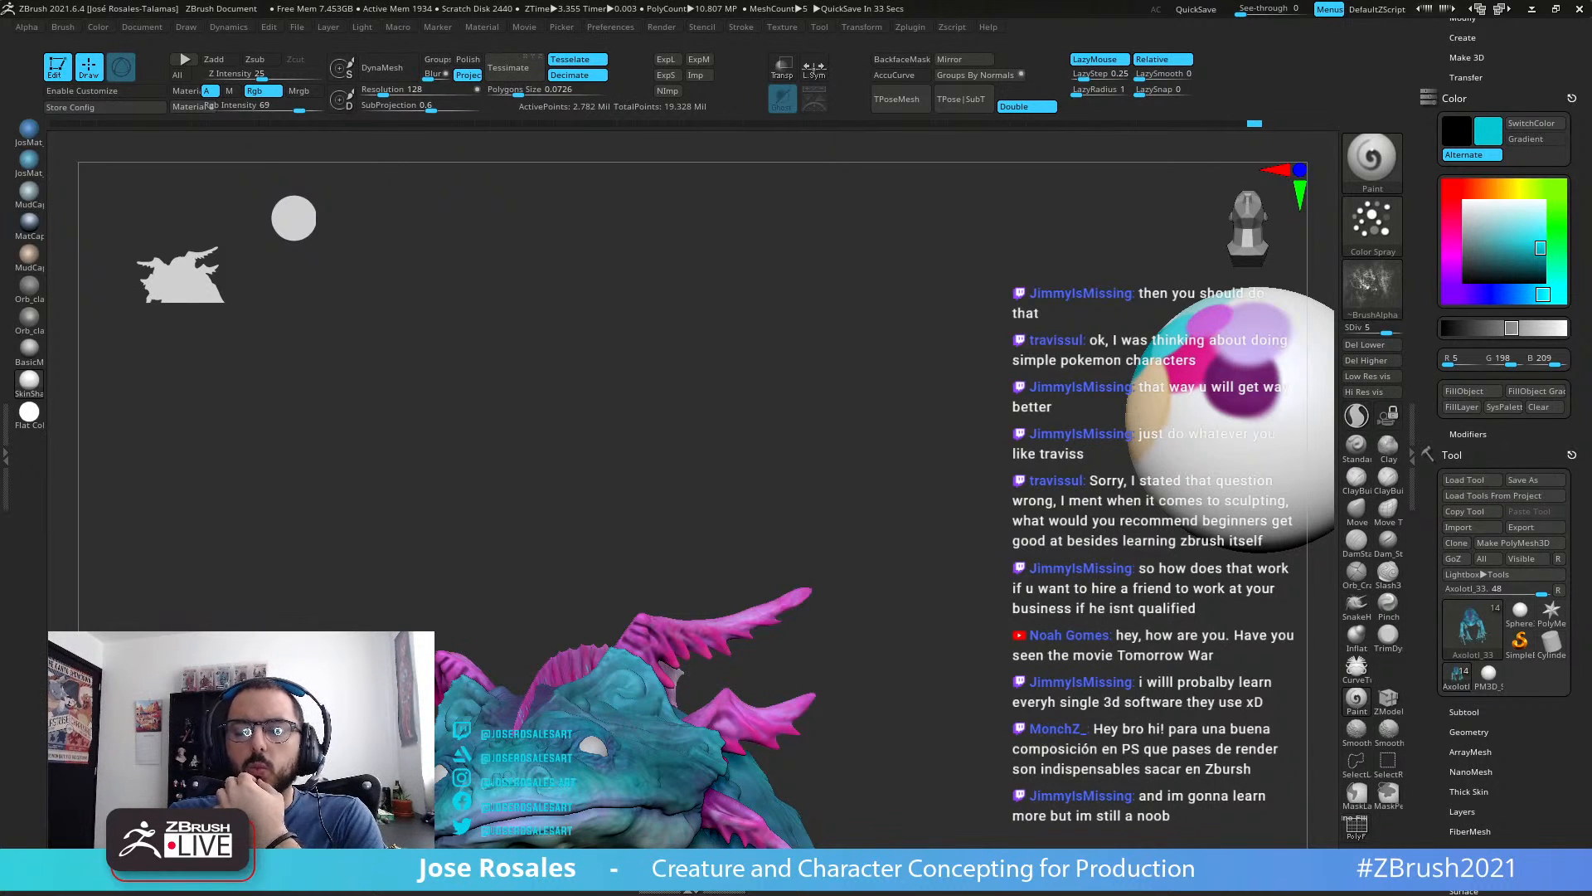
left_click_drag(524, 530, 610, 532)
left_click_drag(682, 573, 659, 386)
right_click_drag(581, 635, 747, 655)
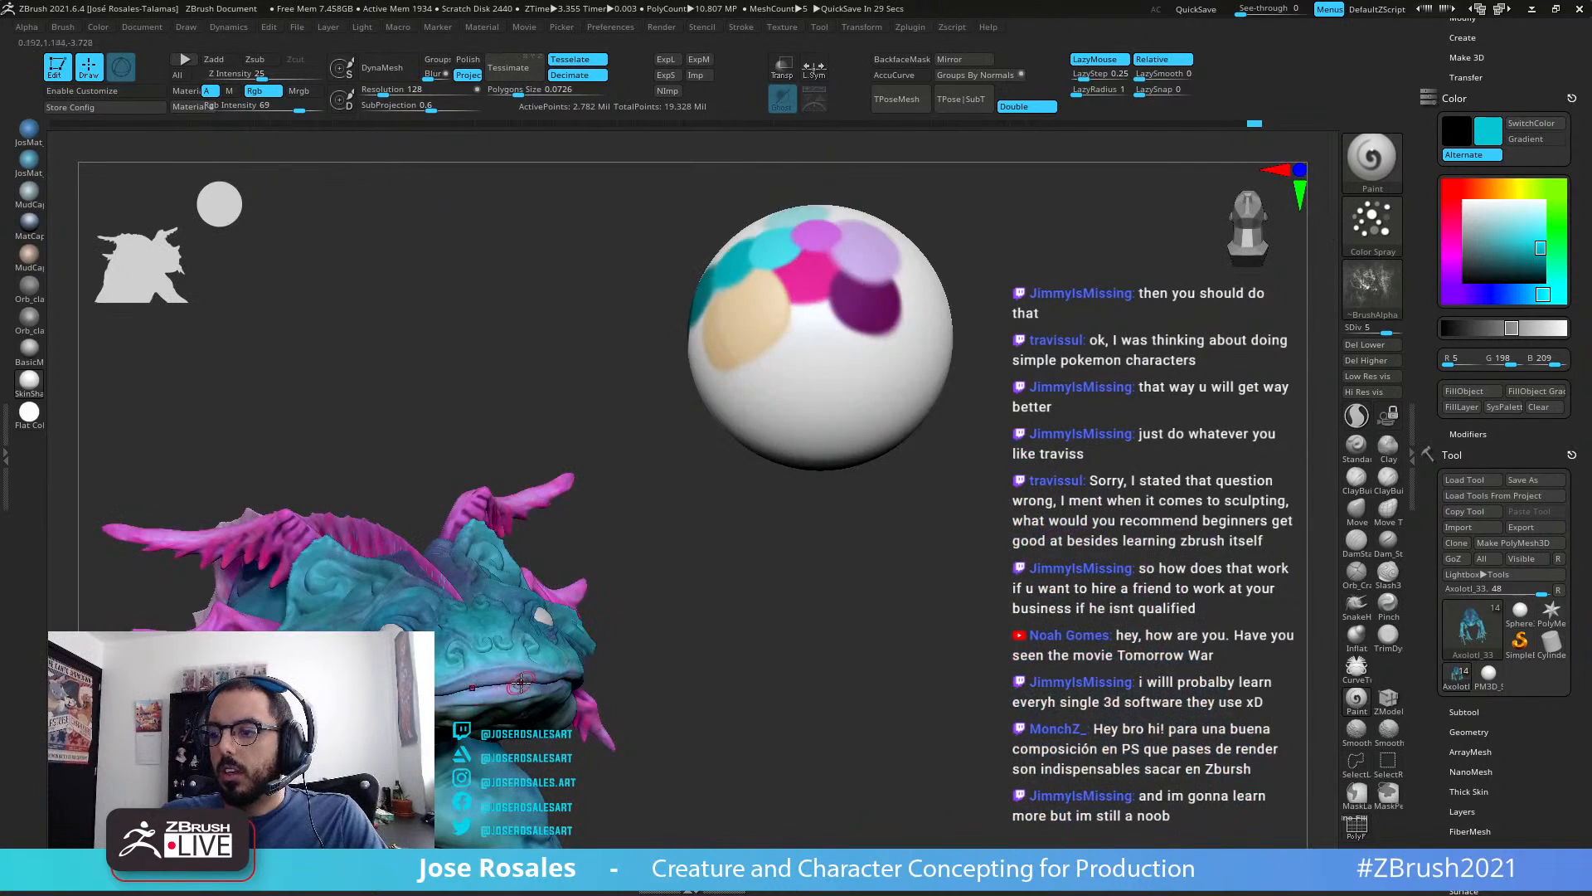
right_click_drag(481, 668, 713, 611, "alt")
right_click_drag(591, 639, 711, 613)
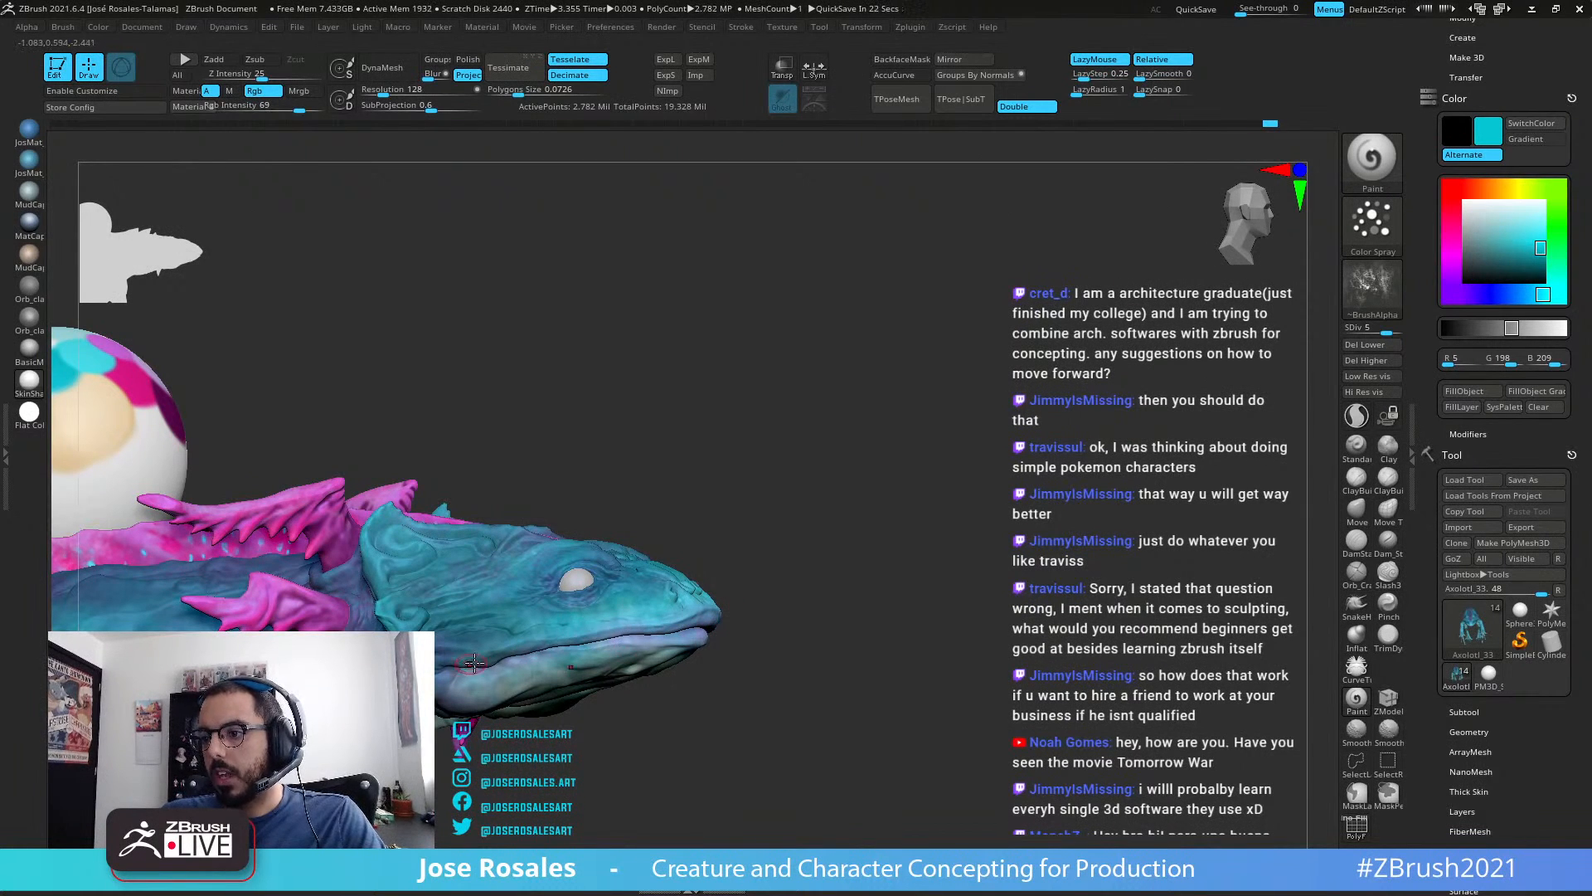
right_click_drag(605, 672, 703, 637)
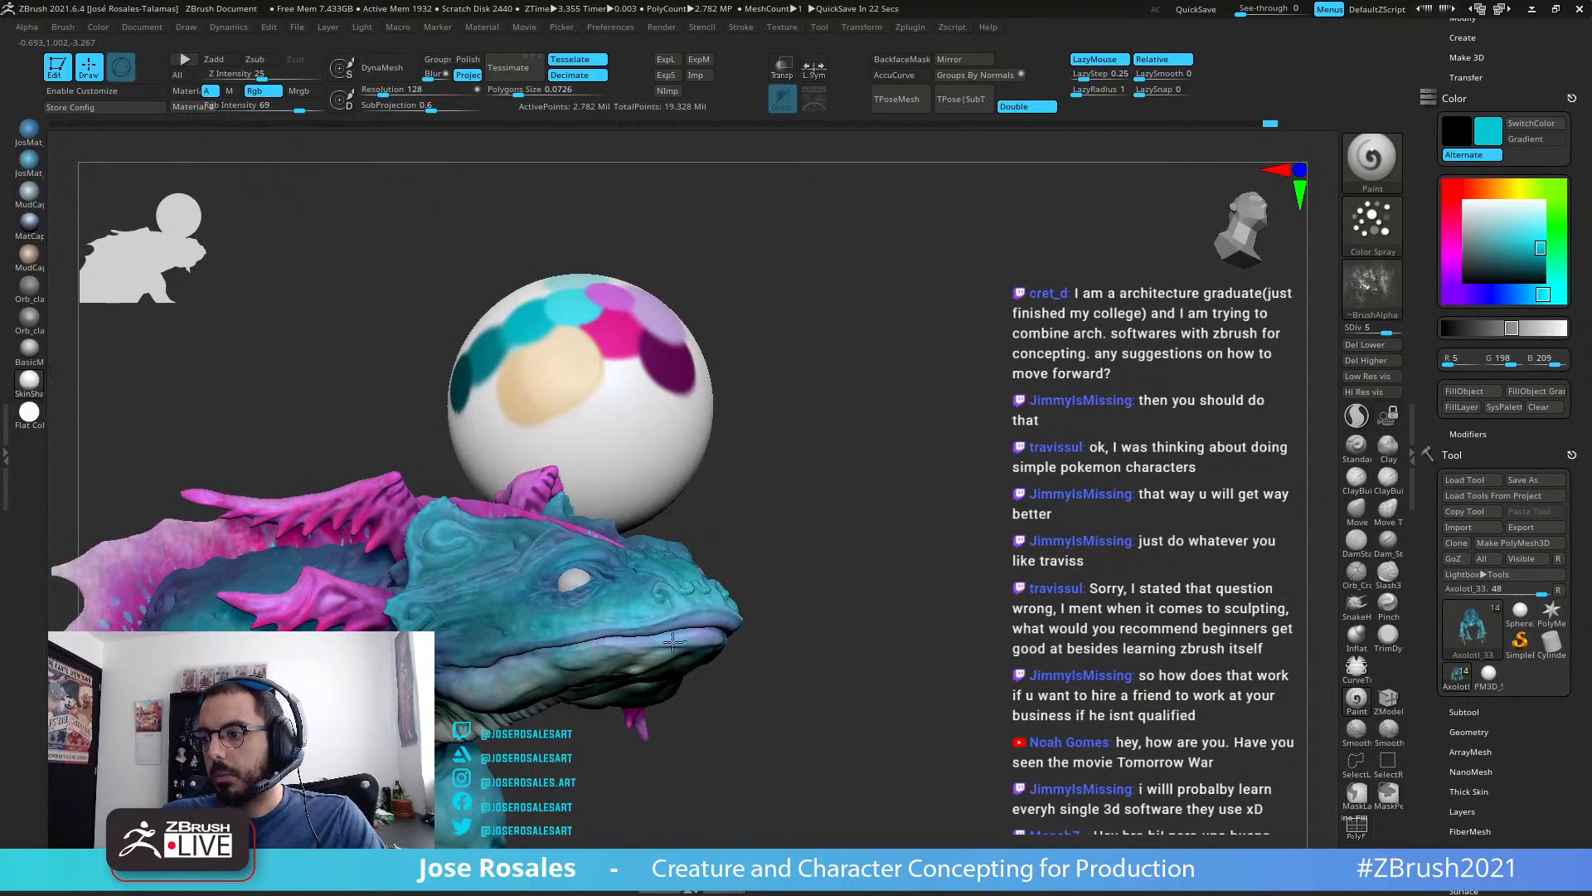
right_click_drag(550, 677, 682, 640)
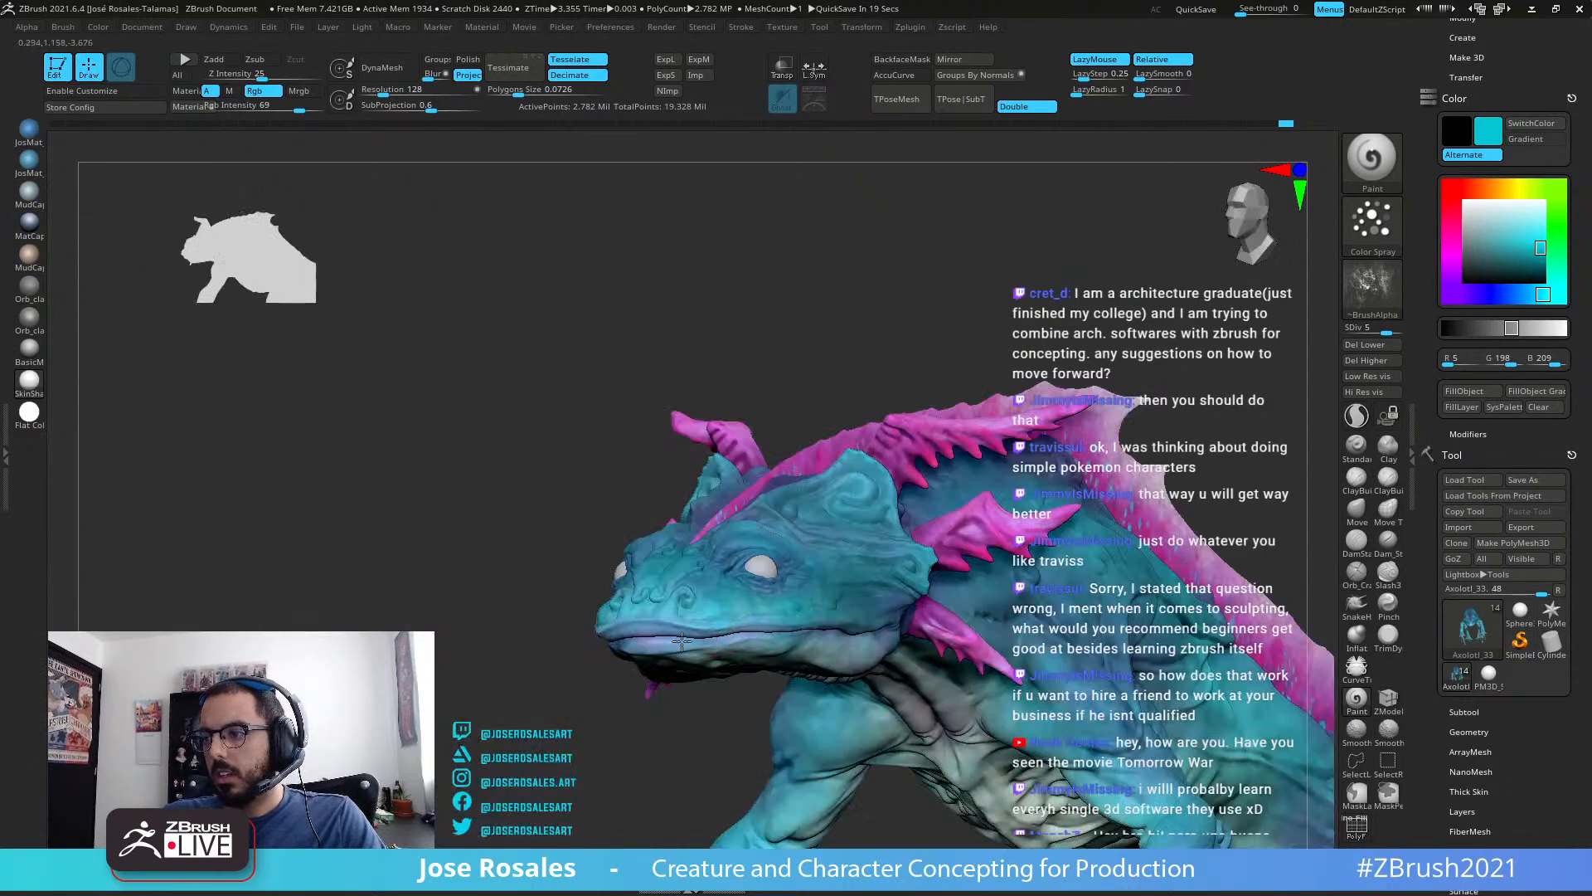
right_click_drag(943, 572, 740, 569)
key("f")
key("f")
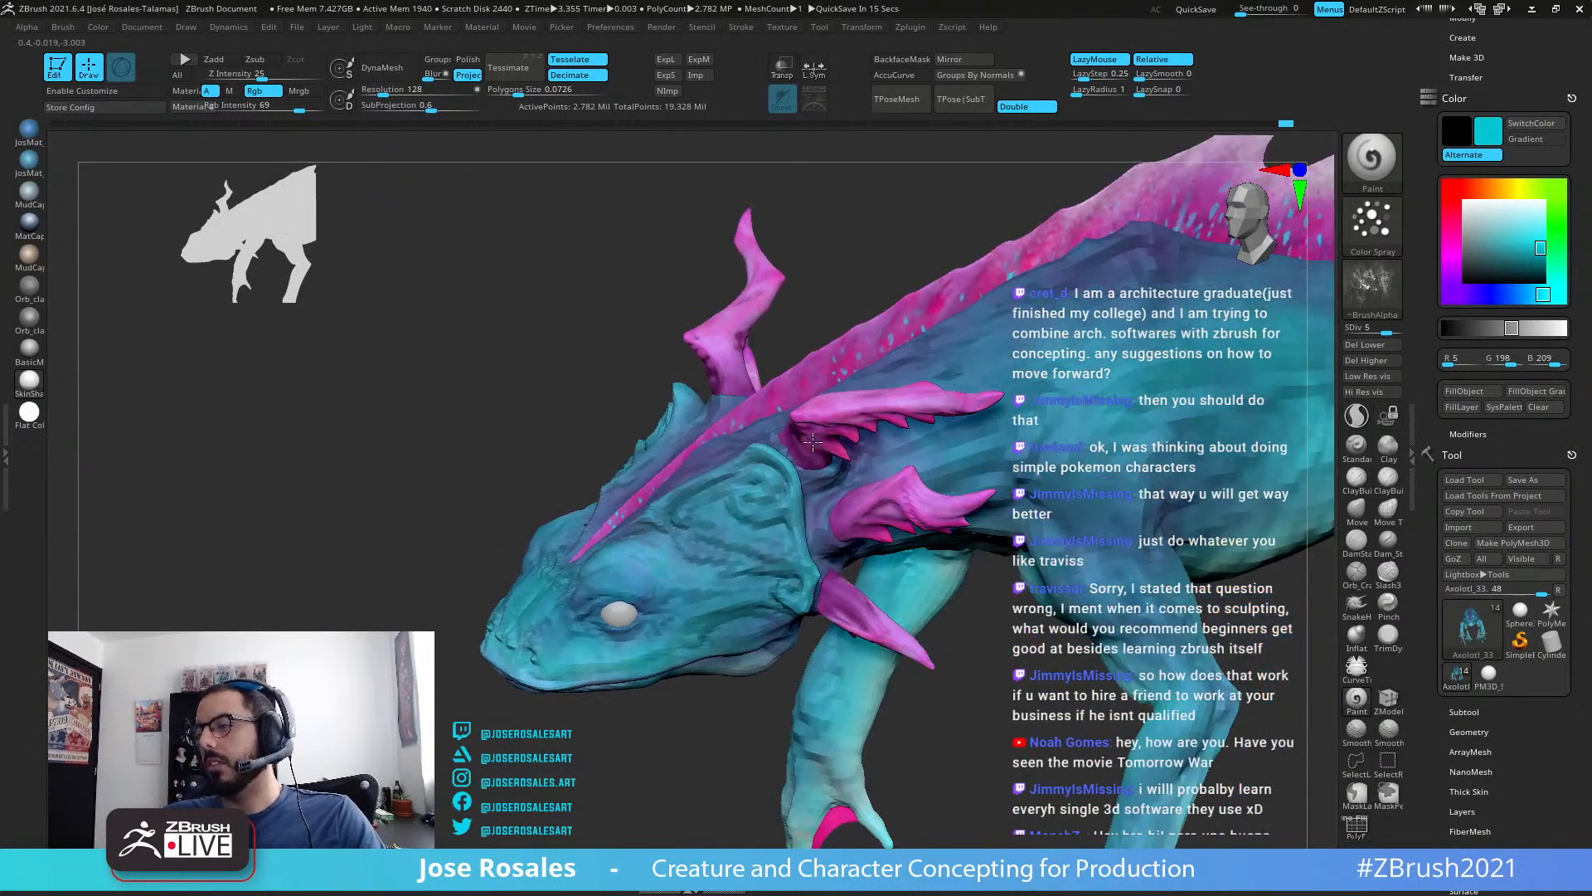
right_click_drag(909, 564, 1137, 567)
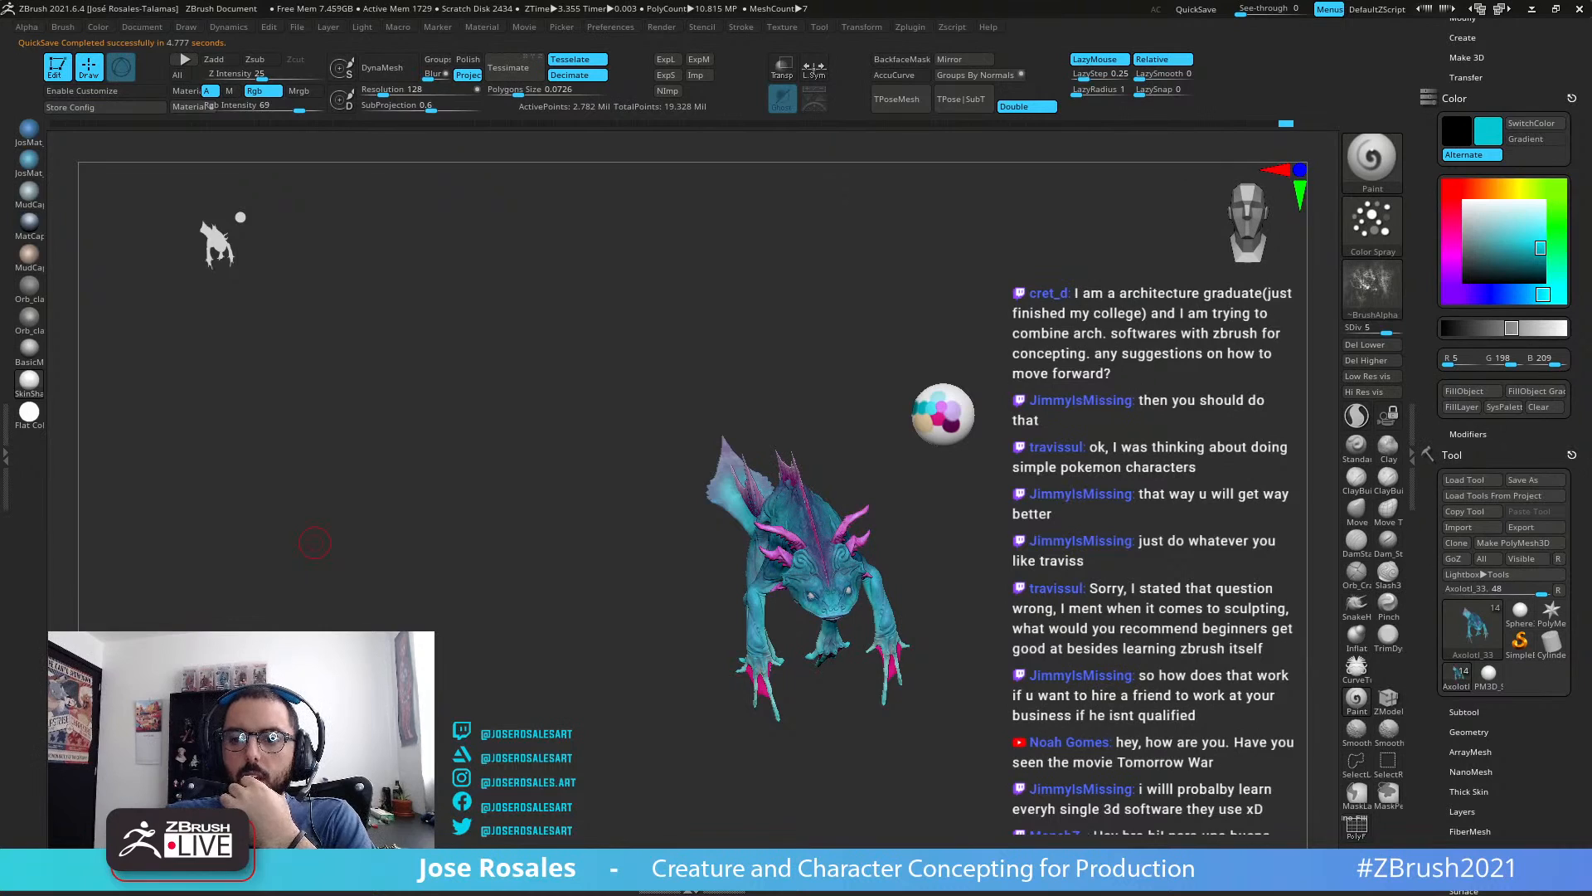
Step: Turn to the creature's underside and pick light lilac (R 214, G 182, B 242) from the palette sphere
right_click_drag(829, 581, 813, 489)
right_click_drag(830, 431, 1135, 488, "ctrl")
right_click_drag(701, 491, 798, 465, "ctrl")
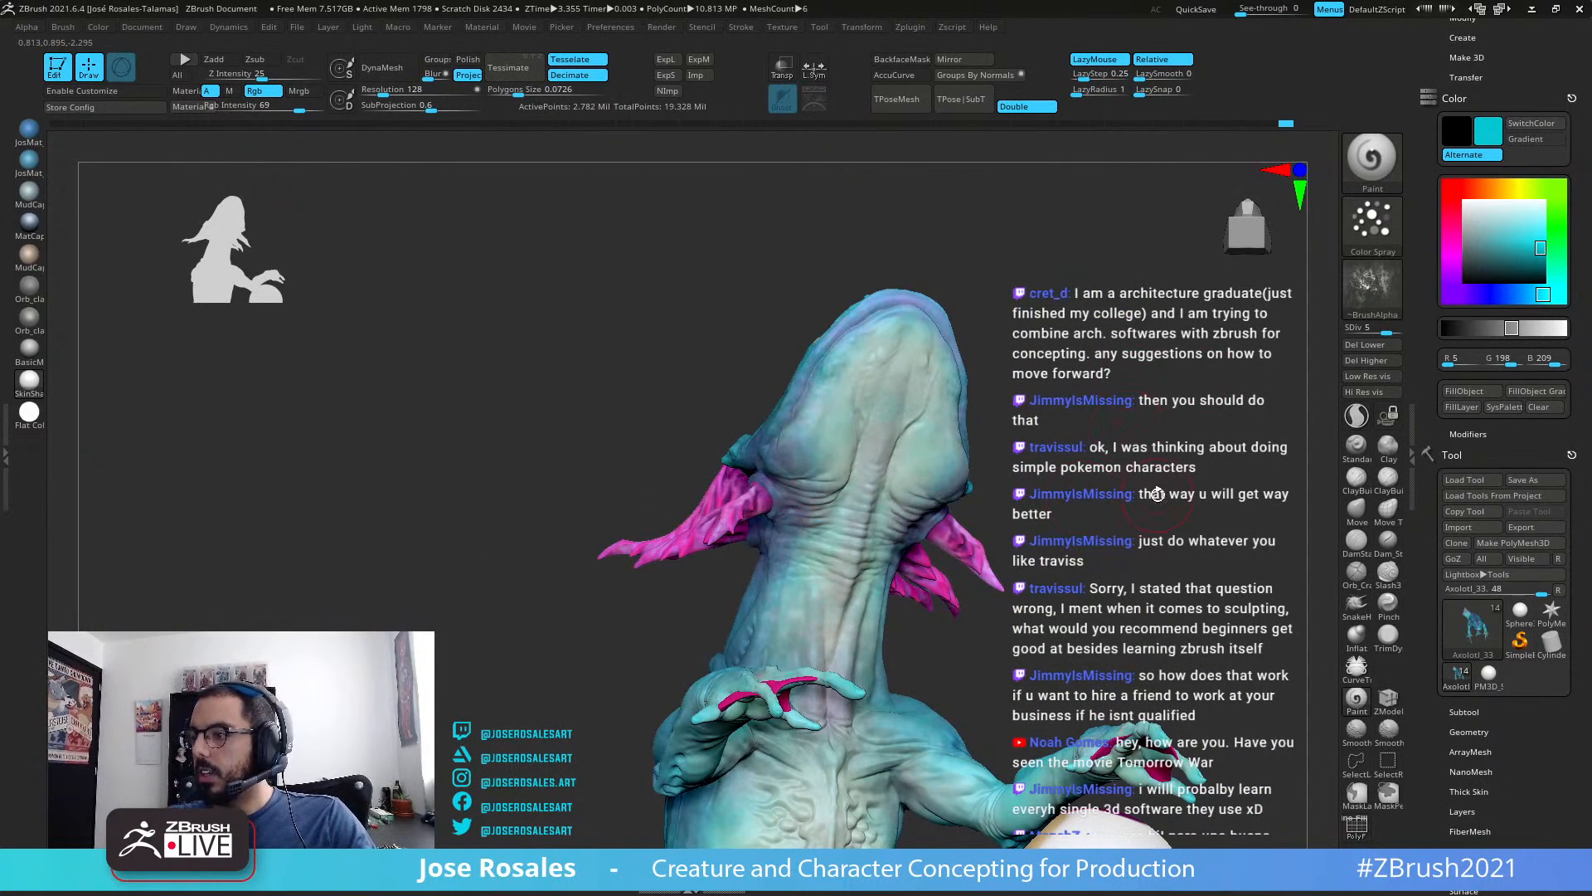
right_click_drag(1209, 468, 1219, 572)
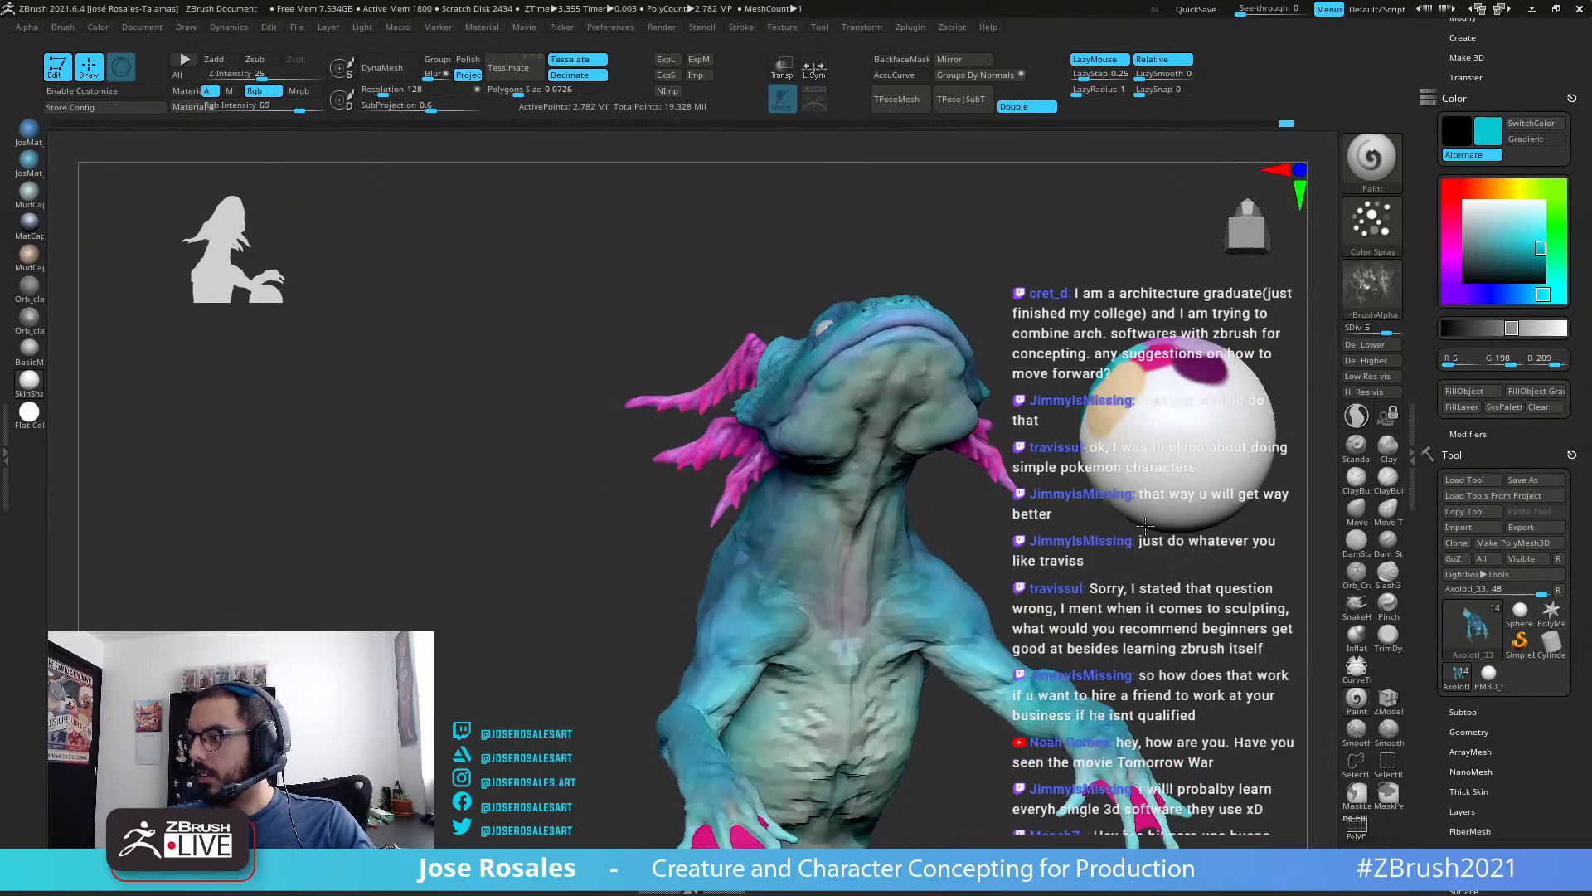
key("c")
key("c")
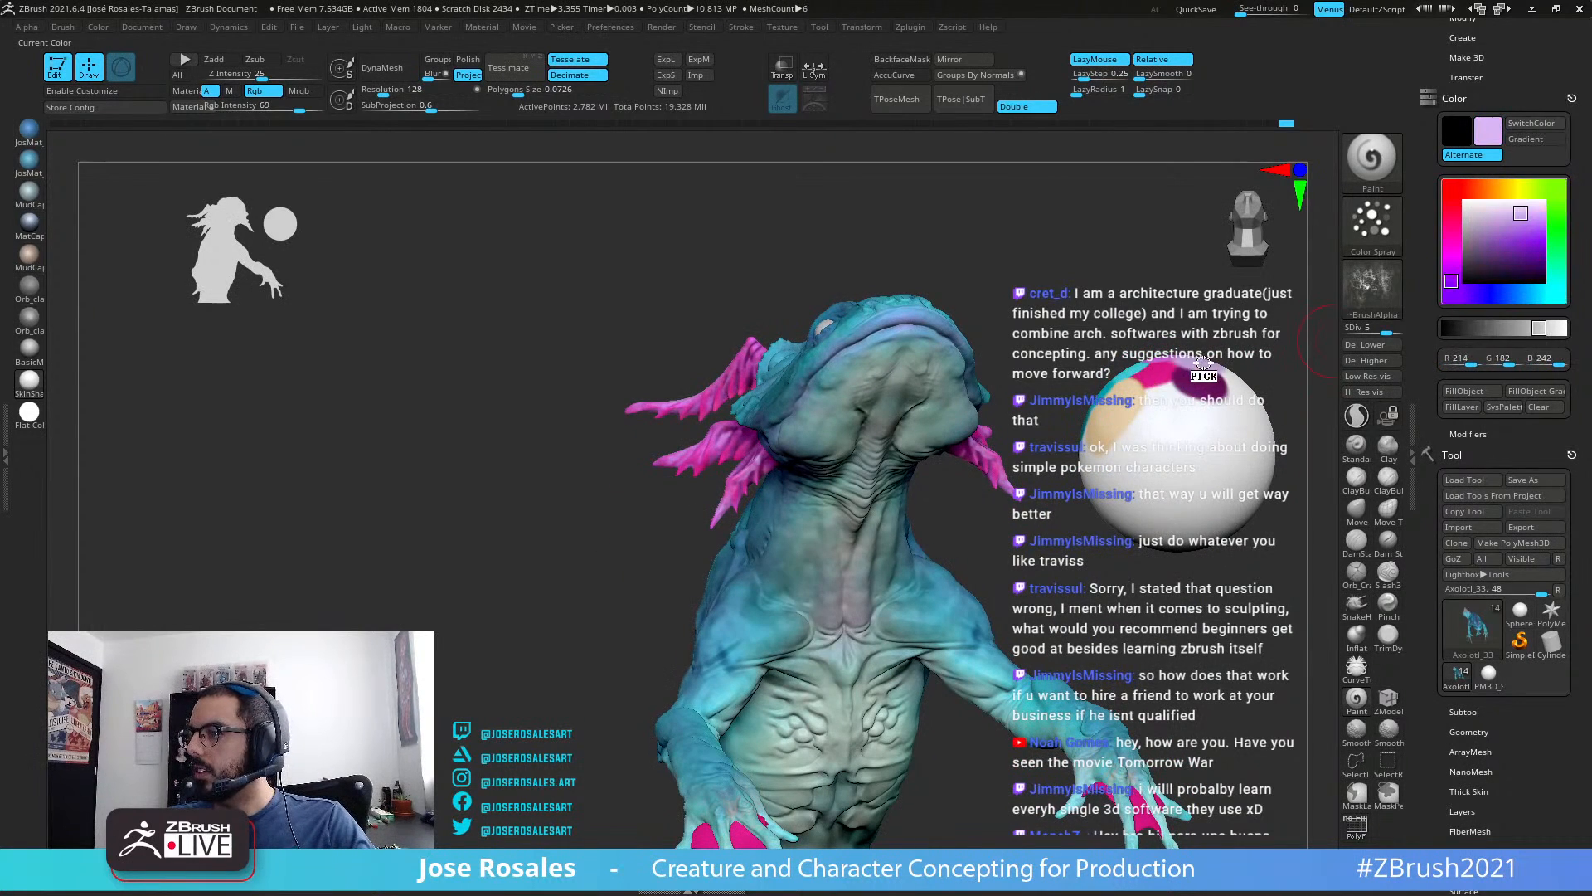
Step: Spray light lilac over the throat, neck folds and upper chest
right_click_drag(859, 540, 809, 392)
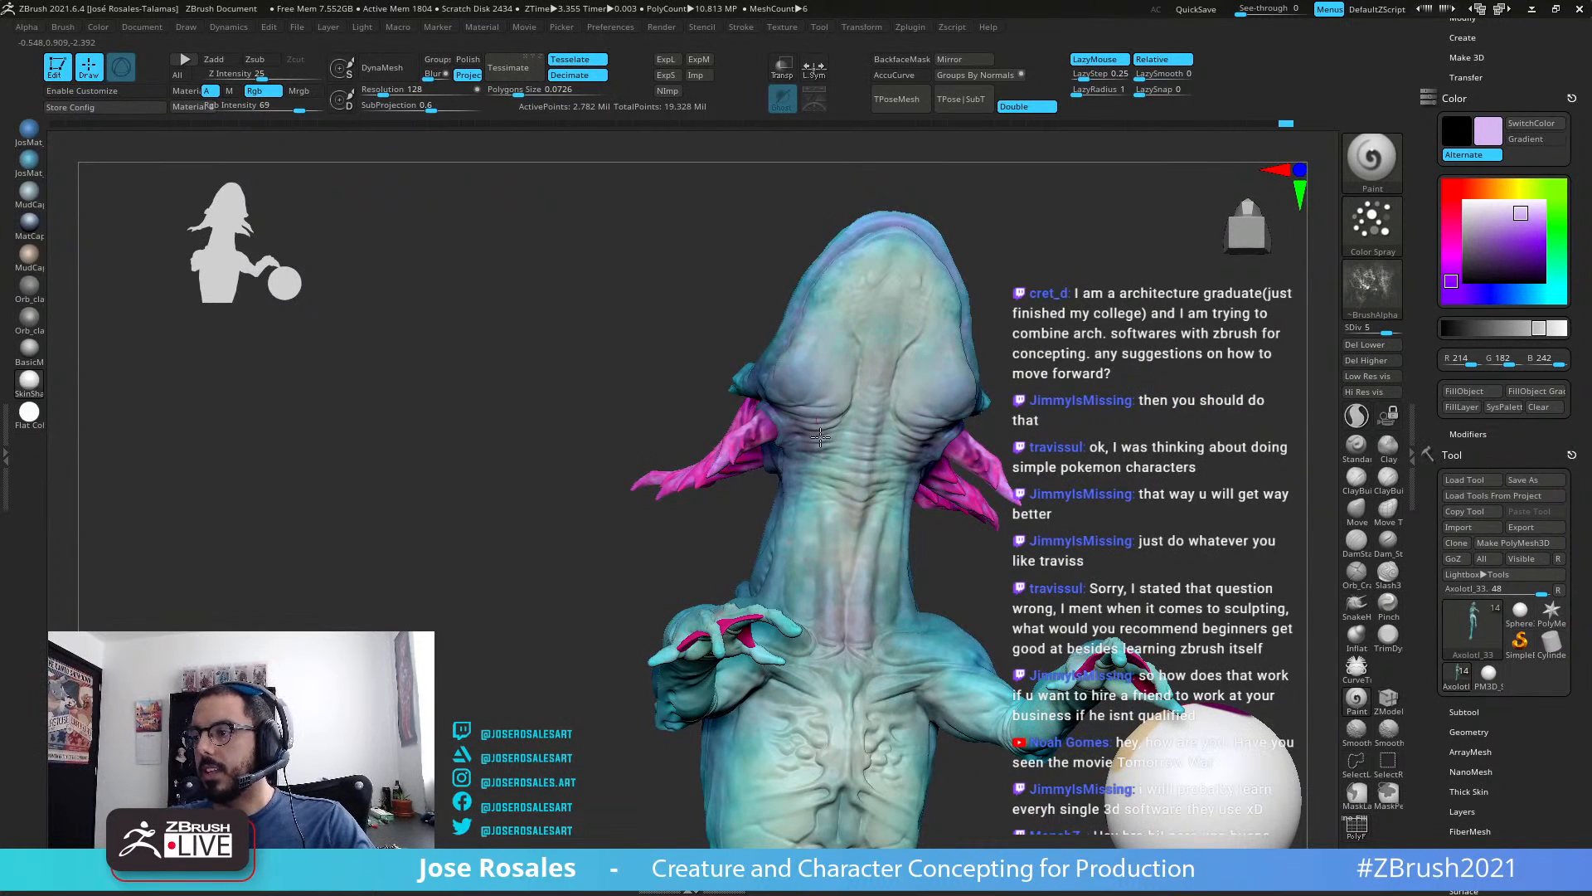
right_click_drag(823, 574, 875, 431)
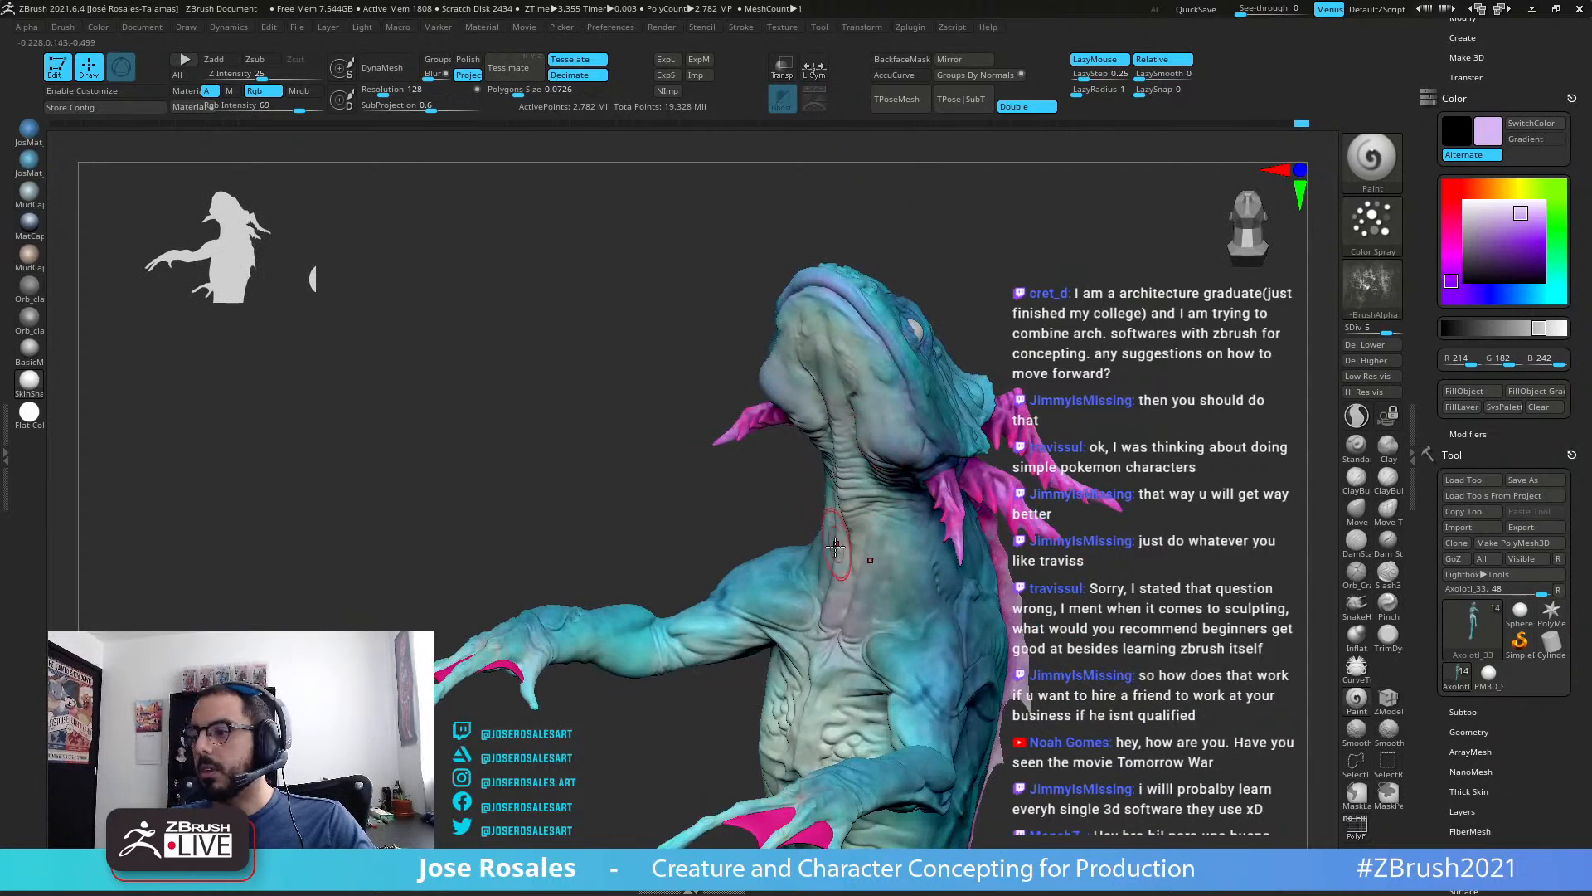
right_click_drag(835, 545, 711, 641)
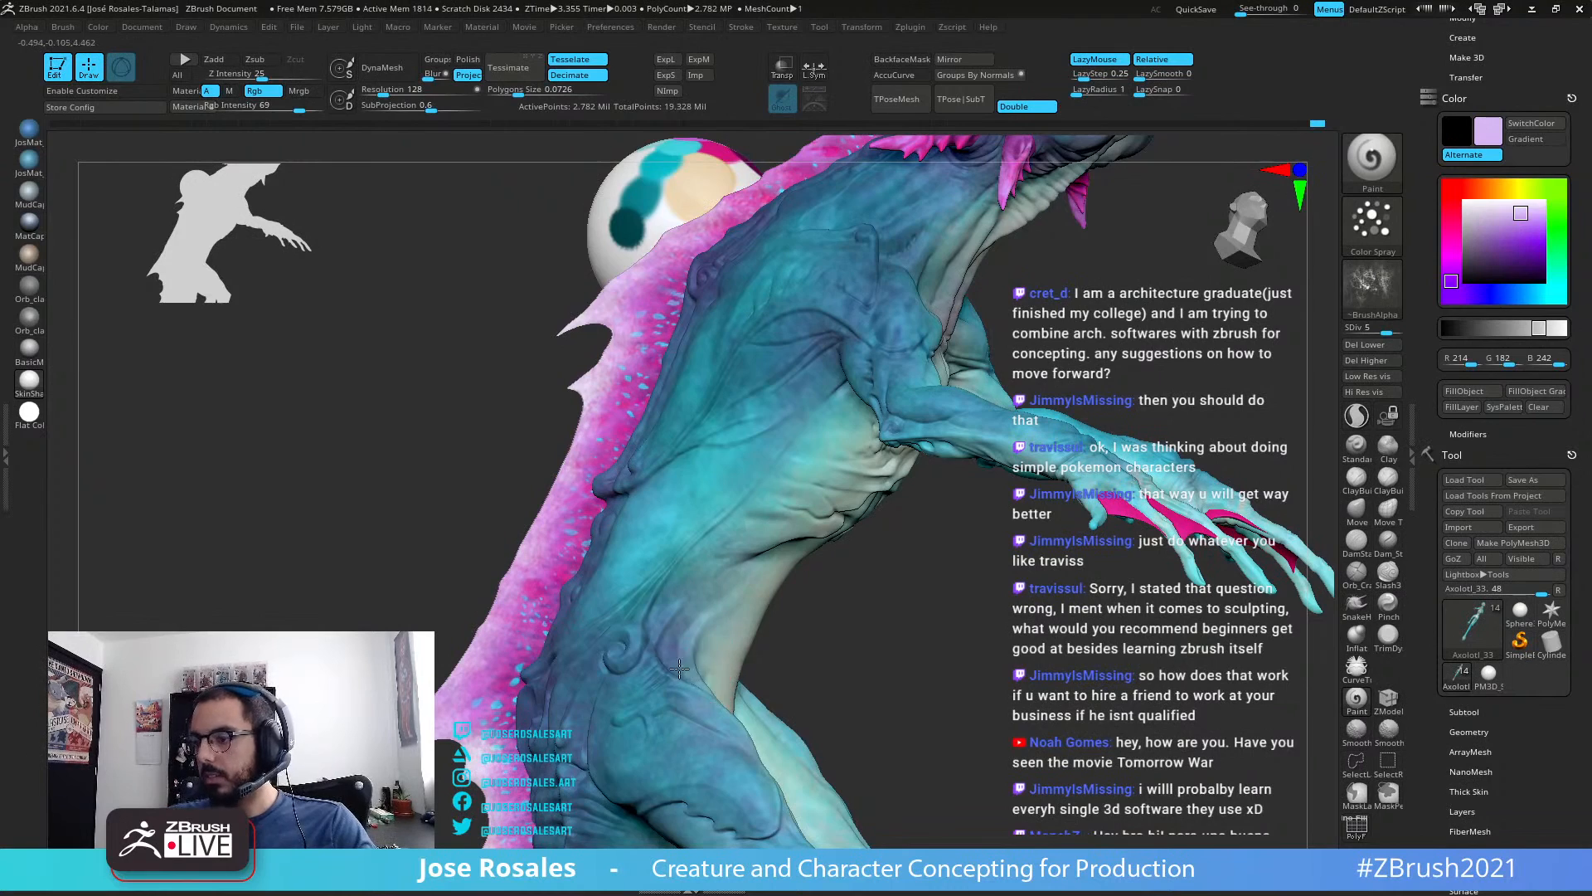
right_click_drag(714, 659, 685, 690)
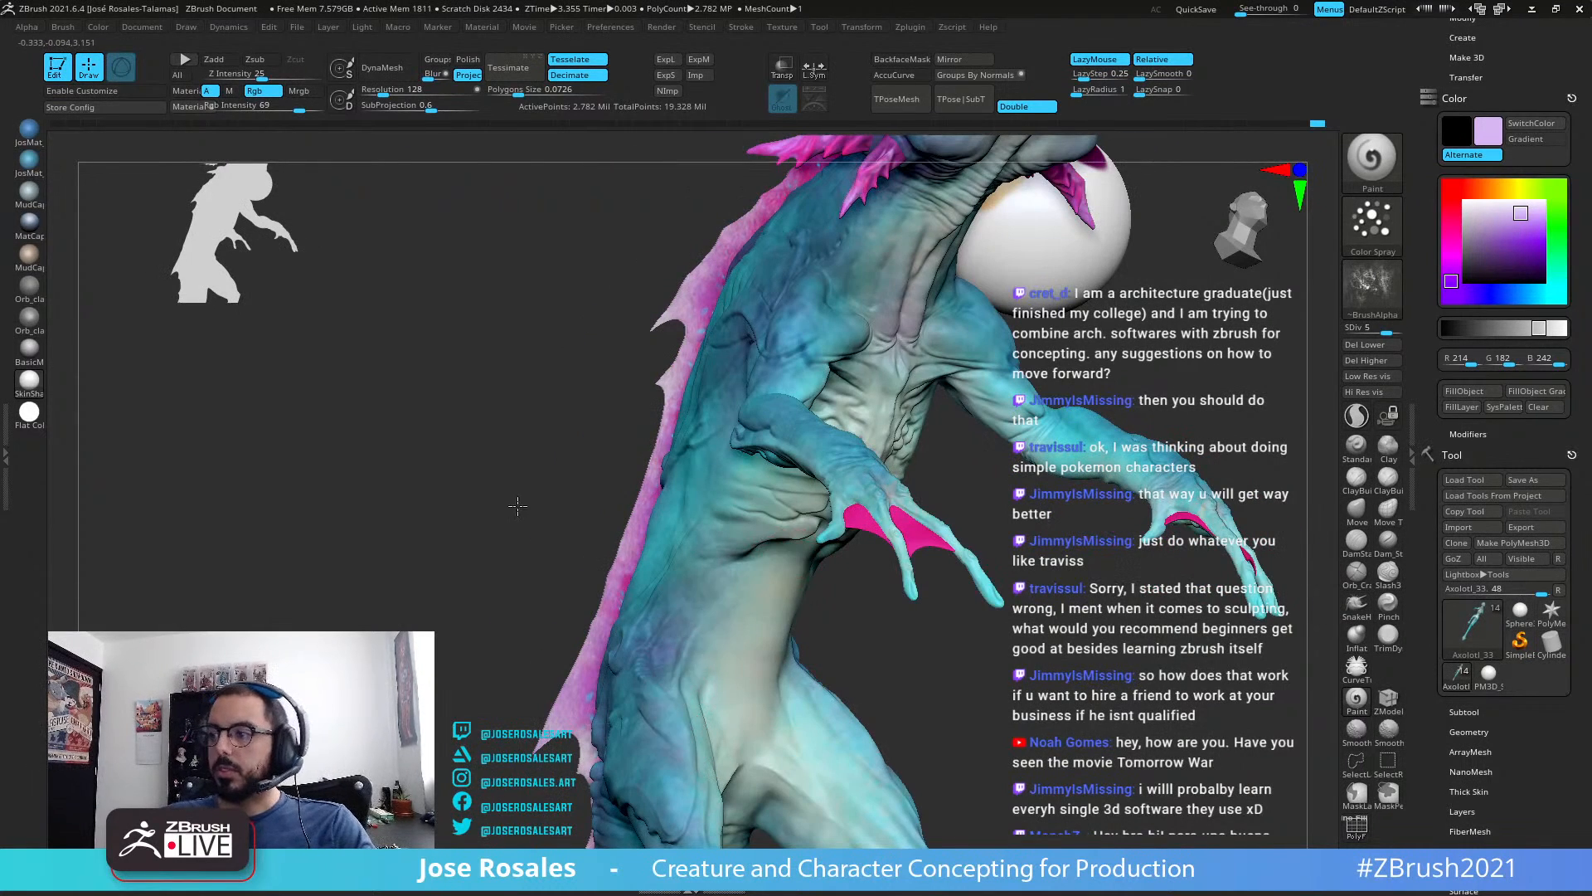
right_click_drag(779, 565, 737, 531)
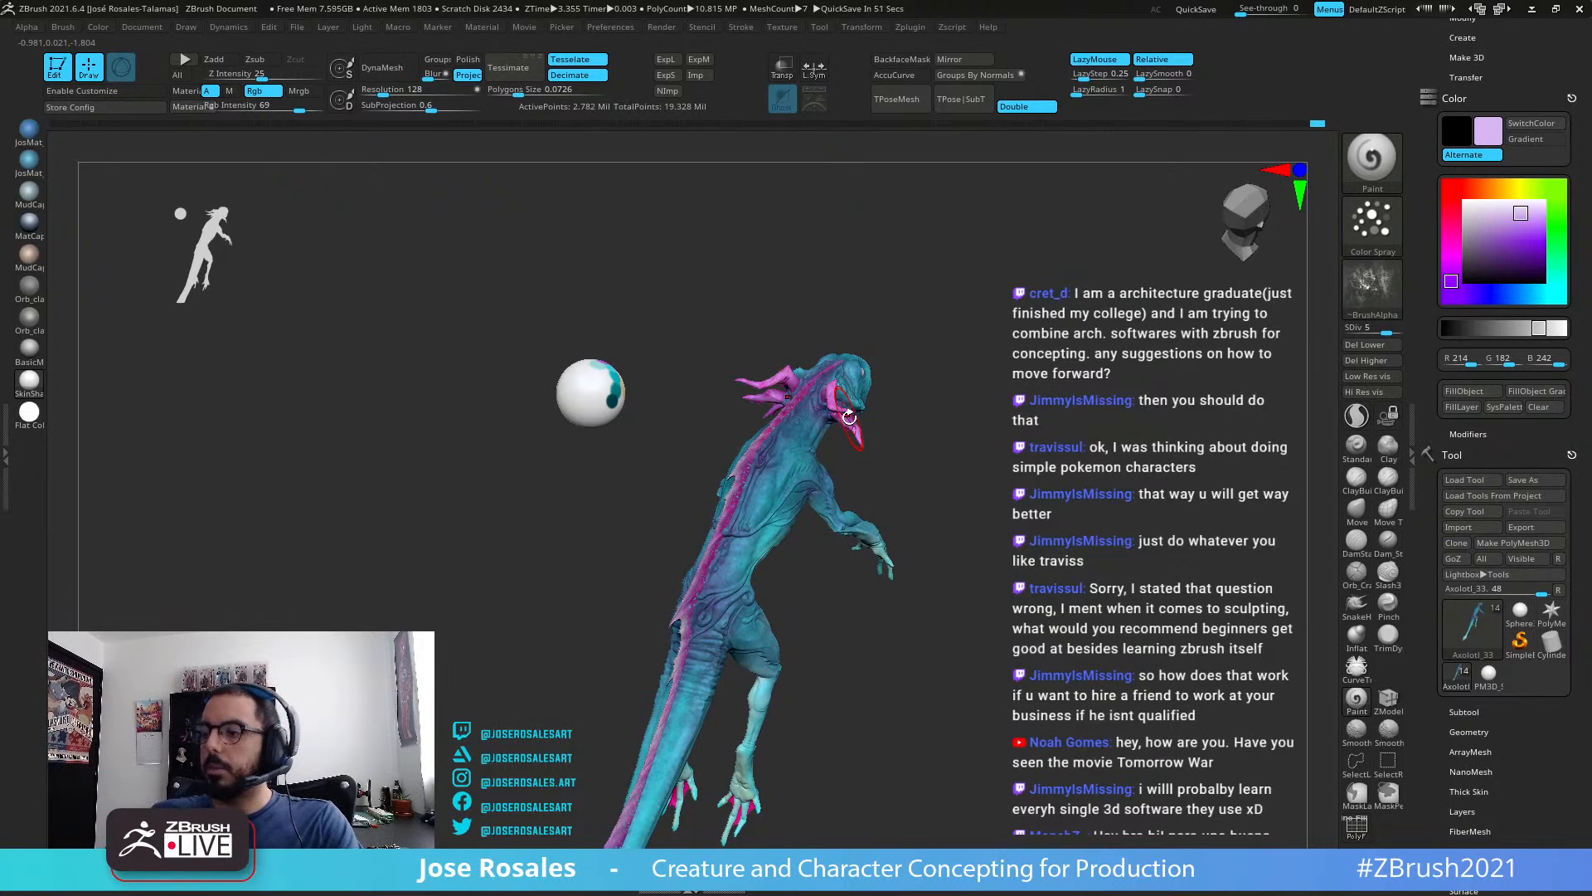
left_click_drag(995, 481, 908, 478)
left_click_drag(990, 351, 839, 531, "alt")
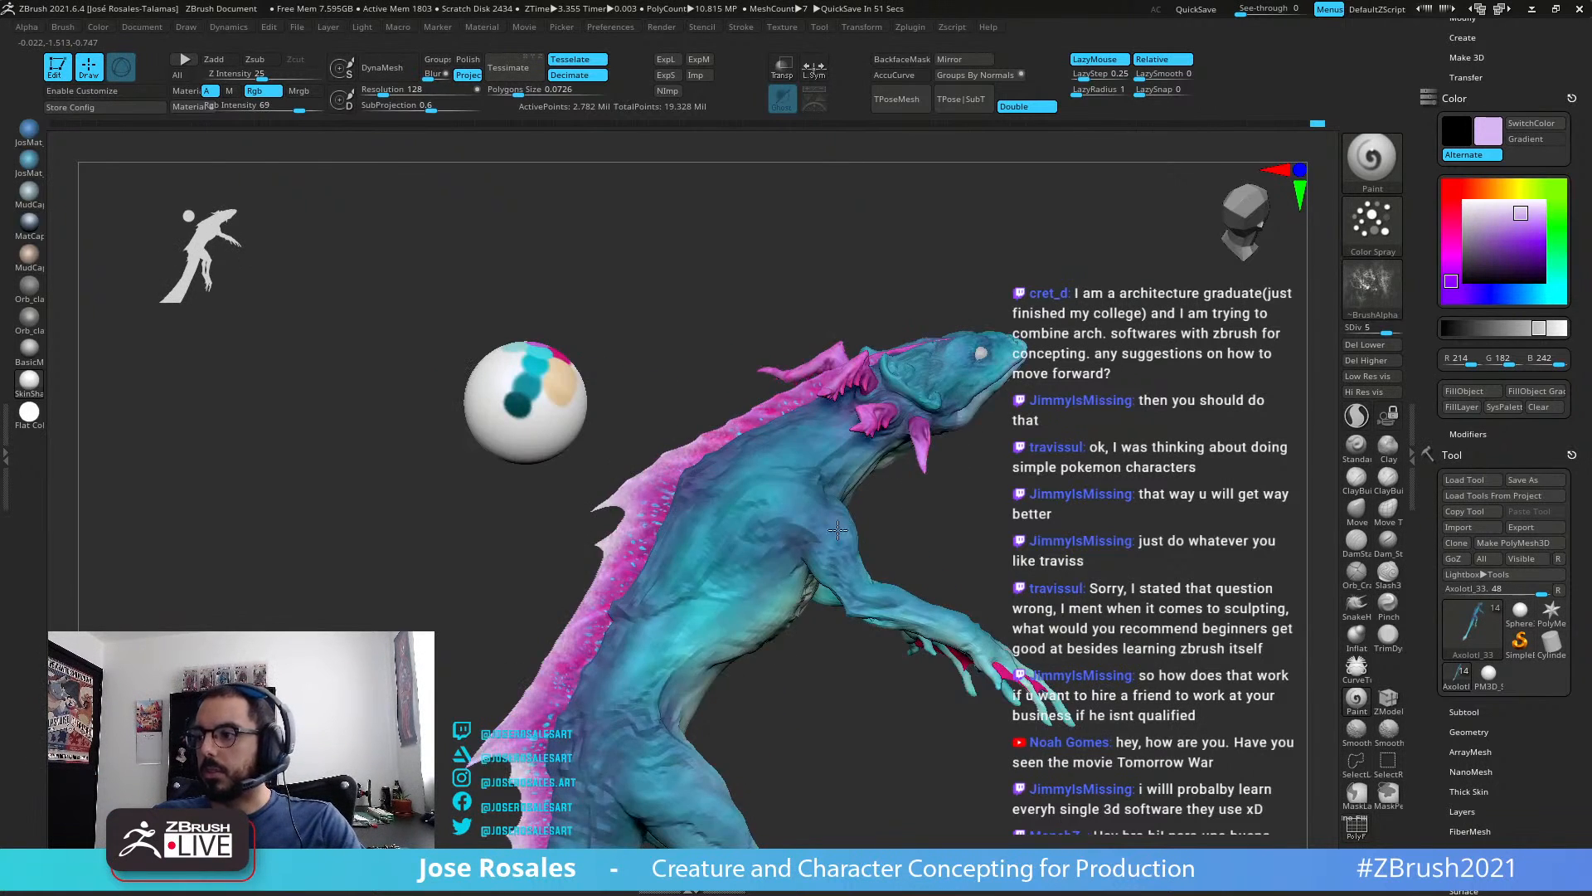
left_click_drag(954, 393, 899, 568, "alt")
left_click_drag(900, 331, 817, 404)
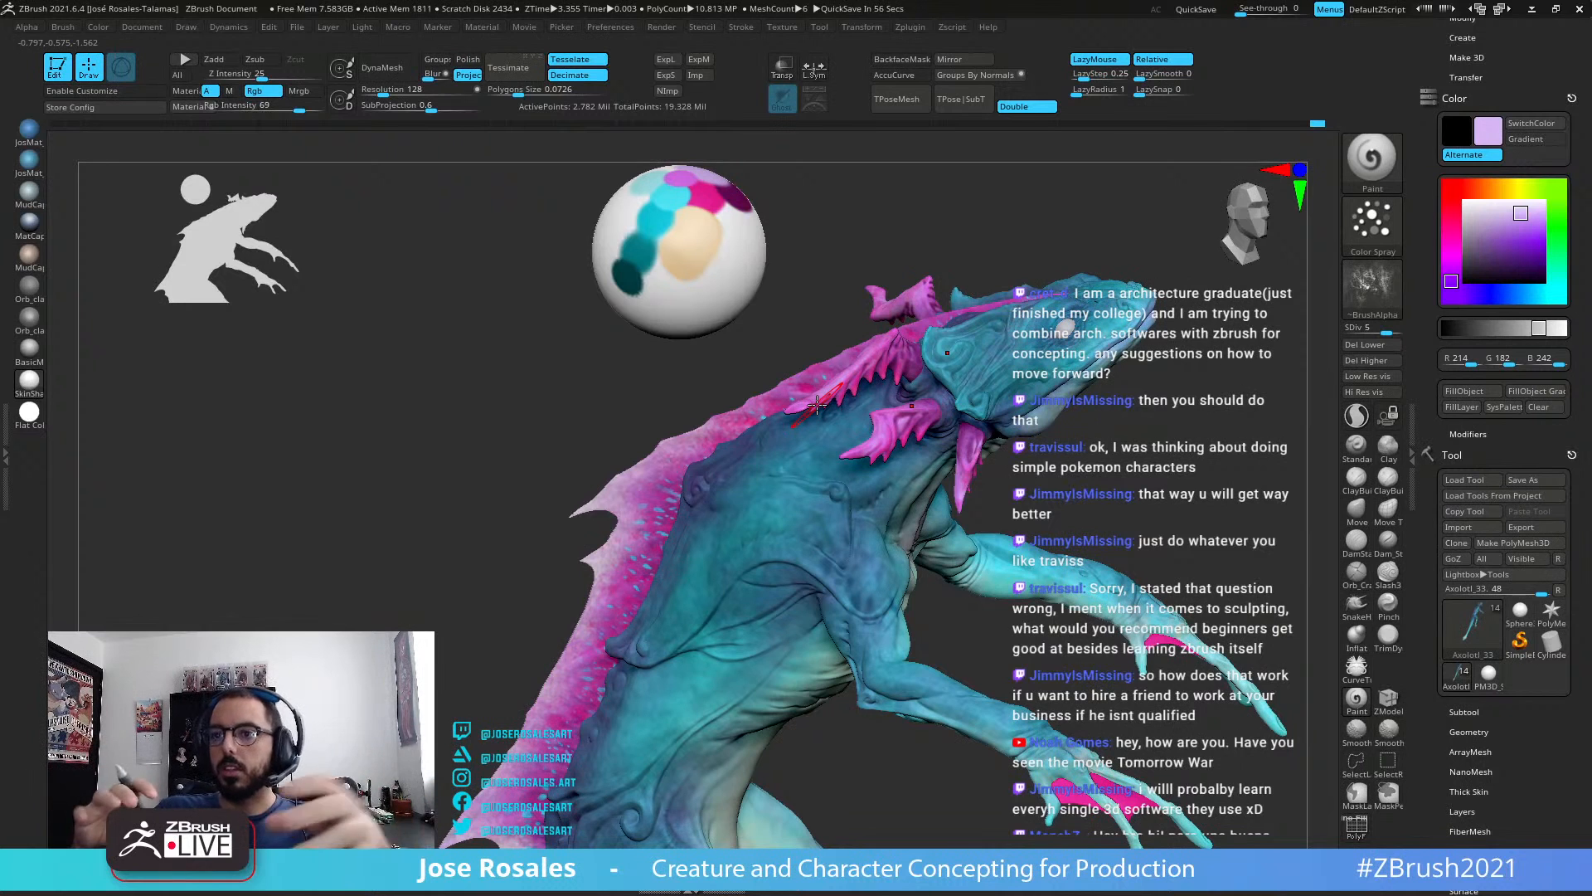
mouse_move(927, 543)
right_mouse_down()
mouse_move(1008, 377)
mouse_move(999, 579)
mouse_move(916, 487)
mouse_move(858, 476)
mouse_move(796, 504)
right_mouse_up()
Step: Lower the isolated body mesh to subdivision level 1
key("shift")
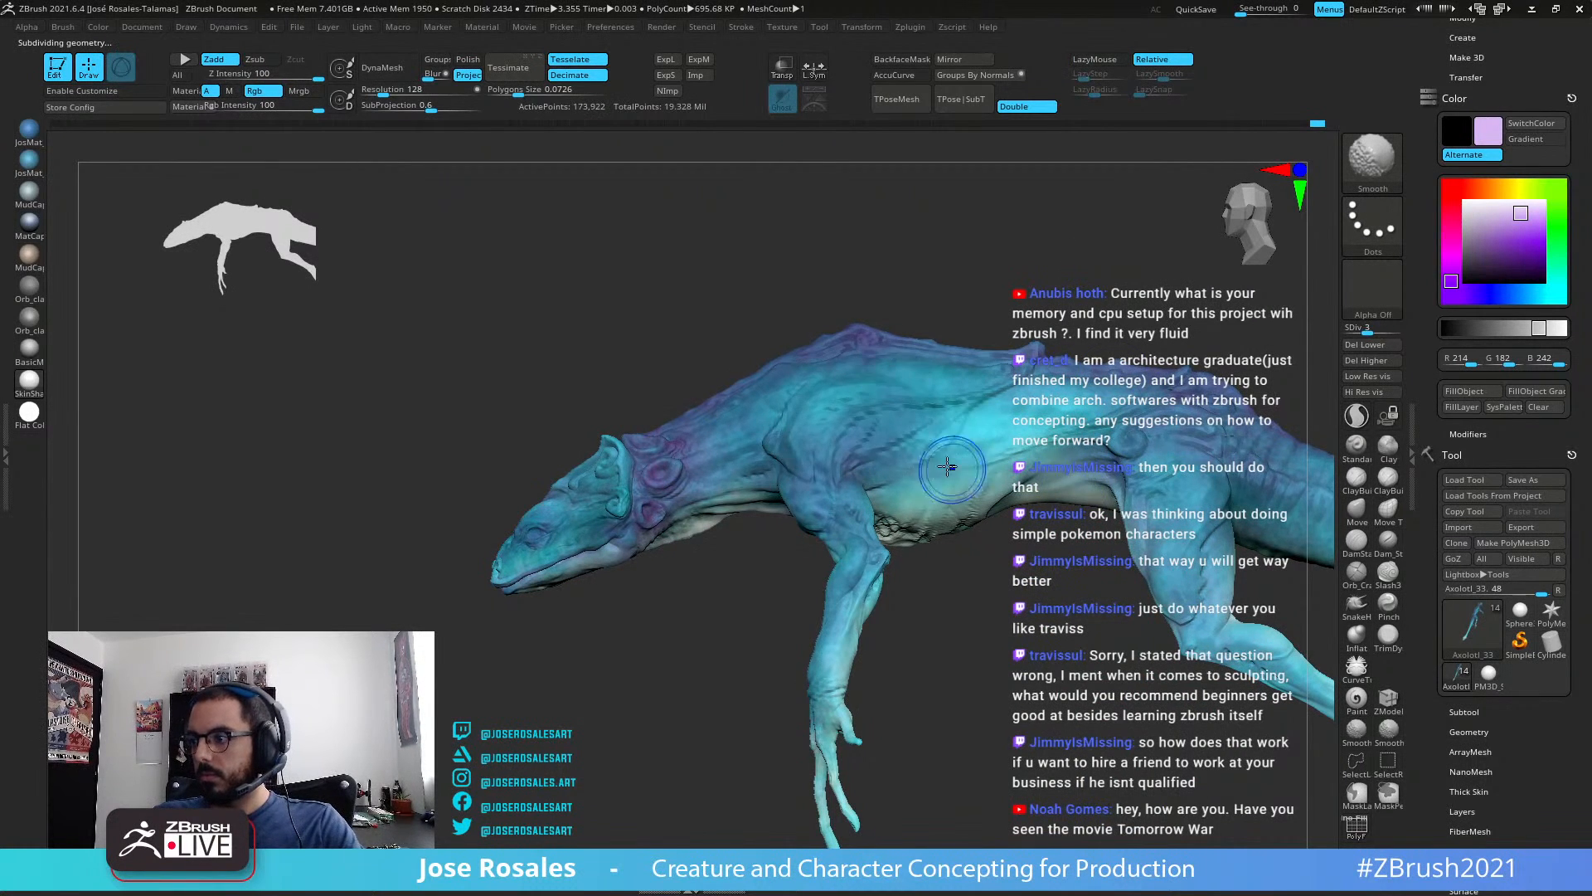
key("shift+d")
key("shift+d")
key("shift+d")
key("shift+d")
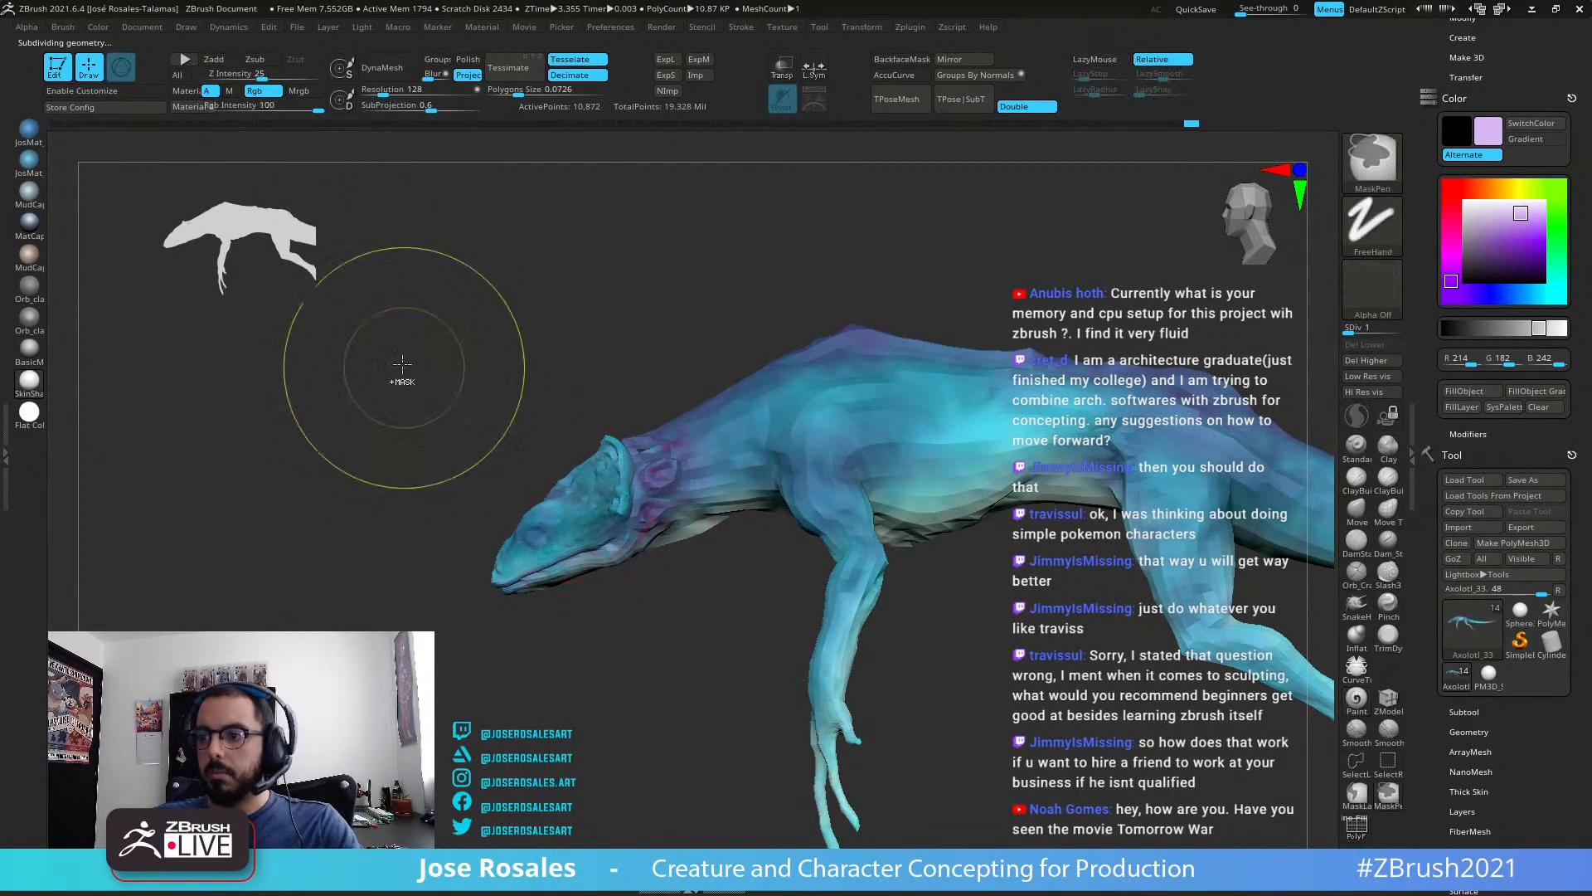
Step: Mask the body except for the head and neck, inverting the mask and softening its edge
left_click_drag(384, 329, 732, 668, "ctrl")
left_click(626, 544, "ctrl")
left_click(699, 632, "ctrl")
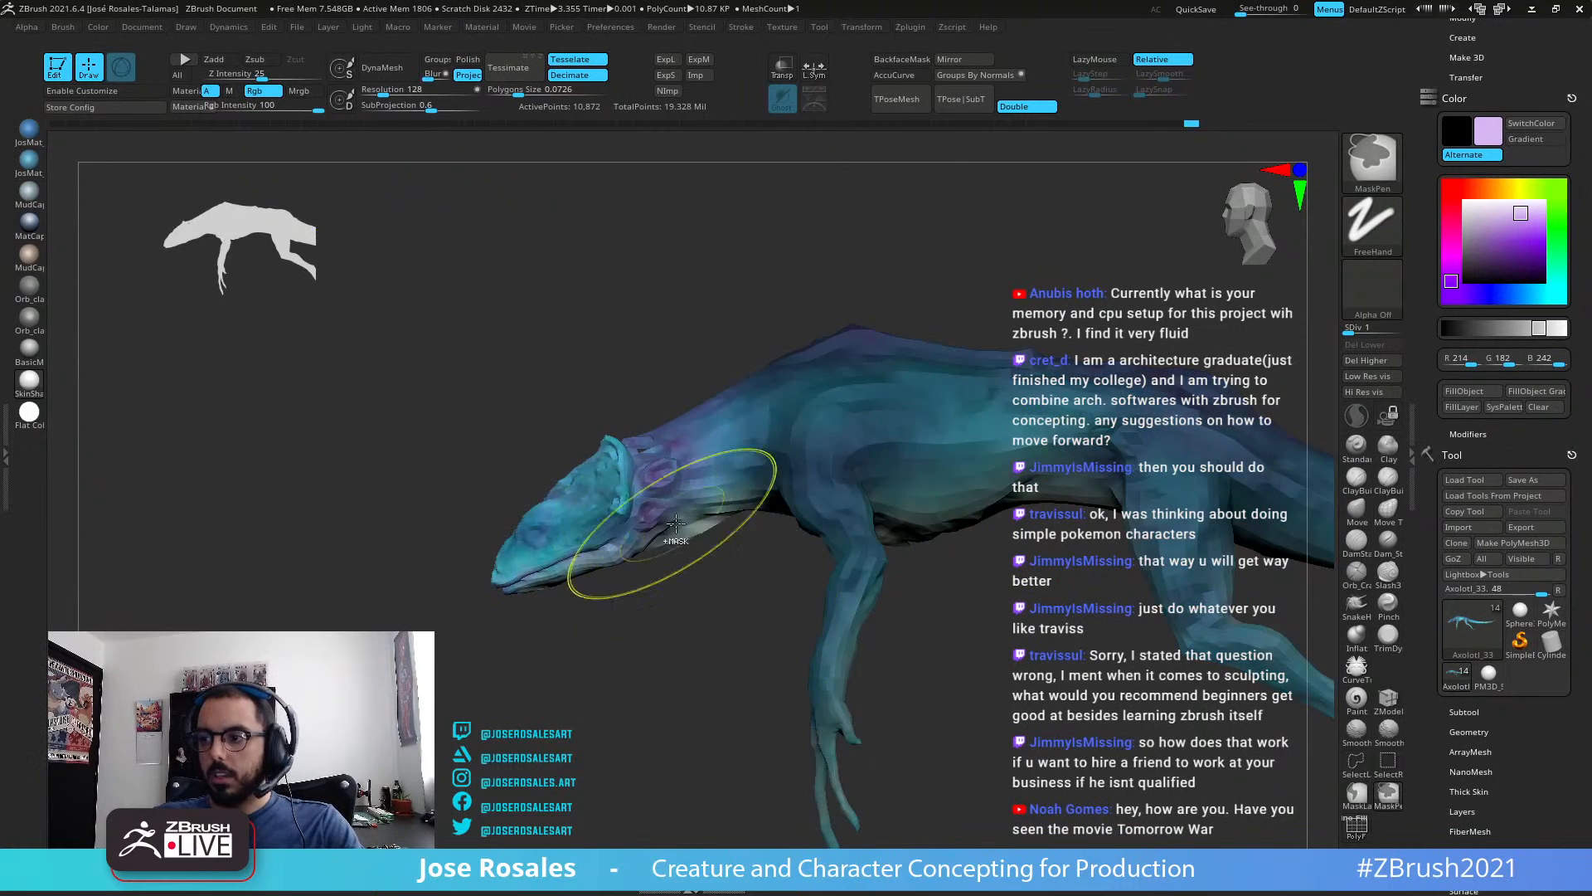
Step: Move the unmasked head forward to lengthen the neck, and clear the mask
key("w")
left_click_drag(928, 268, 705, 430, "alt")
left_click_drag(641, 496, 497, 496)
key("q")
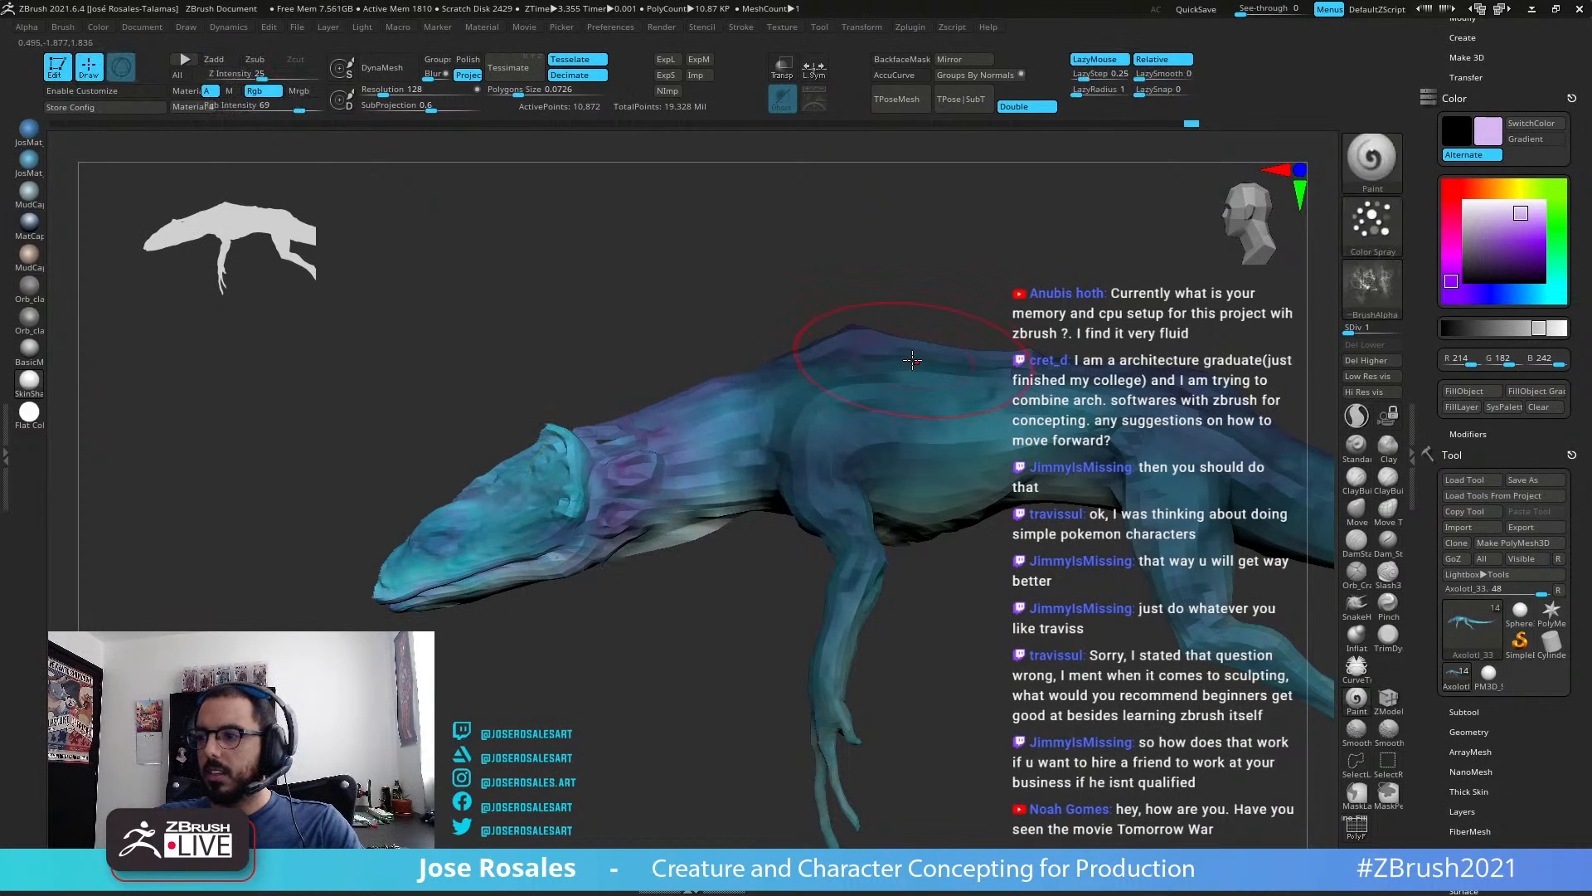
mouse_move(913, 355)
left_mouse_down()
mouse_move(838, 380)
mouse_move(868, 393)
left_mouse_up()
left_click_drag(928, 312, 807, 402, "ctrl")
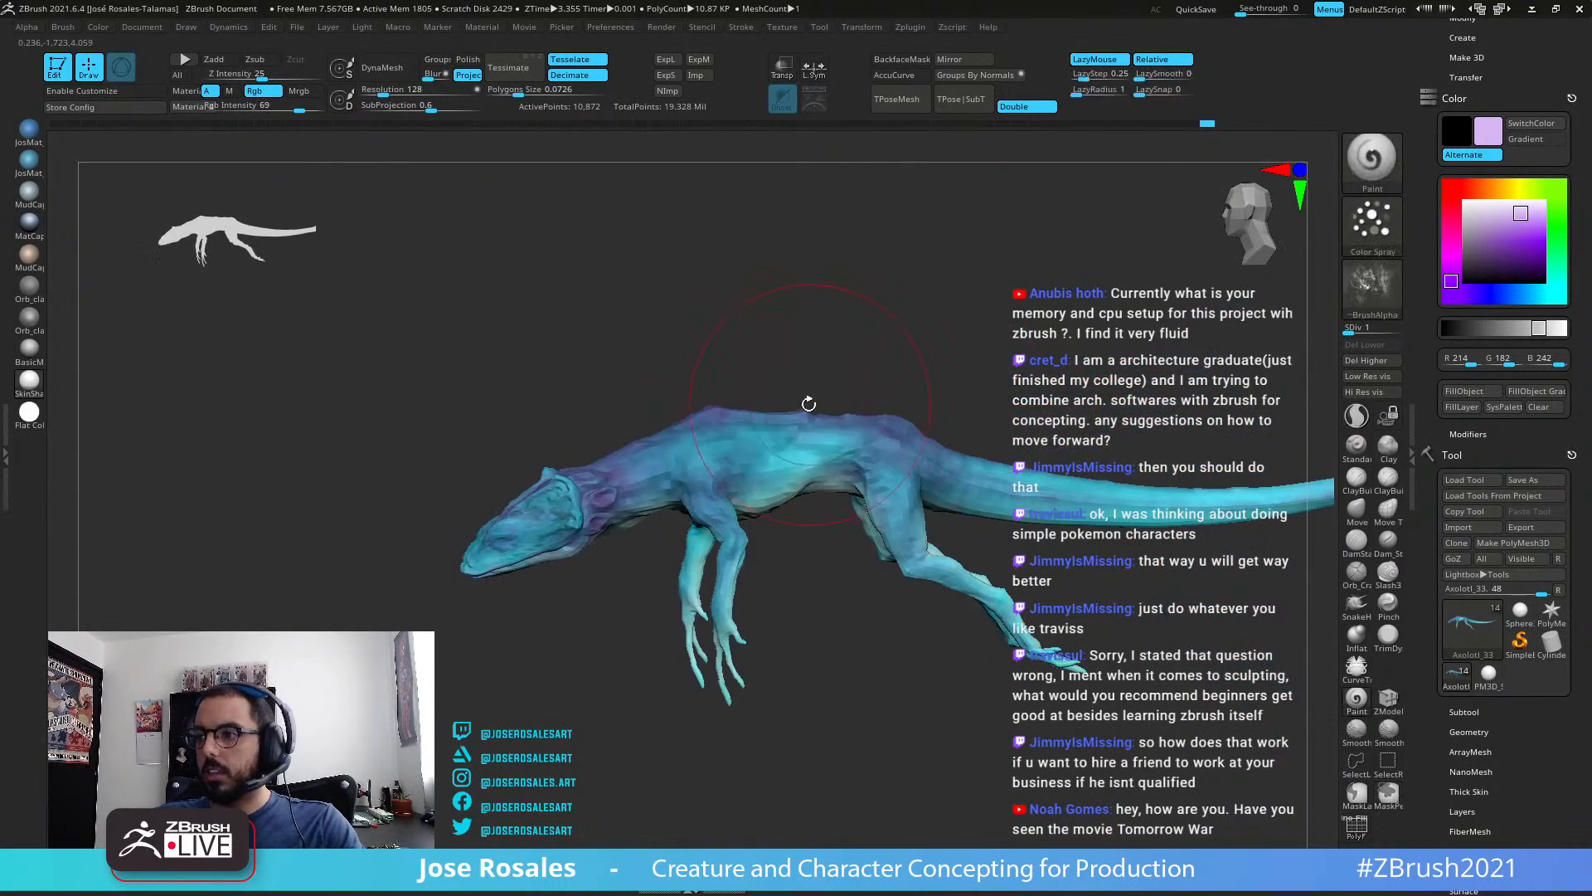
Step: Raise the hump of the upper back above the shoulders with the Move brush
key("b")
key("m")
key("v")
left_click_drag(710, 416, 708, 396)
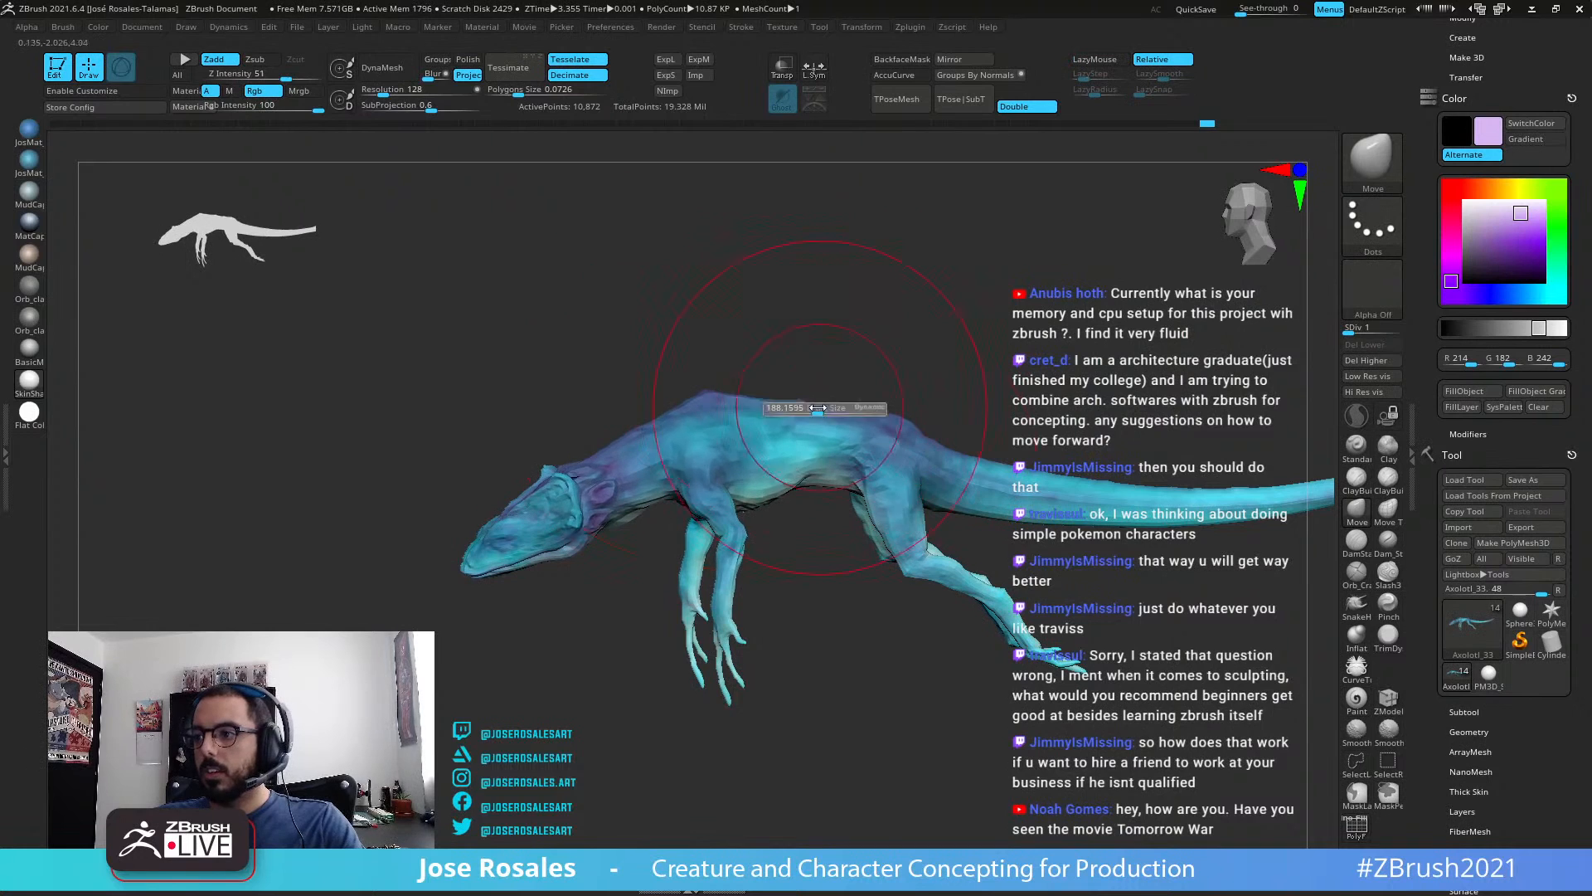
Step: Try to repose the front arms and hind legs at the lowest subdivision level using a large Move brush
left_click_drag(754, 655, 741, 631)
mouse_move(617, 654)
left_mouse_down()
mouse_move(767, 651)
mouse_move(676, 610)
mouse_move(728, 604)
left_mouse_up()
left_click_drag(829, 688, 780, 688)
left_click_drag(918, 604, 912, 593)
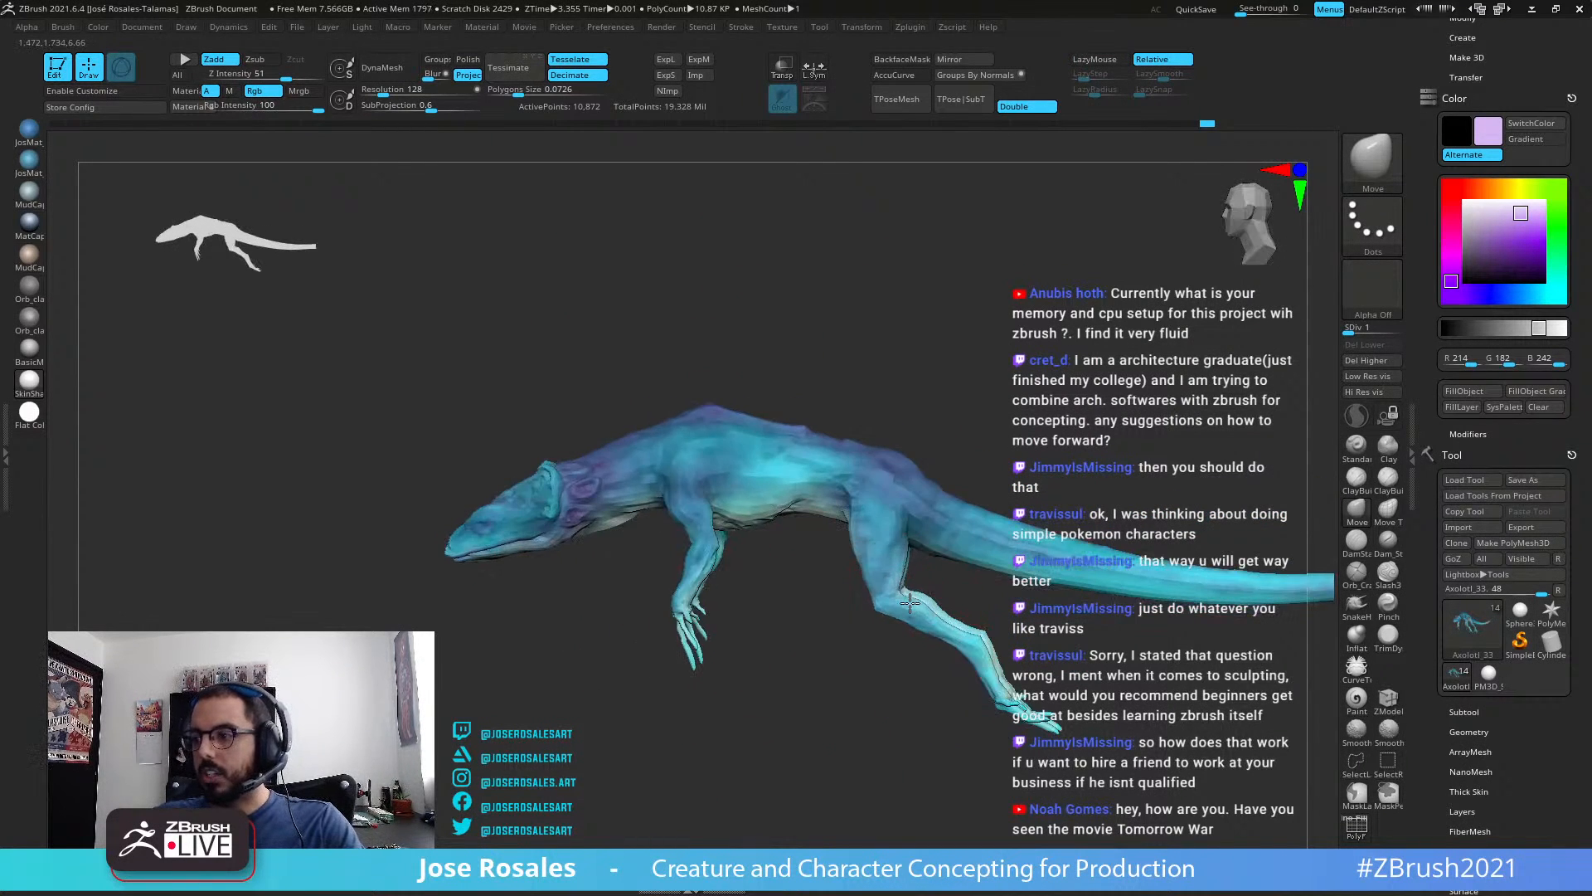
left_click_drag(879, 697, 779, 694)
left_click_drag(1032, 715, 993, 689)
left_click_drag(963, 661, 976, 666)
left_click_drag(1021, 599, 1093, 593)
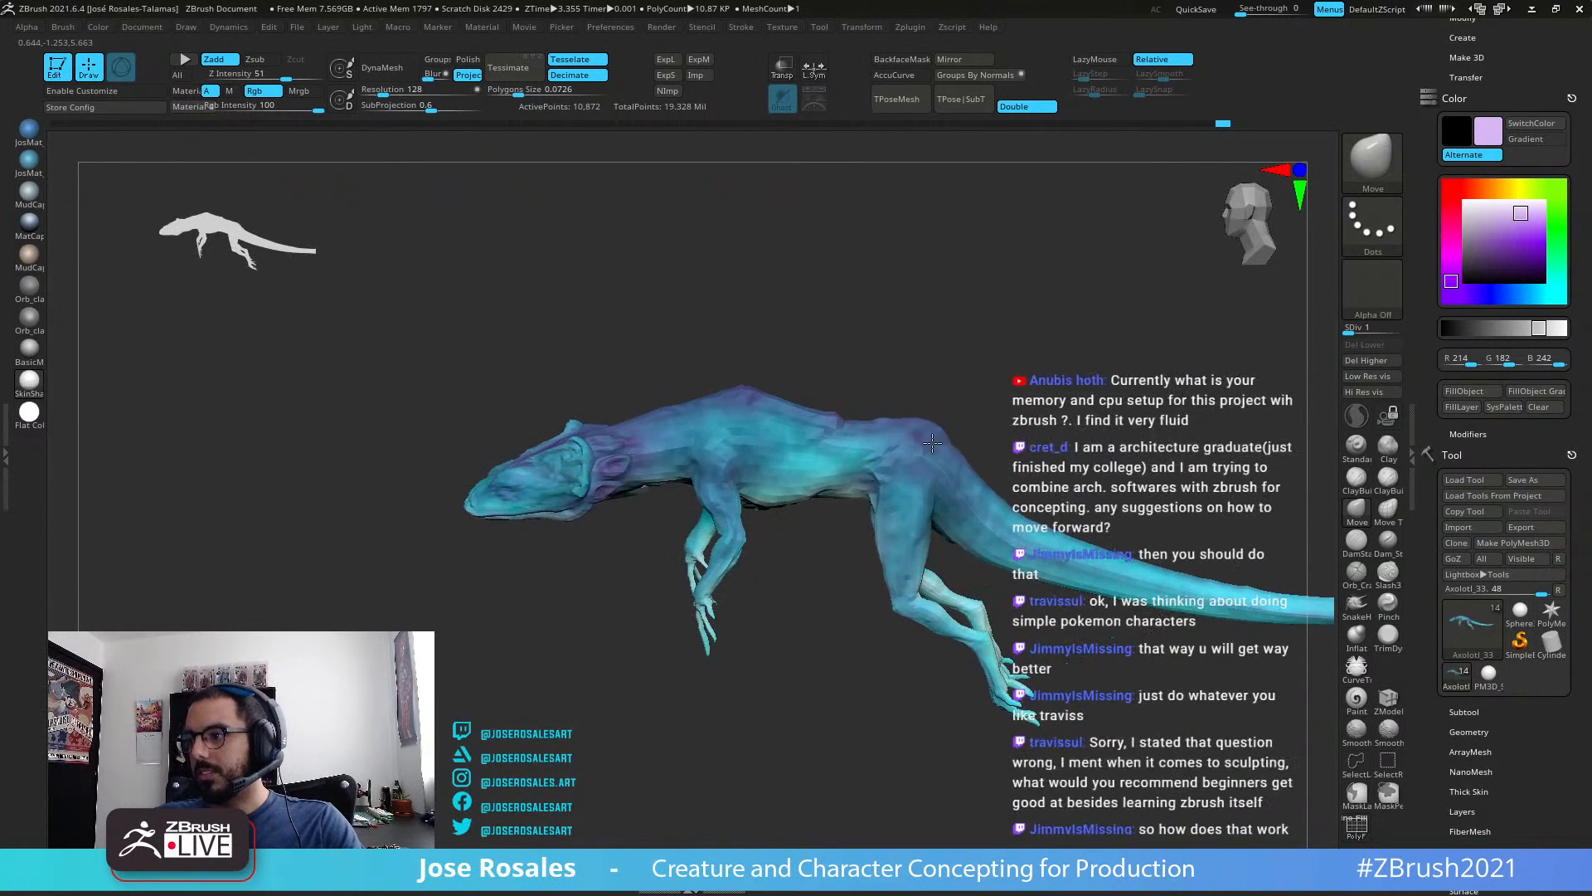
left_click_drag(966, 400, 798, 492)
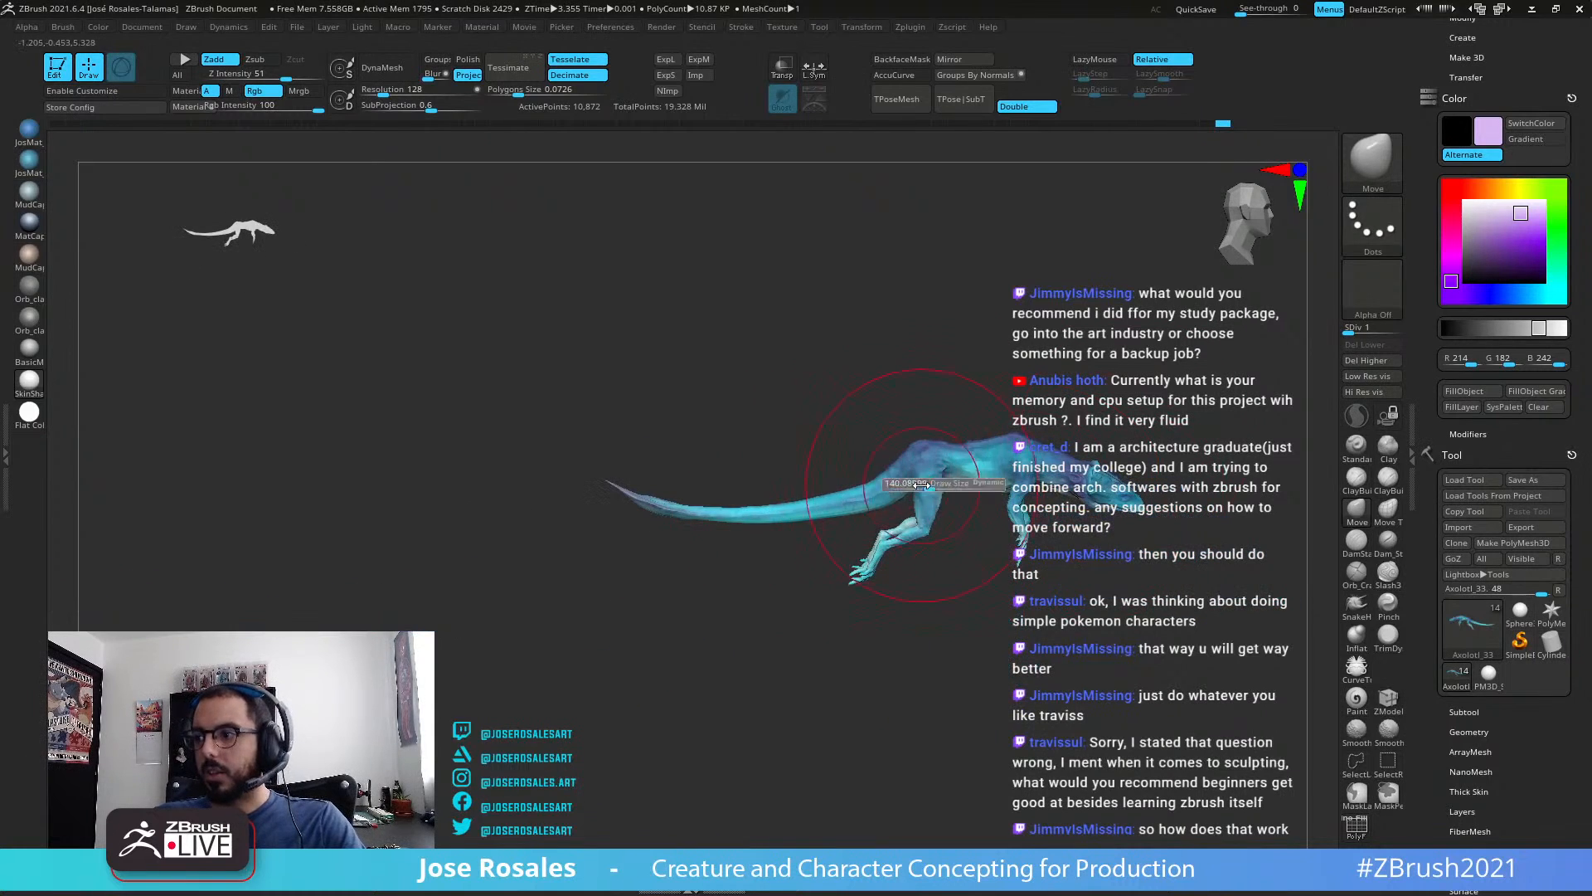
left_click_drag(919, 484, 922, 465)
left_click_drag(1096, 425, 916, 433)
Step: Undo the recent Move brush changes to the creature's limbs
key("ctrl")
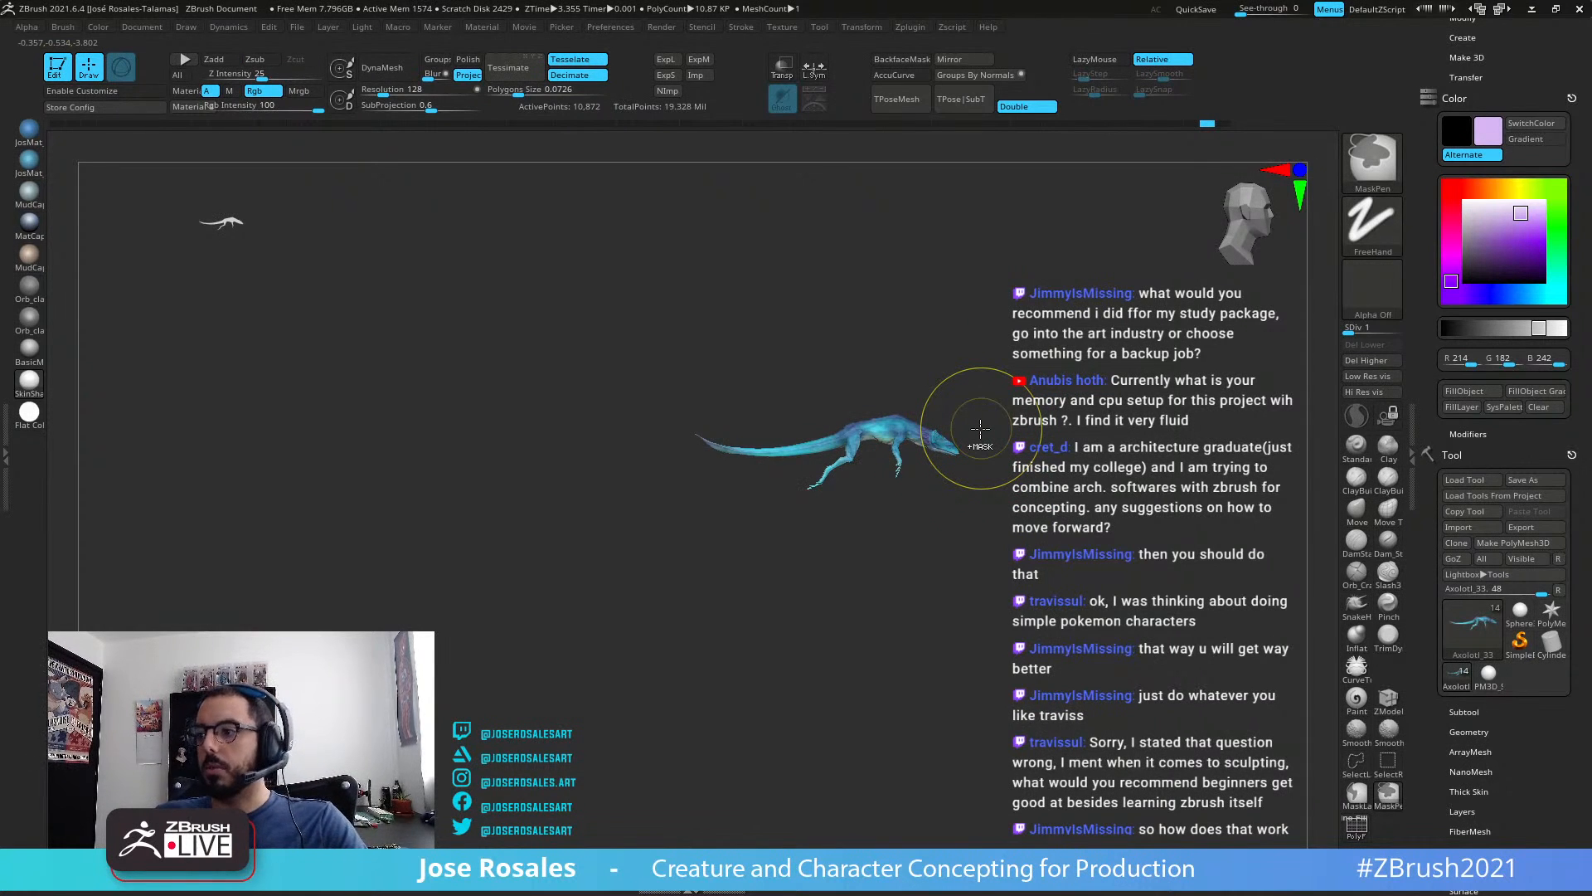
key("ctrl+z")
key("ctrl+z")
key("ctrl+z")
key("ctrl+z")
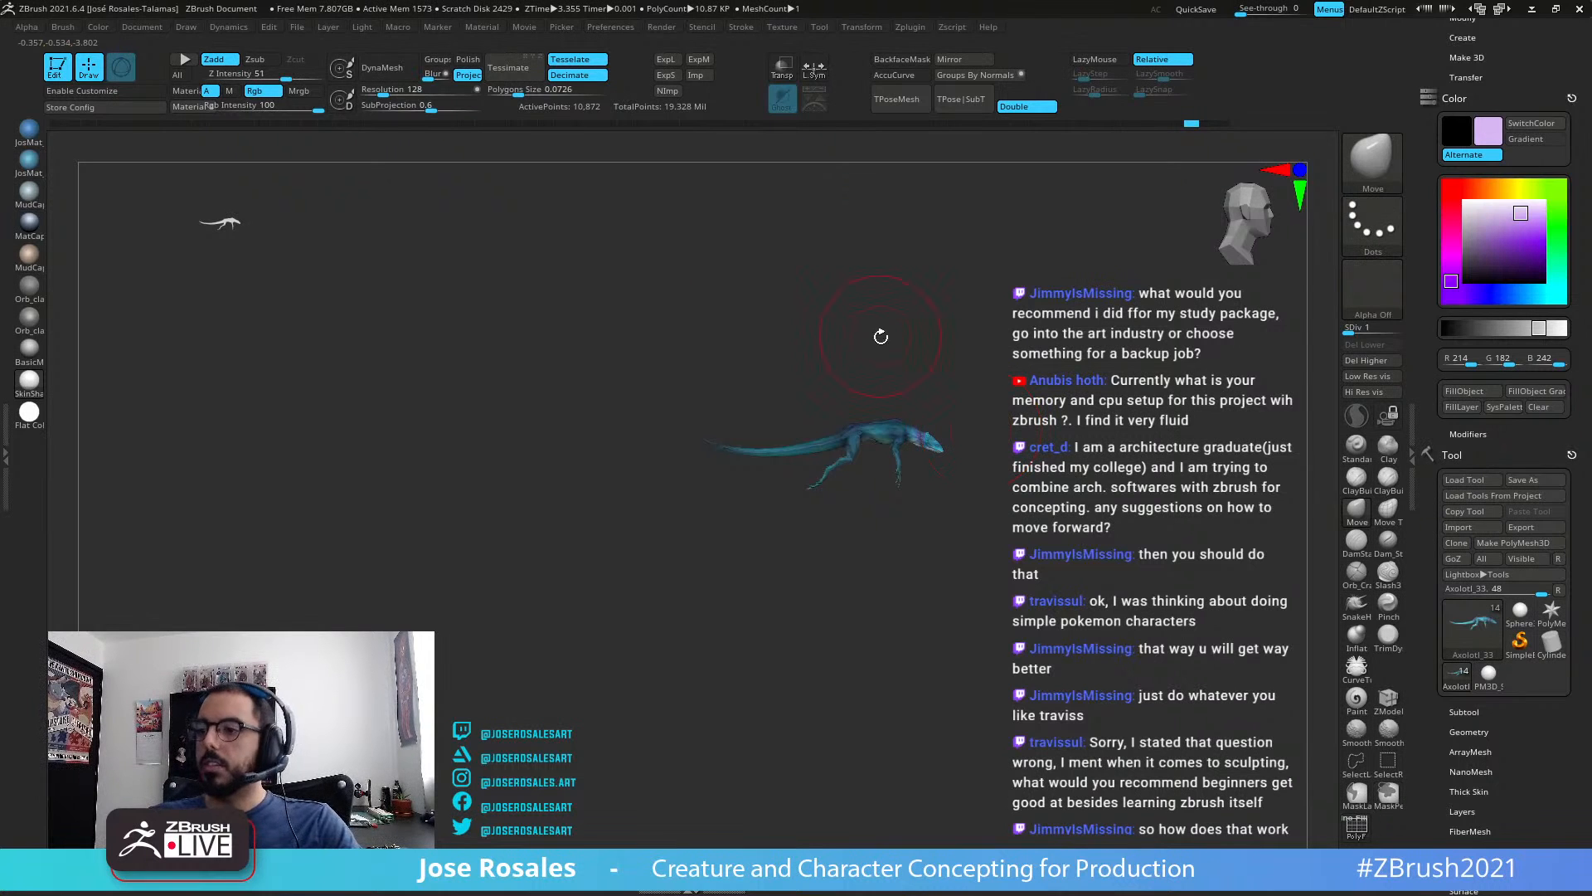
Step: Clear the mask and raise the creature mesh to subdivision level 4
mouse_move(1021, 483)
left_mouse_down("alt")
mouse_move(1211, 528)
mouse_move(1131, 443)
mouse_move(815, 485)
left_mouse_up("alt")
left_click(1147, 482, "ctrl")
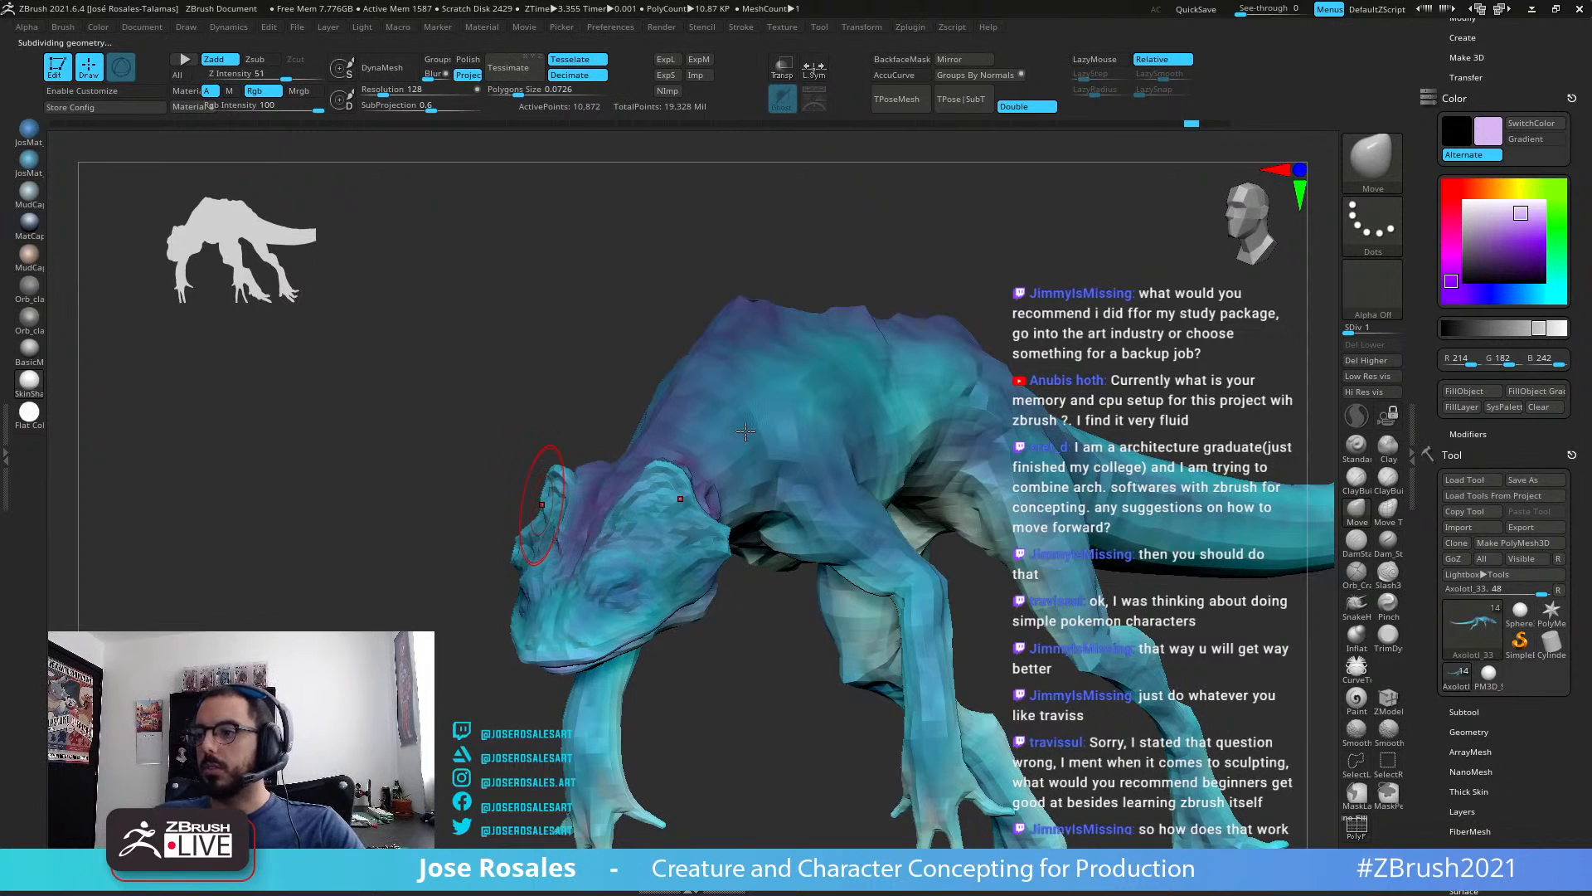
key("d")
key("d")
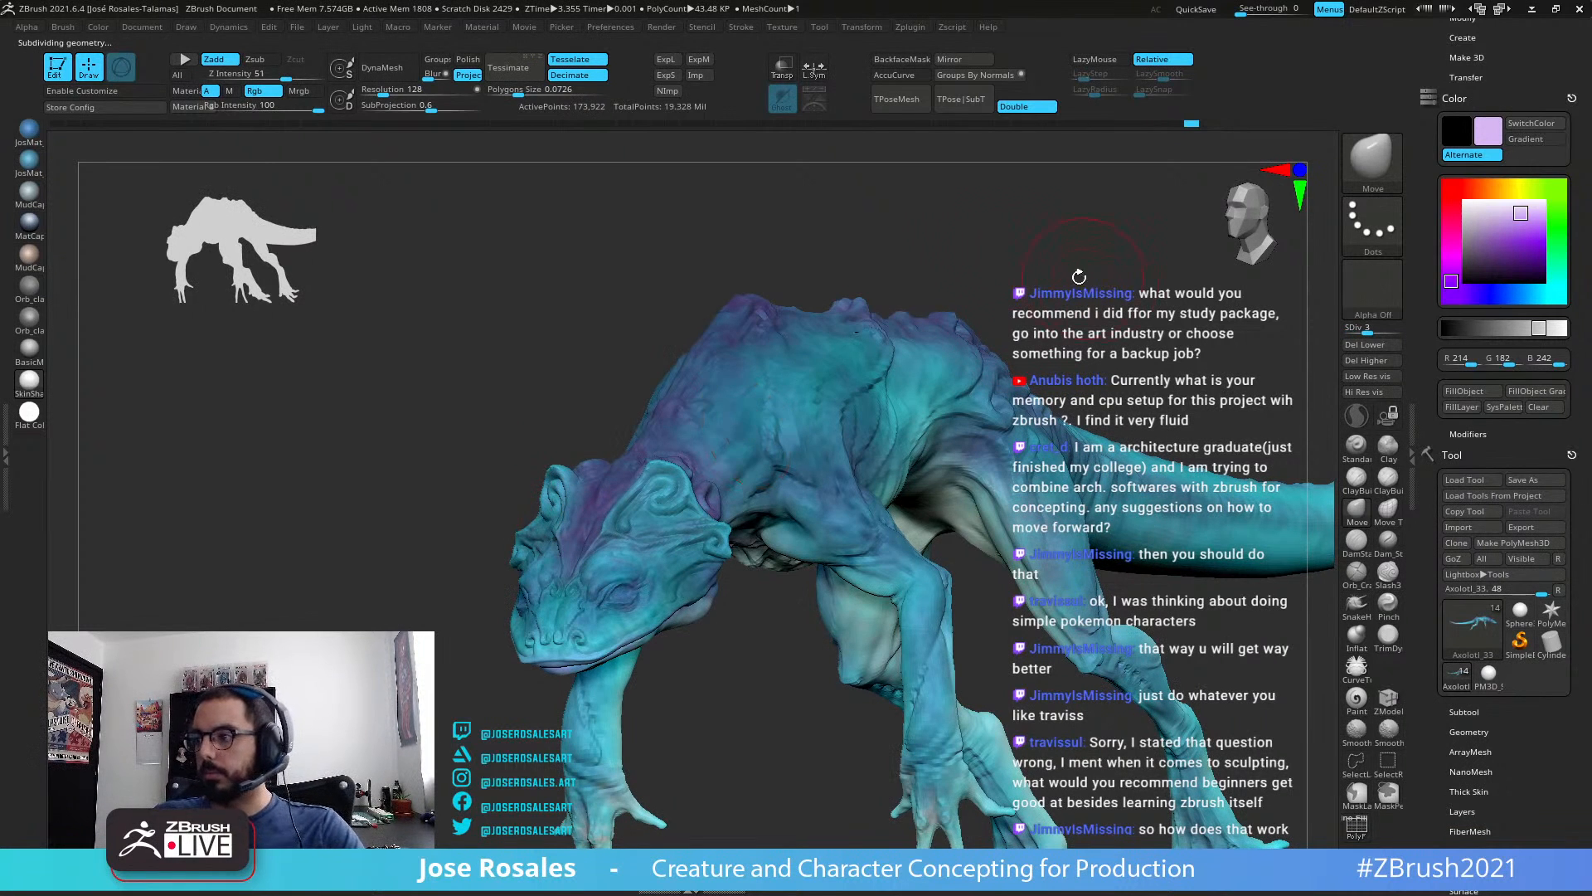
key("d")
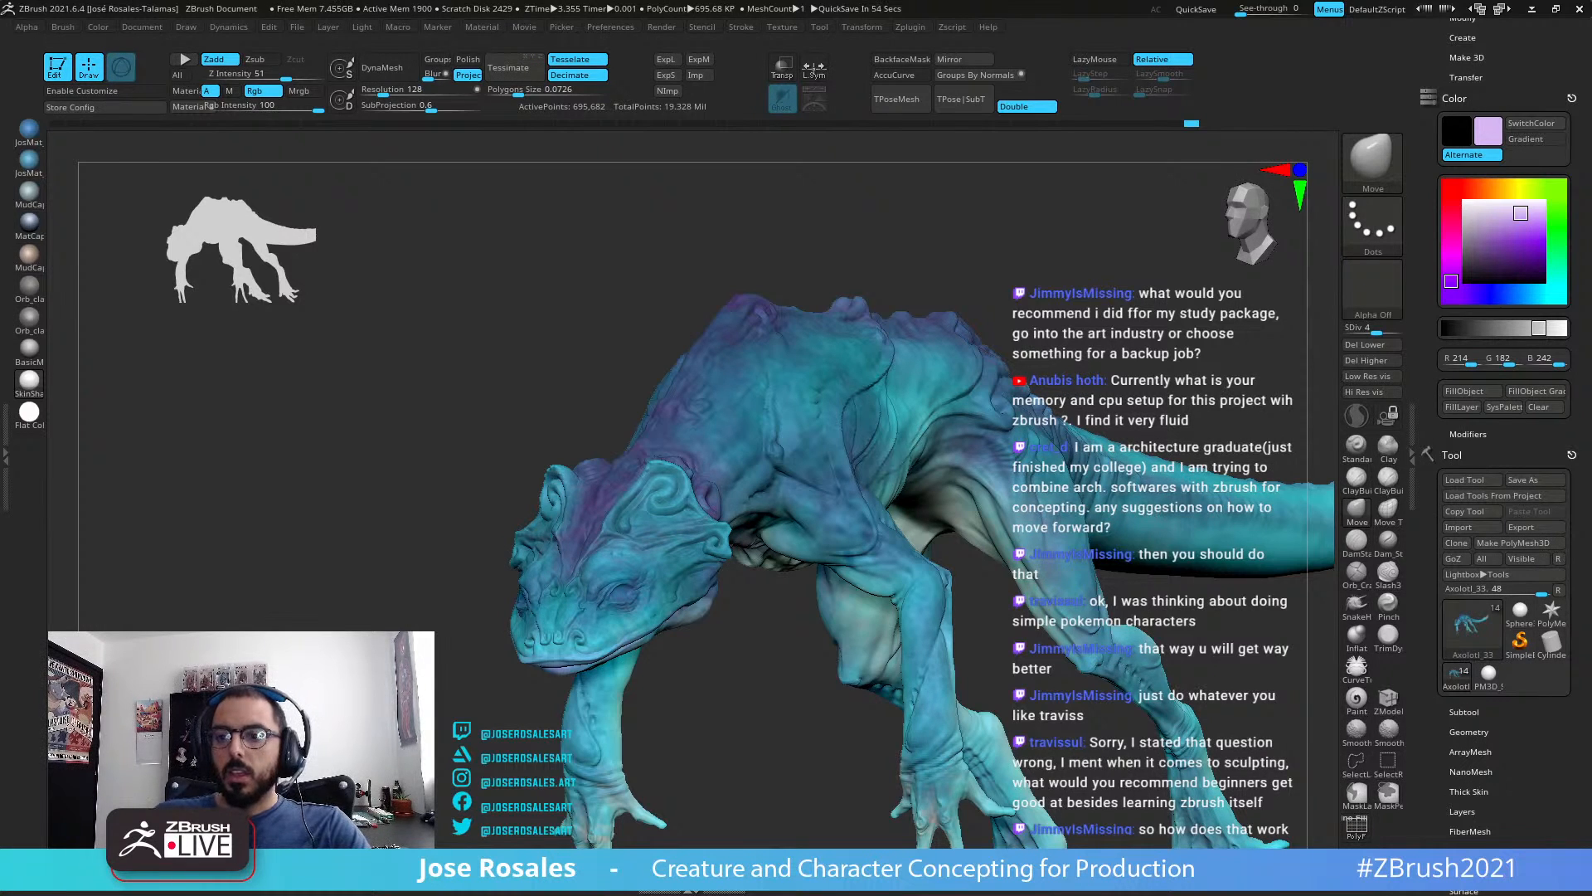
Step: Undo the last change at the lowest subdivision level and raise the mesh to subdivision level 5
mouse_move(464, 498)
right_mouse_down()
mouse_move(593, 507)
mouse_move(609, 465)
right_mouse_up()
mouse_move(1062, 414)
right_mouse_down()
mouse_move(898, 394)
mouse_move(635, 446)
mouse_move(862, 384)
right_mouse_up()
key("shift+d")
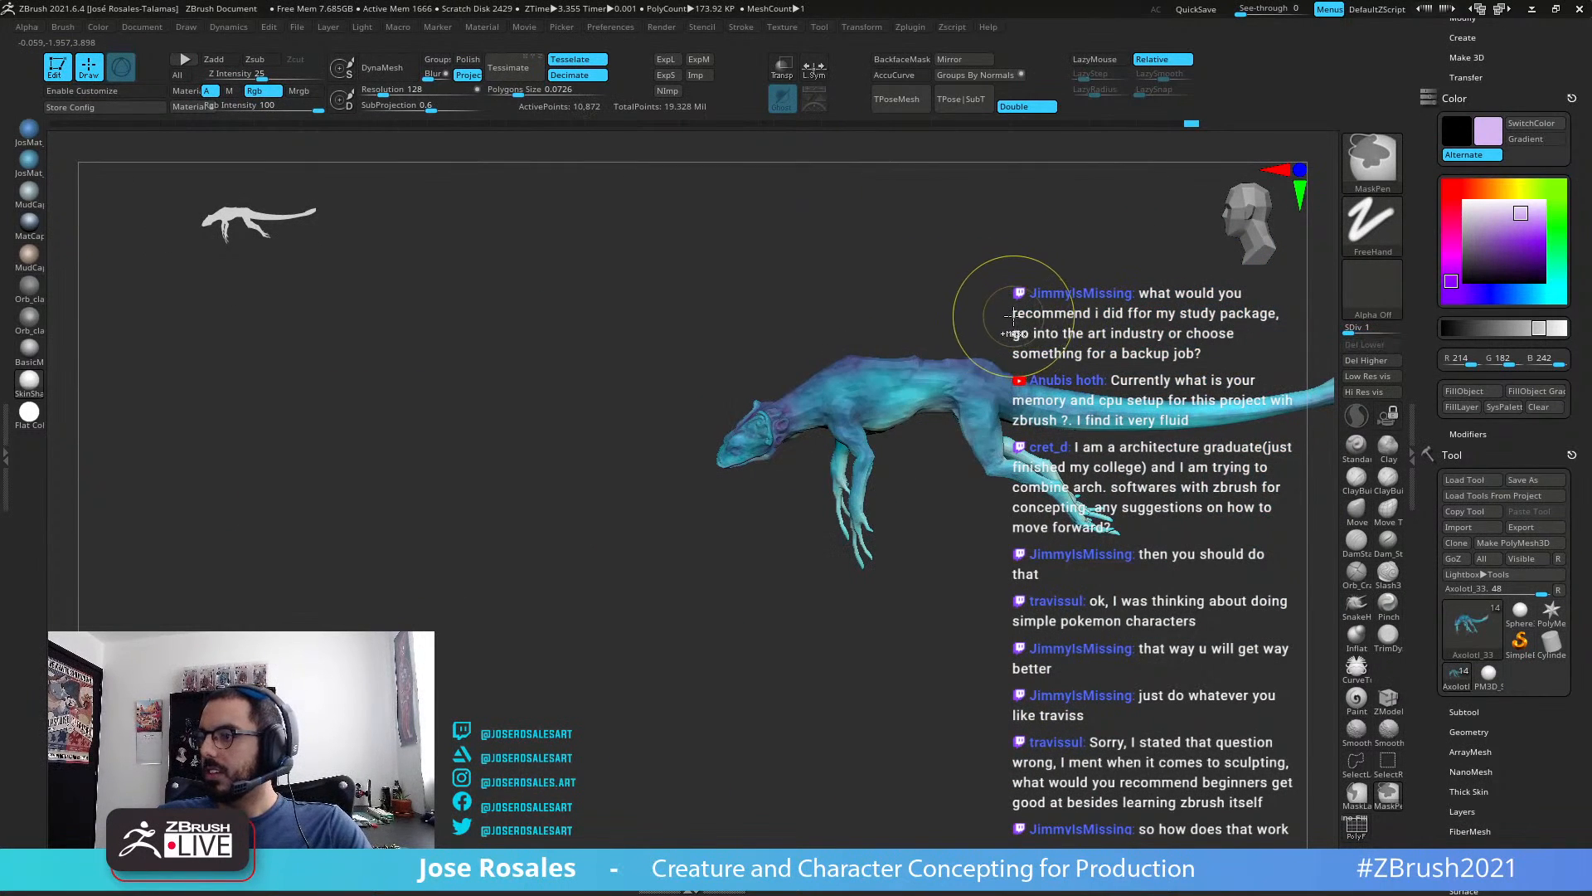
key("ctrl+z")
key("d")
key("d")
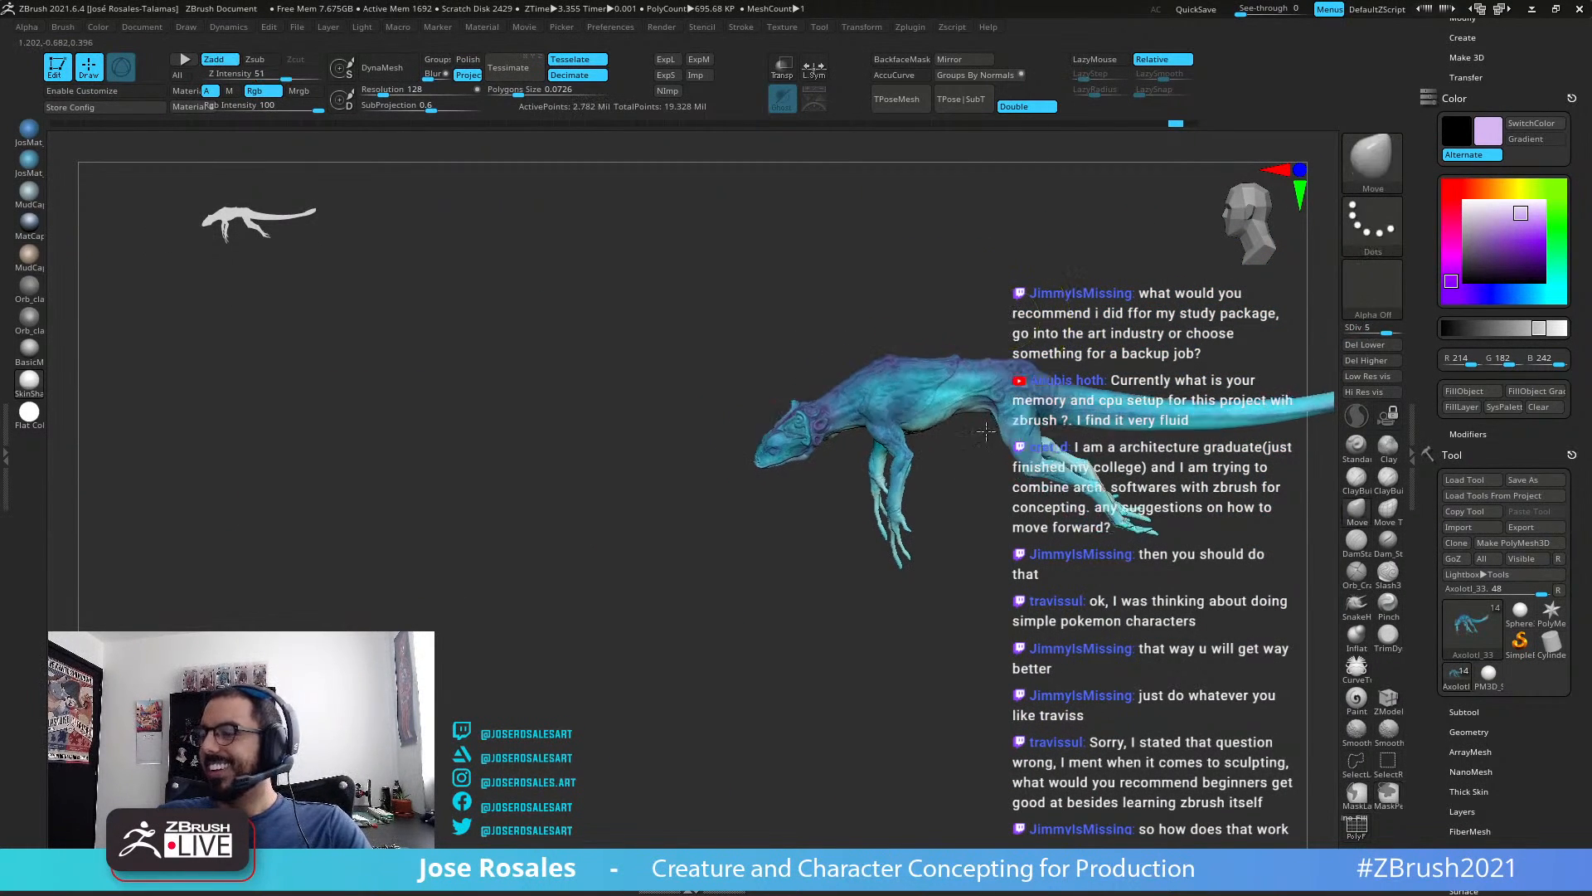
Step: Spray pale violet over the creature's chest and rib area with the Paint brush
mouse_move(840, 413)
right_mouse_down("ctrl")
mouse_move(836, 474)
mouse_move(737, 449)
mouse_move(748, 515)
mouse_move(723, 588)
mouse_move(896, 555)
mouse_move(904, 490)
mouse_move(790, 491)
mouse_move(730, 452)
mouse_move(746, 440)
mouse_move(789, 582)
right_mouse_up("ctrl")
key("2")
key("s")
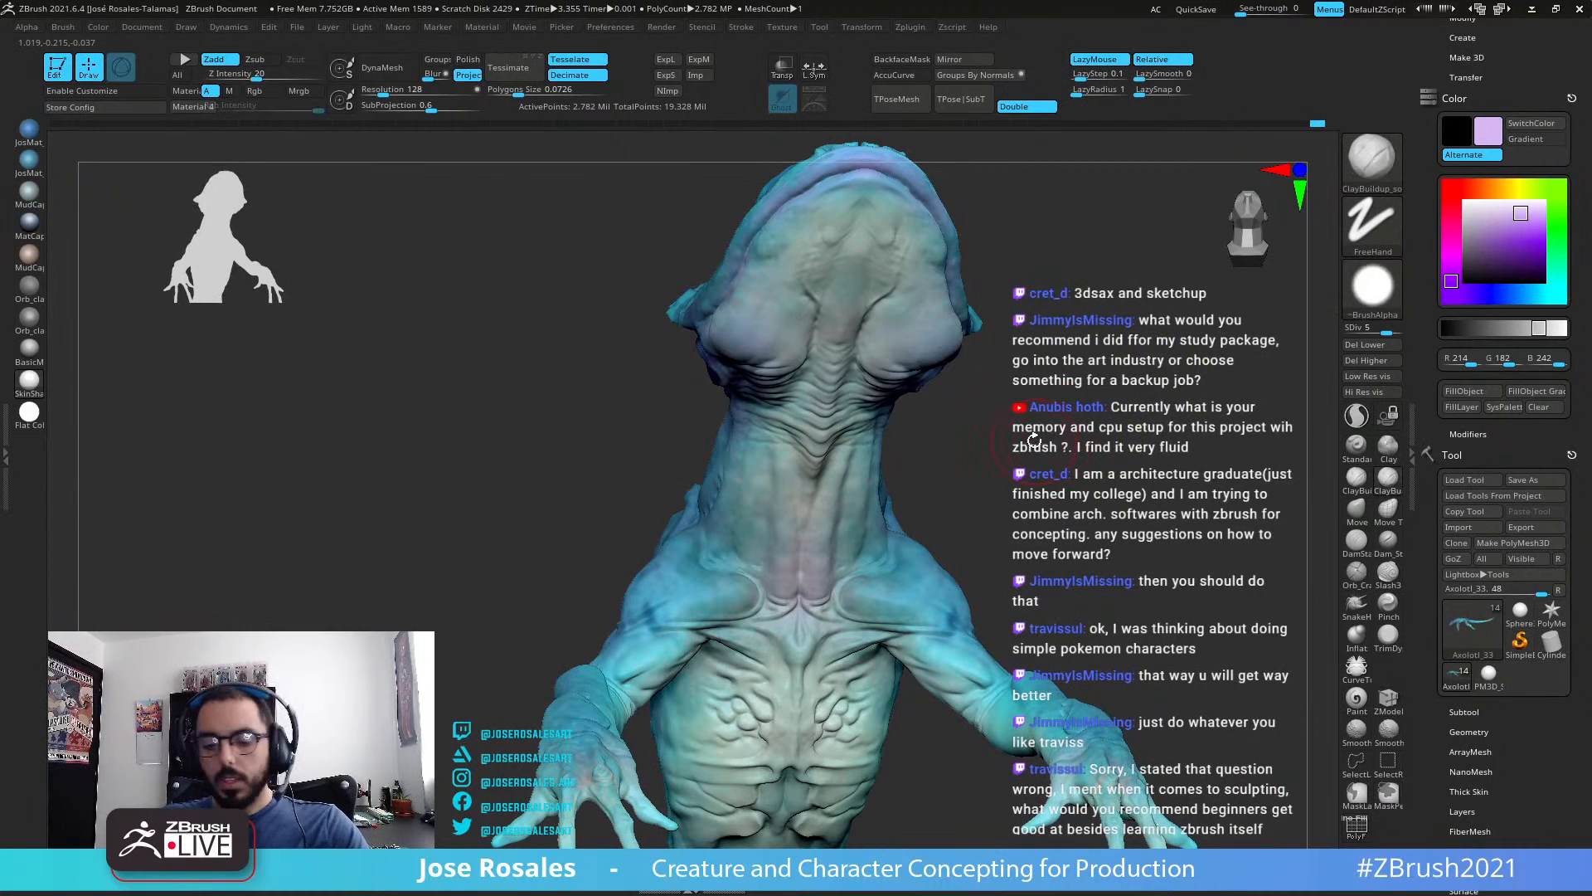
key("b")
key("p")
key("a")
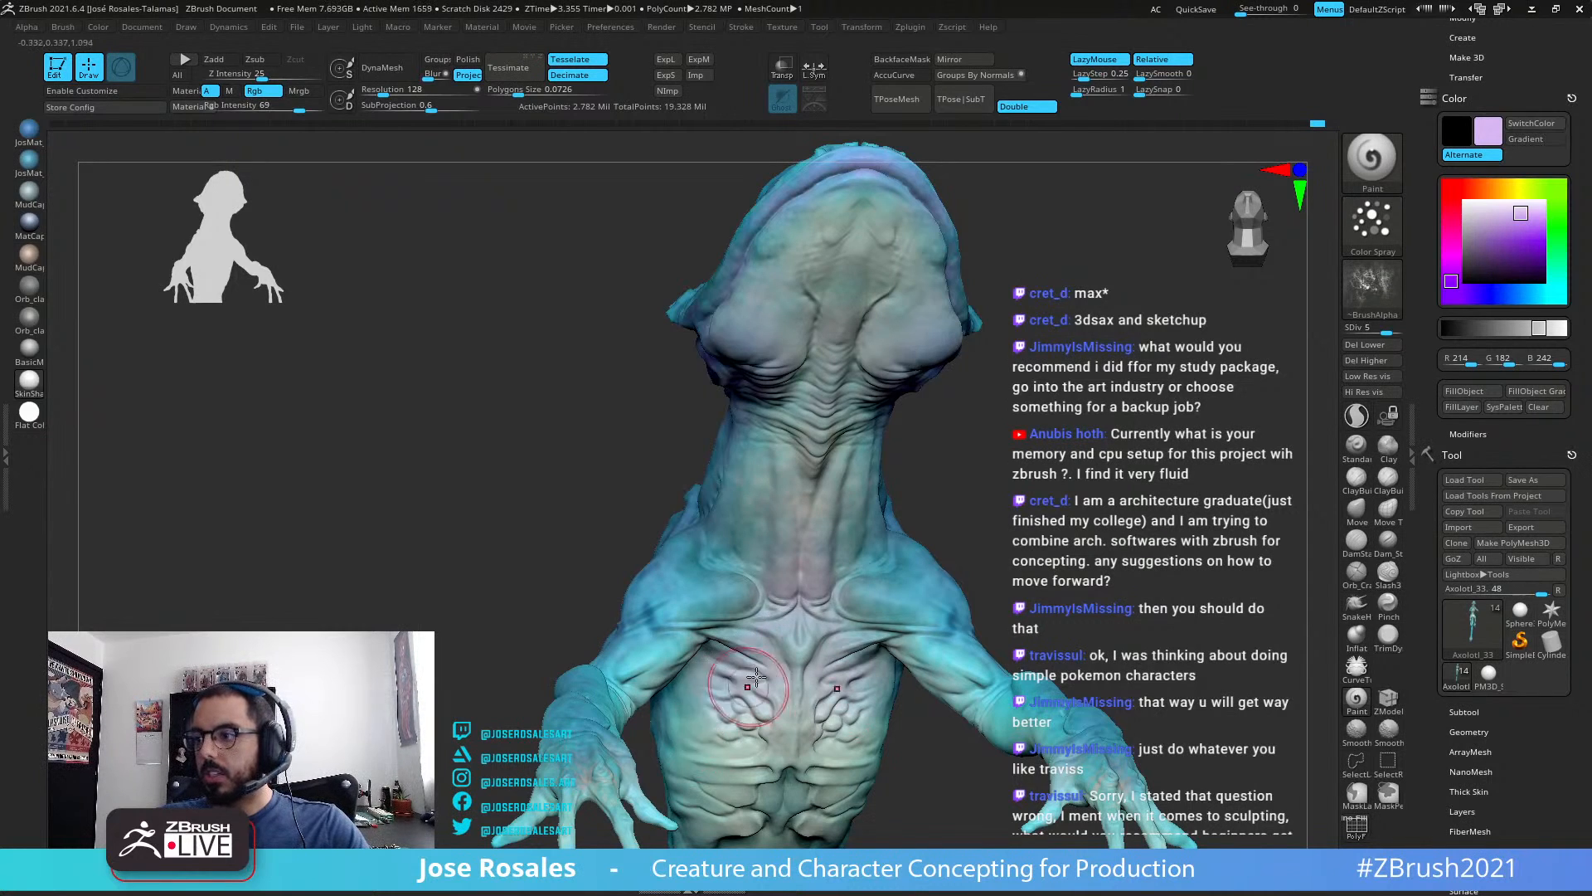
mouse_move(749, 687)
right_mouse_down("alt")
mouse_move(703, 535)
mouse_move(573, 547)
right_mouse_up("alt")
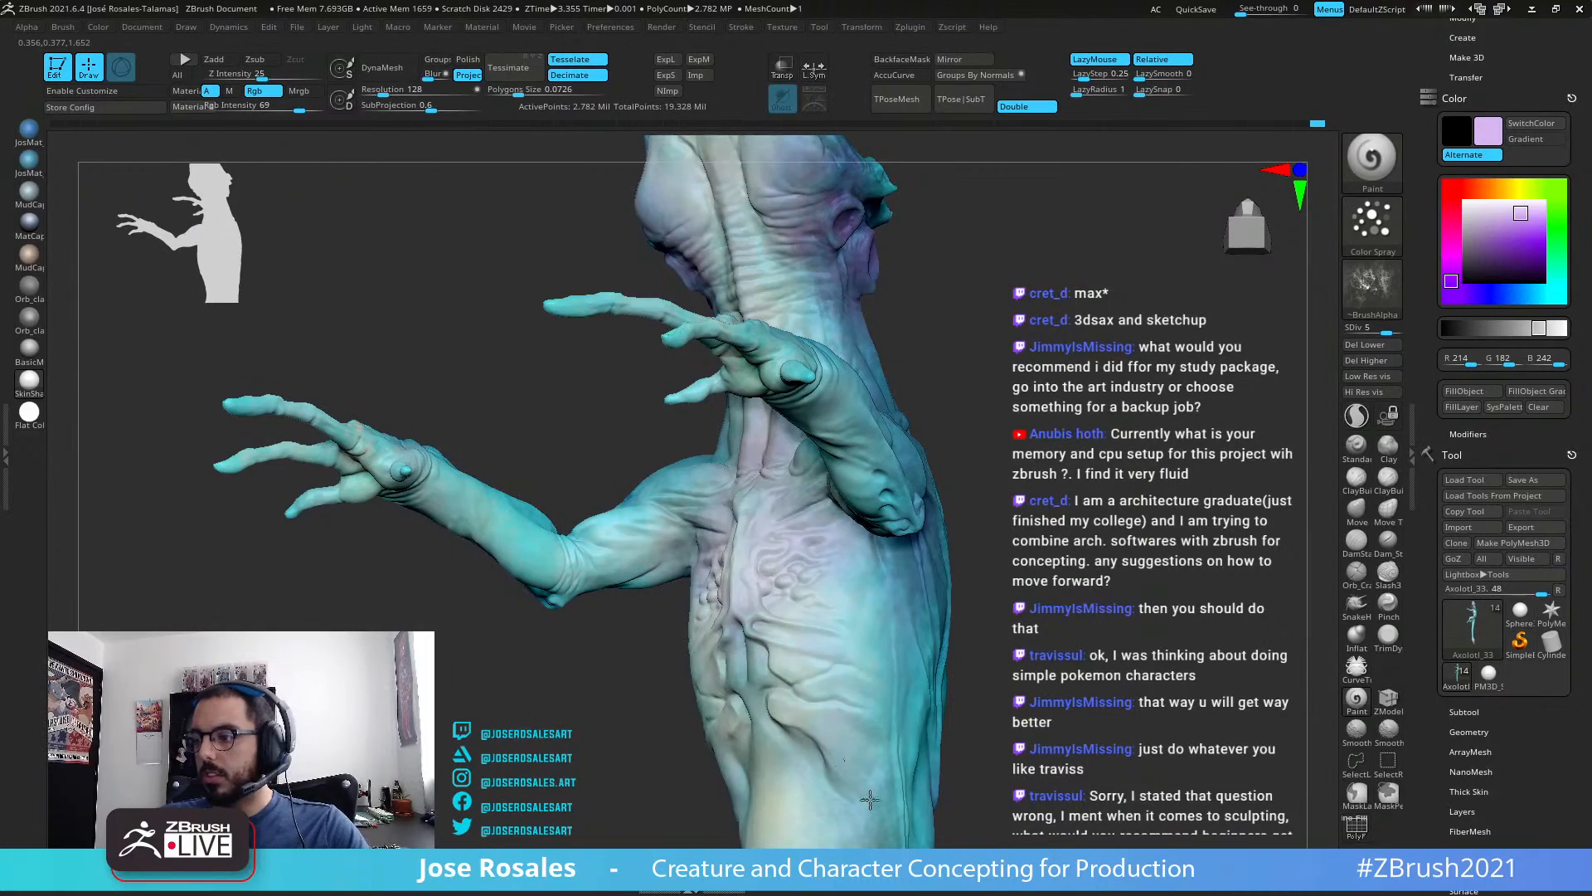
mouse_move(869, 798)
right_mouse_down()
mouse_move(866, 597)
mouse_move(913, 440)
mouse_move(946, 423)
mouse_move(850, 426)
mouse_move(921, 407)
right_mouse_up()
left_click_drag(931, 384, 937, 458)
mouse_move(937, 460)
right_mouse_down()
mouse_move(837, 456)
mouse_move(841, 514)
right_mouse_up()
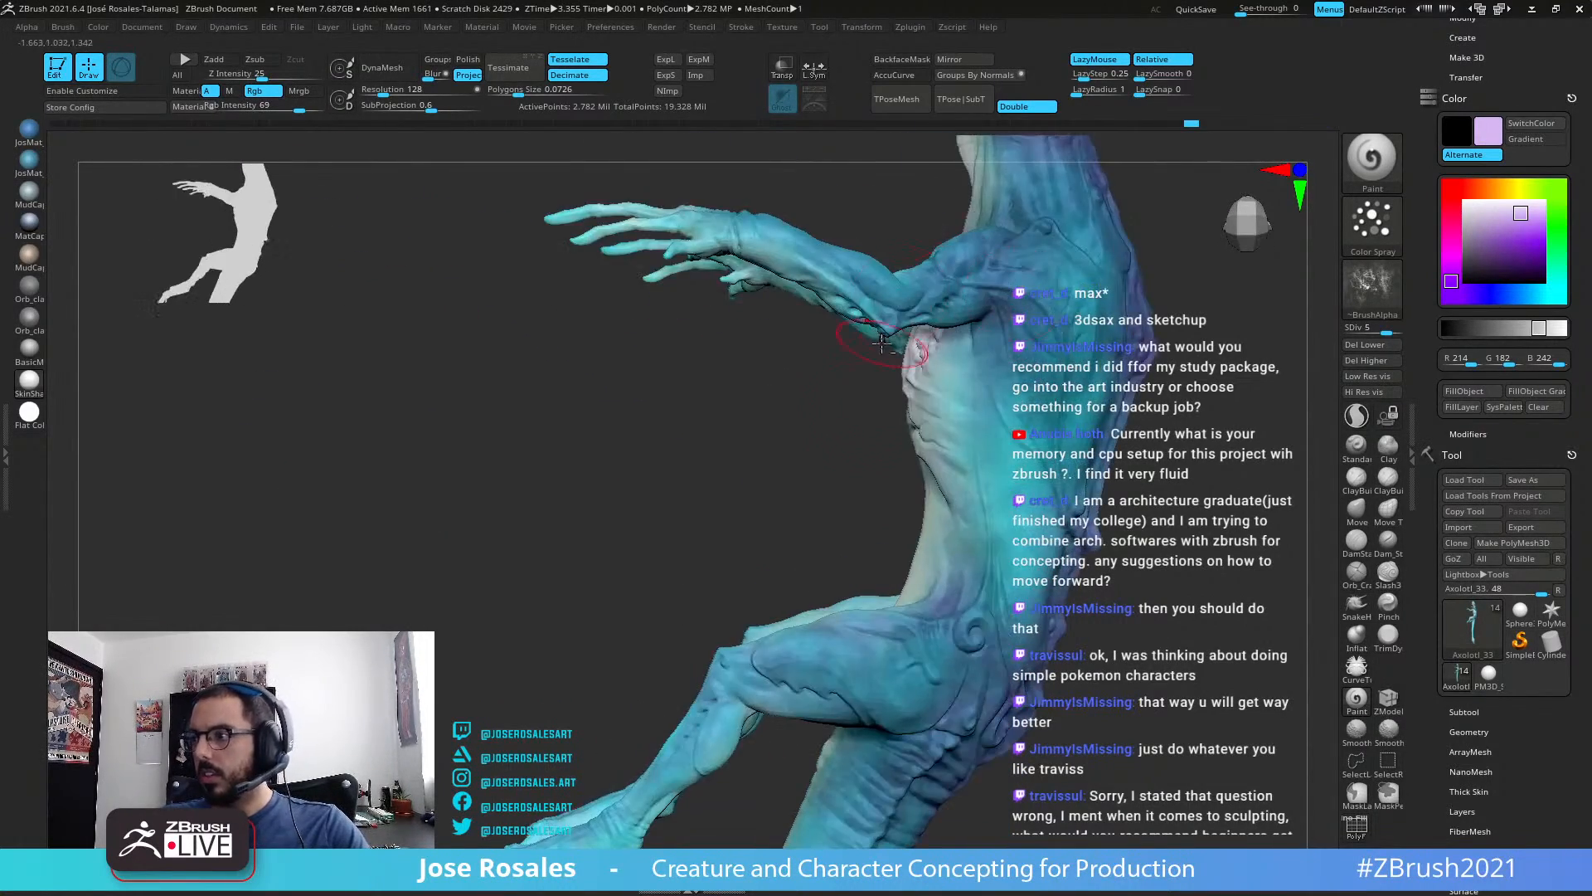
Step: Paint pale violet along the flank below the arm to blend the belly colour into the side
right_click_drag(881, 342, 898, 459)
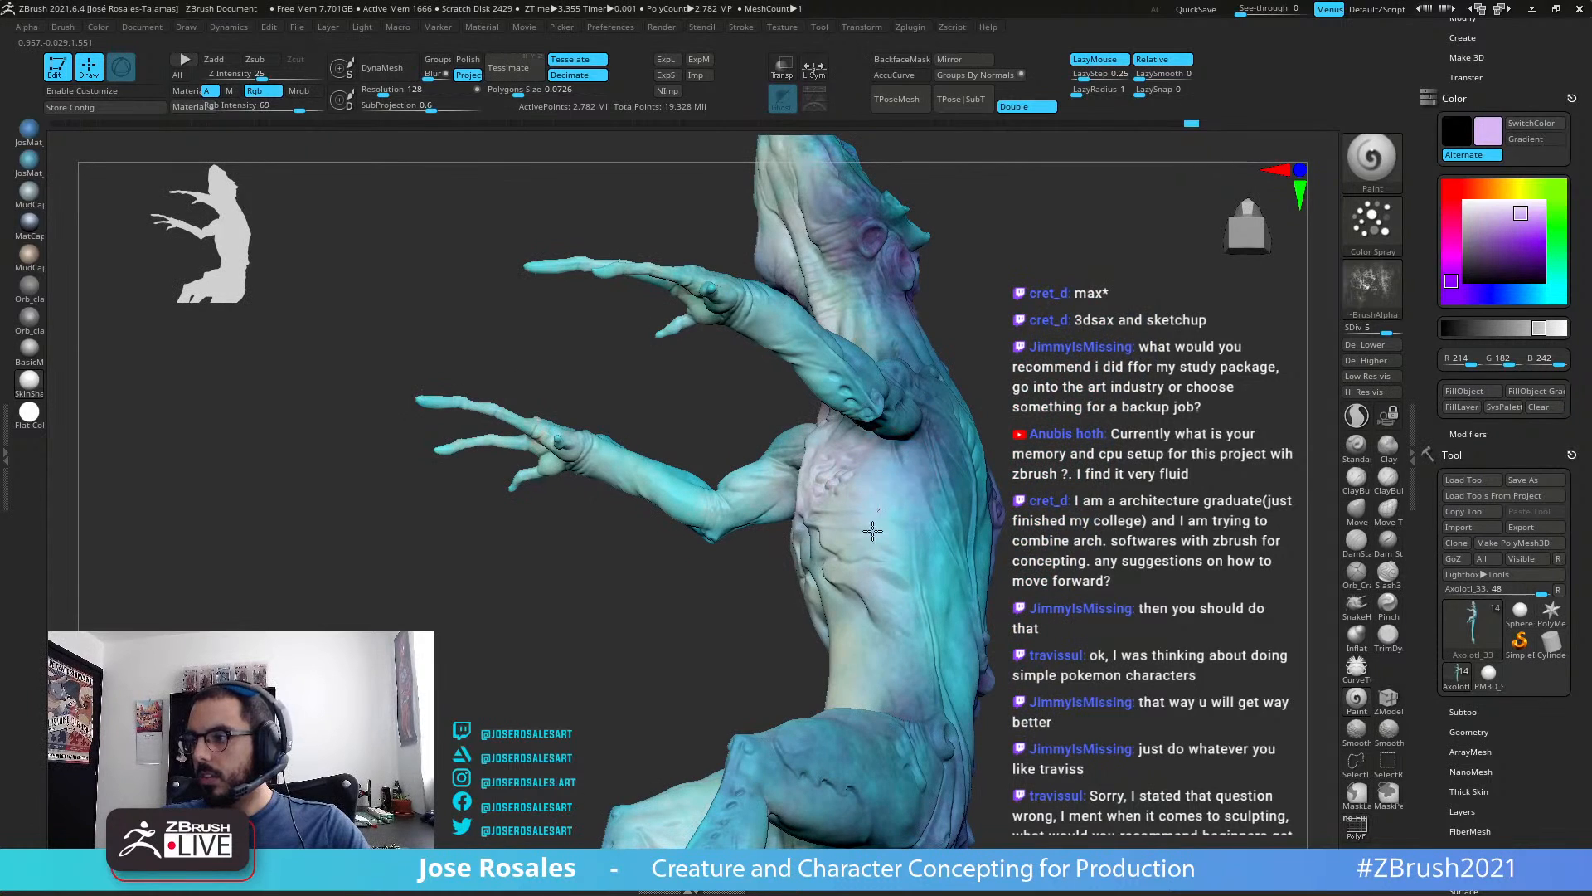
left_click_drag(884, 576, 913, 533)
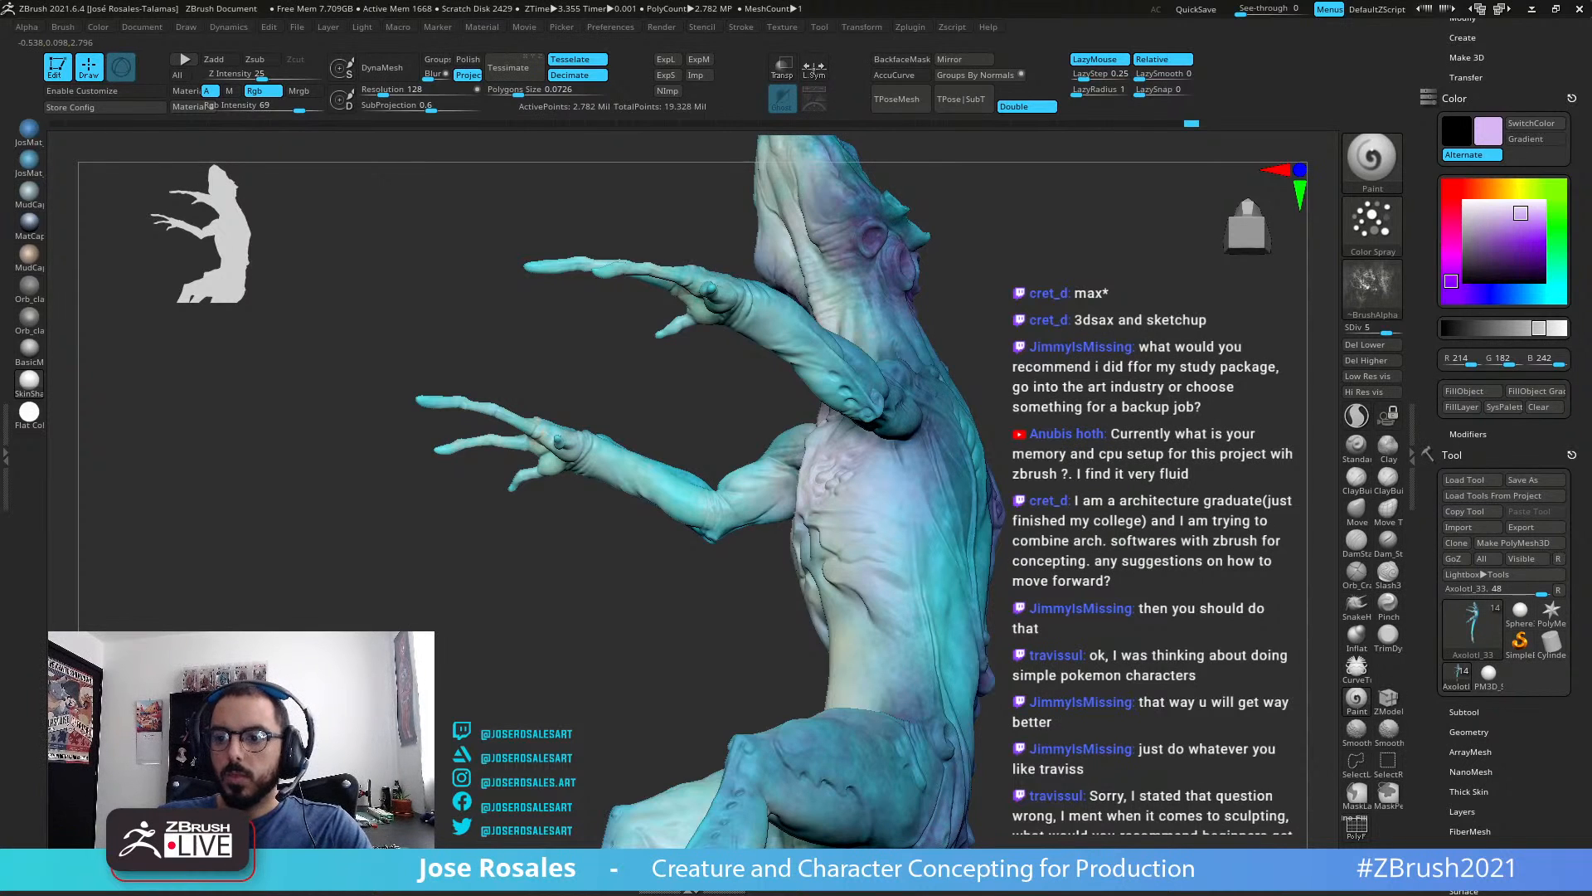
mouse_move(871, 496)
right_mouse_down()
mouse_move(899, 532)
mouse_move(922, 500)
right_mouse_up()
mouse_move(899, 507)
left_mouse_down()
mouse_move(896, 487)
mouse_move(898, 533)
left_mouse_up()
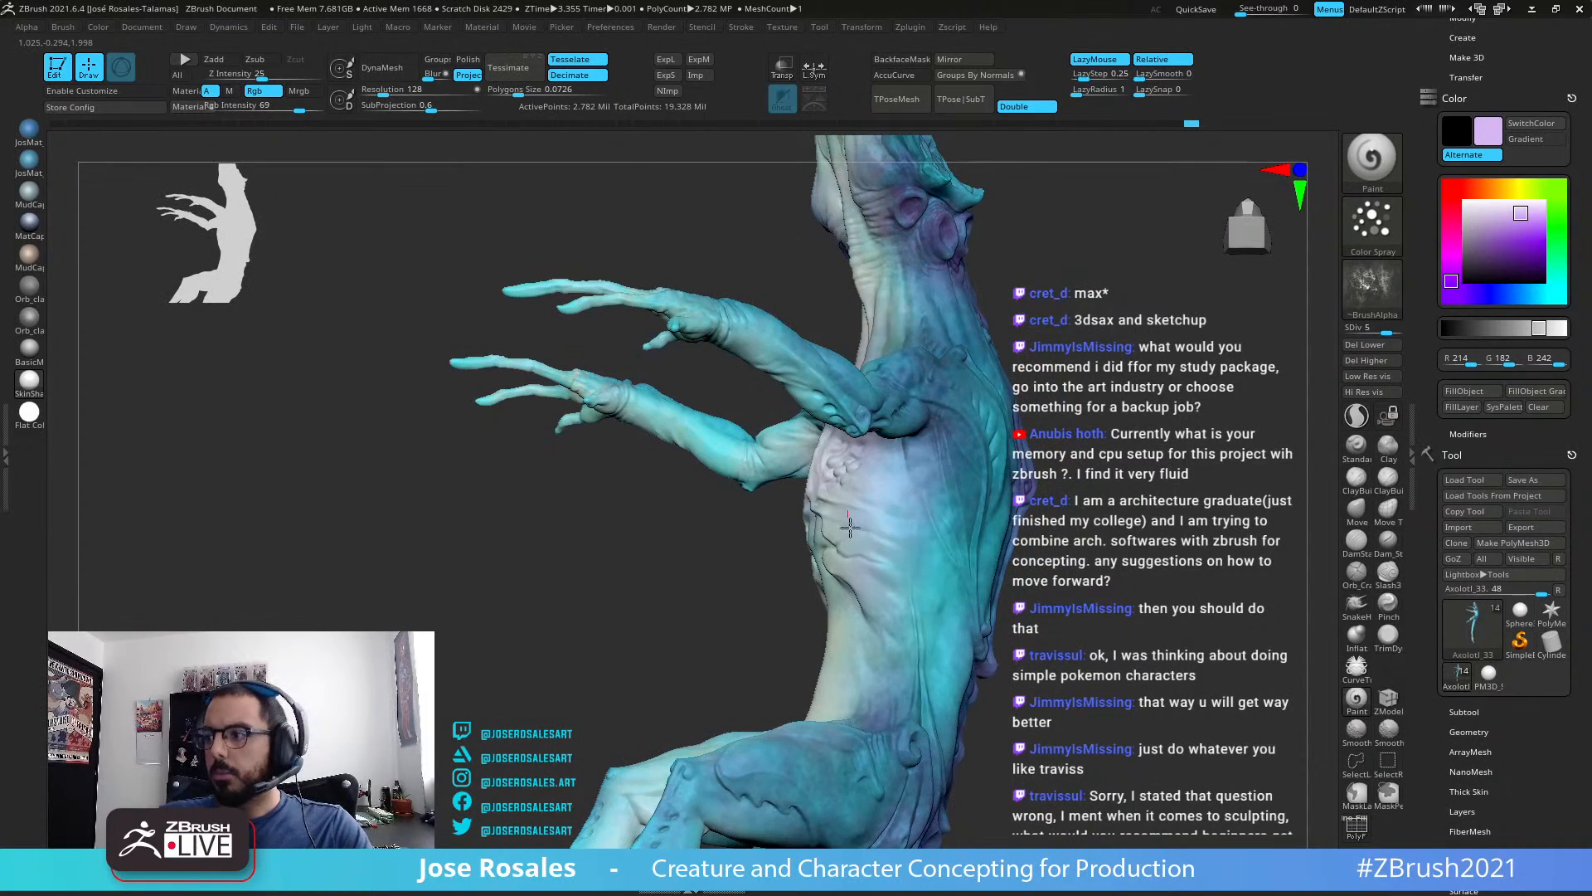
mouse_move(795, 617)
right_mouse_down()
mouse_move(820, 508)
mouse_move(796, 524)
mouse_move(777, 485)
mouse_move(755, 500)
mouse_move(817, 459)
mouse_move(835, 572)
mouse_move(776, 535)
mouse_move(767, 585)
right_mouse_up()
Step: Paint pale violet over the throat and the front of the neck
right_click_drag(767, 585, 758, 630, "ctrl")
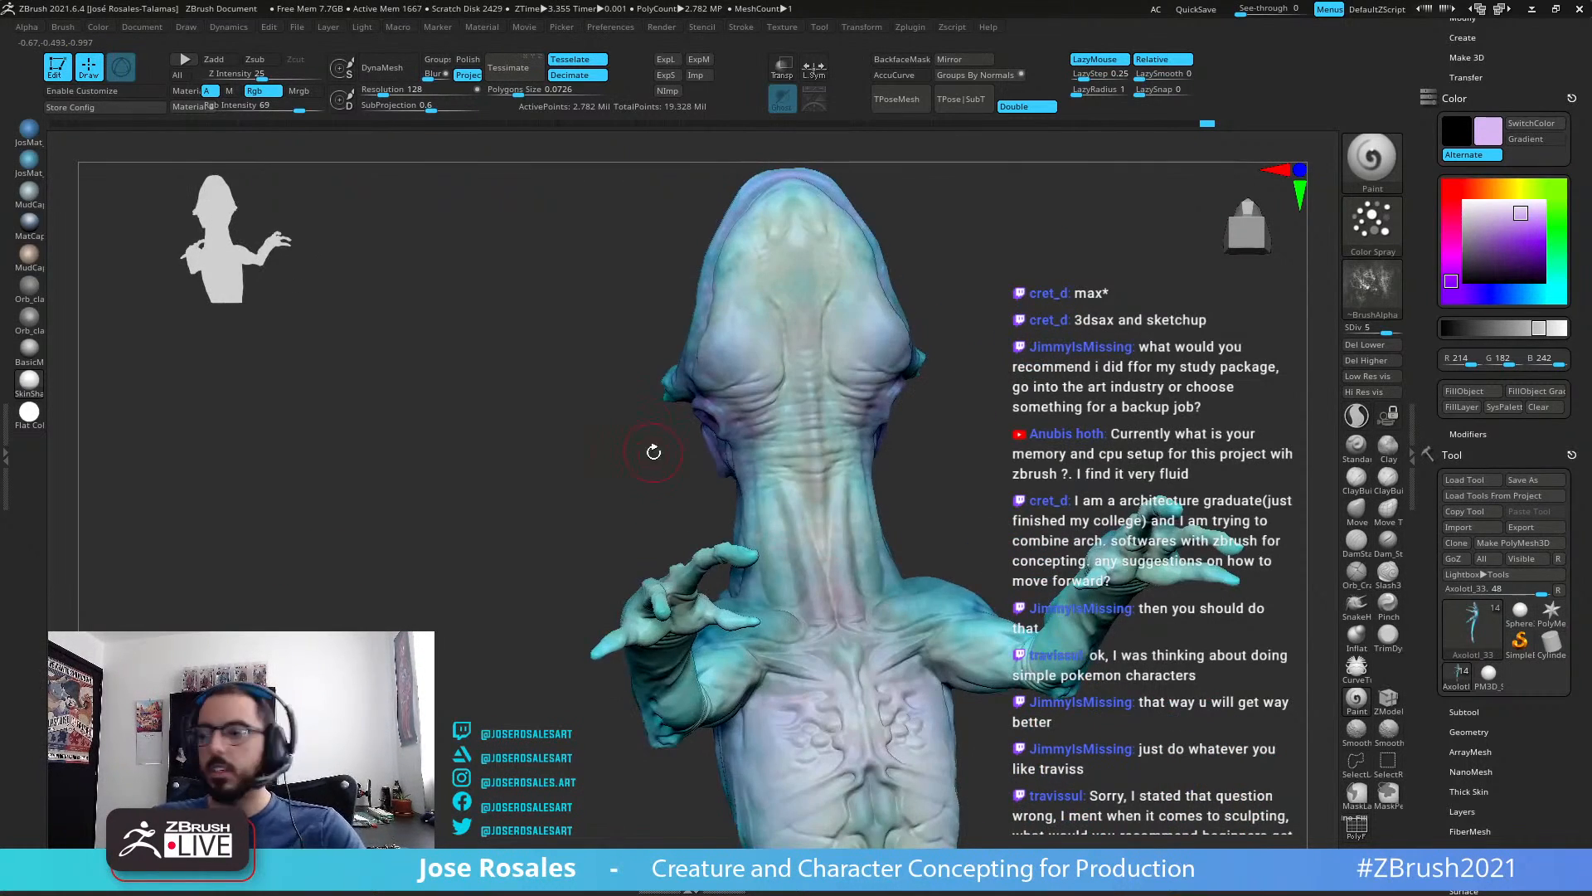
mouse_move(800, 571)
right_mouse_down()
mouse_move(779, 570)
mouse_move(807, 507)
mouse_move(815, 554)
mouse_move(790, 513)
right_mouse_up()
right_click_drag(813, 613, 863, 545)
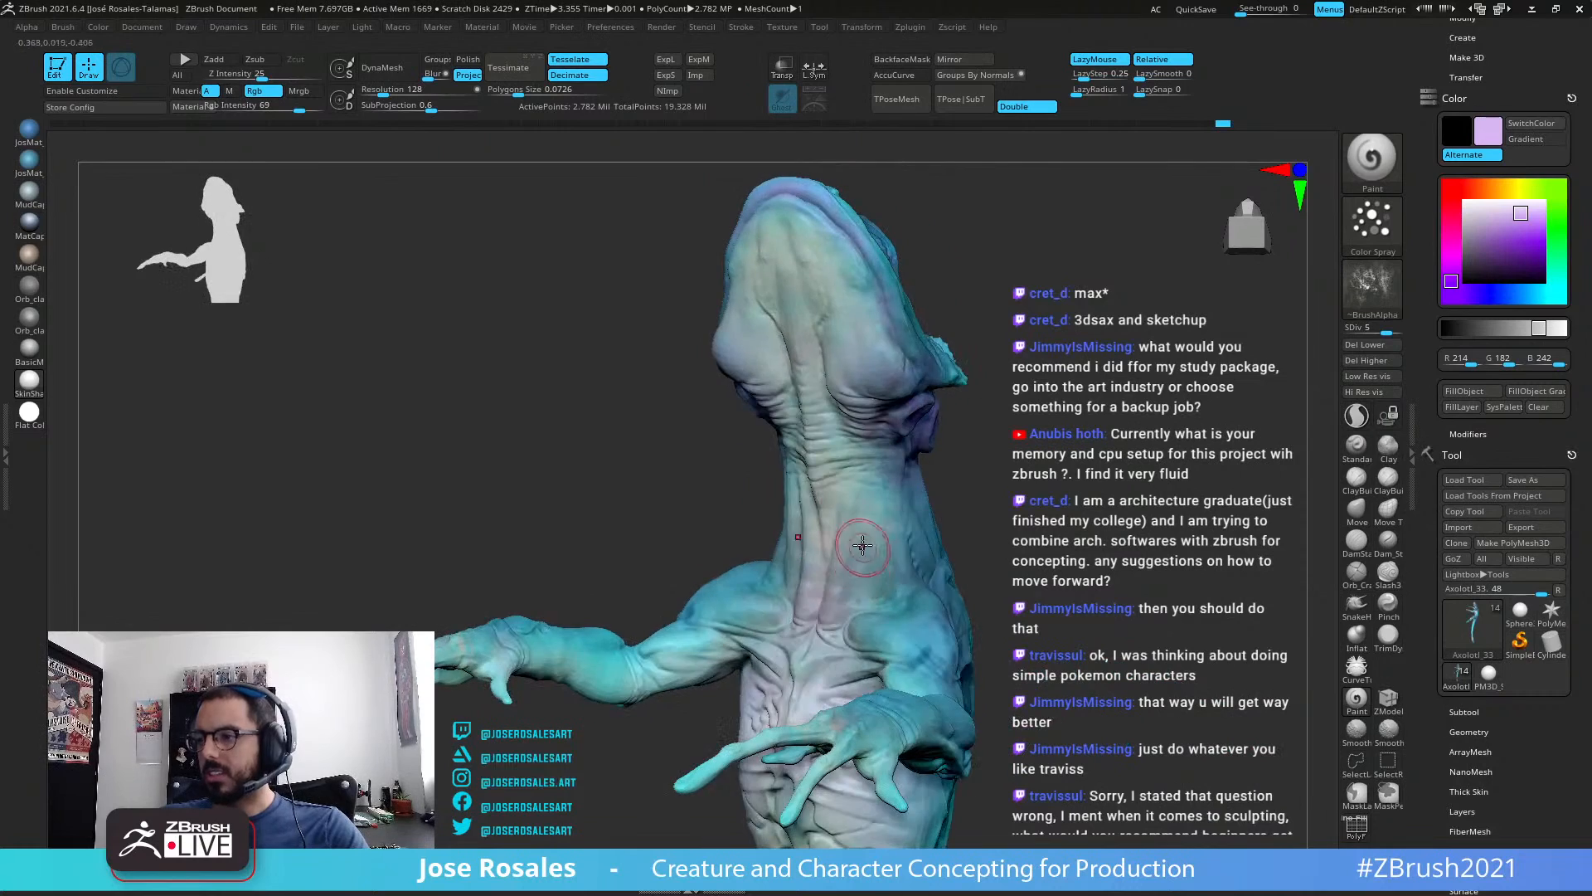
right_click_drag(838, 632, 838, 431)
Step: Paint pale violet patches on the hip and outer thigh
right_click_drag(837, 431, 739, 625, "ctrl")
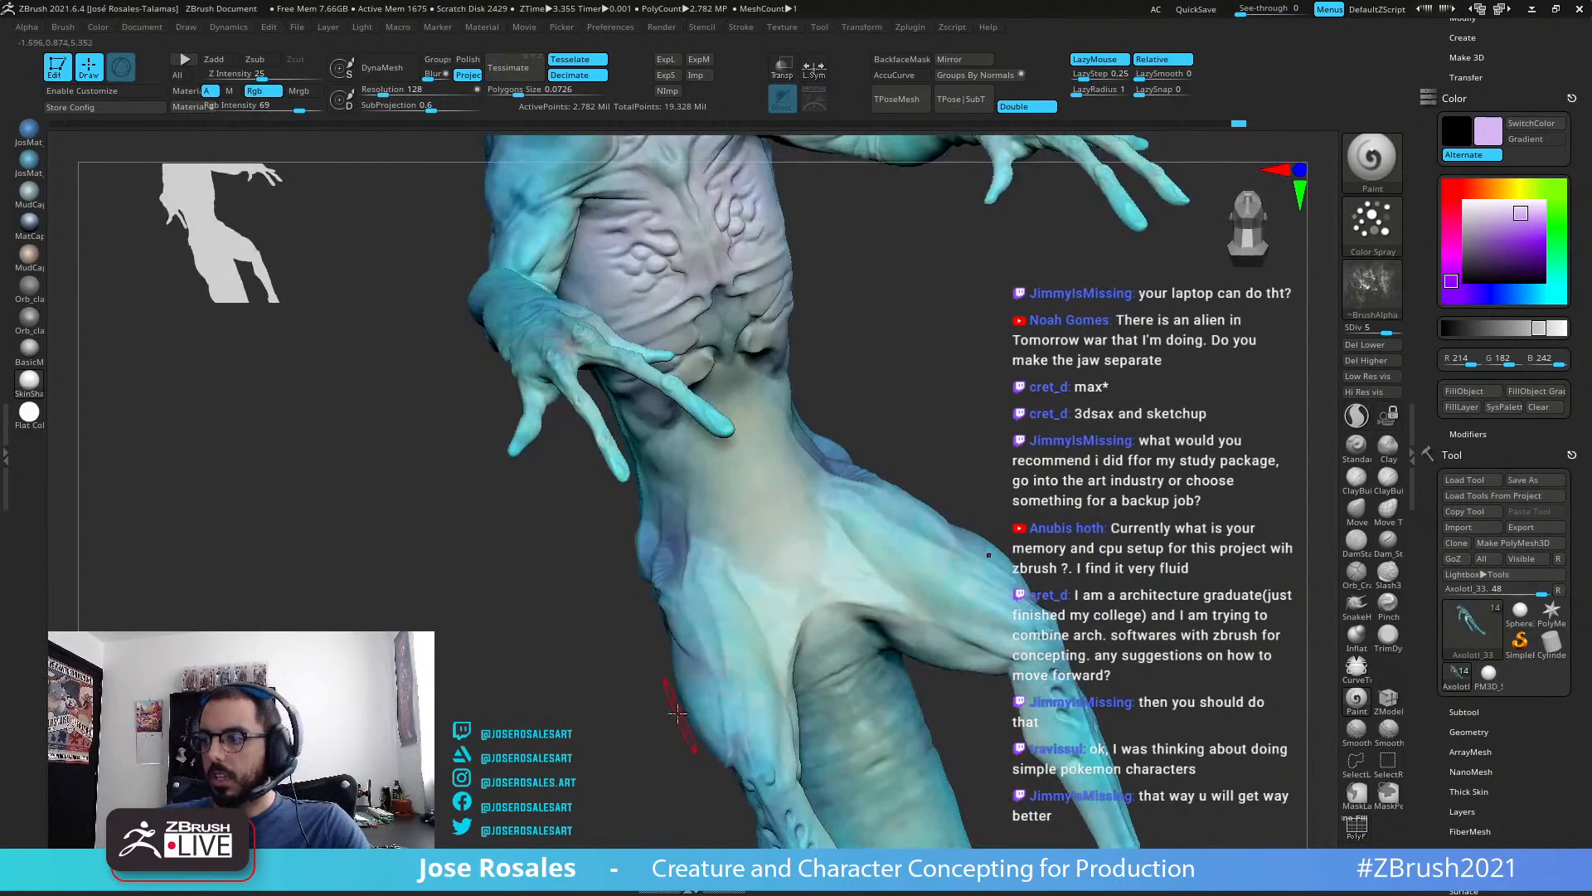
right_click_drag(679, 714, 630, 605)
left_click_drag(623, 524, 636, 606)
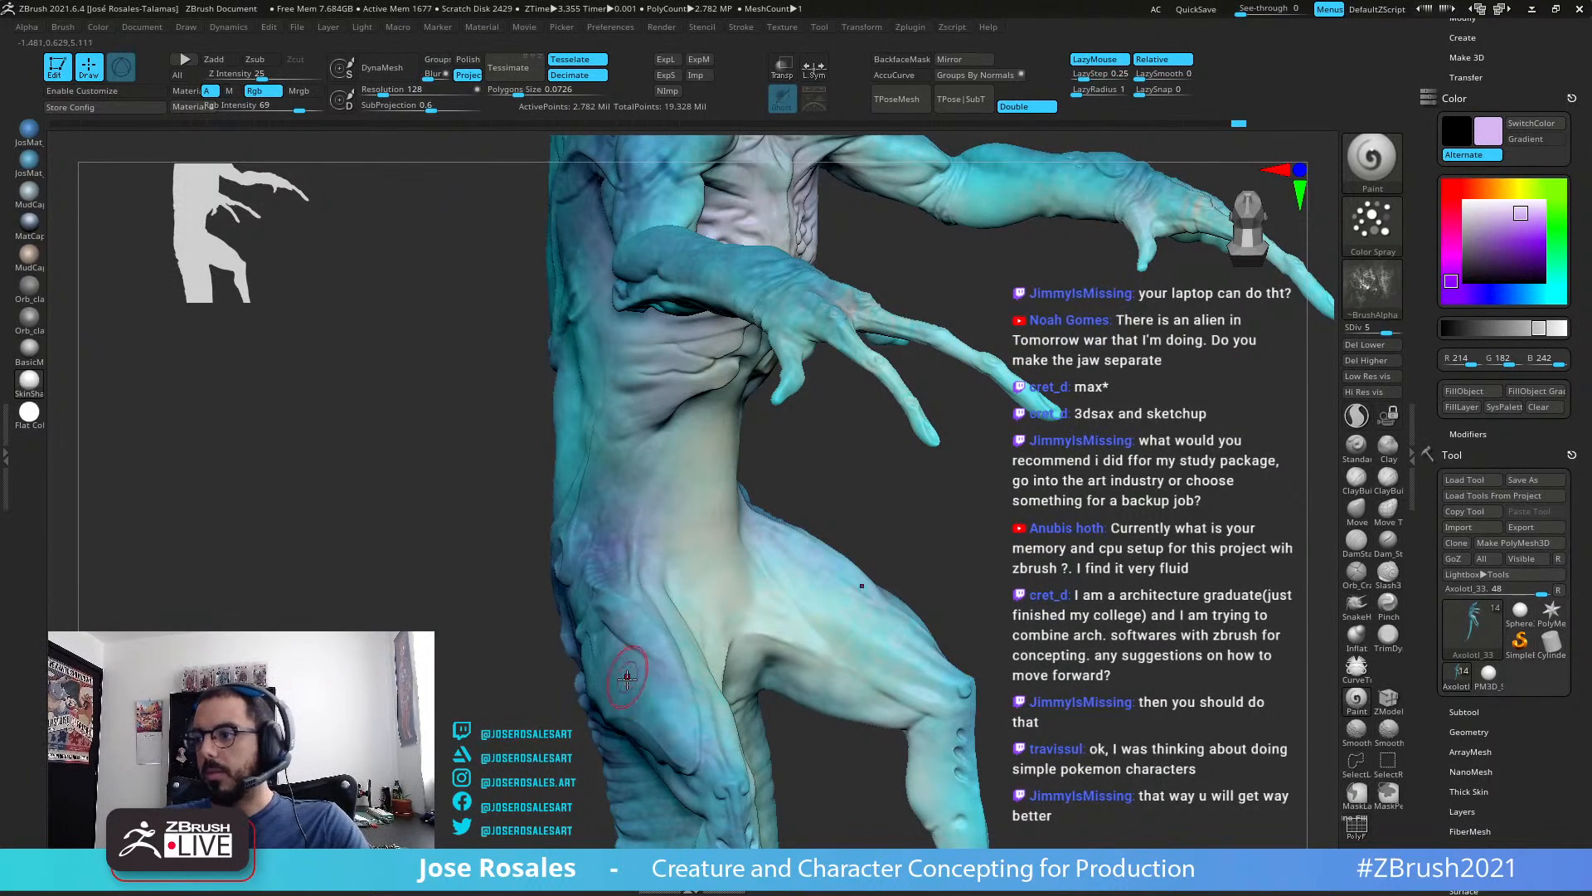
right_click_drag(627, 678, 662, 606)
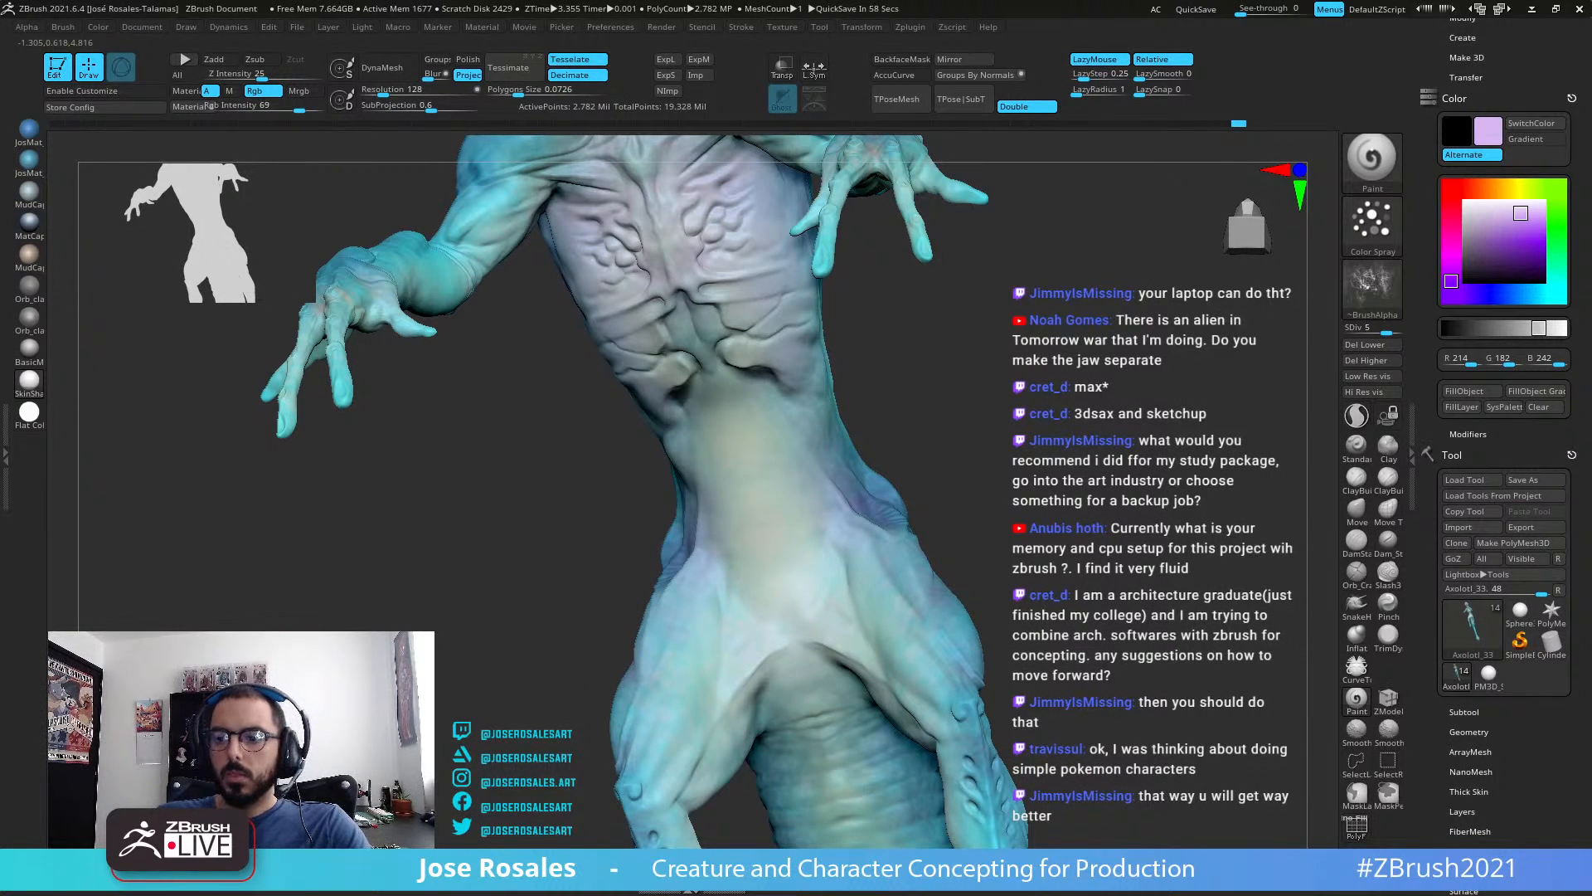
Step: Paint pale violet across the pelvis and inner thighs
left_click_drag(506, 556, 573, 523)
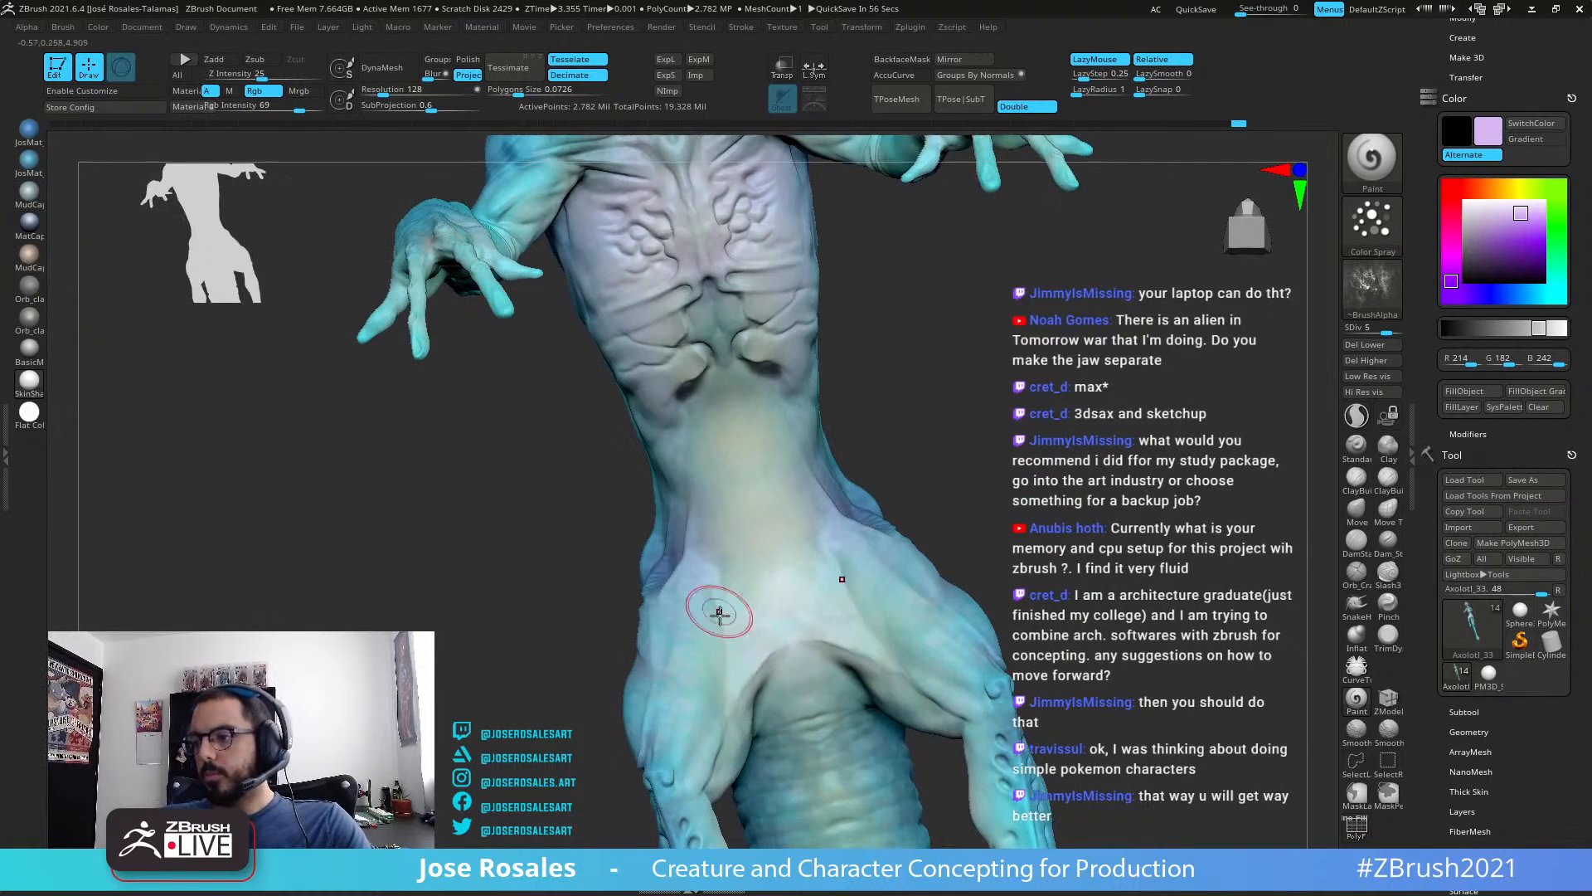
left_click_drag(719, 615, 710, 661)
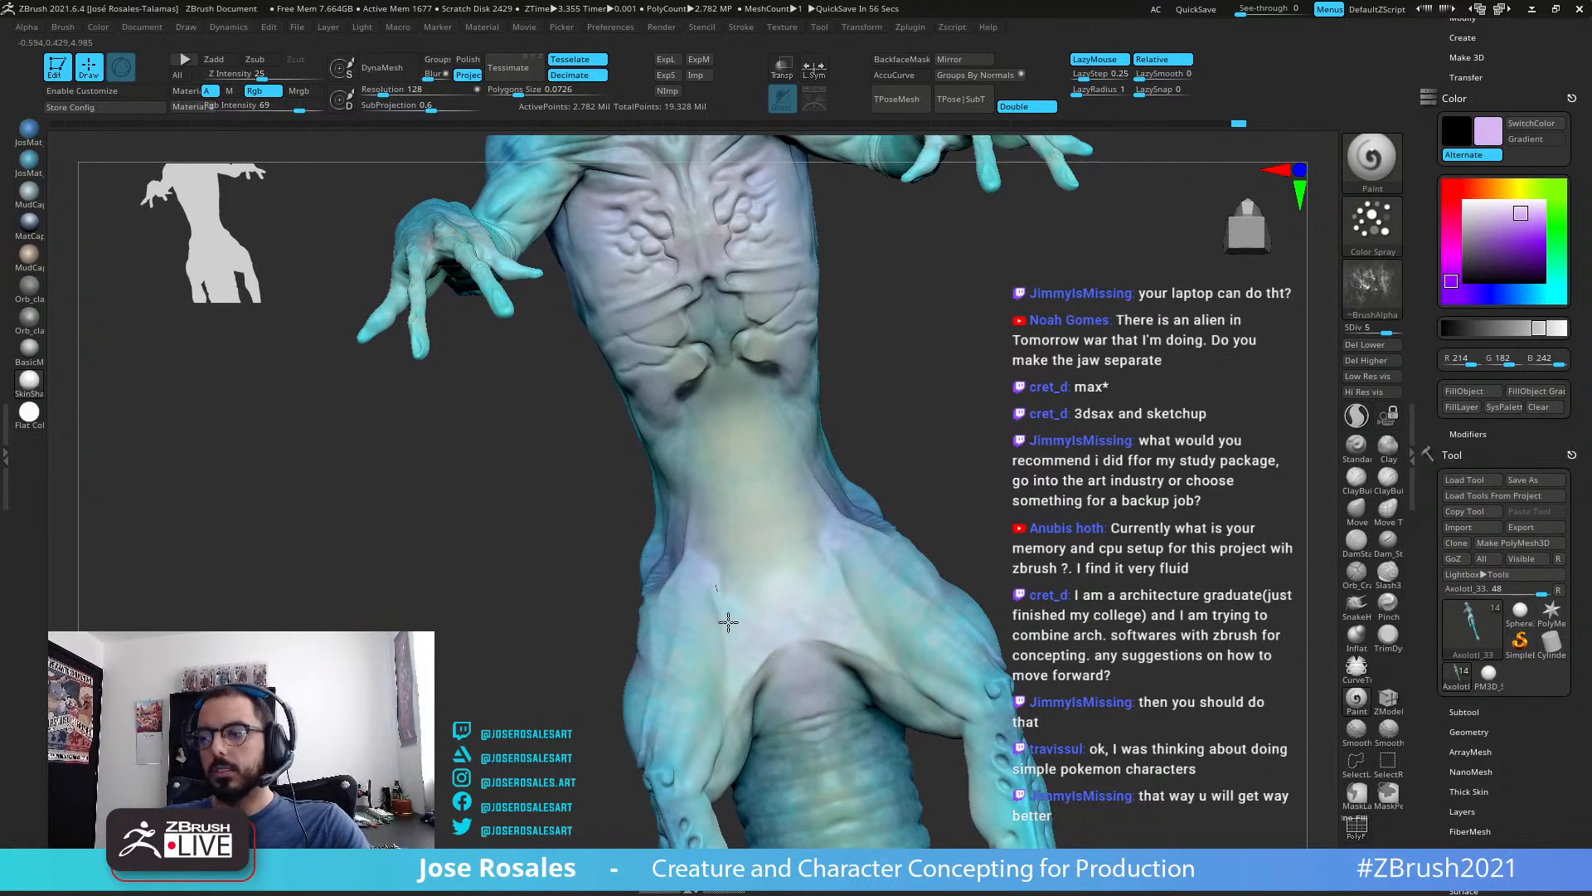
mouse_move(843, 627)
left_mouse_down()
mouse_move(824, 671)
mouse_move(854, 645)
left_mouse_up()
mouse_move(866, 629)
right_mouse_down("ctrl")
mouse_move(904, 581)
mouse_move(882, 668)
mouse_move(893, 598)
mouse_move(854, 626)
mouse_move(856, 550)
mouse_move(847, 588)
mouse_move(954, 541)
mouse_move(926, 536)
right_mouse_up("ctrl")
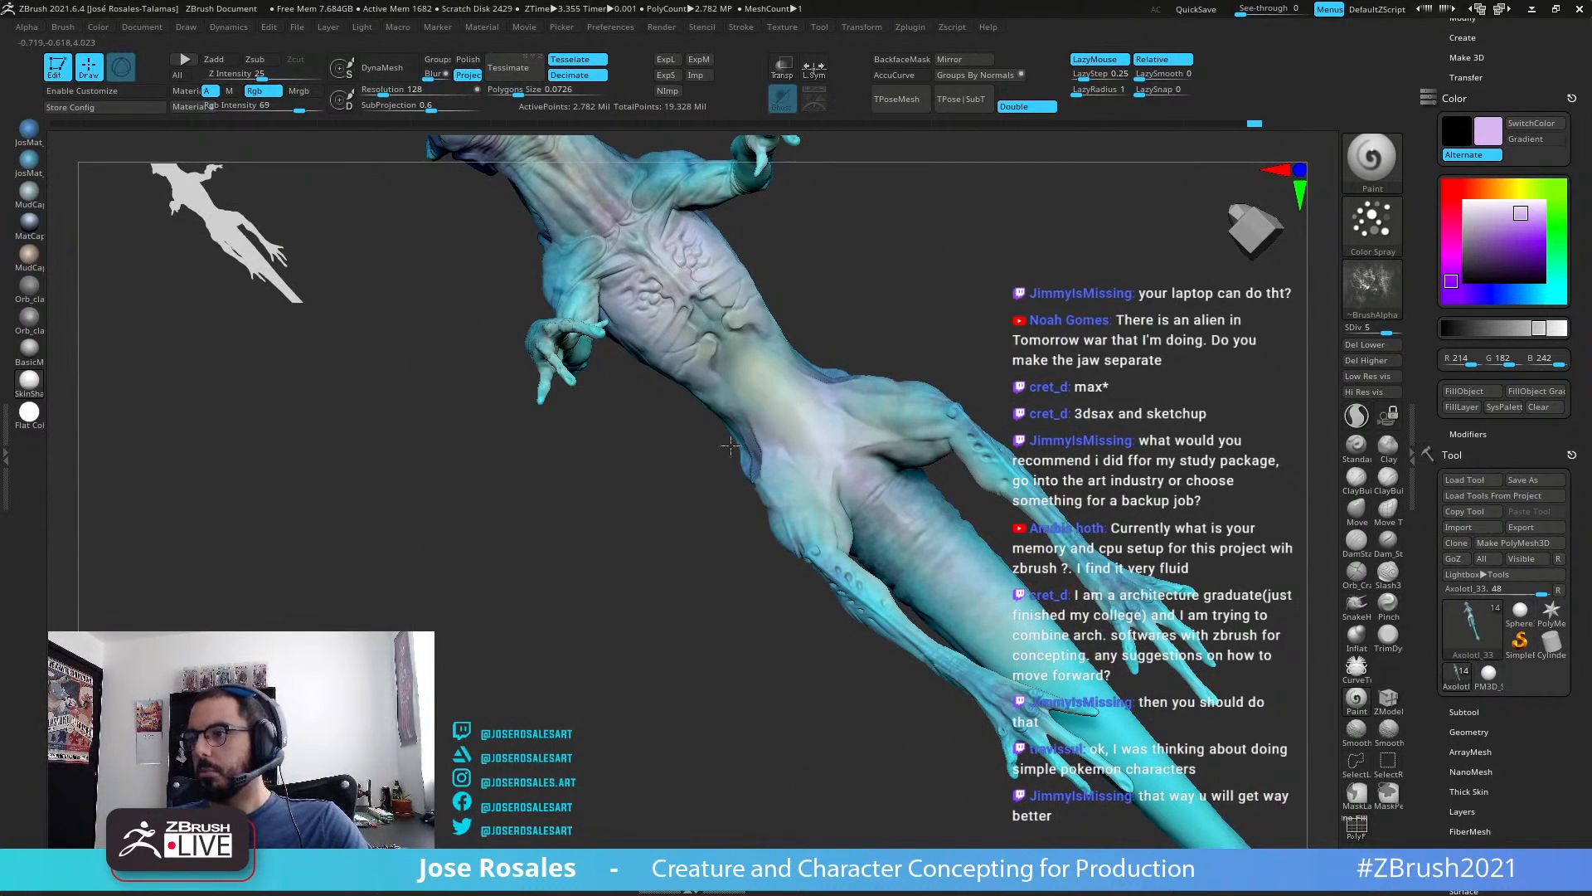
Step: Paint pale violet along the underside of the tail base and on the limbs
right_click_drag(730, 446, 1078, 140)
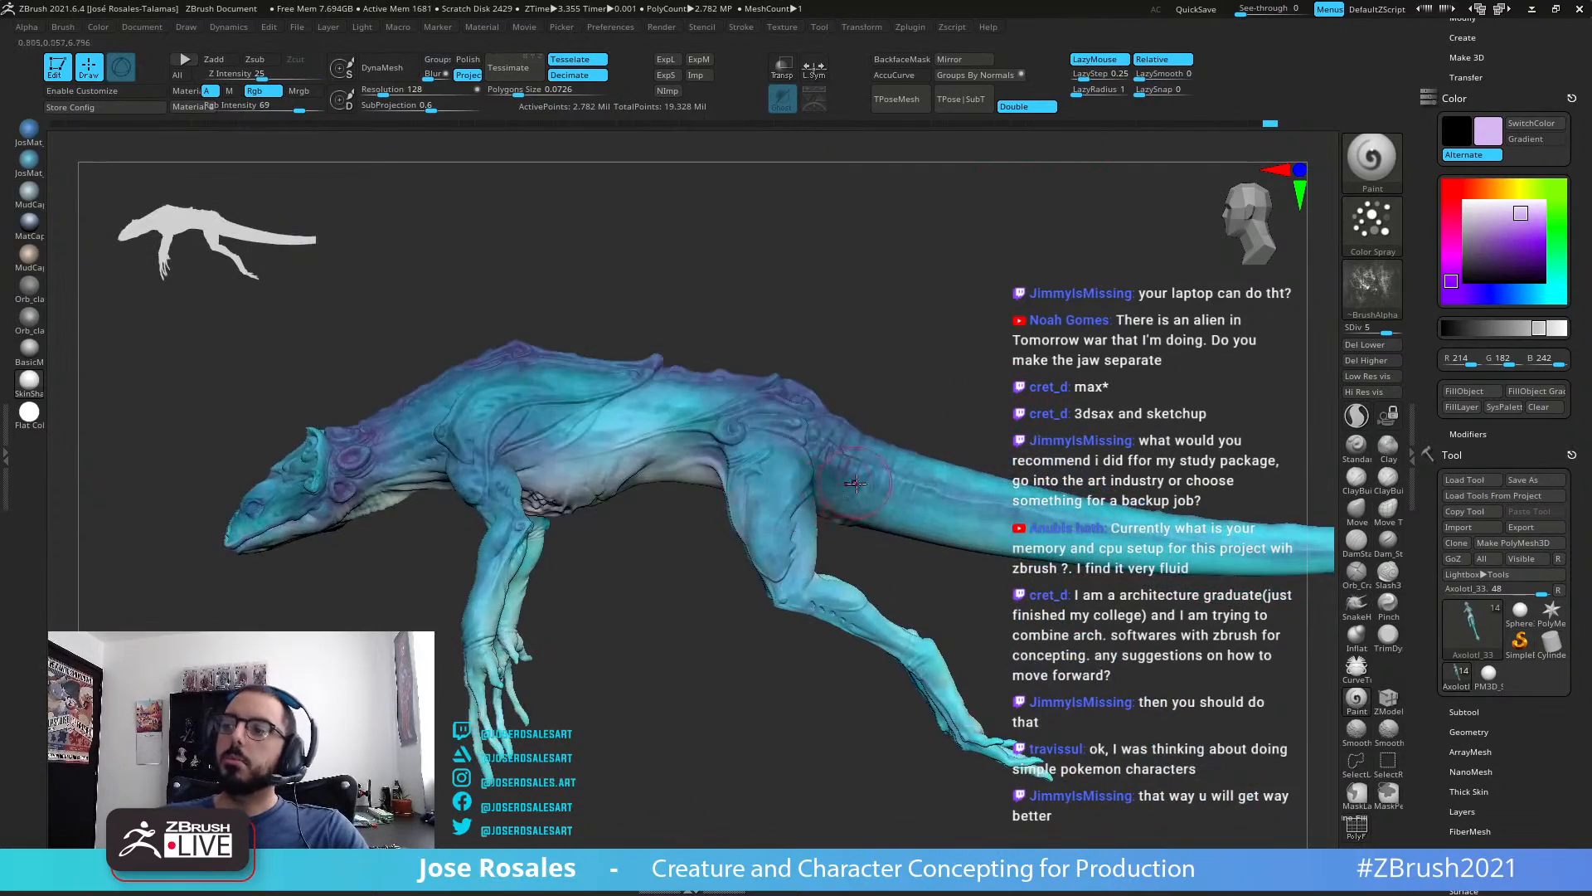
right_click_drag(855, 482, 869, 488)
right_click_drag(621, 607, 547, 520)
right_click_drag(453, 624, 414, 649)
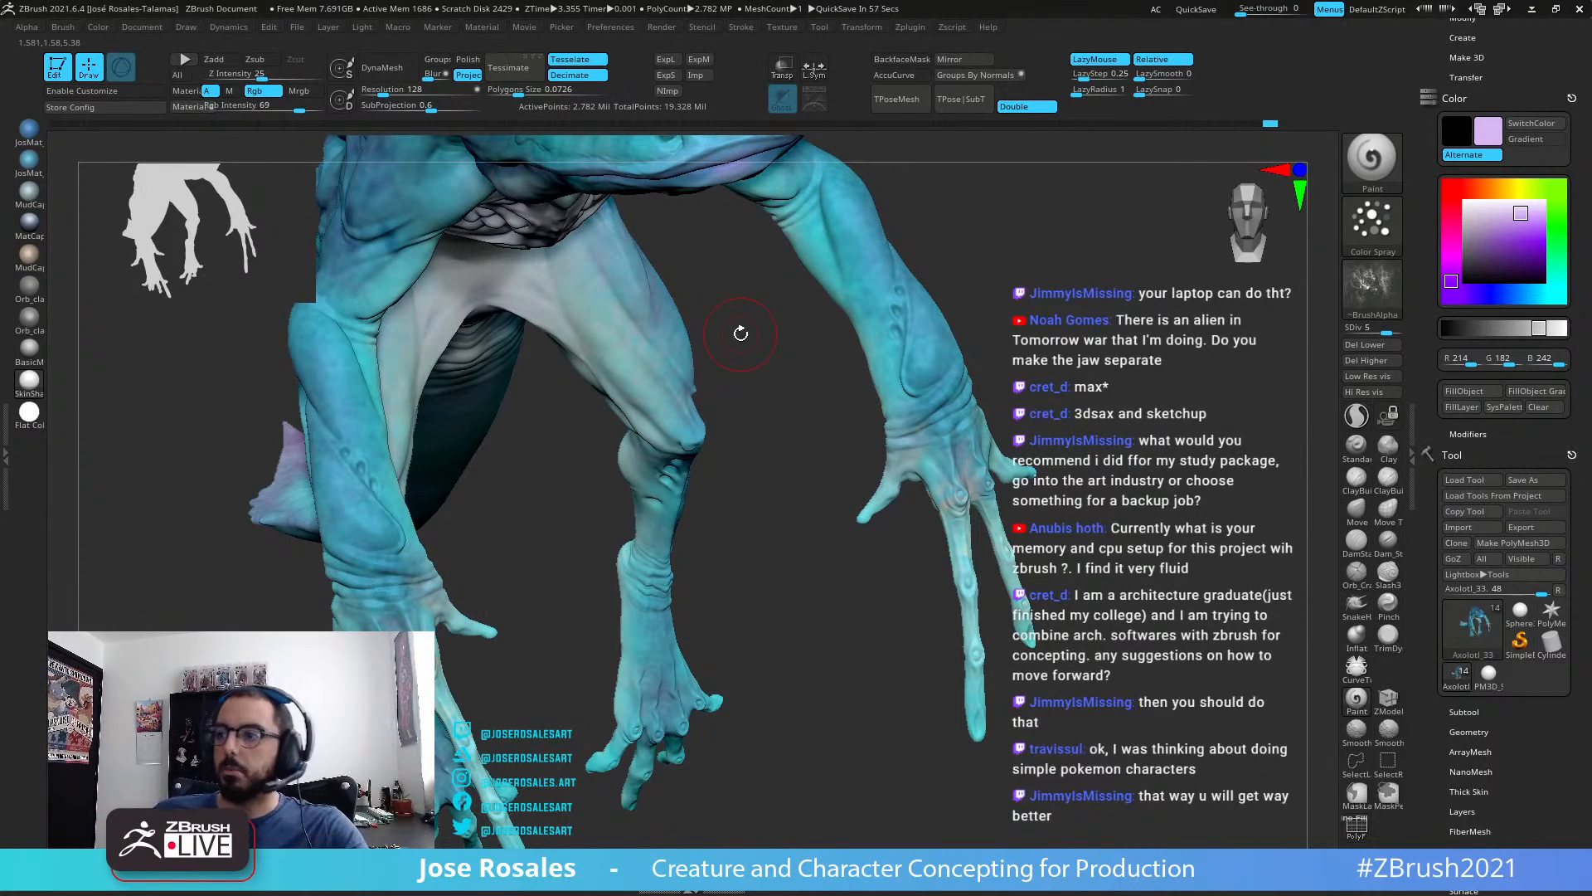
right_click_drag(593, 353, 822, 253)
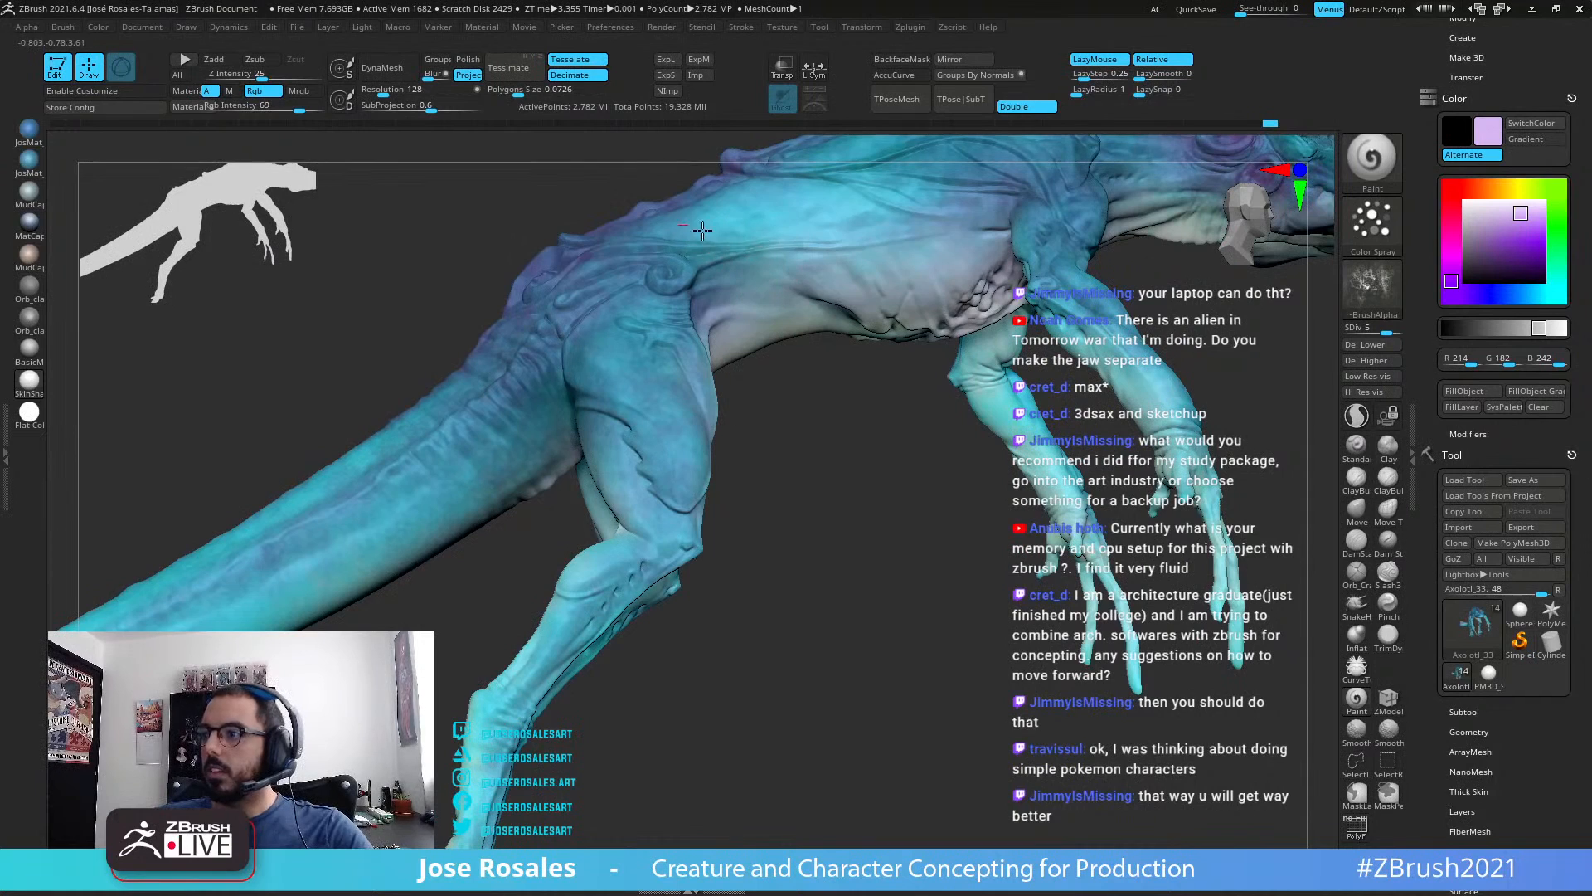
Step: Add more pale violet to the neck folds and throat from underneath
right_click_drag(1017, 247, 975, 153, "ctrl")
right_click_drag(942, 297, 1045, 415, "alt")
right_click_drag(1058, 212, 1077, 290, "ctrl")
right_click_drag(1058, 428, 794, 451, "alt")
right_click_drag(793, 451, 772, 536, "ctrl")
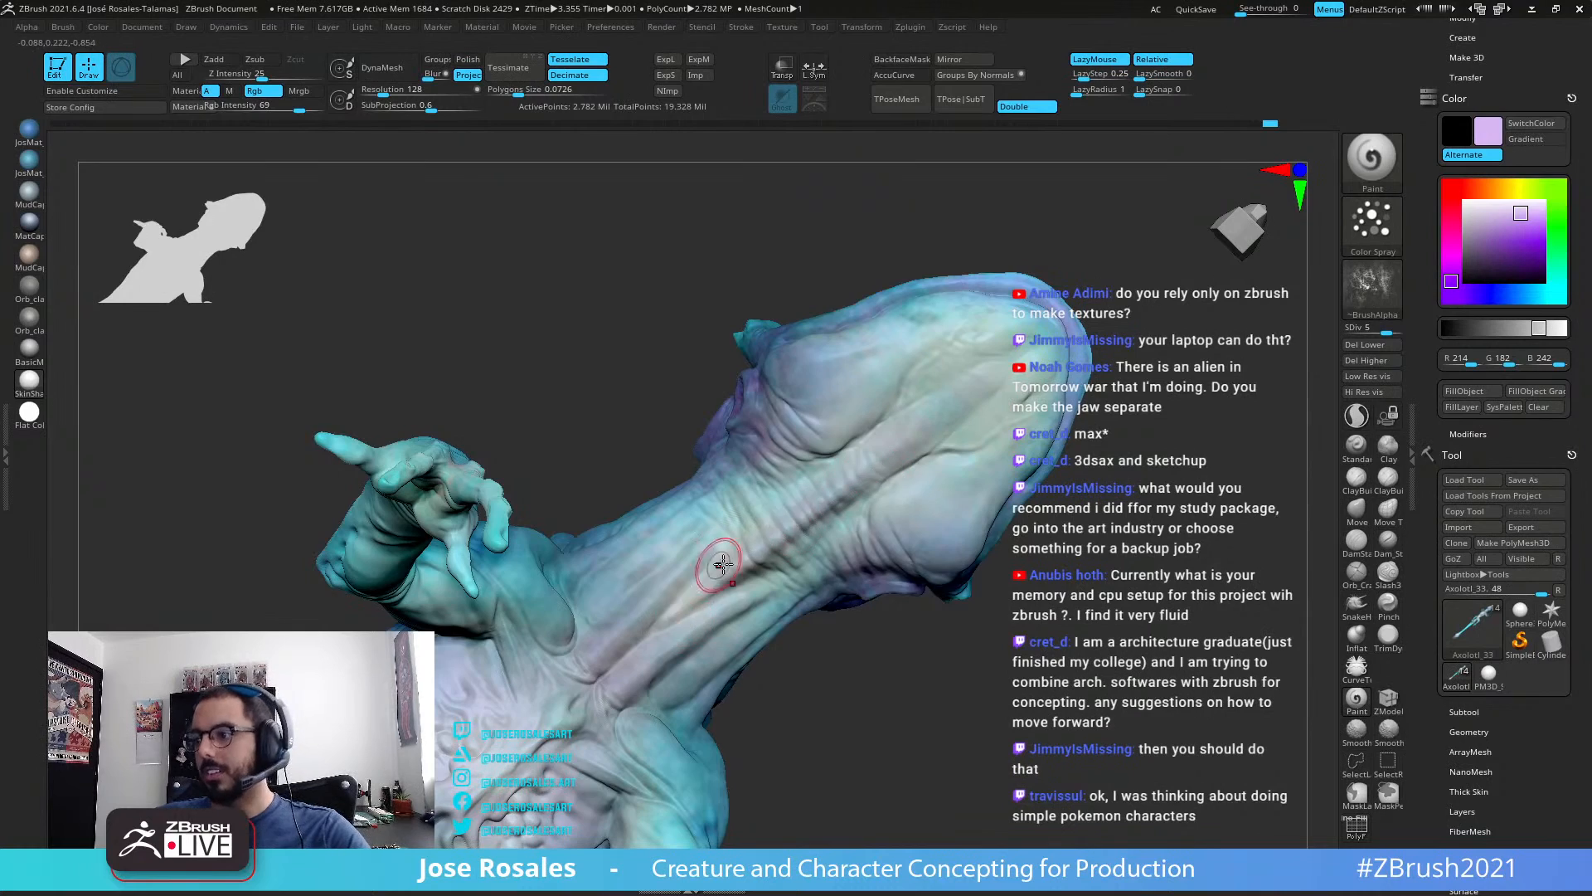
right_click_drag(713, 568, 684, 602)
Step: Paint pale violet on the side of the jaw and the cheek below the head crest
right_click_drag(841, 449, 781, 375)
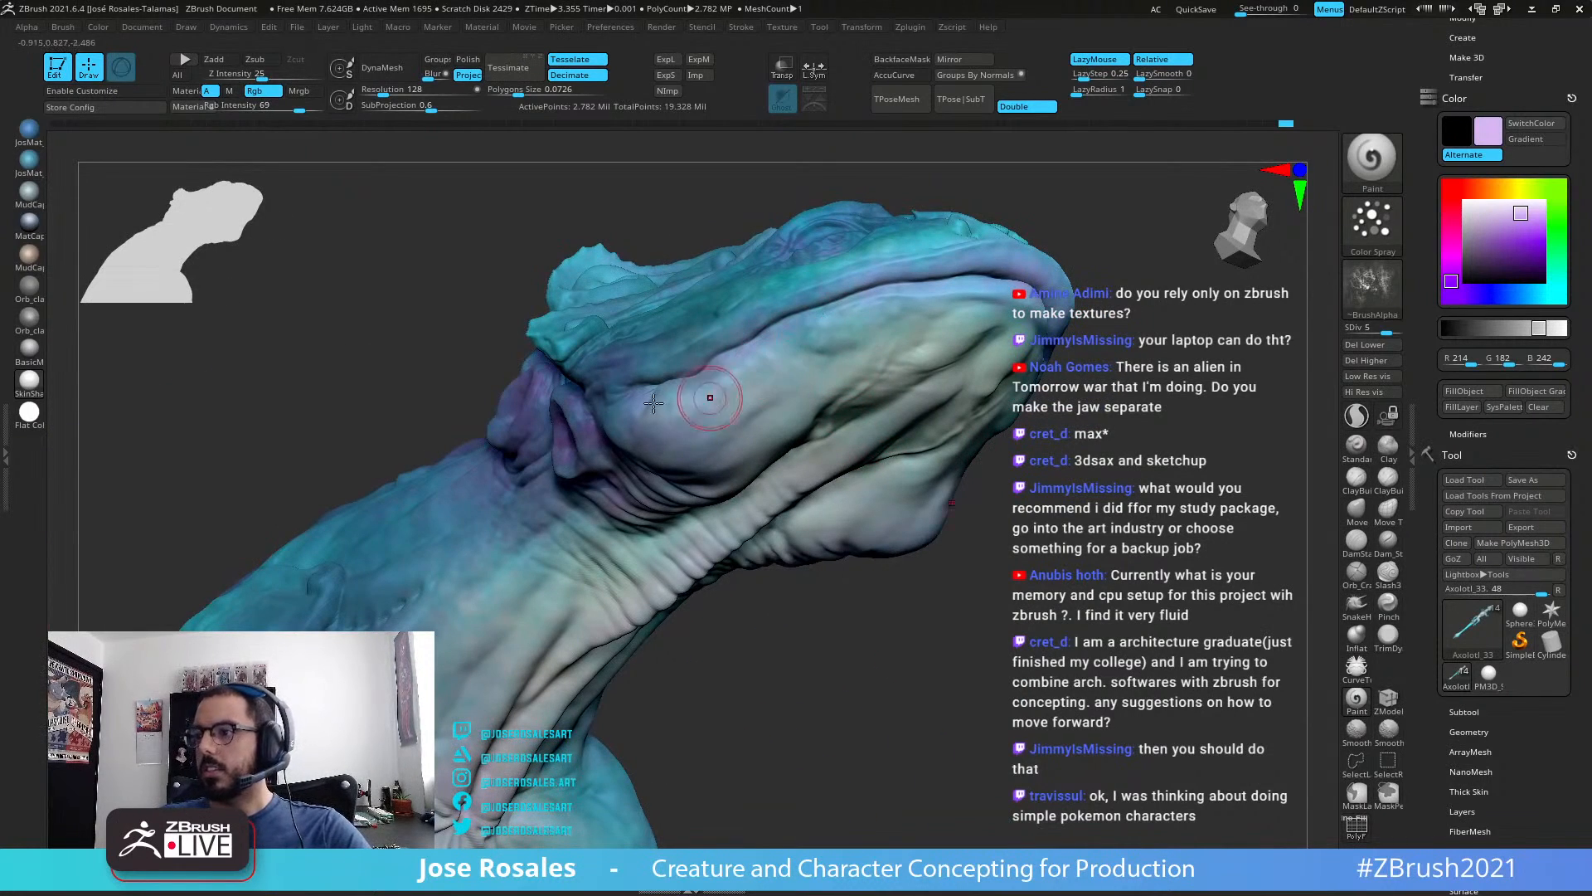
right_click_drag(713, 405, 780, 375)
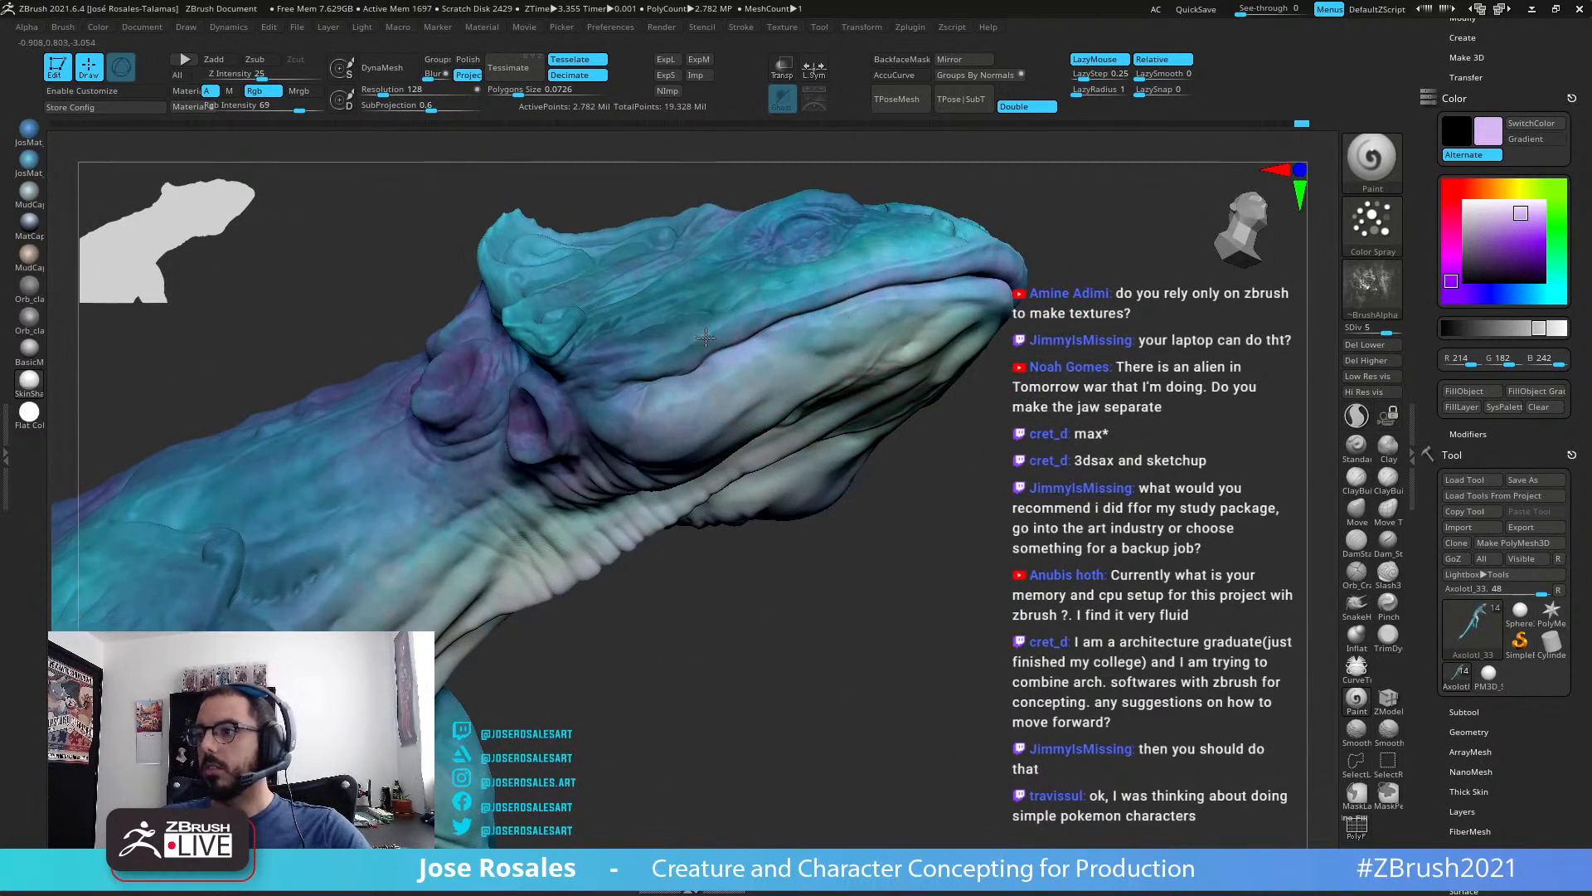
mouse_move(674, 335)
right_mouse_down()
mouse_move(779, 341)
mouse_move(706, 478)
right_mouse_up()
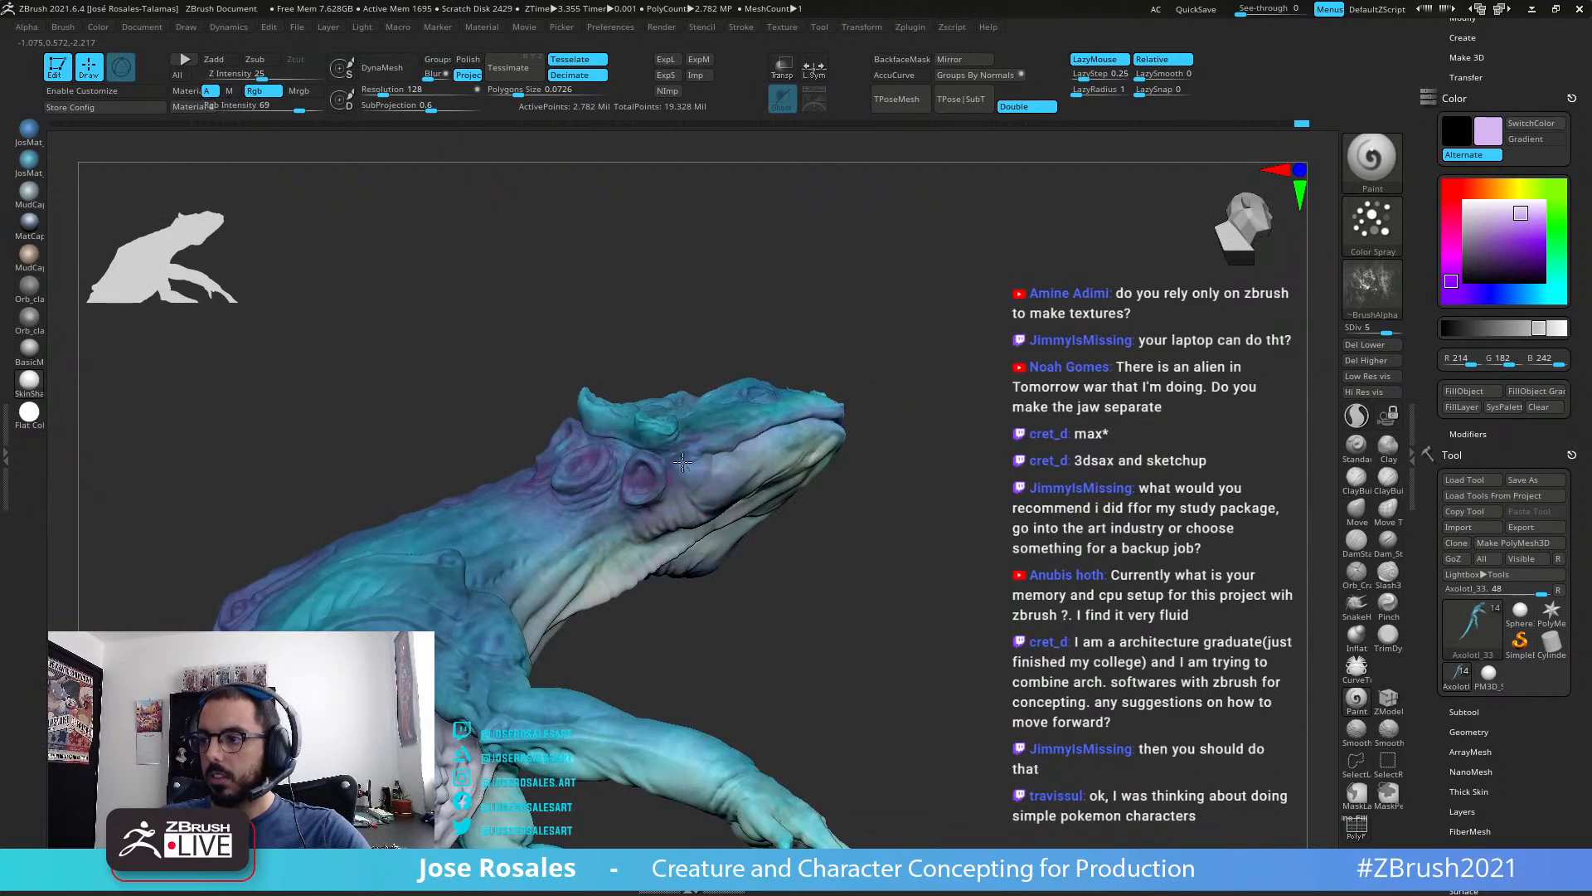
left_click_drag(729, 557, 692, 479)
Step: Blend more pale violet across the underside of the jaw and the upper throat
right_click_drag(832, 433, 752, 423, "ctrl")
right_click_drag(1013, 439, 987, 407, "ctrl")
right_click_drag(987, 406, 935, 491)
mouse_move(935, 491)
left_mouse_down()
mouse_move(956, 490)
mouse_move(970, 520)
left_mouse_up()
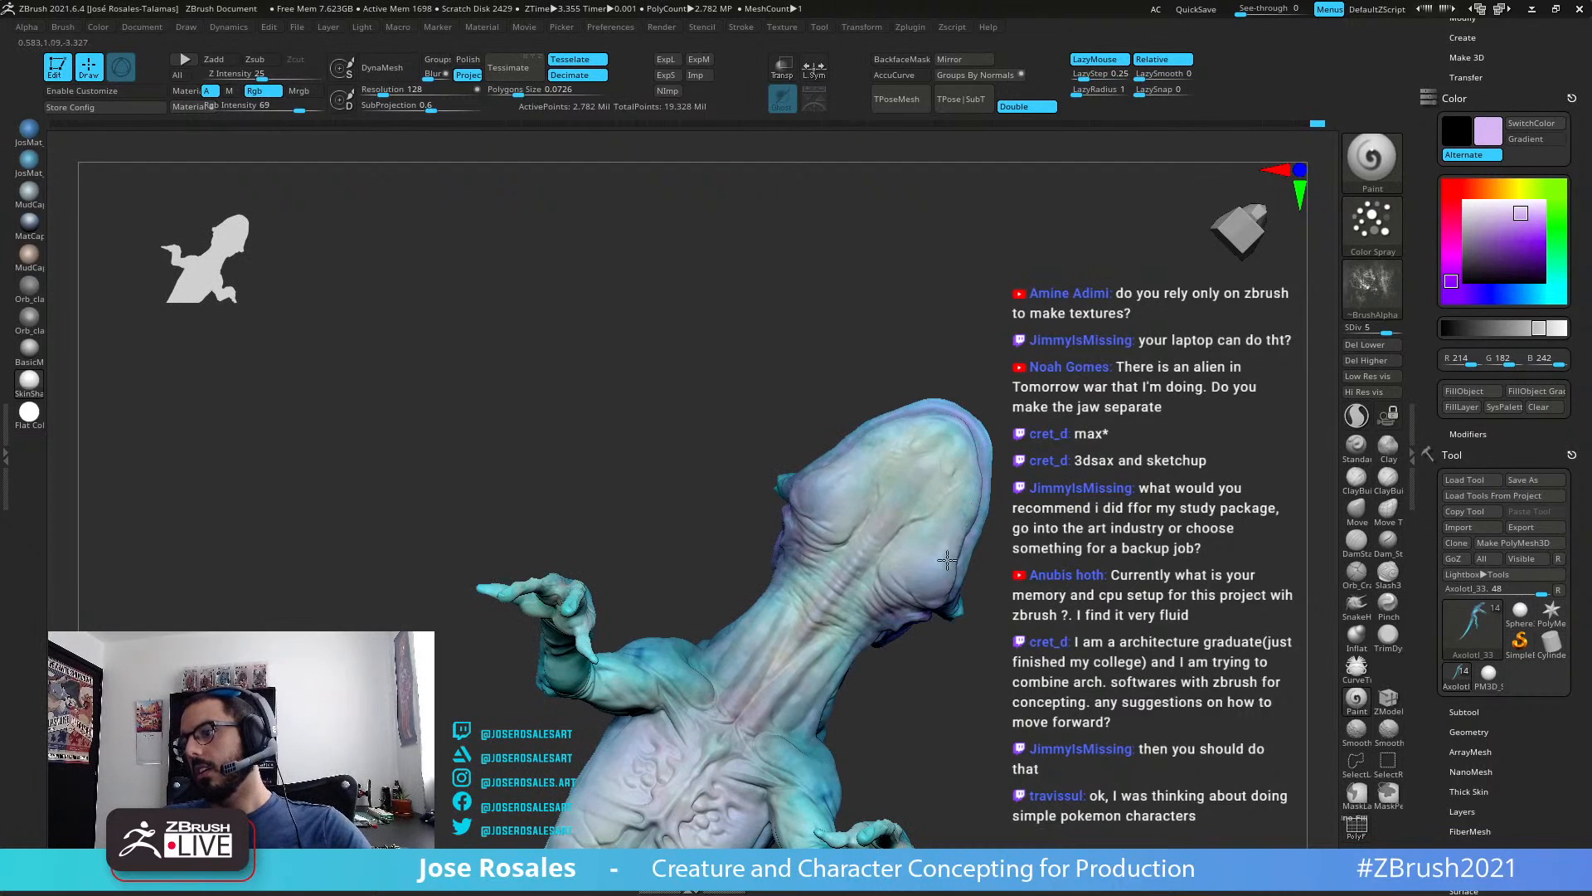
right_click_drag(970, 520, 959, 461)
right_click_drag(965, 526, 916, 537)
right_click_drag(771, 558, 724, 583)
Step: Paint a pale tint on the lower hind legs and the soles of the hind feet
right_click_drag(802, 543, 824, 568, "ctrl")
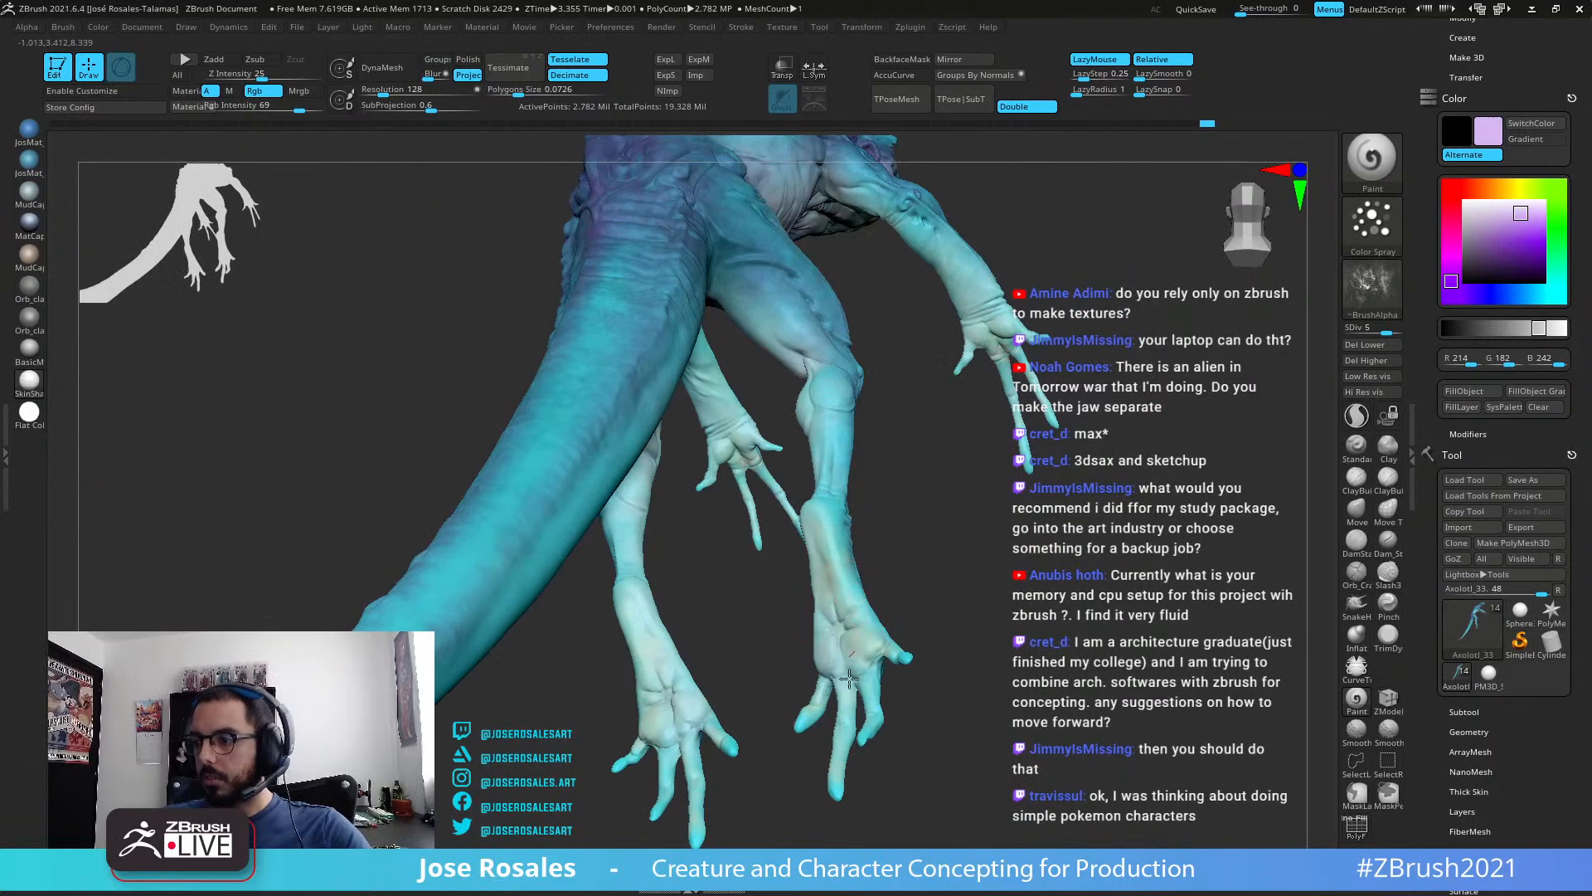
right_click_drag(849, 678, 833, 601)
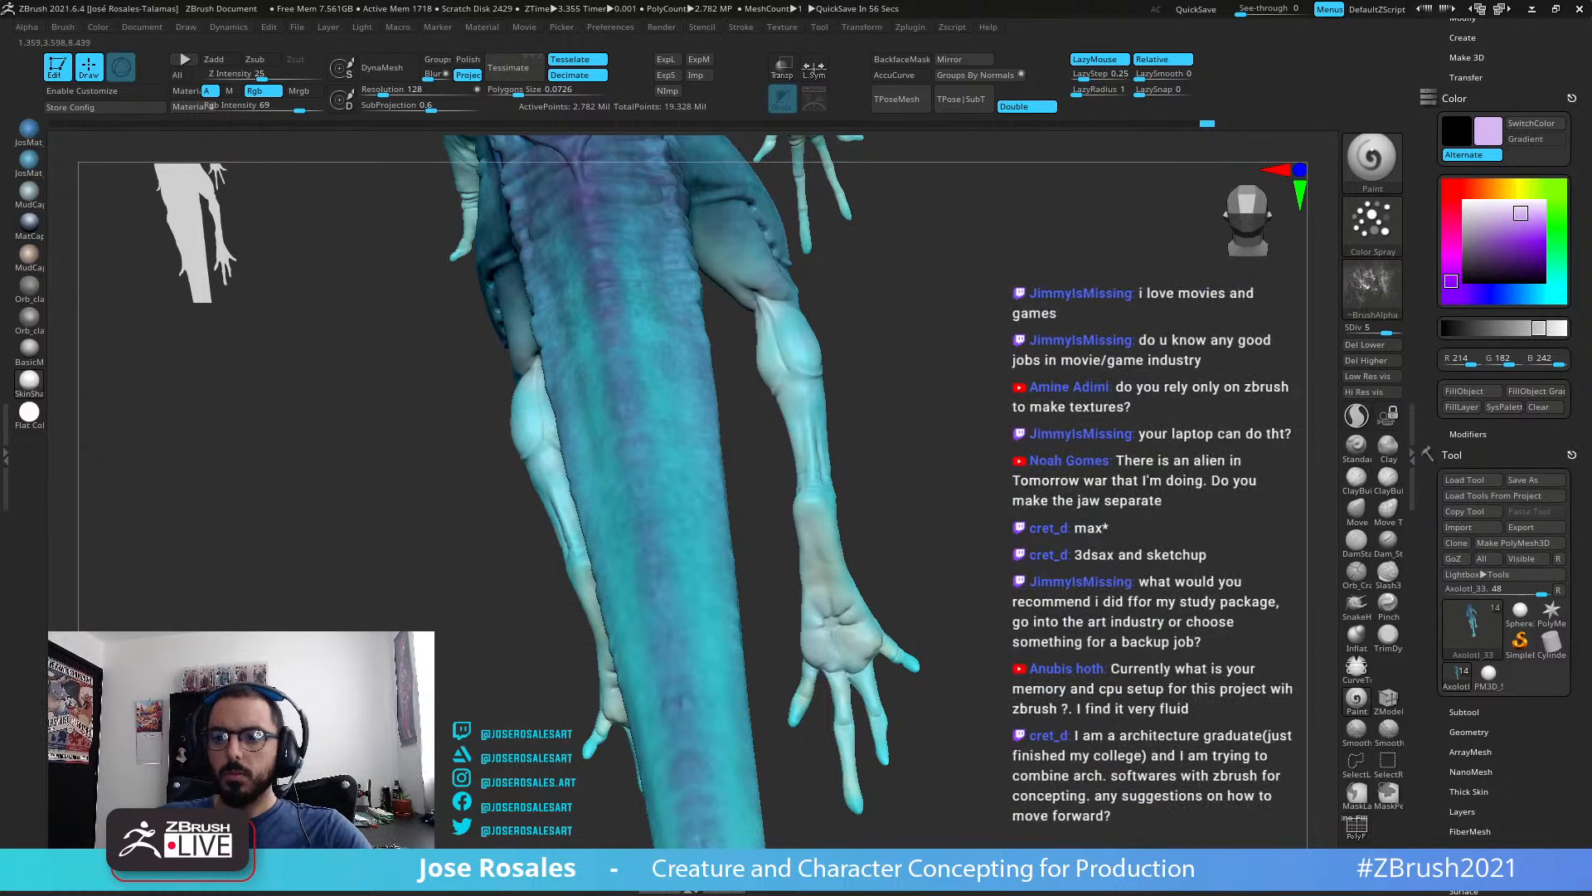
Step: Examine the painted creature from the tail, both sides and the front to judge the colour distribution over the body
left_click_drag(166, 465, 327, 645)
left_click_drag(788, 399, 860, 363)
left_click_drag(767, 705, 738, 622, "alt")
left_click_drag(738, 622, 905, 432)
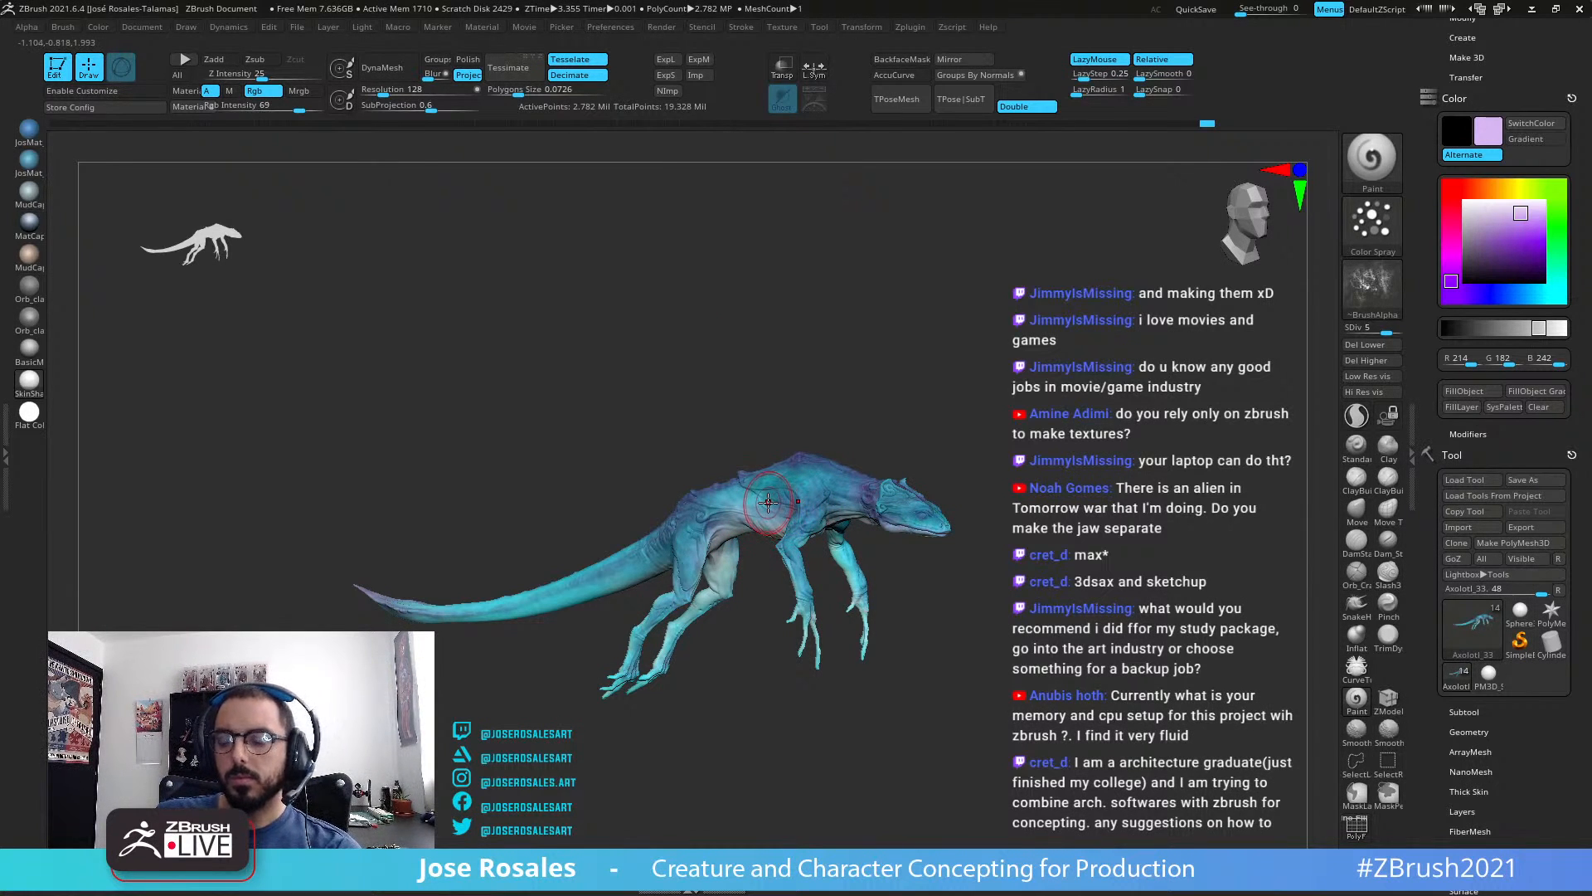
mouse_move(727, 502)
right_mouse_down()
mouse_move(769, 500)
mouse_move(736, 521)
right_mouse_up()
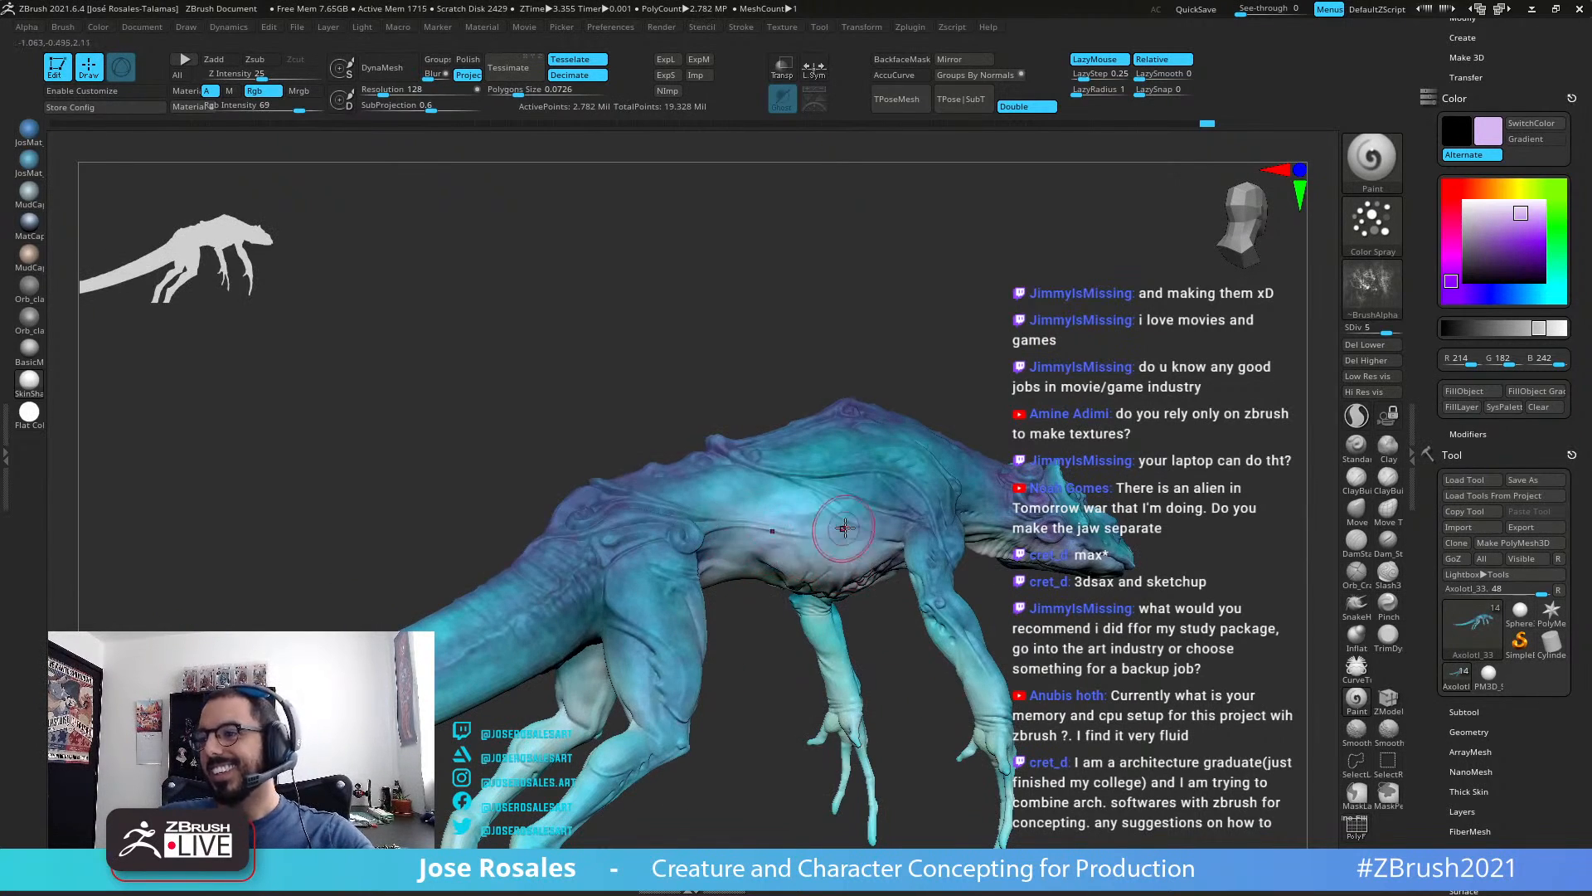
right_click_drag(844, 527, 816, 523)
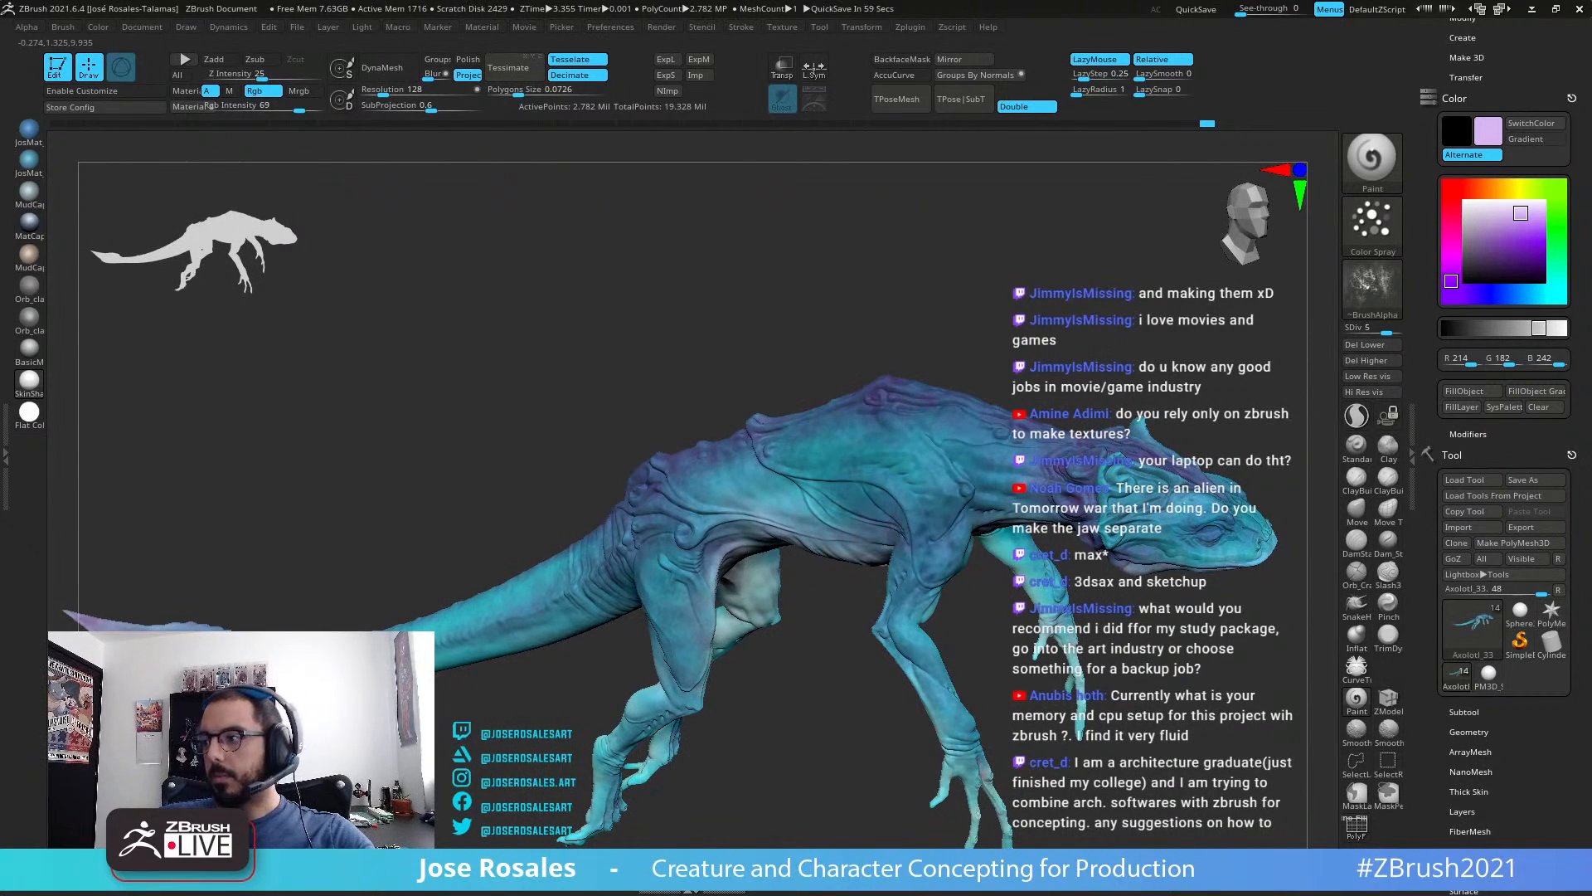
right_click_drag(1194, 647, 977, 526)
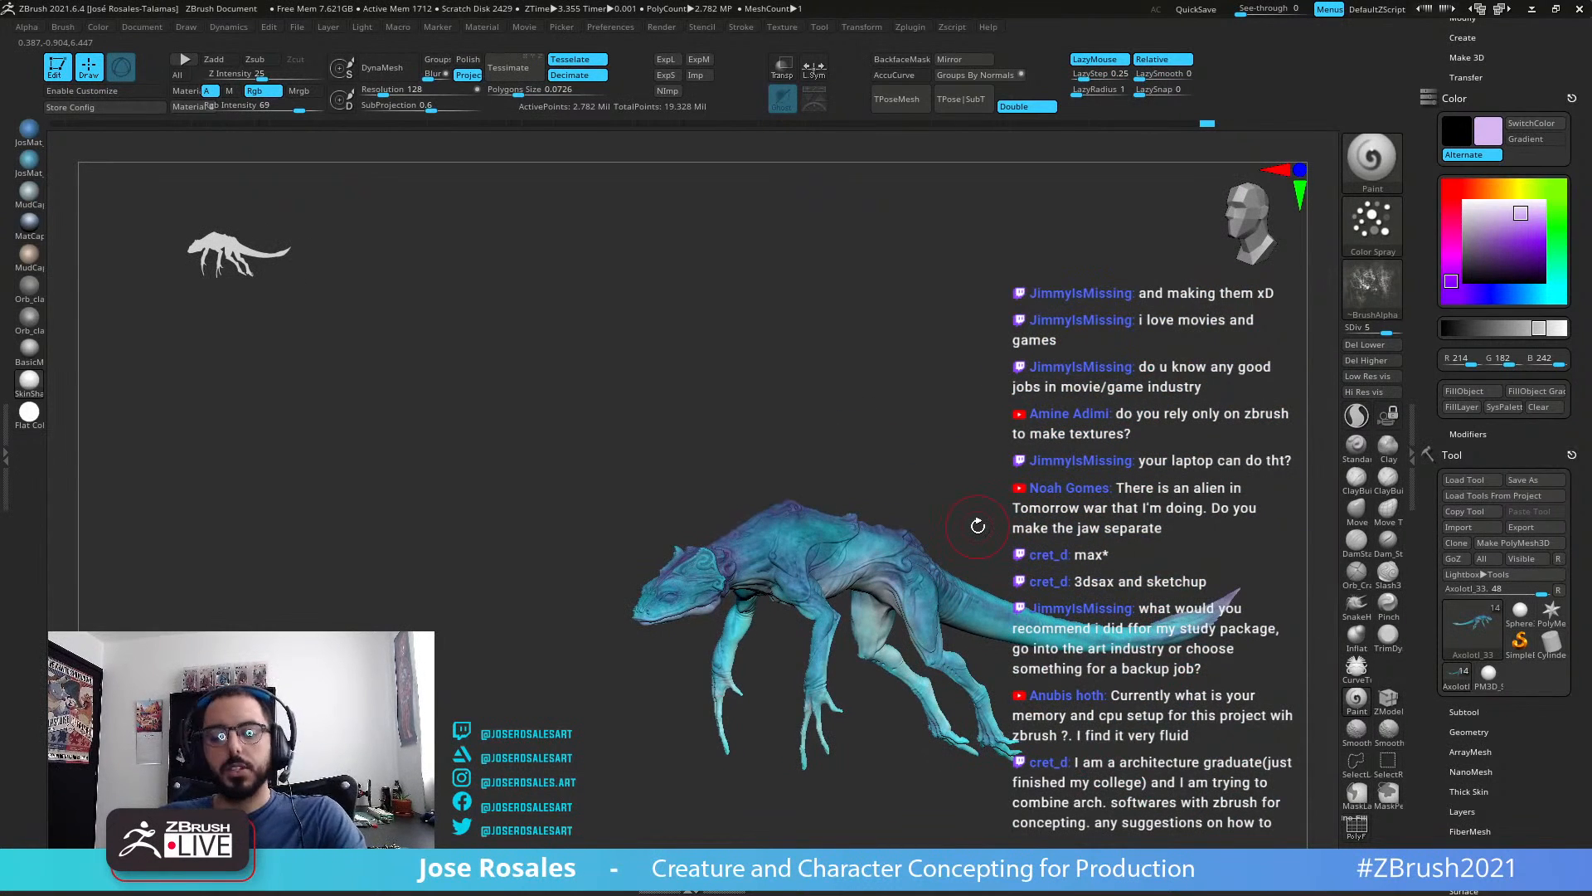
Step: Show all the creature's parts, sample the hot pink (R 240, G 22, B 142) from the palette sphere, and isolate the body again
key("shift+s")
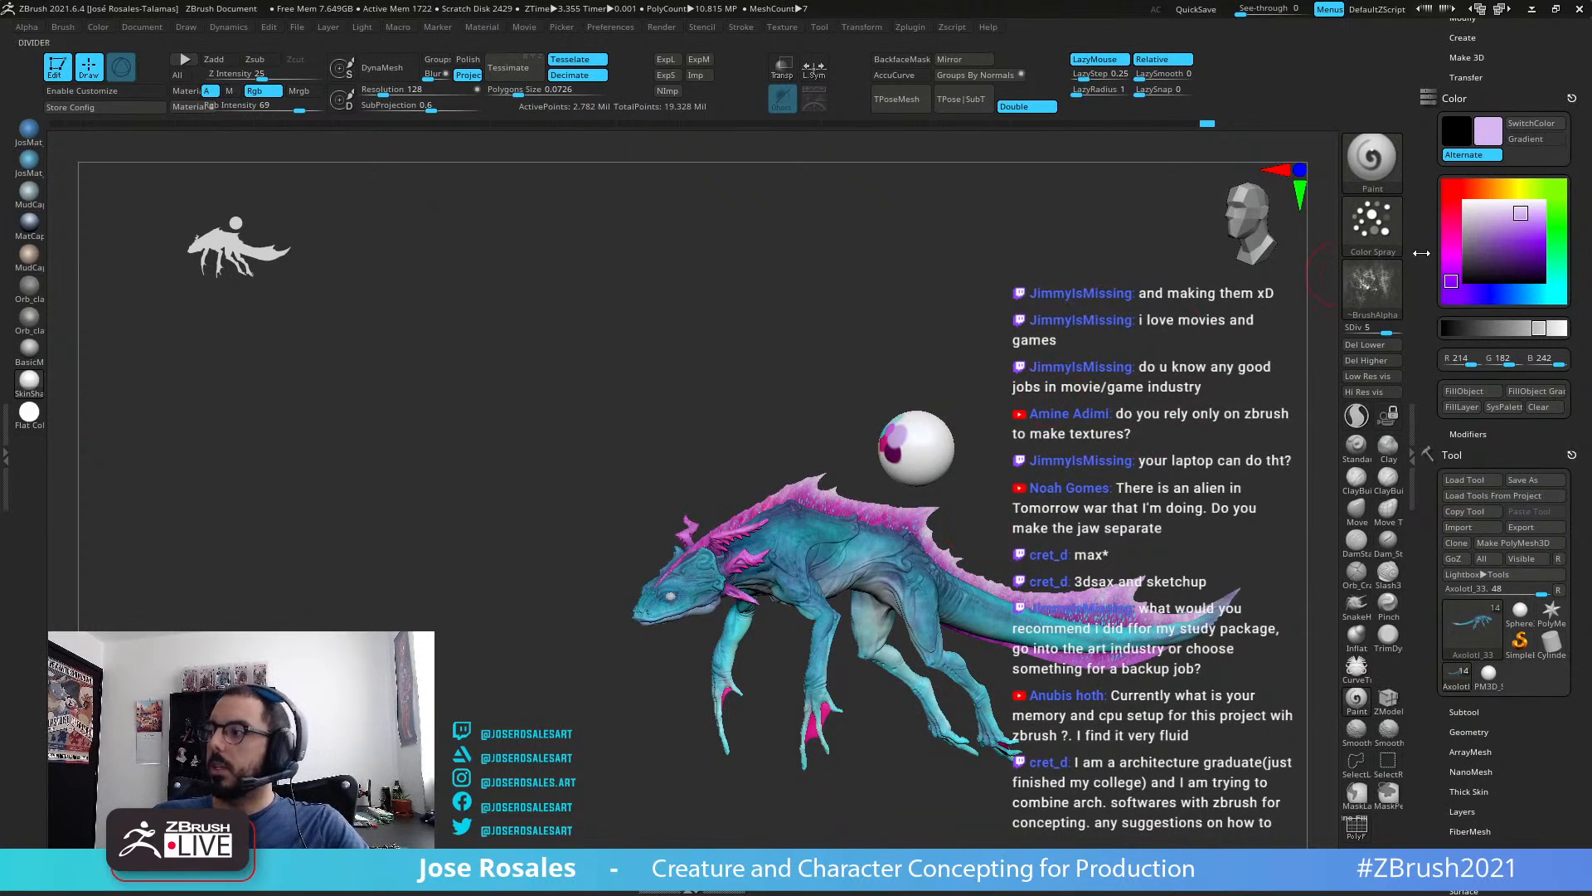
right_click_drag(1037, 410, 987, 514)
right_click_drag(821, 415, 870, 423)
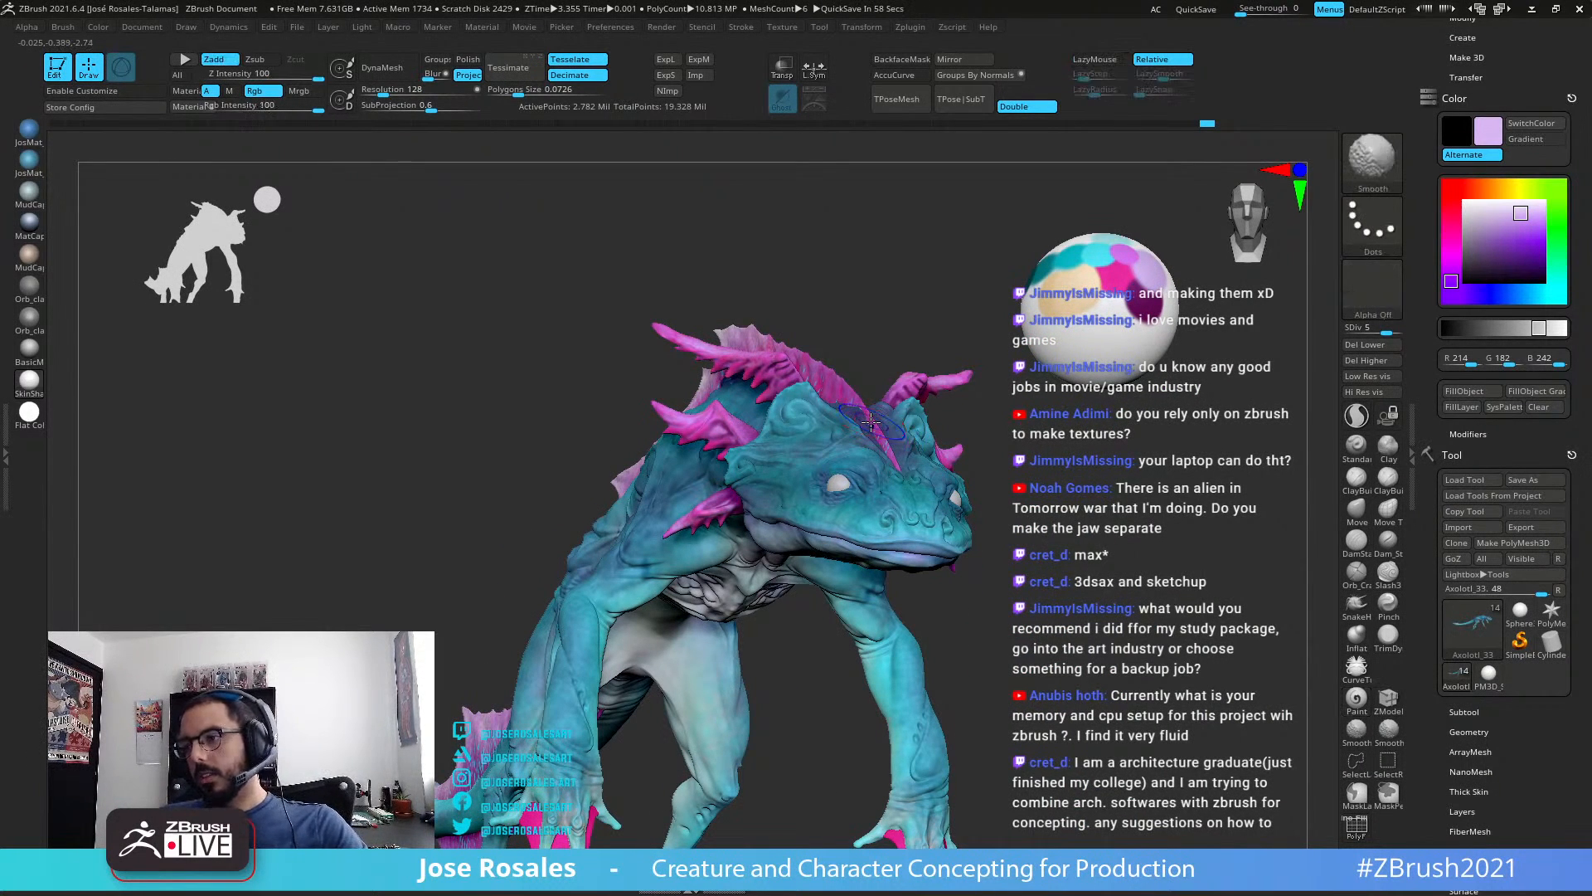
key("c")
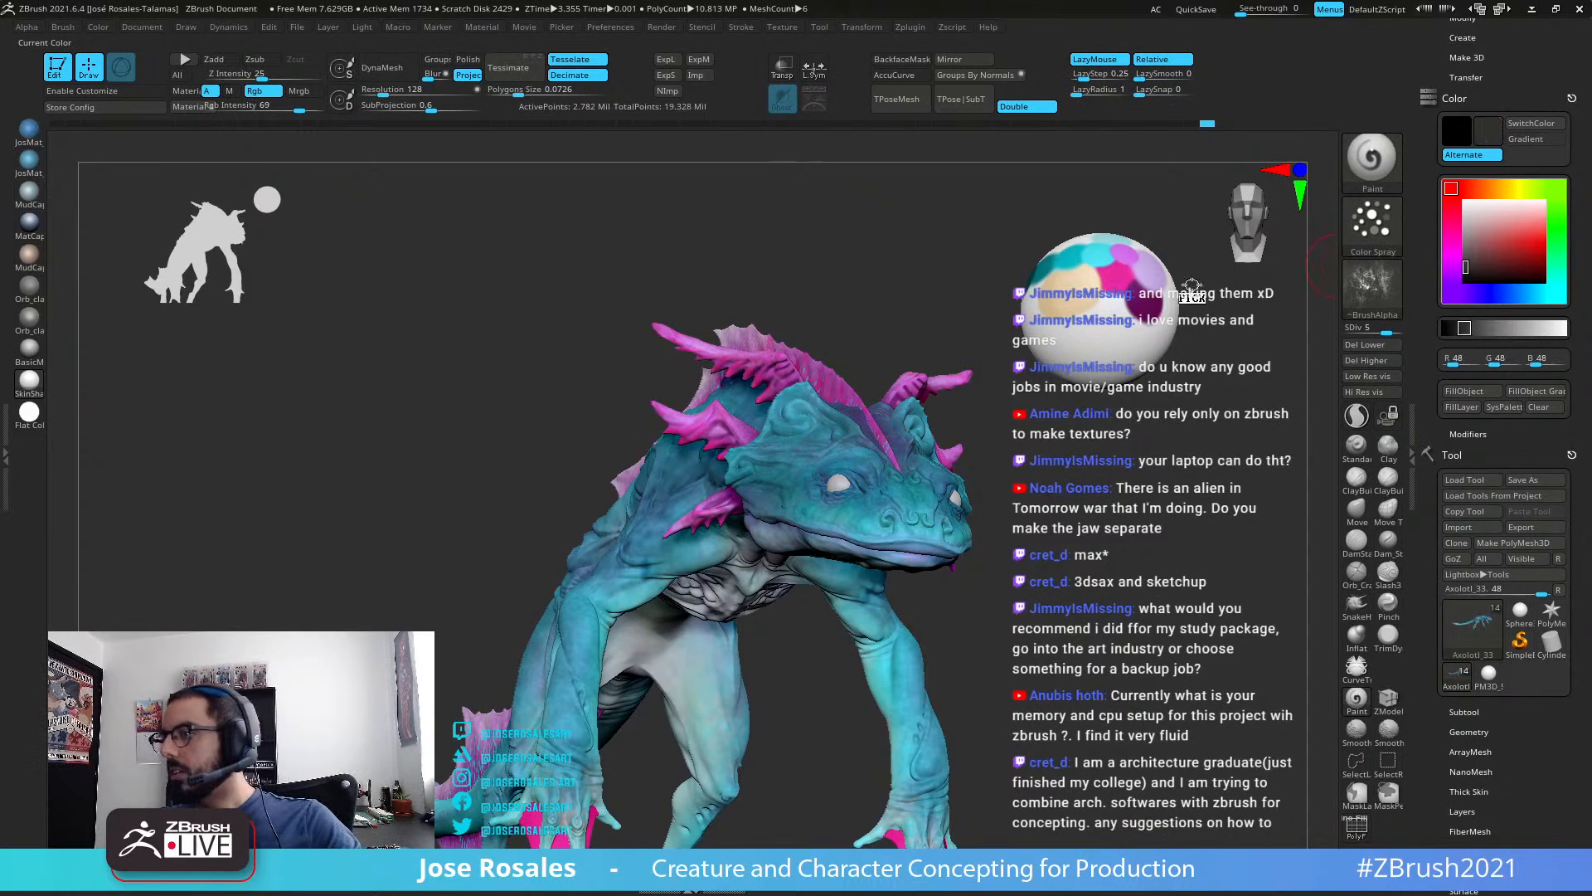
right_click_drag(637, 479, 249, 431)
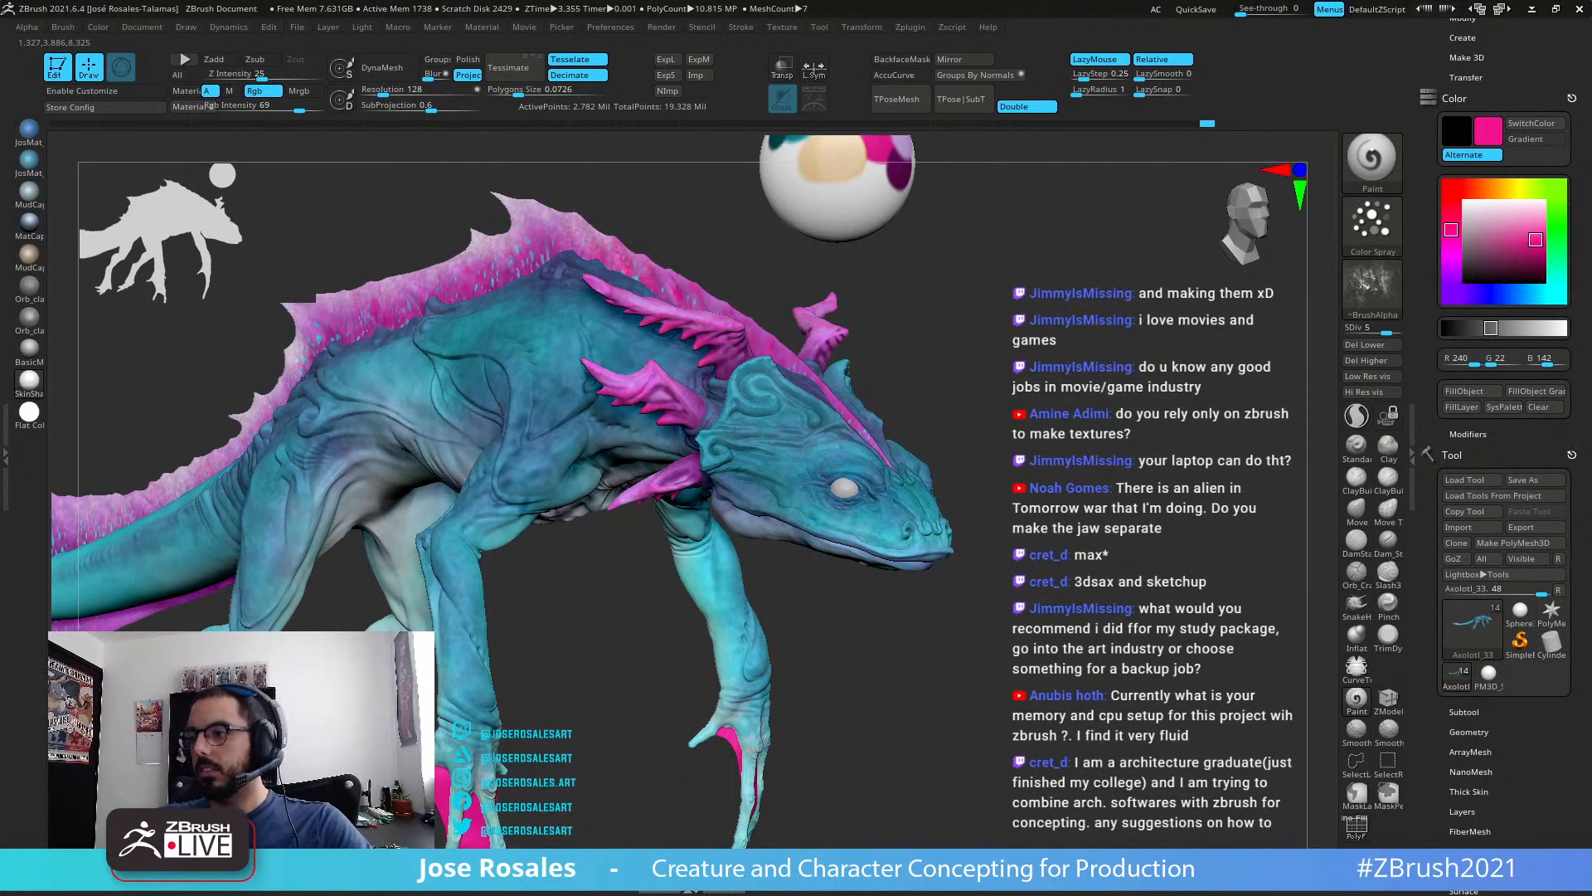
left_click_drag(875, 345, 945, 354)
key("shift+s")
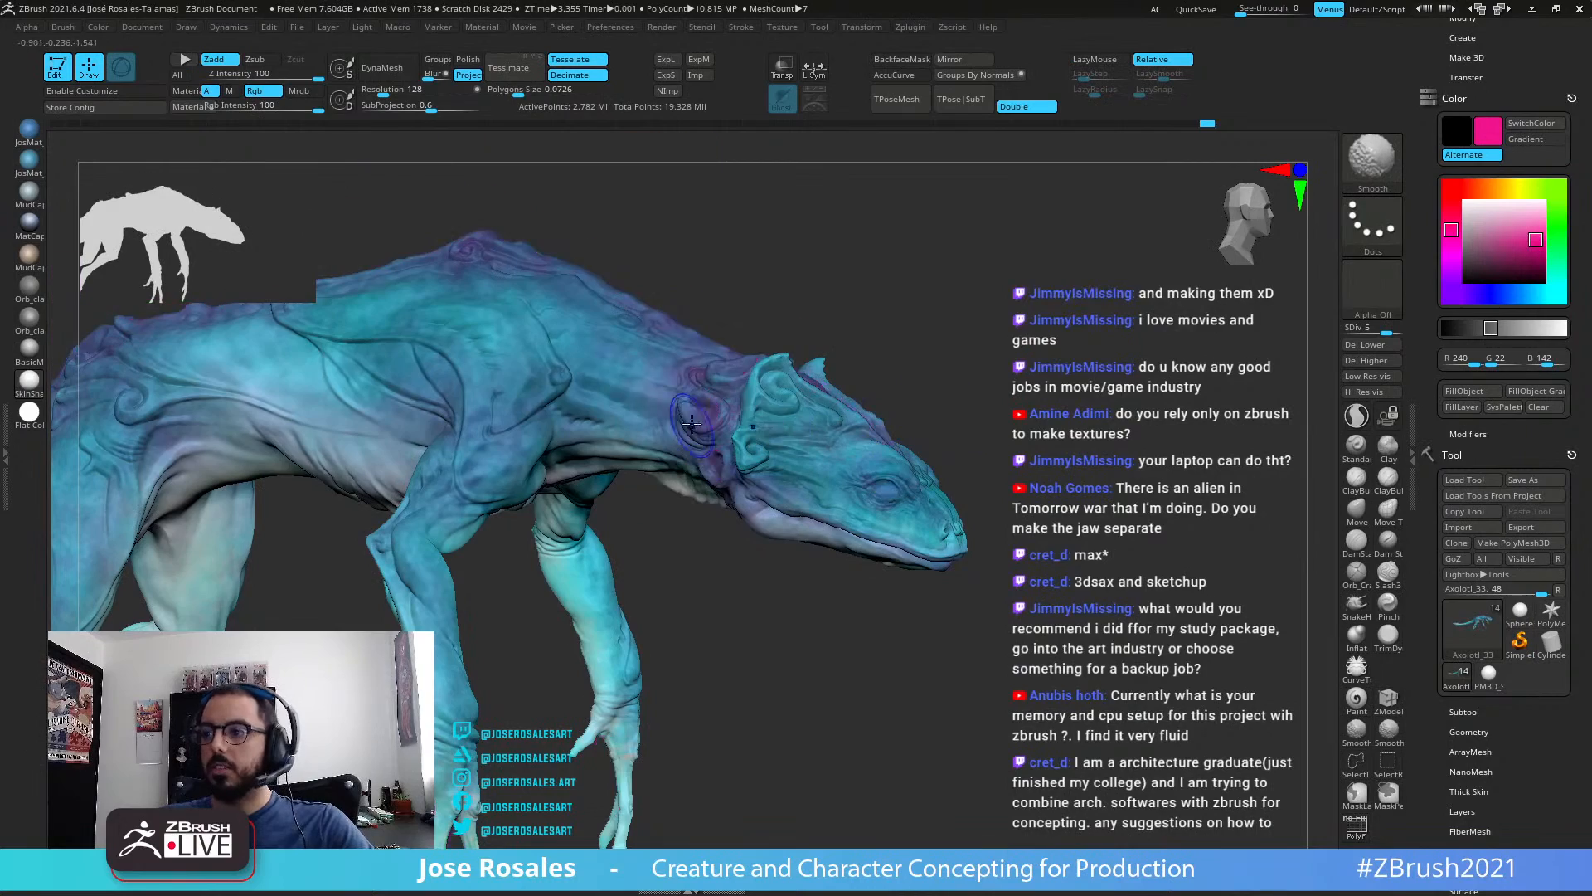
Step: Paint the gill sockets behind the head crest hot pink on the sides of the neck
mouse_move(663, 332)
right_mouse_down("ctrl")
mouse_move(672, 378)
mouse_move(719, 401)
mouse_move(763, 397)
mouse_move(581, 398)
mouse_move(466, 328)
right_mouse_up("ctrl")
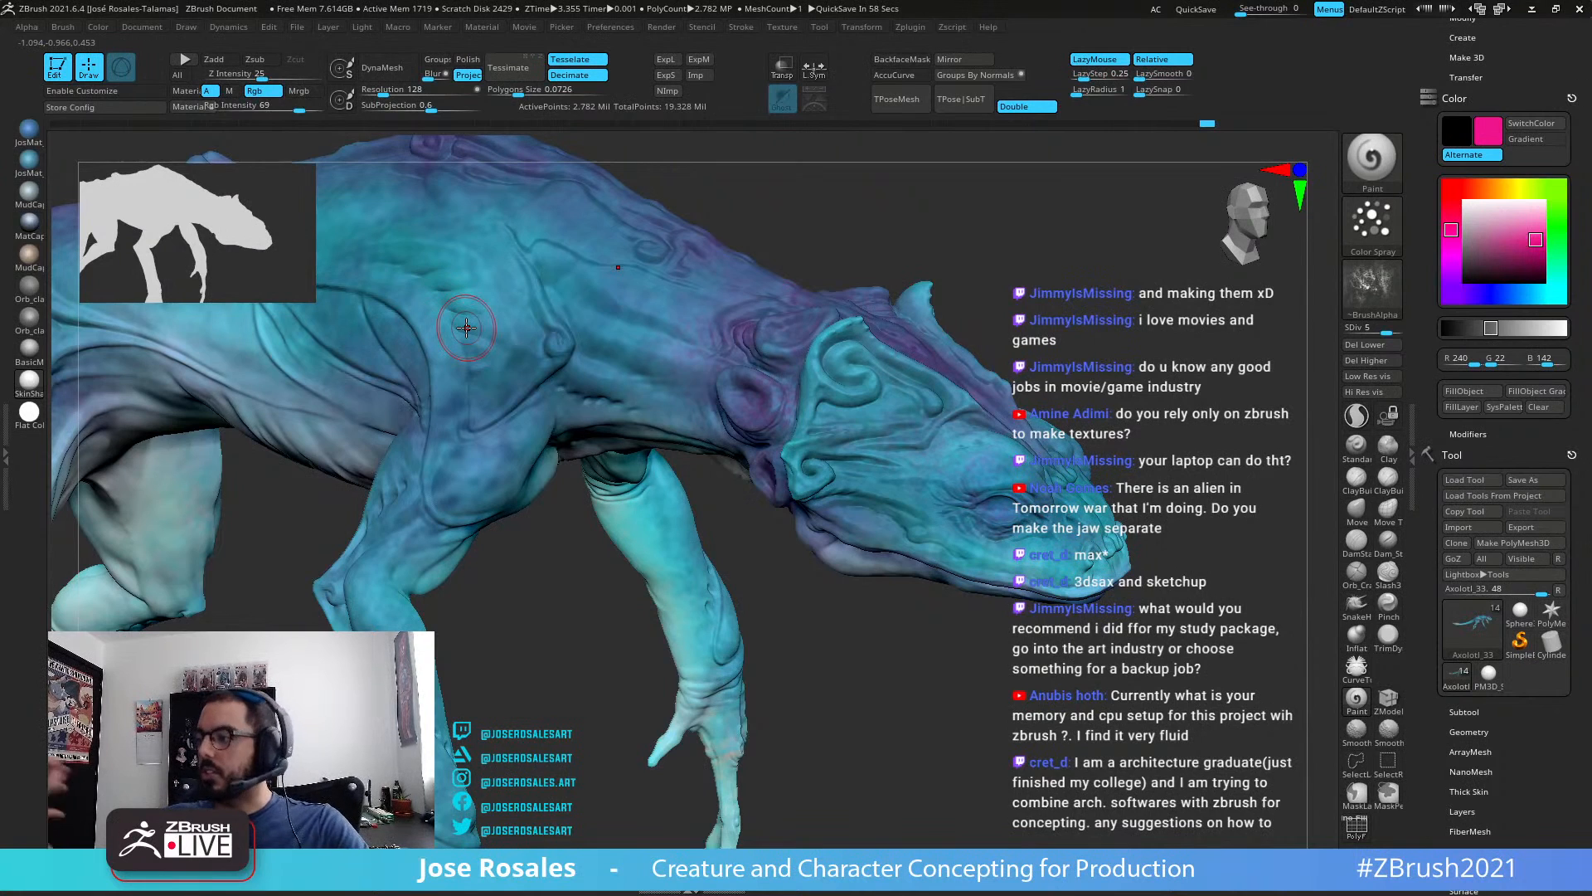
right_click_drag(466, 327, 699, 411)
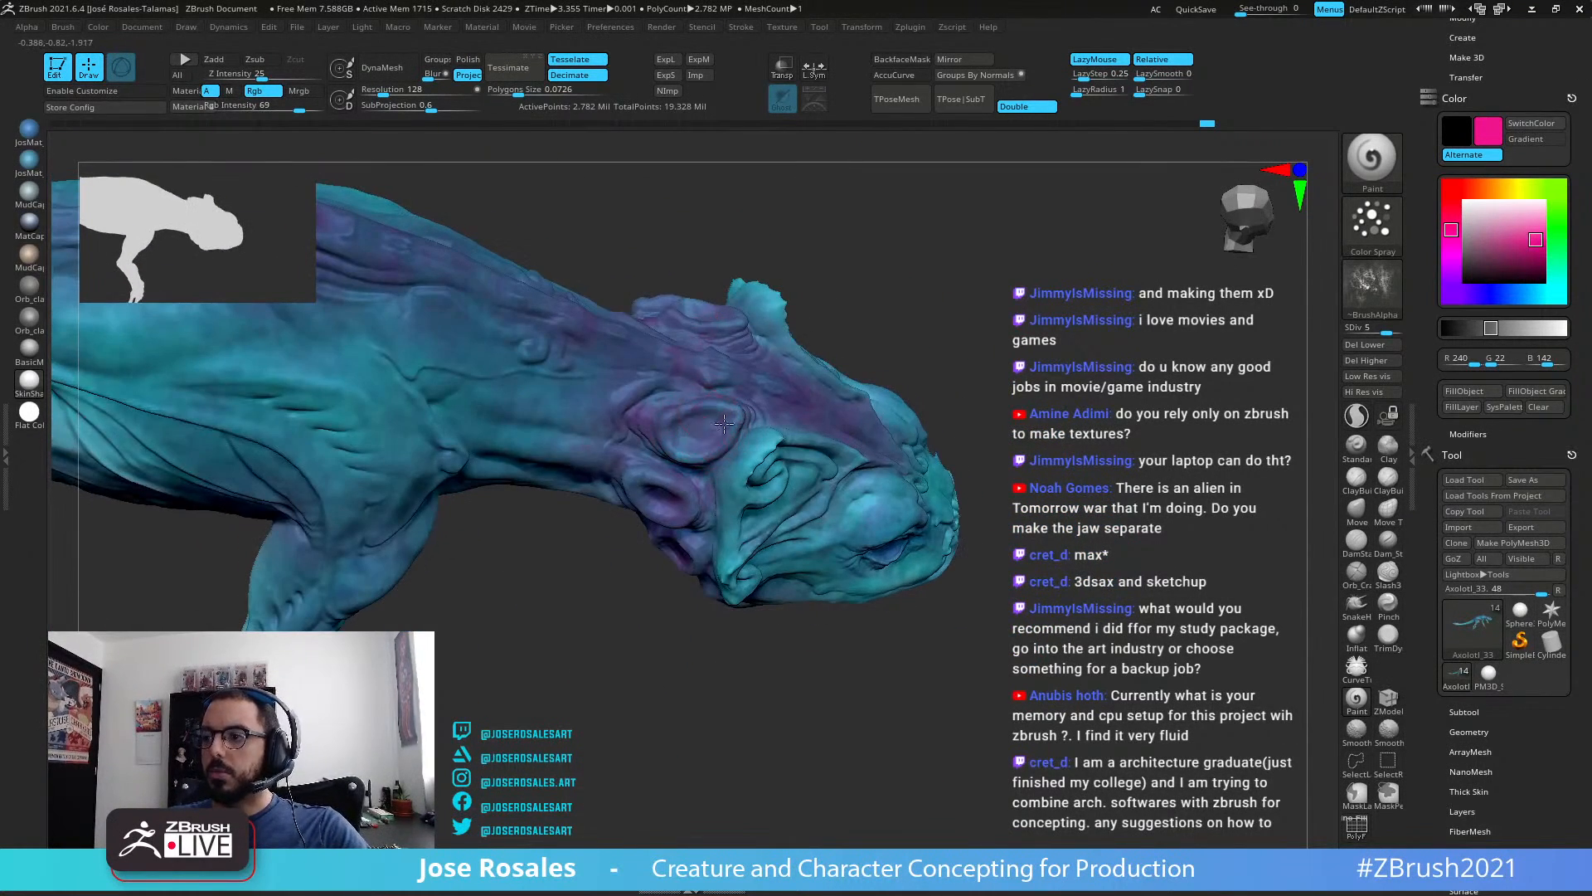
scroll(711, 410, "up", 5)
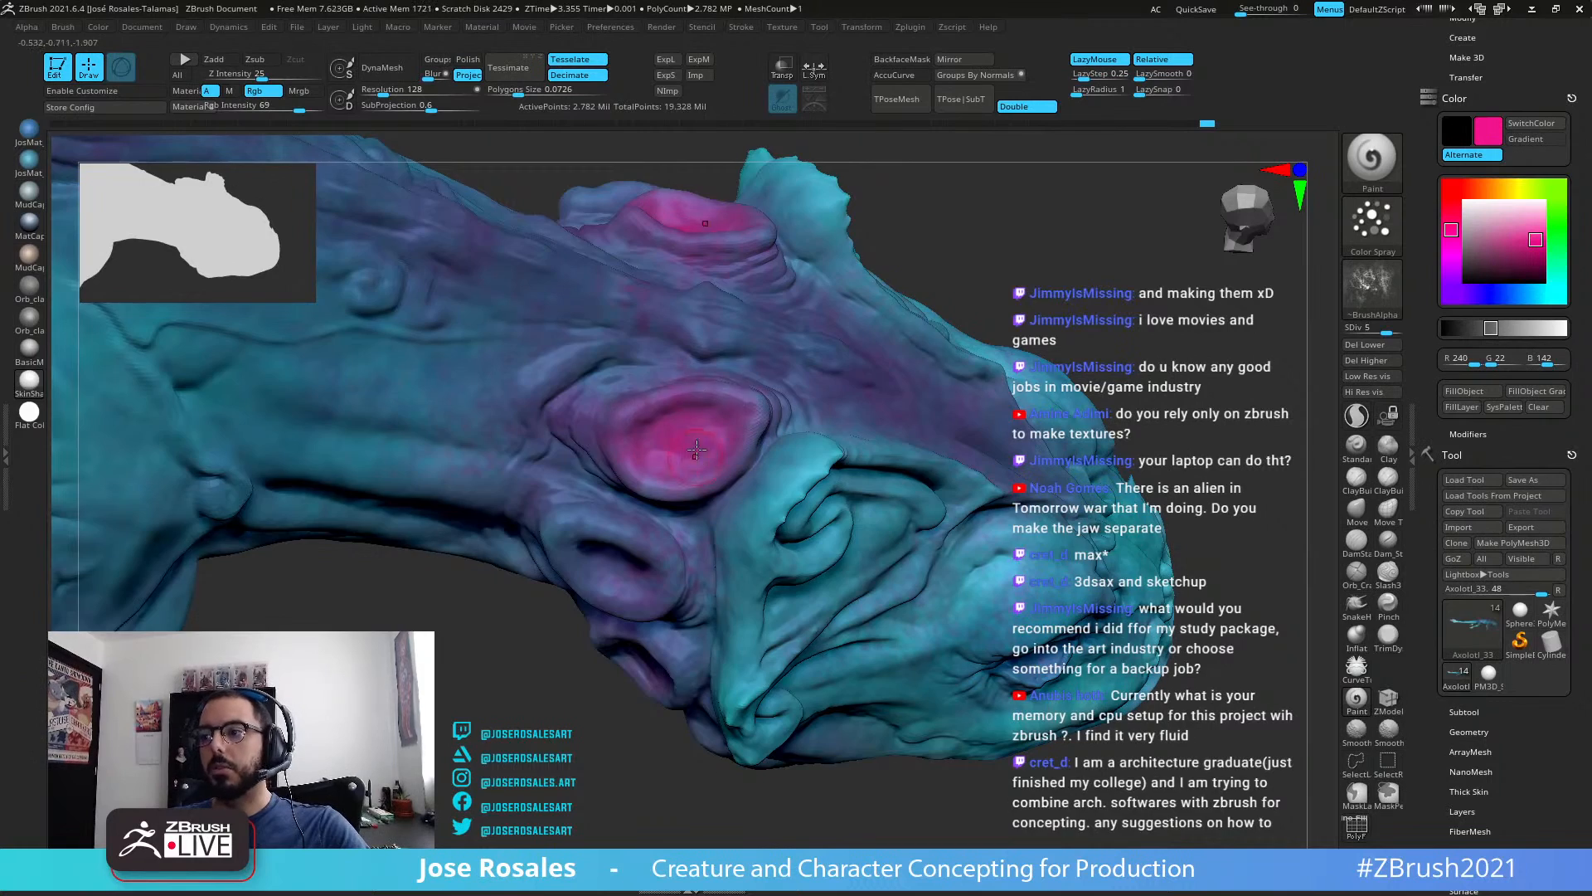
right_click_drag(697, 450, 614, 498)
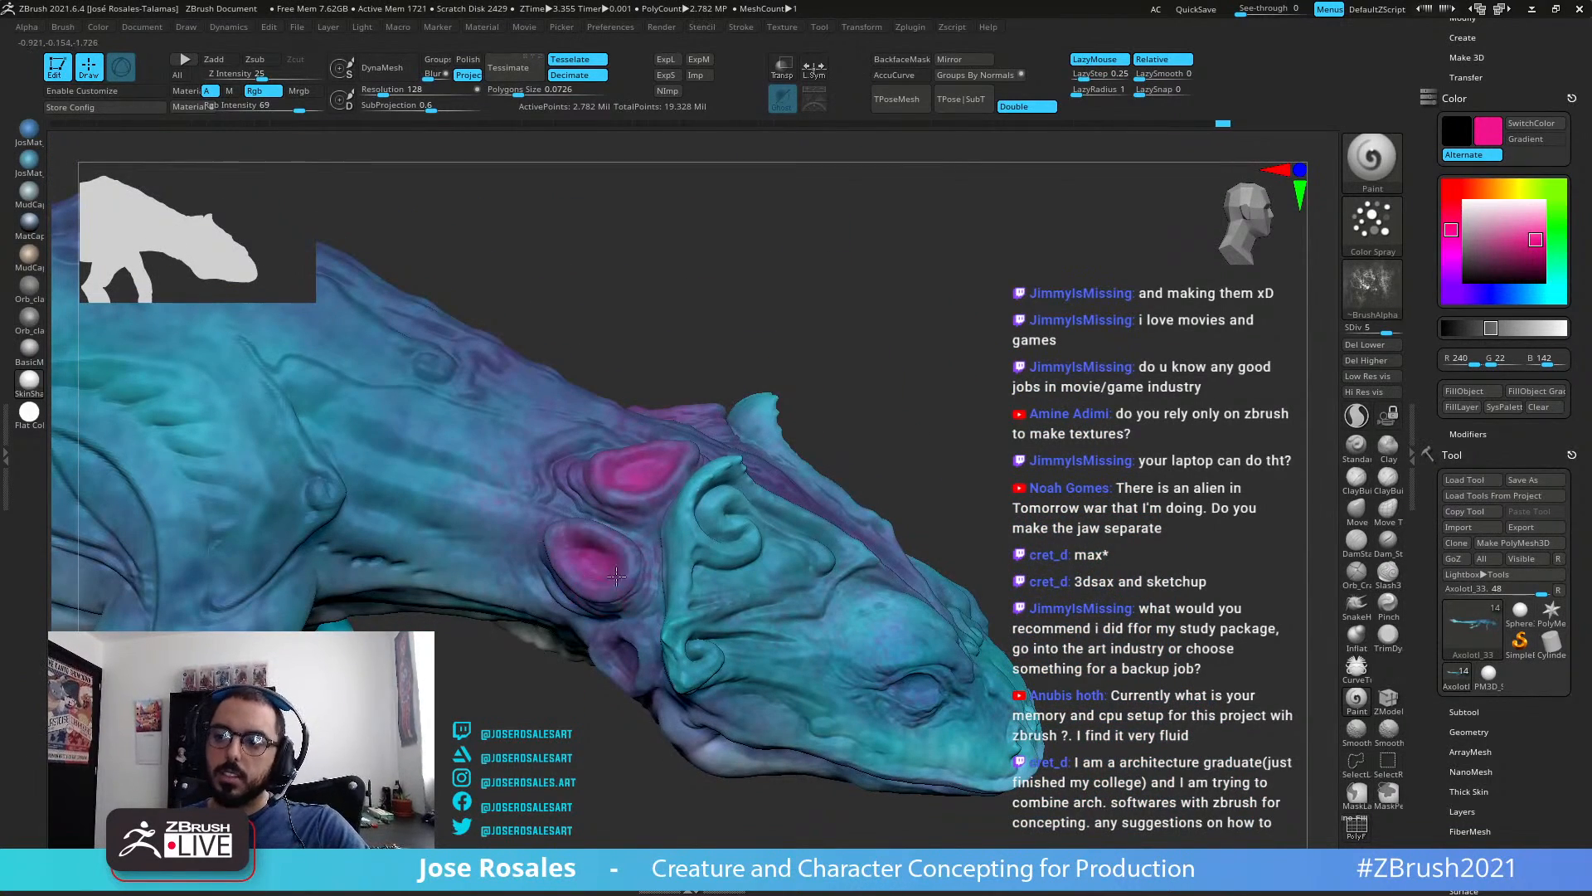
right_click_drag(616, 567, 689, 650)
key("f")
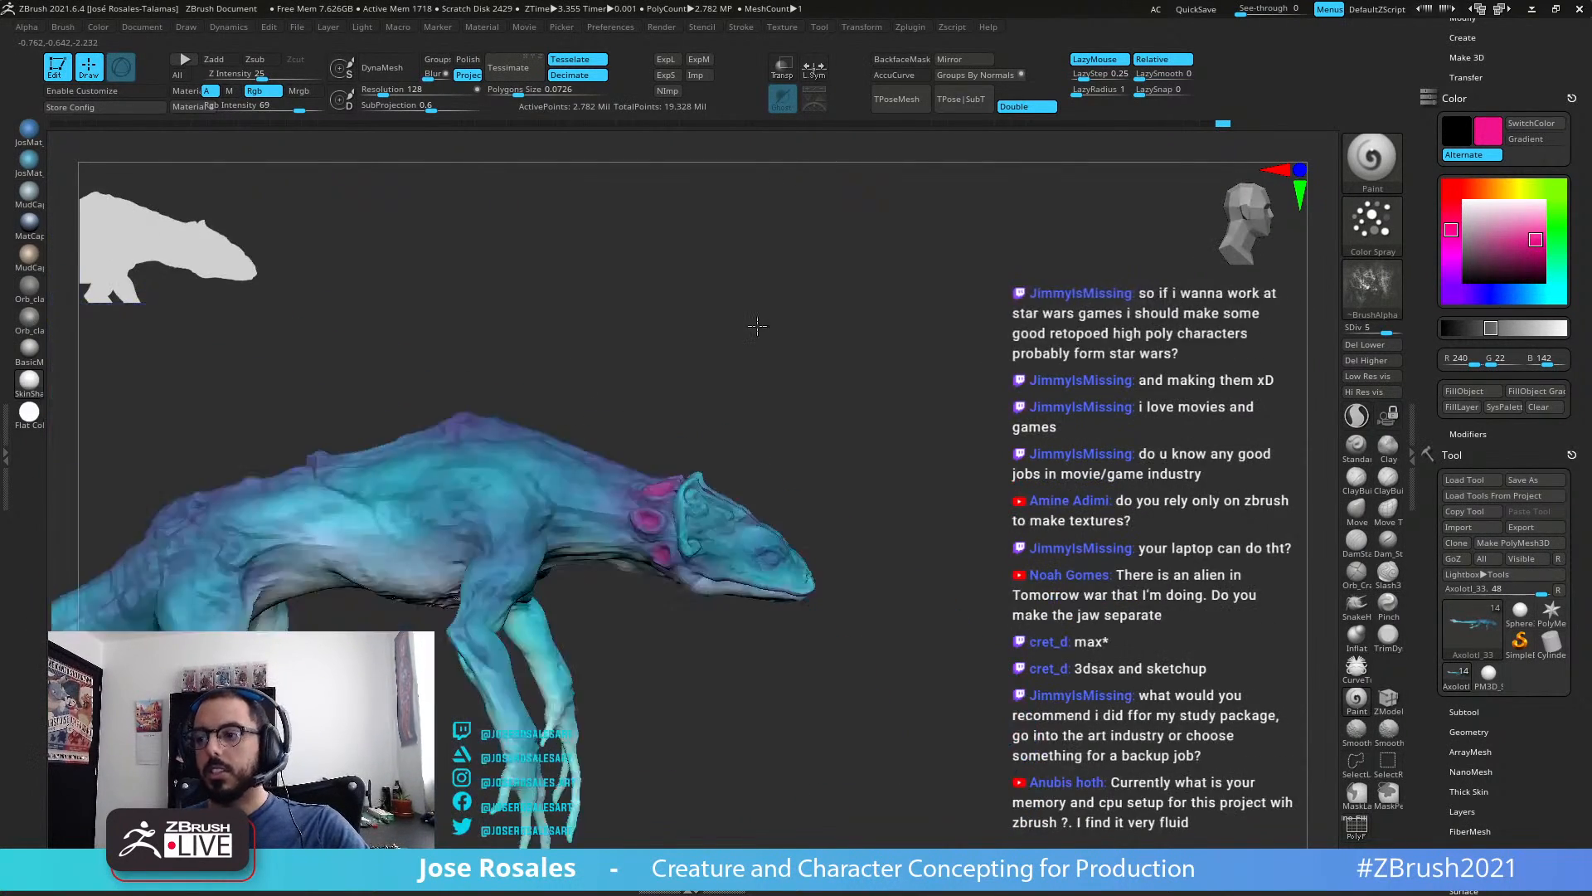
Step: Show all parts to compare the pink on the body with the fins and gills, and isolate the body again
right_click_drag(754, 324, 787, 382)
key("ctrl+shift+s")
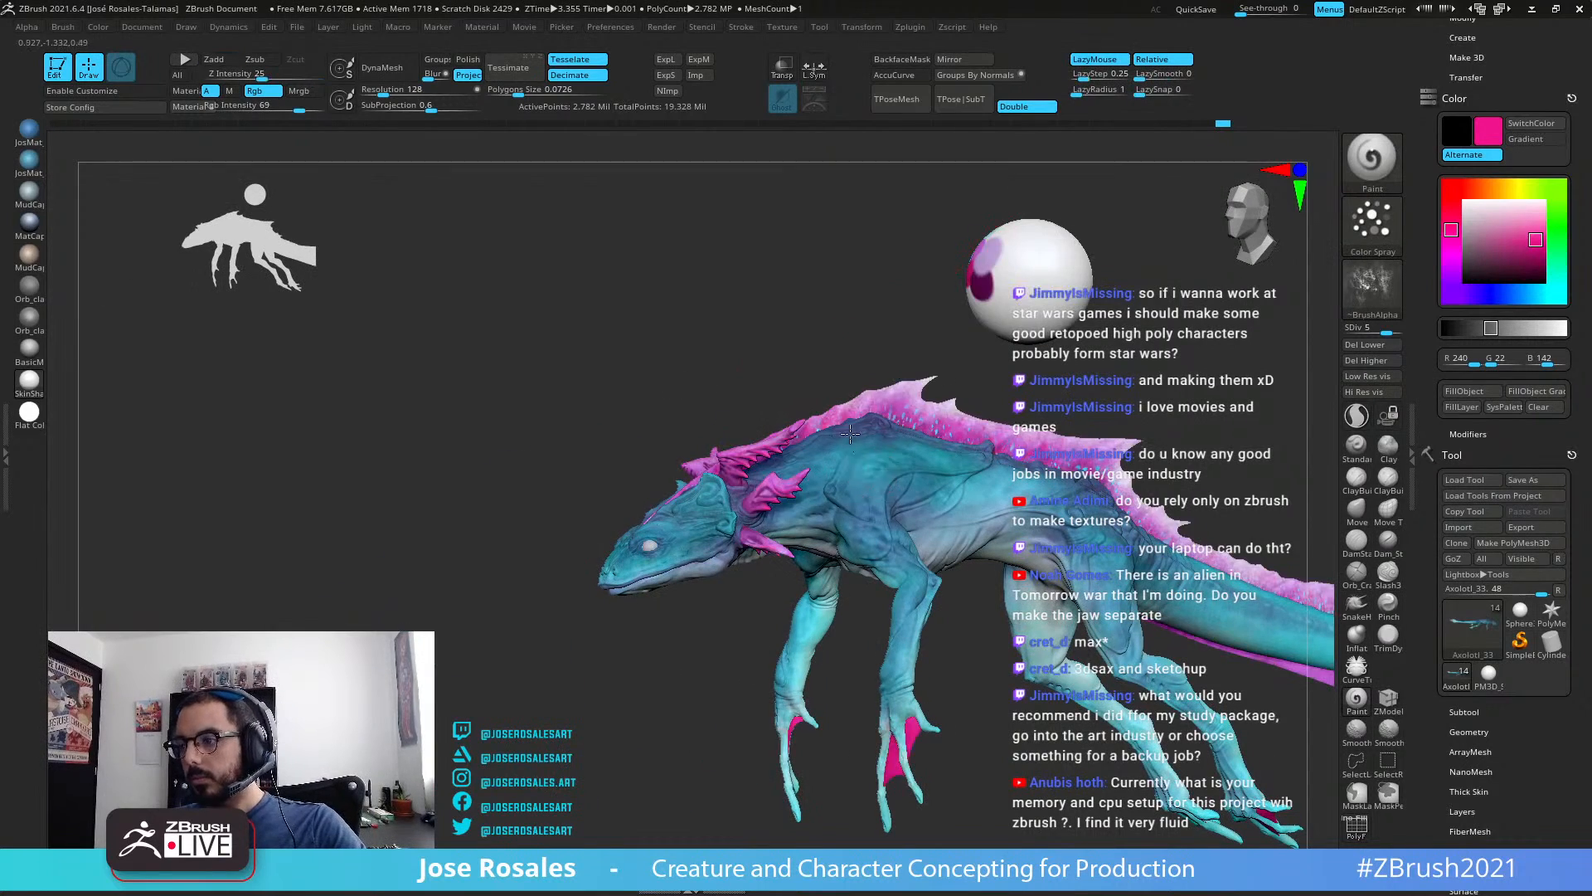
right_click_drag(867, 466, 894, 489)
key("ctrl+shift+s")
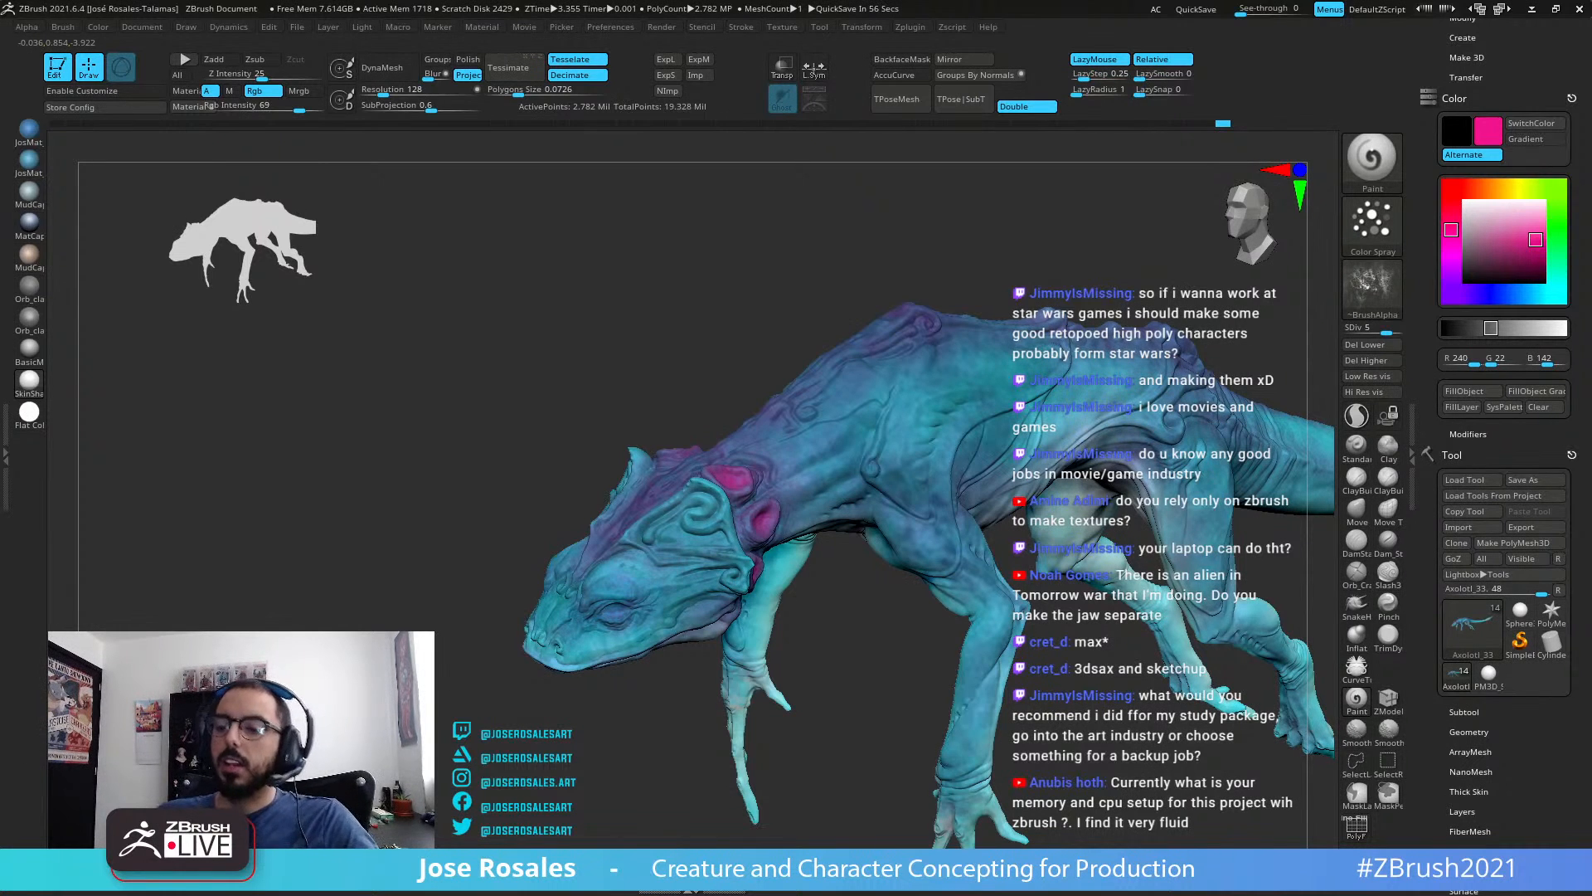
Step: Paint pink over the eyelids and into the wrinkles around the eyes
right_click_drag(937, 448, 812, 433)
right_click_drag(664, 576, 785, 586)
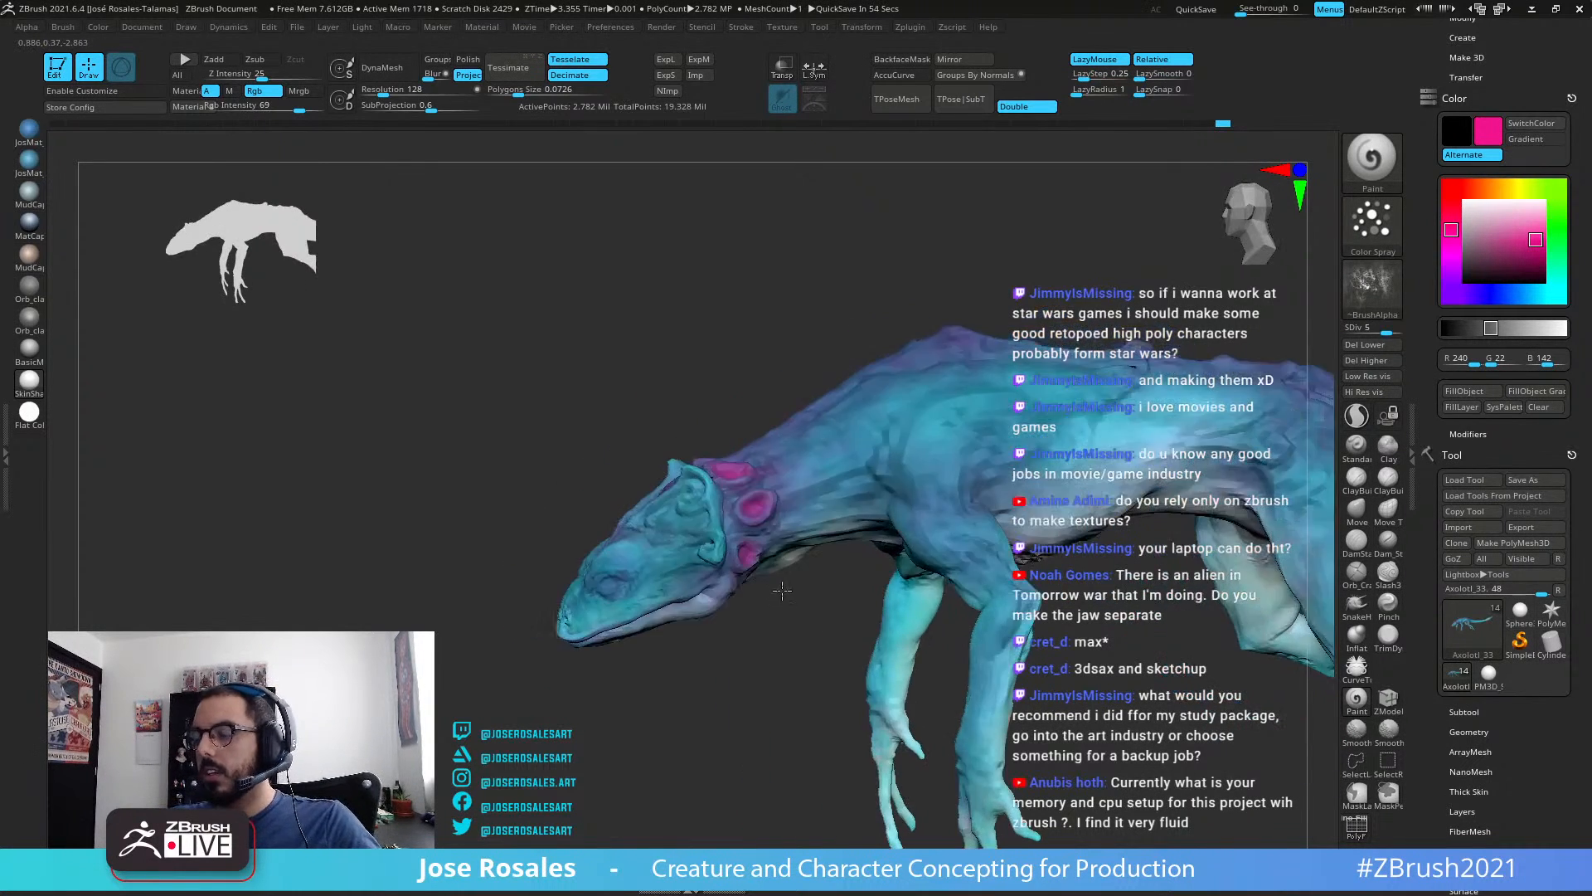
right_click_drag(701, 502, 960, 403, "ctrl")
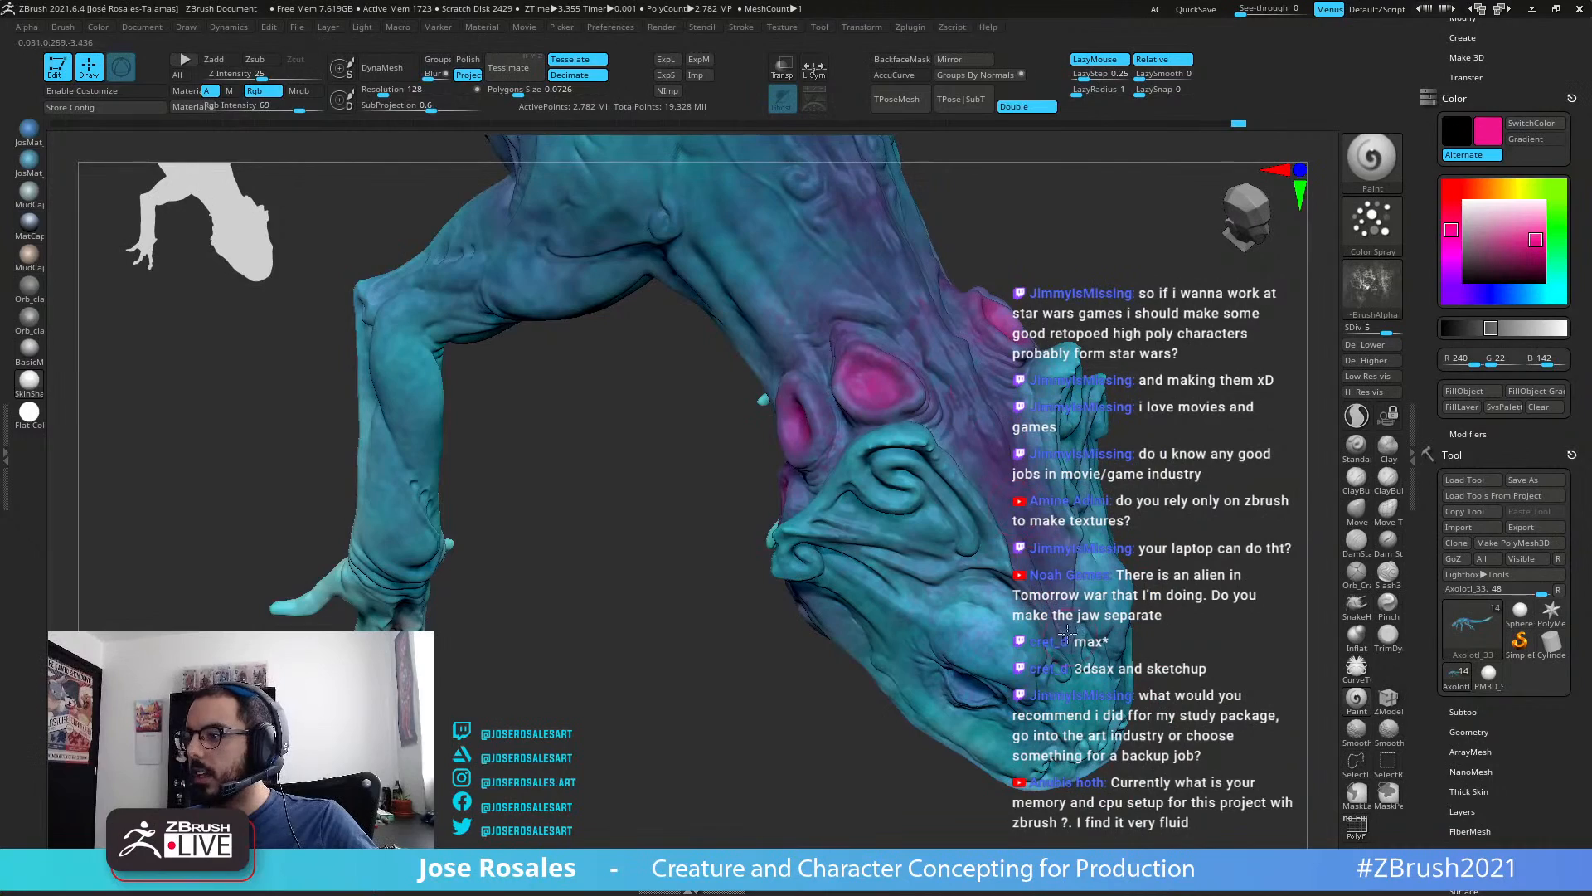
right_click_drag(996, 479, 820, 670)
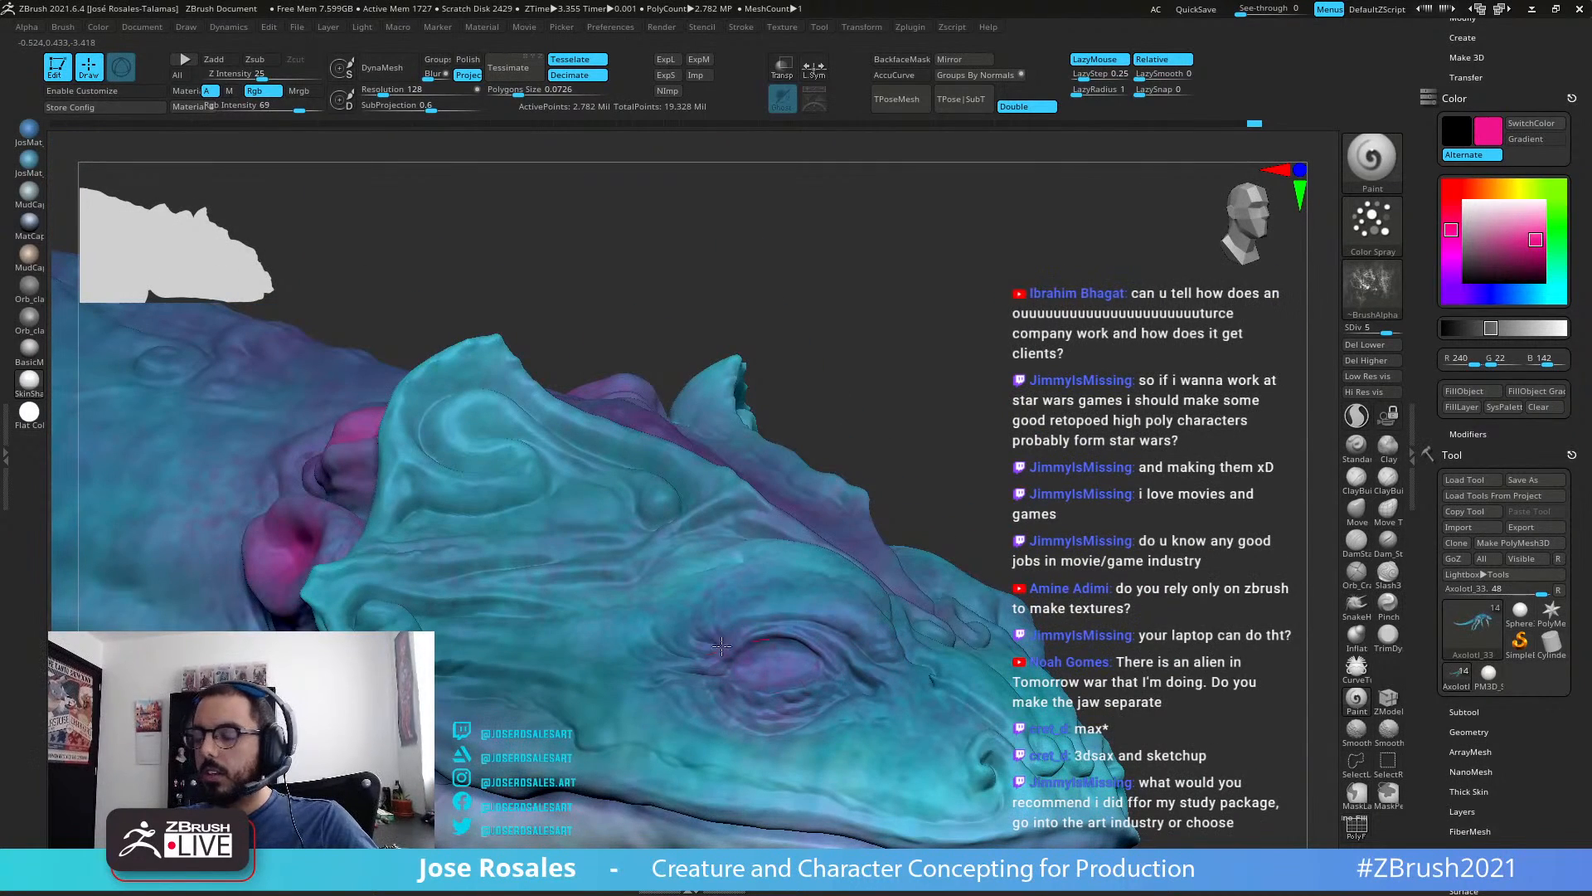
mouse_move(863, 685)
right_mouse_down()
mouse_move(860, 603)
mouse_move(839, 613)
right_mouse_up()
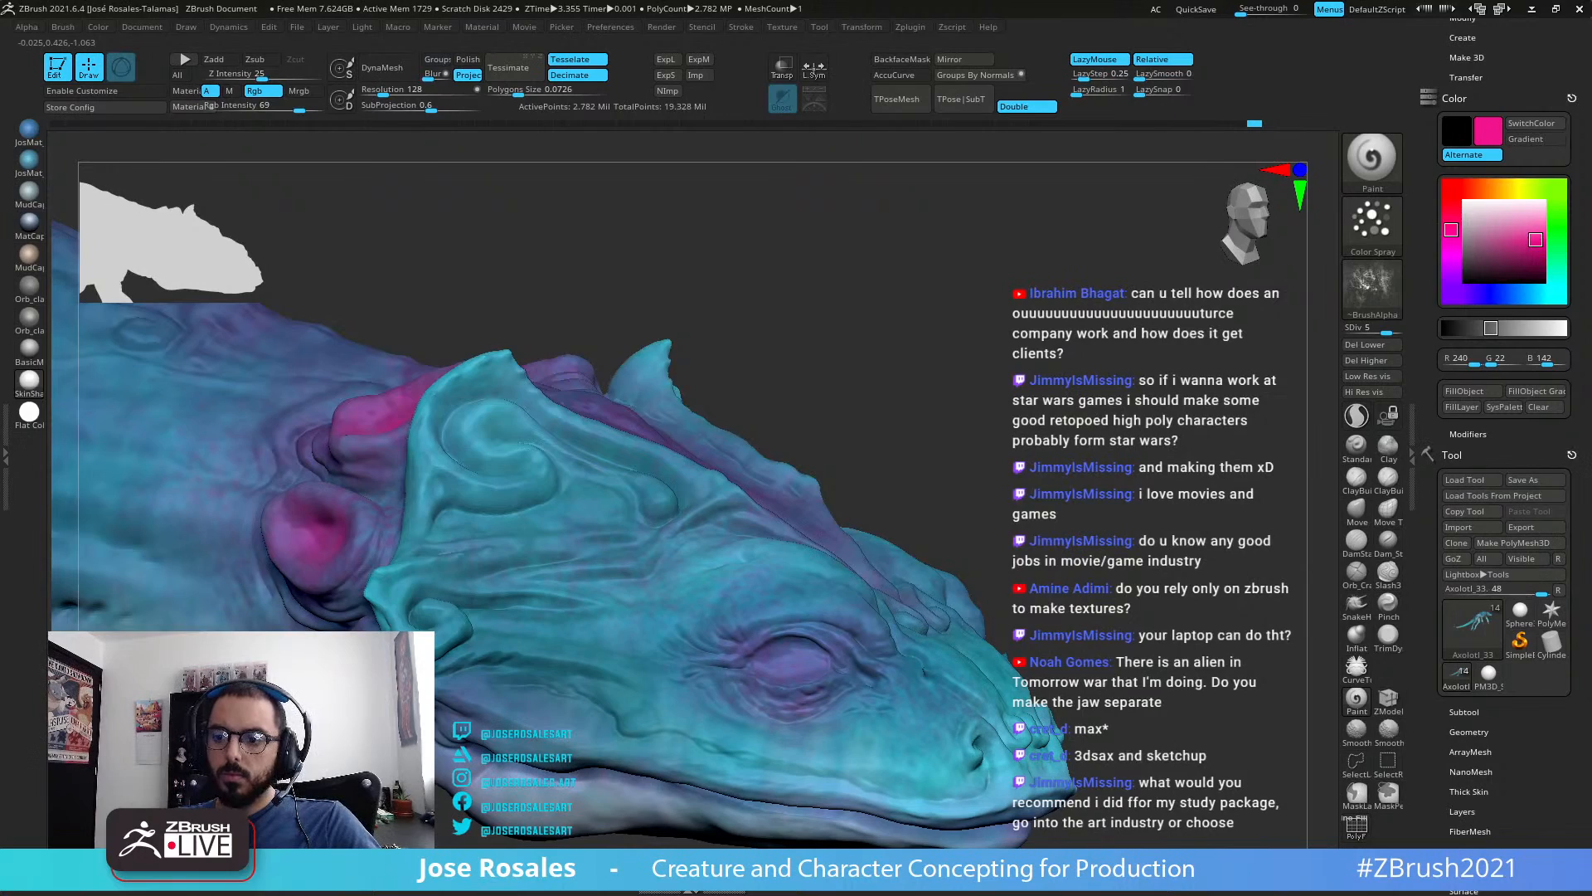
mouse_move(937, 464)
right_mouse_down()
mouse_move(650, 500)
mouse_move(894, 500)
mouse_move(846, 504)
right_mouse_up()
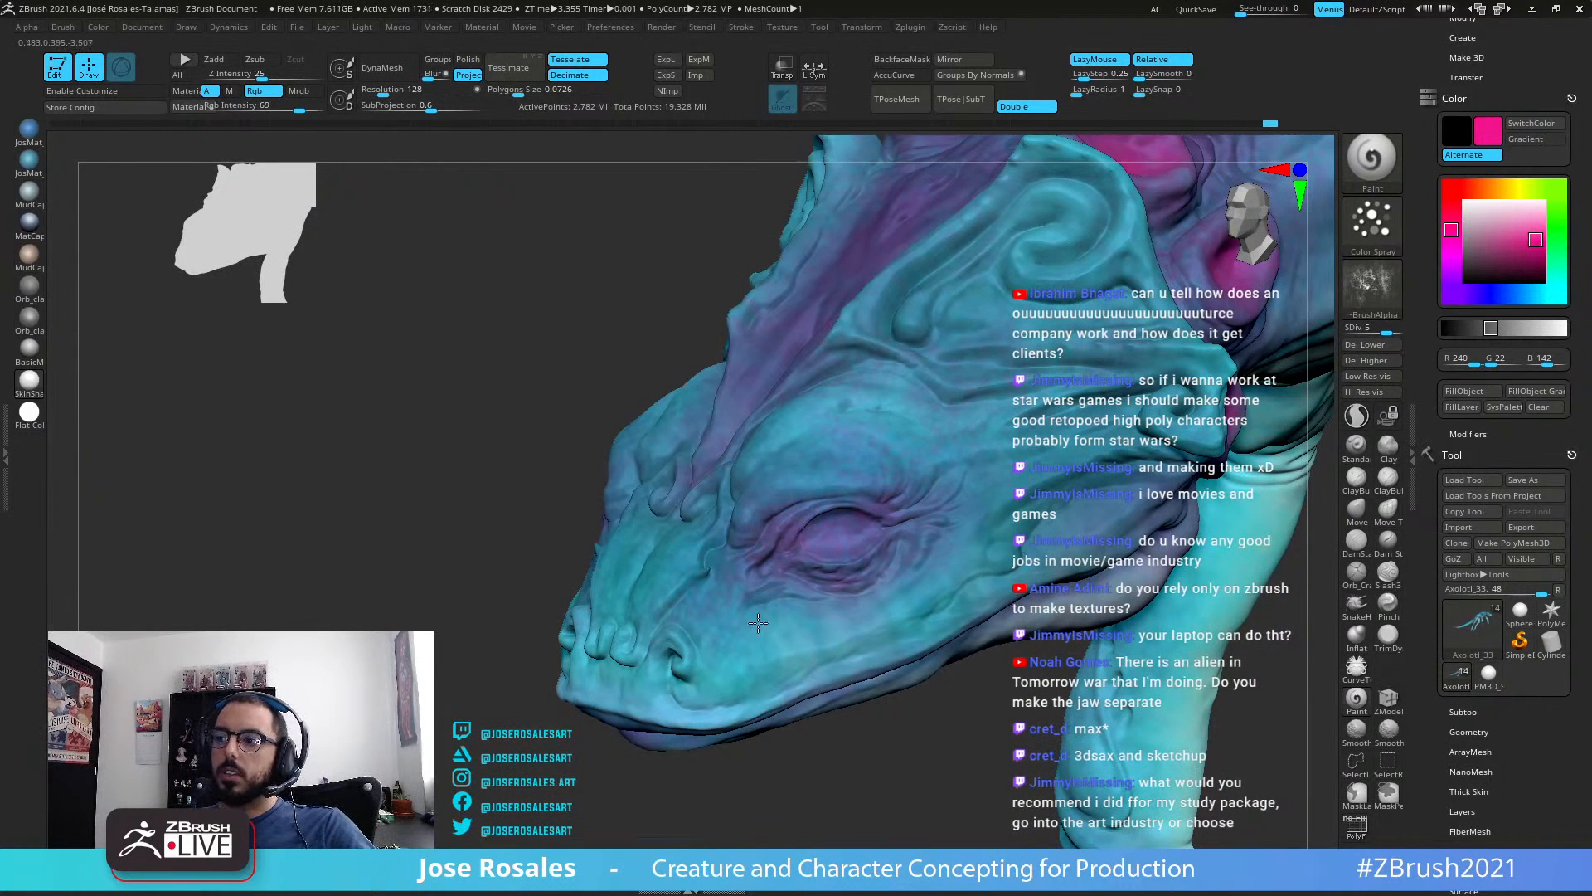
right_click_drag(753, 653, 1029, 414)
Step: Add subtle pink tints along the back ridge and the ornamental folds over the flank and hip
right_click_drag(788, 316, 842, 356)
right_click_drag(842, 357, 1170, 531, "ctrl")
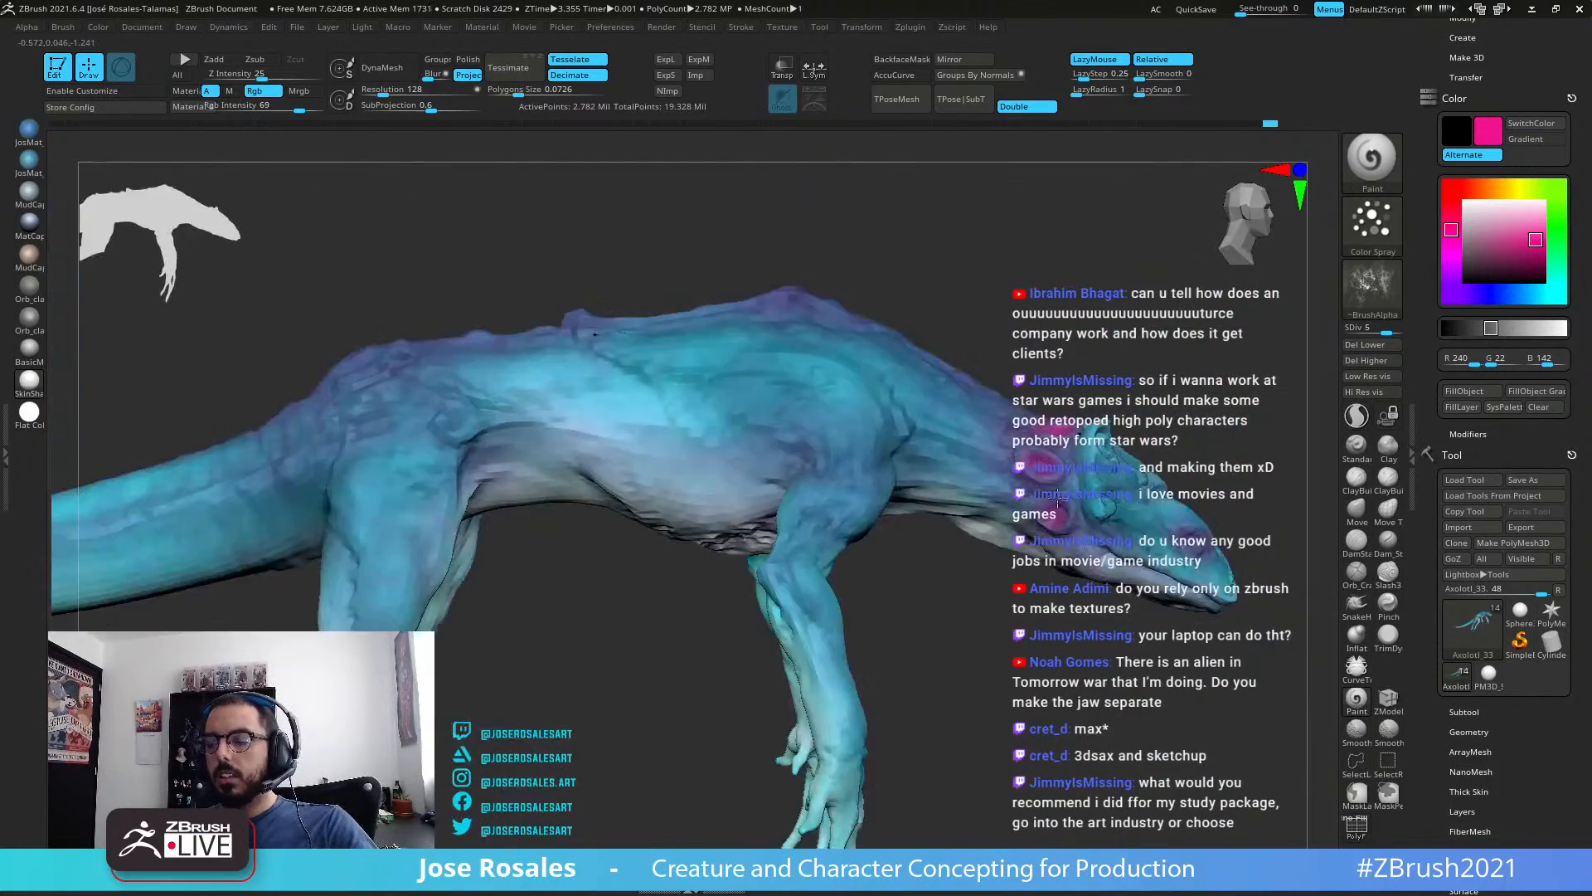
mouse_move(838, 415)
right_mouse_down()
mouse_move(850, 402)
mouse_move(837, 512)
mouse_move(871, 532)
mouse_move(871, 477)
mouse_move(821, 532)
mouse_move(824, 494)
mouse_move(796, 491)
mouse_move(836, 502)
right_mouse_up()
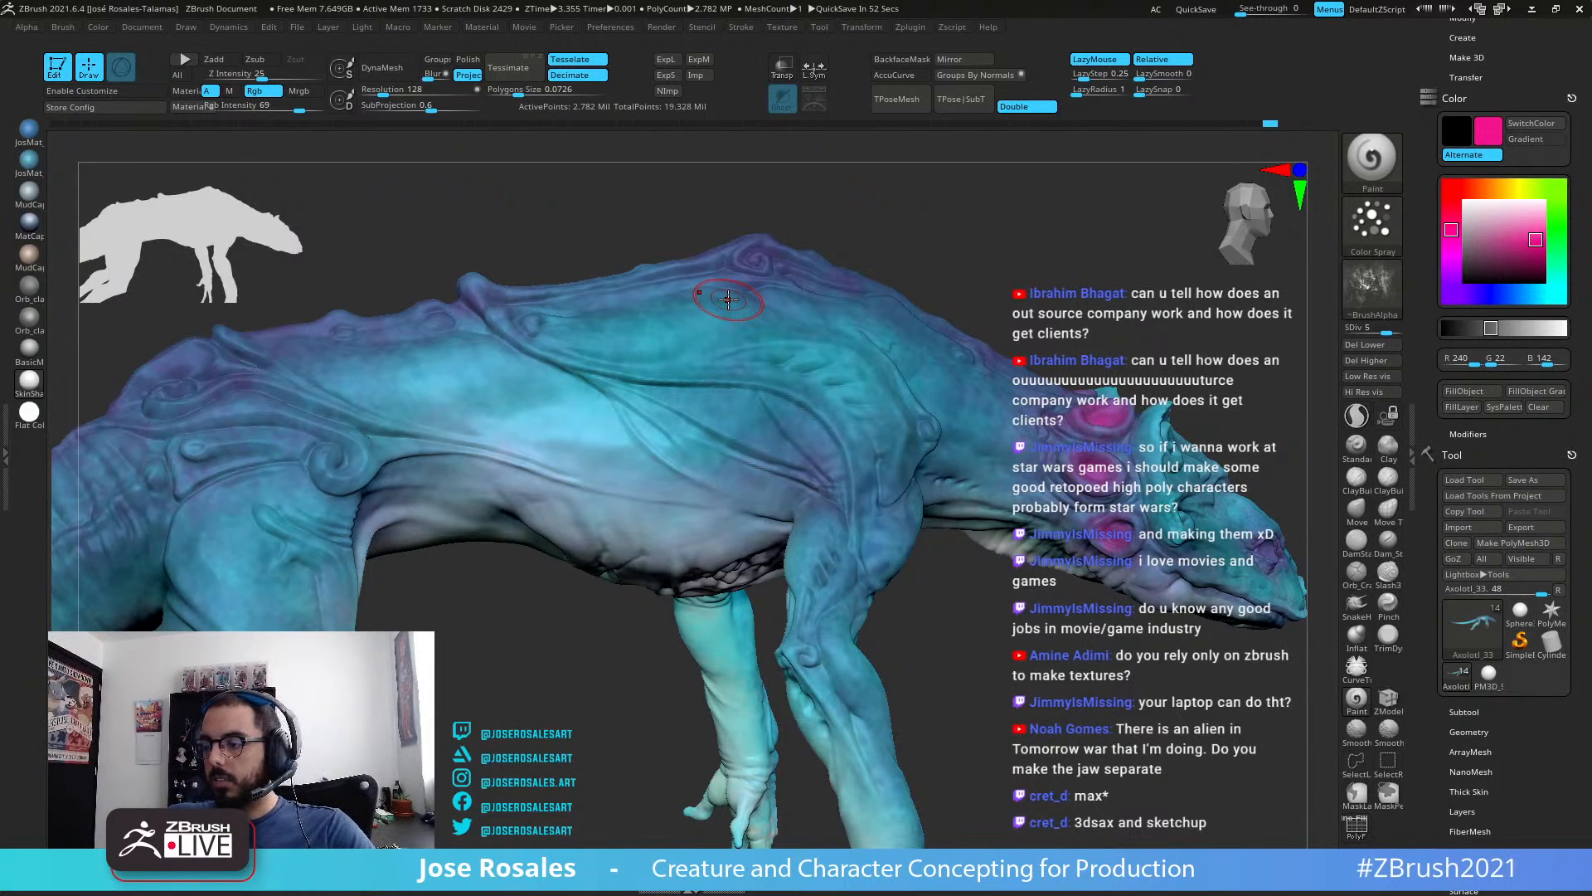
right_click_drag(689, 462, 648, 511, "alt")
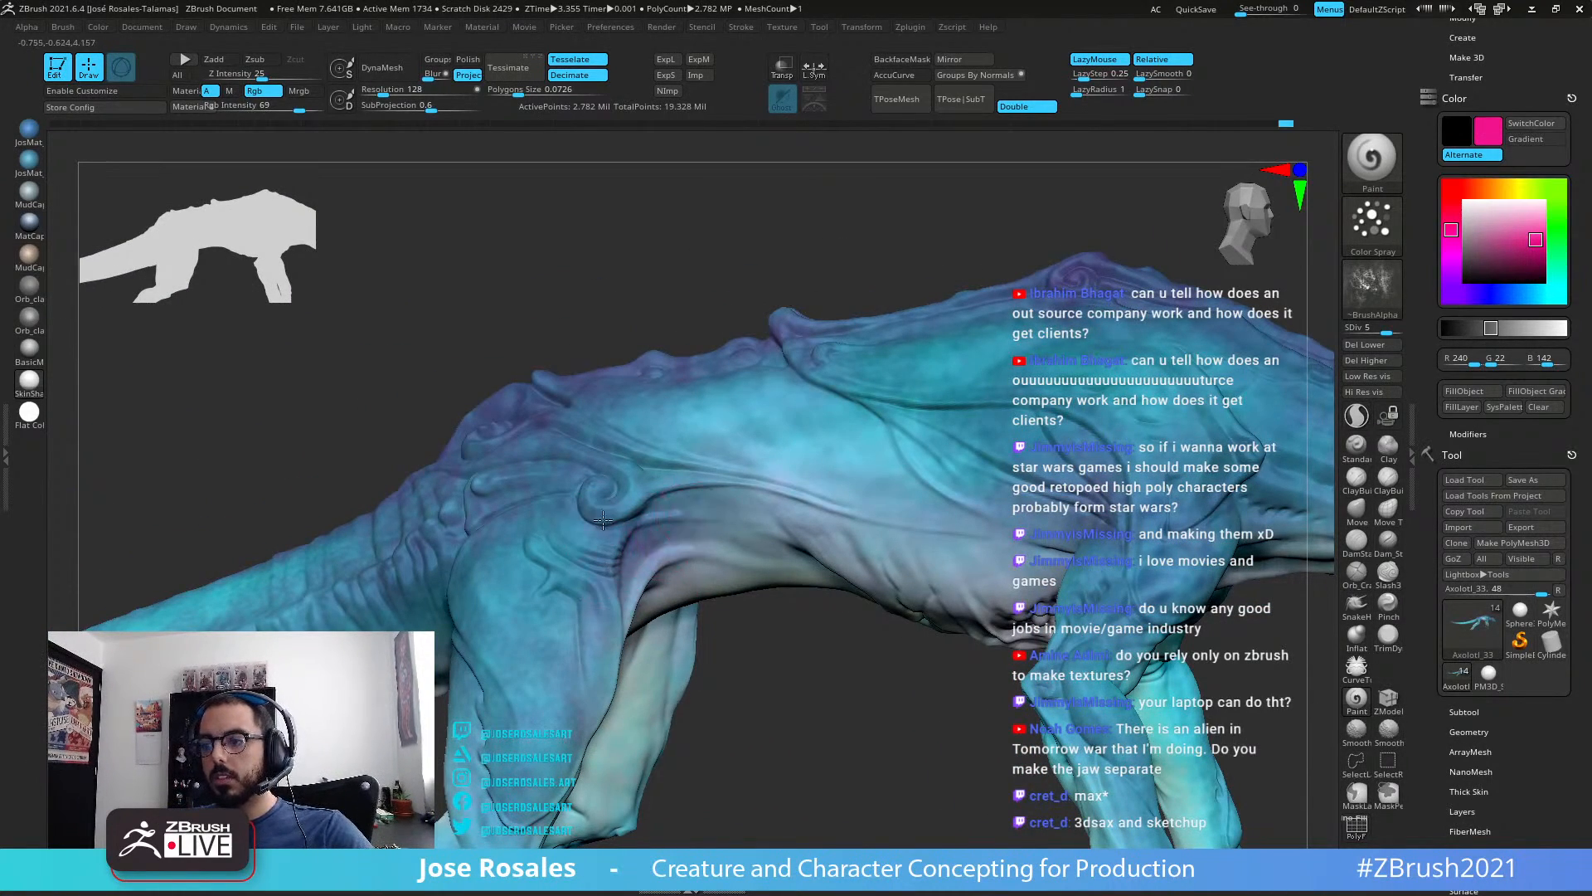
right_click_drag(603, 520, 650, 387, "ctrl")
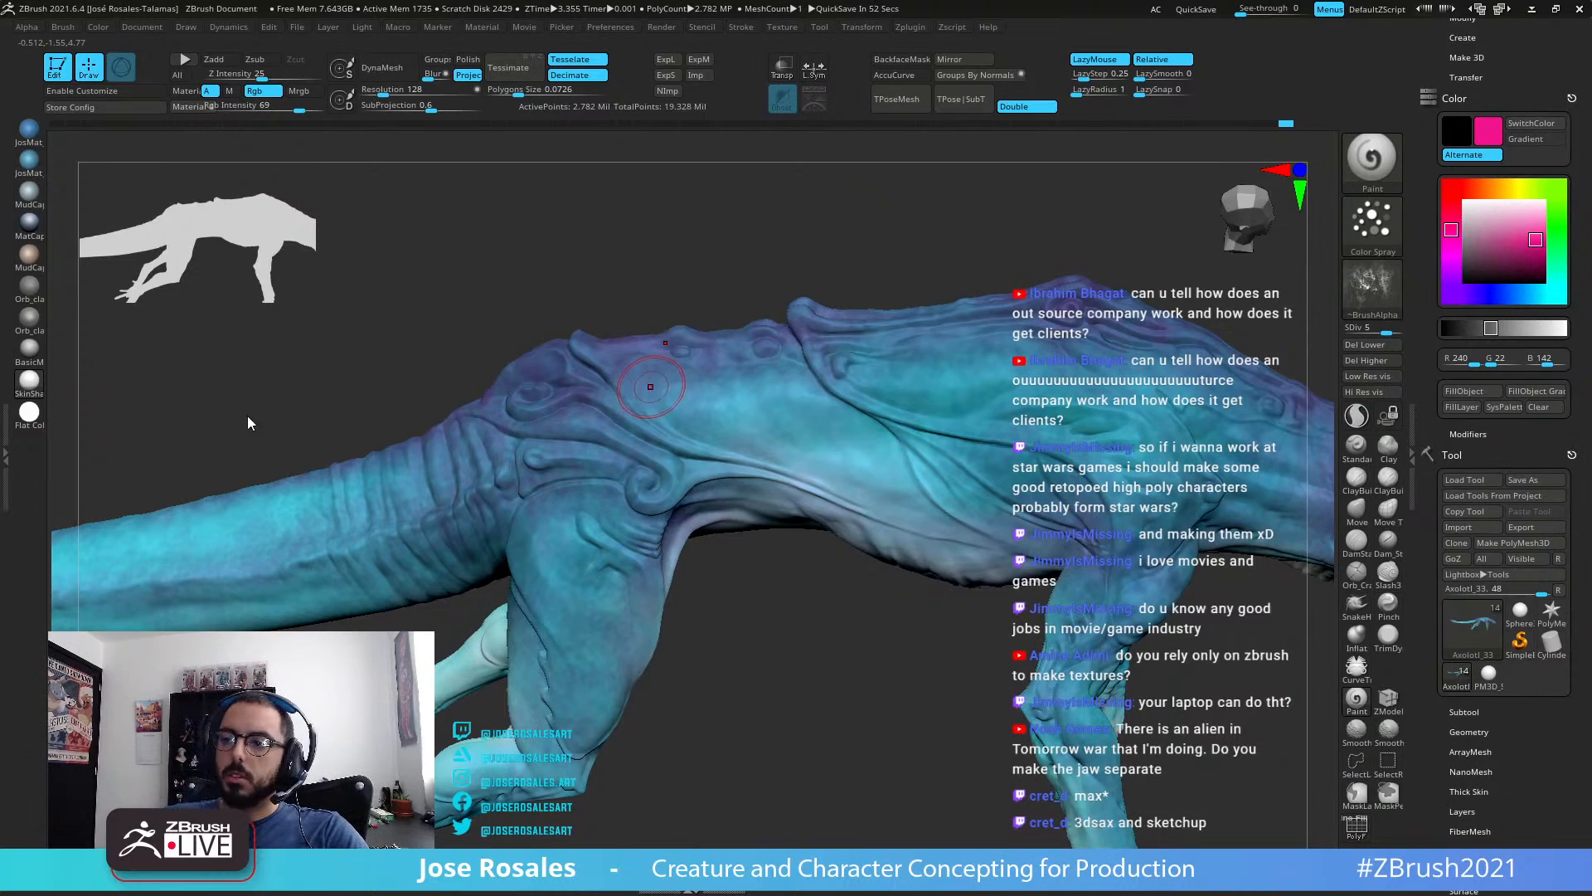
Step: Tint the tail base and the side of the upper tail with soft pink strokes
mouse_move(248, 423)
left_mouse_down()
mouse_move(761, 438)
mouse_move(837, 410)
left_mouse_up()
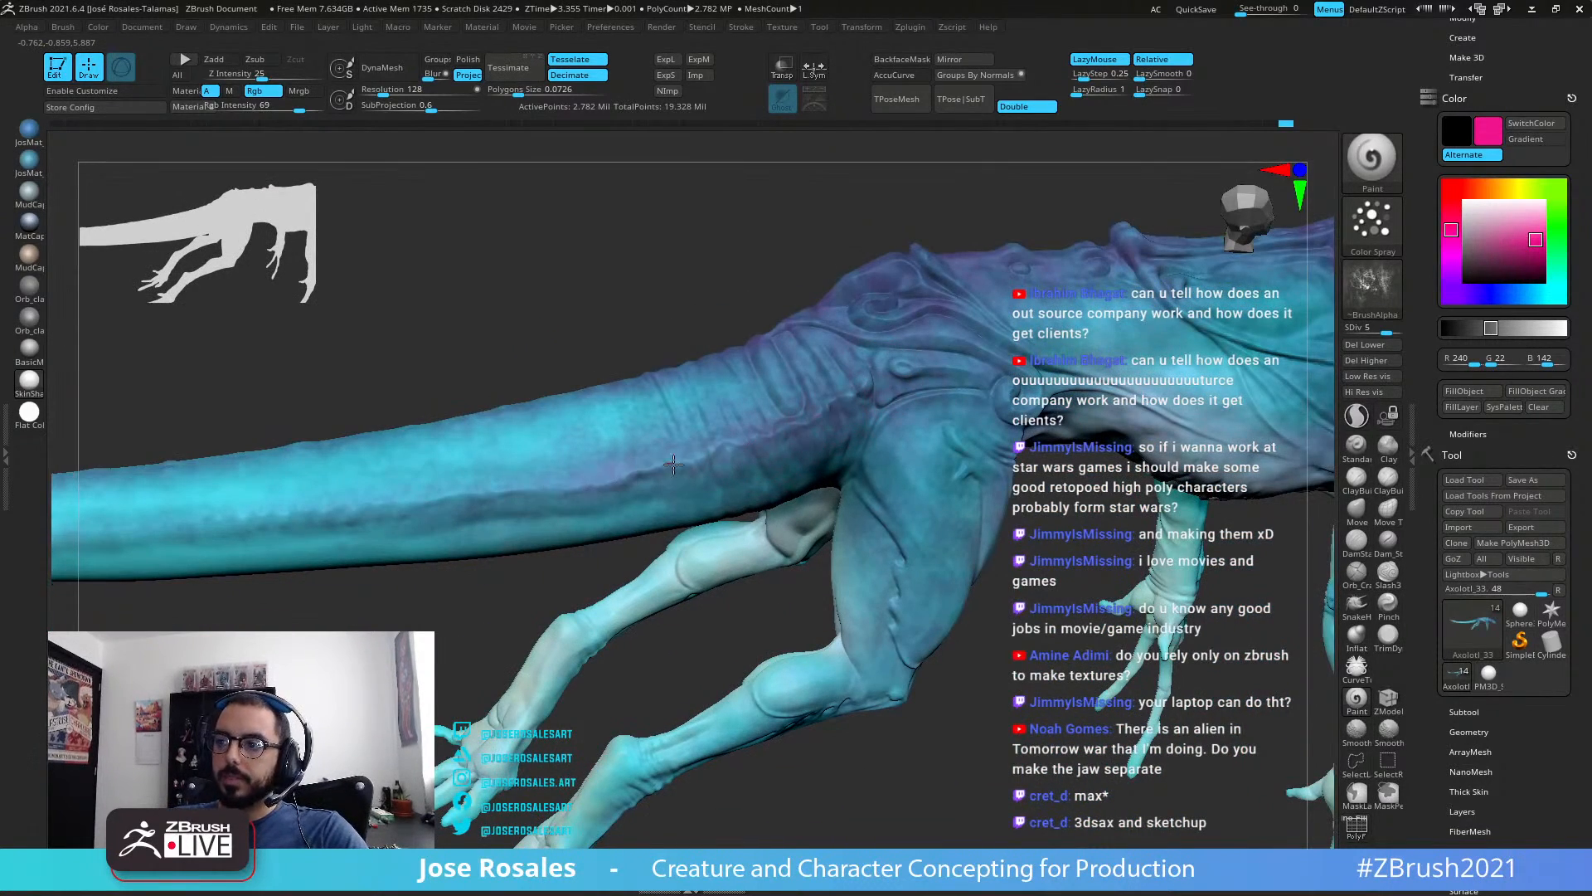
left_click_drag(673, 465, 533, 490)
right_click_drag(563, 470, 868, 295)
right_click_drag(811, 407, 865, 439)
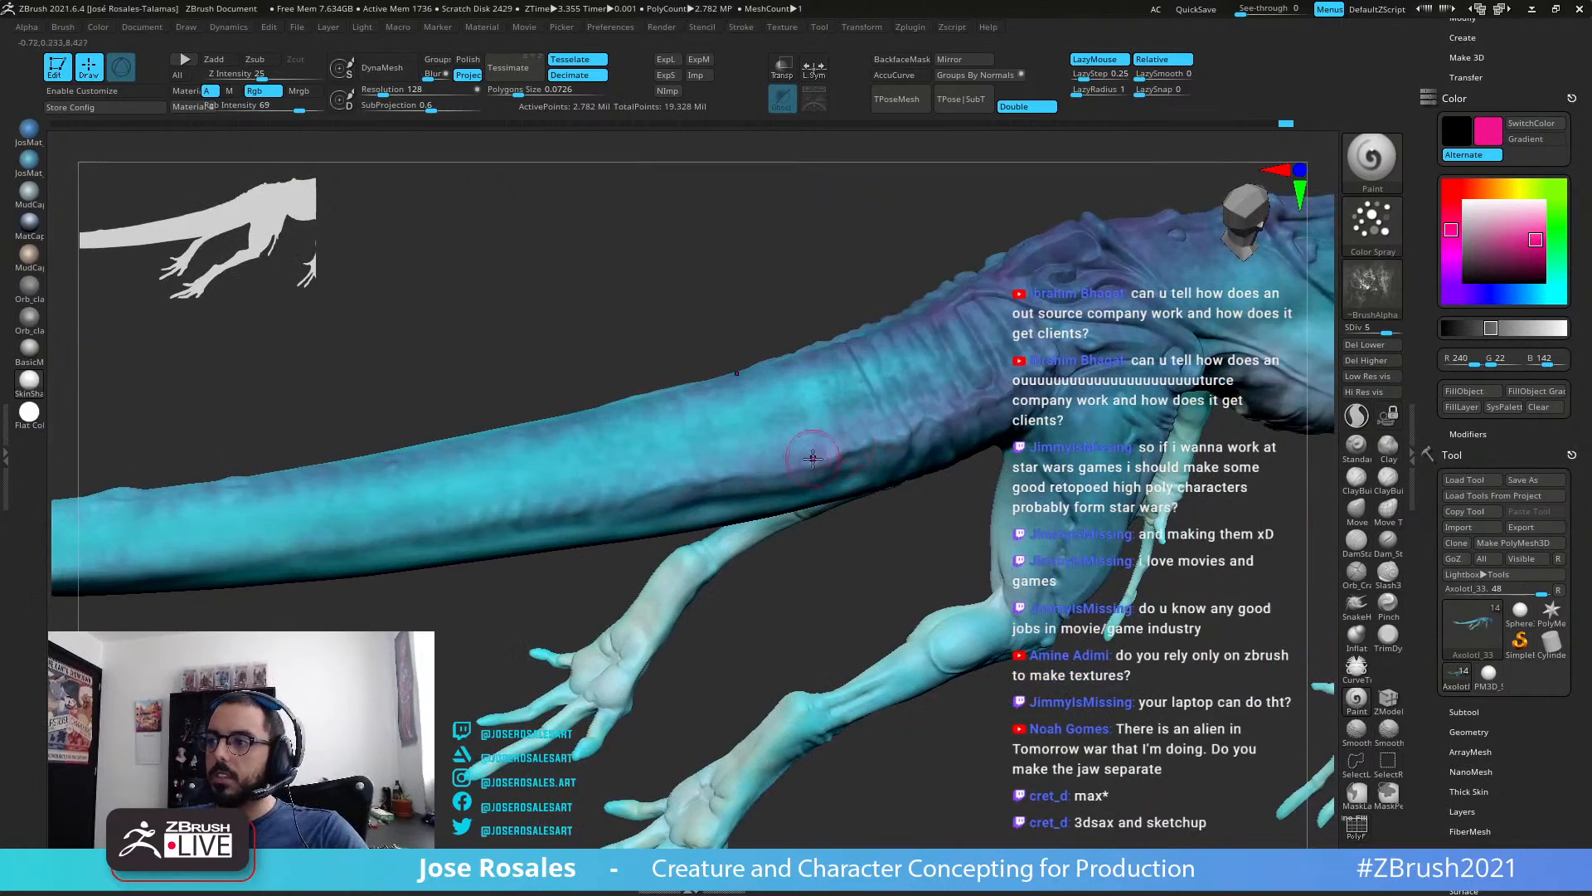
right_click_drag(655, 455, 945, 397)
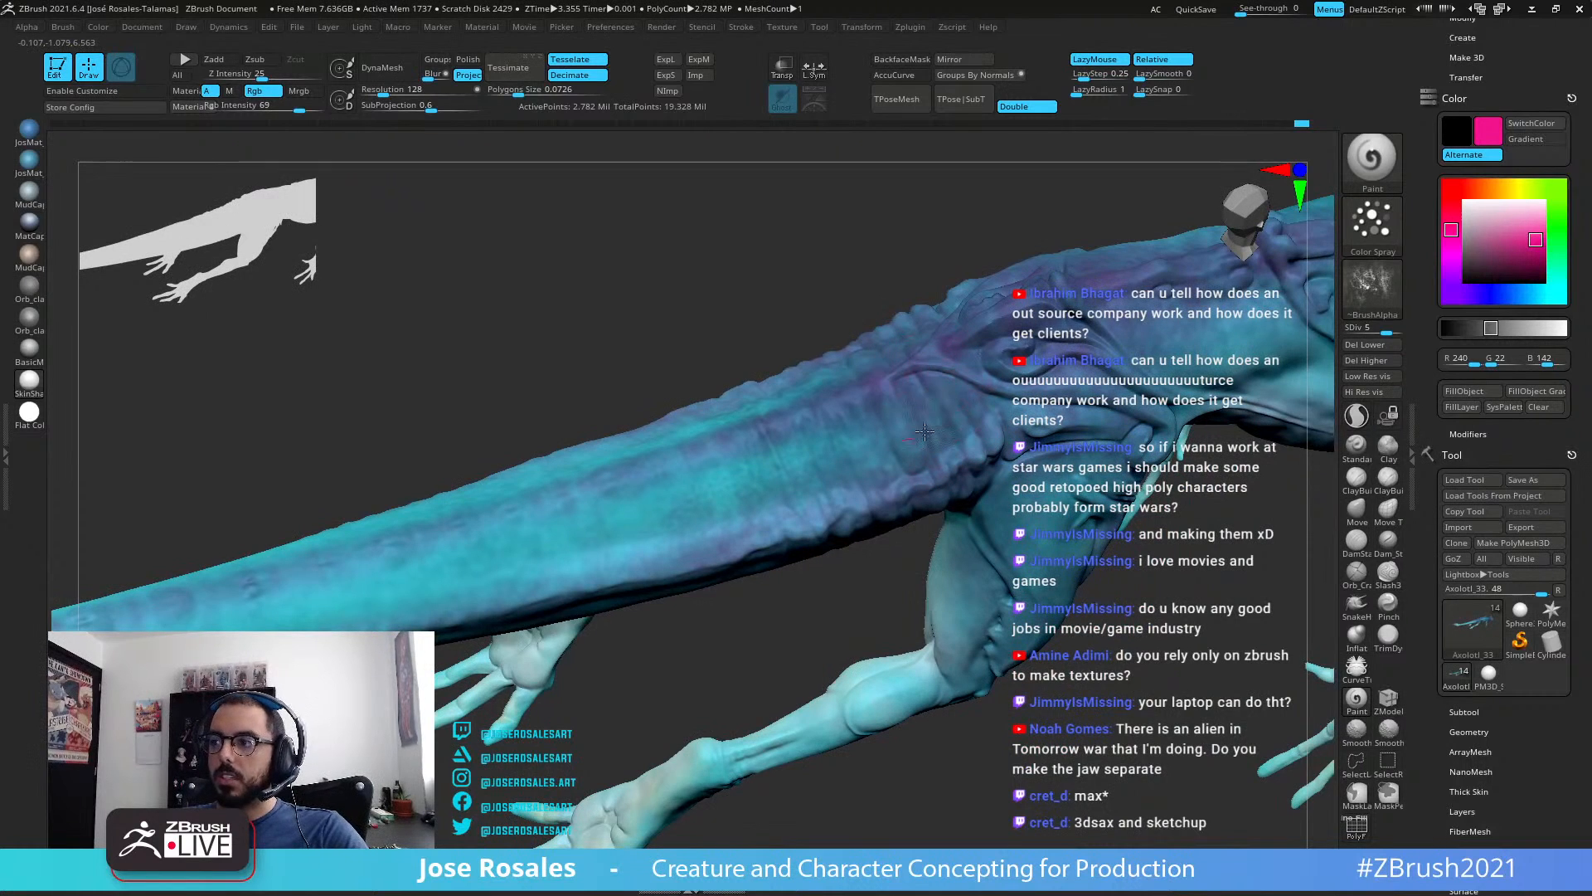
Step: Examine the whole body from the rear and the opposite side to judge the pink accents
key("f")
key("f")
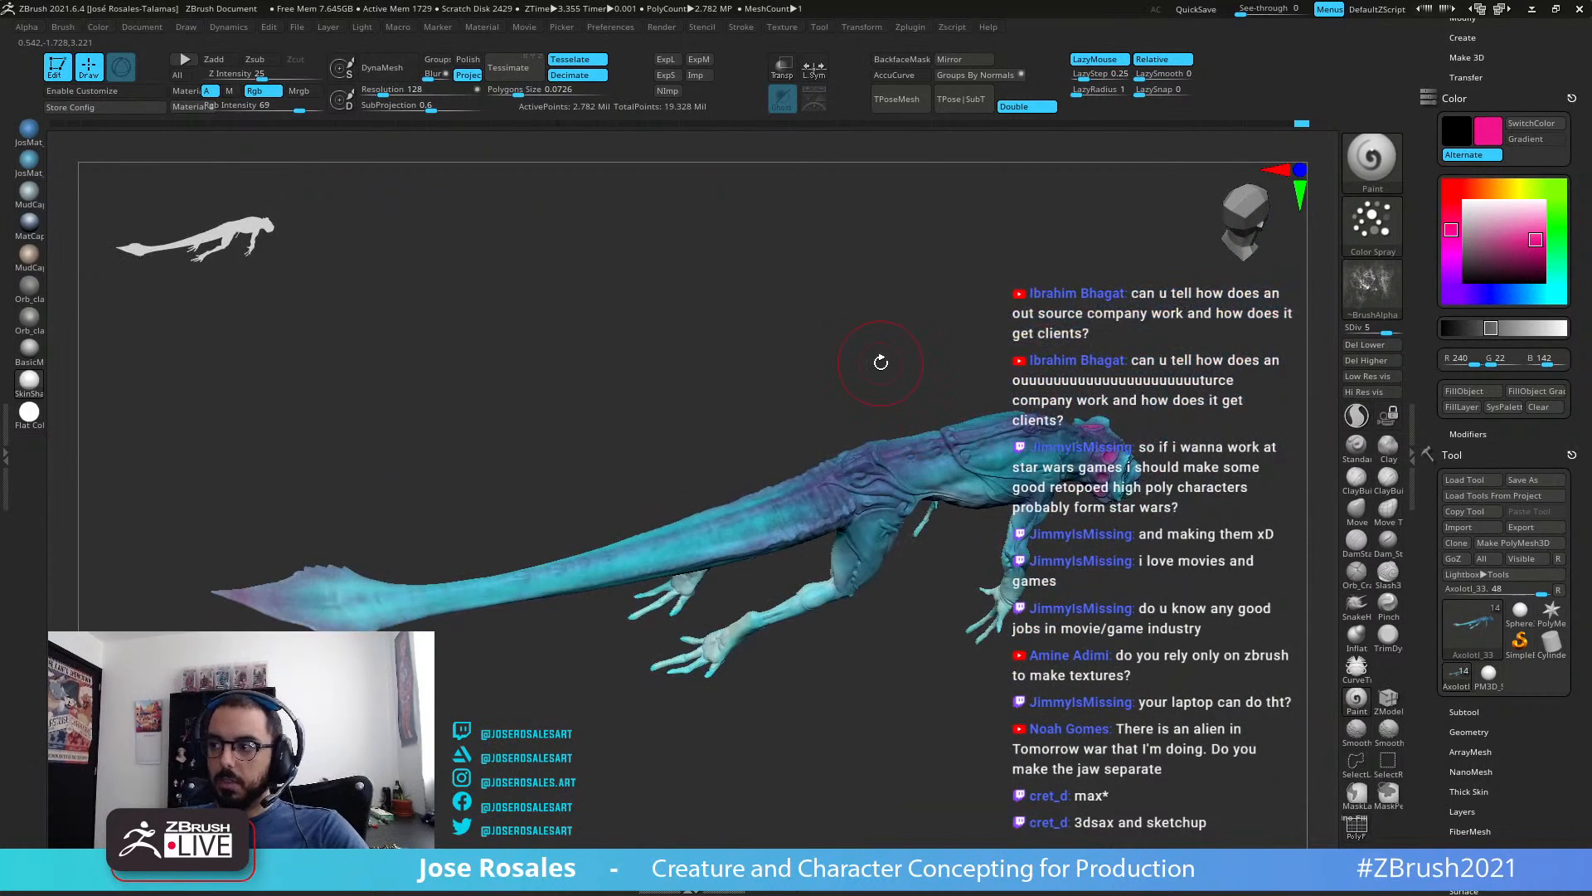
right_click_drag(881, 362, 738, 345)
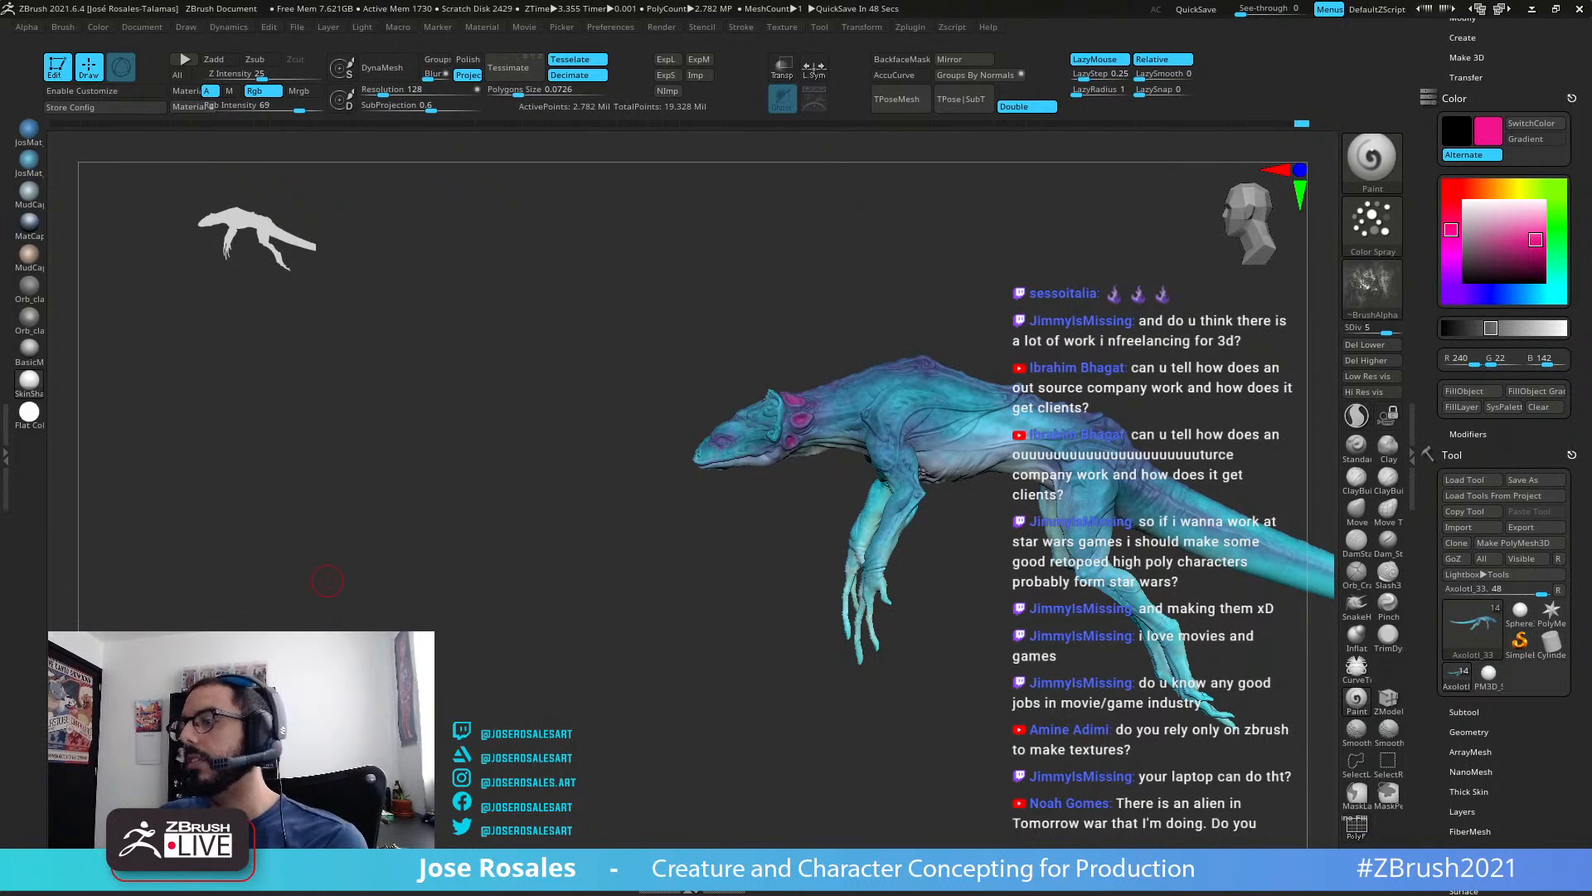
left_click_drag(779, 365, 701, 482)
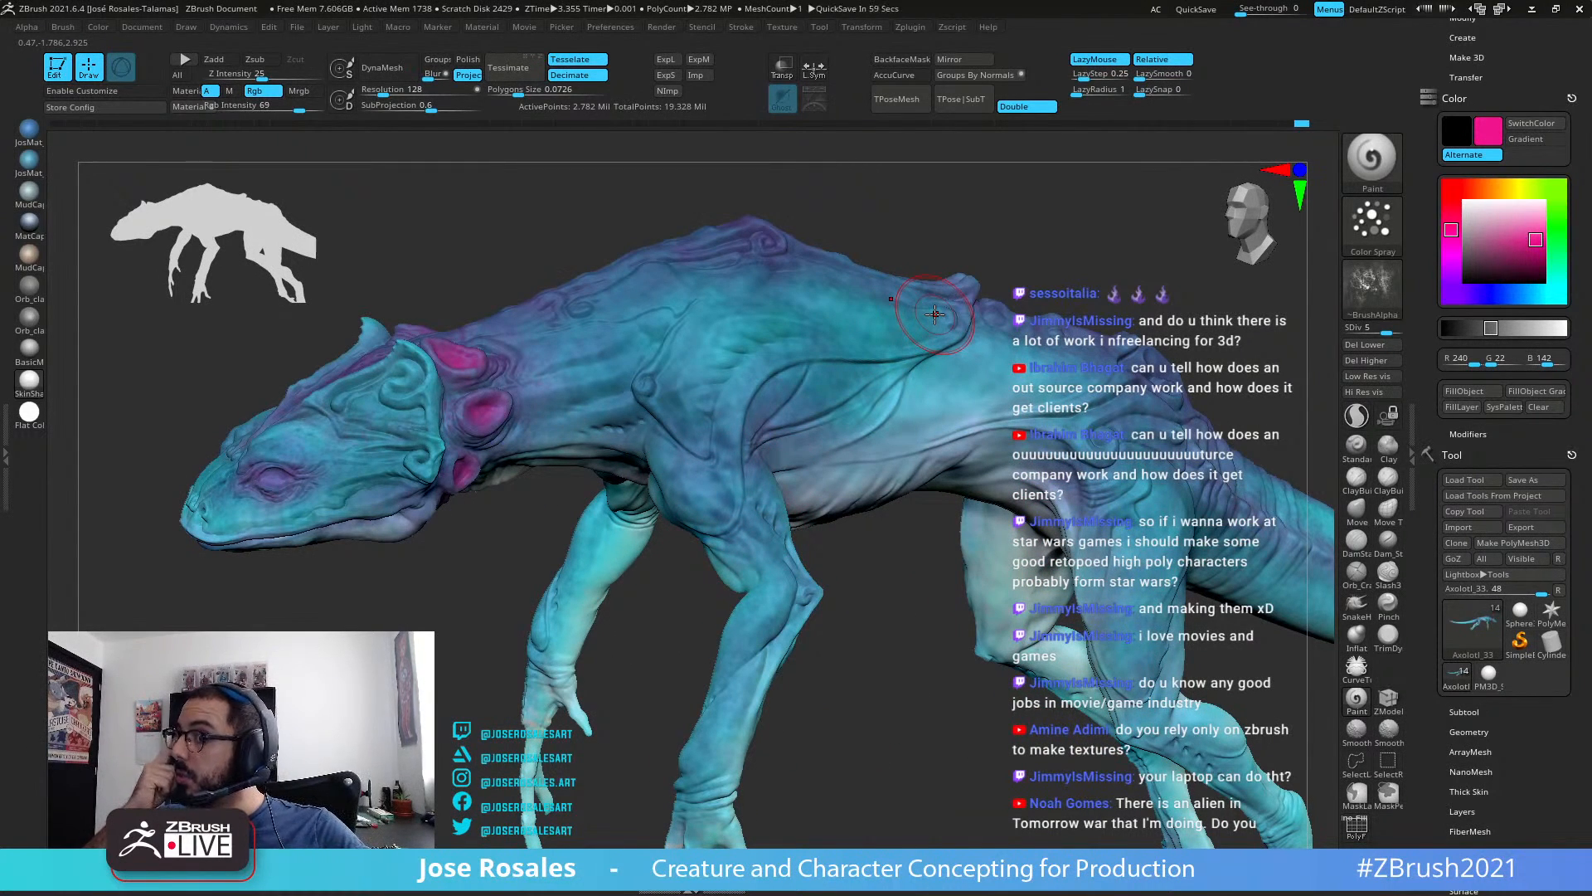
left_click_drag(580, 315, 671, 404)
Step: Paint subtle pink accents along the lips, the mouth corner and the lower cheek
right_click_drag(687, 399, 772, 514)
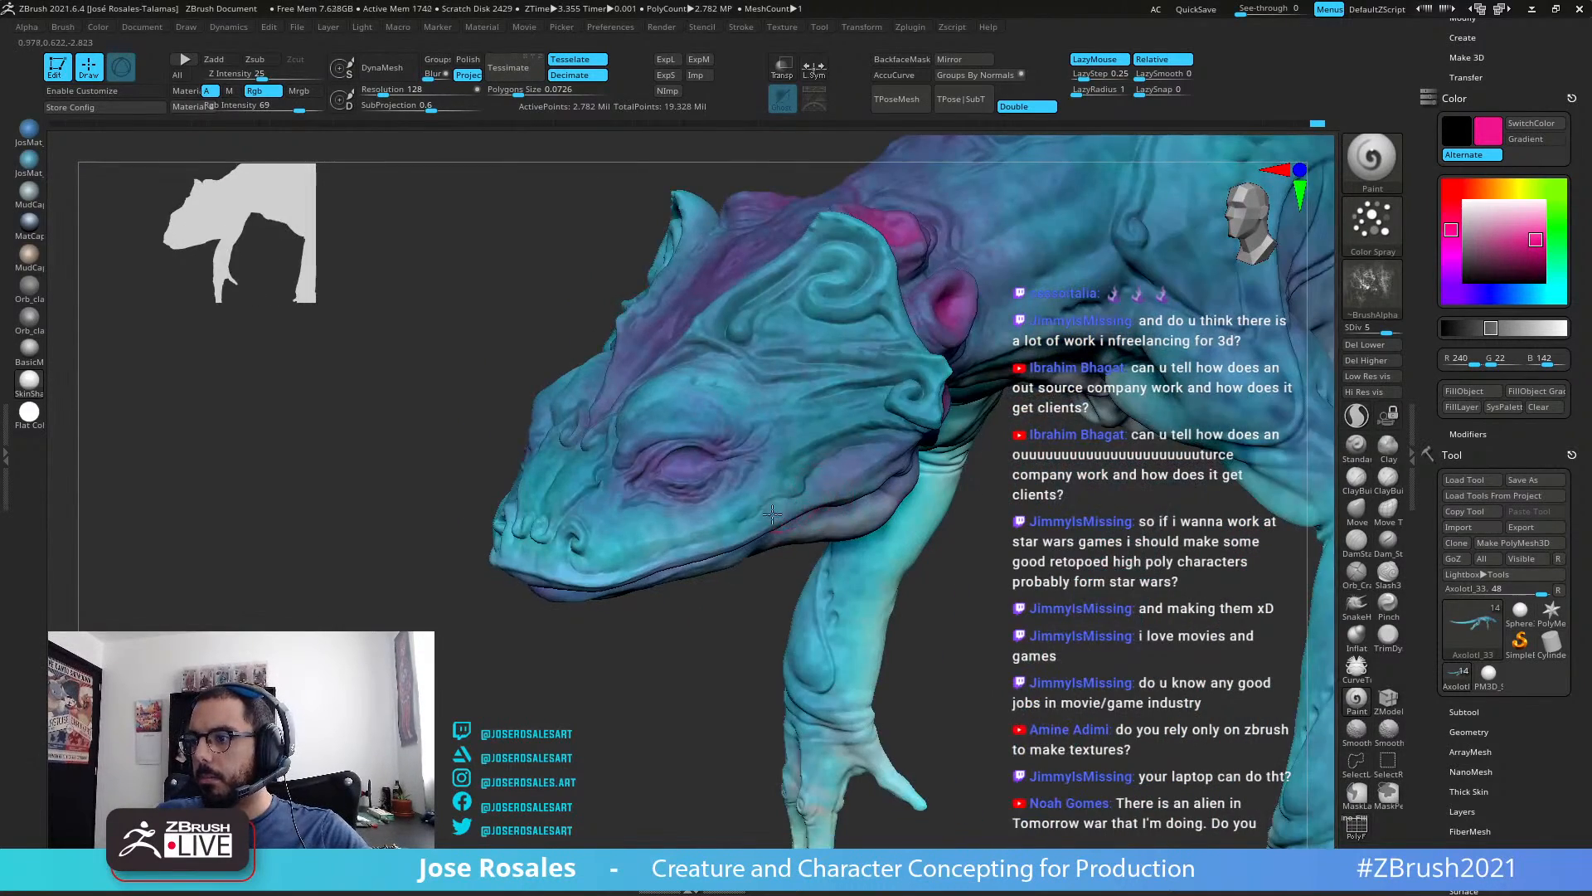
right_click_drag(734, 572, 560, 544)
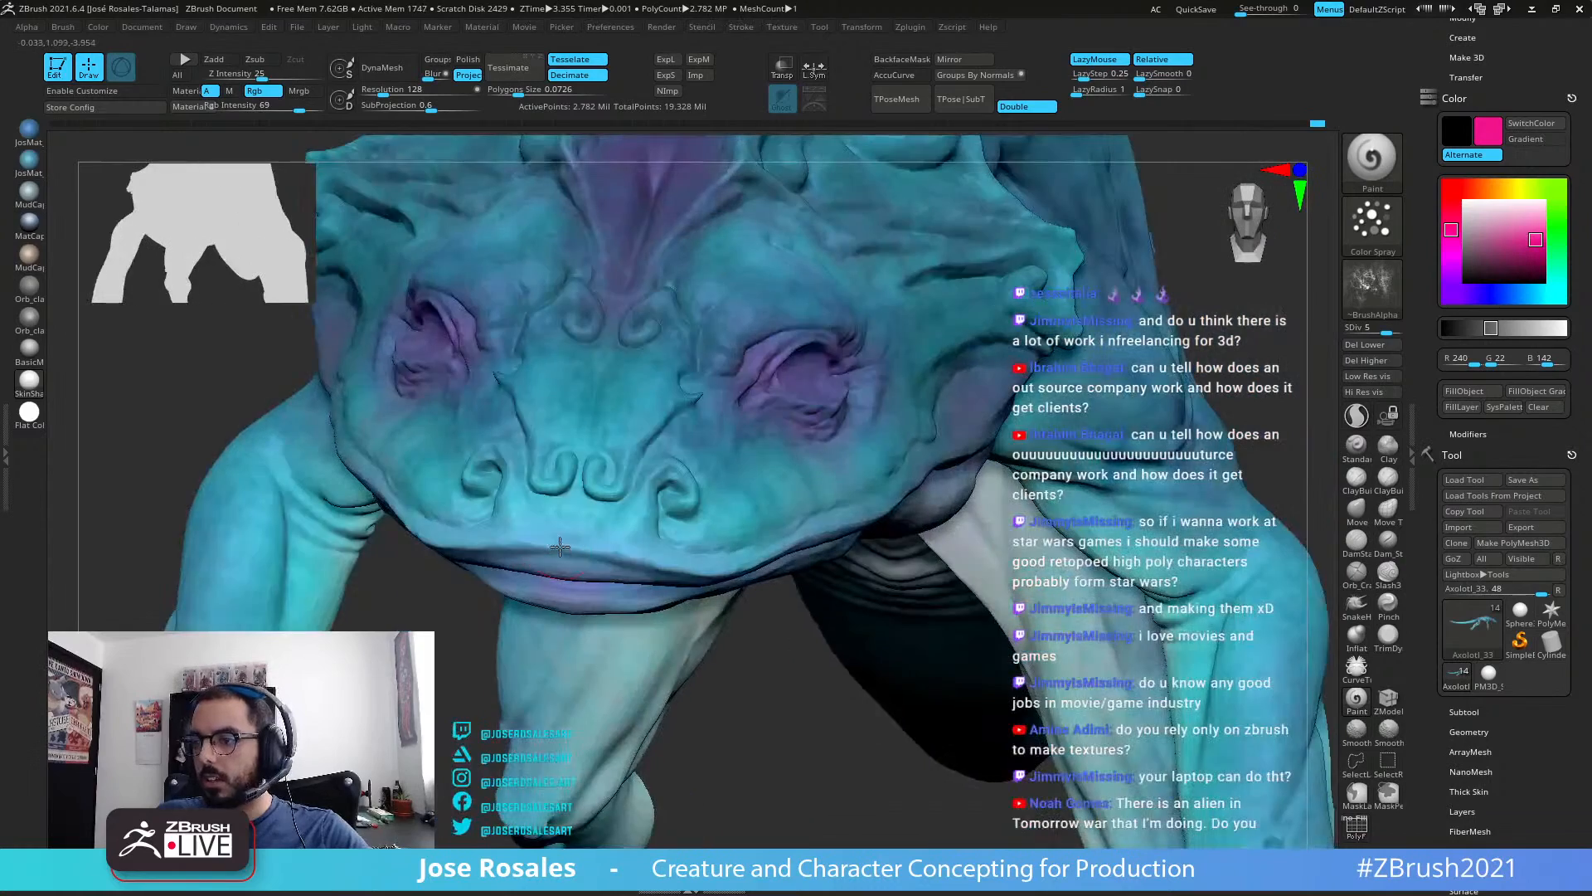
right_click_drag(731, 583, 813, 547)
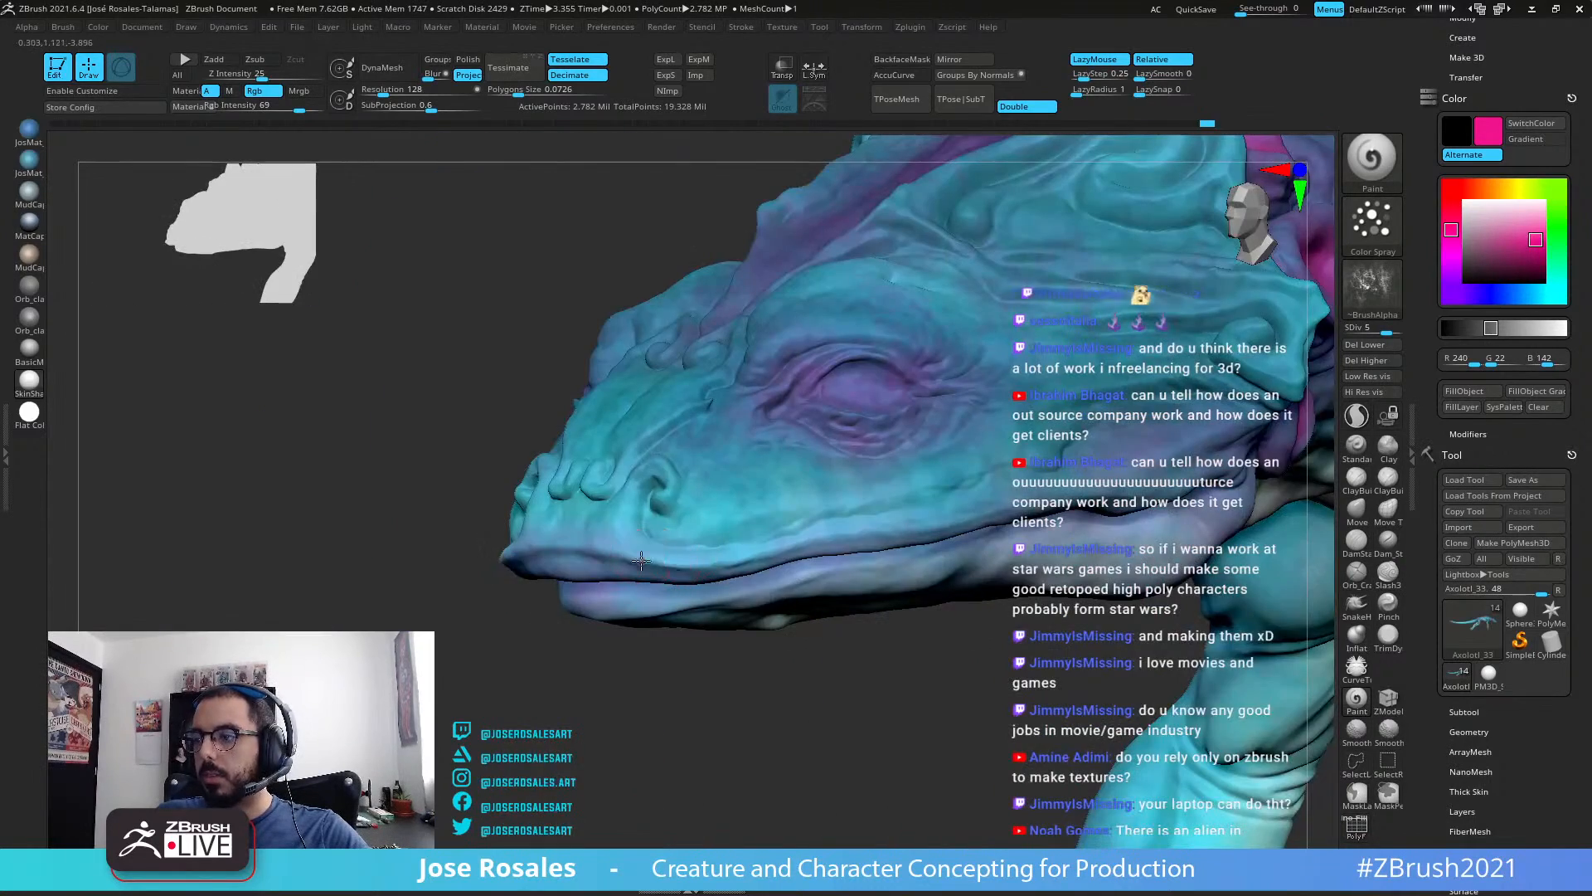
right_click_drag(1061, 480, 841, 398)
right_click_drag(787, 349, 954, 514)
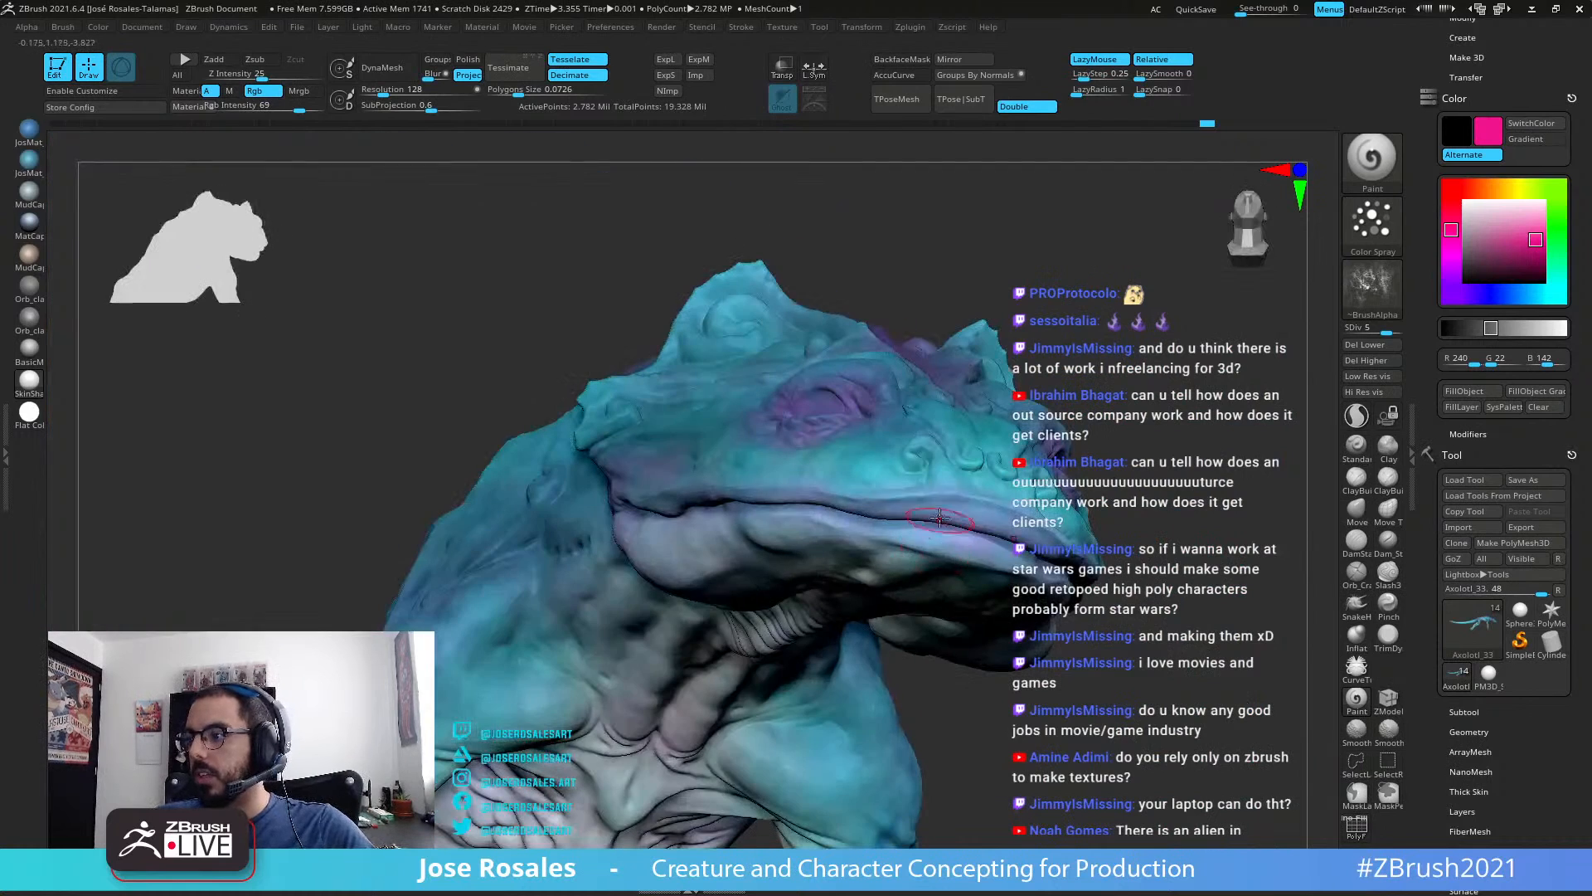
Step: Try a hot pink tint on the front of the lower lip and judge it from the front
left_click_drag(981, 525, 944, 518)
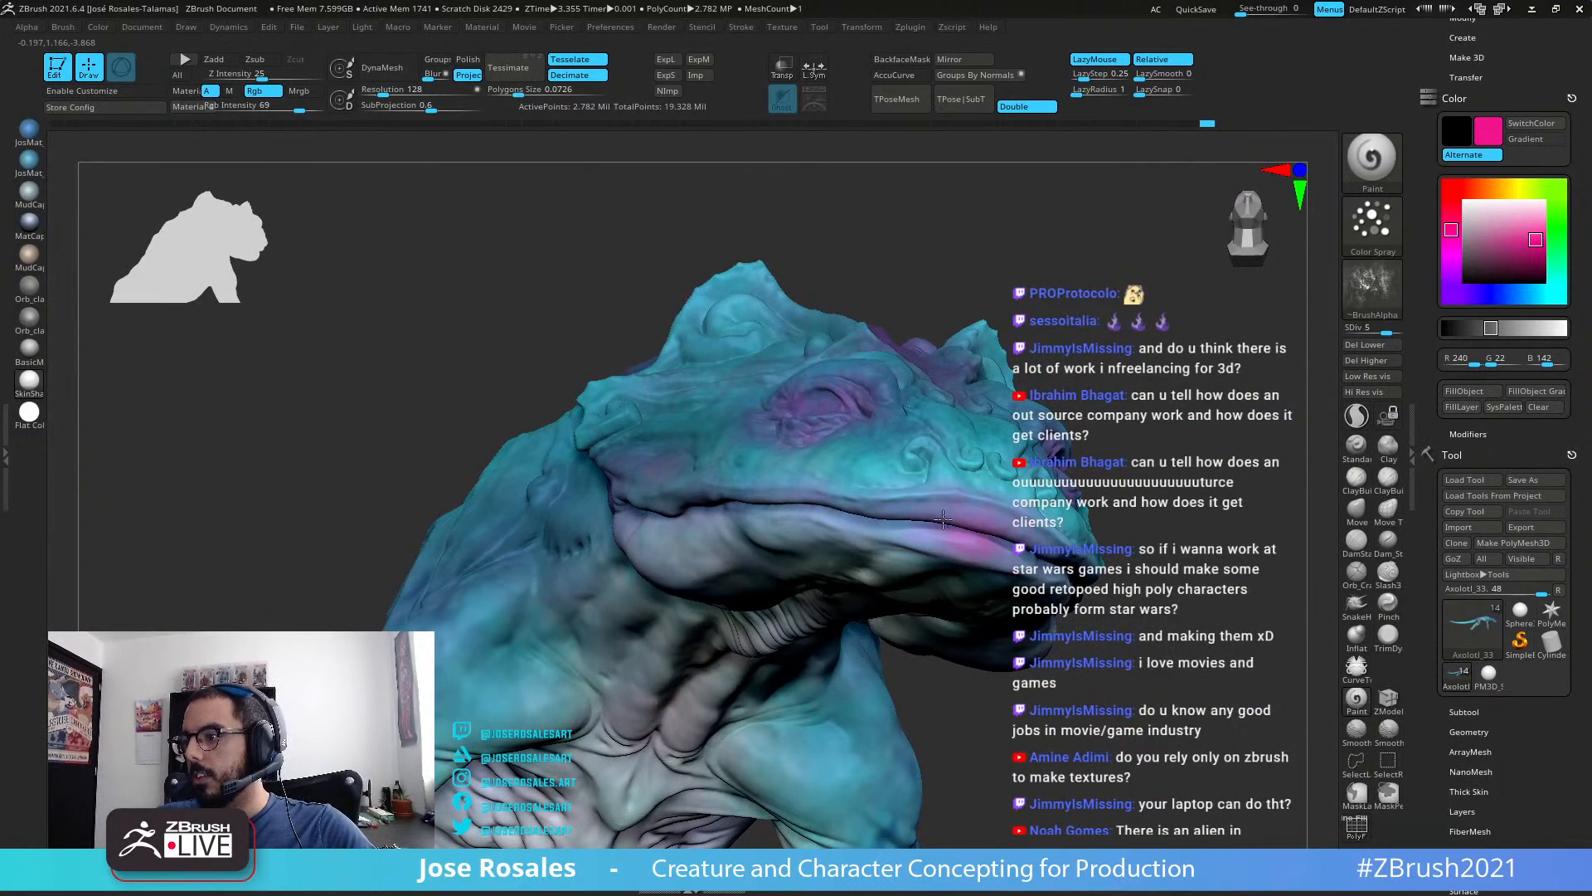
right_click_drag(951, 403, 921, 440)
right_click_drag(921, 440, 929, 365, "ctrl")
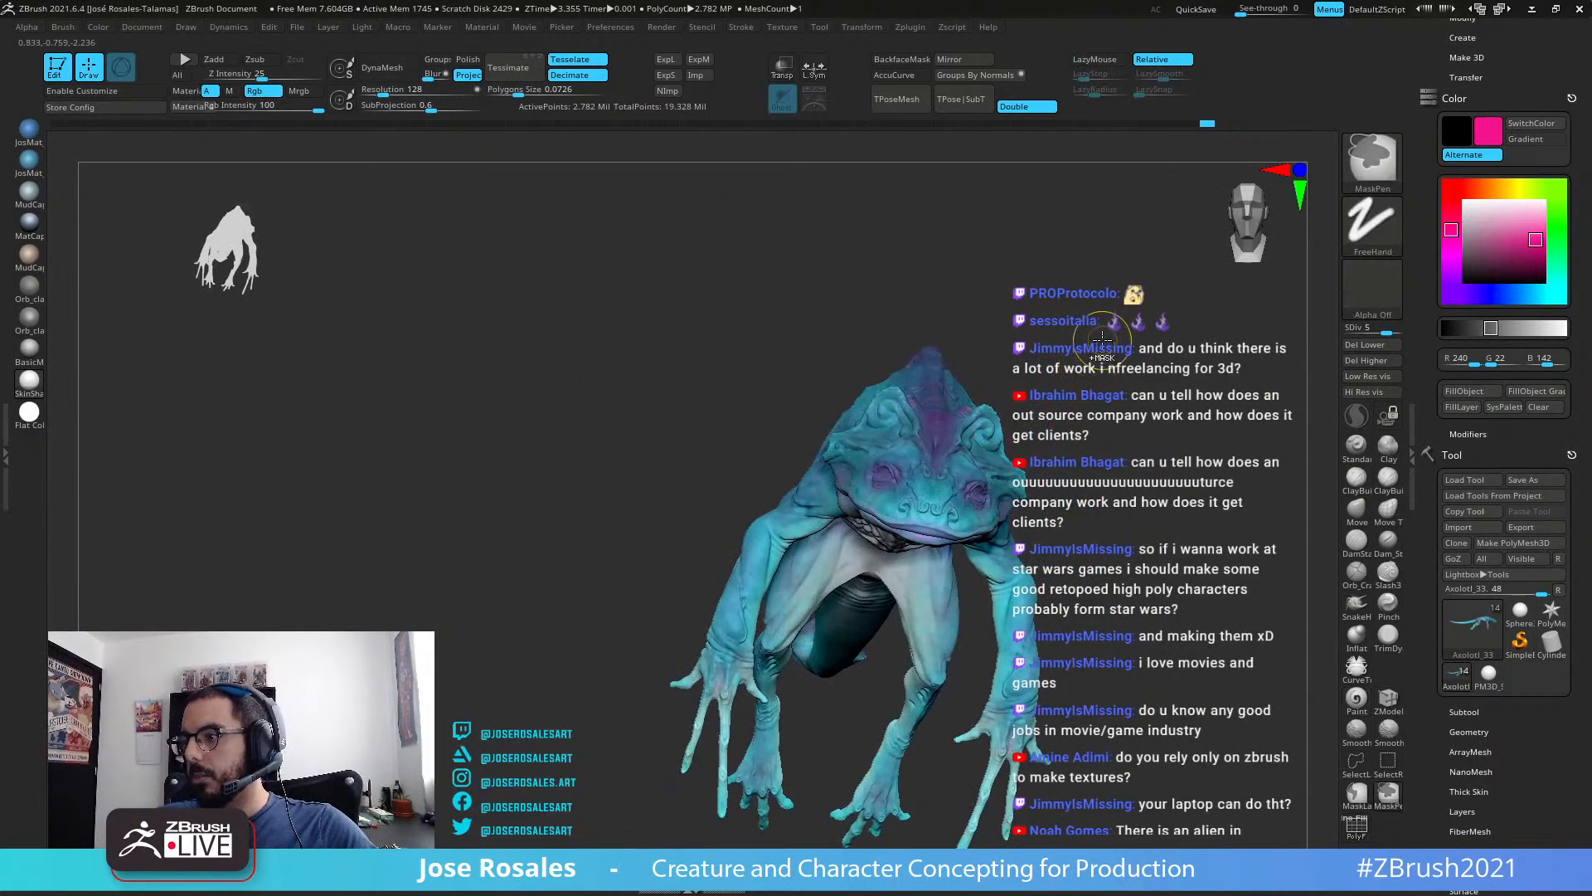
left_click_drag(1103, 344, 1084, 386, "ctrl")
mouse_move(1084, 387)
right_mouse_down()
mouse_move(1113, 333)
mouse_move(949, 381)
mouse_move(1047, 336)
right_mouse_up()
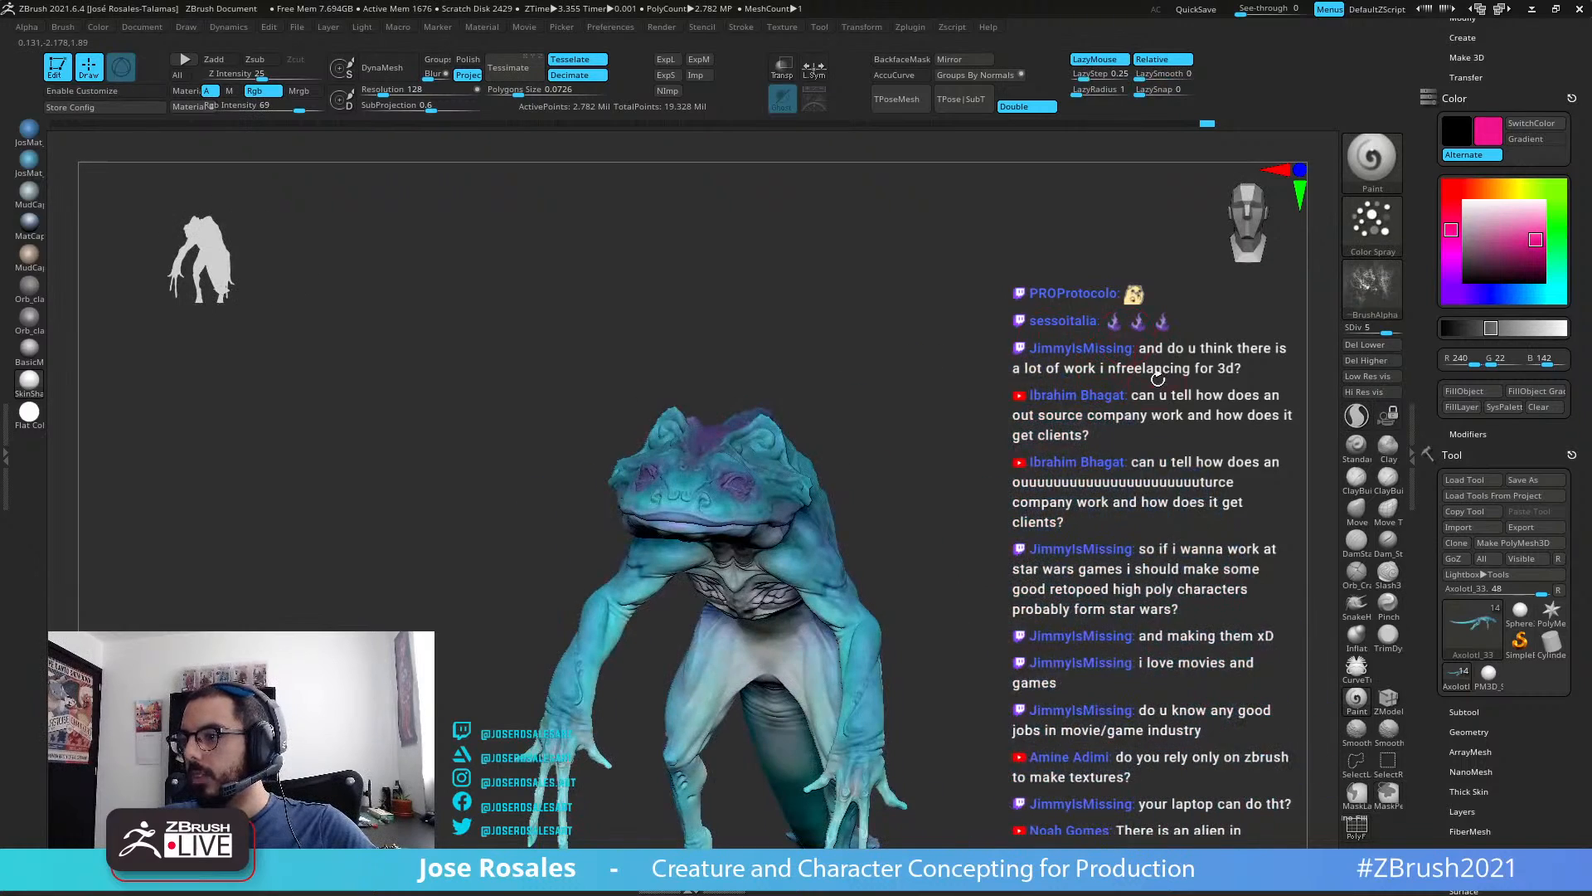
right_click_drag(1225, 365, 1200, 371, "shift")
Step: Switch the paint colour to light cyan, RGB 72, 236, 246, and soften the lips with it
left_click_drag(1474, 260, 1065, 305)
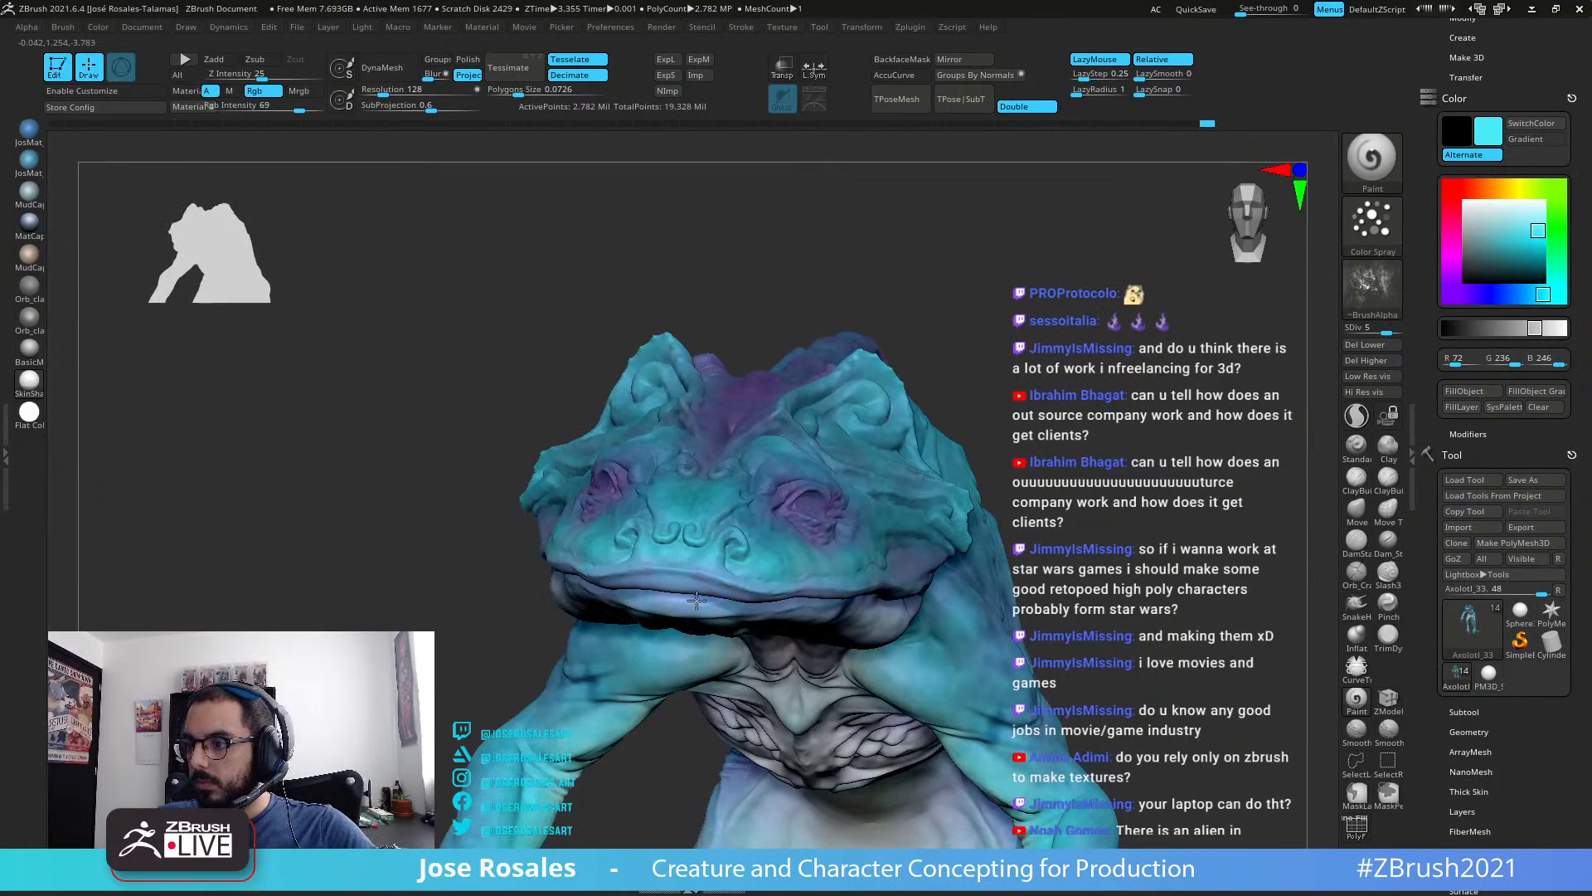
left_click_drag(647, 584, 617, 594)
mouse_move(1195, 531)
right_mouse_down("ctrl")
mouse_move(1219, 398)
mouse_move(1147, 391)
right_mouse_up("ctrl")
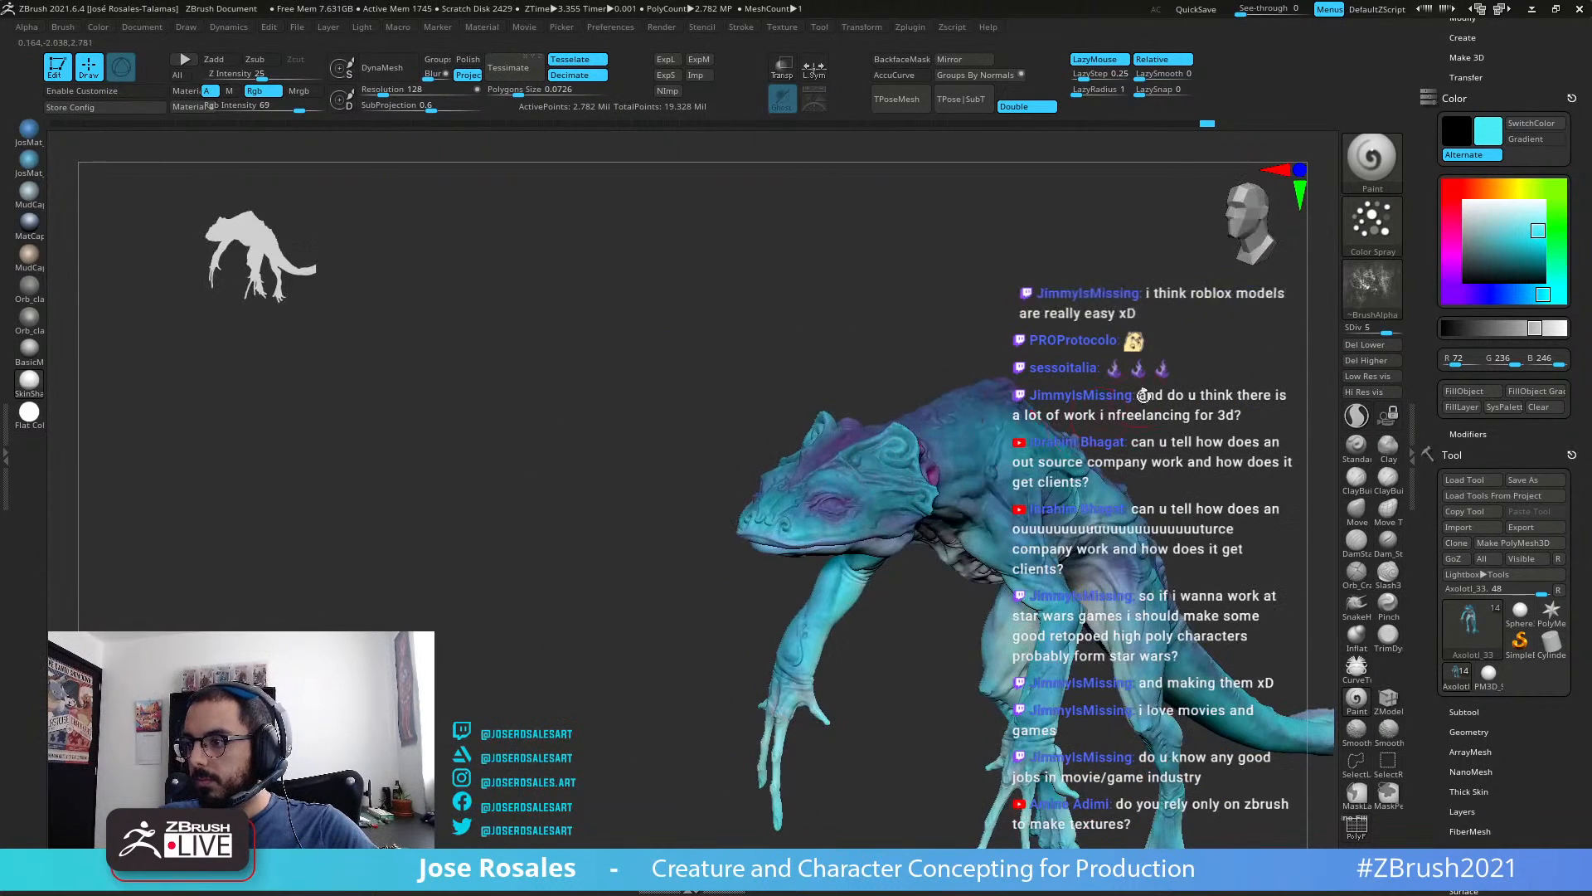
Step: Tint the cheek and the folds over the upper flank with light violet, RGB 224, 112, 241
mouse_move(1473, 262)
left_mouse_down()
mouse_move(1135, 376)
mouse_move(1321, 281)
left_mouse_up()
left_click_drag(700, 508, 885, 489)
right_click_drag(885, 490, 909, 484)
right_click_drag(909, 484, 904, 513, "ctrl")
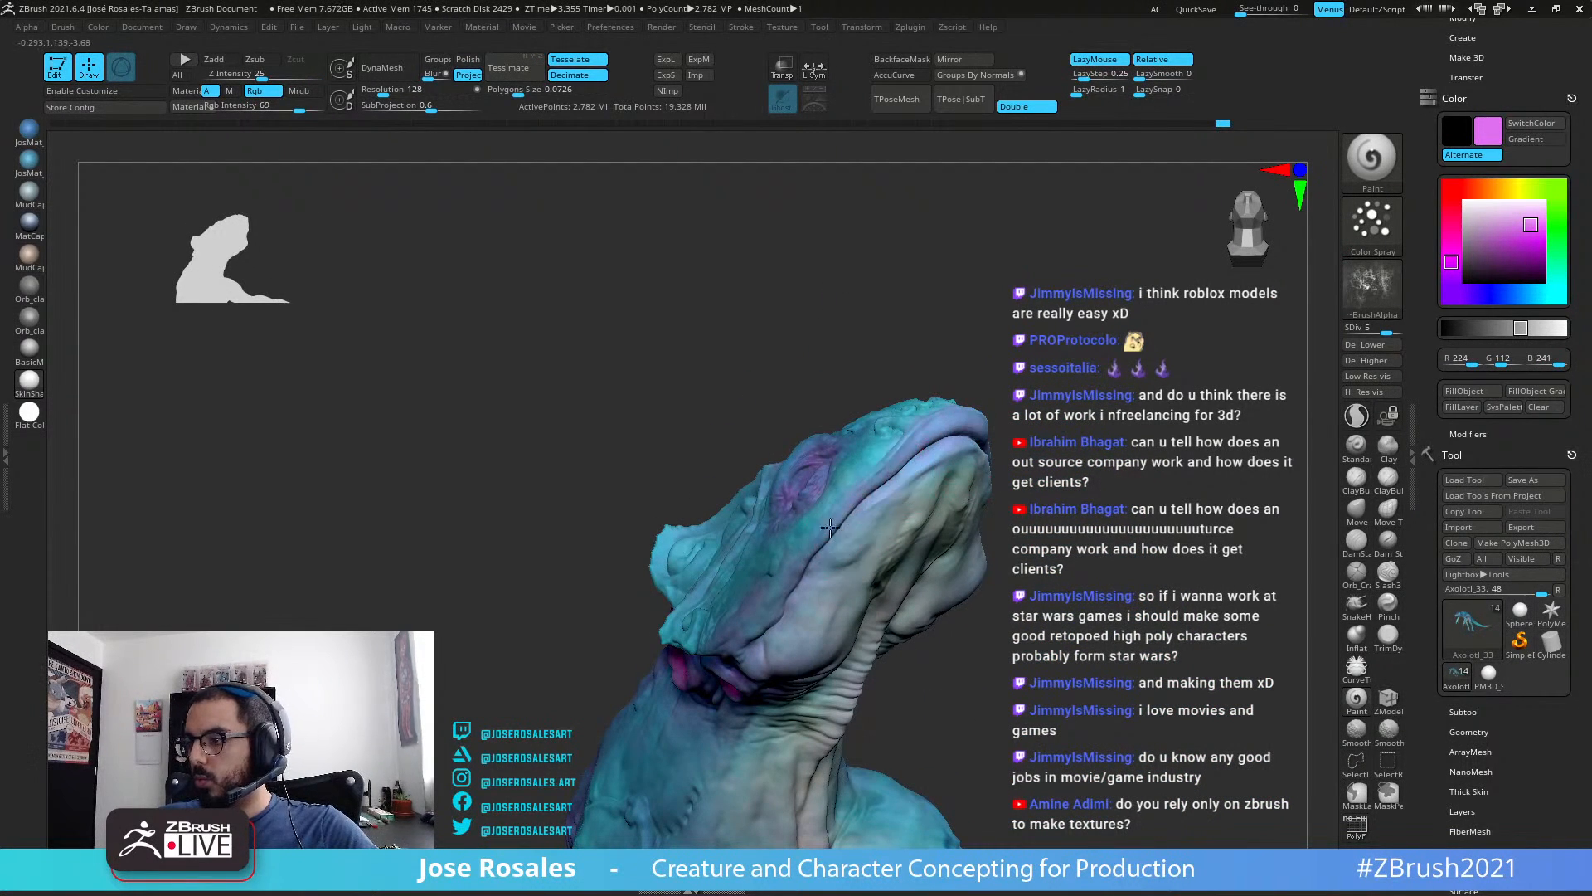
right_click_drag(850, 531, 870, 490)
left_click_drag(757, 420, 882, 281)
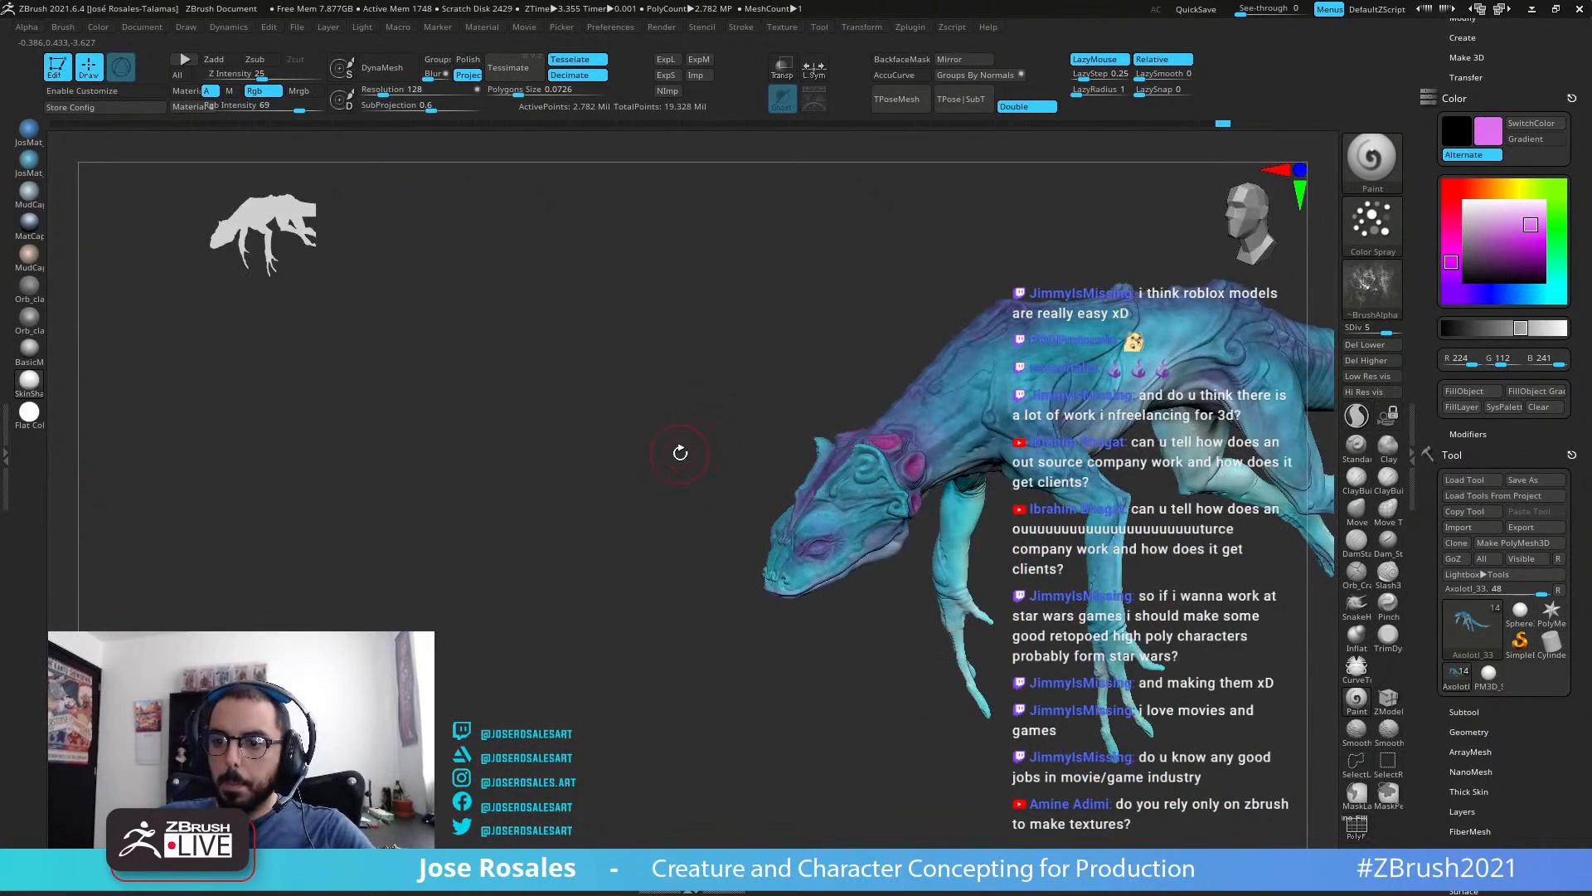
left_click_drag(709, 419, 805, 451)
right_click_drag(805, 450, 939, 403, "ctrl")
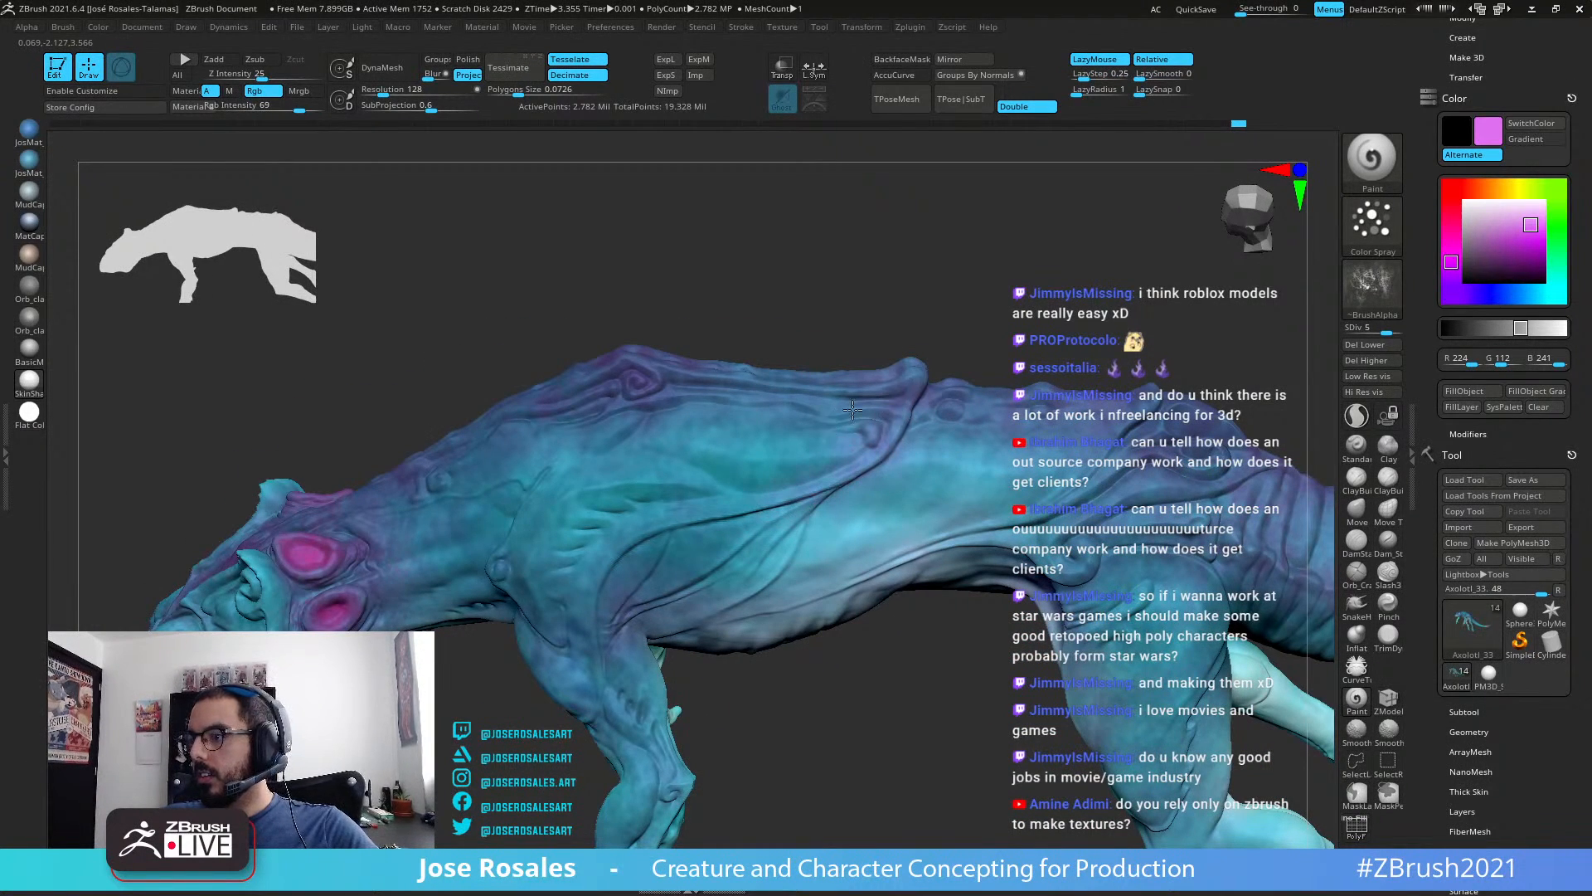
right_click_drag(839, 500, 1083, 240)
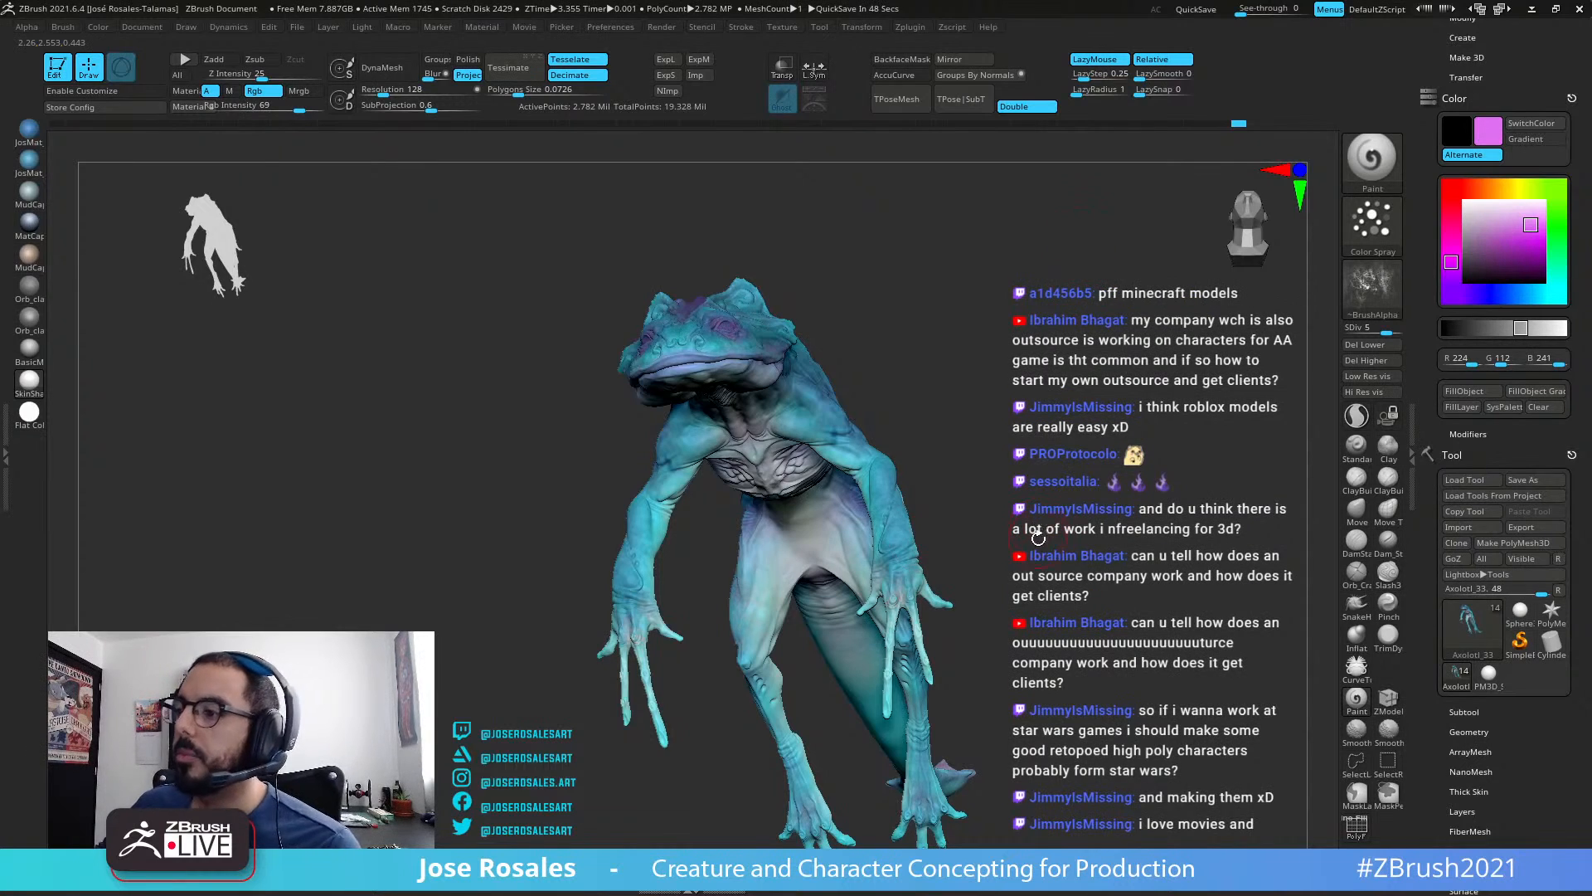
Step: Inspect the throat and belly and set the paint colour to a muted red, RGB 184, 104, 104
left_click_drag(1038, 538, 974, 366)
left_click_drag(590, 273, 514, 162)
right_click_drag(723, 365, 704, 495, "alt")
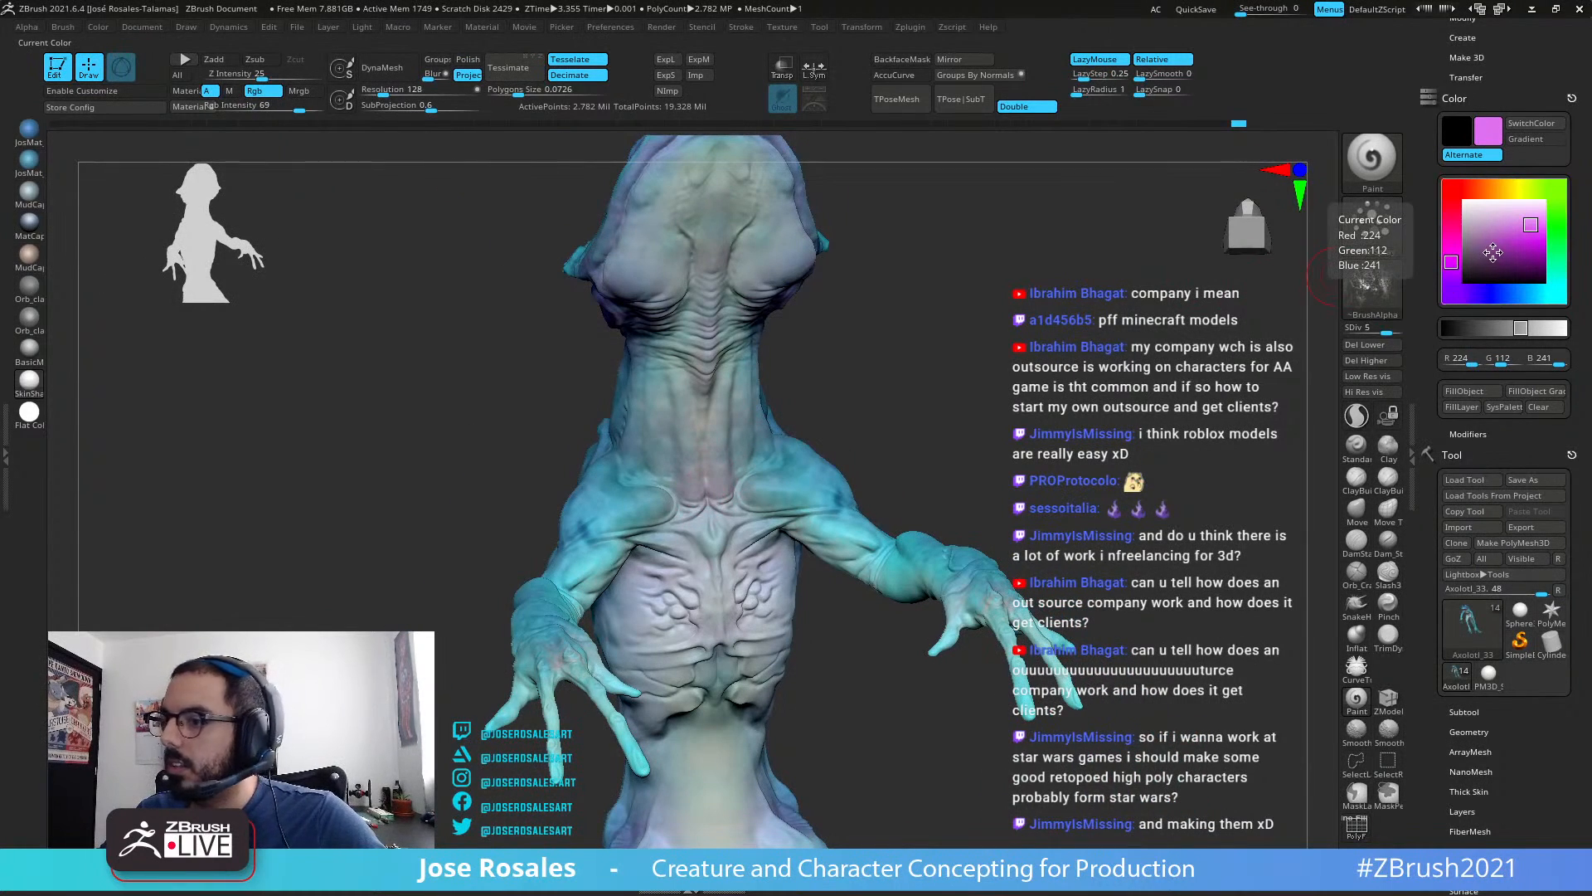
mouse_move(1501, 250)
left_mouse_down()
mouse_move(841, 455)
mouse_move(1491, 235)
left_mouse_up()
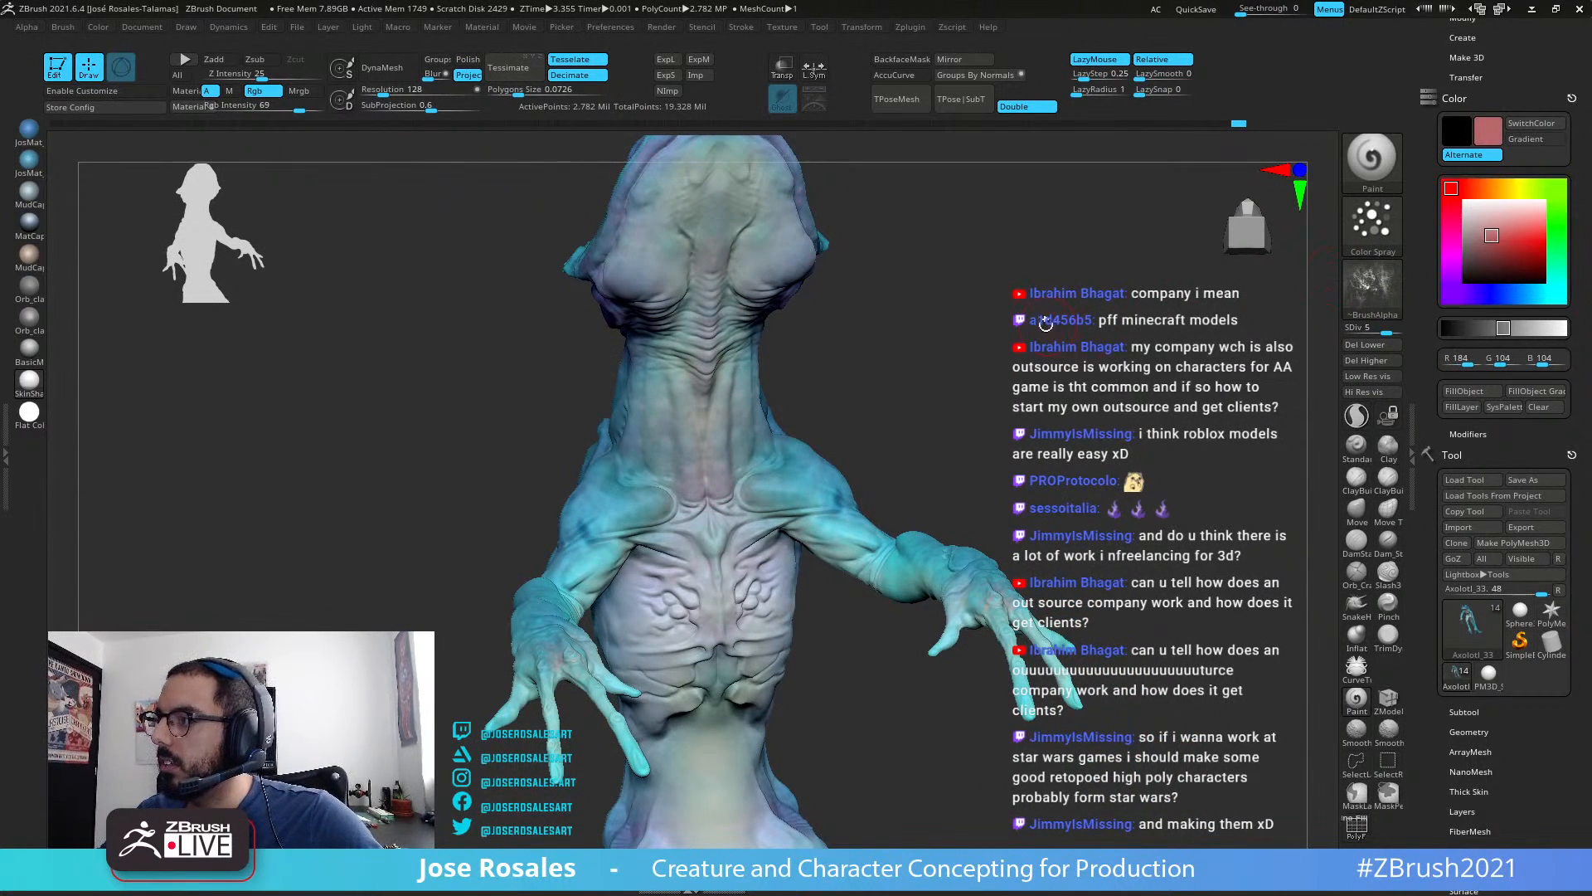
right_click_drag(1047, 324, 972, 297)
Step: Examine the complete creature with its fins, gills and eyes from several angles, then the isolated body from the side
key("shift+s")
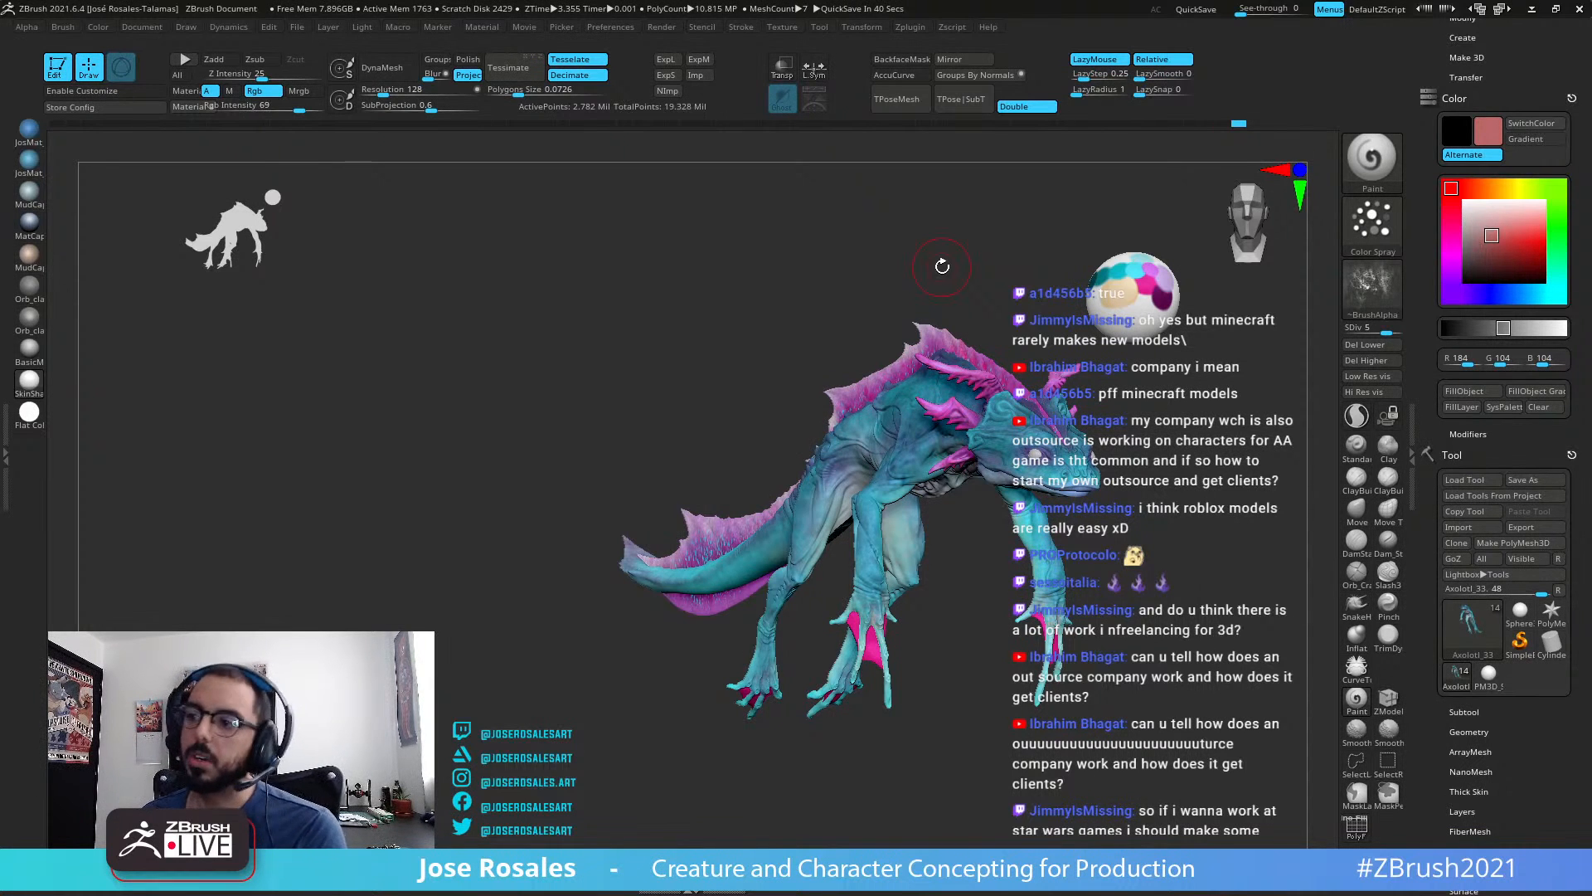
right_click_drag(943, 415, 865, 331)
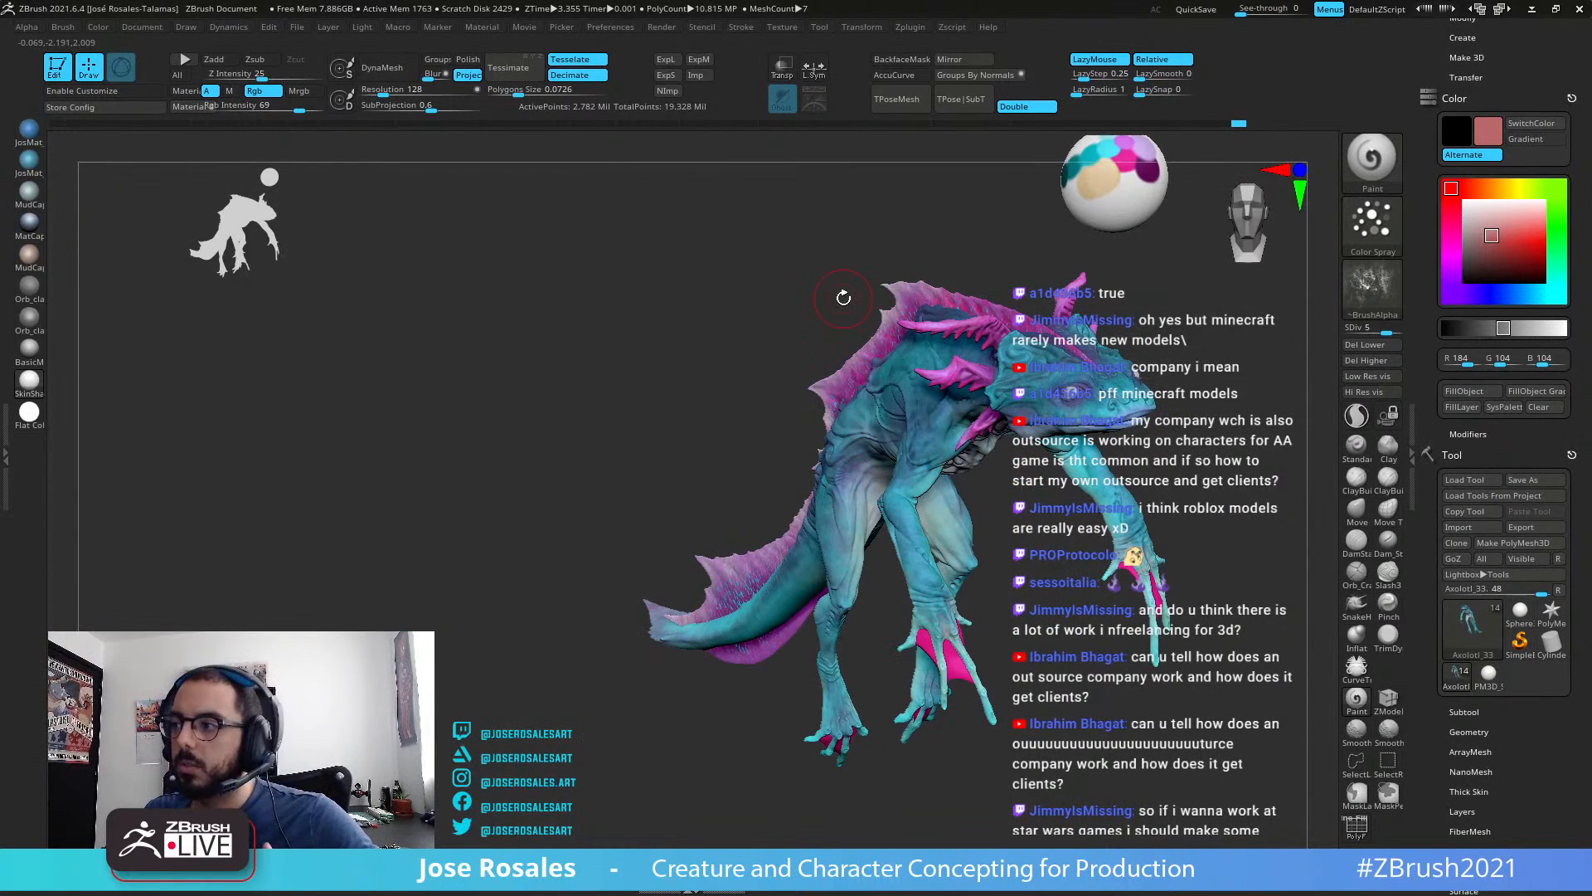
right_click_drag(1003, 387, 782, 448)
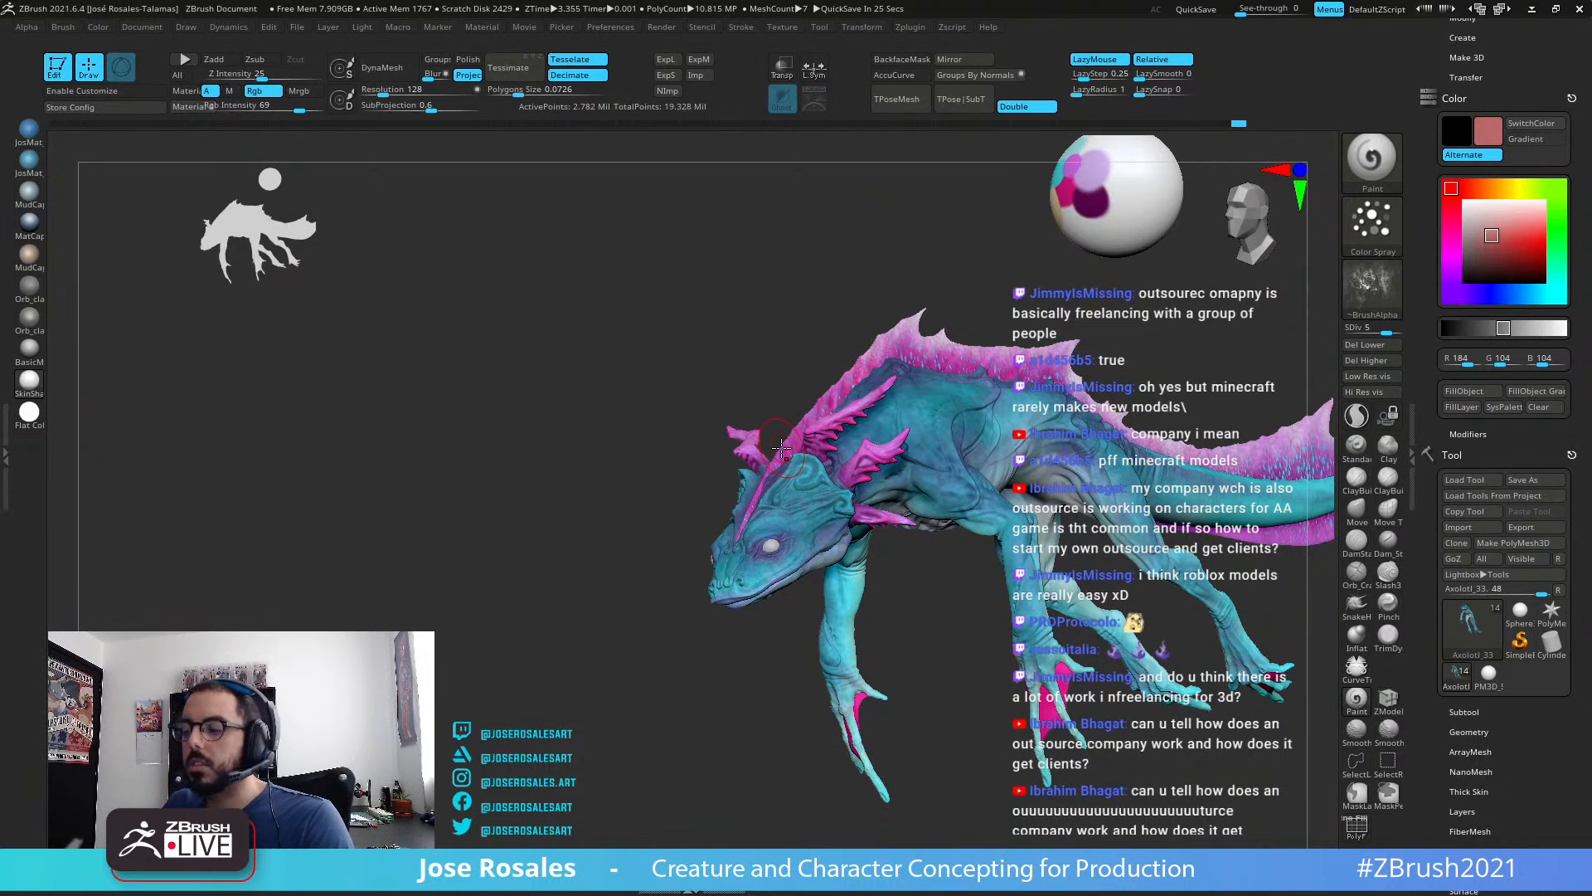
right_click_drag(987, 423, 900, 436)
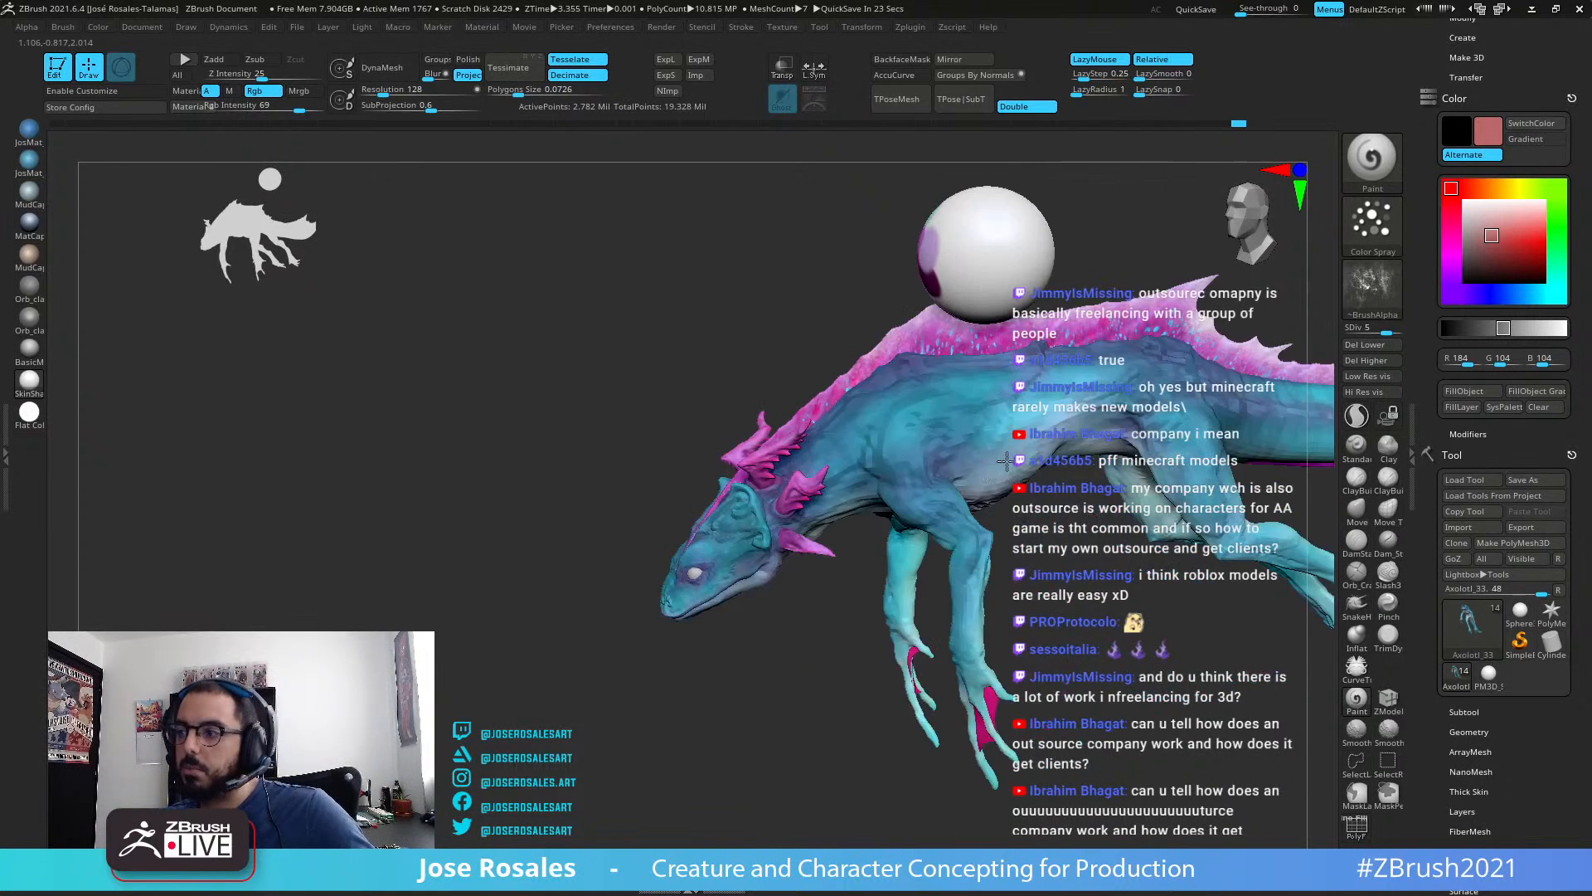
mouse_move(782, 477)
right_mouse_down()
mouse_move(682, 521)
mouse_move(941, 456)
mouse_move(668, 534)
mouse_move(714, 585)
right_mouse_up()
right_click_drag(705, 530, 706, 580, "ctrl")
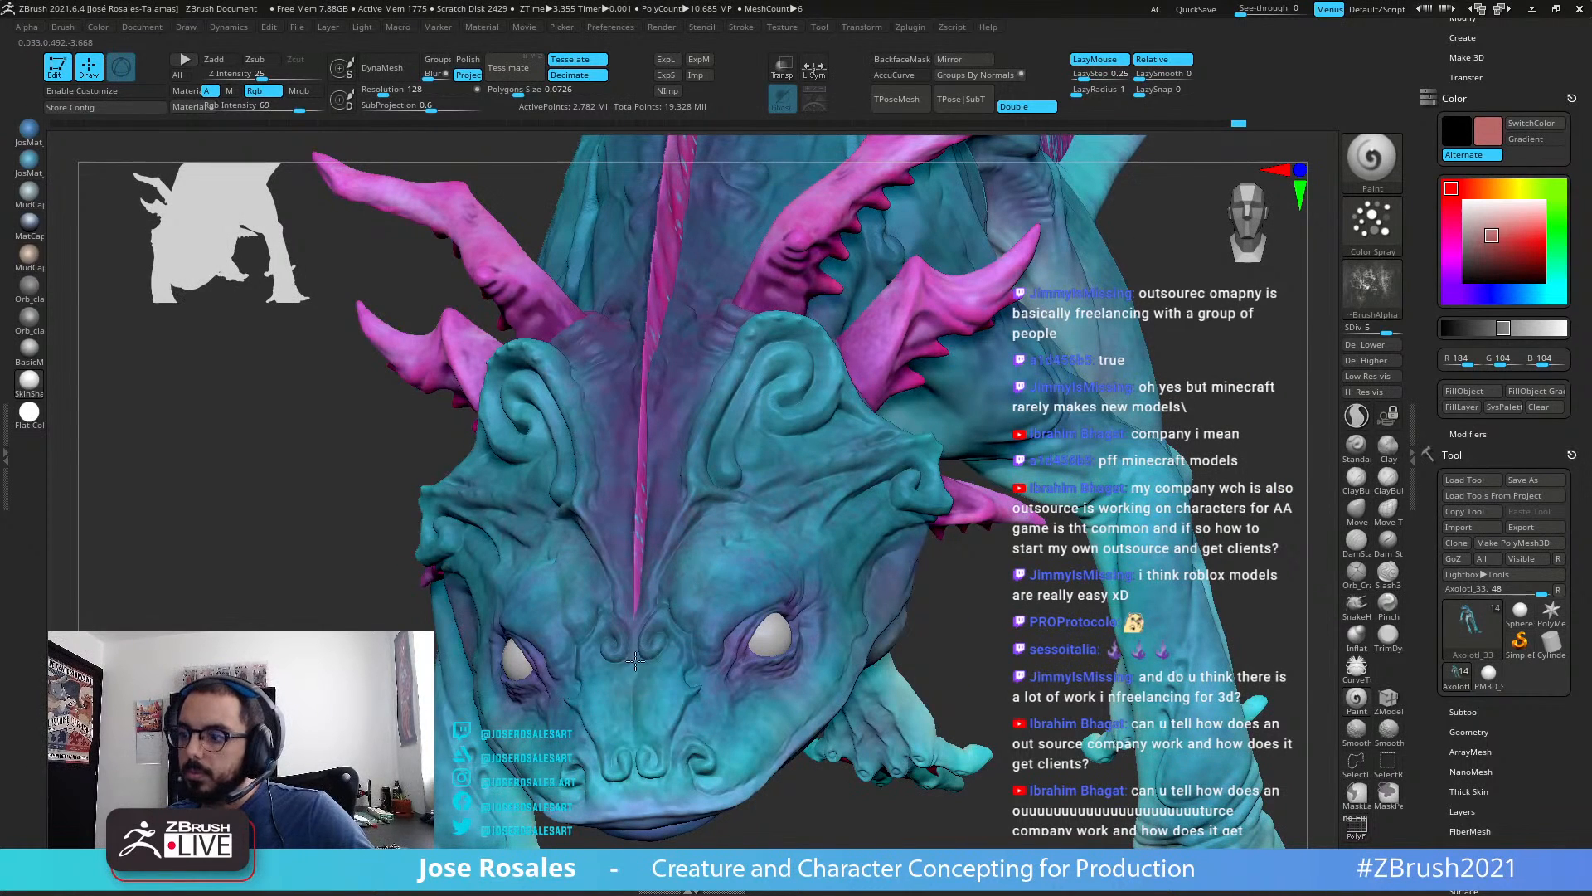
left_click_drag(677, 550, 689, 542)
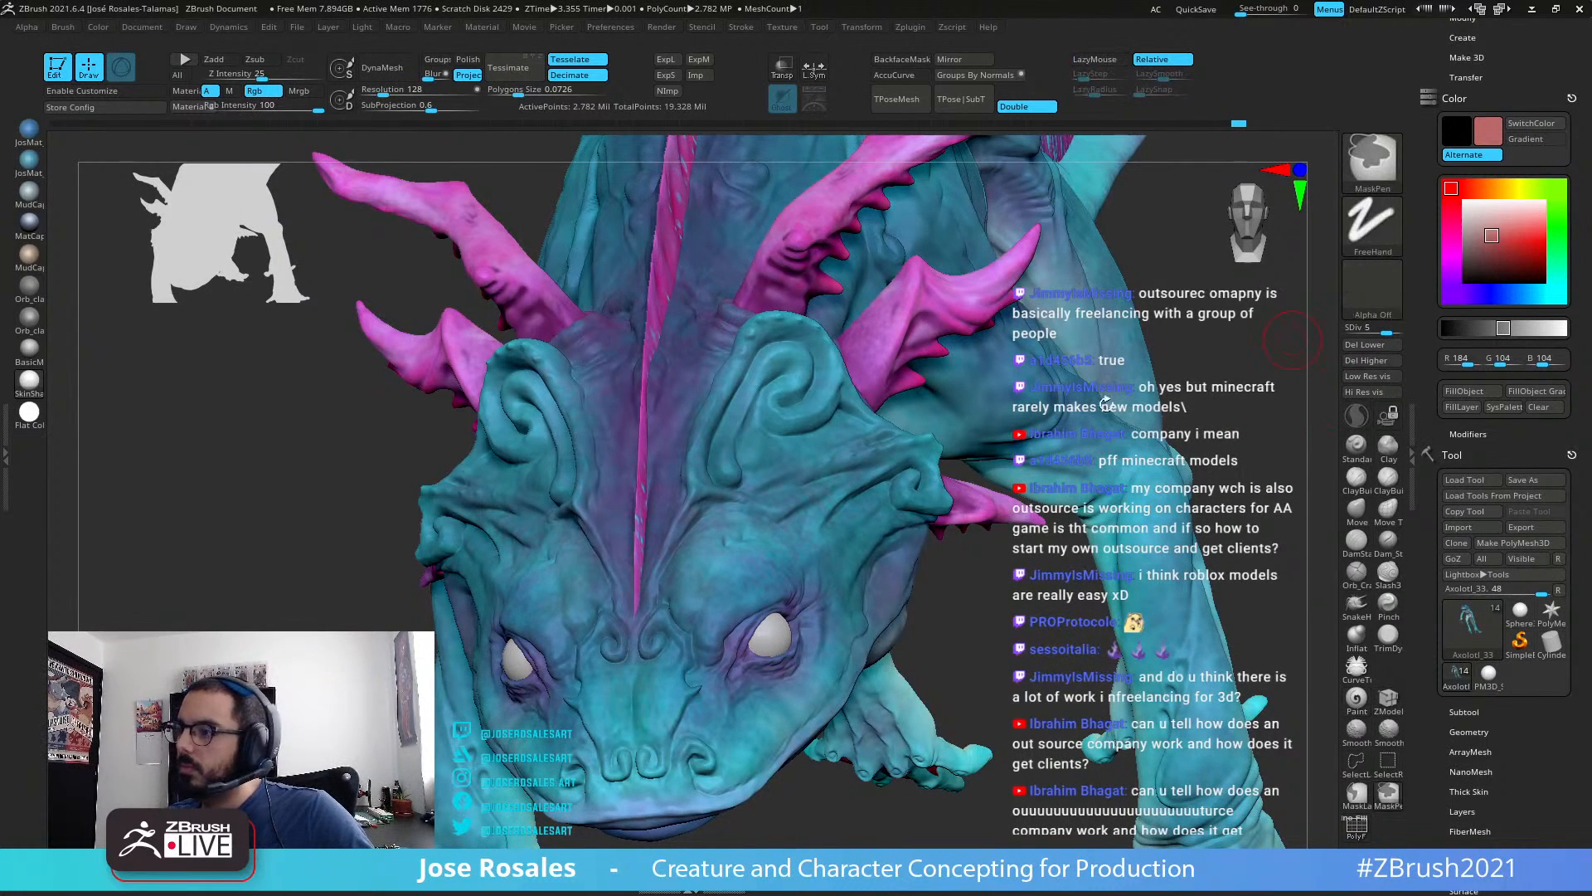
left_click_drag(1174, 378, 979, 332)
left_click_drag(907, 527, 954, 348)
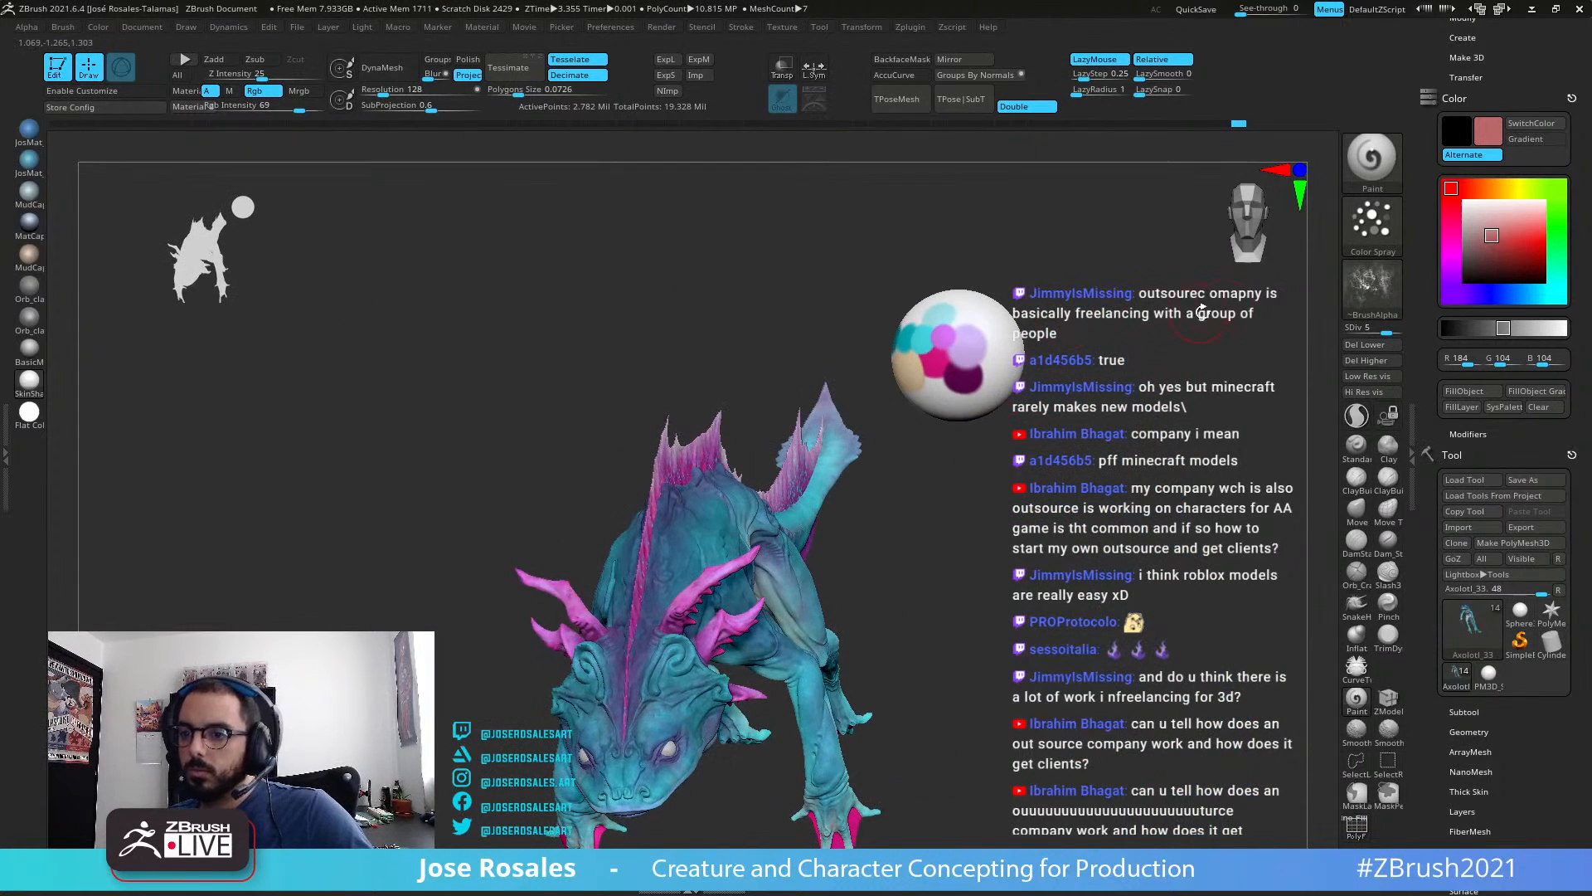
left_click_drag(833, 487, 945, 419)
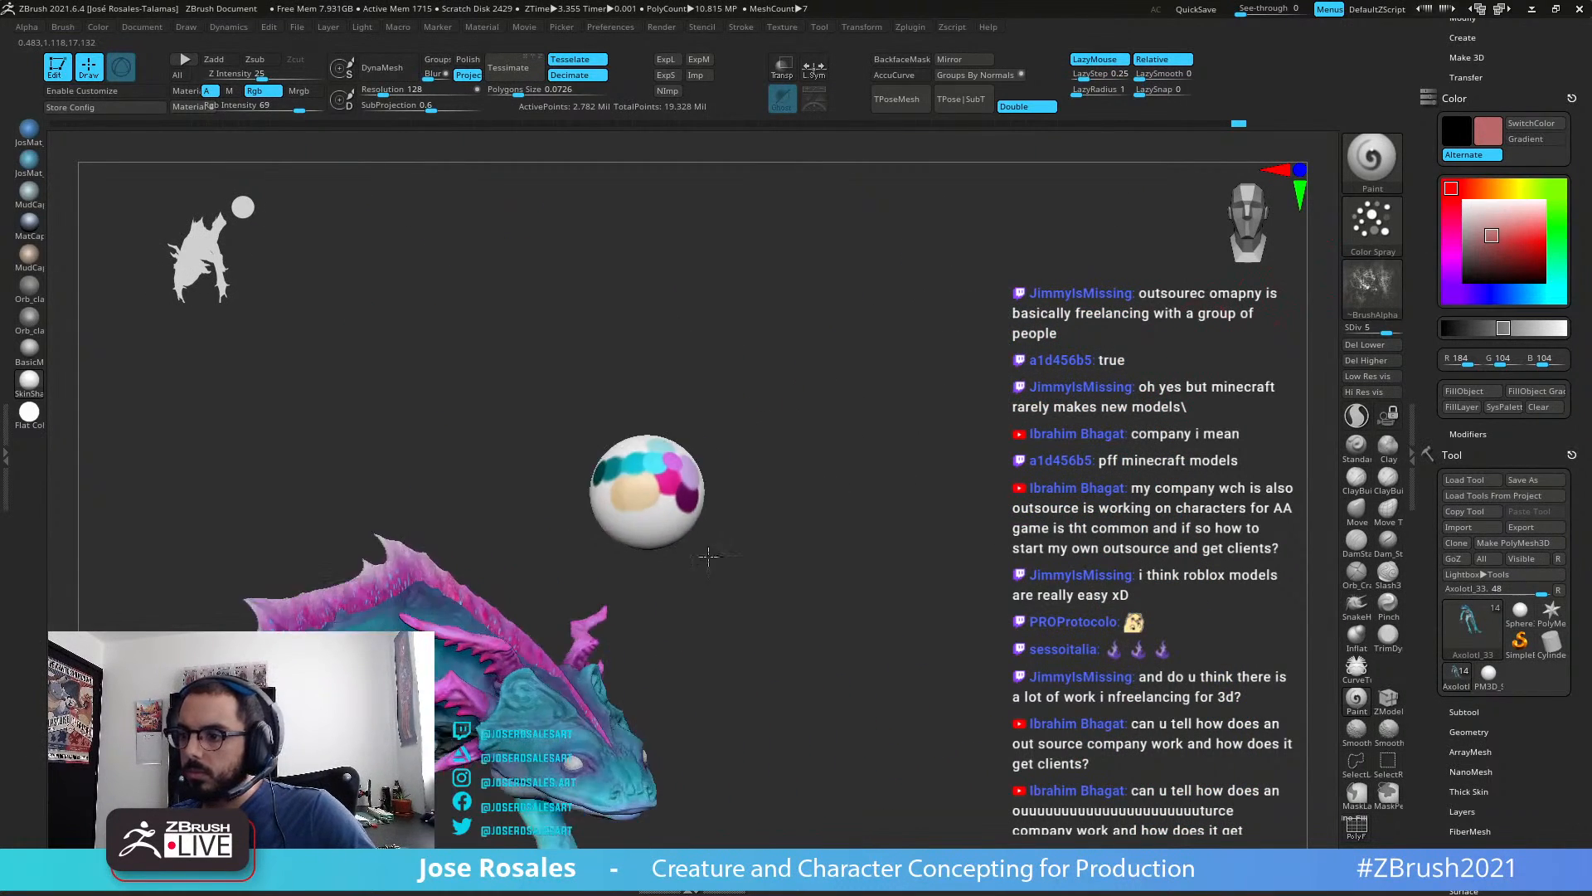
left_click_drag(704, 555, 868, 479, "alt")
right_click_drag(746, 547, 927, 441, "alt")
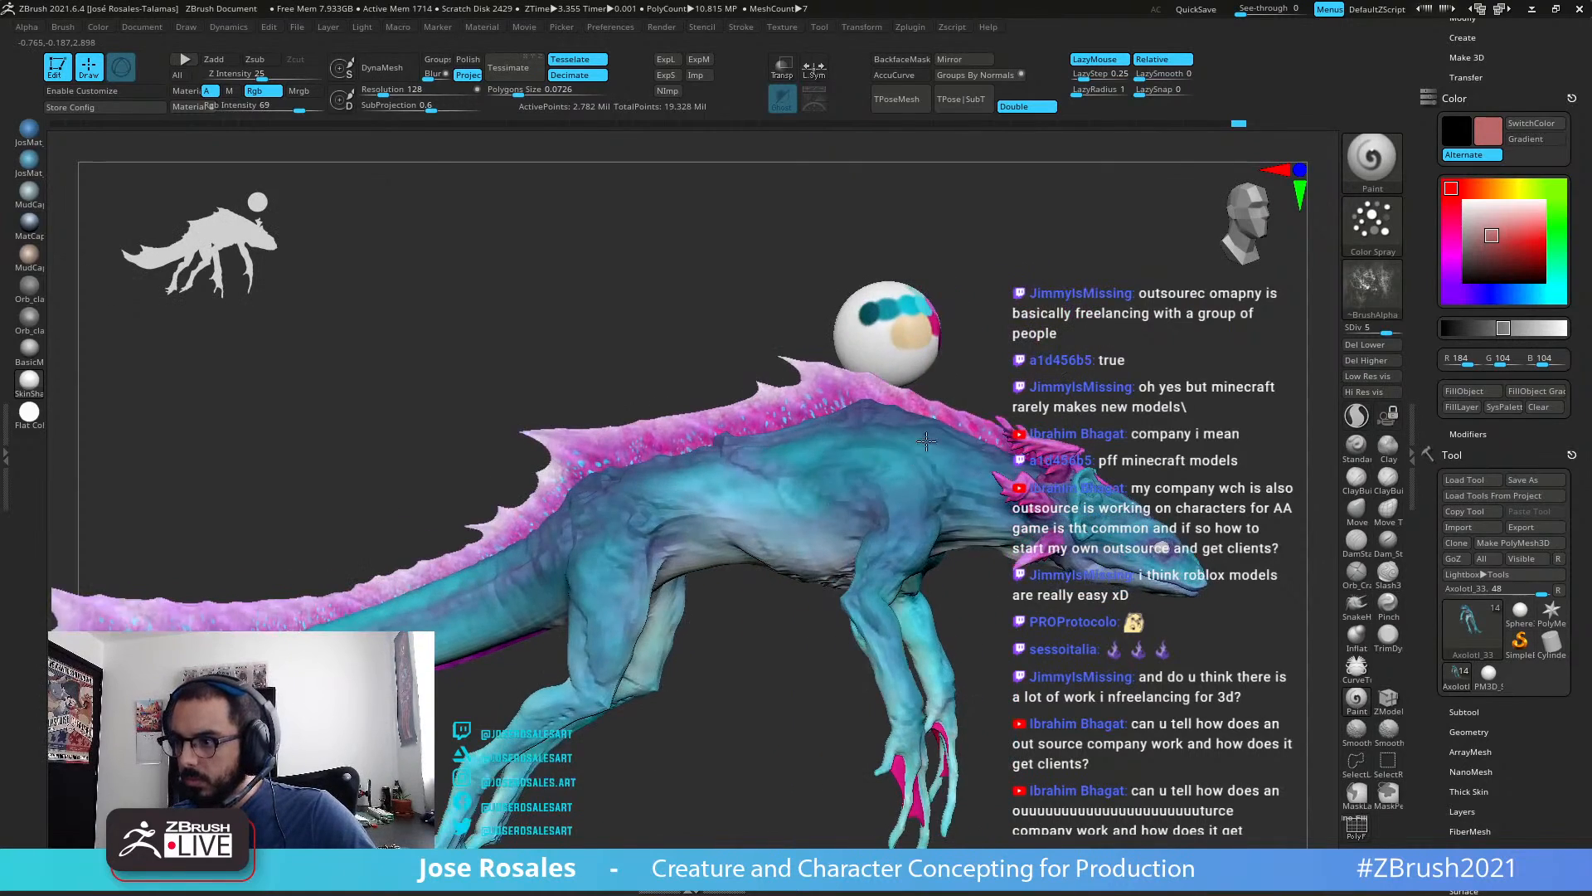
right_click_drag(863, 491, 881, 618)
right_click_drag(881, 531, 817, 551, "alt")
right_click_drag(713, 572, 817, 531, "alt")
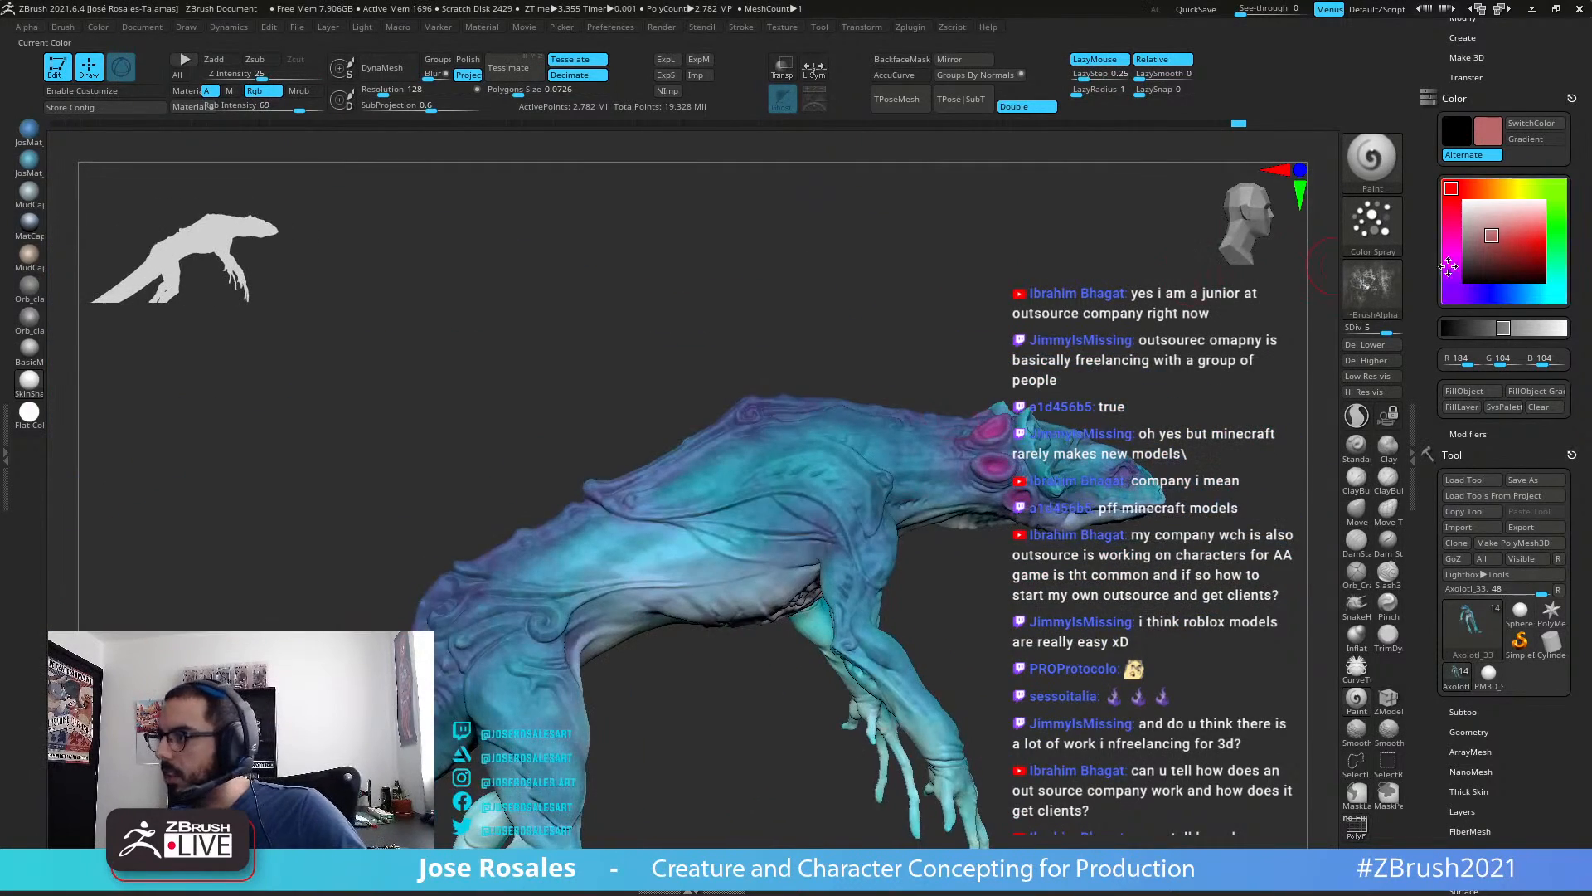
Step: Try a muted red stroke on the side of the flank and undo it
right_click_drag(670, 567, 904, 506)
left_click_drag(778, 508, 771, 560)
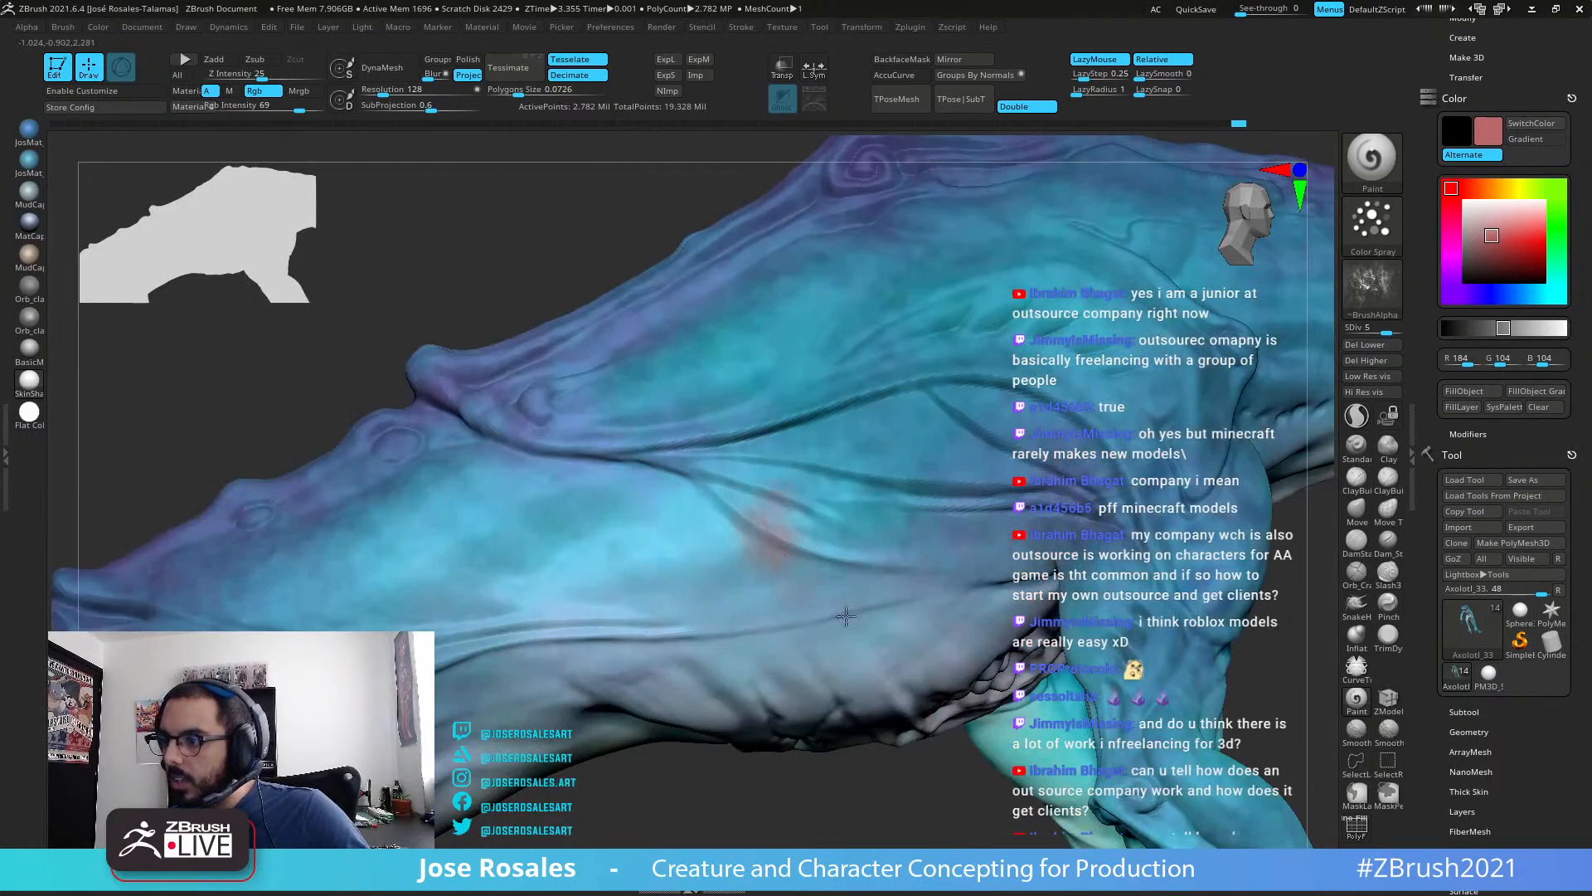
key("ctrl+z")
Step: Sample hot pink, RGB 240, 22, 142, from the palette sphere and paint a soft stripe along the neck behind the gill sockets
right_click_drag(1137, 407, 948, 487, "ctrl")
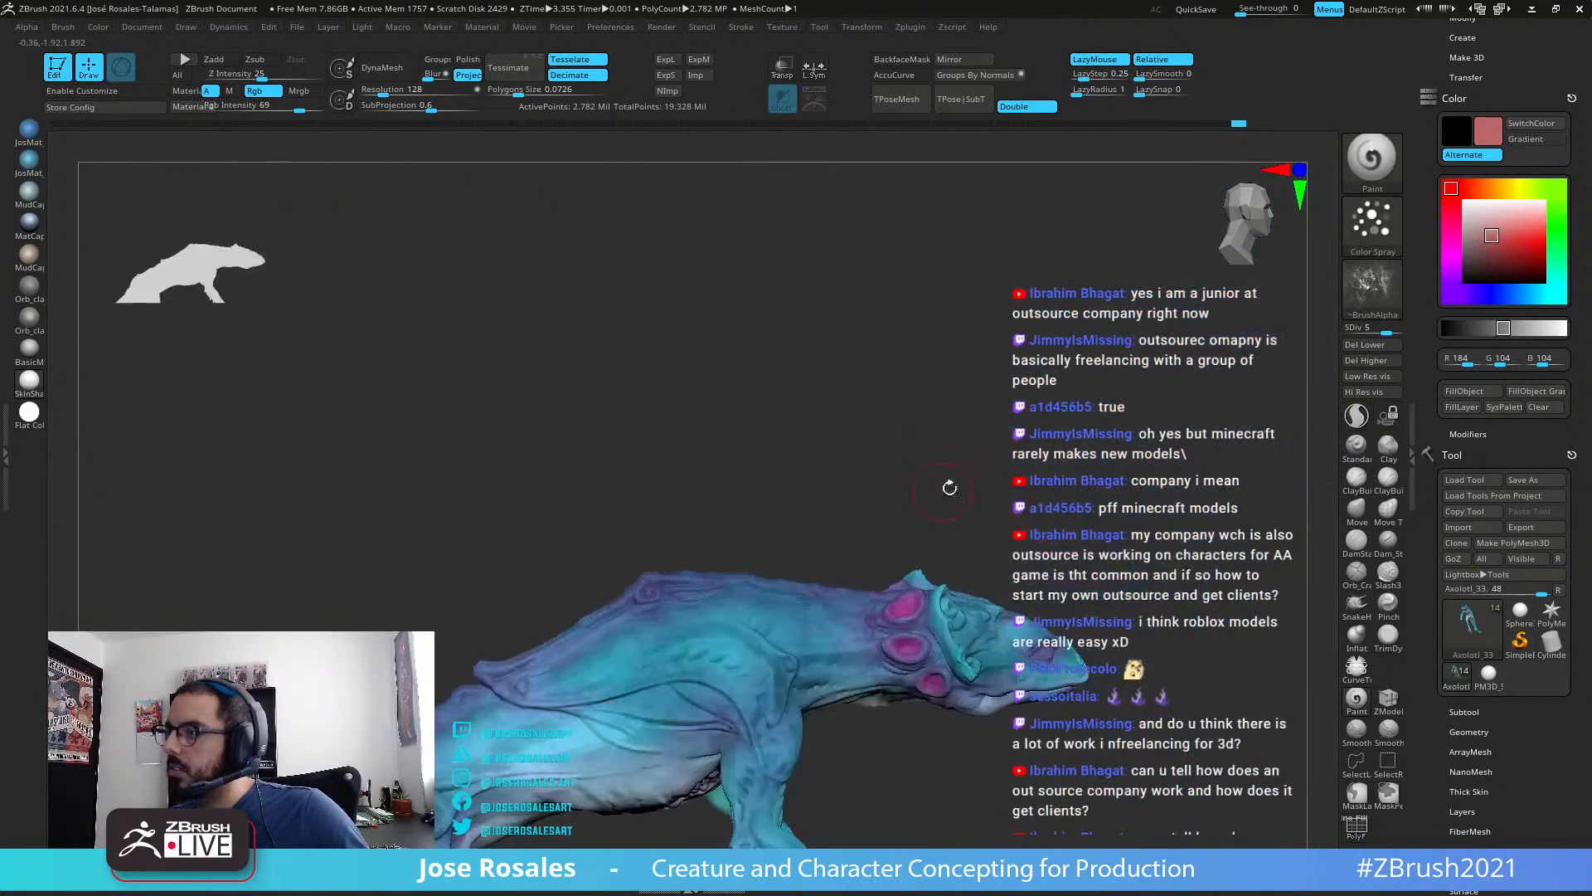
right_click_drag(1098, 434, 920, 388)
key("c")
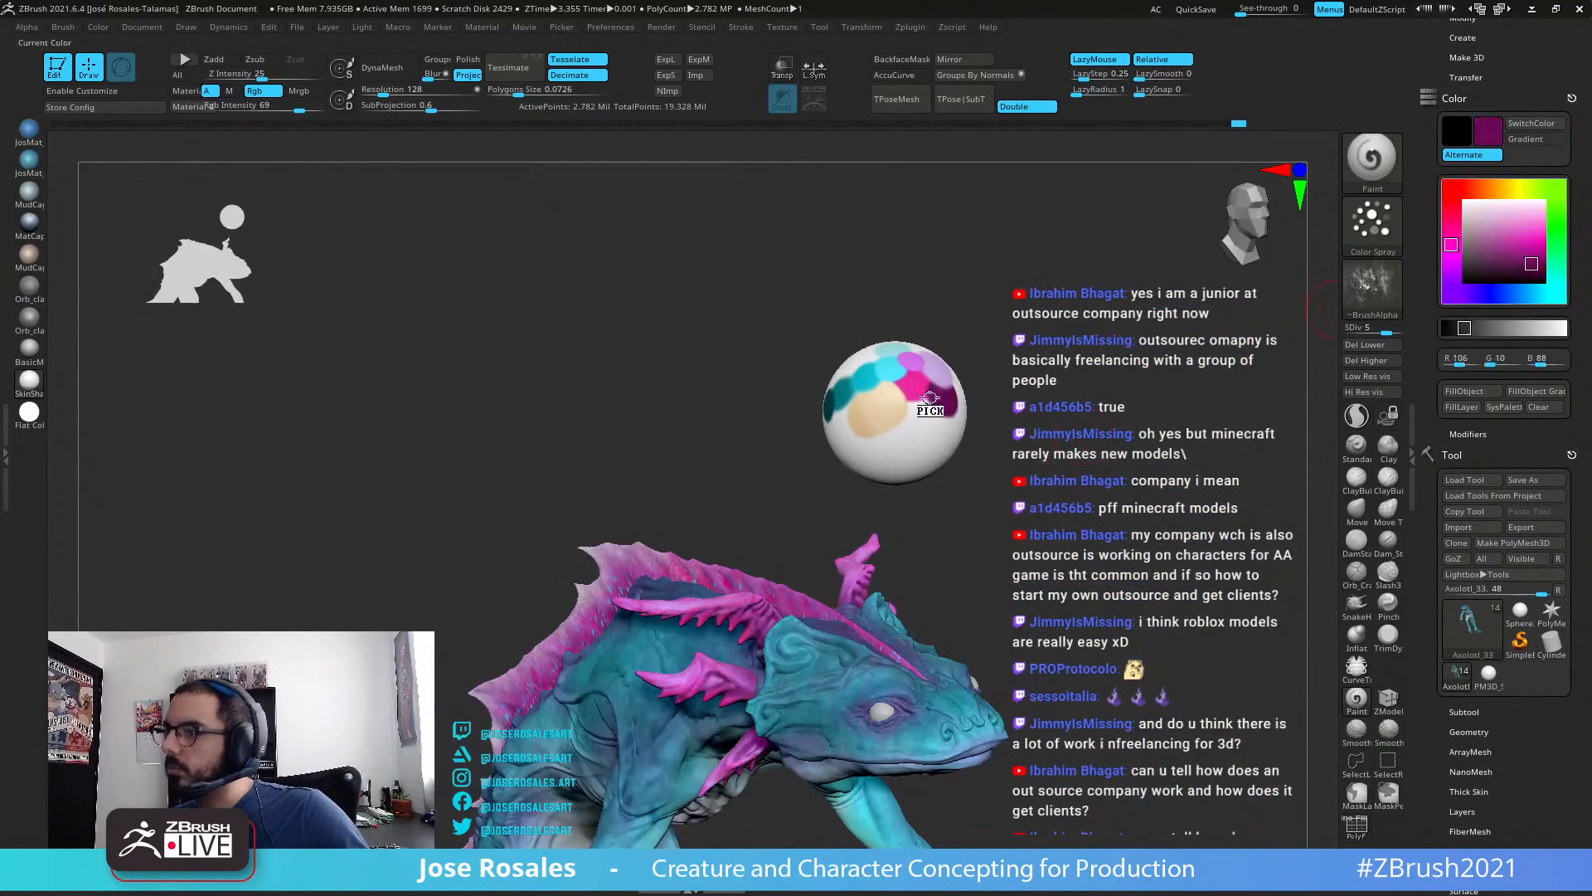
right_click_drag(464, 734, 610, 576)
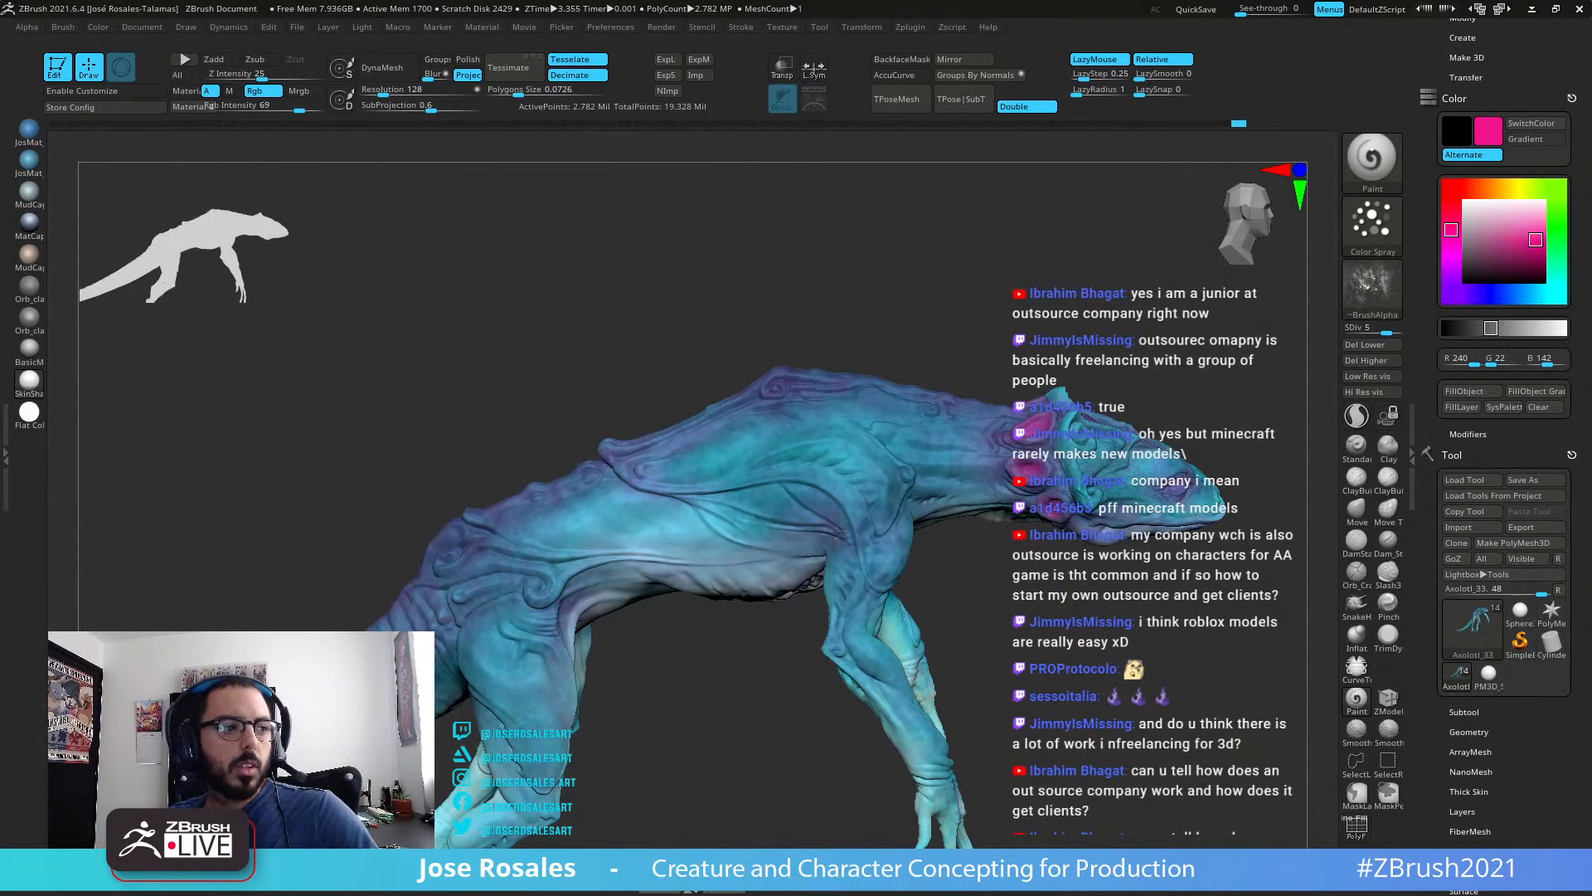
right_click_drag(850, 537, 846, 496)
right_click_drag(1002, 359, 1025, 472, "alt")
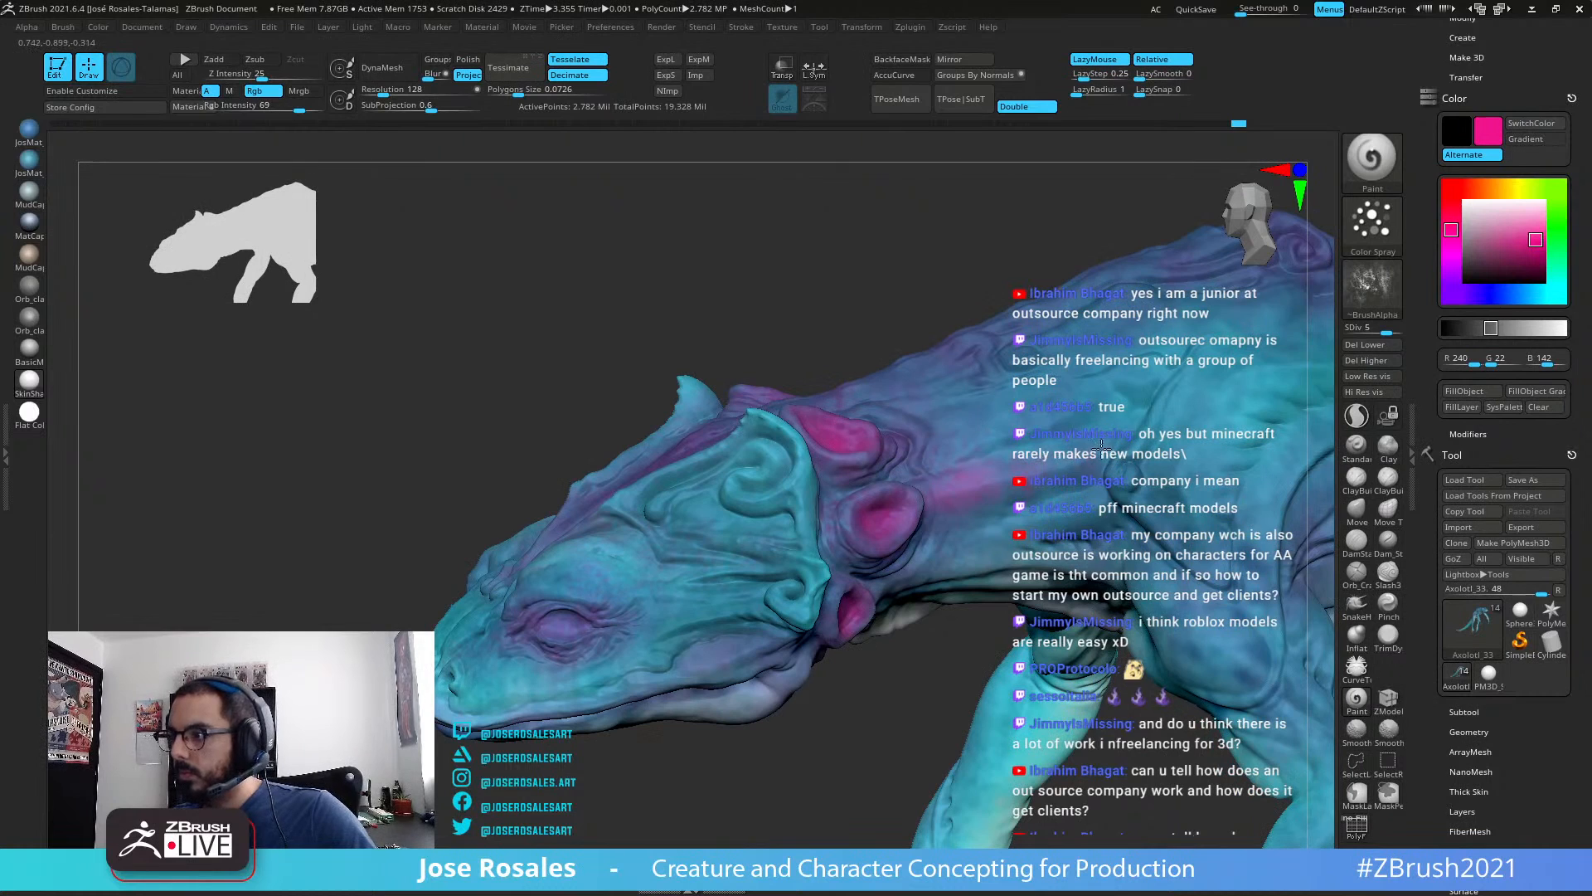
right_click_drag(1184, 473, 1016, 494, "ctrl")
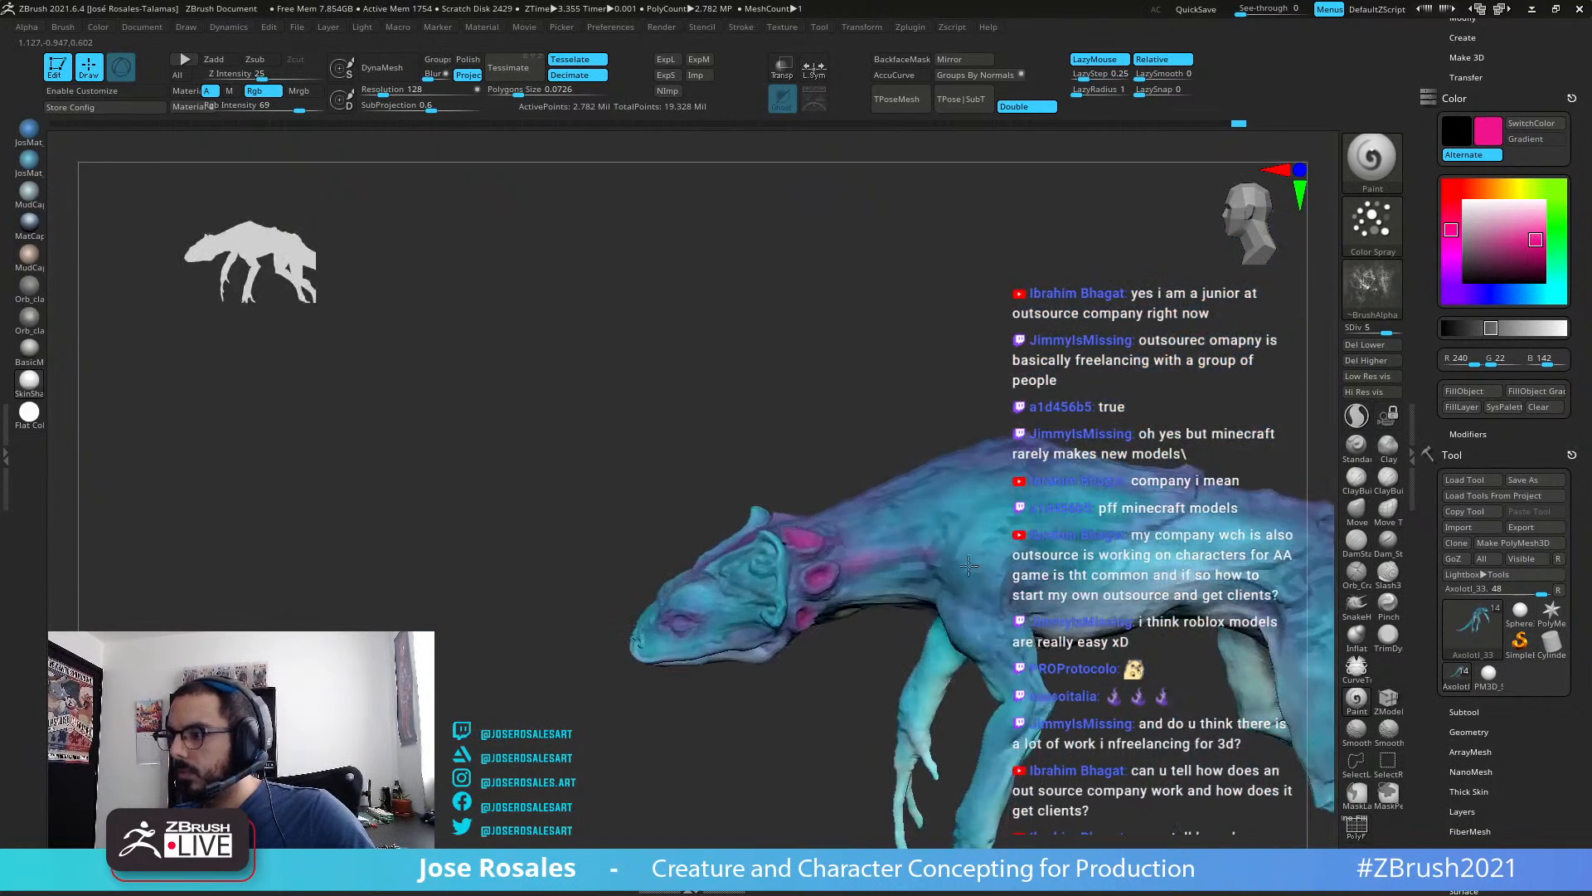
Step: Display the model in the Flat Color material and break the neck stripe into pink spots reaching the shoulder
left_click(25, 424)
mouse_move(982, 600)
right_mouse_down("ctrl")
mouse_move(950, 465)
mouse_move(1082, 560)
mouse_move(1127, 551)
right_mouse_up("ctrl")
key("shift+s")
key("shift+s")
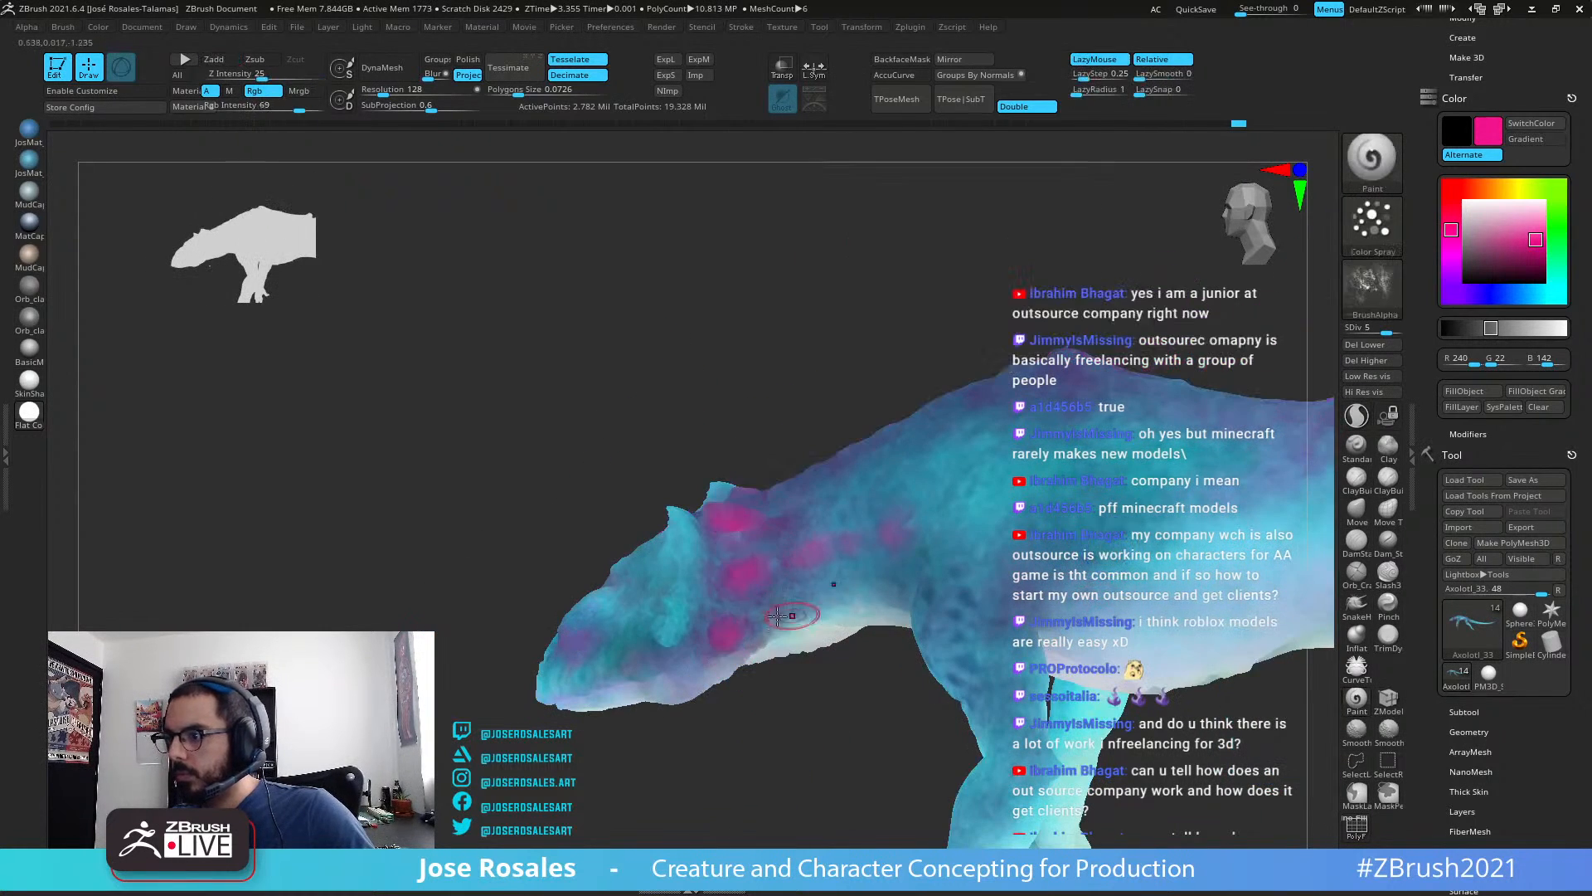
Step: Return to the shaded skin material and paint a row of hot pink spots along the flank towards the hip
left_click(29, 382)
right_click_drag(1293, 519, 1010, 546, "alt")
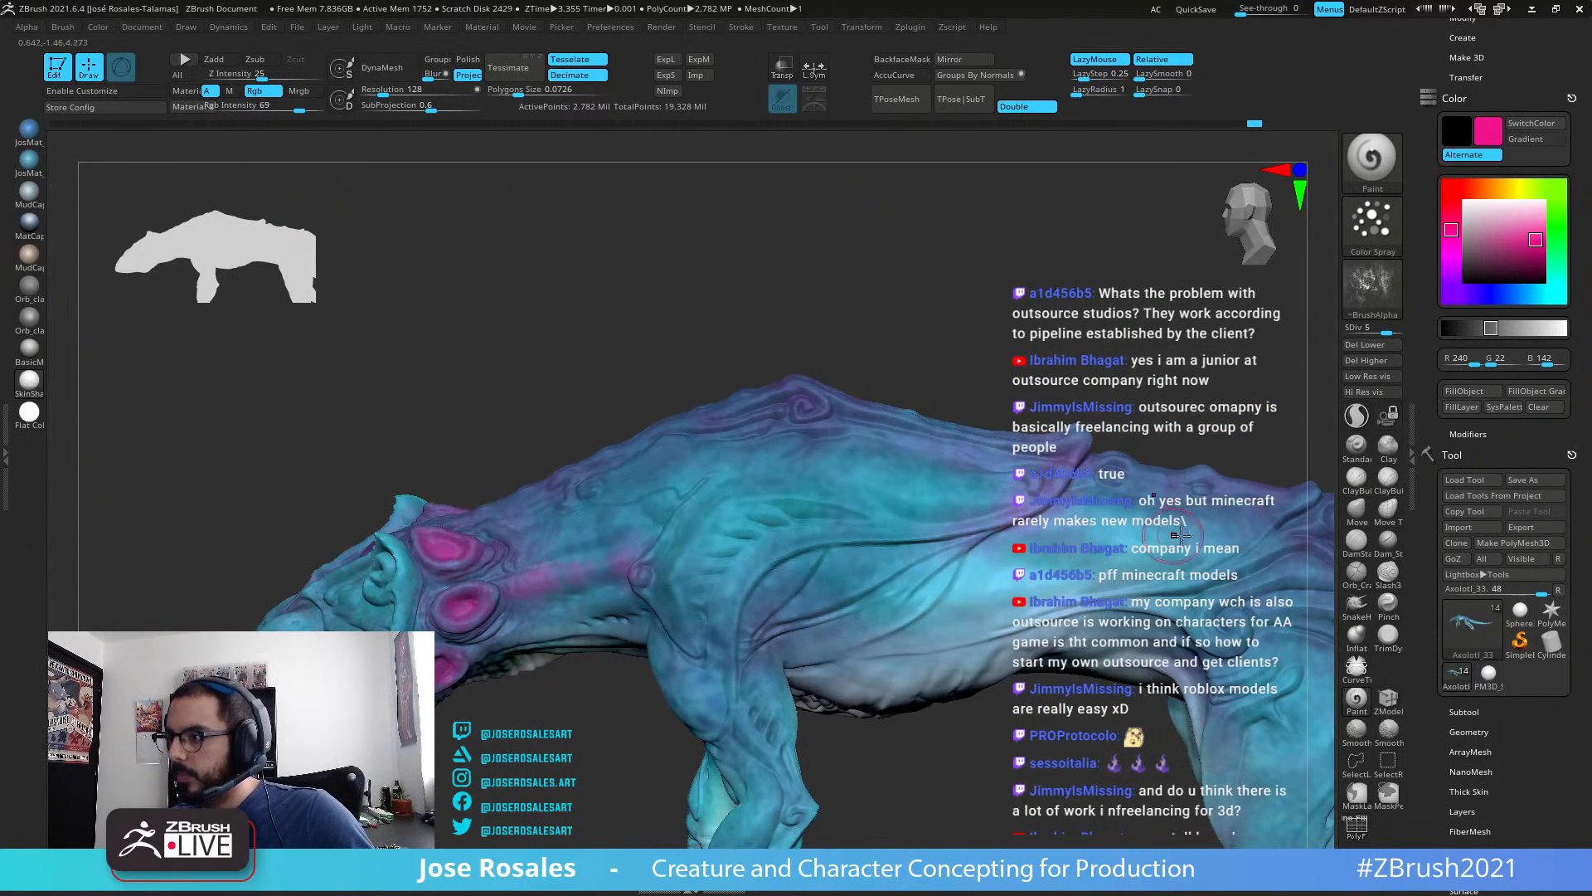
right_click_drag(1172, 557, 741, 553, "alt")
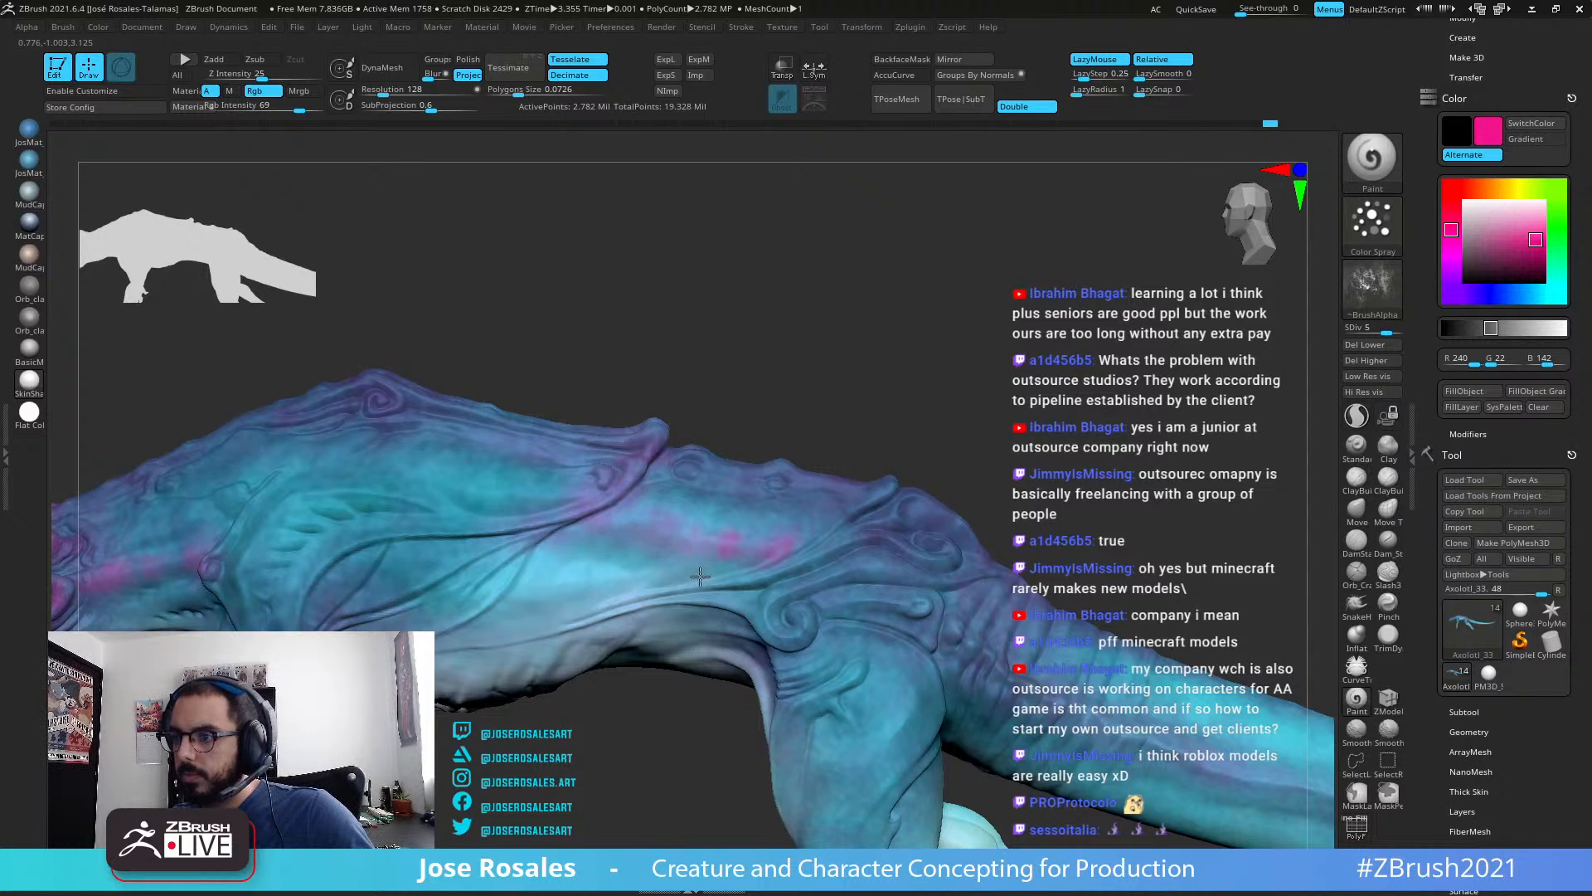
right_click_drag(700, 576, 835, 537)
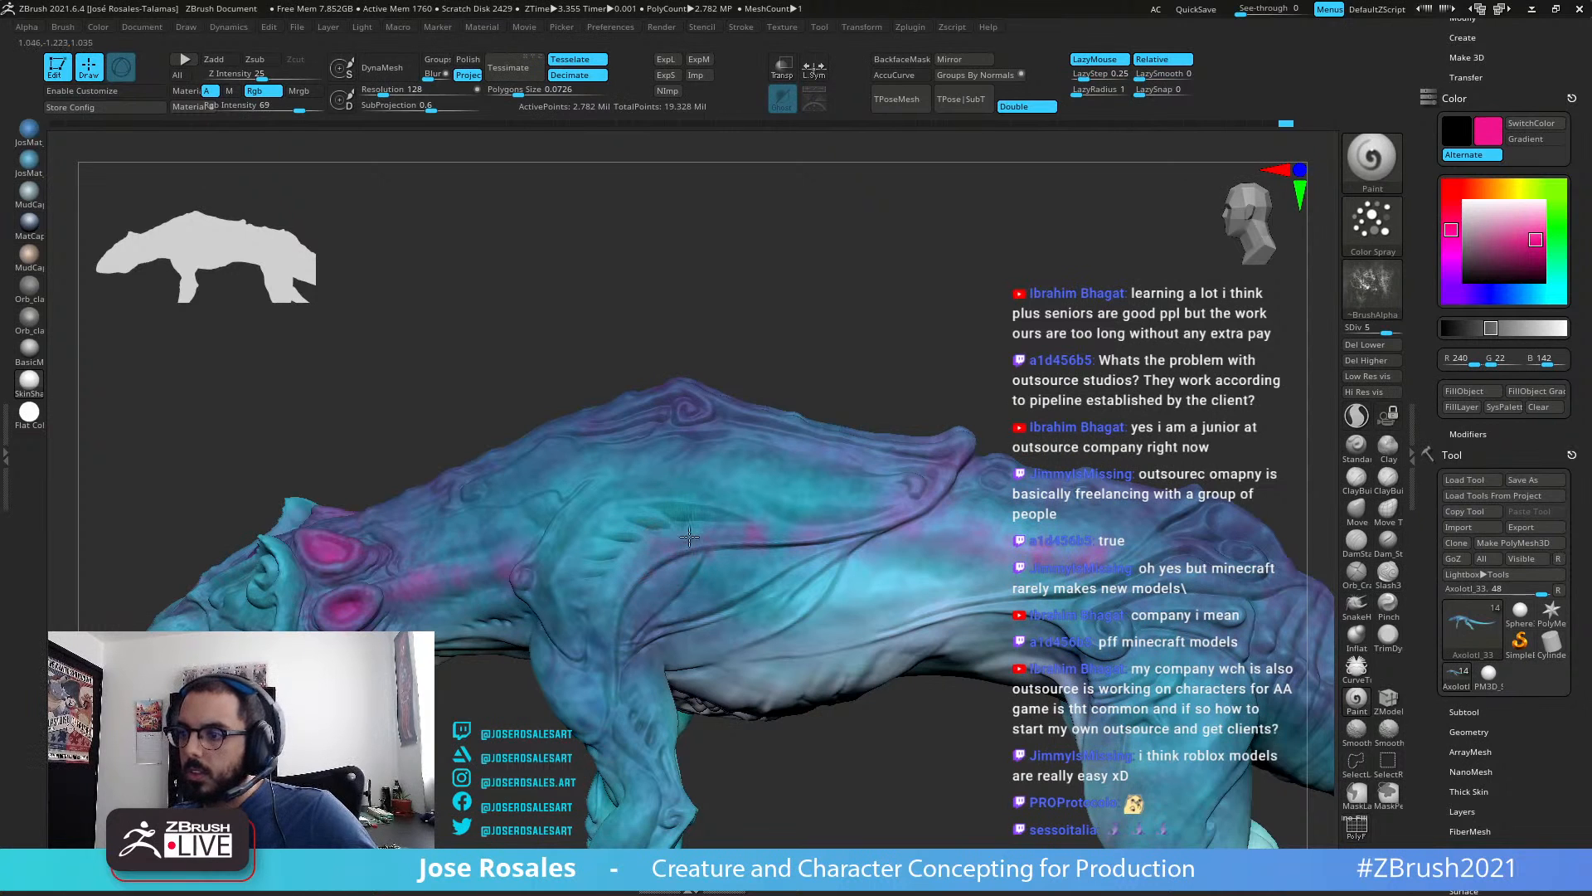
Step: Display the Flat Color material again and continue the row of hot pink spots over the hip to the tail base
left_click(31, 424)
right_click_drag(879, 646, 769, 508, "ctrl")
mouse_move(1068, 521)
right_mouse_down()
mouse_move(987, 537)
mouse_move(912, 495)
right_mouse_up()
key("s")
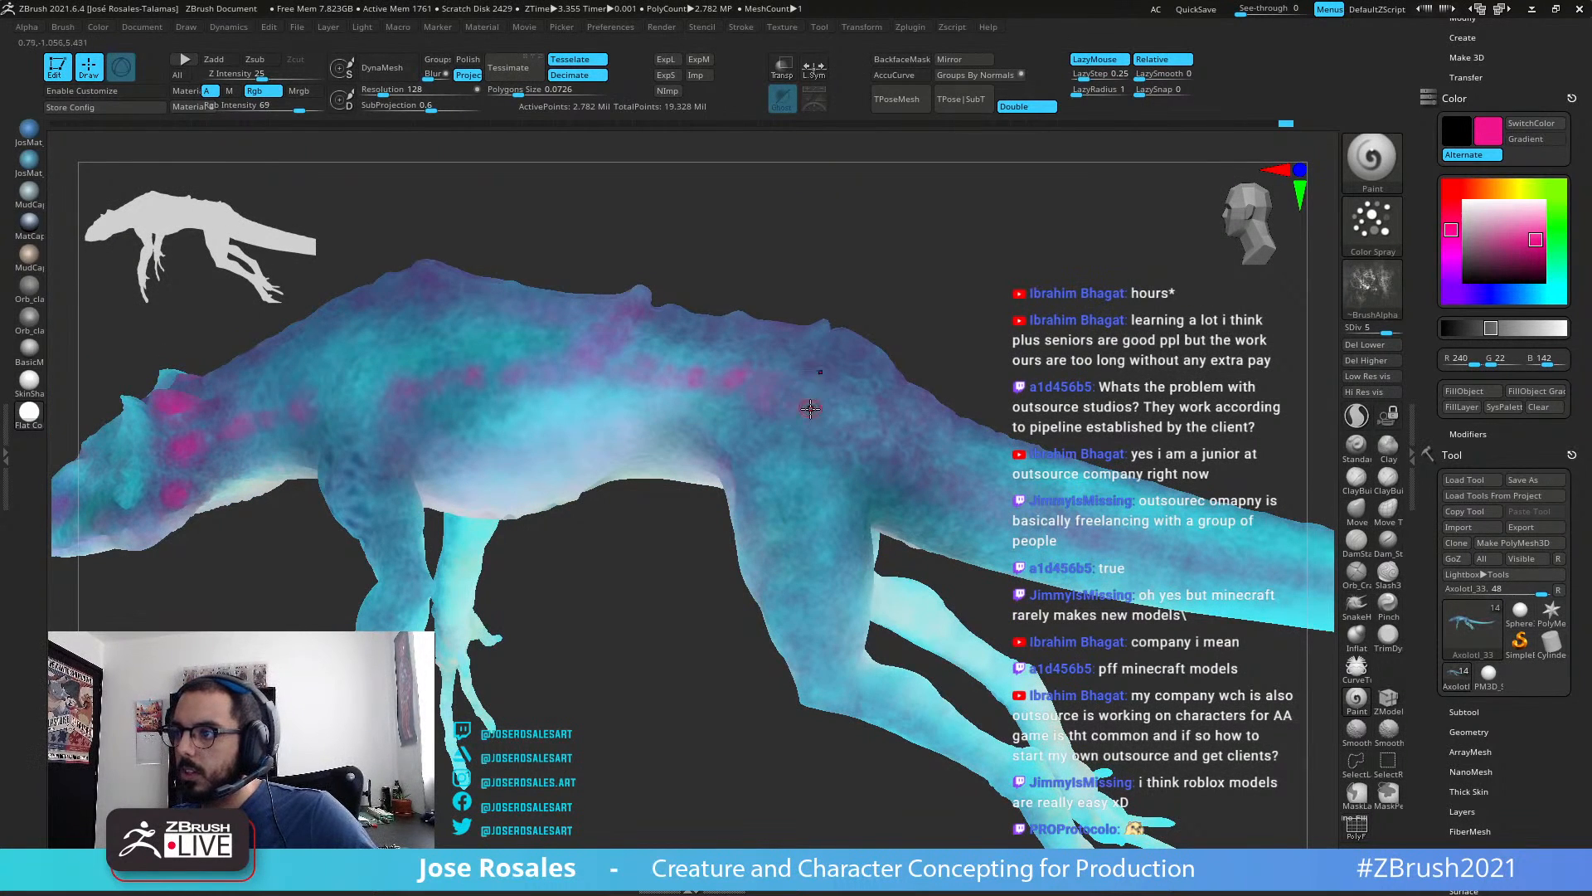
left_click_drag(810, 408, 812, 403)
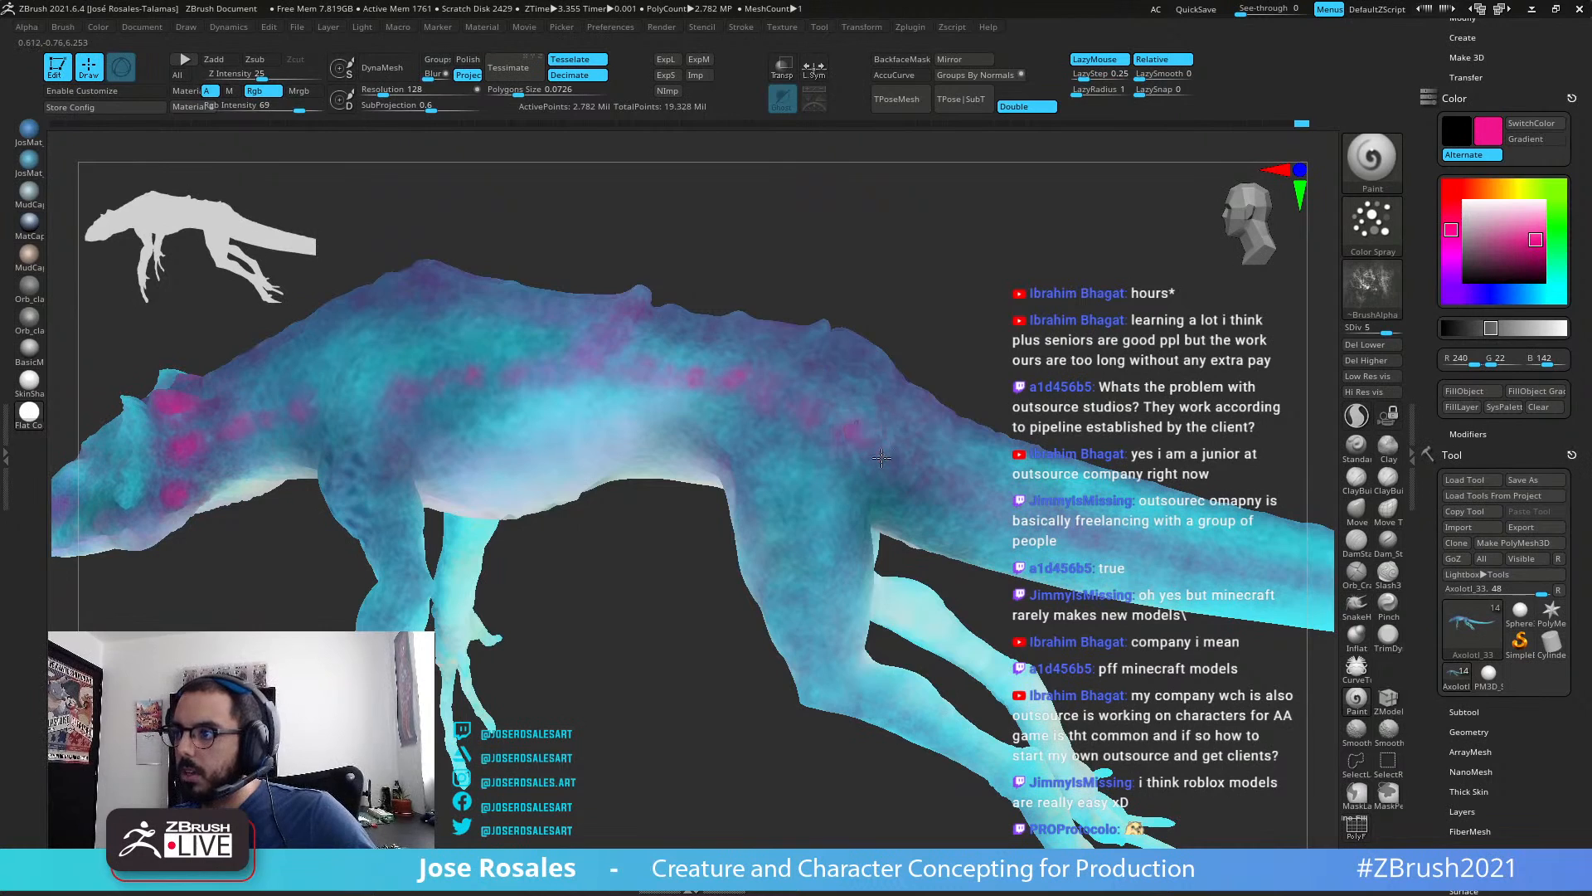
right_click_drag(889, 451, 919, 484)
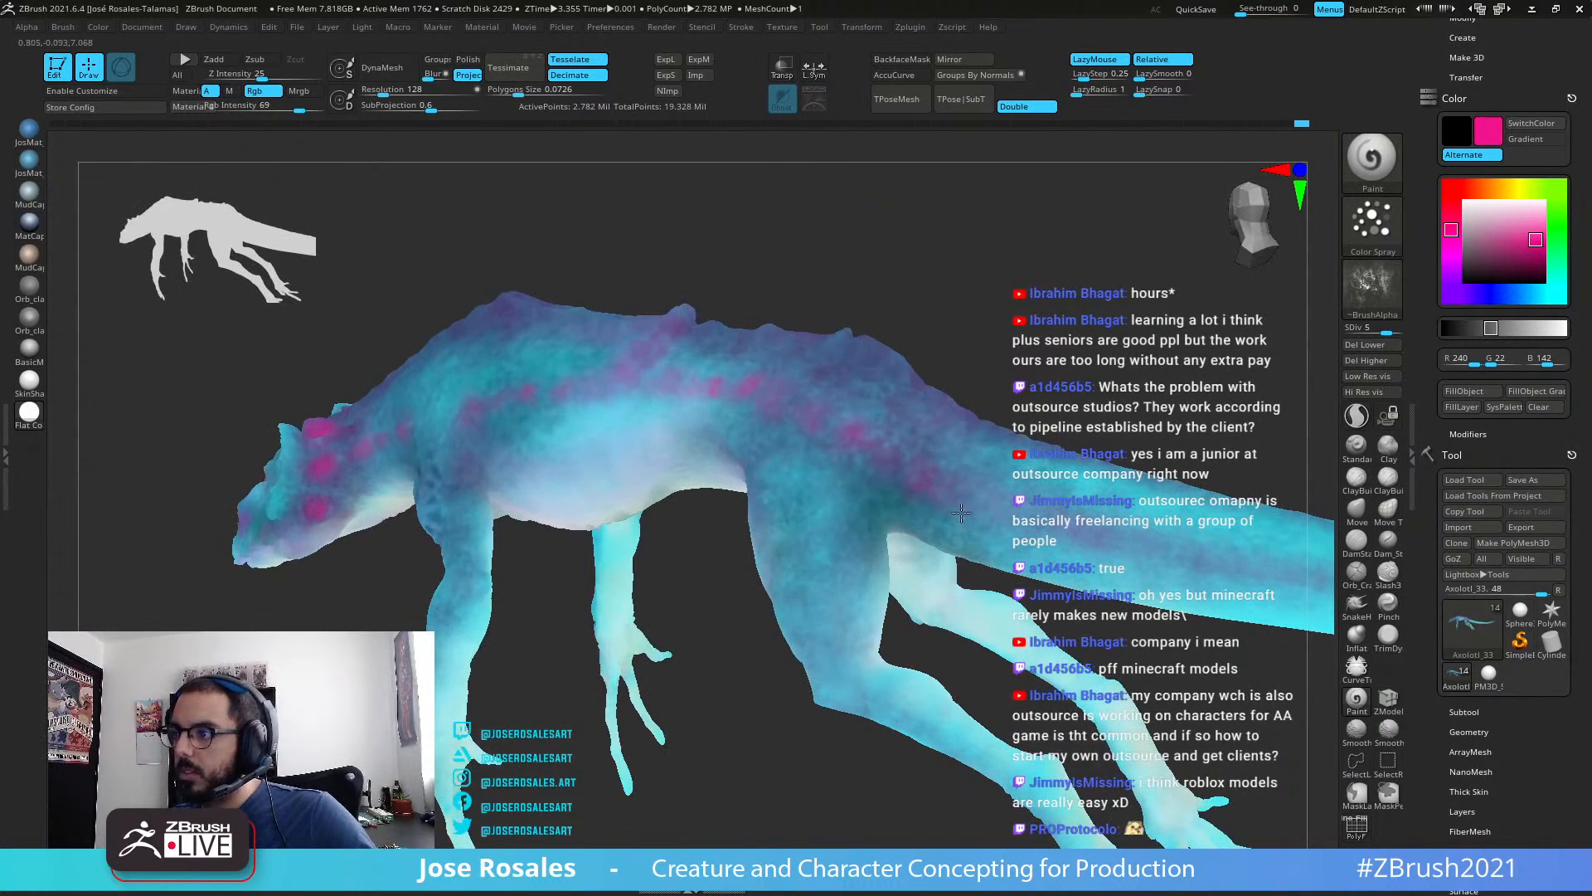
right_click_drag(1052, 500, 937, 528, "ctrl")
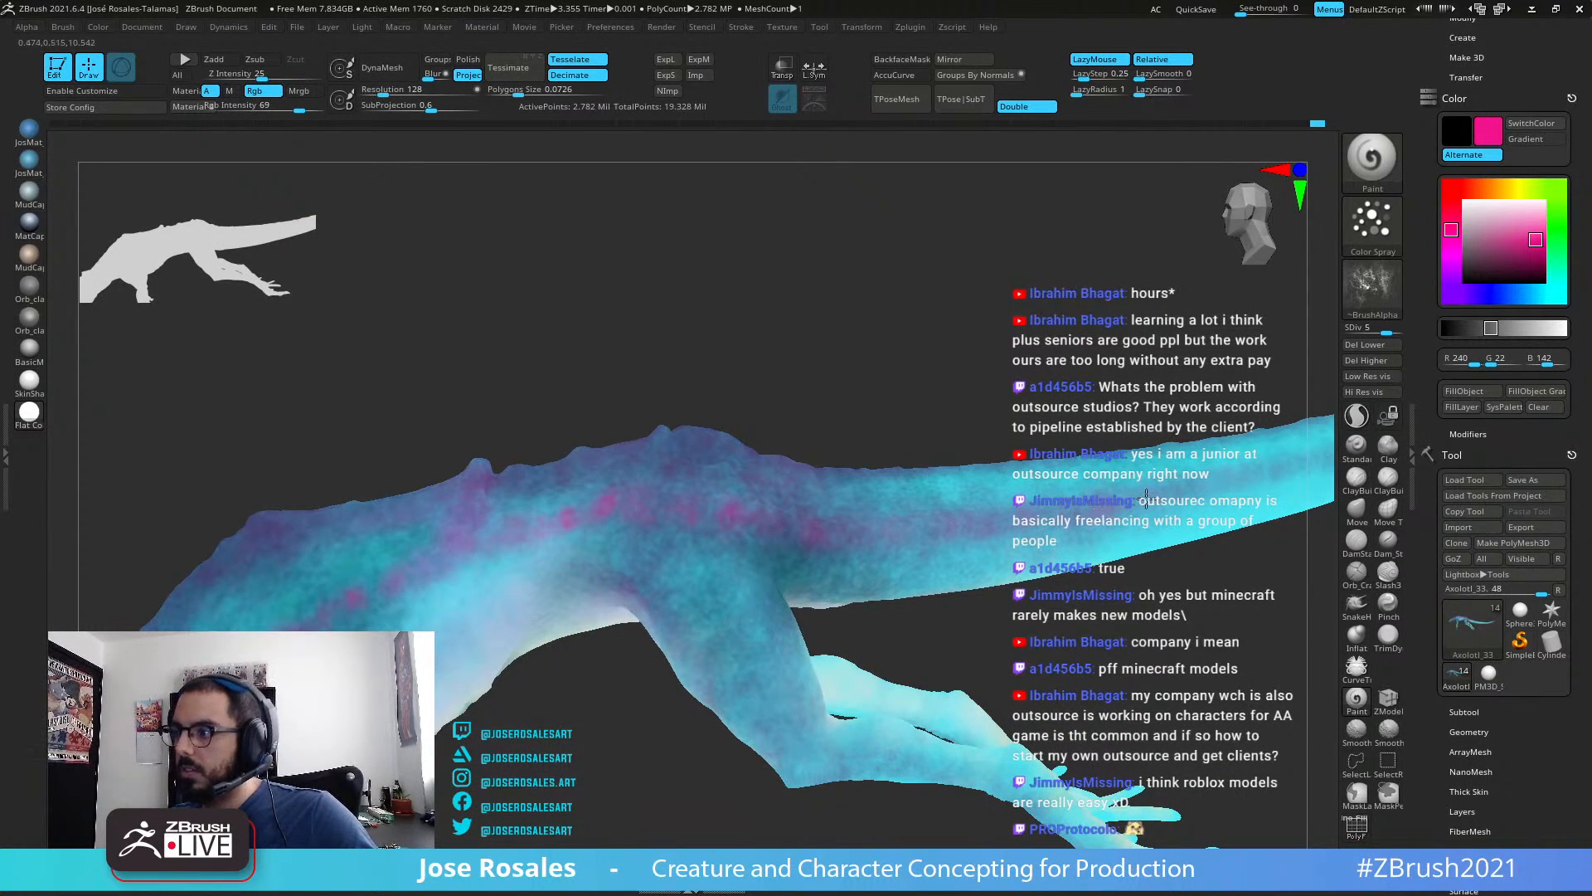
Step: Extend the row of hot pink spots along the side of the tail, away from the hip
right_click_drag(1122, 529, 1053, 510)
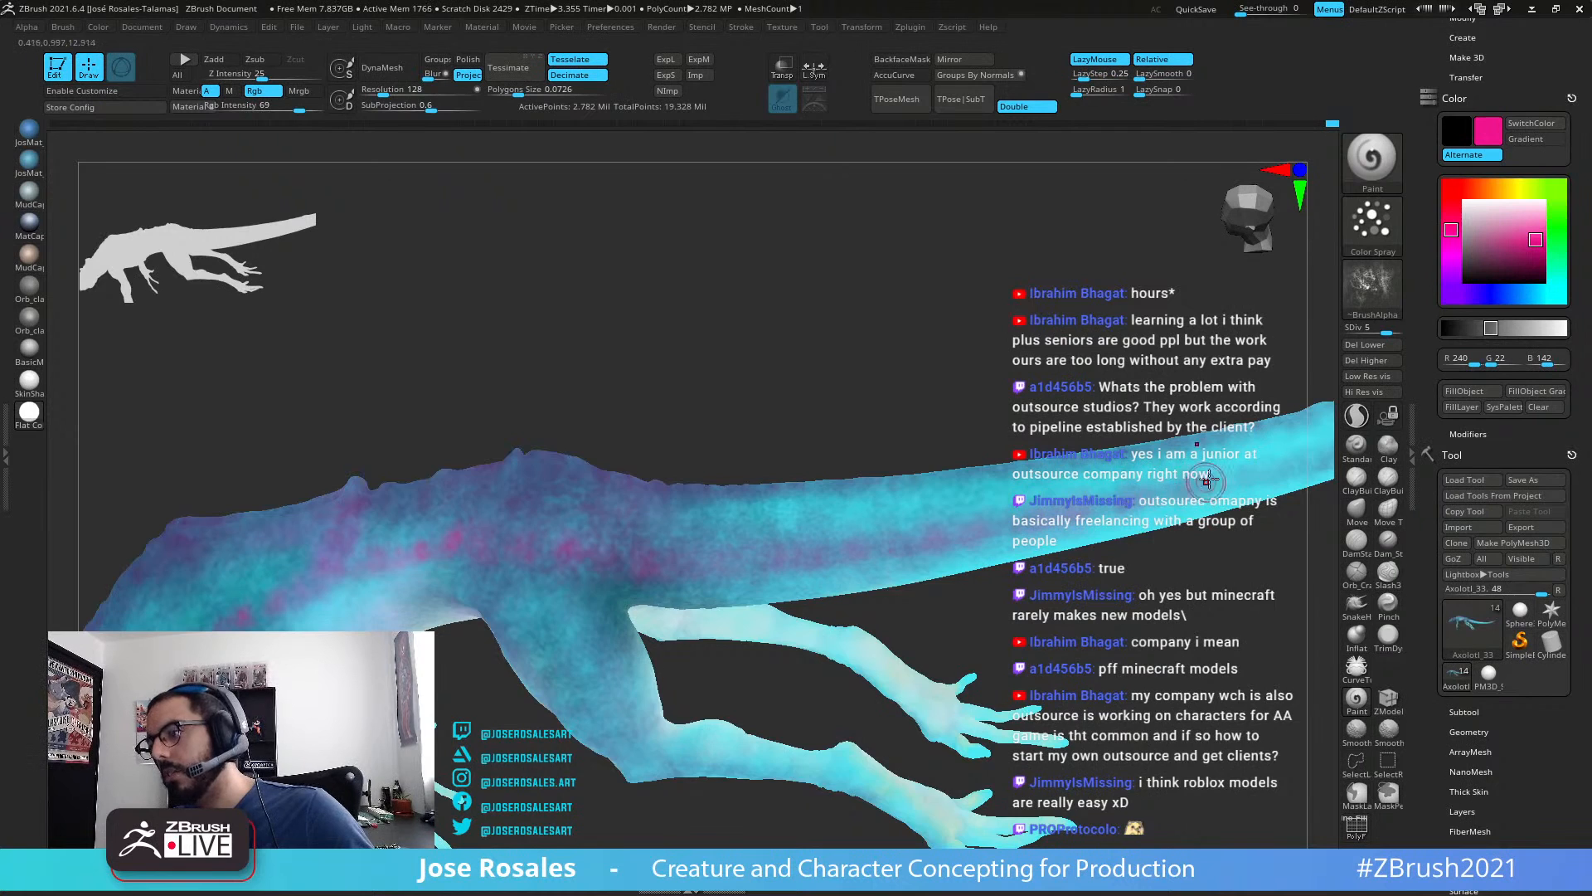
right_click_drag(1190, 473, 912, 548)
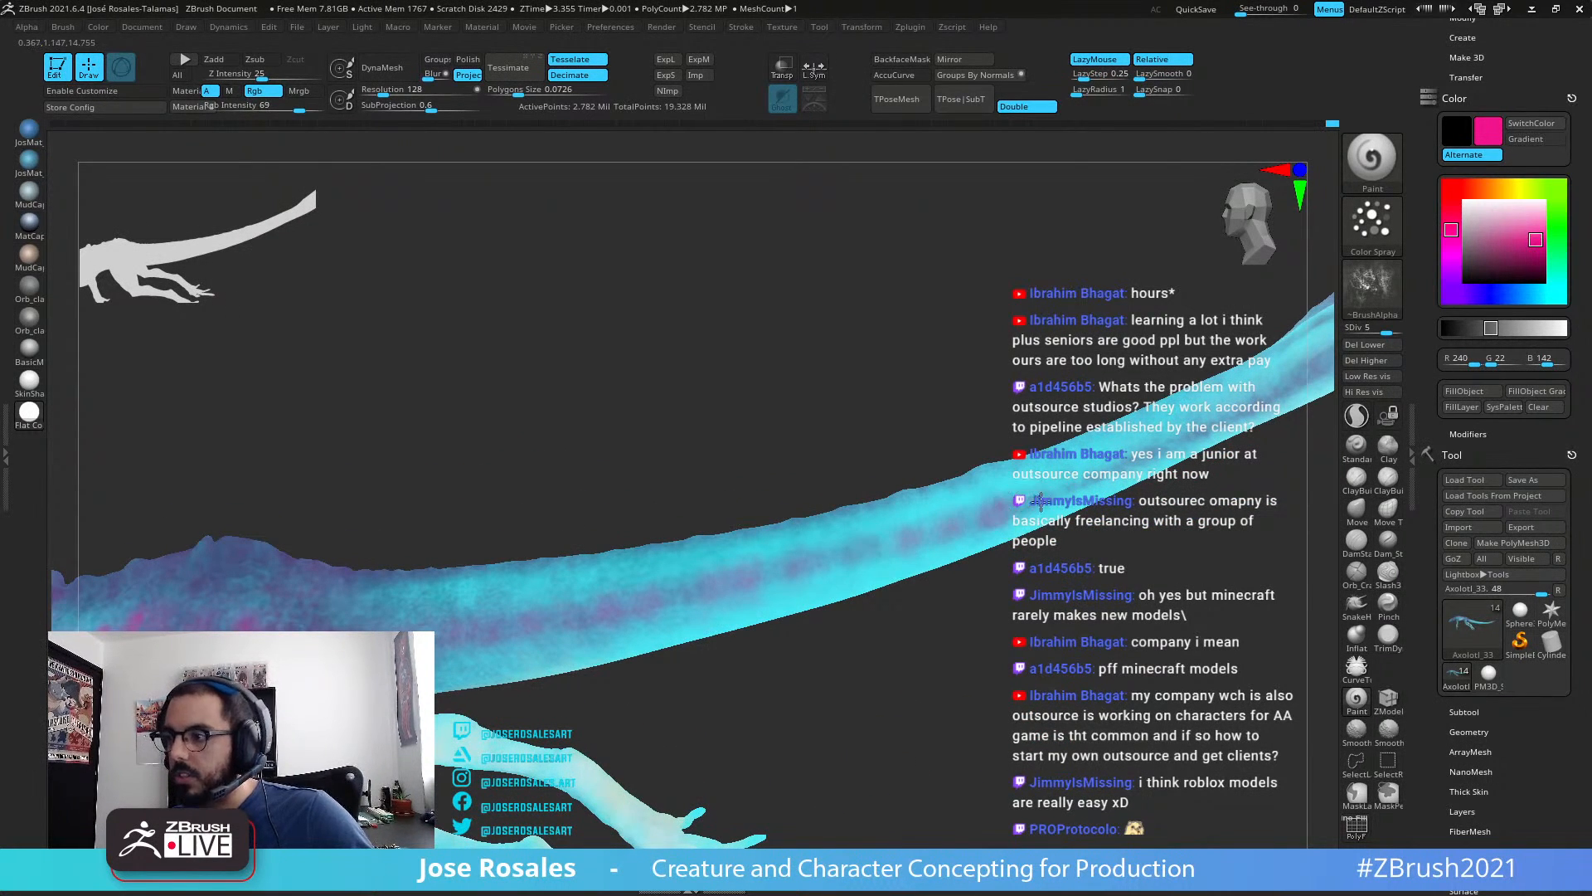
right_click_drag(1029, 502, 1069, 376)
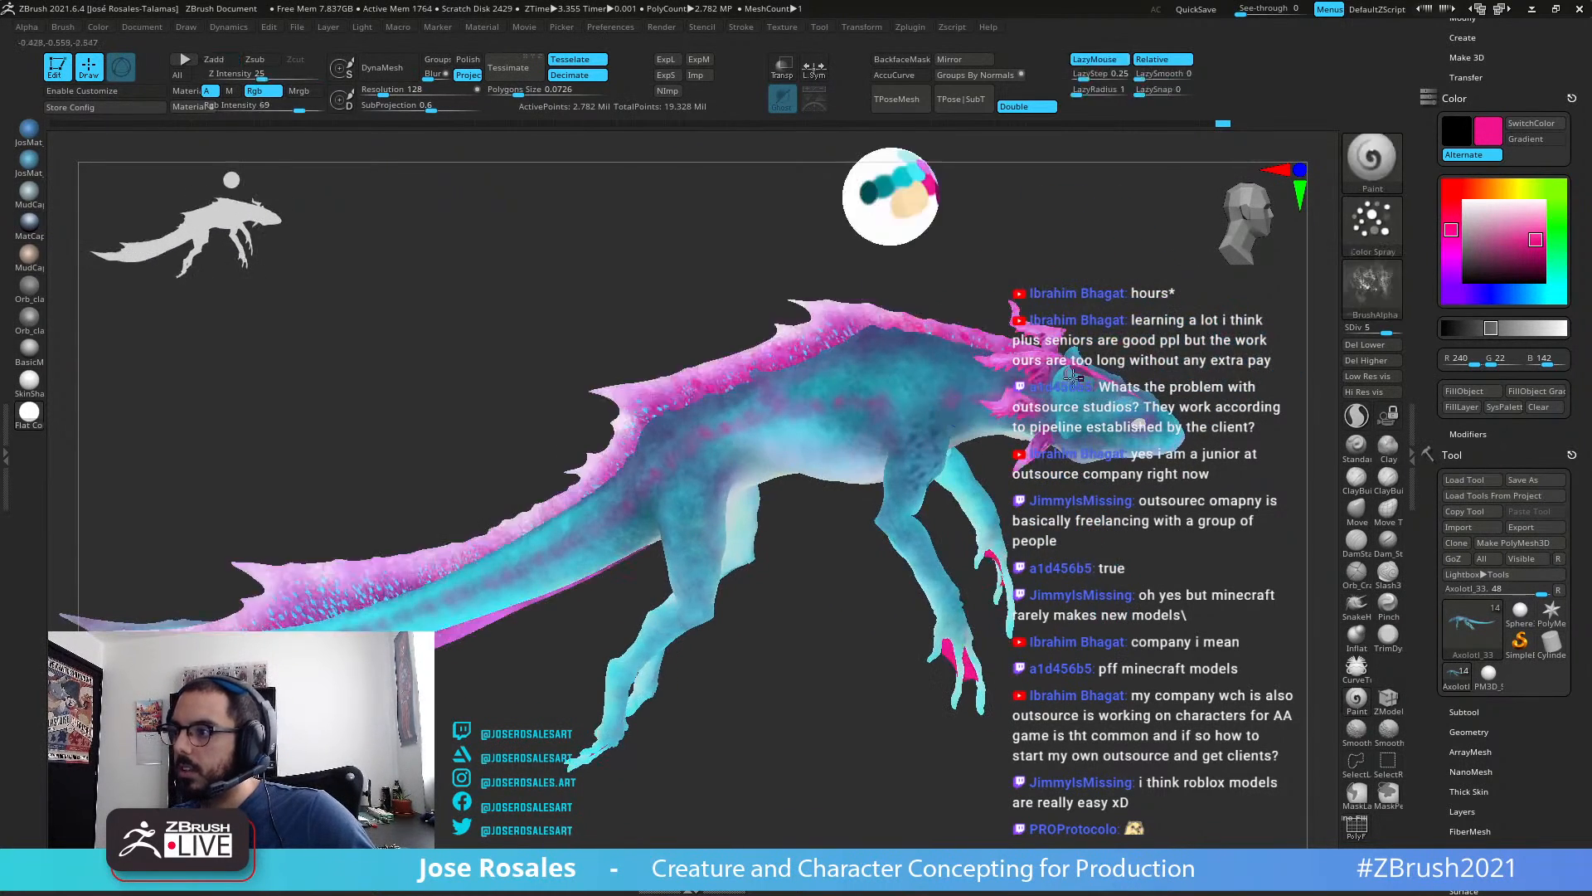
Step: Touch up the hot pink spots along the flank between the shoulder and the hip
right_click_drag(913, 433, 900, 340, "ctrl")
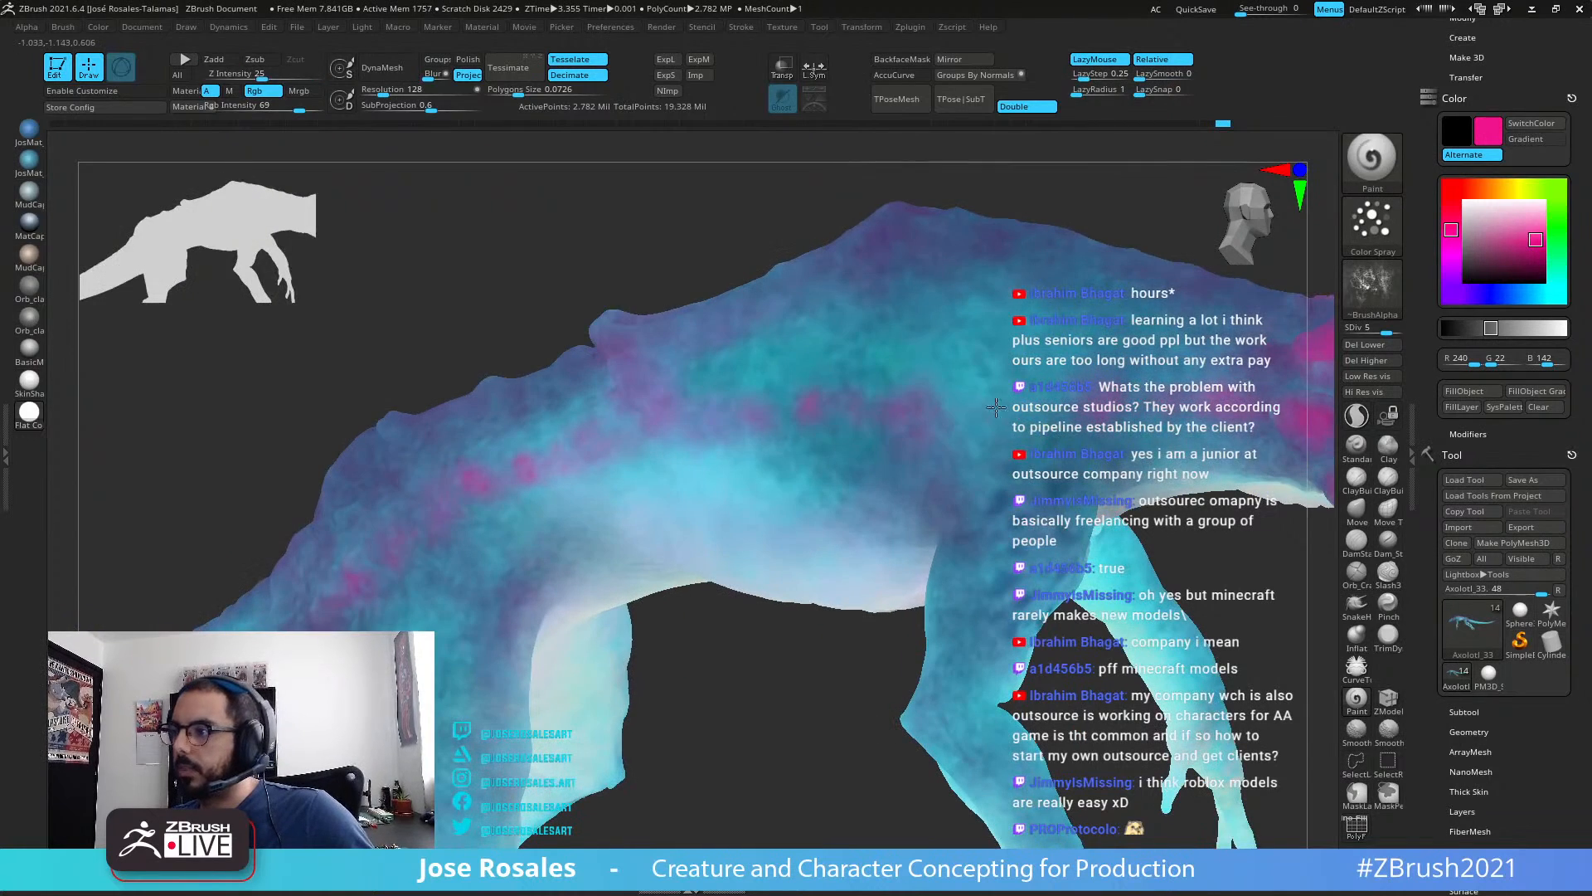
left_click_drag(985, 394, 991, 412)
right_click_drag(925, 406, 767, 422, "ctrl")
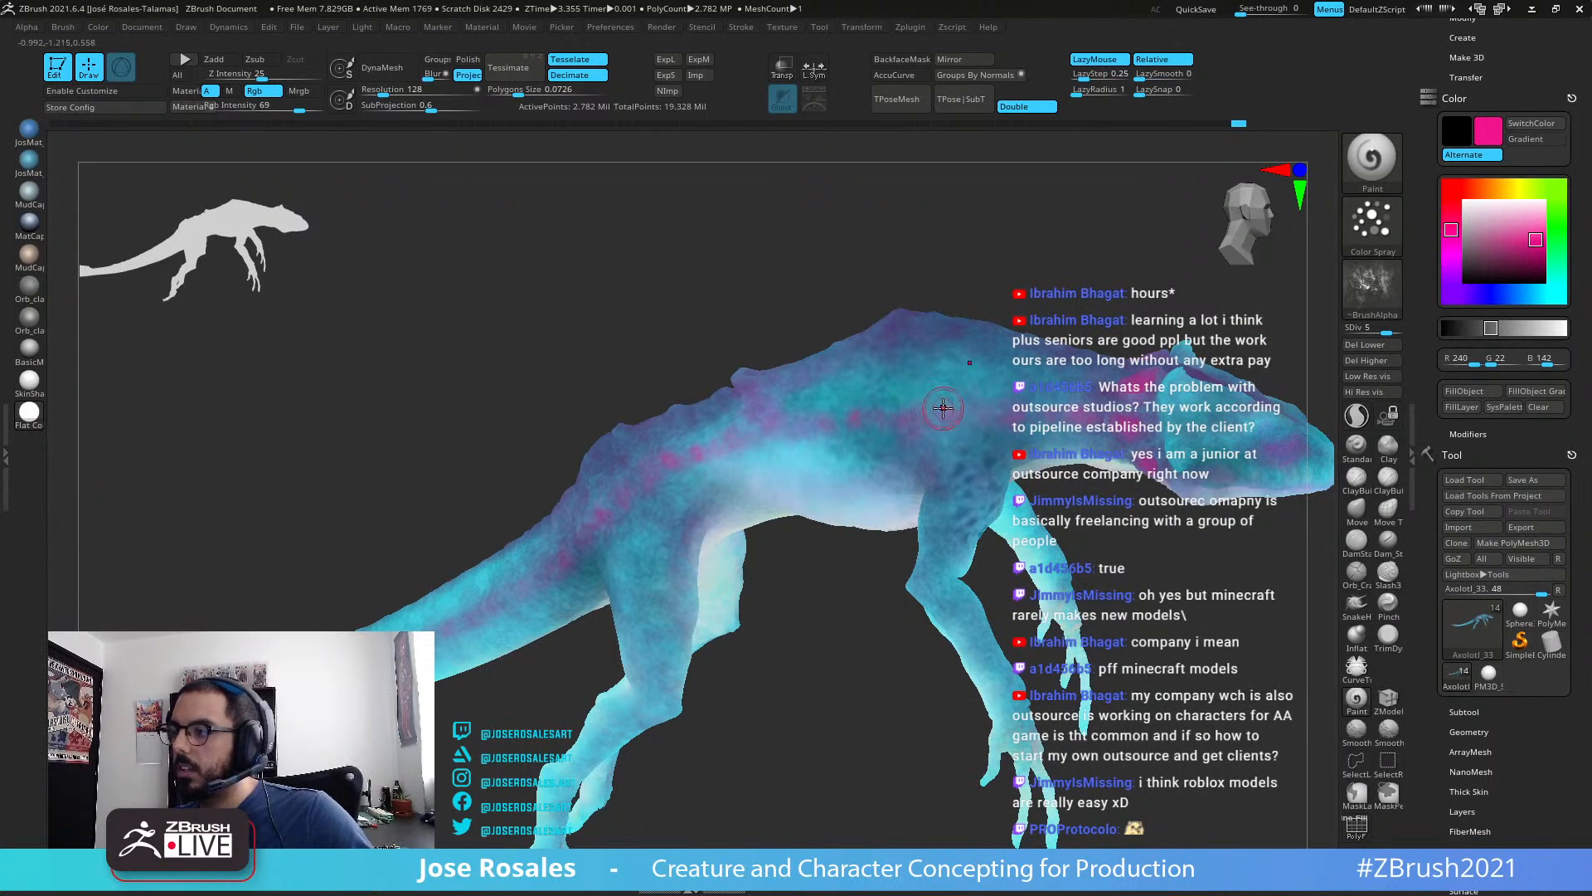
right_click_drag(943, 408, 1048, 471, "ctrl")
right_click_drag(1065, 409, 846, 275, "alt")
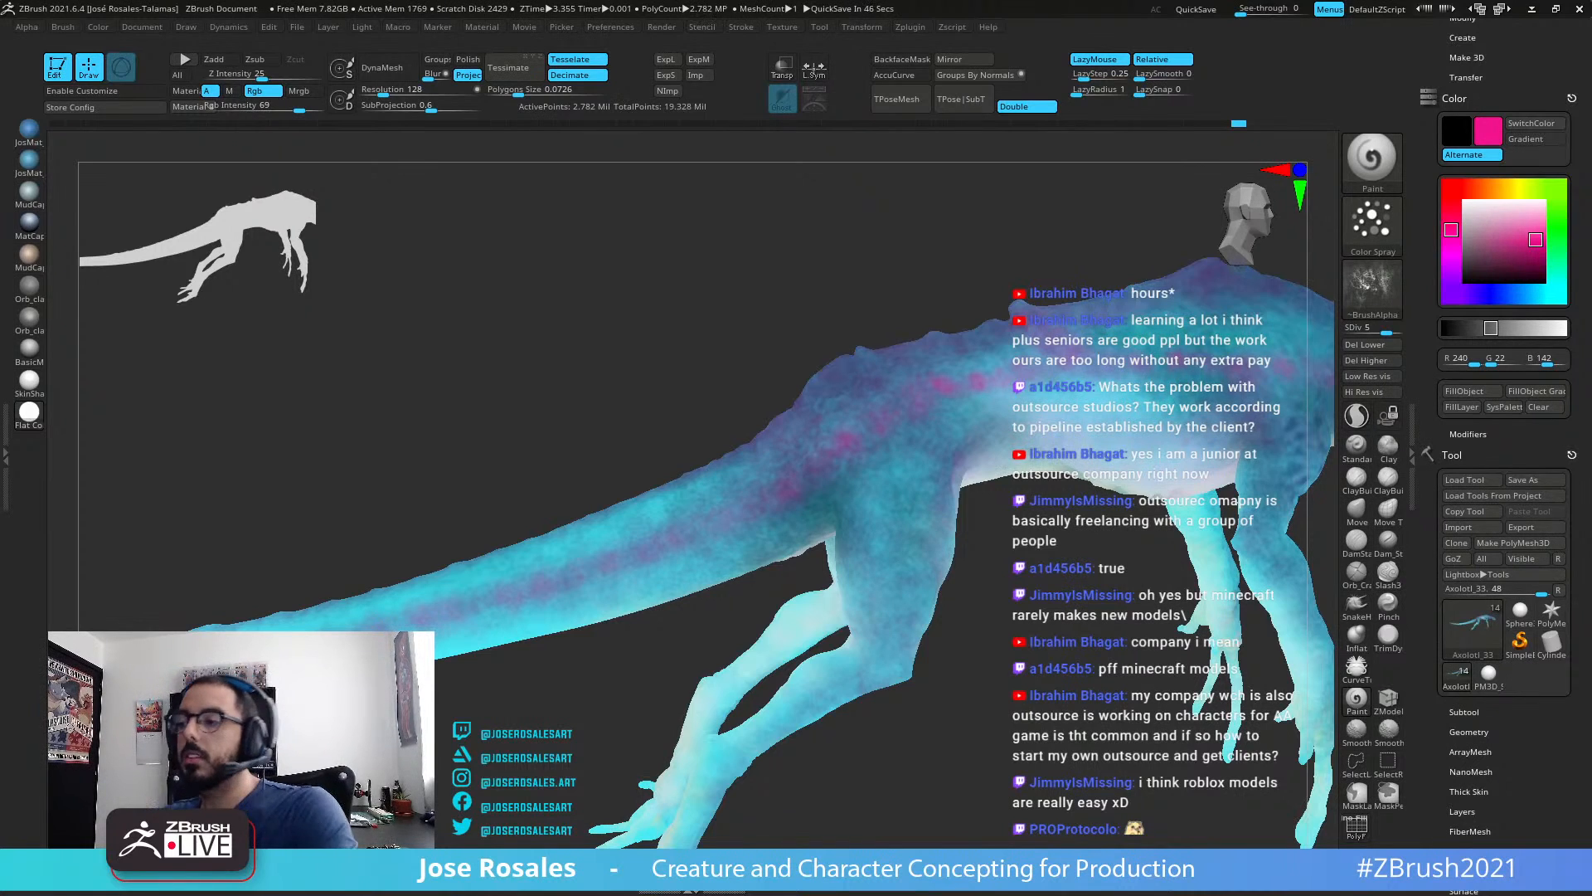
Step: Strengthen the hot pink spots over the hip and the base of the tail
right_click_drag(1028, 319, 788, 303)
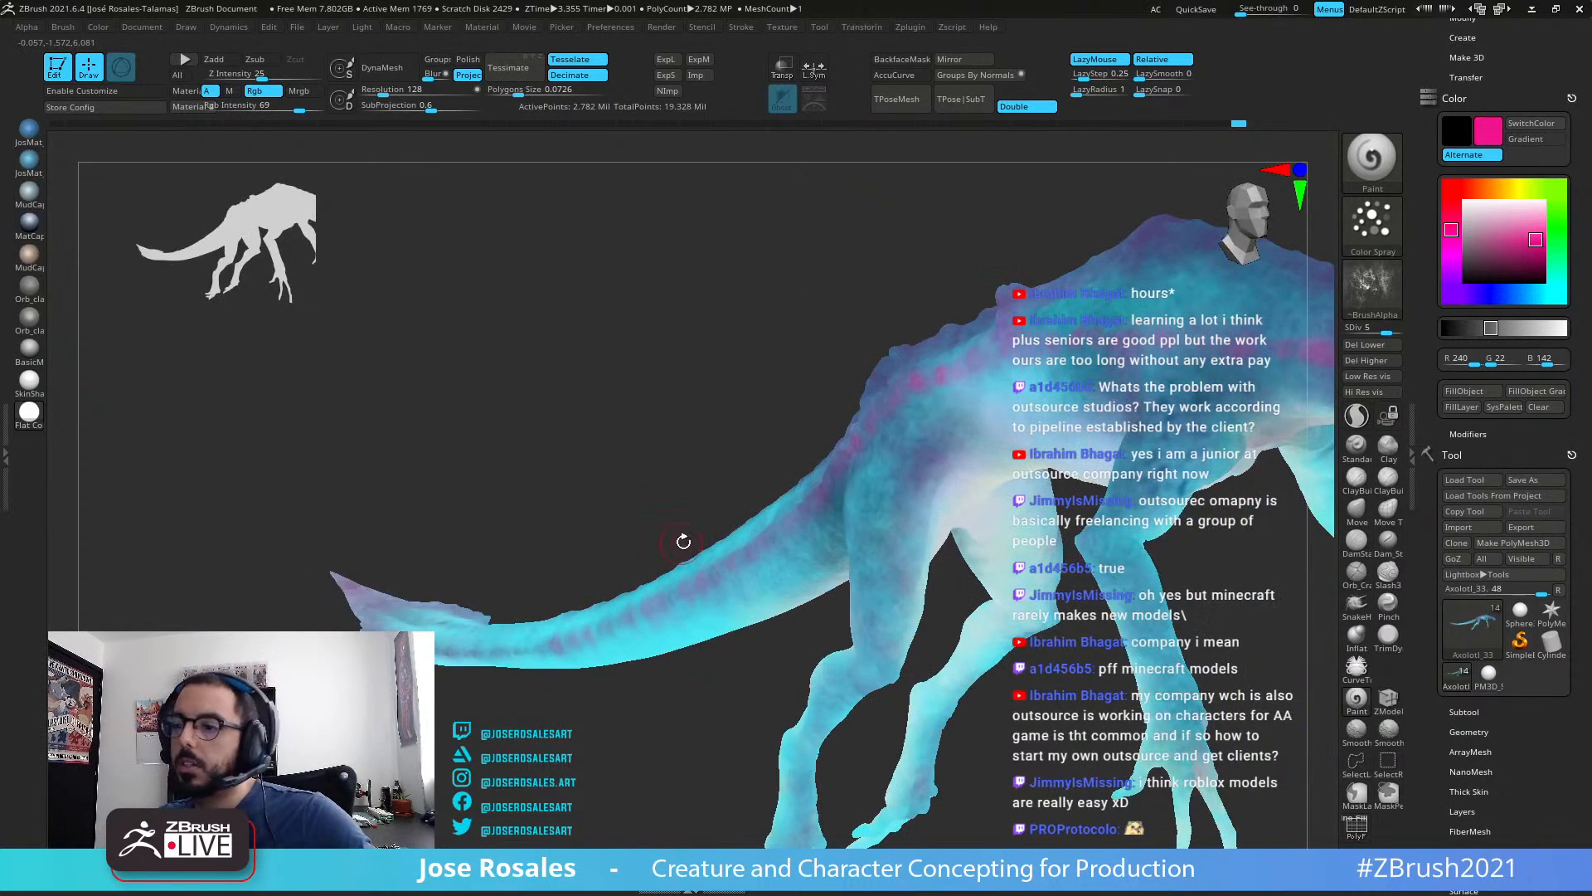
right_click_drag(859, 463, 697, 498, "alt")
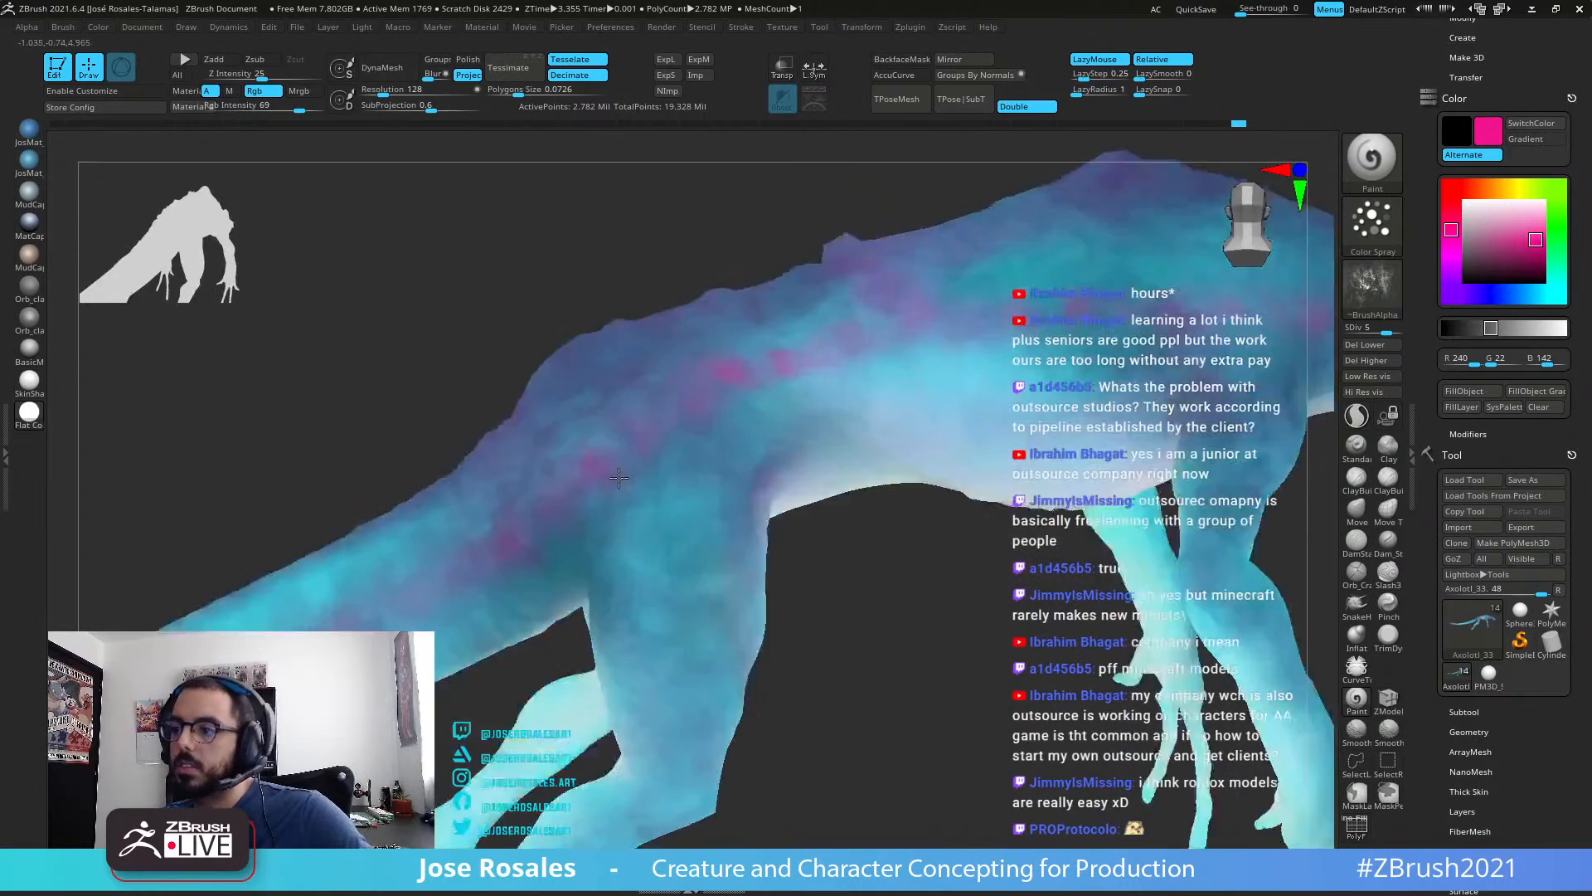
mouse_move(697, 373)
right_mouse_down("alt")
mouse_move(934, 418)
mouse_move(1111, 497)
mouse_move(1069, 560)
mouse_move(937, 596)
mouse_move(959, 585)
mouse_move(987, 498)
mouse_move(912, 431)
mouse_move(520, 498)
mouse_move(771, 440)
mouse_move(826, 575)
mouse_move(695, 623)
mouse_move(761, 540)
mouse_move(769, 453)
mouse_move(700, 439)
mouse_move(676, 669)
mouse_move(657, 522)
mouse_move(704, 456)
right_mouse_up("alt")
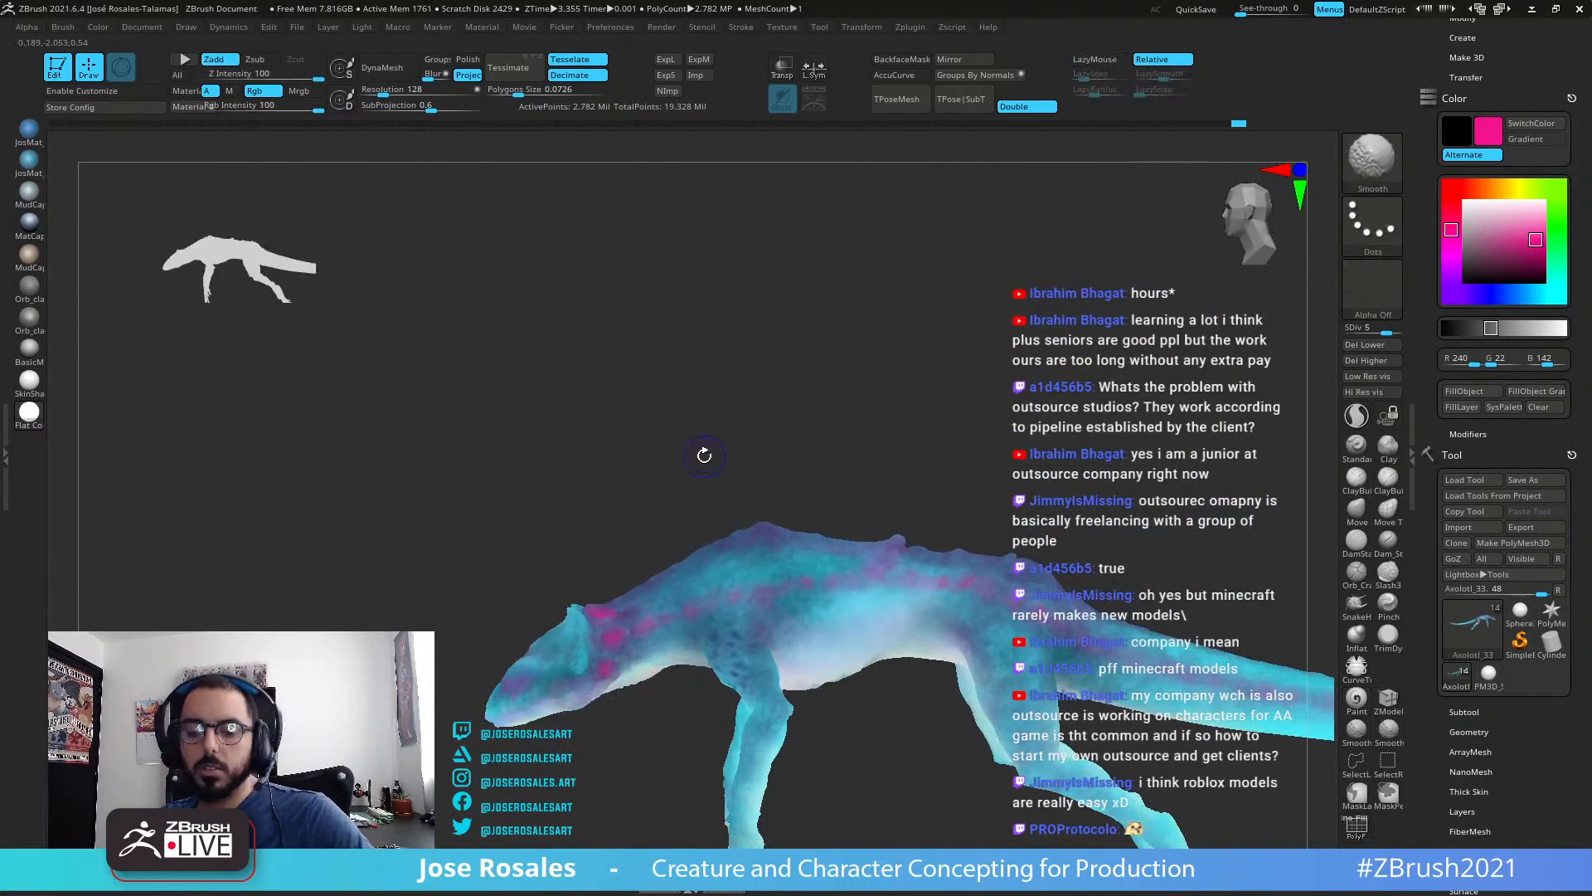
key("shift+f")
key("shift+f")
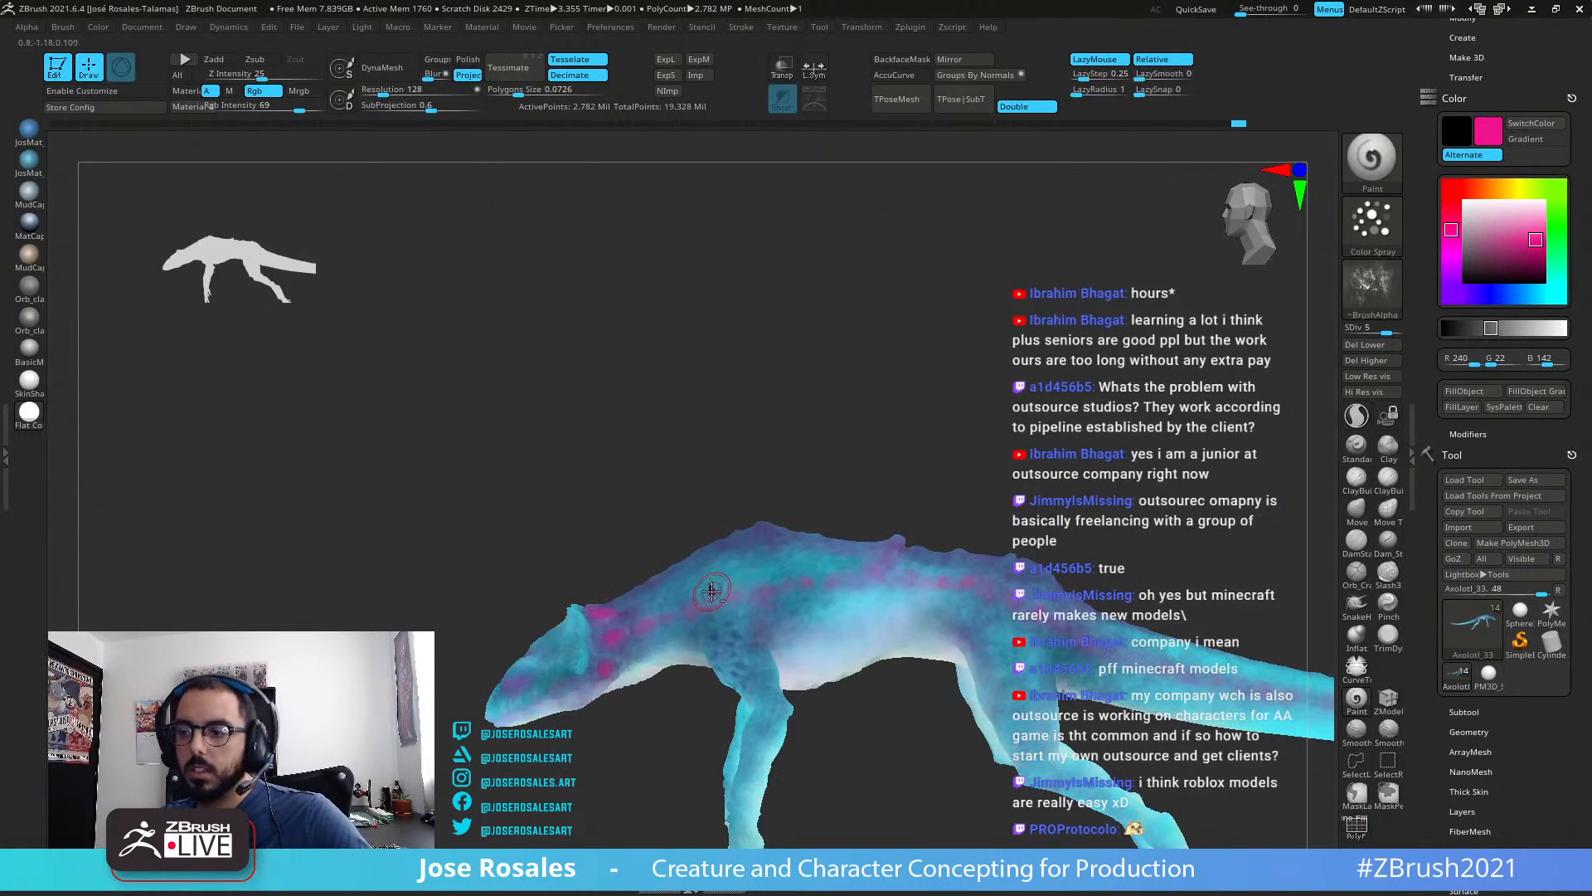
Step: Intensify the hot pink spots on the neck behind the gill sockets and towards the shoulder
mouse_move(627, 655)
right_mouse_down("alt")
mouse_move(721, 506)
mouse_move(774, 507)
right_mouse_up("alt")
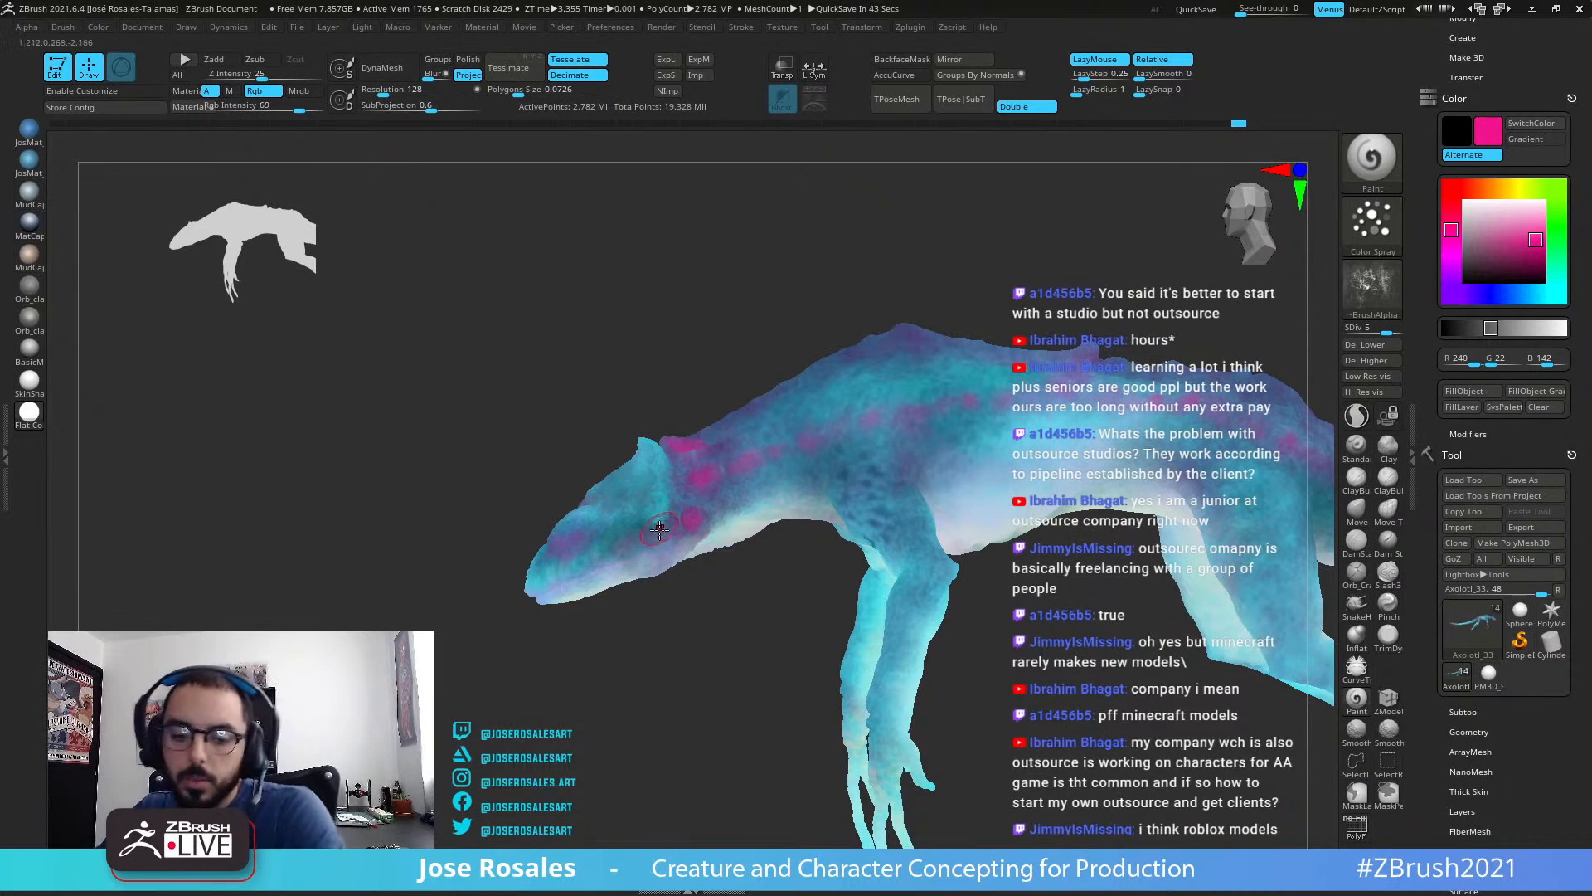
key("shift")
key("shift+f")
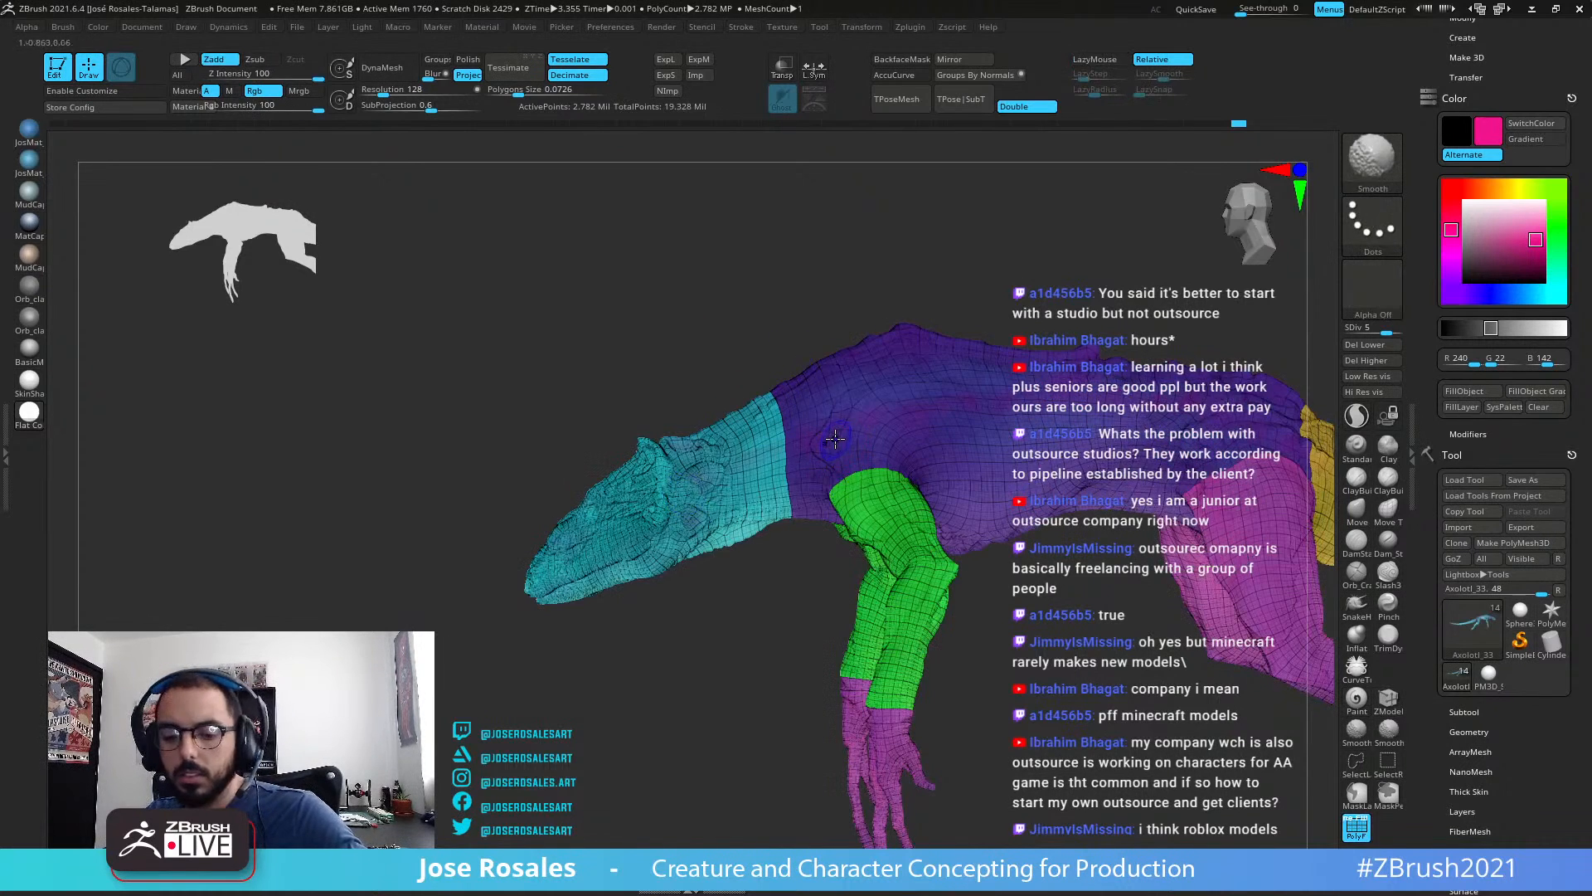
key("shift+f")
left_click_drag(432, 415, 393, 492, "alt")
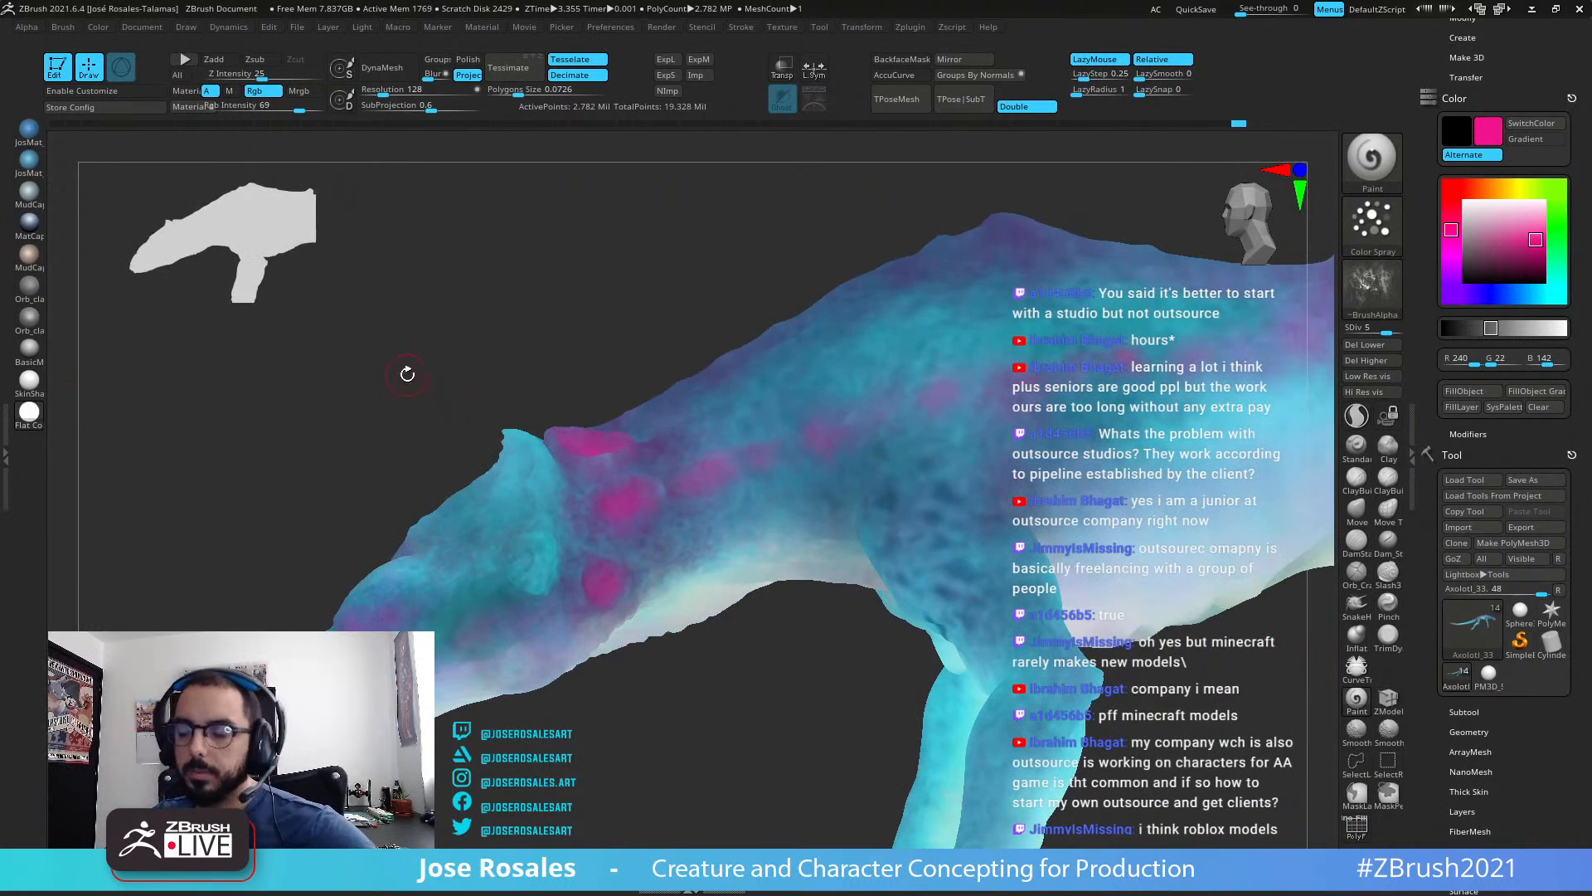
left_click_drag(407, 374, 850, 330)
right_click_drag(790, 386, 659, 380)
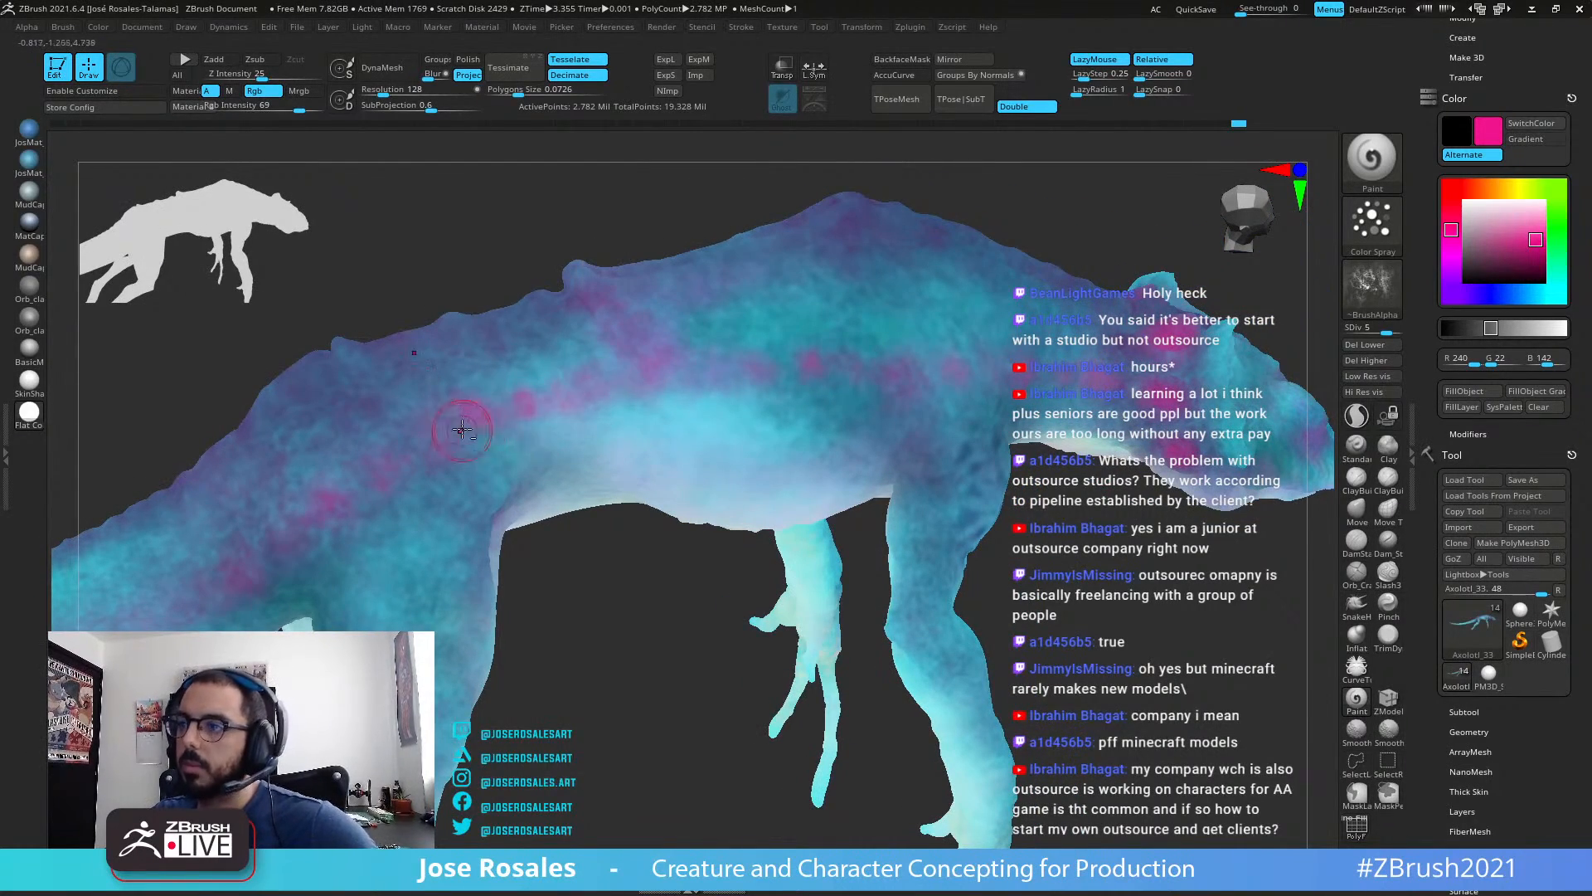
Step: Reinforce the hot pink spots from the hip along the tail and tint the tail fin's tip
right_click_drag(462, 429, 712, 482)
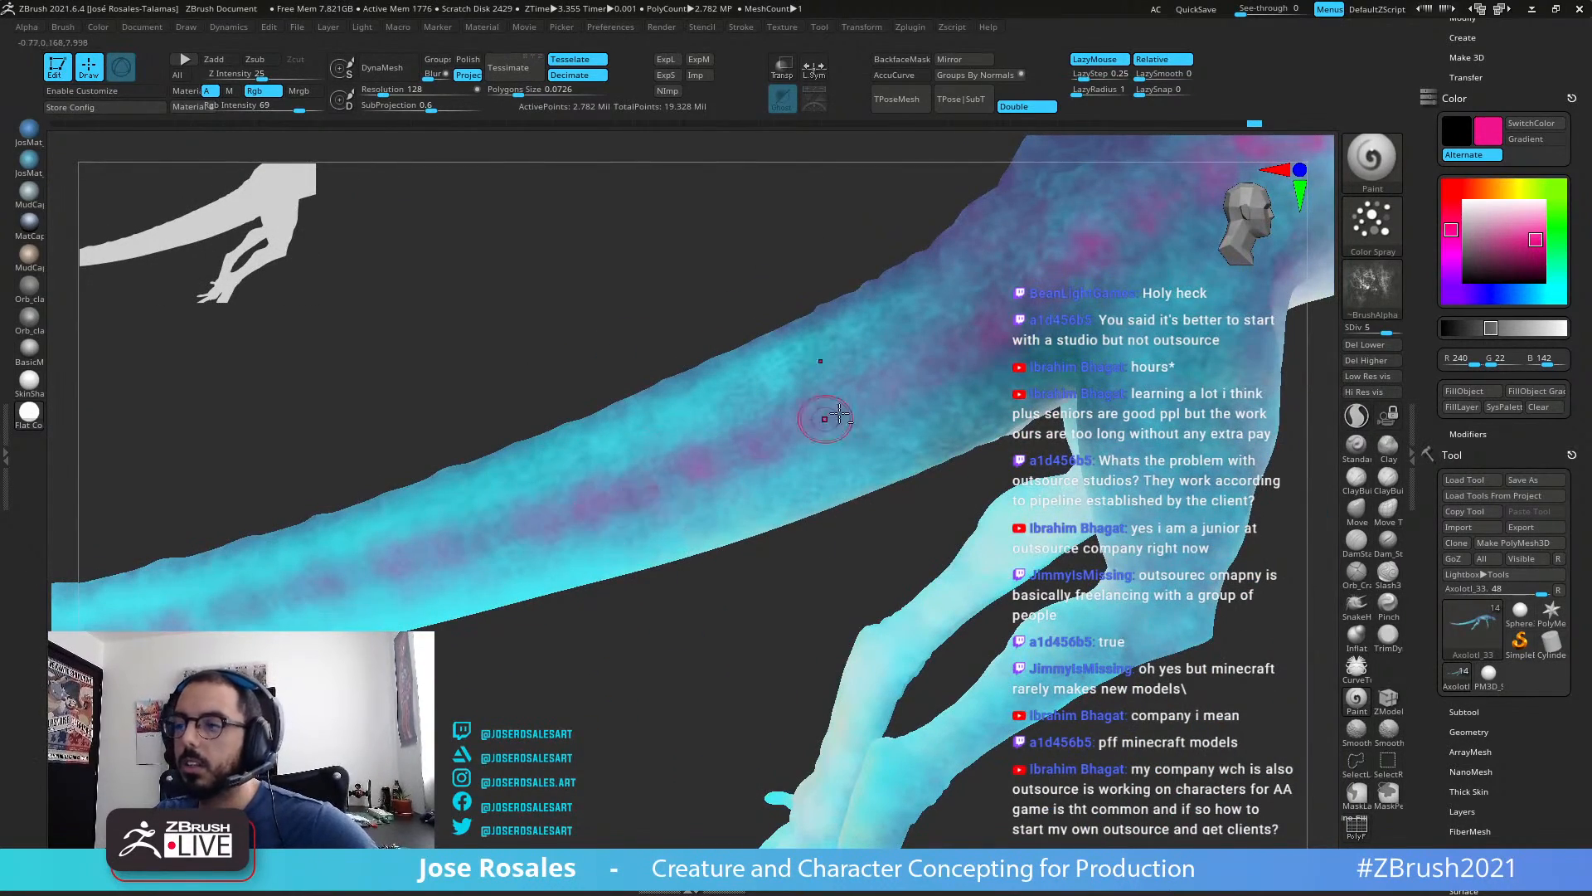
right_click_drag(821, 415, 732, 475)
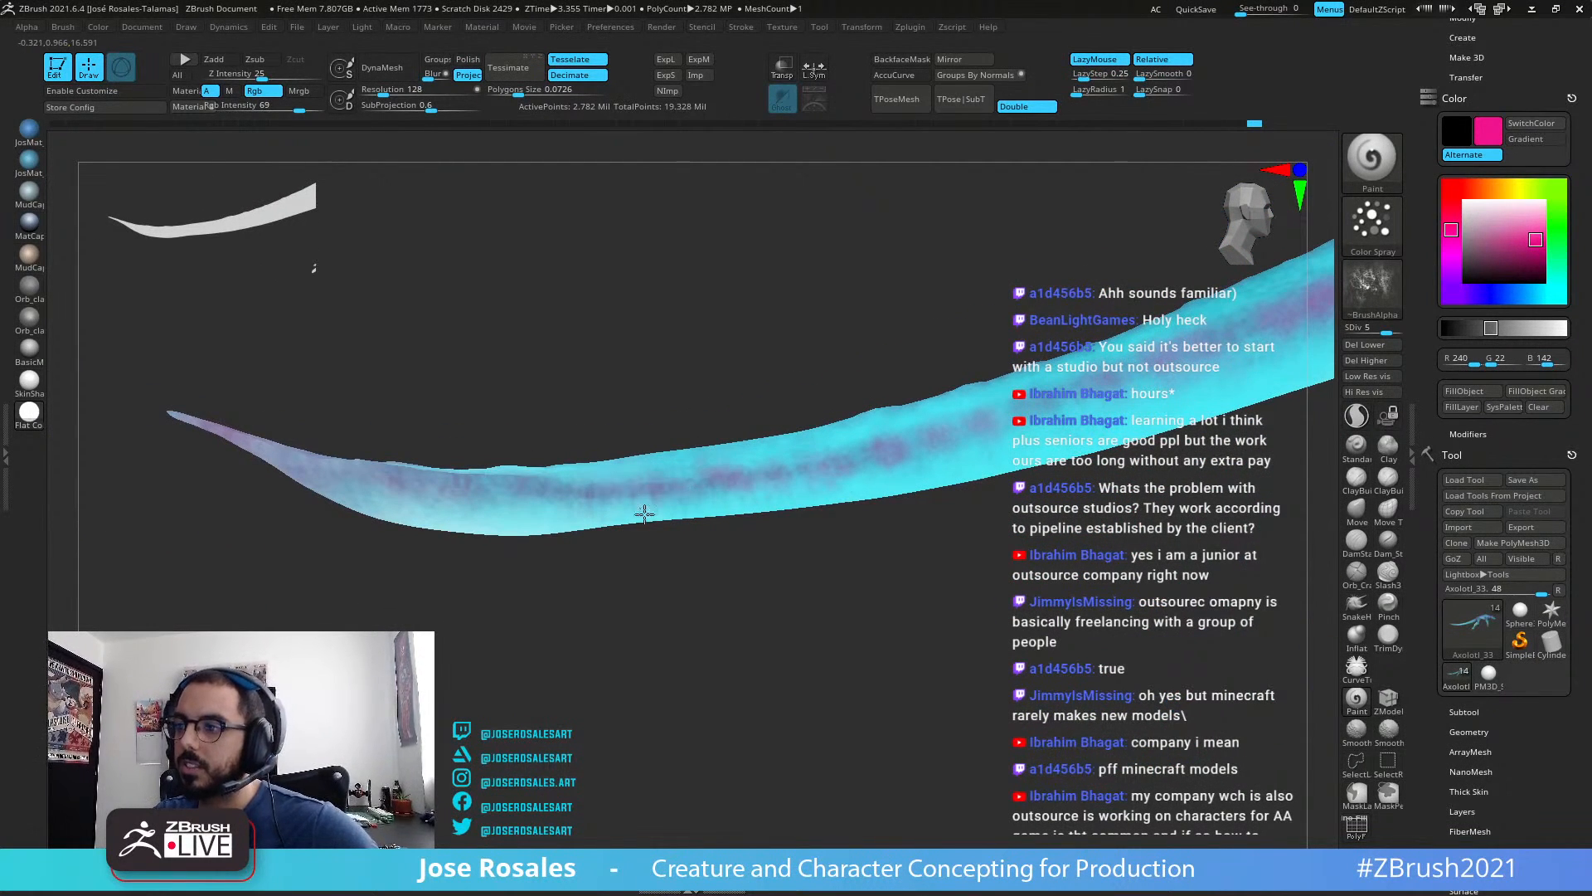
right_click_drag(645, 514, 495, 539)
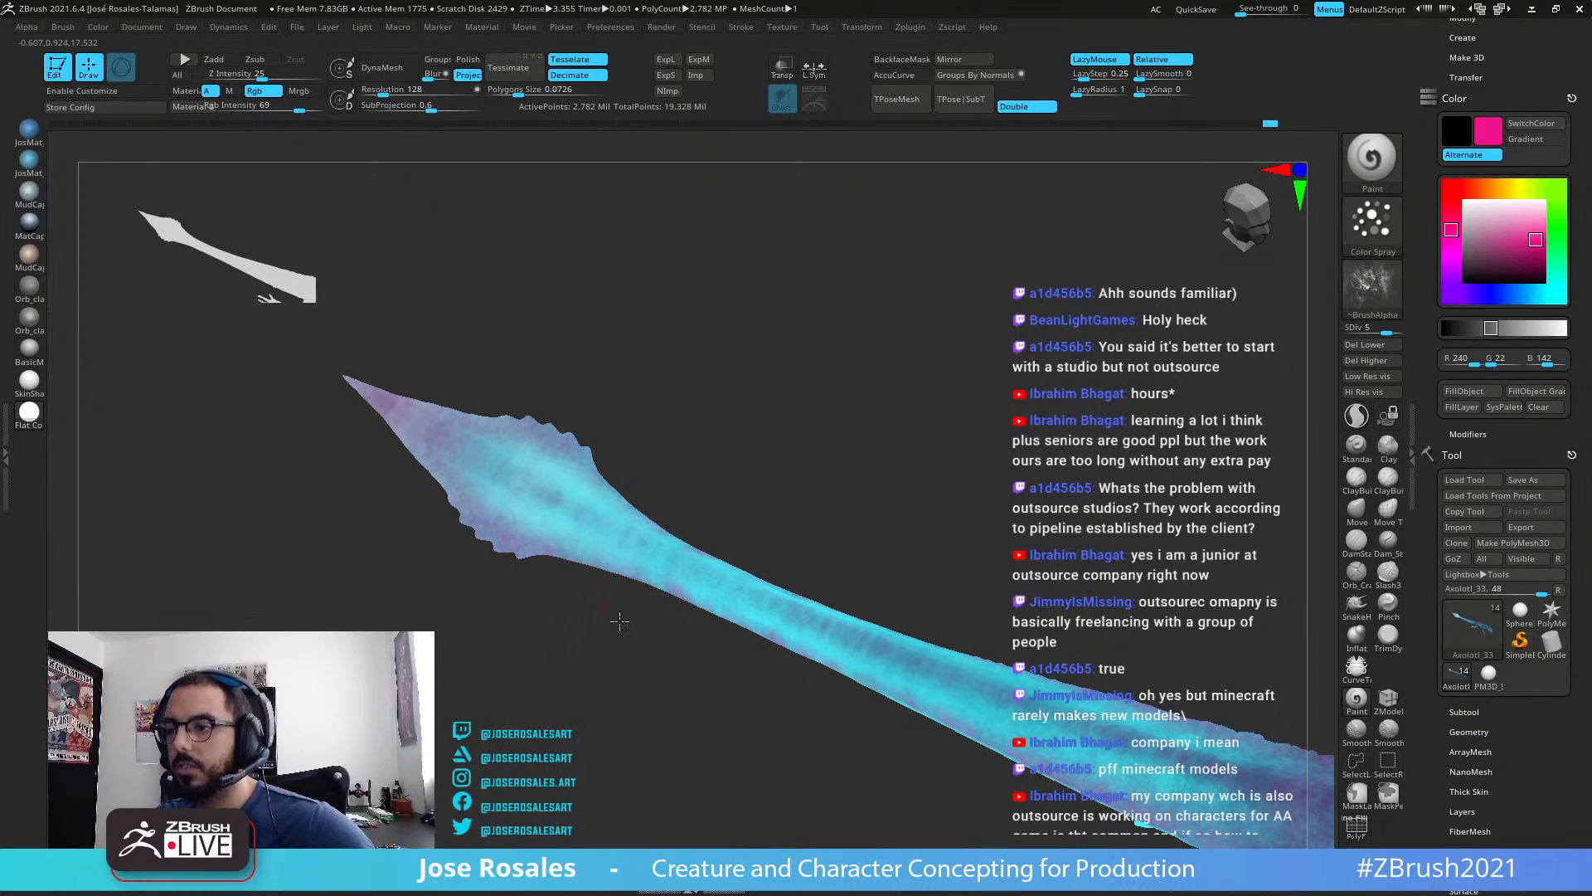
right_click_drag(714, 535, 767, 584)
right_click_drag(935, 491, 647, 488)
right_click_drag(995, 487, 849, 379, "ctrl")
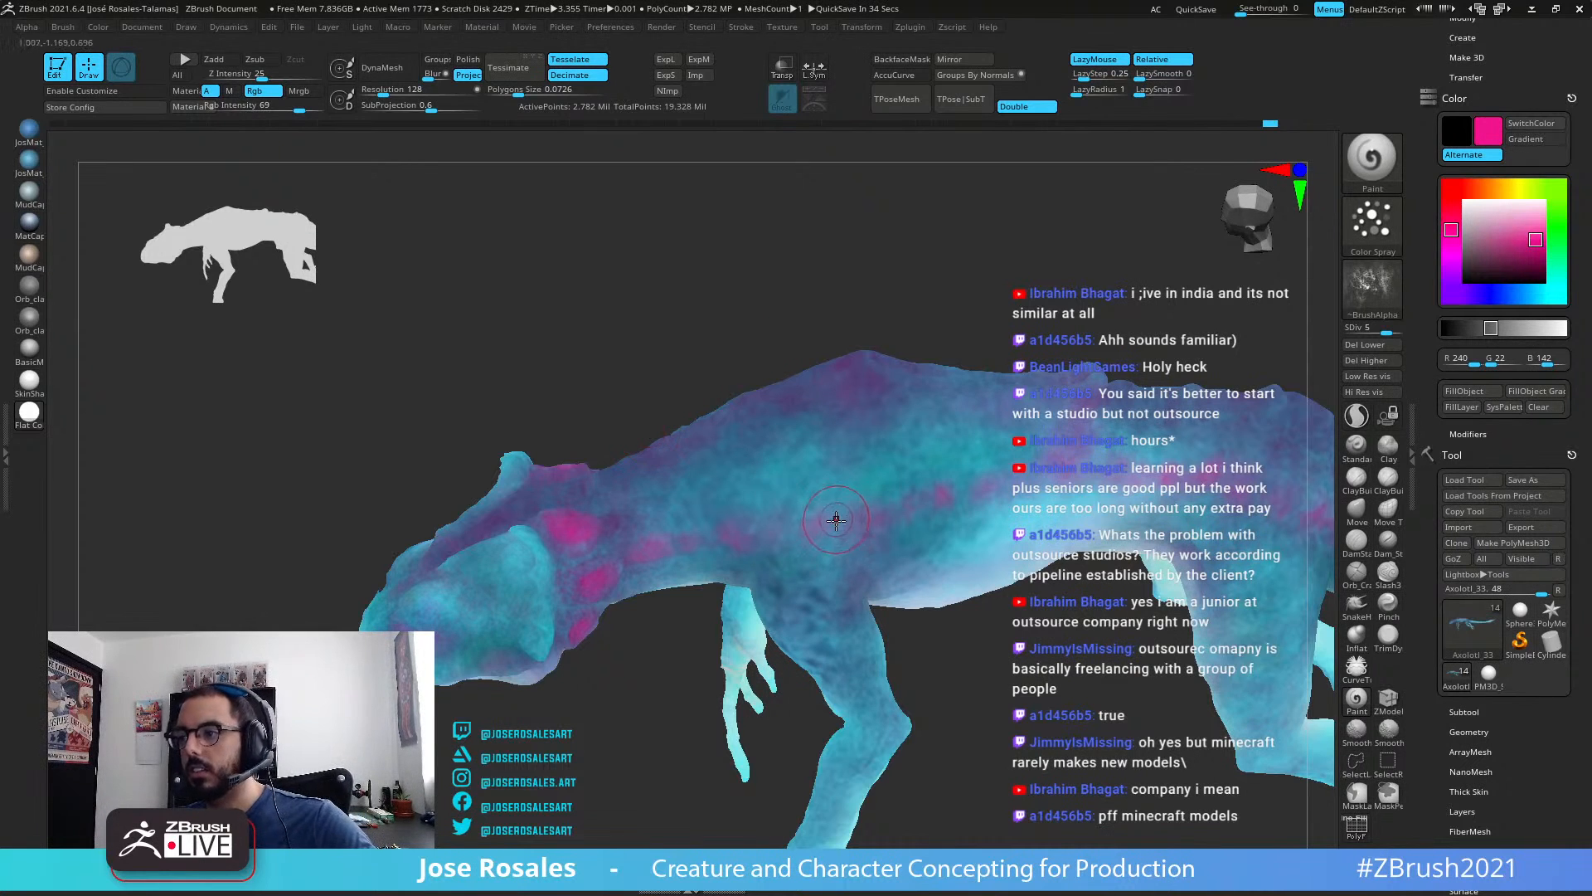
Step: Blend more hot pink spots across the lower neck and over the shoulder
mouse_move(836, 520)
right_mouse_down()
mouse_move(832, 476)
mouse_move(871, 388)
right_mouse_up()
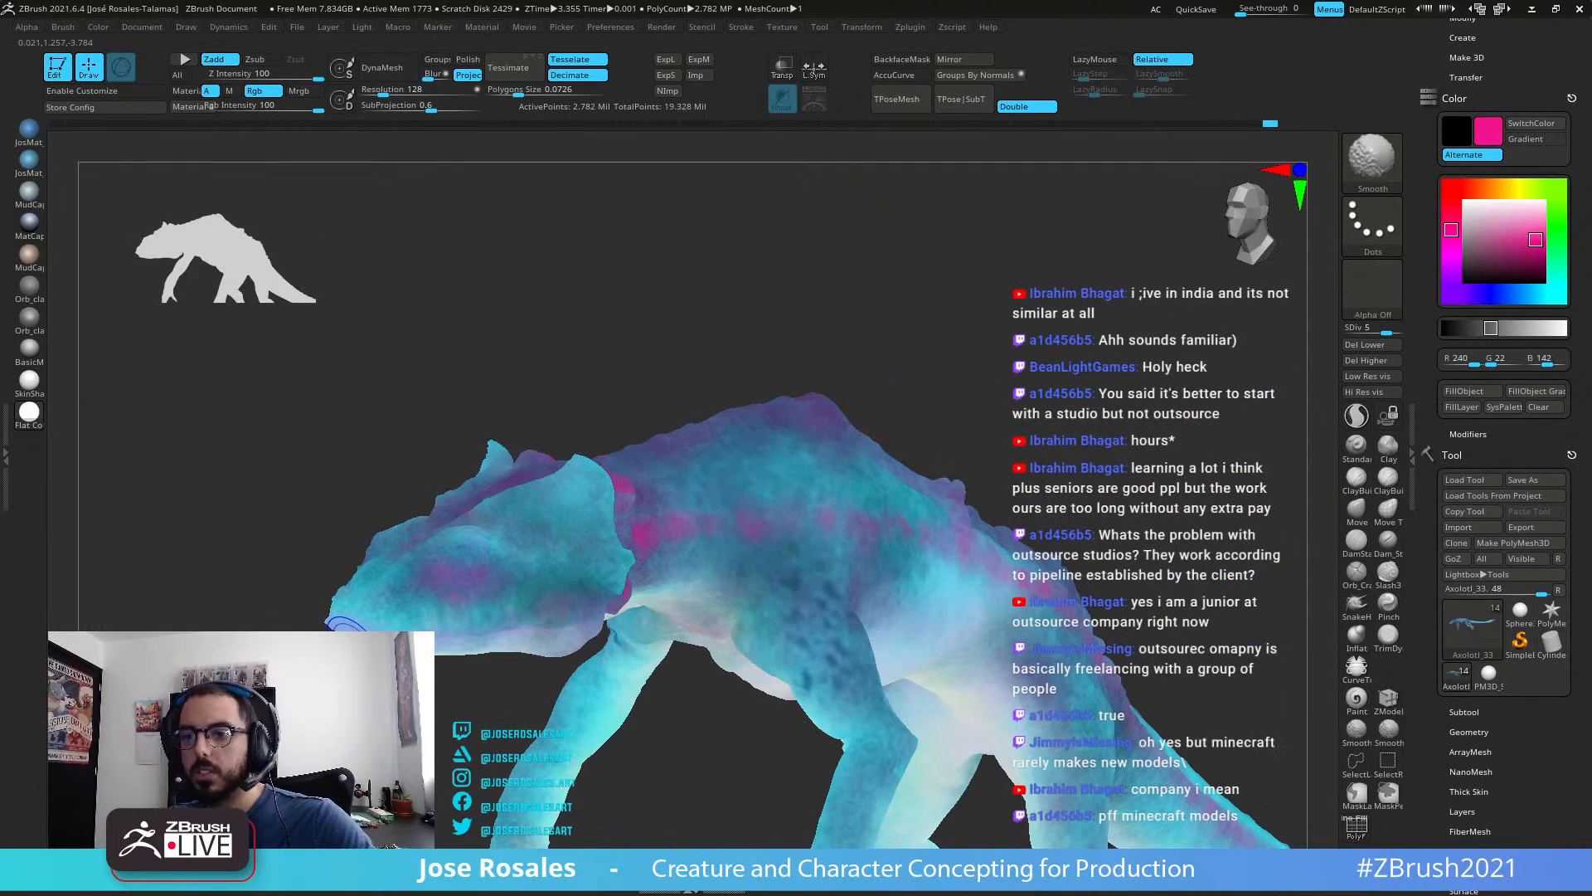
key("shift")
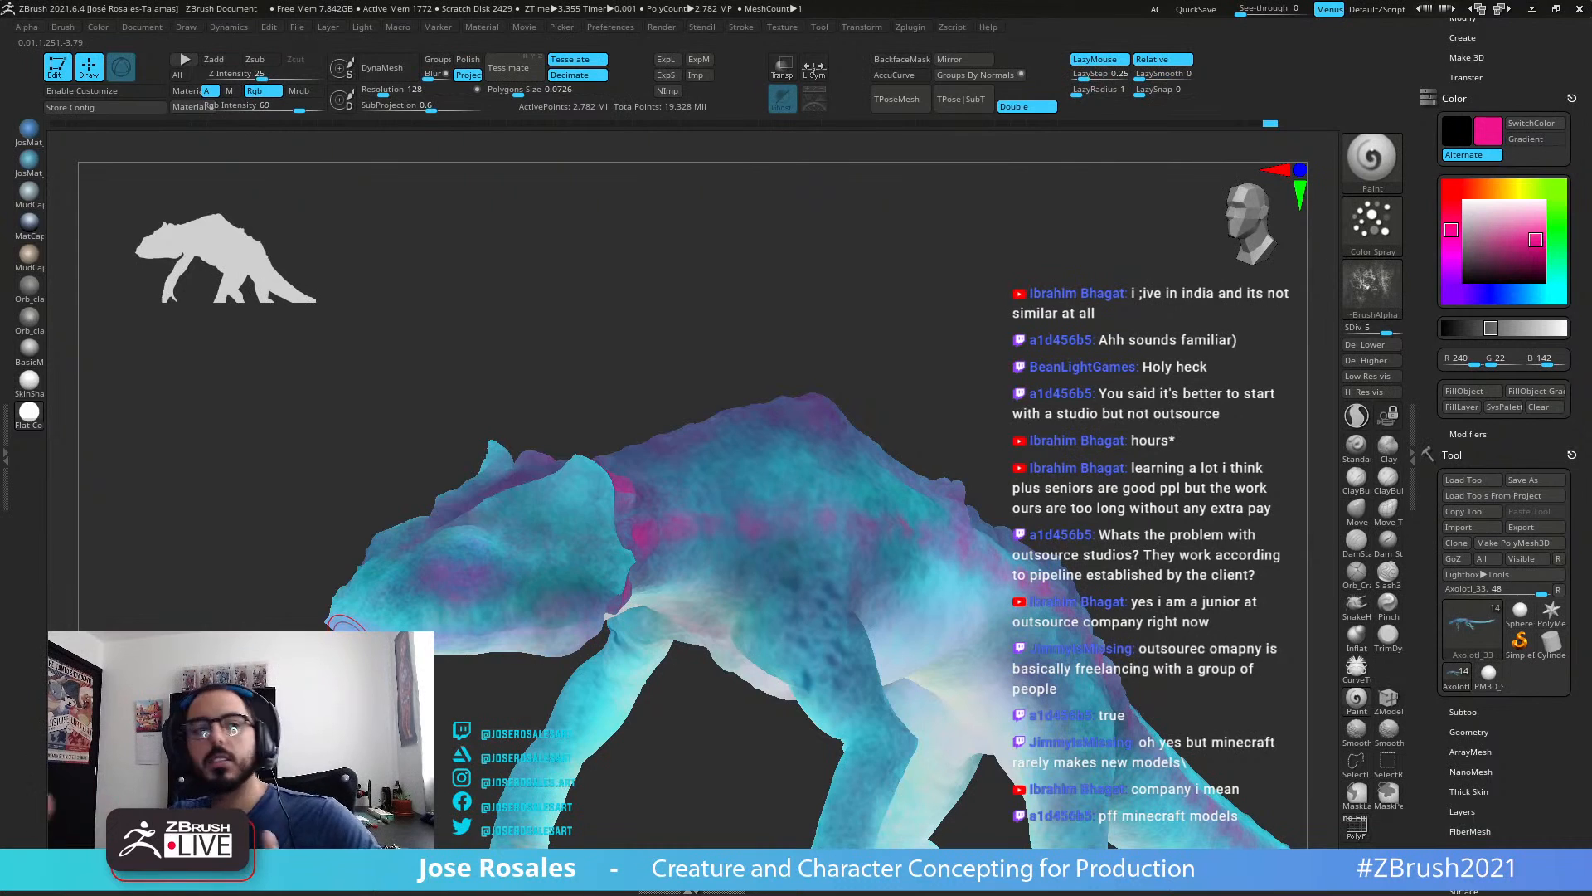
right_click_drag(821, 541, 779, 526)
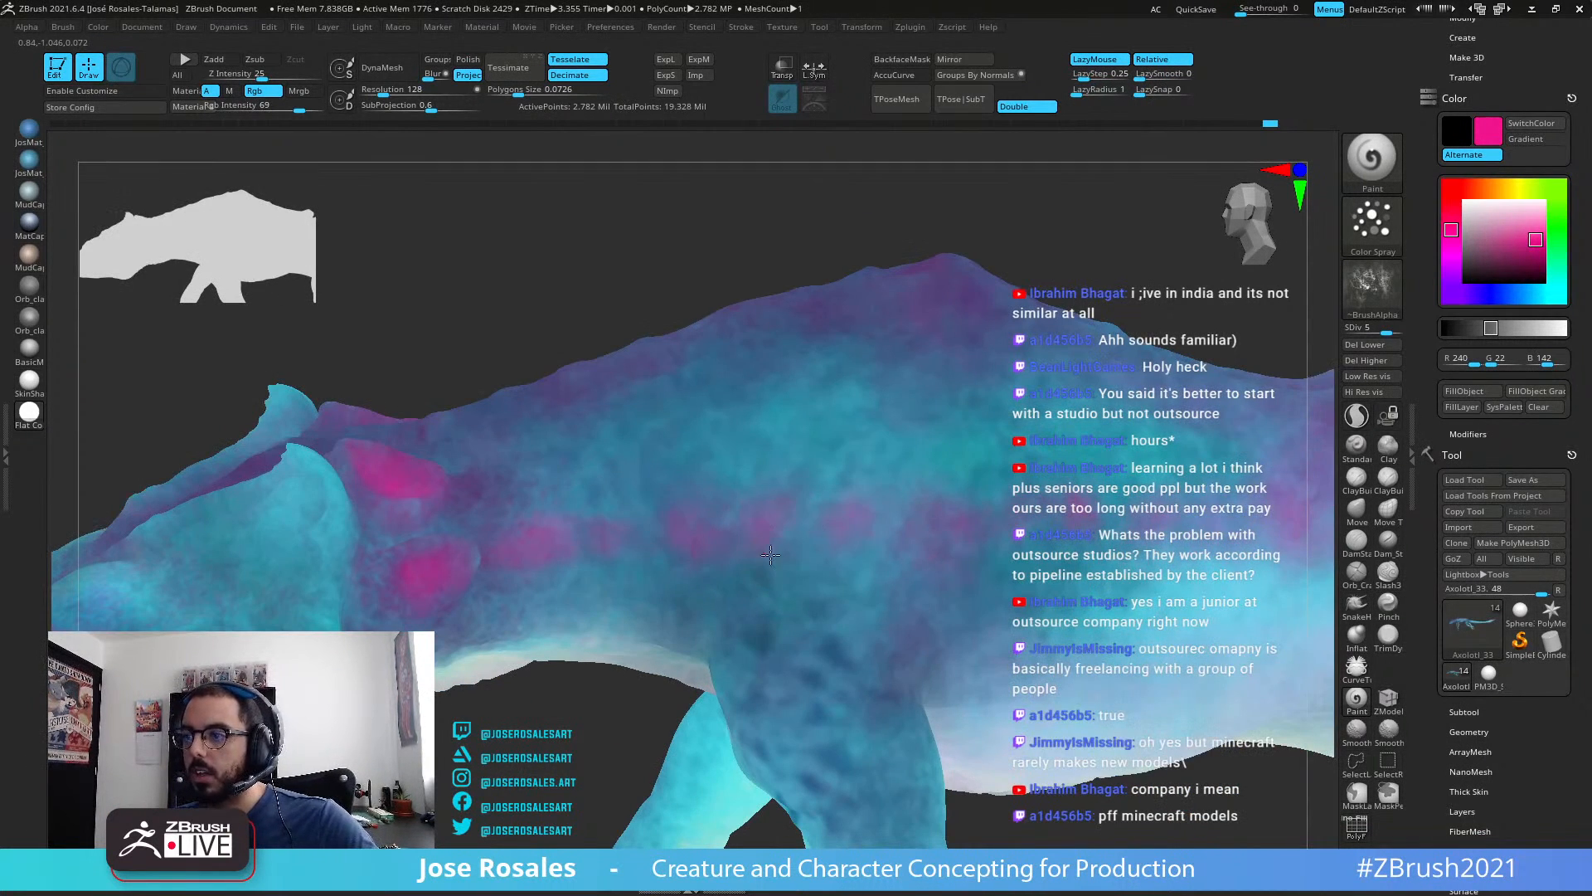
right_click_drag(961, 521, 598, 520)
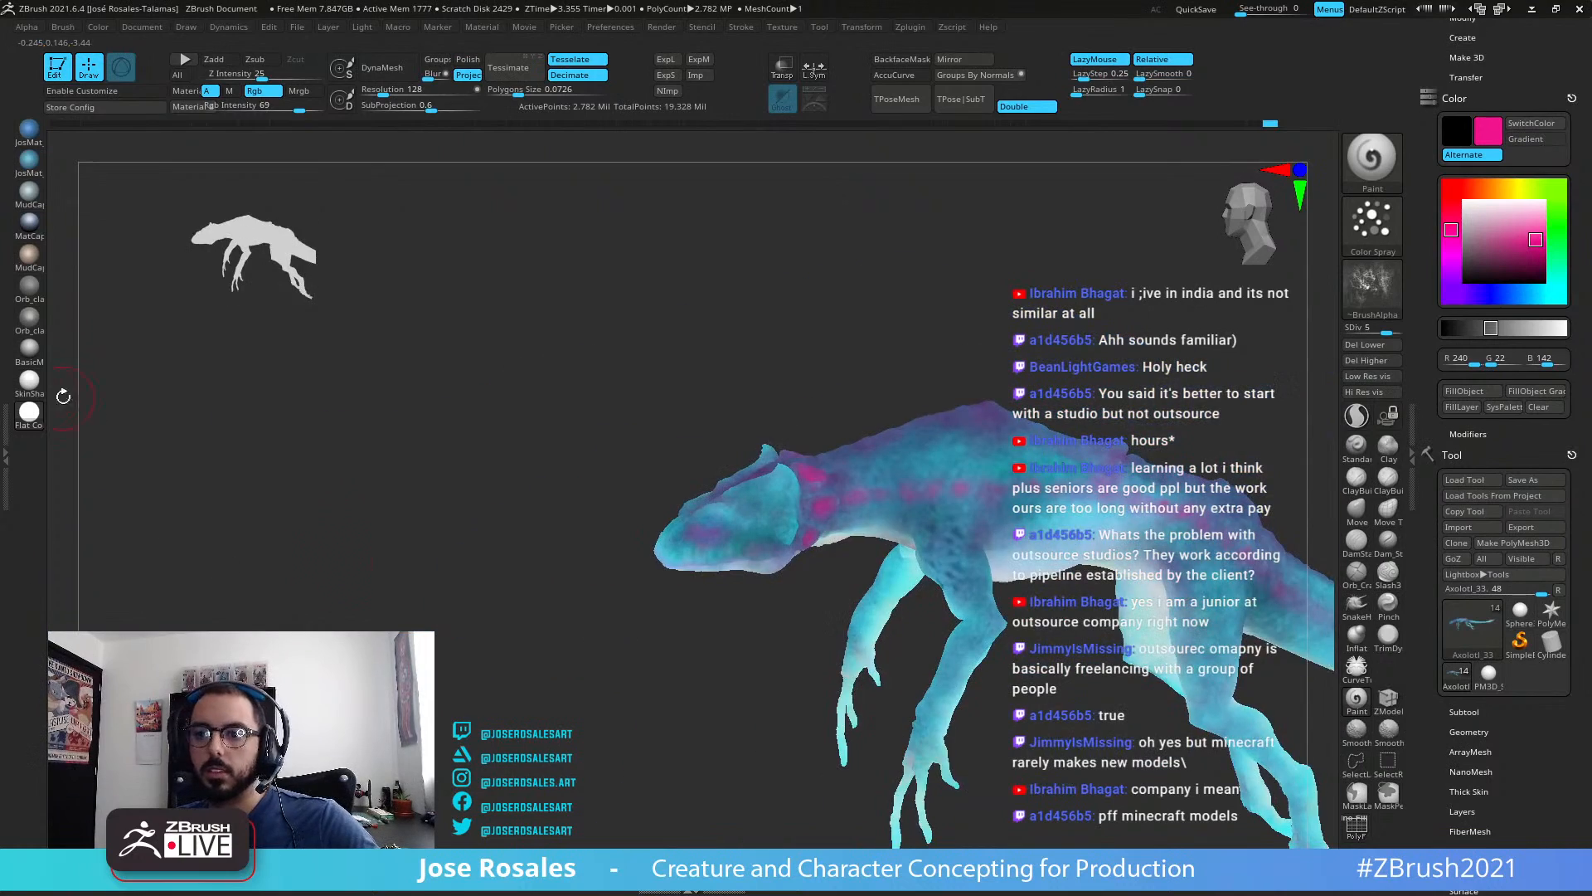
Step: Return to the shaded skin material and strengthen the hot pink spots on the shoulder, flank and tail
right_click_drag(63, 396, 684, 560)
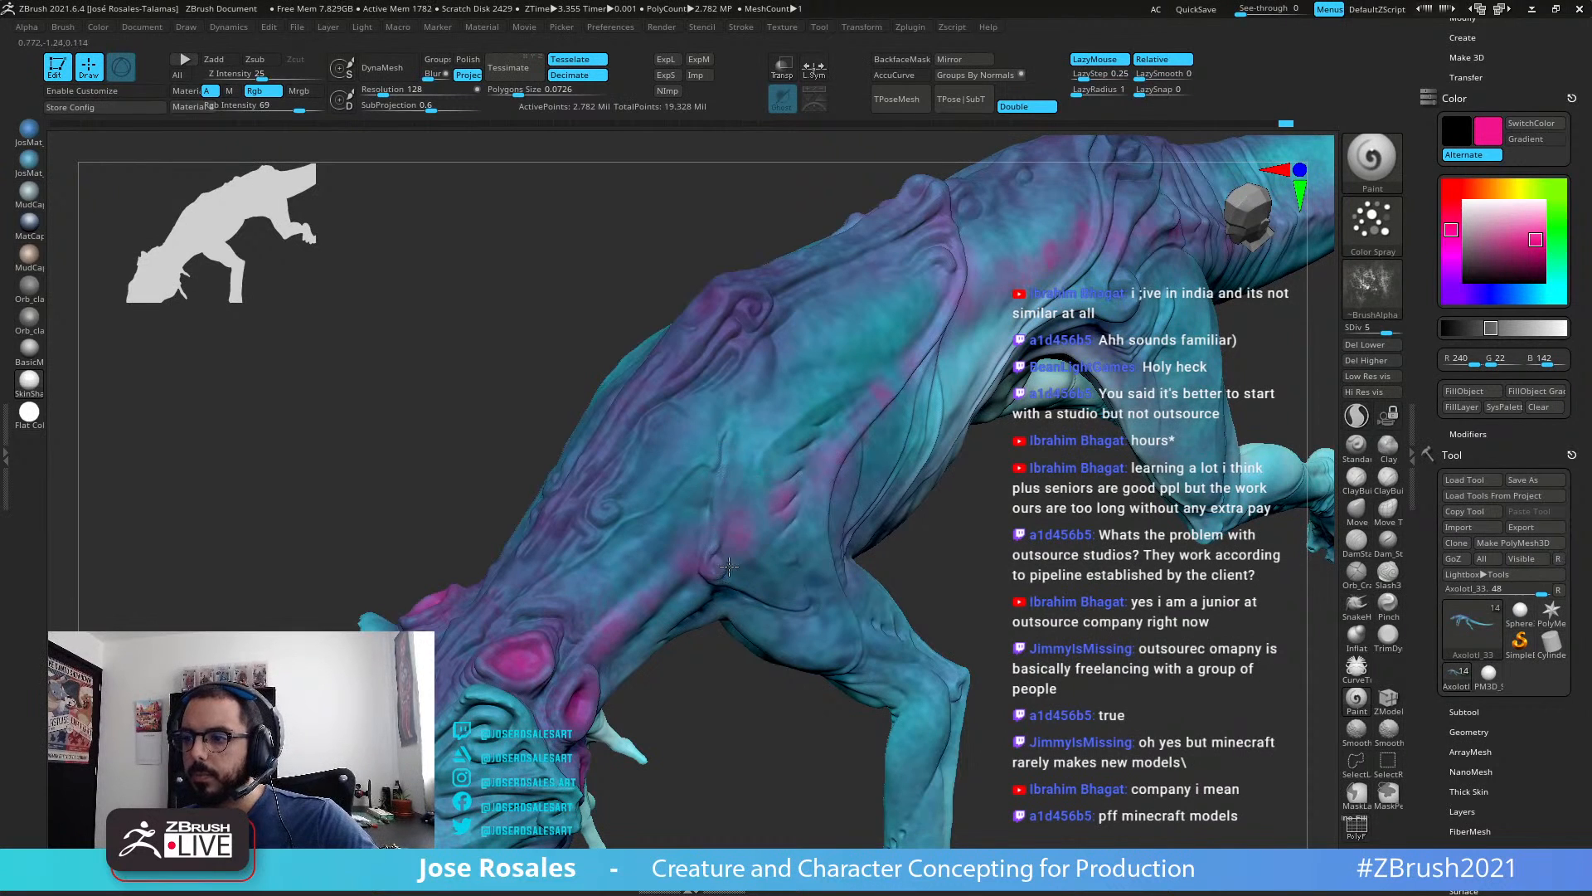
right_click_drag(761, 562, 727, 504)
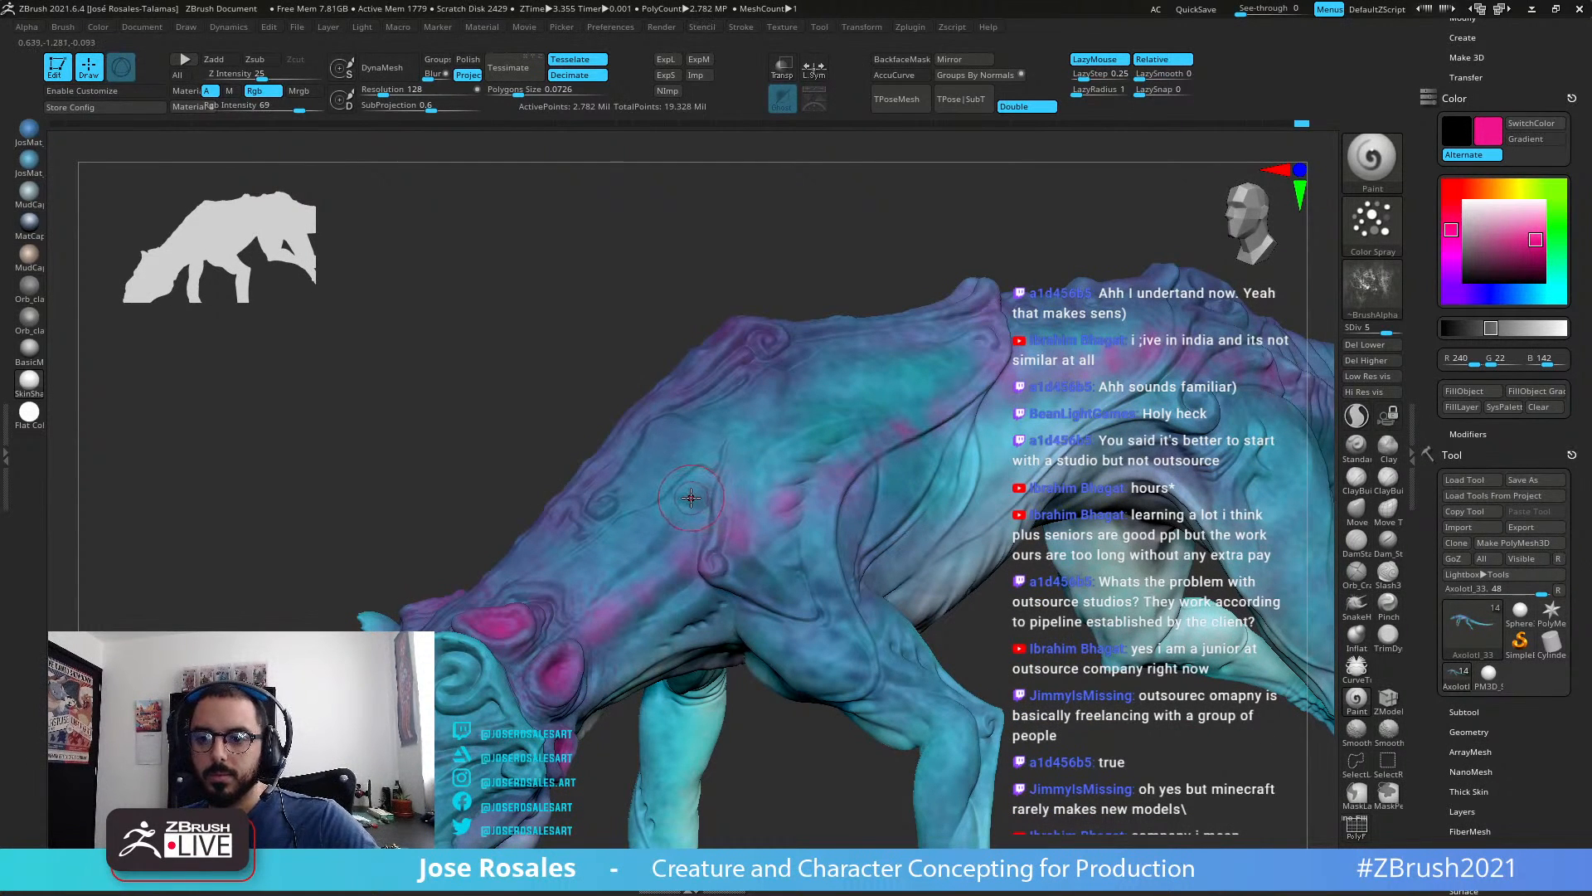
right_click_drag(750, 561, 798, 498)
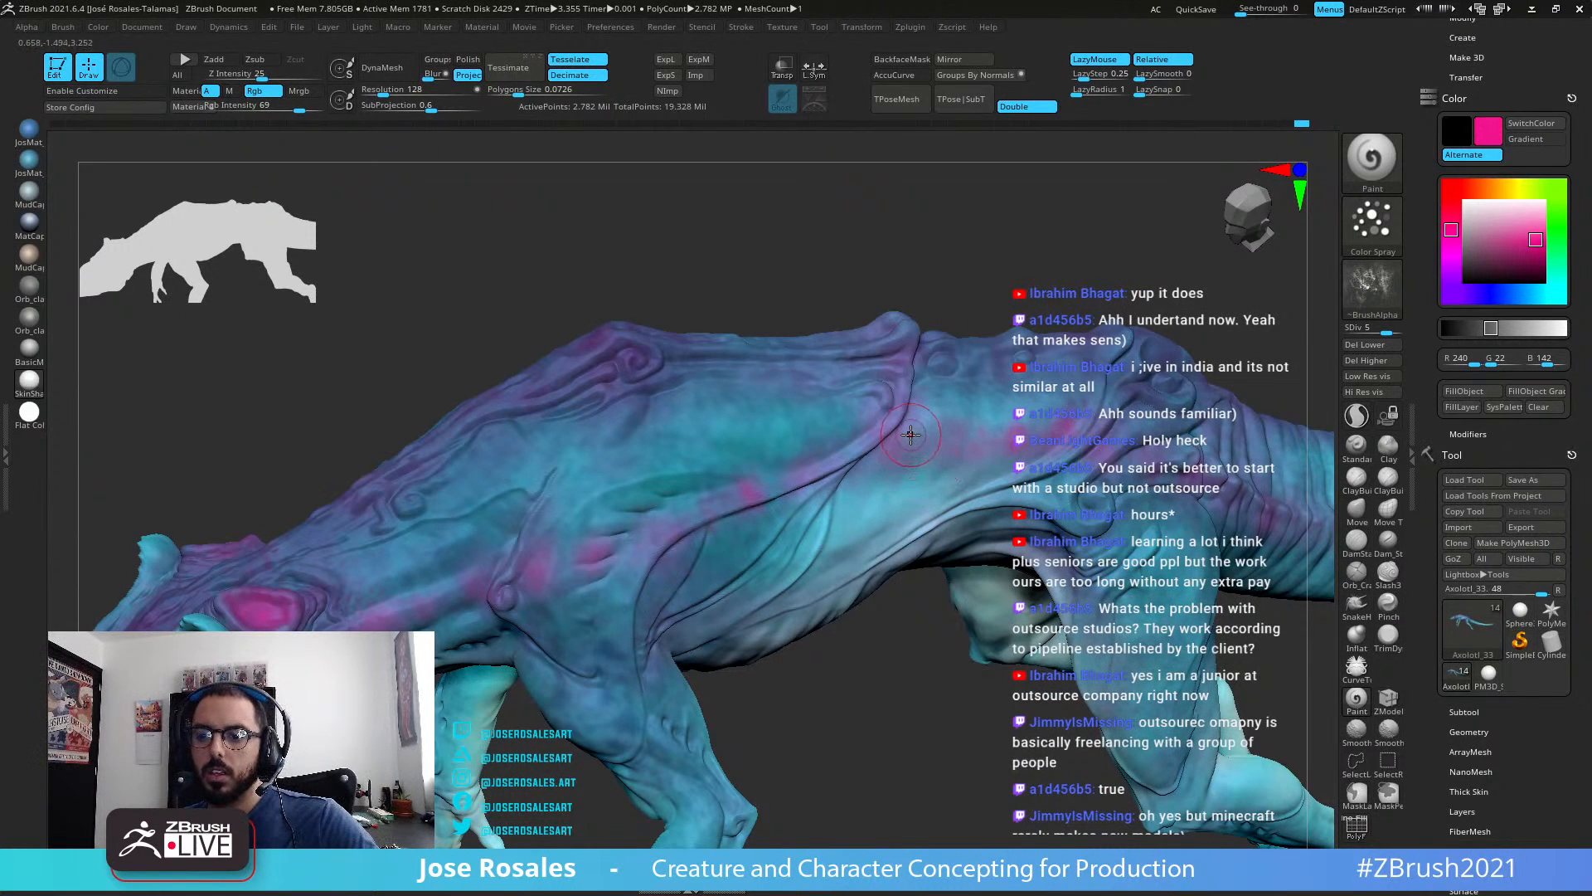
right_click_drag(909, 435, 898, 533)
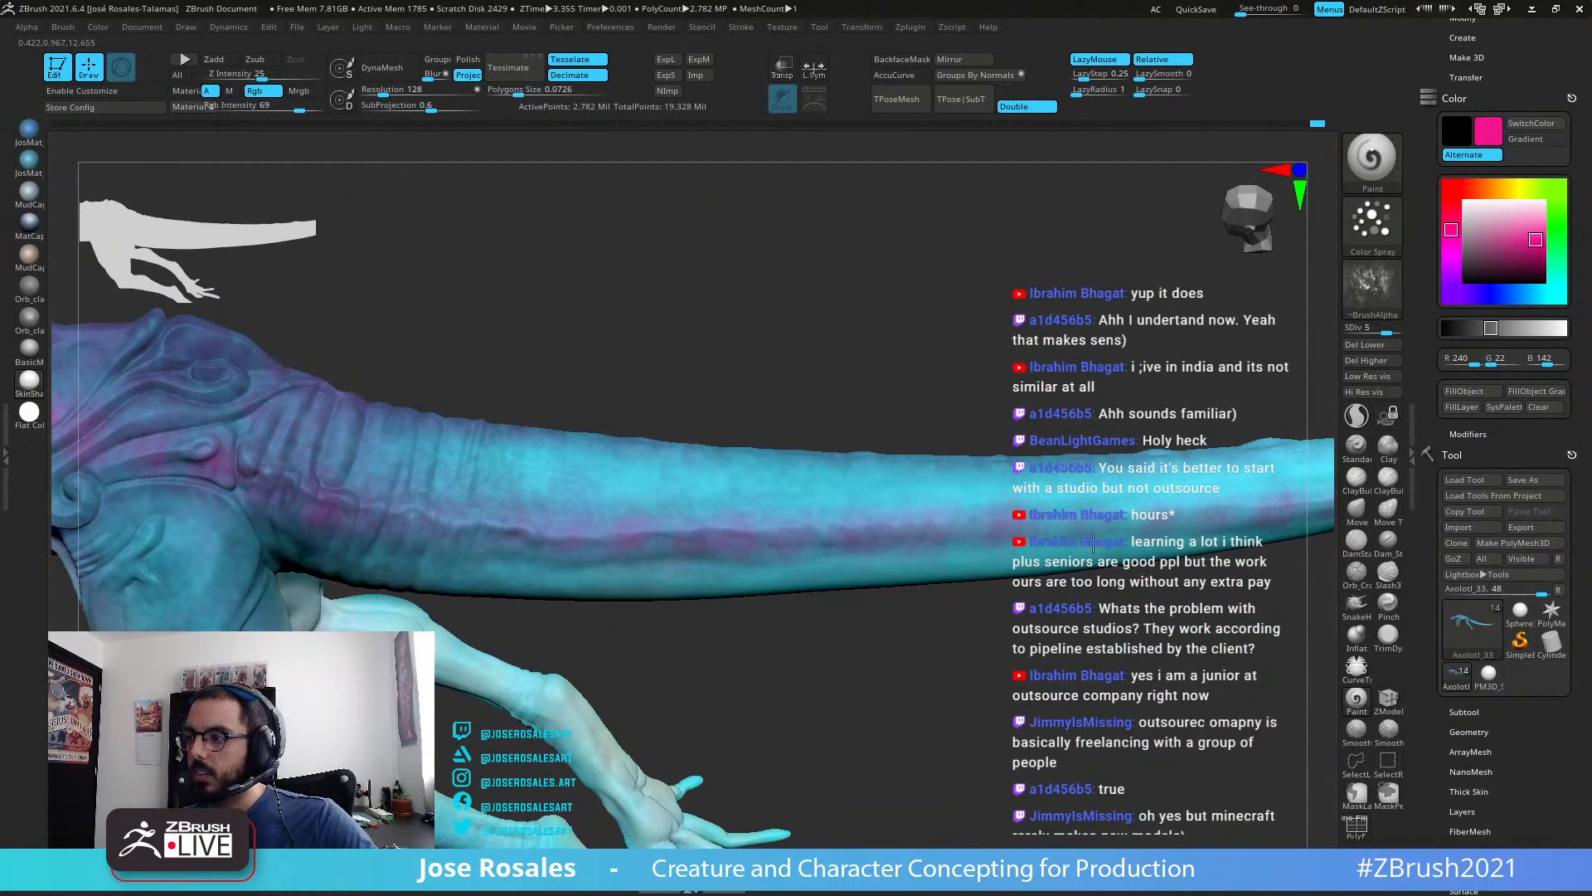
right_click_drag(1093, 543, 803, 567)
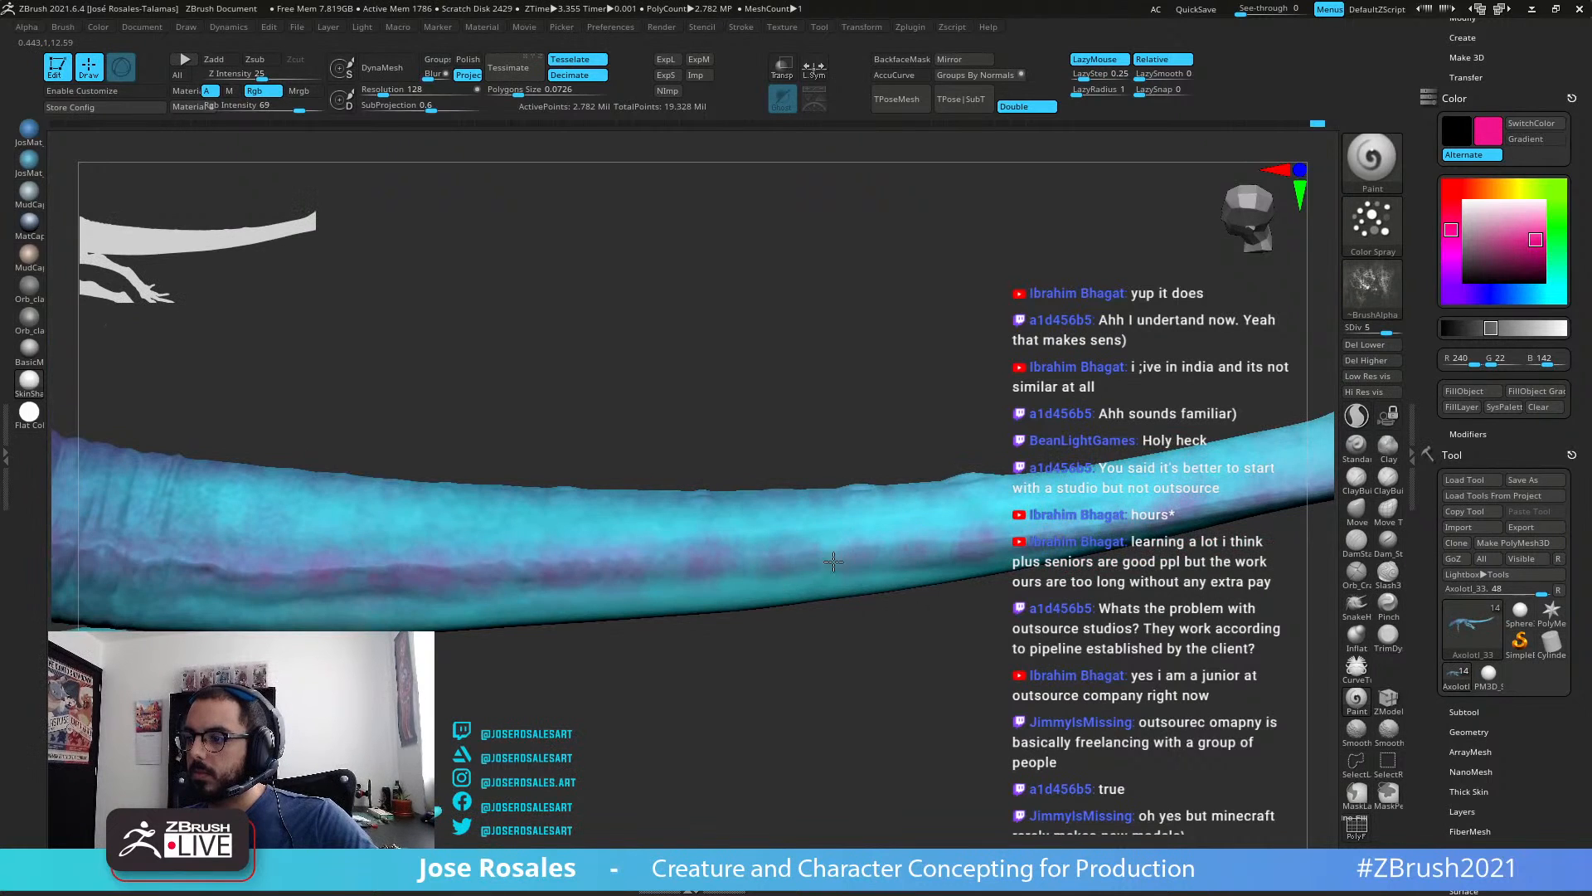
Step: Review the painted body alone and with all subtools shown, from the sides and from above
right_click_drag(1157, 467, 1236, 414, "ctrl")
right_click_drag(1236, 414, 1041, 299, "ctrl")
mouse_move(1041, 298)
right_mouse_down()
mouse_move(1112, 398)
mouse_move(931, 426)
mouse_move(872, 402)
mouse_move(907, 384)
mouse_move(785, 420)
mouse_move(981, 476)
mouse_move(1019, 299)
right_mouse_up()
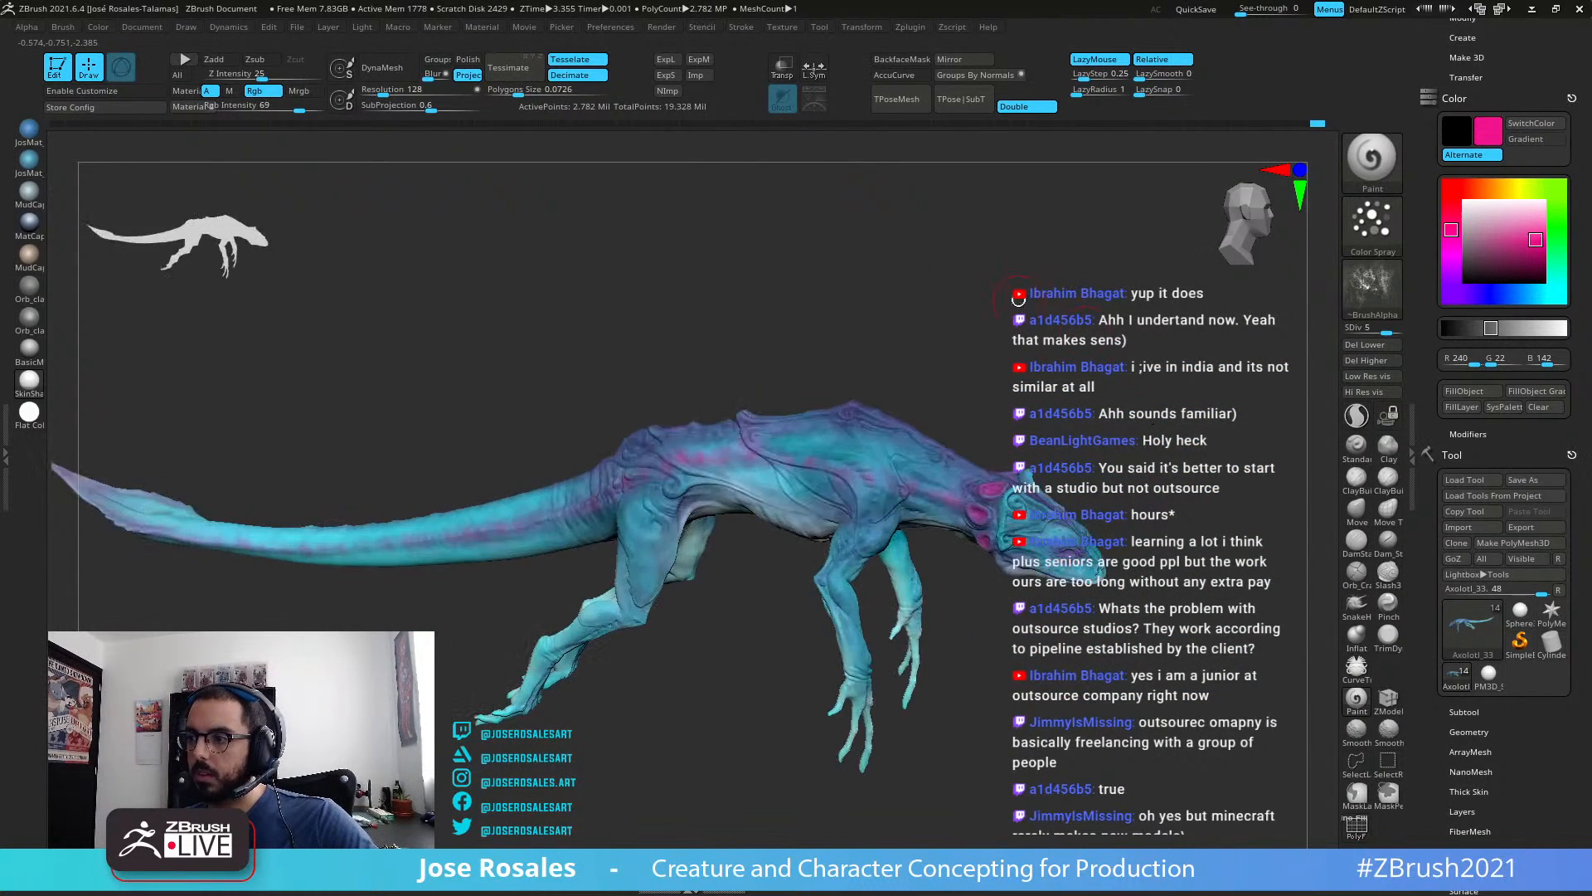
left_click(1280, 330, "shift")
right_click_drag(956, 416, 772, 448)
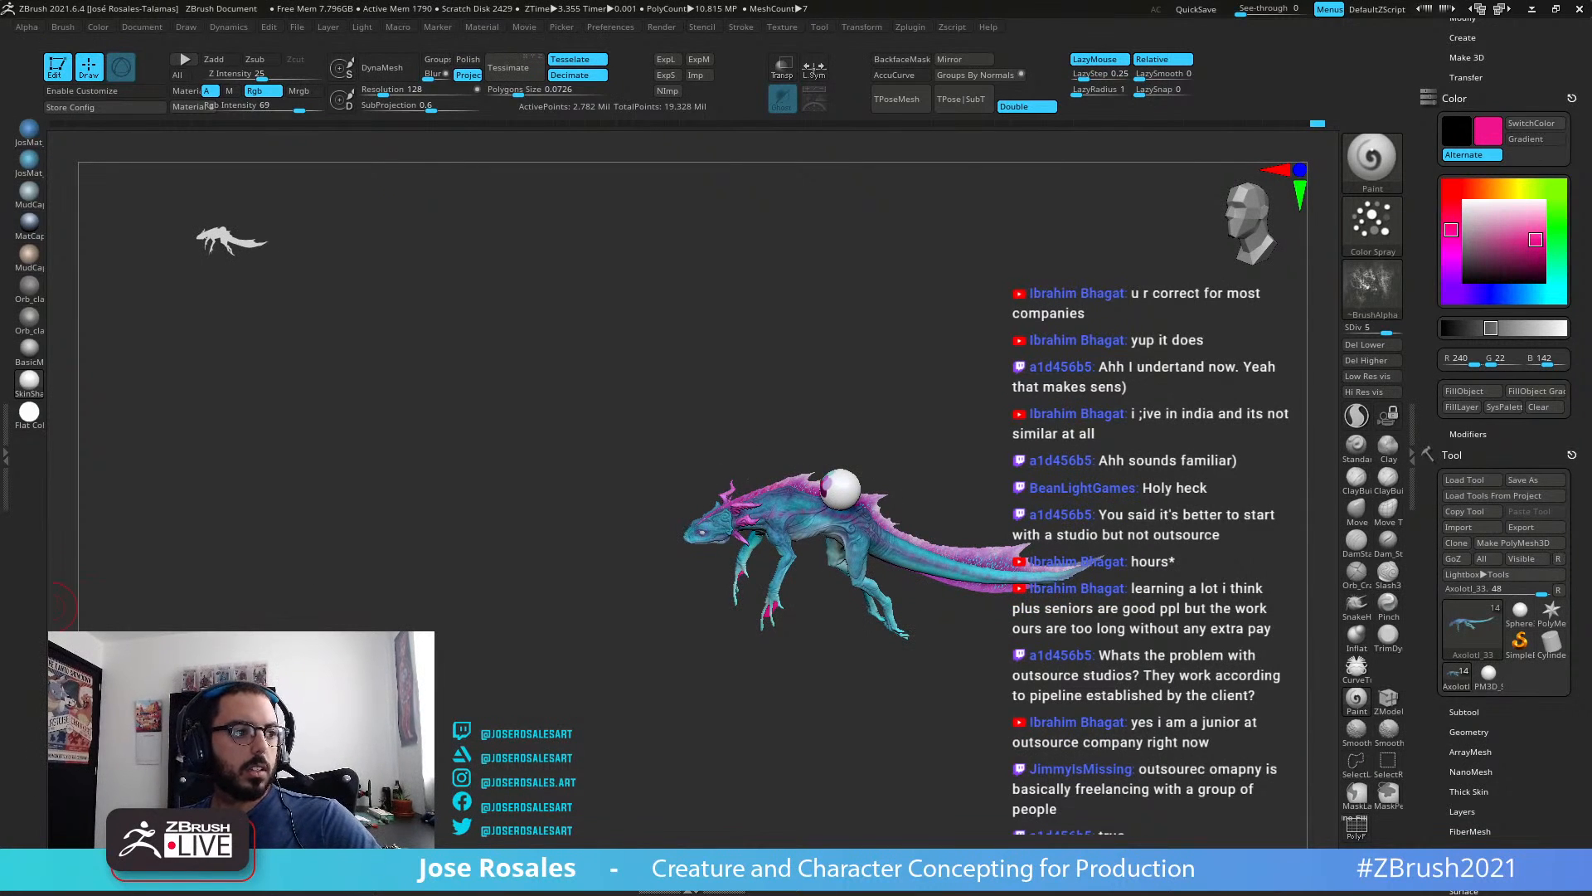
right_click_drag(900, 369, 772, 416)
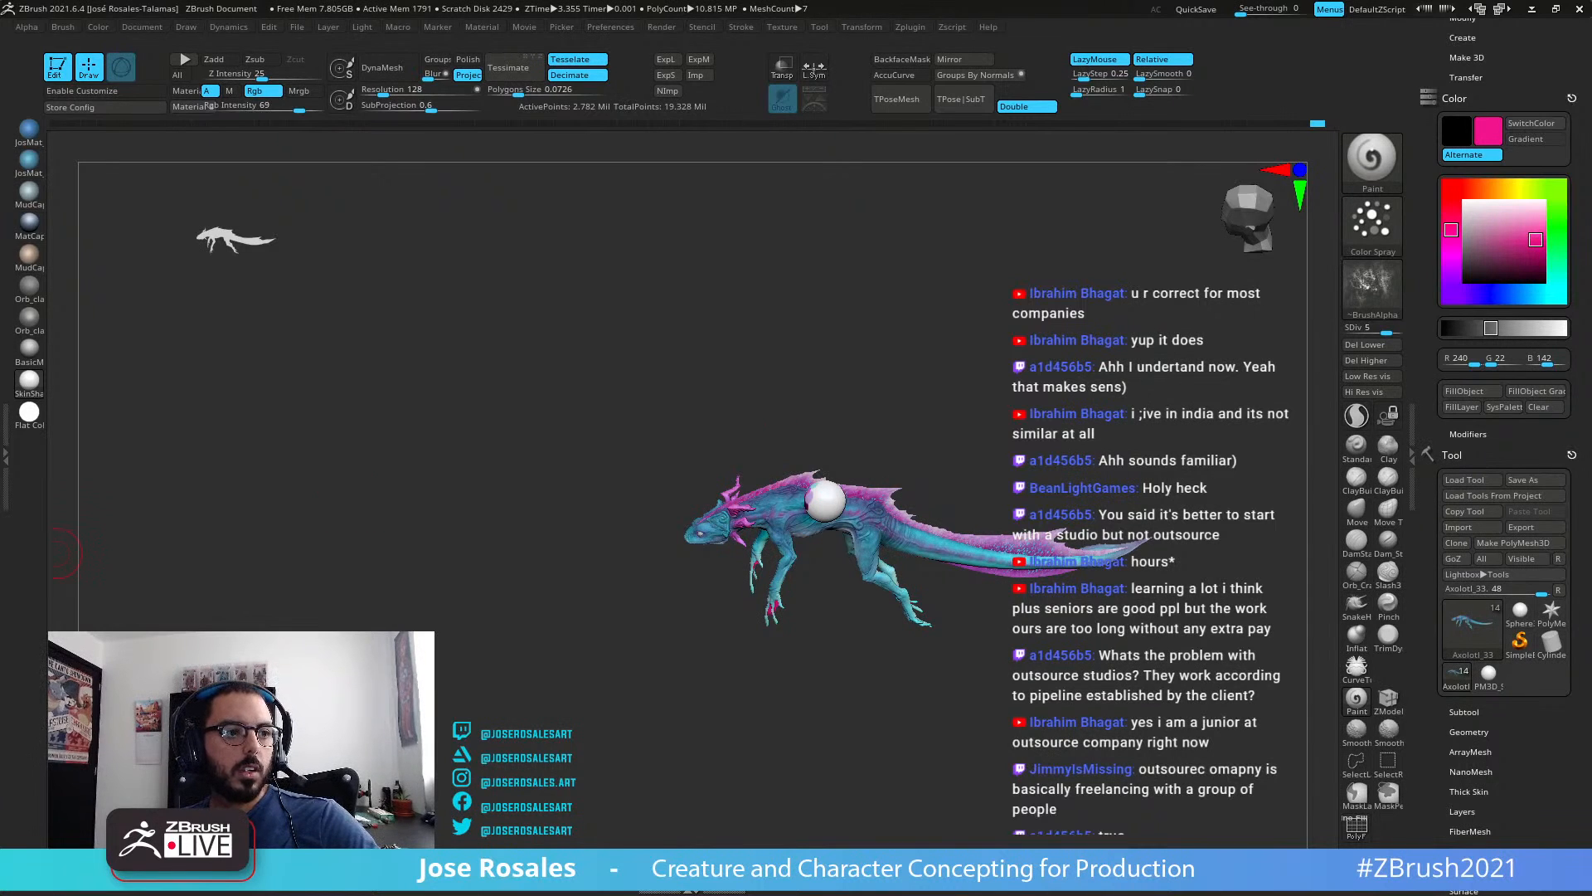
mouse_move(863, 421)
right_mouse_down()
mouse_move(1088, 503)
mouse_move(1109, 431)
mouse_move(837, 482)
mouse_move(844, 557)
mouse_move(870, 593)
right_mouse_up()
Step: Set the Paint brush to the DragRect stroke with the Bumpy_Skin_4 alpha
key("alt+s")
left_click(1368, 227)
left_click(971, 242)
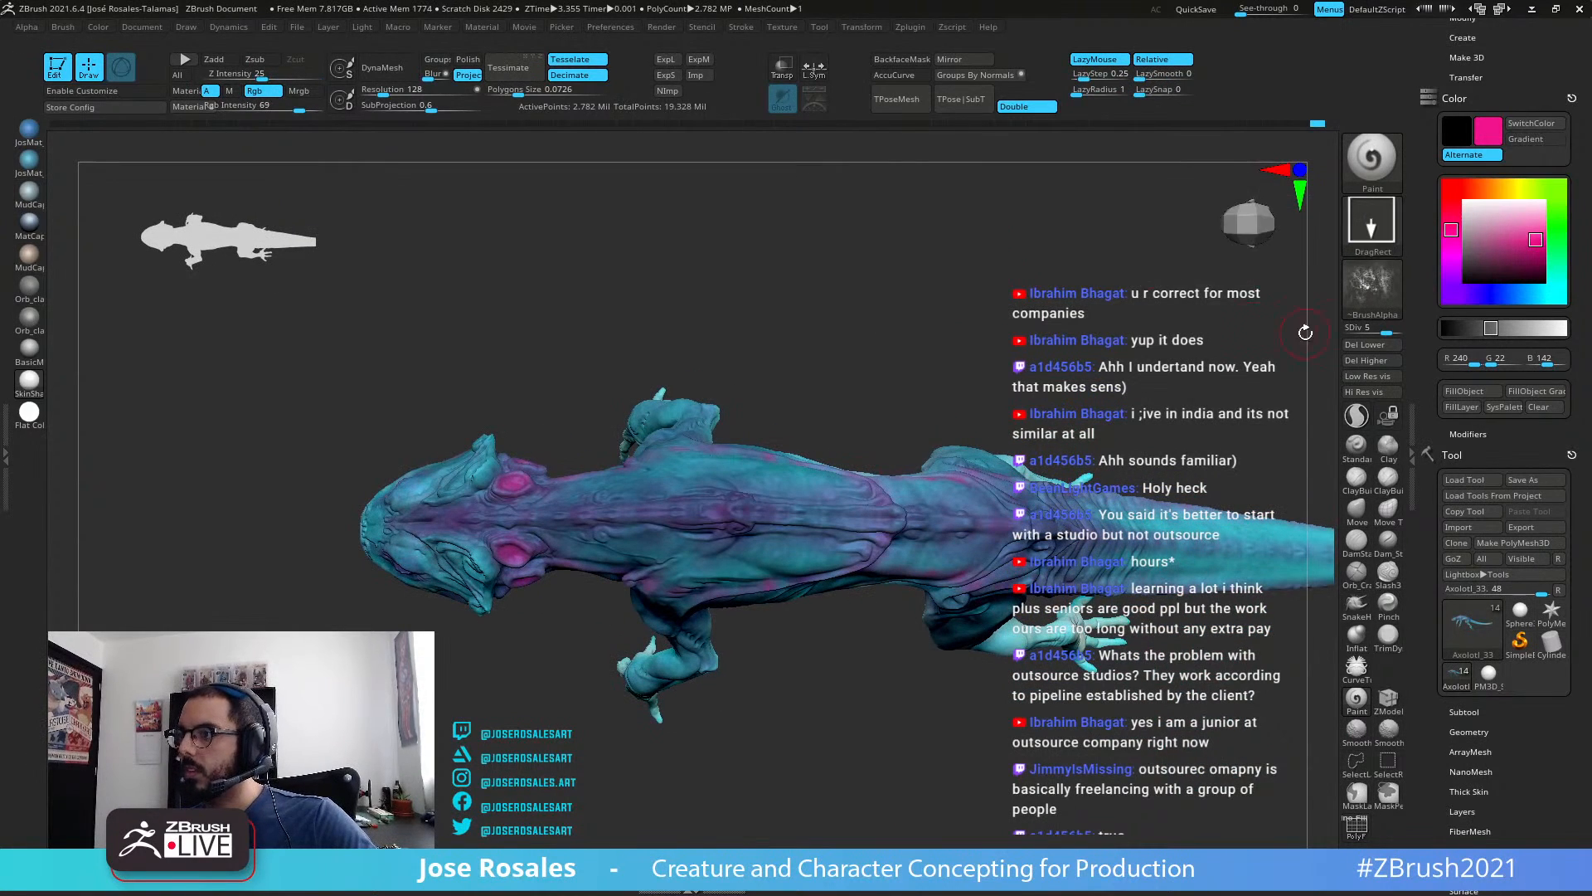
left_click(1371, 302)
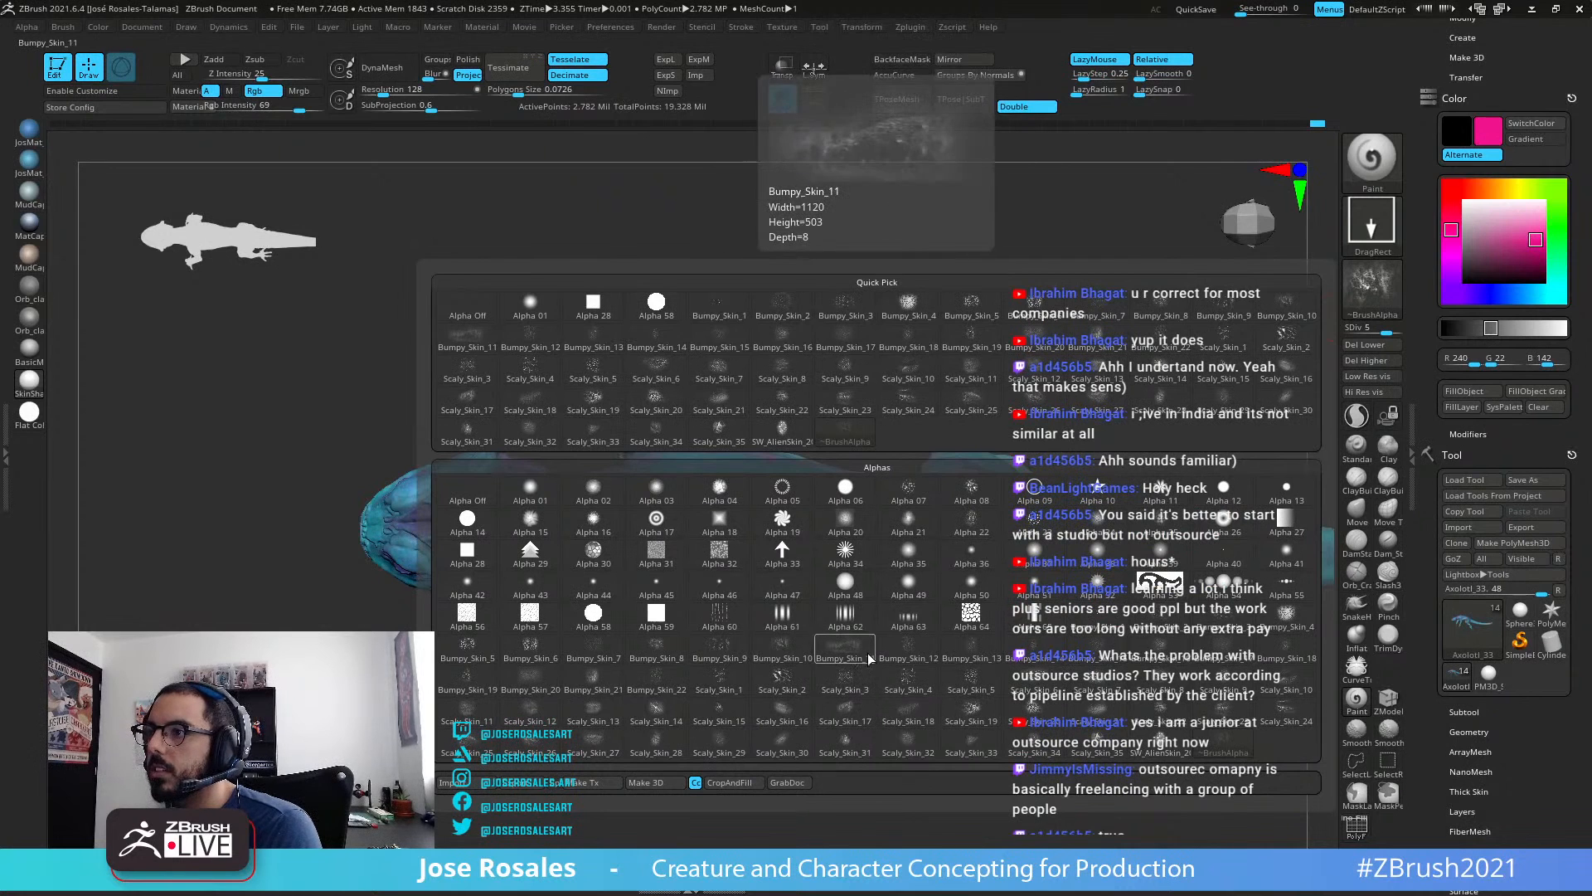
left_click(1300, 612)
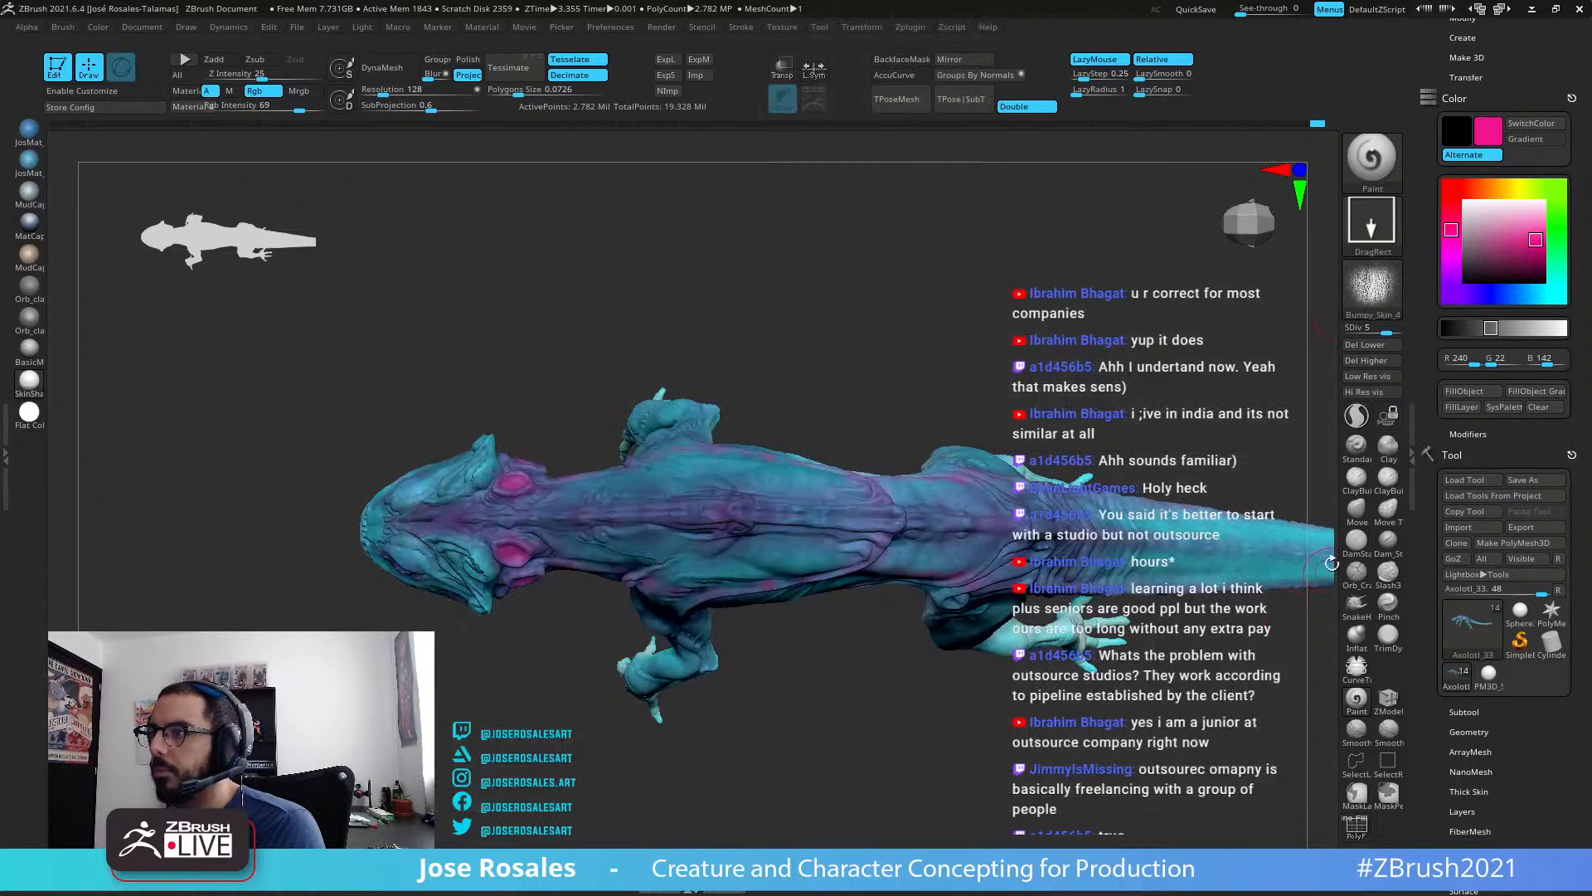
Step: Set the radial fade of the Bumpy_Skin_4 alpha to 29 and invert the alpha
left_click_drag(1426, 321, 1453, 469)
left_click(1485, 627)
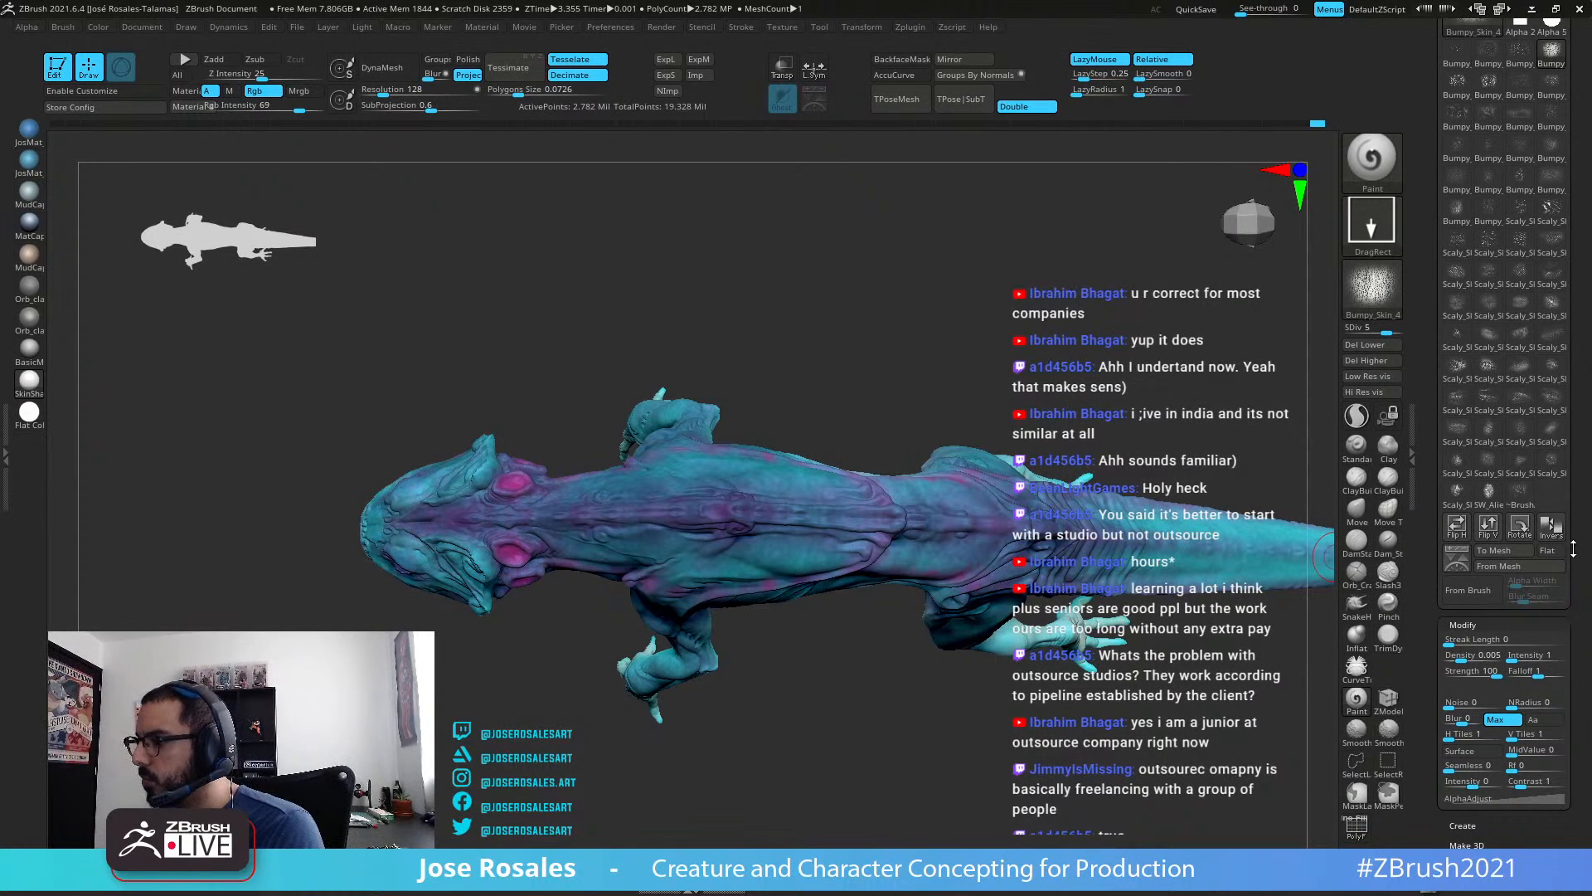
mouse_move(1573, 549)
left_mouse_down()
mouse_move(1576, 664)
mouse_move(1582, 552)
left_mouse_up()
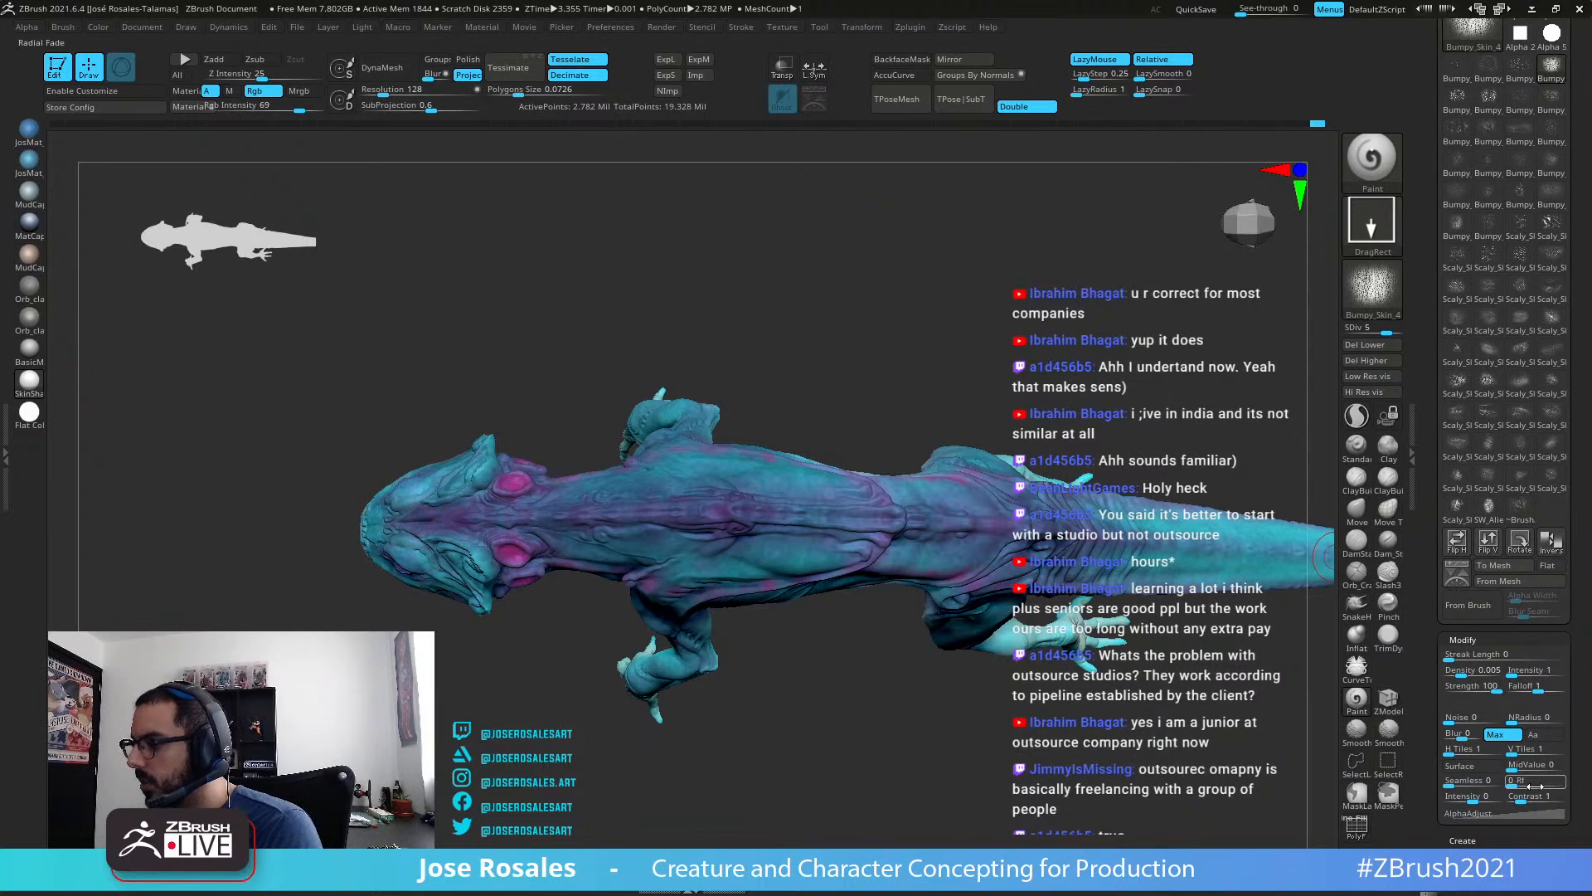
left_click_drag(1508, 781, 1542, 785)
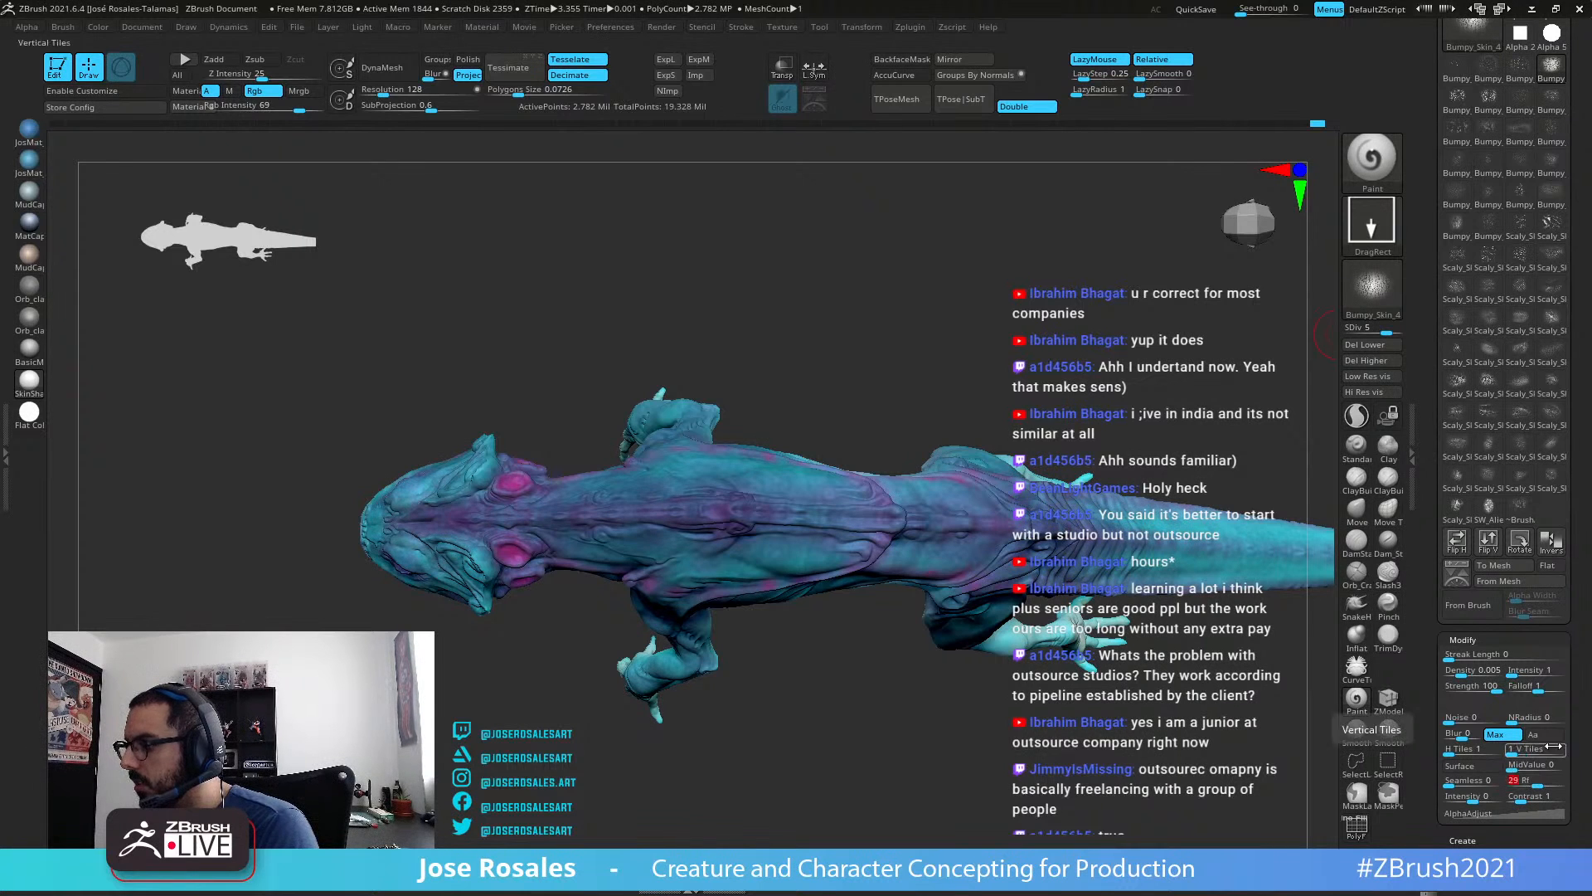
left_click(1551, 541)
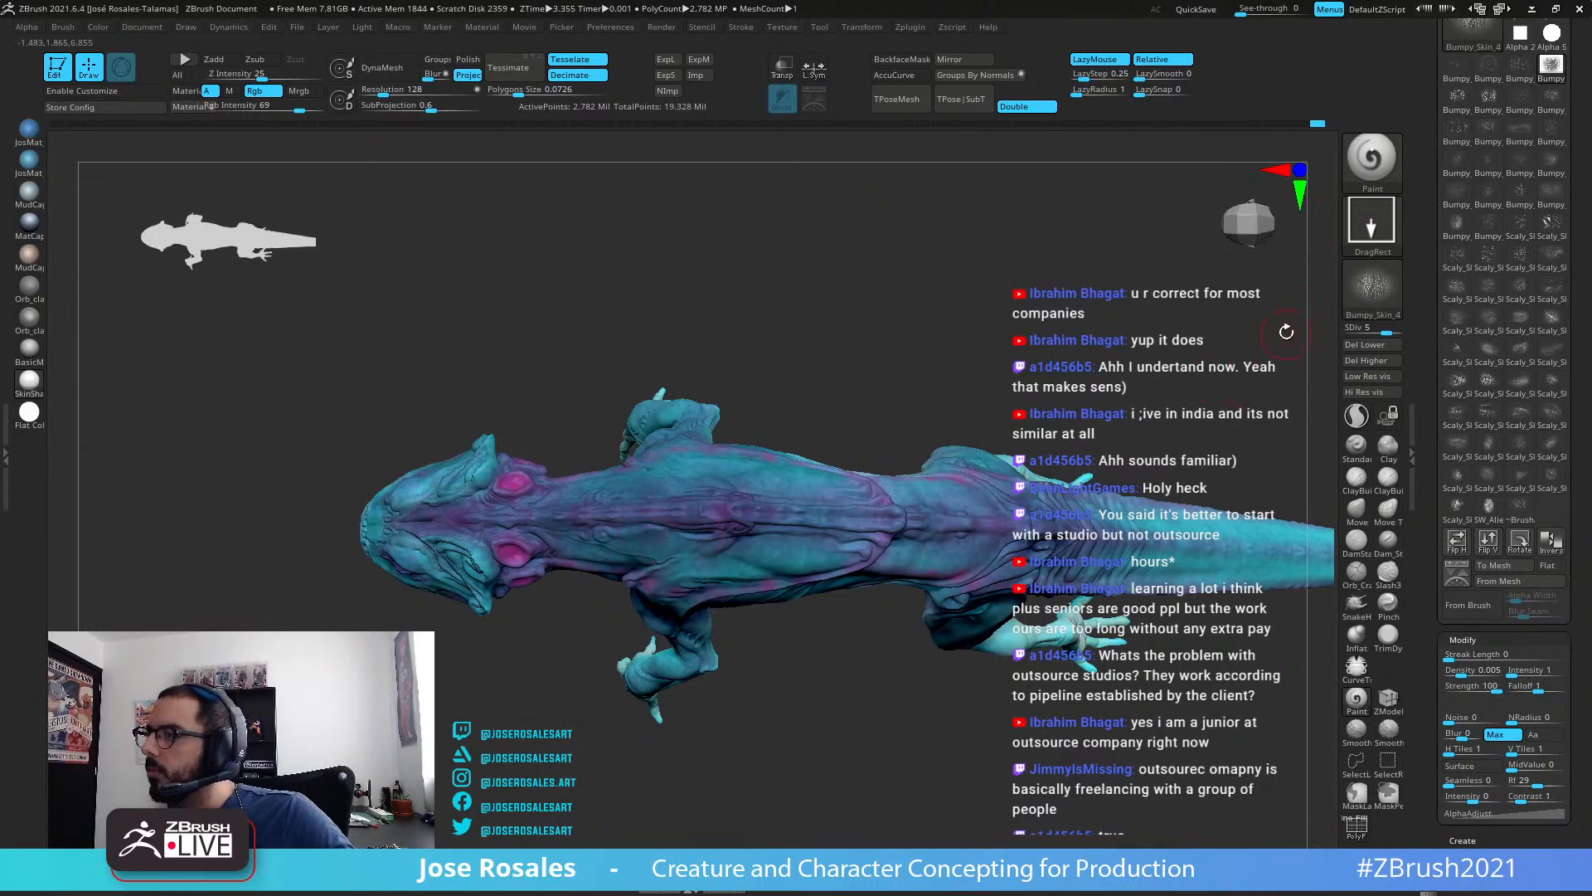
Step: Test the bumpy alpha on the shoulder hump, undo the stamp and set the Rgb Intensity to 52
right_click_drag(730, 514, 733, 602)
right_click_drag(702, 697, 945, 505)
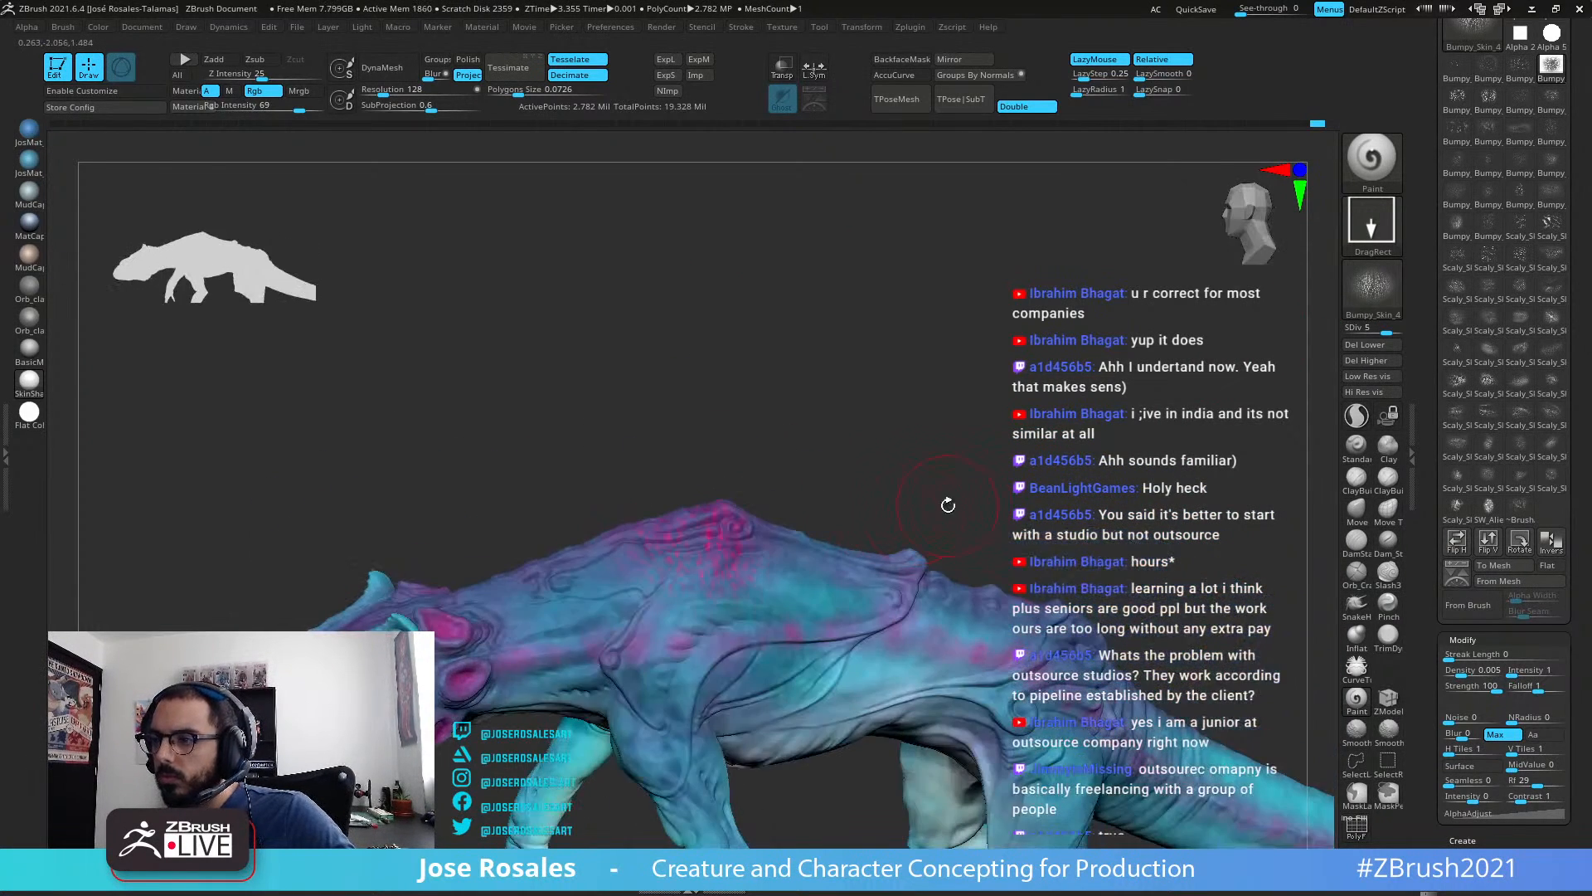
key("ctrl+z")
left_click_drag(304, 109, 278, 110)
key("shift+s")
right_click_drag(771, 559, 677, 471)
right_click_drag(798, 535, 685, 348)
key("shift+s")
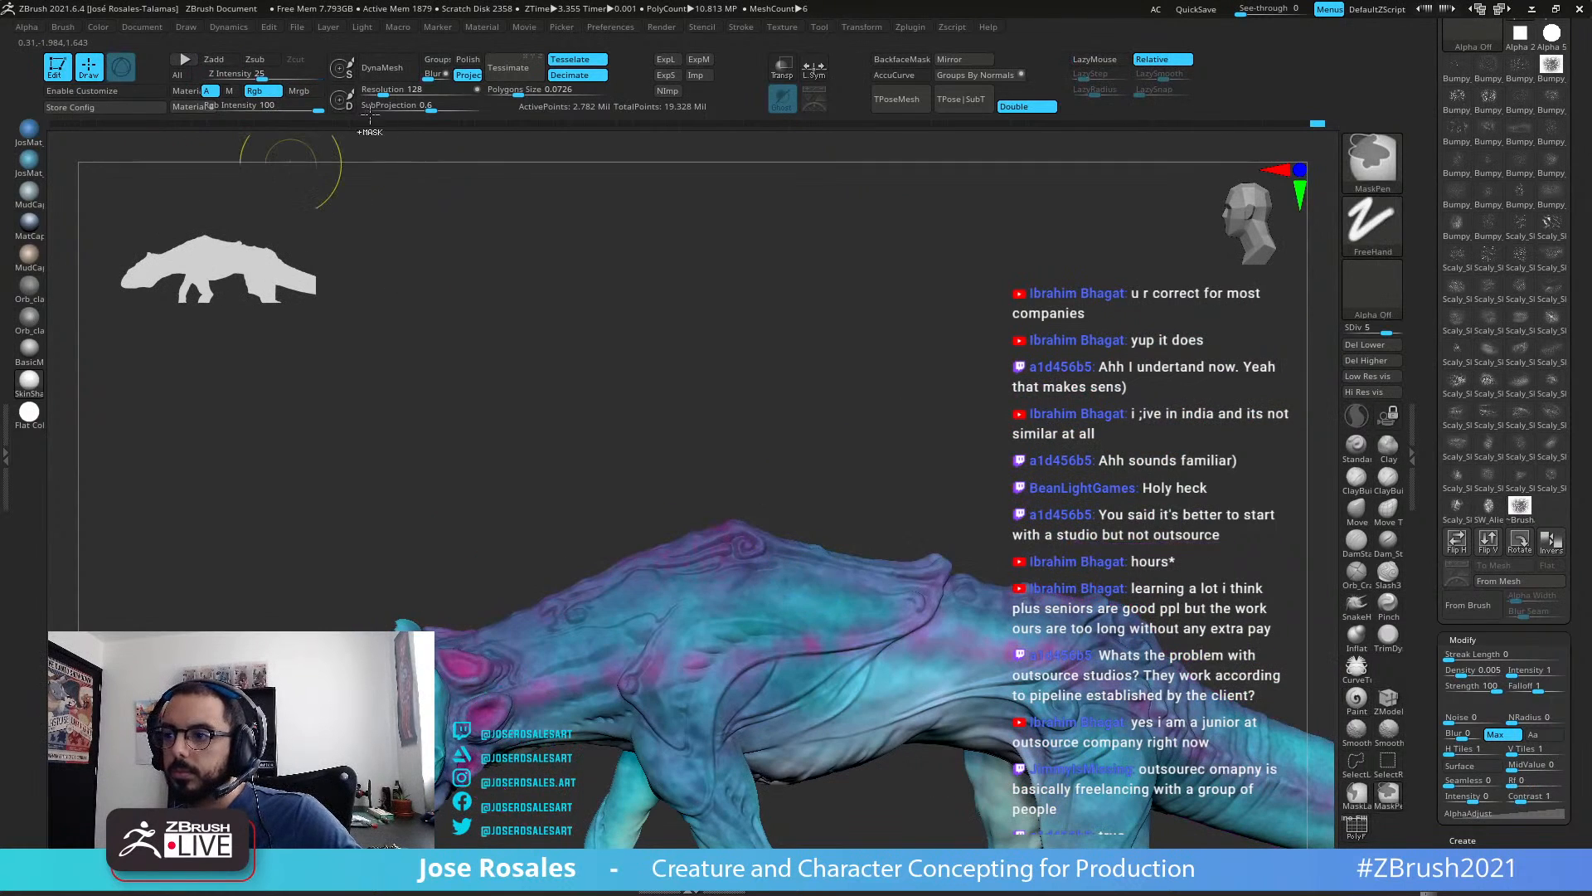
left_click(287, 110)
Step: Stamp the hot pink bumpy skin pattern along the upper back, shoulder and hips
mouse_move(722, 498)
right_mouse_down()
mouse_move(770, 578)
mouse_move(734, 616)
mouse_move(632, 635)
right_mouse_up()
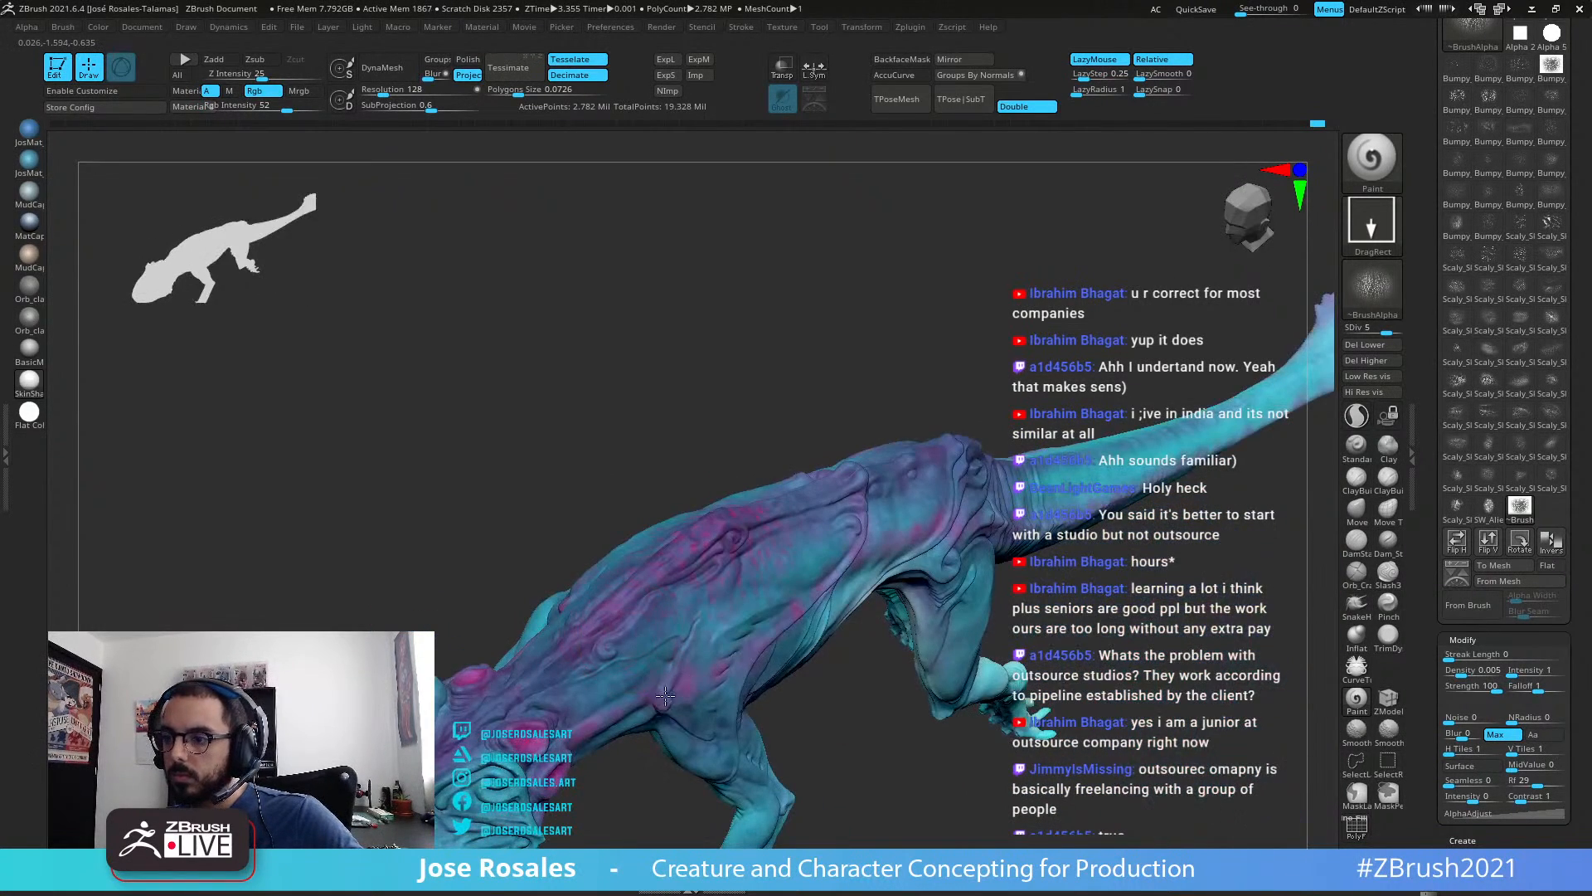
mouse_move(686, 803)
right_mouse_down()
mouse_move(845, 703)
mouse_move(780, 626)
right_mouse_up()
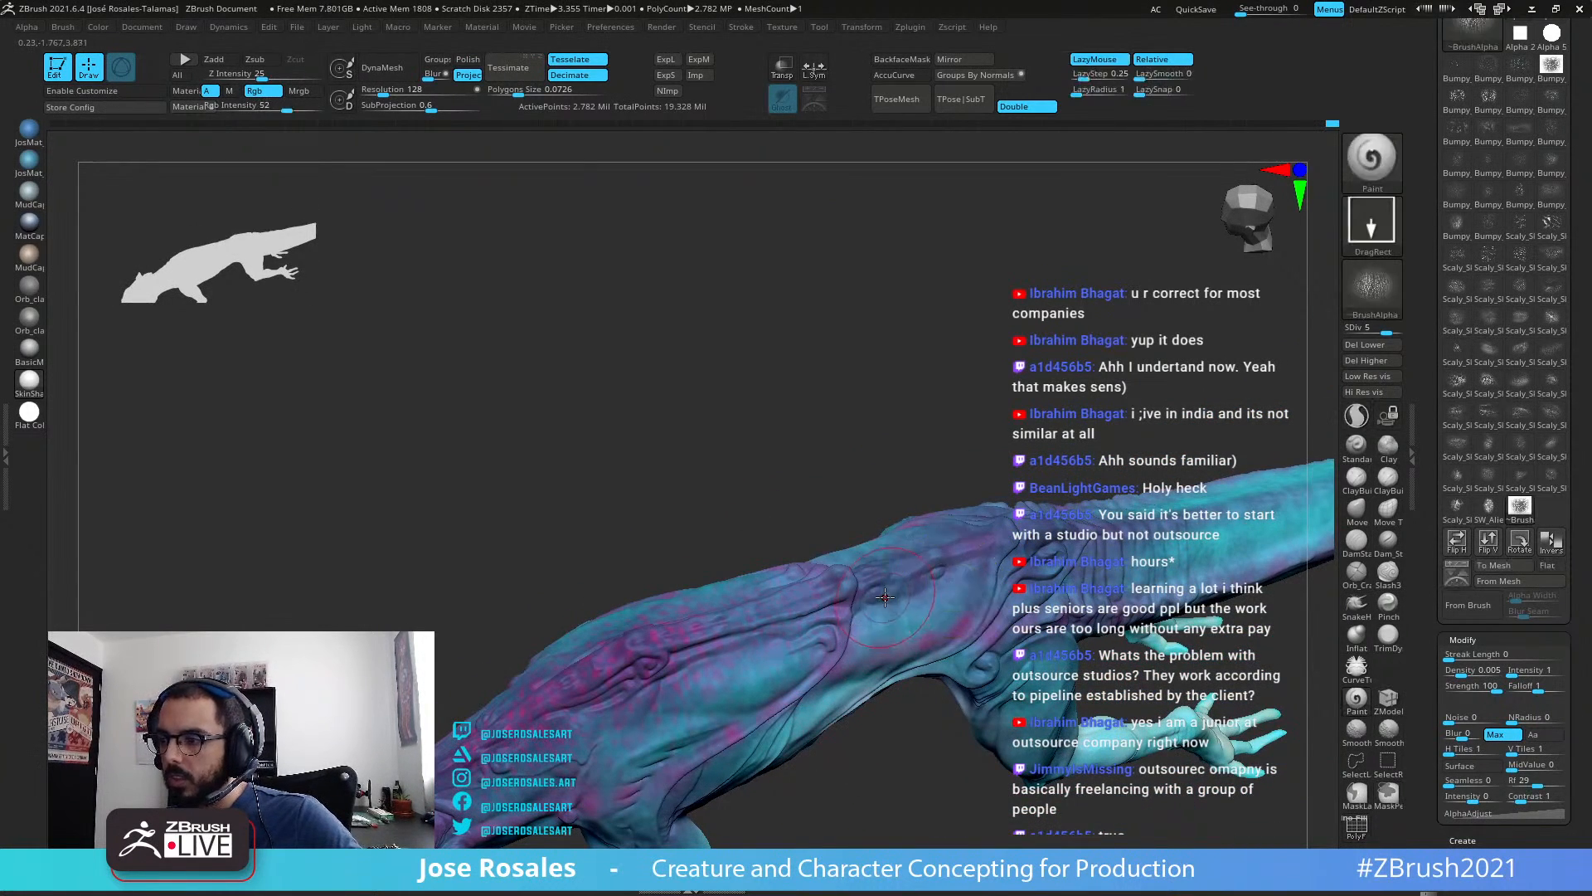
mouse_move(915, 802)
right_mouse_down()
mouse_move(800, 603)
mouse_move(746, 676)
mouse_move(780, 692)
mouse_move(736, 649)
right_mouse_up()
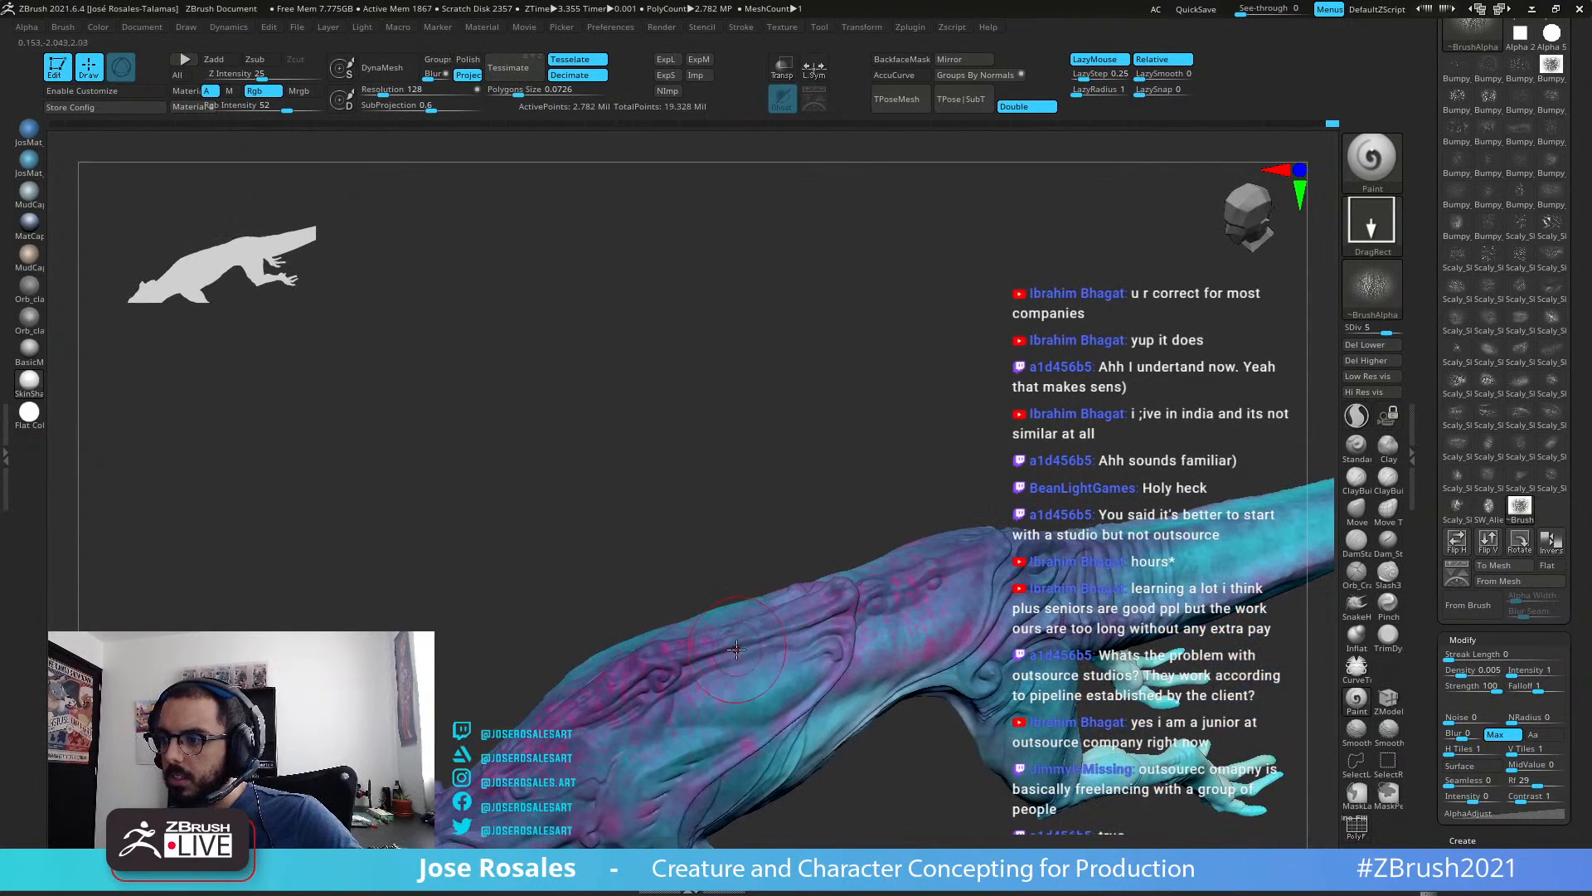
left_click_drag(846, 547, 796, 615)
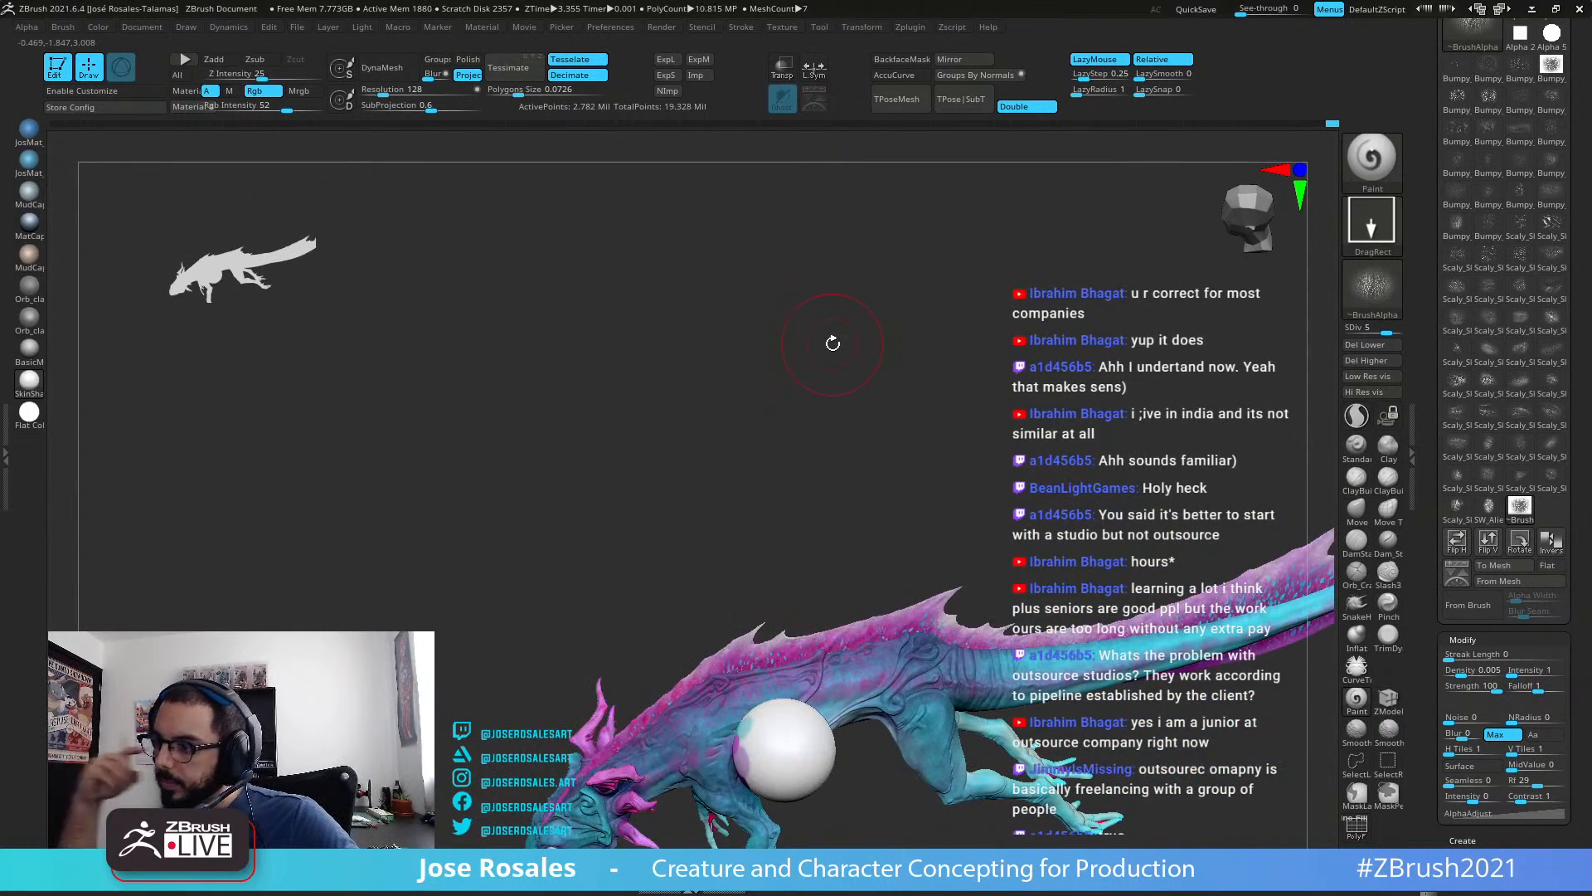
Step: Stamp the pink bumpy pattern on top of the neck between the gill bulbs and onto the upper back
left_click_drag(832, 342, 704, 437)
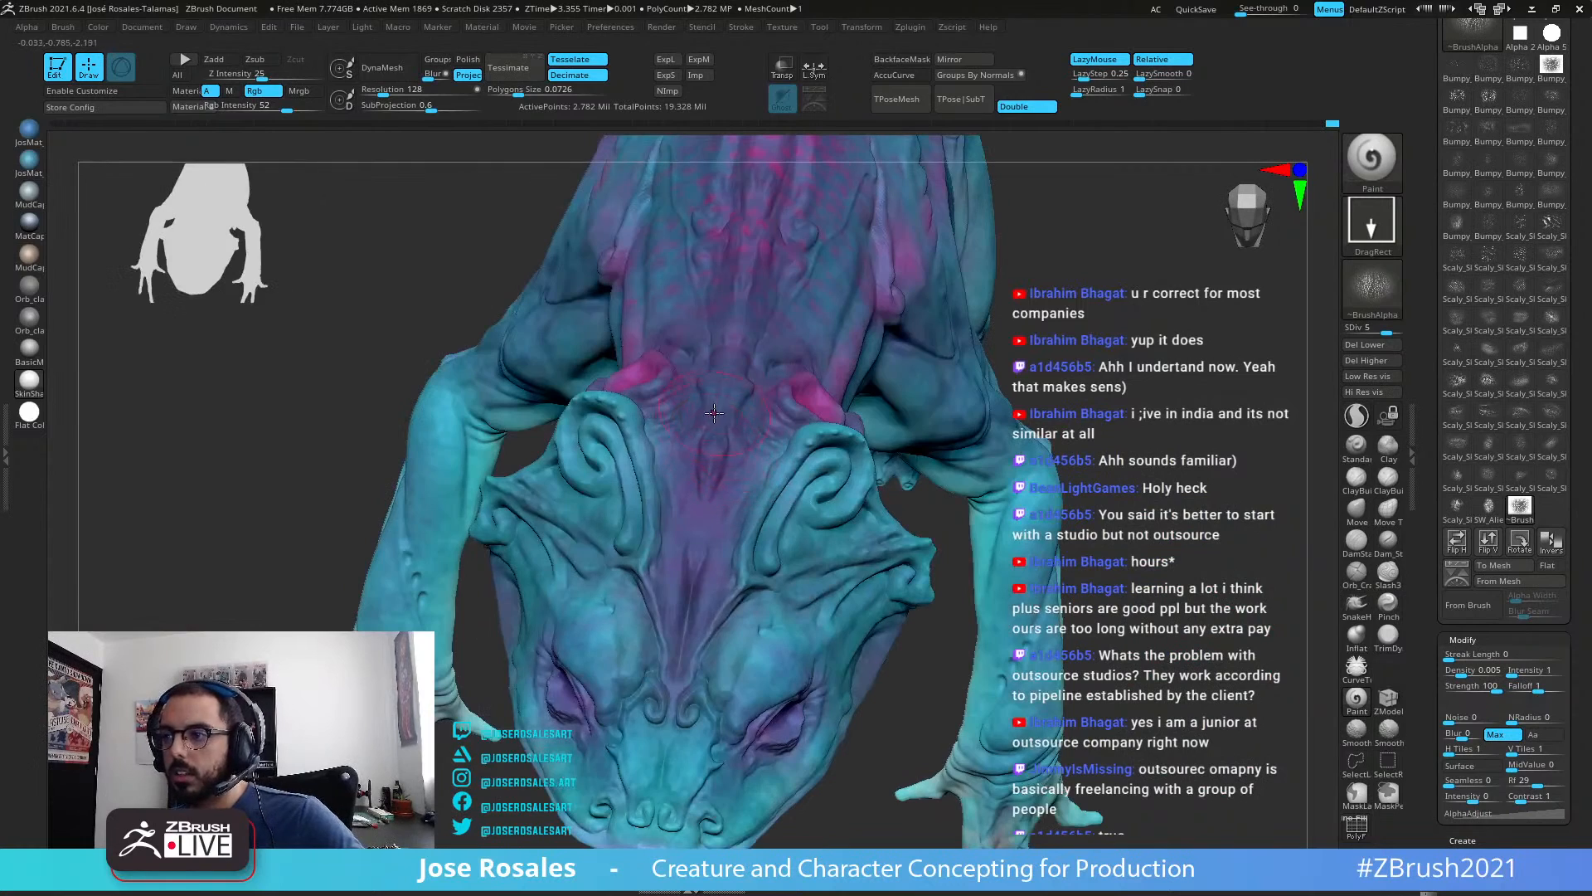
right_click_drag(722, 393, 721, 409)
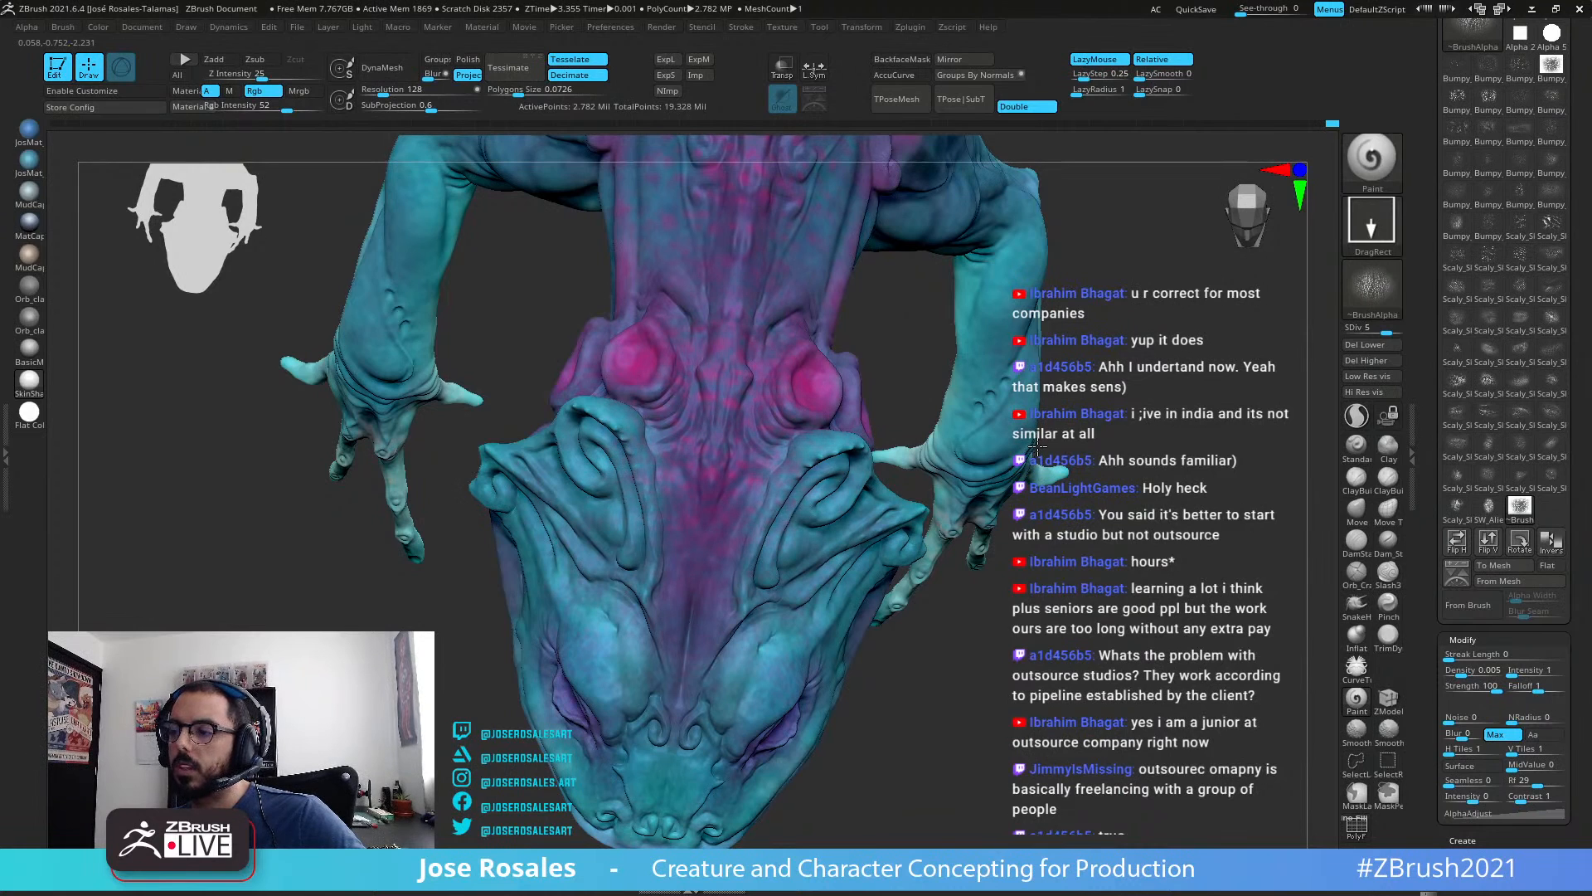
right_click_drag(1038, 425, 726, 436)
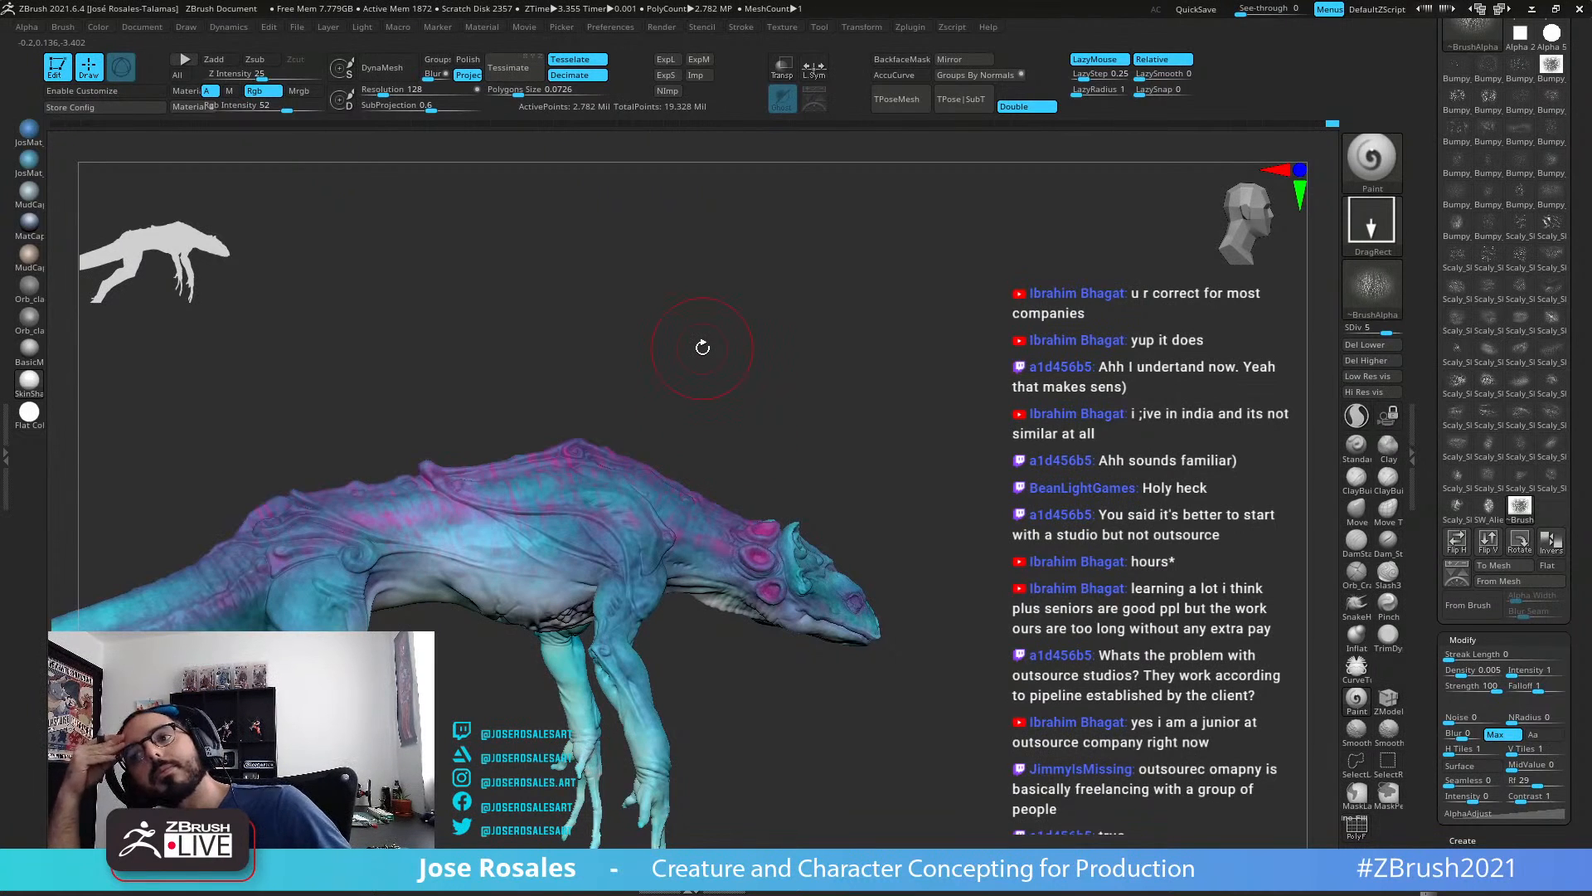
Step: Add pink bumpy stamps over the side of the neck, the shoulder hump and back towards the tail base
key("ctrl")
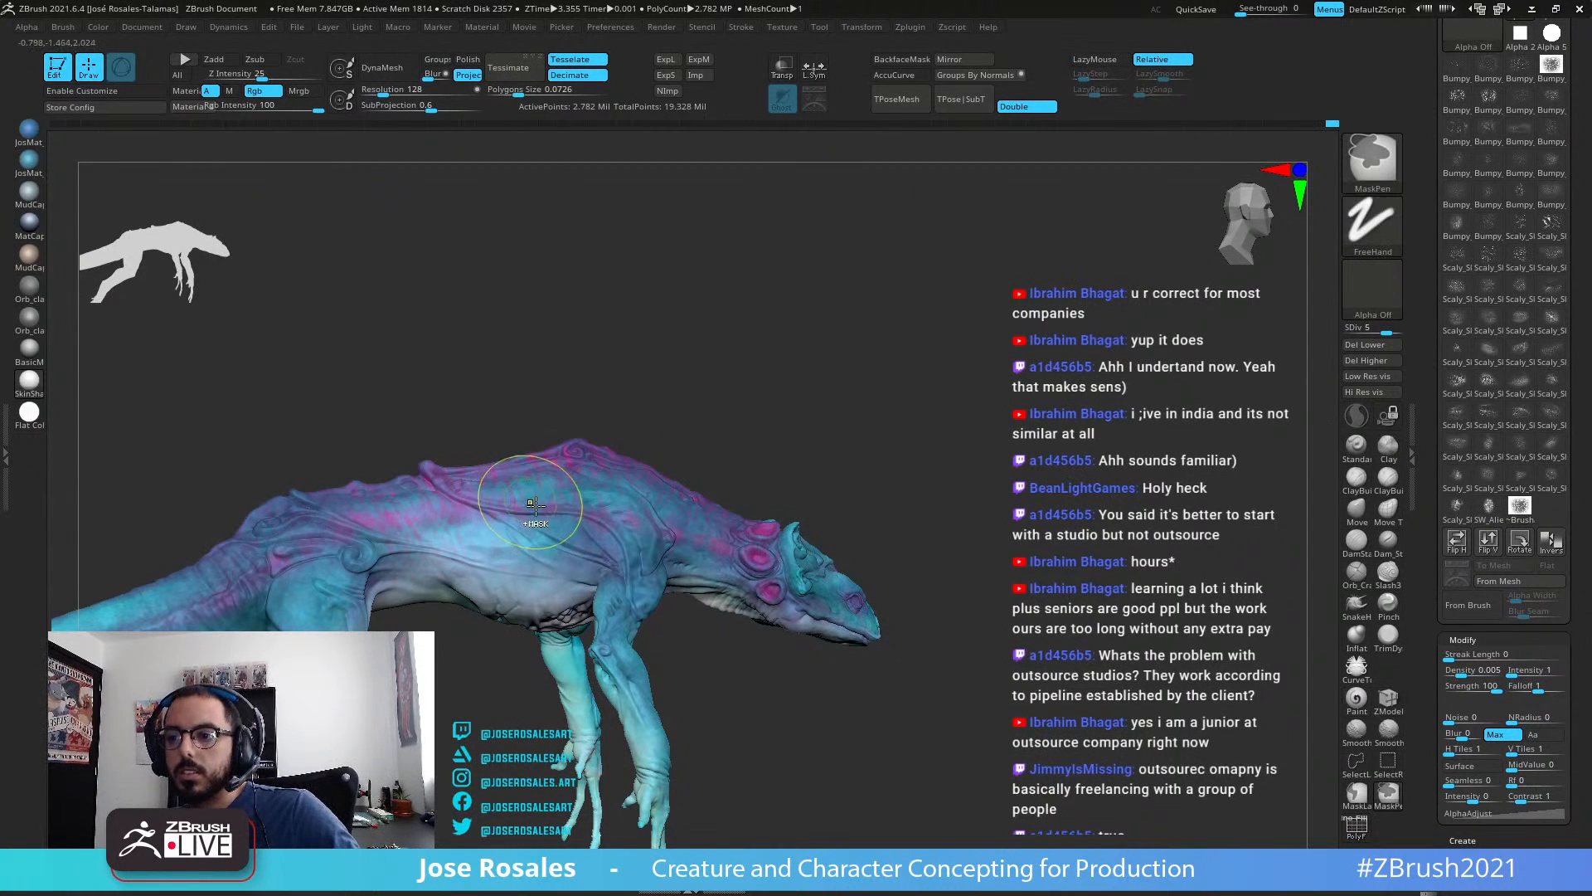
mouse_move(537, 521)
right_mouse_down()
mouse_move(628, 507)
mouse_move(842, 412)
right_mouse_up()
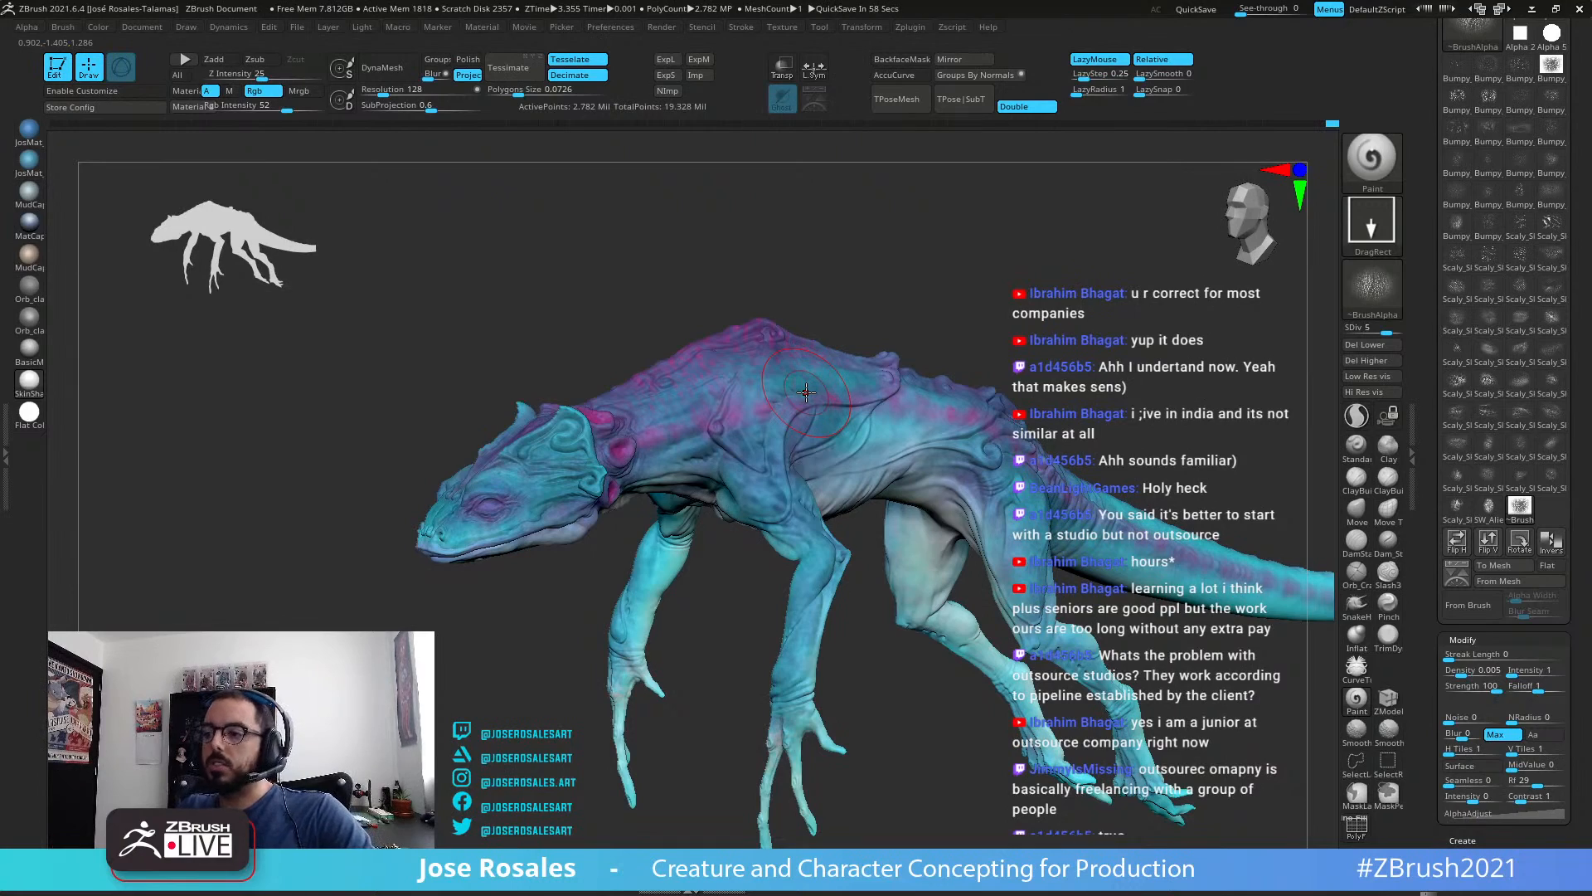
right_click_drag(611, 434, 651, 470, "ctrl")
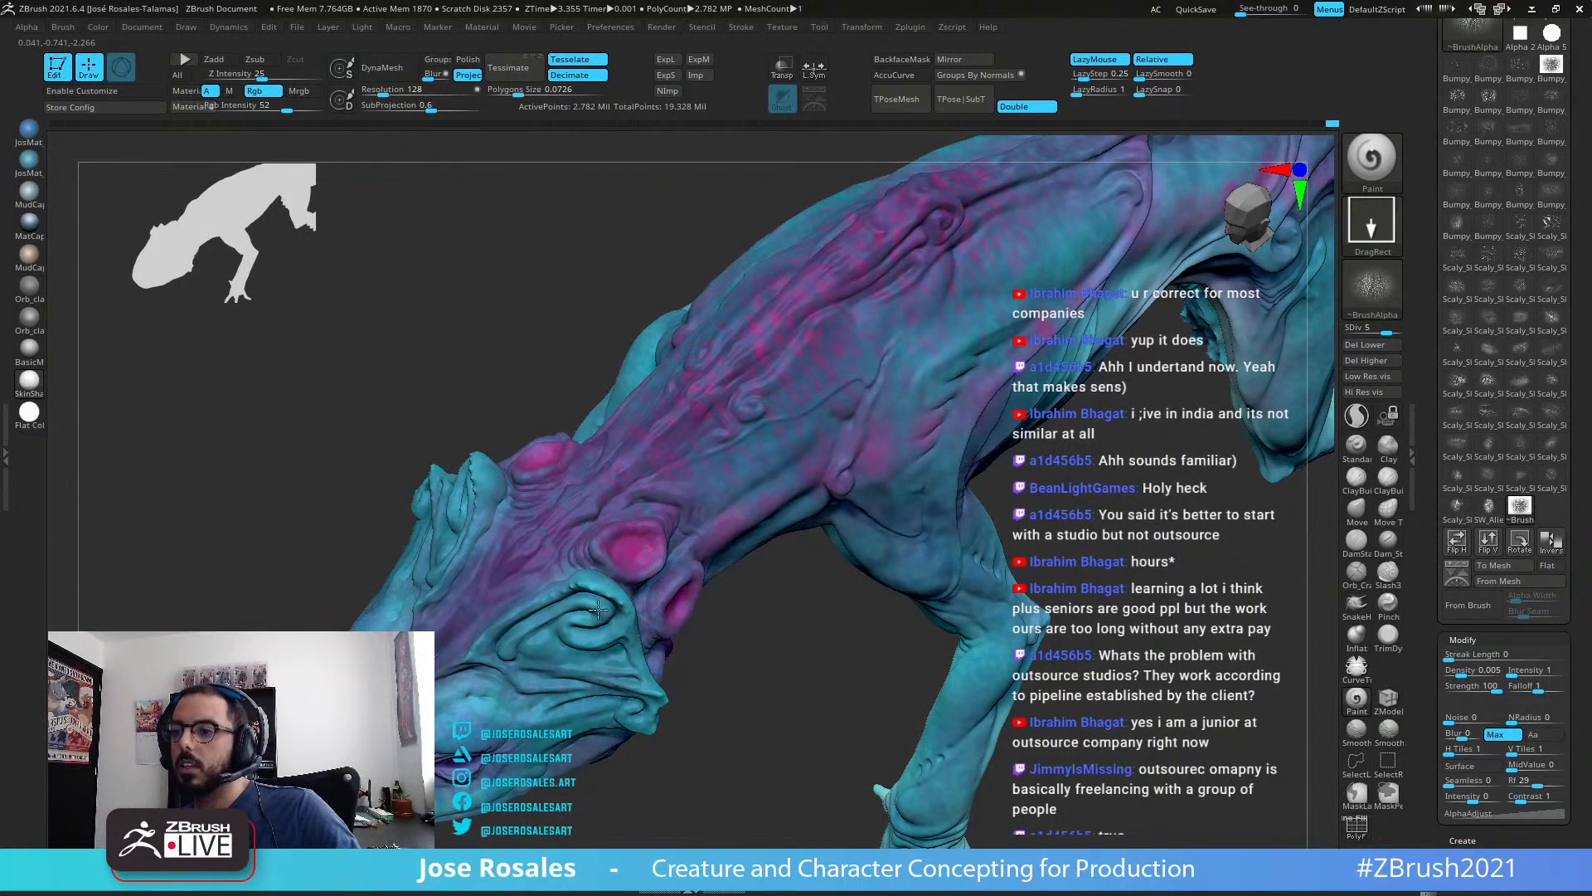
right_click_drag(715, 508, 821, 402)
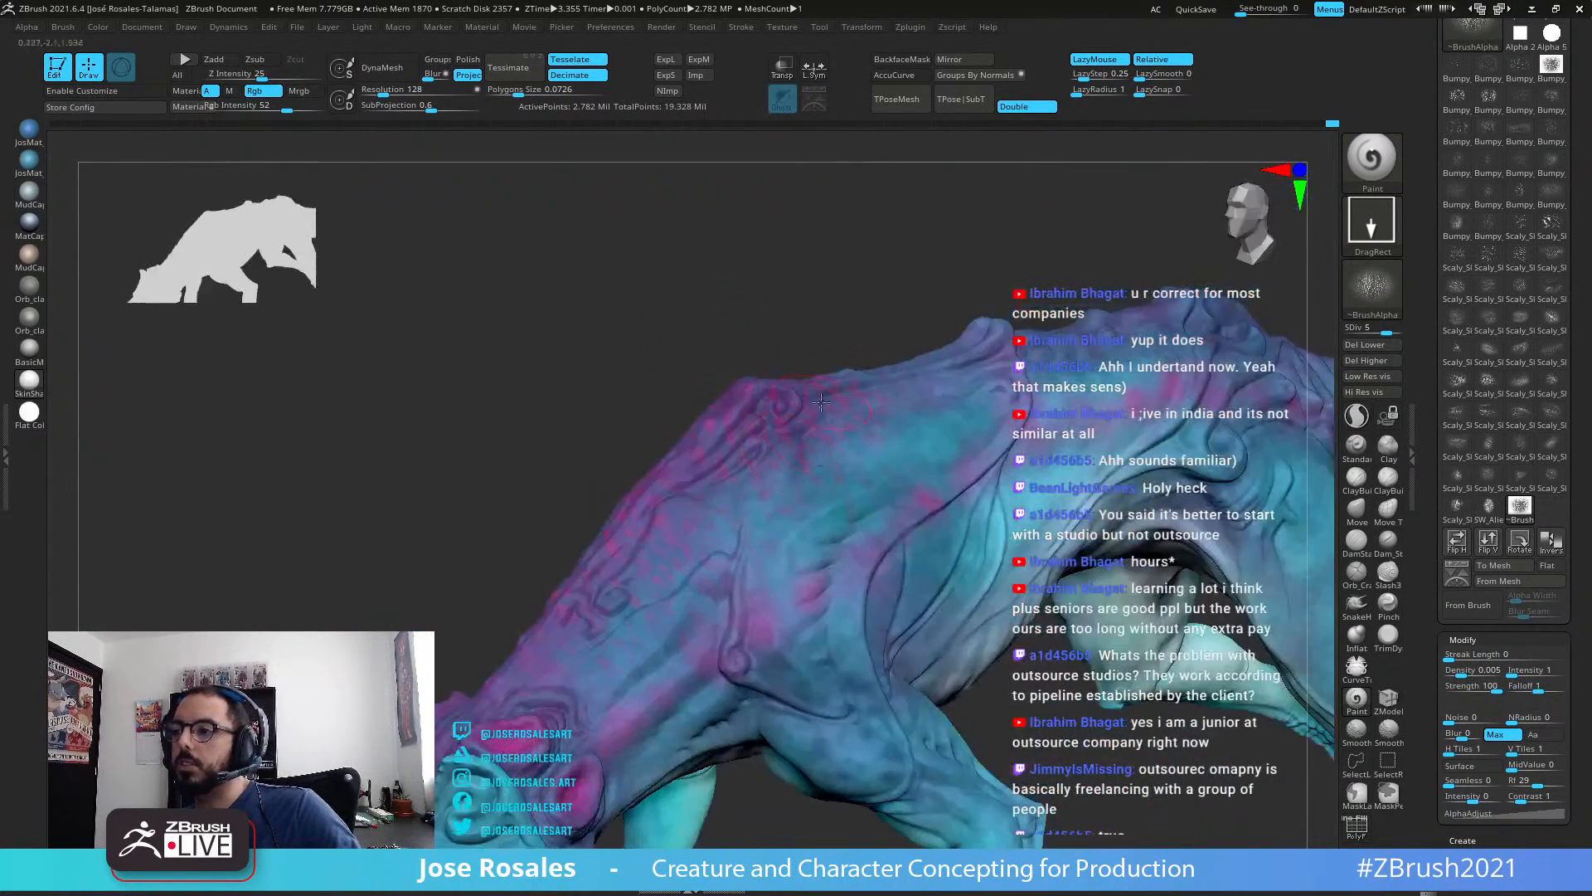
mouse_move(925, 423)
right_mouse_down()
mouse_move(746, 558)
mouse_move(846, 591)
right_mouse_up()
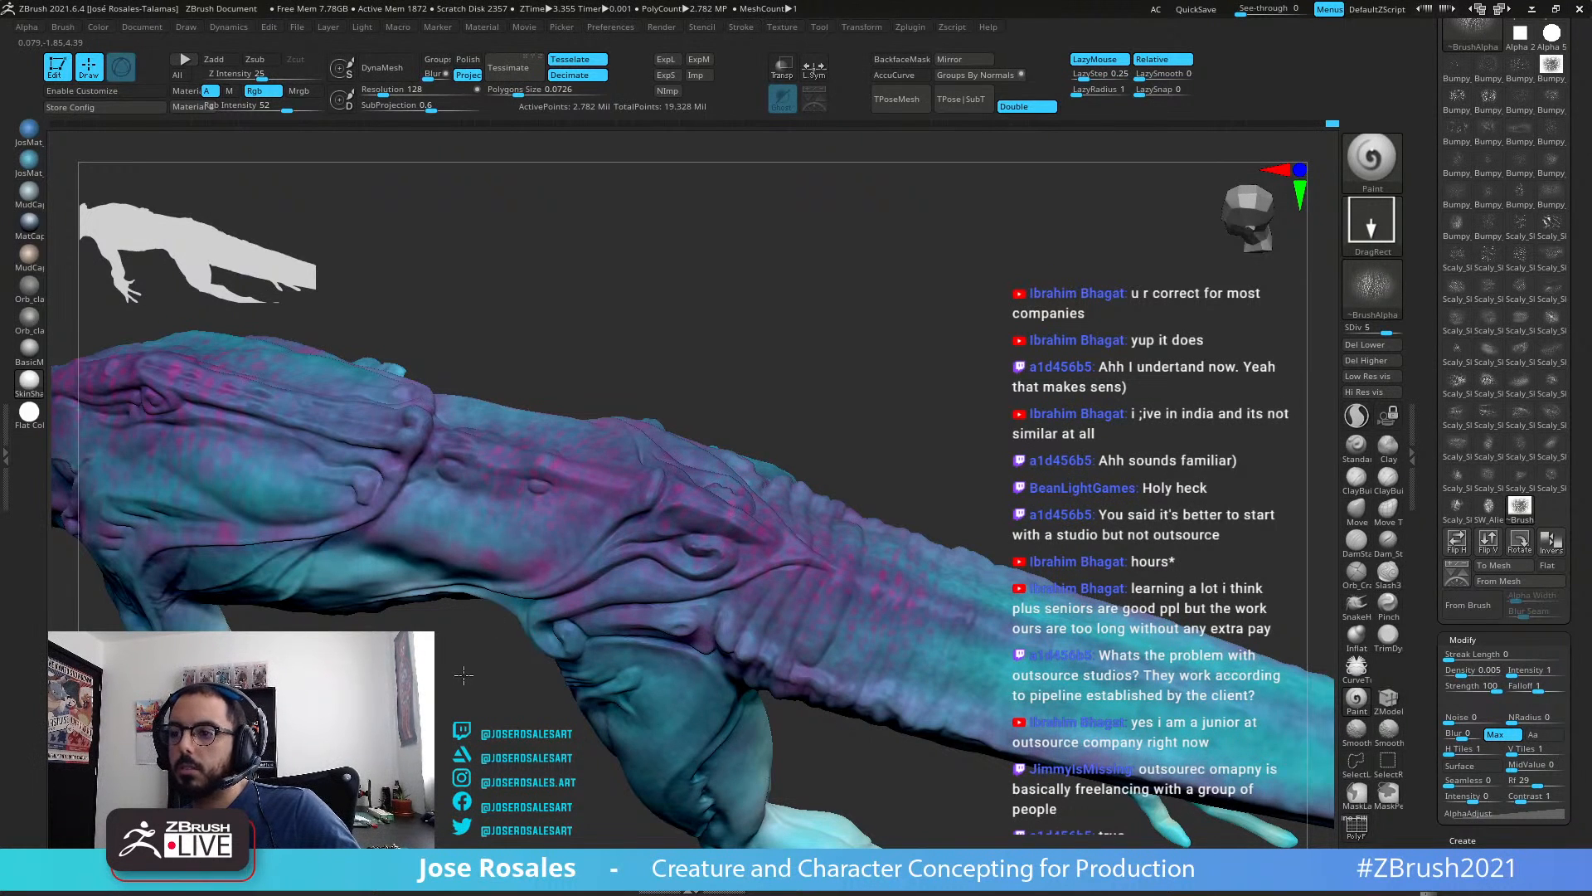
Step: Stamp the pink bumpy pattern over the flank folds, waist and hips
right_click_drag(527, 462, 788, 480)
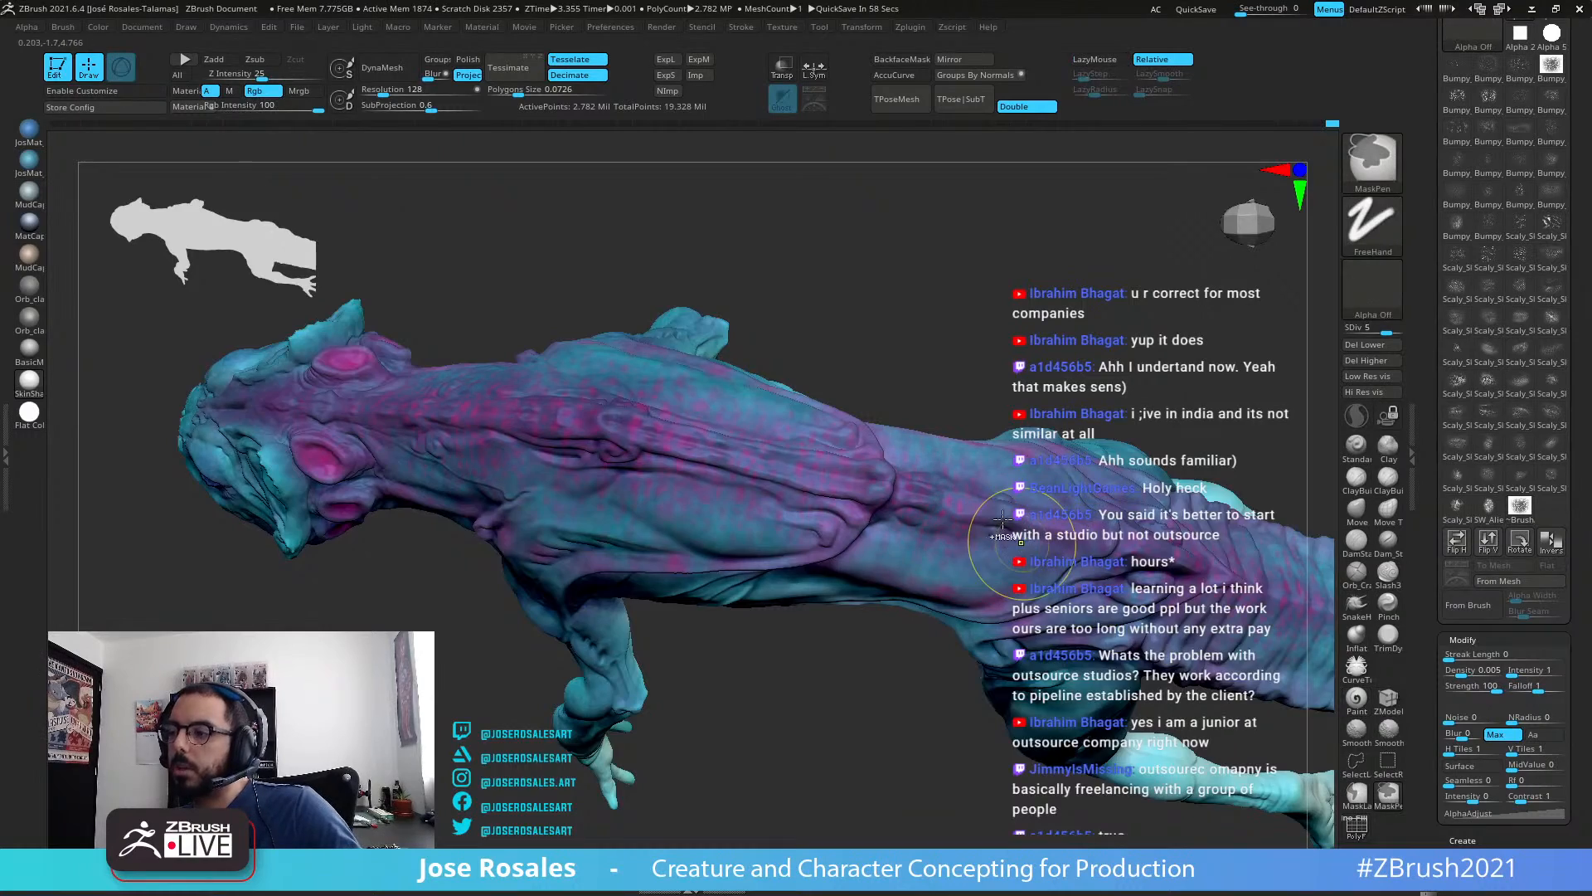
right_click_drag(967, 540, 1048, 491)
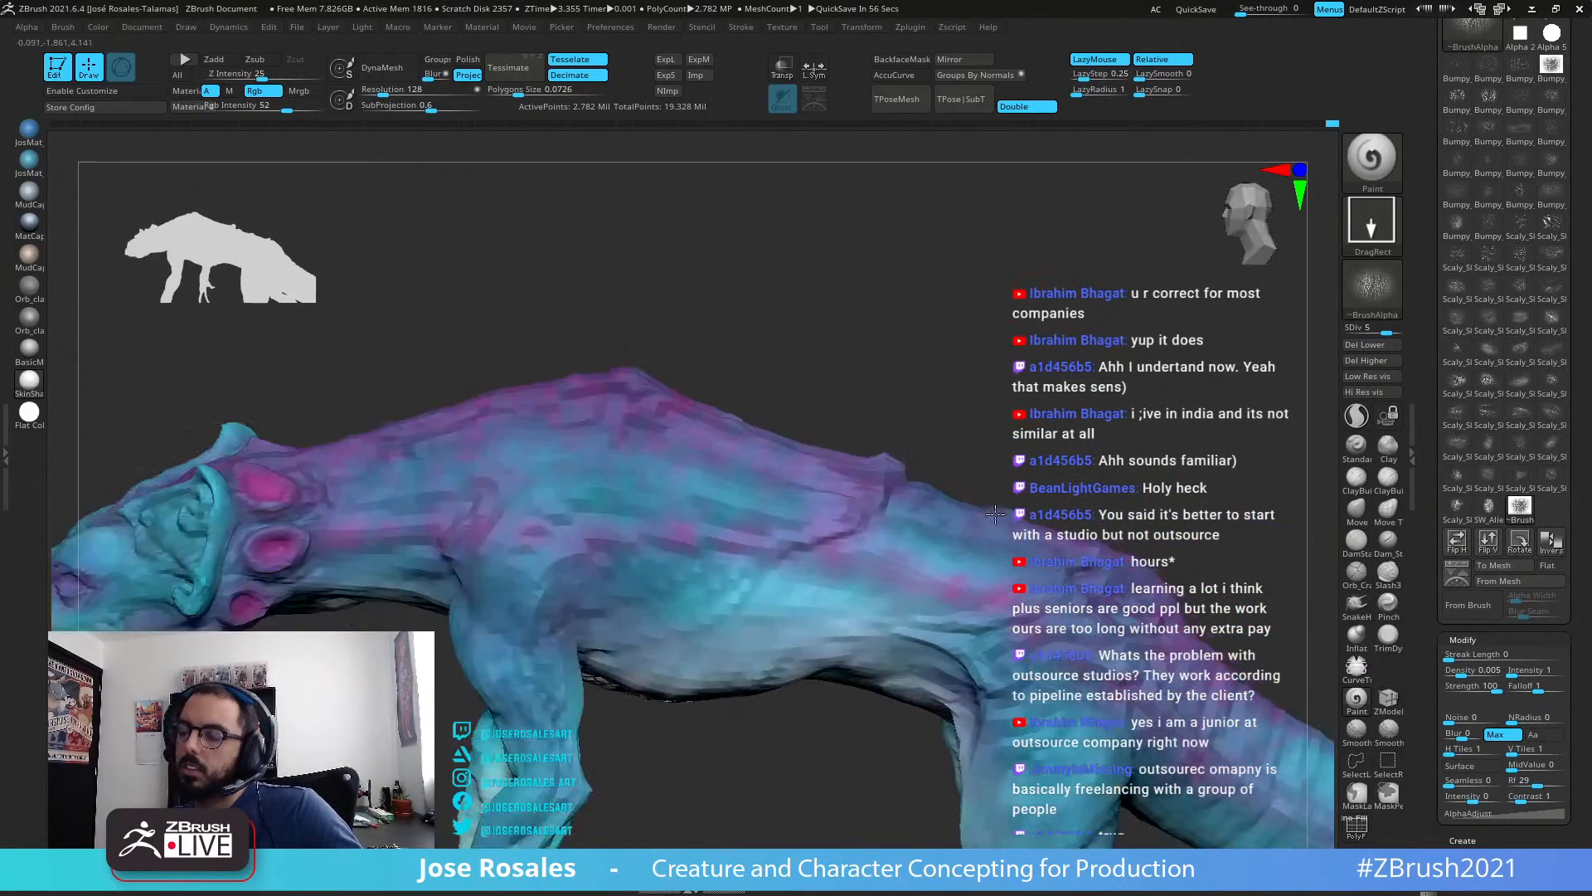
right_click_drag(925, 528, 878, 542)
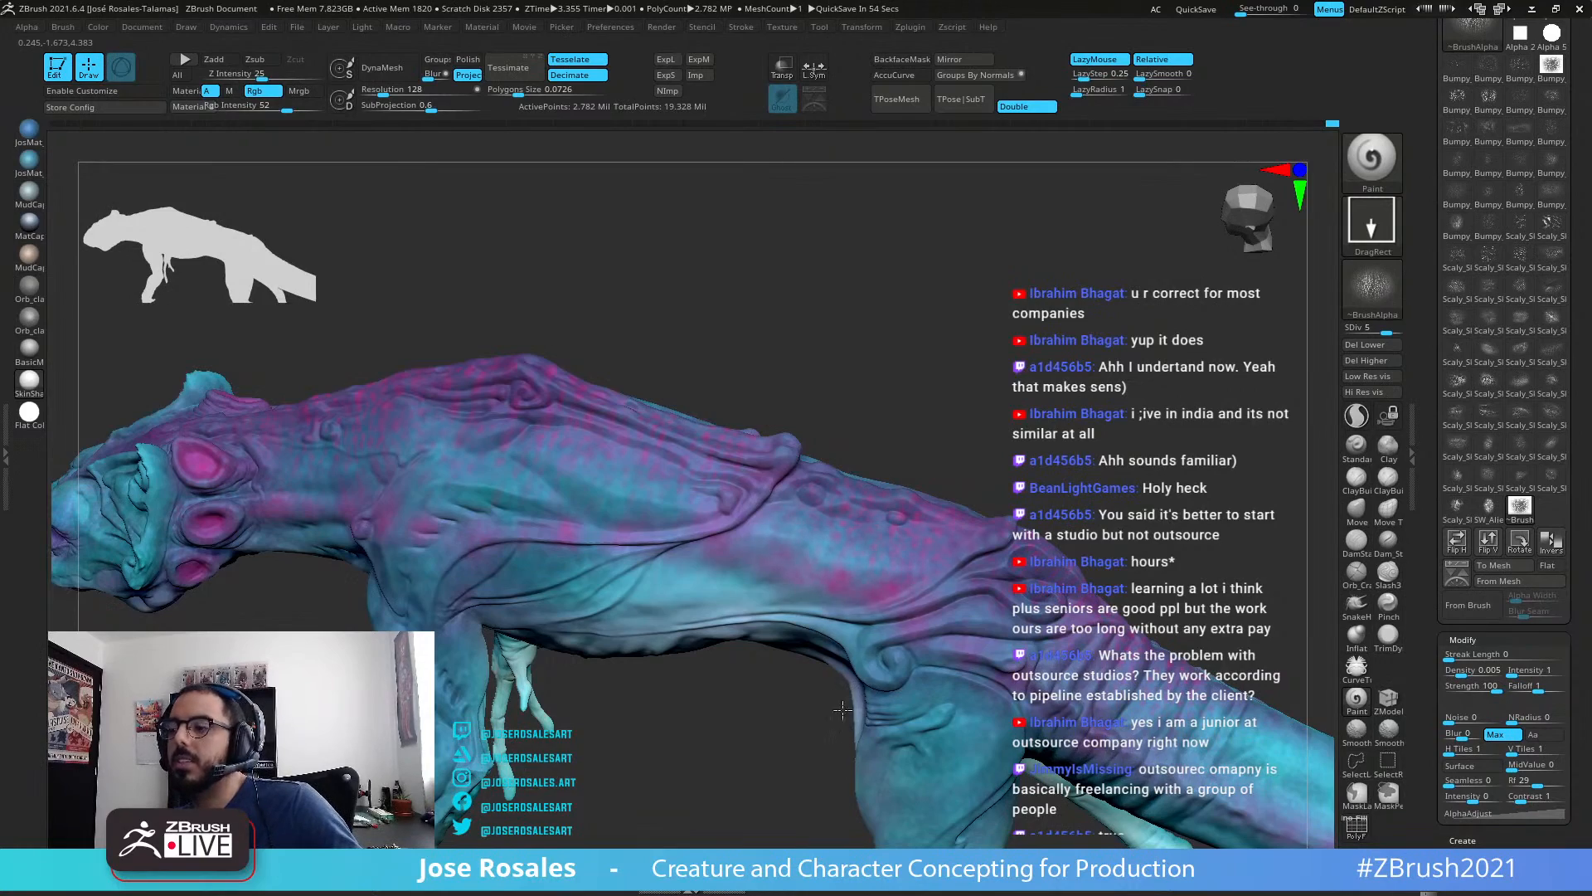
right_click_drag(843, 710, 908, 622)
mouse_move(816, 606)
right_mouse_down()
mouse_move(946, 658)
mouse_move(967, 384)
mouse_move(1032, 456)
mouse_move(943, 491)
mouse_move(937, 515)
mouse_move(999, 531)
right_mouse_up()
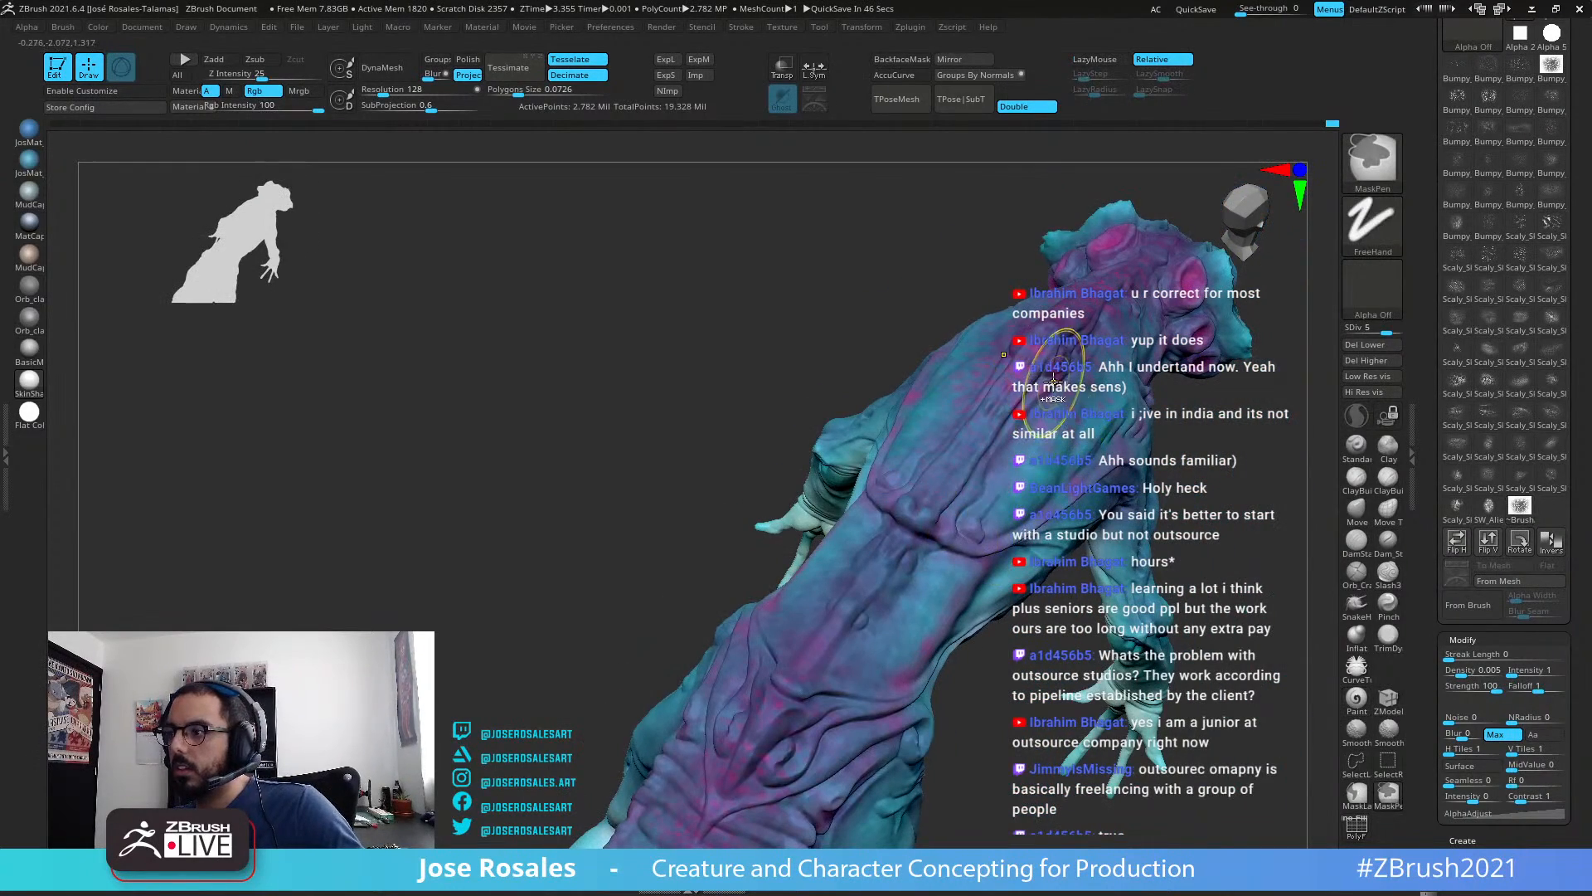
Step: Fill in more pink bumpy speckles across the back plate and lower back, working from behind
right_click_drag(1037, 447, 977, 495)
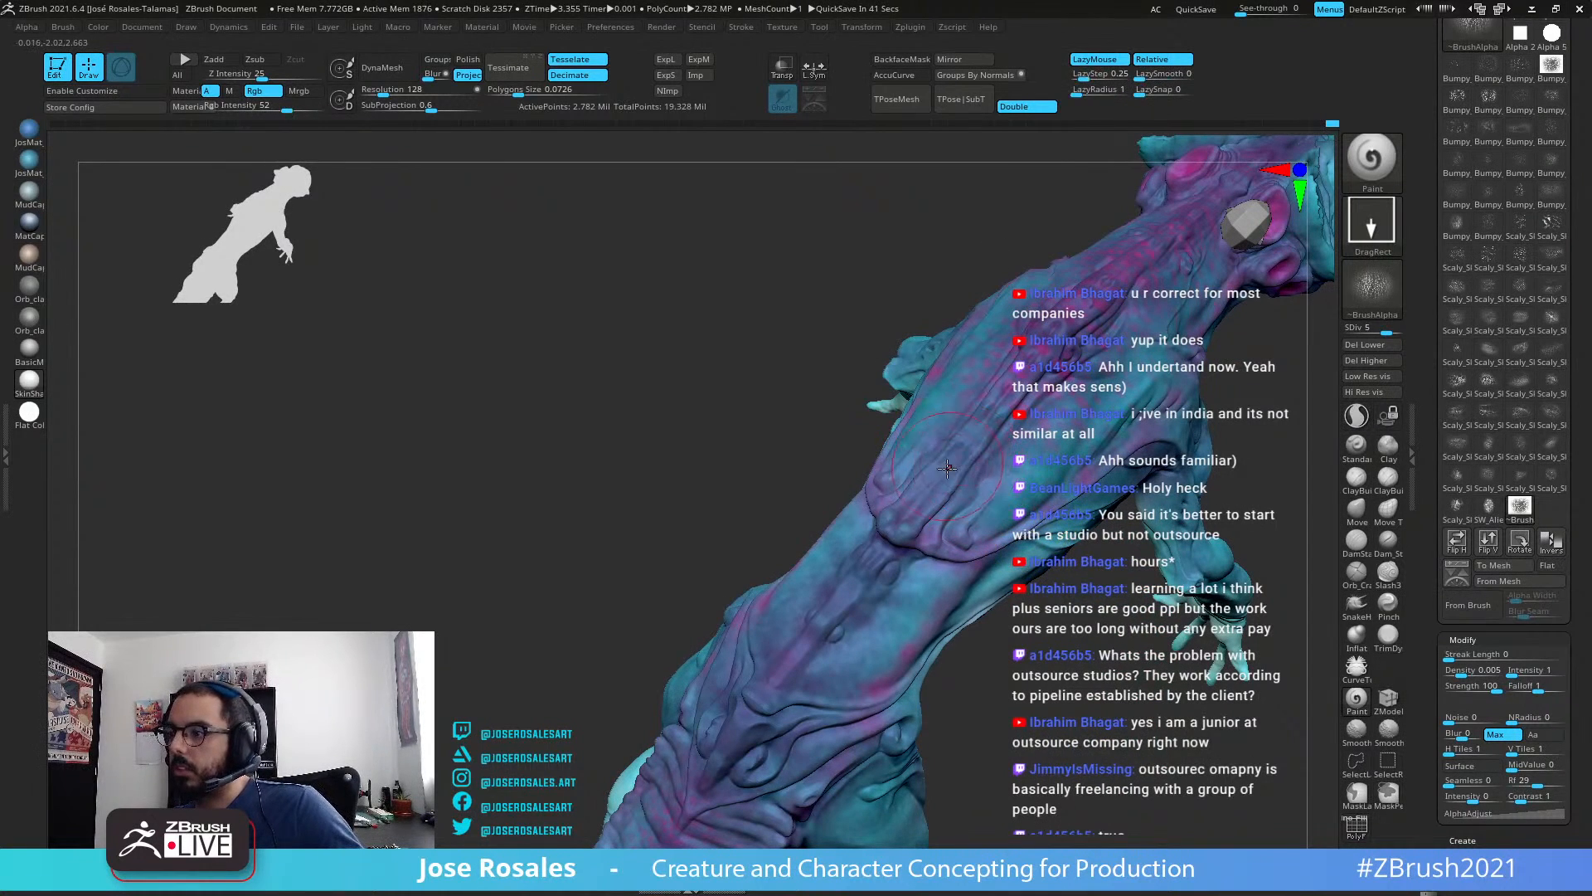
mouse_move(1088, 616)
right_mouse_down()
mouse_move(950, 606)
mouse_move(980, 637)
mouse_move(965, 555)
mouse_move(926, 485)
right_mouse_up()
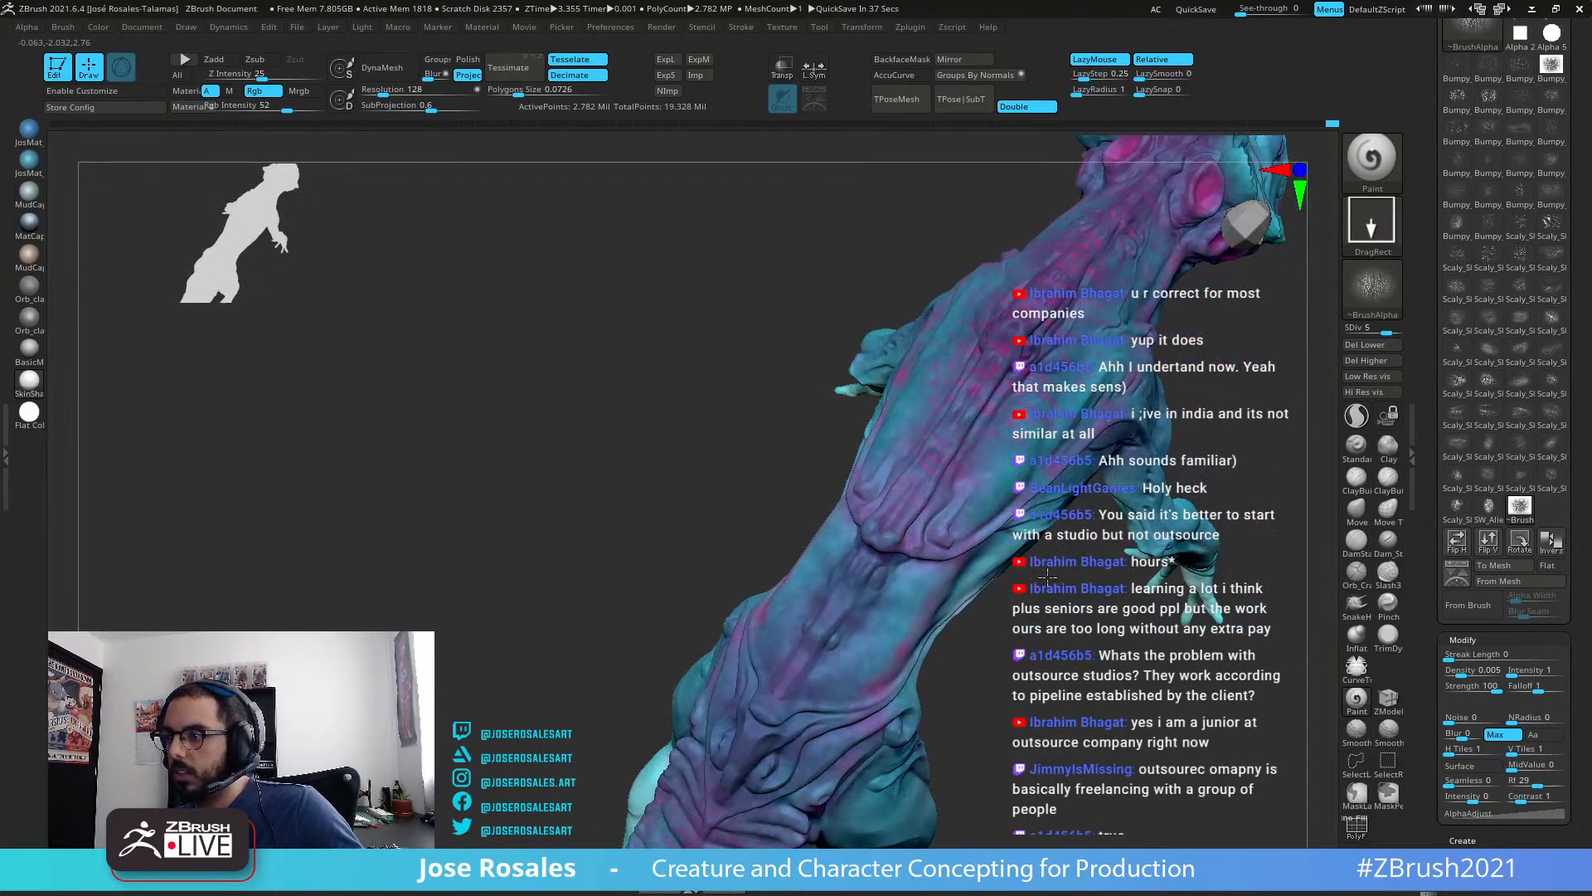
right_click_drag(1089, 551, 929, 442)
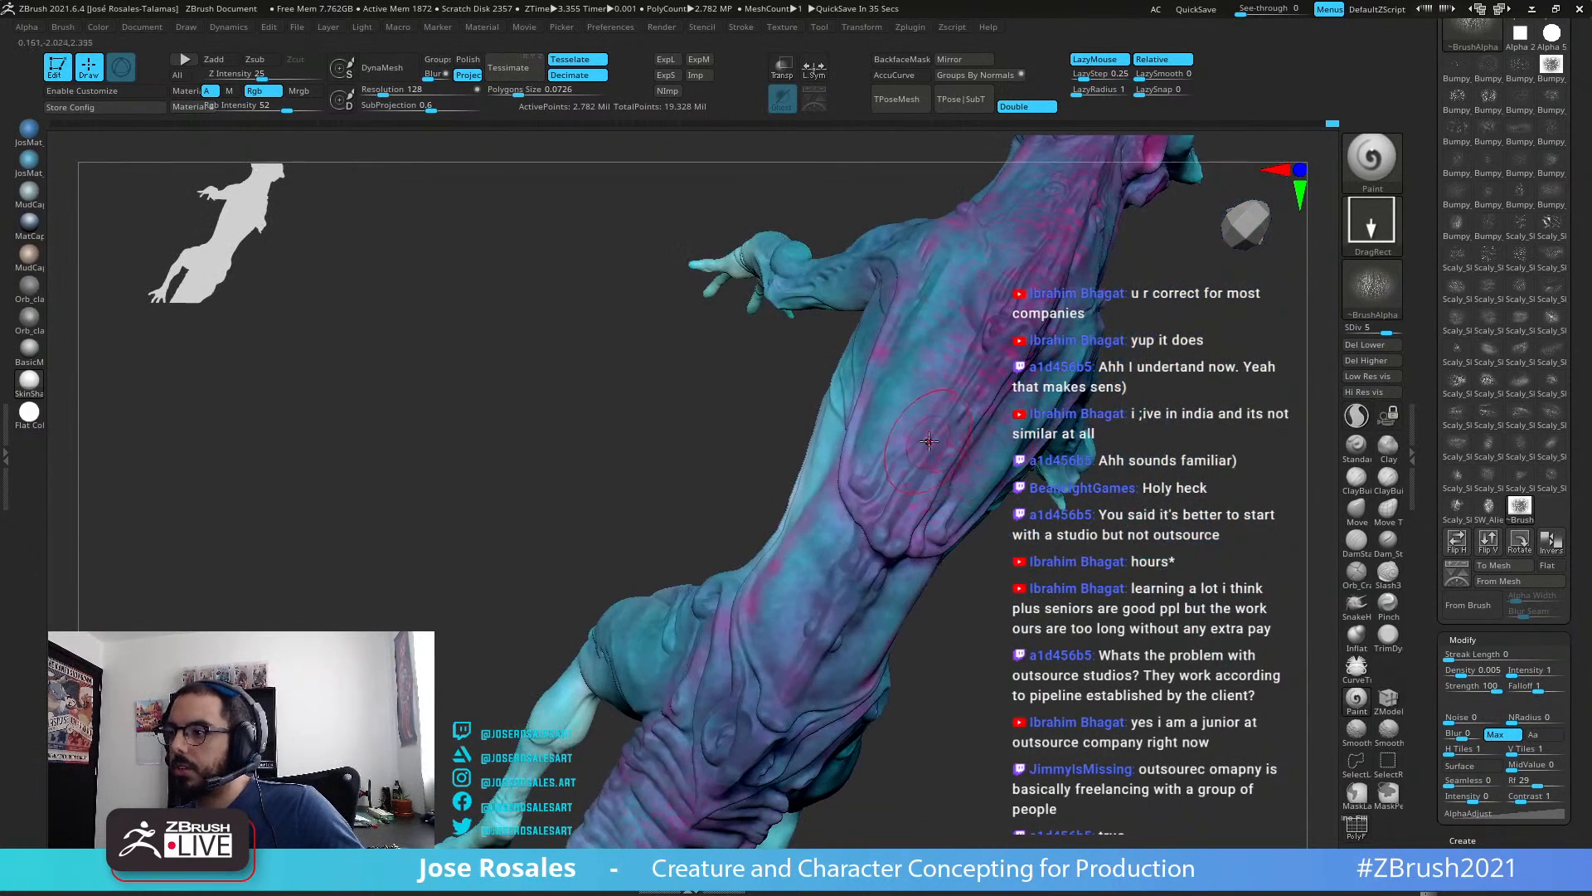
mouse_move(875, 601)
right_mouse_down()
mouse_move(792, 643)
mouse_move(837, 604)
right_mouse_up()
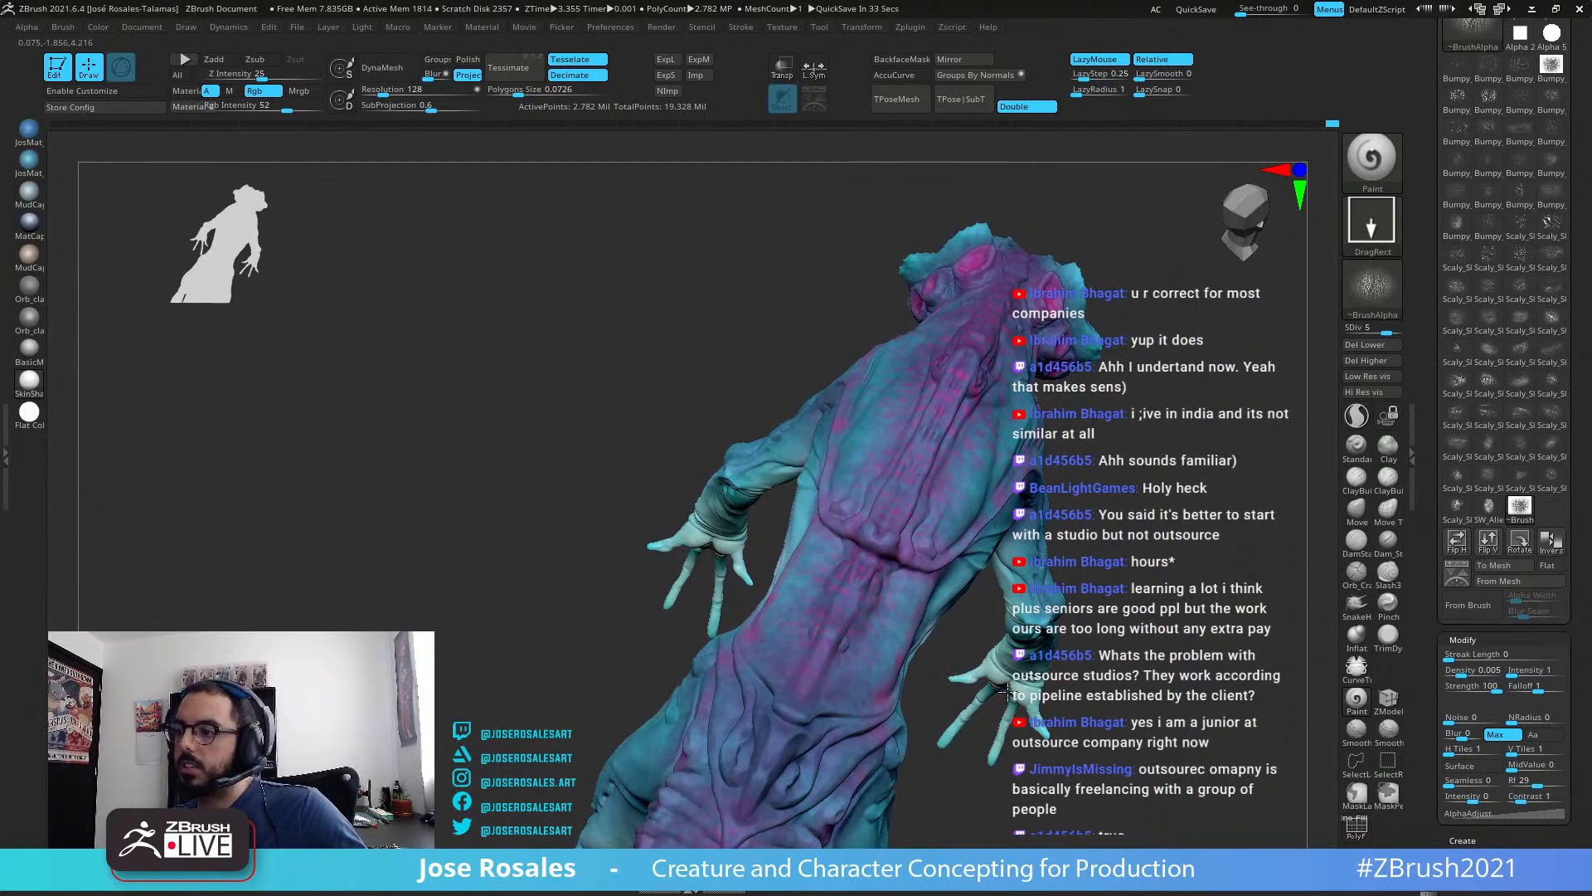
mouse_move(989, 655)
right_mouse_down()
mouse_move(899, 568)
mouse_move(933, 580)
mouse_move(863, 417)
right_mouse_up()
right_click_drag(769, 553, 663, 609)
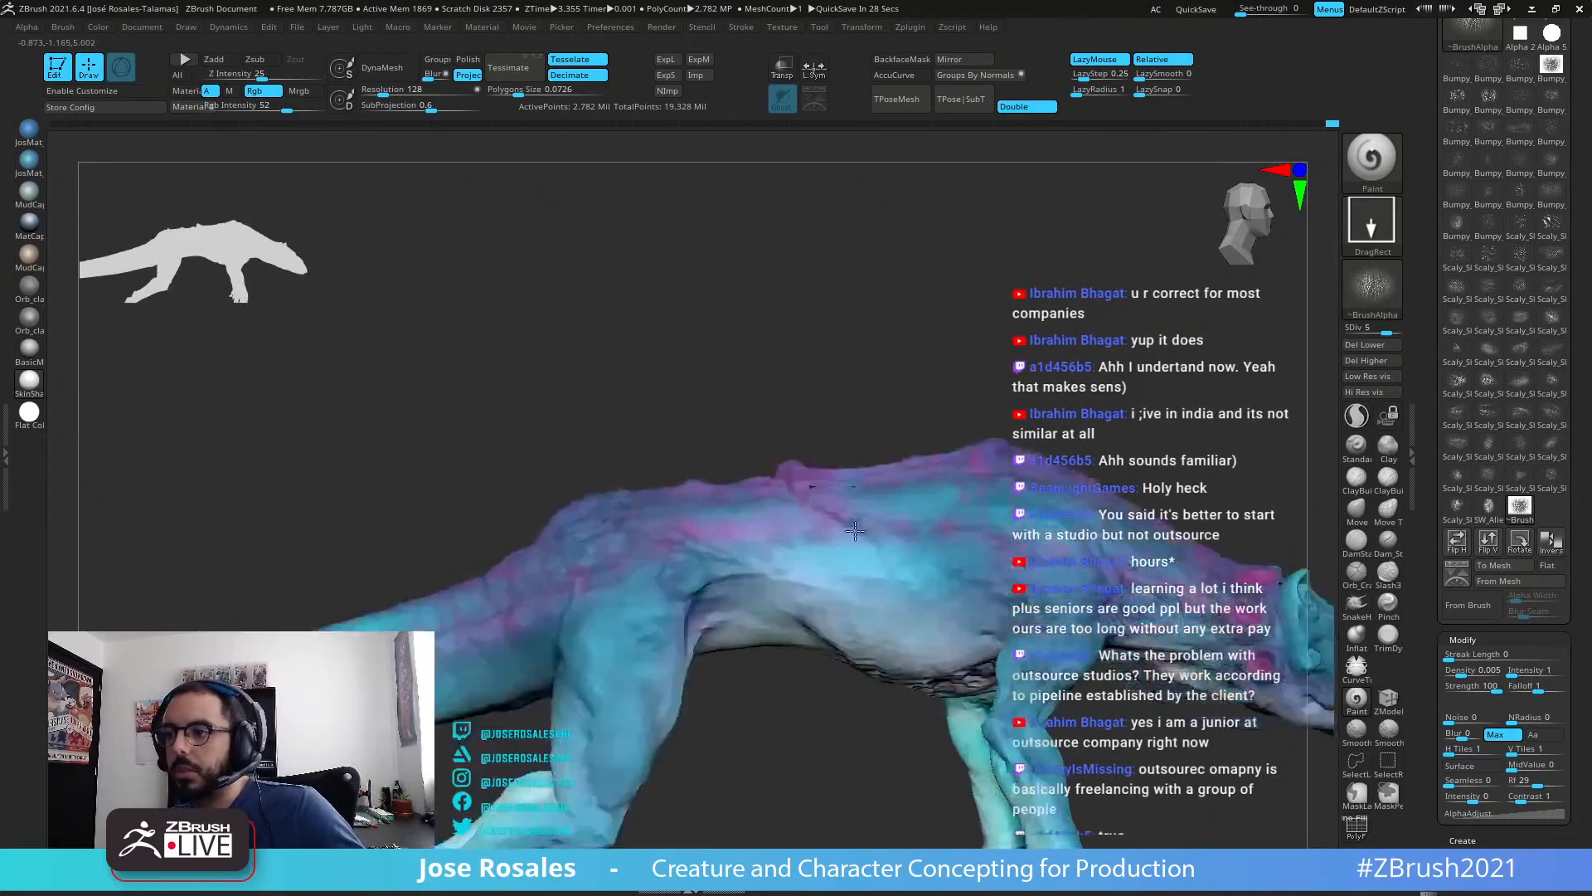
Step: Speckle the upper surface of the tail with the pink bumpy alpha and check how it meets the back
right_click_drag(694, 526, 927, 543)
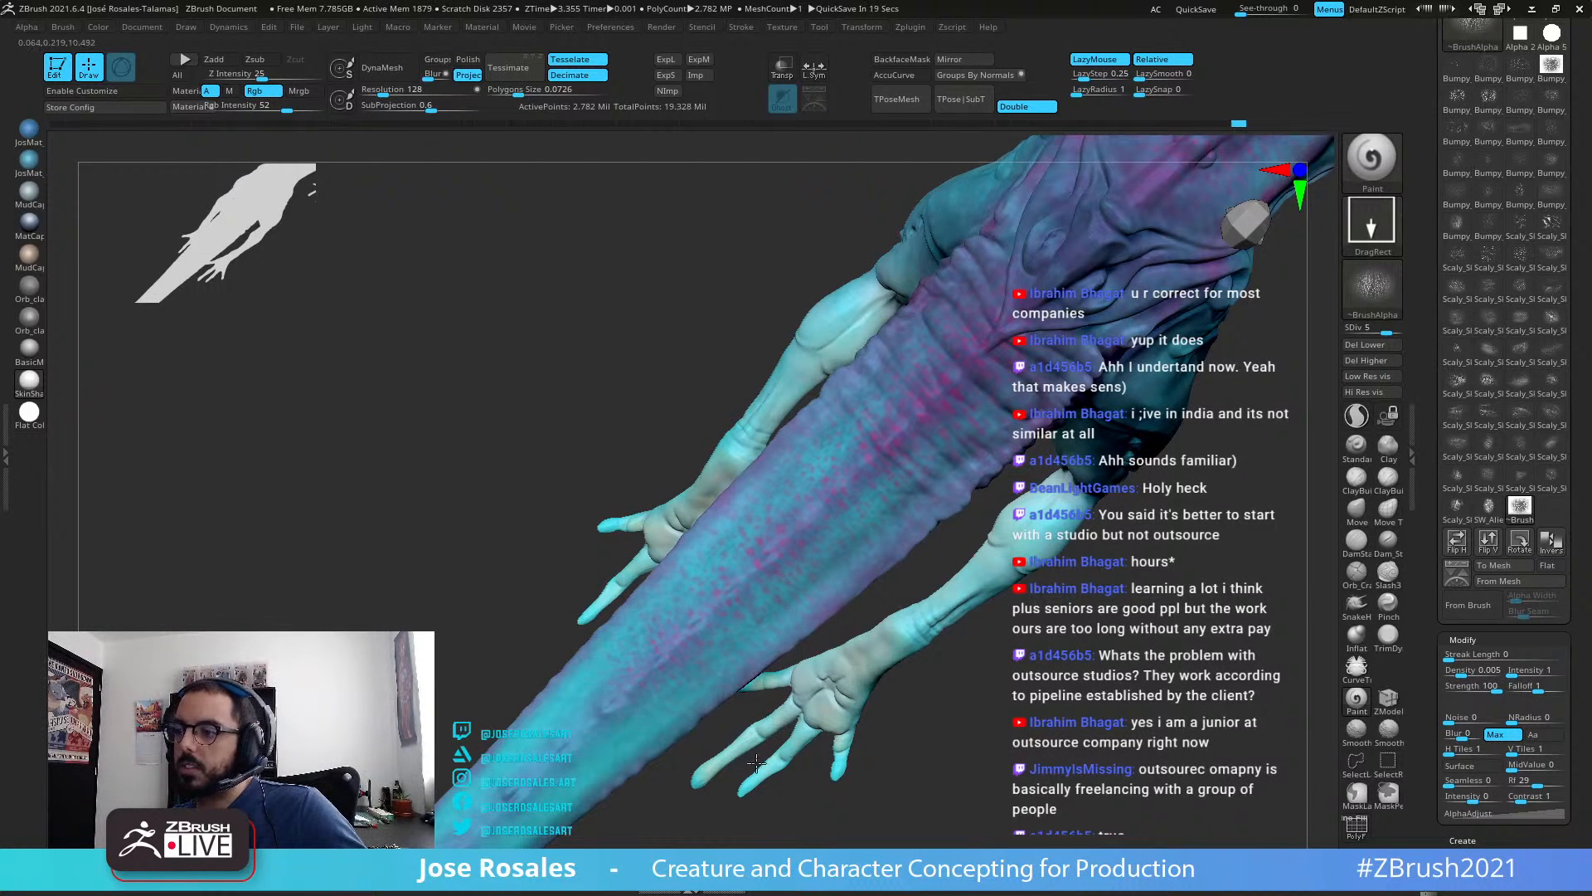
right_click_drag(756, 763, 904, 476)
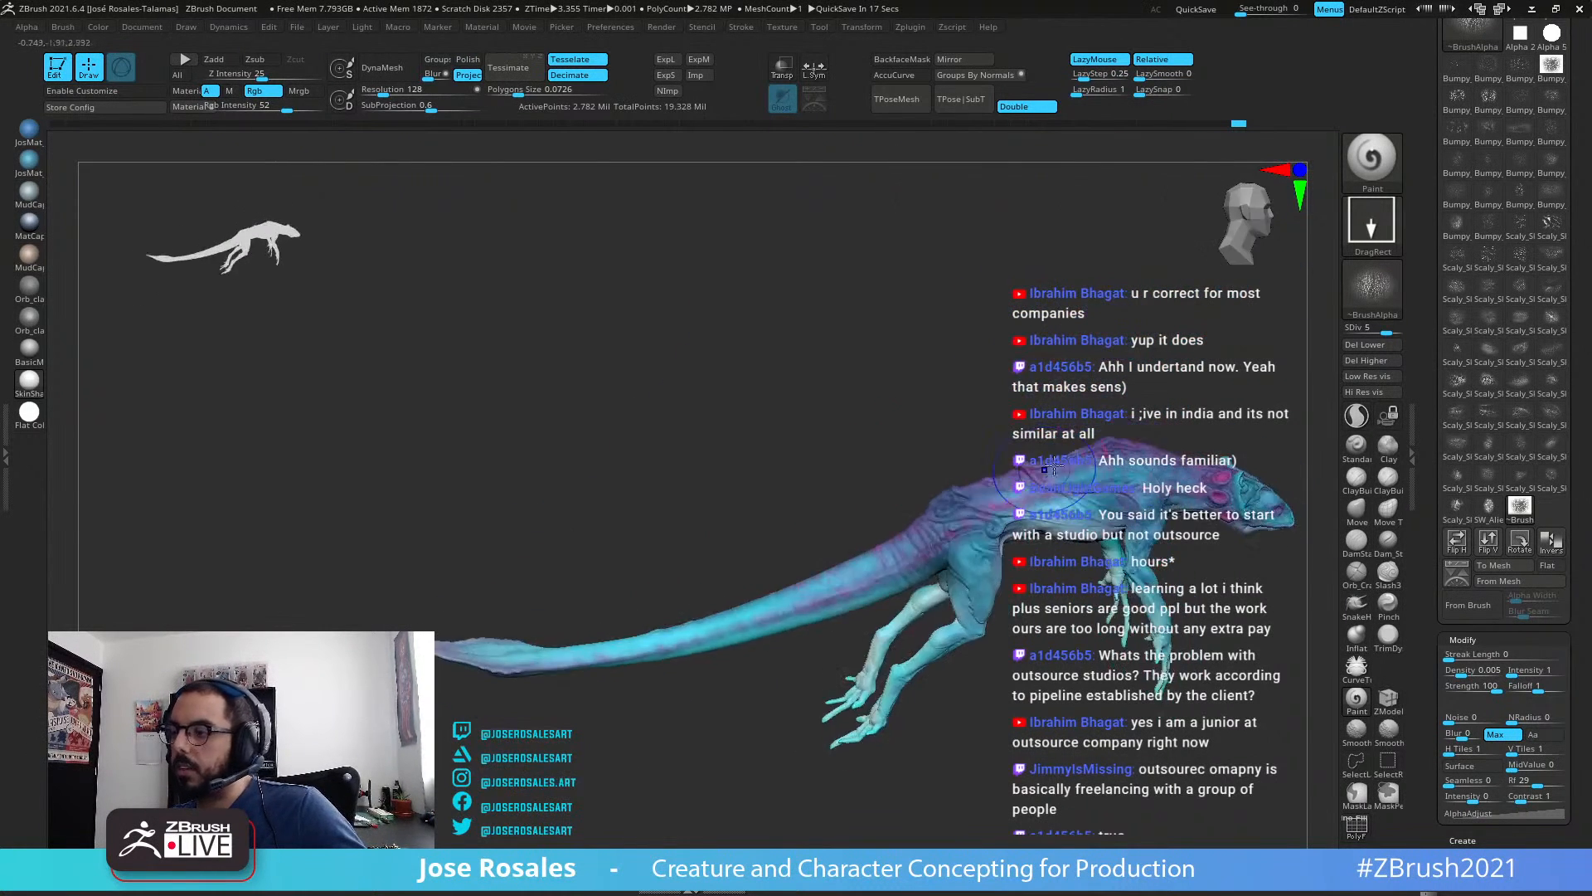
right_click_drag(1054, 467, 854, 572)
right_click_drag(854, 572, 809, 309, "alt")
right_click_drag(841, 483, 837, 501)
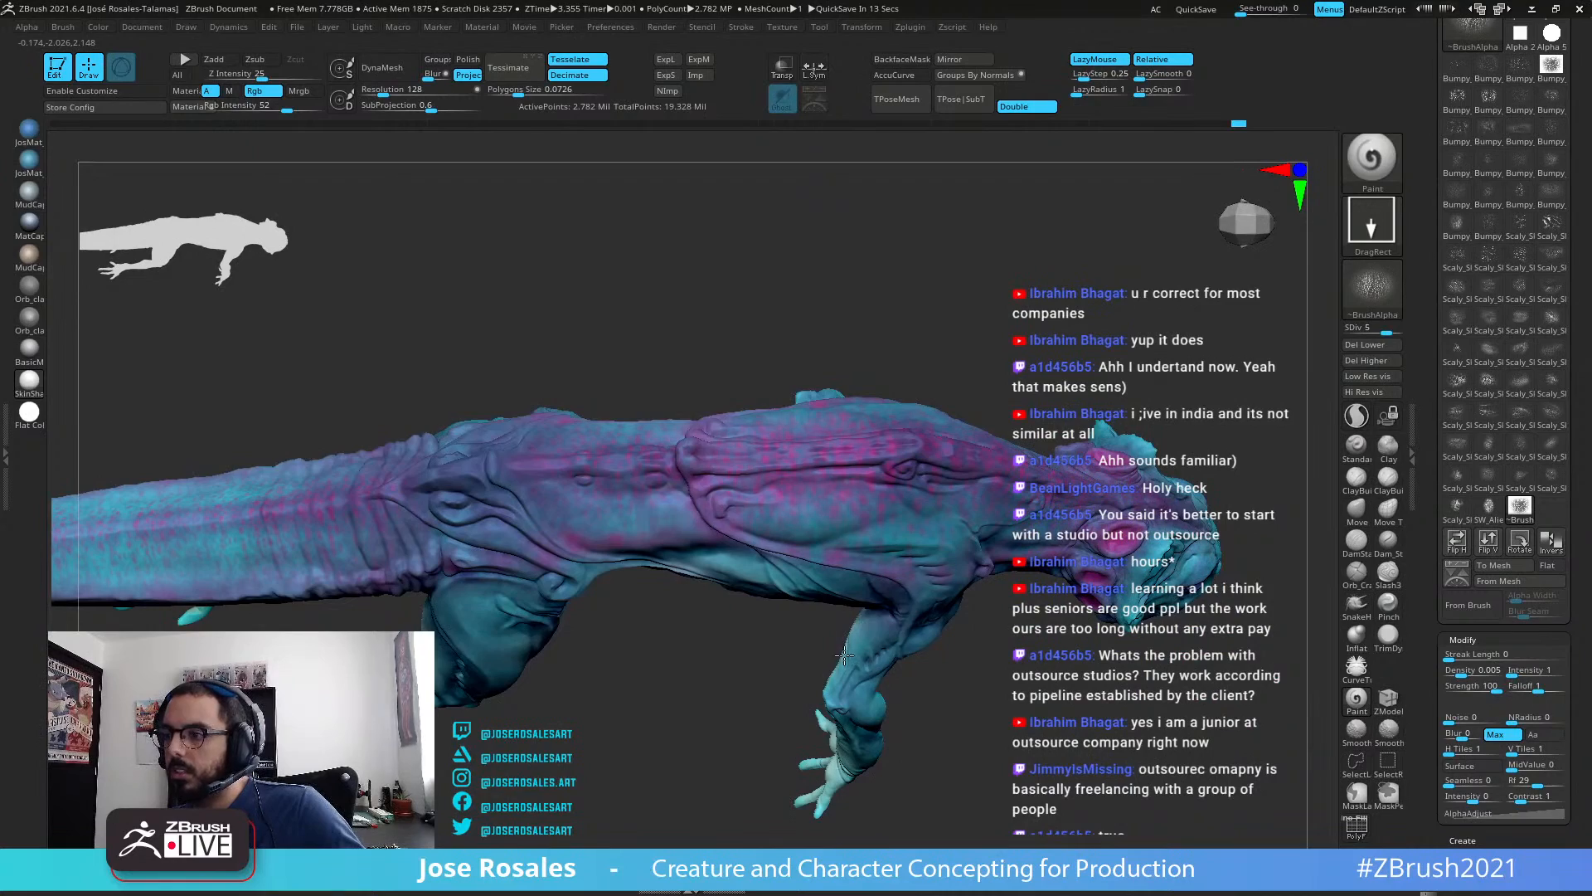
Step: Extend the pink bumpy speckles along the side of the tail from its base
right_click_drag(833, 574, 879, 456)
right_click_drag(780, 655, 530, 575)
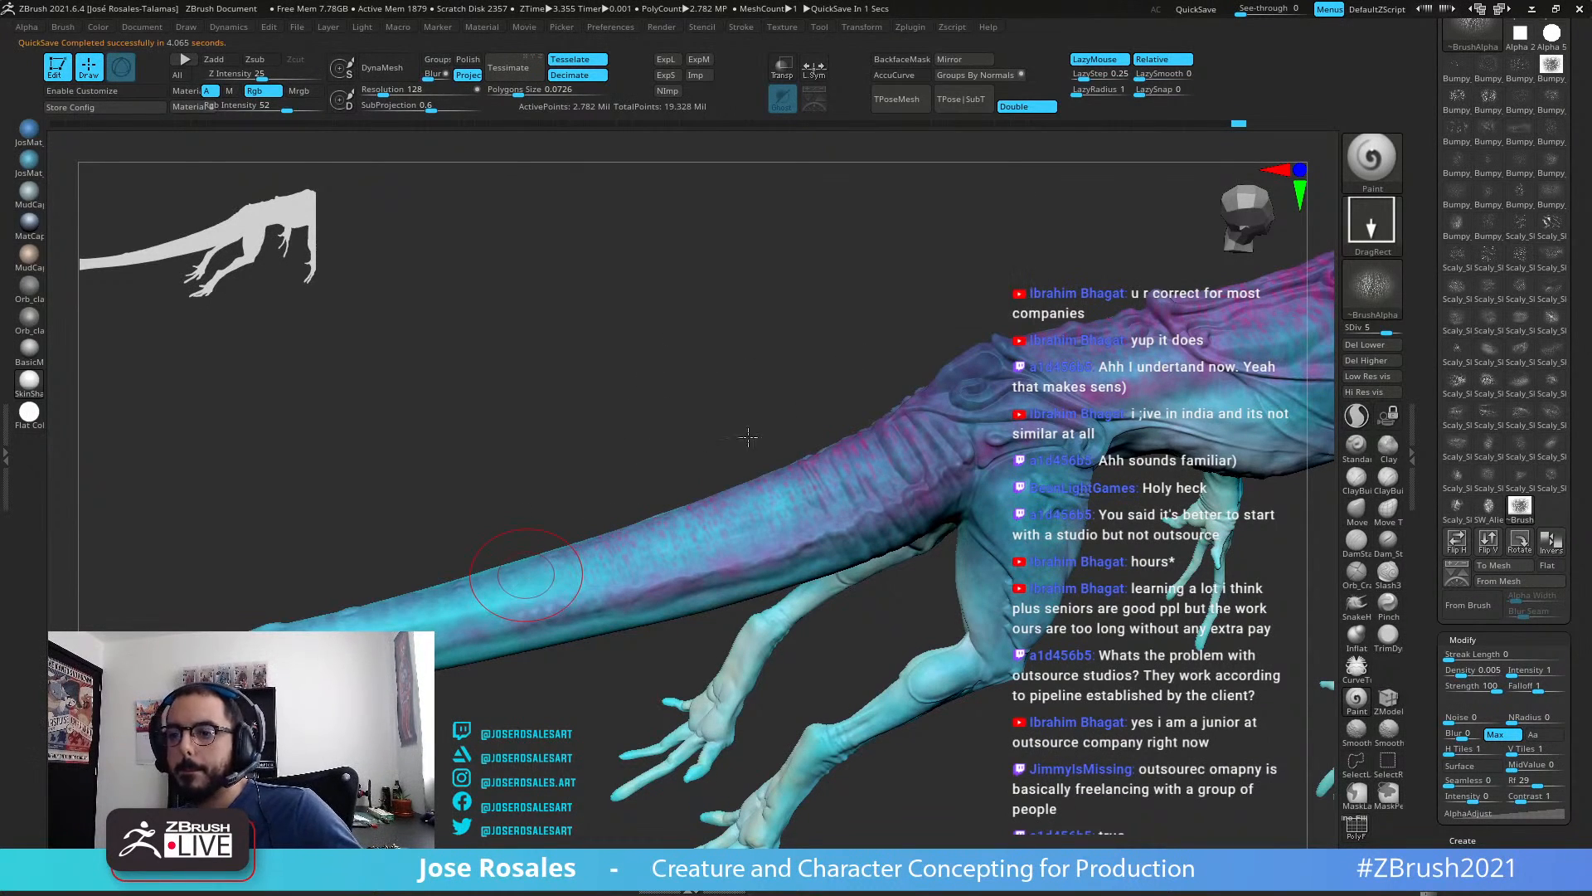
right_click_drag(749, 434, 832, 639)
right_click_drag(713, 676, 976, 452)
Step: Show all subtools, view the creature from both sides and switch to the Flat Color material
mouse_move(976, 452)
right_mouse_down("shift")
mouse_move(1068, 406)
mouse_move(1086, 427)
mouse_move(1174, 398)
right_mouse_up("shift")
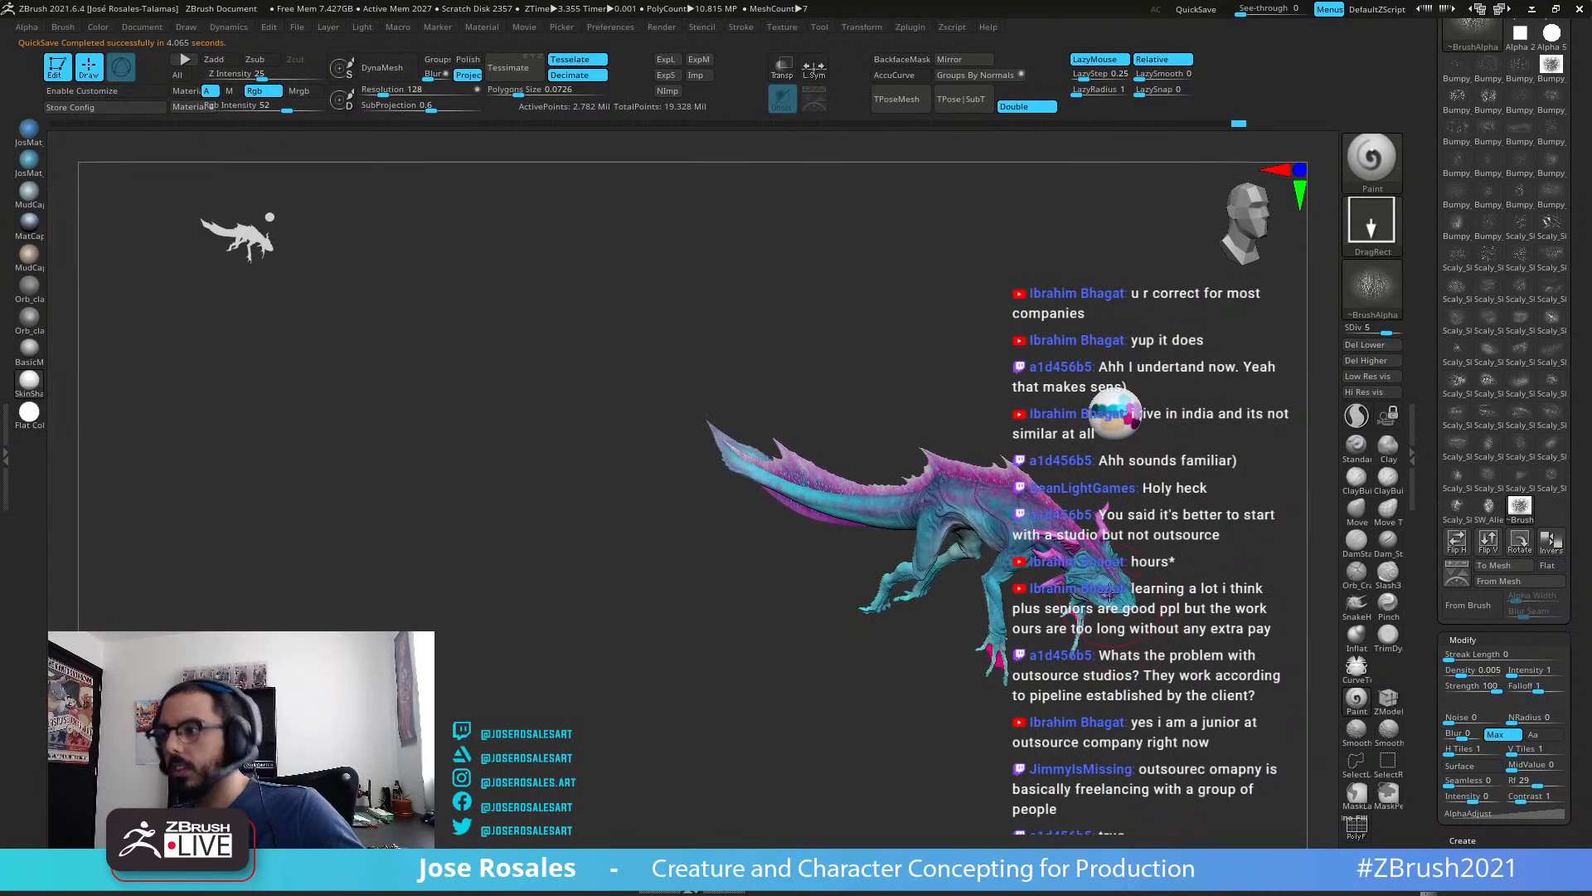
right_click_drag(1110, 592, 617, 541)
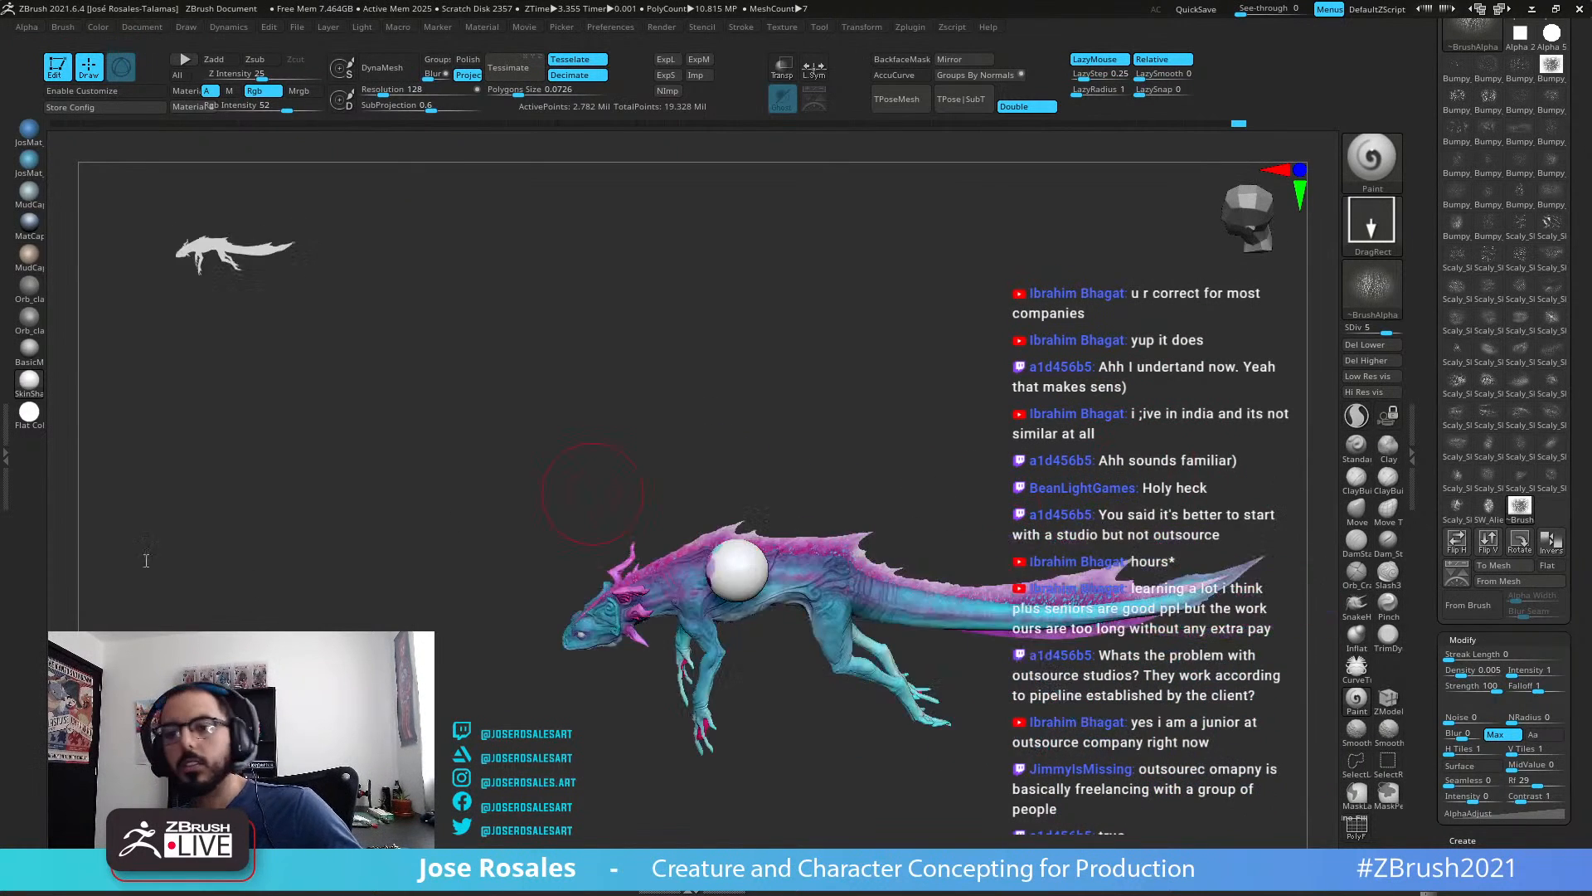
left_click(18, 419)
mouse_move(758, 503)
right_mouse_down()
mouse_move(804, 356)
mouse_move(910, 336)
mouse_move(910, 366)
mouse_move(1054, 484)
mouse_move(882, 534)
mouse_move(1030, 525)
right_mouse_up()
right_click_drag(1416, 456, 1433, 456, "ctrl")
left_click_drag(1433, 455, 1448, 227)
left_click_drag(1543, 617, 1535, 528)
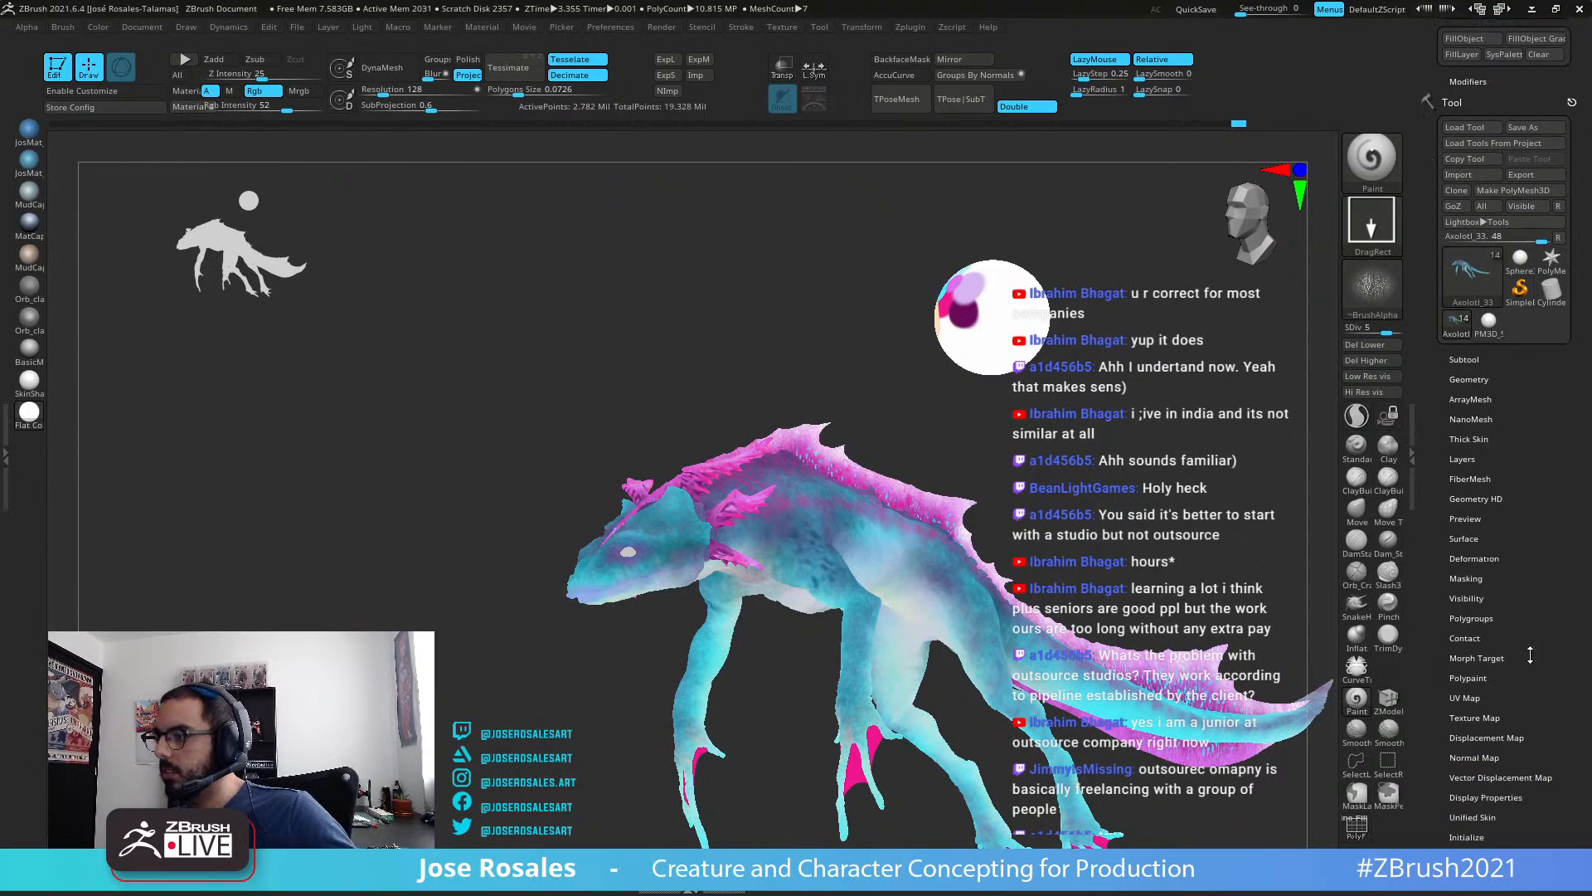
left_click_drag(1541, 640, 1549, 542)
left_click(1481, 642)
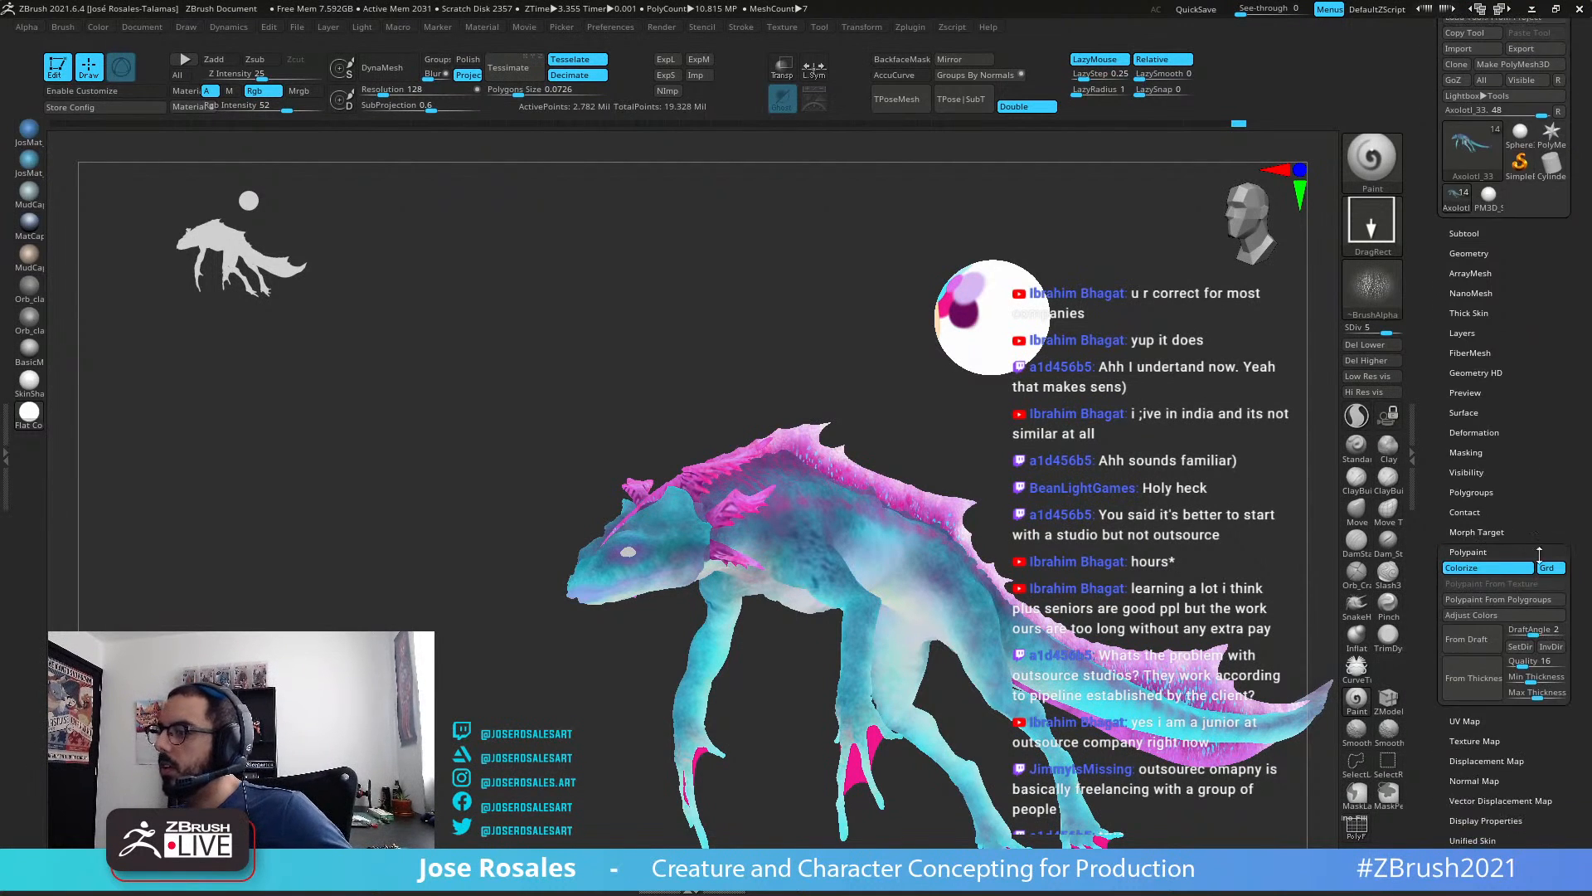
left_click(1471, 614)
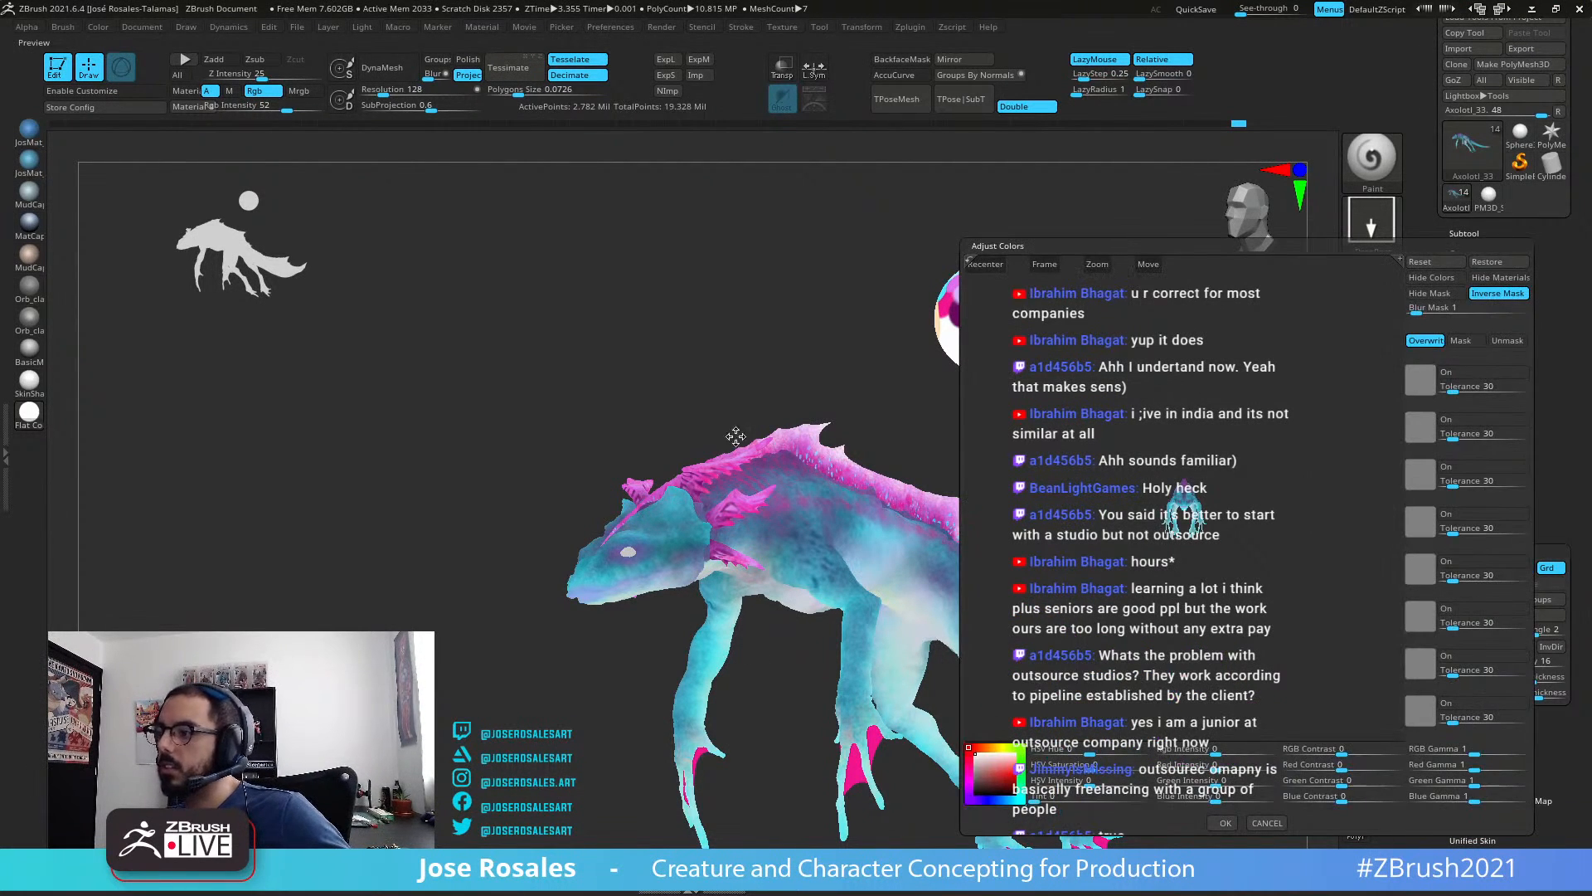
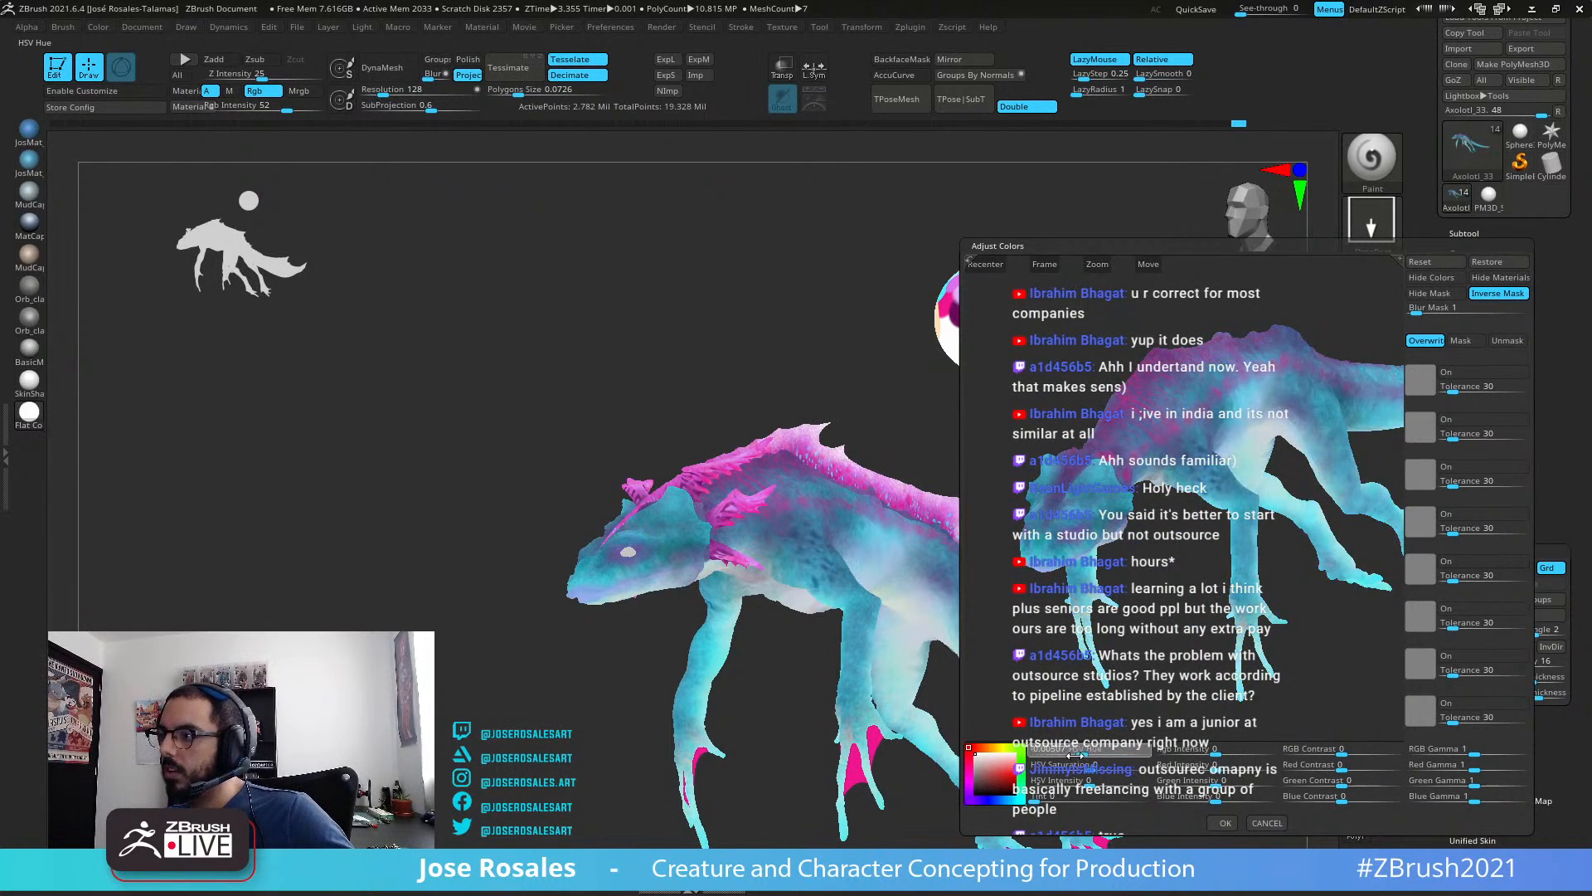
left_click_drag(1107, 765, 1078, 783)
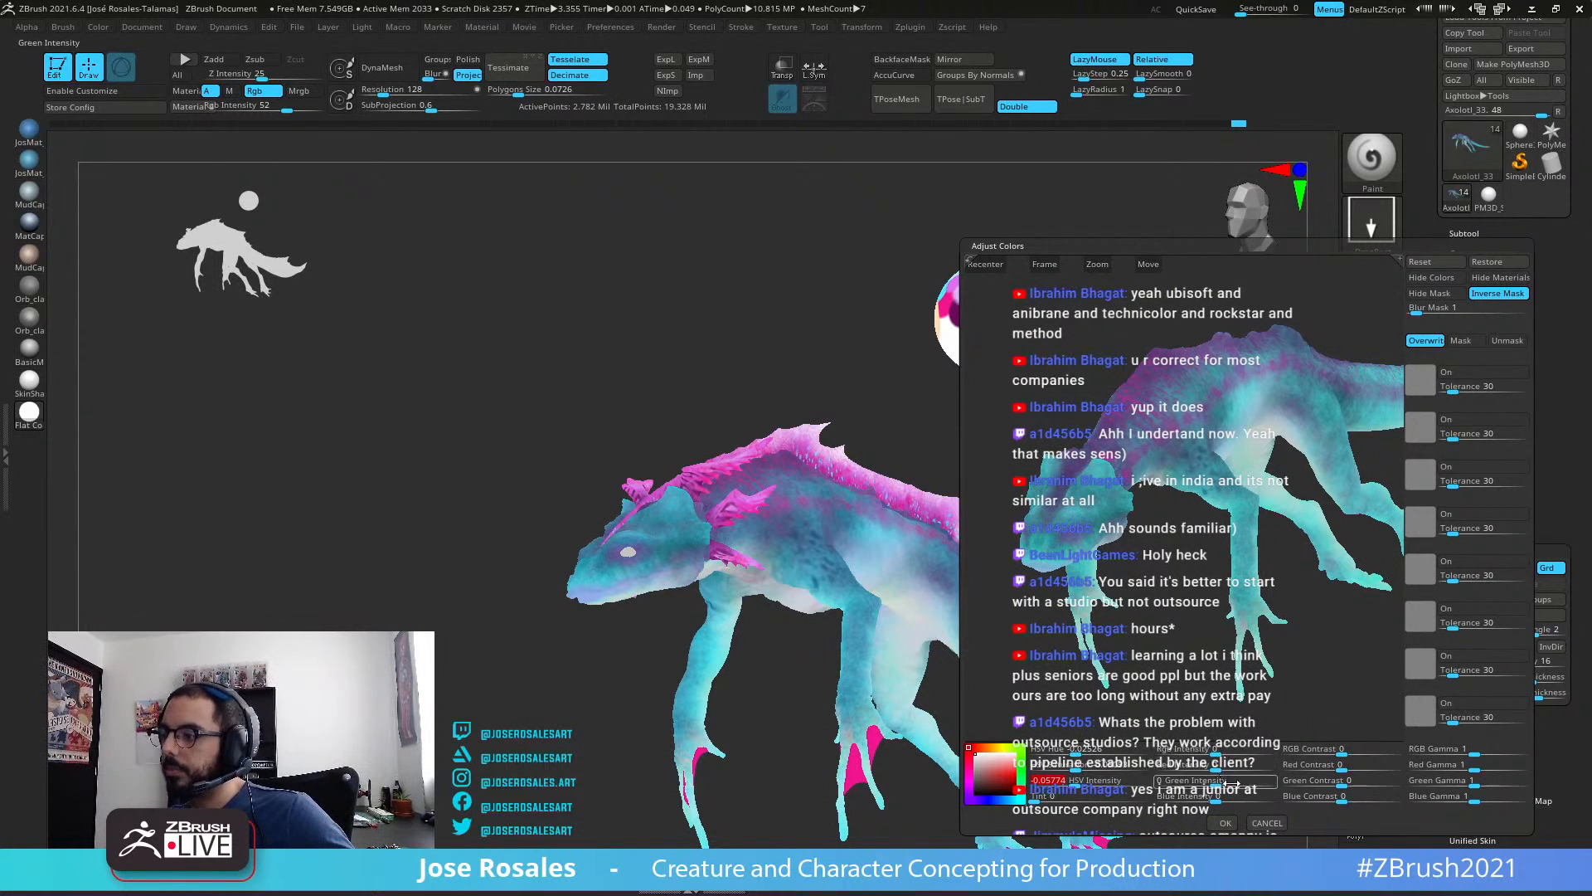
mouse_move(1236, 753)
left_mouse_down()
mouse_move(1250, 753)
mouse_move(1232, 753)
left_mouse_up()
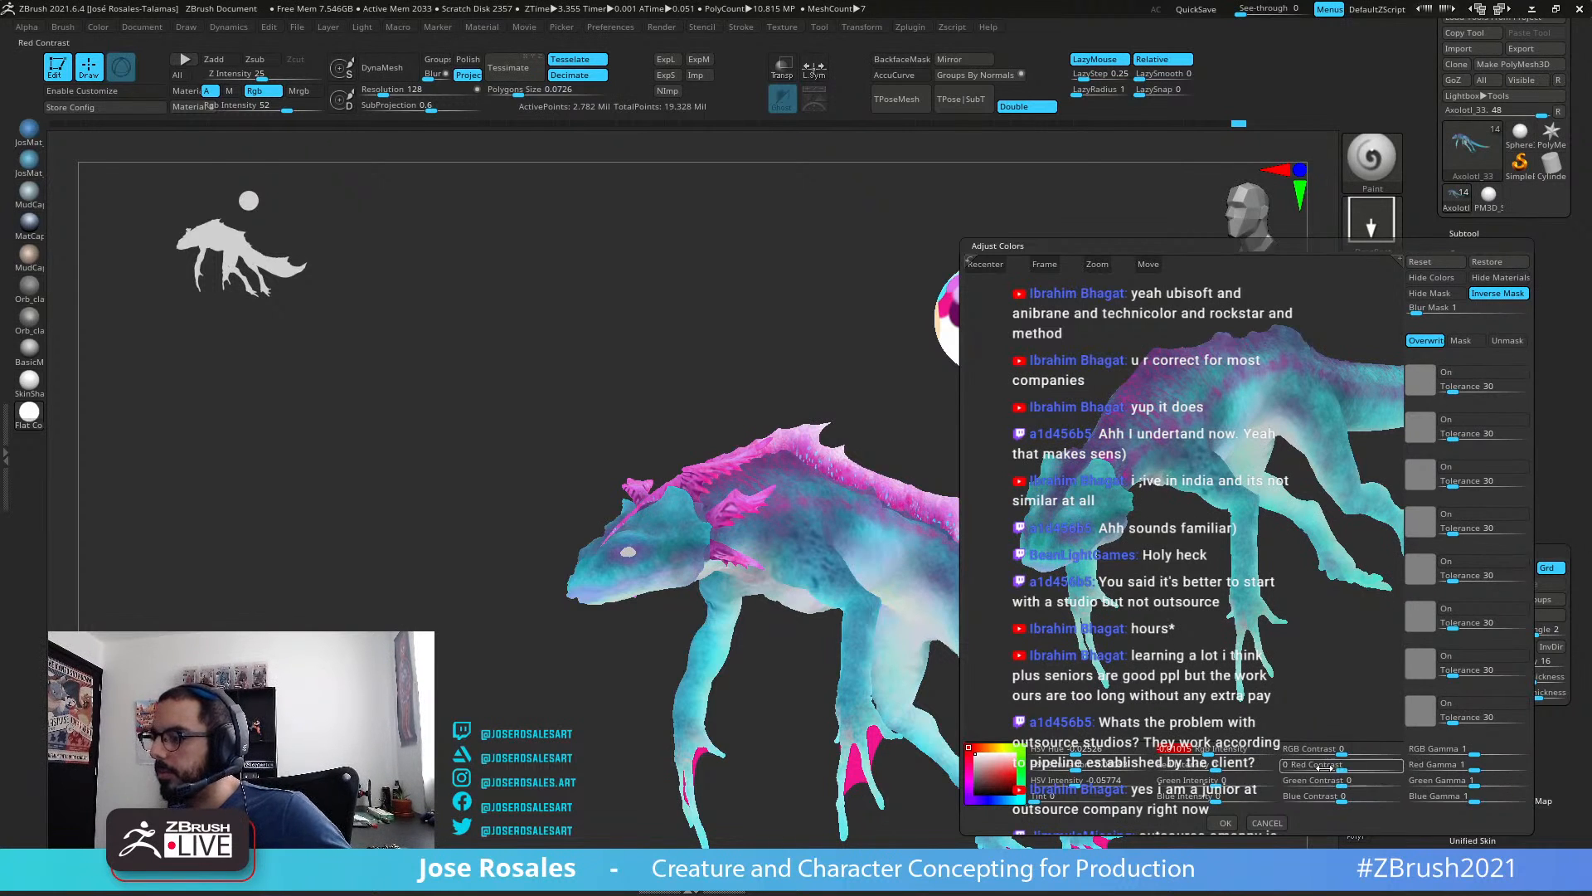
left_click(1267, 823)
Step: Examine the painted colors on the whole creature and on the isolated body, viewing the head and back from the front, above and side
right_click_drag(824, 510, 771, 543)
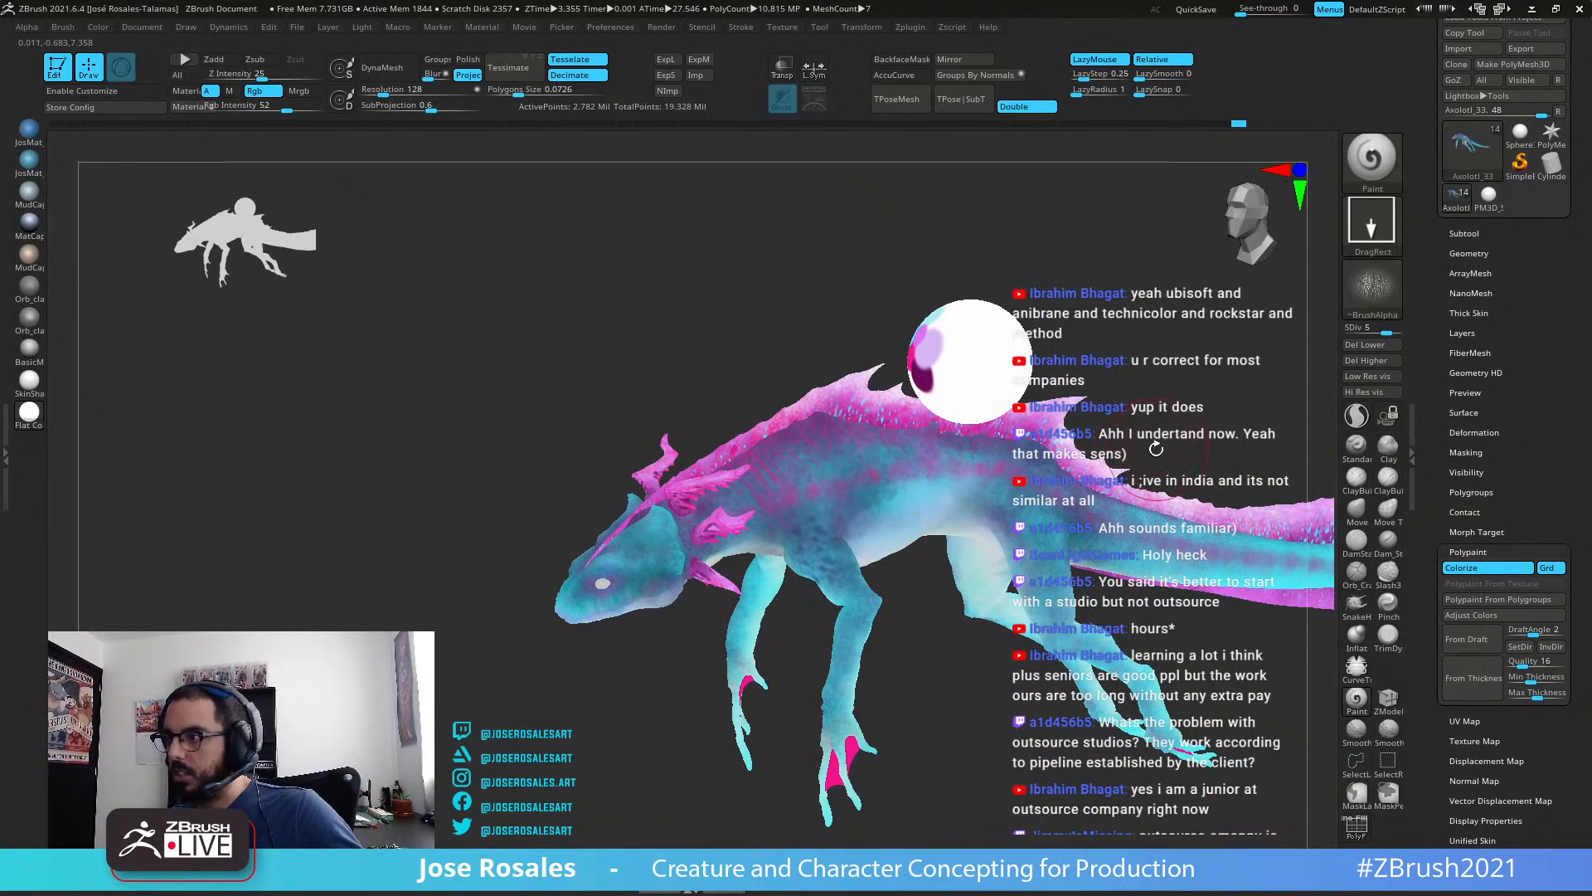
right_click_drag(862, 510, 839, 604, "alt")
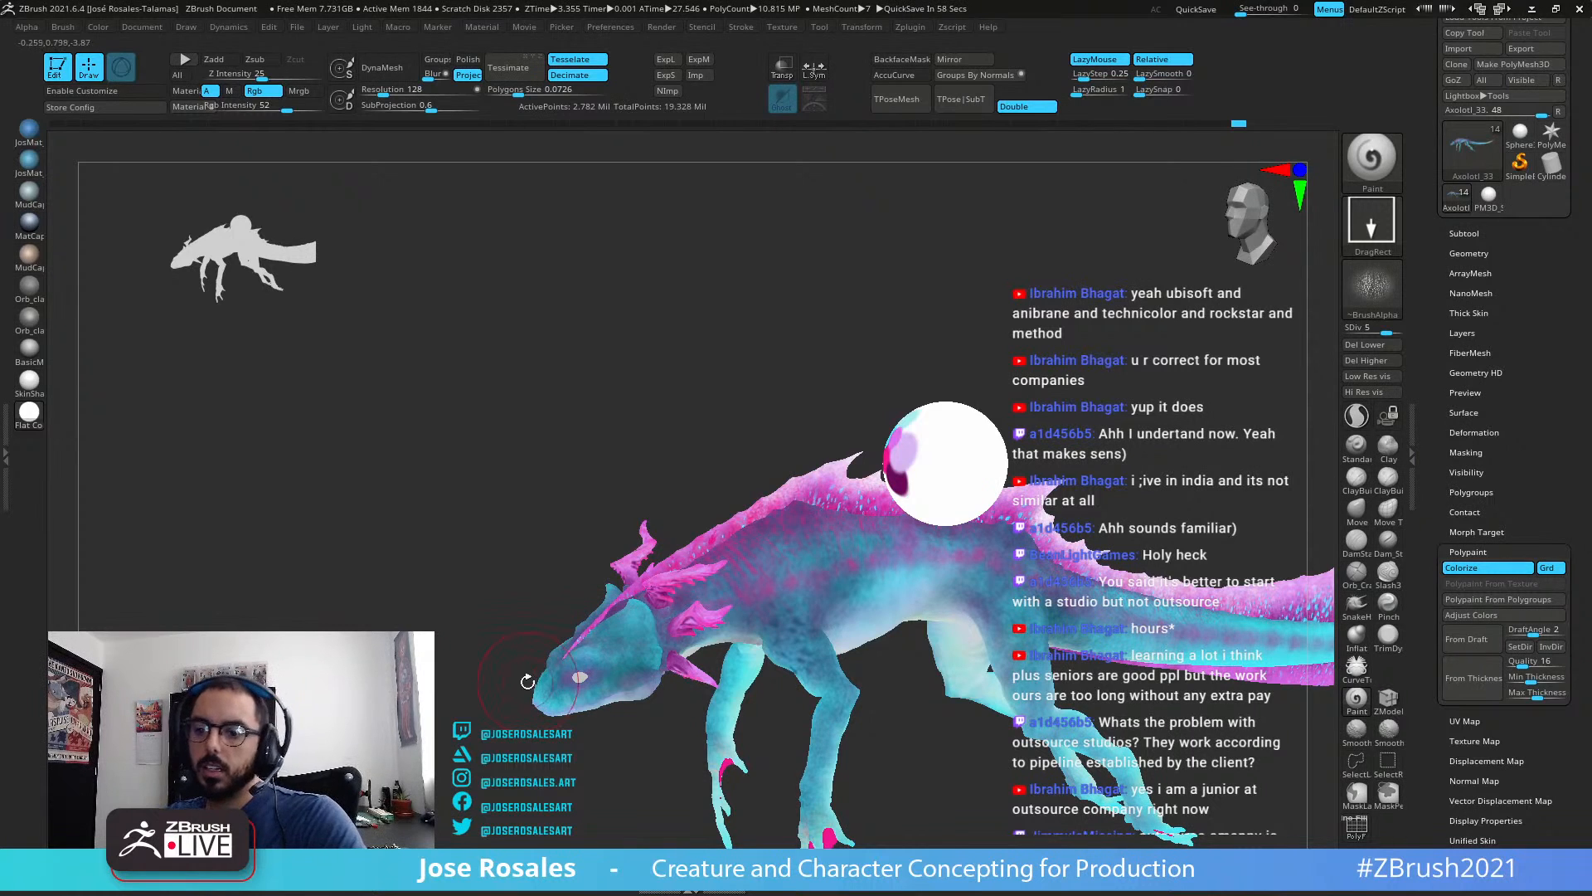
left_click_drag(590, 520, 663, 564)
key("shift+s")
right_click_drag(682, 614, 867, 746)
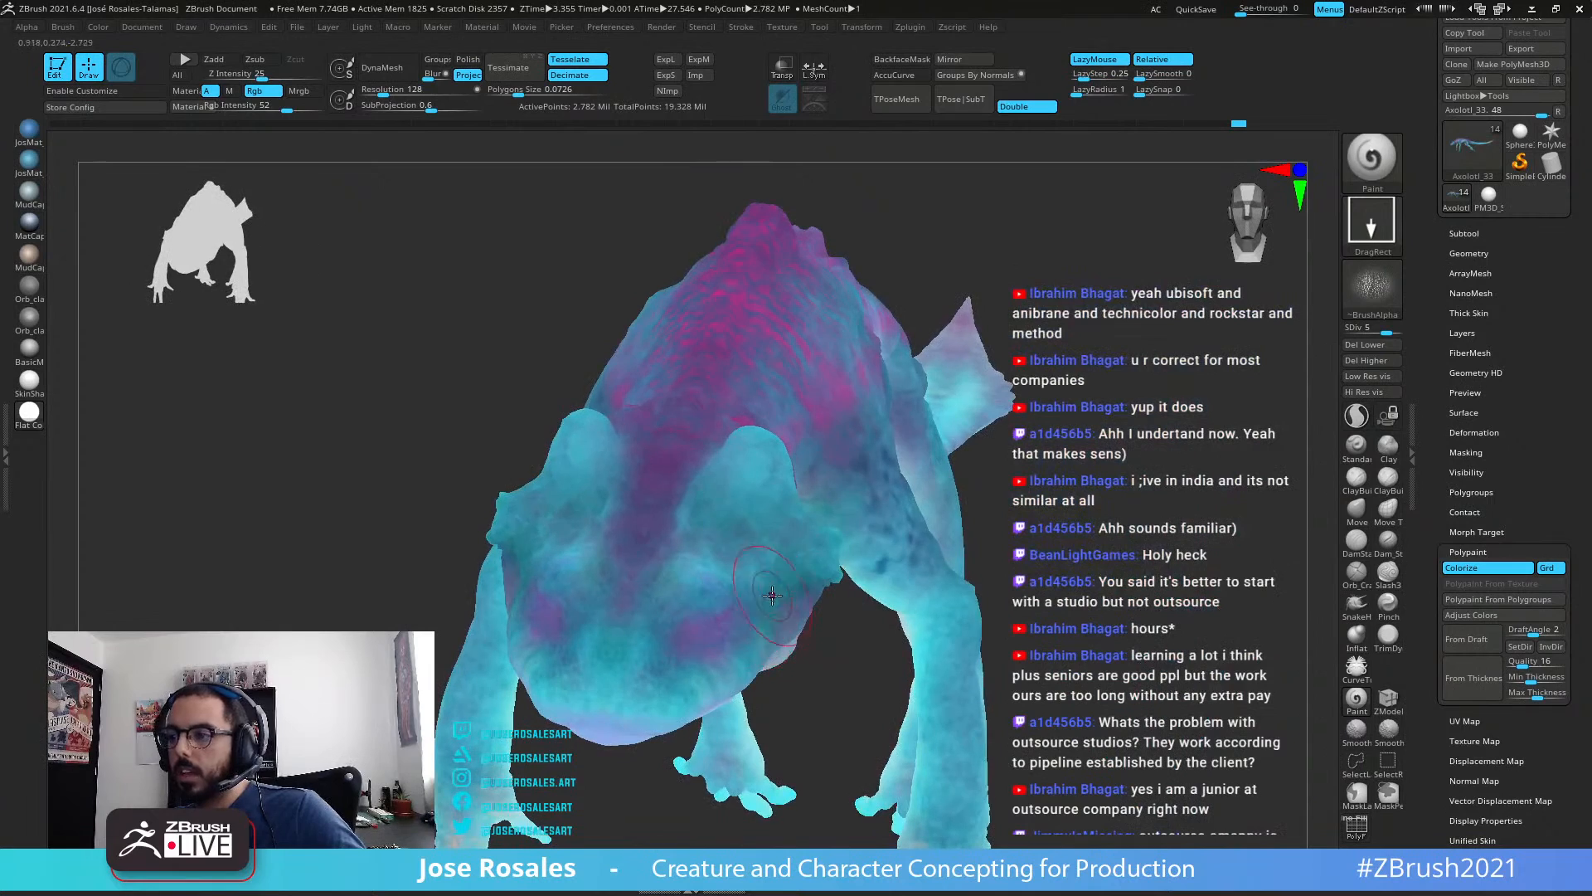
right_click_drag(826, 549, 817, 489, "ctrl")
right_click_drag(817, 489, 929, 497)
right_click_drag(730, 448, 838, 495, "ctrl")
left_click_drag(1434, 393, 1446, 516)
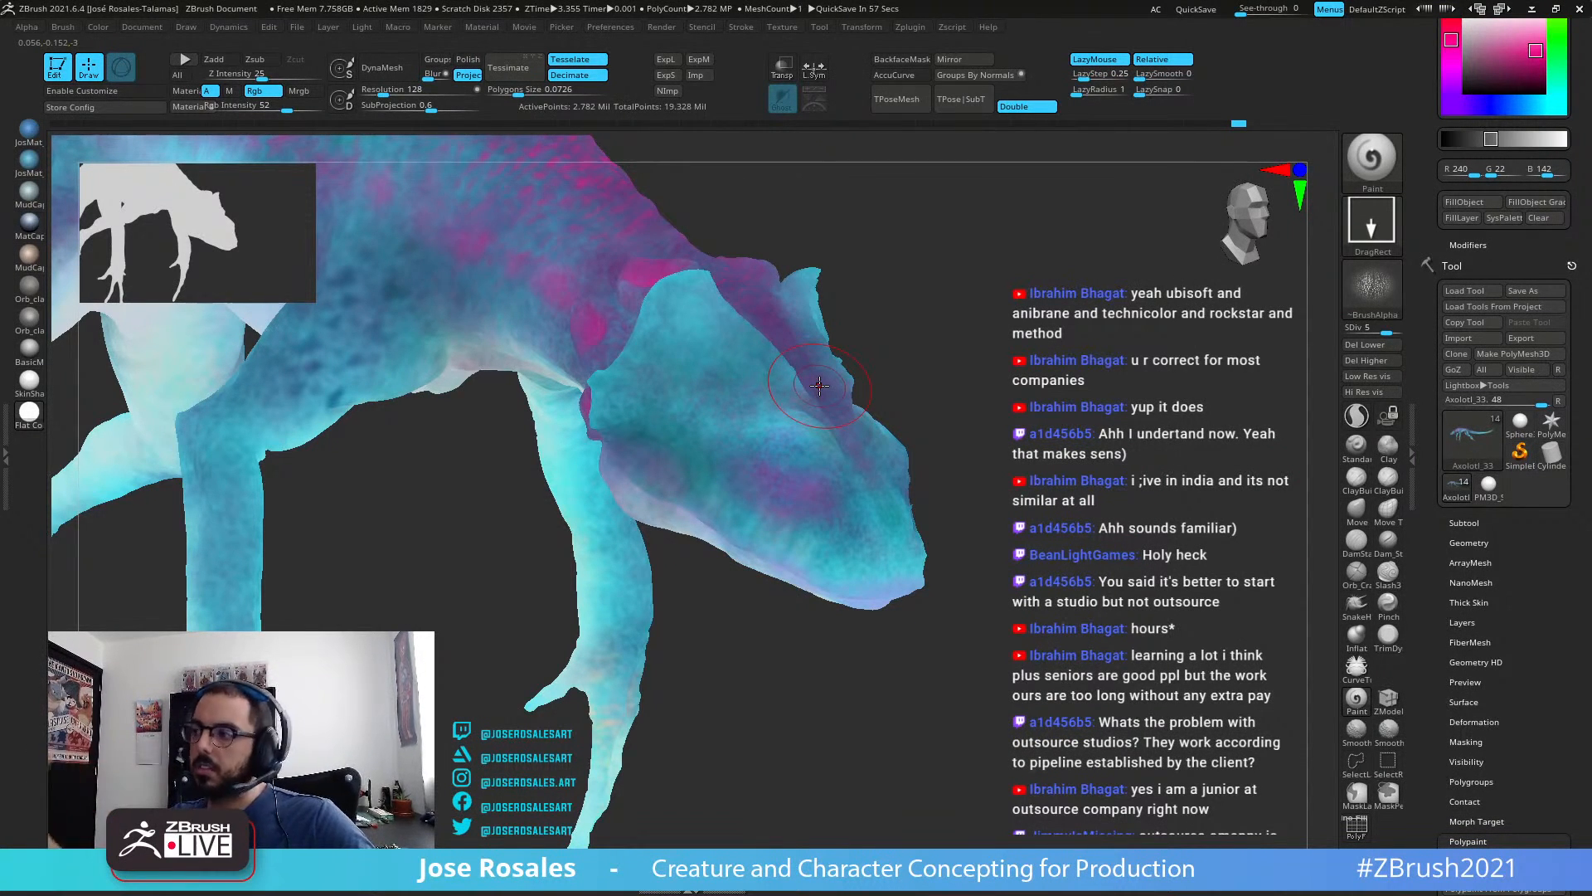
right_click_drag(816, 429, 796, 630)
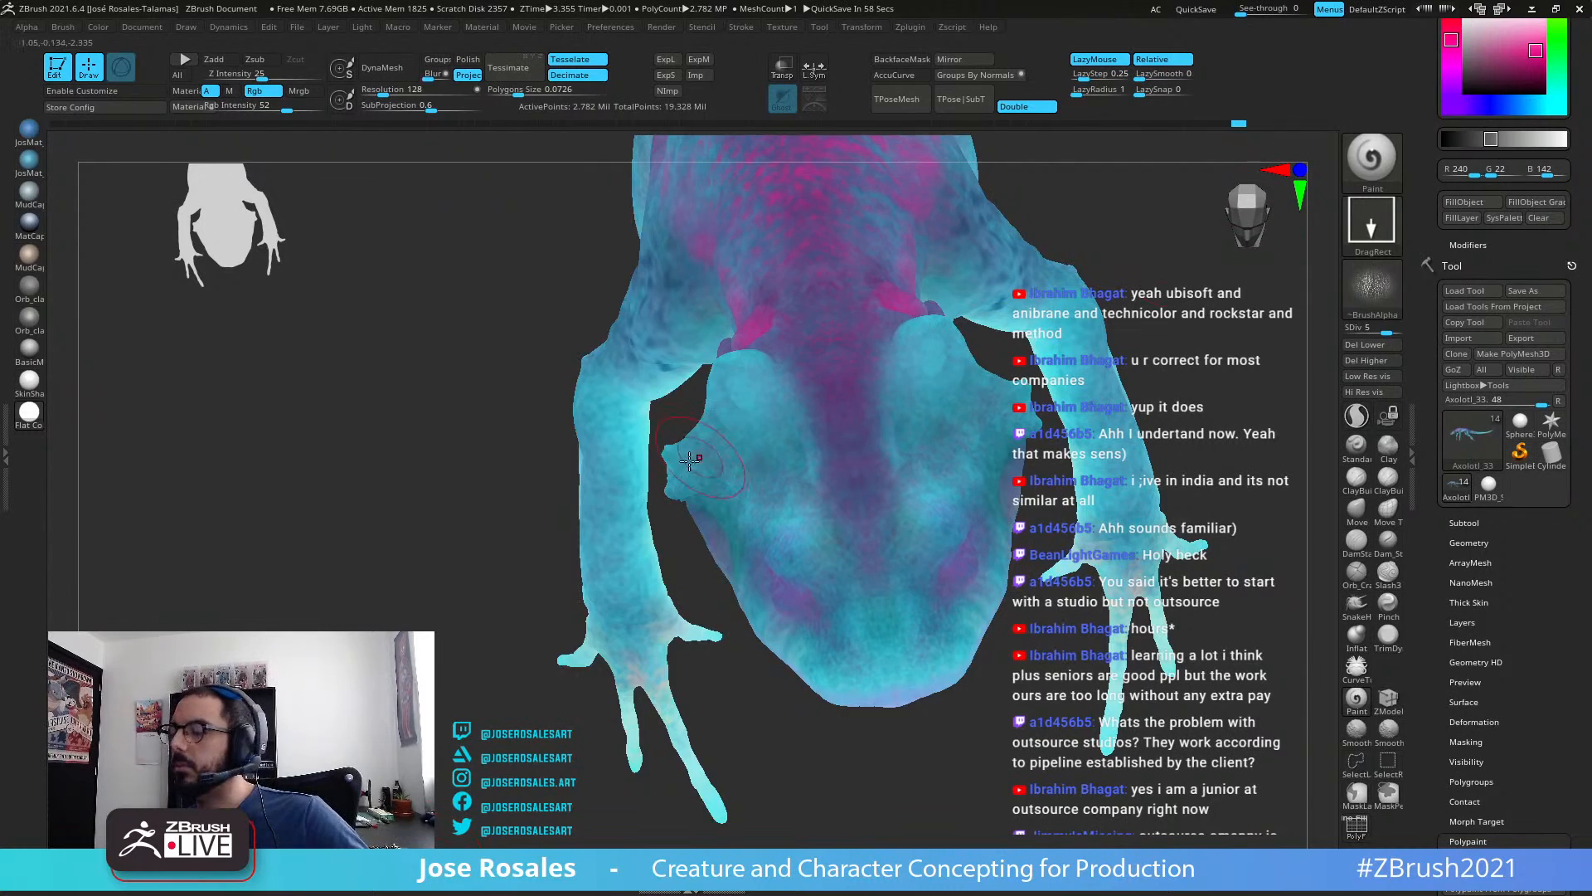
right_click_drag(690, 459, 988, 342)
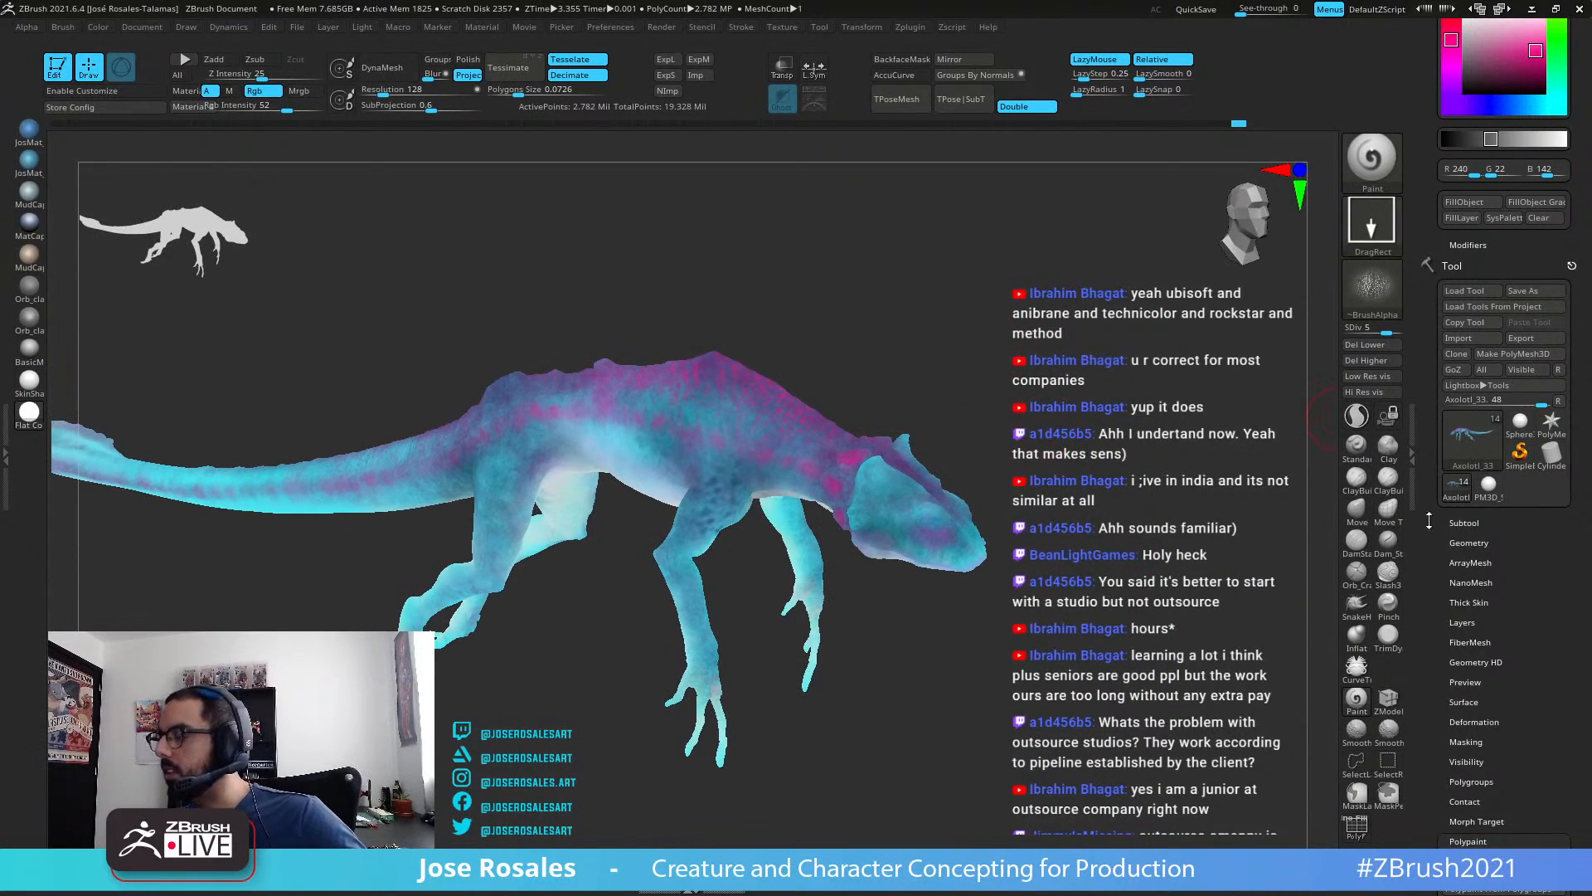
left_click_drag(1429, 520, 1429, 467)
mouse_move(1178, 464)
right_mouse_down()
mouse_move(1018, 461)
mouse_move(1045, 528)
mouse_move(1087, 452)
right_mouse_up()
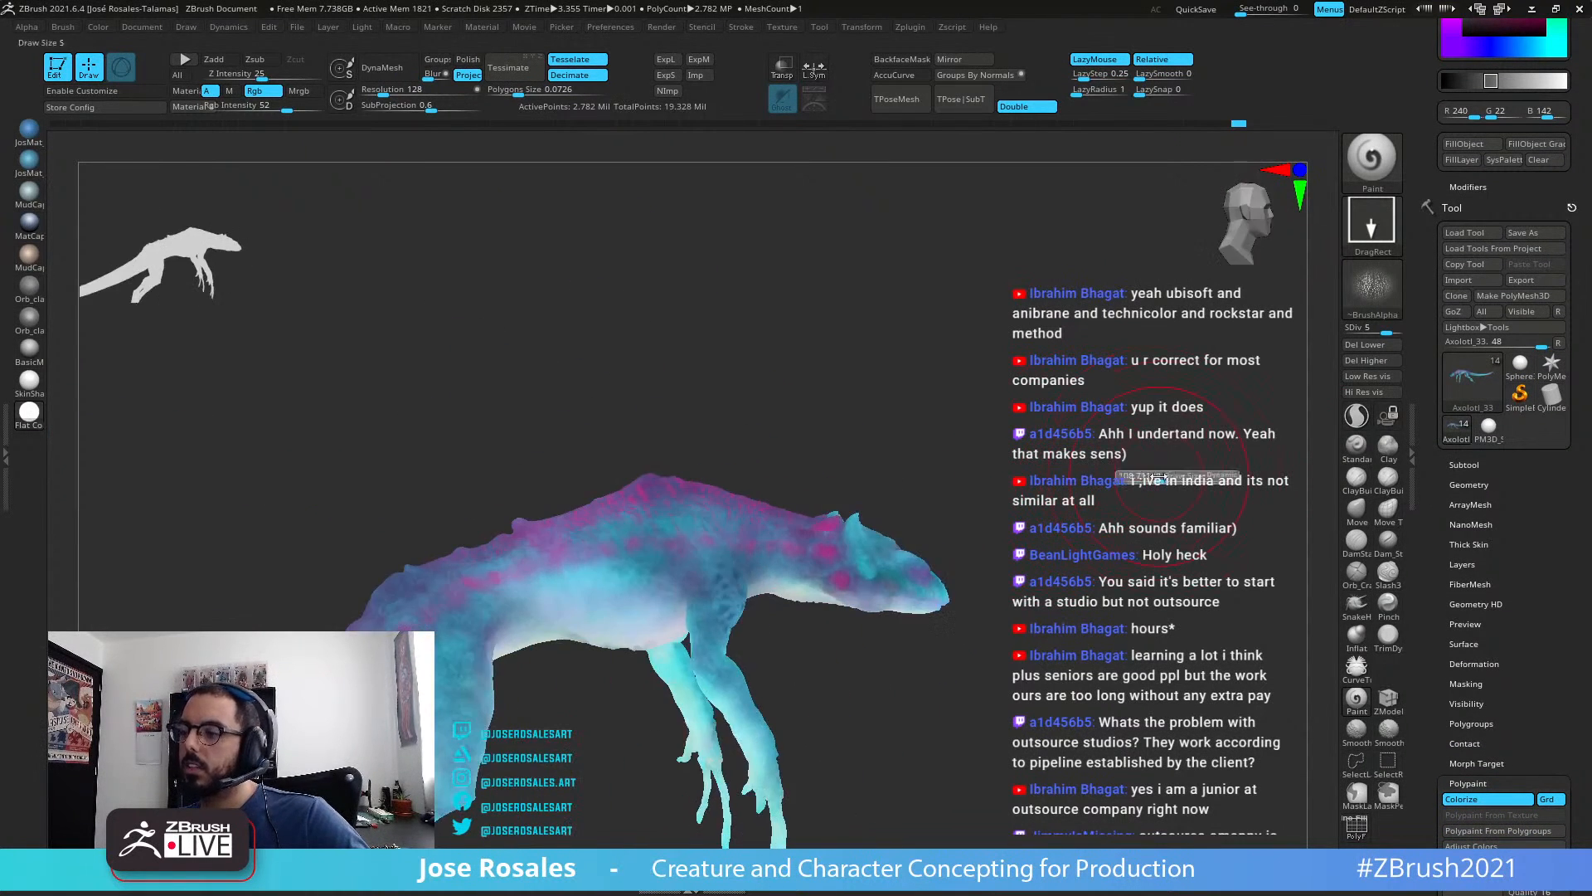
right_click_drag(1108, 369, 1124, 445)
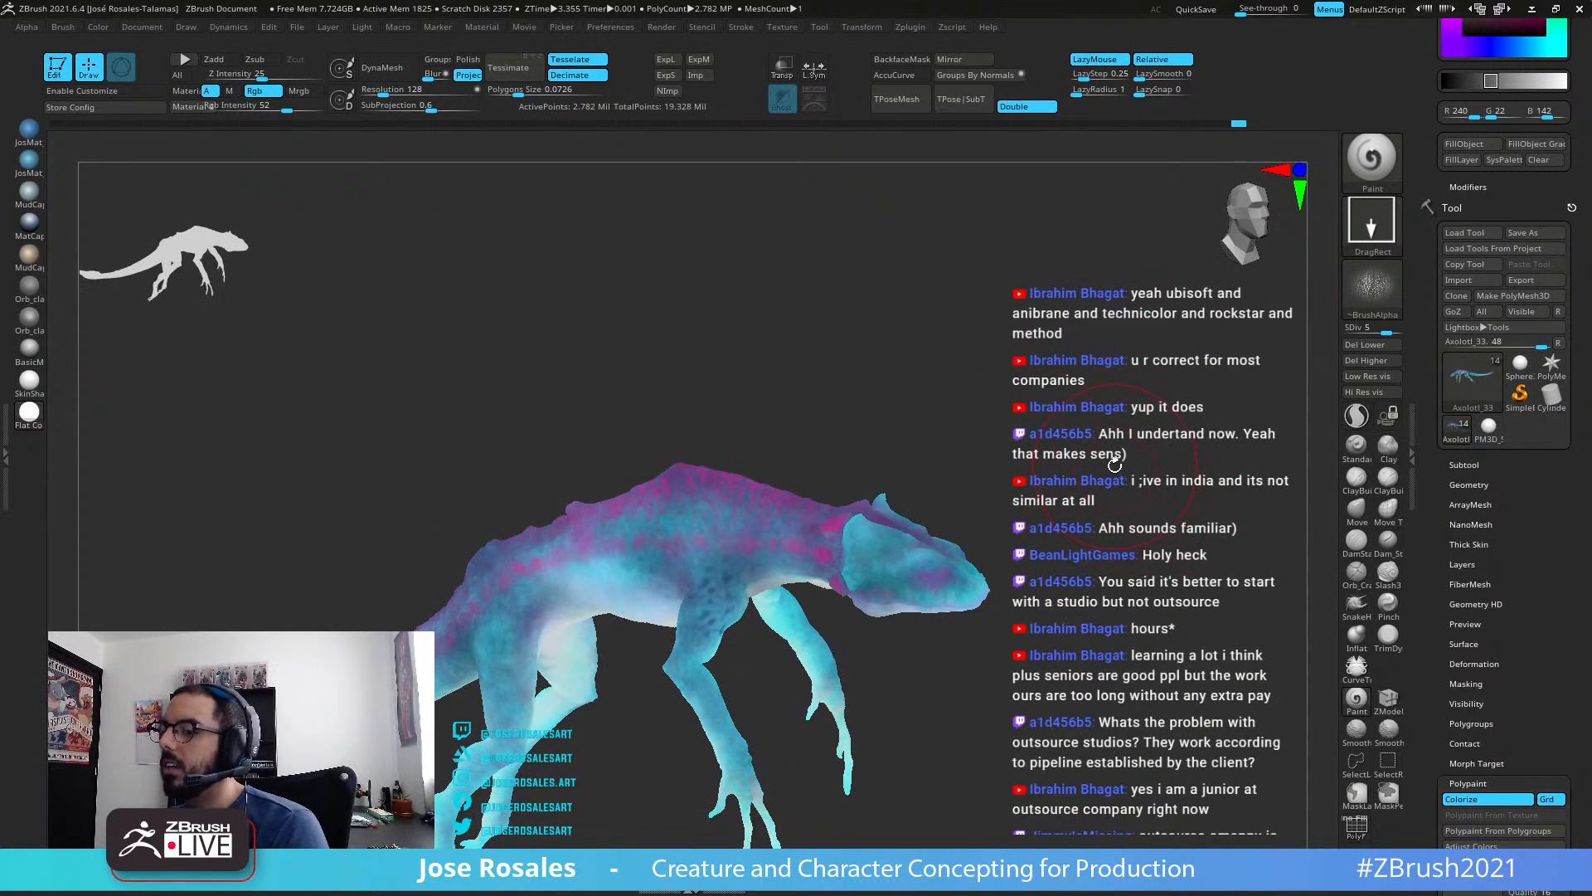
left_click_drag(1443, 491, 1439, 448)
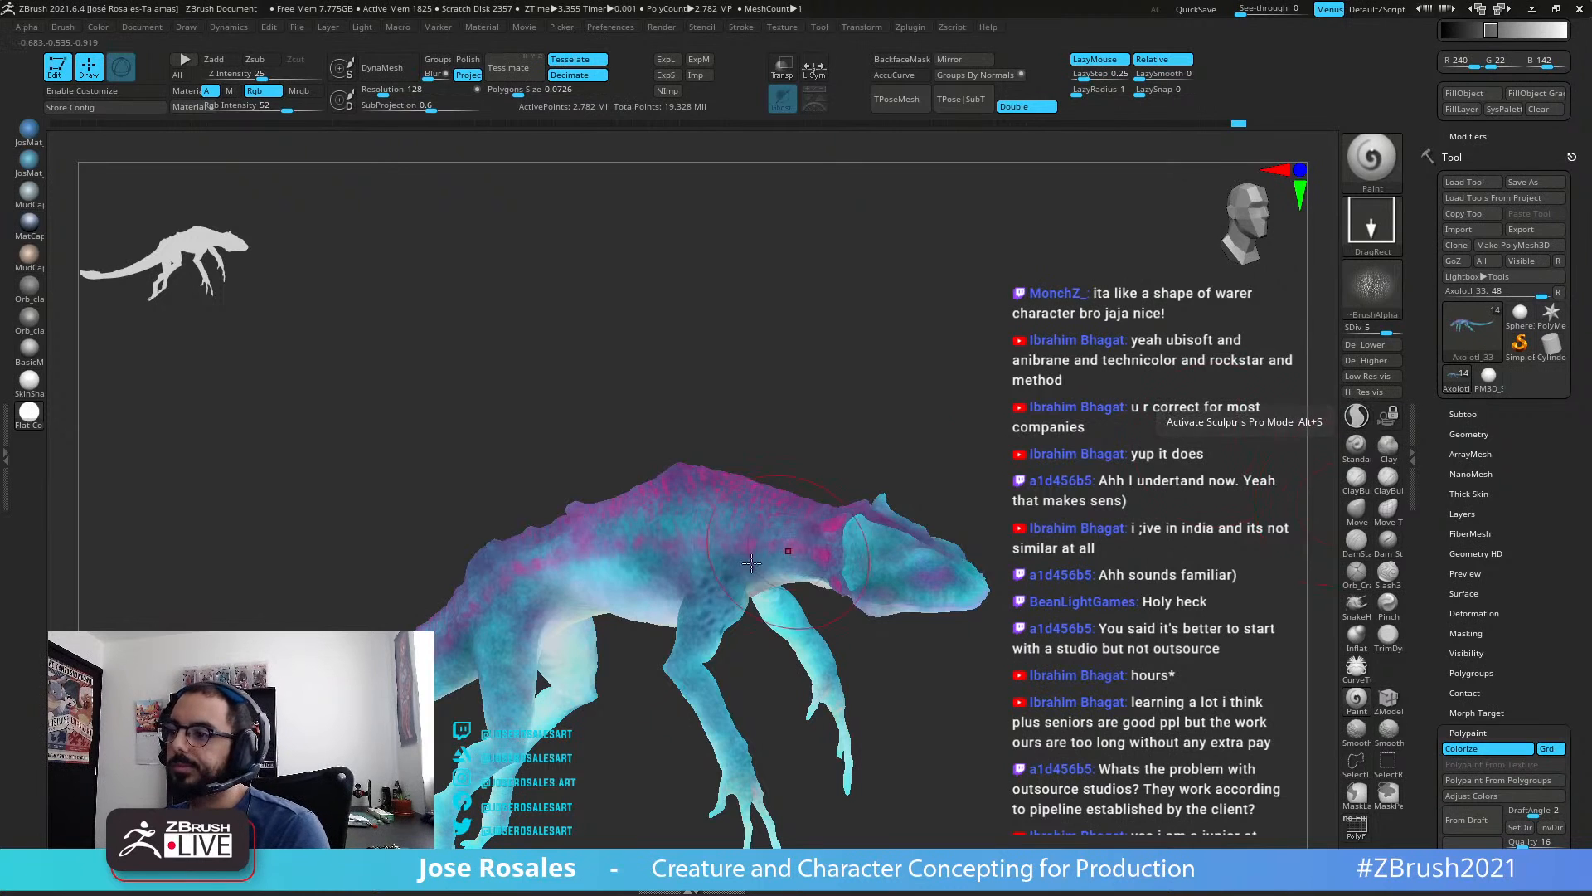
mouse_move(789, 551)
right_mouse_down()
mouse_move(622, 661)
mouse_move(796, 572)
right_mouse_up()
Step: Show all subtools and pick the bright cyan (R 72, G 236, B 246) from the painted swatch sphere
left_click_drag(1425, 371, 1432, 446)
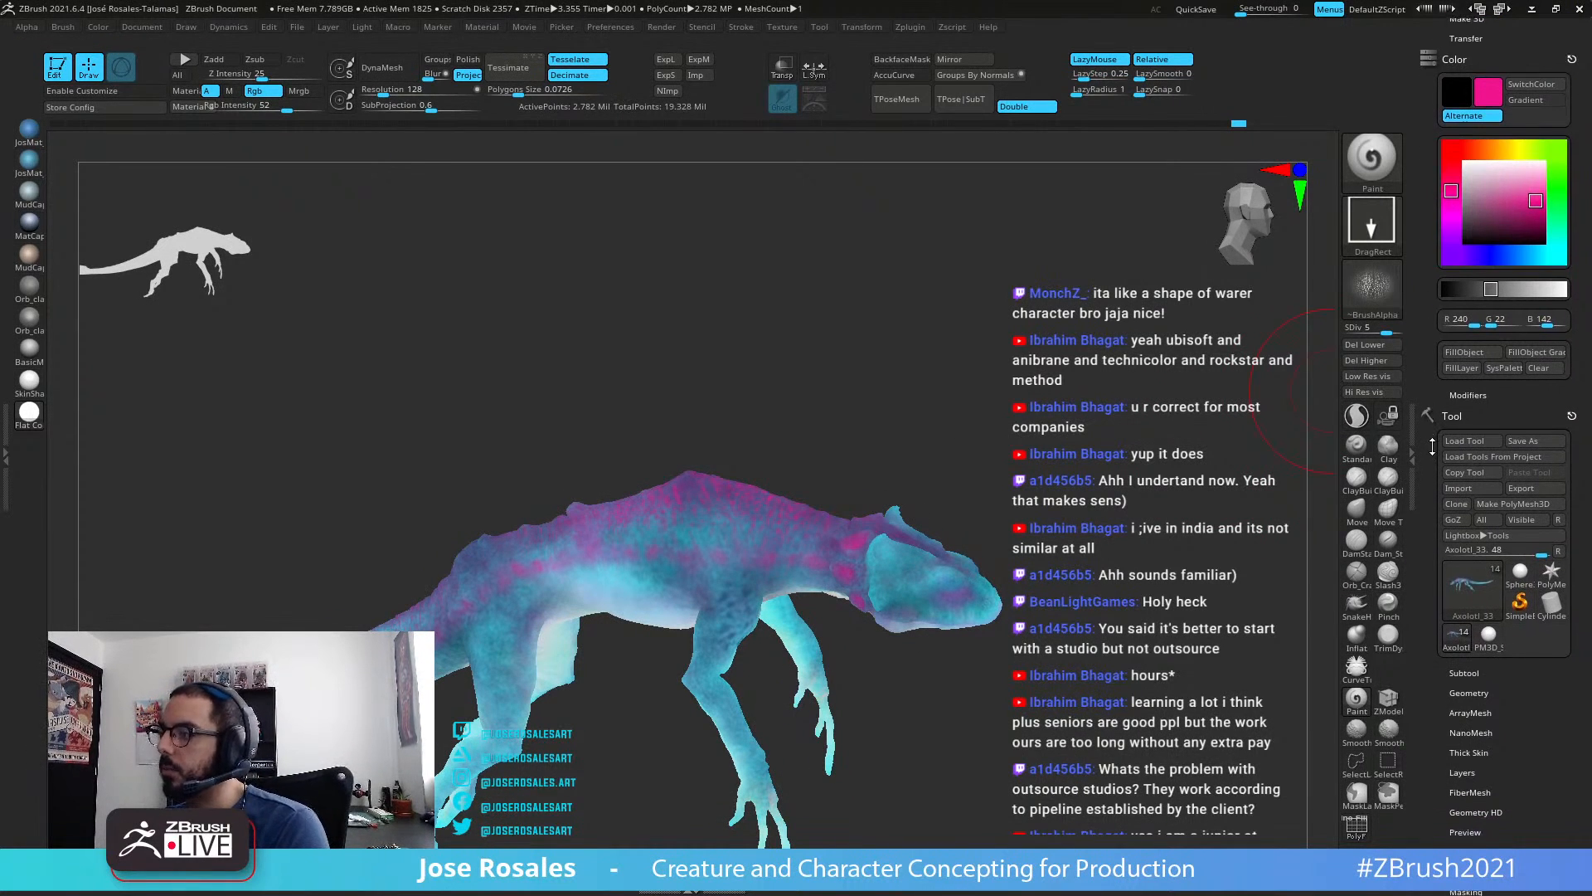
right_click_drag(982, 429, 958, 416)
key("shift+alt+s")
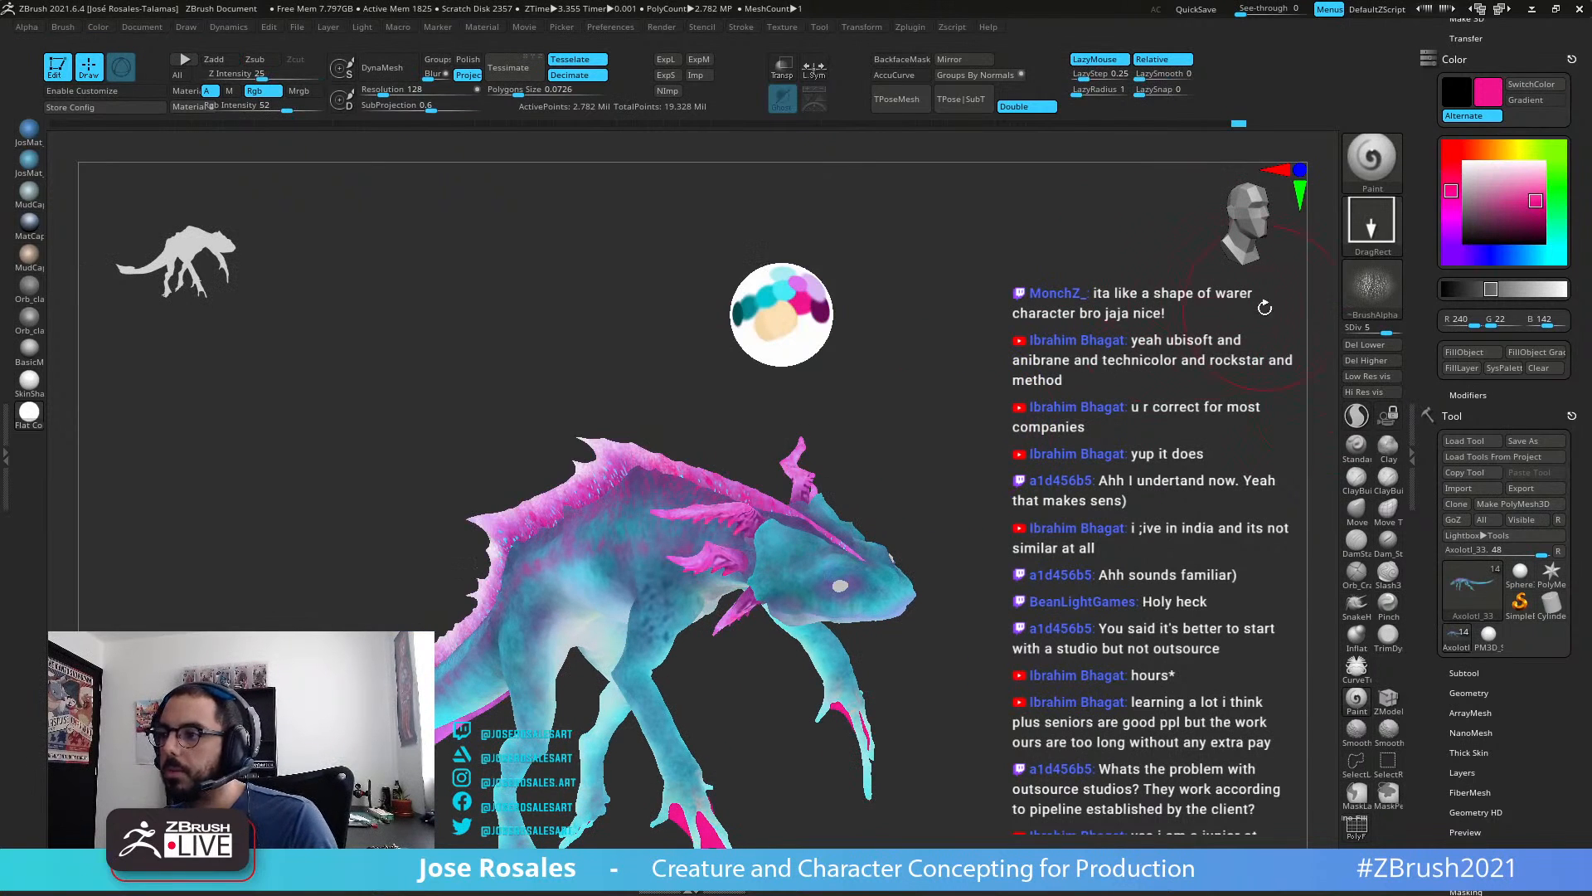
key("c")
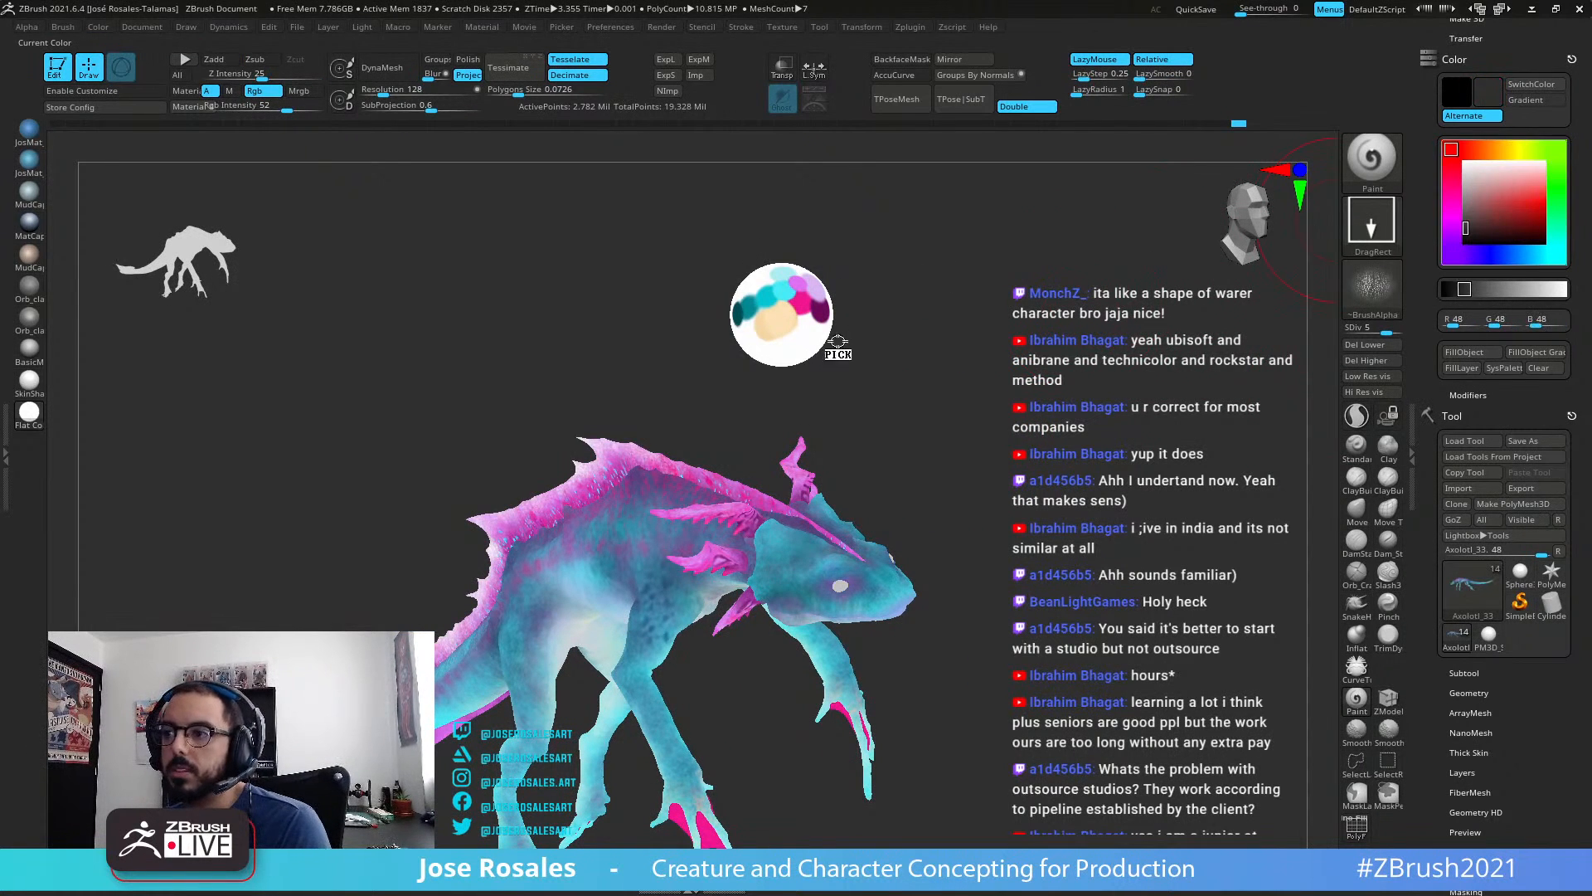
key("c")
key("c")
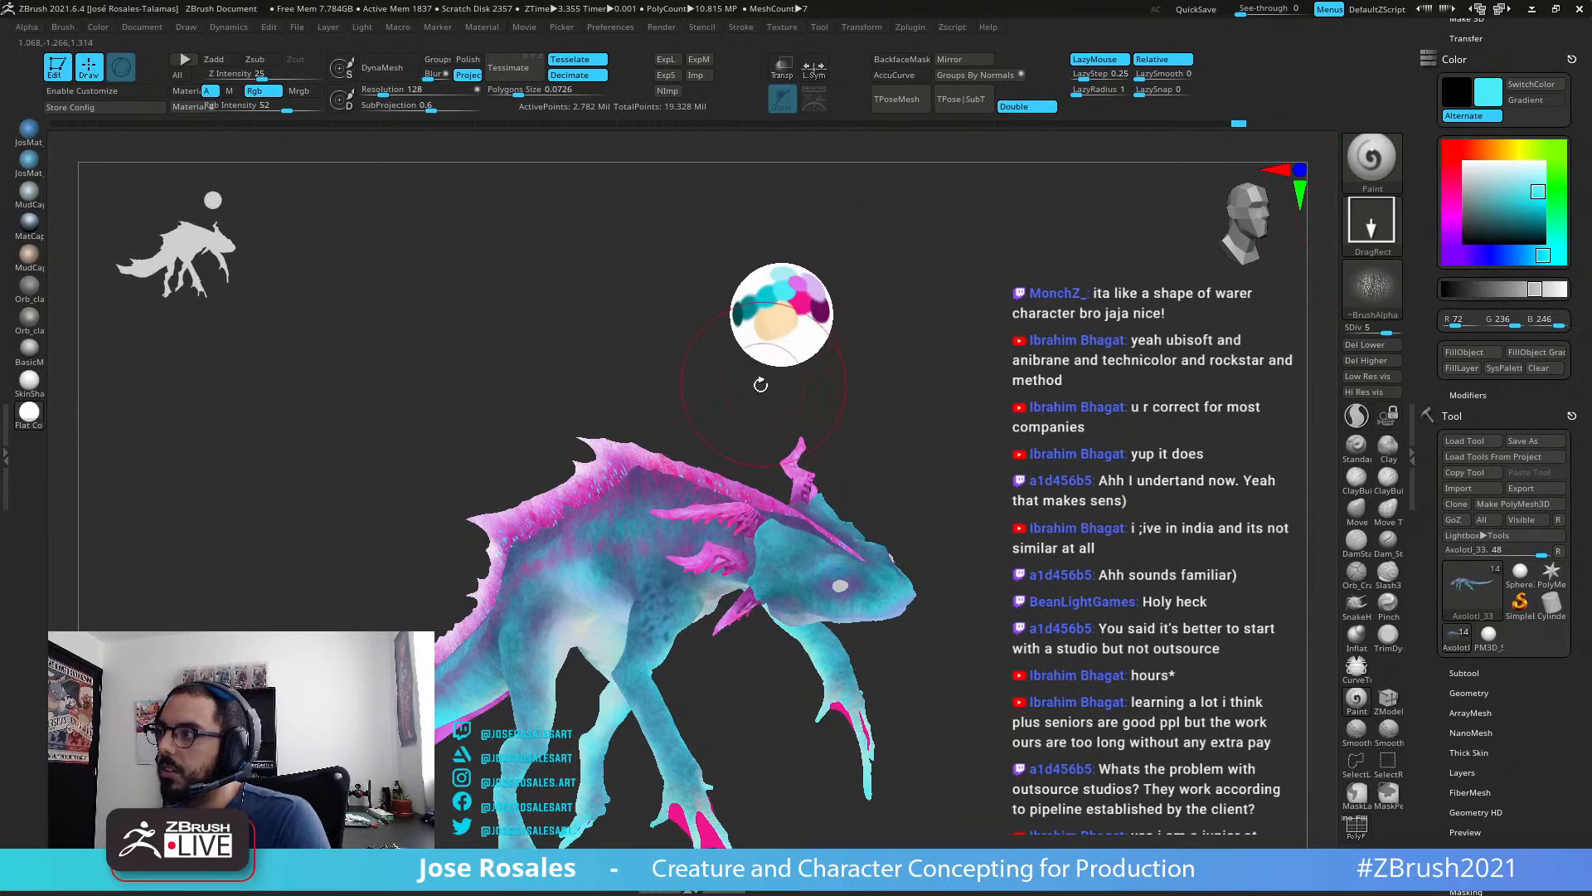
Step: Isolate the body and stamp cyan bumpy speckles over the pink upper back behind the neck
right_click_drag(761, 384, 801, 402)
key("shift+s")
mouse_move(655, 575)
right_mouse_down("ctrl")
mouse_move(690, 557)
mouse_move(771, 573)
right_mouse_up("ctrl")
left_click_drag(784, 462, 835, 596)
right_click_drag(800, 439, 918, 498)
key("ctrl+z")
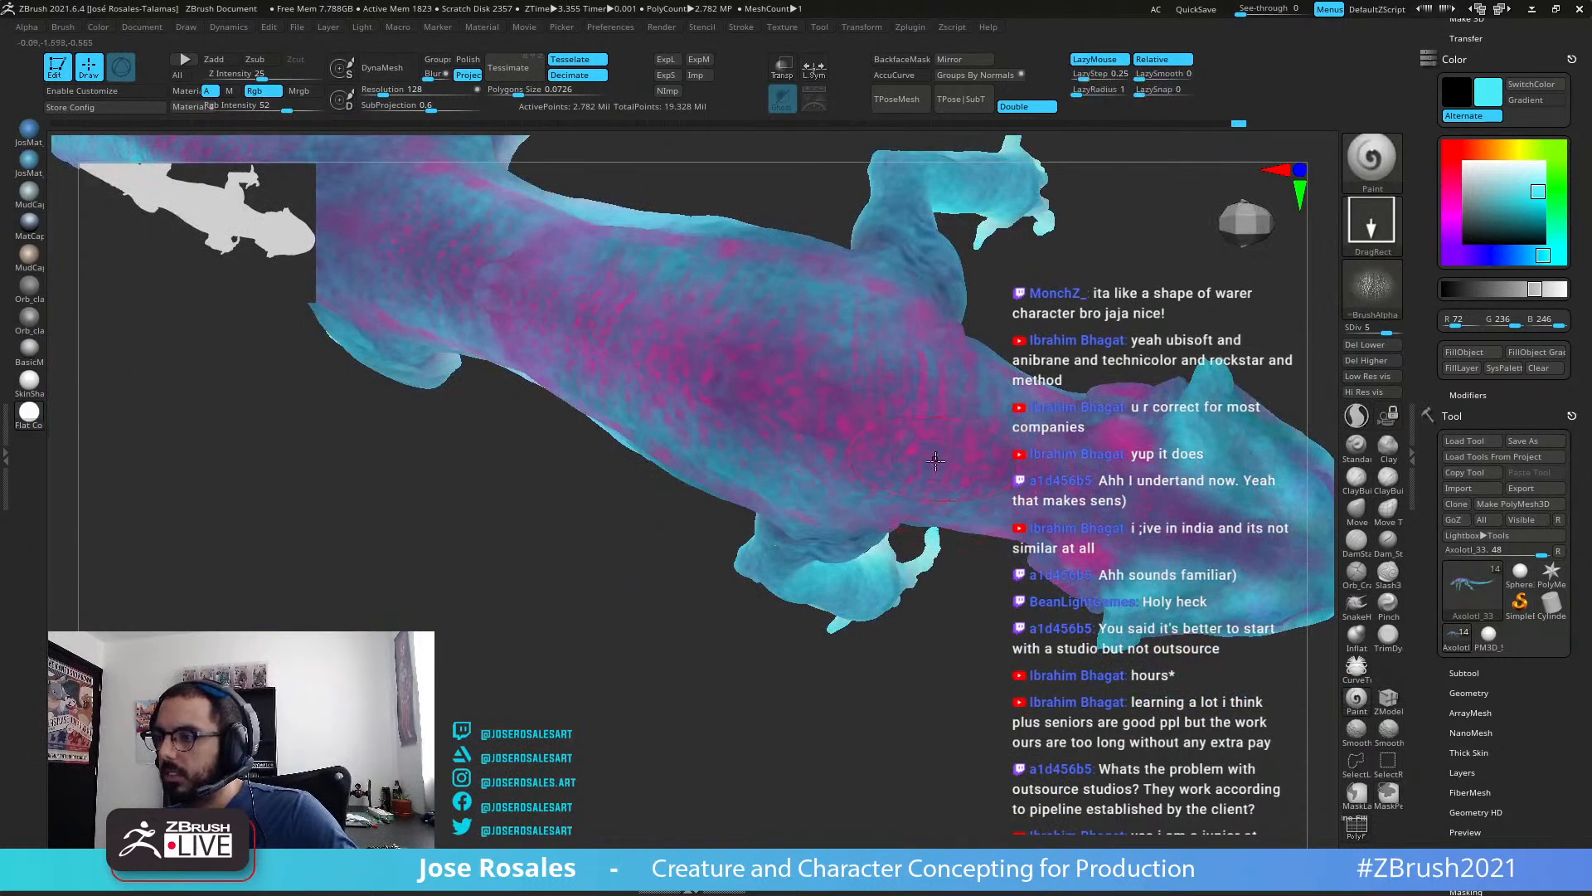
left_click_drag(941, 460, 876, 659)
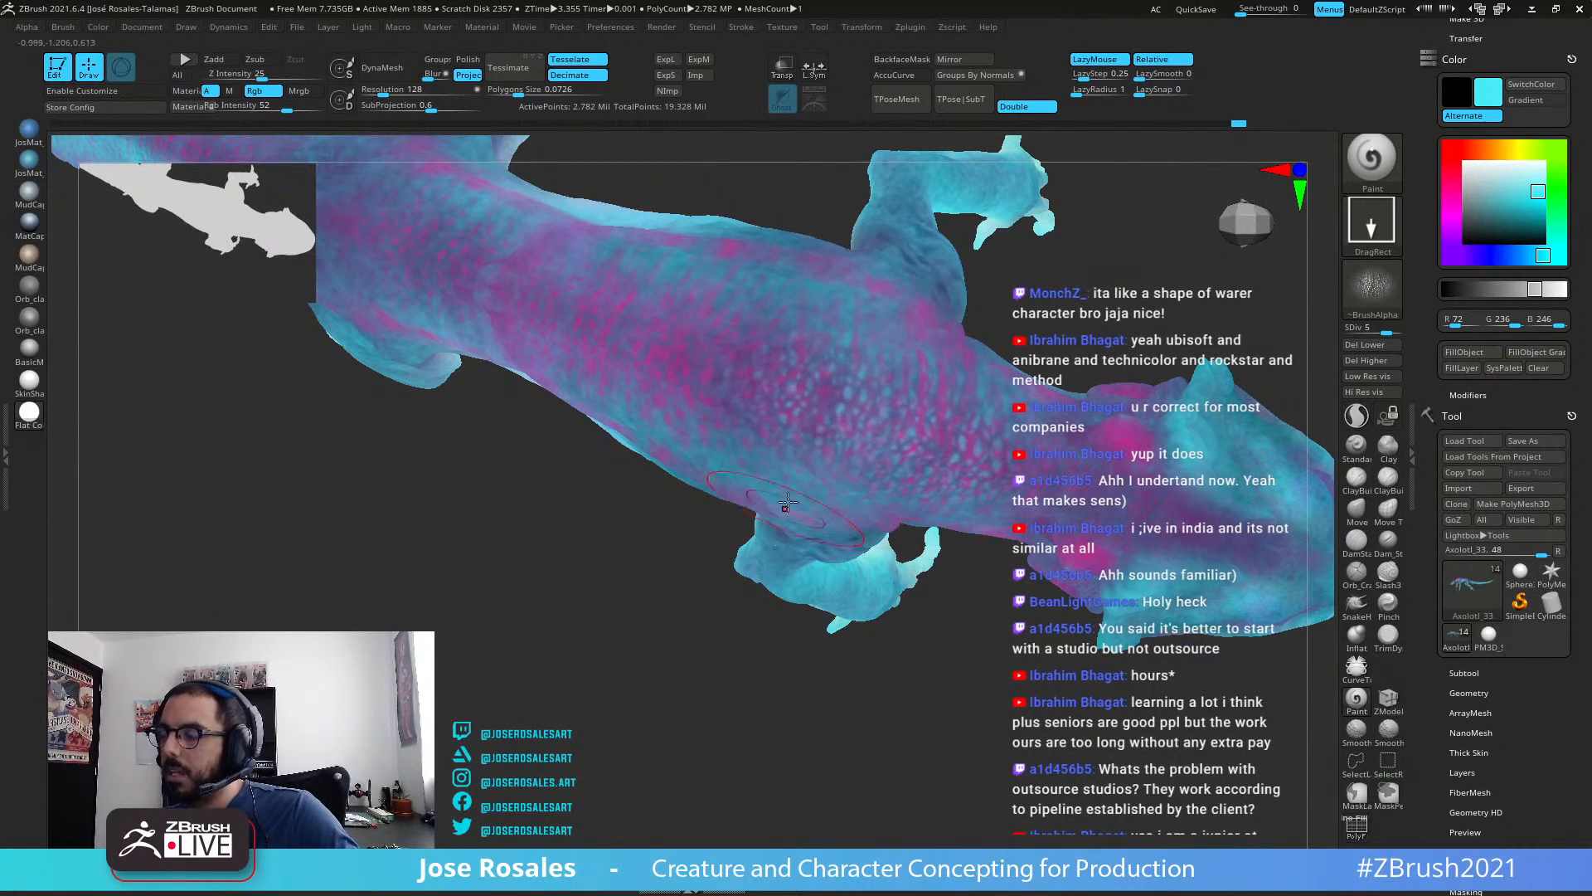
Step: Try extending the cyan bumpy speckles farther down the middle of the back
right_click_drag(820, 405, 728, 391)
left_click_drag(739, 366, 663, 519)
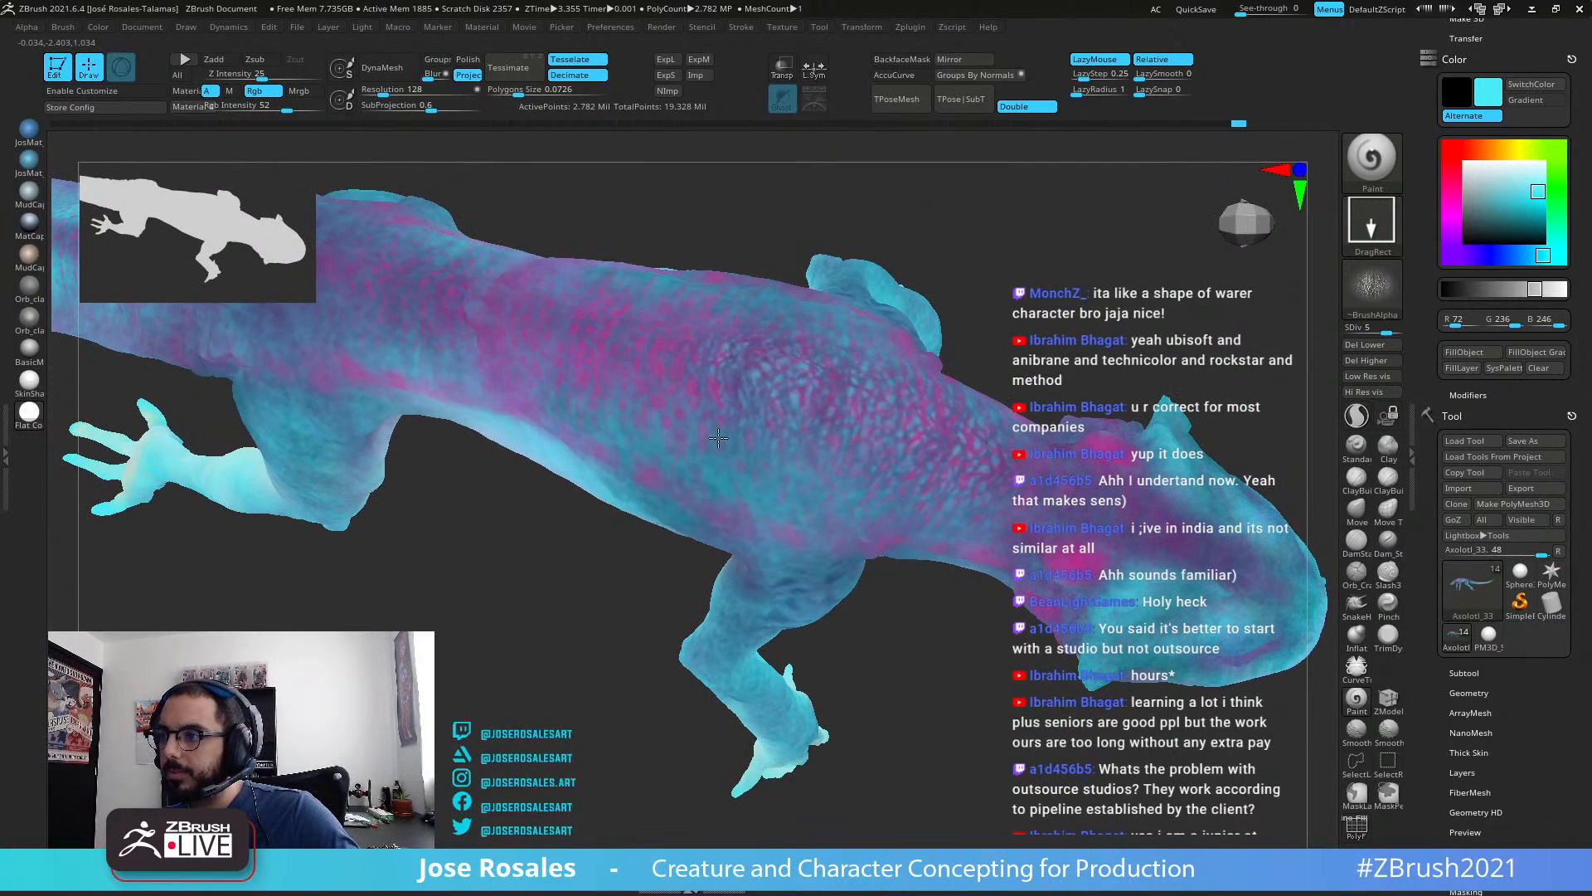
key("ctrl+z")
right_click_drag(738, 365, 730, 461)
left_click_drag(720, 343, 592, 455)
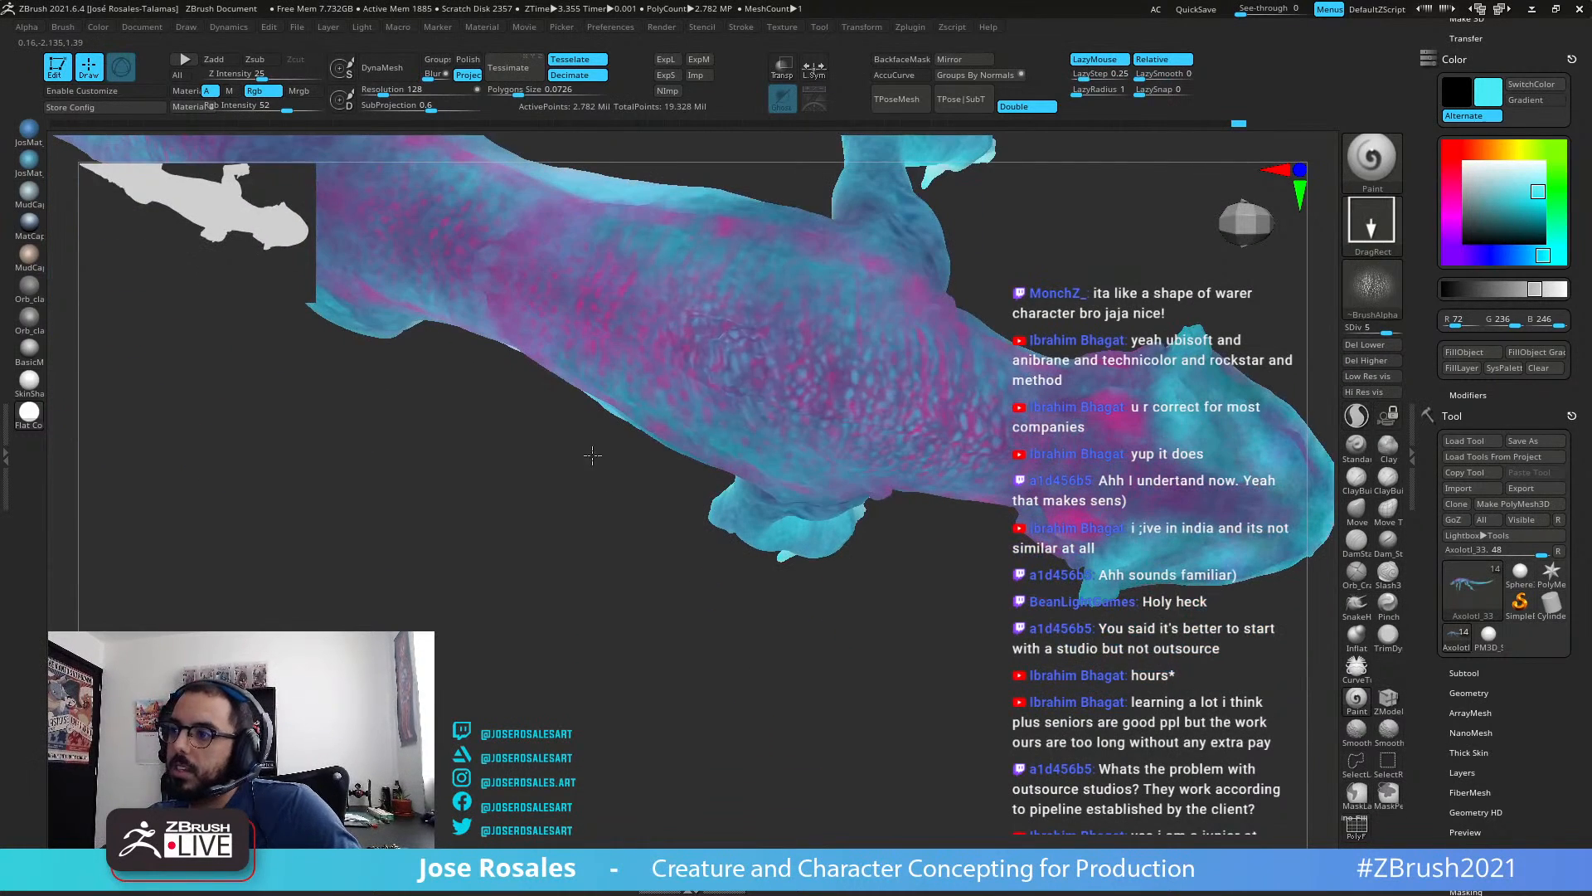
key("ctrl+z")
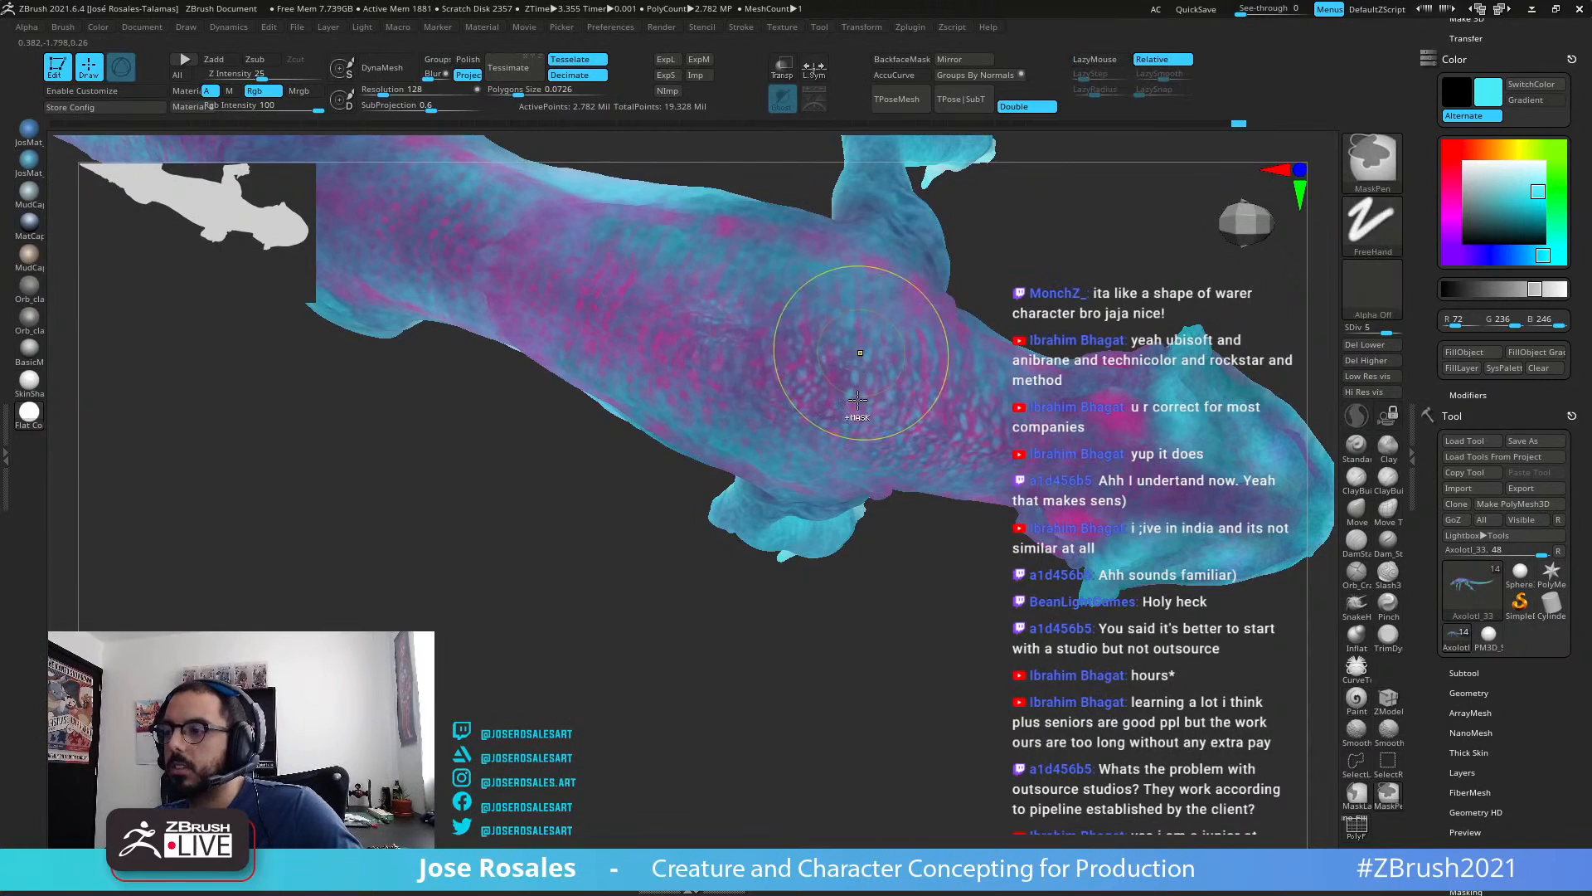
Step: Examine the speckled back from above and from the side, first on the isolated body and then with all subtools shown
right_click_drag(887, 319, 1070, 461)
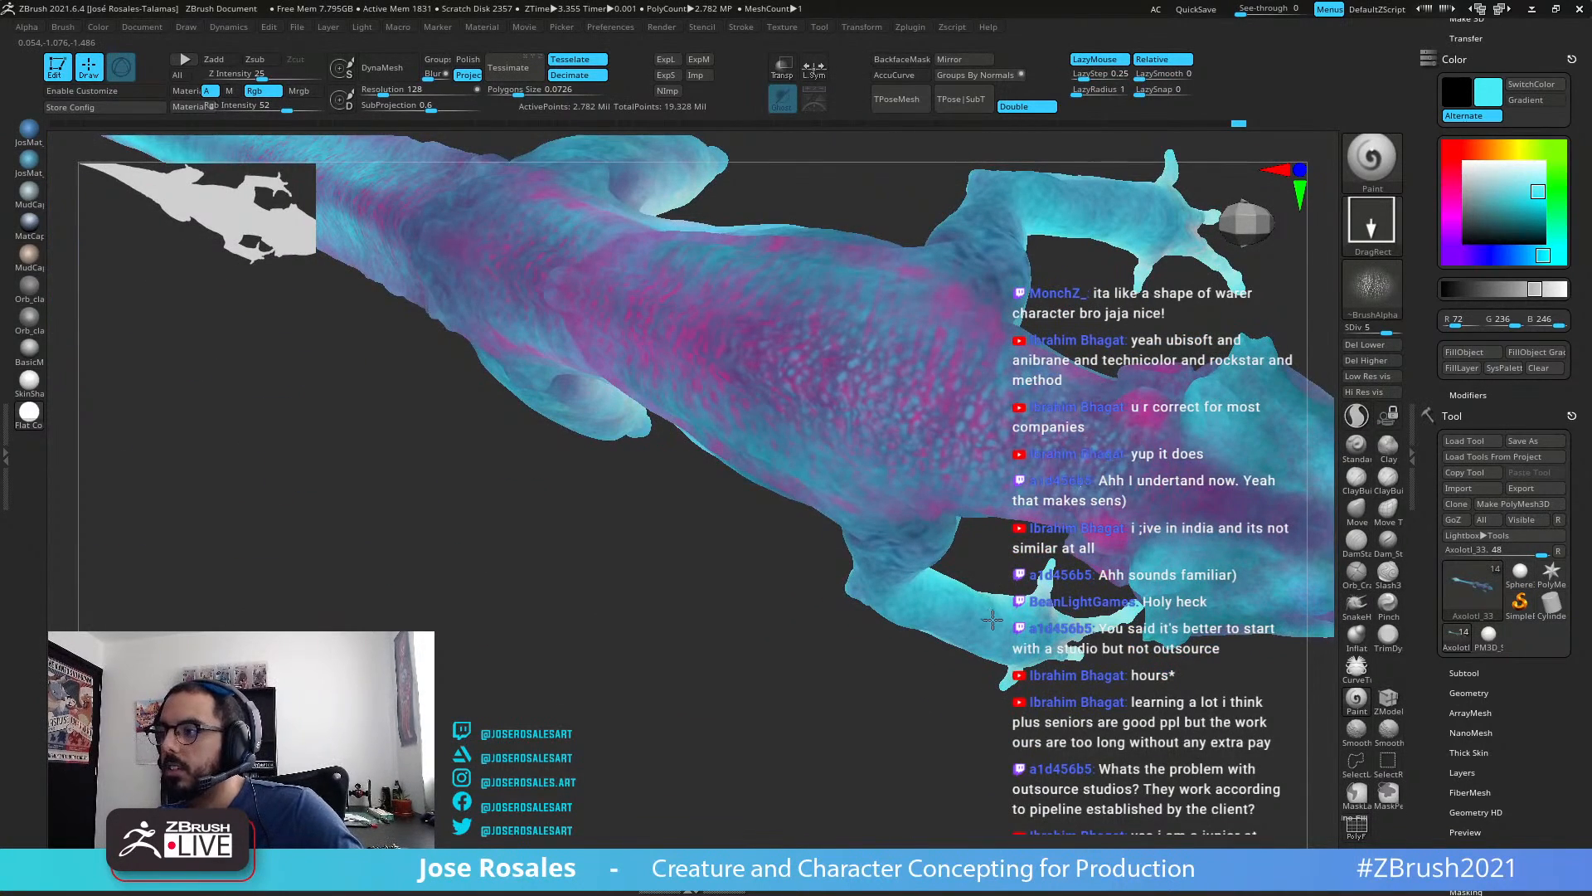
right_click_drag(992, 620, 1089, 462)
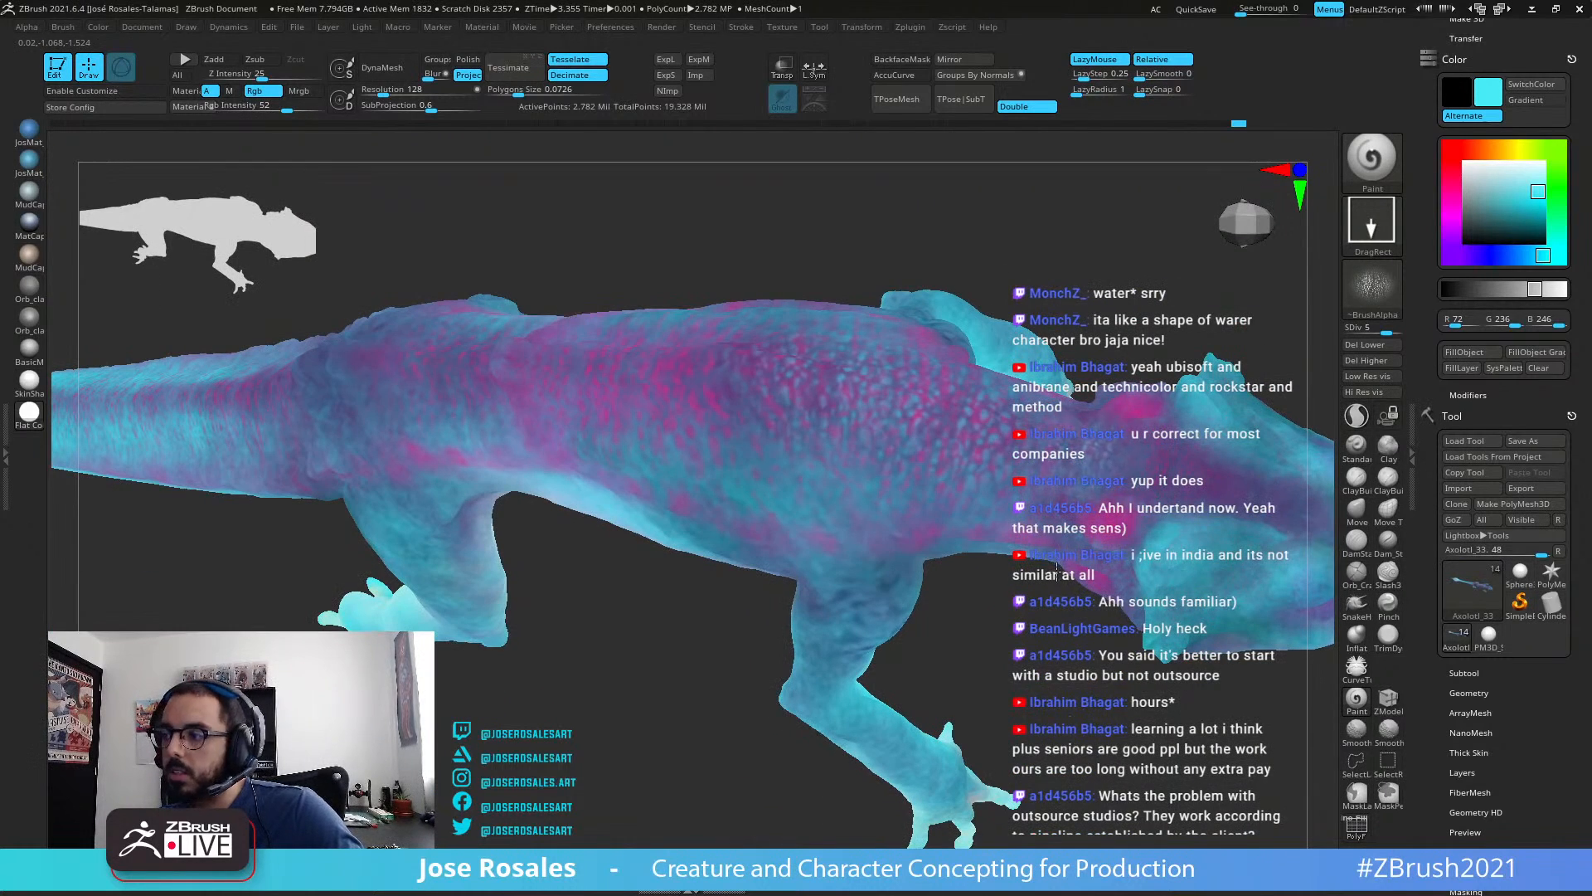
right_click_drag(1057, 570, 954, 448)
right_click_drag(954, 365, 1030, 397)
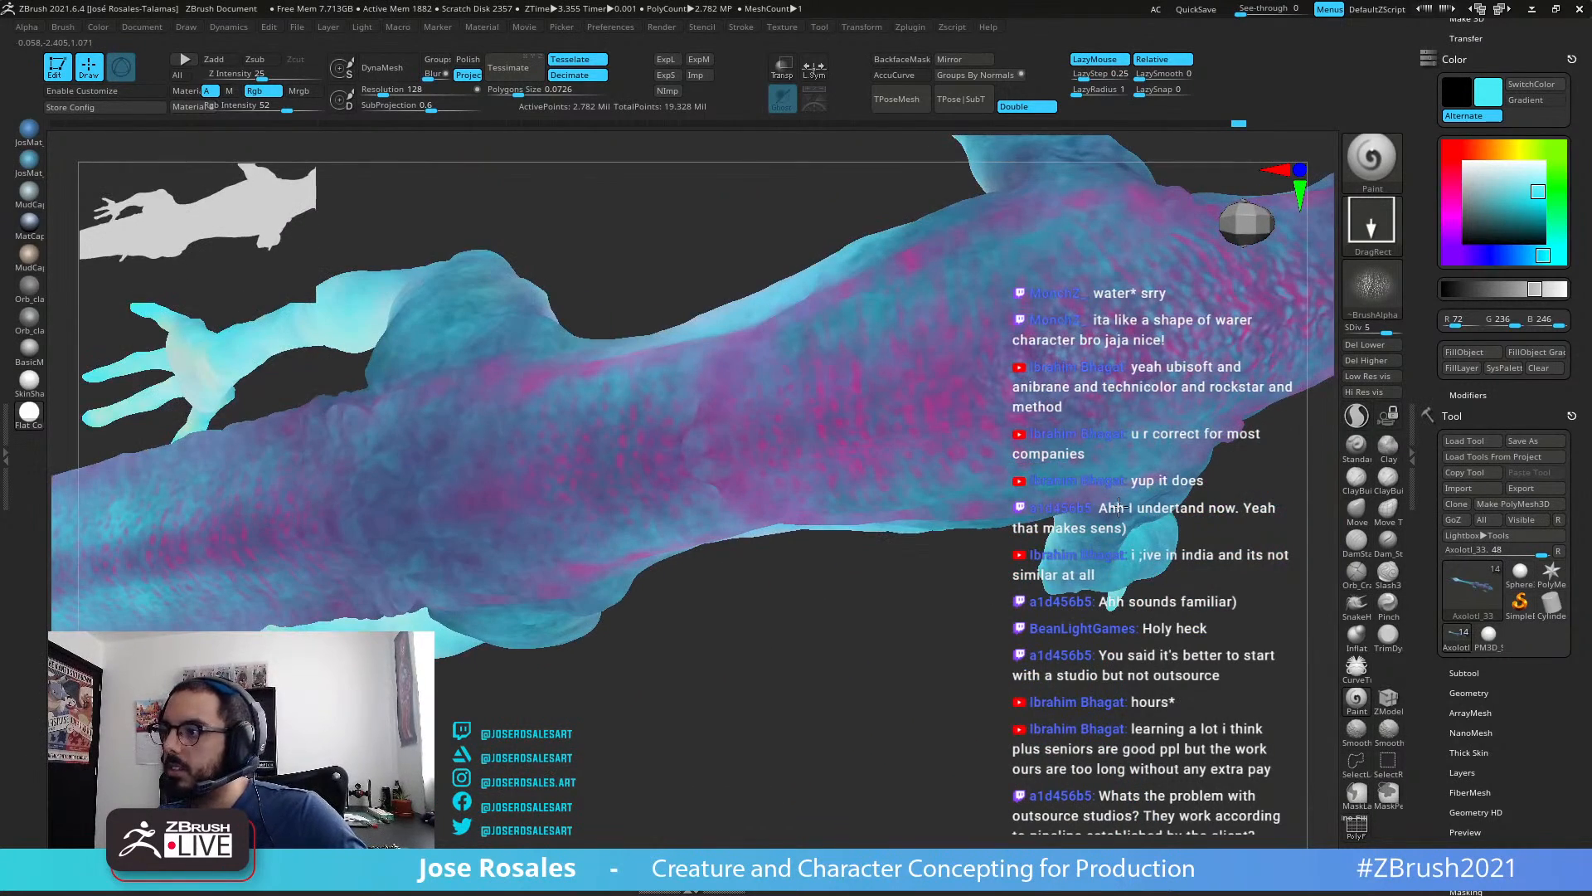
right_click_drag(963, 392, 843, 399)
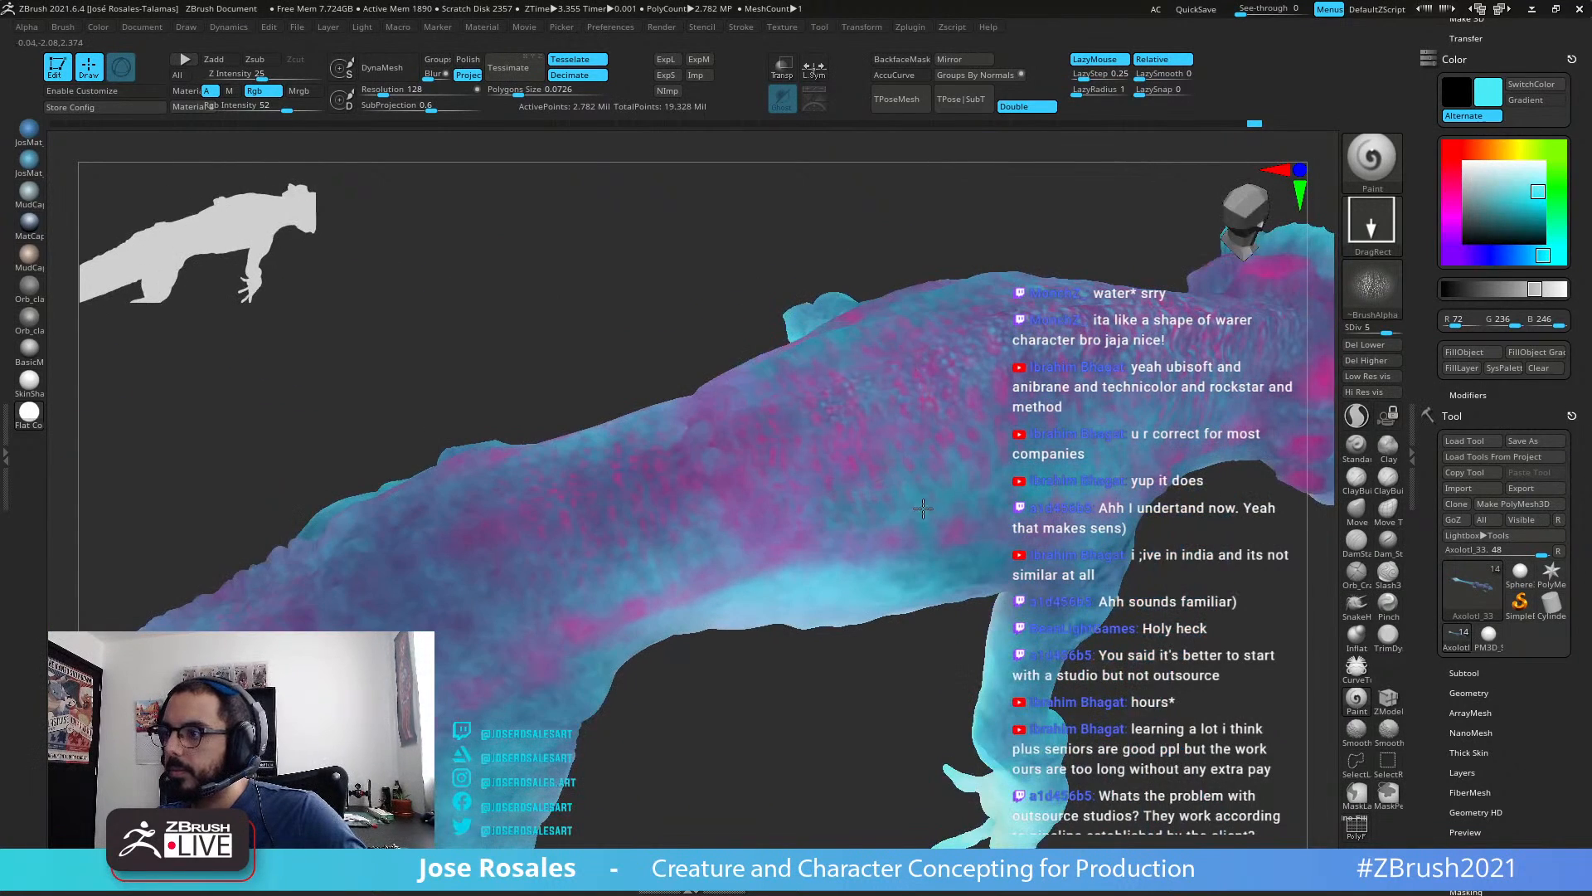
mouse_move(910, 535)
right_mouse_down()
mouse_move(882, 549)
mouse_move(911, 610)
mouse_move(954, 440)
mouse_move(1093, 376)
right_mouse_up()
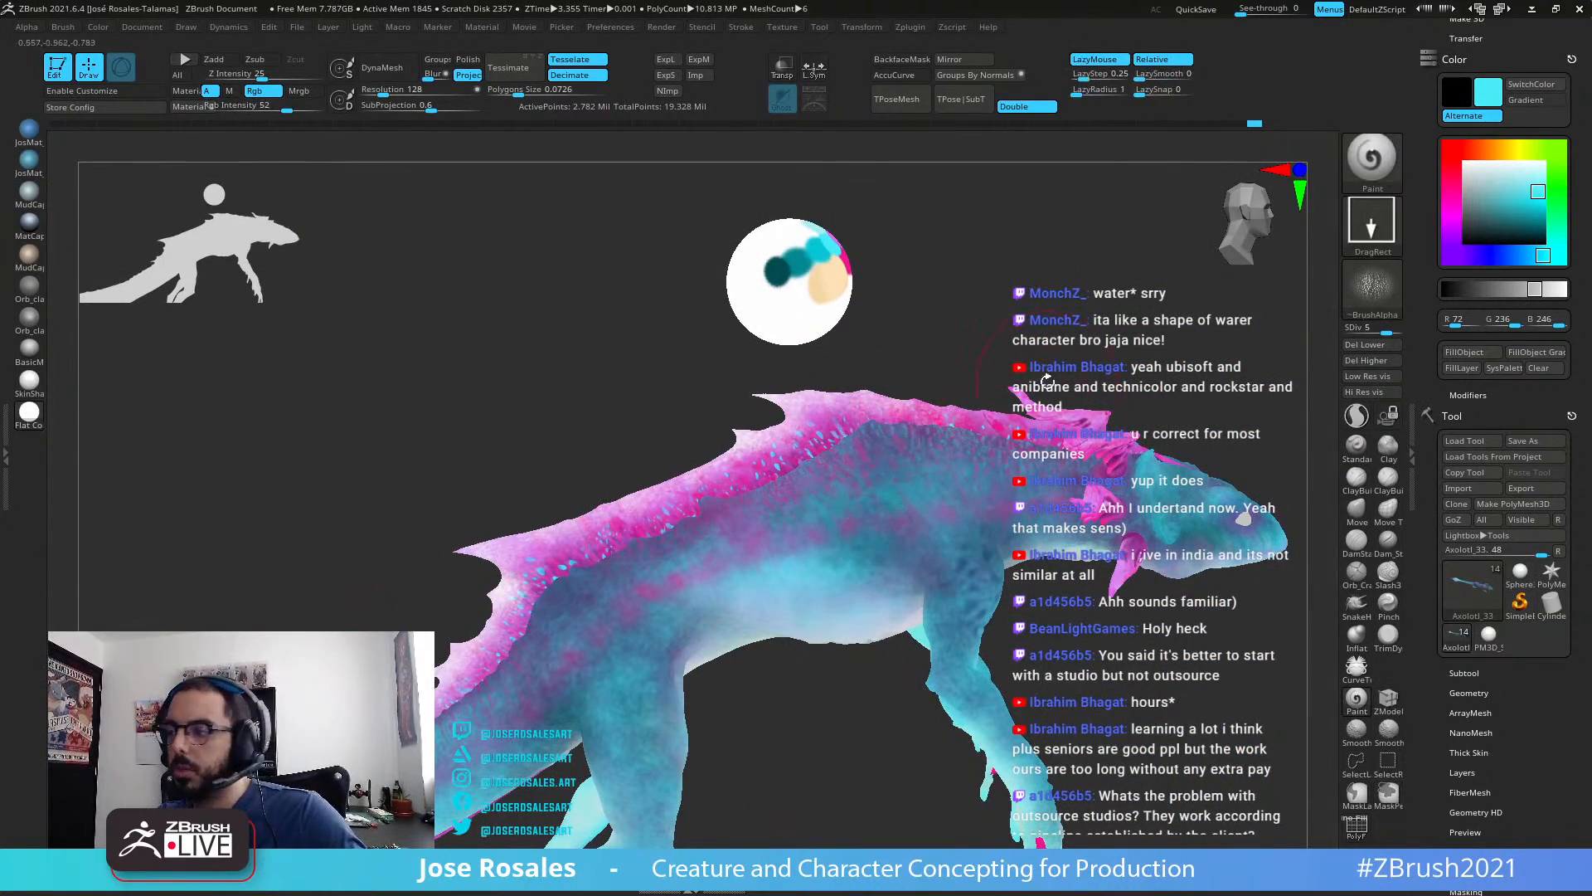
key("ctrl")
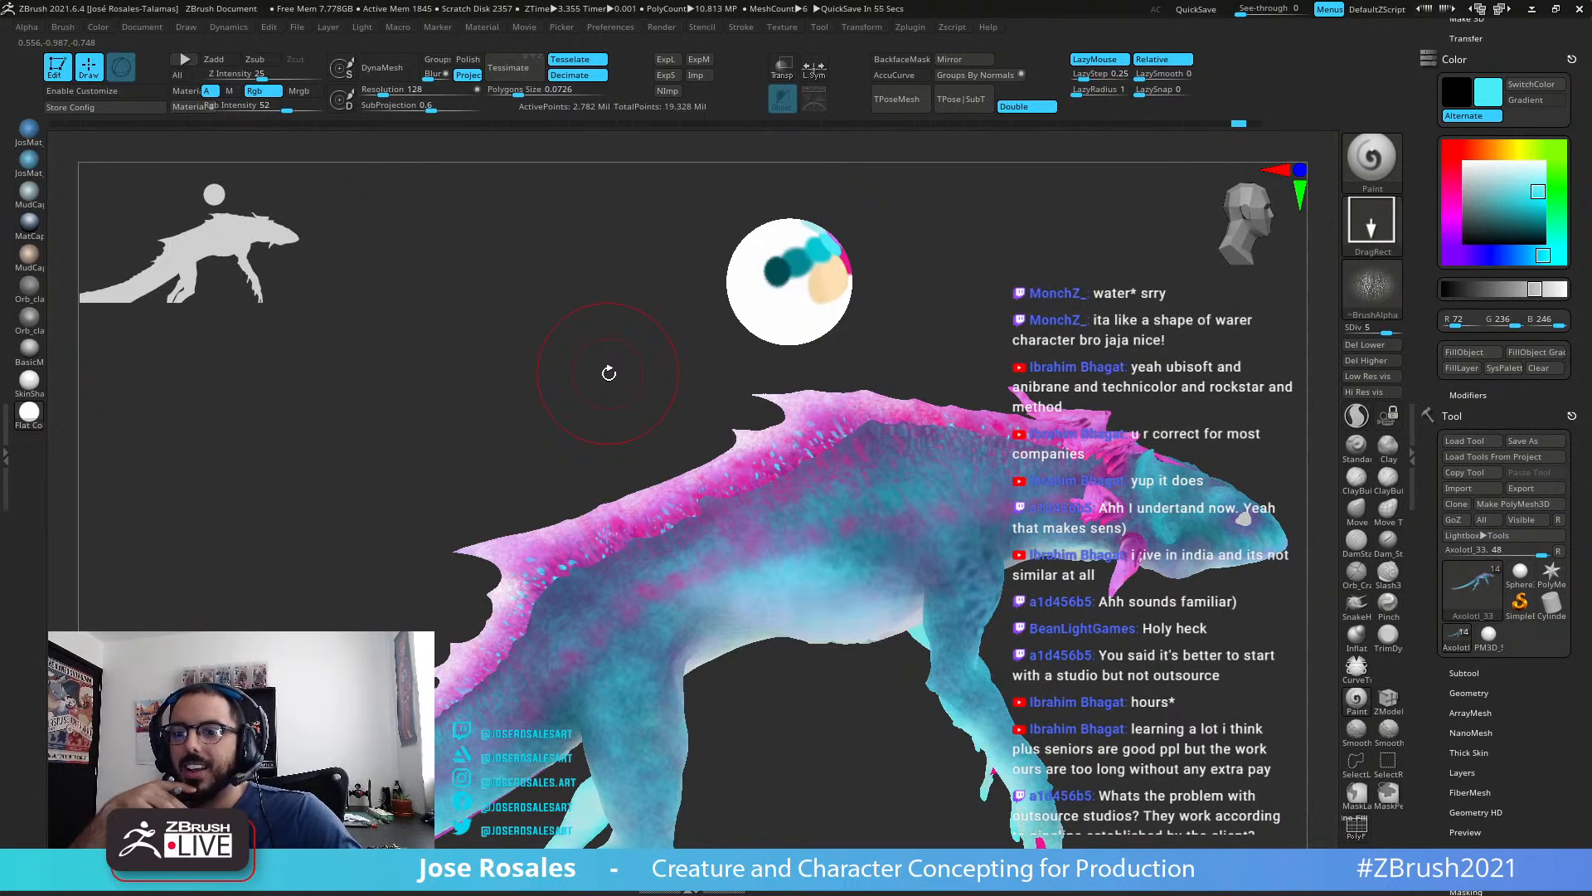
key("ctrl")
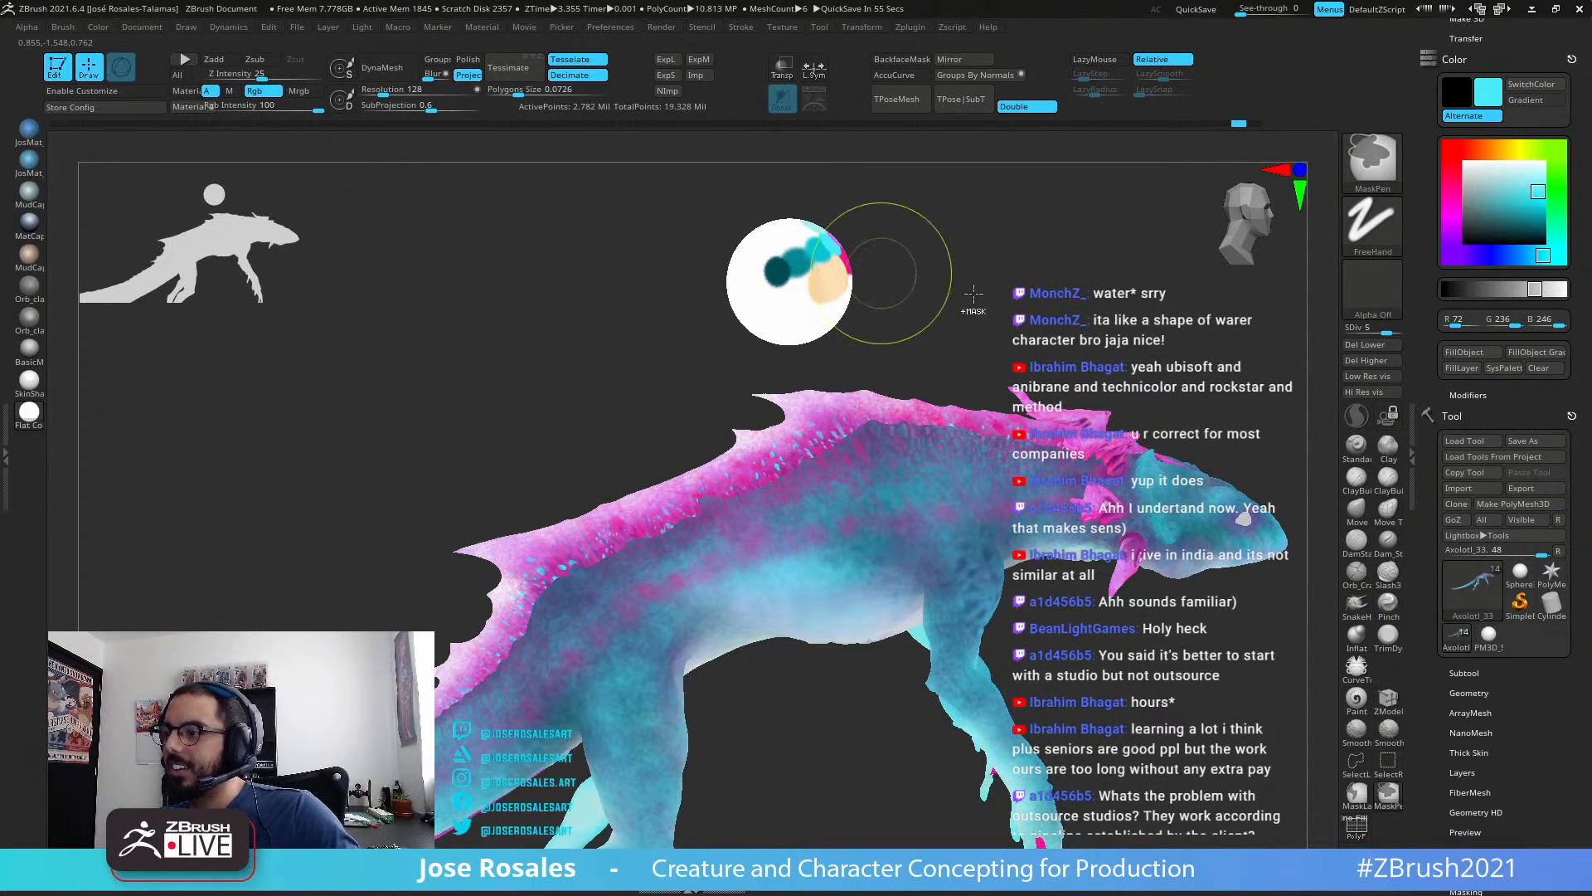
Step: Isolate the body and stamp cyan bumpy speckles across the side of the upper back and down the flank behind the shoulder
key("shift+s")
mouse_move(824, 351)
left_mouse_down("alt")
mouse_move(903, 406)
mouse_move(851, 426)
left_mouse_up("alt")
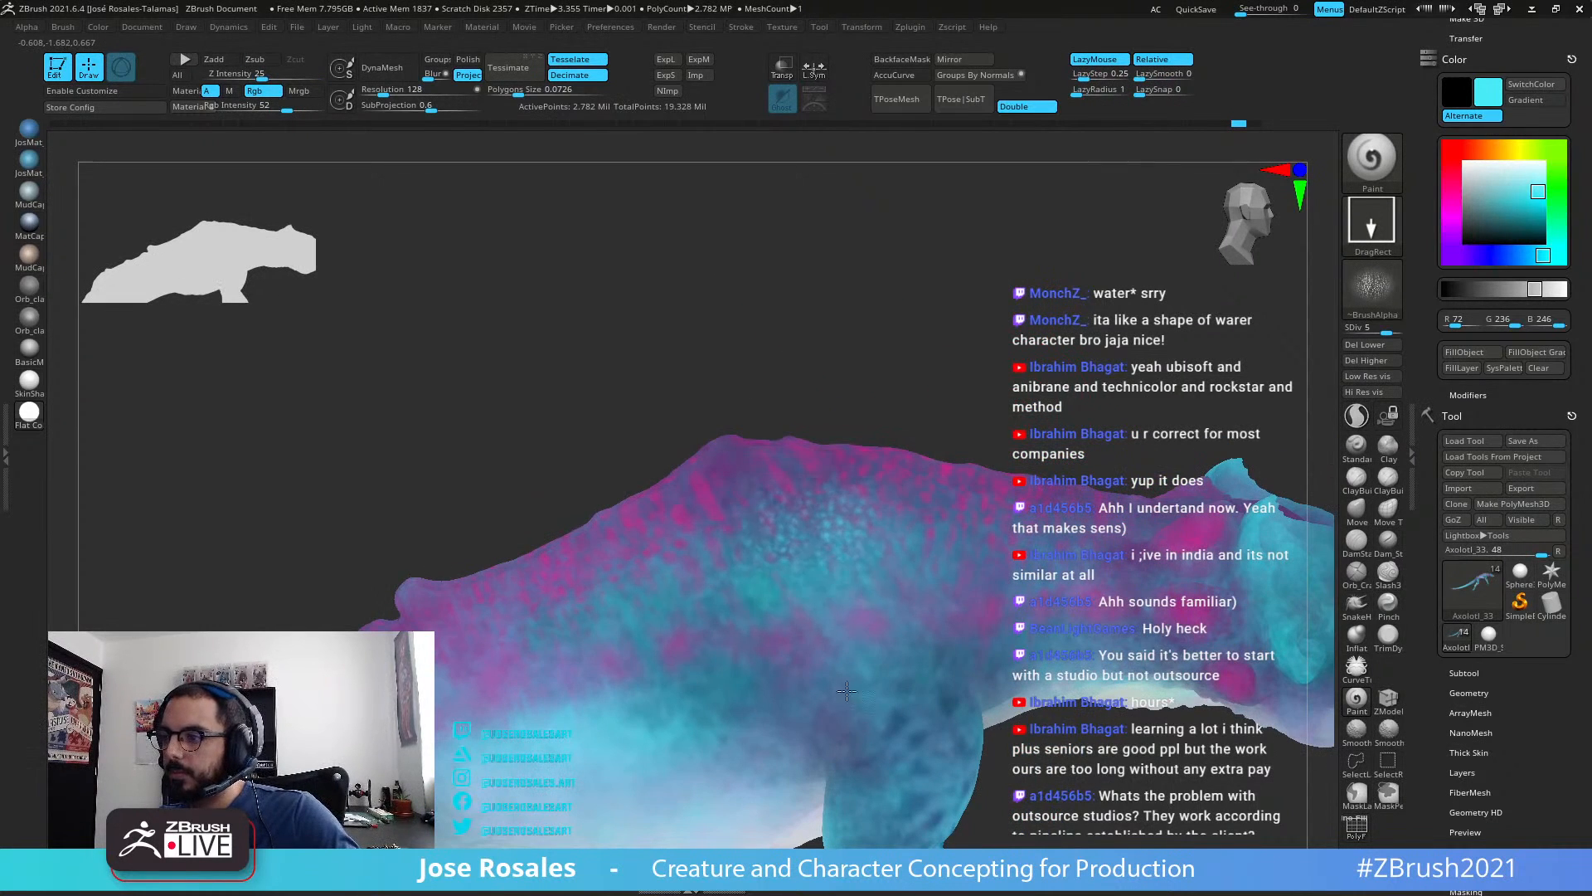
key("ctrl+z")
mouse_move(788, 538)
left_mouse_down()
mouse_move(856, 691)
mouse_move(893, 646)
left_mouse_up()
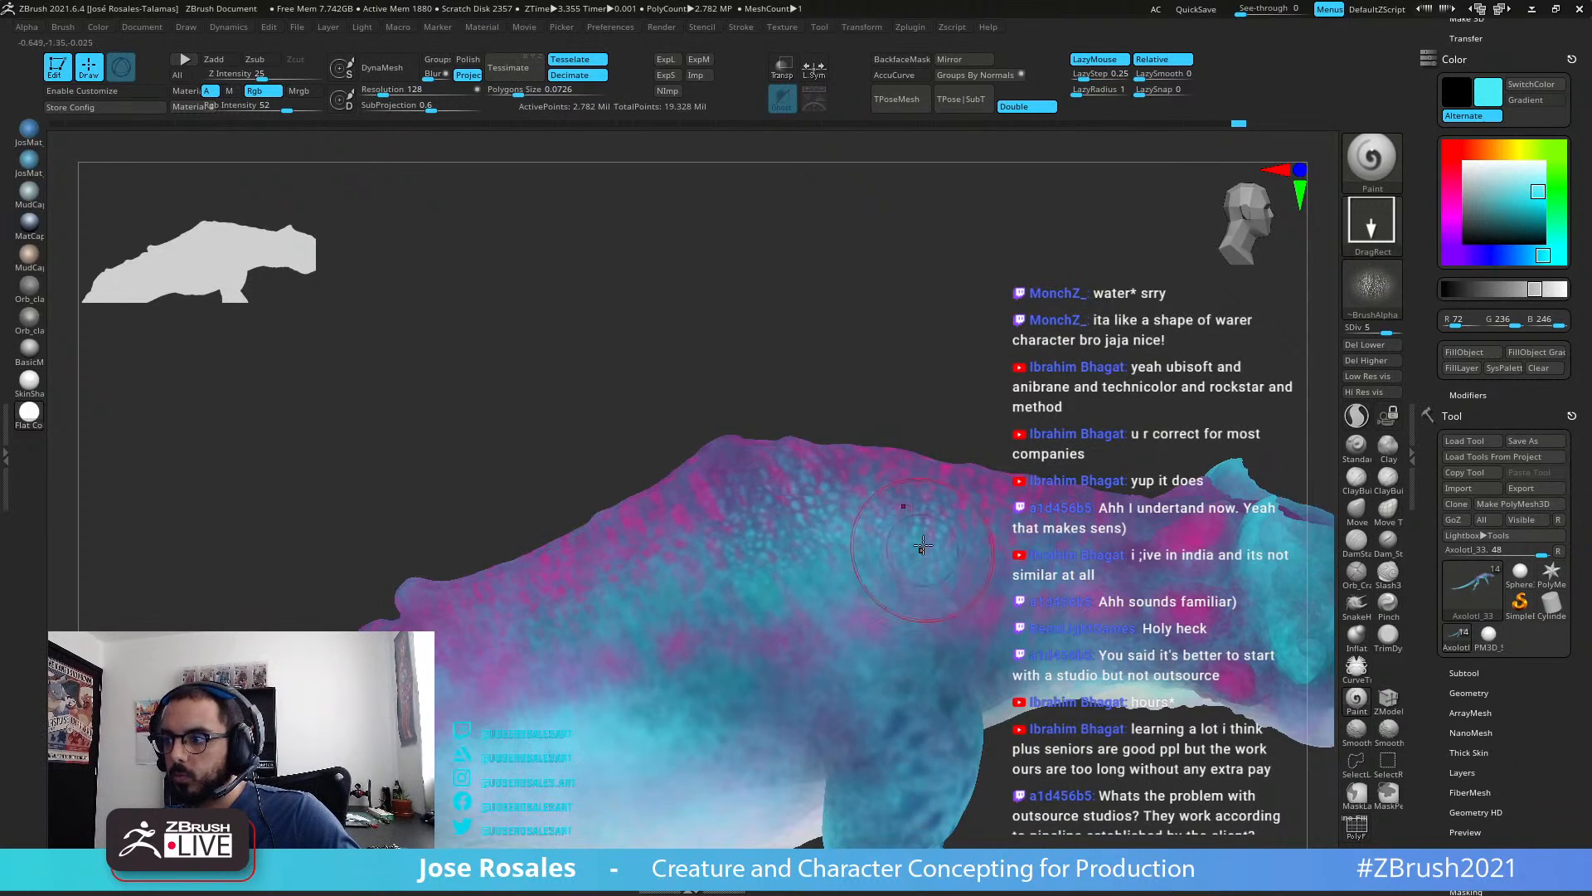
left_click_drag(972, 365, 1021, 455)
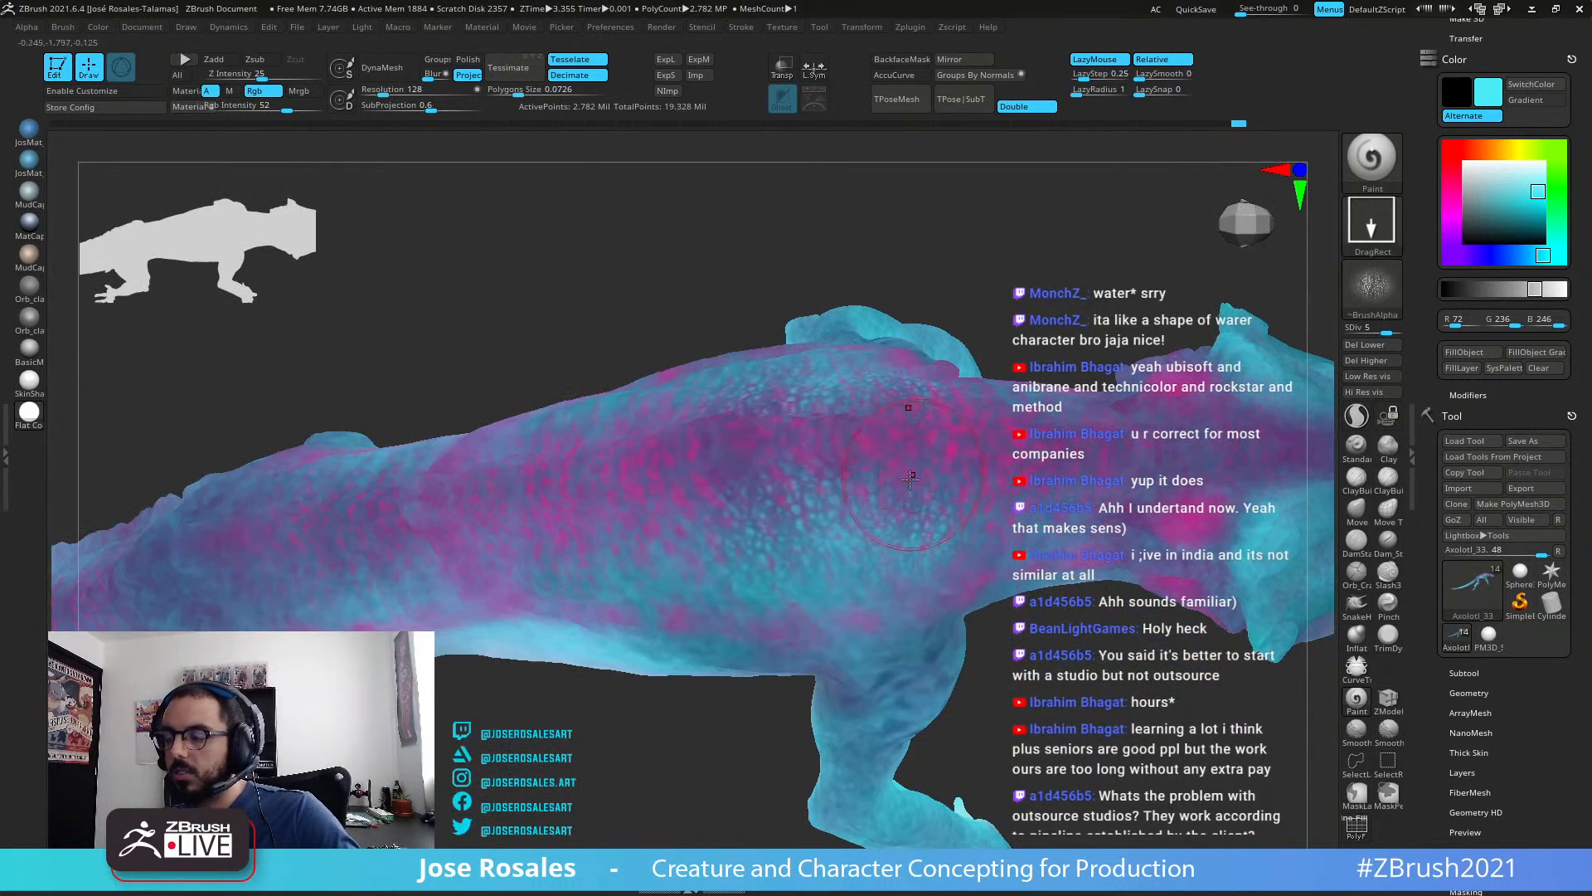
right_click_drag(910, 479, 906, 407)
right_click_drag(830, 530, 757, 556)
left_click_drag(678, 599, 742, 716)
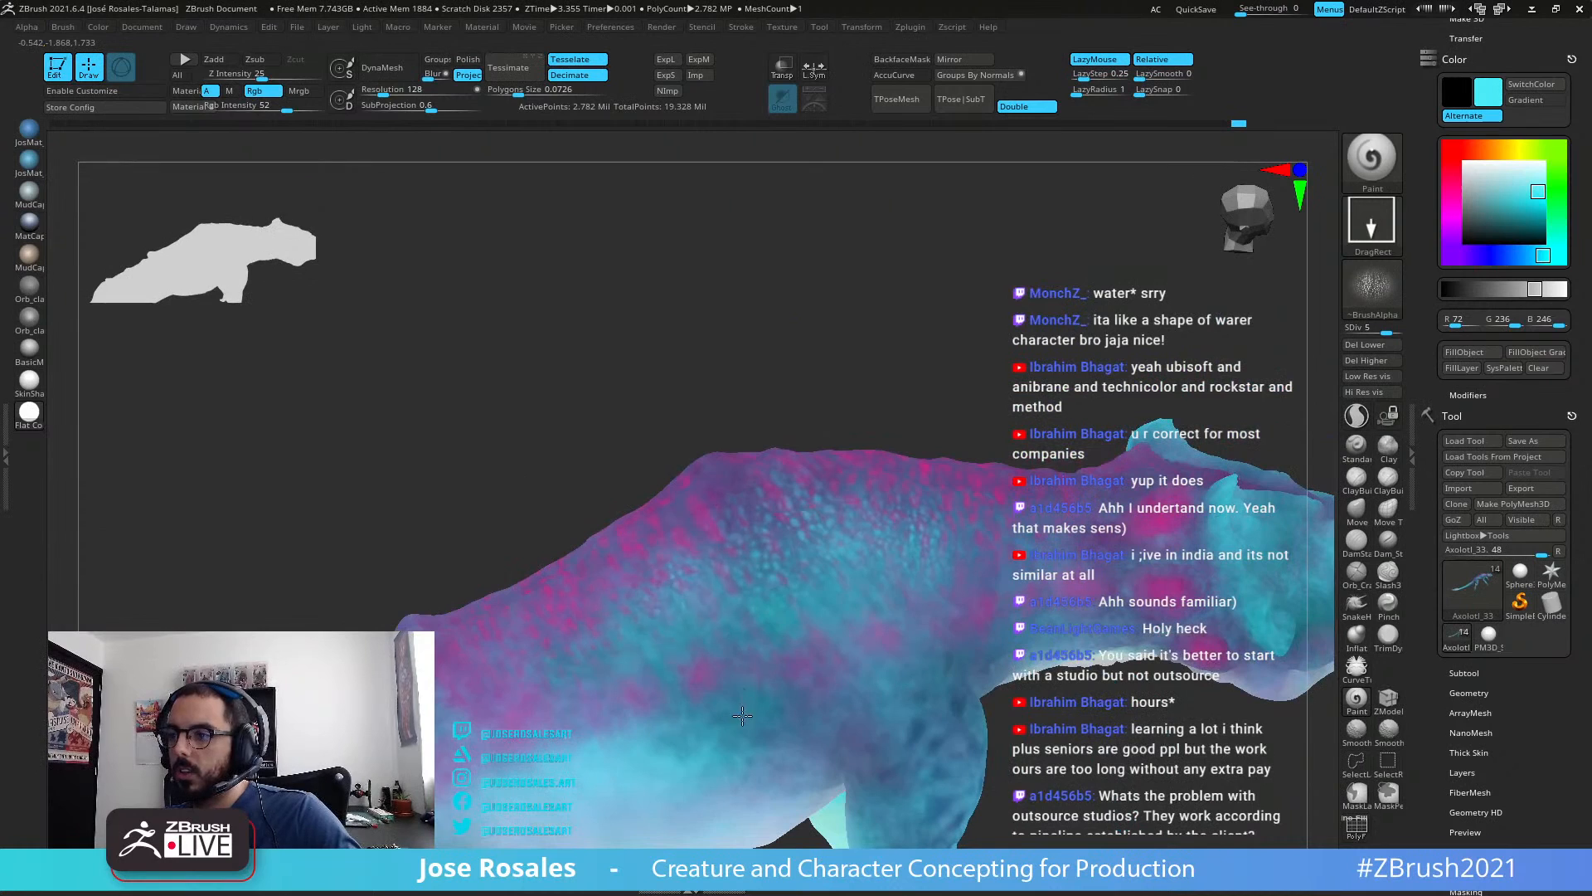
Step: Stamp cyan bumpy speckles over the pink patches on the flank and along the middle of the back
right_click_drag(602, 705, 728, 629, "alt")
left_click_drag(703, 615, 737, 688)
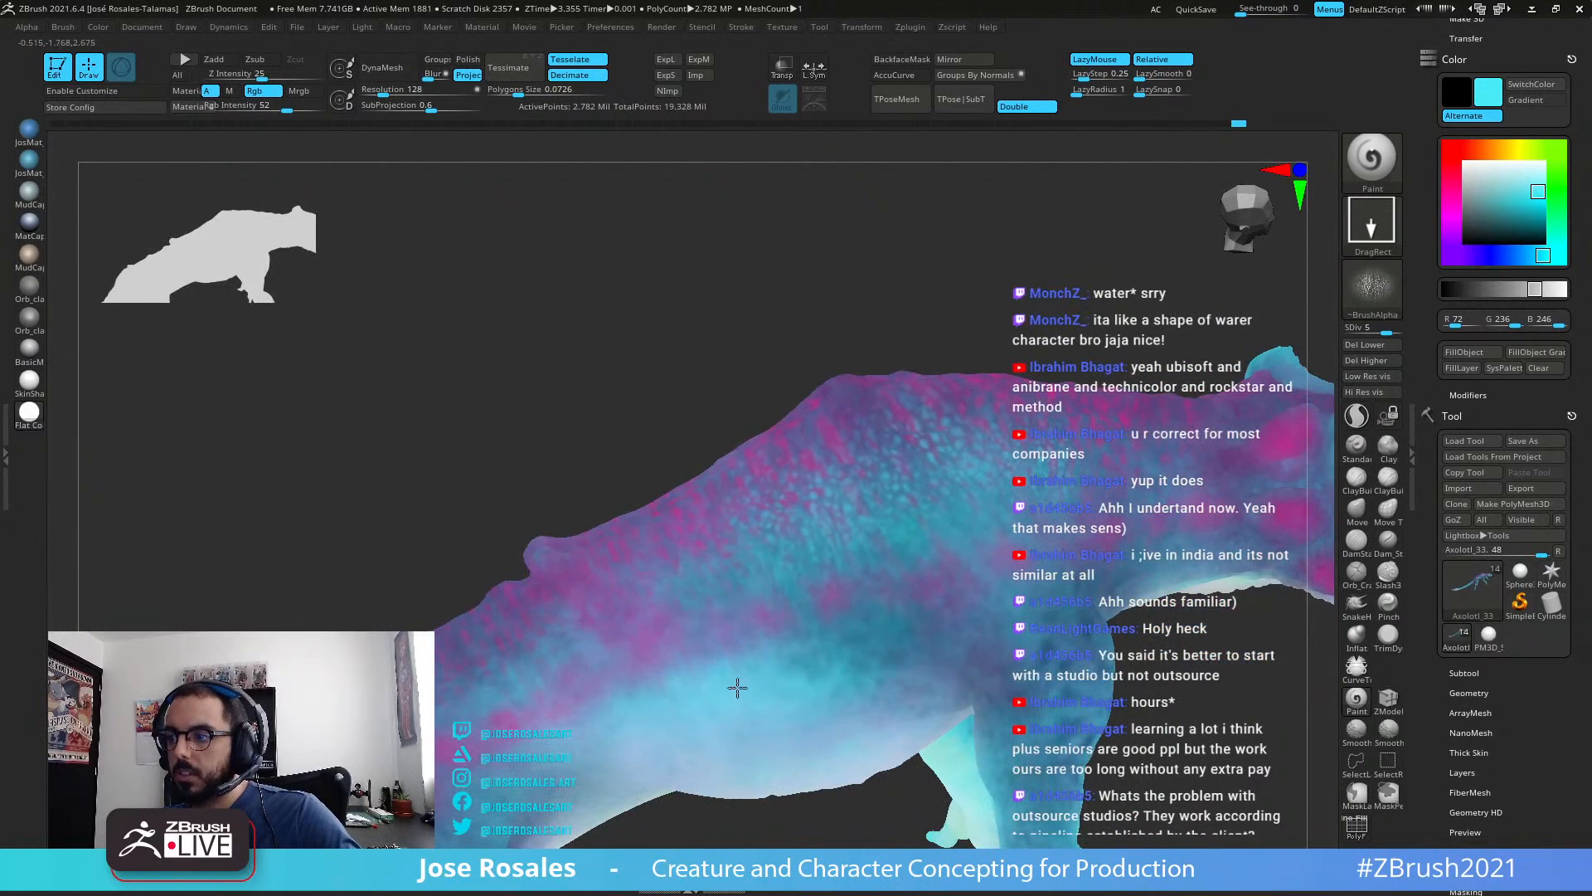
mouse_move(718, 552)
right_mouse_down()
mouse_move(738, 639)
mouse_move(700, 548)
right_mouse_up()
left_click_drag(657, 587, 751, 724)
right_click_drag(721, 637, 812, 506)
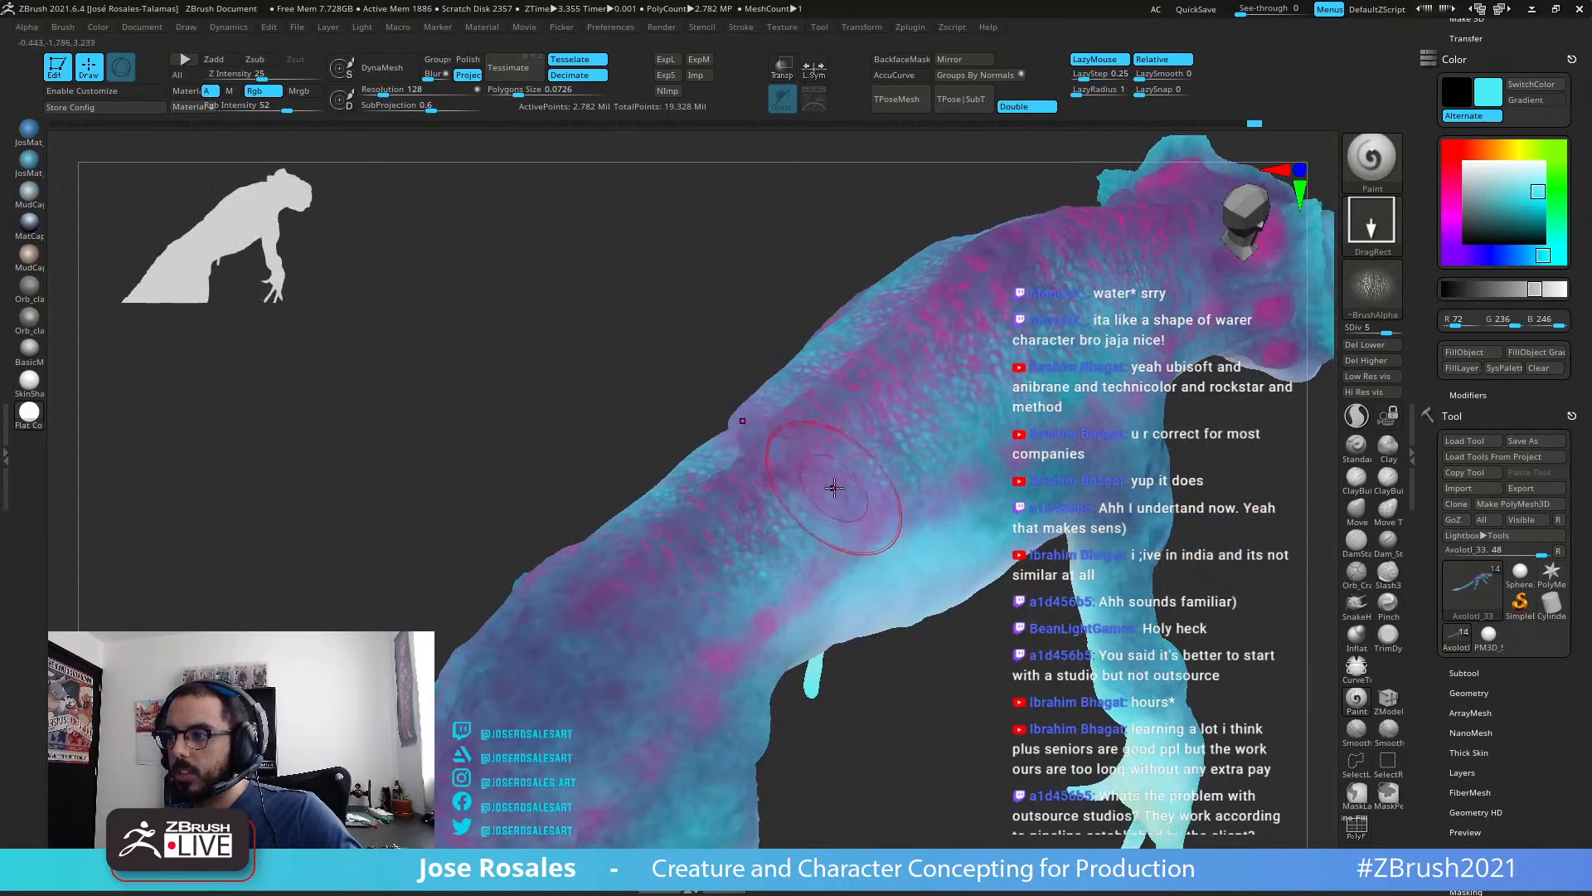
left_click_drag(835, 491, 866, 618)
Step: Extend the cyan bumpy speckles along the lower back toward the hips
right_click_drag(942, 539, 983, 282)
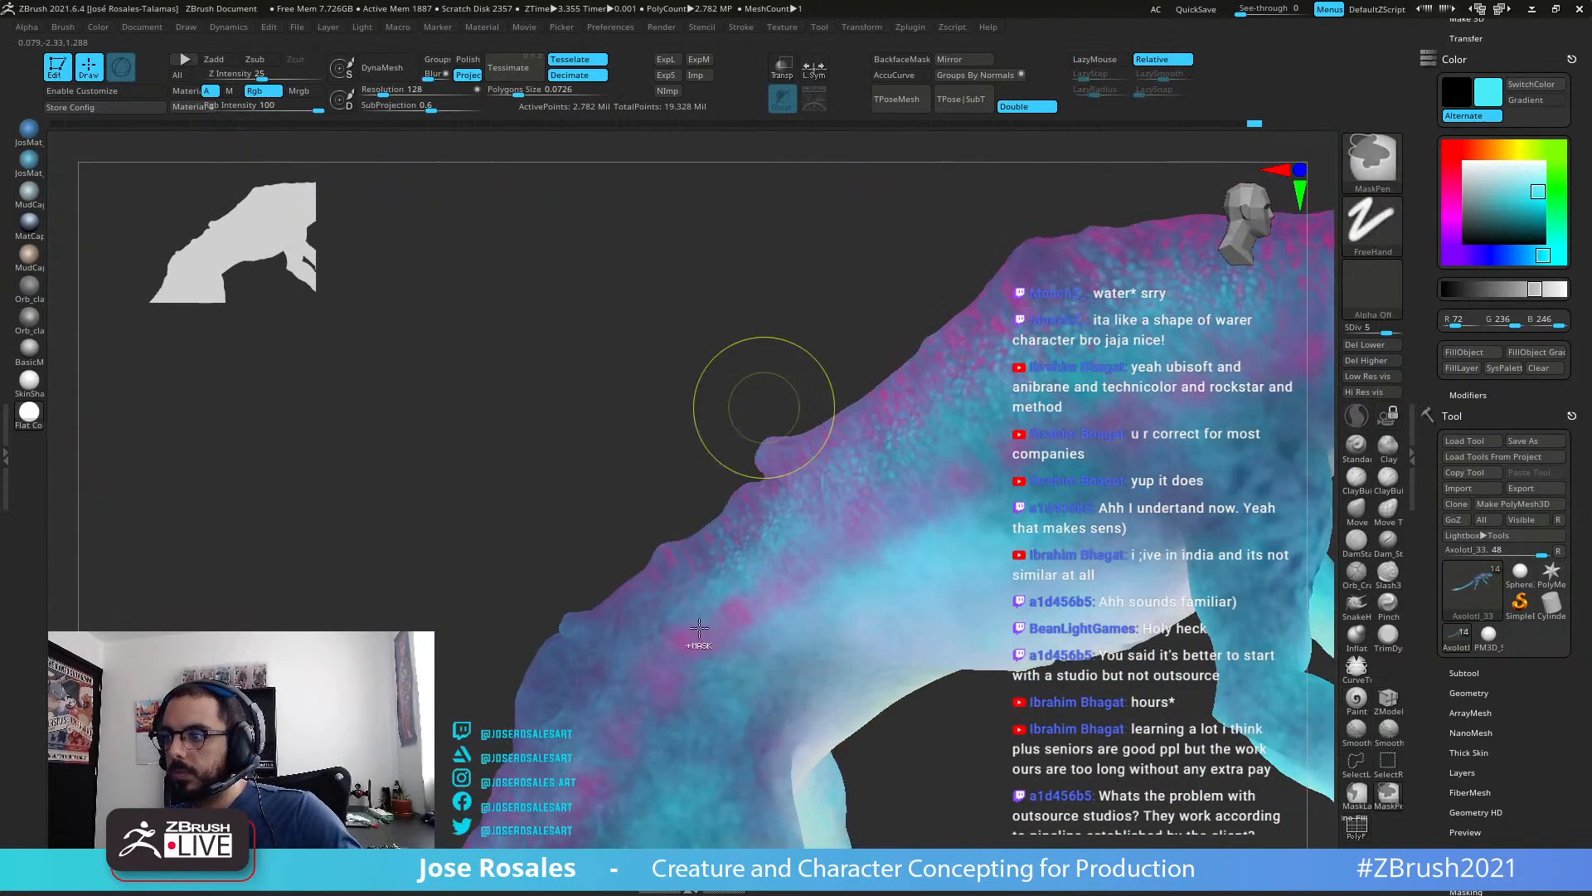
right_click_drag(758, 415, 701, 588)
right_click_drag(670, 675, 685, 690)
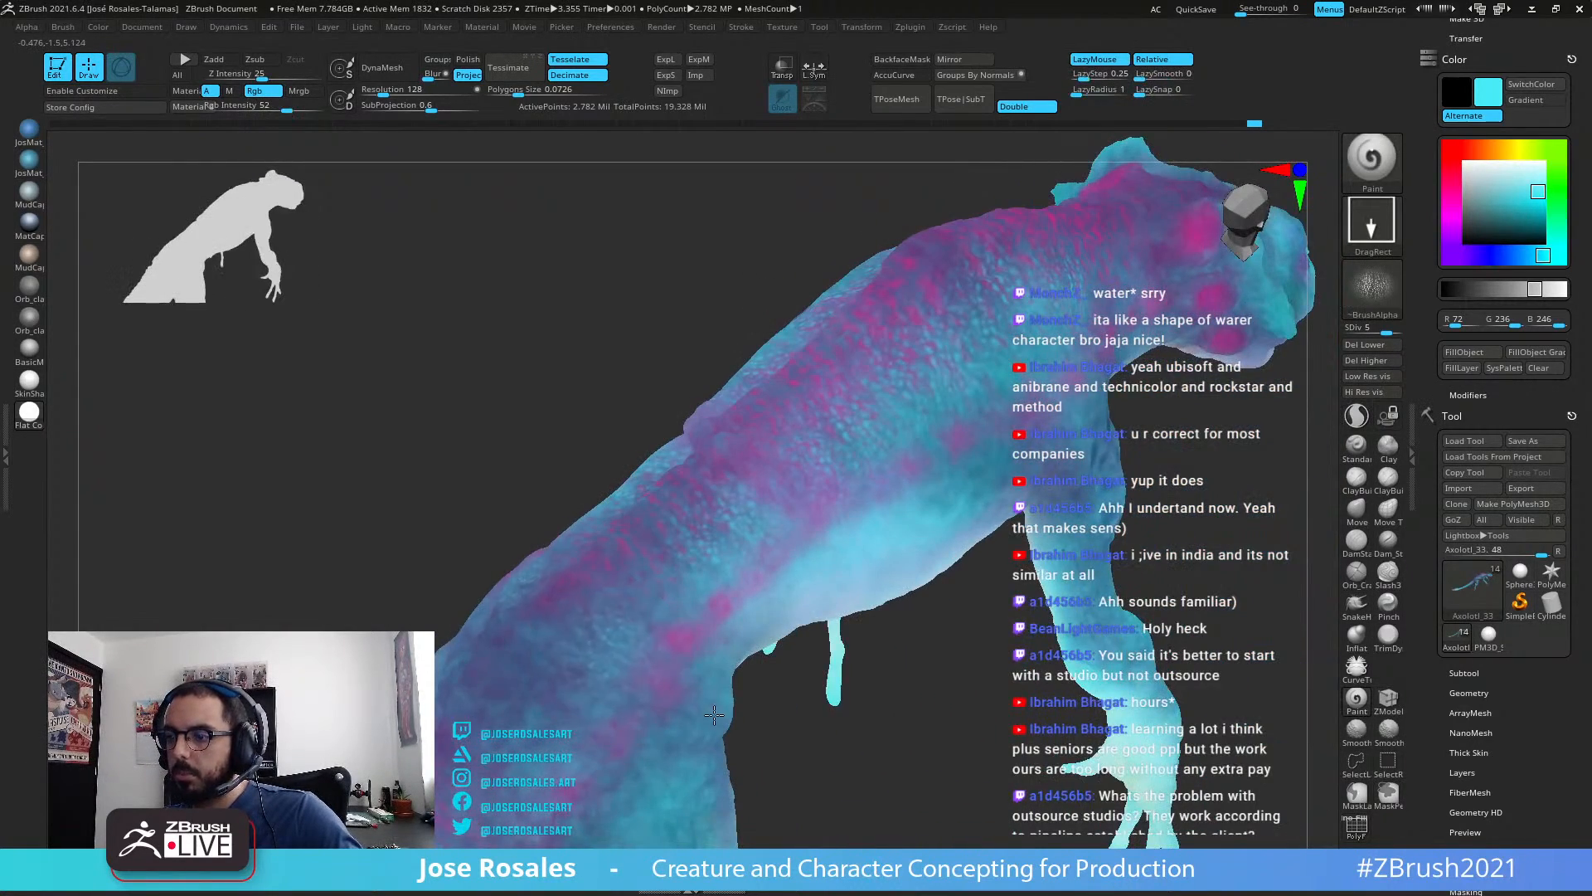
left_click_drag(681, 620, 724, 673)
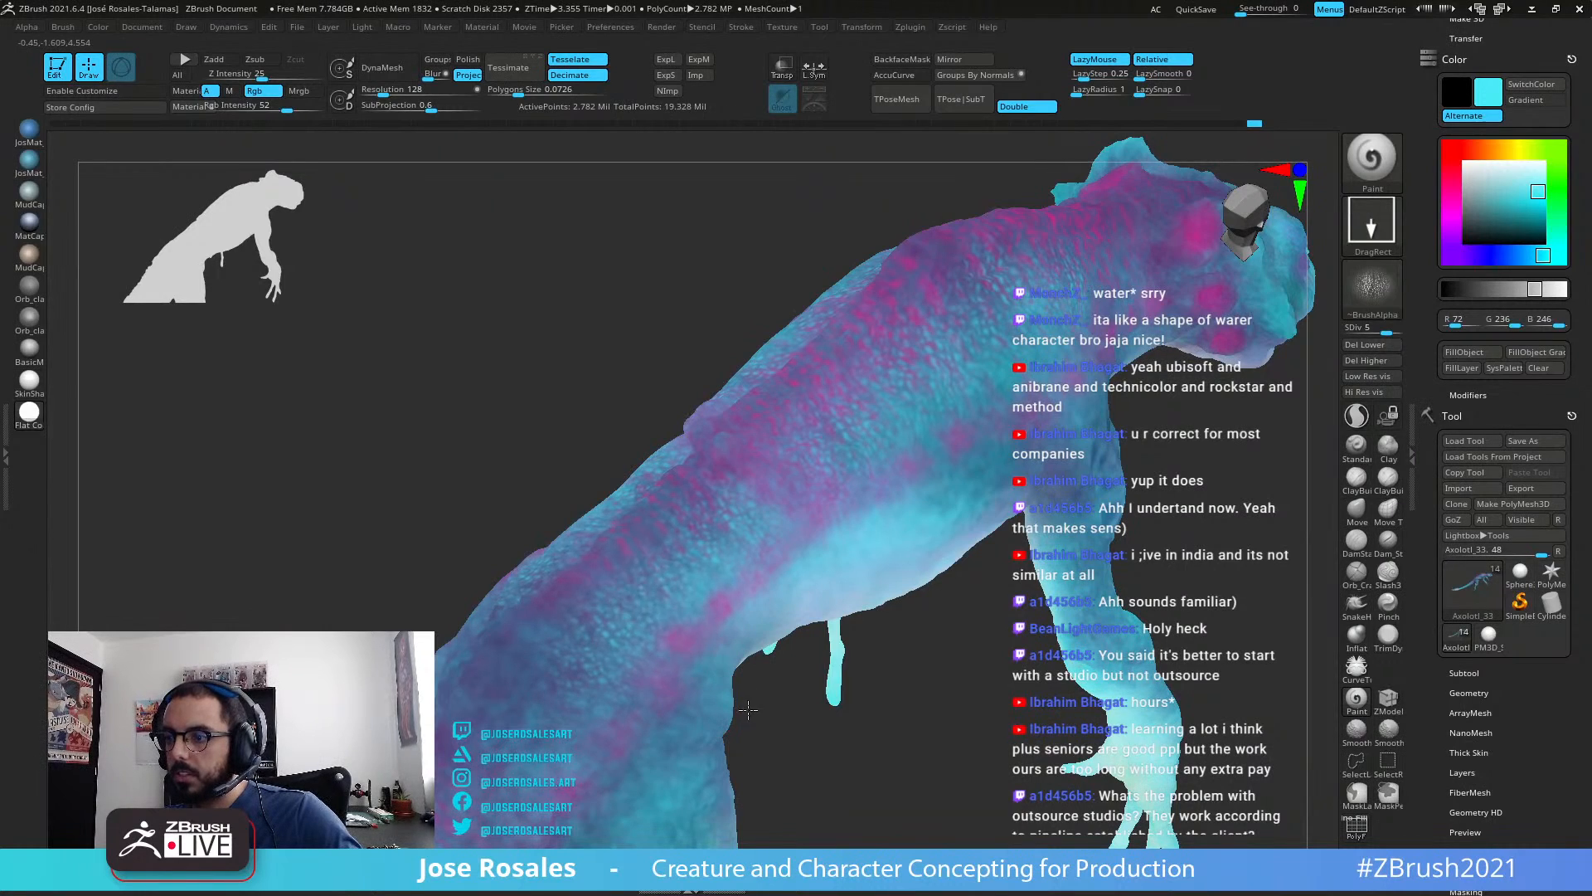
right_click_drag(748, 709, 838, 655)
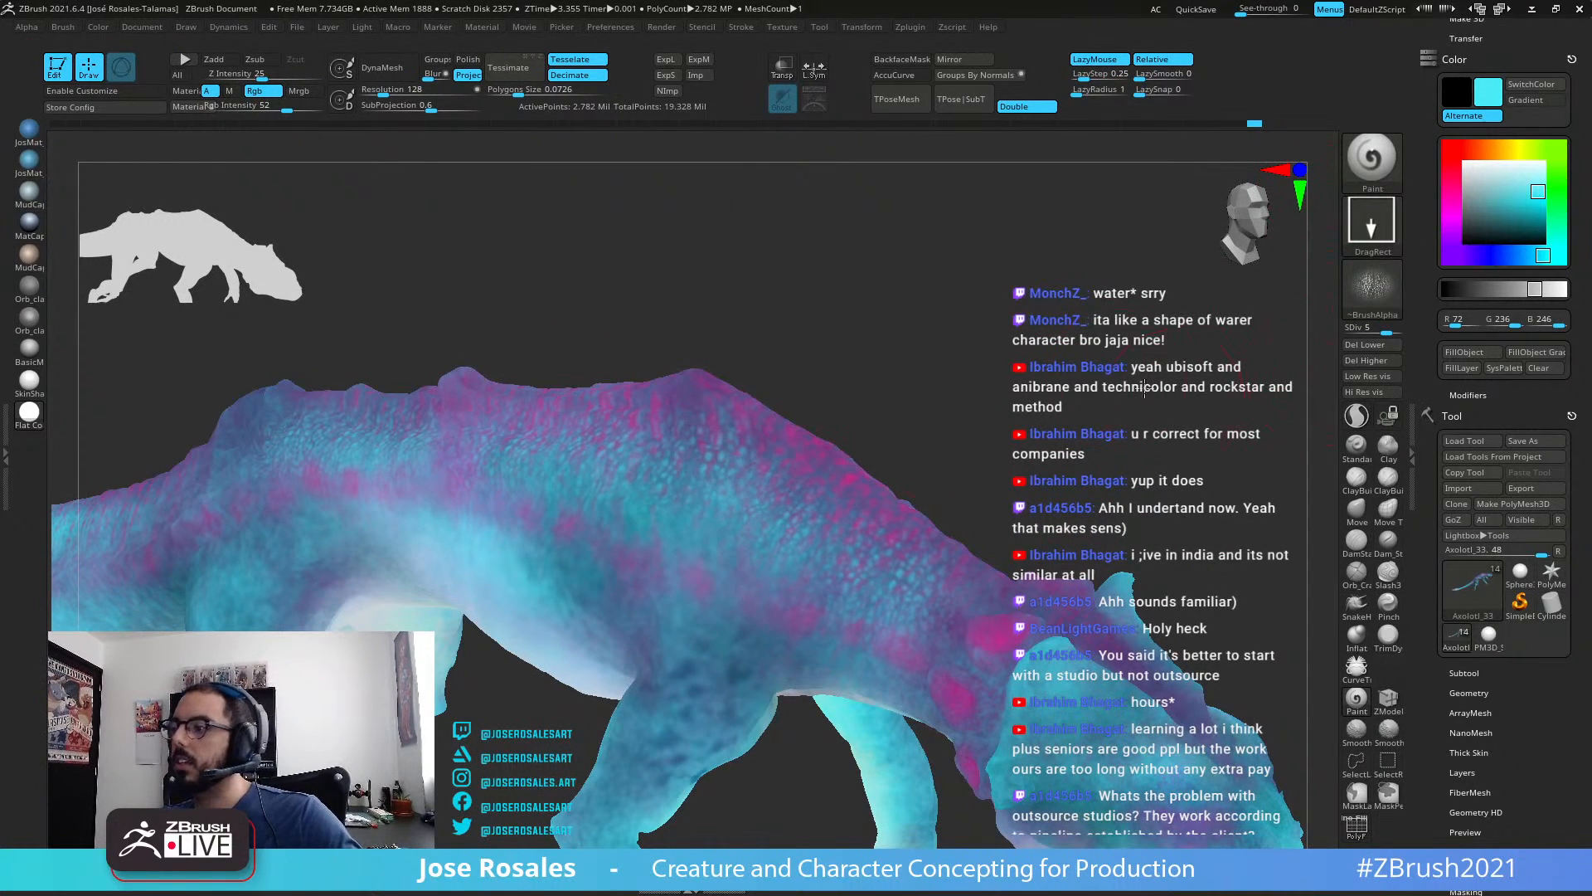
Step: Show all subtools, try blue and violet paint colors for the speckles, and sample the cyan again
right_click_drag(1145, 387, 1327, 259, "ctrl")
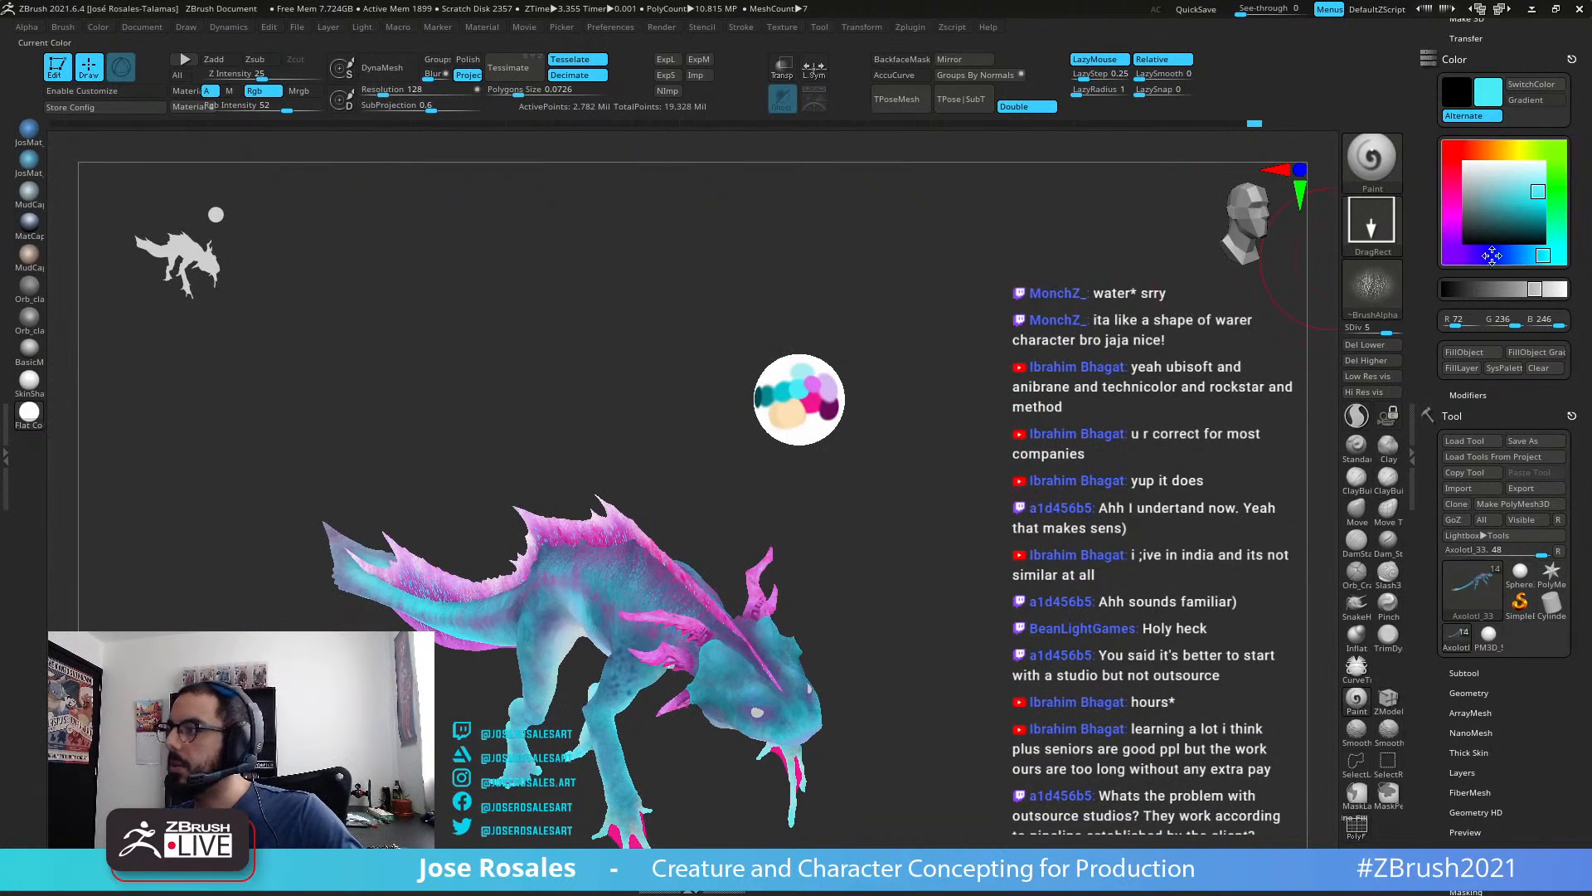
left_click_drag(1539, 257, 1524, 257)
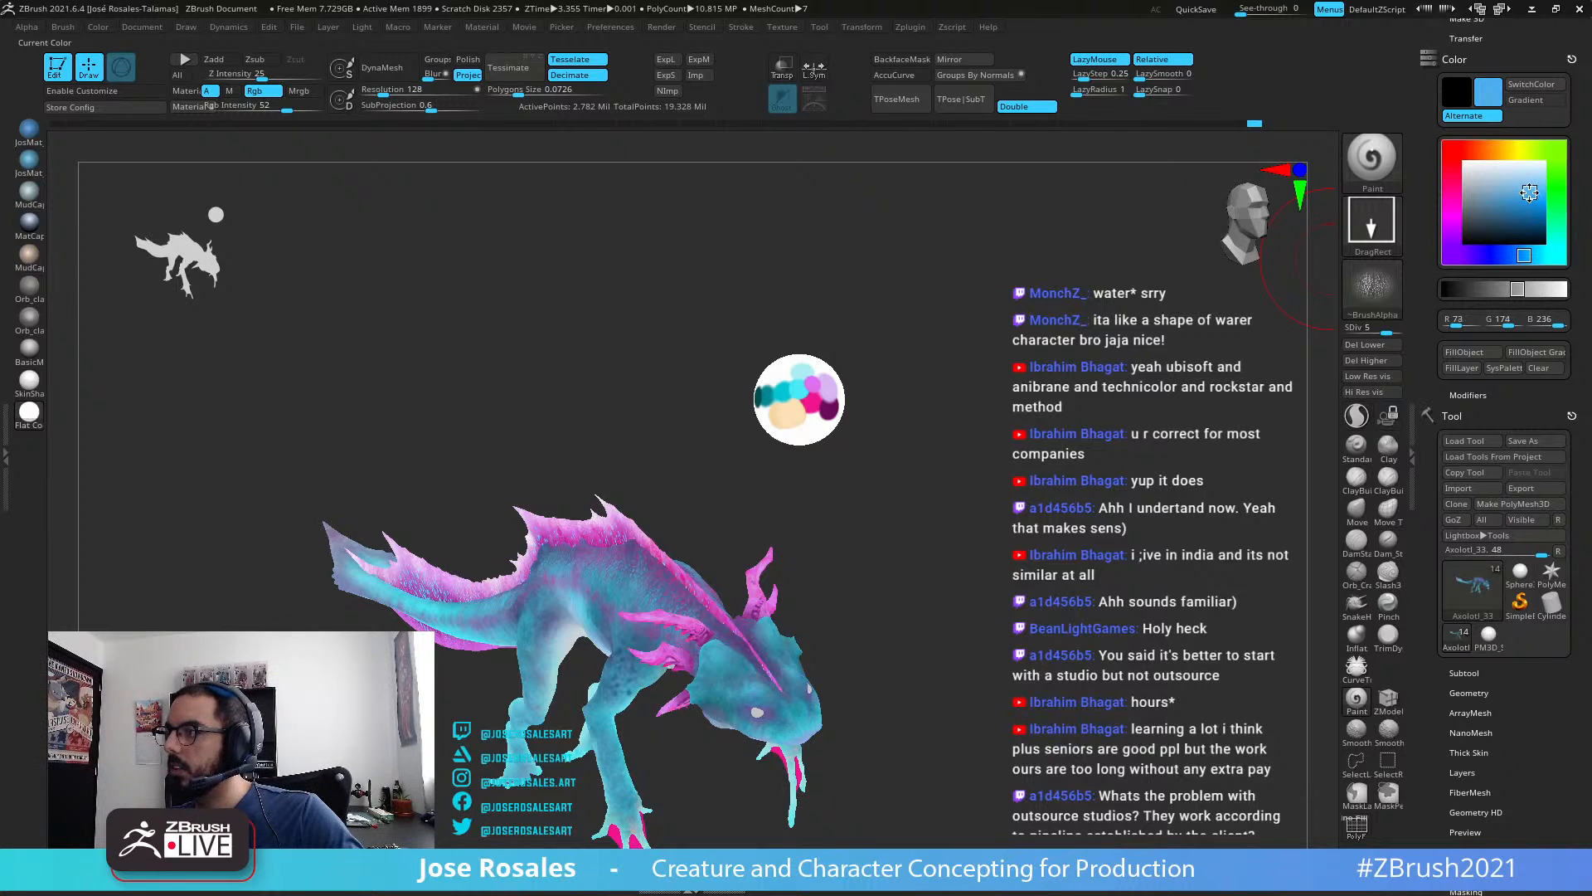
right_click_drag(618, 562, 705, 585)
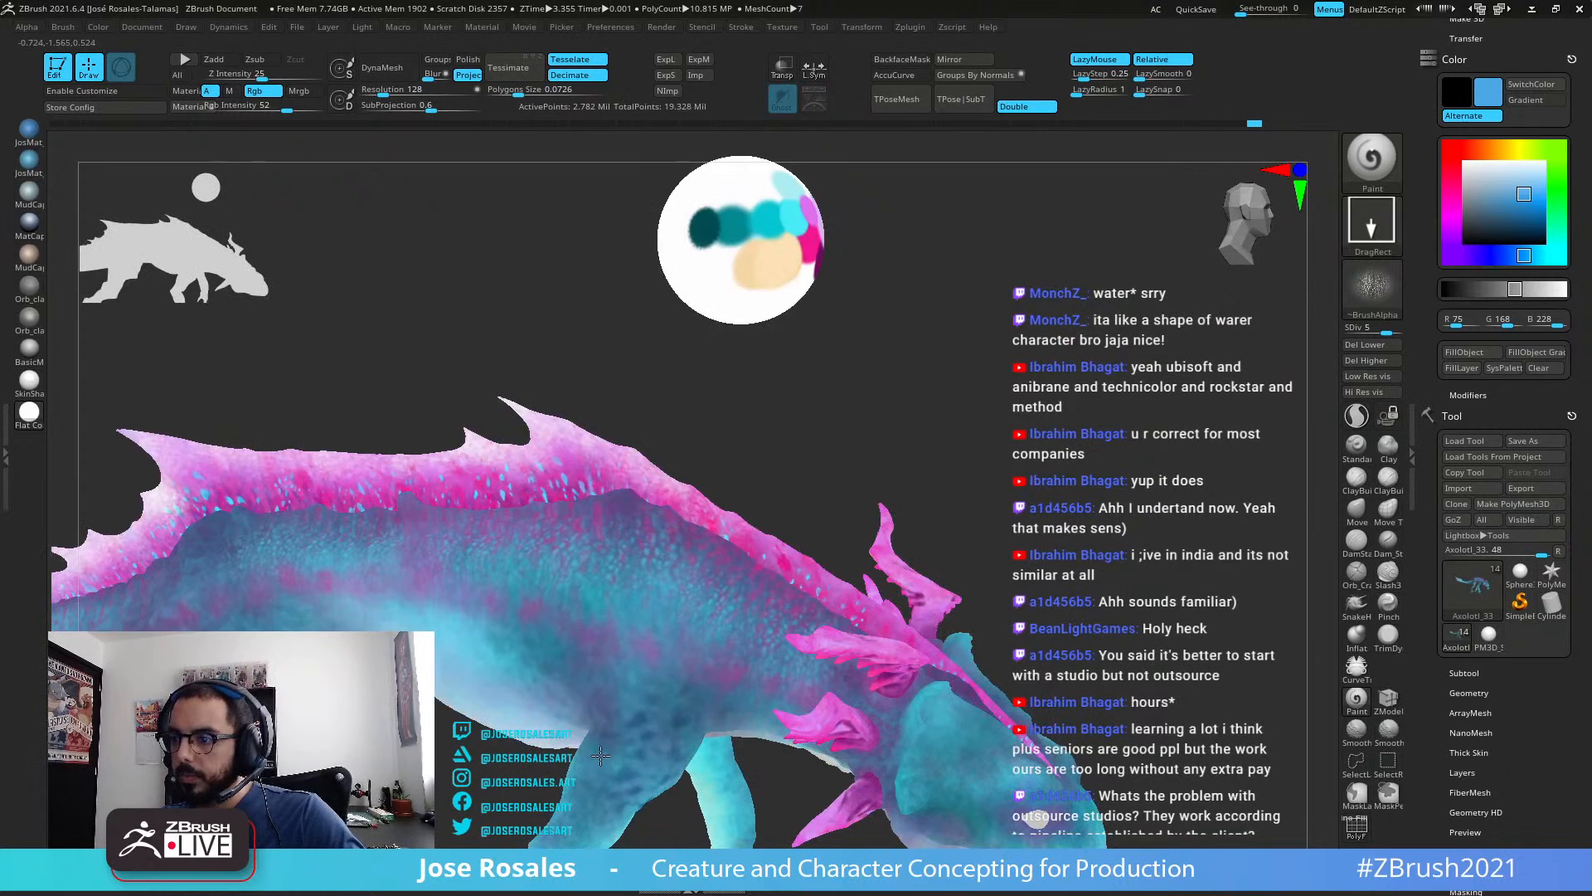
left_click_drag(1480, 255, 1472, 255)
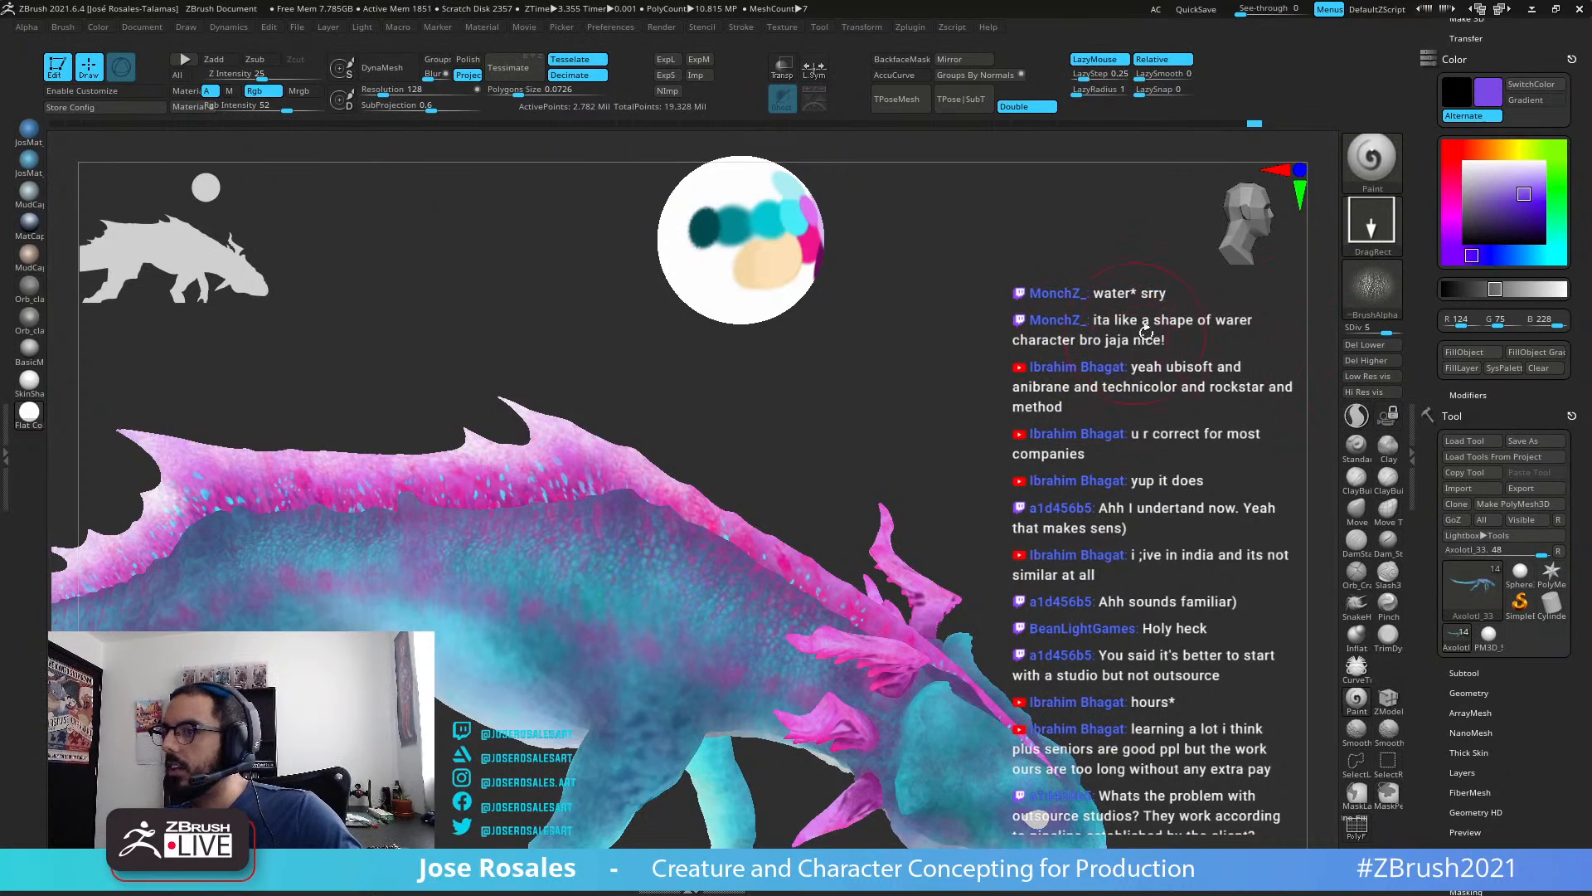
key("c")
key("c")
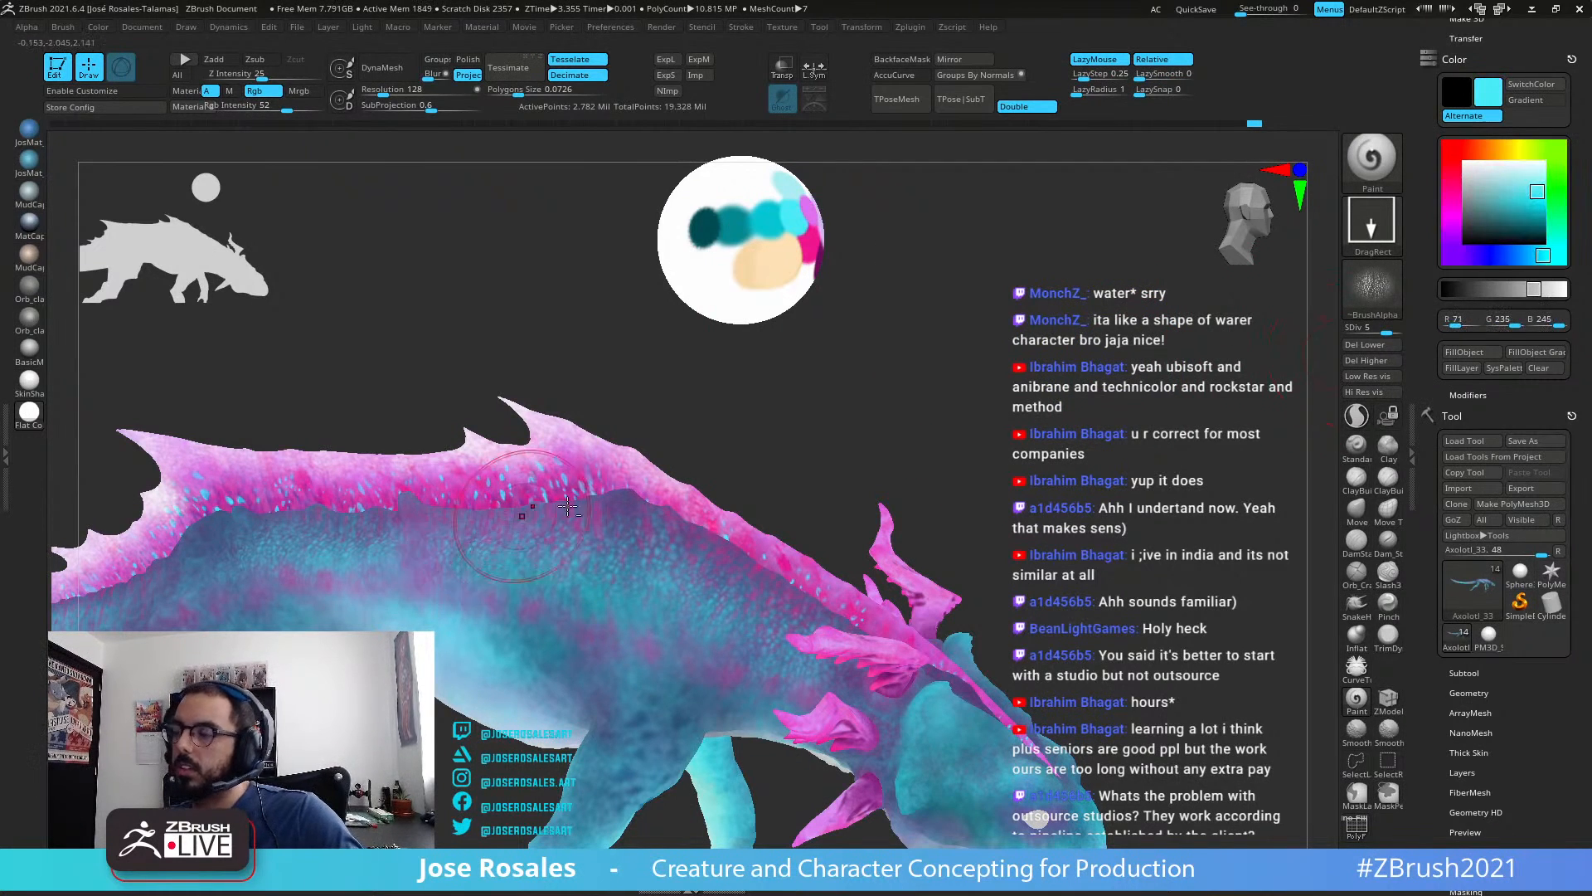
Step: Isolate the body and stamp cyan bumpy speckles over the hip and the pink stripes at the tail base
right_click_drag(433, 554, 763, 504, "alt")
right_click_drag(548, 535, 573, 561)
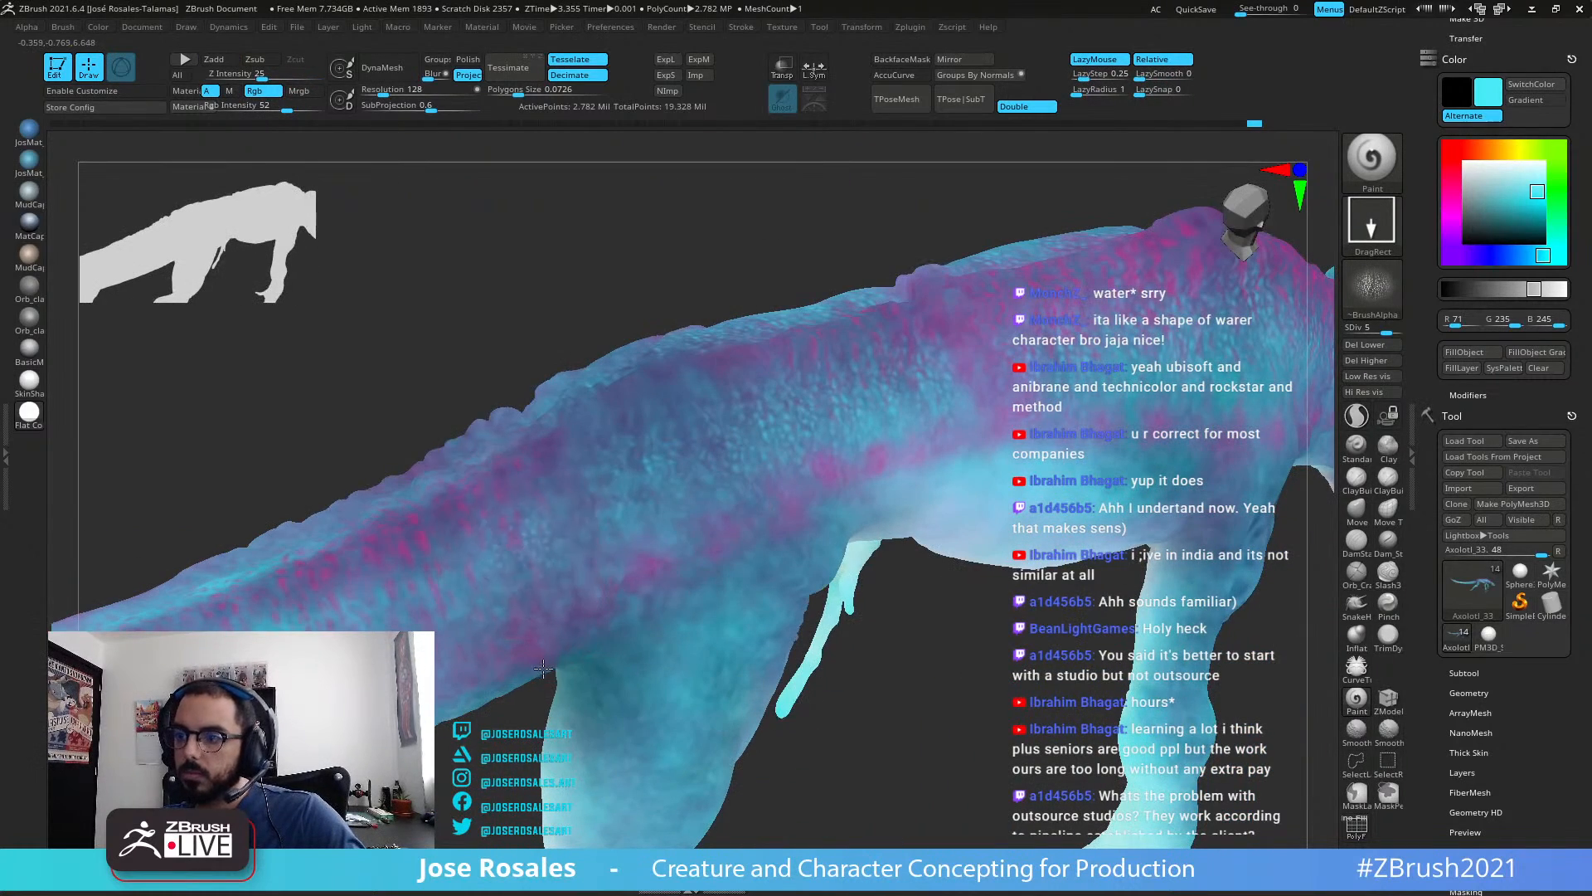
right_click_drag(561, 707, 675, 641)
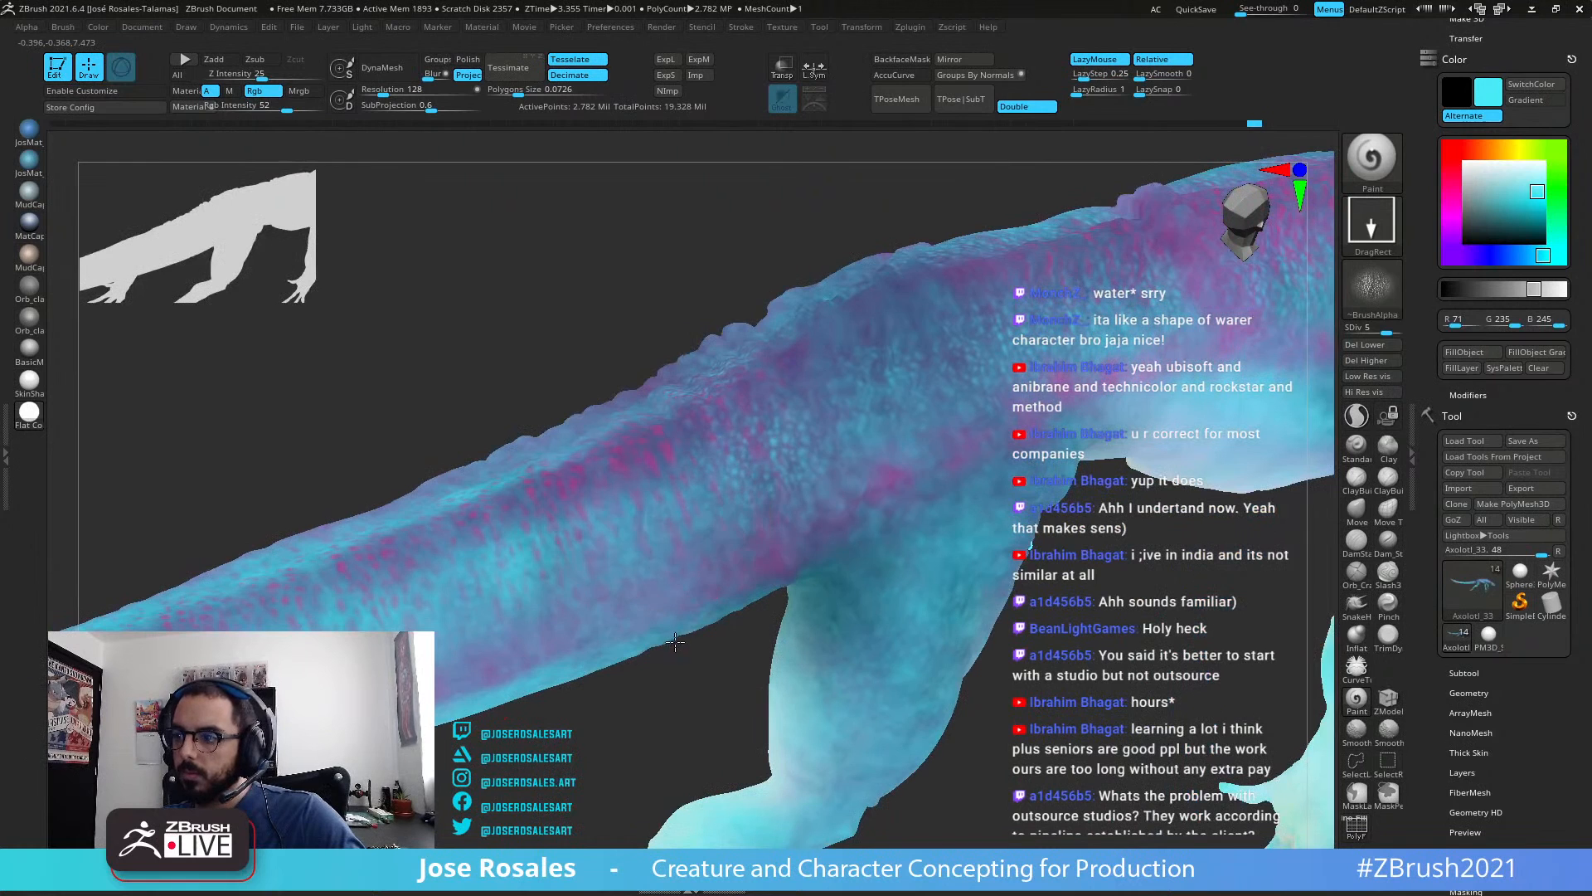
right_click_drag(500, 426, 558, 561)
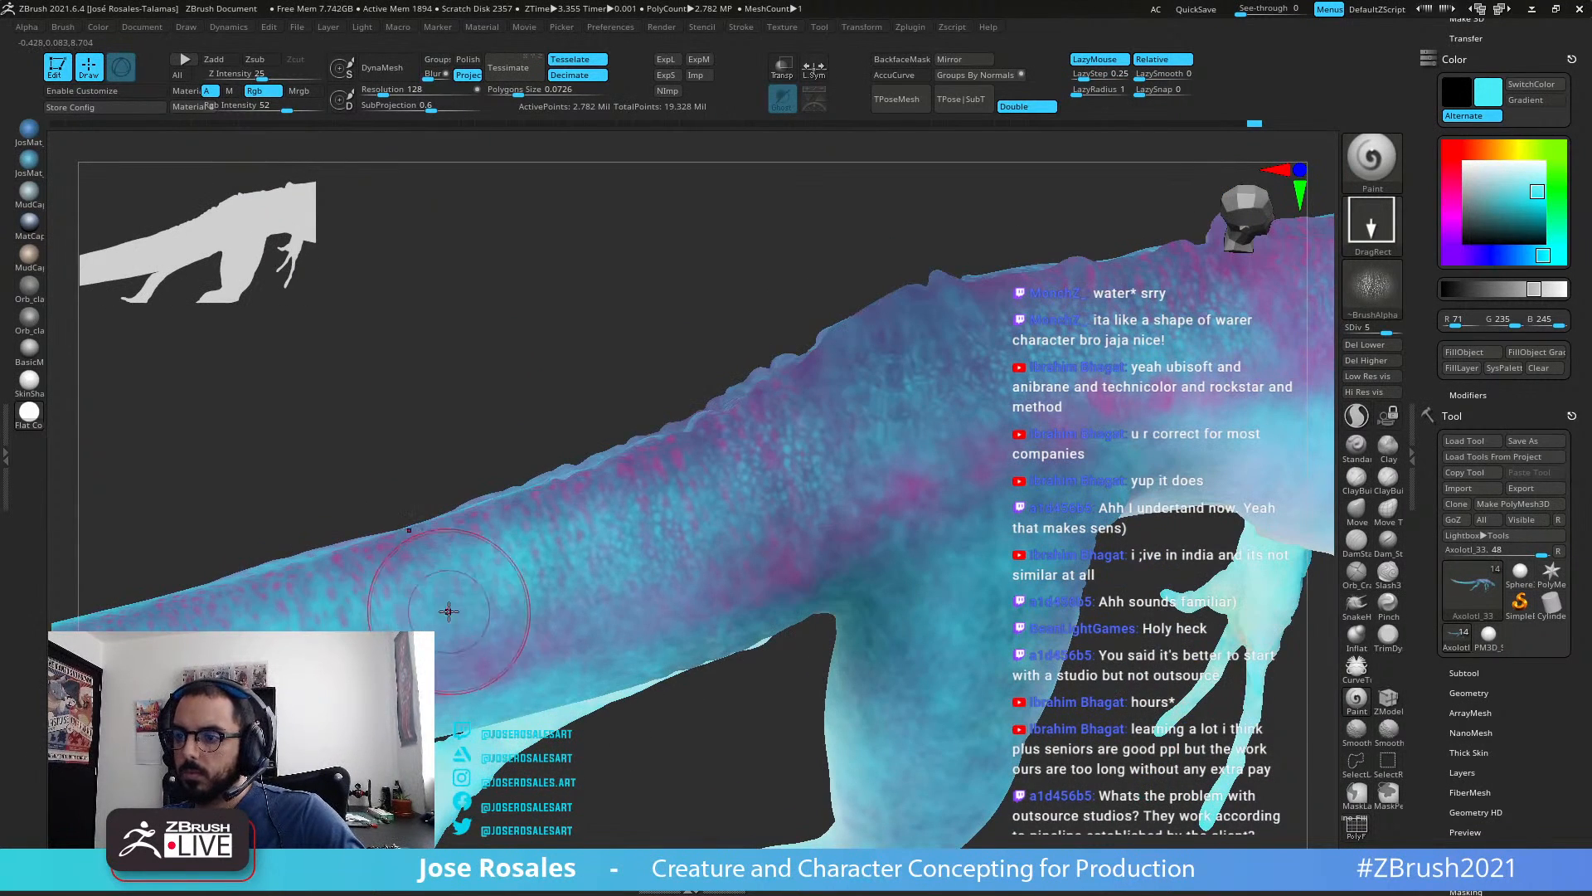
right_click_drag(597, 572, 917, 515)
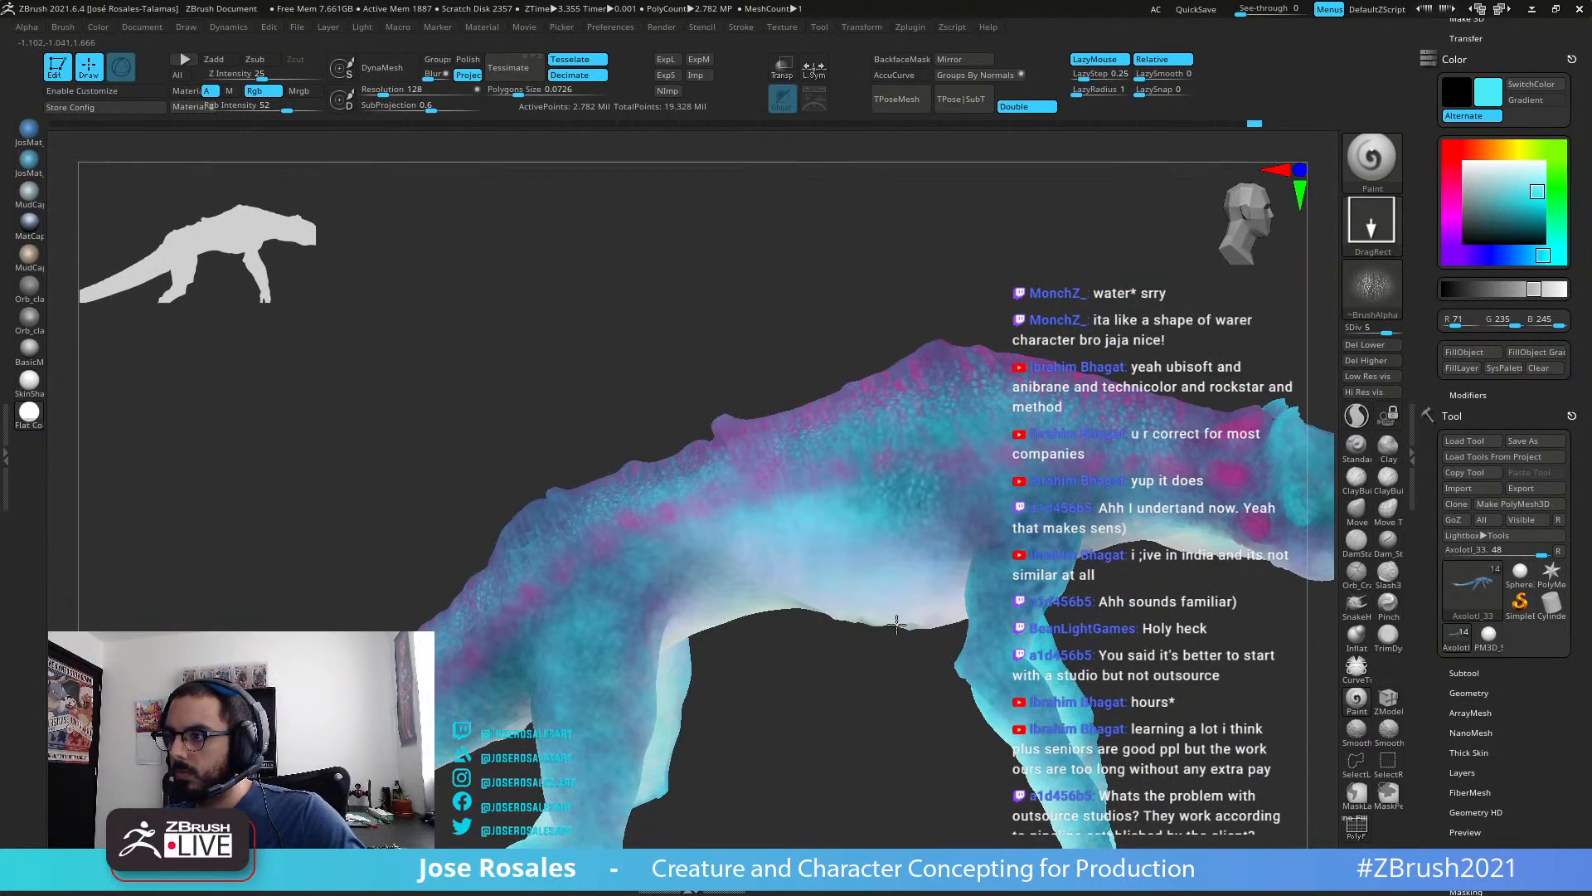
Step: Examine the speckle coverage on both sides of the body and around the shoulders, neck and head
right_click_drag(896, 623, 1028, 497)
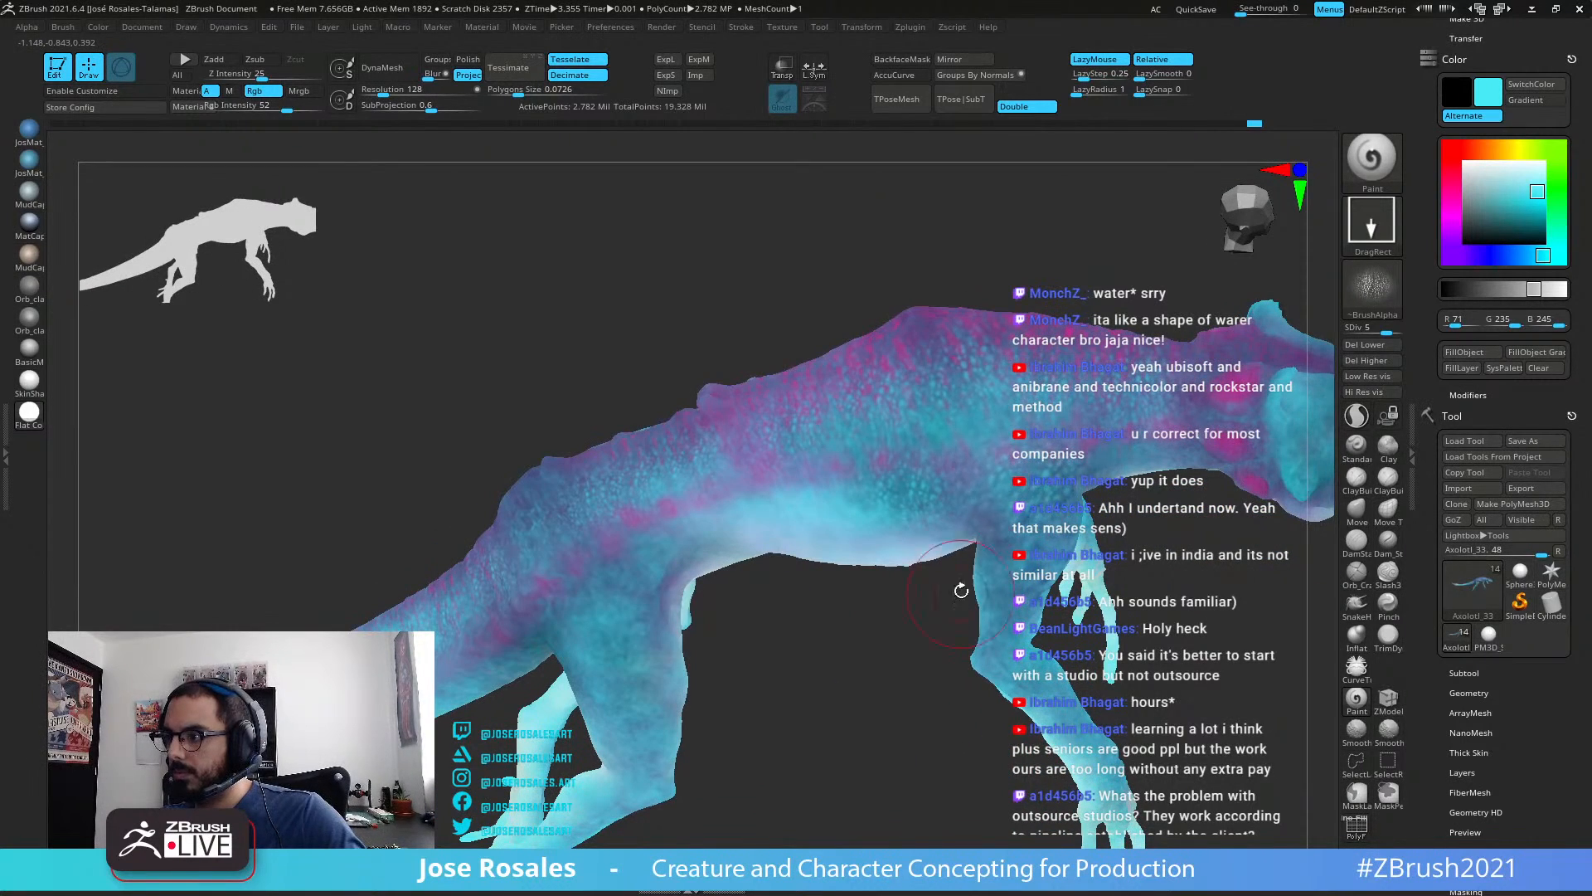
right_click_drag(961, 589, 1016, 494)
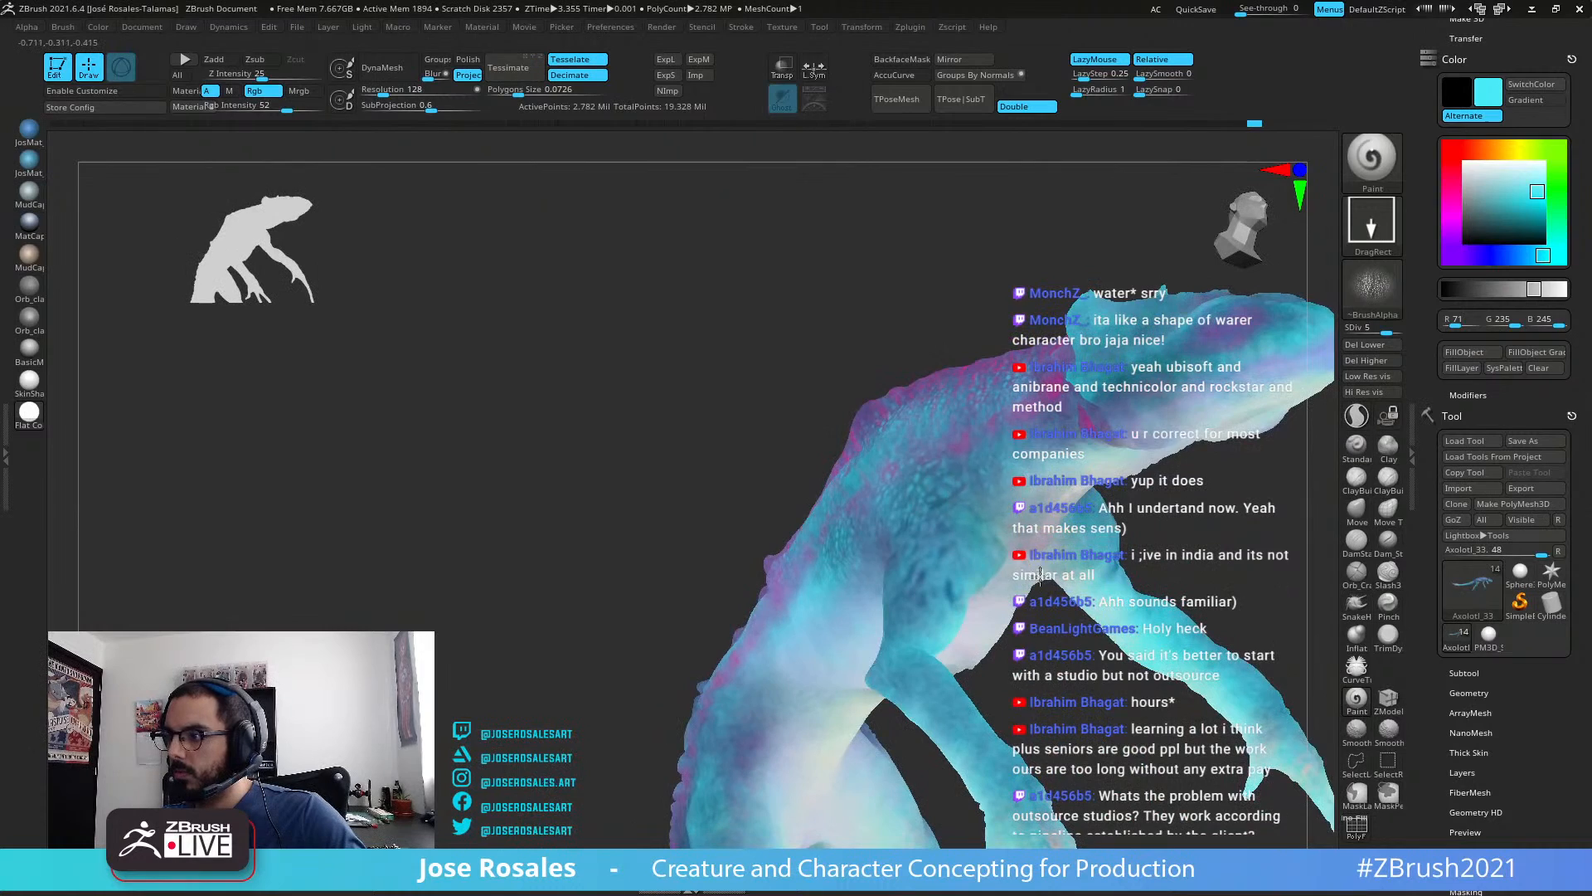
right_click_drag(1040, 574, 831, 544)
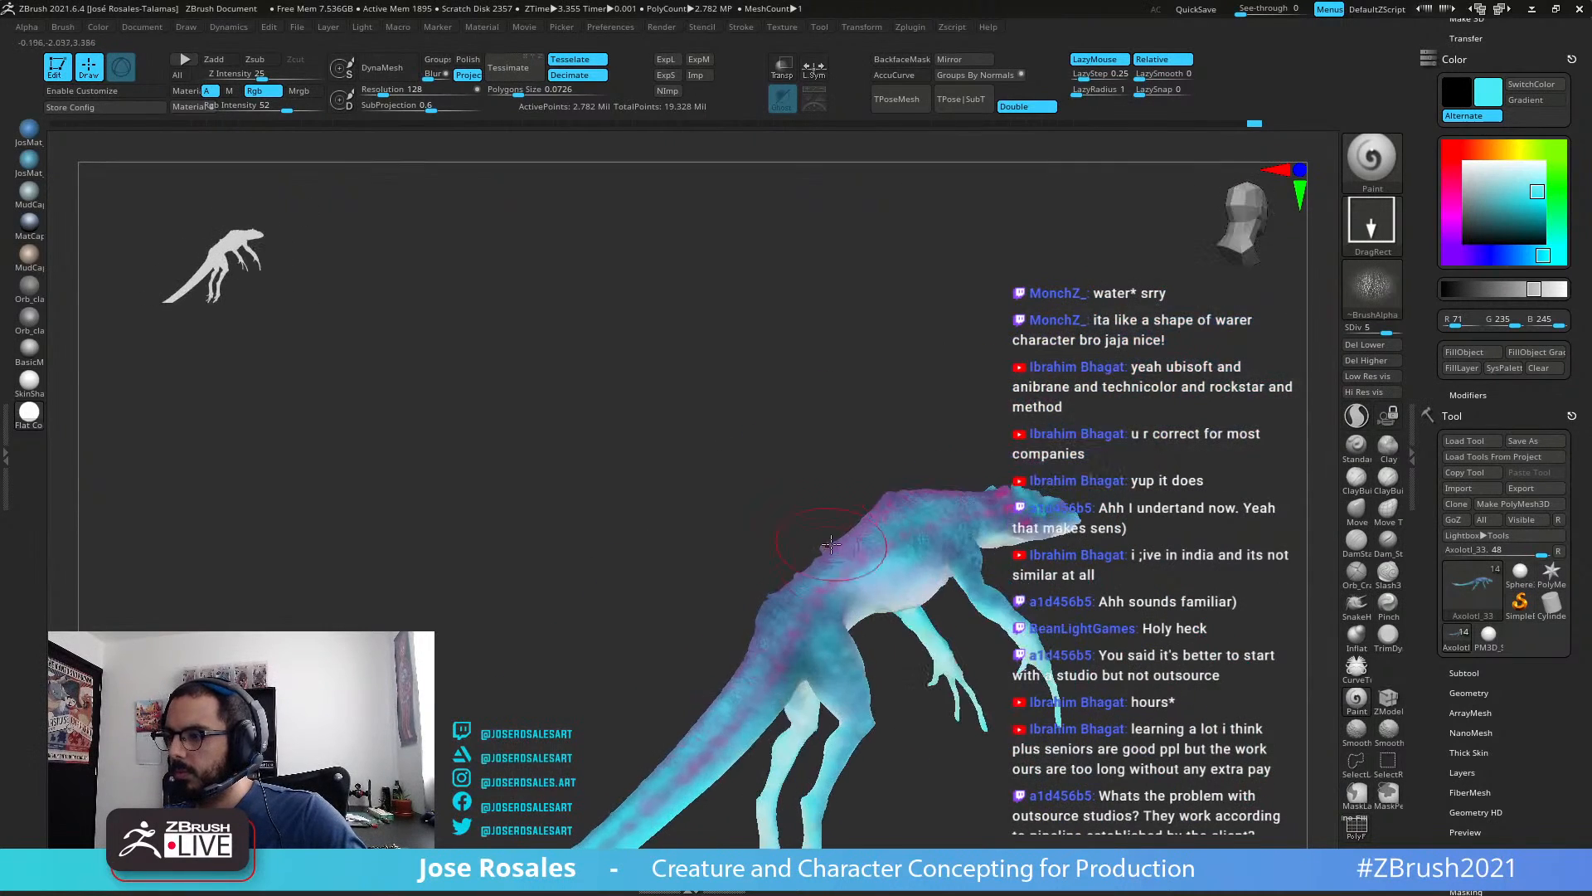
right_click_drag(1038, 448, 947, 564)
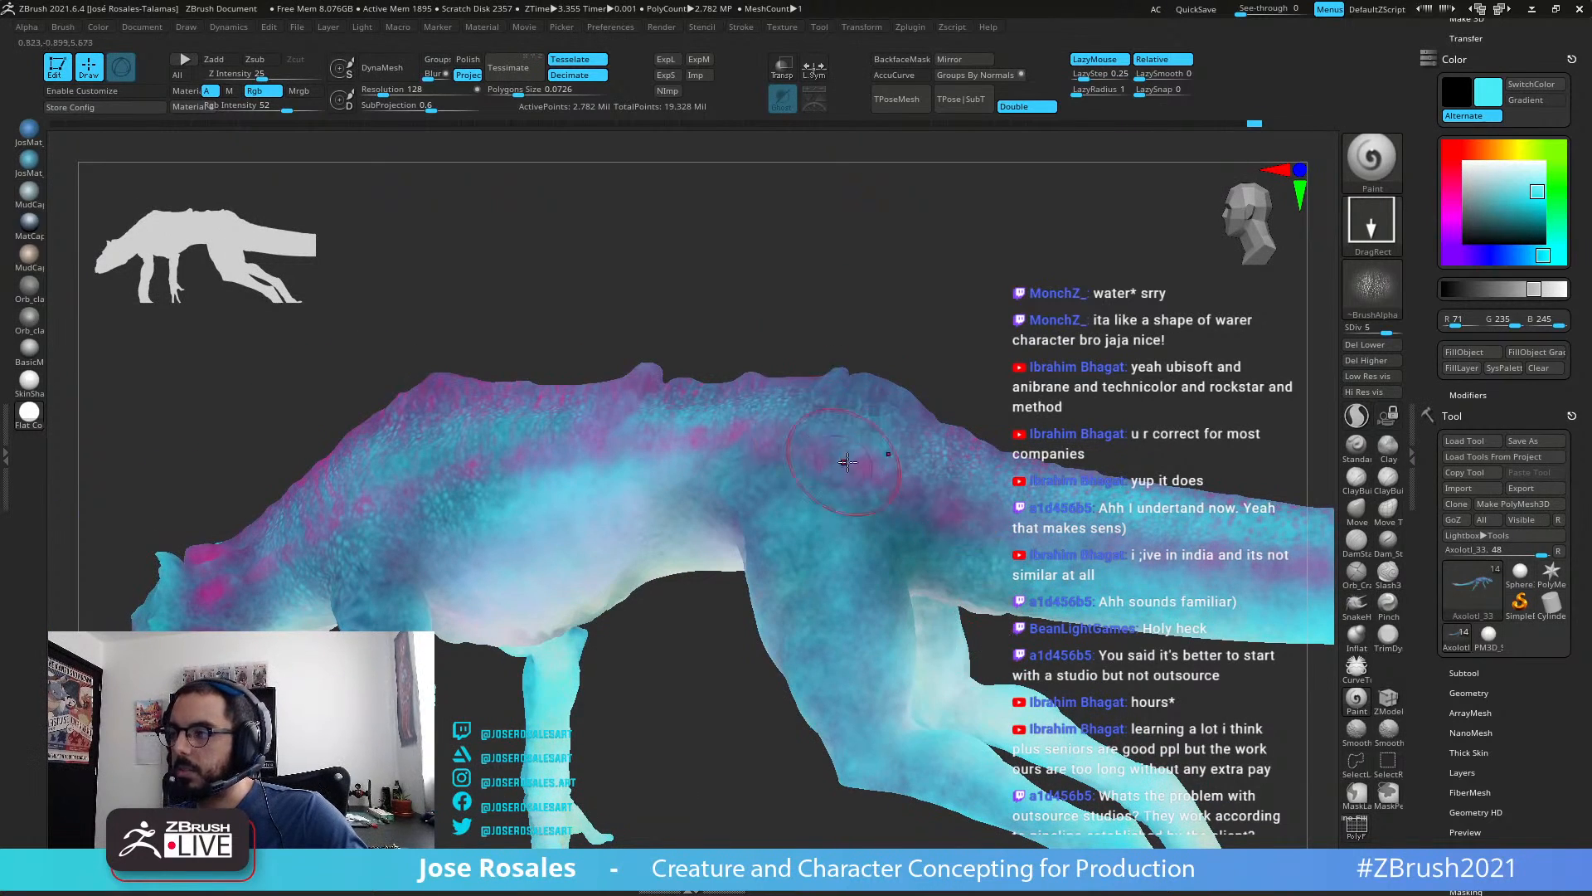
right_click_drag(846, 462, 815, 487)
right_click_drag(794, 590, 817, 531, "ctrl")
right_click_drag(817, 531, 706, 471)
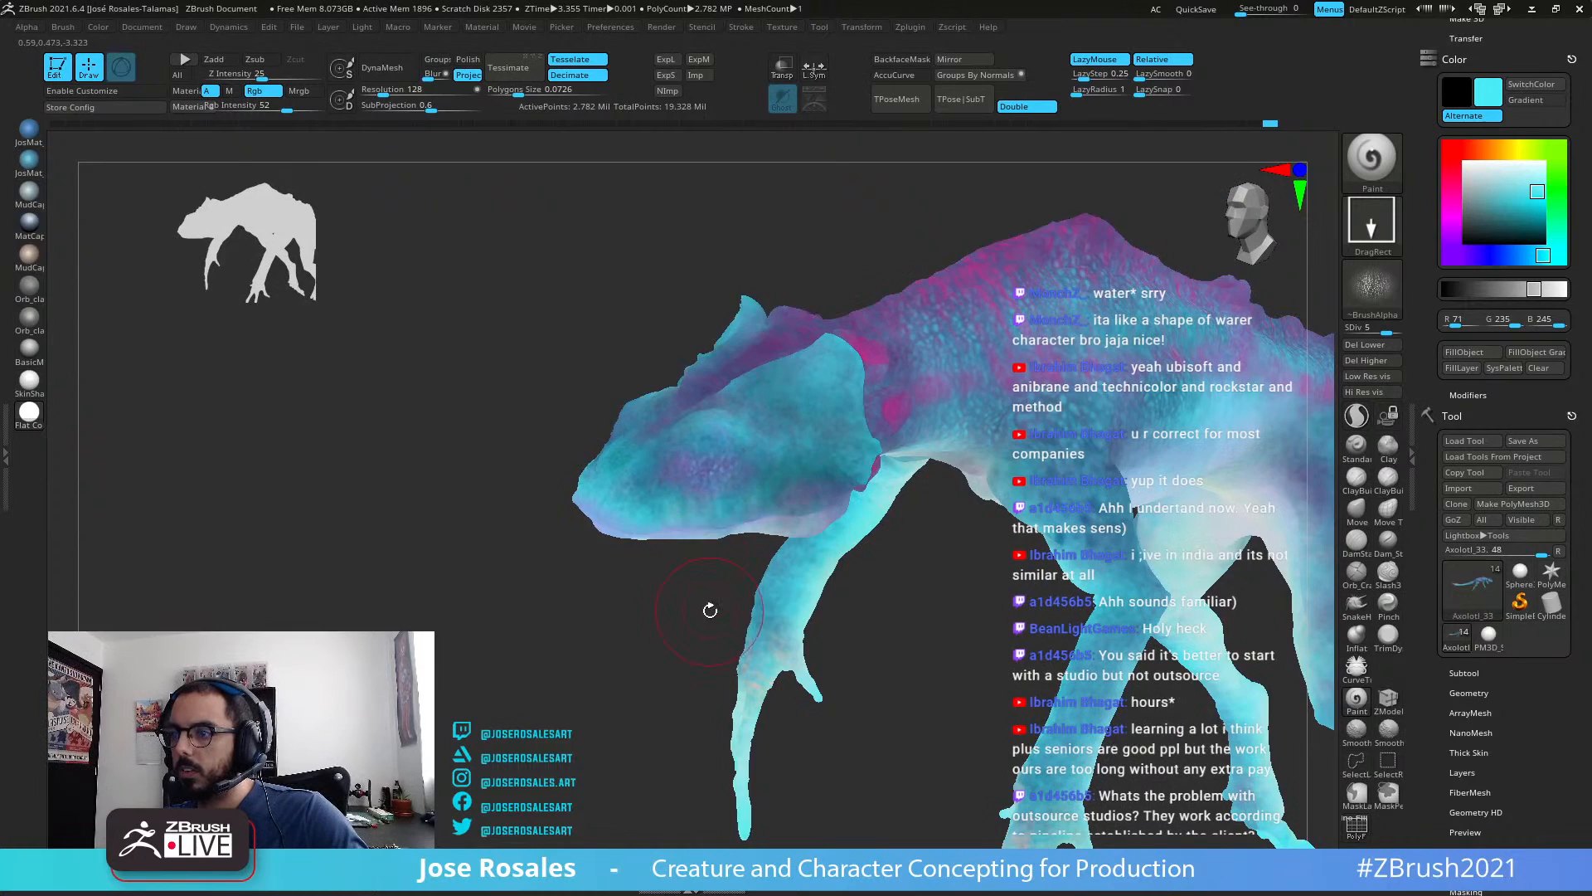
right_click_drag(710, 611, 1020, 590)
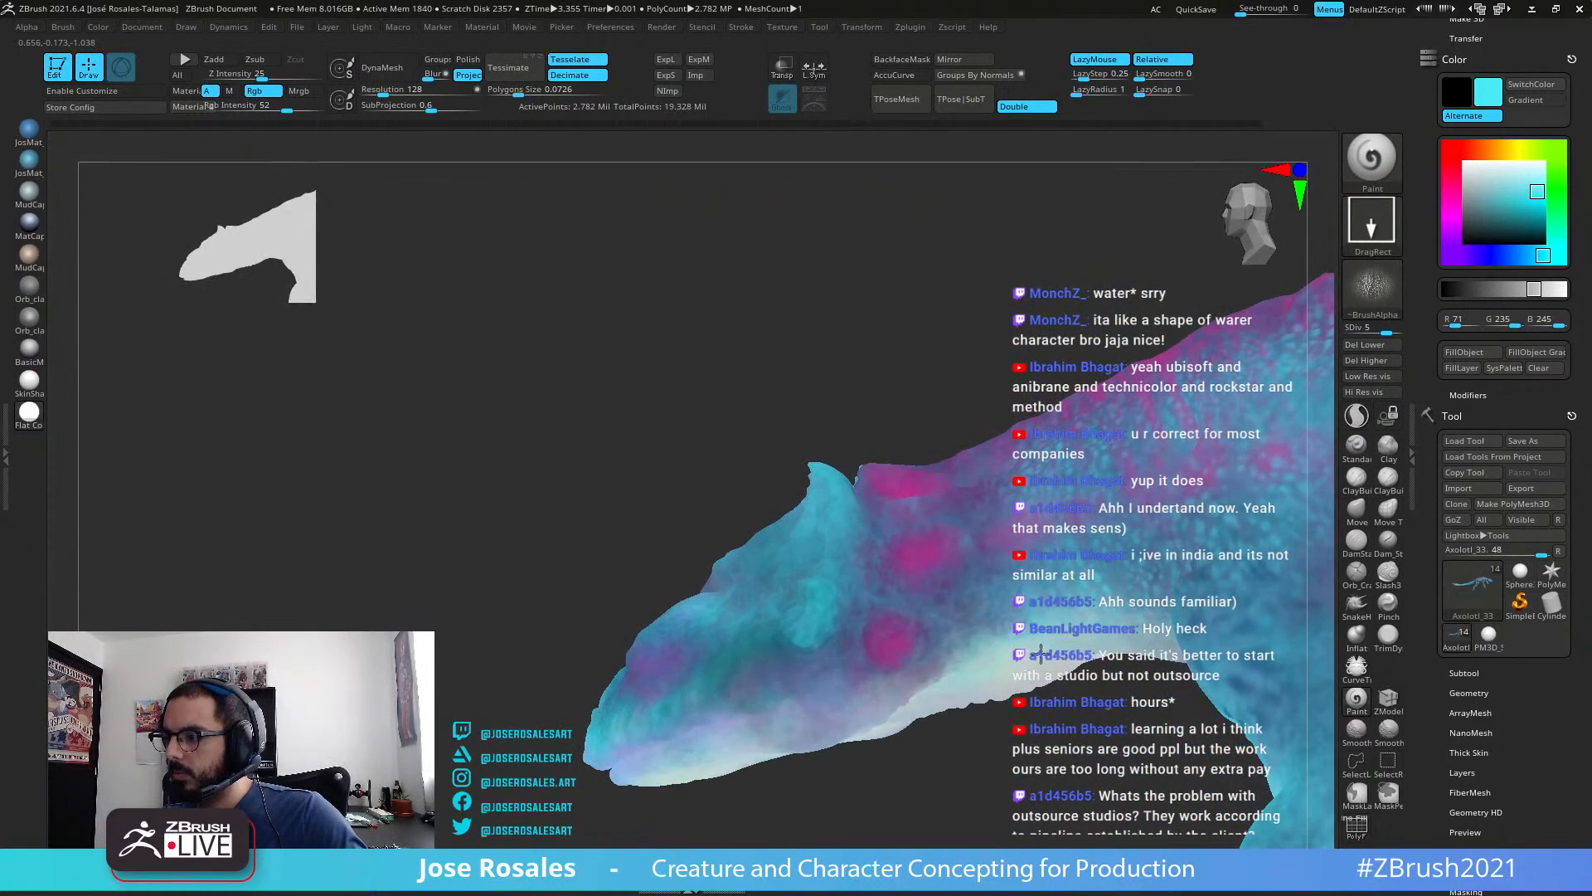
right_click_drag(1067, 686, 1006, 492)
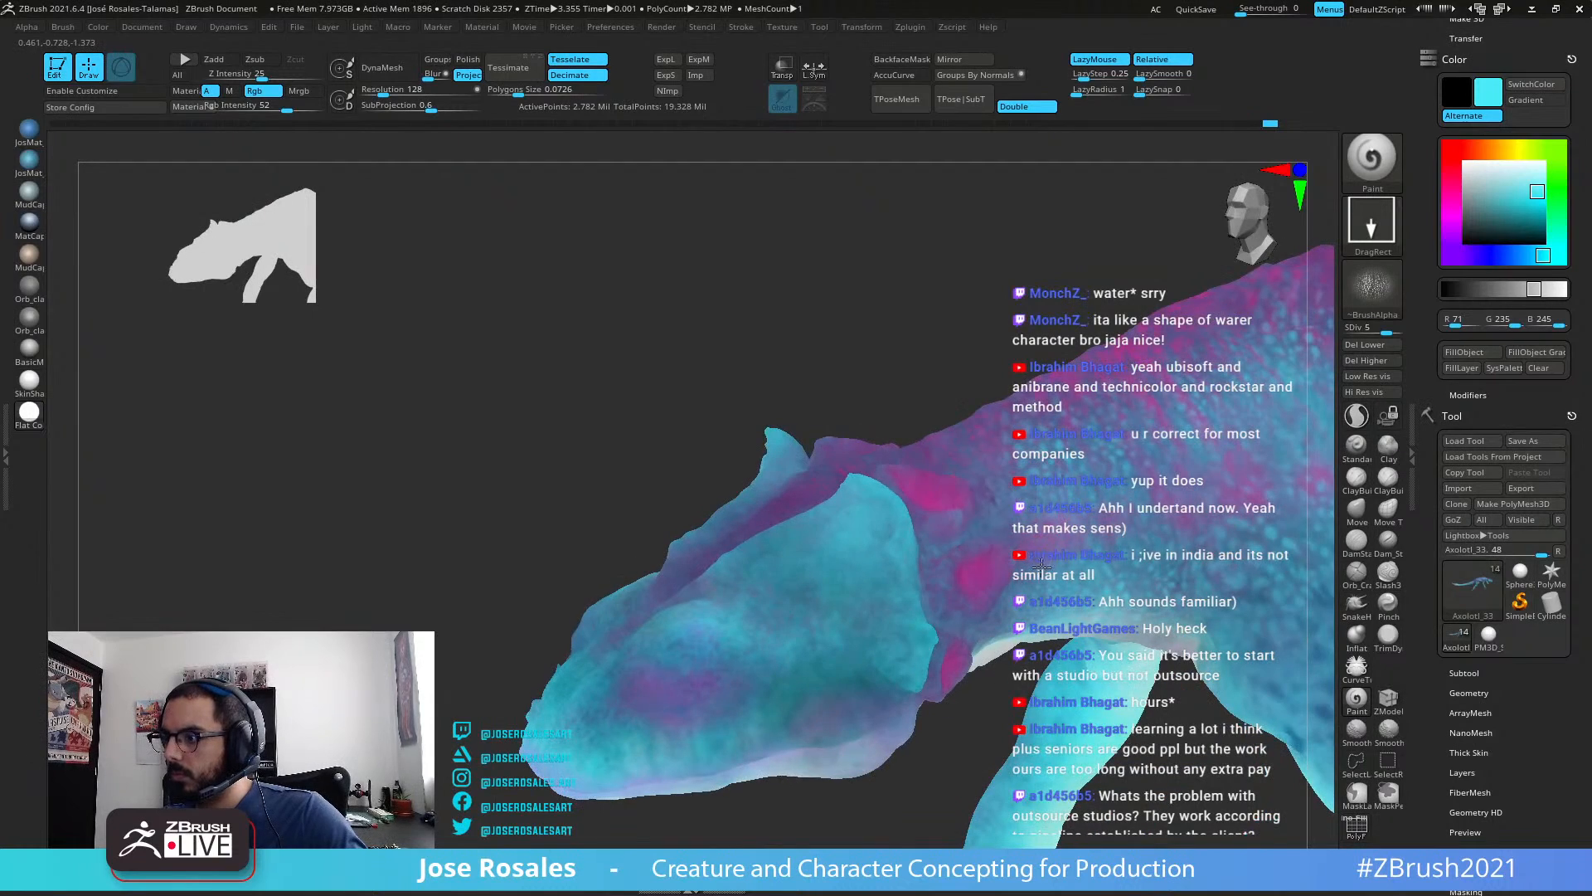
right_click_drag(1081, 615, 1095, 613)
key("ctrl")
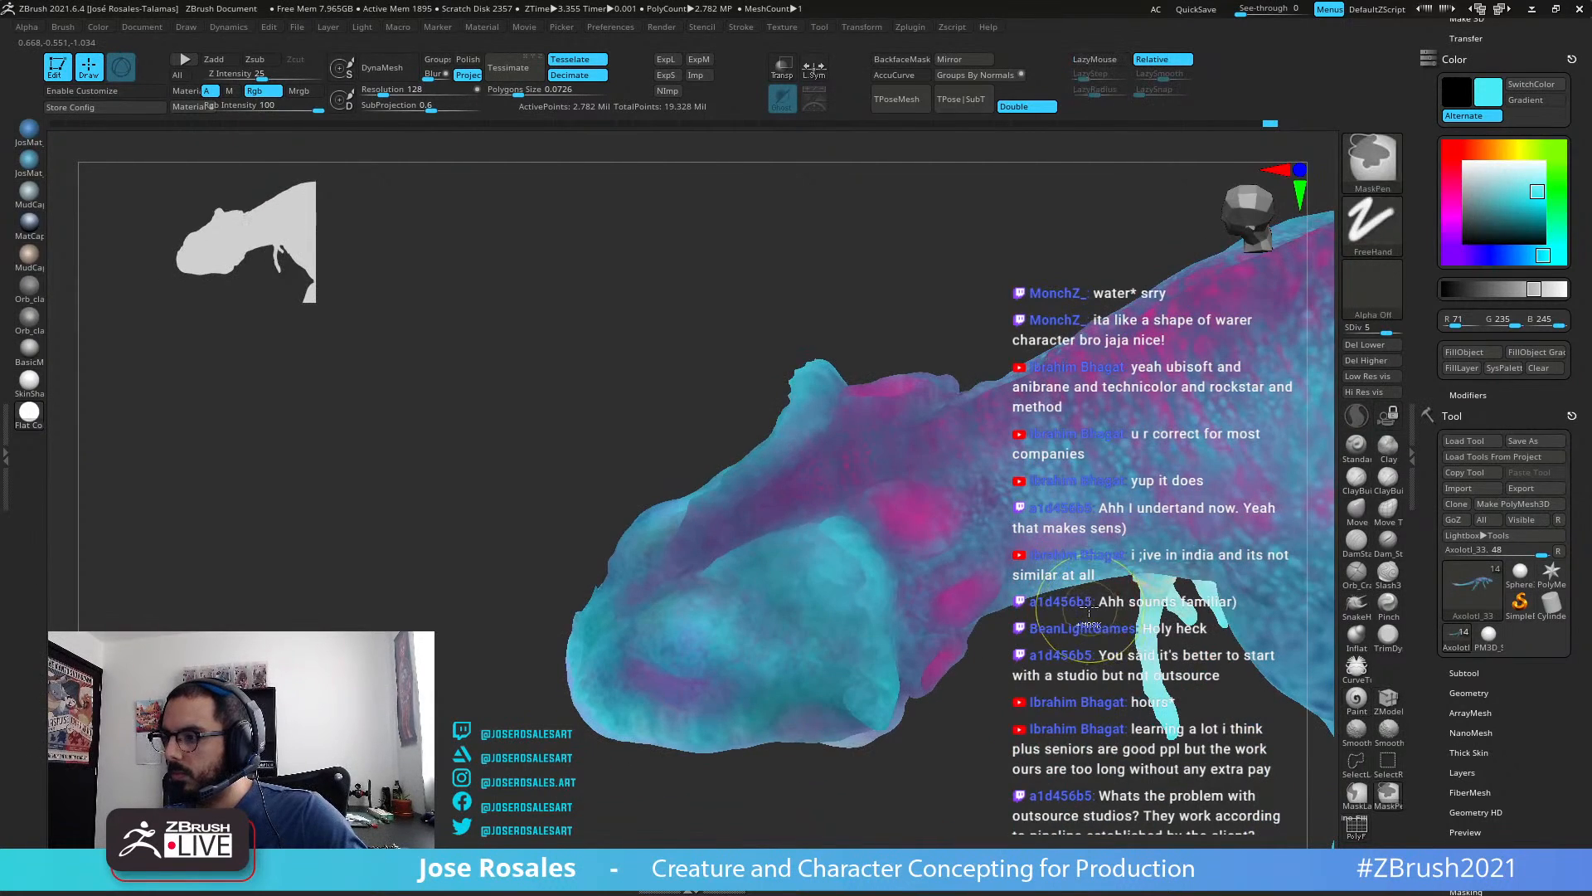
mouse_move(937, 512)
right_mouse_down()
mouse_move(747, 569)
mouse_move(677, 661)
mouse_move(682, 707)
mouse_move(696, 705)
right_mouse_up()
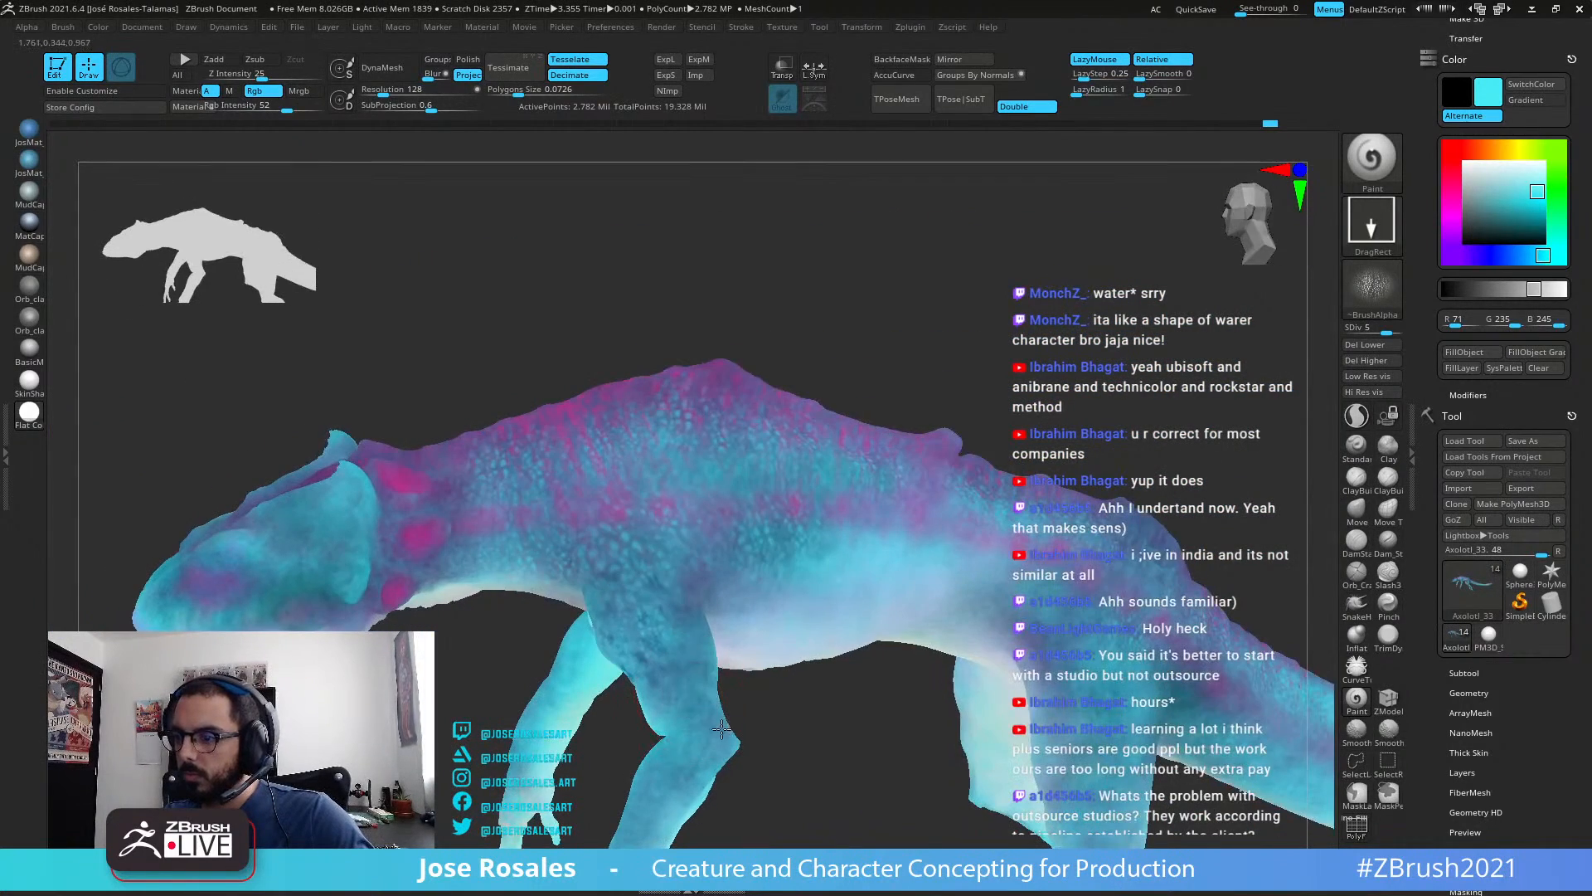
Step: Stamp cyan bumpy speckles over the hip and down the thigh of the hind leg
right_click_drag(951, 537, 925, 608)
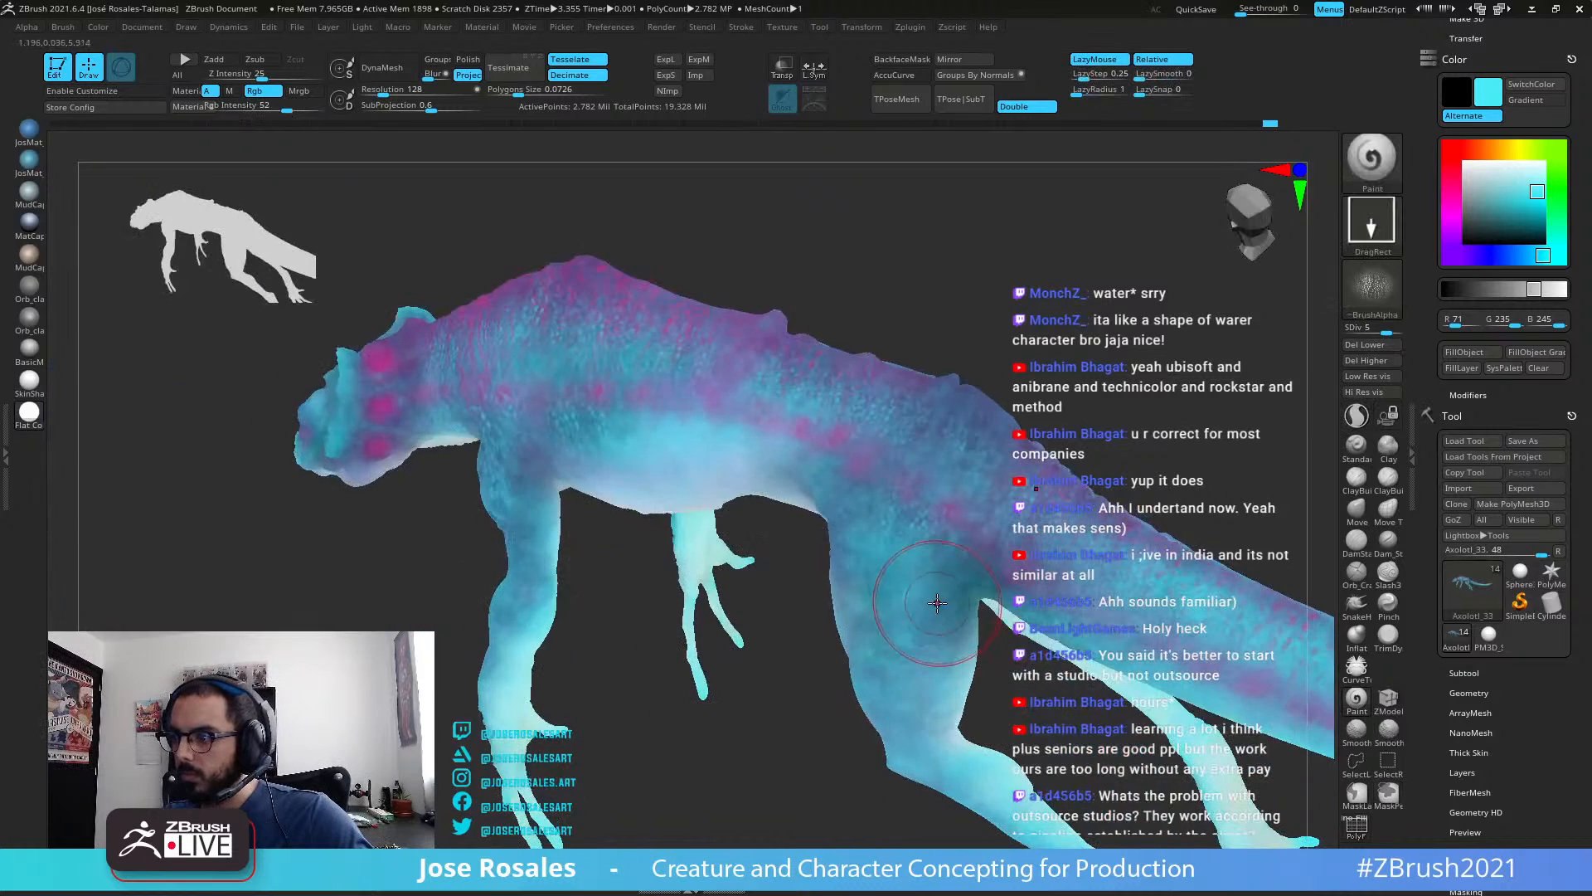
left_click_drag(926, 608, 930, 689)
right_click_drag(931, 689, 945, 593)
left_click_drag(945, 593, 950, 702)
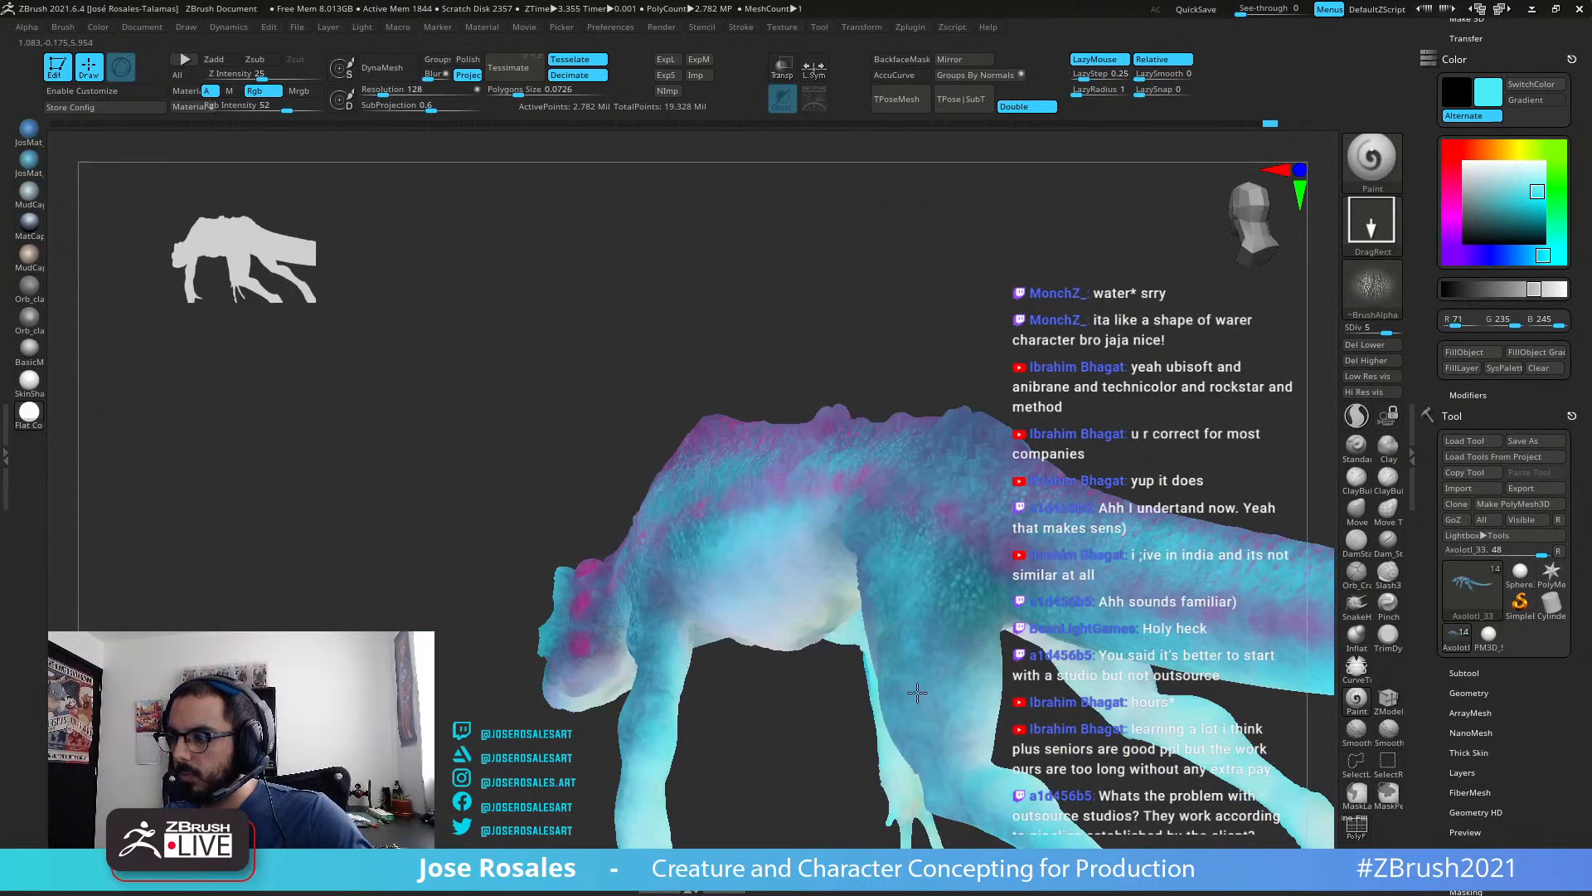
right_click_drag(908, 680, 971, 610)
left_click_drag(971, 610, 969, 683)
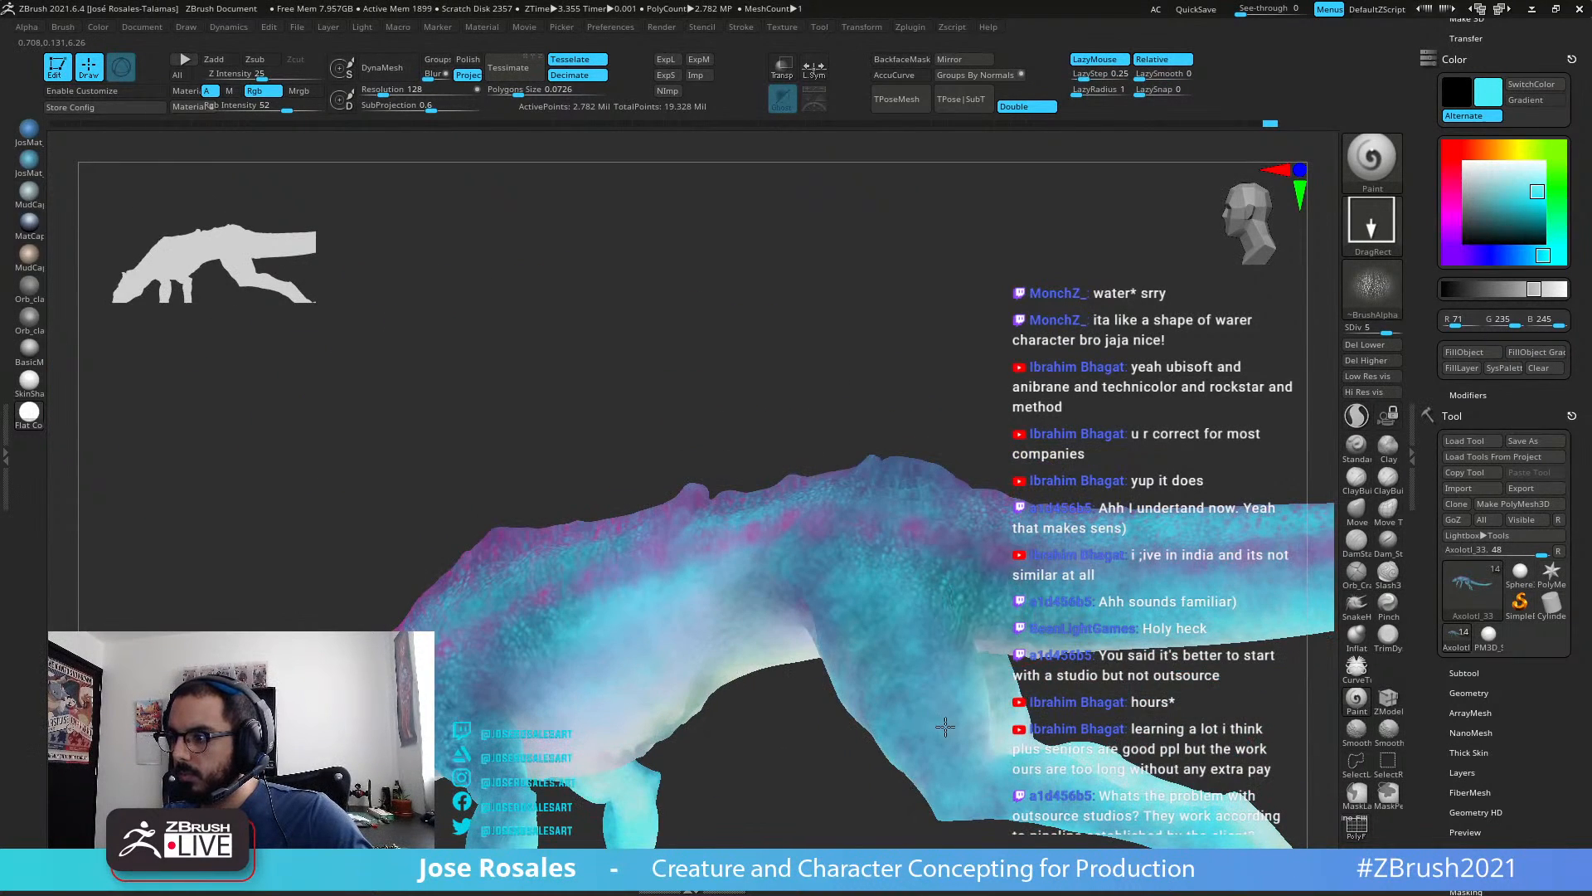
right_click_drag(946, 727, 750, 608)
Step: Show all subtools at the tail and sample the fins' magenta (R 240, G 22, B 142) as the paint color
right_click_drag(940, 547, 826, 546)
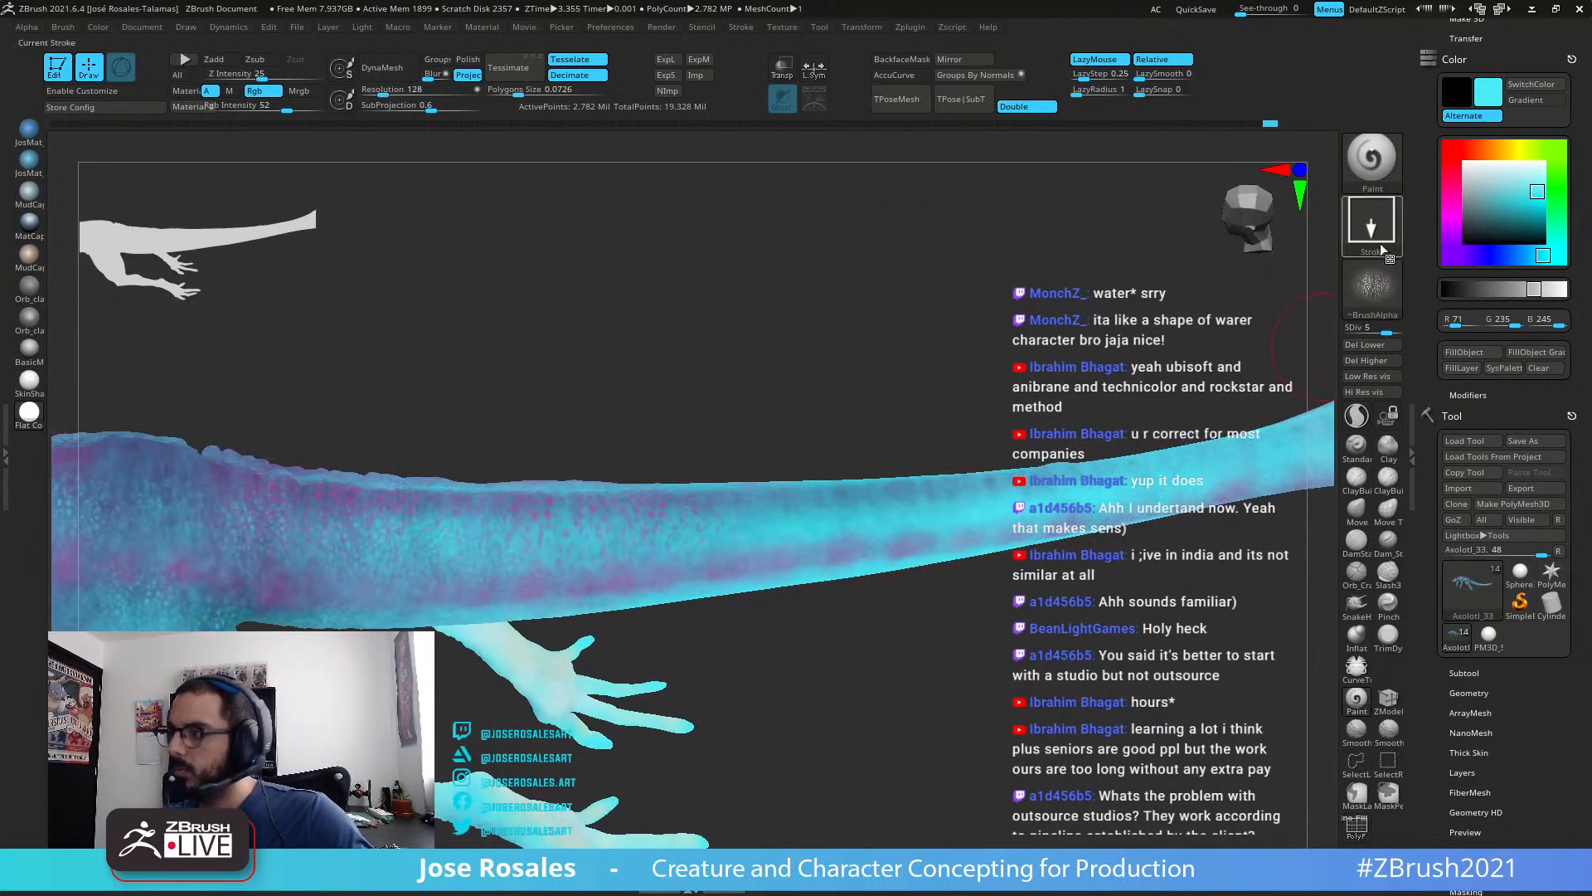
right_click_drag(879, 365, 792, 362)
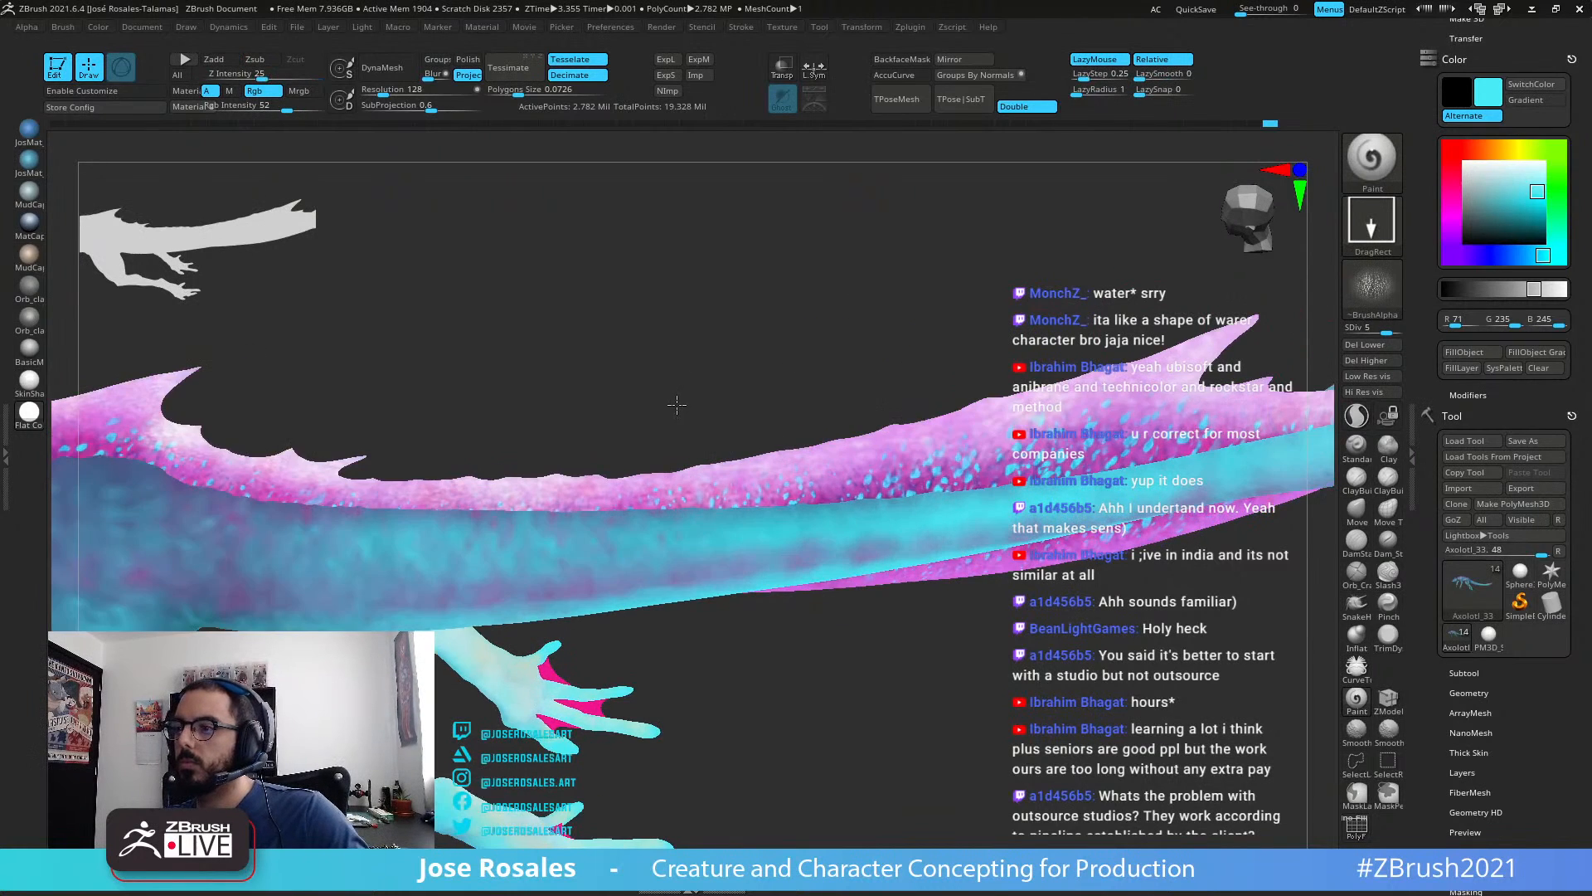
key("f")
right_click_drag(700, 409, 1252, 423)
key("c")
key("c")
Step: Isolate the body and stamp magenta bumpy speckles along the tail, reducing the Rgb Intensity to 33
right_click_drag(1077, 508, 803, 526)
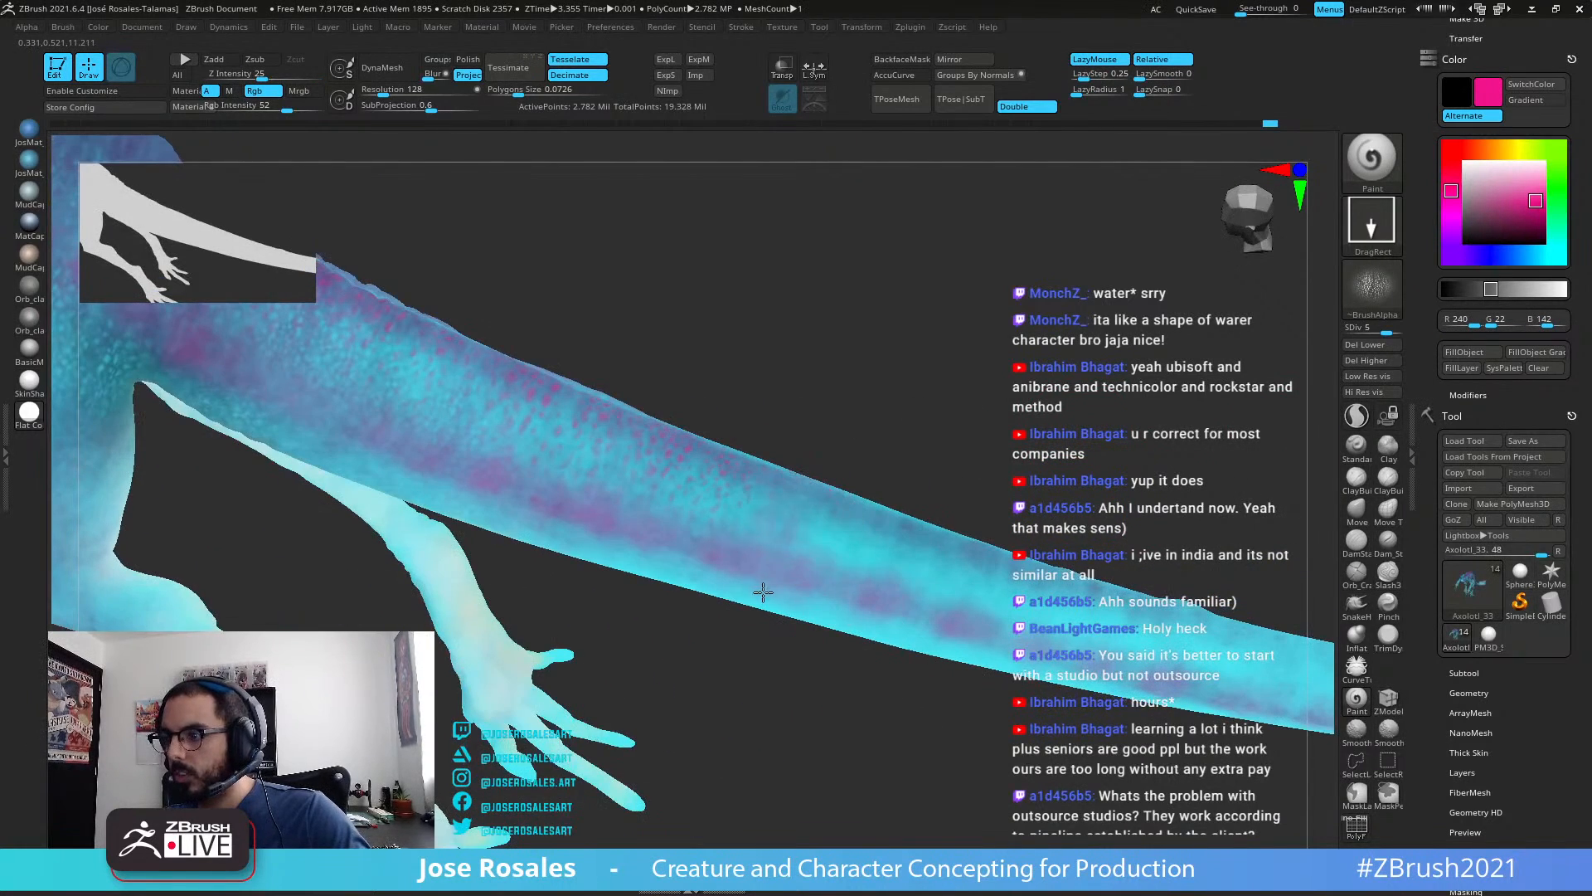
right_click_drag(789, 590, 860, 562)
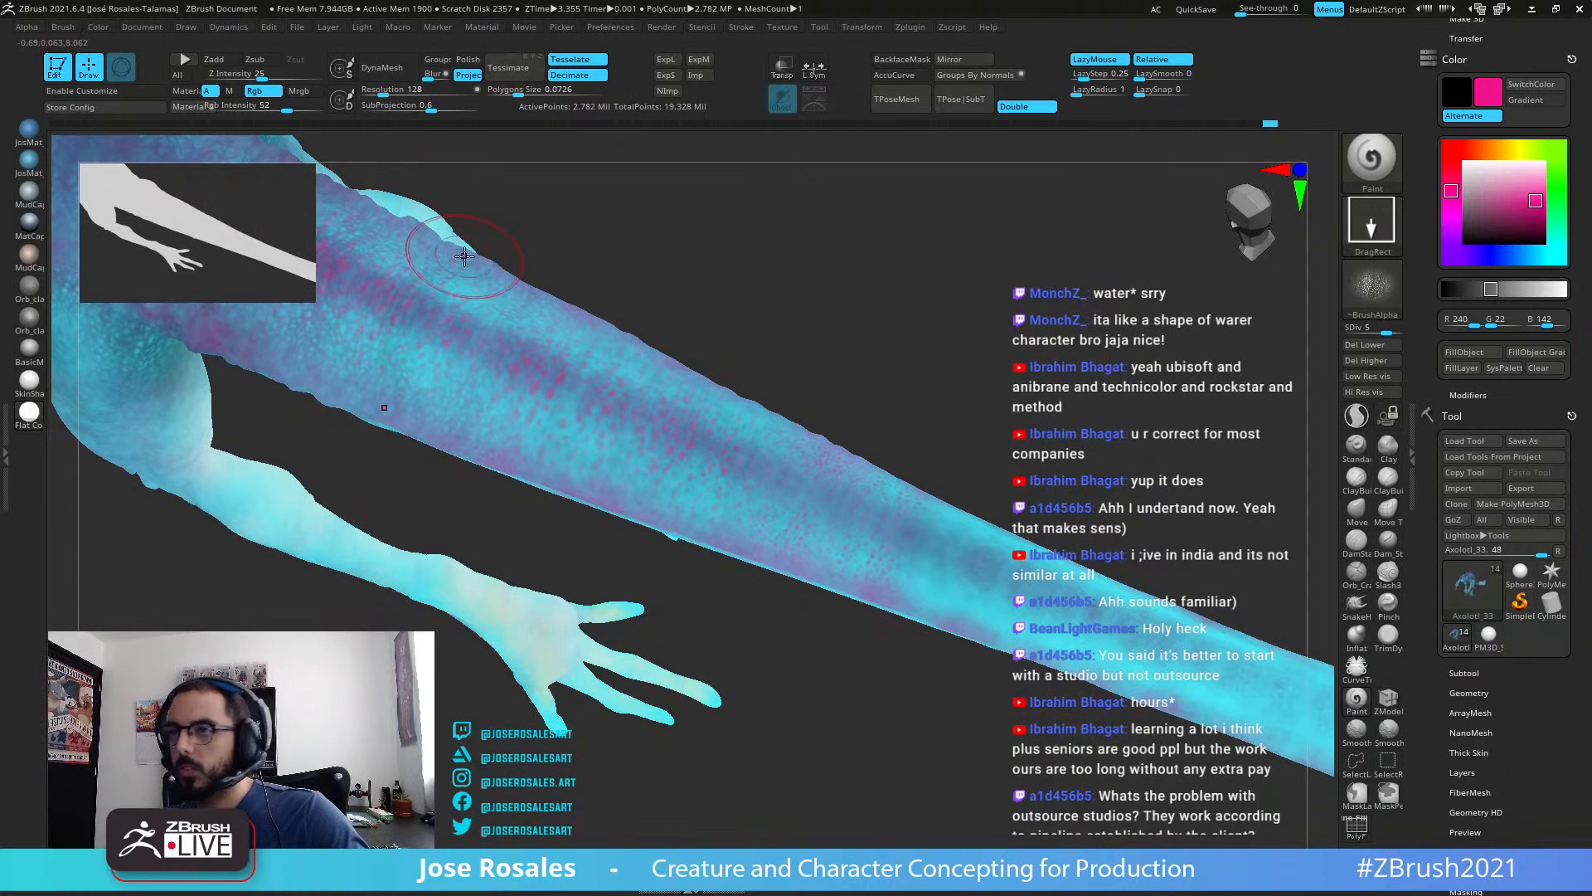
left_click_drag(301, 106, 277, 106)
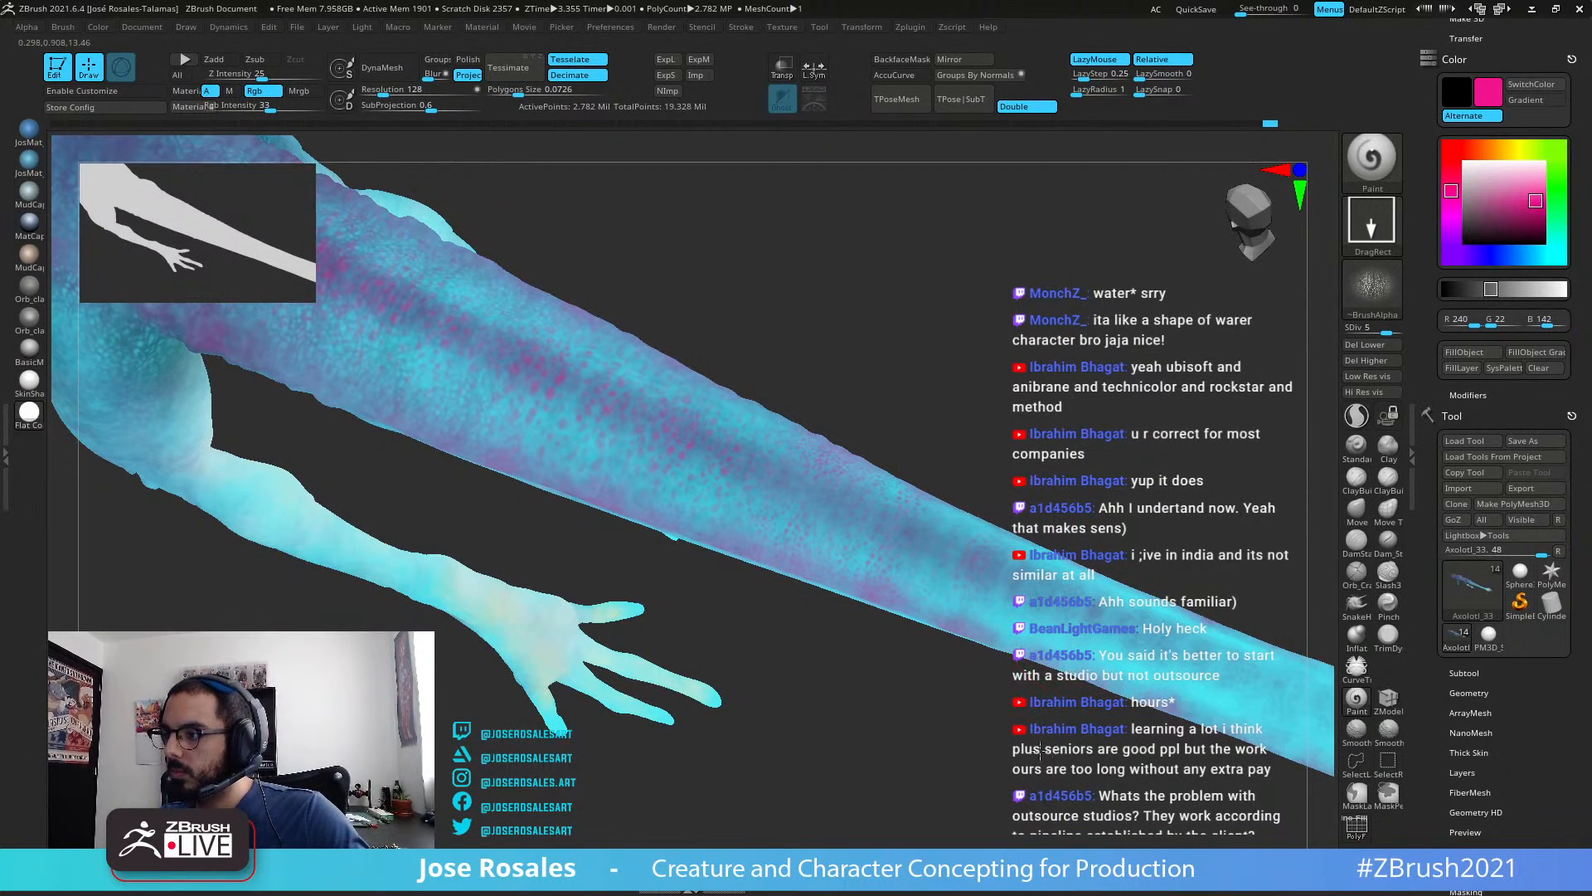
left_click_drag(1055, 779, 827, 581)
left_click_drag(928, 539, 678, 330, "alt")
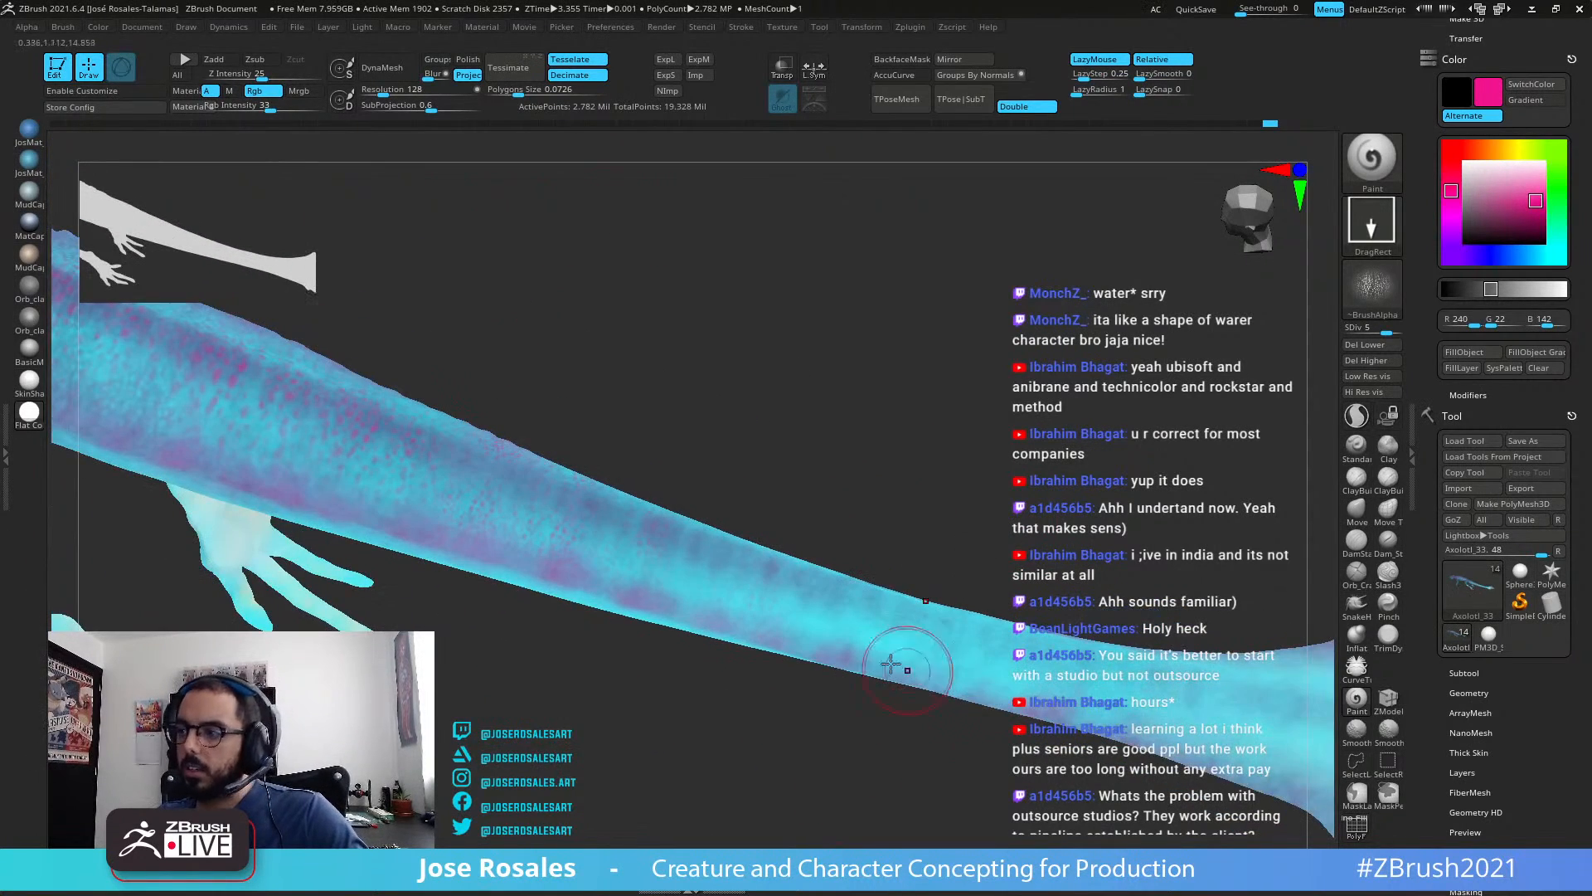
Step: Set the Rgb Intensity to 20 and stamp fainter magenta speckles farther toward the tail's tip
left_click(256, 109)
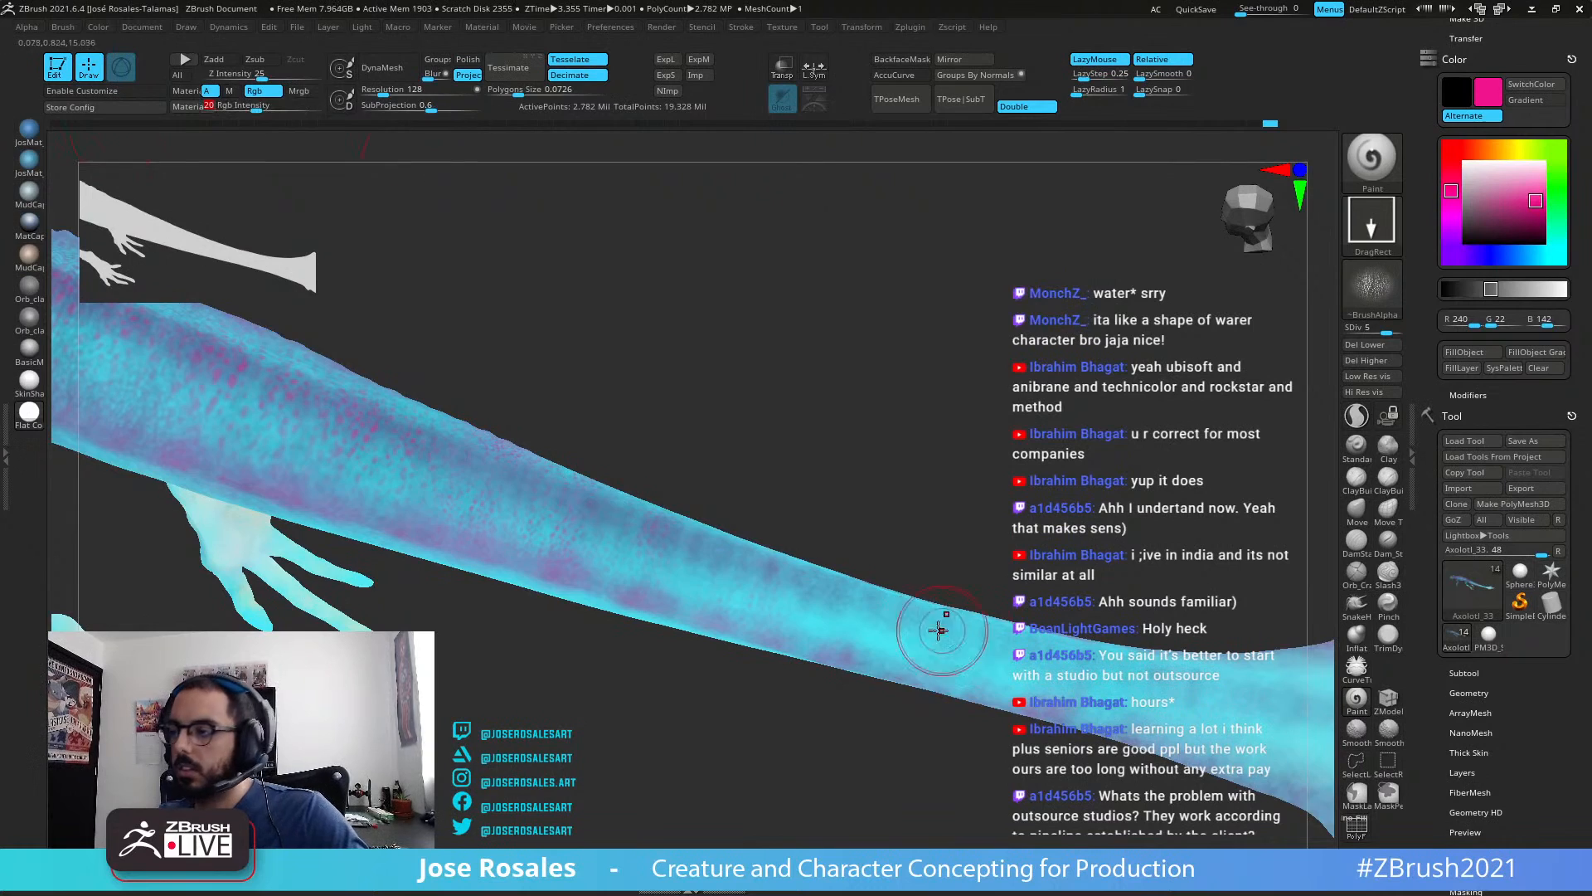
right_click_drag(942, 632, 888, 644)
right_click_drag(979, 701, 1001, 694)
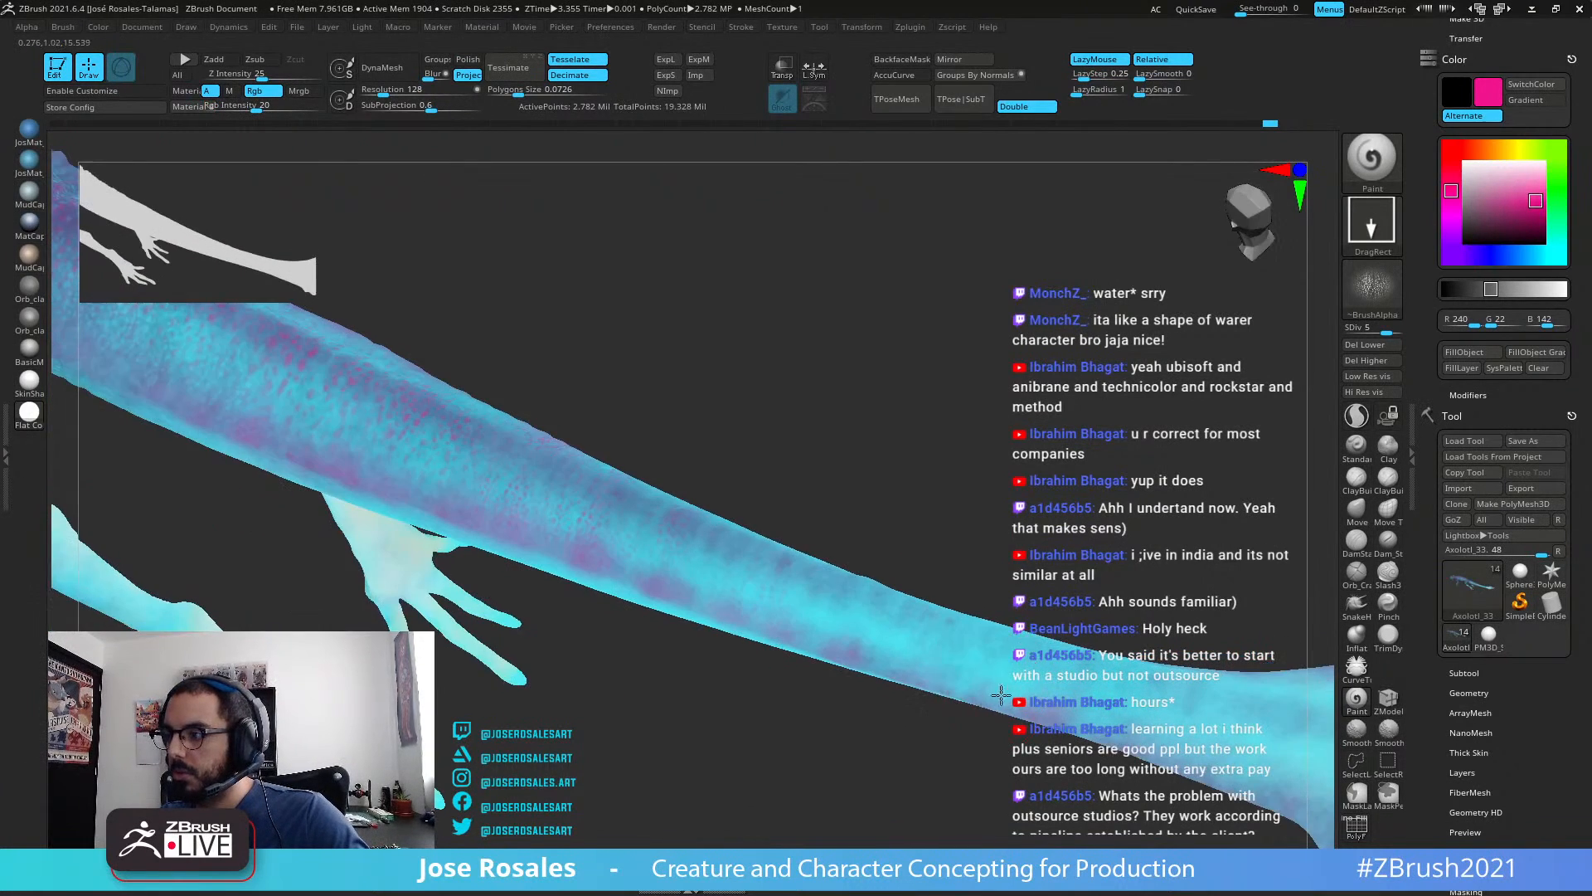
Step: Frame the whole body and switch its preview to the white SkinShade material
key("f")
right_click_drag(987, 531, 945, 439)
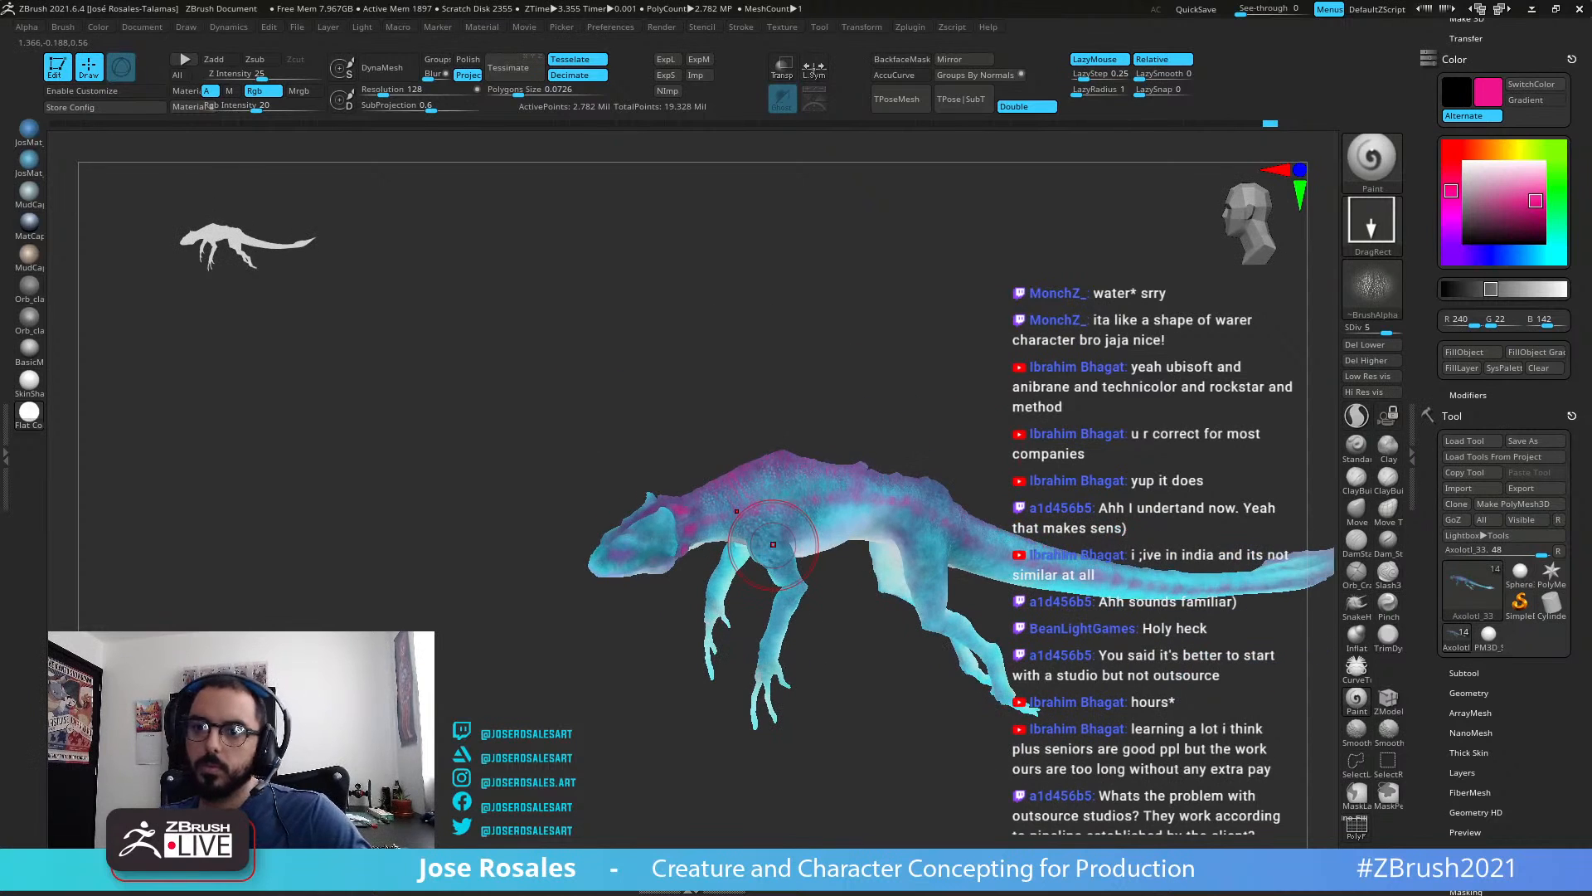
left_click(29, 383)
Step: Show all subtools and examine the creature's coloring on the back fins, flanks, tail, legs and underside
mouse_move(798, 496)
right_mouse_down()
mouse_move(1089, 433)
mouse_move(896, 490)
mouse_move(1016, 506)
mouse_move(1020, 478)
mouse_move(1093, 515)
mouse_move(1036, 573)
mouse_move(771, 509)
right_mouse_up()
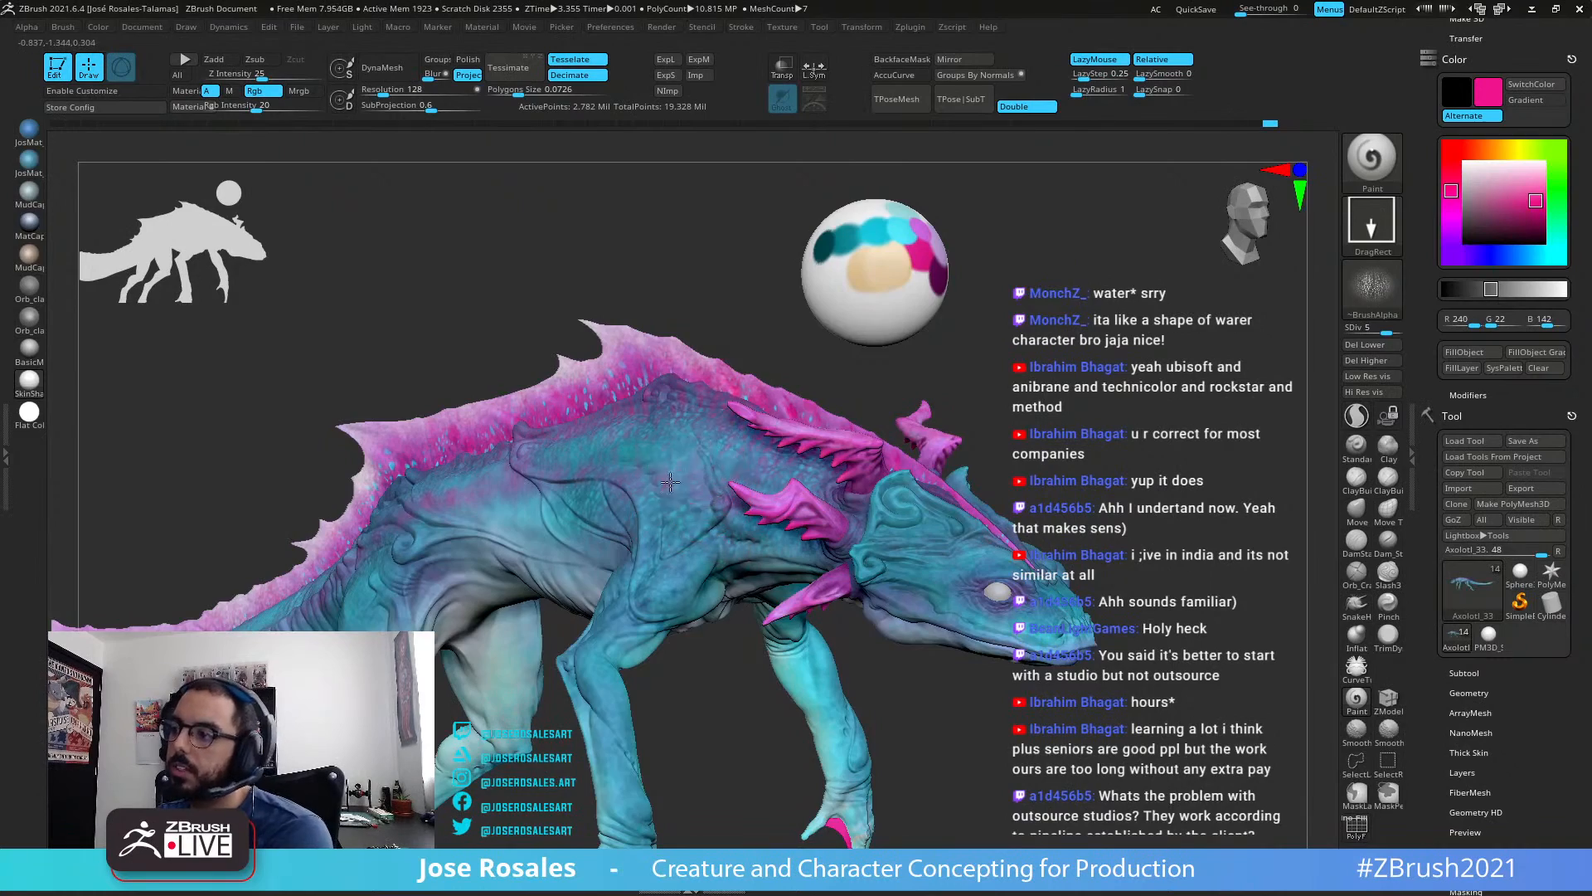
mouse_move(713, 469)
right_mouse_down()
mouse_move(641, 479)
mouse_move(1078, 390)
mouse_move(729, 448)
right_mouse_up()
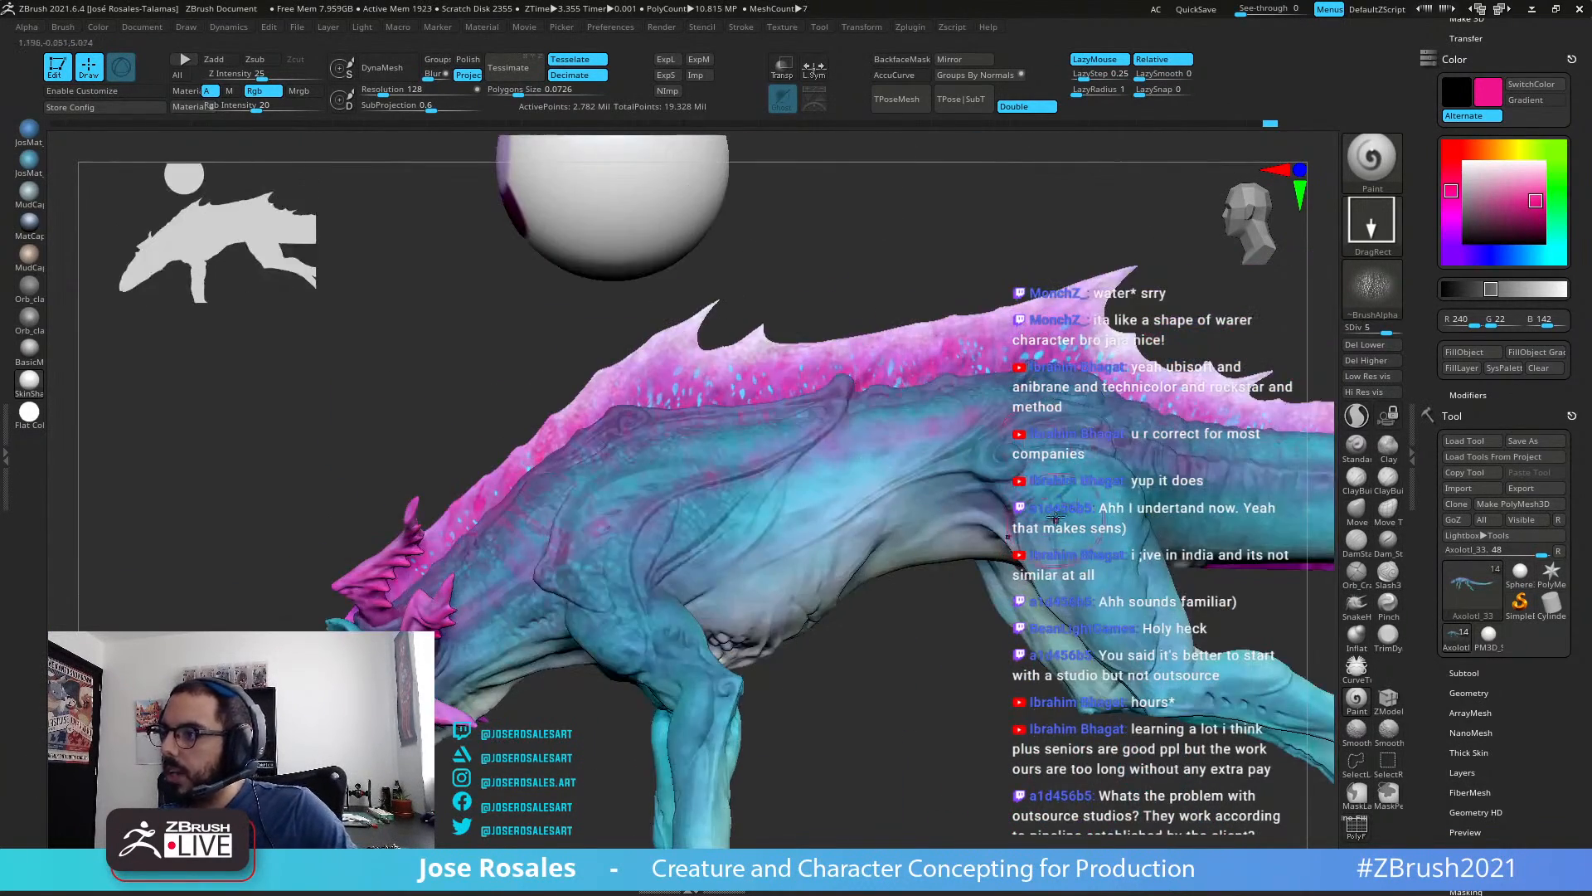
right_click_drag(1062, 493, 871, 502)
right_click_drag(665, 528, 808, 452)
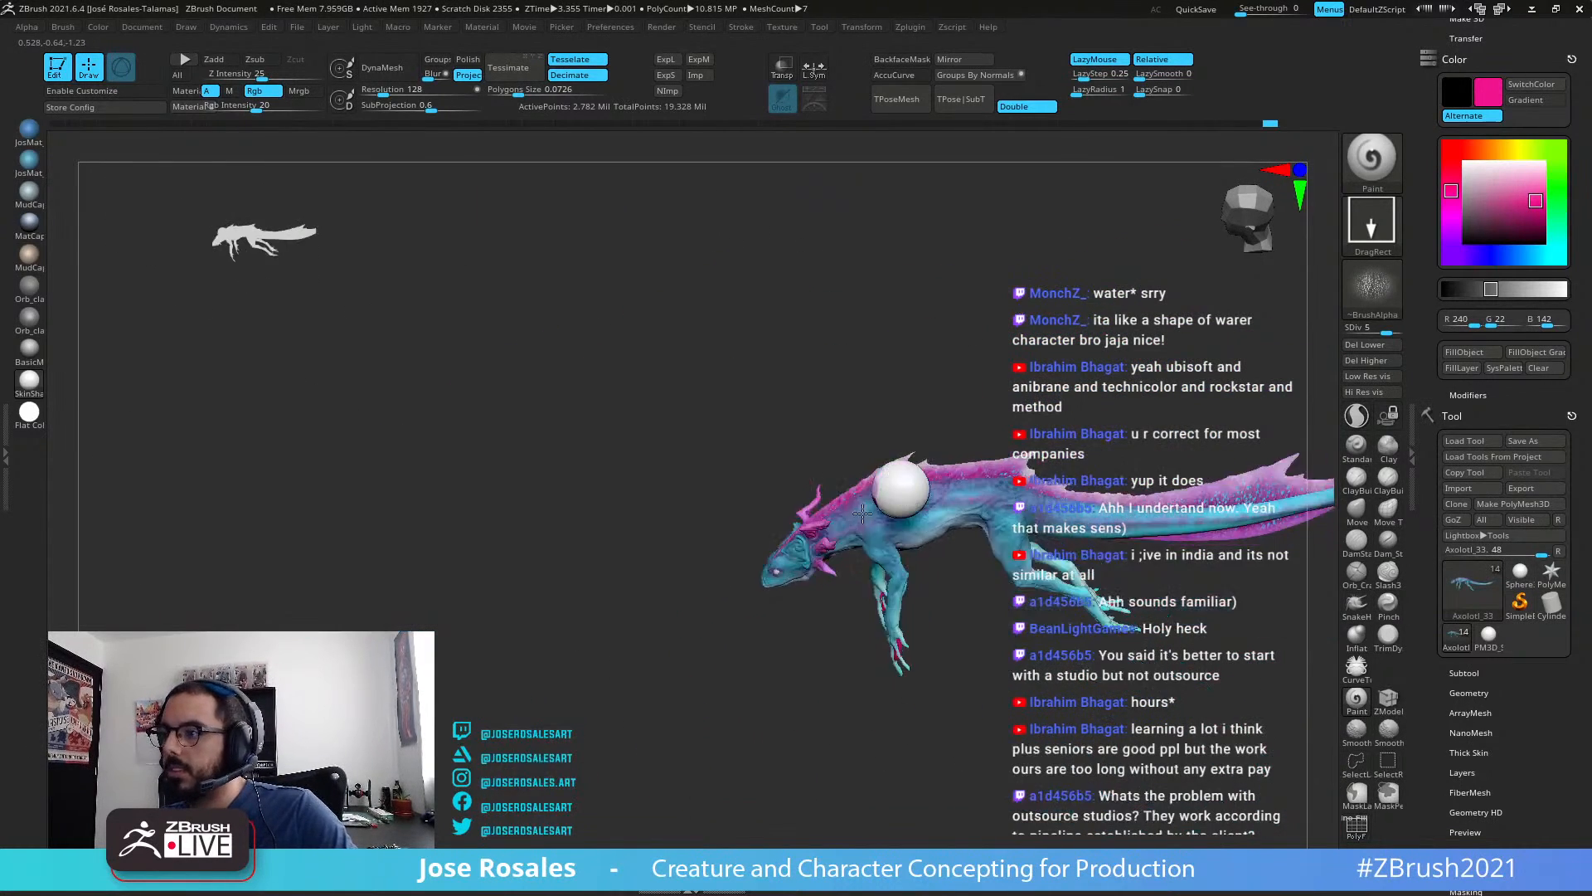
right_click_drag(664, 464, 1007, 498)
right_click_drag(804, 664, 836, 590)
right_click_drag(946, 645, 871, 663, "ctrl")
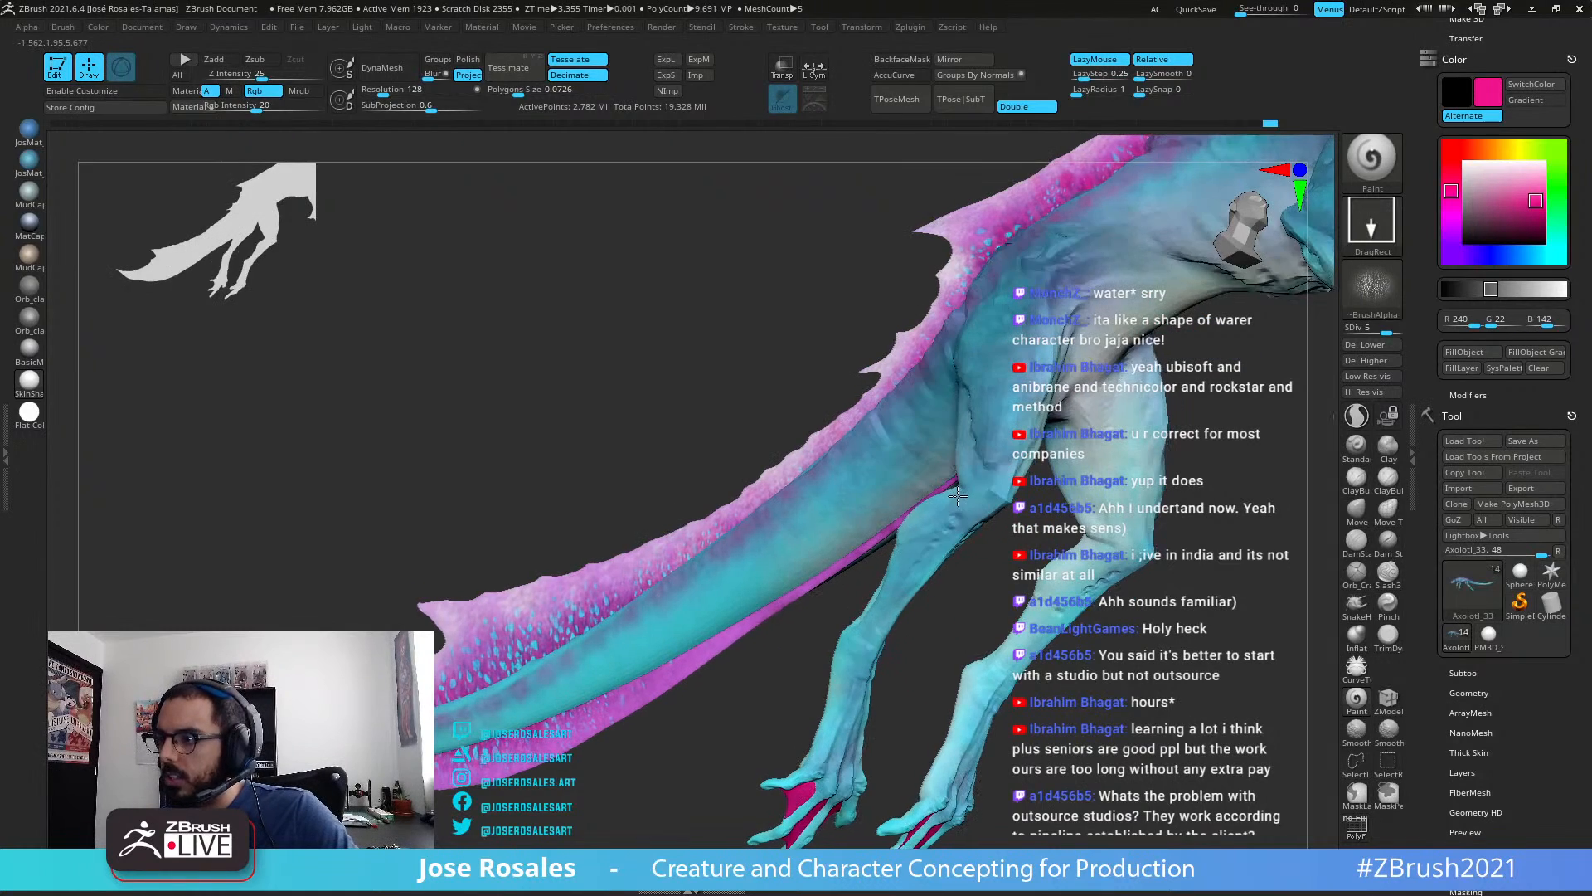
right_click_drag(996, 485, 1128, 319)
Step: Sample the dark purple (R 106, G 10, B 88) from the palette sphere and switch the stroke to Color Spray
key("c")
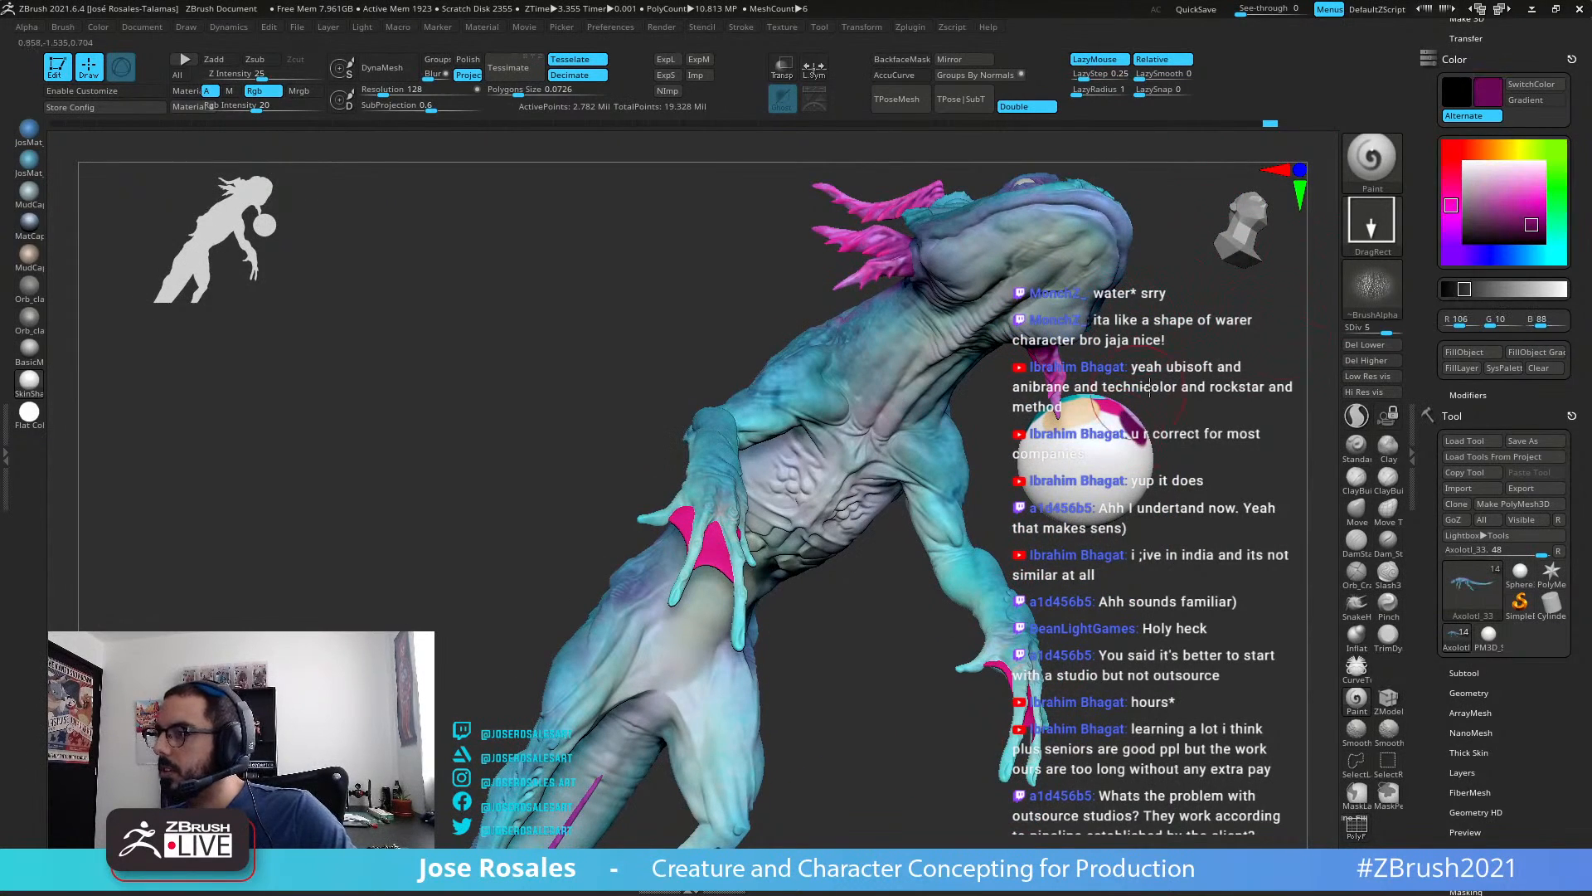
left_click(1372, 249)
left_click(1108, 263)
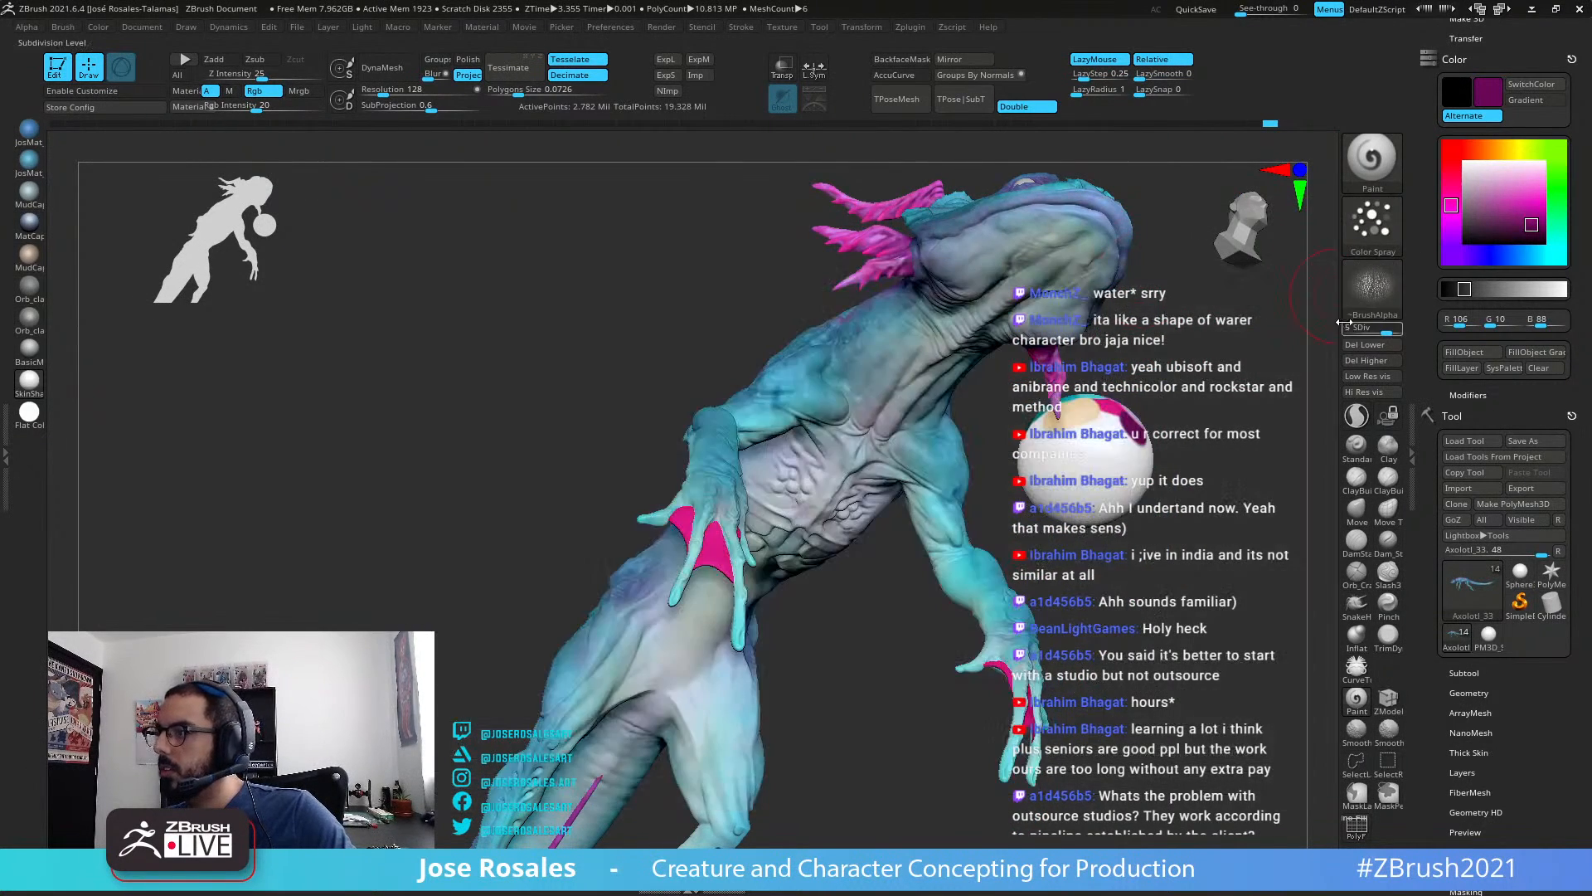
right_click_drag(798, 500, 742, 510, "alt")
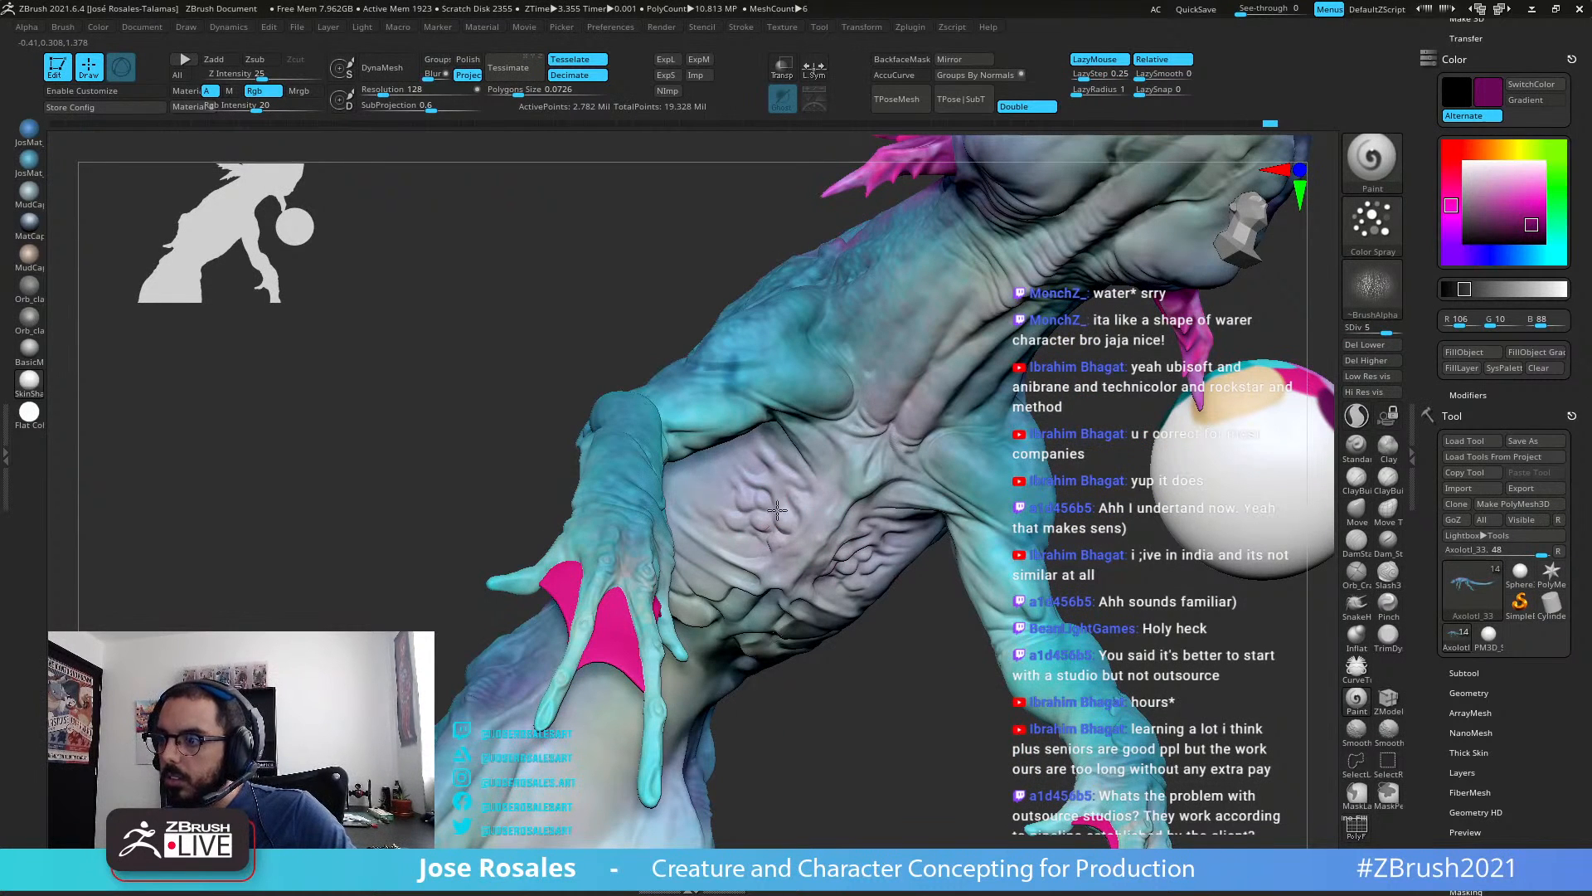
Step: Set the Rgb Intensity to 66 and spray dark purple over the creature's chest
left_click_drag(272, 109, 297, 110)
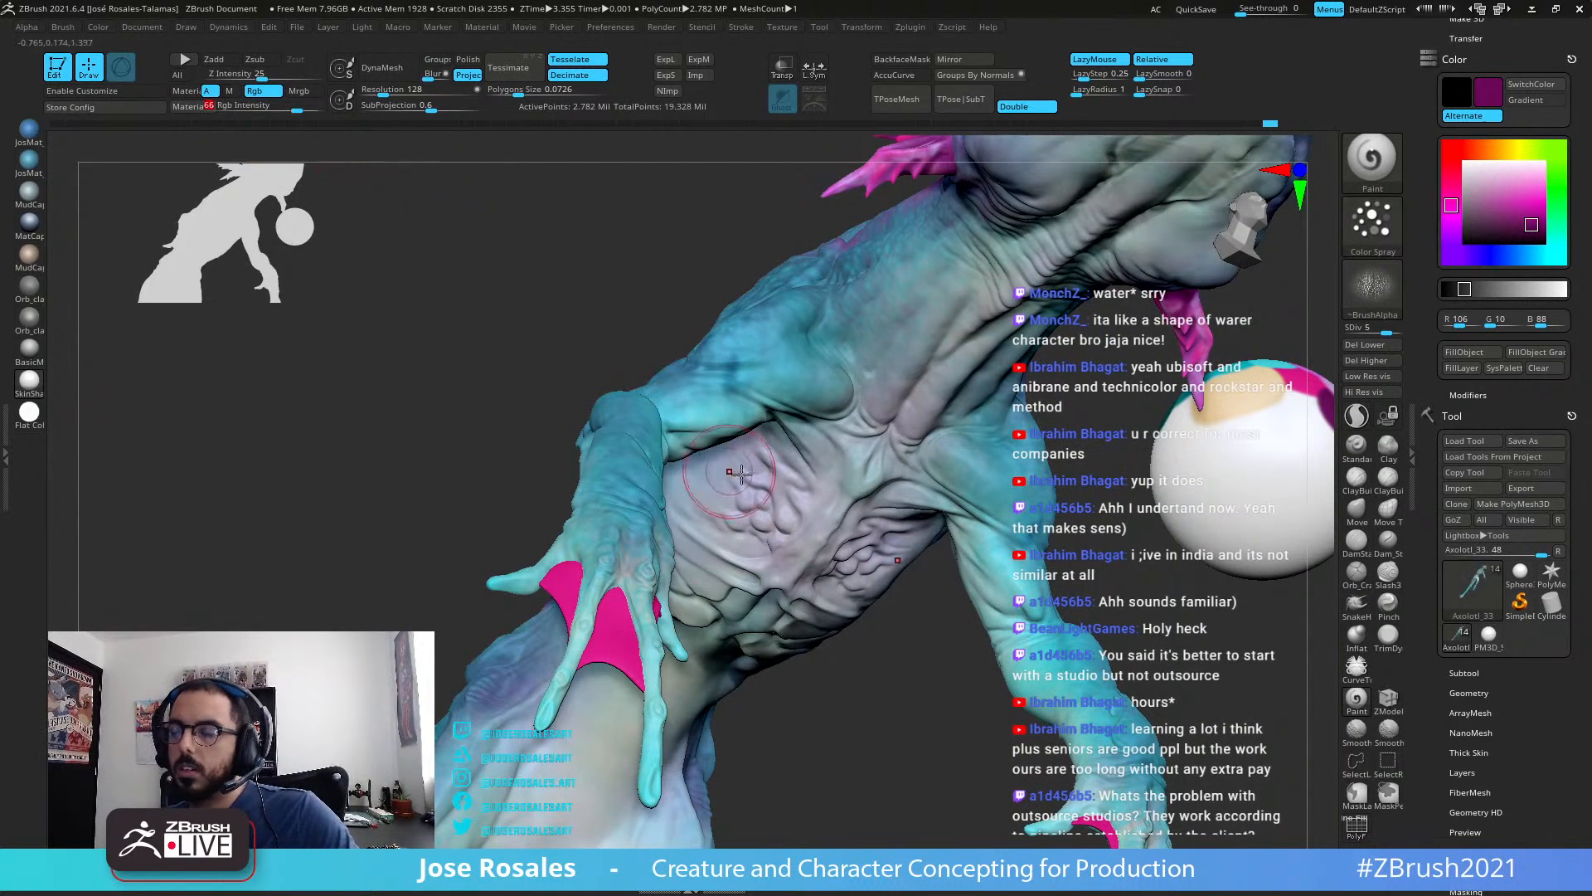
mouse_move(771, 481)
left_mouse_down()
mouse_move(788, 504)
mouse_move(726, 575)
mouse_move(705, 563)
mouse_move(726, 508)
mouse_move(805, 490)
left_mouse_up()
right_click_drag(808, 491, 768, 561)
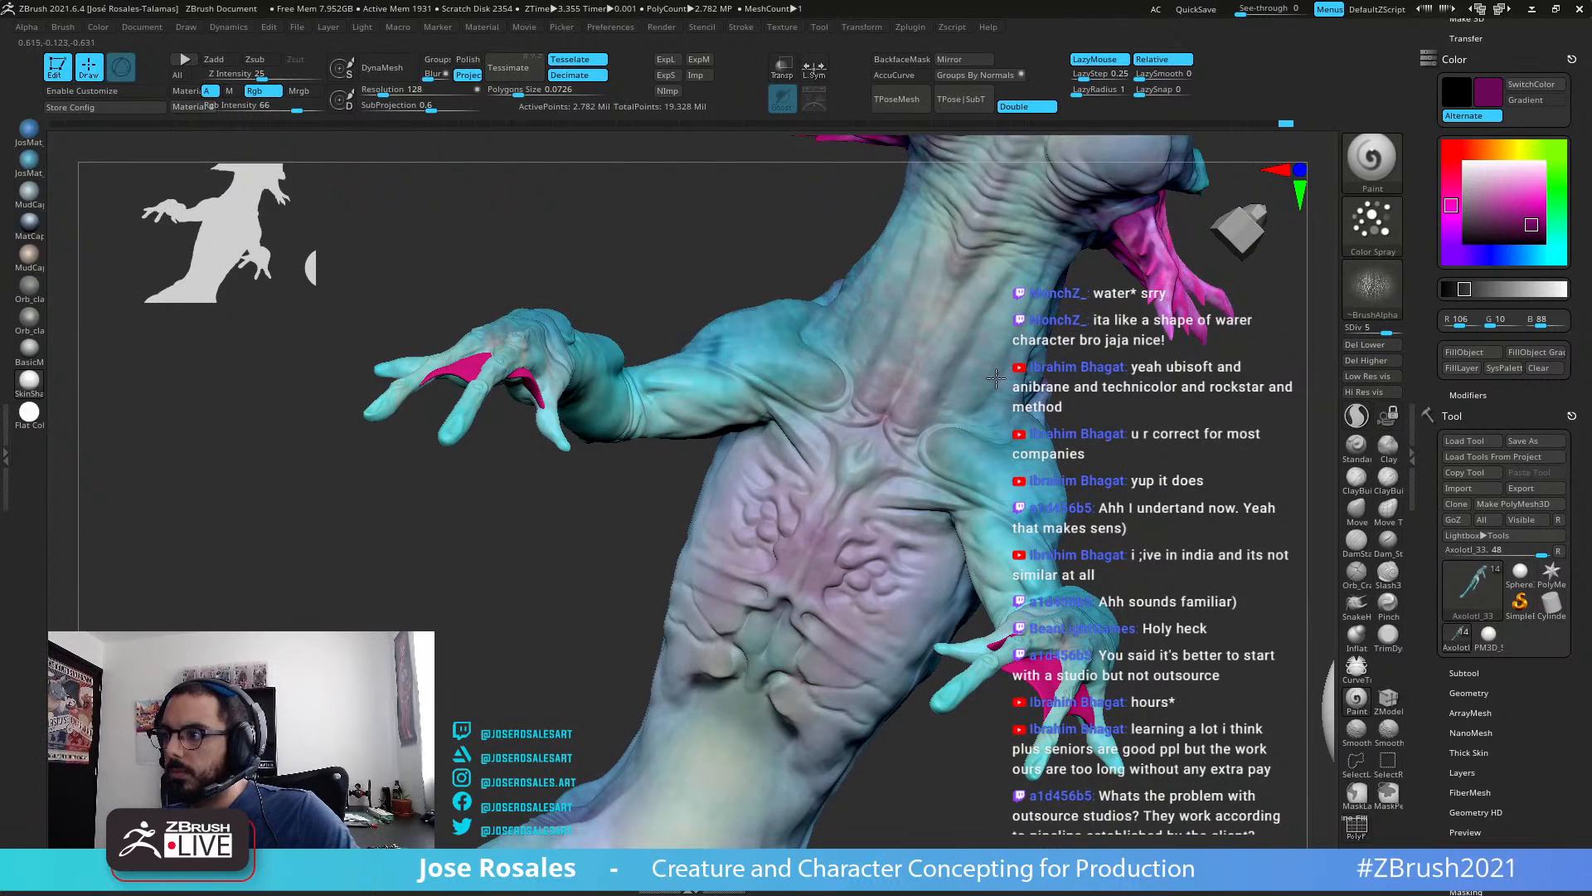
mouse_move(929, 390)
right_mouse_down()
mouse_move(877, 358)
mouse_move(824, 383)
right_mouse_up()
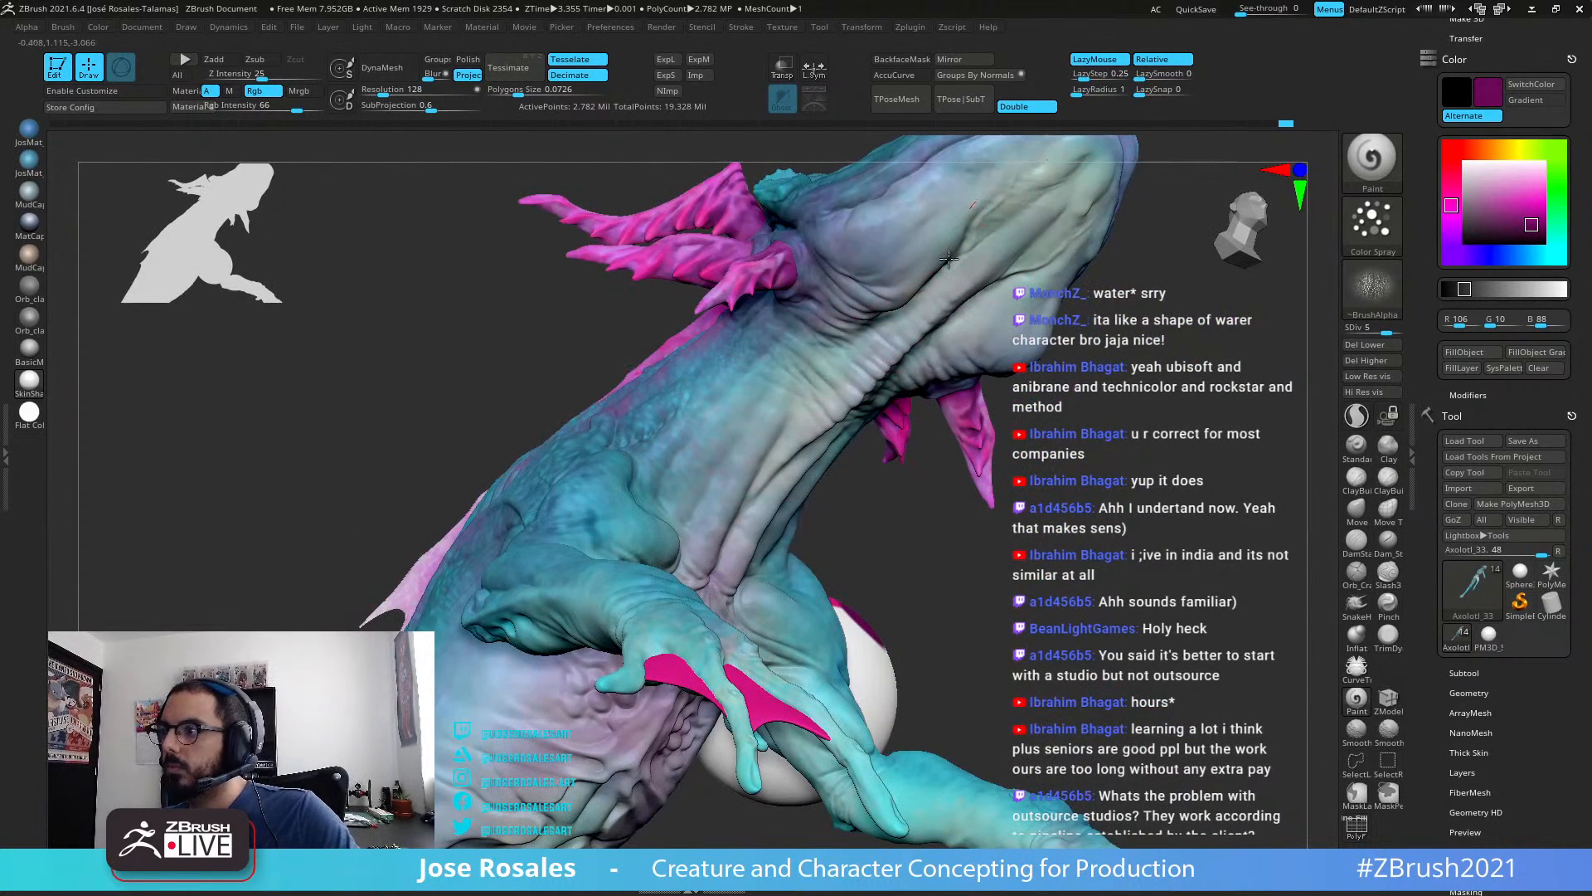
Step: Isolate the body, try to subdivide it further, and lower it to subdivision level 1
mouse_move(642, 349)
right_mouse_down()
mouse_move(709, 469)
mouse_move(668, 572)
mouse_move(887, 421)
mouse_move(827, 531)
mouse_move(854, 497)
mouse_move(1020, 448)
mouse_move(946, 421)
mouse_move(923, 439)
mouse_move(953, 420)
right_mouse_up()
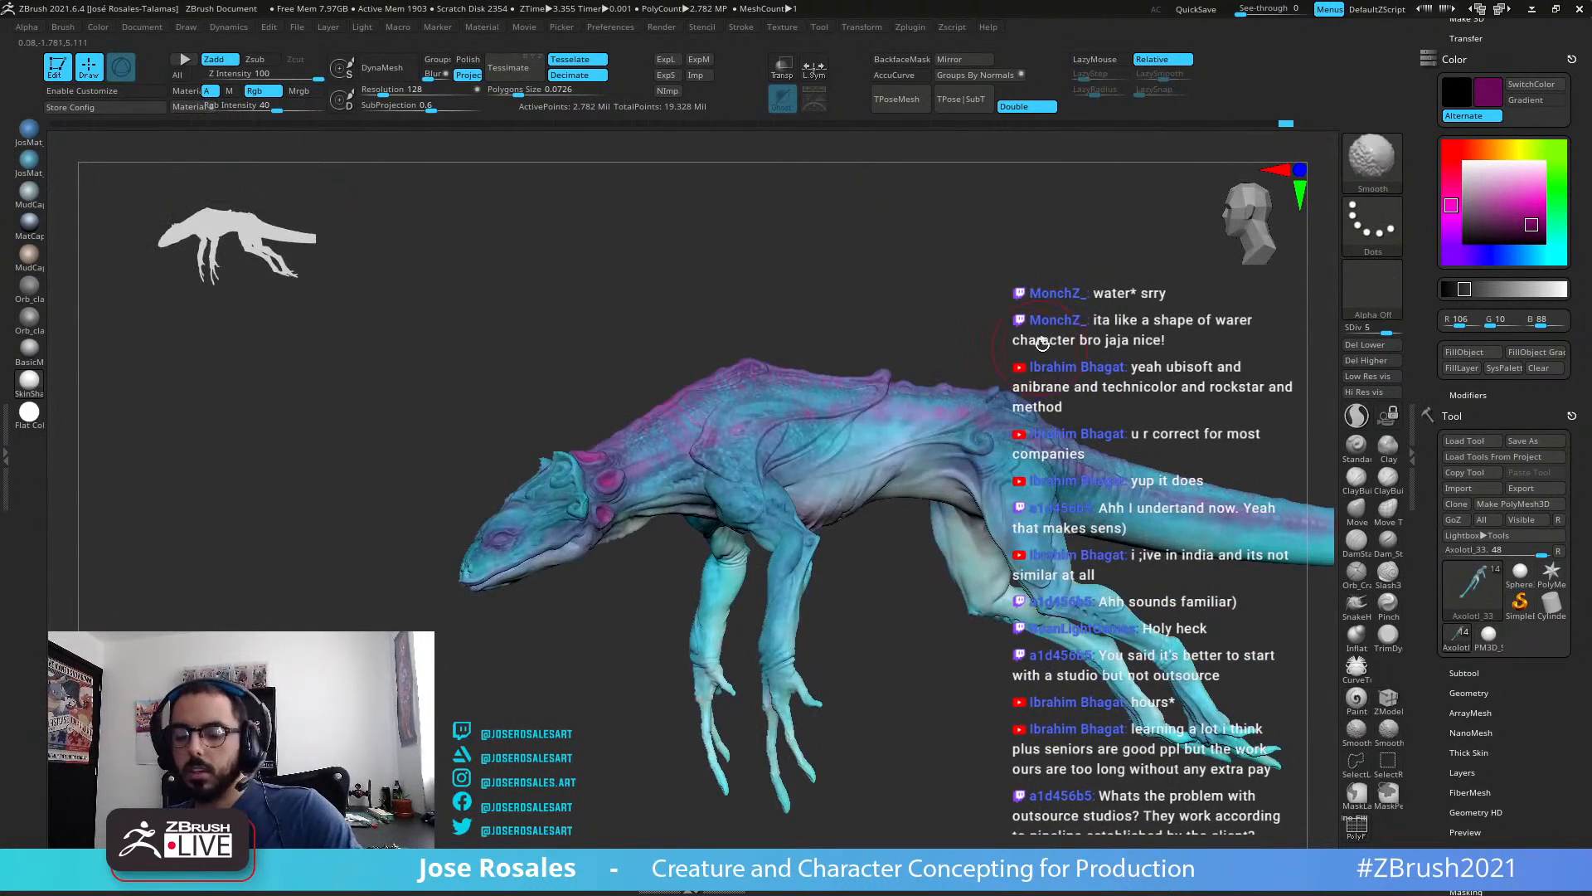
right_click_drag(954, 363, 1015, 375)
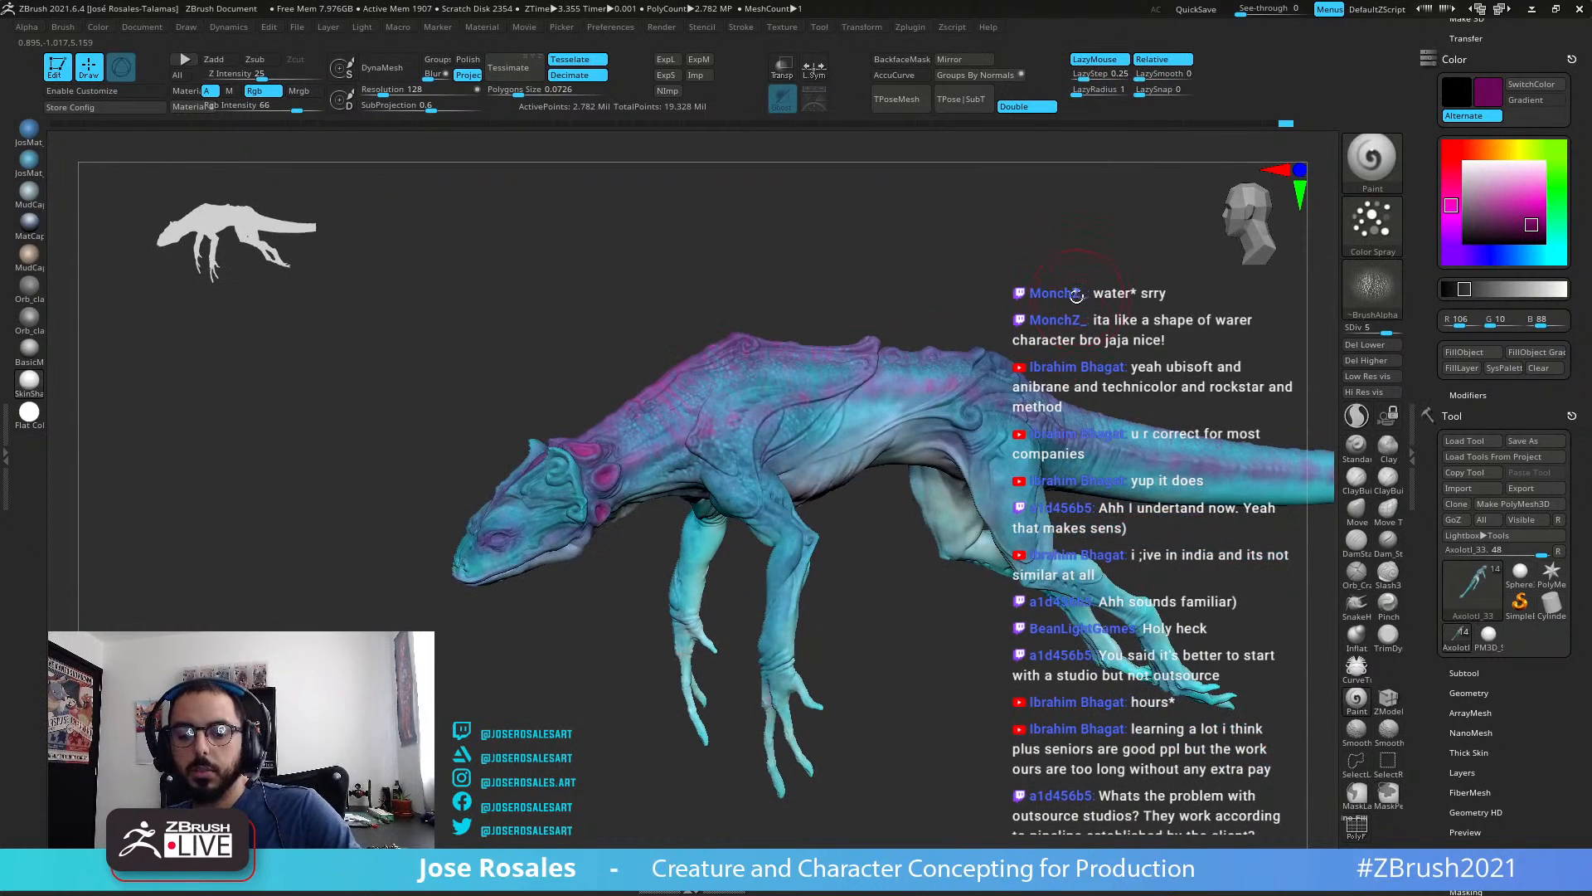
key("ctrl+d")
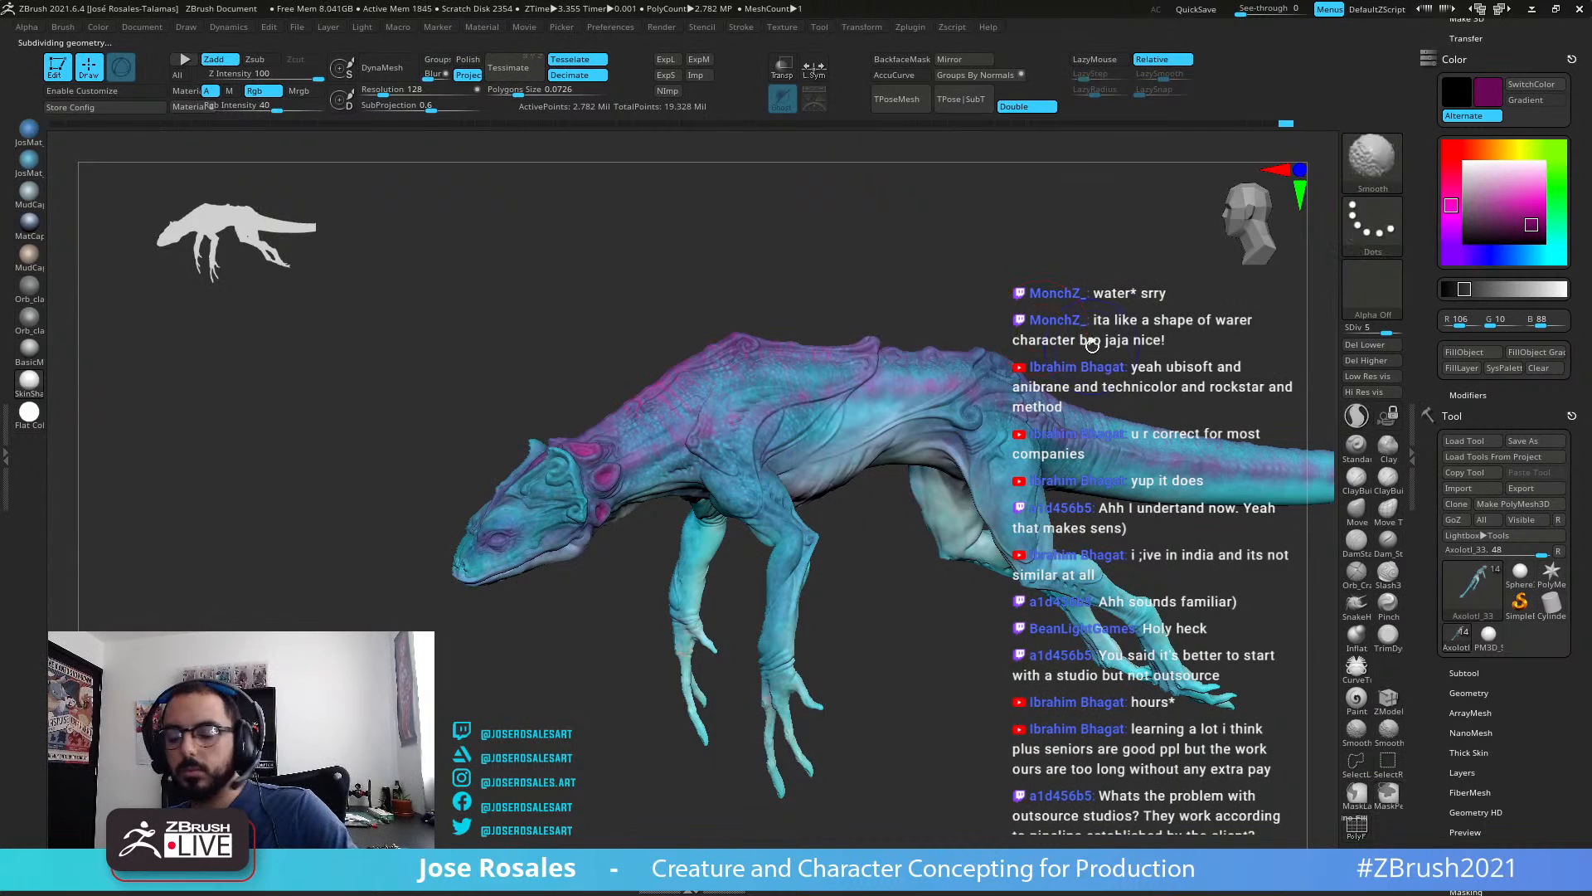
left_click_drag(1385, 329, 1322, 339)
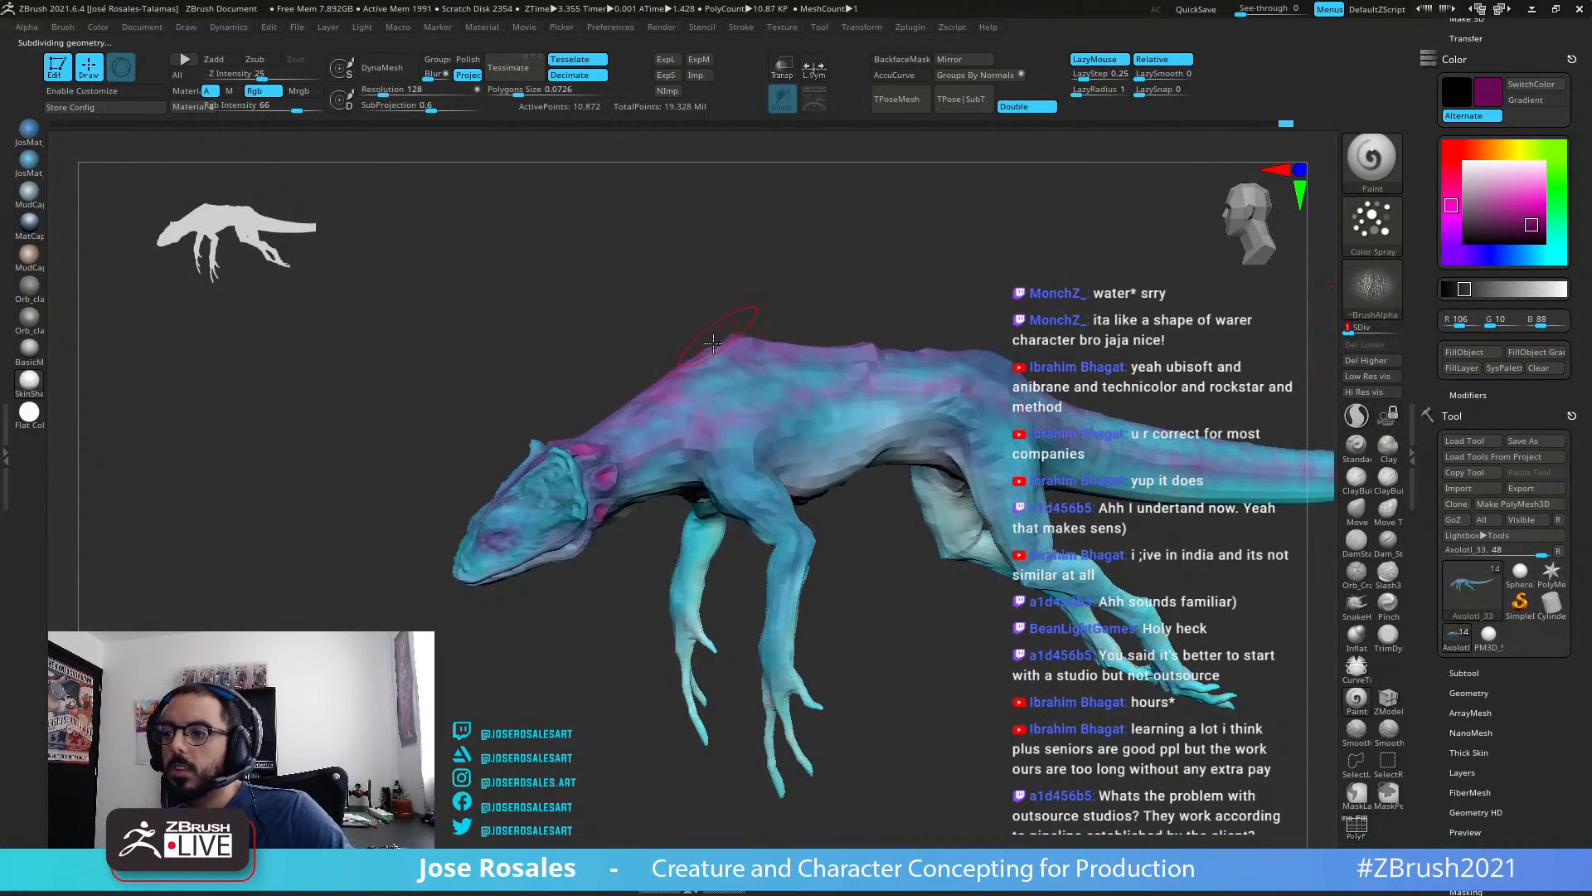
Step: Inspect the body's coarse mesh from the other side and raise it to subdivision level 2
left_click_drag(717, 320, 900, 328)
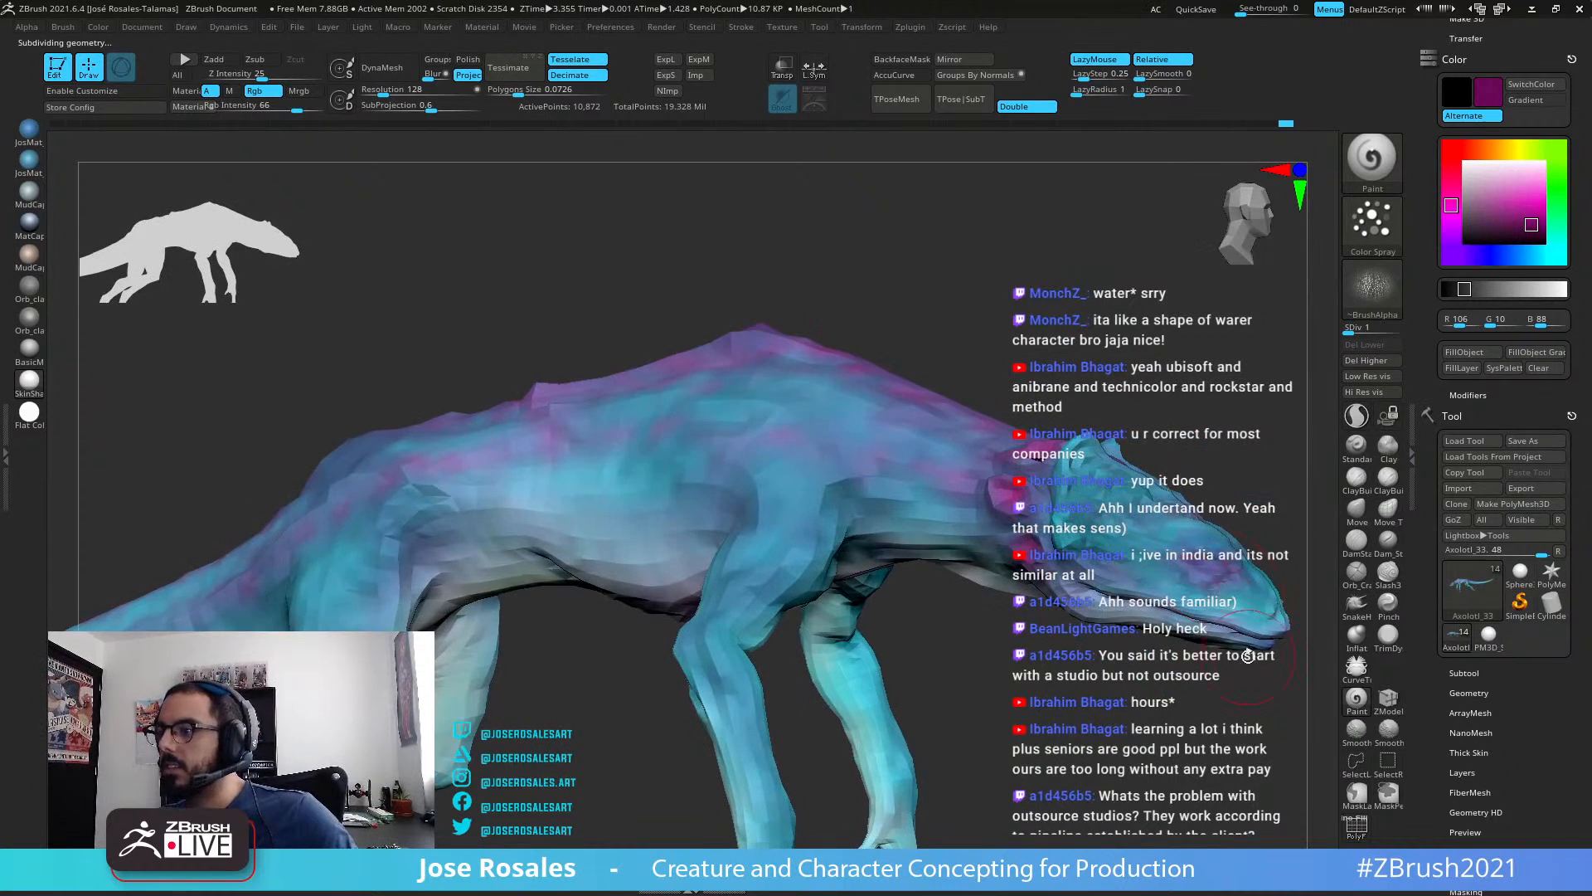
left_click_drag(1421, 670, 1421, 561)
left_click_drag(995, 270, 883, 286)
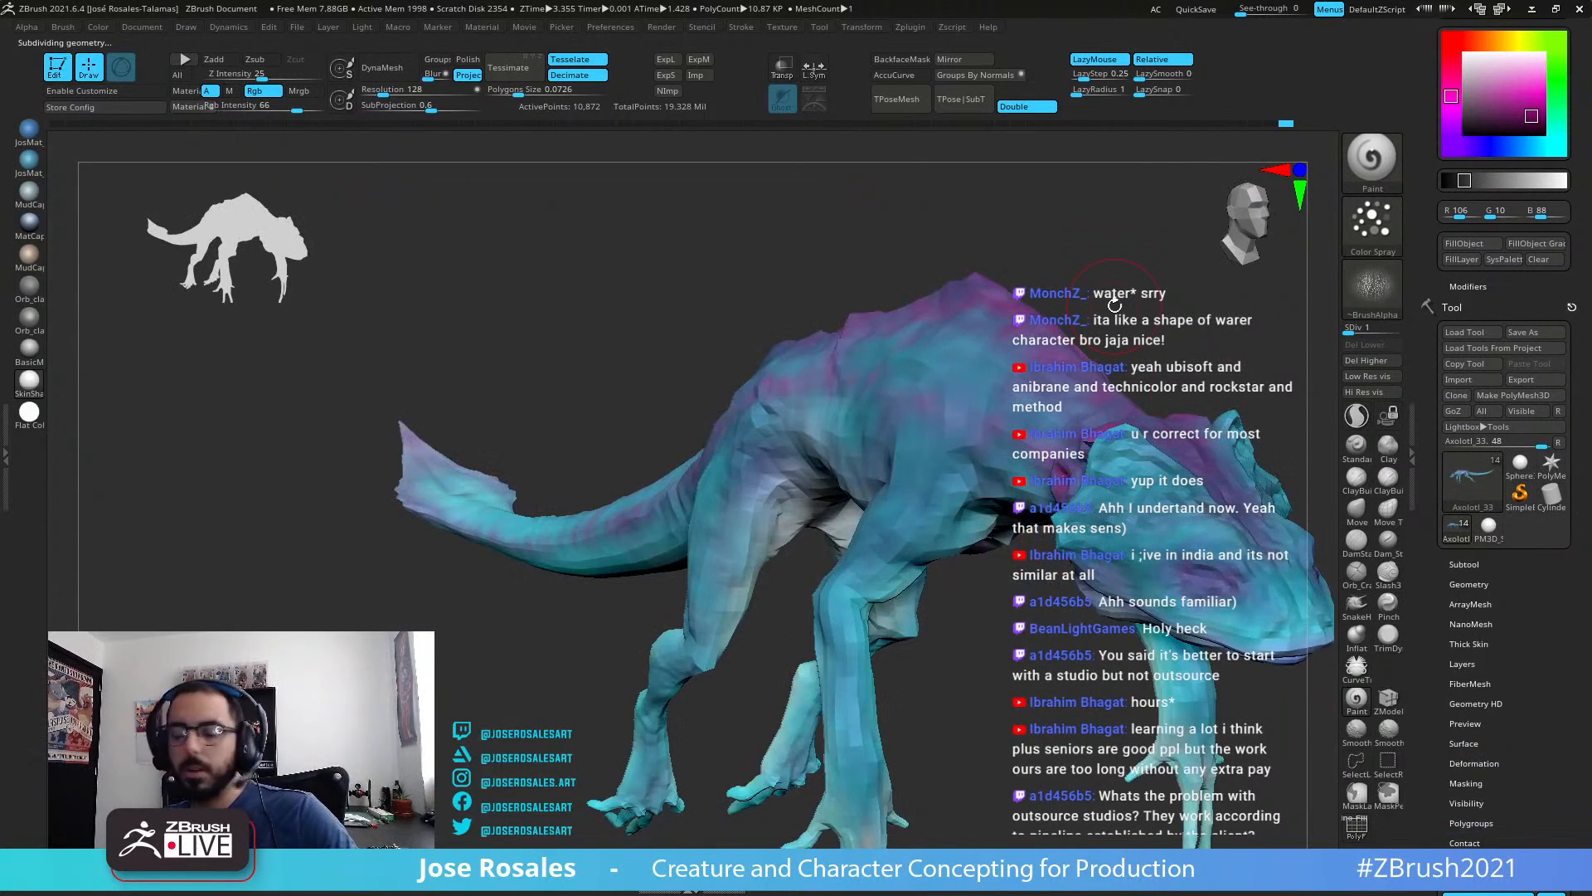
key("d")
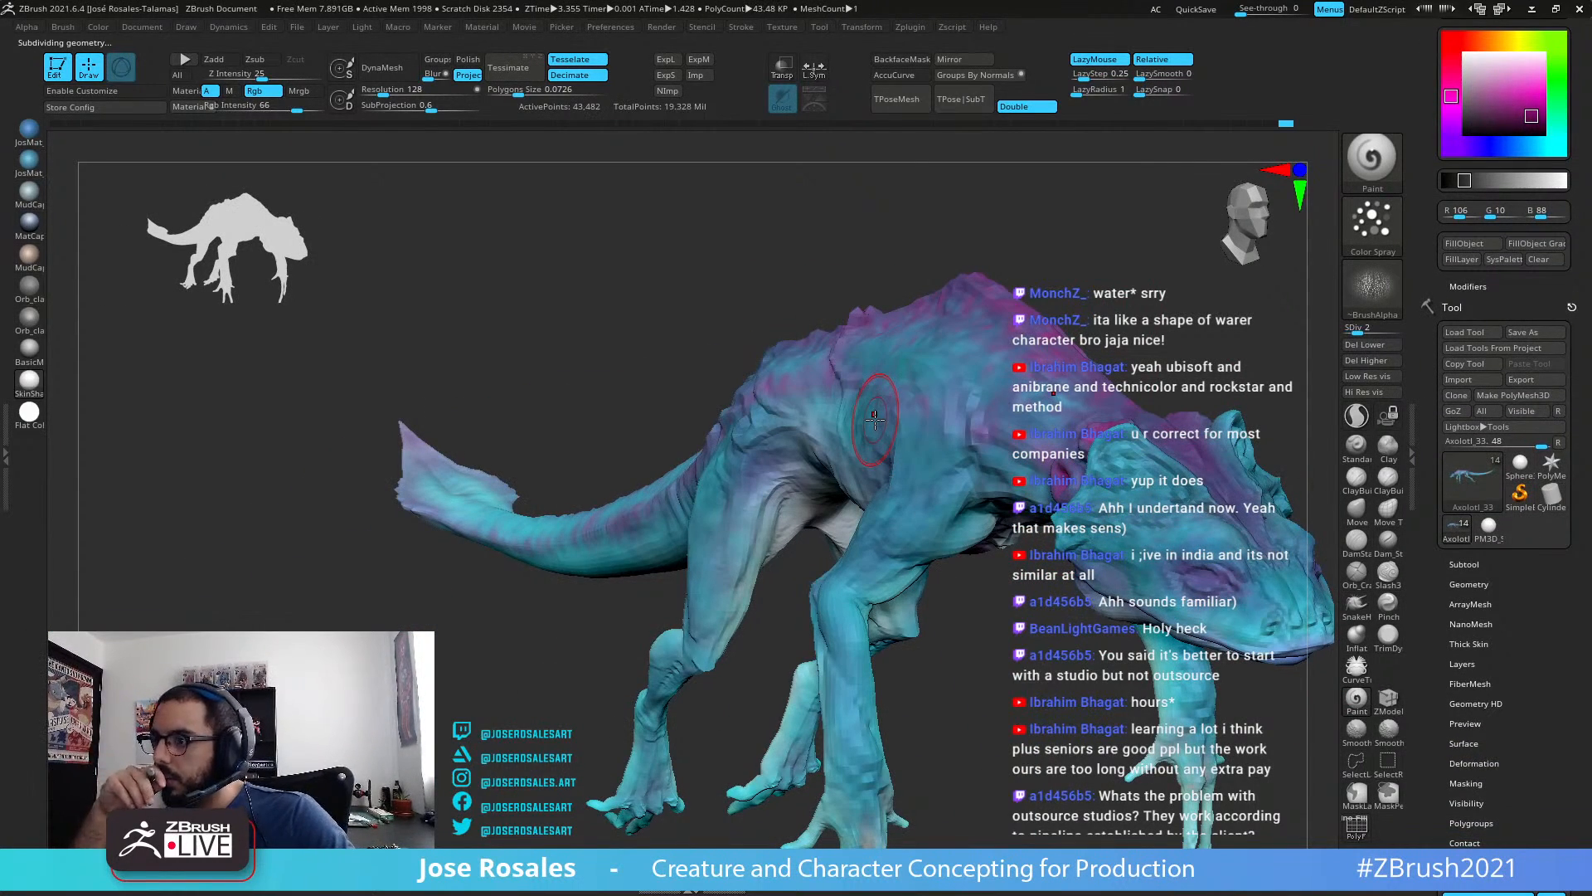
left_click_drag(1020, 253, 1144, 262)
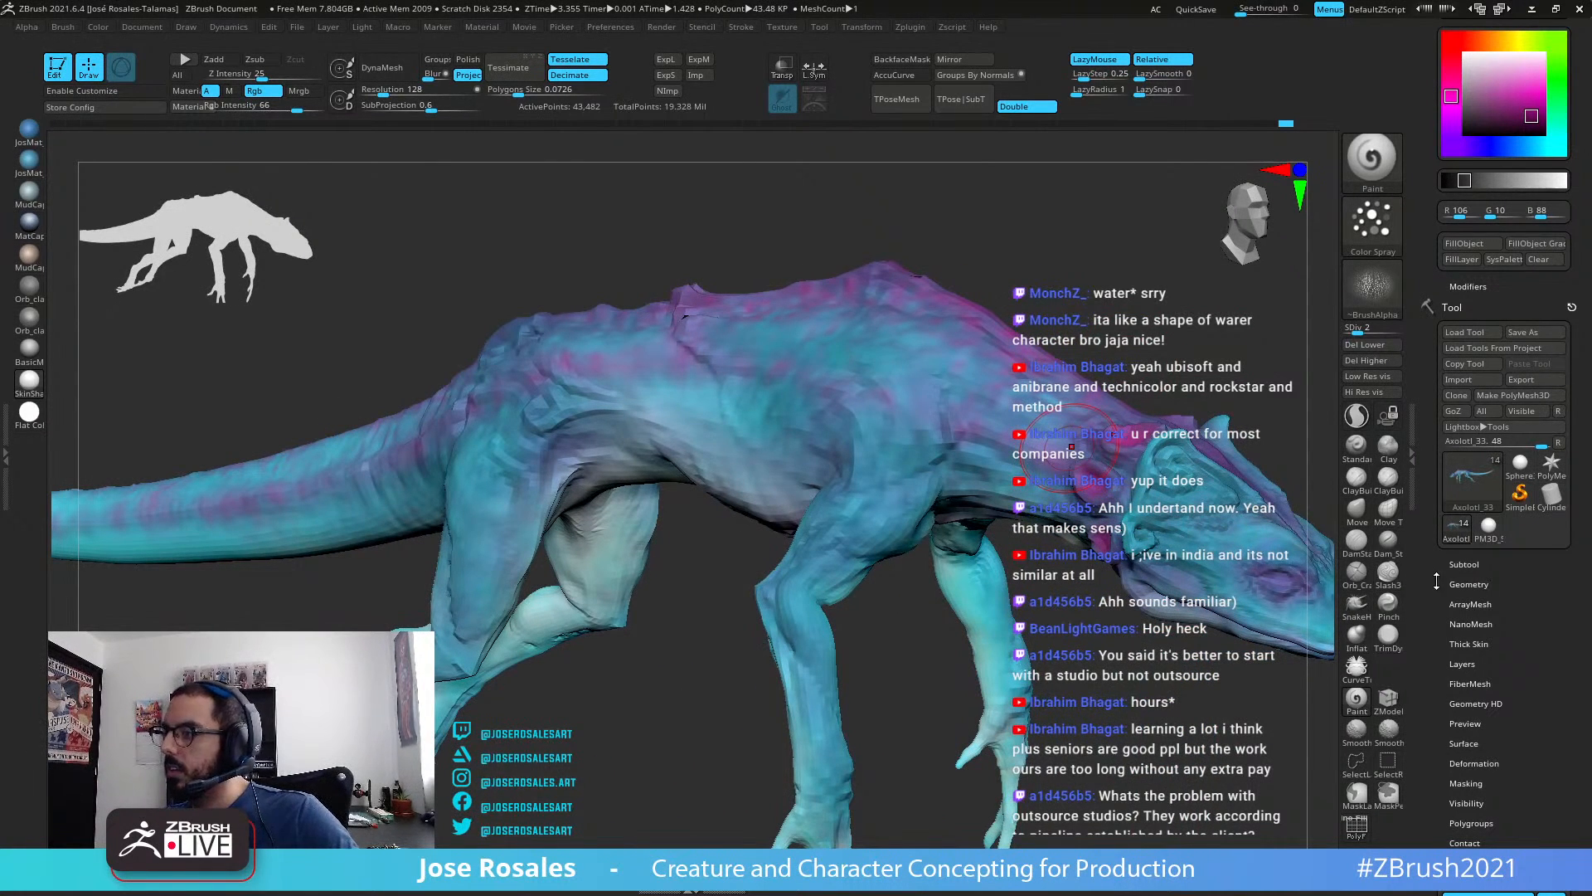
Step: Expand the body's Masking options and look over the available masking methods
left_click_drag(1436, 579, 1422, 462)
left_click(1468, 603)
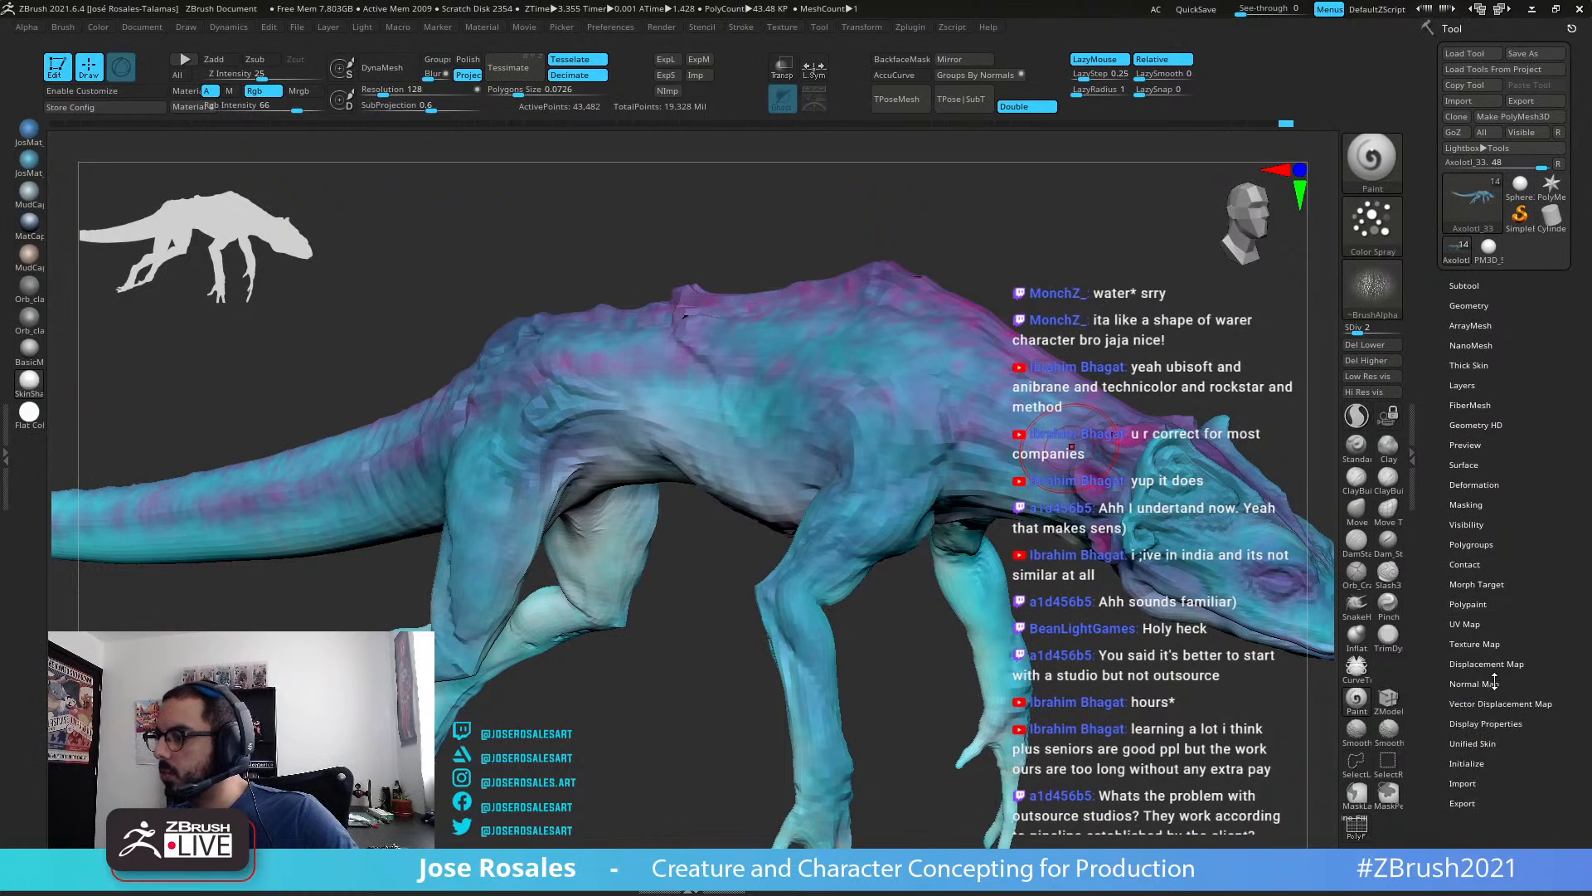
left_click_drag(1490, 633, 1490, 596)
left_click(1465, 466)
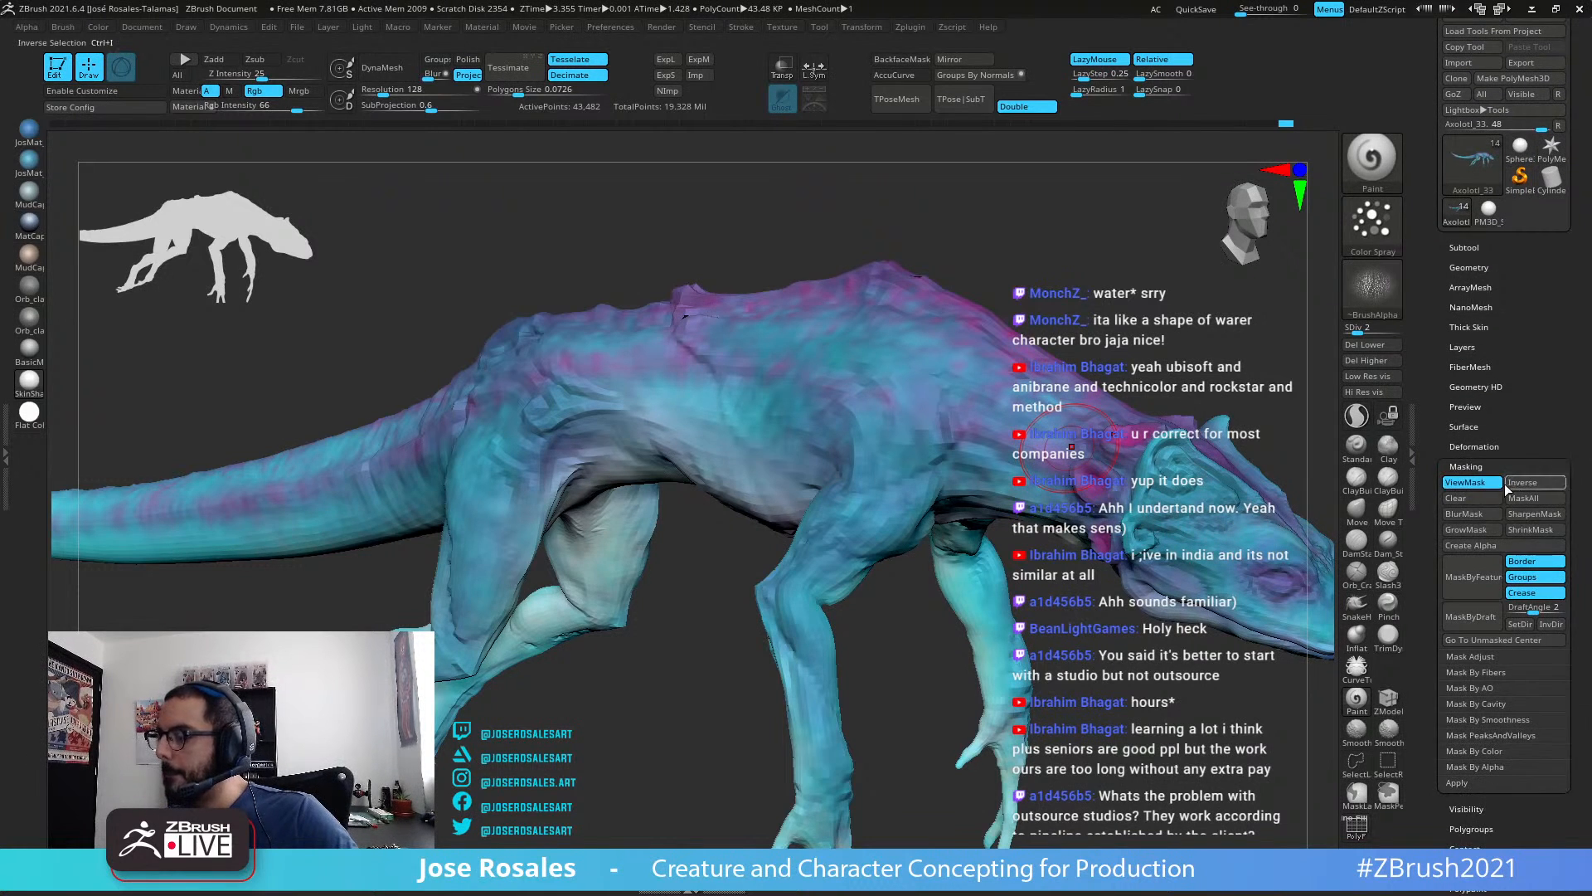
left_click_drag(1471, 237, 1436, 403)
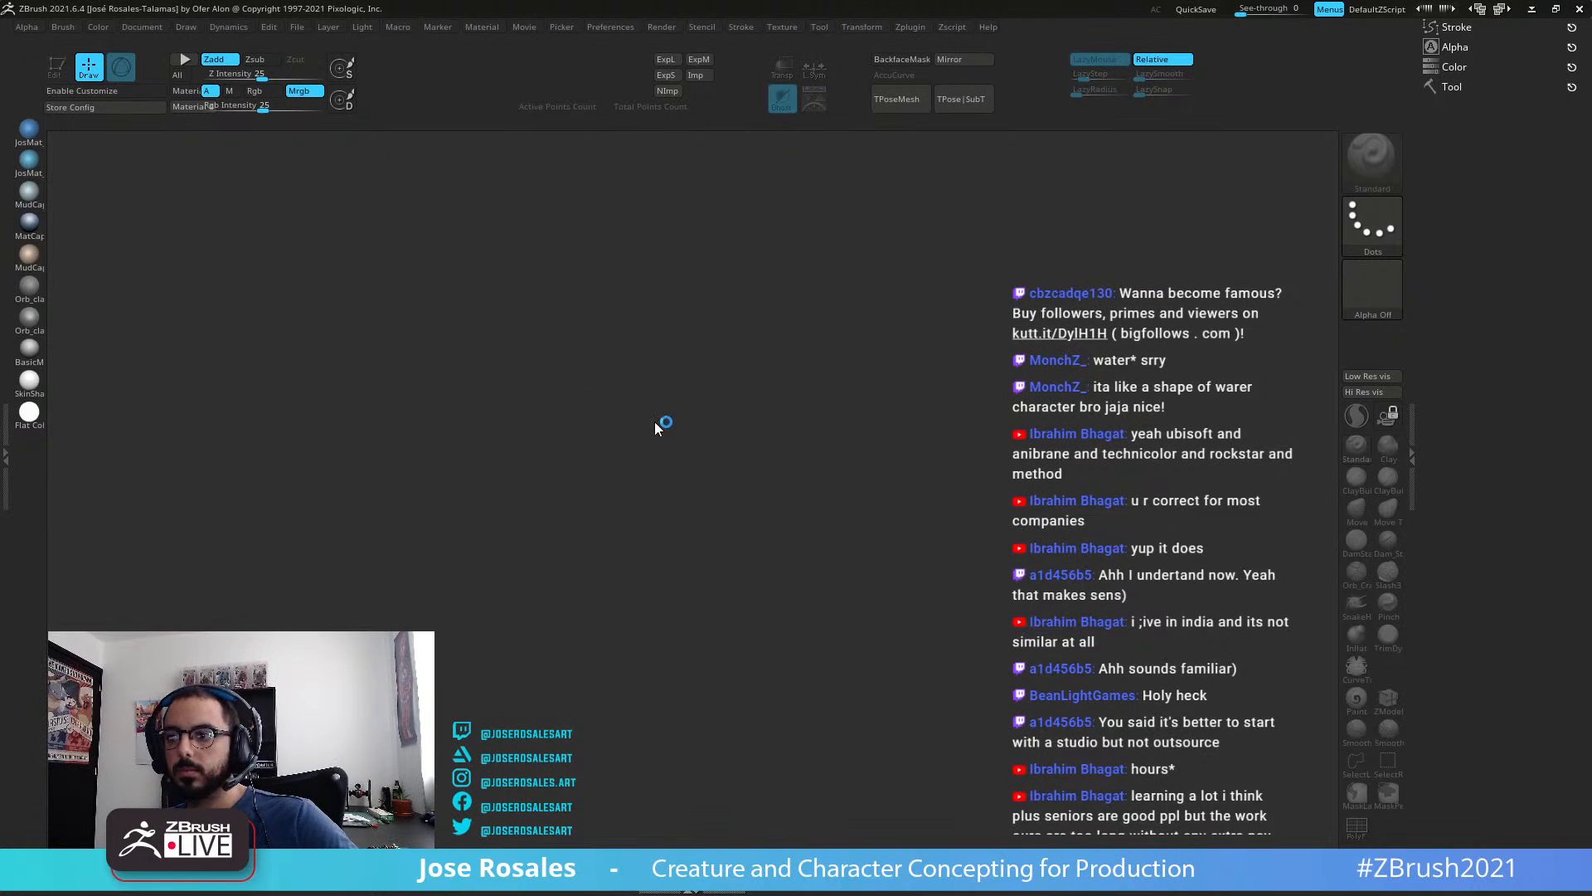
Step: Check the QuickSave projects, load the Axolotl_34 tool, and frame it in Edit mode
key("comma")
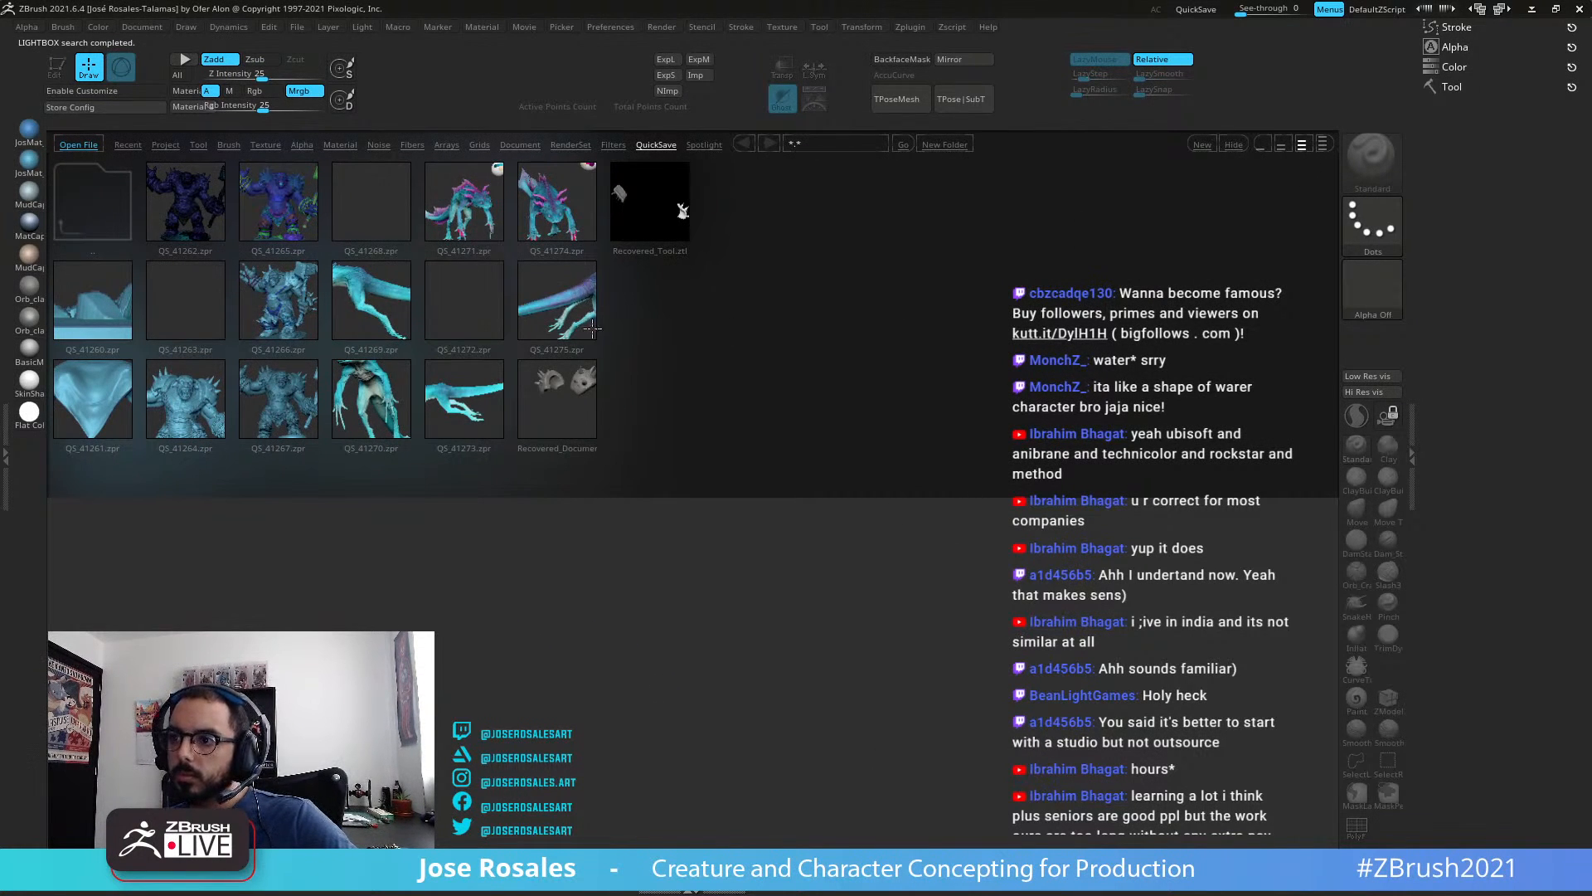
key("comma")
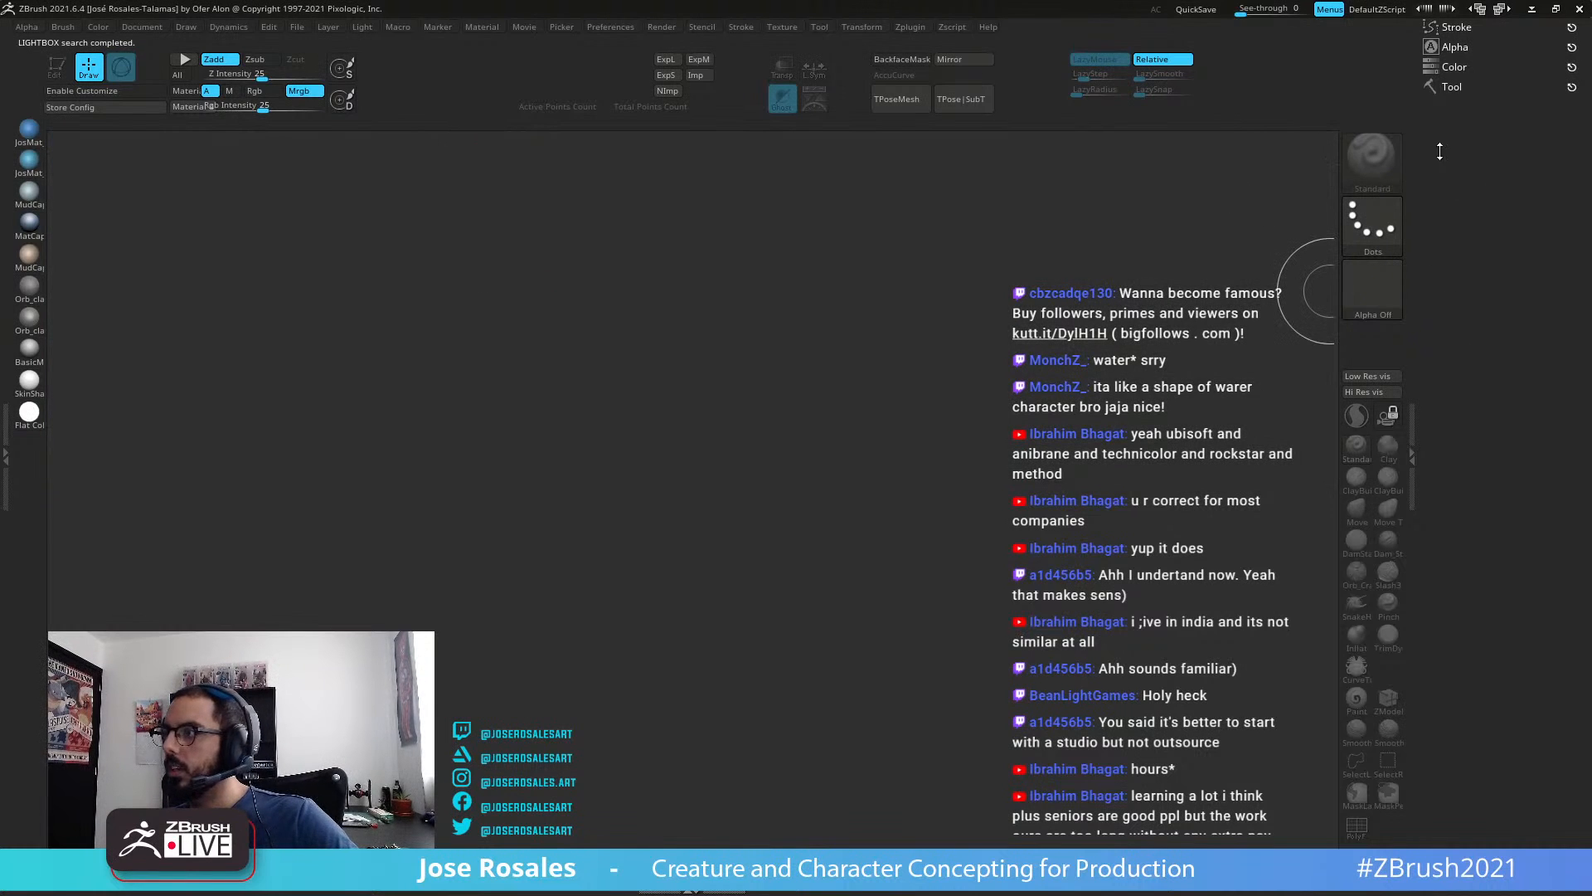
left_click(1461, 86)
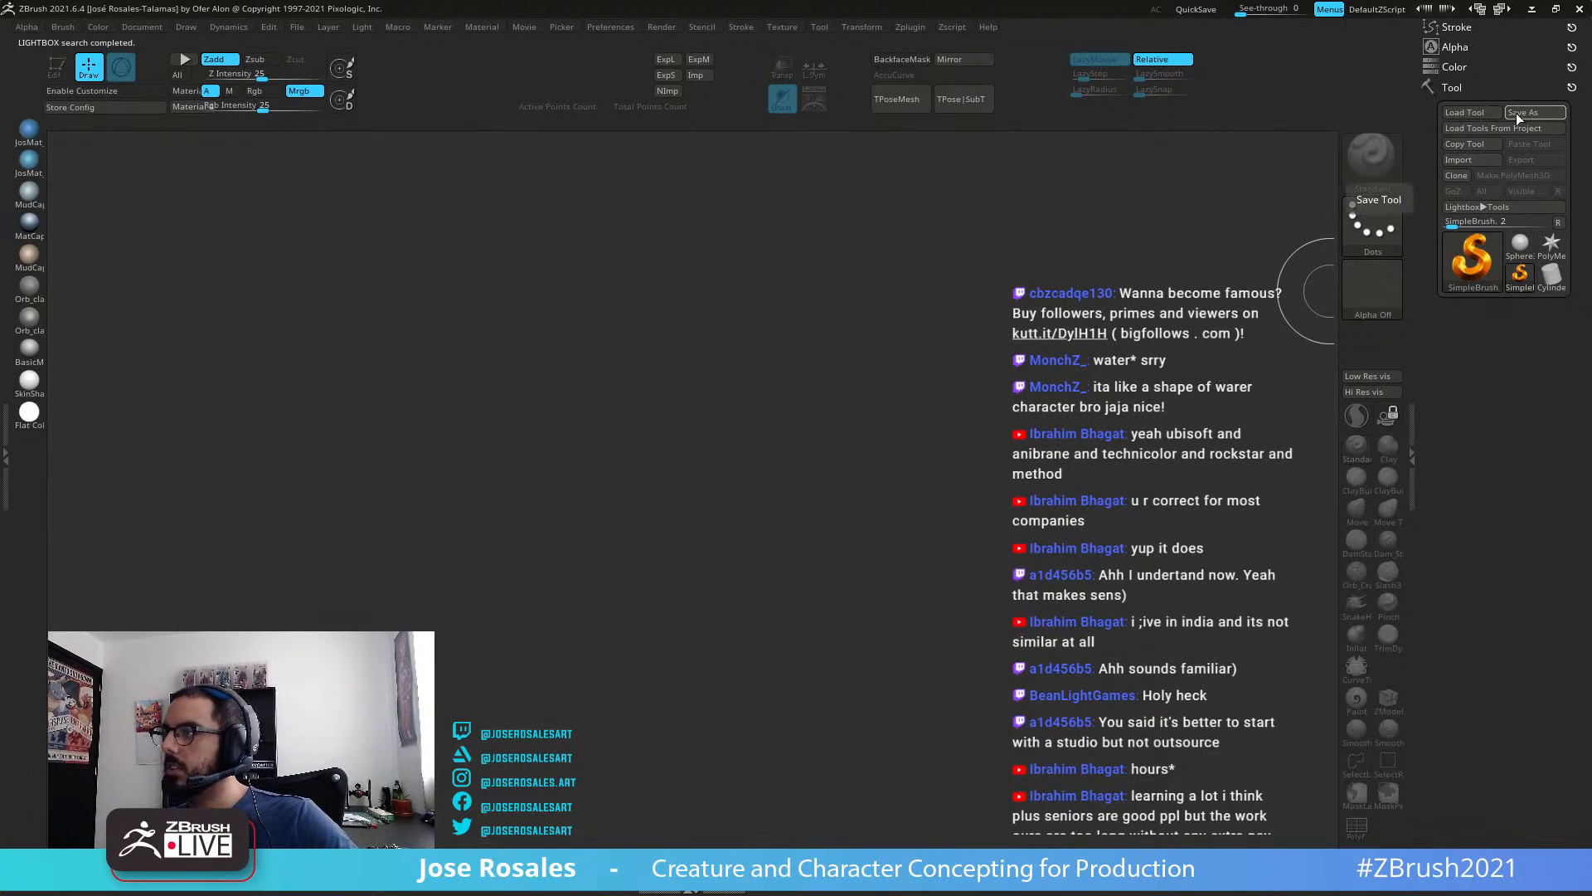
left_click(1465, 111)
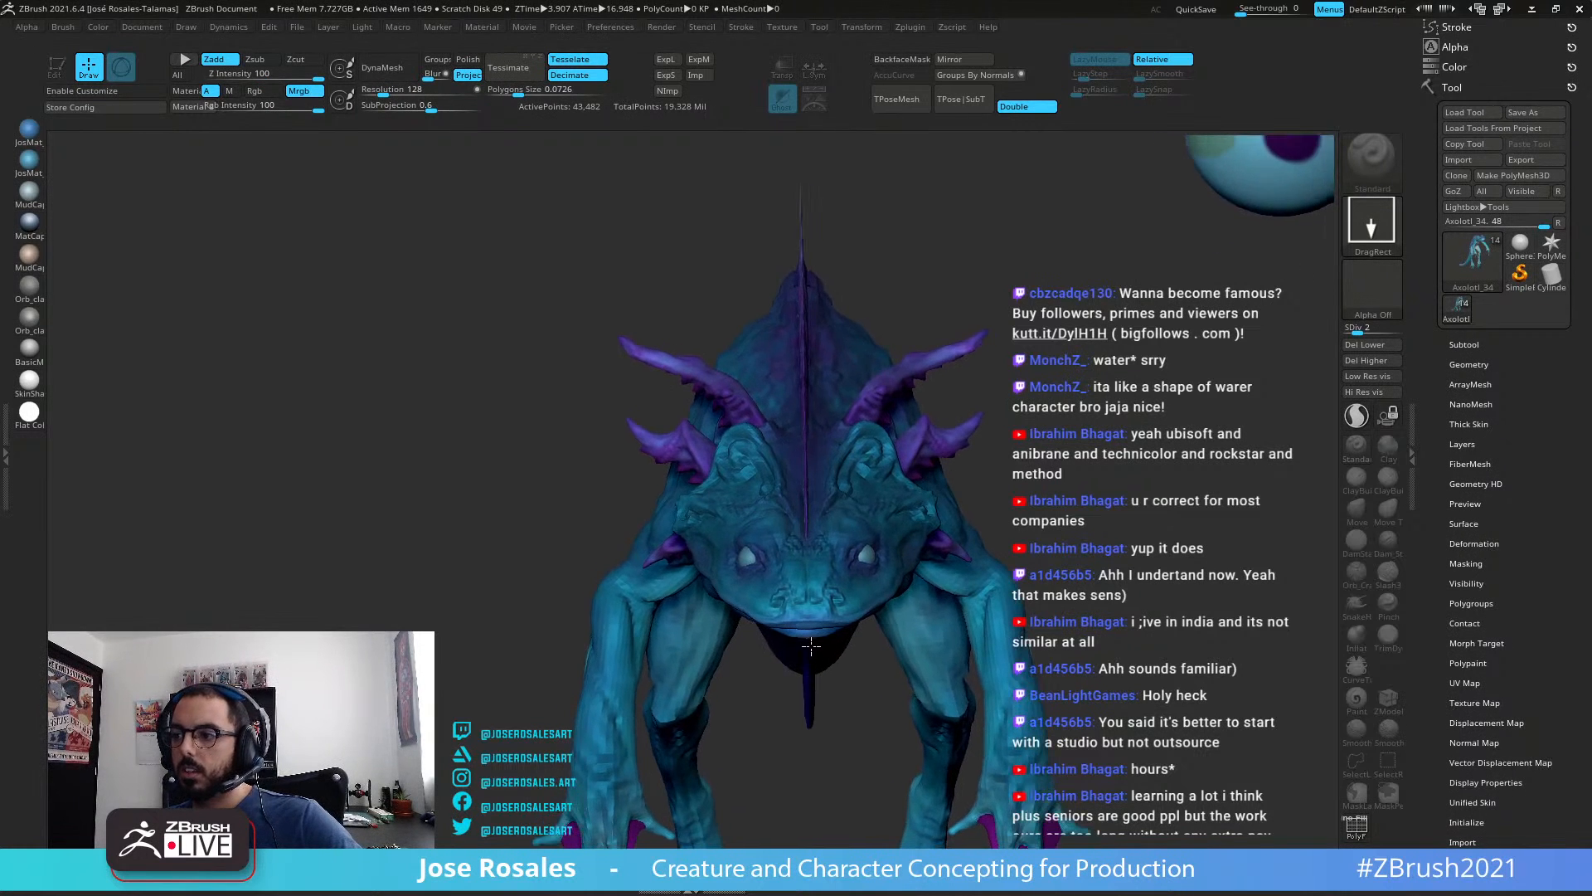
key("t")
key("f")
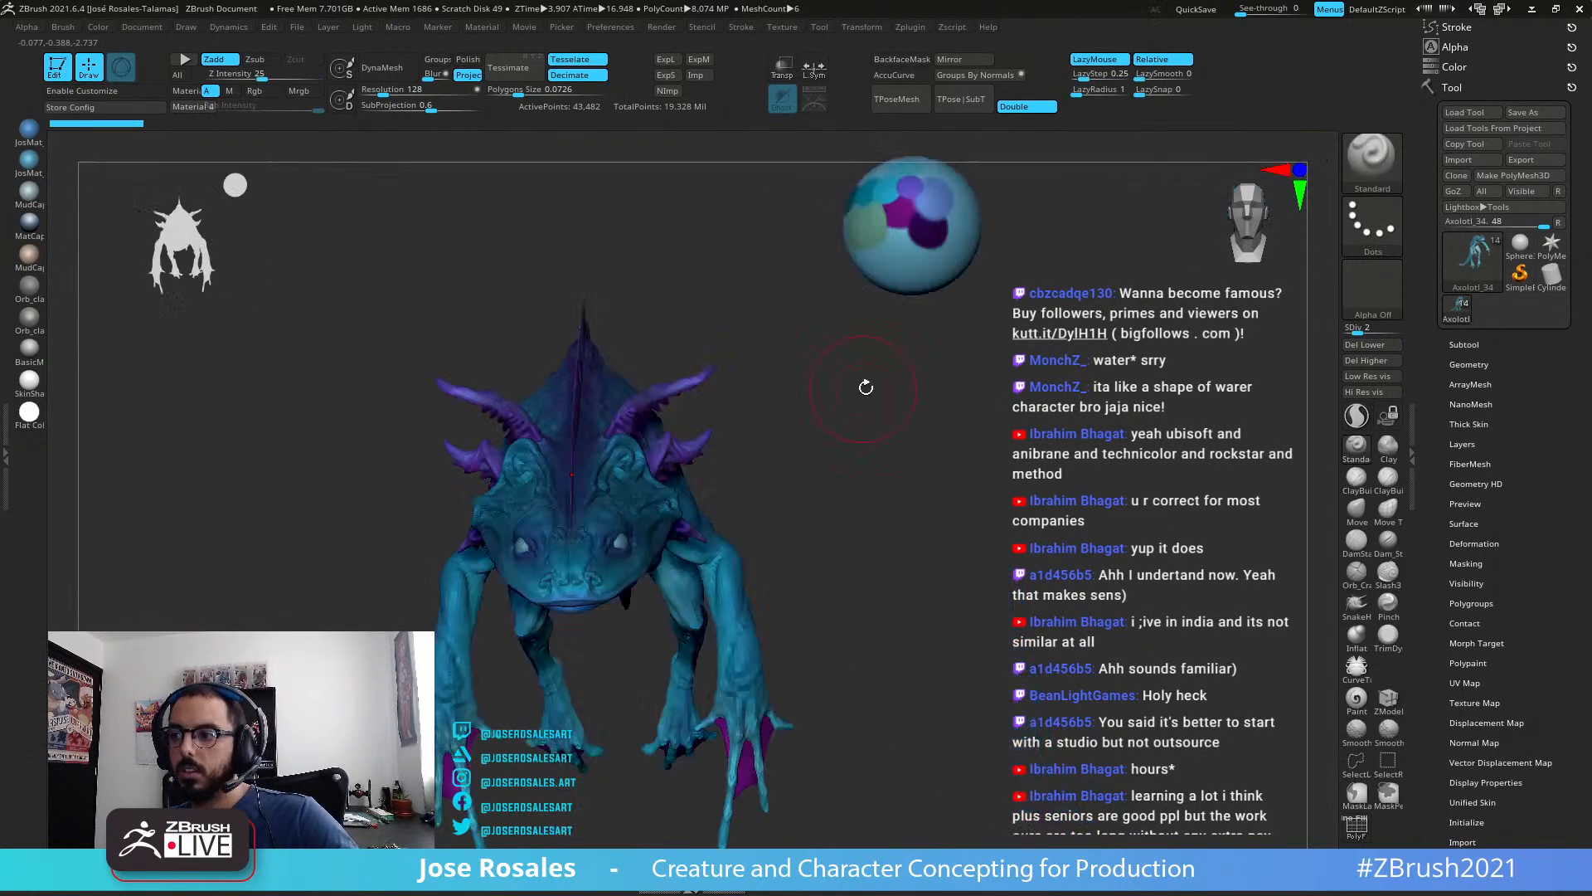
Step: Apply the white SkinShade material to the reloaded creature and isolate its body
right_click_drag(920, 381, 789, 378)
right_click_drag(638, 448, 962, 455, "ctrl")
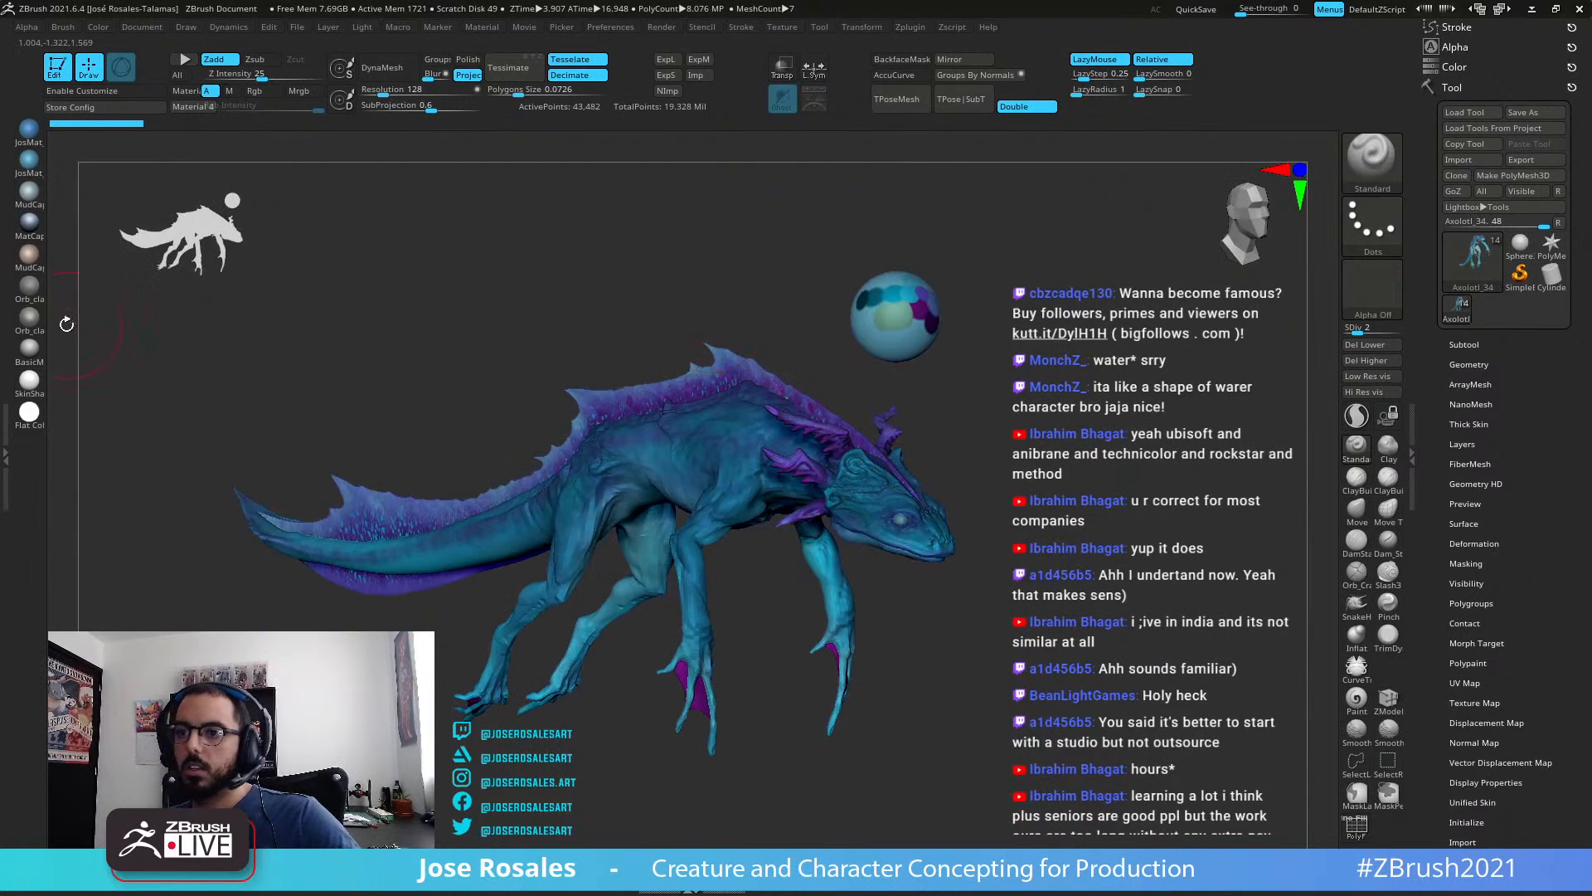
left_click(32, 384)
right_click_drag(723, 425, 1034, 384)
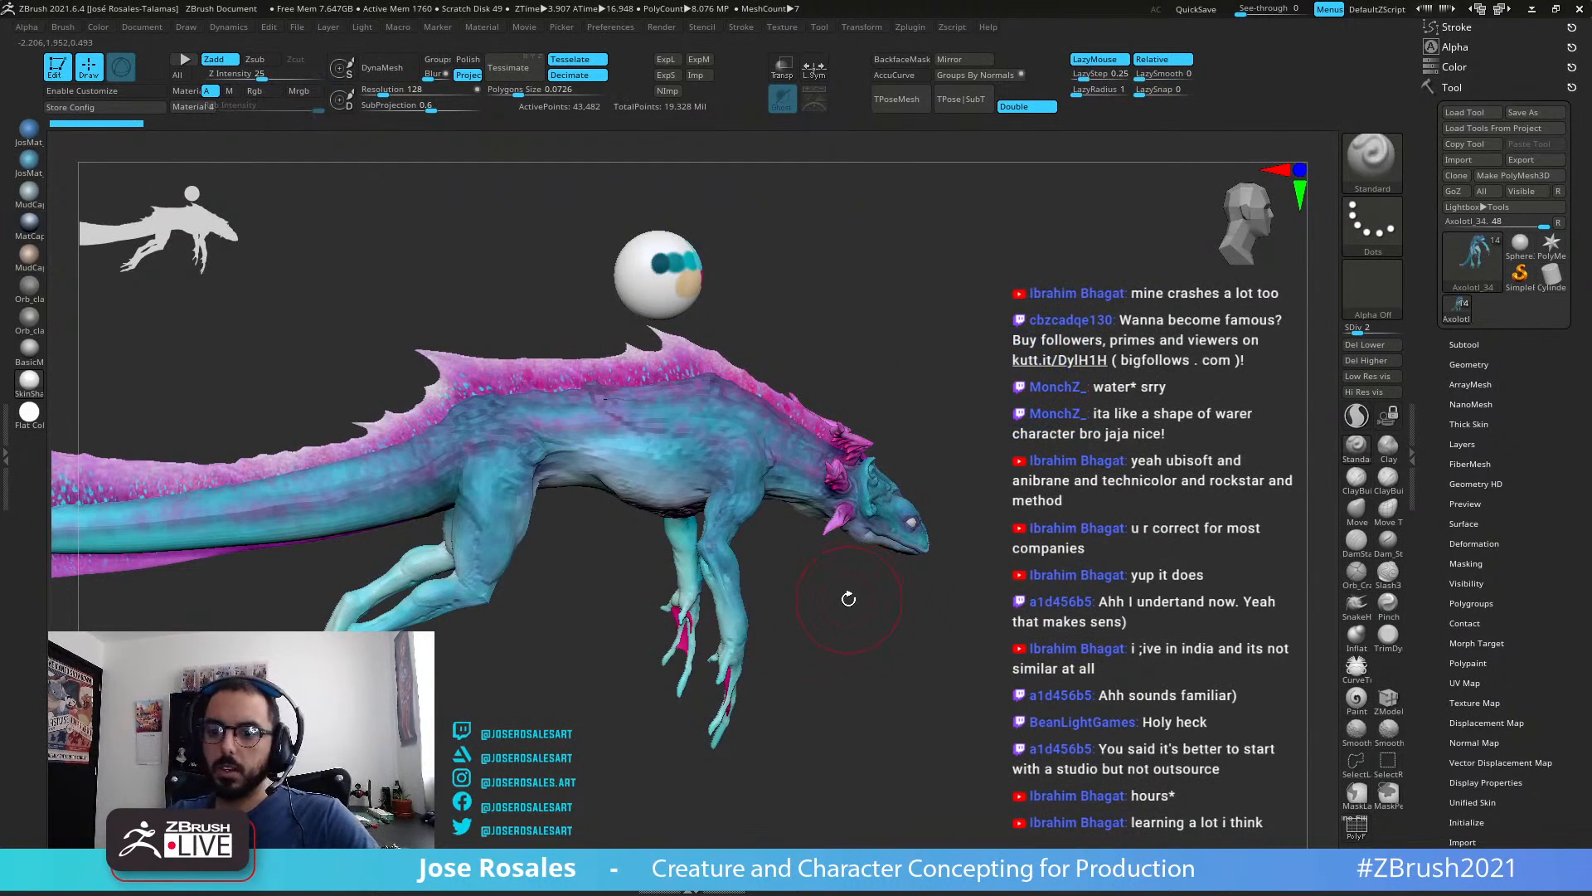
right_click_drag(848, 599, 791, 613)
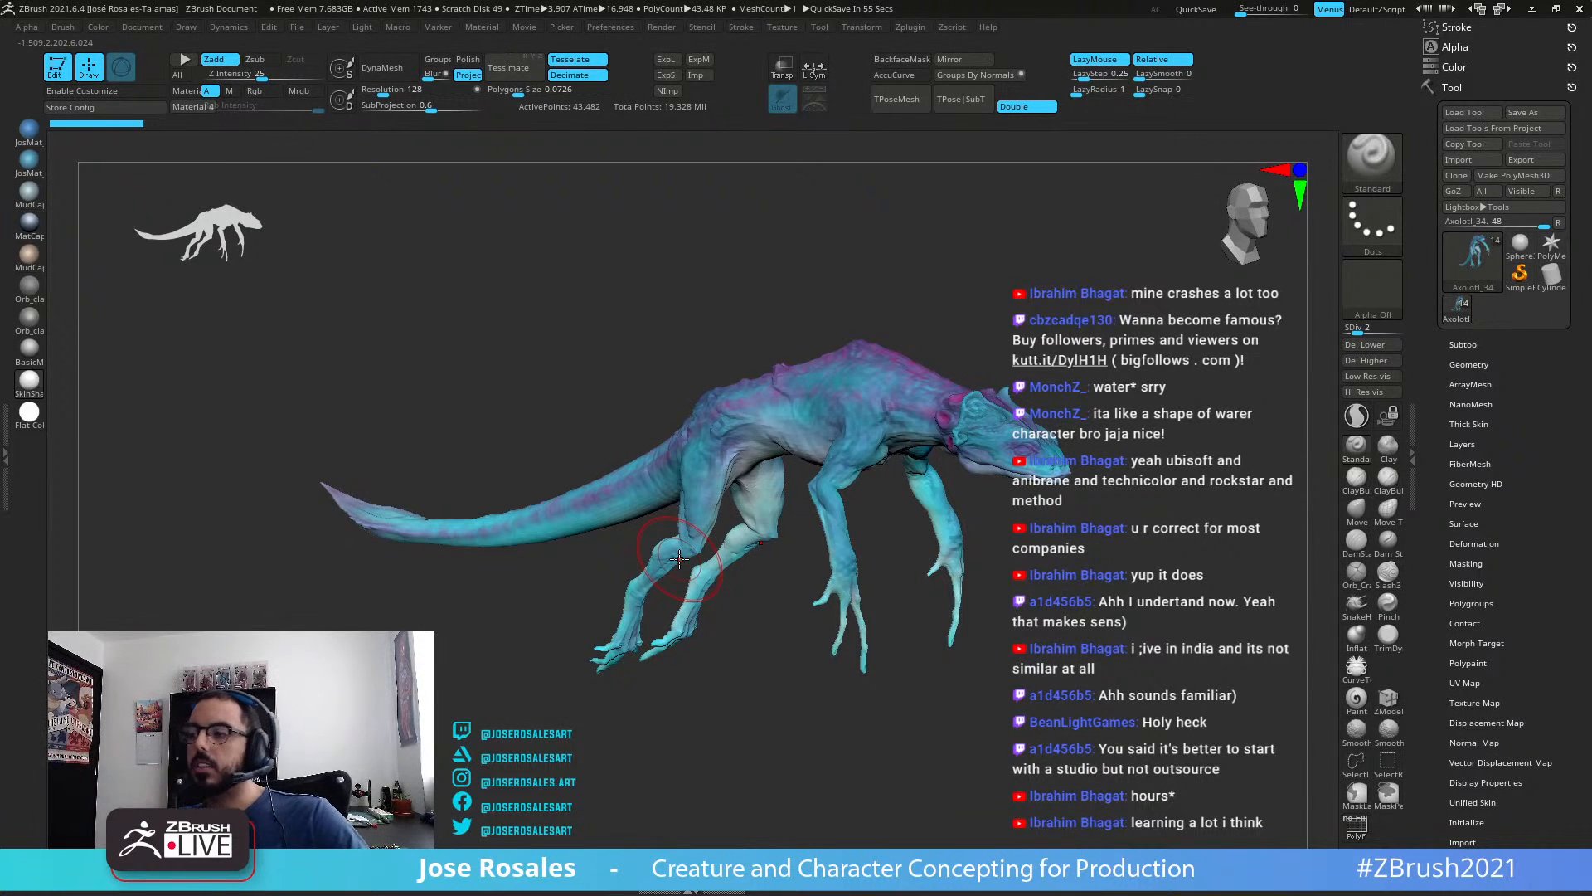
right_click_drag(751, 485, 843, 419)
right_click_drag(757, 483, 1053, 435, "alt")
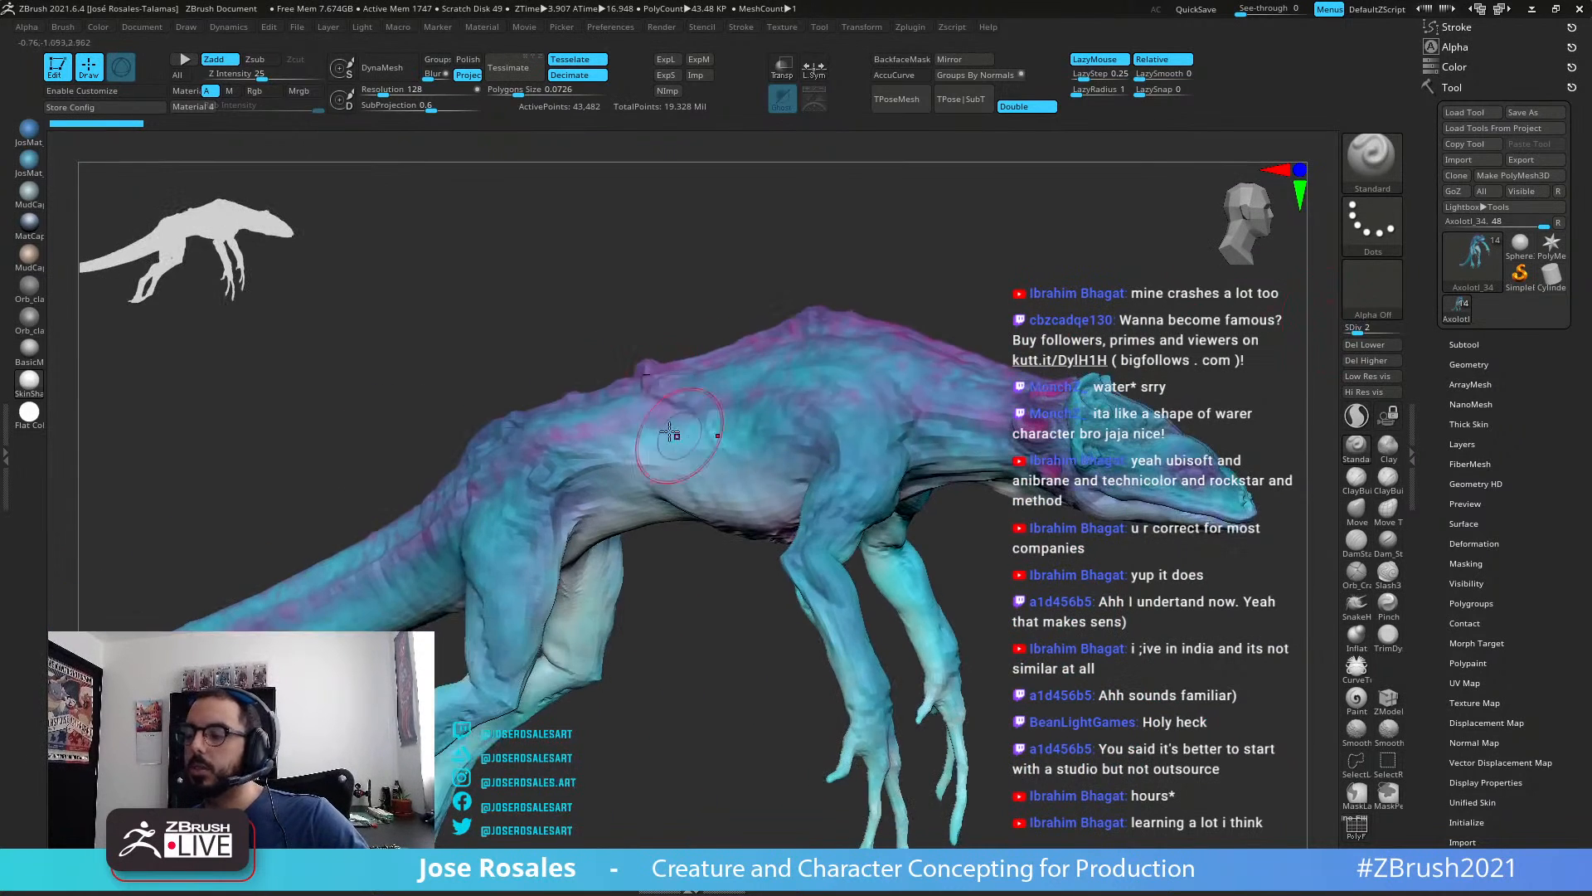
Step: Expand the body's Masking settings and its Mask By Cavity options
scroll(1447, 603, "down", 2)
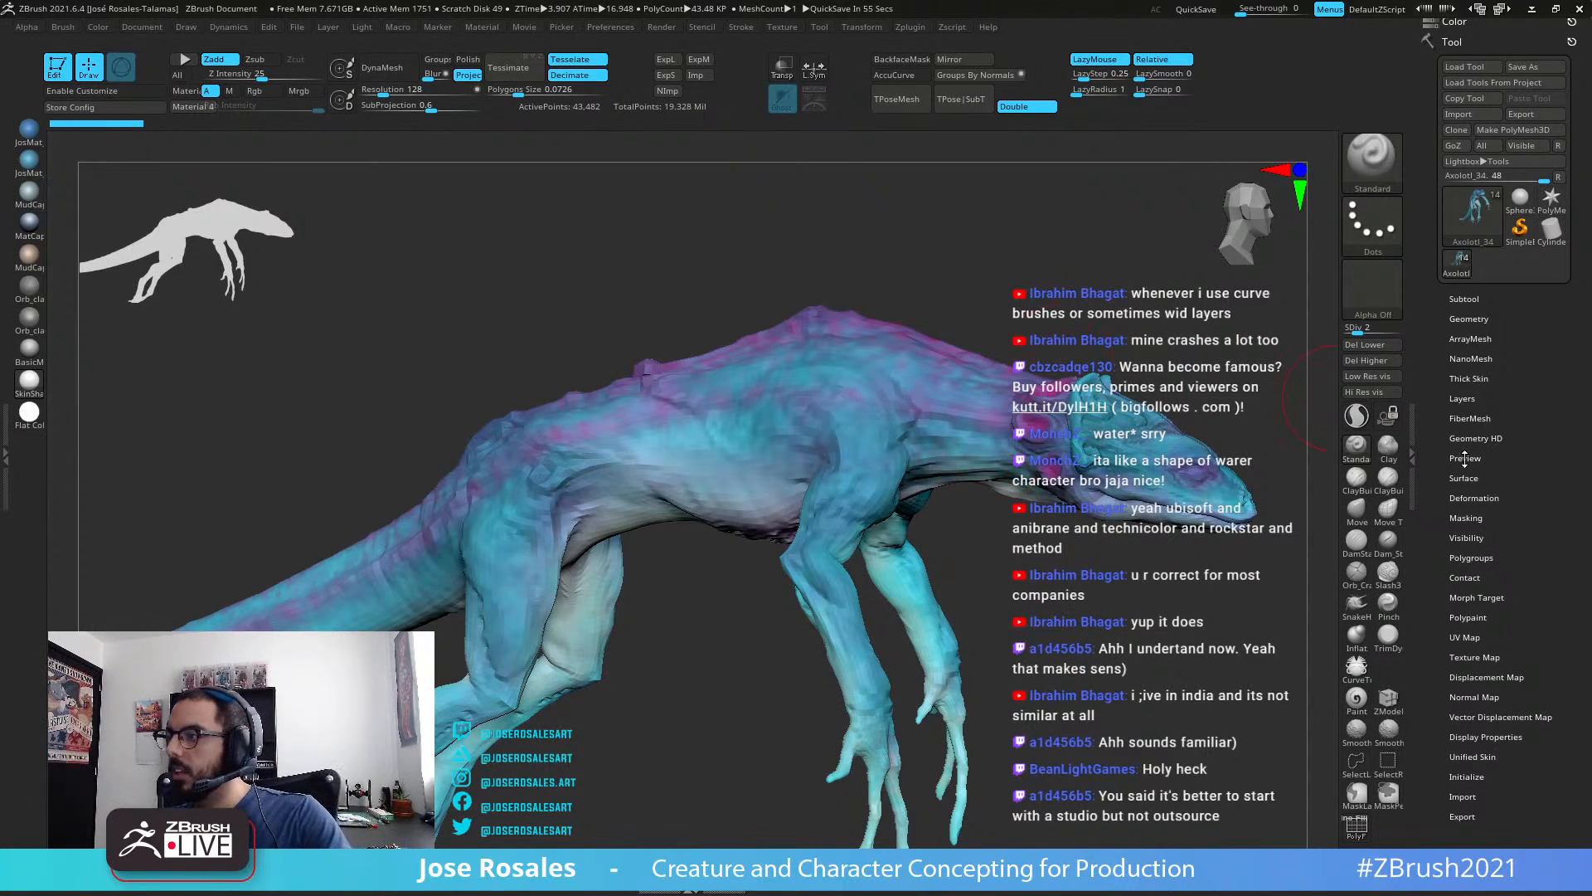
left_click(1474, 518)
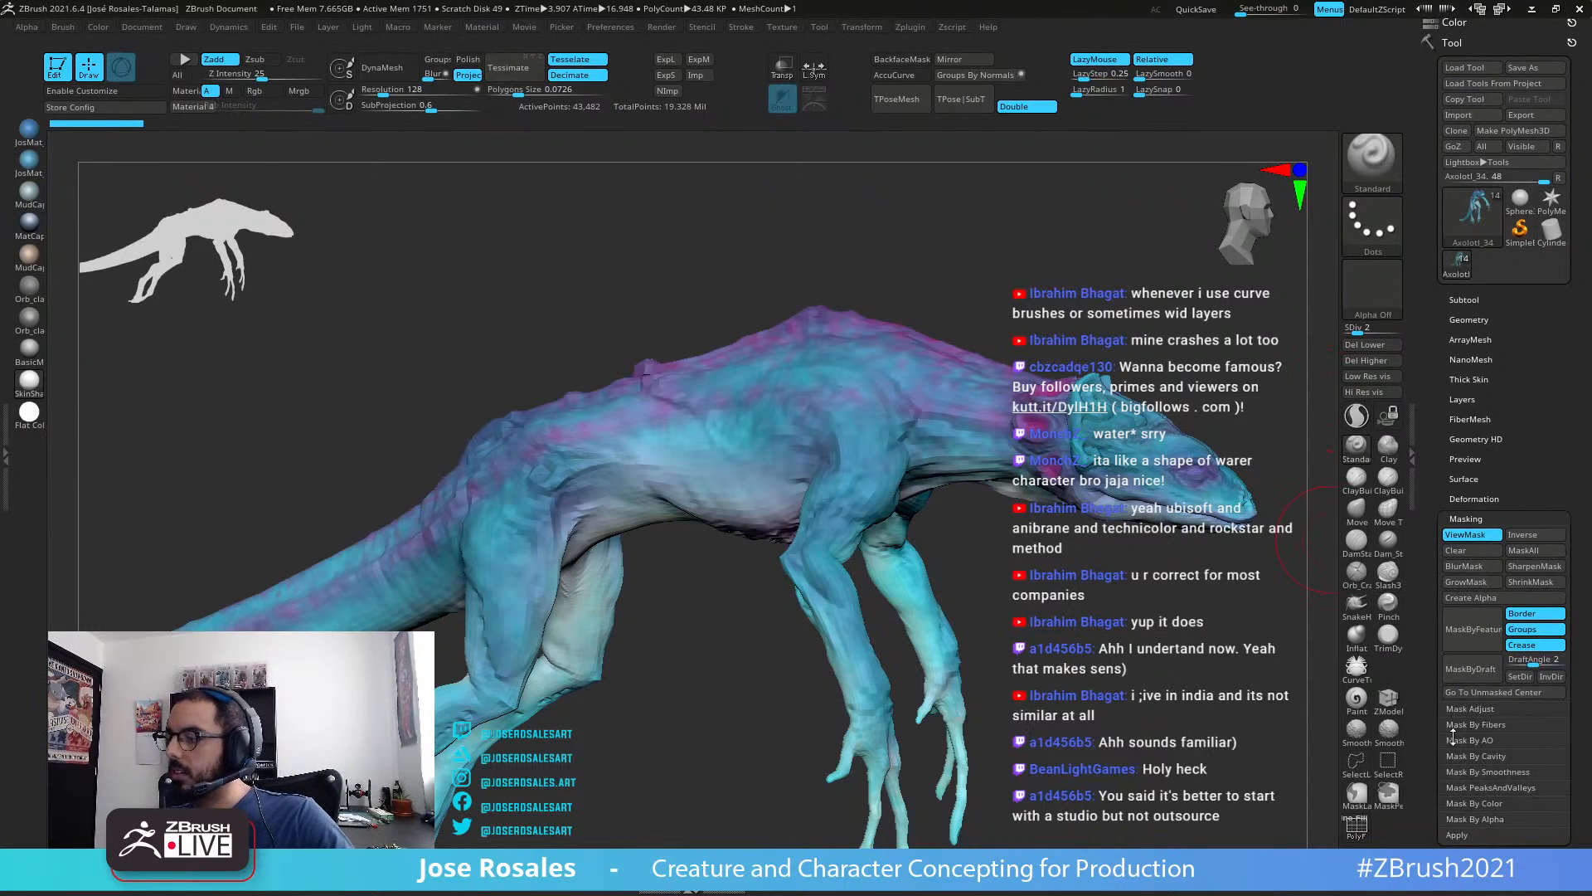
left_click_drag(1432, 734, 1439, 695)
left_click(1497, 699)
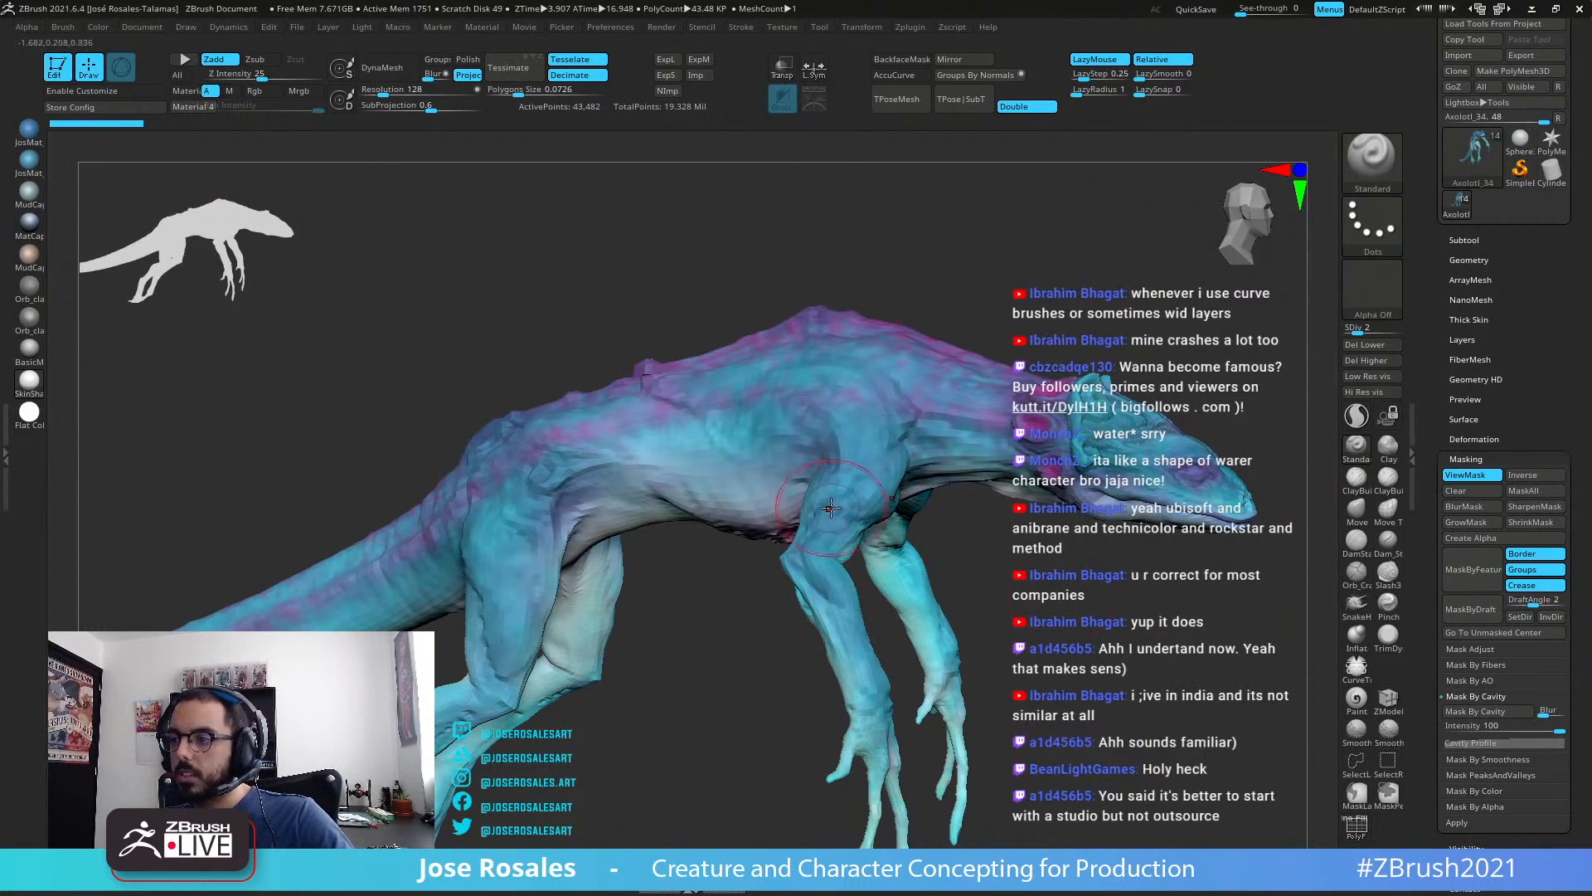
Step: Try a cavity mask on the body at subdivision level 6, clear it and return to level 2
left_click_drag(962, 580, 801, 563)
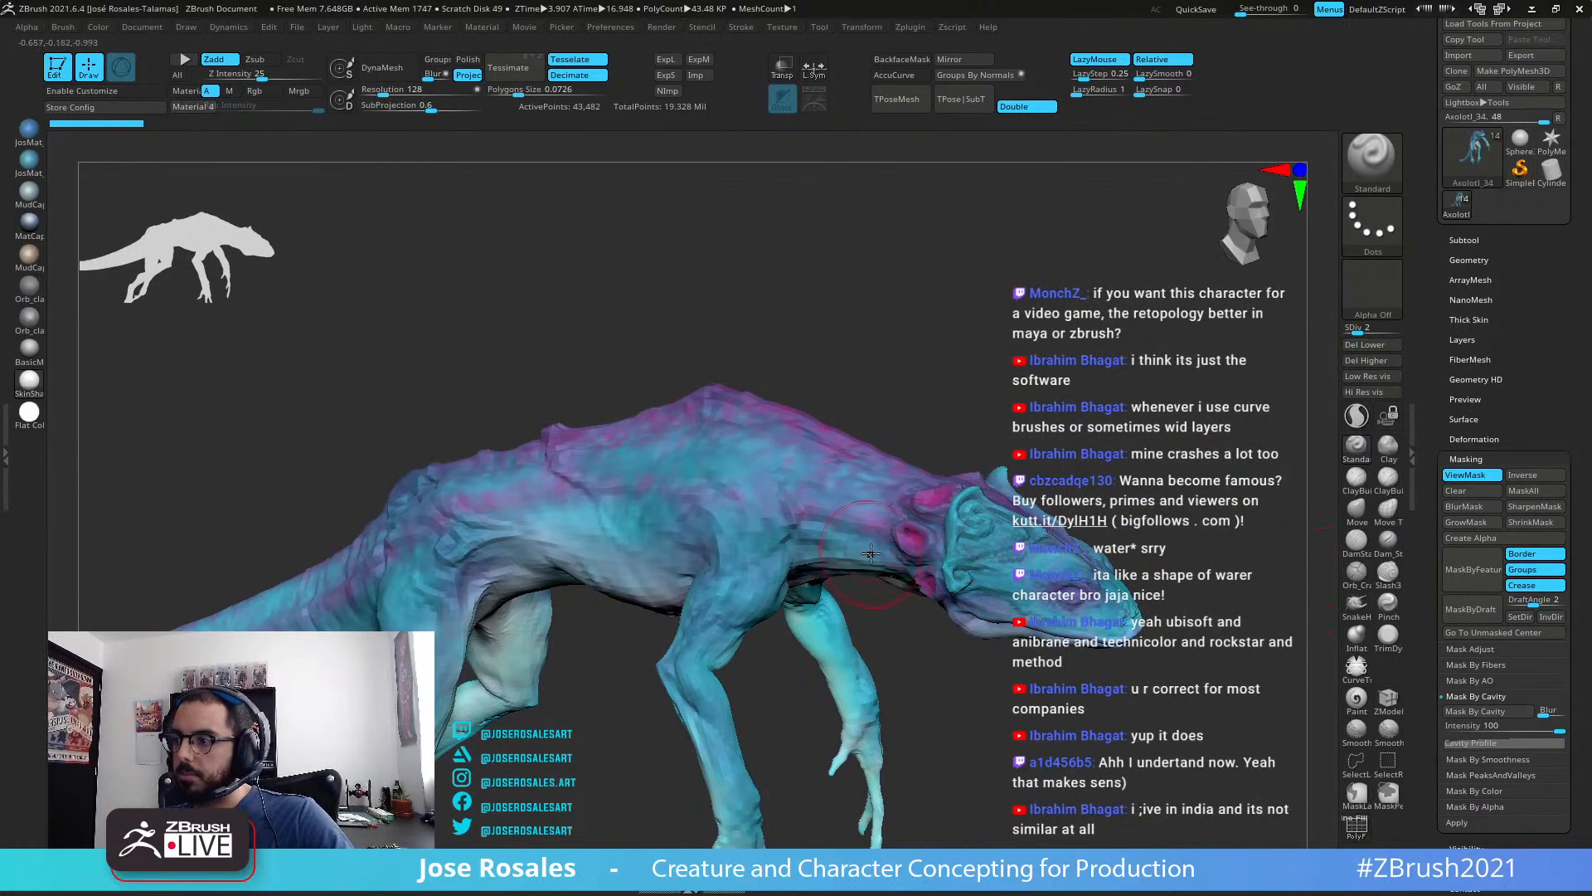
right_click_drag(822, 480, 873, 402, "alt")
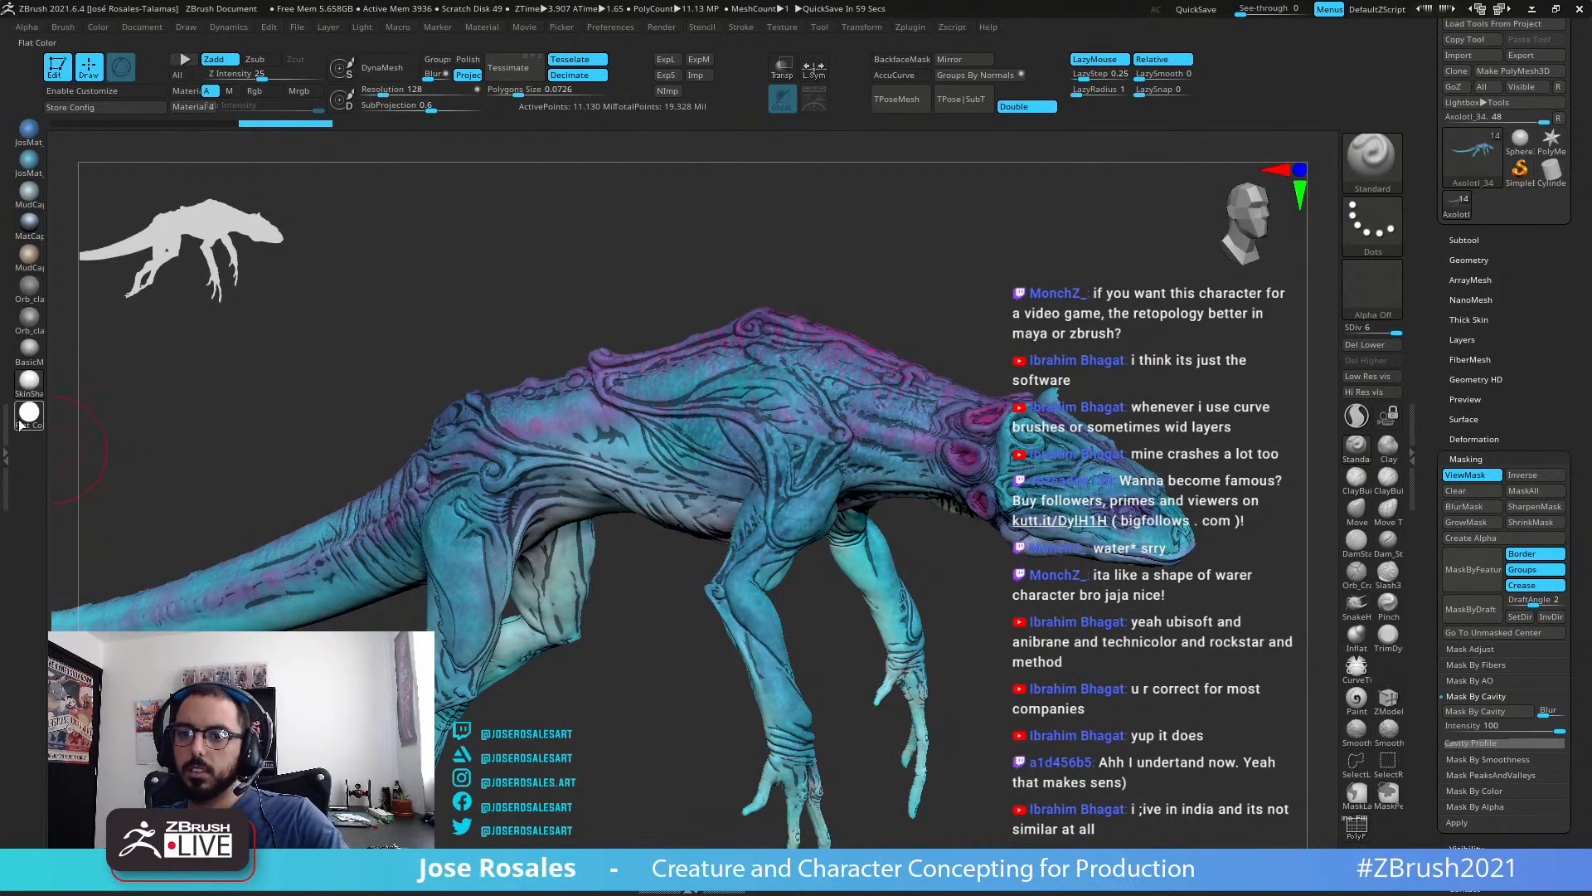
left_click(1478, 243)
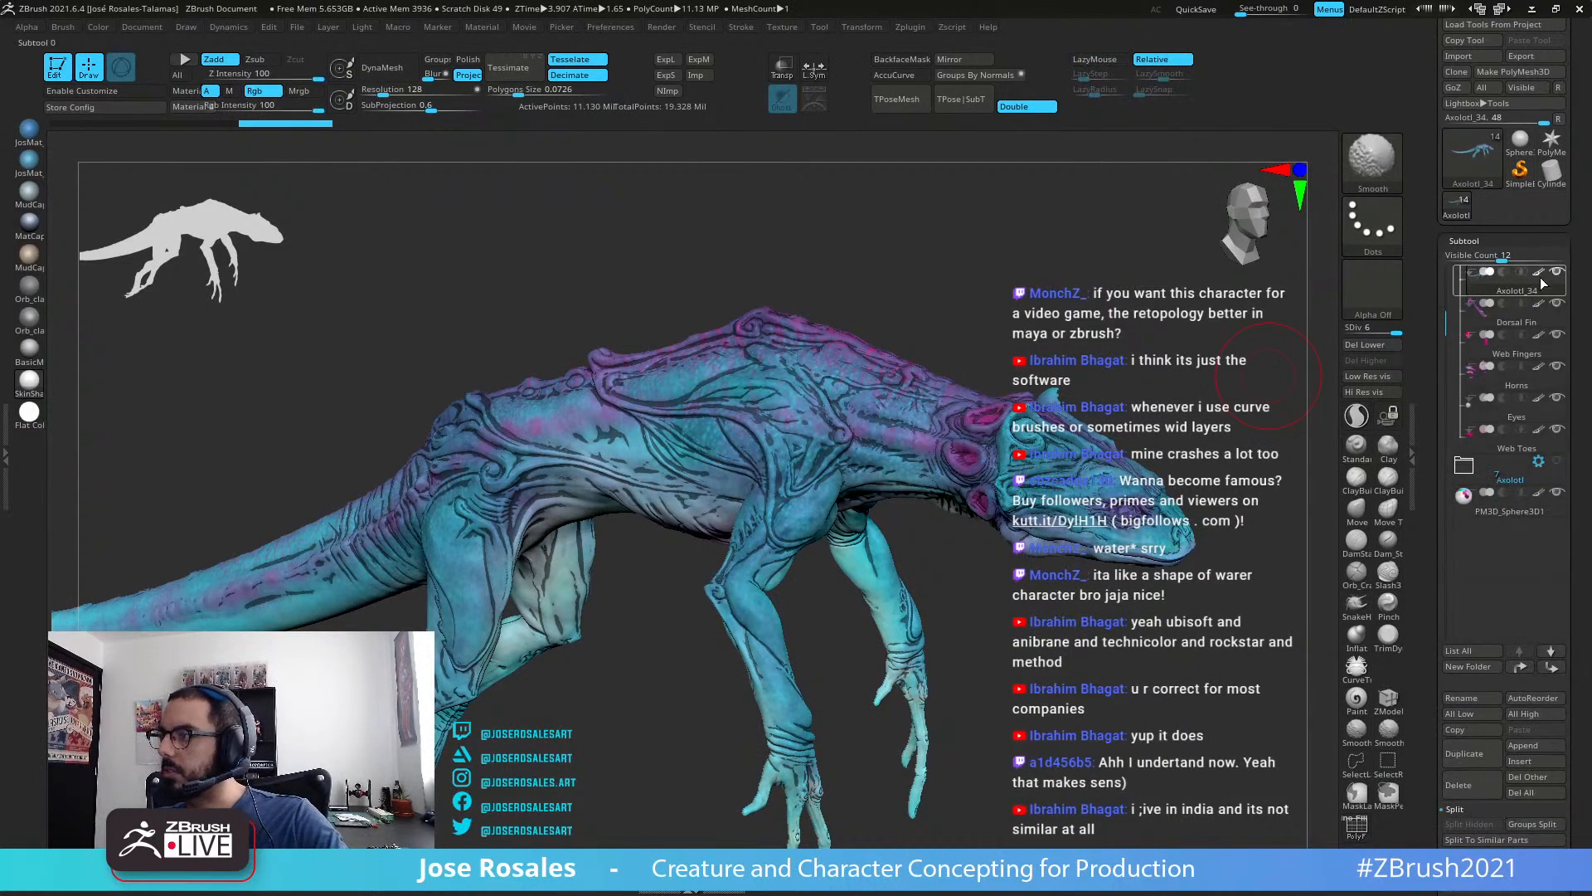
left_click(1540, 272)
mouse_move(1001, 356)
left_mouse_down("alt")
mouse_move(870, 410)
mouse_move(789, 757)
mouse_move(725, 469)
mouse_move(751, 458)
left_mouse_up("alt")
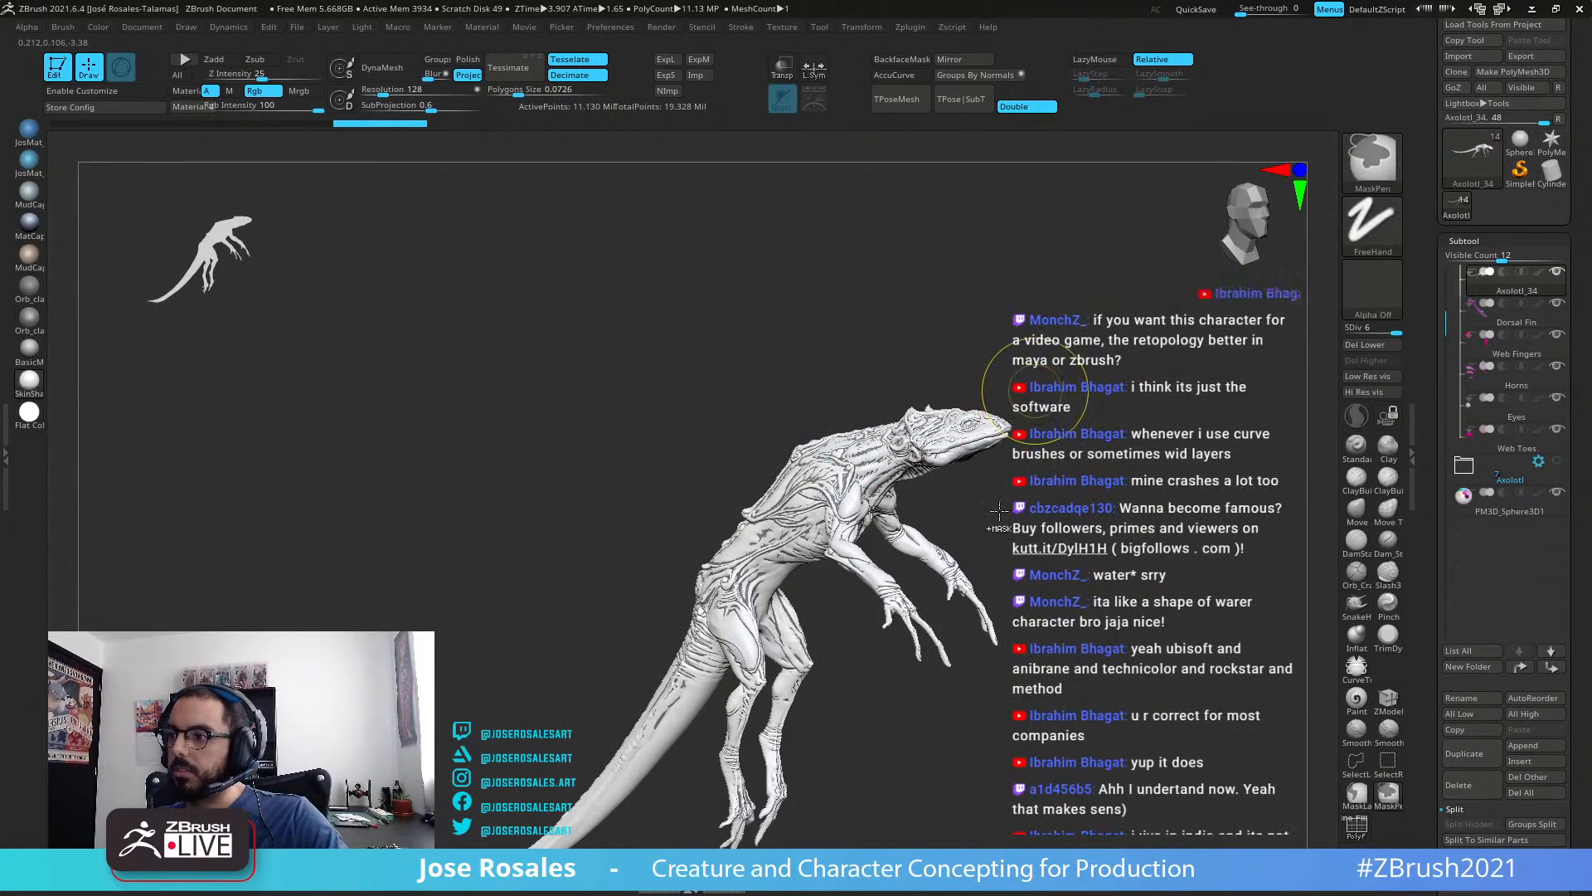
key("ctrl+z")
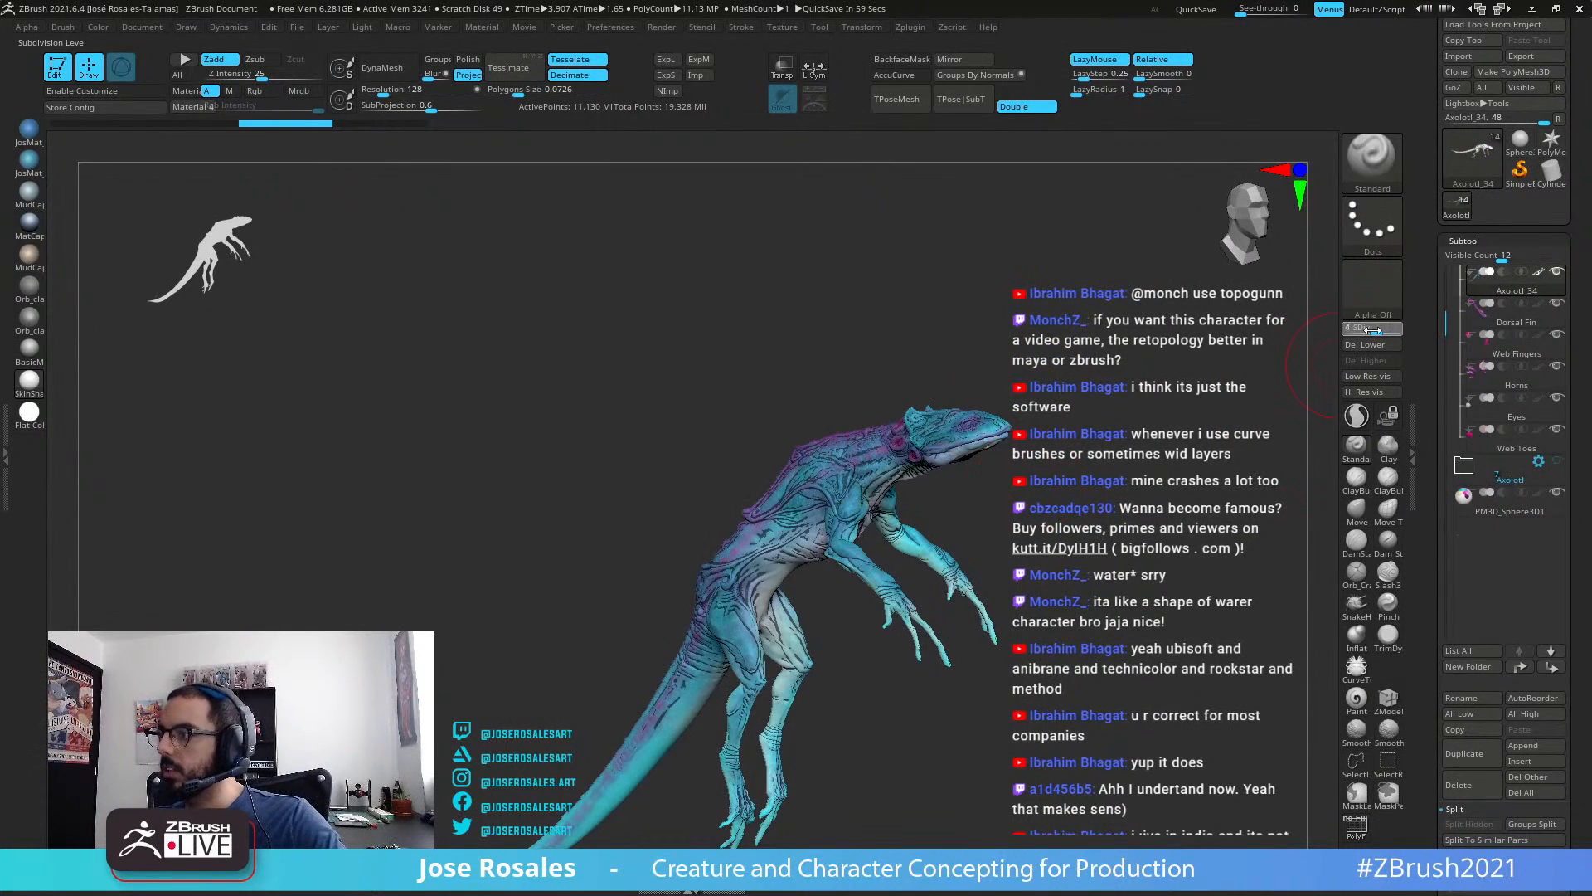
key("shift+d")
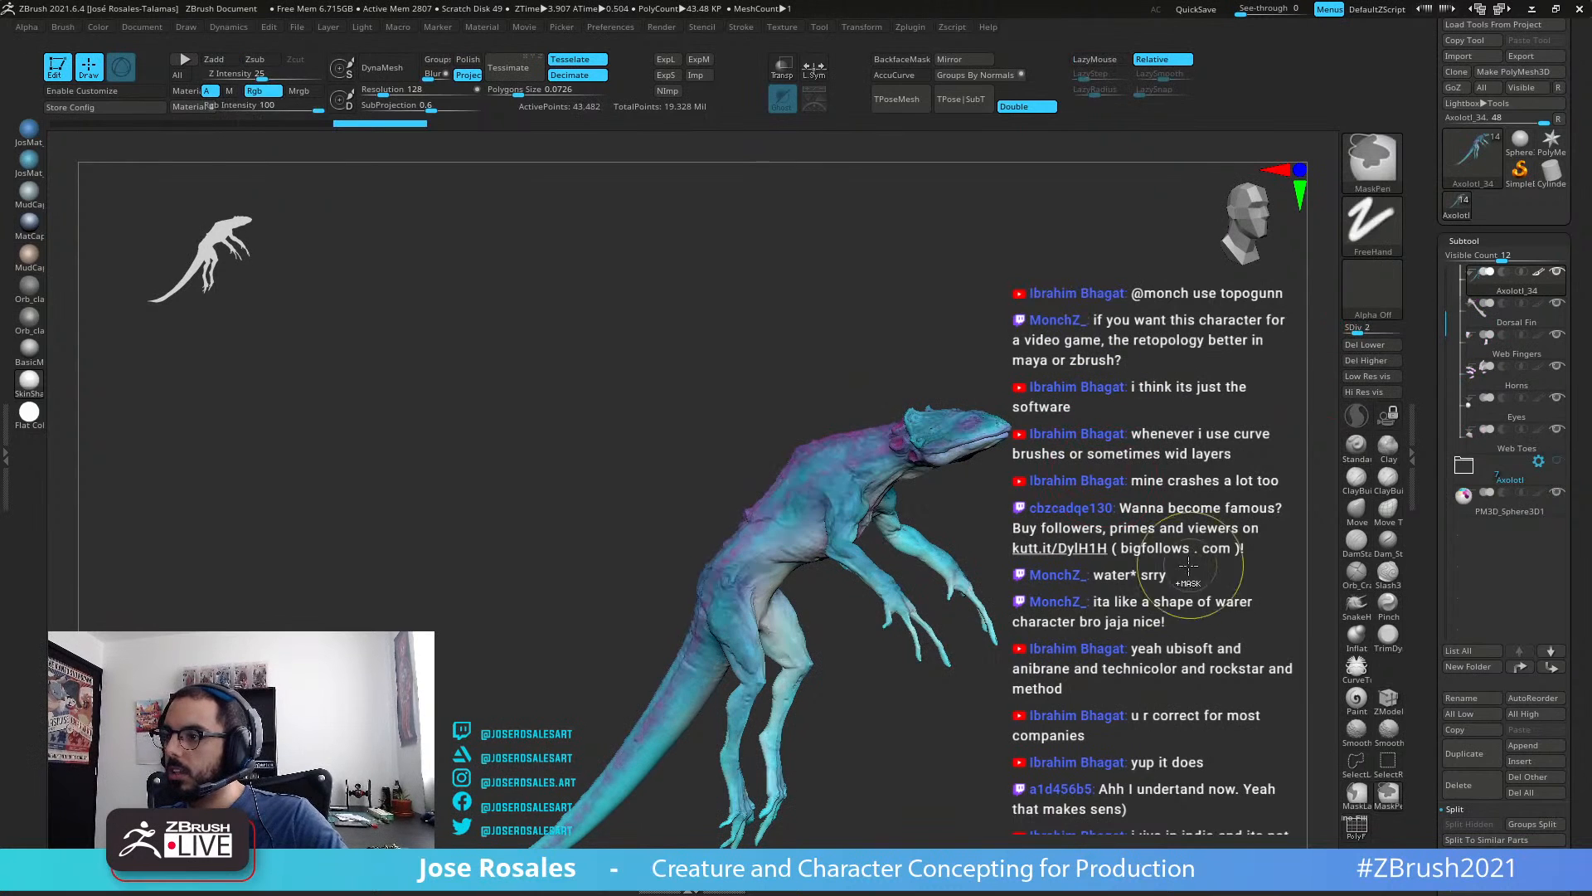
Step: Apply Mask By Cavity to the body at subdivision level 2
left_click_drag(1422, 709, 1408, 637)
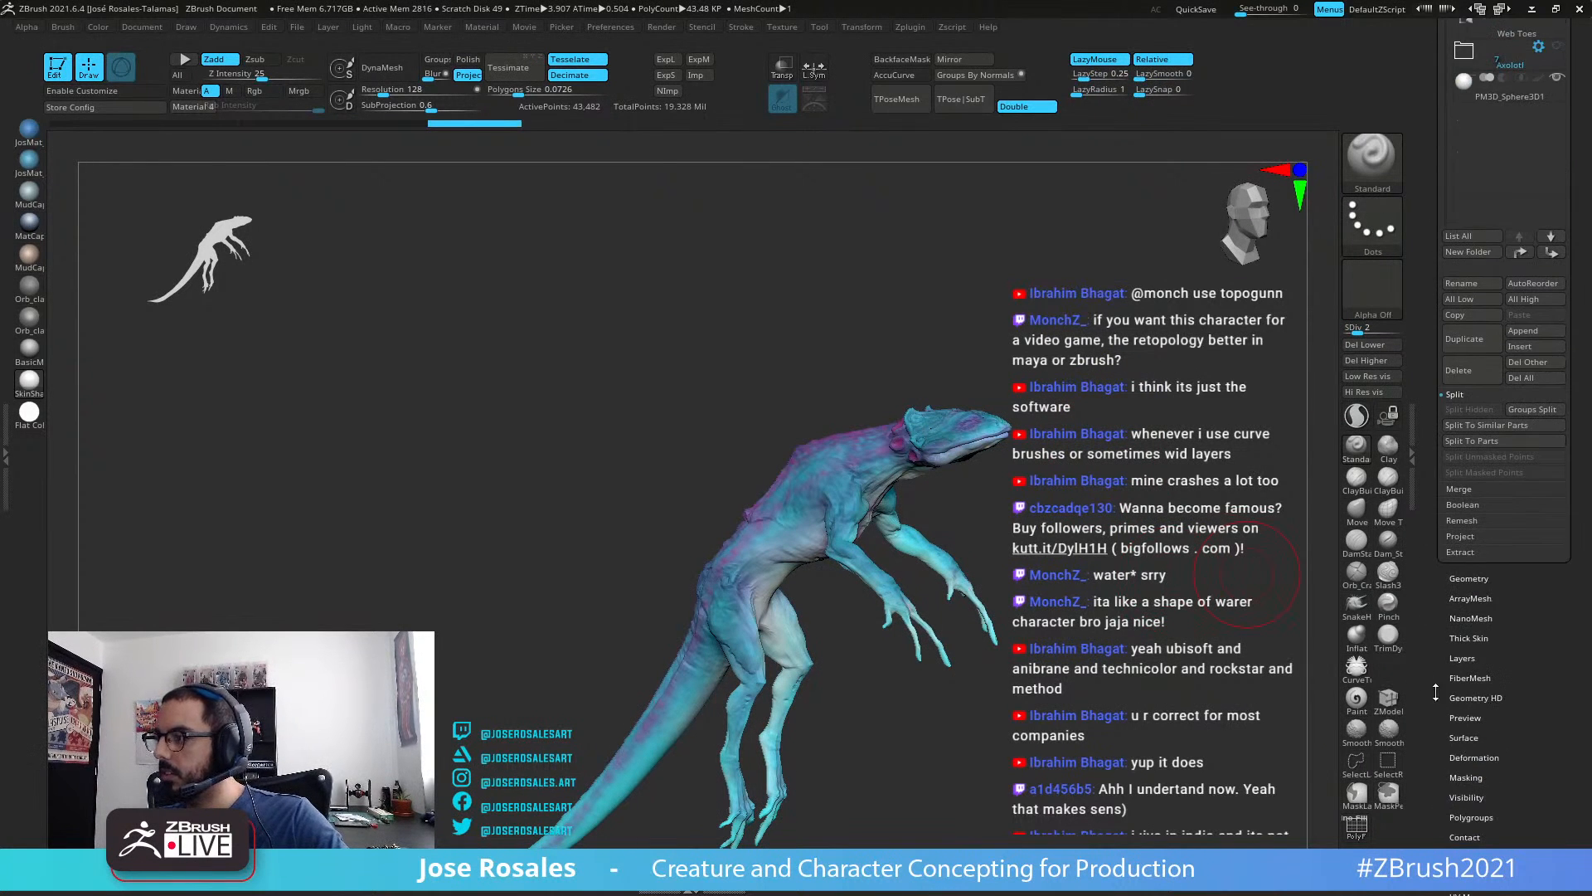
left_click(1464, 777)
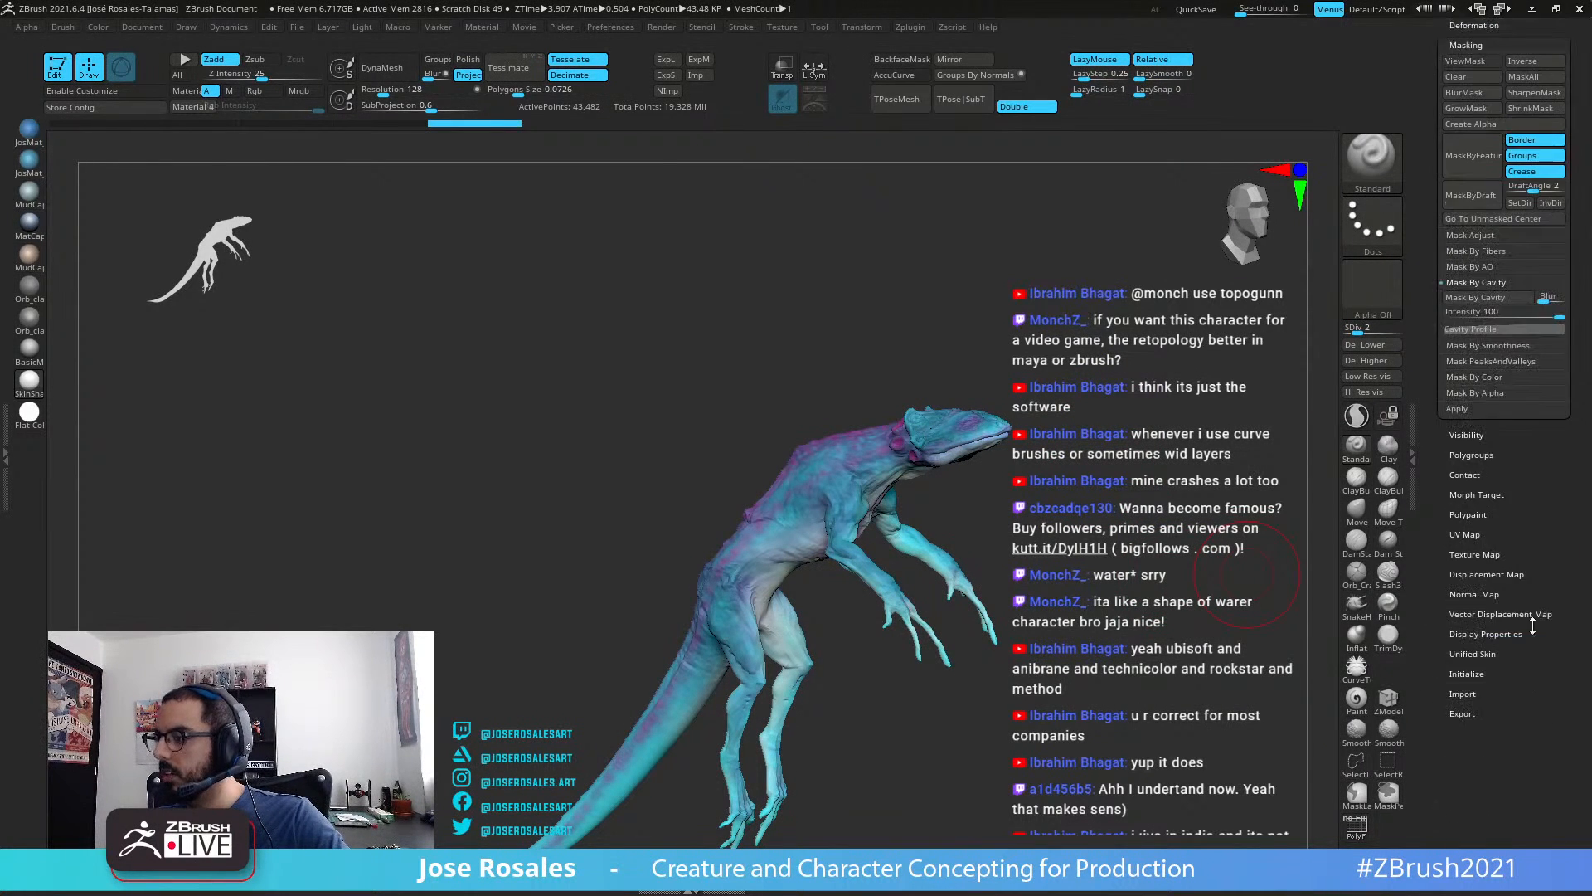
left_click(1491, 302)
Step: Soften the body's cavity mask slightly and check its pattern along the flank, back and neck
mouse_move(669, 459)
left_mouse_down()
mouse_move(792, 531)
mouse_move(1002, 196)
left_mouse_up()
left_click(944, 387, "ctrl")
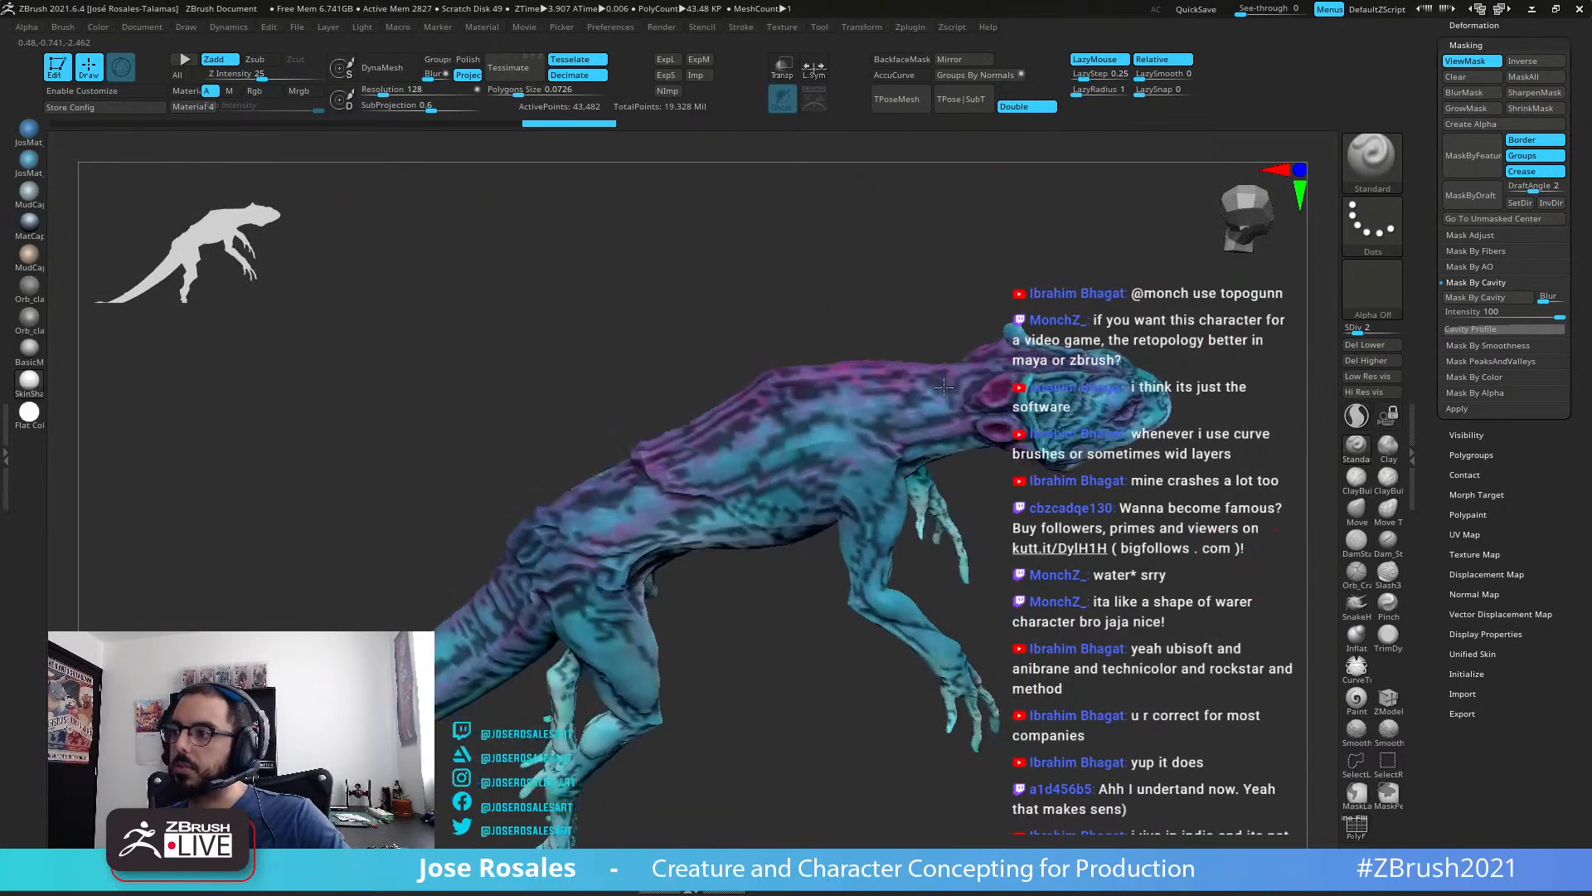
left_click_drag(944, 388, 1101, 319)
left_click_drag(713, 631, 838, 551)
left_click_drag(943, 557, 711, 509, "alt")
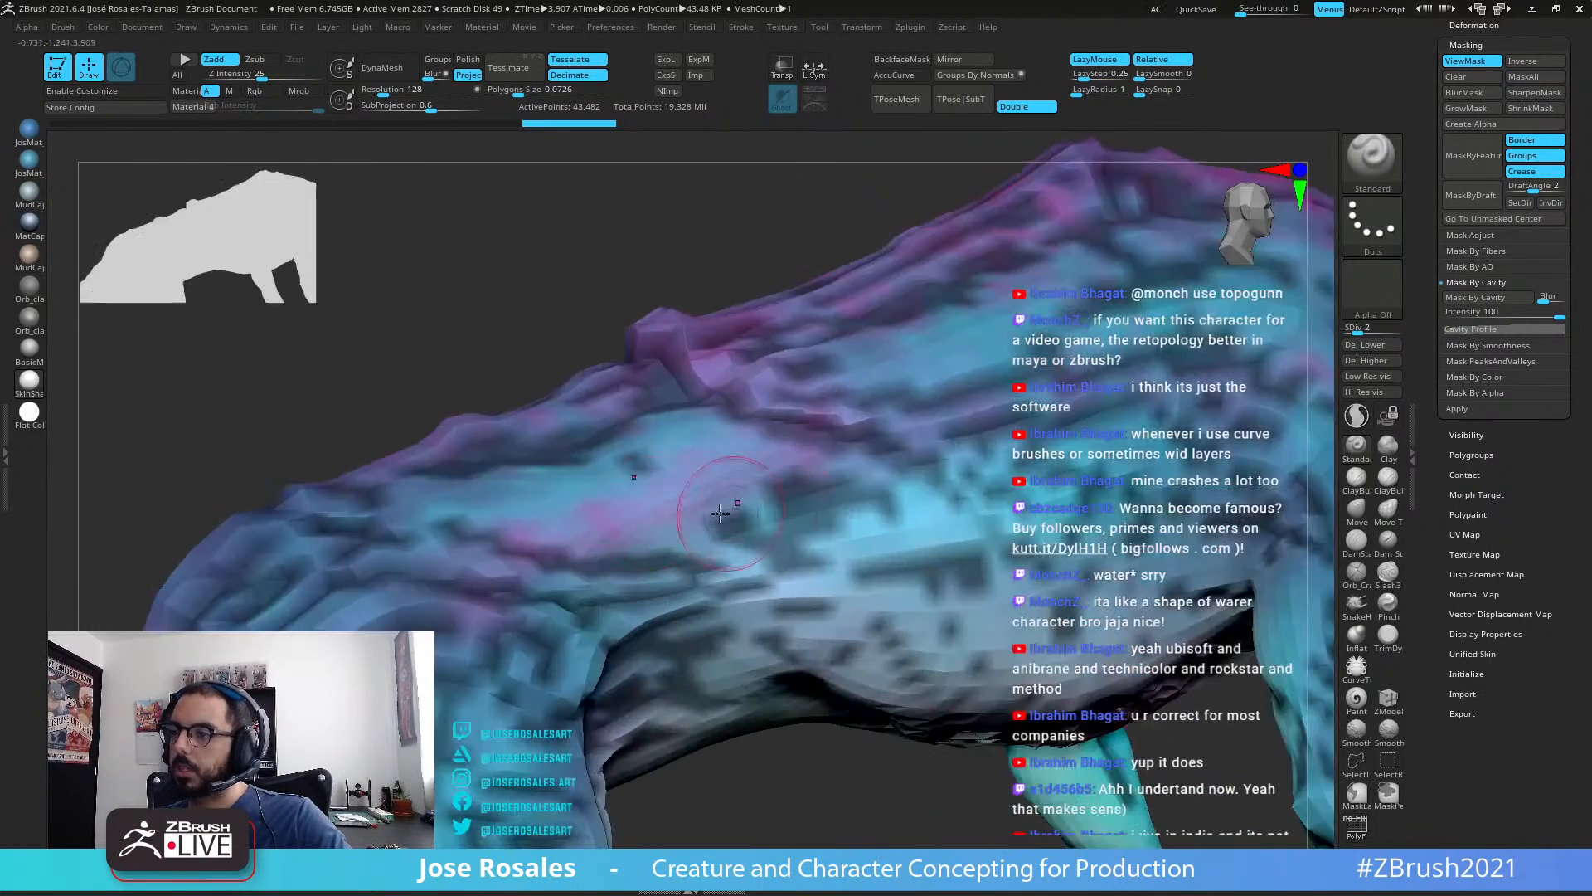
left_click(743, 495, "ctrl")
left_click(677, 569, "ctrl")
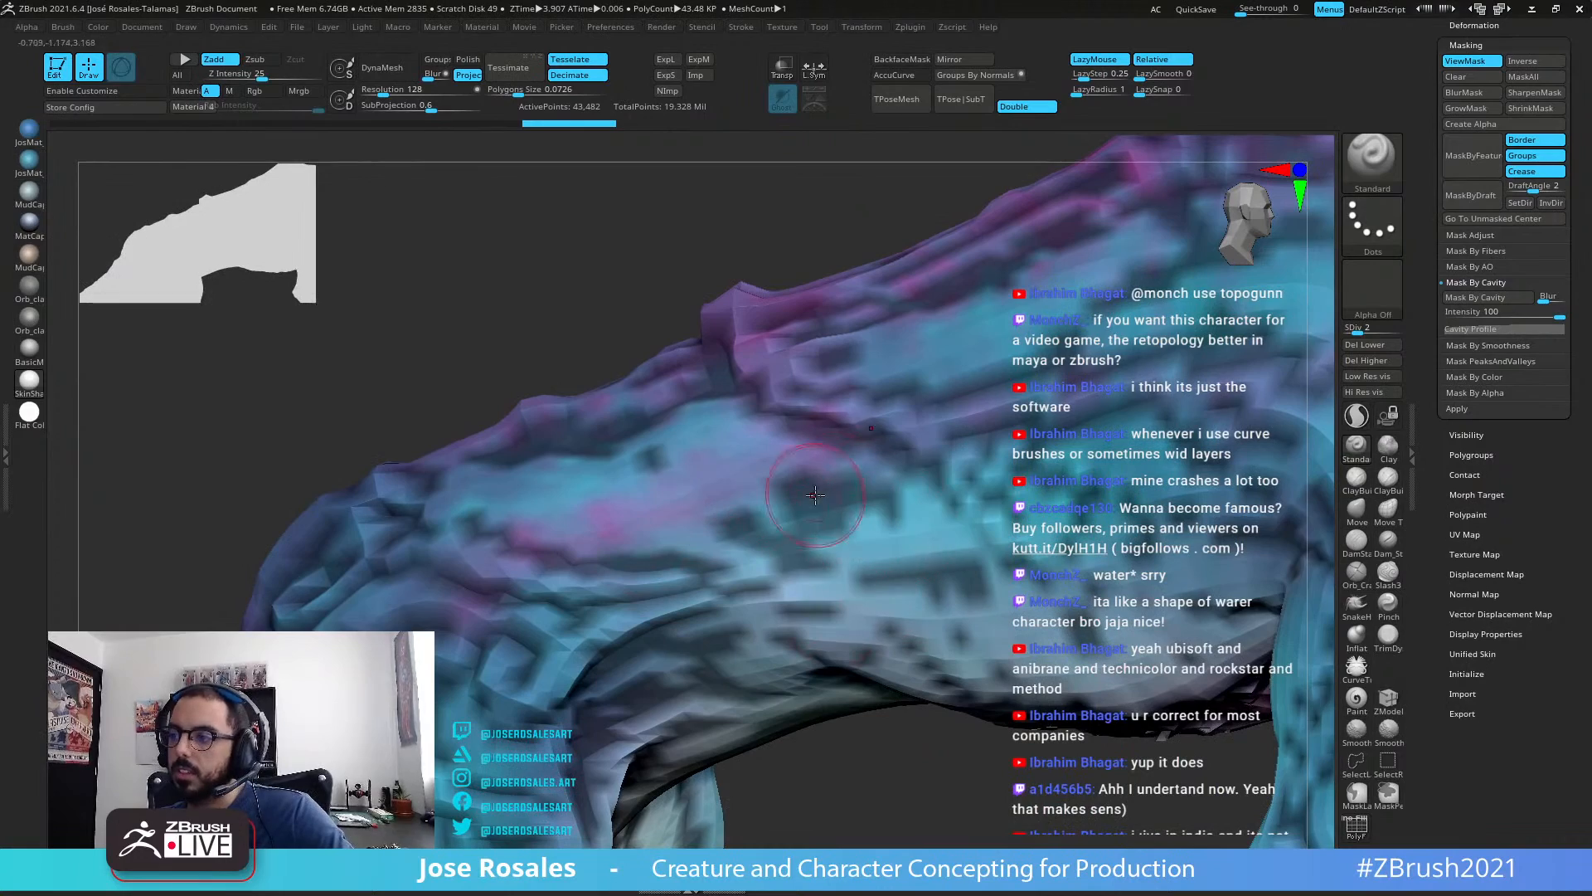
mouse_move(1077, 397)
right_mouse_down("alt")
mouse_move(690, 458)
mouse_move(891, 458)
mouse_move(871, 458)
mouse_move(997, 365)
right_mouse_up("alt")
right_click_drag(1135, 408, 985, 391, "alt")
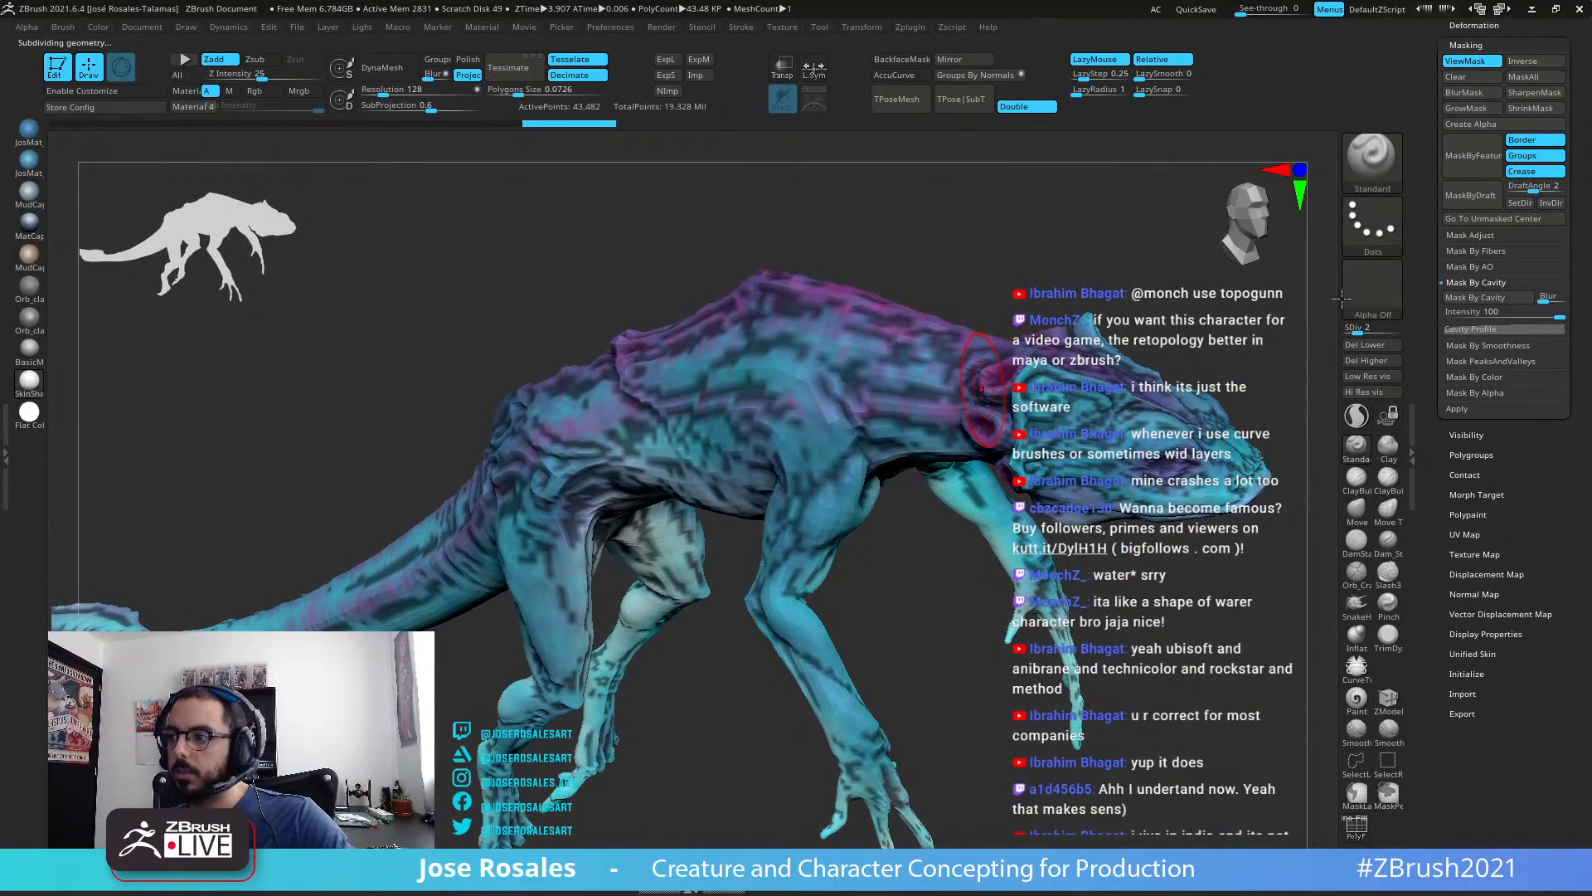
Step: Raise the body to subdivision level 3 and turn off its polypaint display to reveal the mask alone
left_click(1366, 332)
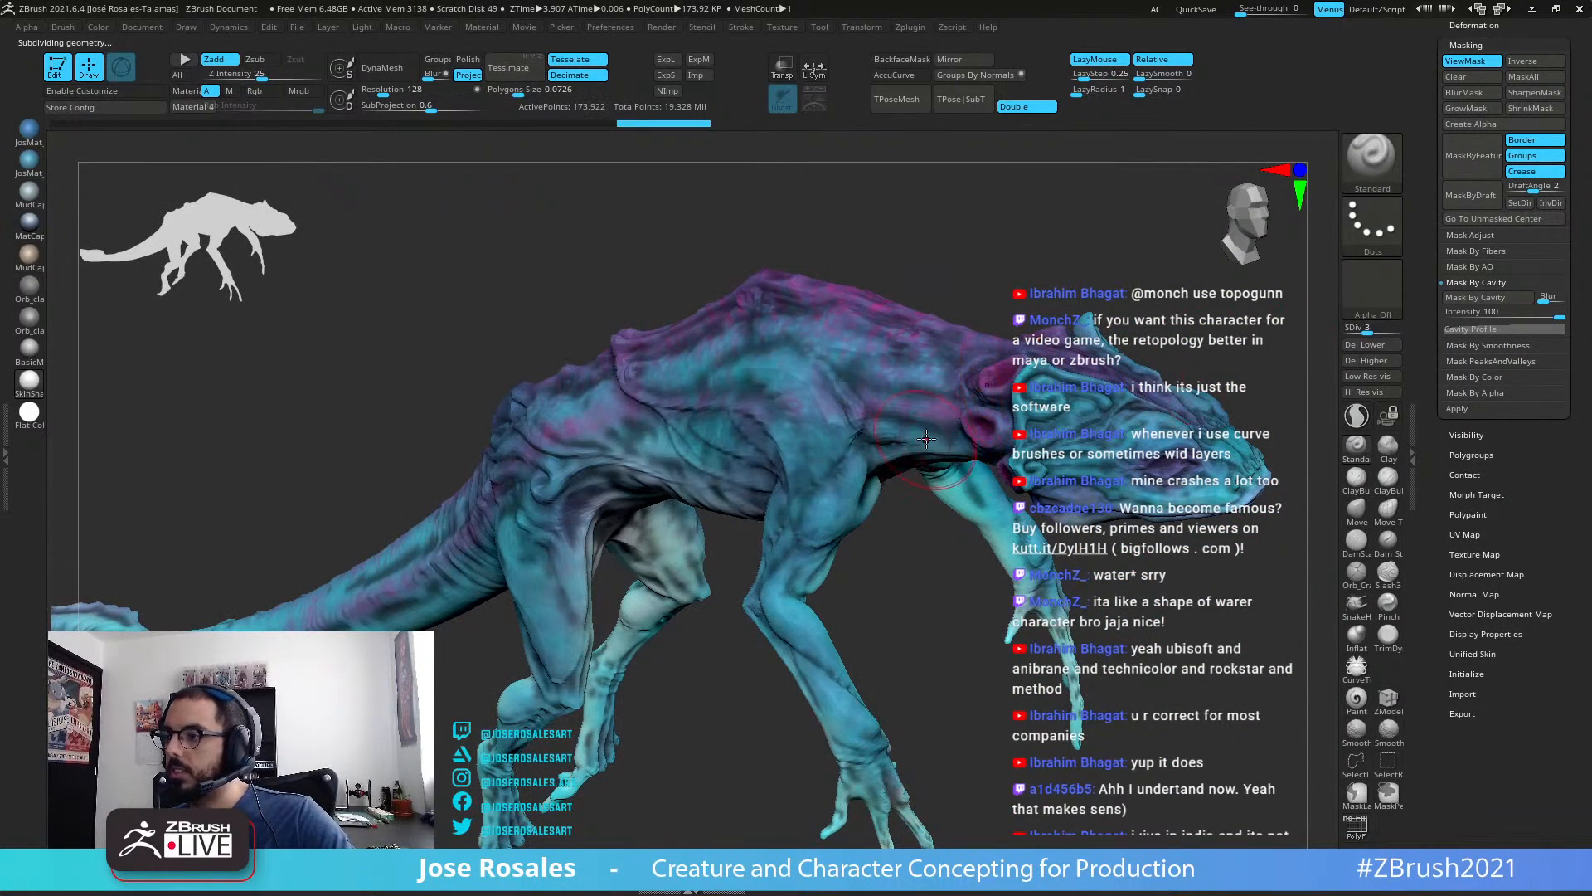
right_click_drag(927, 439, 1013, 428)
left_click_drag(1428, 296, 1514, 355)
left_click(1479, 320)
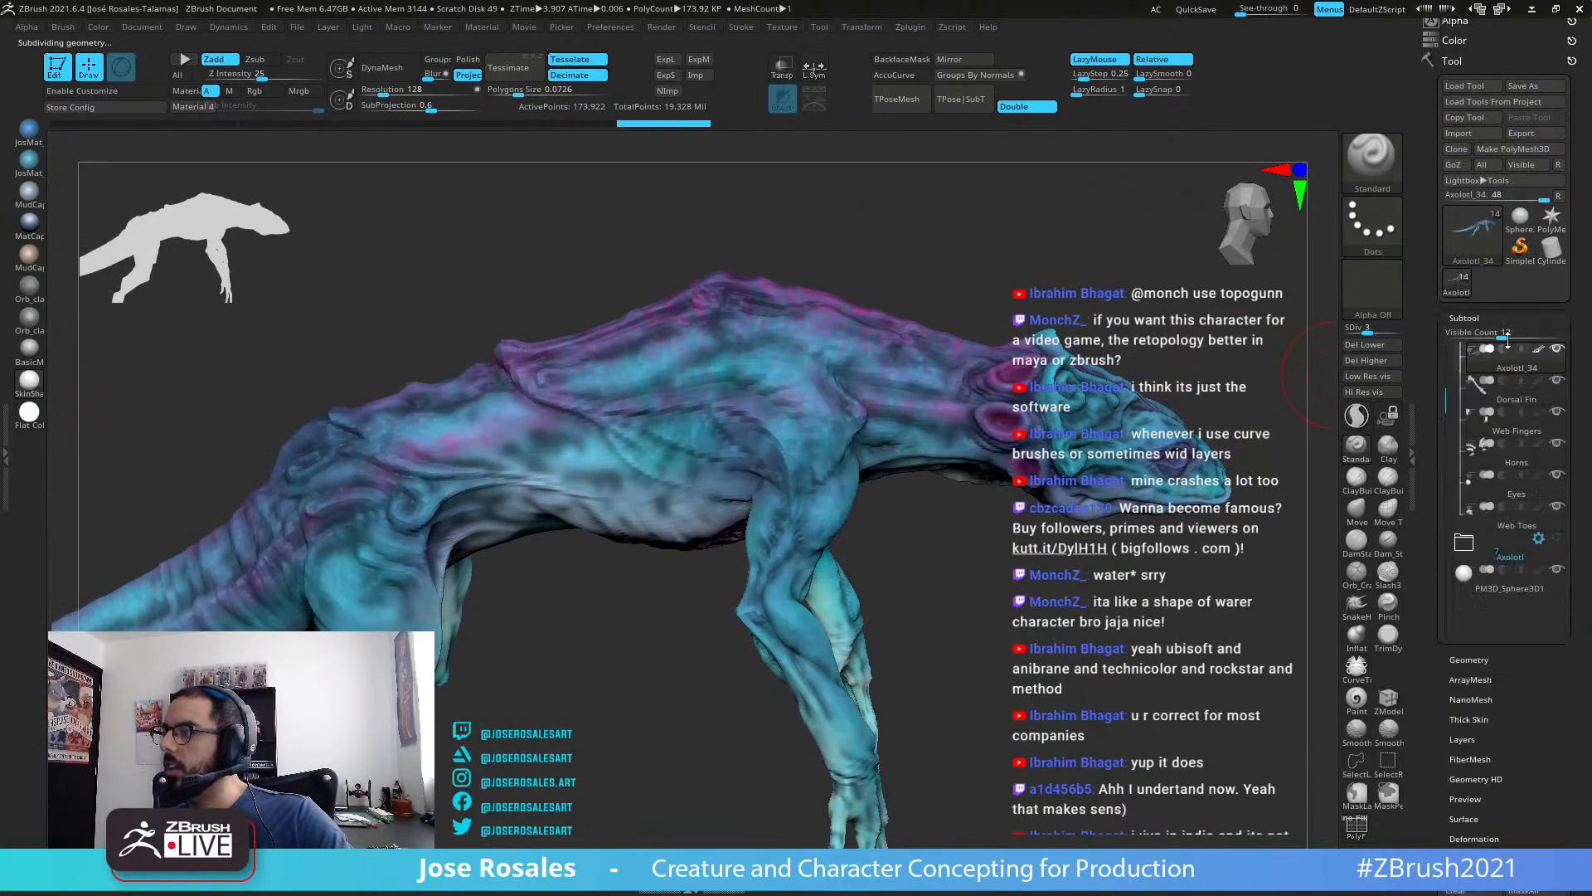
left_click(1539, 350)
right_click_drag(999, 407, 1125, 461)
left_click_drag(1499, 705, 1497, 484)
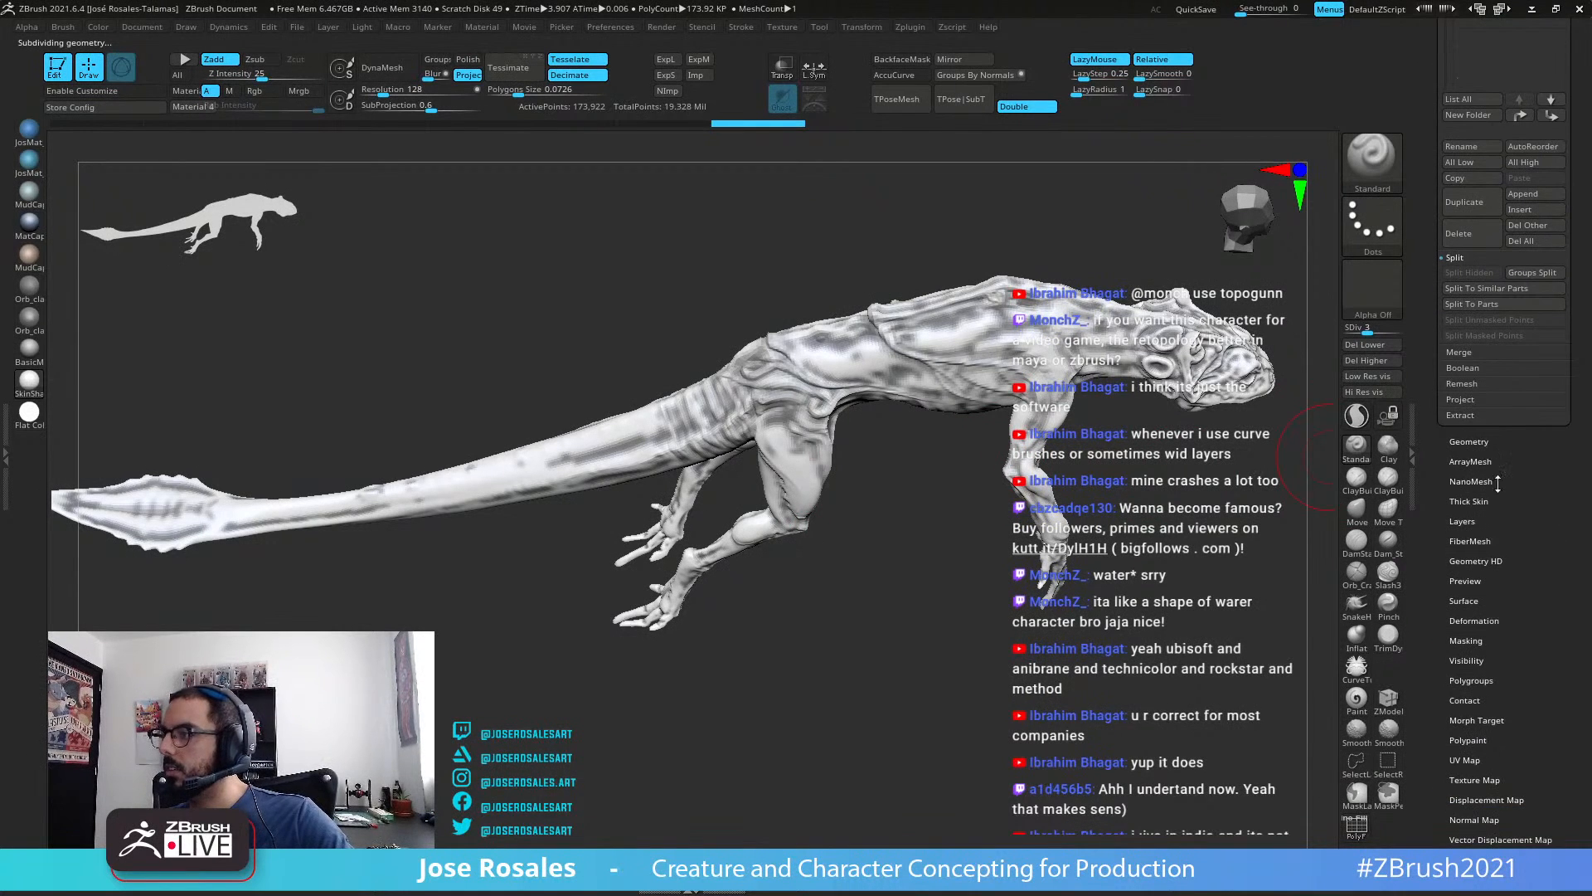
Step: Blur the body's cavity mask into soft, gradual patches over the whole creature
left_click(1466, 641)
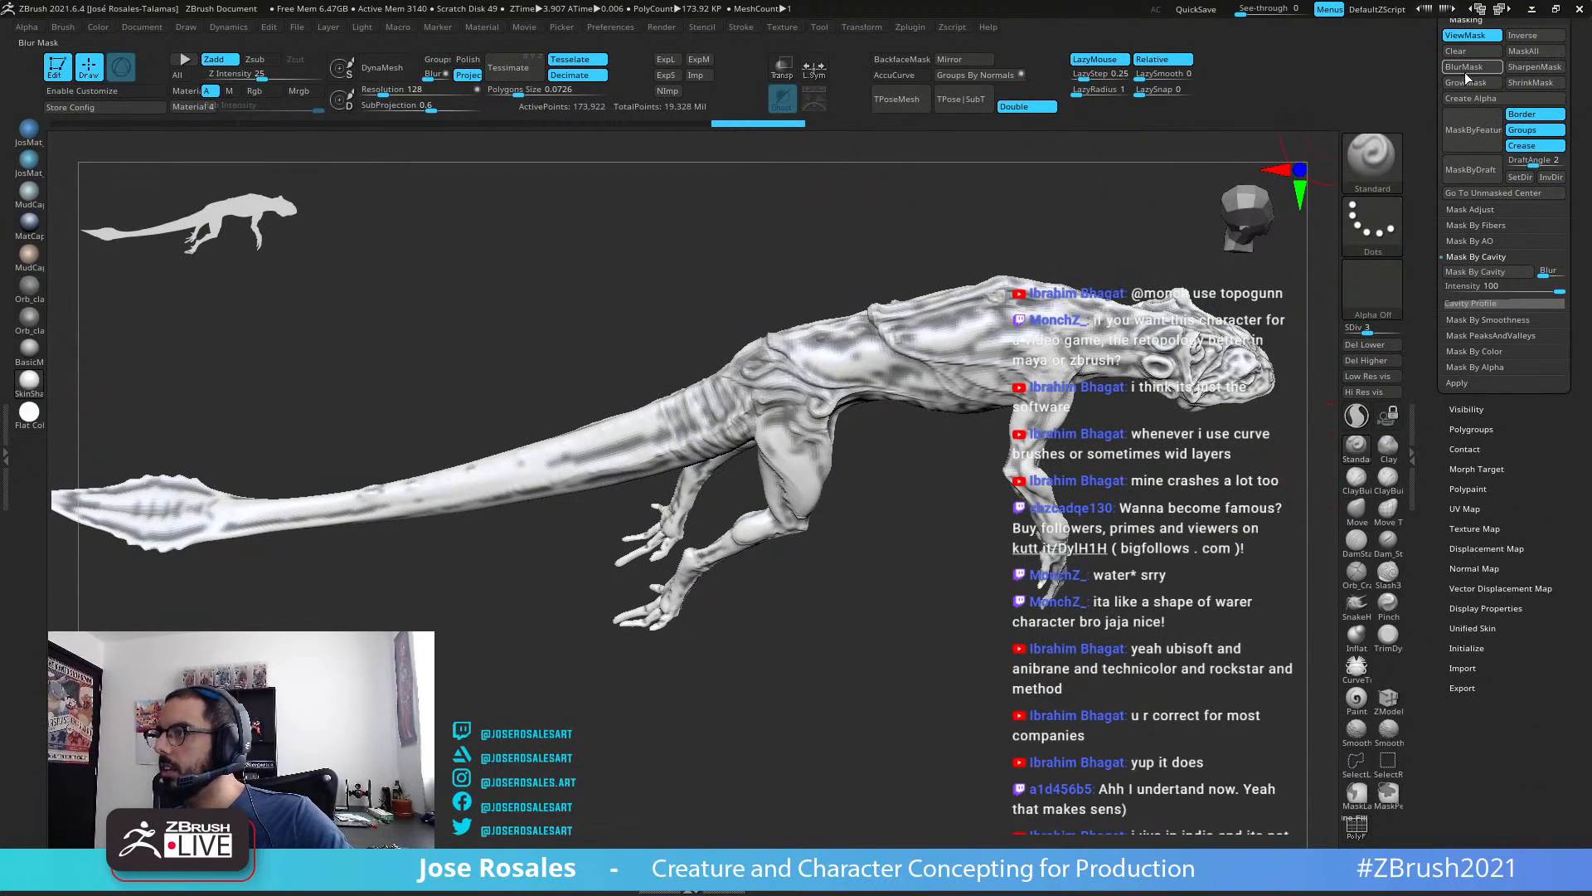
left_click(1462, 67)
right_click_drag(1079, 330, 941, 360)
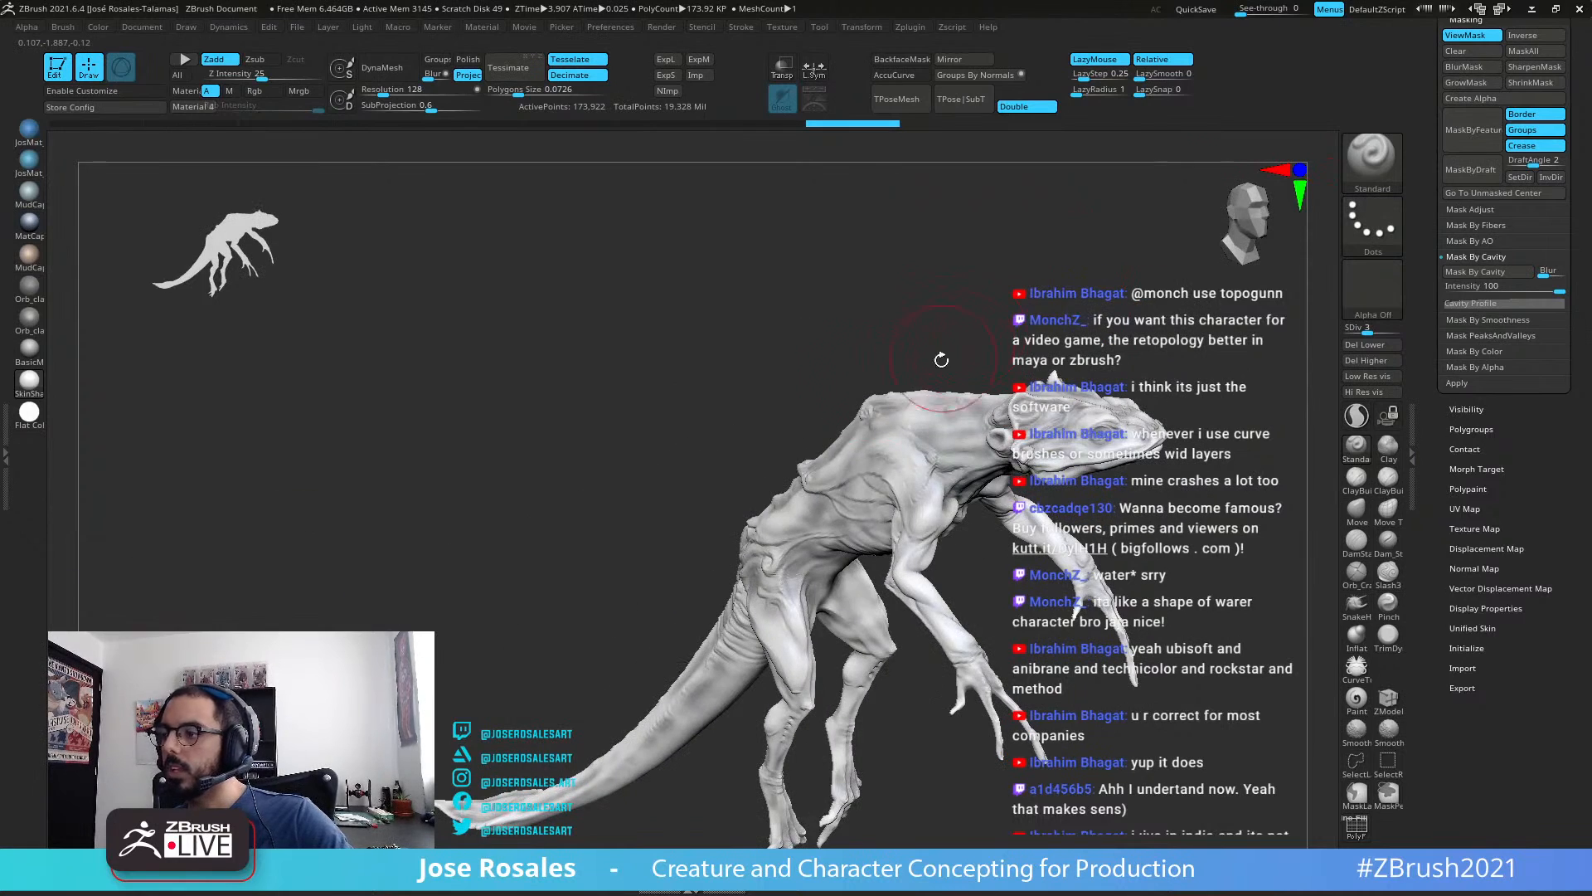
mouse_move(332, 398)
right_mouse_down()
mouse_move(960, 379)
mouse_move(1074, 427)
mouse_move(1044, 469)
mouse_move(1064, 560)
mouse_move(1040, 391)
mouse_move(995, 391)
mouse_move(1114, 407)
right_mouse_up()
left_click(1150, 427, "ctrl")
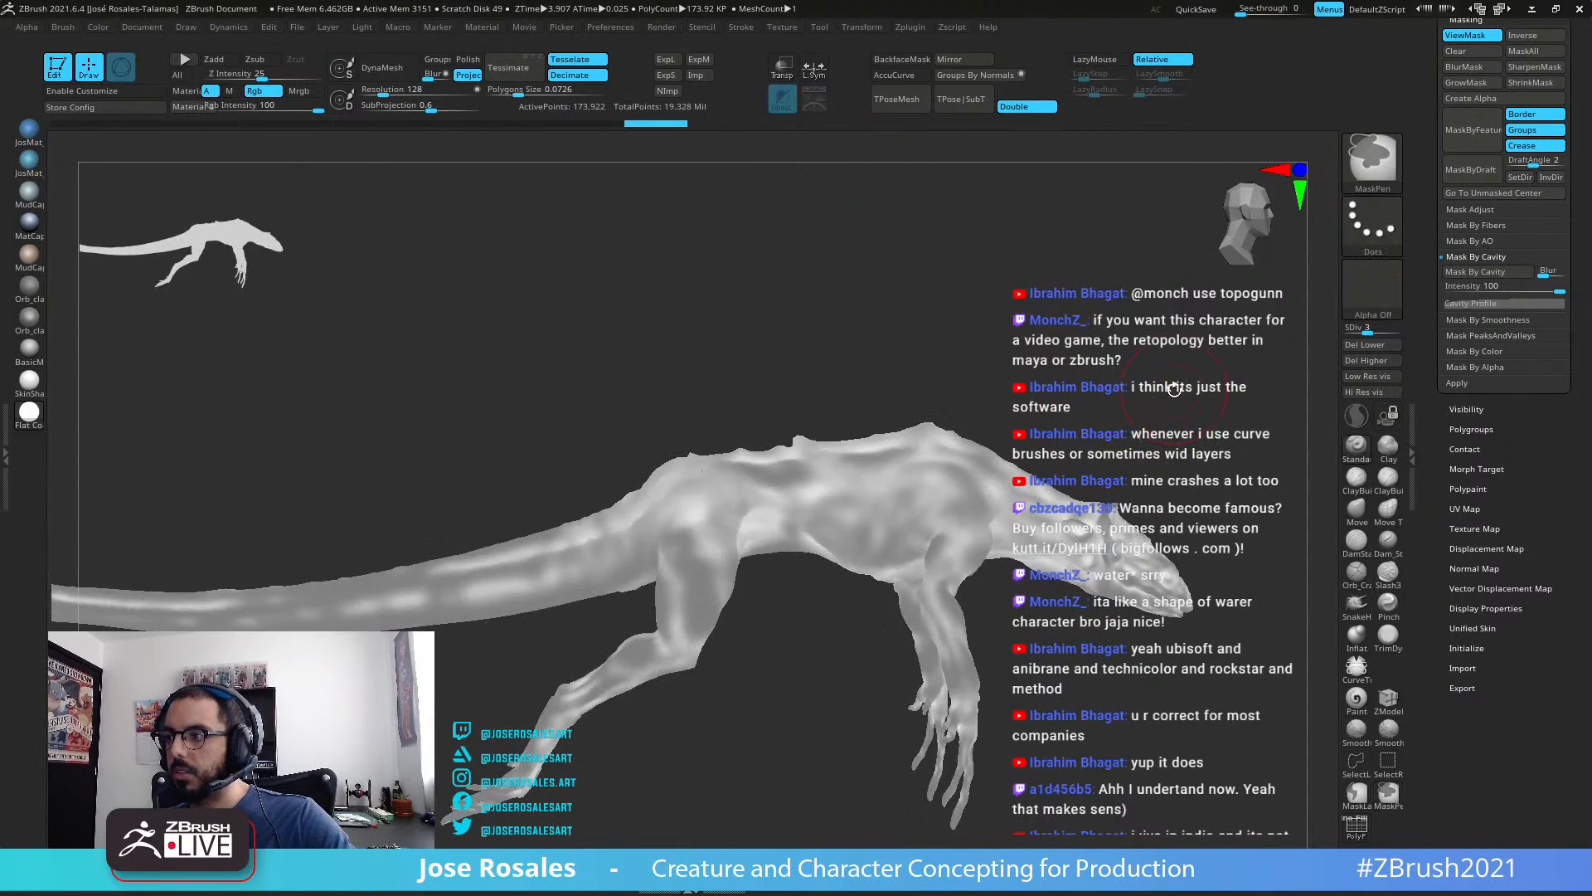
Step: Show all subtools again and turn on the polypaint display for the body and every other part
mouse_move(1177, 387)
left_mouse_down()
mouse_move(1126, 397)
mouse_move(976, 259)
left_mouse_up()
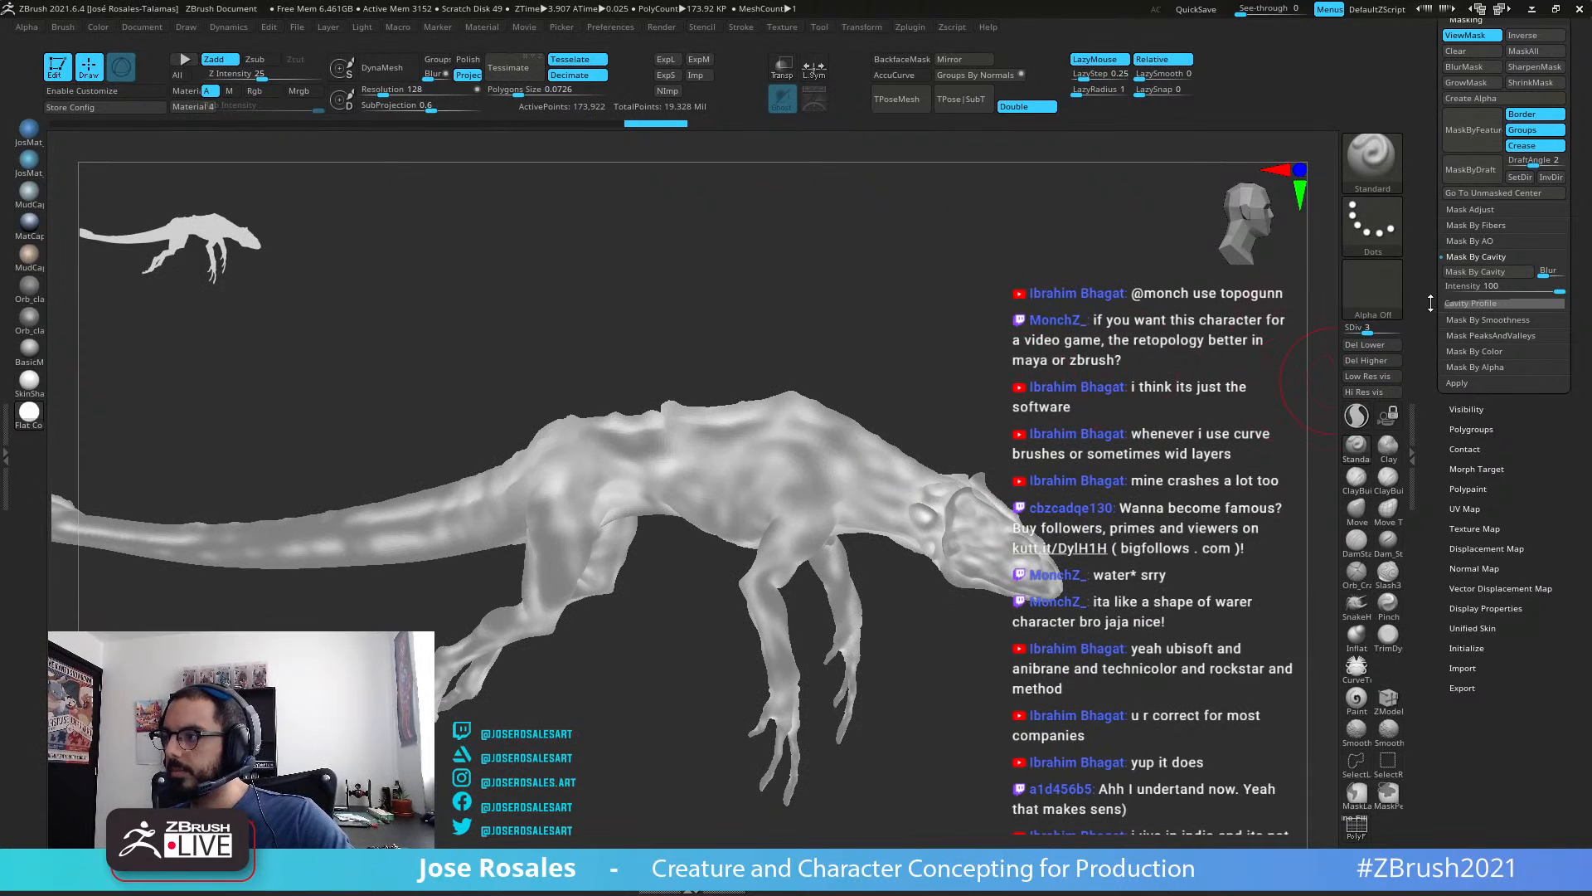
left_click_drag(1431, 302, 1426, 488)
key("shift+s")
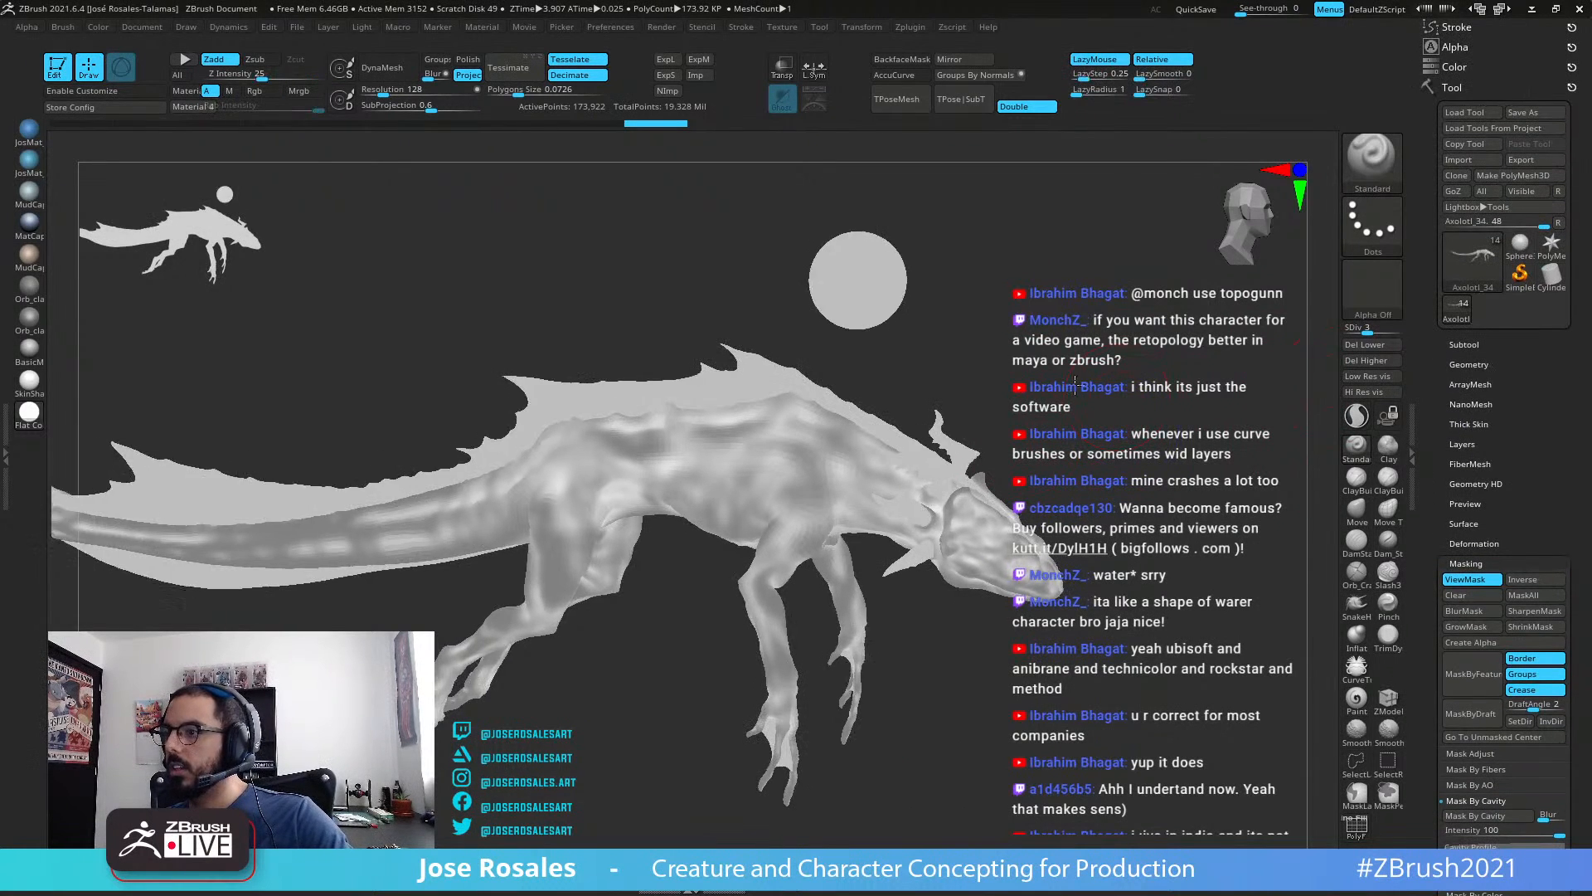
left_click_drag(1075, 385, 1101, 415)
left_click(1466, 346)
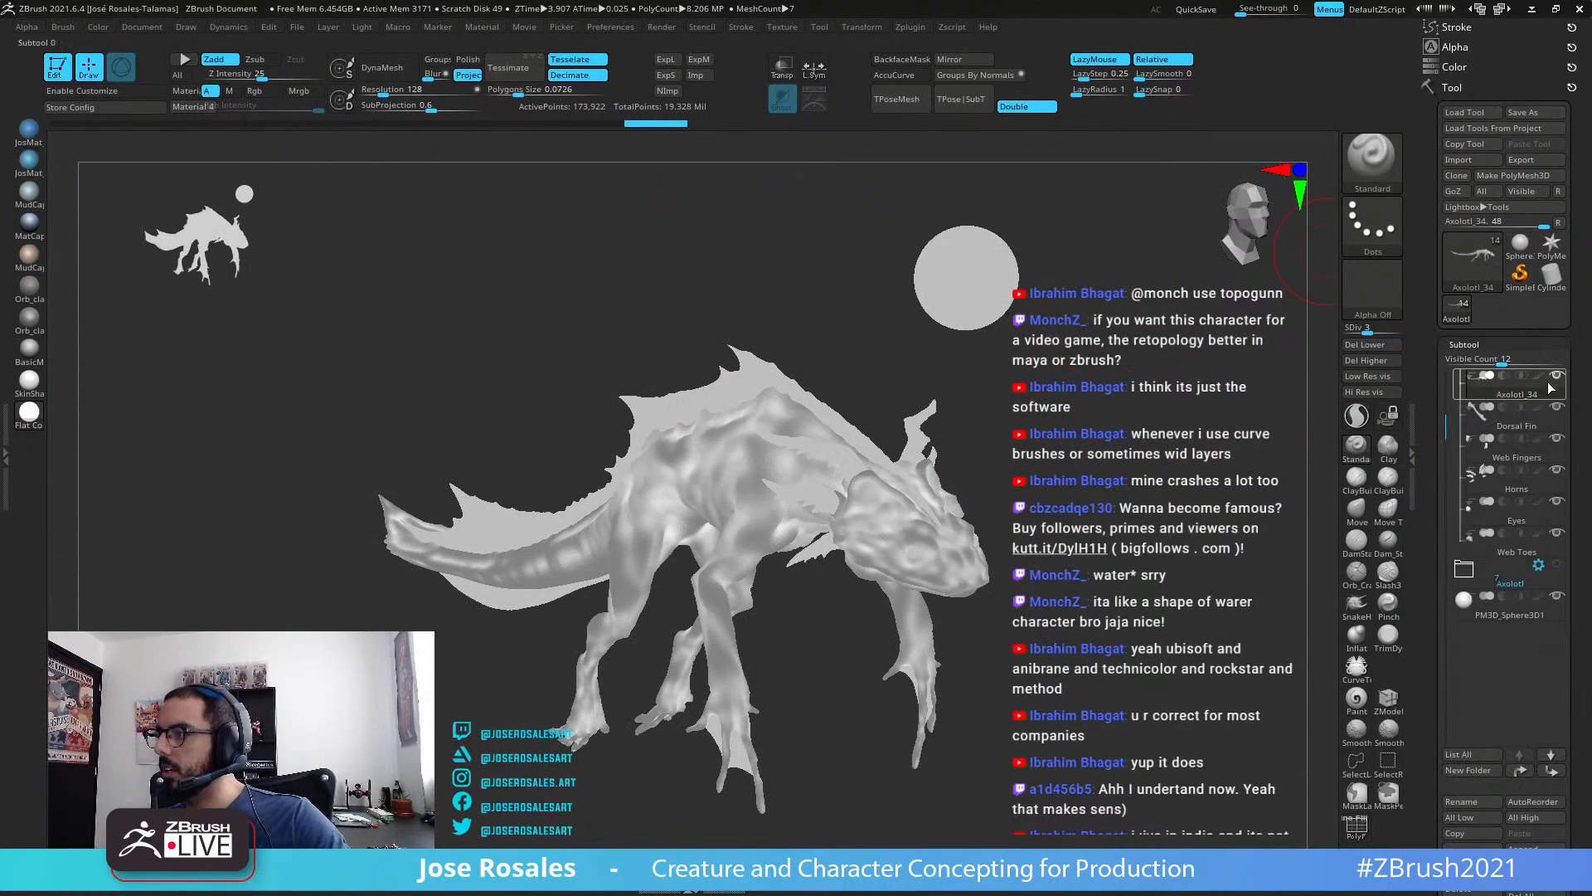
left_click(1541, 376)
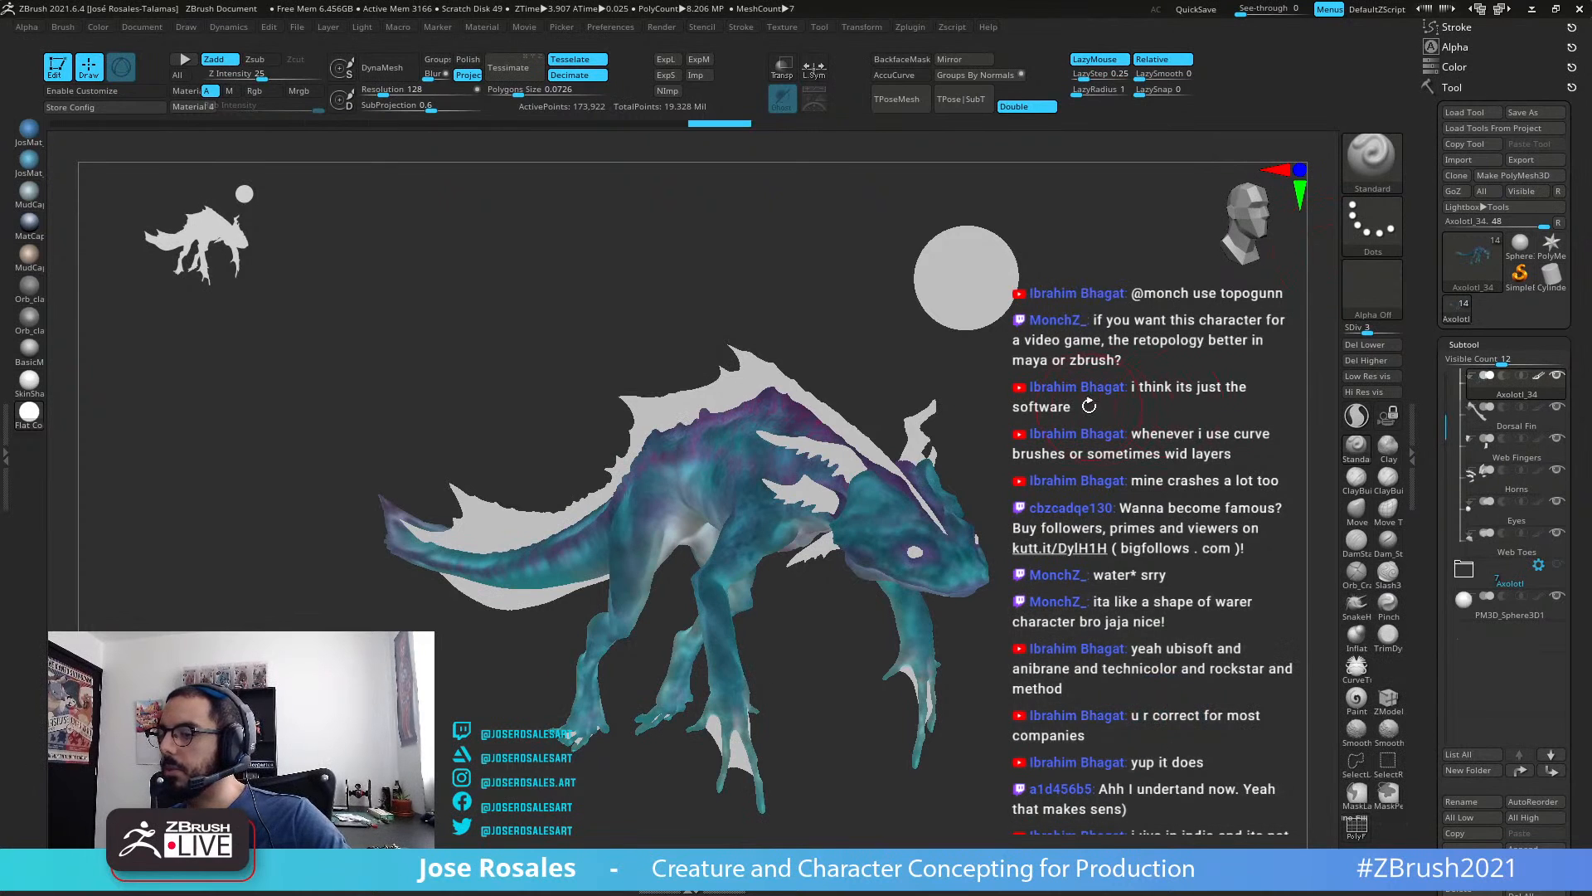
left_click_drag(1089, 406, 1099, 370)
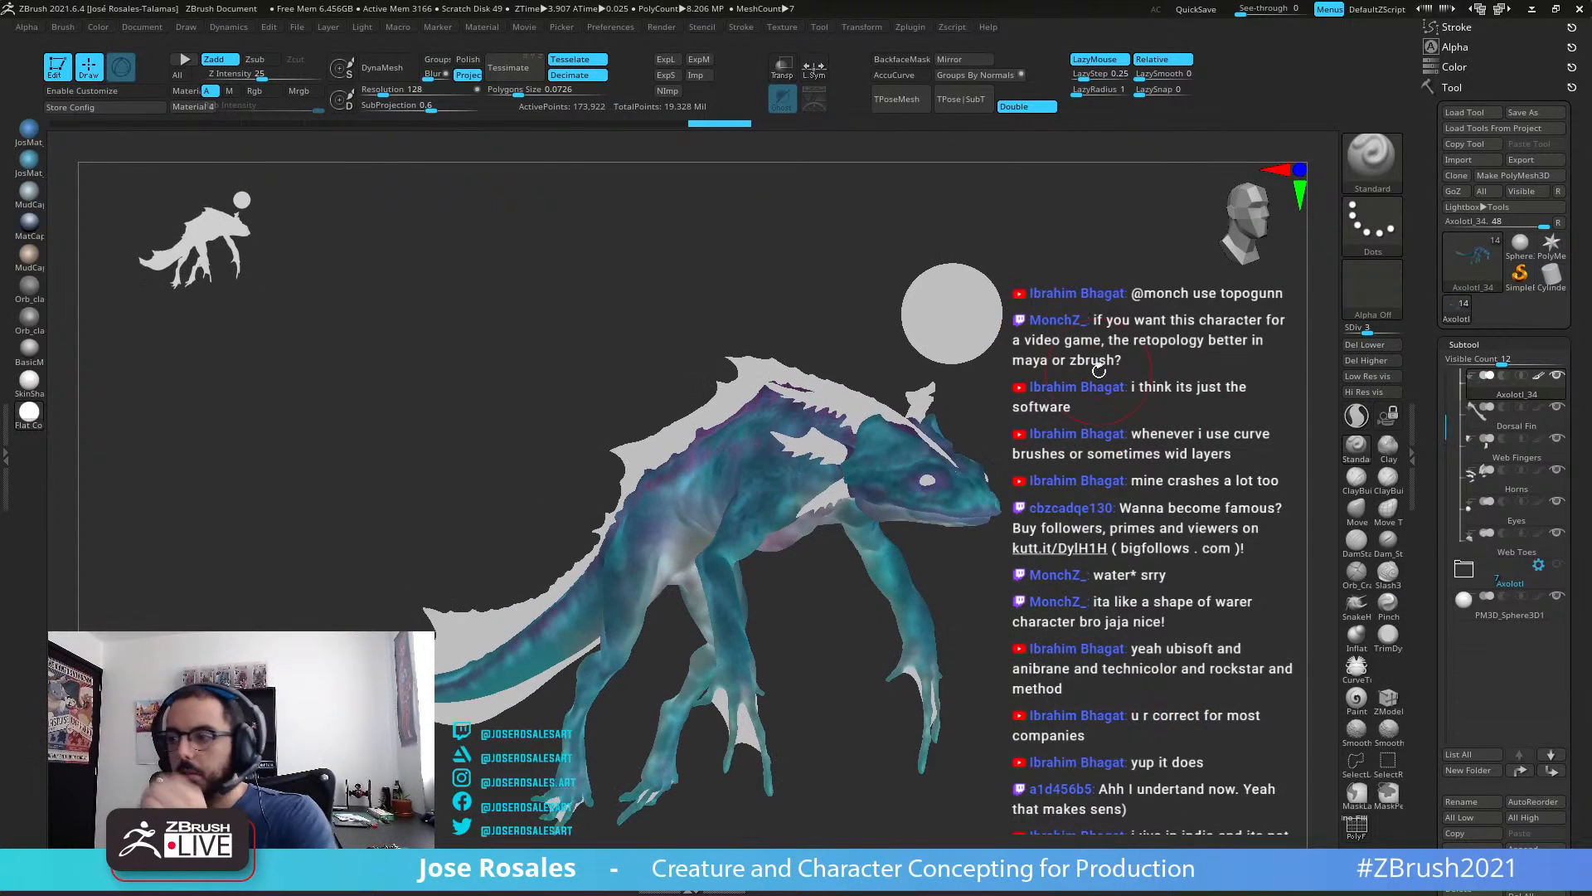
left_click(1541, 376, "shift")
left_click(1539, 376, "shift")
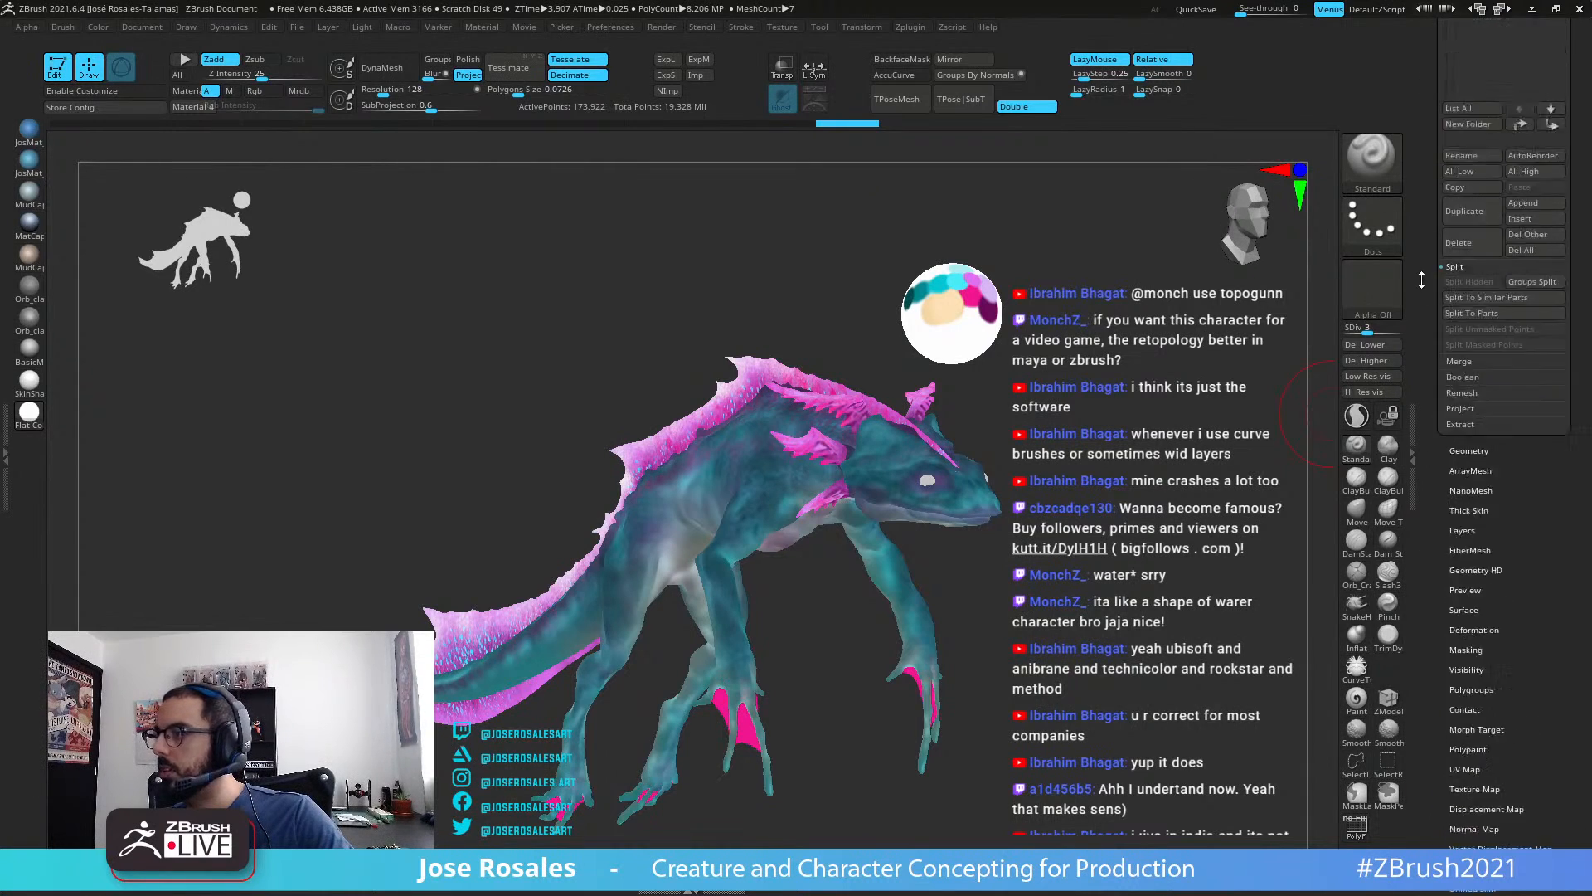
Step: Pick a dark purple from the palette sphere's purple and shift it to R 41, G 11, B 70
left_click(1453, 67)
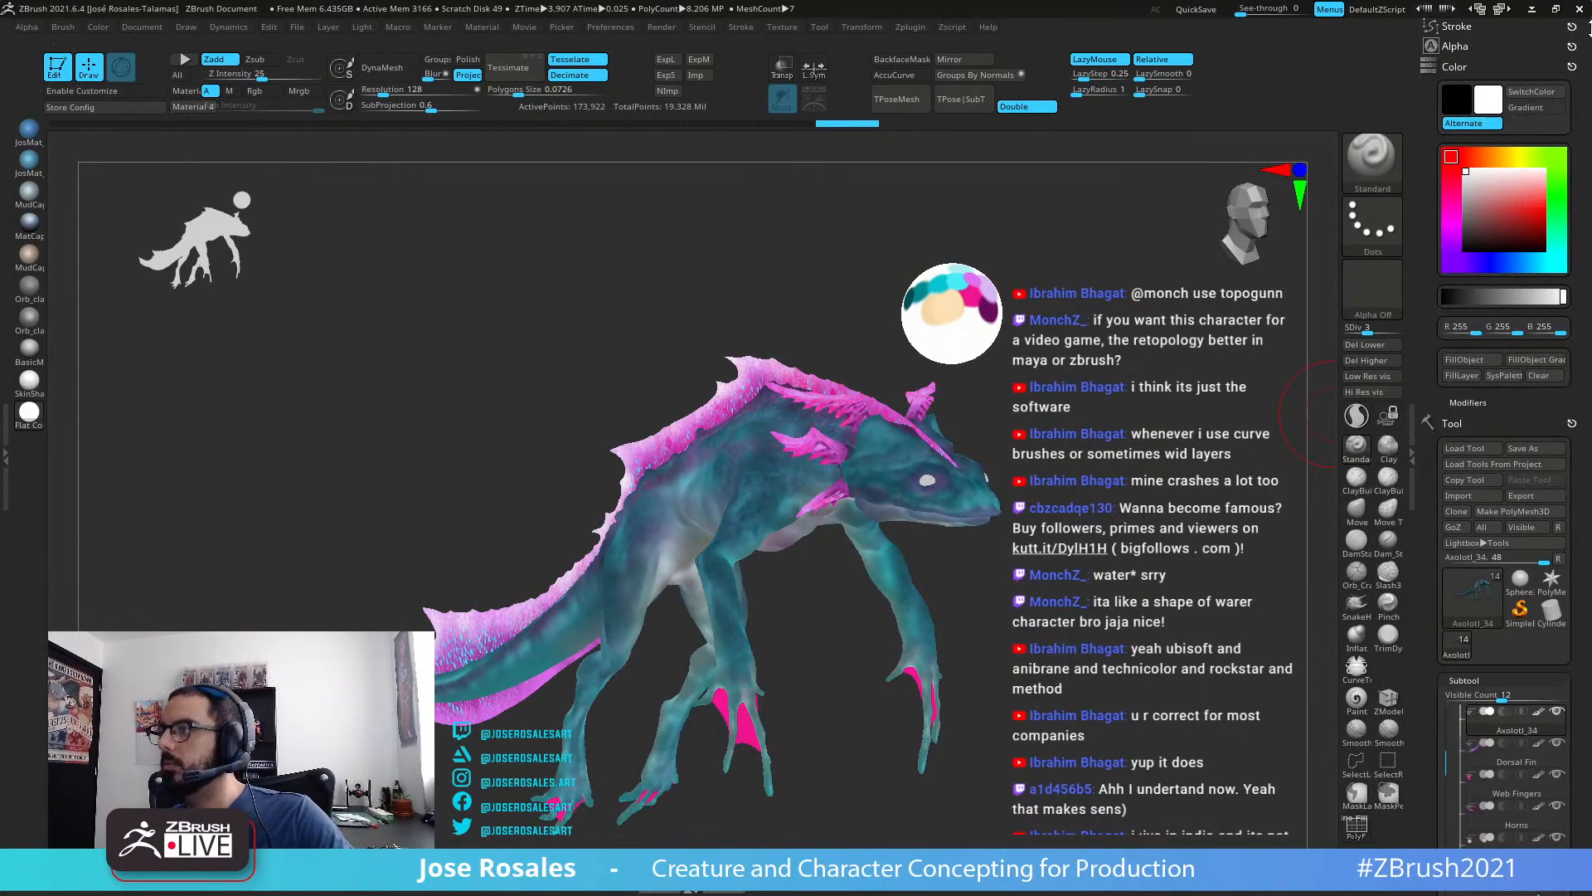
left_click_drag(1498, 237, 991, 314)
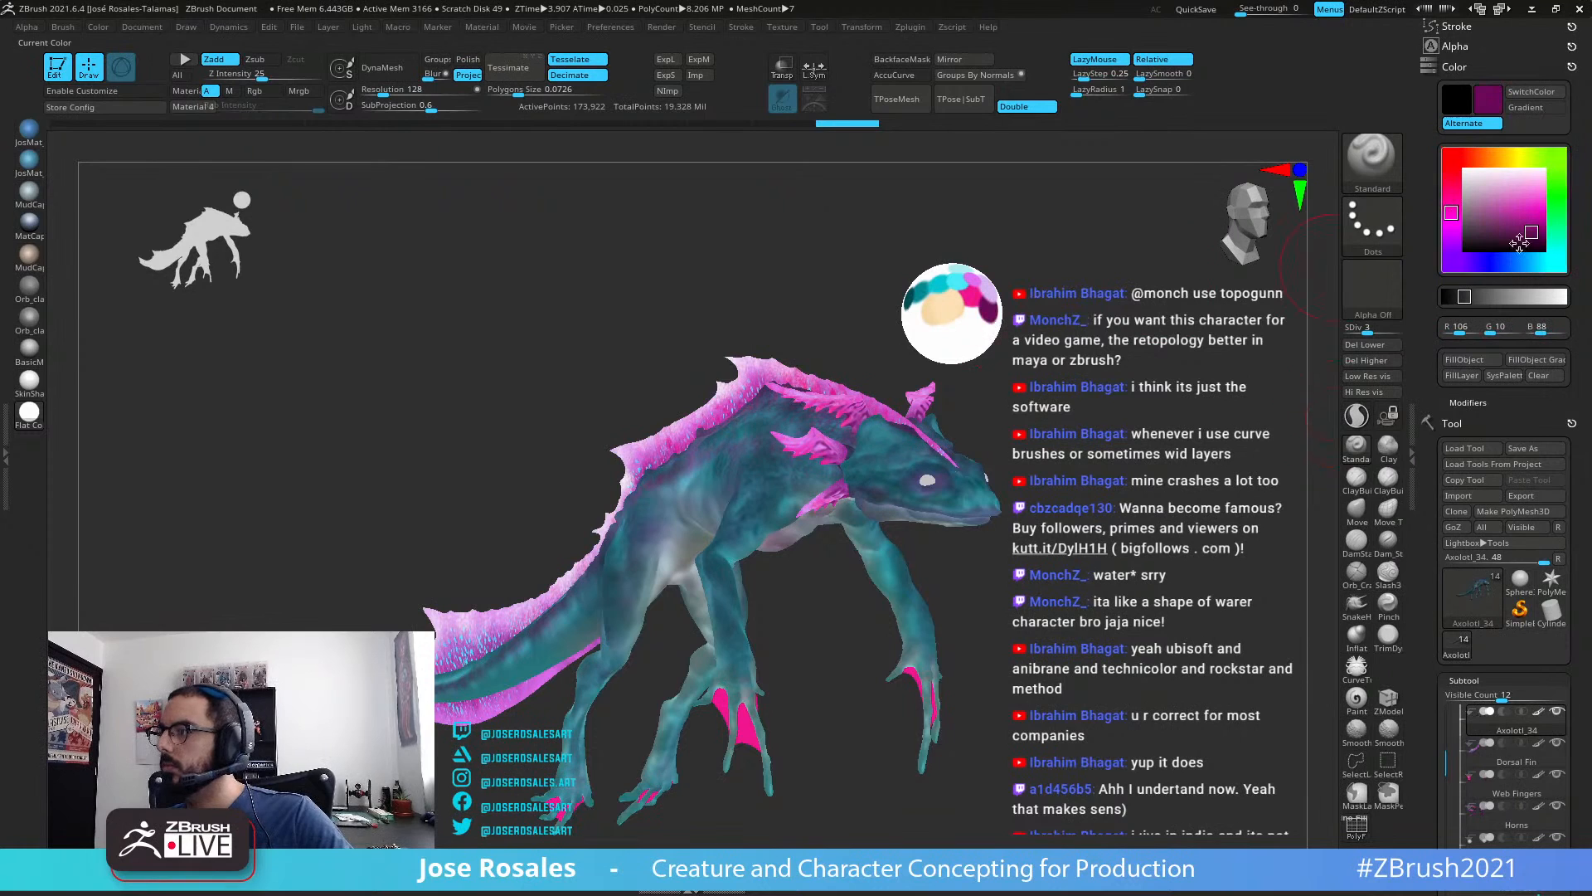
left_click(1452, 262)
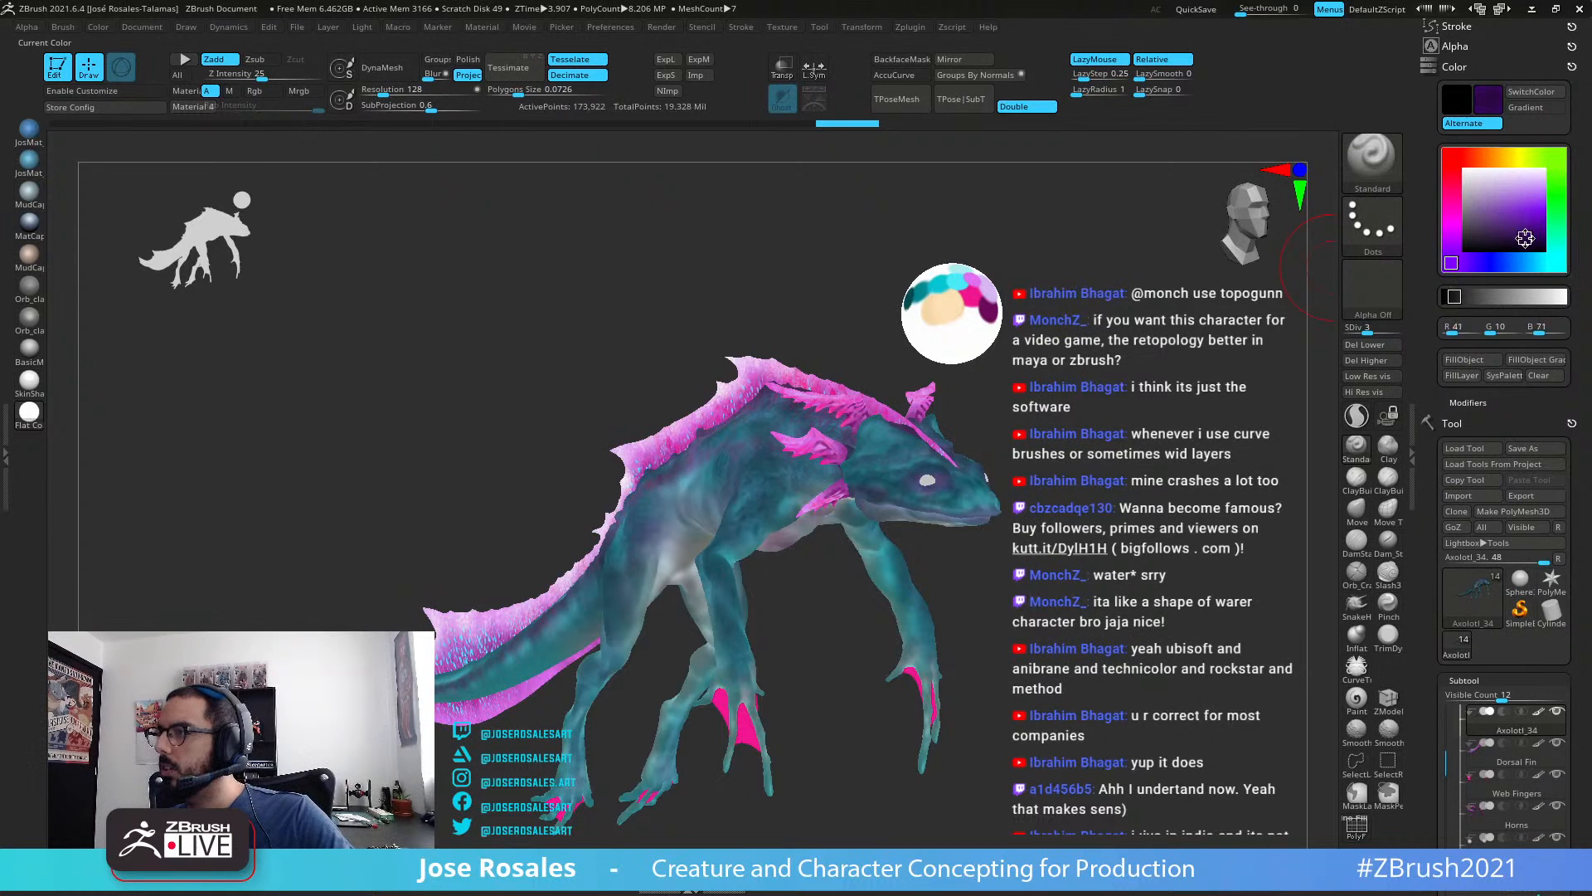
left_click_drag(1525, 238, 1523, 238)
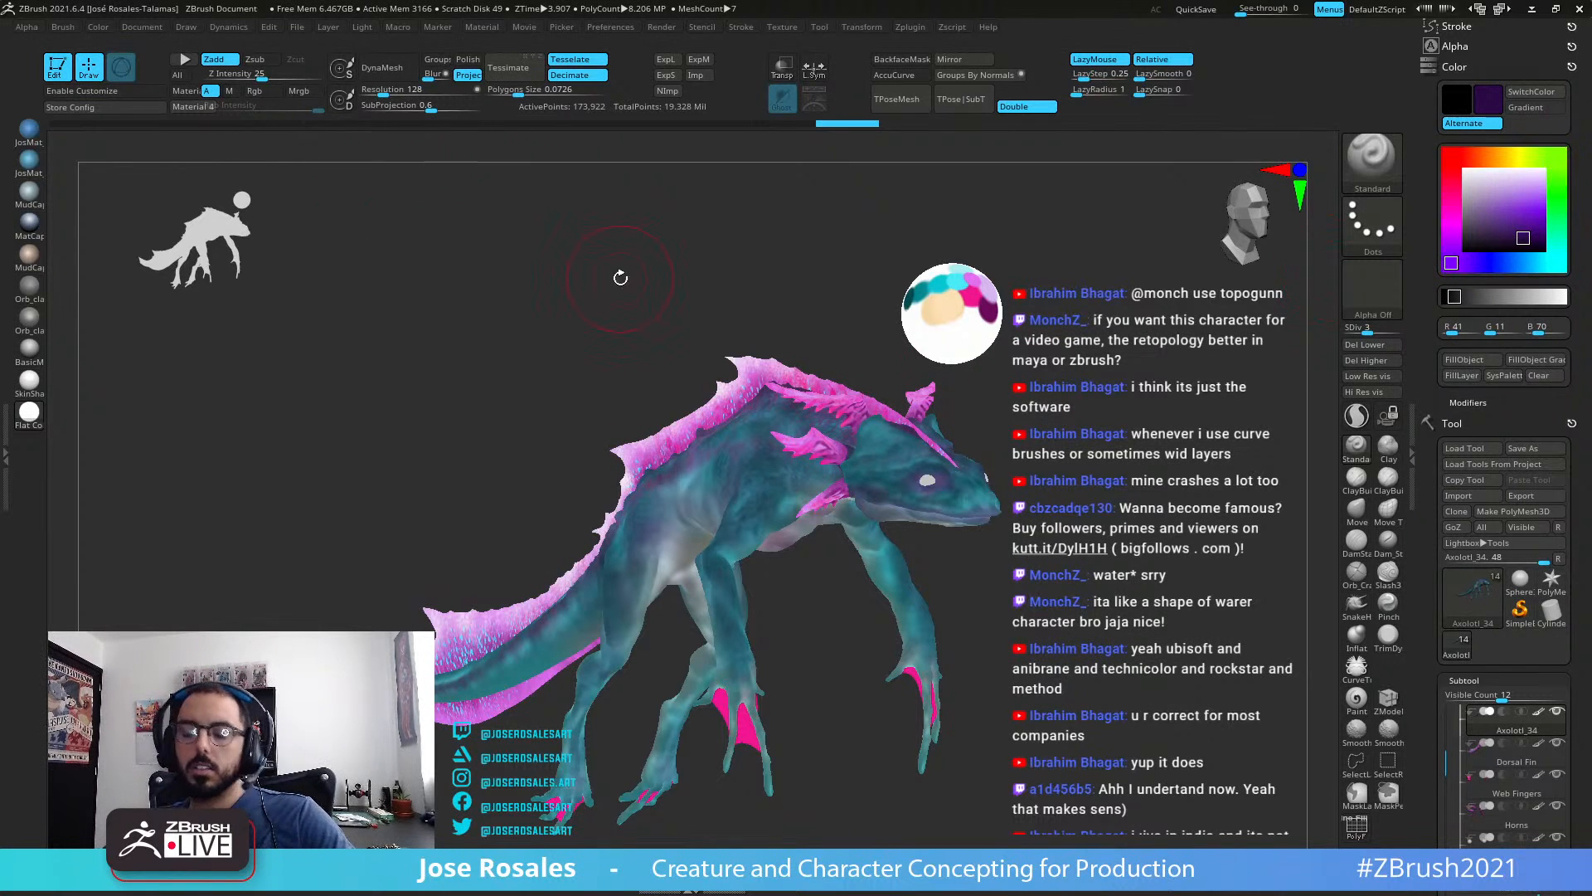
Step: Select the Paint brush and set its RGB Intensity to 27
left_click_drag(620, 277, 622, 274)
key("b")
key("p")
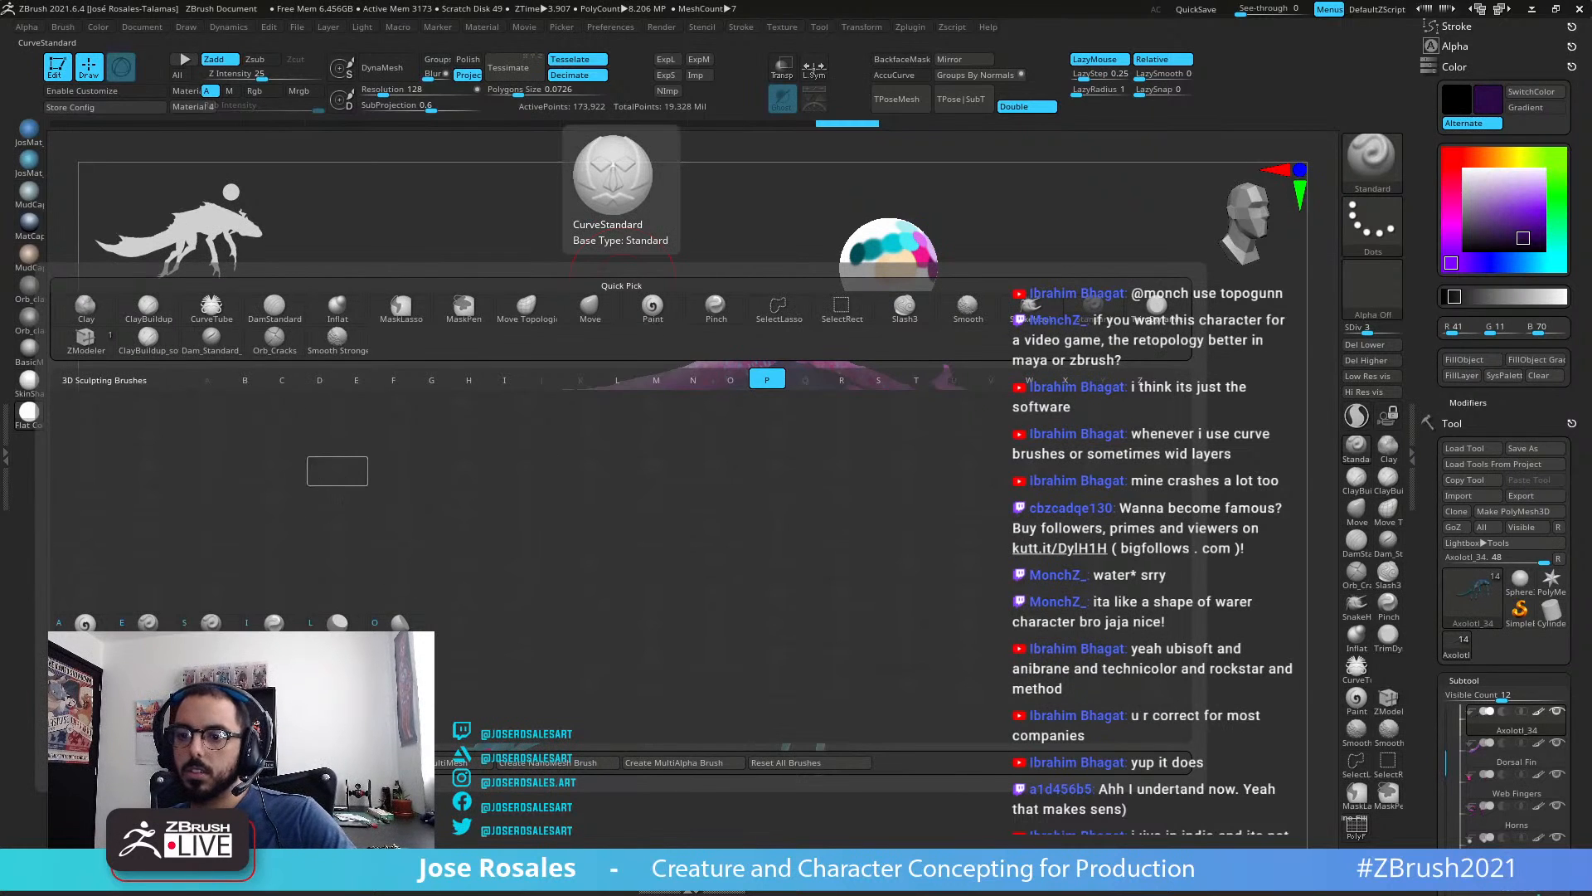
key("a")
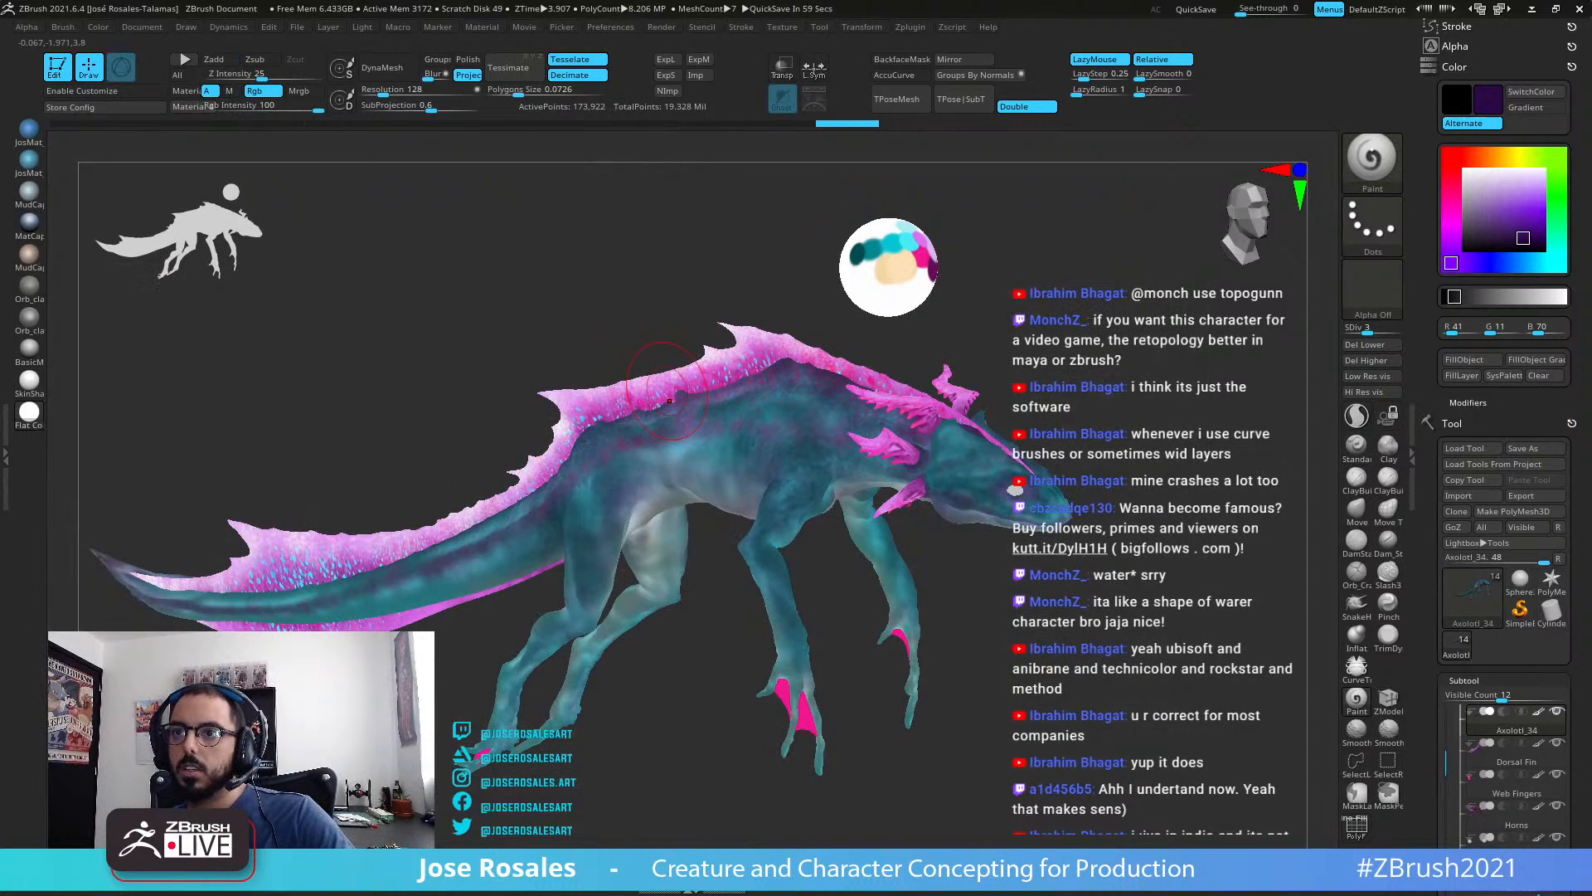
mouse_move(276, 110)
left_mouse_down()
mouse_move(251, 111)
mouse_move(266, 108)
left_mouse_up()
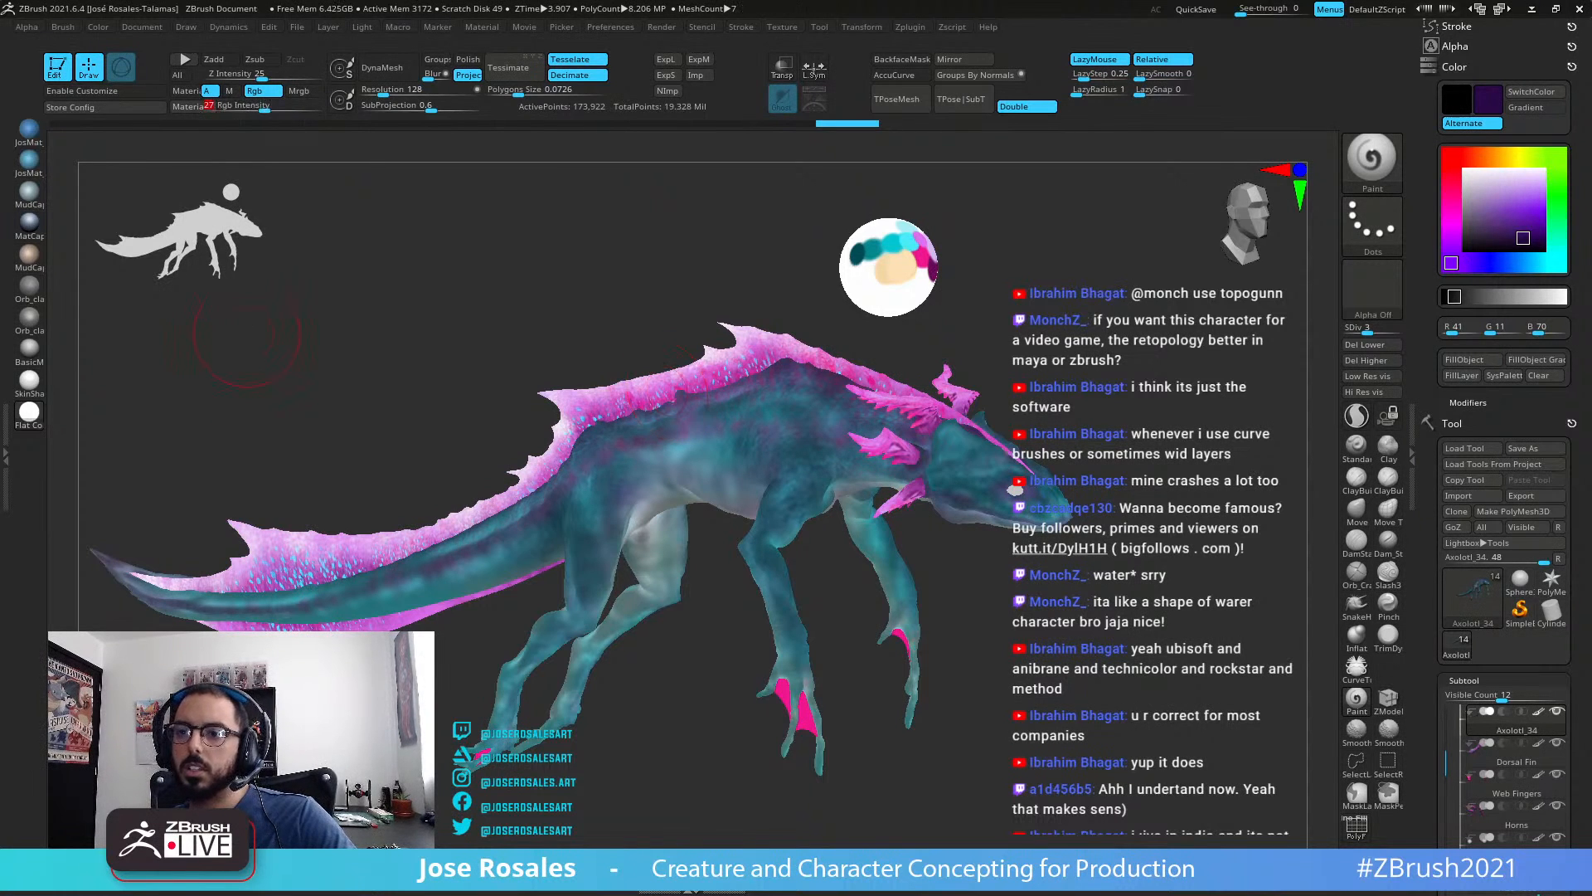
left_click_drag(247, 334, 306, 332)
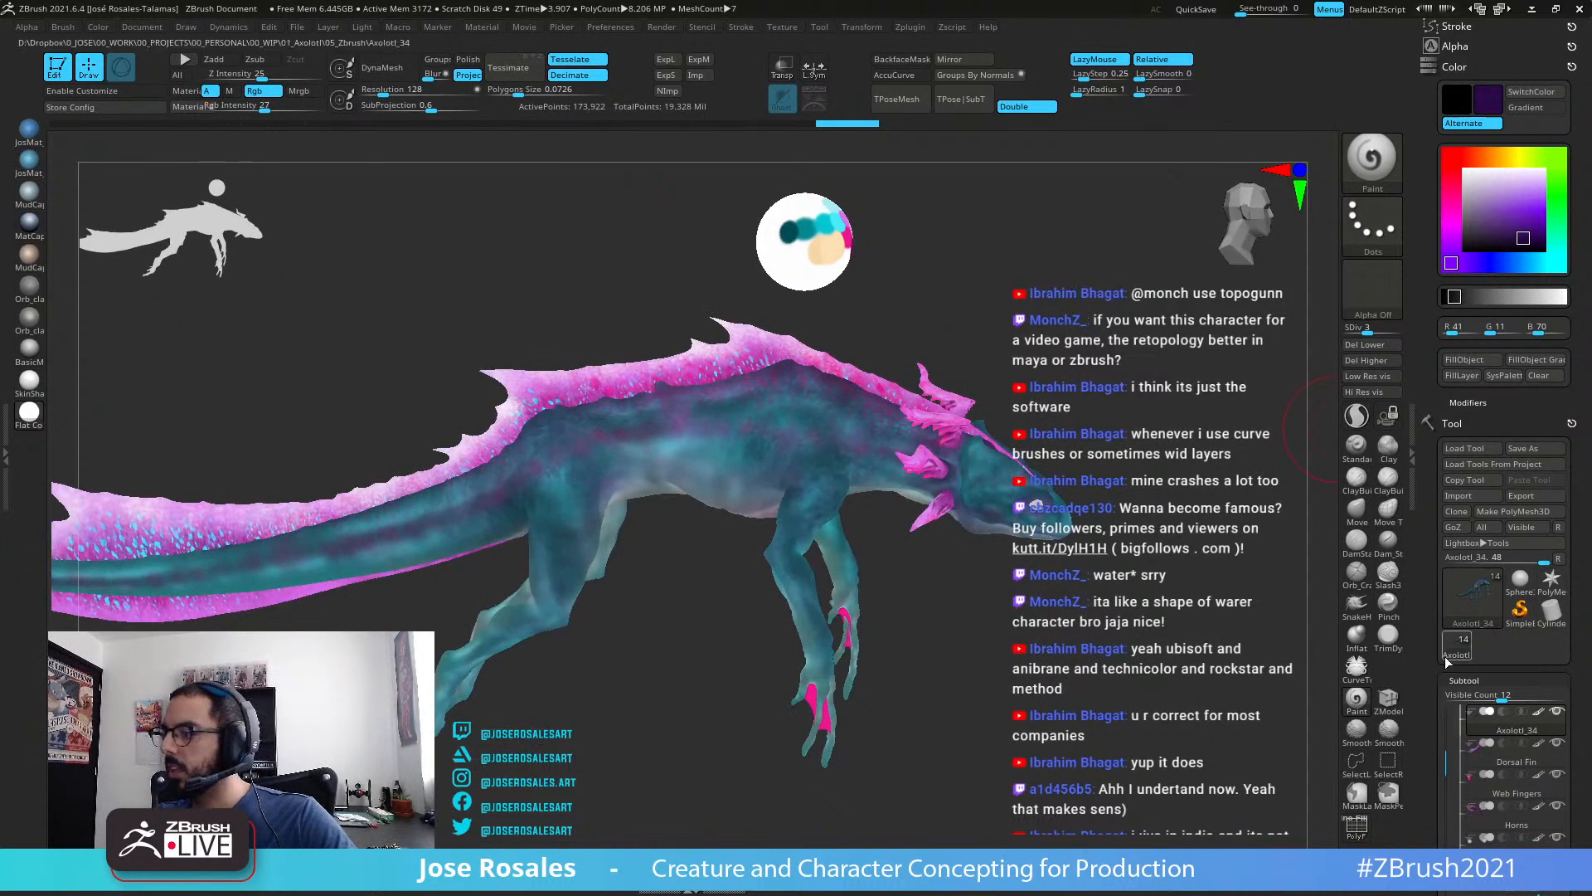
Step: Hide the body's mask display and switch the creature to the SkinShade material
left_click_drag(1448, 670, 1449, 263)
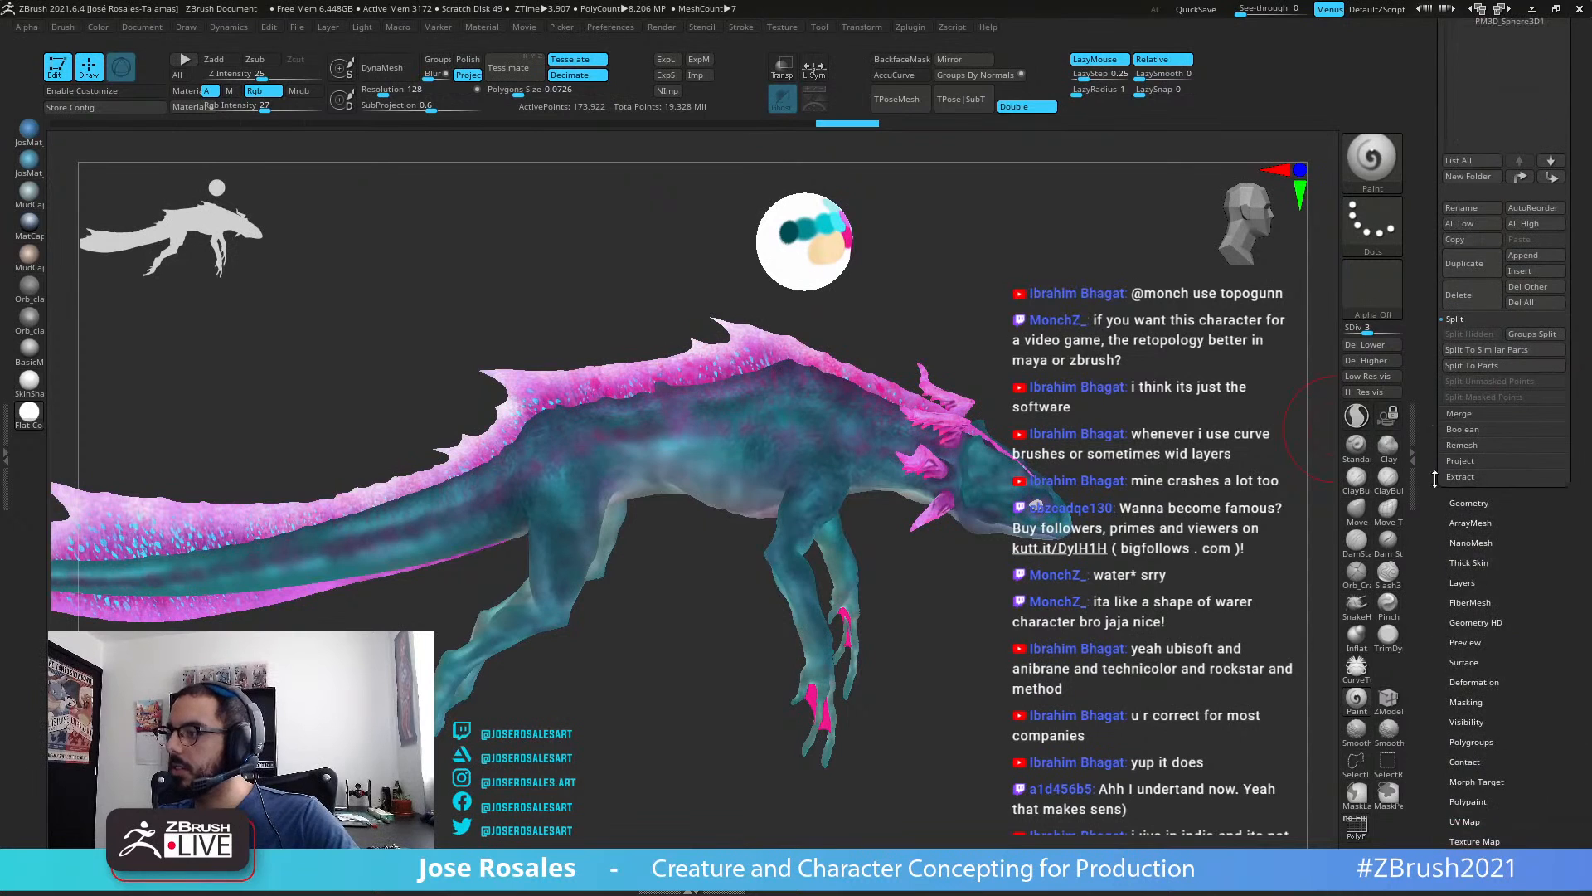
left_click(1464, 704)
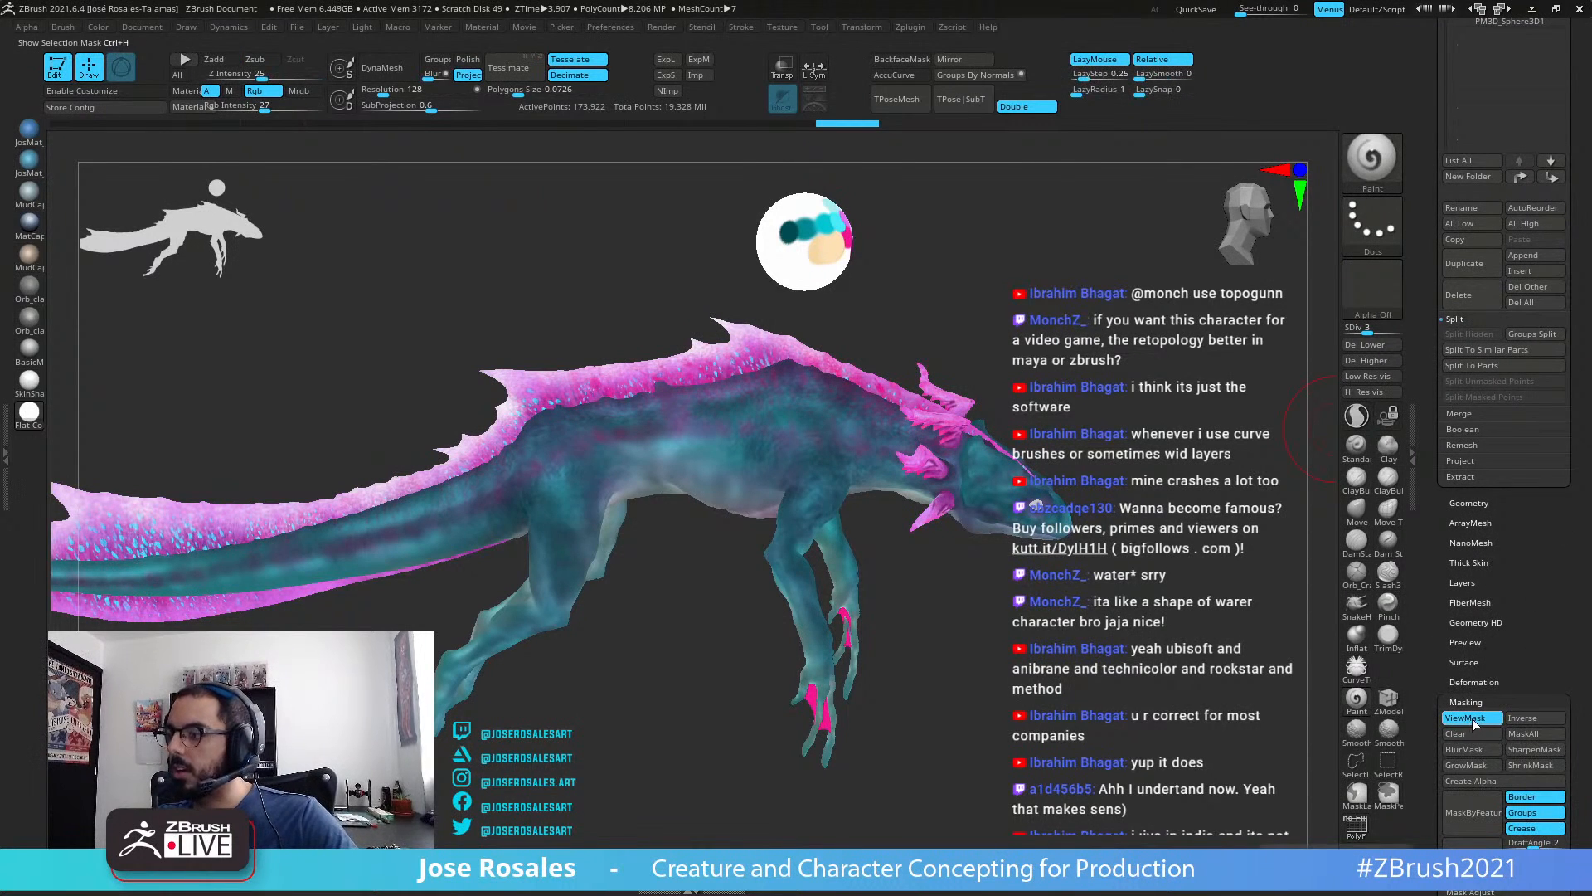
left_click(1474, 718)
left_click_drag(798, 569, 943, 554)
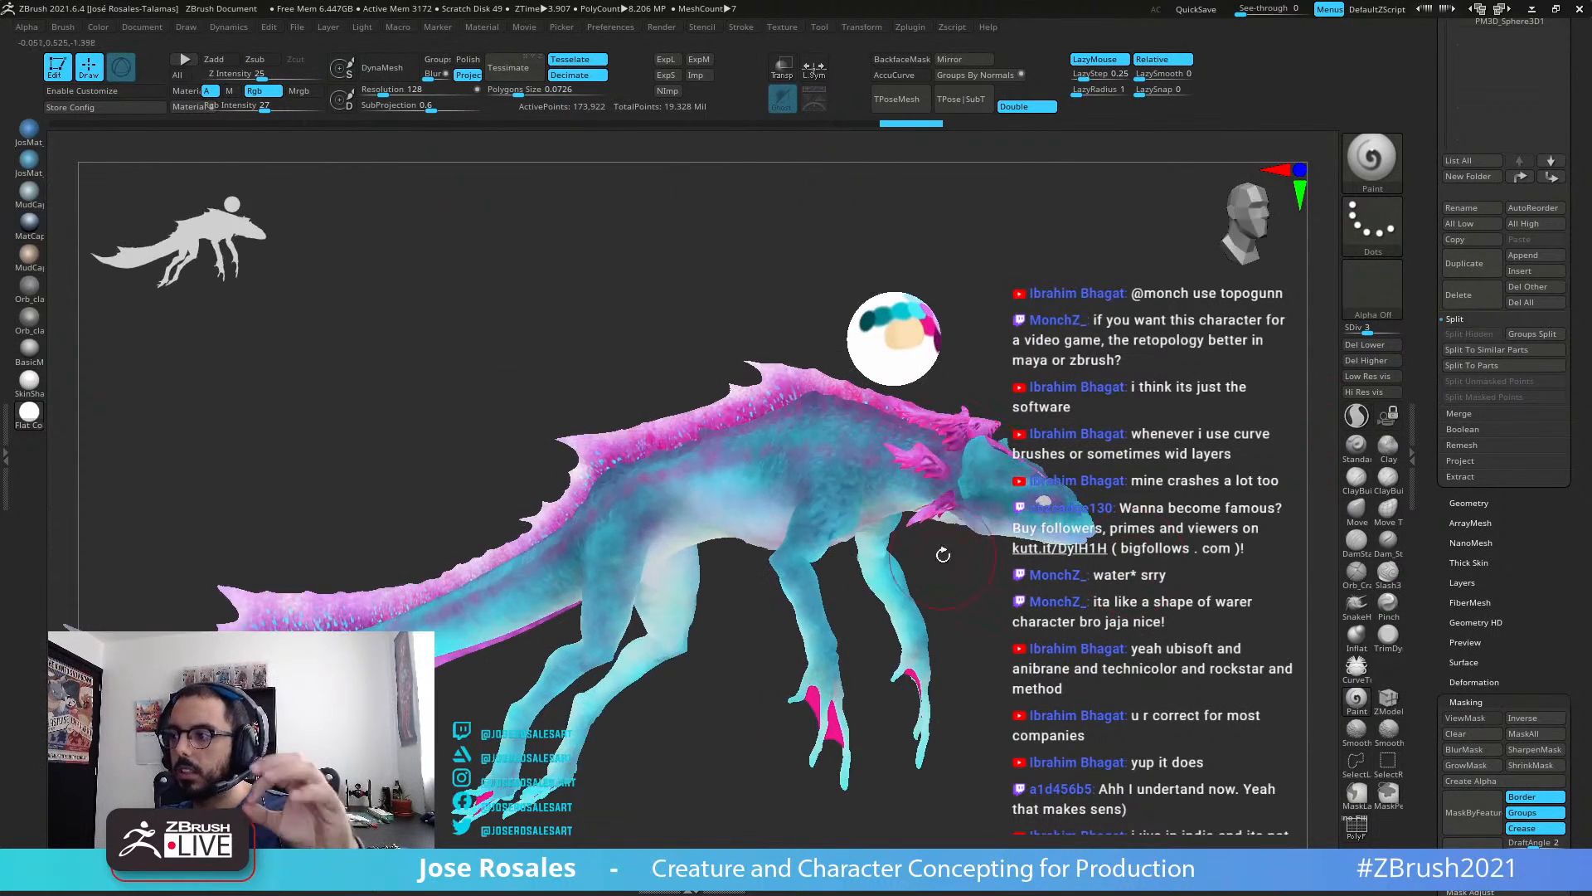
left_click(41, 397)
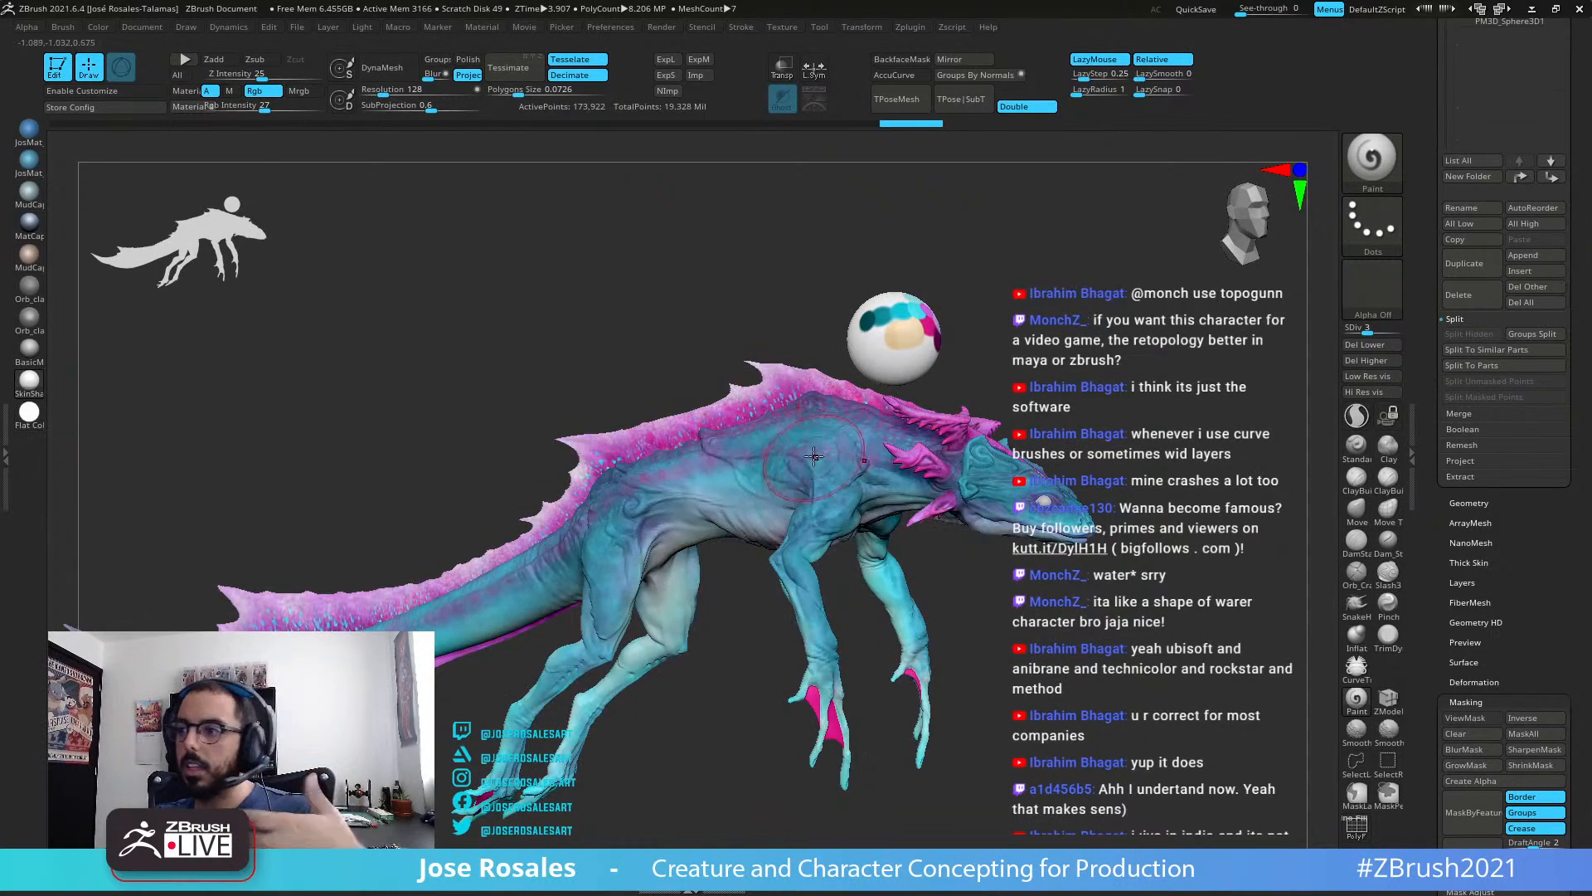
left_click_drag(1236, 573, 1141, 455)
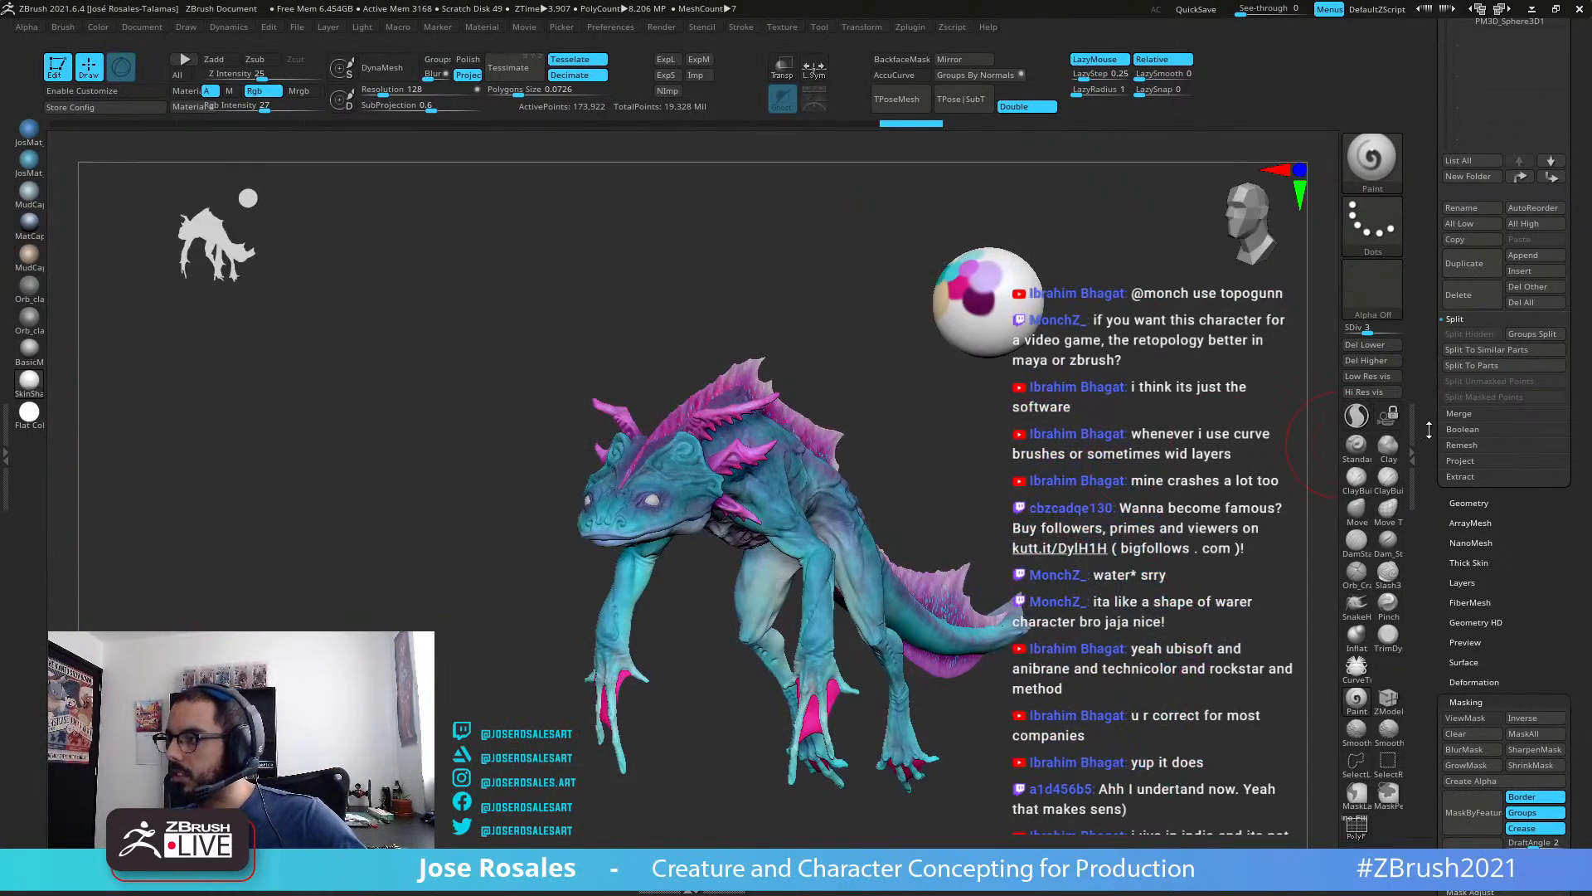
Step: Try to build up dark purple shading by repeatedly filling the masked body with R 41, G 11, B 70
scroll(1431, 425, "up", 10)
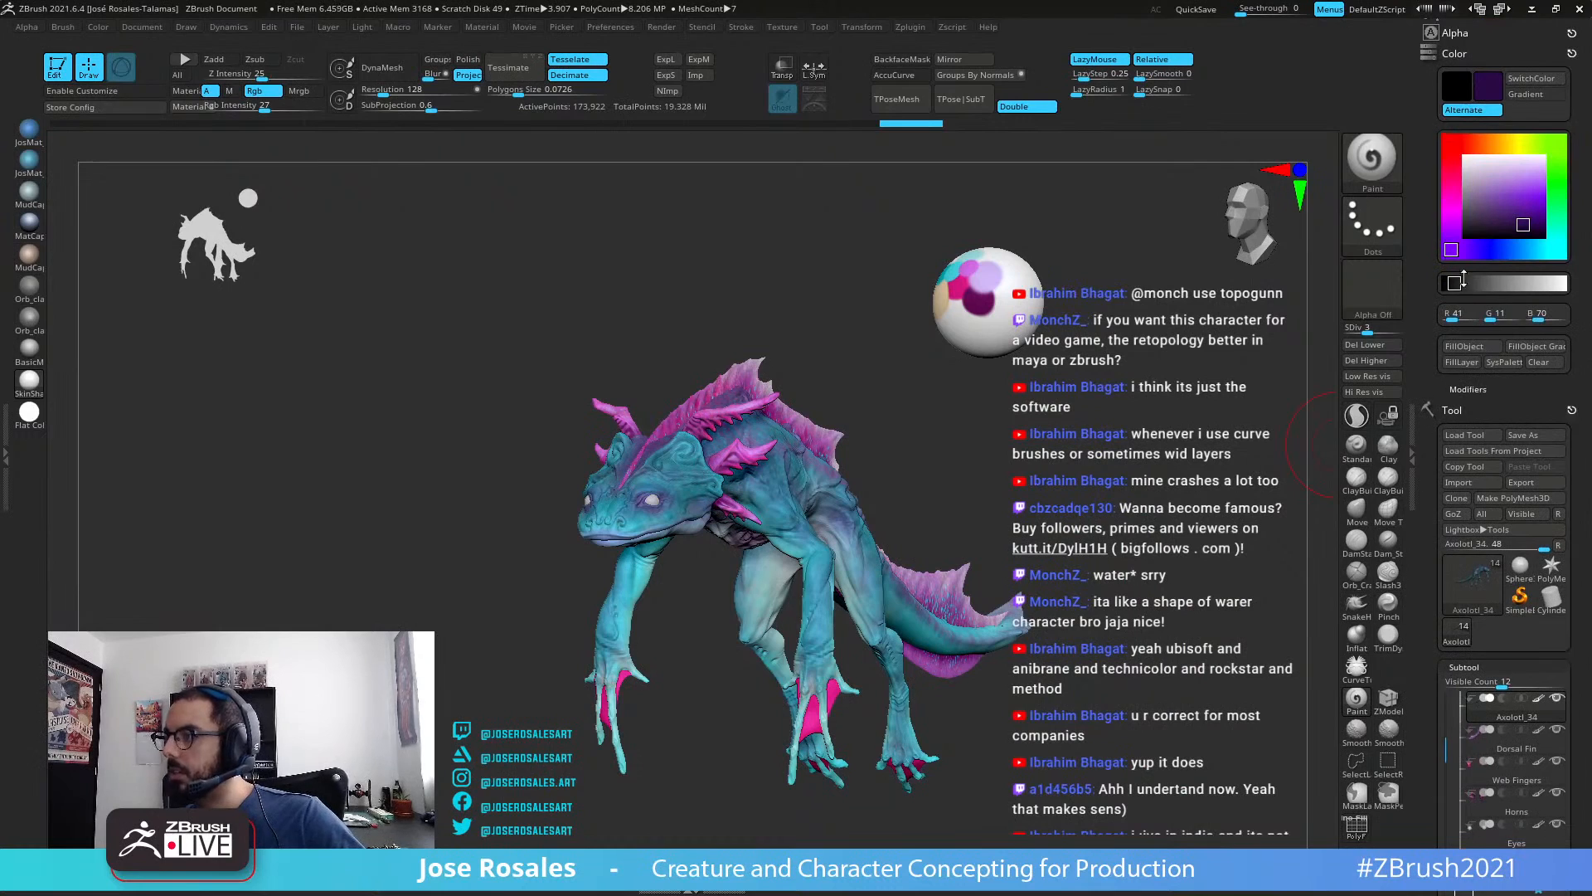
left_click_drag(1145, 465, 939, 467)
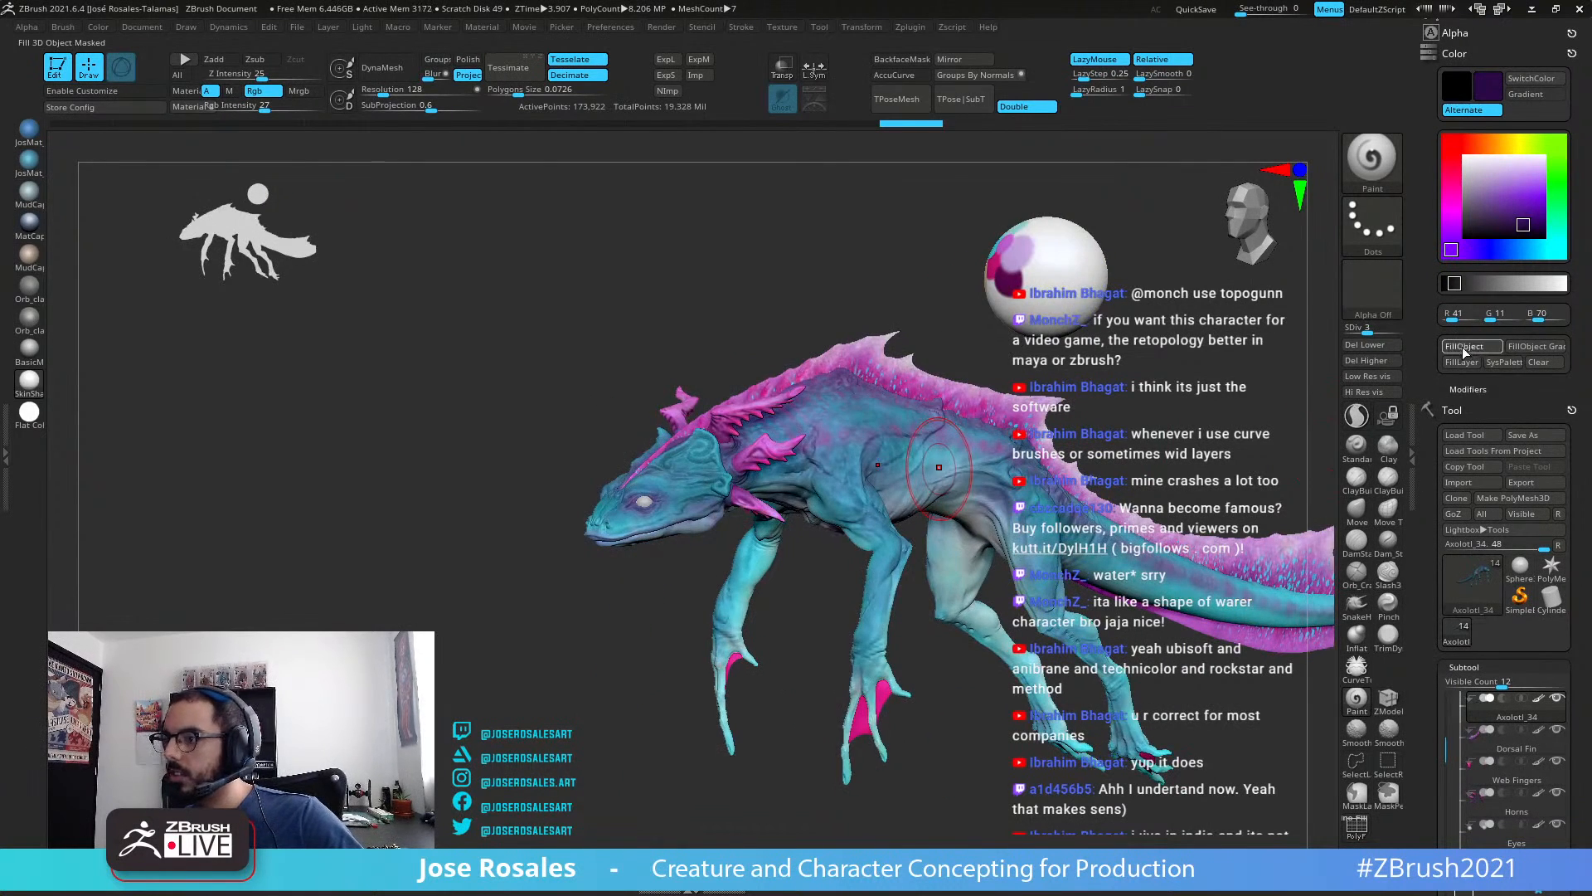
left_click(1463, 353)
left_click_drag(1131, 412, 946, 448, "alt")
key("ctrl+z")
left_click_drag(1141, 385, 1171, 407)
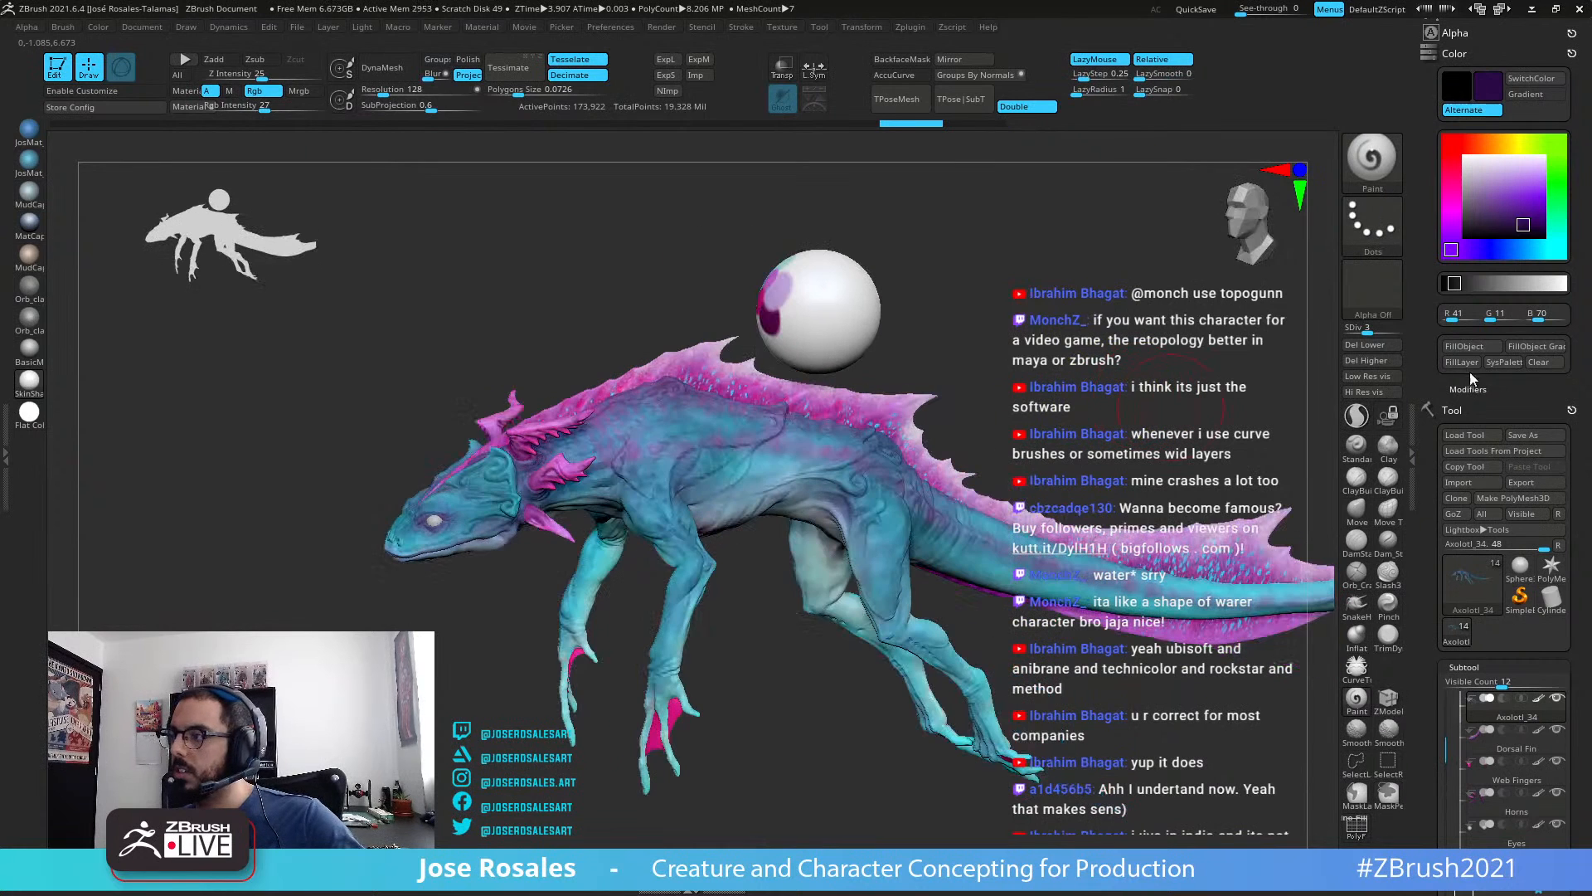
left_click(1466, 351)
left_click(1472, 351)
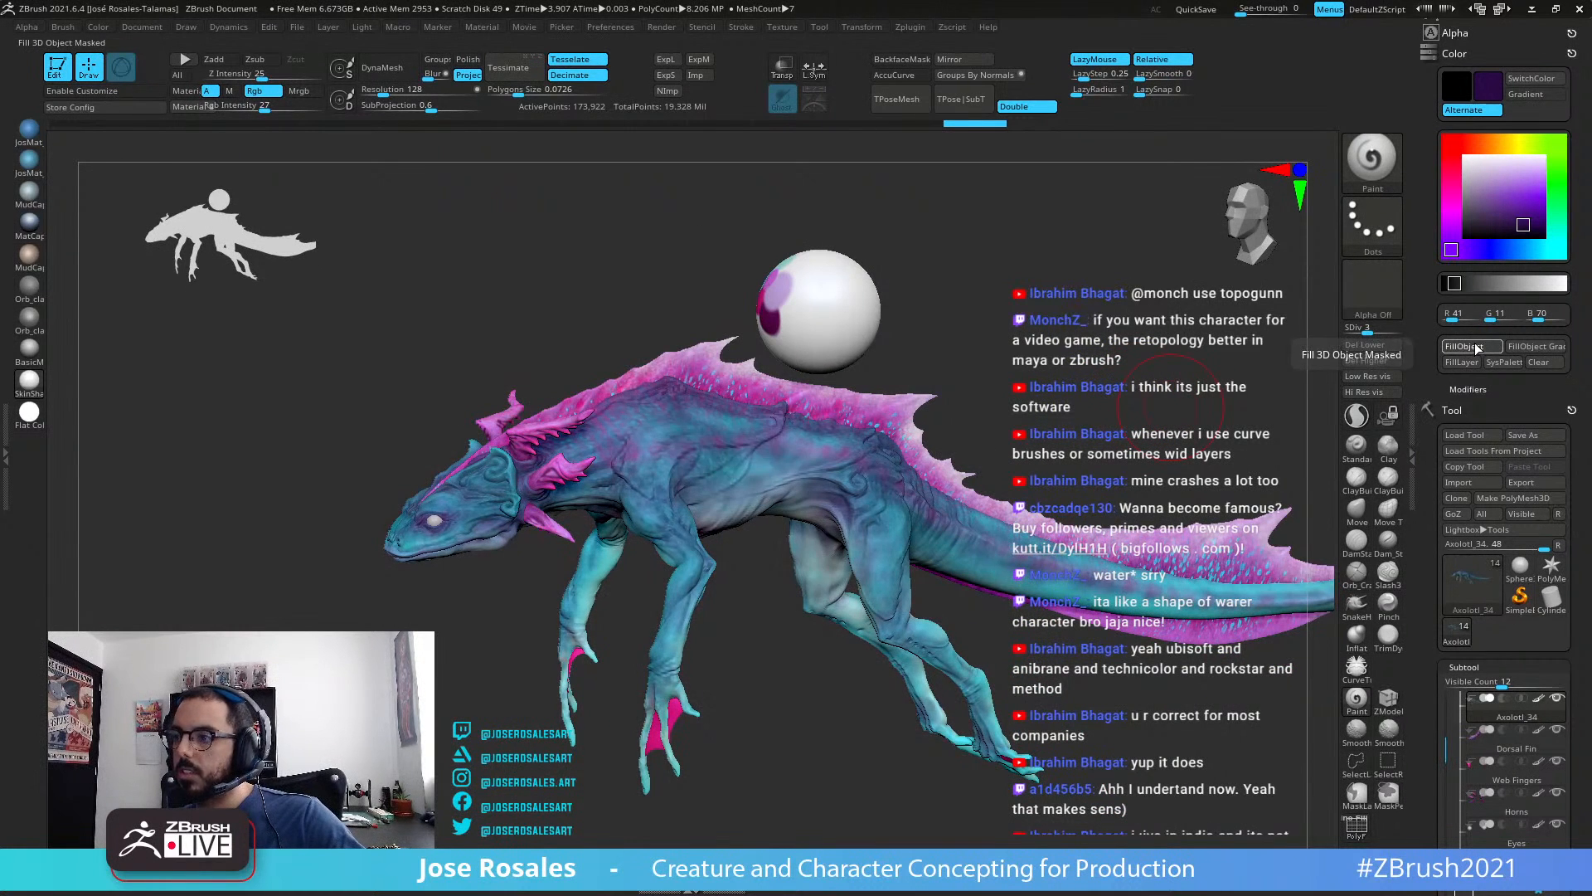
left_click(1476, 351)
left_click(1476, 351)
left_click(1476, 351)
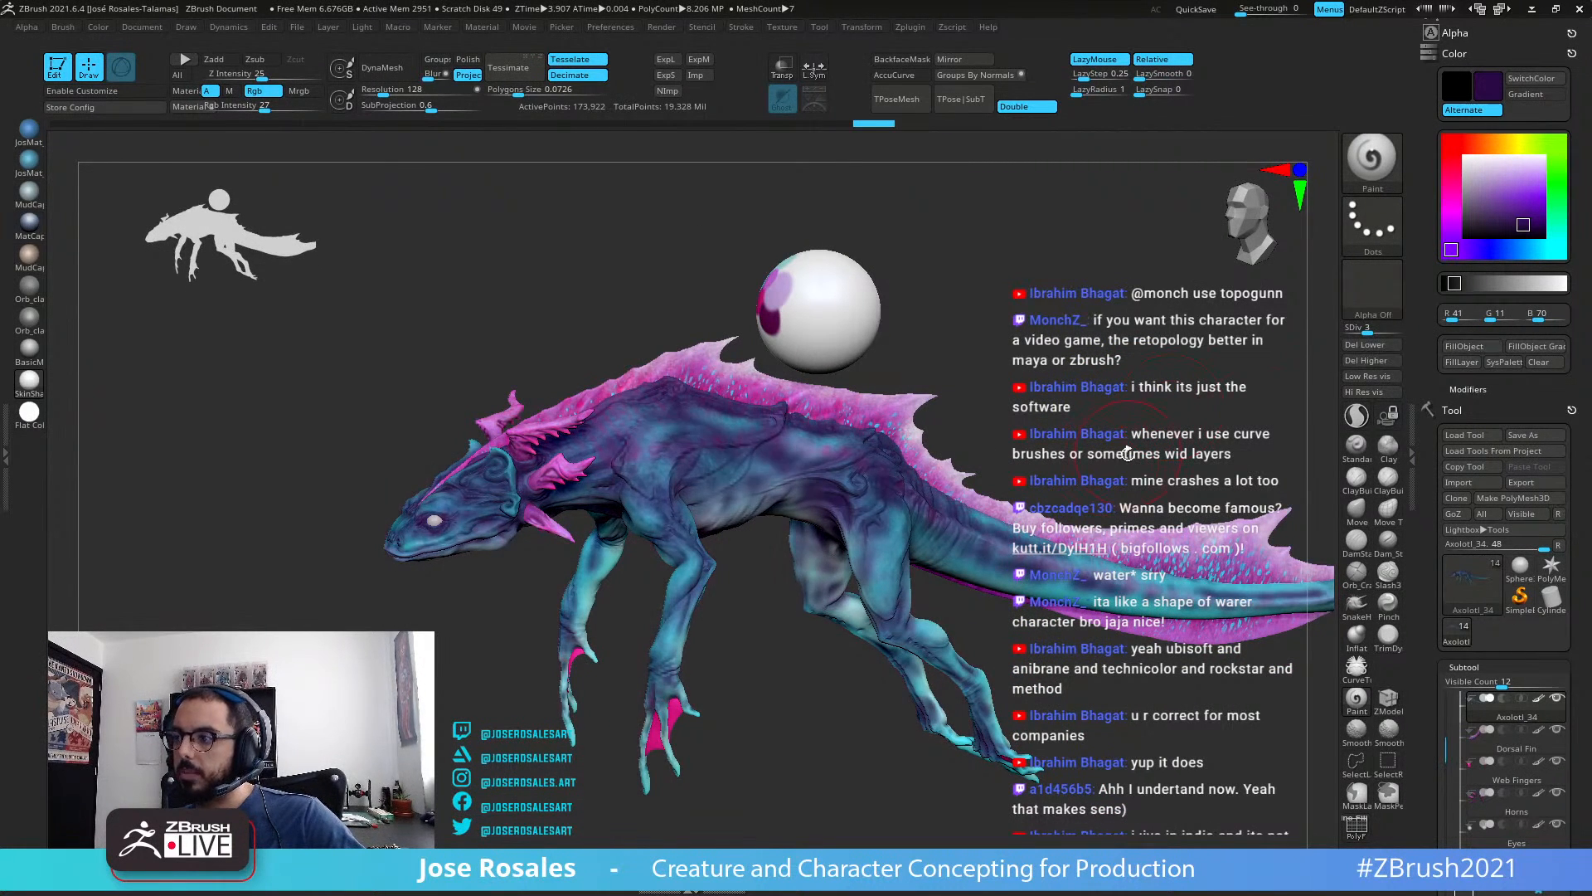
Step: Undo the repeated dark purple fills on the body, stepping back and forth through the history to compare versions
key("ctrl")
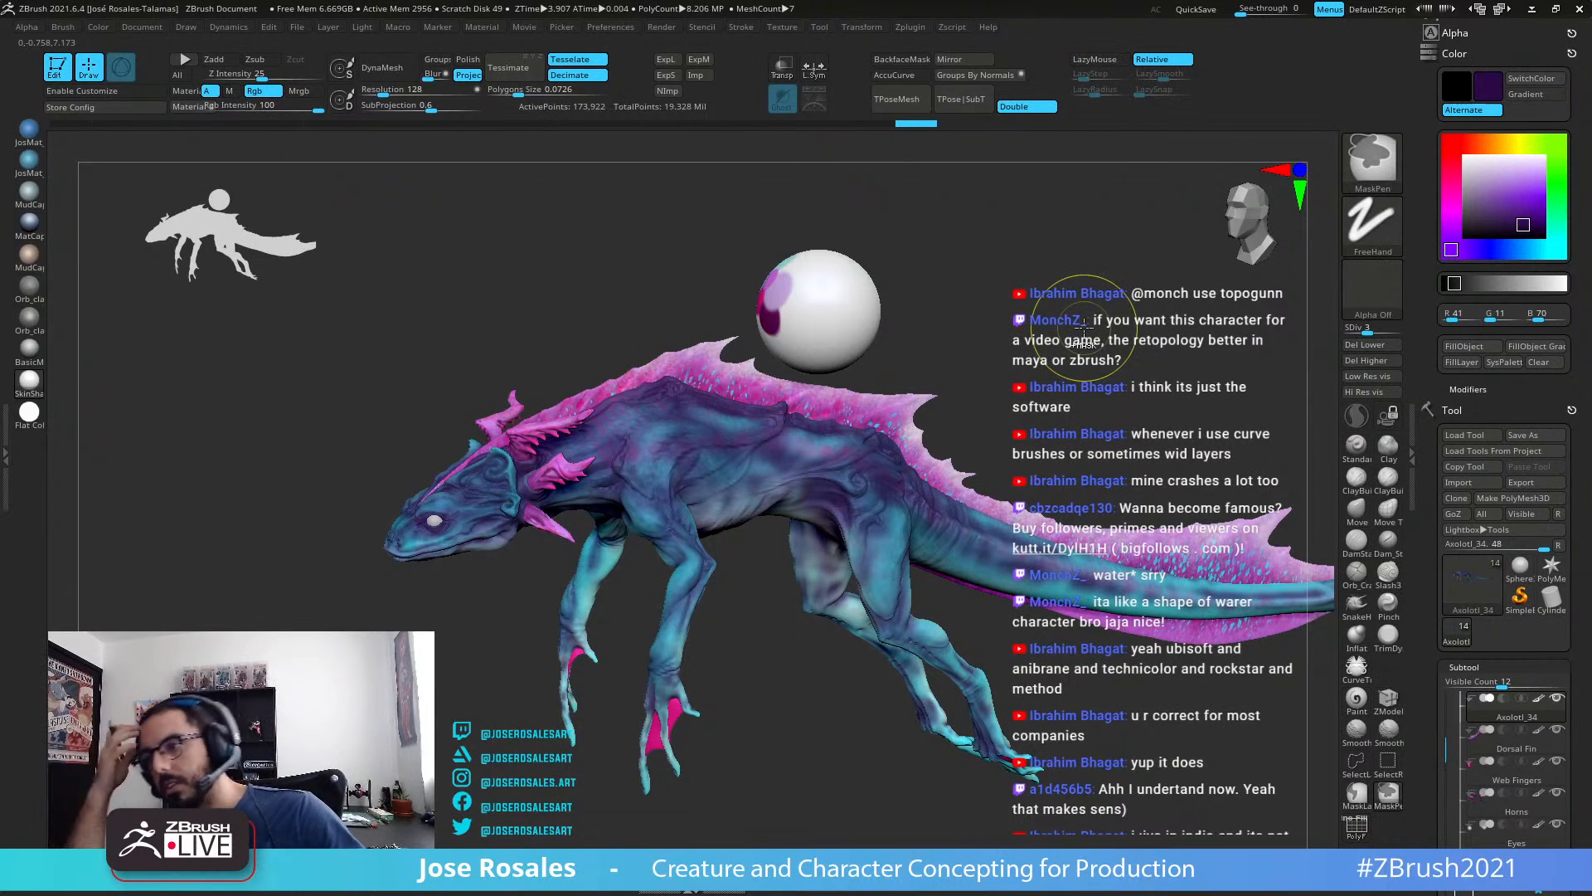
key("ctrl+z")
key("ctrl+z")
key("ctrl+z")
key("ctrl+z")
key("ctrl+z")
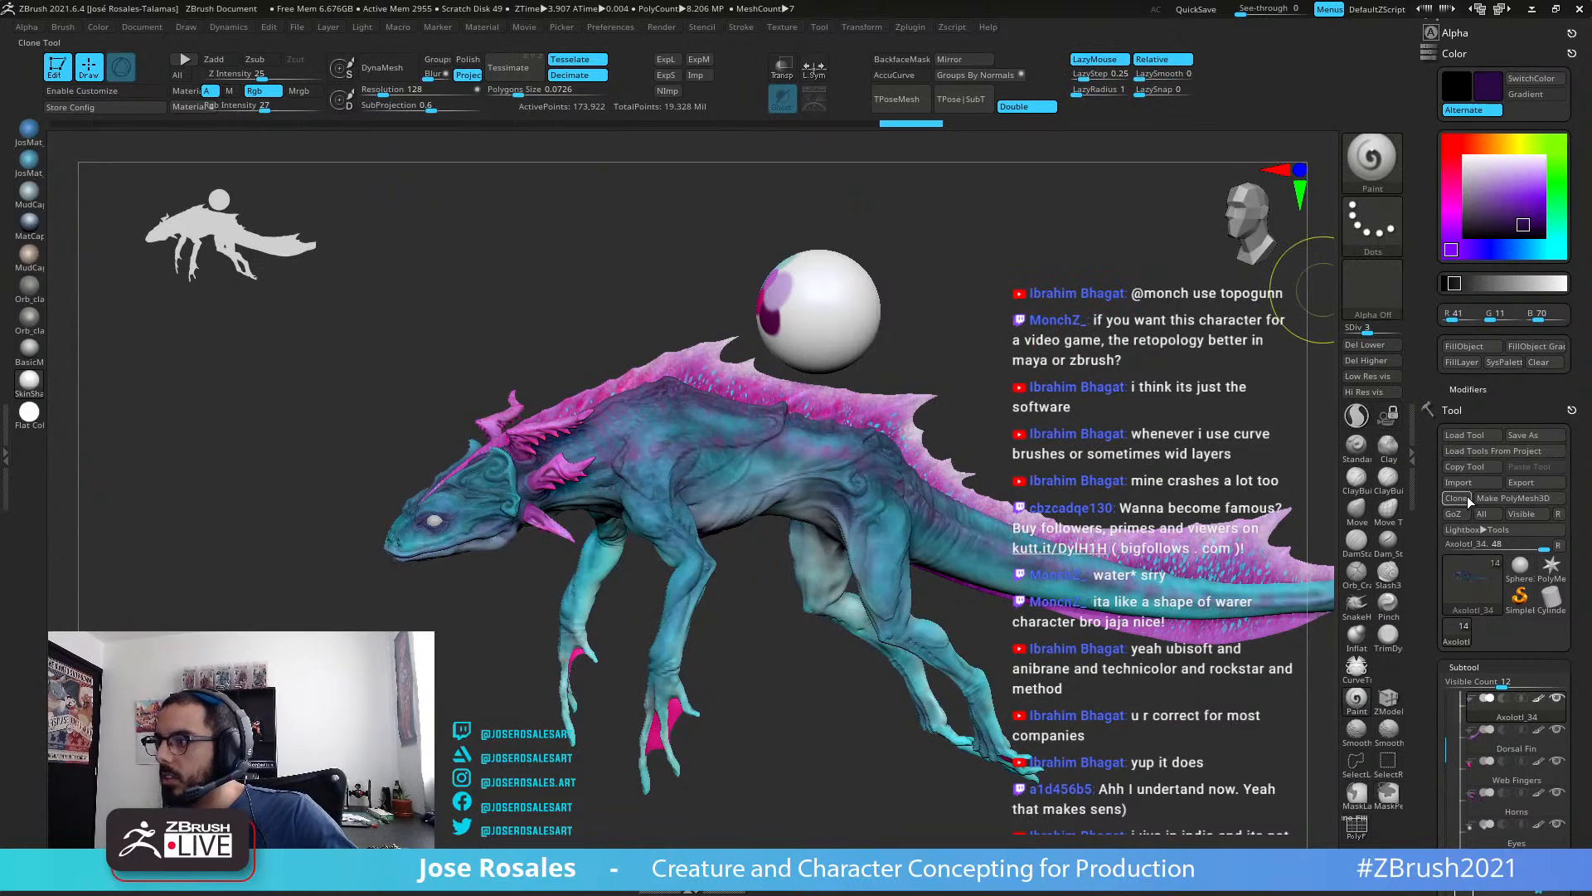
left_click(1349, 377)
key("ctrl+shift+z")
key("ctrl+shift+z")
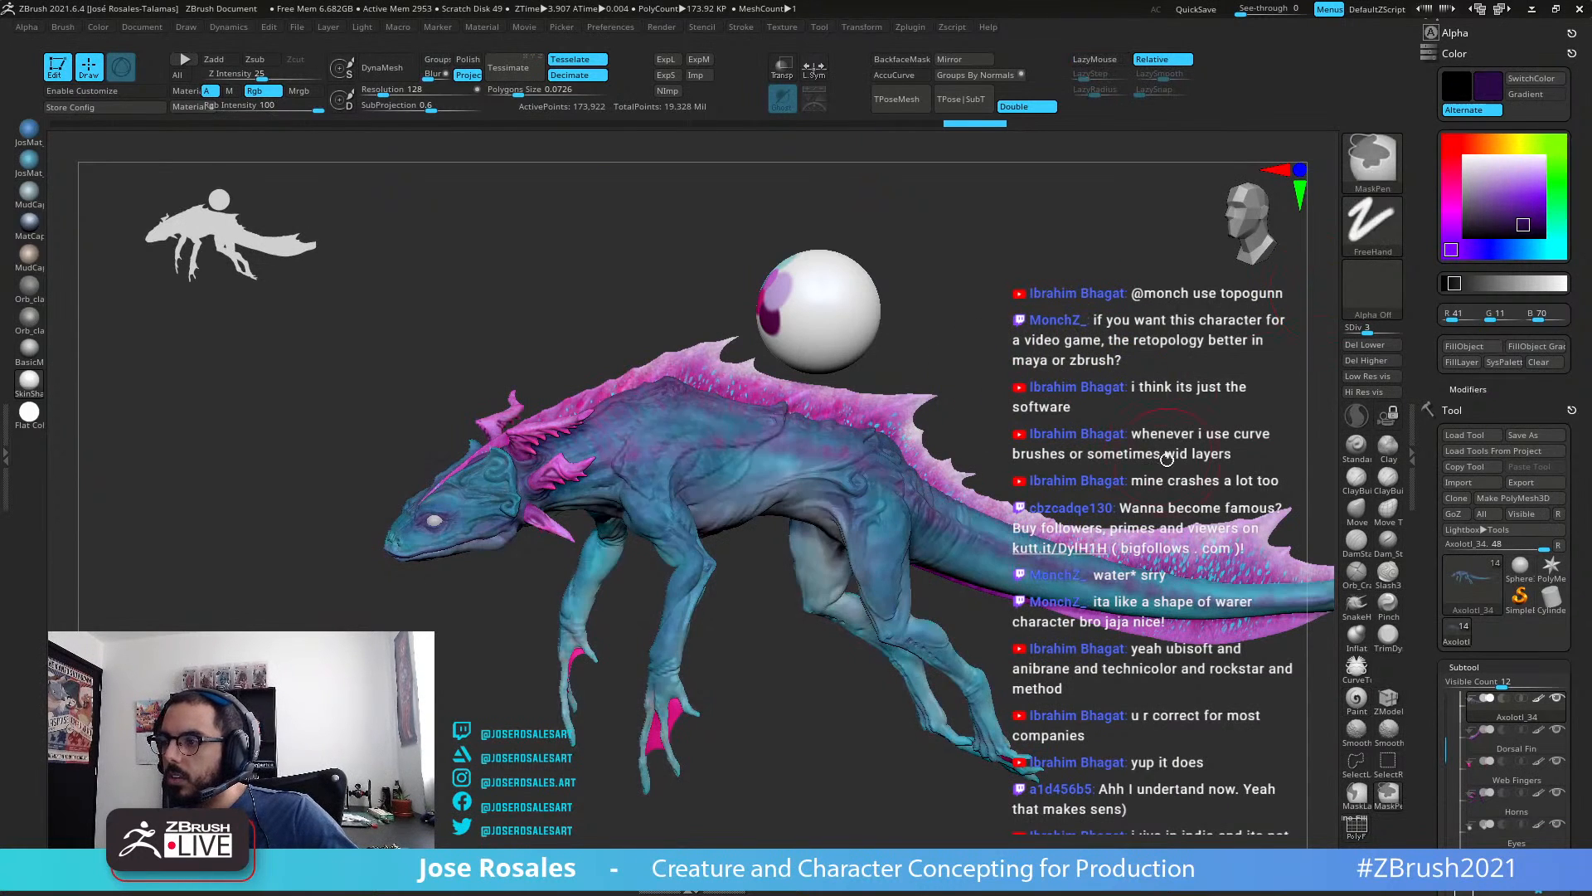
left_click_drag(781, 597, 962, 535)
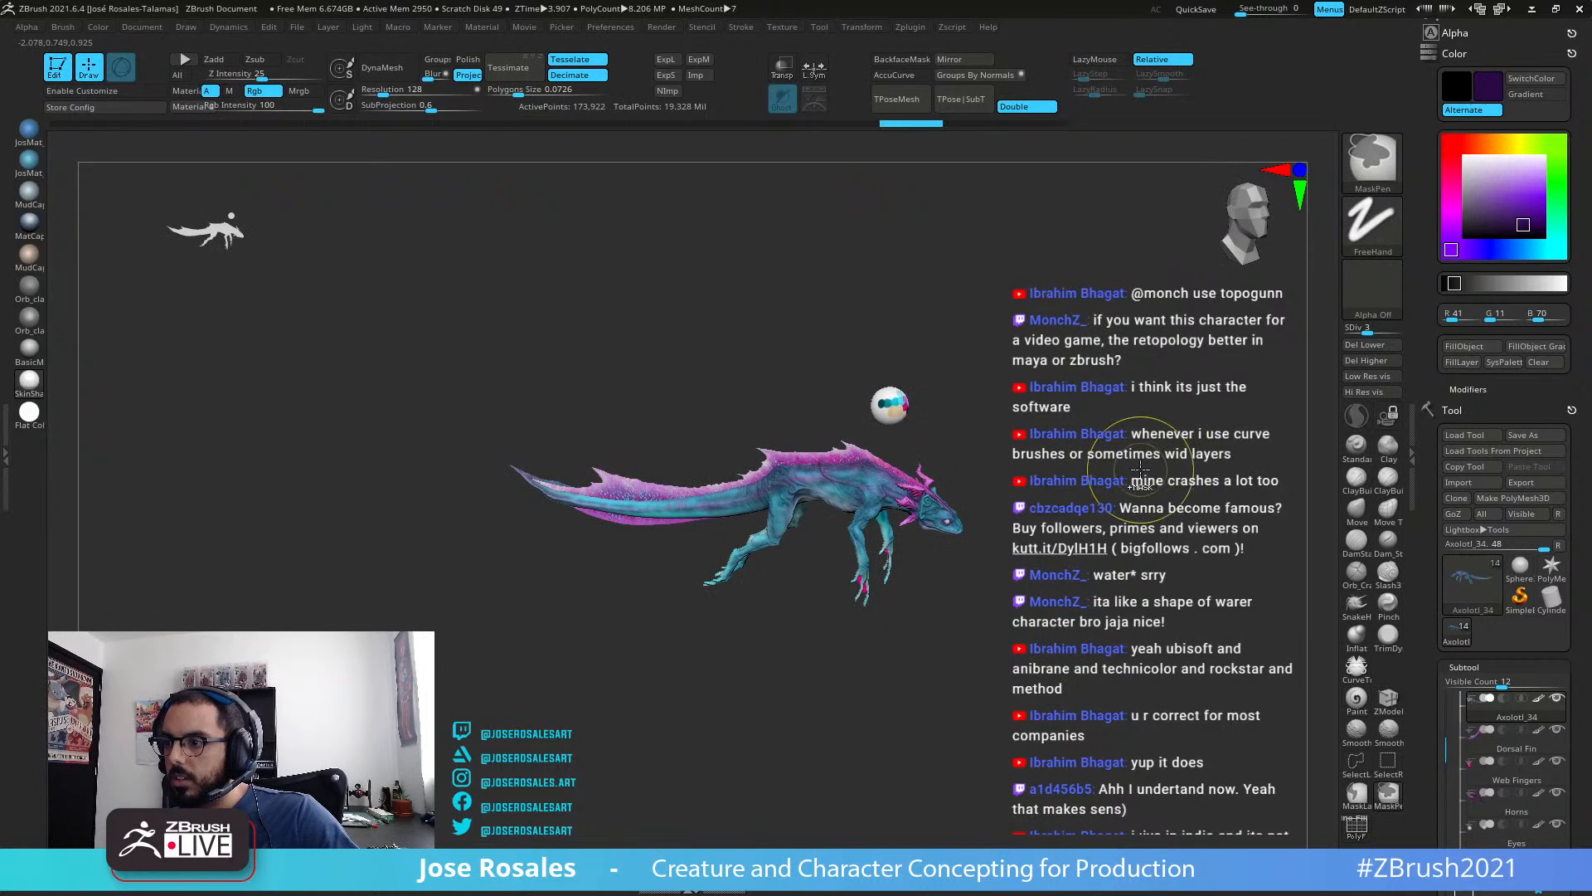
key("ctrl+z")
key("ctrl+z")
key("ctrl+shift+z")
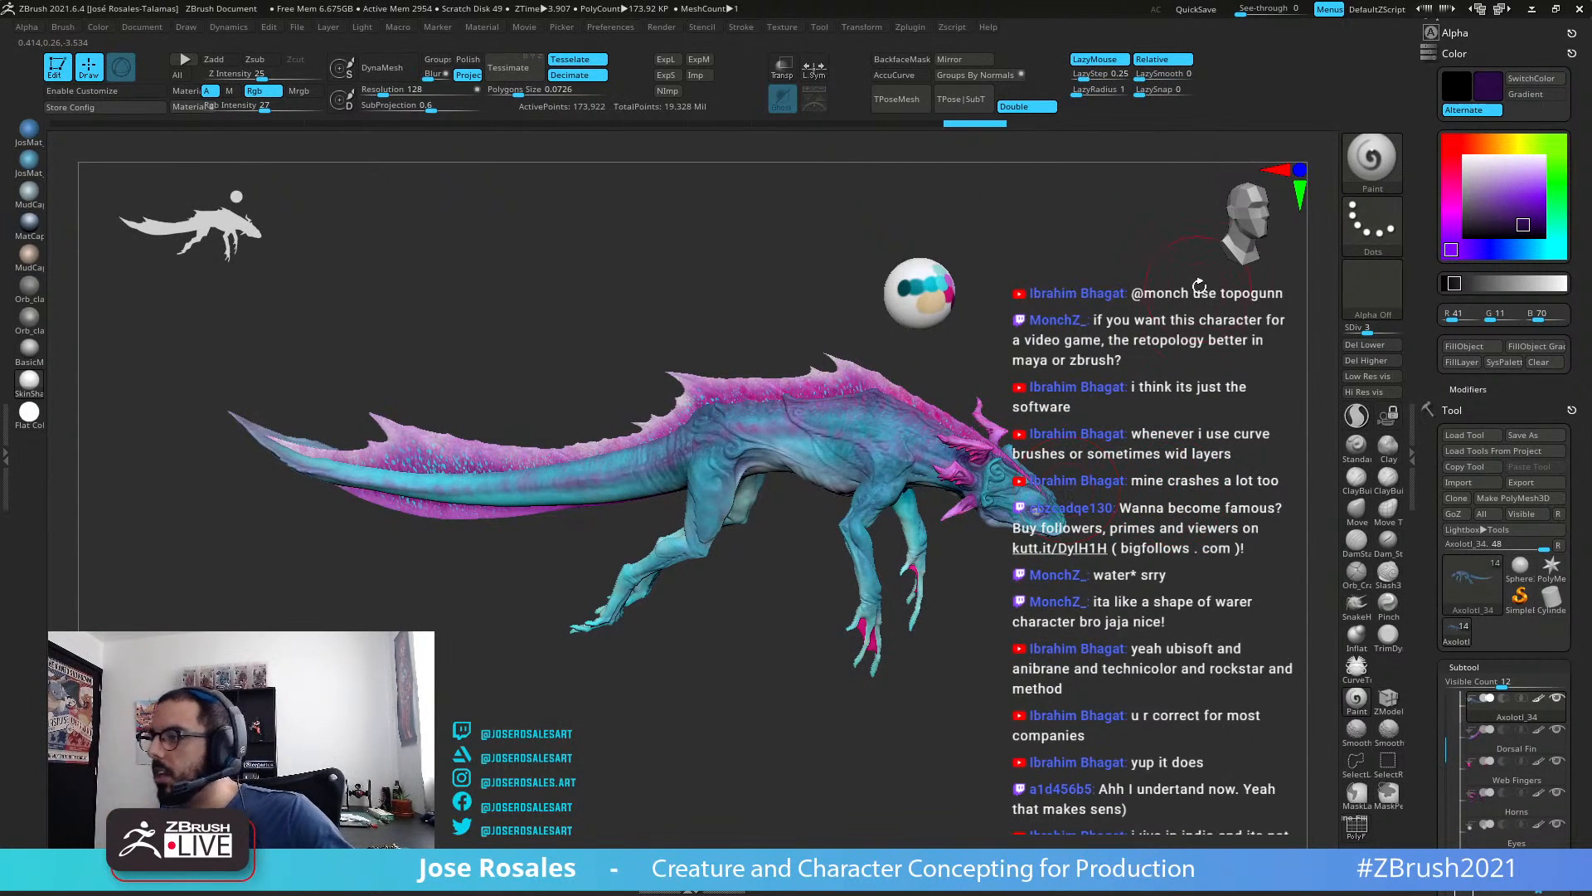
Step: Show the body's mask again, blur it and subdivide the body to level 4
scroll(1427, 649, "down", 5)
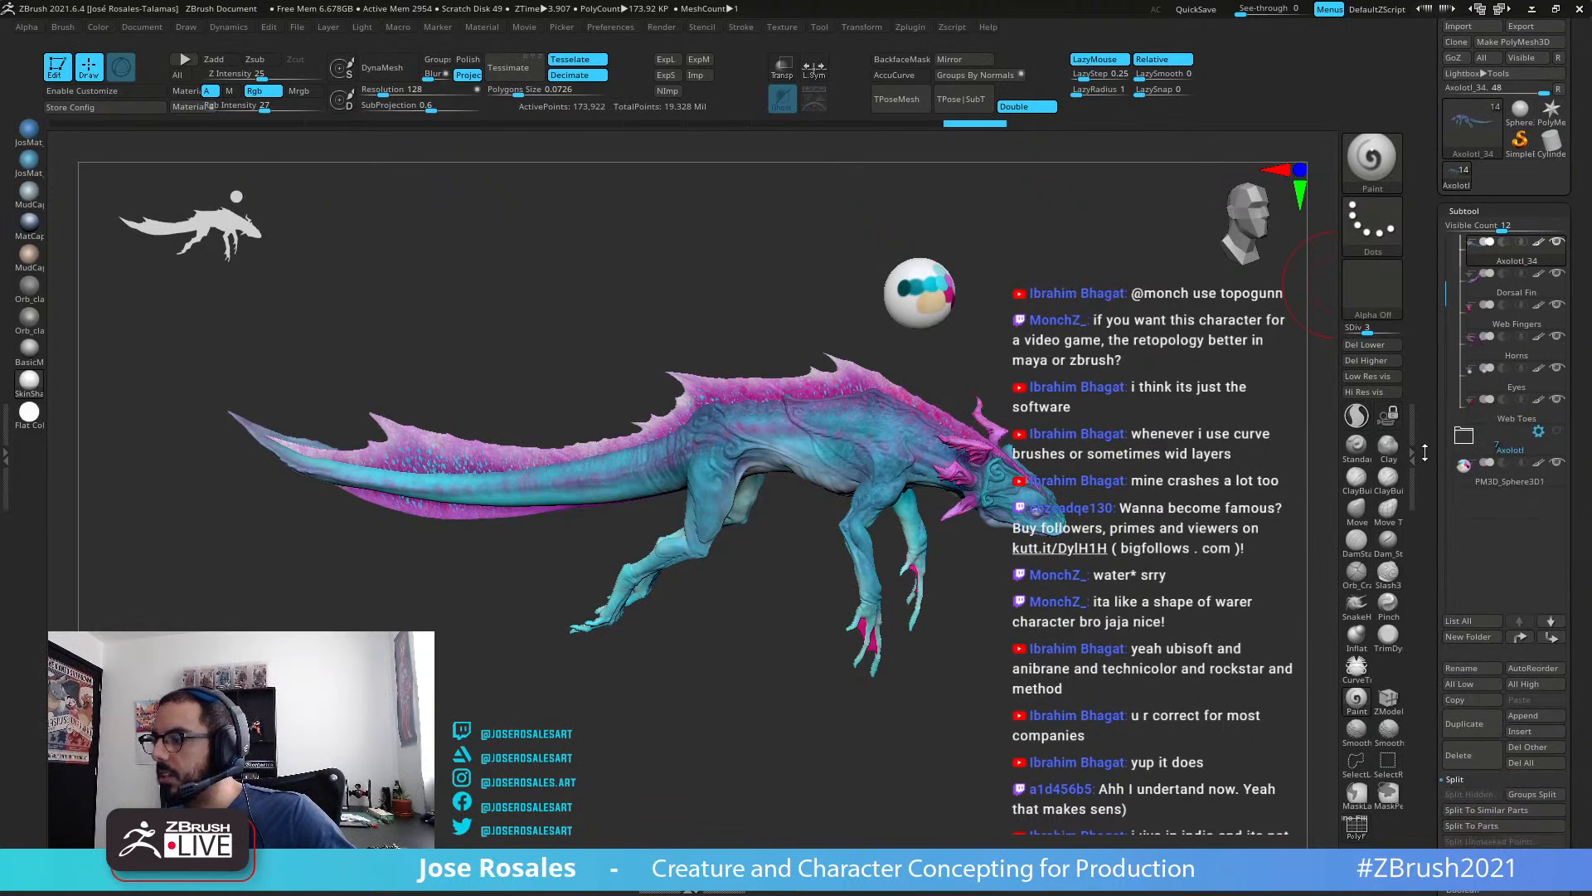
scroll(1428, 649, "down", 6)
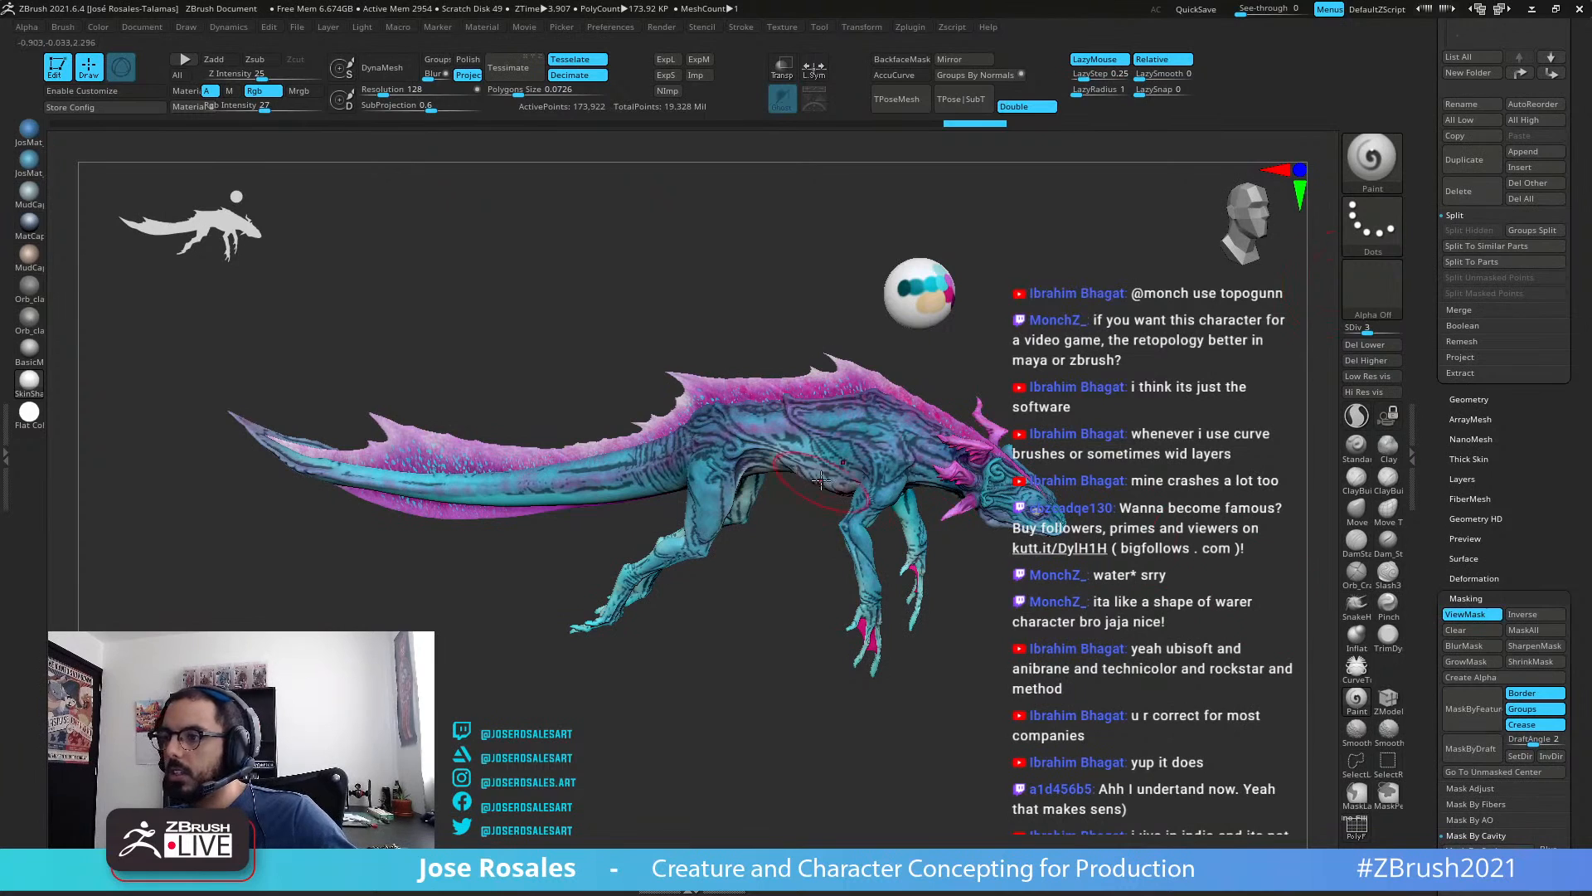
left_click(1468, 650)
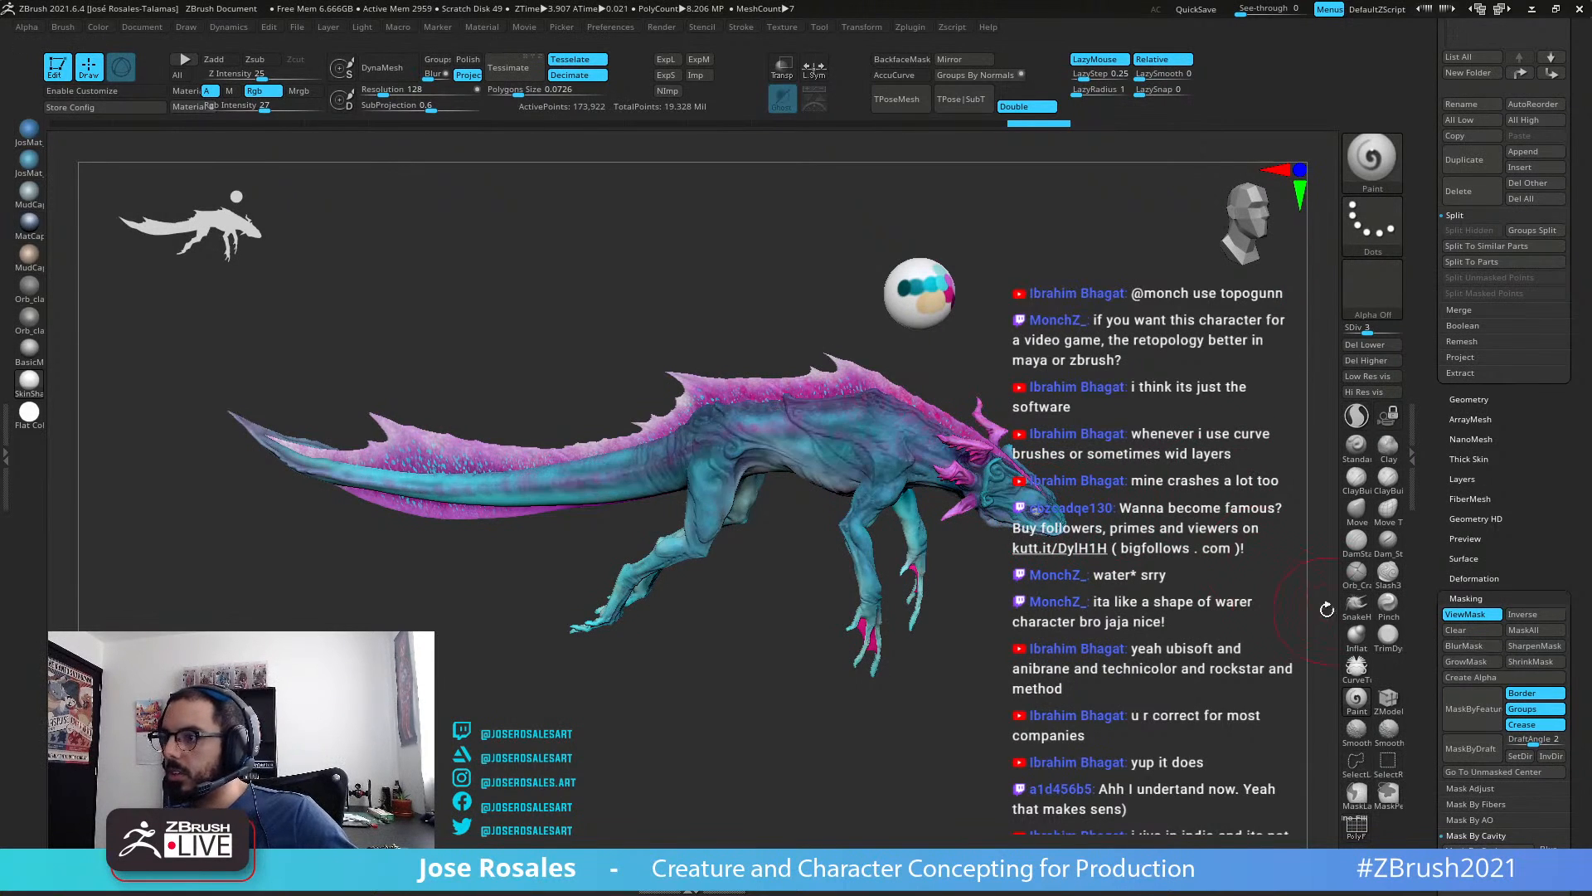
right_click_drag(1267, 574, 1188, 612, "ctrl")
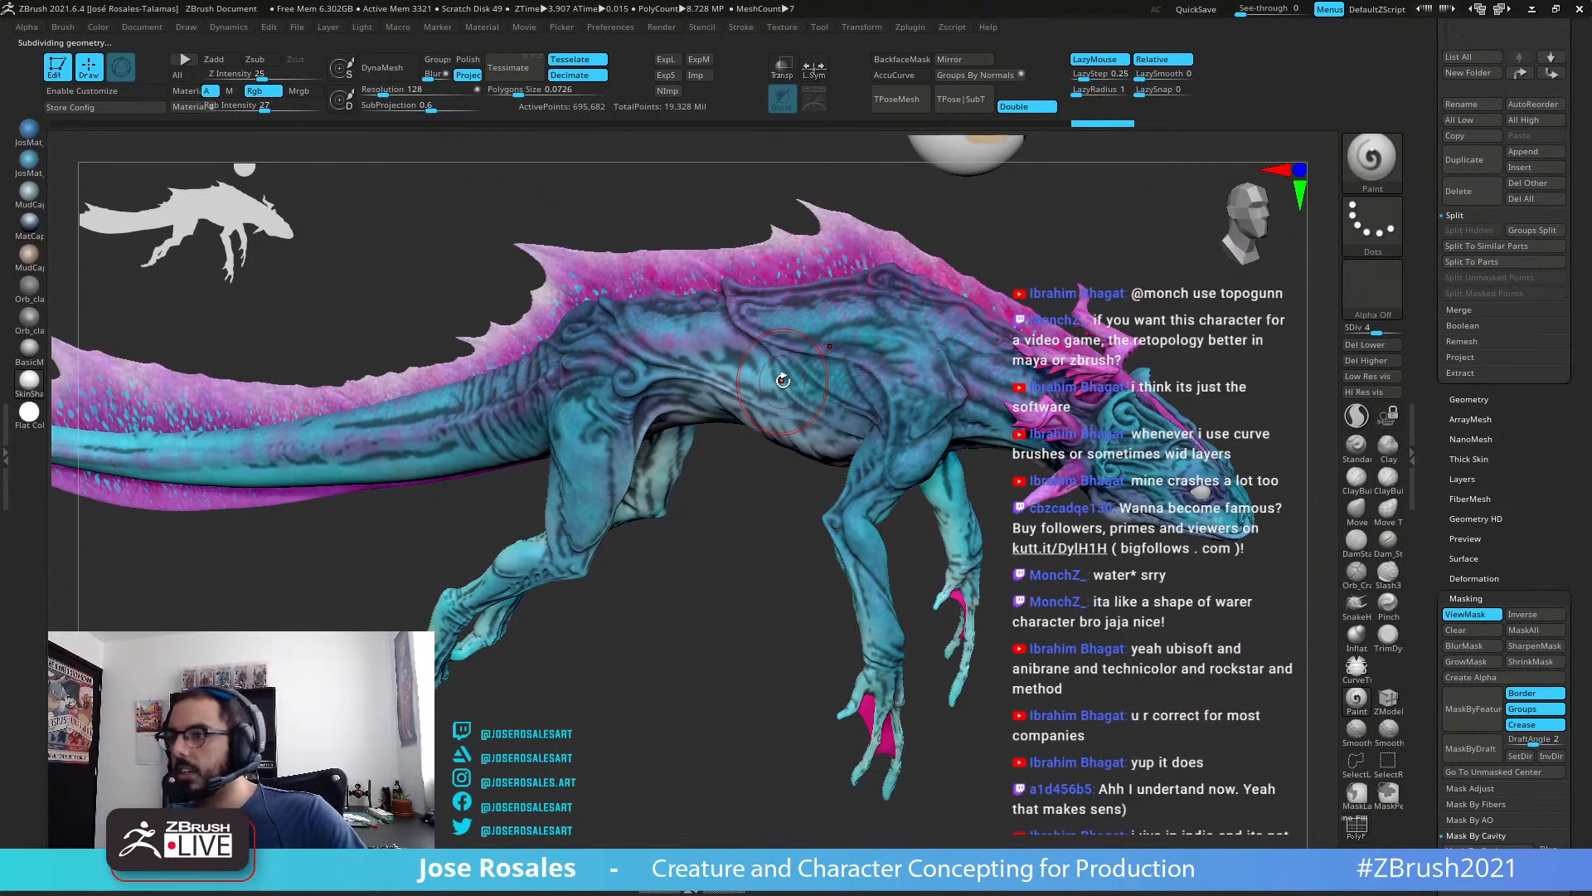
left_click_drag(629, 624, 727, 573)
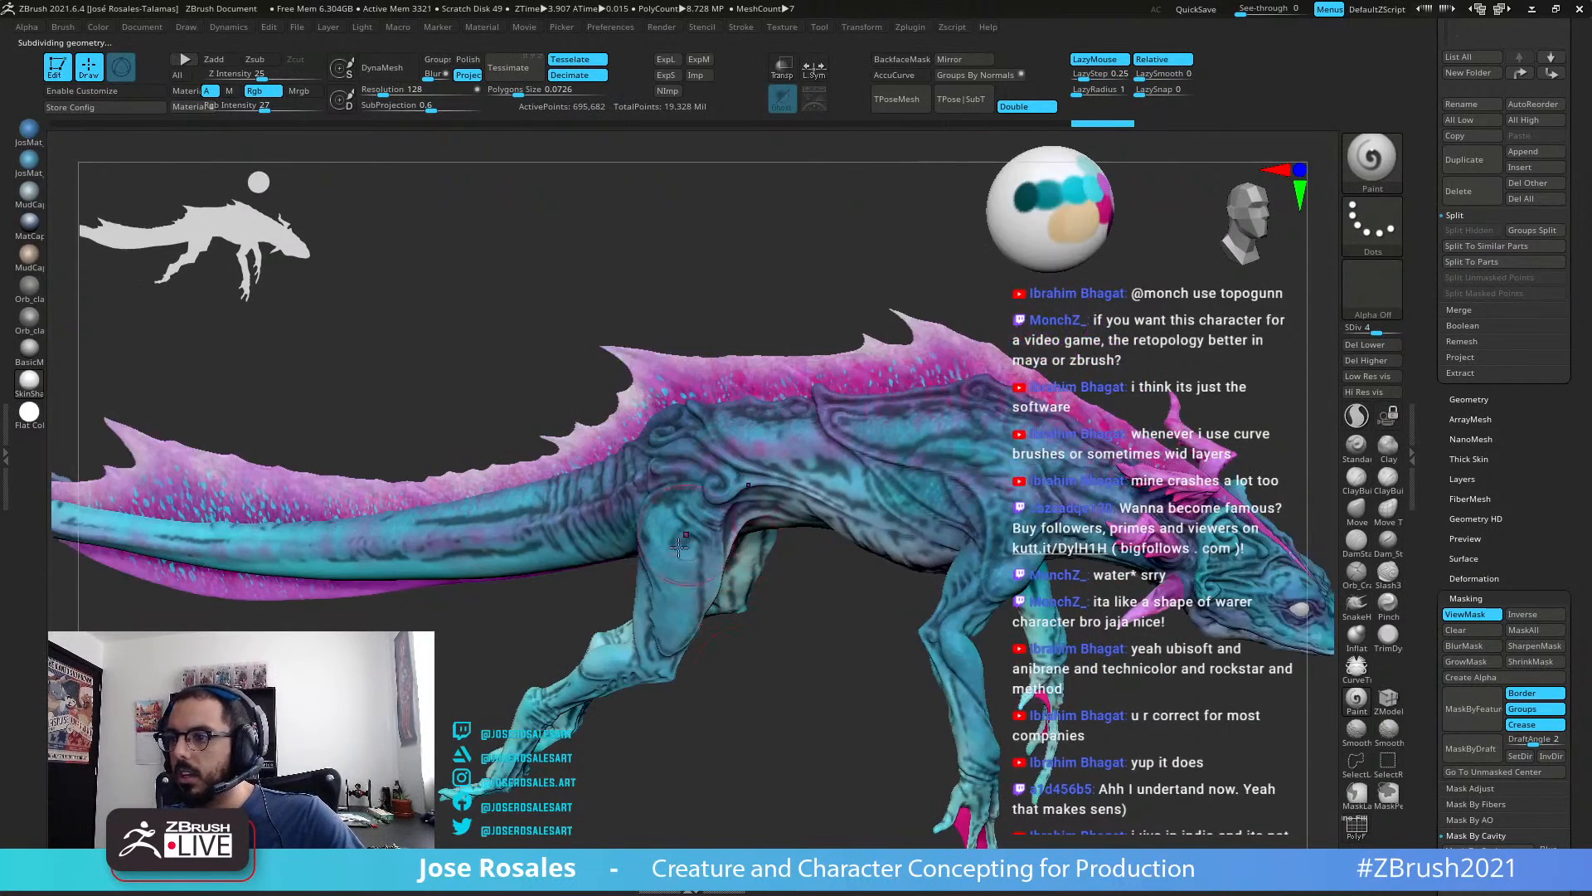
Step: Invert the body's mask and hide the mask display
left_click(863, 672, "ctrl")
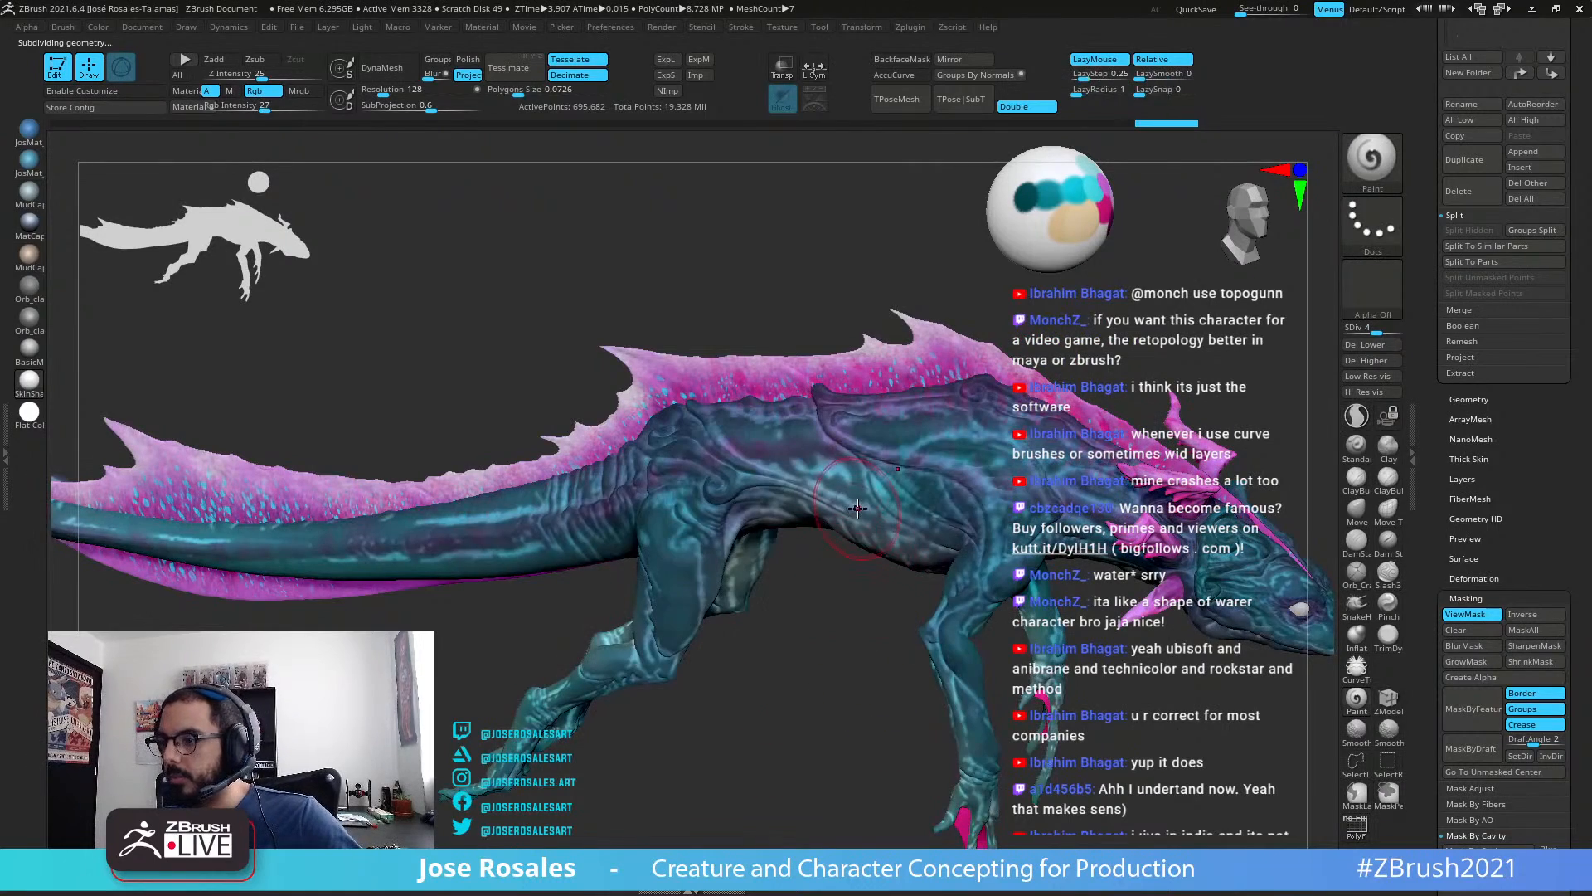
left_click_drag(863, 673, 747, 771, "alt")
left_click(1469, 613)
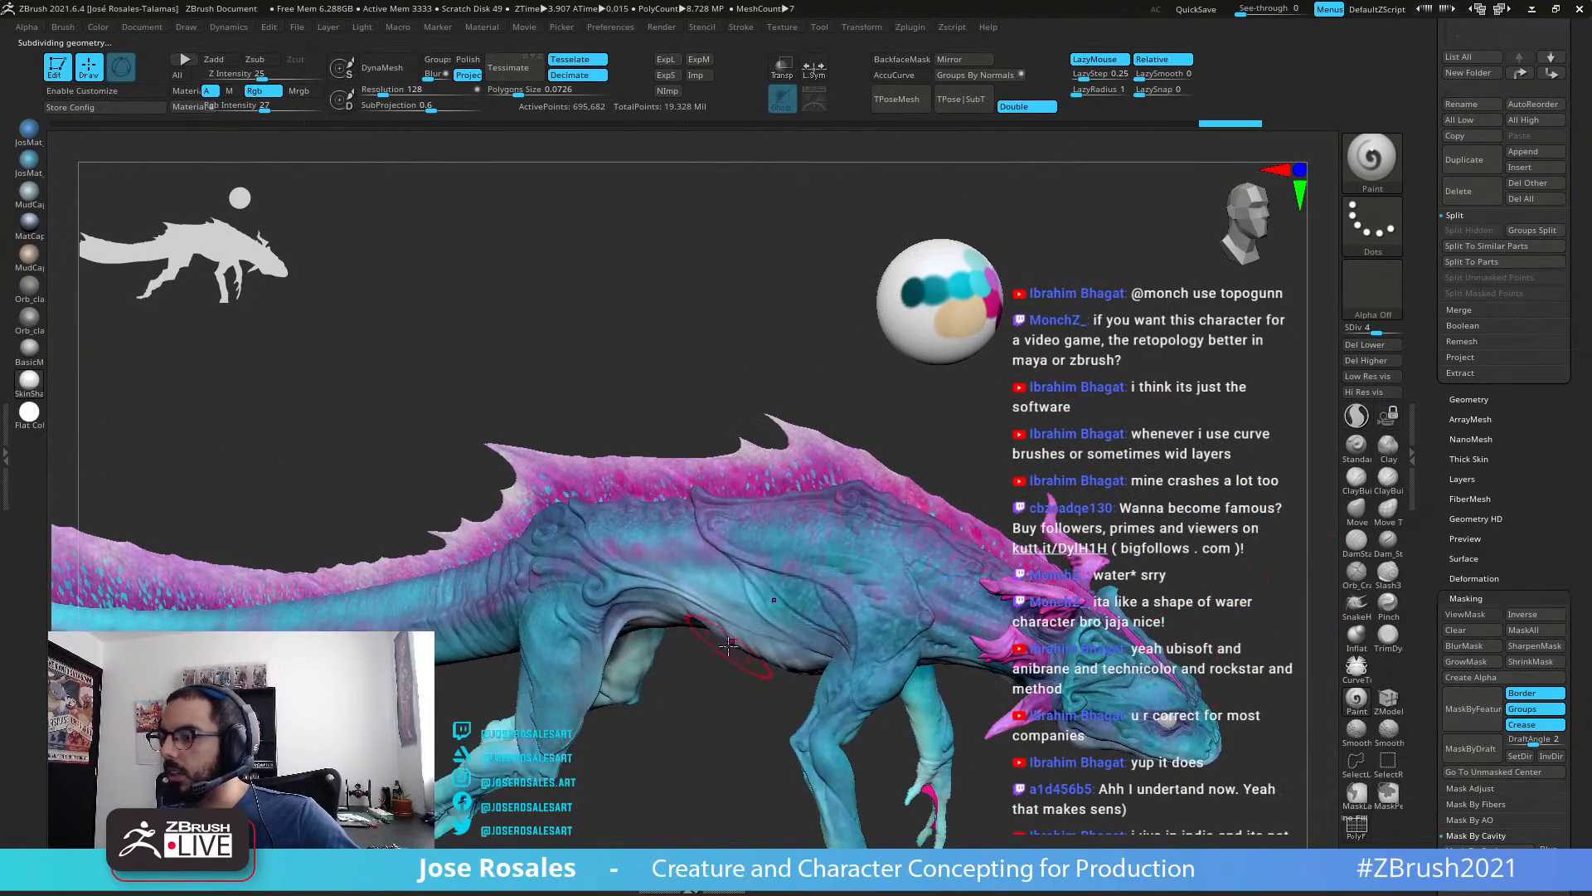
Step: Shift the paint colour's hue from purple to a dark blue of R 17, G 11, B 70
left_click_drag(1118, 674, 1004, 584, "alt")
left_click_drag(1260, 551, 1119, 531)
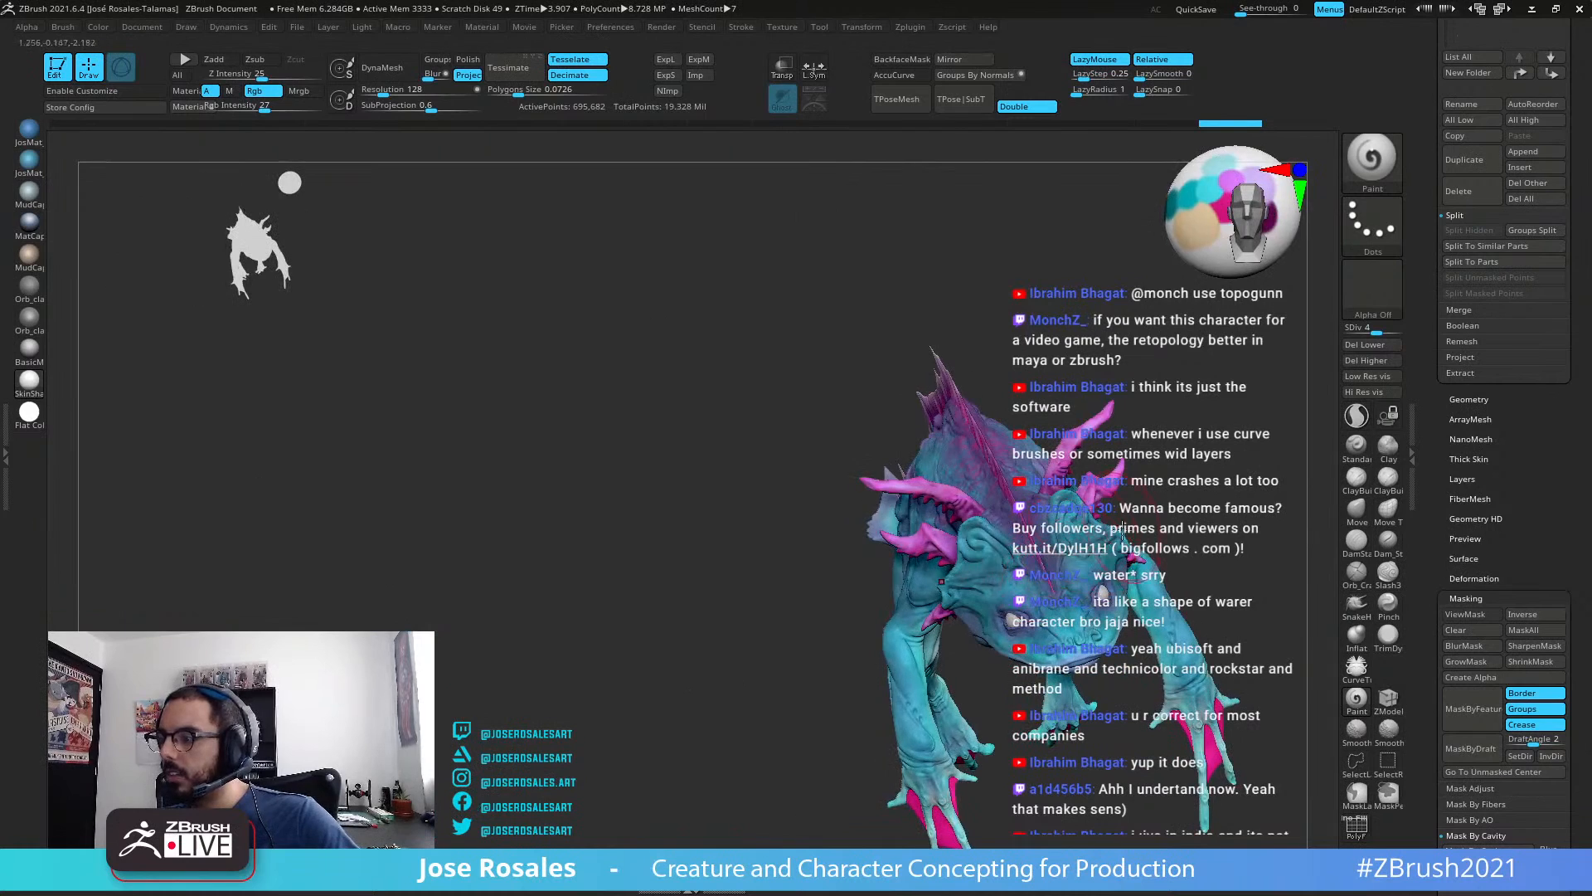
left_click_drag(1402, 256, 1441, 393, "alt")
left_click_drag(1426, 373, 1417, 553)
left_click_drag(1425, 177, 1425, 246)
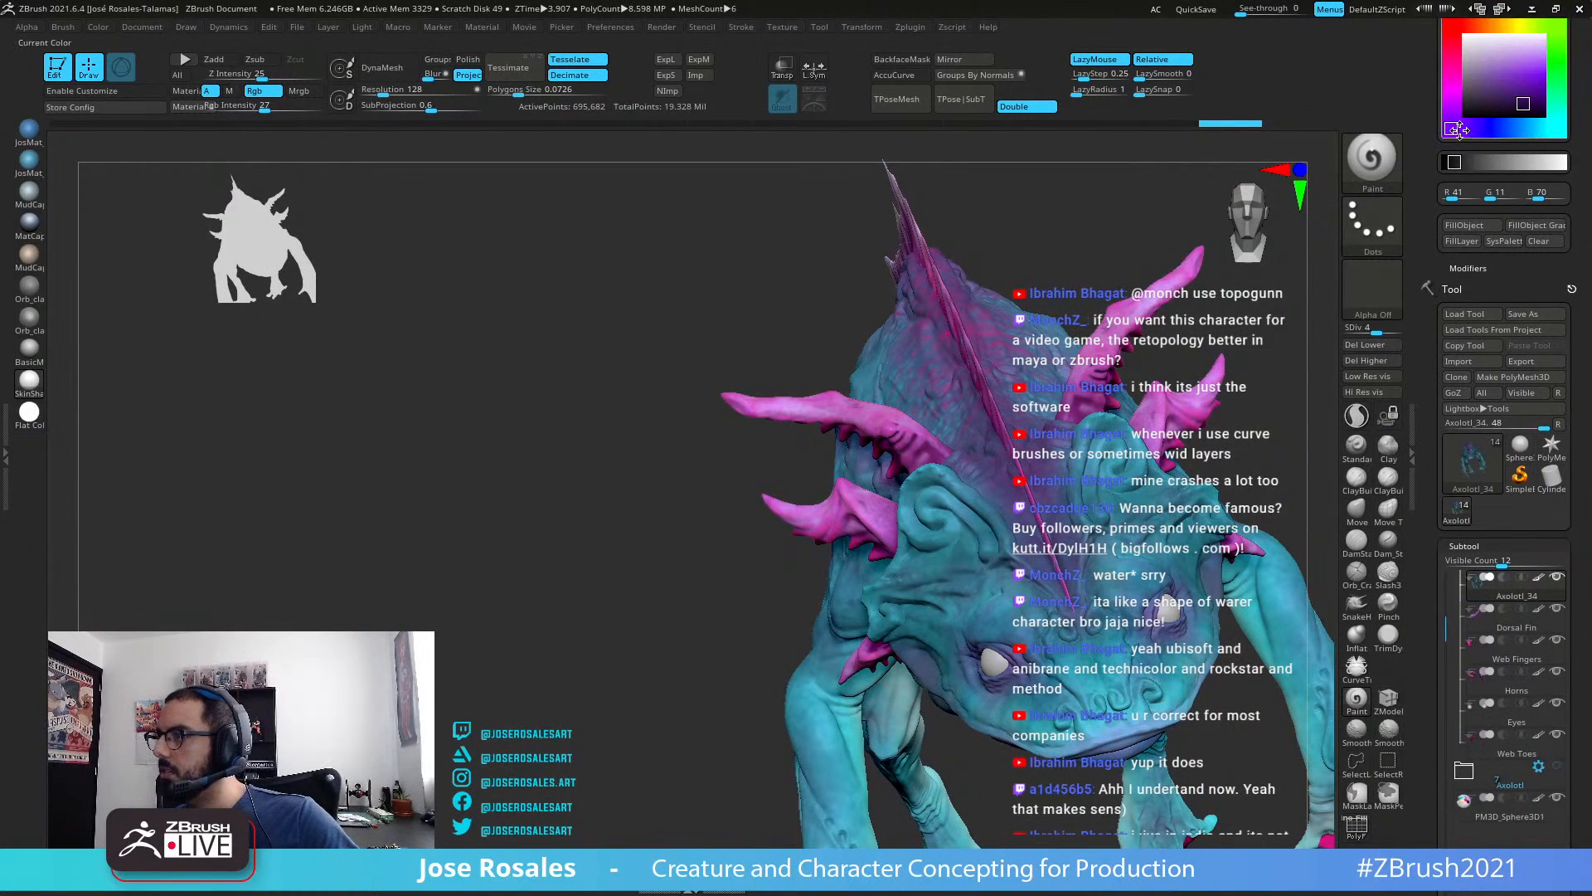
left_click_drag(1457, 130, 1475, 127)
mouse_move(1424, 68)
left_mouse_down()
mouse_move(1423, 204)
mouse_move(1423, 165)
left_mouse_up()
left_click_drag(1476, 224, 1484, 222)
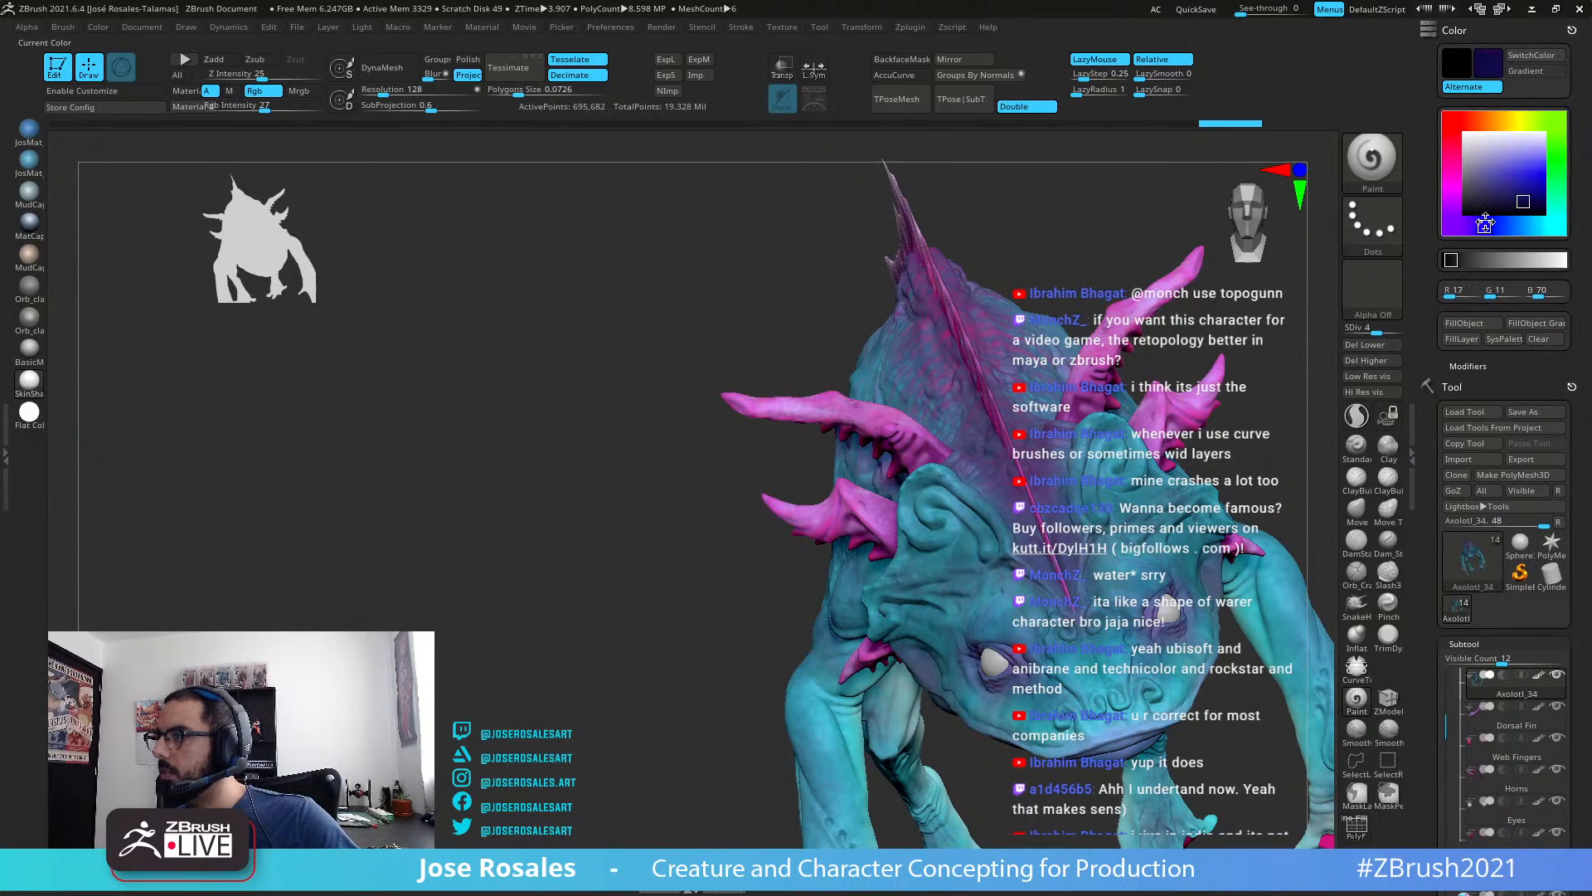
Step: Change the Paint brush's stroke to Color Spray
mouse_move(933, 452)
right_mouse_down()
mouse_move(943, 433)
mouse_move(1099, 427)
right_mouse_up()
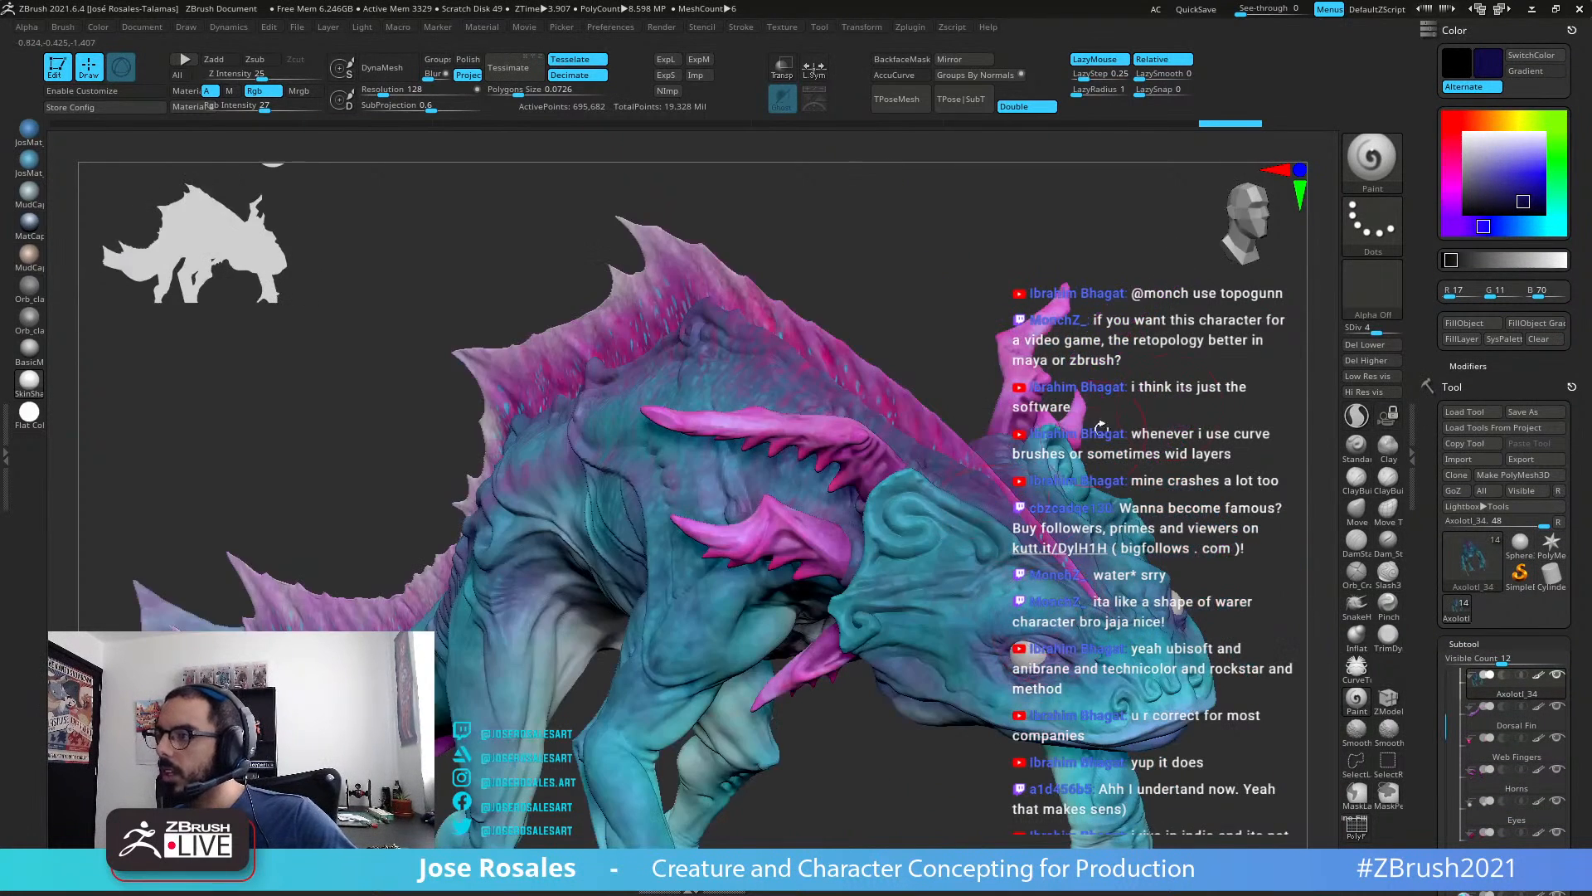
left_click(1373, 236)
left_click(1096, 242)
Step: Import the Bumpy_Skin alphas and choose Bumpy_Skin_10 for the Paint brush
left_click(1388, 307)
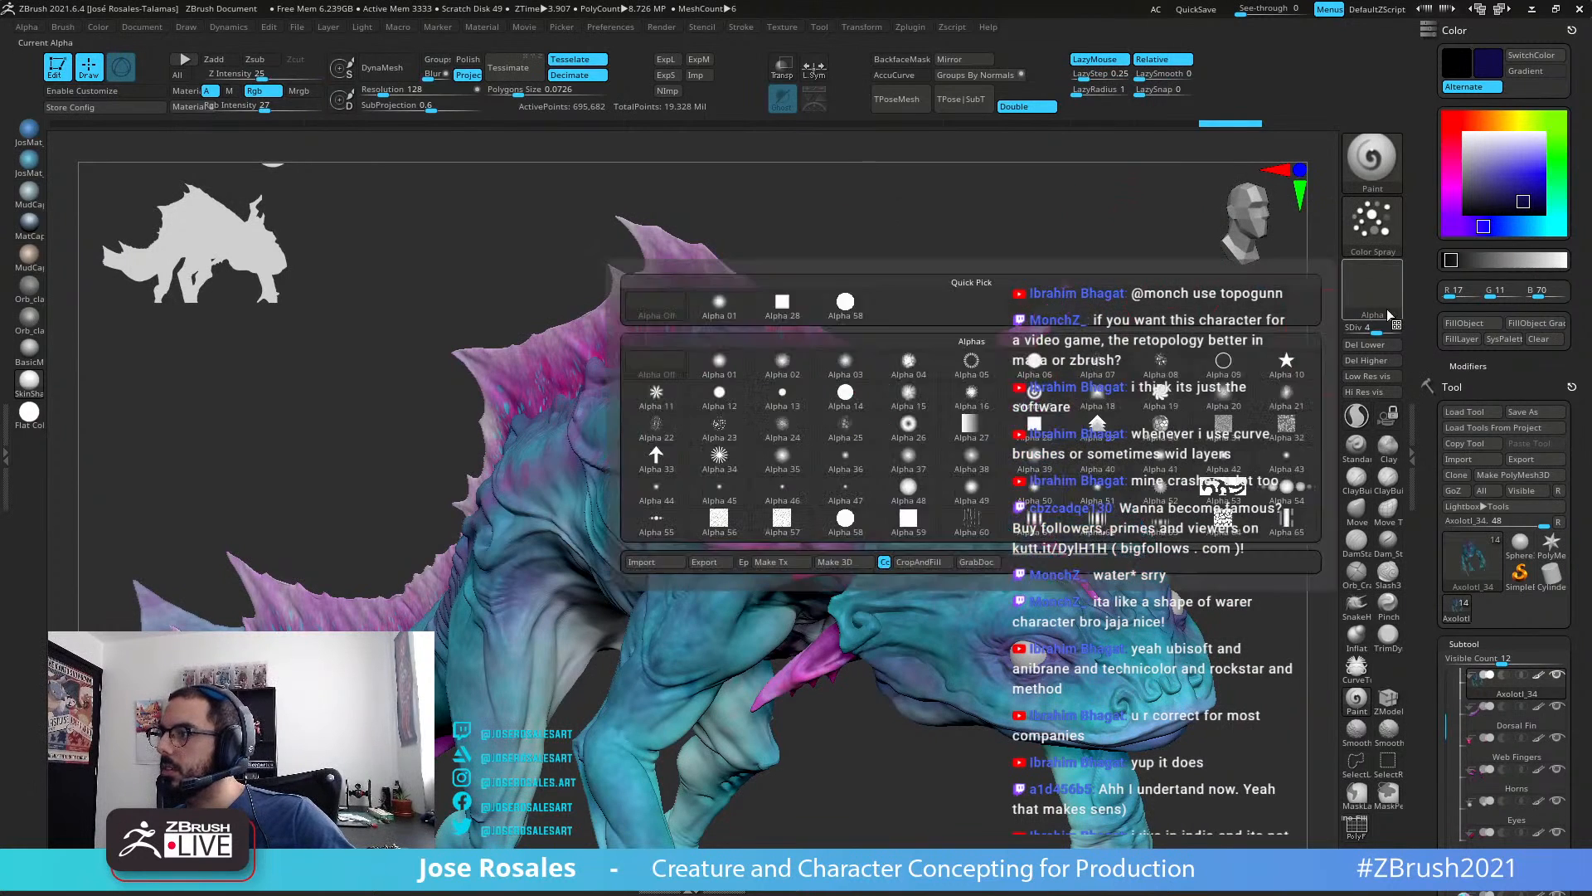
left_click_drag(1425, 340, 1425, 377)
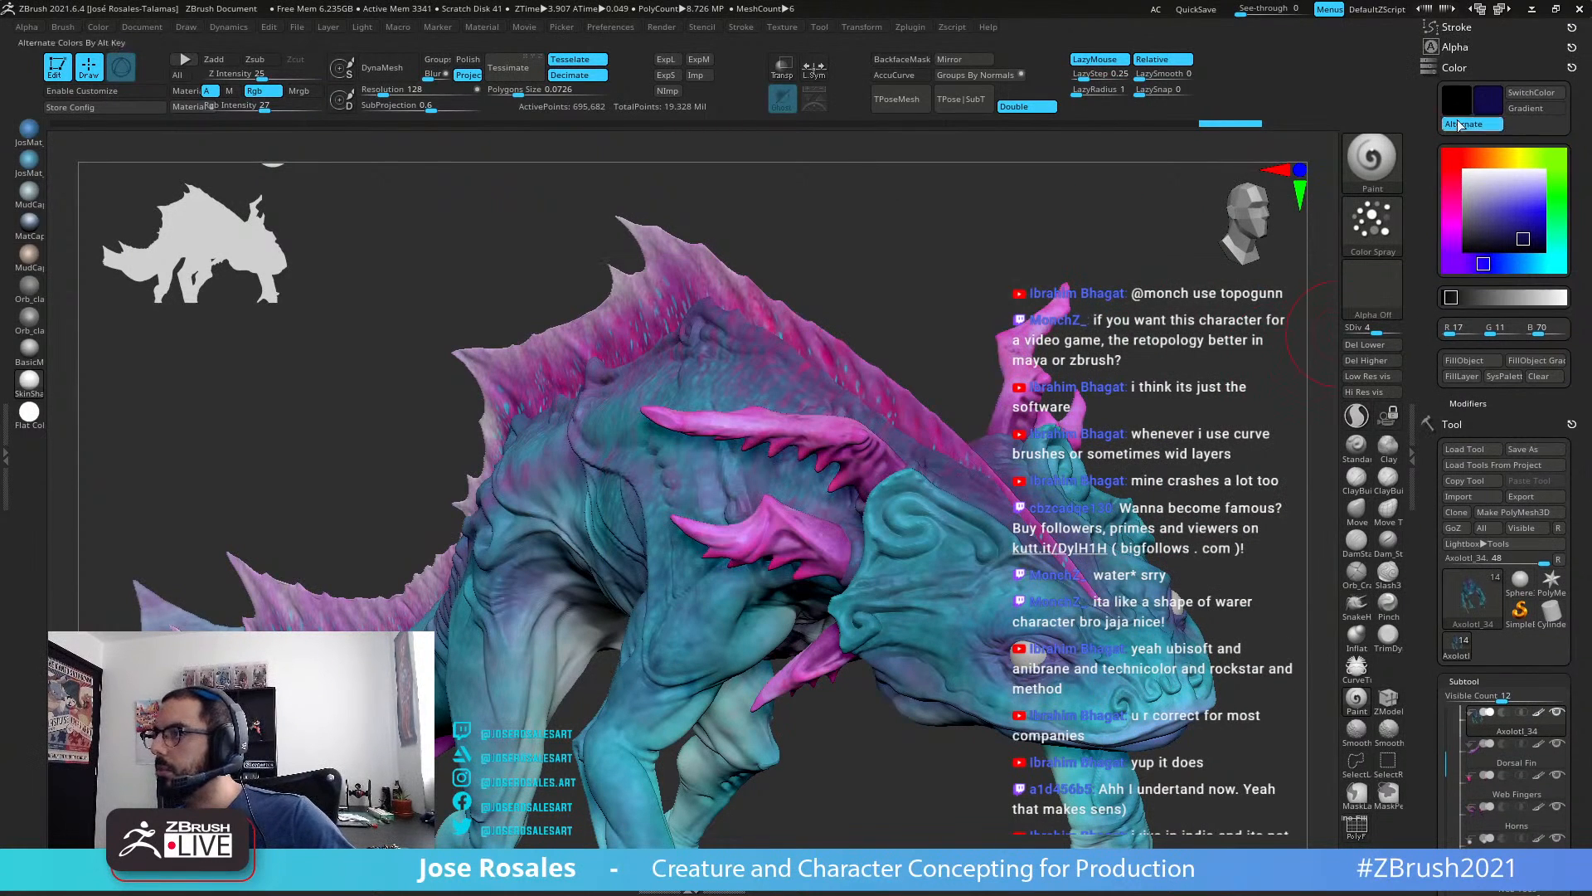
left_click(1458, 47)
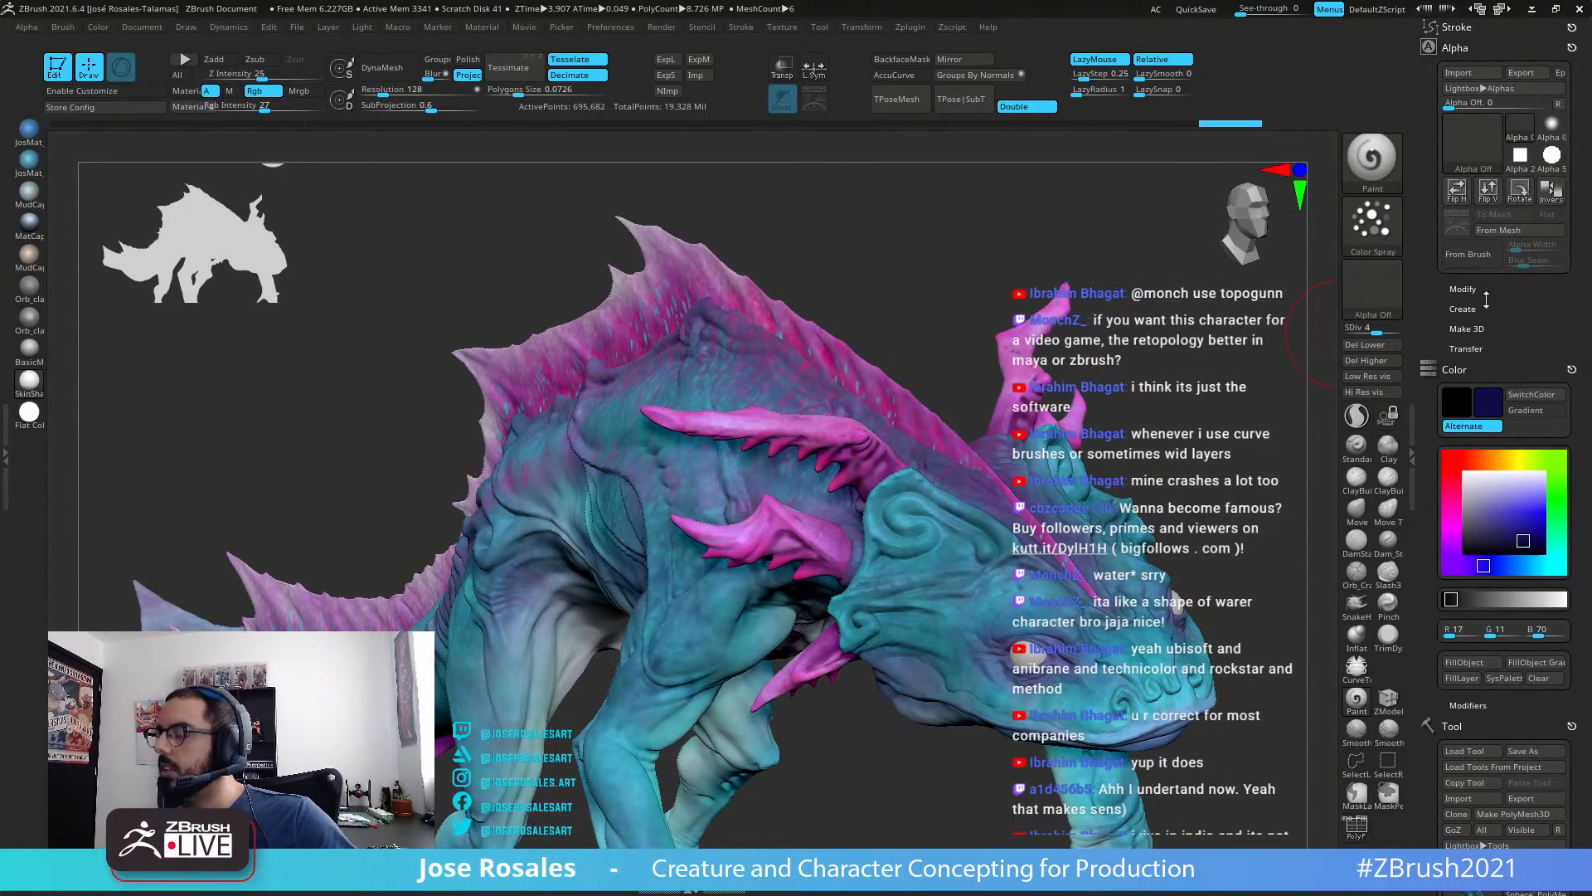
left_click(1464, 73)
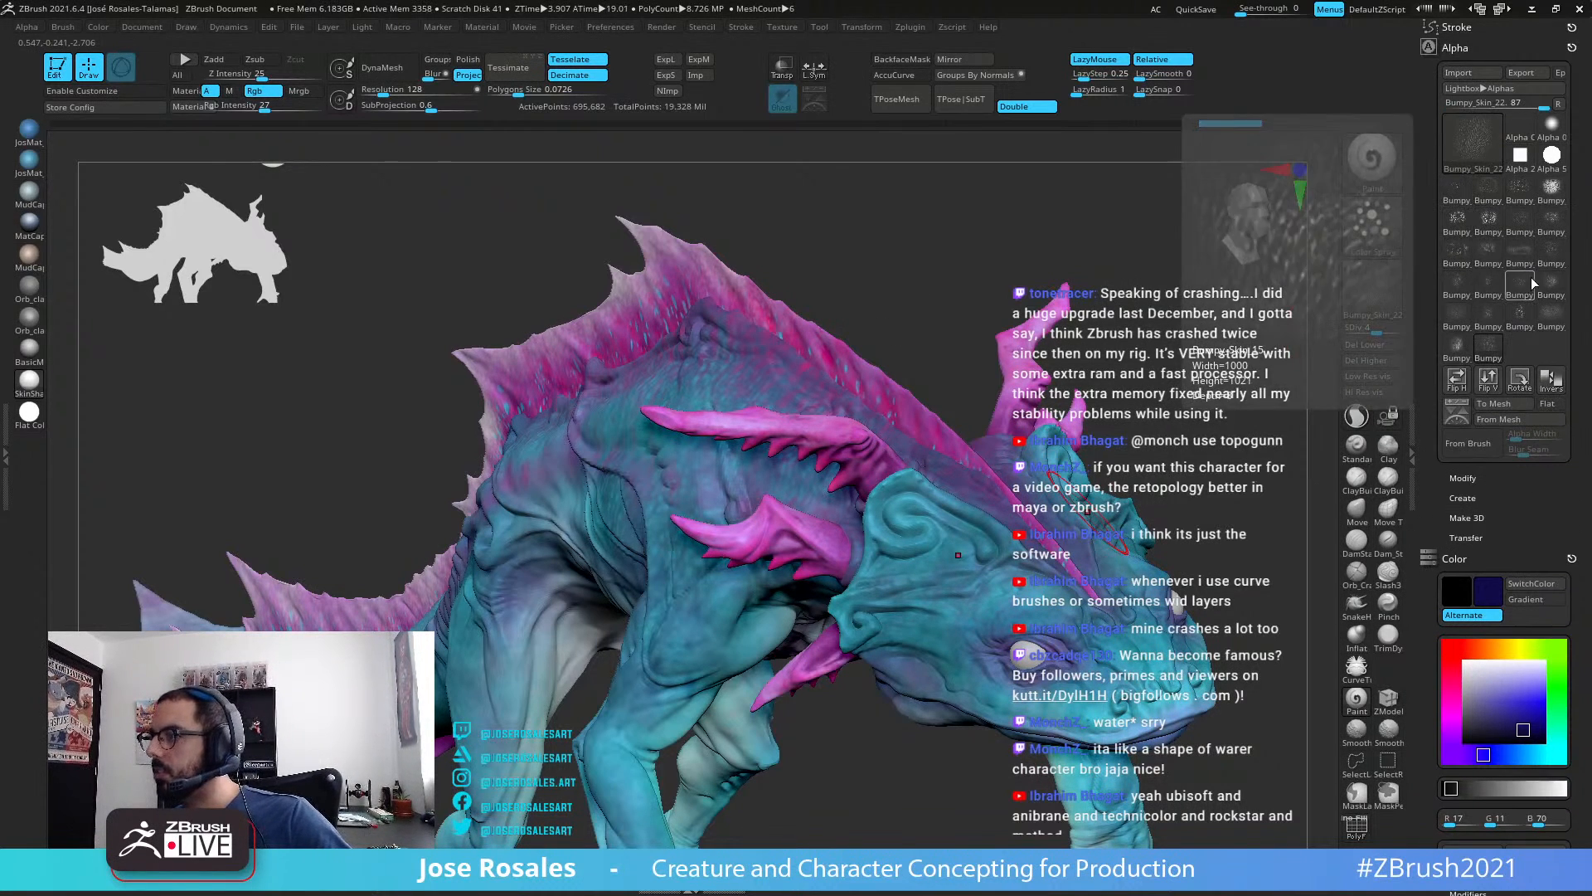
left_click(1487, 259)
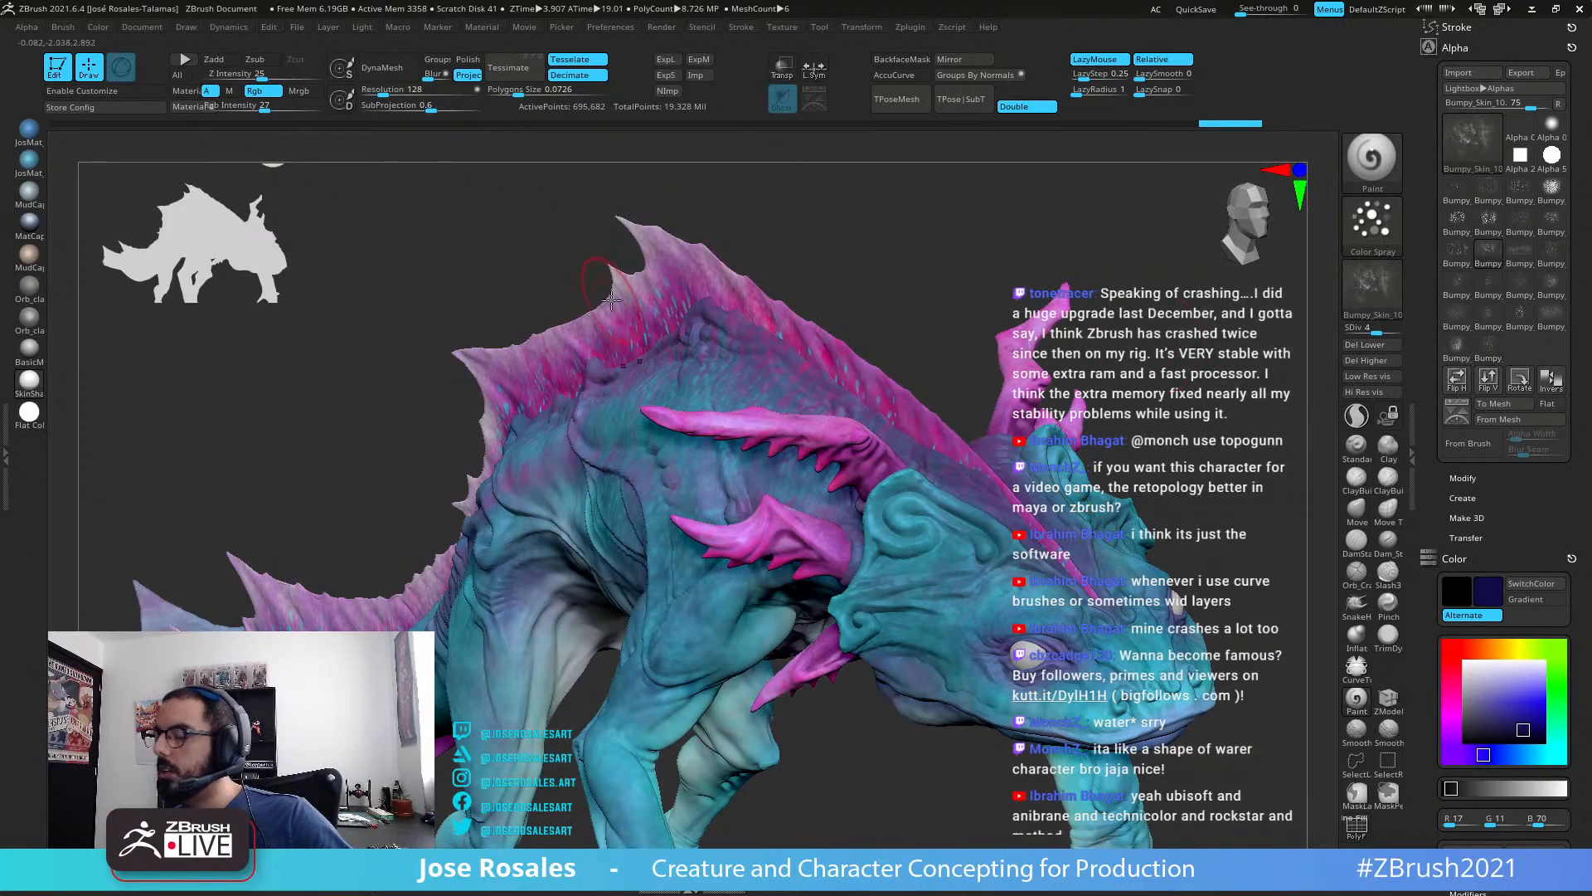
Step: Display the body's mask to check its coverage over the head and torso, and hide it again
right_click_drag(664, 465, 829, 572)
right_click_drag(958, 530, 862, 572)
left_click_drag(1423, 730, 1423, 455)
scroll(1422, 455, "down", 10)
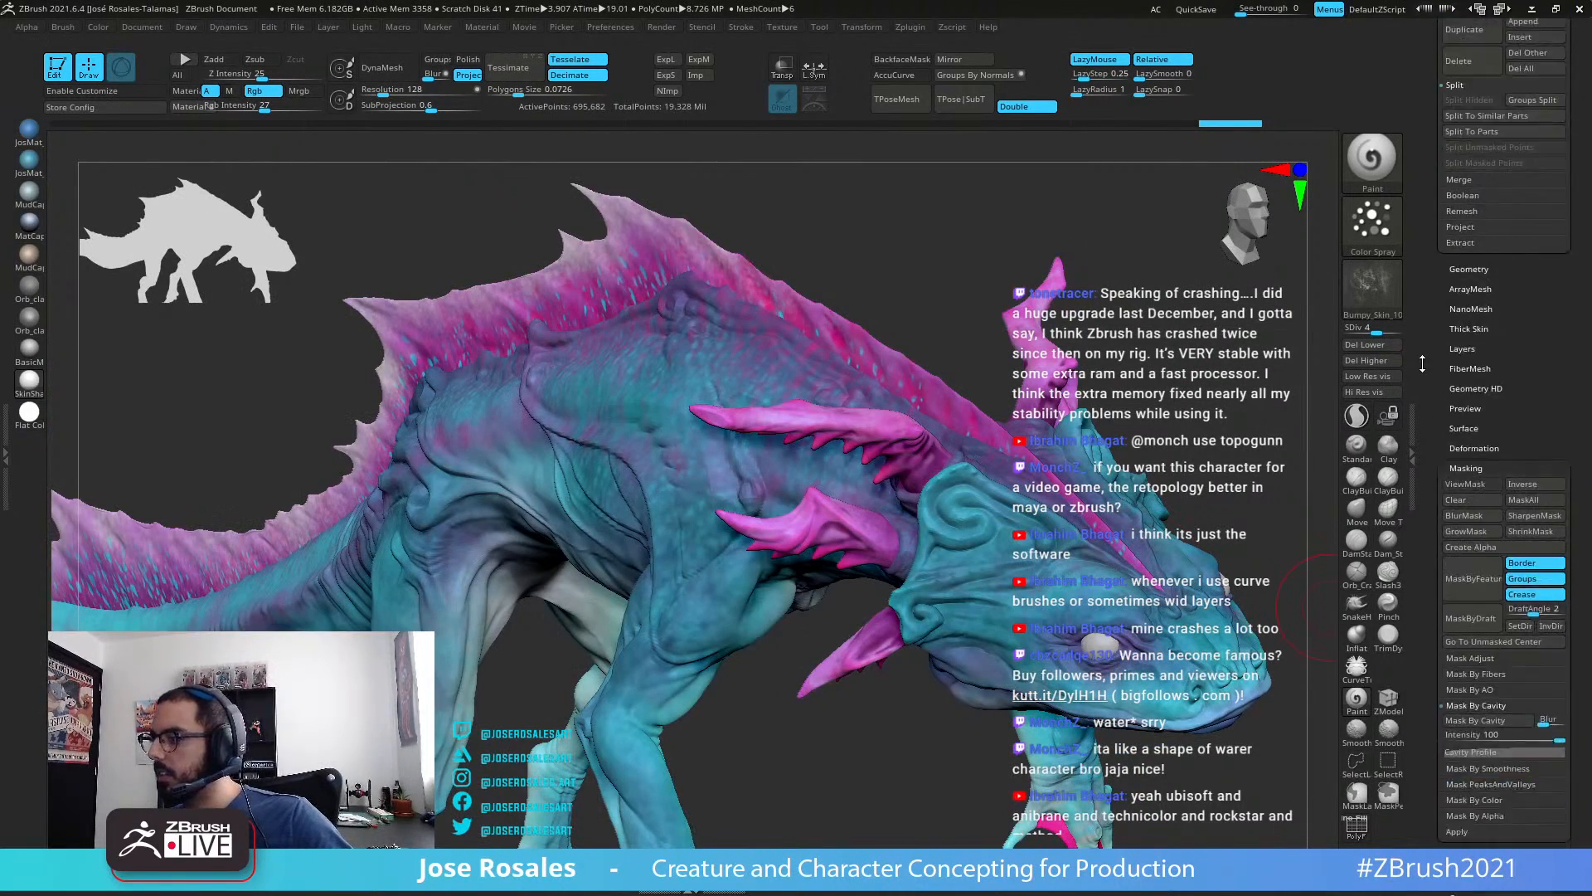
left_click(1473, 465)
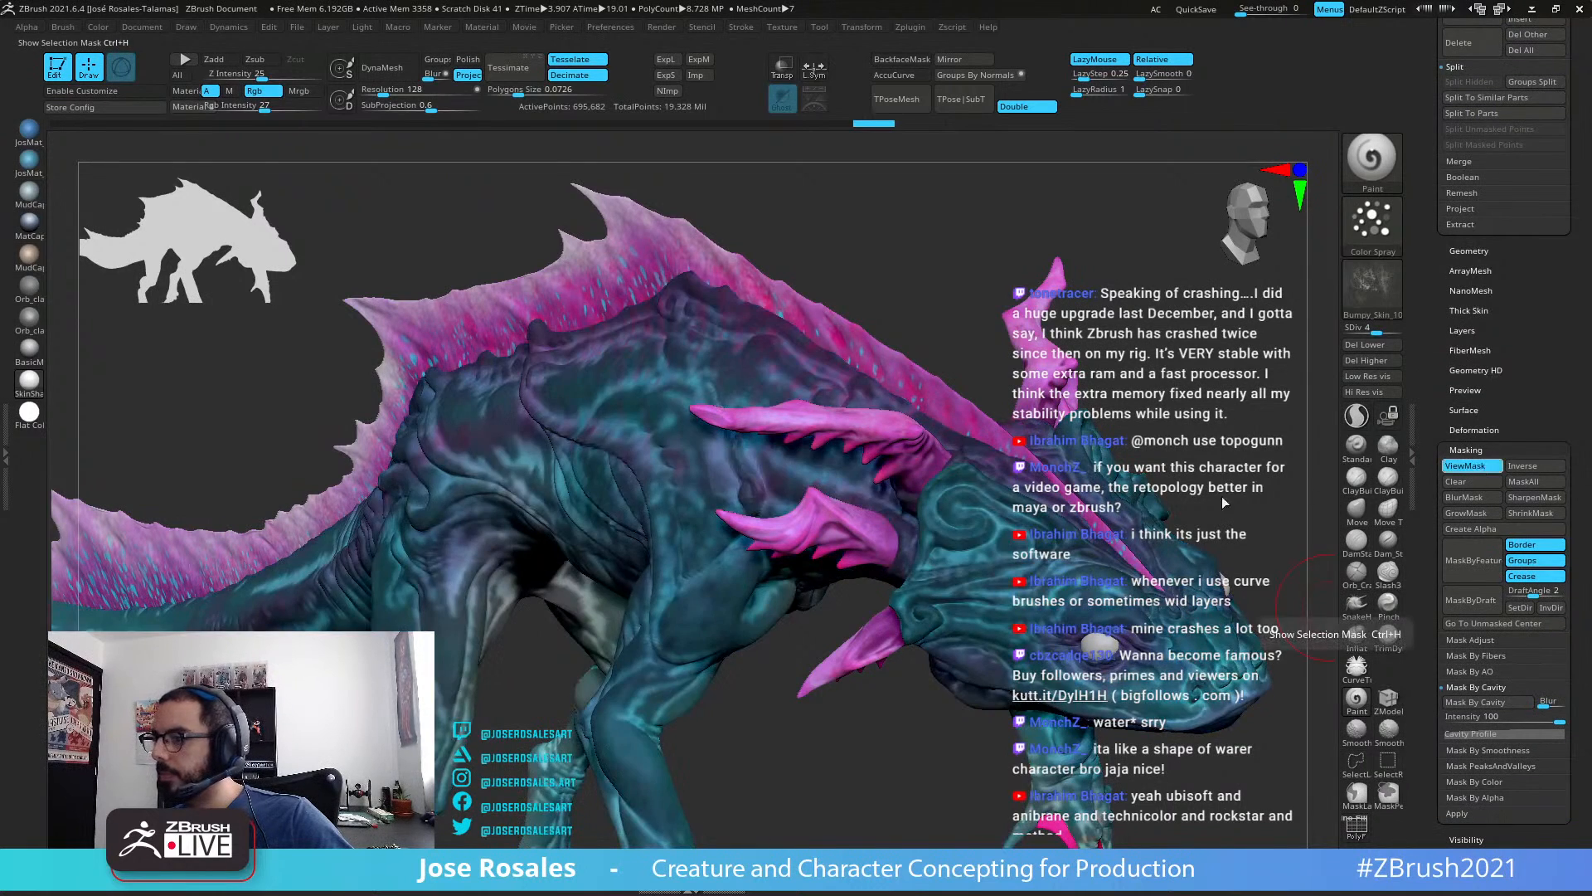
key("ctrl+h")
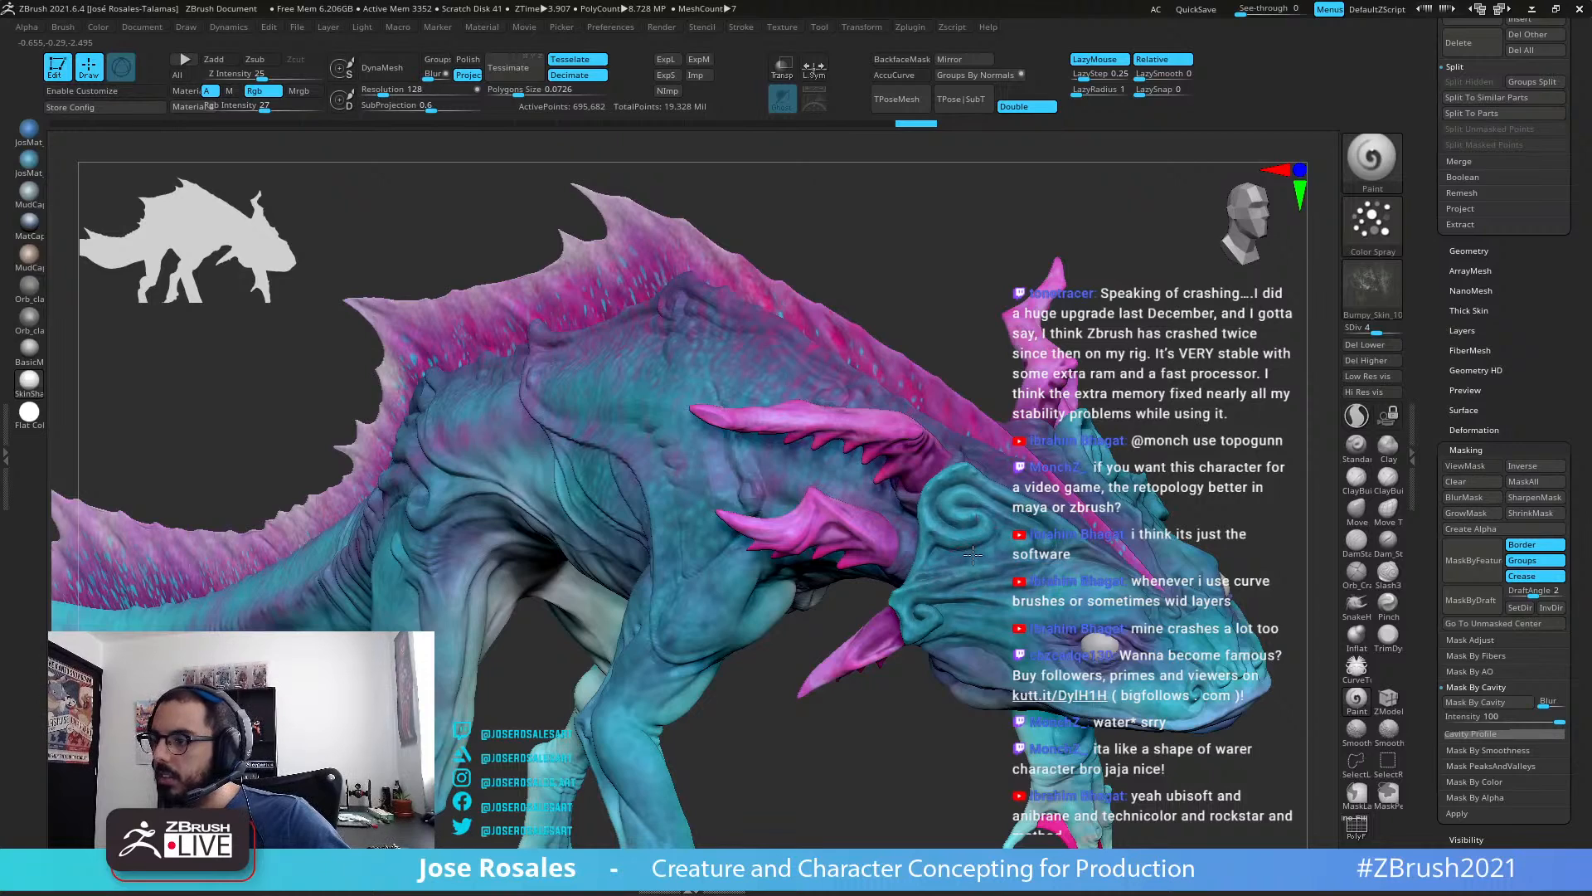
Step: Set the Paint brush's RGB Intensity to 53 and spray dark blue skin texture over the side of the head
left_click_drag(973, 555, 970, 547)
left_click(272, 105)
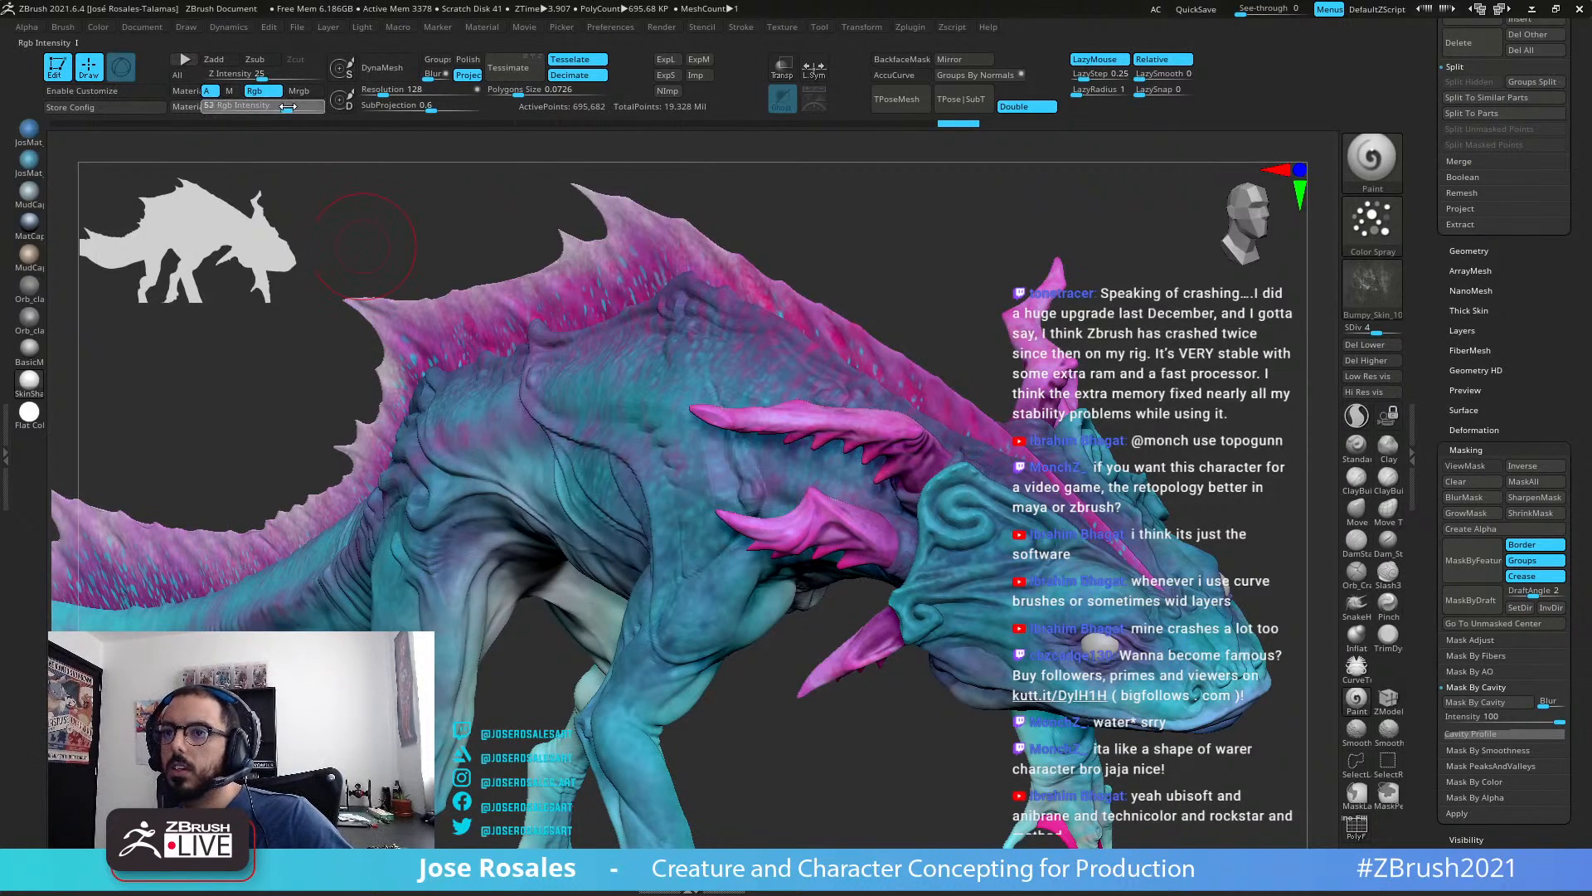
right_click_drag(1117, 521, 1037, 616)
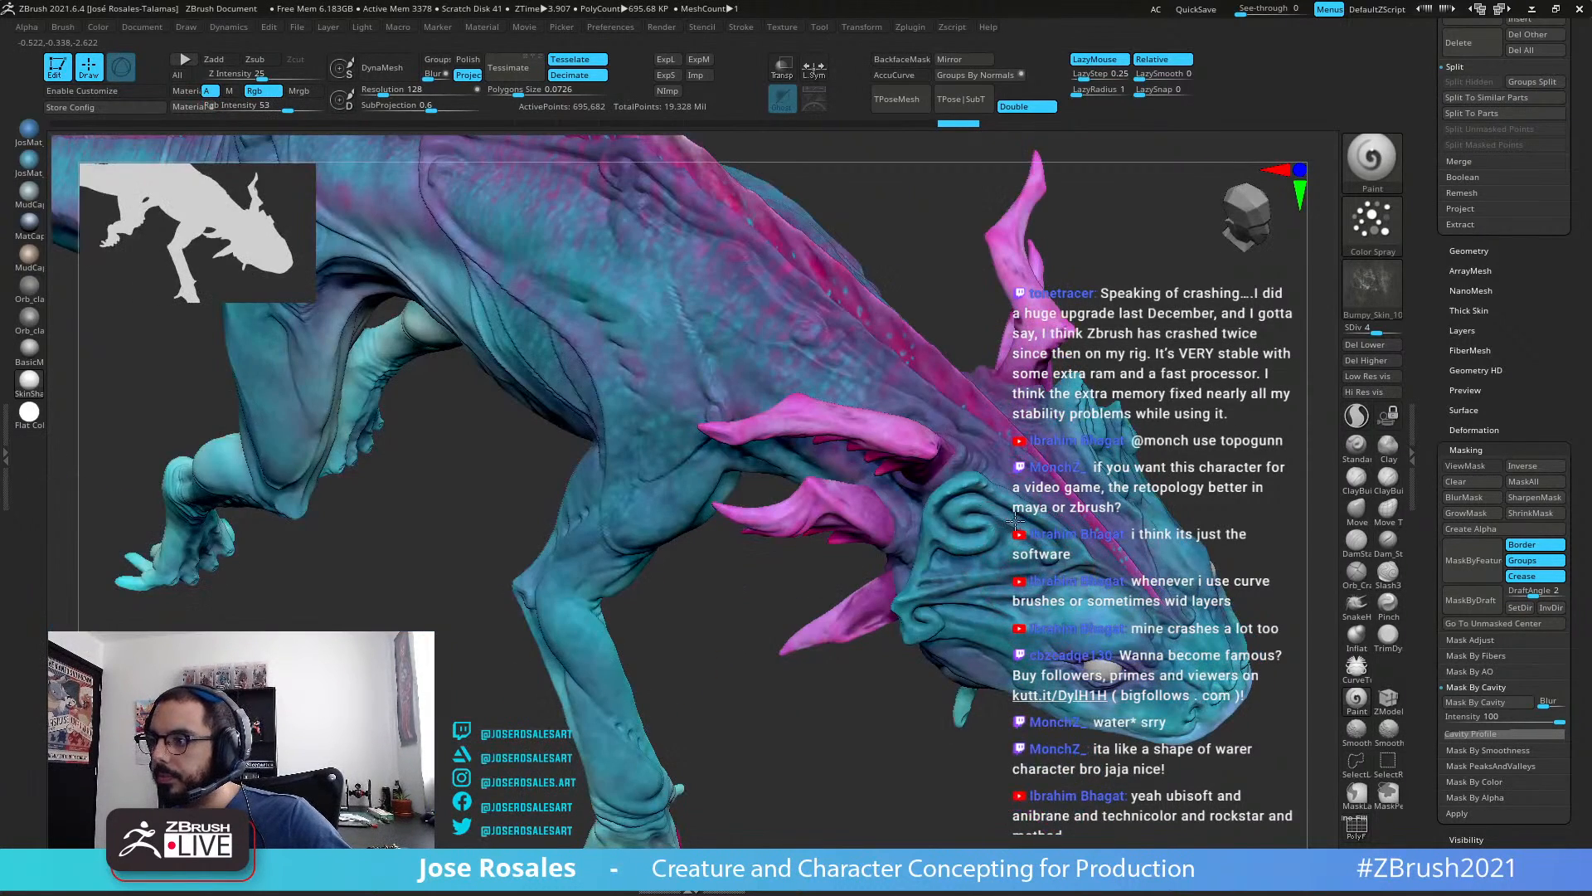
right_click_drag(1038, 494, 1078, 612)
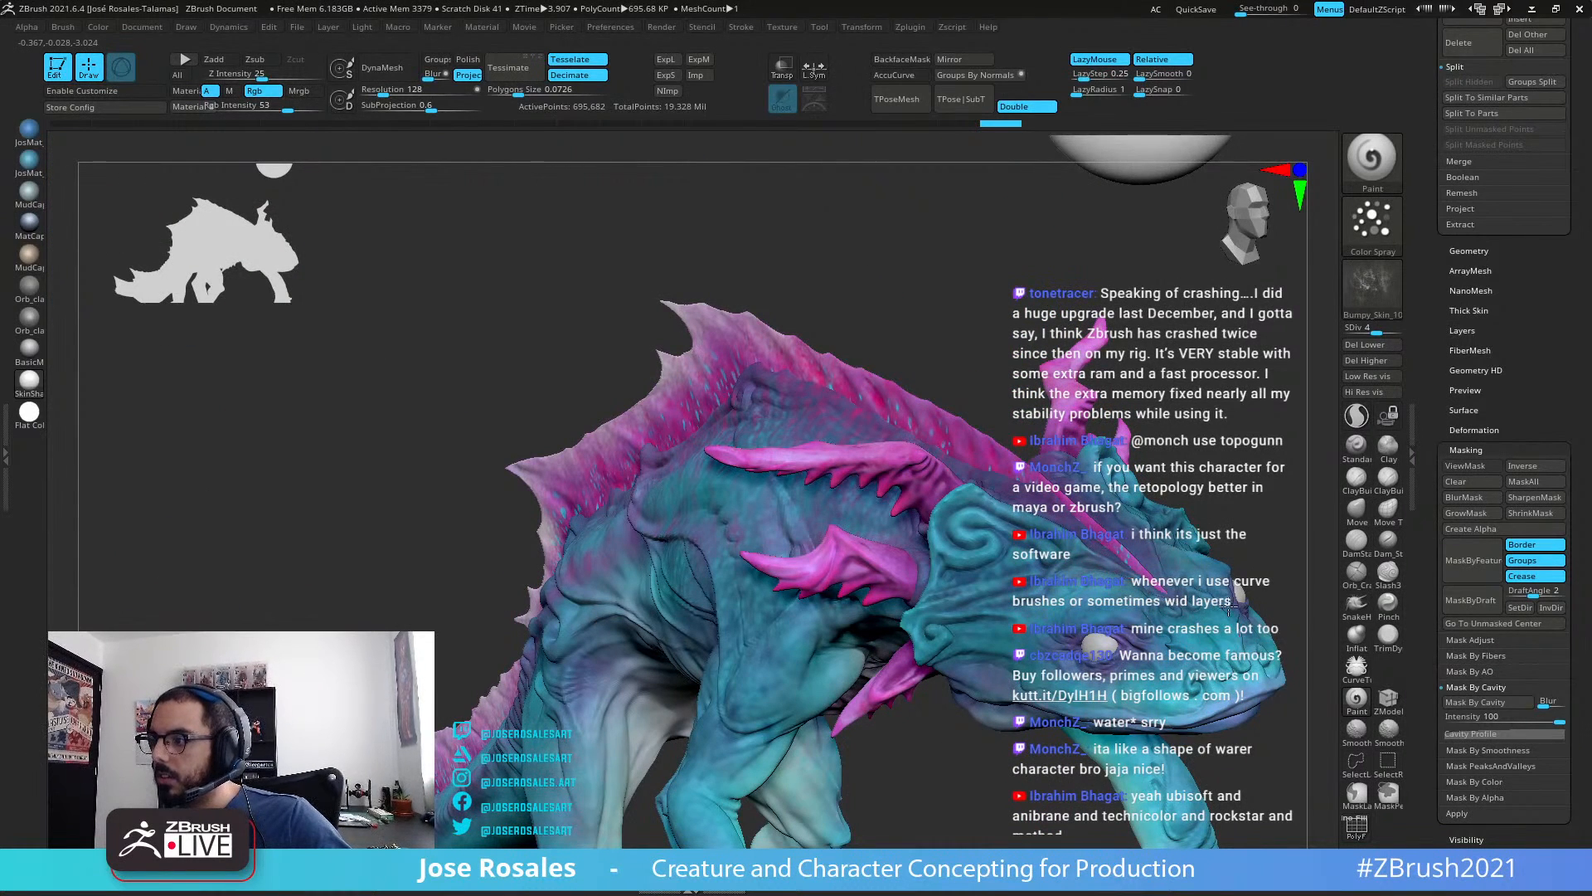
mouse_move(1190, 656)
left_mouse_down()
mouse_move(1169, 685)
mouse_move(1184, 695)
left_mouse_up()
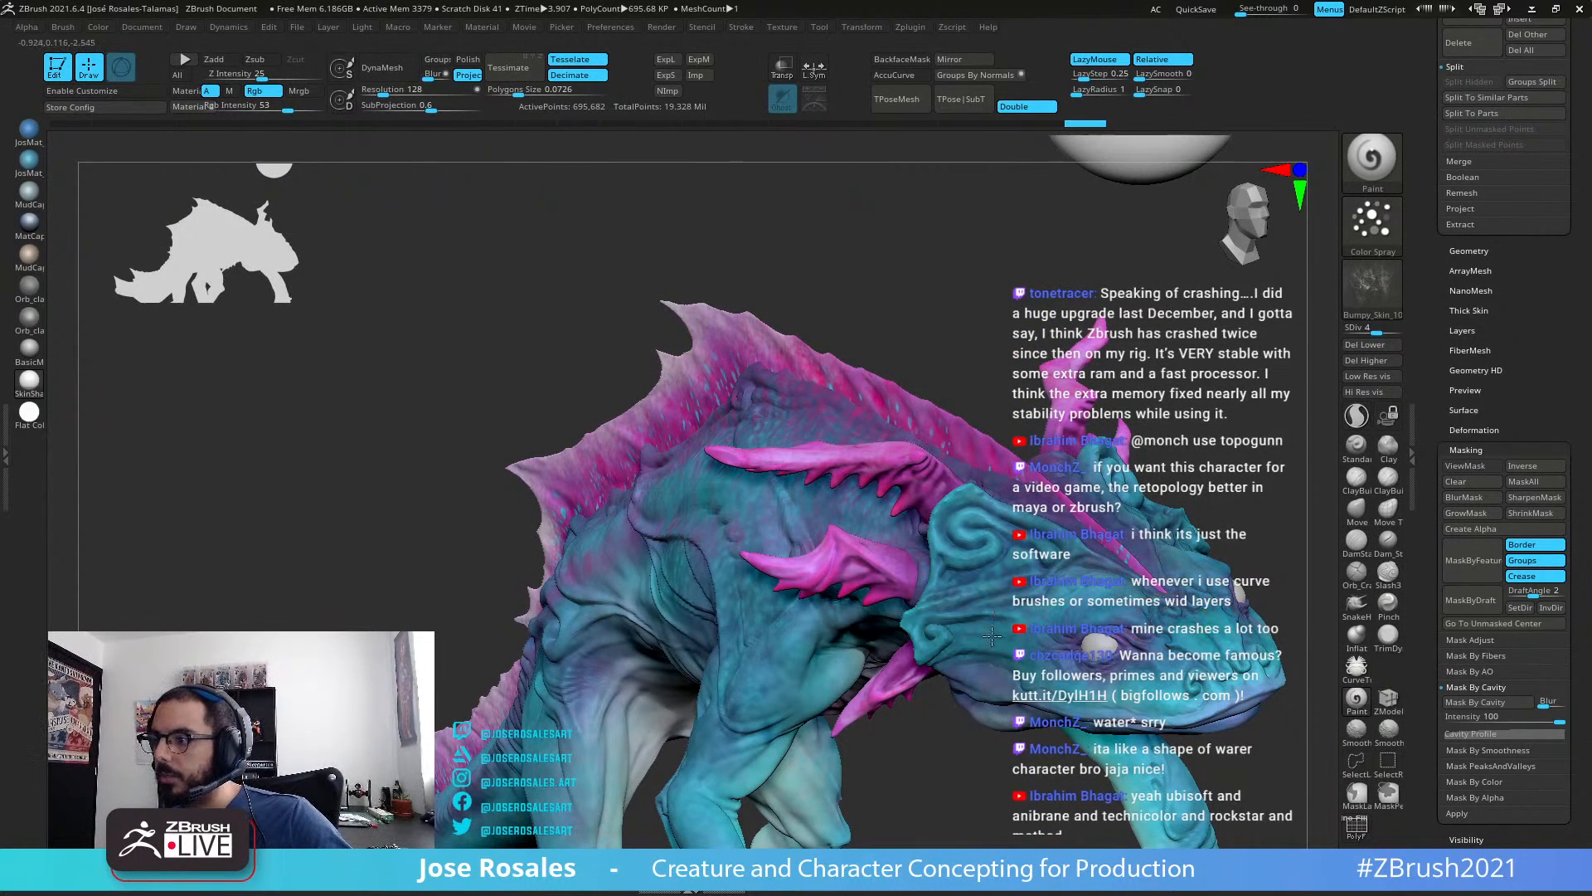
left_click_drag(1127, 619, 1128, 711)
right_click_drag(920, 340, 882, 334)
mouse_move(964, 587)
right_mouse_down("ctrl")
mouse_move(1123, 601)
mouse_move(907, 700)
right_mouse_up("ctrl")
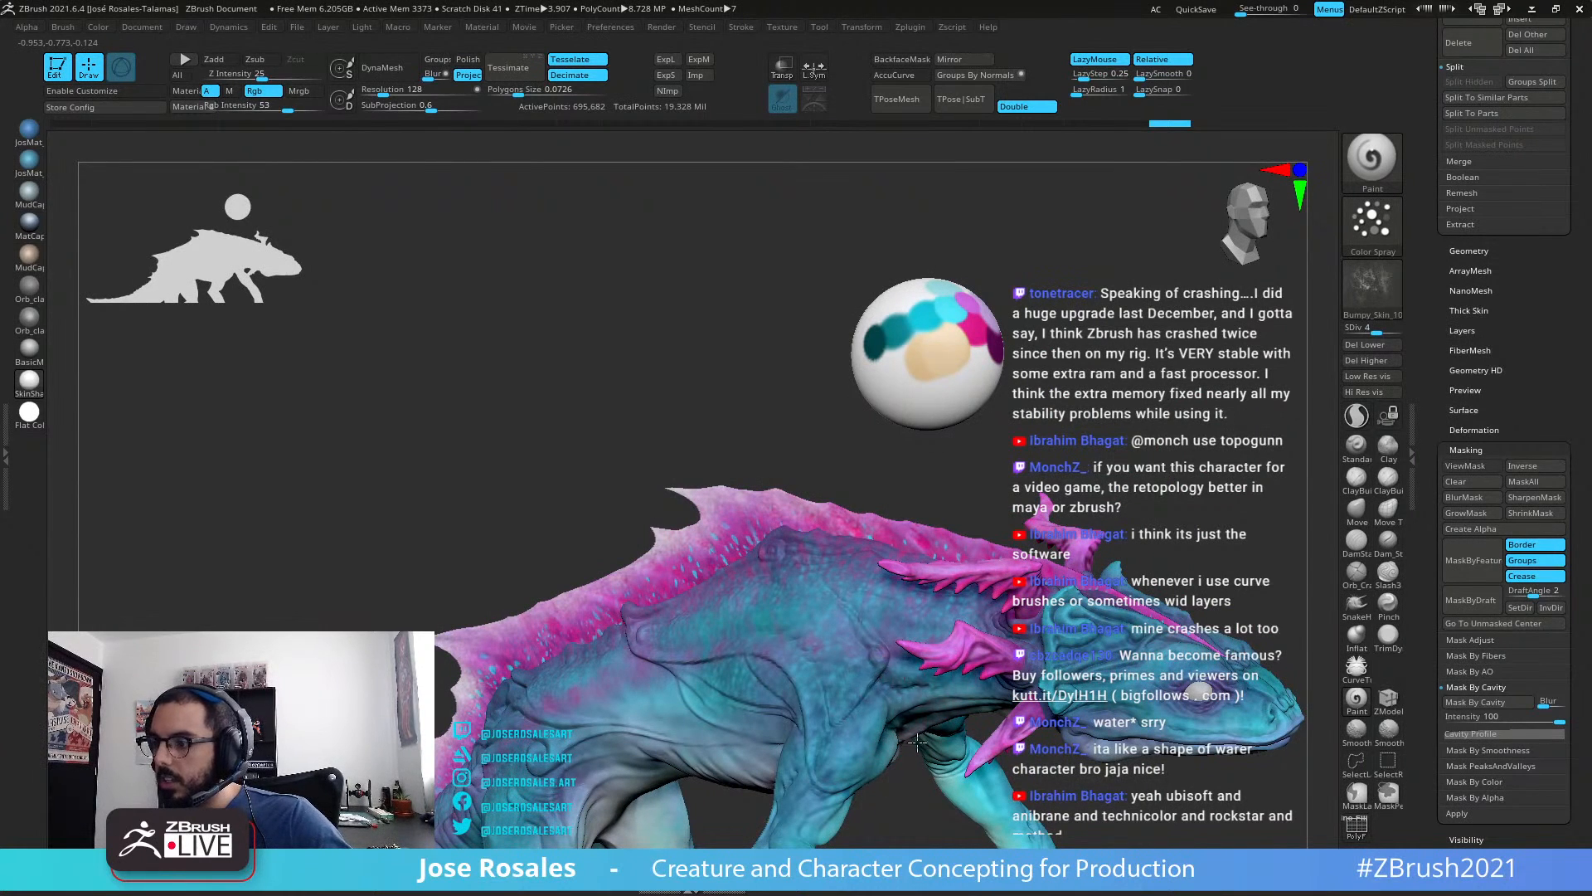
Step: Spray paint over the side of the creature's neck and its chest with the Paint brush and Color Spray stroke
left_click_drag(943, 654, 870, 675)
right_click_drag(896, 805, 928, 704)
mouse_move(945, 705)
left_mouse_down()
mouse_move(900, 702)
mouse_move(912, 749)
left_mouse_up()
right_click_drag(943, 719, 883, 713)
left_click_drag(937, 782, 929, 794)
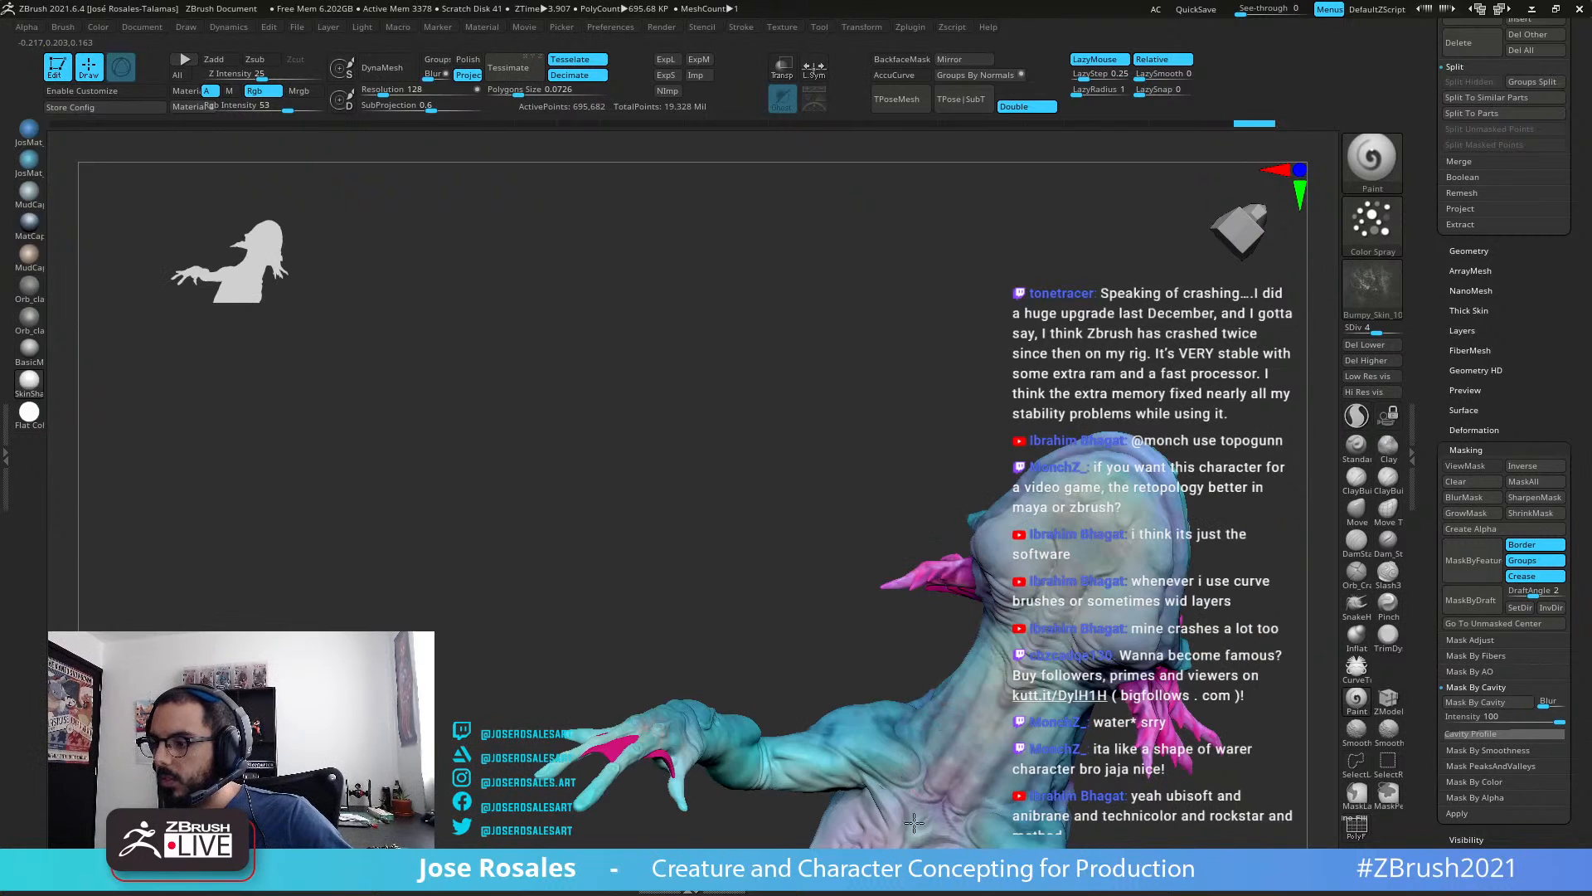
Step: Spray paint over the creature's throat and the underside of its jaw
left_click_drag(1058, 643, 1003, 717)
right_click_drag(1004, 717, 1156, 760)
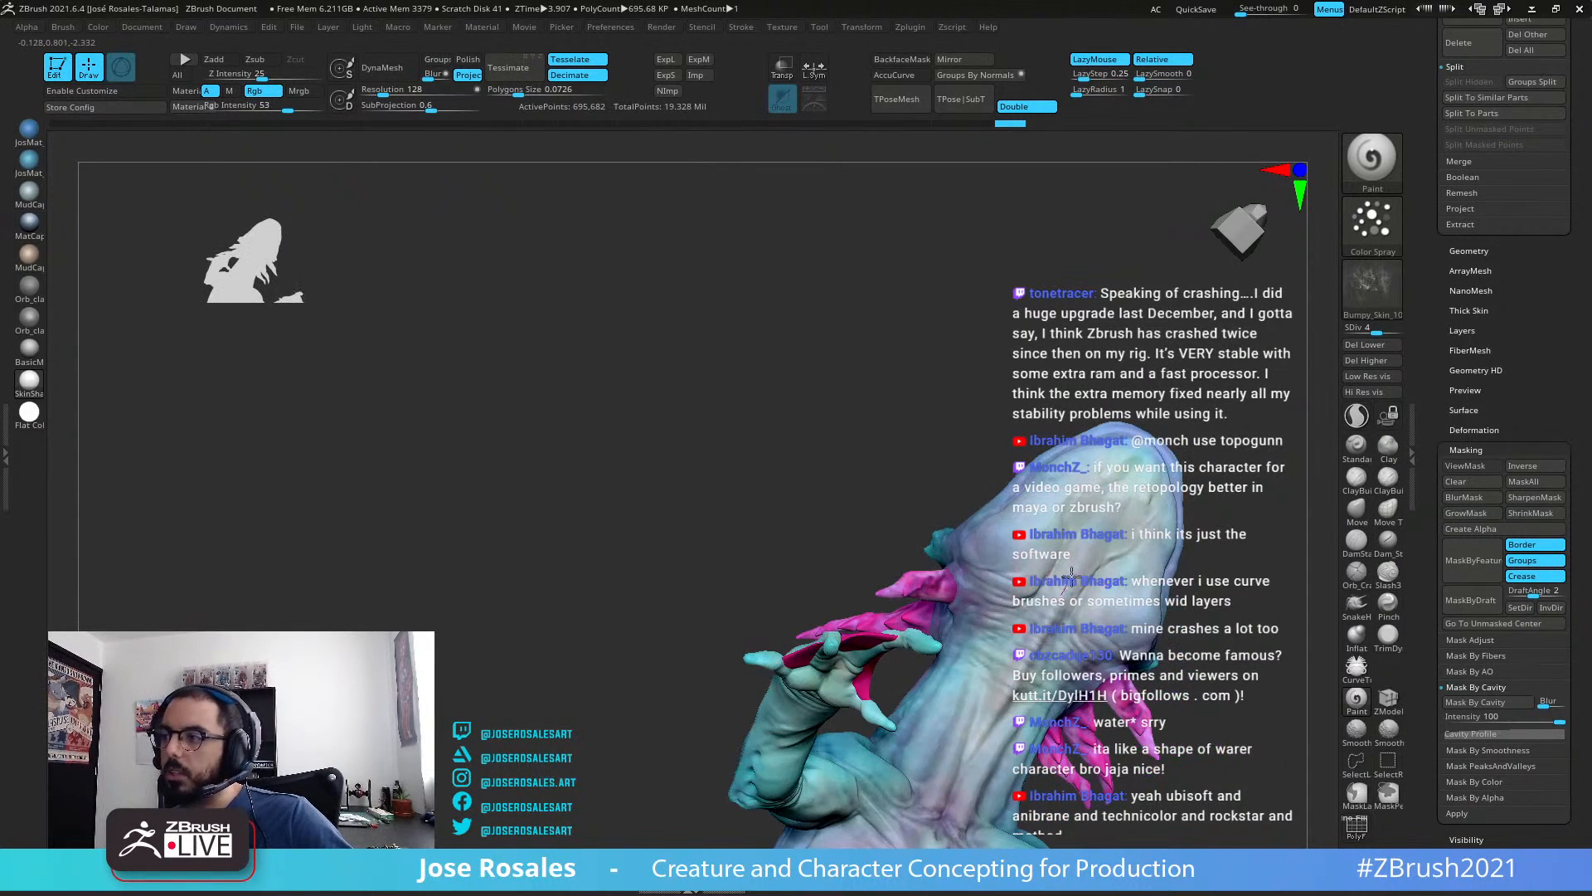
right_click_drag(1099, 565, 1062, 539)
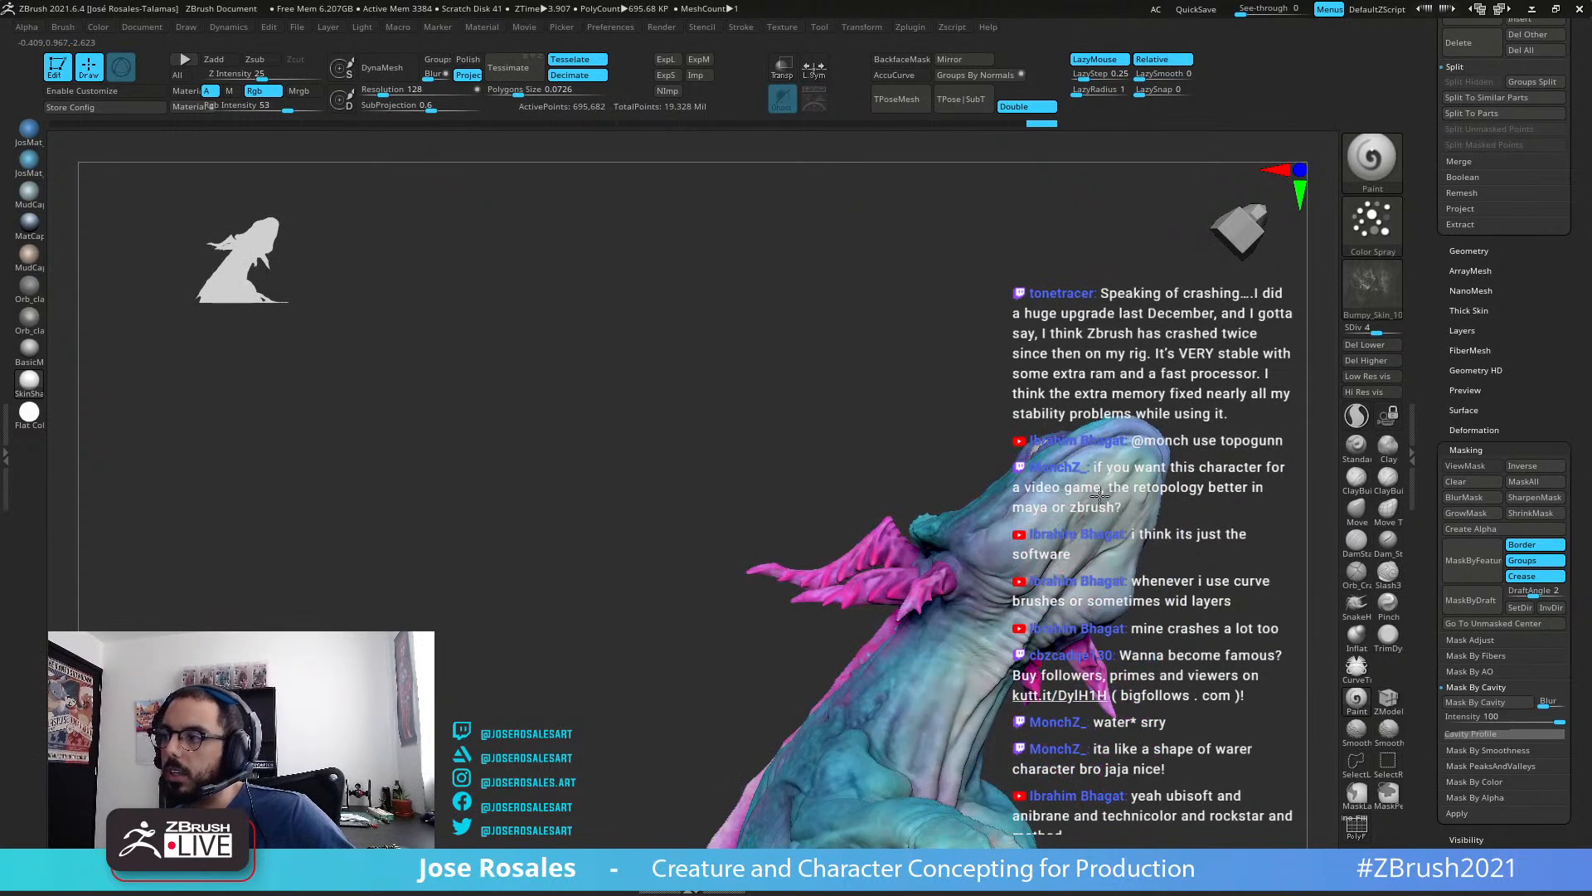
left_click_drag(1060, 539, 1070, 549)
right_click_drag(1069, 549, 1153, 564)
mouse_move(1115, 539)
left_mouse_down()
mouse_move(1136, 489)
mouse_move(1136, 508)
left_mouse_up()
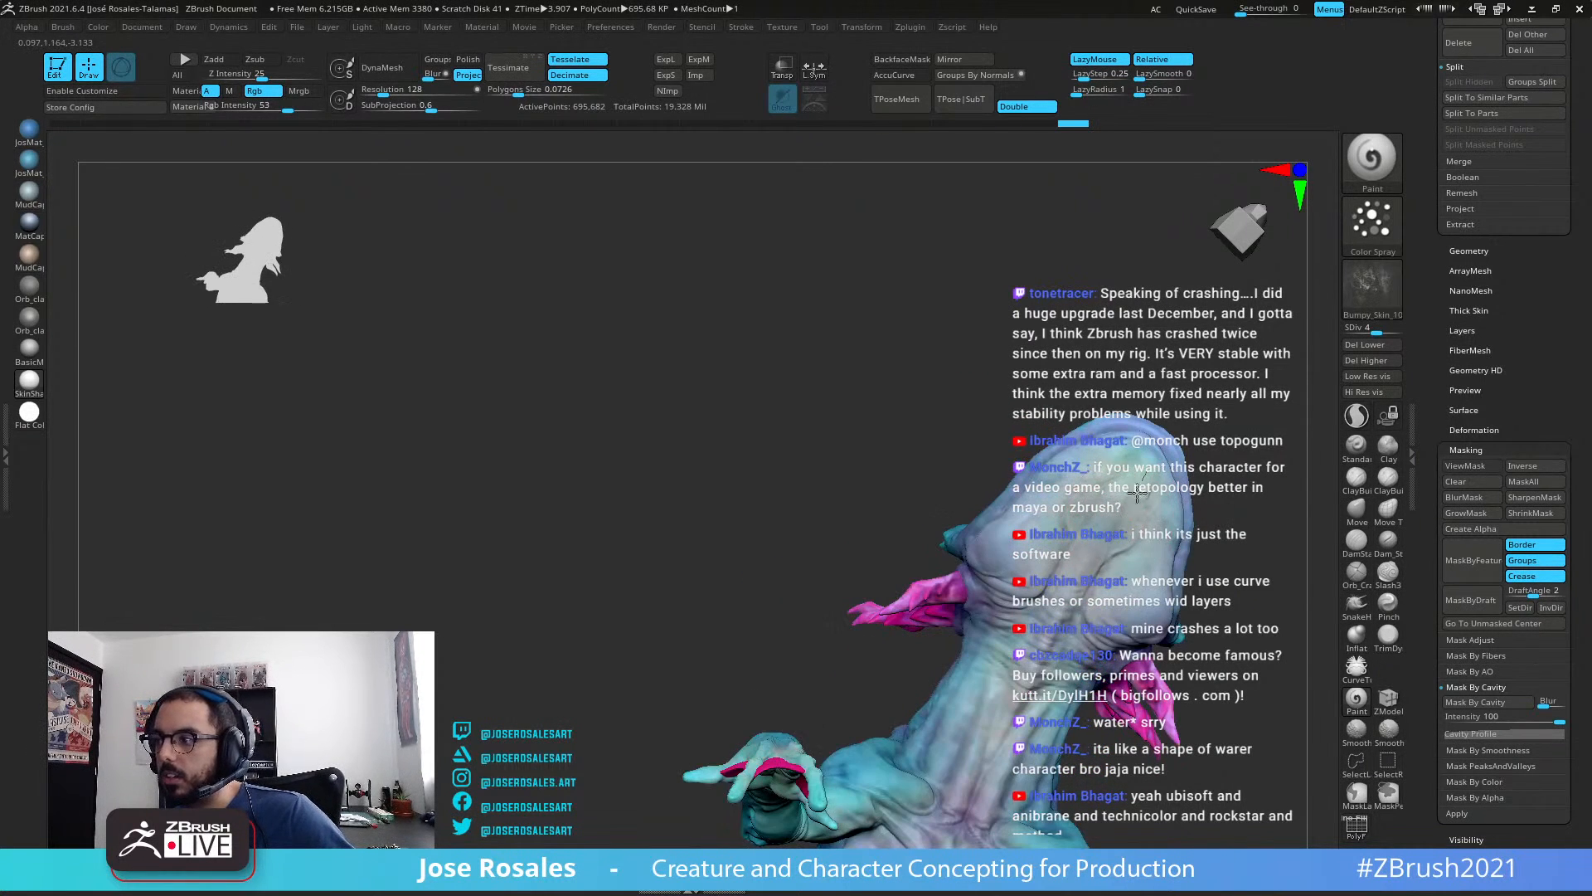
Step: Spray paint over the creature's chest and the side of its back
left_click_drag(1112, 572, 1051, 773)
right_click_drag(1051, 773, 935, 749)
right_click_drag(943, 651, 931, 682)
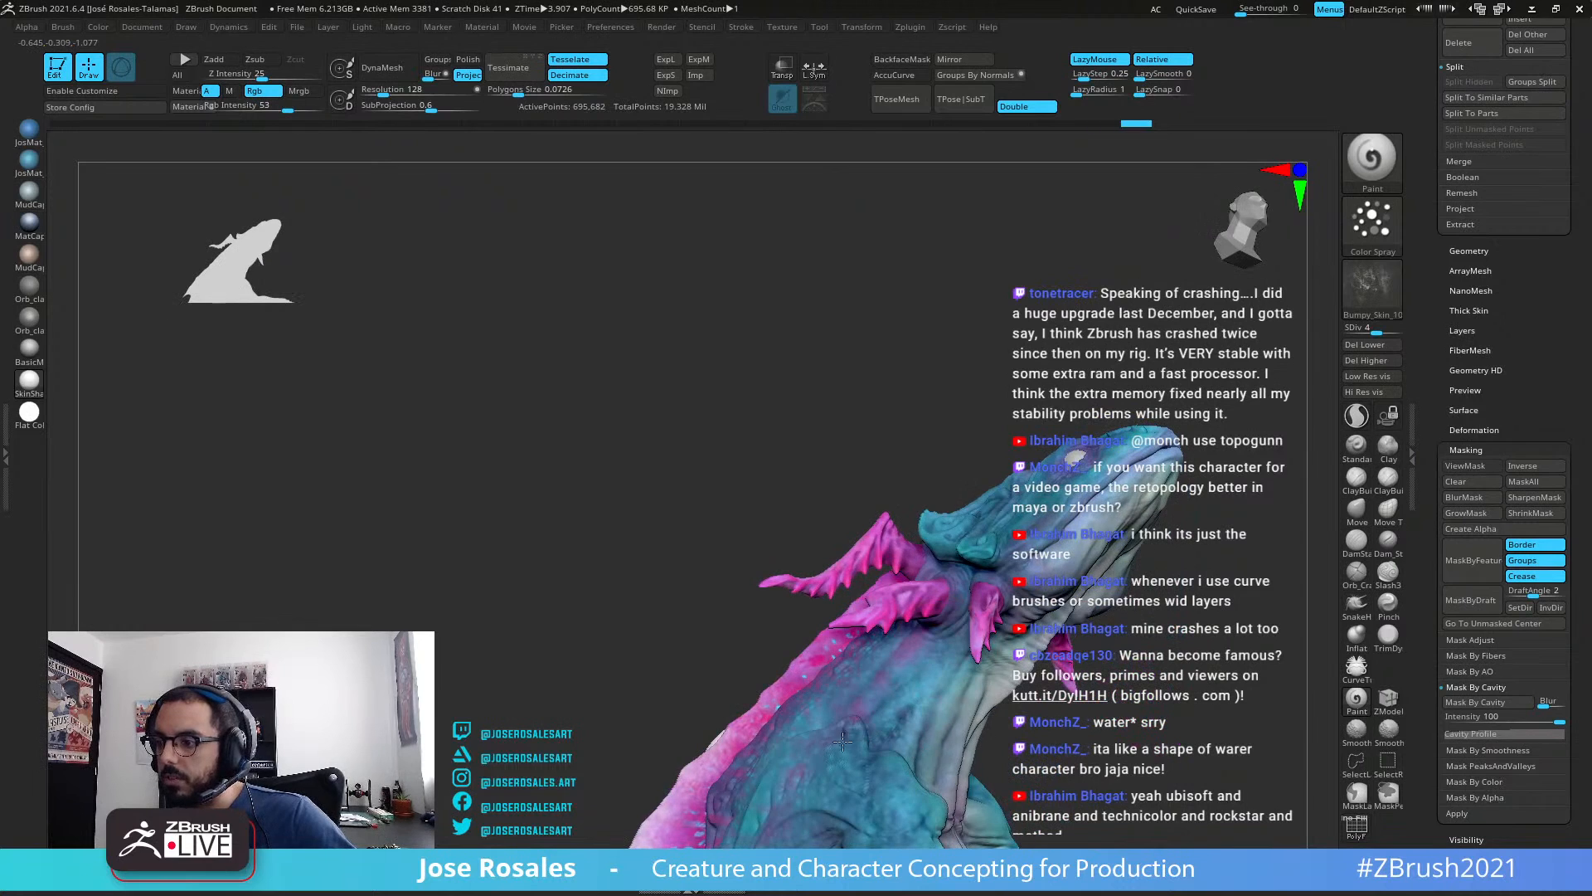
left_click_drag(719, 767, 720, 760)
right_click_drag(718, 746, 702, 469)
right_click_drag(872, 478, 1001, 508)
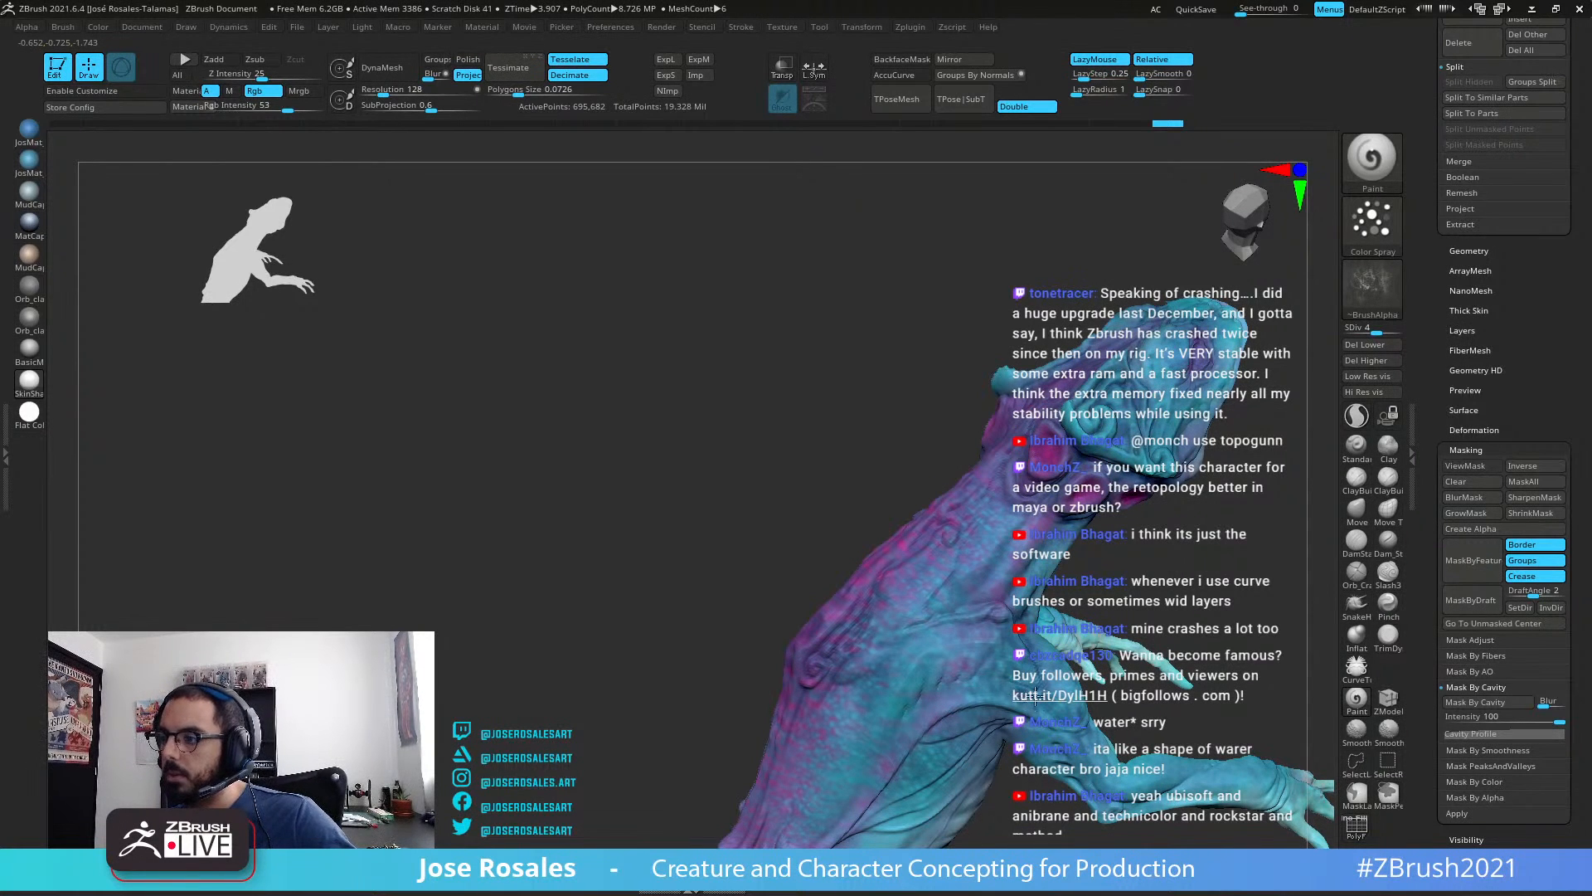
Step: Spray paint down the isolated body's flank and around the hip
right_click_drag(876, 806, 1025, 582, "alt")
left_click_drag(936, 680, 898, 697)
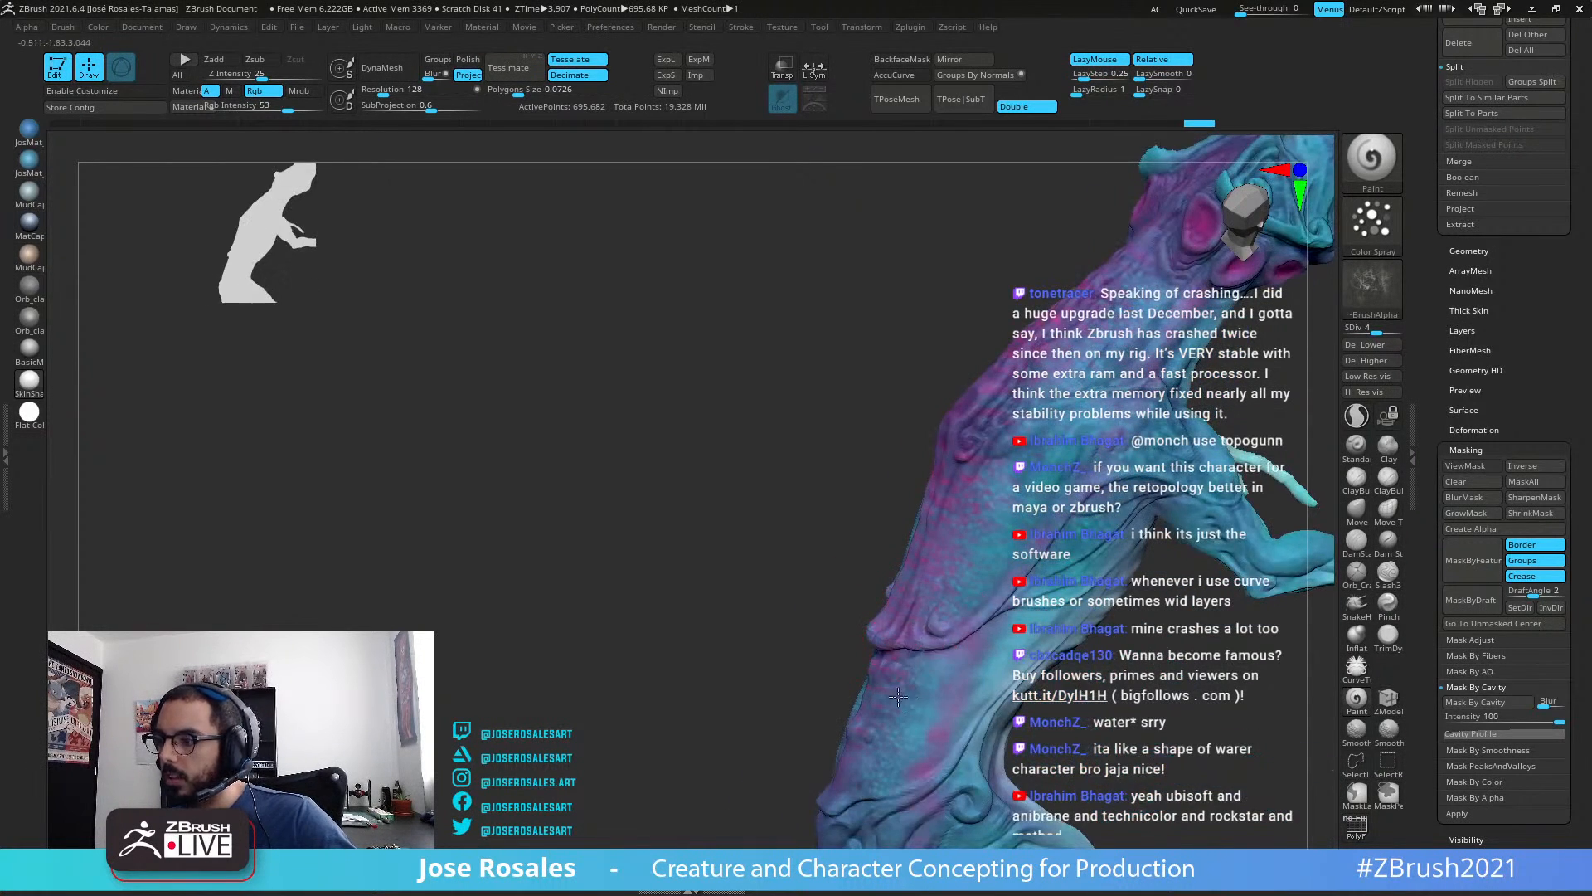
left_click_drag(1097, 547, 1144, 505)
mouse_move(1145, 505)
right_mouse_down()
mouse_move(1057, 523)
mouse_move(1181, 558)
right_mouse_up()
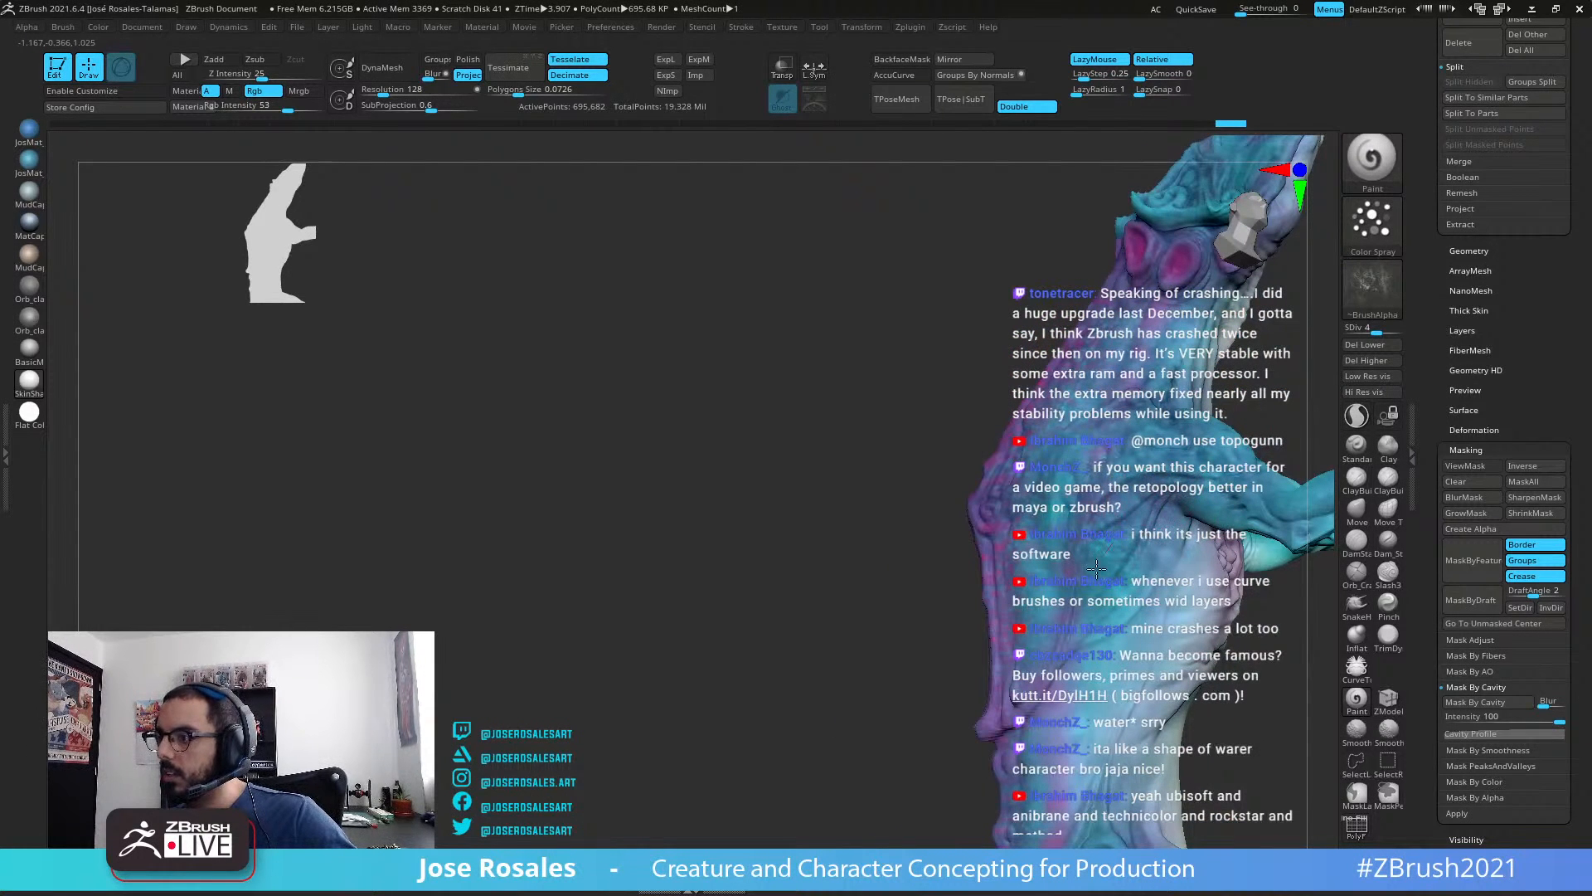
left_click_drag(1140, 567, 1140, 602)
left_click_drag(1141, 661, 1118, 746)
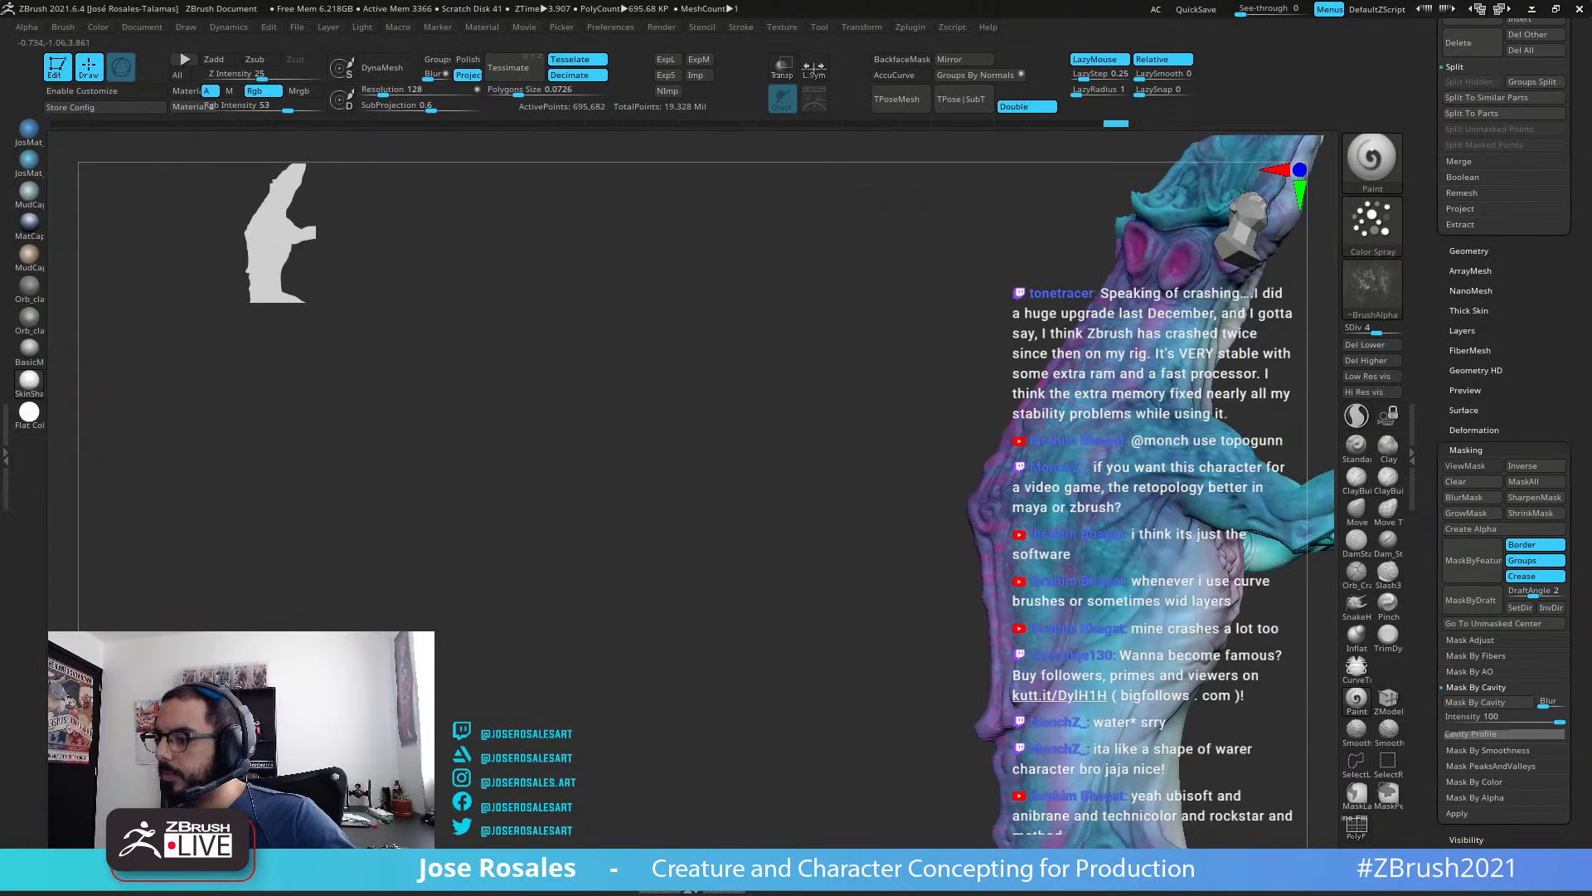
Step: Work the sprayed colour over the body's shoulders and upper arms from both sides
mouse_move(1170, 443)
right_mouse_down("ctrl")
mouse_move(989, 374)
mouse_move(1005, 481)
mouse_move(965, 673)
mouse_move(928, 682)
right_mouse_up("ctrl")
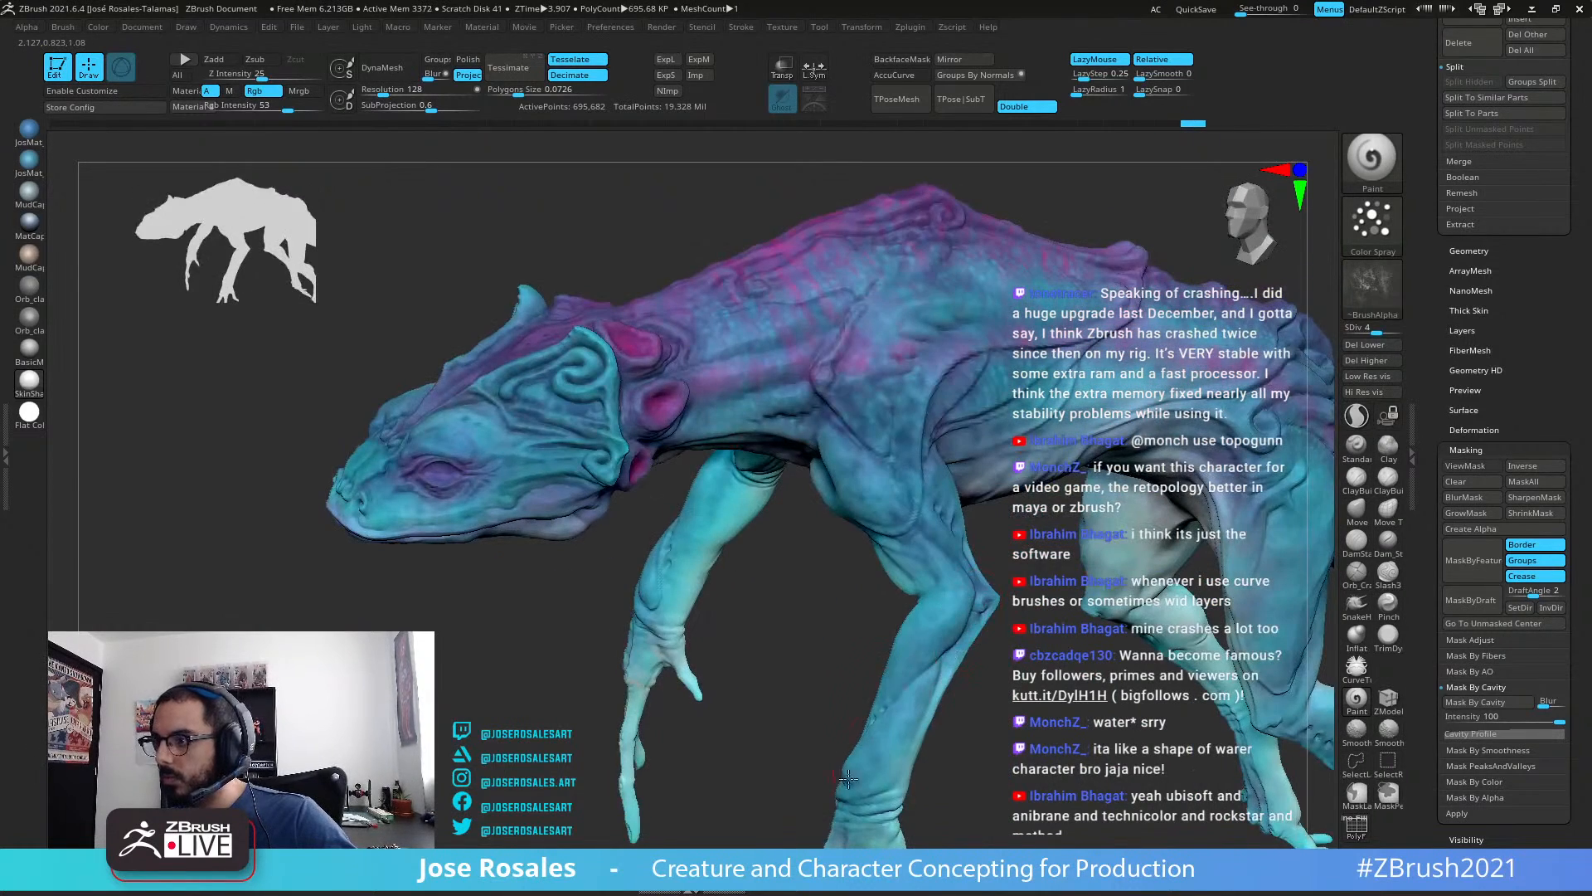
right_click_drag(848, 778, 1001, 466)
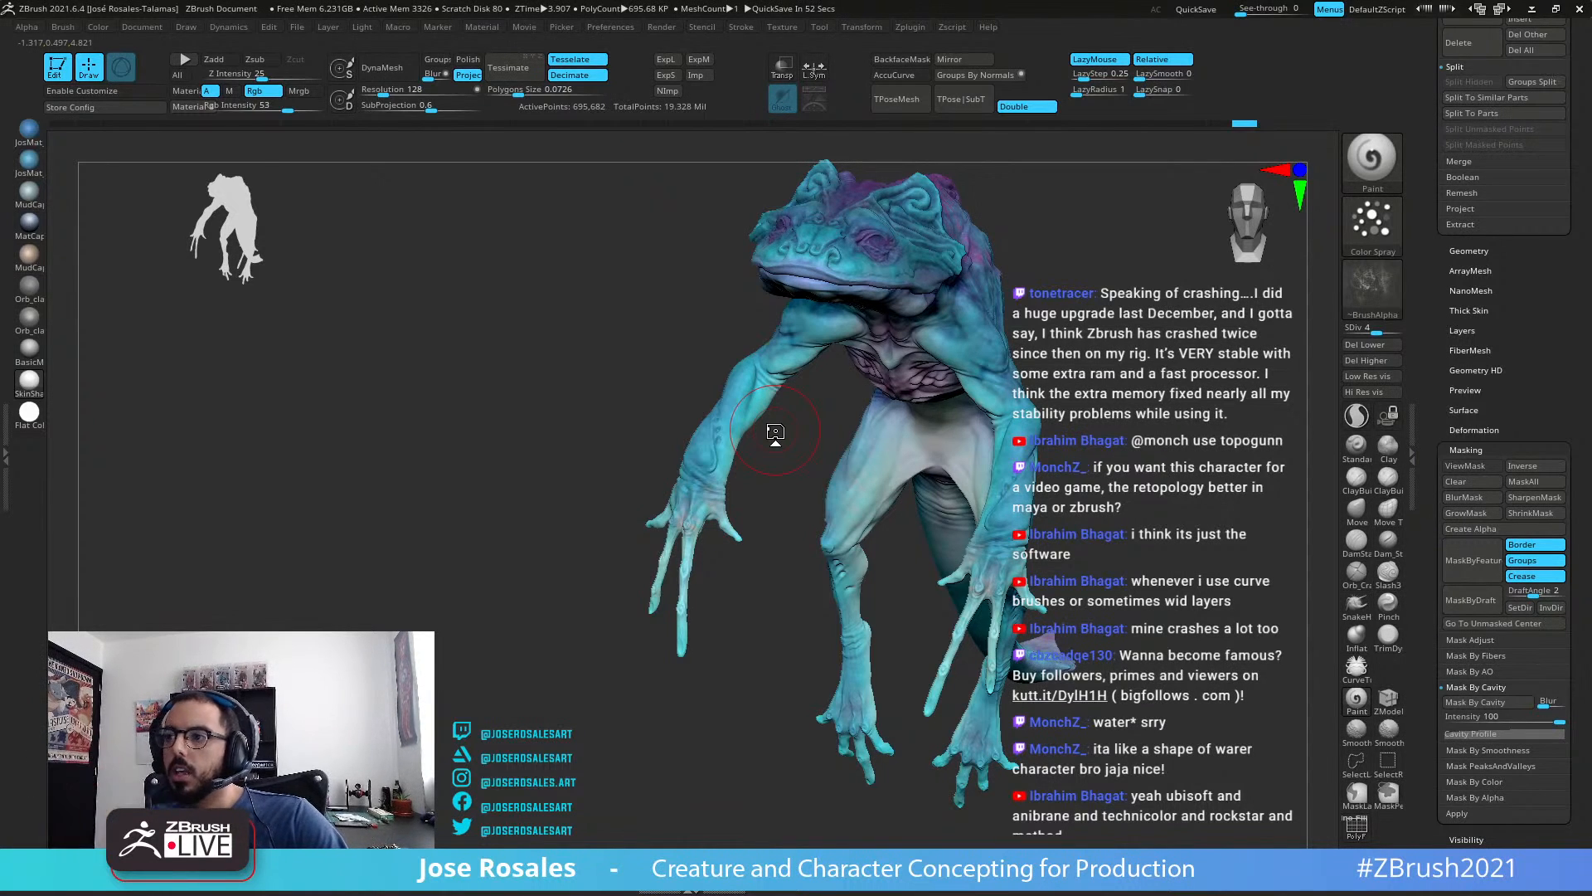
left_click_drag(625, 150, 688, 593)
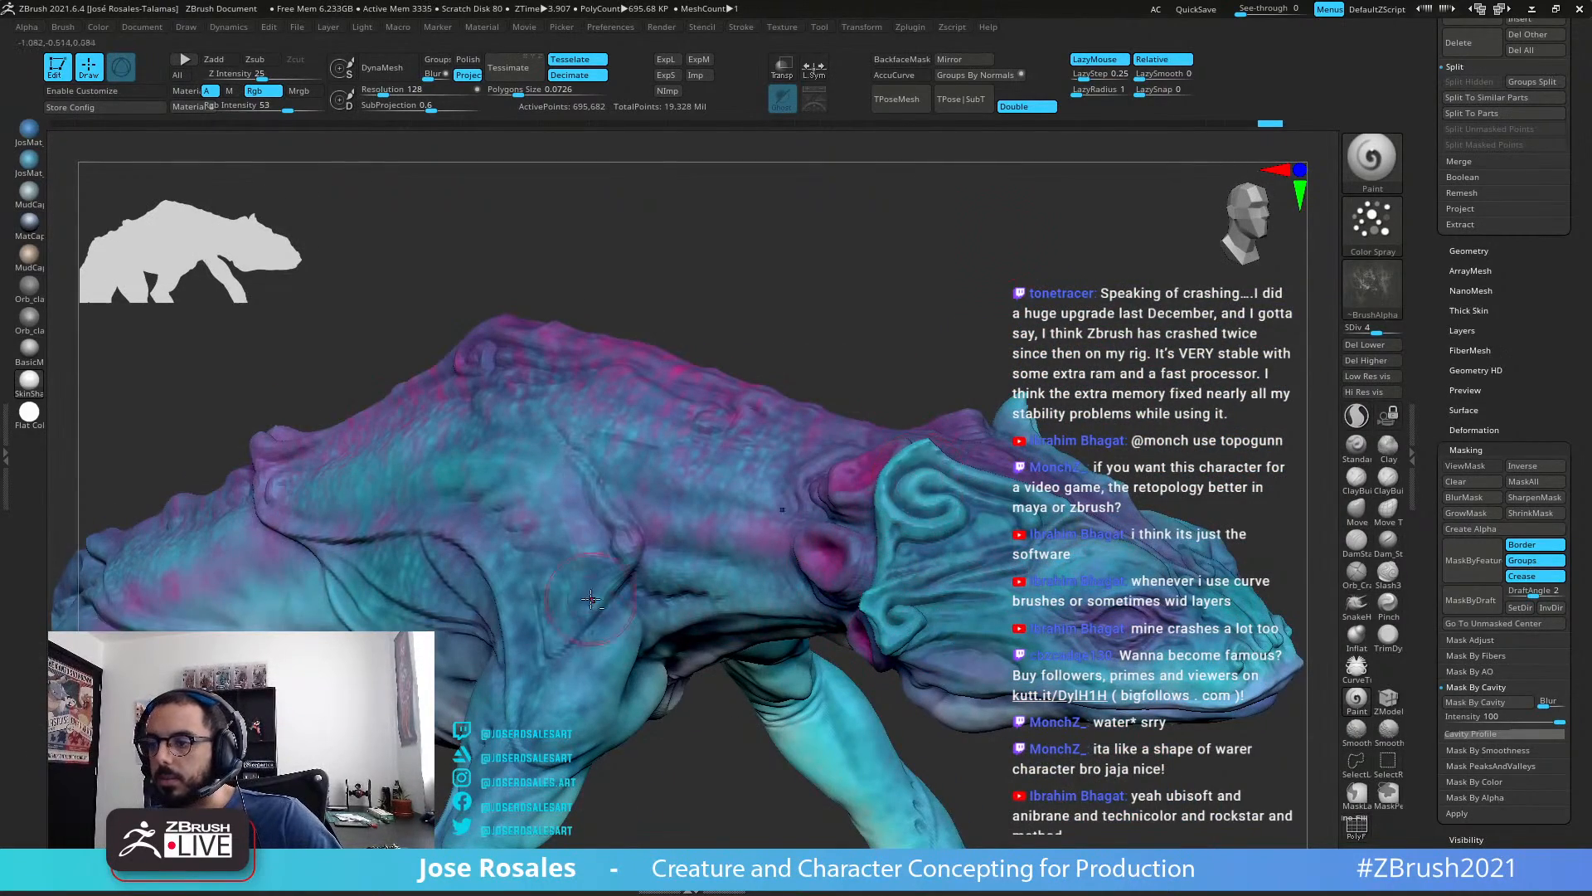
right_click_drag(610, 628, 791, 570)
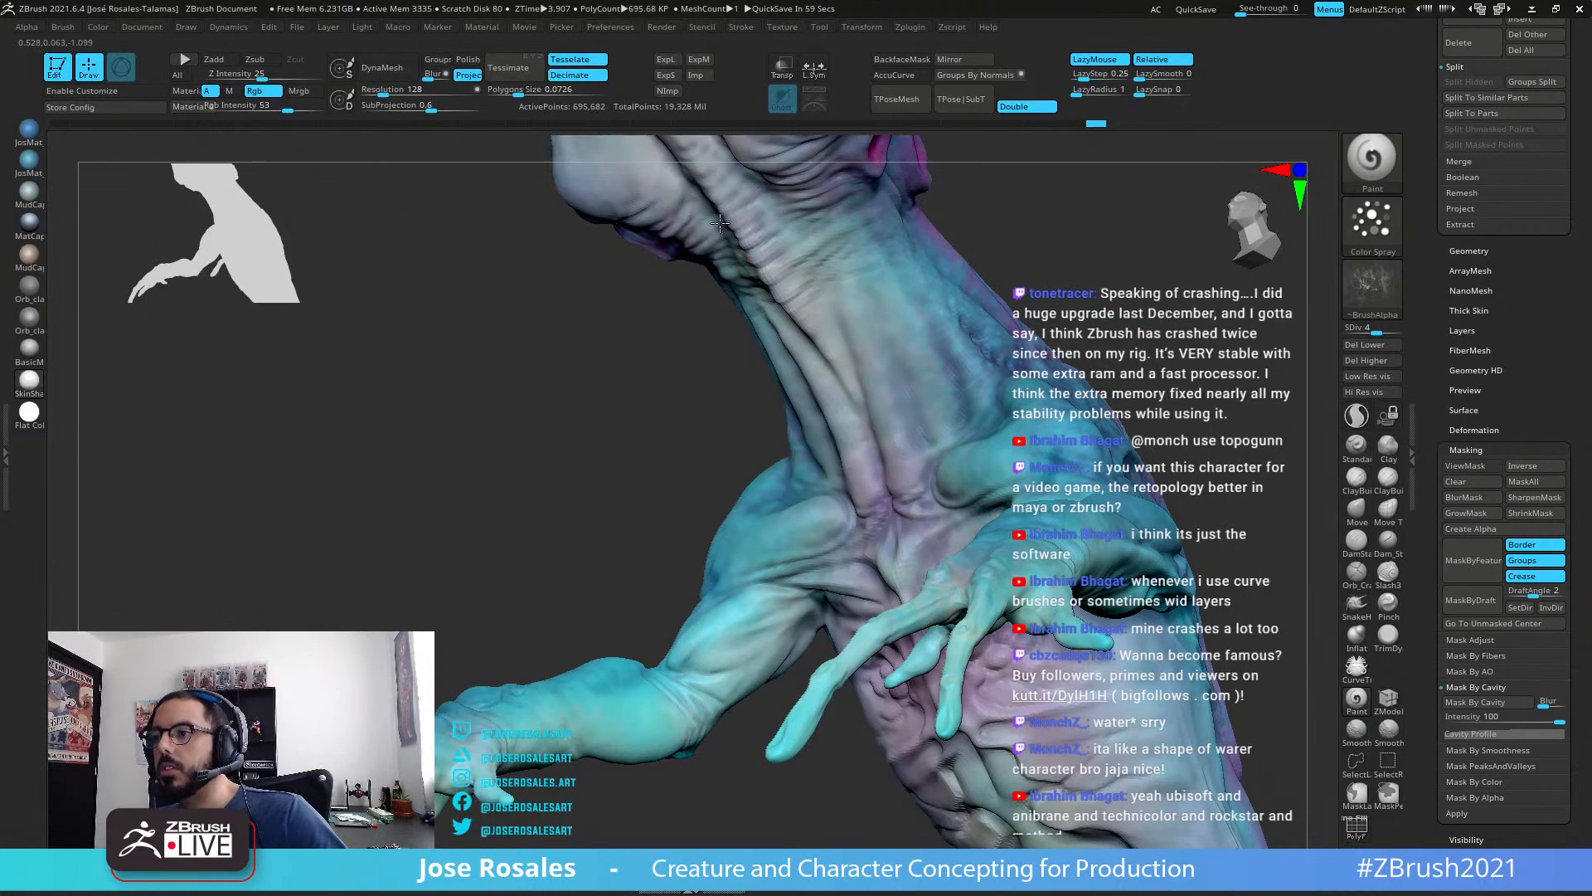
Step: Spray paint over the neck folds, belly and thighs of the body
right_click_drag(720, 223, 683, 224, "ctrl")
right_click_drag(988, 476, 839, 639)
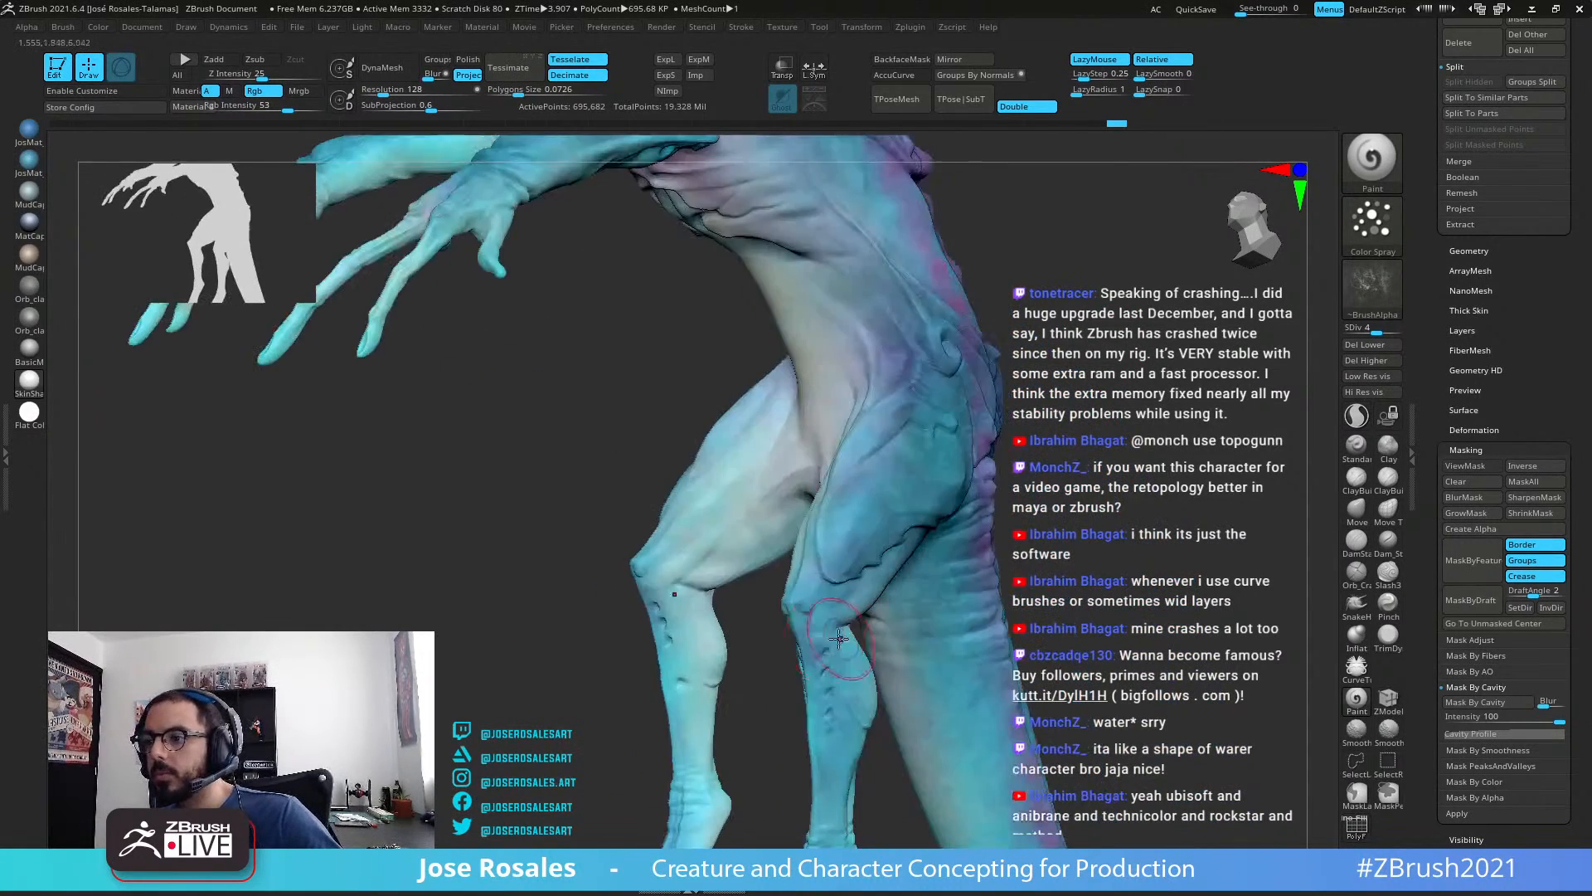
right_click_drag(779, 558, 854, 572)
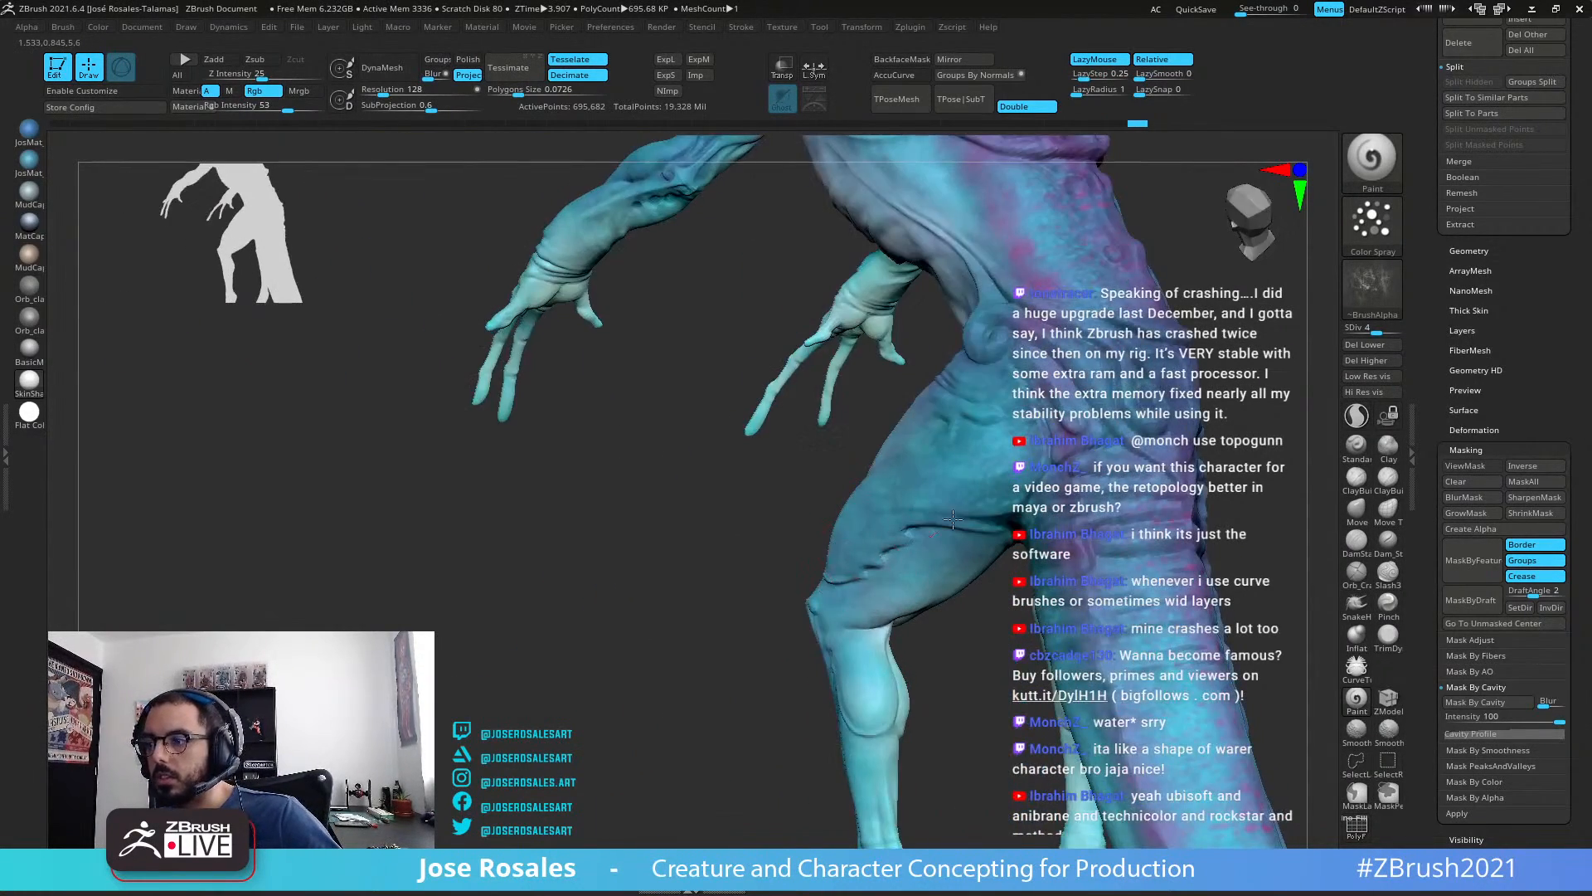
right_click_drag(1067, 544, 985, 519)
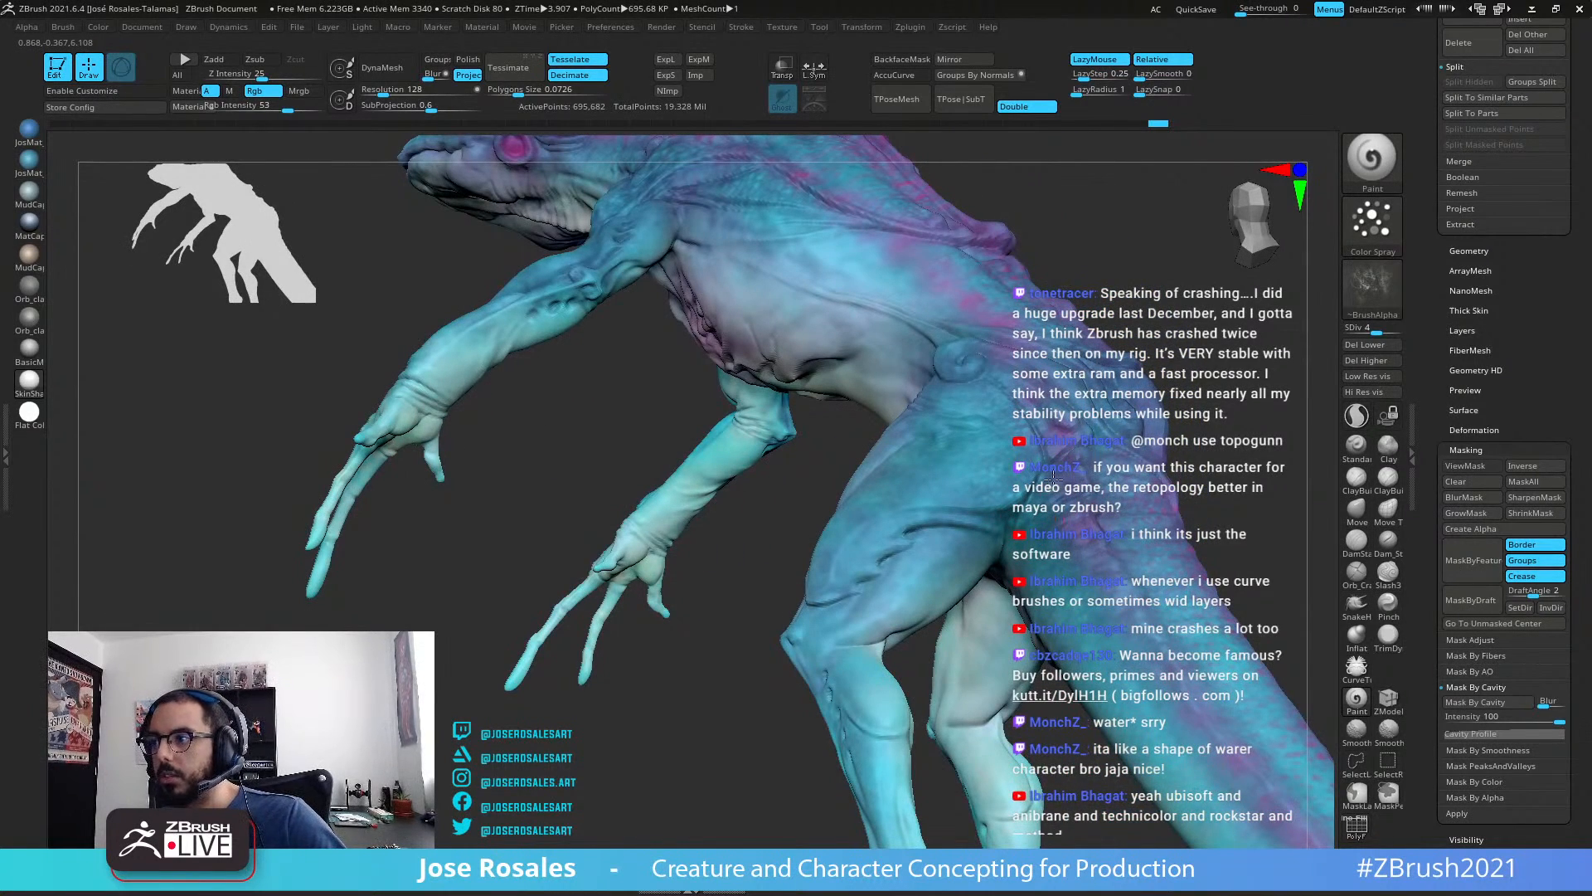
right_click_drag(1132, 612, 991, 366)
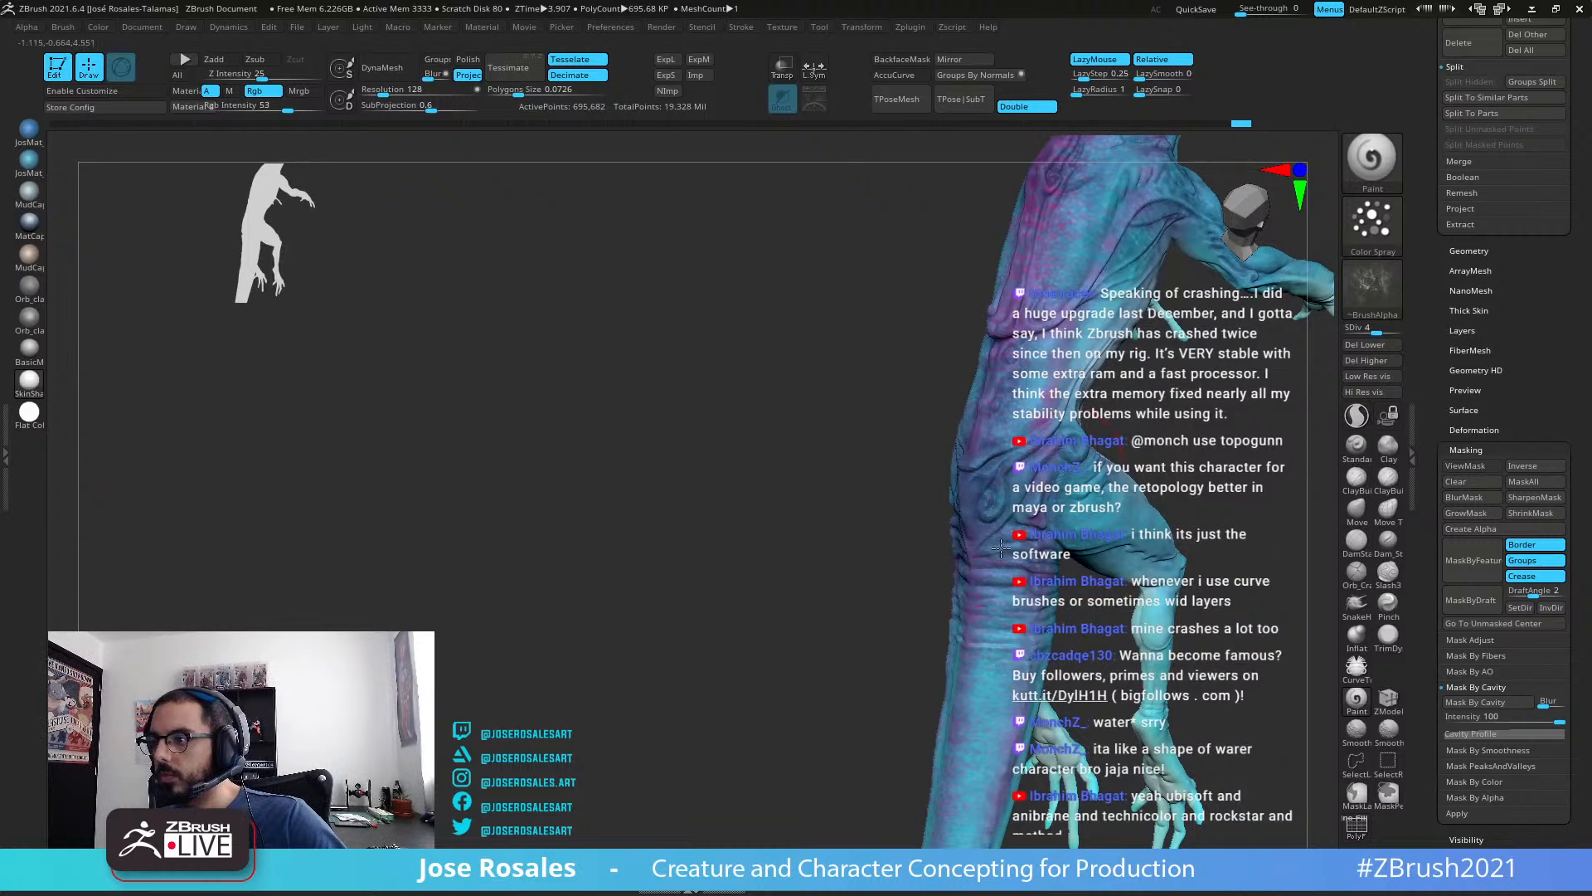
Step: Spray paint around the hips and along the hind legs
right_click_drag(1001, 547, 1054, 509)
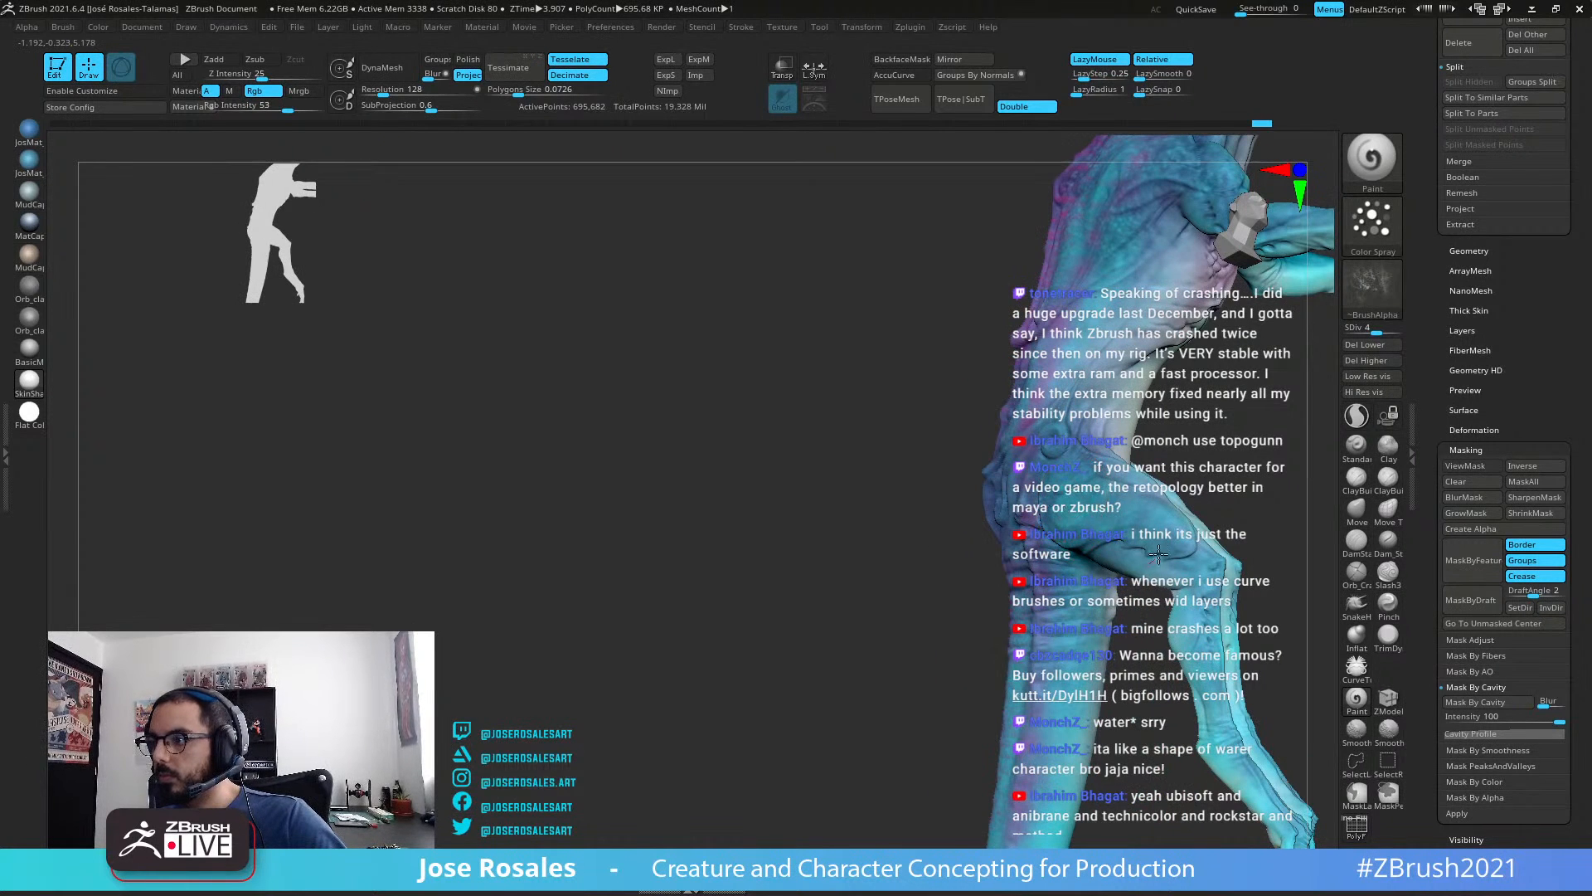
right_click_drag(1198, 637, 1003, 632)
right_click_drag(1044, 711, 993, 607)
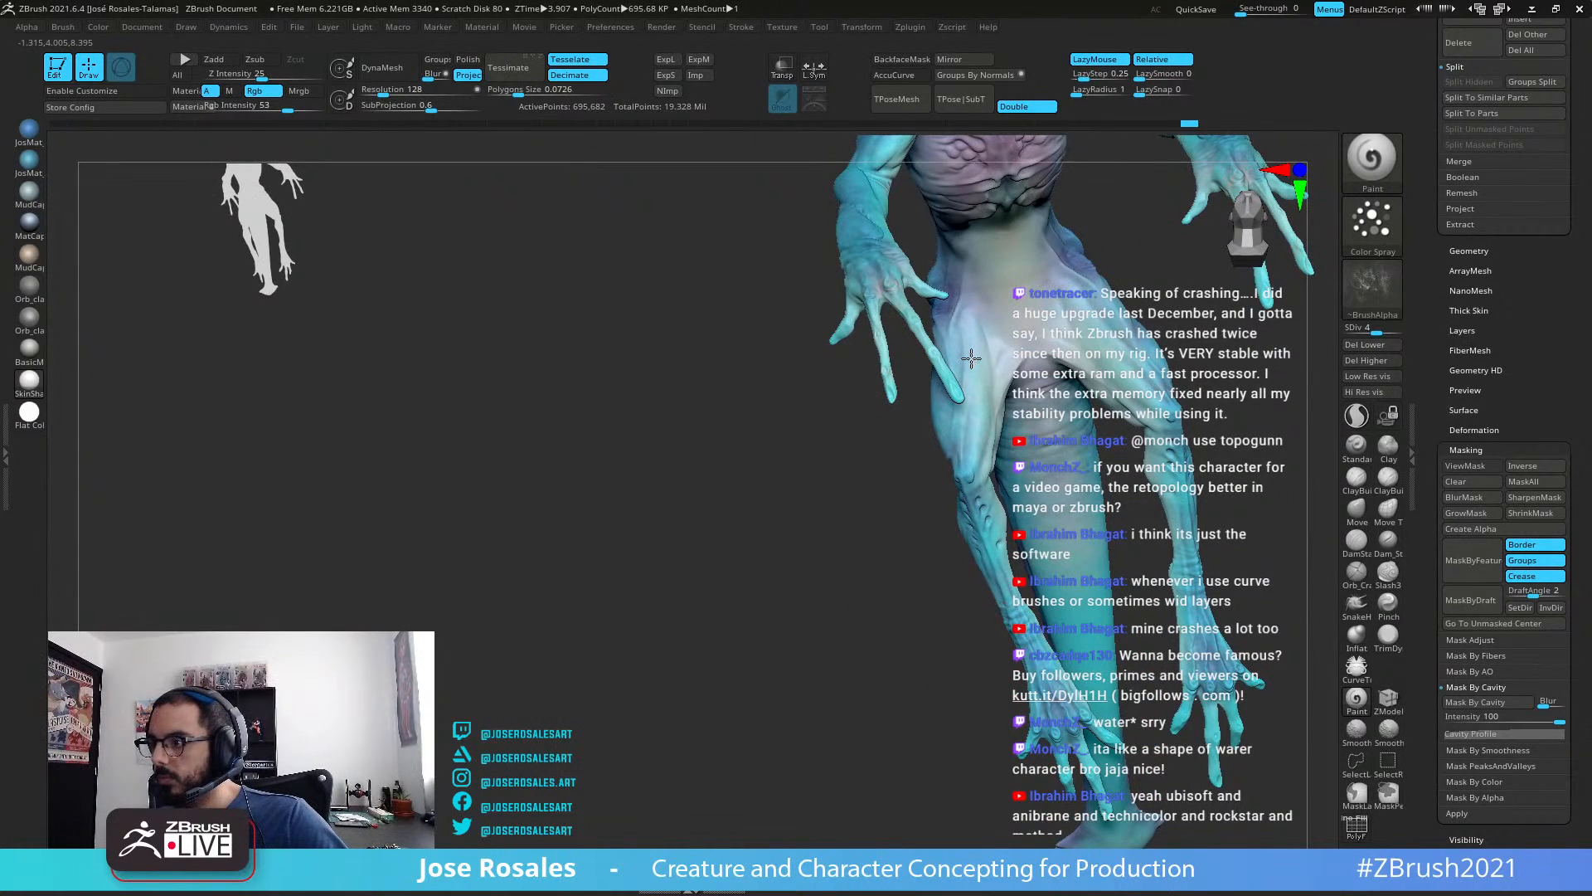
right_click_drag(971, 359, 953, 431)
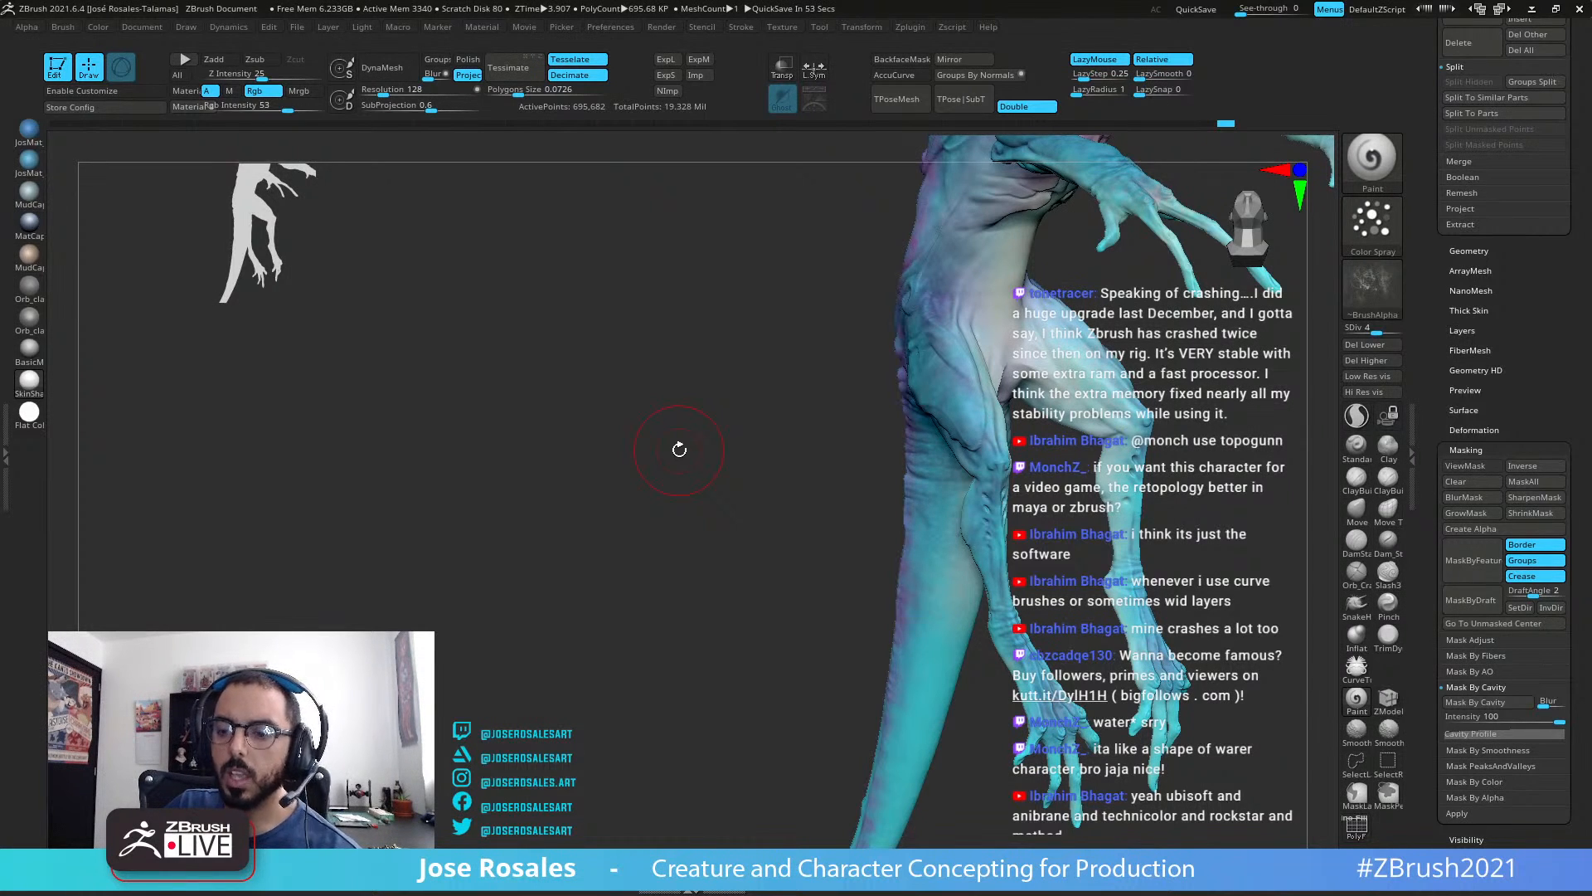
mouse_move(679, 450)
left_mouse_down()
mouse_move(801, 580)
mouse_move(714, 423)
left_mouse_up()
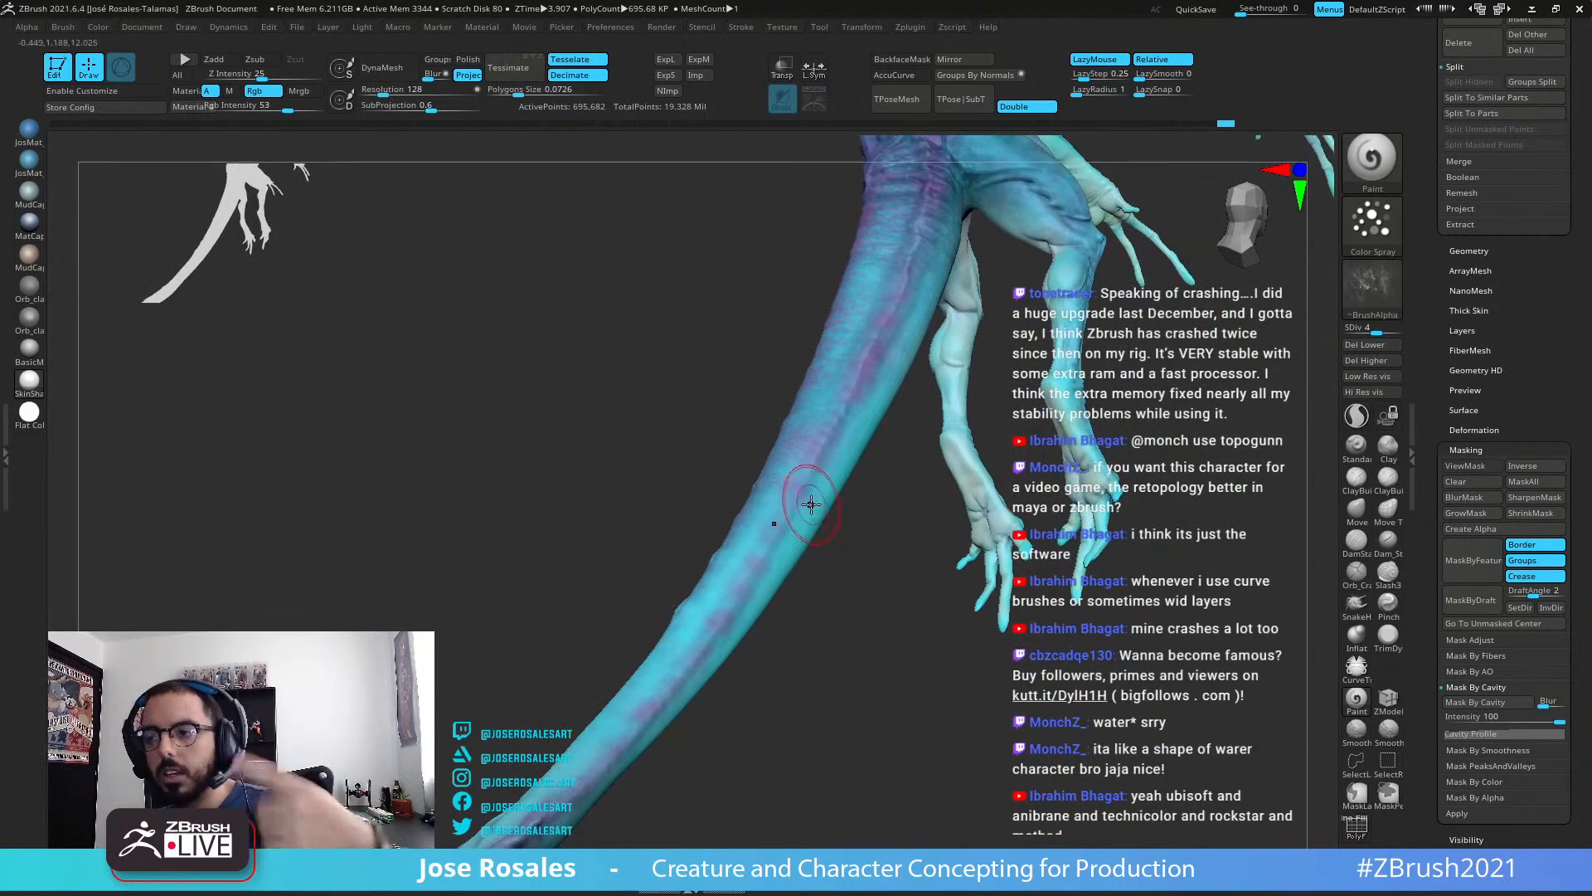
Step: Spray paint along the length of the tail, from its base towards the tail fin
left_click_drag(807, 498, 749, 569)
right_click_drag(689, 637, 779, 545, "alt")
right_click_drag(639, 669, 669, 650)
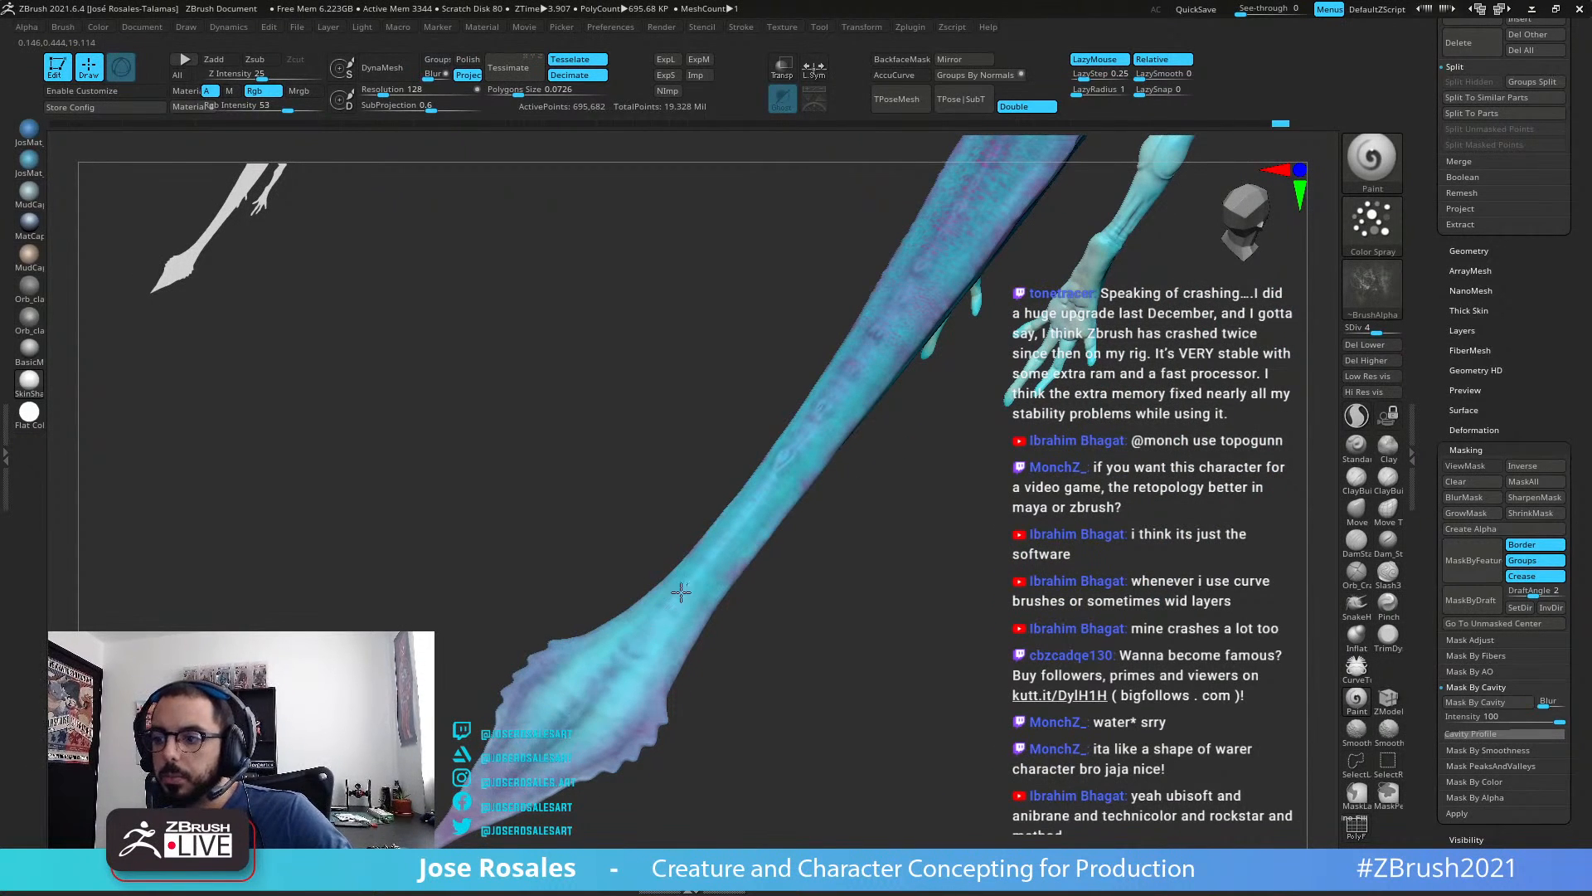
right_click_drag(800, 533, 574, 800)
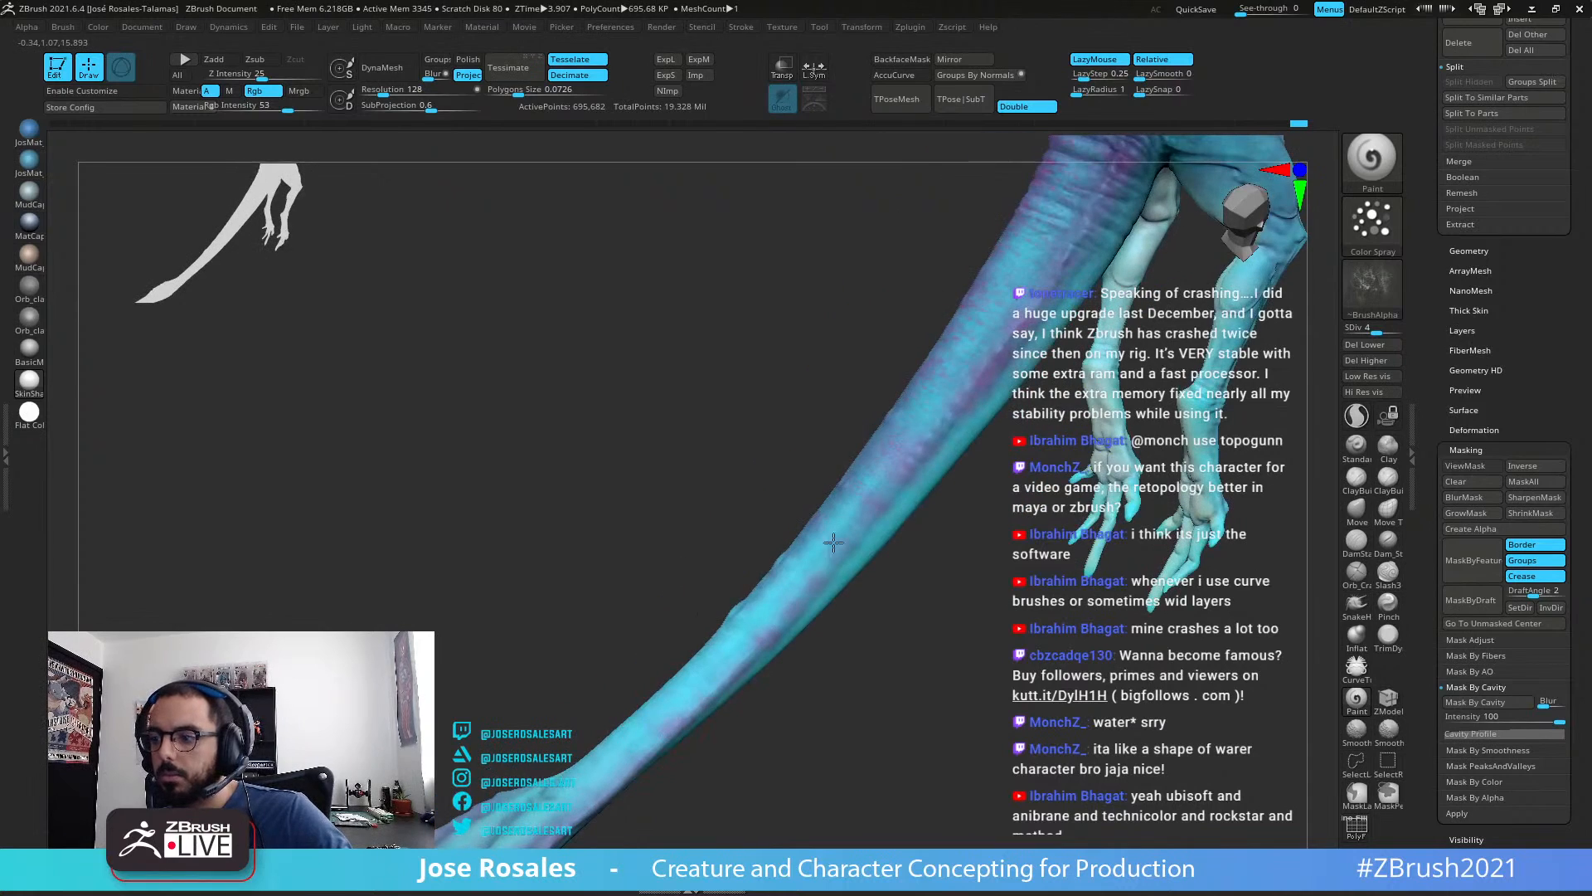
left_click_drag(892, 476, 891, 454)
right_click_drag(891, 455, 841, 506, "ctrl")
left_click_drag(892, 668, 843, 576)
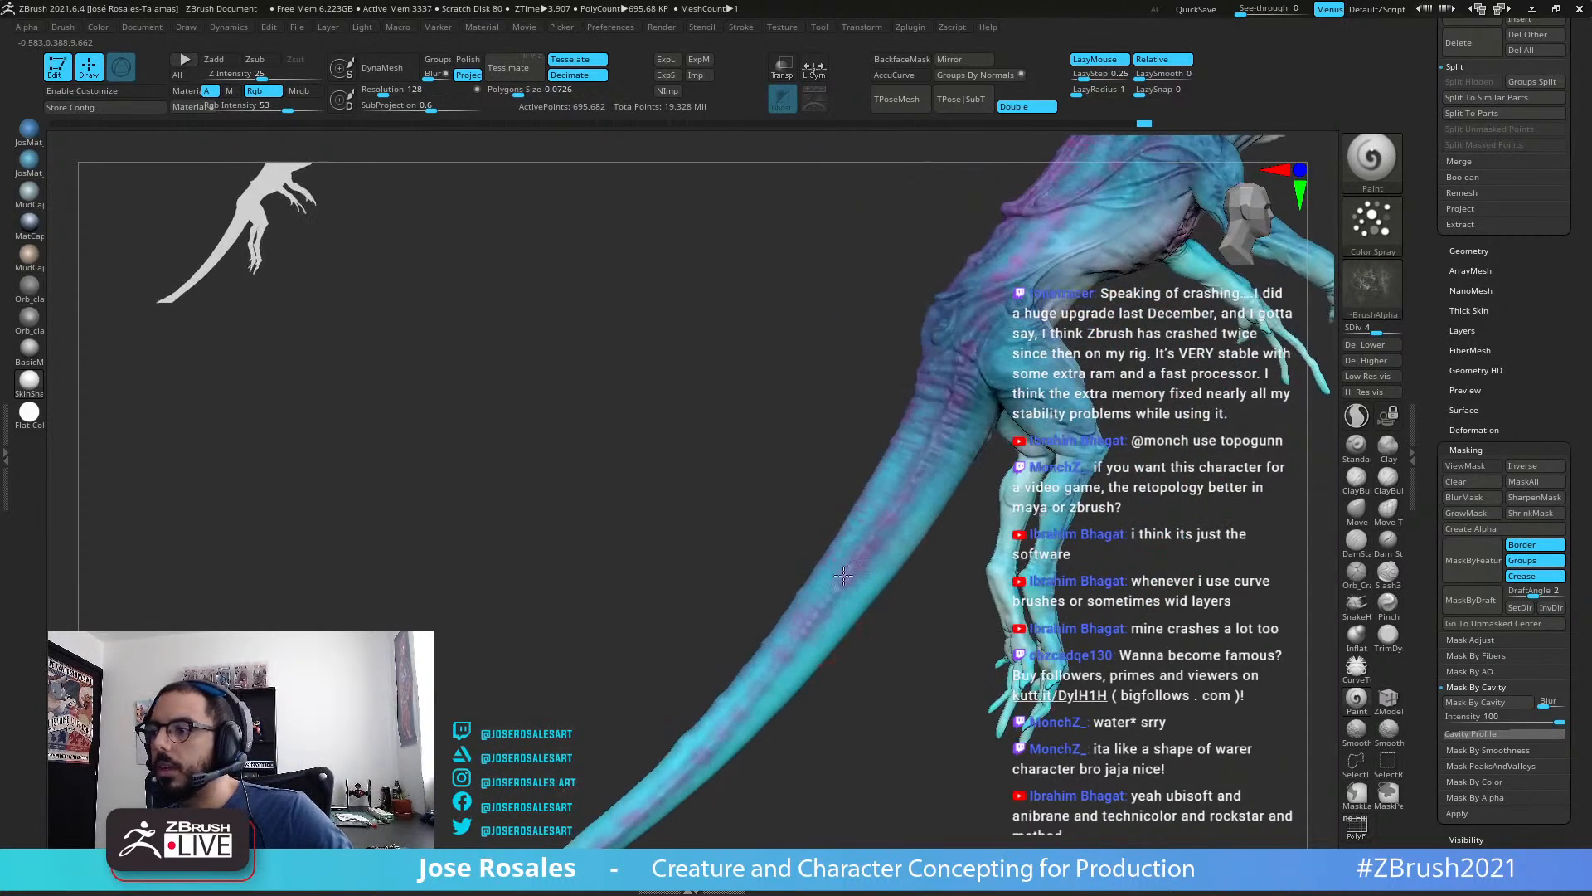
left_click_drag(704, 757, 900, 429)
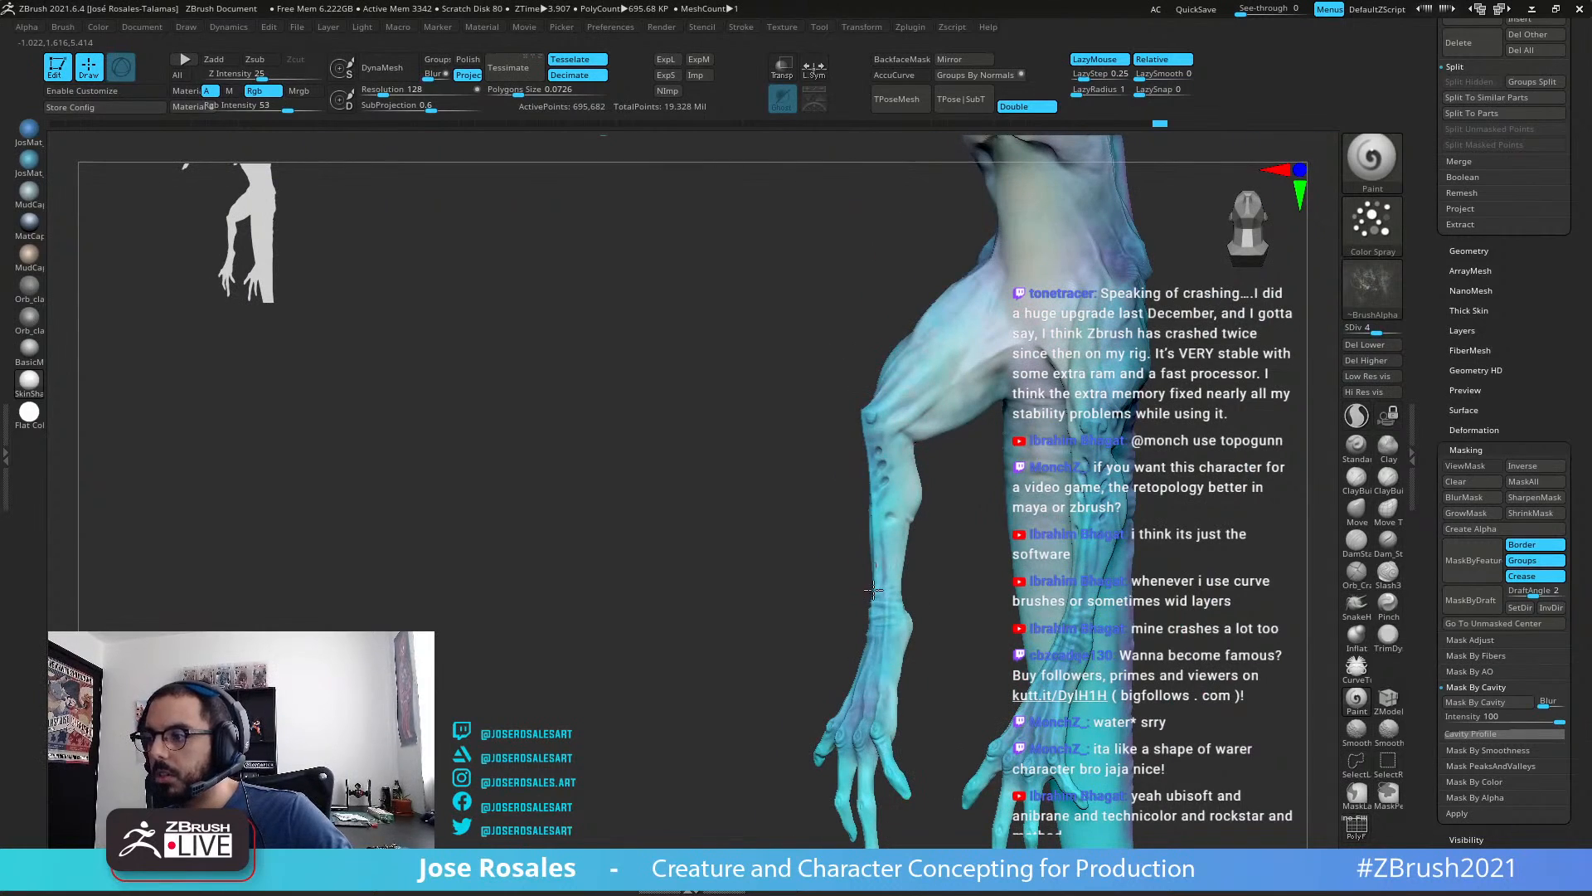
Step: Spray paint over the lower hind legs and feet
mouse_move(1086, 397)
left_mouse_down()
mouse_move(943, 511)
mouse_move(972, 520)
left_mouse_up()
mouse_move(937, 539)
left_mouse_down("alt")
mouse_move(863, 561)
mouse_move(830, 540)
mouse_move(1004, 454)
mouse_move(925, 561)
mouse_move(1051, 518)
left_mouse_up("alt")
left_click_drag(1132, 448, 1025, 402)
left_click_drag(1089, 493, 863, 721, "alt")
left_click_drag(1028, 572, 895, 564)
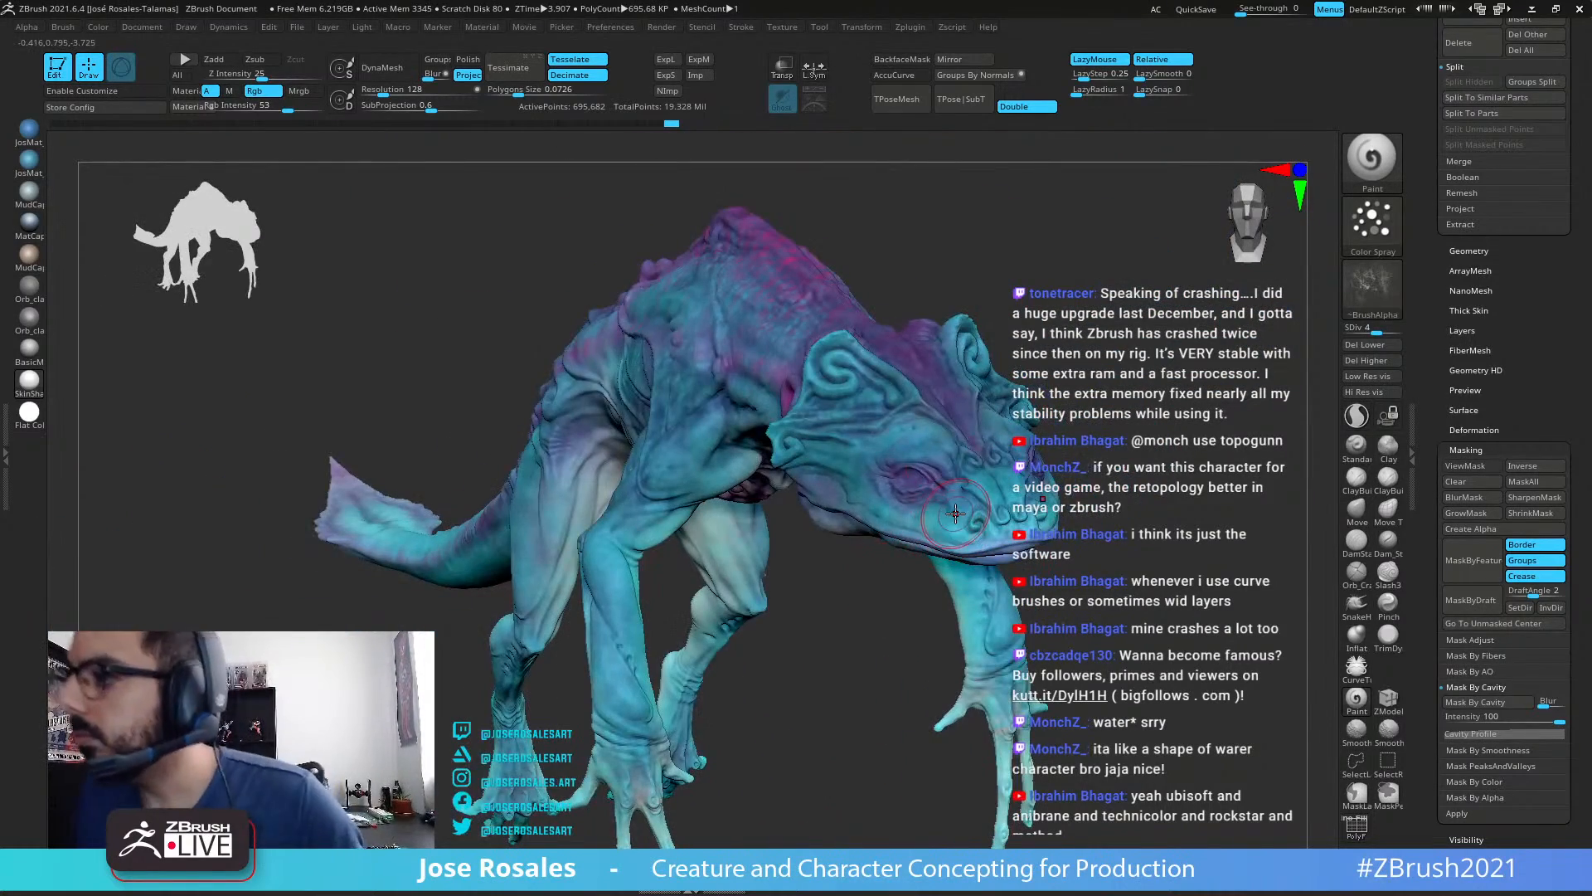
Step: Mask the body by cavity, checking the result with the mask display hidden and shown
left_click_drag(1072, 334, 1299, 611)
left_click(1485, 705)
left_click_drag(979, 630, 1108, 487)
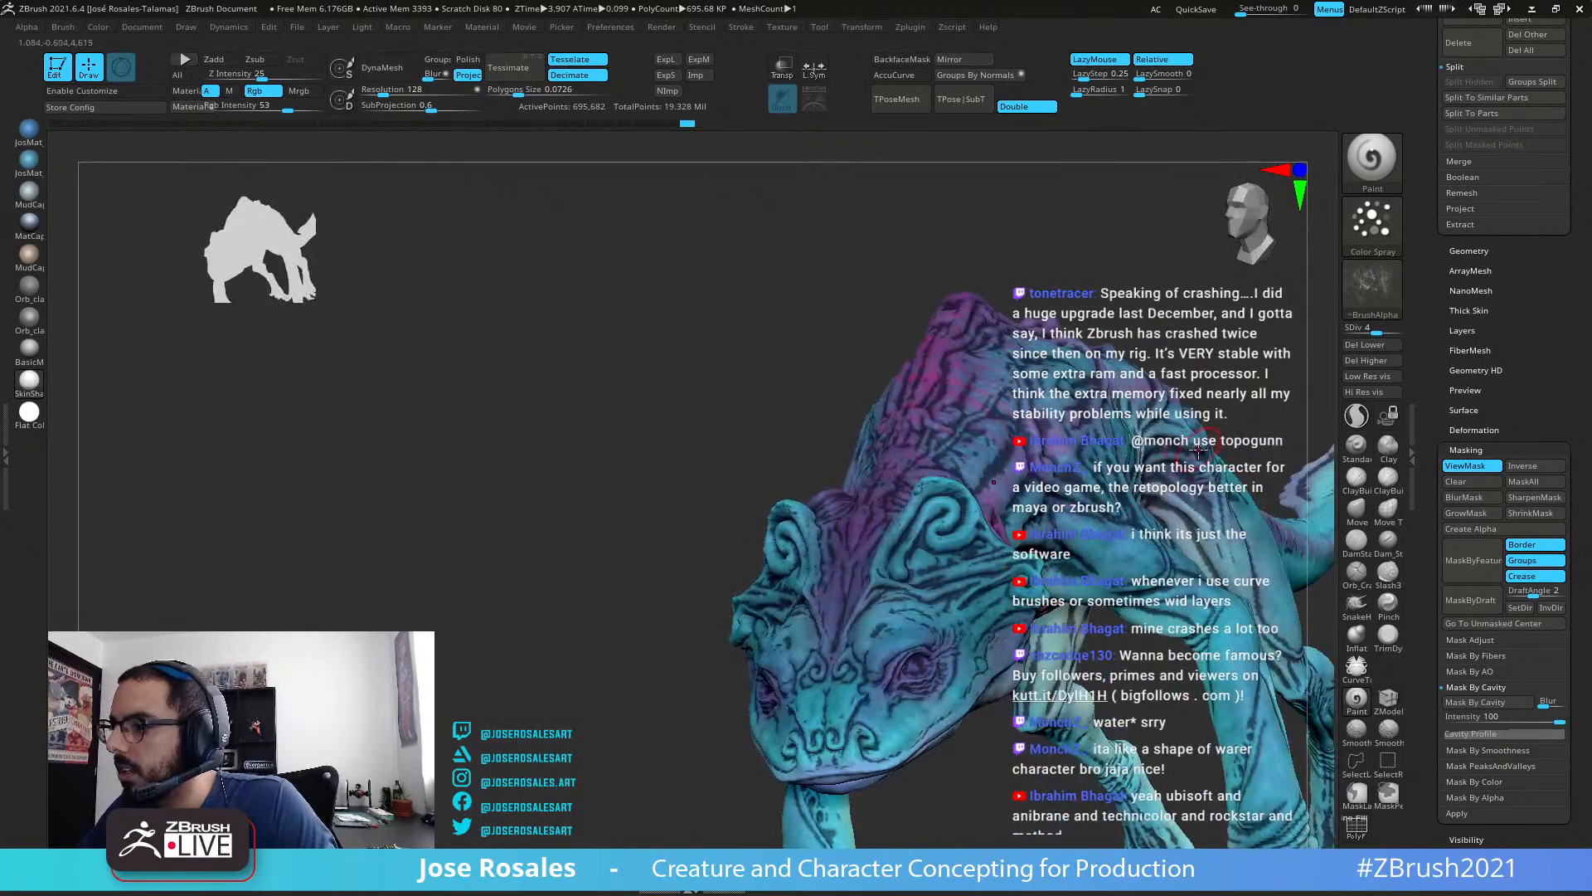
key("ctrl+h")
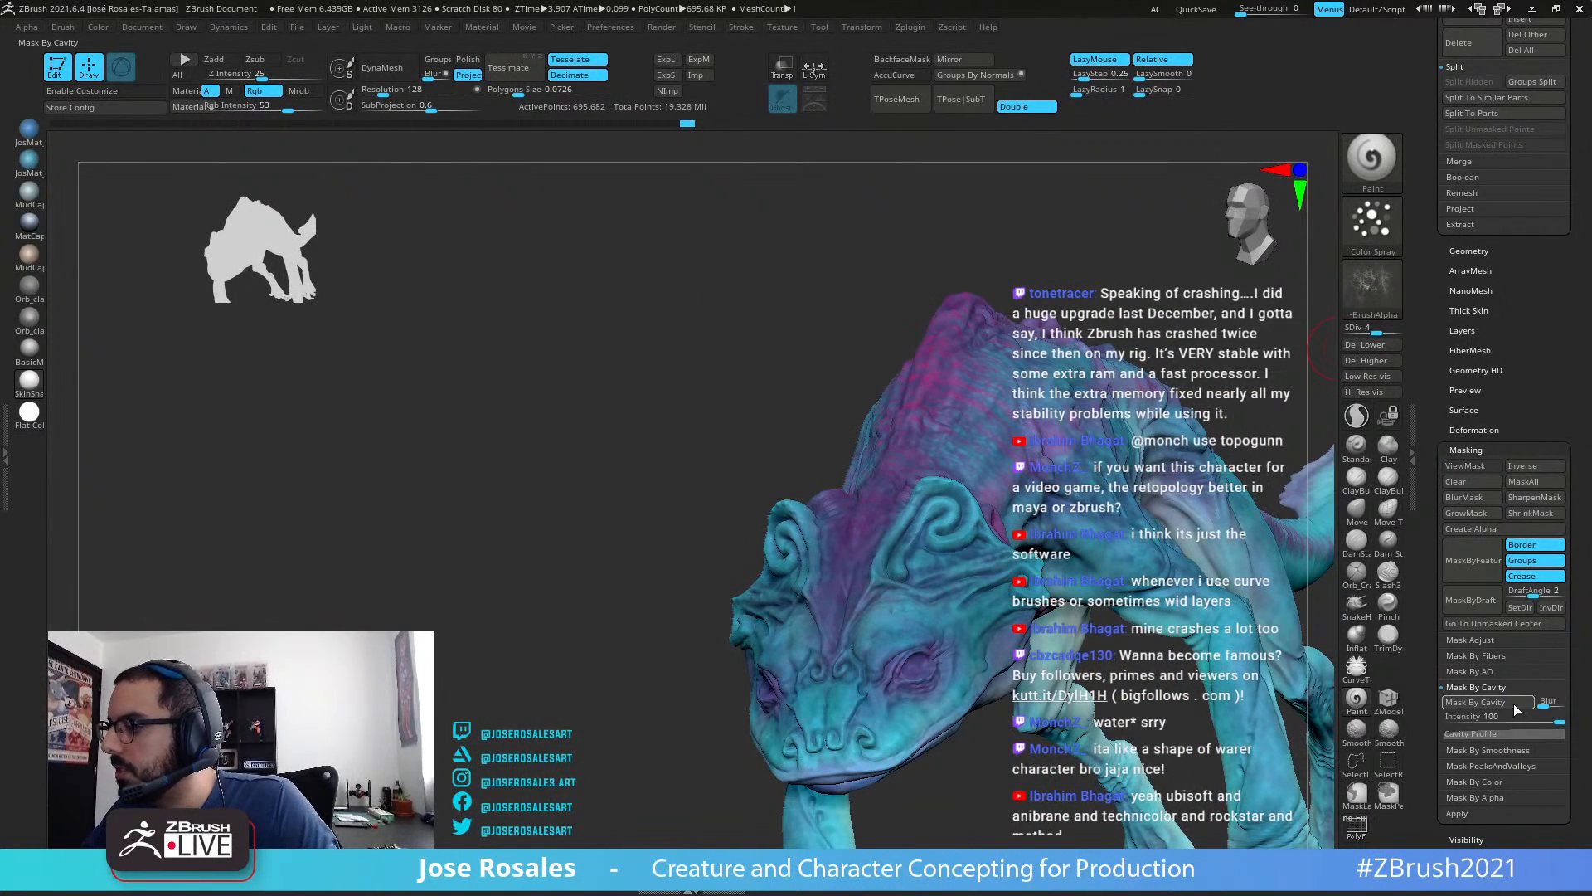
left_click(1480, 702)
left_click_drag(1099, 592, 1186, 406)
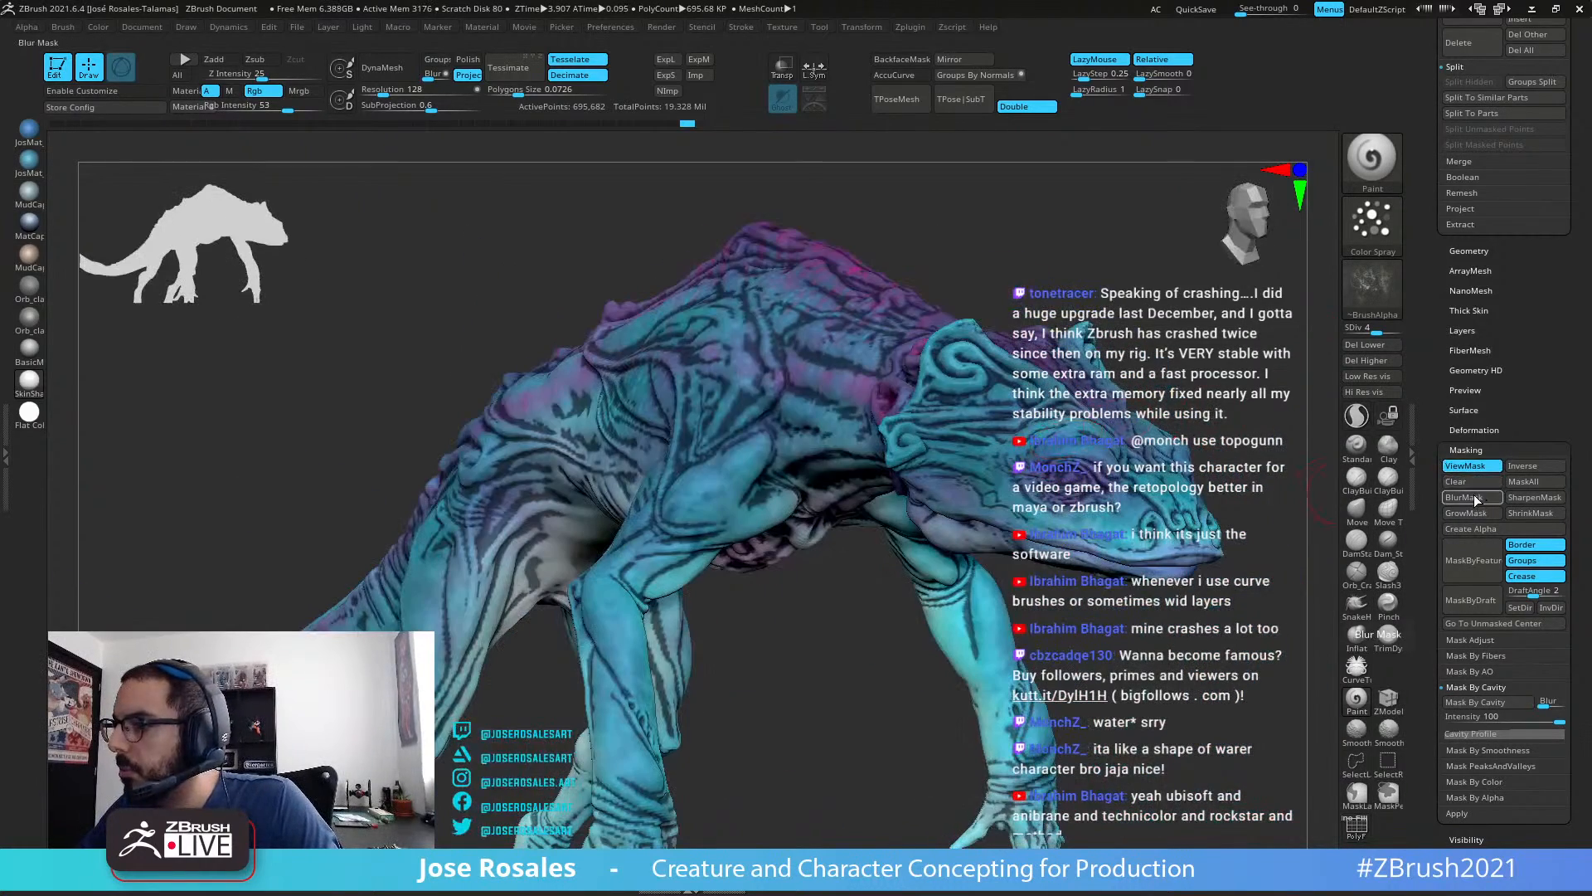
Step: Grow the cavity mask twice and hide the mask display
left_click(1484, 515)
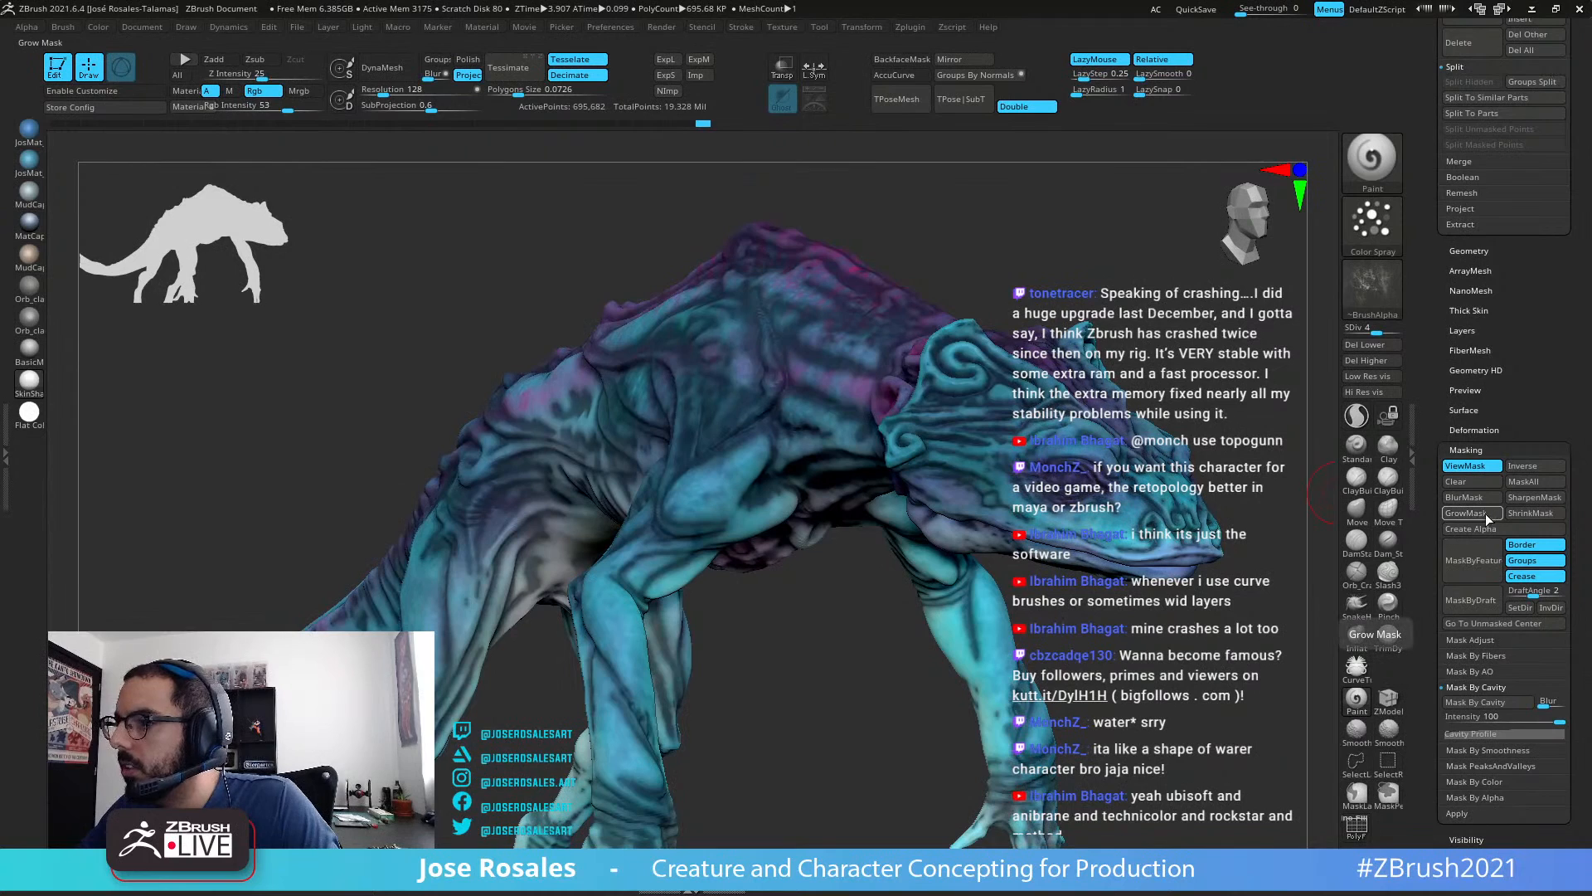
left_click(1470, 512)
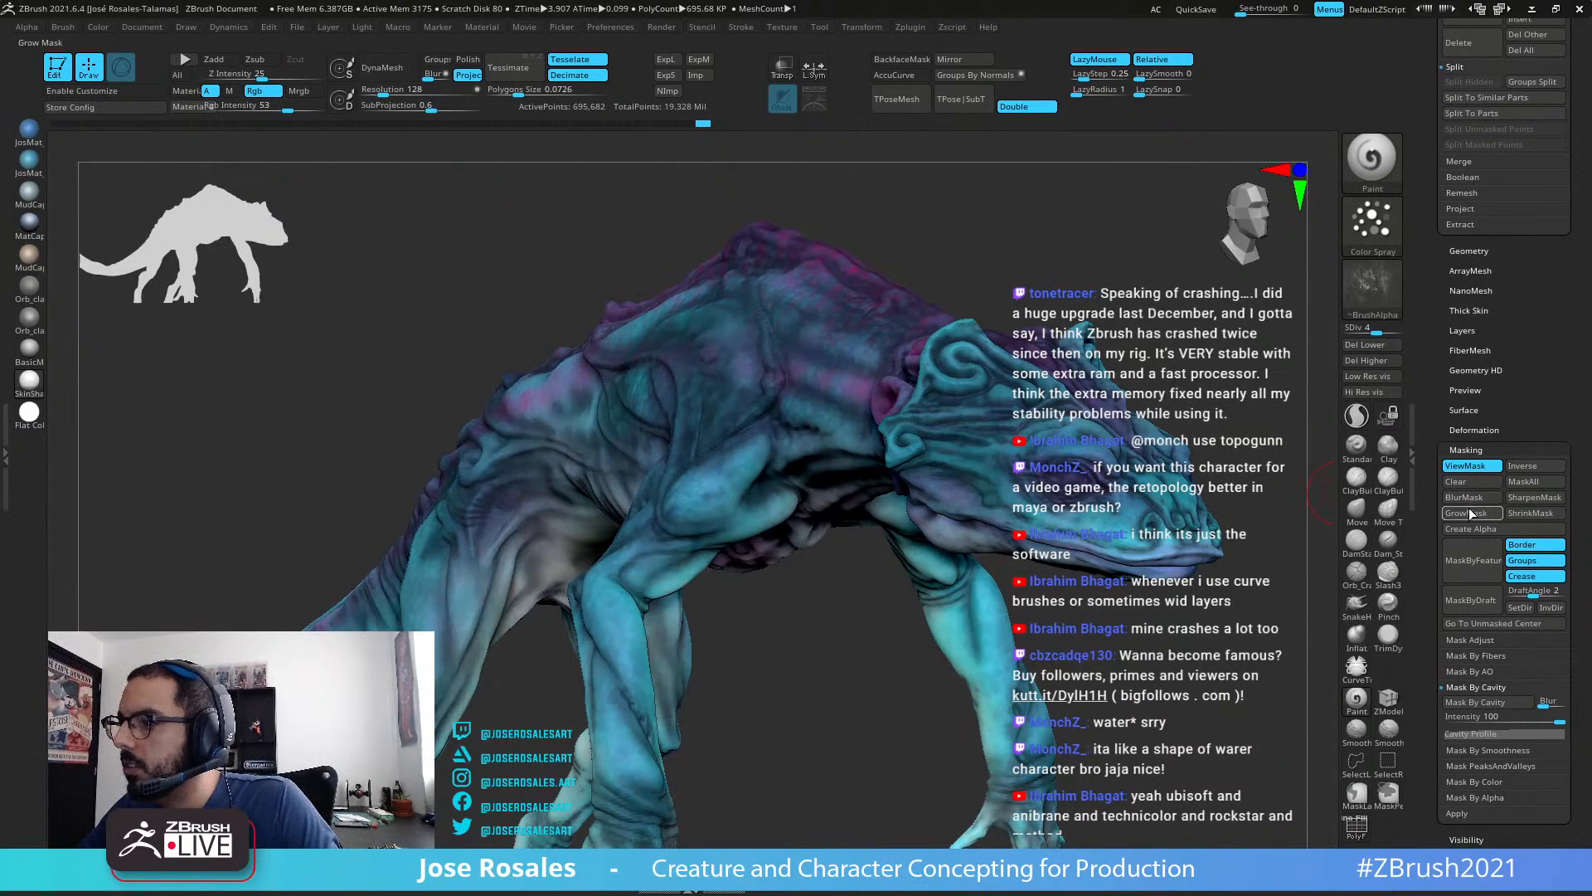
left_click_drag(1010, 562, 1043, 509)
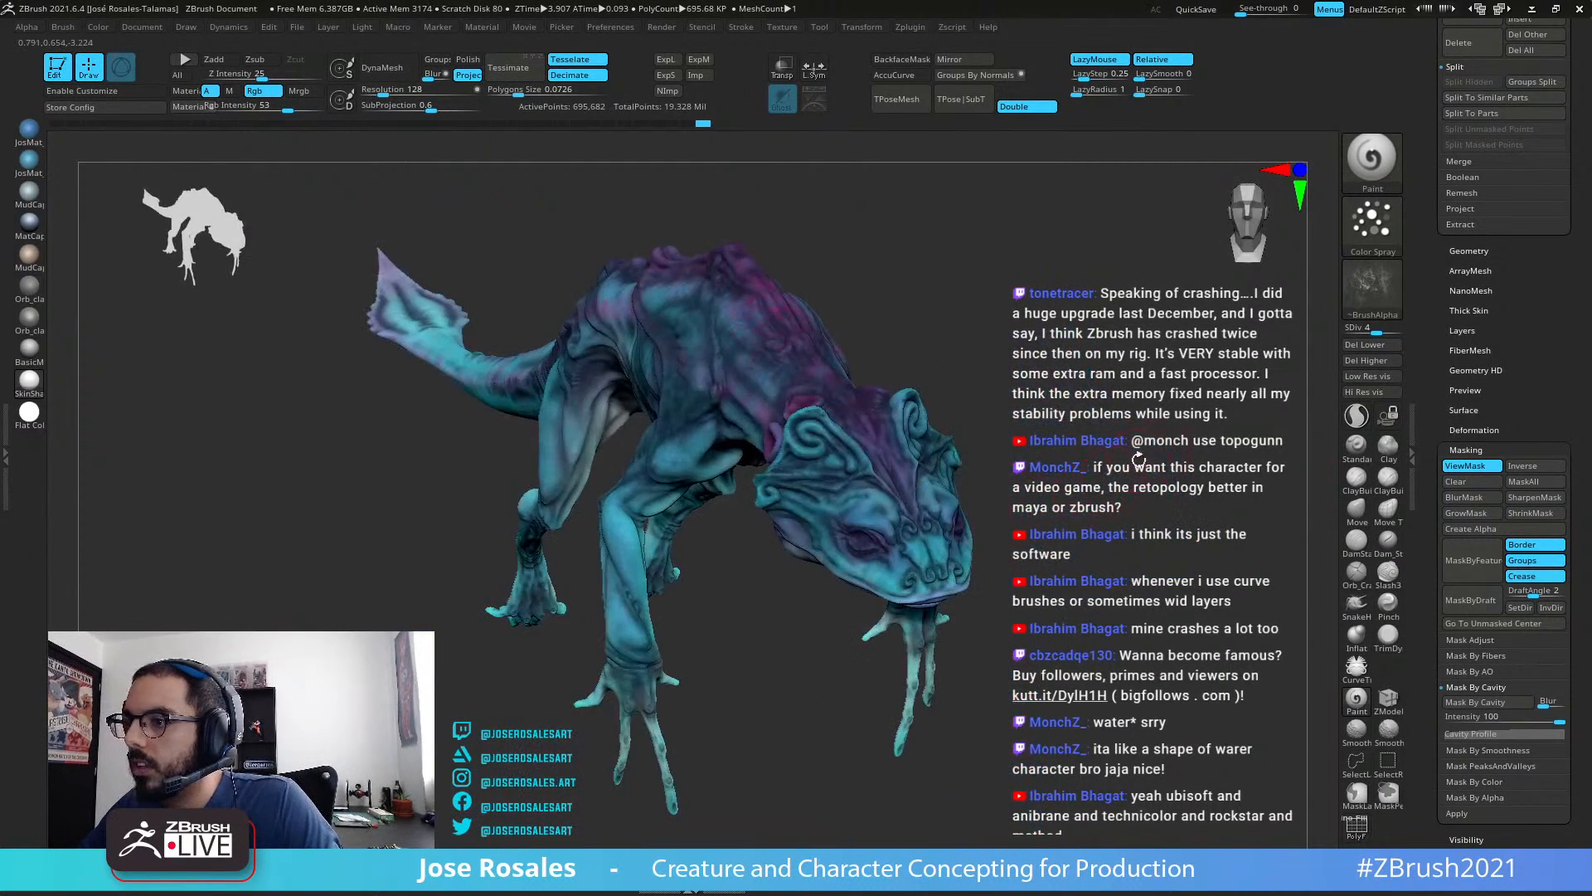
left_click(1476, 466)
Step: Sample bright pink (R 240, G 22, B 142) from the palette sphere as the paint colour
left_click_drag(1430, 327, 1448, 708)
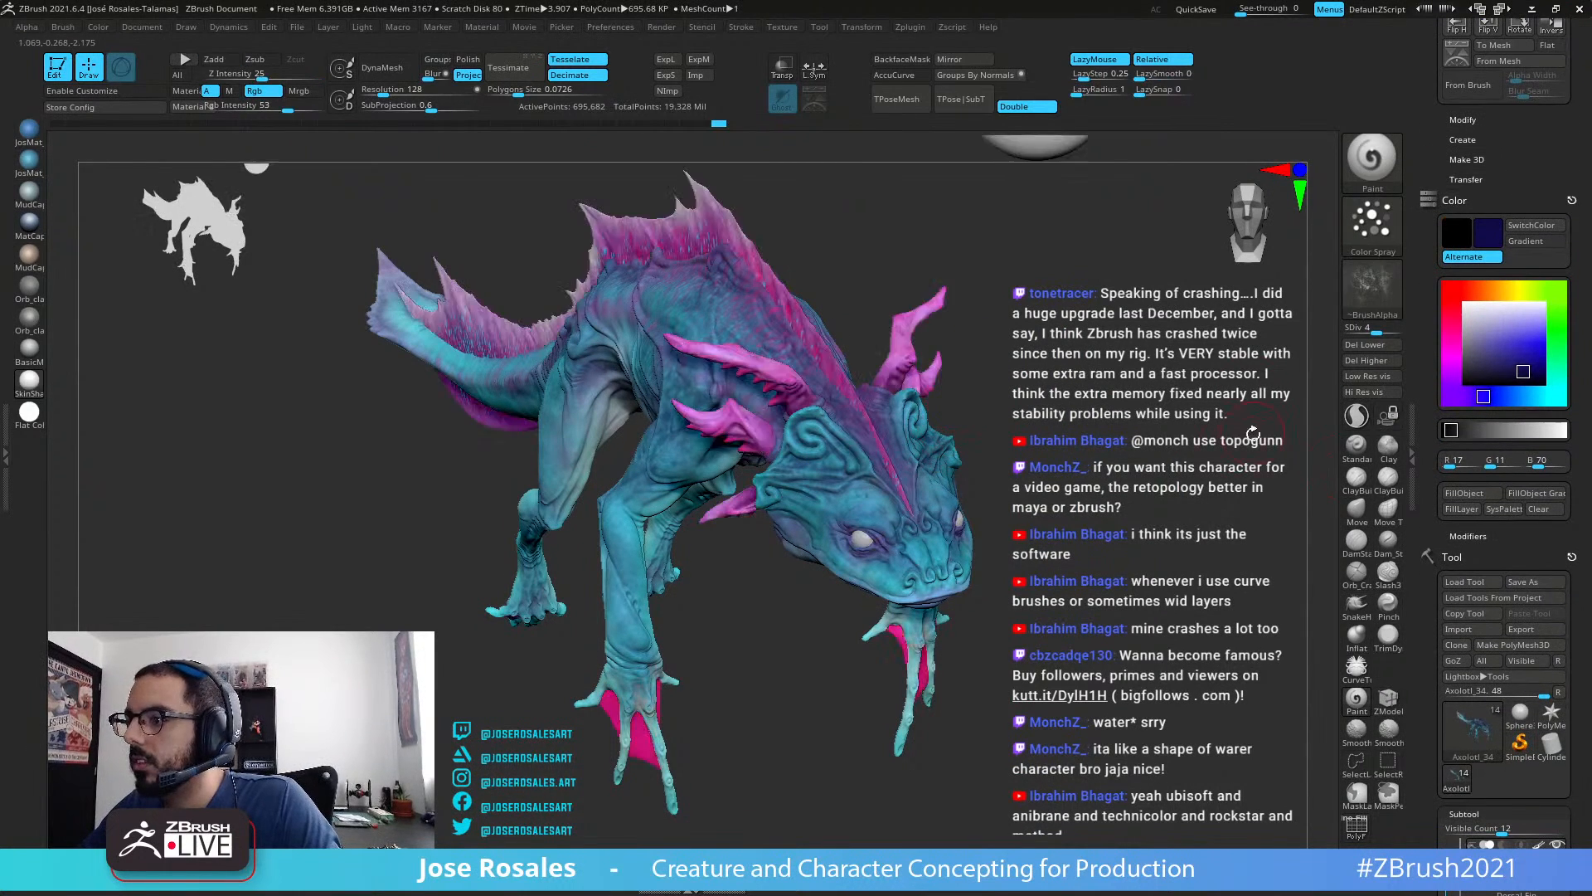
left_click_drag(1127, 475, 978, 452)
left_click_drag(1210, 332, 1158, 395, "alt")
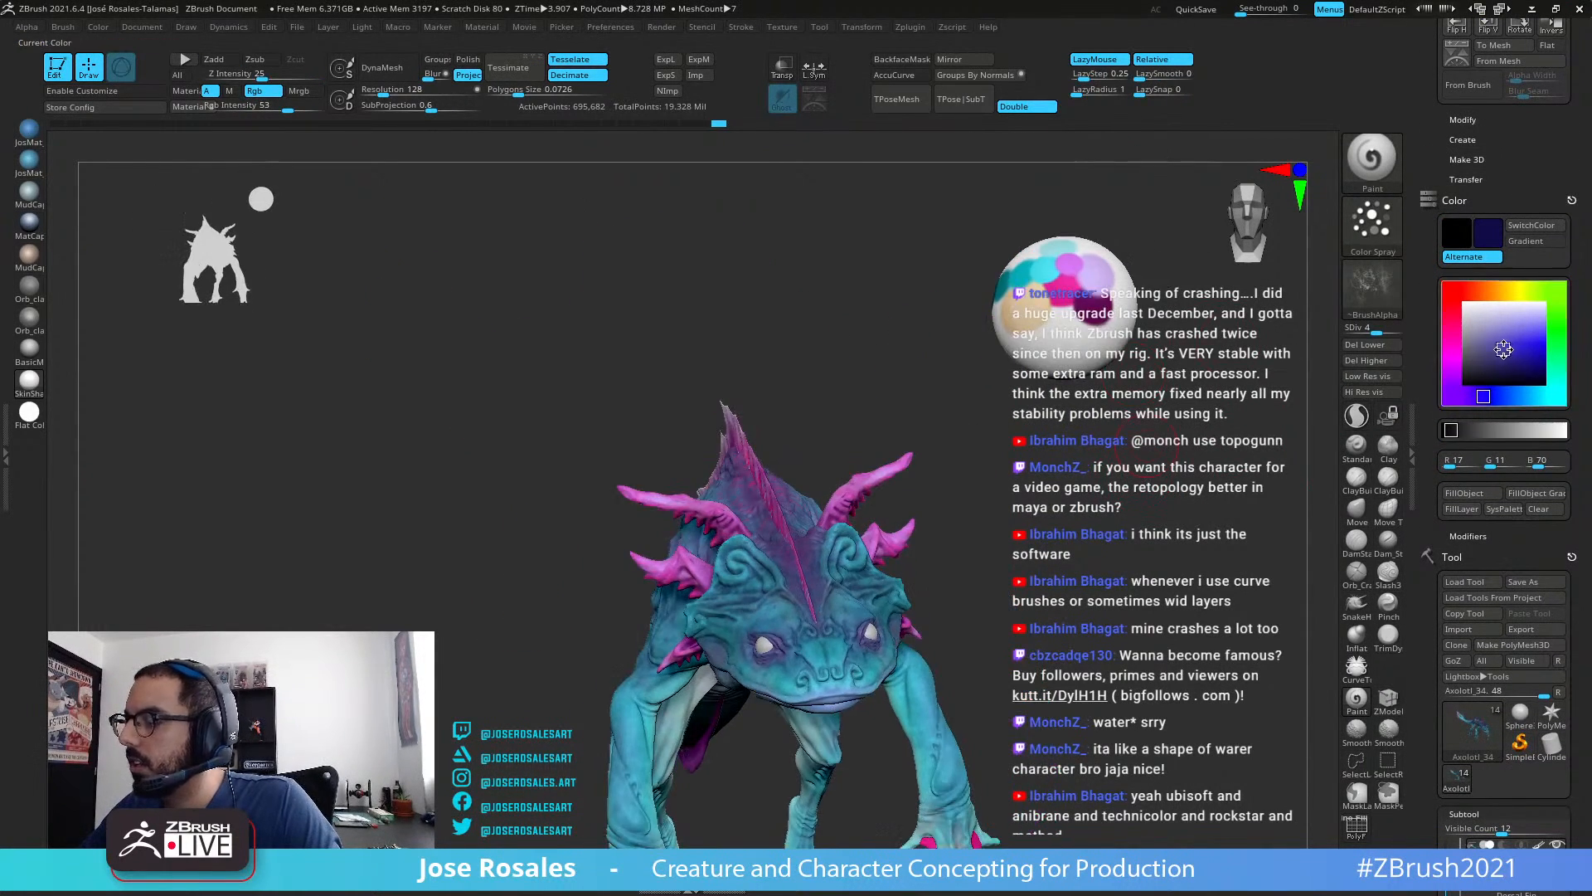
left_click_drag(1506, 348, 1070, 297)
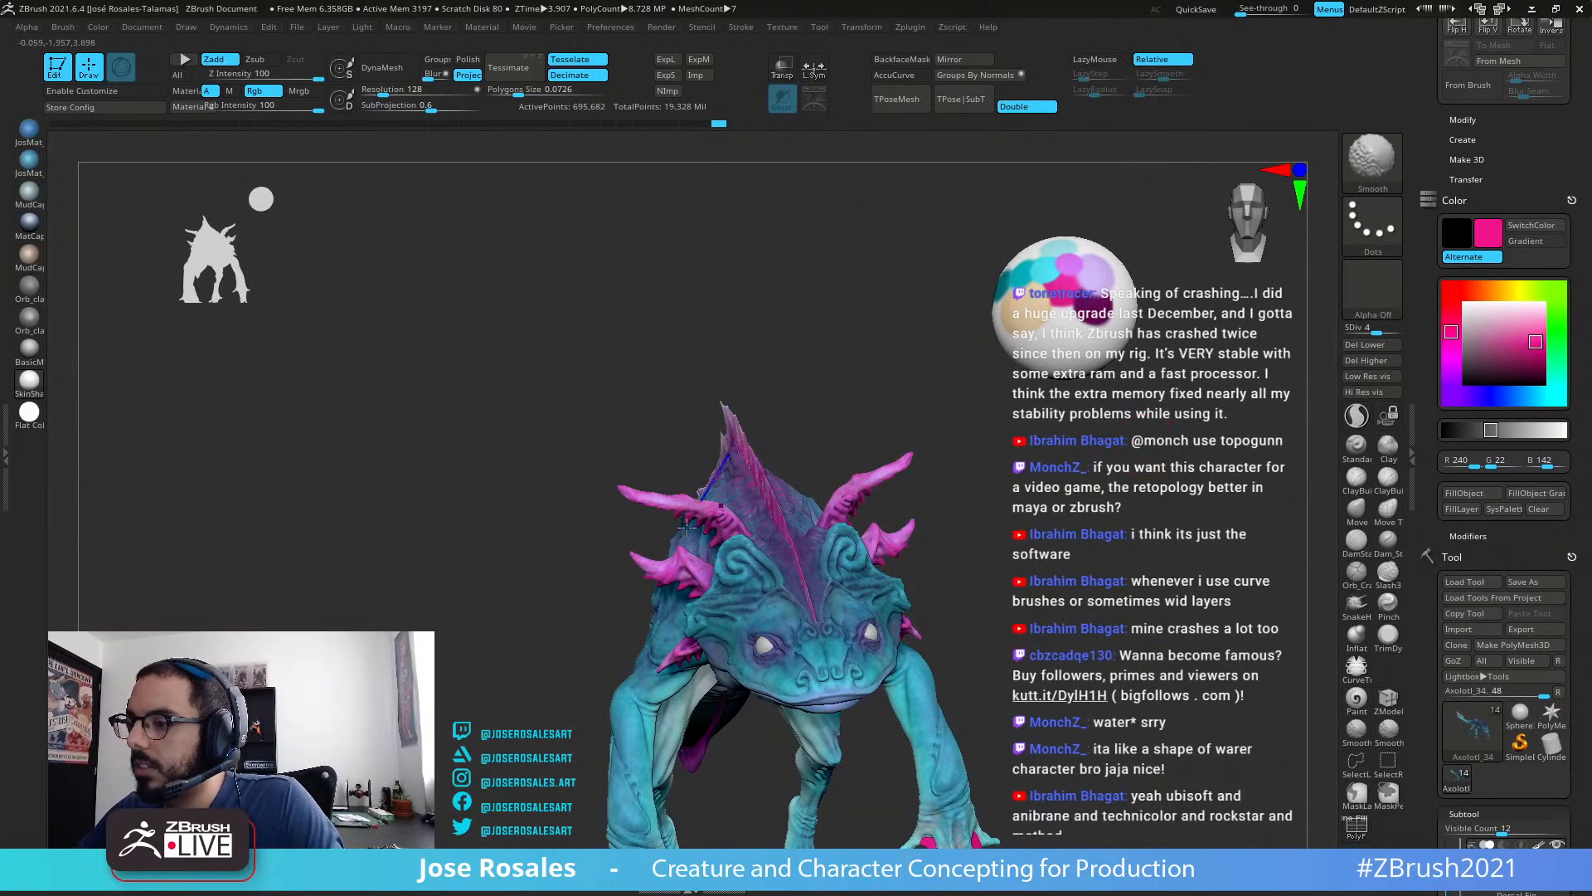
Step: Spray bright pink over the gill sockets and the scrolled ridges at the back of the head
left_click_drag(810, 426, 309, 251)
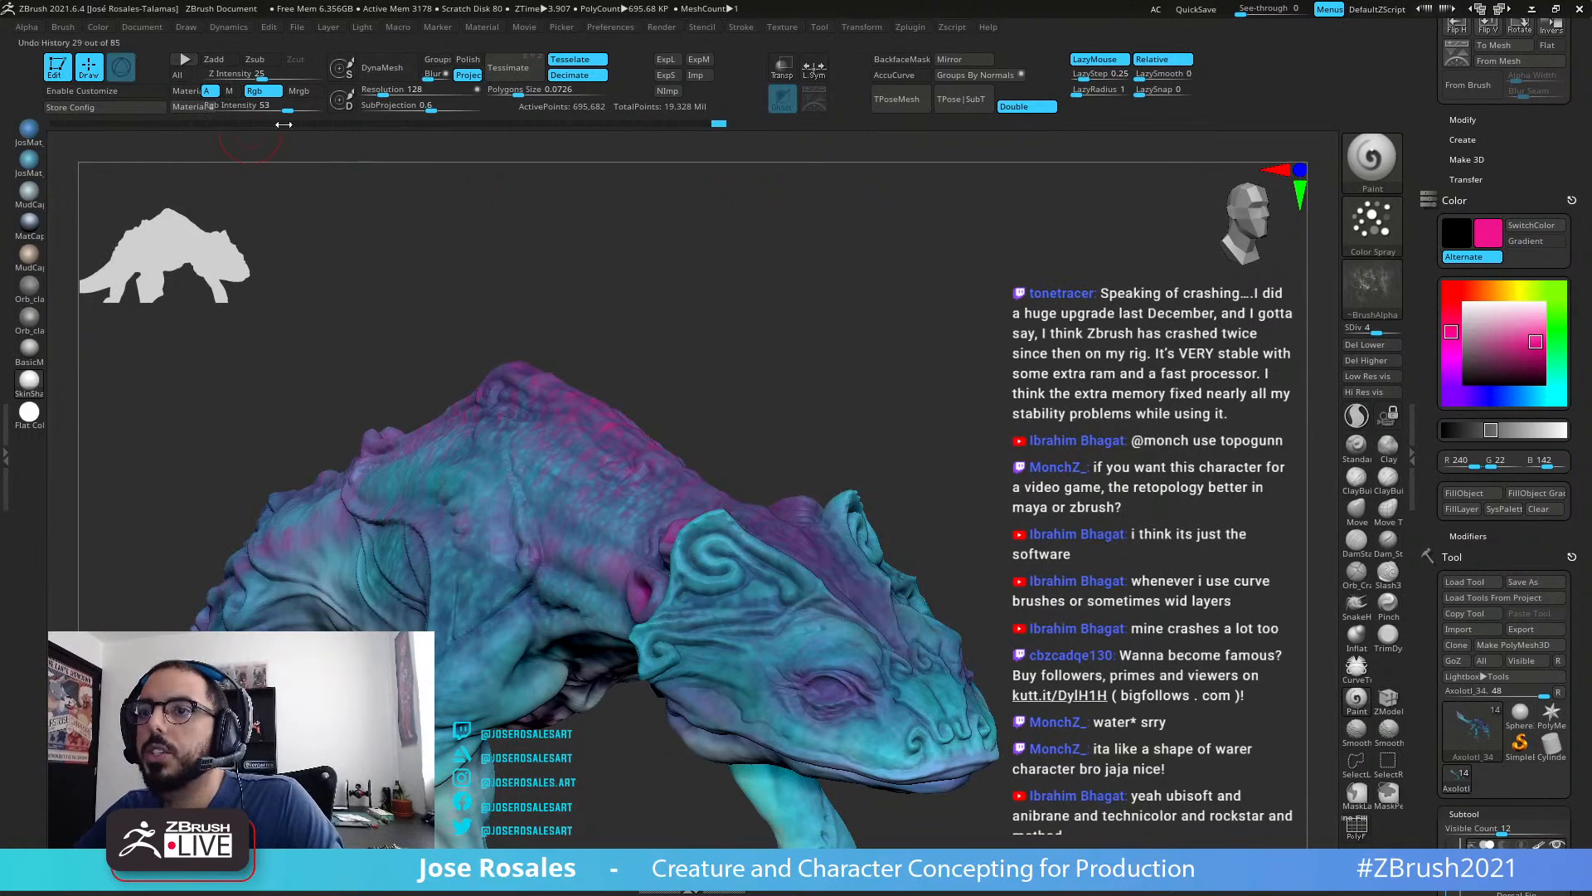
mouse_move(704, 555)
right_mouse_down()
mouse_move(732, 542)
mouse_move(733, 503)
mouse_move(705, 532)
mouse_move(723, 531)
mouse_move(756, 471)
mouse_move(777, 515)
mouse_move(793, 463)
right_mouse_up()
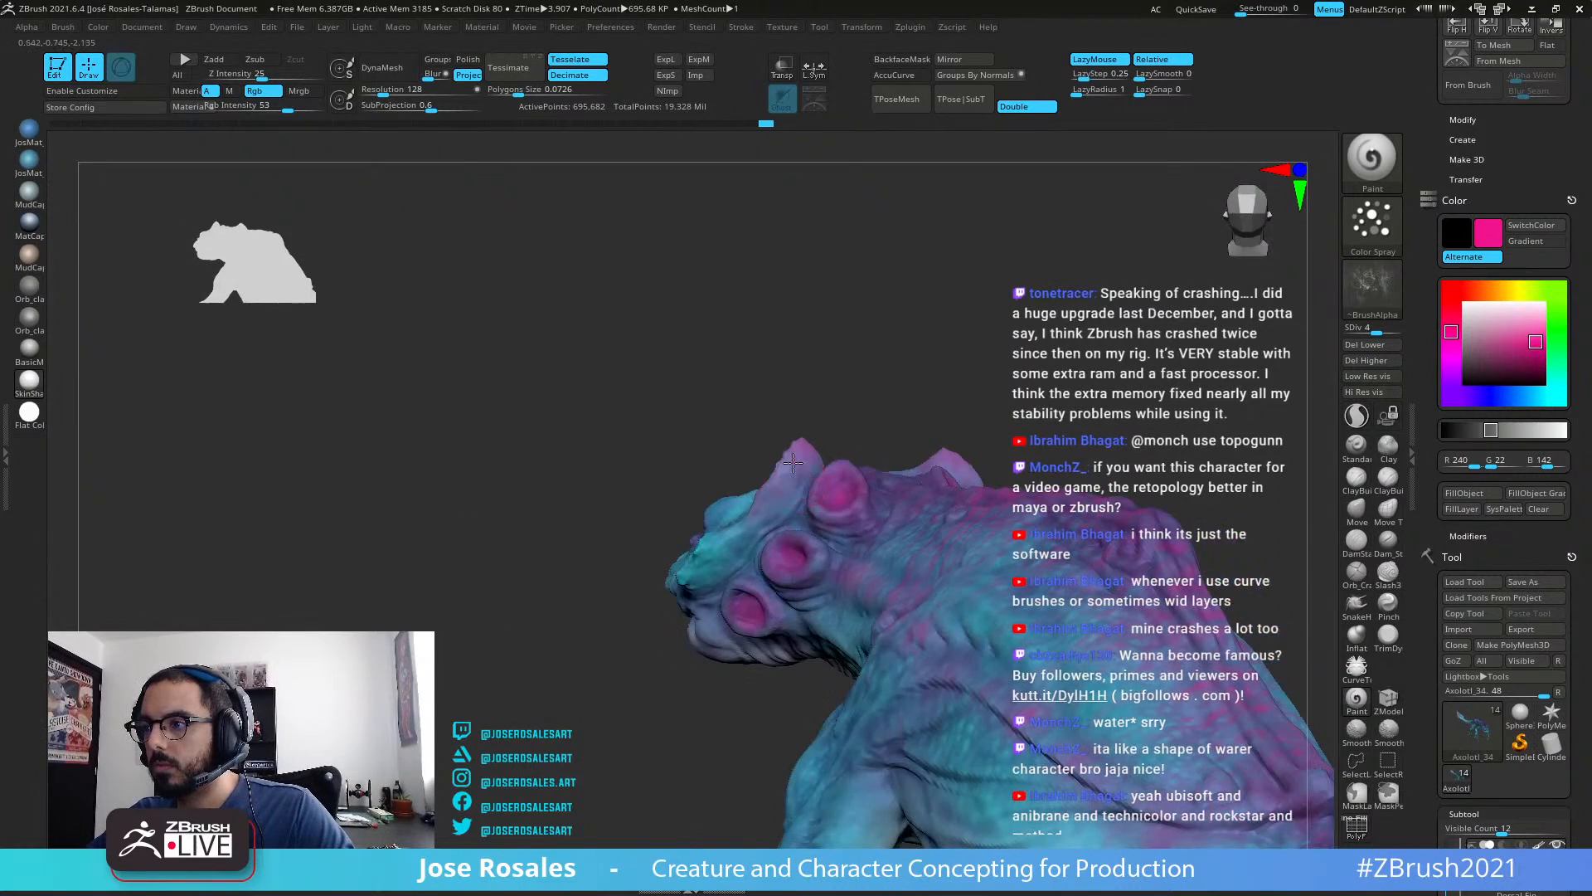
right_click_drag(737, 517, 729, 474)
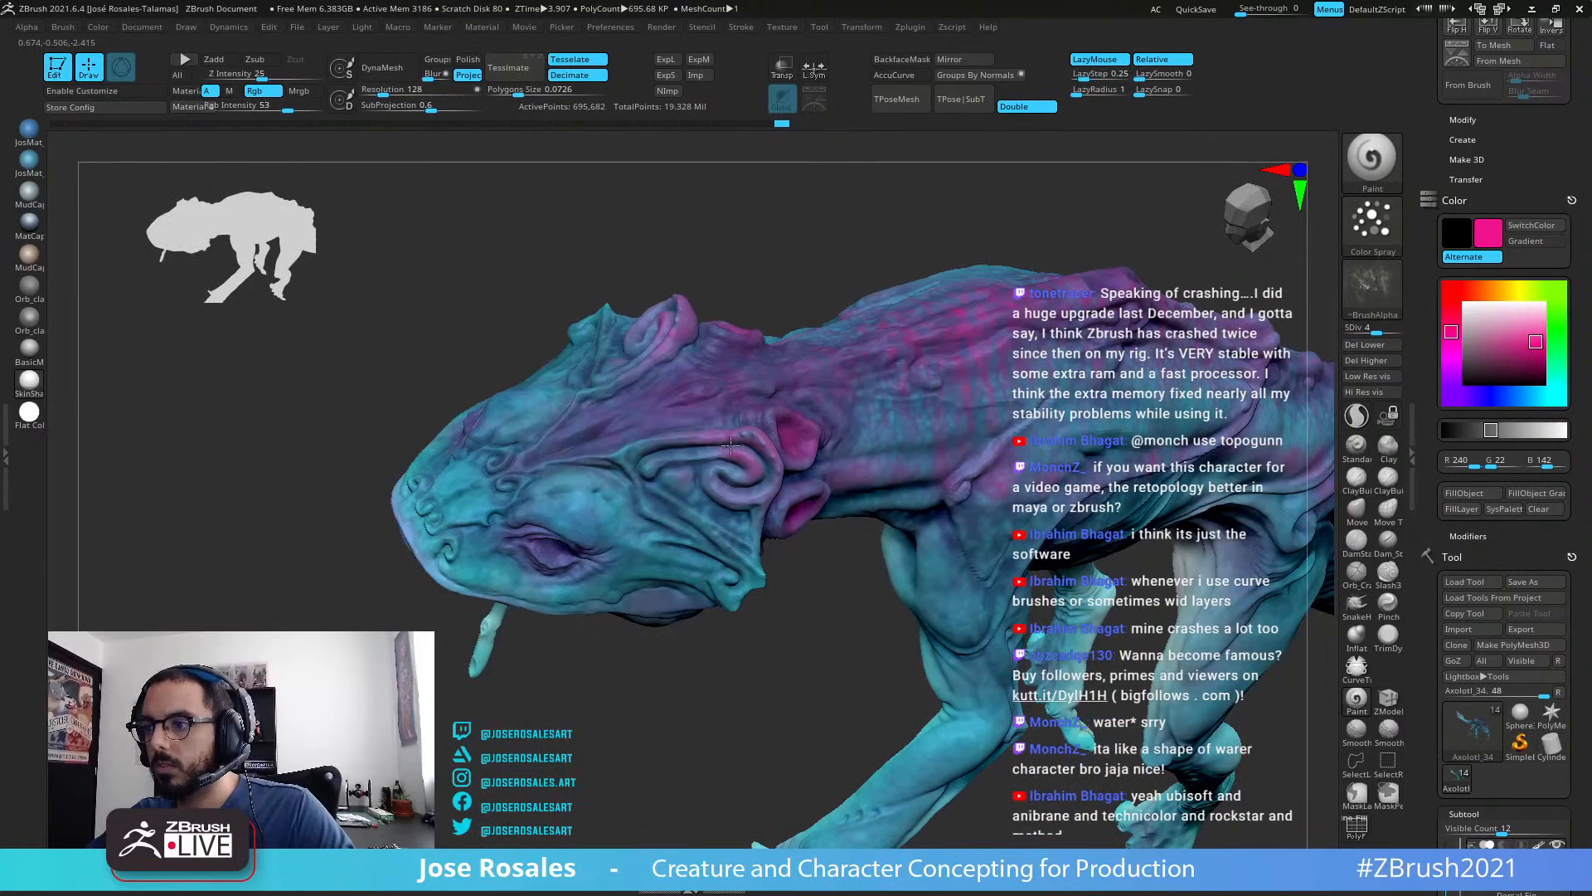
right_click_drag(640, 490, 711, 495)
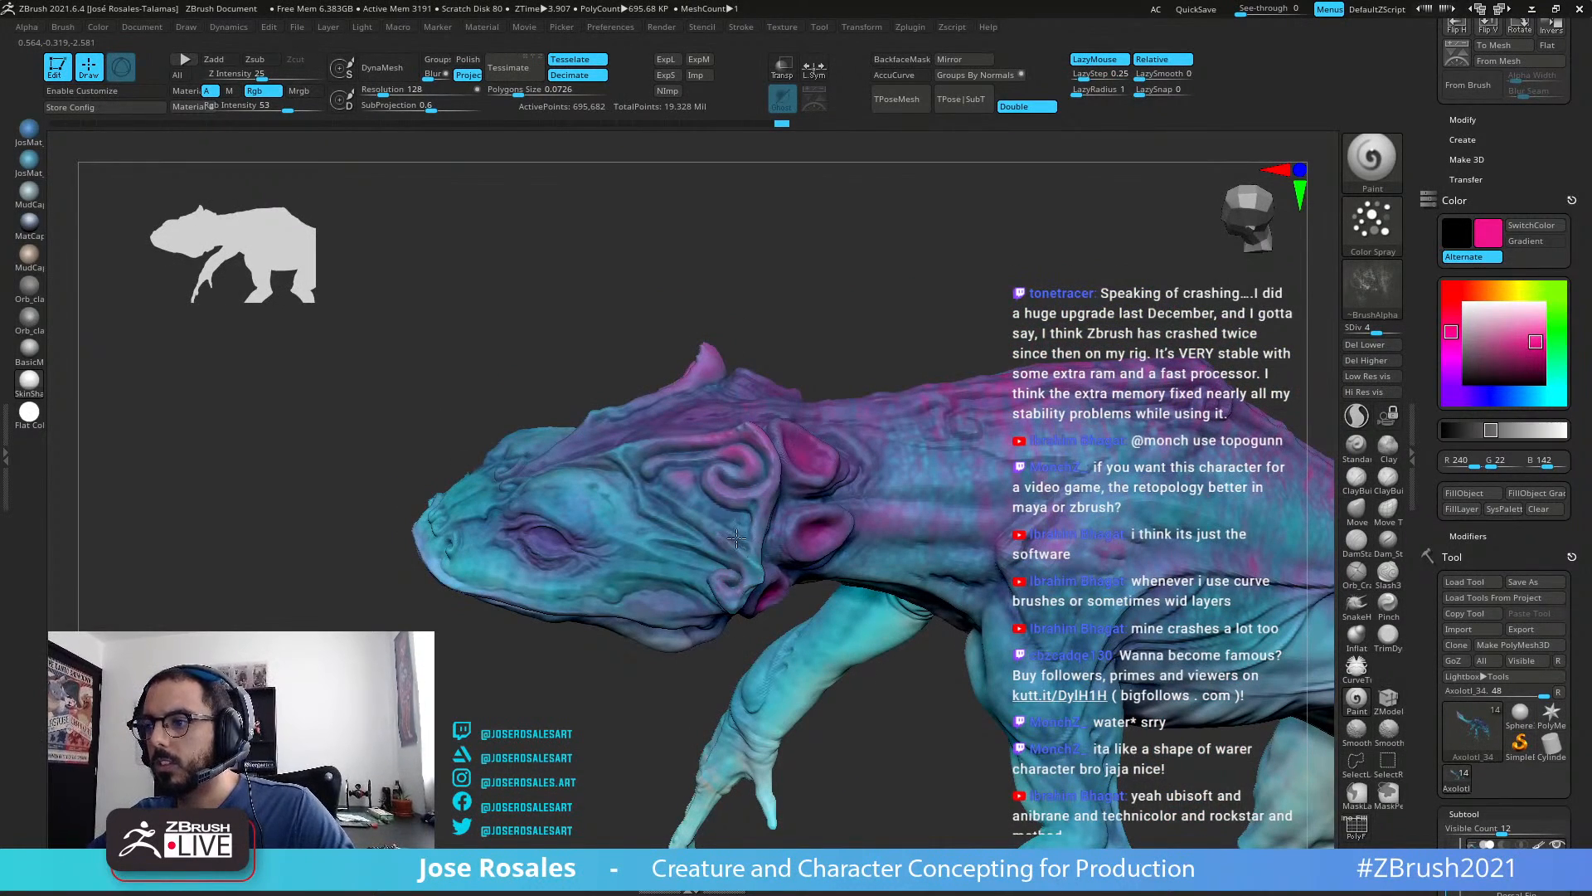
right_click_drag(743, 505, 737, 583)
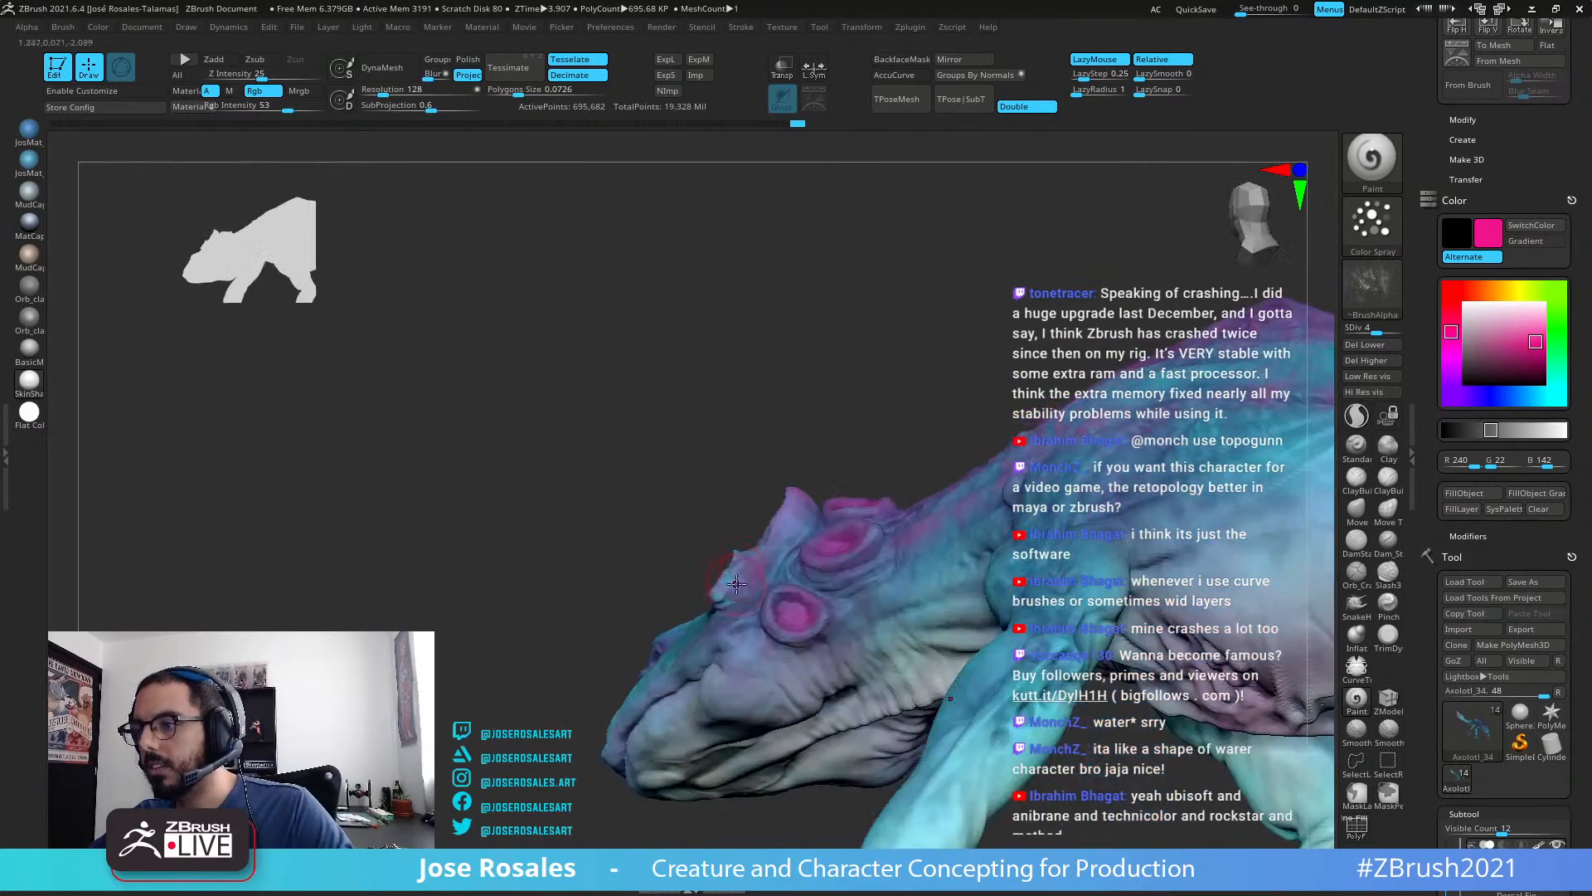
right_click_drag(661, 638, 685, 514)
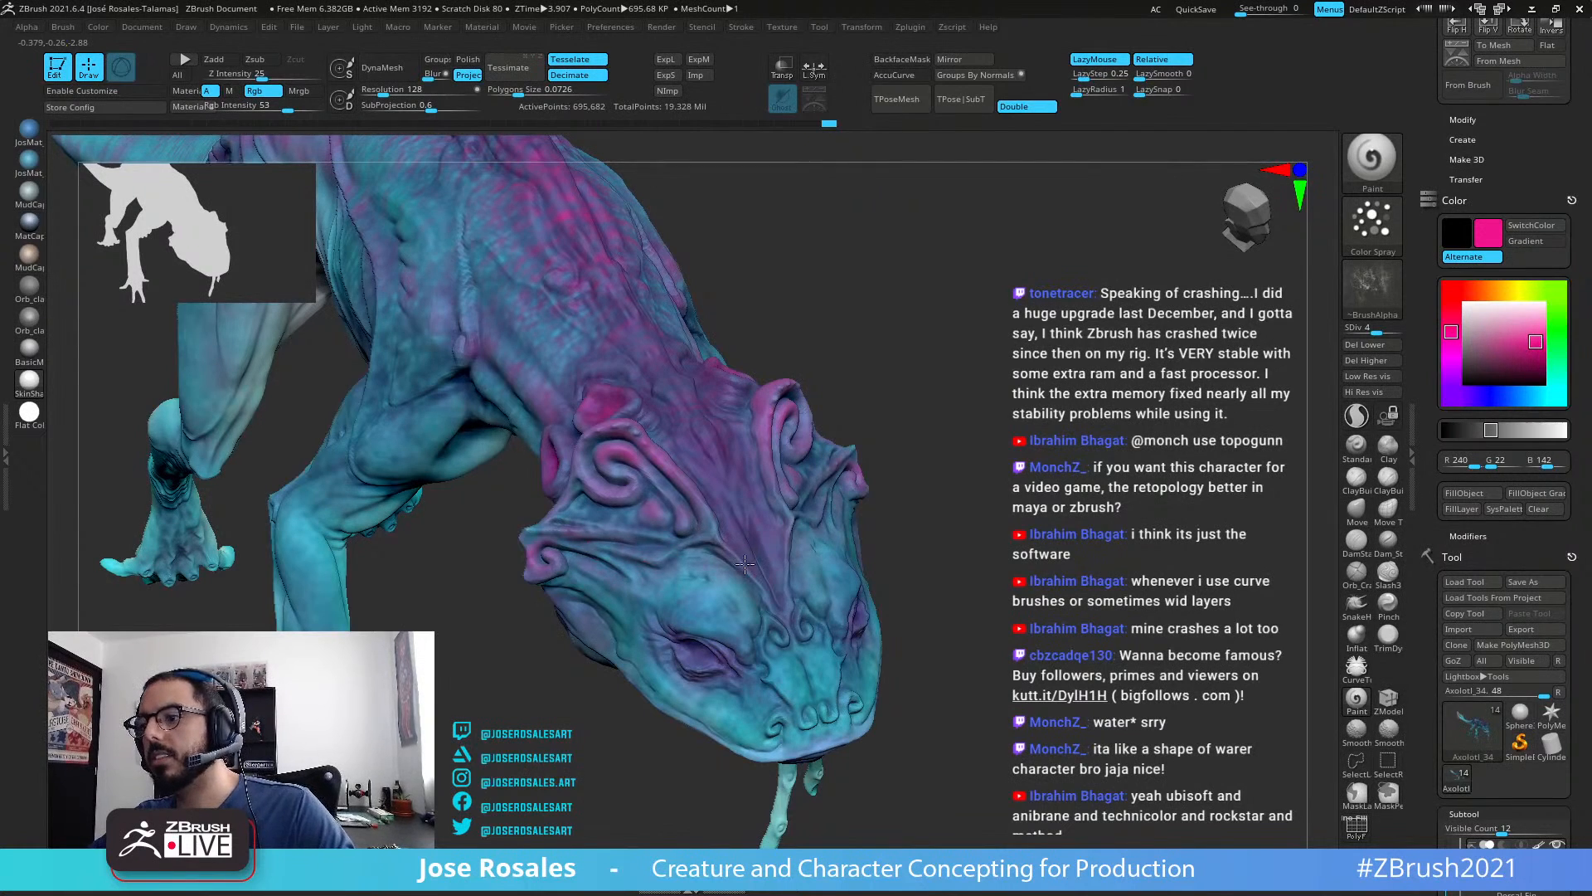
Step: Show the whole creature and sample teal (R 3, G 197, B 209) from the palette sphere as the paint colour
right_click_drag(745, 564, 1023, 263, "ctrl")
key("alt+s")
right_click_drag(987, 346, 1277, 332)
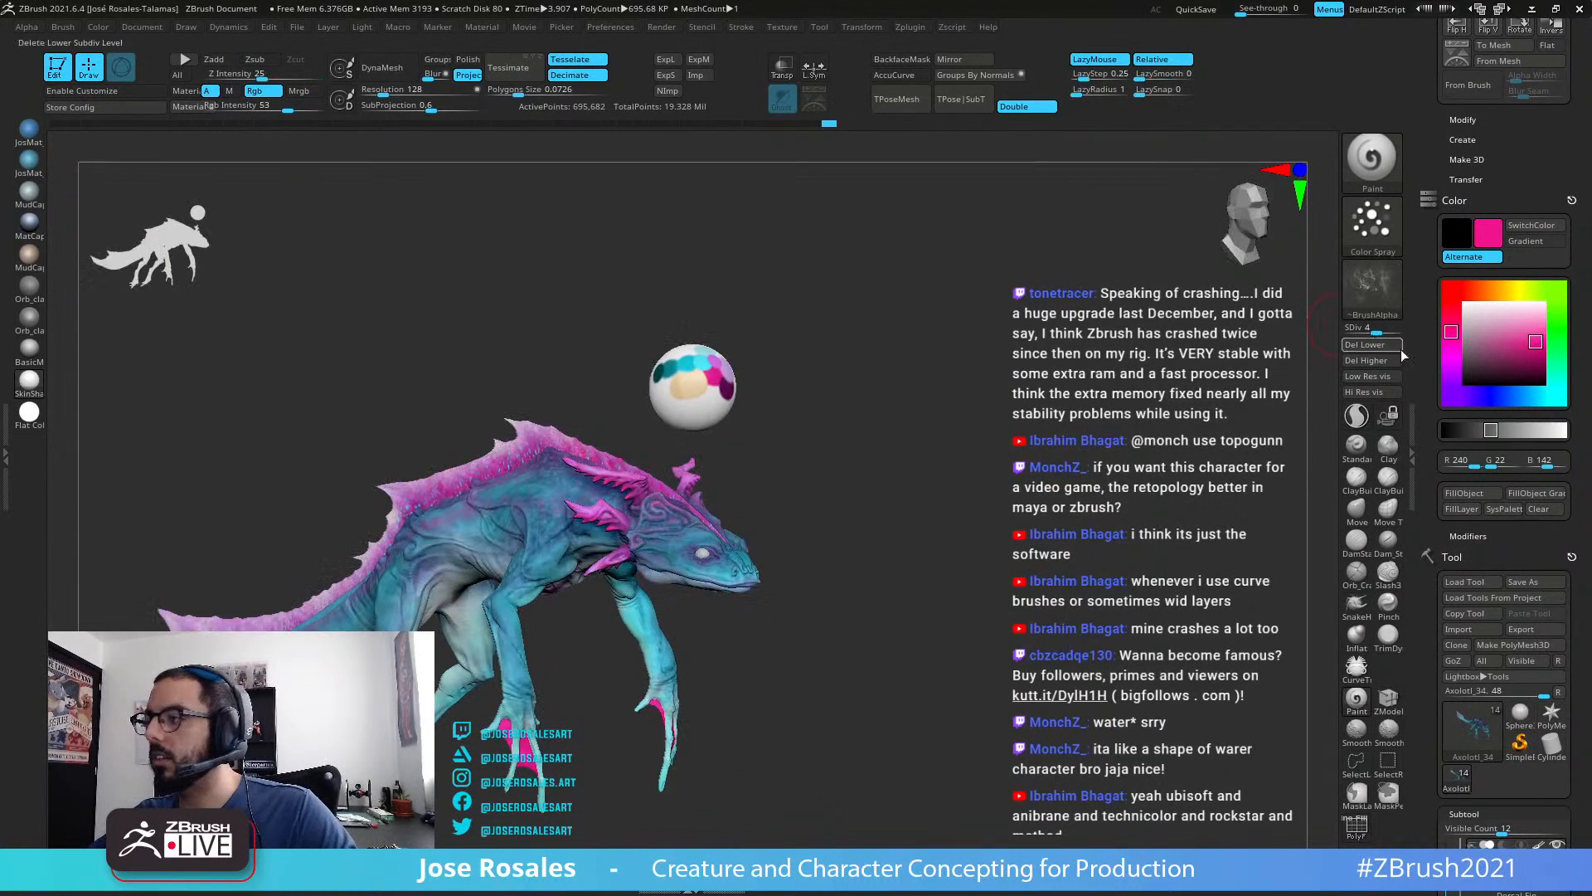
key("c")
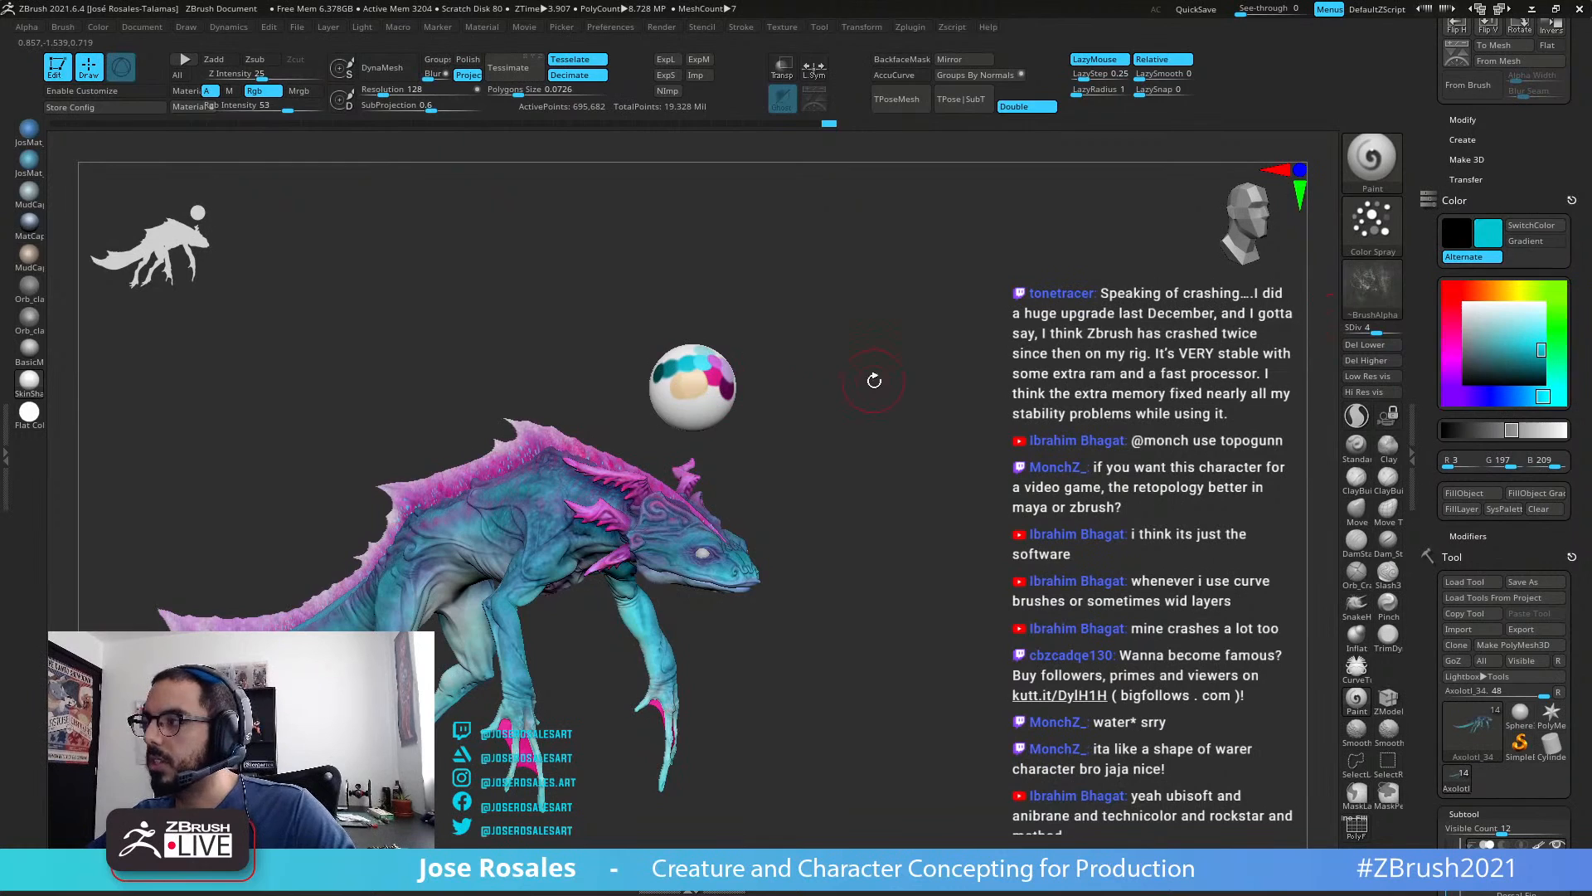
Step: Isolate the body and spray teal over the head and the scrolled ridges behind the eye
key("alt+s")
right_click_drag(874, 381, 796, 464, "ctrl")
right_click_drag(796, 465, 714, 498)
right_click_drag(664, 332, 675, 514, "alt")
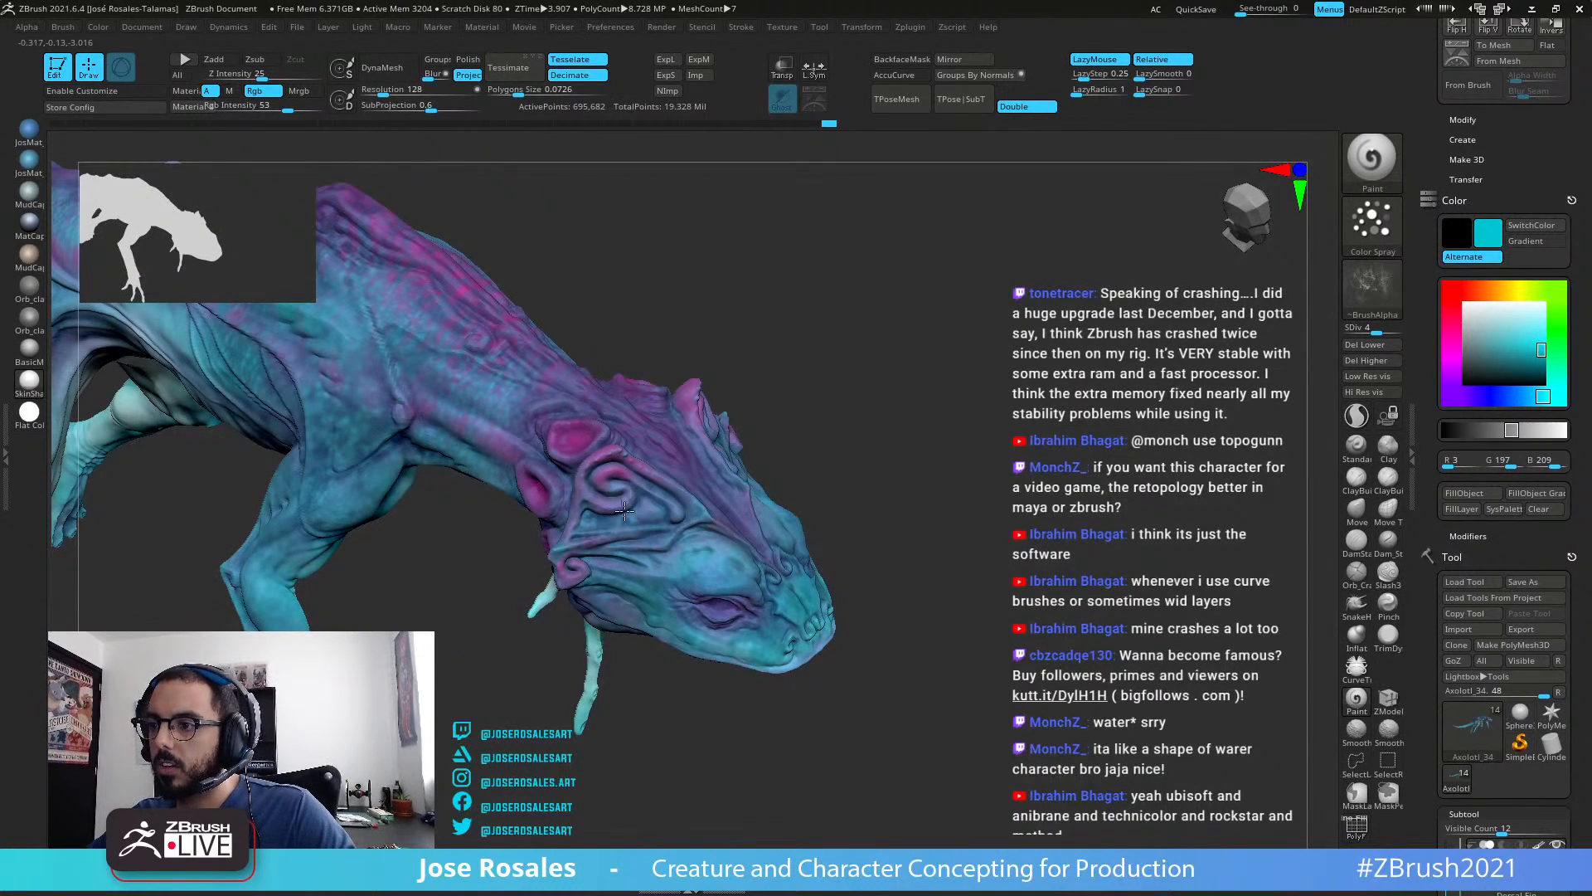
key("alt+s")
right_click_drag(624, 512, 709, 541)
right_click_drag(696, 629, 545, 566)
right_click_drag(796, 564, 1042, 347)
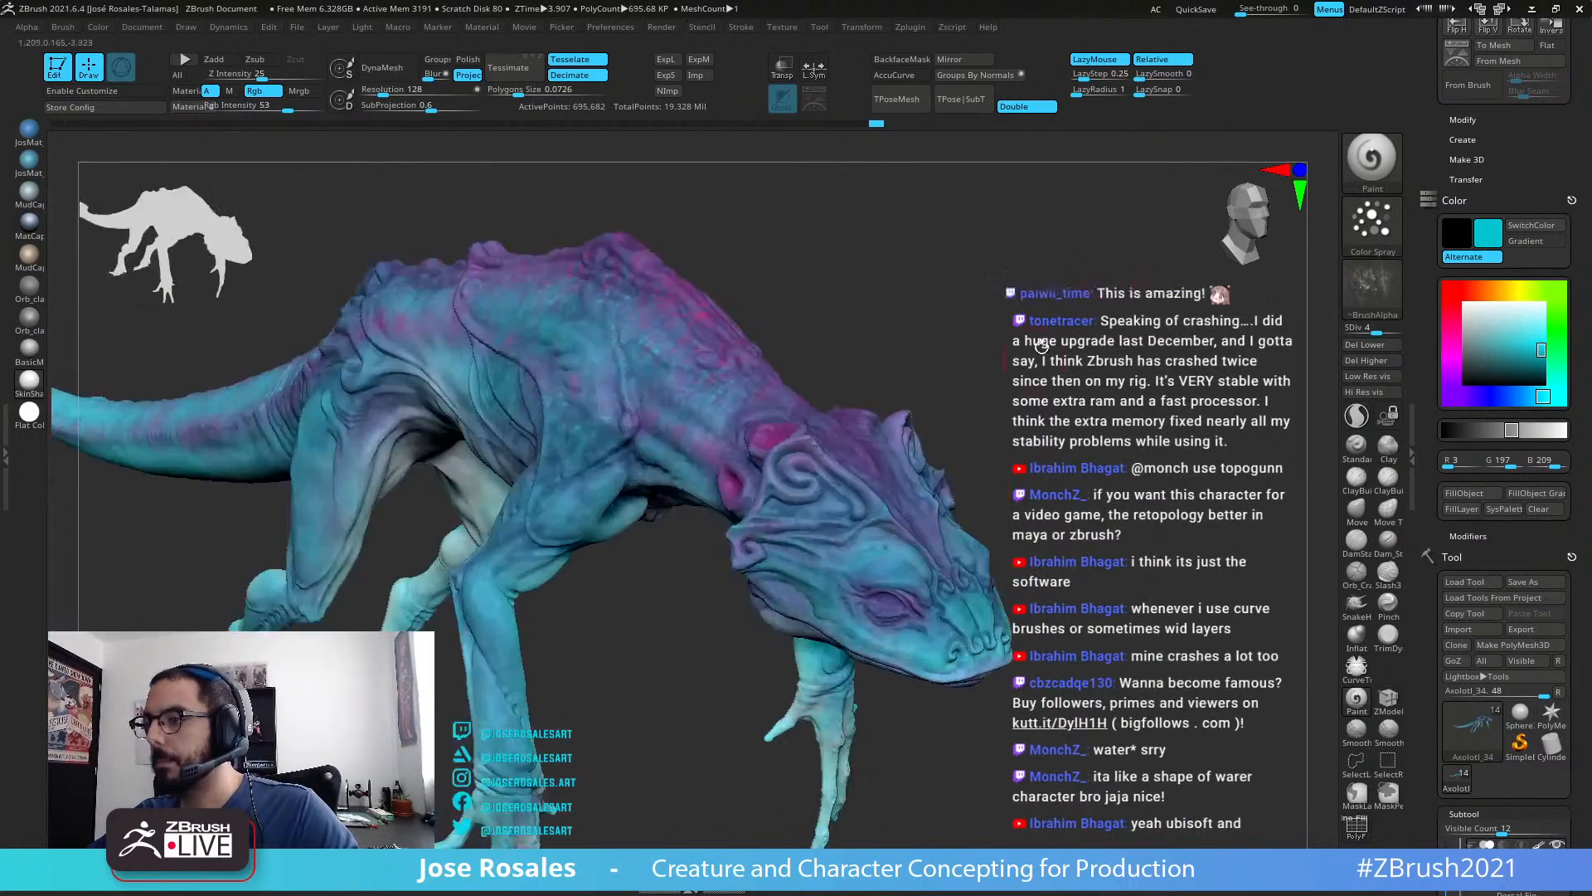
Step: Sample bright pink (R 239, G 22, B 142) from the palette sphere and touch up the back of the head near the gill sockets
right_click_drag(954, 514, 862, 651, "alt")
right_click_drag(920, 394, 863, 386)
key("c")
key("c")
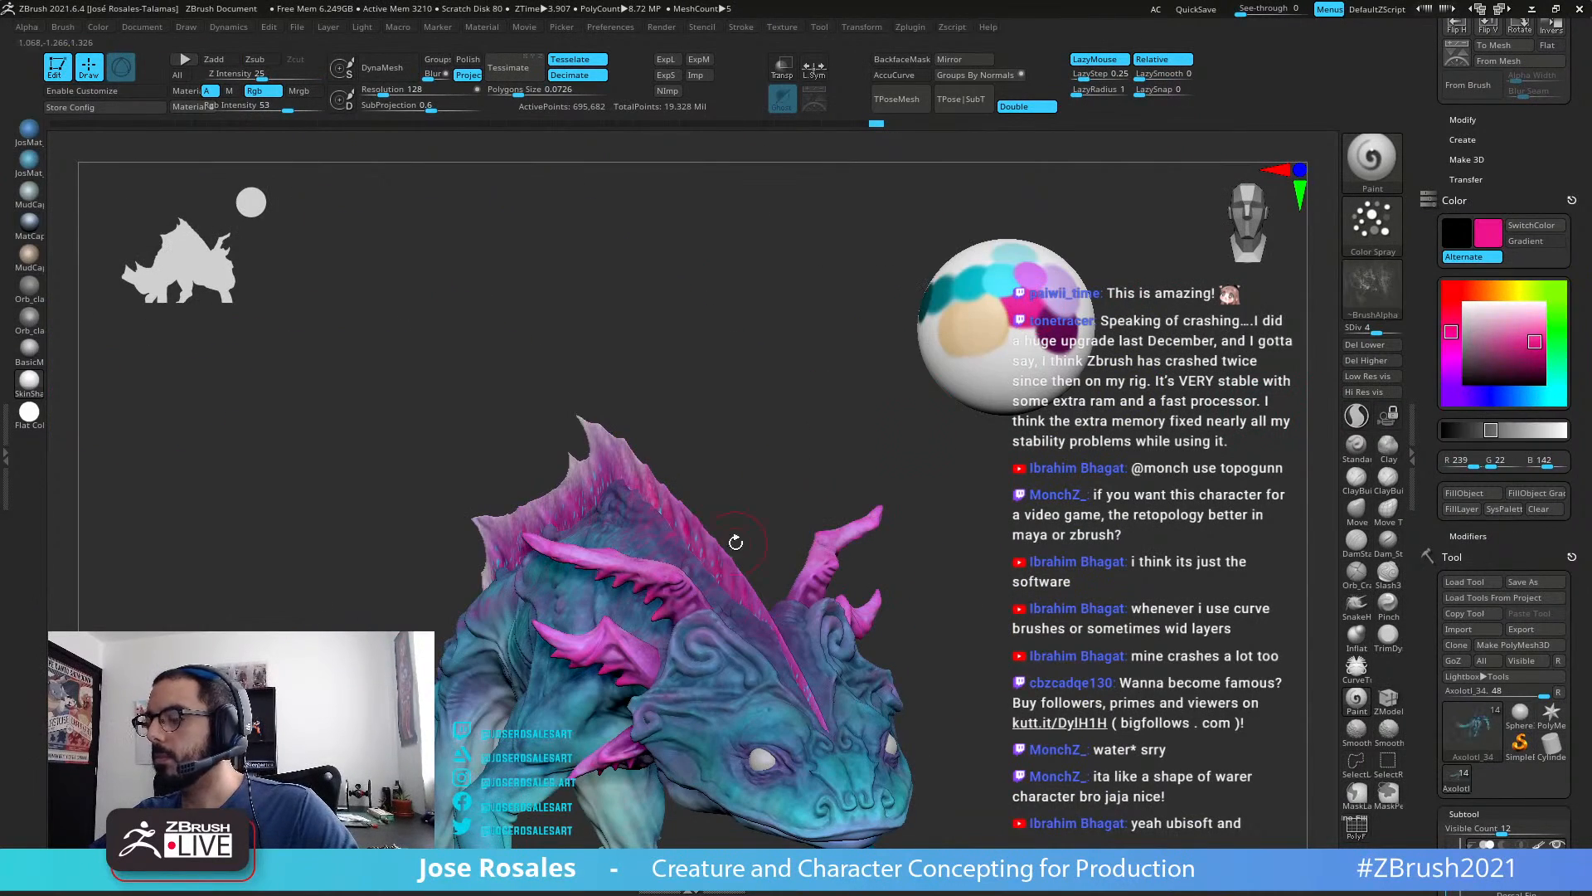
mouse_move(736, 542)
right_mouse_down()
mouse_move(768, 514)
mouse_move(729, 533)
right_mouse_up()
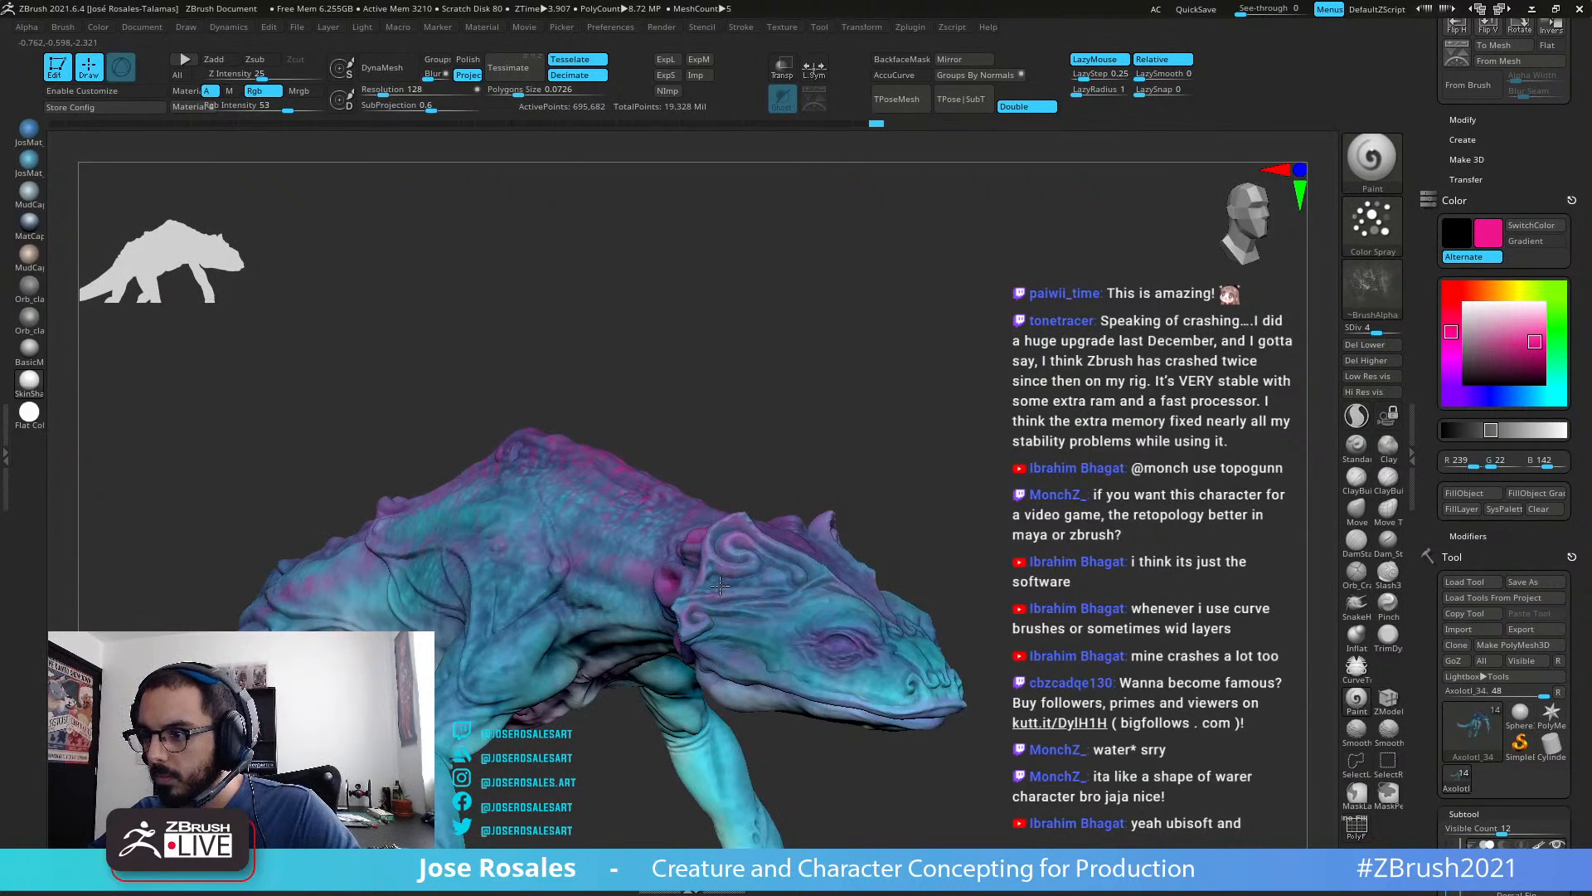
right_click_drag(786, 567, 928, 481)
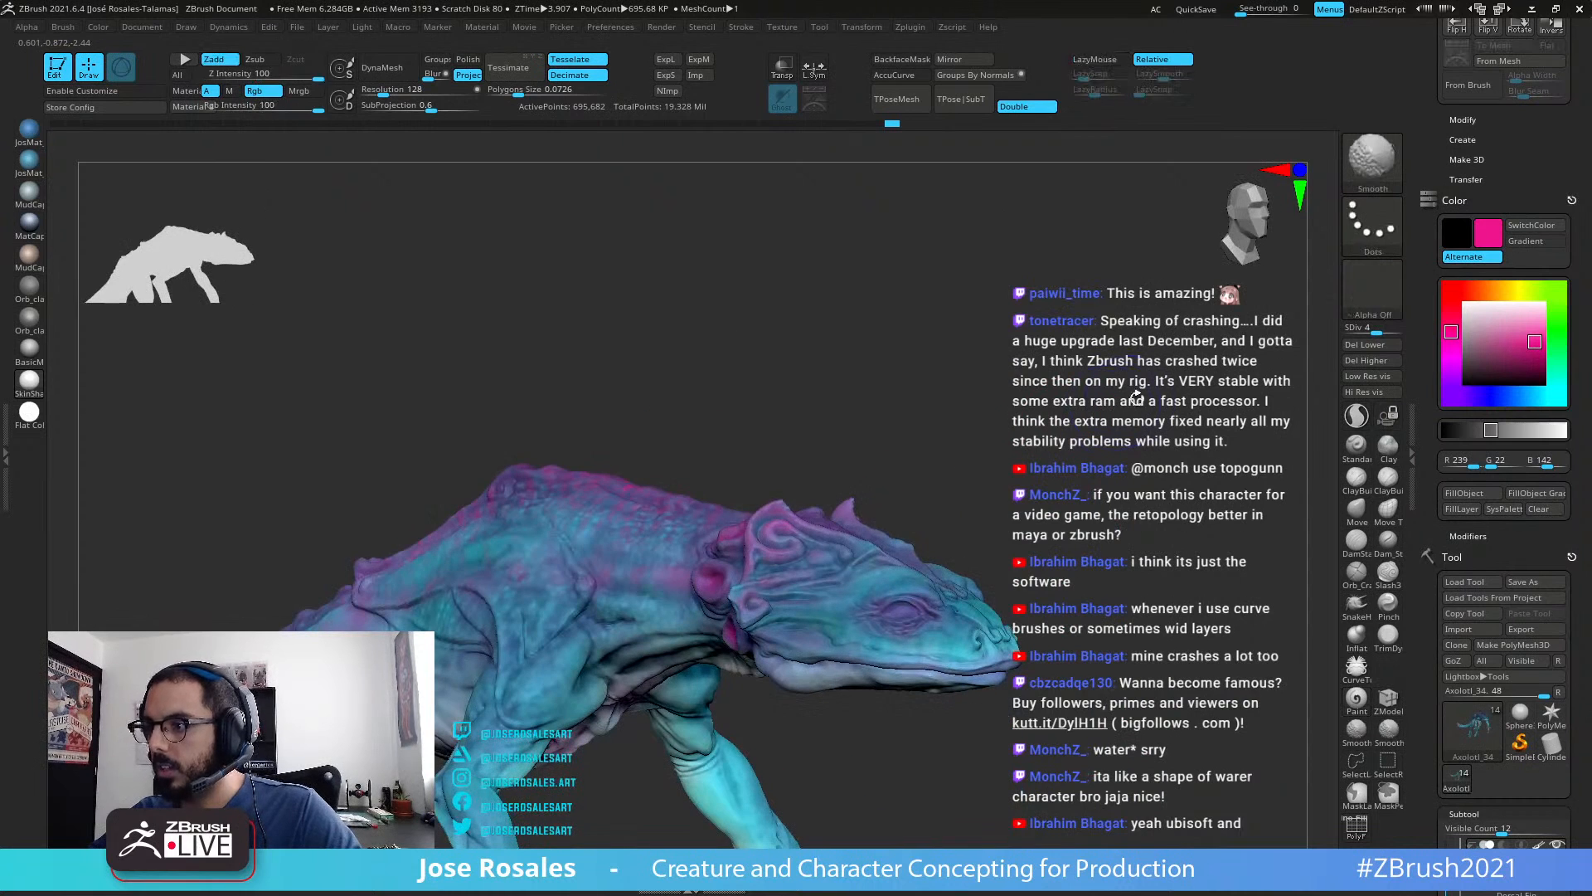
Step: Sample pale lilac from the palette sphere, shift its hue to R 233, G 206, B 239, and spray it over the head scrolls
left_click_drag(1470, 369, 809, 324)
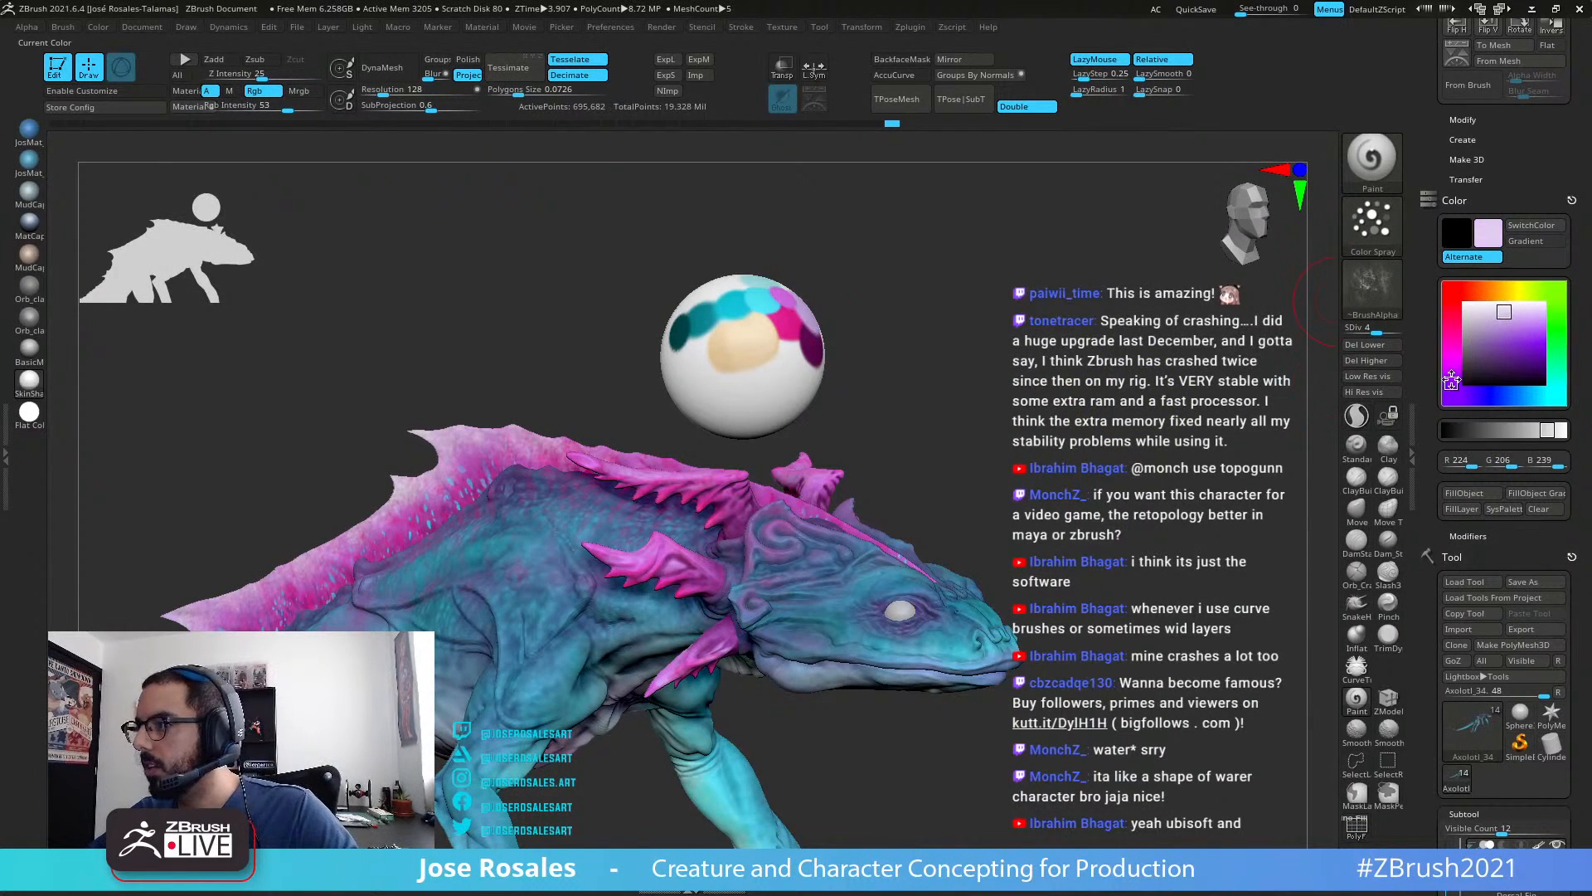
left_click_drag(1451, 380, 1452, 368)
right_click_drag(945, 469, 829, 535)
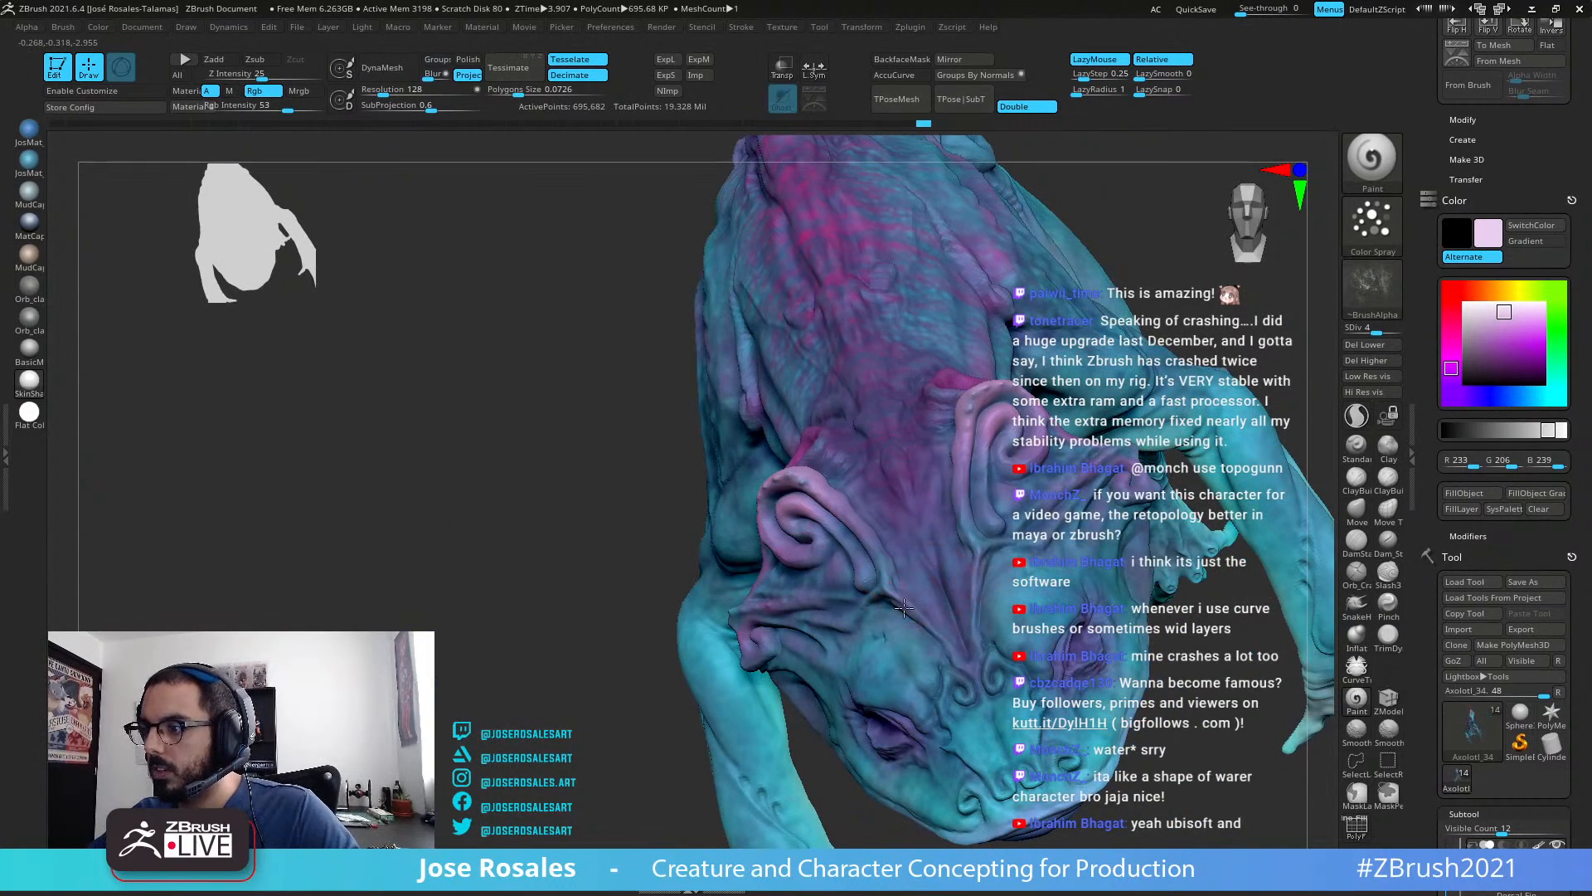
right_click_drag(1003, 774, 959, 794)
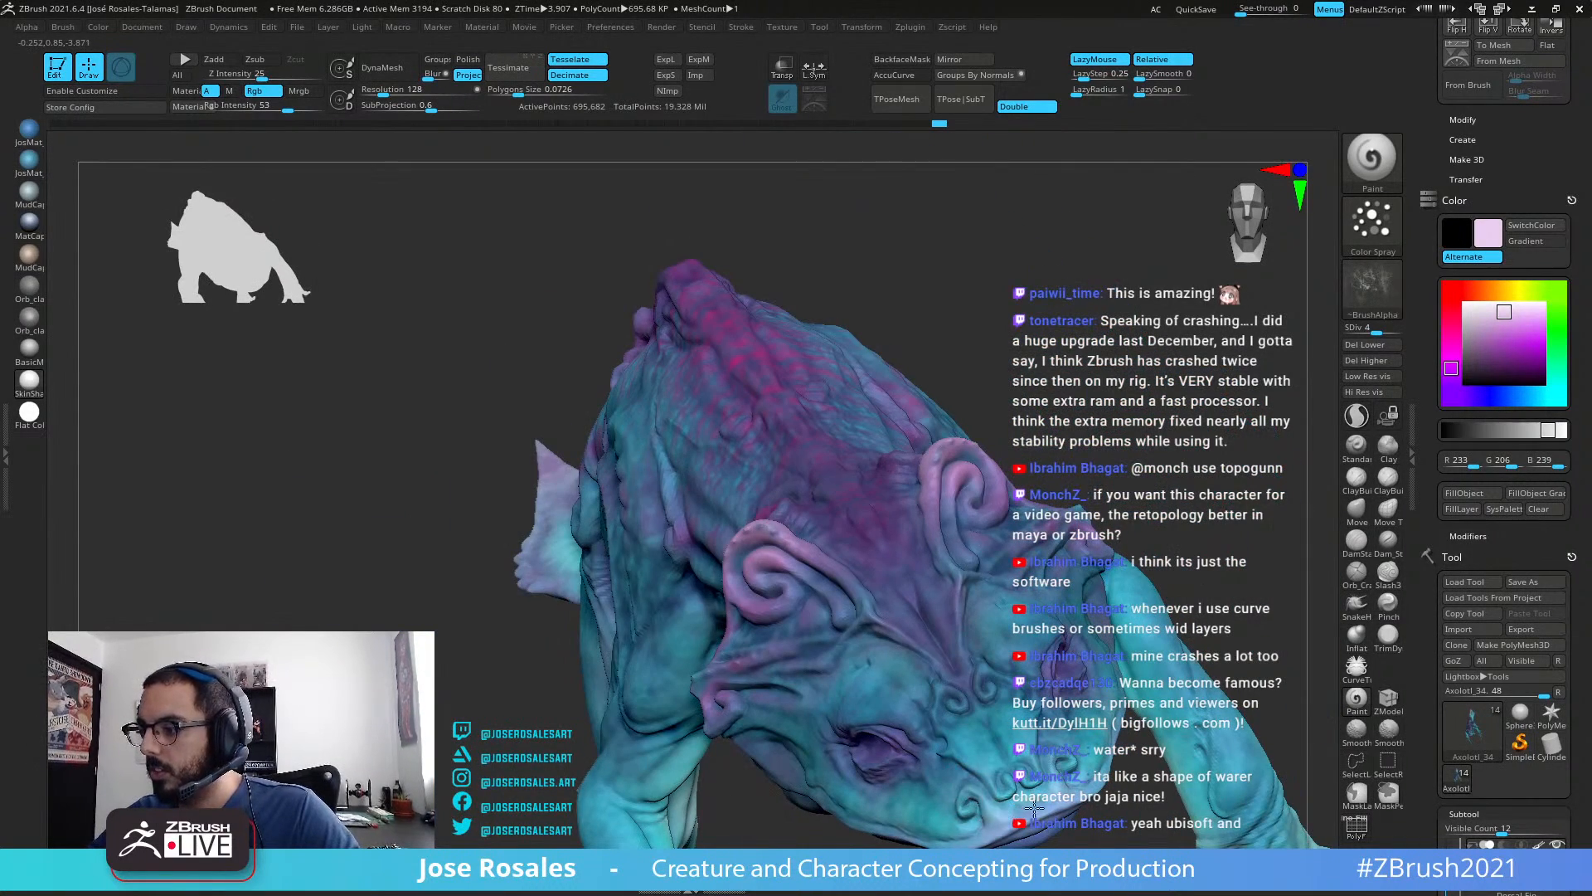
right_click_drag(986, 840, 982, 821)
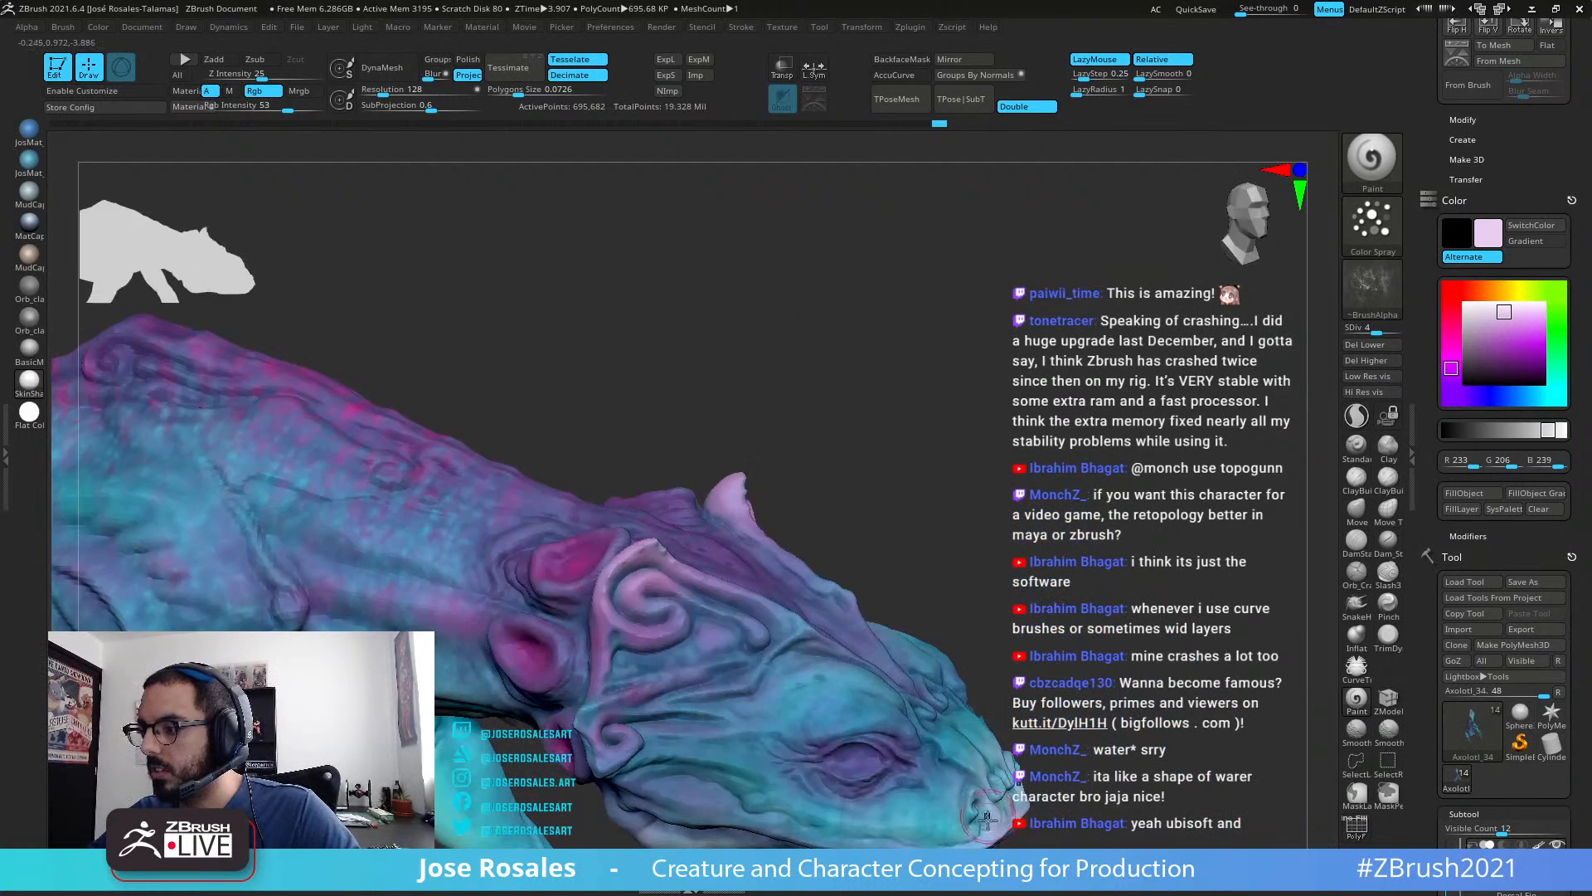
Step: Set the paint colour to R 229, G 206, B 239 and spray it over the snout and the head's raised details
left_click(1451, 374)
right_click_drag(976, 566, 968, 840)
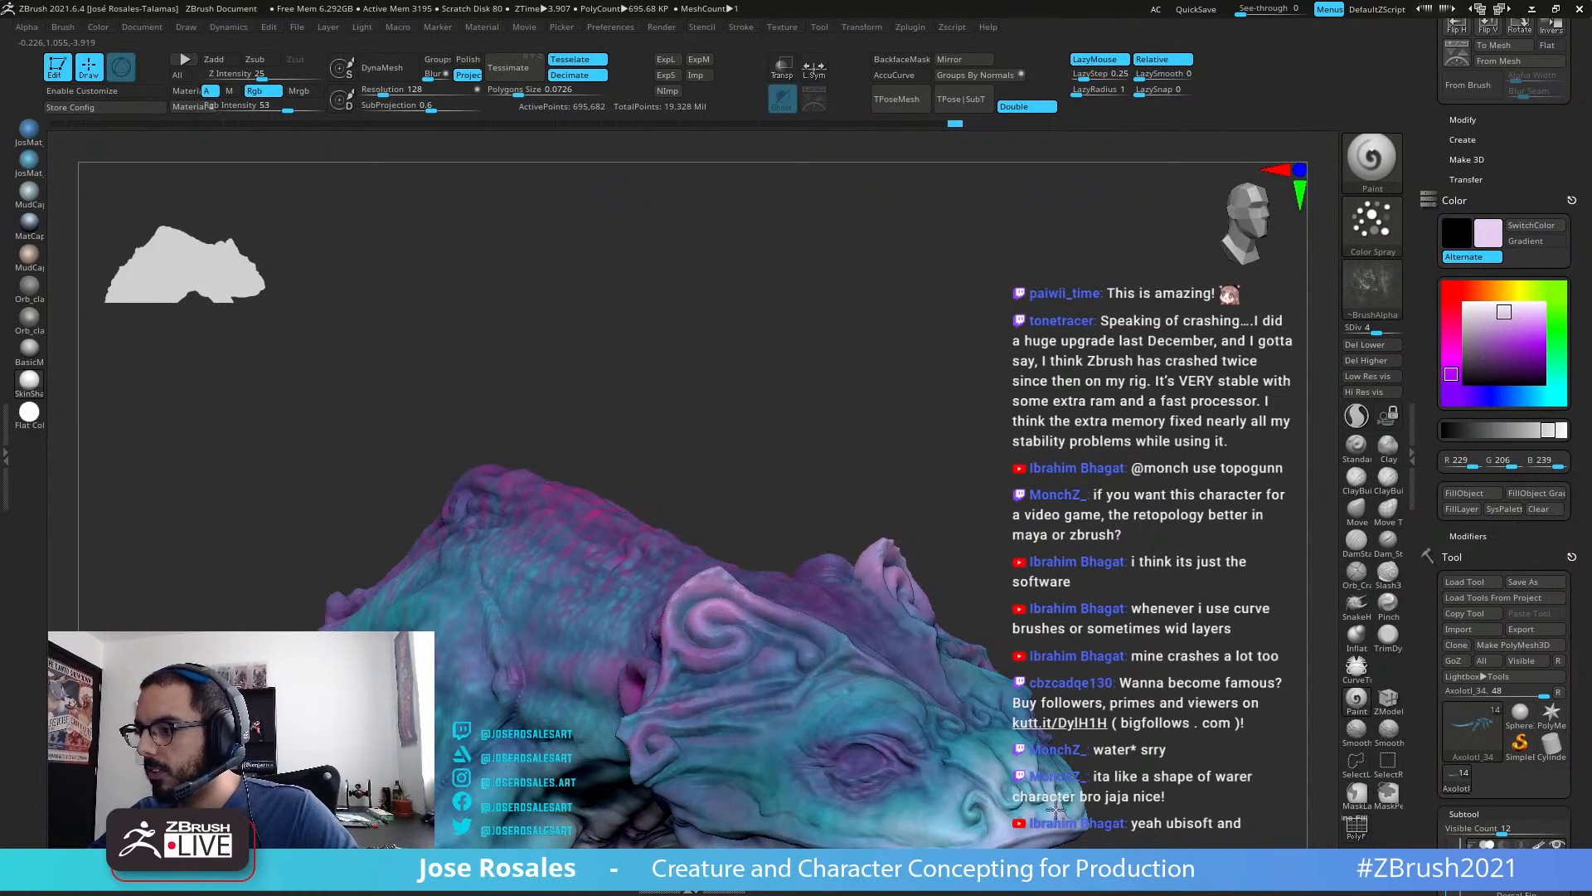
right_click_drag(1055, 809, 1033, 506)
mouse_move(1080, 447)
right_mouse_down()
mouse_move(1085, 491)
mouse_move(1033, 540)
mouse_move(1087, 472)
right_mouse_up()
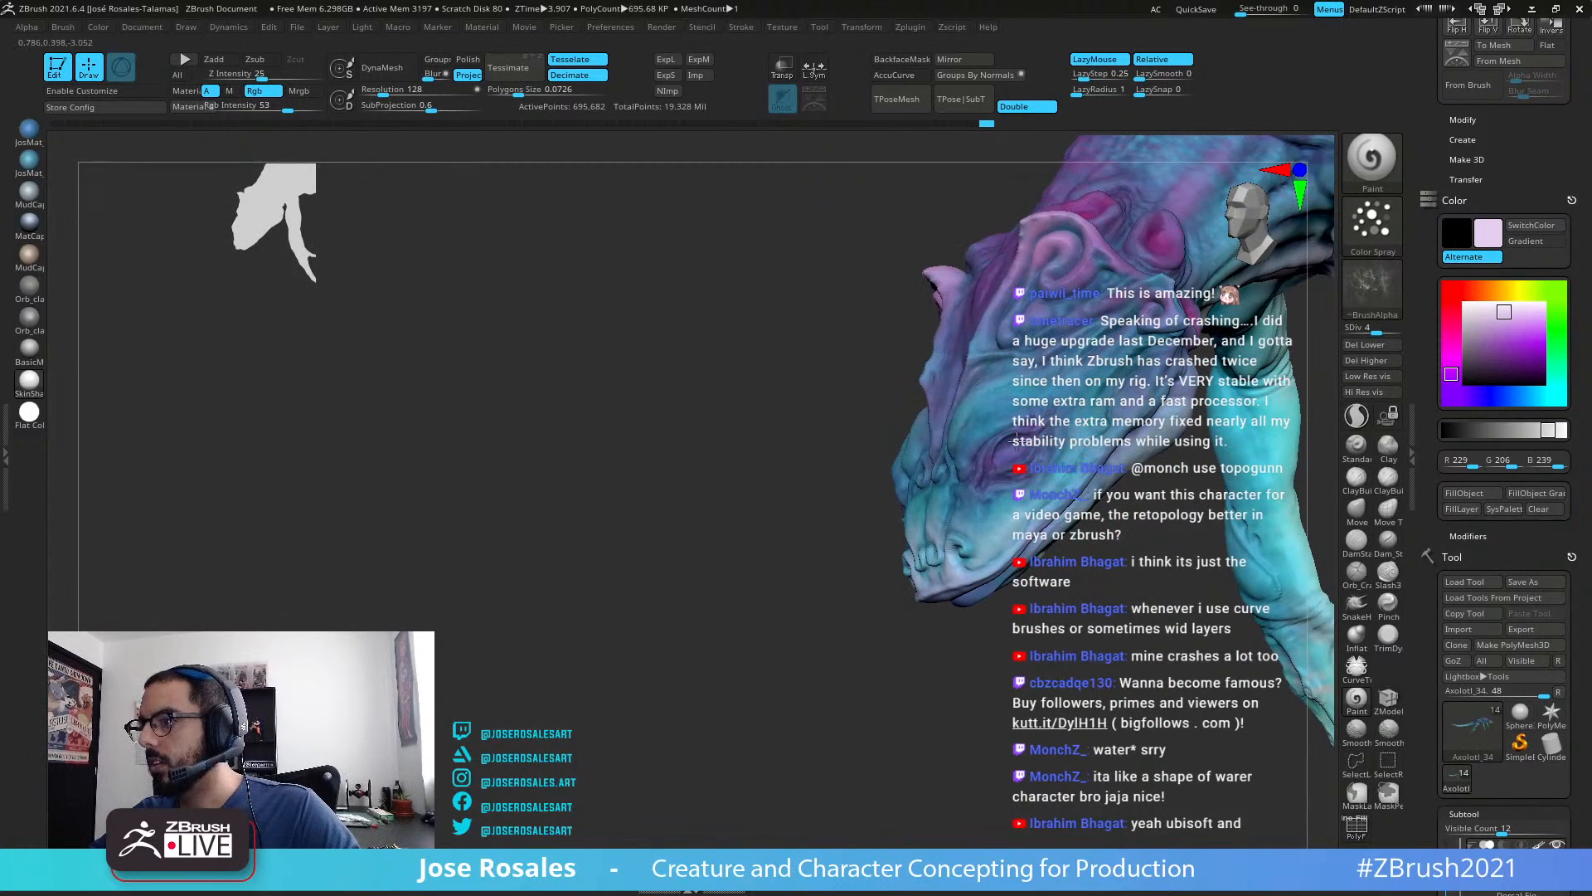
right_click_drag(1023, 486, 631, 490)
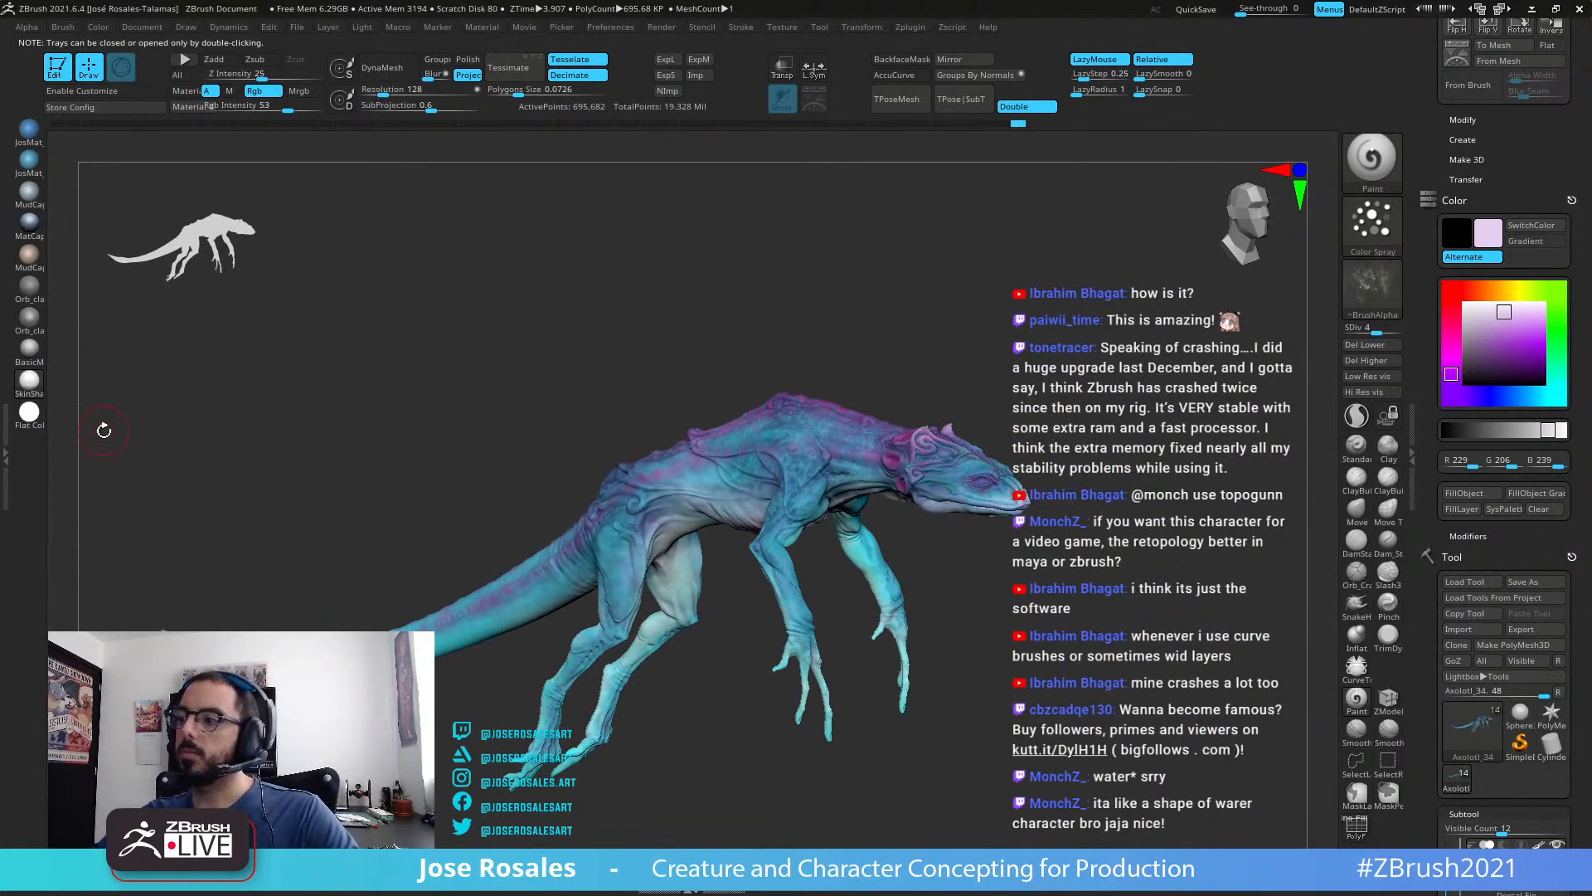
Step: Examine the body's painted colours under flat shading from the side and from underneath
right_click_drag(967, 356, 1073, 500)
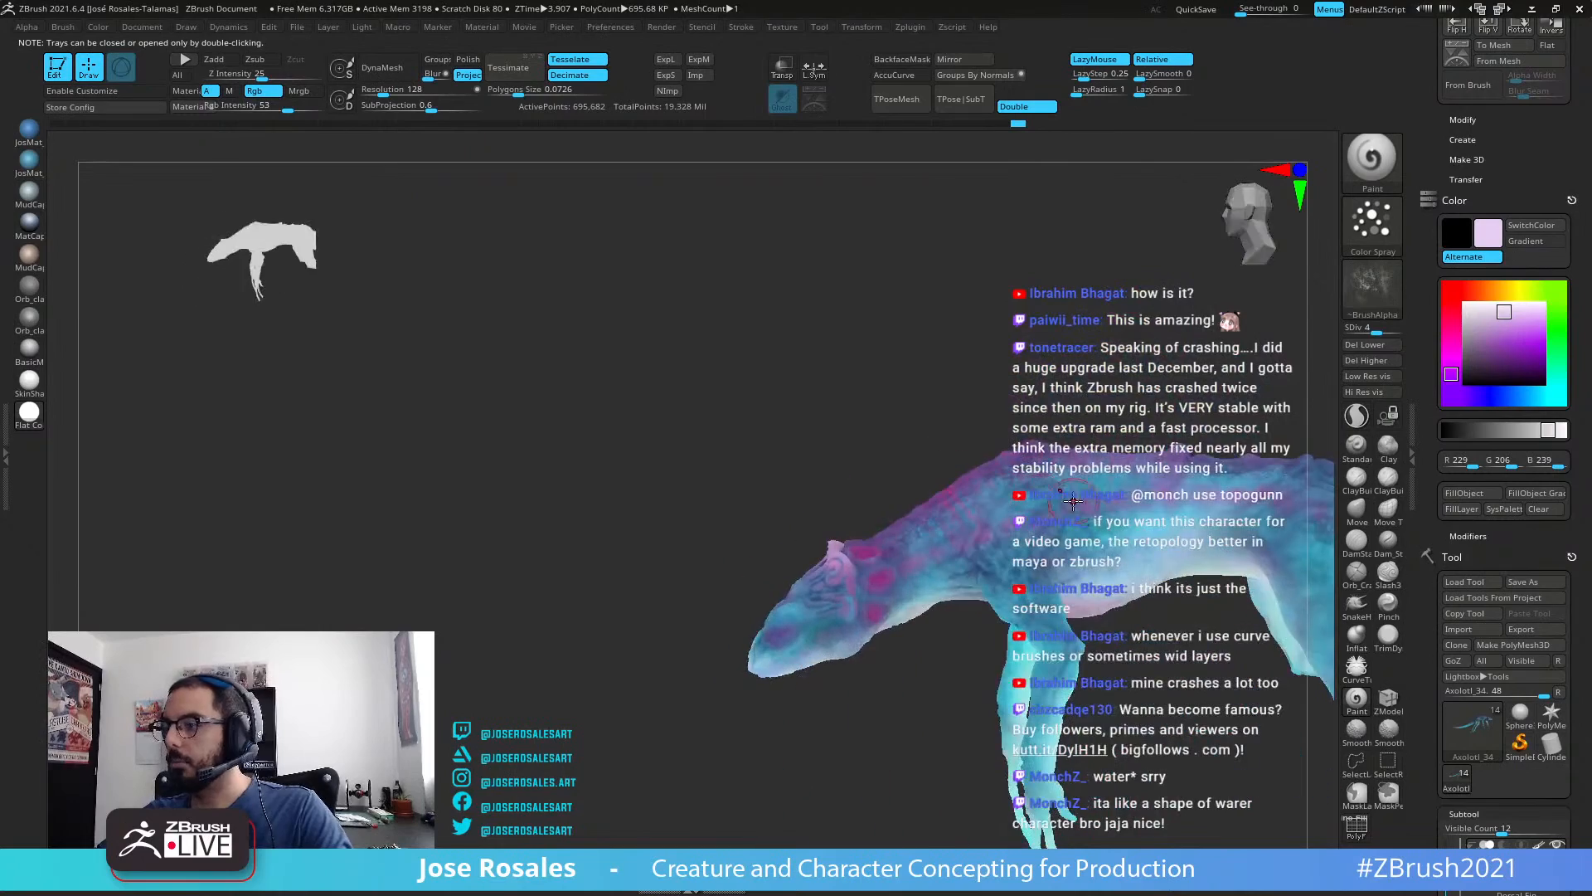
right_click_drag(1029, 420, 717, 548, "alt")
right_click_drag(991, 466, 1058, 477)
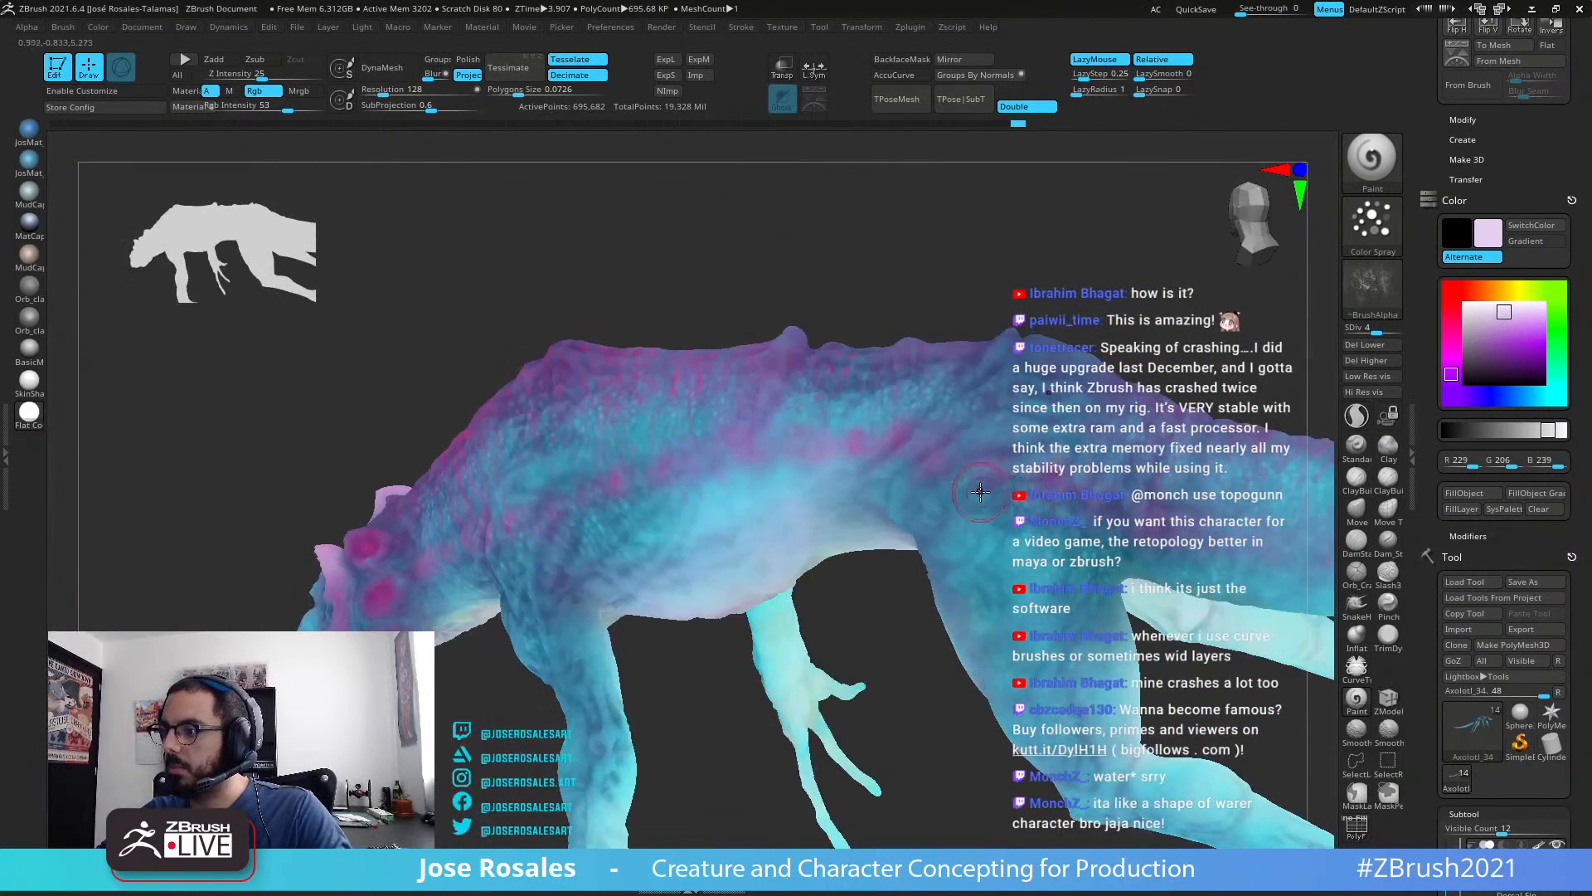
right_click_drag(1005, 541, 1107, 617)
right_click_drag(1136, 730, 949, 569, "alt")
right_click_drag(909, 626, 945, 412)
right_click_drag(835, 563, 1116, 332, "alt")
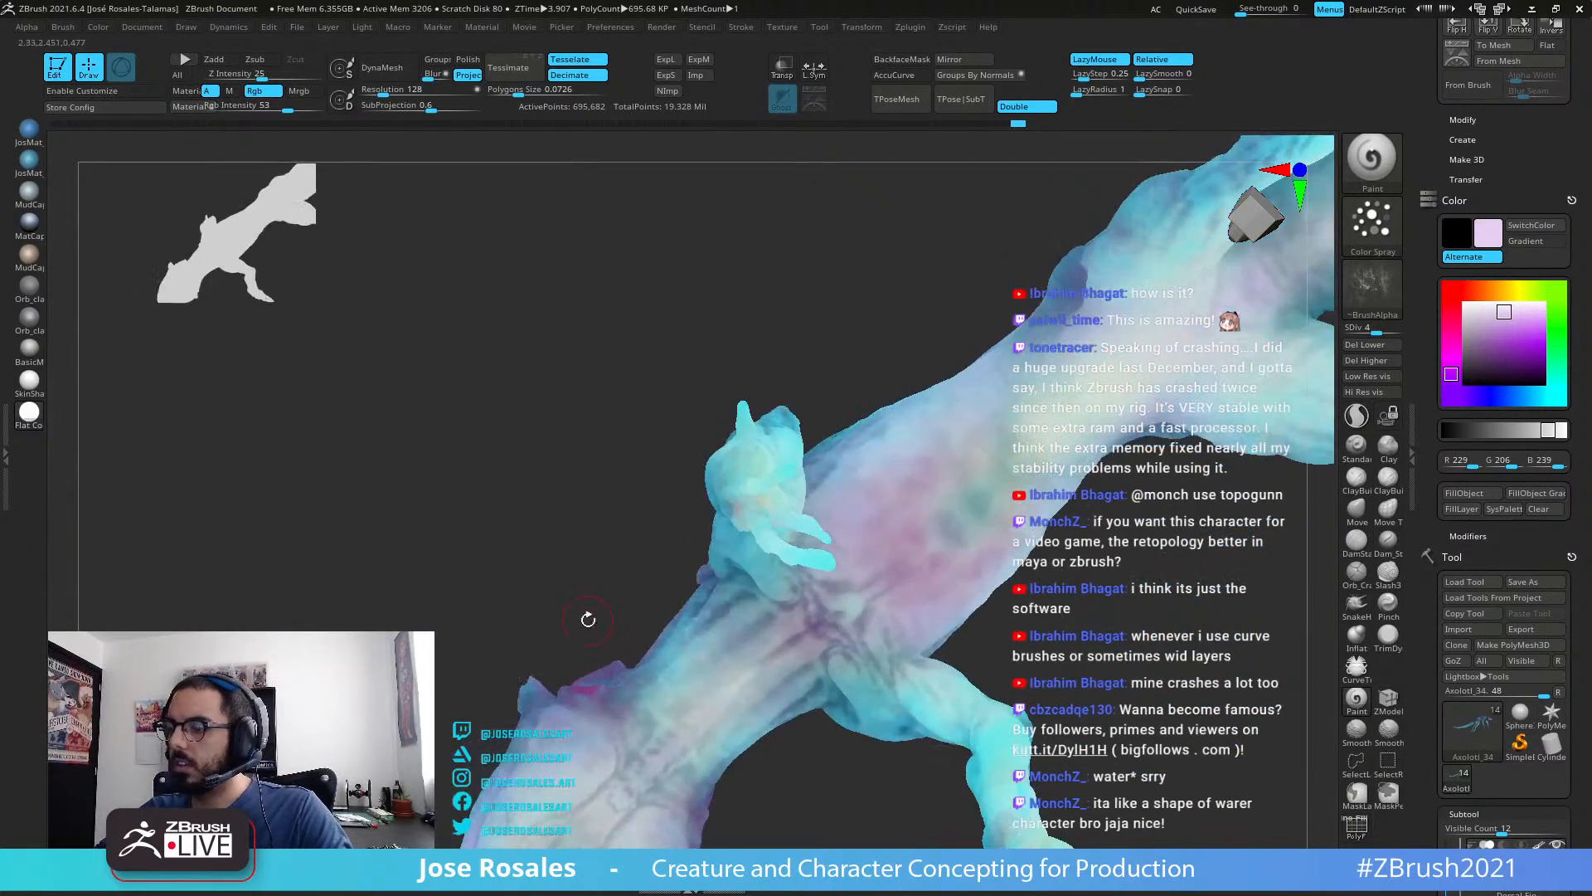
right_click_drag(795, 699, 845, 608)
right_click_drag(736, 606, 587, 624)
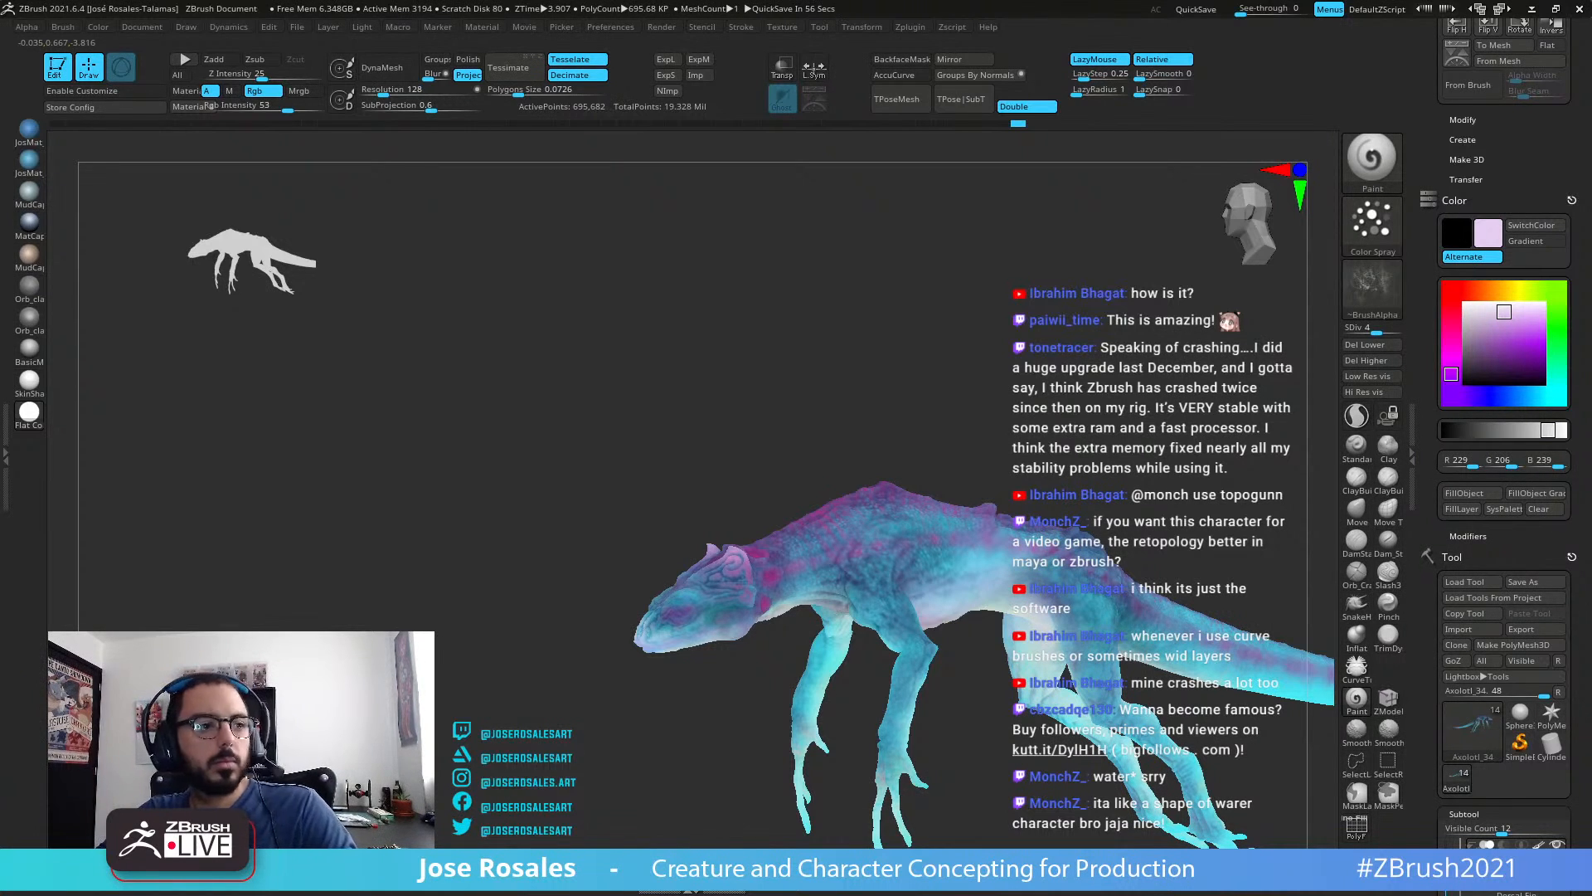
left_click_drag(336, 483, 386, 482)
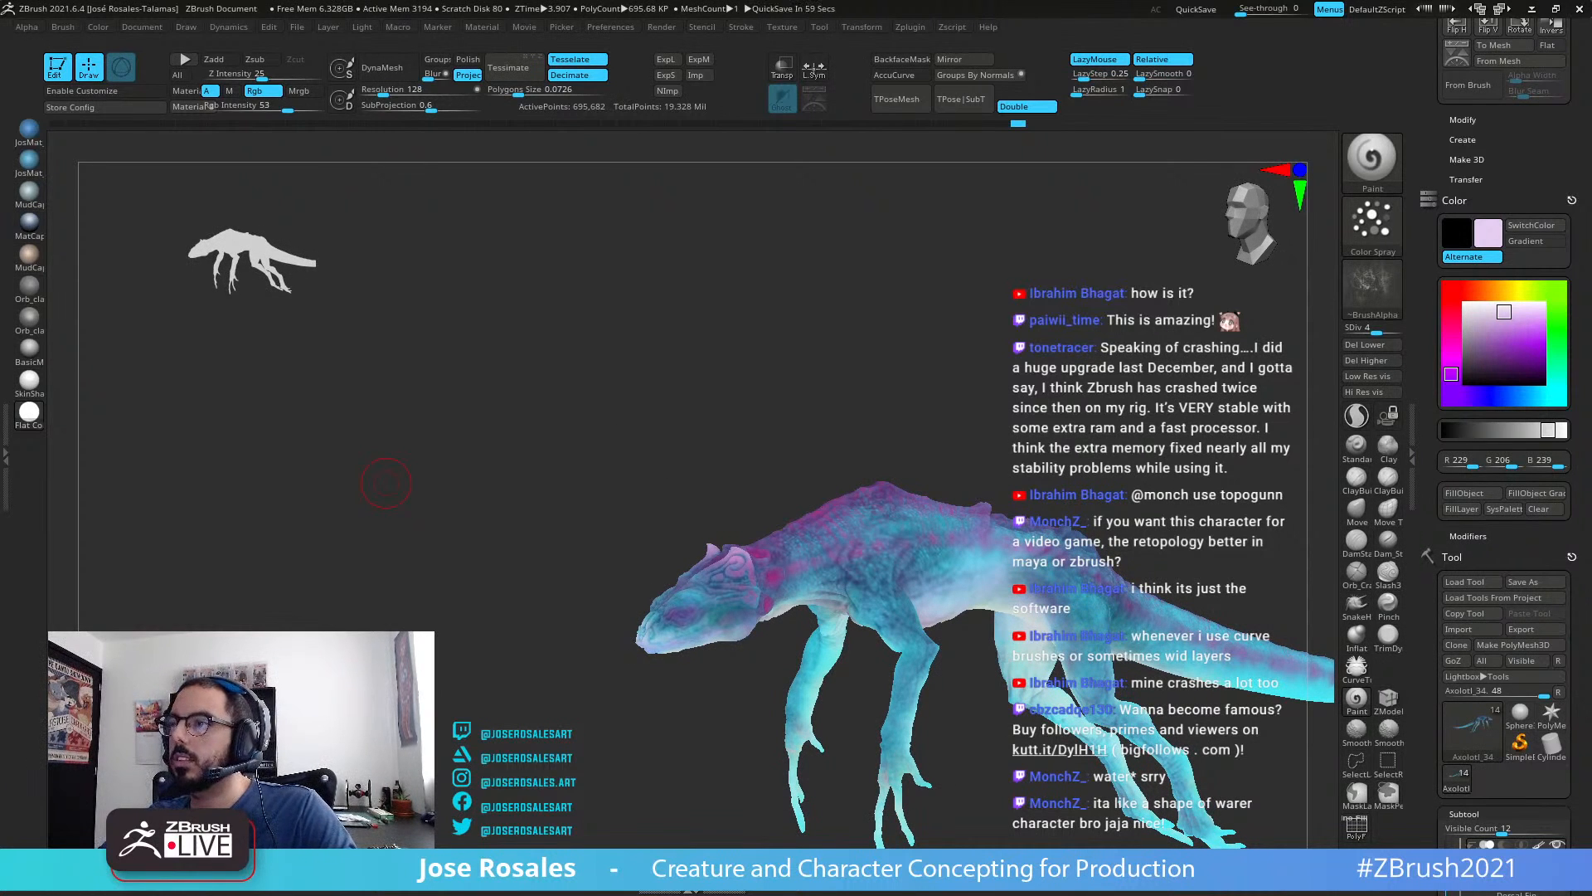
Step: Show all parts of the creature, review the flat colours from several sides, and switch back to the skin shade material
right_click_drag(804, 553, 818, 503, "alt")
key("shift+s")
right_click_drag(809, 581, 771, 576, "ctrl")
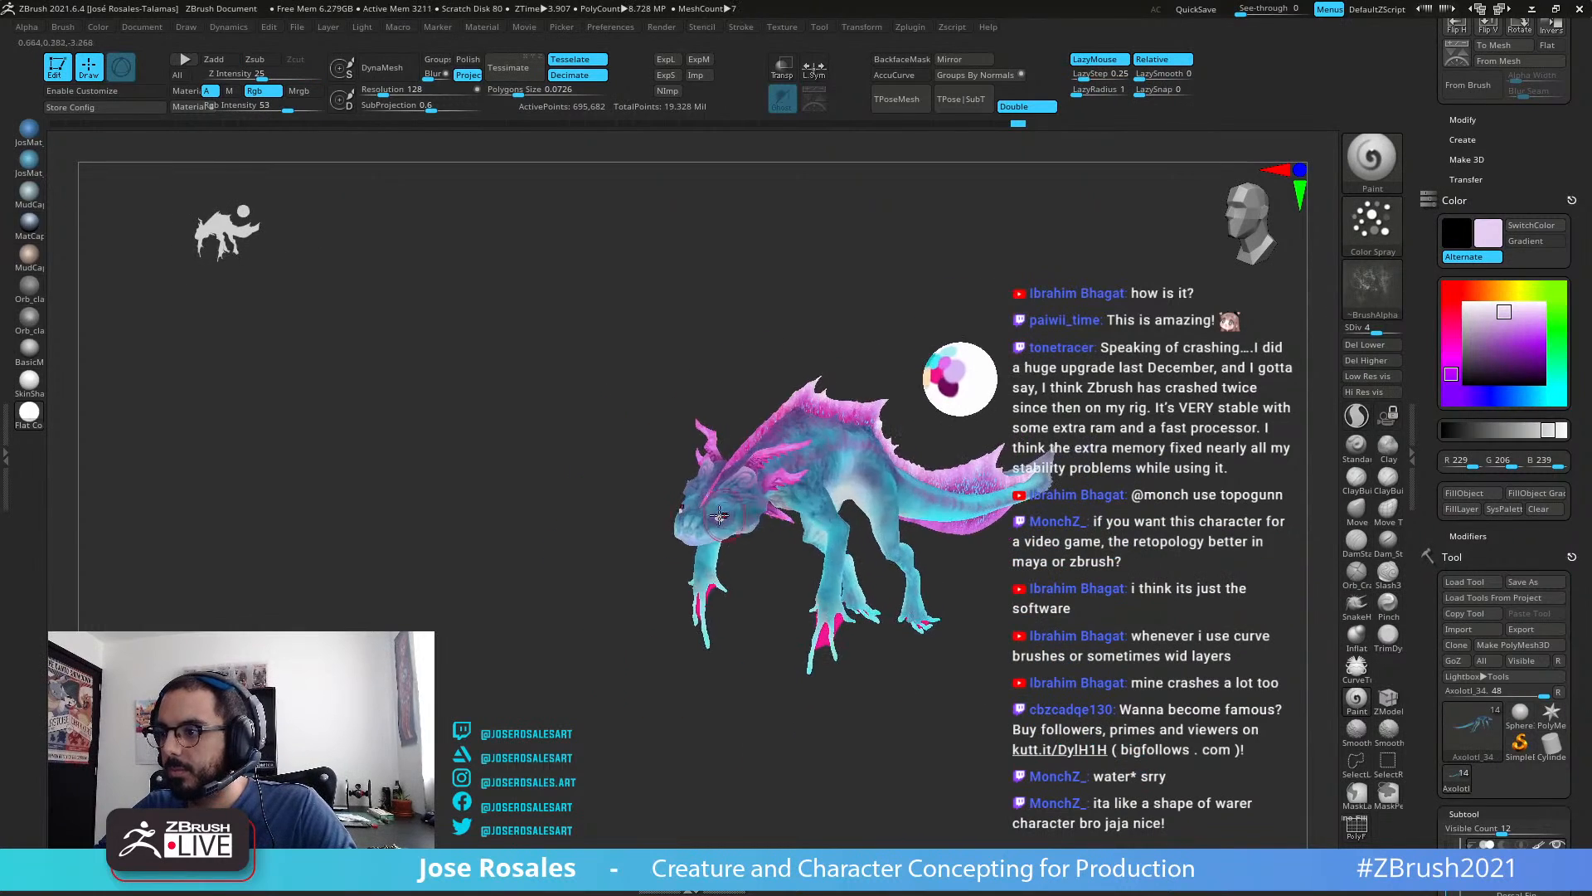
right_click_drag(589, 540, 1057, 523)
right_click_drag(1057, 523, 928, 539)
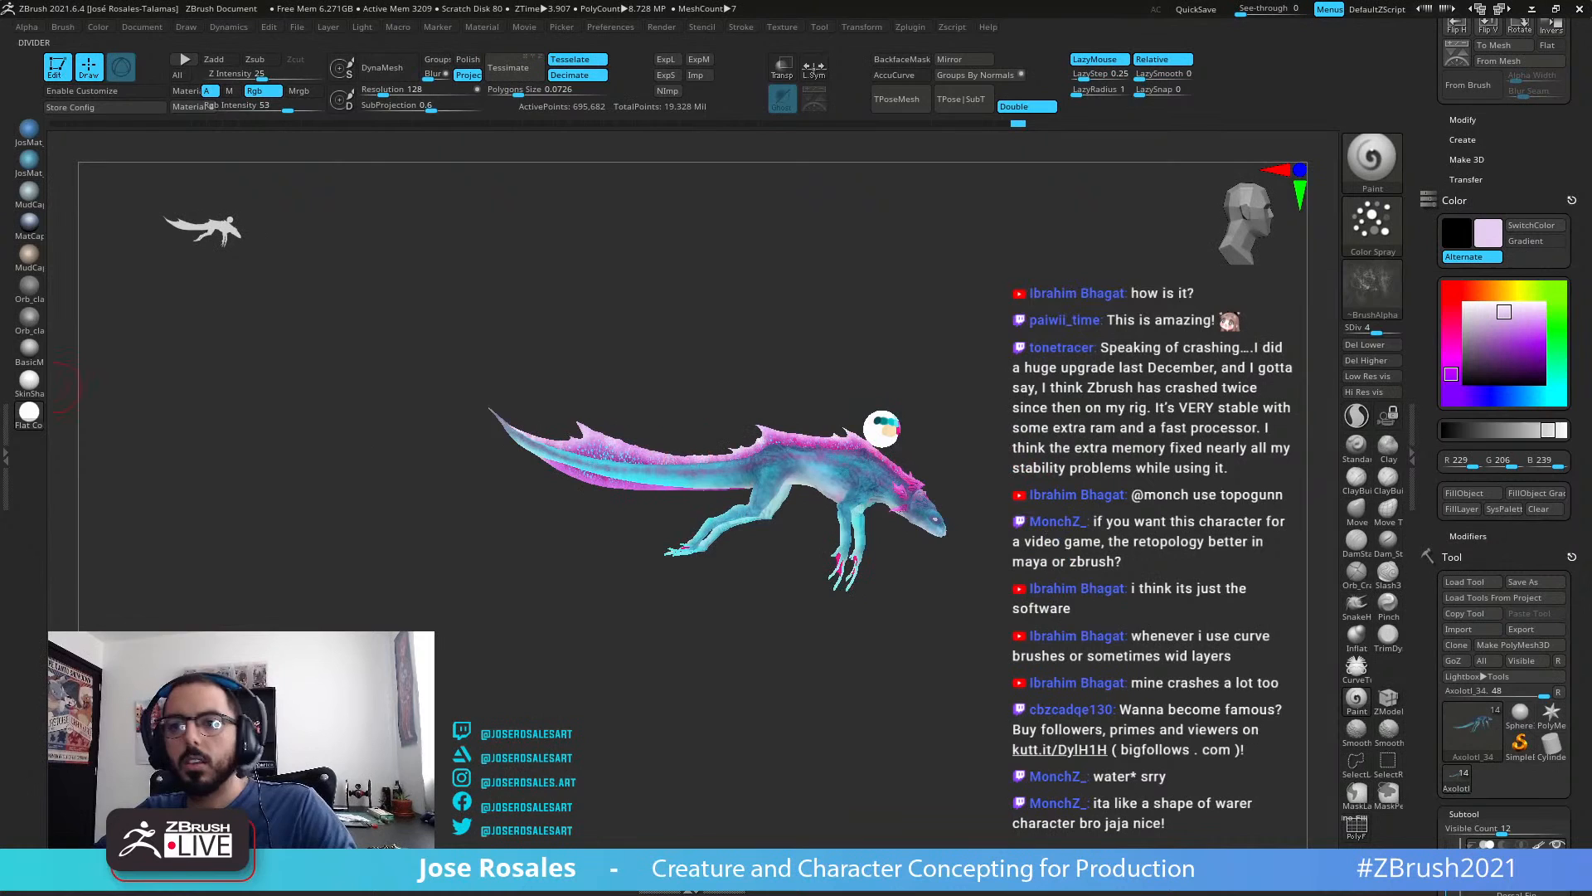
left_click(34, 386)
Step: Spray pale lilac over the snout, cheek and head scrolls, comparing the body alone with the full creature
mouse_move(994, 487)
right_mouse_down()
mouse_move(794, 525)
mouse_move(796, 614)
mouse_move(863, 589)
right_mouse_up()
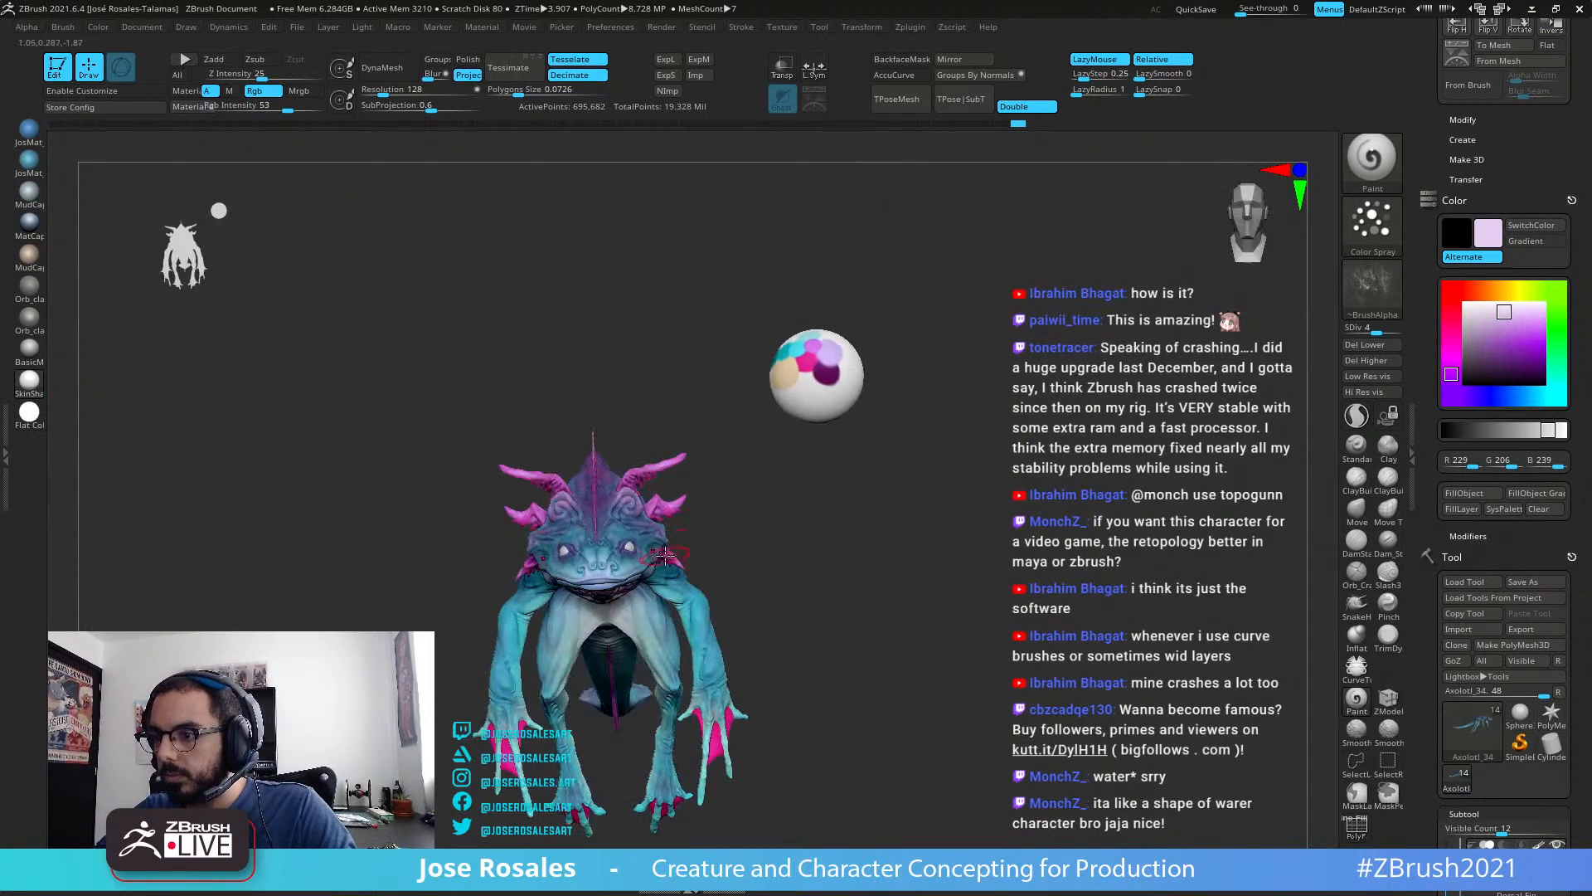
mouse_move(664, 554)
right_mouse_down()
mouse_move(833, 547)
mouse_move(927, 519)
mouse_move(921, 496)
right_mouse_up()
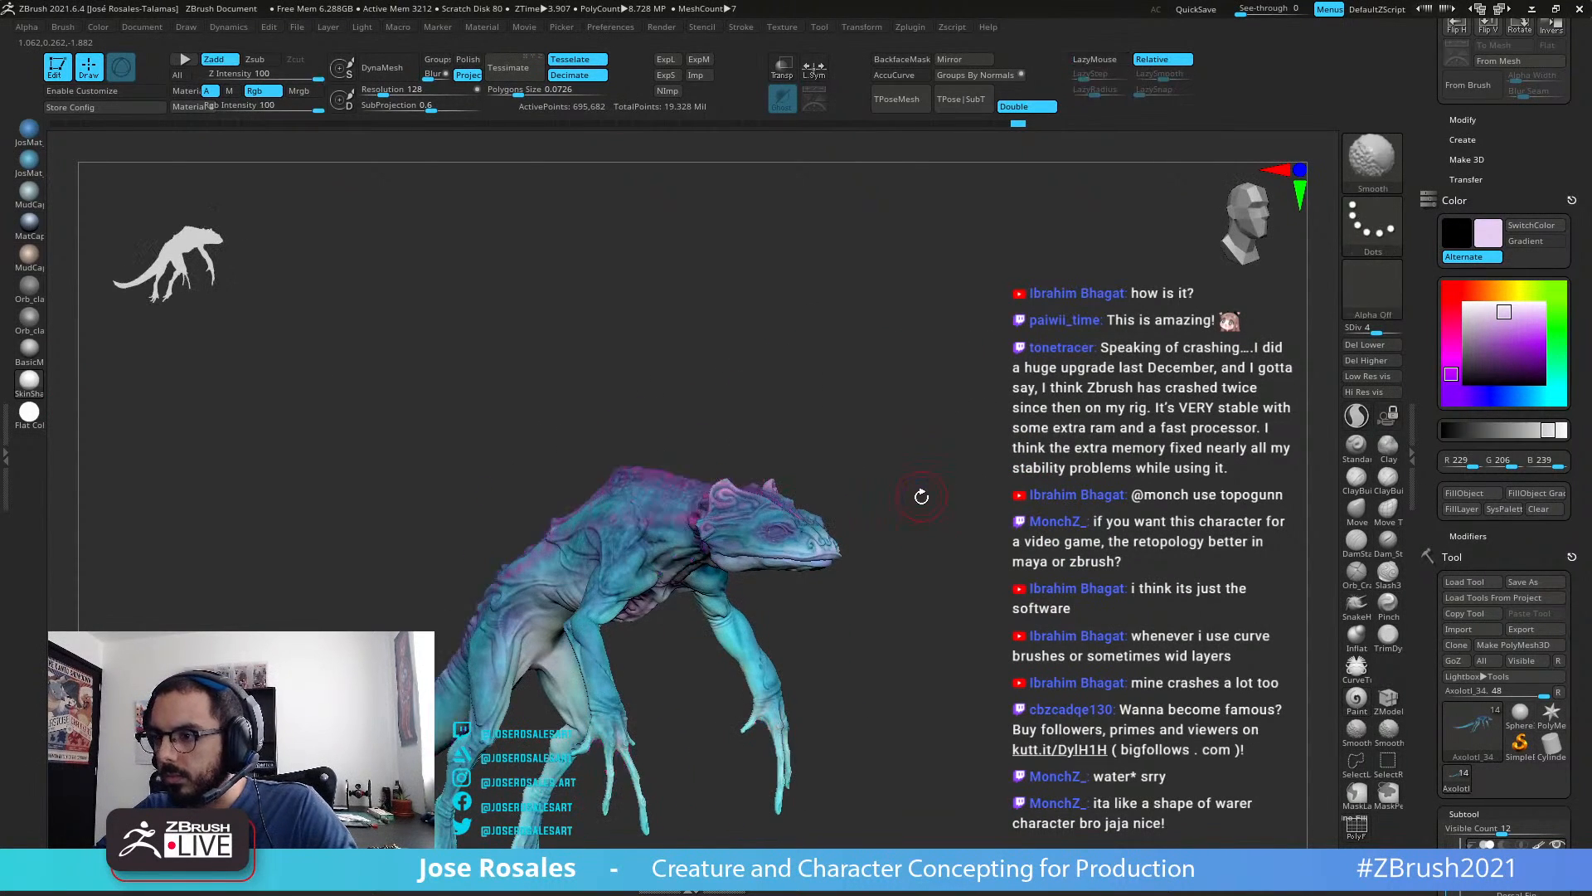
mouse_move(907, 560)
right_mouse_down("ctrl")
mouse_move(546, 532)
mouse_move(566, 556)
right_mouse_up("ctrl")
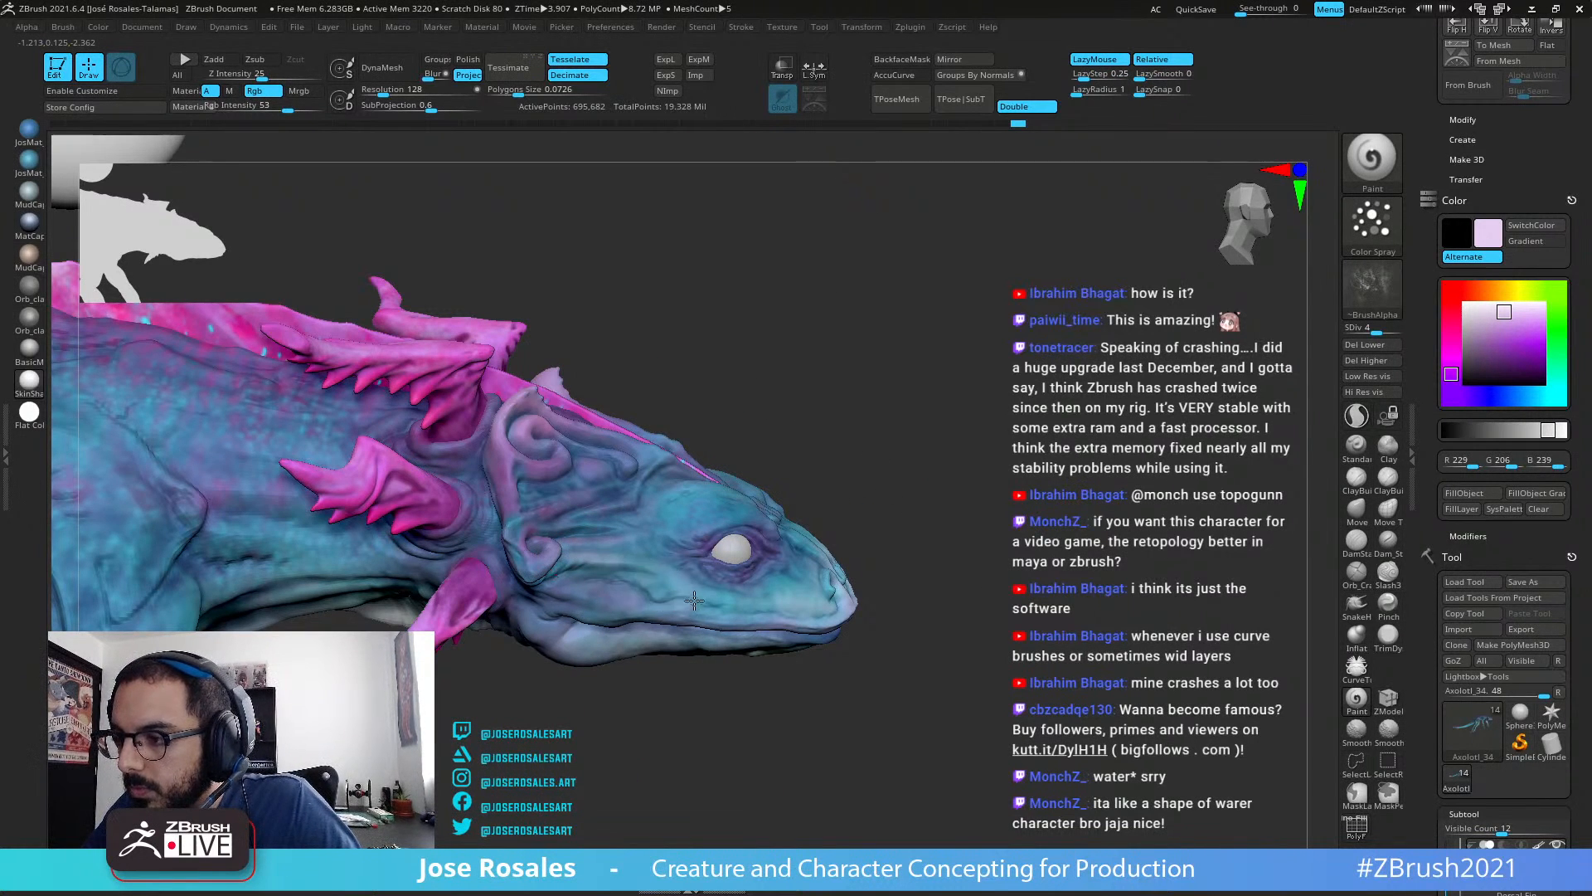
right_click_drag(695, 599, 682, 531)
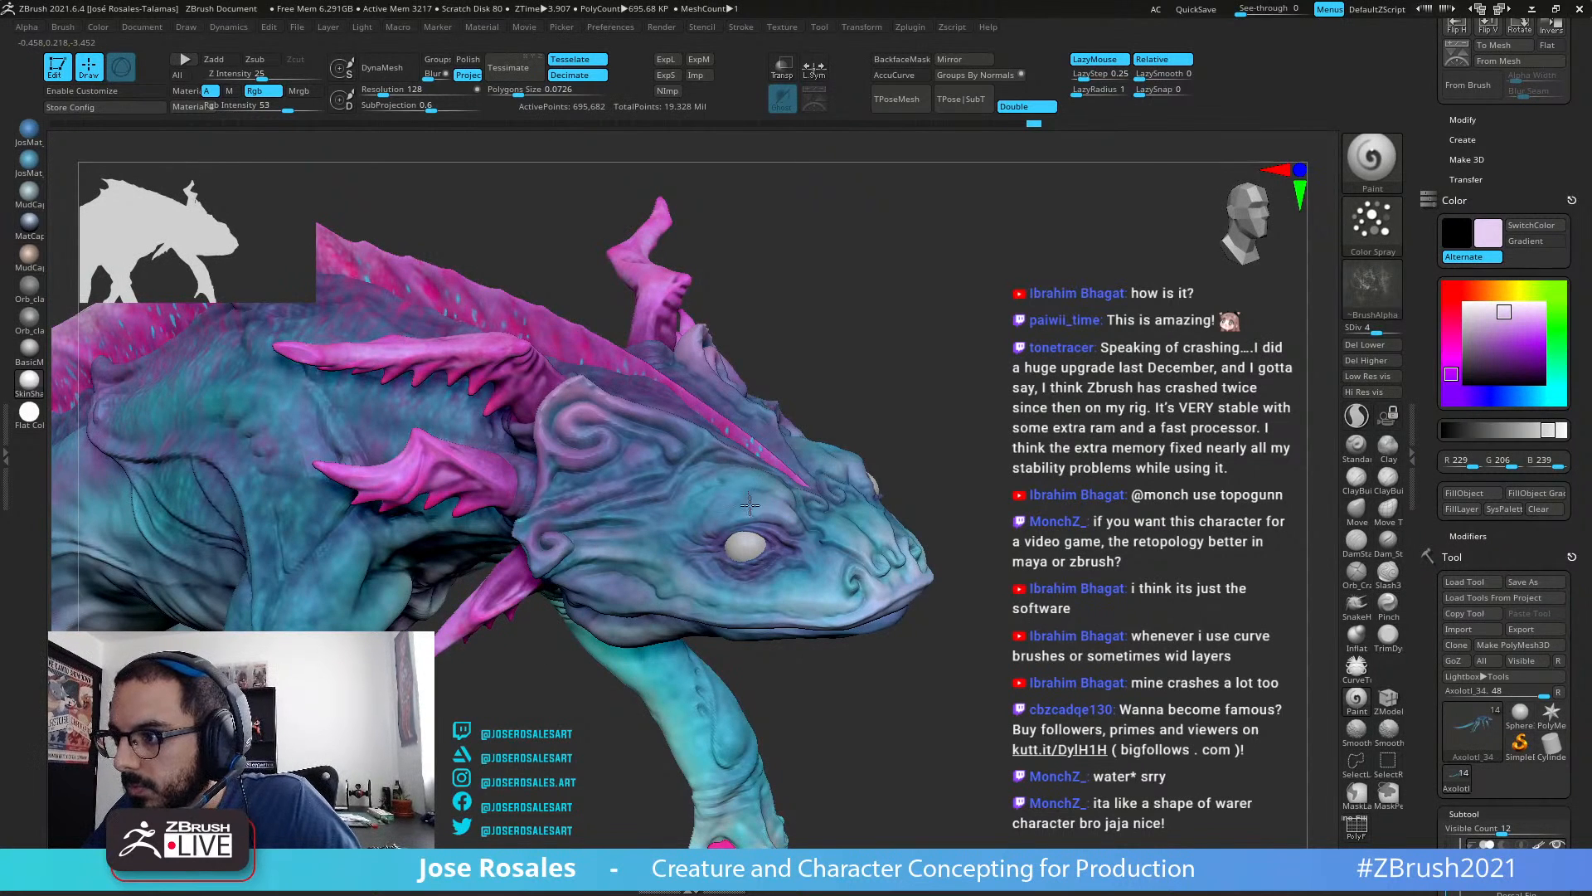
mouse_move(766, 541)
right_mouse_down()
mouse_move(749, 513)
mouse_move(787, 510)
mouse_move(770, 485)
mouse_move(646, 510)
right_mouse_up()
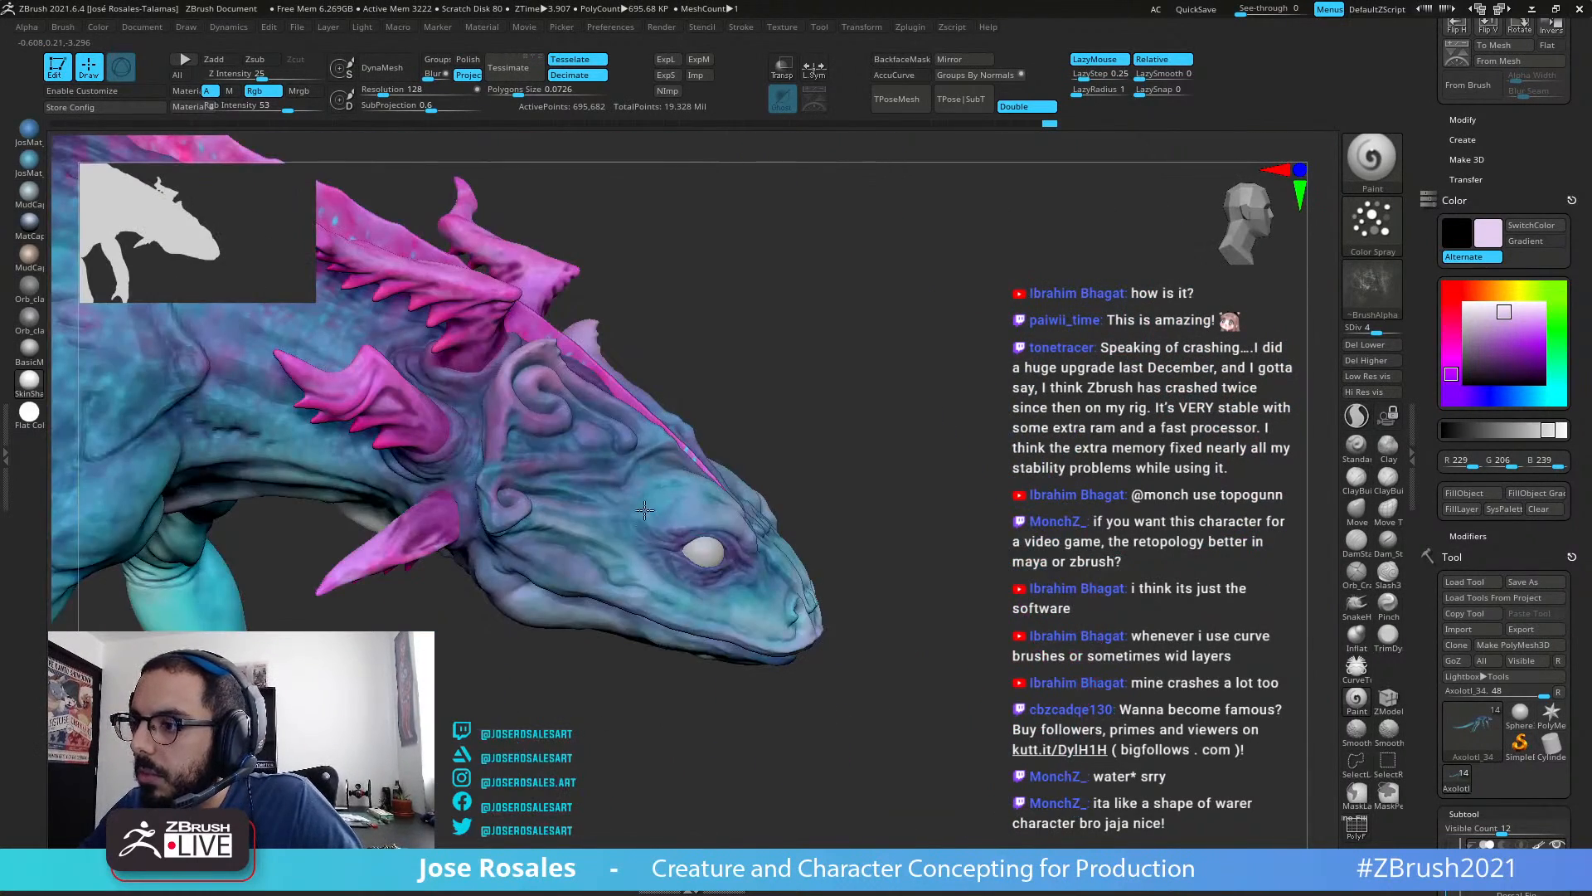
Step: Sample bright cyan (R 72, G 236, B 246) from the palette sphere and spray it over the snout and upper lip
mouse_move(971, 334)
right_mouse_down()
mouse_move(754, 339)
mouse_move(986, 357)
right_mouse_up()
key("c")
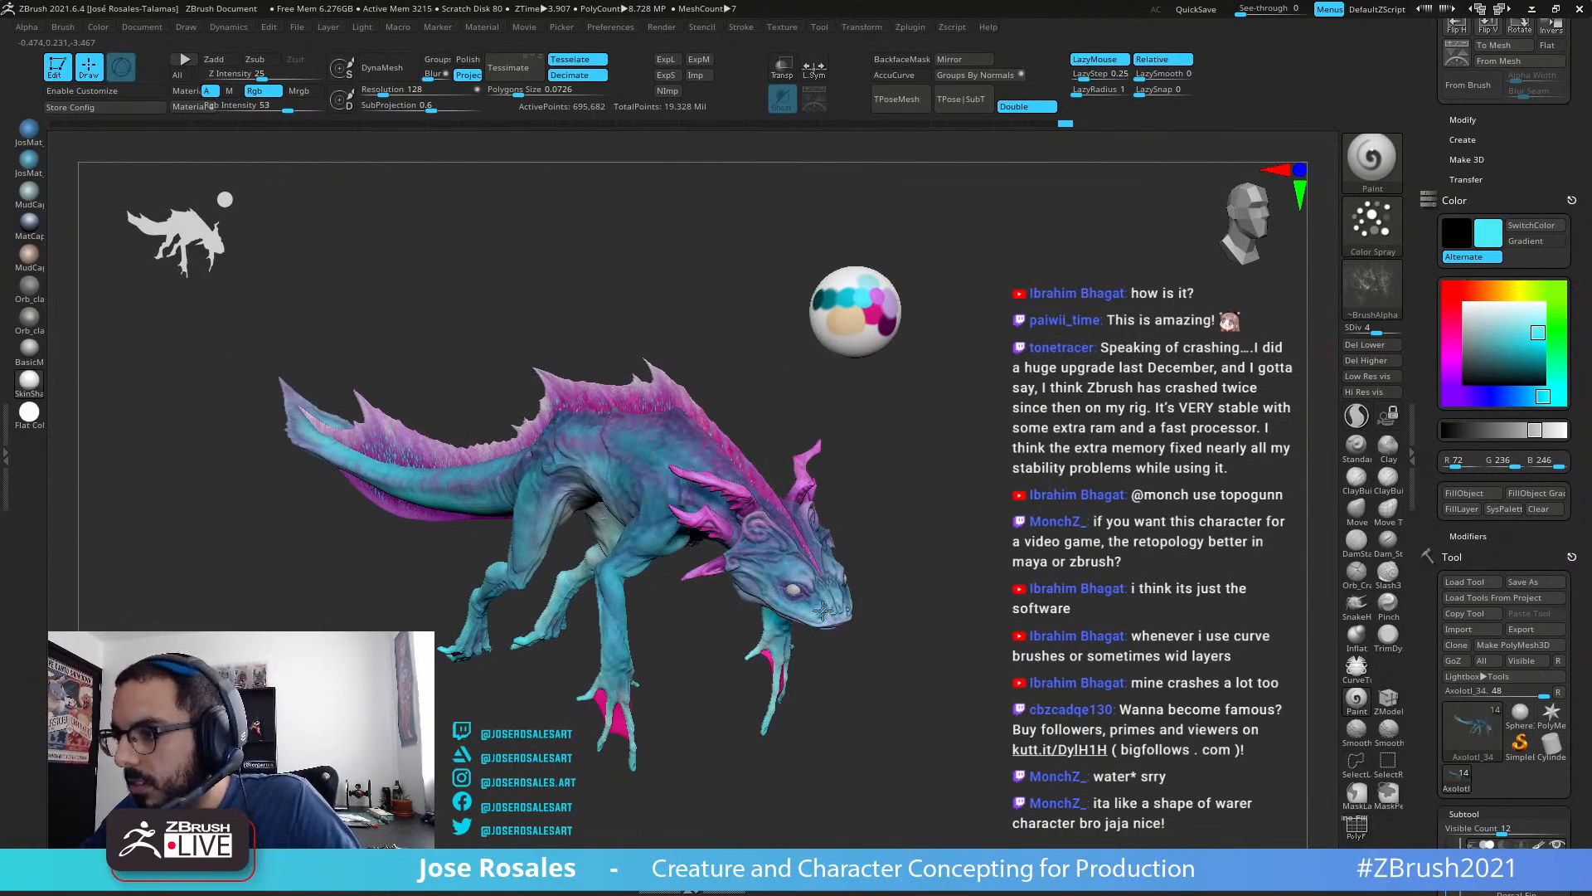
right_click_drag(827, 586, 808, 583, "ctrl")
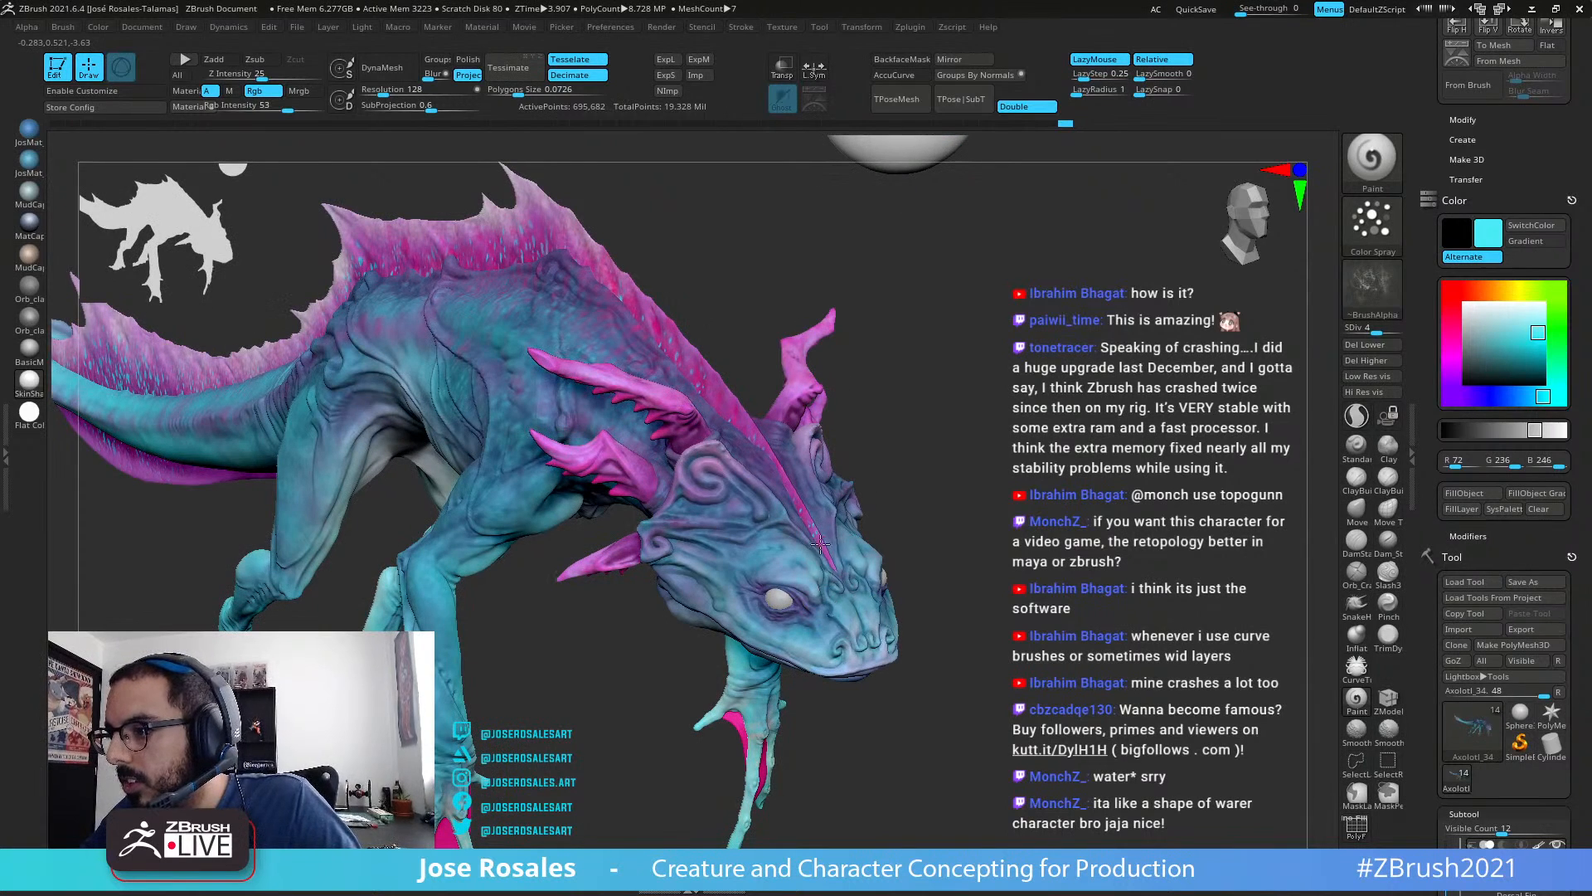
left_click_drag(873, 623, 848, 626)
right_click_drag(847, 639, 822, 617)
left_click_drag(855, 638, 881, 640)
right_click_drag(907, 581, 829, 609)
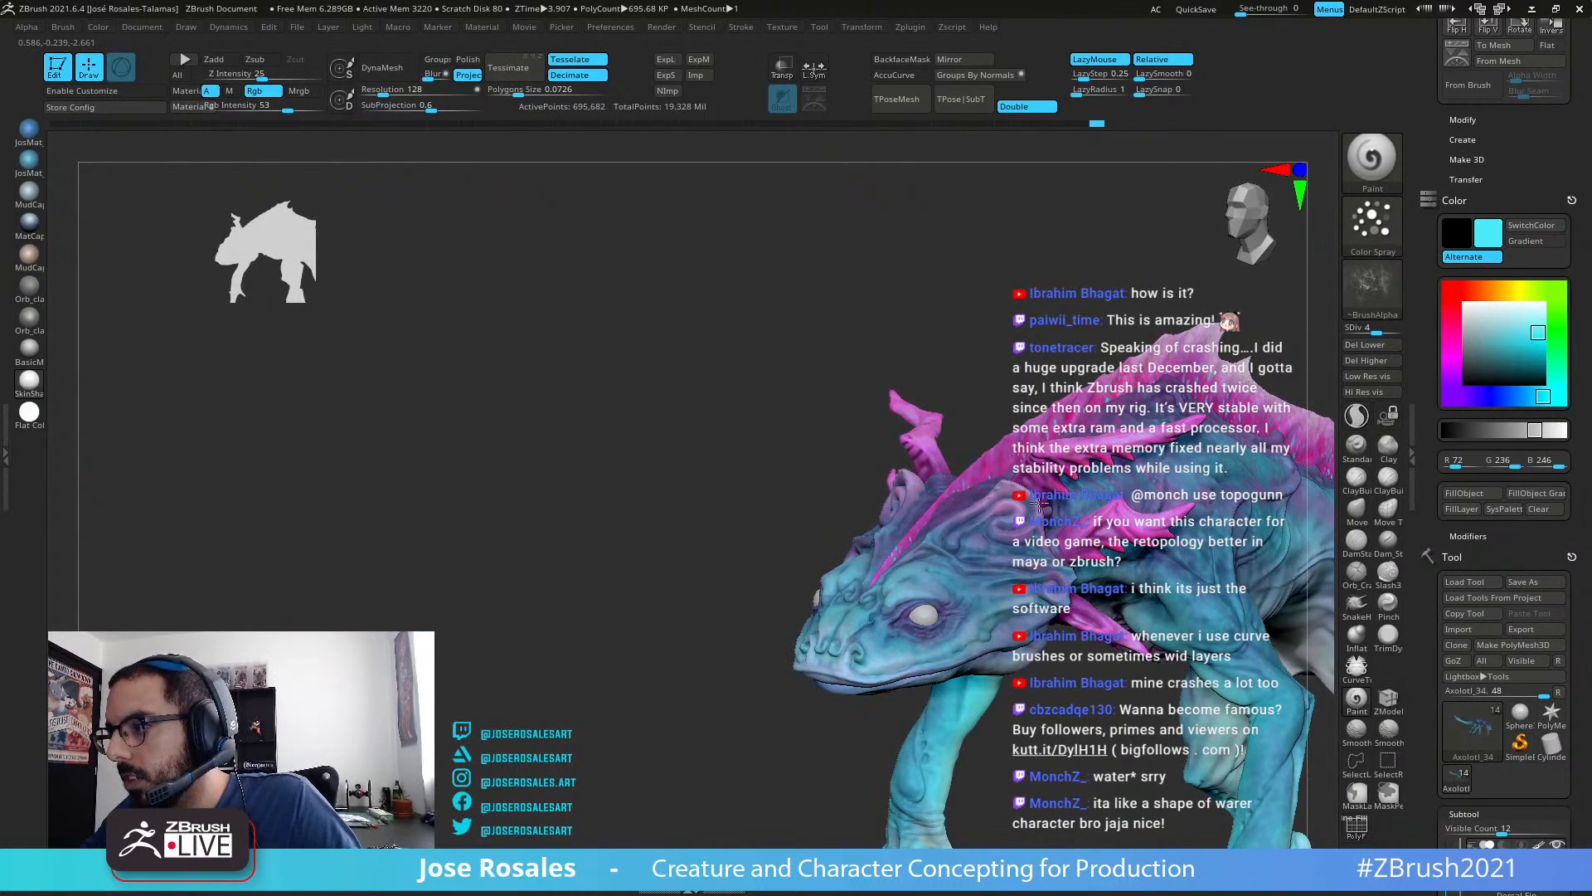
Step: Turn on the mask display for the creature's body, clear its mask, and bring the whole creature back into view
right_click_drag(1040, 501, 934, 546)
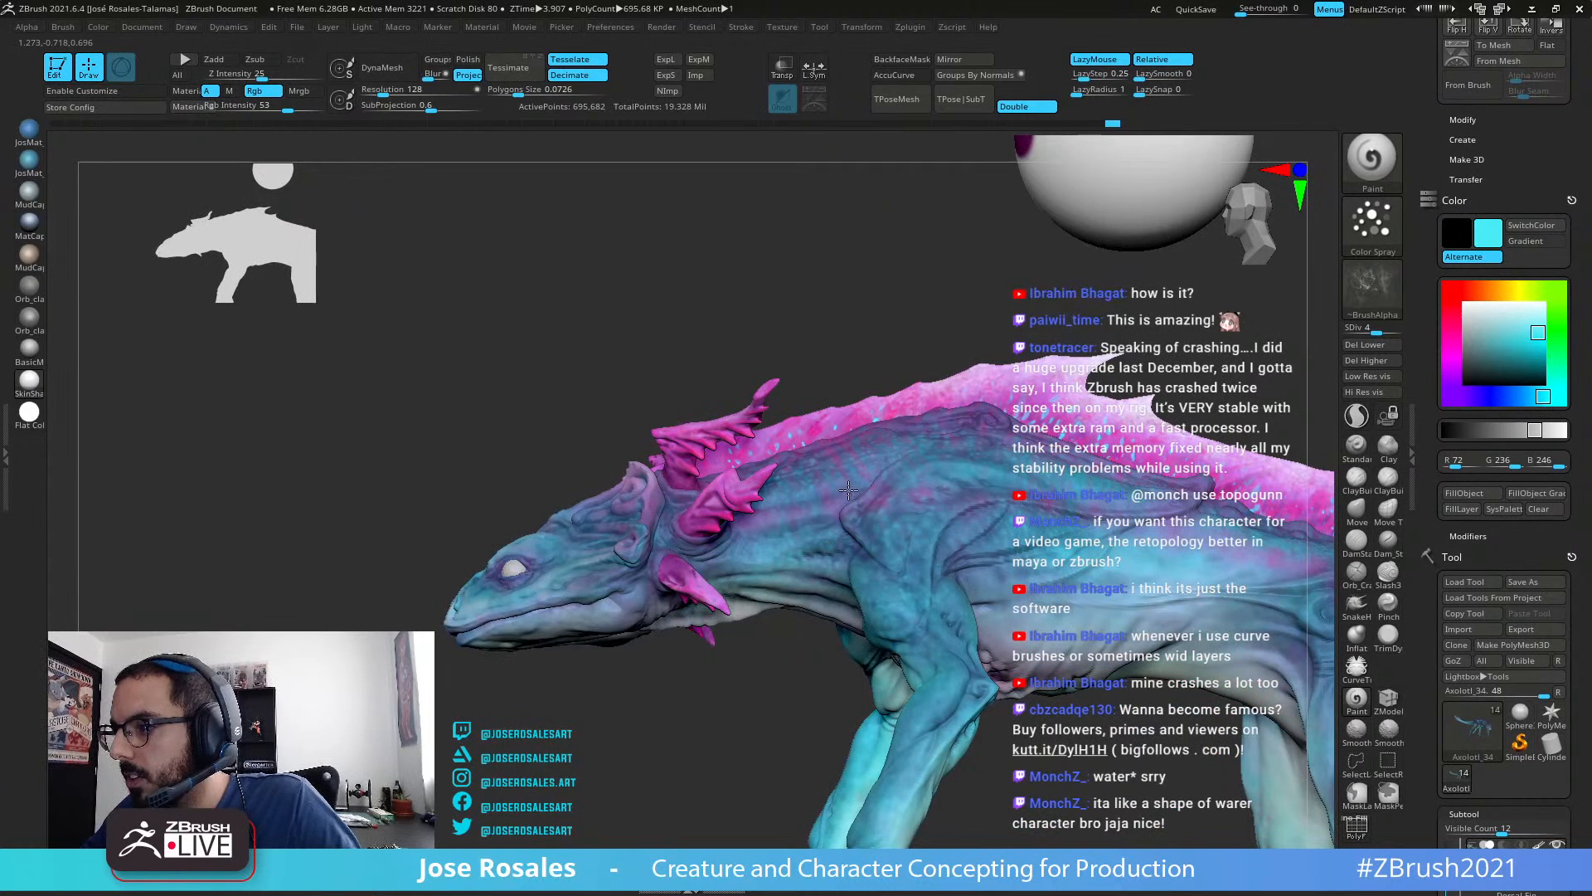
left_click_drag(848, 490, 947, 565)
mouse_move(1430, 720)
left_mouse_down()
mouse_move(1460, 541)
mouse_move(1464, 365)
left_mouse_up()
left_click(1480, 626)
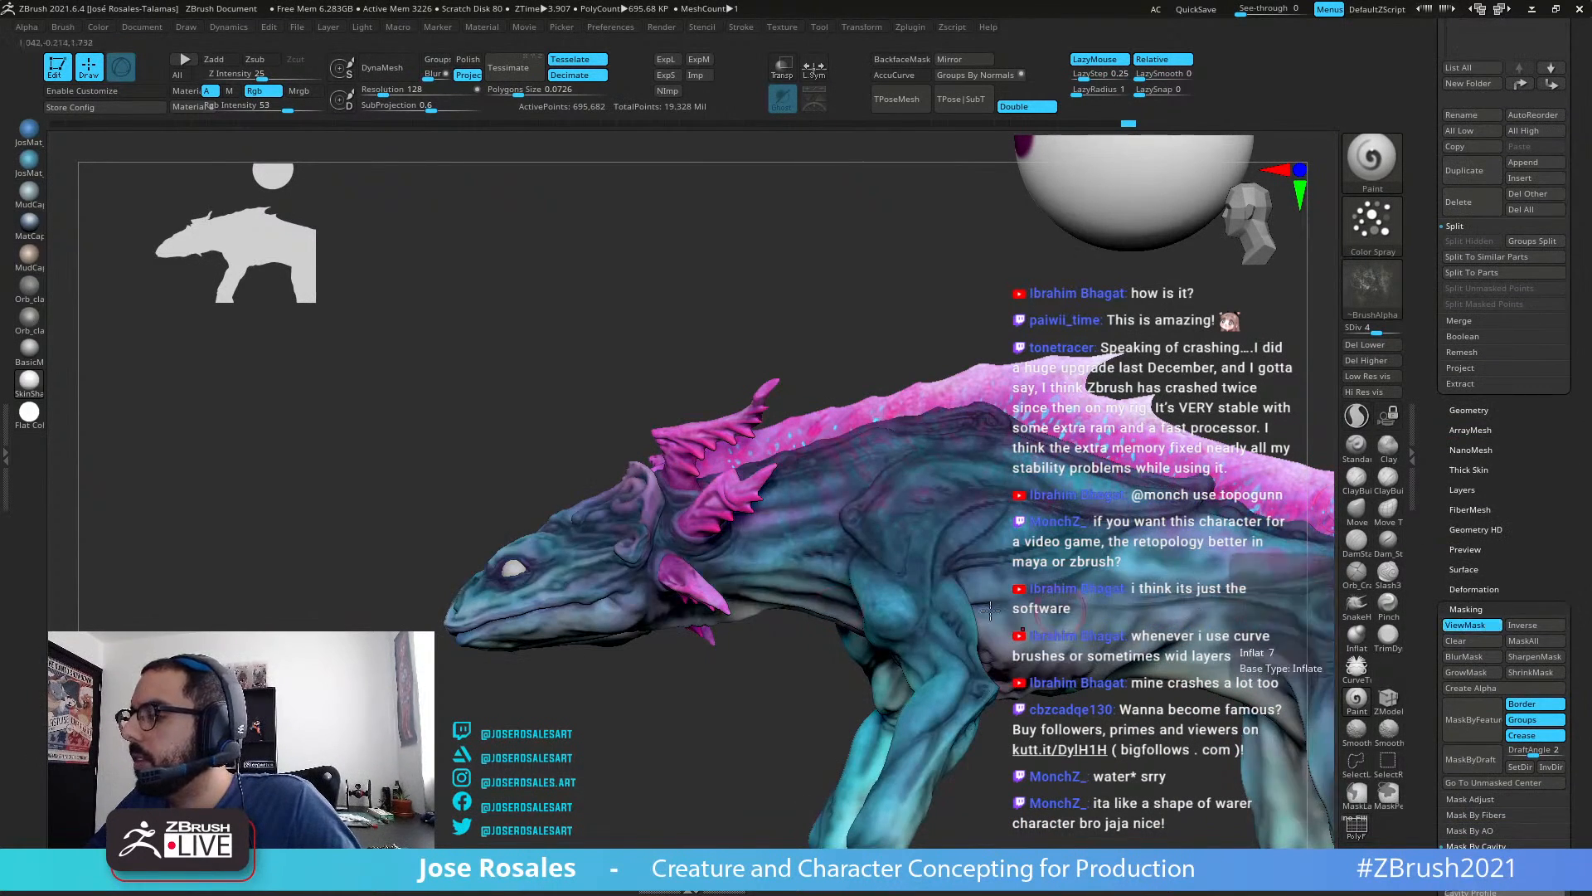
right_click_drag(989, 611, 764, 637)
left_click_drag(1109, 530, 1134, 544, "ctrl")
mouse_move(1125, 491)
right_mouse_down("ctrl")
mouse_move(1057, 522)
mouse_move(1087, 498)
mouse_move(688, 535)
right_mouse_up("ctrl")
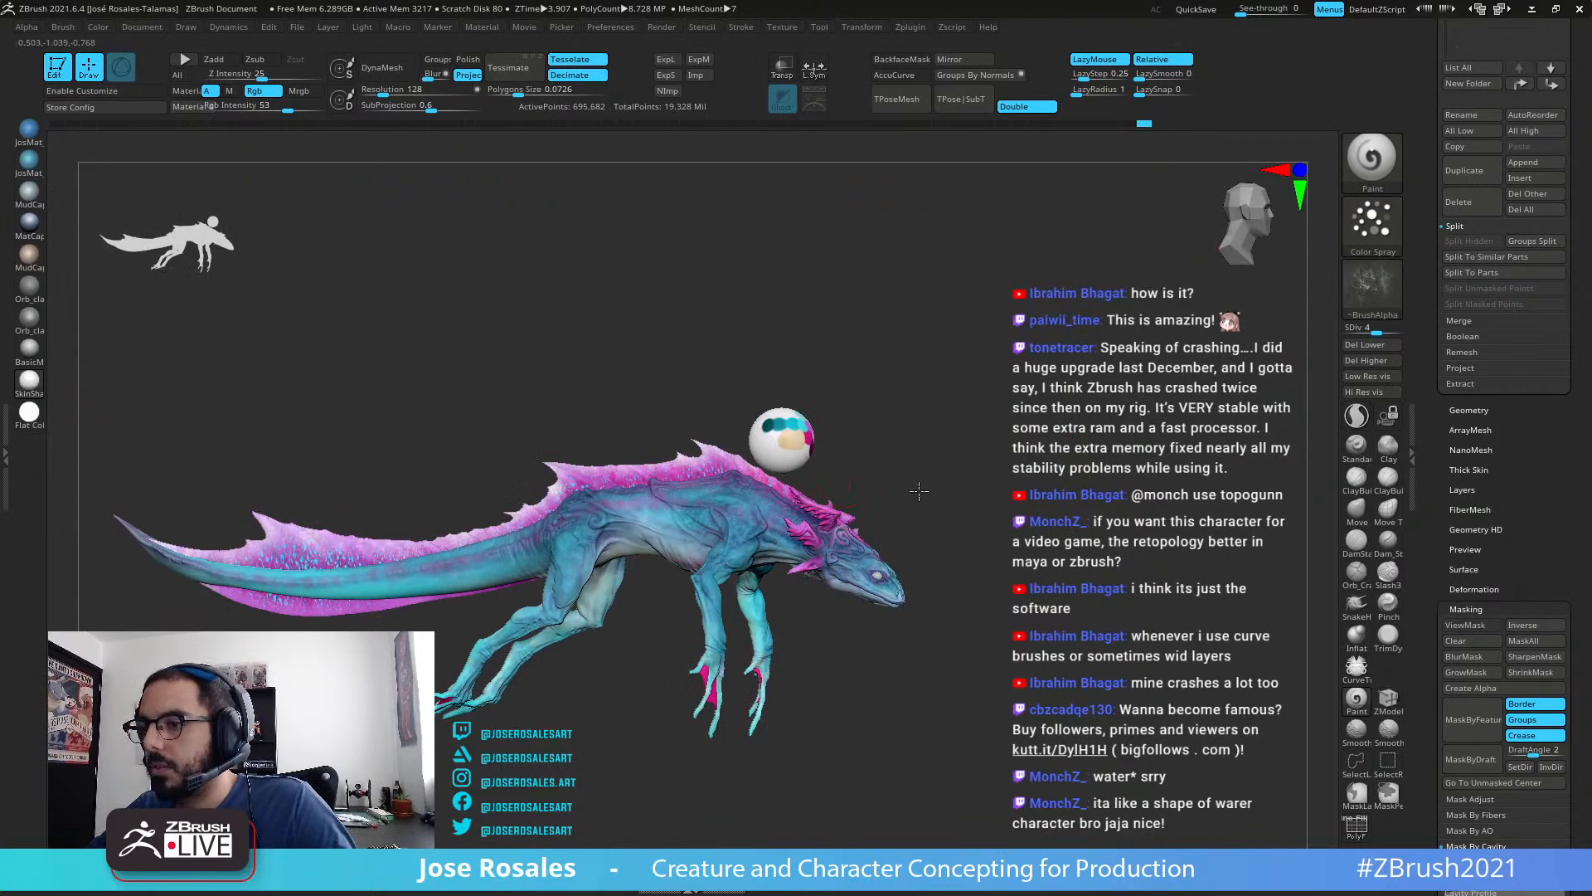
Step: Raise the body to subdivision level 5 and mask it by cavity at intensity 100
right_click_drag(918, 491, 1040, 477, "alt")
left_click(1383, 333)
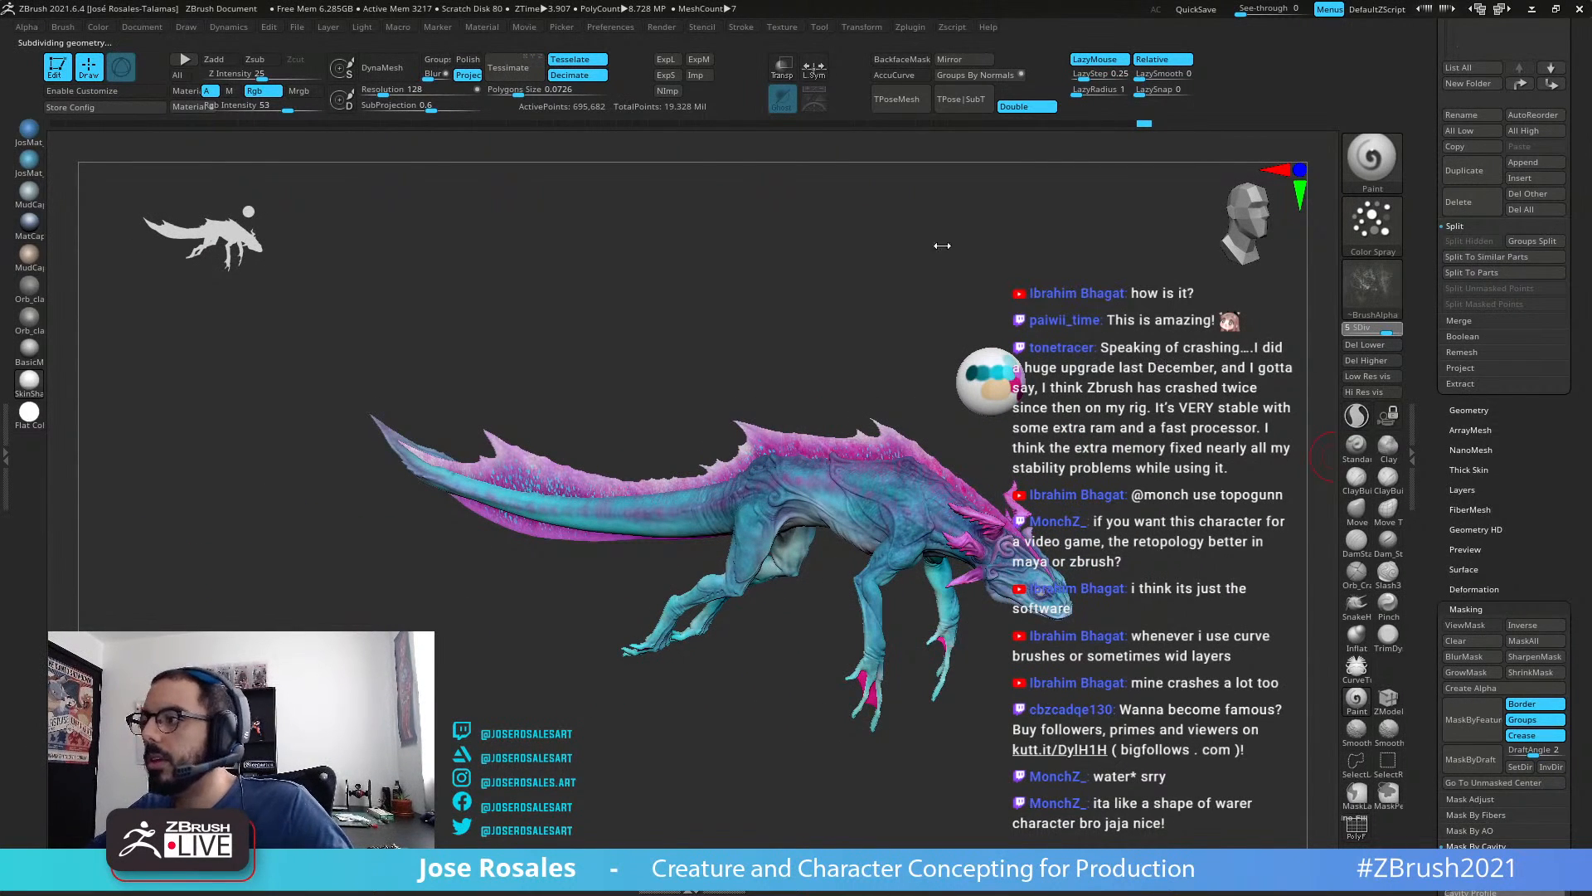
right_click_drag(942, 245, 992, 331)
right_click_drag(838, 440, 749, 539)
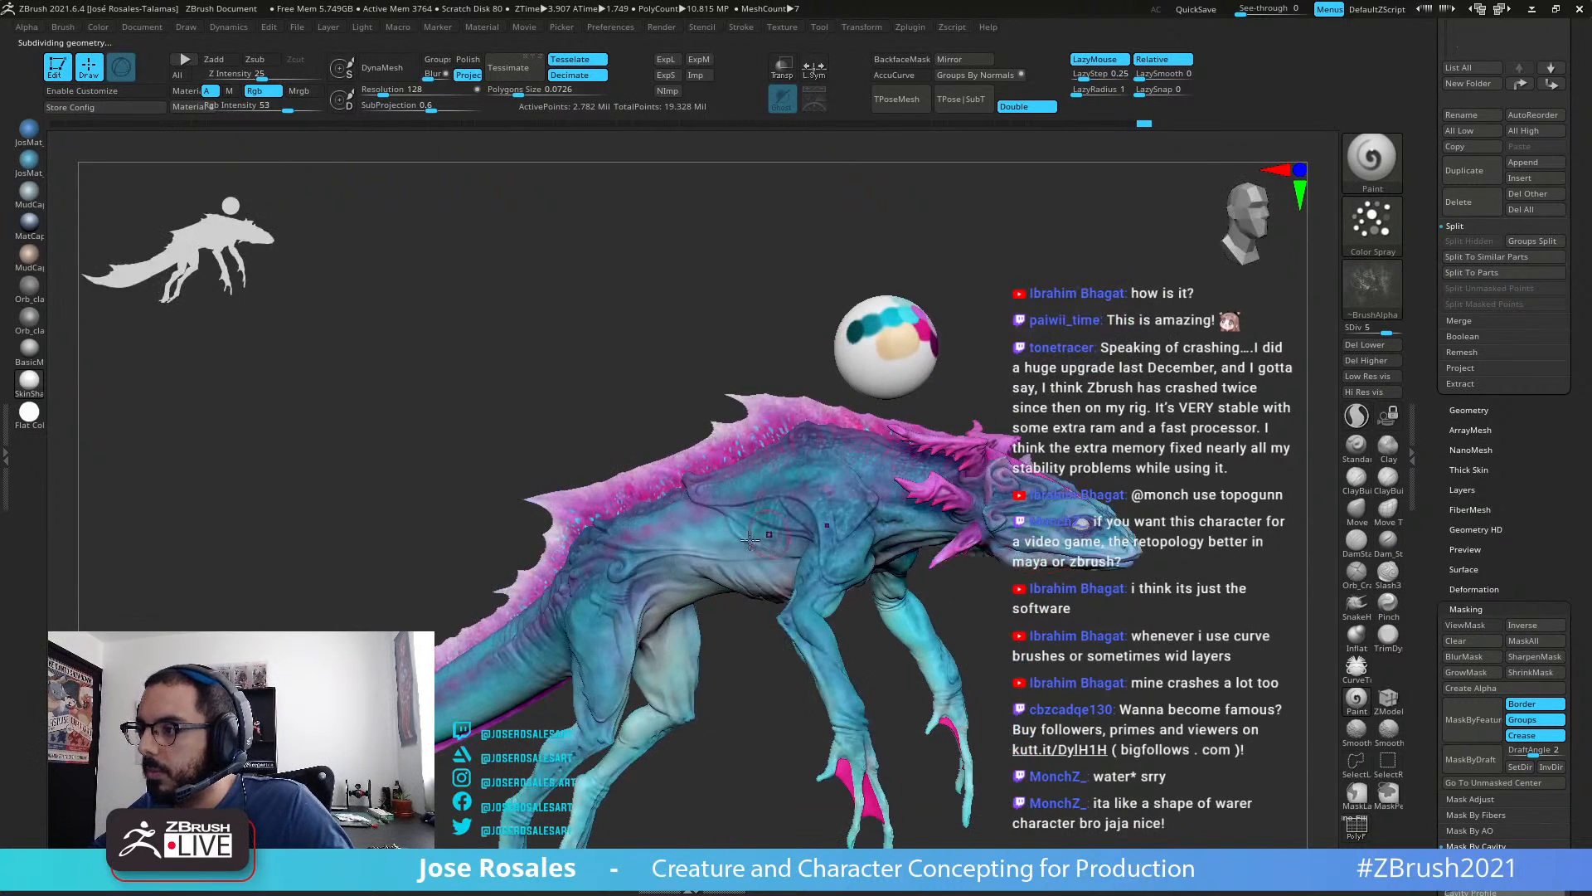
scroll(1492, 643, "down", 5)
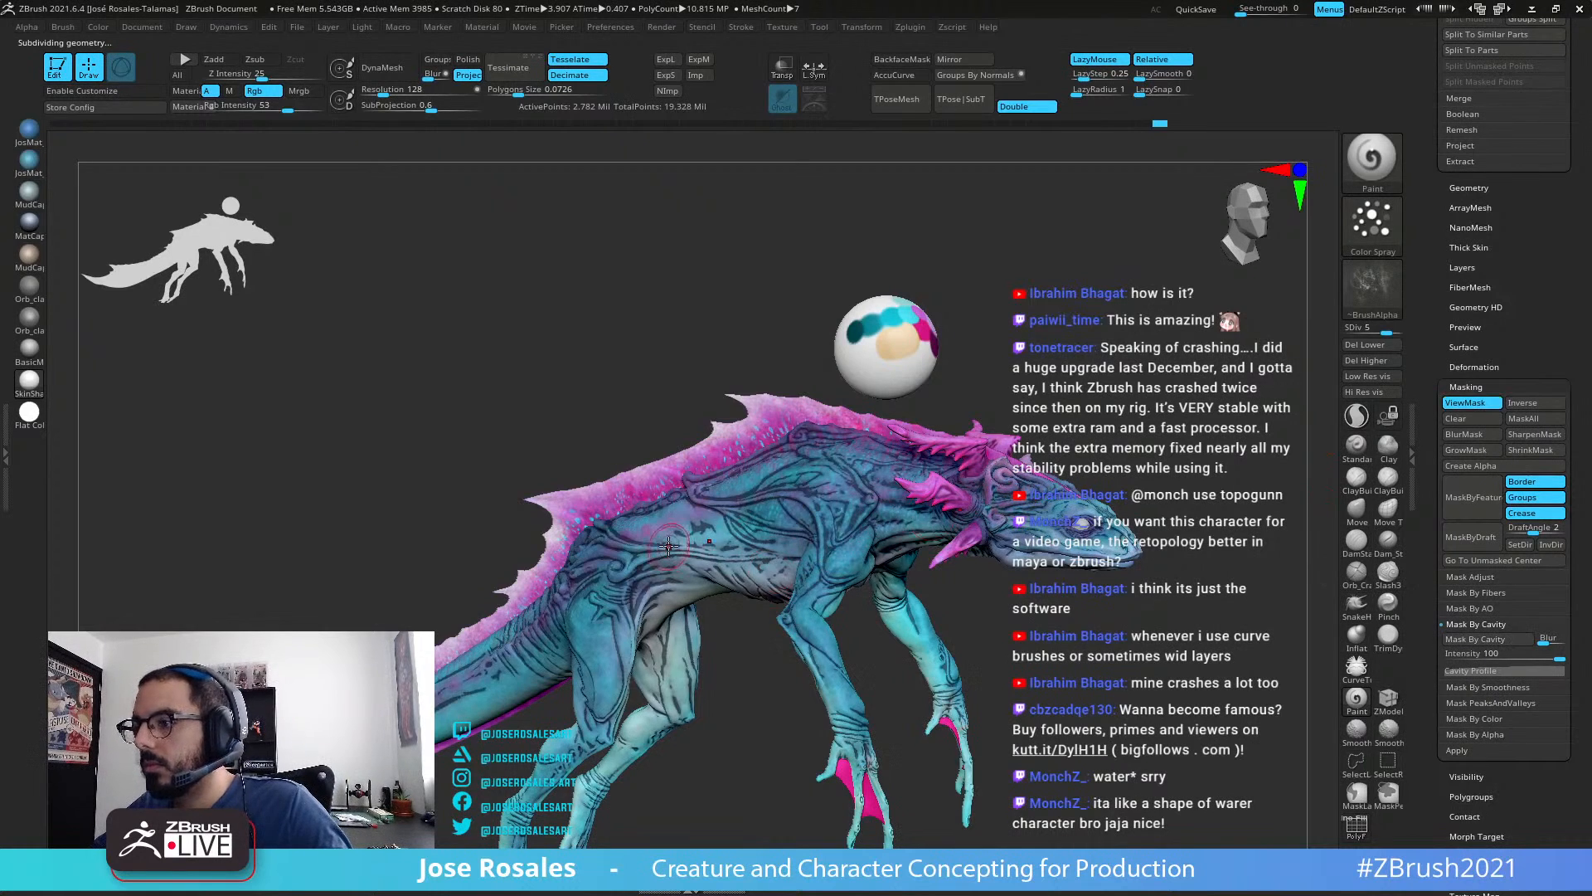
right_click_drag(605, 543, 672, 534)
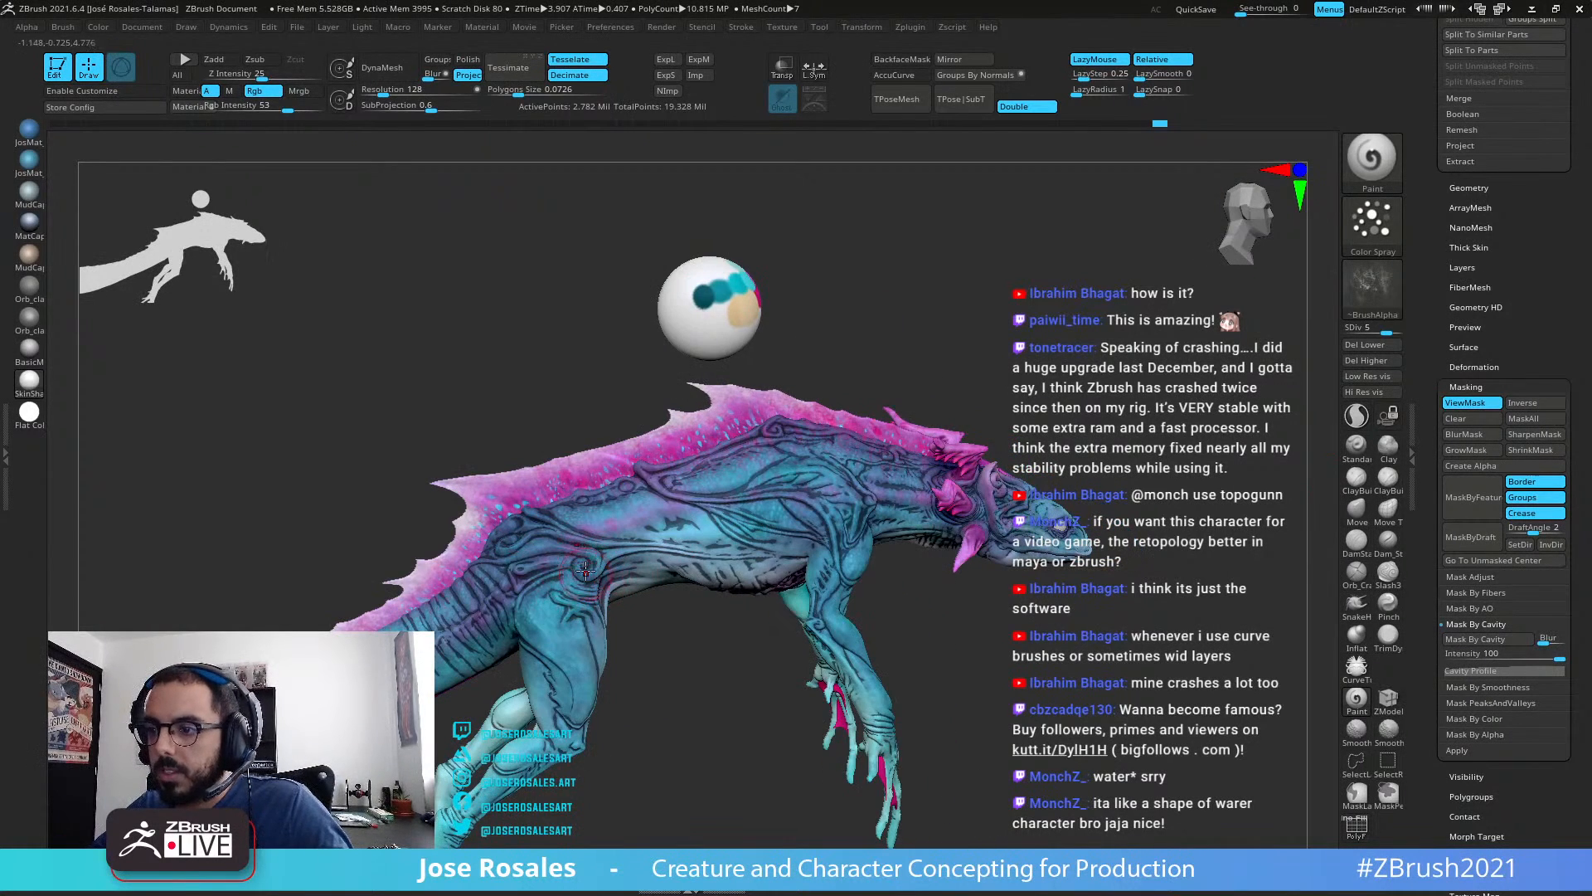
Step: Grow the cavity mask over the body's folds and hide the mask display for painting
right_click_drag(643, 638, 933, 614, "alt")
mouse_move(1013, 557)
right_mouse_down()
mouse_move(982, 540)
mouse_move(1038, 562)
right_mouse_up()
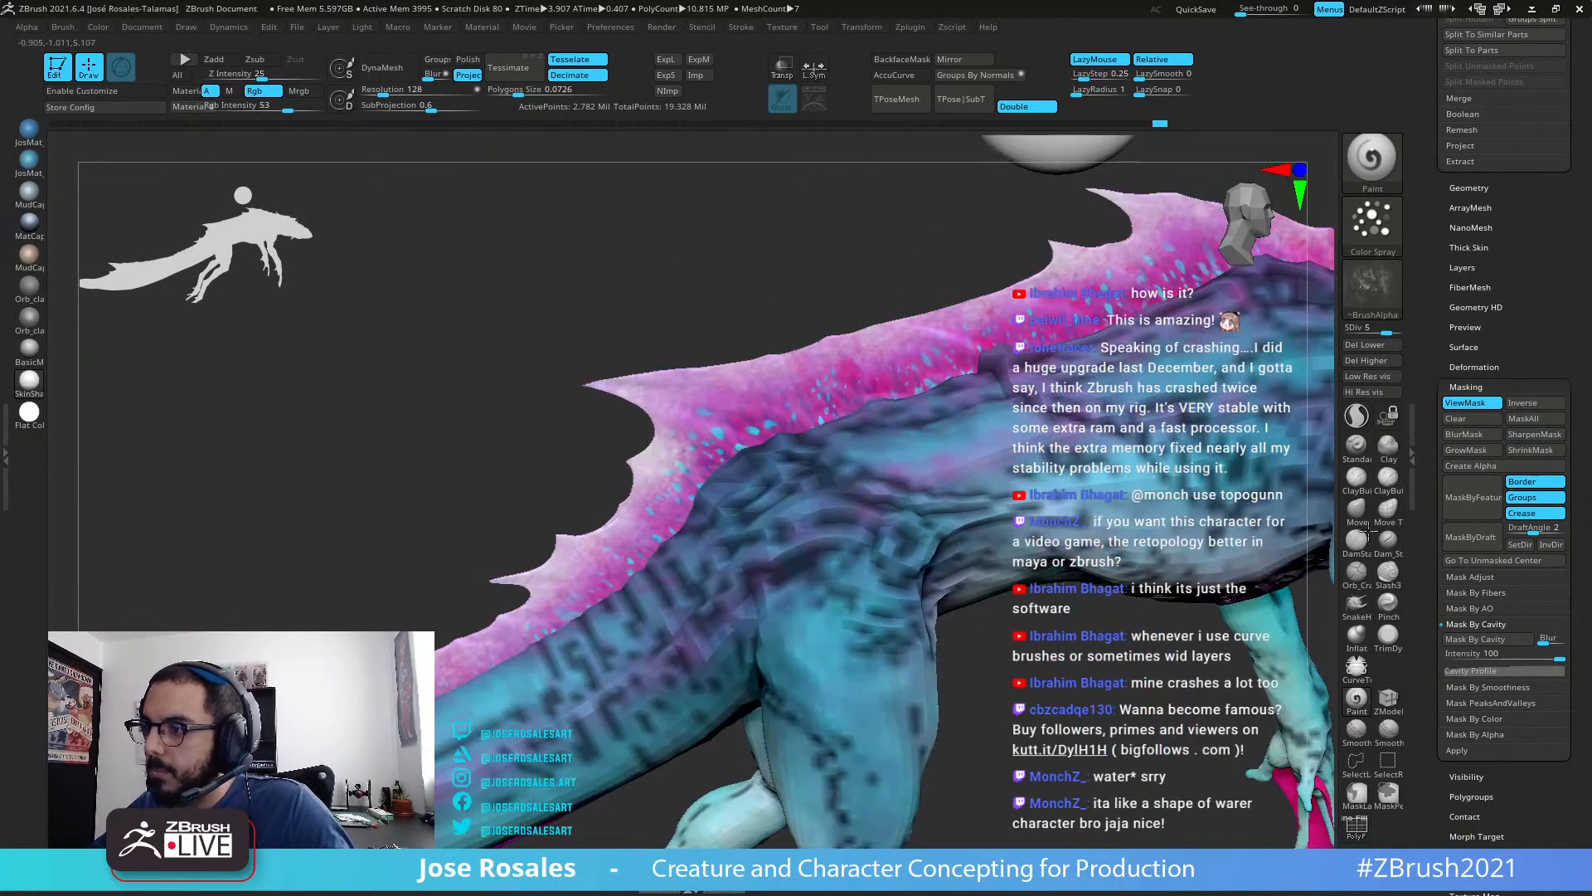
left_click(1480, 449)
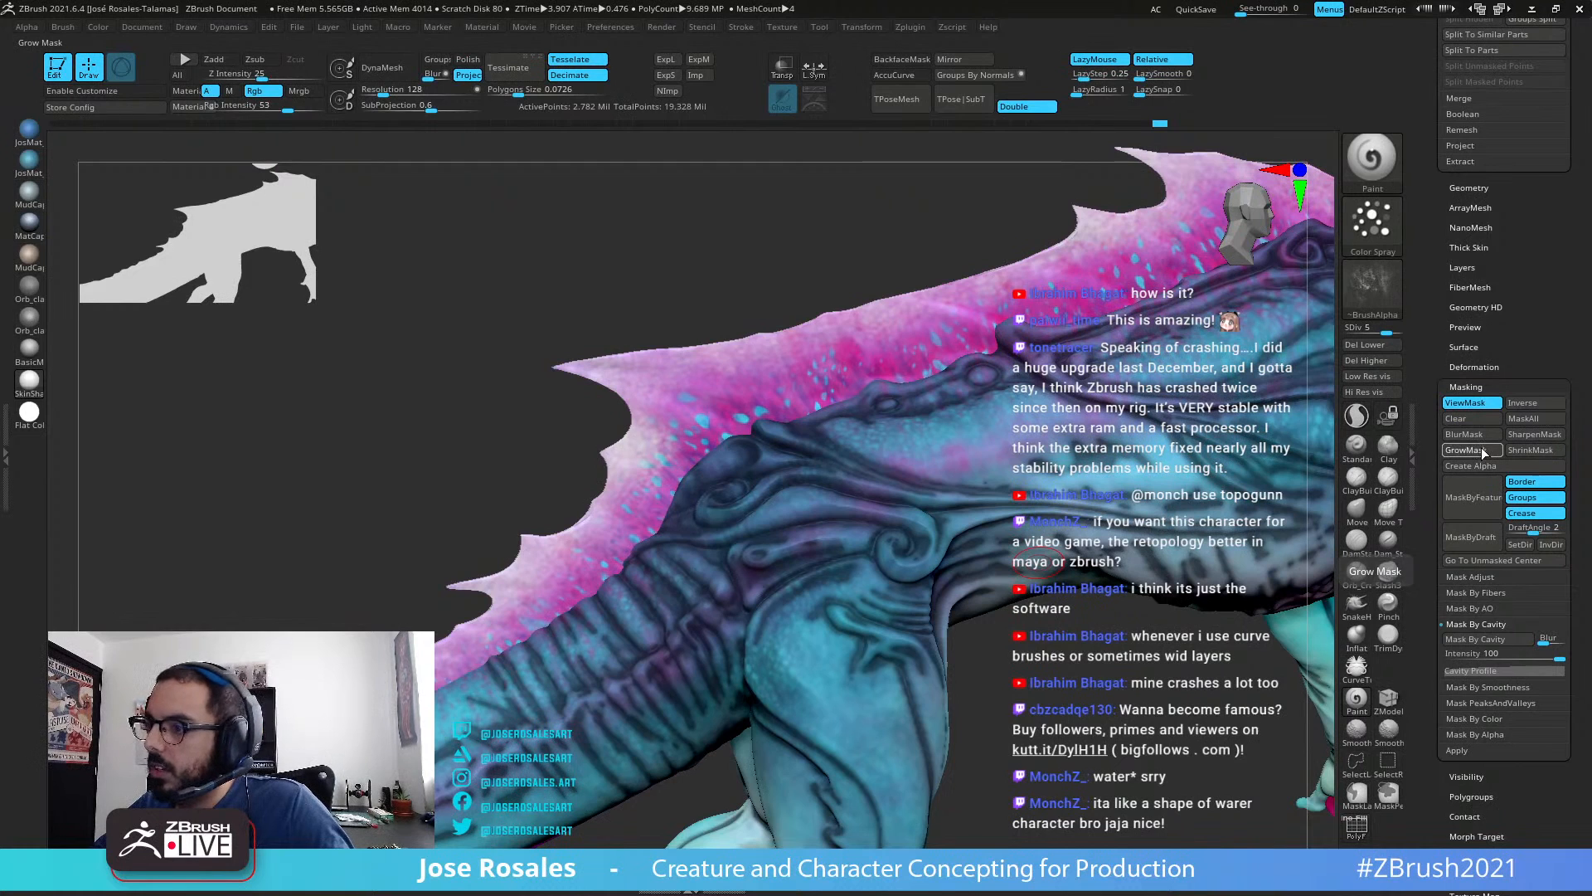
right_click_drag(1098, 523, 903, 590, "alt")
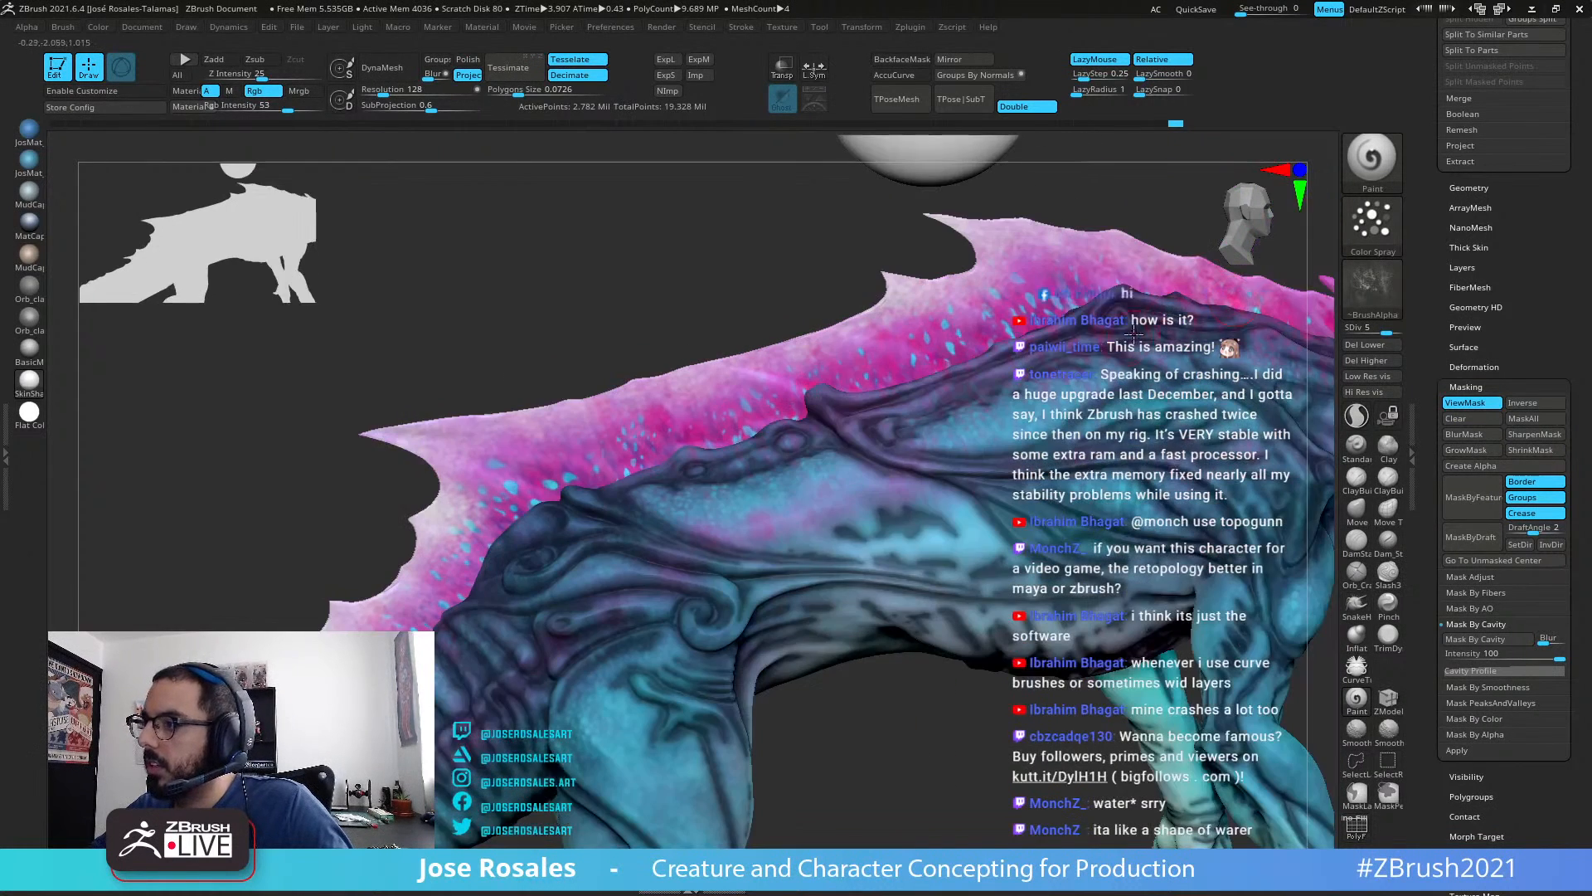
left_click(1465, 404)
mouse_move(1252, 425)
right_mouse_down("alt")
mouse_move(1078, 454)
mouse_move(909, 455)
right_mouse_up("alt")
Step: Sample hot pink (R 240, G 22, B 142) from the palette sphere as the painting colour
left_click_drag(1429, 287, 1420, 572)
right_click_drag(1082, 468, 1194, 383)
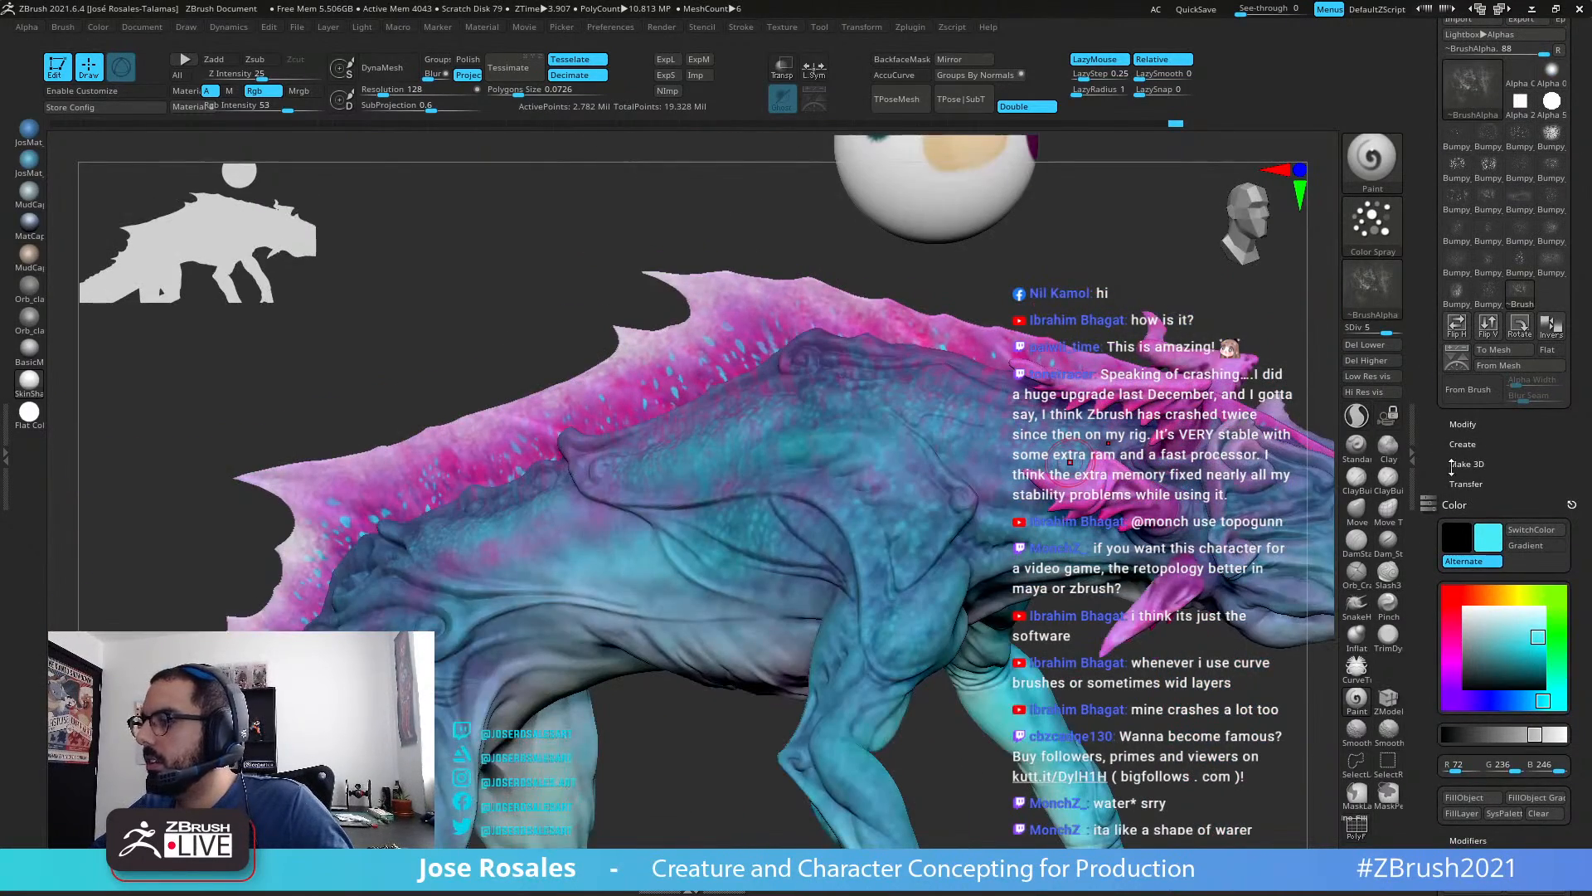
right_click_drag(952, 413, 771, 601)
right_click_drag(1114, 421, 1083, 424)
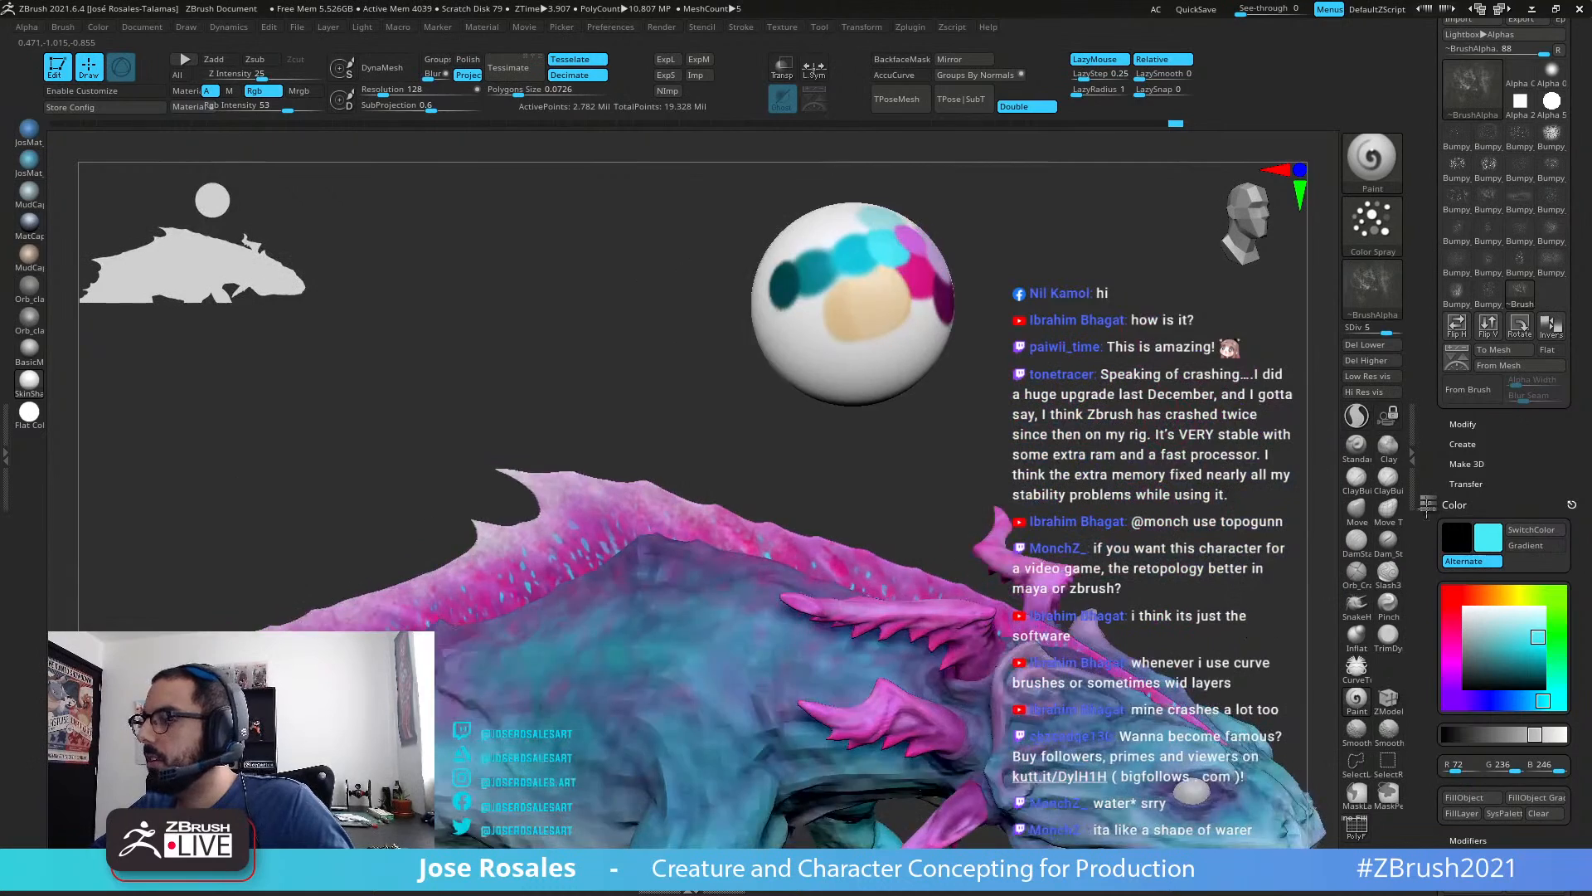
right_click_drag(1427, 508, 1437, 494)
key("c")
key("c")
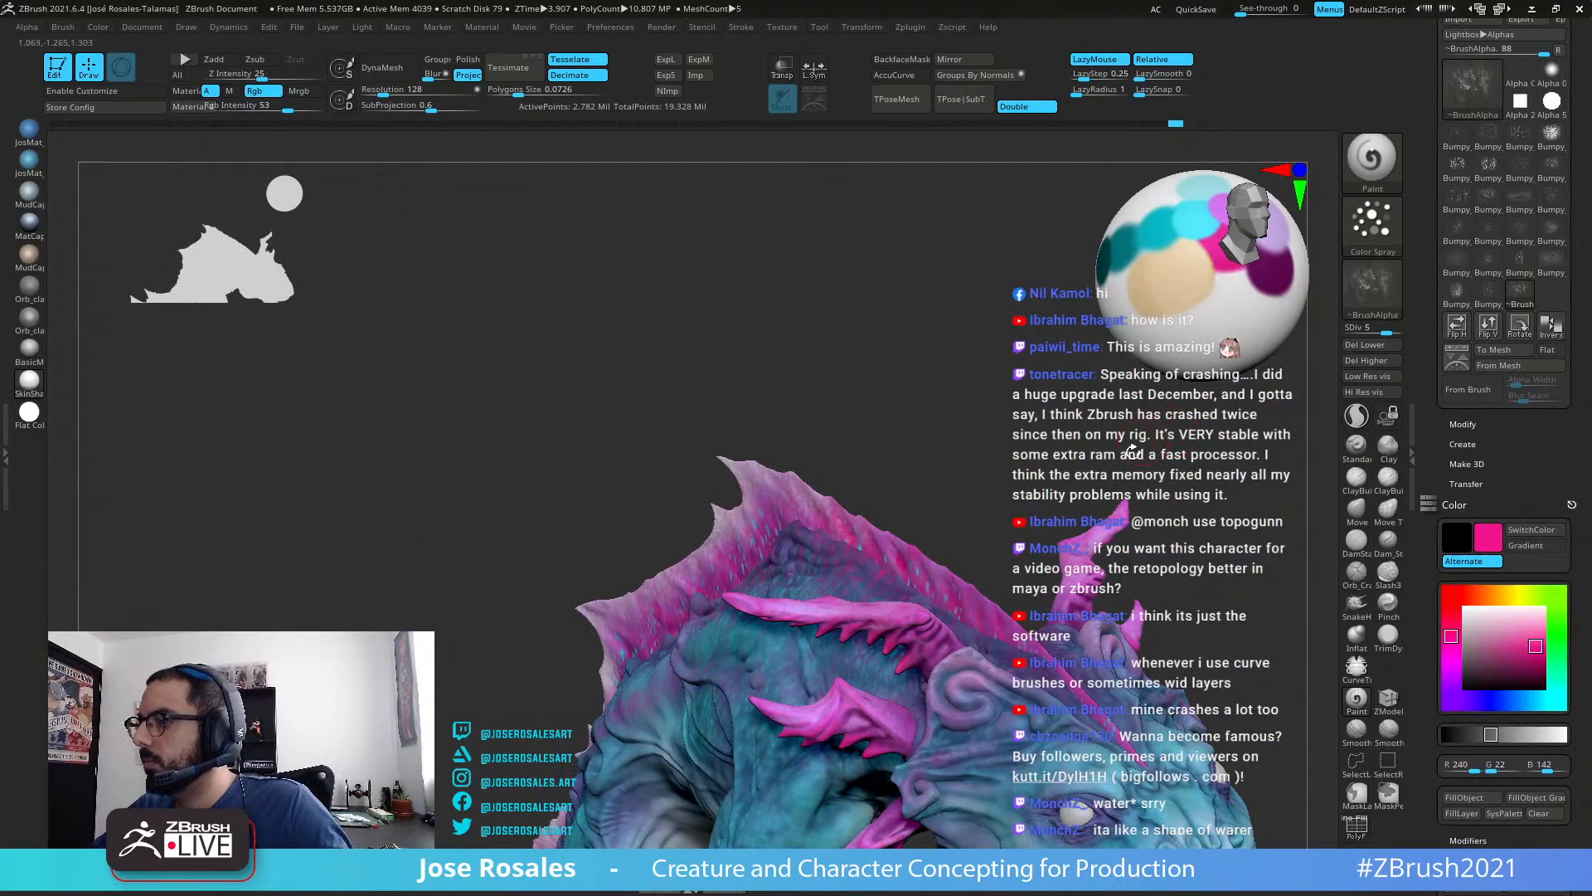
Step: Spray hot pink through the cavity mask over the shoulder, neck and upper flank
right_click_drag(901, 662, 1020, 664)
right_click_drag(817, 651, 796, 758, "ctrl")
mouse_move(887, 726)
right_mouse_down()
mouse_move(923, 734)
mouse_move(876, 743)
right_mouse_up()
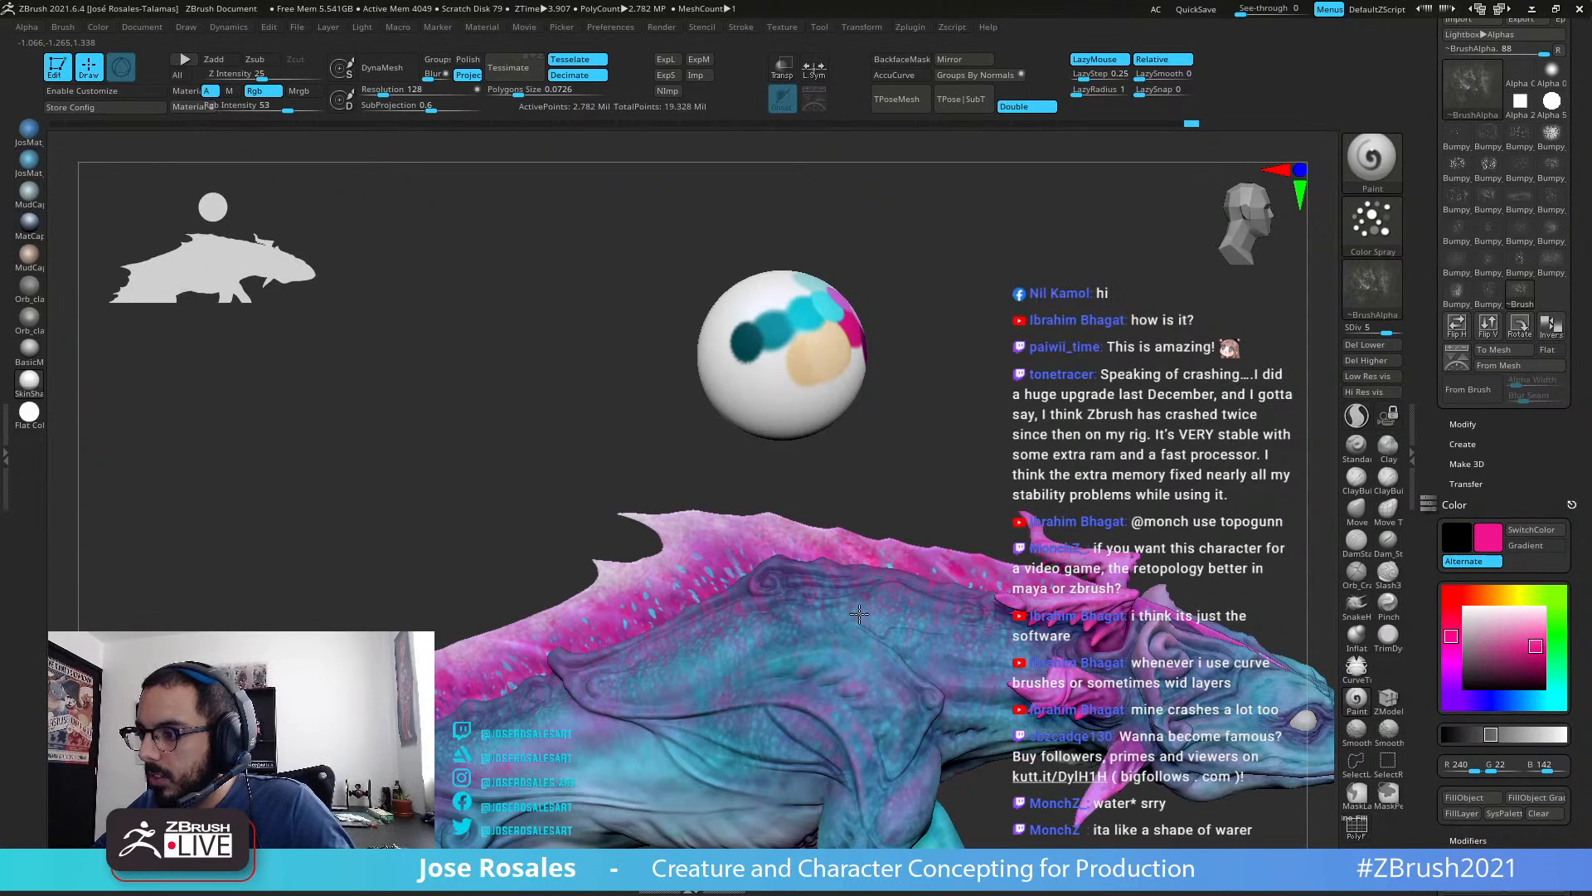
right_click_drag(860, 613, 916, 666)
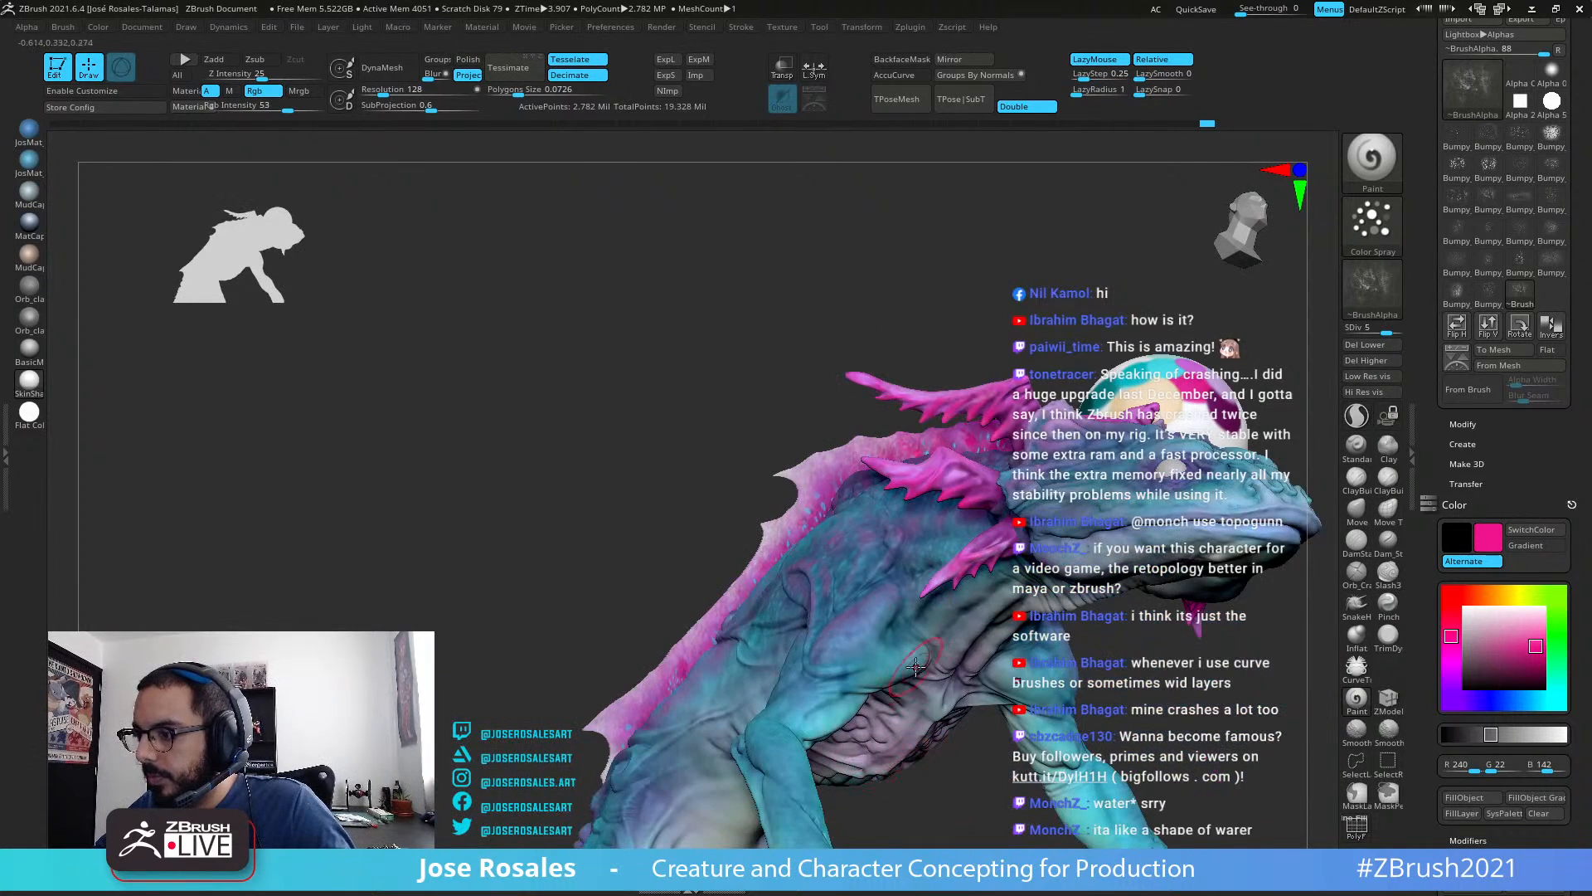
right_click_drag(860, 618, 776, 620)
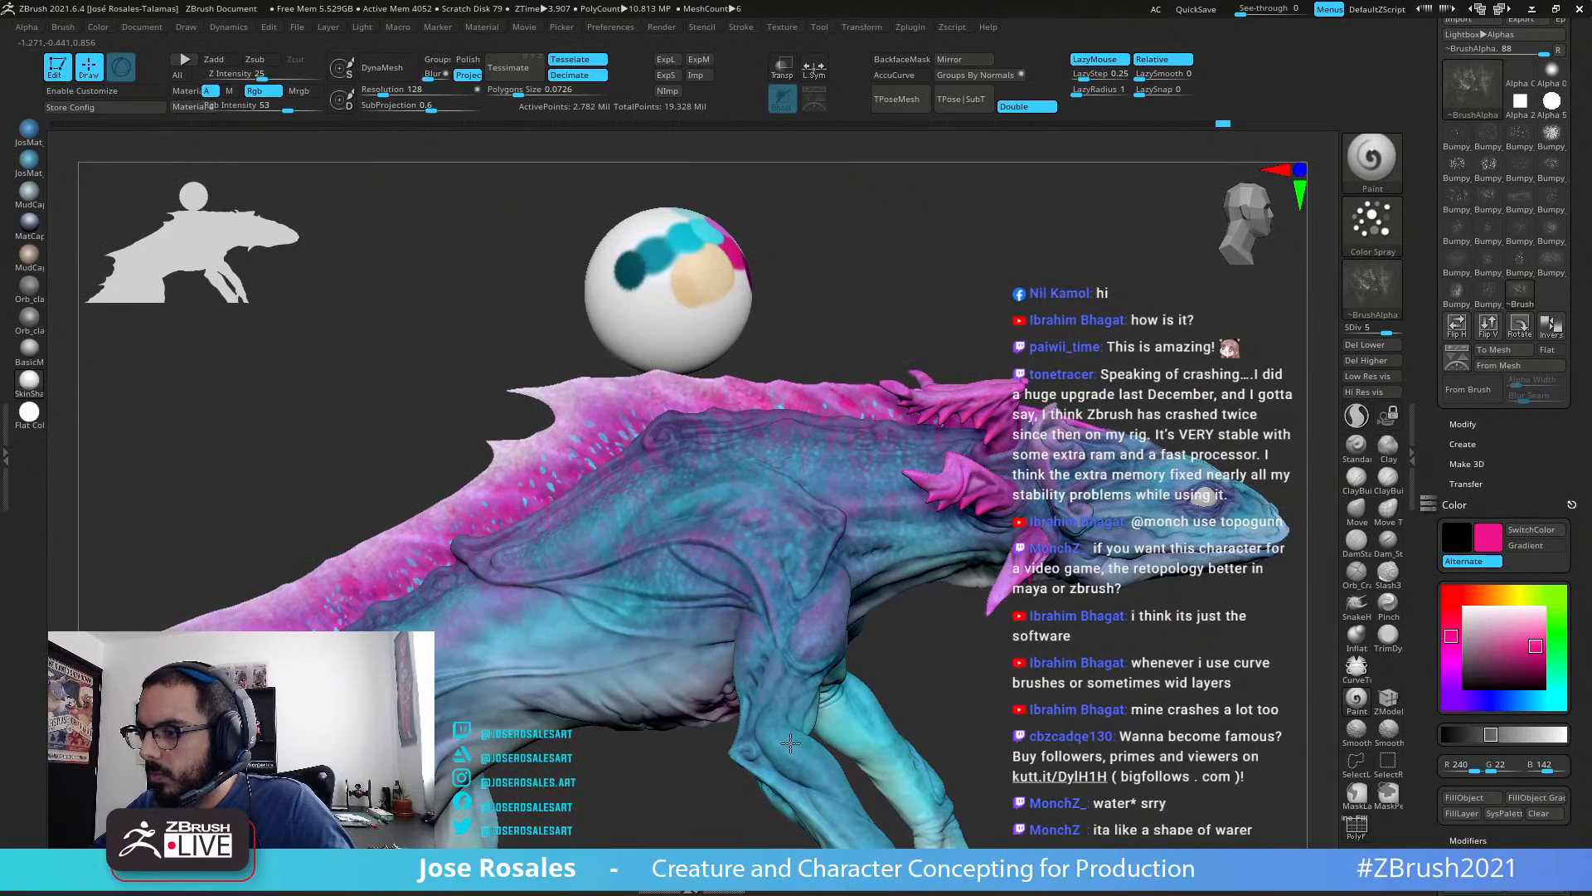
right_click_drag(916, 475, 764, 356)
mouse_move(1000, 477)
right_mouse_down("ctrl")
mouse_move(984, 507)
mouse_move(879, 523)
right_mouse_up("ctrl")
key("ctrl")
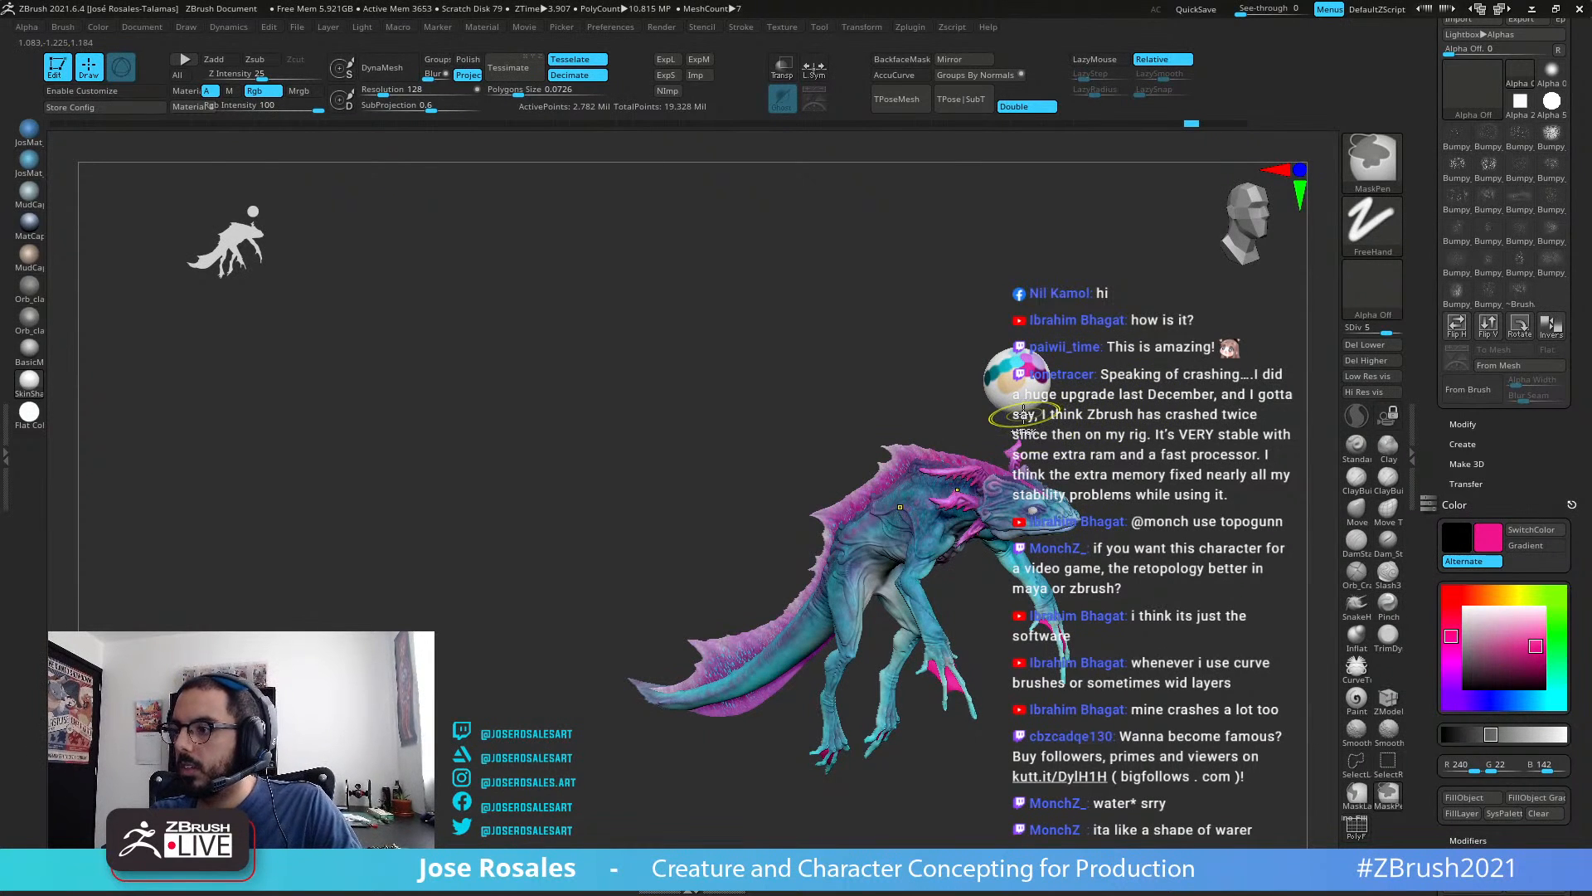
Step: Spray hot pink over the hip scrolls and along the lower back
mouse_move(871, 551)
right_mouse_down()
mouse_move(977, 564)
mouse_move(972, 538)
mouse_move(955, 552)
right_mouse_up()
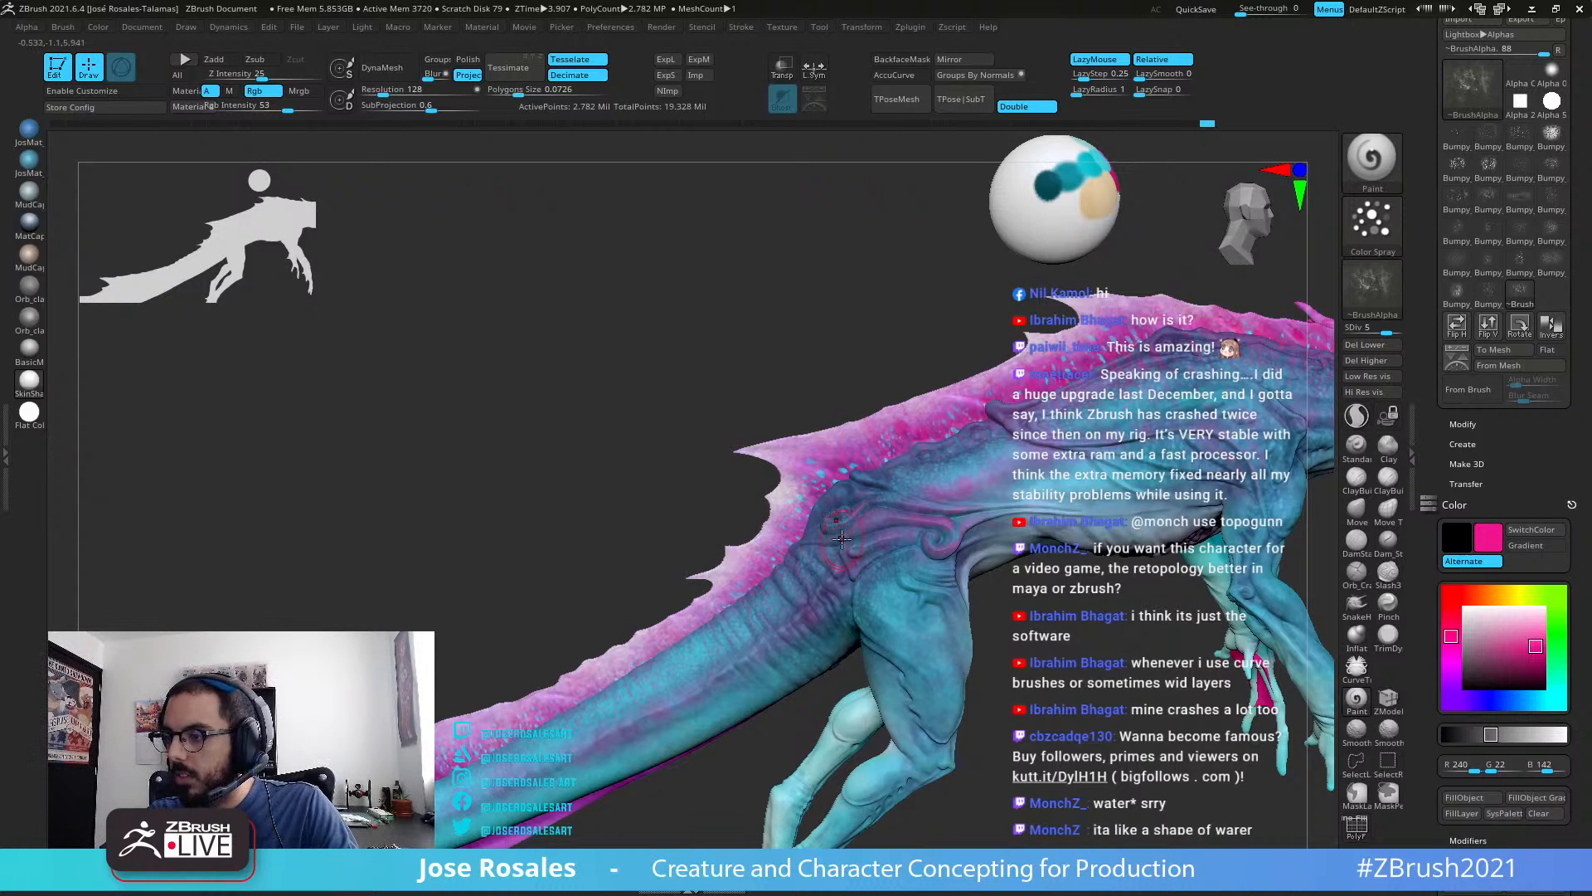
right_click_drag(842, 539, 798, 519)
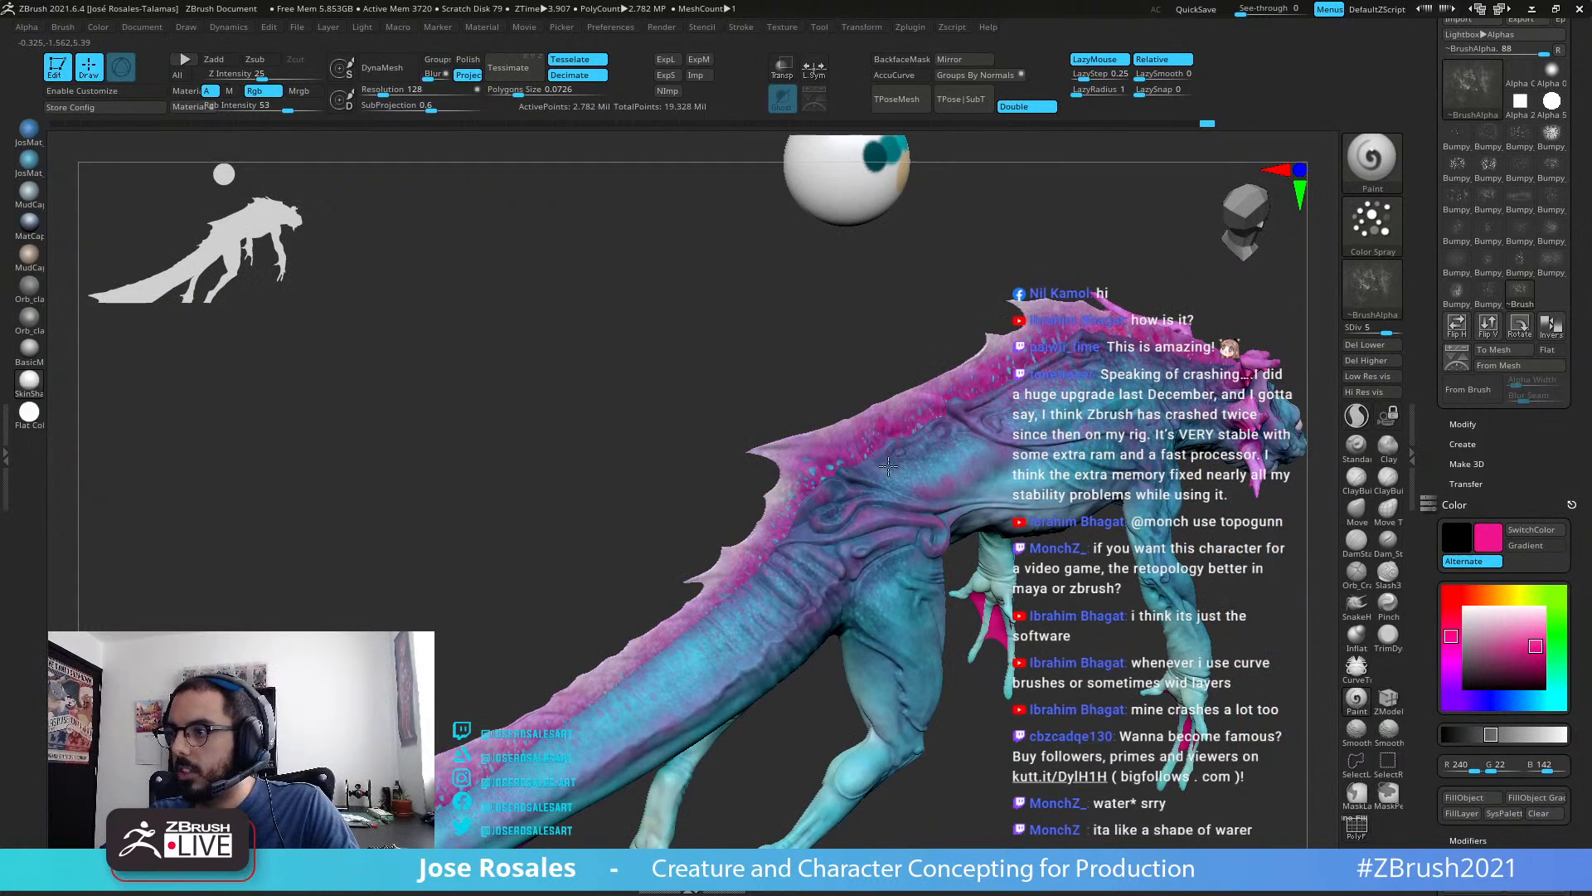
right_click_drag(953, 537, 850, 427)
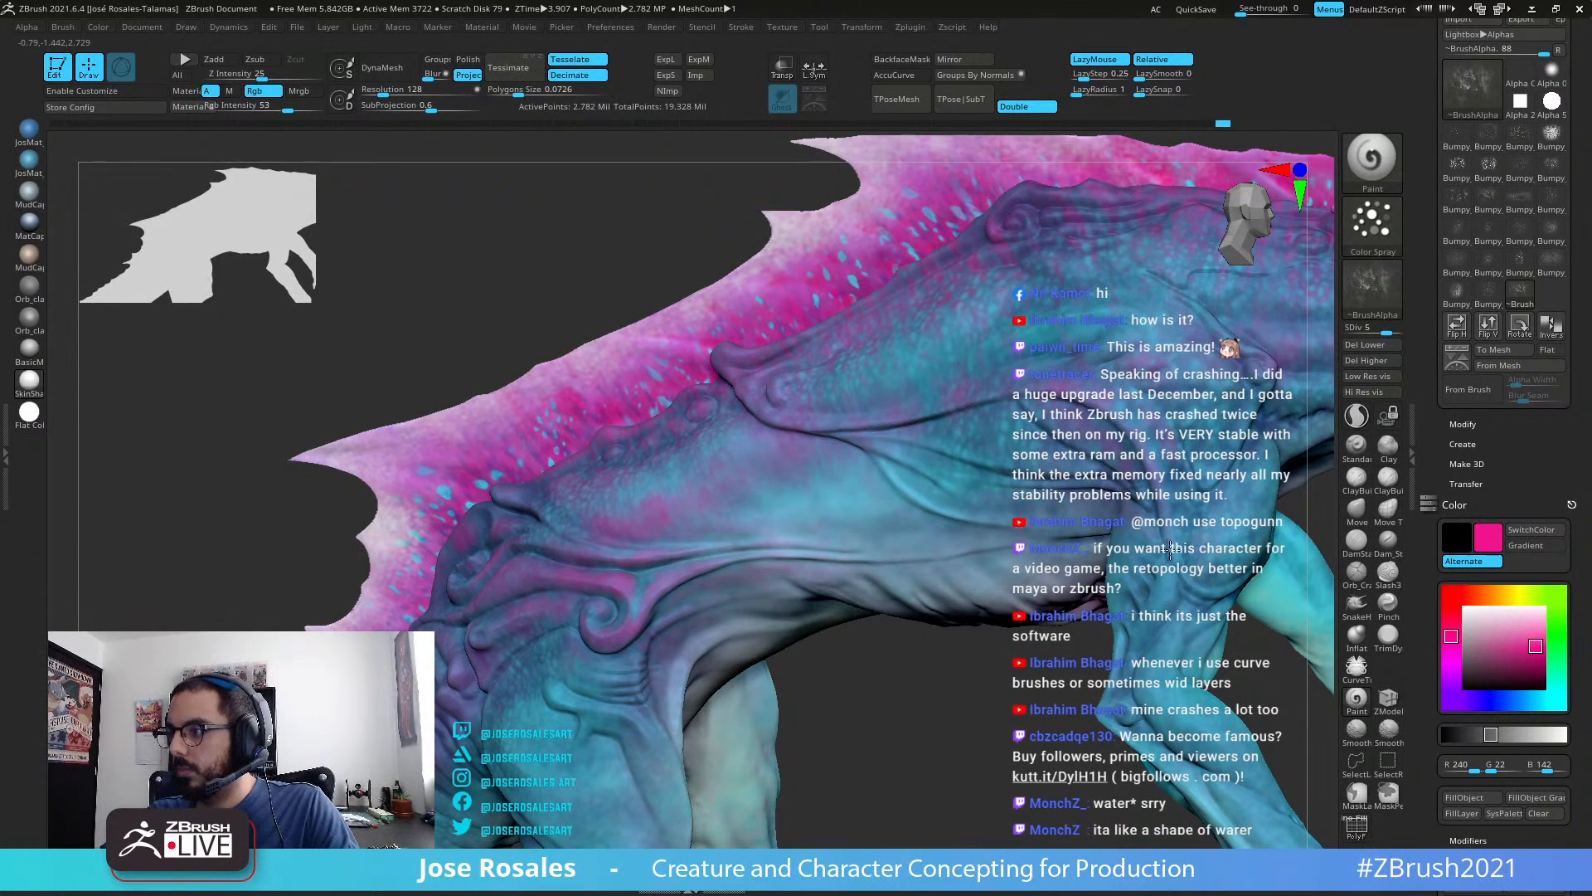
left_click_drag(1170, 549, 1176, 550)
right_click_drag(1235, 564, 1244, 610)
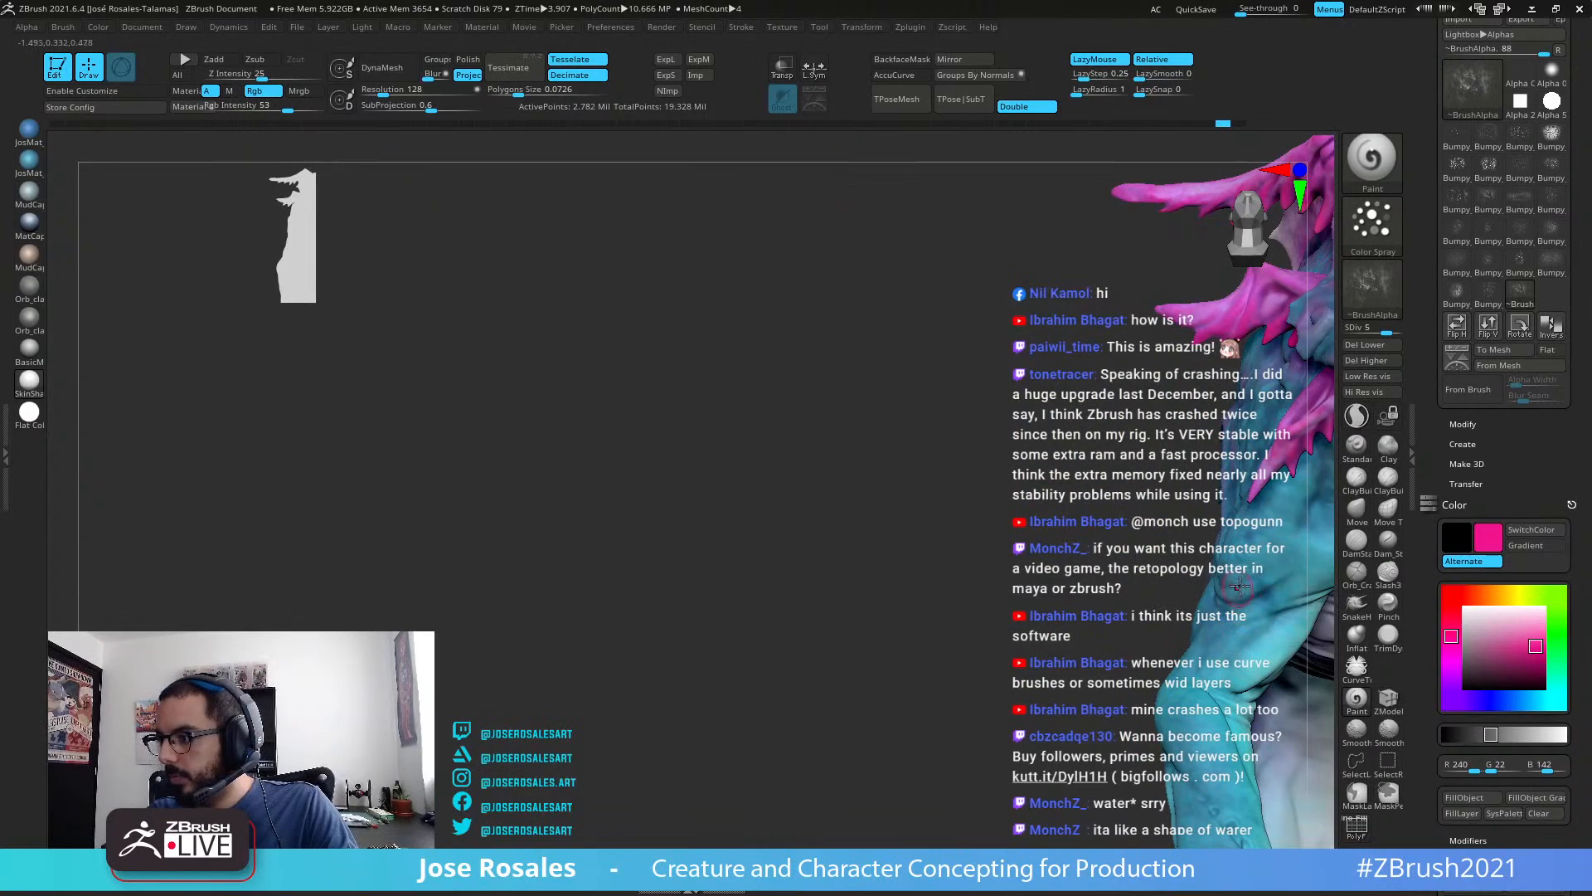
Step: Isolate the body and spray hot pink over the front arm, thigh and upper side of the tail
right_click_drag(1240, 586, 685, 498)
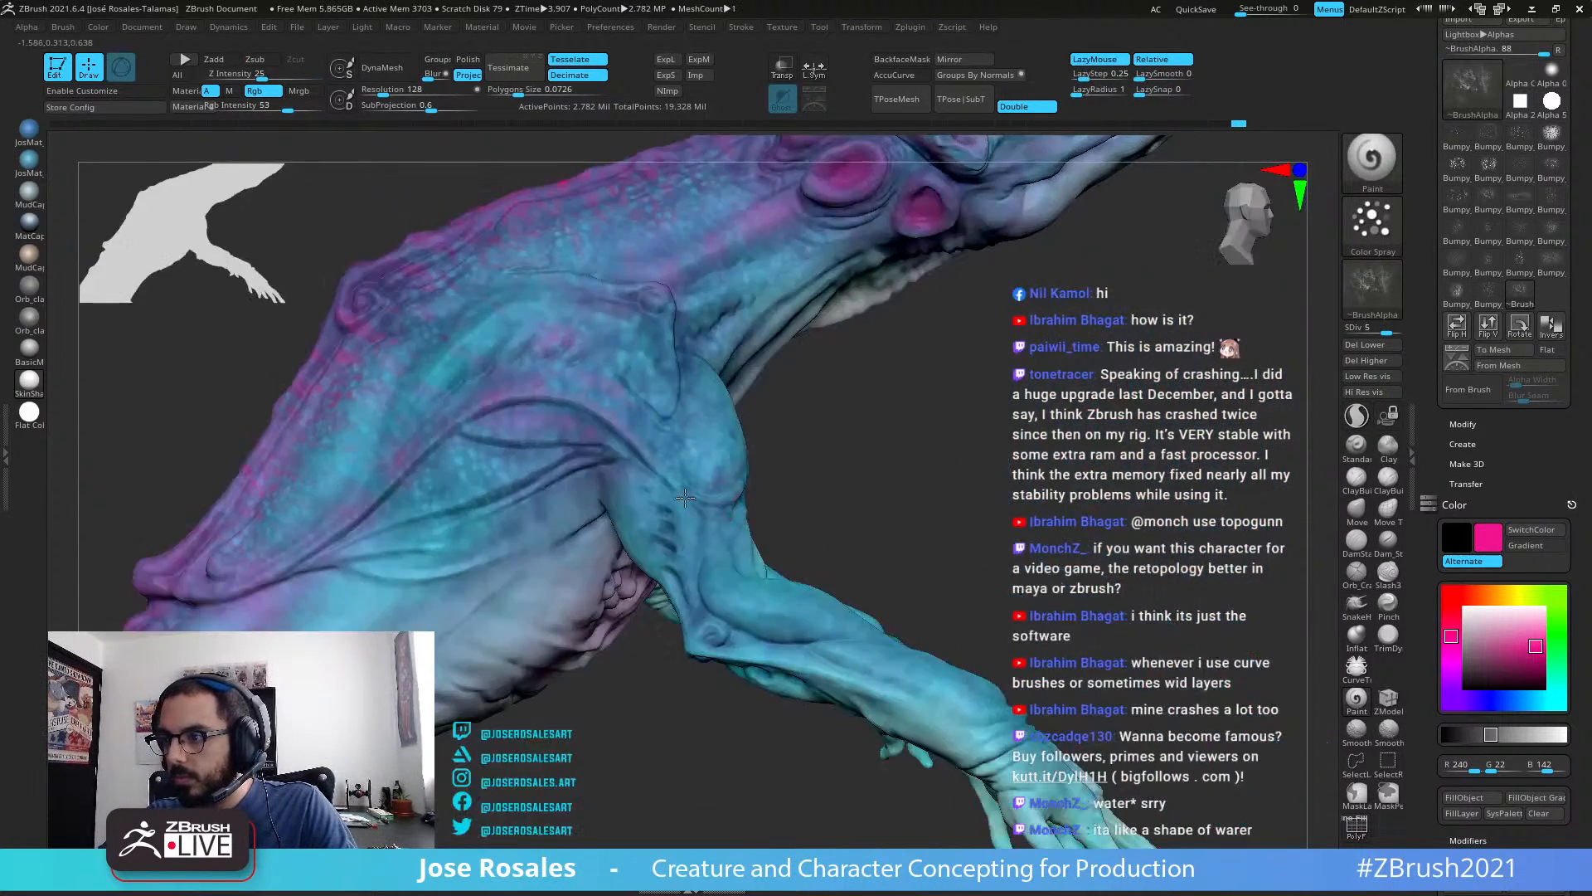
right_click_drag(723, 617, 747, 537)
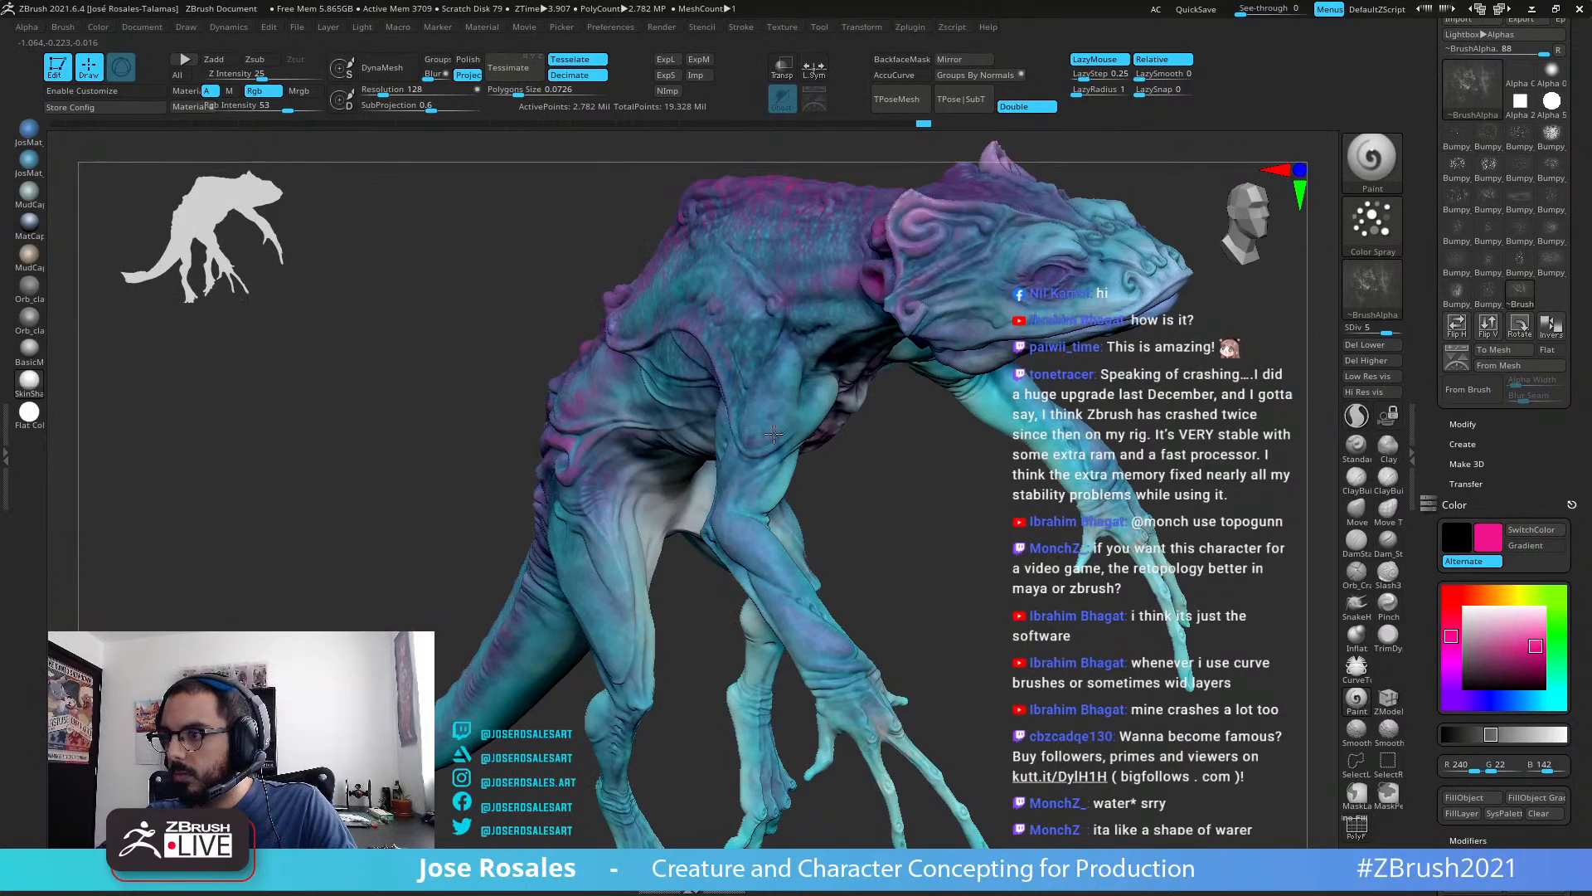
right_click_drag(774, 433, 645, 219)
right_click_drag(775, 322, 803, 367)
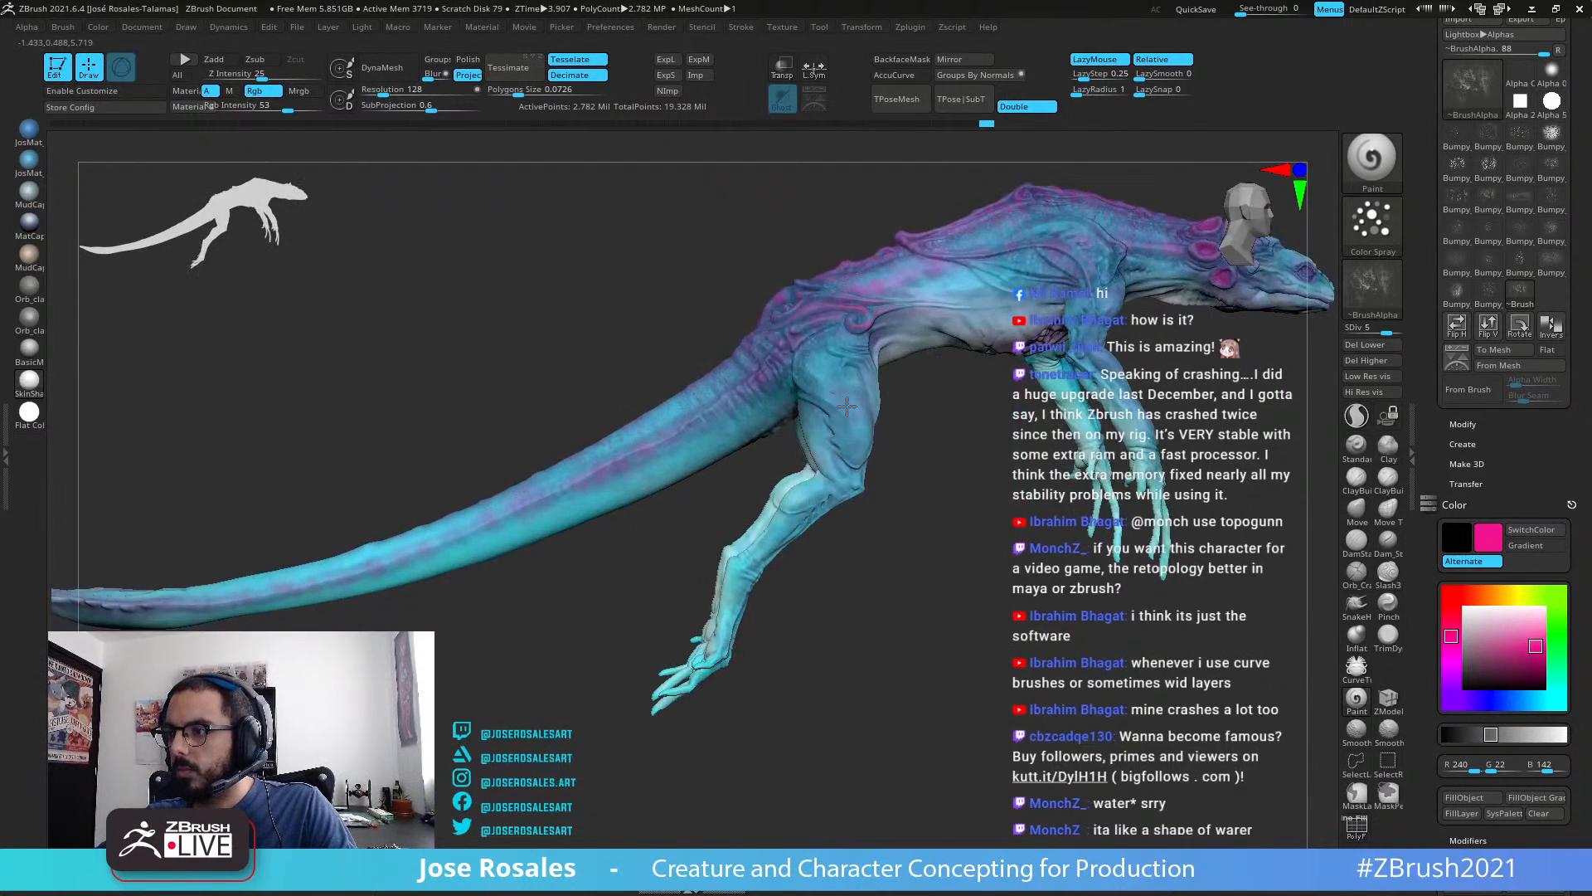
left_click_drag(847, 406, 847, 441)
mouse_move(879, 432)
right_mouse_down()
mouse_move(849, 407)
mouse_move(878, 393)
mouse_move(681, 446)
right_mouse_up()
right_click_drag(678, 548, 1028, 456)
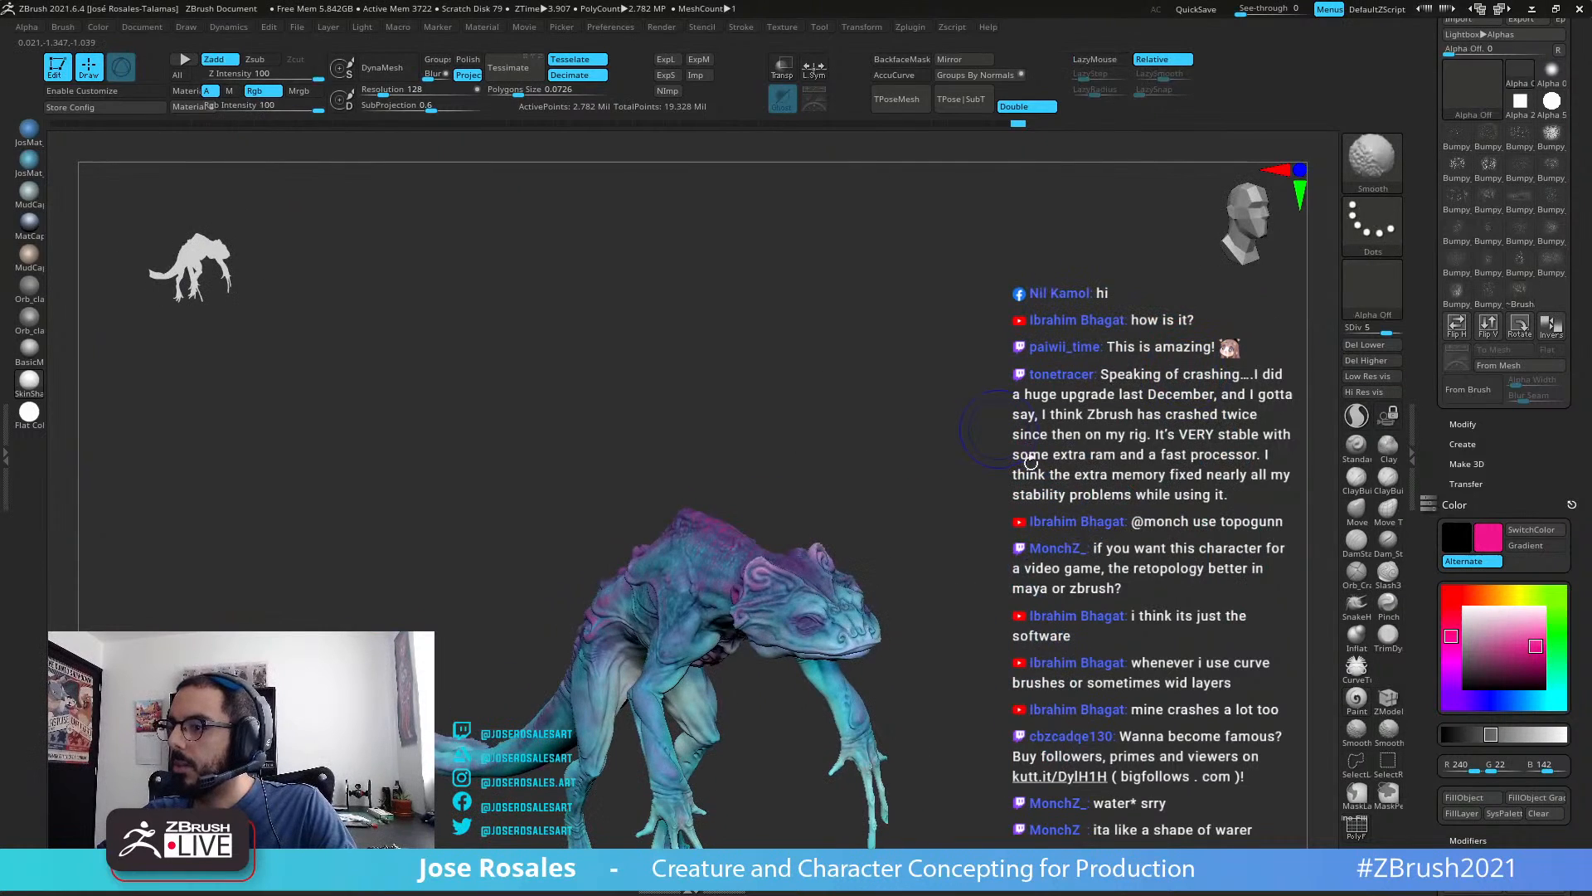
Step: Sample pale lilac (R 214, G 182, B 242) from the palette sphere and spray it over the hip scrolls
left_click_drag(1494, 642, 892, 382)
right_click_drag(885, 626, 903, 628)
right_click_drag(502, 557, 674, 605, "ctrl")
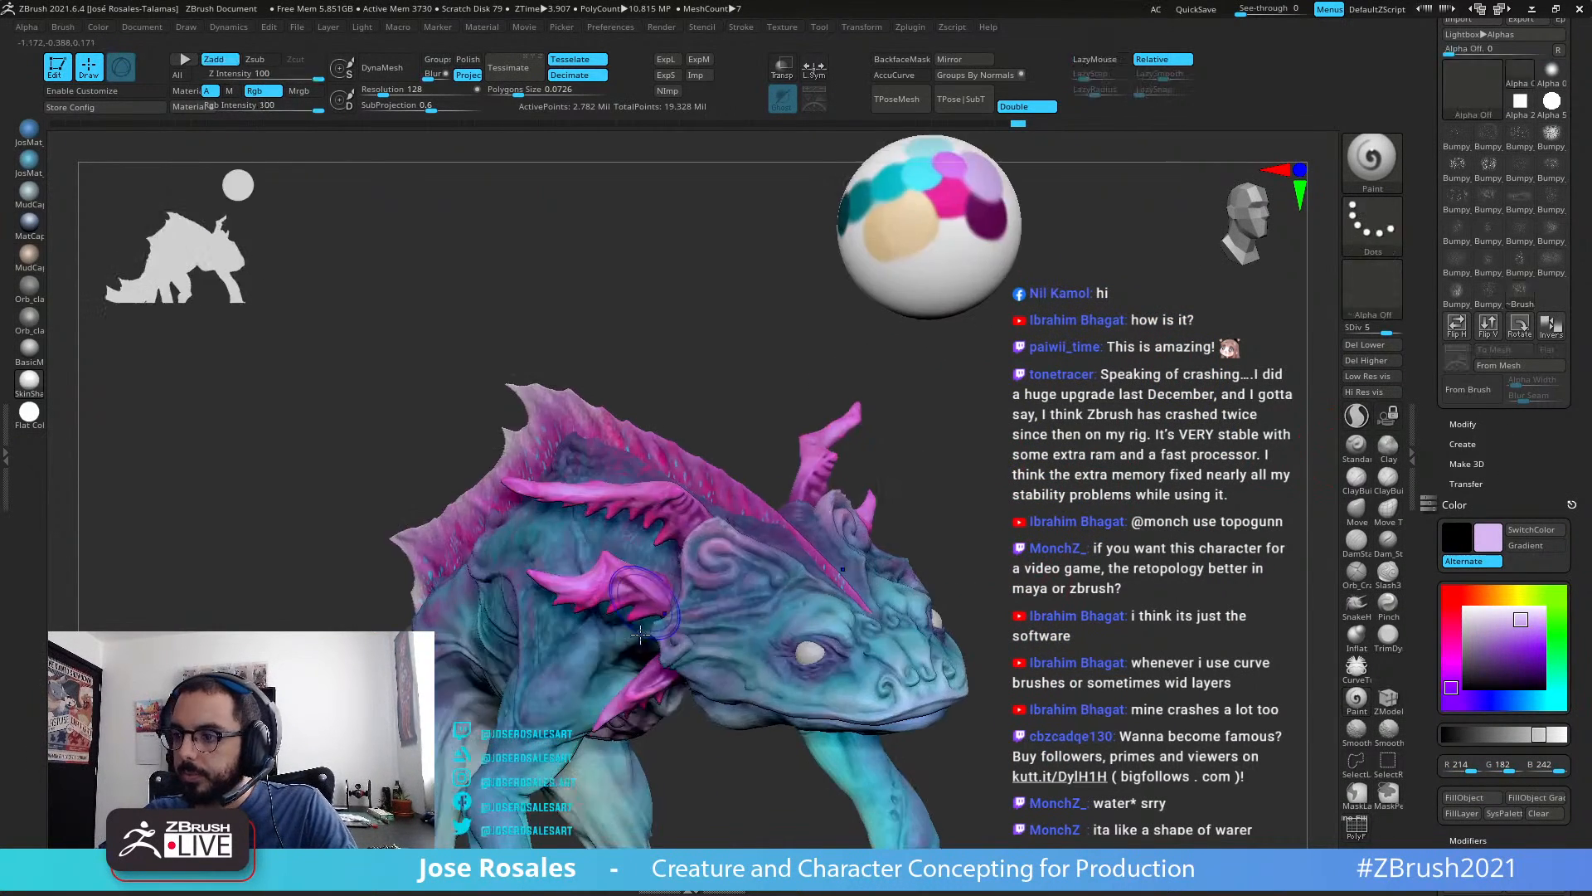
right_click_drag(398, 612, 787, 605)
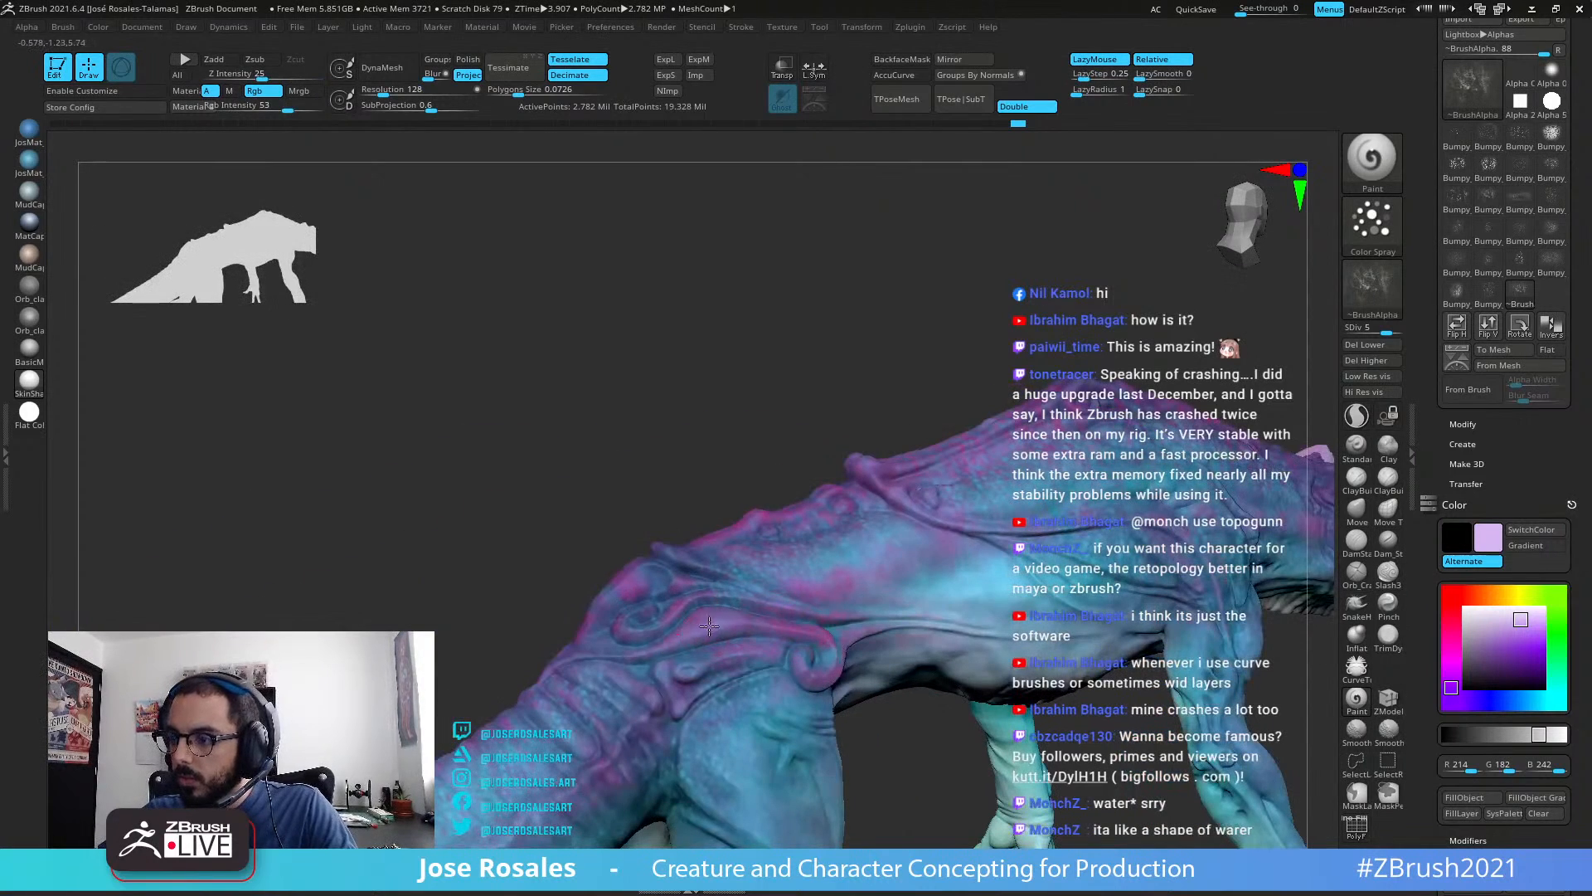
right_click_drag(840, 655, 811, 680)
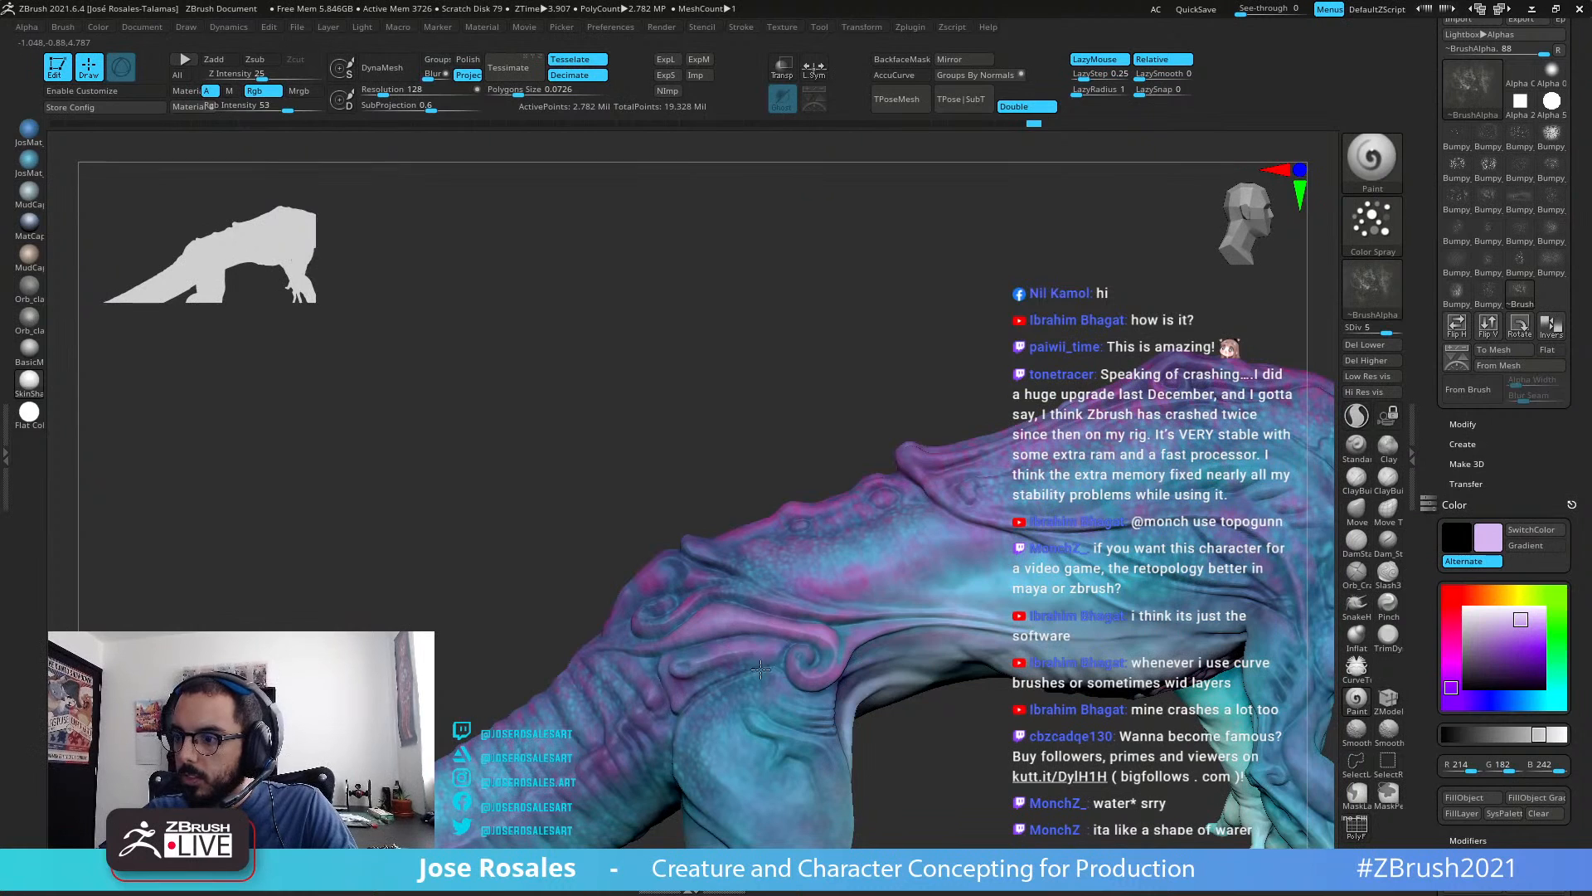
right_click_drag(792, 664, 820, 744)
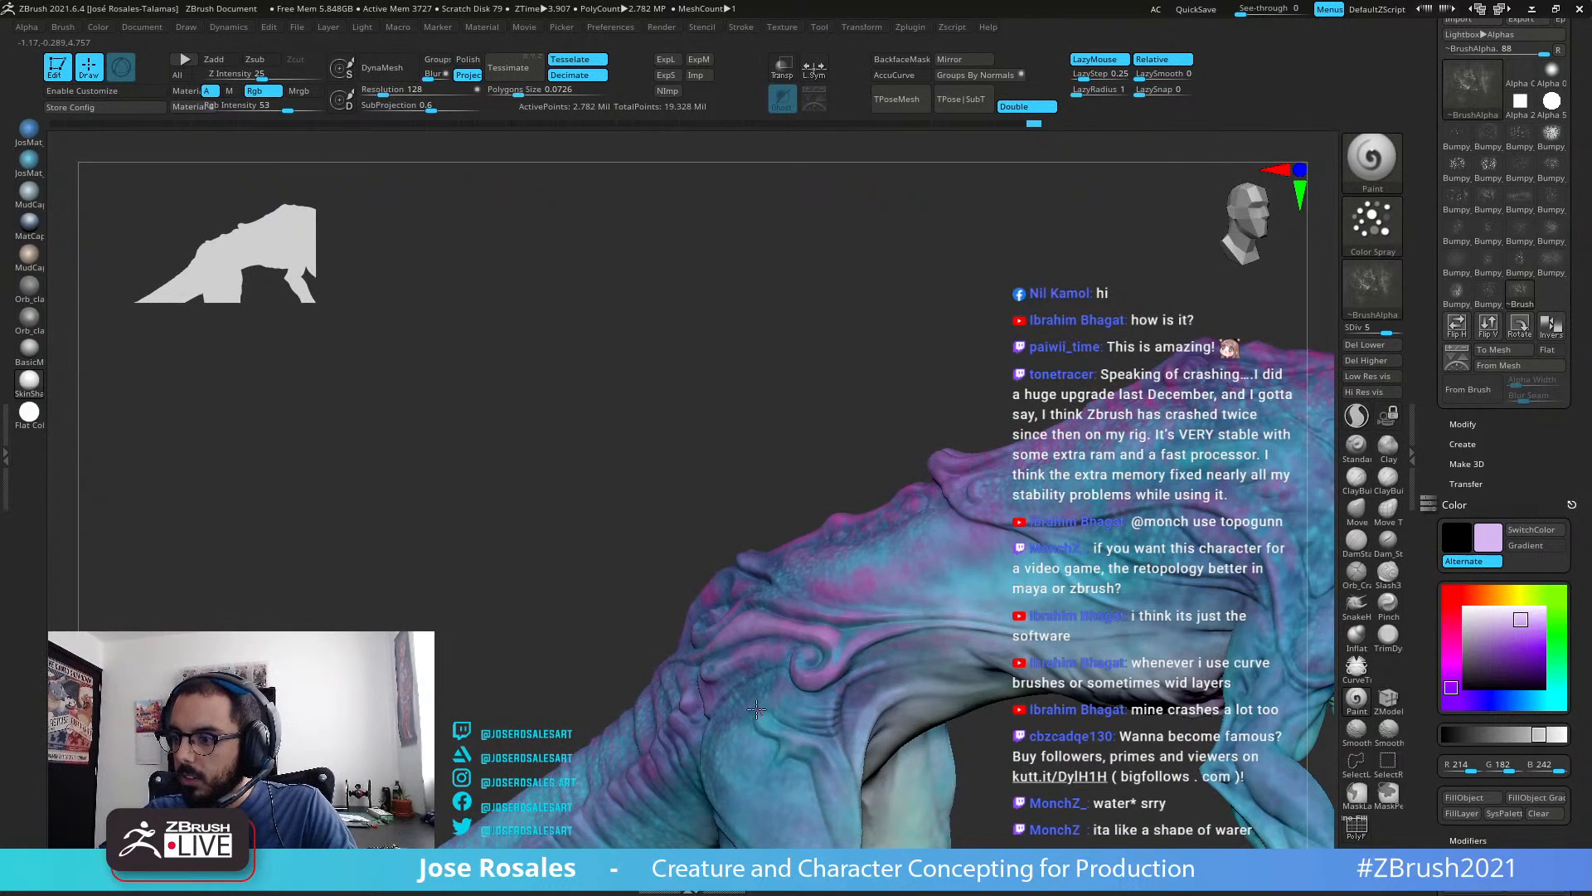
right_click_drag(771, 705, 832, 705)
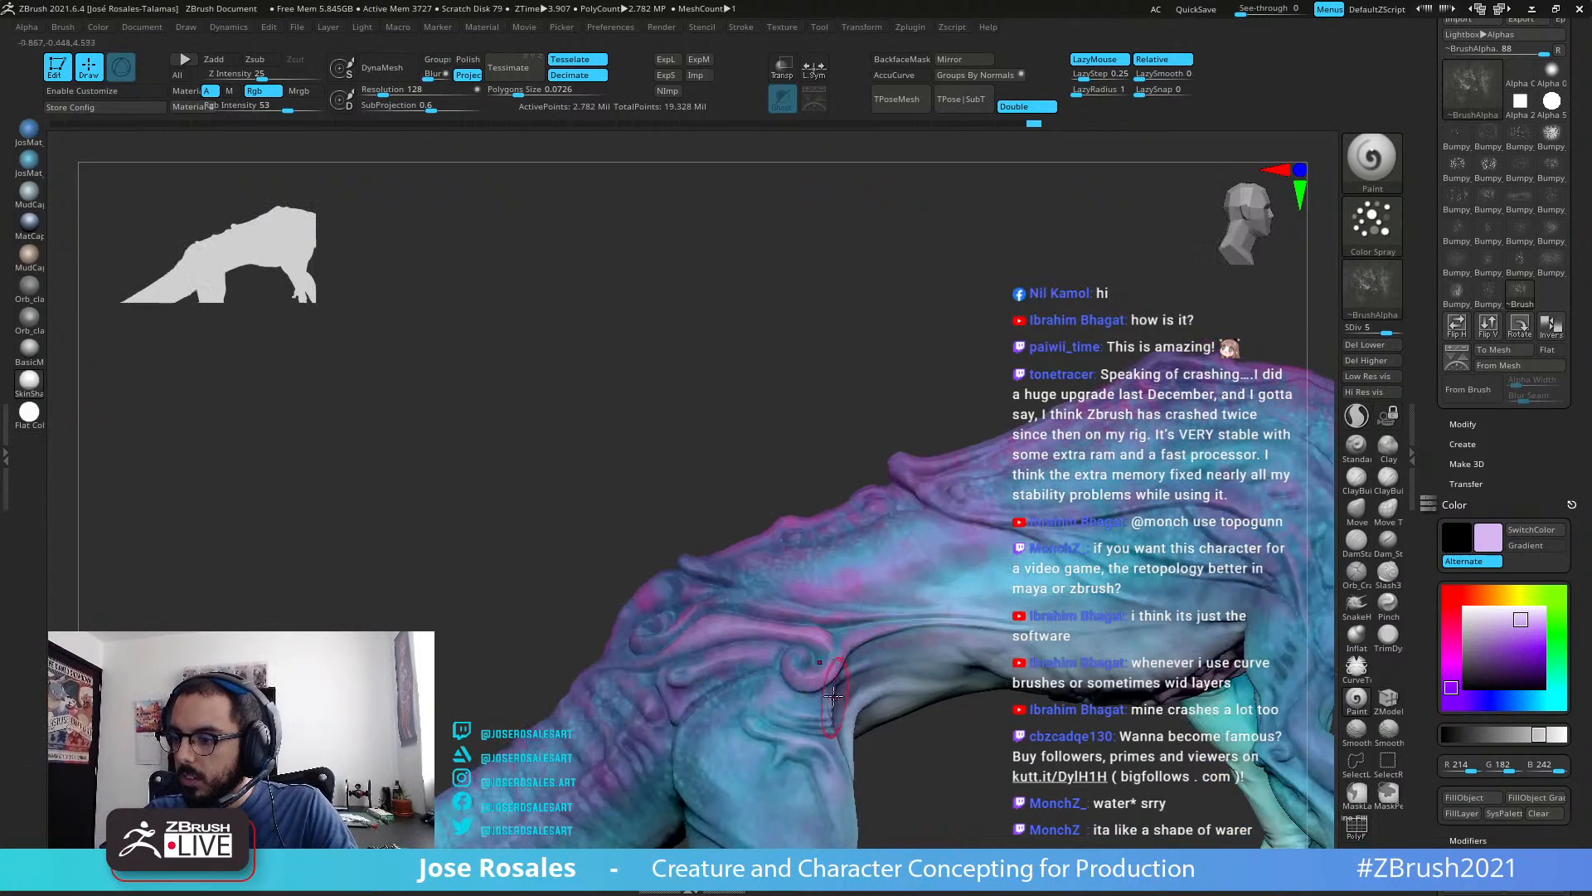
Step: Spray pale lilac over the hip and flank ridges, checking the body from above and from the front
right_click_drag(628, 682, 560, 629)
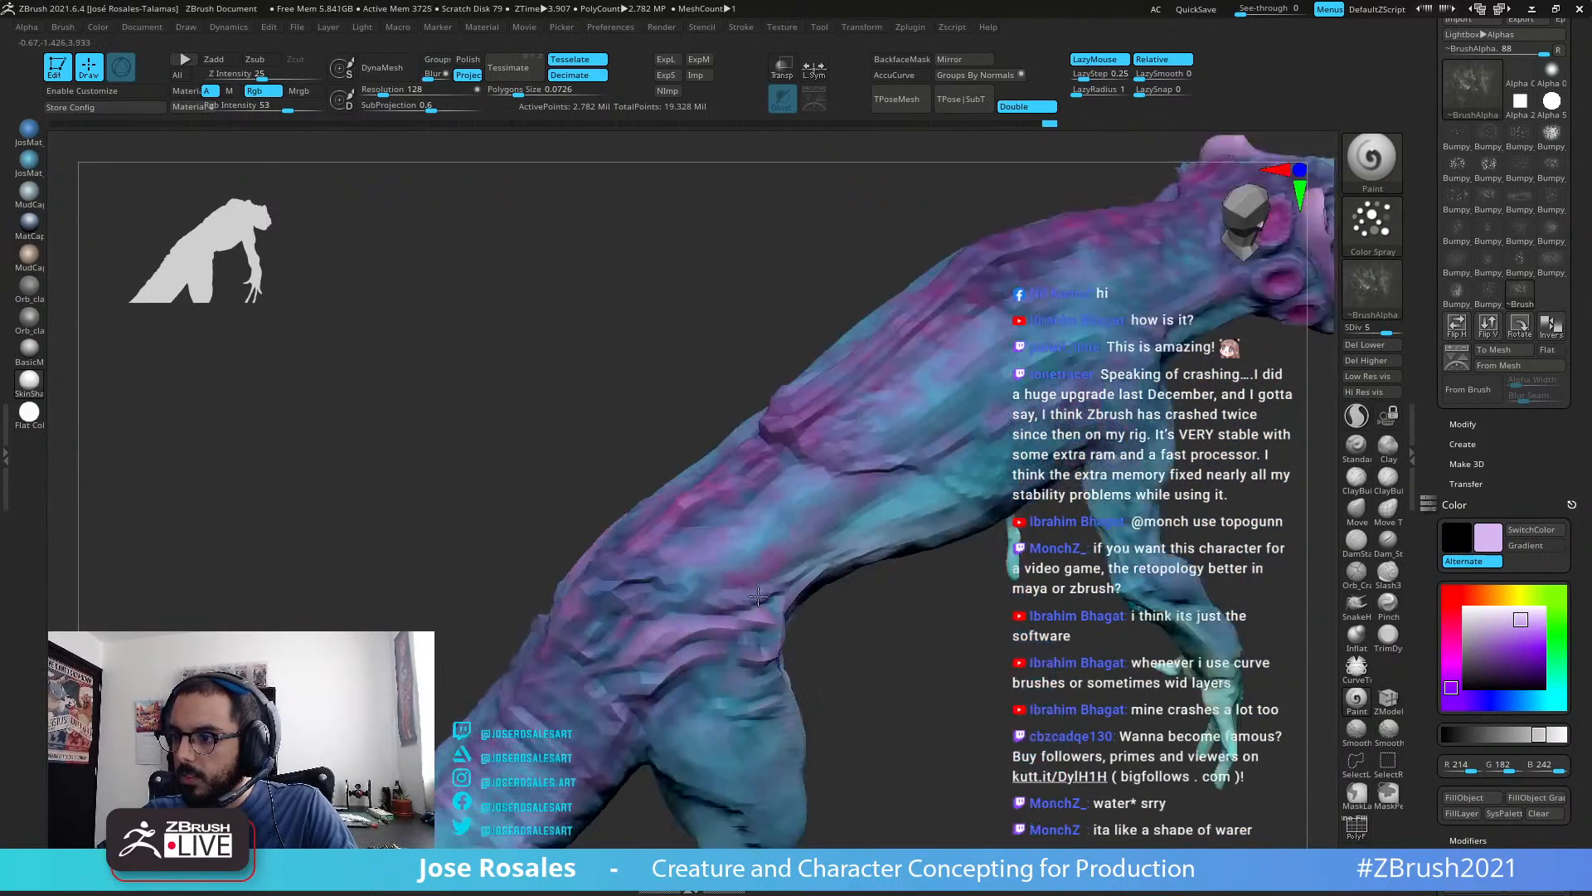
right_click_drag(669, 587, 789, 529)
right_click_drag(876, 562, 913, 458)
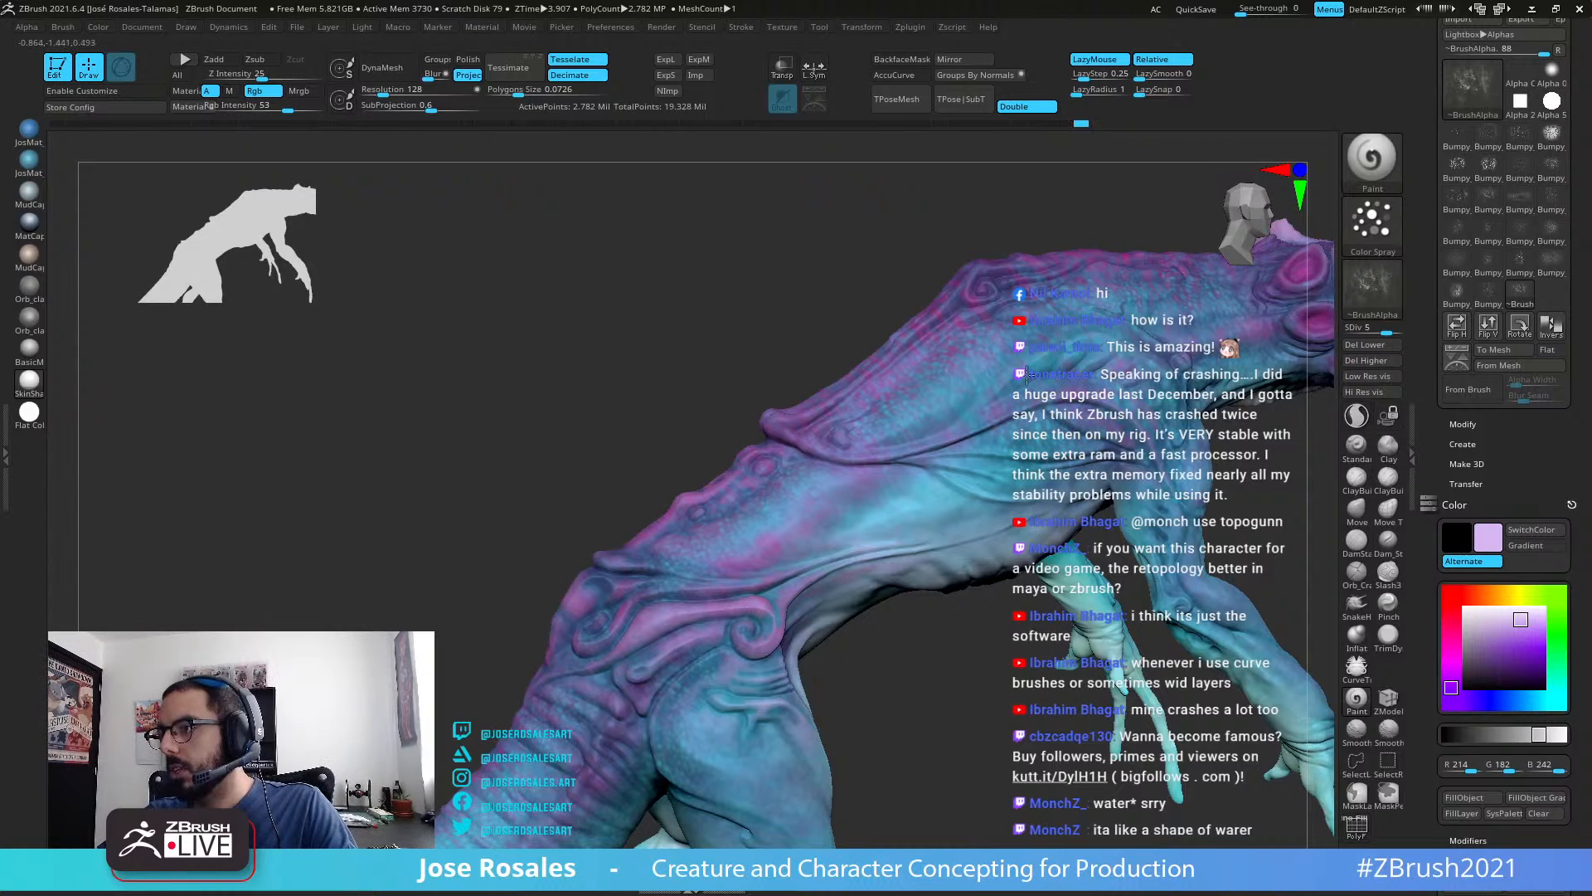
right_click_drag(1048, 407, 1091, 346)
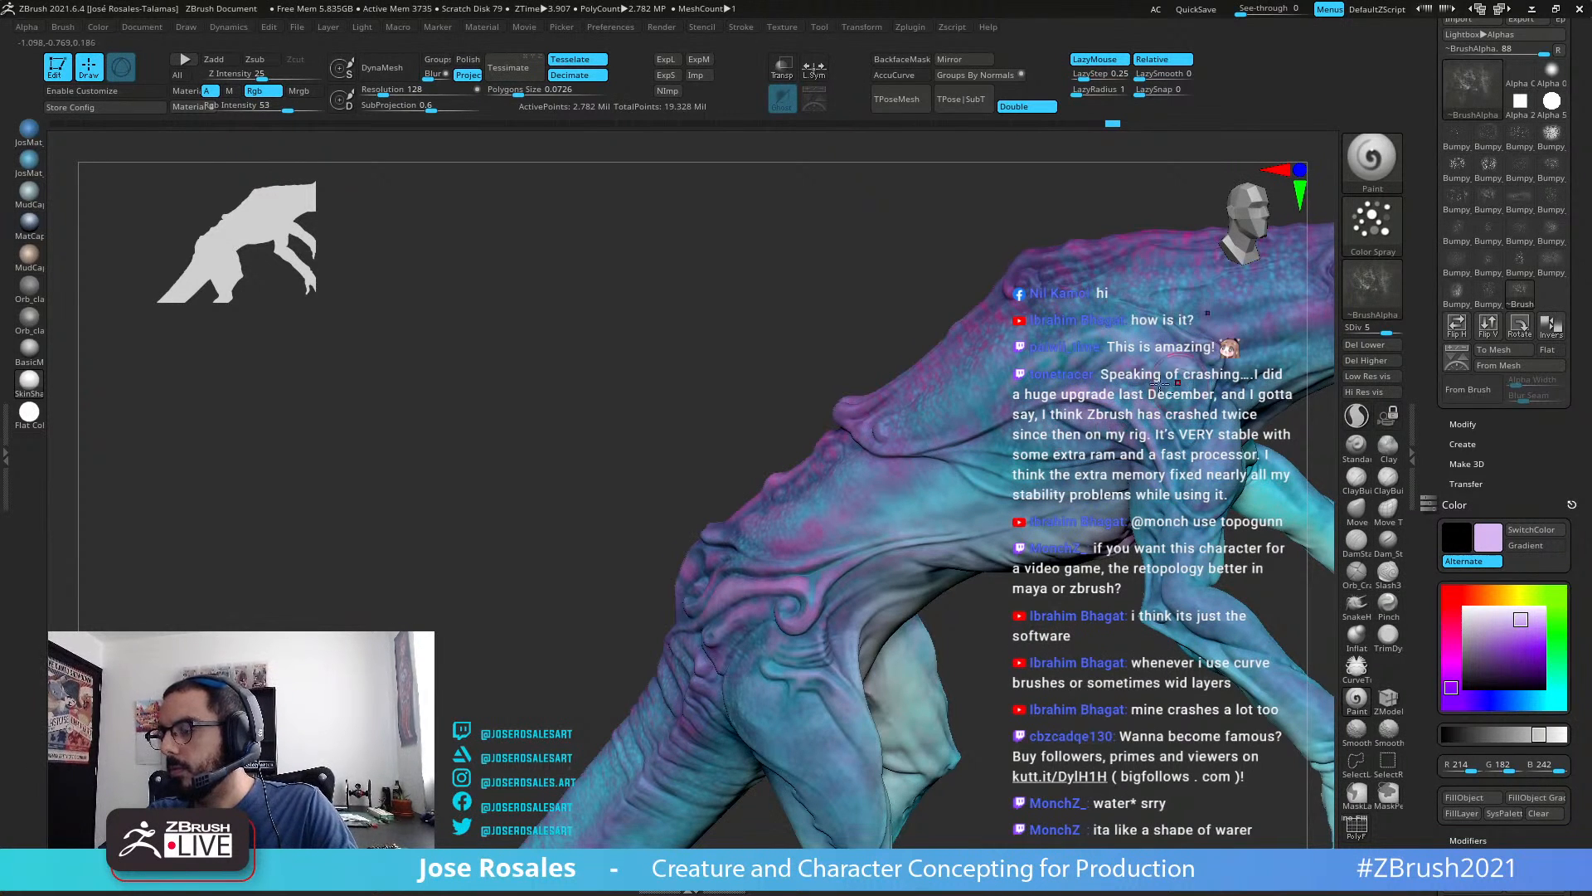
right_click_drag(1159, 384, 982, 501, "ctrl")
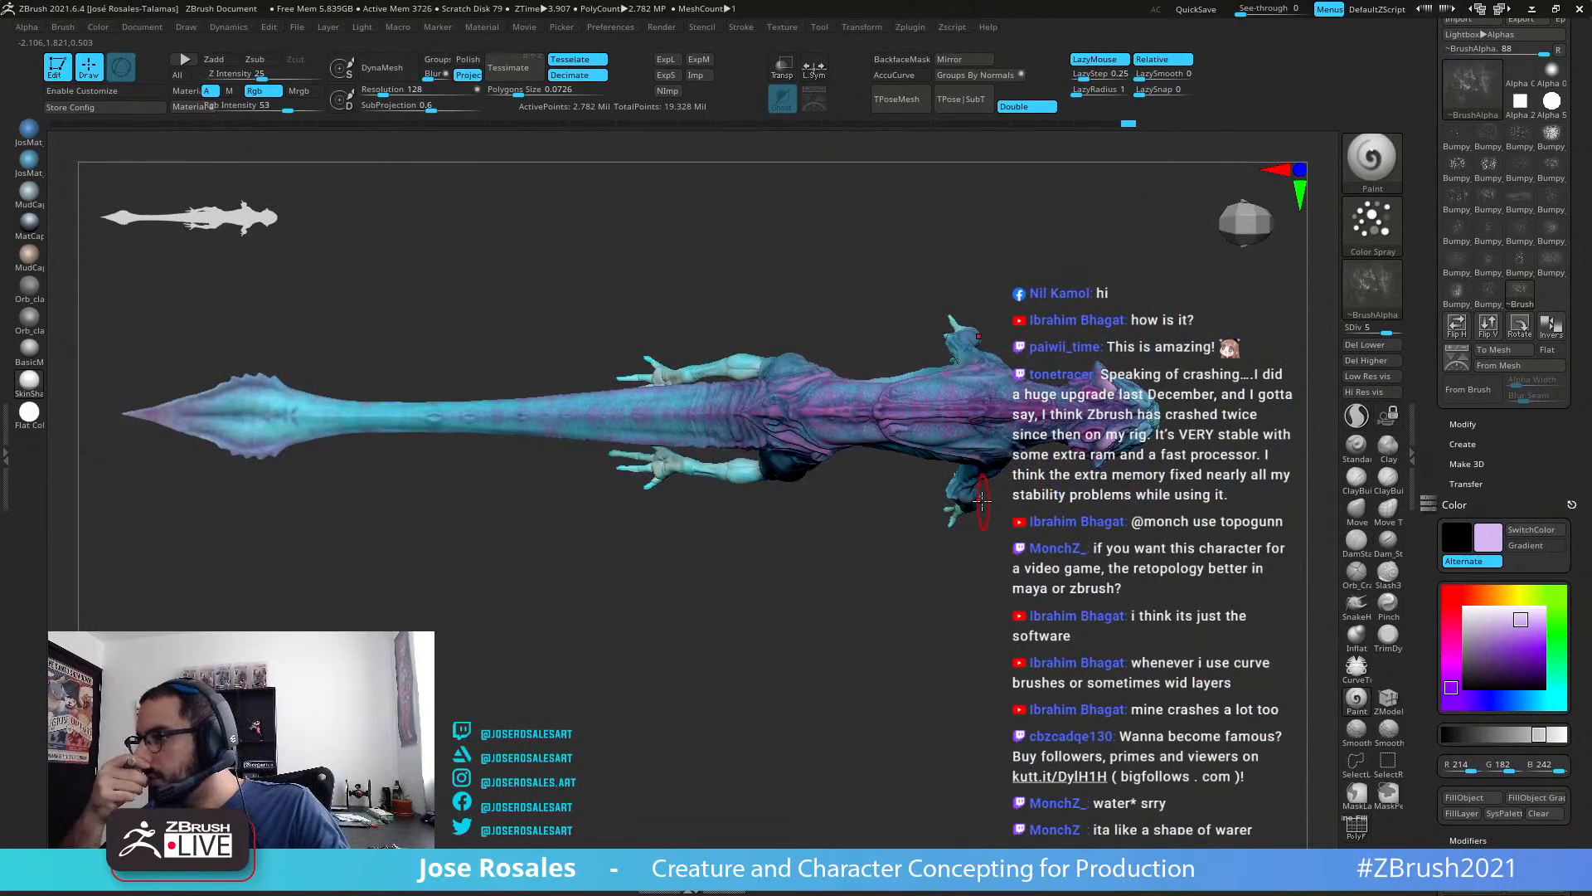
right_click_drag(1003, 388, 864, 622)
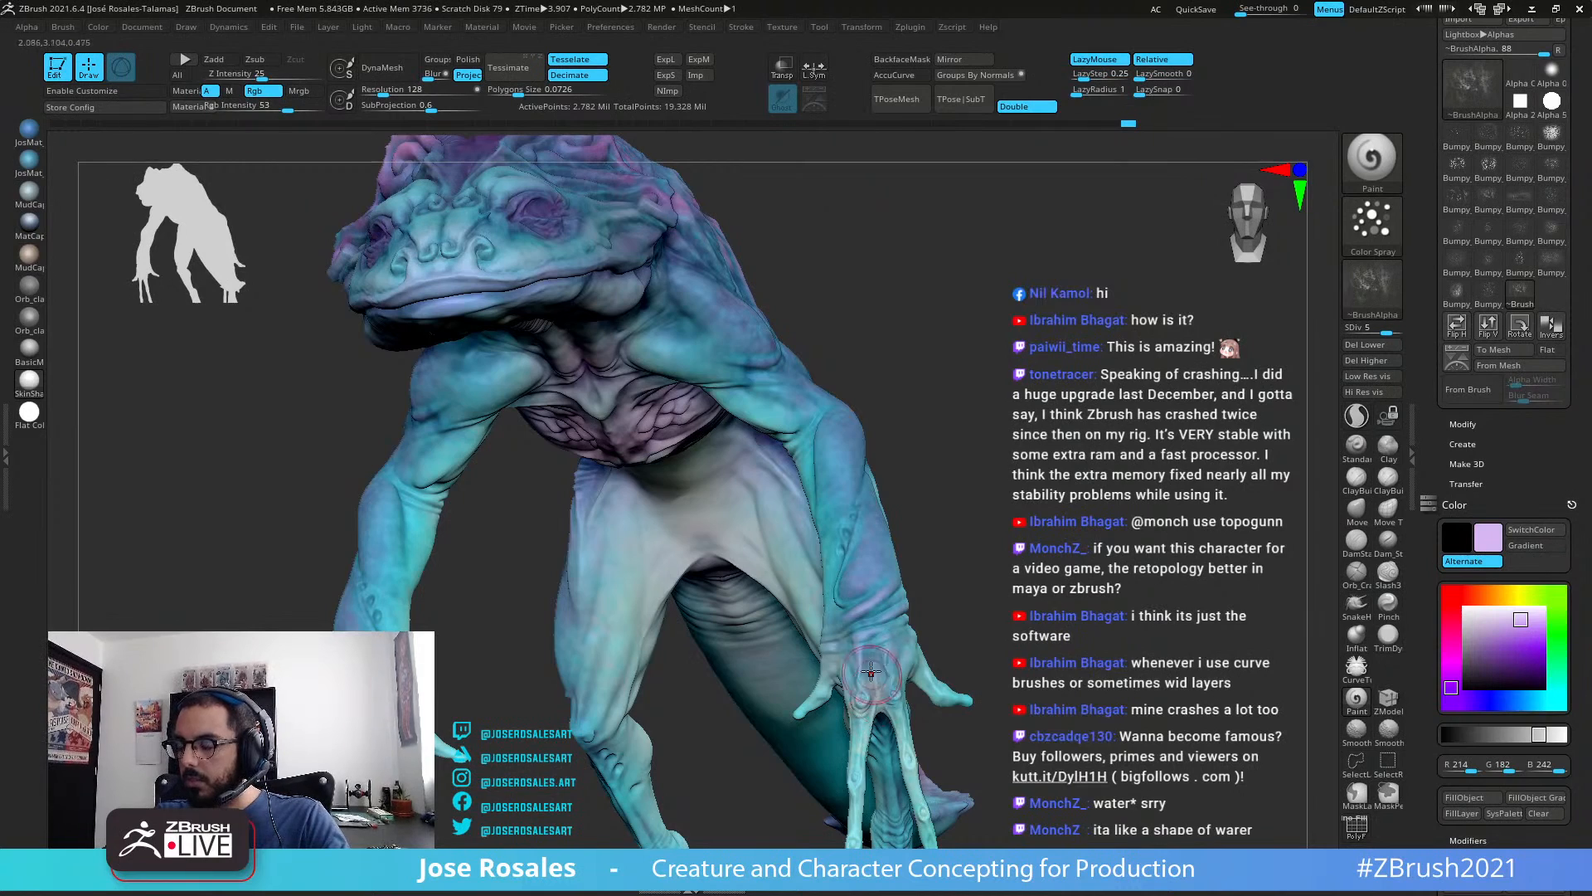
Step: Spray pale lilac over the forearm, wrist and back of the front hand
right_click_drag(854, 672, 841, 657)
right_click_drag(844, 646, 954, 641, "ctrl")
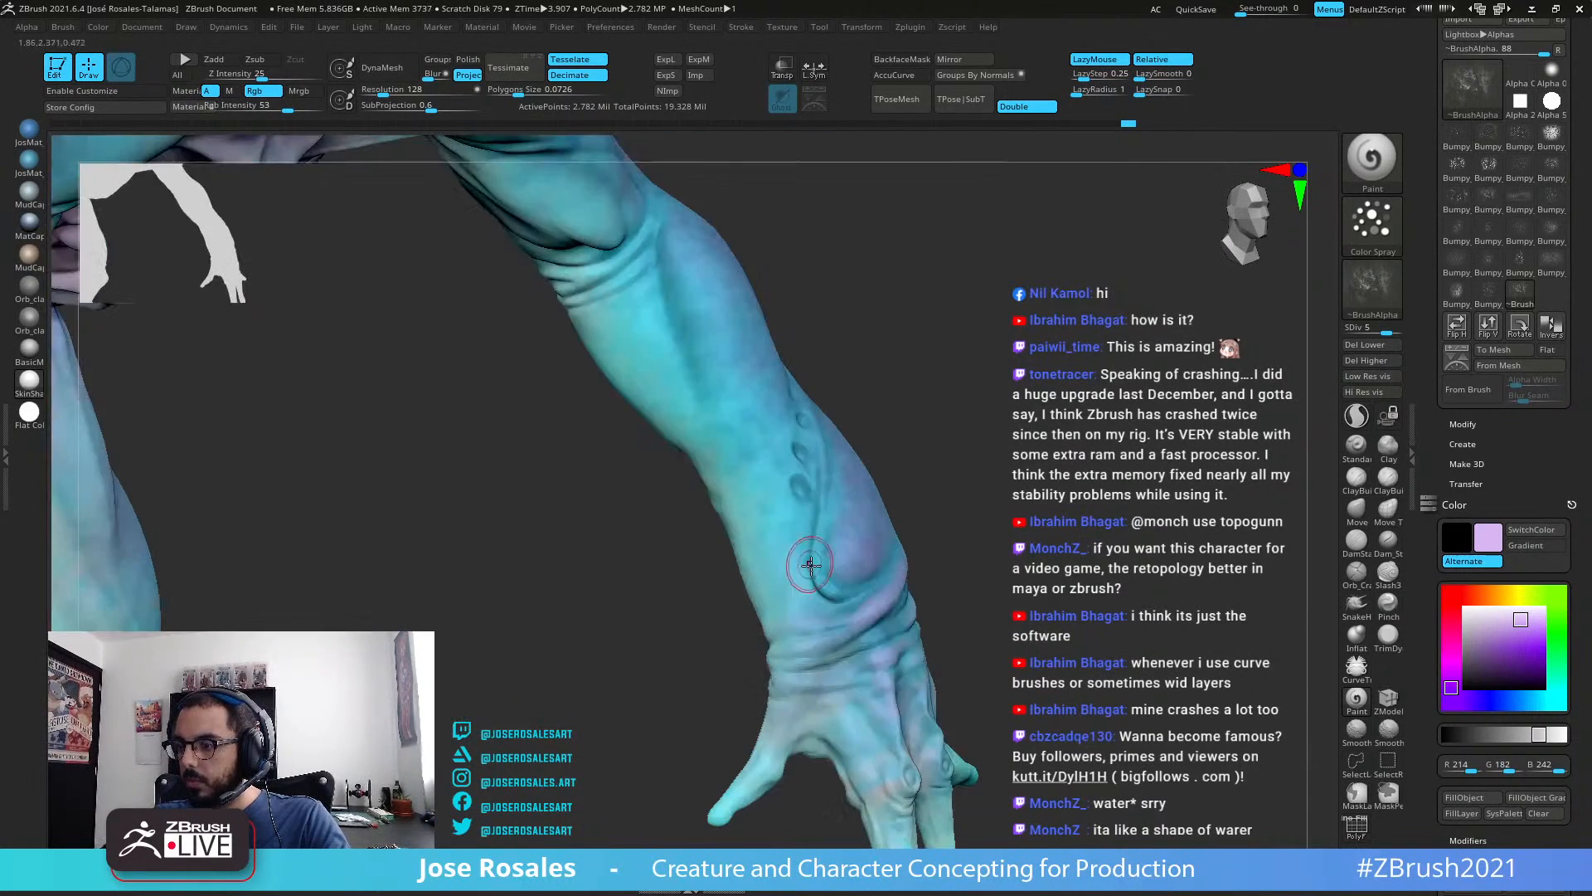
right_click_drag(820, 566, 956, 567)
right_click_drag(909, 671, 697, 629, "ctrl")
right_click_drag(595, 587, 514, 601)
right_click_drag(596, 633, 1049, 367)
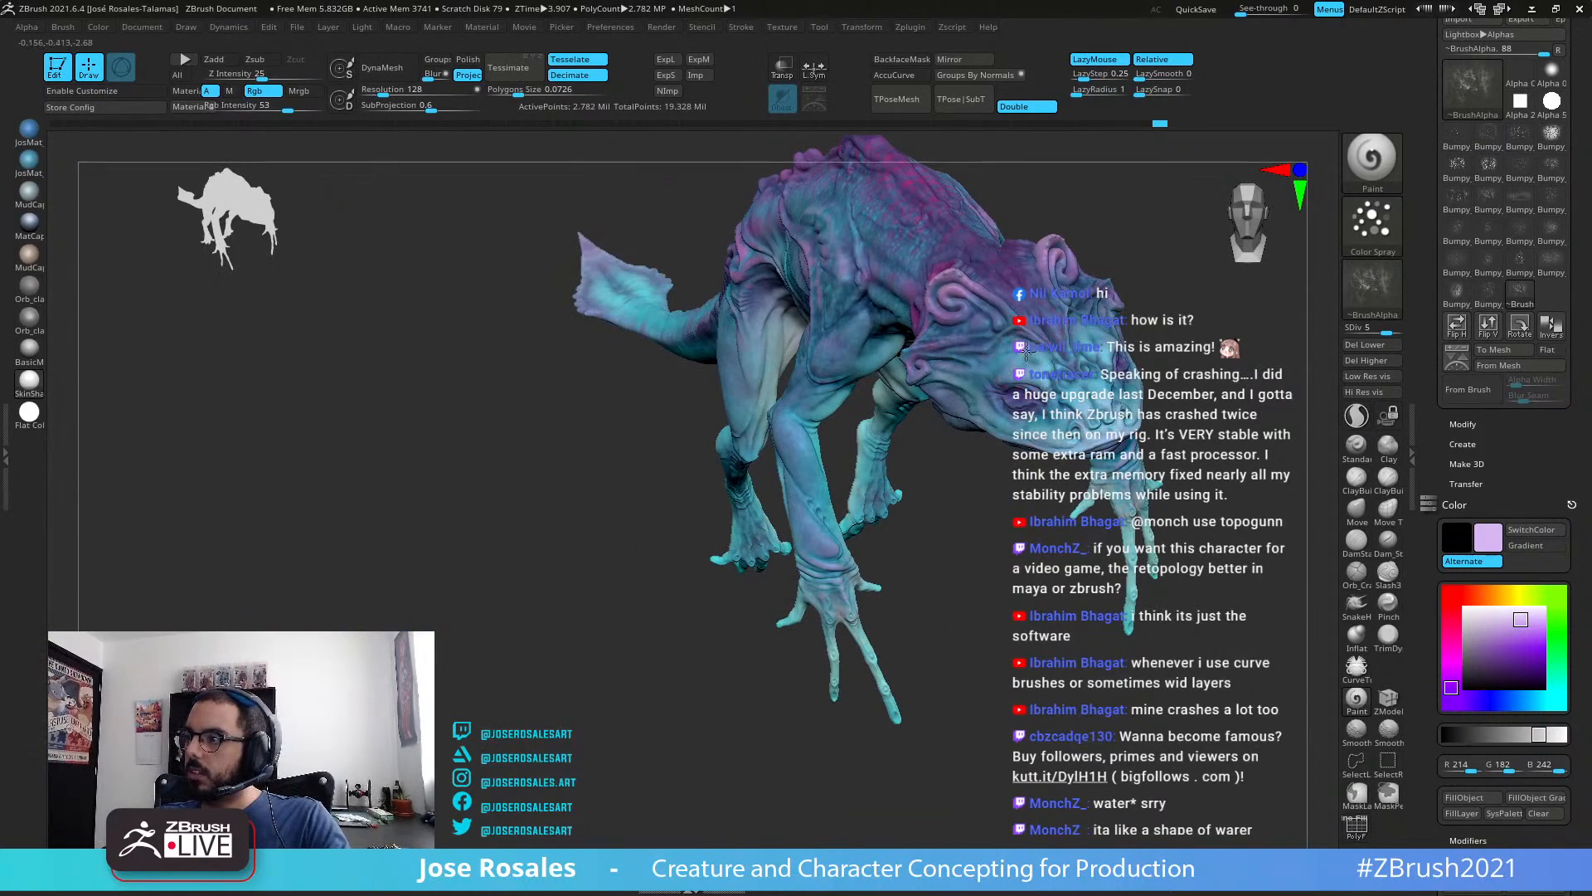
Step: Spray pale lilac over the flank and the outer side of the thigh
right_click_drag(987, 417, 1066, 356)
right_click_drag(879, 452, 722, 406)
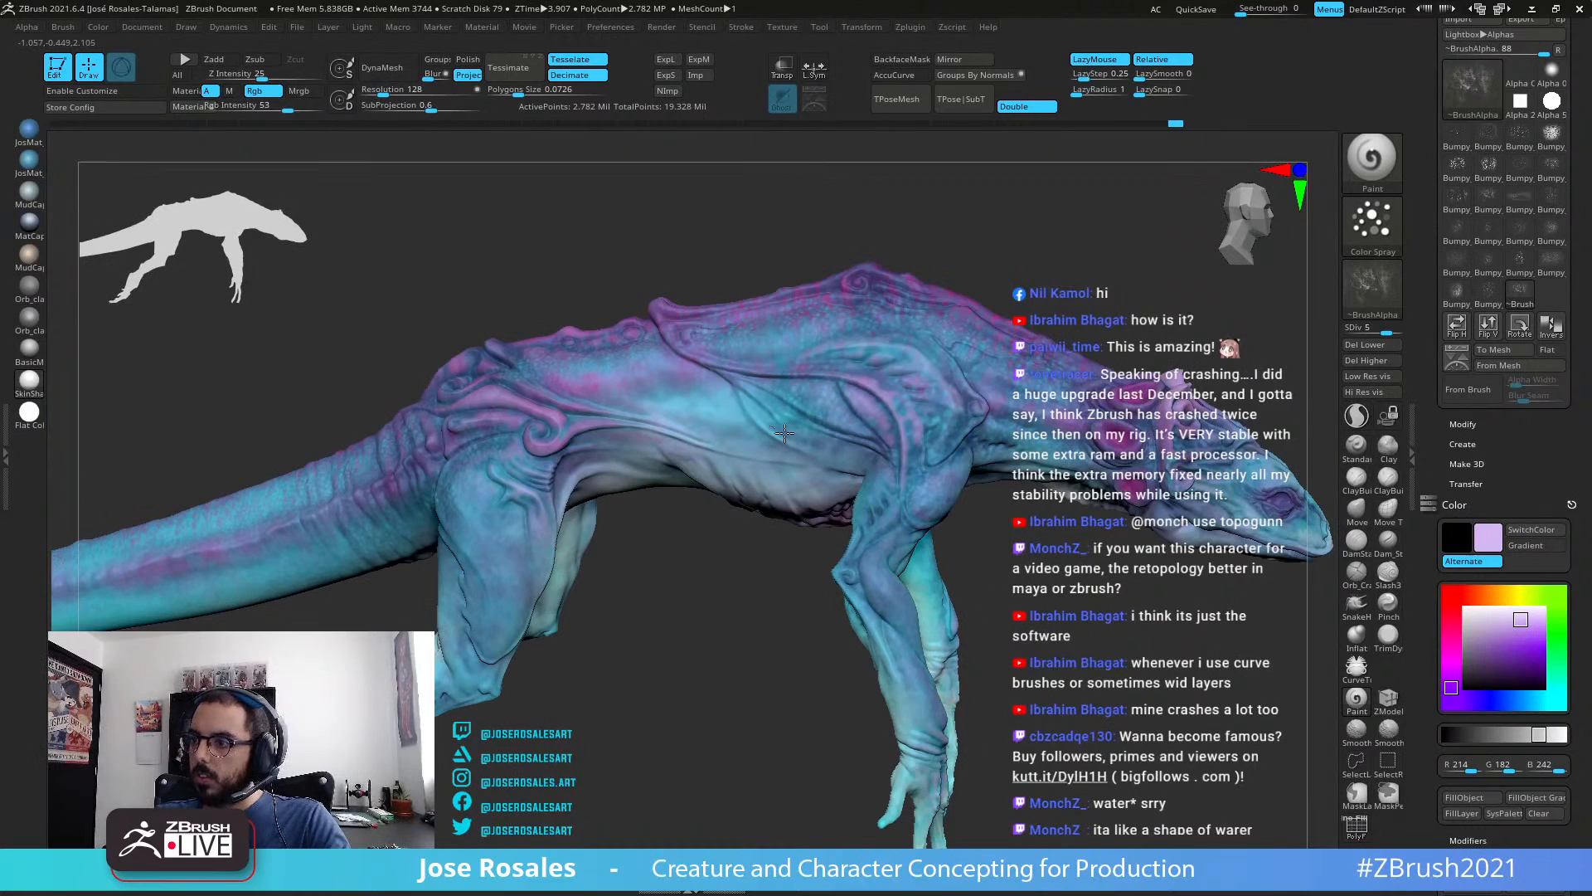
right_click_drag(758, 461, 618, 487)
right_click_drag(763, 522, 789, 626)
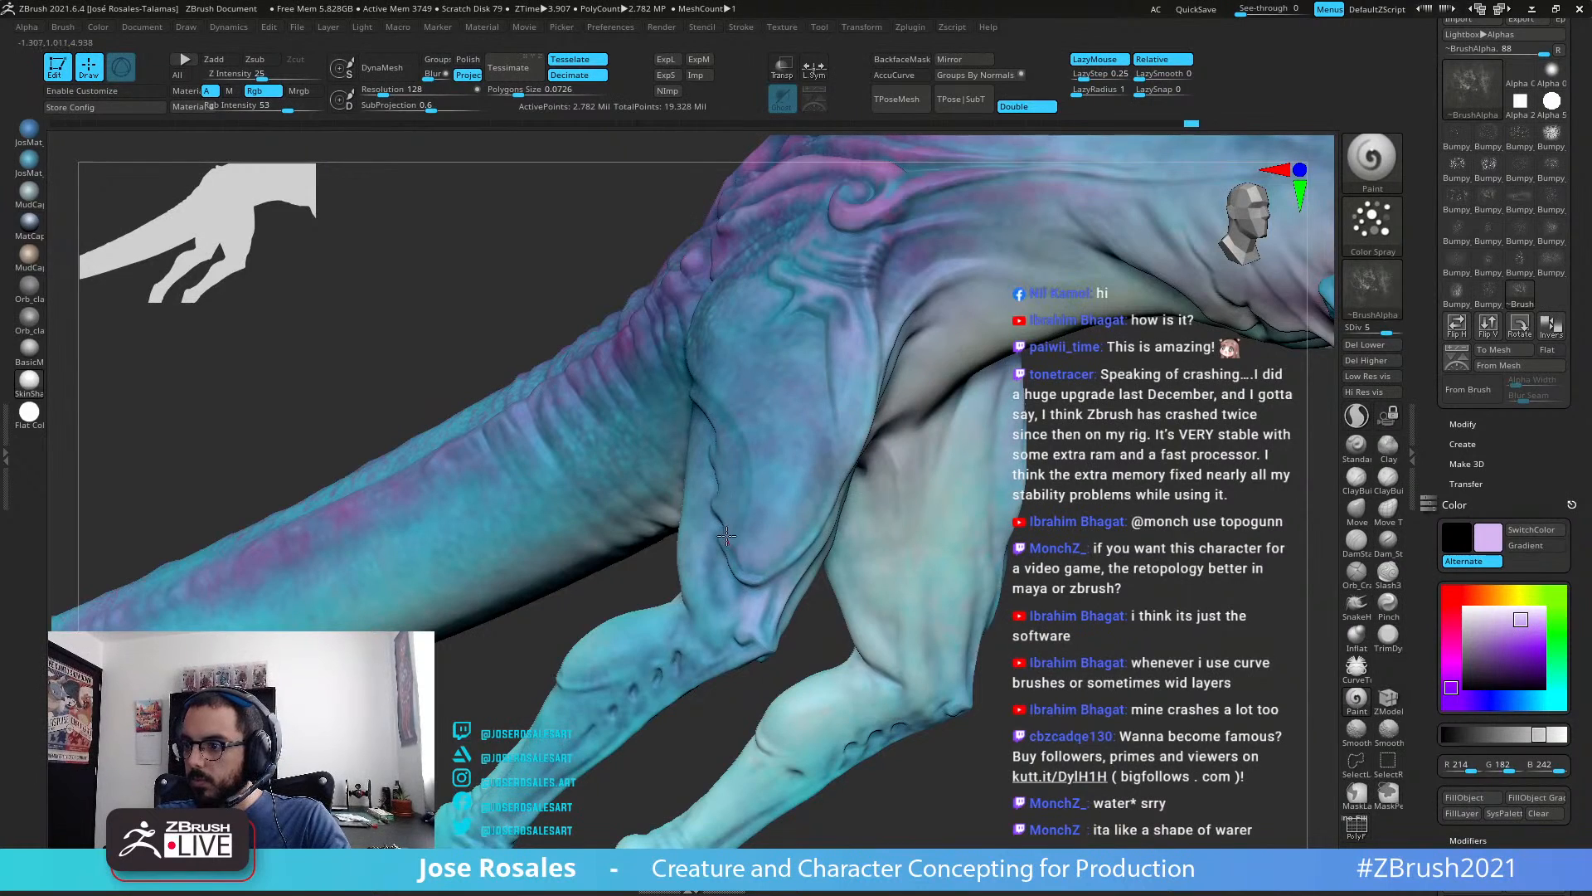
right_click_drag(726, 537, 757, 660)
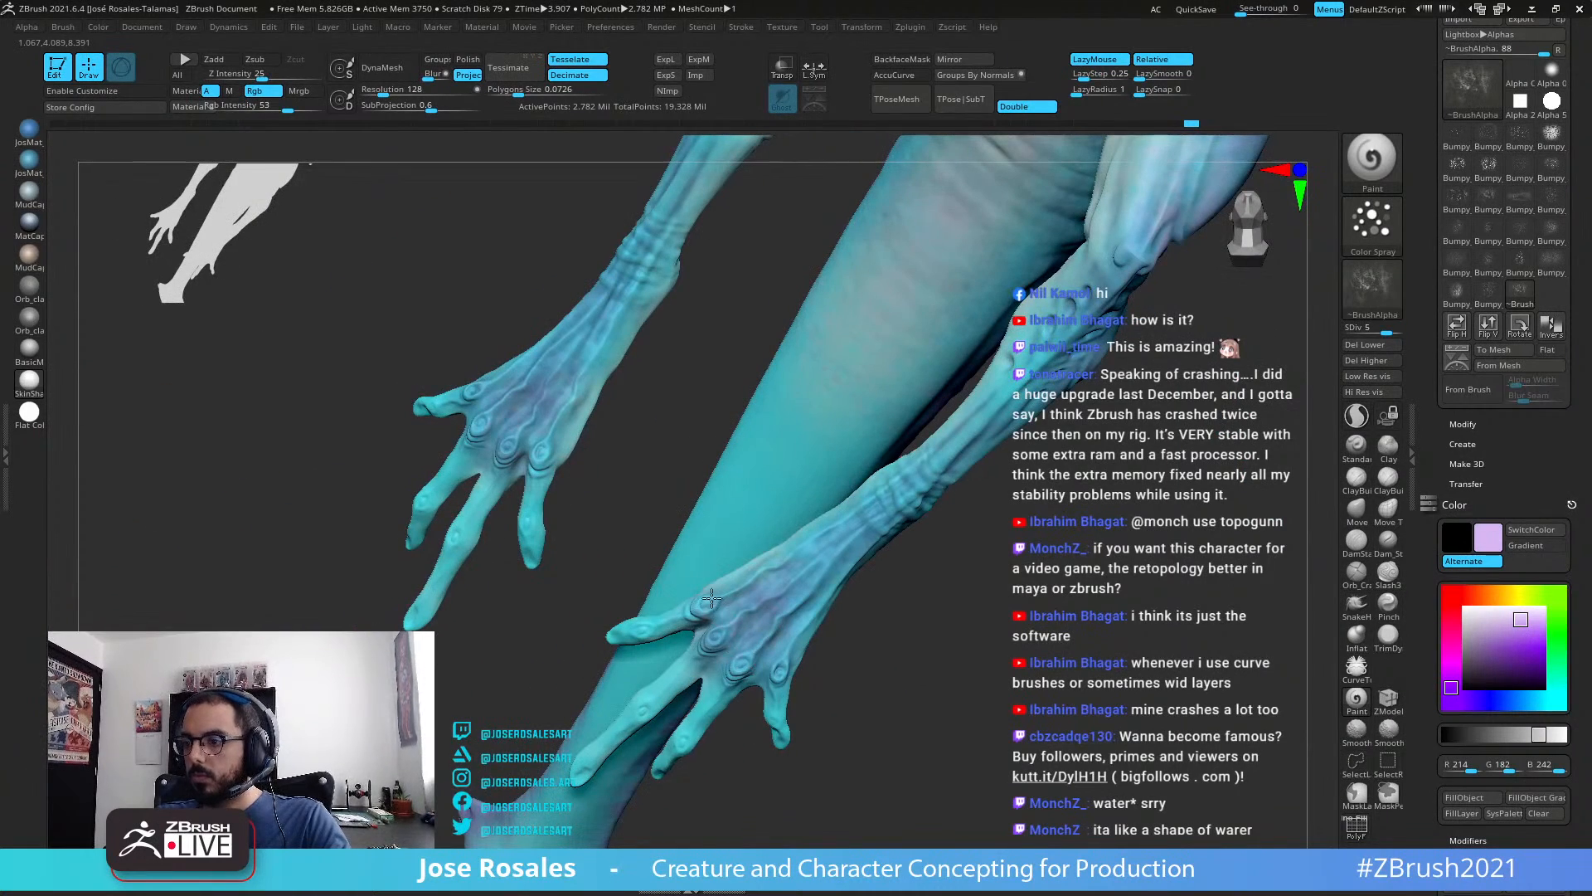
Step: Isolate the hind legs and spray pale lilac over the shin bumps and the lower legs
mouse_move(778, 600)
right_mouse_down()
mouse_move(787, 644)
mouse_move(743, 490)
mouse_move(868, 515)
right_mouse_up()
left_click(973, 503, "ctrl+shift")
right_click_drag(962, 531, 862, 672)
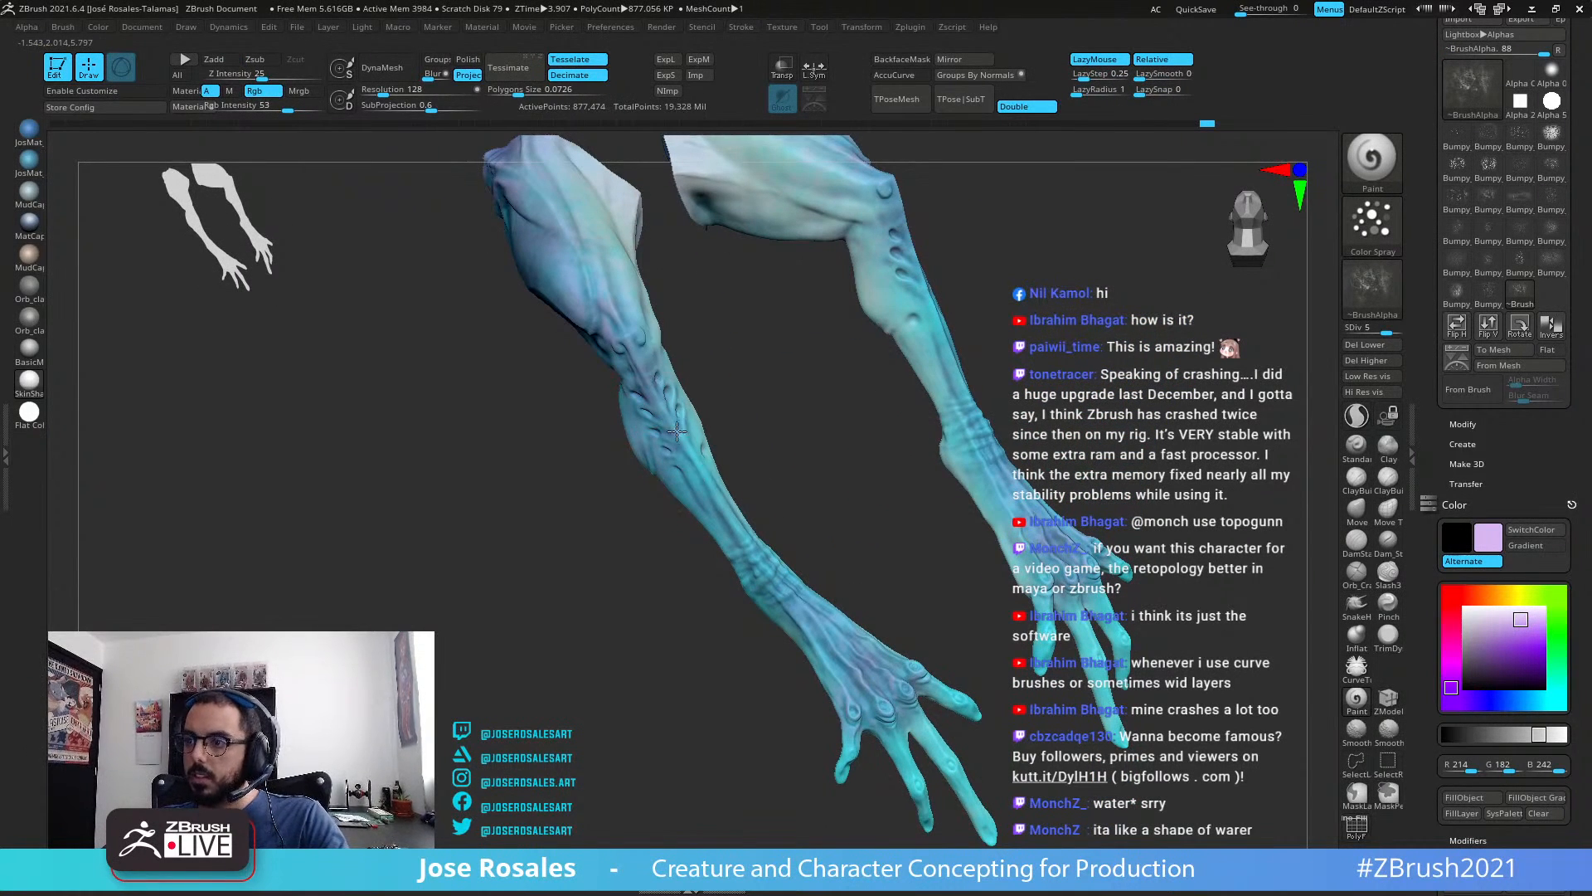
right_click_drag(729, 560, 679, 340)
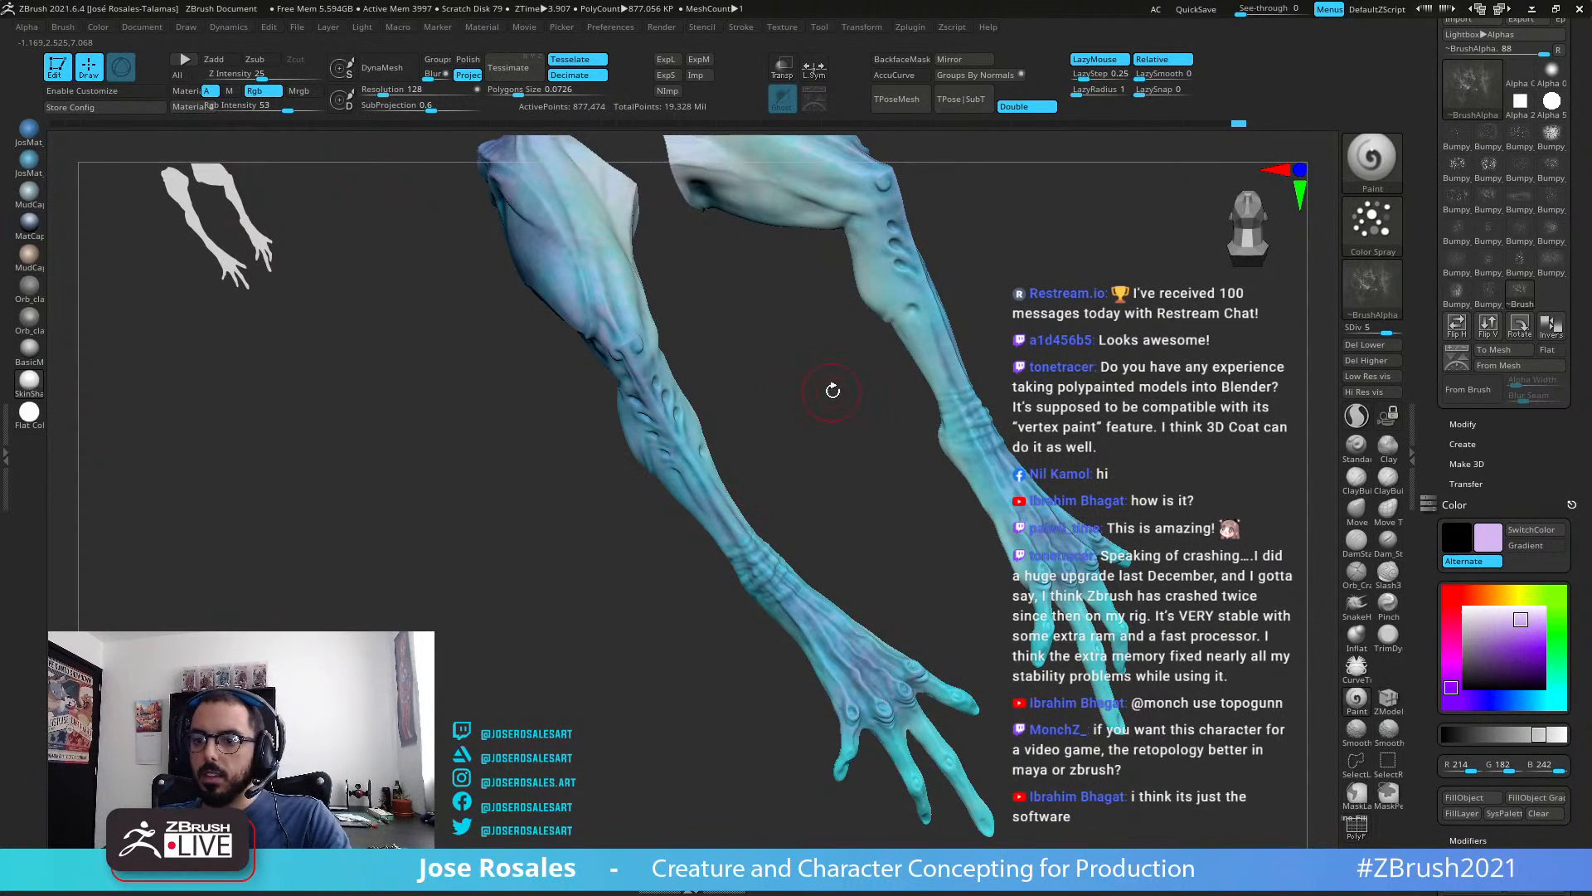
left_click_drag(838, 387, 779, 469)
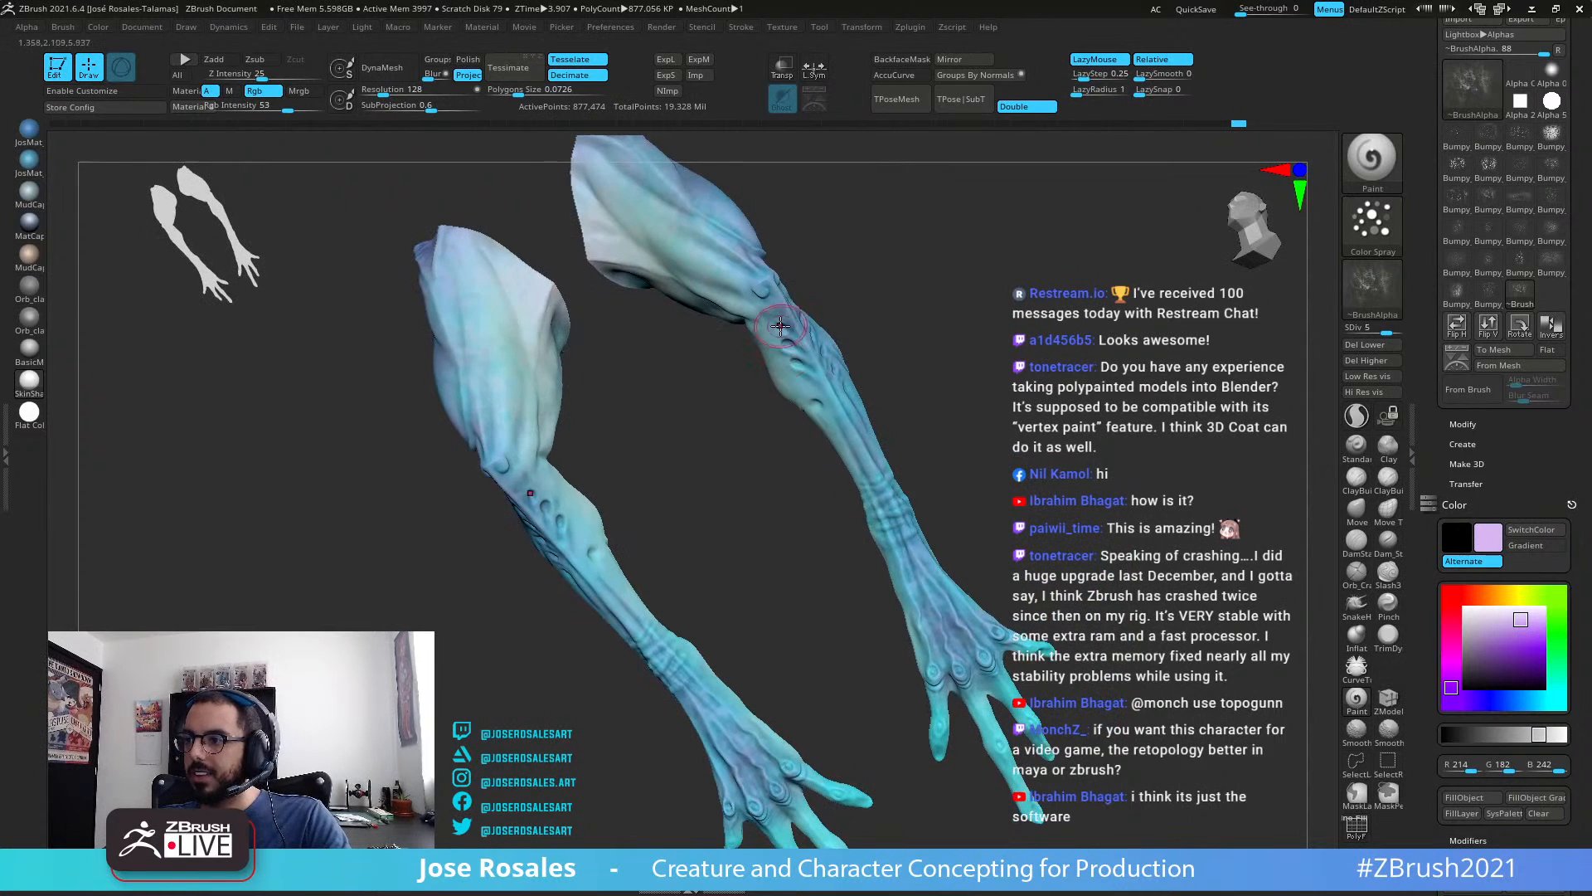
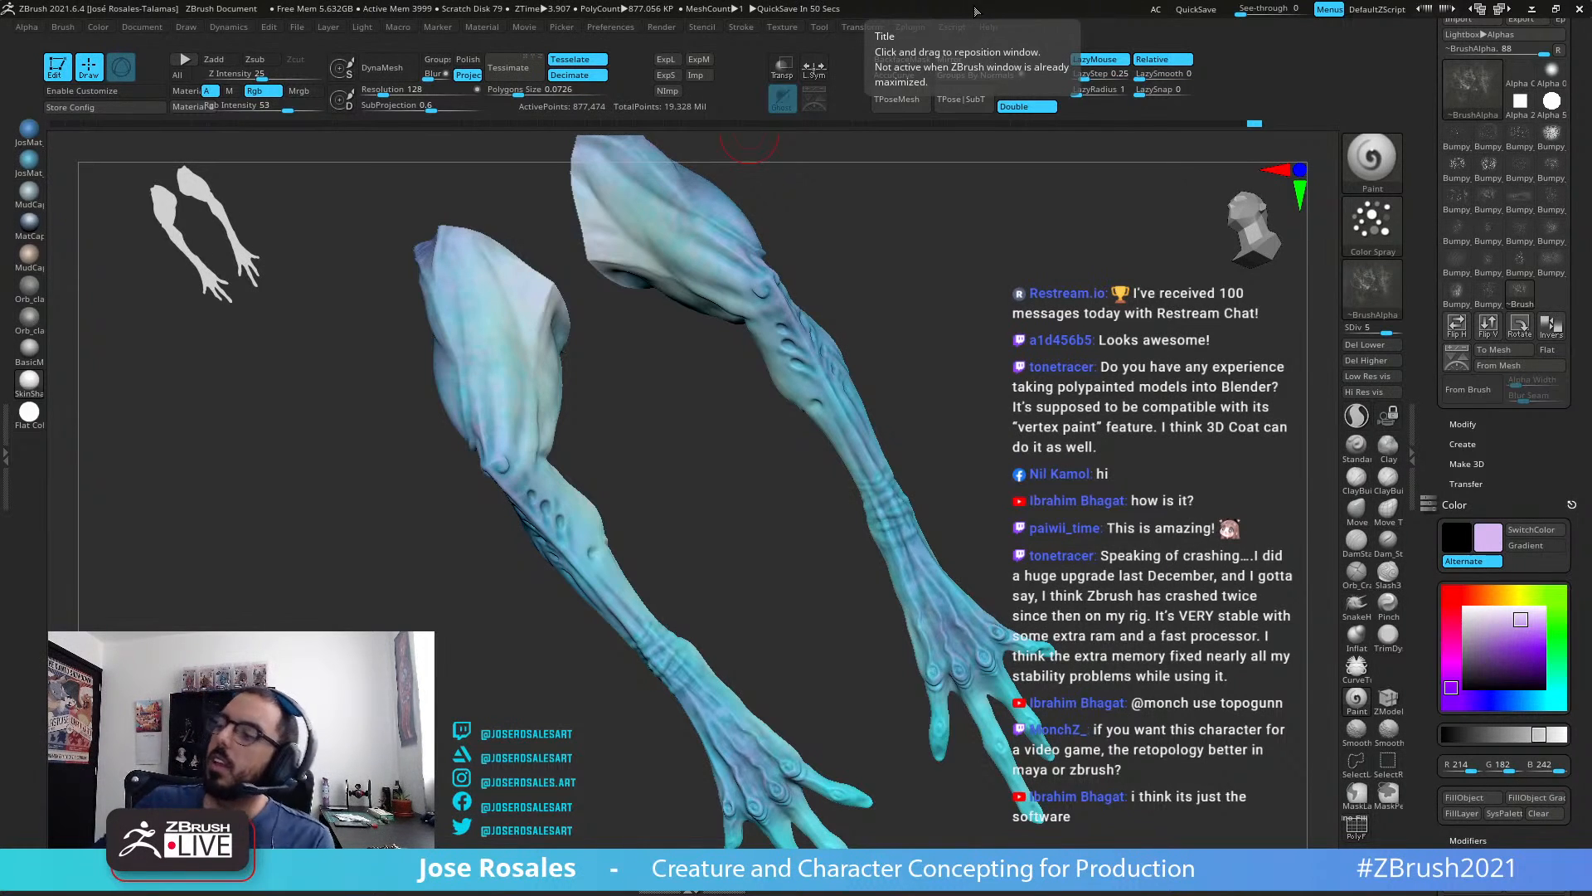
Step: Spray pale lilac over the ankles, knuckles and backs of the hind feet
left_click_drag(1038, 475, 645, 589)
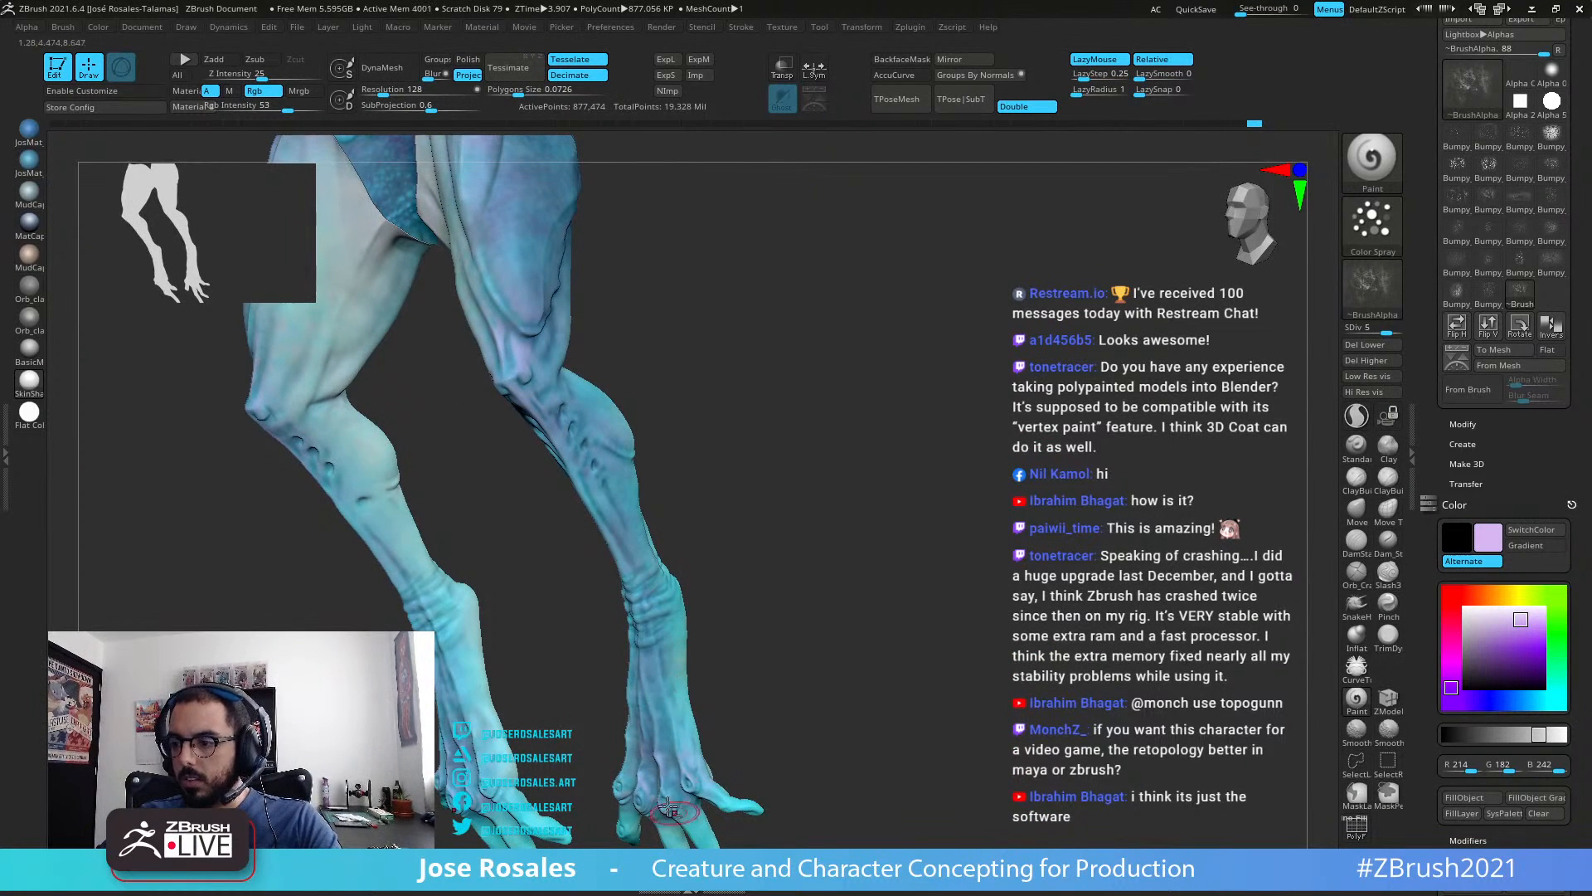
right_click_drag(676, 810, 748, 632, "alt")
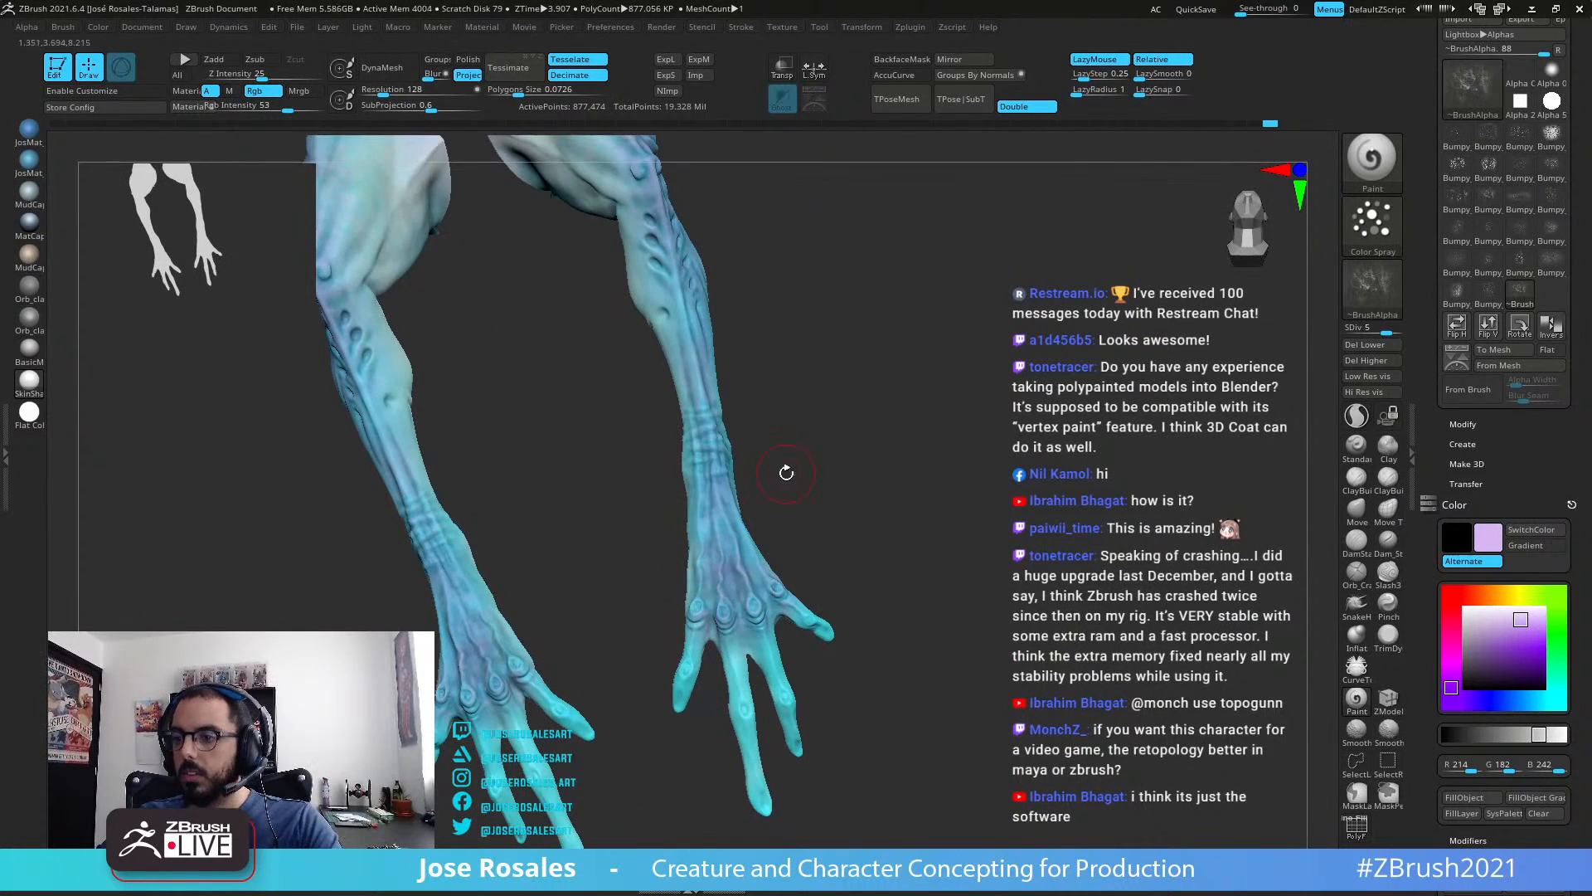
left_click_drag(785, 469, 792, 512)
left_click_drag(792, 512, 963, 366)
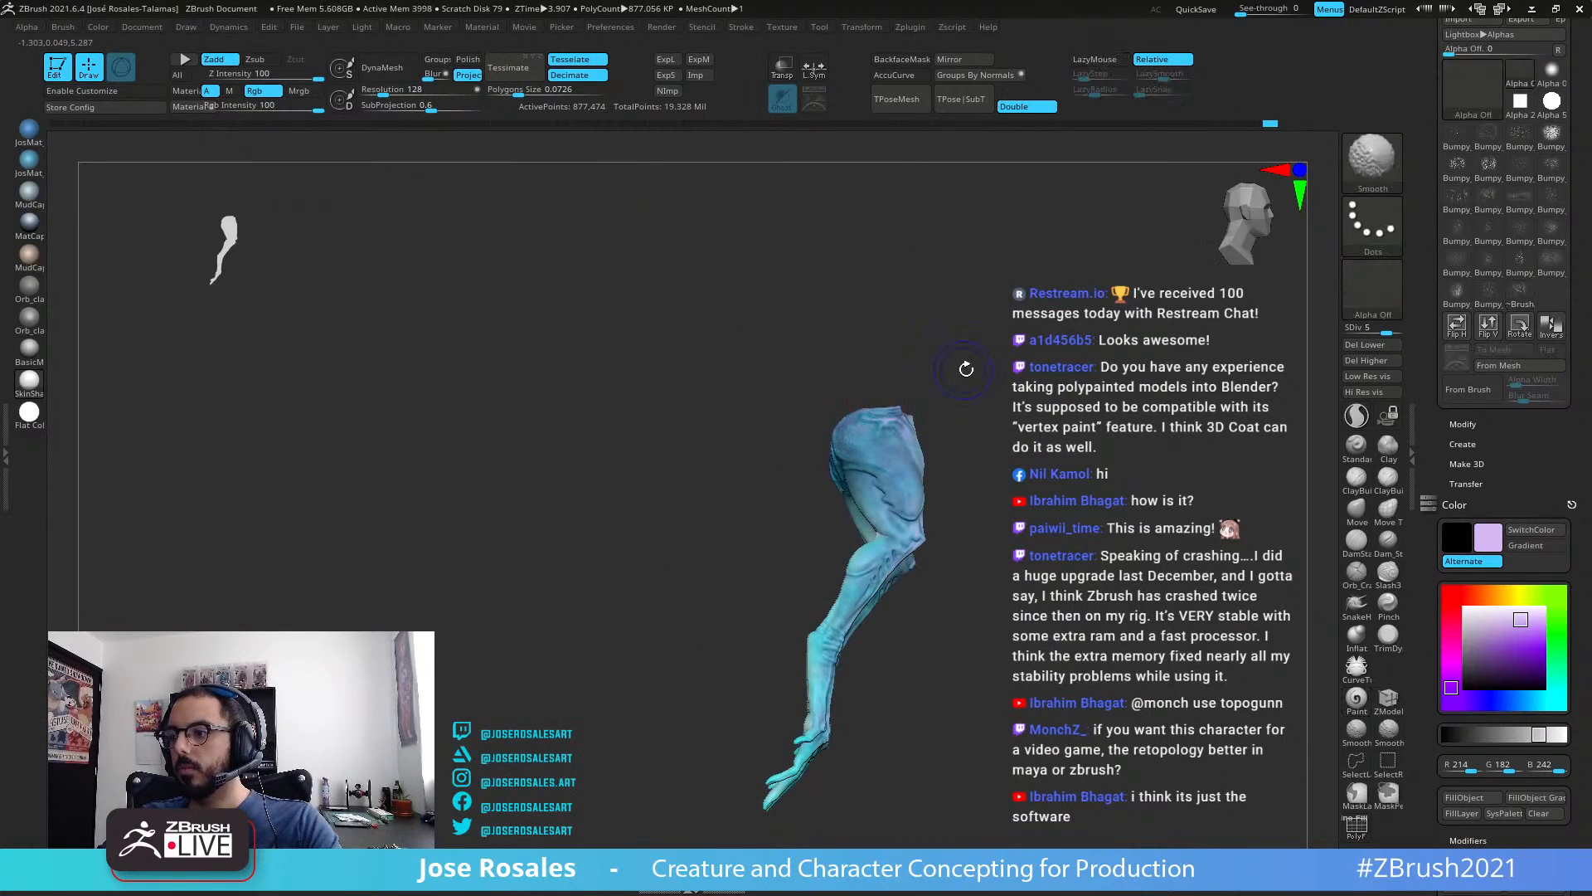
key("shift+s")
left_click_drag(1052, 421, 753, 576)
key("shift+s")
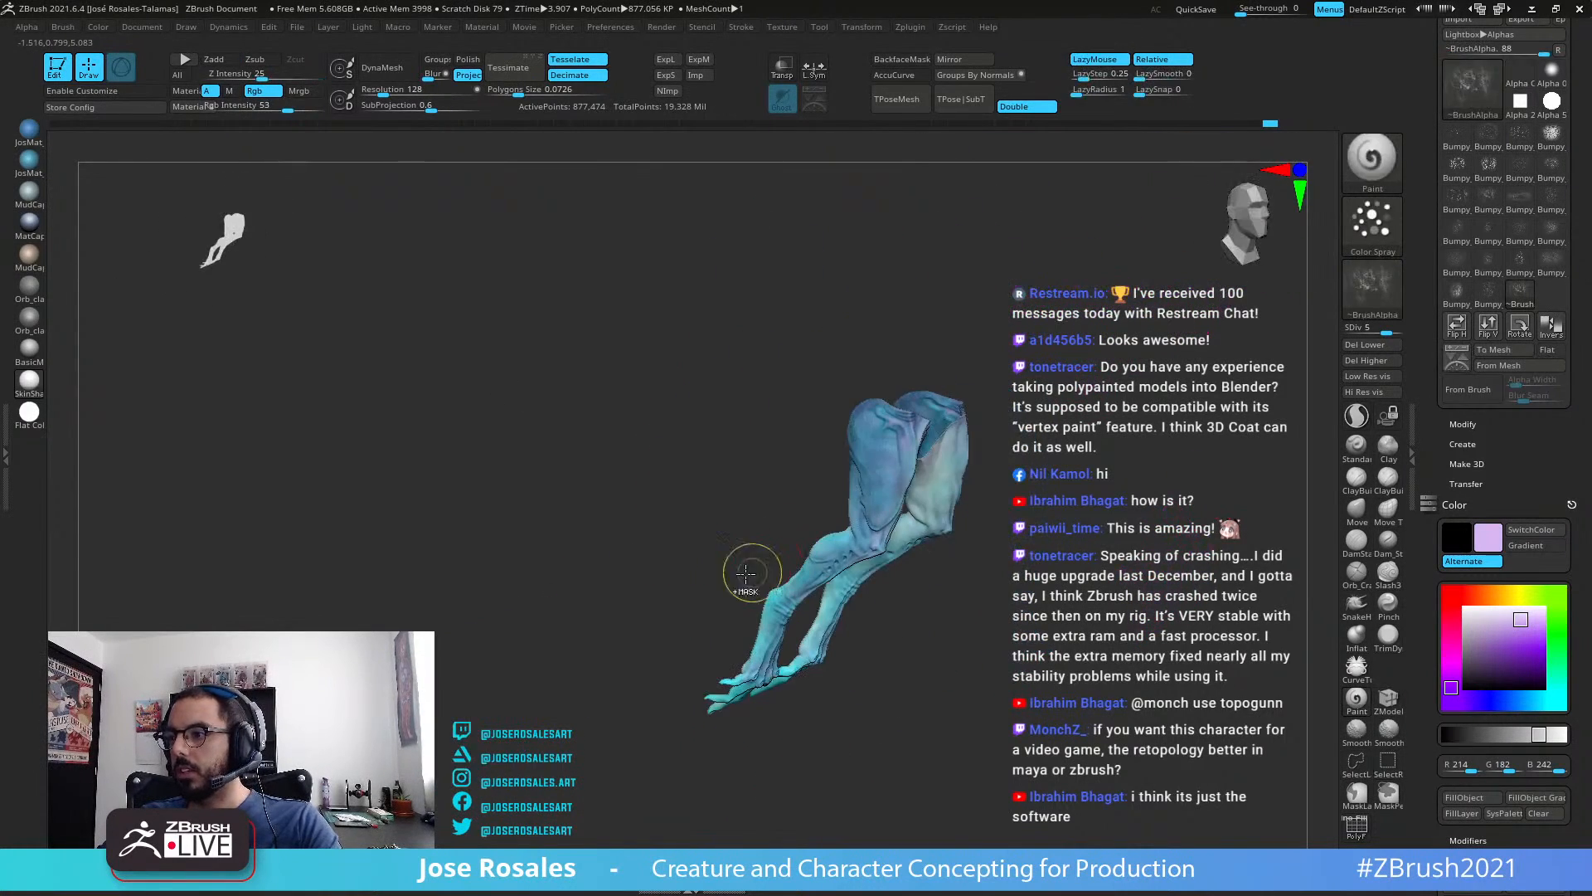
Step: Unhide the rest of the body and check the lilac paint across the back, hips and flanks
left_click(715, 572, "ctrl+shift")
left_click_drag(1074, 420, 966, 638, "alt")
left_click_drag(728, 310, 919, 402)
right_click_drag(946, 465, 906, 504)
right_click_drag(939, 400, 937, 449)
mouse_move(984, 388)
right_mouse_down()
mouse_move(873, 361)
mouse_move(1294, 400)
right_mouse_up()
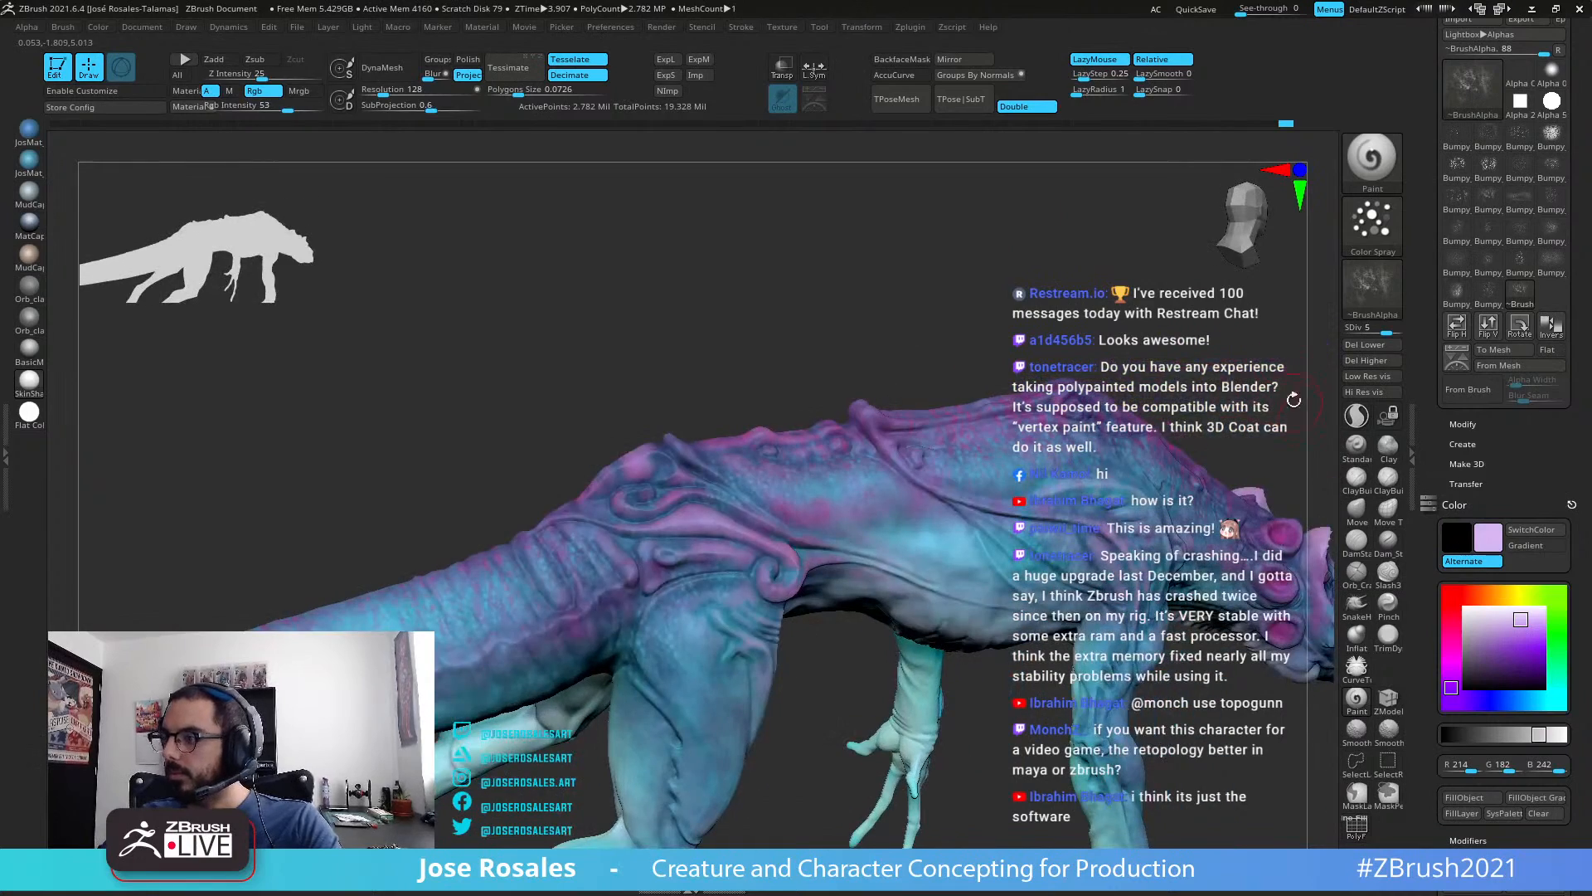
right_click_drag(985, 410, 1021, 448)
right_click_drag(1160, 445, 1329, 427)
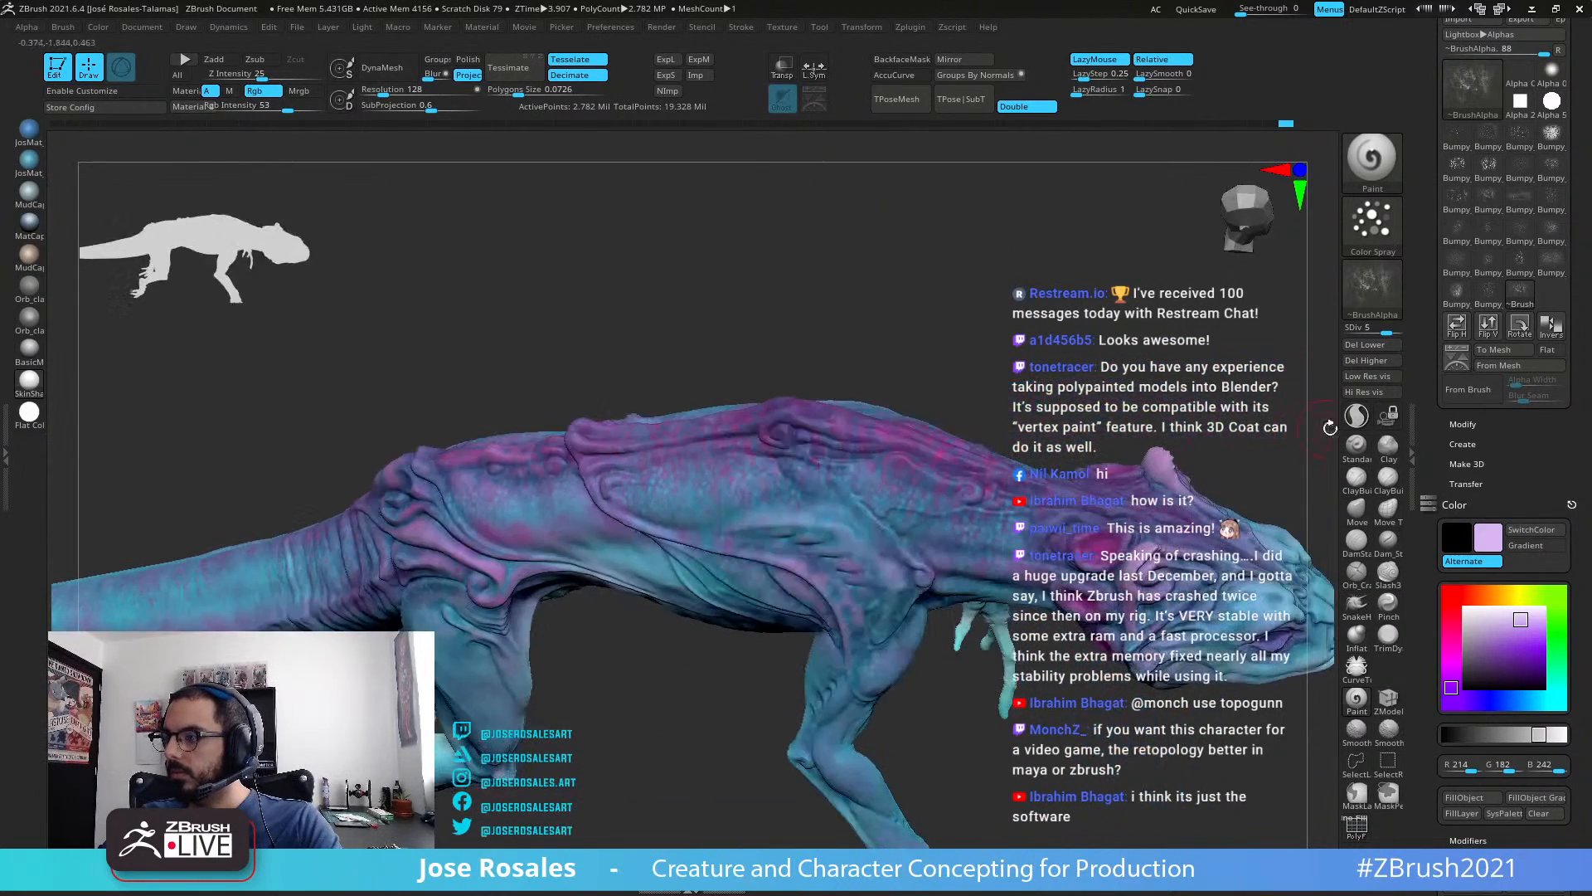
Step: Show the palette sphere with all creature parts and sample its dark magenta (R 106, G 10, B 88)
left_click_drag(1436, 446, 1436, 499)
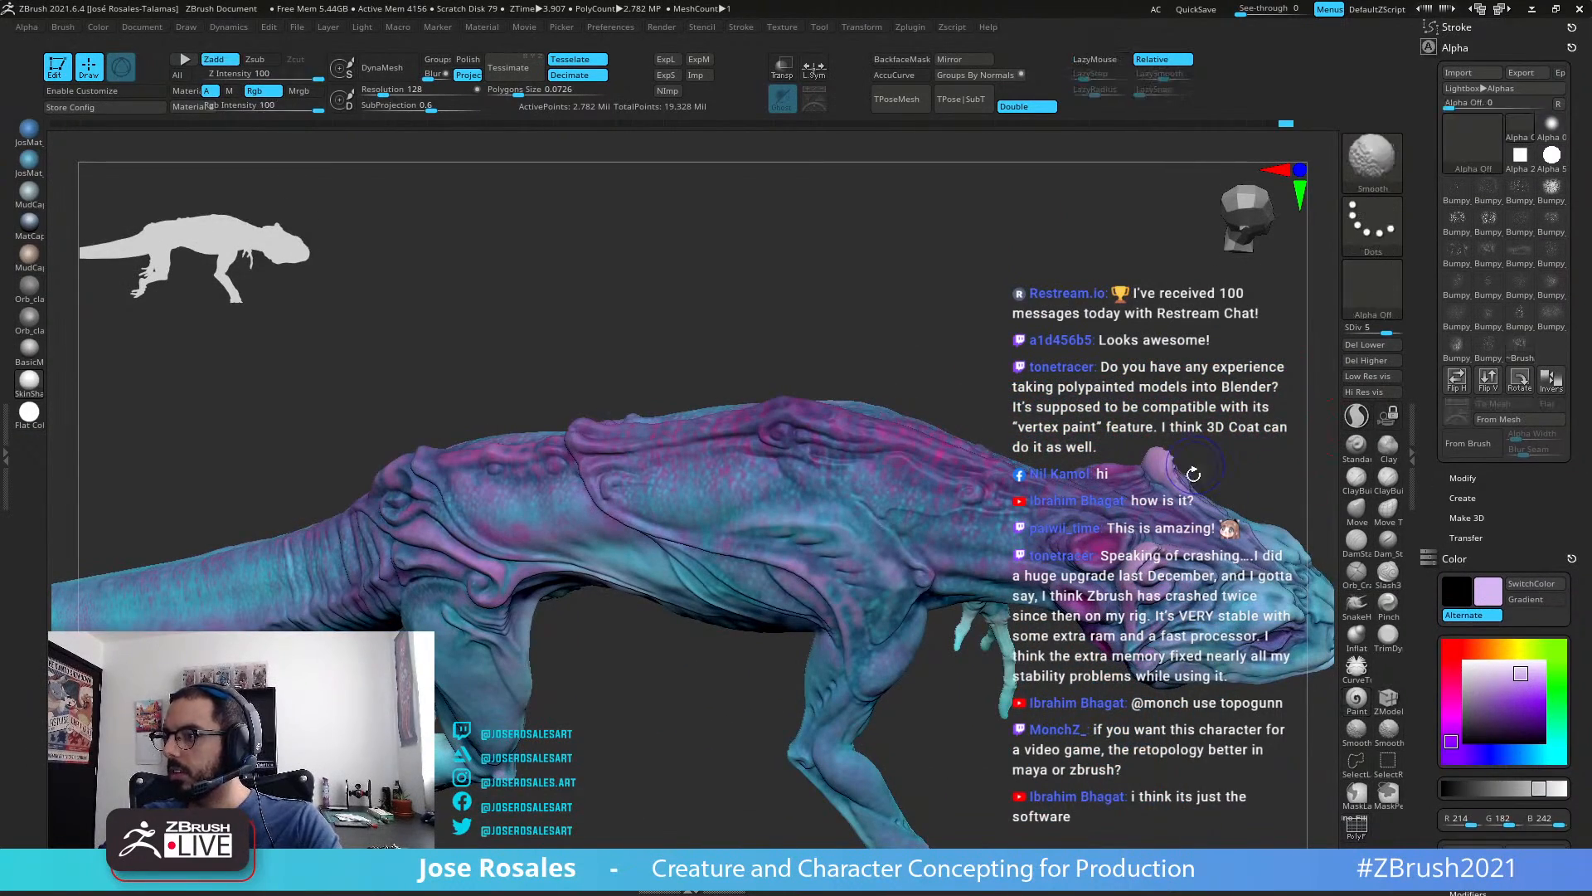
right_click_drag(1166, 494, 1162, 419)
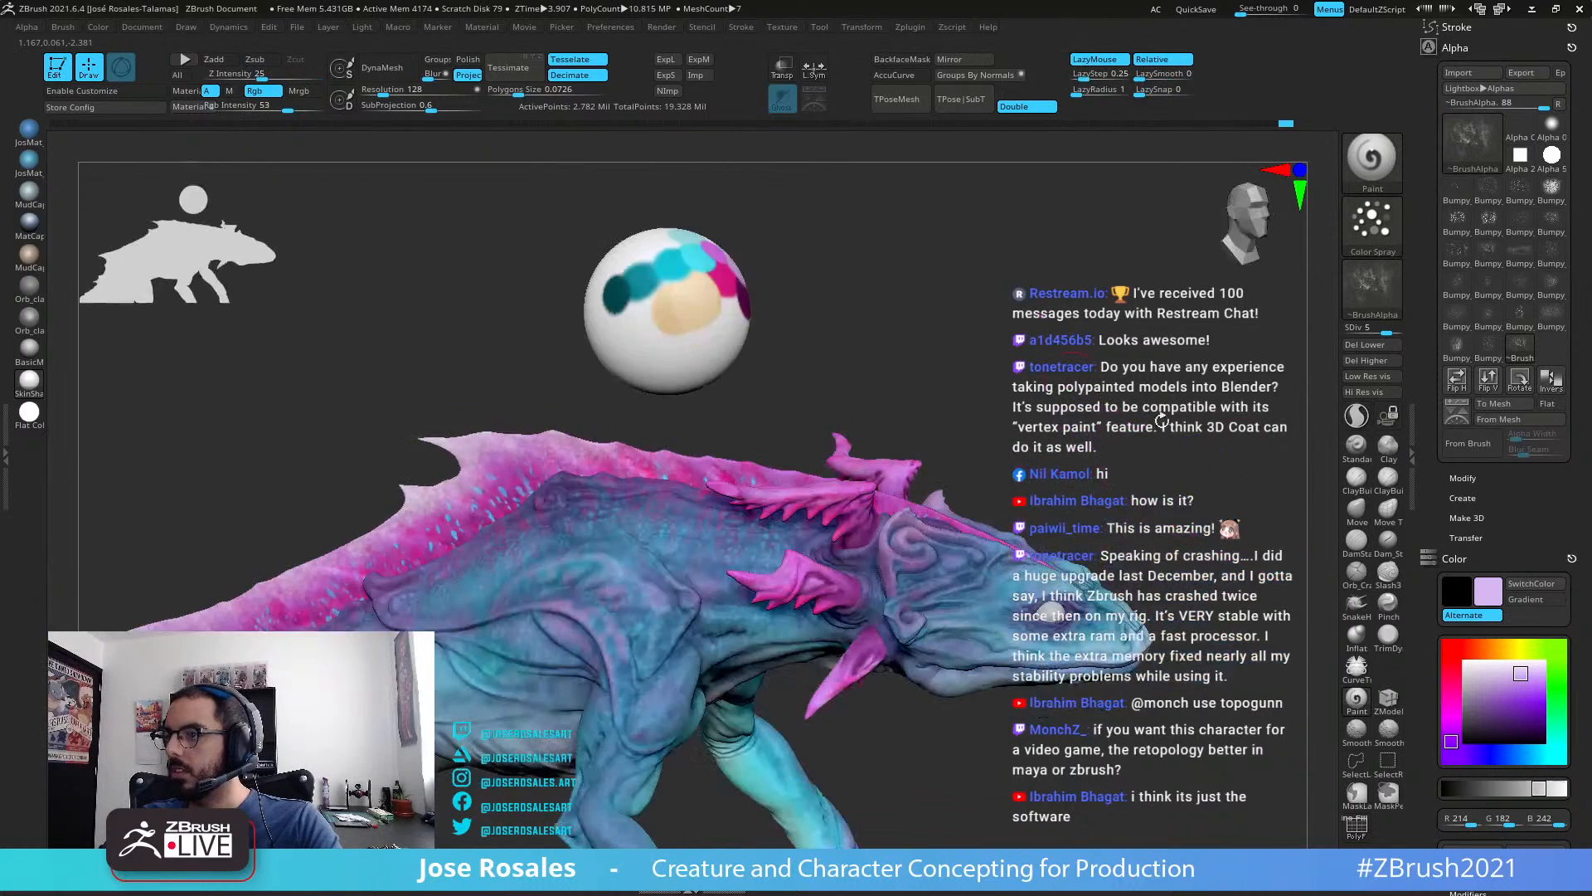
left_click_drag(1512, 720, 743, 304)
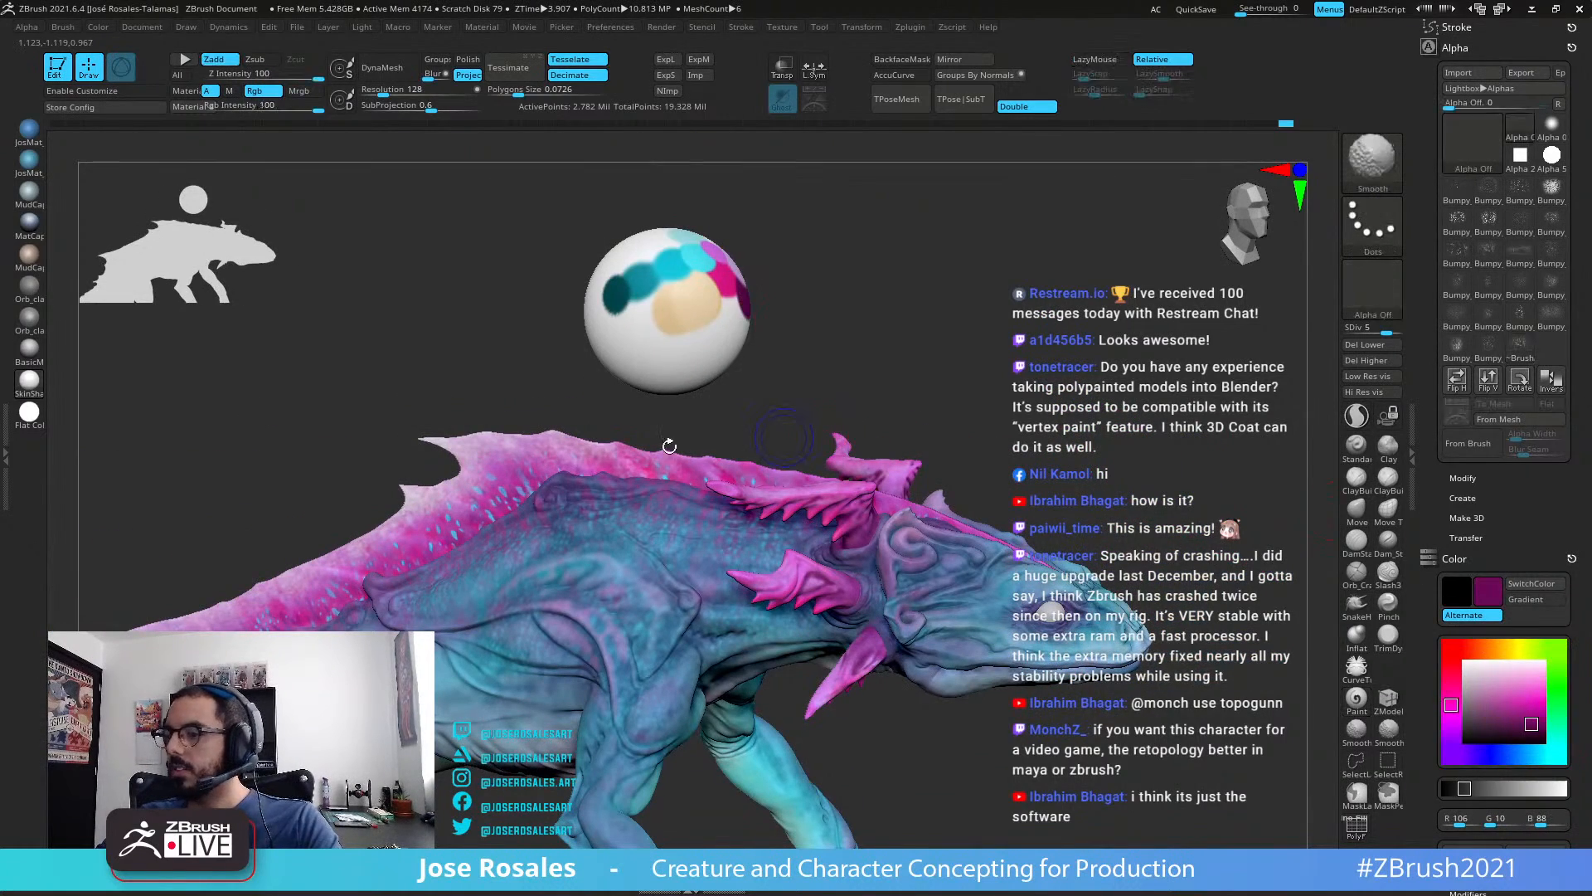
Step: Isolate the body and spray dark magenta along the spine and hip ridges of the lower back
right_click_drag(929, 444, 1111, 344, "alt")
right_click_drag(873, 471, 1028, 498)
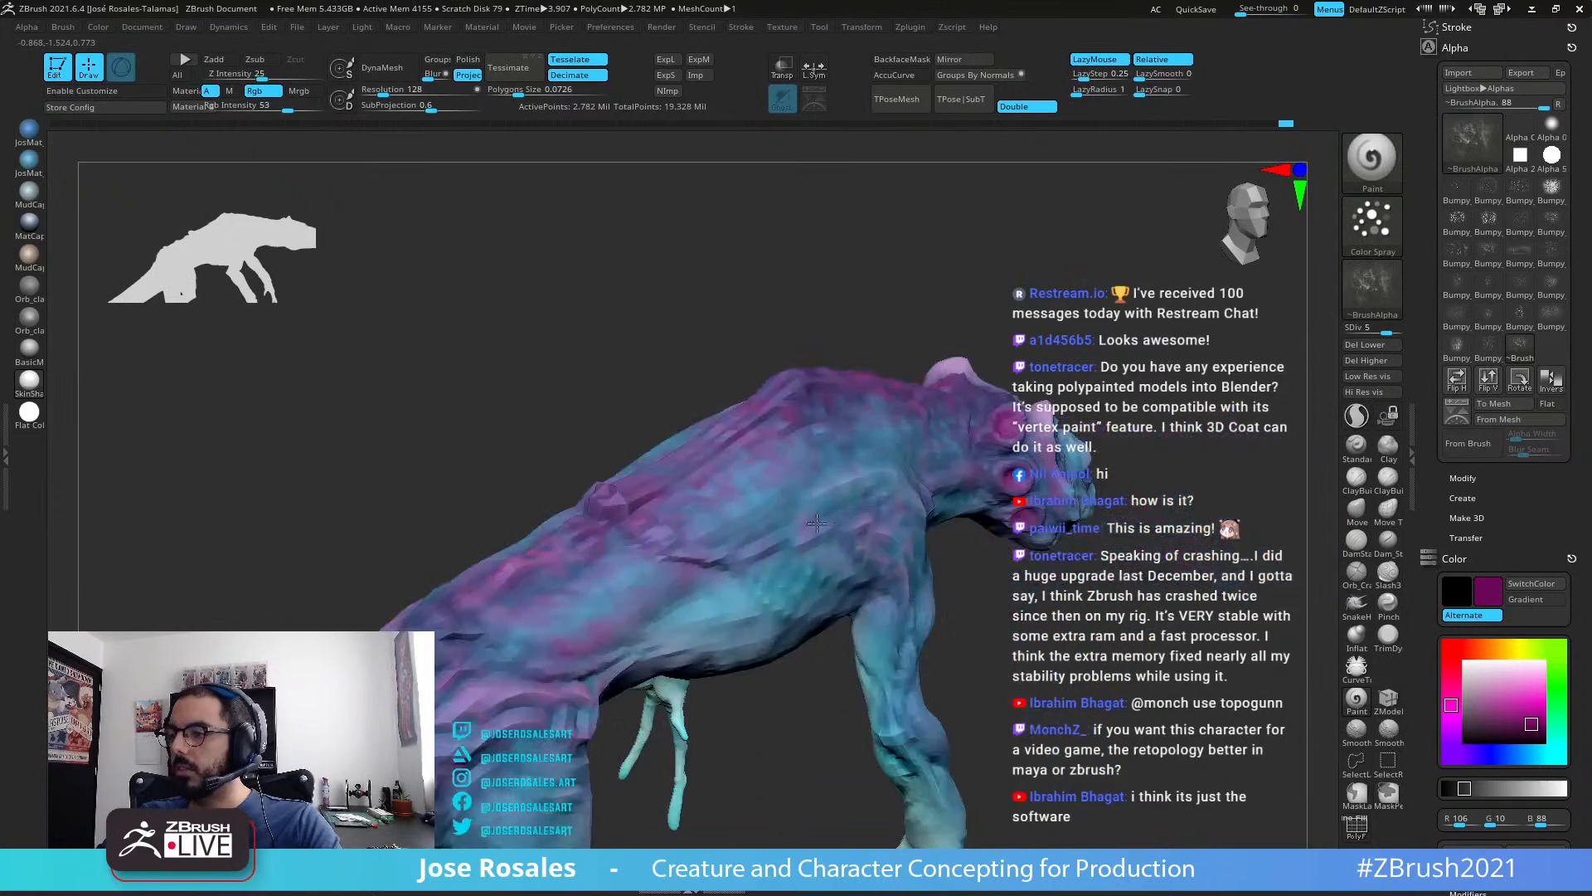
right_click_drag(492, 586, 661, 572, "alt")
right_click_drag(652, 627, 738, 705)
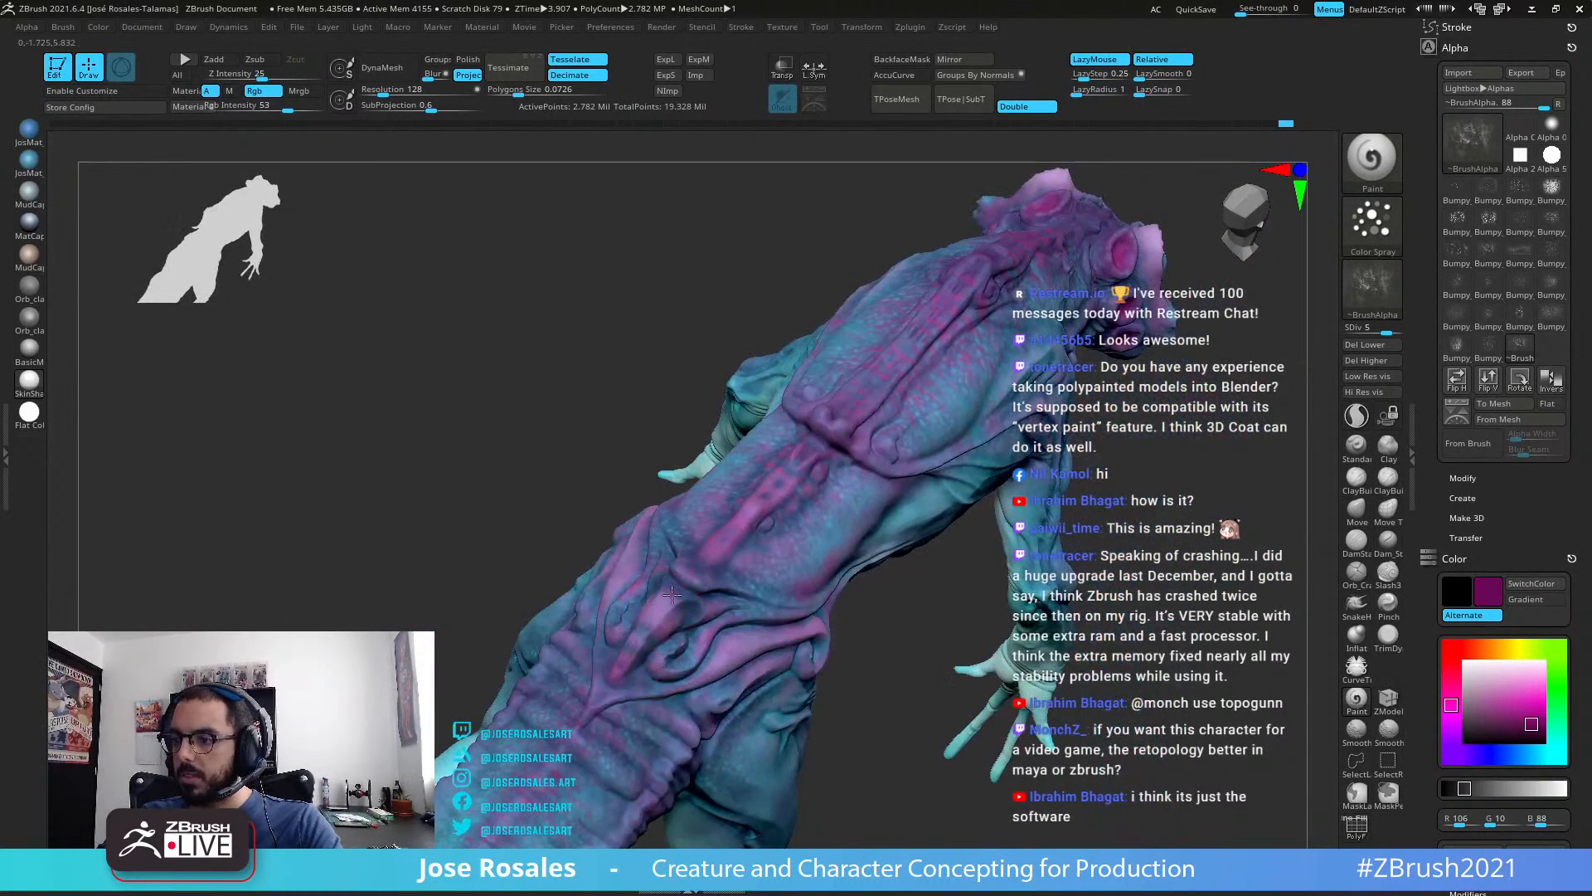
left_click_drag(672, 595, 649, 643)
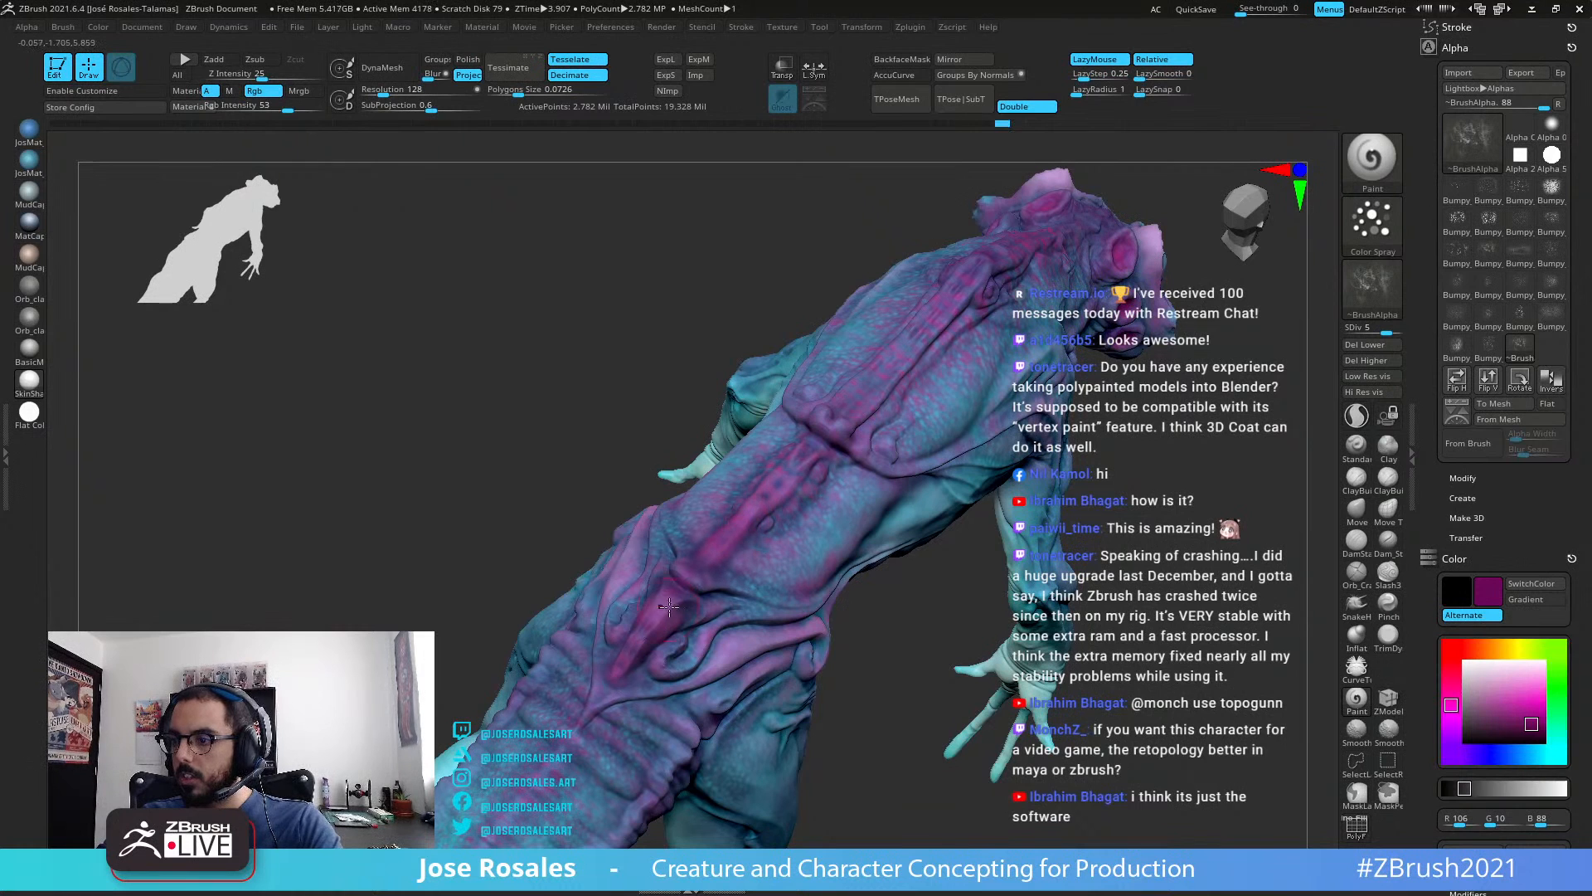
right_click_drag(637, 687, 686, 614)
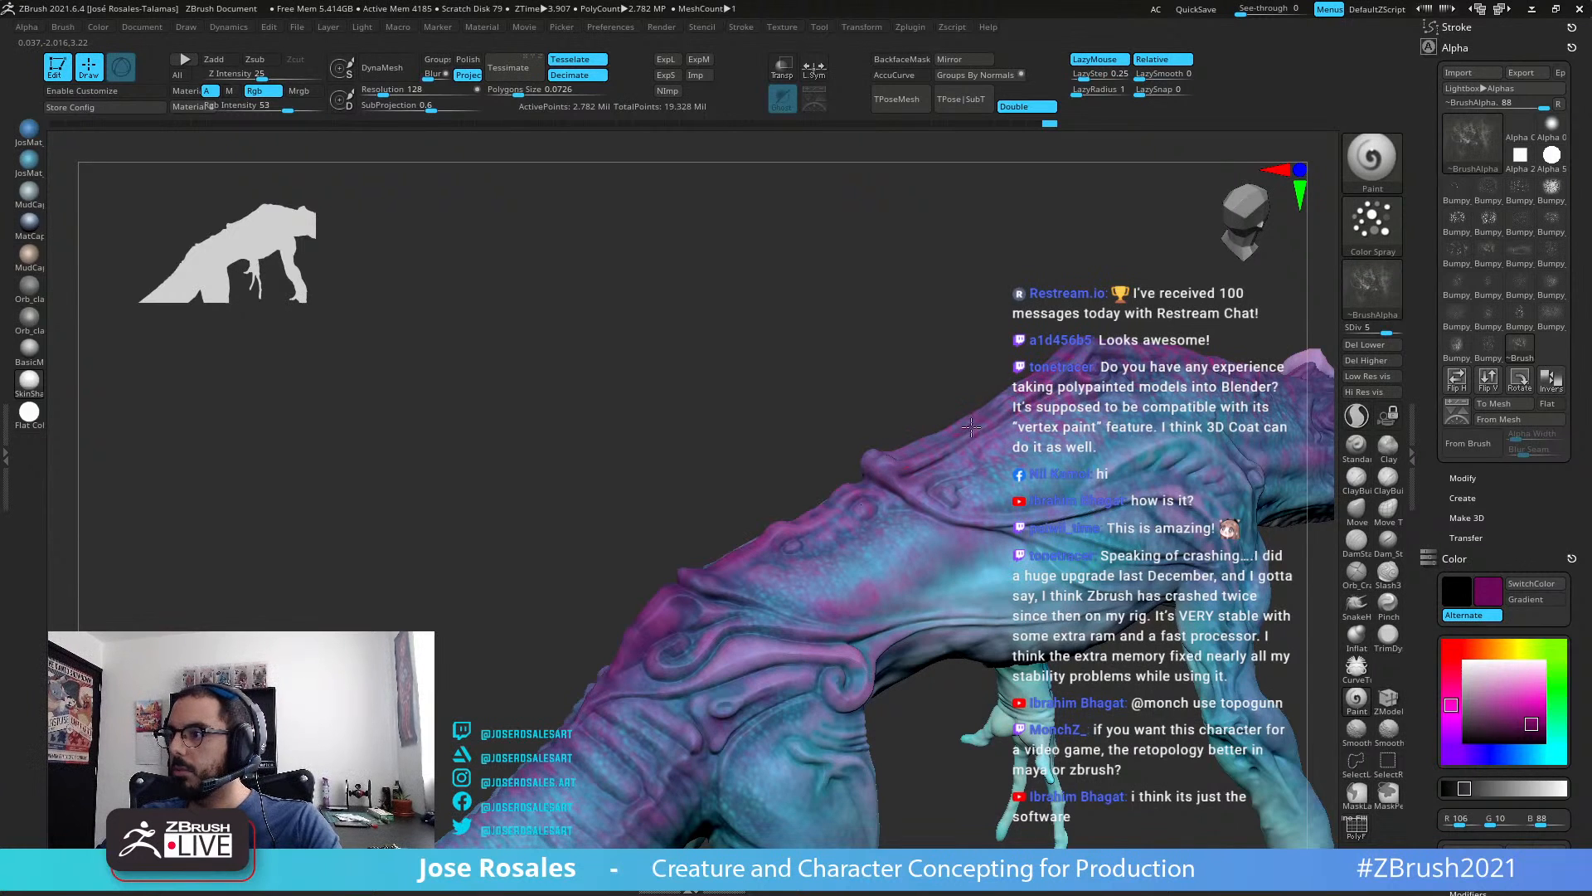
Step: Show the fins and horns again and spray dark magenta on the back beside the dorsal fin
right_click_drag(1165, 377, 1026, 423)
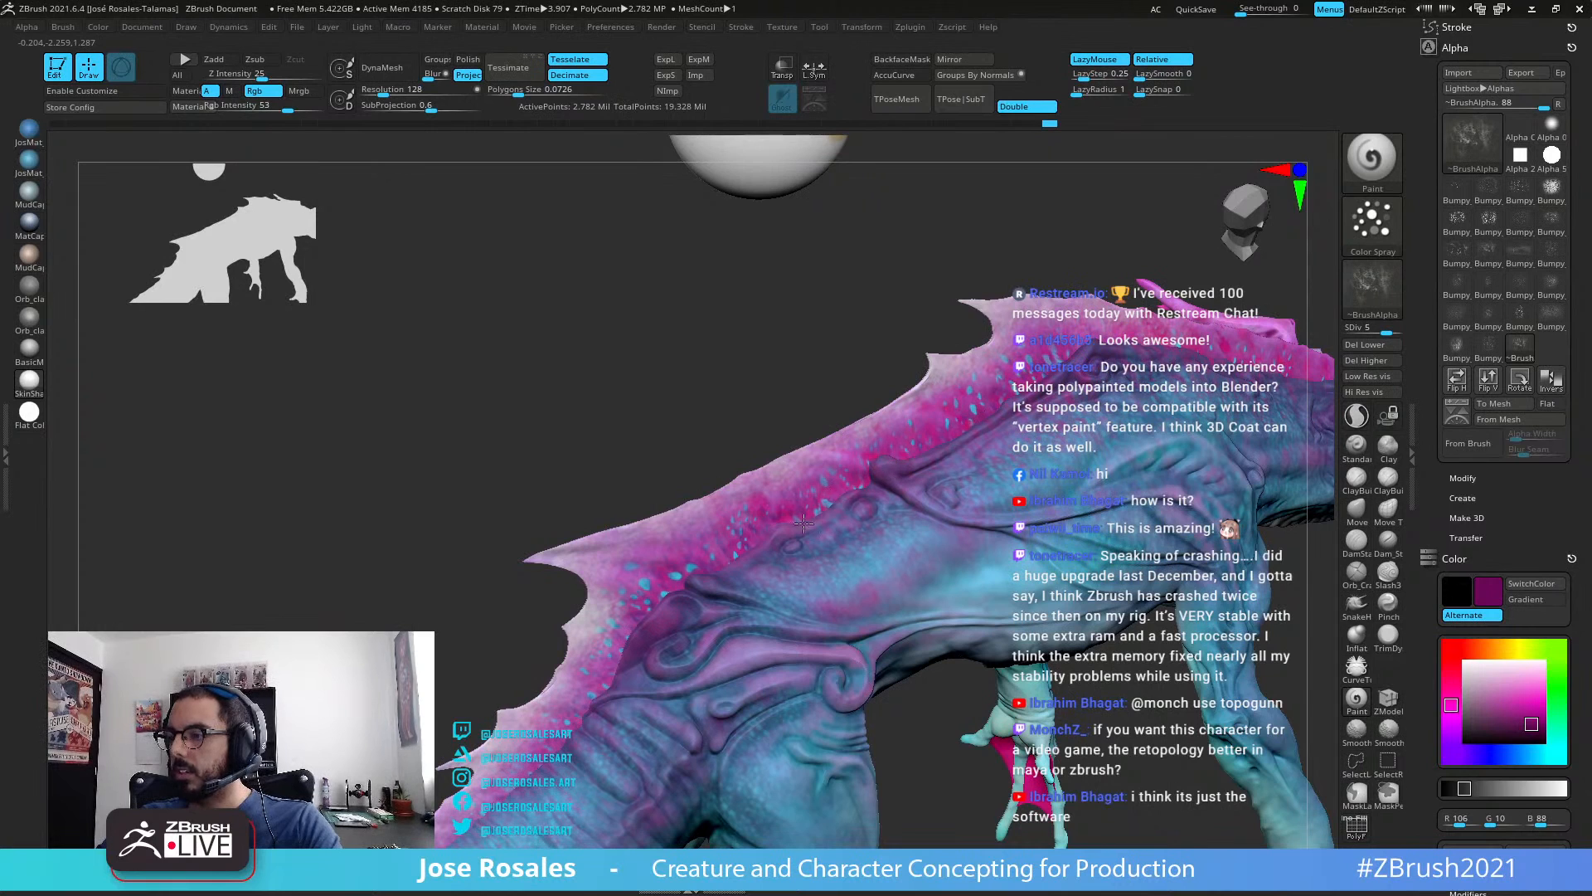
right_click_drag(635, 656, 775, 437)
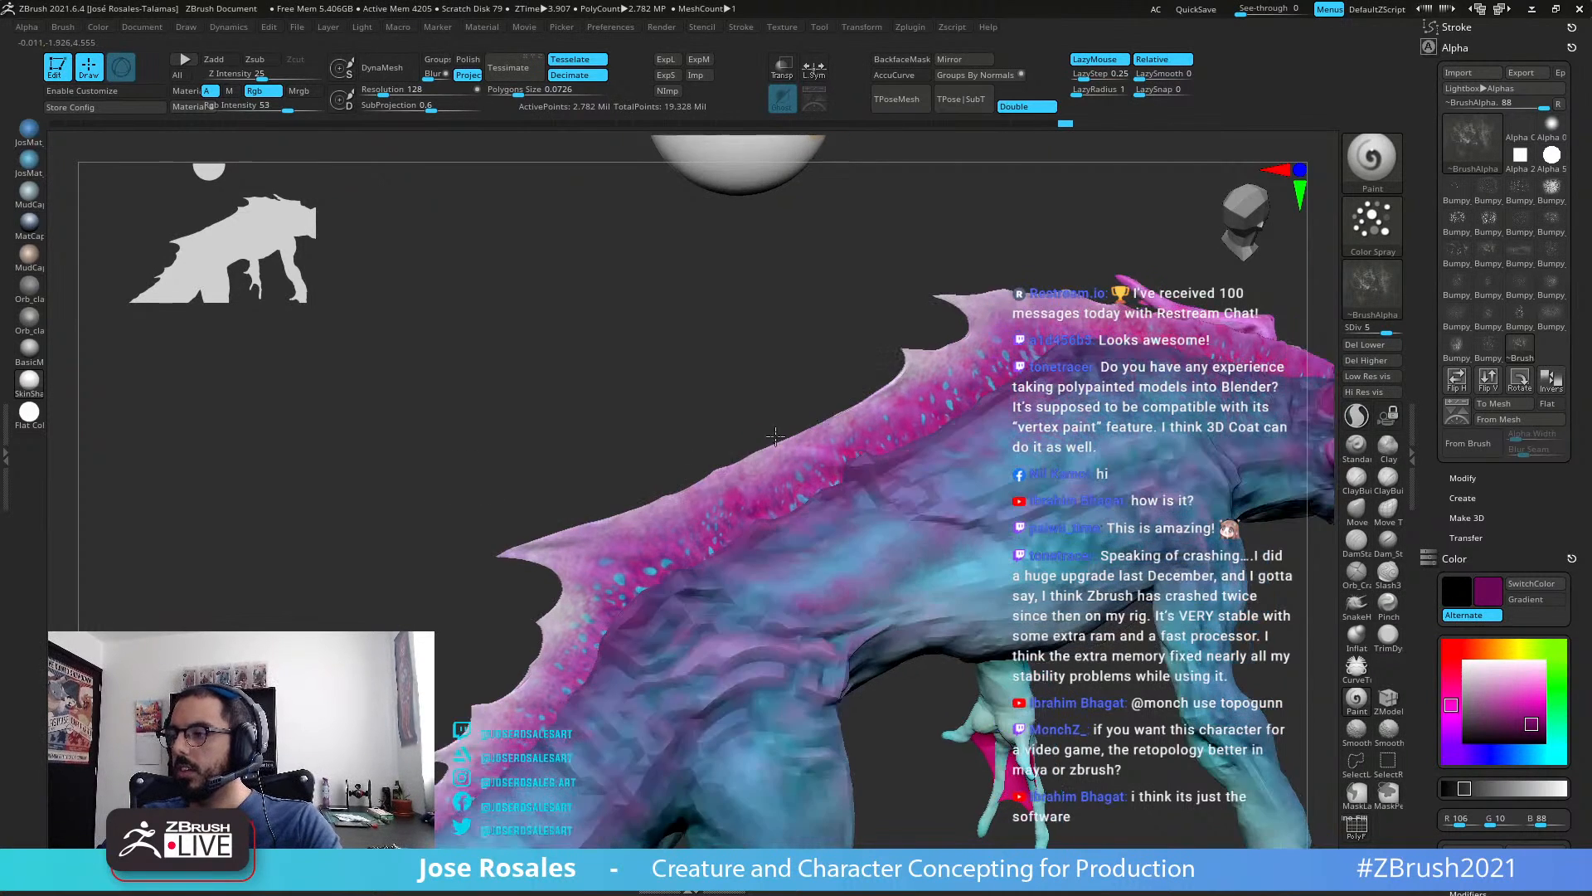
mouse_move(1034, 387)
right_mouse_down()
mouse_move(910, 402)
mouse_move(980, 437)
mouse_move(1000, 508)
right_mouse_up()
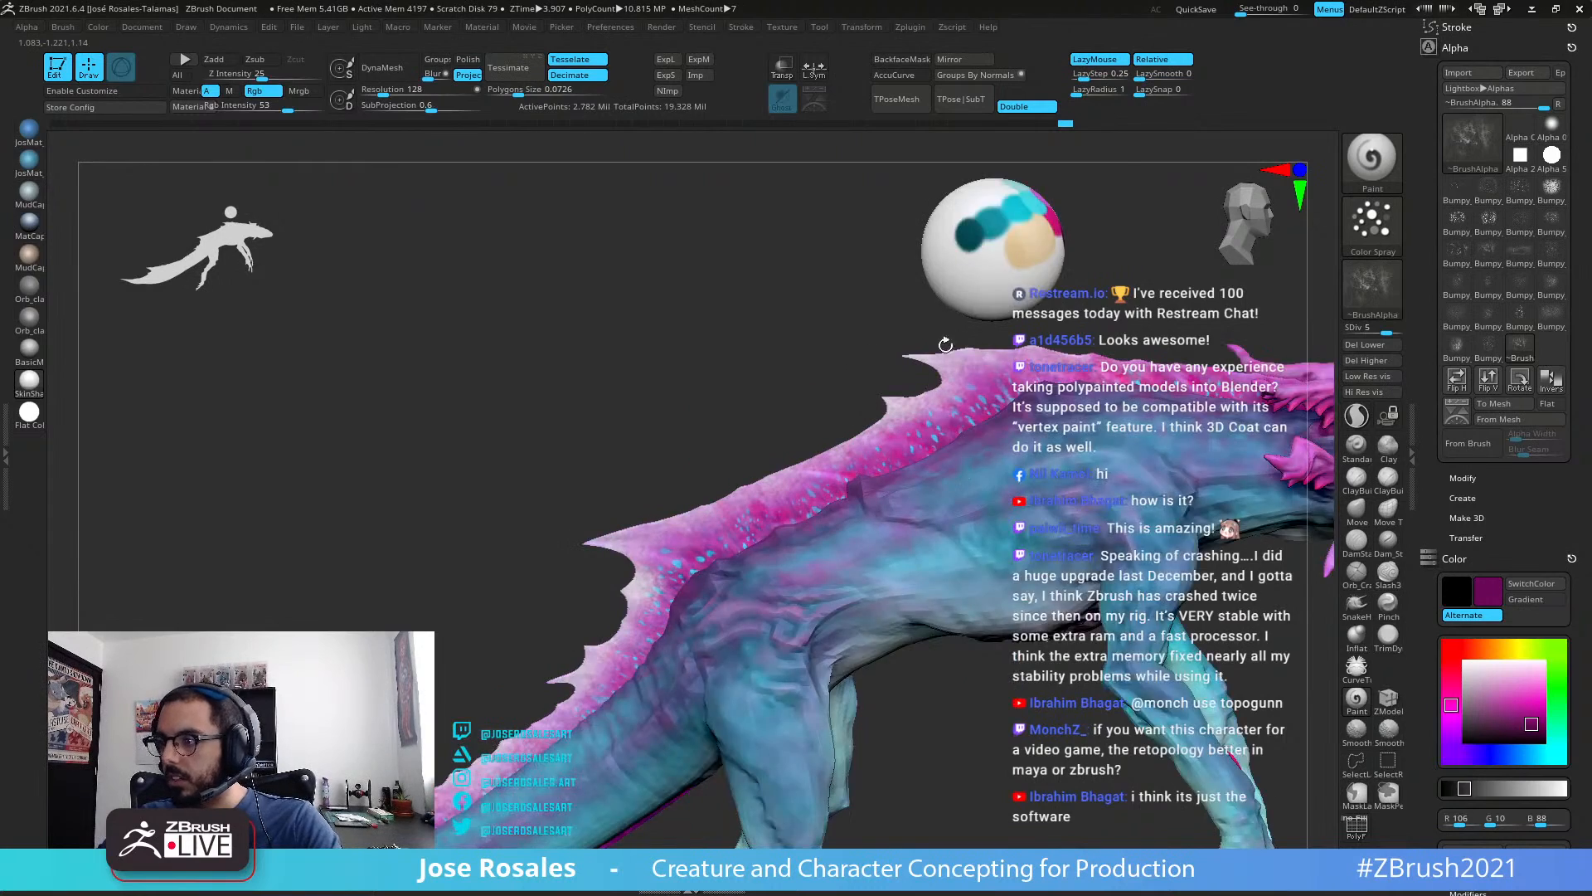
right_click_drag(1007, 336, 1028, 417, "ctrl")
right_click_drag(1257, 337, 1010, 351, "alt")
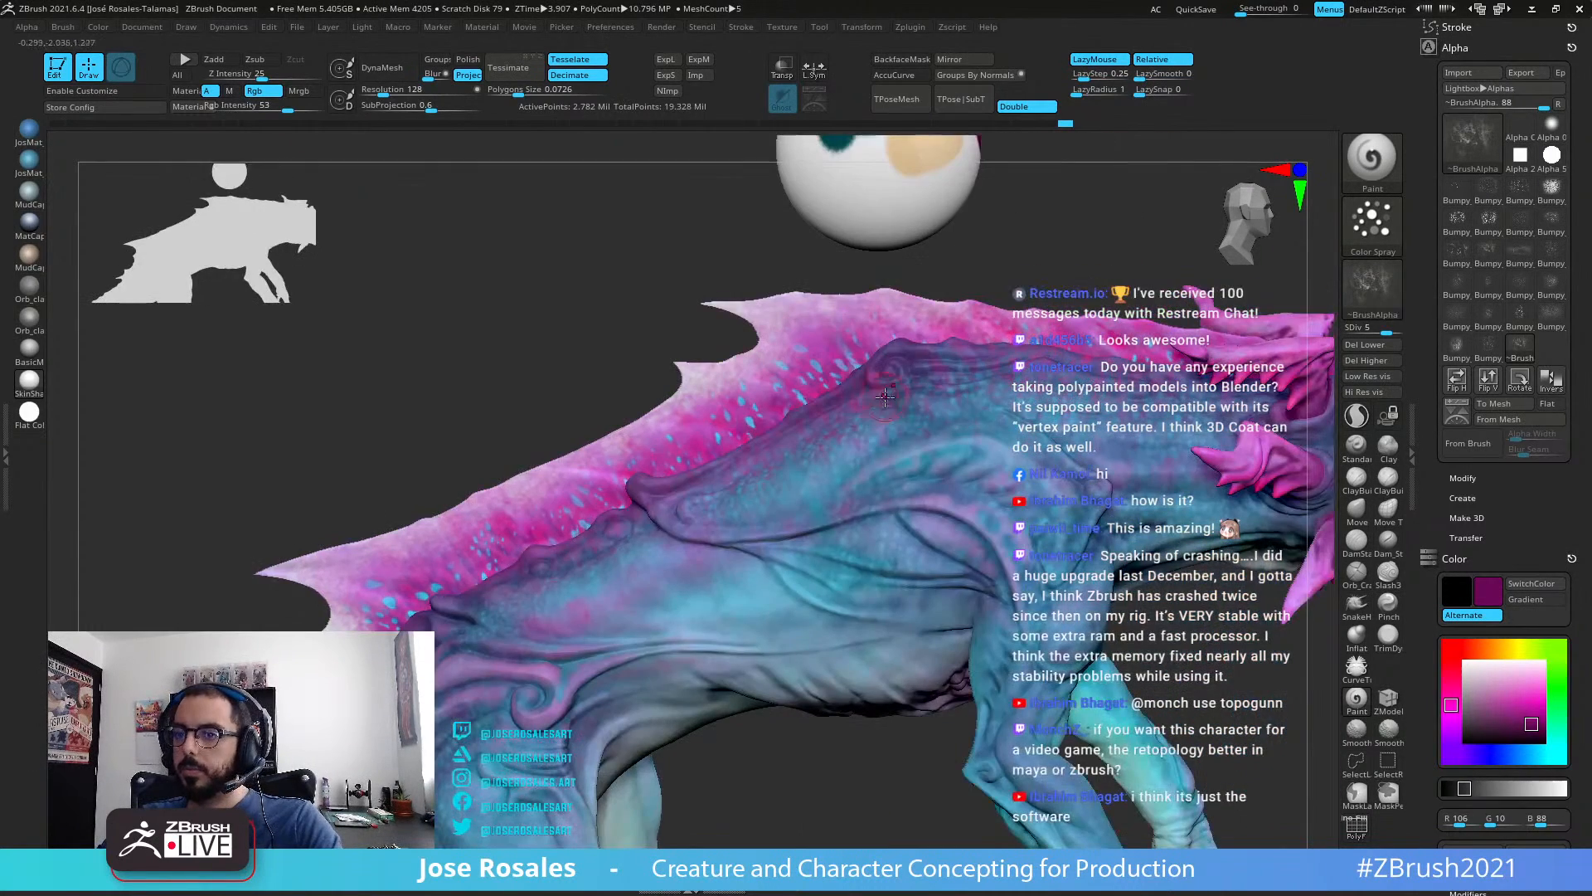
Step: Examine the complete creature from both sides, comparing the back's paint with the dorsal fin and horns
mouse_move(902, 475)
right_mouse_down()
mouse_move(1001, 356)
mouse_move(935, 351)
right_mouse_up()
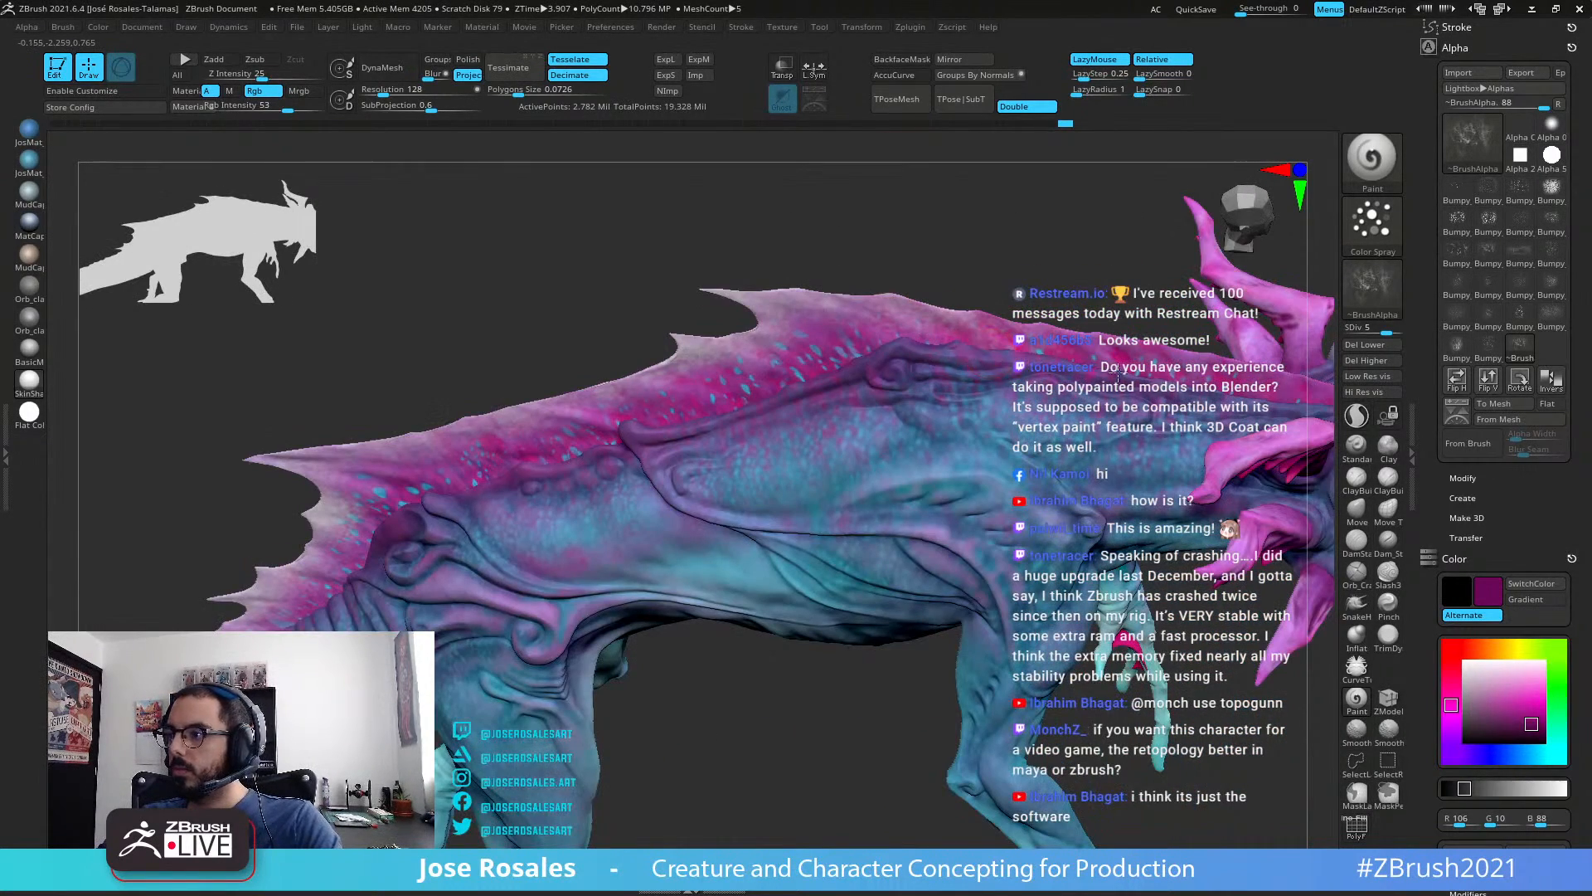
right_click_drag(841, 375, 603, 437)
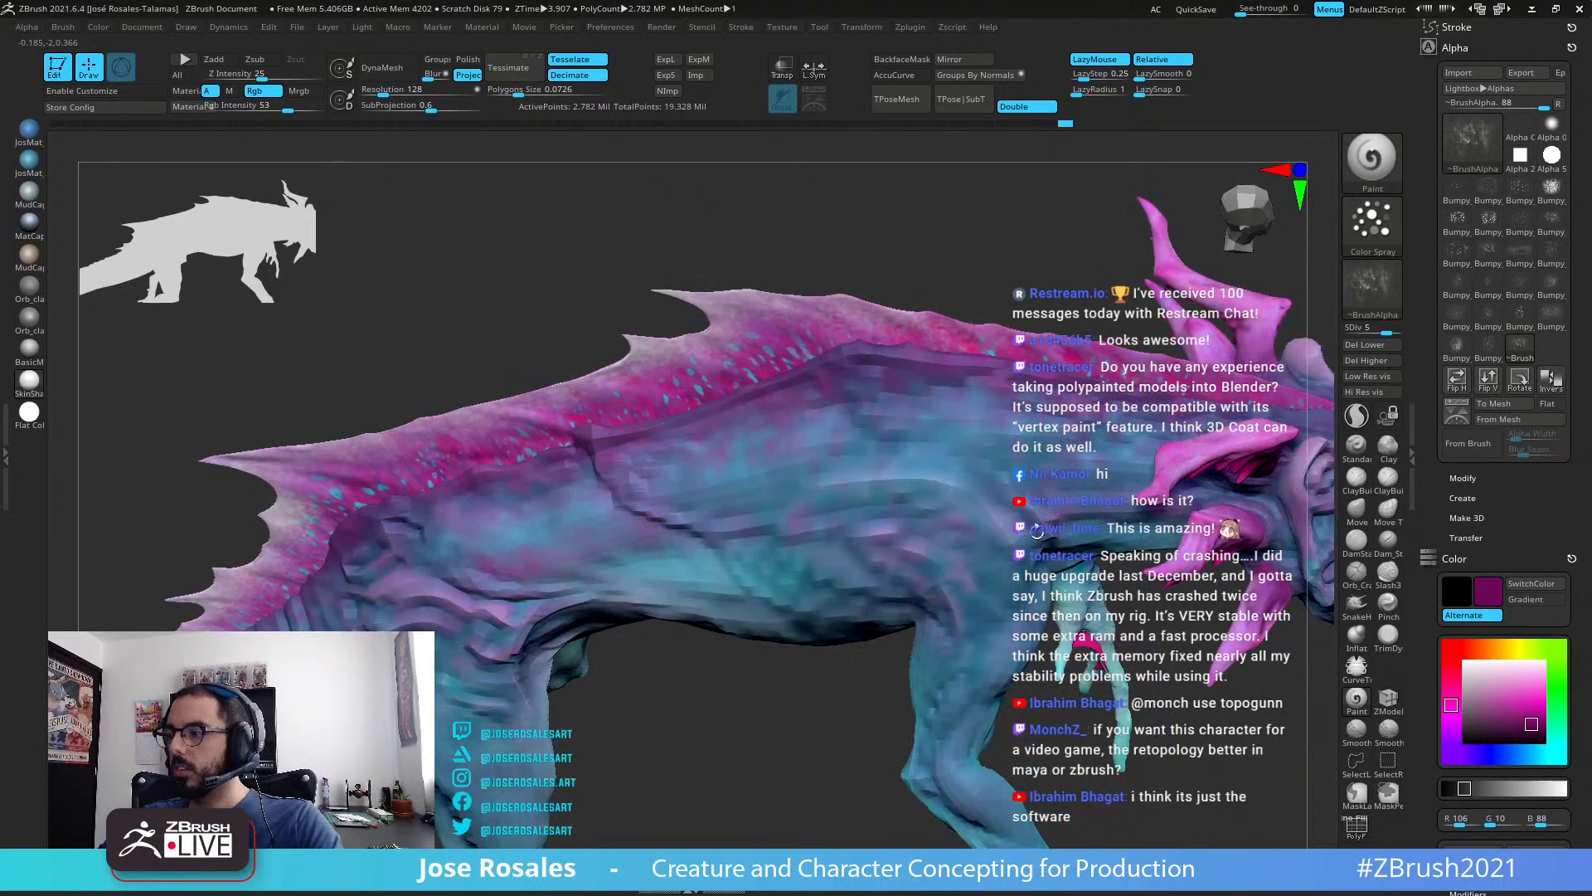
mouse_move(1036, 531)
right_mouse_down("ctrl")
mouse_move(1051, 642)
mouse_move(1048, 509)
right_mouse_up("ctrl")
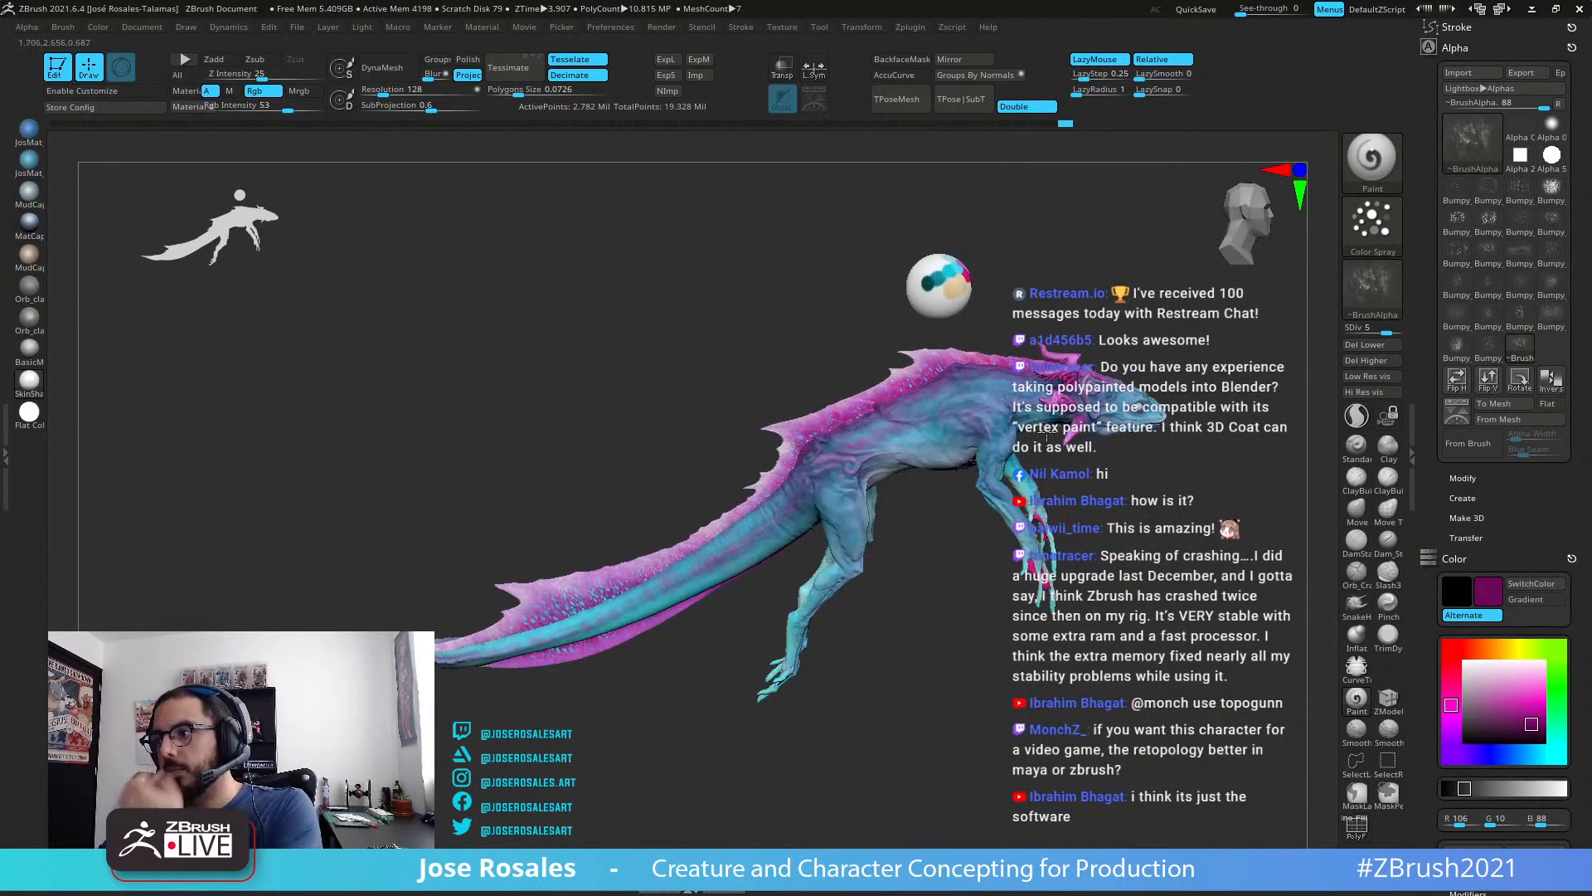
right_click_drag(1047, 432, 996, 358)
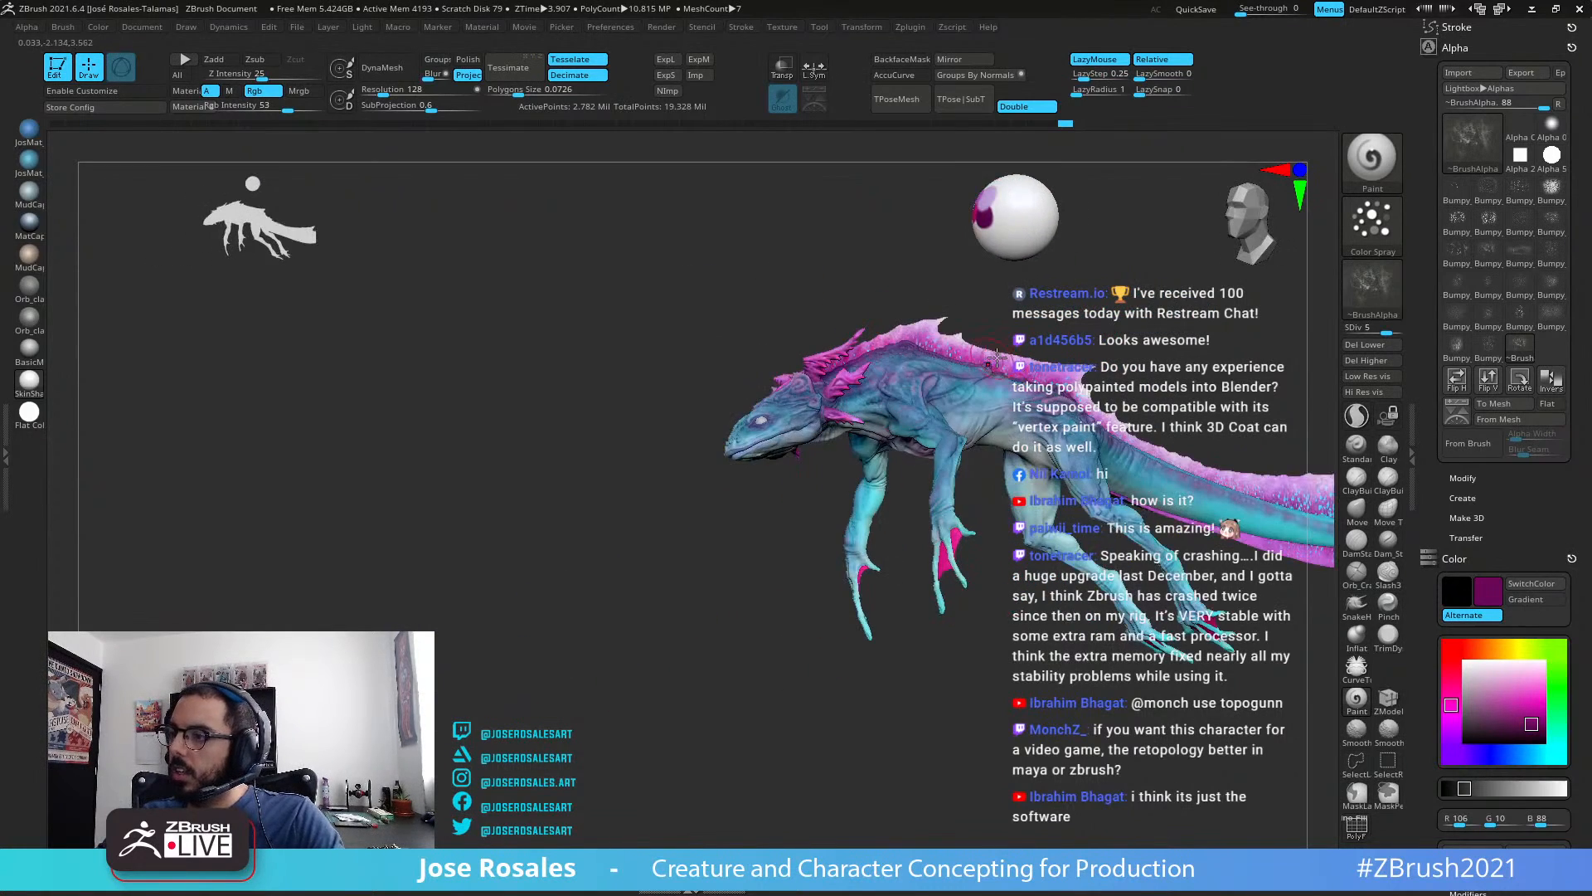
right_click_drag(1055, 436, 1063, 344, "ctrl")
right_click_drag(1061, 286, 999, 337)
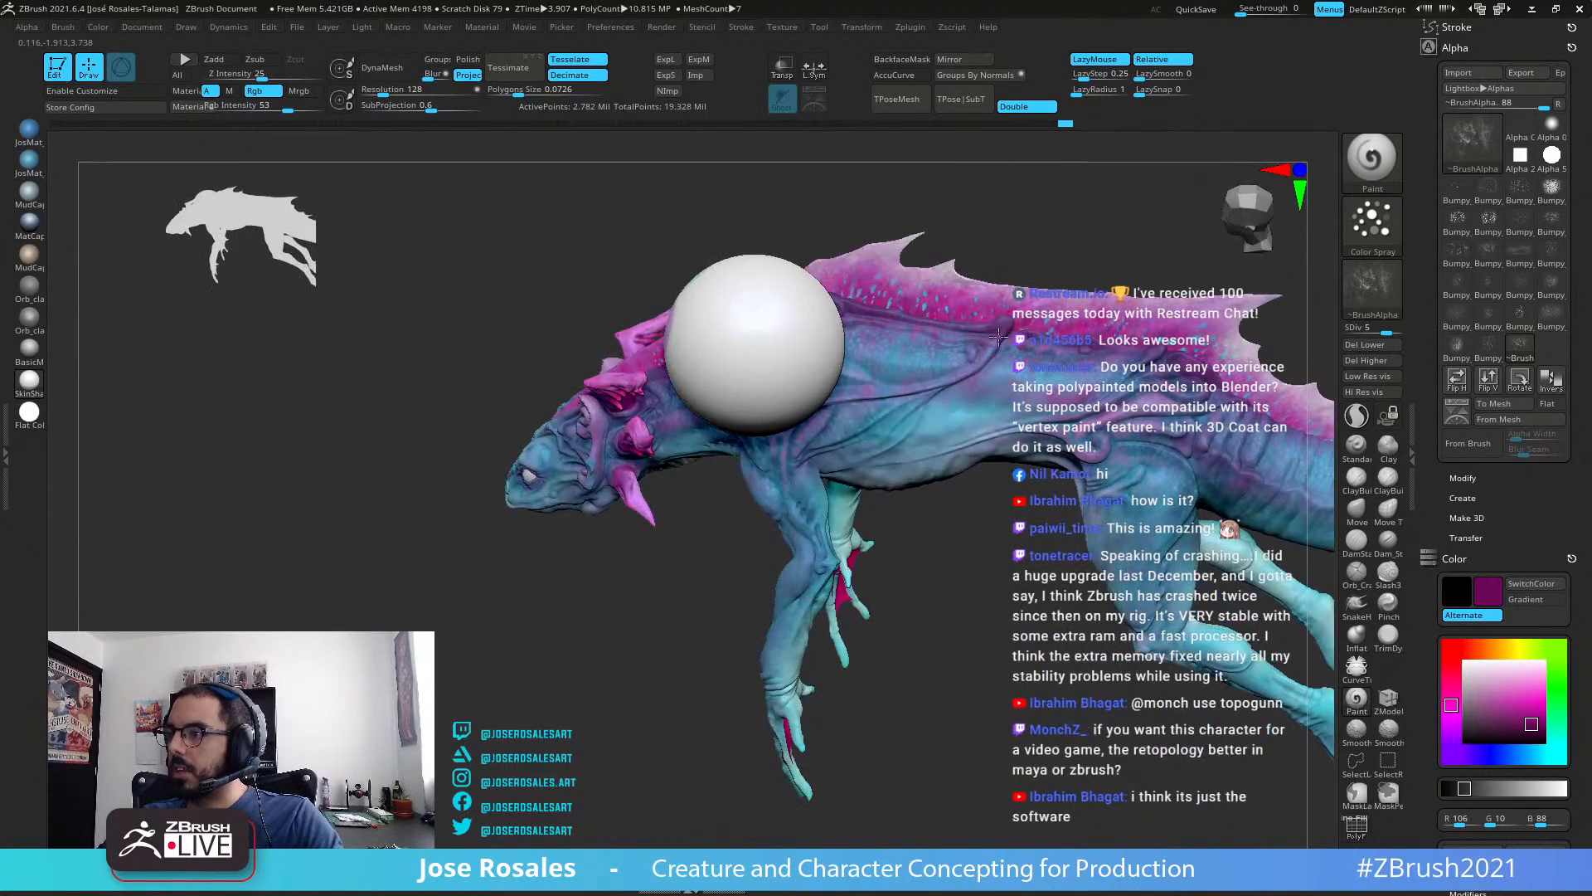
right_click_drag(788, 509, 902, 516)
right_click_drag(1163, 544, 1138, 630)
right_click_drag(1138, 630, 1123, 581)
right_click_drag(1045, 537, 1110, 508)
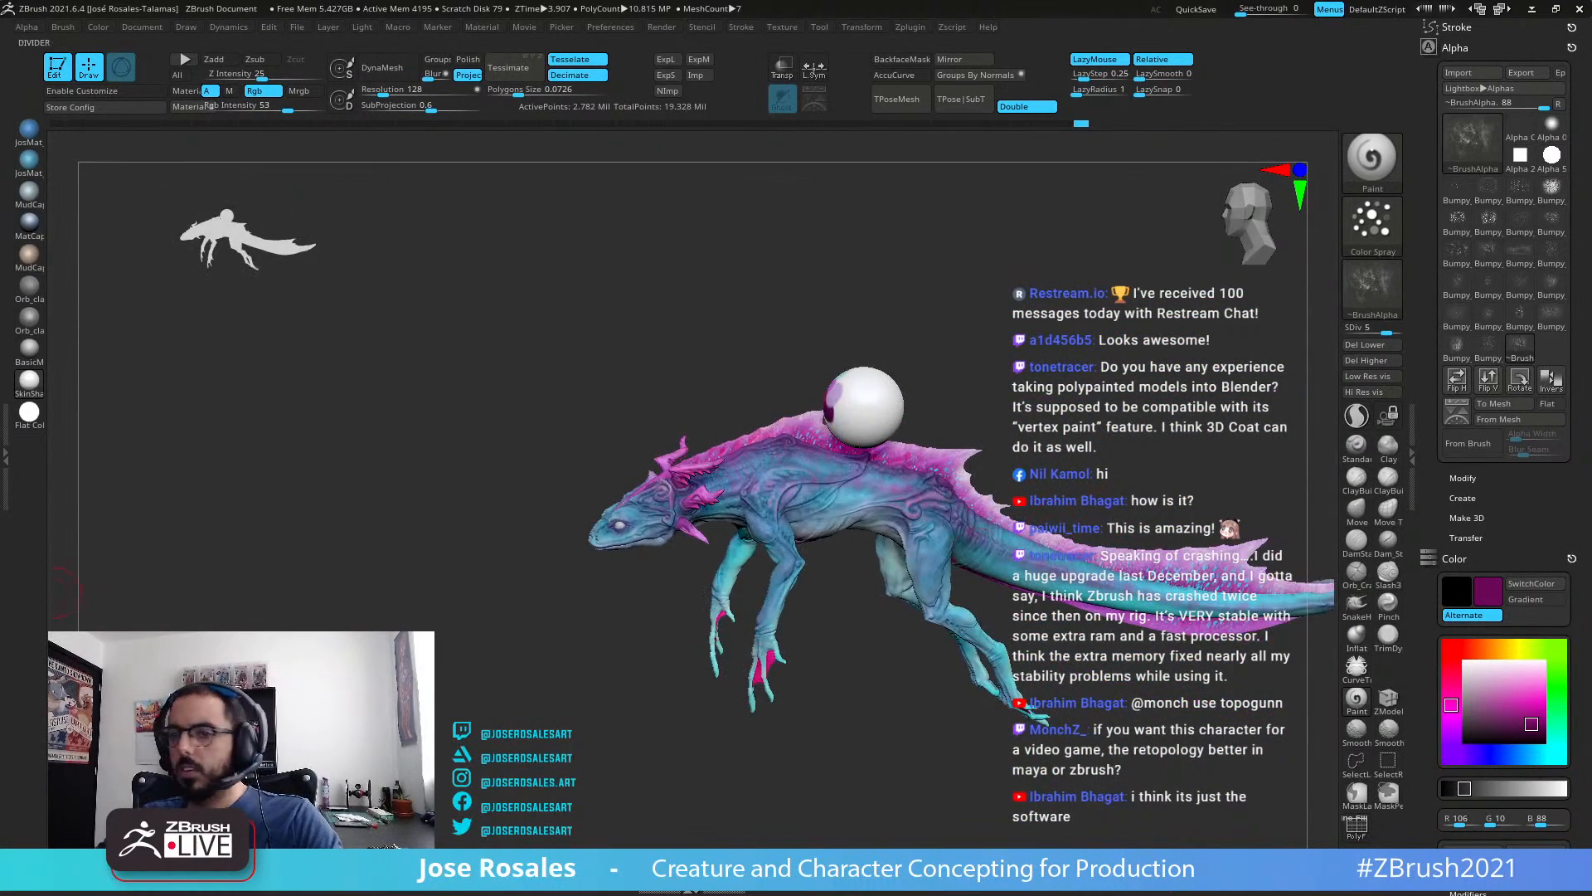
Step: Switch the creature to the Flat Color material and sample cyan (R 3, G 197, B 209) for painting the isolated body
left_click(39, 429)
mouse_move(1125, 592)
right_mouse_down("ctrl")
mouse_move(1053, 440)
mouse_move(1012, 442)
mouse_move(1065, 489)
mouse_move(998, 539)
right_mouse_up("ctrl")
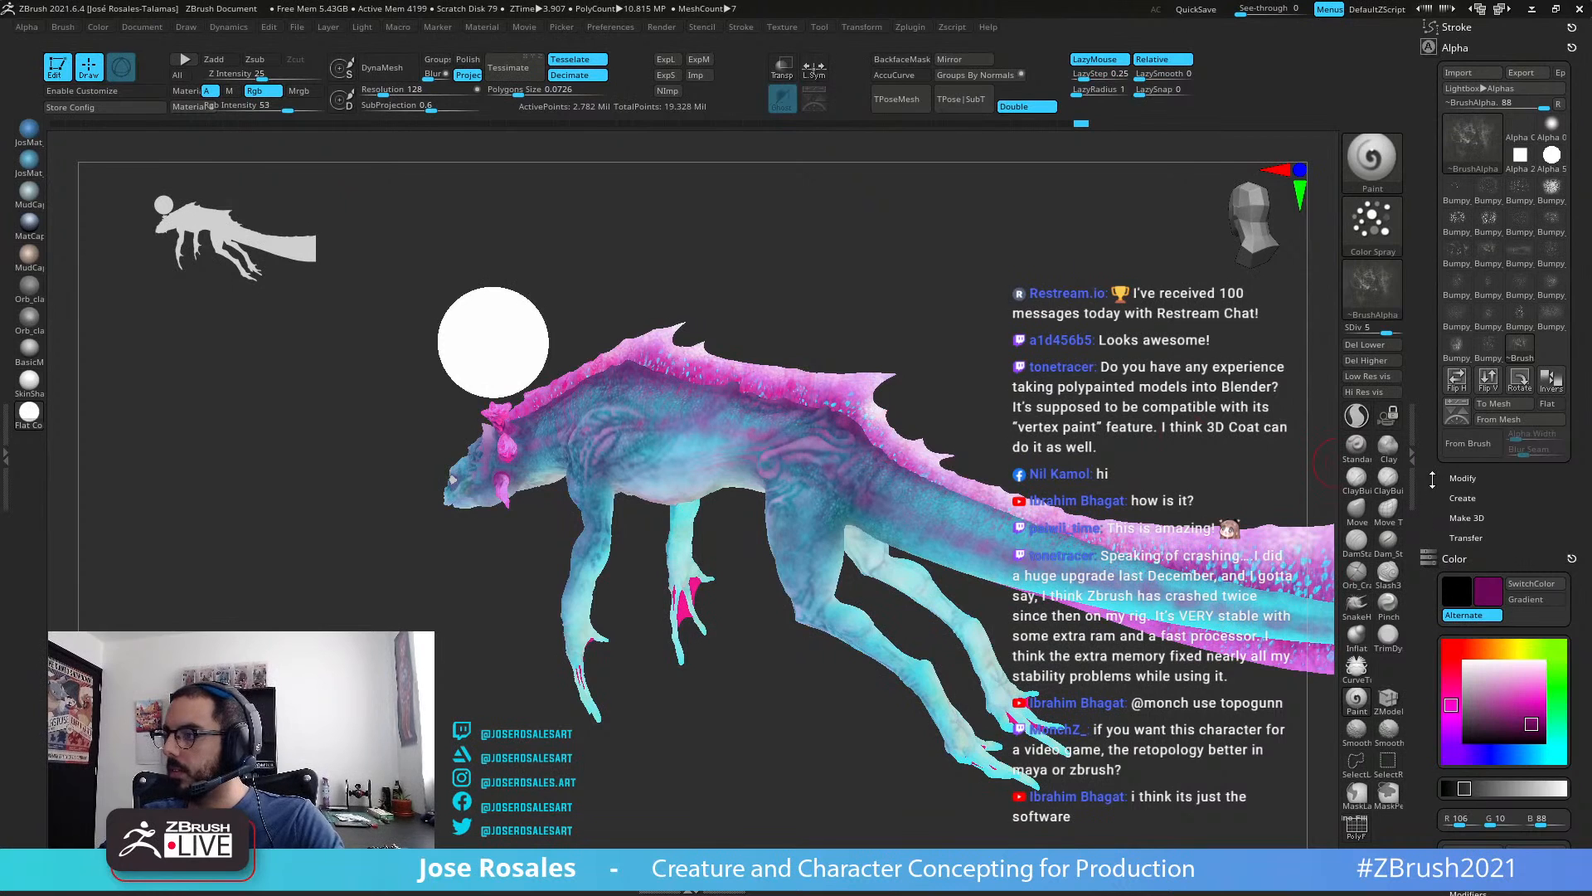
left_click_drag(1432, 481, 1428, 420)
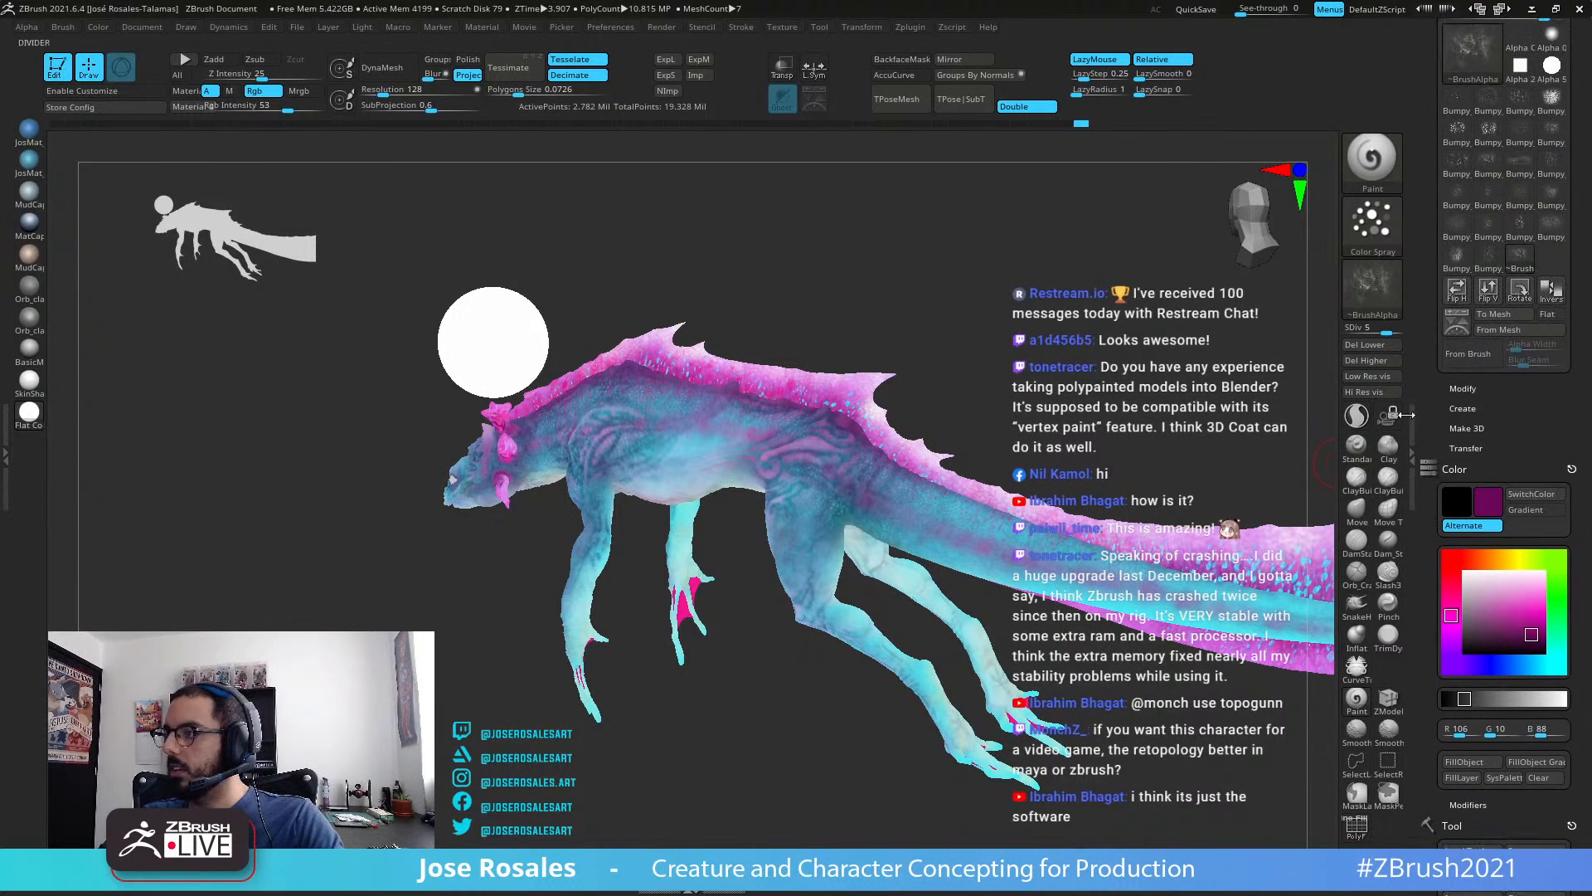
left_click_drag(853, 339, 829, 361)
left_click_drag(1488, 503, 1292, 304)
left_click_drag(1178, 464, 926, 581)
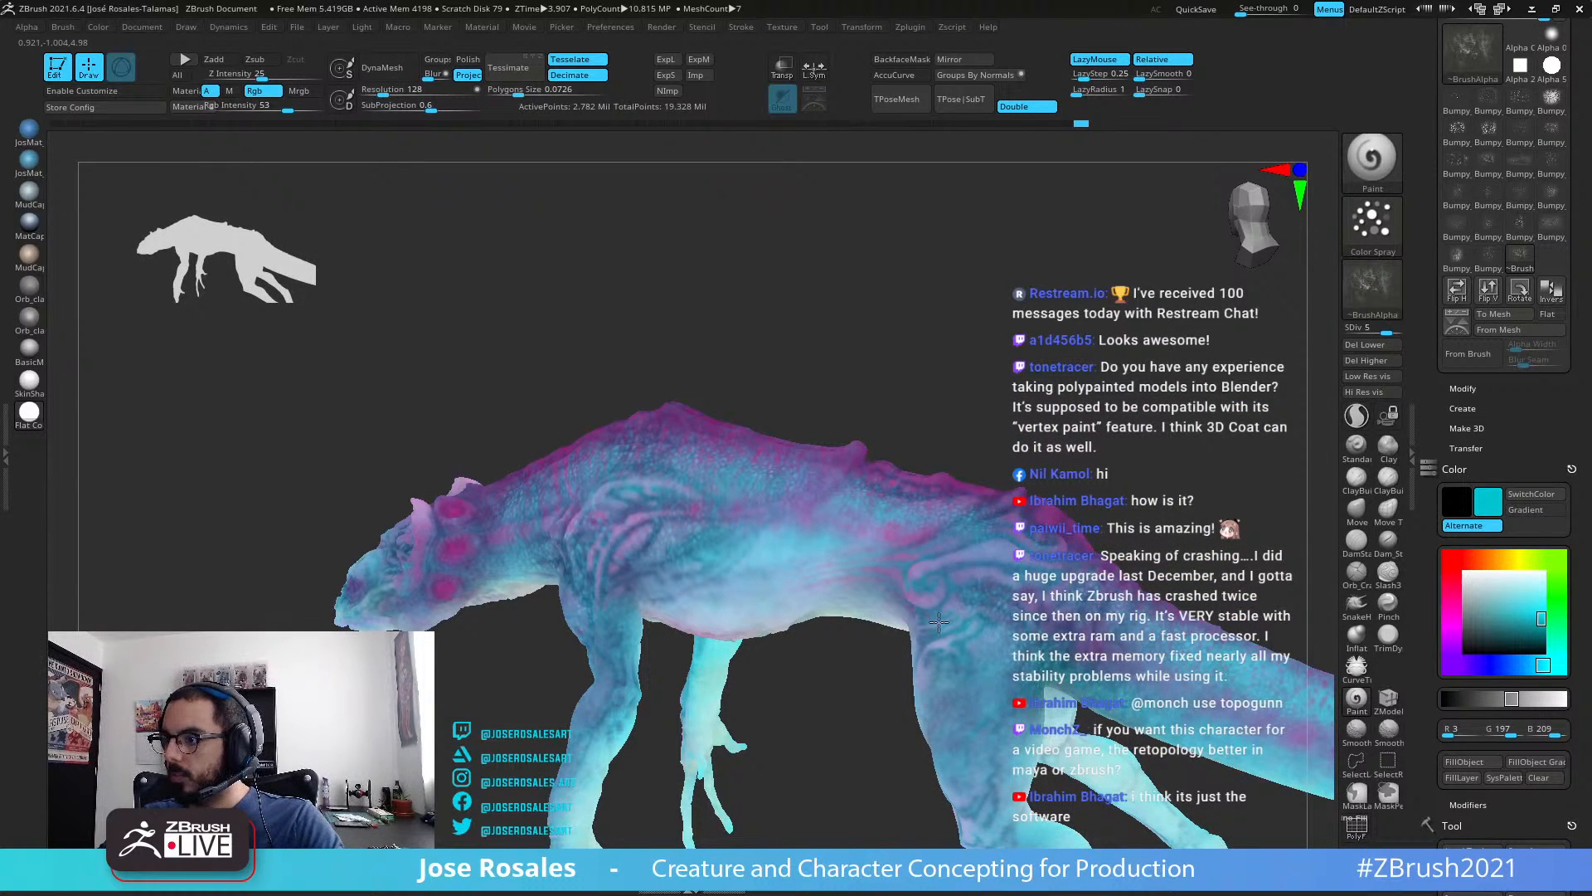
Step: Sample lilac (R 214, G 182, B 242) from the palette circle for painting the isolated body
left_click_drag(939, 622, 887, 557)
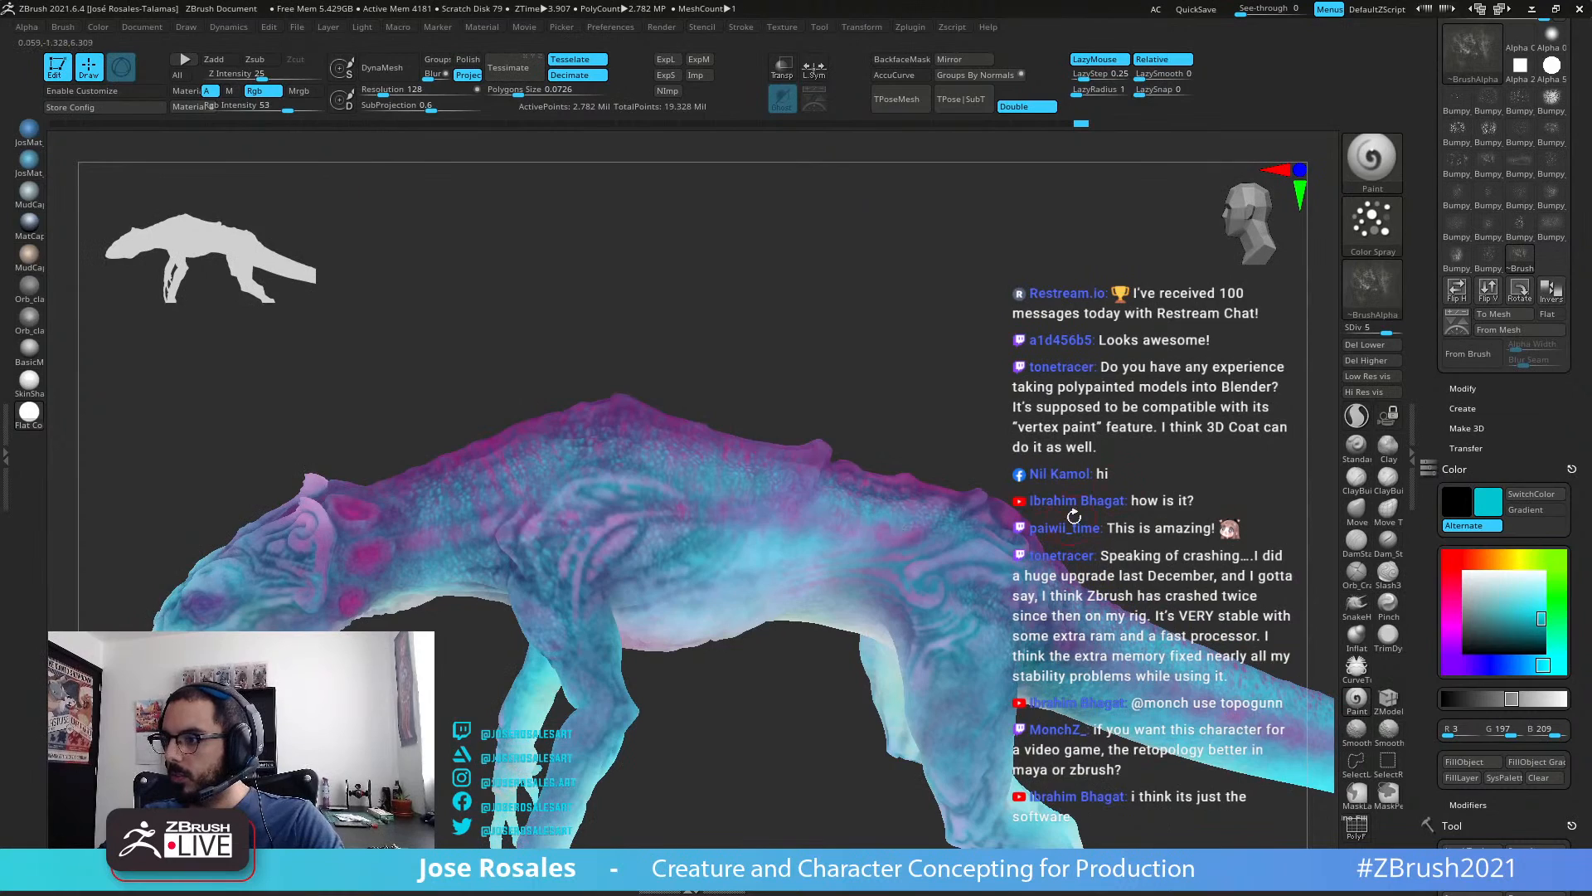
left_click_drag(1074, 517, 1078, 581, "alt")
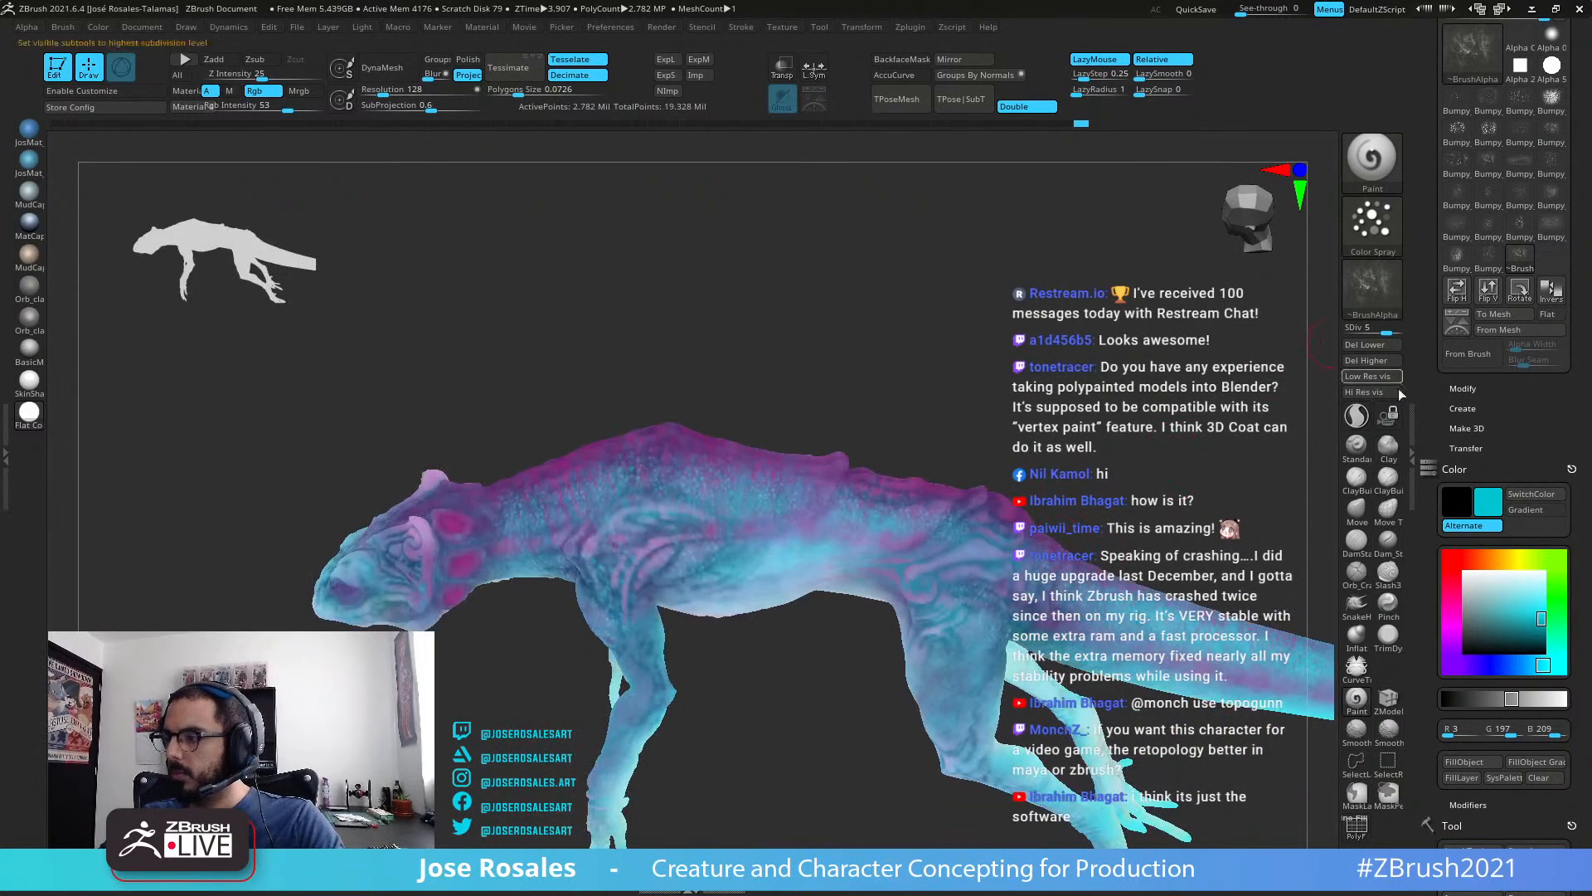
left_click(1398, 391)
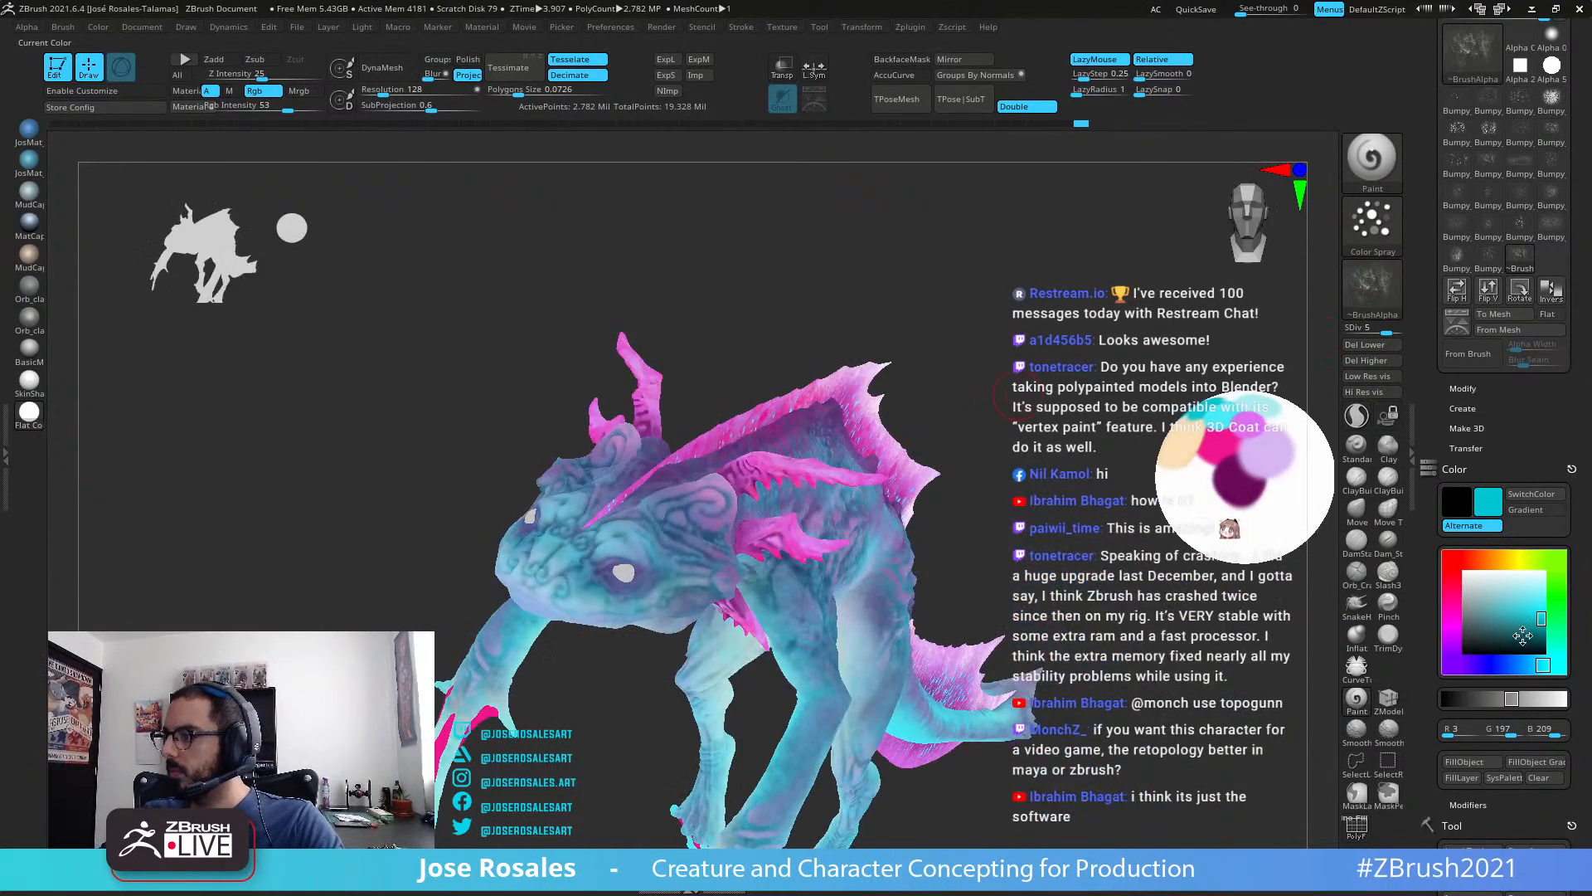
left_click_drag(1522, 635, 1277, 467)
left_click_drag(1066, 594, 971, 573)
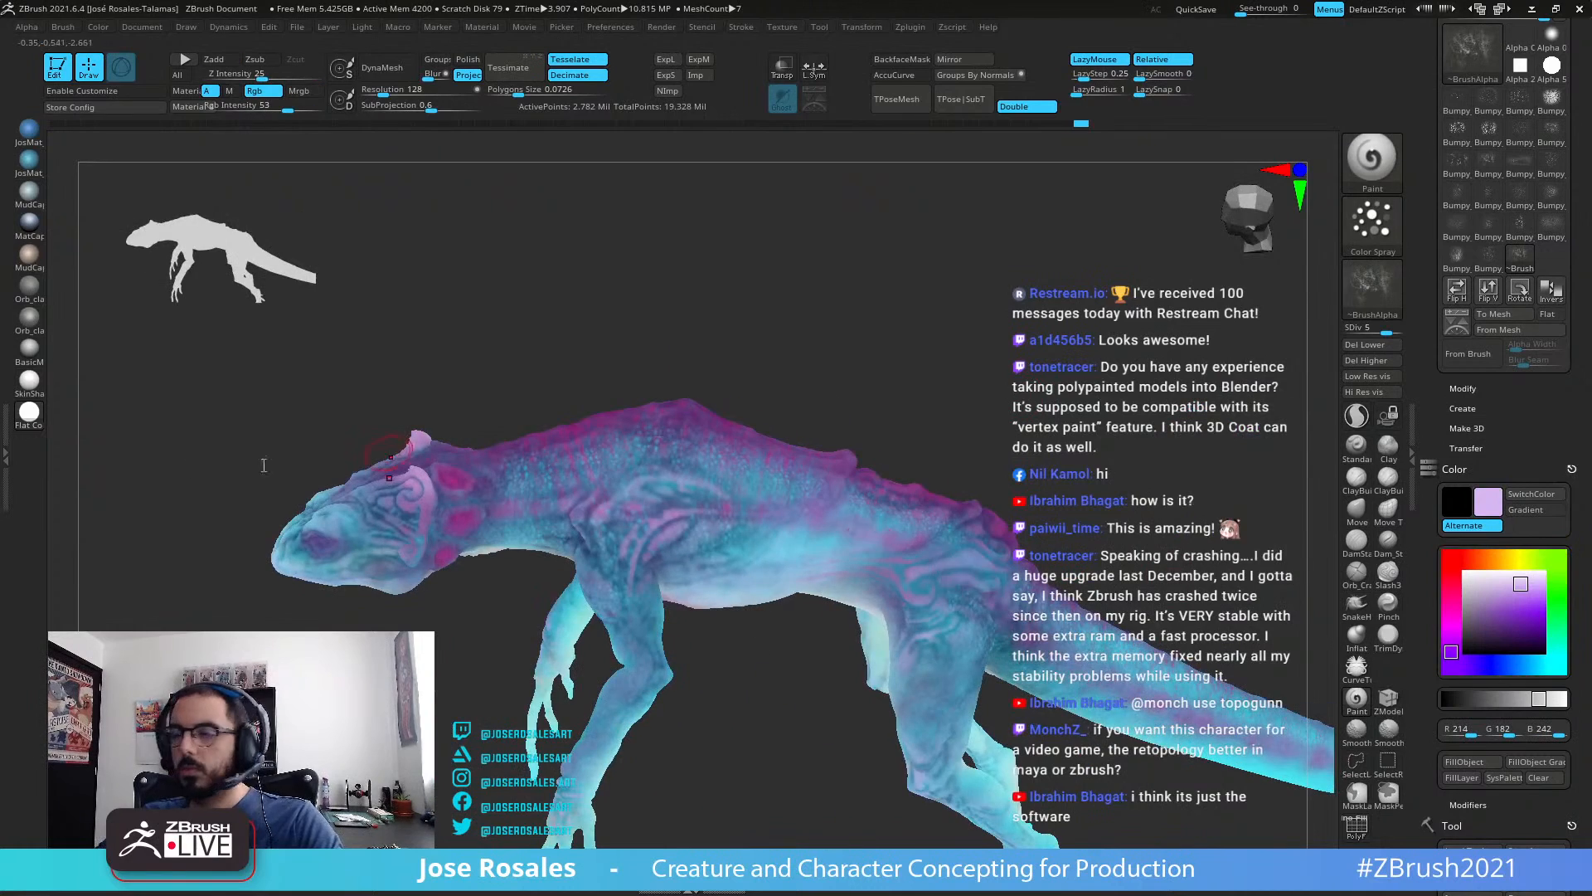
right_click_drag(981, 550, 843, 636, "ctrl")
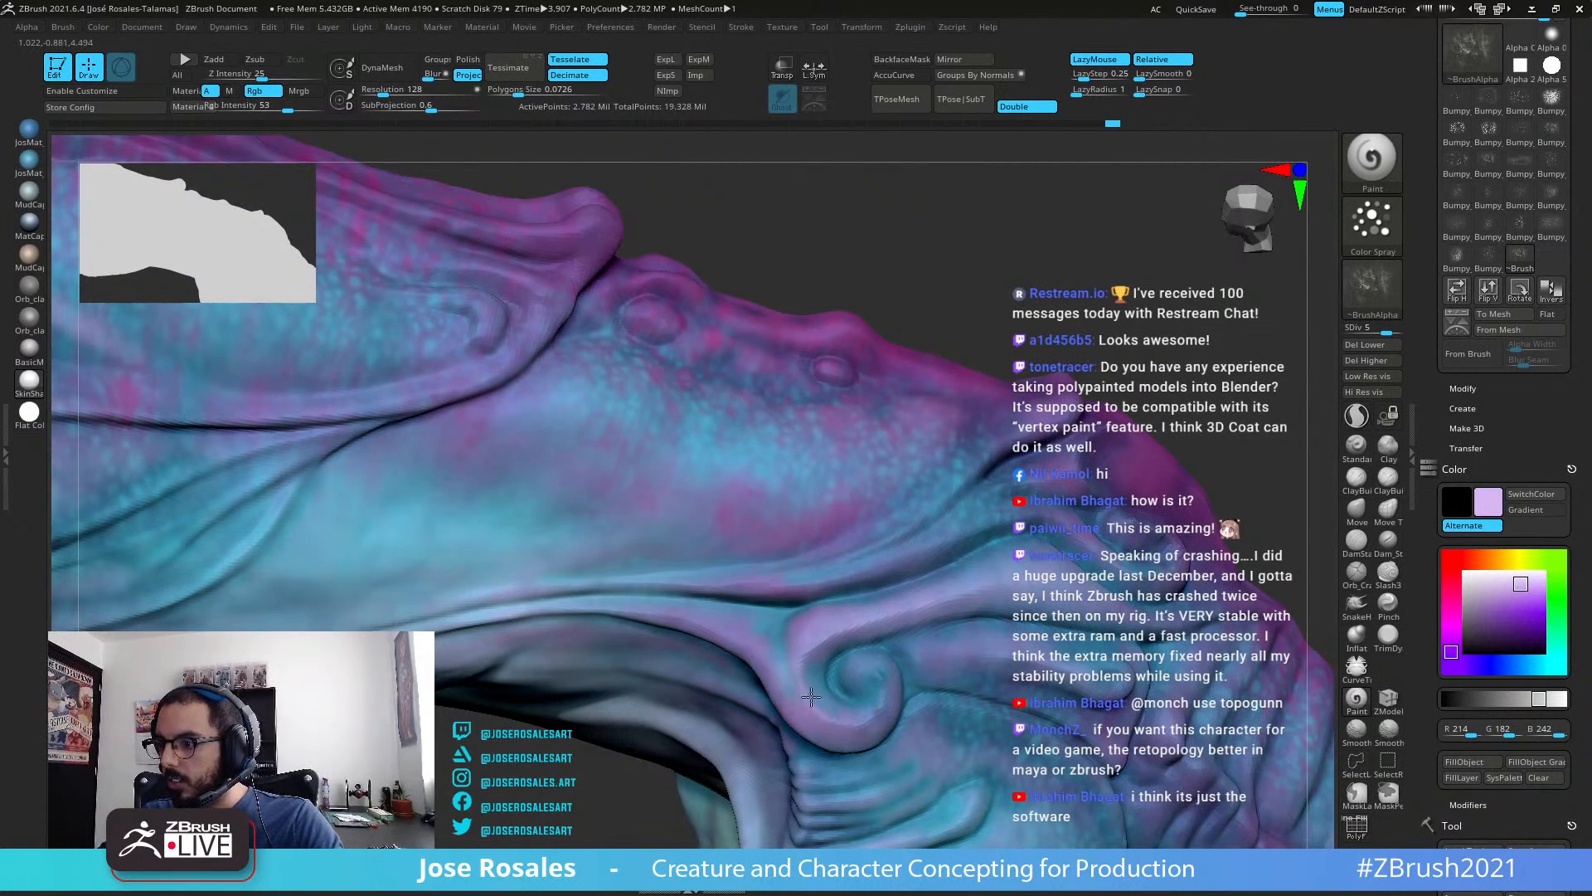
Step: Spray lilac on the hip's raised spiral and the skin folds fanning out from it
left_click_drag(841, 573, 965, 531)
right_click_drag(1065, 537, 1037, 512)
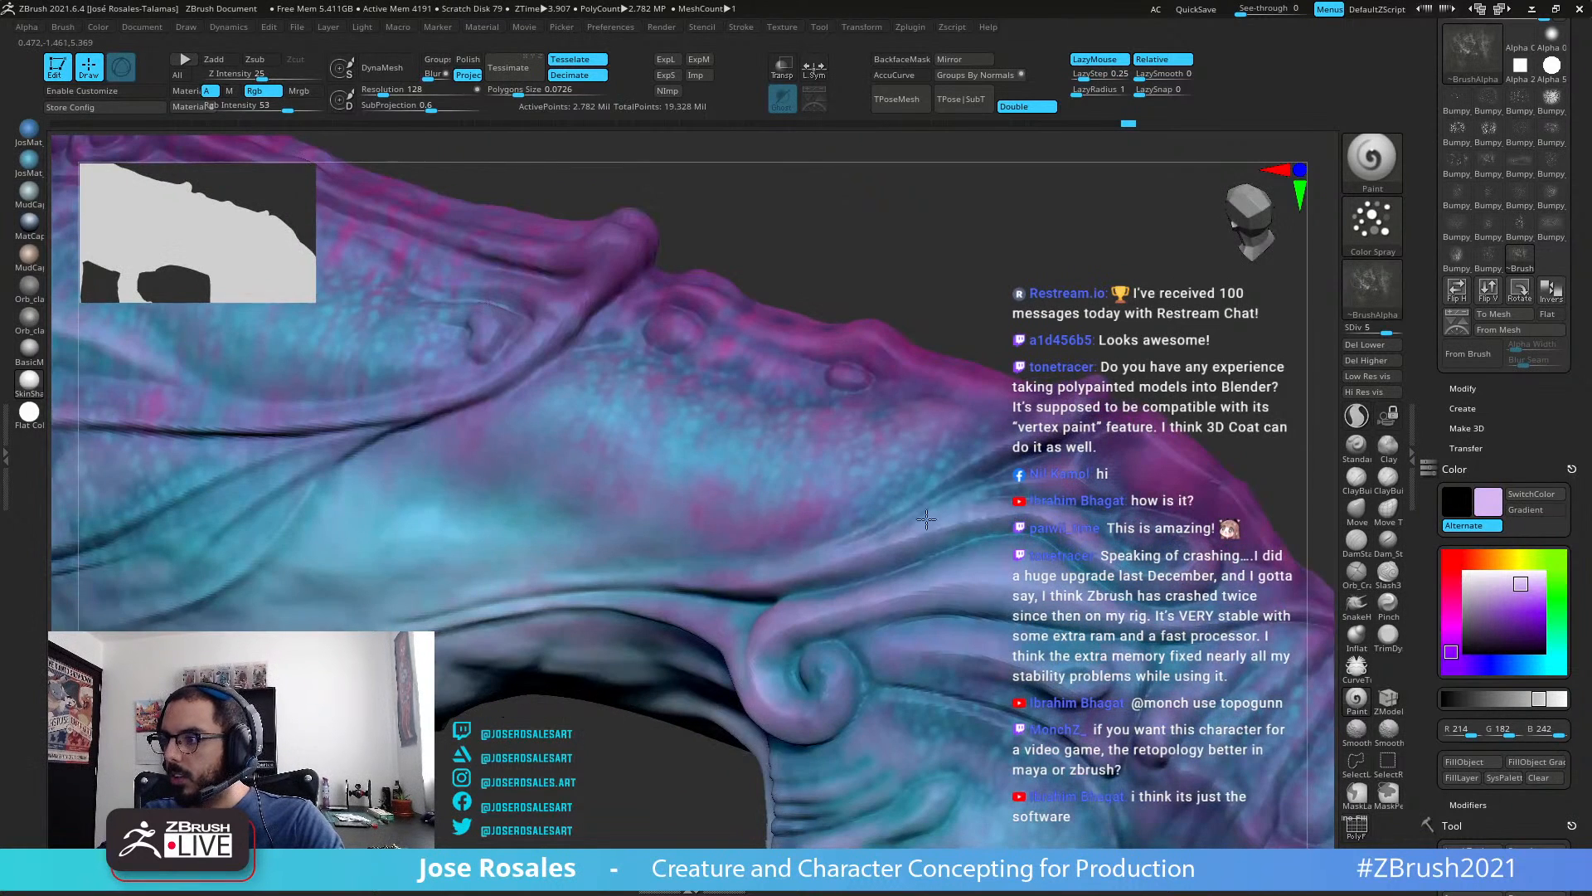
left_click_drag(1062, 593, 1028, 587)
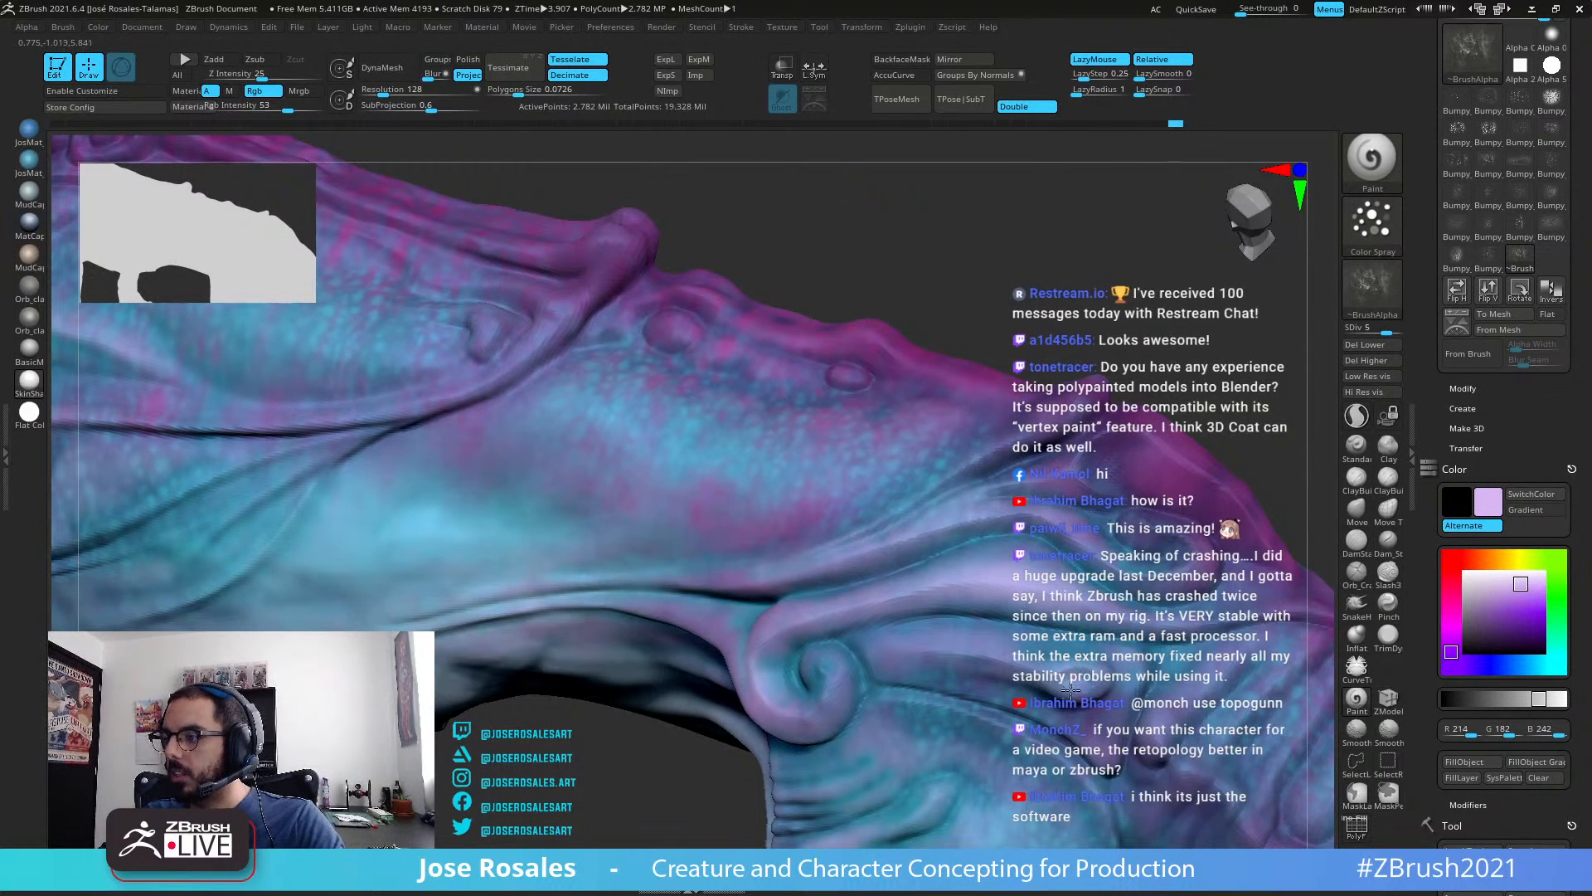
left_click_drag(1071, 690, 1059, 682)
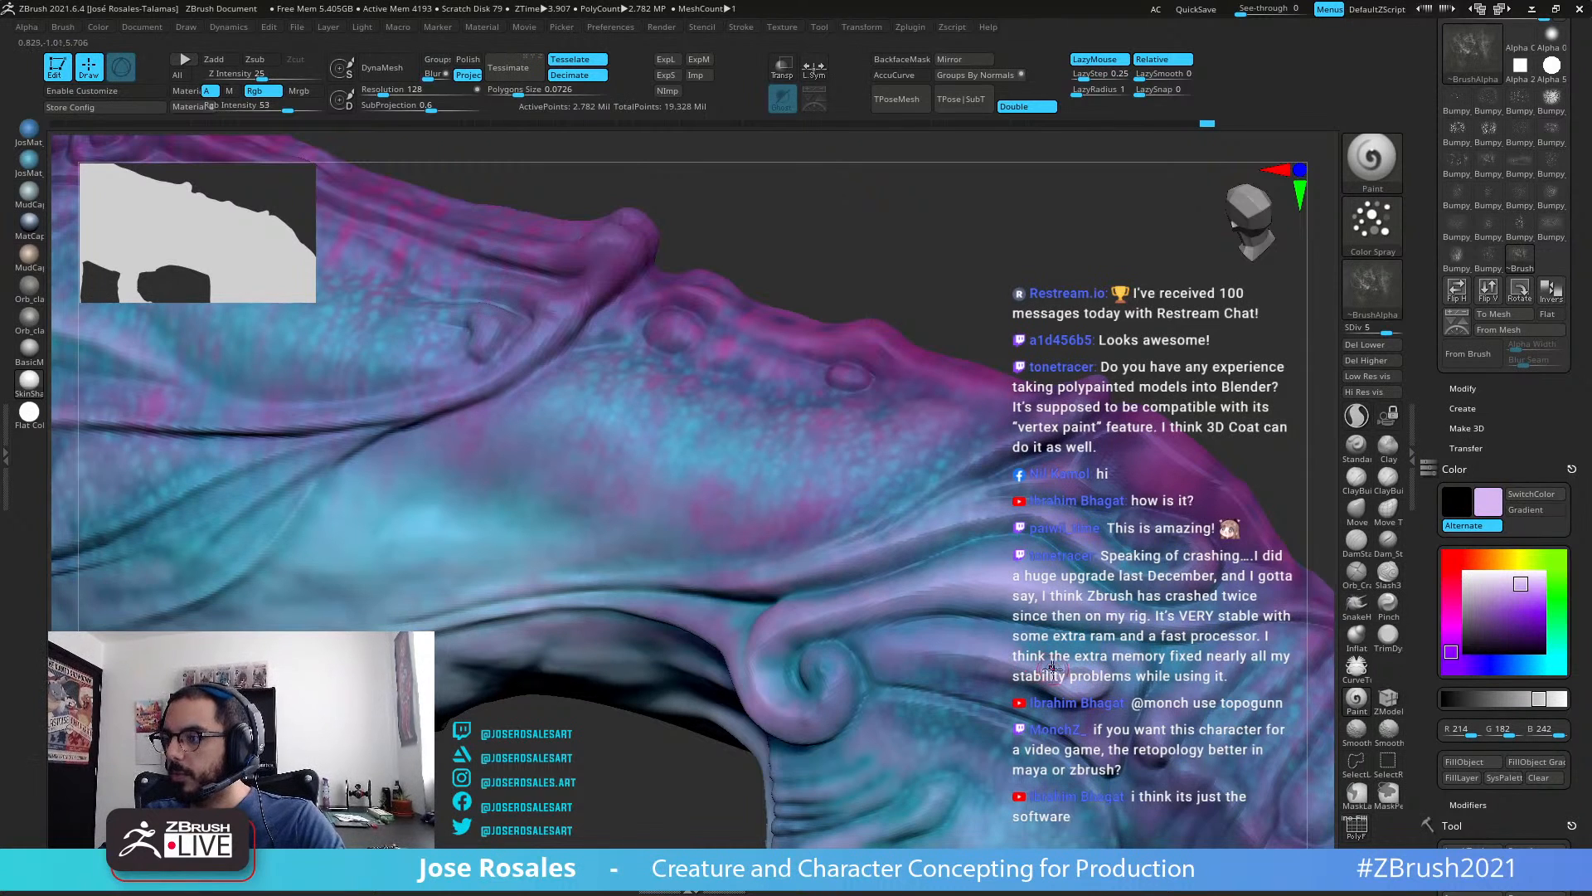
left_click_drag(818, 675, 806, 680)
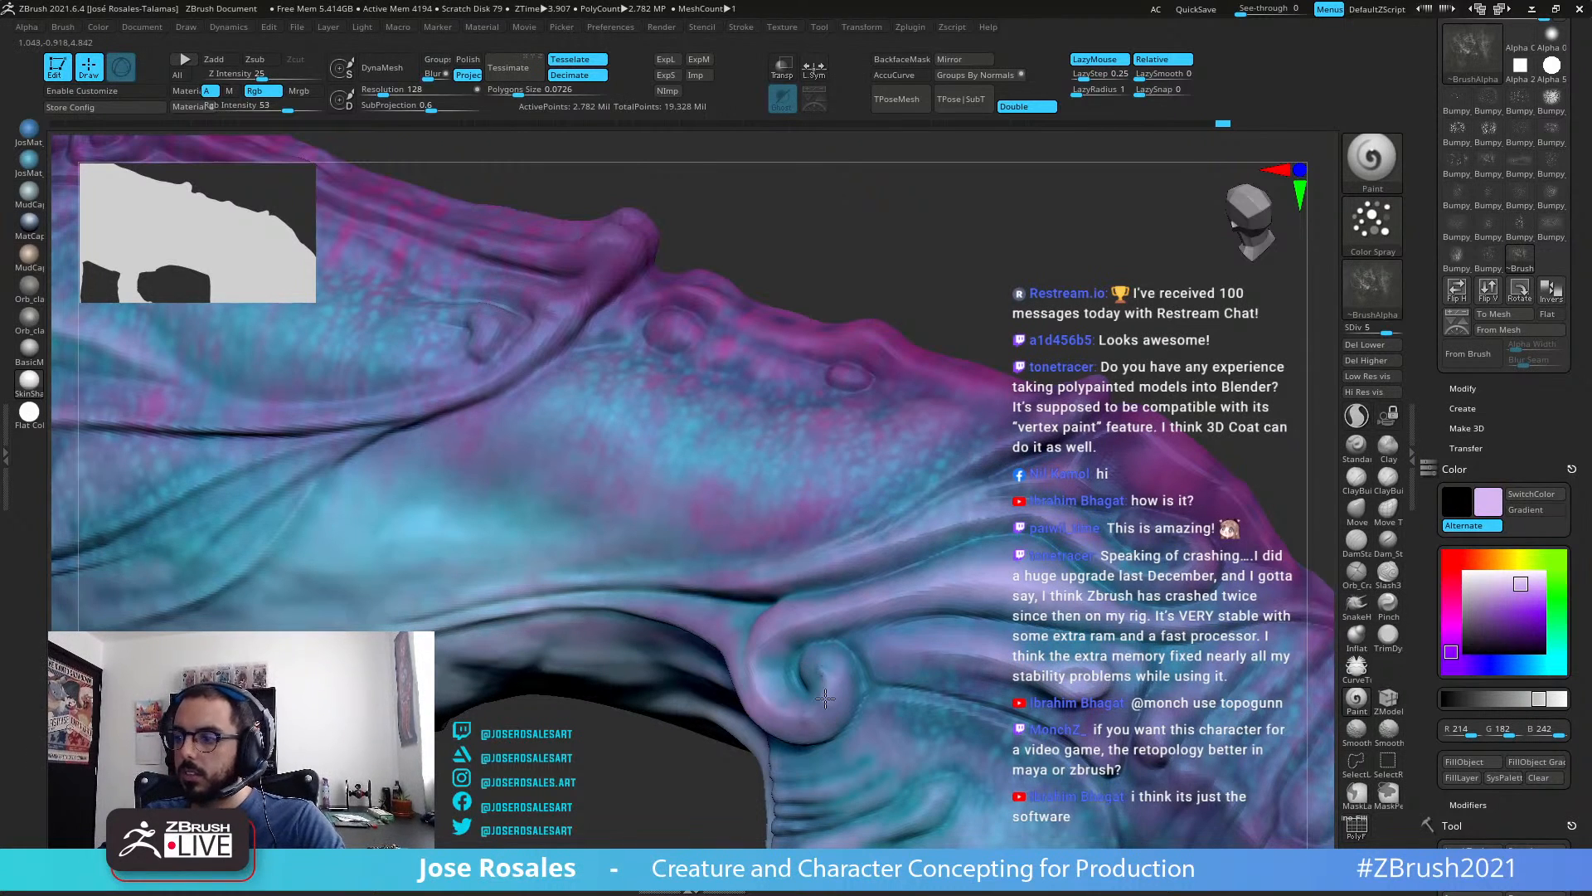
left_click_drag(756, 659, 893, 609)
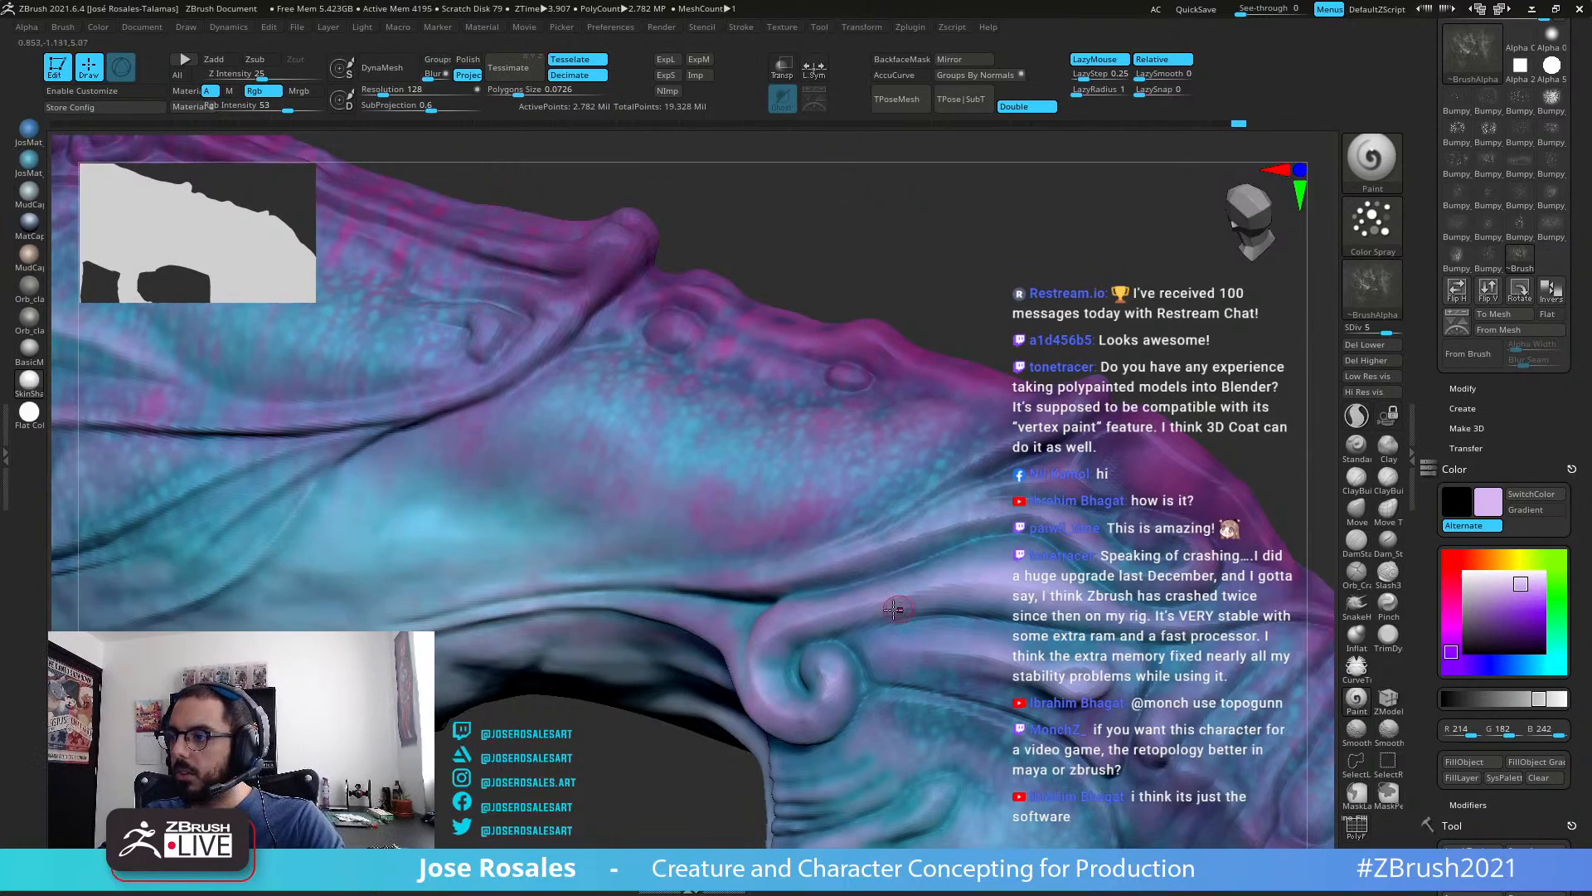
Step: Spray lilac along the curved shoulder folds above the front leg
mouse_move(1172, 555)
right_mouse_down()
mouse_move(1107, 472)
mouse_move(1071, 514)
right_mouse_up()
mouse_move(971, 553)
right_mouse_down()
mouse_move(1007, 548)
mouse_move(1133, 452)
right_mouse_up()
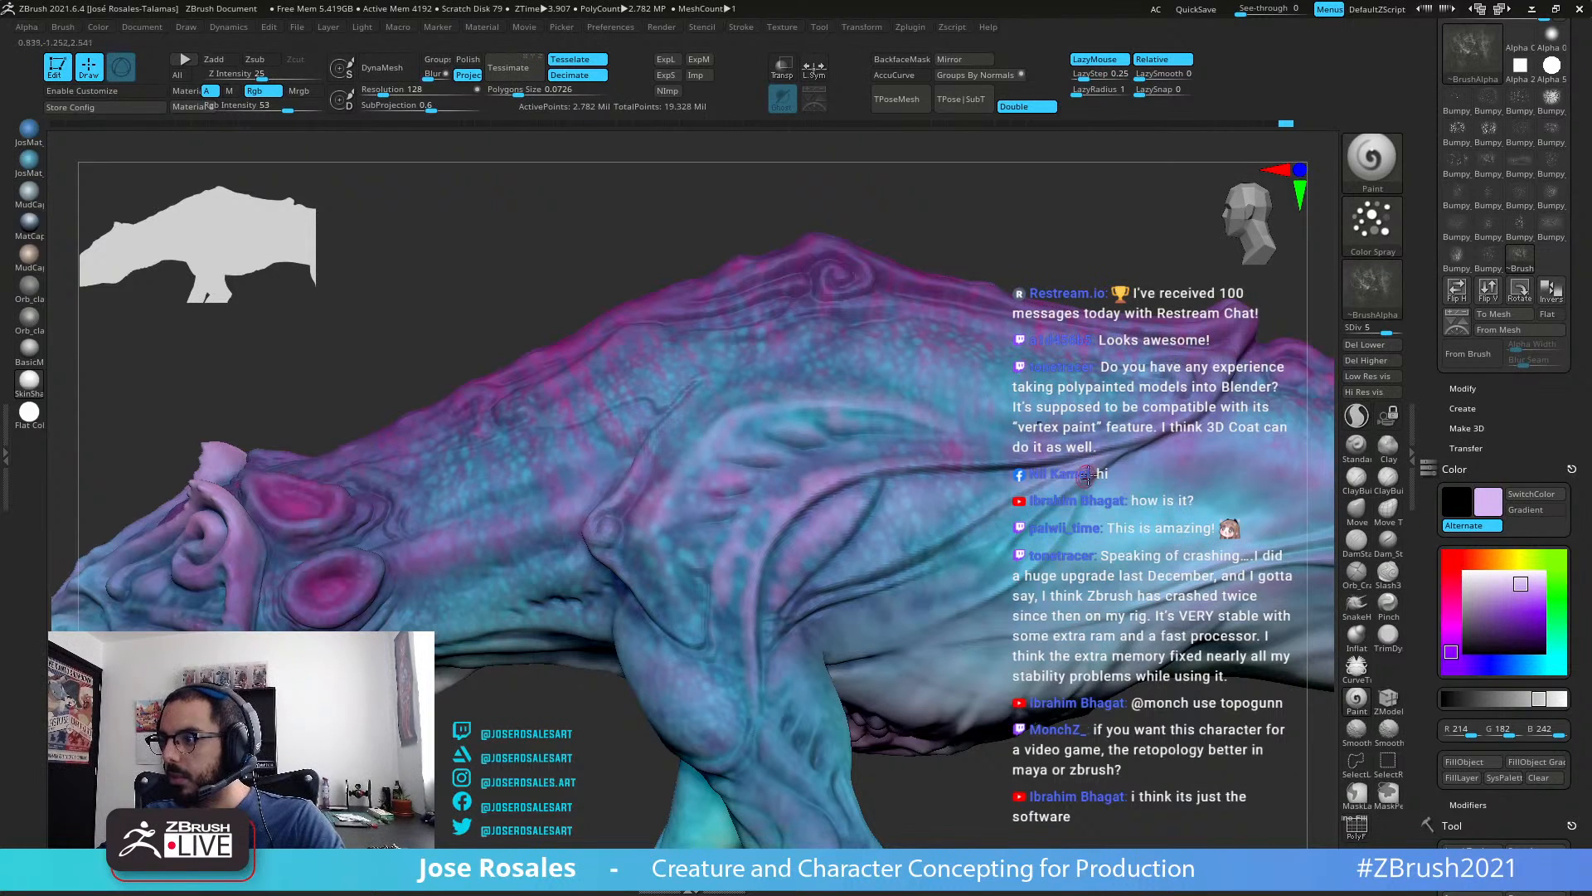
right_click_drag(1102, 461, 1132, 460)
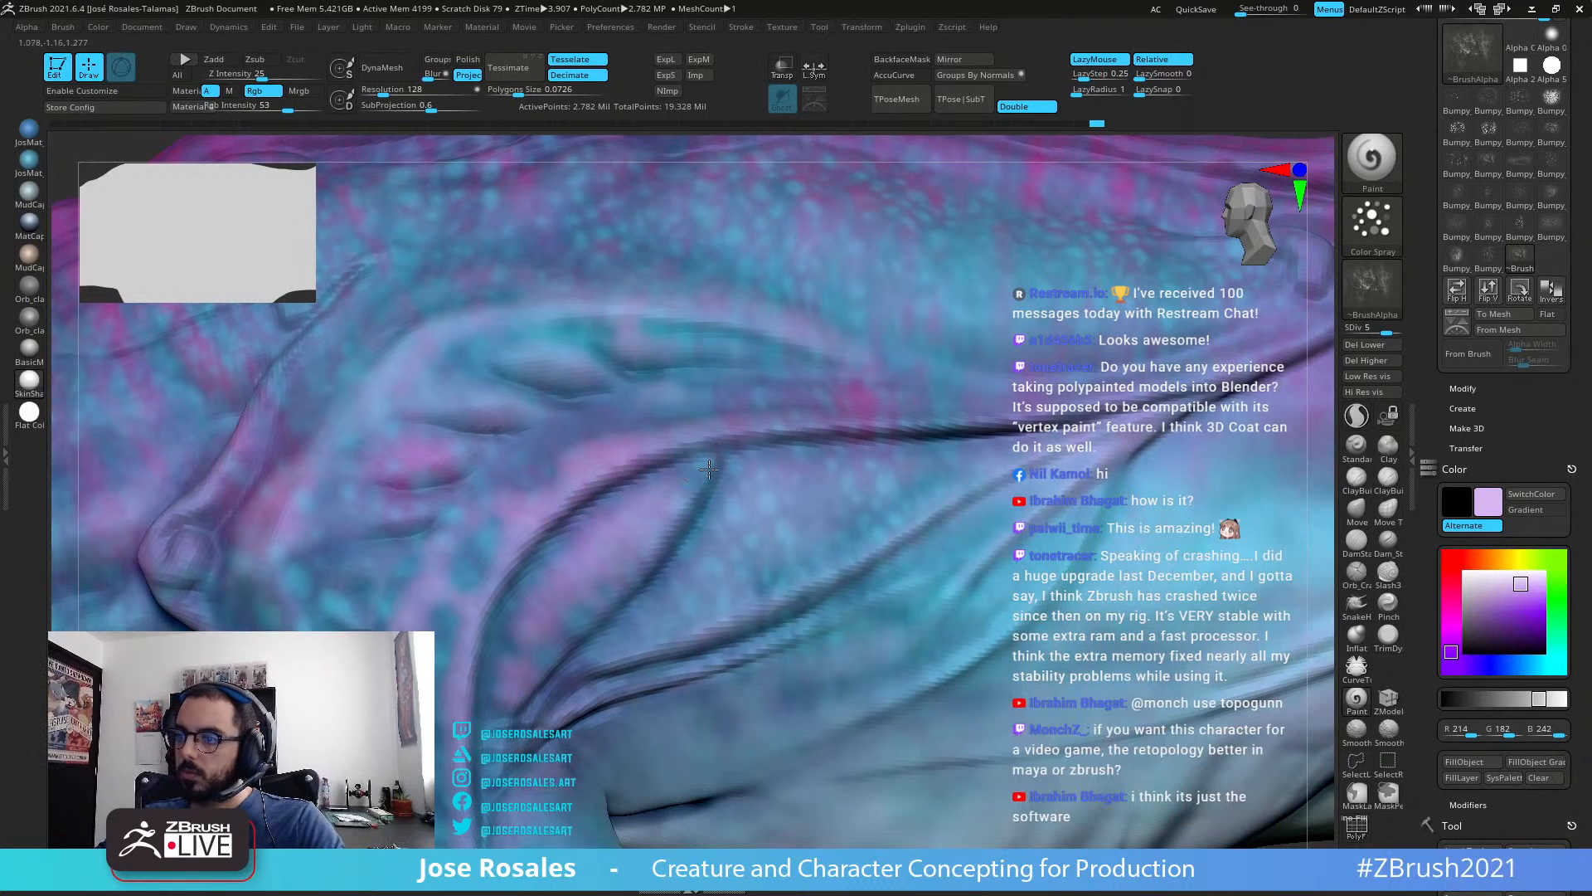
mouse_move(591, 550)
right_mouse_down("ctrl")
mouse_move(599, 524)
mouse_move(622, 577)
right_mouse_up("ctrl")
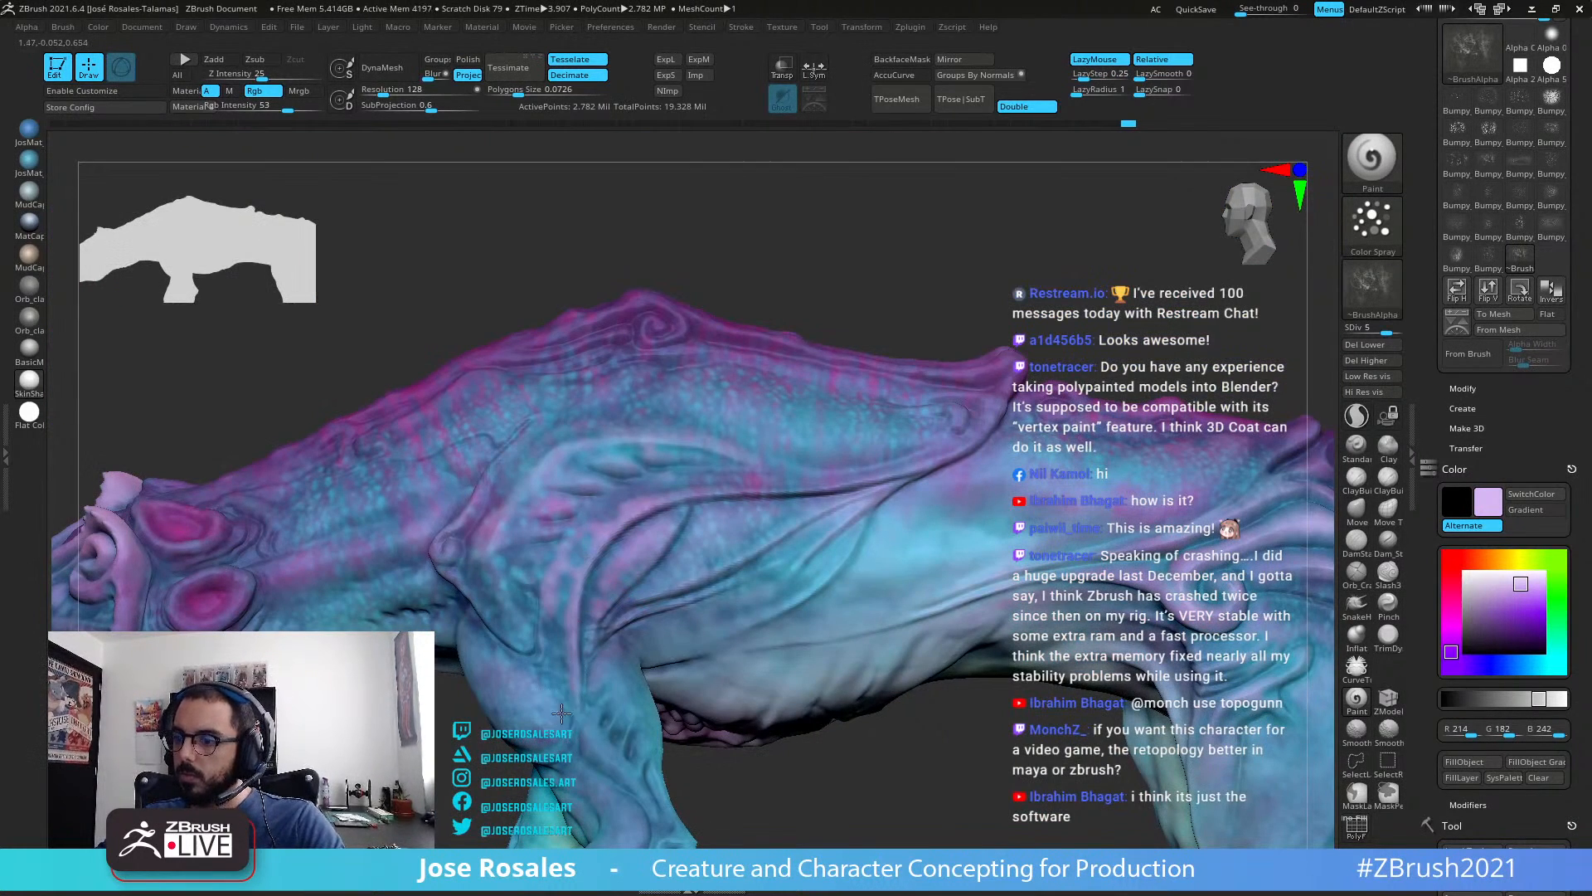
right_click_drag(533, 632, 477, 624)
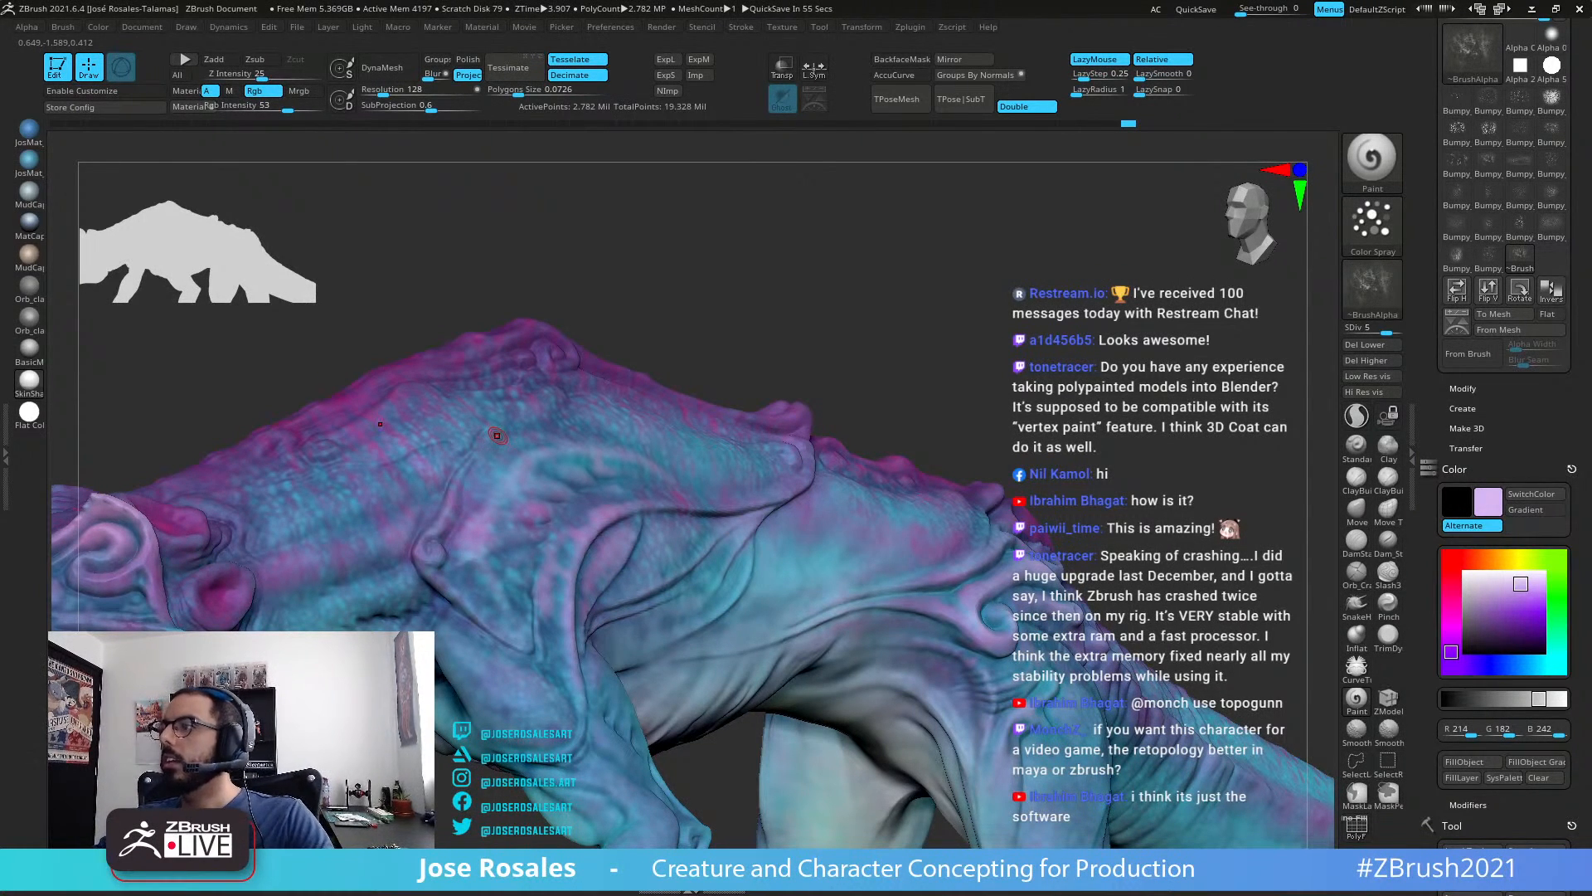
Step: Build up lilac on the shoulder knob and the folds running into the upper foreleg and flank
mouse_move(754, 493)
right_mouse_down()
mouse_move(785, 462)
mouse_move(749, 505)
right_mouse_up()
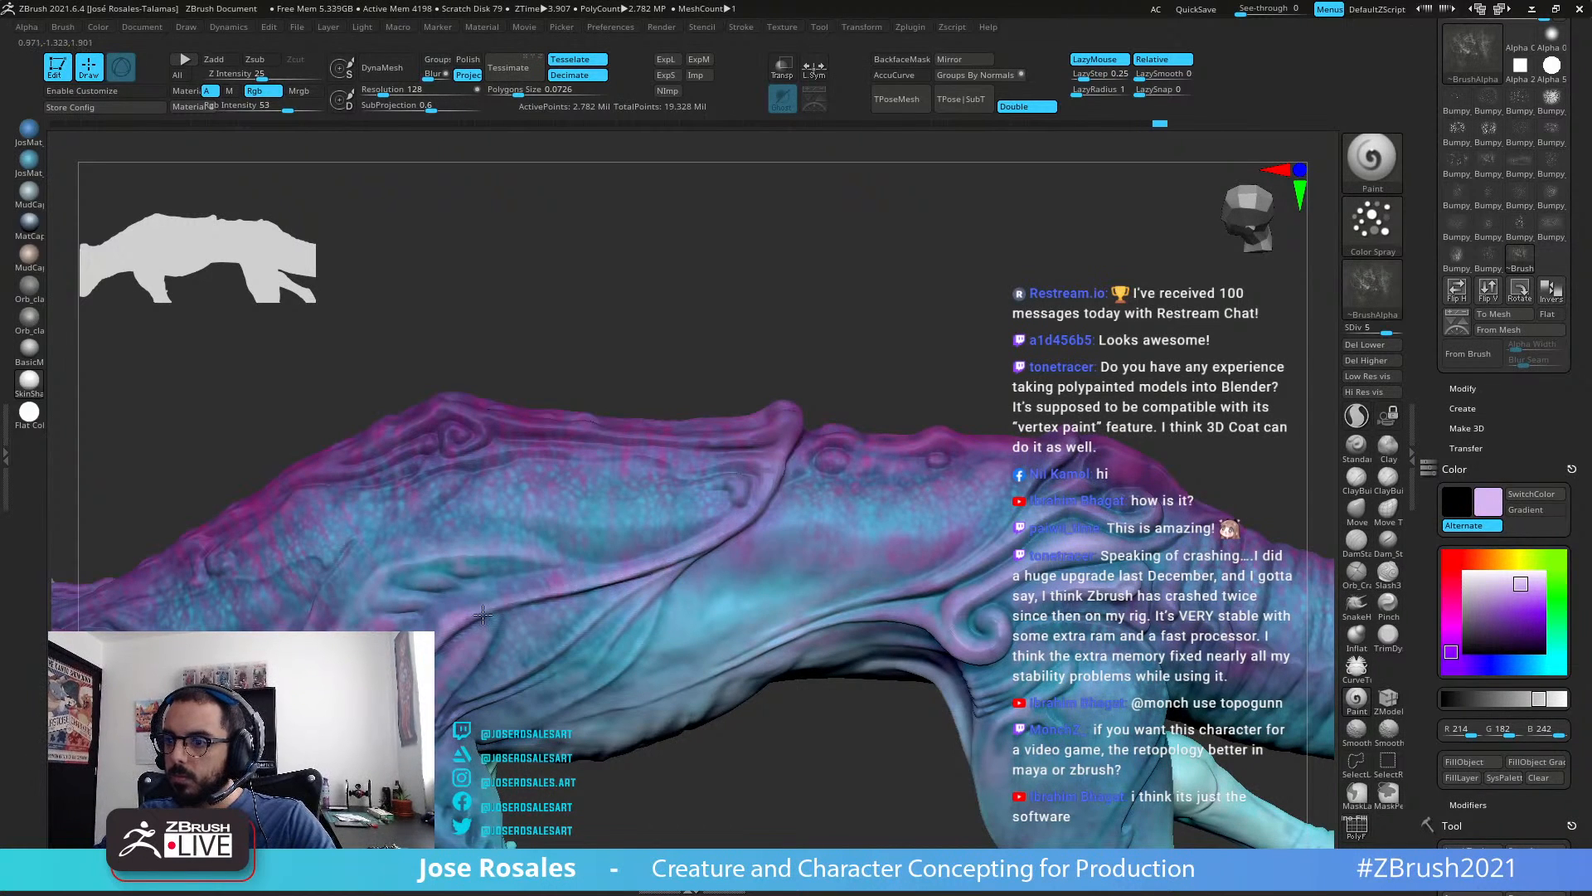
right_click_drag(462, 622, 585, 539)
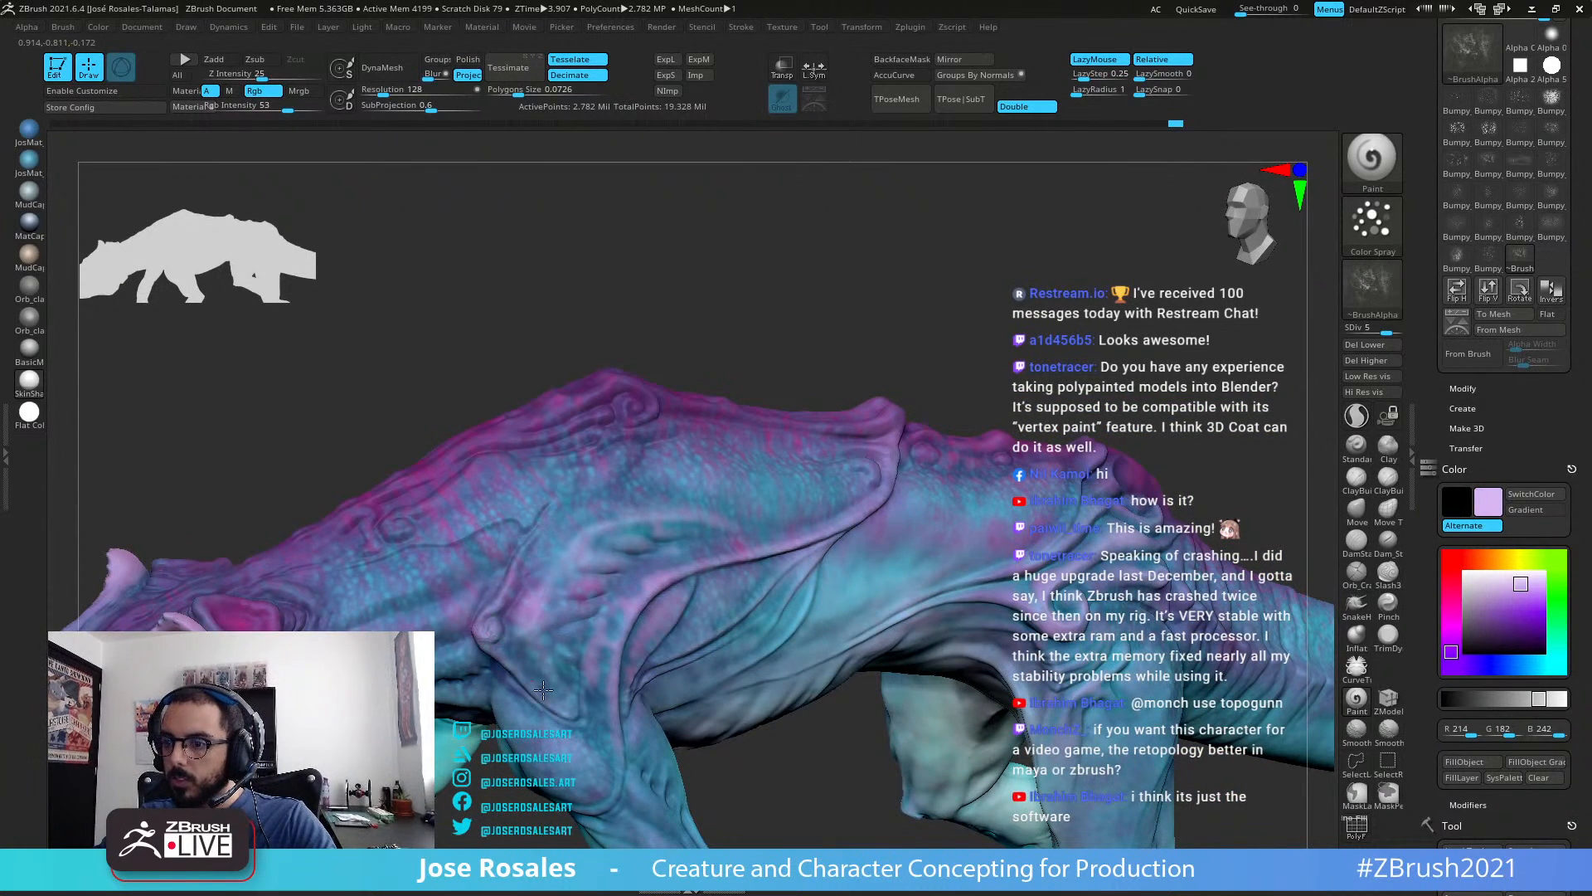
right_click_drag(500, 681, 494, 595)
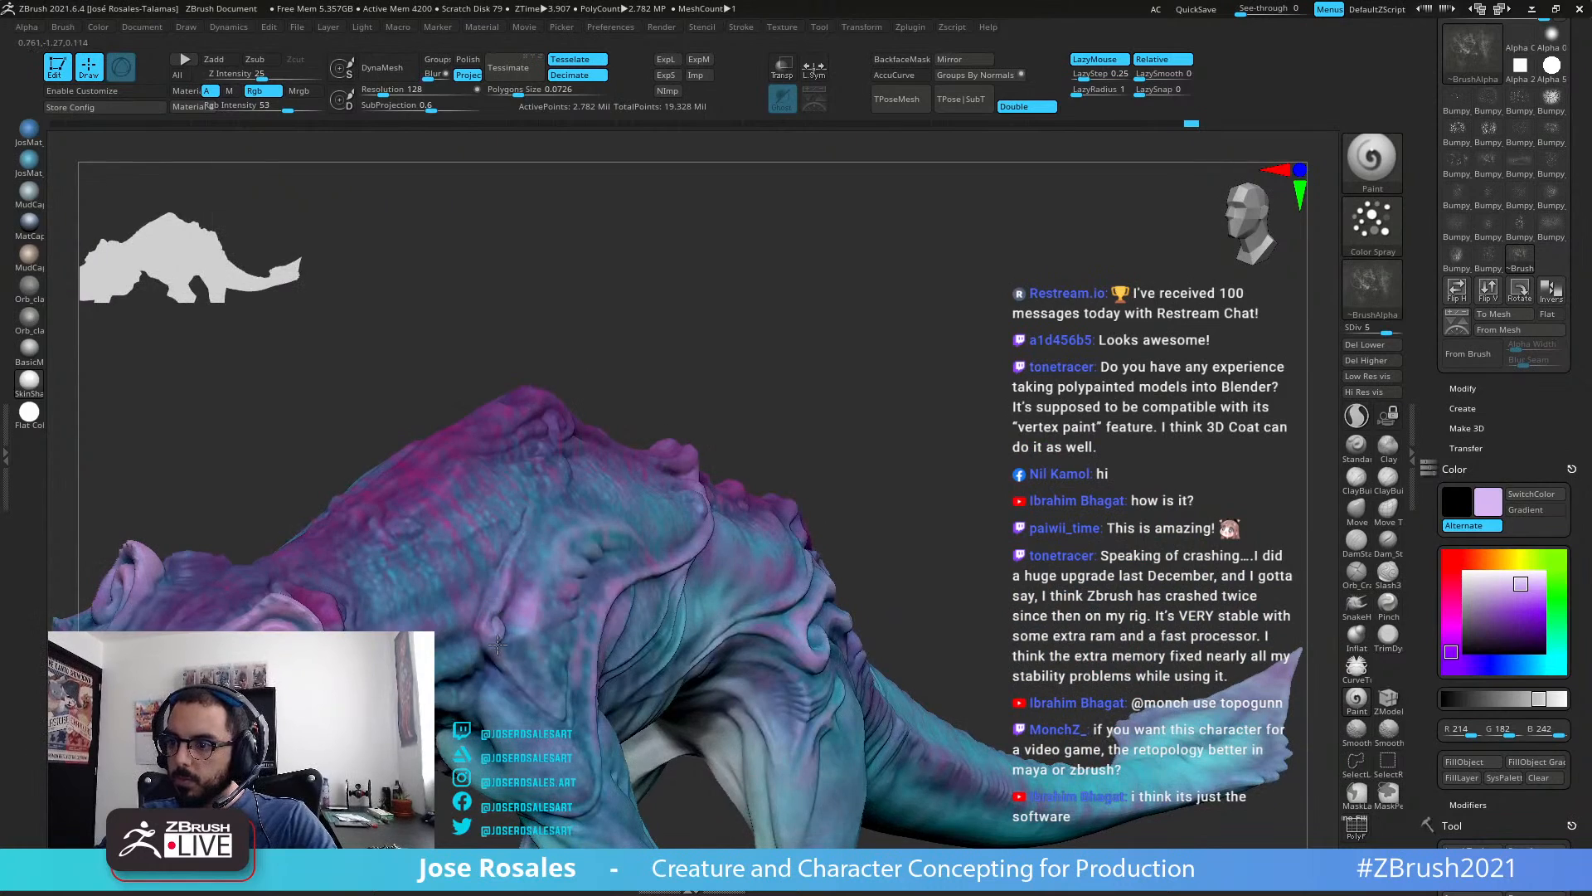
right_click_drag(604, 738, 607, 794)
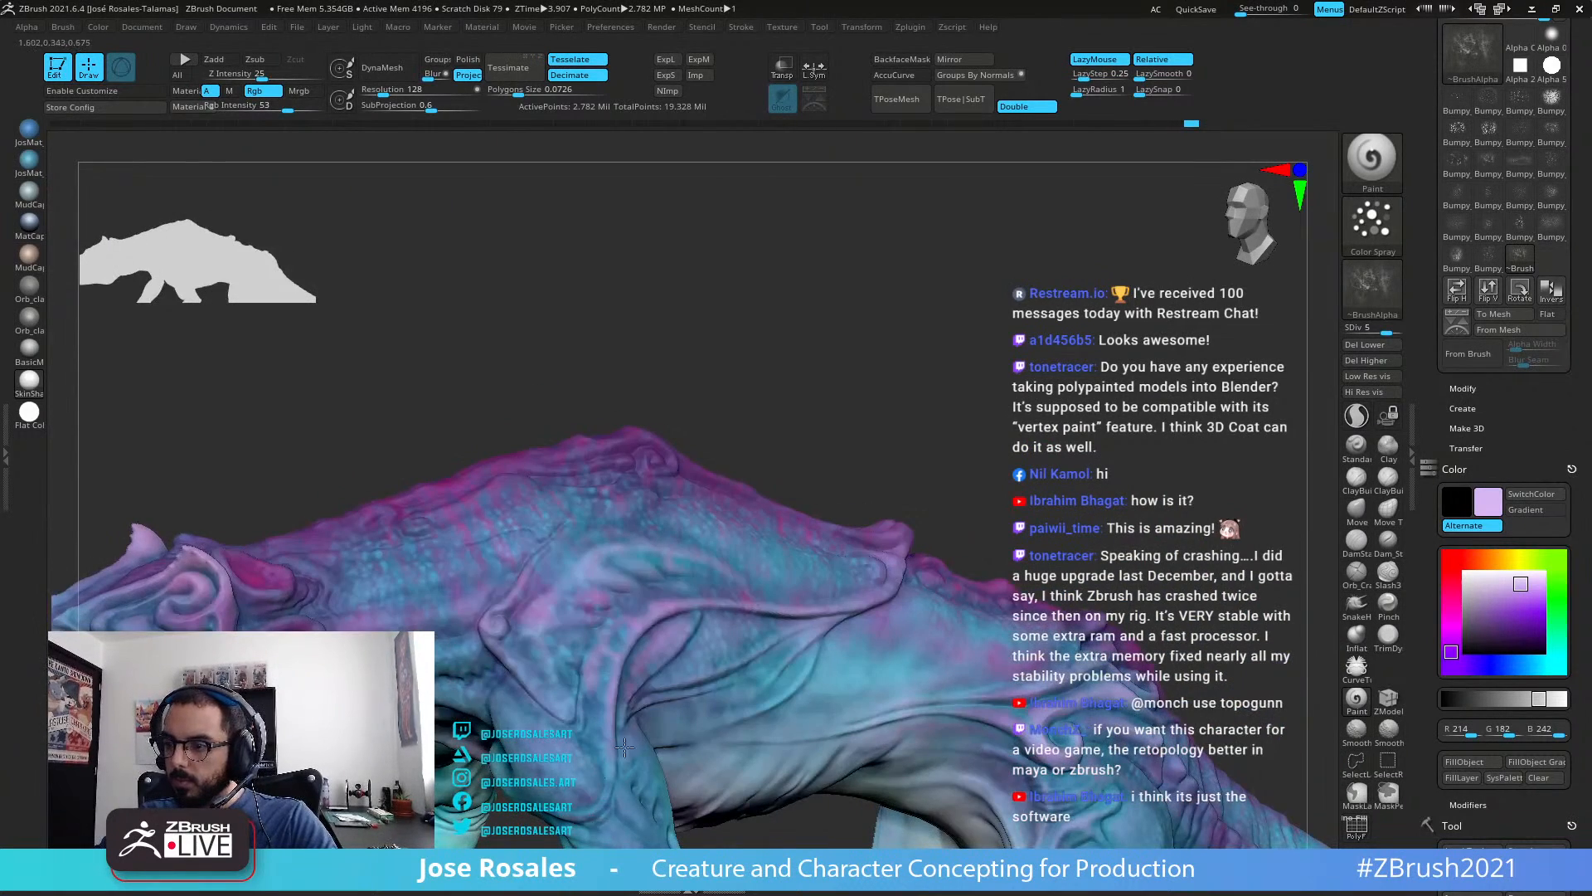
right_click_drag(724, 655, 726, 622)
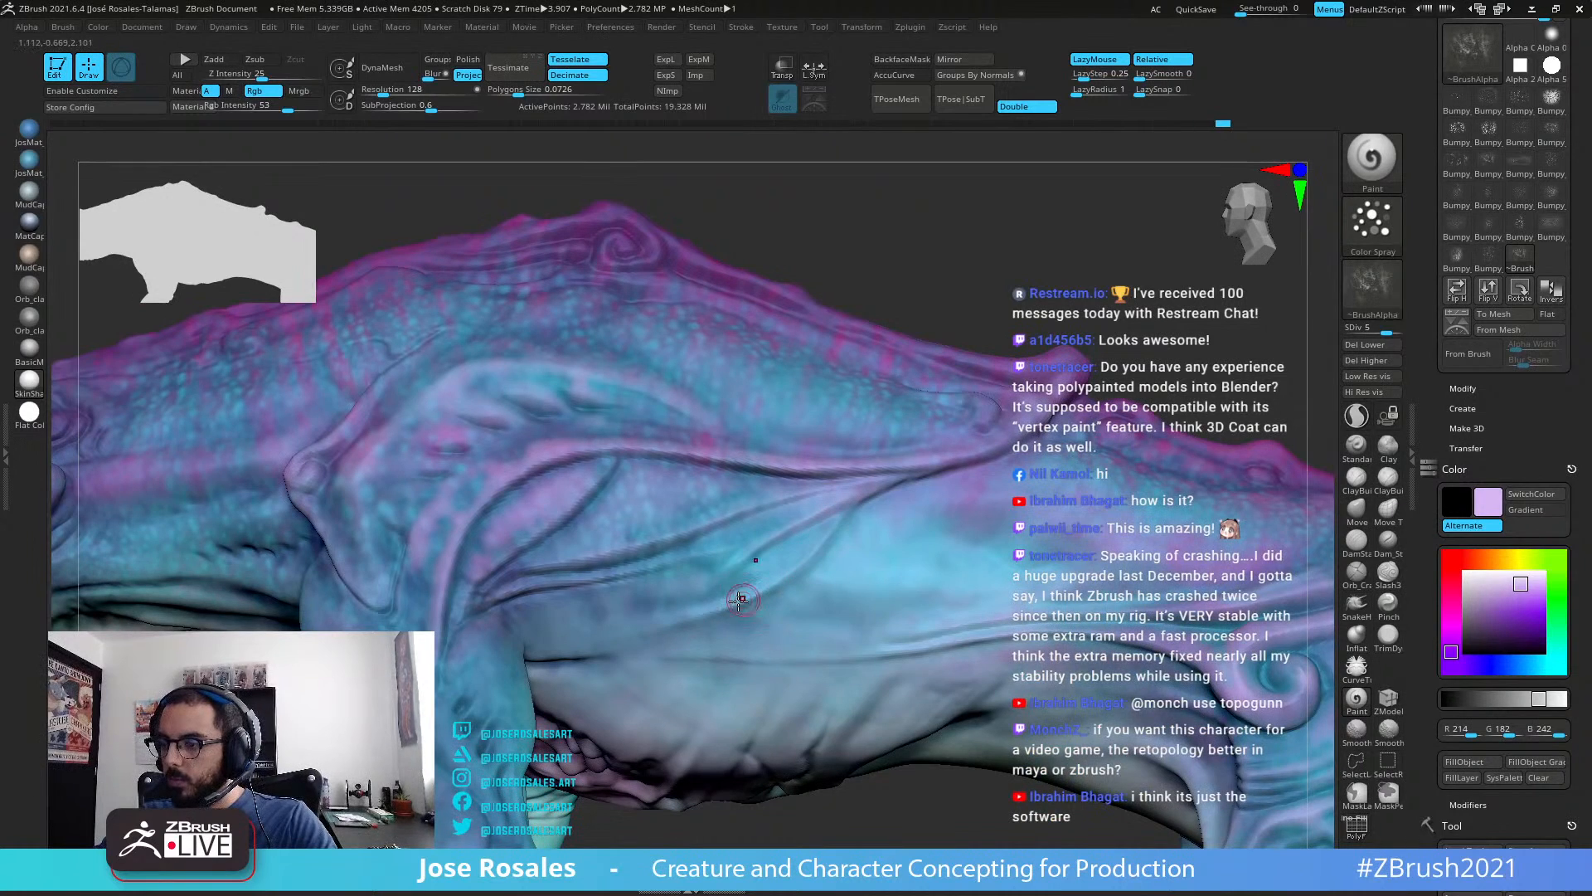
Step: Spray lilac on the small spiral and raised ridge on the front slope of the back
key("f")
right_click_drag(833, 541, 954, 489)
right_click_drag(757, 545, 824, 371, "ctrl")
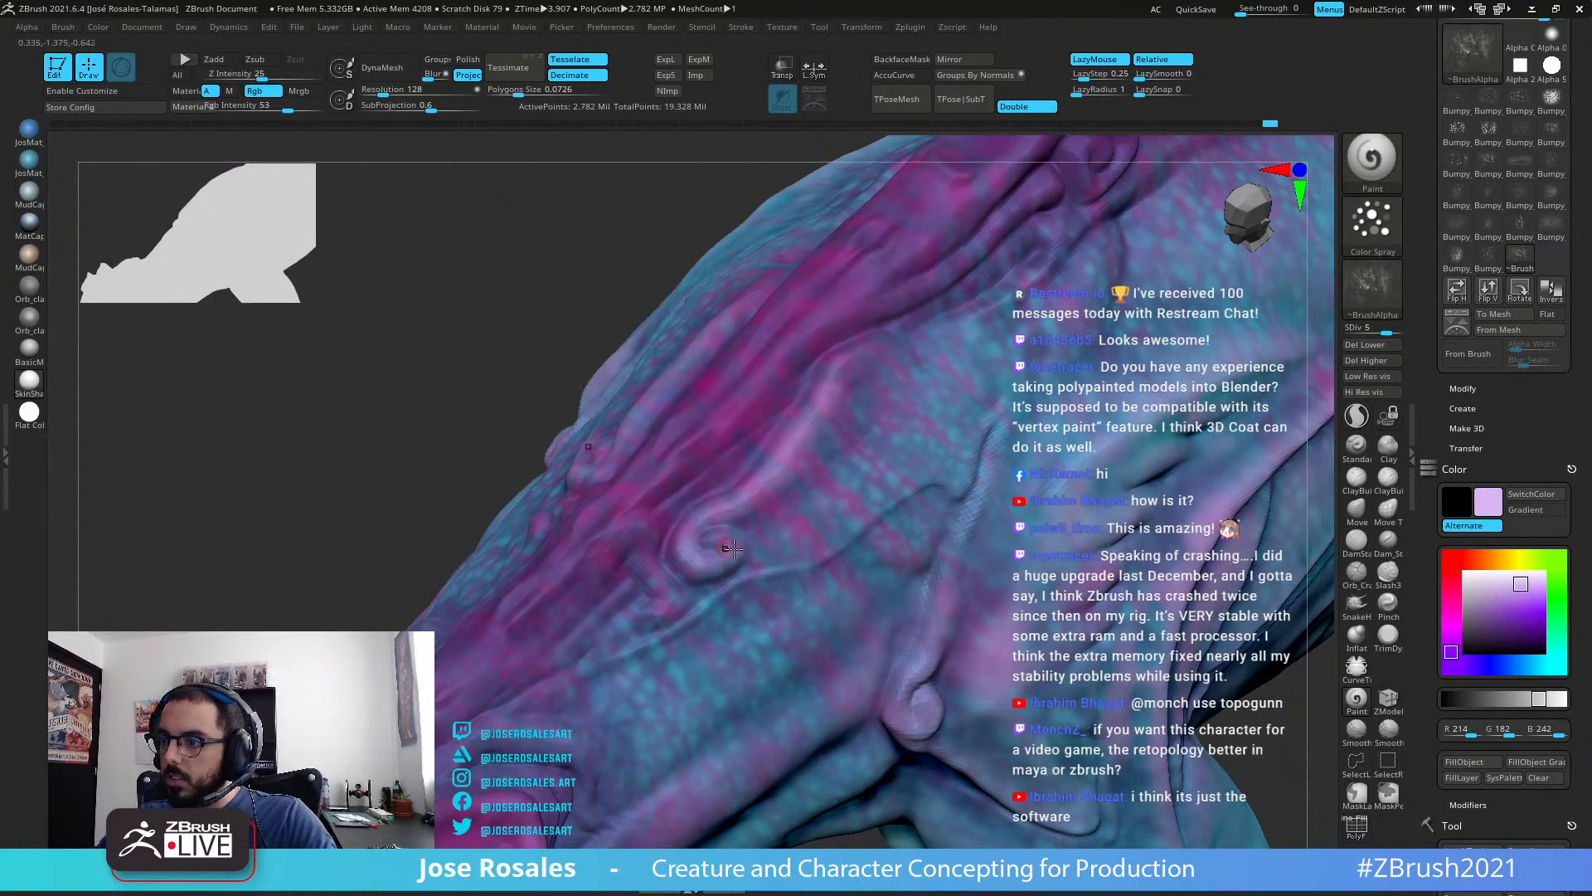
Step: Adjust the brush's draw size and spray lilac on the spiral and ridges at the crest of the back
right_click_drag(922, 341, 815, 498, "alt")
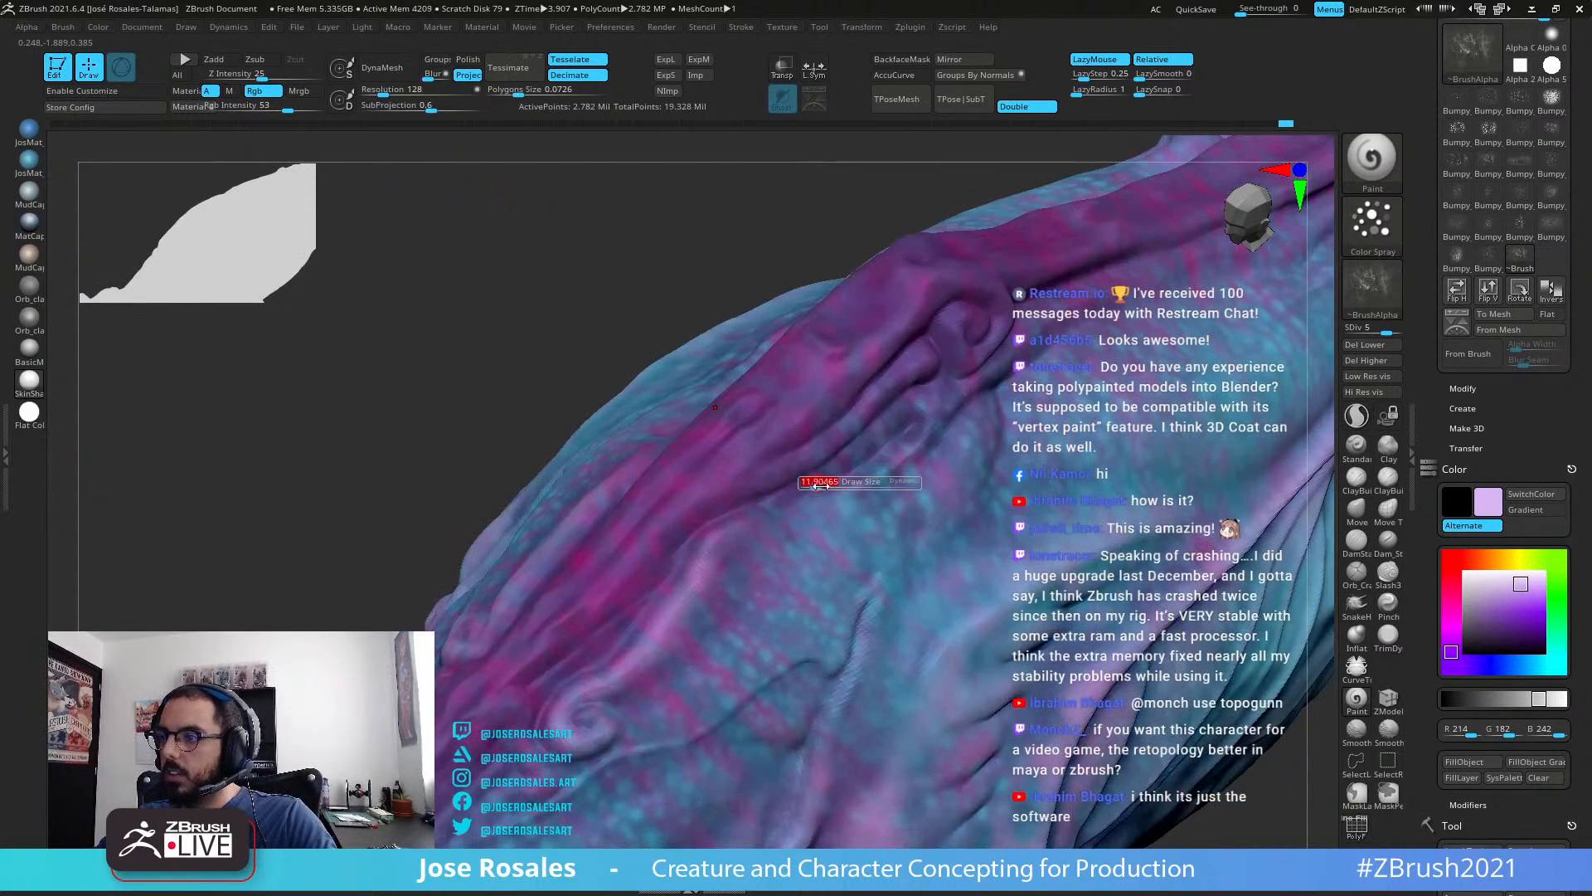
right_click_drag(912, 328, 991, 336)
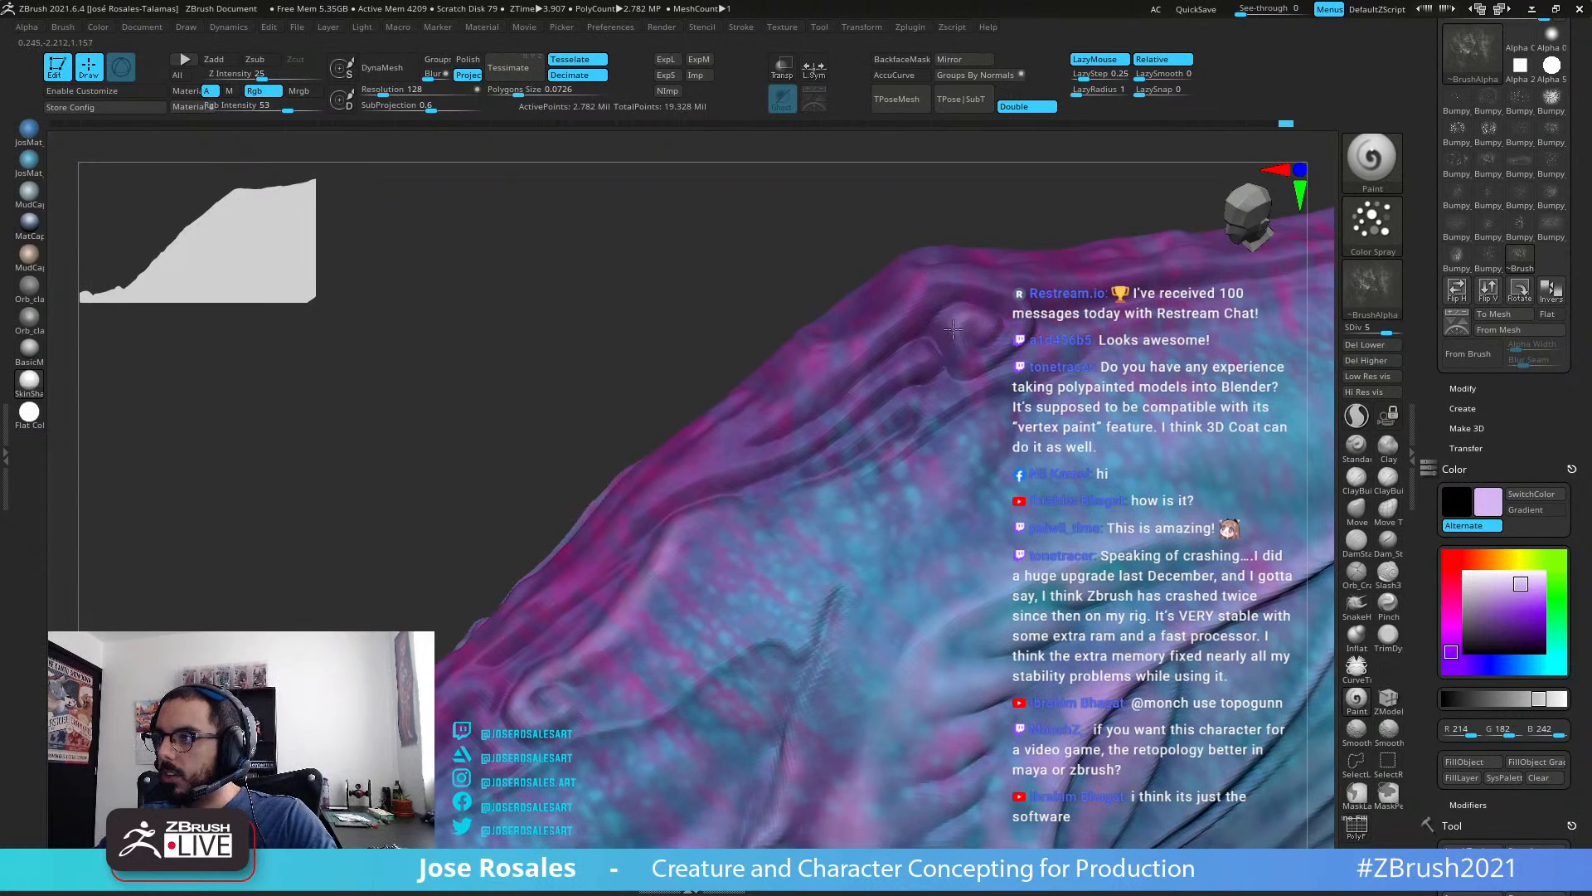
left_click_drag(952, 329, 954, 369)
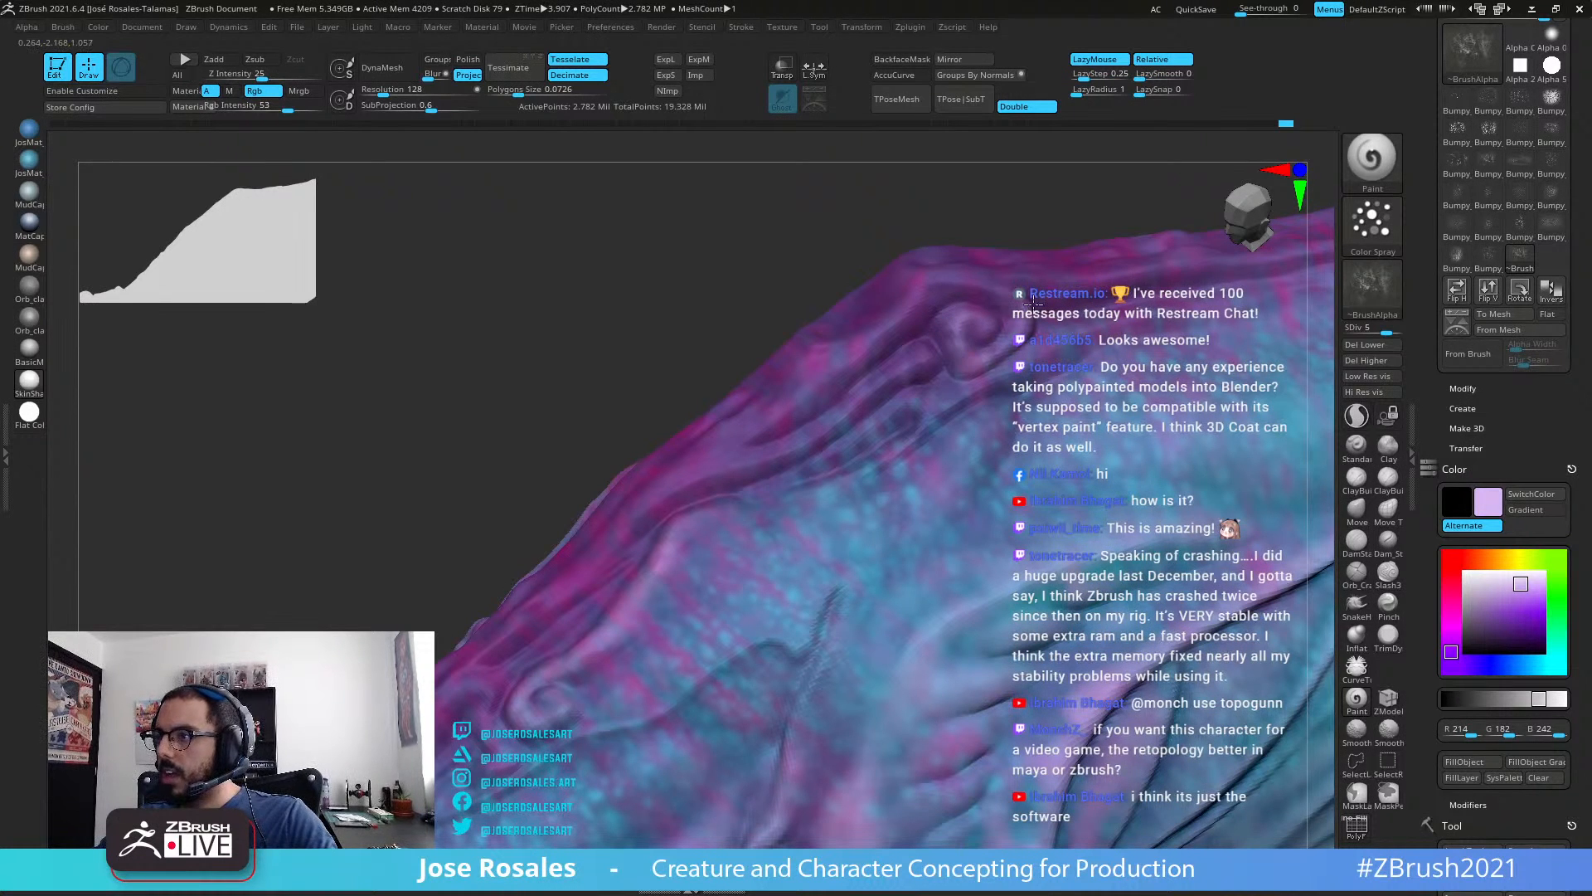
mouse_move(972, 279)
left_mouse_down()
mouse_move(913, 303)
mouse_move(867, 352)
mouse_move(894, 373)
mouse_move(876, 390)
left_mouse_up()
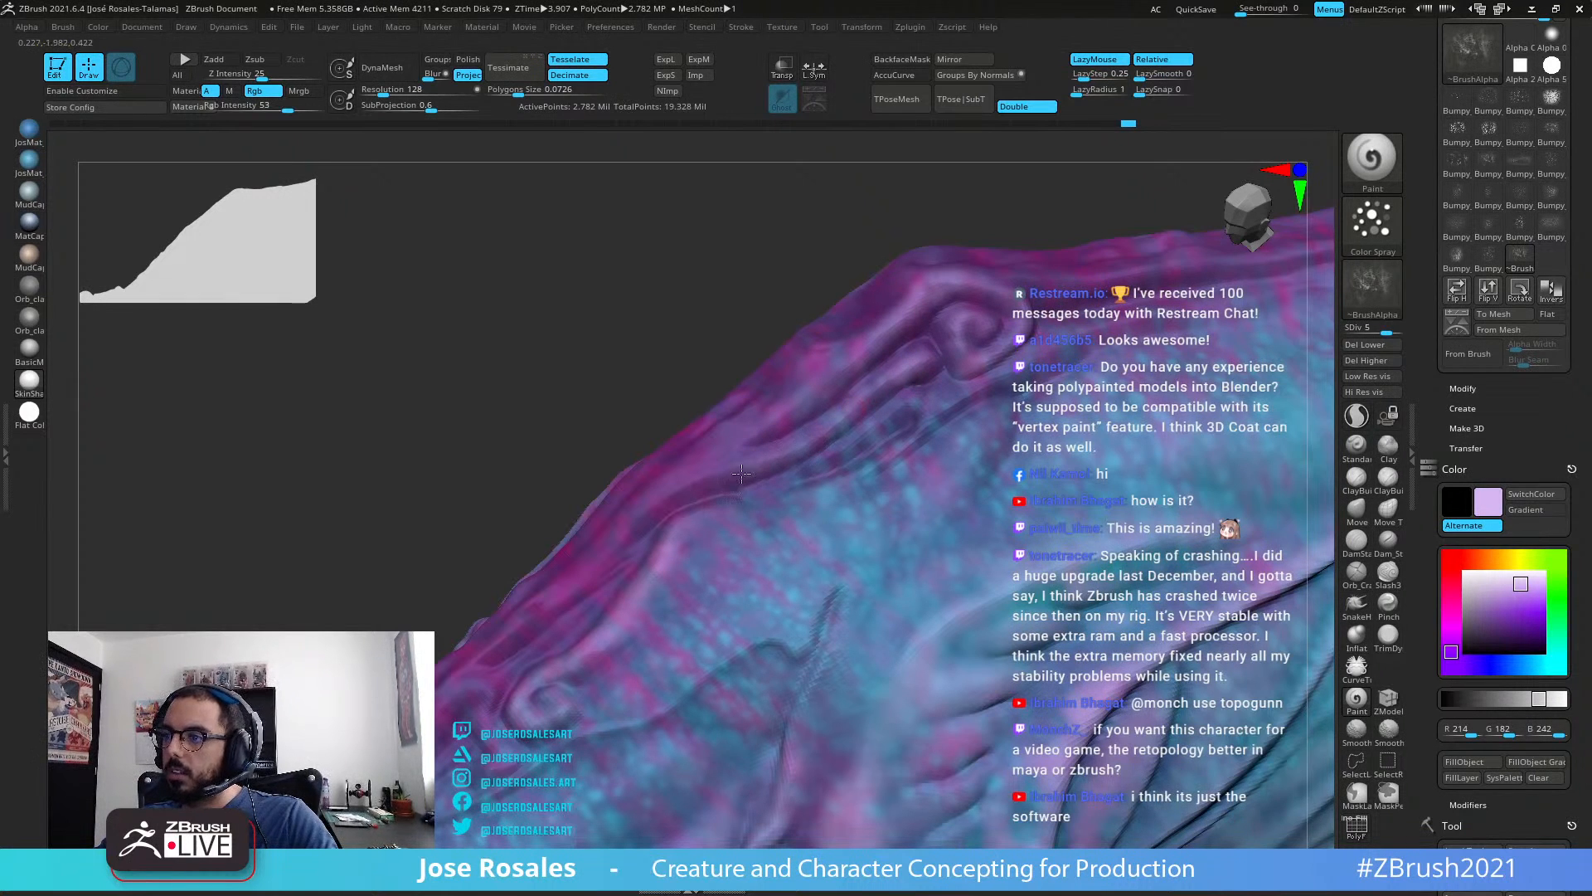
left_click_drag(742, 474, 783, 458)
left_click_drag(925, 362, 836, 425)
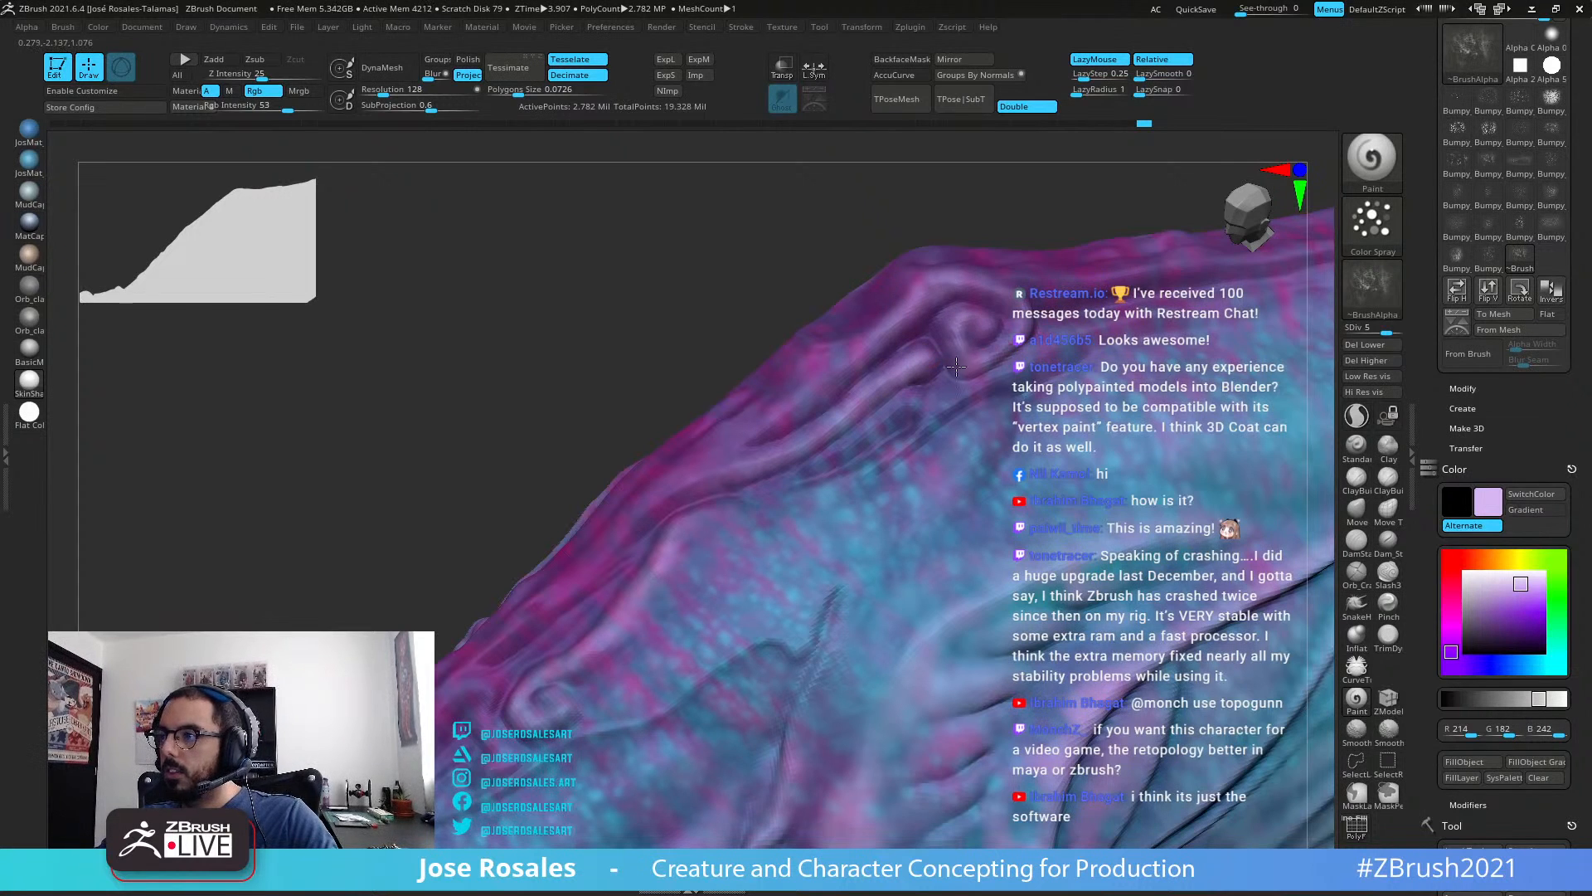
left_click_drag(969, 399, 1083, 338)
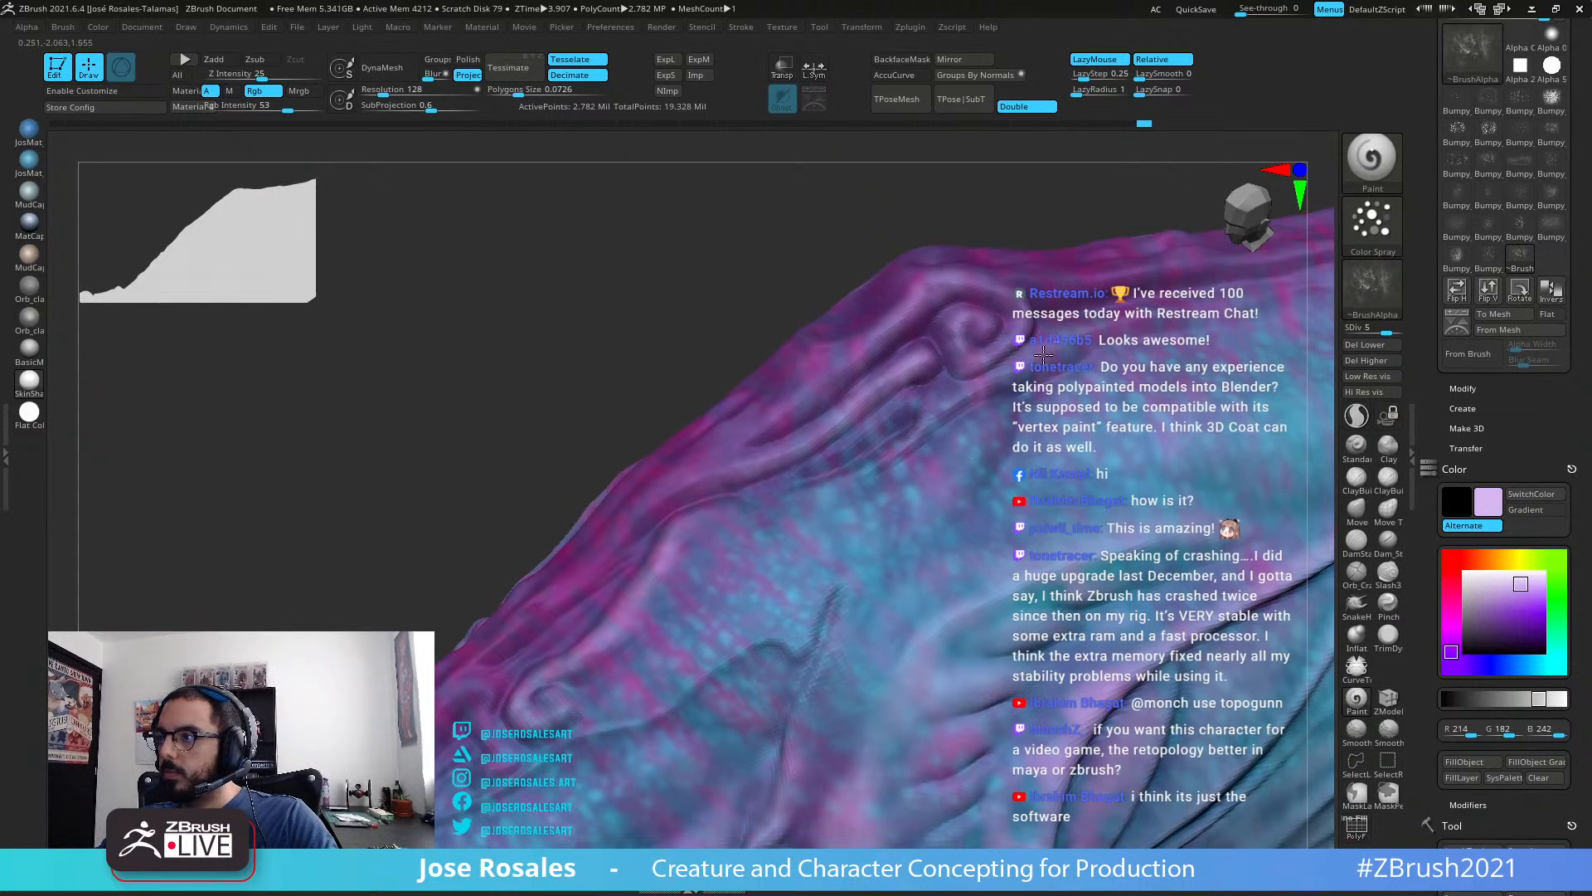
left_click_drag(919, 405, 929, 404)
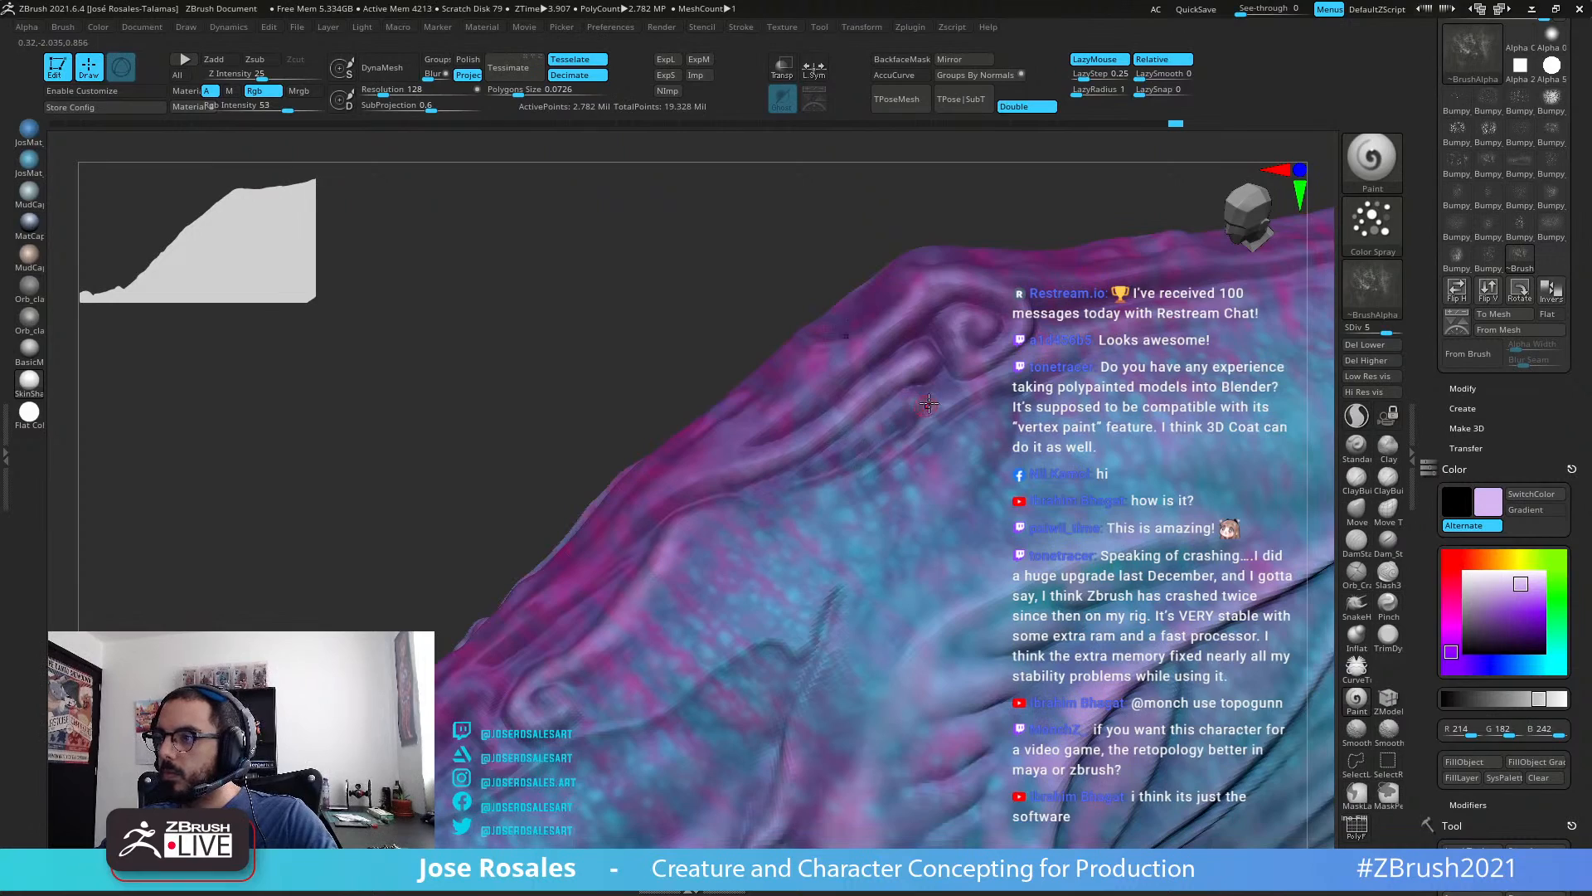
Step: Spray lilac on the rim and surrounding wrinkles of the large pink pit behind the head crest
right_click_drag(719, 486, 1149, 341, "ctrl")
right_click_drag(954, 373, 1015, 402)
mouse_move(654, 388)
right_mouse_down()
mouse_move(705, 353)
mouse_move(797, 409)
mouse_move(819, 600)
mouse_move(843, 580)
mouse_move(799, 651)
right_mouse_up()
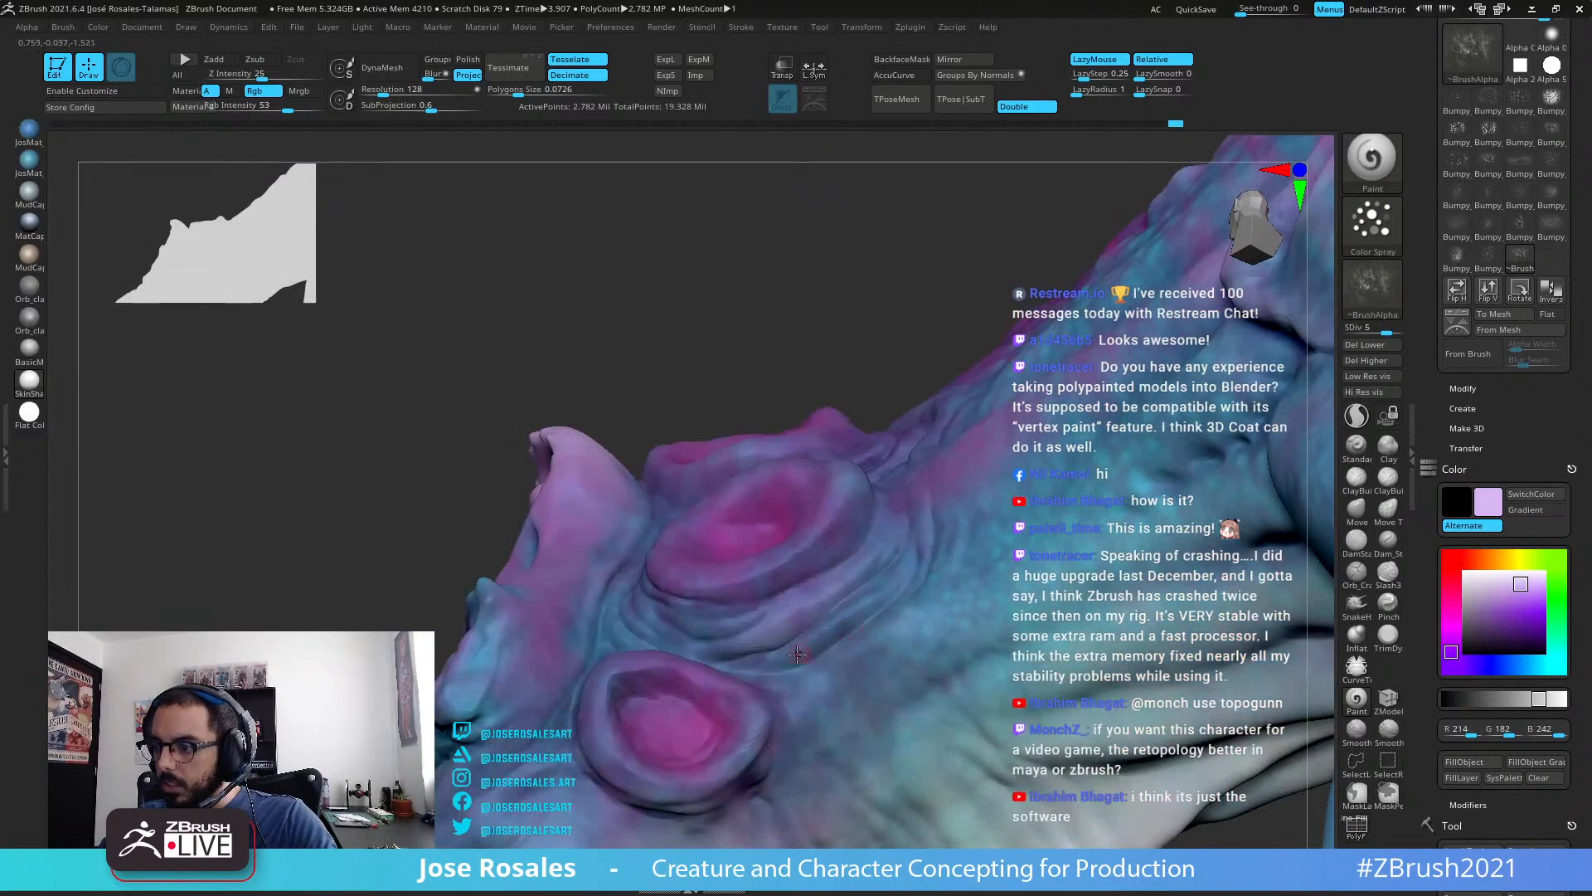
mouse_move(803, 644)
left_mouse_down()
mouse_move(884, 589)
mouse_move(847, 618)
mouse_move(876, 545)
mouse_move(822, 598)
left_mouse_up()
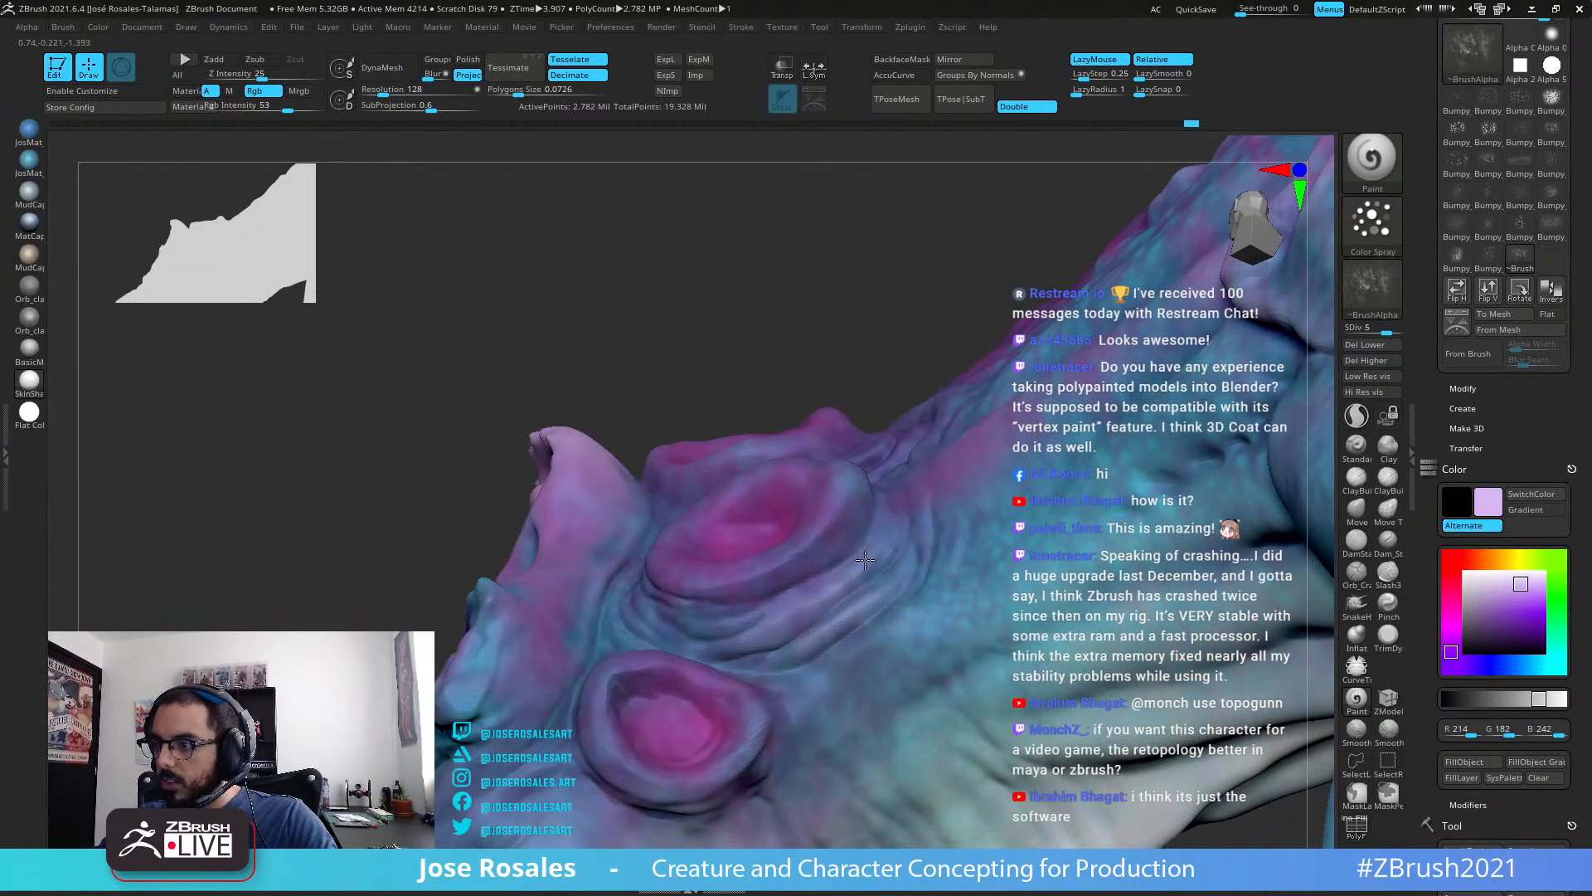
mouse_move(846, 498)
left_mouse_down()
mouse_move(734, 583)
mouse_move(759, 577)
mouse_move(672, 617)
left_mouse_up()
left_click_drag(860, 502, 846, 458)
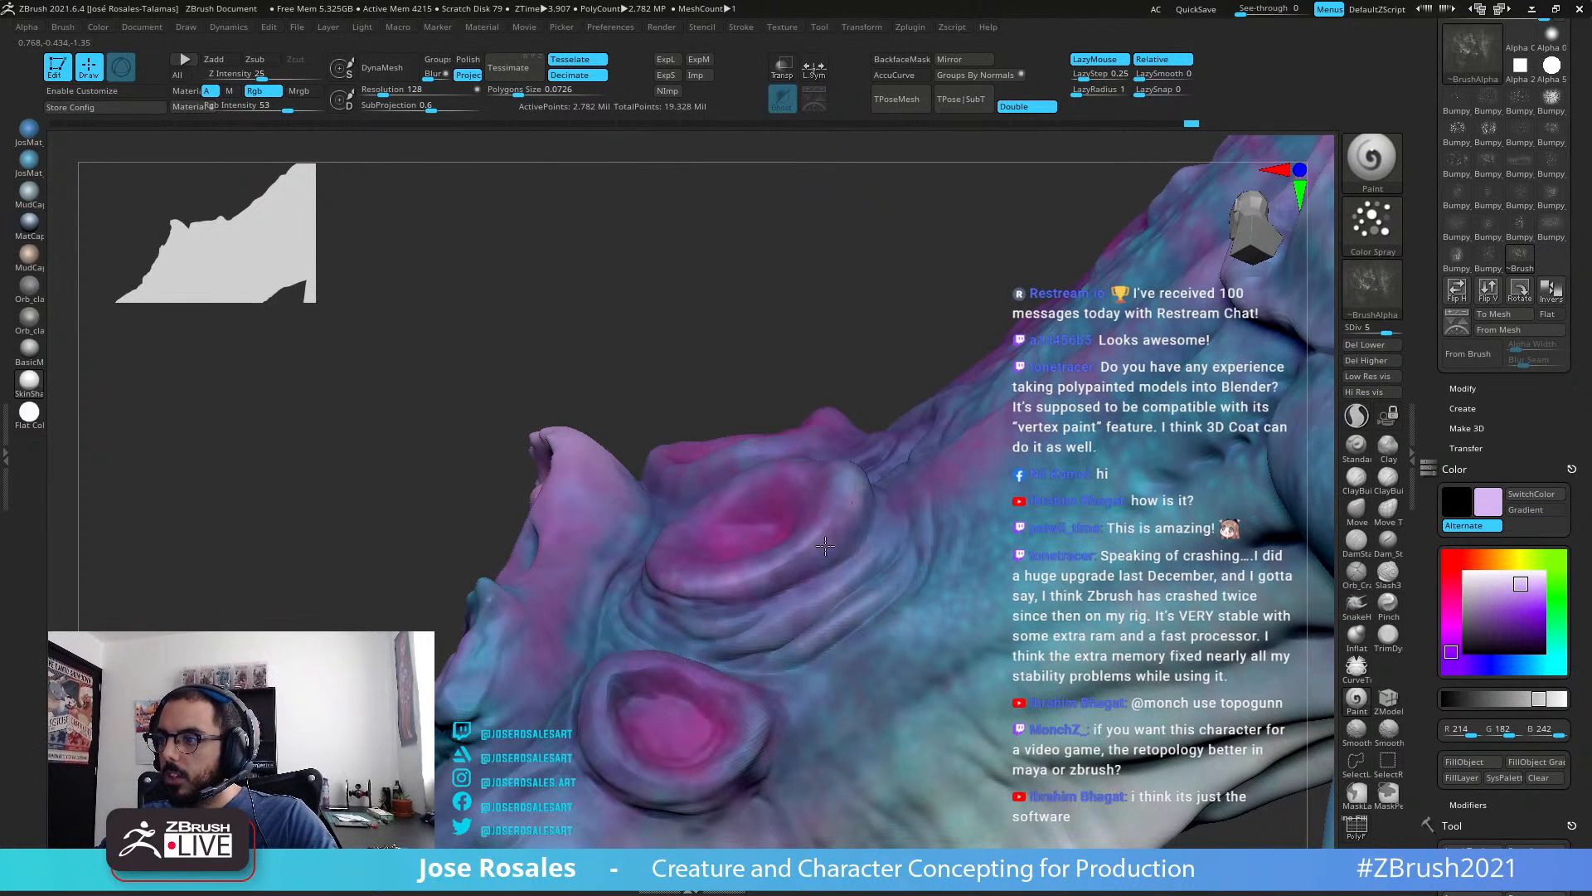
left_click_drag(825, 545, 811, 557)
Step: Spray lilac on the rim of the lower pink pit and the skin beside it
mouse_move(829, 564)
right_mouse_down("ctrl")
mouse_move(783, 701)
mouse_move(869, 670)
mouse_move(928, 680)
mouse_move(899, 676)
mouse_move(889, 629)
right_mouse_up("ctrl")
left_click_drag(844, 650, 900, 637)
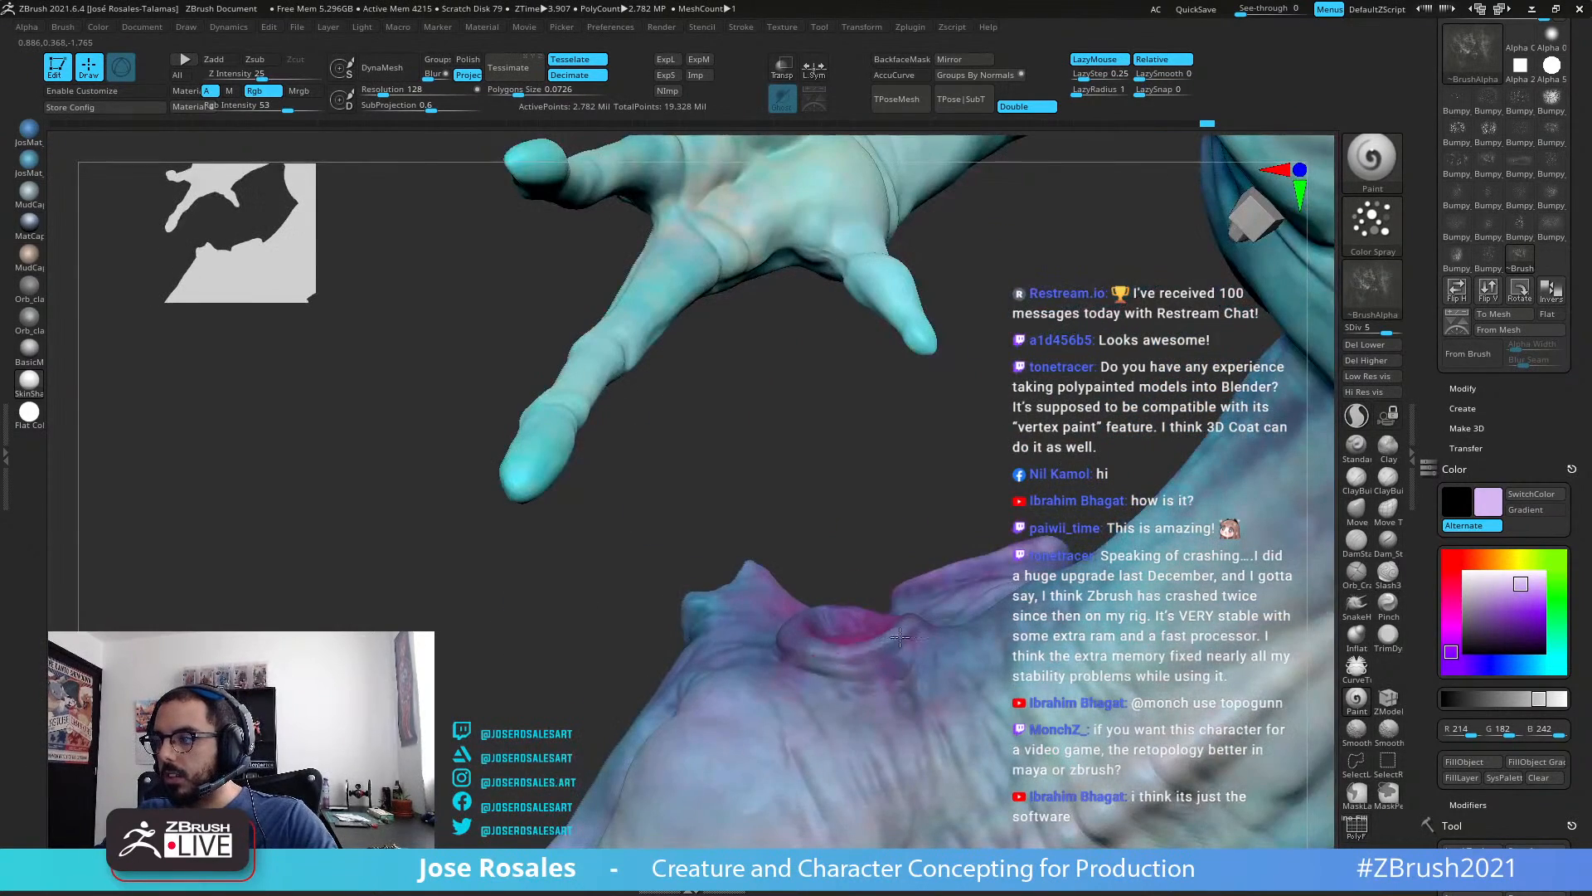
right_click_drag(842, 682, 824, 652)
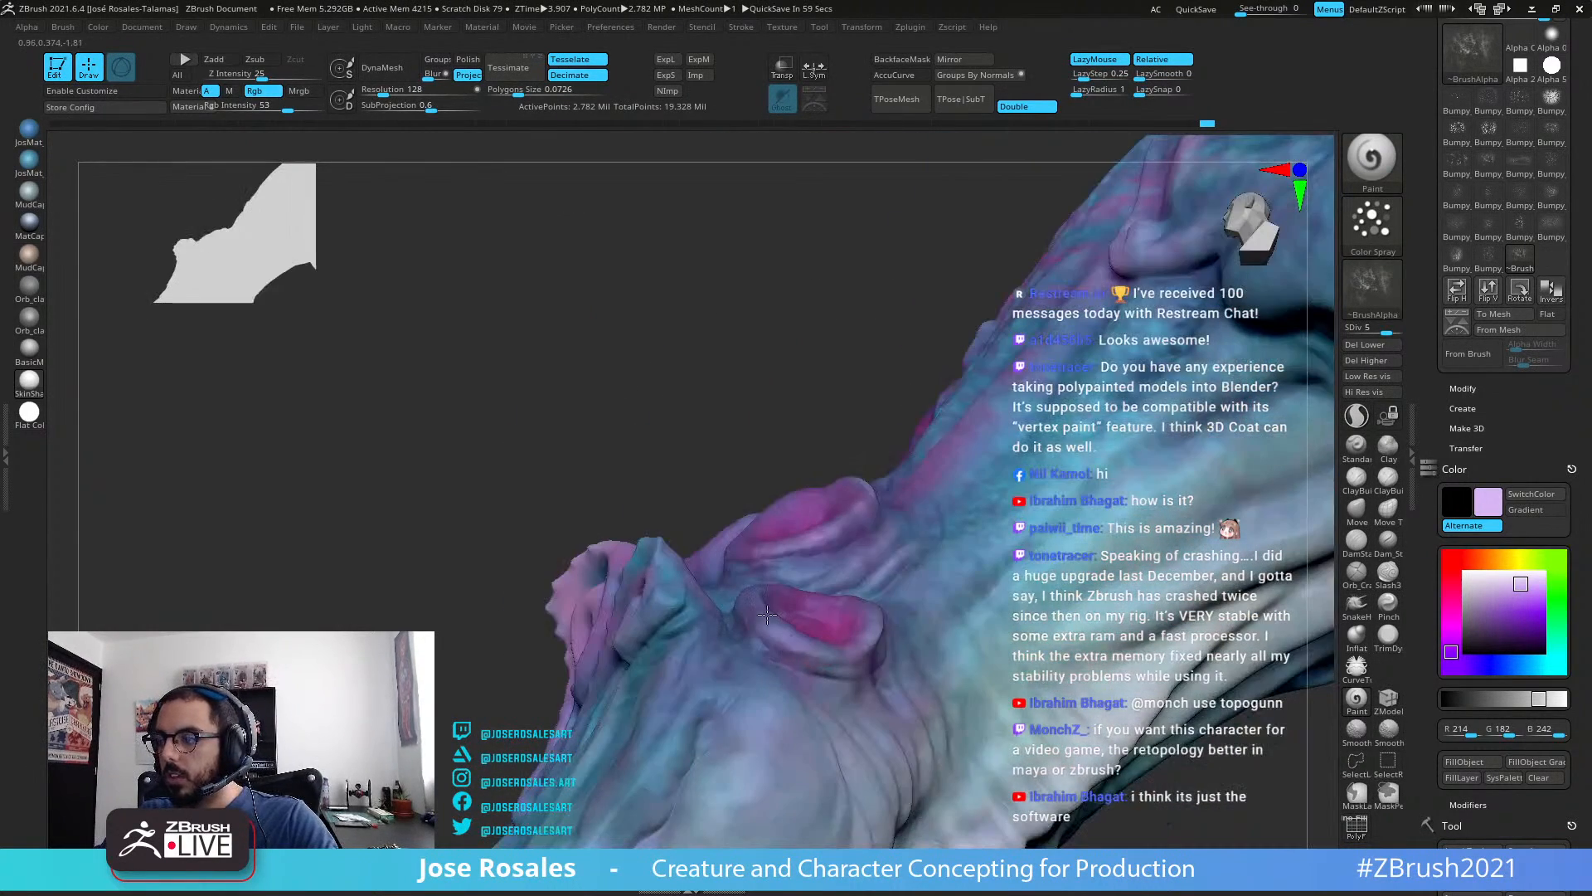
left_click_drag(767, 614, 754, 606)
Step: Spray lilac on the shoulder and side folds from the creature's opposite side
mouse_move(724, 647)
right_mouse_down()
mouse_move(740, 697)
mouse_move(720, 614)
mouse_move(824, 644)
mouse_move(665, 672)
mouse_move(992, 694)
mouse_move(958, 745)
mouse_move(917, 705)
mouse_move(904, 713)
mouse_move(1149, 635)
mouse_move(980, 508)
right_mouse_up()
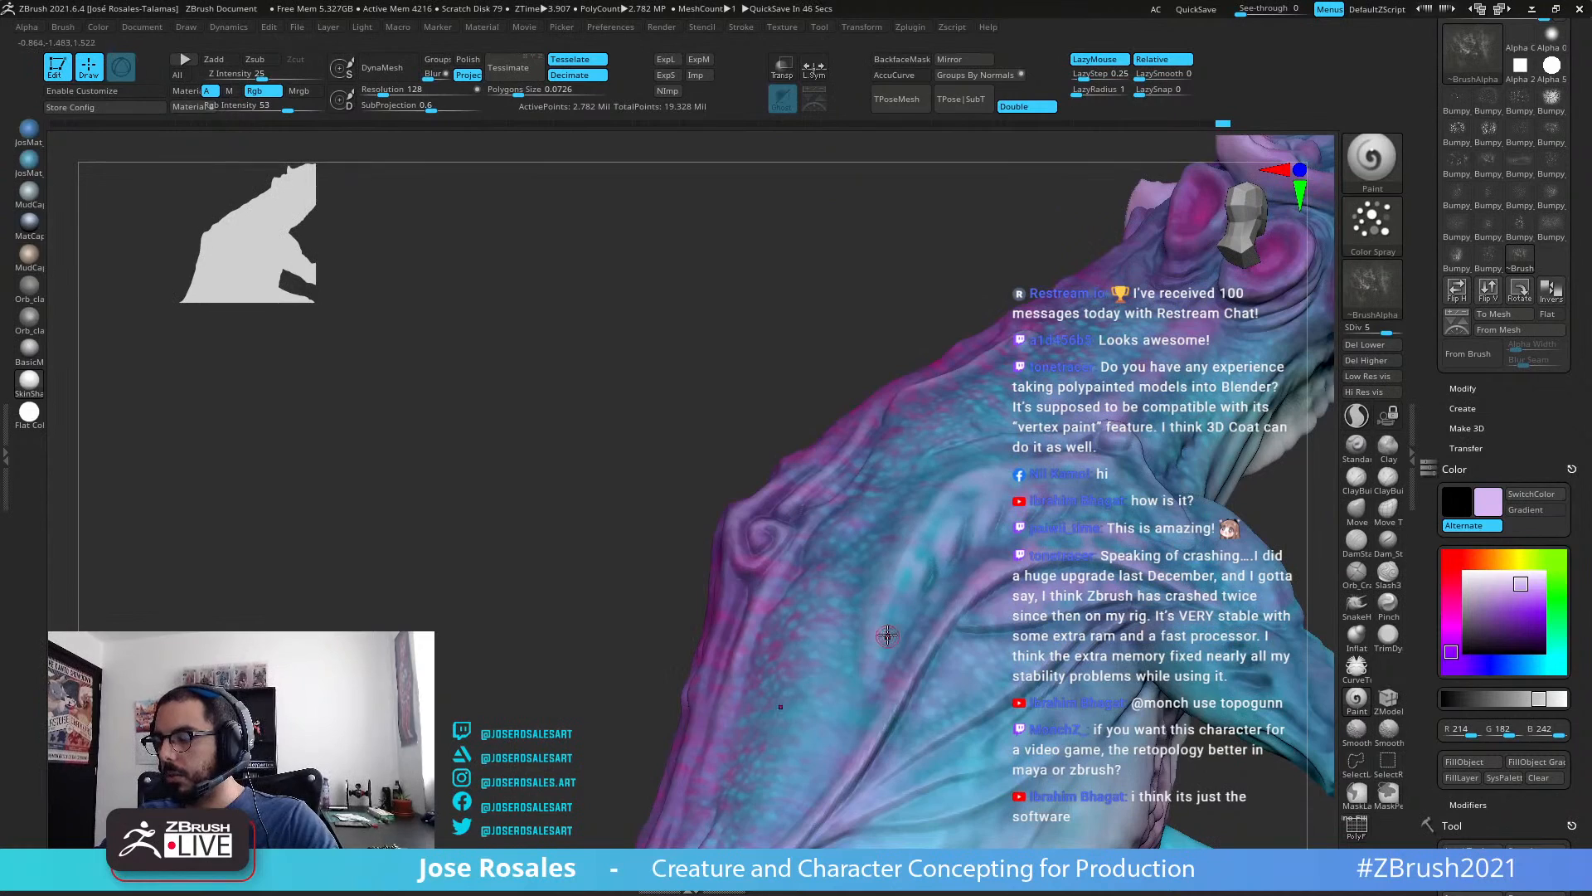
right_click_drag(929, 688, 1079, 570)
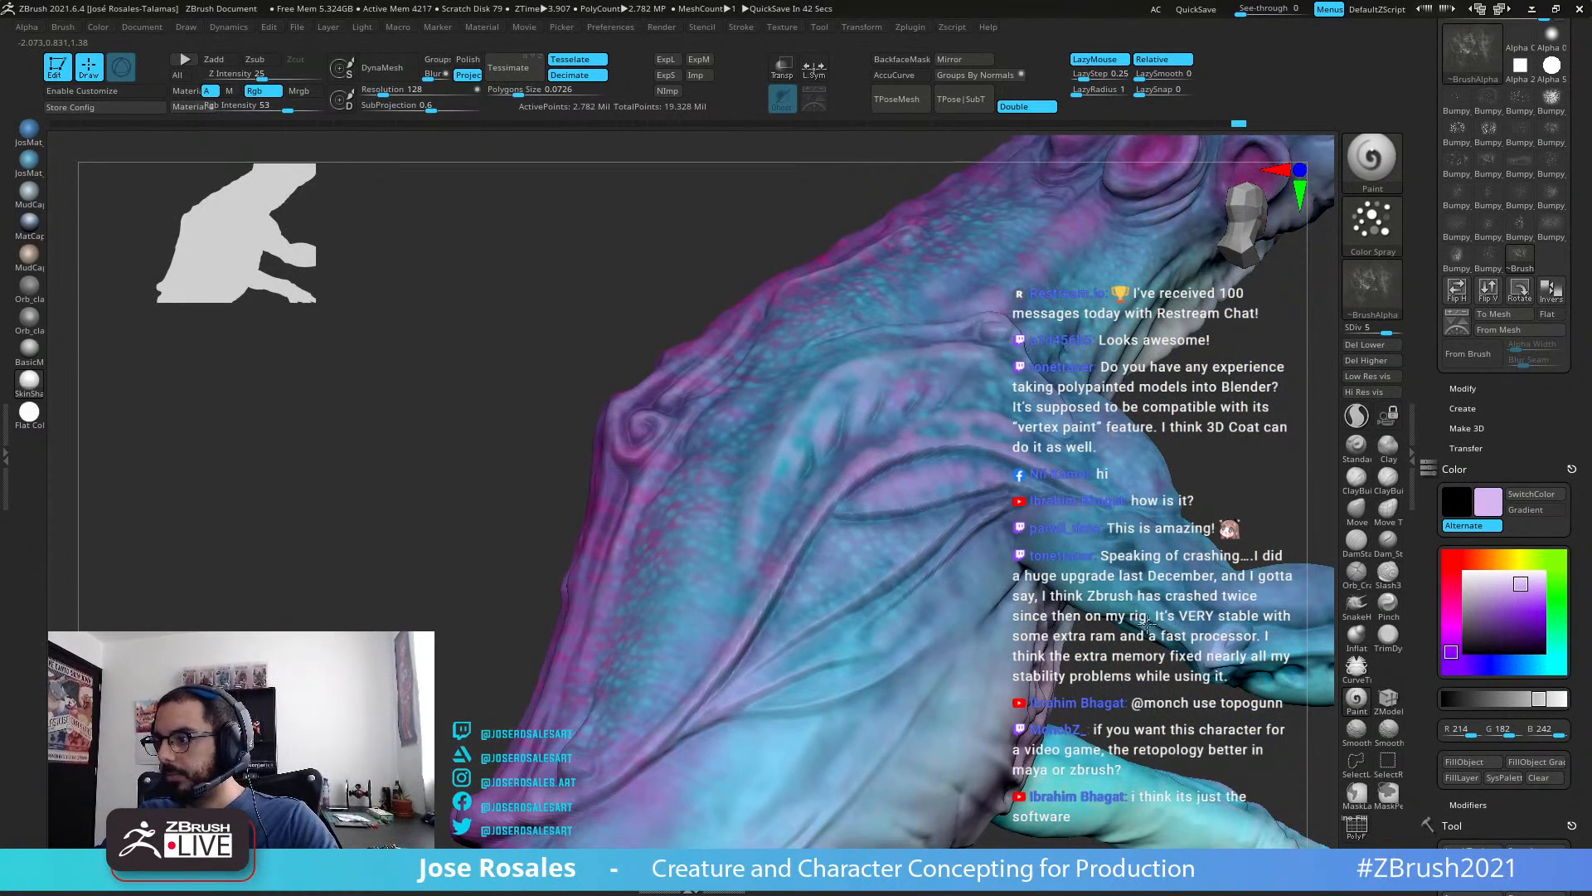
right_click_drag(1159, 610, 1214, 632)
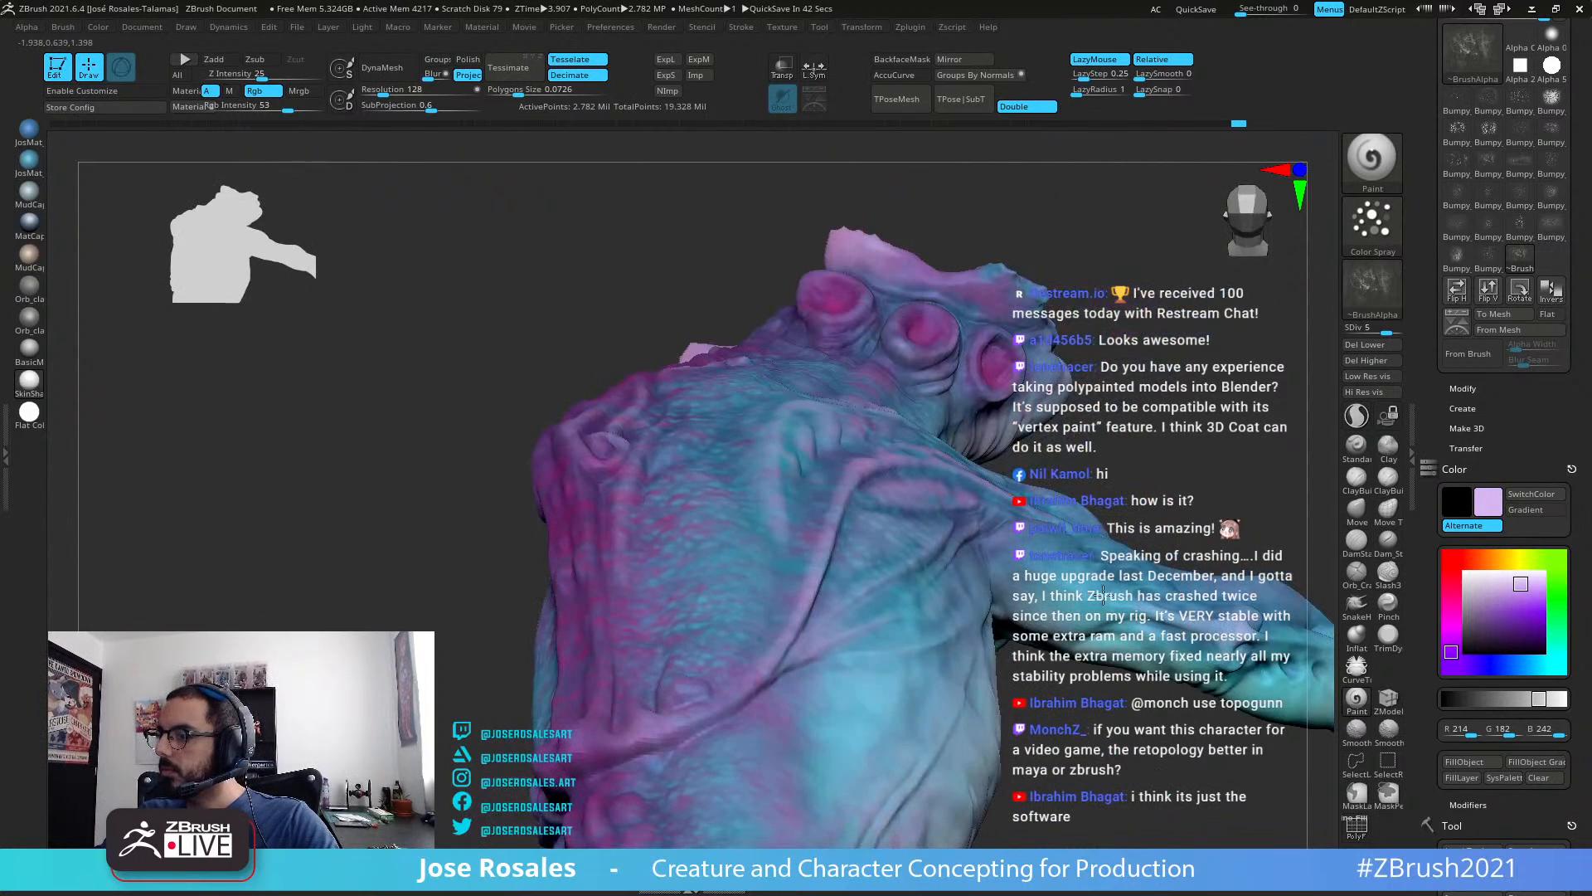
Step: Spray lilac on the raised folds along the side of the back behind the shoulder
right_click_drag(1093, 620, 1155, 589)
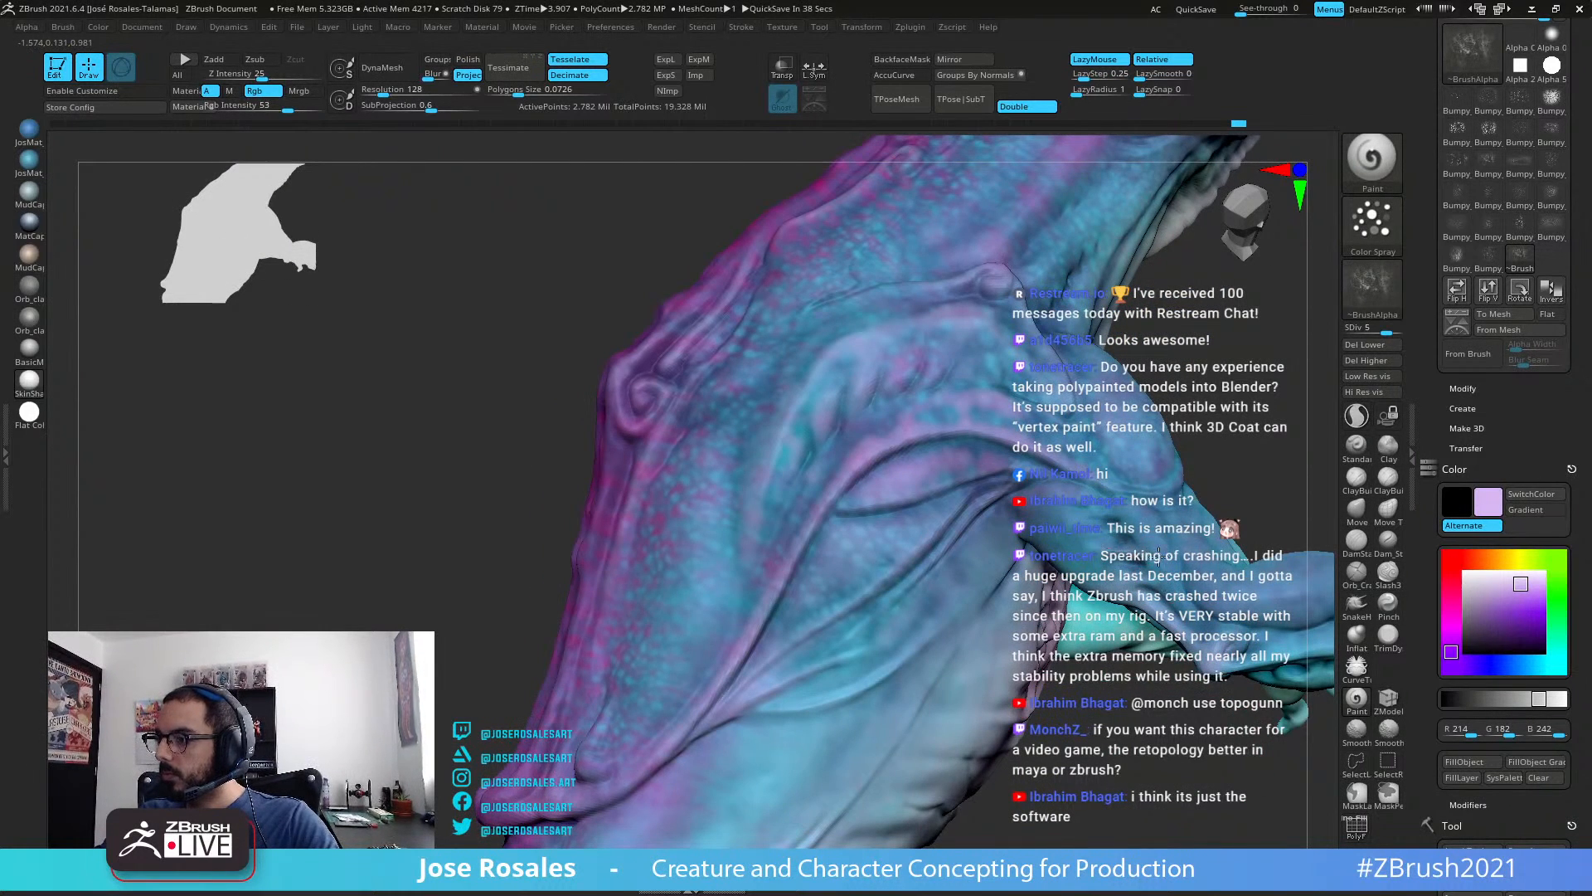
right_click_drag(1115, 536, 1077, 504)
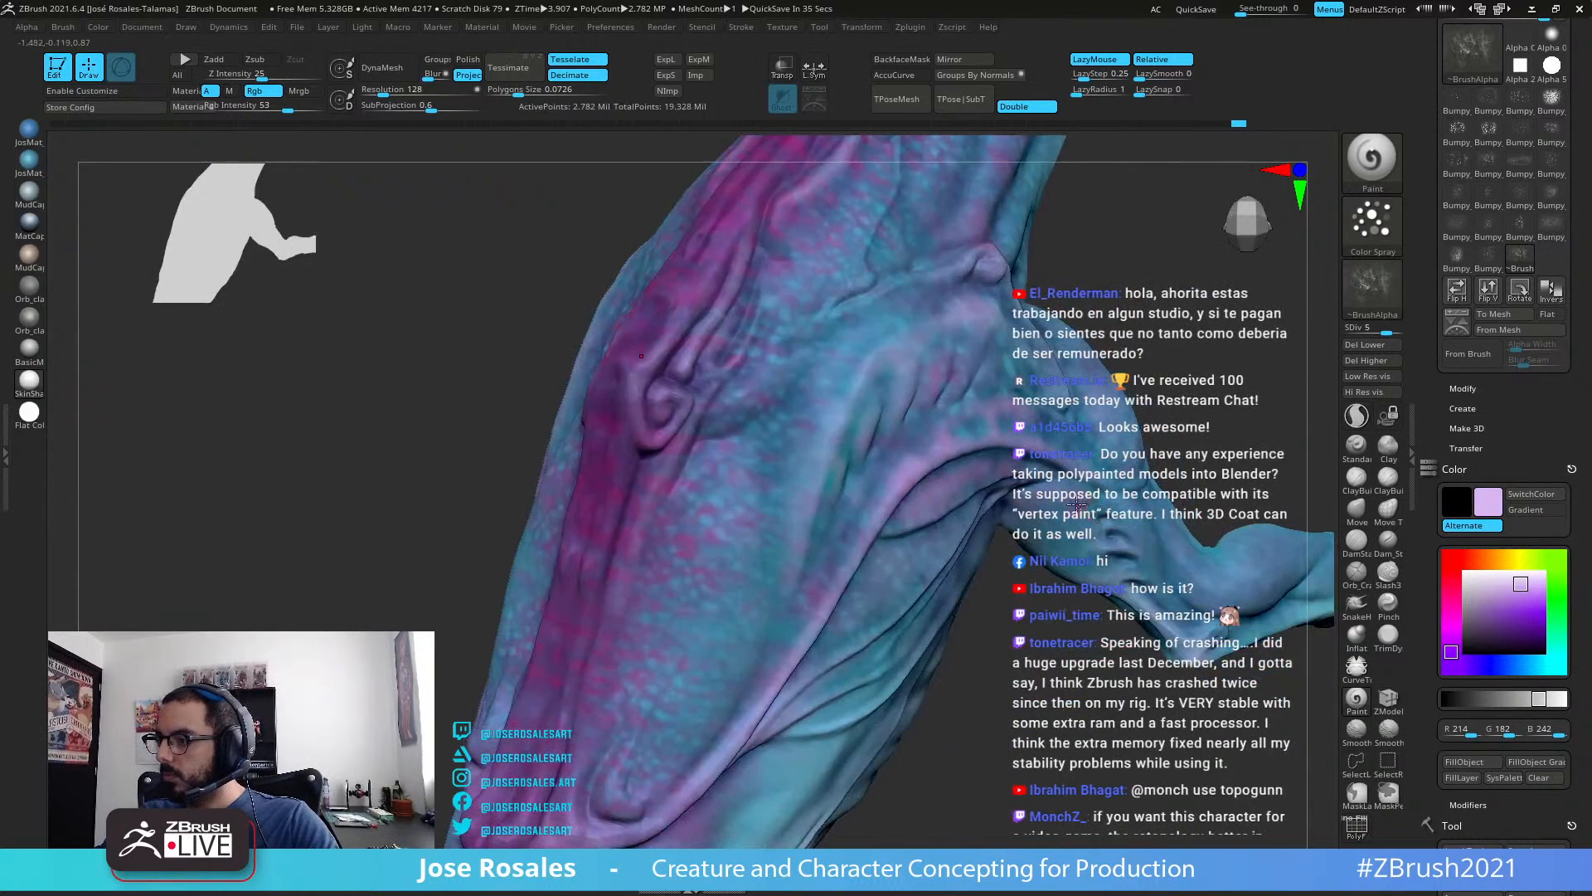
right_click_drag(1170, 569, 994, 447, "ctrl")
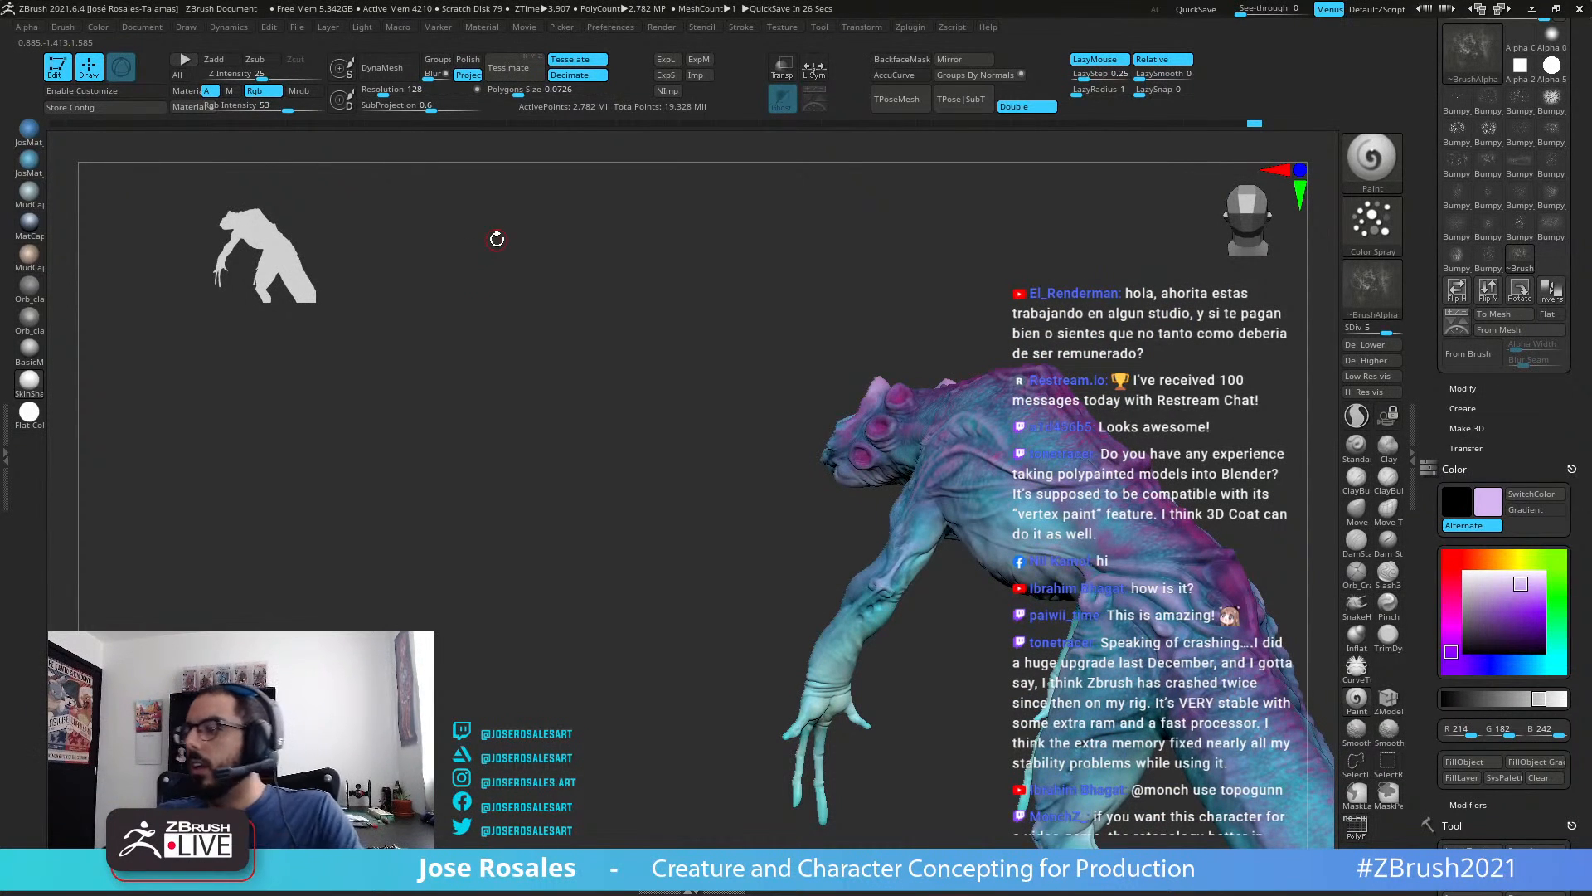
Step: Spray lilac on the throat and the folds between the collarbones at the base of the neck
right_click_drag(917, 560, 598, 480)
right_click_drag(739, 582, 817, 539)
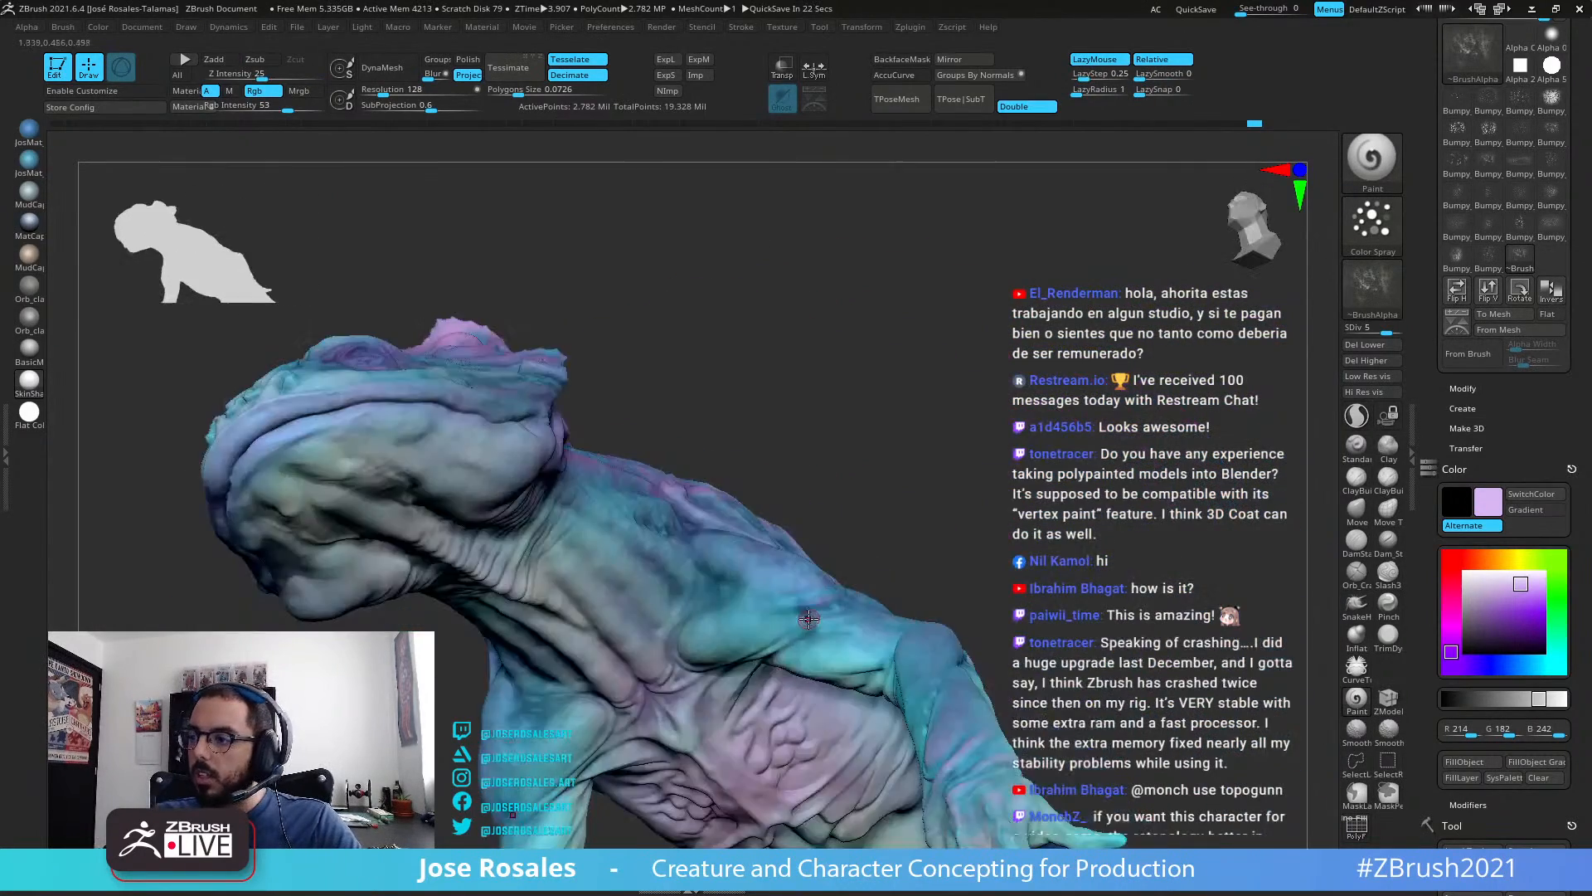
right_click_drag(829, 617, 795, 697)
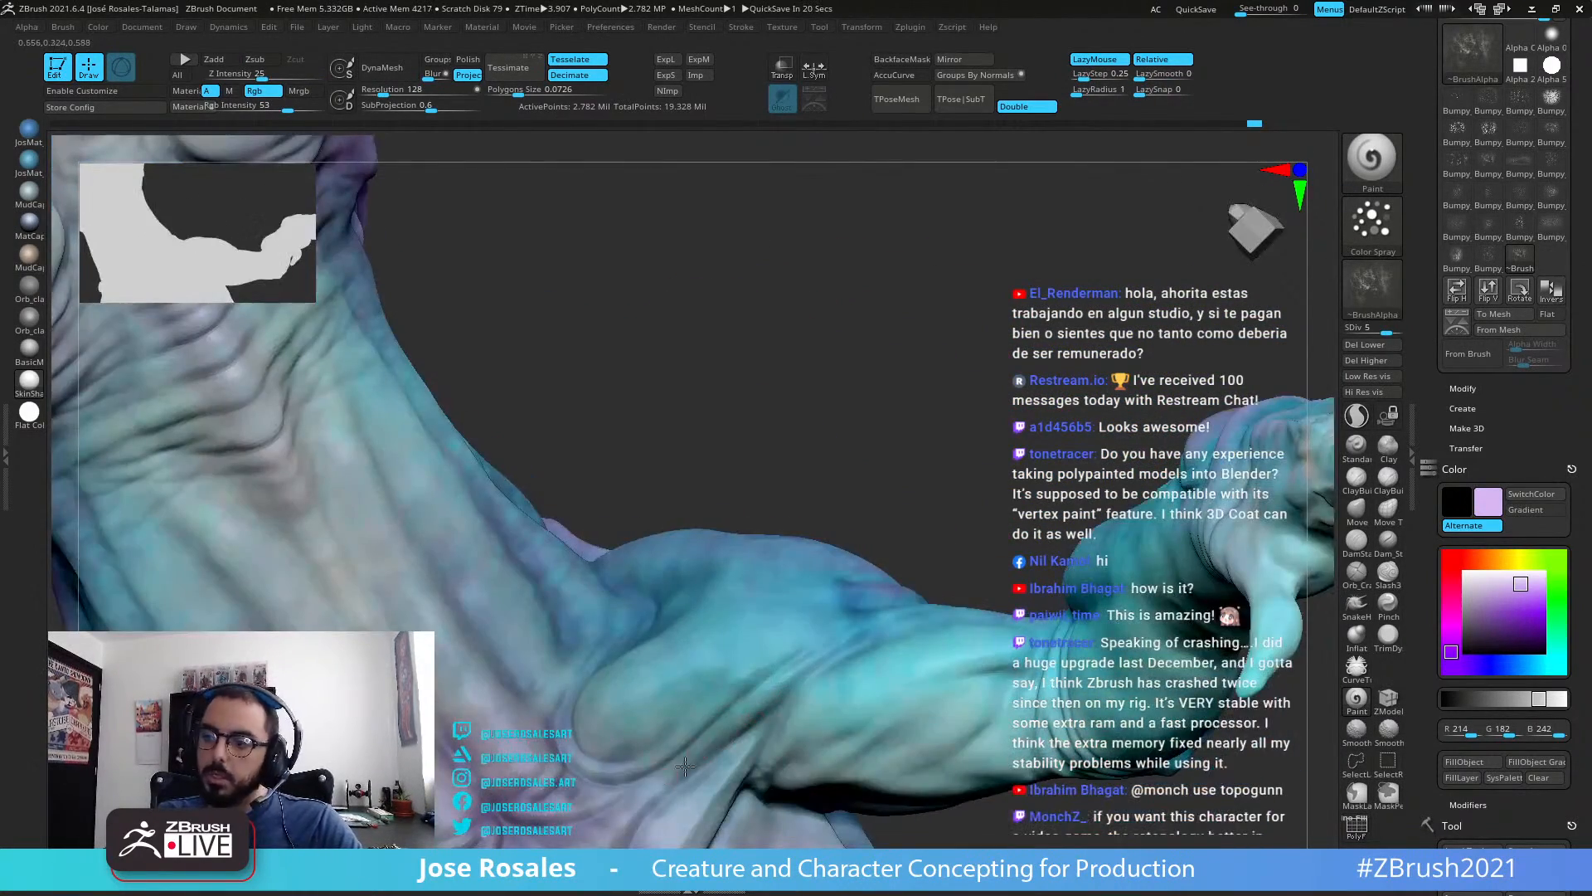
right_click_drag(669, 736, 829, 401)
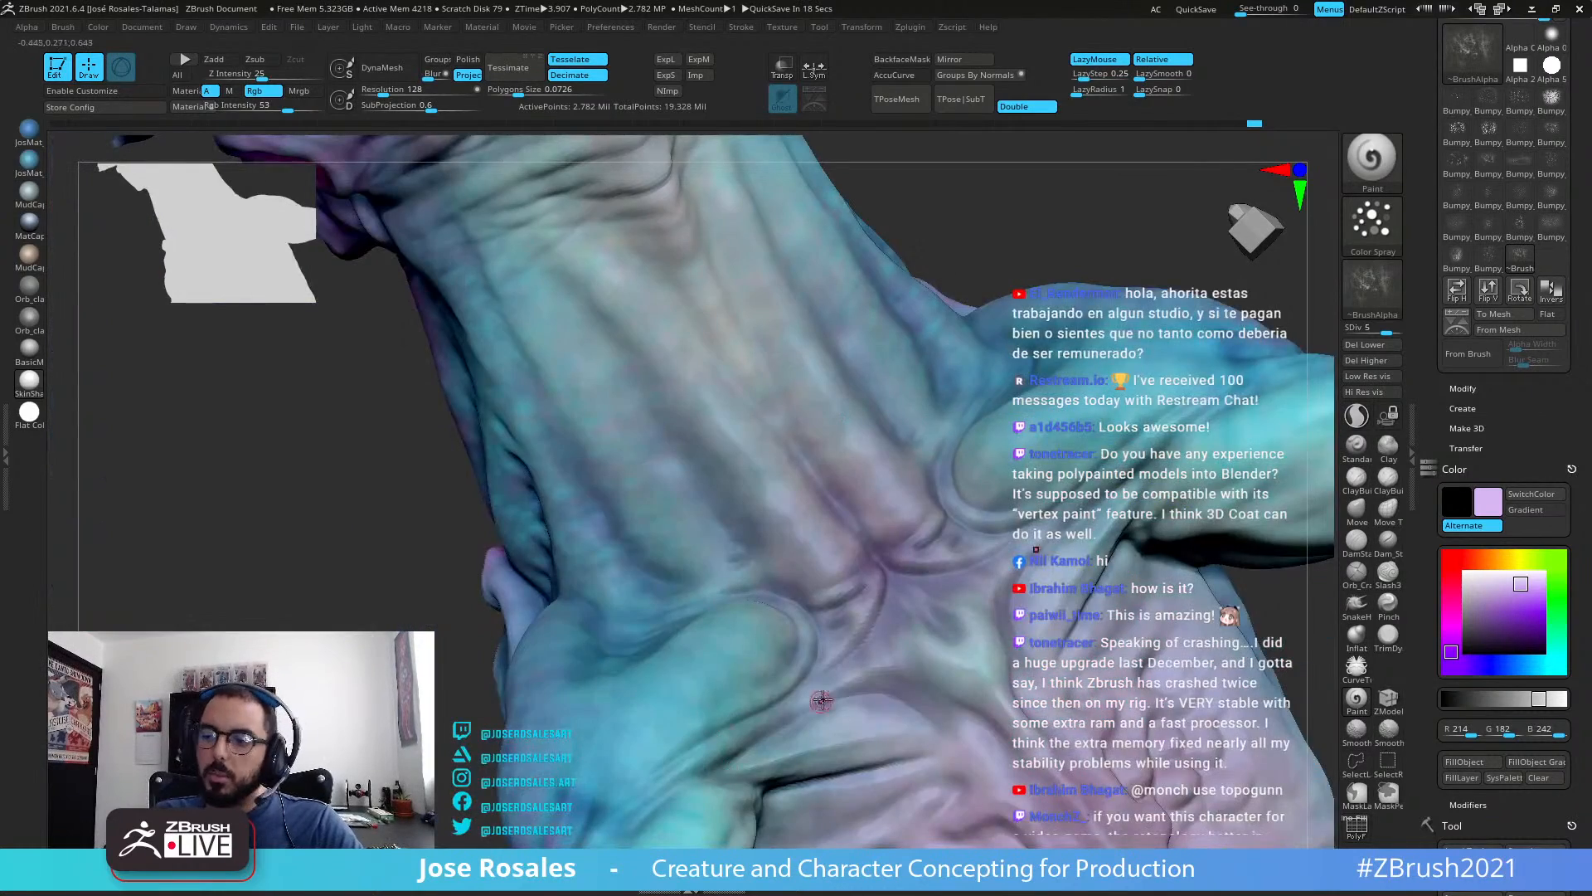
right_click_drag(837, 693, 813, 646)
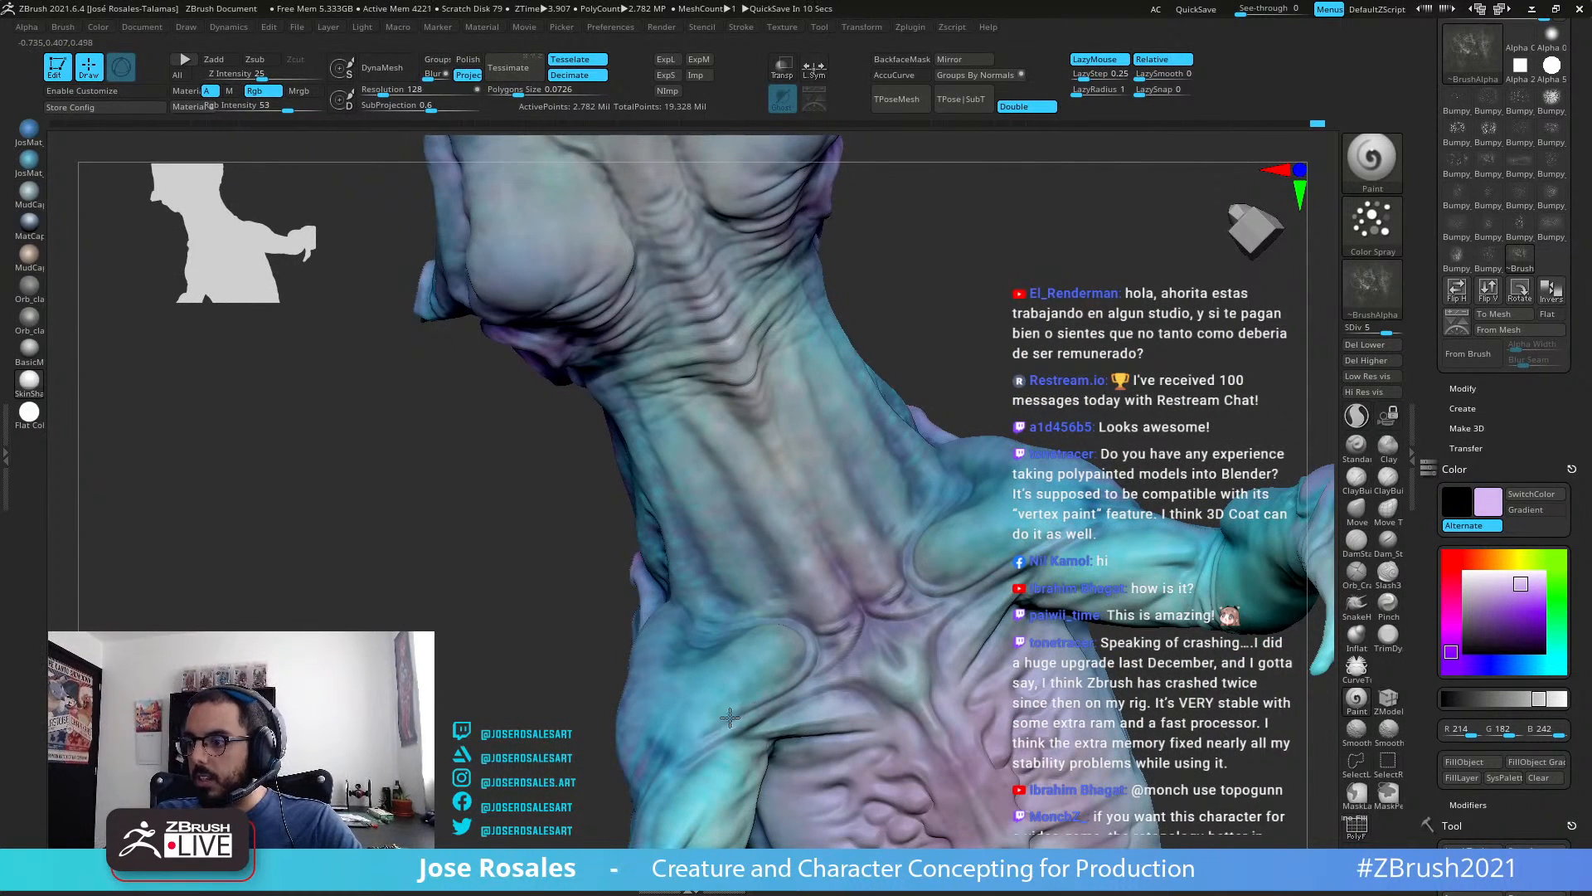
Step: Spray lilac on the hip spirals and the raised folds at the top of the thigh
right_click_drag(892, 647, 671, 453)
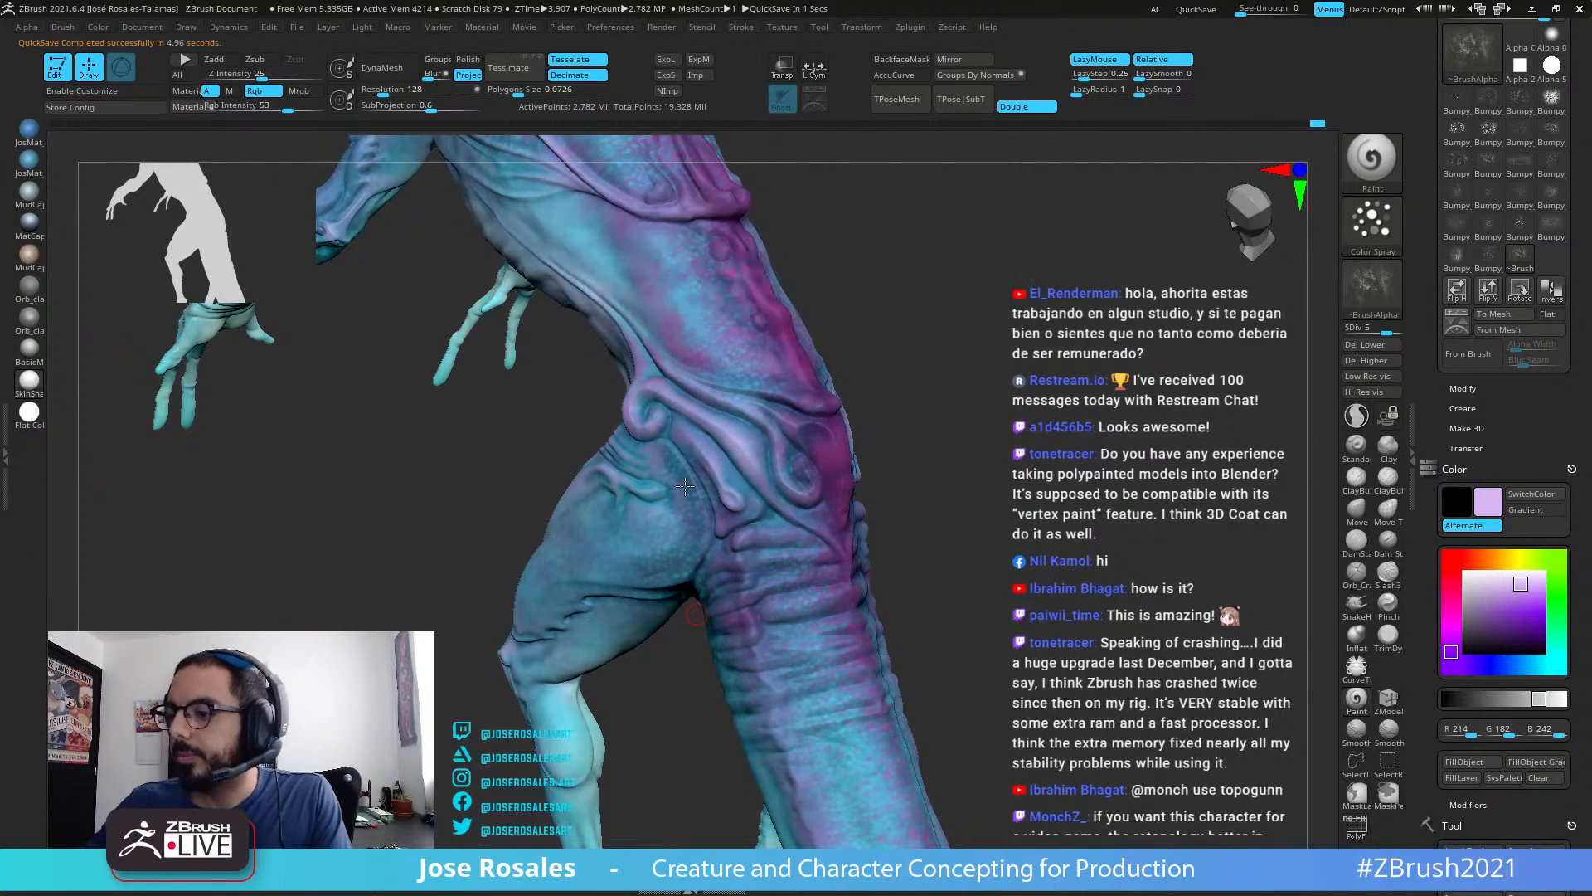
mouse_move(759, 512)
right_mouse_down()
mouse_move(919, 630)
mouse_move(773, 541)
right_mouse_up()
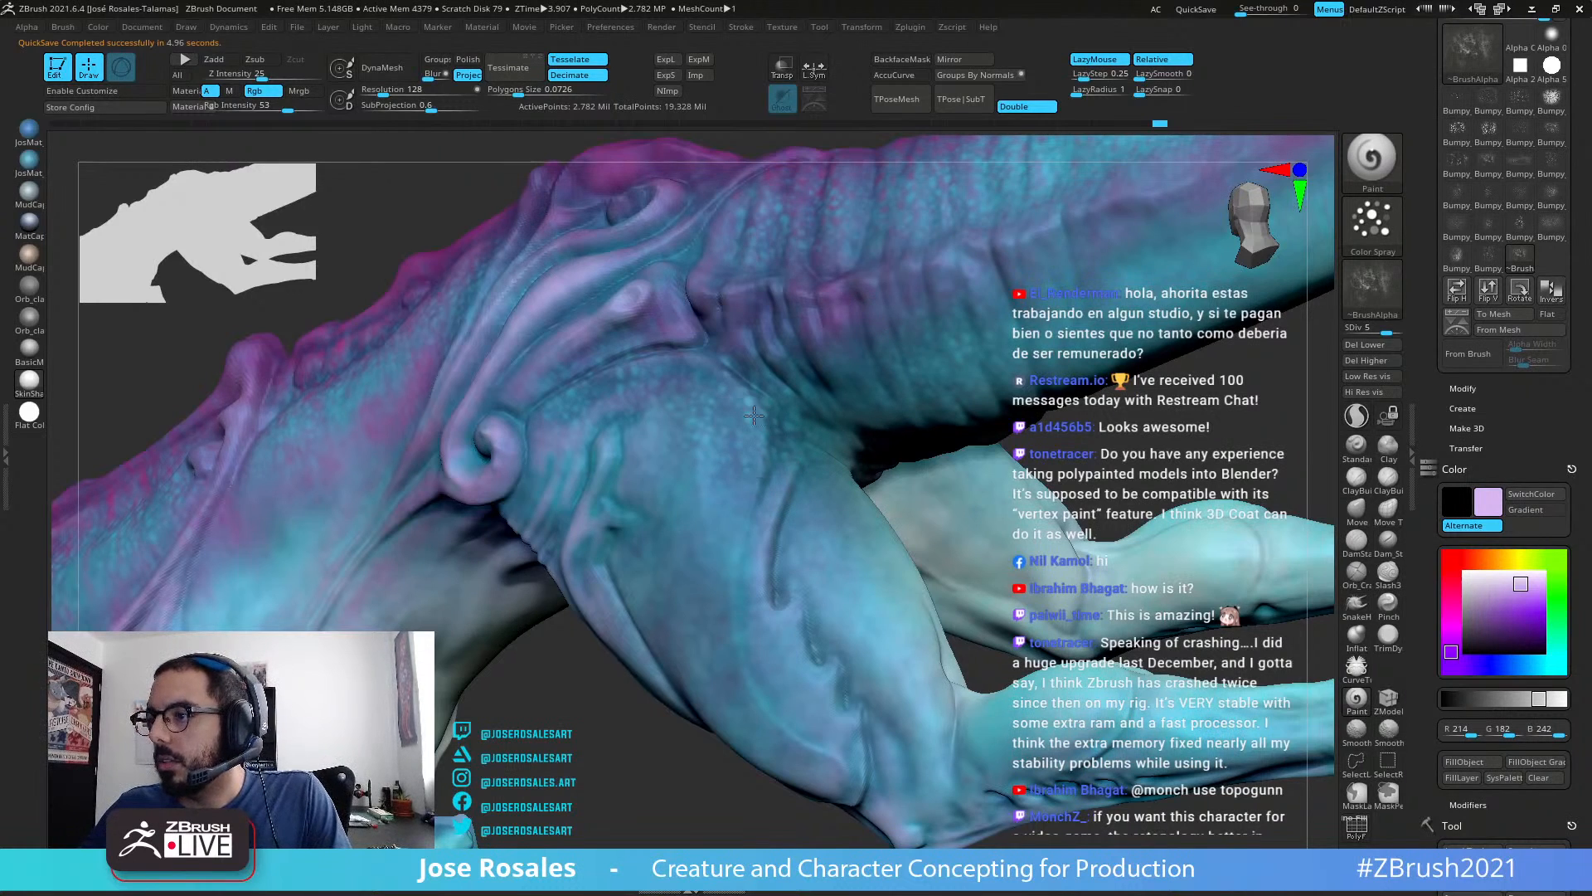
right_click_drag(746, 489, 767, 427)
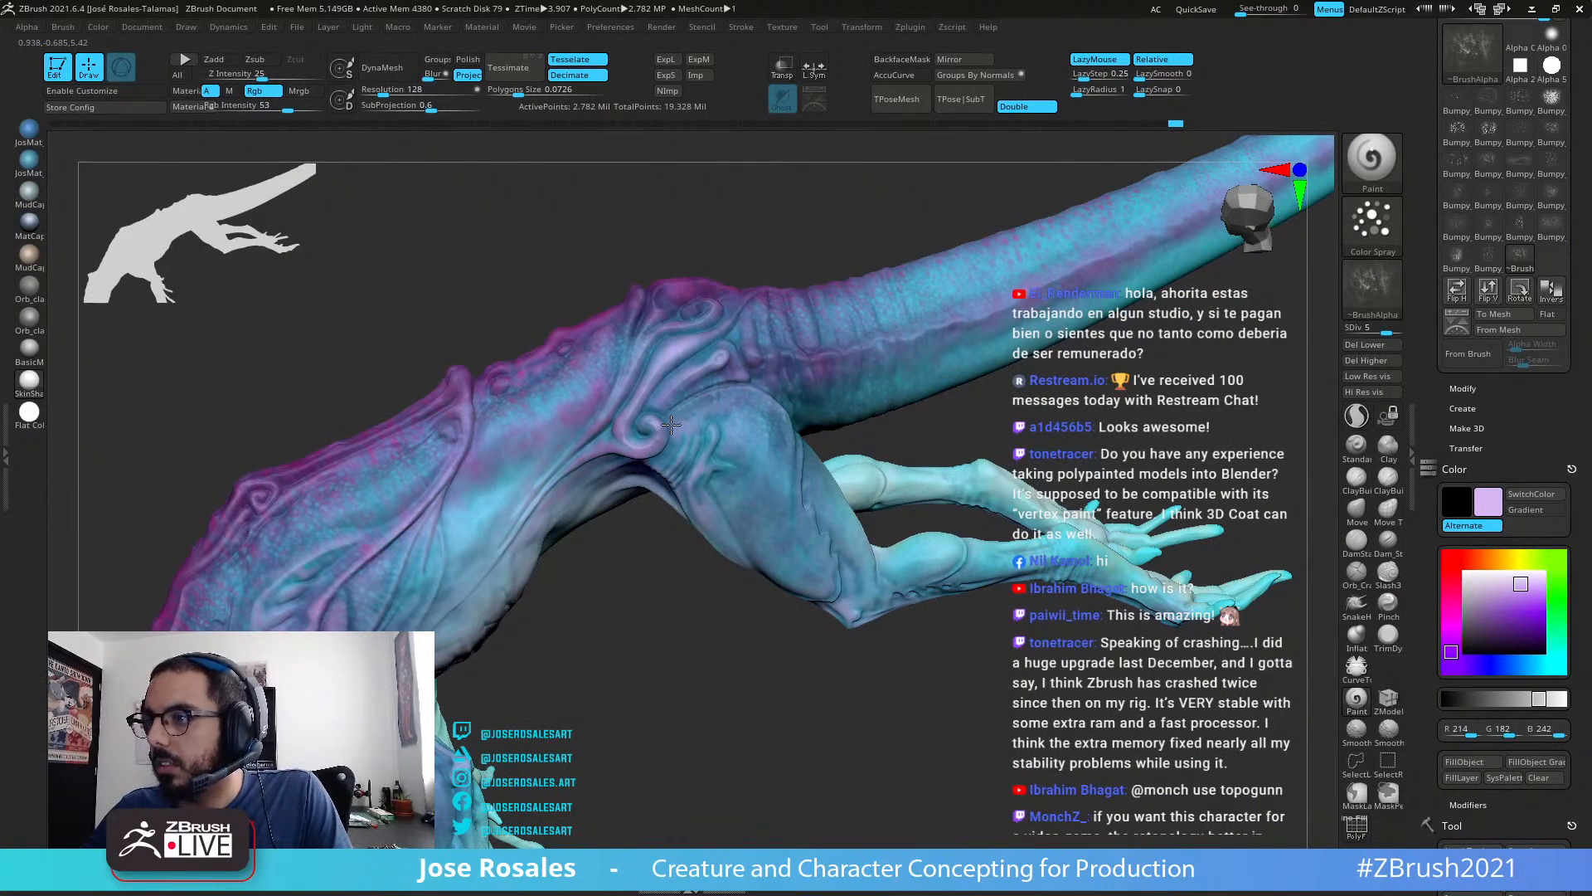
Step: Spray lilac on the hind leg's lower joint and the row of pits along the shin
right_click_drag(673, 423, 928, 504)
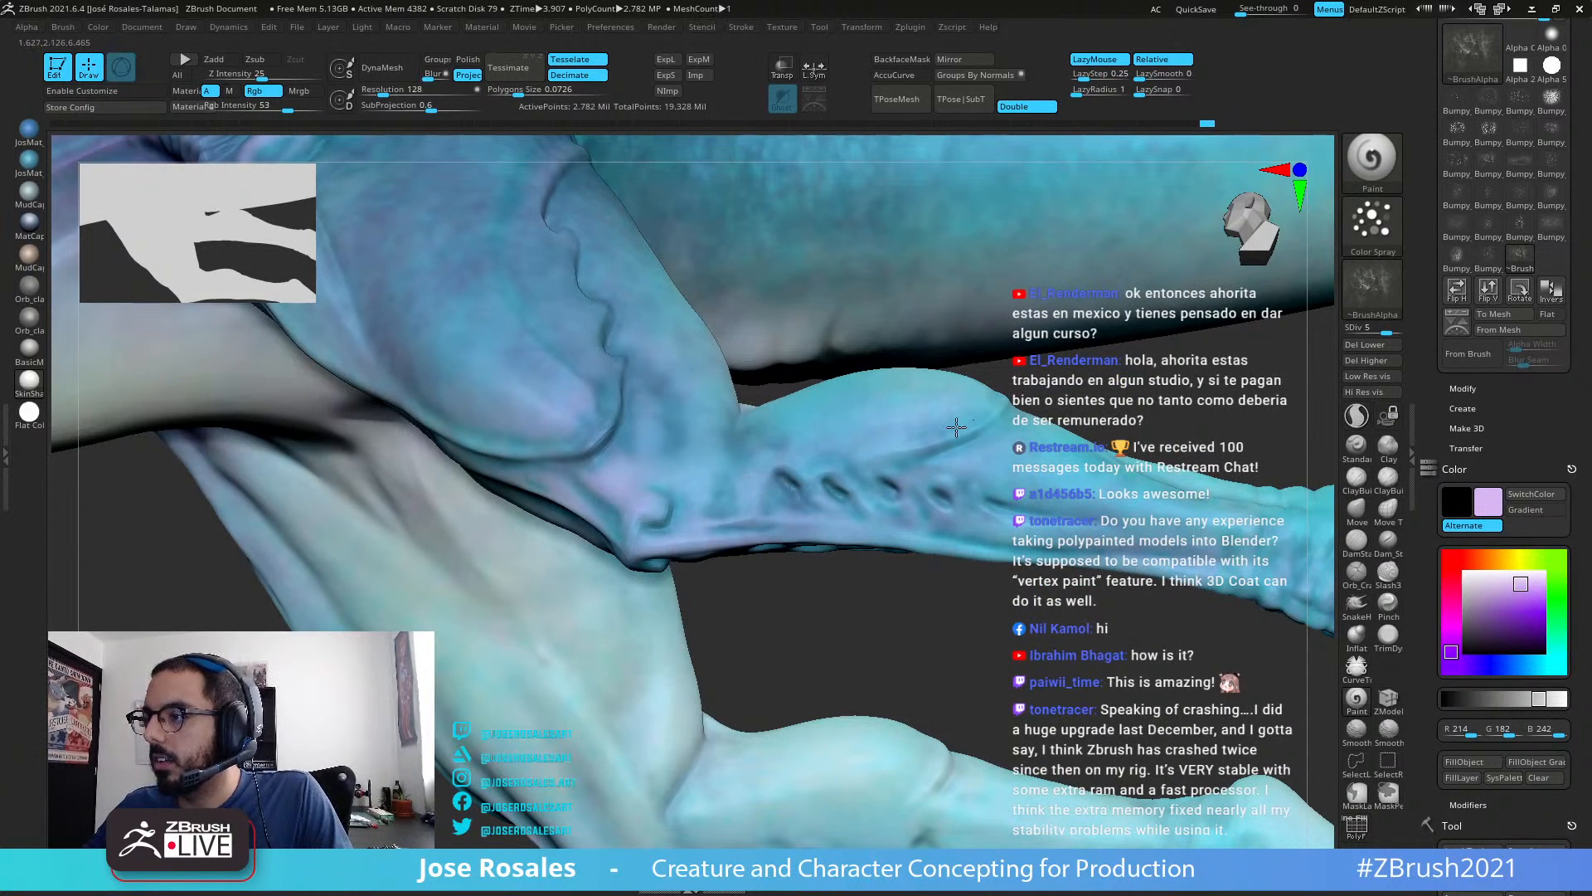
right_click_drag(869, 469, 763, 526, "ctrl")
mouse_move(630, 552)
right_mouse_down("ctrl")
mouse_move(807, 633)
mouse_move(762, 539)
right_mouse_up("ctrl")
left_click_drag(773, 577, 714, 506)
right_click_drag(663, 603, 673, 576)
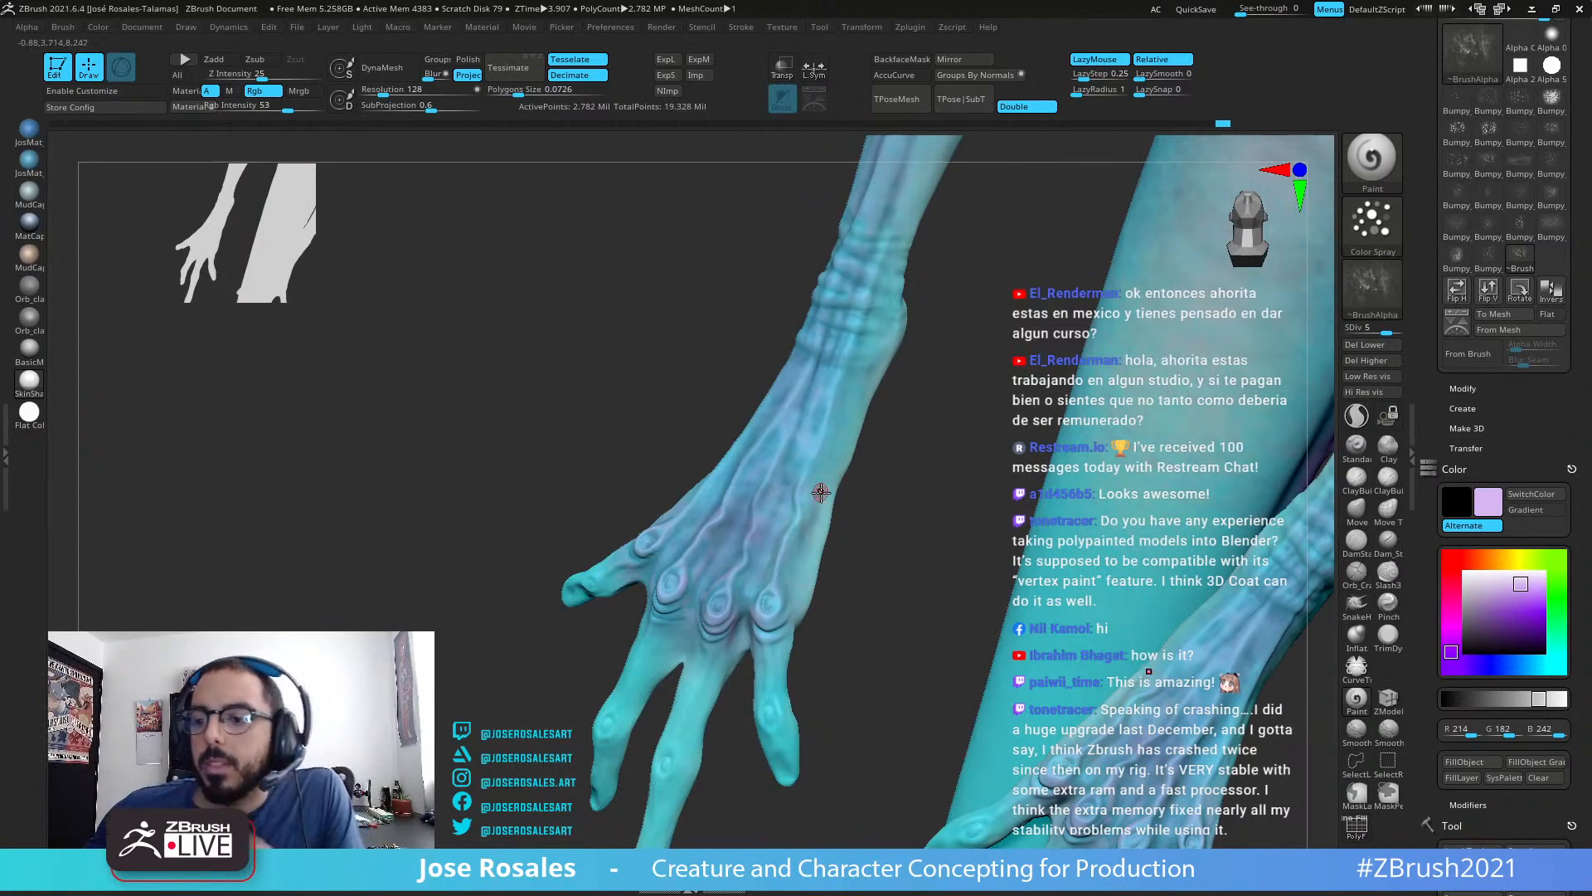
Step: Spray lilac on the raised knuckles of the hind foot and the bony bumps above the shin pits
right_click_drag(820, 493, 718, 651)
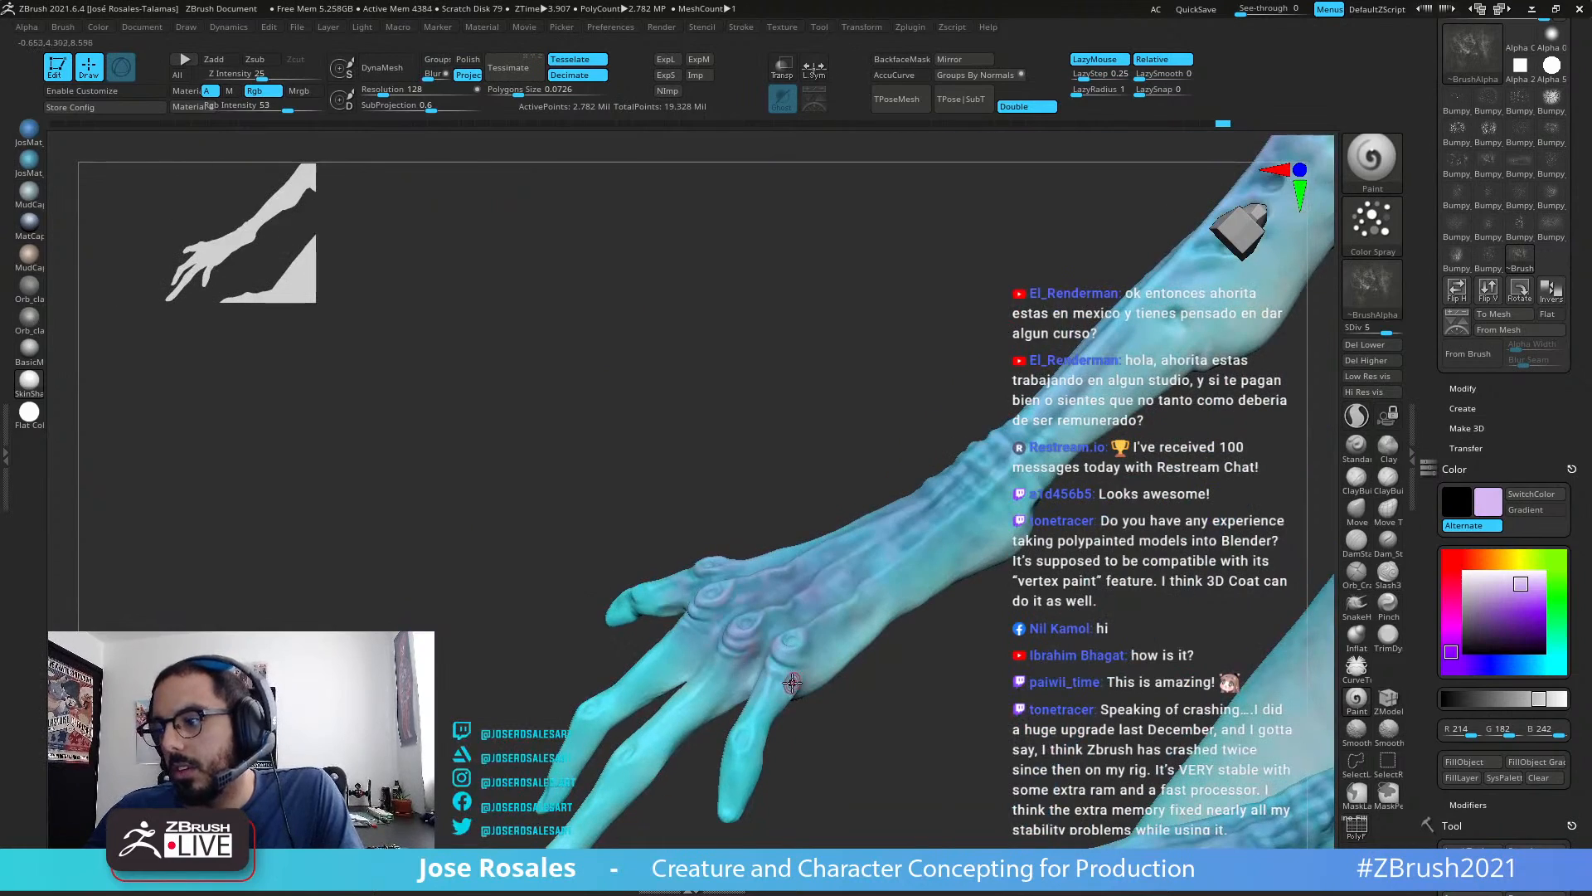
right_click_drag(755, 757, 748, 756)
right_click_drag(756, 652, 970, 549)
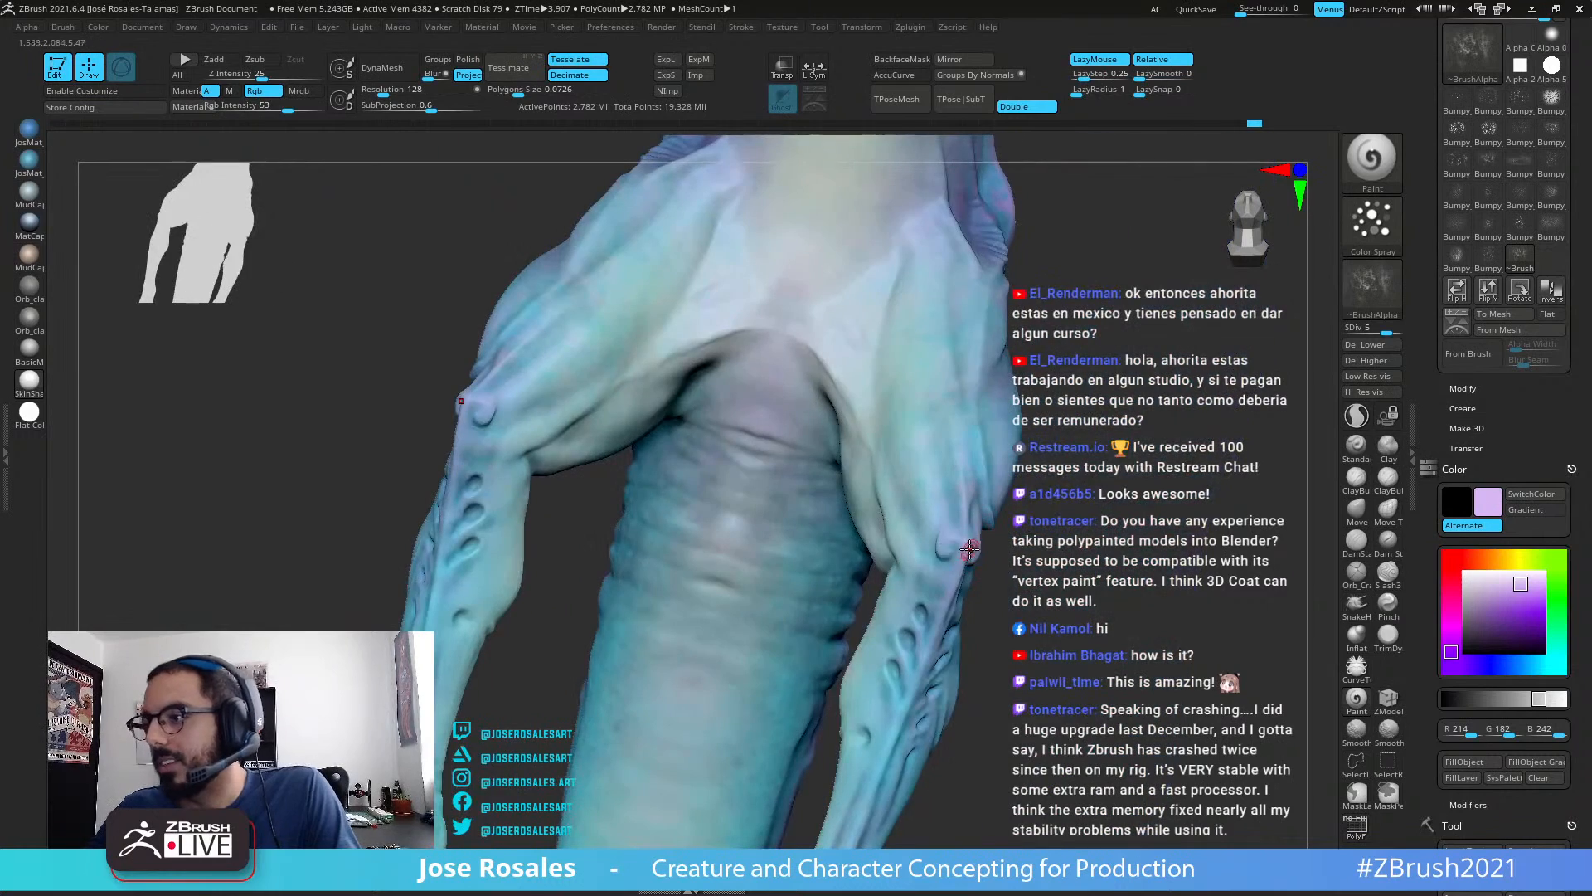
Step: Spray lilac along the raised ridge running down the side of the tail
right_click_drag(382, 351, 831, 403)
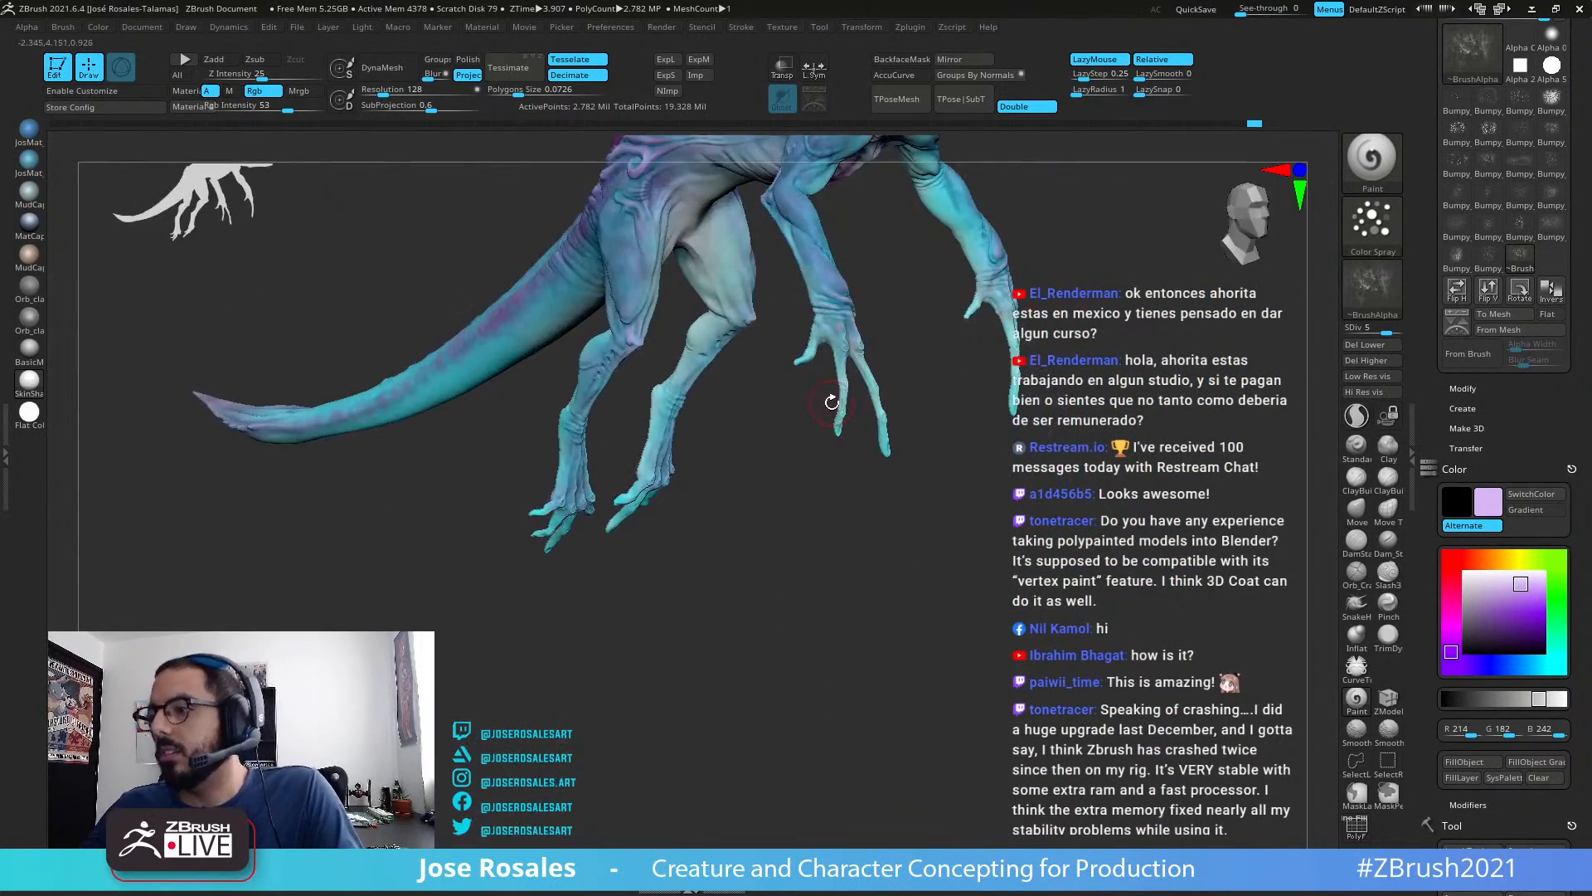
right_click_drag(887, 325, 994, 274)
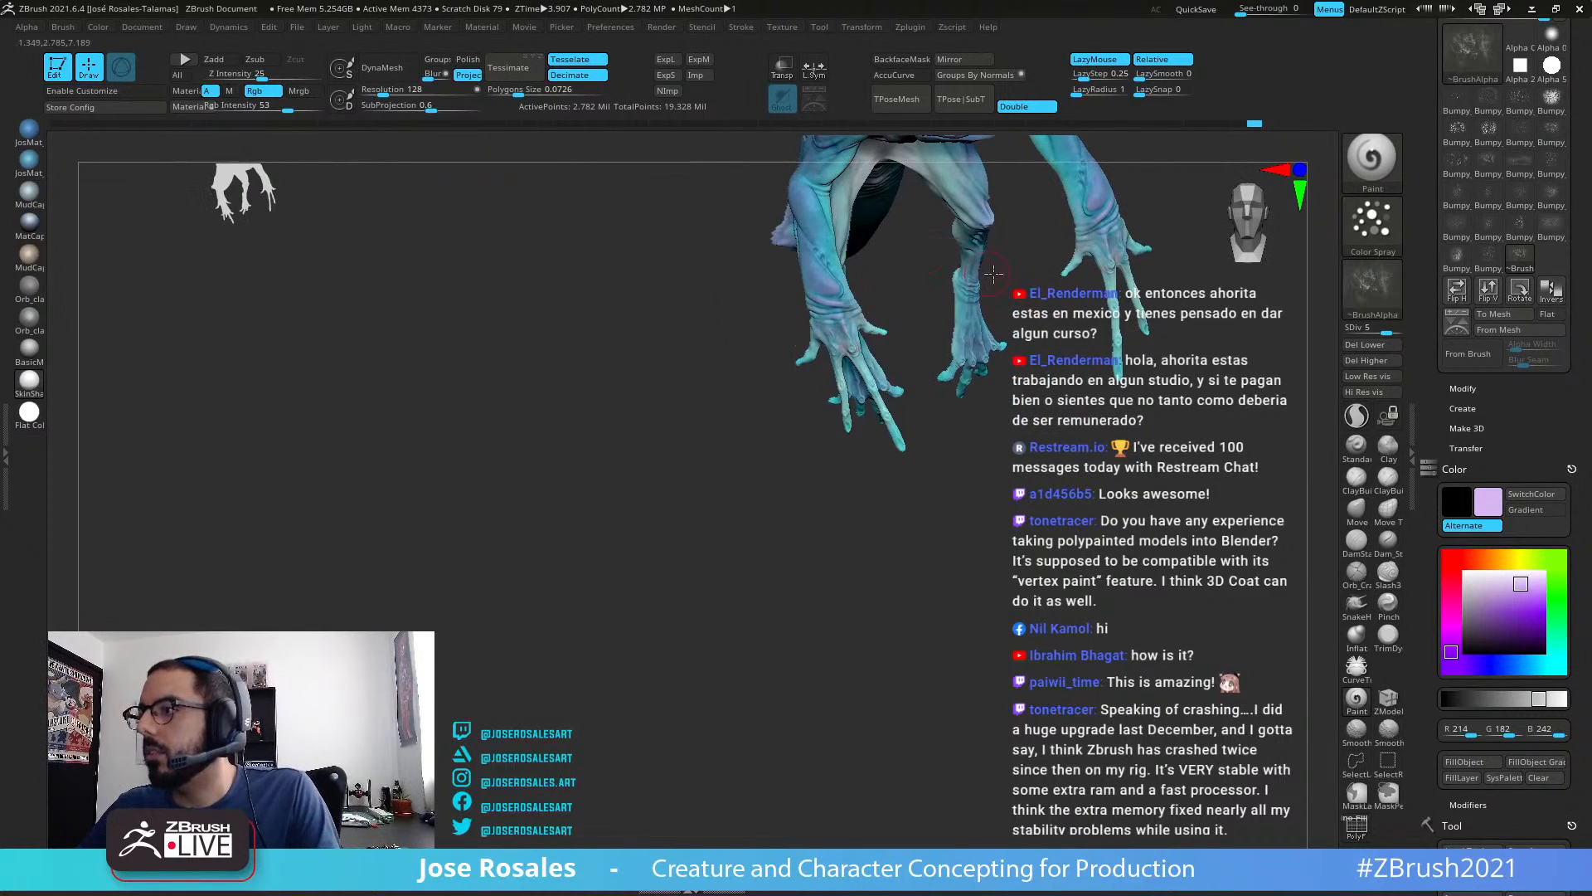
right_click_drag(1040, 335, 912, 523)
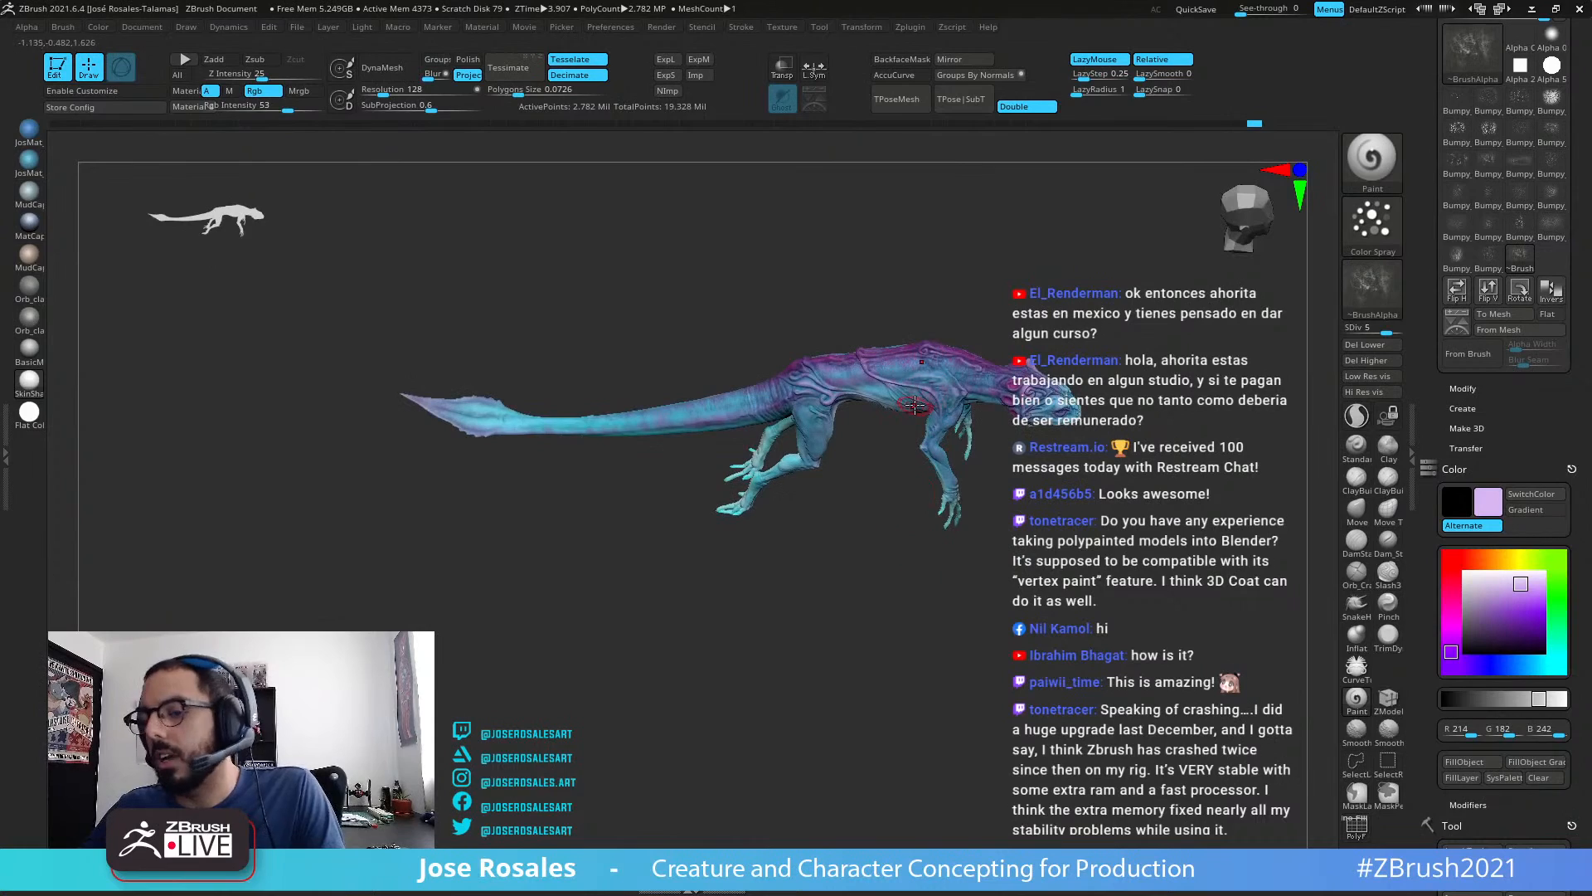
right_click_drag(915, 404, 785, 513)
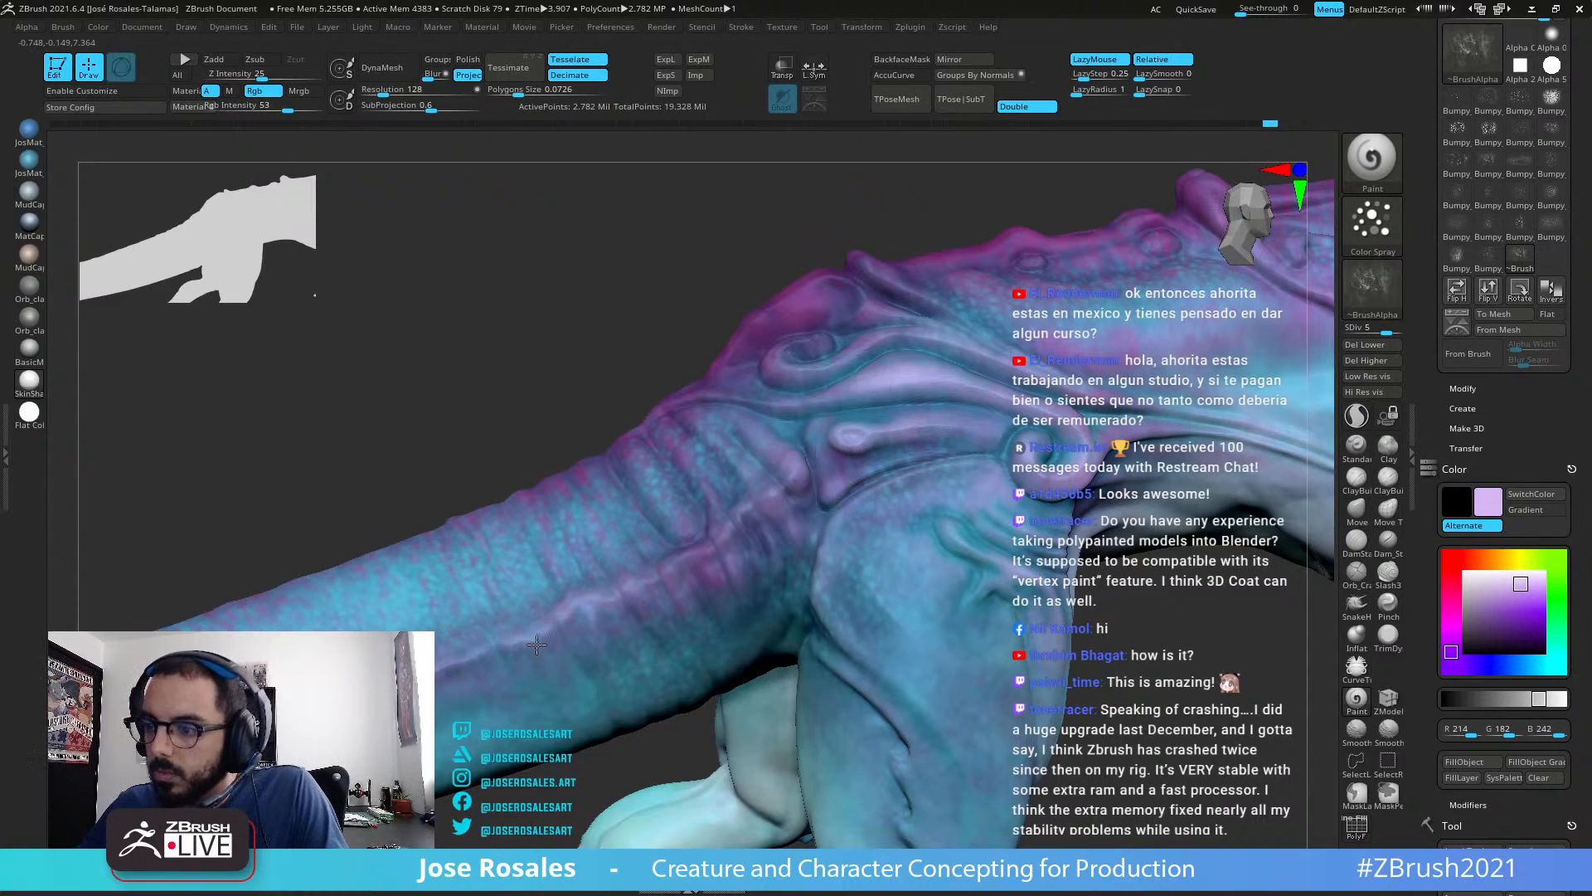
right_click_drag(792, 496, 1020, 361, "alt")
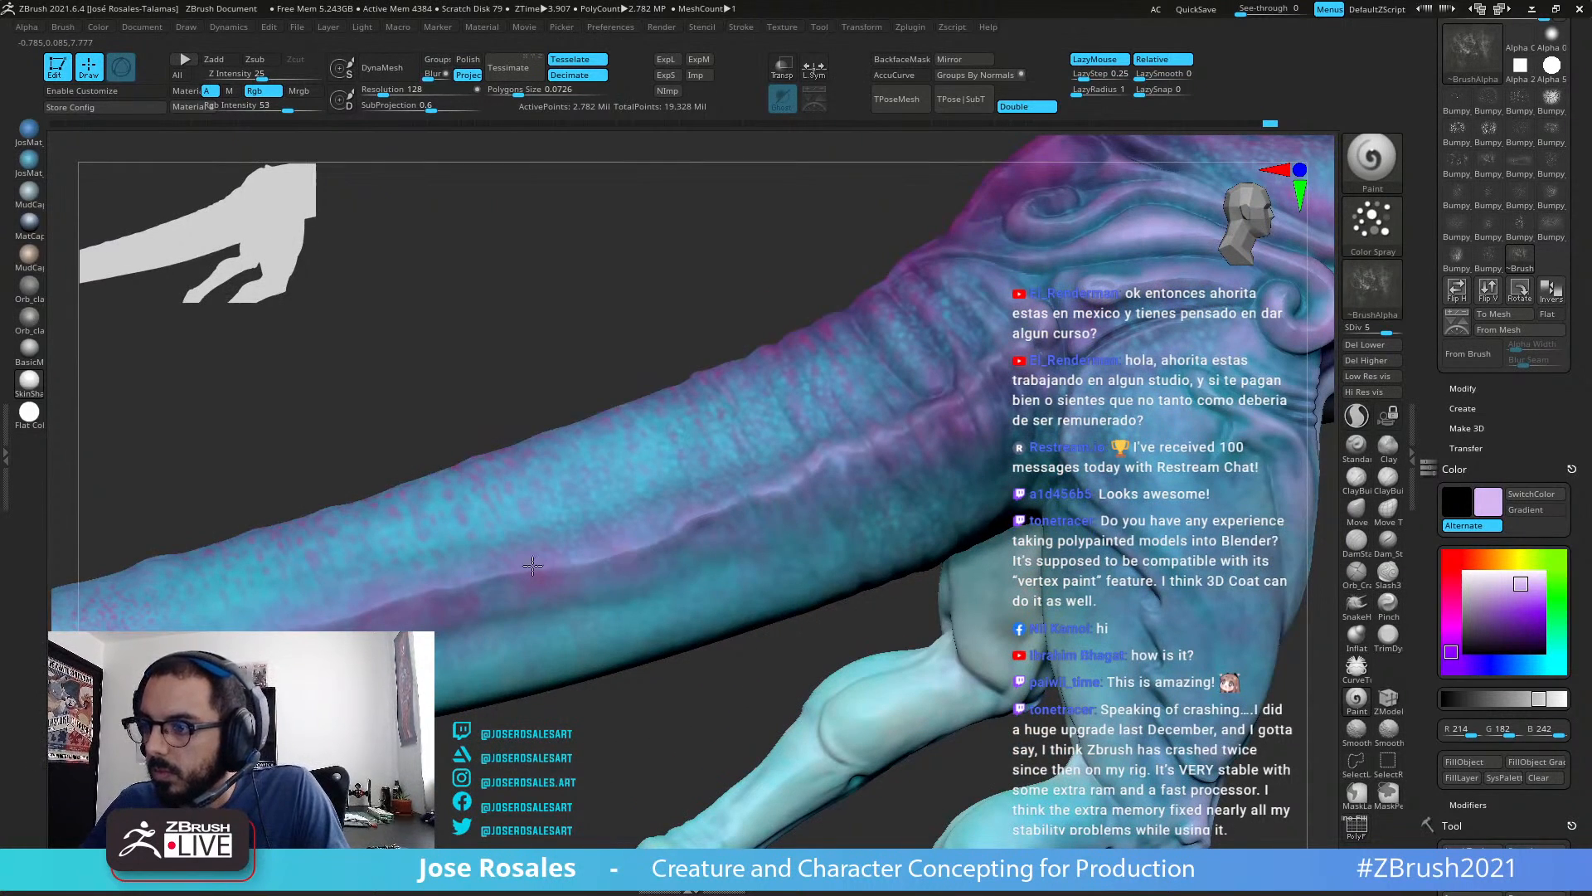
right_click_drag(539, 562, 789, 499)
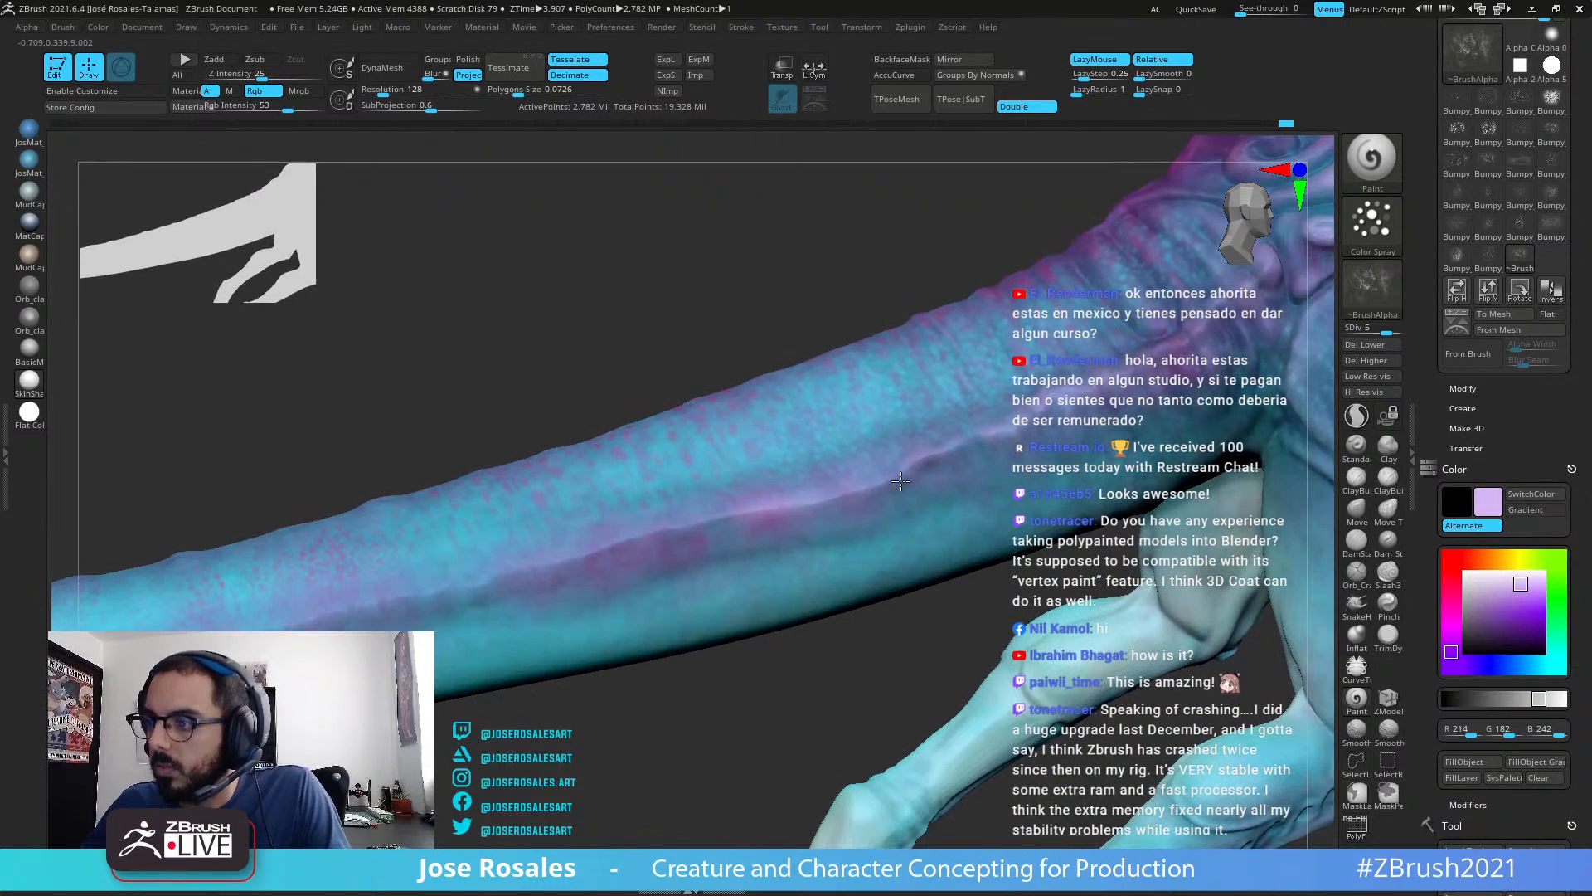
right_click_drag(493, 585, 906, 563, "ctrl")
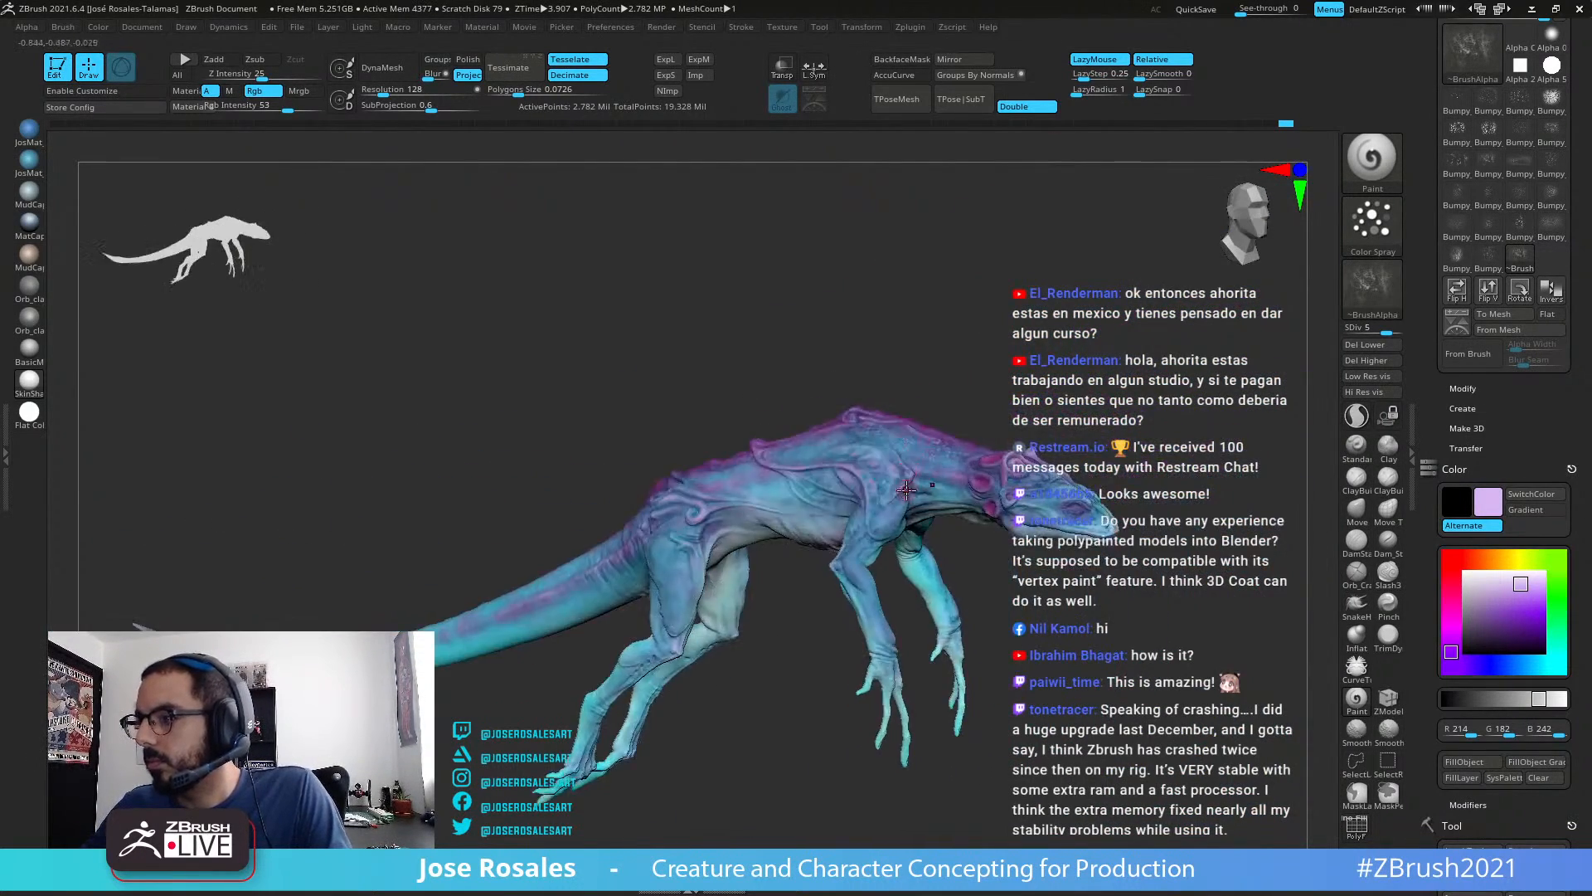
Step: Spray lilac on the front leg's elbow spiral and forearm ridges, and check the colors on the head
right_click_drag(906, 487, 825, 530)
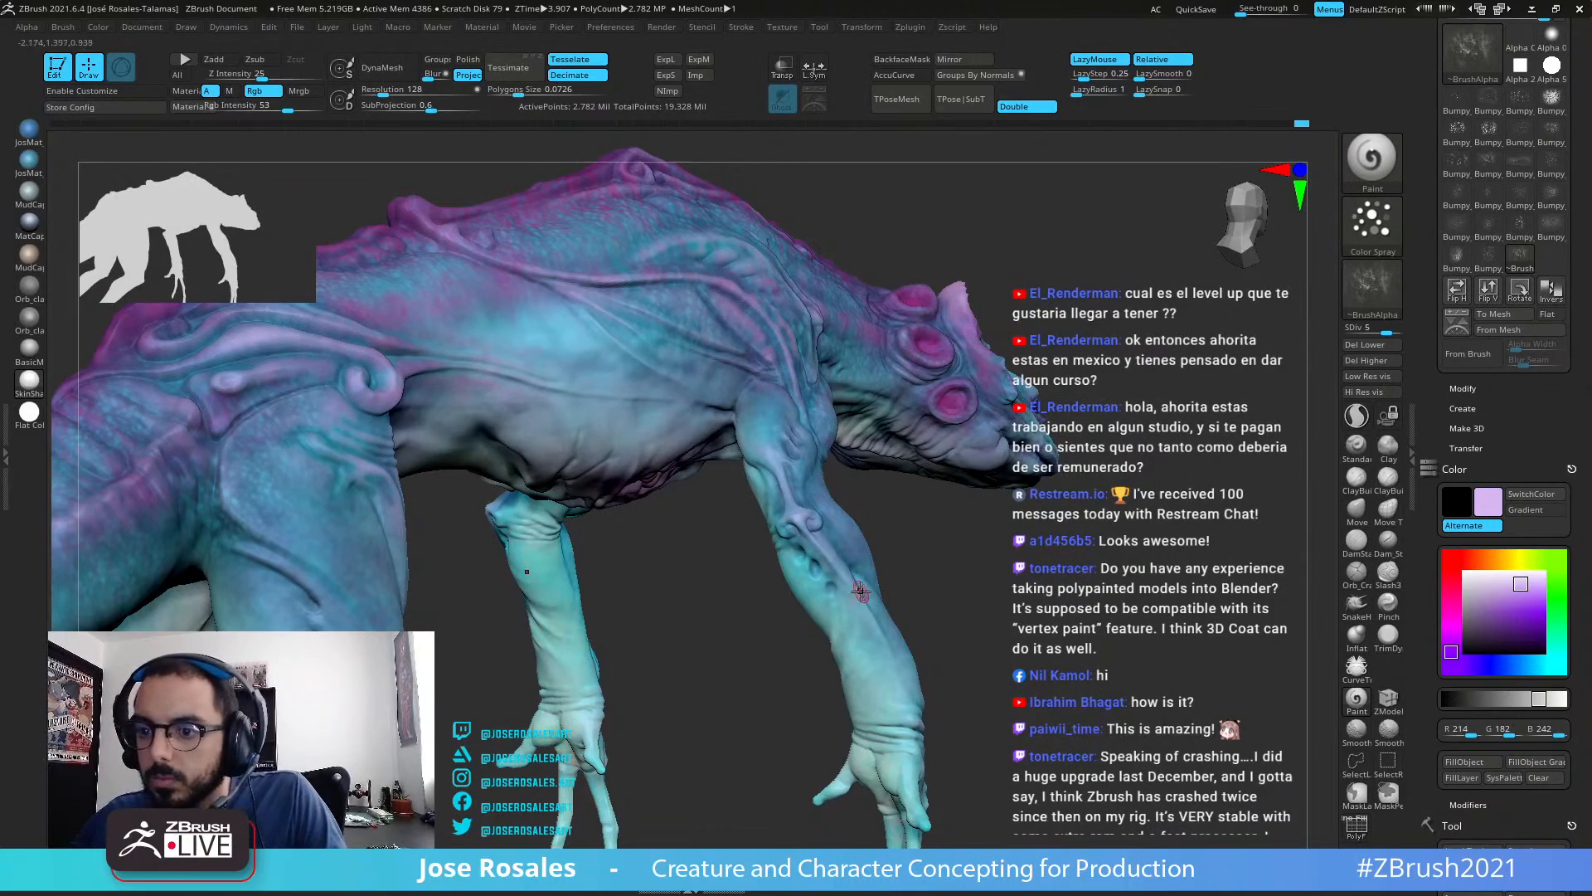
right_click_drag(864, 467, 796, 509)
right_click_drag(813, 561, 797, 435)
right_click_drag(1099, 404, 582, 612)
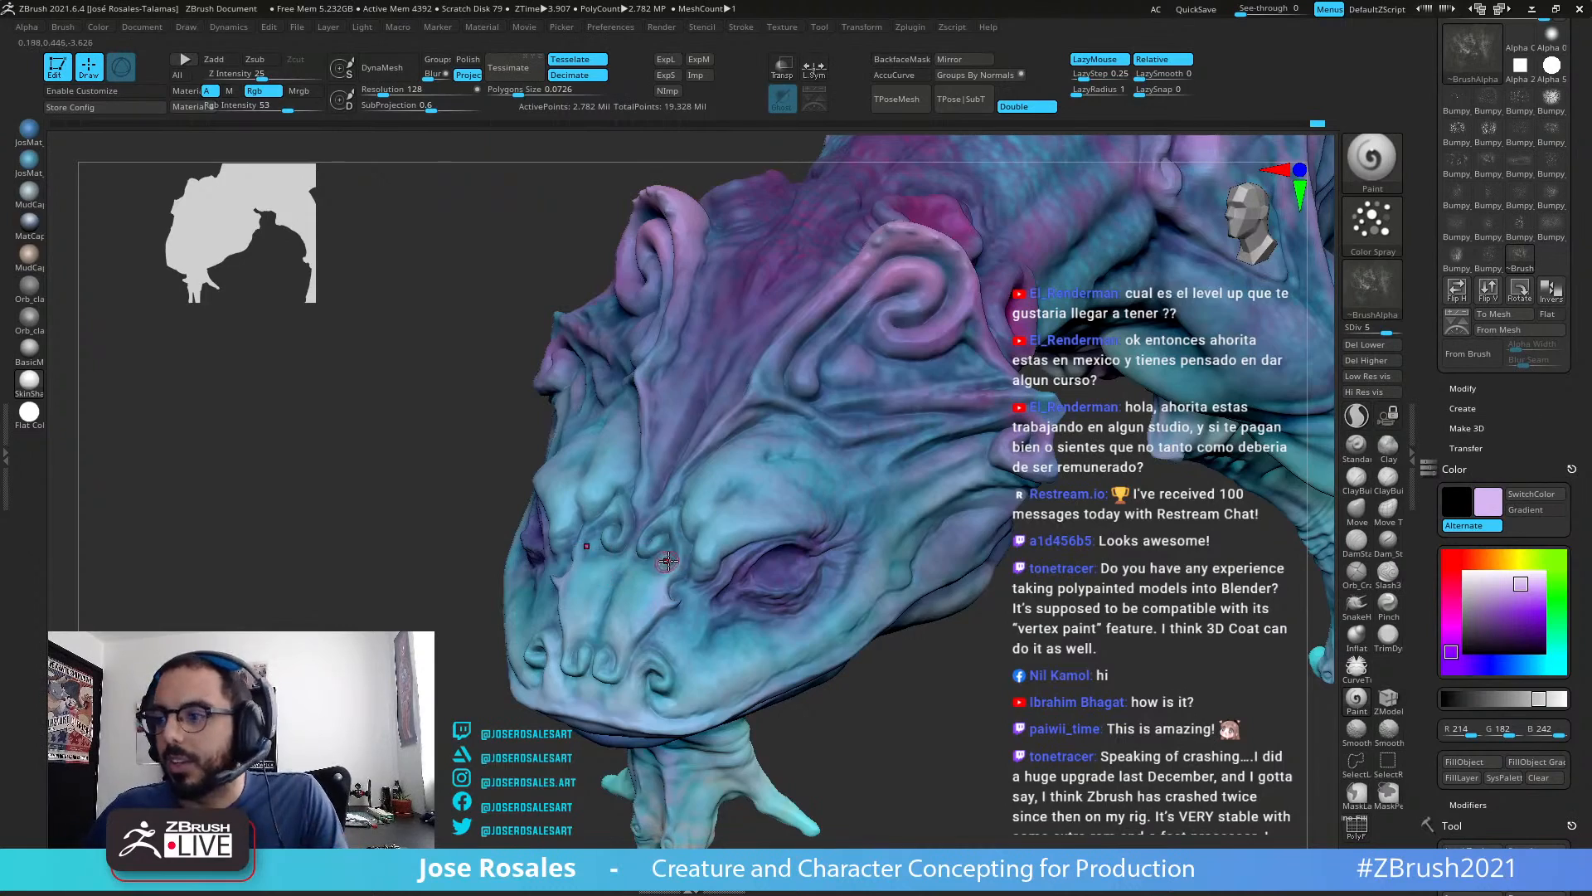
right_click_drag(679, 554, 649, 540)
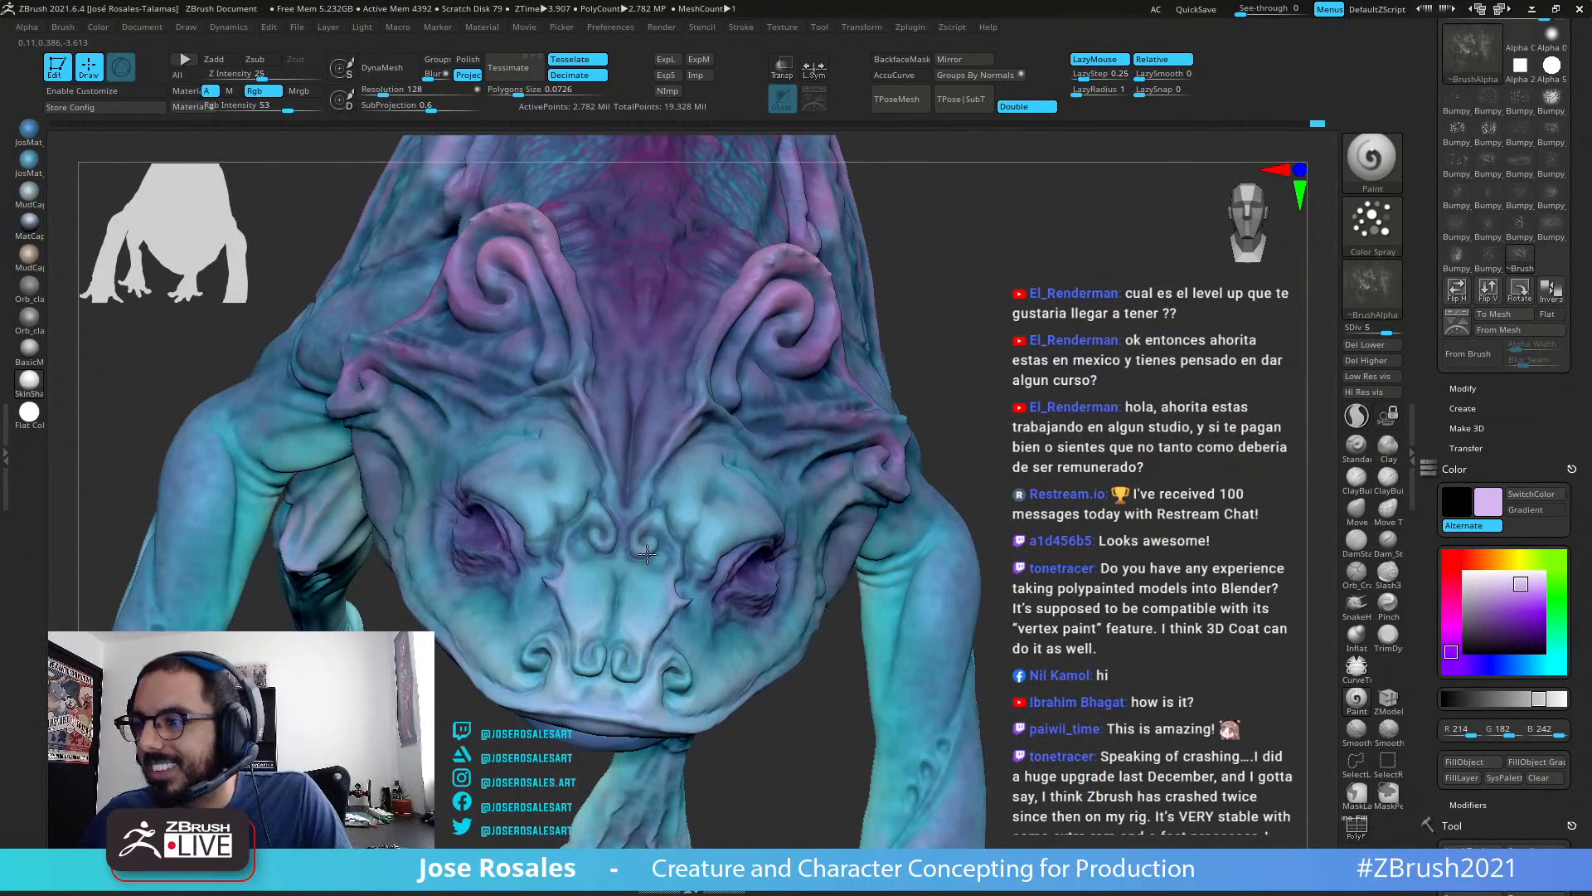
Step: Spray lilac on the wrinkled ankle and the tendons of the hind leg below the shin pits
right_click_drag(754, 548, 824, 449, "ctrl")
right_click_drag(721, 457, 779, 458)
right_click_drag(680, 439, 587, 594, "alt")
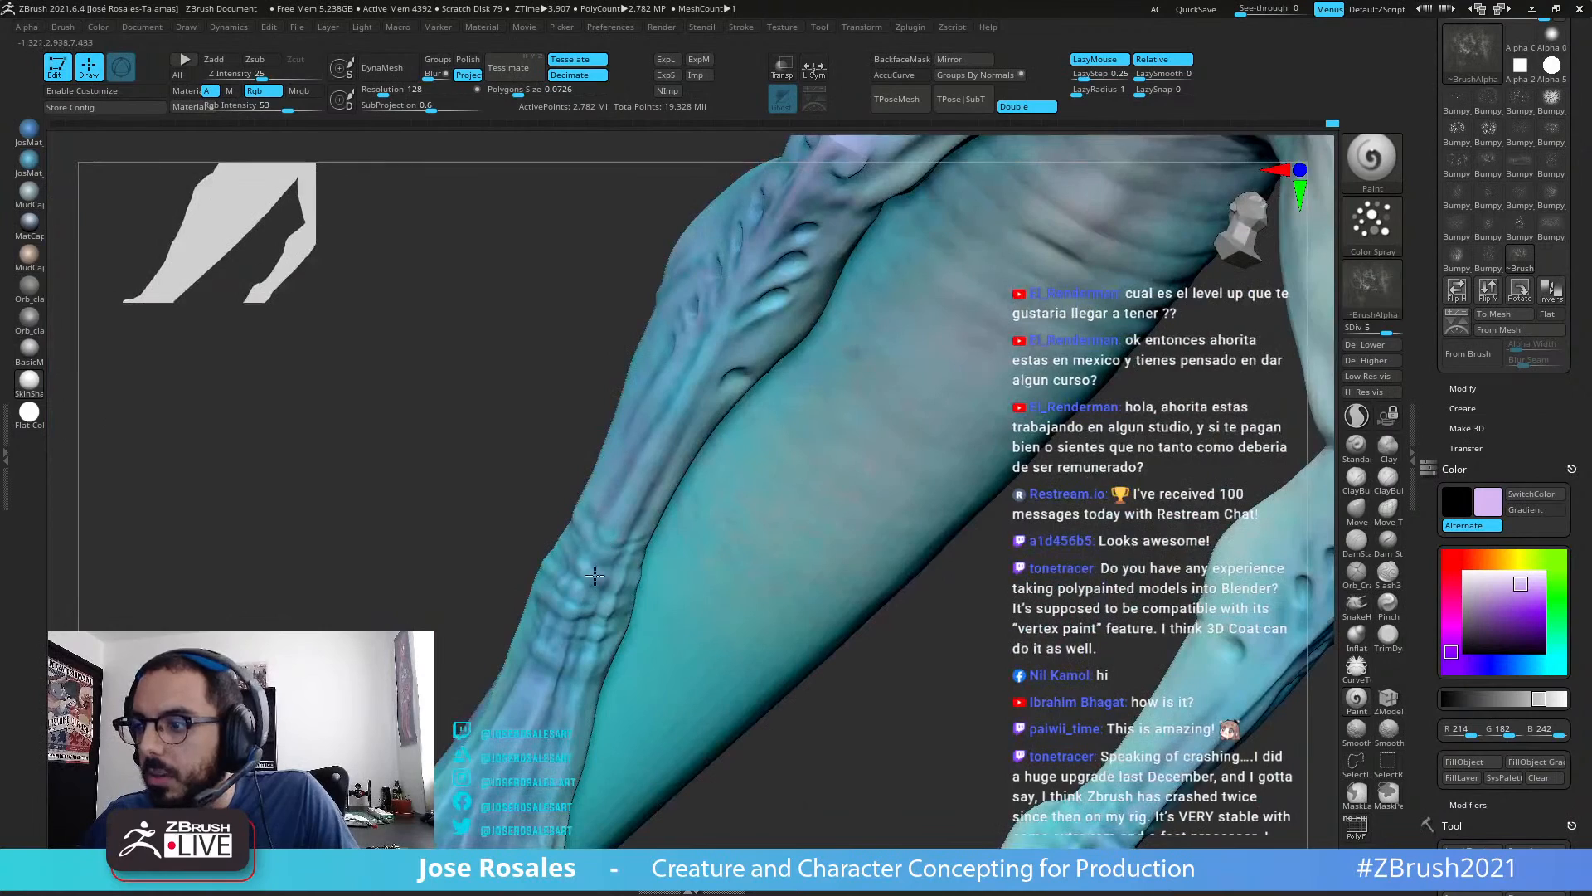
right_click_drag(608, 540, 599, 518)
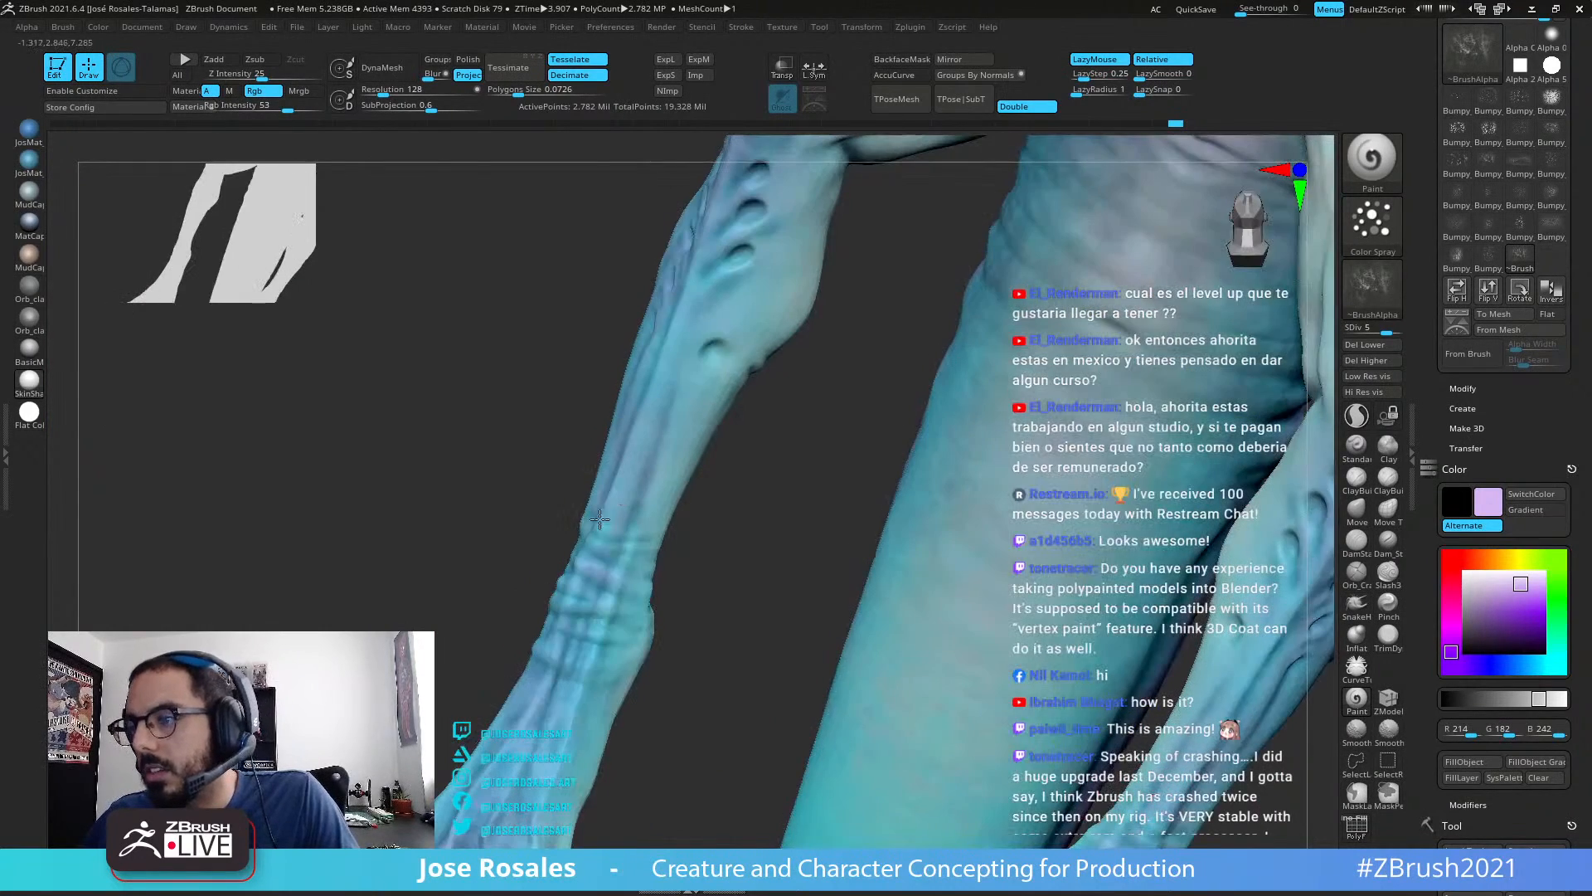
right_click_drag(617, 637, 655, 618, "alt")
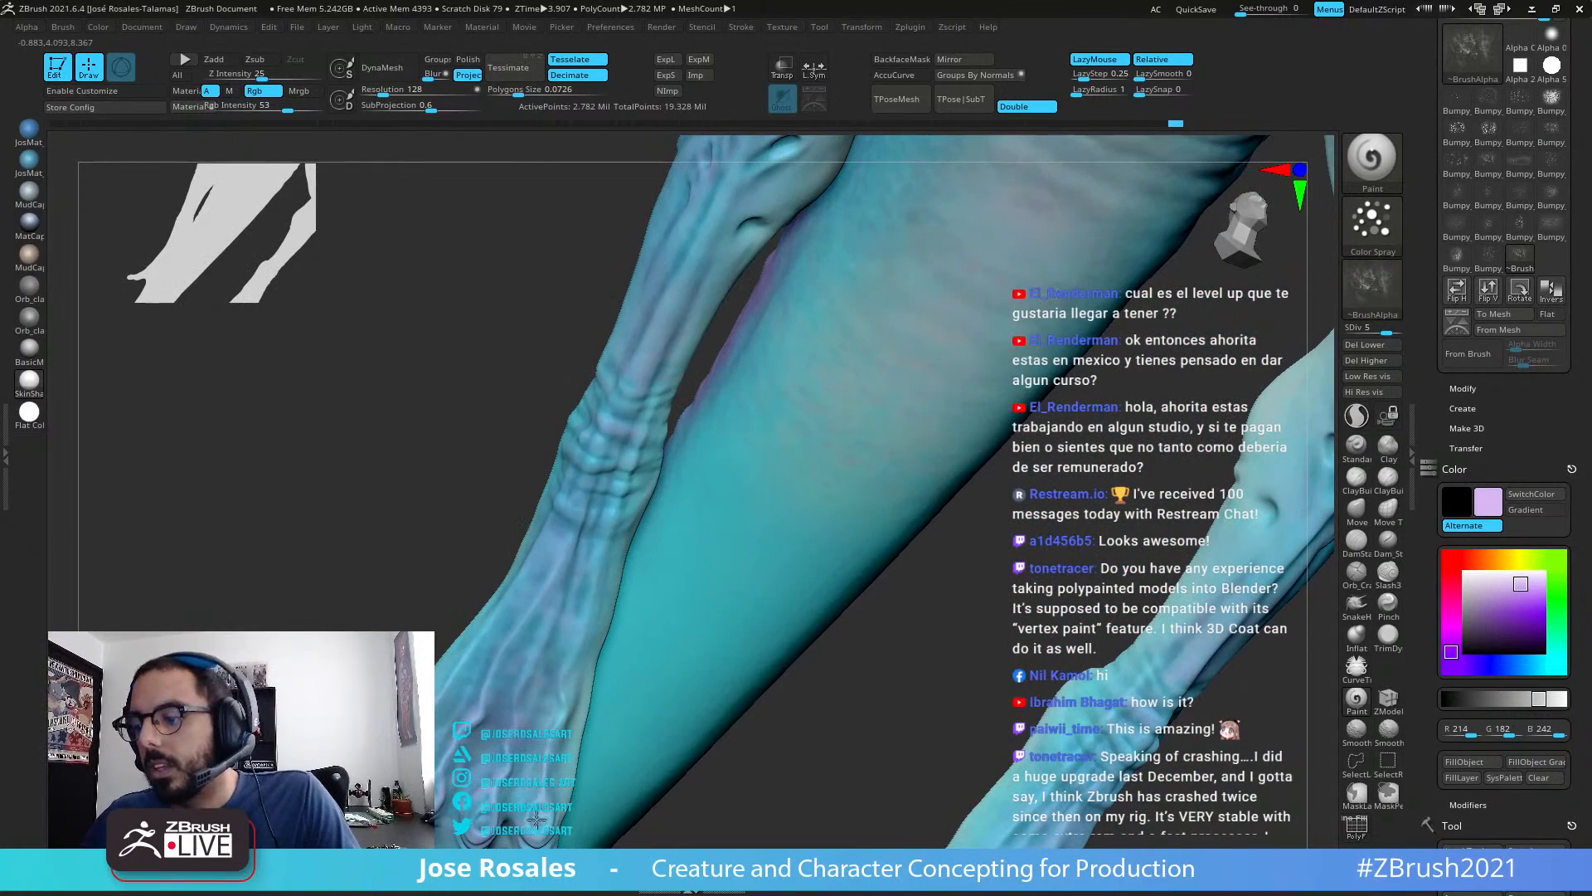
Step: Spray lilac on the inner upper arm and armpit folds beside the wrinkled chest
right_click_drag(479, 821, 945, 645, "alt")
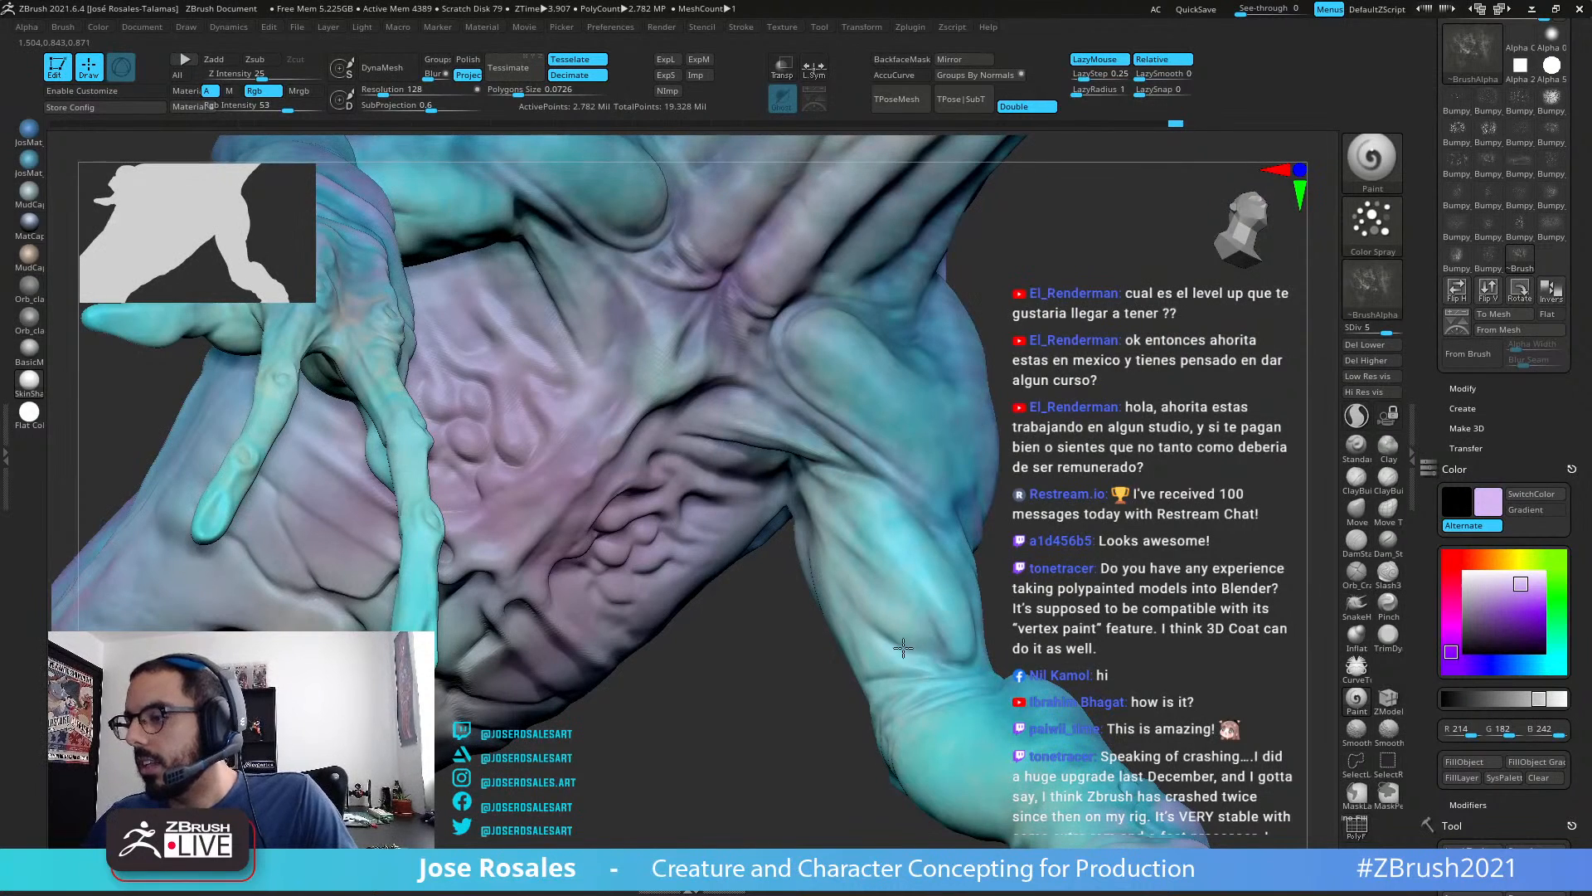
right_click_drag(978, 656, 945, 572)
right_click_drag(926, 647, 866, 644)
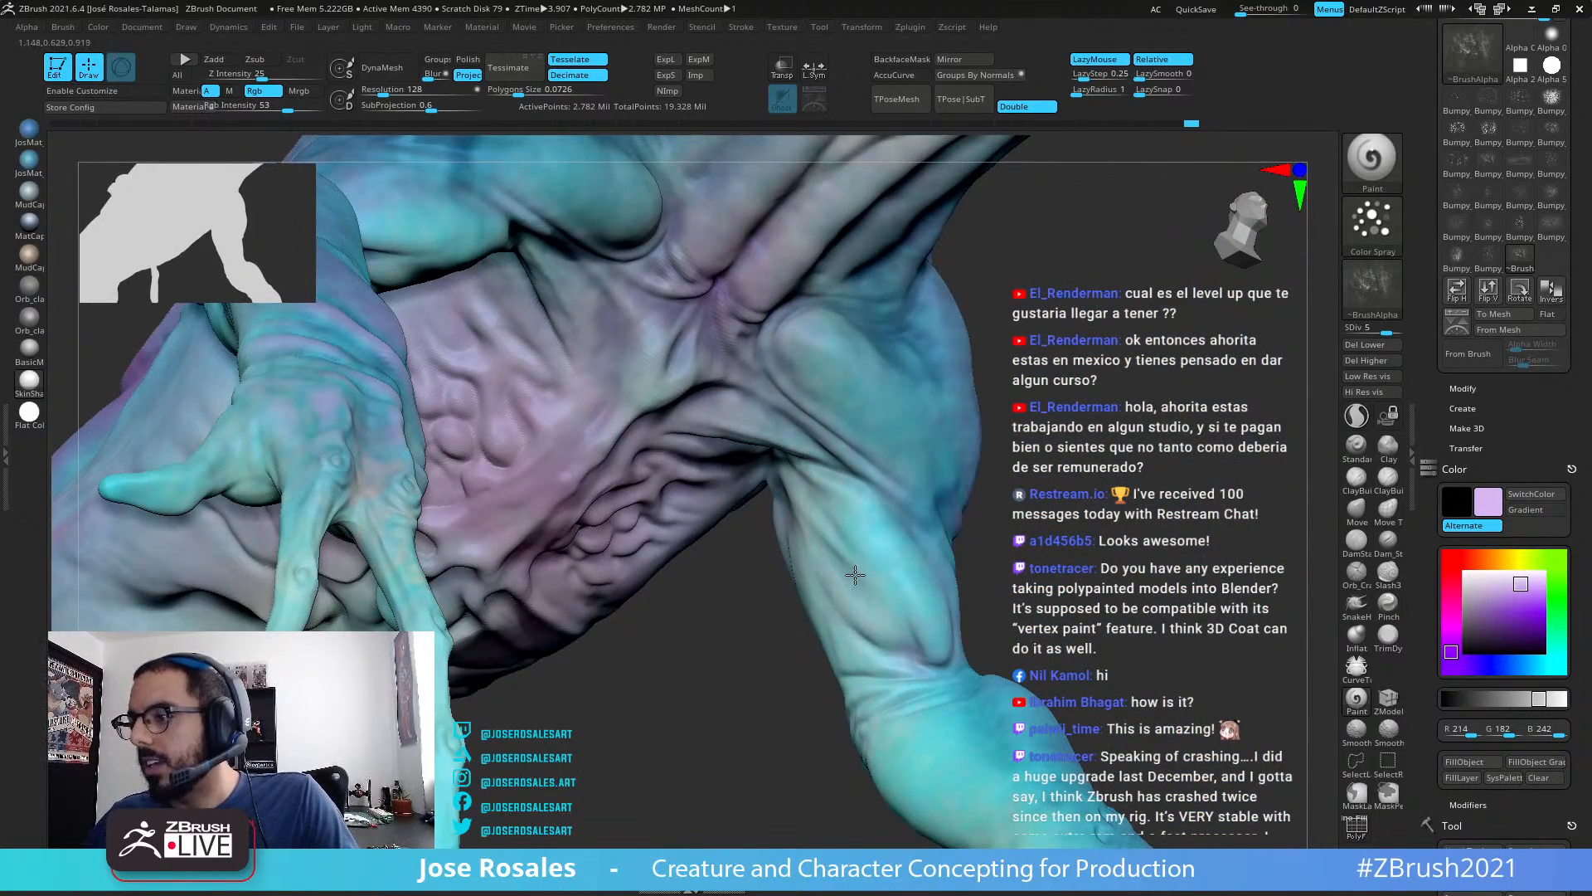
mouse_move(919, 499)
right_mouse_down("ctrl")
mouse_move(953, 398)
mouse_move(949, 487)
mouse_move(901, 507)
mouse_move(983, 514)
mouse_move(909, 512)
right_mouse_up("ctrl")
Step: Examine the lilac accents on the whole creature and on the back and shoulder from several angles
right_click_drag(1199, 460, 1103, 422, "alt")
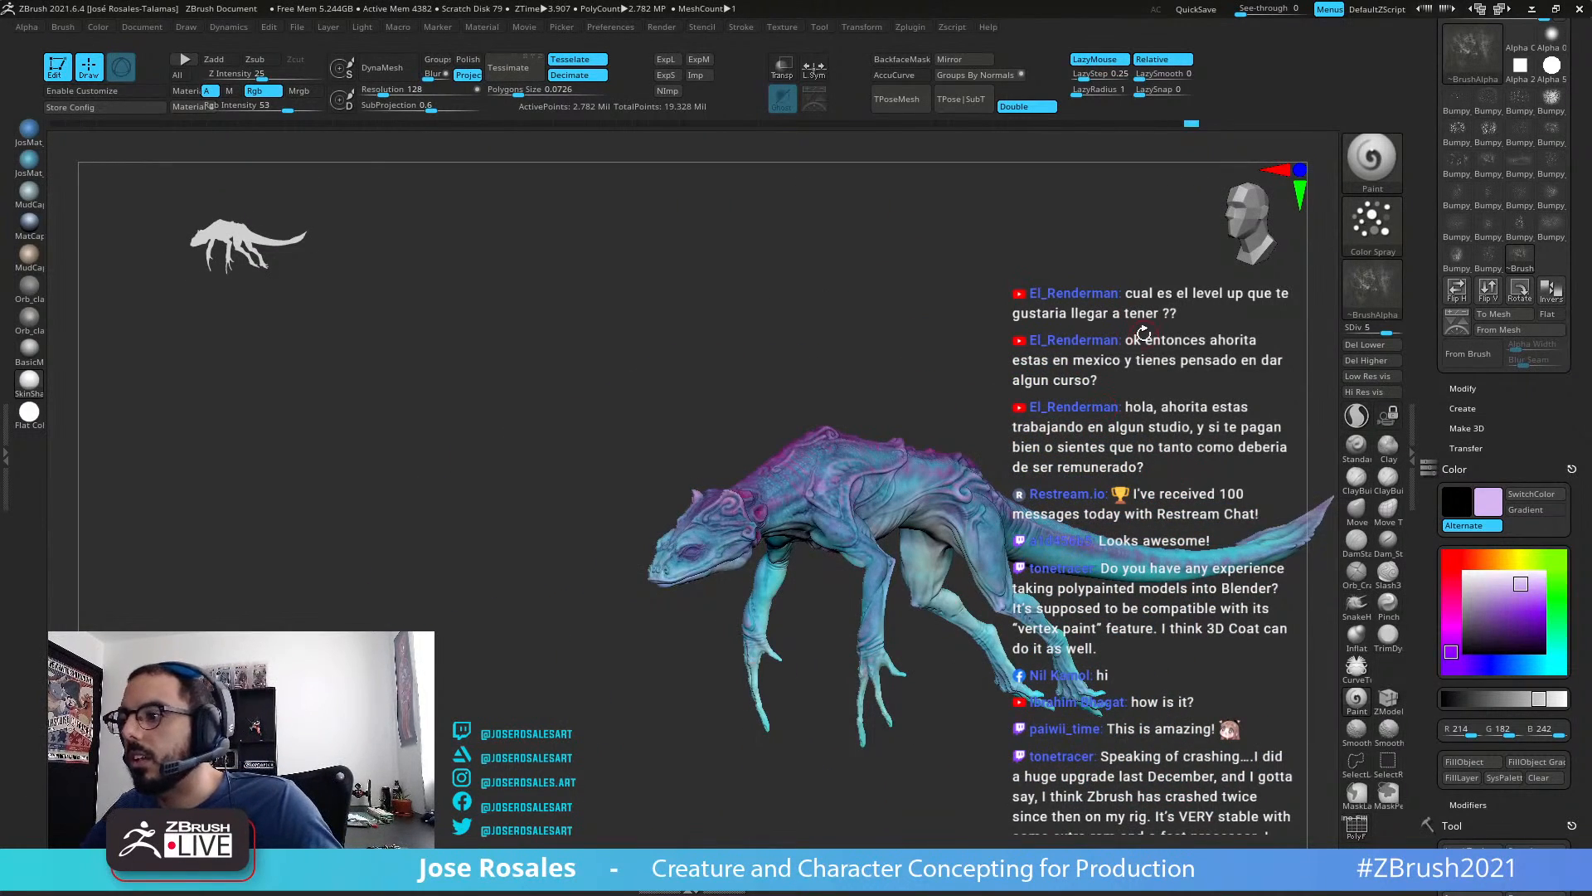
right_click_drag(1142, 332, 1021, 233)
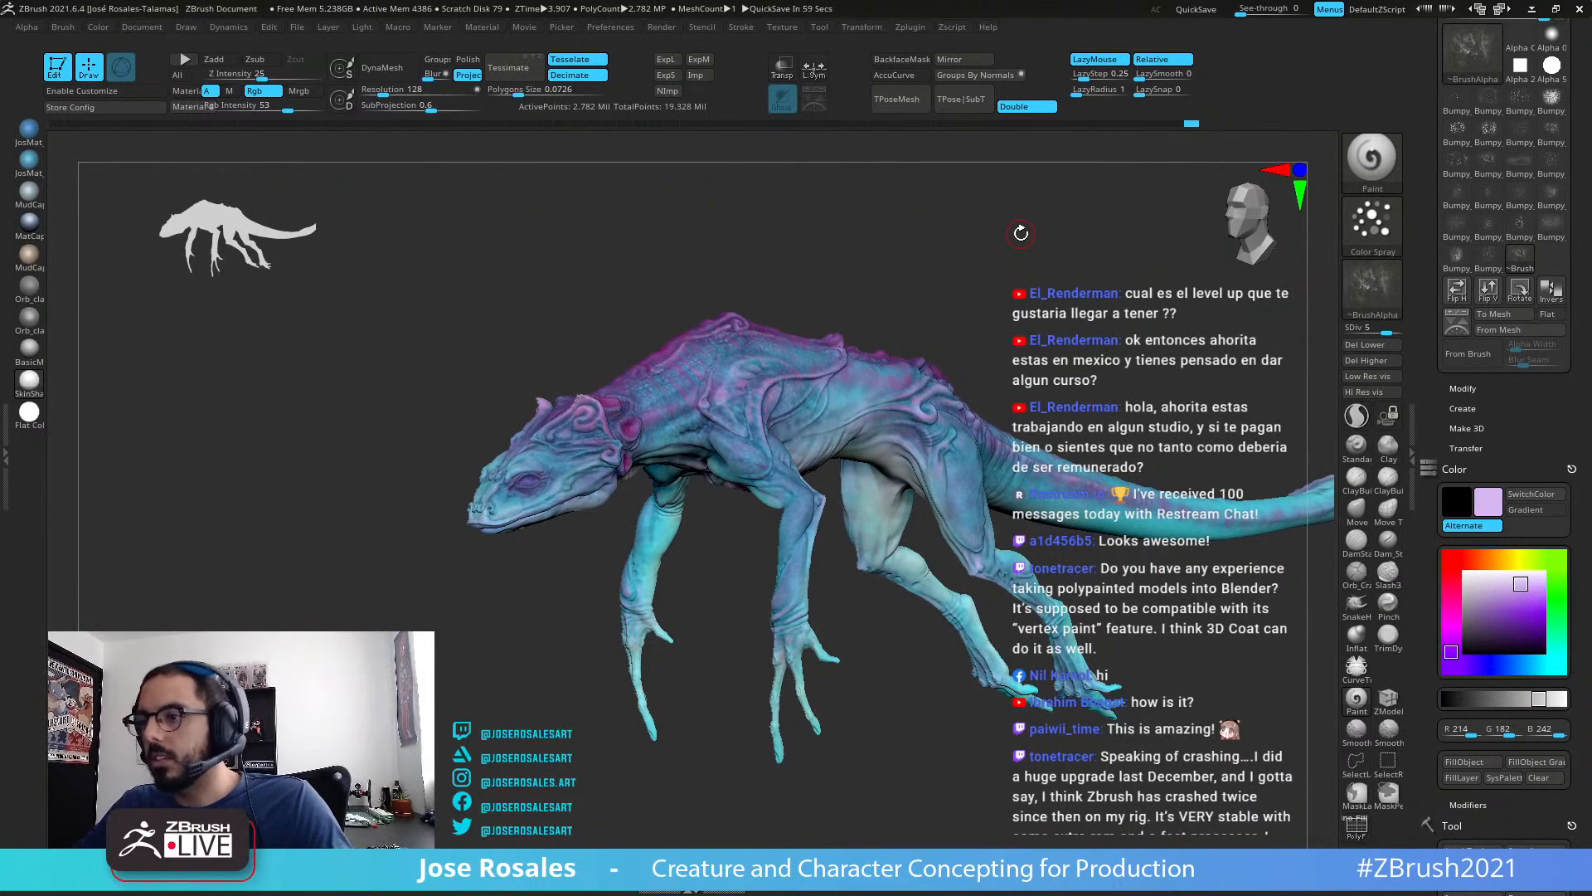
right_click_drag(672, 540, 881, 256)
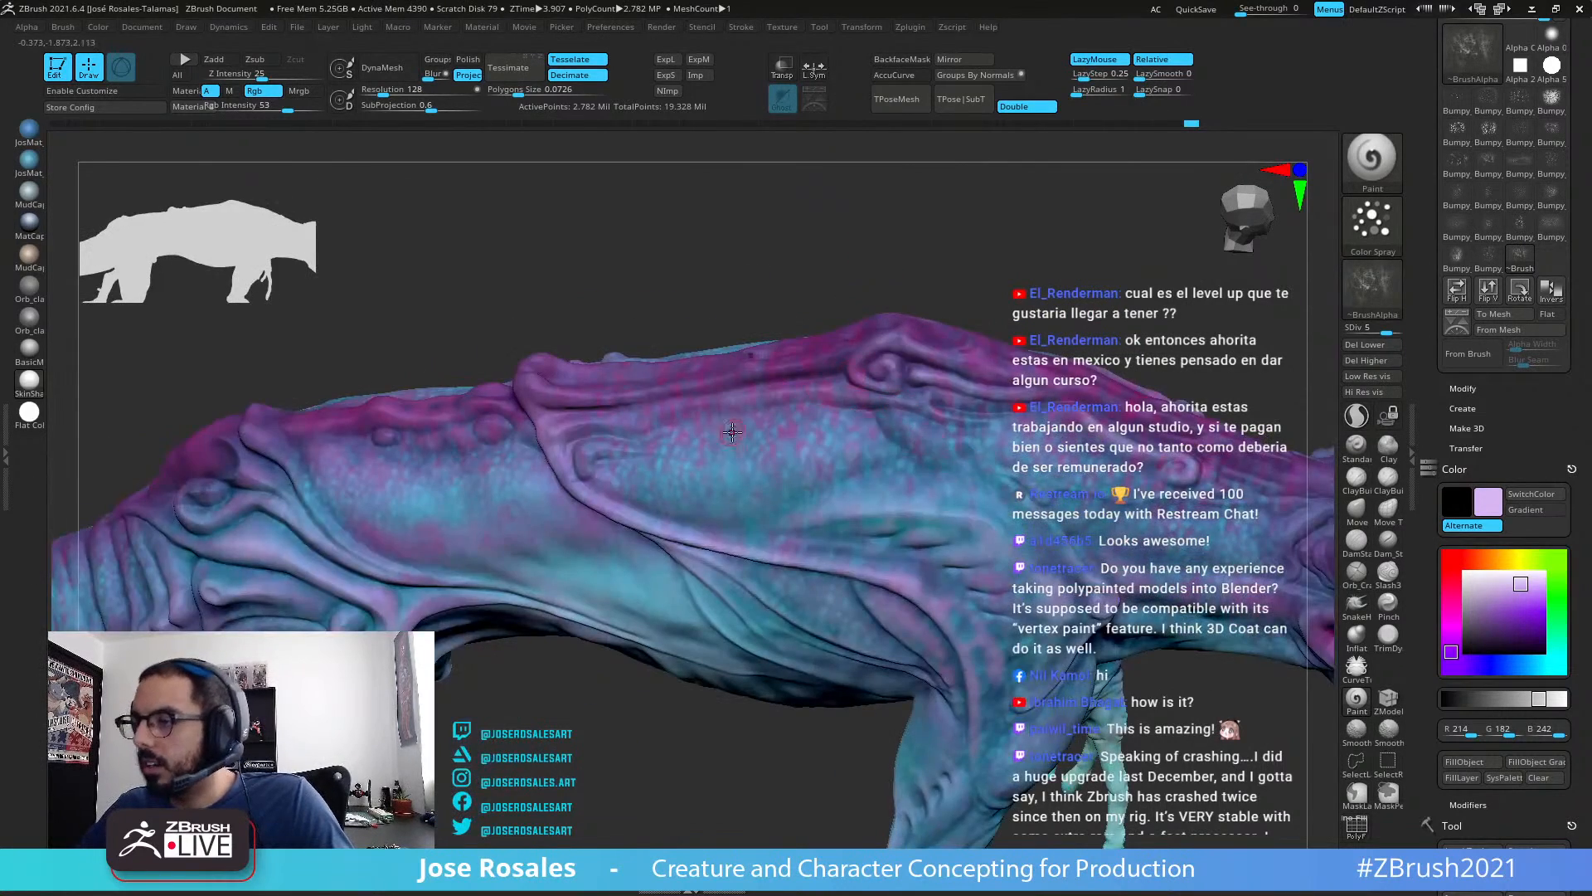
right_click_drag(732, 433, 674, 437)
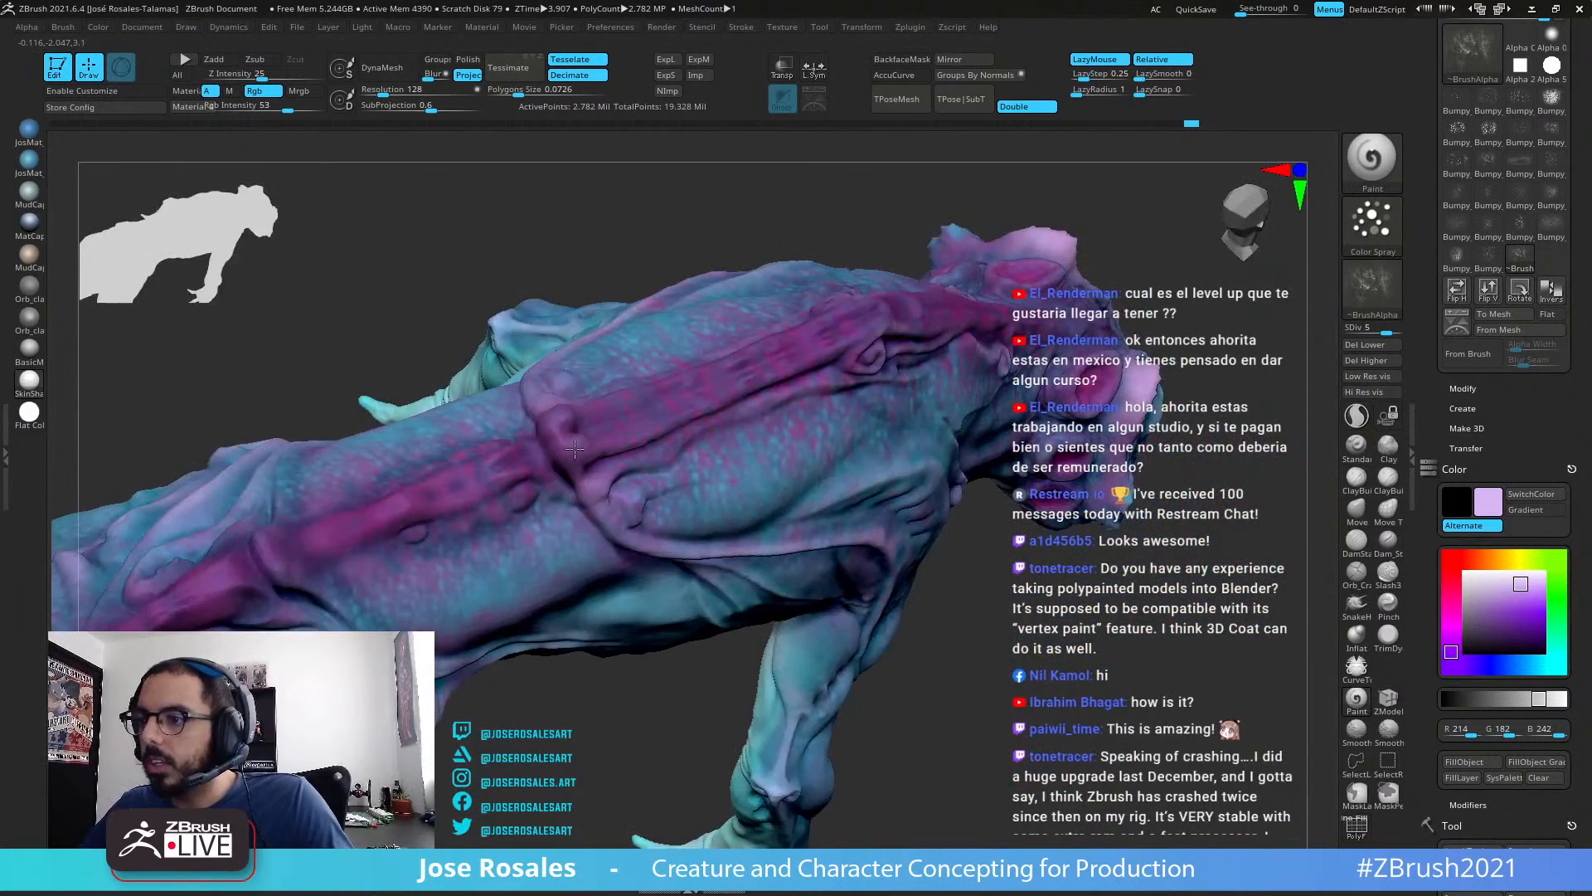
right_click_drag(580, 449, 605, 448)
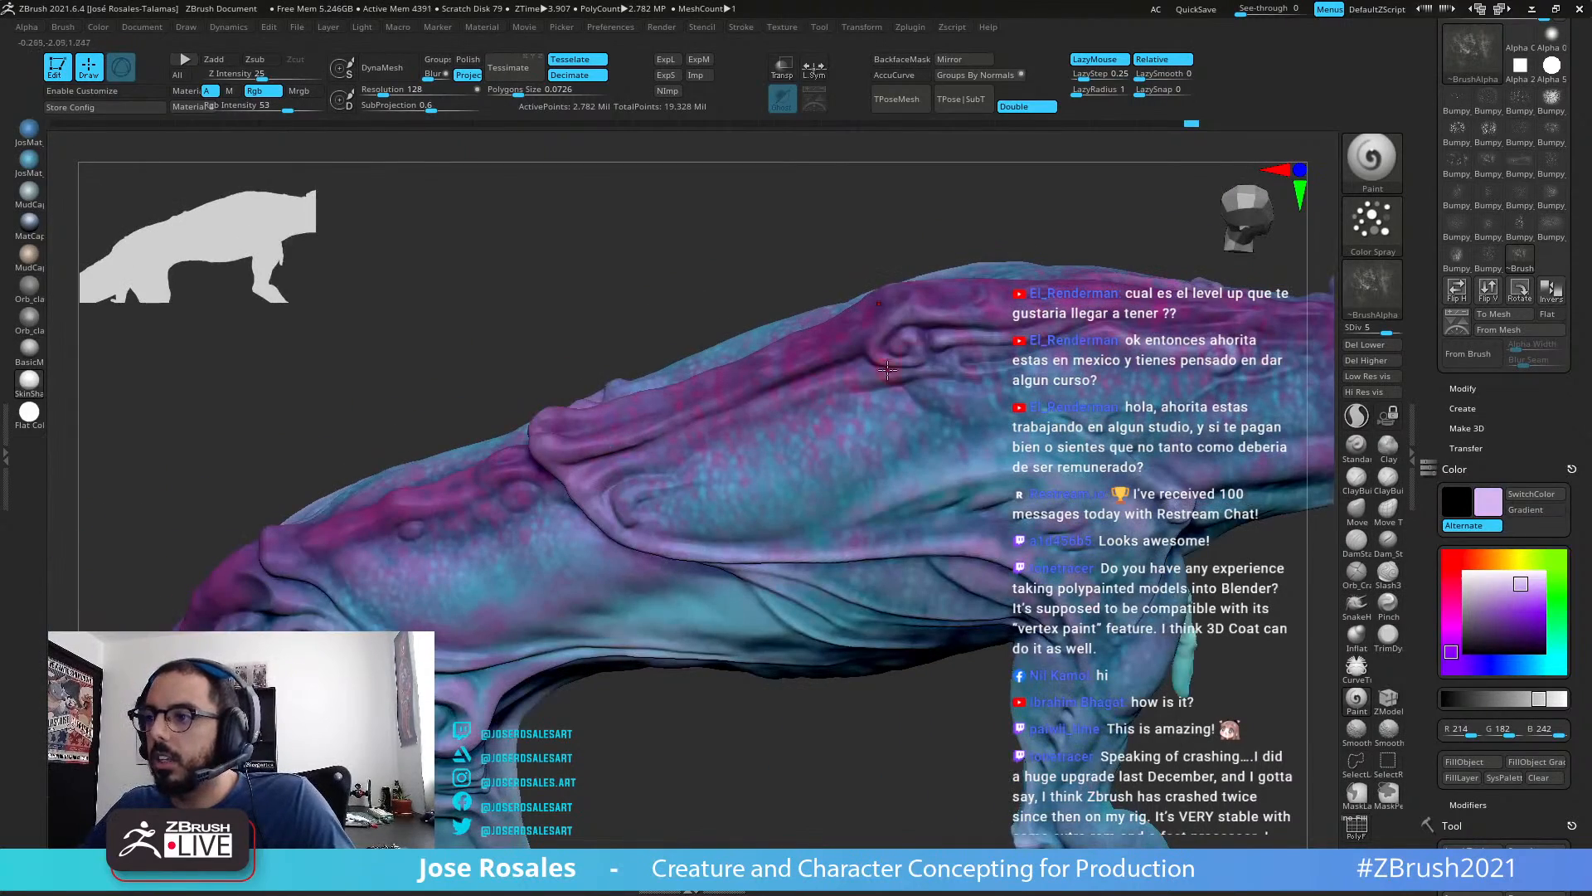
right_click_drag(1004, 357, 677, 415)
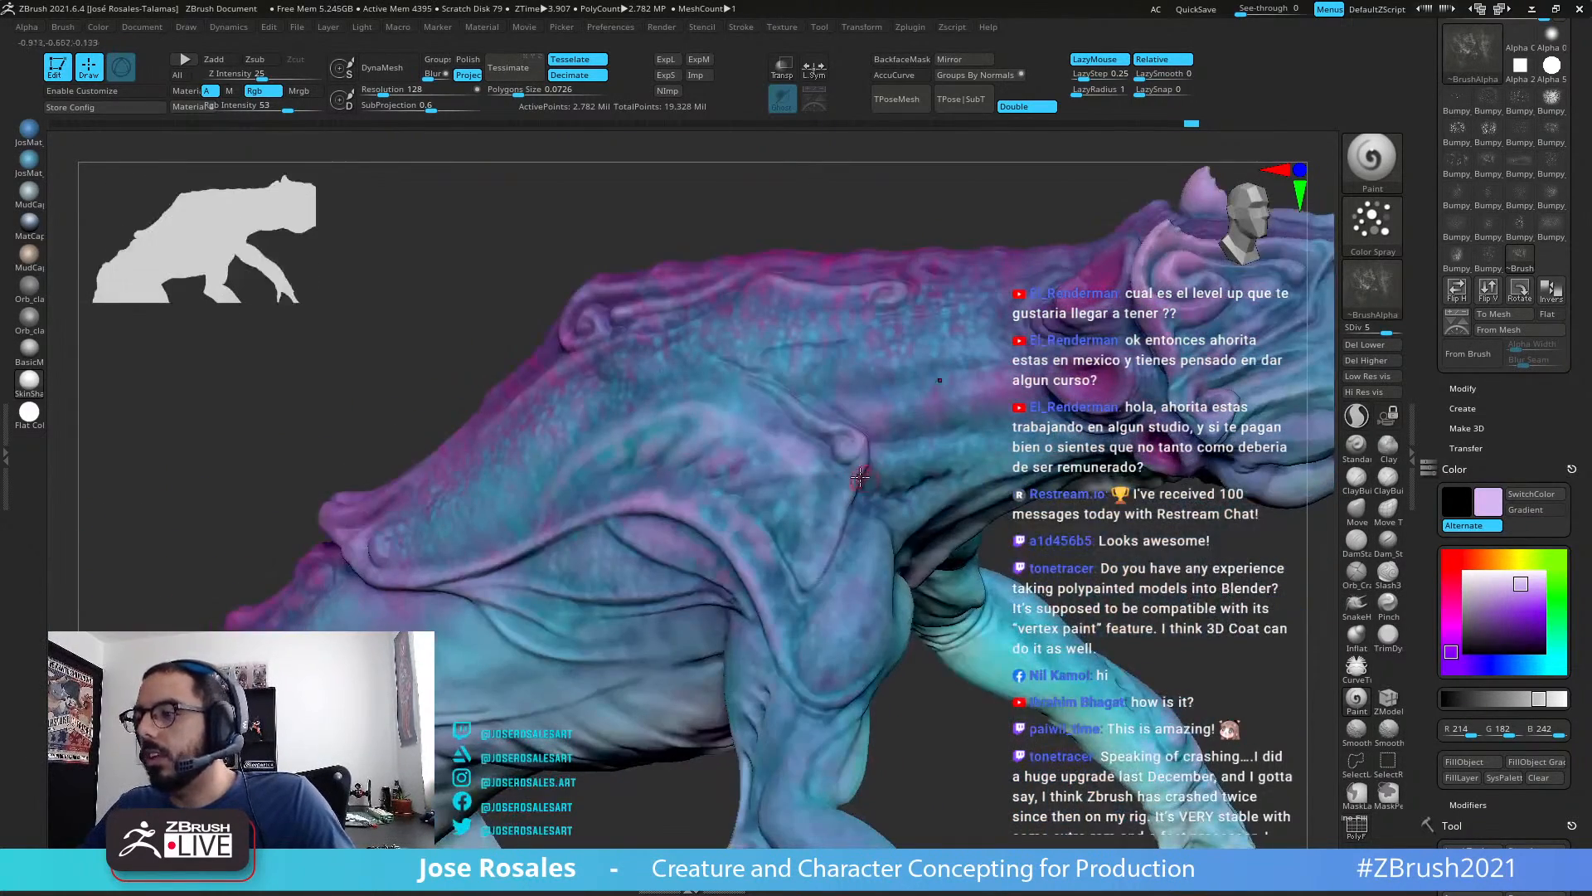
Step: Examine the lilac accents along the shoulder ridges, gills, jaw and front legs from several angles
right_click_drag(797, 591, 794, 425)
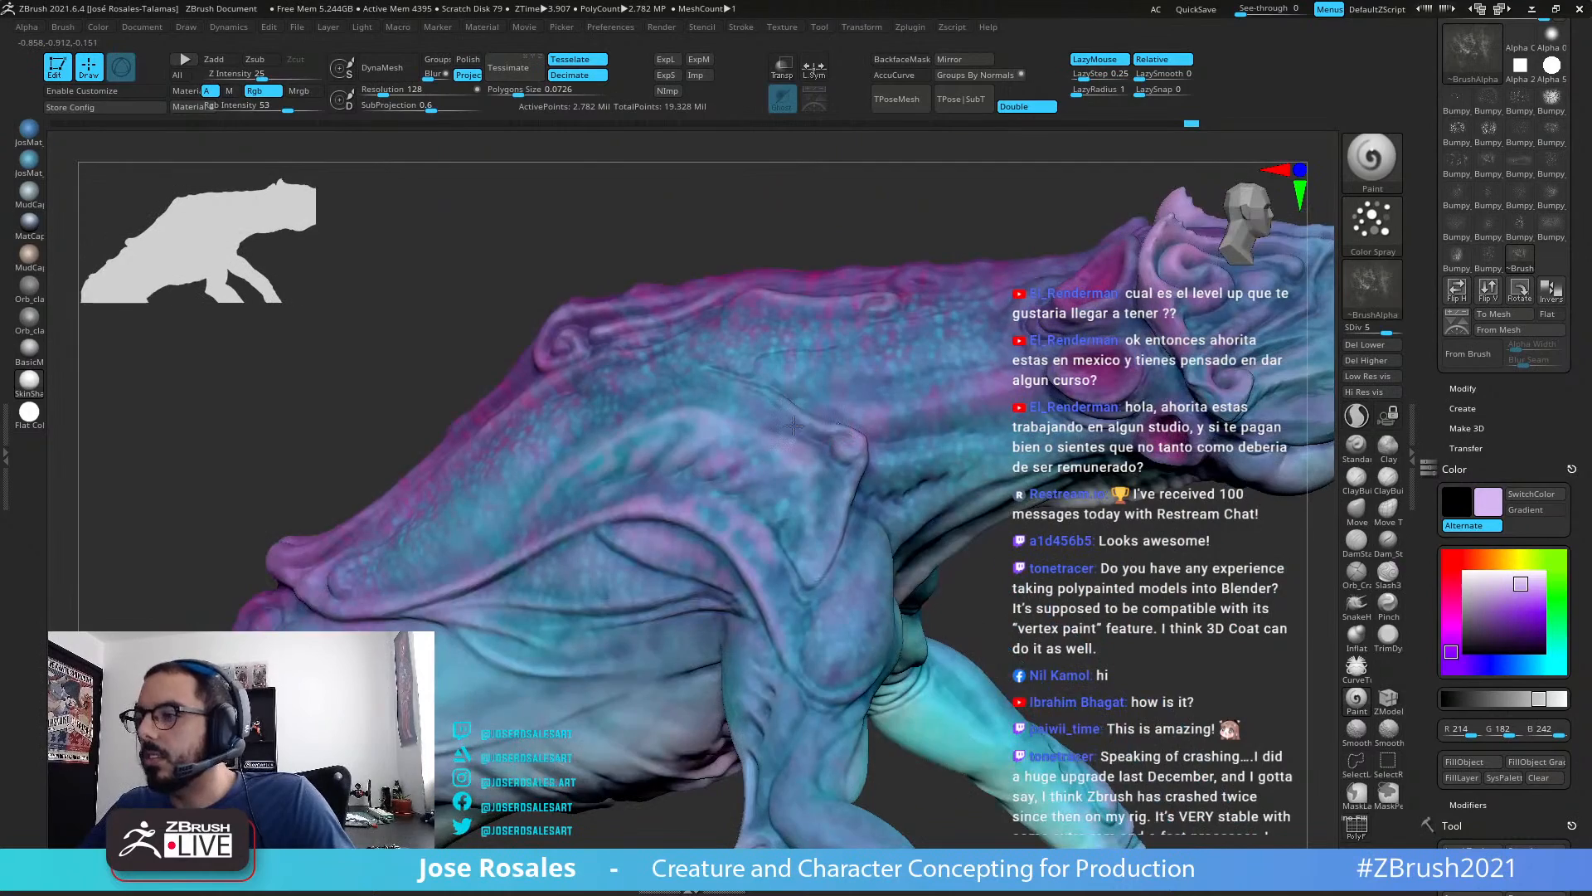
right_click_drag(927, 371, 846, 326)
right_click_drag(859, 414, 915, 521)
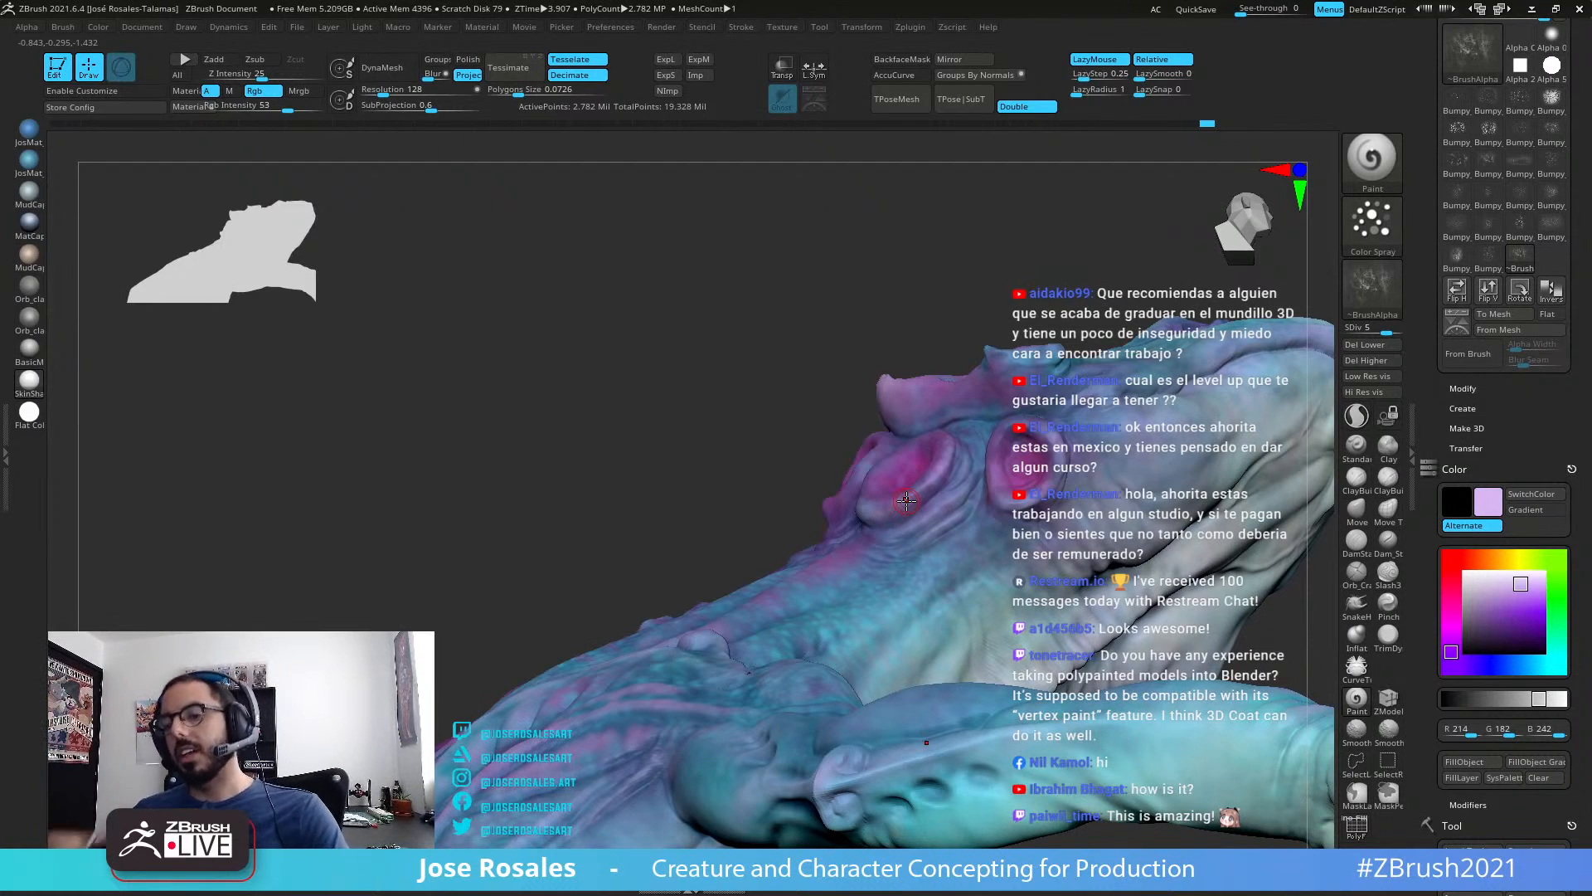
right_click_drag(613, 260, 881, 468)
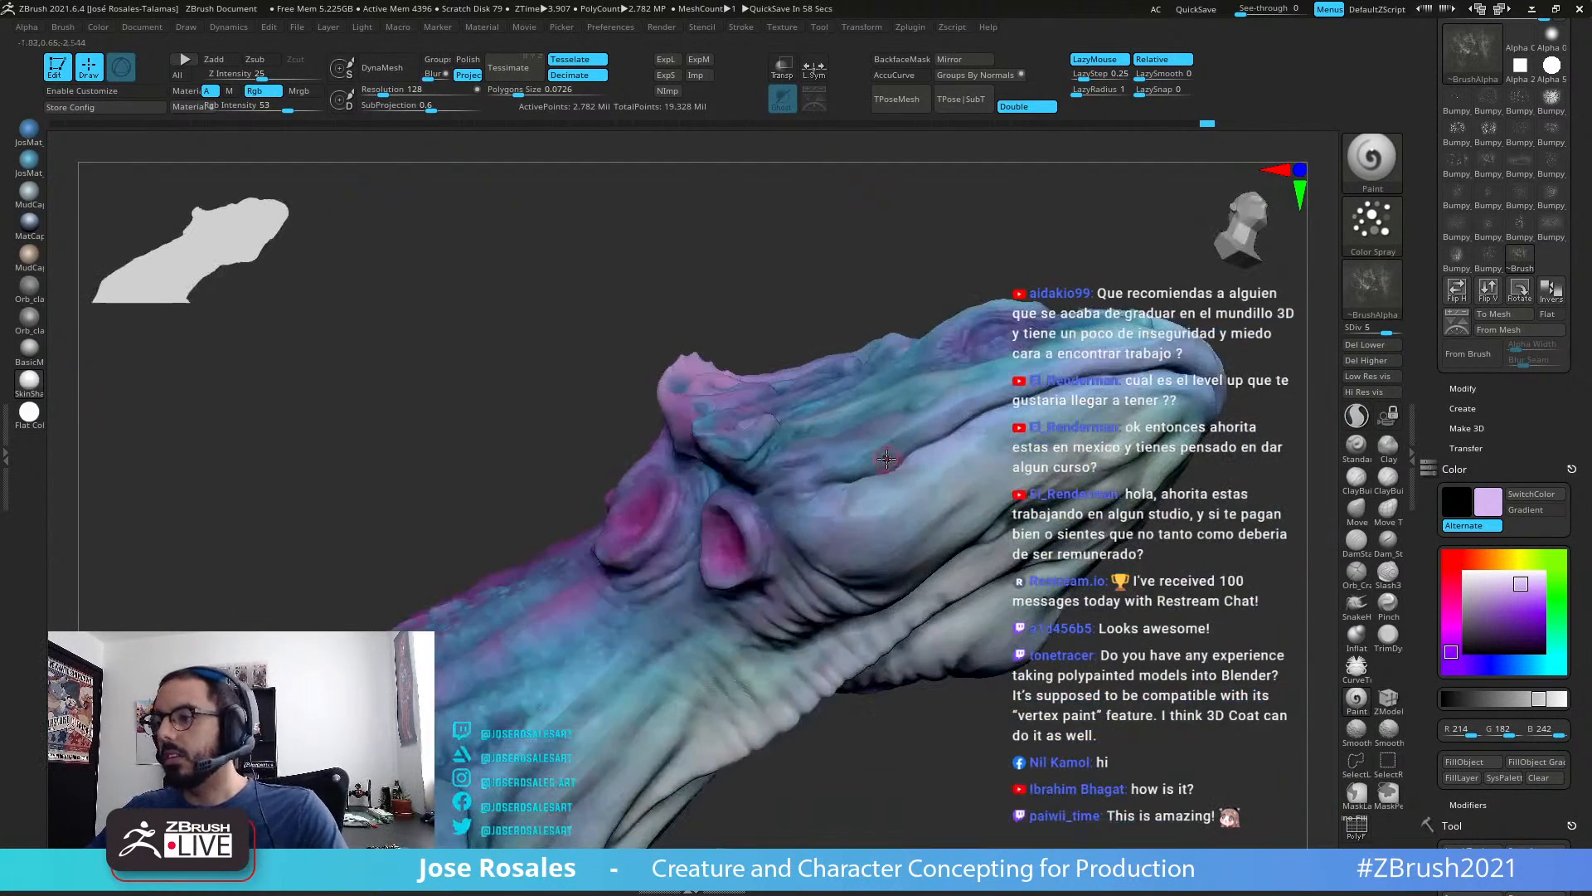
mouse_move(988, 418)
right_mouse_down("alt")
mouse_move(887, 448)
mouse_move(991, 408)
right_mouse_up("alt")
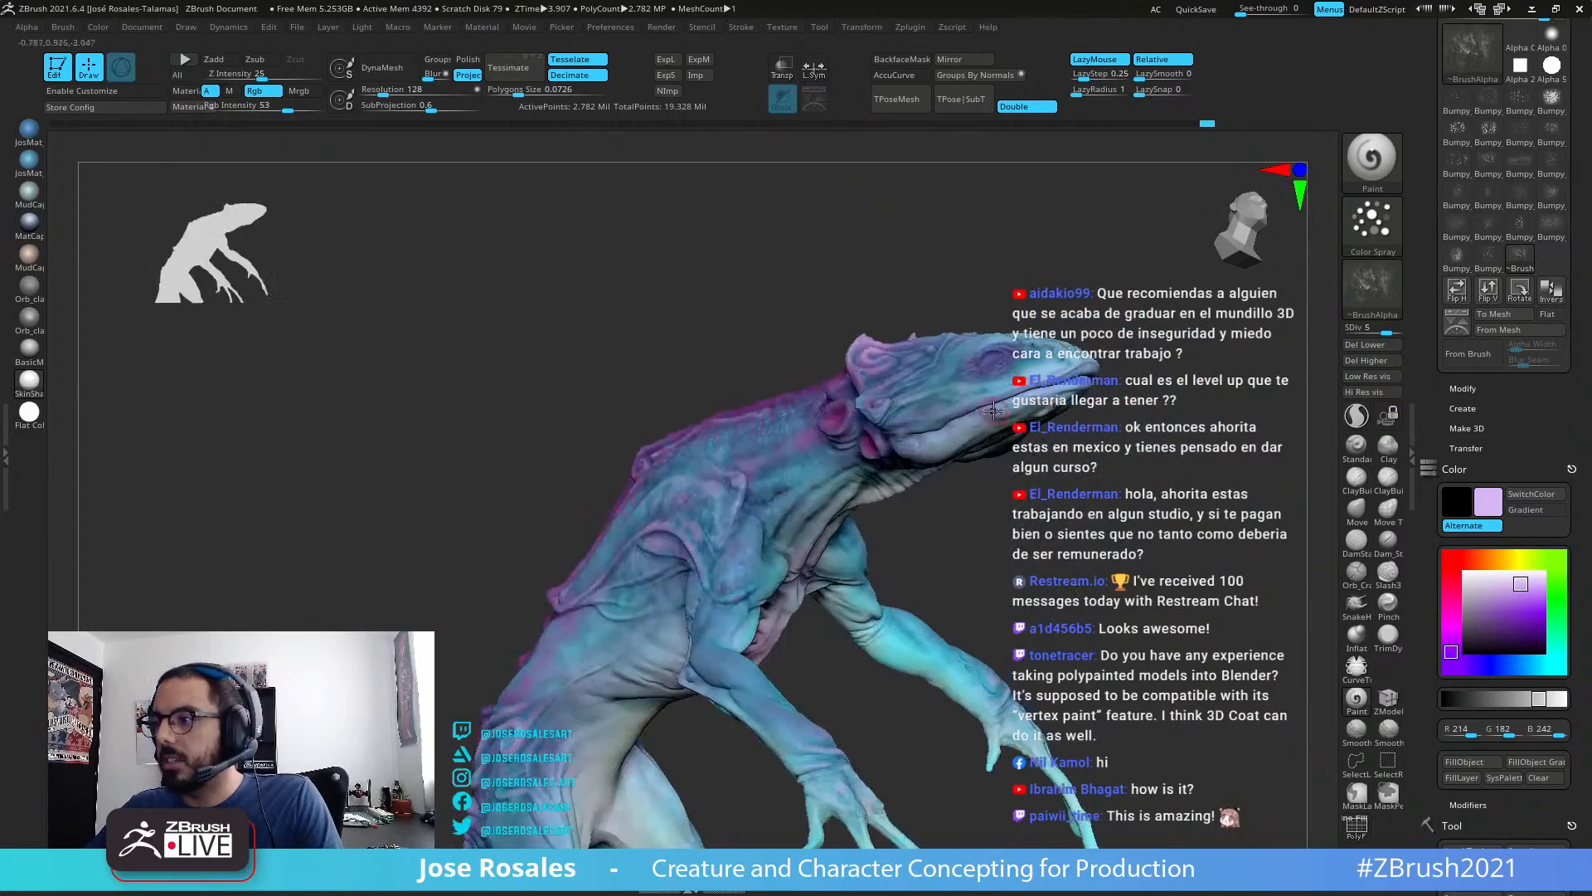
right_click_drag(712, 538, 842, 379, "alt")
right_click_drag(853, 490, 930, 484)
right_click_drag(985, 435, 721, 474)
right_click_drag(621, 505, 822, 438, "alt")
right_click_drag(555, 471, 715, 434)
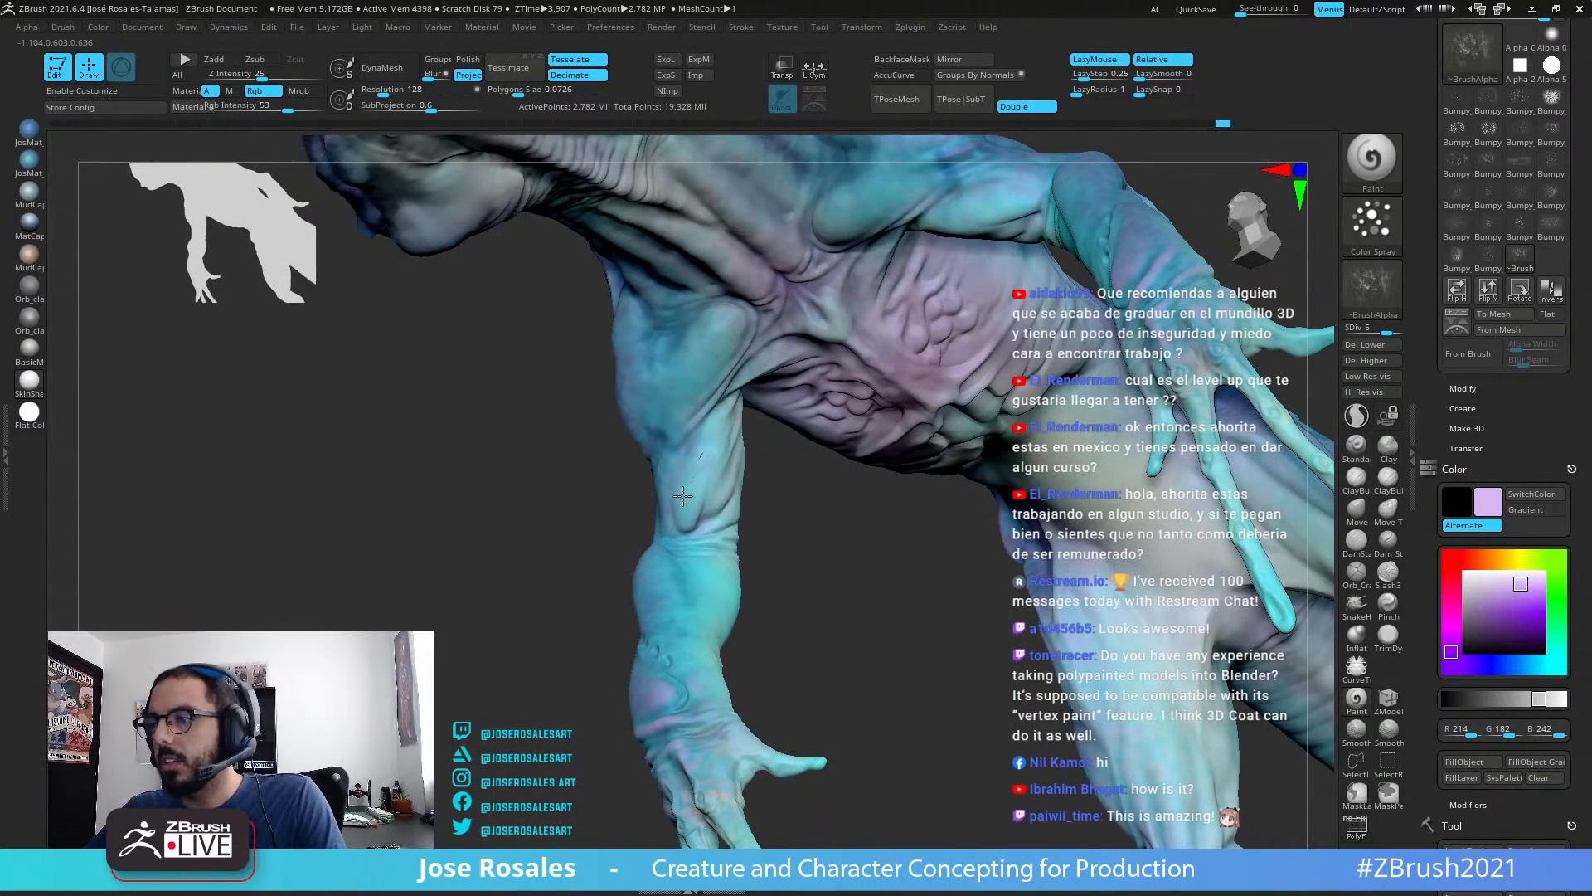
Step: Spray lilac on the upper front arm and the shoulder muscles beside the wrinkled chest
mouse_move(740, 481)
left_mouse_down()
mouse_move(699, 469)
mouse_move(796, 498)
mouse_move(767, 510)
mouse_move(714, 440)
left_mouse_up()
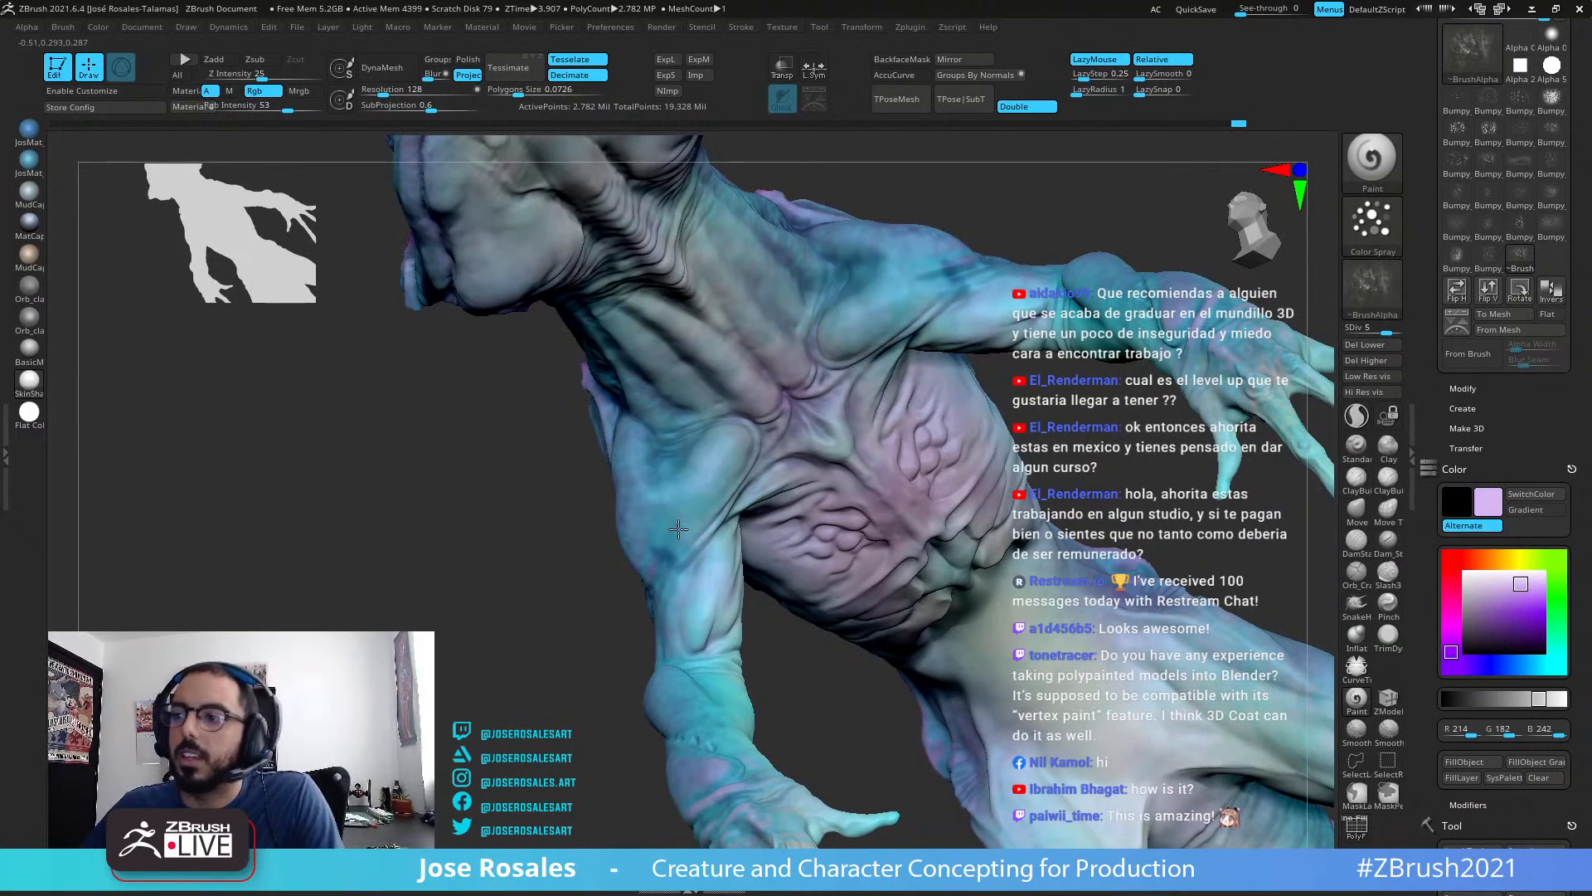
left_click_drag(722, 416, 690, 462)
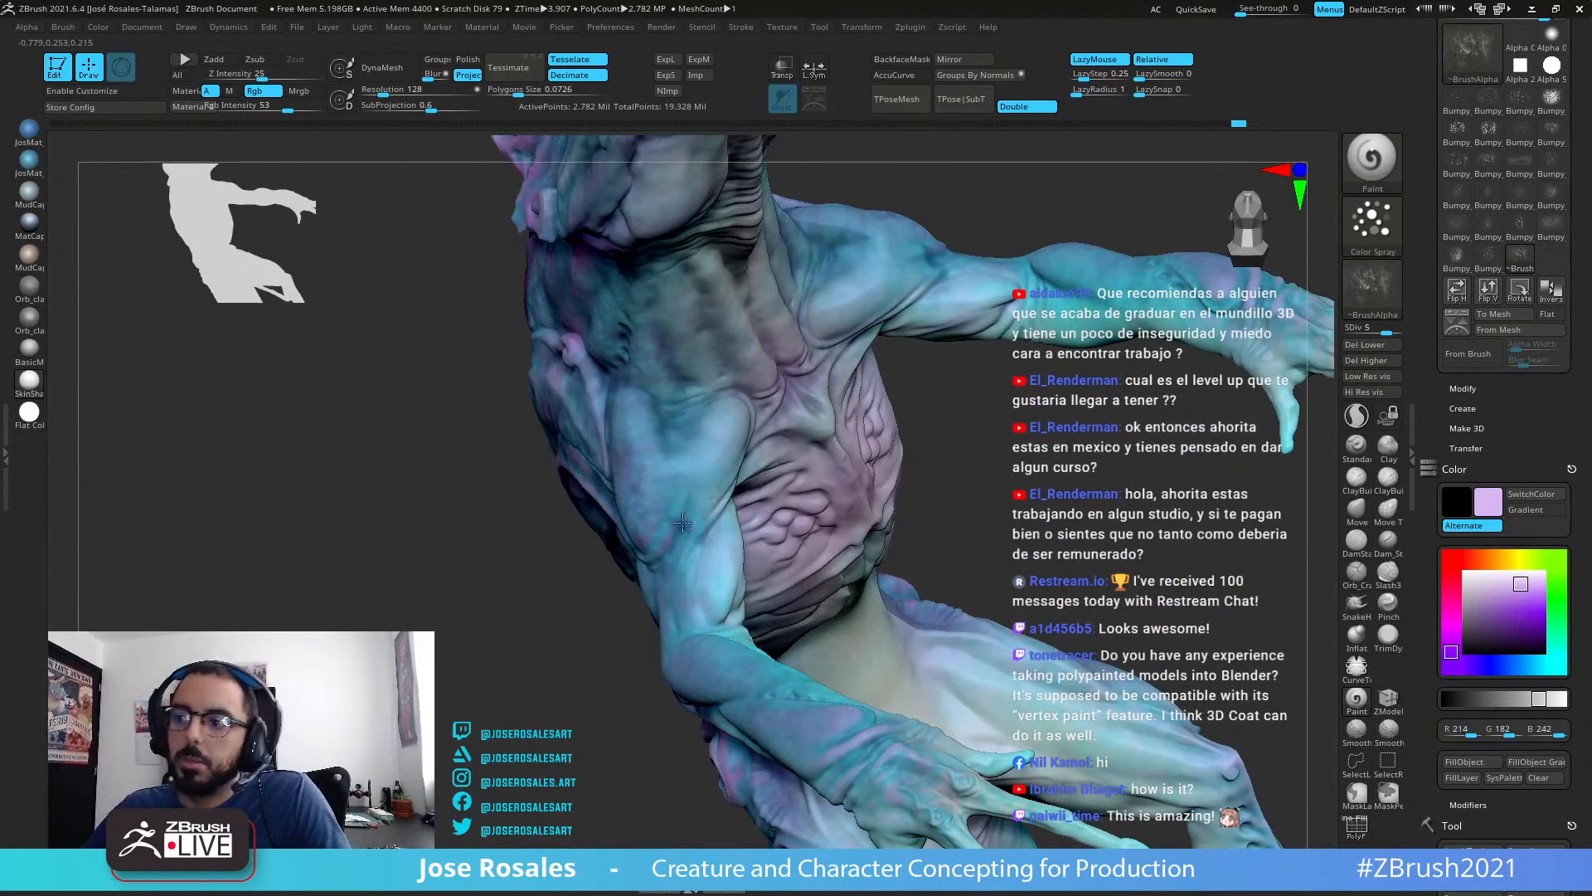
right_click_drag(733, 488, 619, 334, "ctrl")
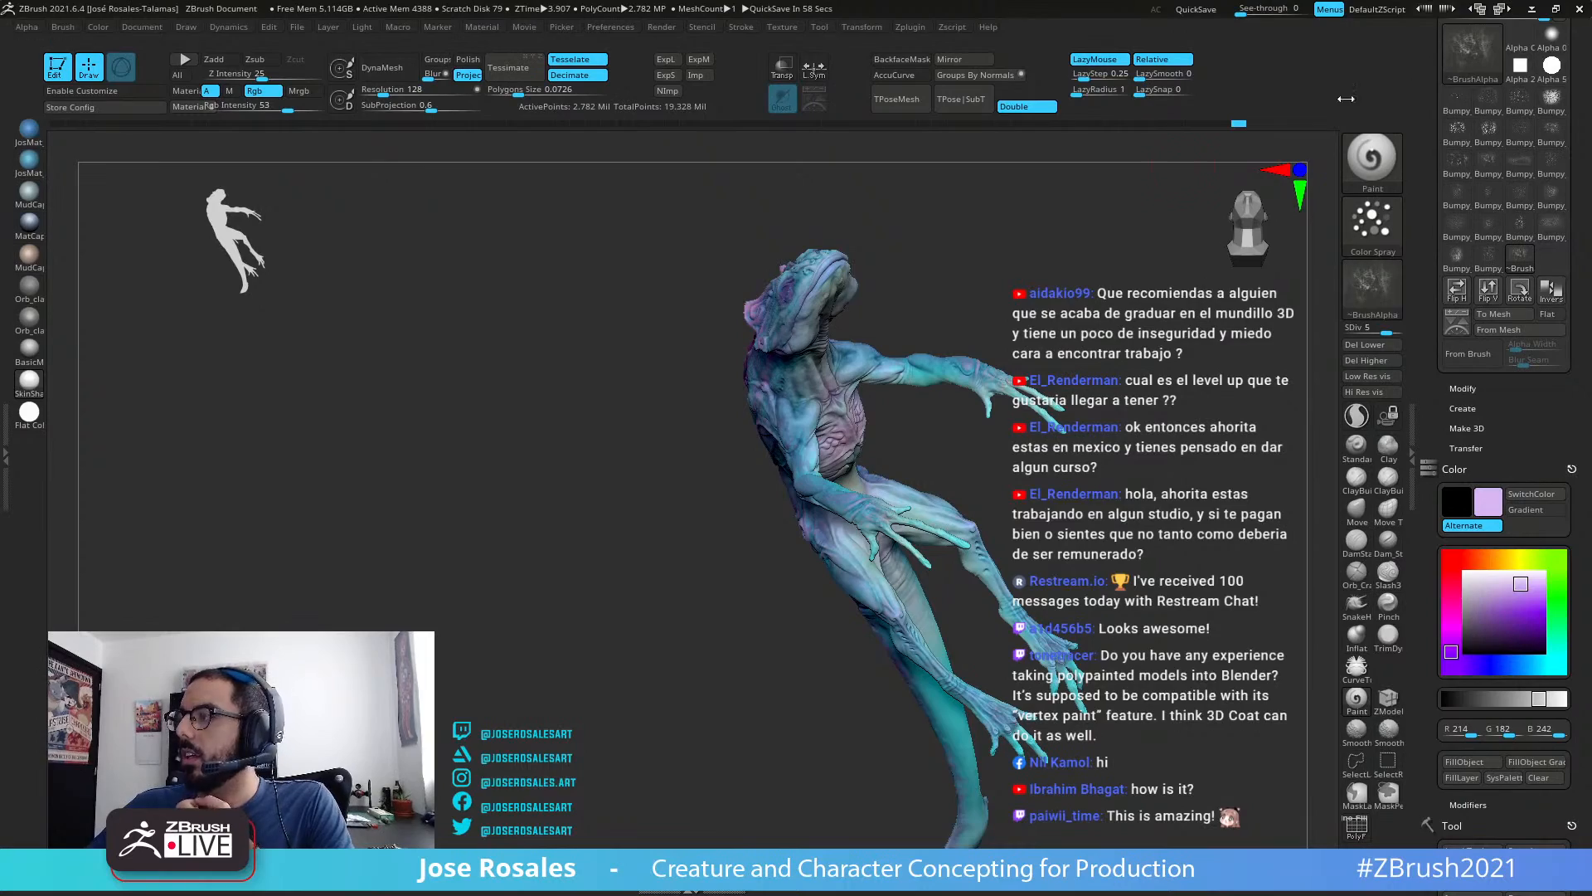
Step: Examine the colors on the throat, belly and inner front arms from below, then on the creature's side
right_click_drag(774, 353, 868, 404)
right_click_drag(1016, 322, 695, 645)
right_click_drag(700, 502, 574, 423)
right_click_drag(561, 365, 586, 452)
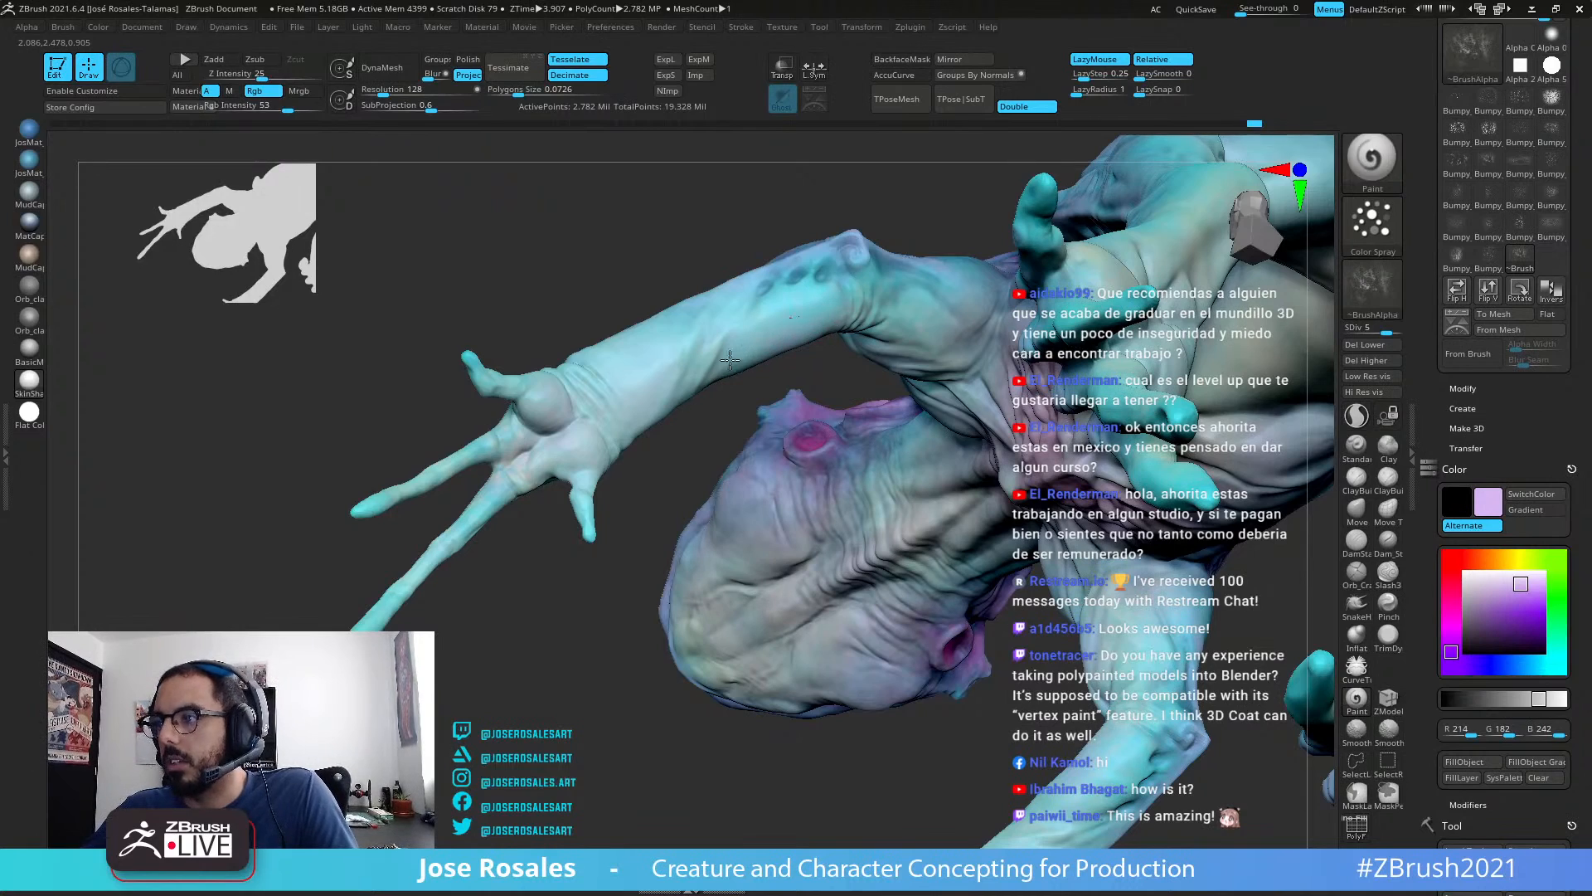
right_click_drag(597, 393, 782, 294, "ctrl")
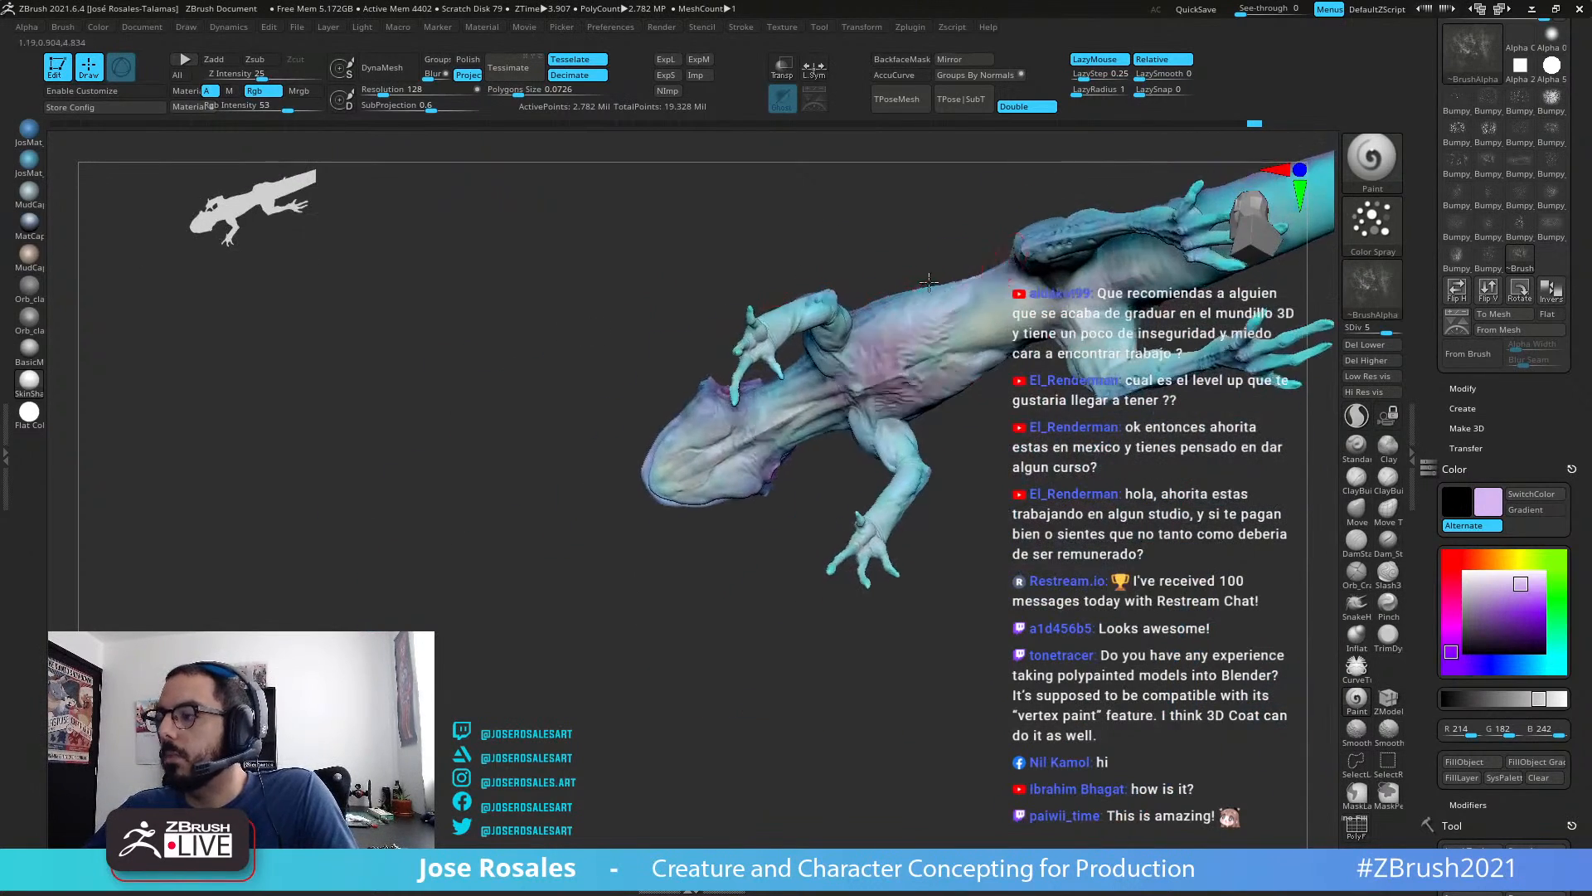
right_click_drag(929, 283, 688, 503)
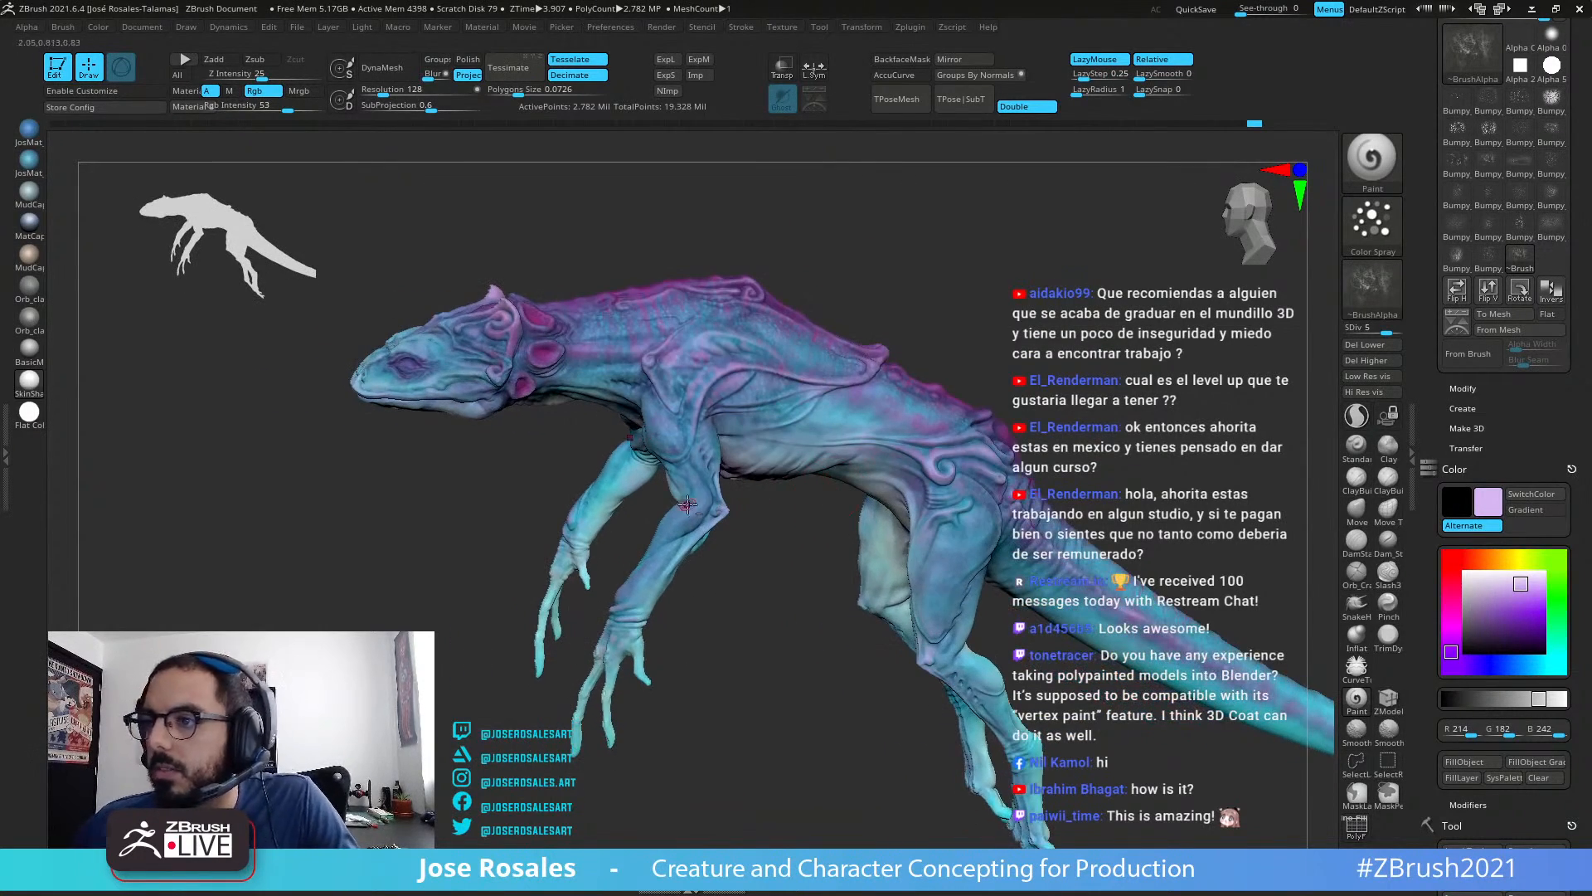
Step: Spray lilac on the wrist folds, thumb base and knuckles of the front hand
right_click_drag(647, 381, 838, 414, "ctrl")
right_click_drag(593, 452, 916, 583)
mouse_move(724, 777)
right_mouse_down()
mouse_move(871, 664)
mouse_move(754, 632)
mouse_move(817, 658)
mouse_move(678, 637)
right_mouse_up()
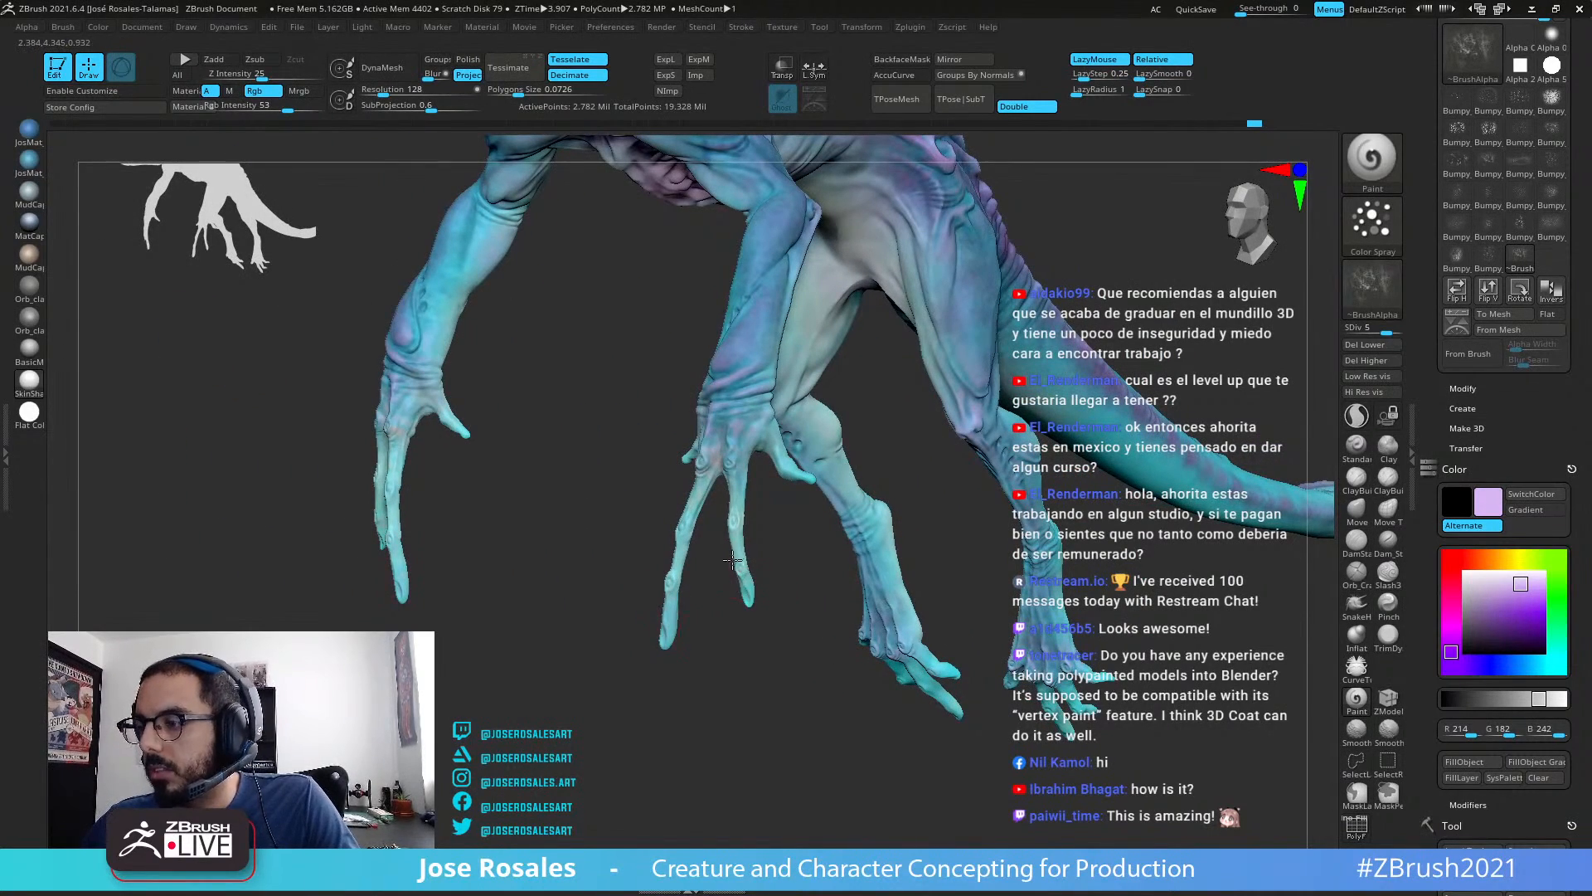
right_click_drag(716, 635, 523, 362)
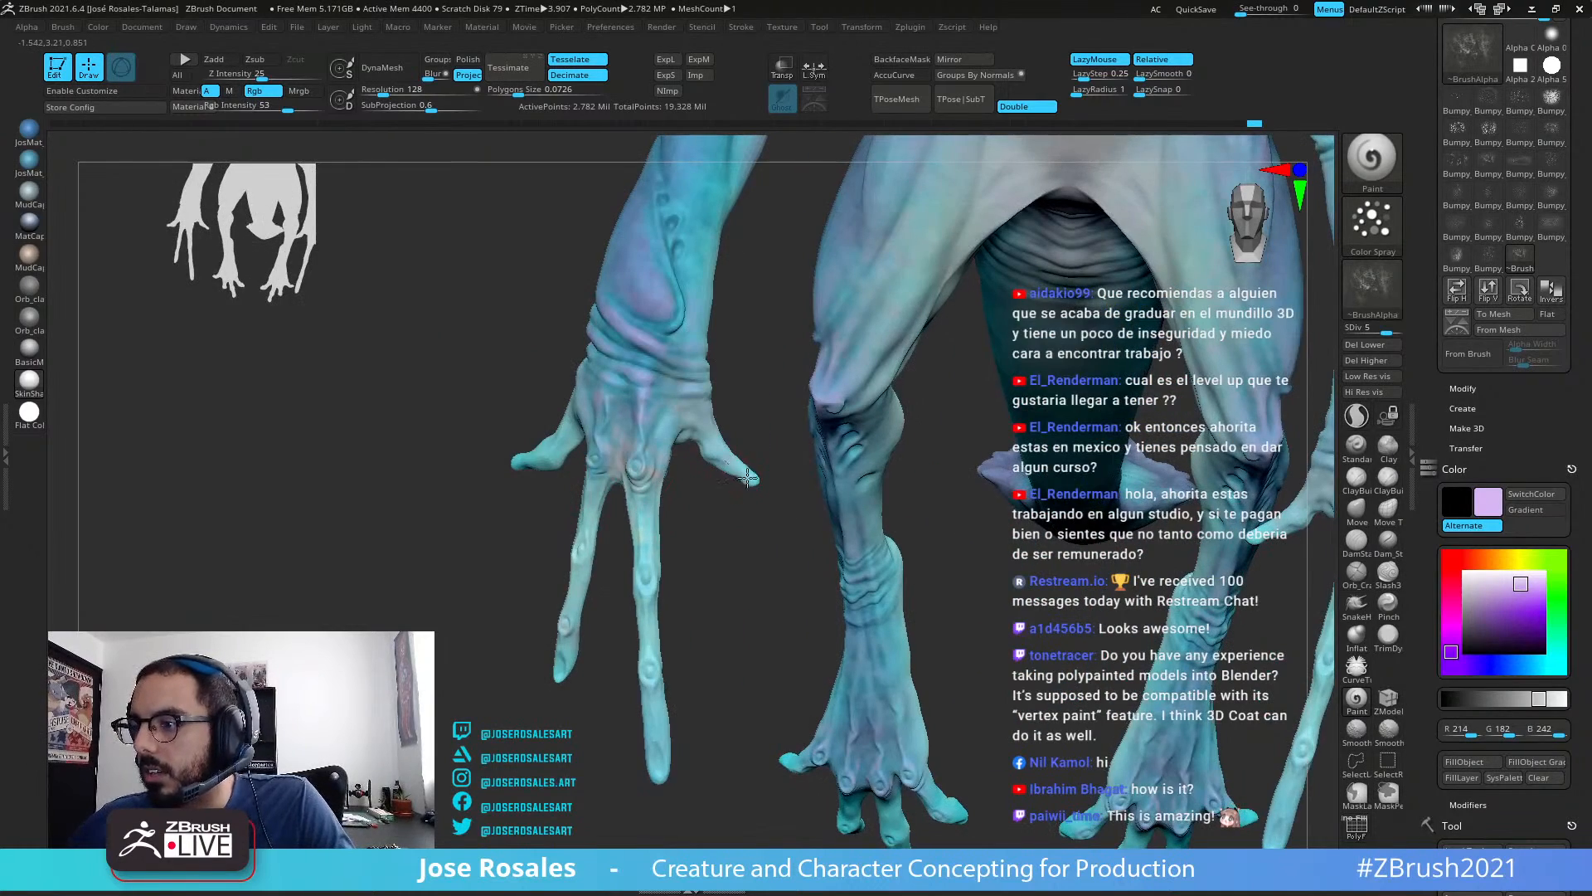
right_click_drag(643, 437, 620, 481)
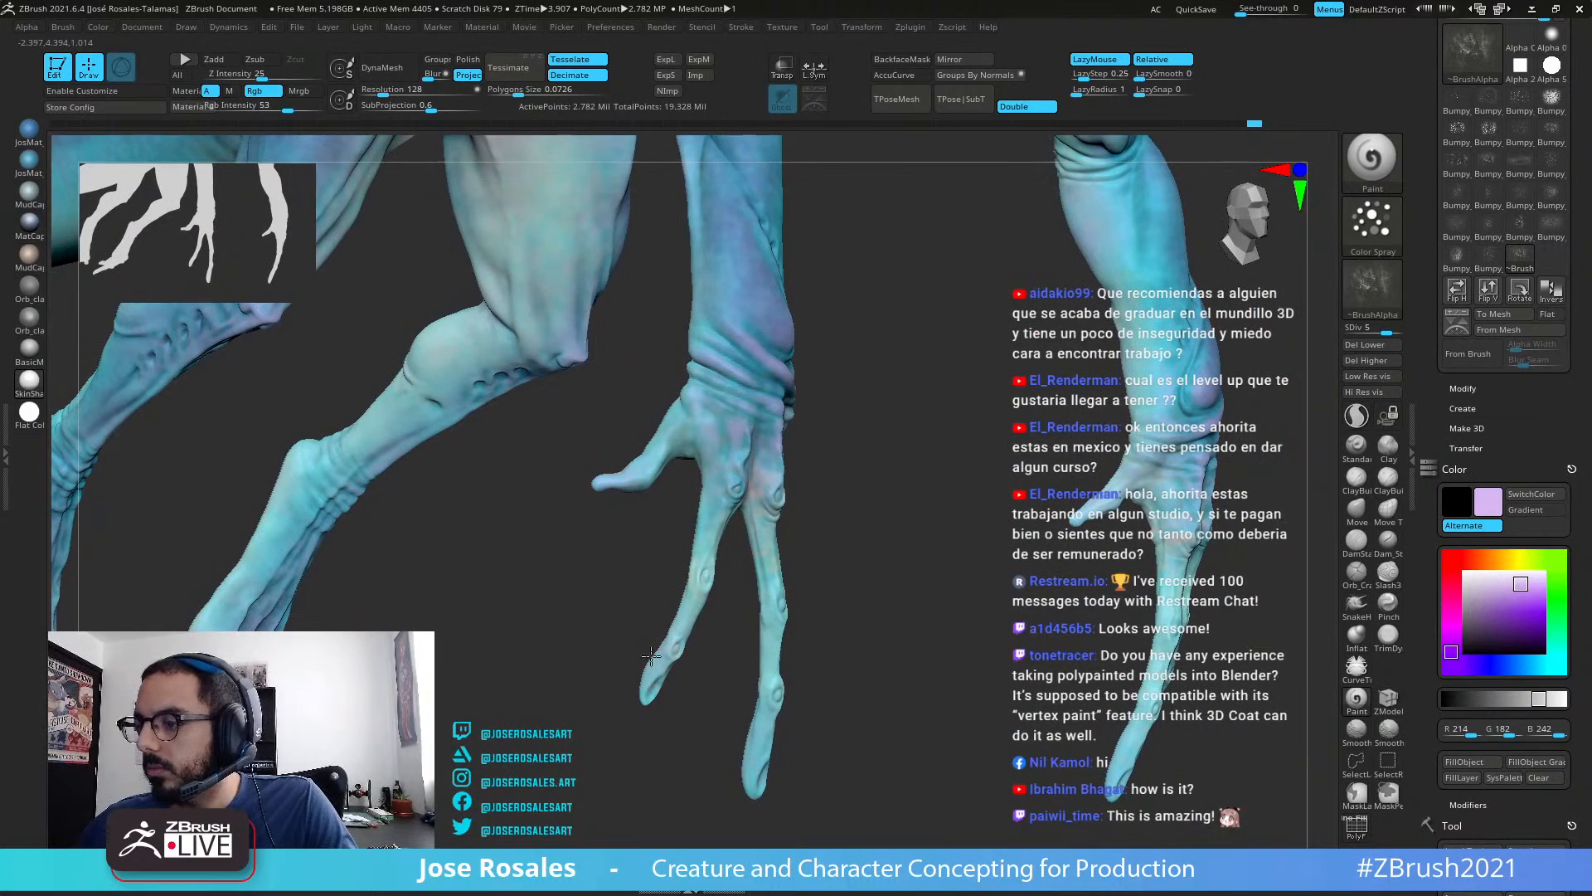
right_click_drag(810, 785, 751, 773)
right_click_drag(721, 683, 655, 655)
key("ctrl+z")
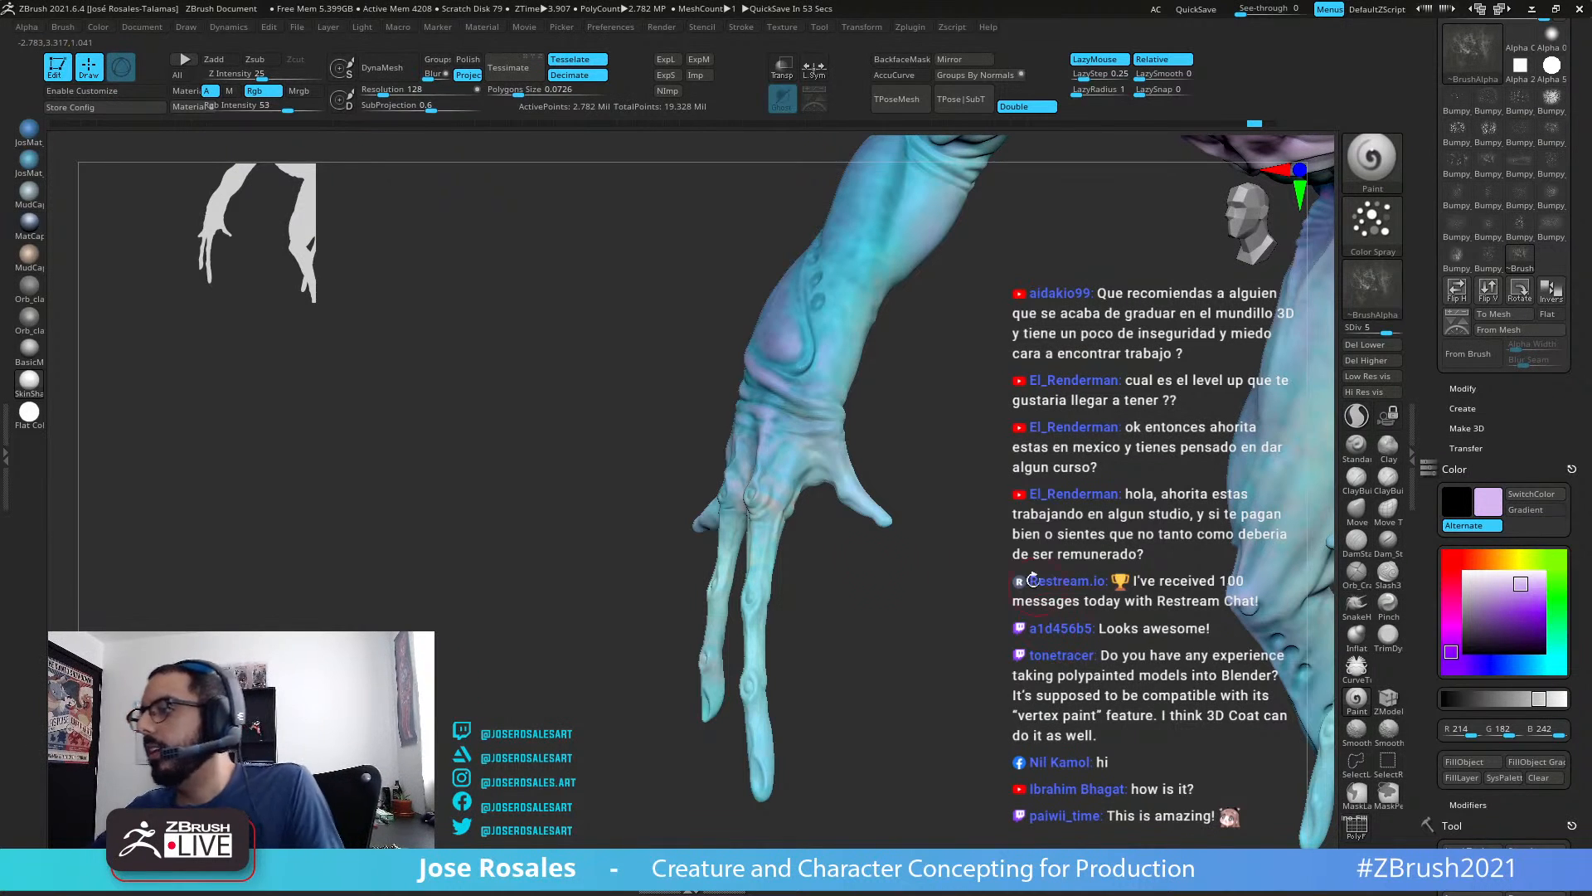
Step: Examine the painted back and the full length of the tail from above
mouse_move(1014, 465)
left_mouse_down("alt")
mouse_move(874, 491)
mouse_move(835, 441)
mouse_move(785, 499)
mouse_move(728, 707)
mouse_move(712, 695)
left_mouse_up("alt")
left_click_drag(711, 695, 962, 547)
key("s")
left_click_drag(1016, 496, 924, 657, "alt")
key("s")
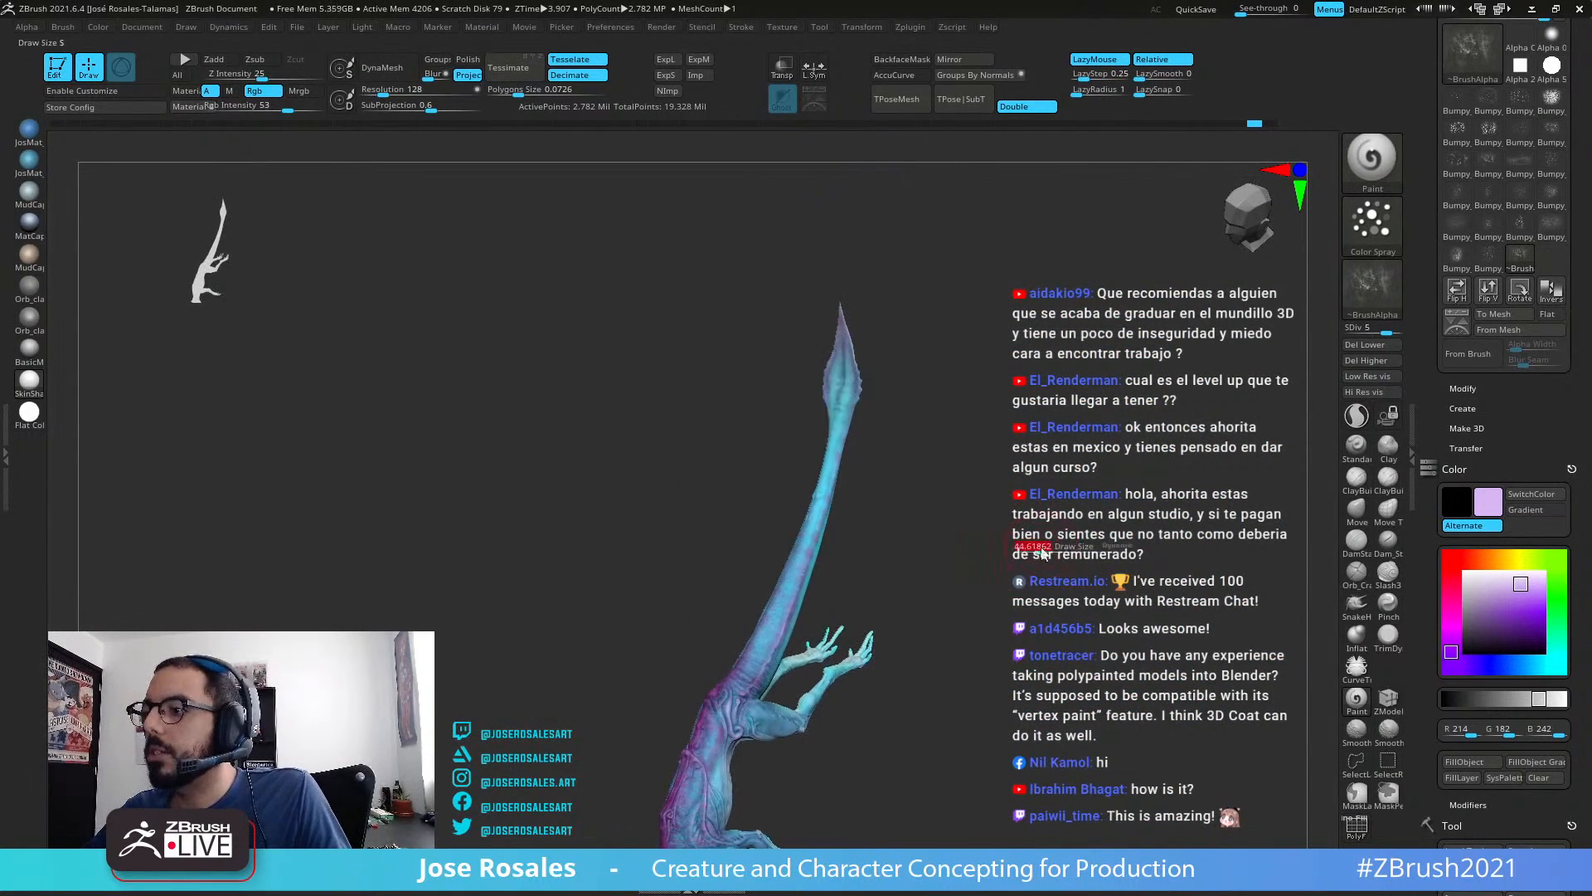
left_click_drag(1042, 553, 910, 597)
left_click_drag(819, 675, 936, 481, "alt")
mouse_move(963, 550)
left_mouse_down()
mouse_move(1031, 499)
mouse_move(946, 558)
mouse_move(870, 574)
mouse_move(887, 576)
left_mouse_up()
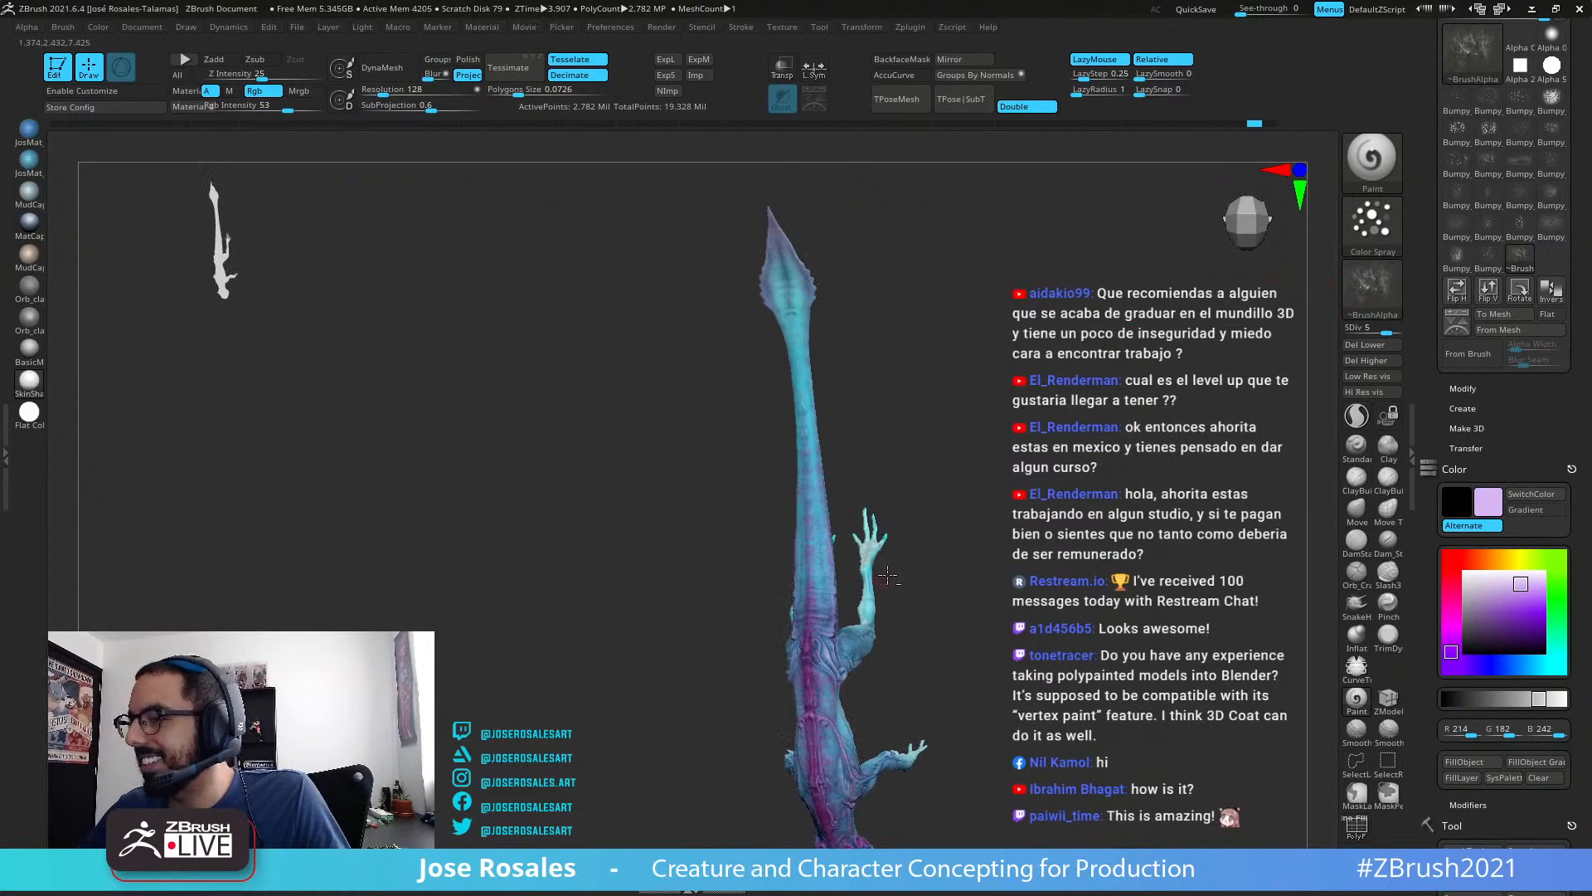
Step: Show the fins and the palette sphere with the body, and sample dark magenta (R 106, G 10, B 88) from the sphere
left_click_drag(1428, 535, 1425, 573)
key("shift")
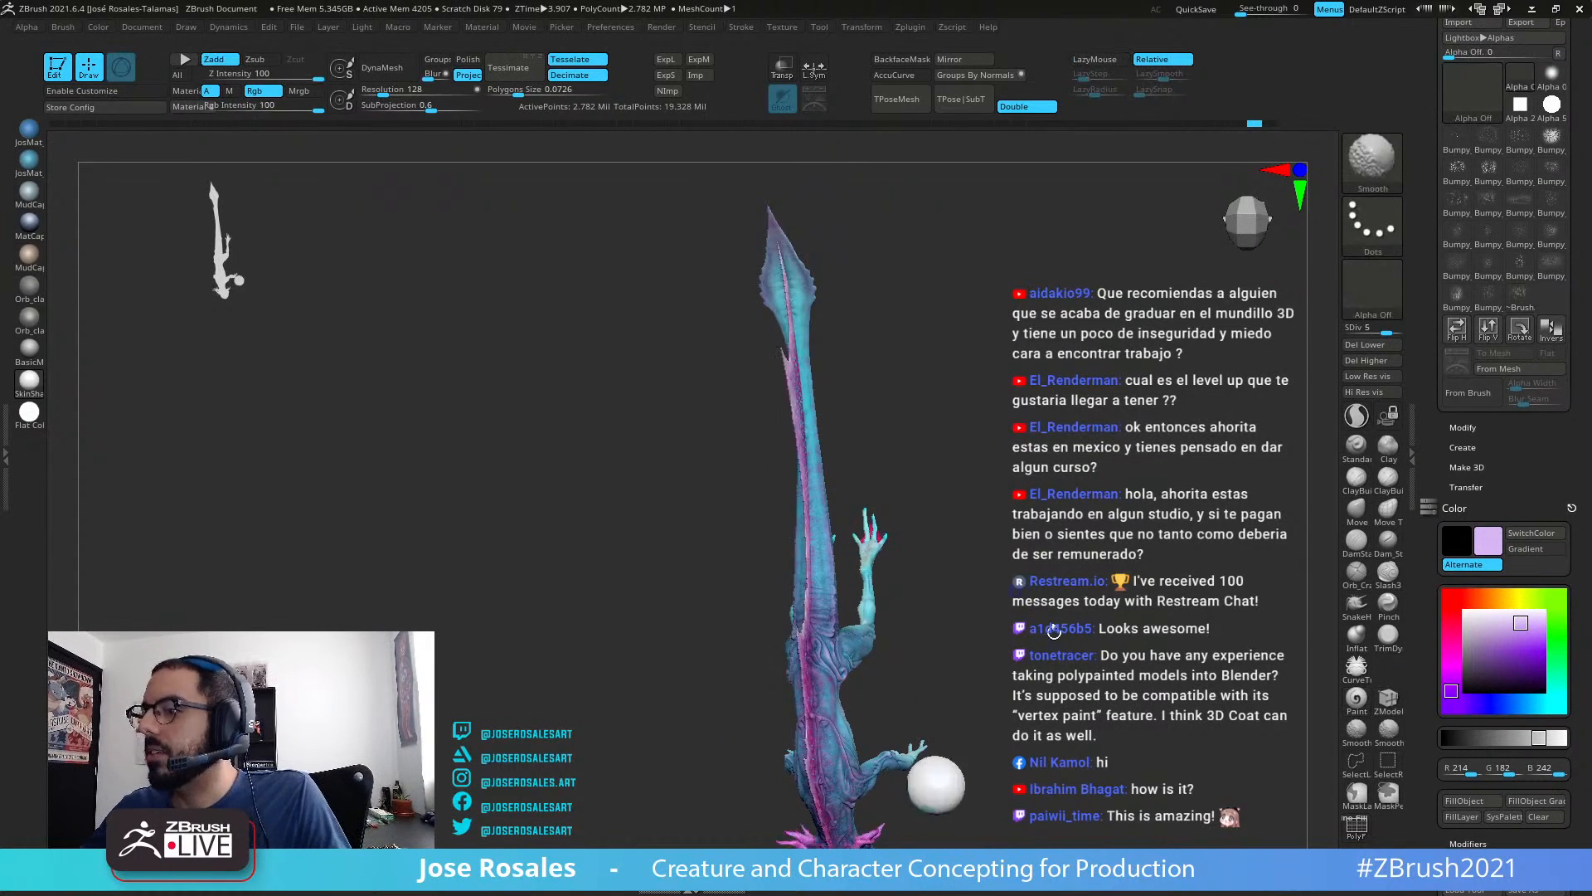
left_click_drag(1053, 632, 1120, 531)
left_click_drag(1131, 676, 1149, 580, "alt")
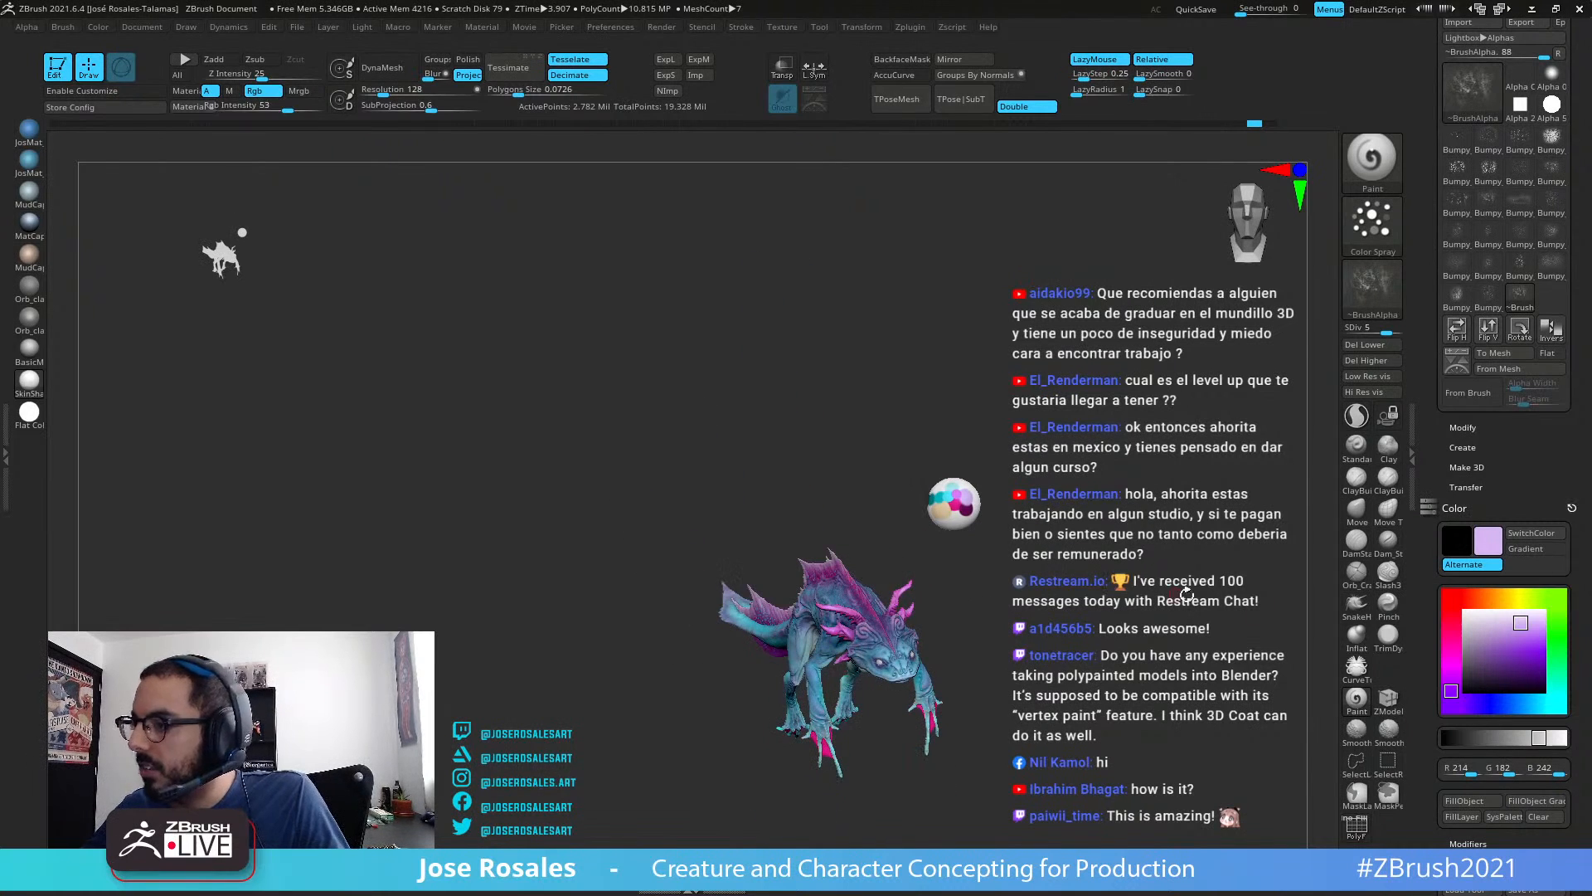
left_click_drag(1505, 663, 966, 510)
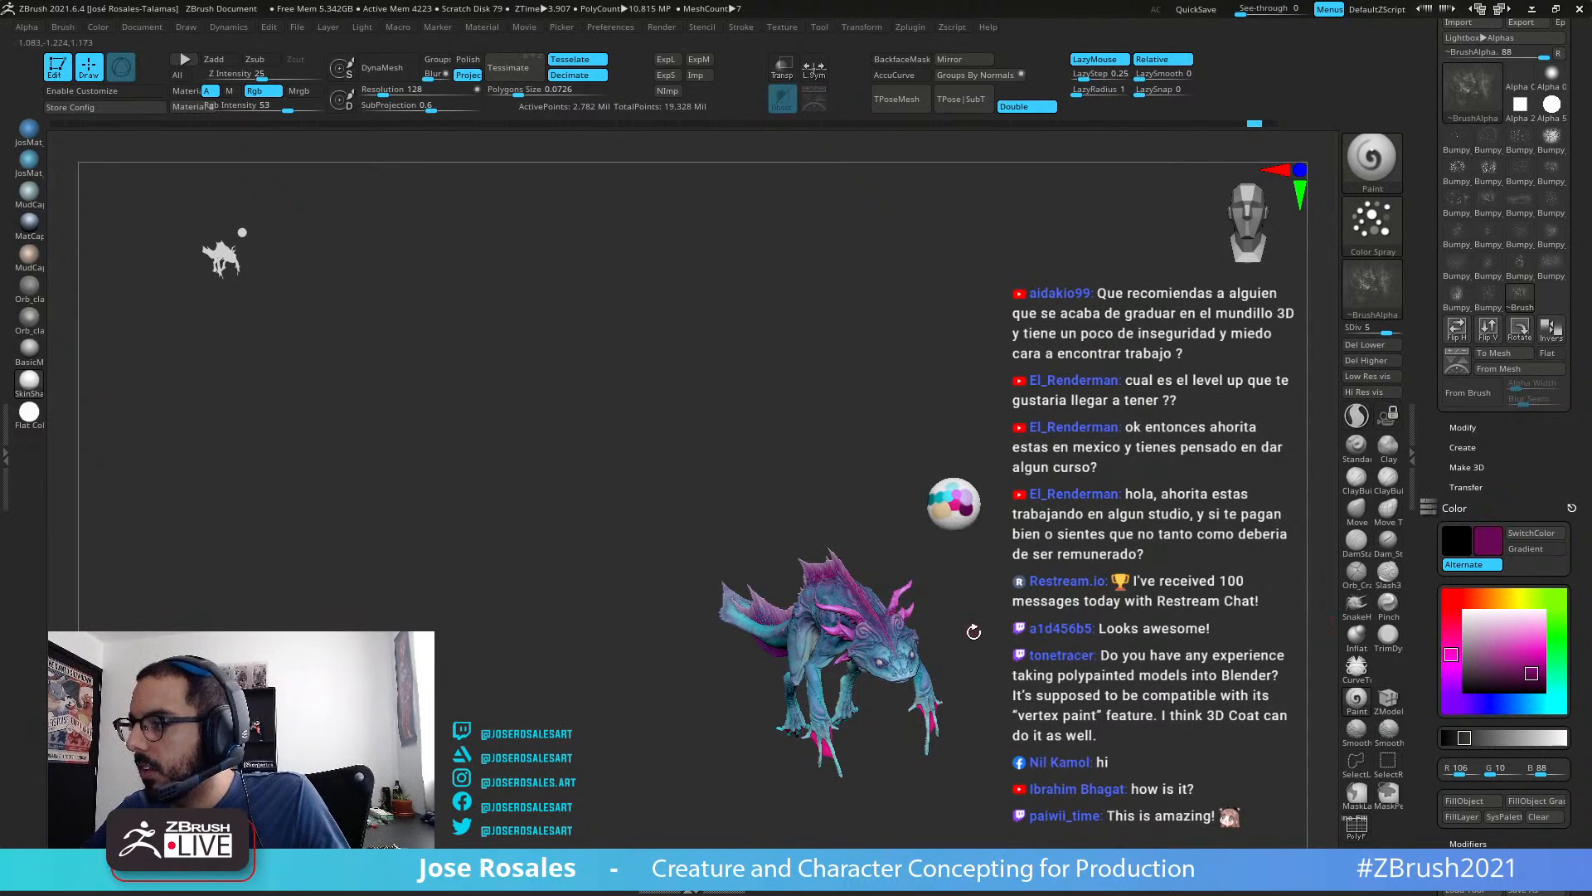
left_click_drag(974, 632, 1225, 623)
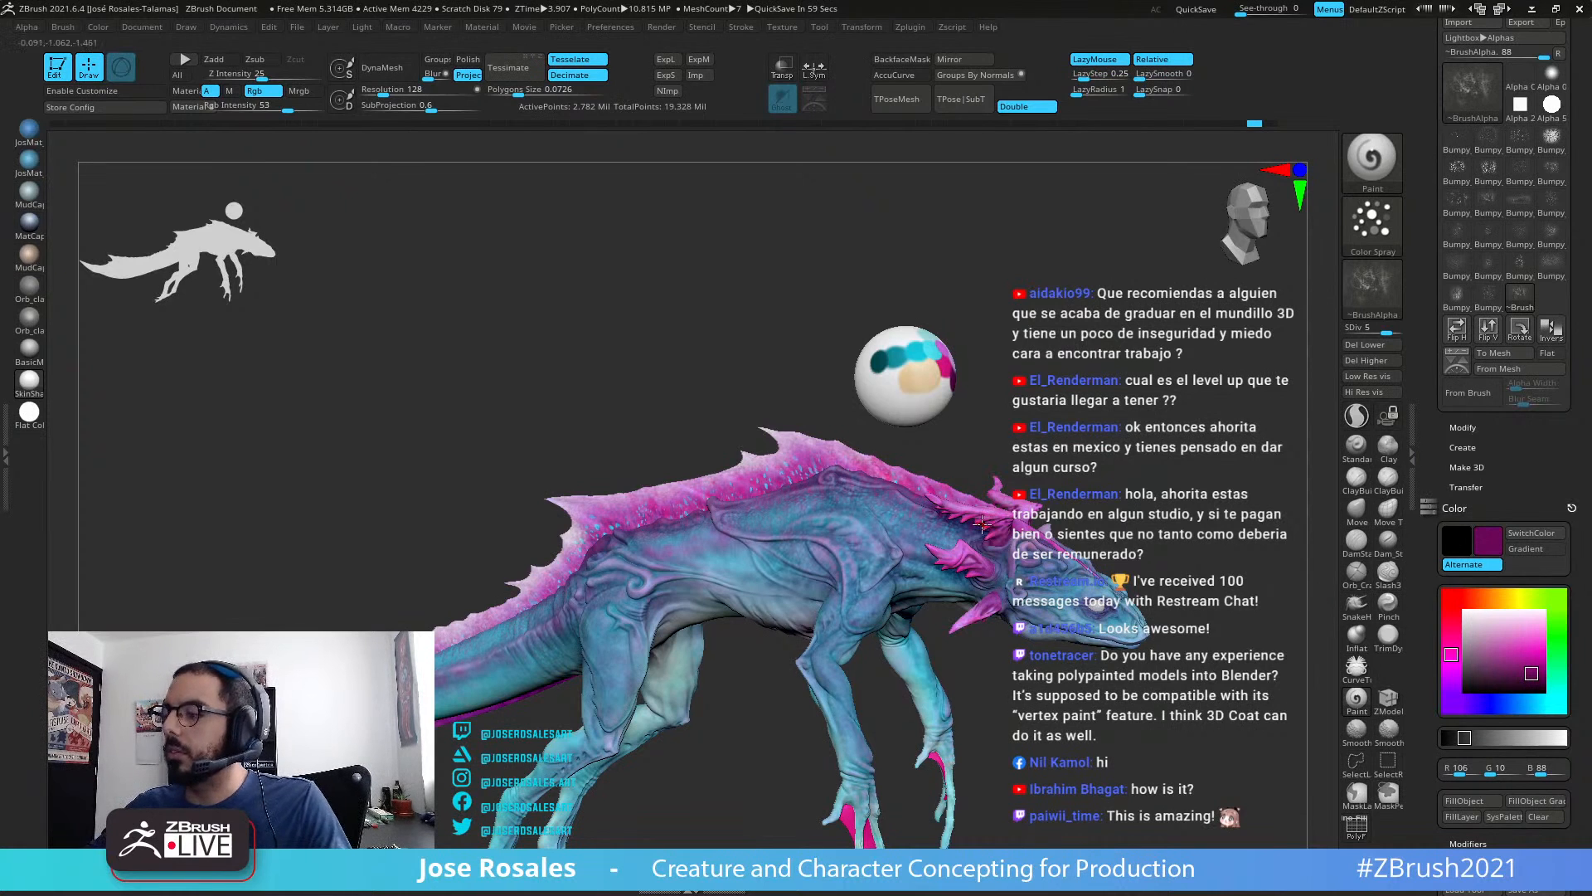
left_click_drag(982, 523, 1121, 448)
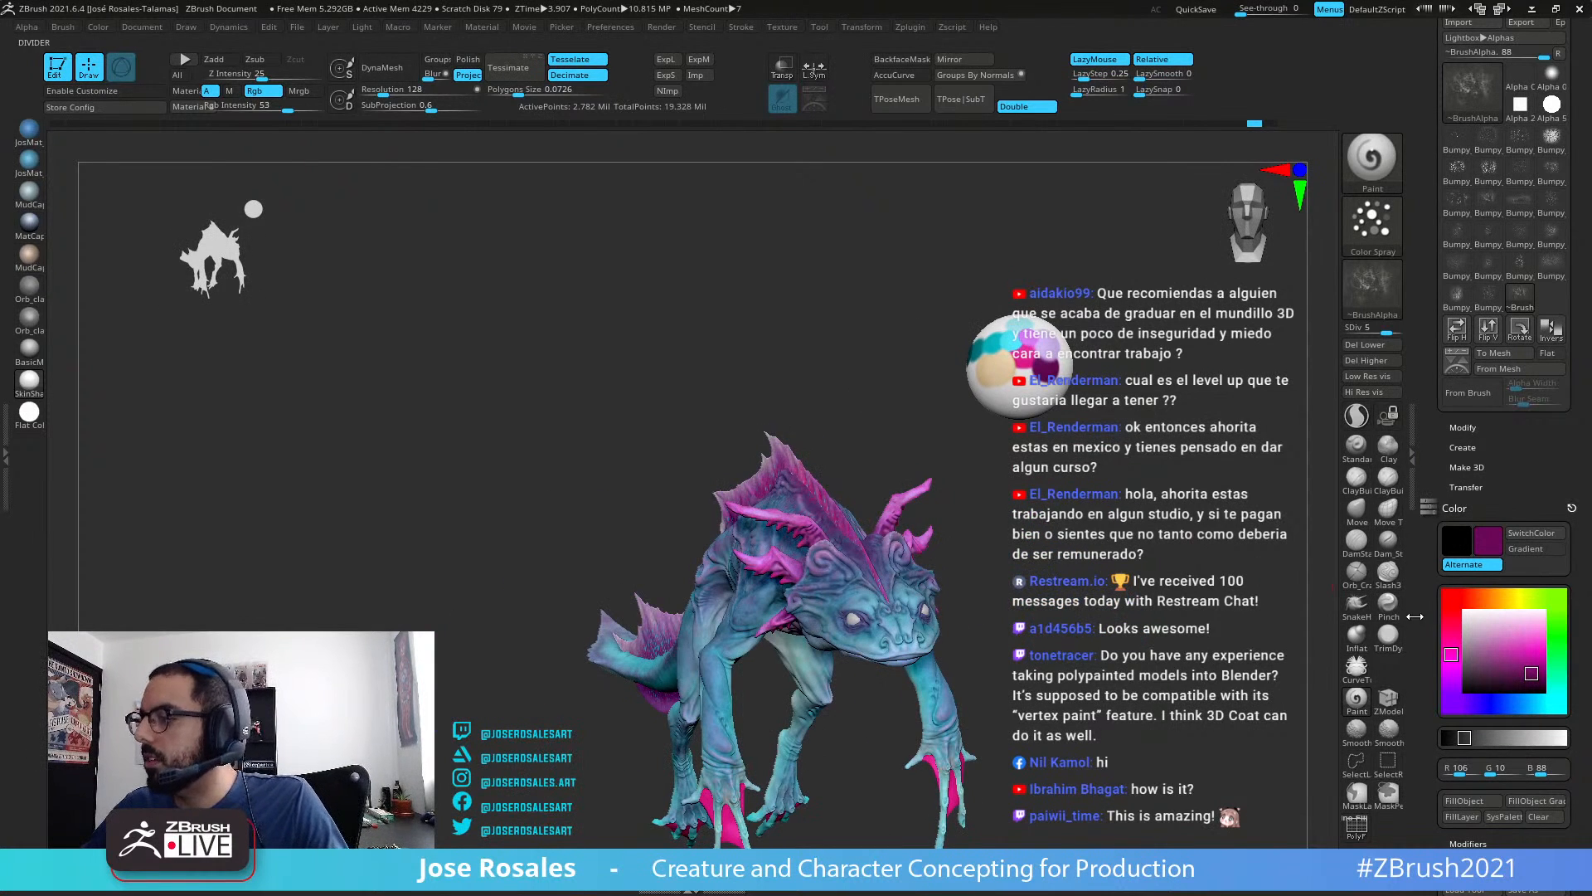
Step: Mask the body by cavity, isolate it, and invert the mask so only the skin grooves can be painted
left_click_drag(1424, 565, 1430, 287)
left_click_drag(1433, 527, 1436, 398)
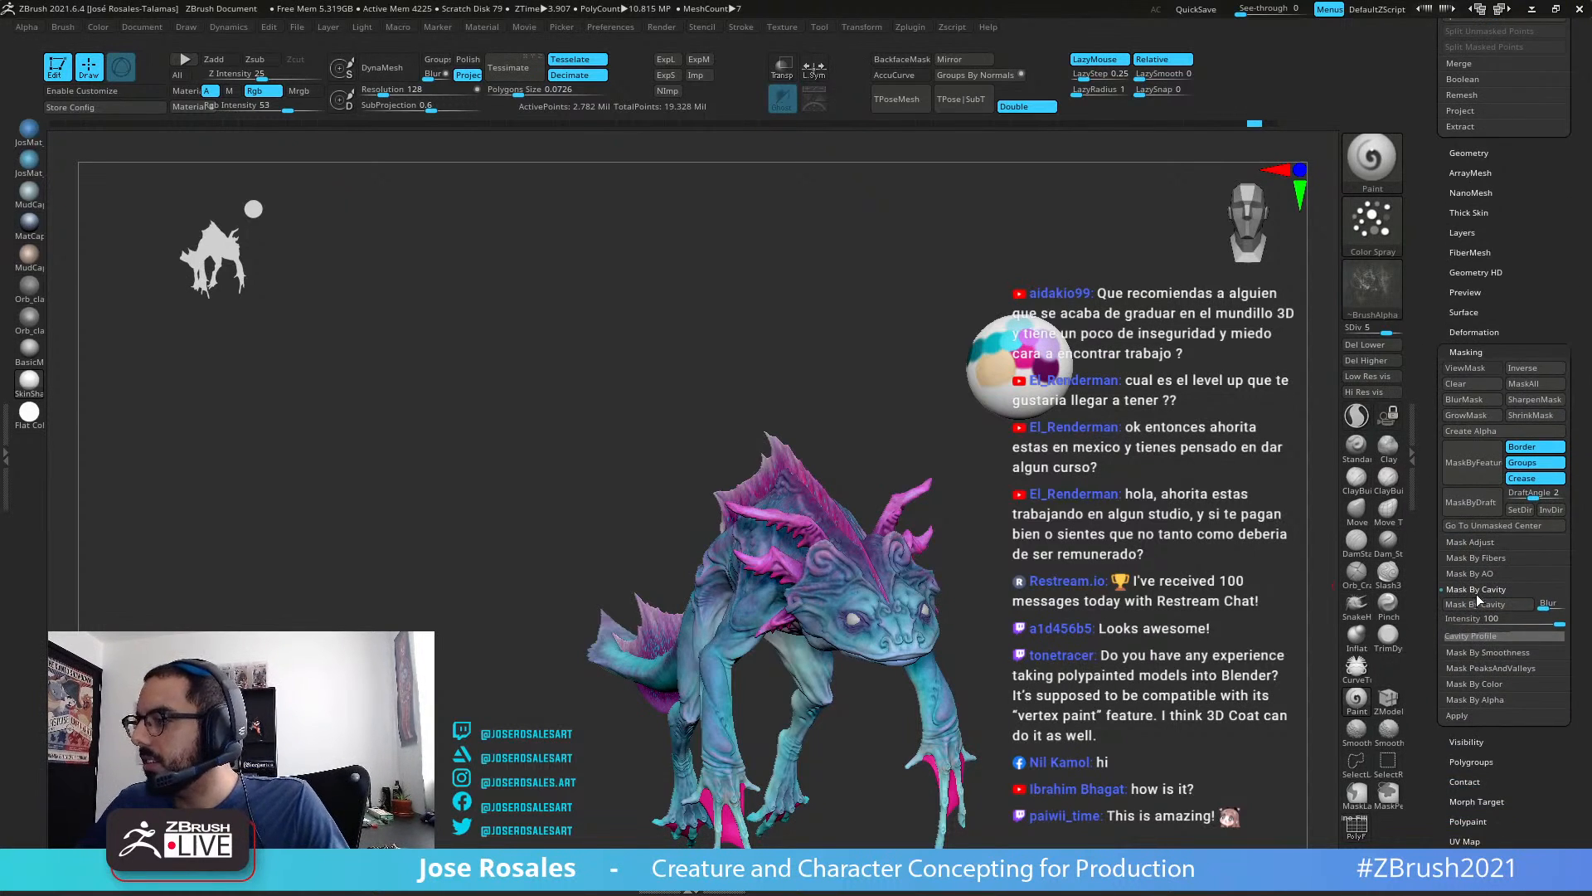
left_click(1479, 603)
left_click_drag(1097, 591, 1199, 365)
left_click(1066, 451, "ctrl")
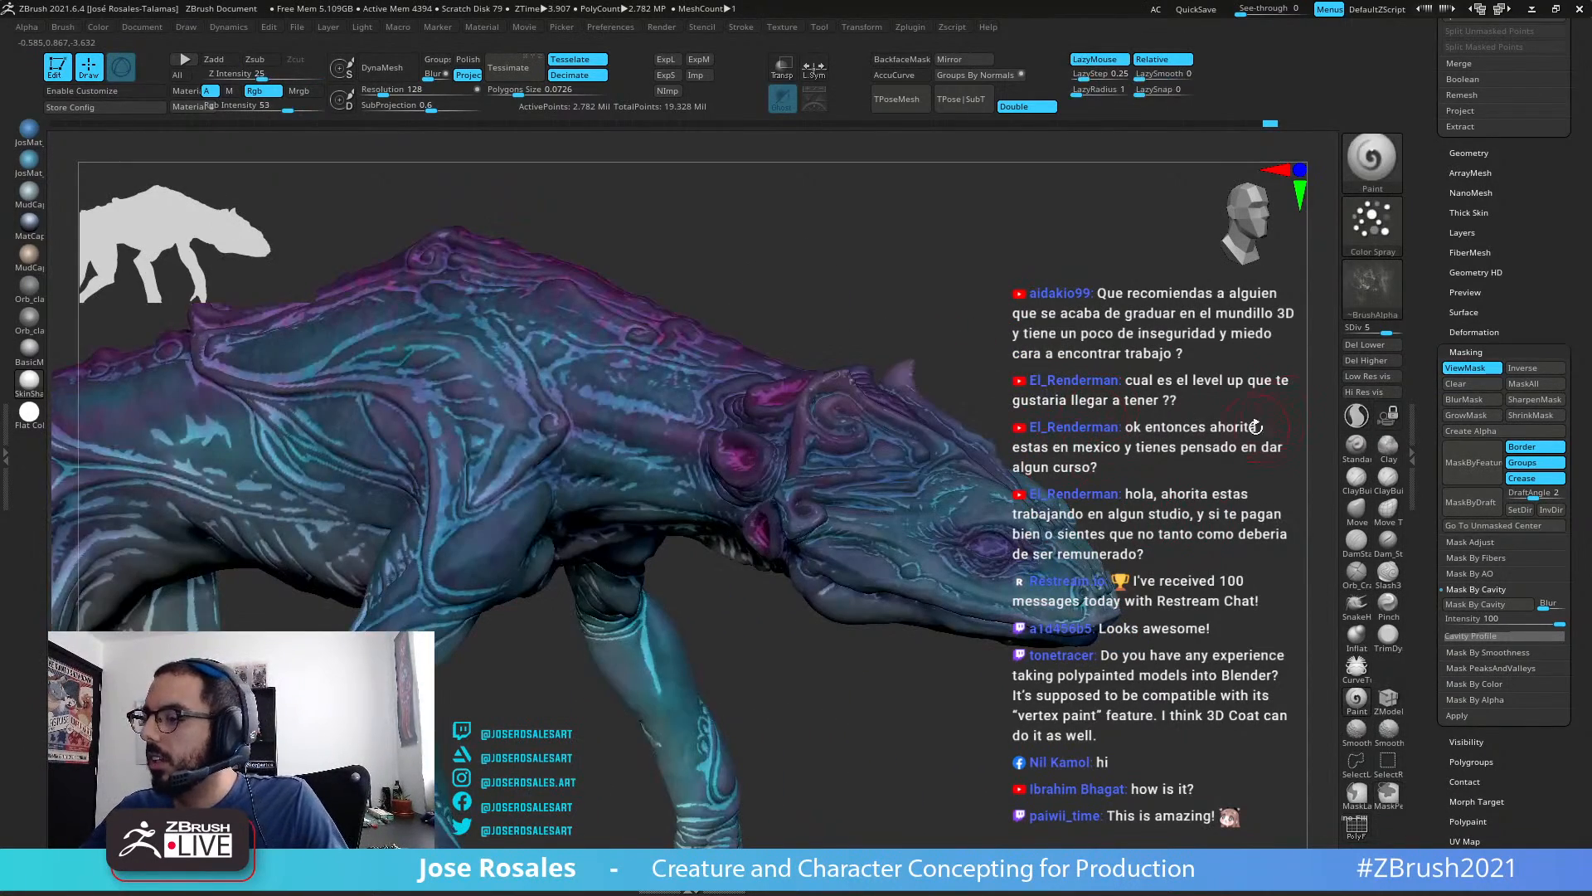
Step: Darken the paint color to R 50, G 6, B 42 and hide the mask display on the body
left_click_drag(1423, 407, 1416, 660)
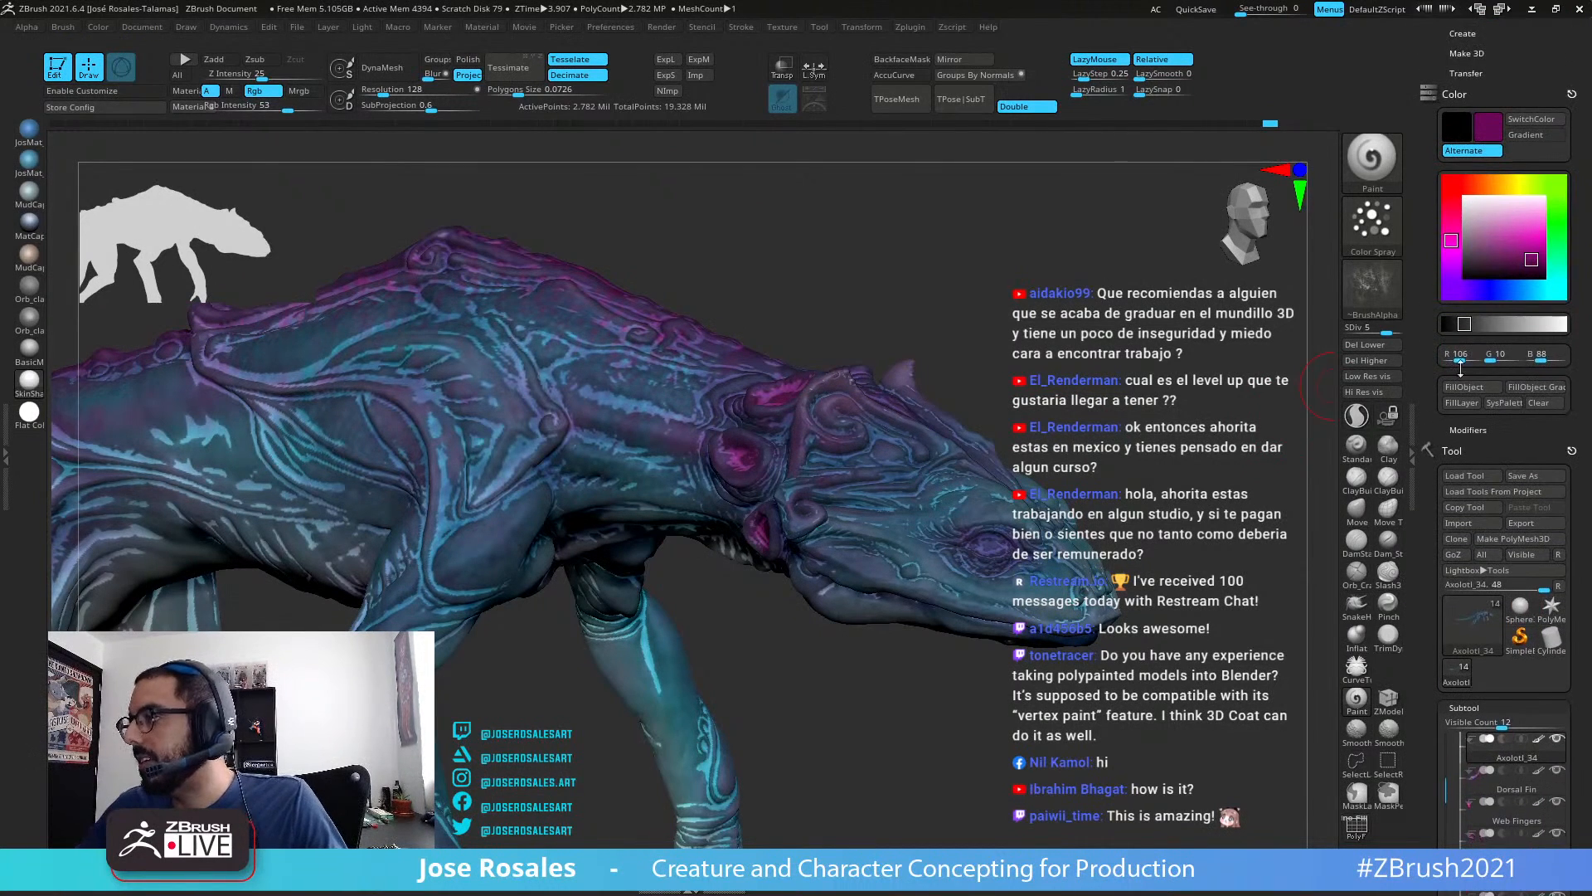
left_click(1531, 269)
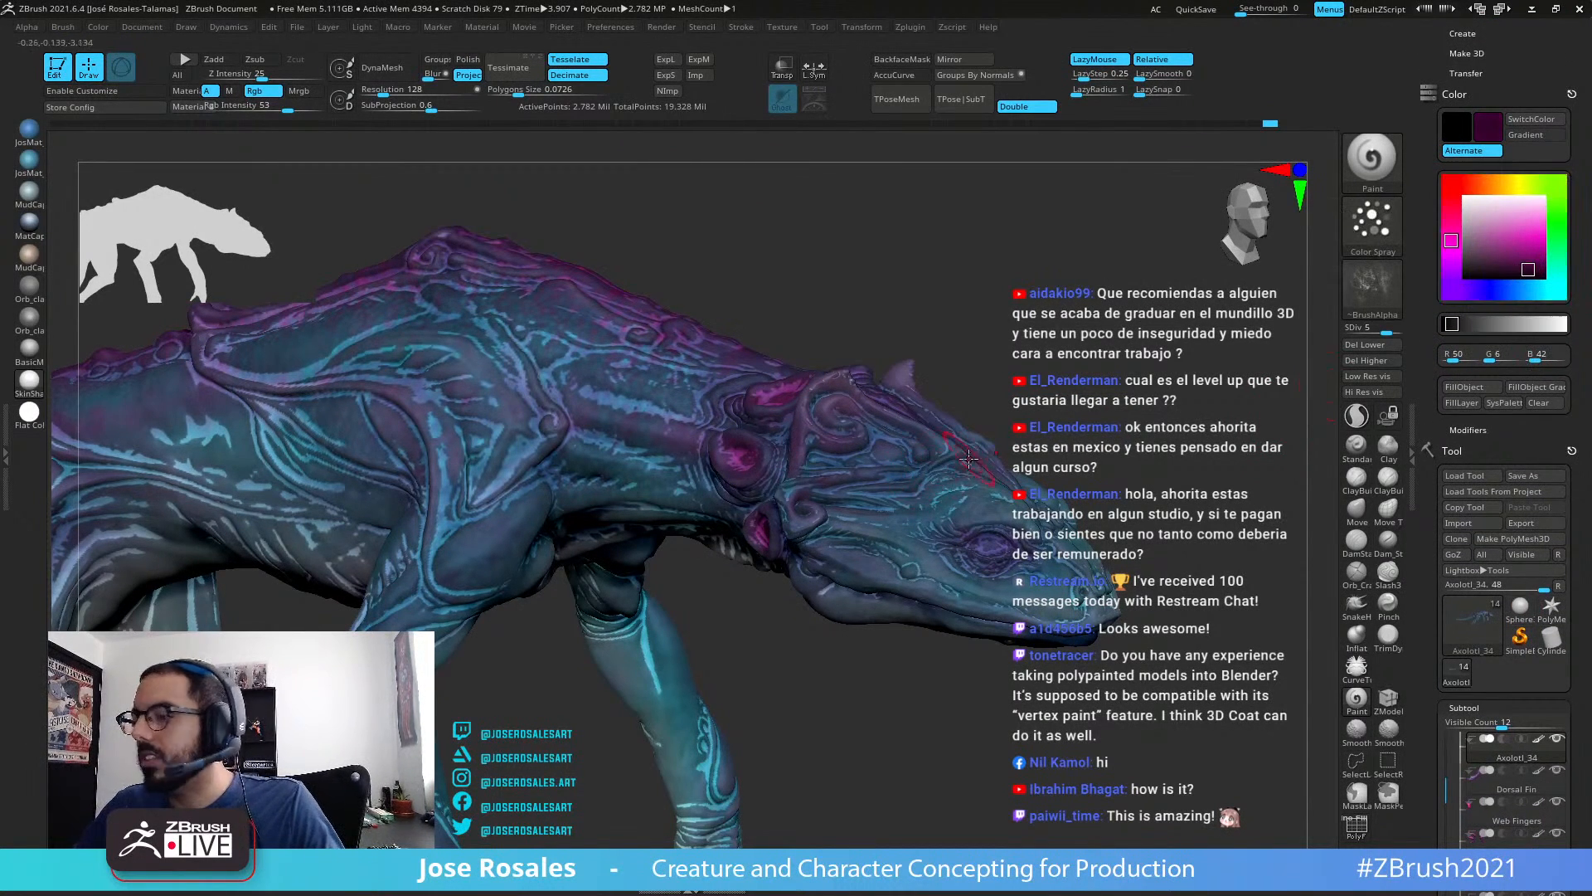
left_click_drag(1443, 715, 1456, 425)
left_click(1482, 641)
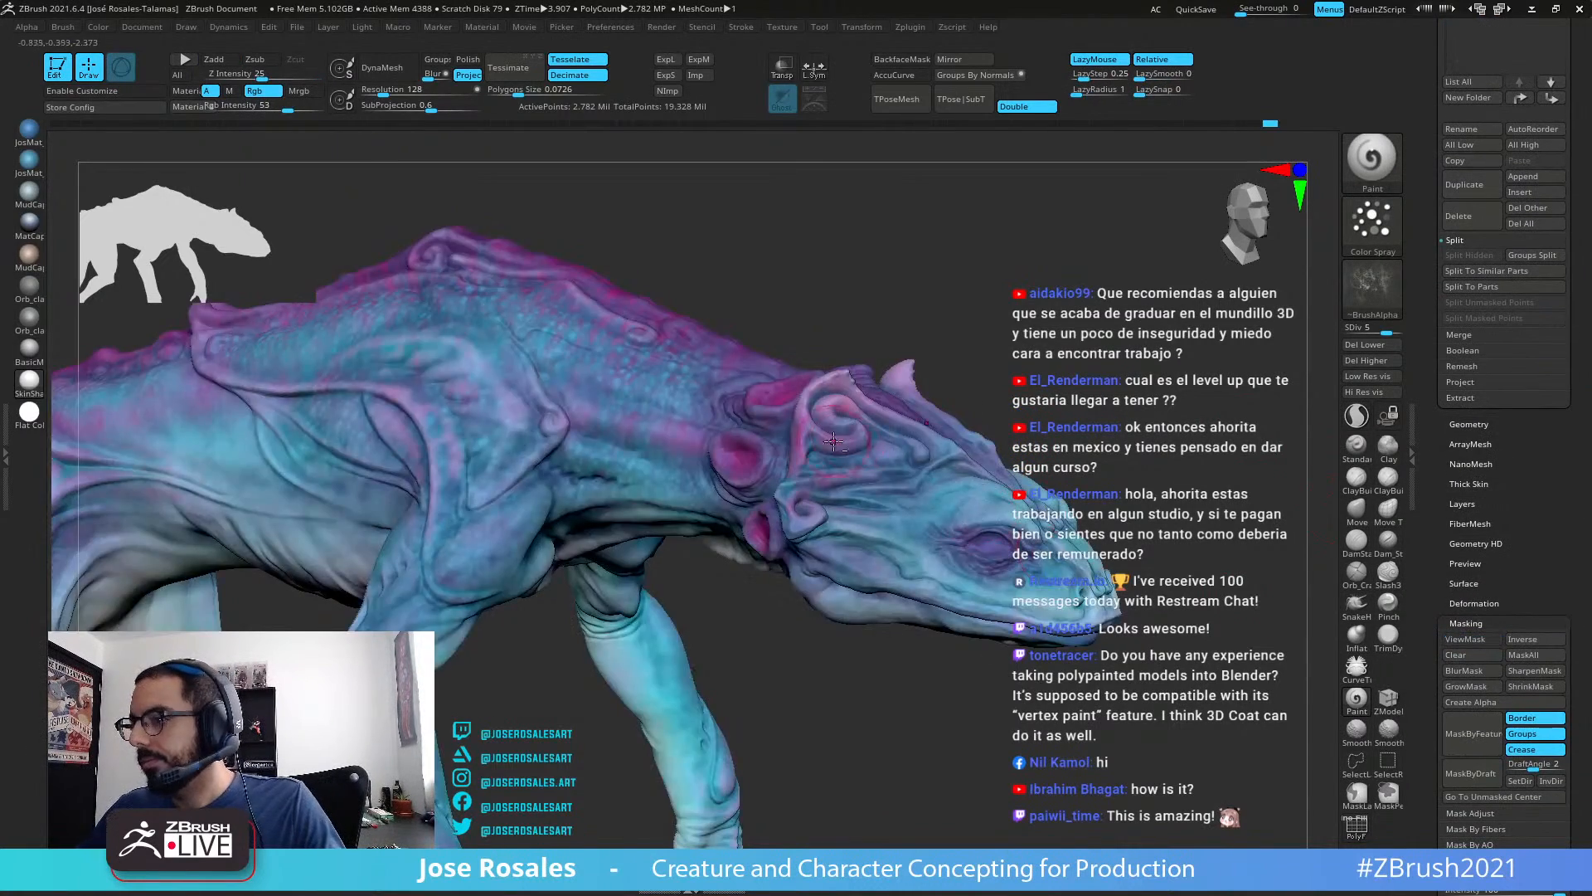
Step: Spray the very dark magenta into the grooves around the head spirals, cheek folds, brow and gills
right_click_drag(833, 442, 1023, 511, "ctrl")
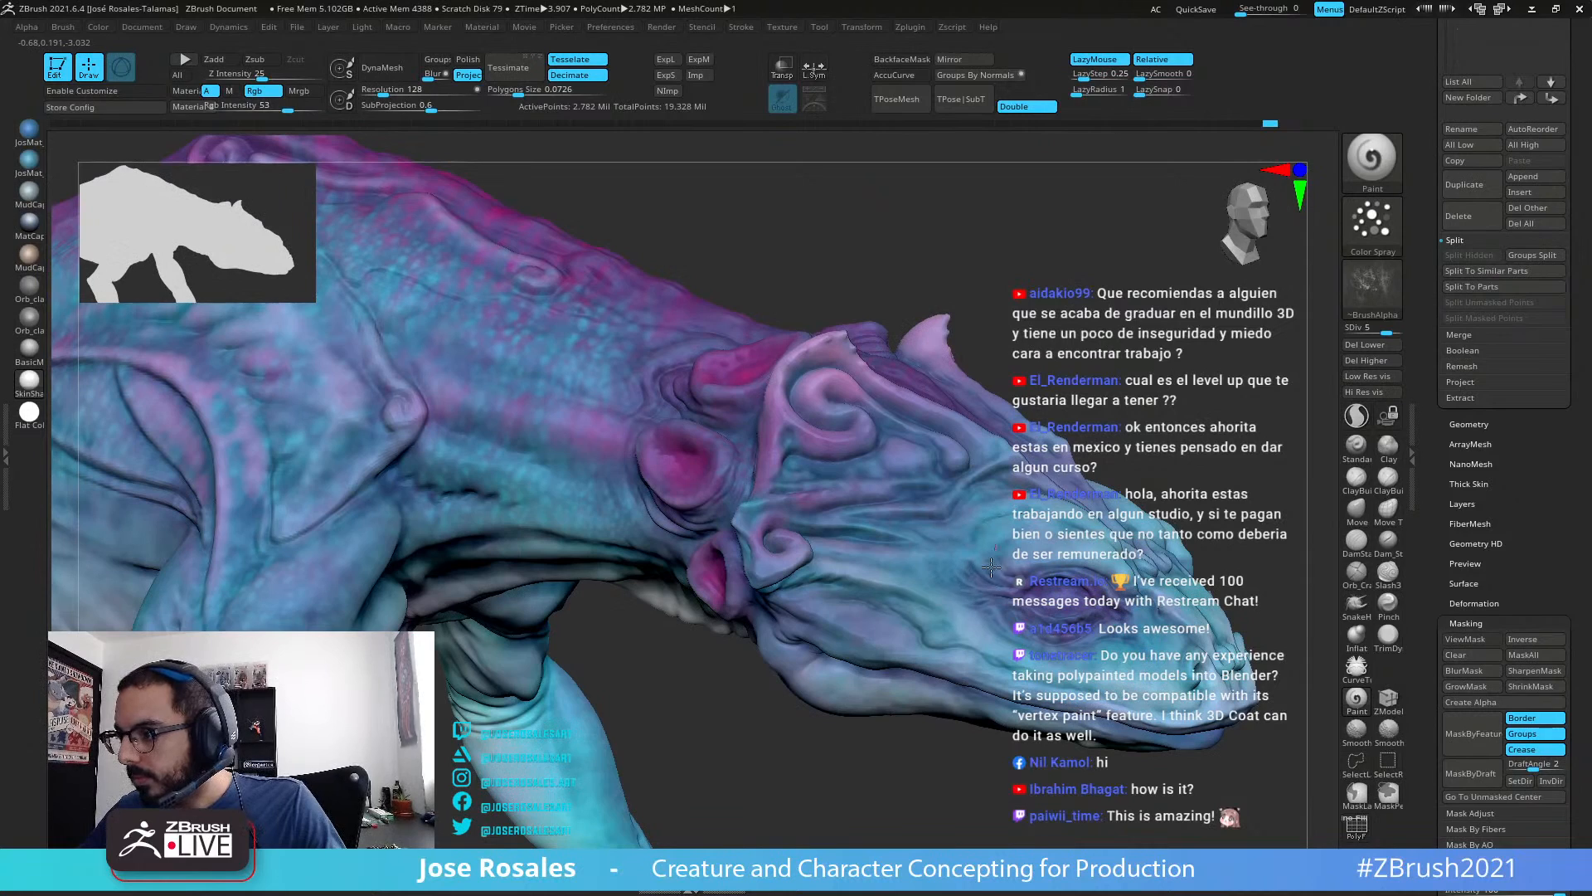
right_click_drag(1044, 590, 948, 645)
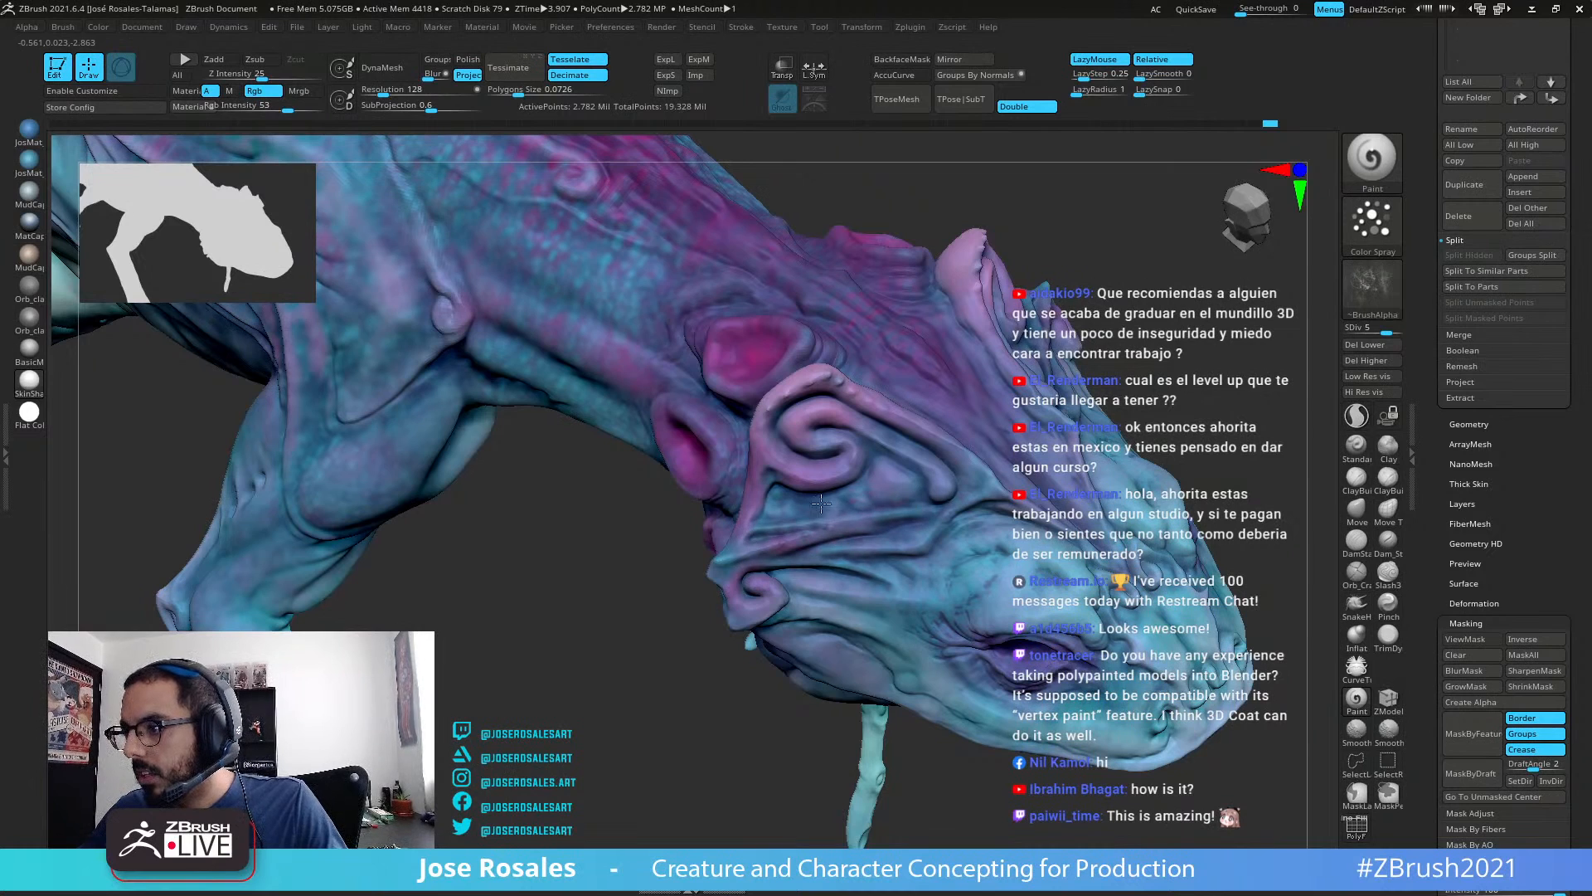
right_click_drag(995, 564, 1126, 650)
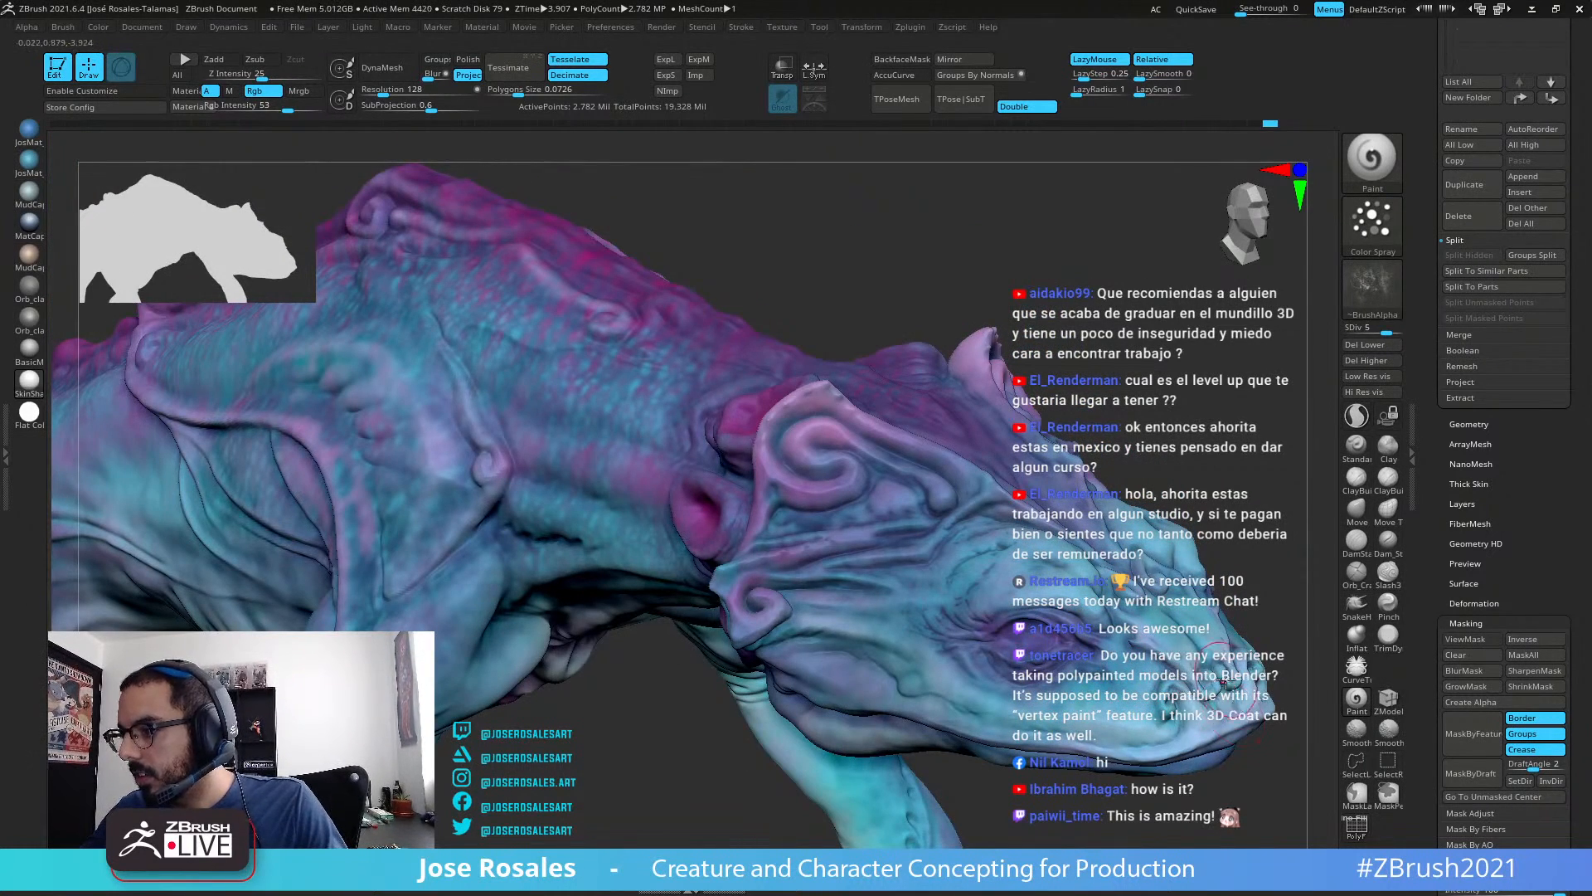
right_click_drag(1221, 680, 1215, 703)
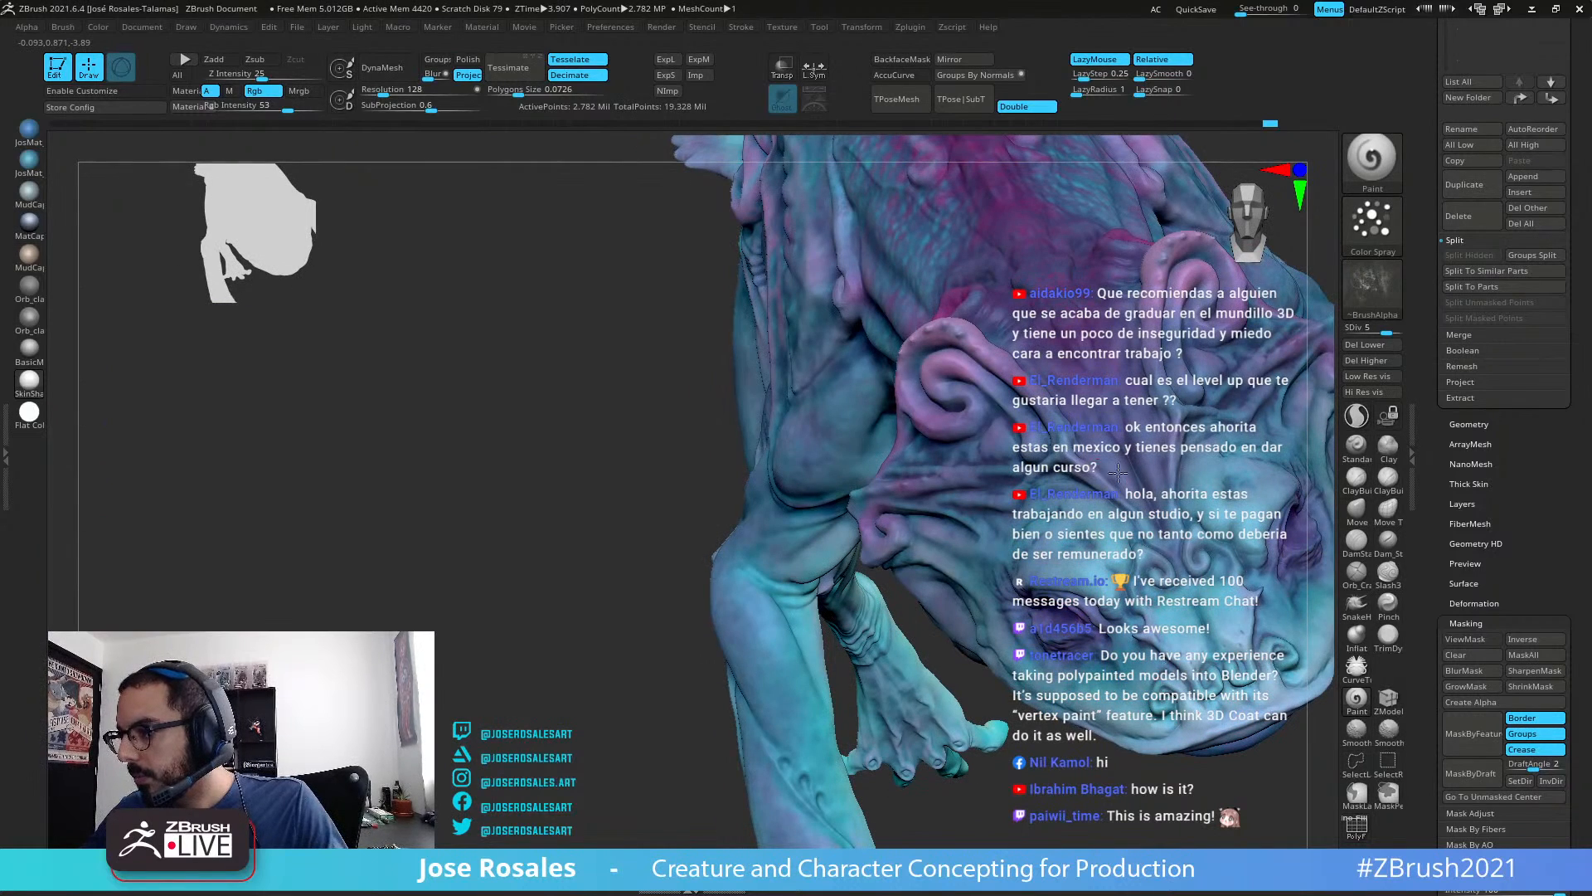
right_click_drag(1103, 632, 973, 672)
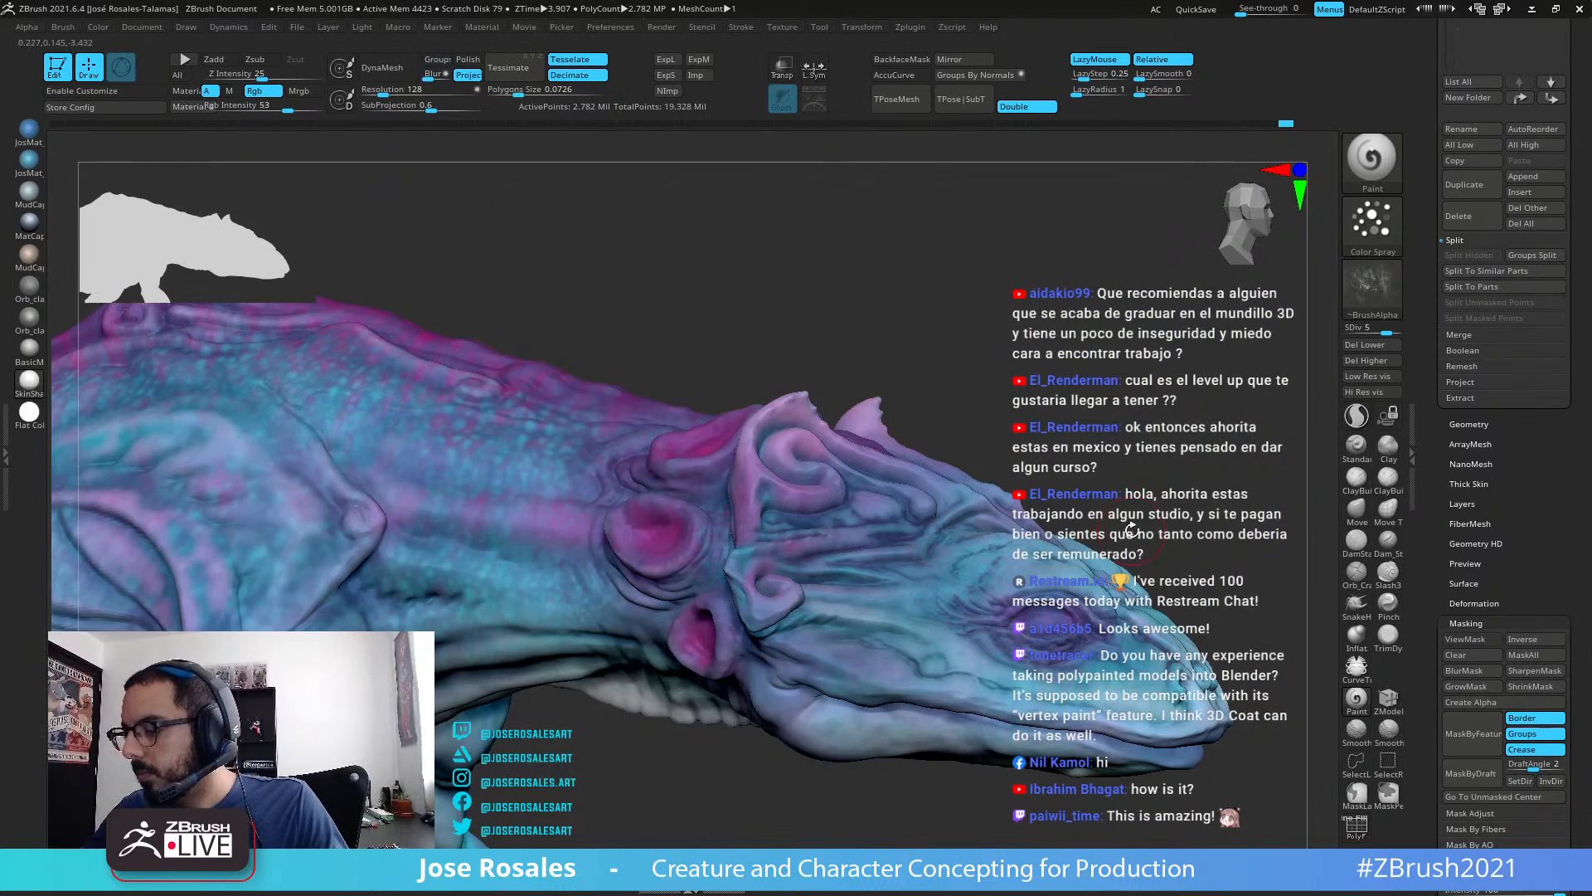
right_click_drag(1131, 529, 291, 448, "ctrl")
right_click_drag(396, 461, 46, 452)
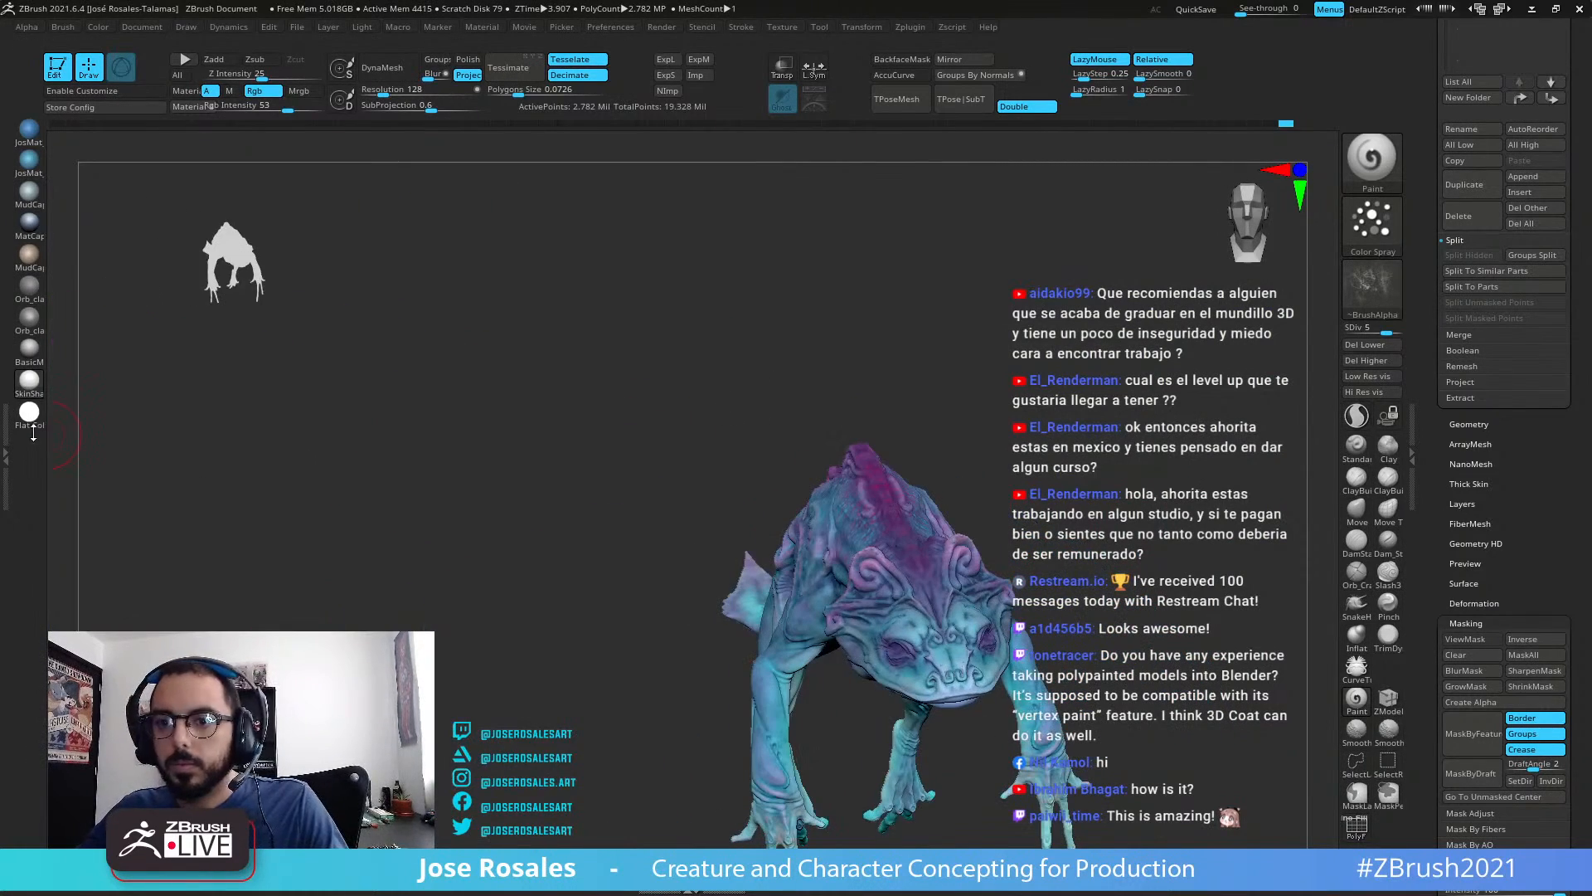
Step: Switch the material to Flat Color and examine the unshaded paint on the head, gills and neck
left_click(30, 413)
mouse_move(636, 551)
right_mouse_down()
mouse_move(531, 551)
mouse_move(539, 664)
right_mouse_up()
right_click_drag(1054, 552, 928, 596)
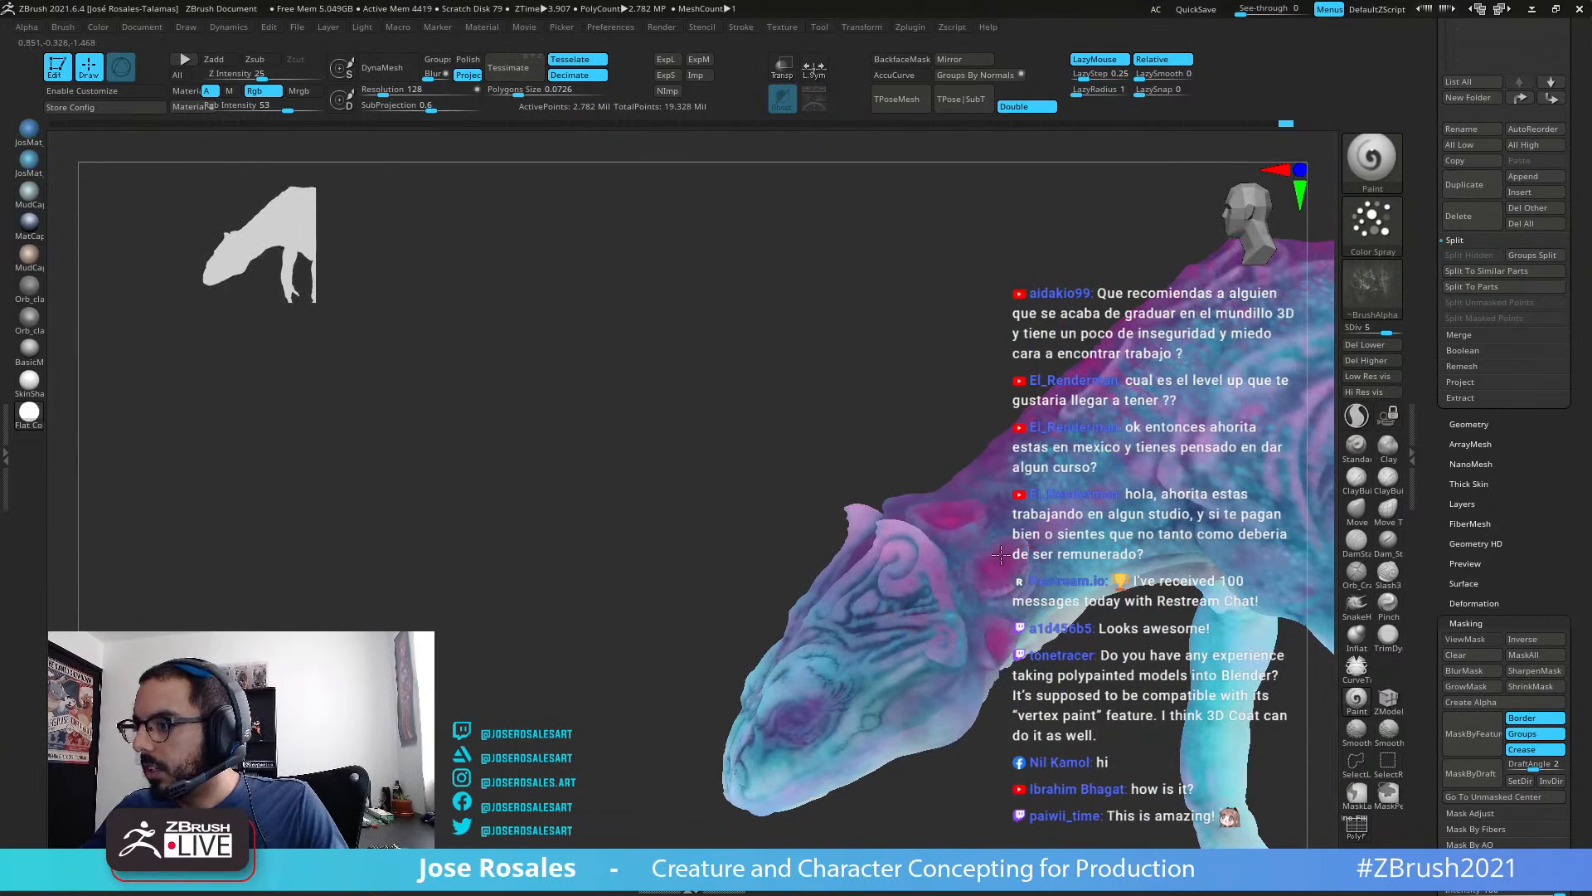
right_click_drag(1001, 554, 1015, 601)
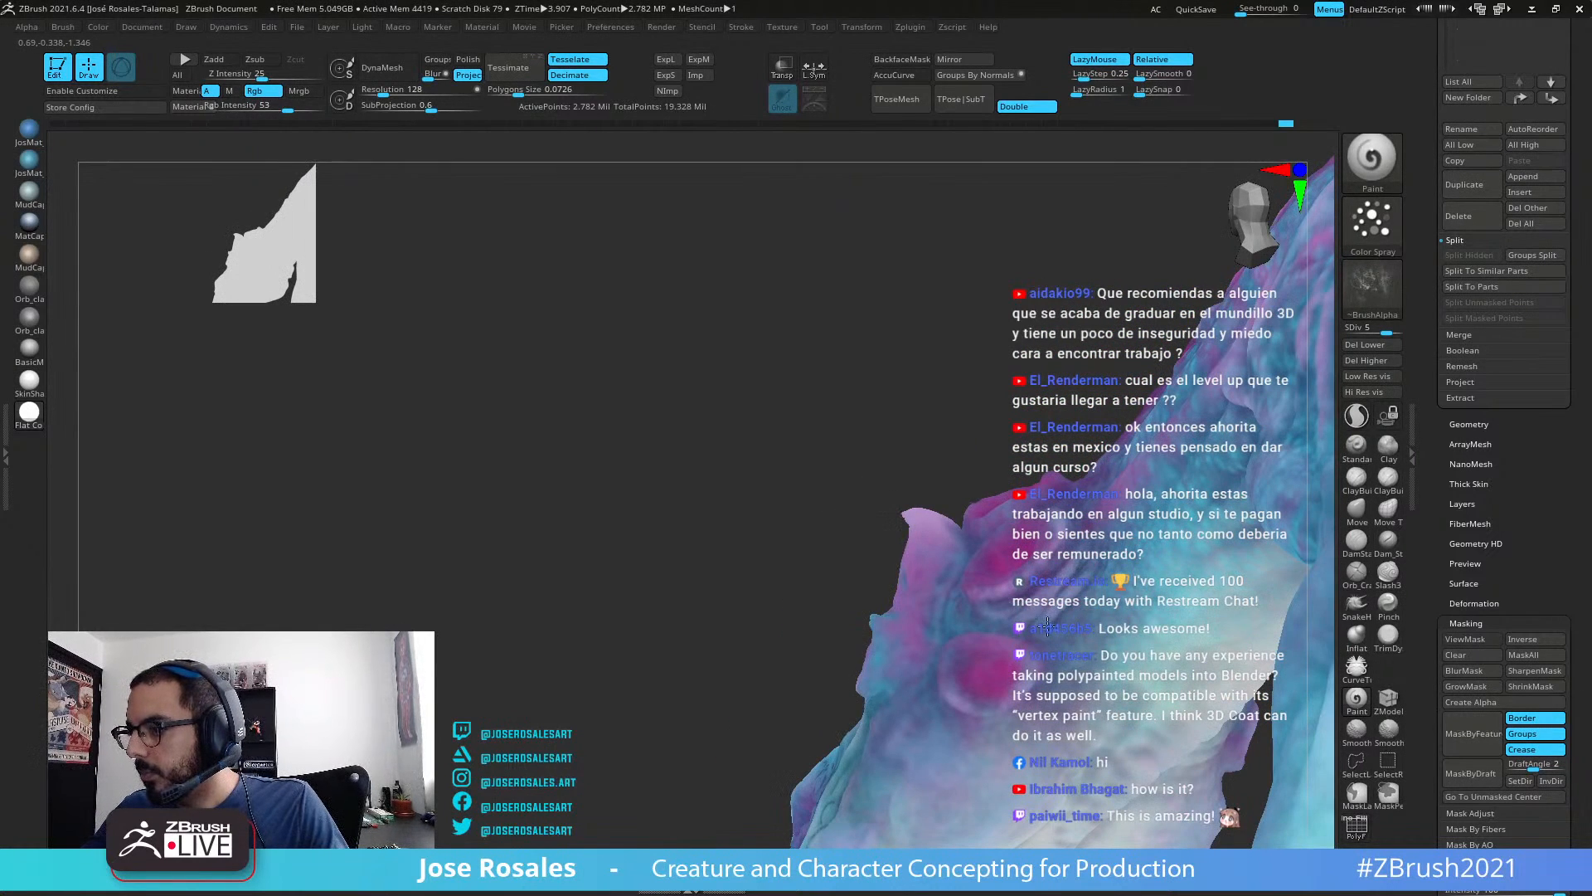
Step: Raise the creature body's subdivision to level 6 for finer polypaint detail
right_click_drag(1037, 691, 1026, 647)
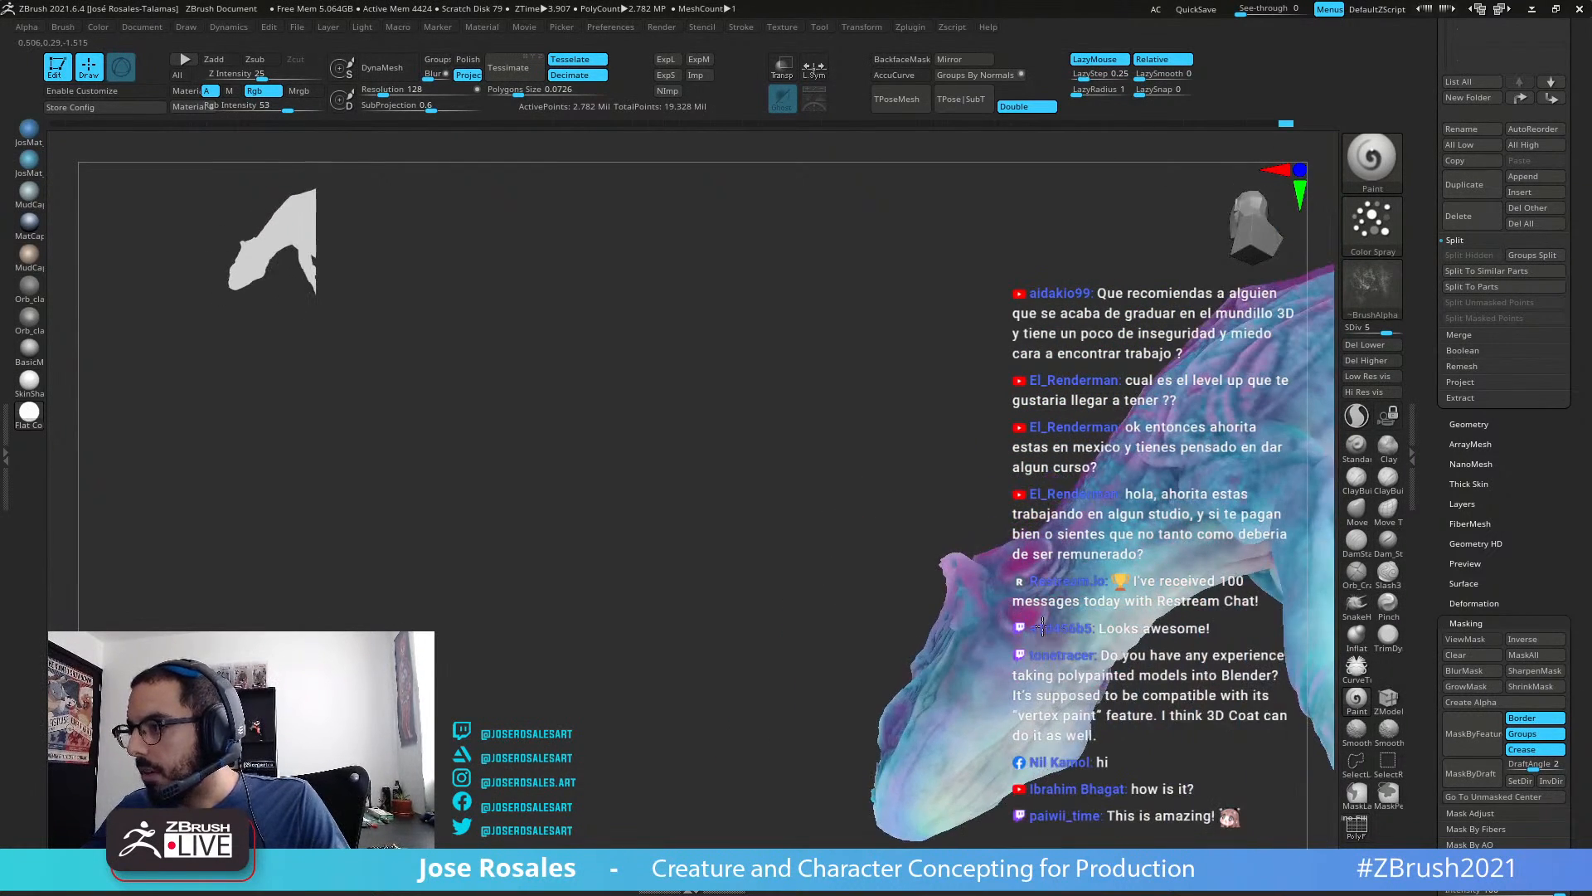
right_click_drag(898, 594, 887, 573)
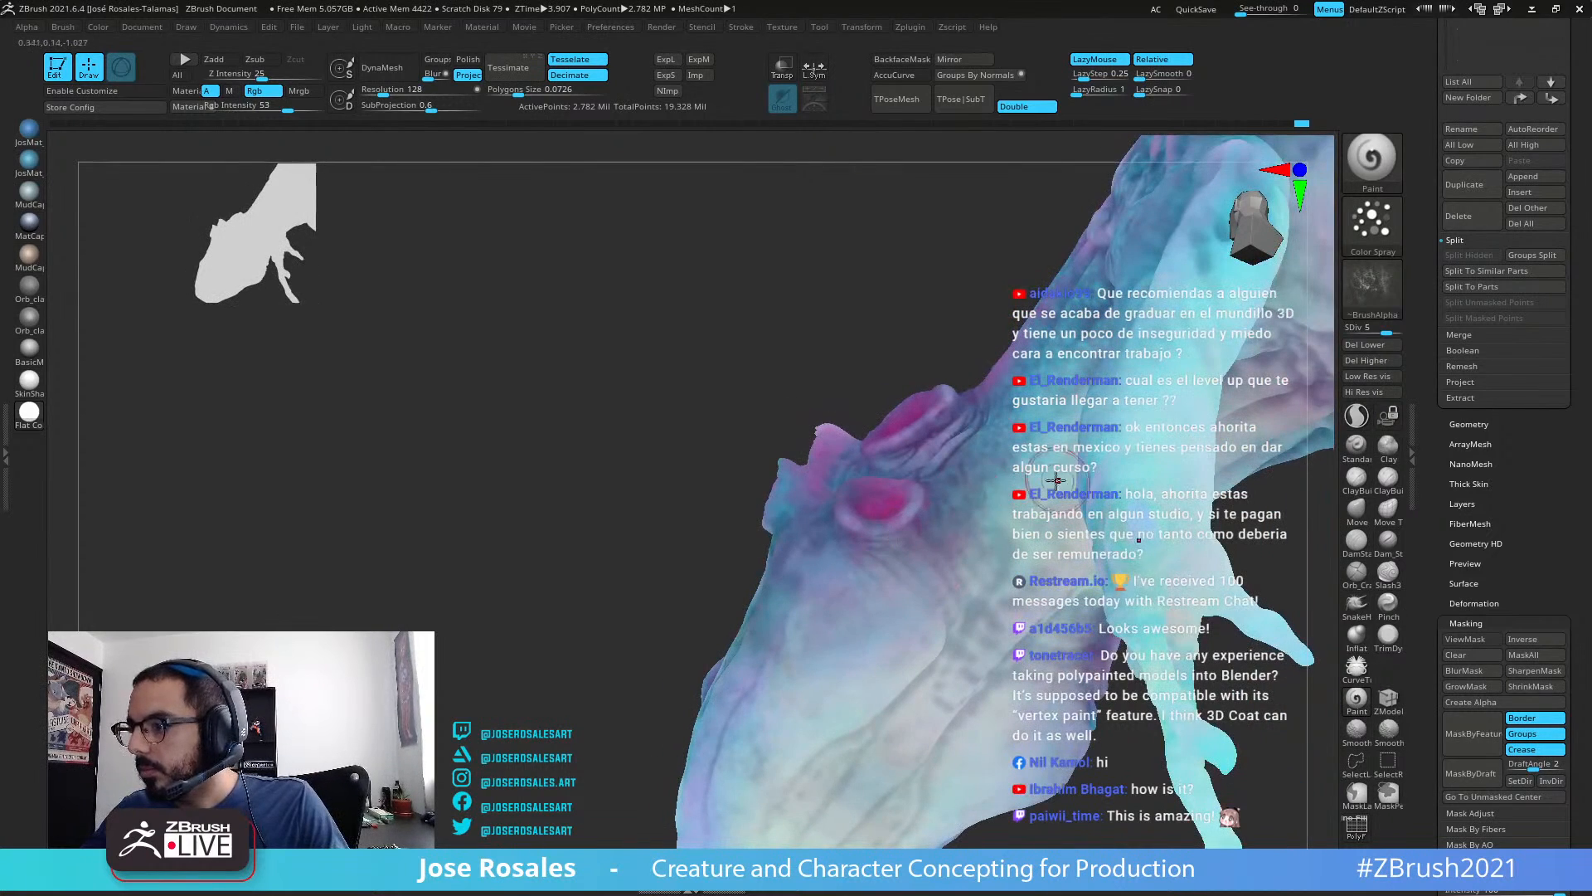
left_click_drag(1387, 330, 1410, 342)
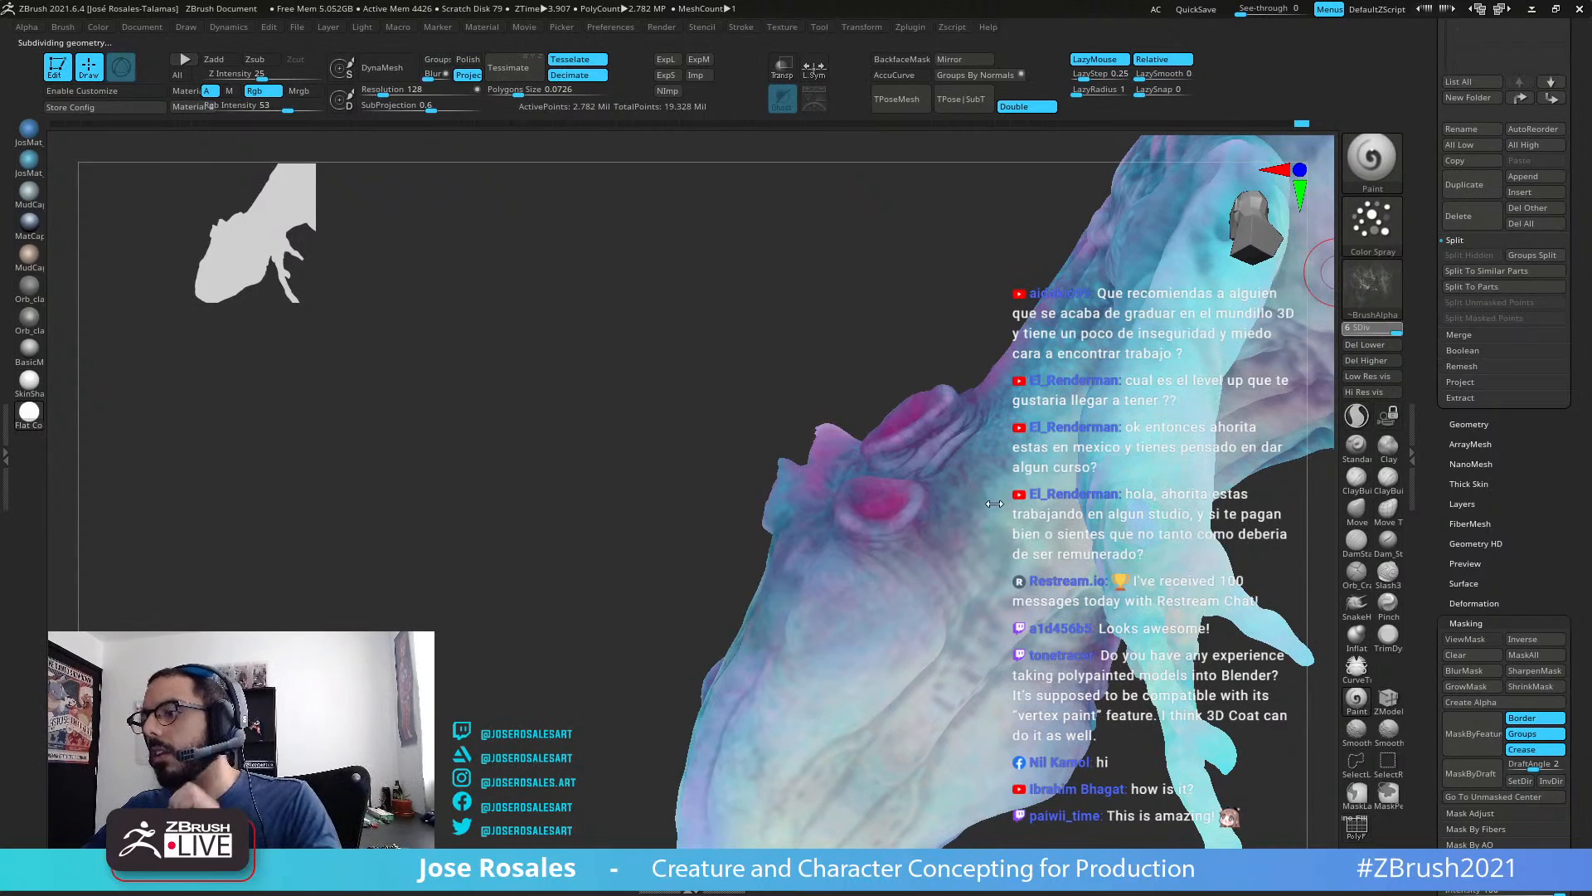
Step: Spray the dark magenta into the creases along the cheek, lower jaw and throat
mouse_move(942, 695)
right_mouse_down()
mouse_move(727, 773)
mouse_move(846, 733)
mouse_move(892, 668)
right_mouse_up()
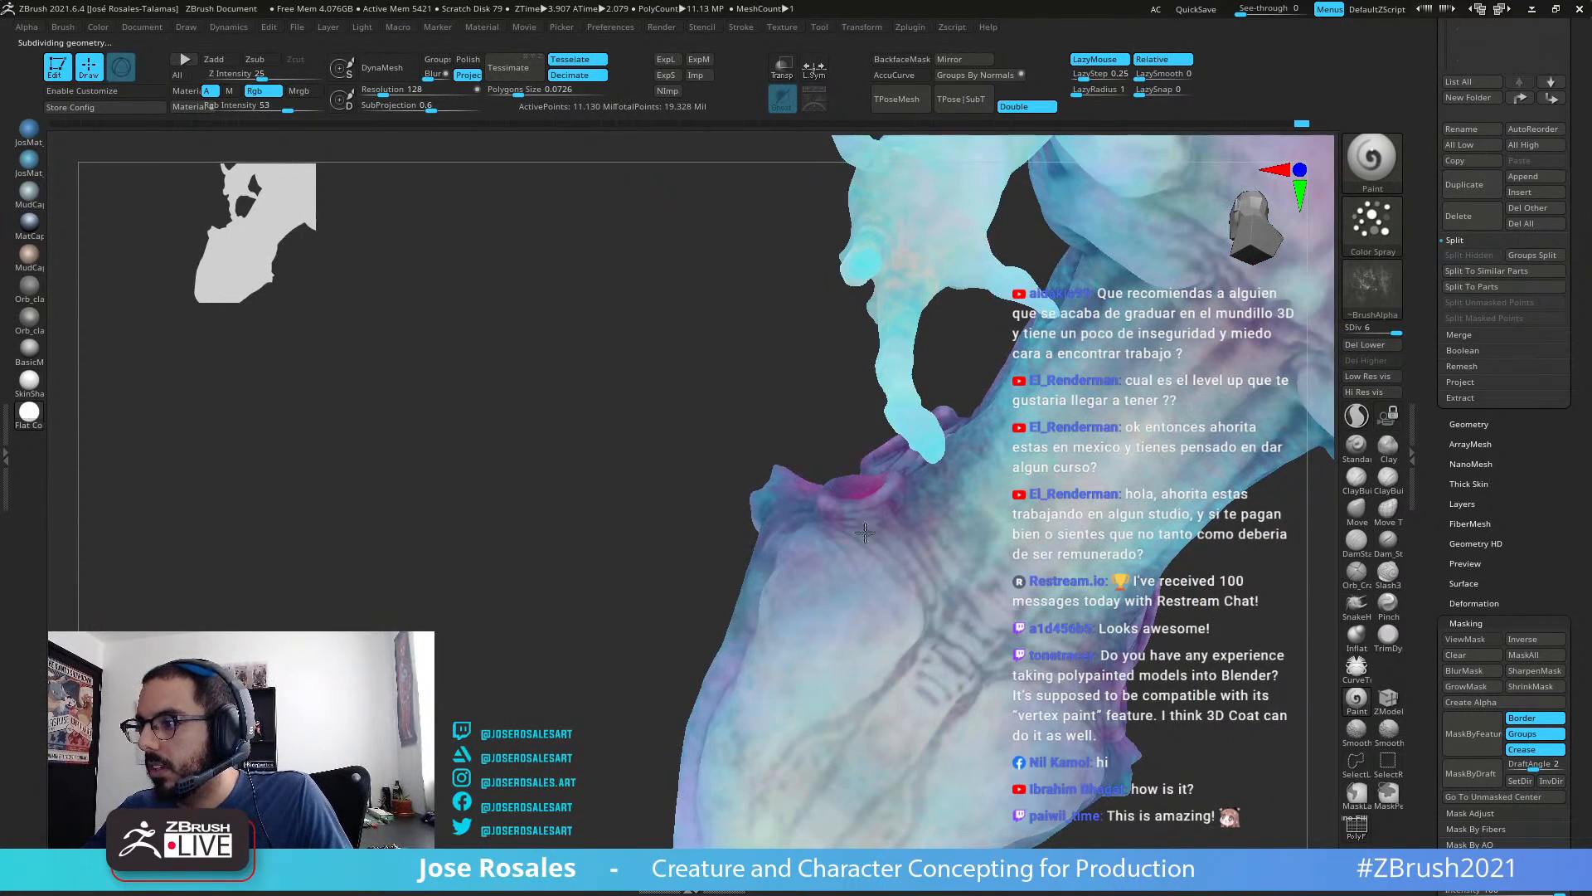
right_click_drag(1008, 752, 802, 645)
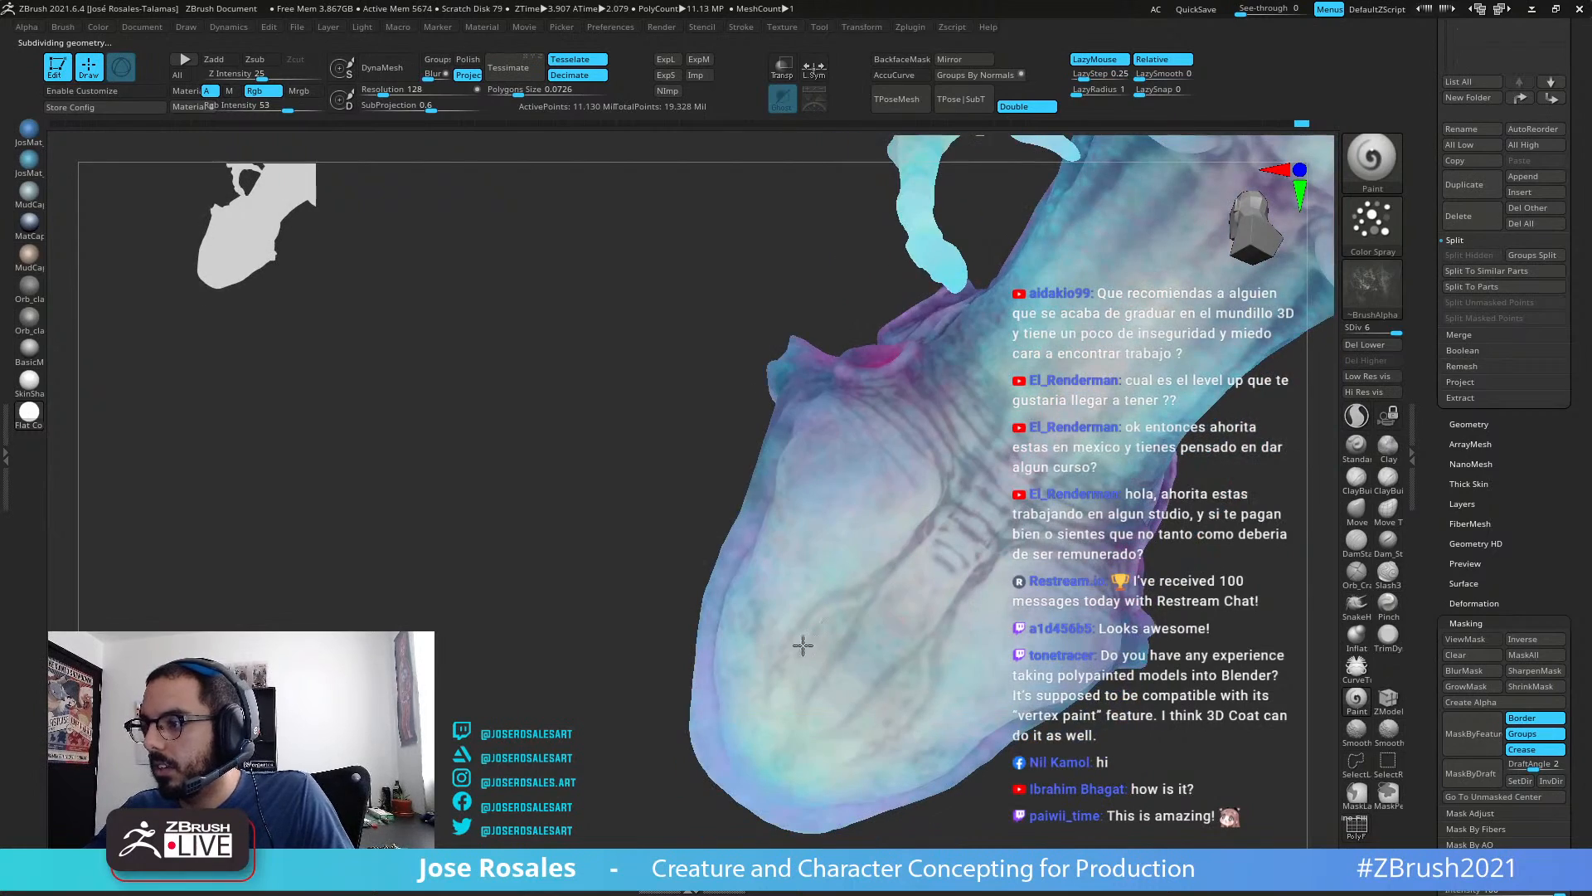
right_click_drag(796, 798, 979, 631)
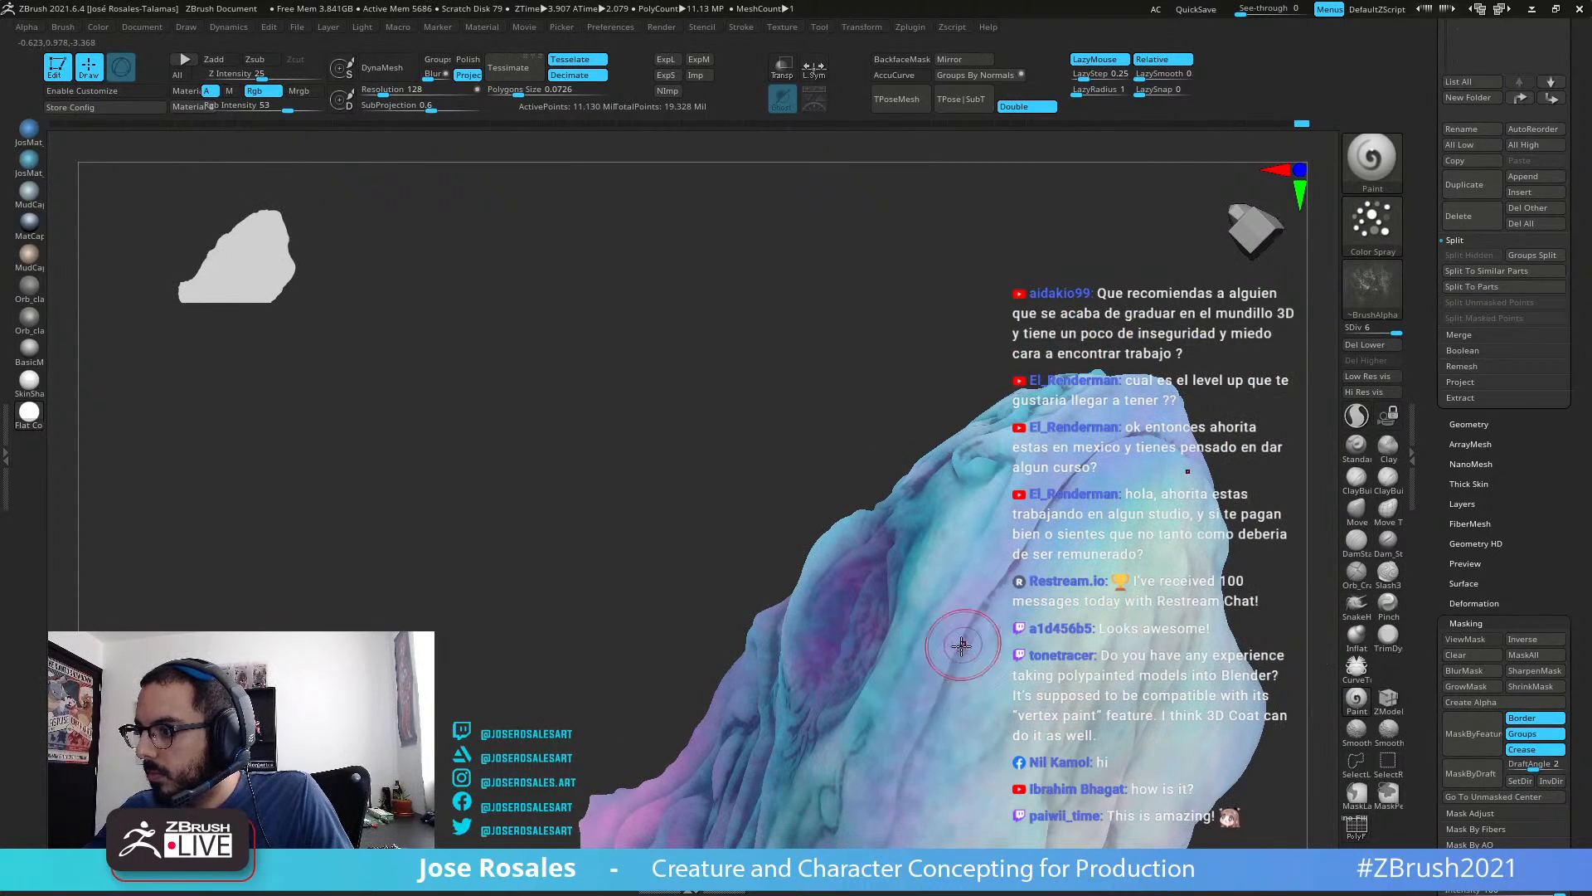
right_click_drag(868, 688, 971, 649)
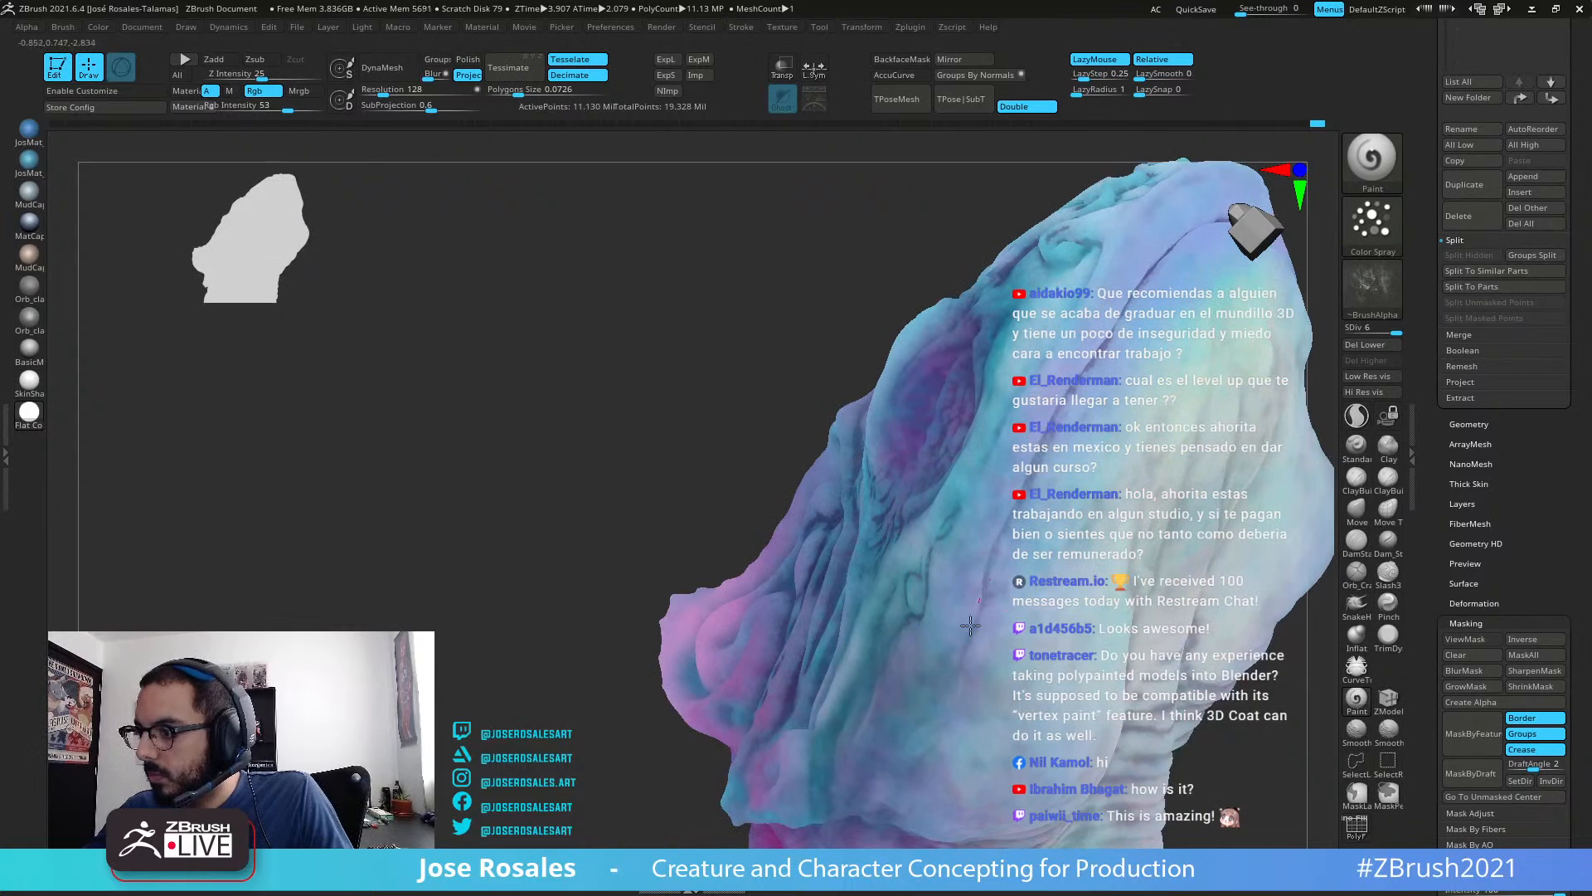
right_click_drag(881, 765, 859, 435)
Step: Darken the folds around the gill openings and behind the head spirals with the same spray
right_click_drag(761, 487, 941, 541)
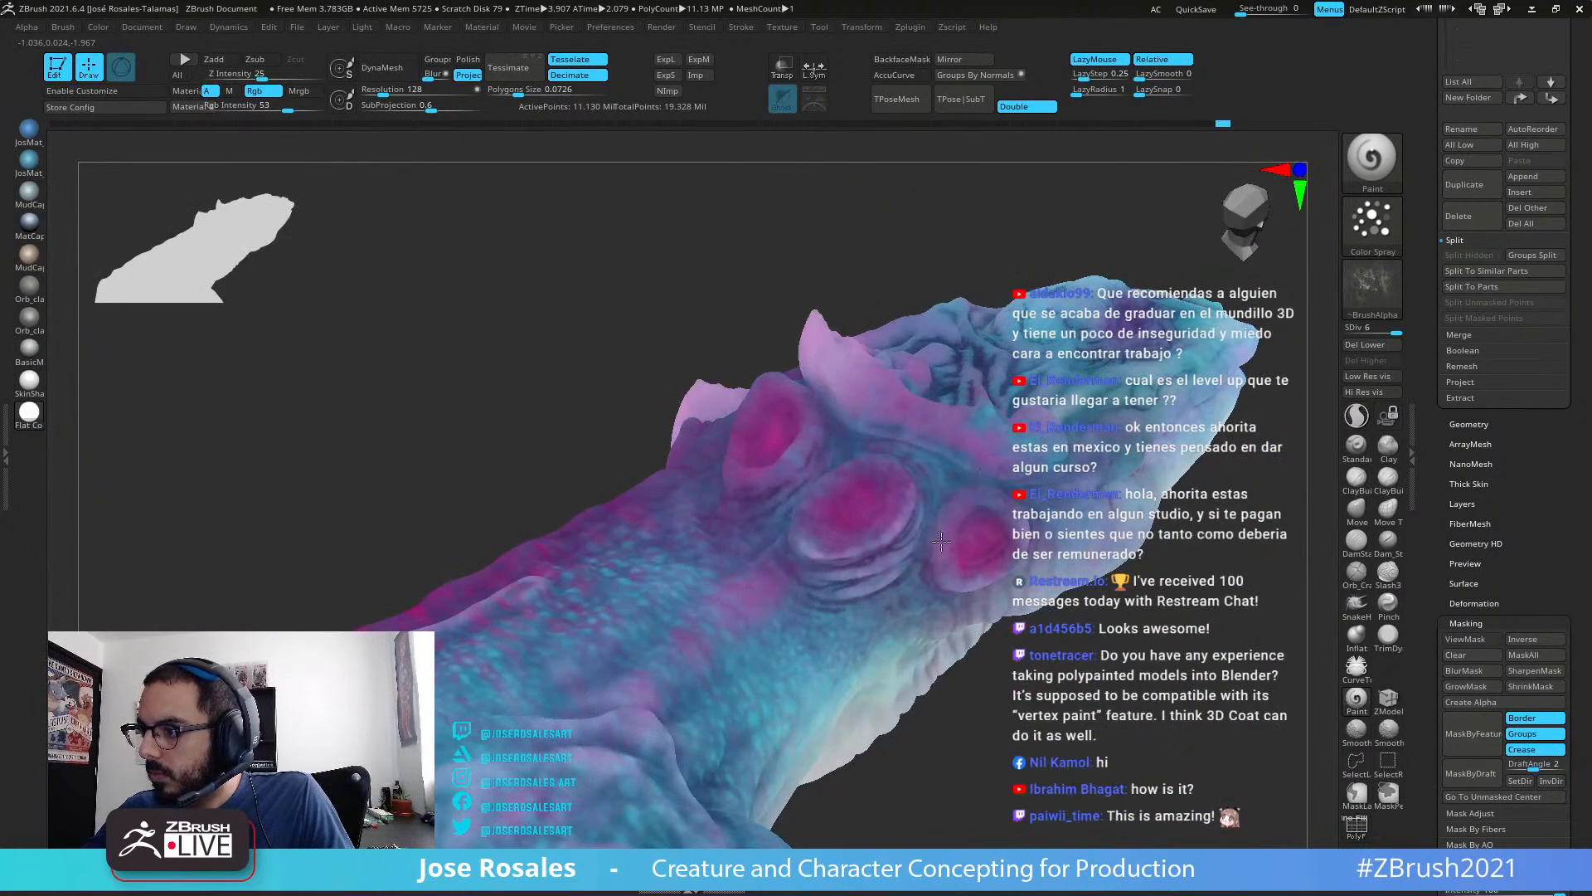
right_click_drag(962, 478, 828, 535)
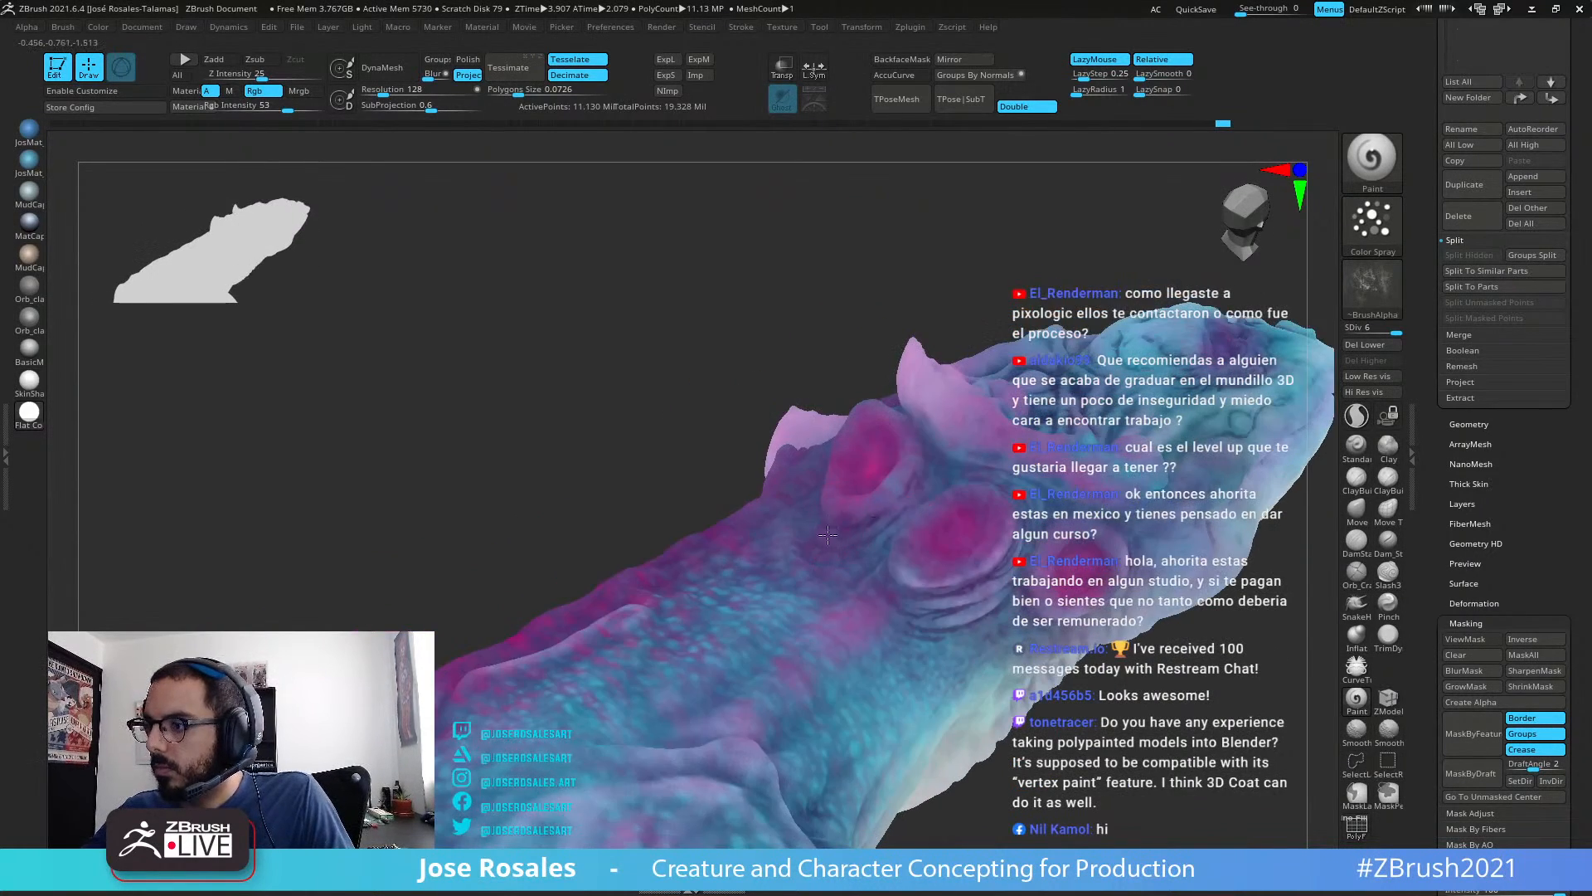
right_click_drag(884, 596, 741, 404)
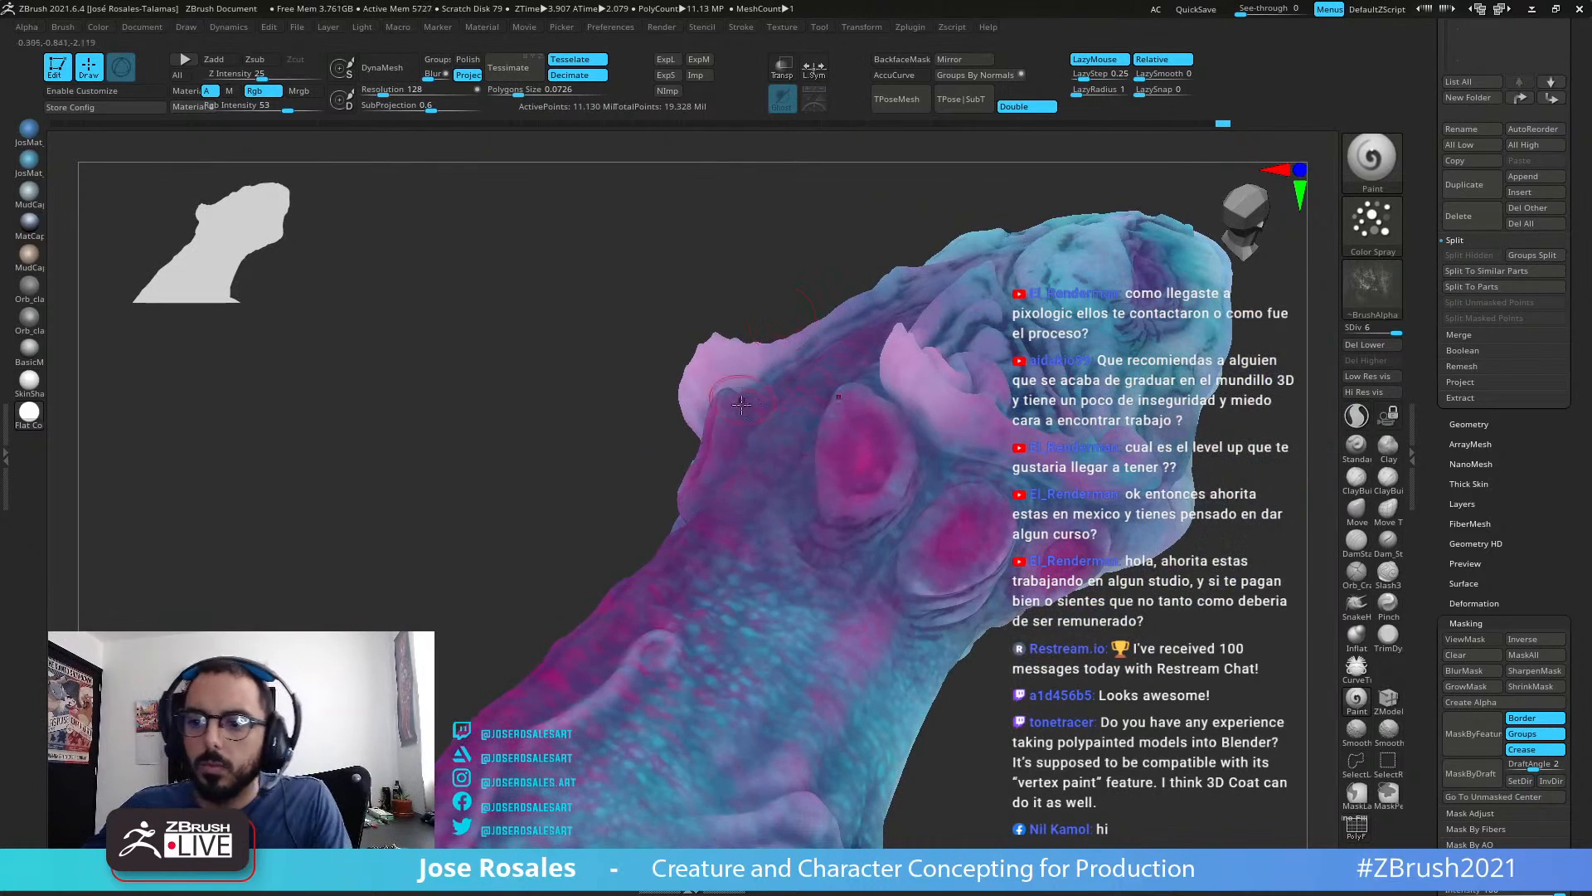
mouse_move(769, 548)
right_mouse_down()
mouse_move(786, 466)
mouse_move(811, 523)
mouse_move(810, 590)
right_mouse_up()
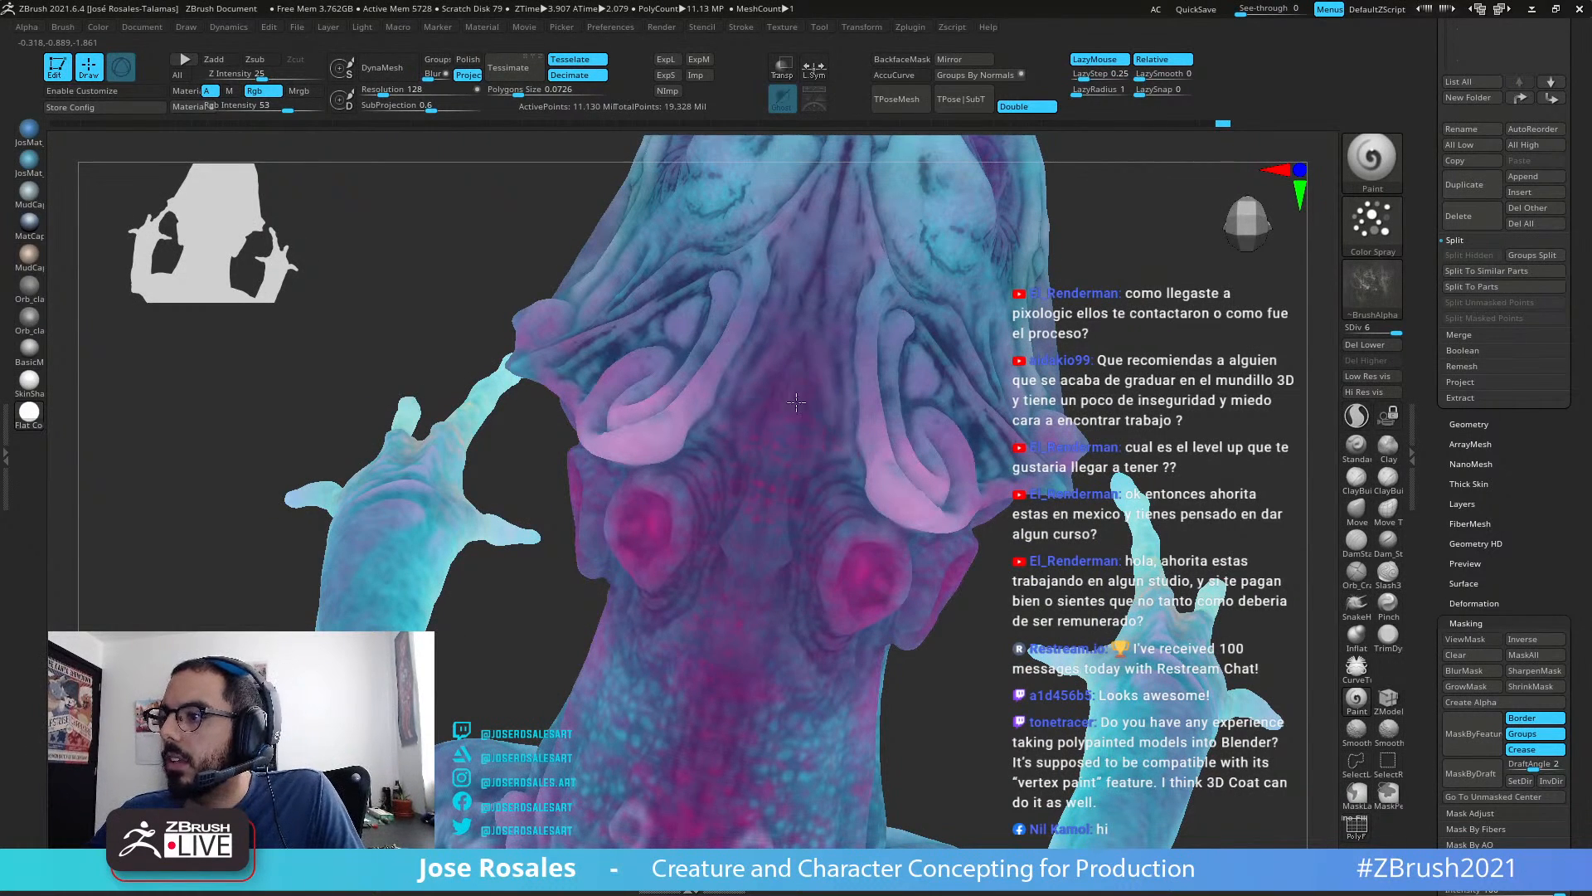
Step: Switch the material from Flat Color to SkinShade and check the shaded grooves on the shoulder and flank
mouse_move(797, 402)
right_mouse_down()
mouse_move(900, 514)
mouse_move(907, 451)
mouse_move(823, 535)
mouse_move(917, 295)
mouse_move(763, 416)
mouse_move(829, 606)
mouse_move(580, 638)
mouse_move(842, 404)
mouse_move(870, 514)
mouse_move(855, 591)
right_mouse_up()
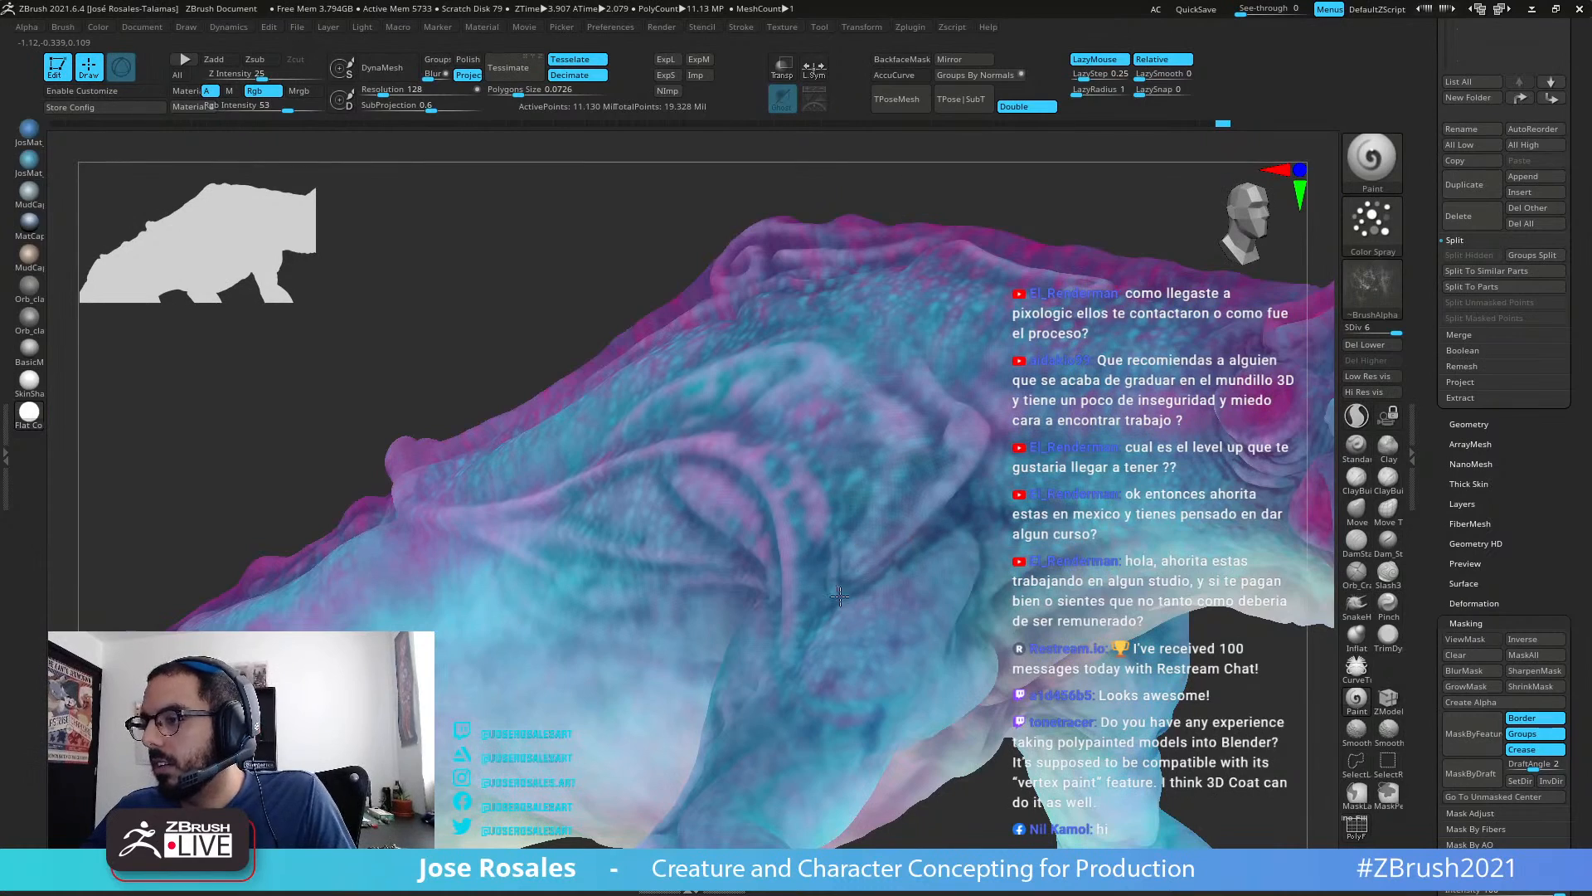
right_click_drag(998, 492, 806, 512)
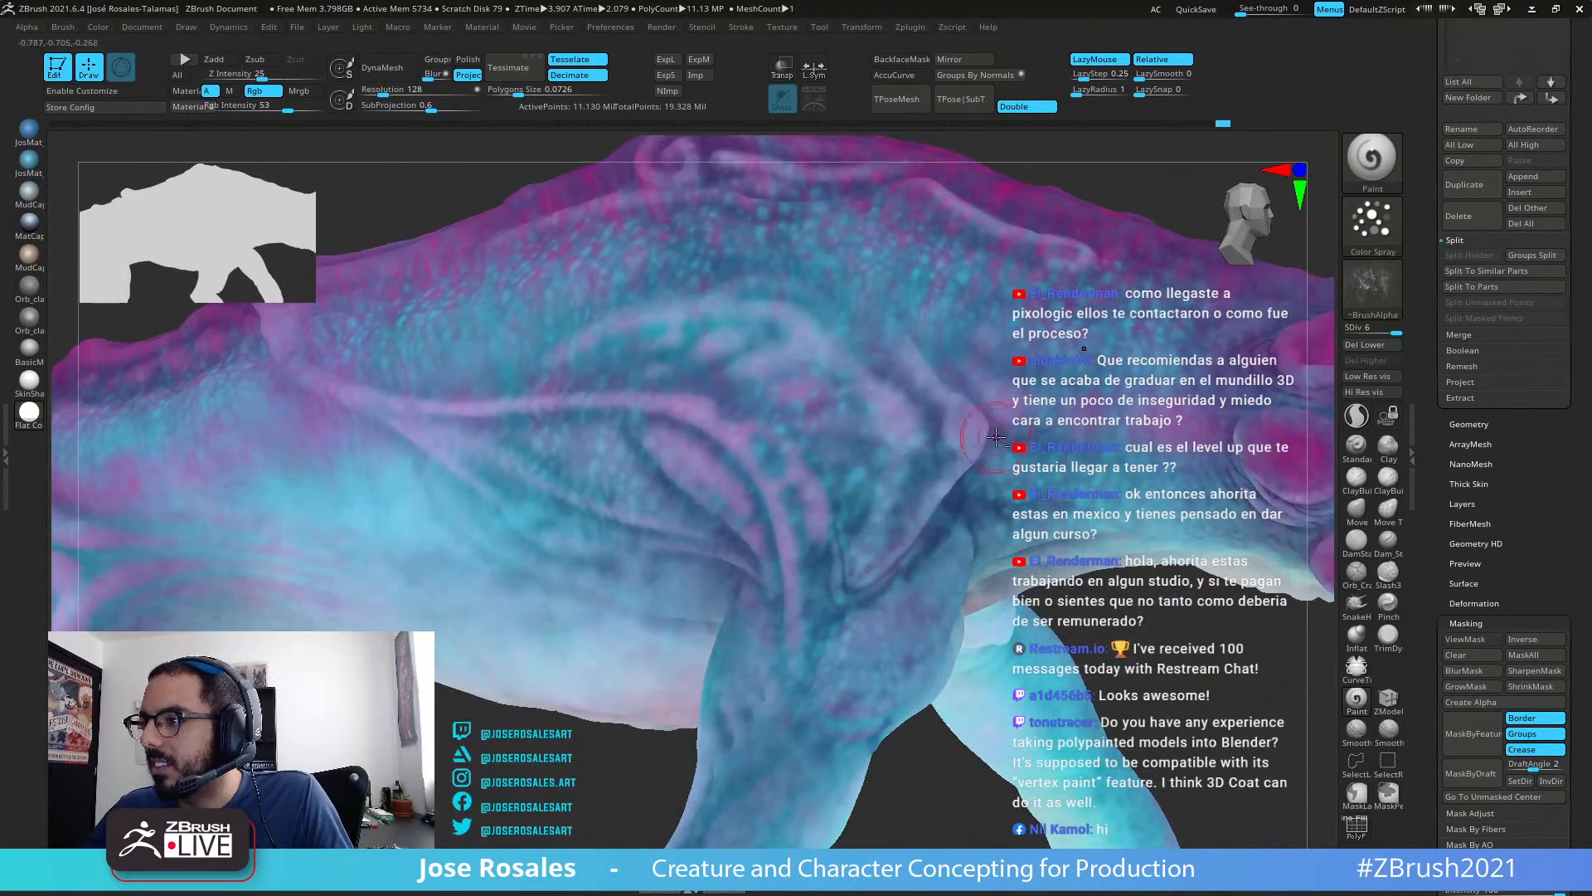
mouse_move(996, 437)
right_mouse_down("ctrl")
mouse_move(1028, 483)
mouse_move(856, 354)
right_mouse_up("ctrl")
left_click(29, 383)
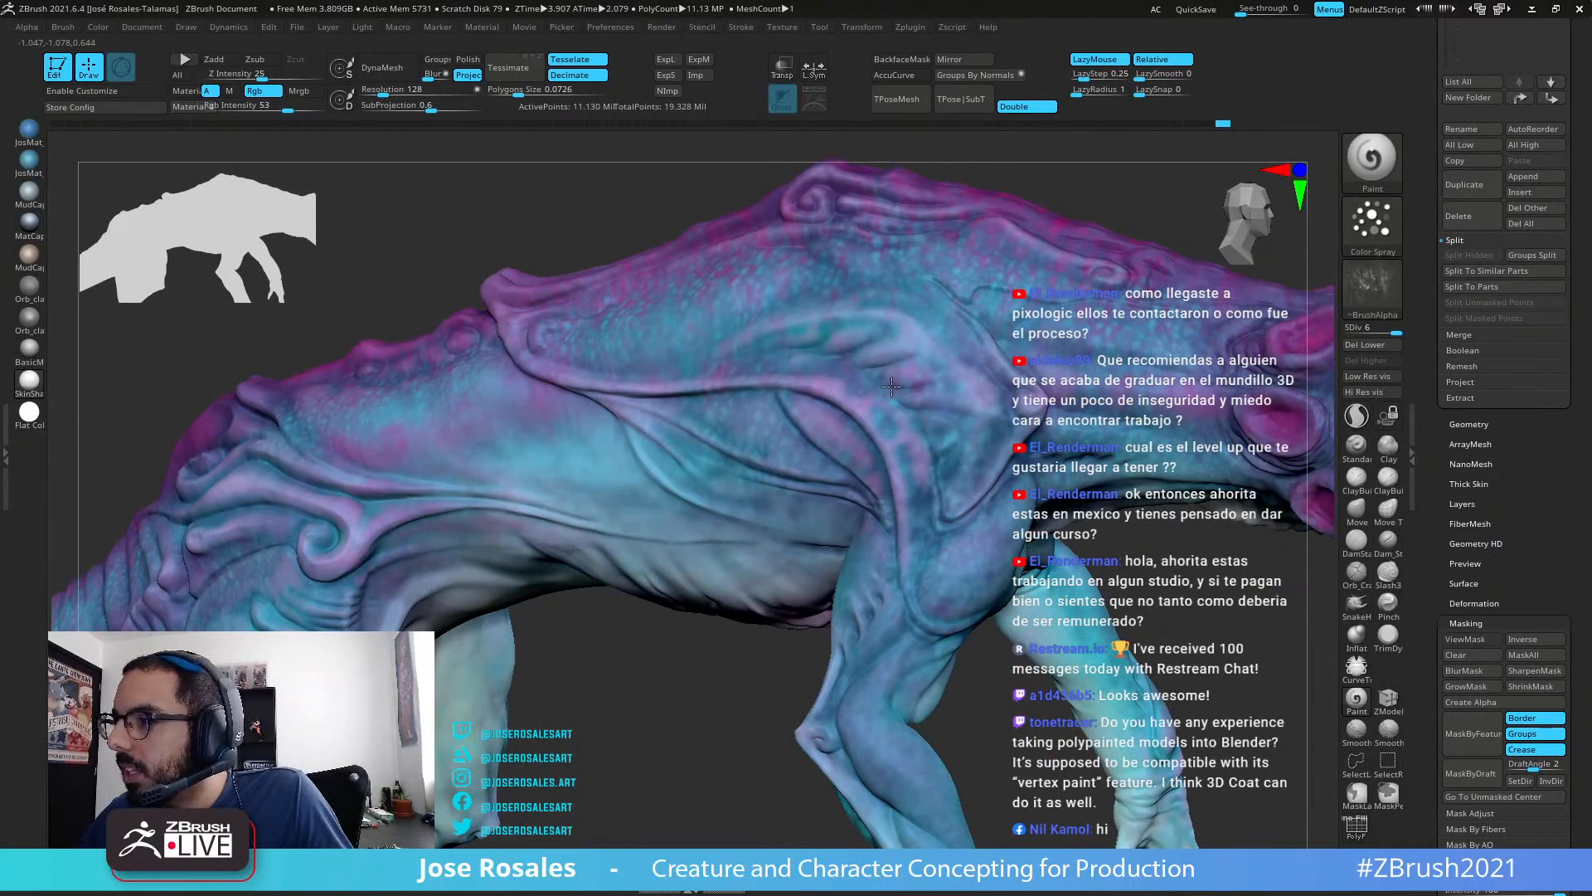
right_click_drag(1027, 365, 1160, 380)
right_click_drag(700, 580, 983, 489)
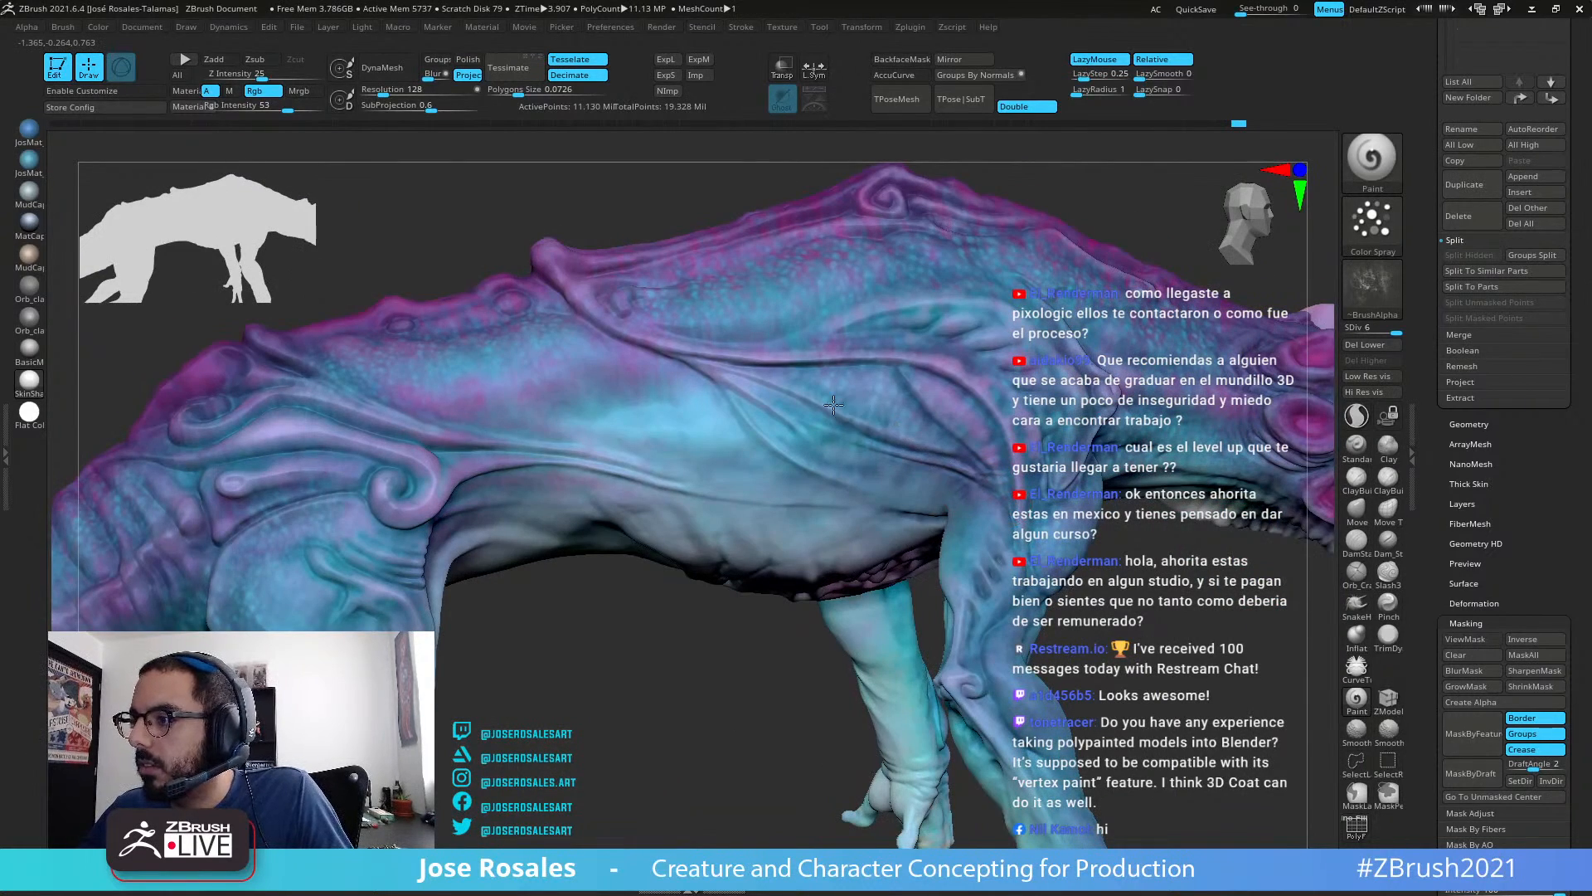
Step: Deepen the grooves around the shoulder and upper foreleg with the dark magenta spray
right_click_drag(1008, 384, 1053, 331)
mouse_move(1078, 431)
right_mouse_down()
mouse_move(1133, 365)
mouse_move(963, 352)
mouse_move(878, 415)
mouse_move(1053, 432)
right_mouse_up()
right_click_drag(1053, 431, 780, 489, "alt")
right_click_drag(779, 489, 887, 664)
right_click_drag(887, 664, 920, 607)
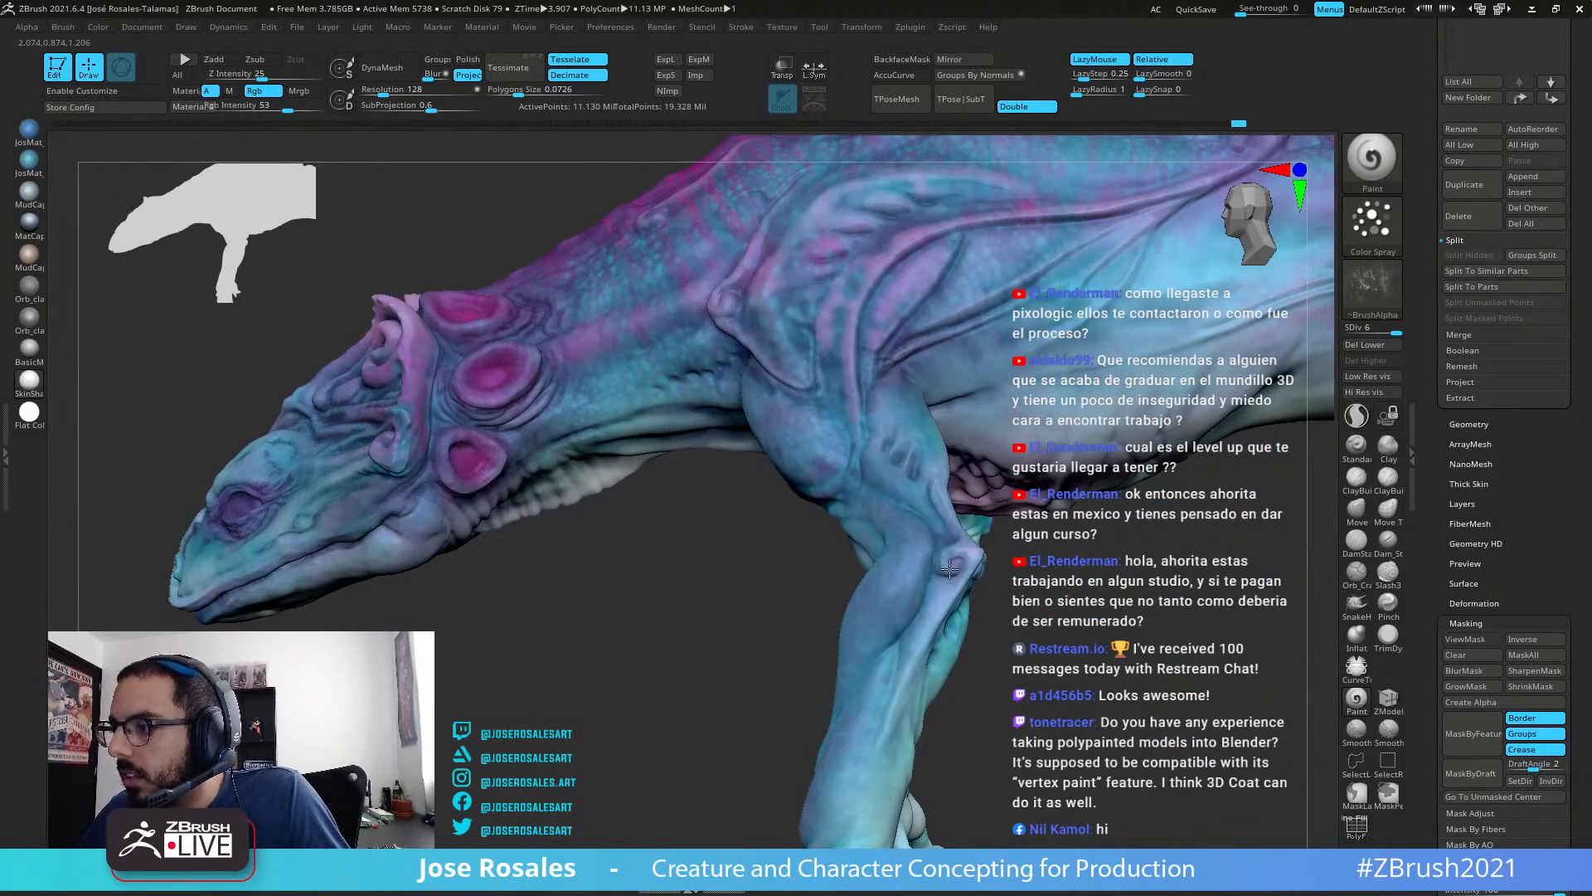
Step: Examine the shaded paint on the elbow, forearm, hind leg and wrist creases
right_click_drag(841, 709, 1000, 413, "alt")
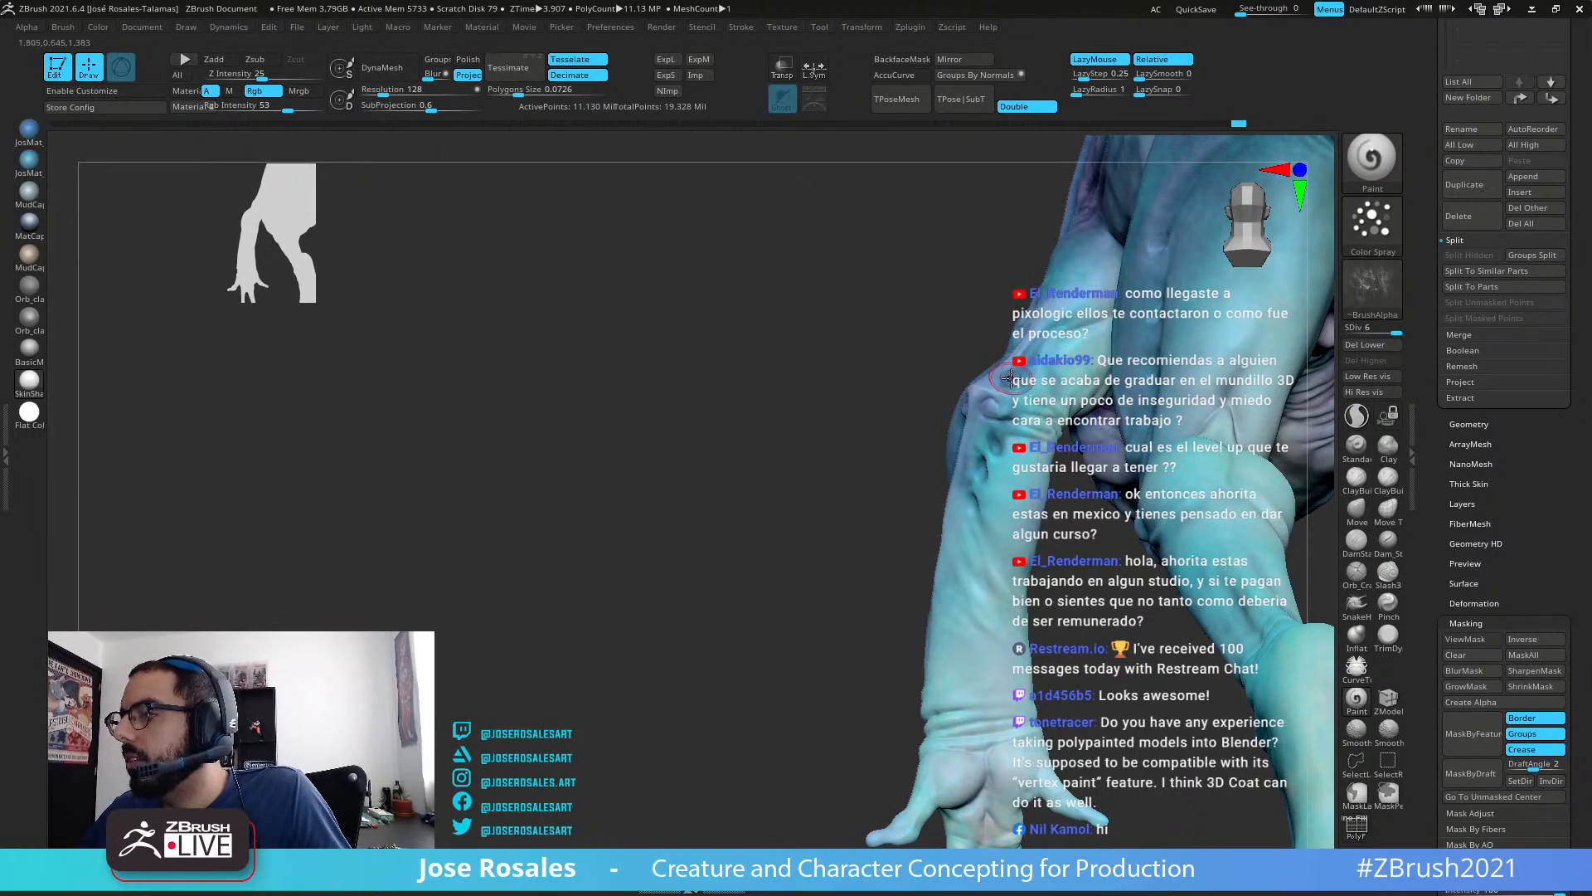
right_click_drag(1000, 423, 978, 508)
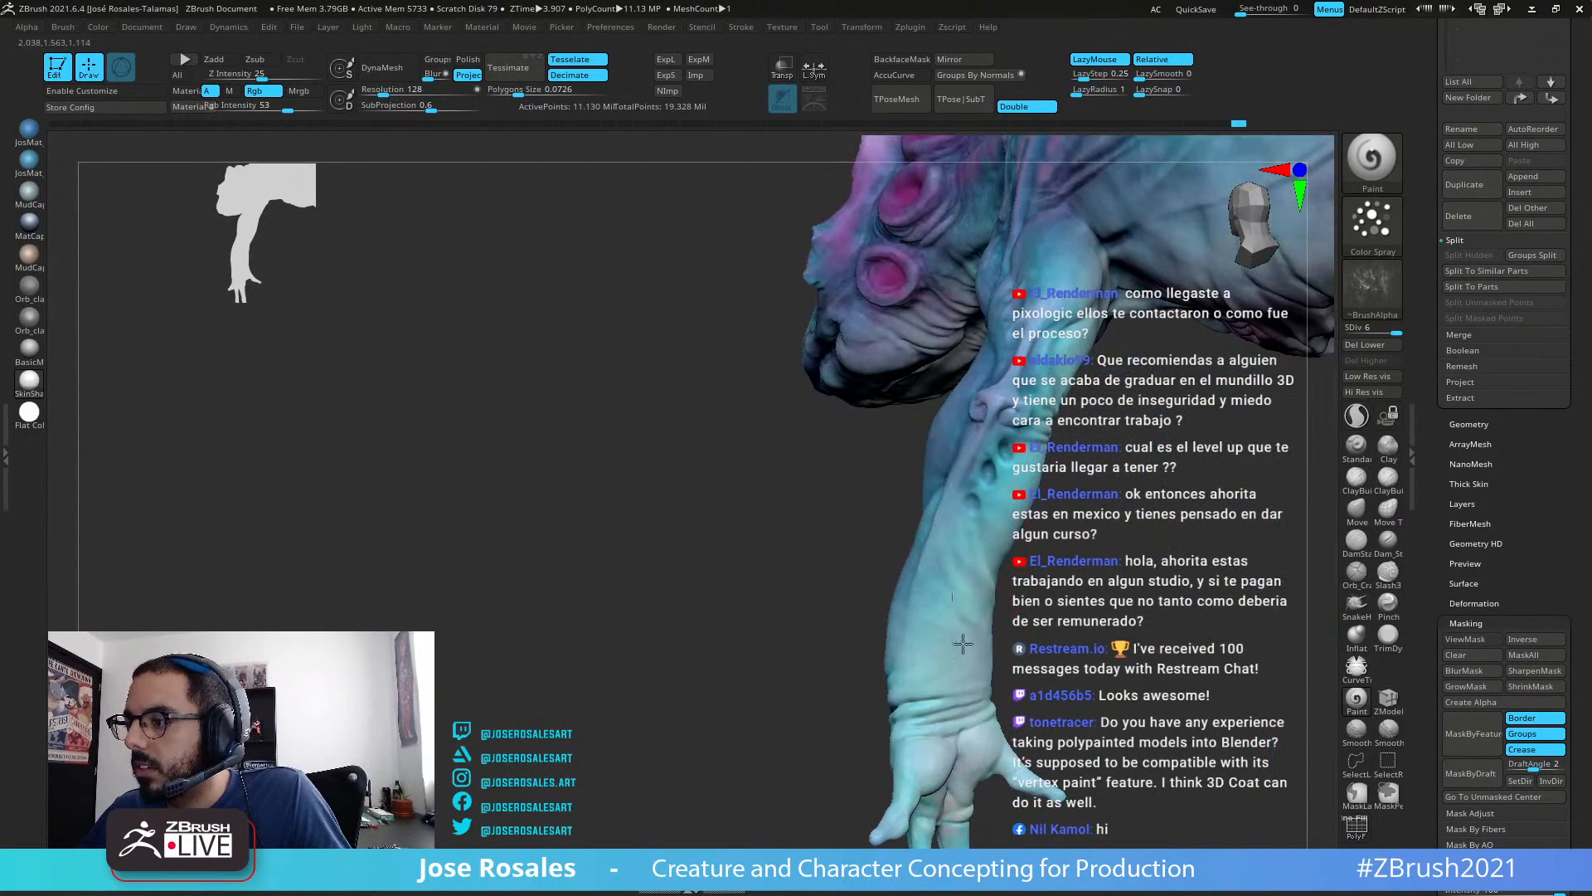
right_click_drag(982, 725, 1068, 580)
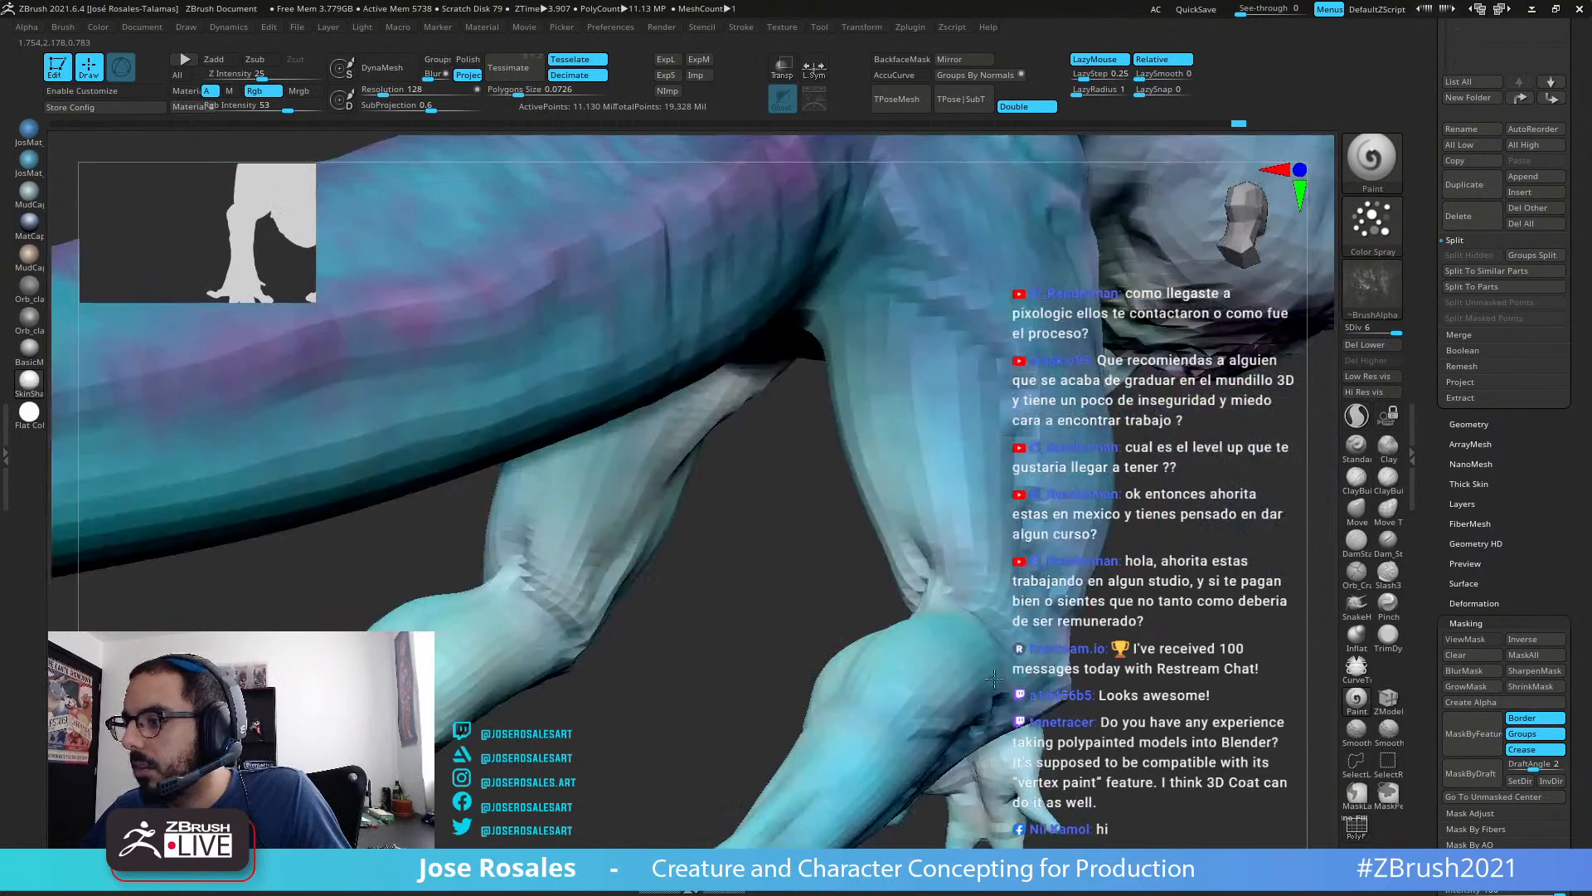
right_click_drag(994, 678, 929, 535)
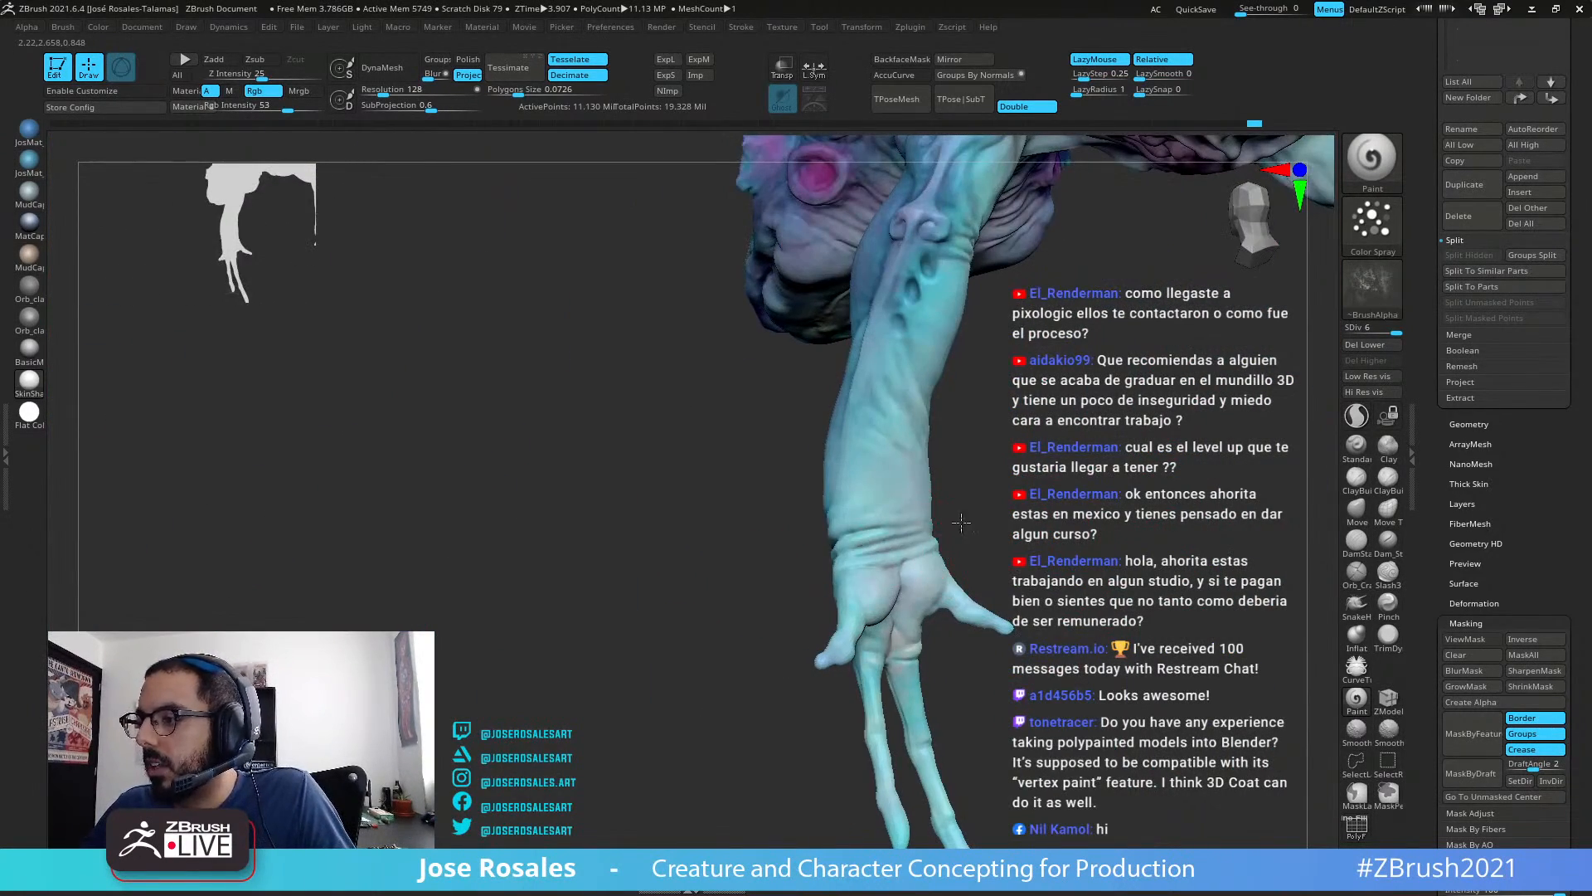
right_click_drag(988, 489, 857, 496)
right_click_drag(701, 521, 806, 334)
Step: Darken the wrinkles on the wrist, knuckles and long fingers of the forelimb
right_click_drag(691, 505, 817, 531)
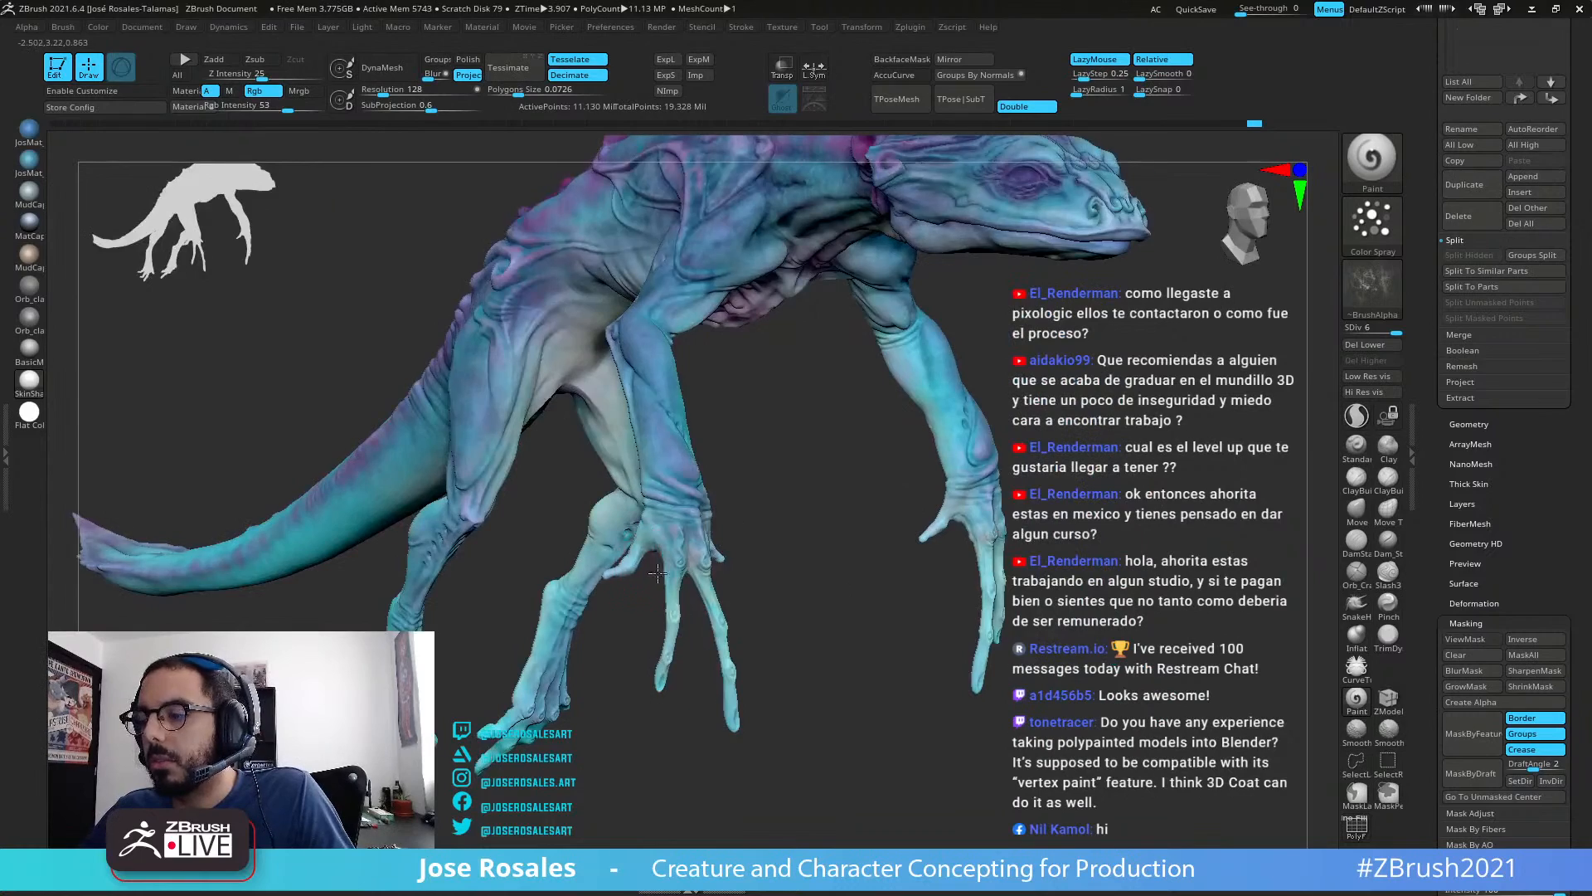
right_click_drag(642, 552, 741, 600, "ctrl")
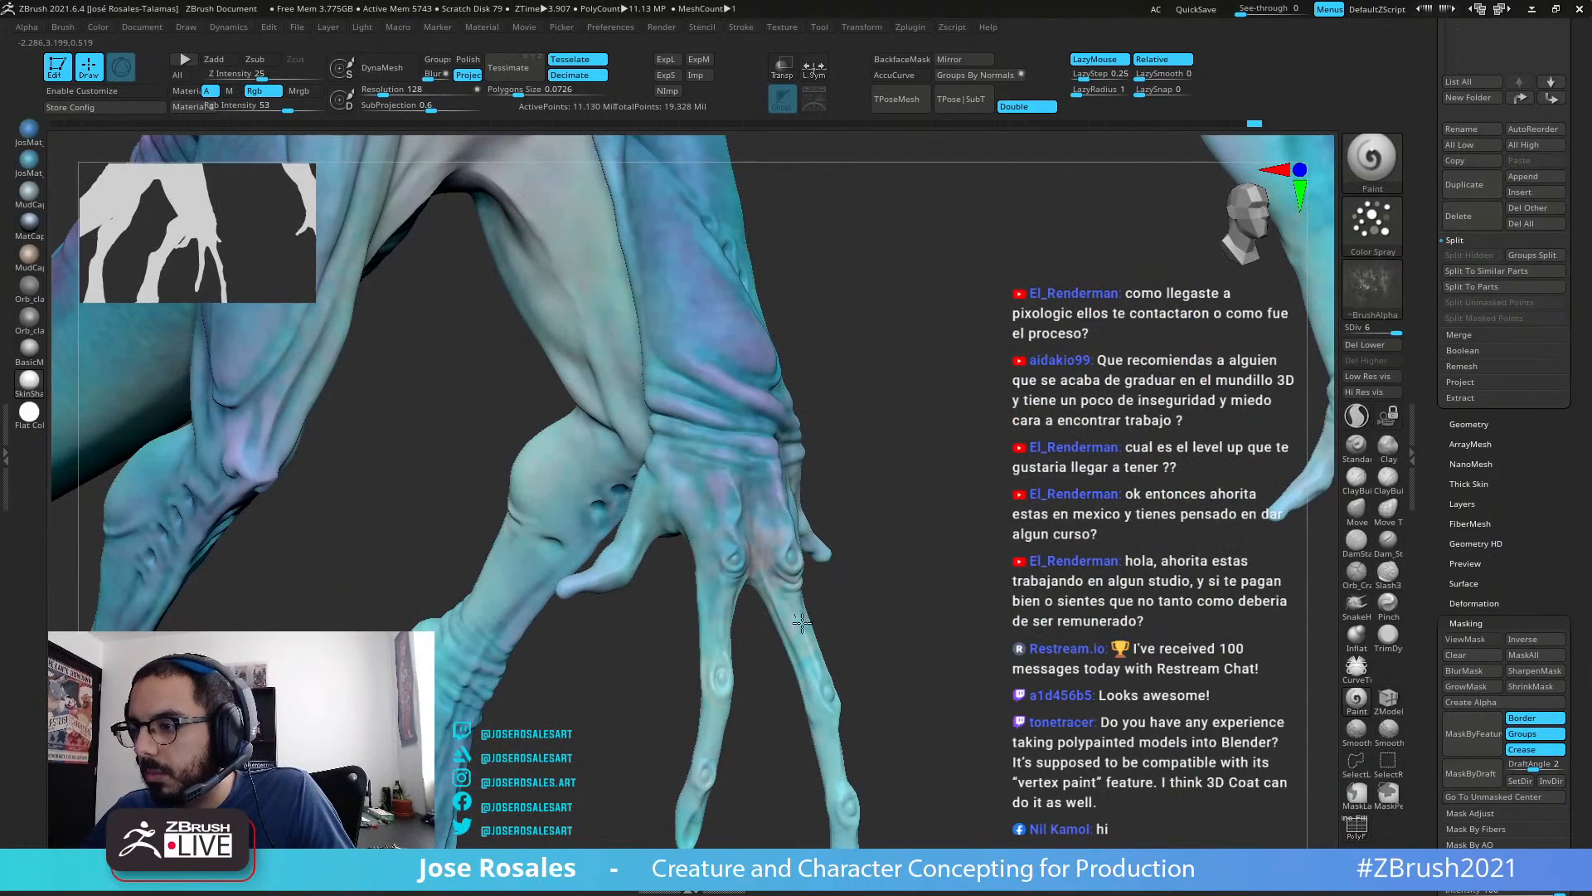
right_click_drag(733, 700, 676, 535)
right_click_drag(738, 579, 768, 557)
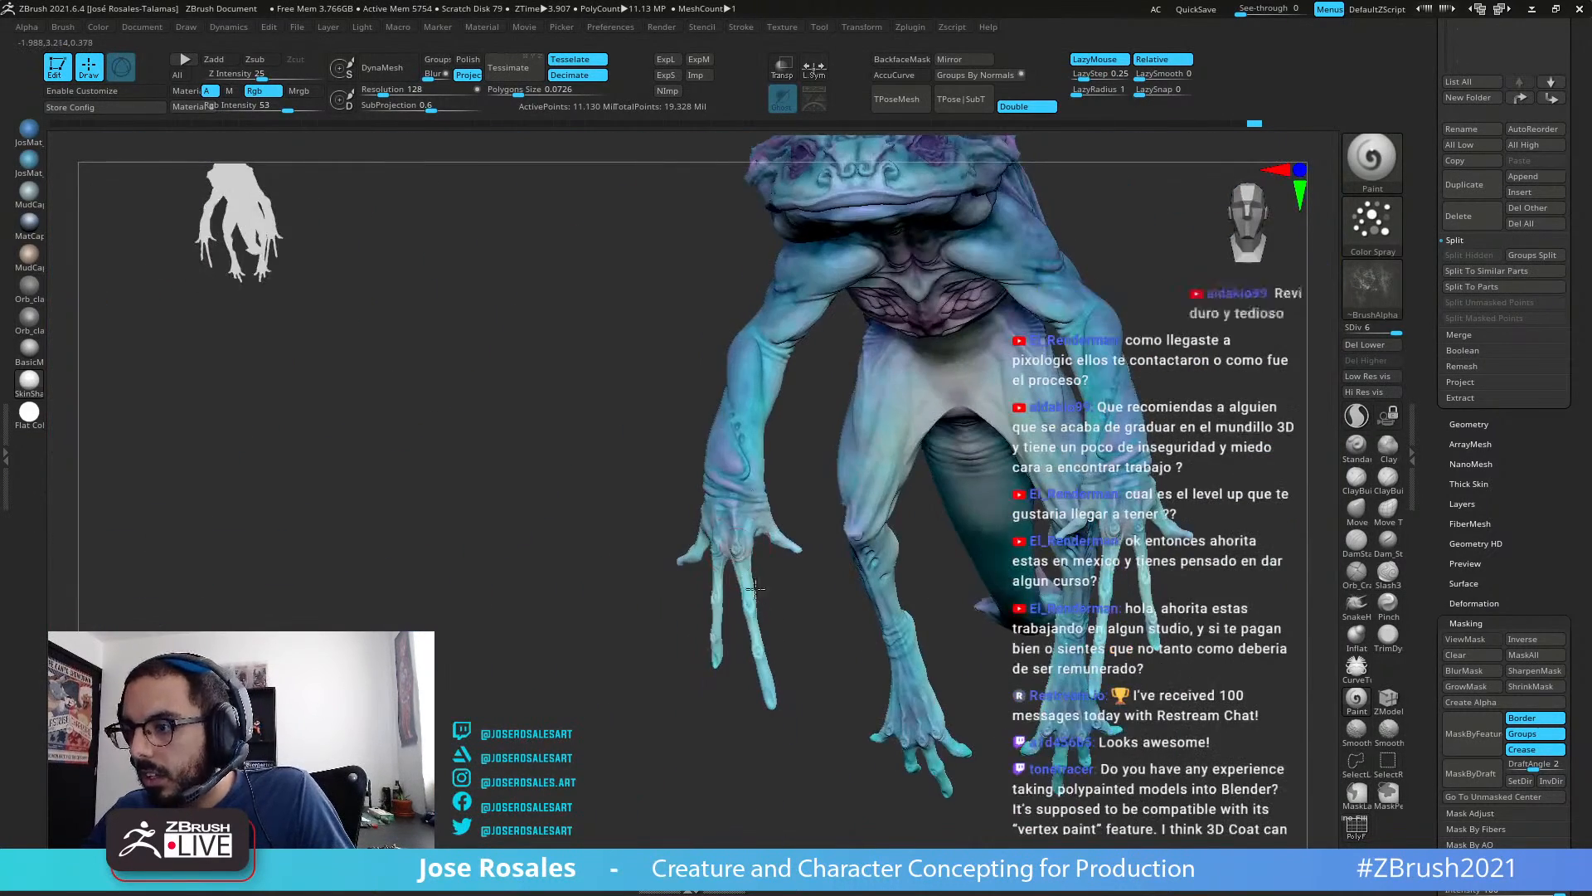
Step: Spray the dark magenta into the grooves and pockets of the chest
right_click_drag(827, 352, 816, 484)
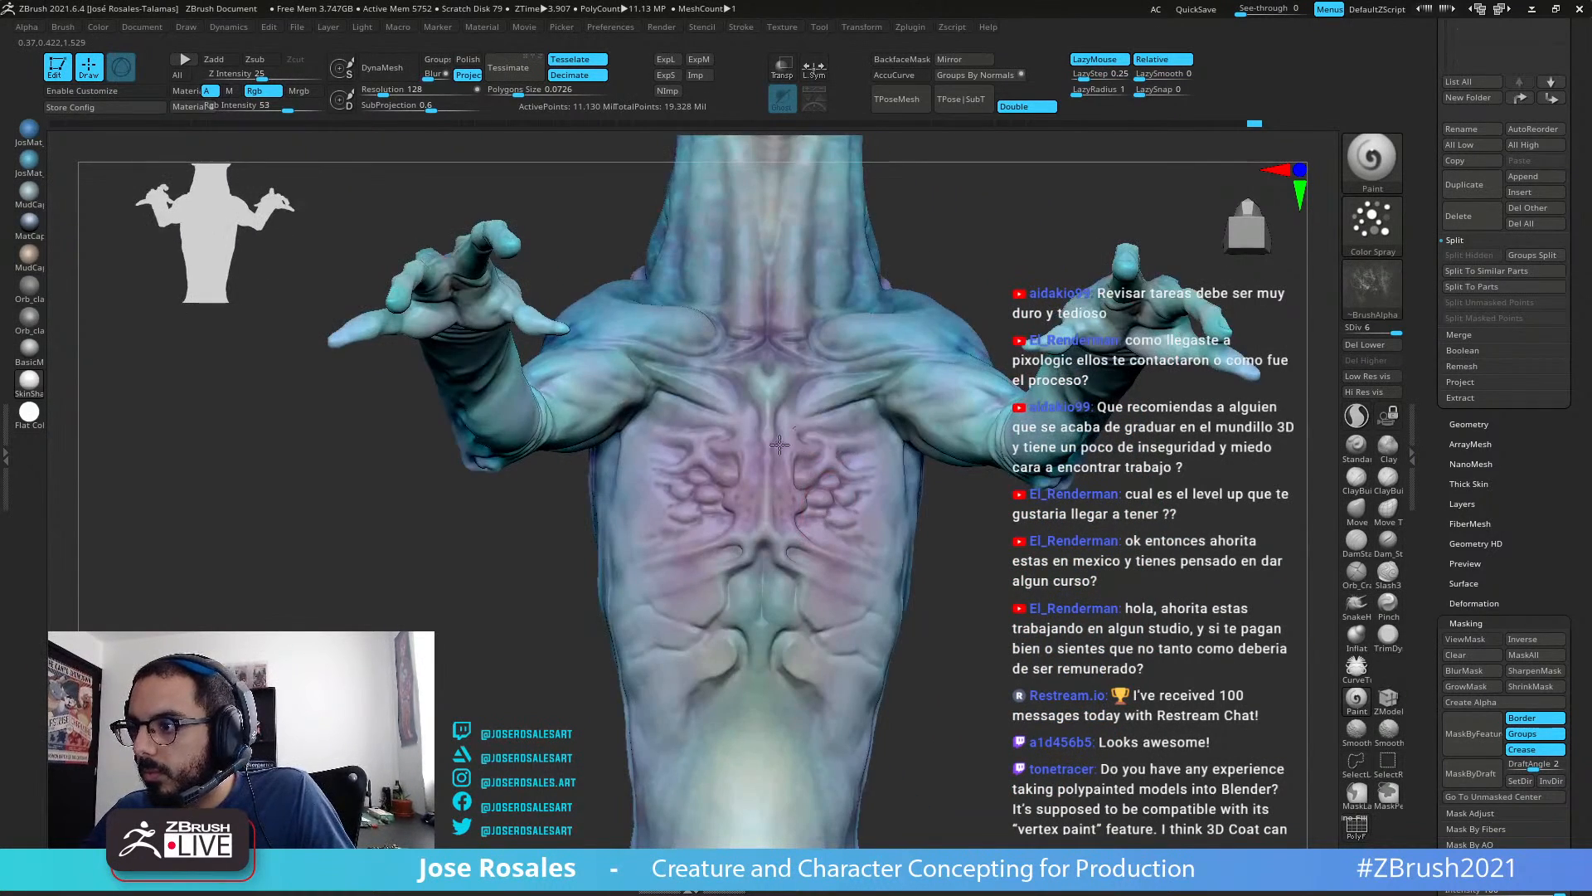
right_click_drag(829, 591, 849, 499)
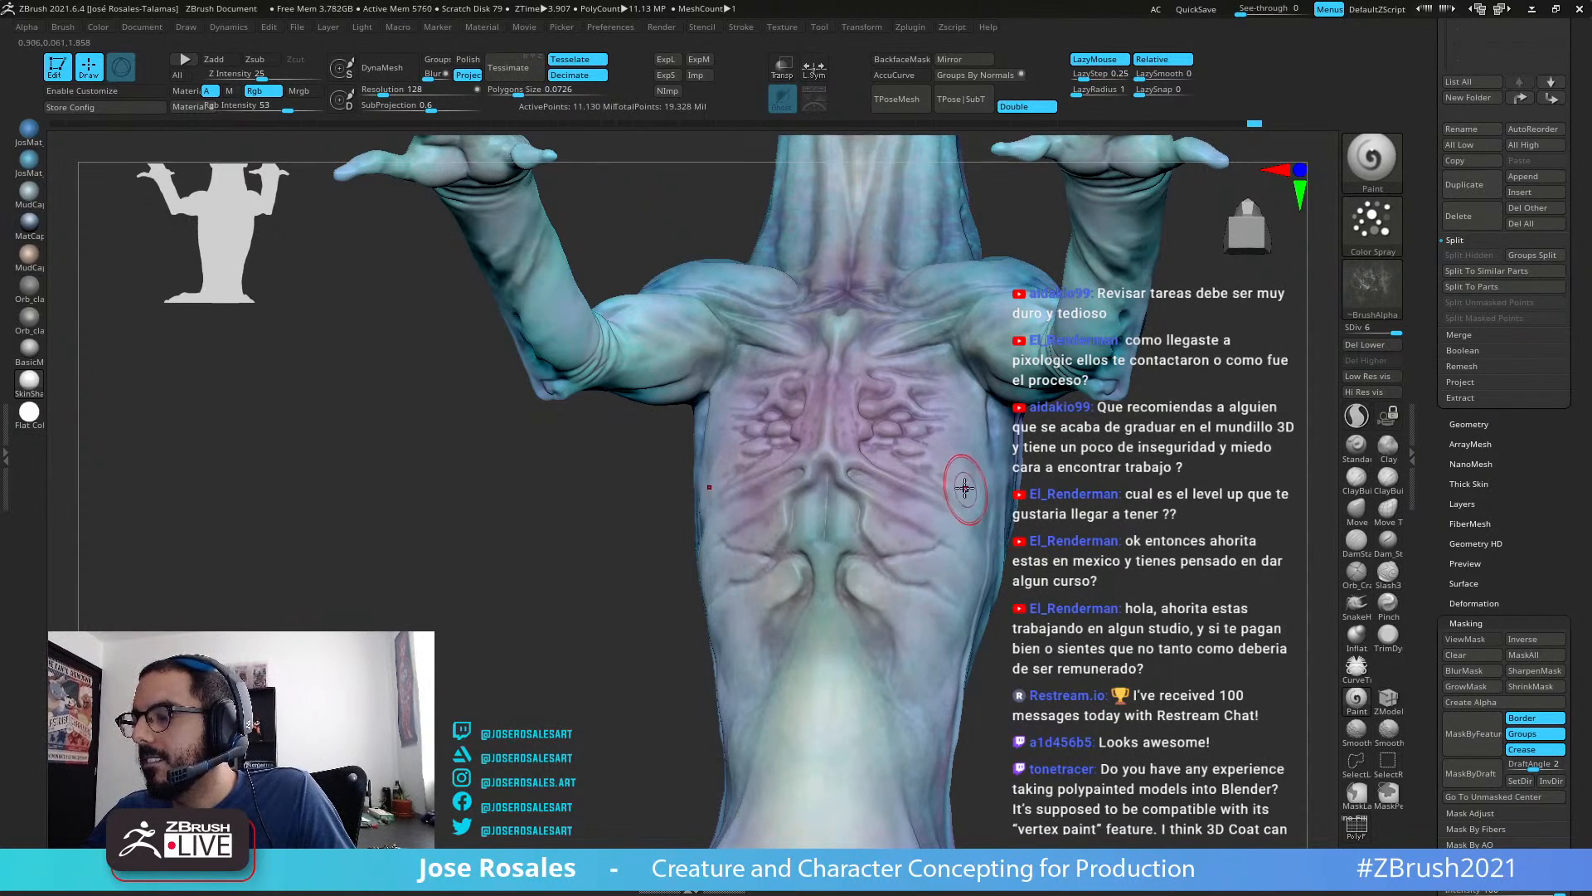
right_click_drag(963, 487, 910, 399)
Step: Review the shaded paint on the whole creature from the side and front, including the head
right_click_drag(1017, 418, 760, 191)
right_click_drag(751, 480, 1026, 583)
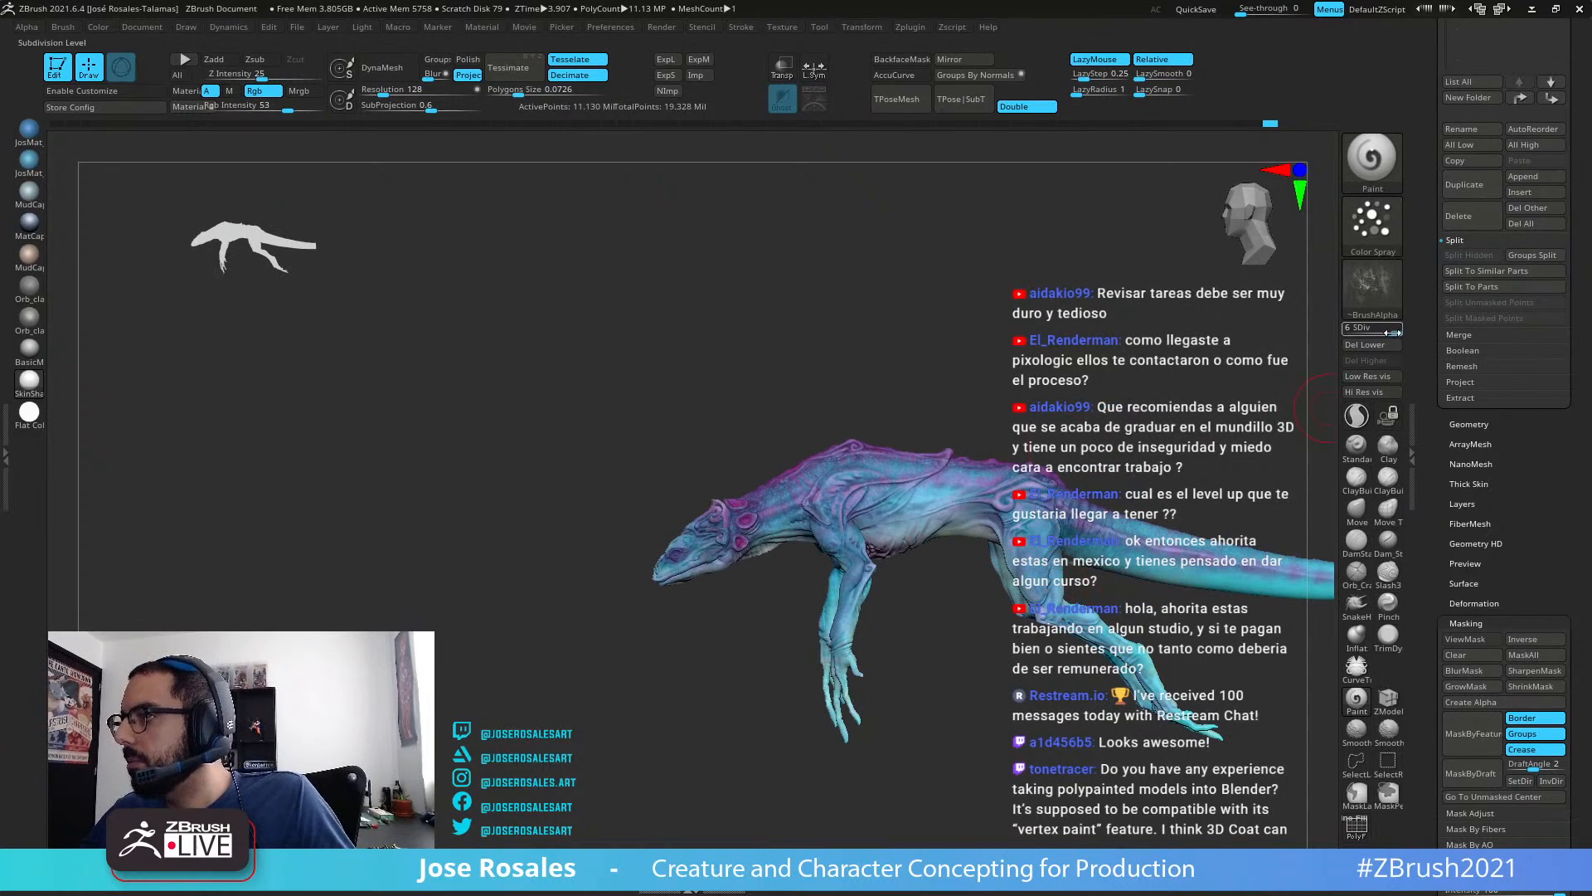
right_click_drag(1185, 332, 1269, 369)
right_click_drag(1269, 369, 1281, 444, "ctrl")
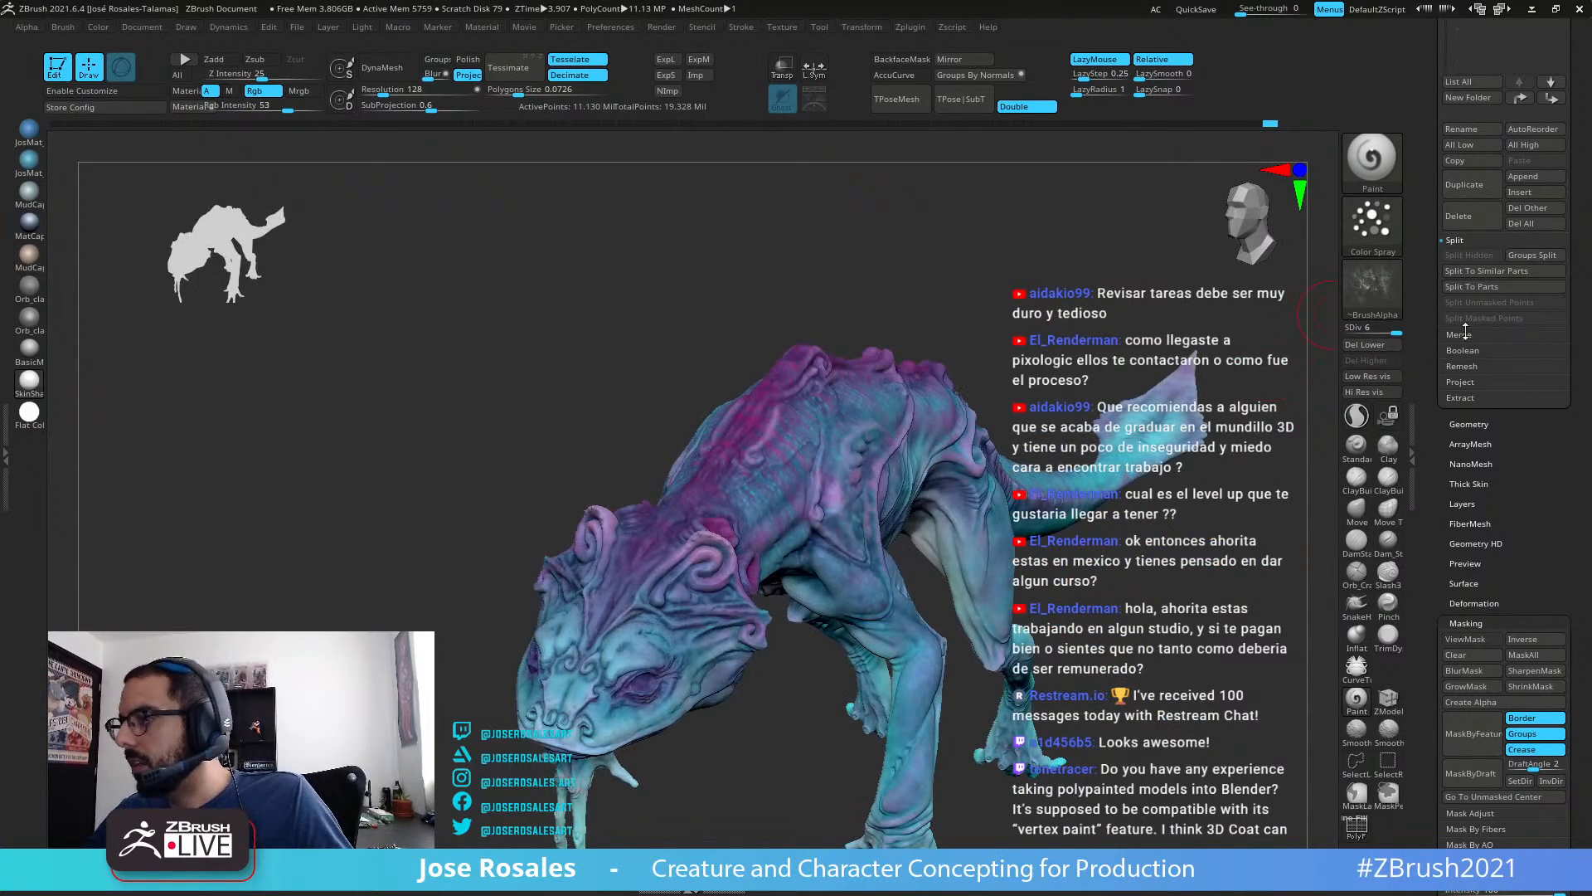
right_click_drag(654, 583, 826, 530)
right_click_drag(727, 518, 798, 511)
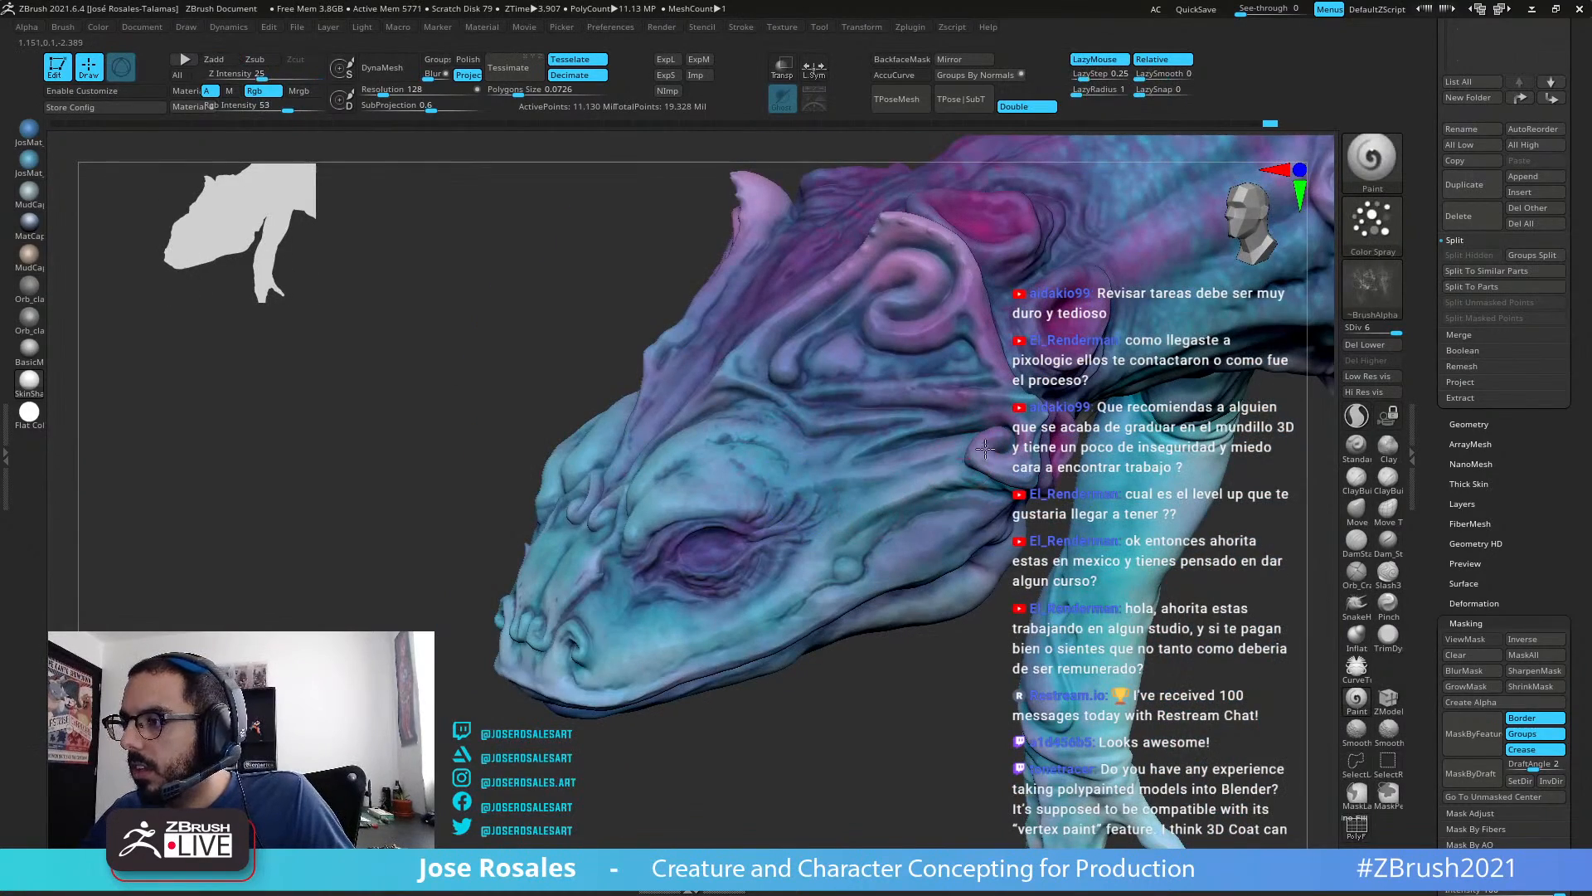
Step: Return the material to Flat Color and darken the grooves on the shoulder and upper foreleg
right_click_drag(949, 425, 954, 484)
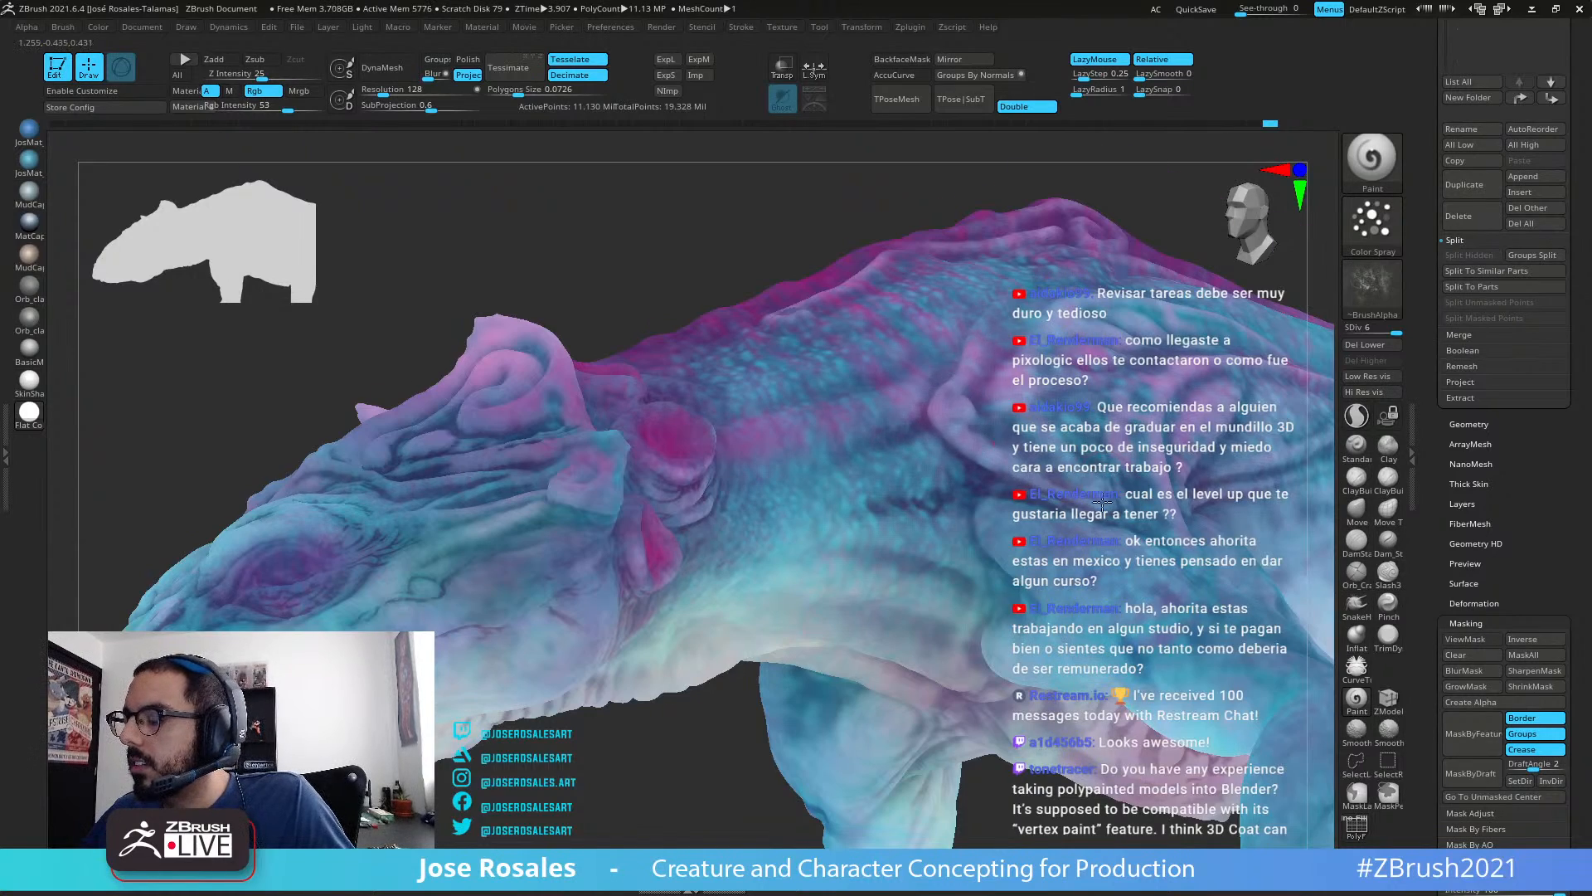
right_click_drag(1102, 502, 855, 357)
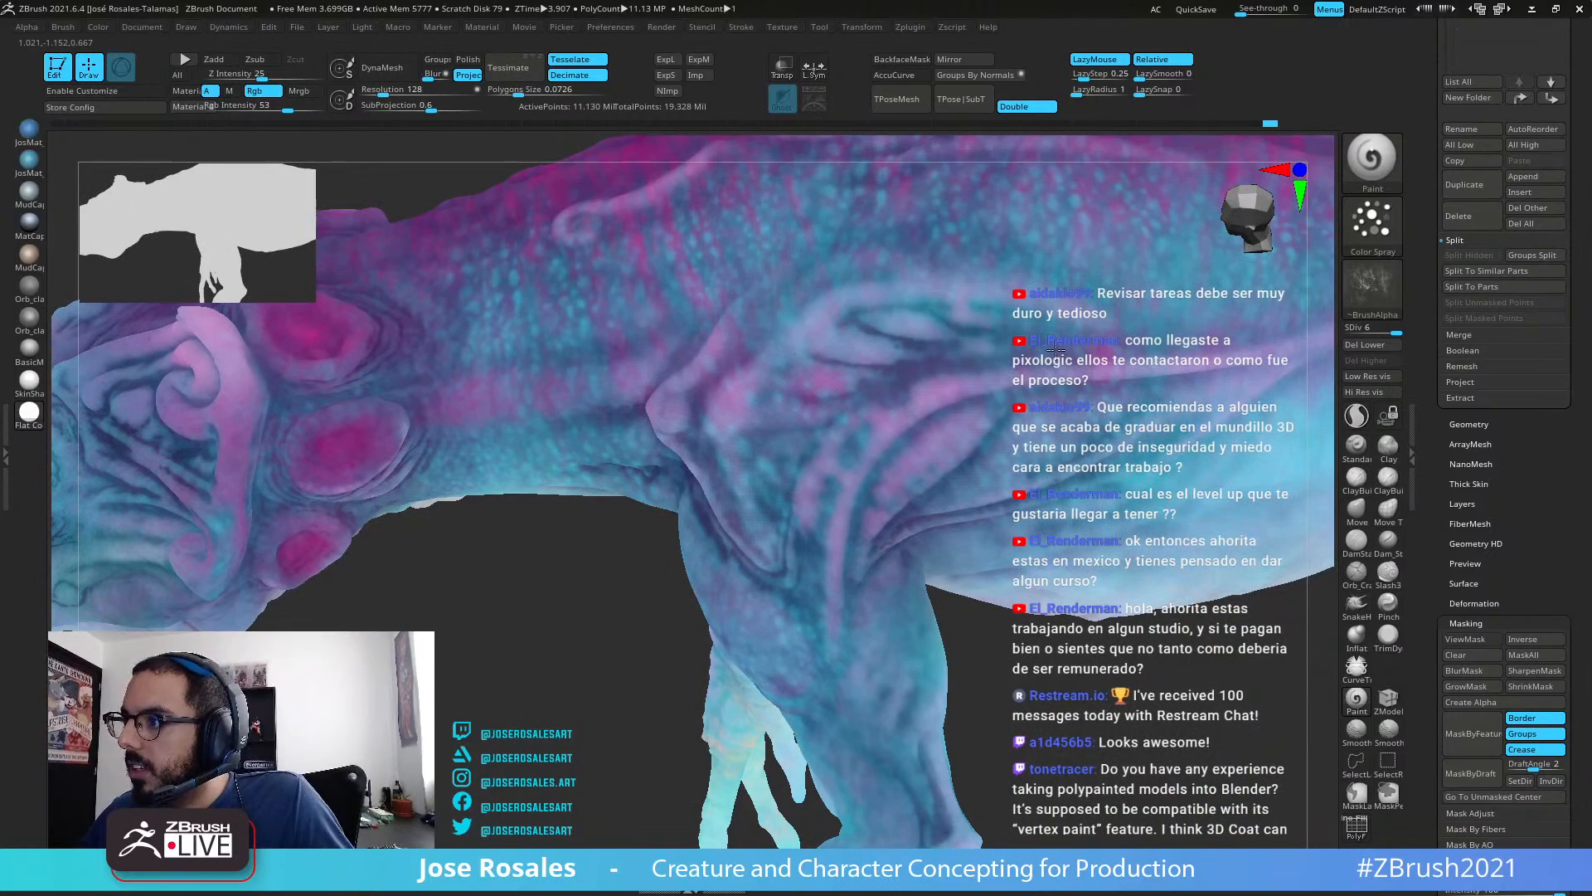
right_click_drag(709, 509, 976, 415, "ctrl")
right_click_drag(960, 509, 850, 539)
Step: Spray dark color into the wrist folds and the creases on the back of the front hand
right_click_drag(850, 539, 866, 671, "ctrl")
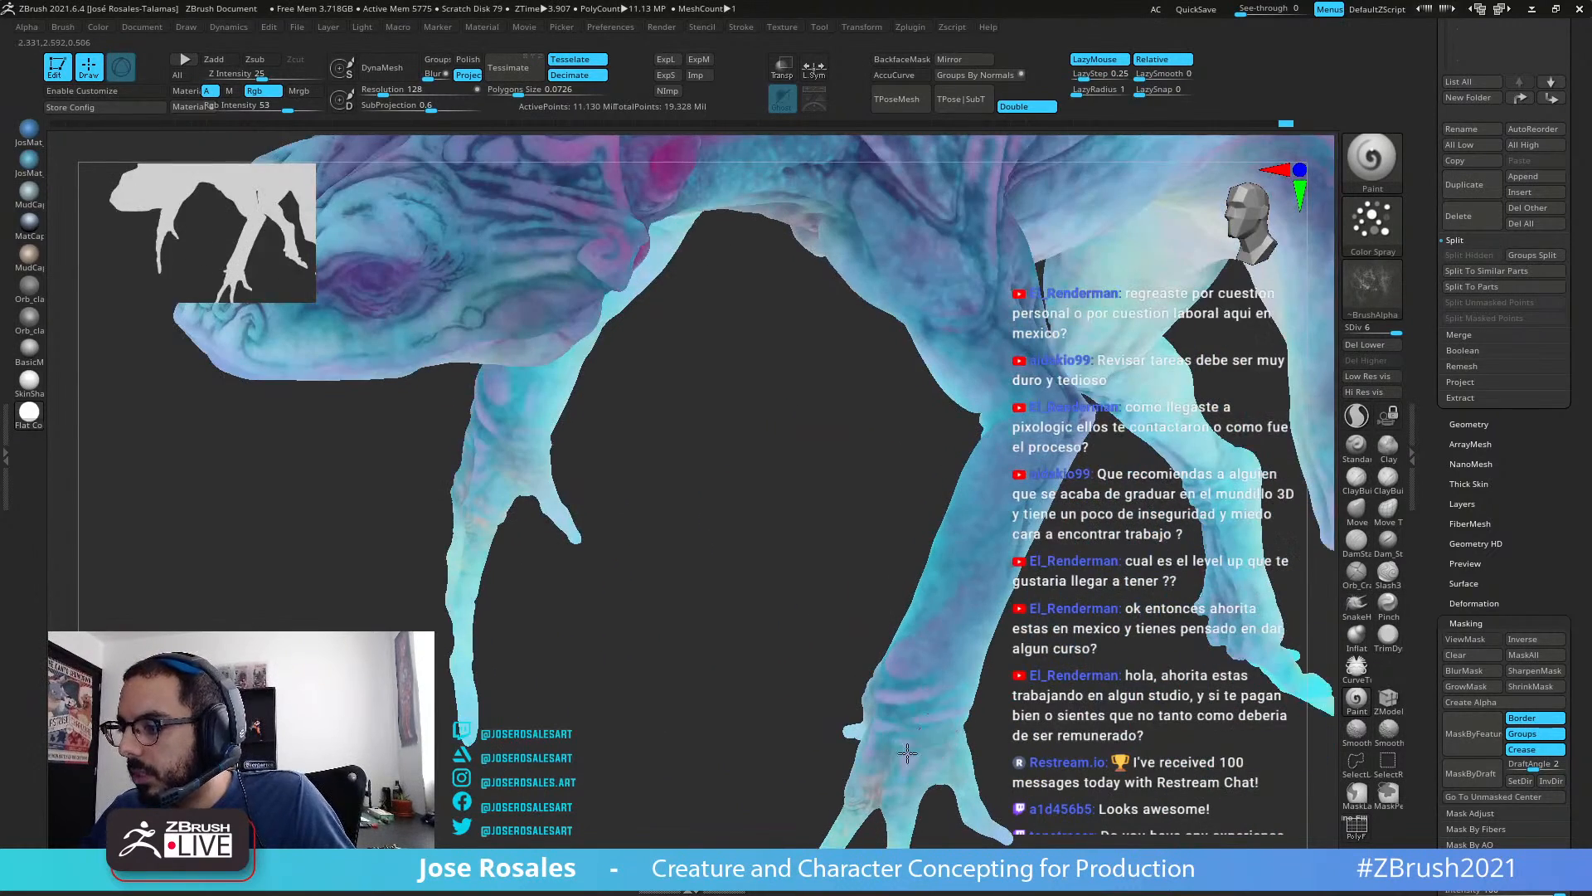
right_click_drag(974, 651, 979, 653)
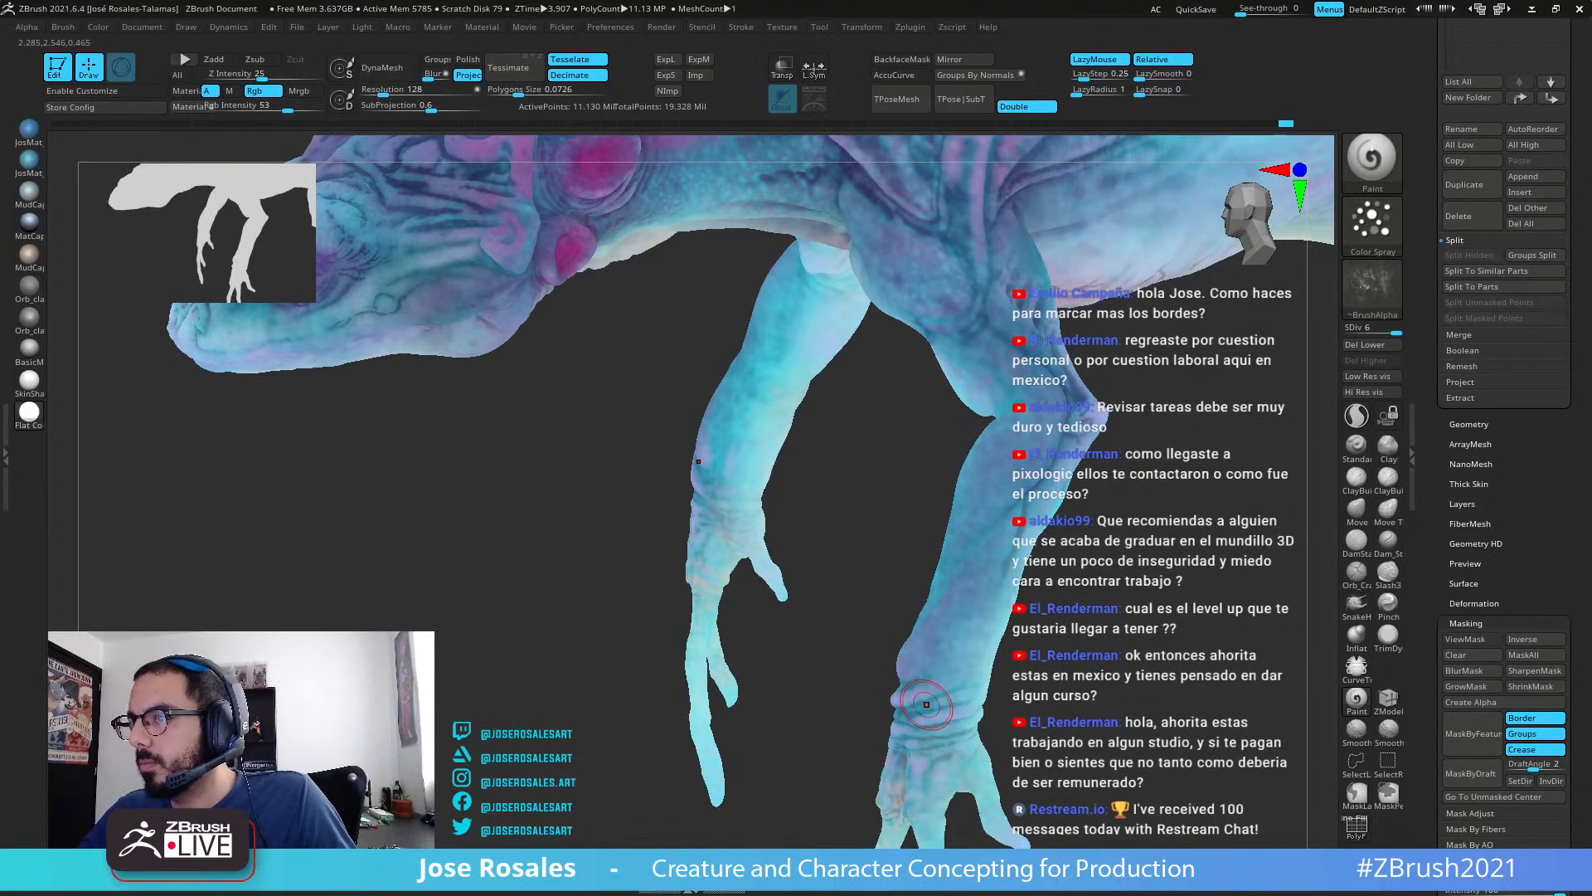
right_click_drag(912, 676, 874, 752)
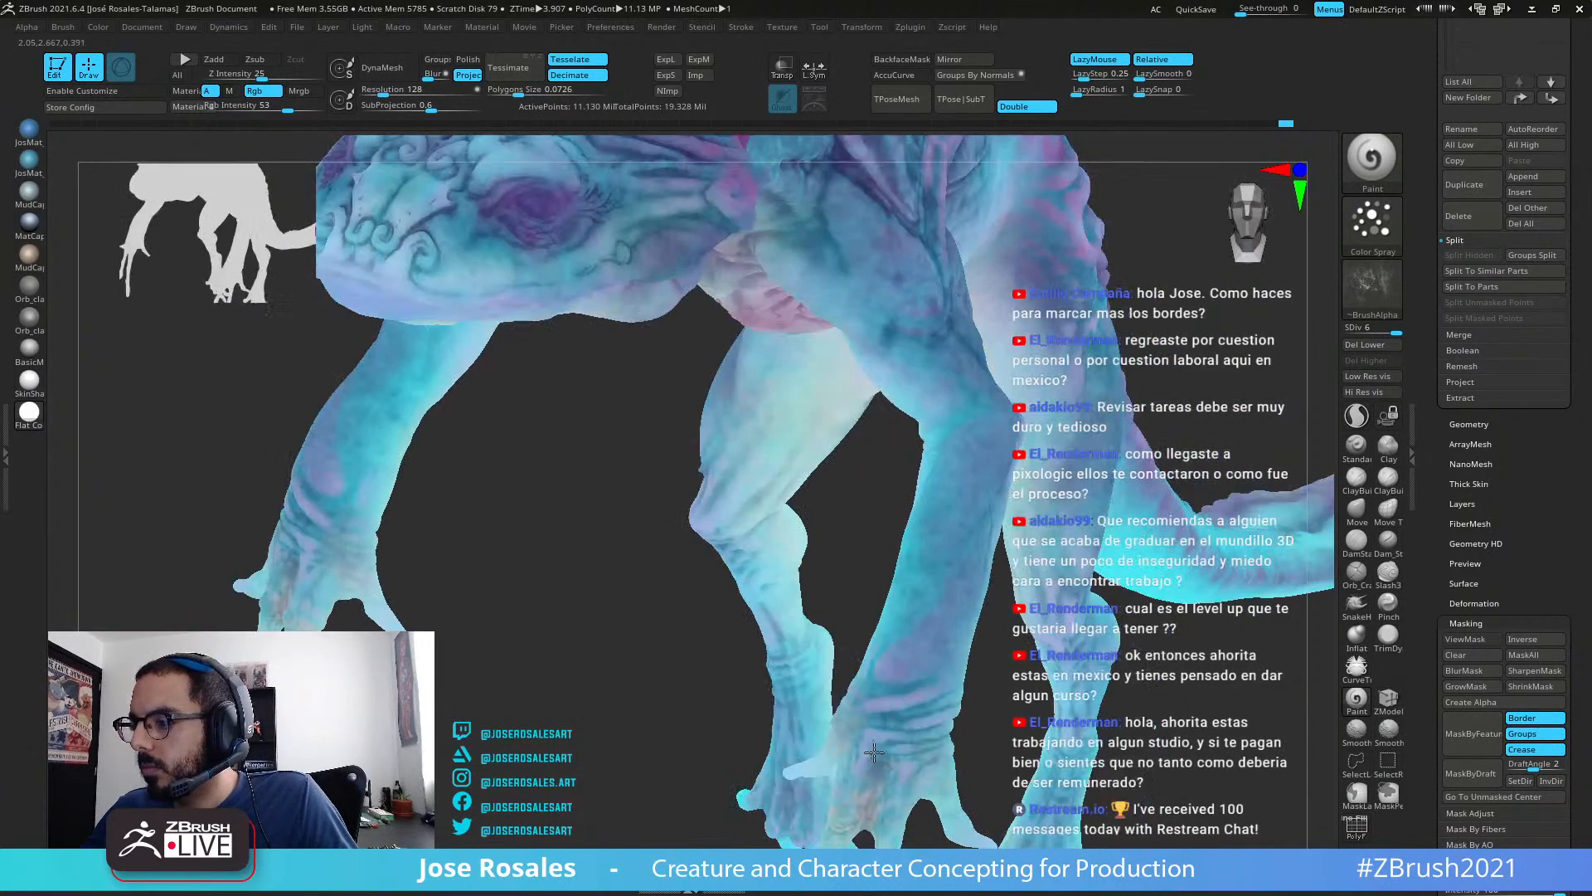
right_click_drag(898, 654, 920, 618)
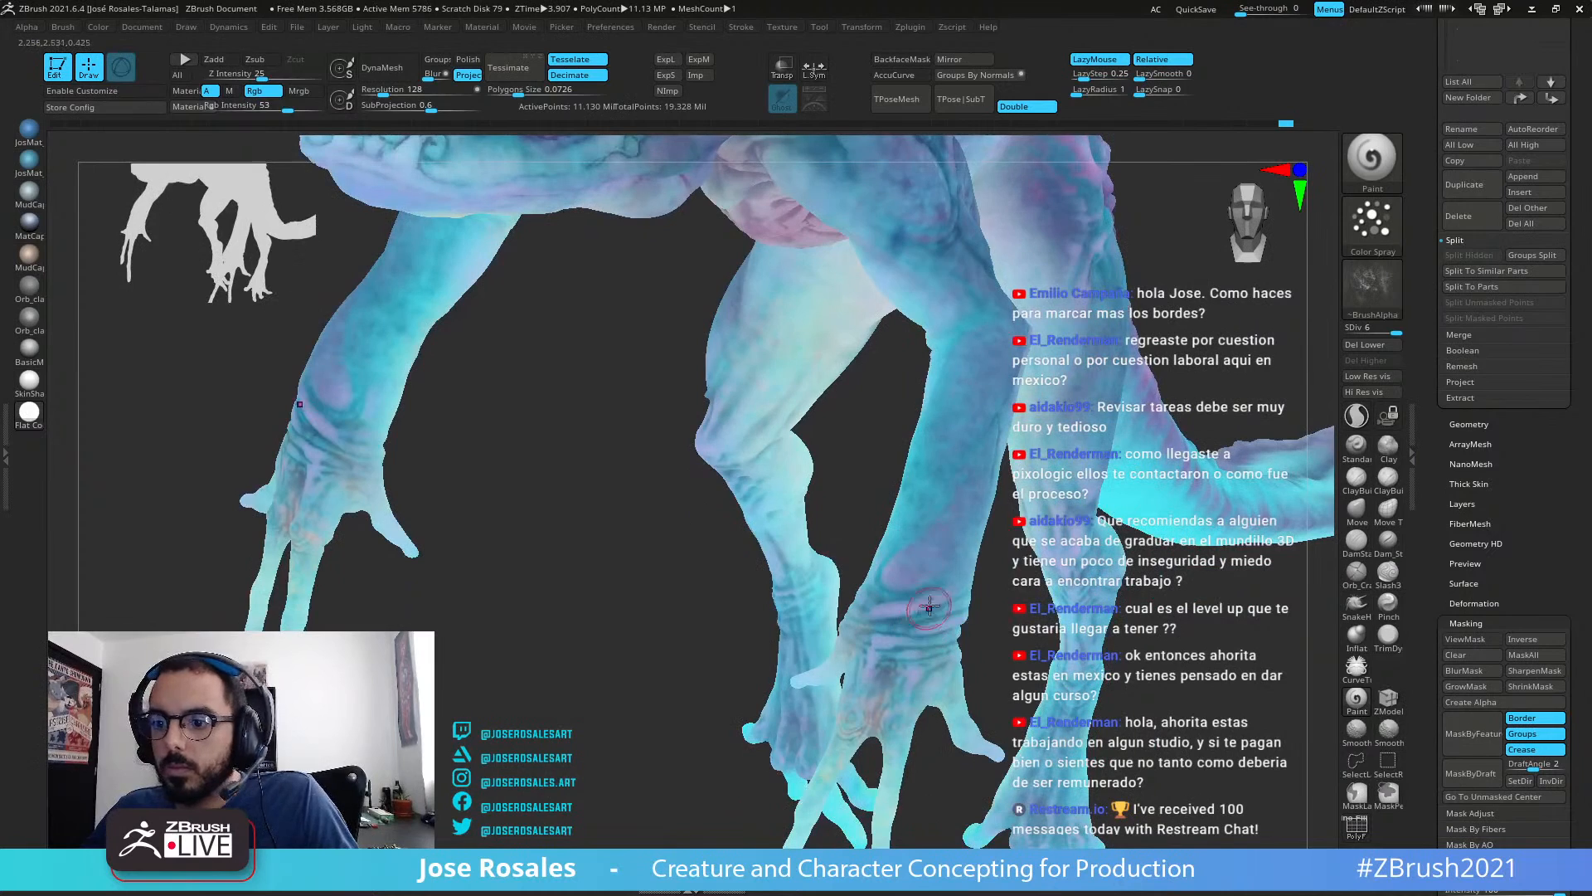
right_click_drag(908, 530, 851, 546)
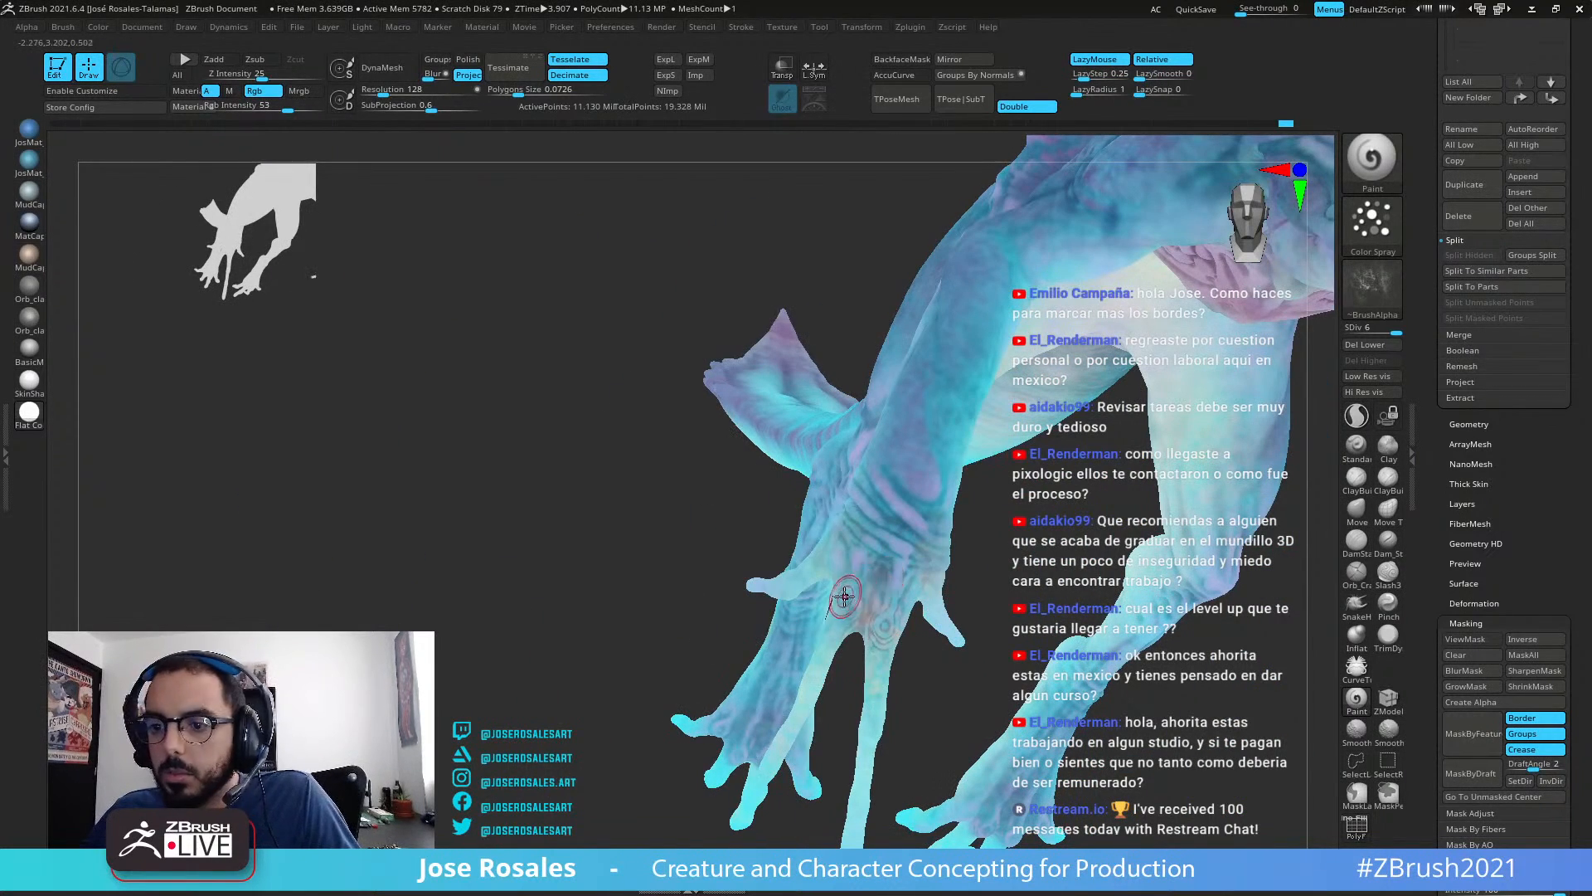
Step: Check the flat-colored paint on the creature's limbs, flank and back
right_click_drag(885, 616, 913, 617)
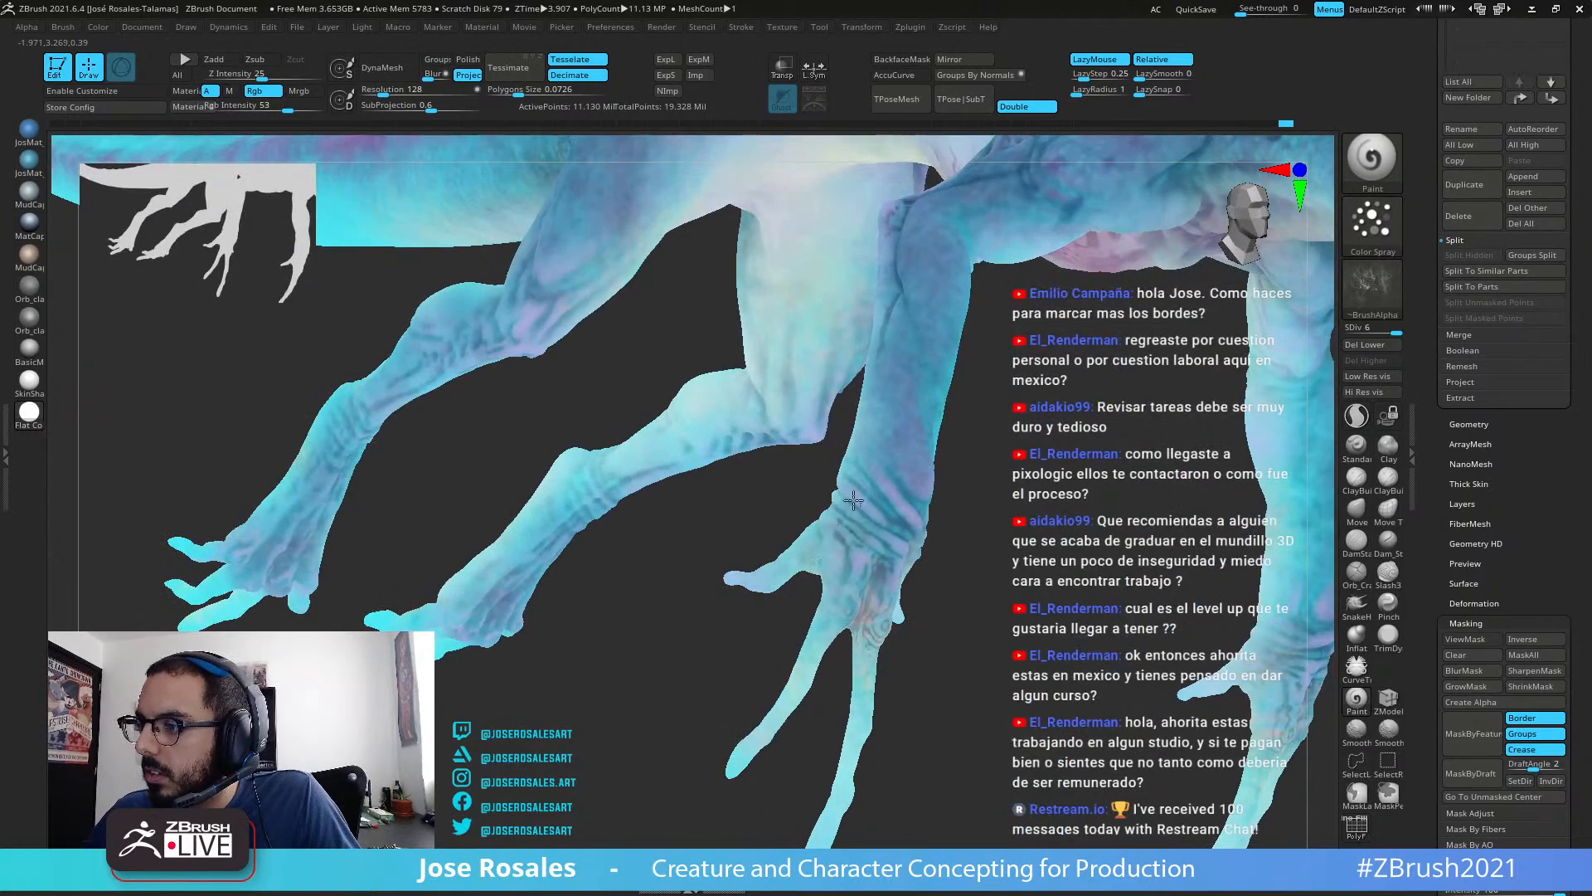
left_click(831, 437)
mouse_move(496, 543)
right_mouse_down()
mouse_move(519, 501)
mouse_move(771, 487)
mouse_move(604, 420)
mouse_move(811, 431)
mouse_move(680, 544)
mouse_move(674, 616)
right_mouse_up()
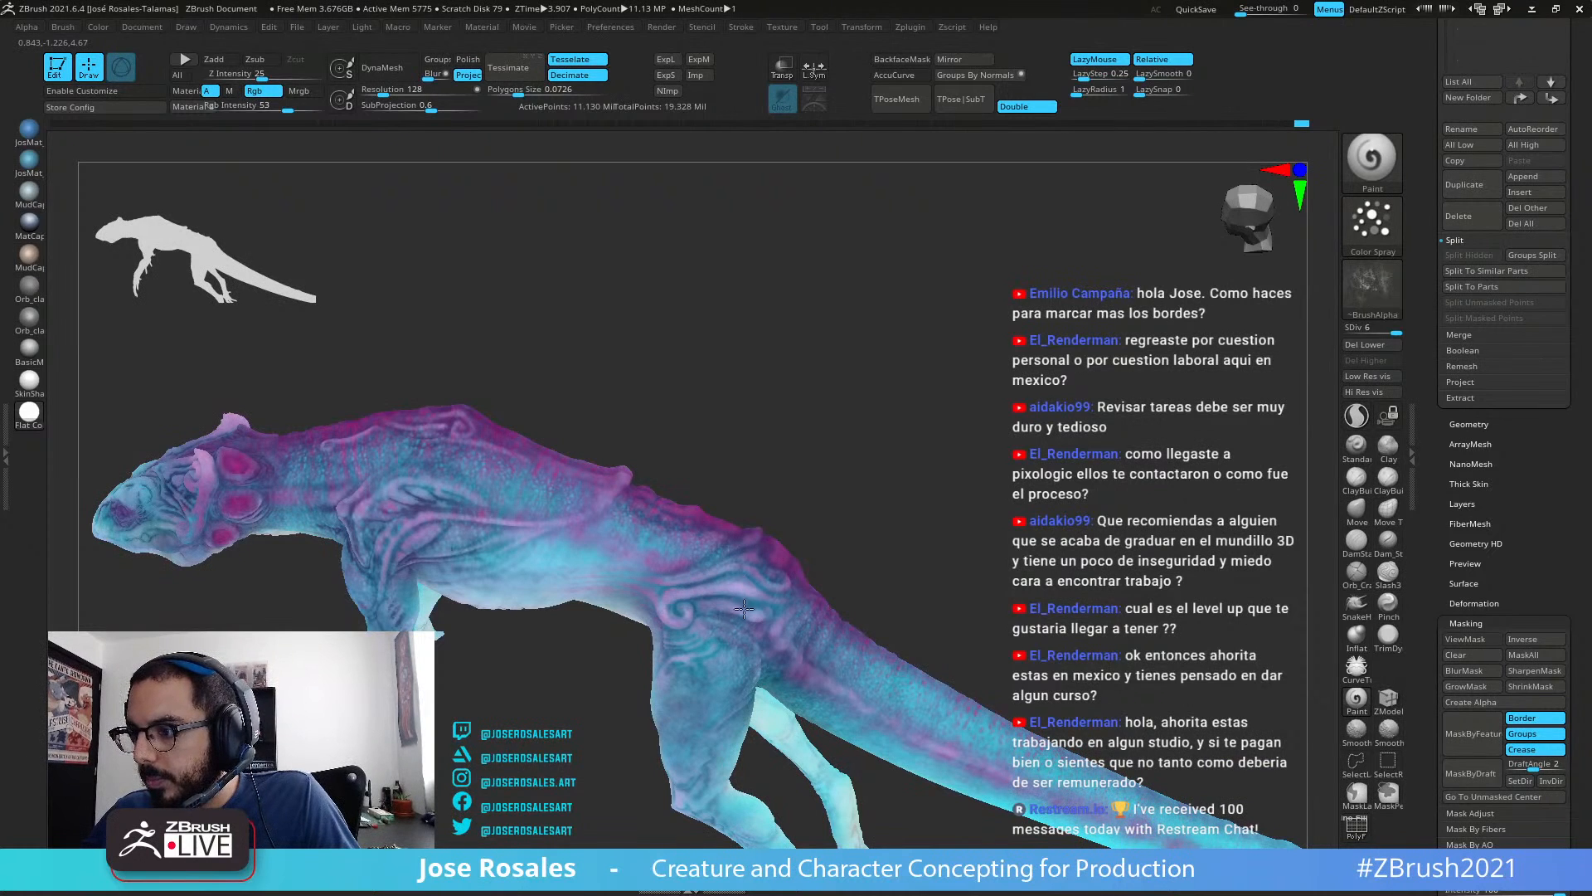
right_click_drag(754, 637, 767, 630)
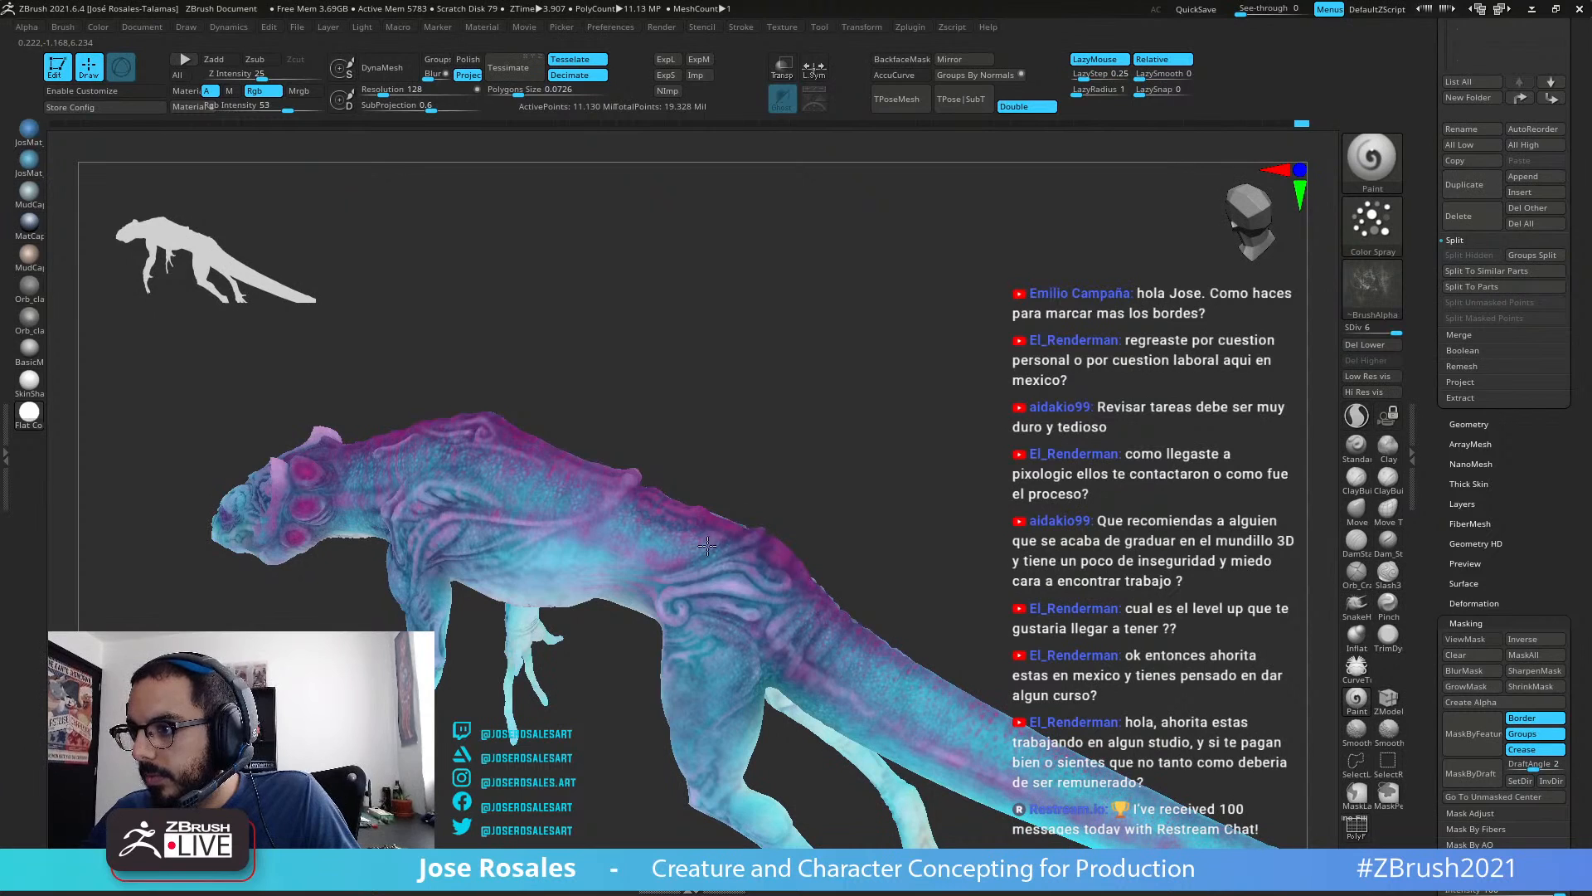
right_click_drag(675, 639, 742, 742)
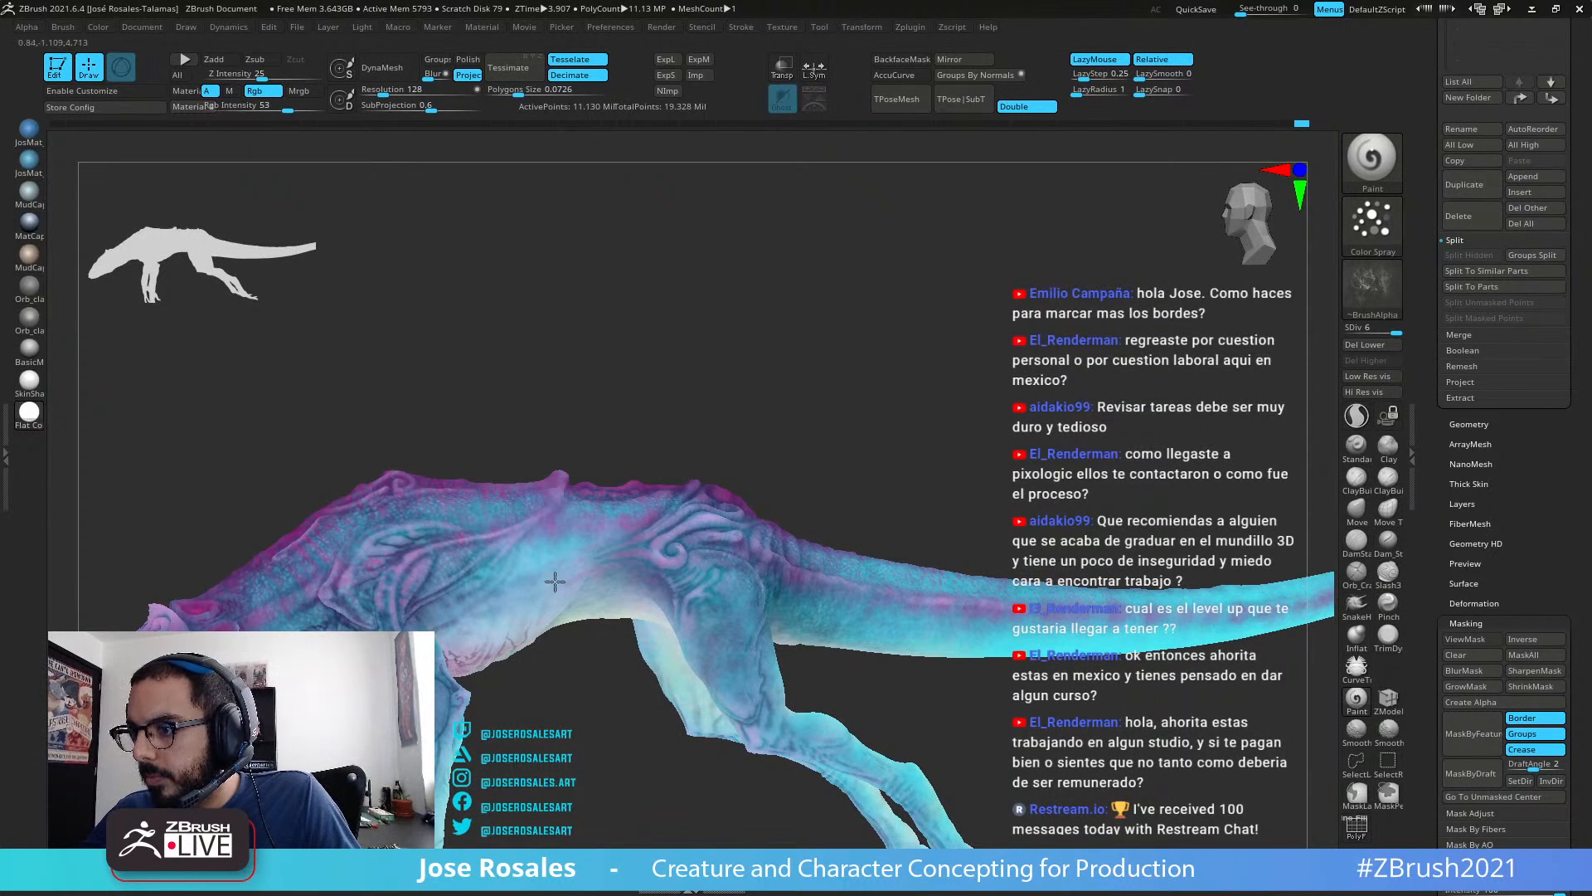
right_click_drag(871, 459, 712, 402)
Step: Switch to the SkinShade material and review the shaded paint on the body, belly, hands and hind legs
left_click(31, 377)
mouse_move(876, 403)
right_mouse_down()
mouse_move(824, 401)
mouse_move(599, 490)
mouse_move(789, 469)
mouse_move(786, 539)
mouse_move(879, 497)
mouse_move(962, 532)
mouse_move(1111, 464)
mouse_move(908, 359)
mouse_move(786, 426)
mouse_move(1076, 445)
mouse_move(1112, 418)
mouse_move(1065, 469)
mouse_move(960, 412)
right_mouse_up()
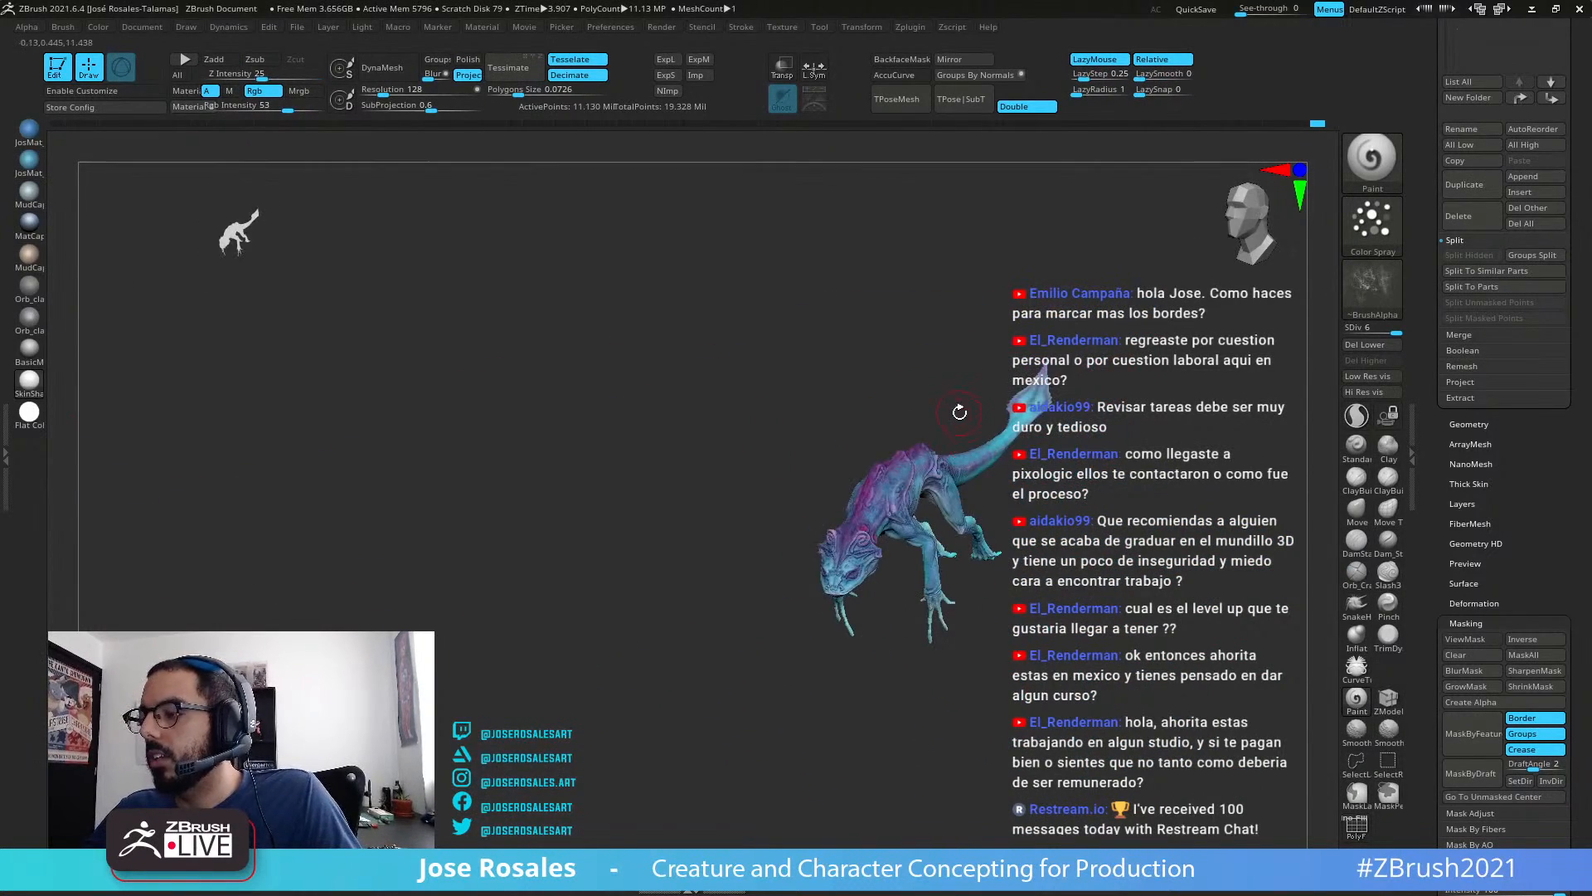
right_click_drag(749, 425, 1023, 288)
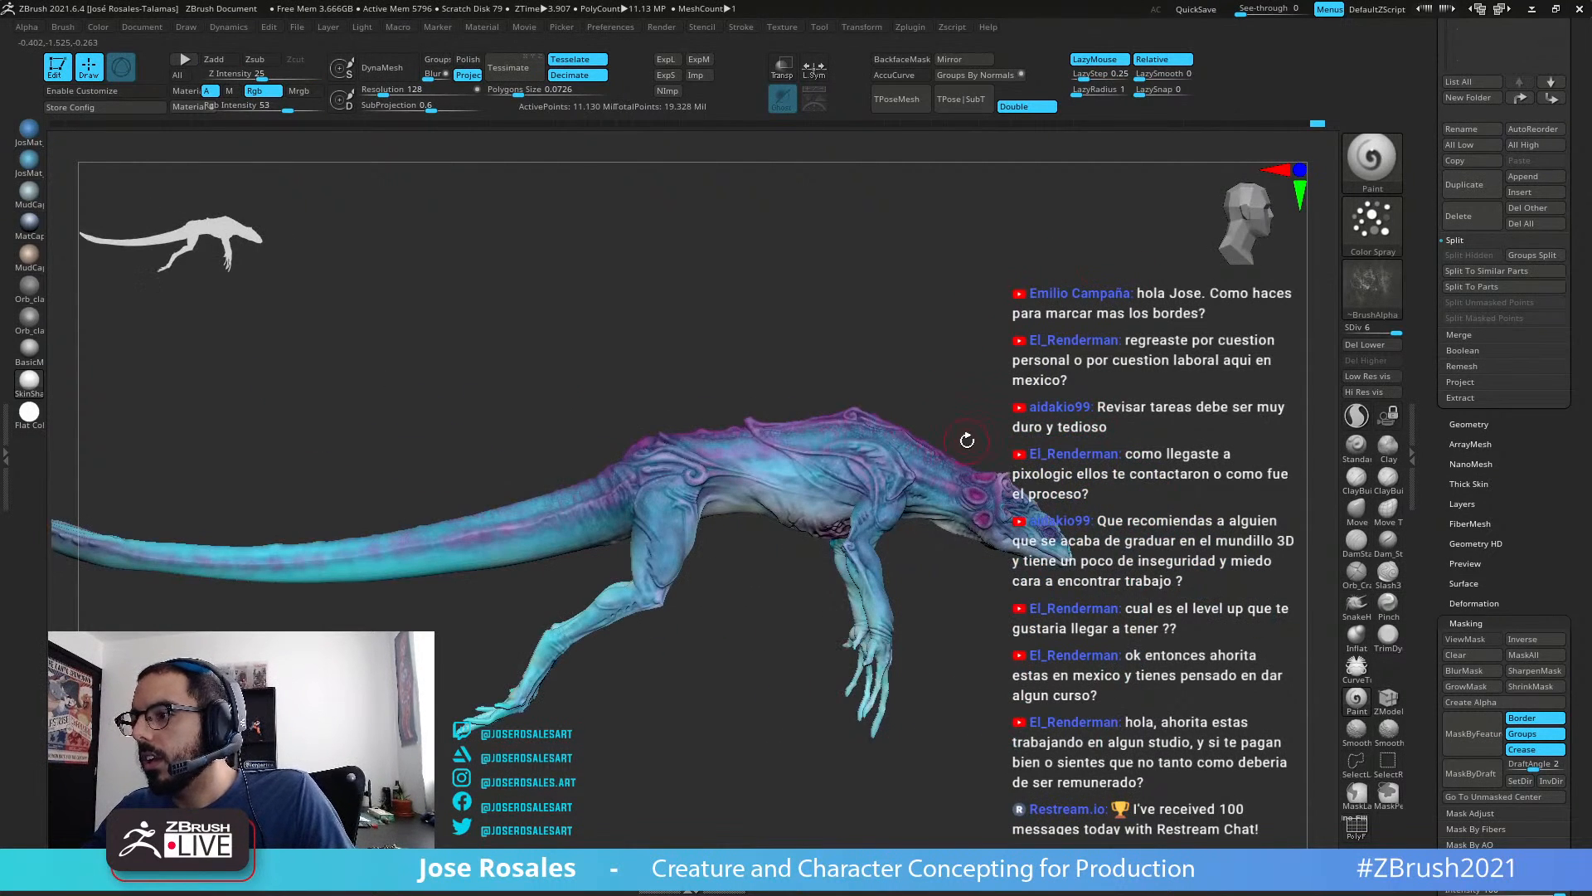
right_click_drag(943, 428, 1024, 408)
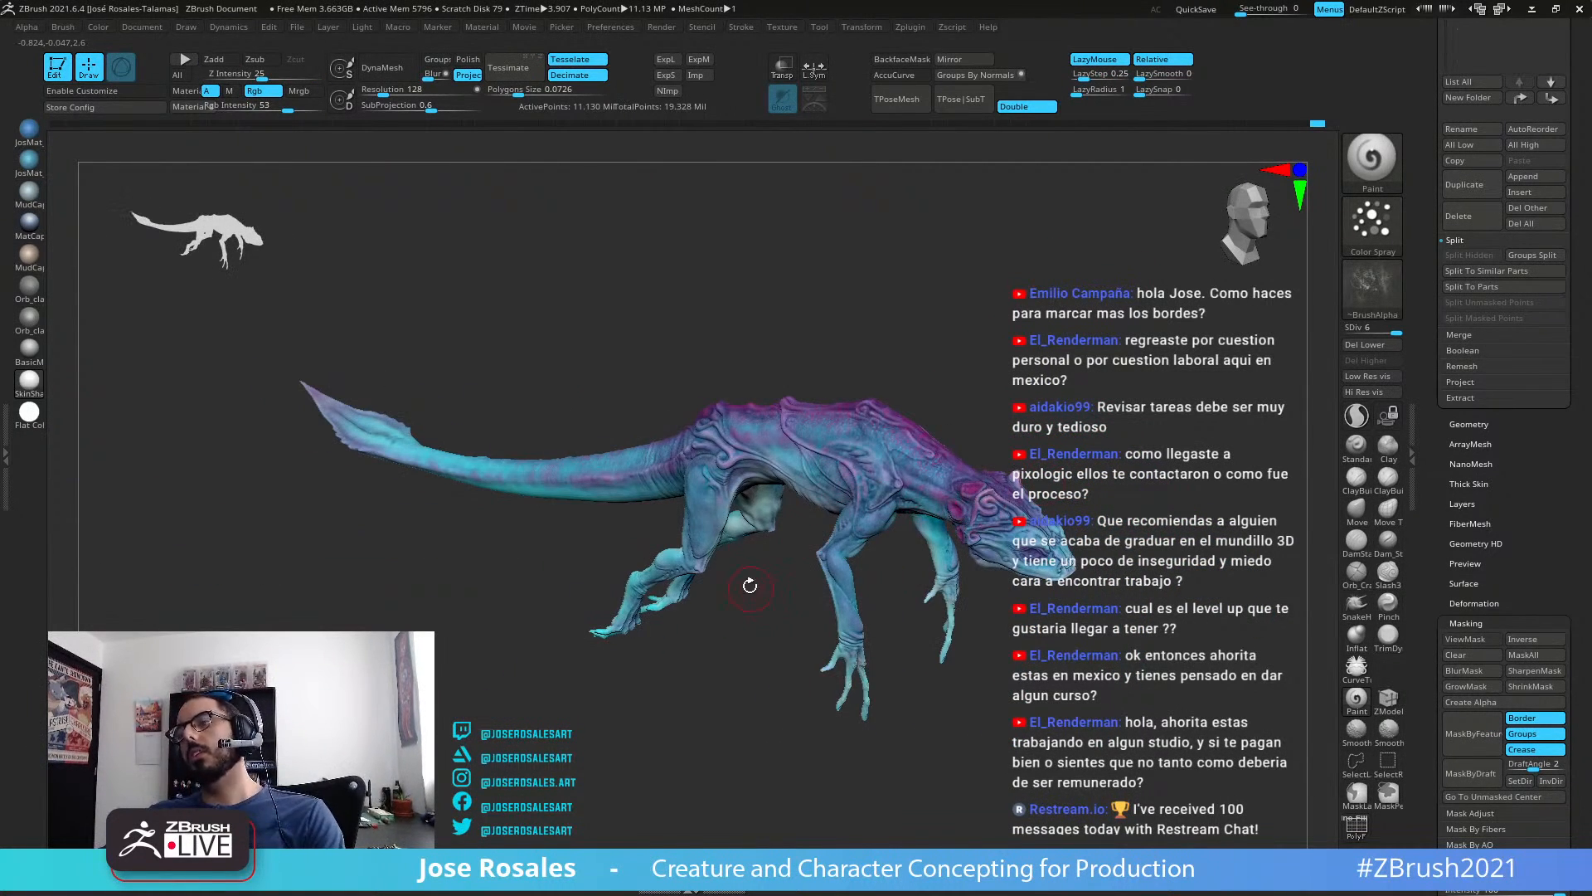
right_click_drag(970, 462, 854, 594)
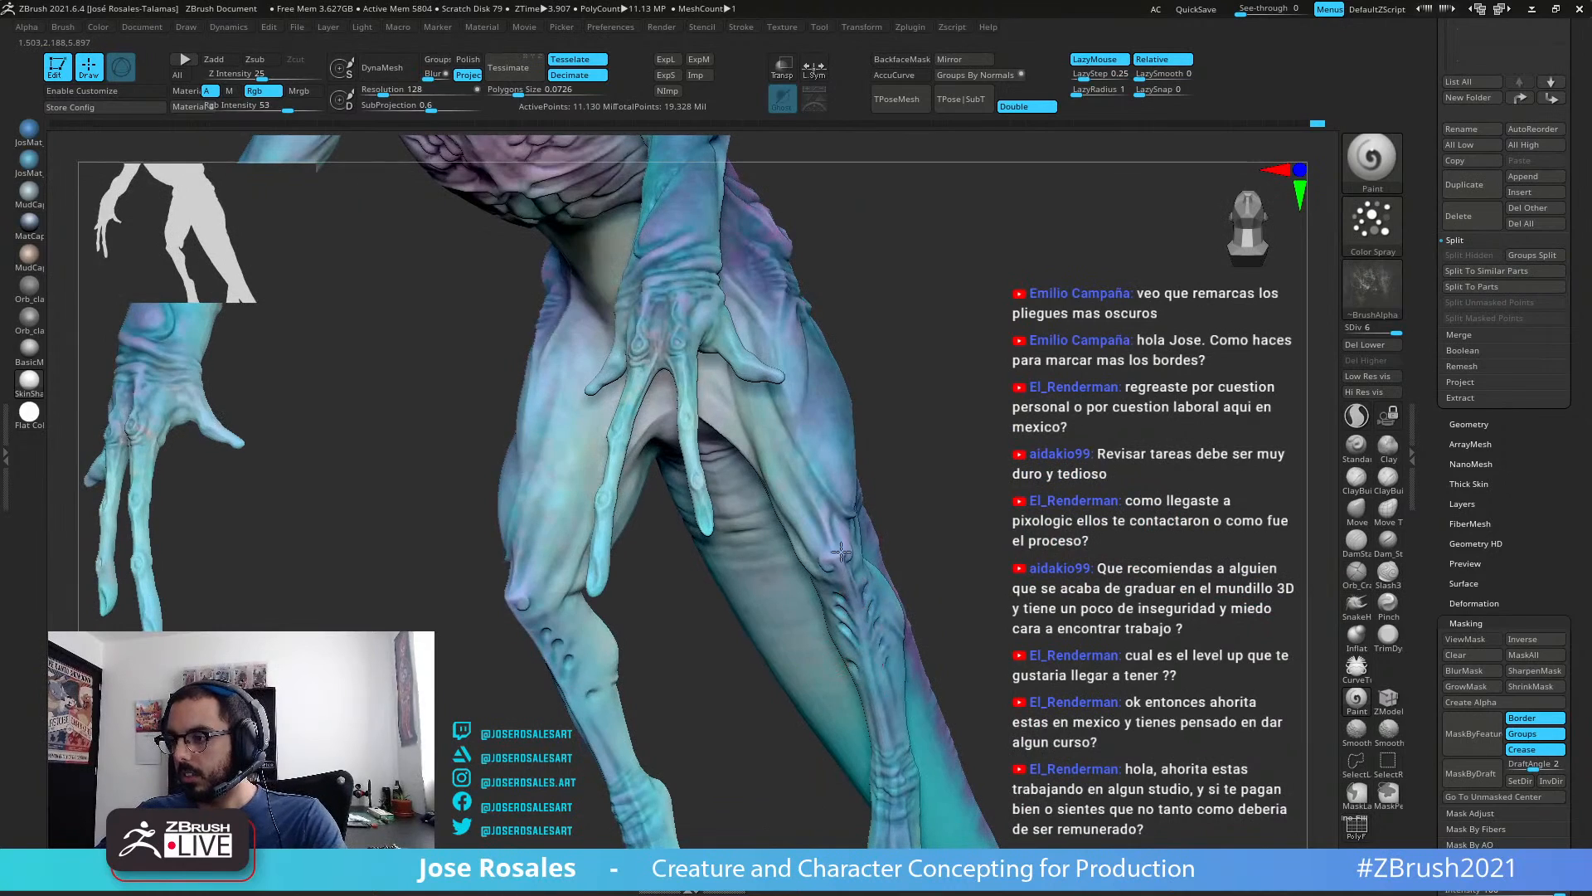
right_click_drag(874, 693, 878, 610)
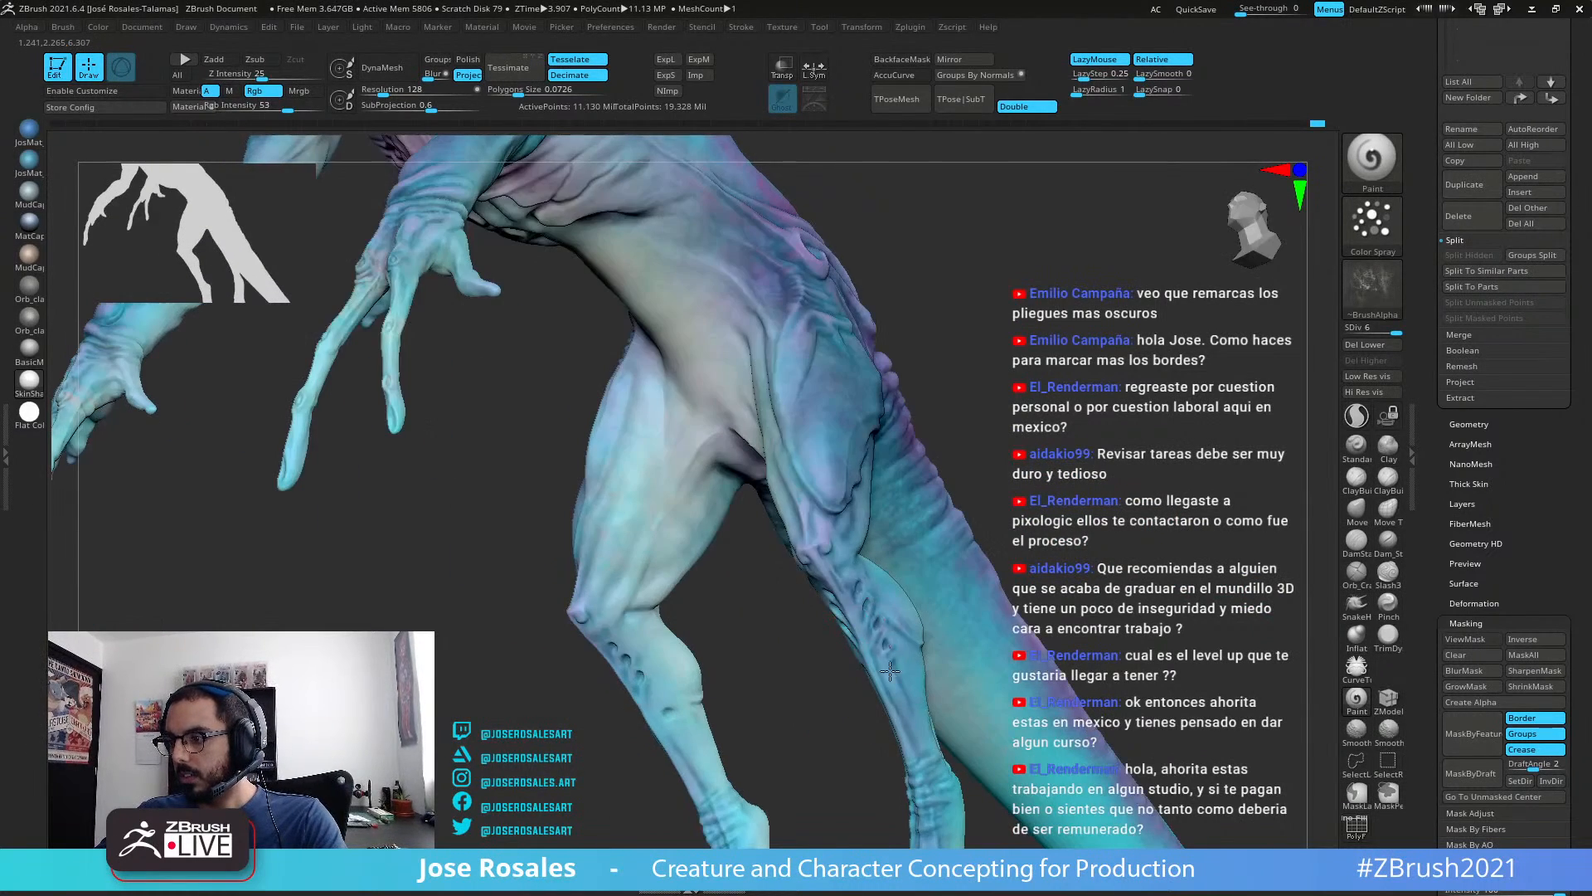
right_click_drag(890, 670, 831, 628)
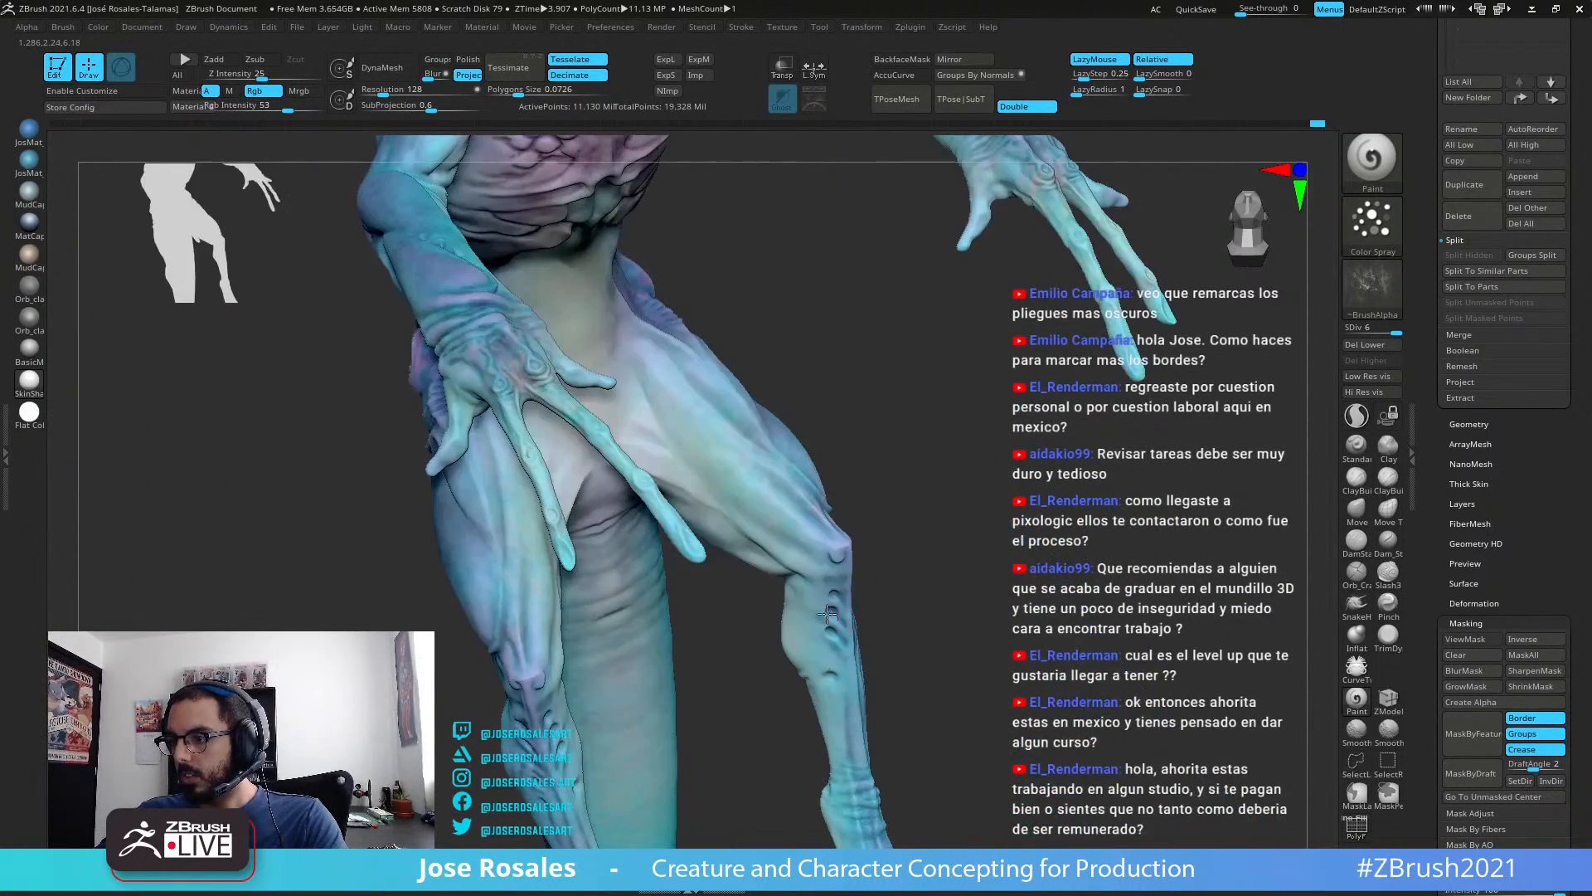
right_click_drag(836, 793, 759, 784)
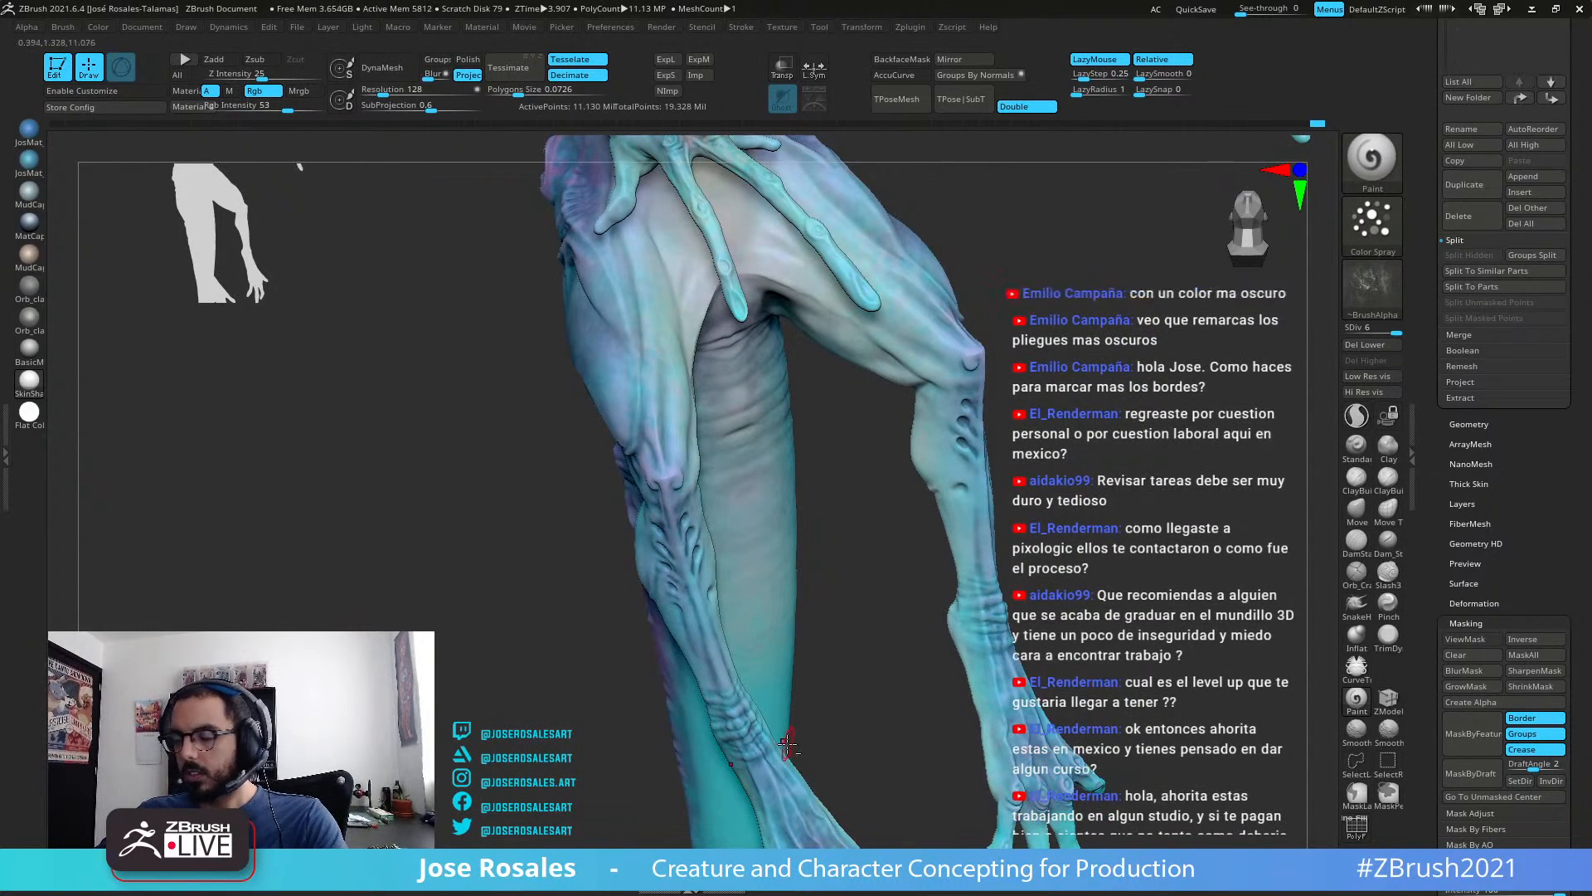
right_click_drag(732, 673, 749, 525)
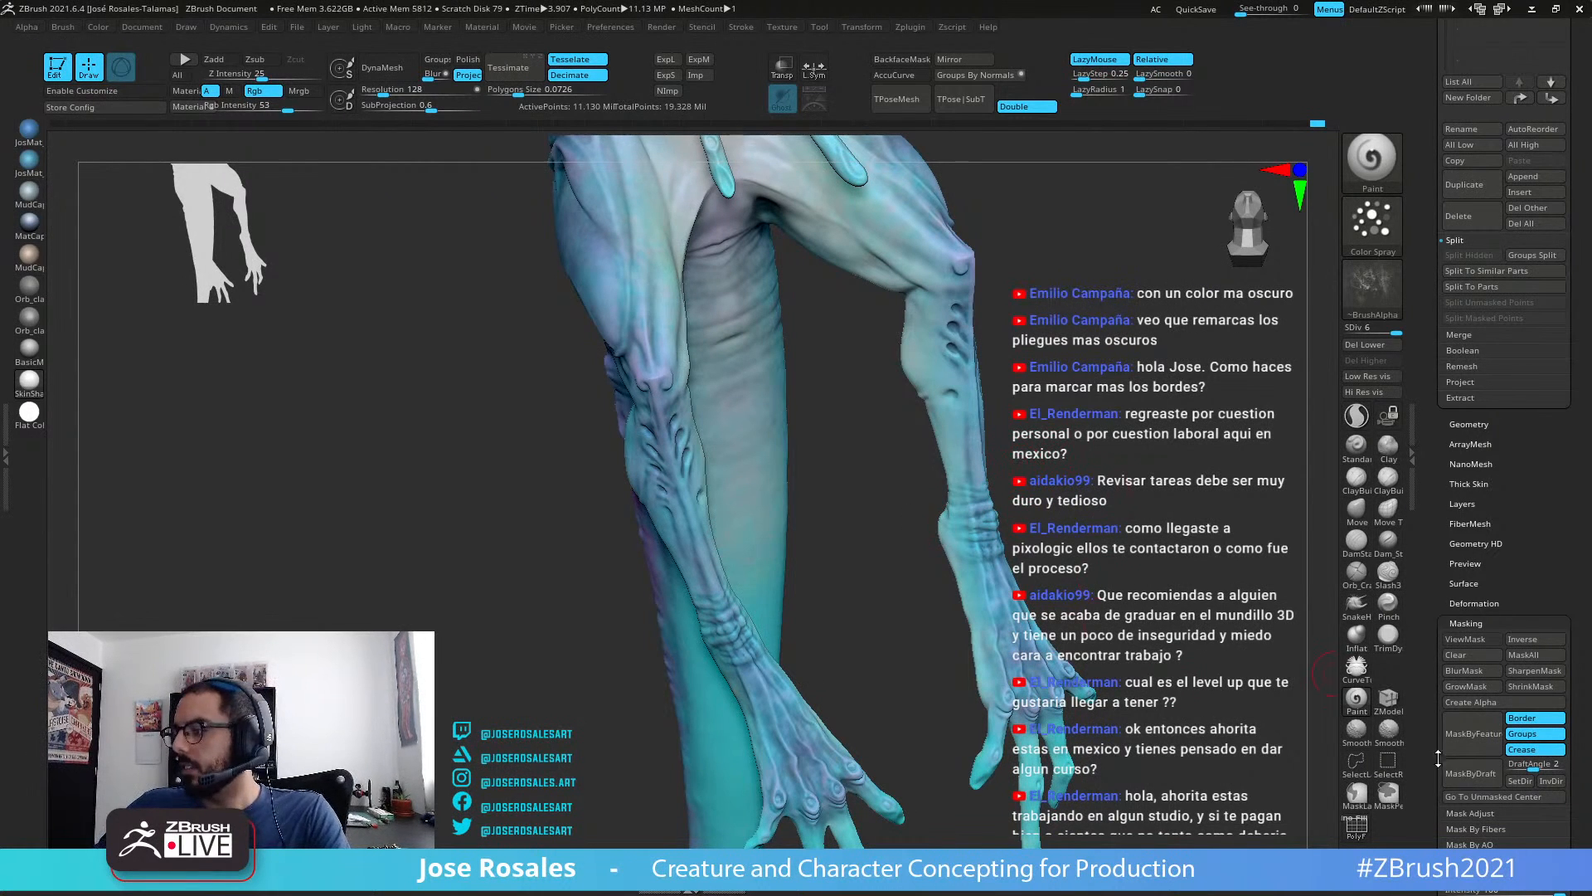
Step: Lower the creature to subdivision level 2, set the Flat Color material and mask it by cavity
left_click_drag(1435, 726, 1444, 522)
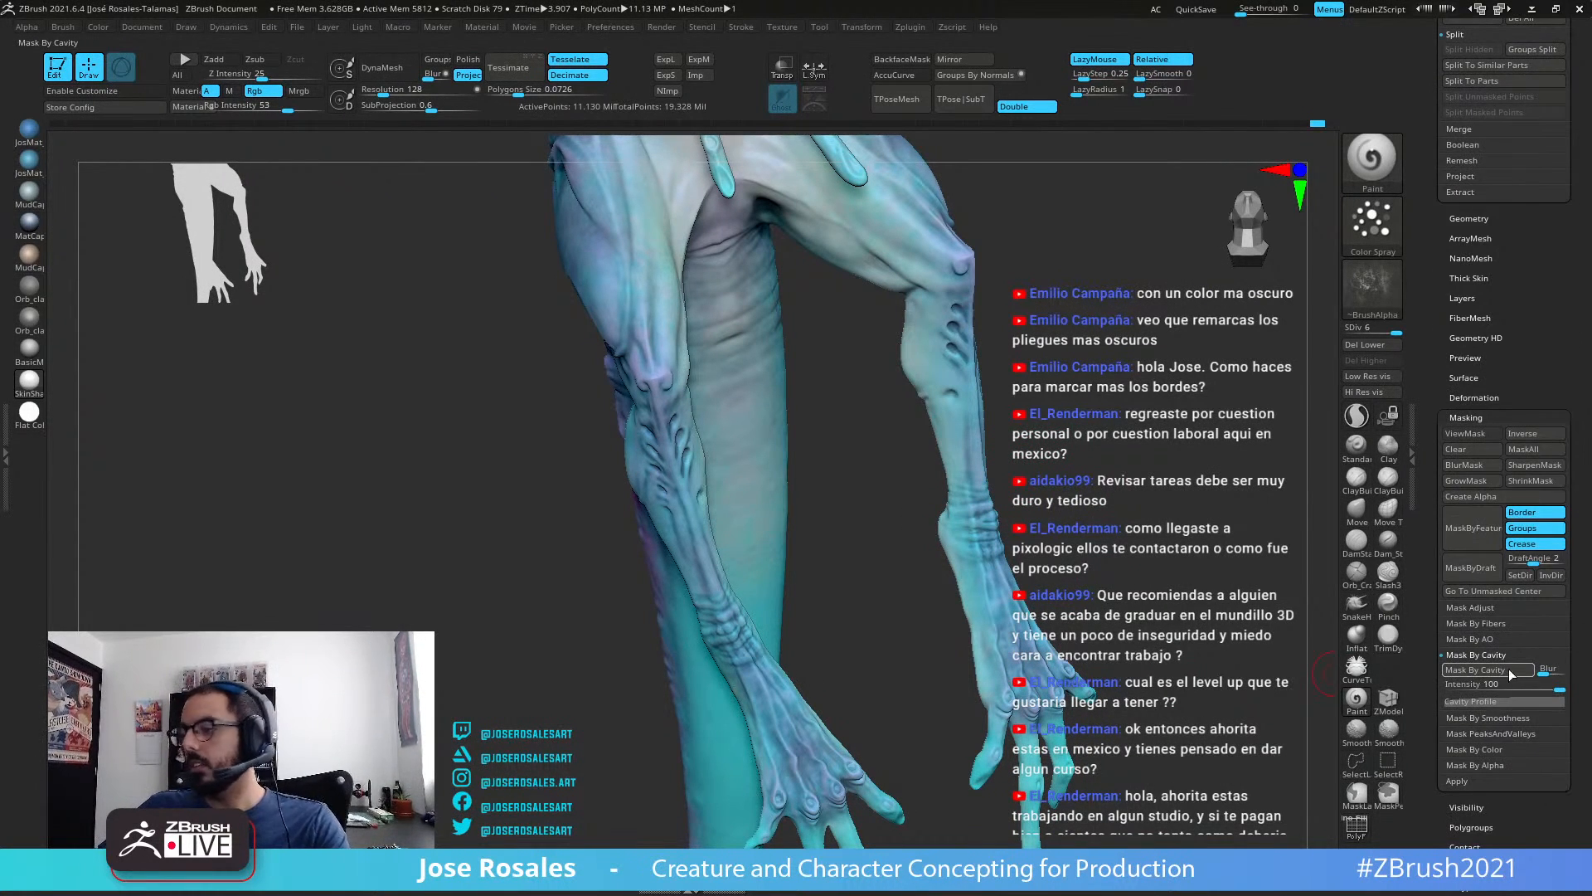
left_click_drag(1130, 434, 1015, 413, "alt")
left_click_drag(919, 515, 974, 439)
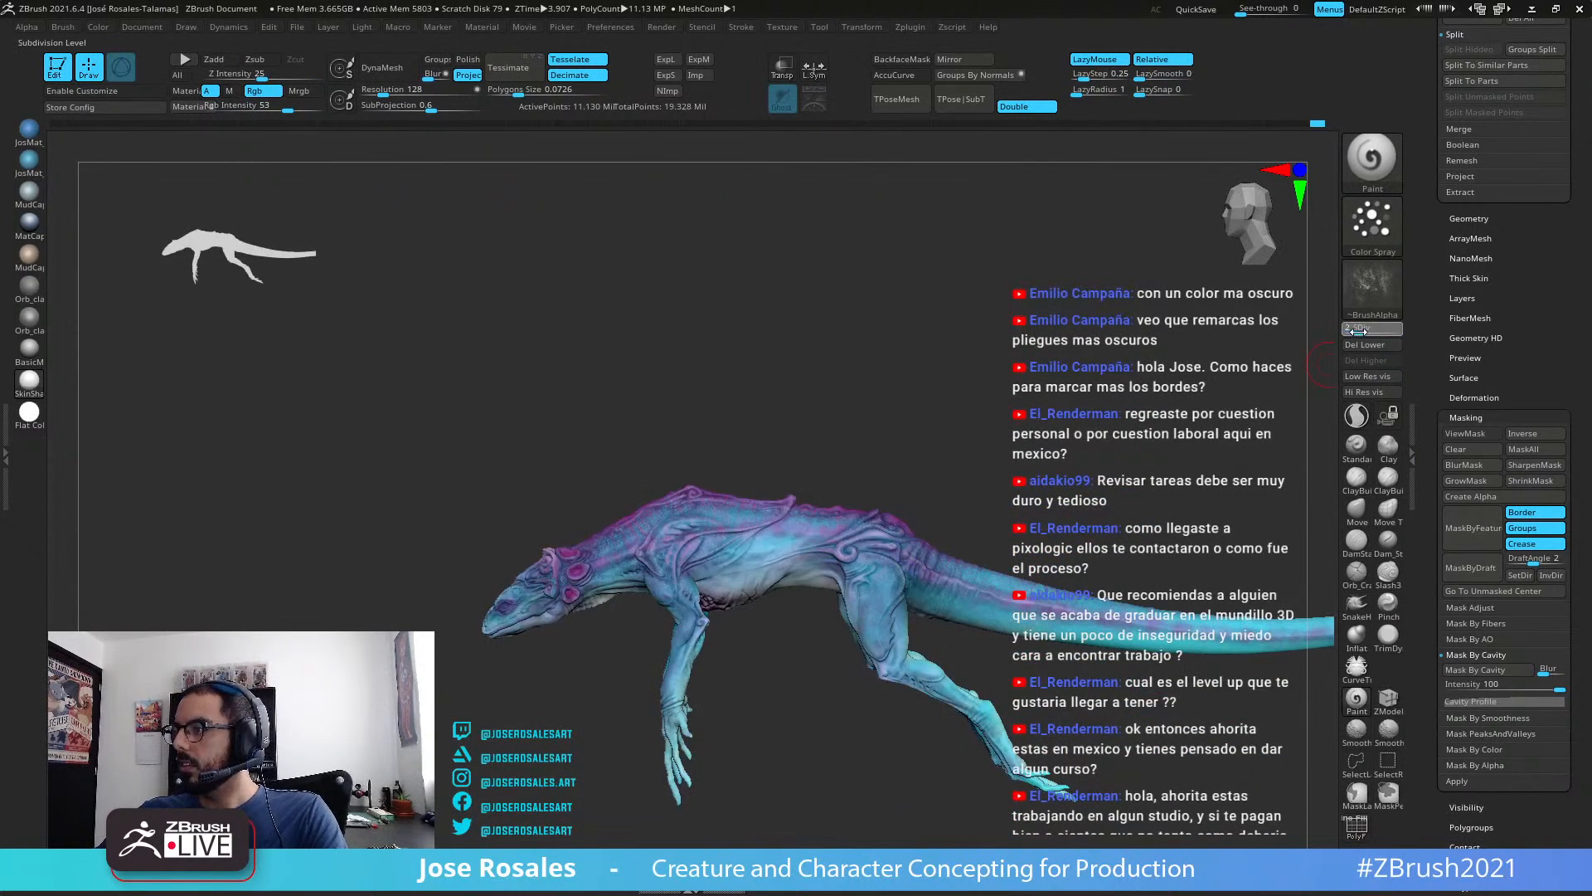
key("shift+d")
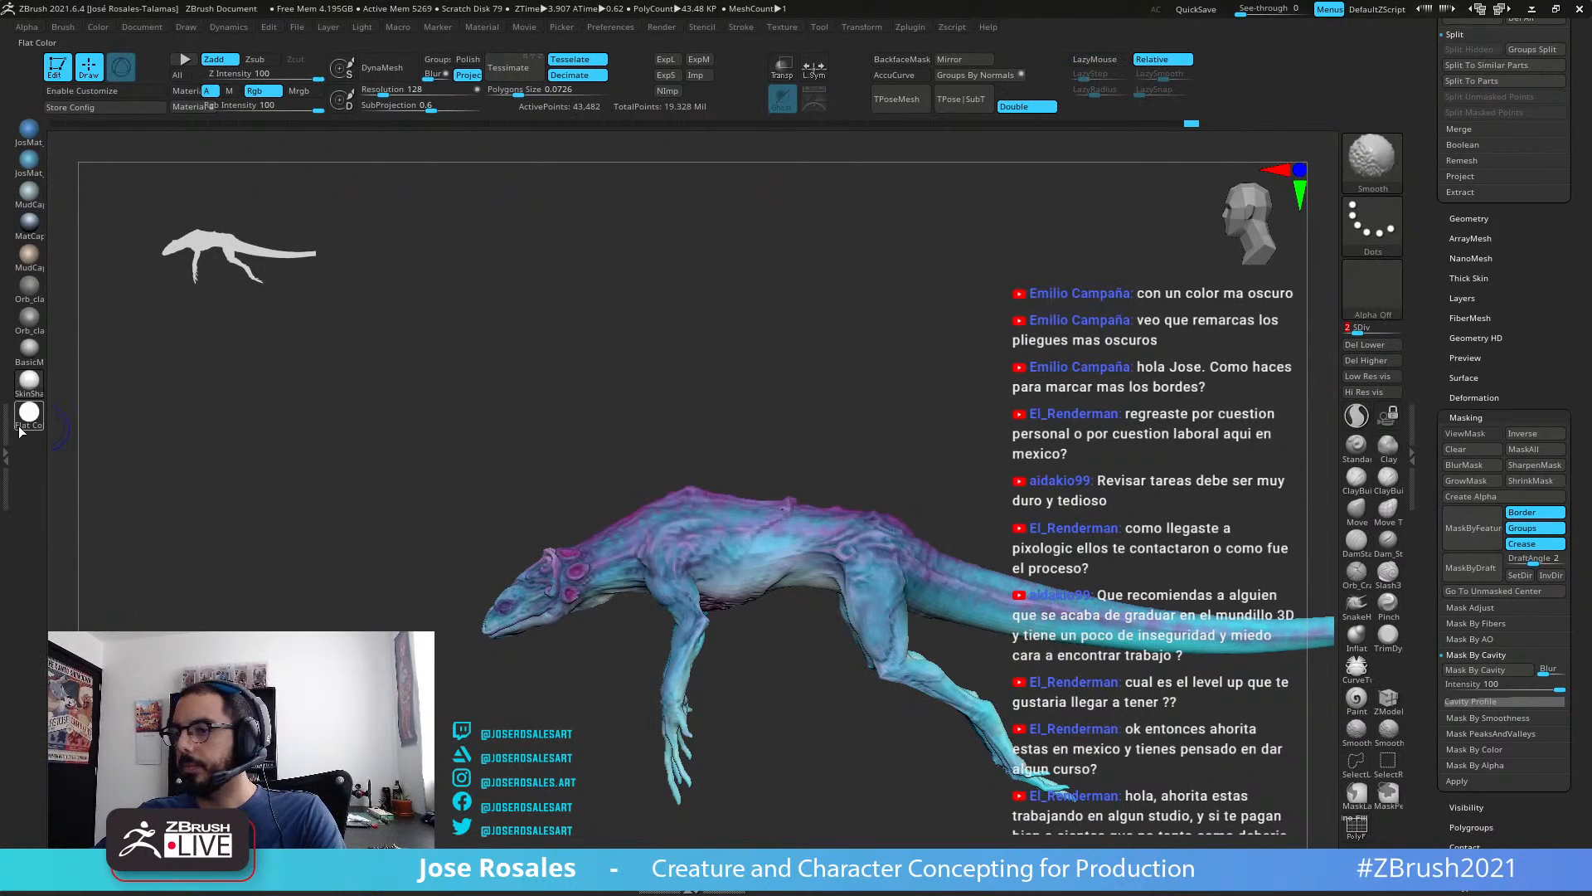
left_click(24, 425)
left_click(1476, 671)
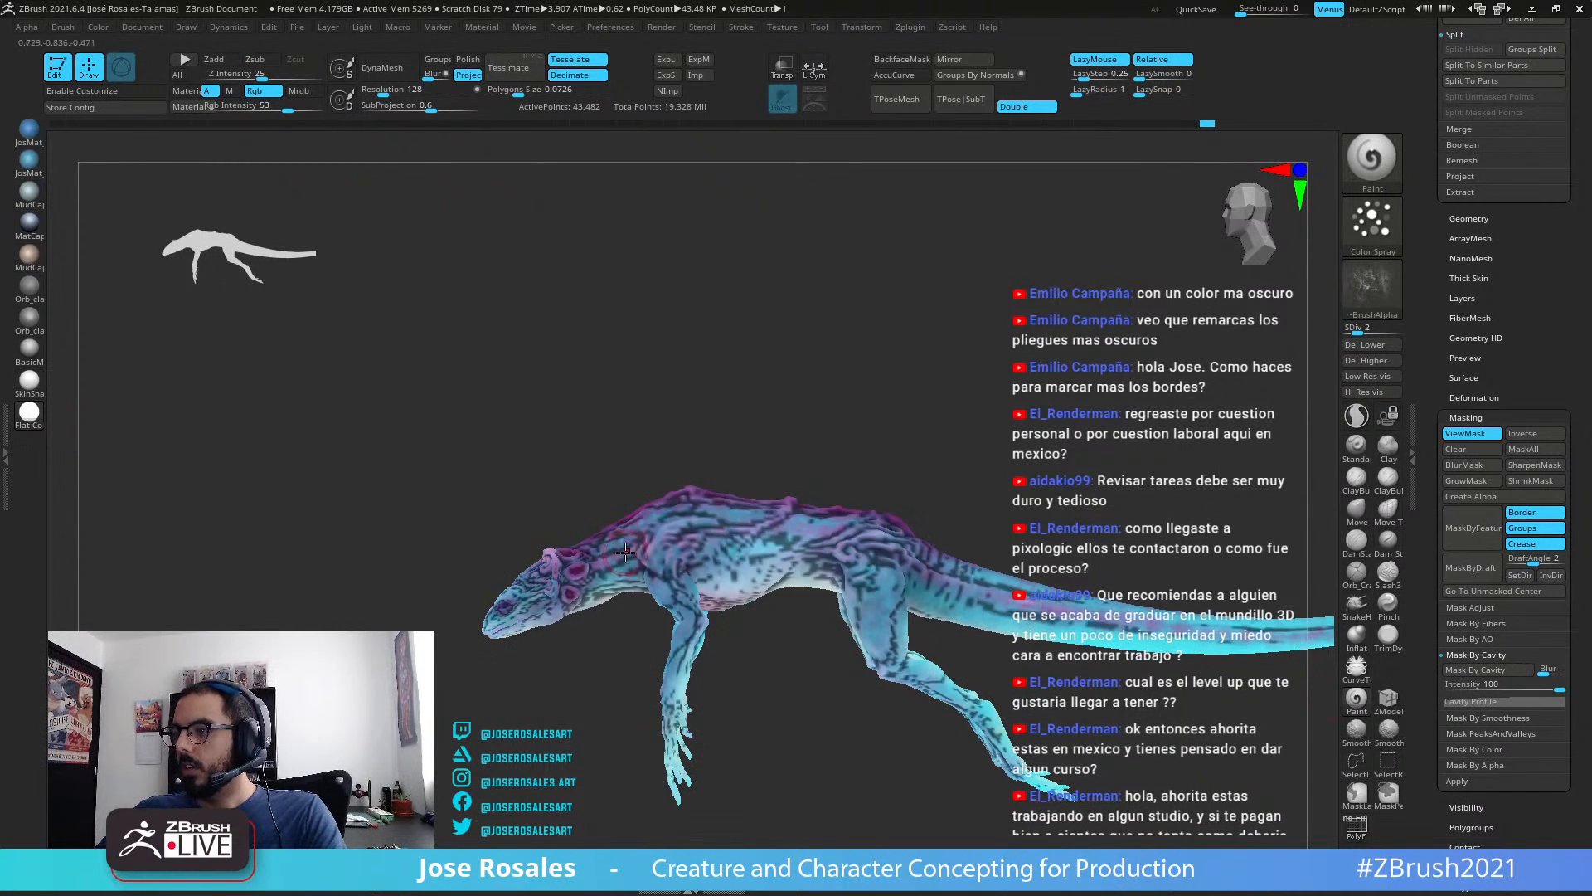
Step: View the broad cavity mask at subdivision level 5, clear the mask, and return the creature to level 6
left_click_drag(929, 448, 869, 547, "alt")
left_click_drag(1348, 332, 1389, 332)
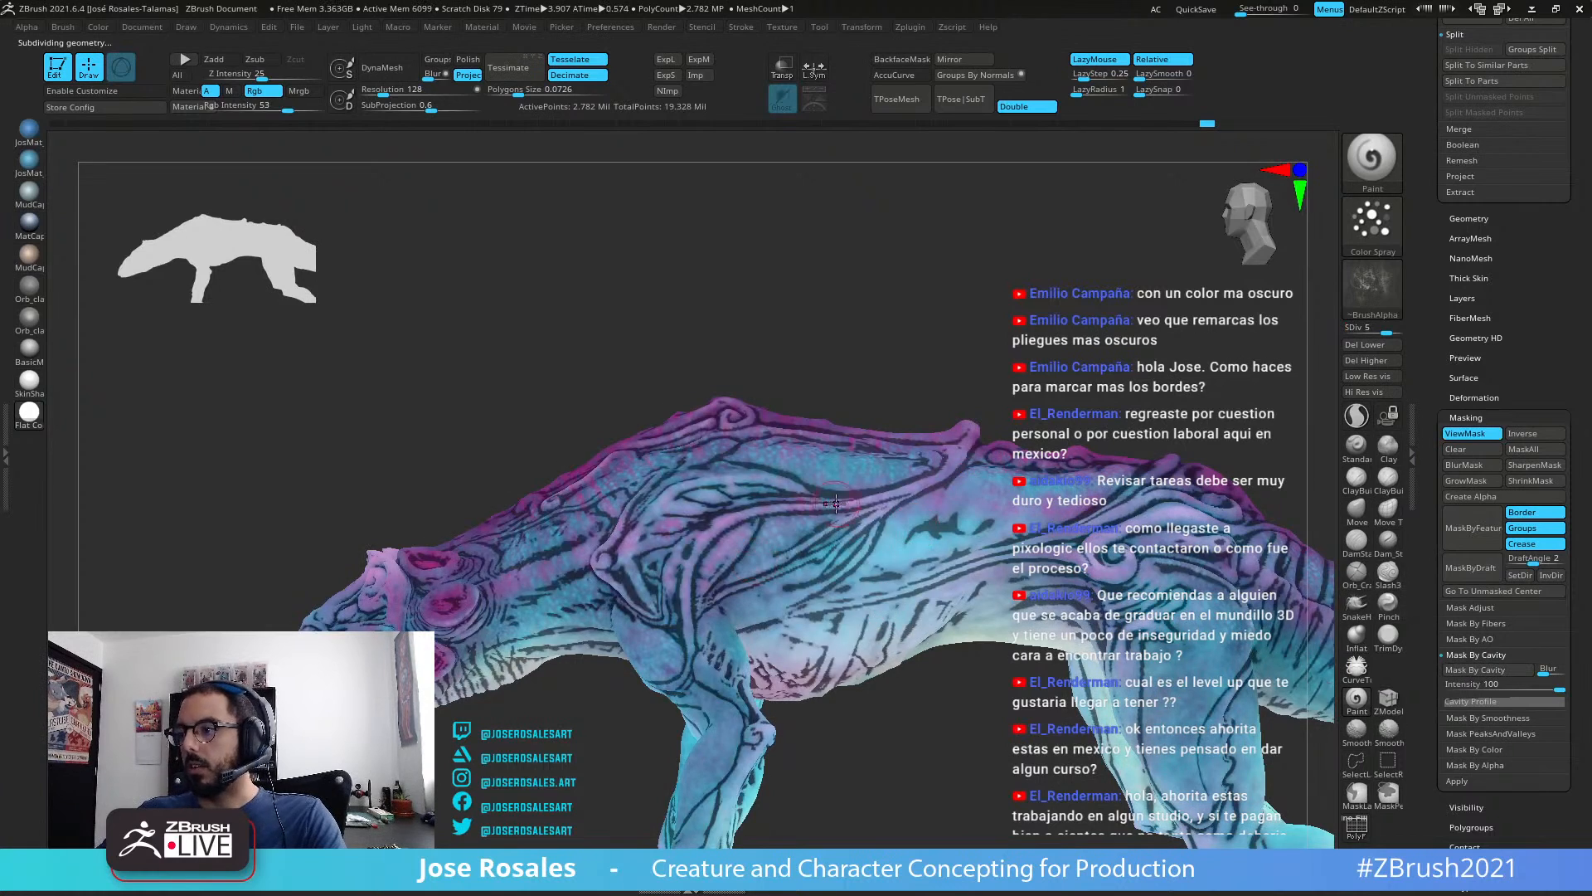
left_click_drag(991, 651, 669, 558, "alt")
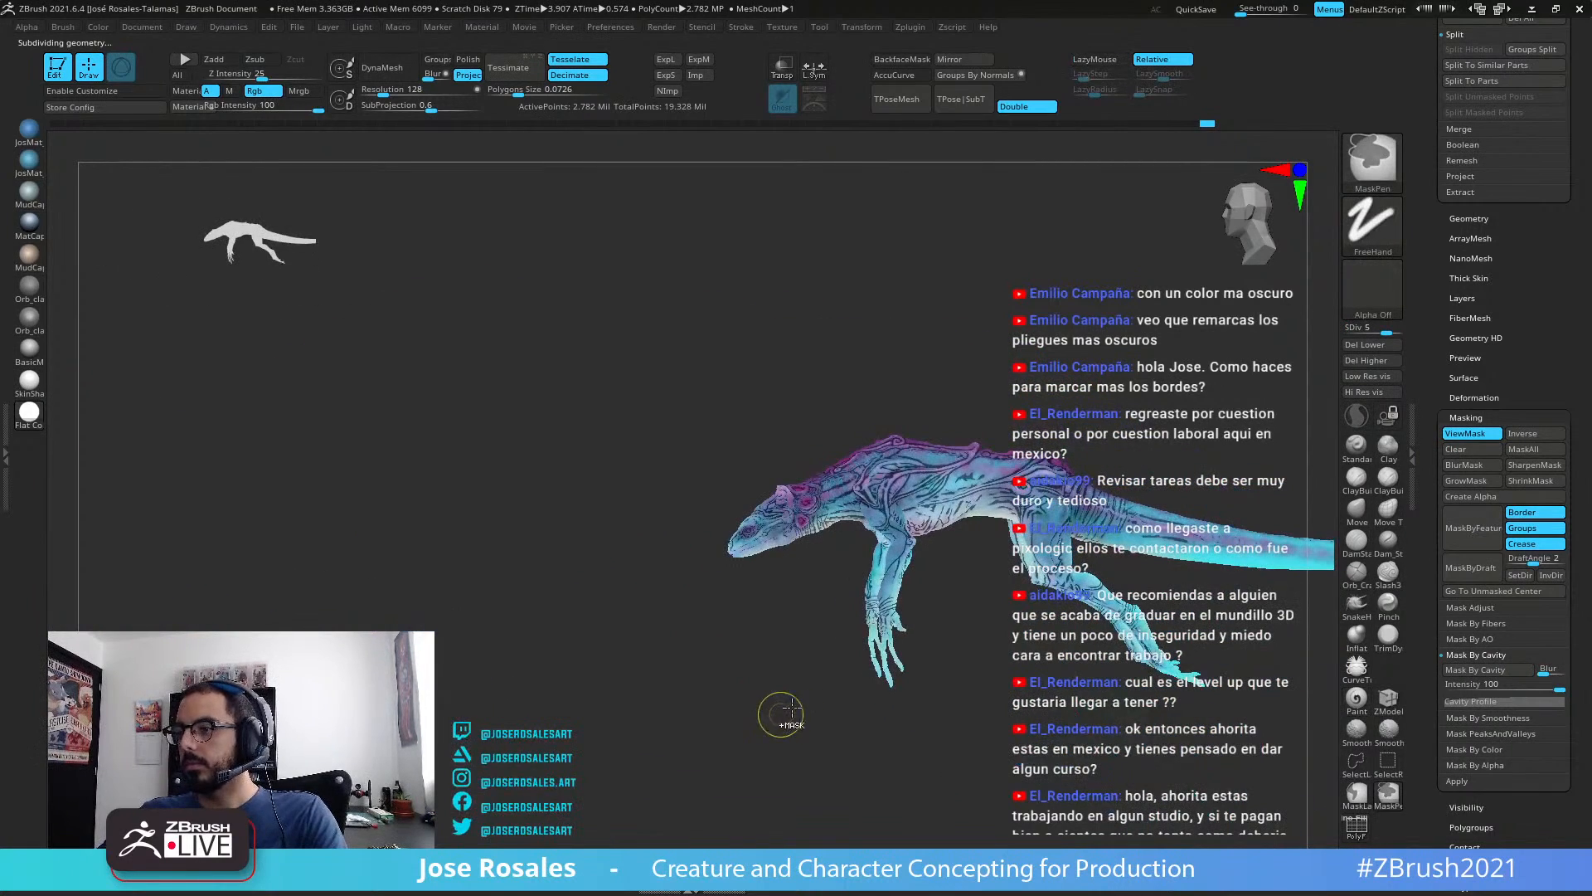
key("shift+d")
key("shift+d")
key("shift+d")
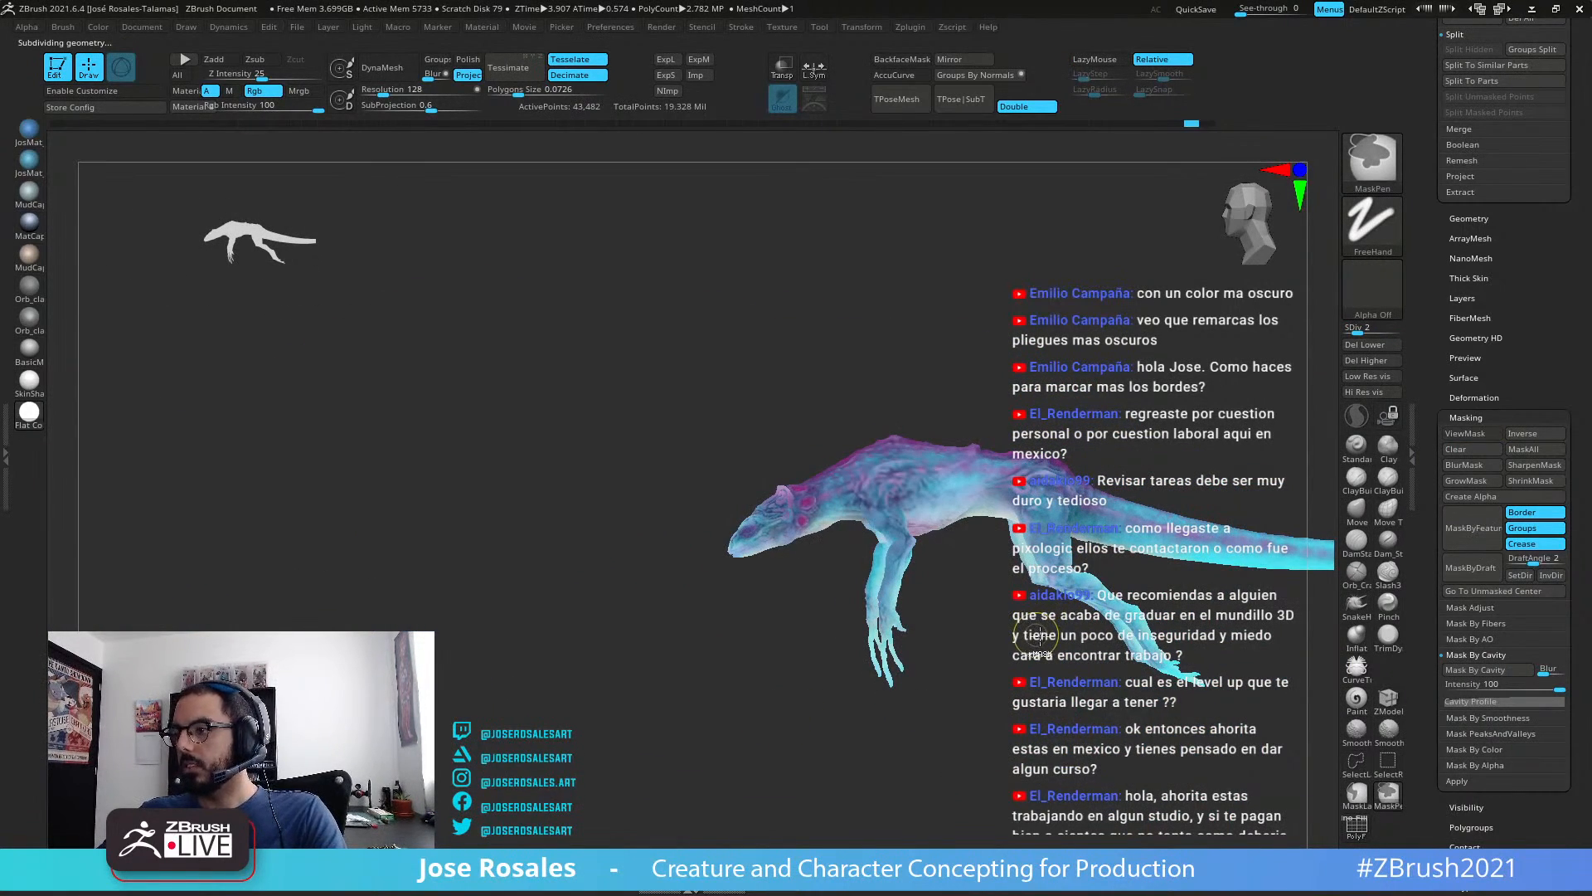
key("d")
key("d")
key("d")
key("d")
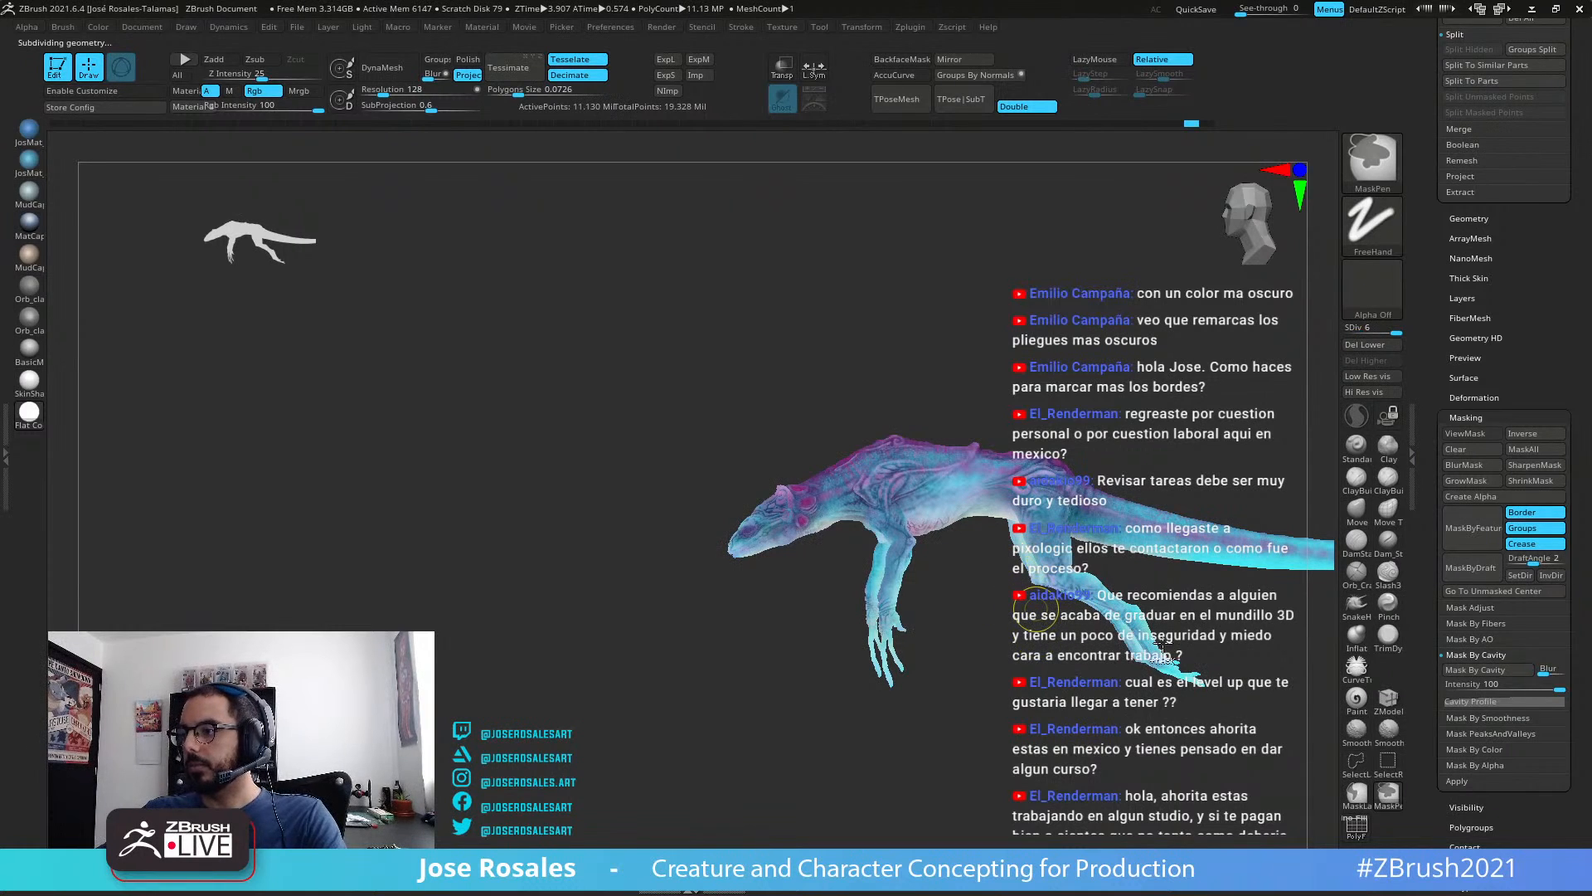
Step: Apply the SkinShade material and examine the shaded paint on the hind legs, feet and underside of the tail
mouse_move(1088, 627)
left_mouse_down("alt")
mouse_move(893, 553)
mouse_move(970, 634)
mouse_move(1100, 647)
left_mouse_up("alt")
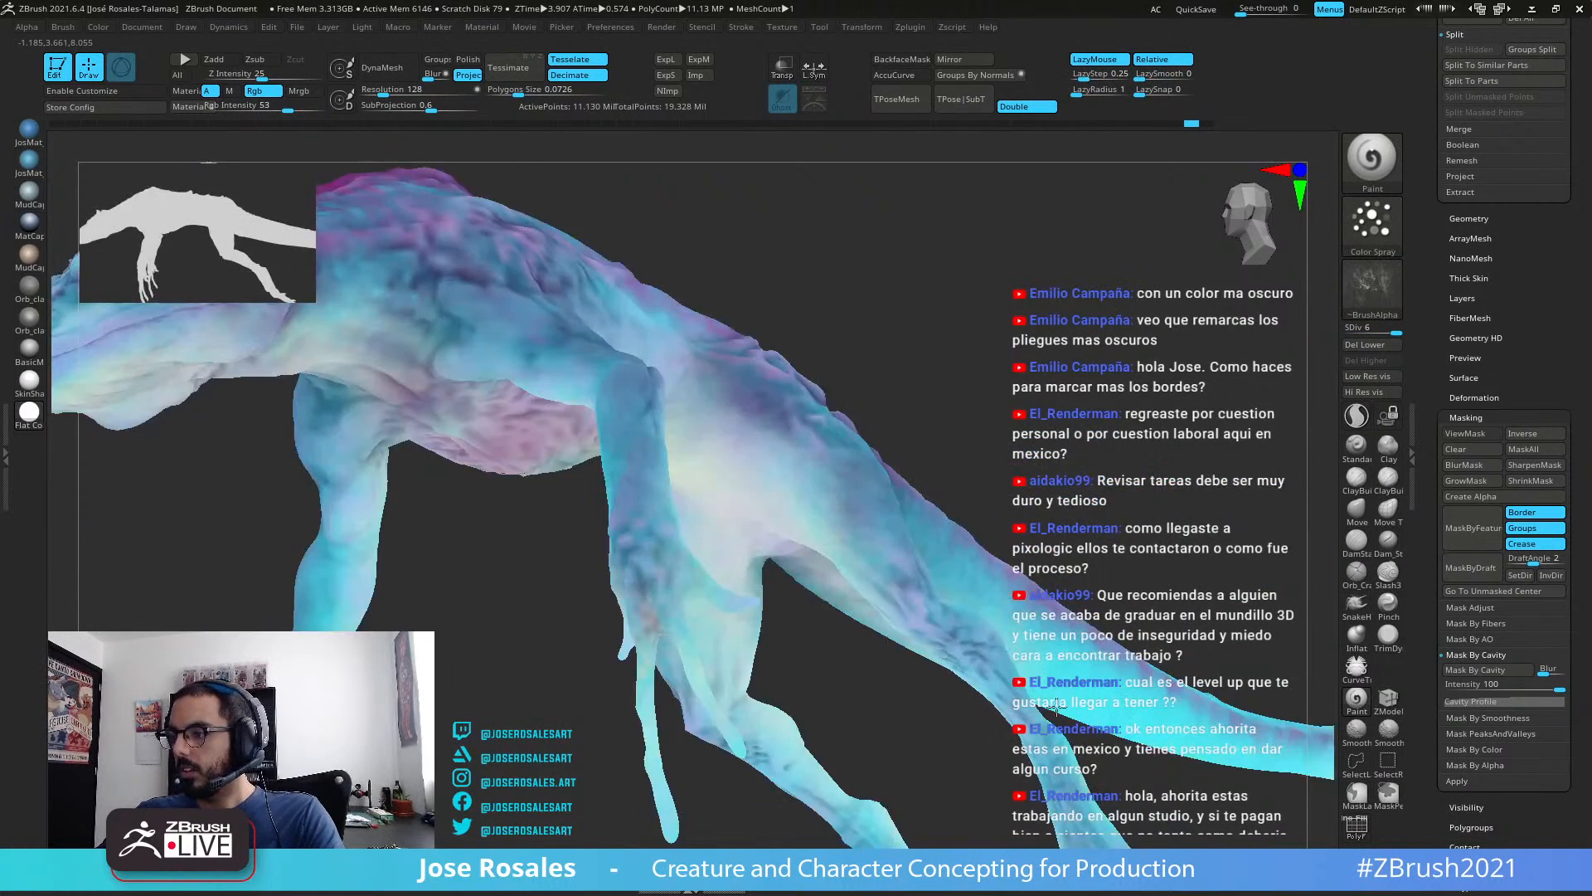
left_click_drag(1057, 706, 1029, 630)
left_click_drag(1028, 630, 954, 398, "alt")
left_click(29, 382)
left_click_drag(895, 730, 832, 658, "alt")
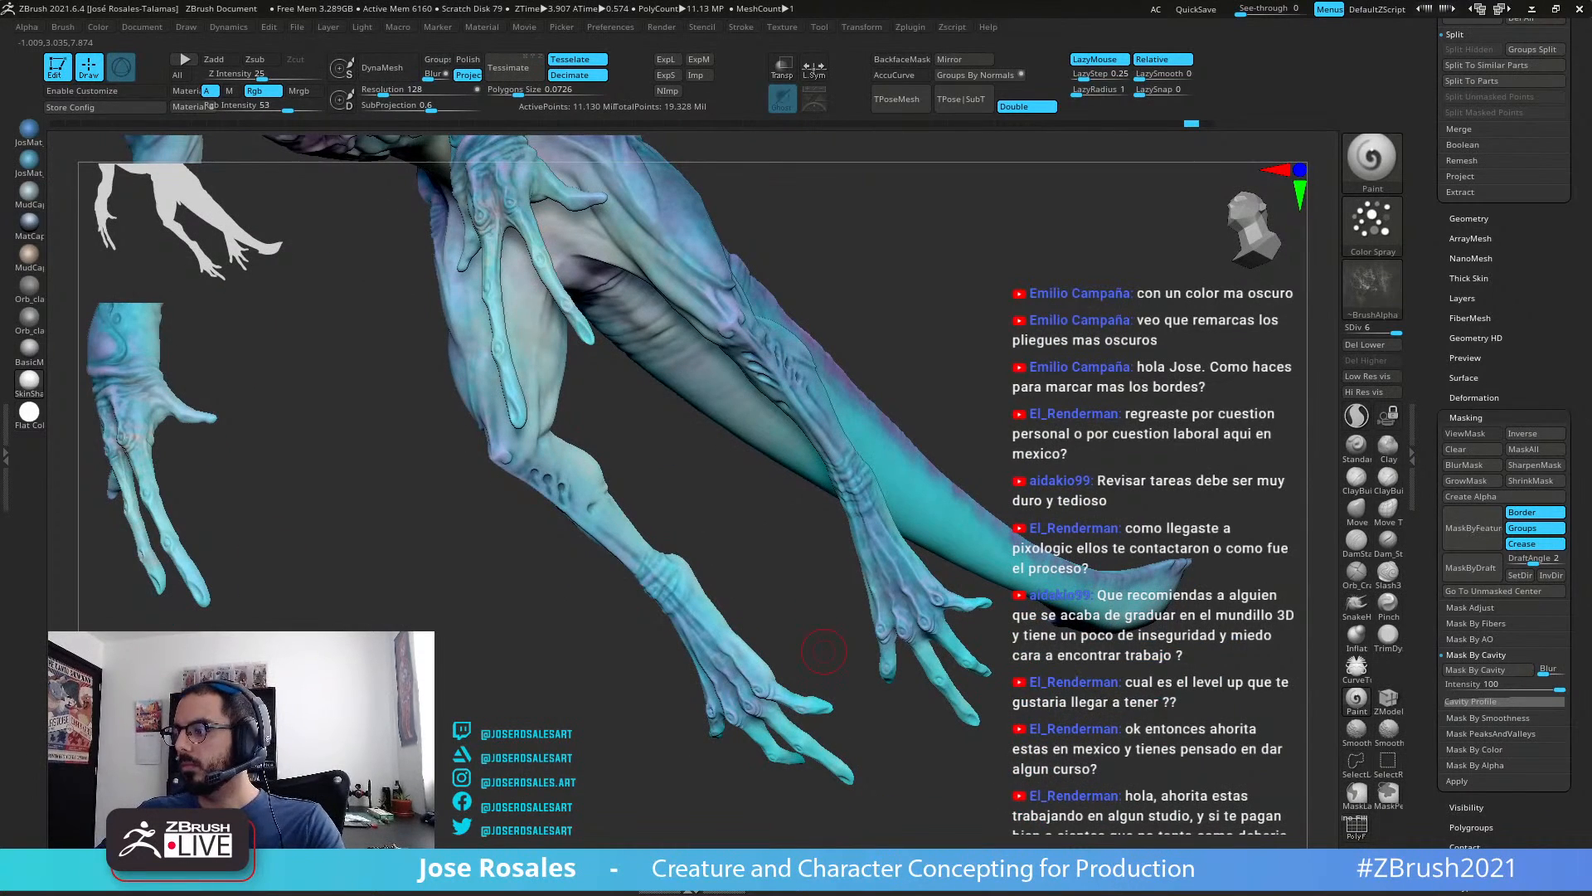
left_click_drag(886, 607, 902, 611)
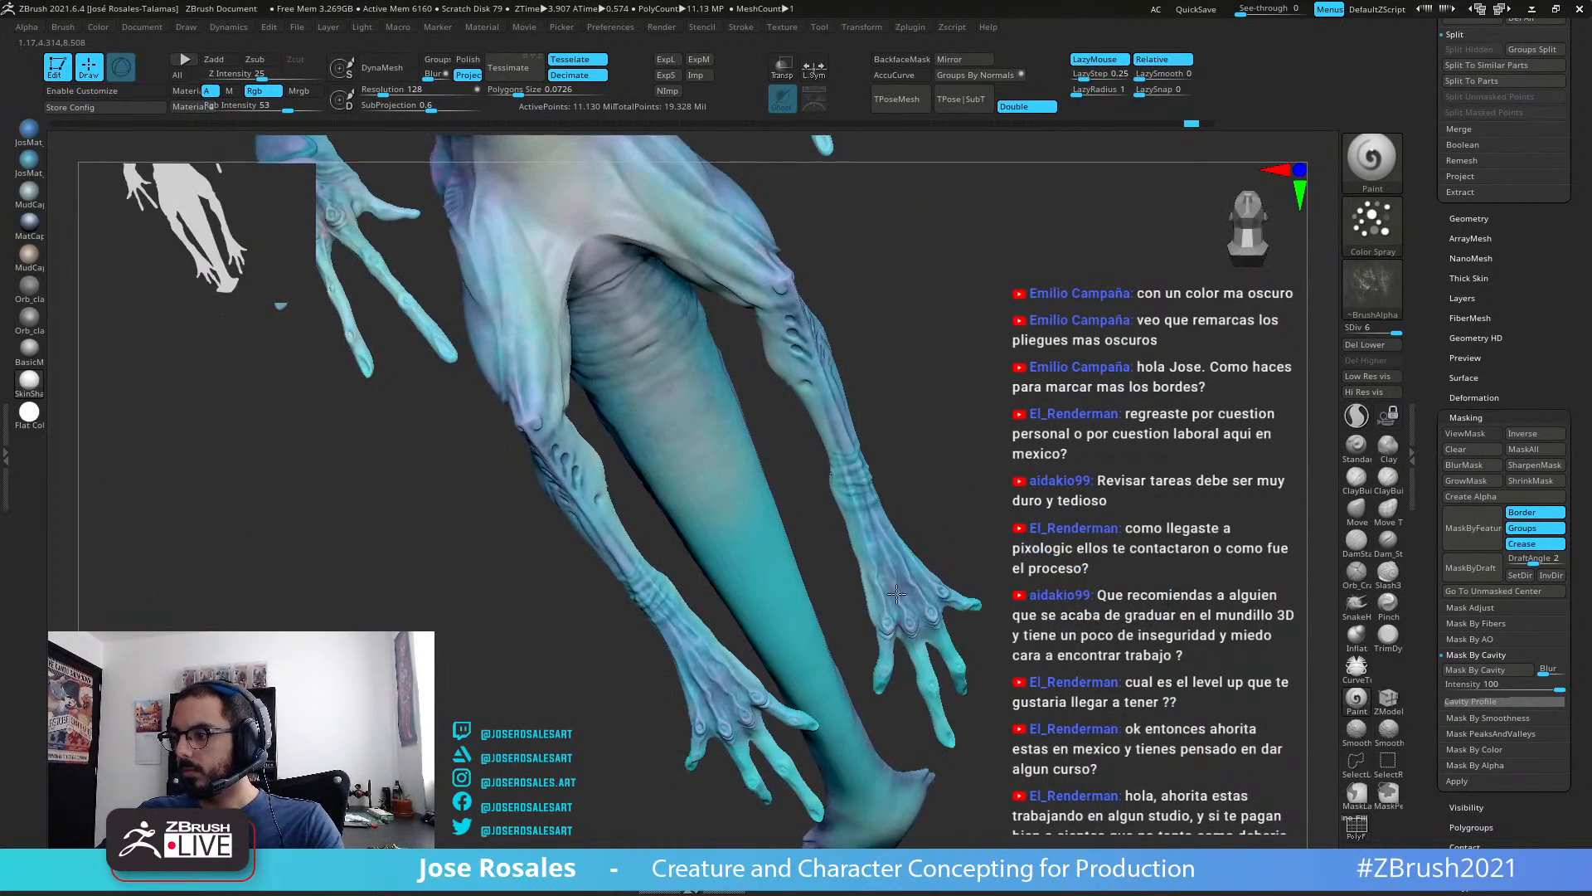
left_click_drag(496, 698, 701, 687)
left_click_drag(736, 772, 681, 676)
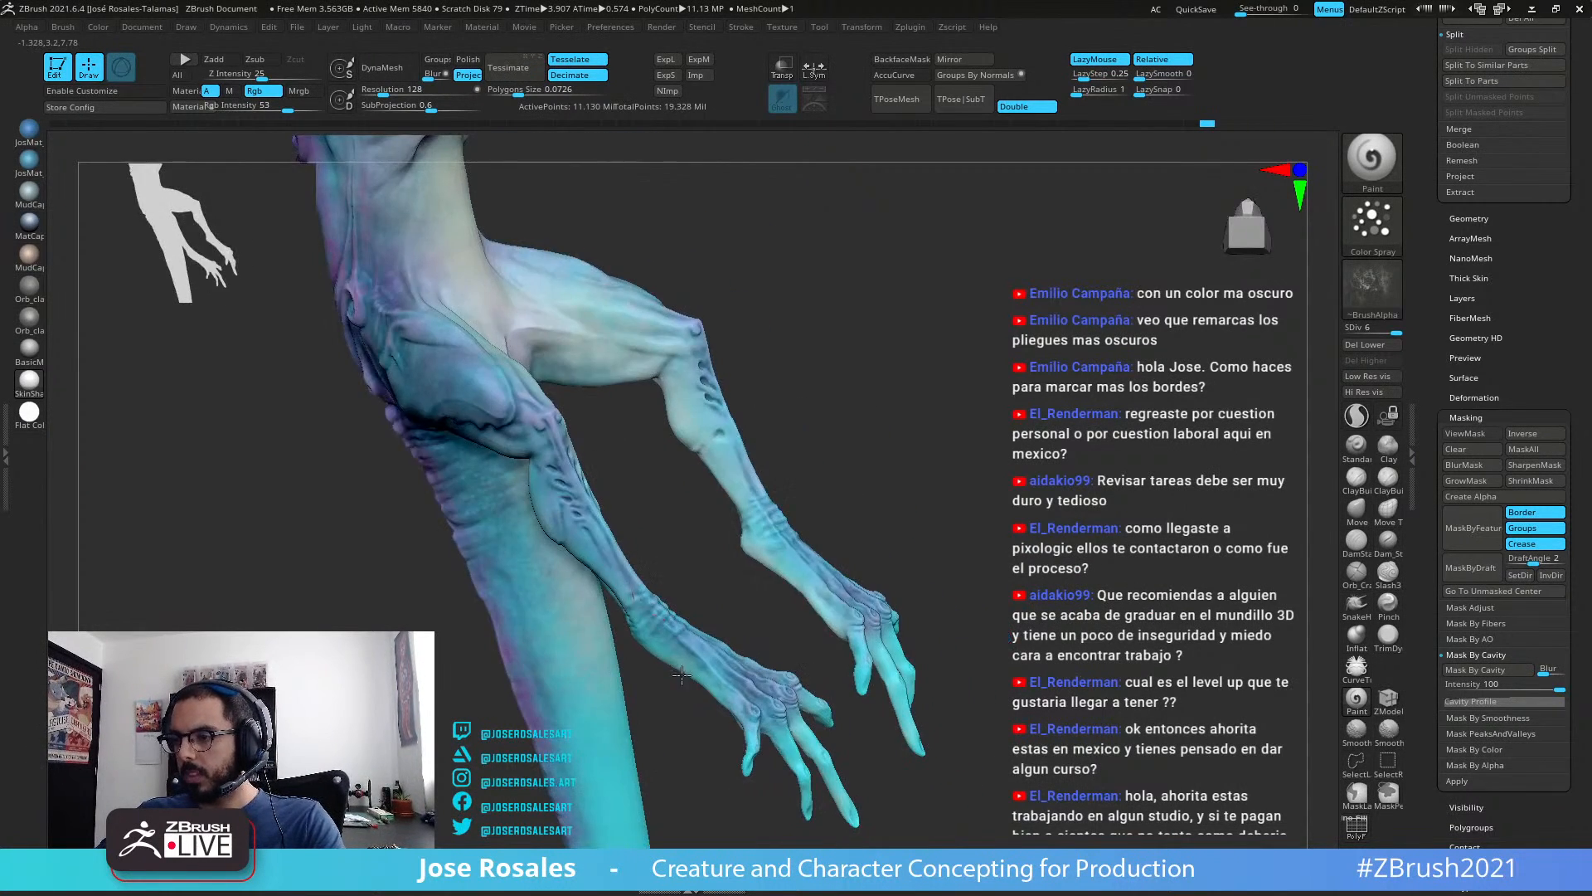
Step: Examine the creature's side and follow the paint along the tail to its tip
left_click_drag(844, 531, 753, 636, "alt")
left_click_drag(746, 568, 777, 612)
left_click_drag(777, 612, 747, 539, "alt")
left_click_drag(937, 572, 986, 566)
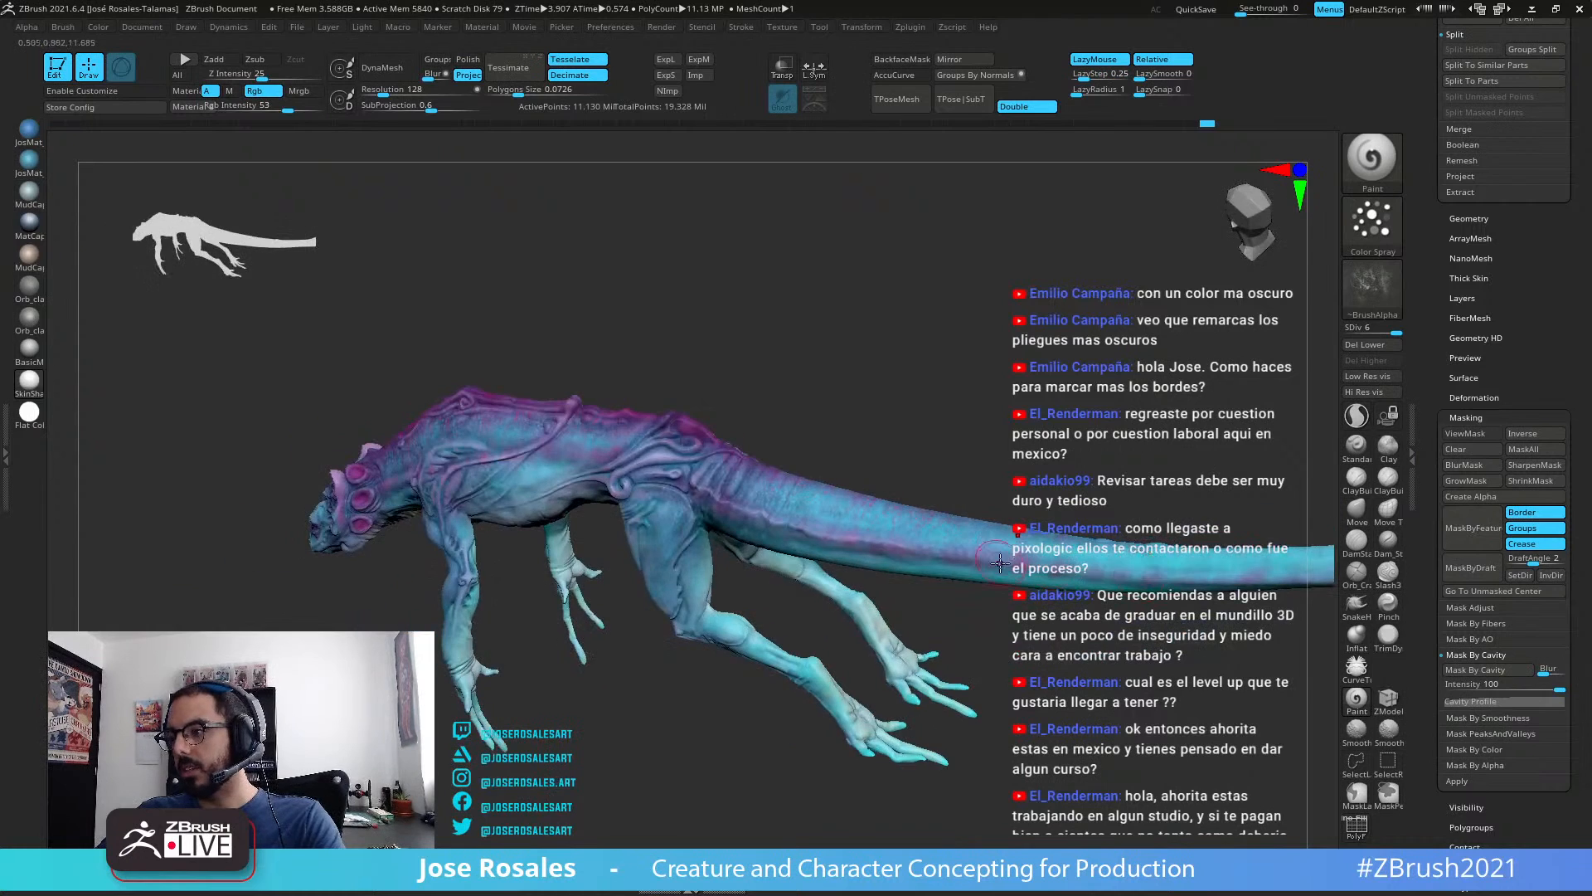
left_click_drag(1196, 521, 977, 555, "alt")
left_click_drag(776, 598, 867, 663)
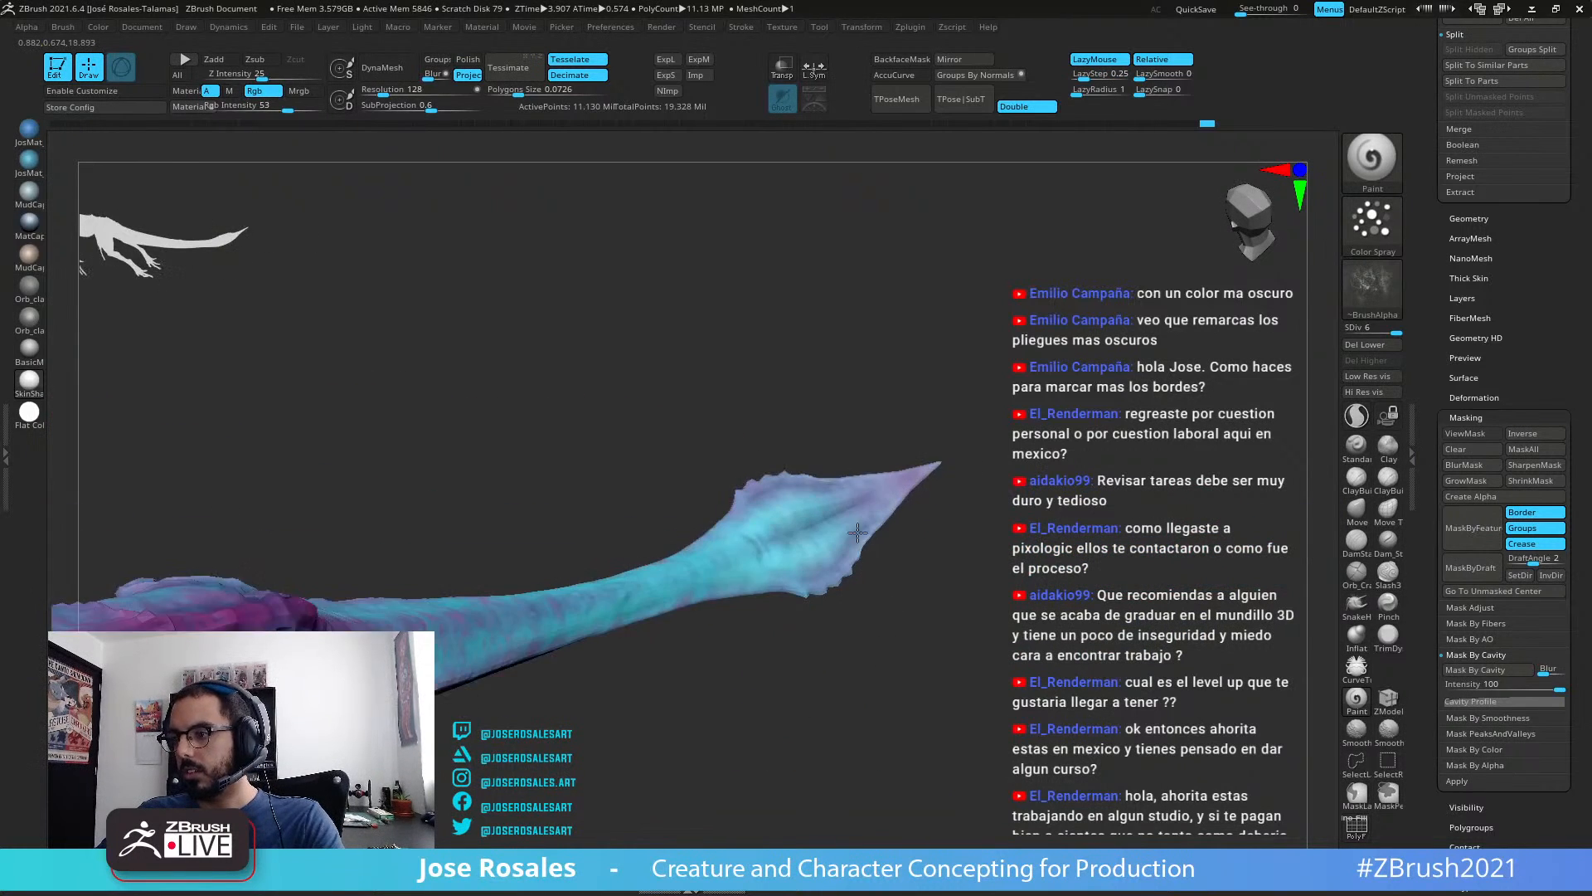
Step: Show all the creature's parts, make Web Fingers the active subtool and bring up the color picker
left_click_drag(979, 468, 938, 575, "alt")
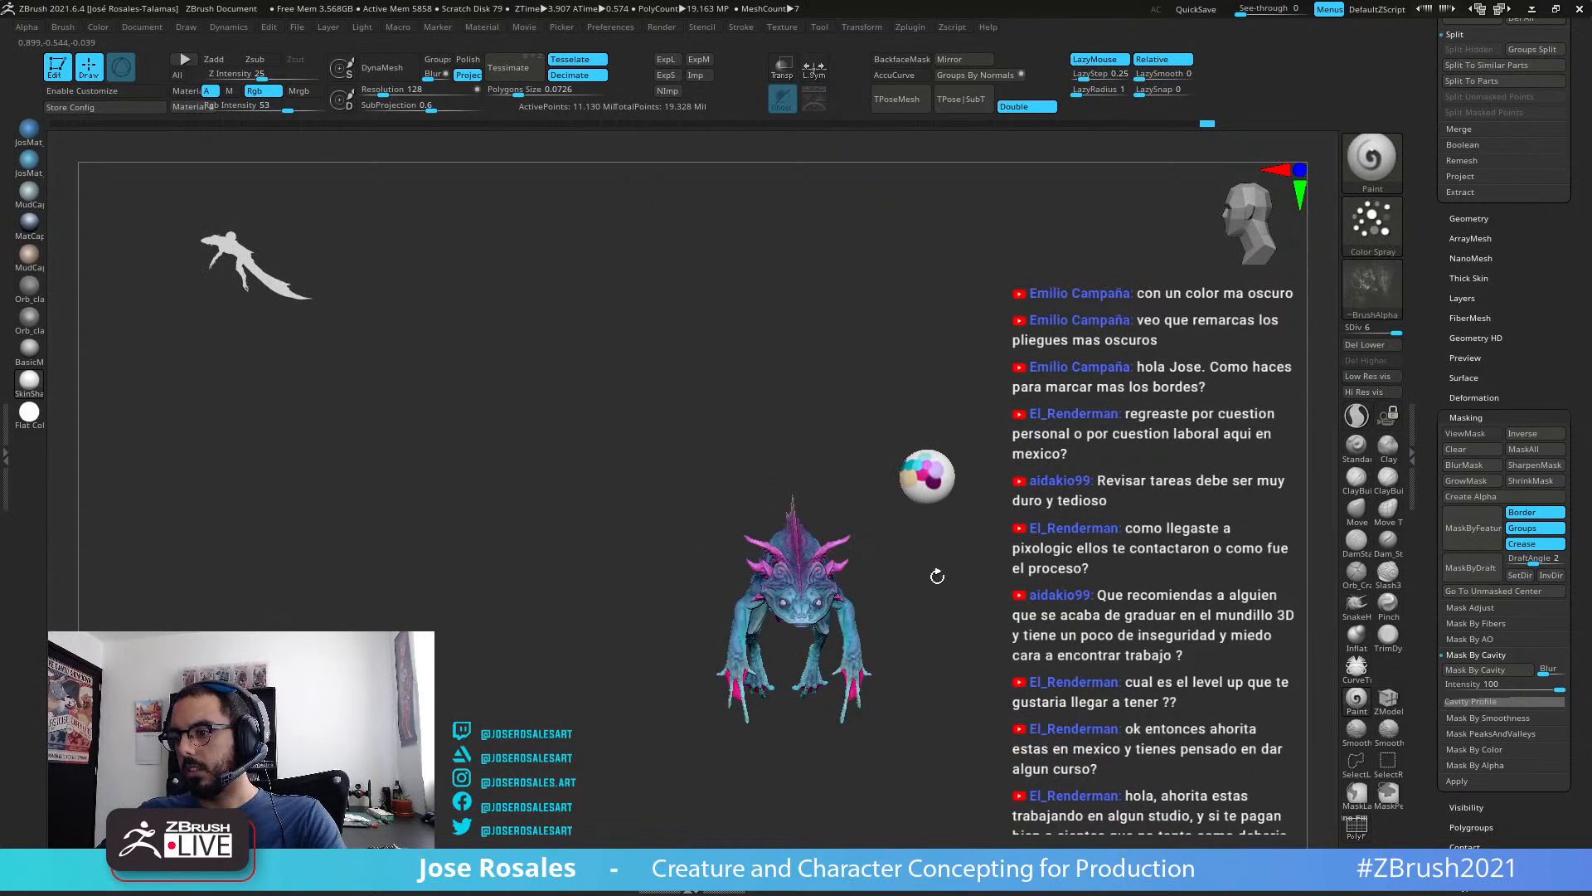
left_click_drag(680, 675, 750, 709)
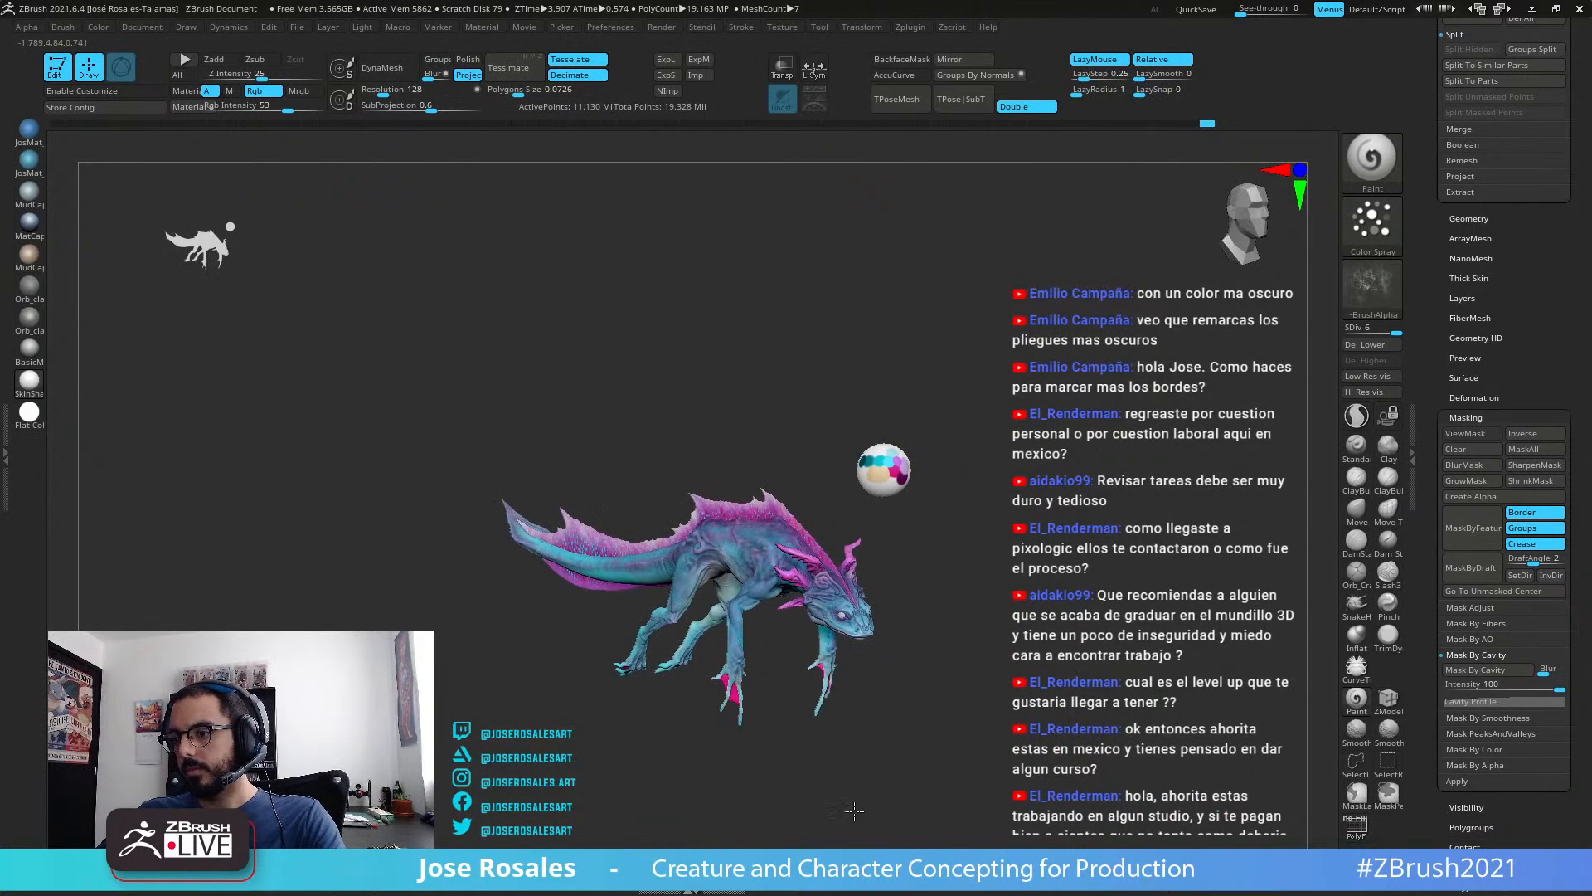
left_click_drag(854, 810, 843, 651, "alt")
left_click(733, 678, "alt")
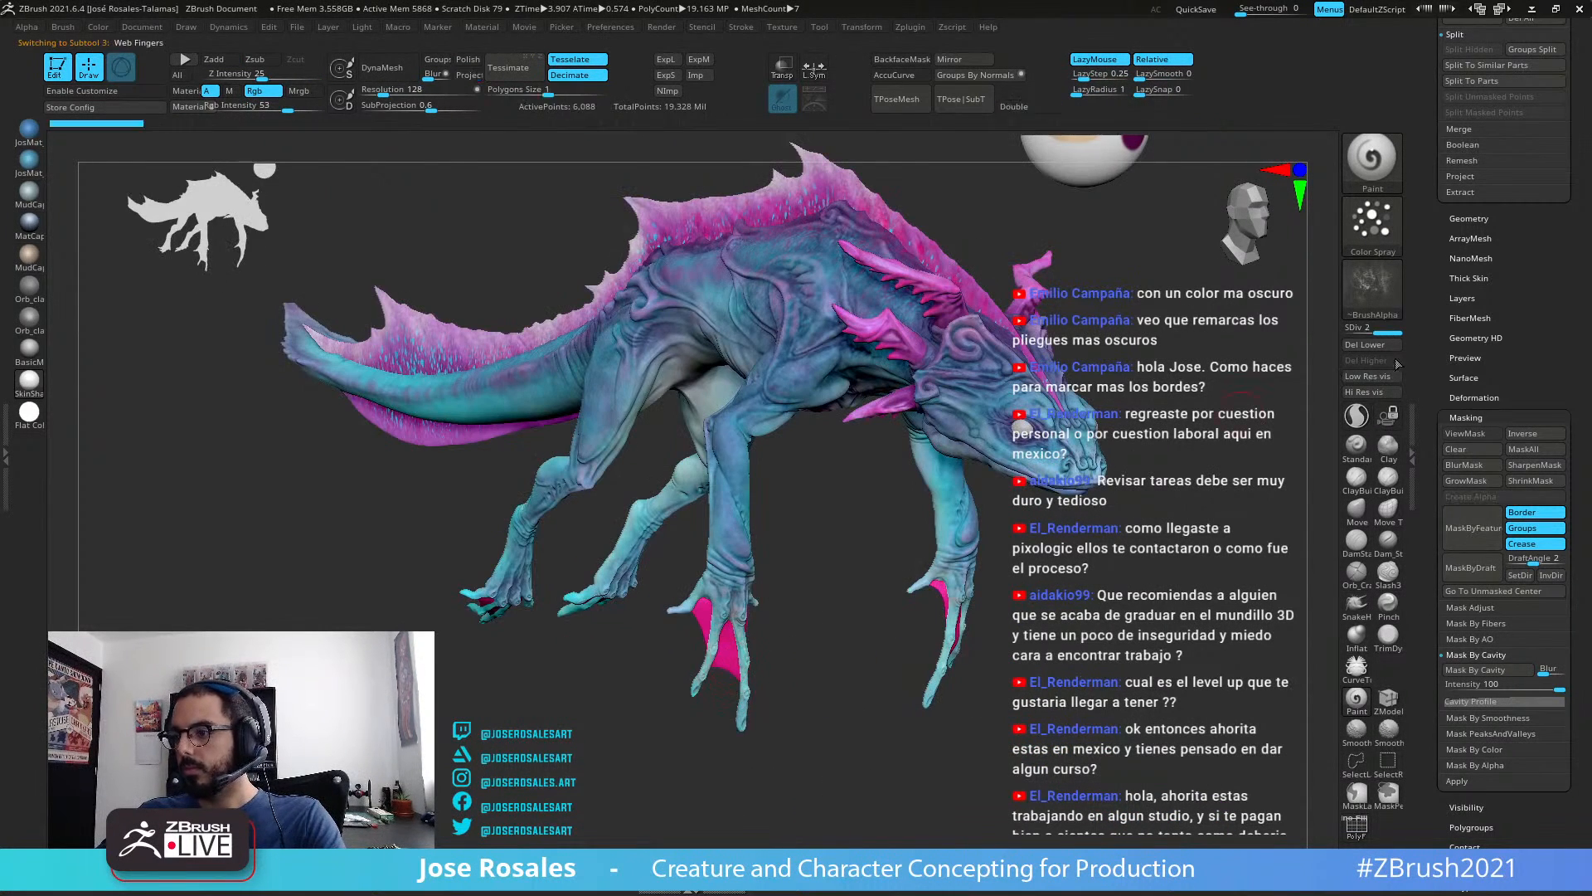
scroll(1428, 469, "up", 5)
left_click_drag(1127, 423, 1118, 603, "alt")
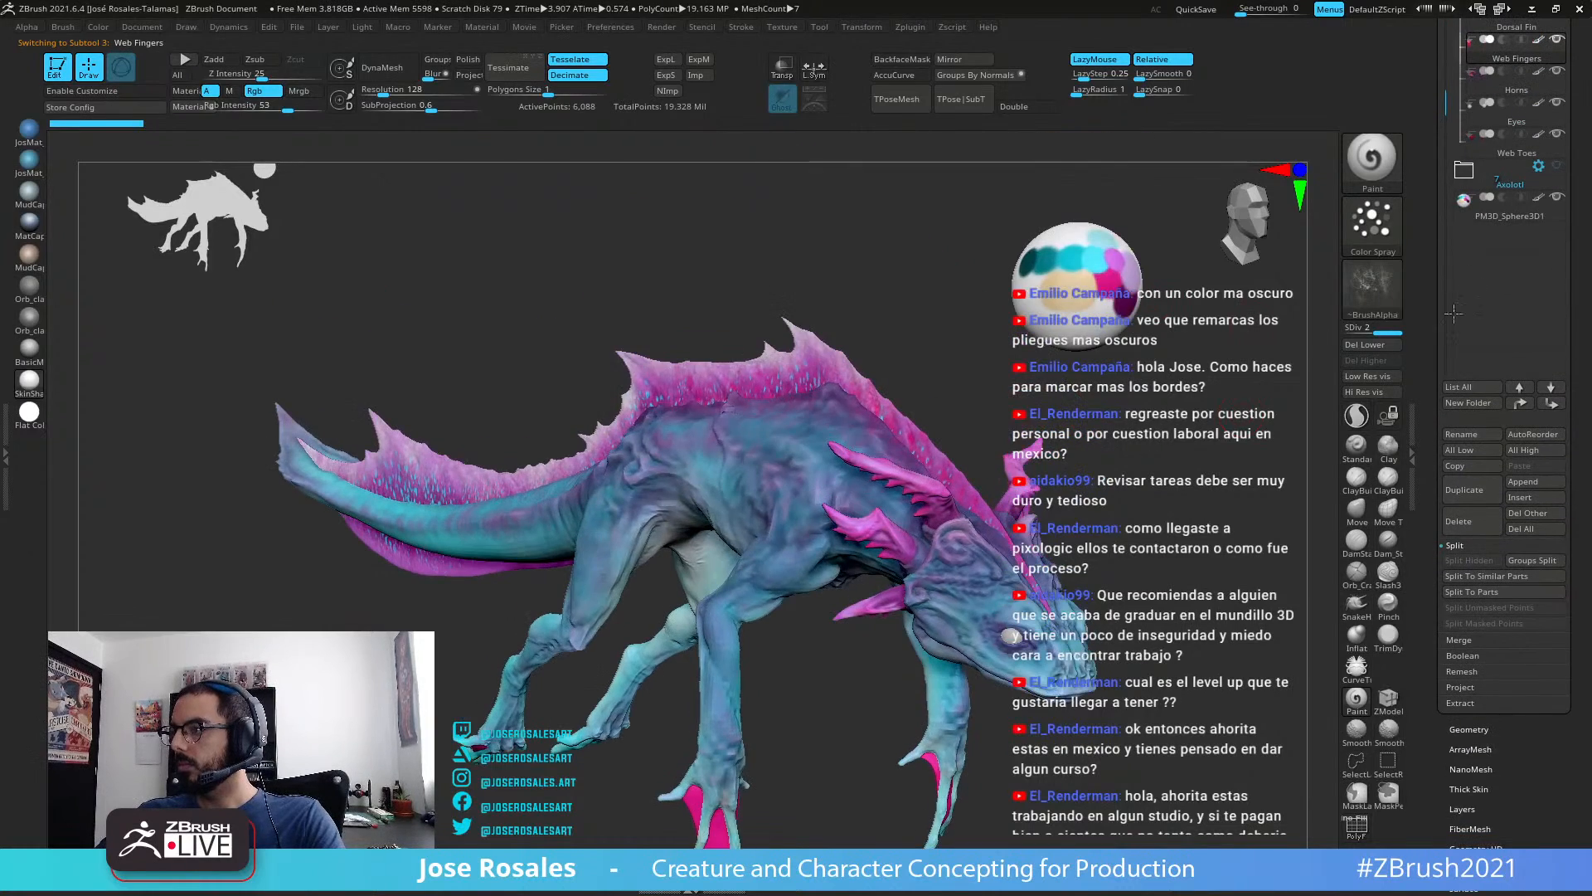
left_click_drag(1427, 309, 1425, 98)
left_click_drag(1426, 264, 1426, 572)
left_click_drag(1478, 618, 1119, 317)
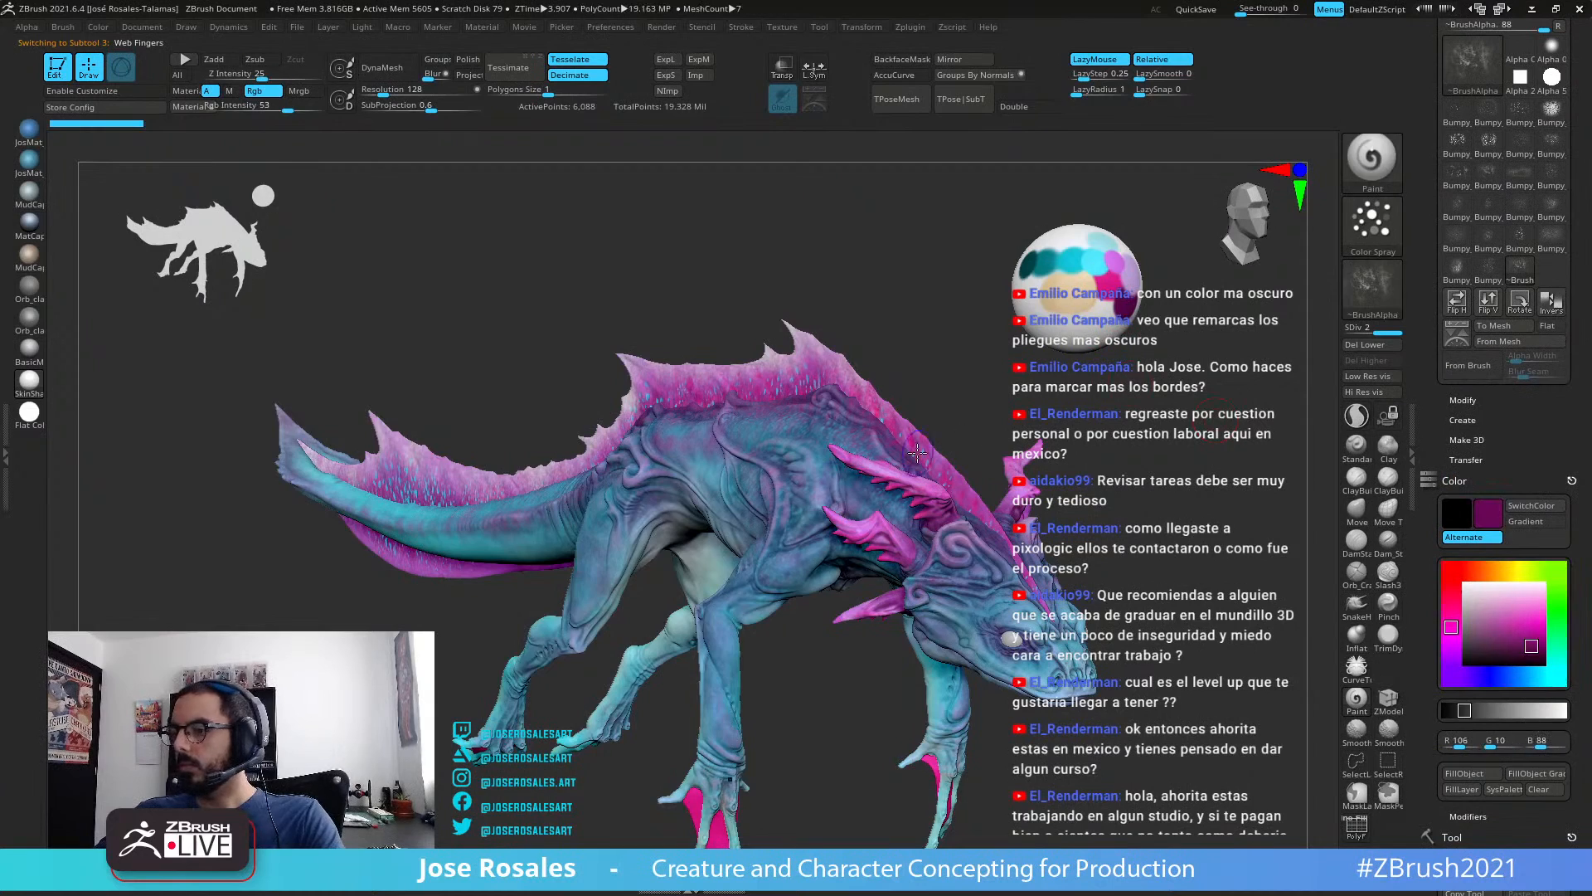
Step: Turn on ghosted transparency so the finger webs can be seen through the hands, and frame them up close
key("alt+s")
mouse_move(829, 655)
left_mouse_down("alt")
mouse_move(813, 732)
mouse_move(722, 630)
left_mouse_up("alt")
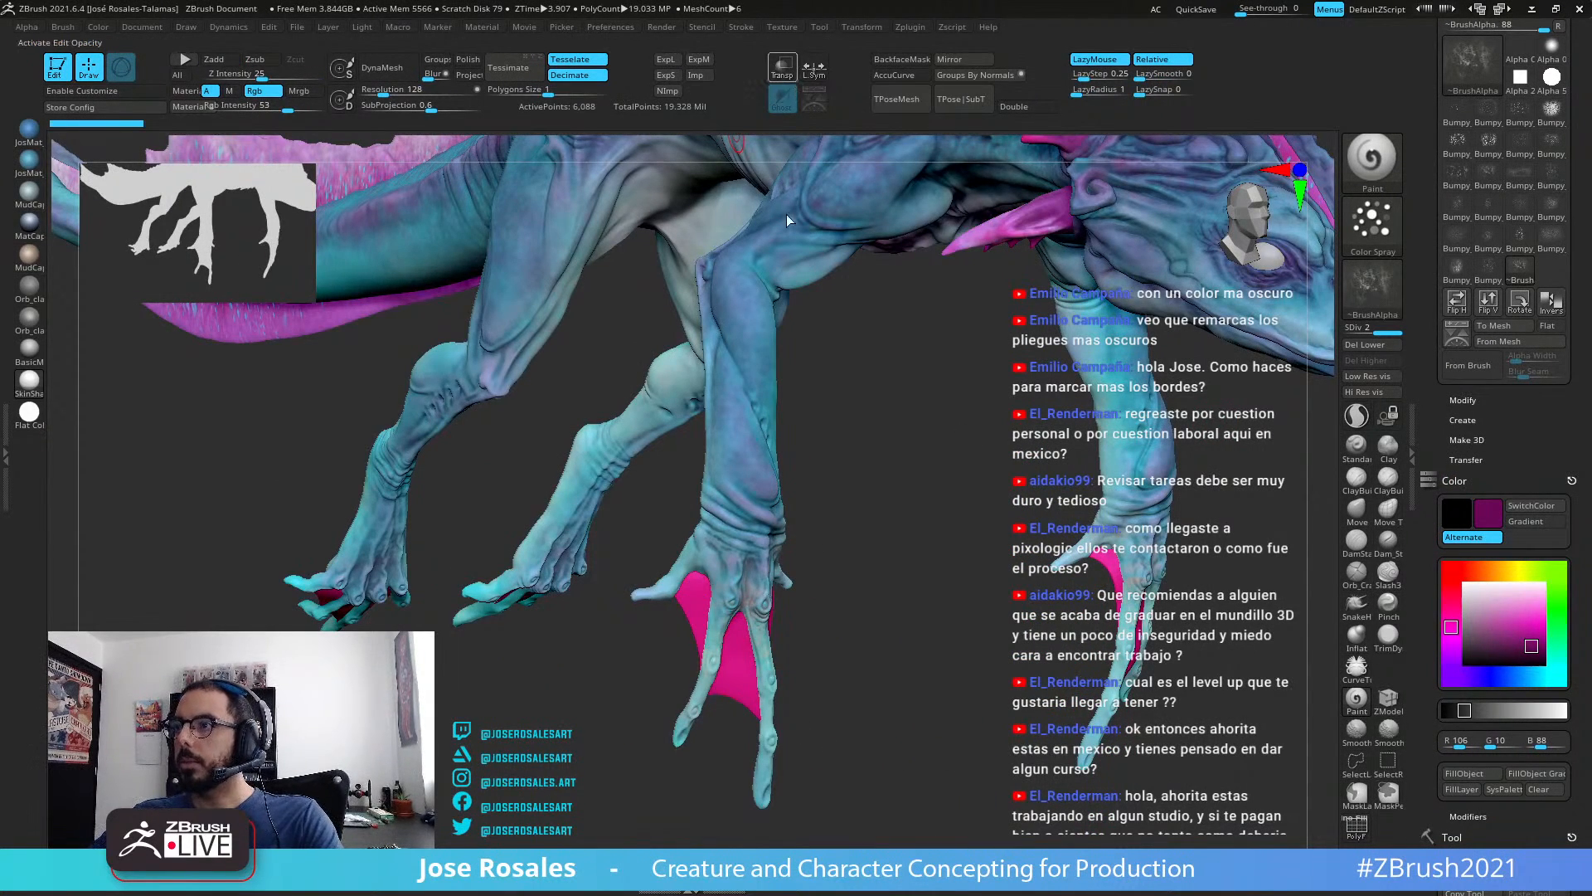
left_click(782, 67)
left_click_drag(829, 663, 705, 617)
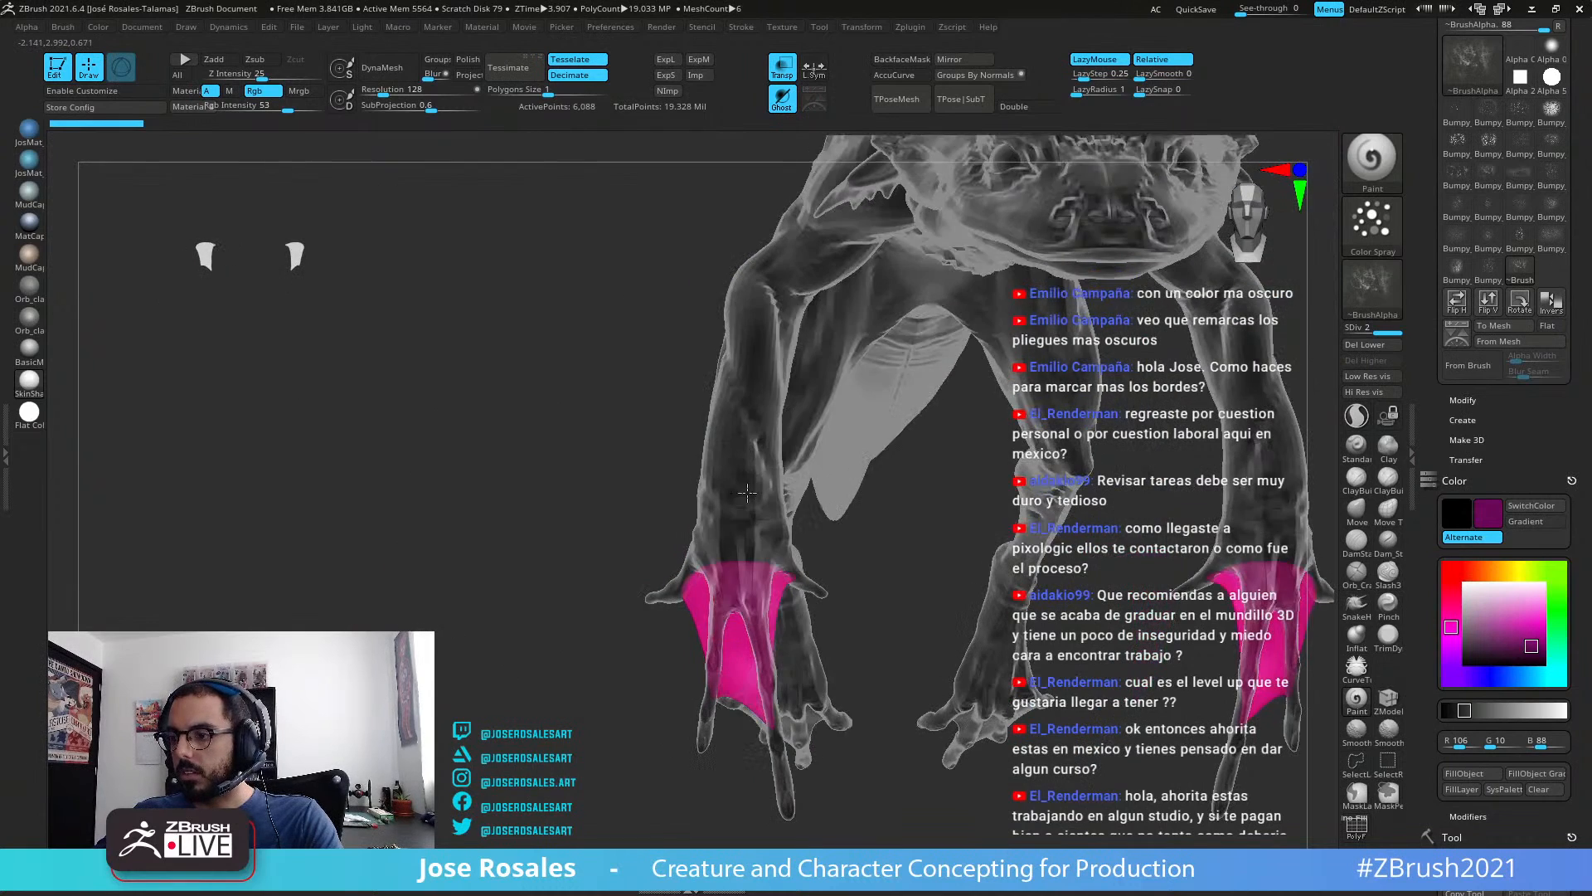
left_click_drag(747, 493, 728, 620)
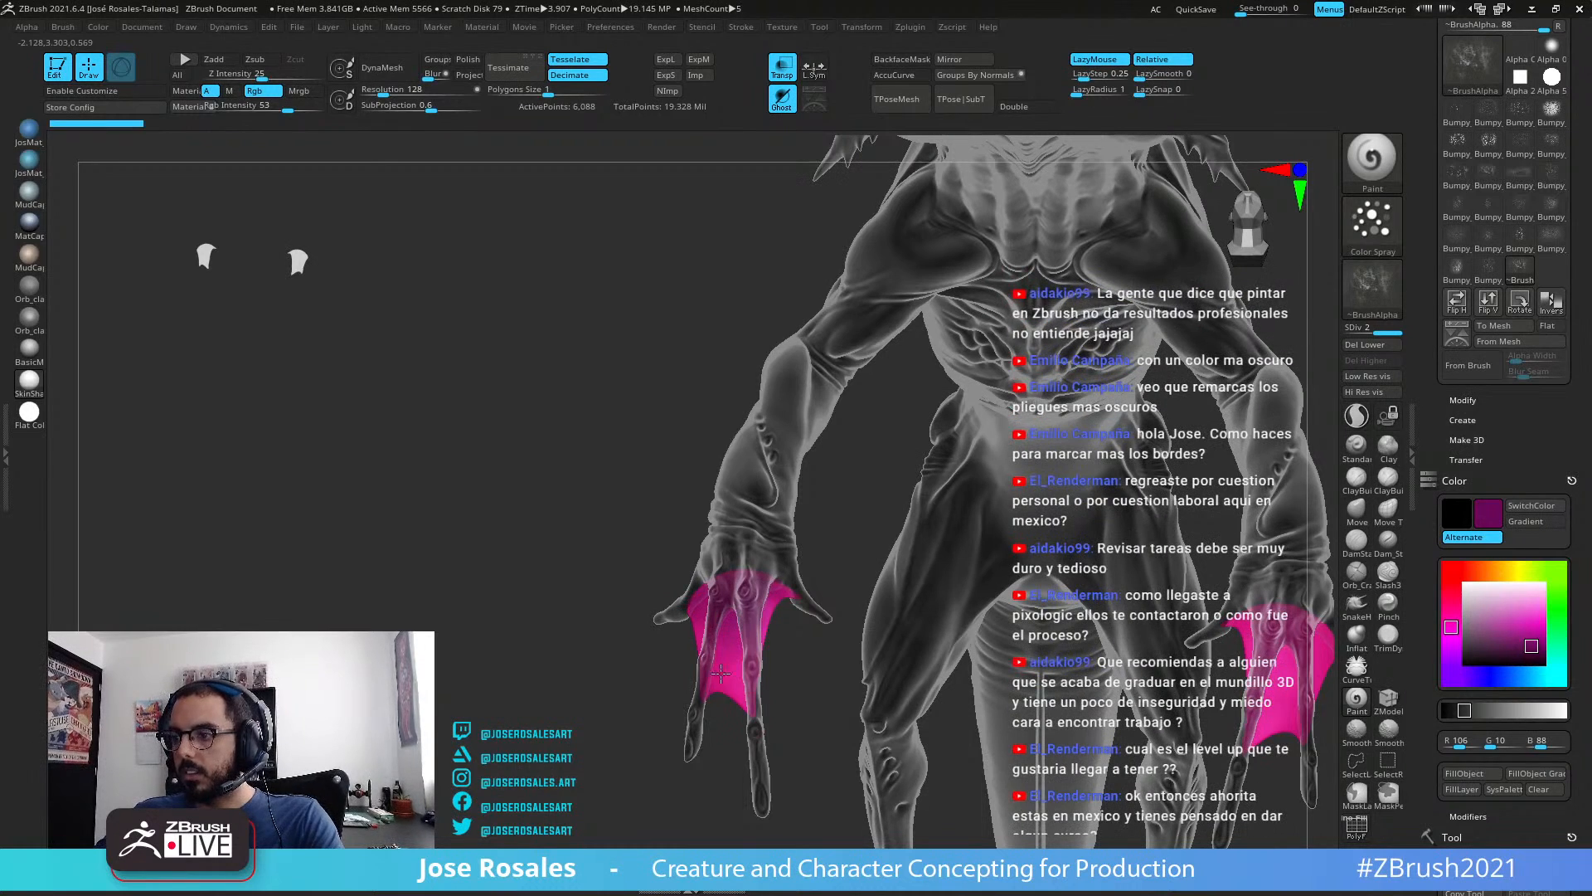
left_click_drag(724, 603, 658, 628)
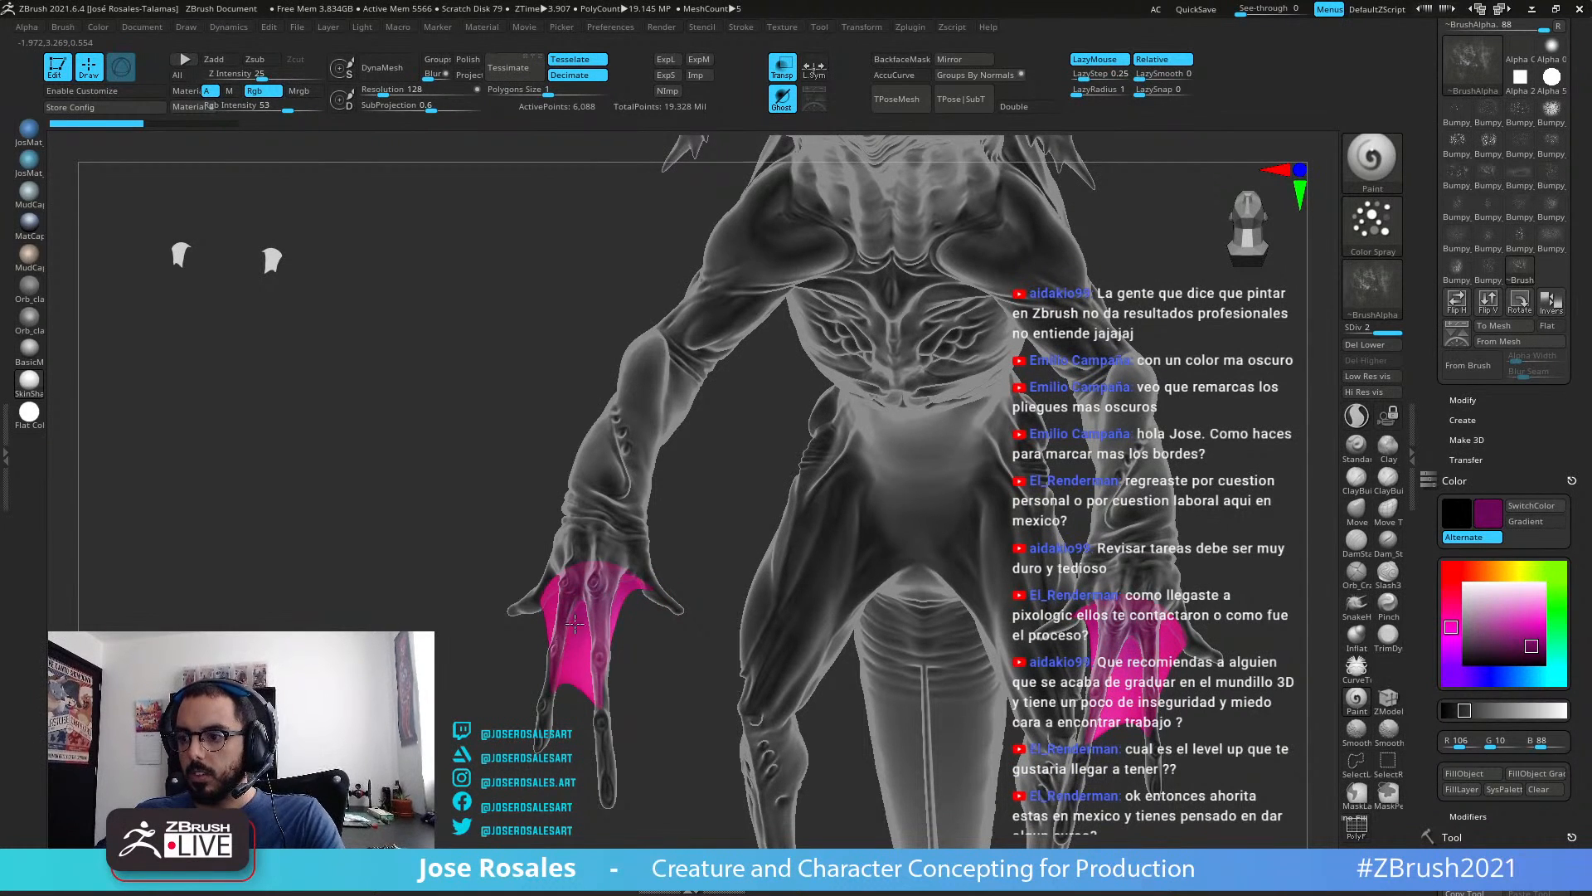
Step: Spray dark magenta over the base of the finger webs, near the knuckles
left_click_drag(598, 566, 603, 562)
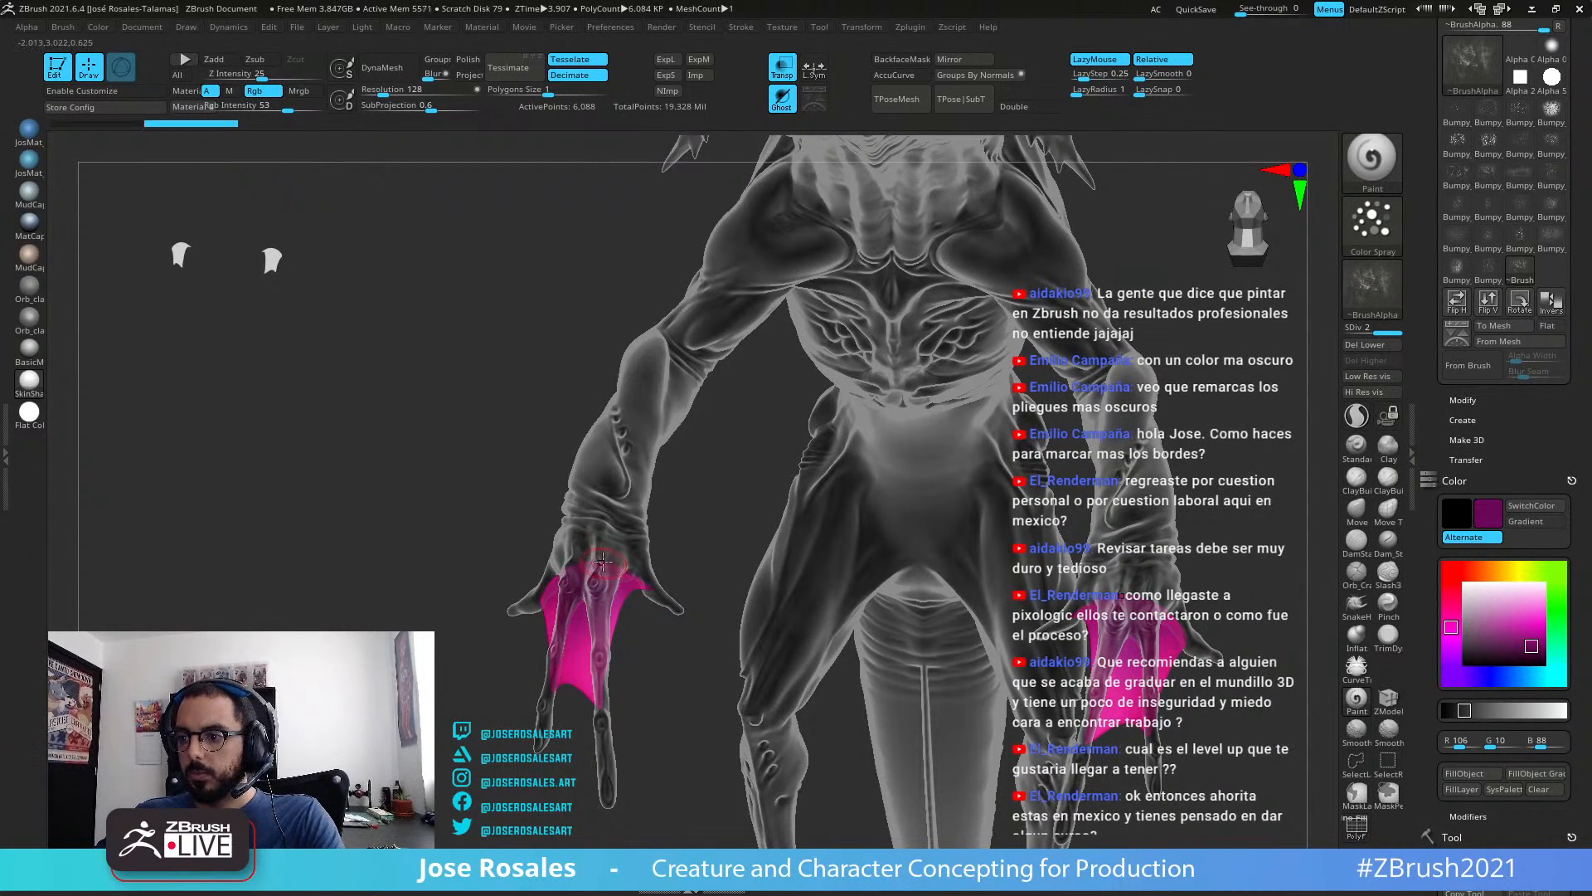
left_click_drag(548, 608, 557, 637)
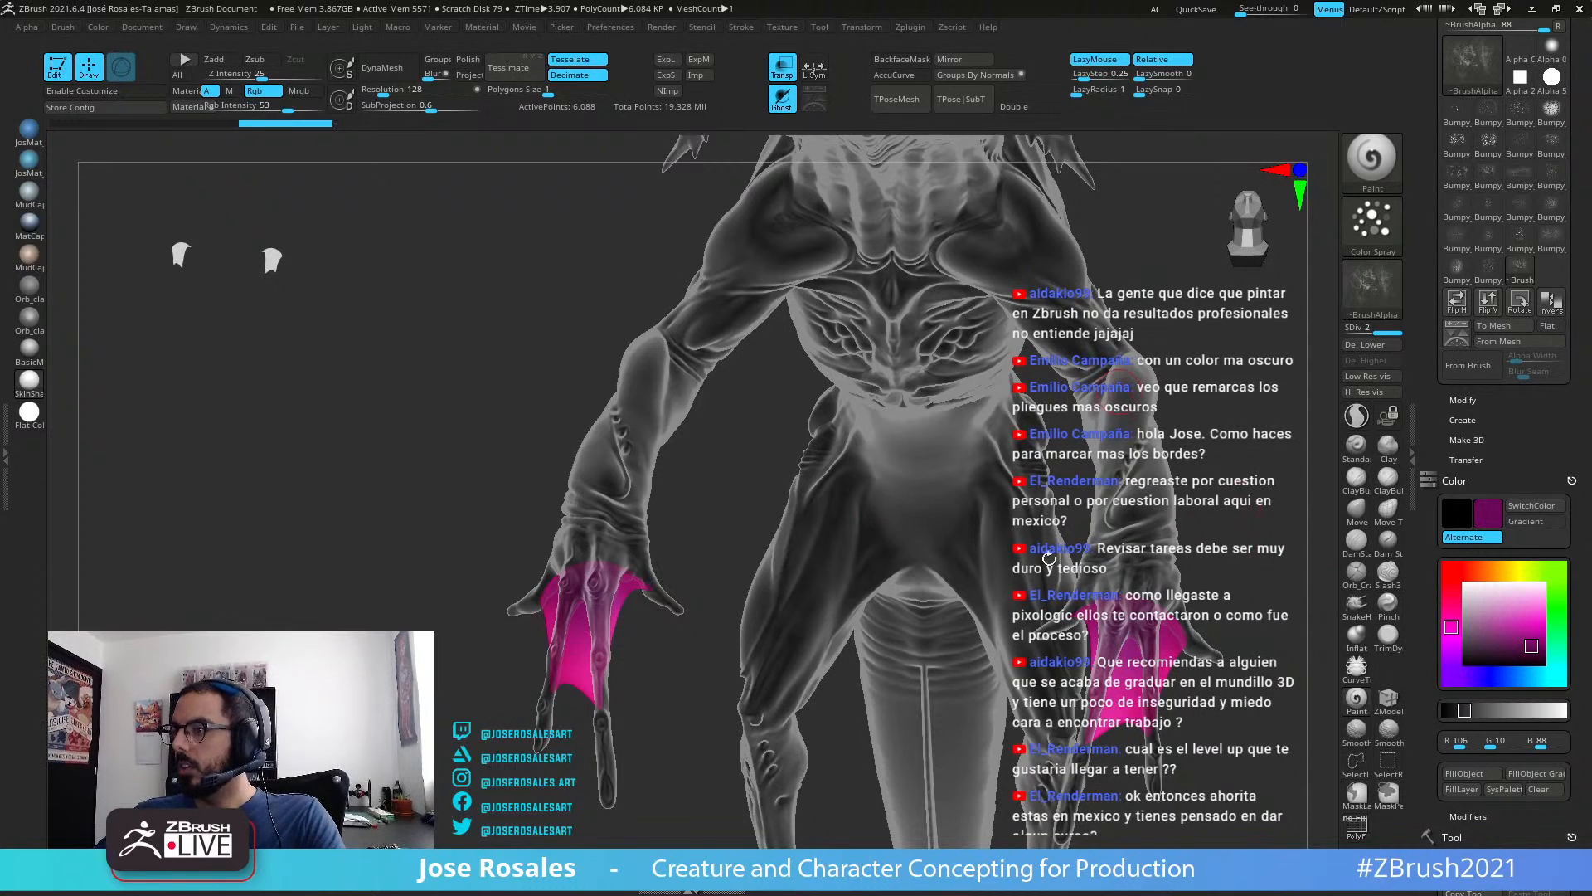
Step: Turn off ghosted transparency and sample the pale lilac (R 214, G 182, B 242) from the painted palette sphere
mouse_move(966, 178)
left_mouse_down("alt")
mouse_move(811, 543)
mouse_move(761, 600)
mouse_move(879, 596)
left_mouse_up("alt")
left_click_drag(1204, 404, 1129, 425, "alt")
left_click(789, 72)
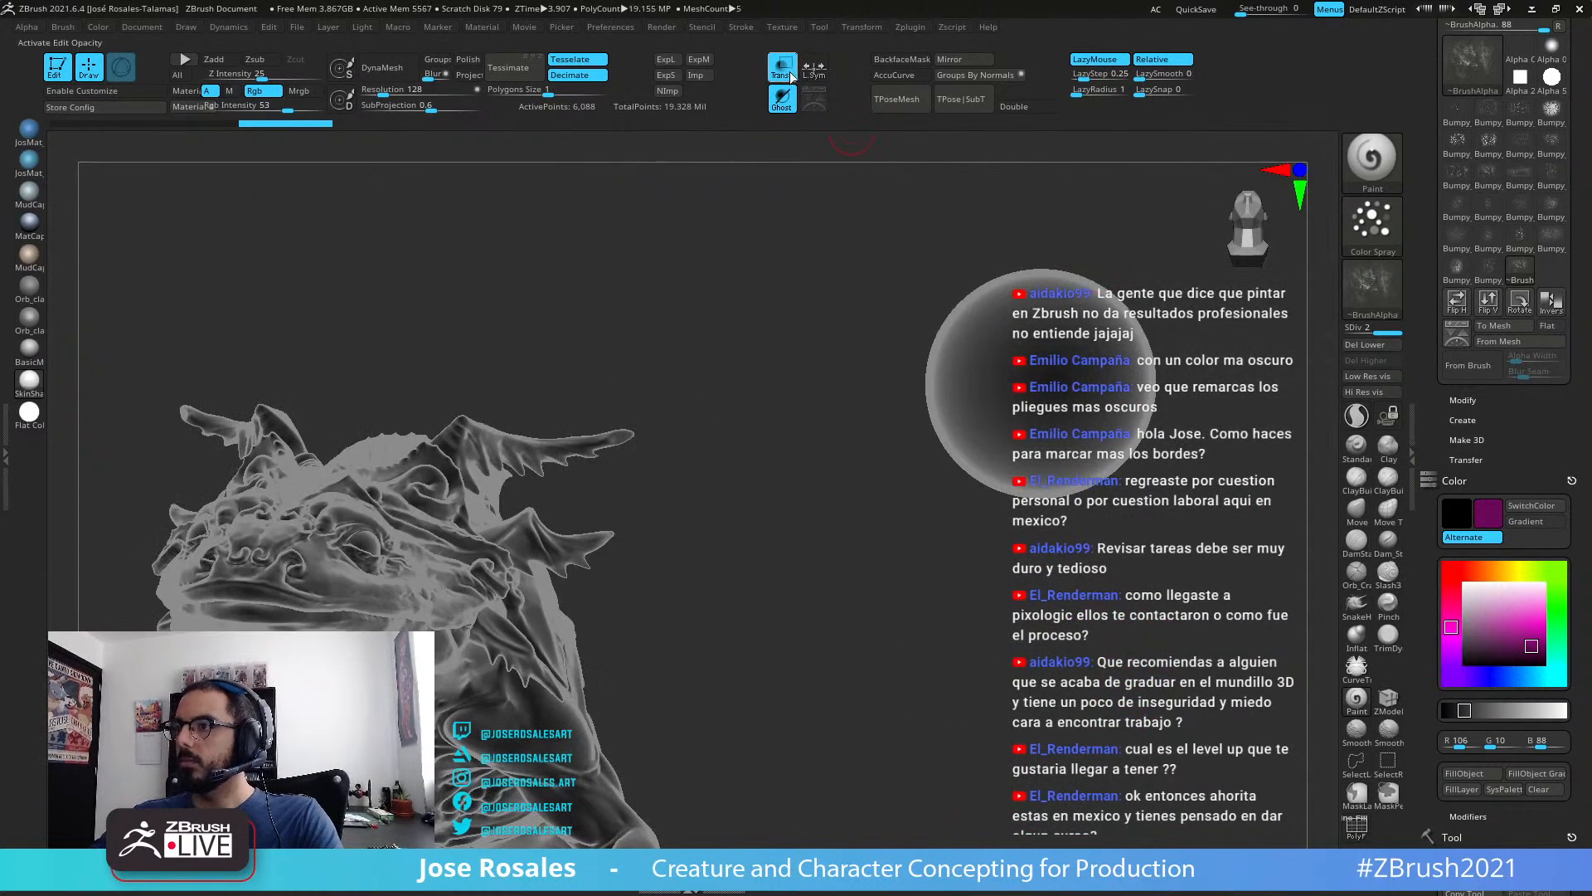
left_click_drag(1467, 620, 1058, 312)
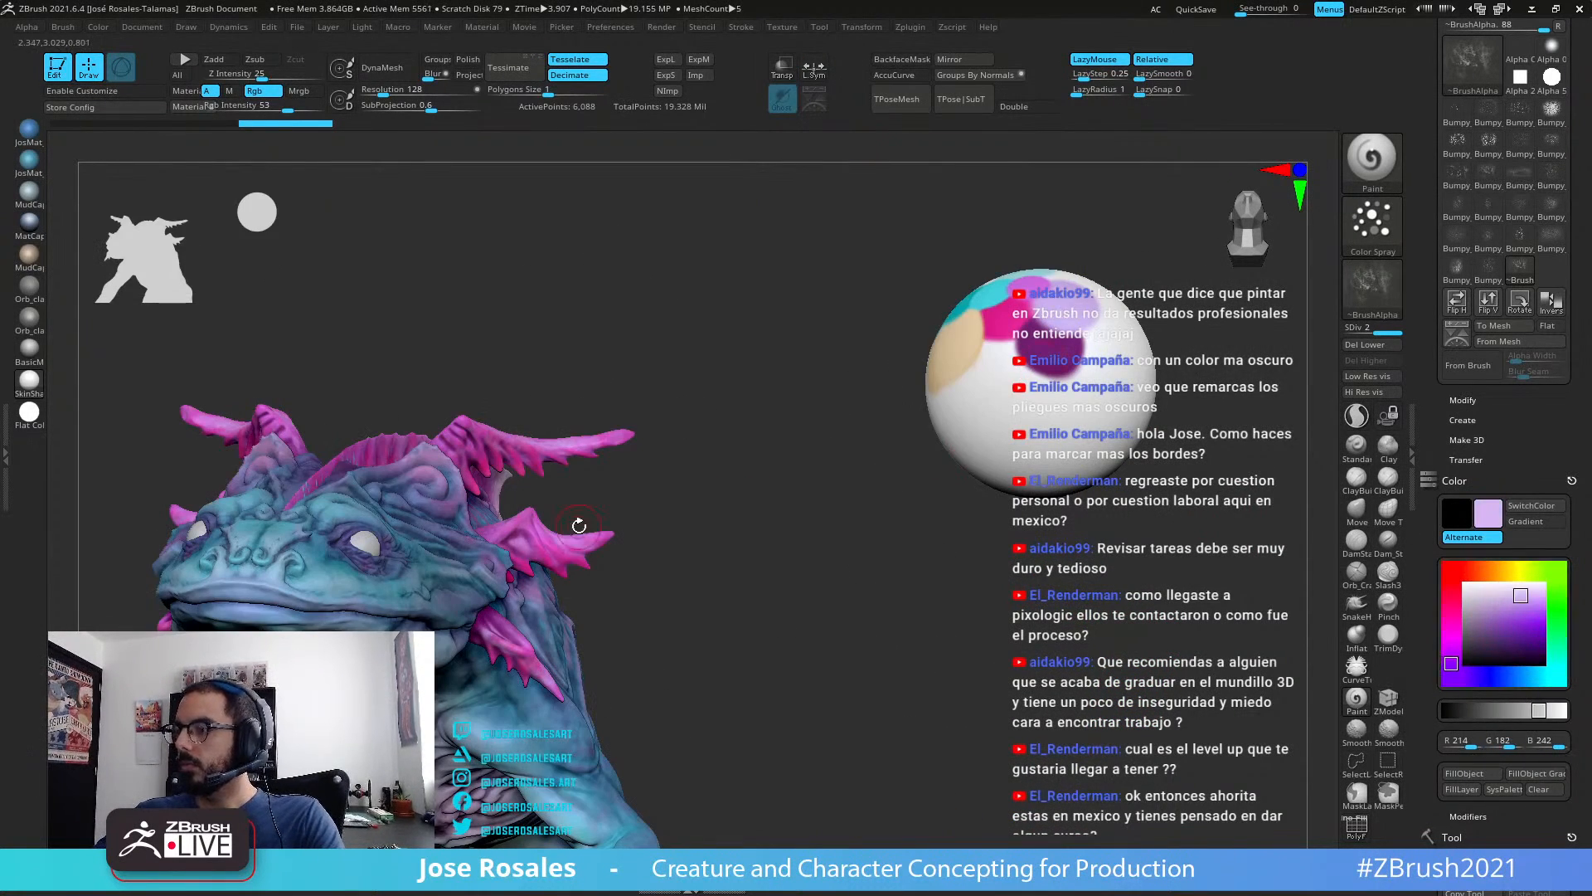
Step: Spray pale lilac over the lower free edge and middle of the web between the long fingers
left_click_drag(580, 526, 895, 270, "alt")
right_click_drag(446, 754, 634, 535, "alt")
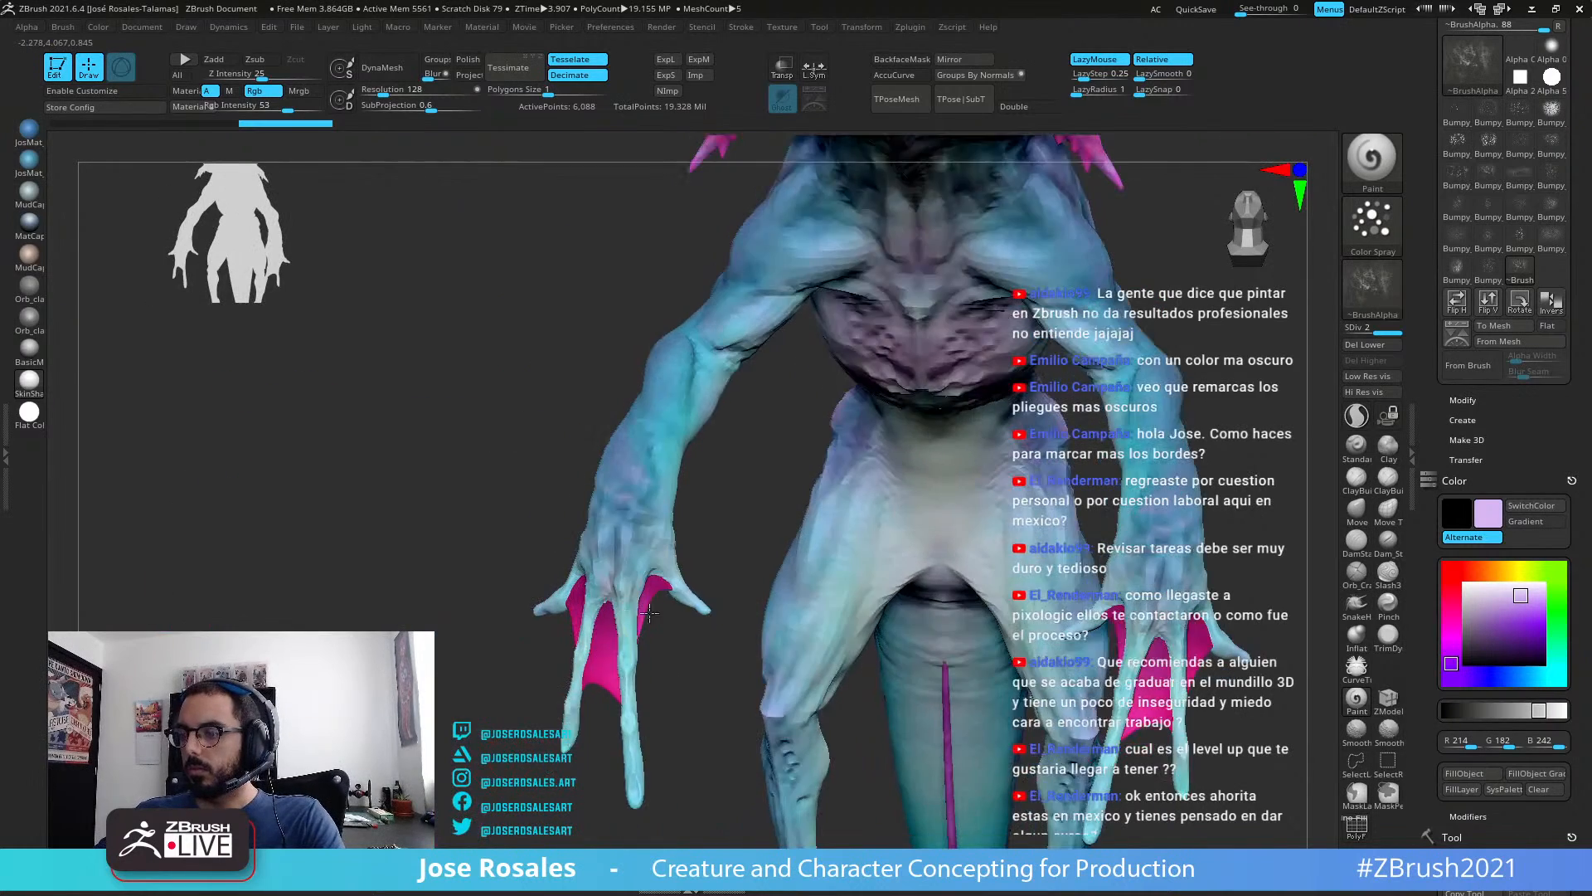
mouse_move(653, 612)
right_mouse_down()
mouse_move(615, 619)
mouse_move(655, 587)
mouse_move(643, 603)
right_mouse_up()
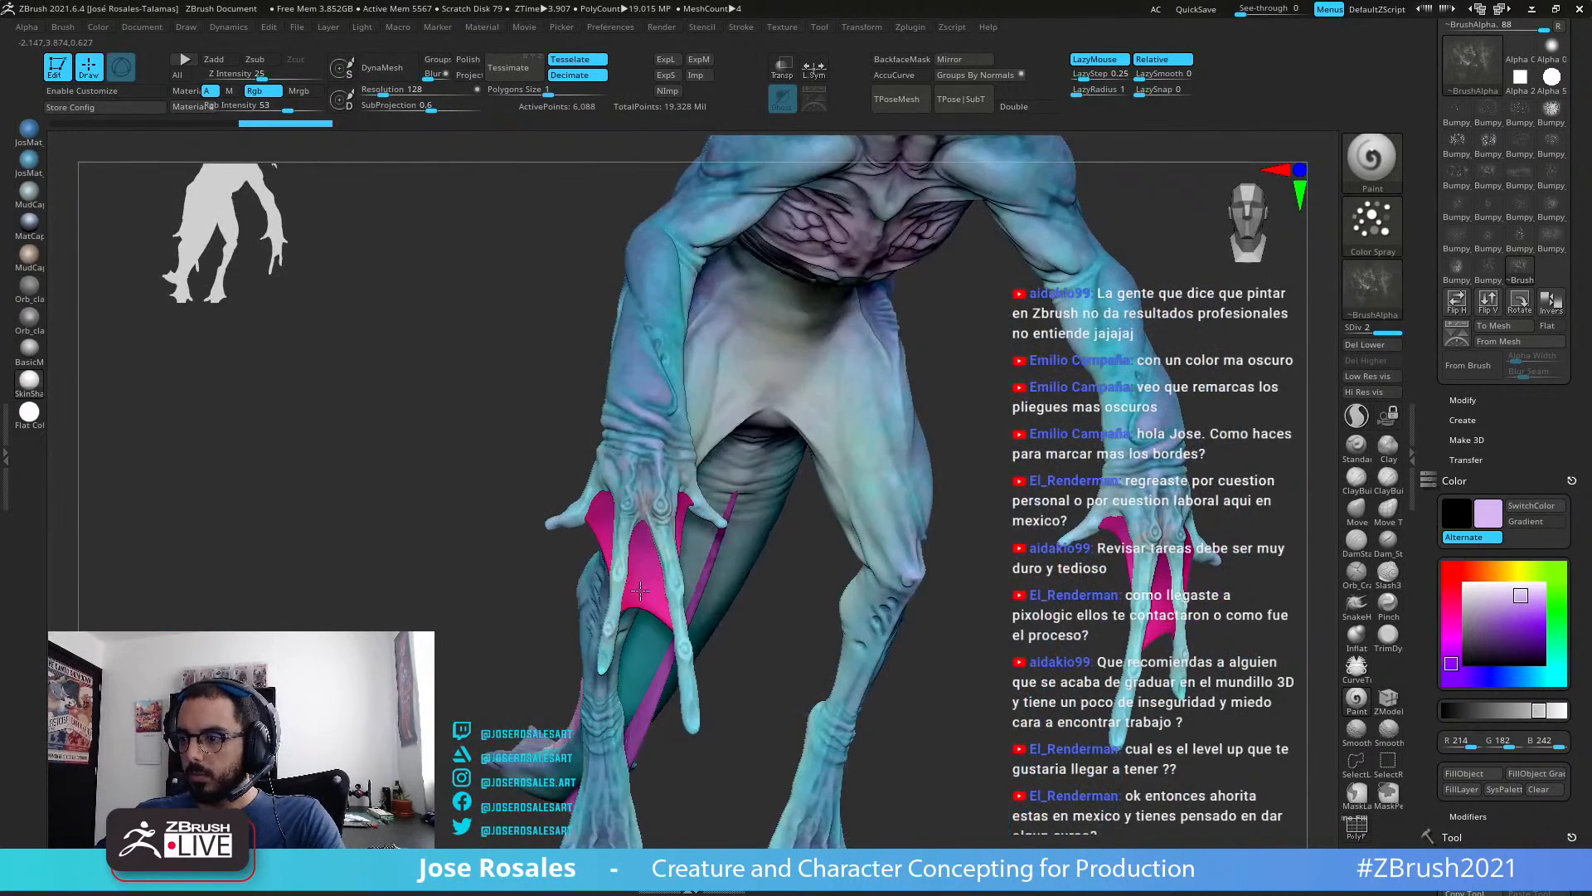
left_click(640, 589, "ctrl+shift")
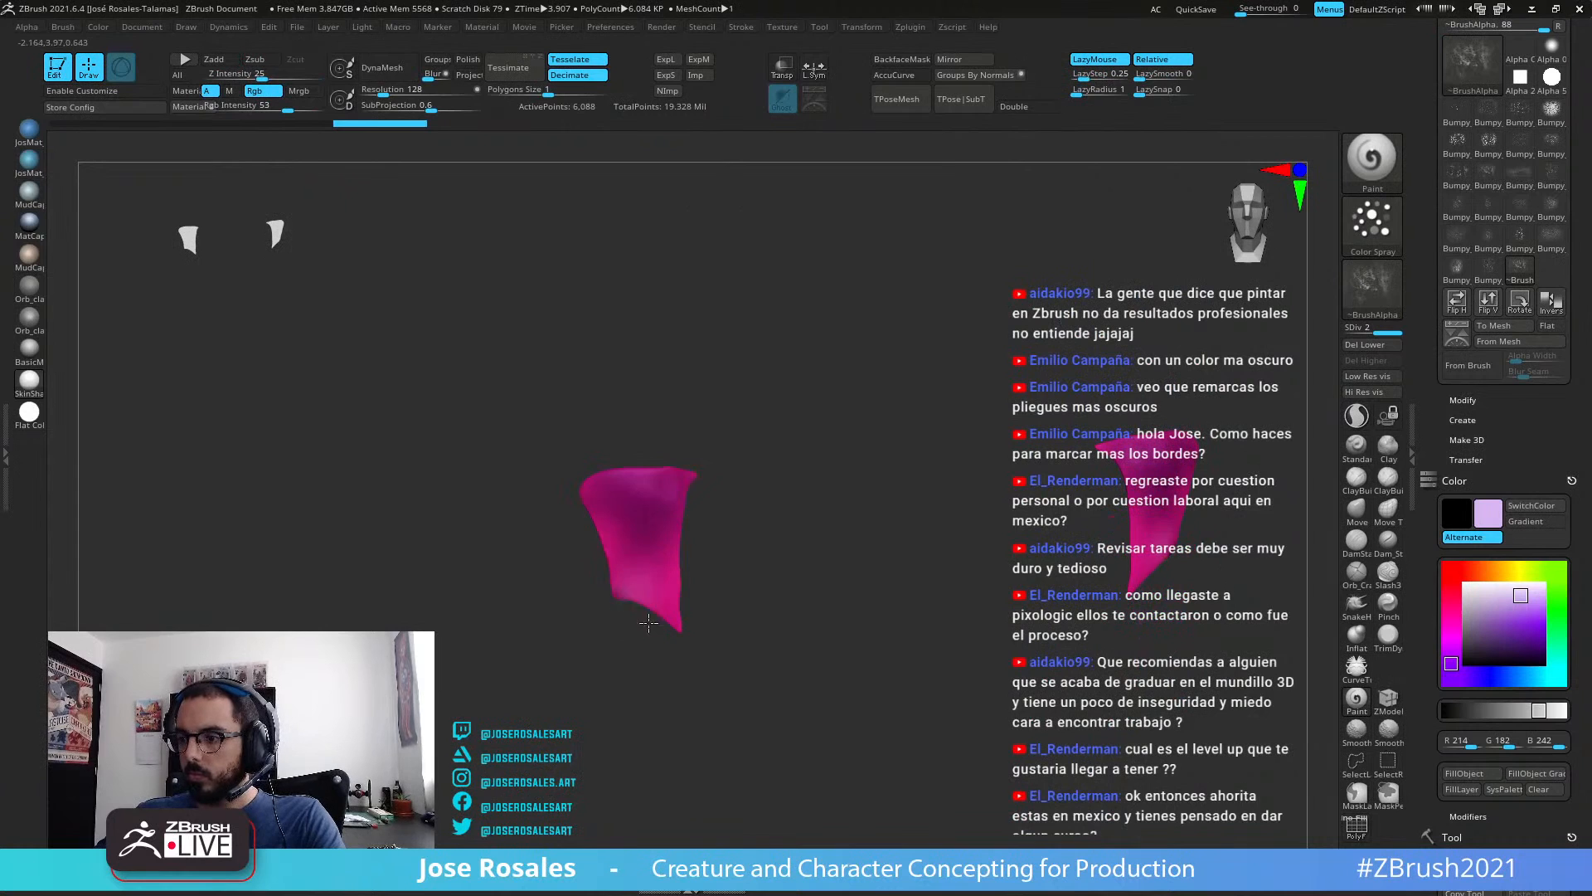
right_click_drag(639, 612, 636, 592)
left_click_drag(636, 592, 617, 625)
key("shift")
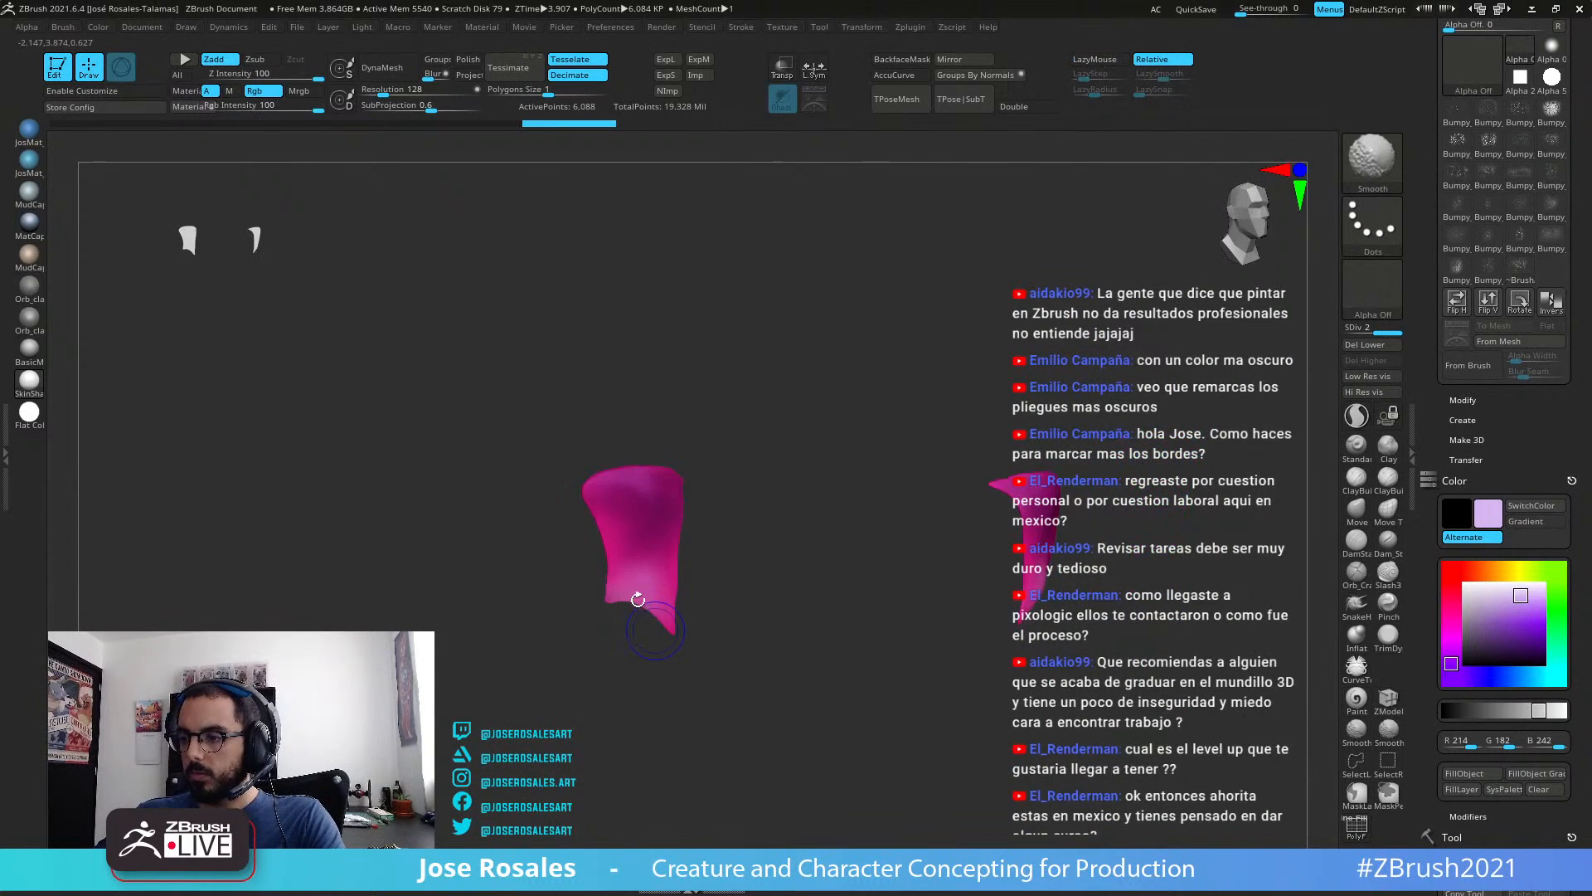
left_click(634, 594, "ctrl+shift")
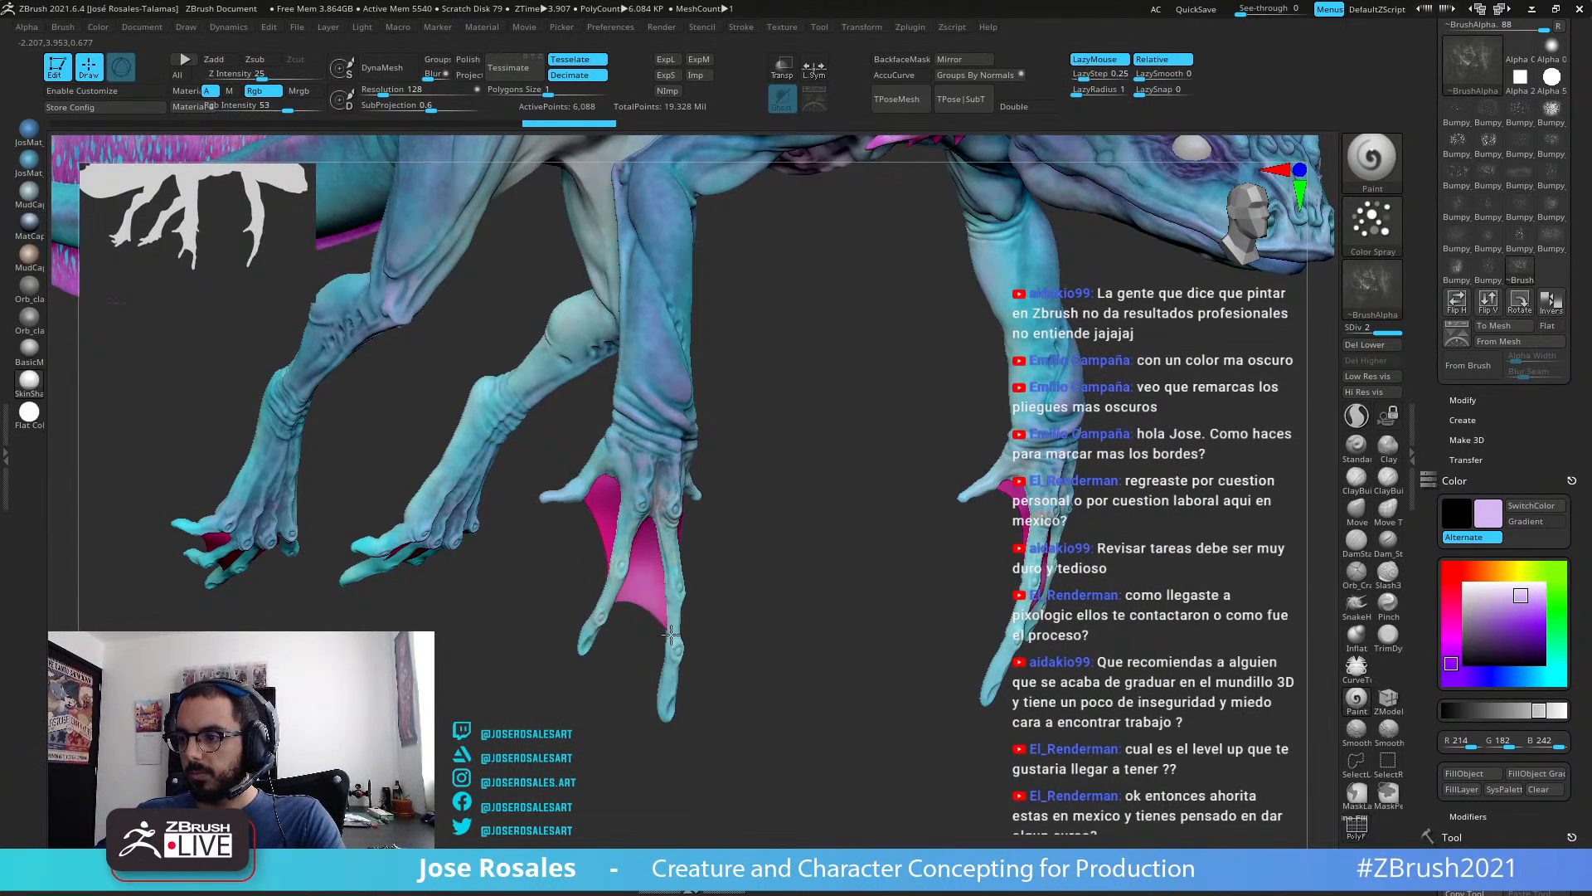
left_click_drag(636, 632, 632, 628)
left_click_drag(647, 542, 642, 571)
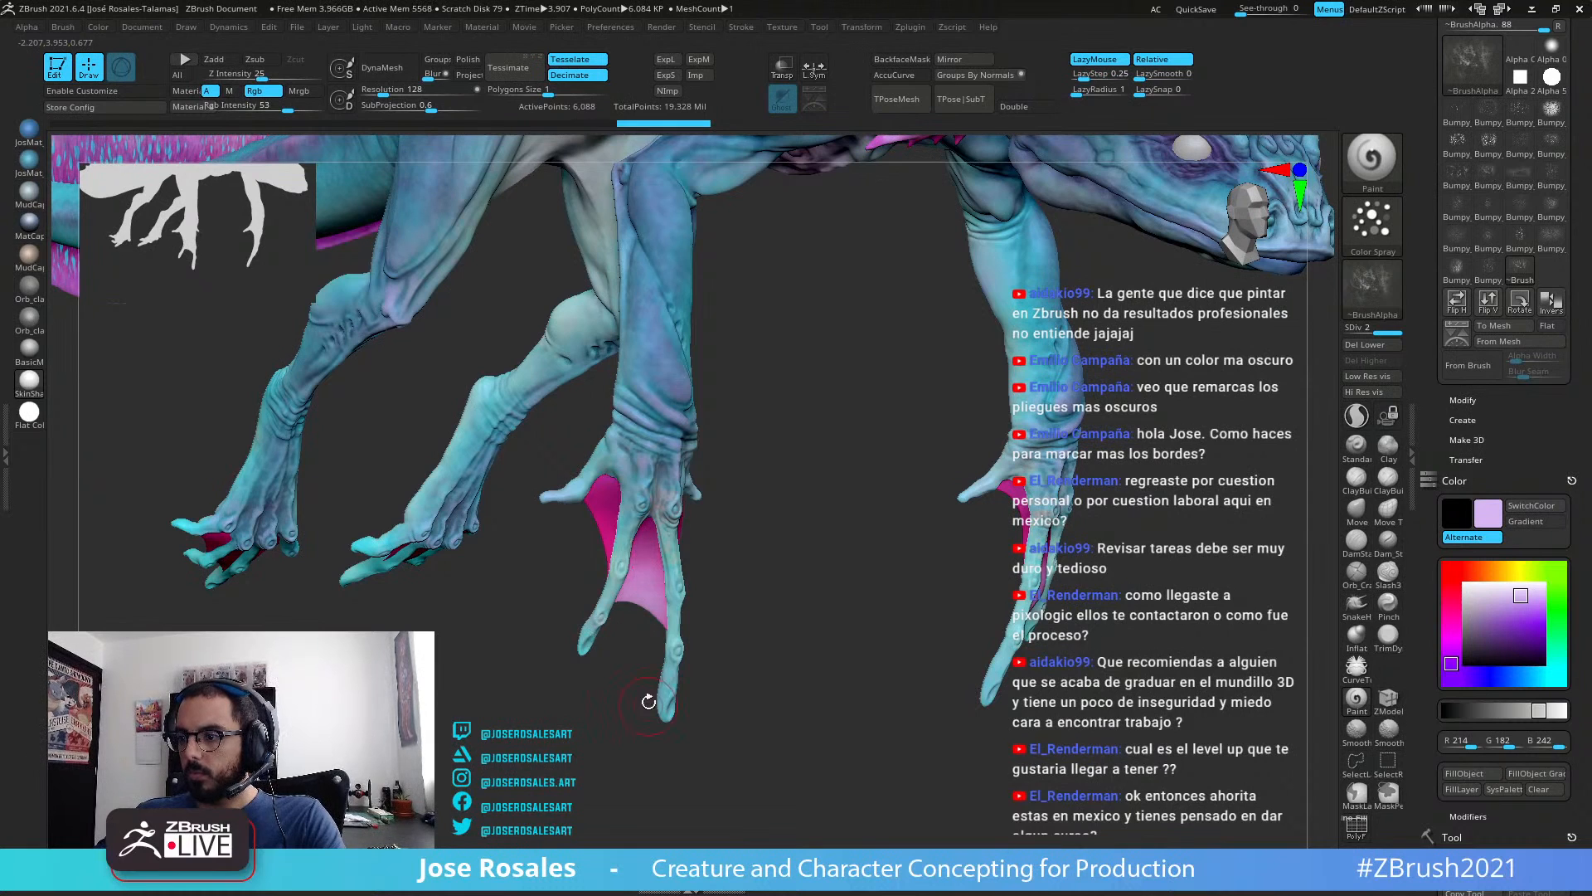
Step: Build up the pale lilac on the remaining finger webs, working from the front and side of the hand
mouse_move(647, 703)
left_mouse_down()
mouse_move(603, 613)
mouse_move(523, 613)
left_mouse_up()
left_click_drag(686, 527, 687, 500)
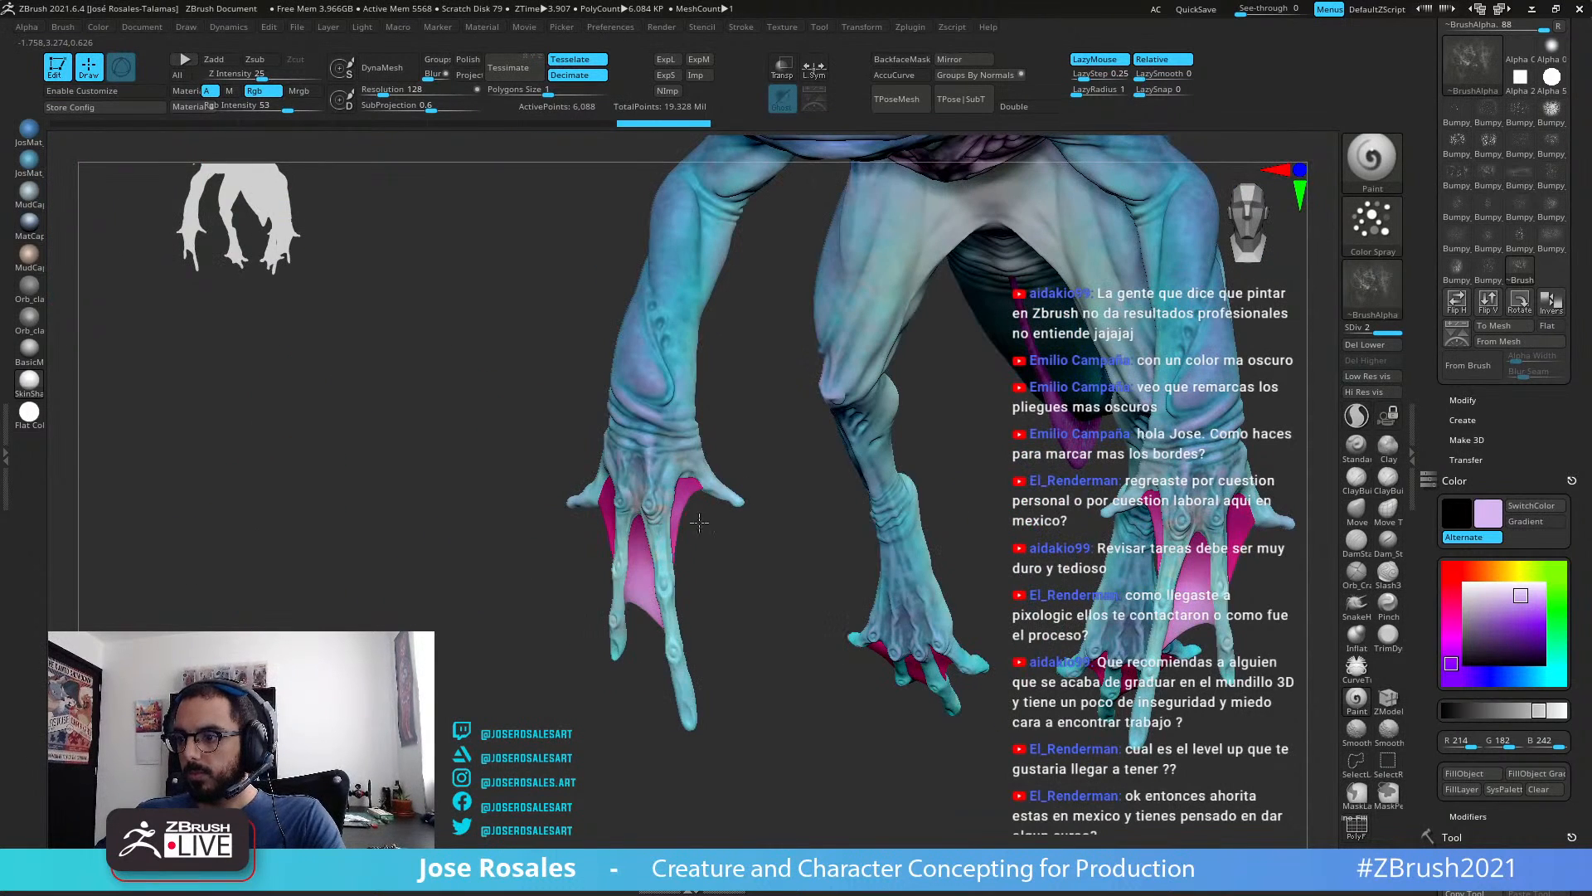
left_click_drag(571, 575, 643, 572)
left_click_drag(595, 524, 598, 532)
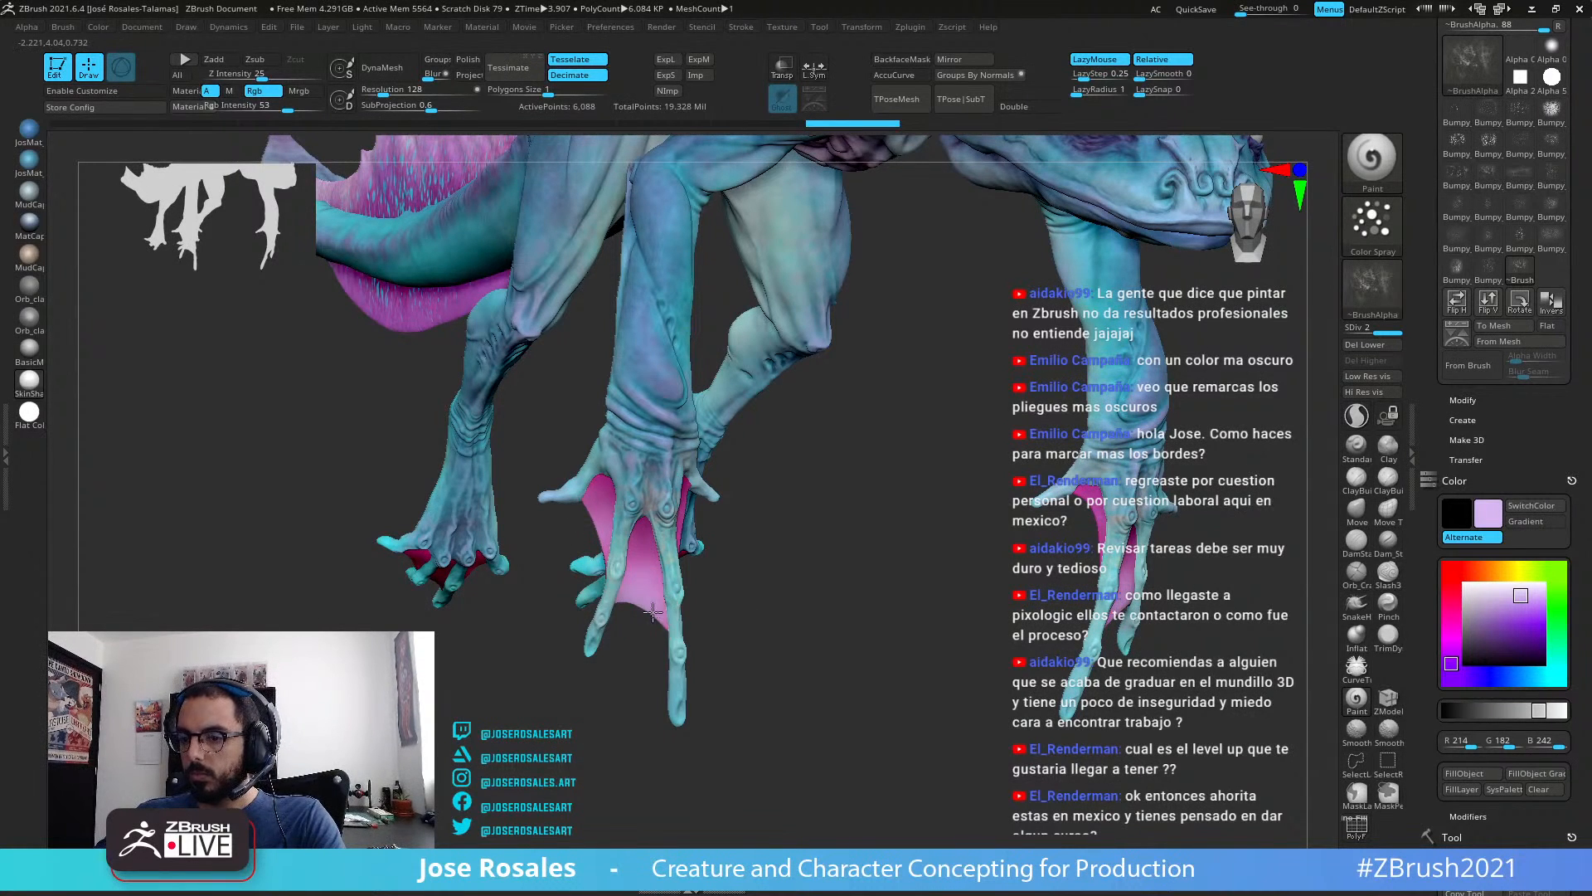
left_click_drag(665, 632, 655, 615)
mouse_move(572, 530)
left_mouse_down()
mouse_move(553, 438)
mouse_move(582, 594)
mouse_move(670, 630)
mouse_move(651, 604)
left_mouse_up()
left_click_drag(896, 572, 846, 570)
left_click_drag(1025, 627, 779, 636)
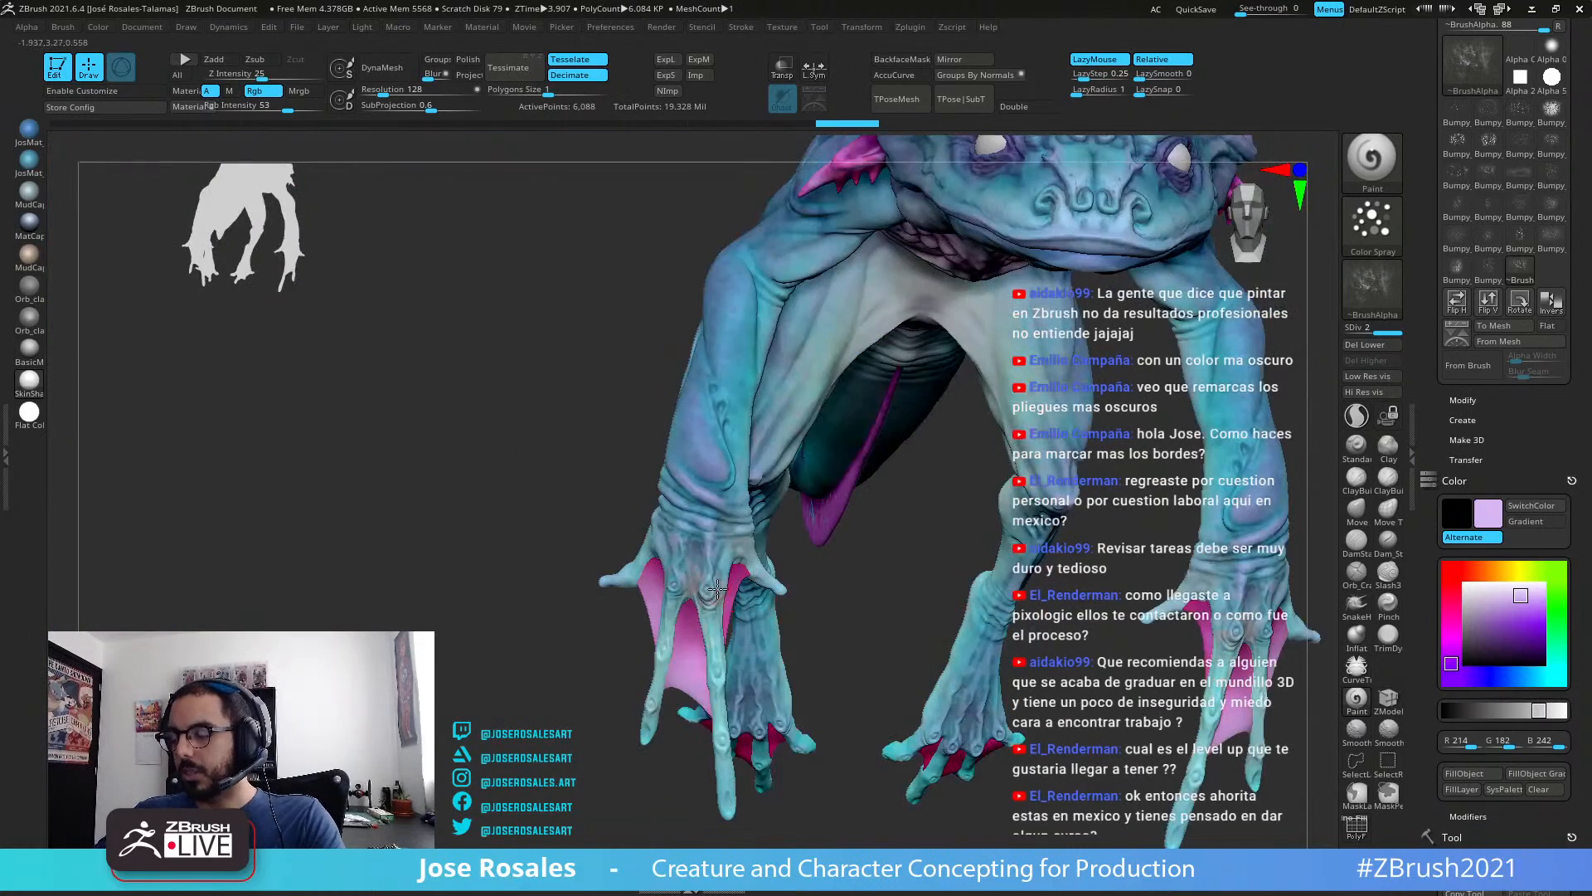
left_click_drag(718, 589, 706, 605)
mouse_move(817, 609)
left_mouse_down()
mouse_move(758, 621)
mouse_move(766, 598)
mouse_move(737, 589)
mouse_move(749, 569)
mouse_move(718, 630)
mouse_move(751, 565)
left_mouse_up()
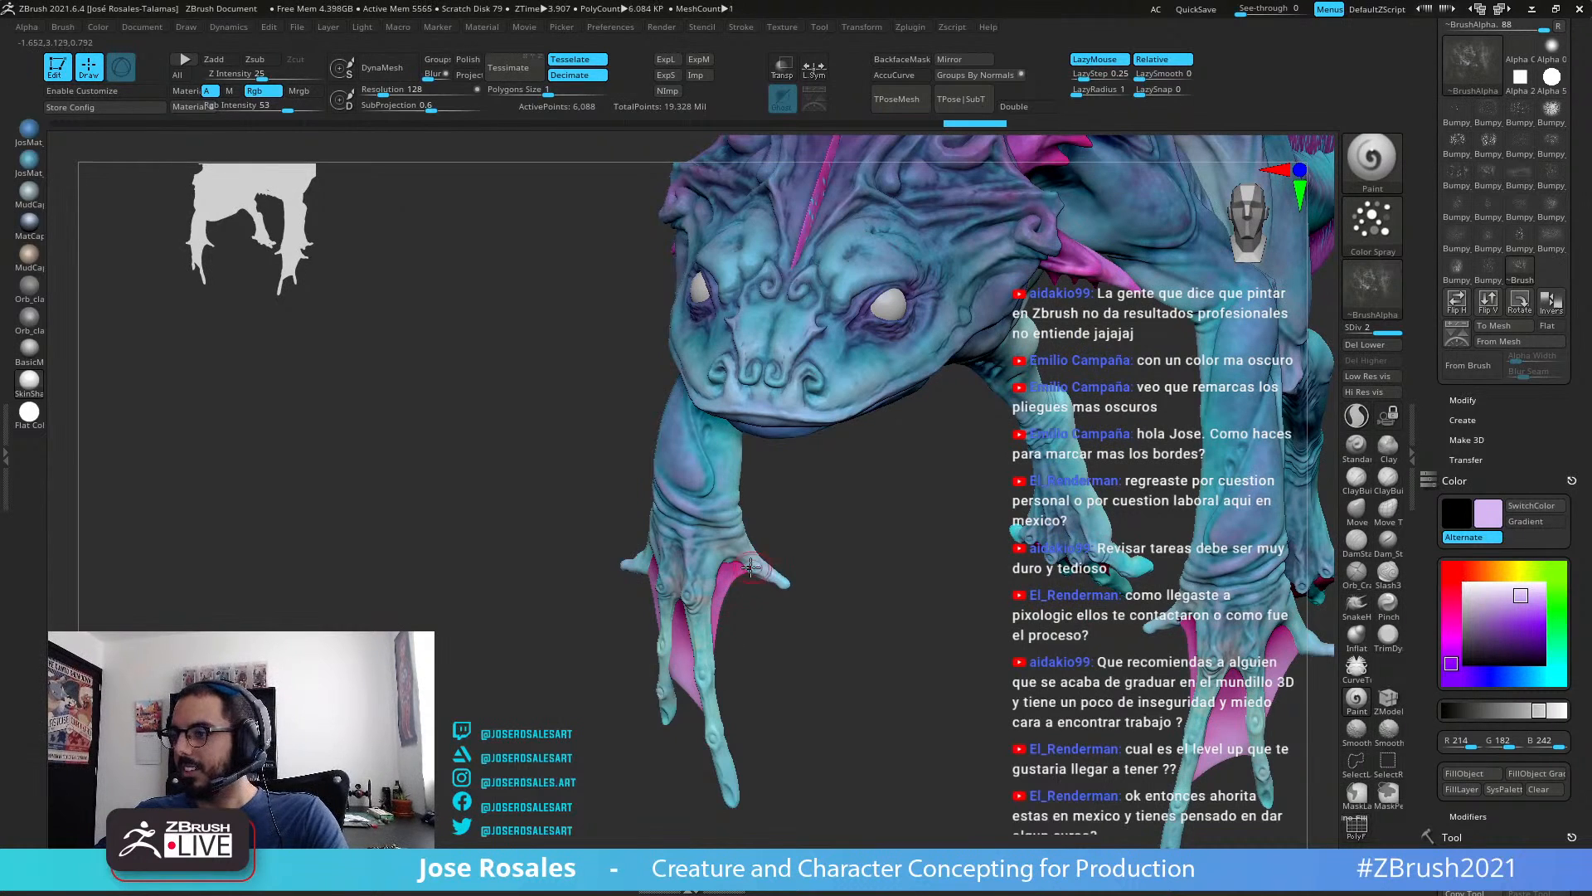
Step: Review the whole creature from the front and side, and make Web Toes the active subtool
left_click_drag(491, 594, 479, 592, "alt")
left_click_drag(804, 573, 837, 571, "alt")
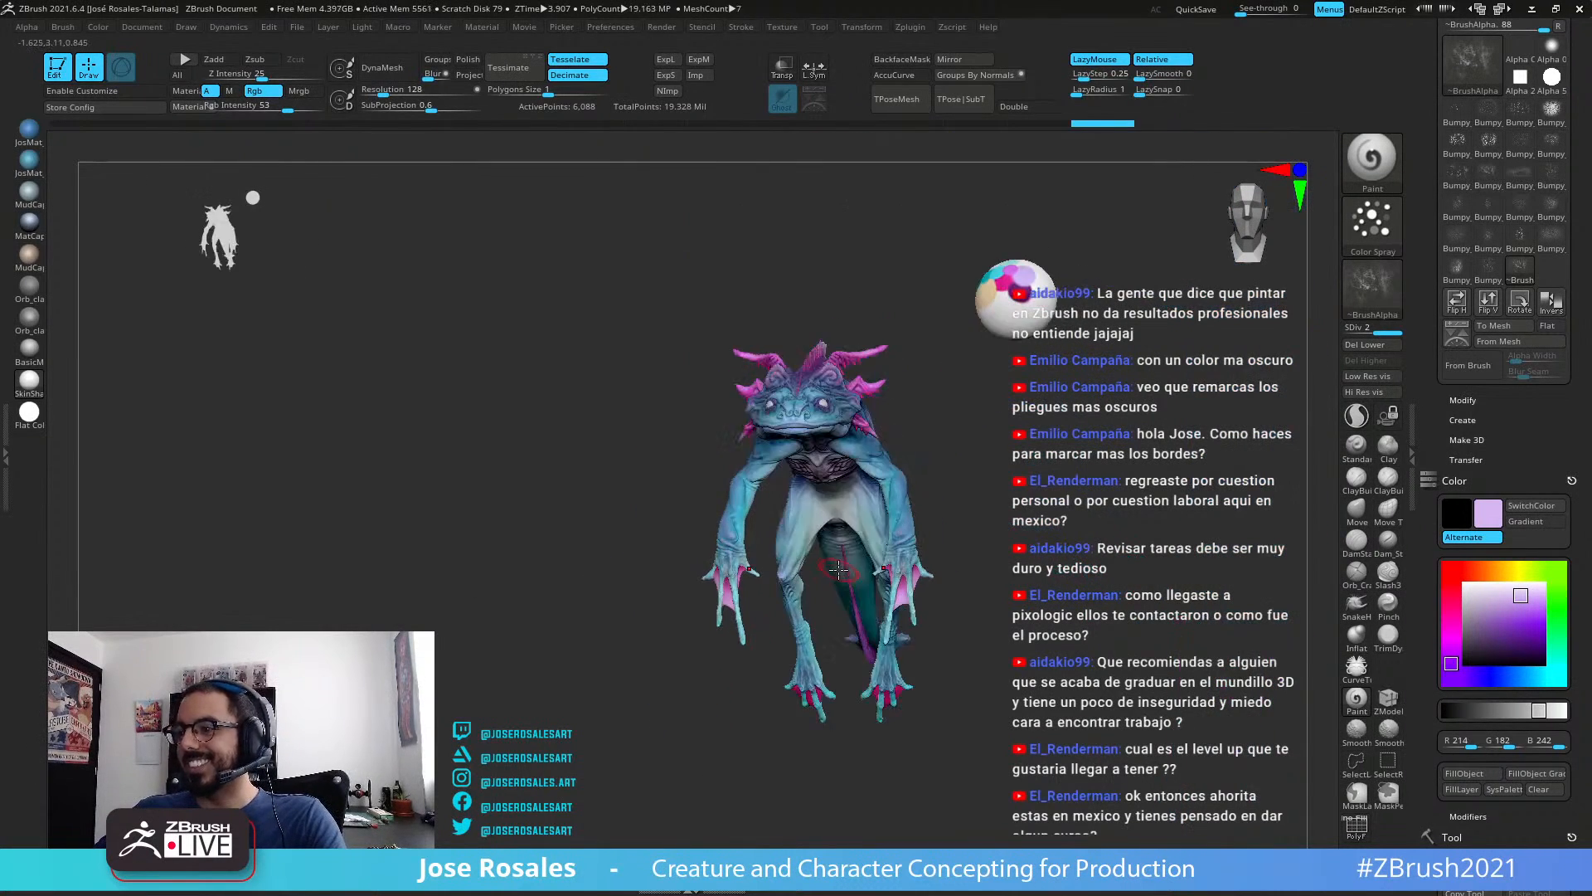
mouse_move(700, 688)
left_mouse_down()
mouse_move(758, 695)
mouse_move(771, 729)
mouse_move(722, 723)
mouse_move(797, 657)
mouse_move(733, 651)
mouse_move(666, 441)
left_mouse_up()
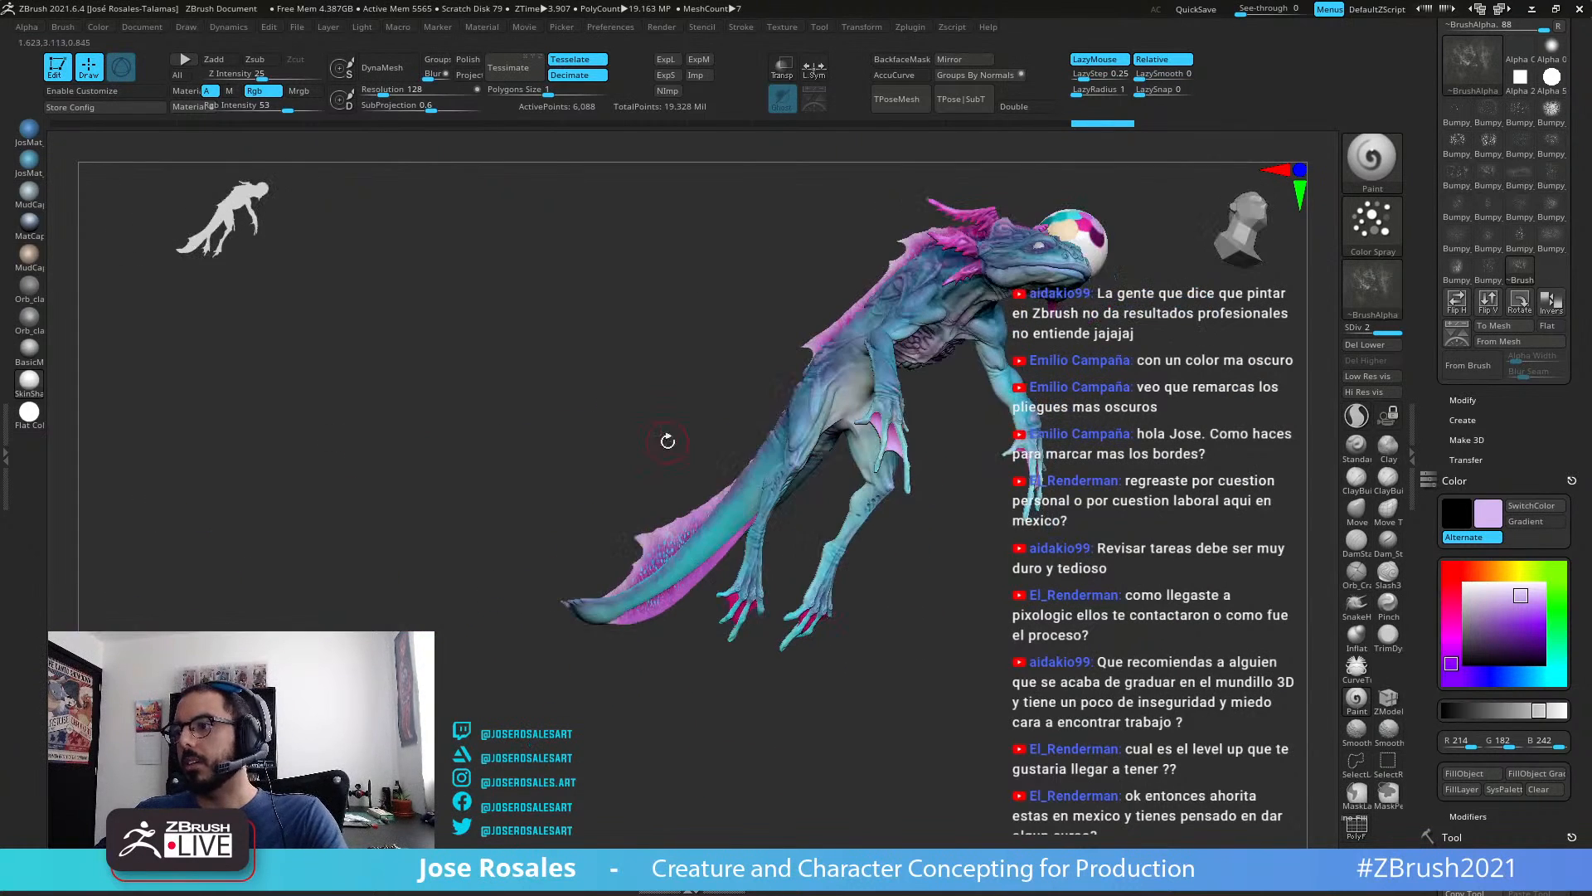
key("shift+s")
right_click_drag(762, 658, 778, 672, "ctrl")
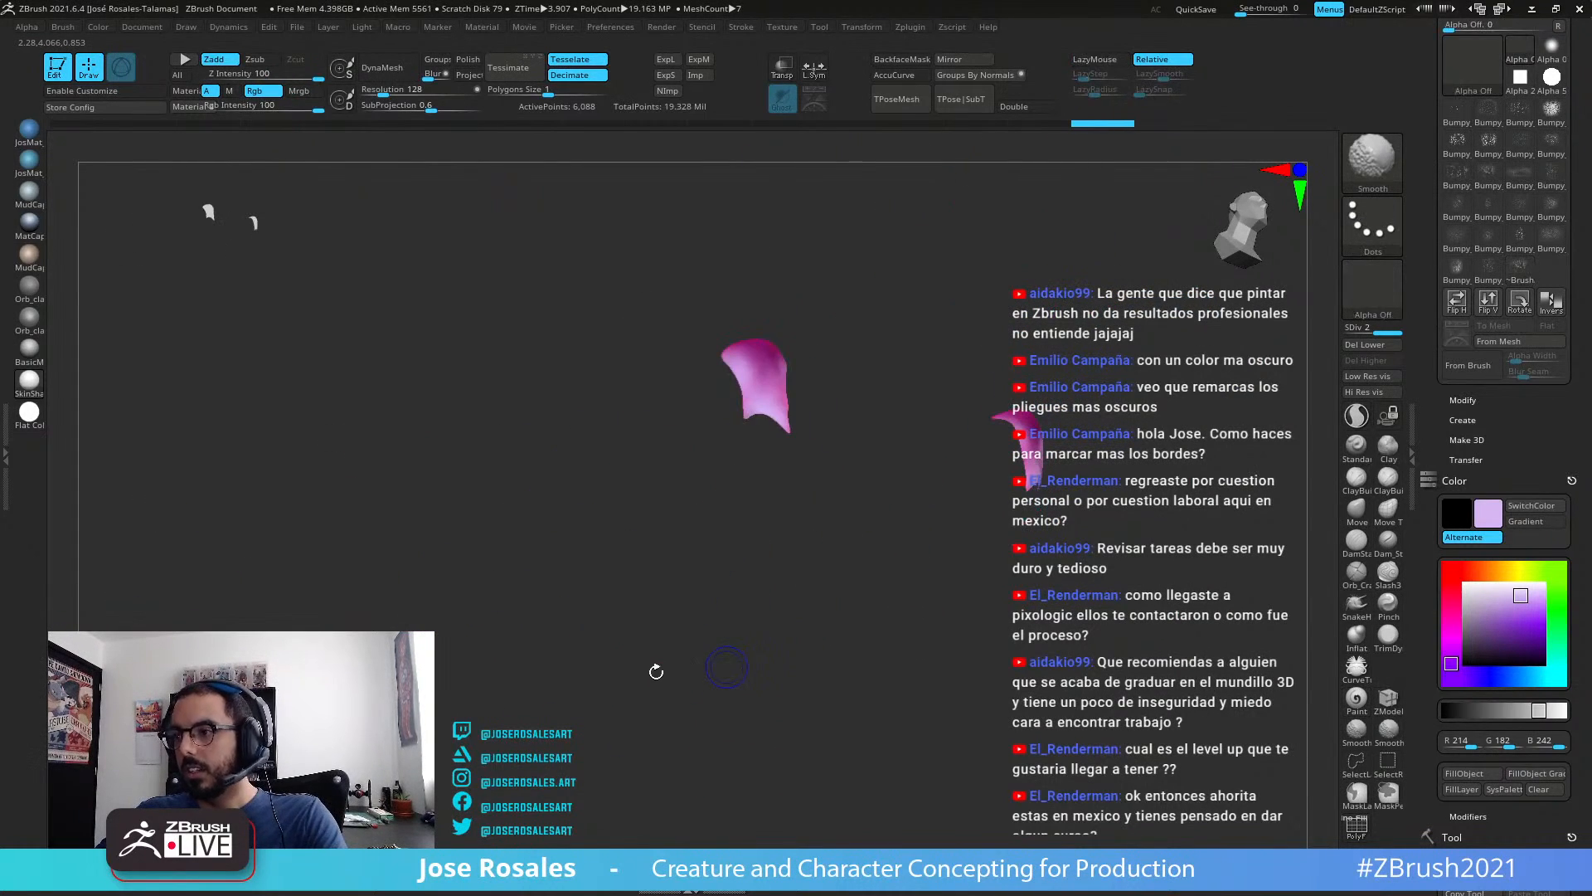
key("shift+s")
left_click(532, 699, "alt")
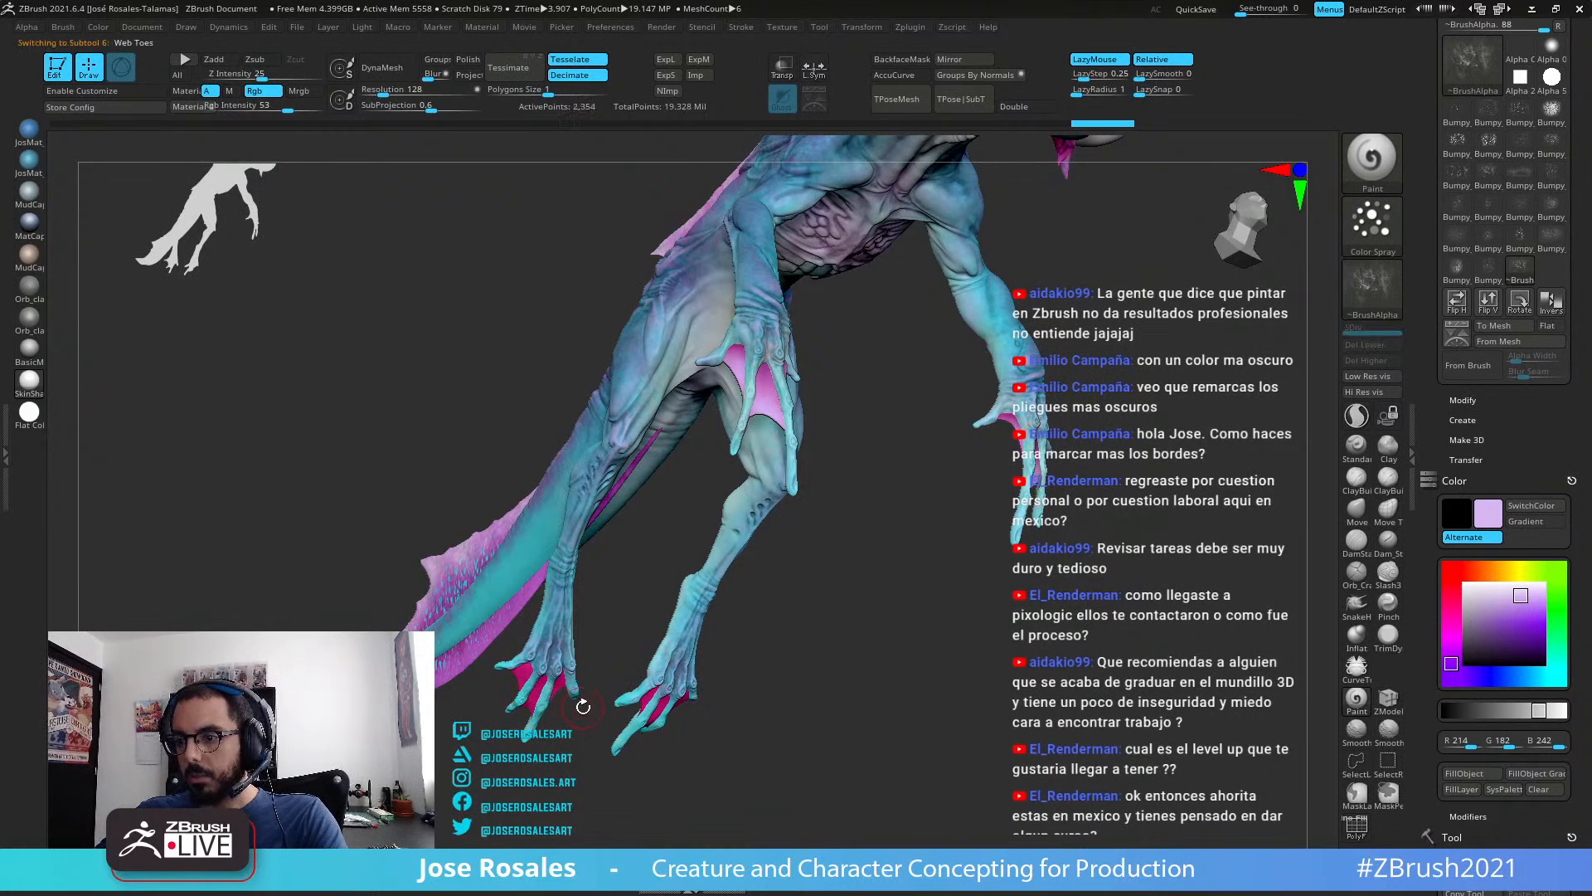
key("shift+s")
key("shift+s")
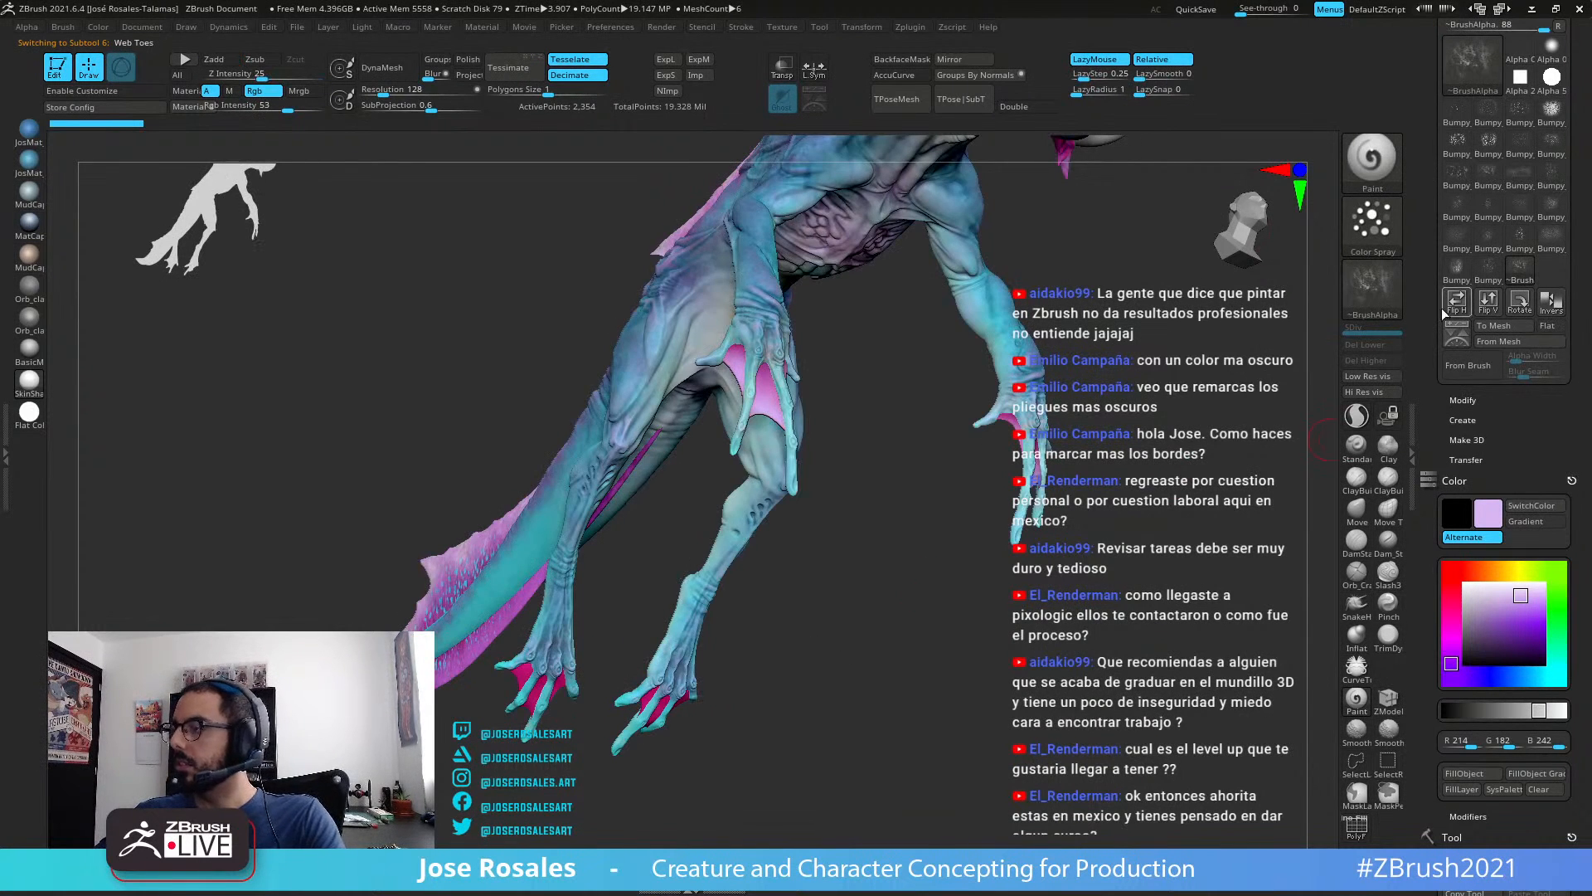
Step: Sample the dark magenta (R 106, G 10, B 88) from the palette sphere and turn on ghosted transparency
left_click(782, 67)
left_click_drag(921, 257, 755, 456, "alt")
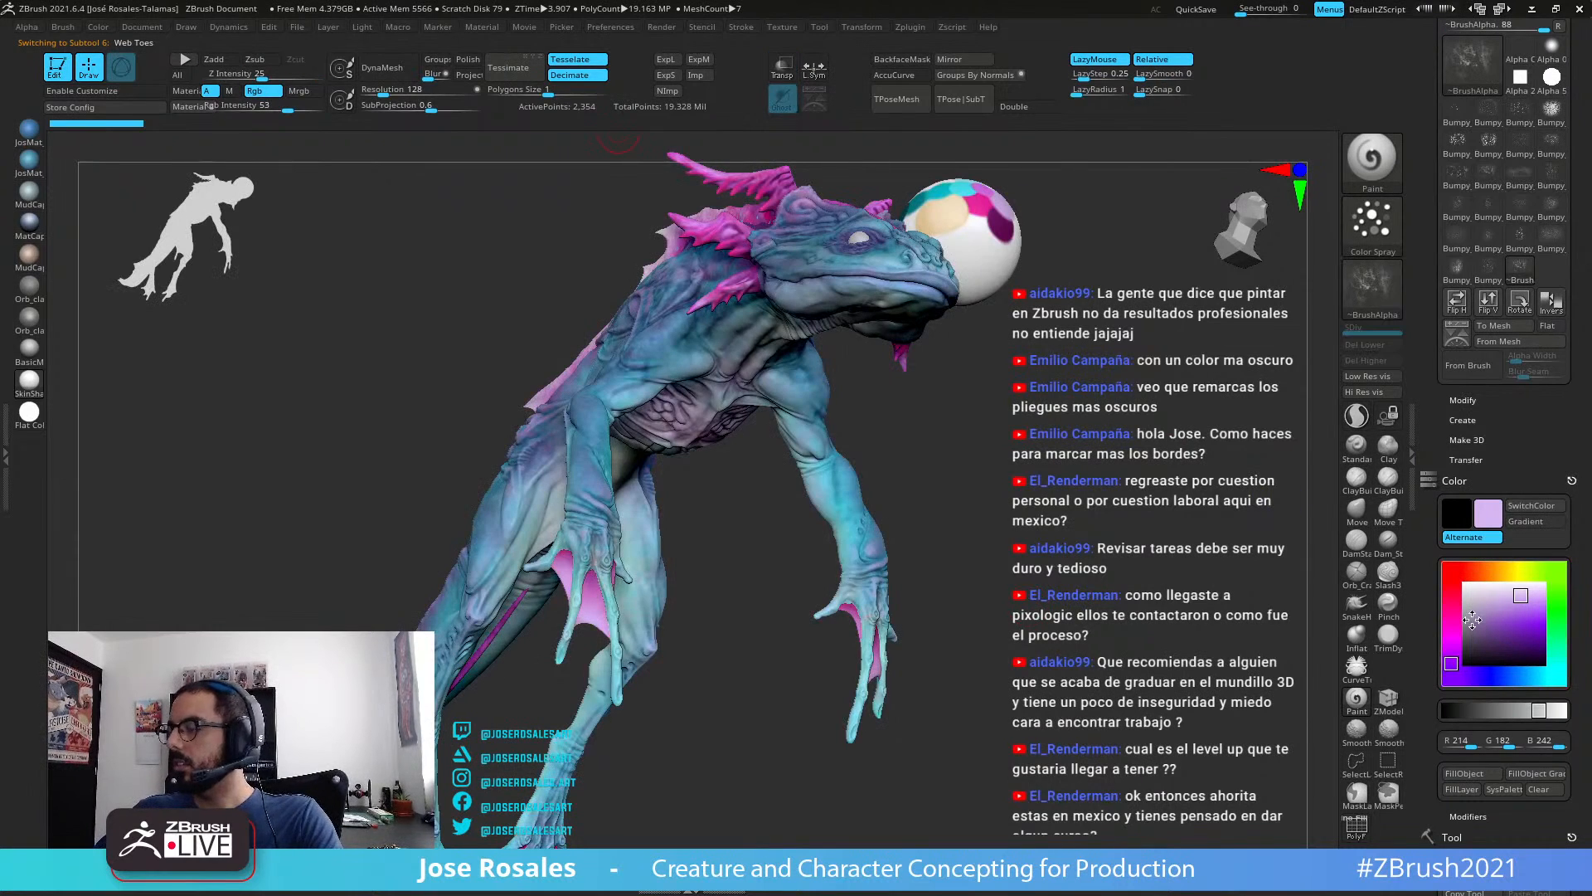
left_click_drag(1491, 620, 1002, 234)
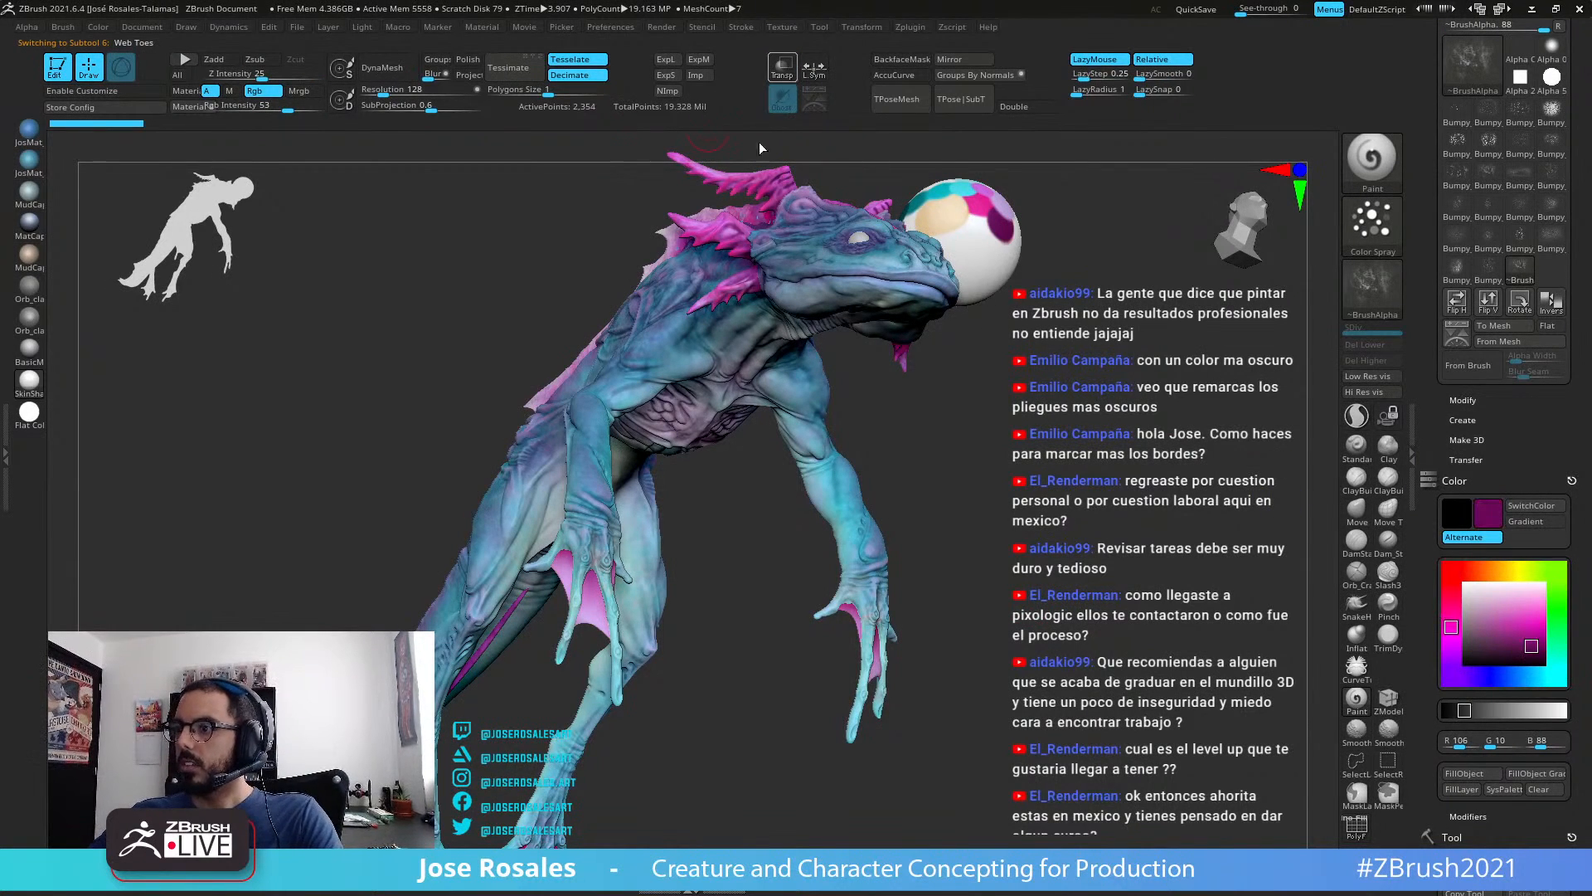
left_click(782, 67)
Step: Subdivide Web Toes to level 3 and spray dark magenta over the base of the toe webs
left_click_drag(913, 532, 1149, 319, "alt")
key("shift+s")
left_click_drag(796, 531, 618, 683, "alt")
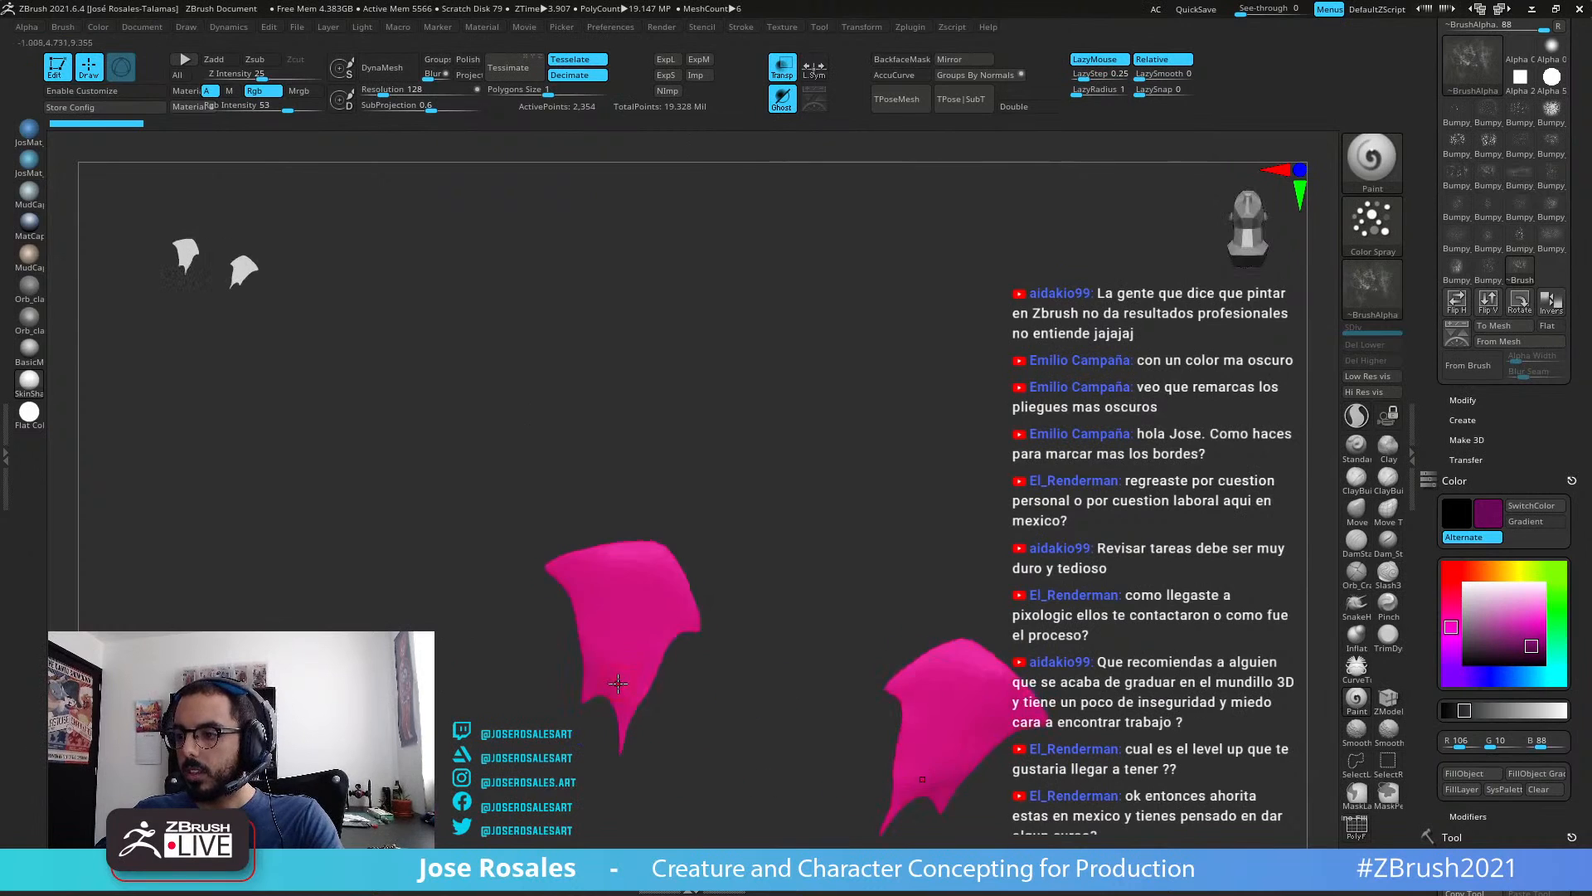
right_click_drag(611, 689, 631, 675)
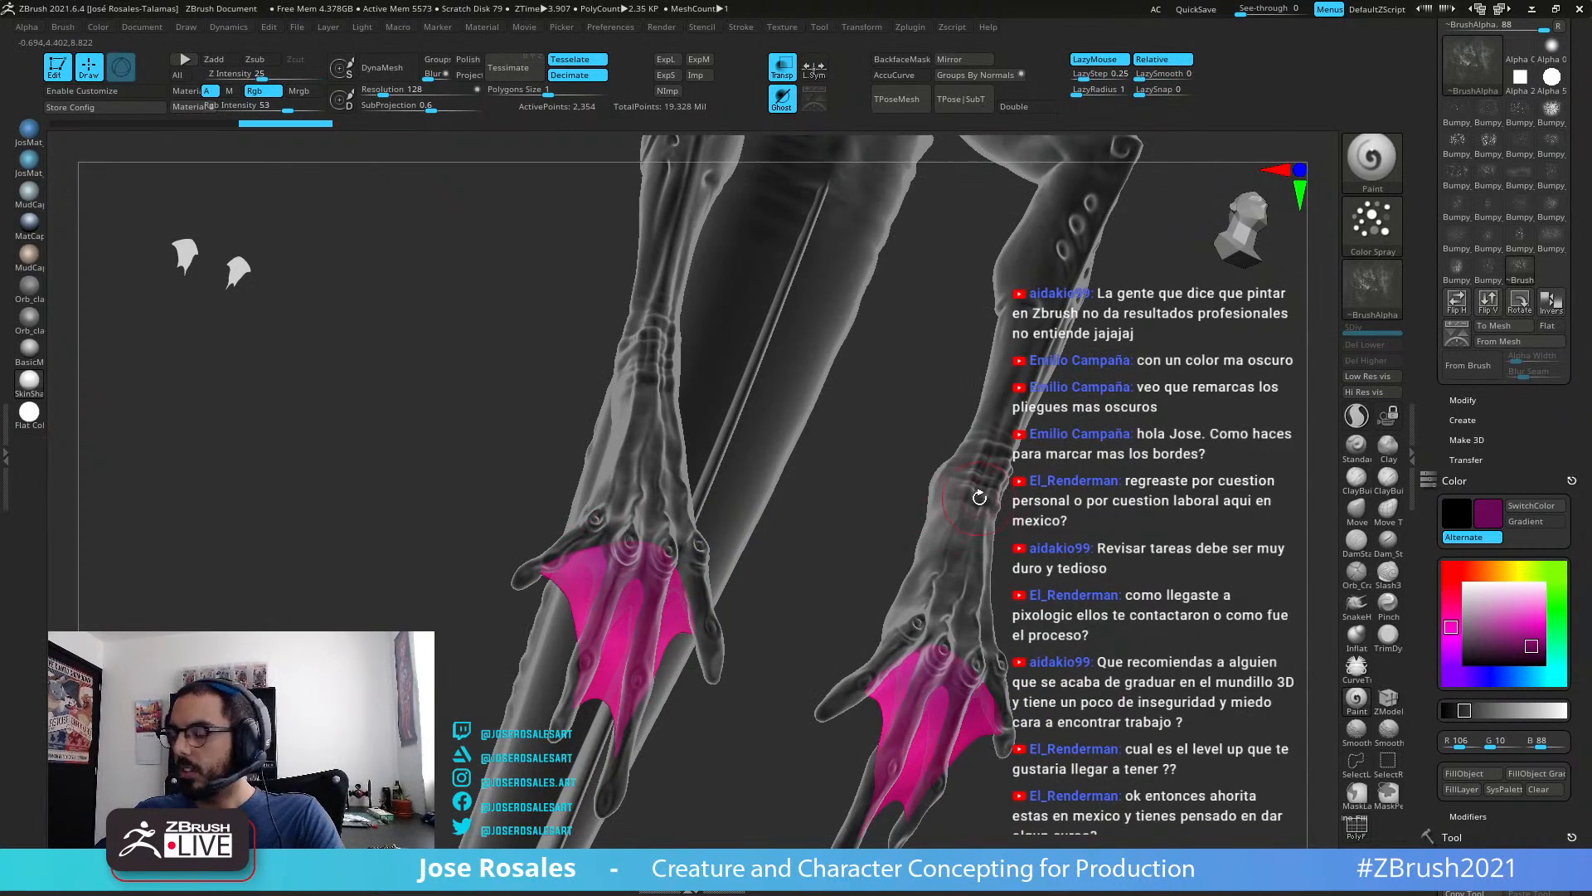
key("ctrl+d")
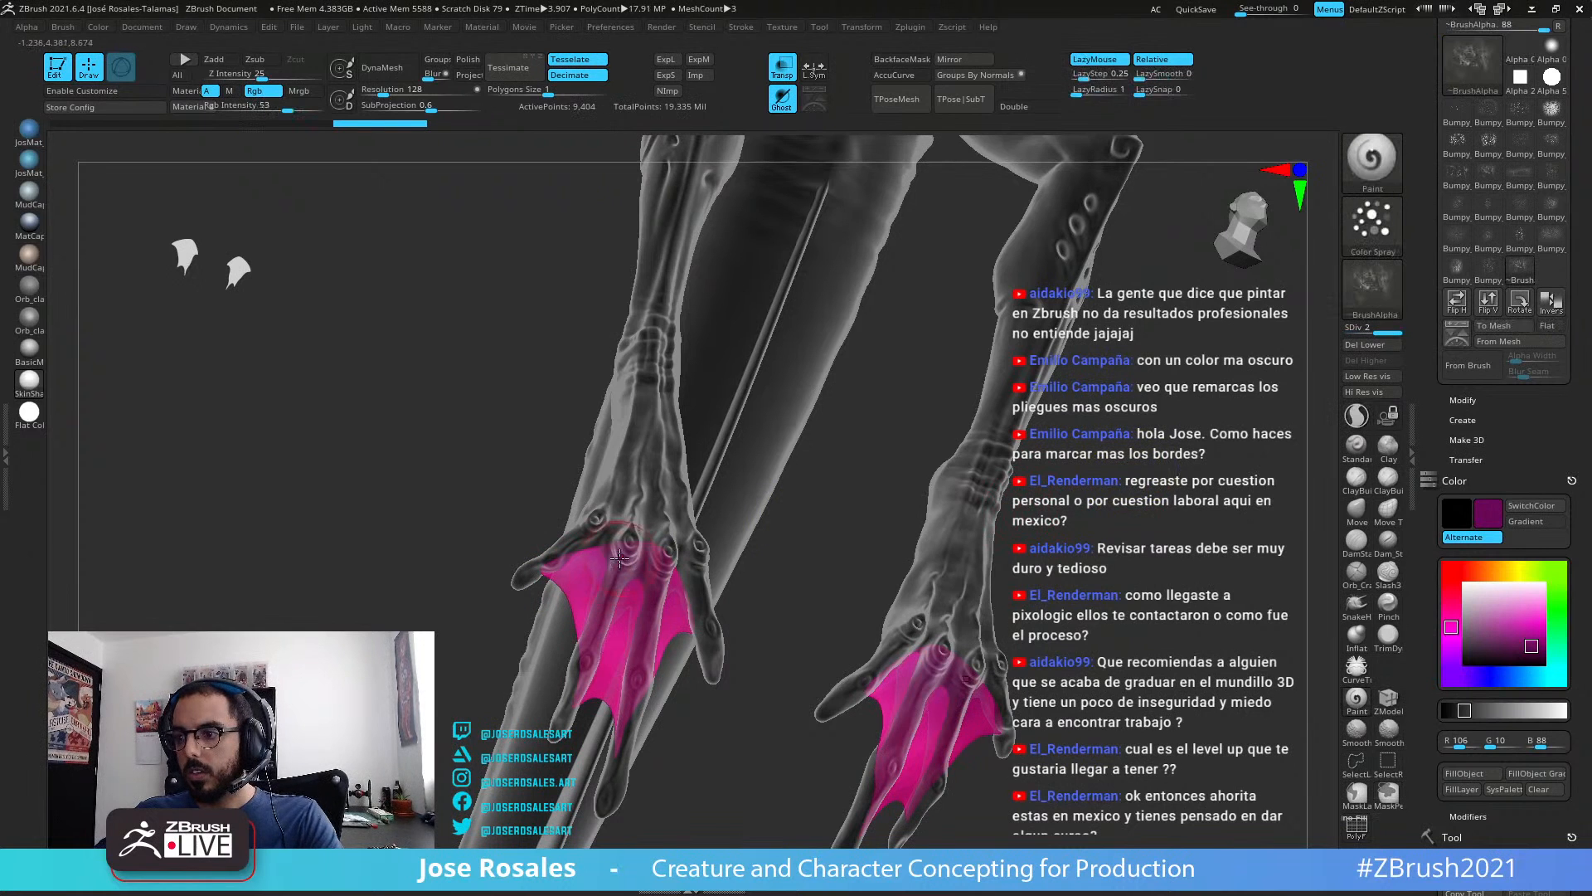
key("ctrl+d")
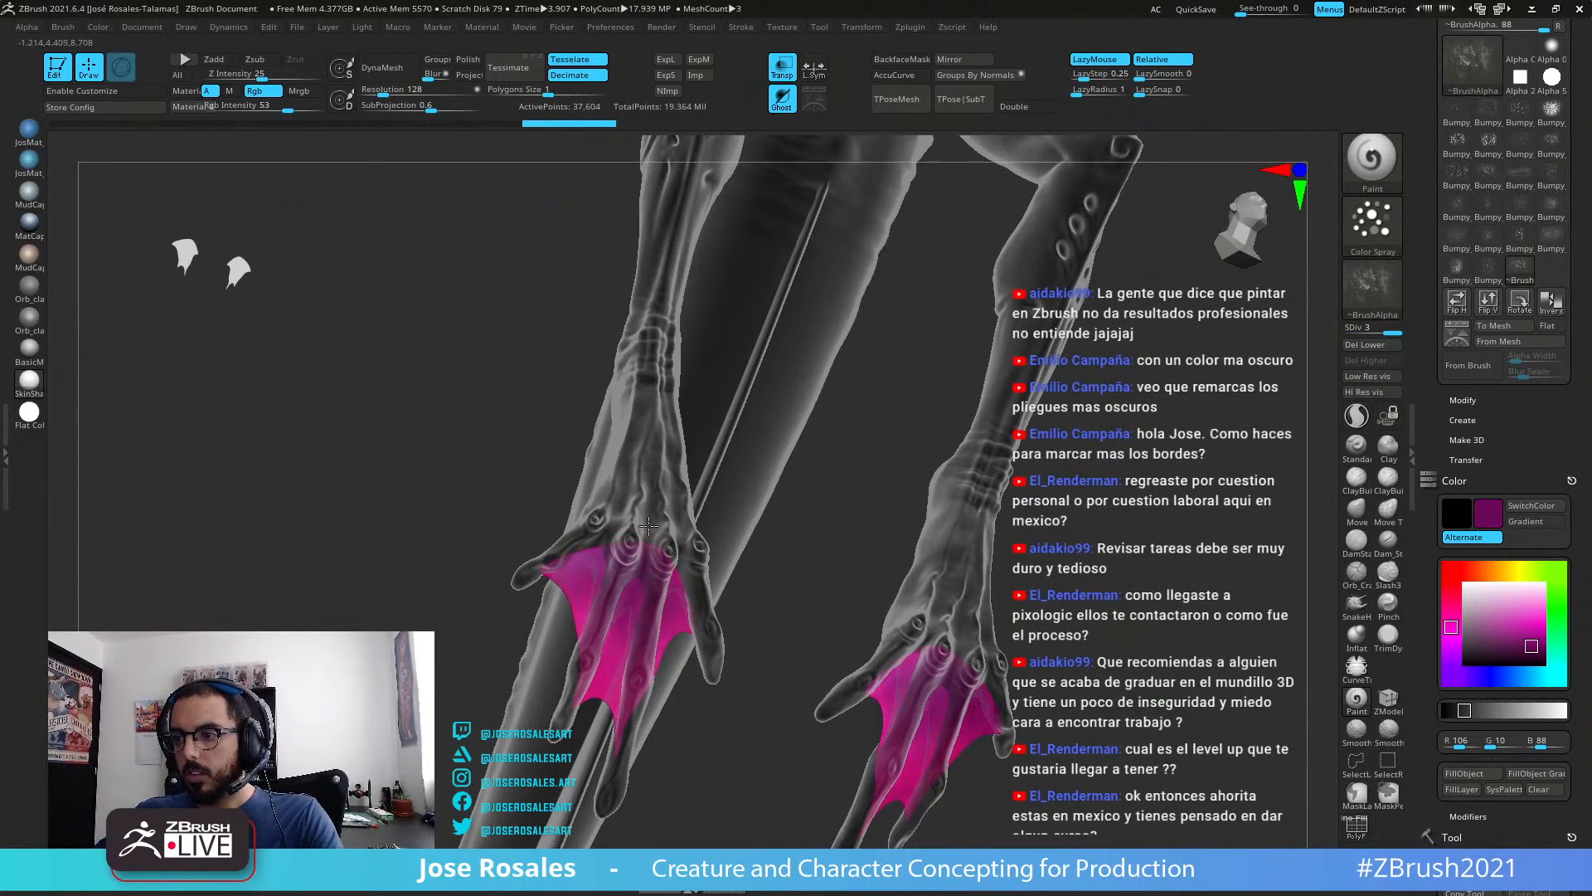
Step: Make Web Fingers the active subtool and subdivide it to level 3
left_click_drag(850, 357, 813, 357, "alt")
left_click_drag(772, 657, 868, 324, "alt")
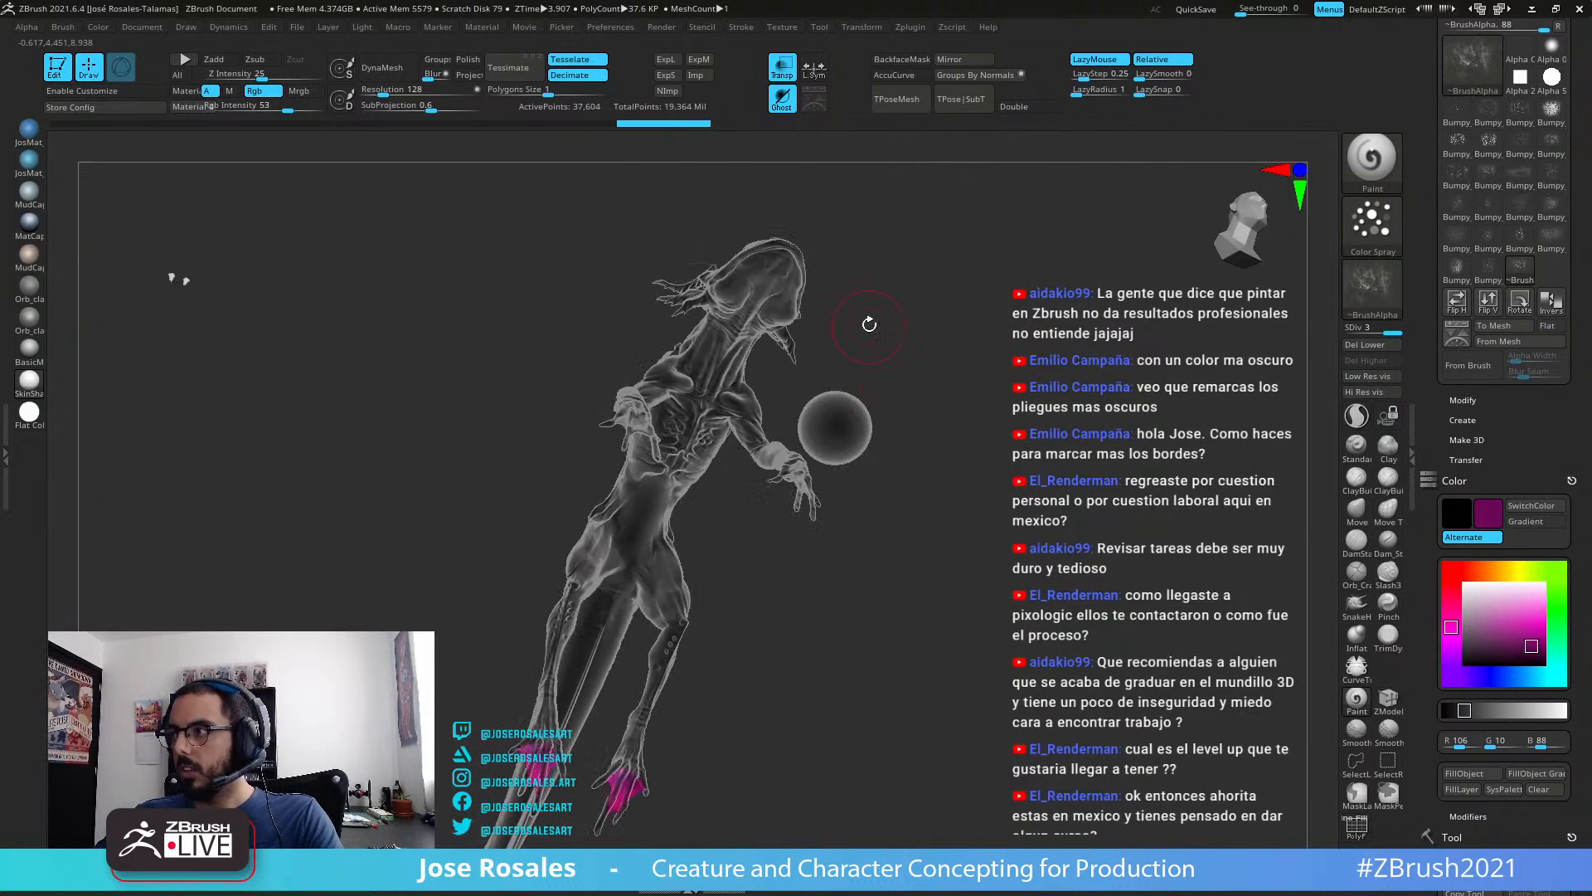
left_click_drag(775, 506, 702, 622)
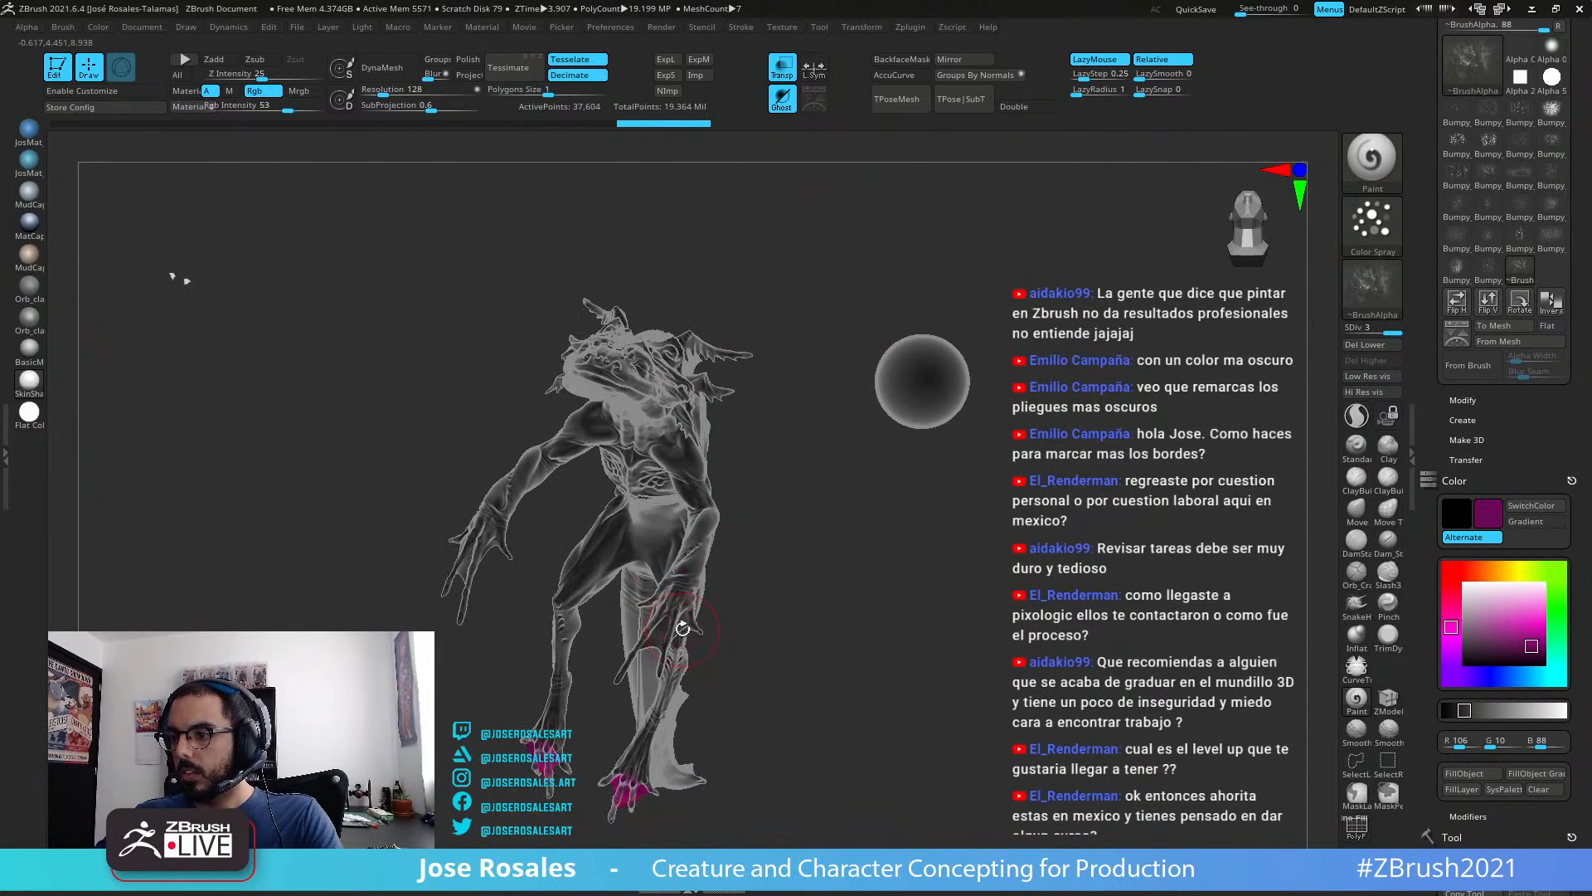
left_click(682, 628, "alt")
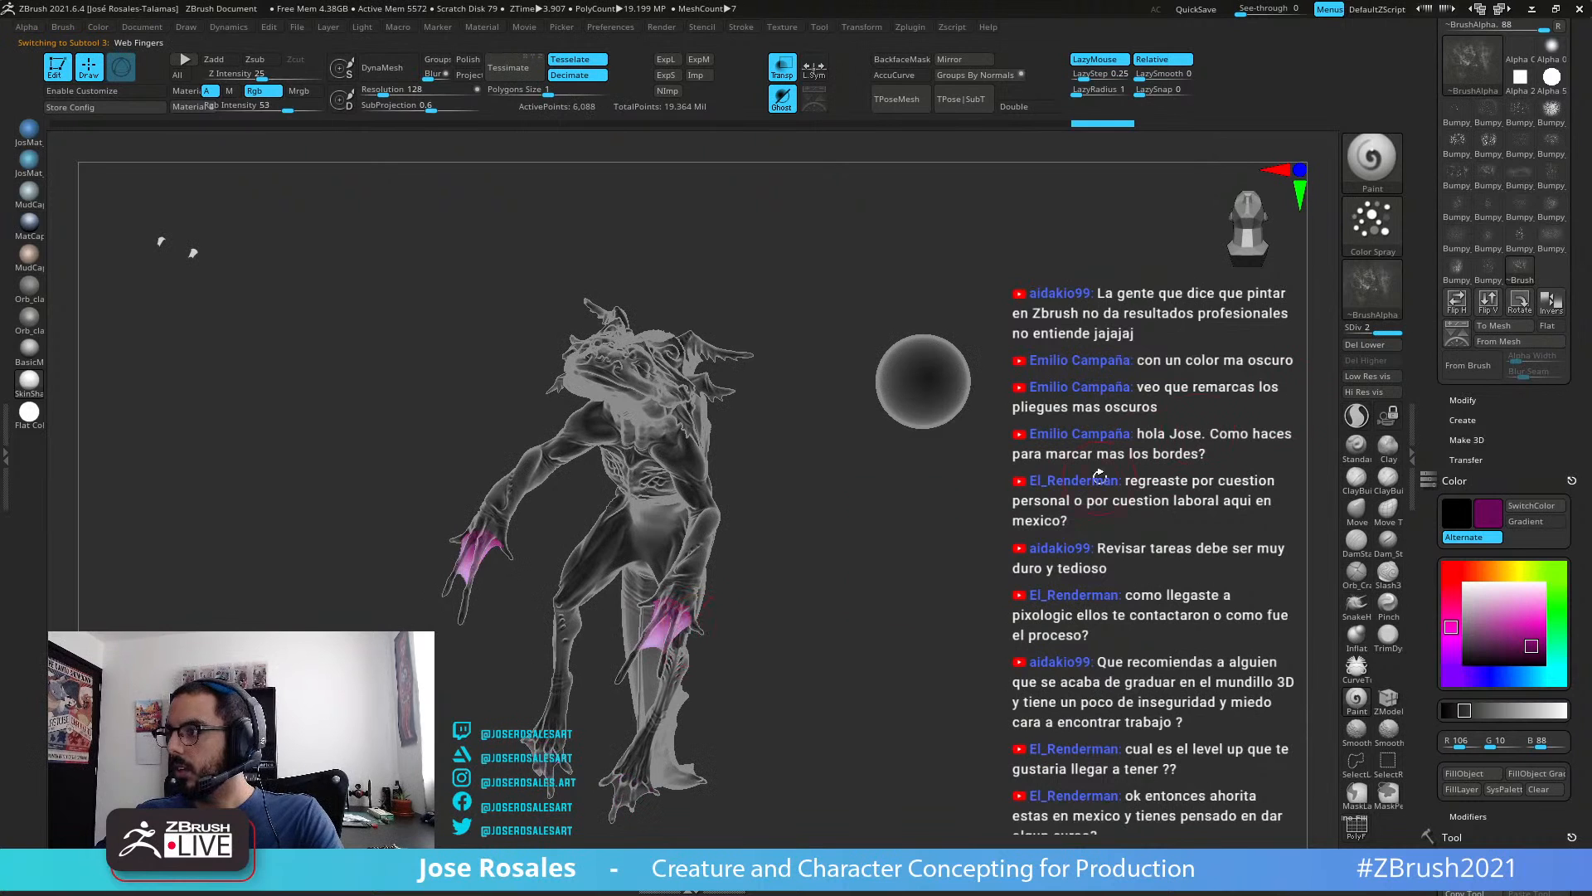
key("ctrl+d")
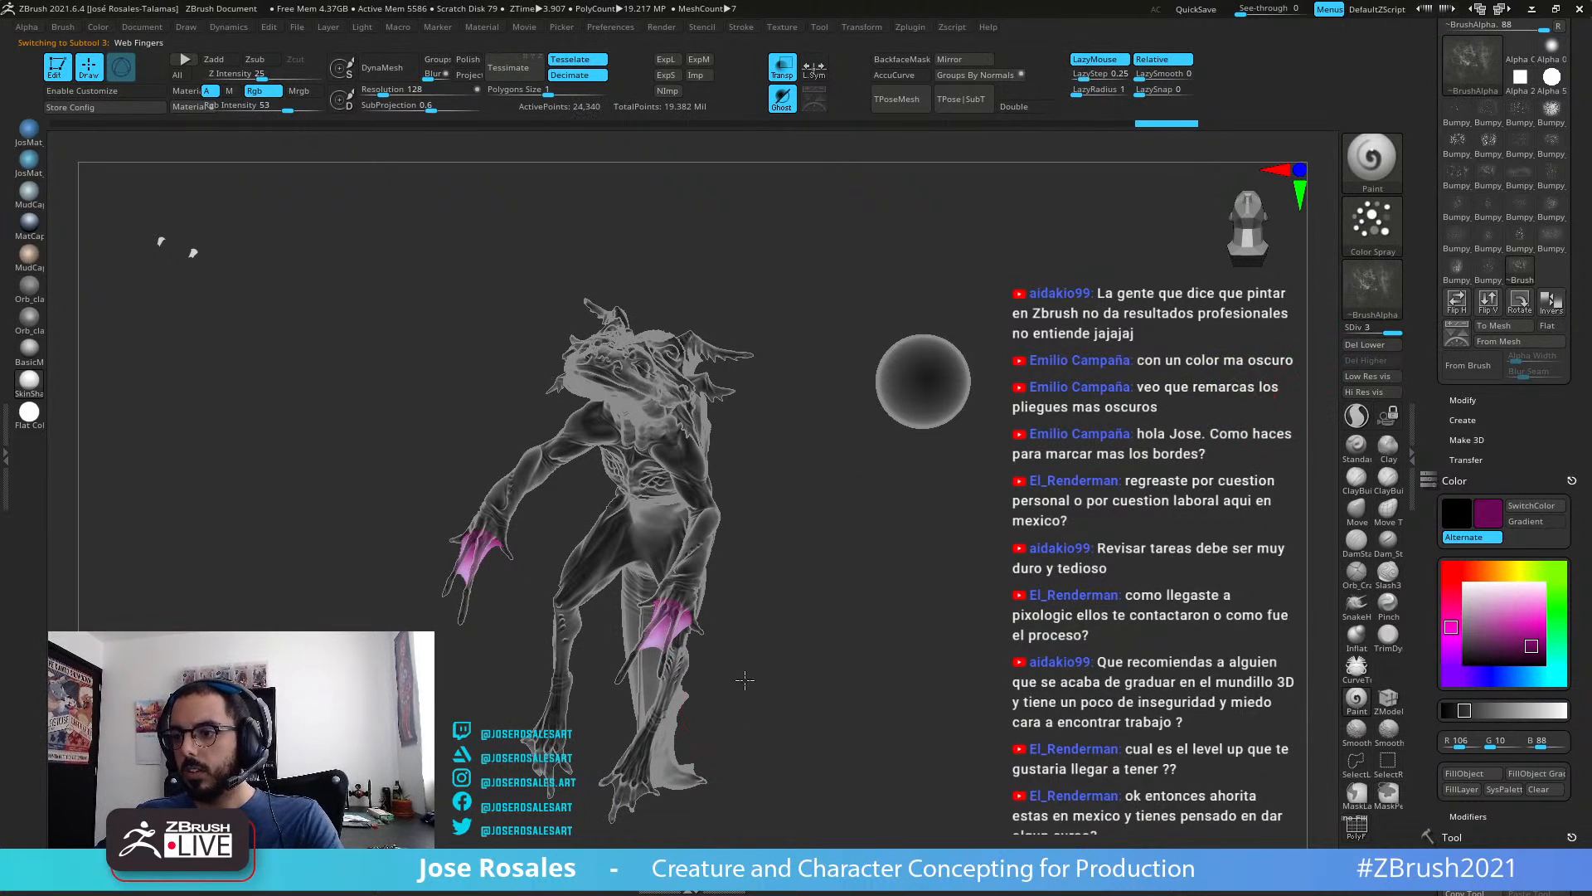
Step: Make Web Toes the active subtool again and frame both feet up close
left_click_drag(609, 884, 677, 788, "alt")
left_click_drag(840, 801, 747, 743, "alt")
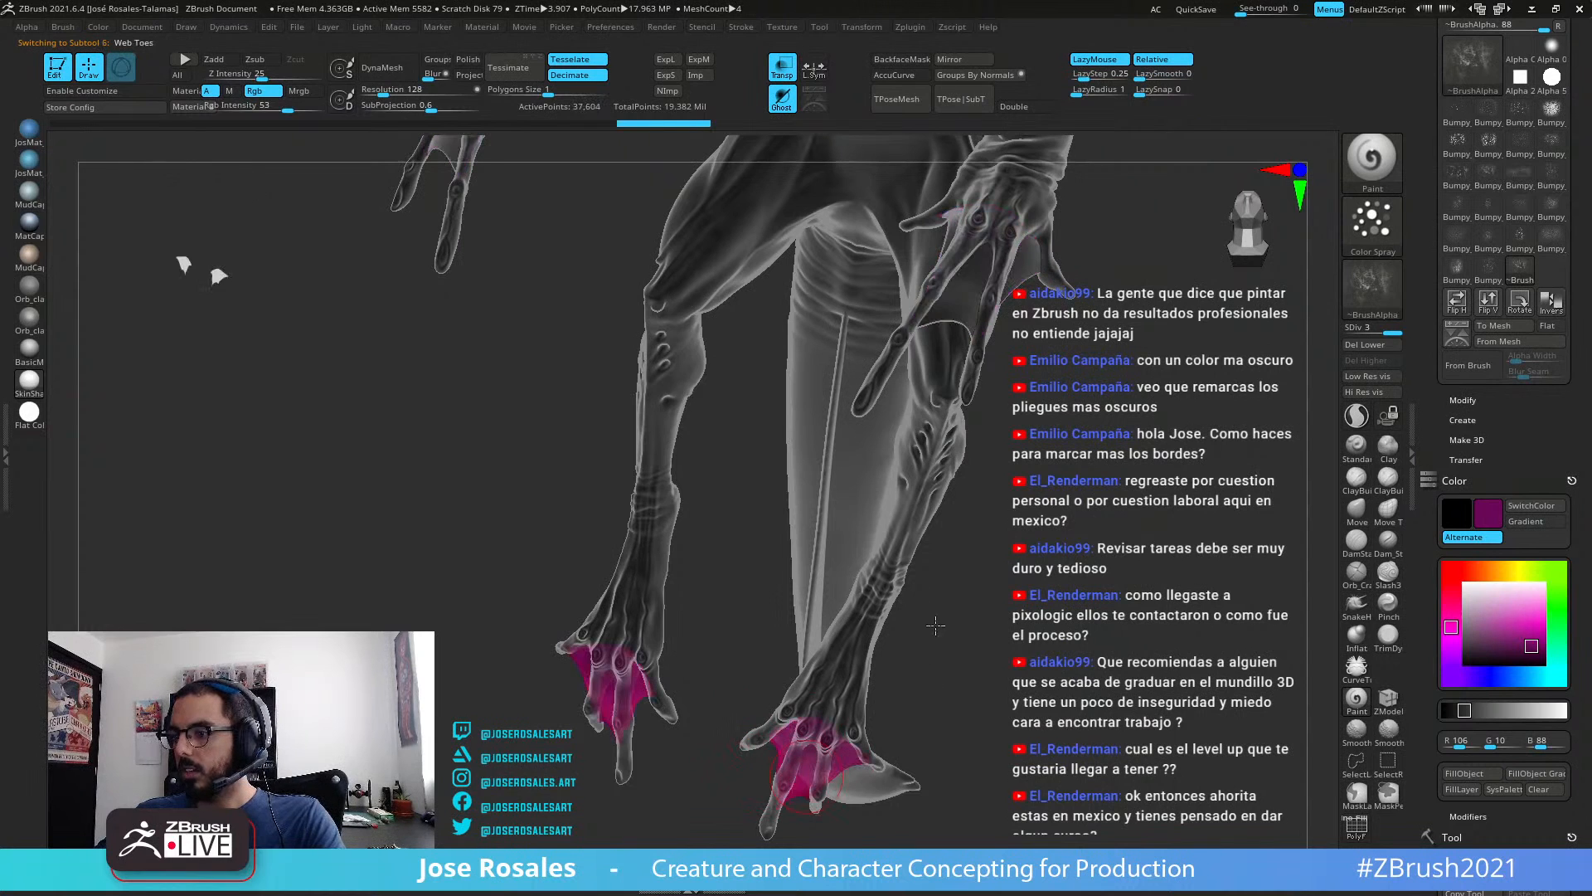
Step: Turn off transparency, pick the light lavender (R 214, G 182, B 242) from the colour sphere and isolate the toe webs
left_click_drag(1152, 556, 1189, 453)
left_click_drag(1099, 480, 889, 838, "alt")
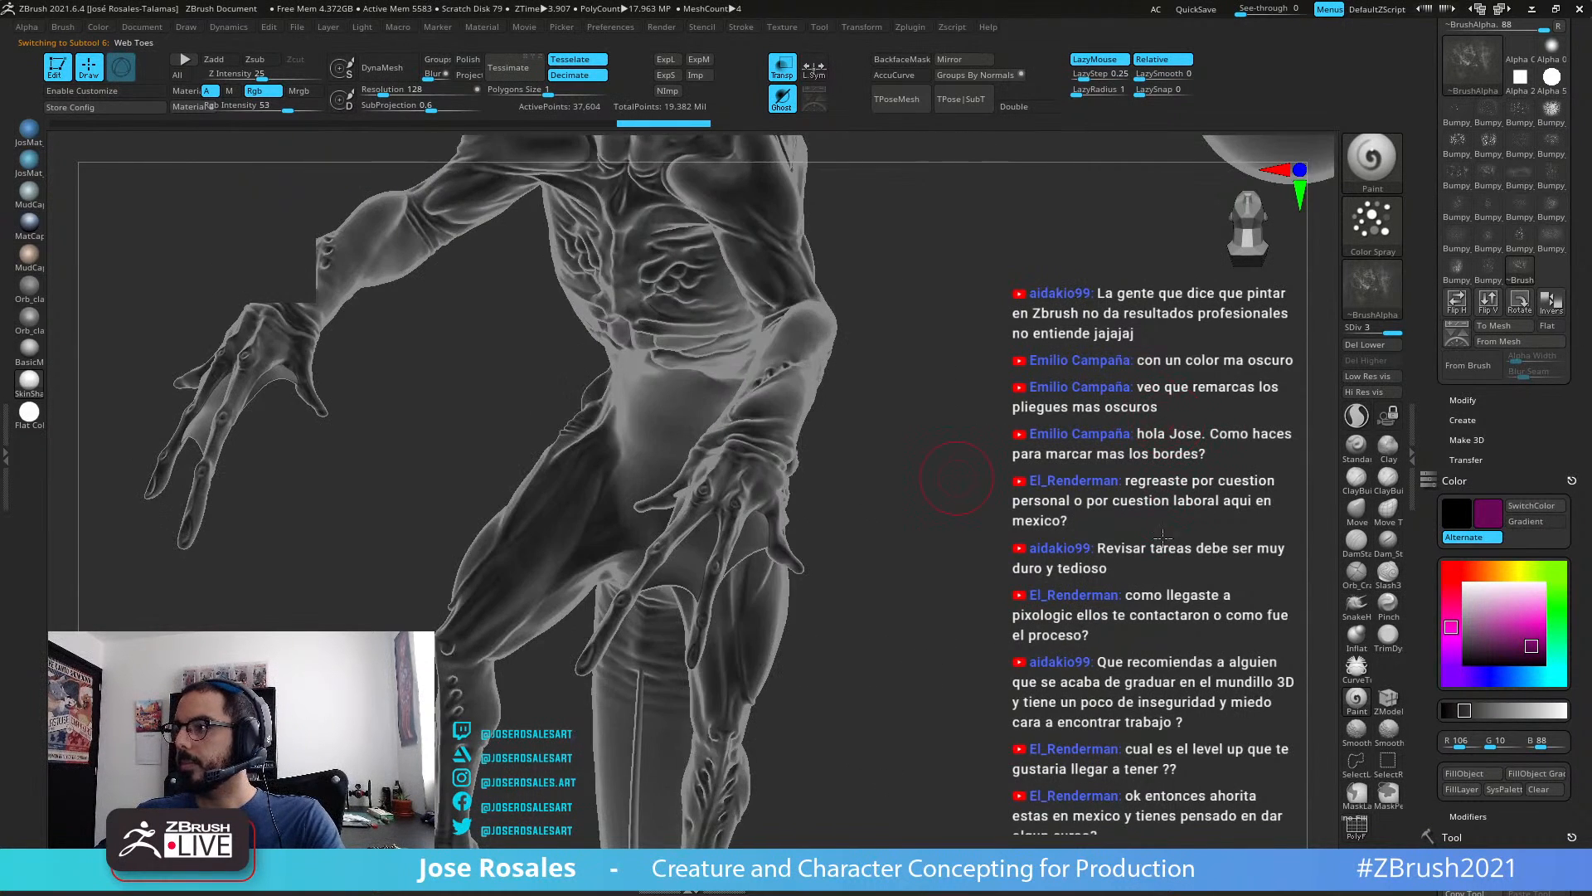
left_click_drag(1249, 414, 1184, 753, "alt")
left_click(783, 68)
key("c")
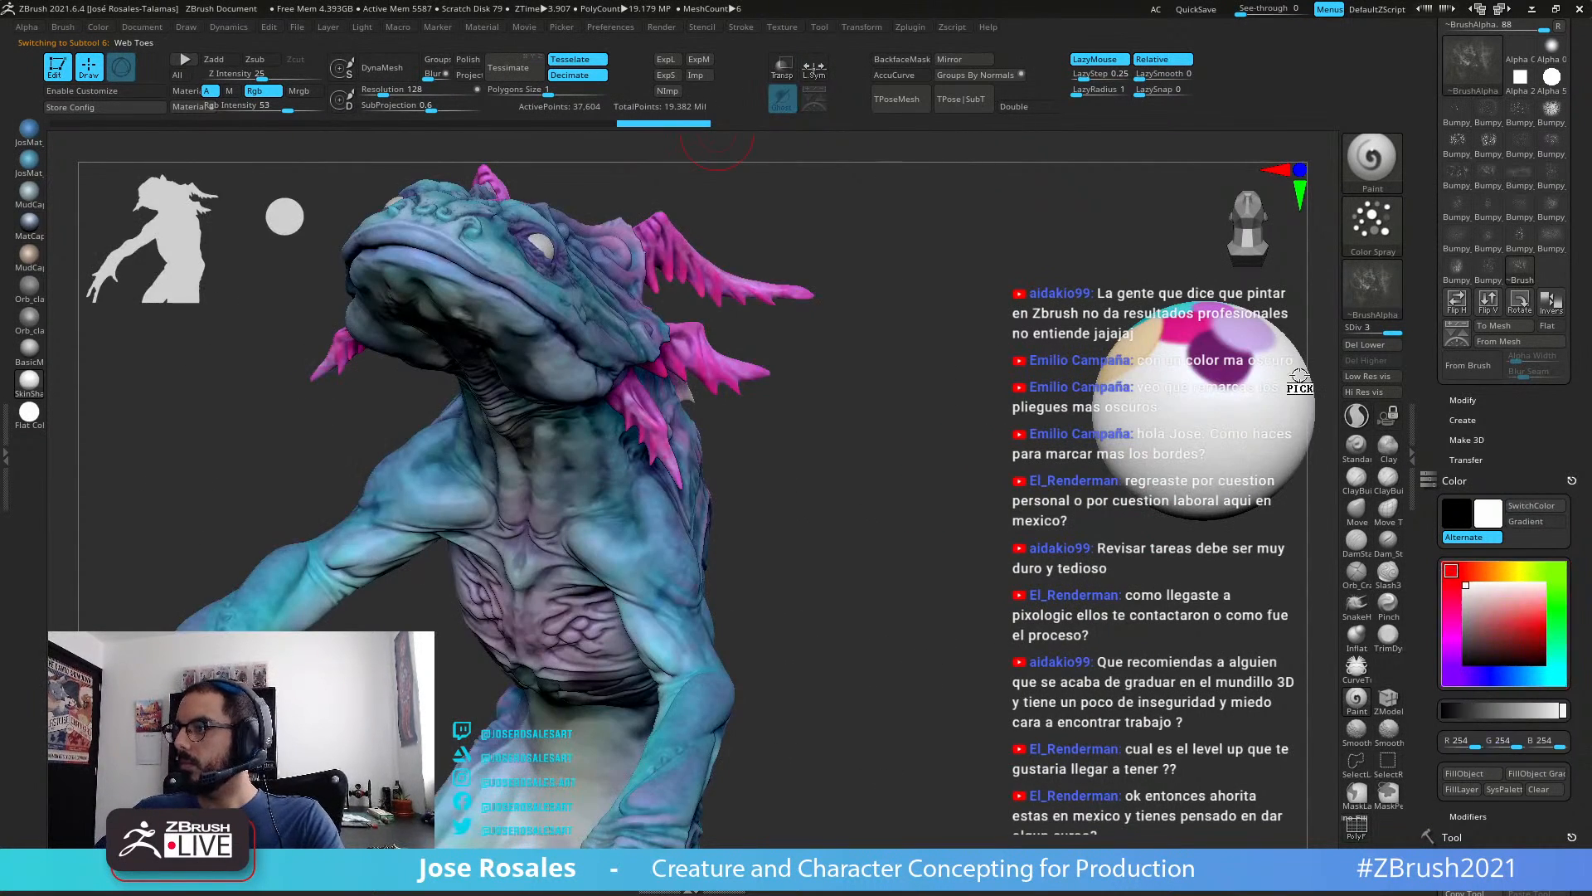
key("c")
left_click_drag(816, 651, 1042, 409, "alt")
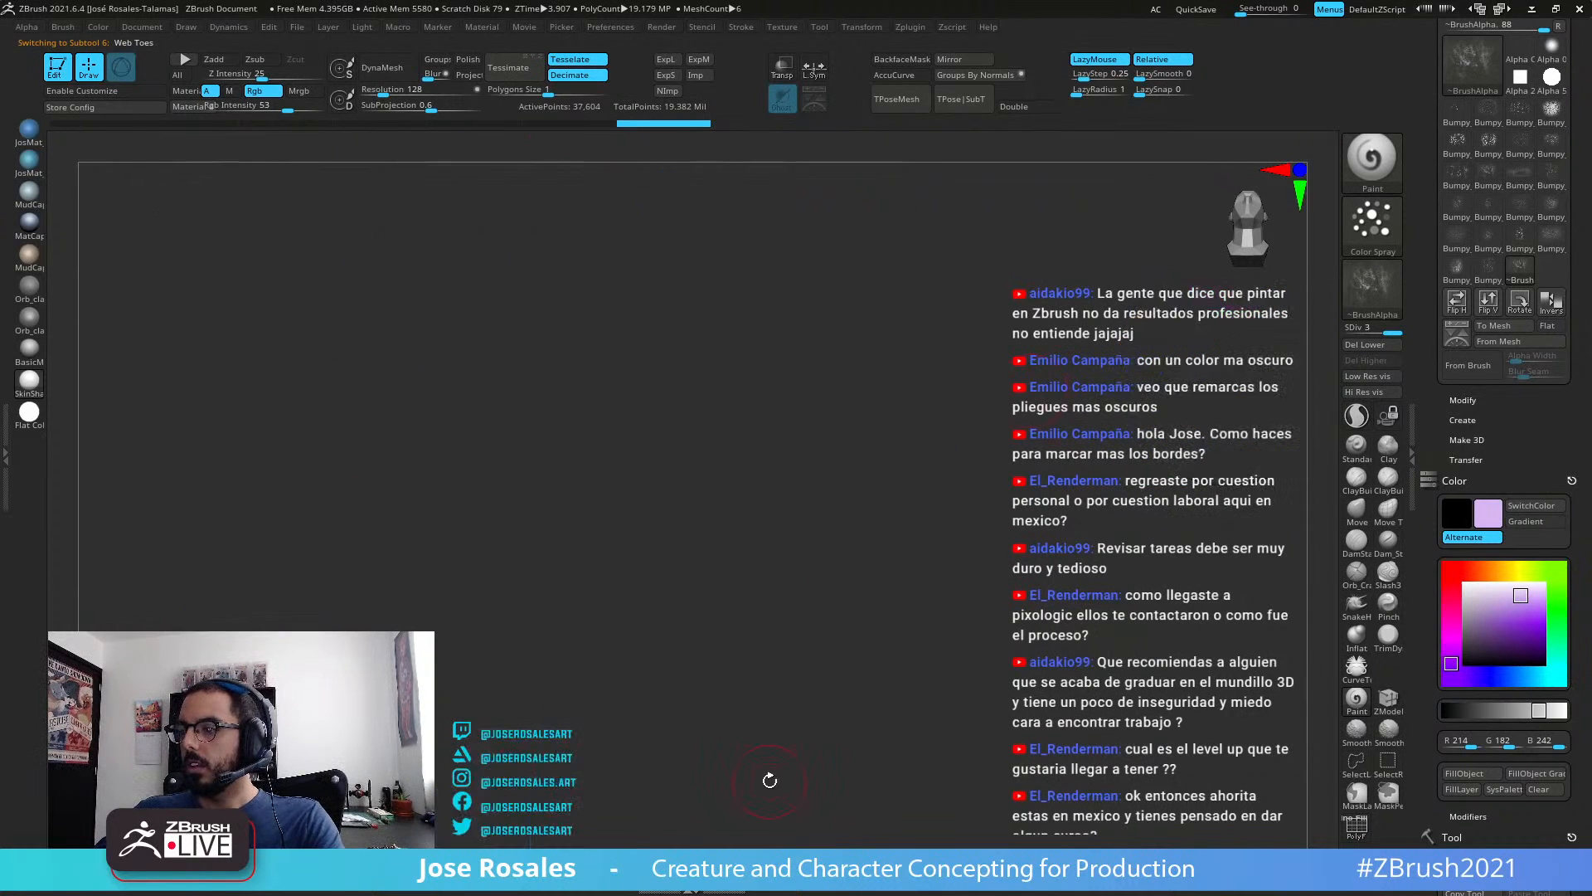
left_click_drag(728, 833, 775, 515, "alt")
mouse_move(781, 651)
left_mouse_down("alt")
mouse_move(835, 705)
mouse_move(841, 468)
mouse_move(772, 558)
mouse_move(882, 646)
mouse_move(862, 630)
mouse_move(891, 613)
mouse_move(908, 706)
left_mouse_up("alt")
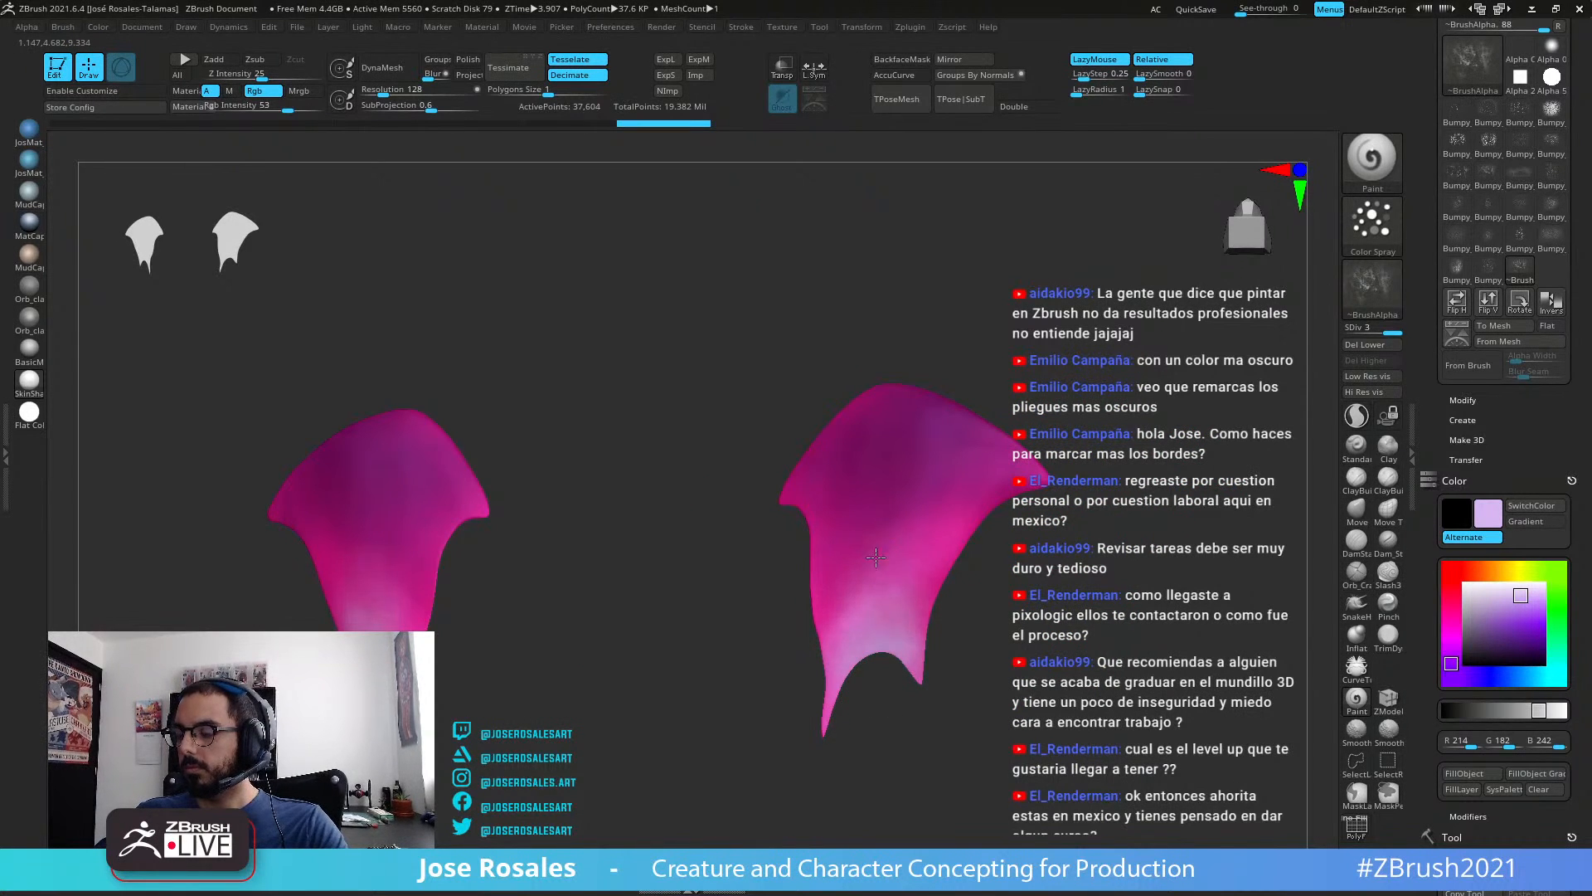
Step: Paint the lavender over the middle and lower parts of the toe webs, leaving their upper edges magenta
mouse_move(876, 556)
left_mouse_down()
mouse_move(859, 585)
mouse_move(854, 572)
left_mouse_up()
mouse_move(991, 497)
left_mouse_down()
mouse_move(945, 572)
mouse_move(974, 541)
mouse_move(931, 572)
mouse_move(948, 585)
left_mouse_up()
left_click_drag(786, 609, 754, 626)
mouse_move(833, 572)
left_mouse_down()
mouse_move(808, 614)
mouse_move(816, 681)
left_mouse_up()
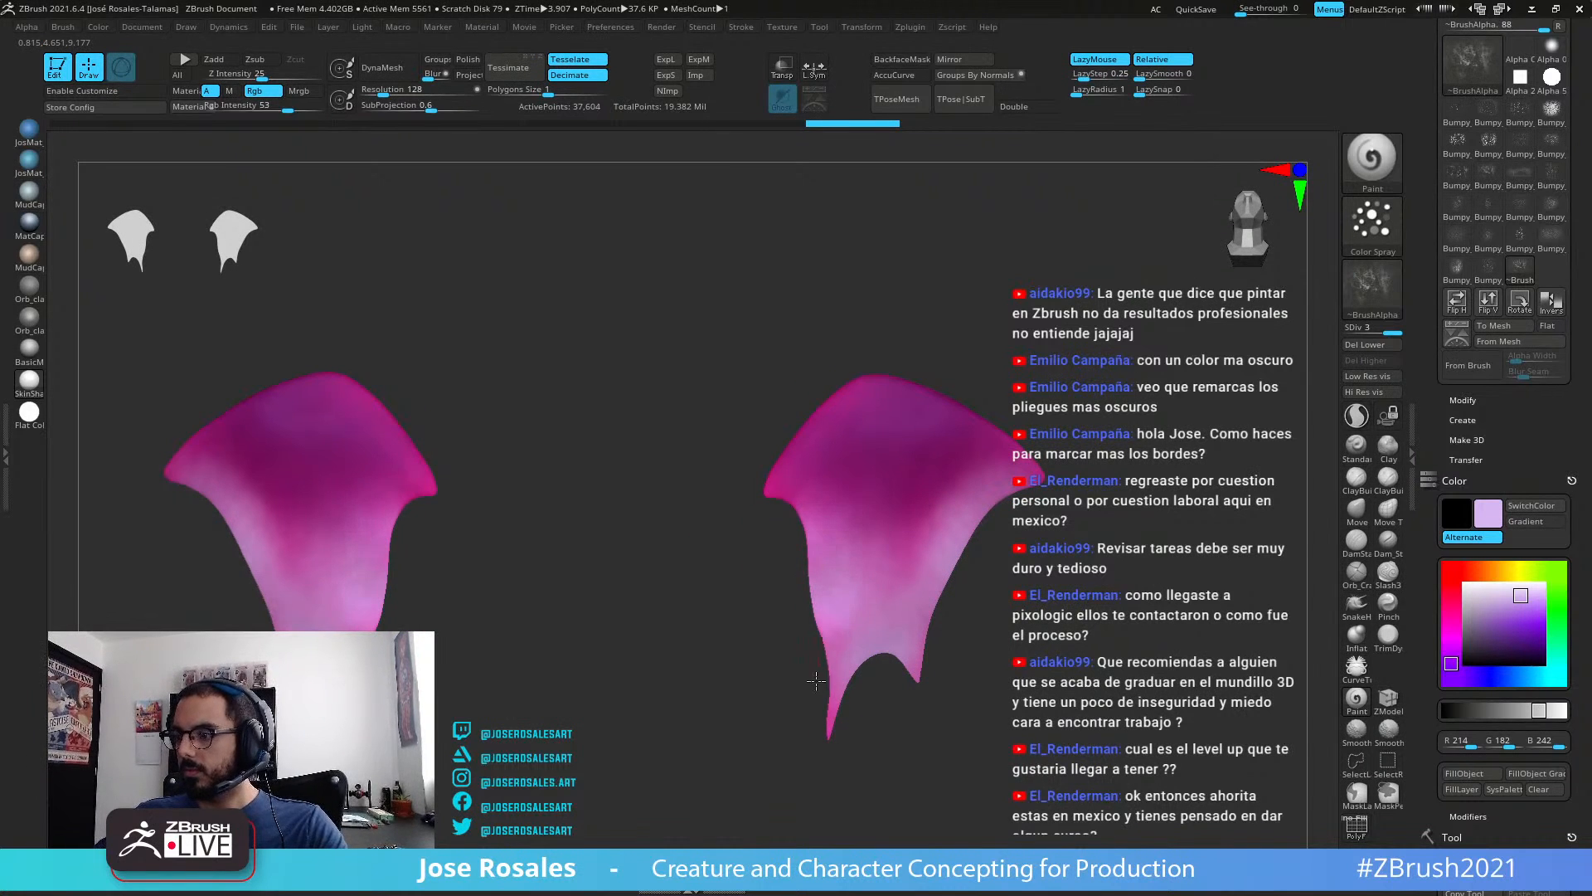
left_click_drag(783, 500, 761, 528)
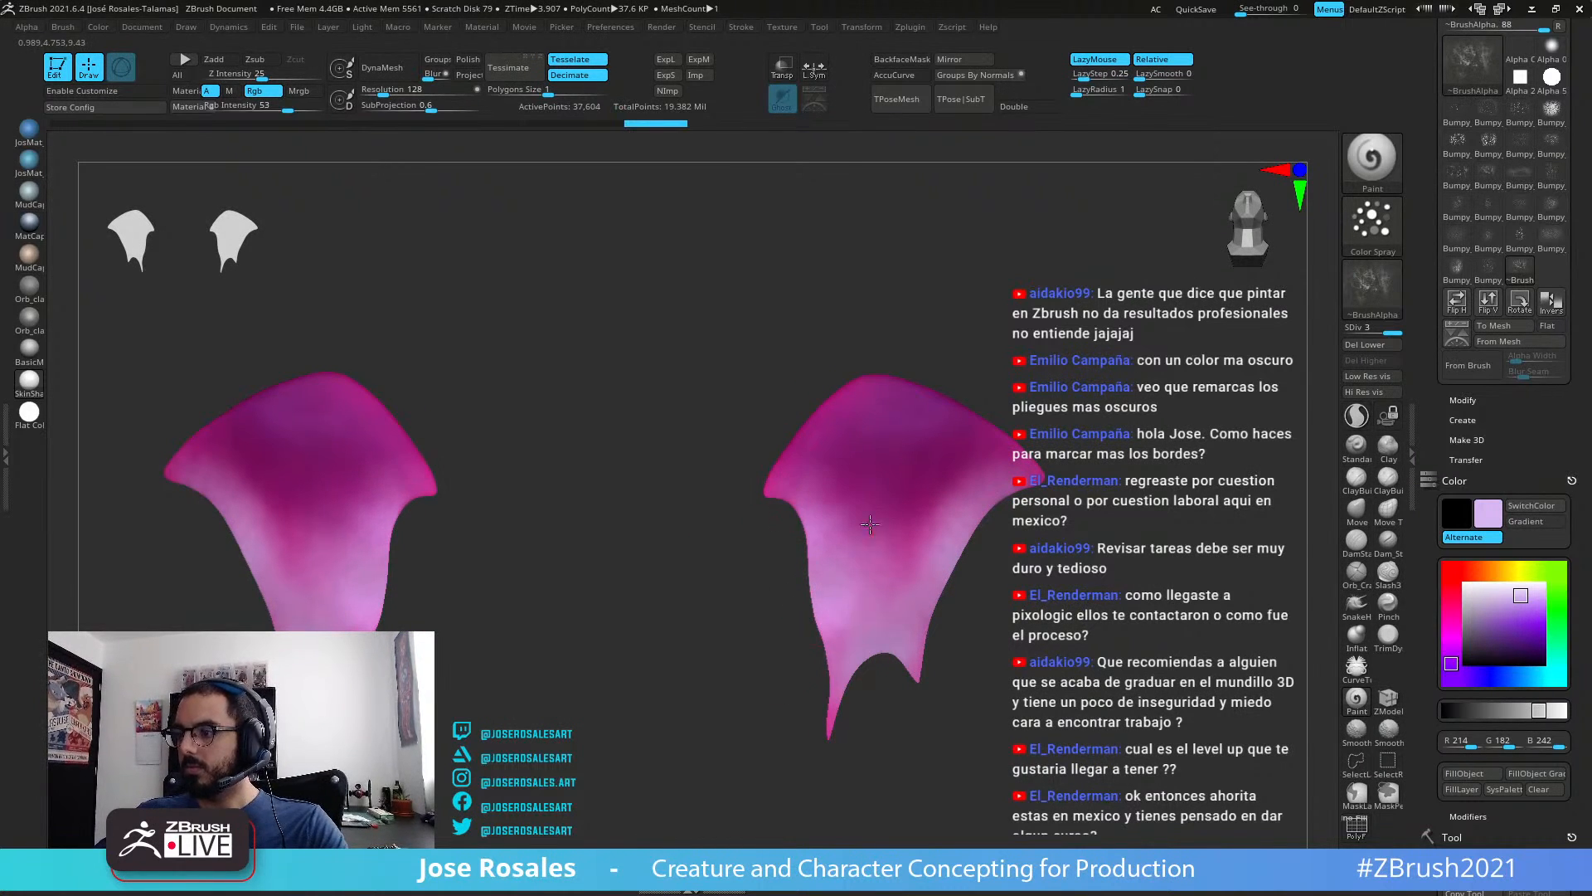
Step: Touch up the toe webs with lavender alongside the feet, and show all parts of the creature again
mouse_move(874, 722)
left_mouse_down("alt")
mouse_move(800, 586)
mouse_move(828, 674)
left_mouse_up("alt")
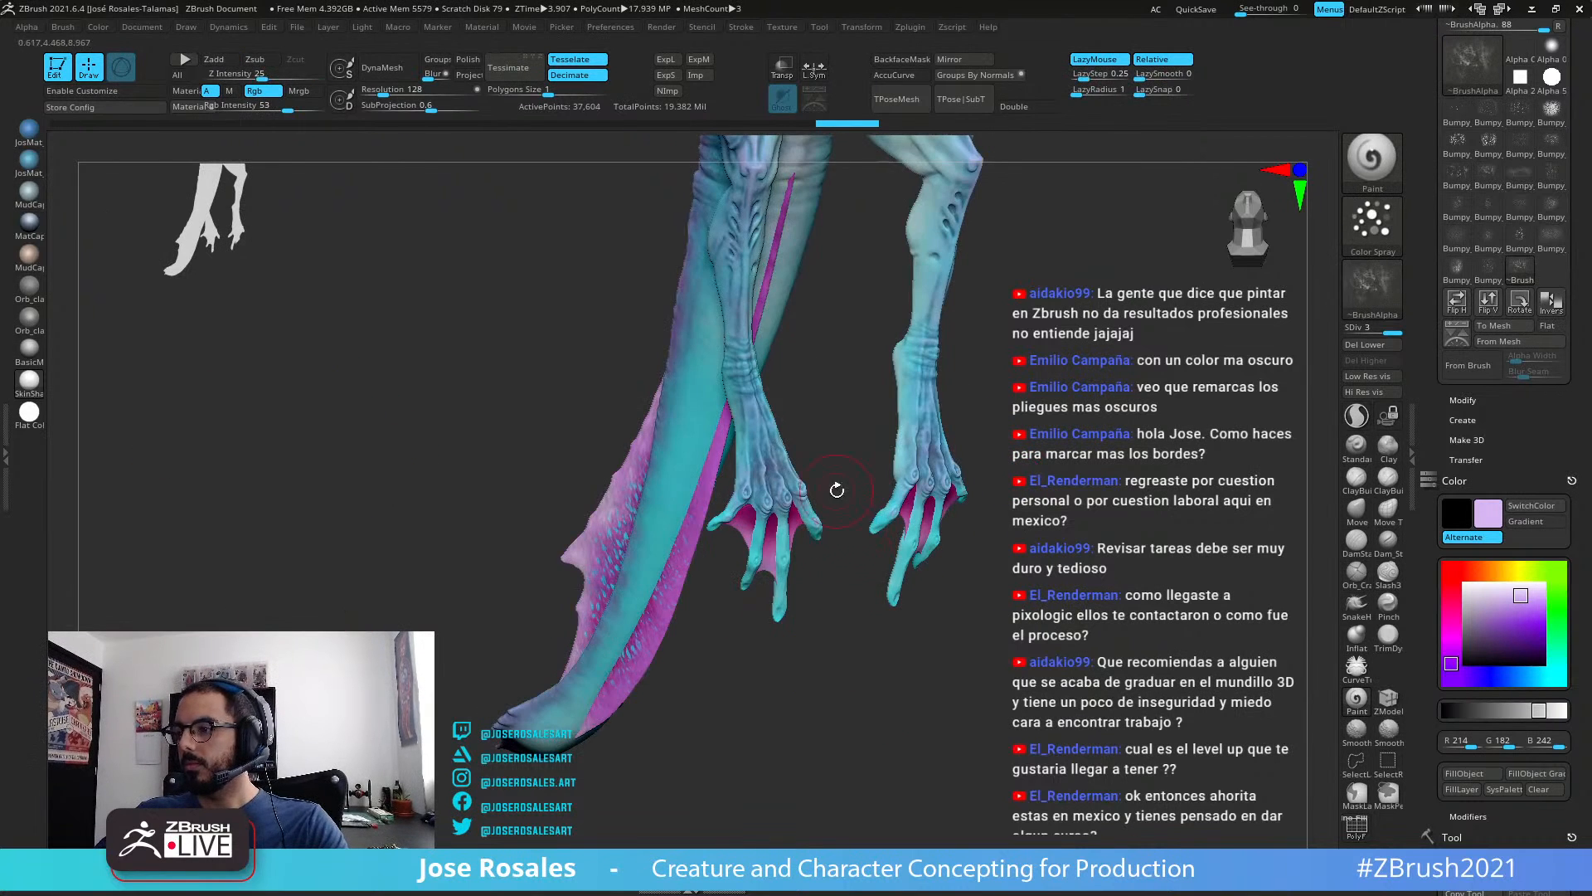
left_click_drag(837, 491, 831, 682)
mouse_move(874, 579)
left_mouse_down()
mouse_move(832, 586)
mouse_move(948, 597)
mouse_move(904, 590)
left_mouse_up()
mouse_move(936, 524)
left_mouse_down()
mouse_move(923, 544)
mouse_move(902, 489)
left_mouse_up()
mouse_move(935, 563)
left_mouse_down()
mouse_move(924, 475)
mouse_move(868, 526)
left_mouse_up()
left_click(1169, 454, "ctrl+shift")
mouse_move(353, 579)
left_mouse_down("alt")
mouse_move(325, 574)
mouse_move(811, 533)
mouse_move(863, 609)
mouse_move(813, 645)
mouse_move(863, 447)
mouse_move(887, 564)
mouse_move(924, 633)
left_mouse_up("alt")
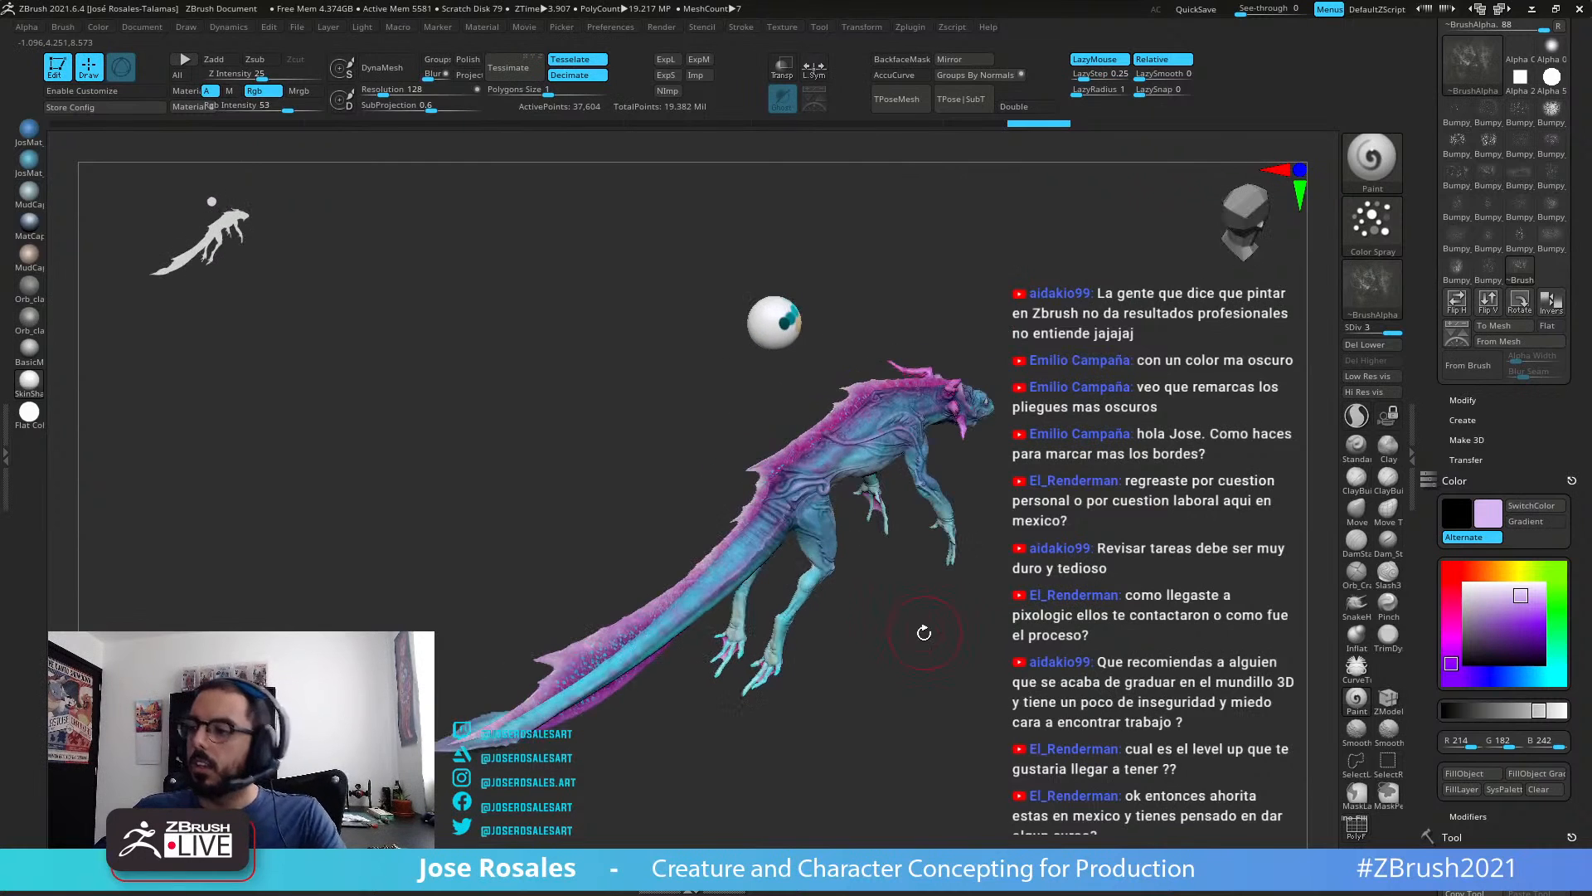
Step: Make the creature's body the active subtool, isolate it and paint lavender on the upper side of the tail tip
left_click_drag(929, 692, 661, 498)
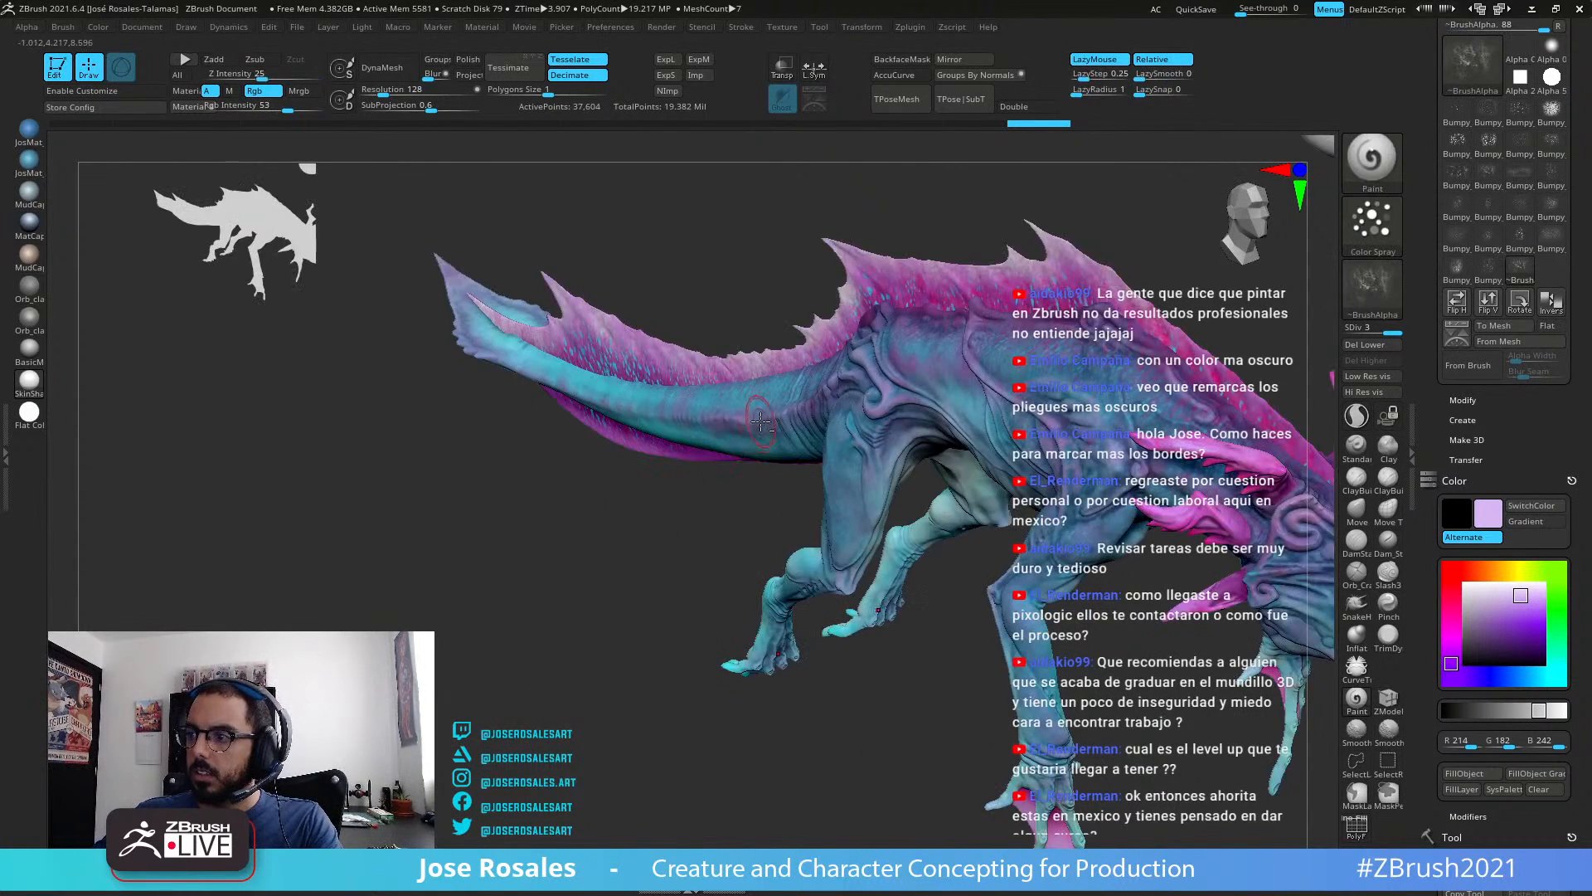
left_click(784, 379, "alt")
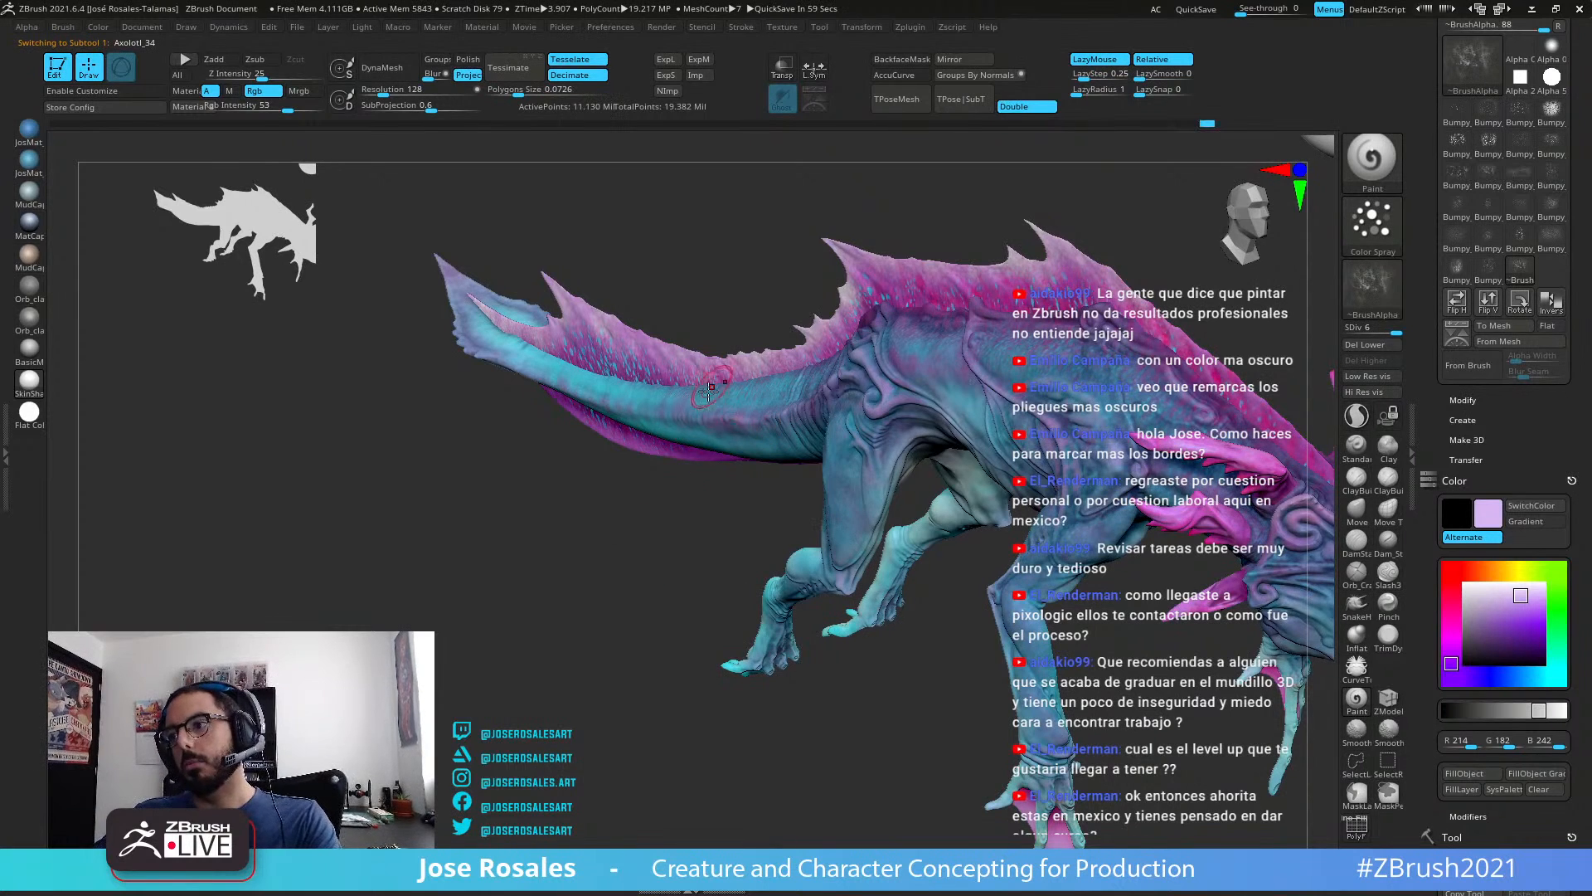
left_click_drag(715, 506, 549, 422)
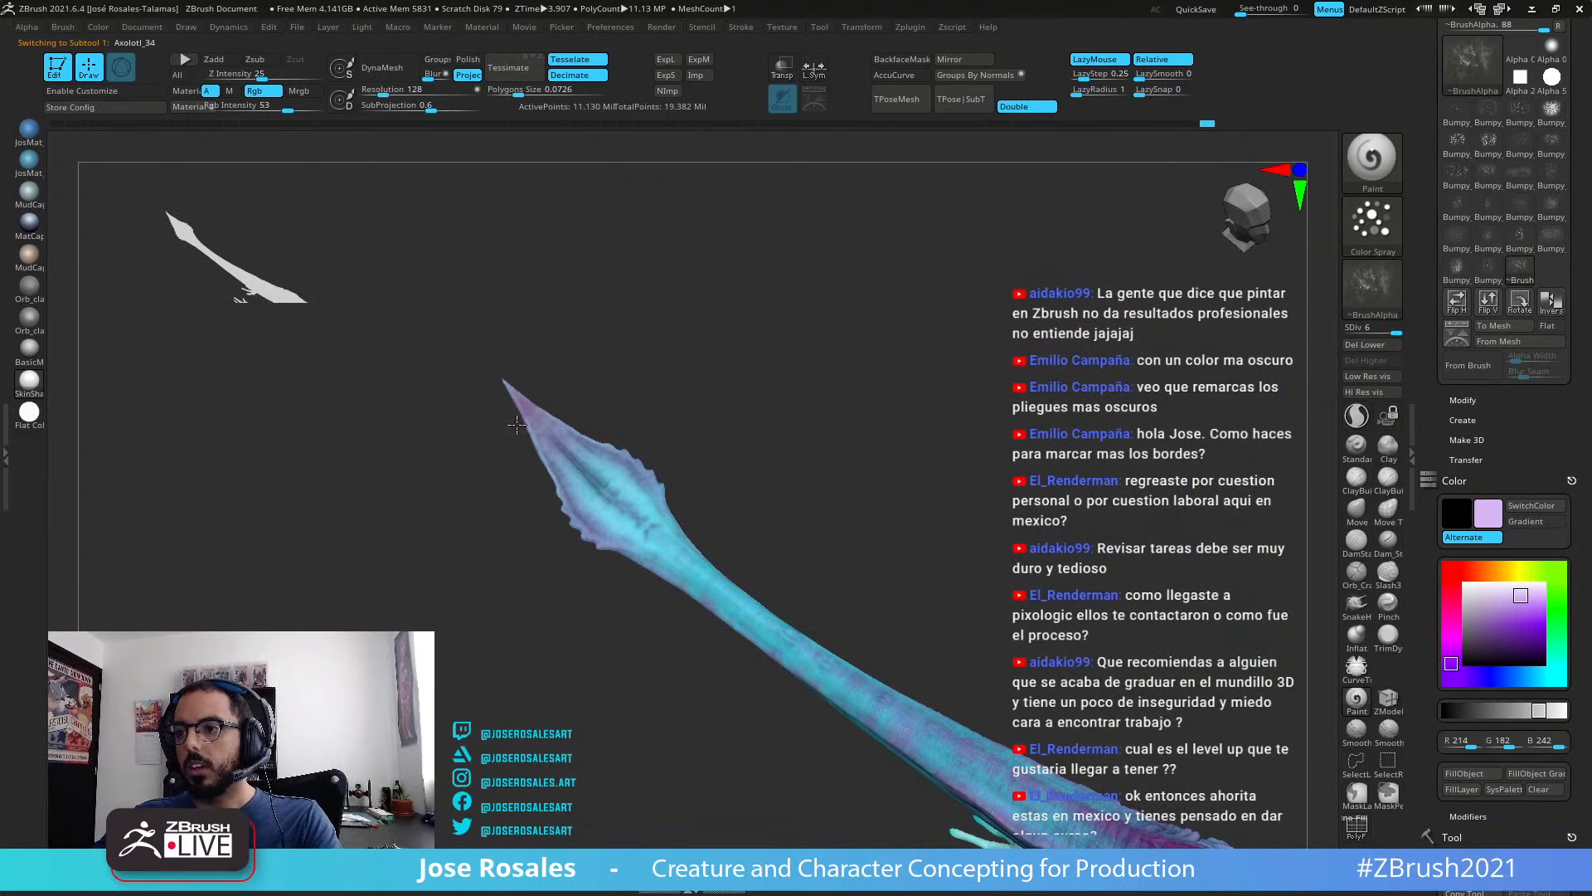
left_click_drag(597, 302, 693, 238)
left_click_drag(547, 487, 807, 456, "alt")
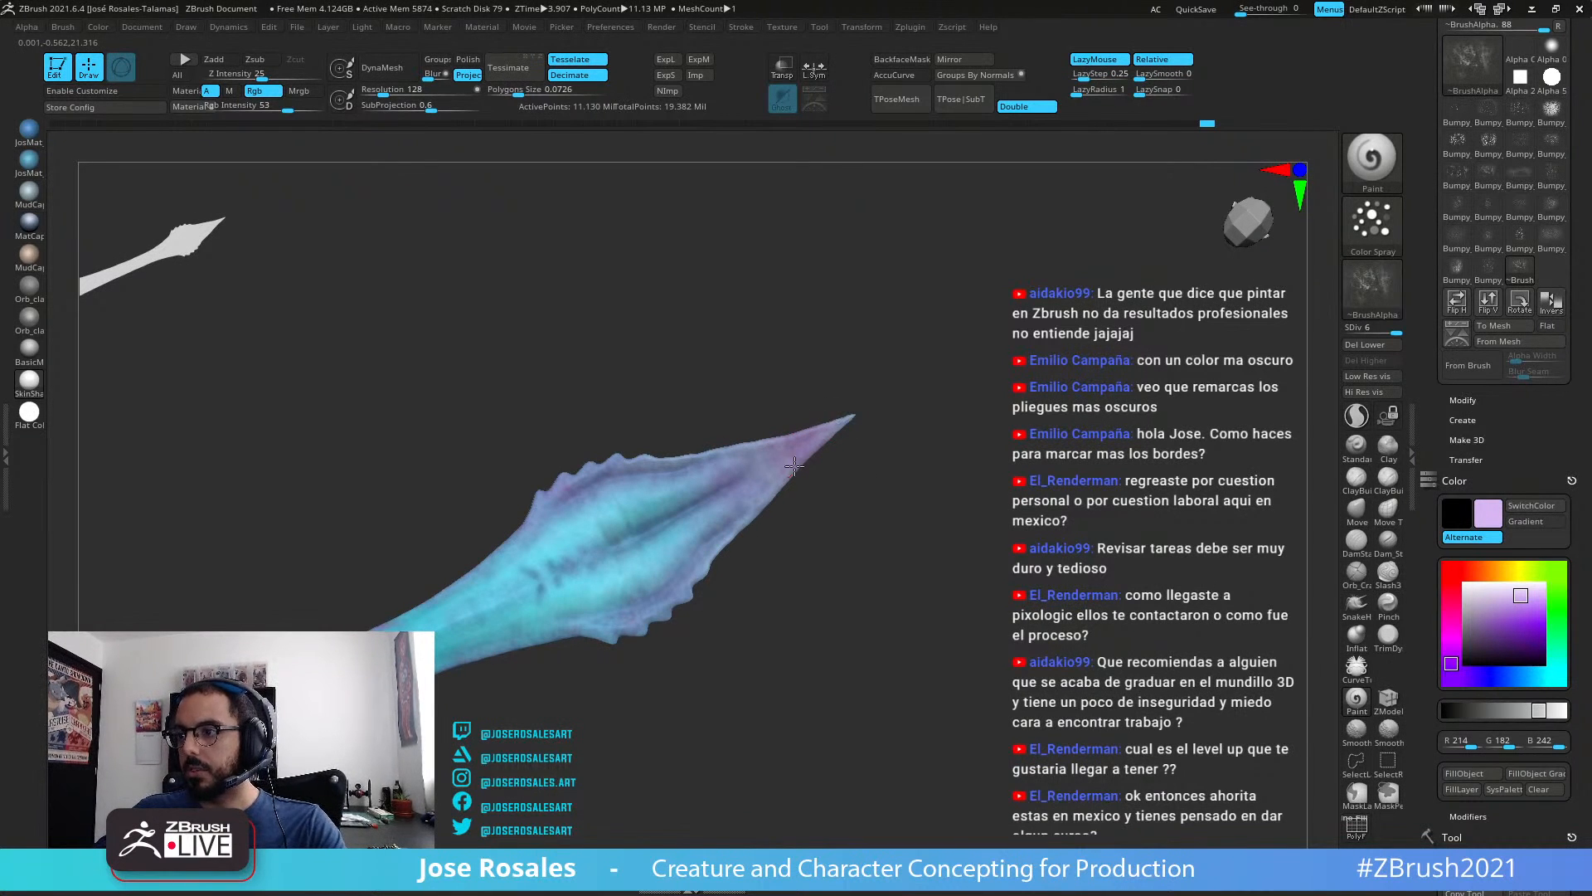
left_click_drag(609, 417, 588, 476, "alt")
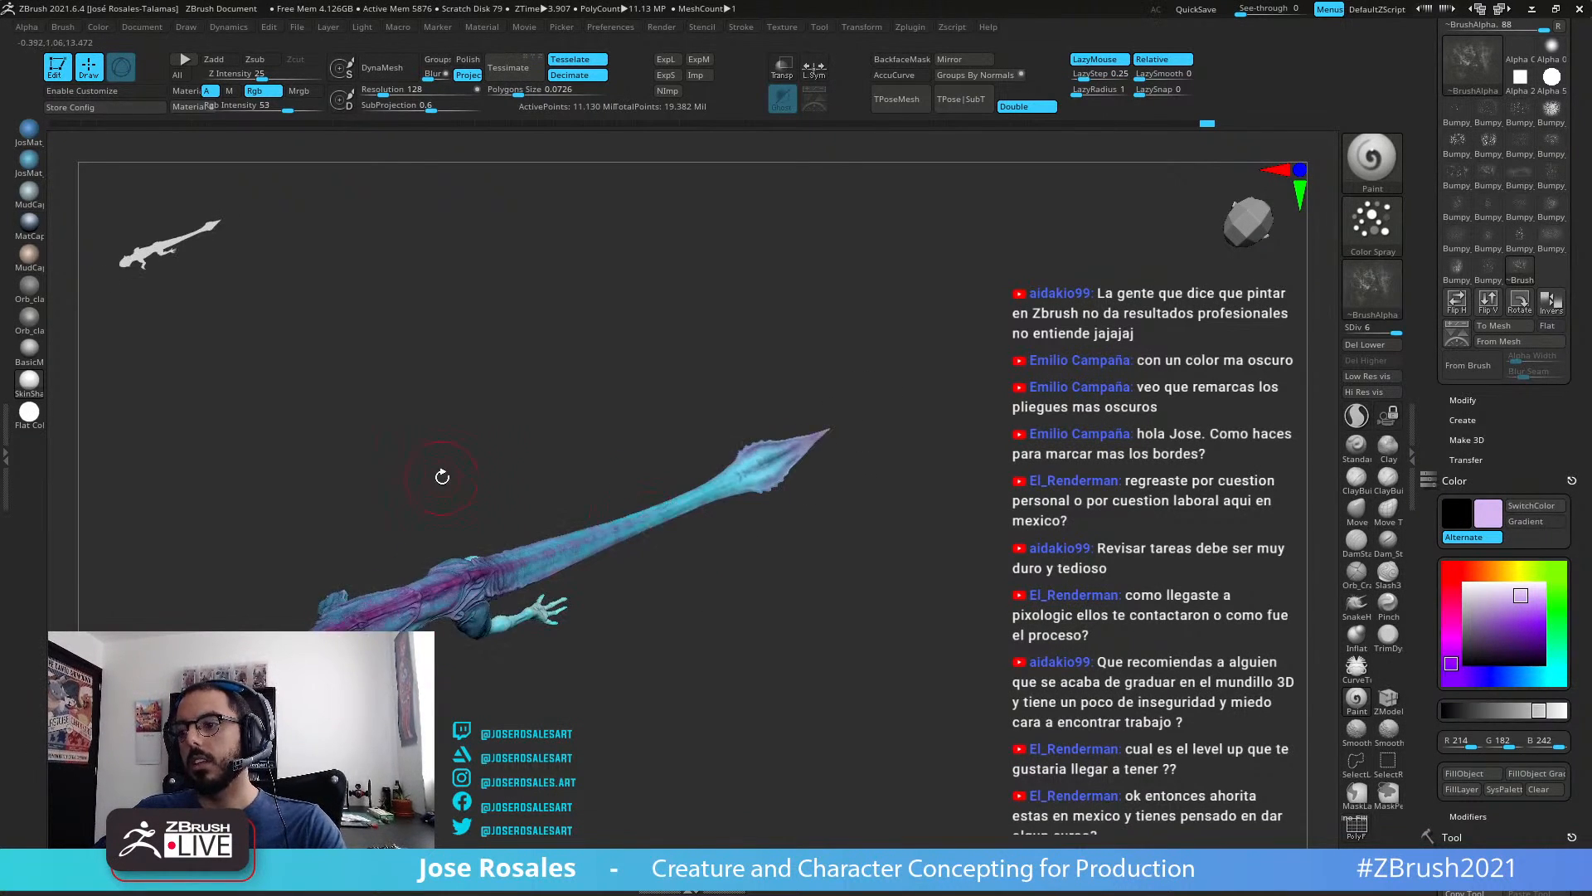
left_click_drag(442, 474, 846, 329, "alt")
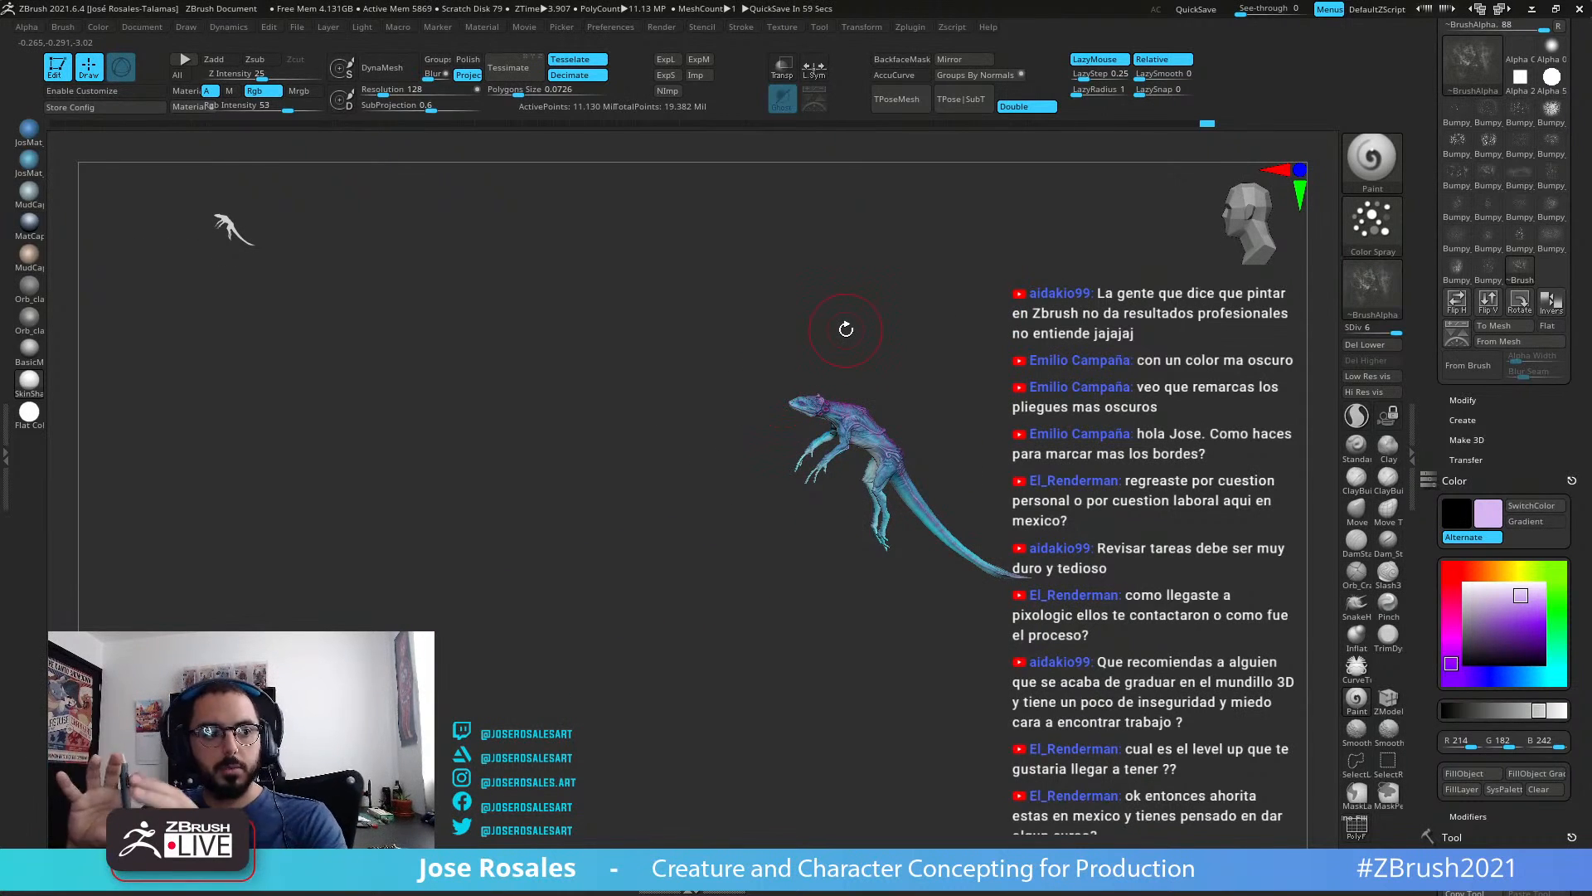
Step: Spray the lavender over the underside of the tail's pointed end
left_click_drag(804, 657, 1112, 424)
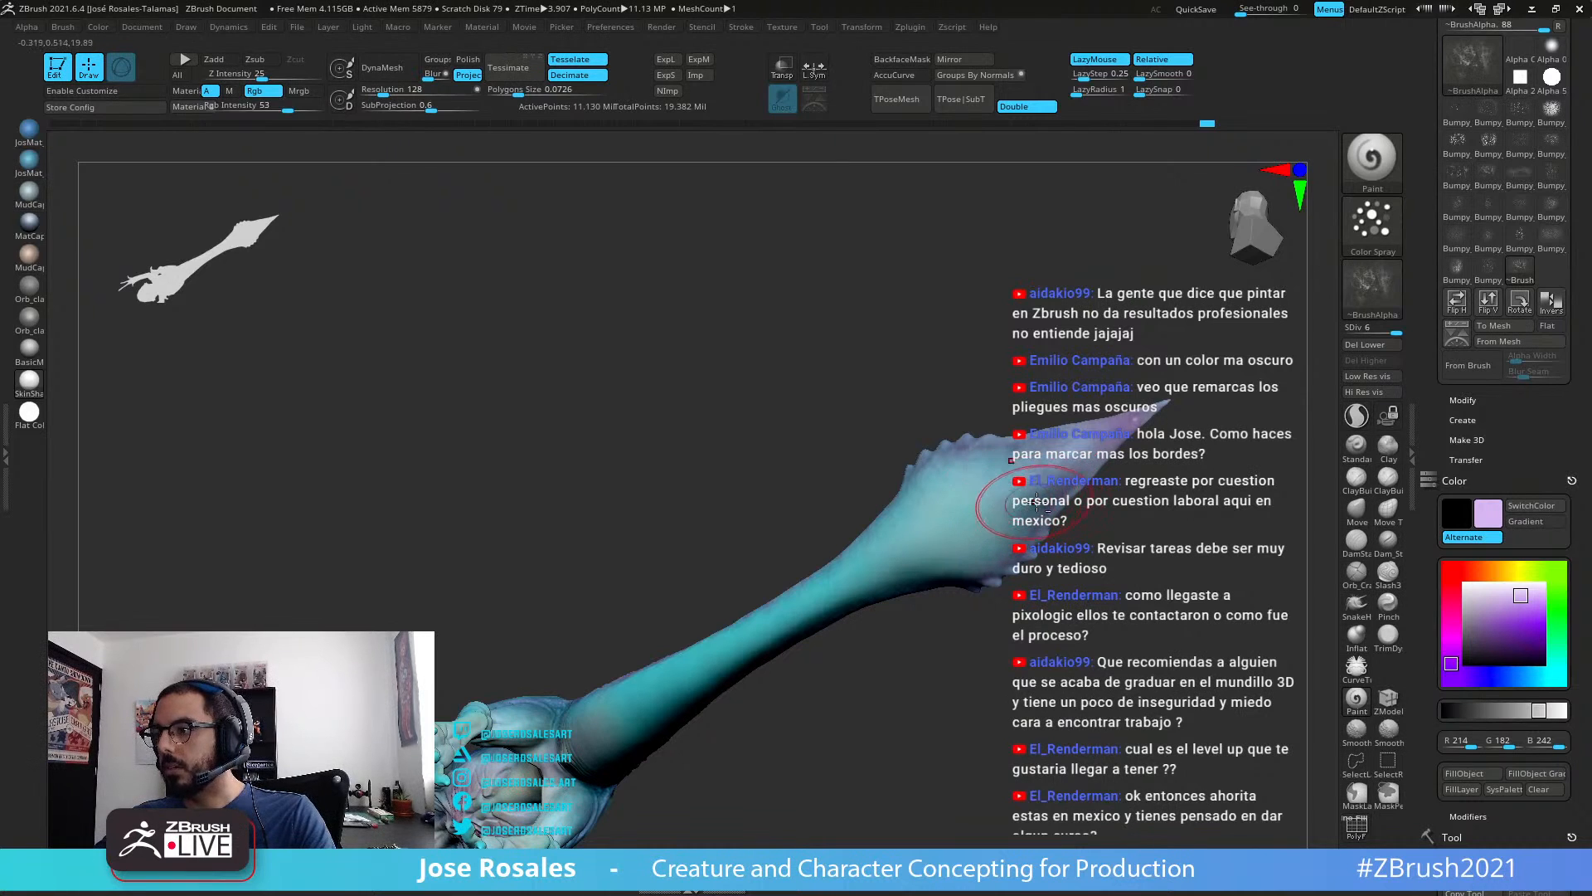
key("shift")
key("shift")
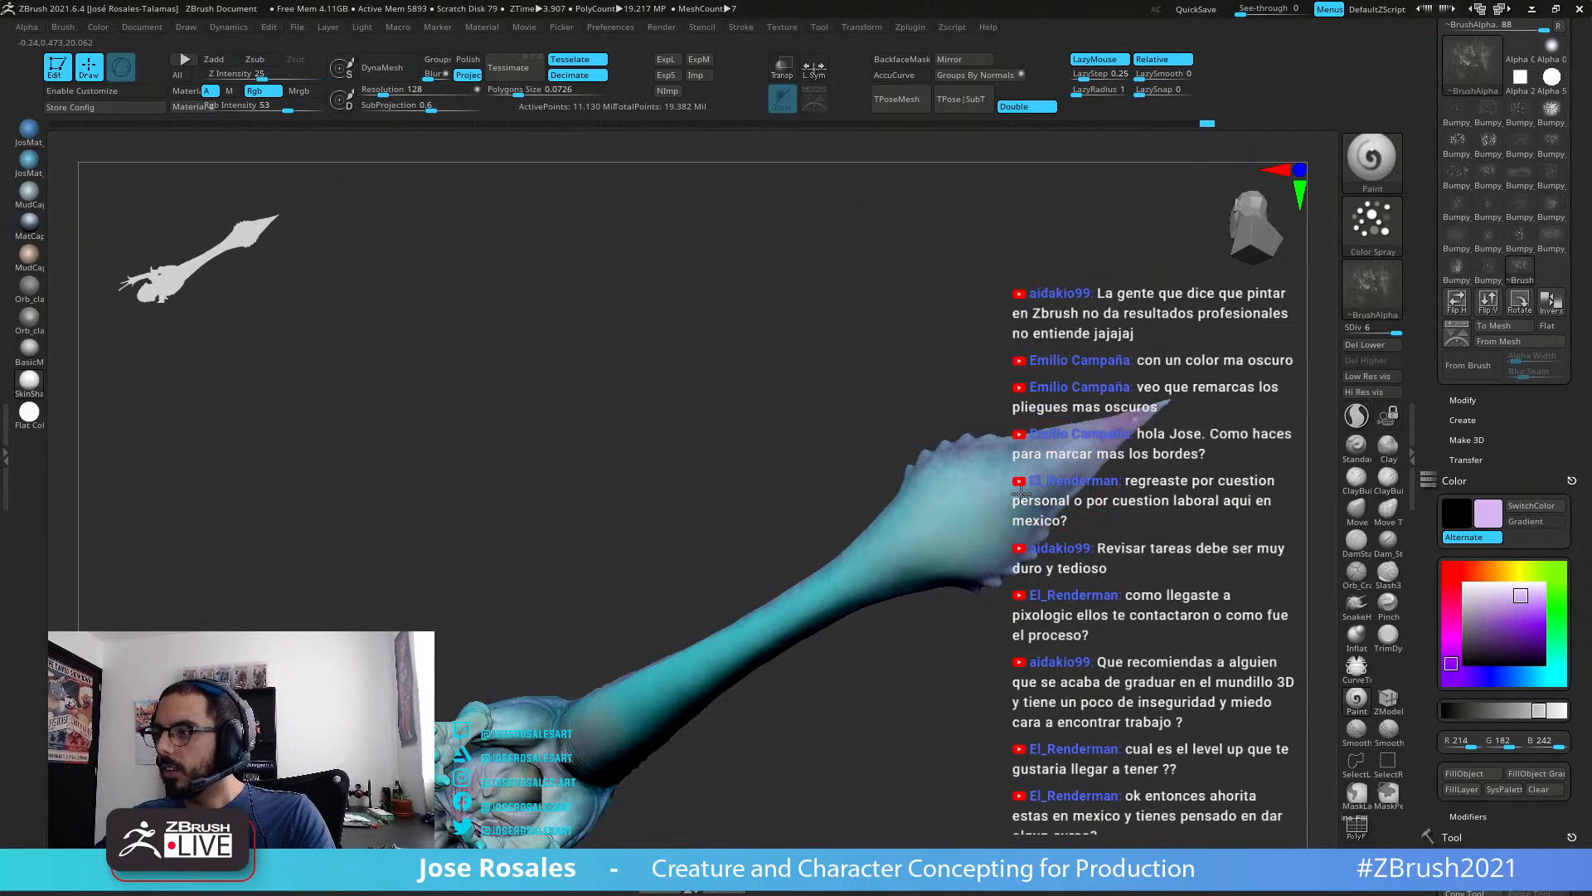
left_click_drag(1016, 261, 1073, 333, "ctrl")
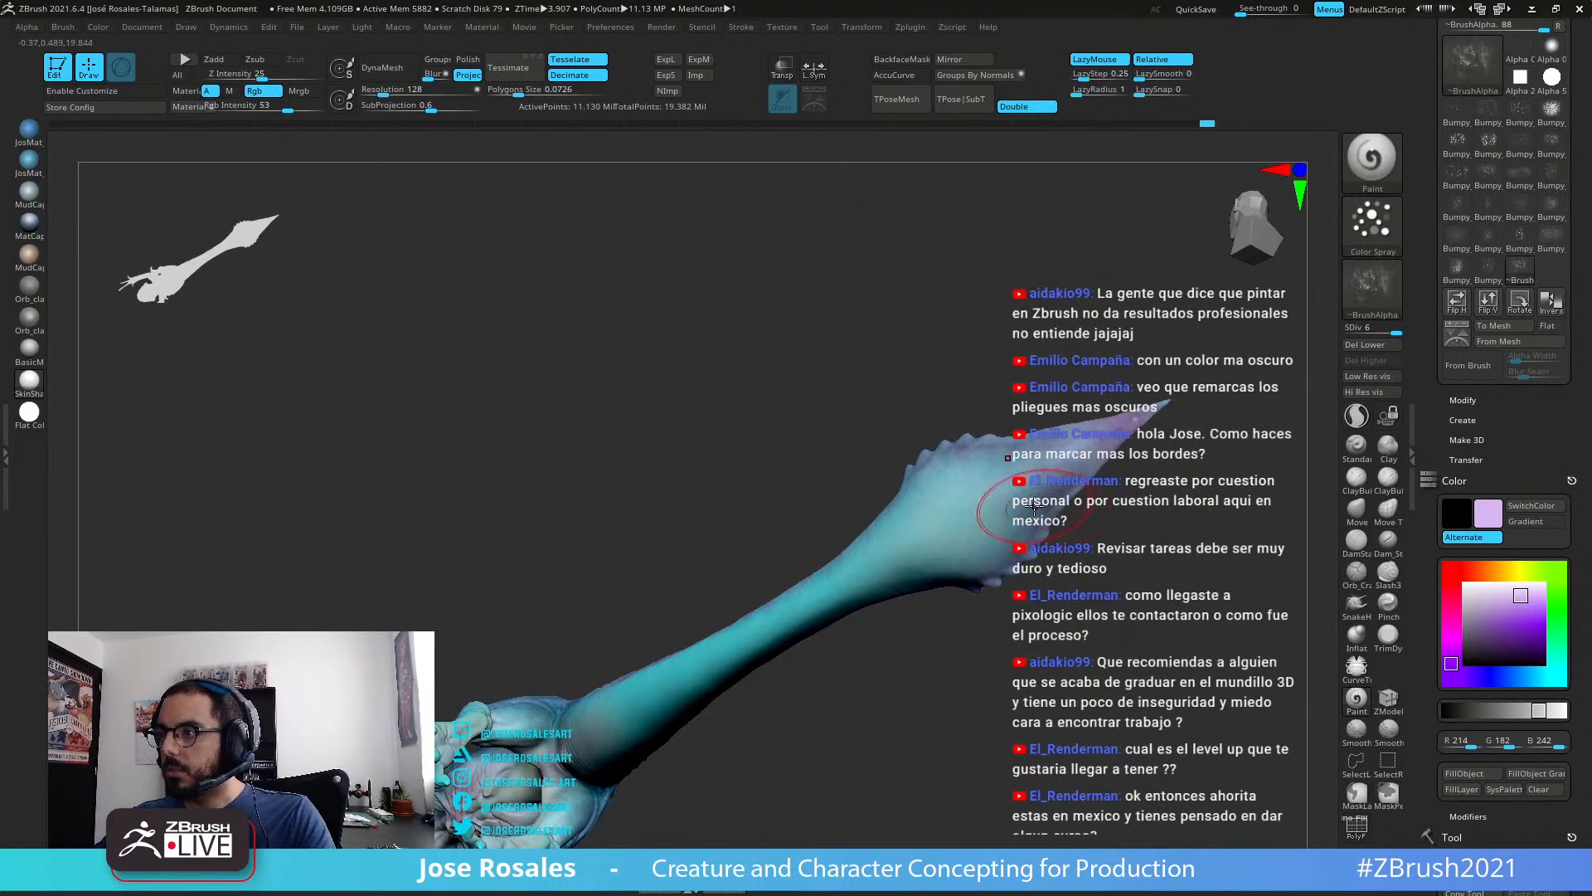
left_click_drag(1013, 508, 1023, 488)
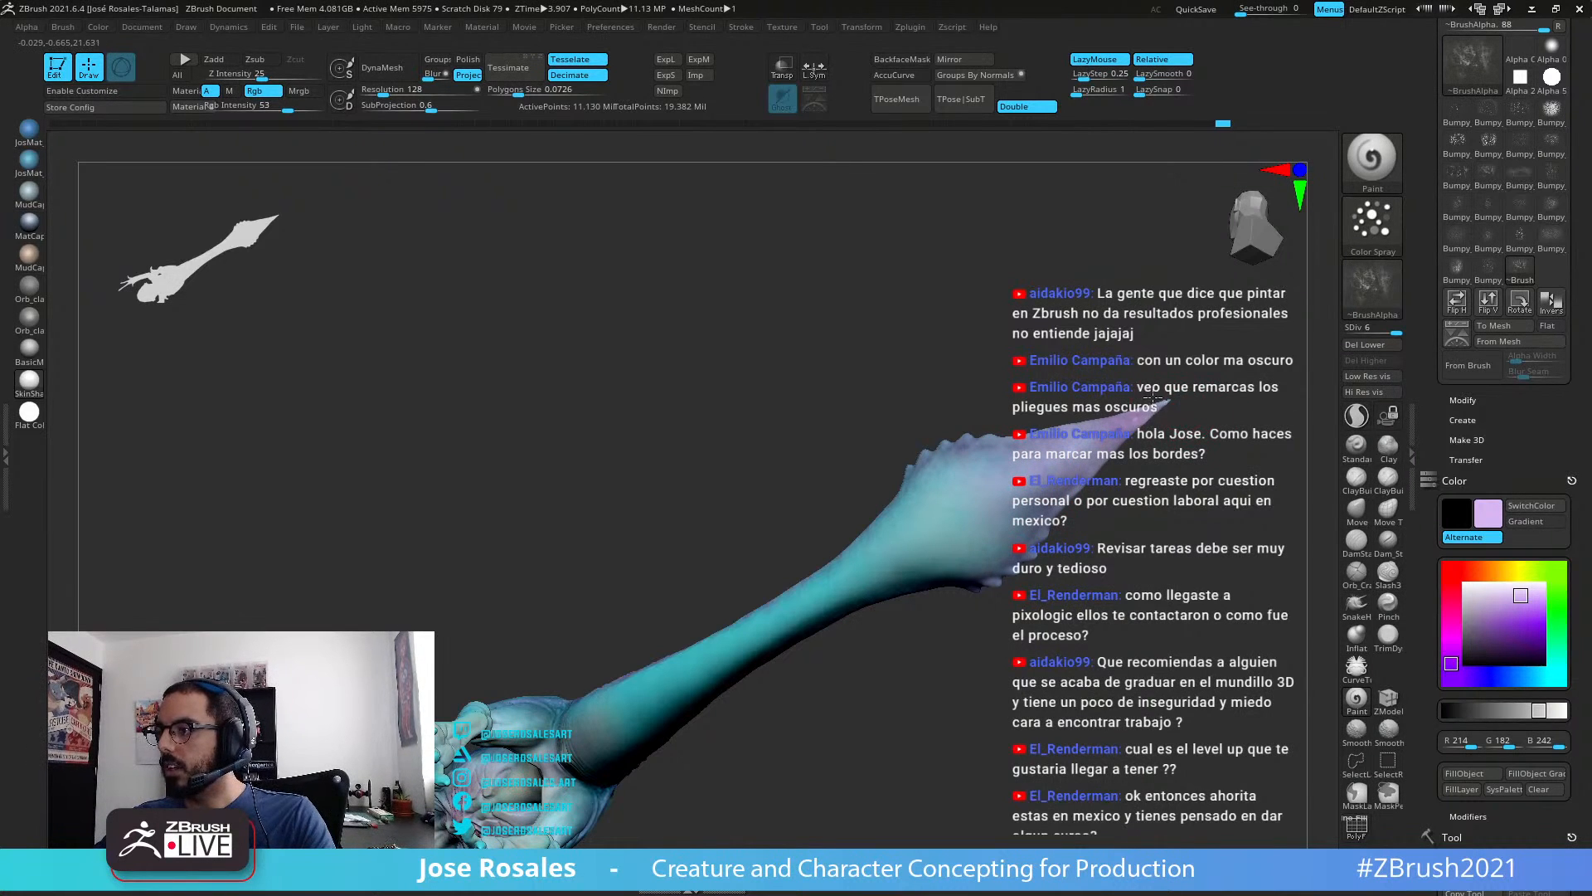
Step: Blend more lavender into the upper side of the tail fin, from its flared edges down to the point
left_click_drag(1153, 400, 1018, 623)
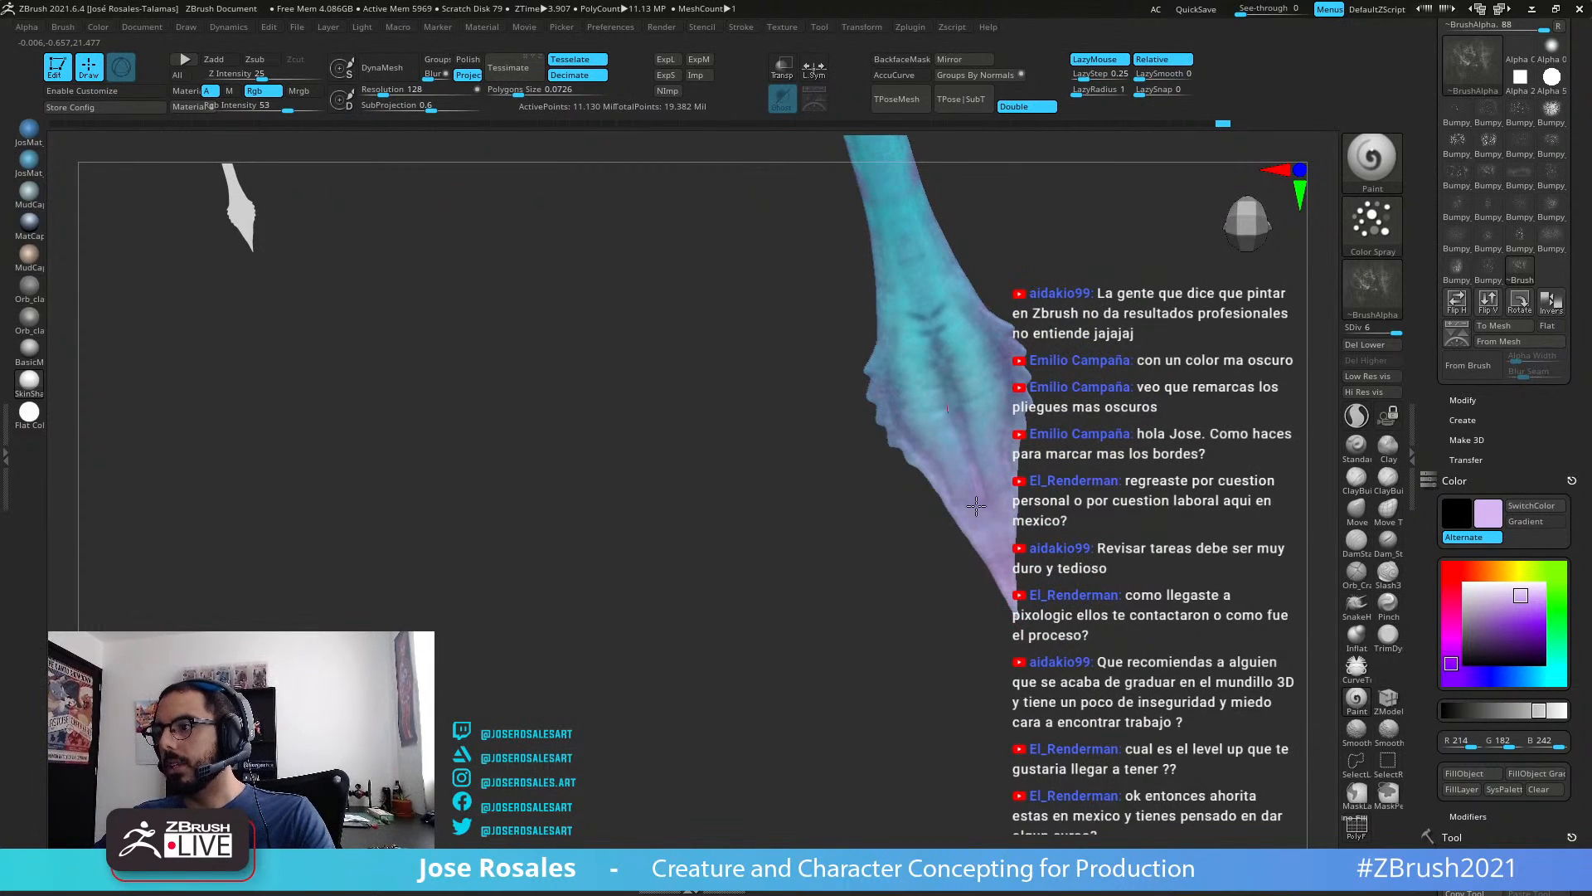
left_click_drag(1043, 448, 1038, 611, "alt")
left_click_drag(849, 384, 888, 396)
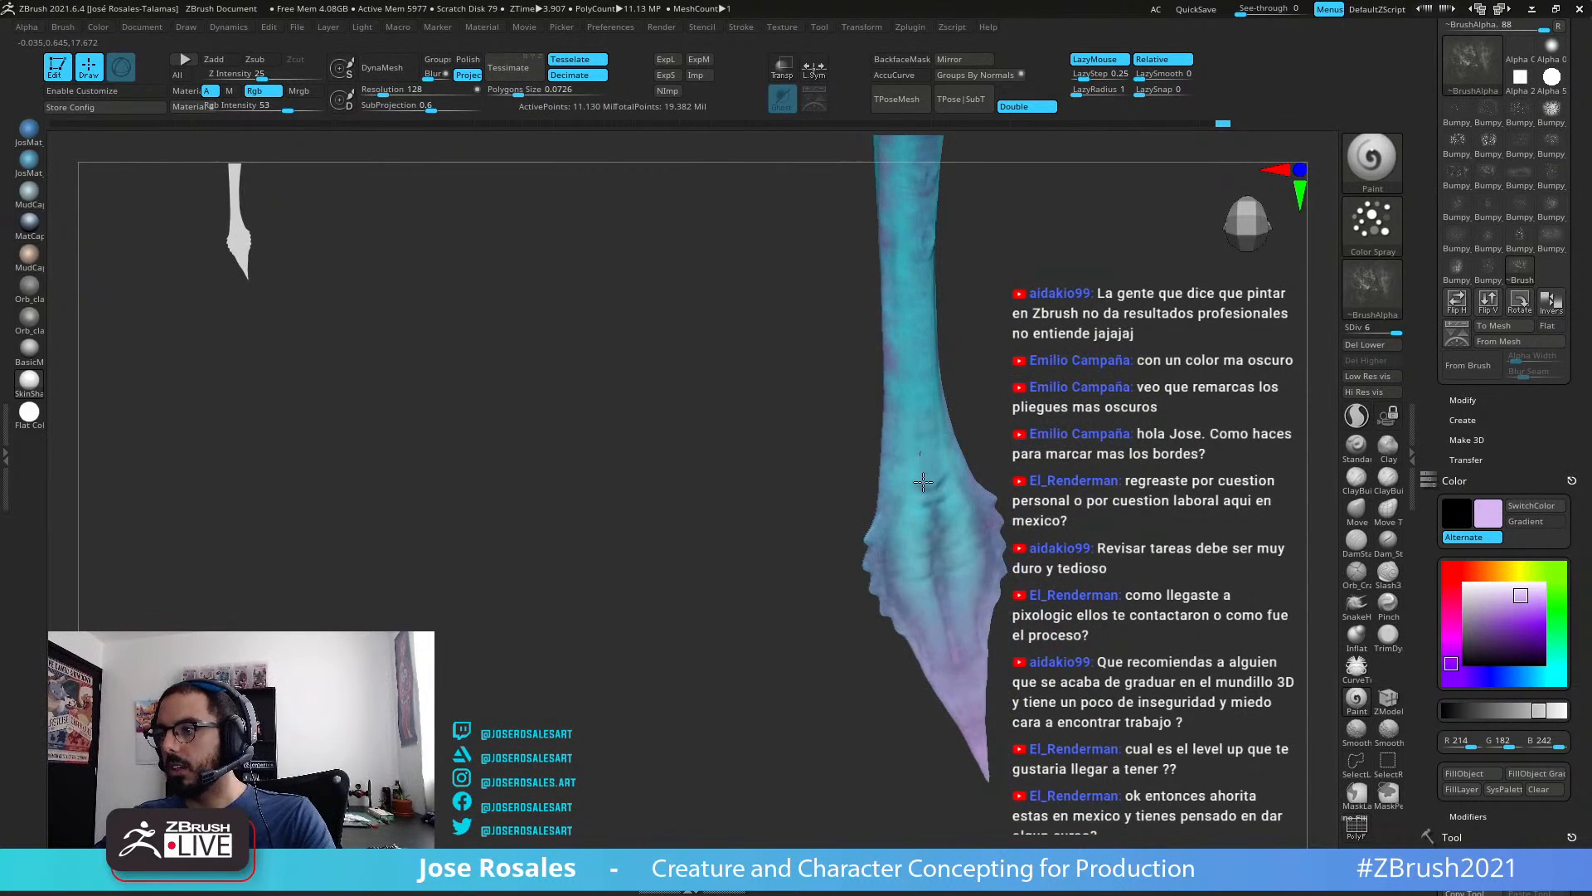
left_click_drag(871, 705, 884, 552, "alt")
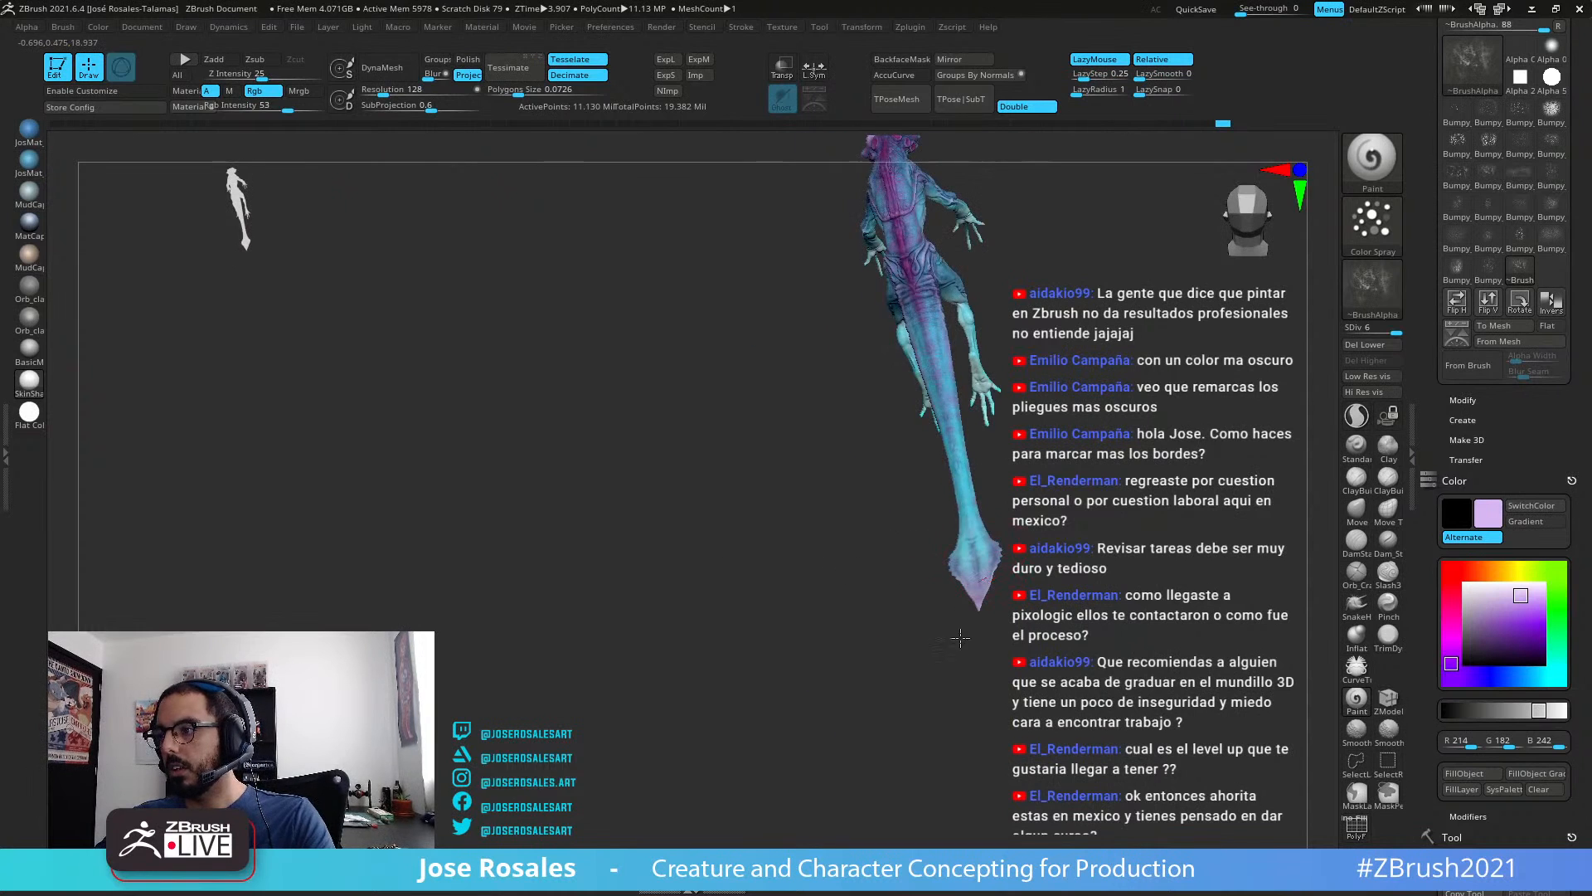
mouse_move(960, 637)
left_mouse_down()
mouse_move(996, 585)
mouse_move(934, 452)
mouse_move(969, 656)
left_mouse_up()
left_click_drag(1027, 594, 1006, 549)
Step: Examine the paint on the body's back, flanks, hips and shoulders from both sides
key("f")
left_click_drag(1112, 470, 546, 680)
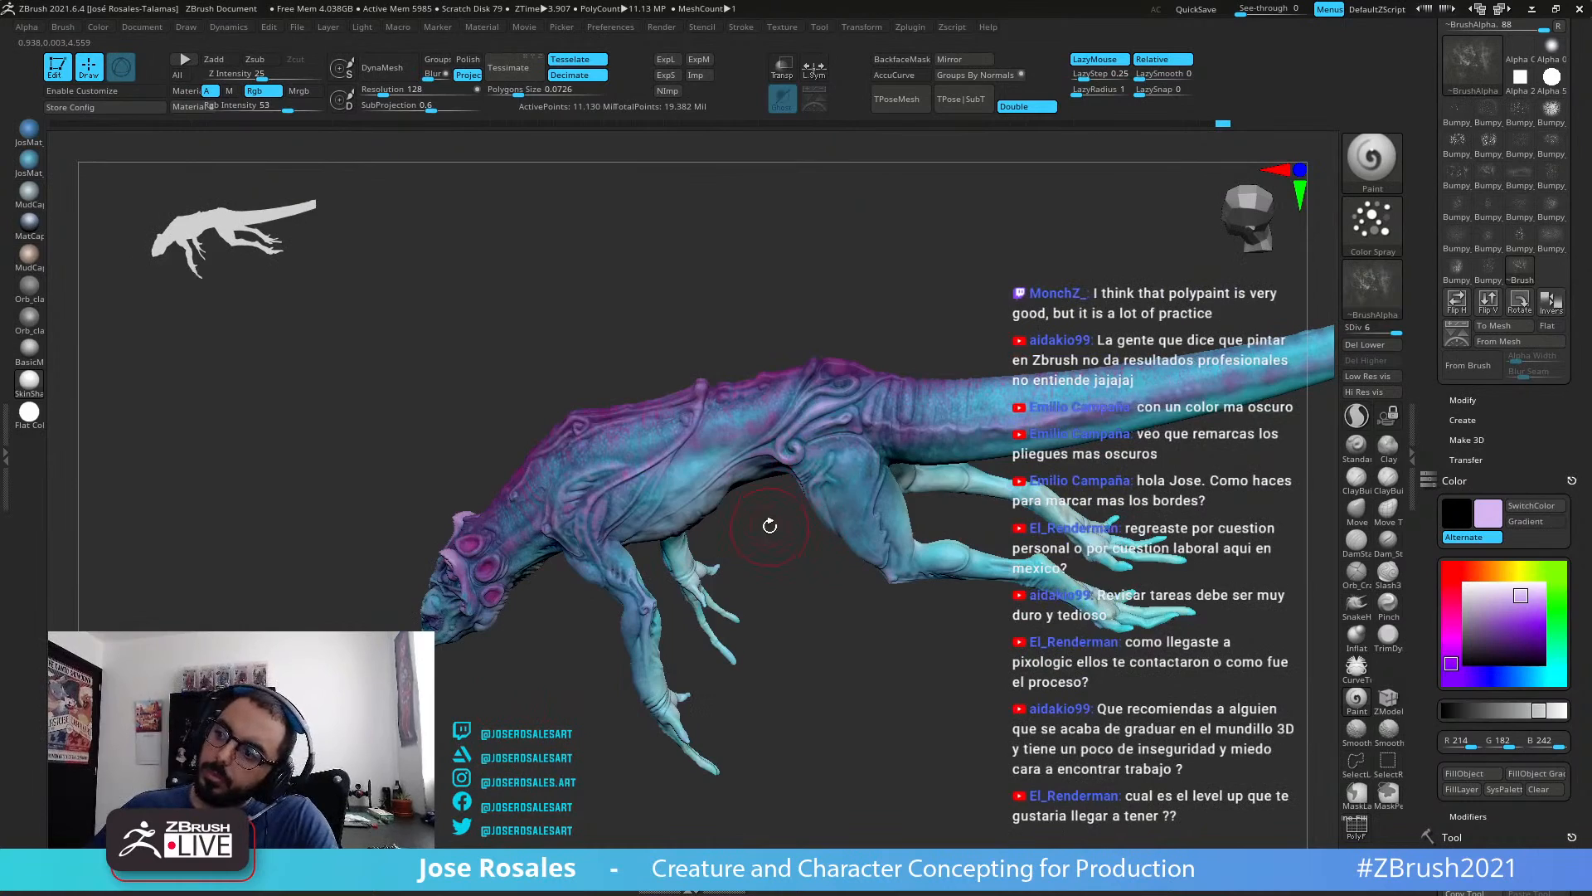
left_click_drag(770, 526, 856, 417)
left_click_drag(834, 570, 864, 607, "alt")
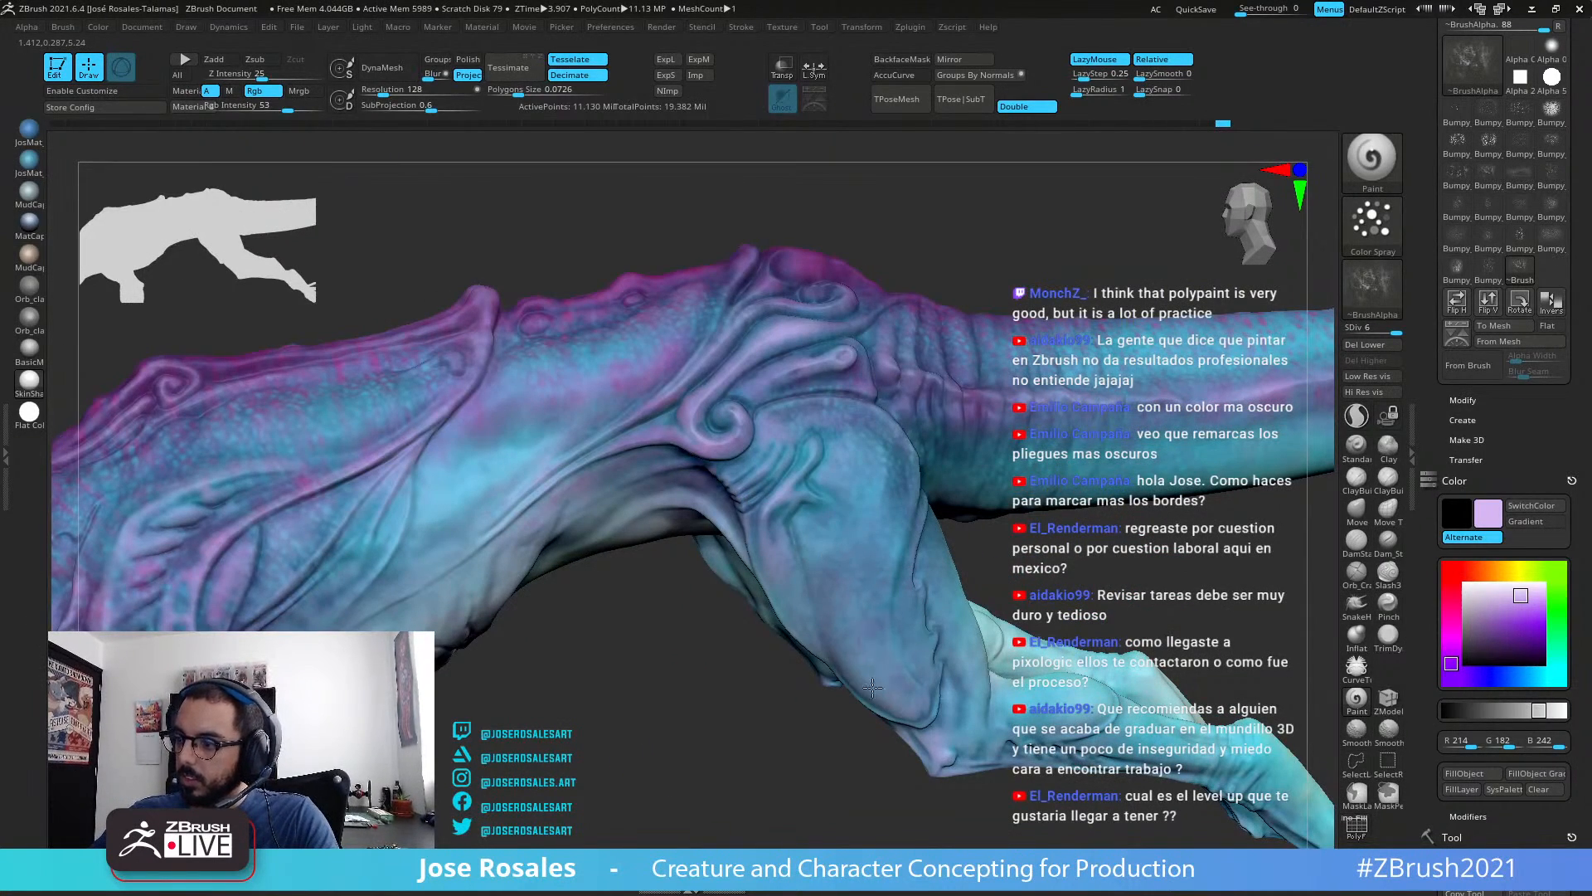
left_click_drag(919, 554, 879, 439, "alt")
left_click_drag(730, 577, 867, 601)
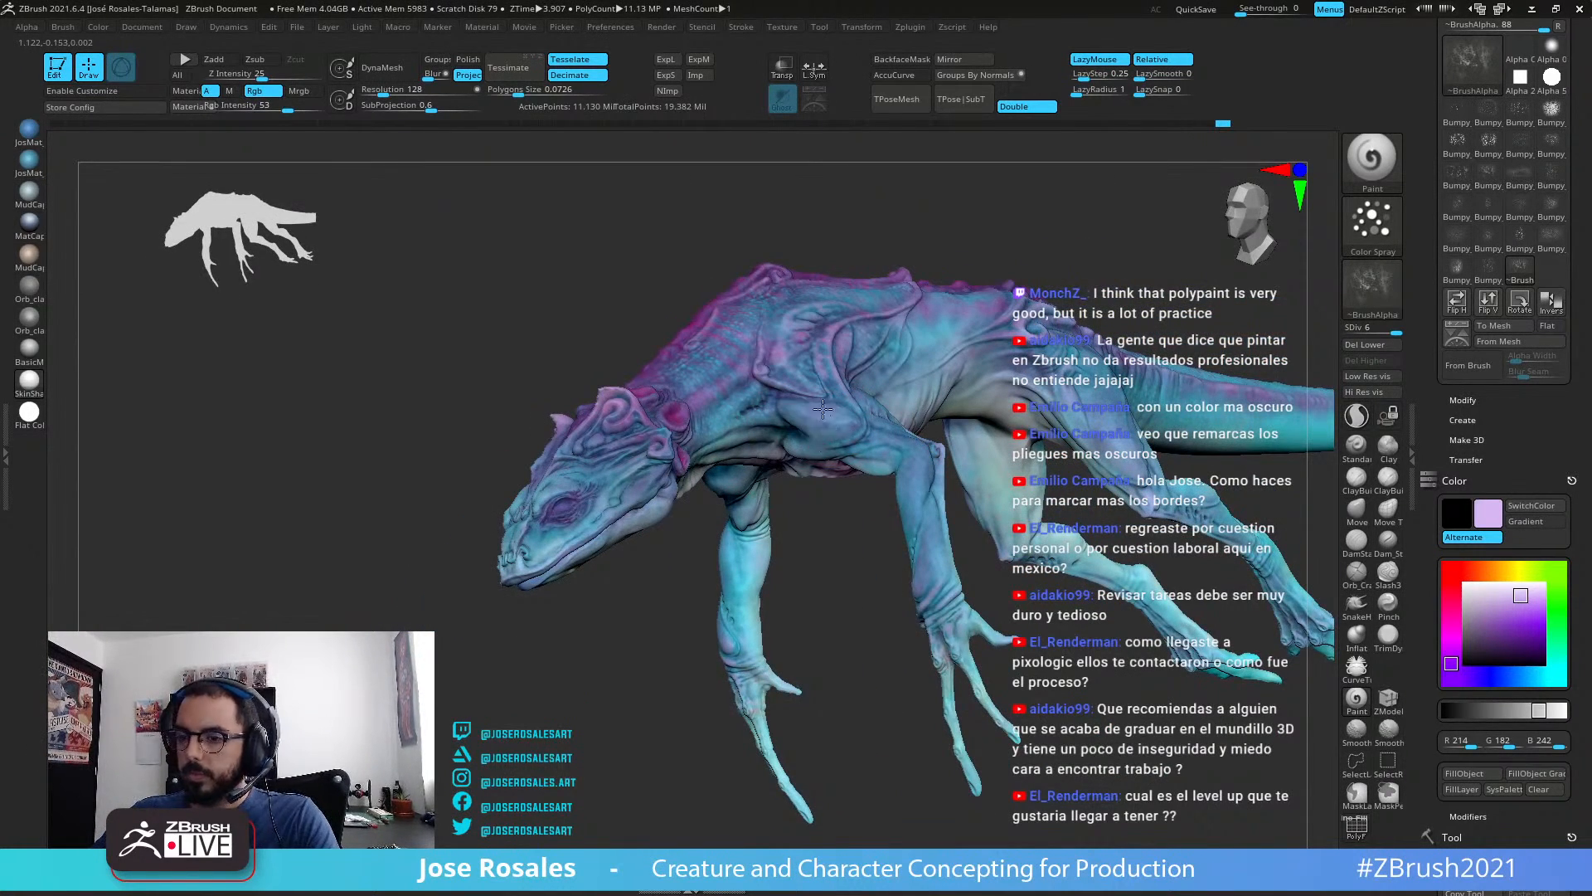
left_click_drag(822, 408, 832, 404)
left_click_drag(696, 530, 854, 518)
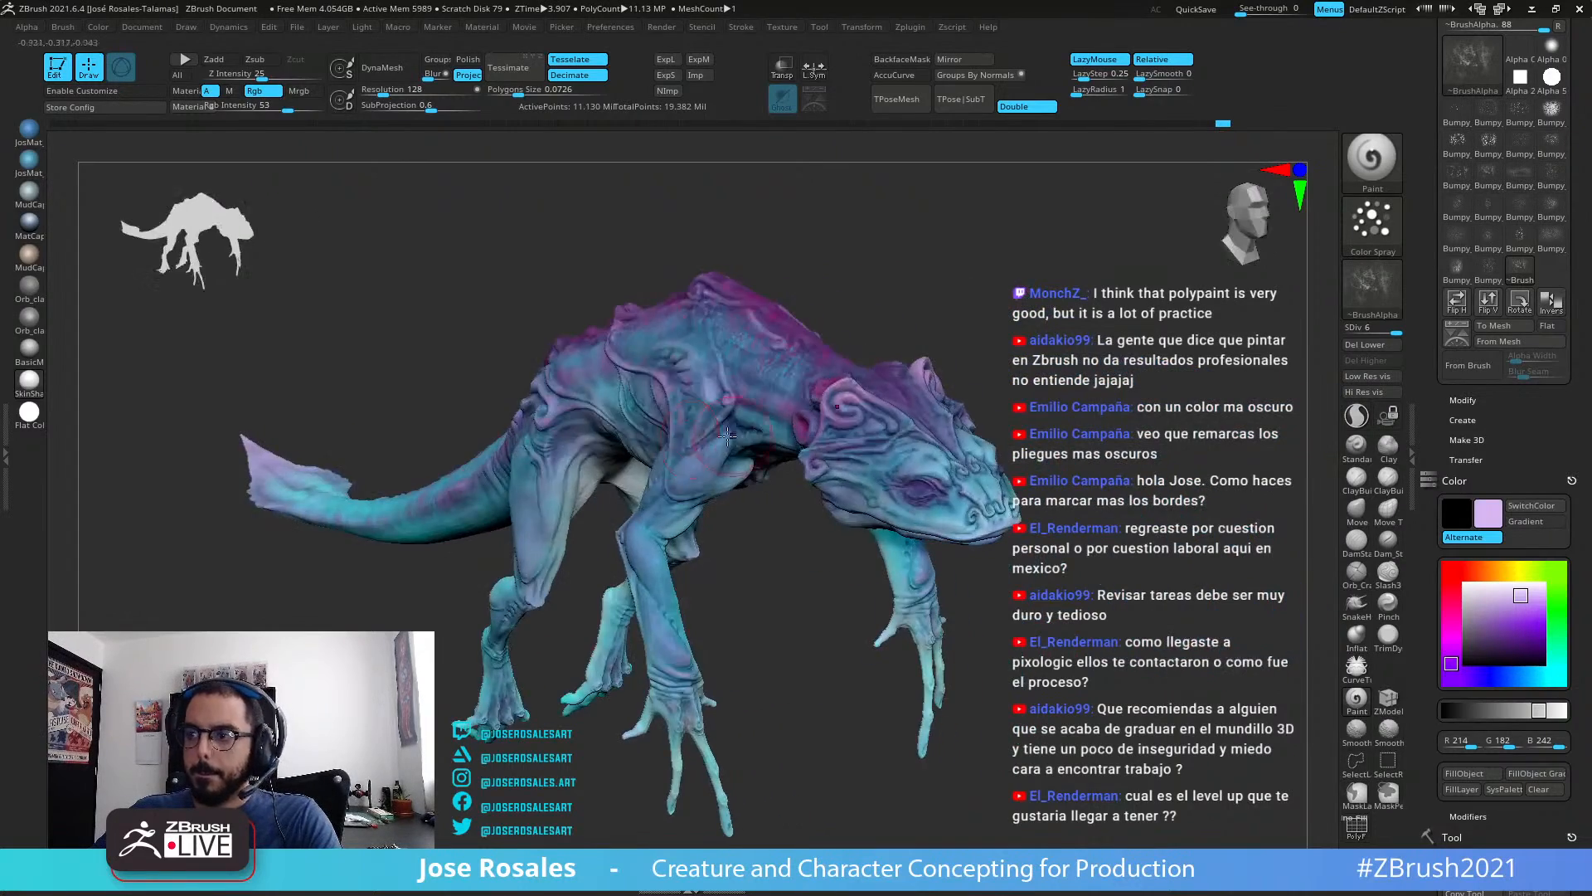
left_click_drag(727, 435, 733, 356, "alt")
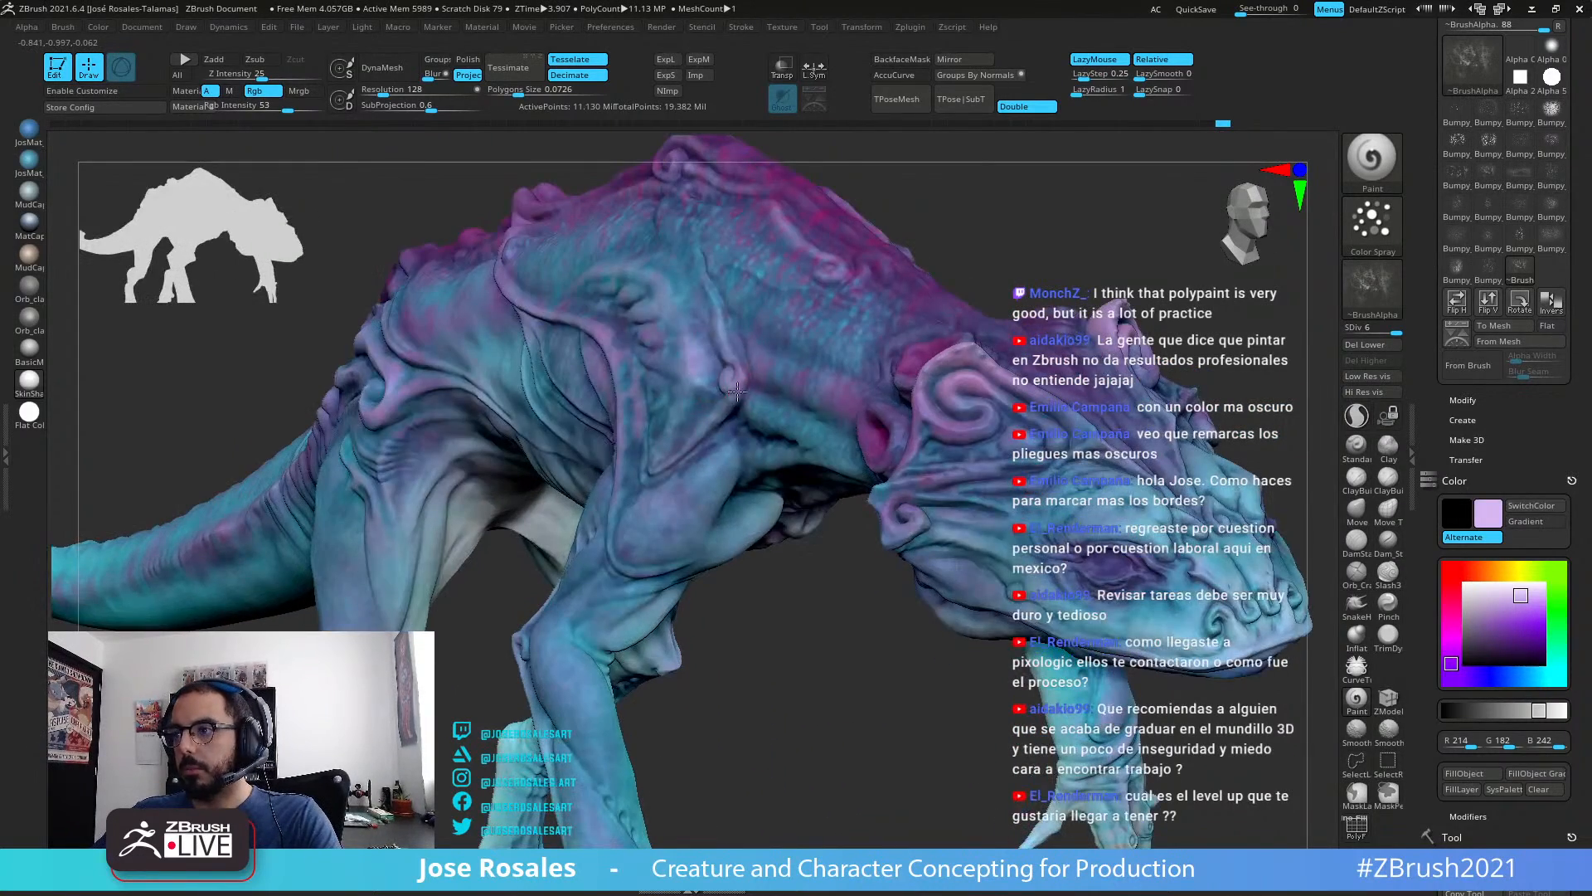
right_click_drag(737, 391, 945, 548)
right_click_drag(643, 564, 664, 583)
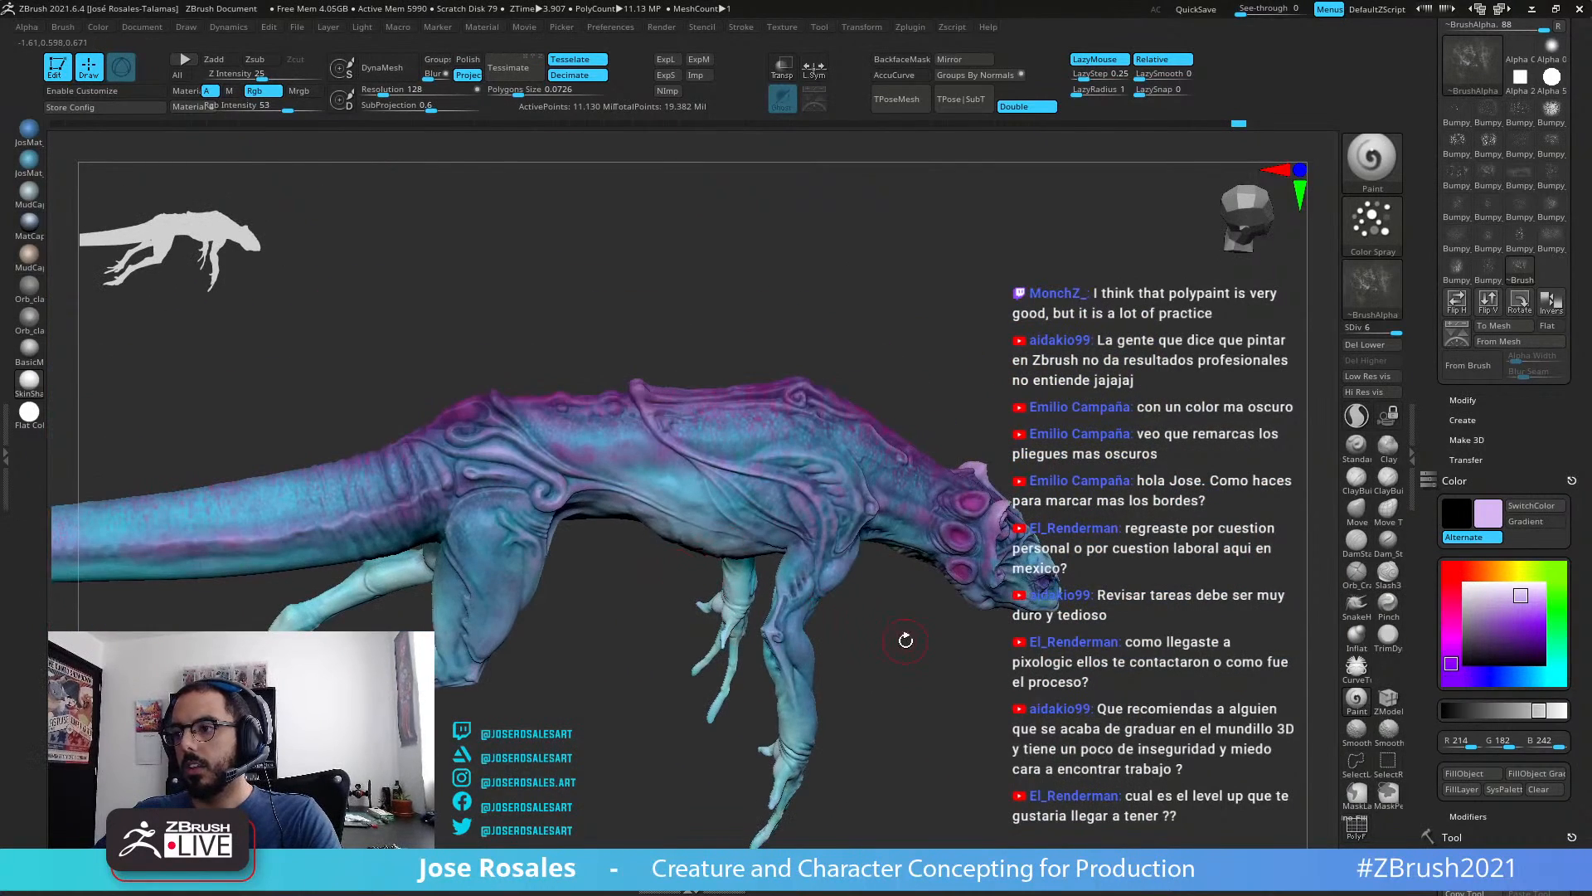
right_click_drag(946, 664, 771, 499)
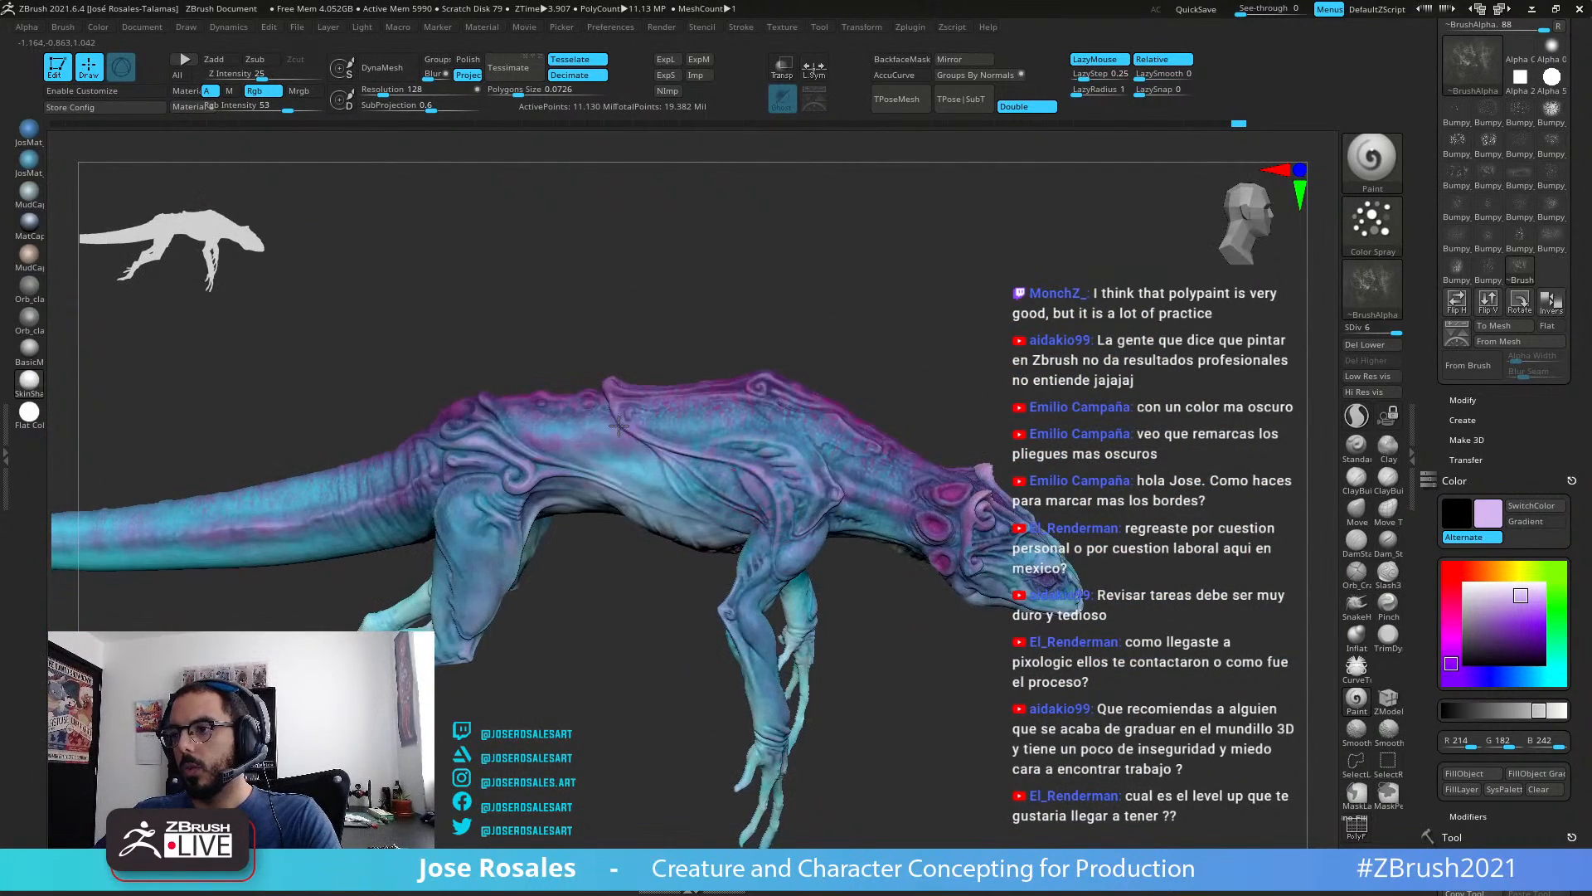
right_click_drag(894, 421, 1173, 481, "ctrl")
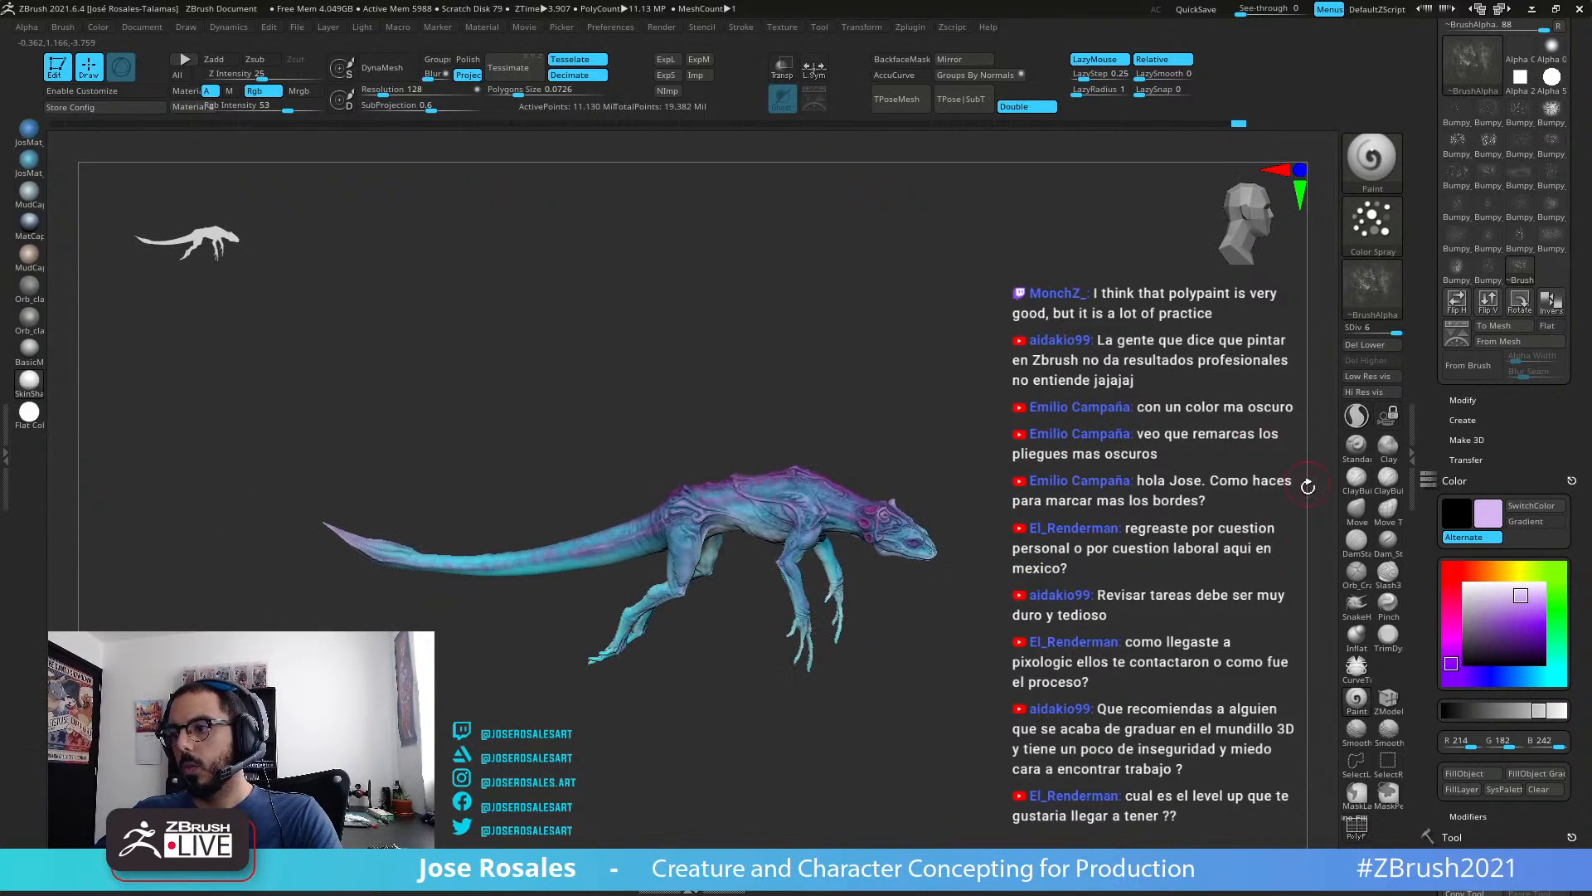
Step: Show all parts, pick the magenta (R 240, G 22, B 142) from the colour sphere and isolate the body again at the flank
left_click_drag(1430, 568, 1429, 622)
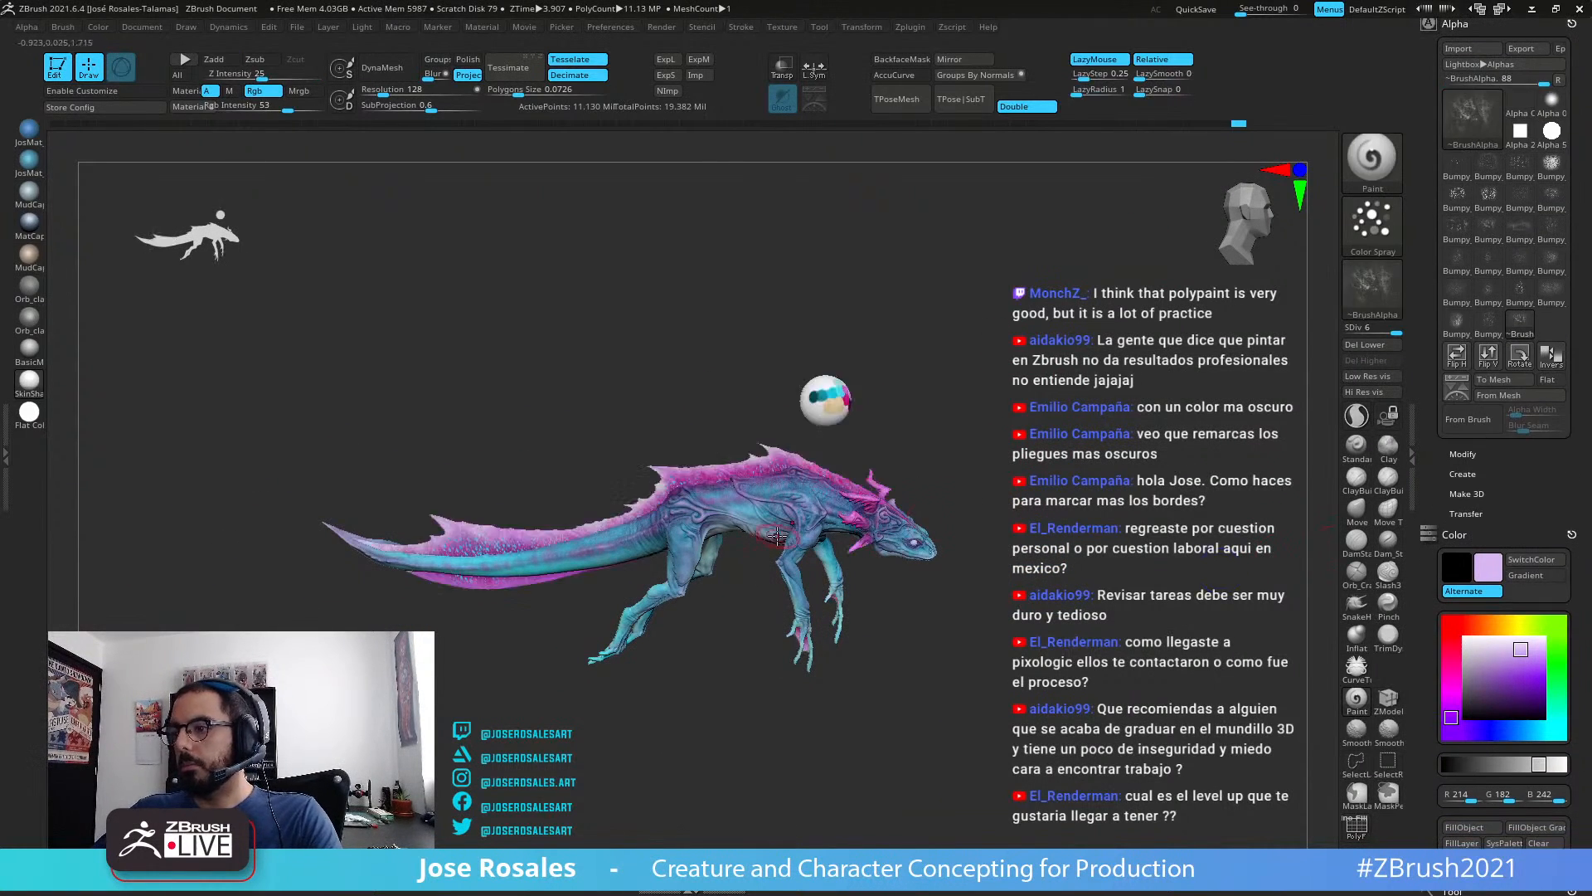
right_click_drag(738, 527, 678, 512)
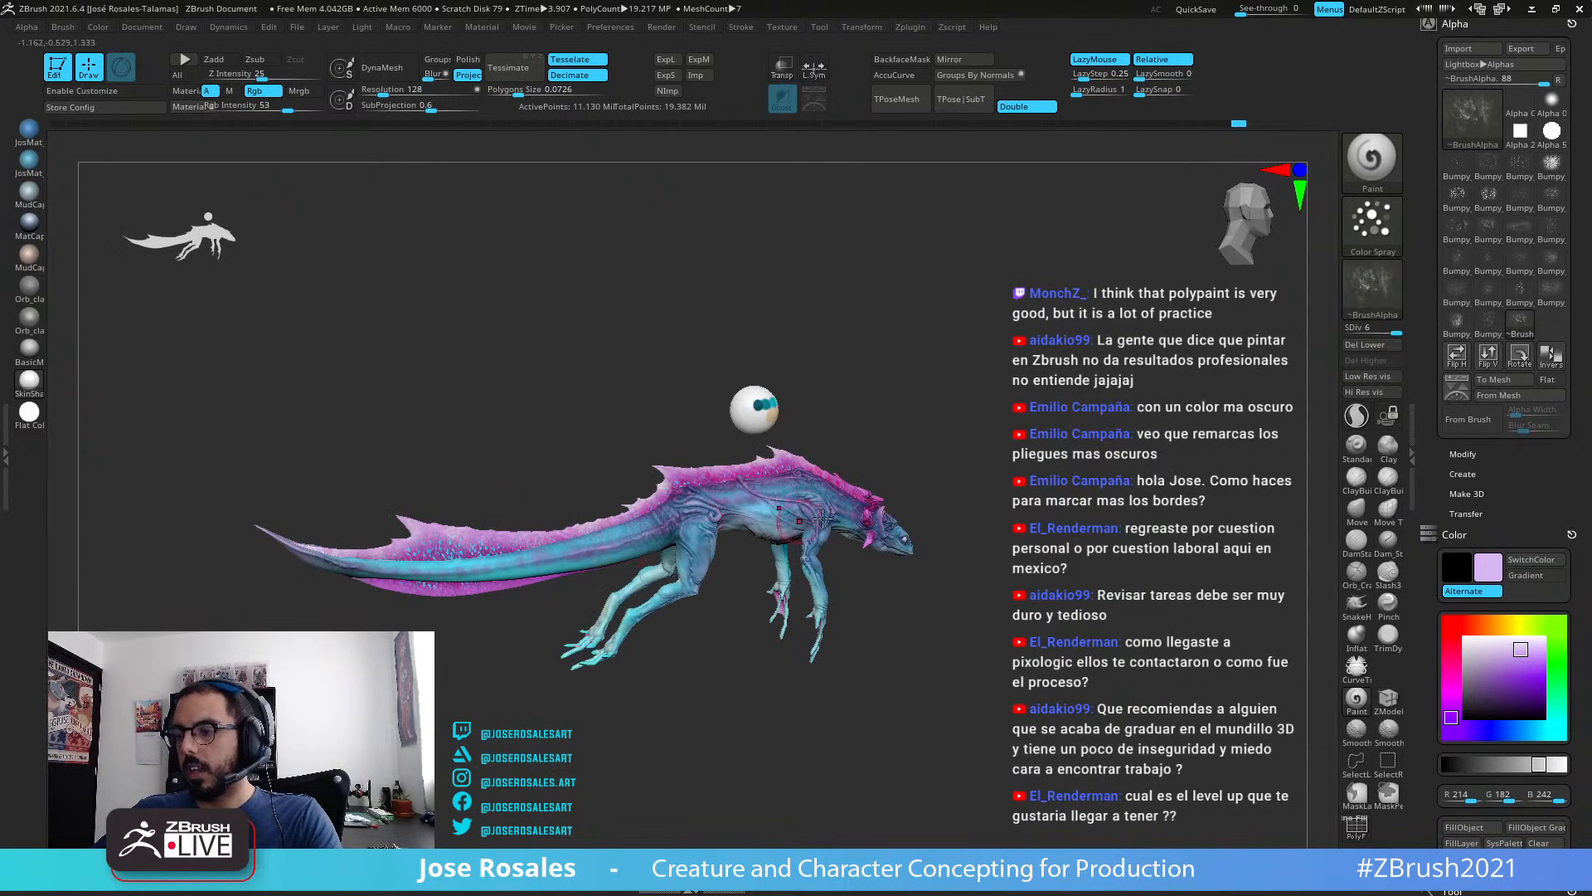
right_click_drag(767, 423, 1088, 432)
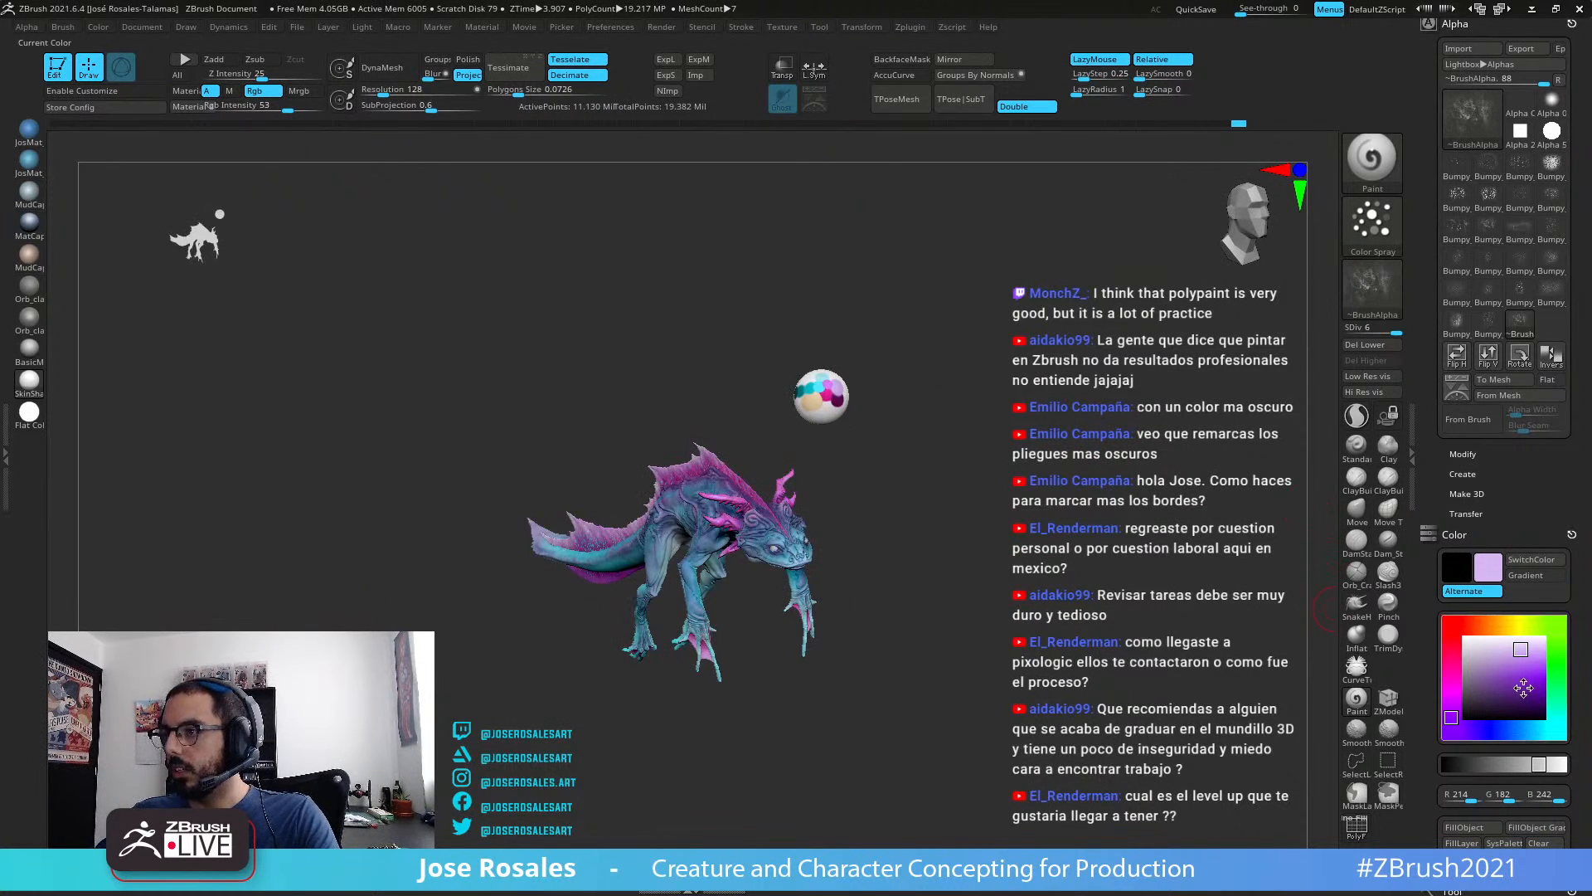
left_click_drag(1517, 680, 836, 398)
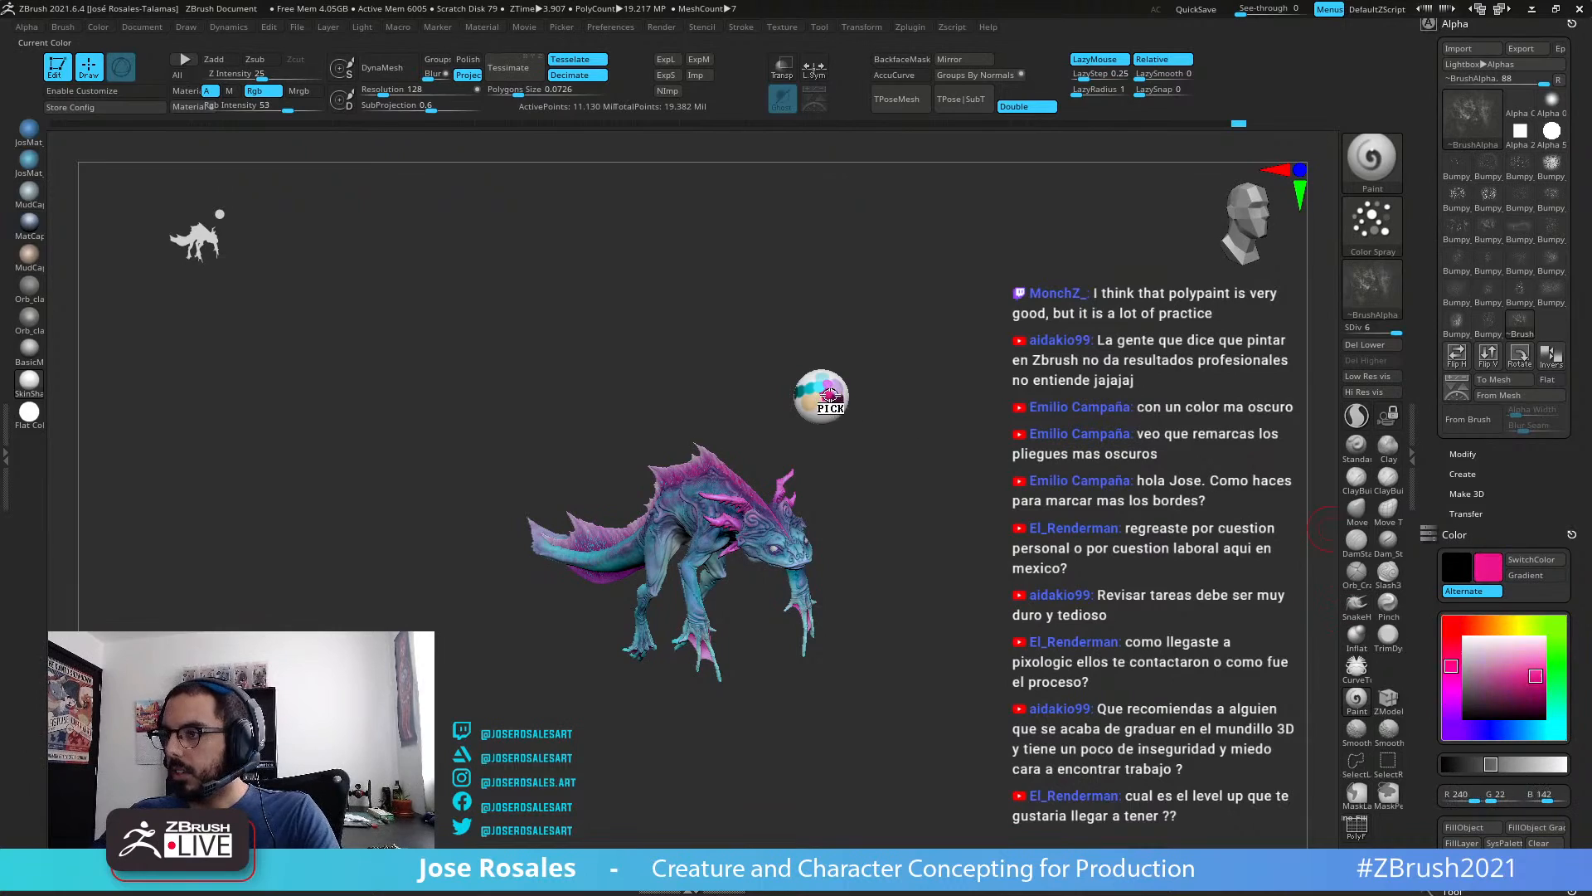
right_click_drag(829, 461, 716, 555)
key("alt+s")
right_click_drag(854, 456, 929, 559, "ctrl")
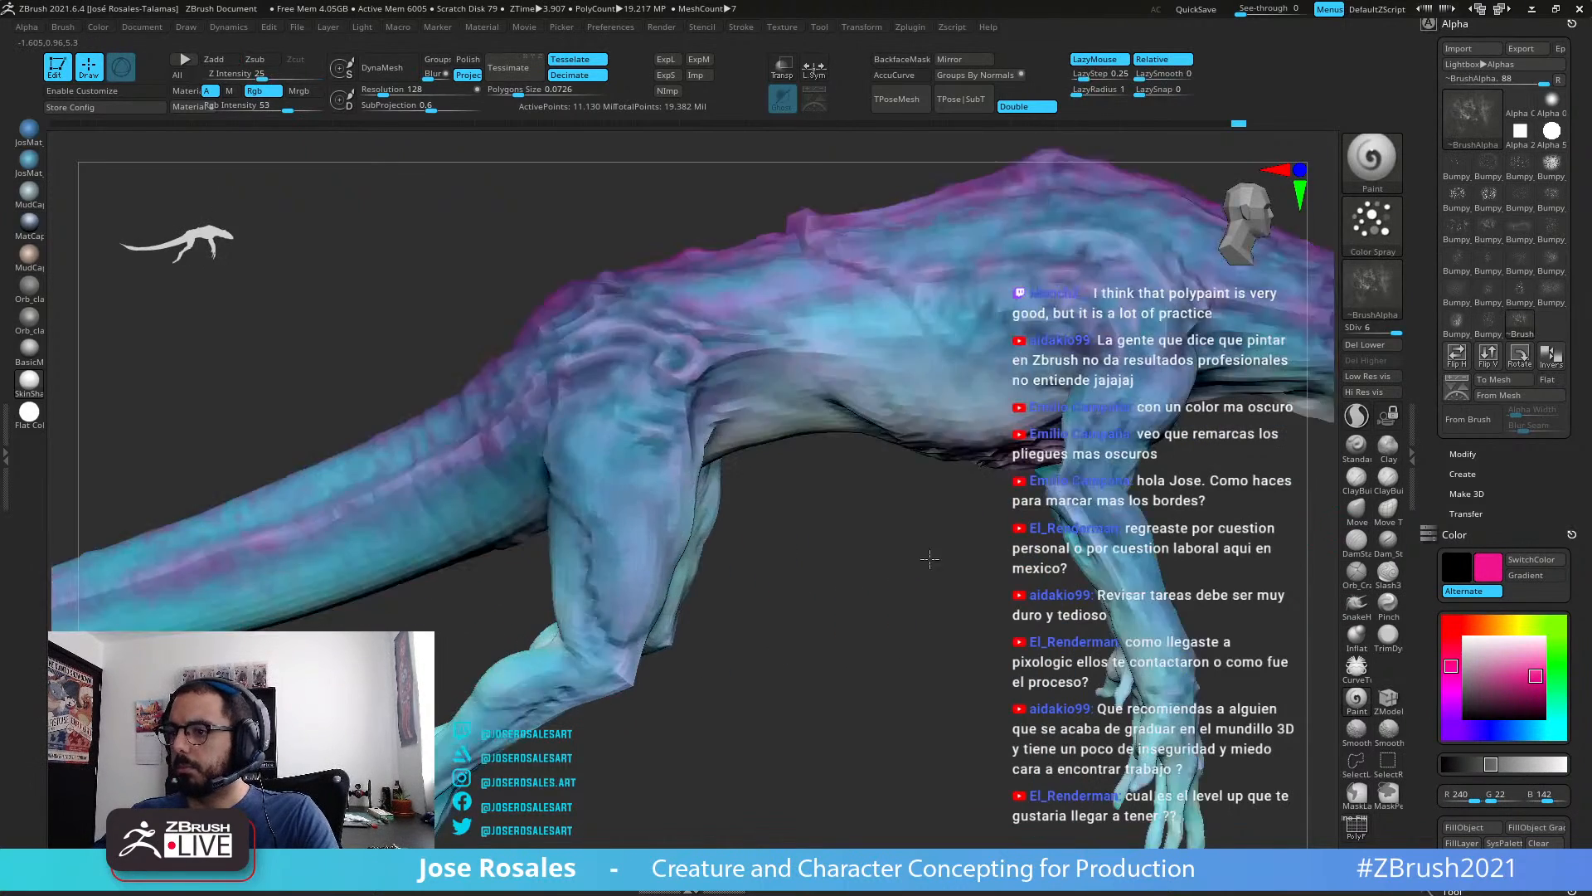
right_click_drag(857, 329, 824, 481, "alt")
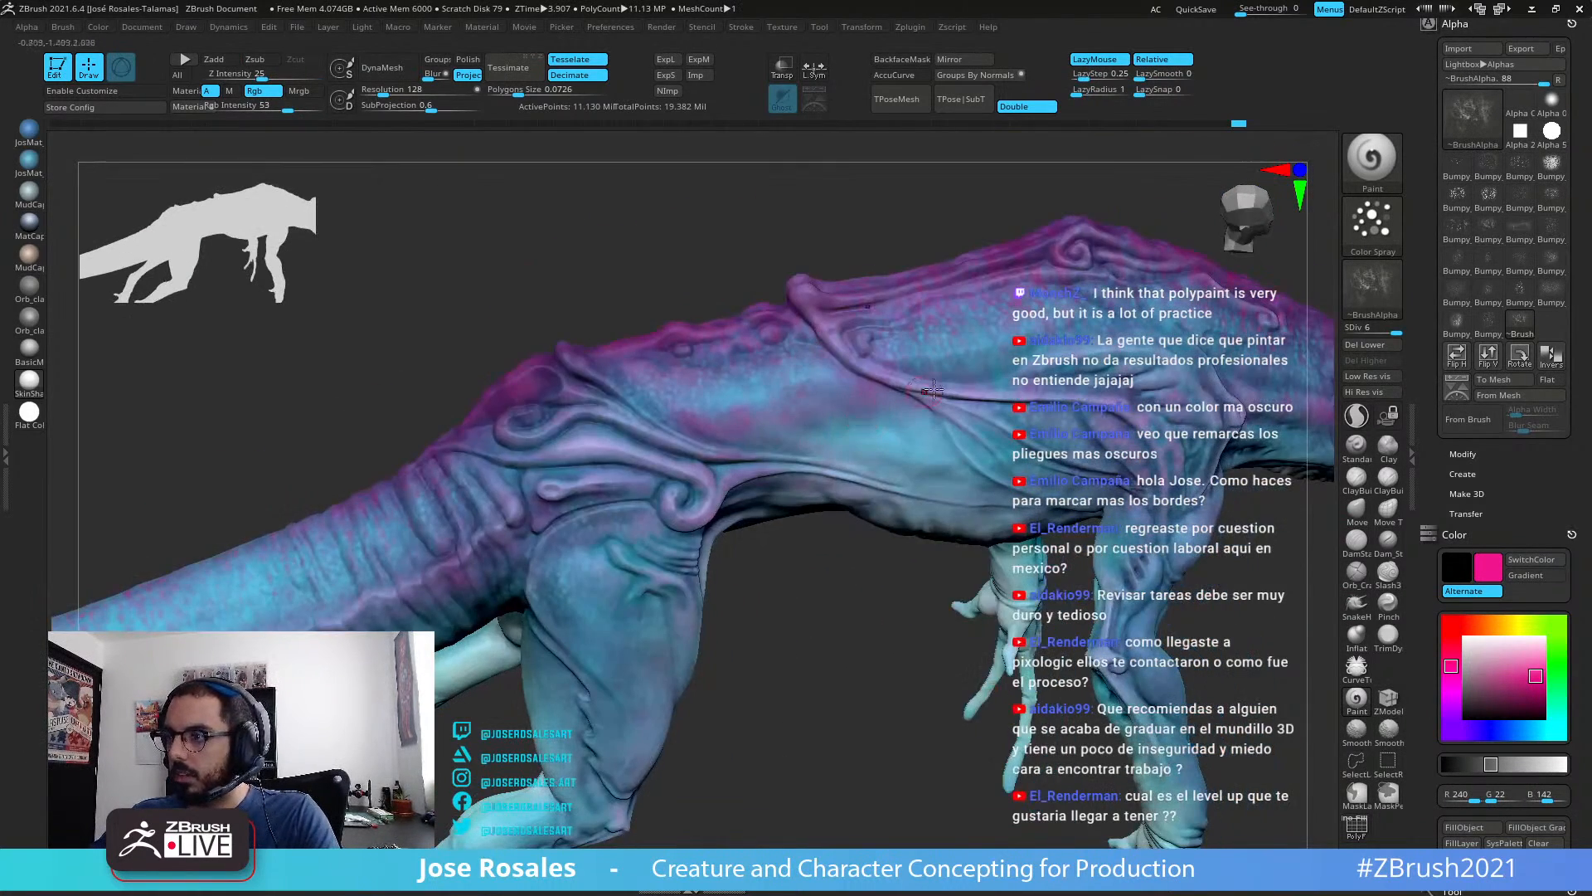
Step: Pick a dark magenta (R 108, G 14, B 90) and spray blotches along the body's flank below the back ridge
left_click_drag(1422, 313, 1416, 58)
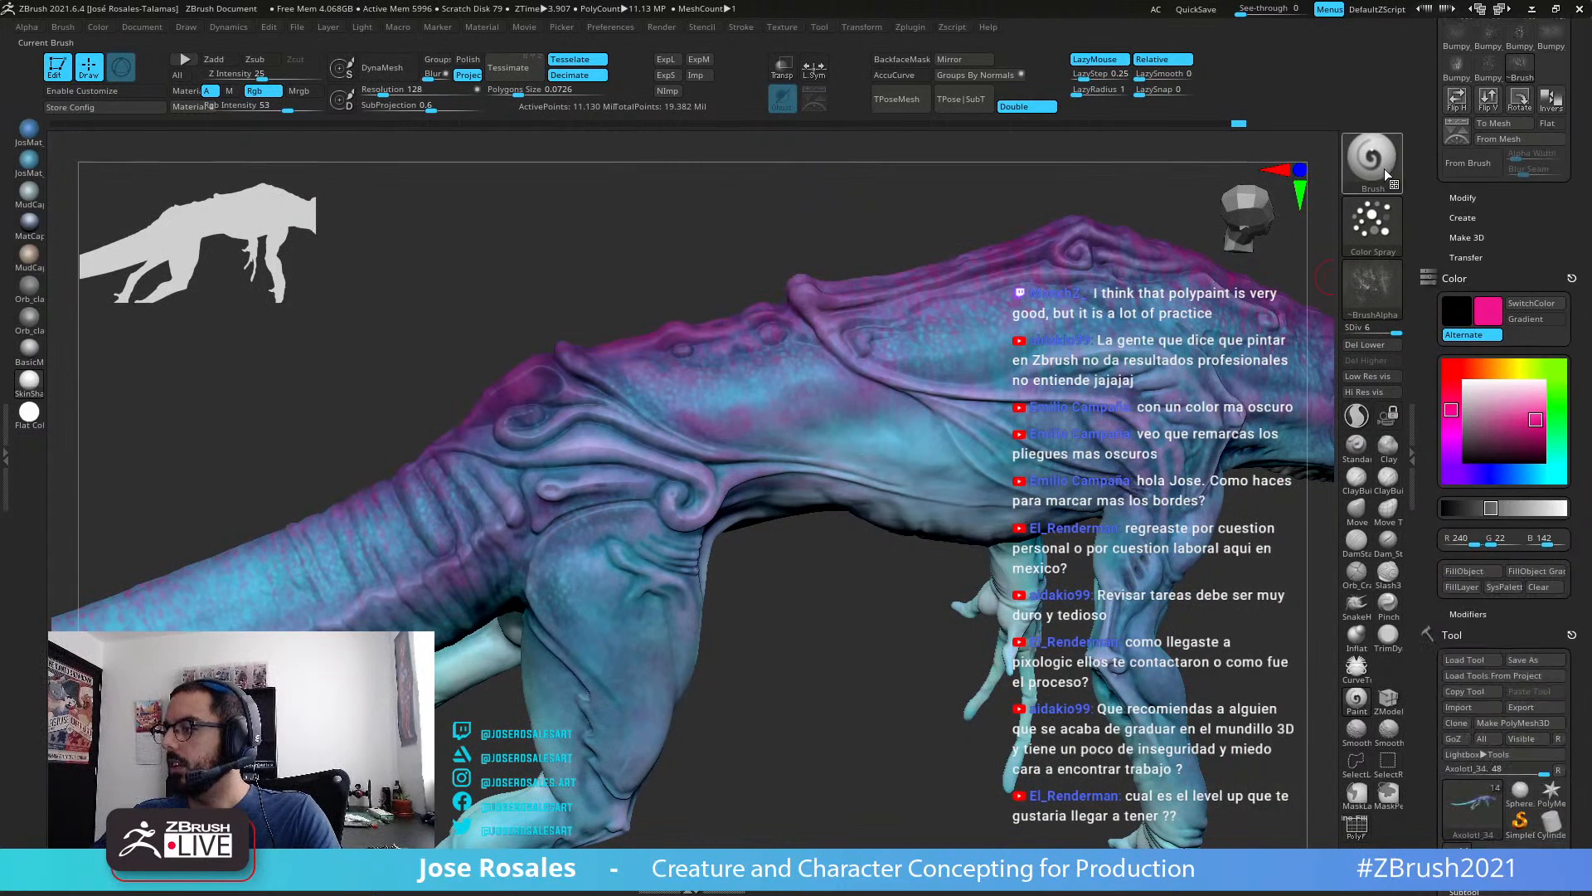
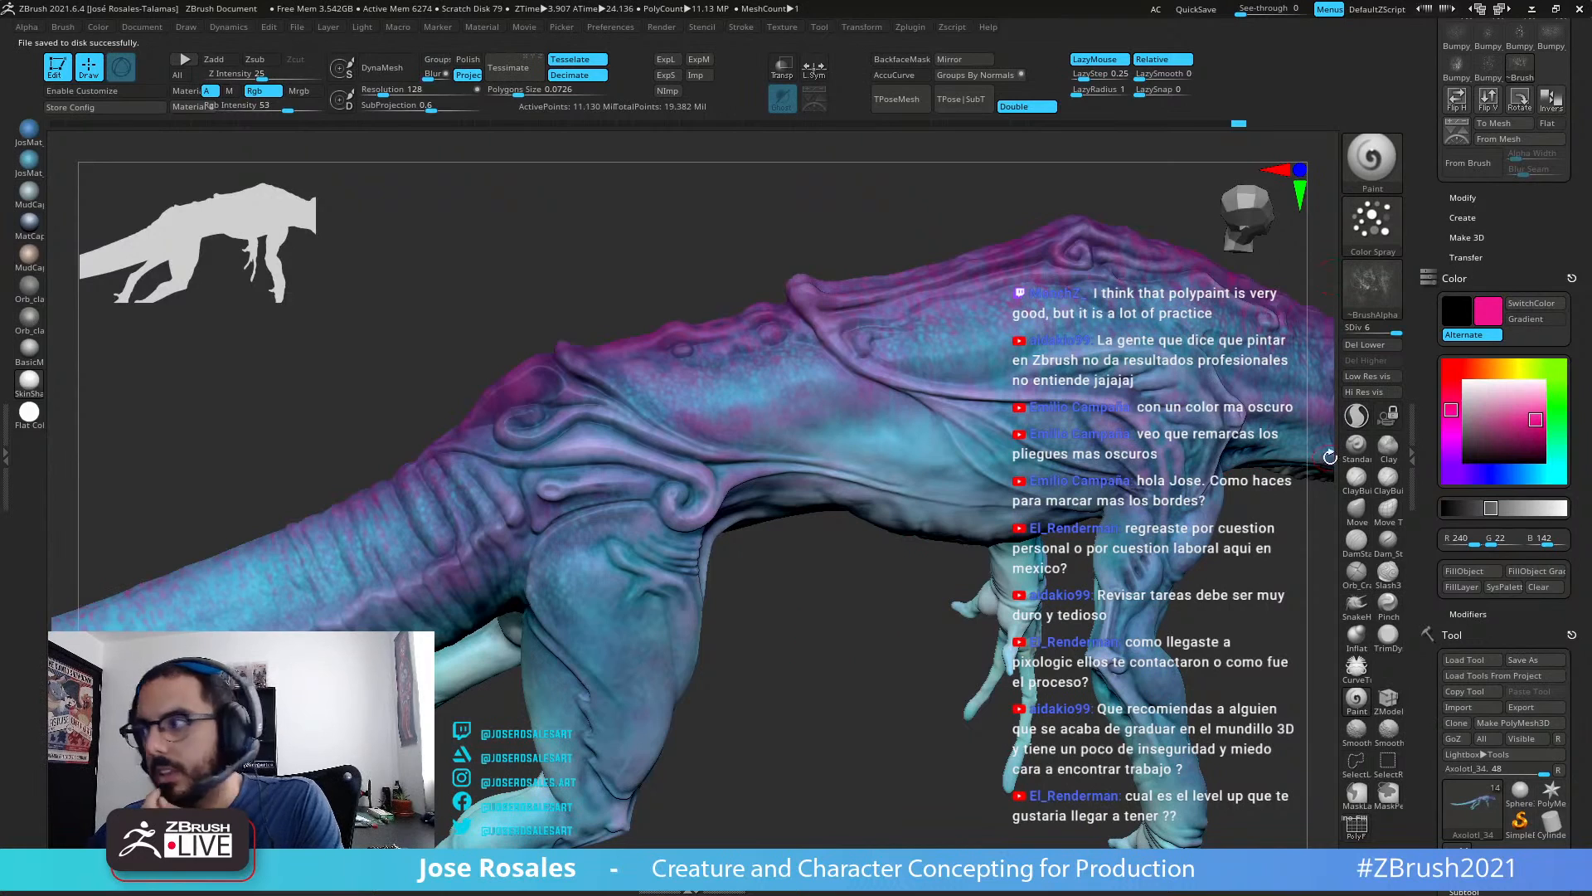
left_click_drag(1264, 433, 817, 336)
key("f")
left_click_drag(1182, 435, 1113, 431)
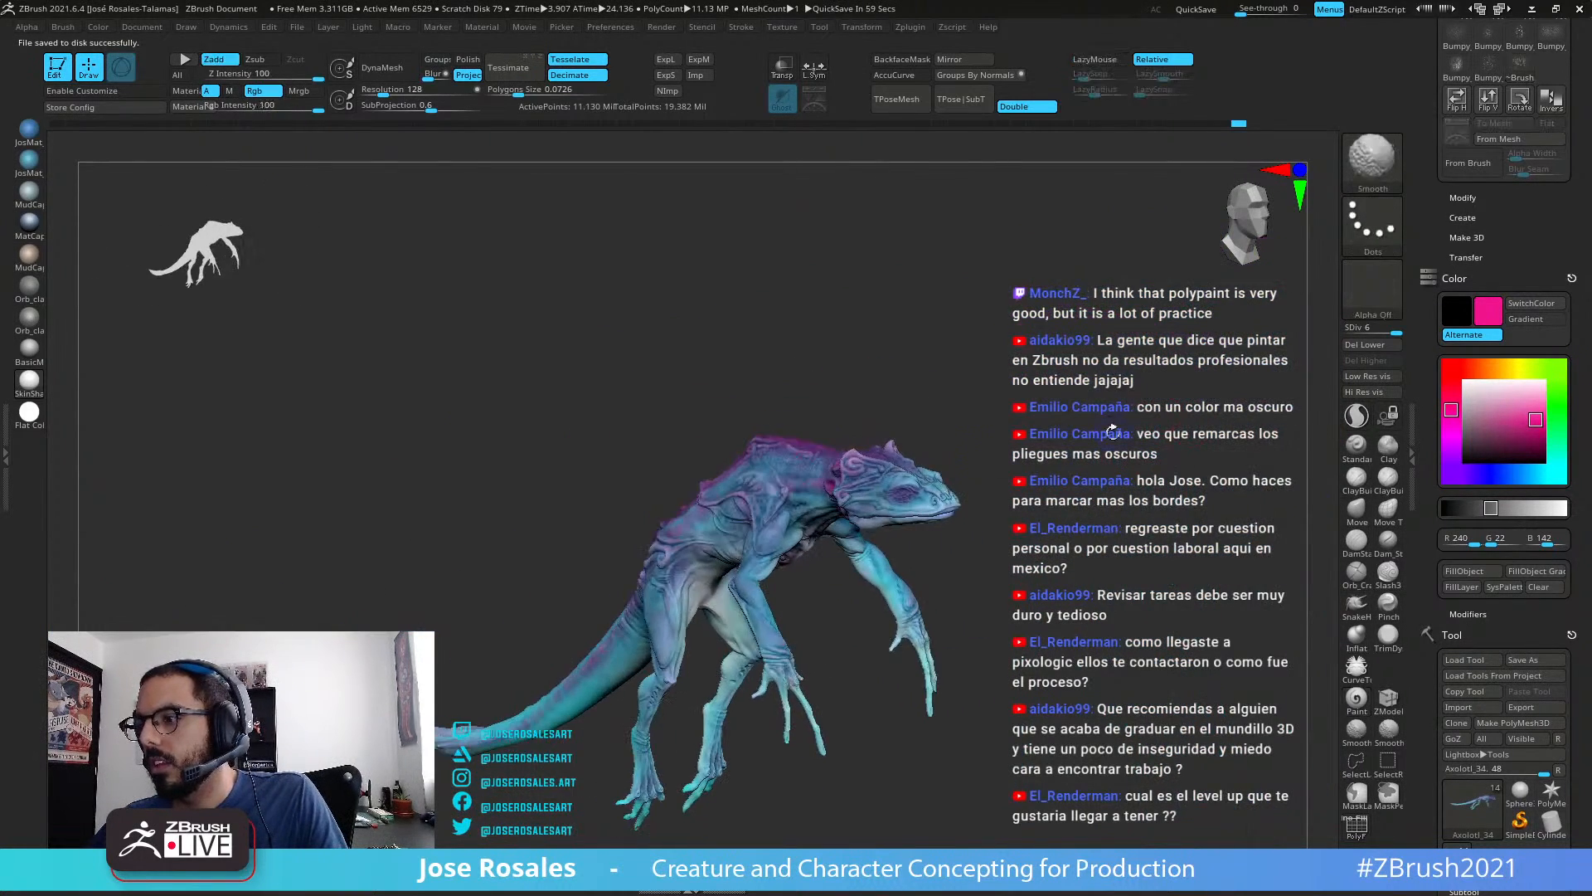
mouse_move(1505, 439)
left_mouse_down()
mouse_move(913, 349)
mouse_move(813, 440)
mouse_move(754, 558)
mouse_move(665, 460)
left_mouse_up()
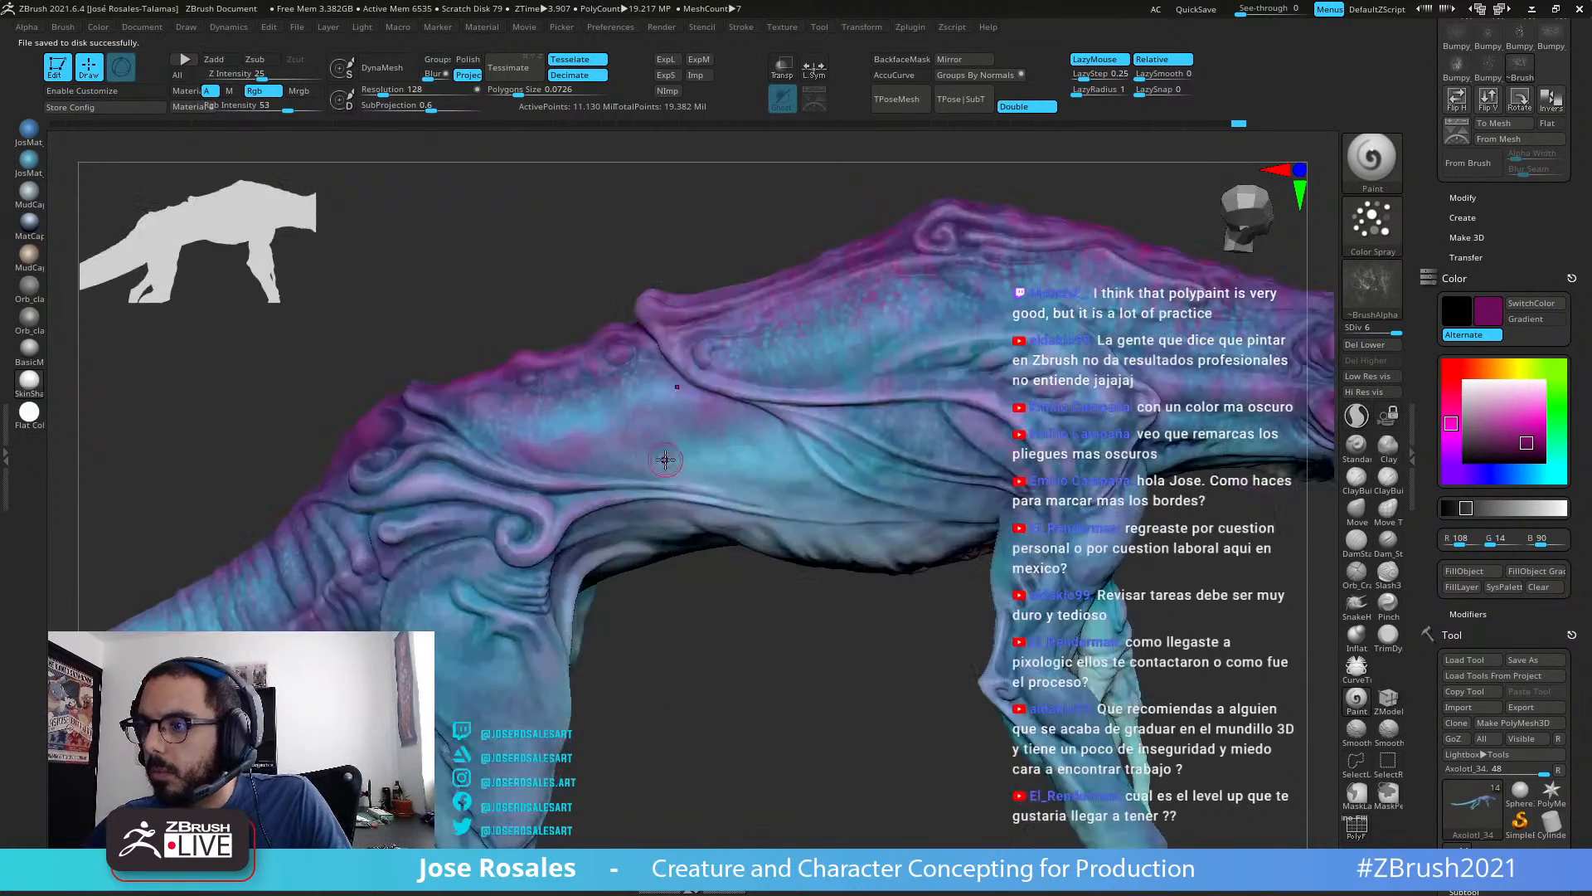
right_click(665, 460)
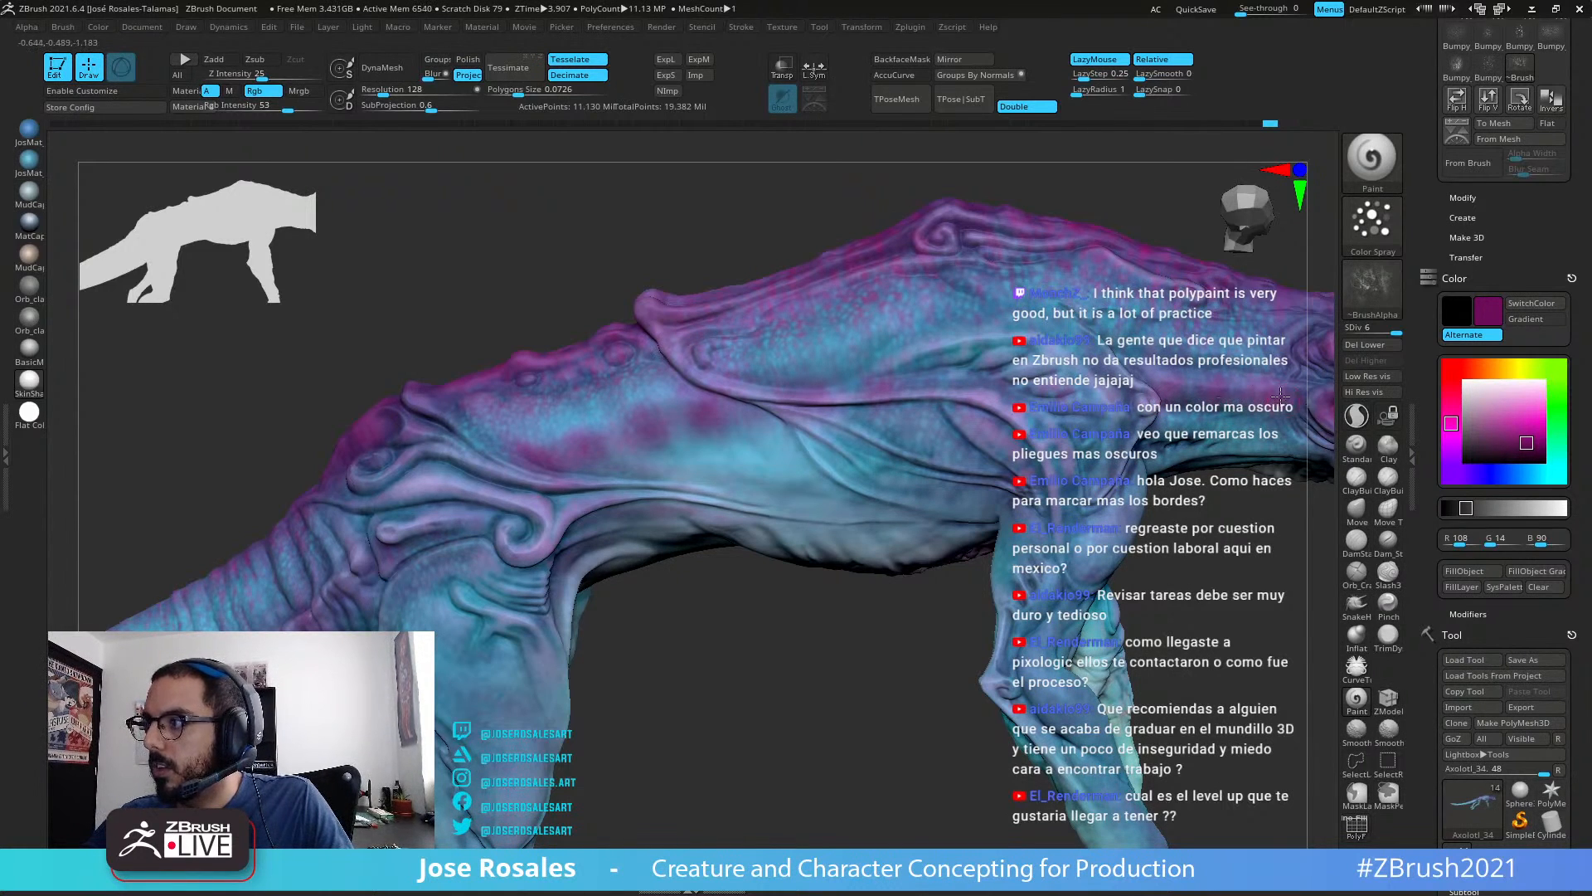
Step: Spray a dark magenta stripe along the side of the tail, from the hip towards the tip
right_click_drag(1280, 397, 1053, 389)
right_click_drag(995, 249, 1033, 417, "alt")
right_click_drag(932, 488, 953, 445)
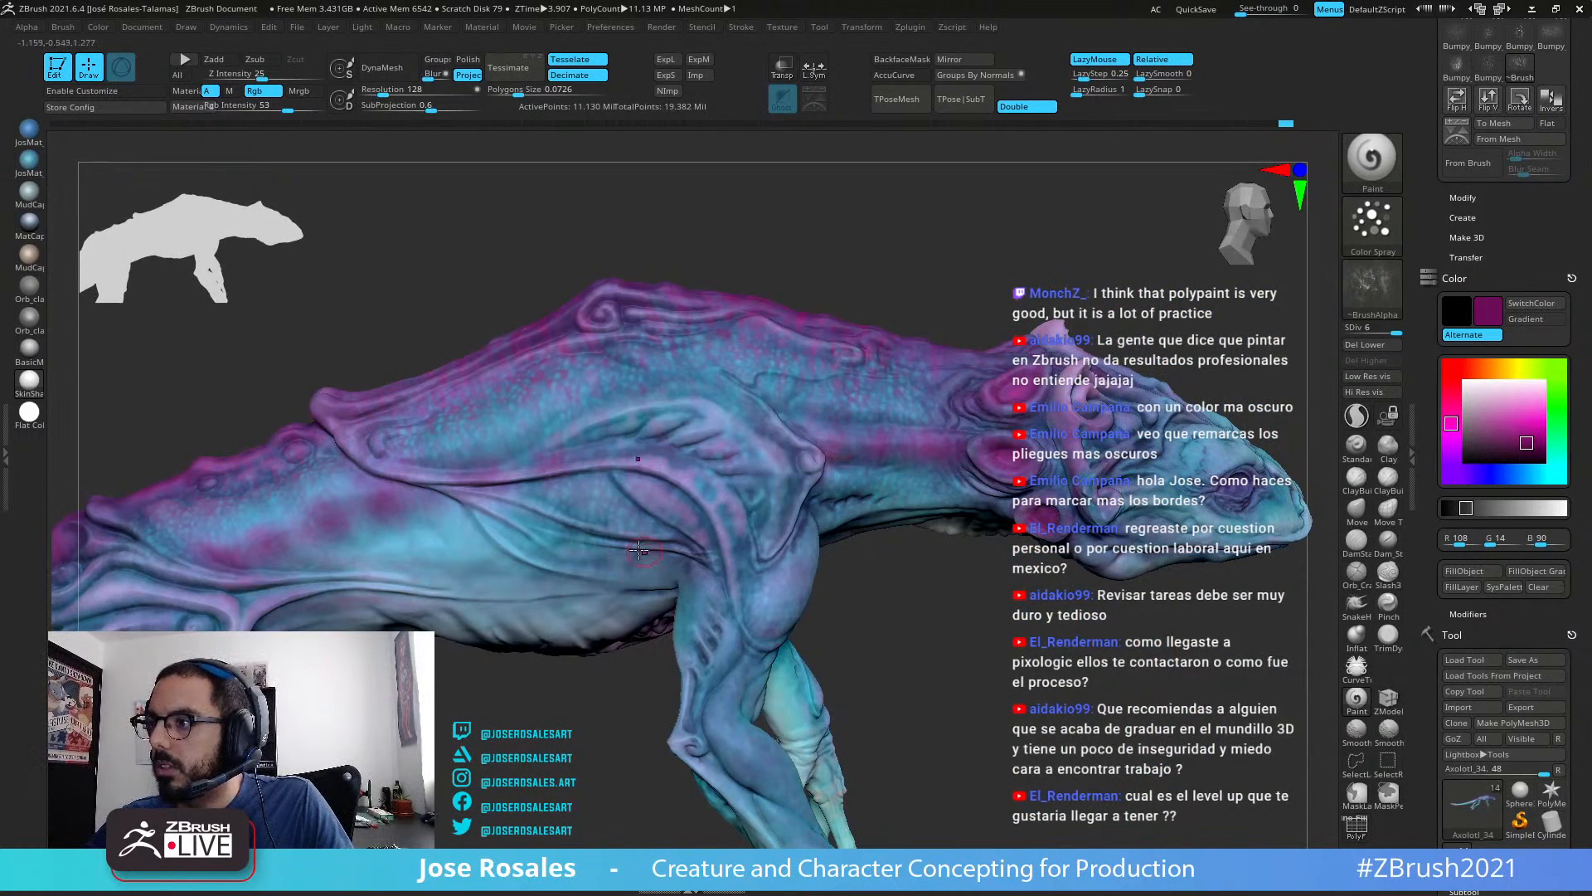
right_click_drag(709, 464, 655, 496)
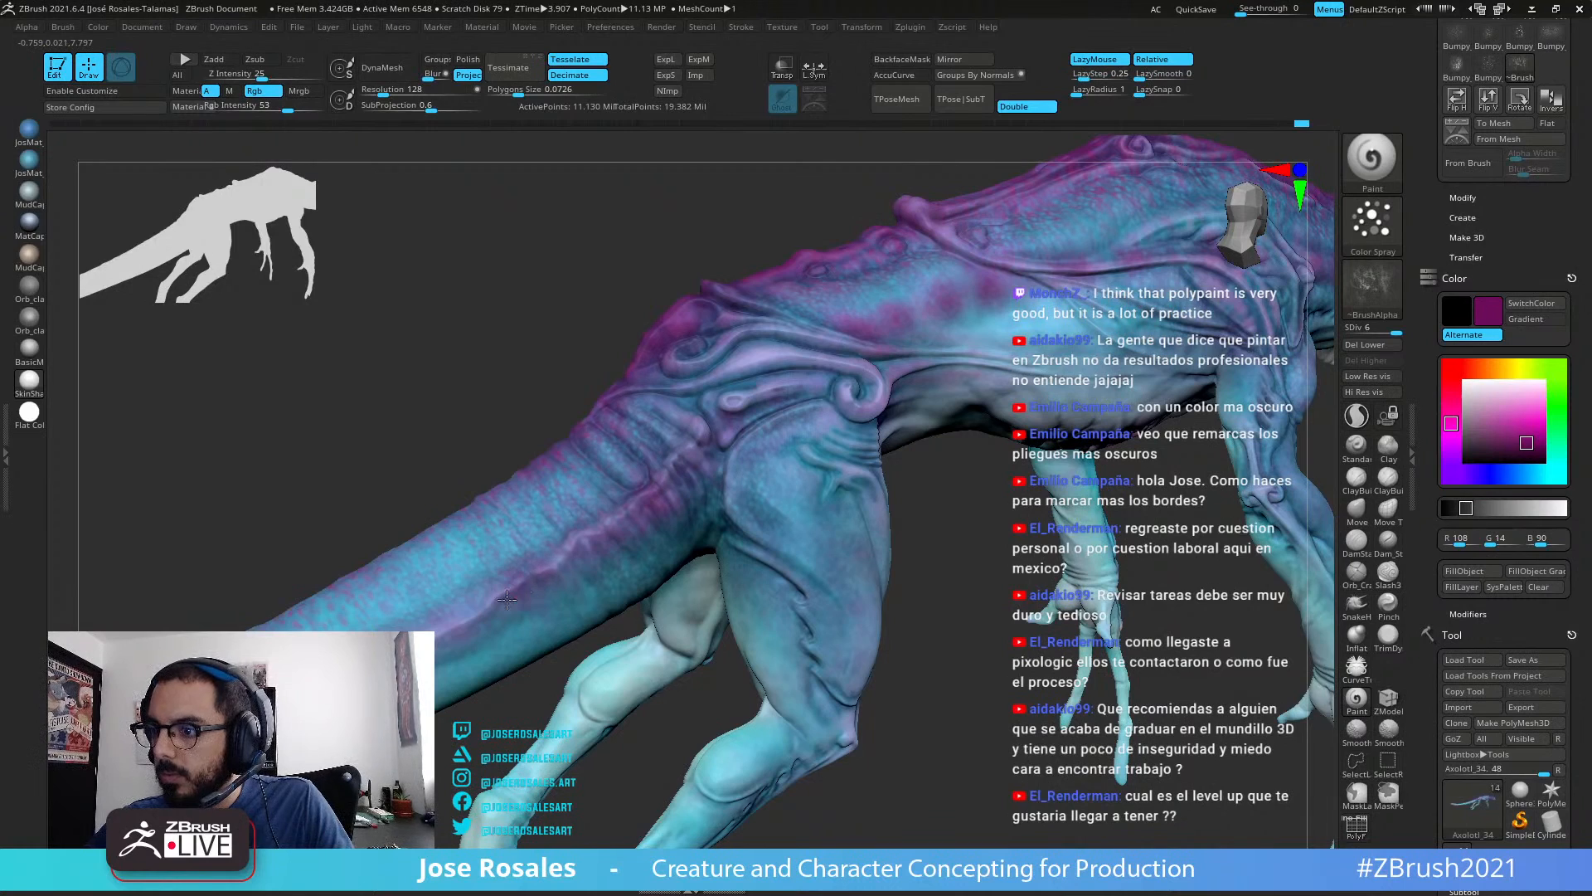
right_click_drag(510, 587, 768, 537)
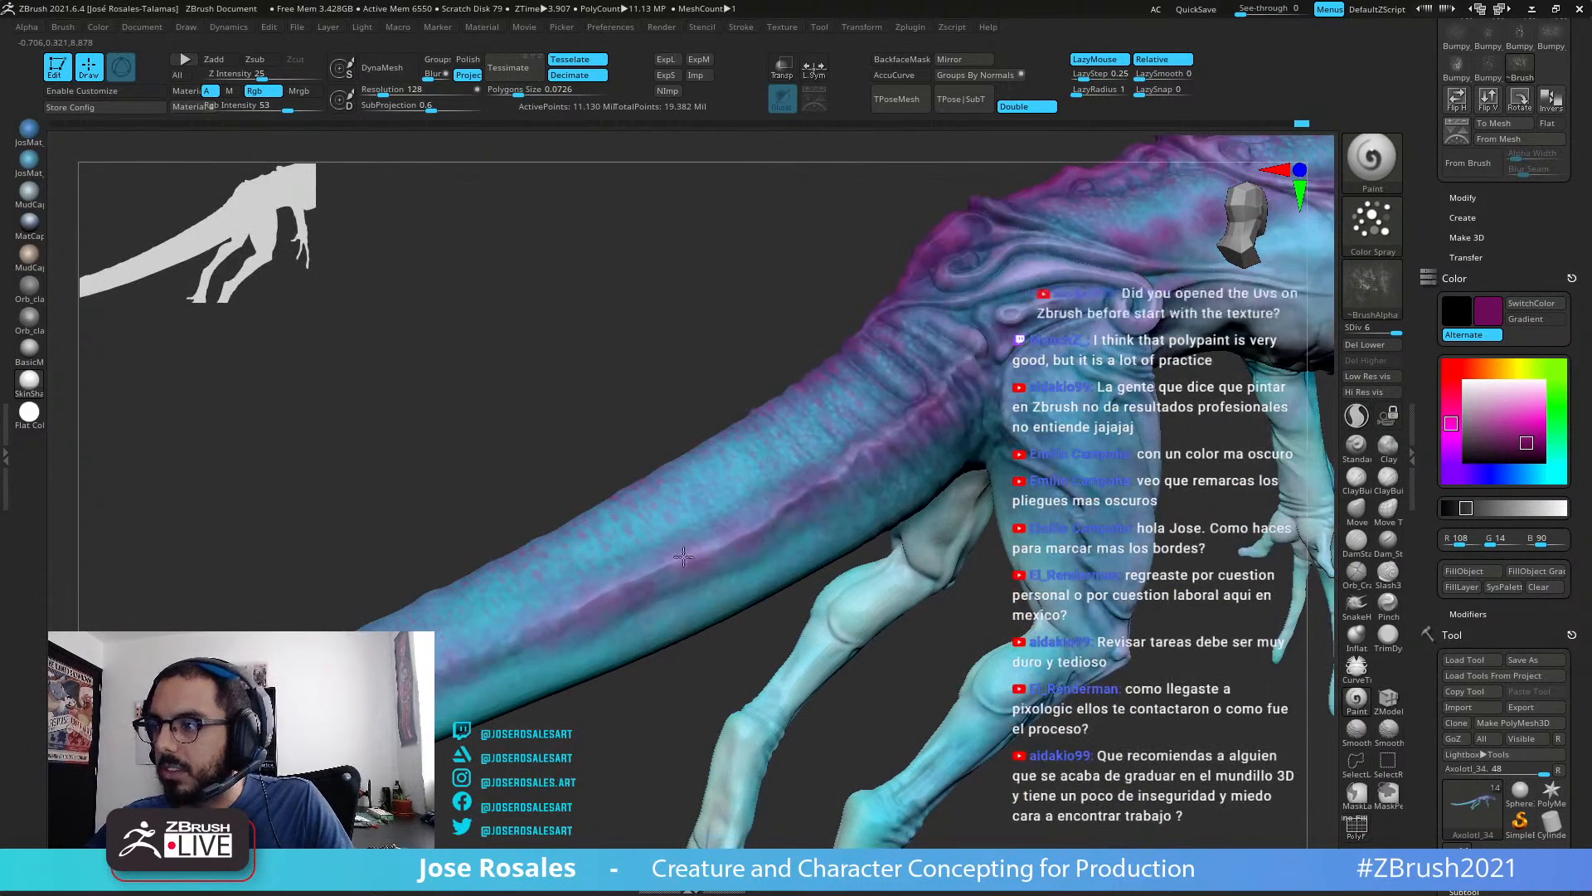
right_click_drag(825, 409, 581, 414, "ctrl")
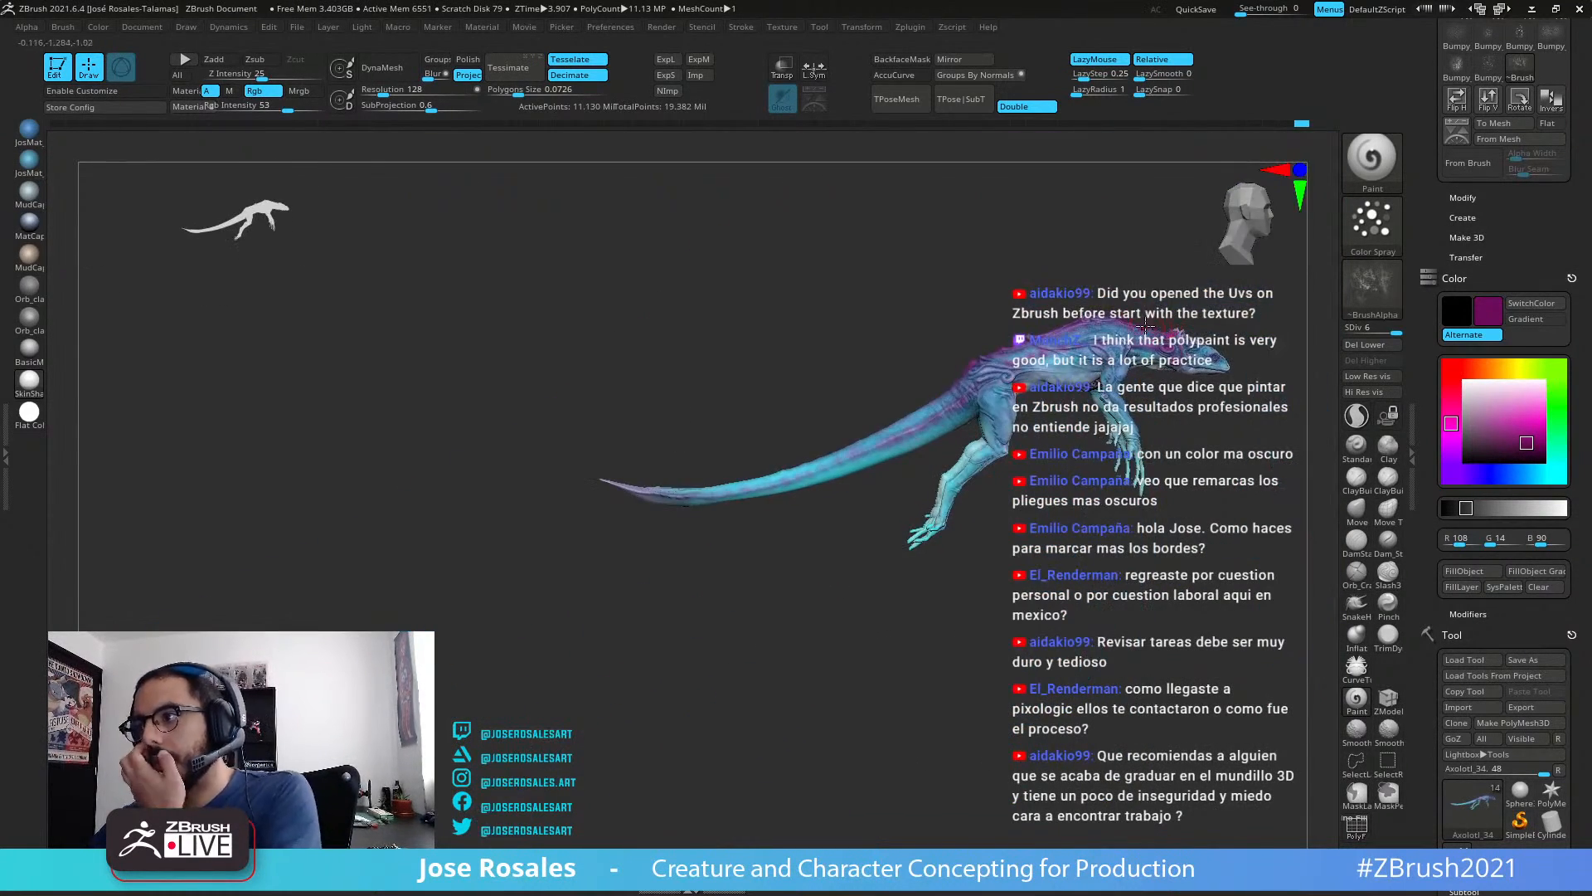
Step: Sample a light tone from the underside of the limbs and shift it to a pale cream (R 215, G 219, B 195)
right_click_drag(1154, 296, 1037, 307)
right_click_drag(1207, 307, 863, 547, "alt")
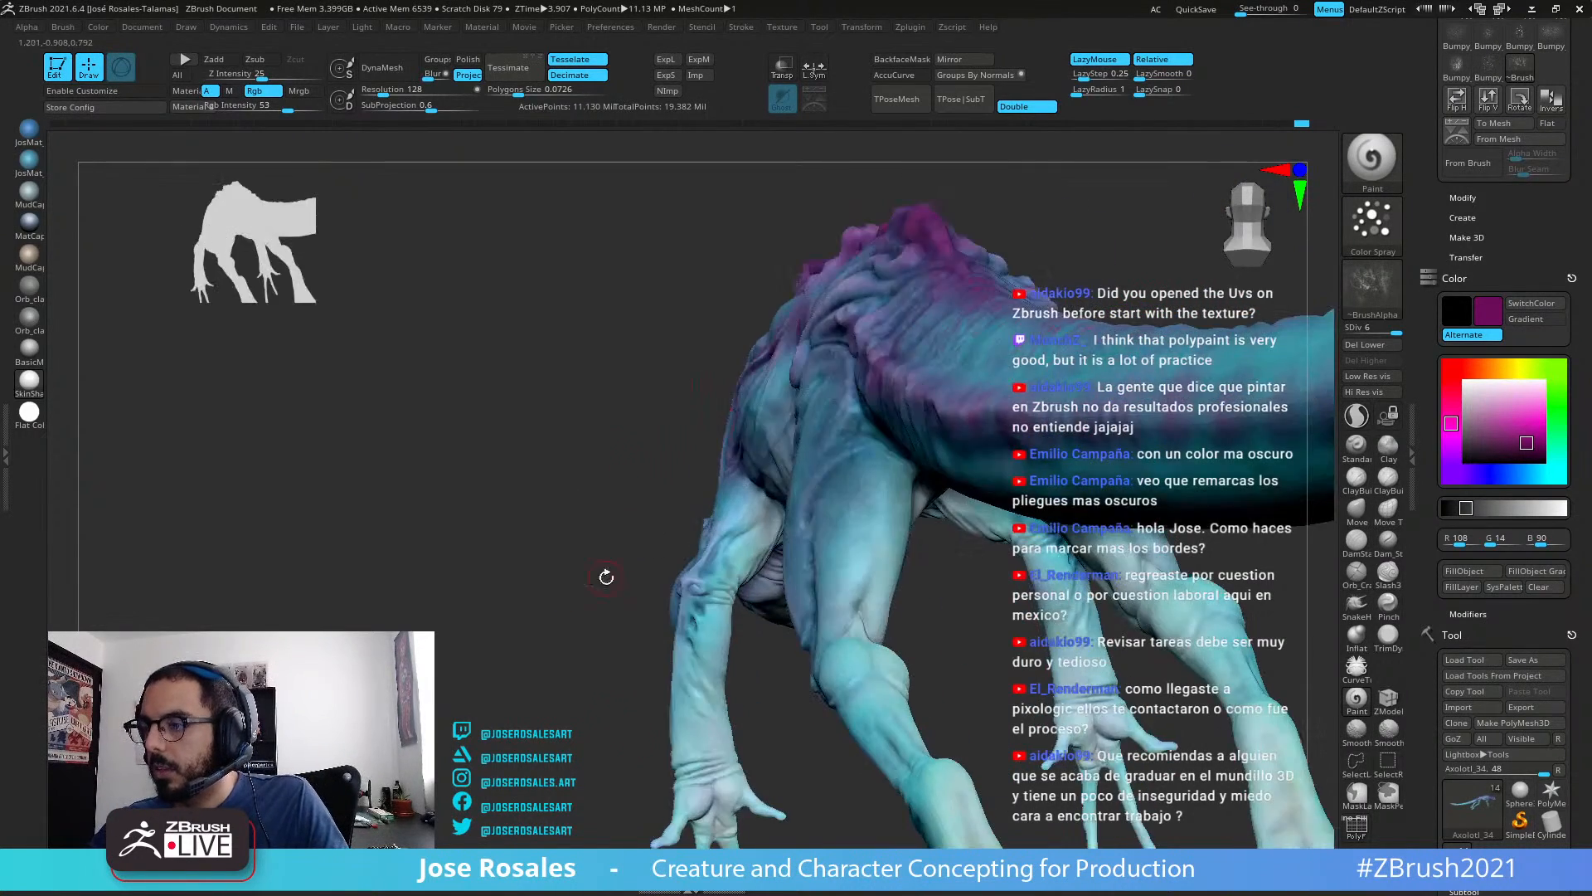
right_click_drag(606, 576, 1094, 414)
left_click_drag(1524, 424, 1188, 508)
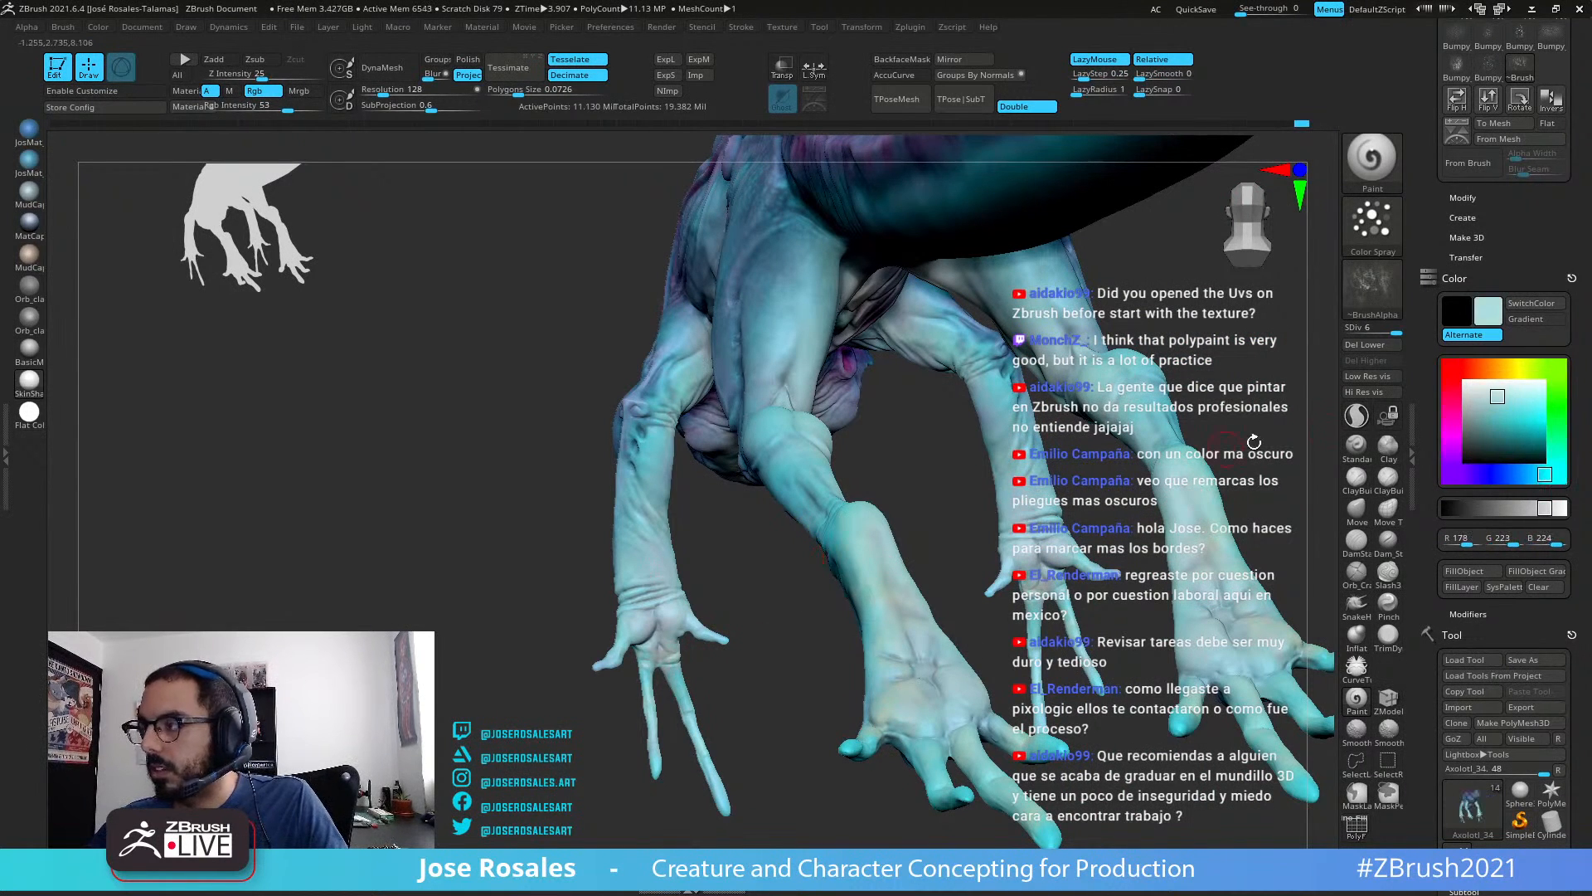
left_click(1530, 368)
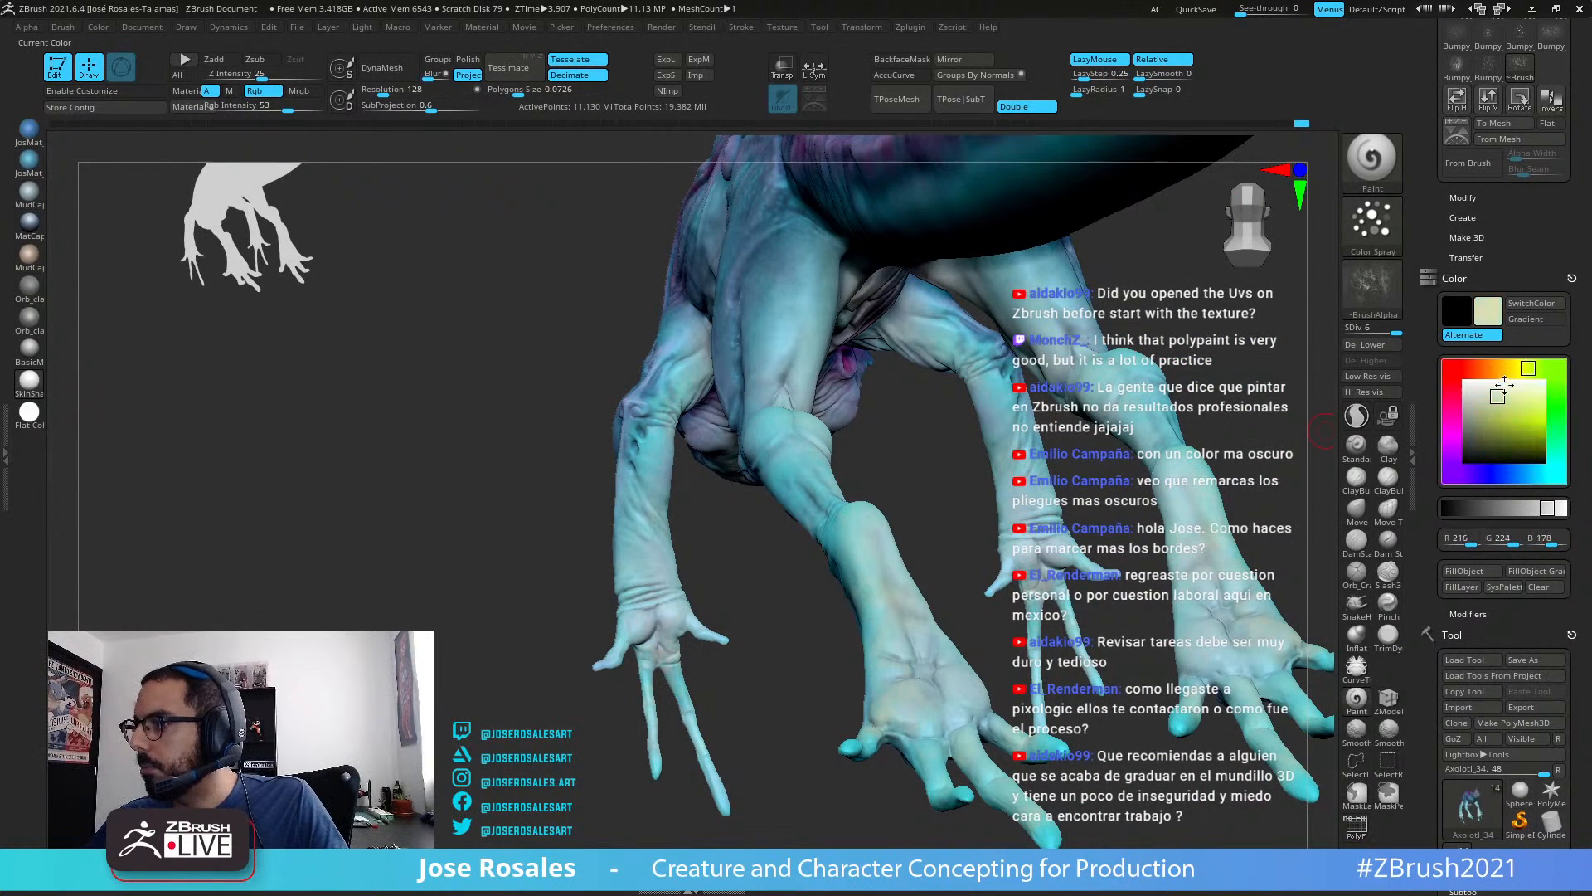
left_click_drag(1482, 396, 1482, 394)
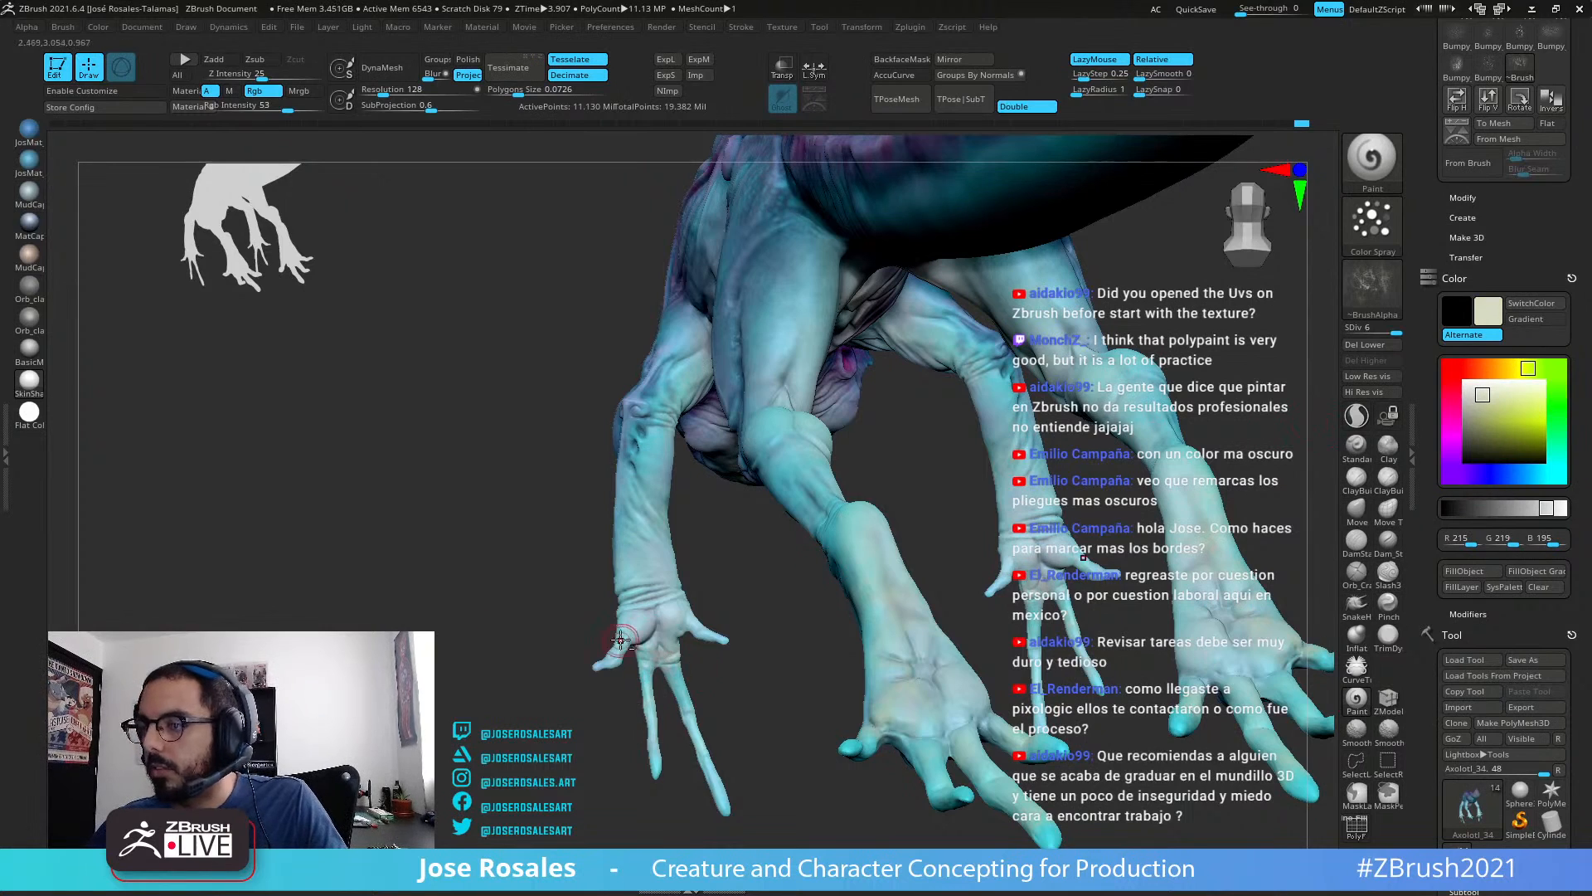
Step: Spray the pale cream over the palm and inner forearm, then over the underside of the head
right_click_drag(628, 637, 767, 627, "ctrl")
mouse_move(673, 607)
left_mouse_down()
mouse_move(643, 624)
mouse_move(655, 637)
left_mouse_up()
mouse_move(647, 634)
right_mouse_down()
mouse_move(585, 668)
mouse_move(593, 656)
right_mouse_up()
left_click_drag(662, 610, 604, 648)
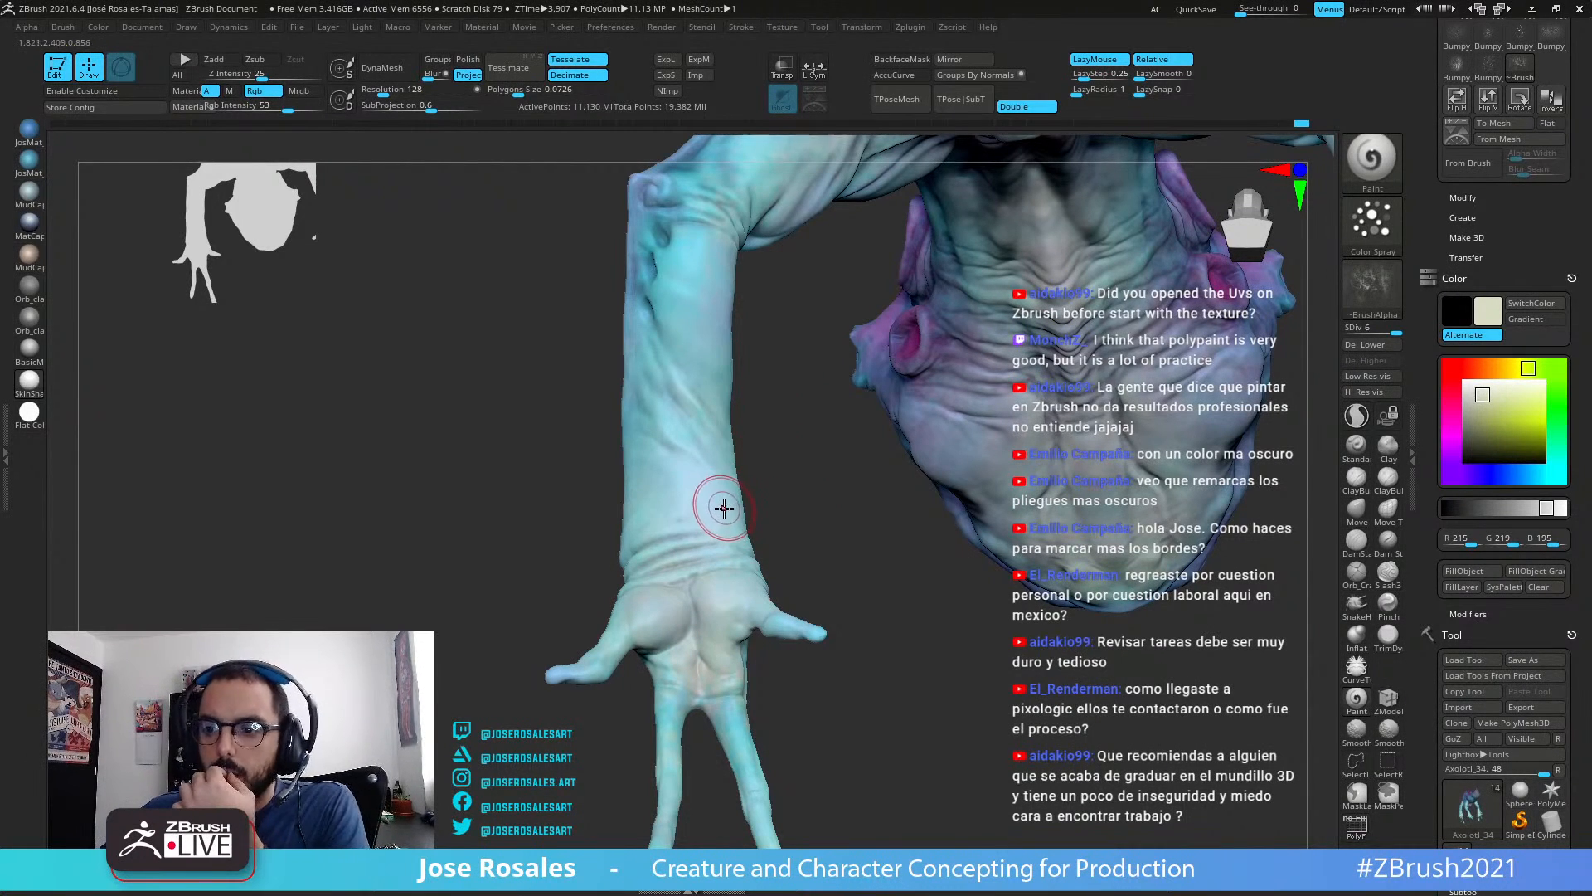
right_click_drag(912, 467, 862, 401)
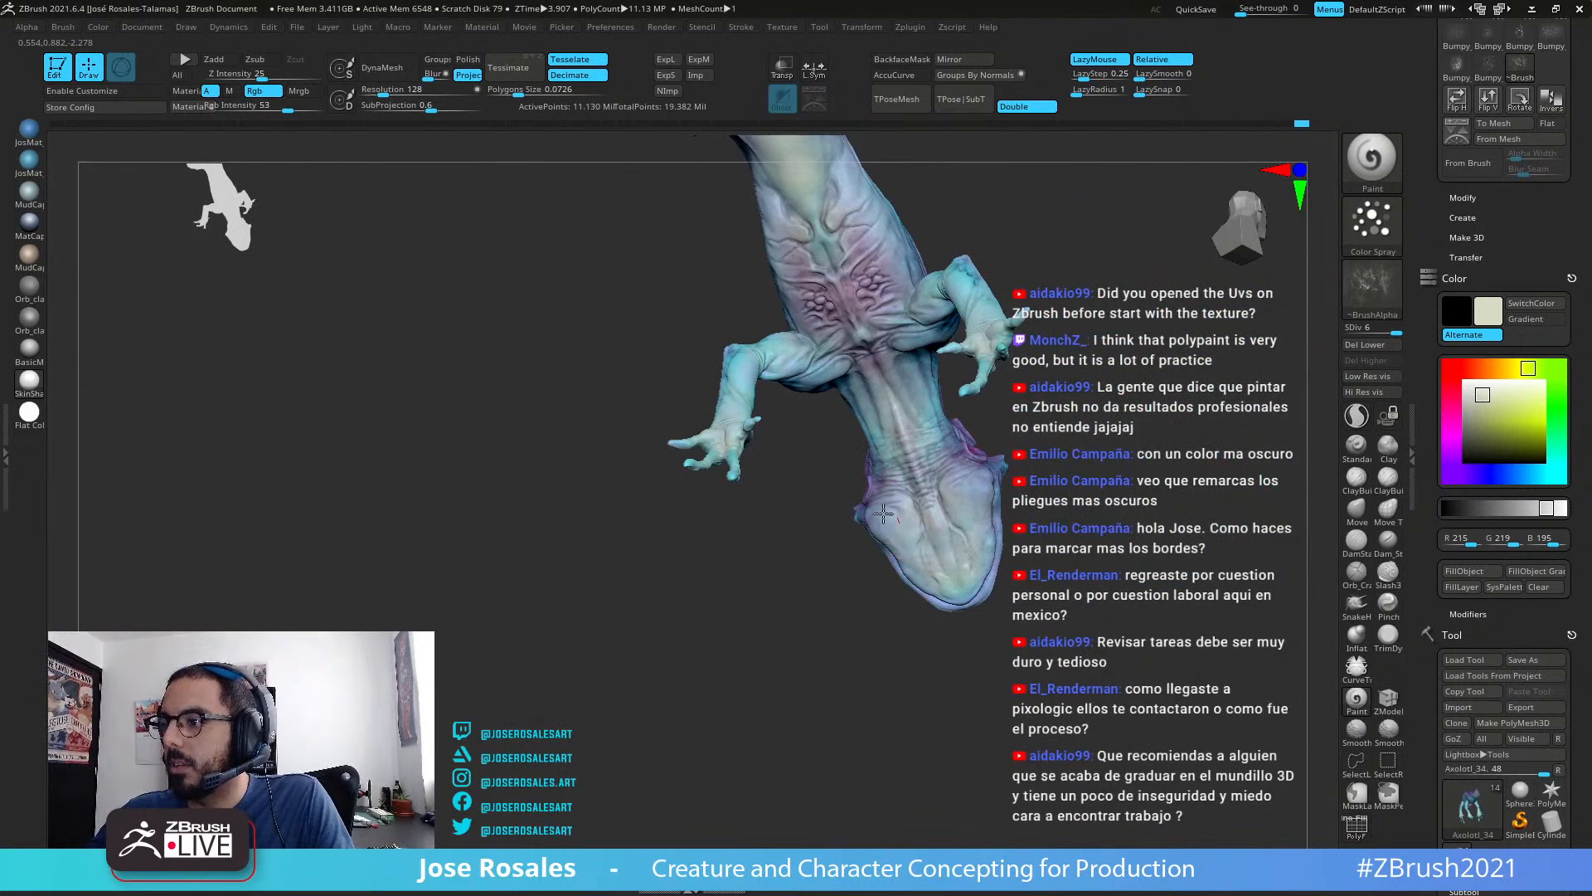
mouse_move(928, 410)
right_mouse_down()
mouse_move(750, 373)
mouse_move(932, 295)
right_mouse_up()
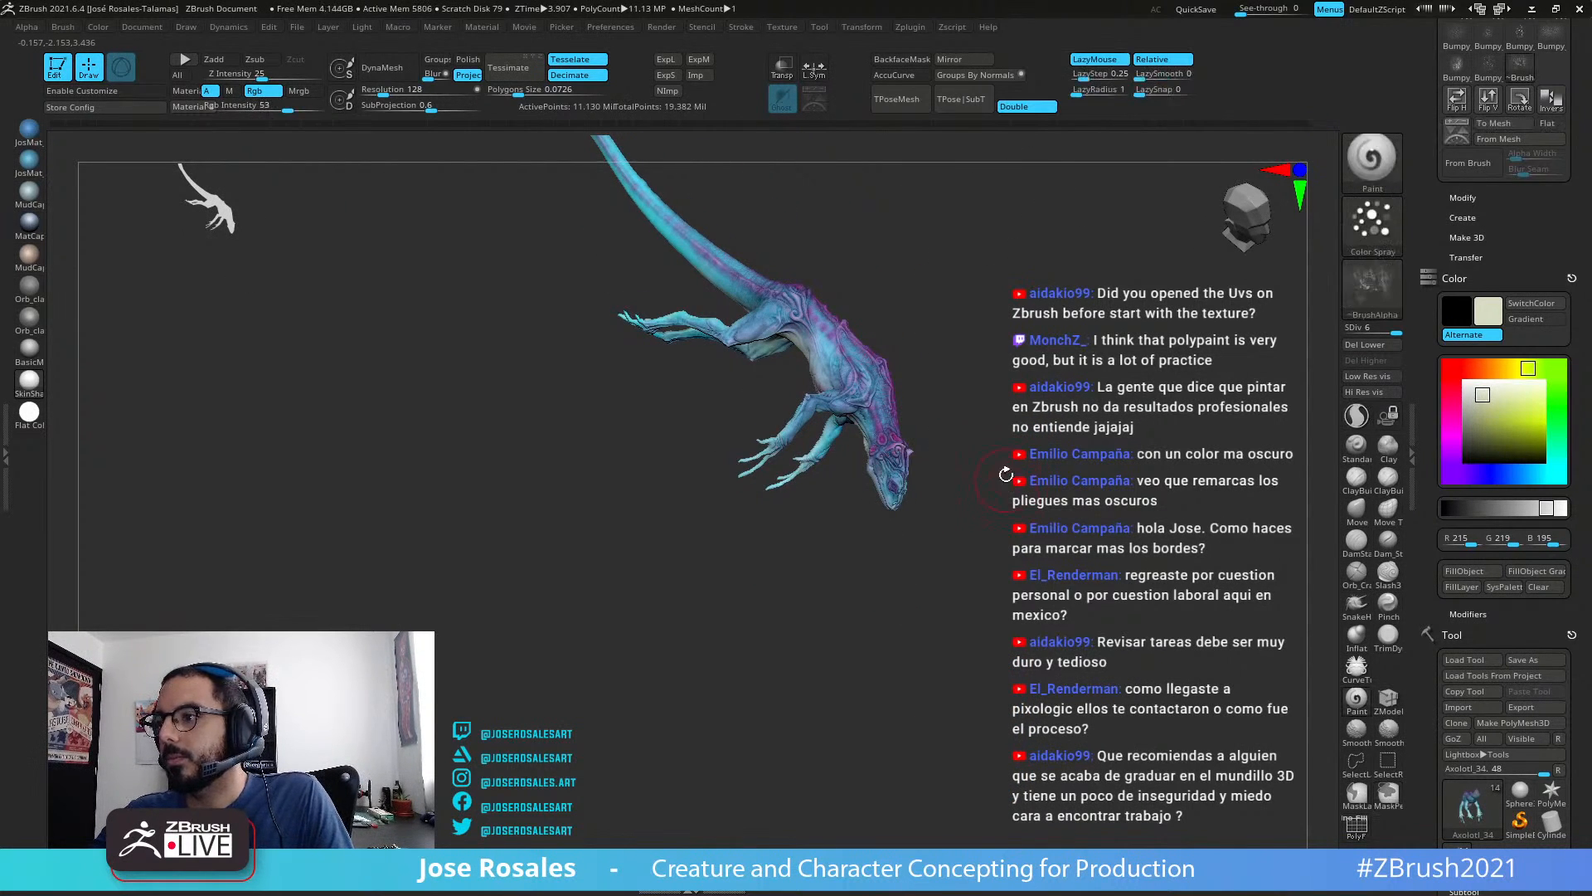
Step: Show all parts and pick the dark magenta (R 106, G 10, B 88) from the colour sphere
right_click_drag(1006, 471, 978, 307)
right_click_drag(978, 306, 984, 460, "alt")
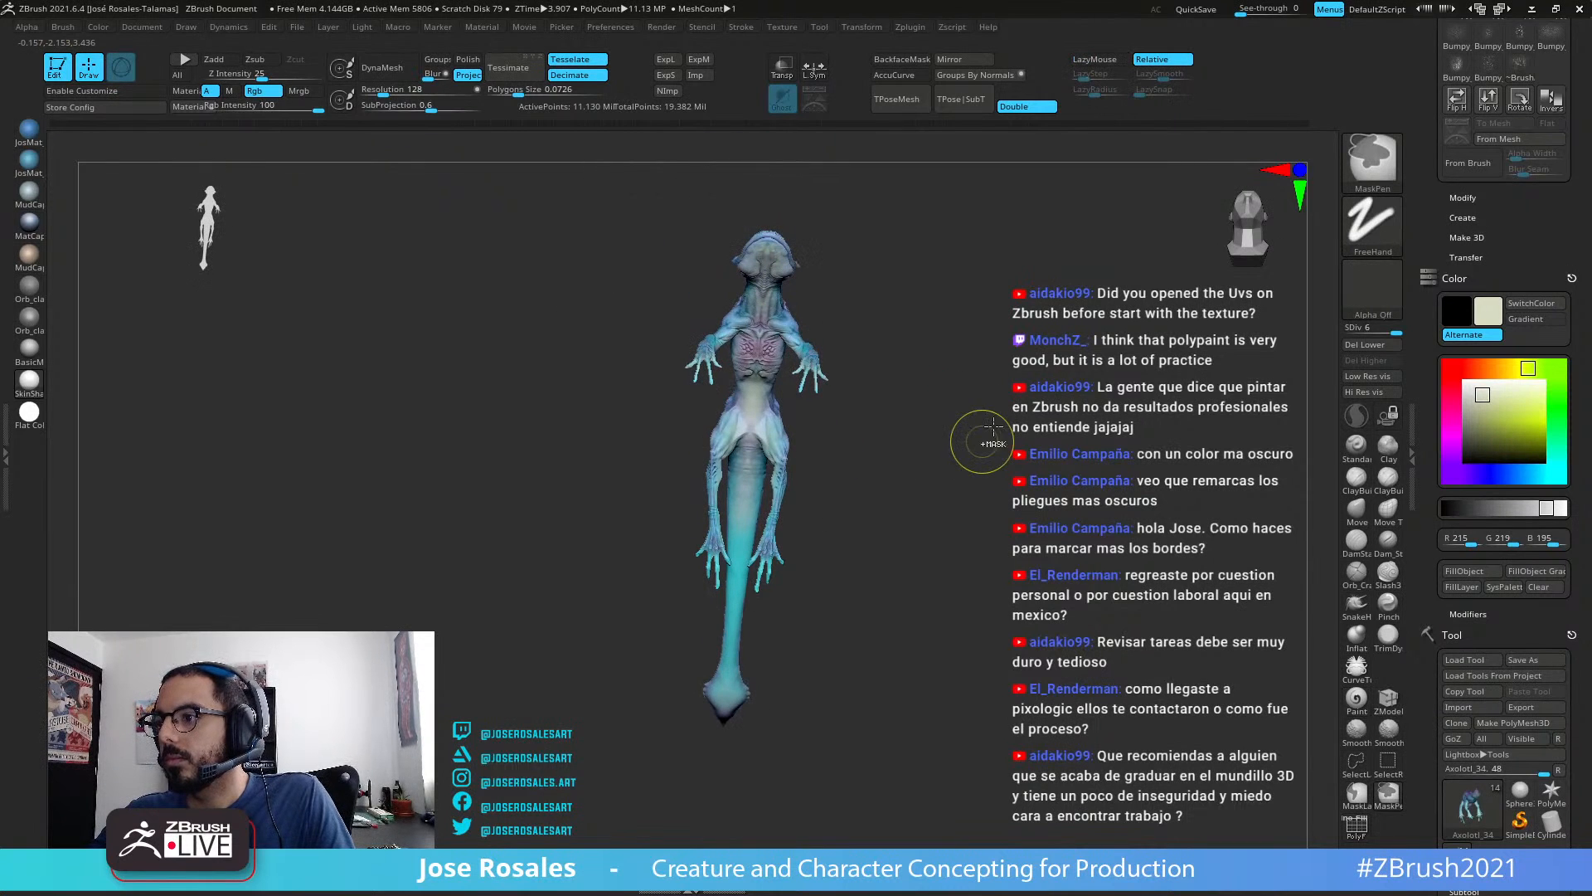
mouse_move(806, 474)
right_mouse_down()
mouse_move(899, 525)
mouse_move(780, 502)
mouse_move(876, 473)
mouse_move(916, 423)
right_mouse_up()
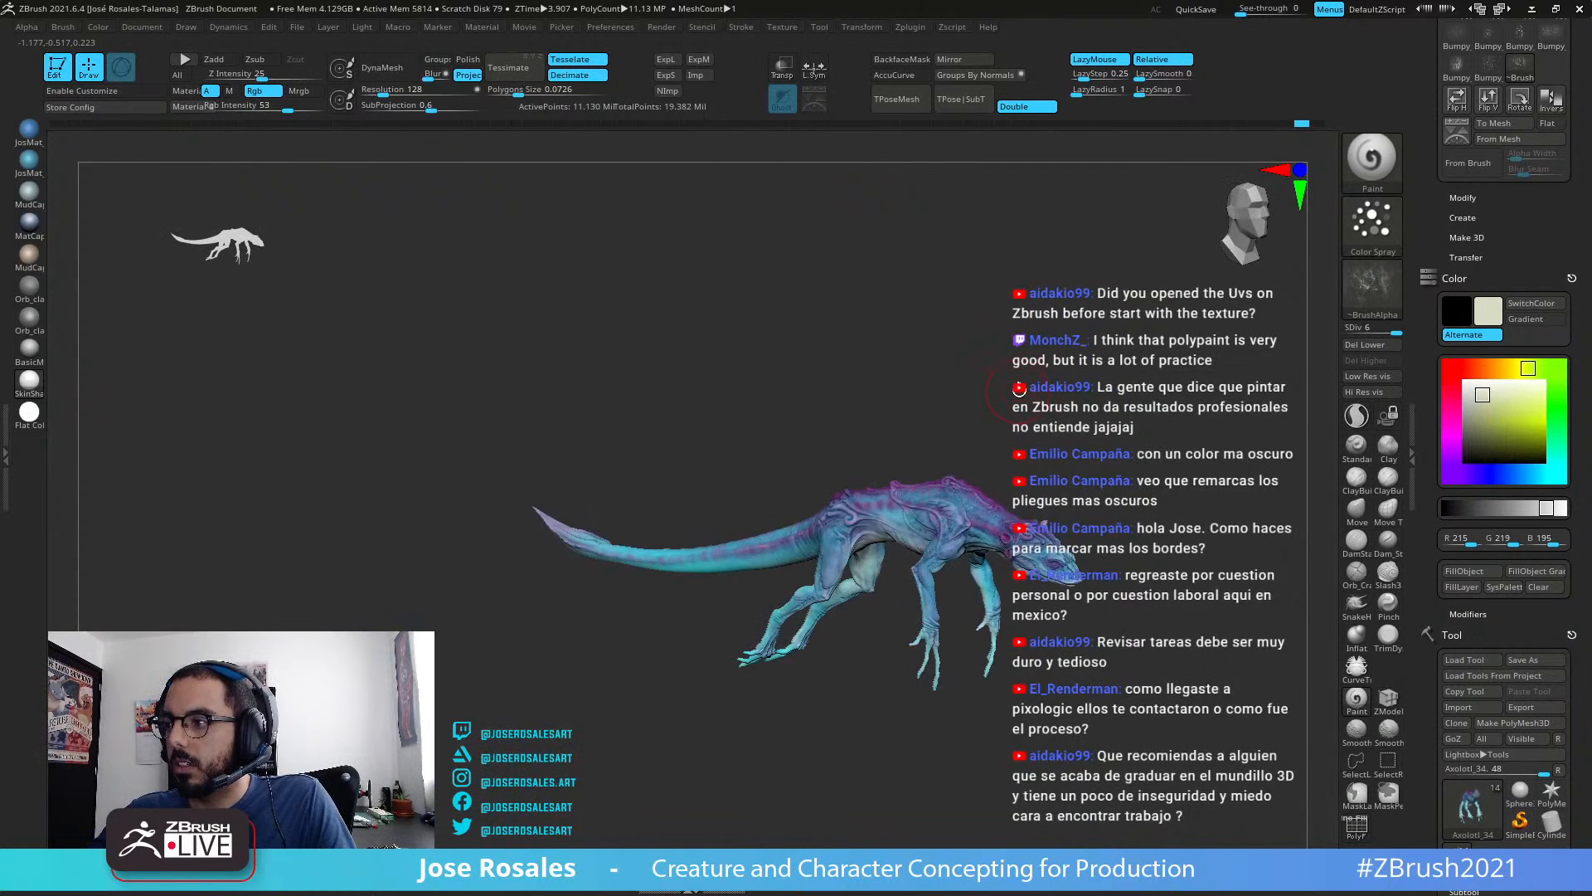
right_click_drag(1019, 390, 890, 377)
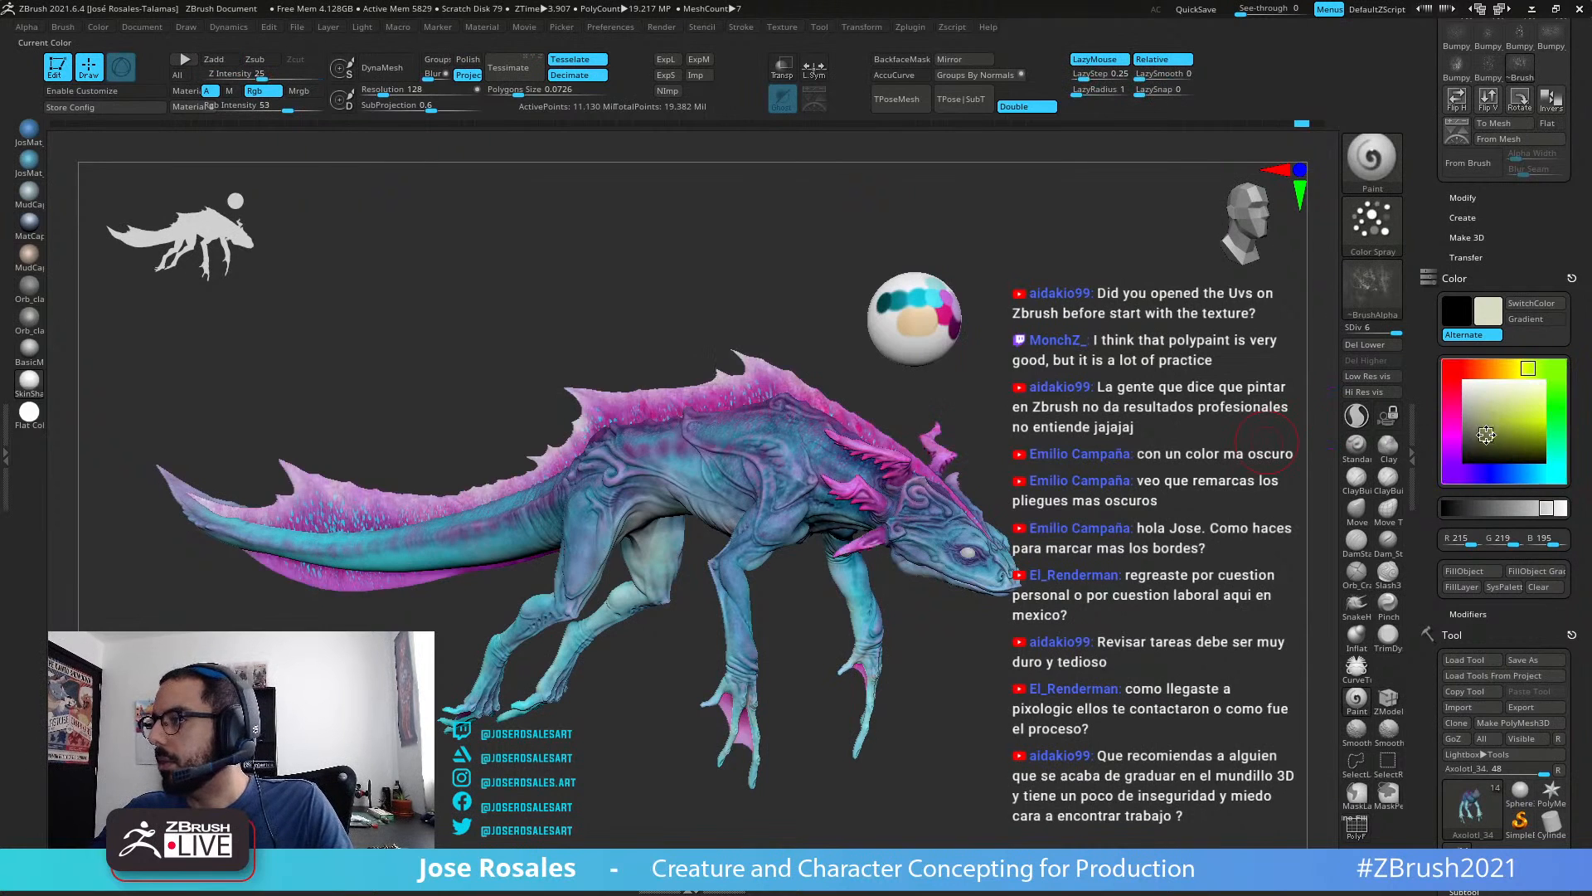
left_click_drag(1486, 423, 951, 327)
Step: Set the Paint brush to the DragRect stroke with the Bumpy_Skin_19 alpha and a radial fade of 39
left_click_drag(1435, 206, 1434, 401)
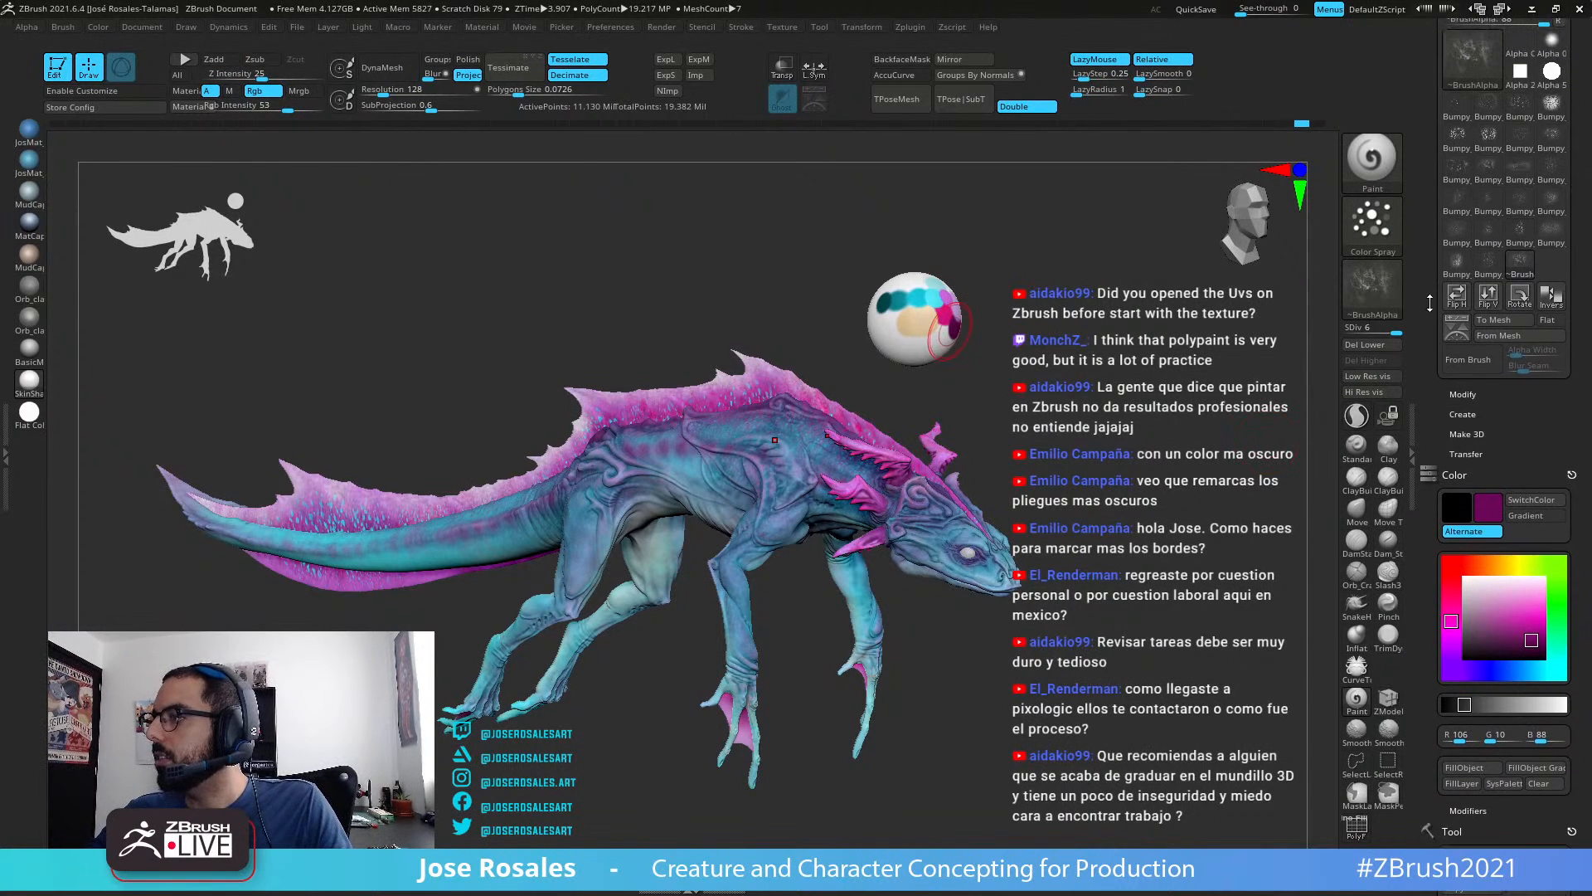
left_click(1371, 228)
left_click(1072, 249)
left_click(1372, 228)
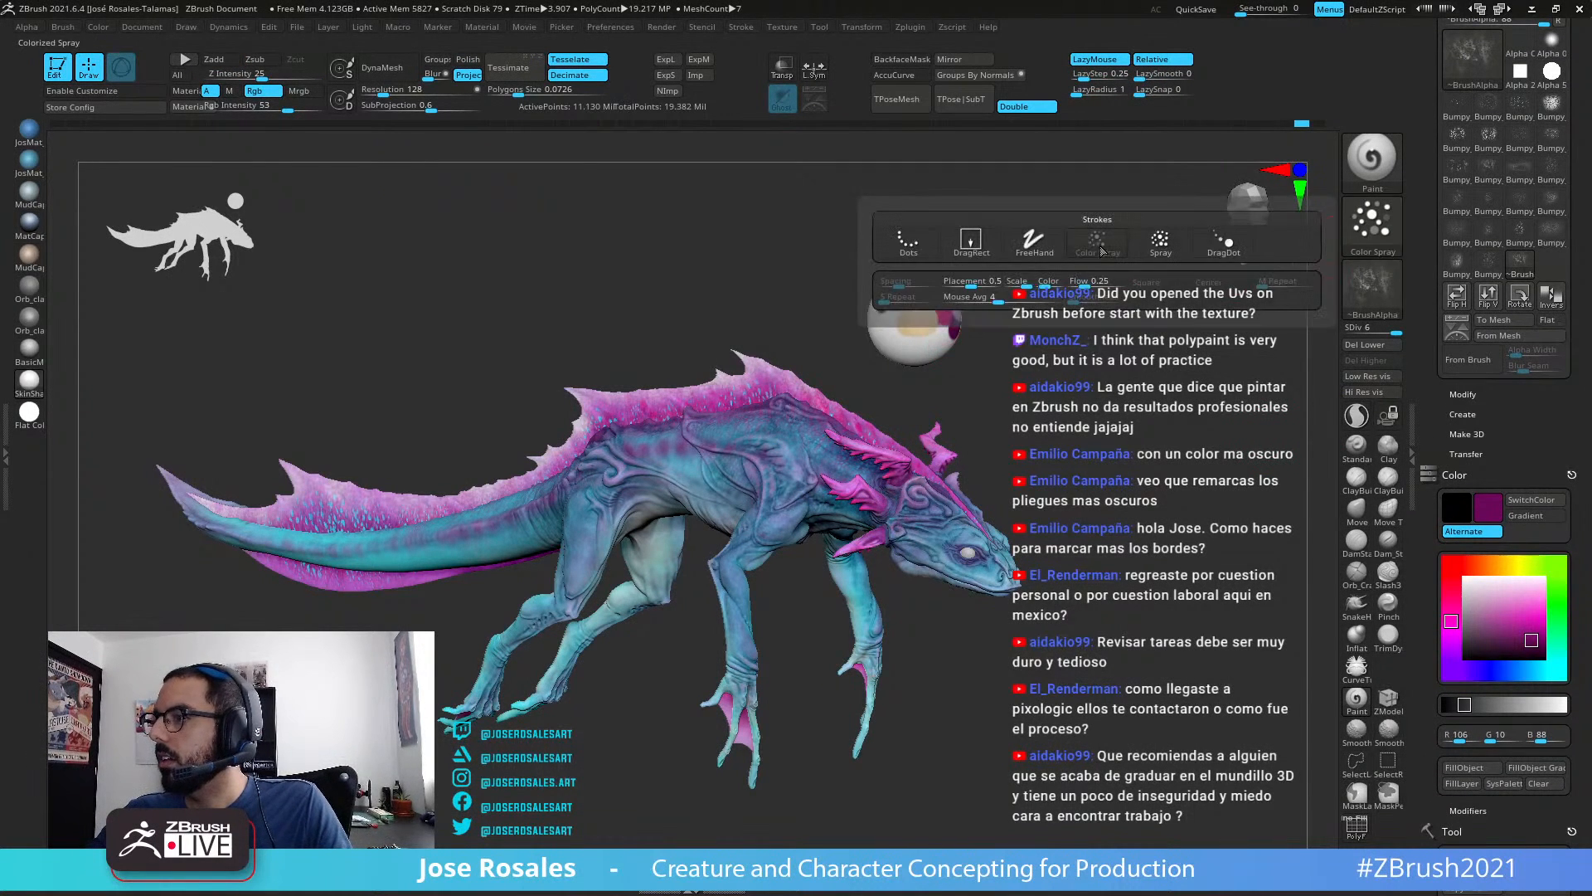
left_click(971, 240)
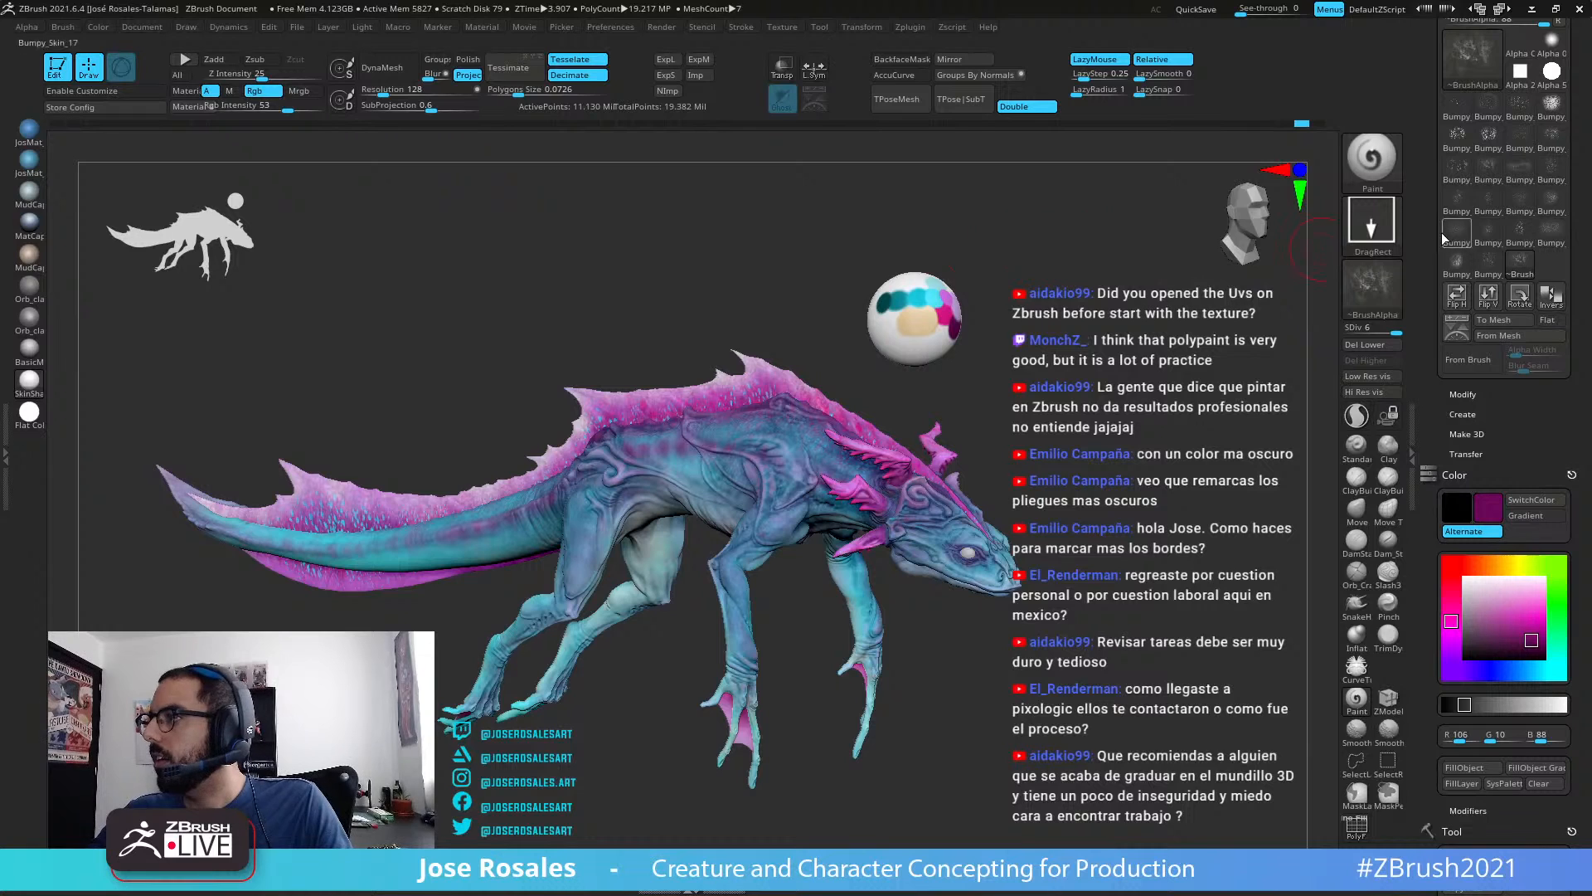
left_click(1529, 233)
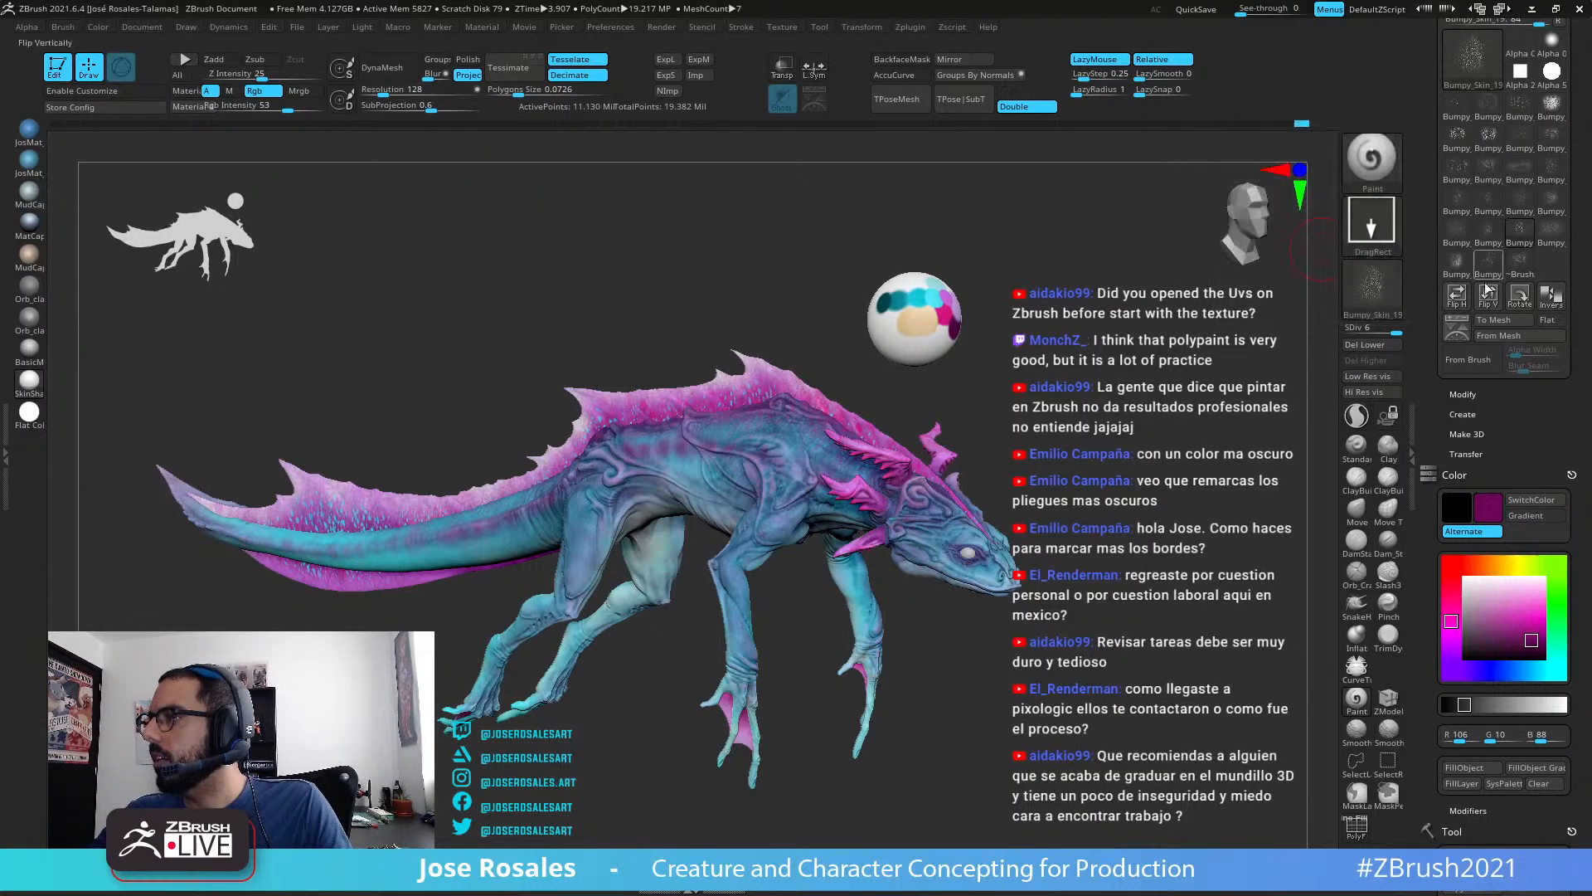
left_click(1515, 402)
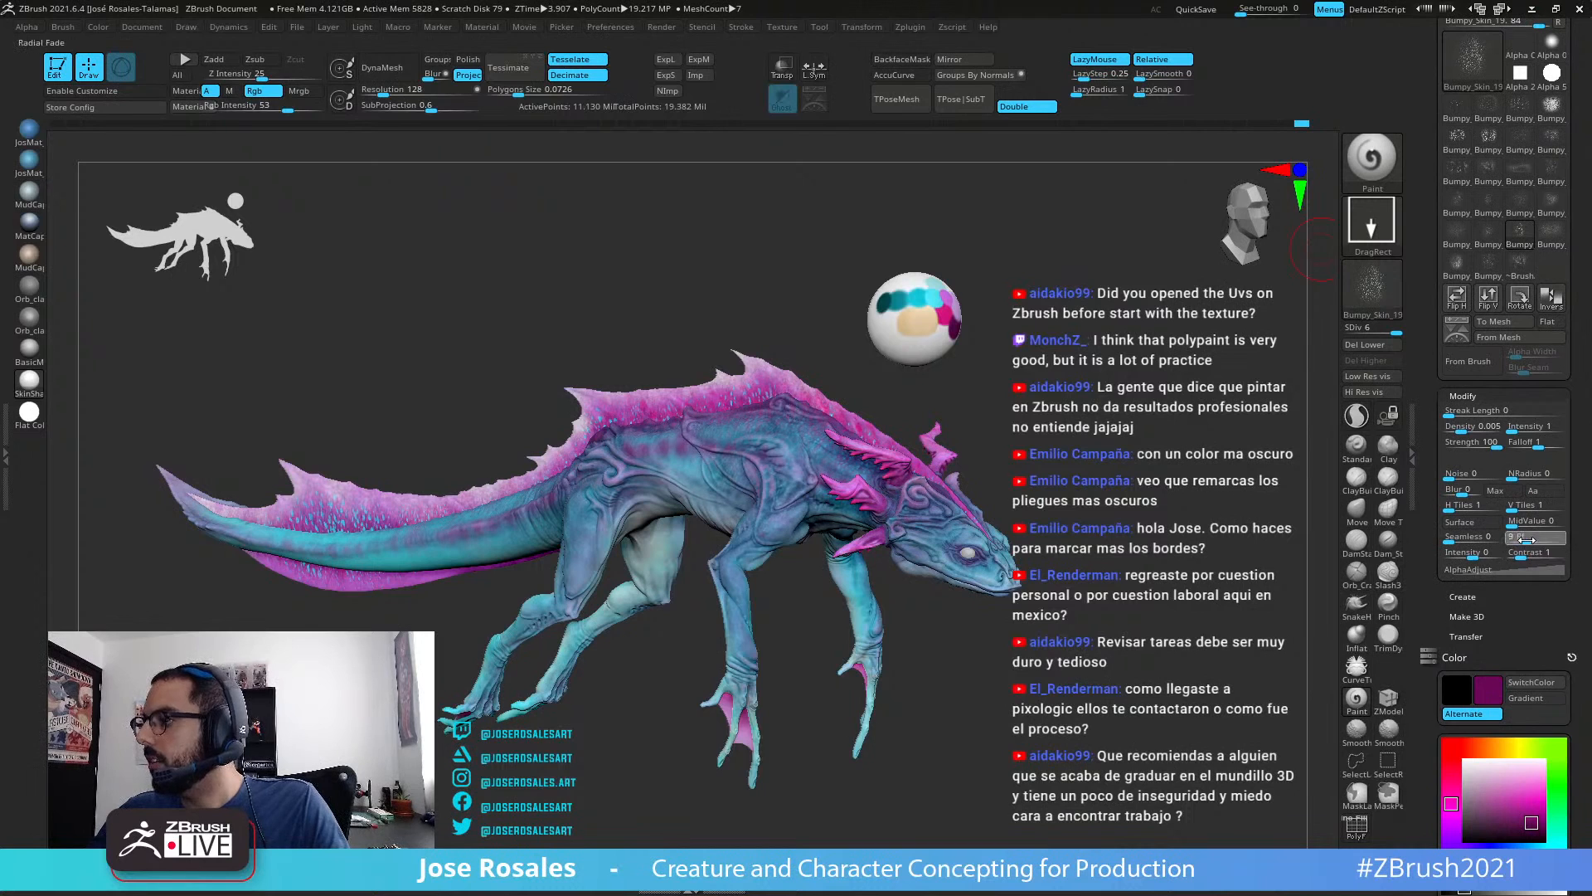
left_click_drag(1539, 540, 1544, 540)
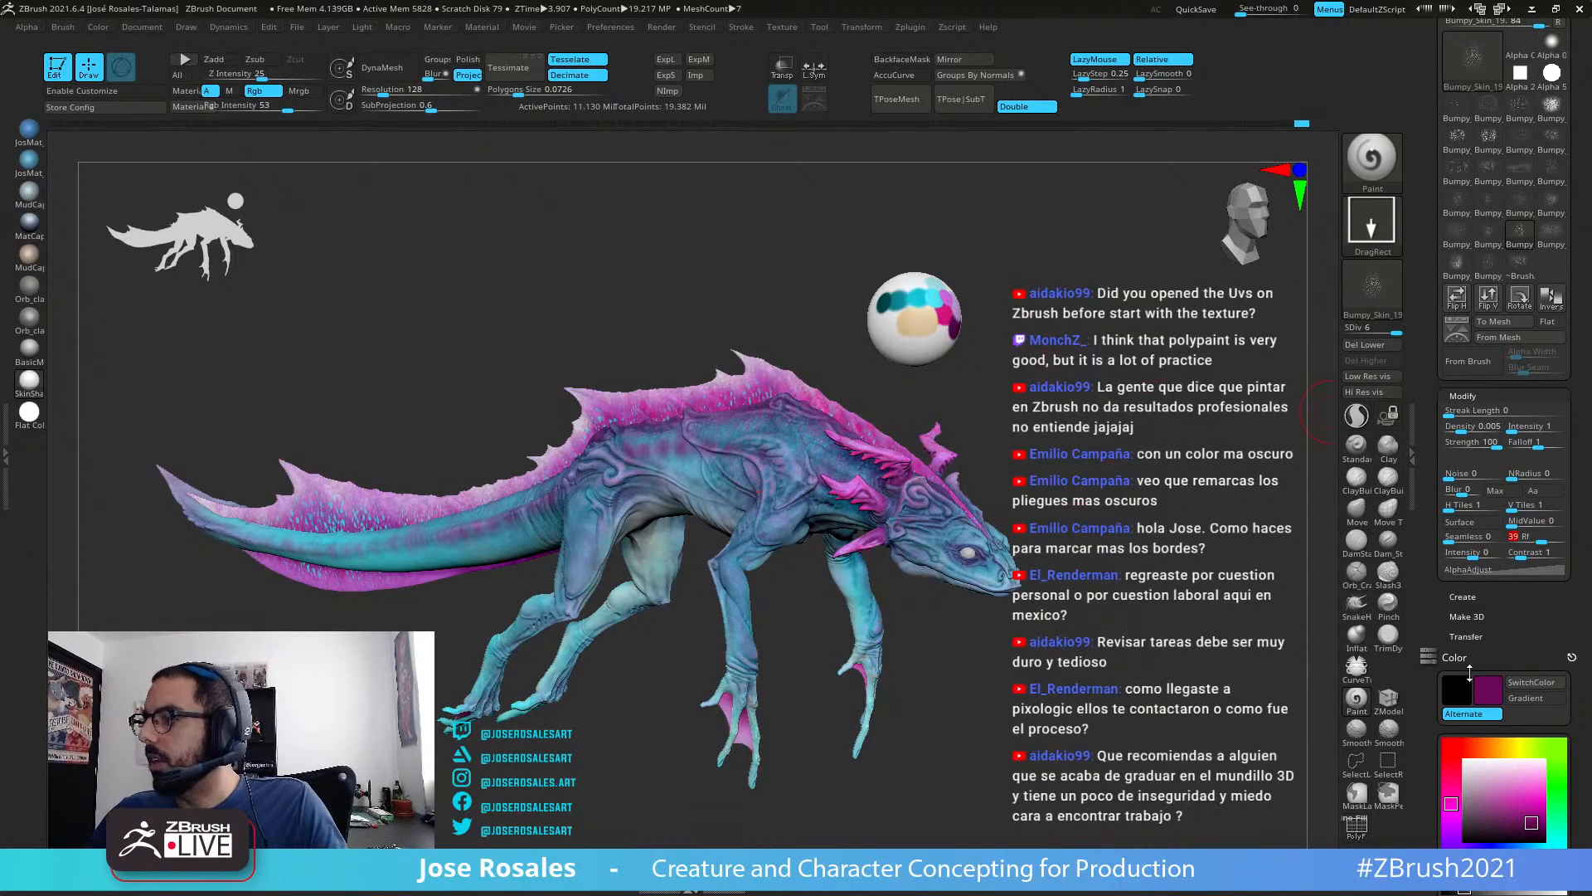
Step: Change the paint colour to a very dark blue, isolate the body and stamp the skin pattern over its shoulders and back
left_click(1530, 832)
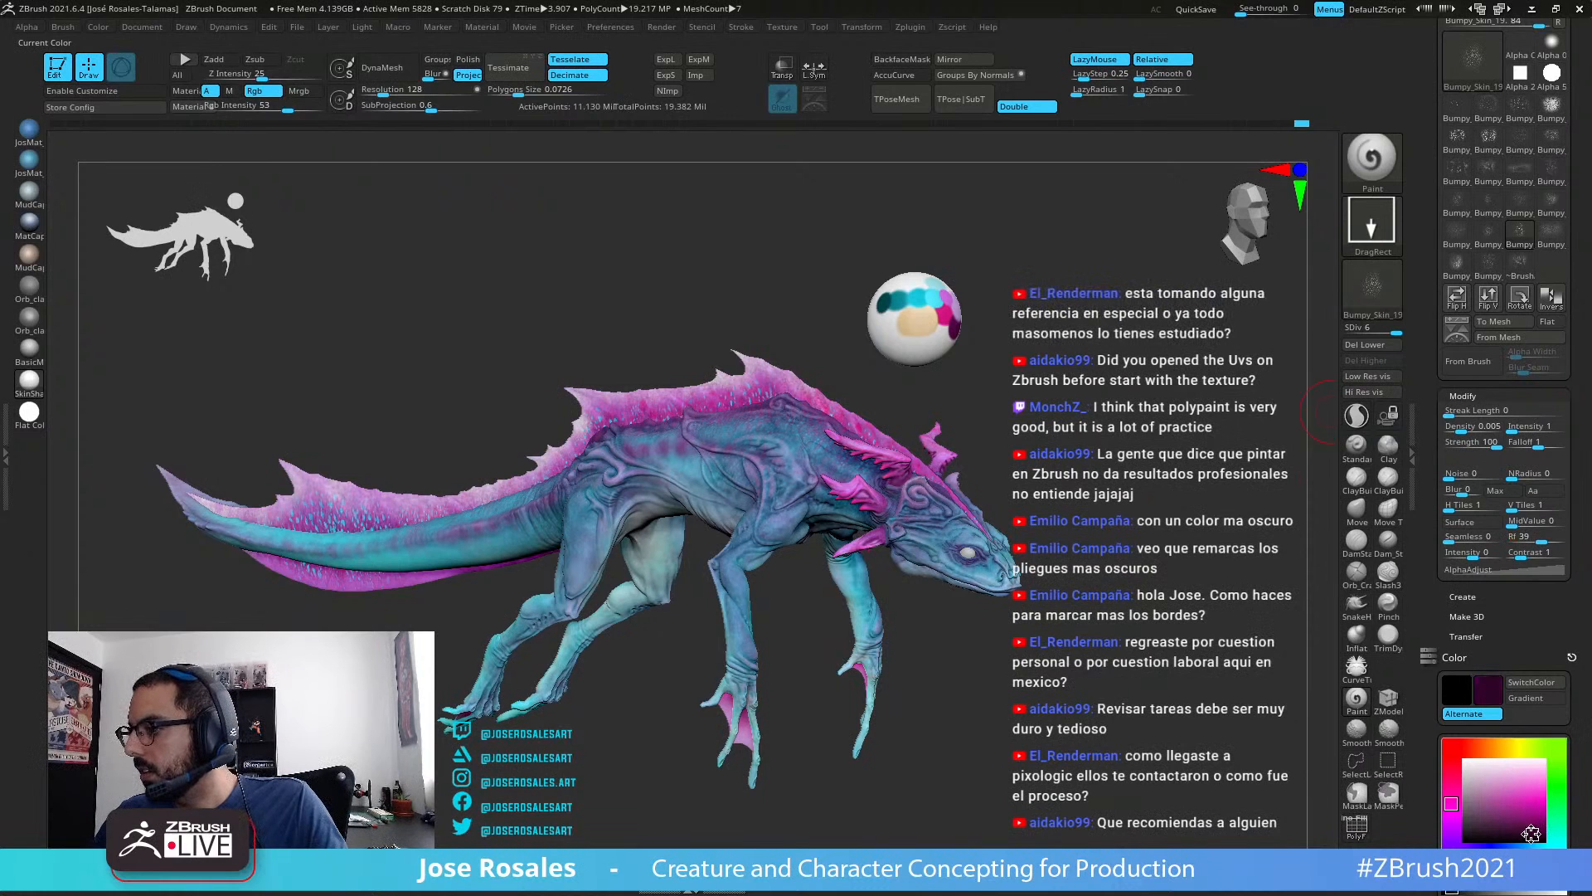
left_click(1487, 853)
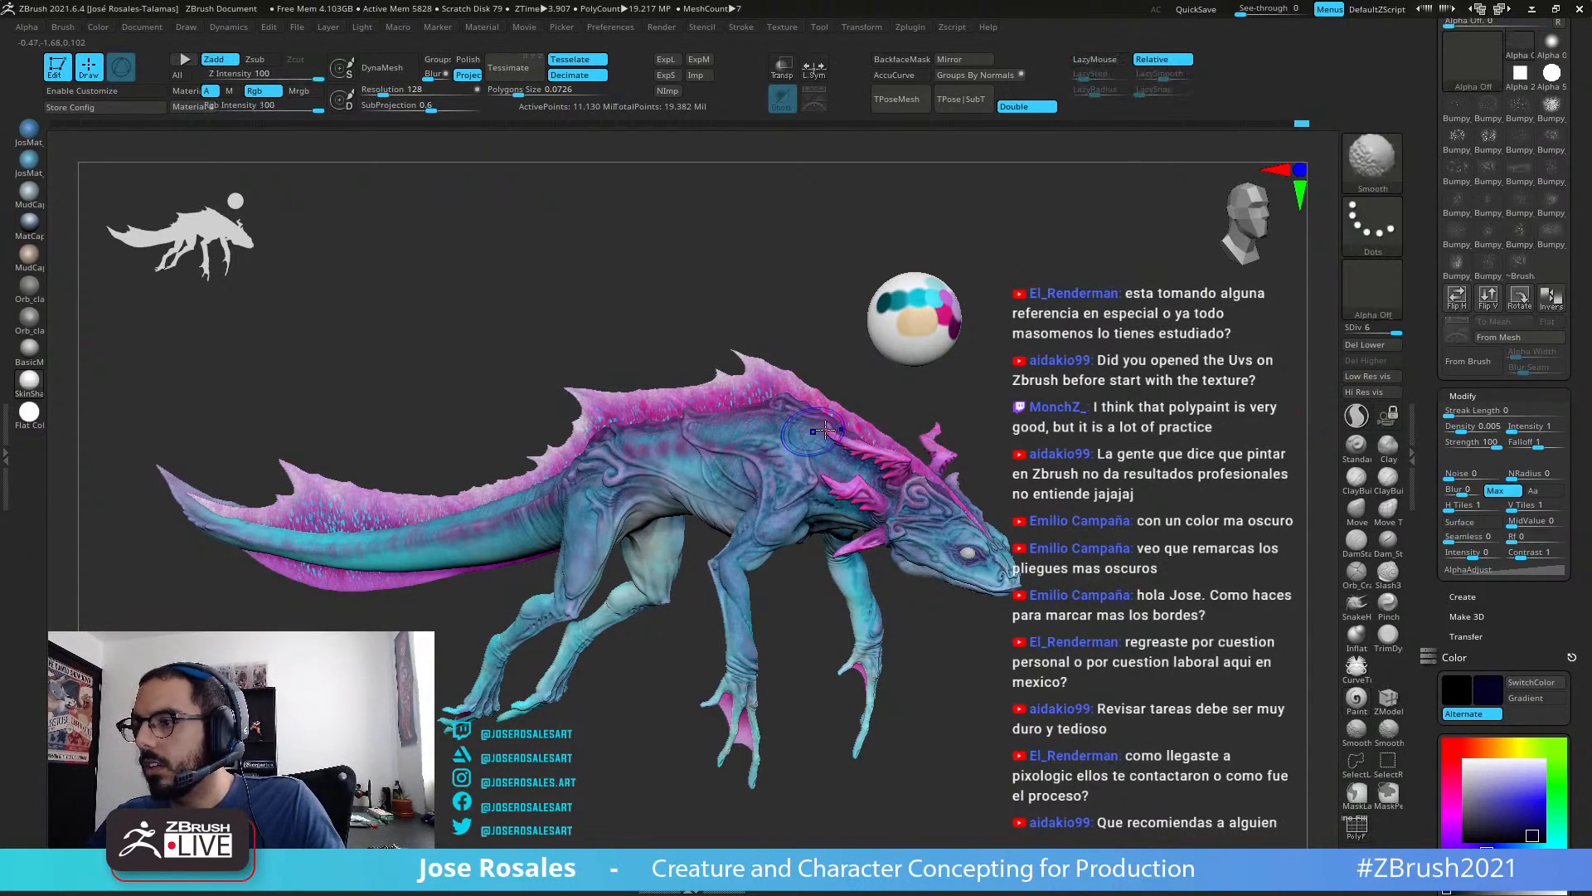
key("shift+s")
right_click_drag(863, 439, 1052, 595, "ctrl")
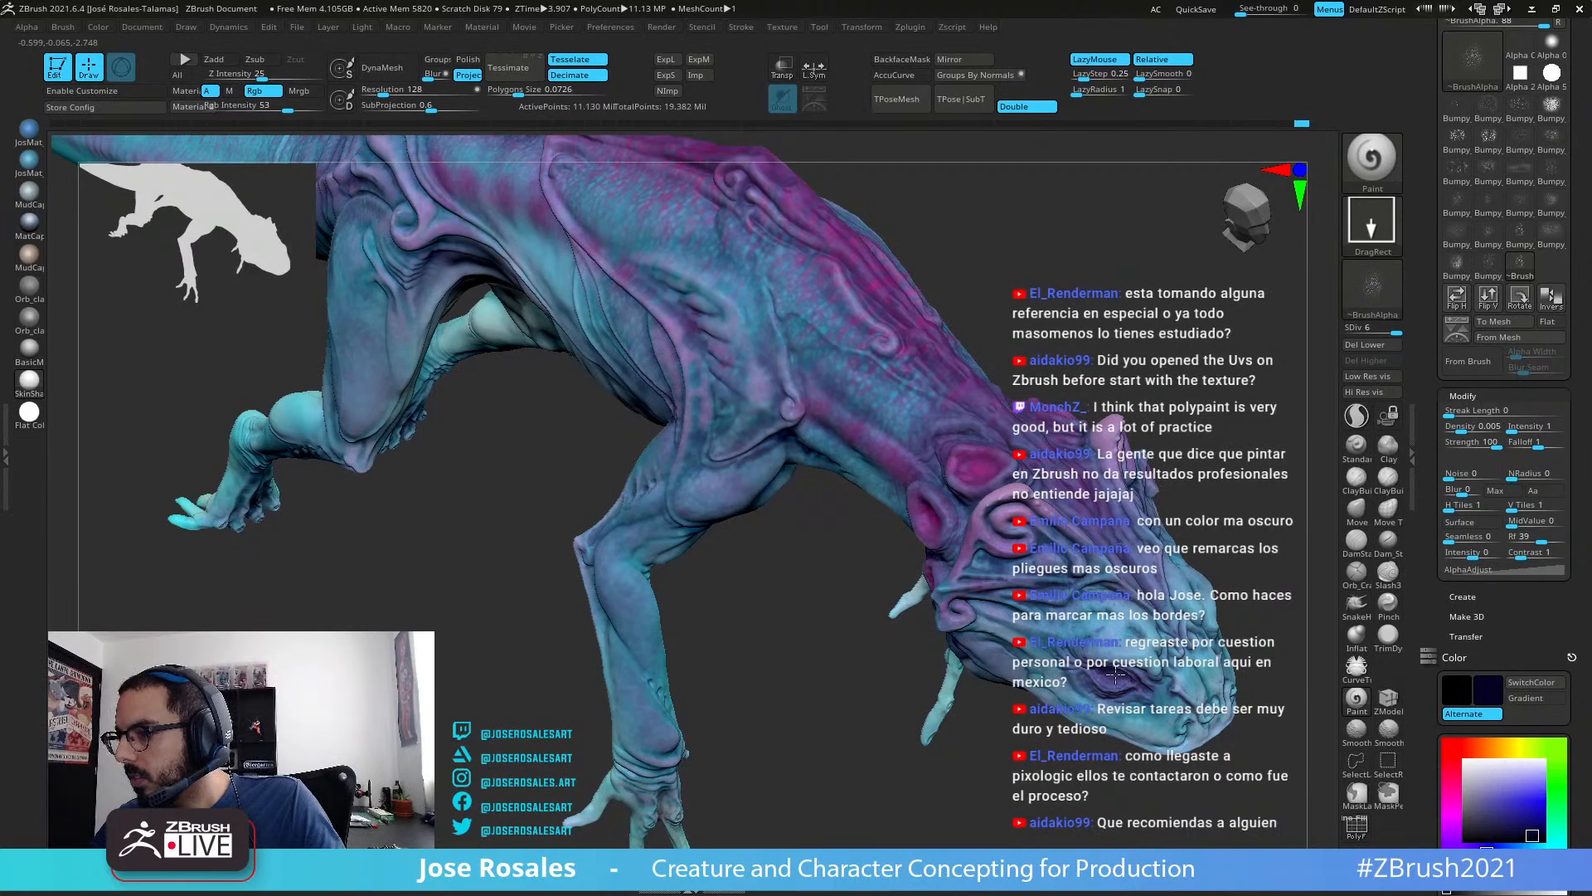
right_click_drag(1111, 668, 1086, 585)
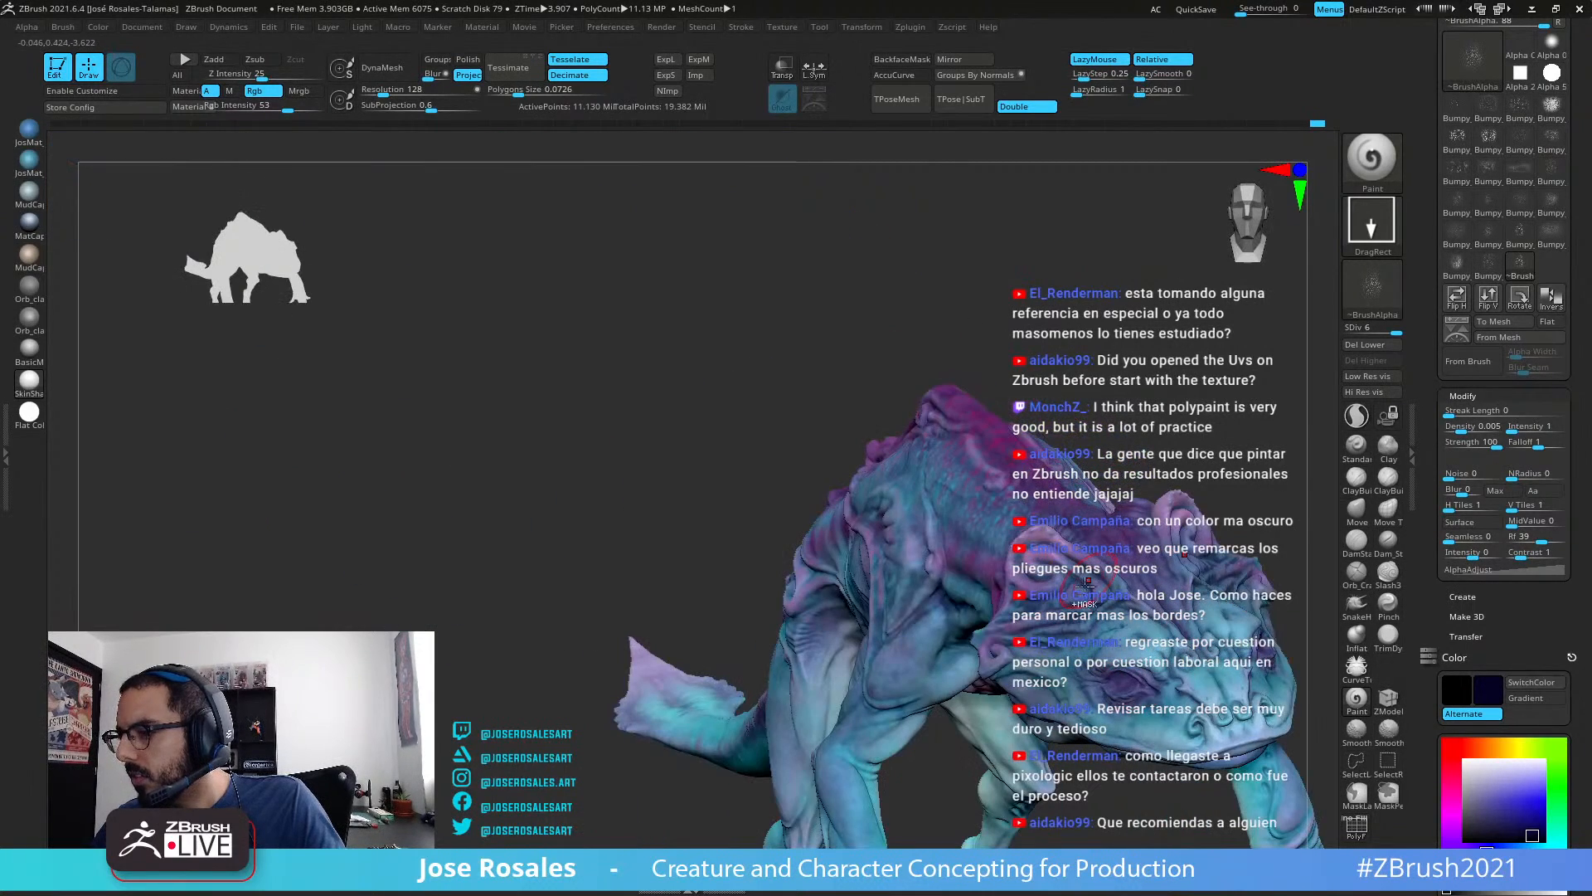
right_click_drag(982, 597, 821, 515)
right_click_drag(1161, 498, 854, 496, "alt")
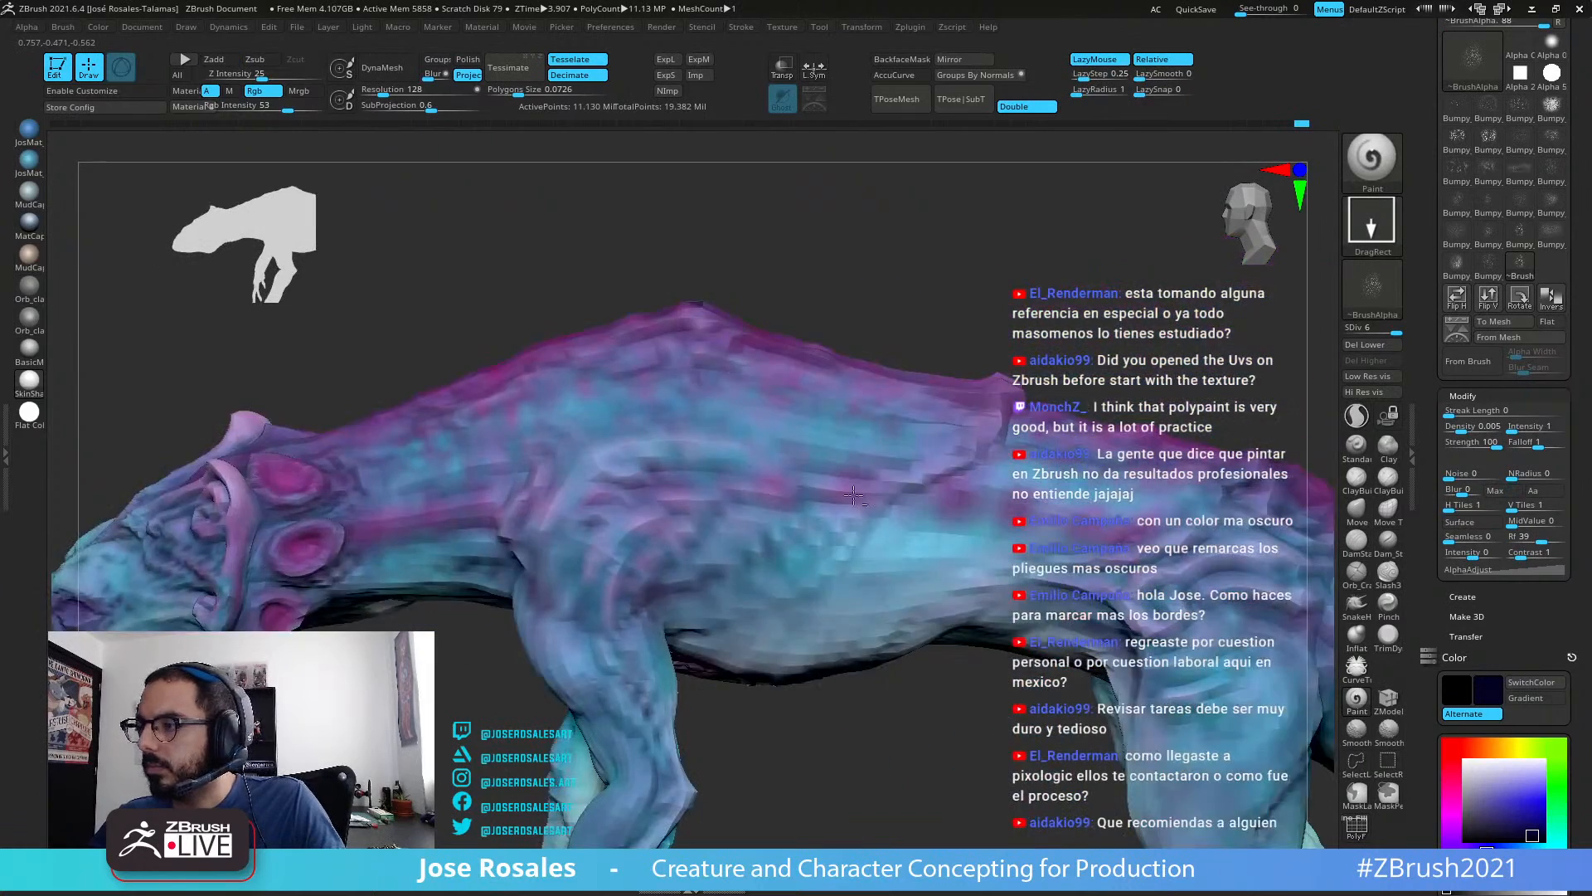
mouse_move(681, 527)
right_mouse_down()
mouse_move(789, 462)
mouse_move(762, 509)
right_mouse_up()
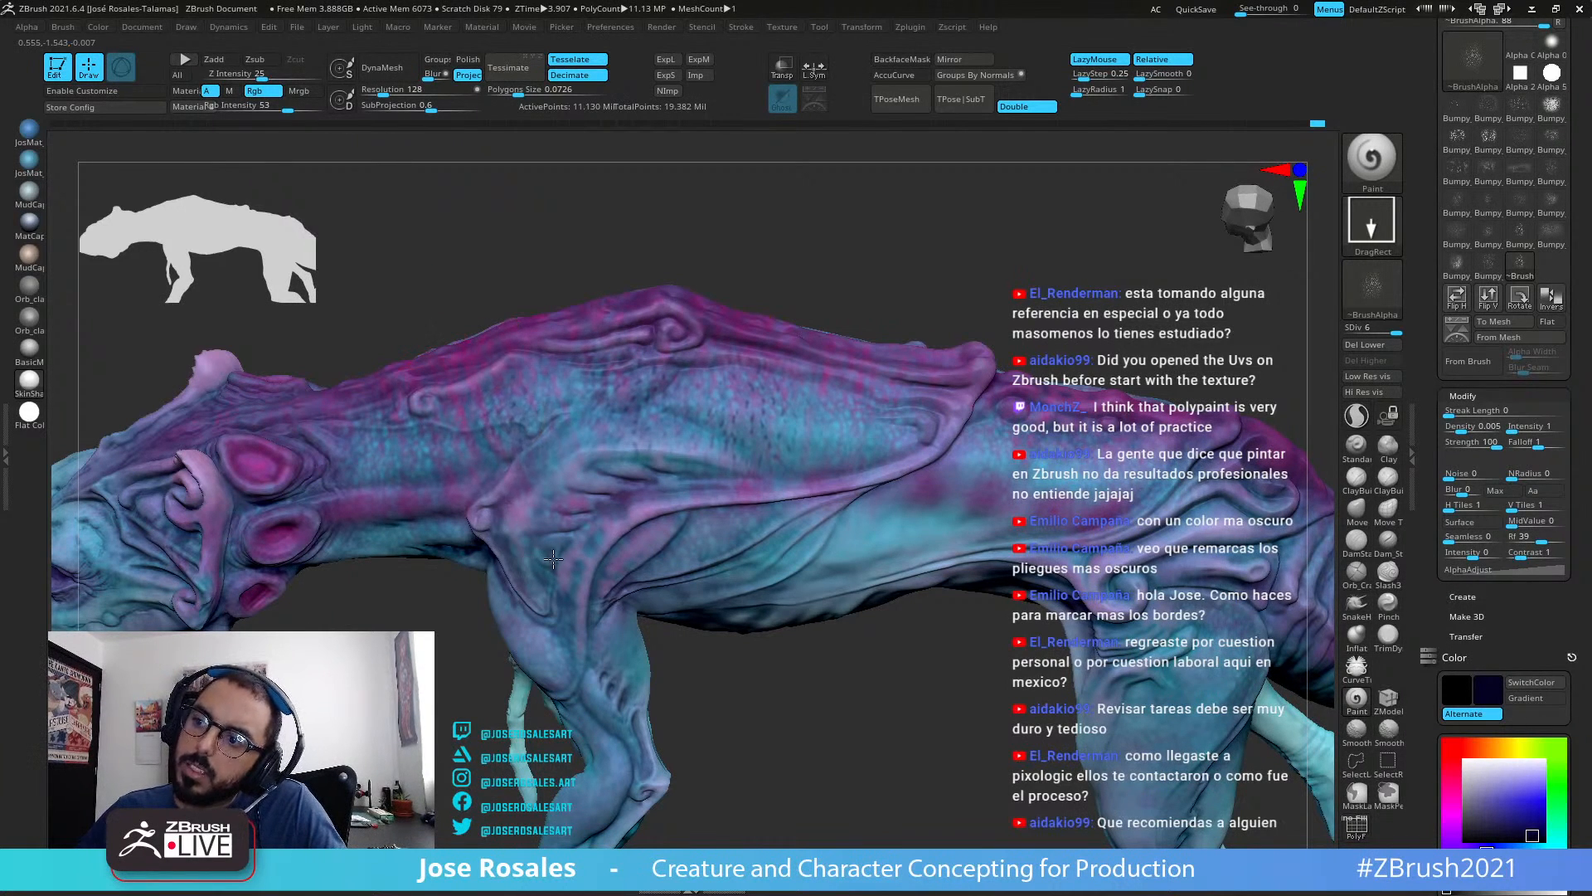
Step: Examine the stamped skin pattern on the shoulders, throat, head and back from several angles
right_click_drag(553, 559, 584, 472, "ctrl")
mouse_move(585, 473)
right_mouse_down()
mouse_move(710, 546)
mouse_move(628, 481)
mouse_move(685, 526)
mouse_move(612, 421)
mouse_move(626, 419)
mouse_move(587, 475)
mouse_move(576, 463)
right_mouse_up()
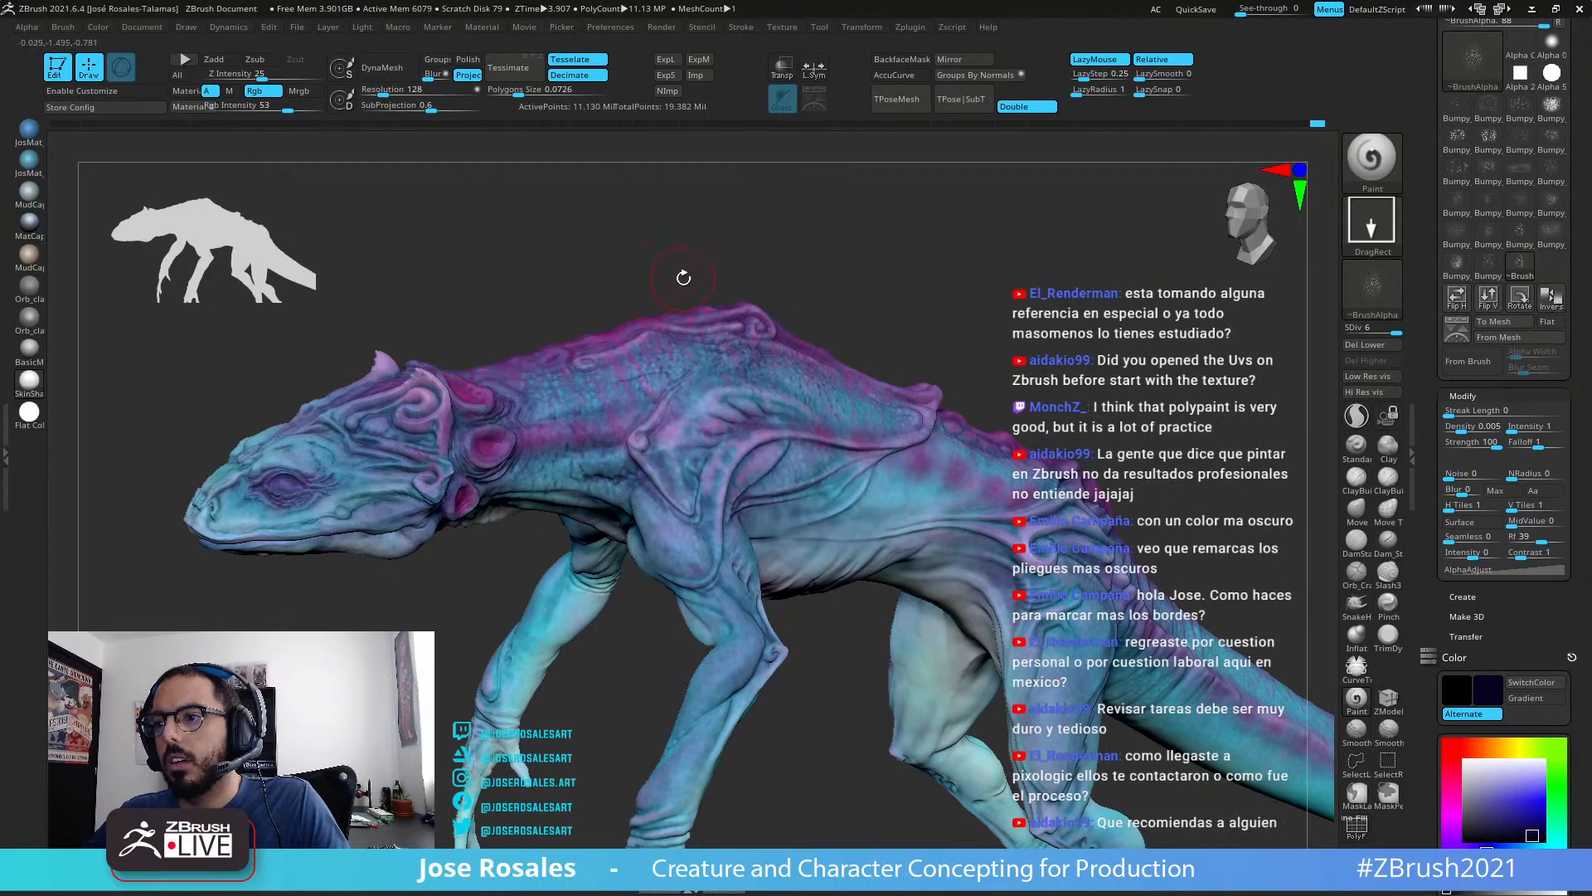
right_click_drag(680, 259, 783, 270)
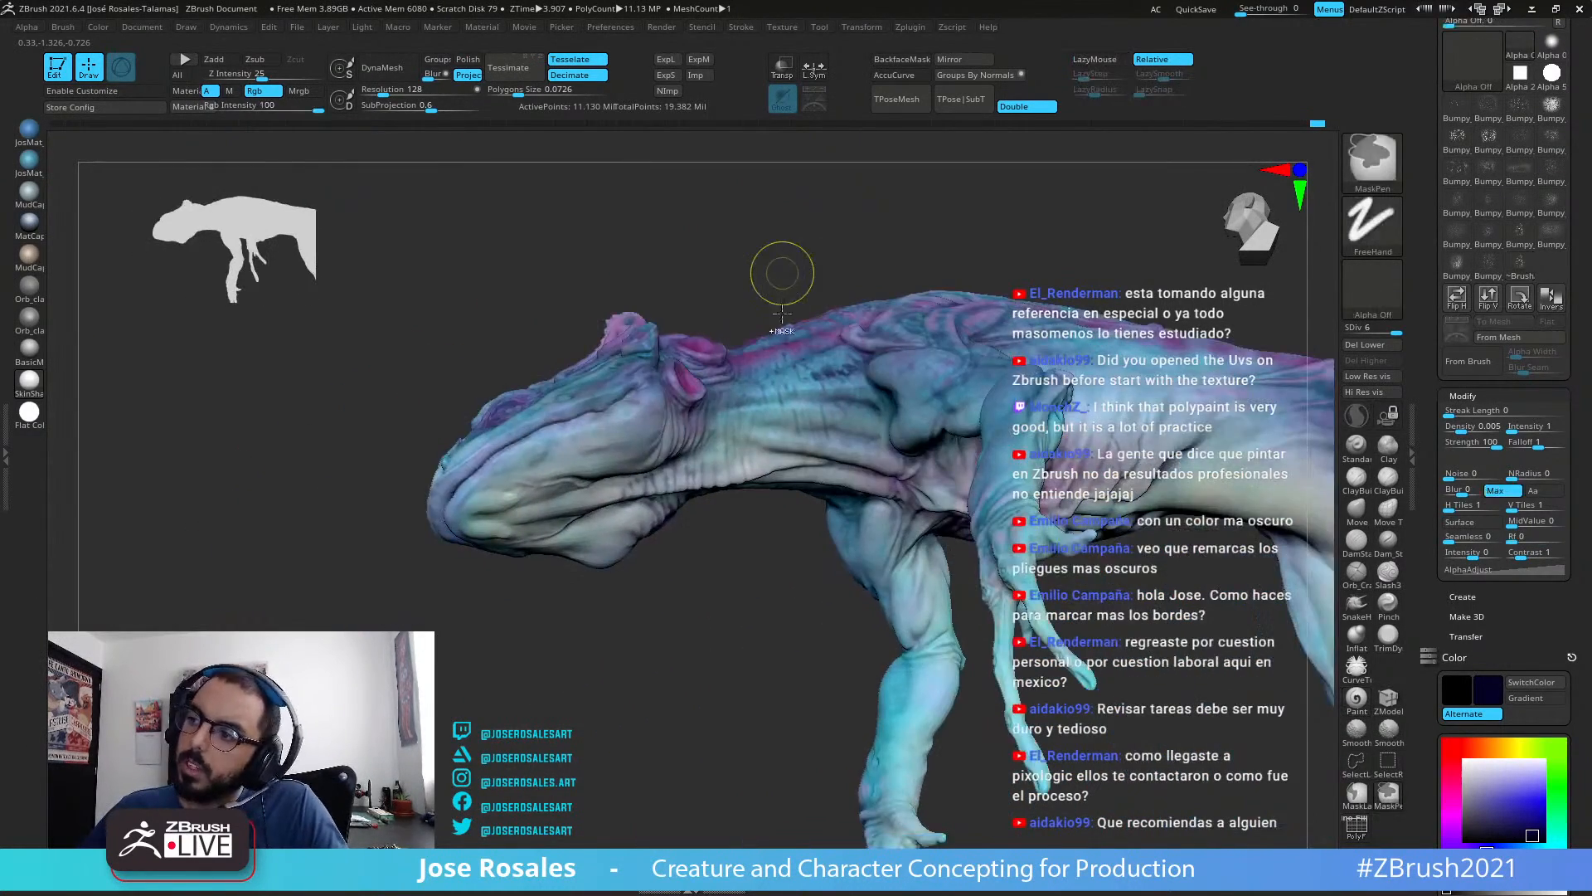
mouse_move(738, 439)
right_mouse_down()
mouse_move(606, 423)
mouse_move(504, 363)
right_mouse_up()
left_click_drag(504, 363, 486, 444)
right_click_drag(628, 429, 698, 374)
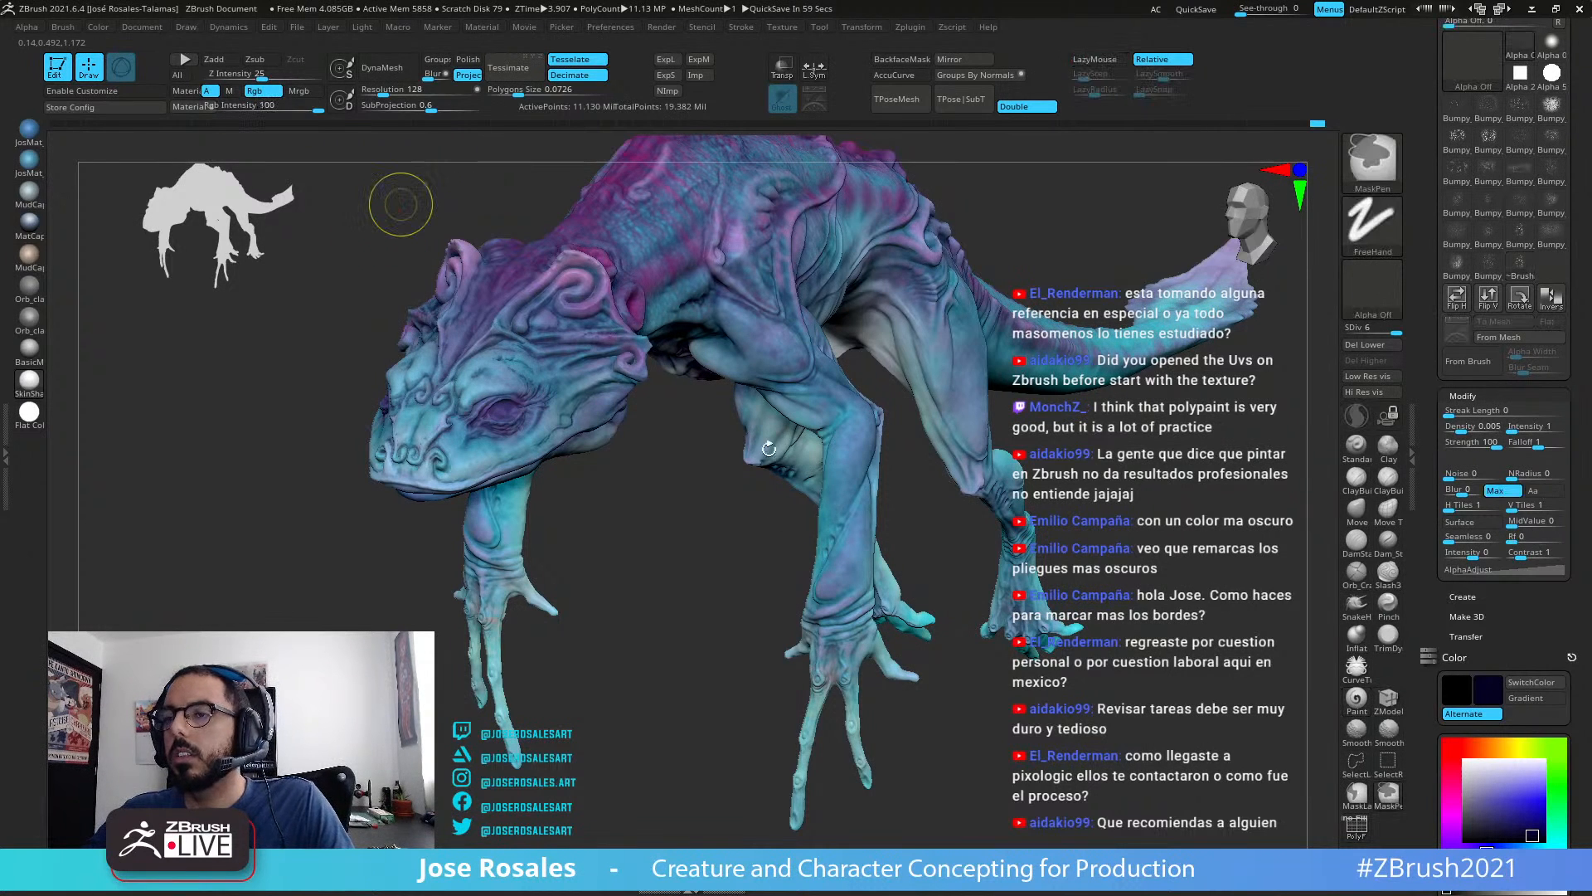
mouse_move(680, 489)
left_mouse_down("alt")
mouse_move(738, 581)
mouse_move(768, 591)
mouse_move(743, 703)
mouse_move(635, 166)
left_mouse_up("alt")
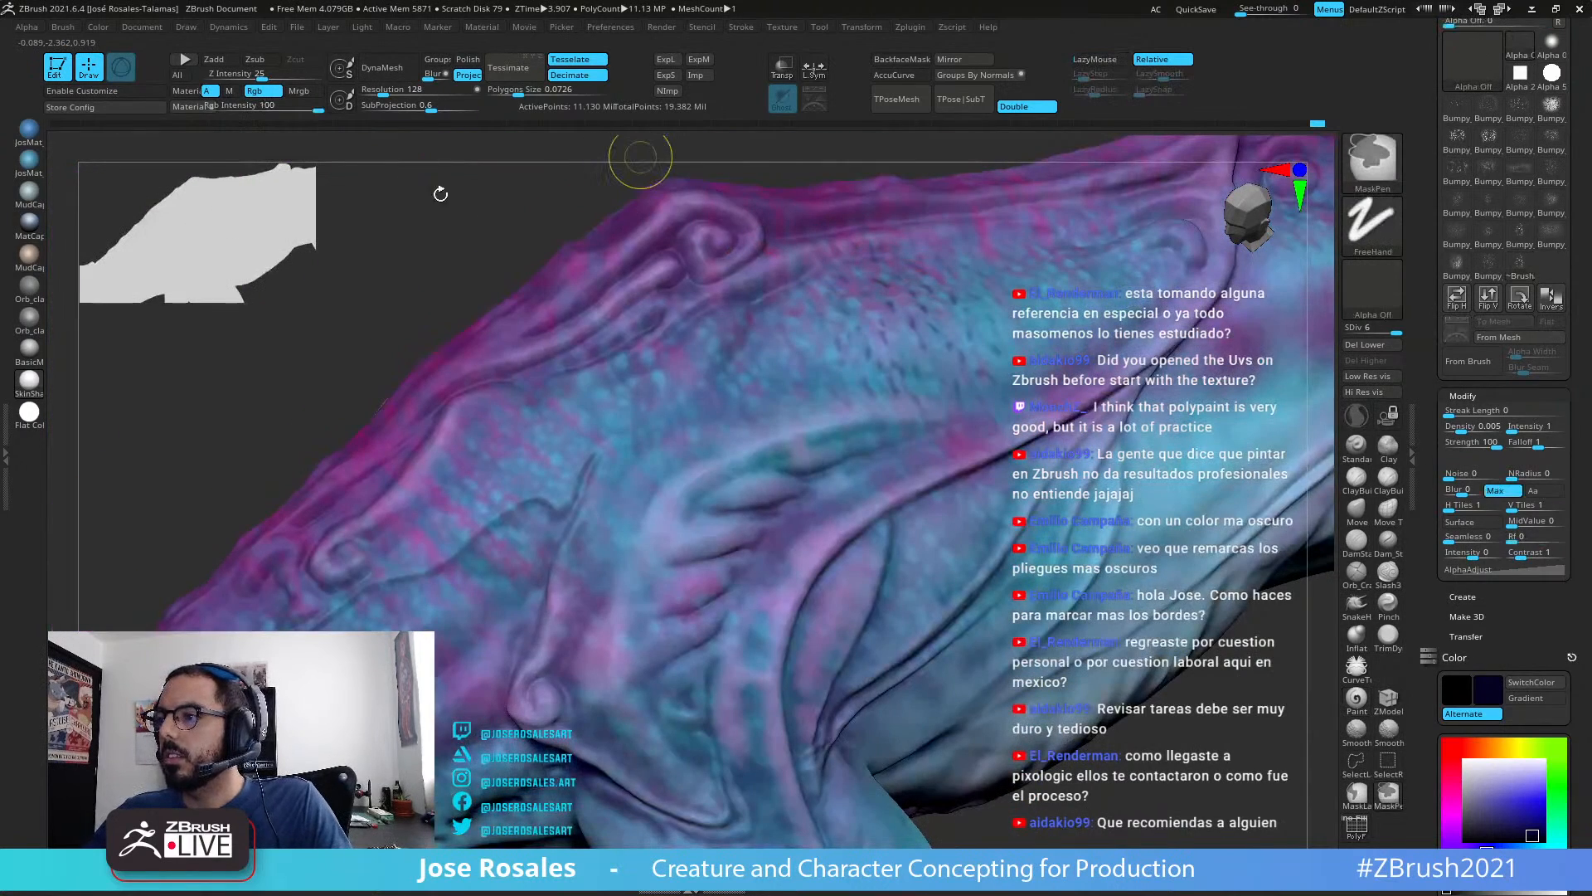
Step: Undo the last skin-pattern stamp on the back and set the Rgb Intensity to 30
key("ctrl+z")
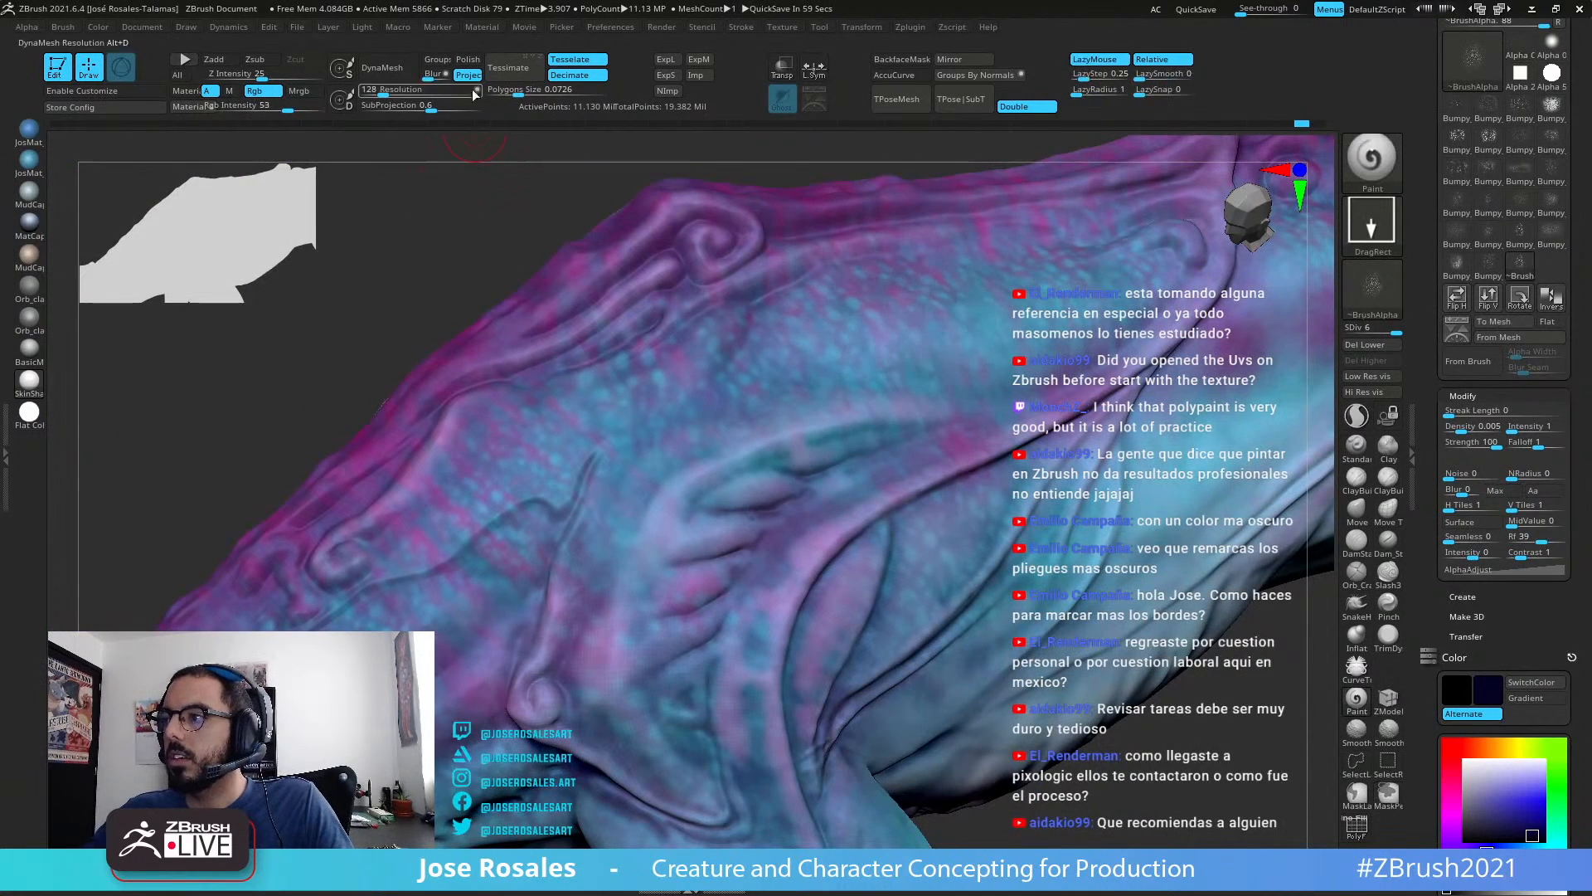
left_click(267, 108)
left_click_drag(267, 108, 269, 108)
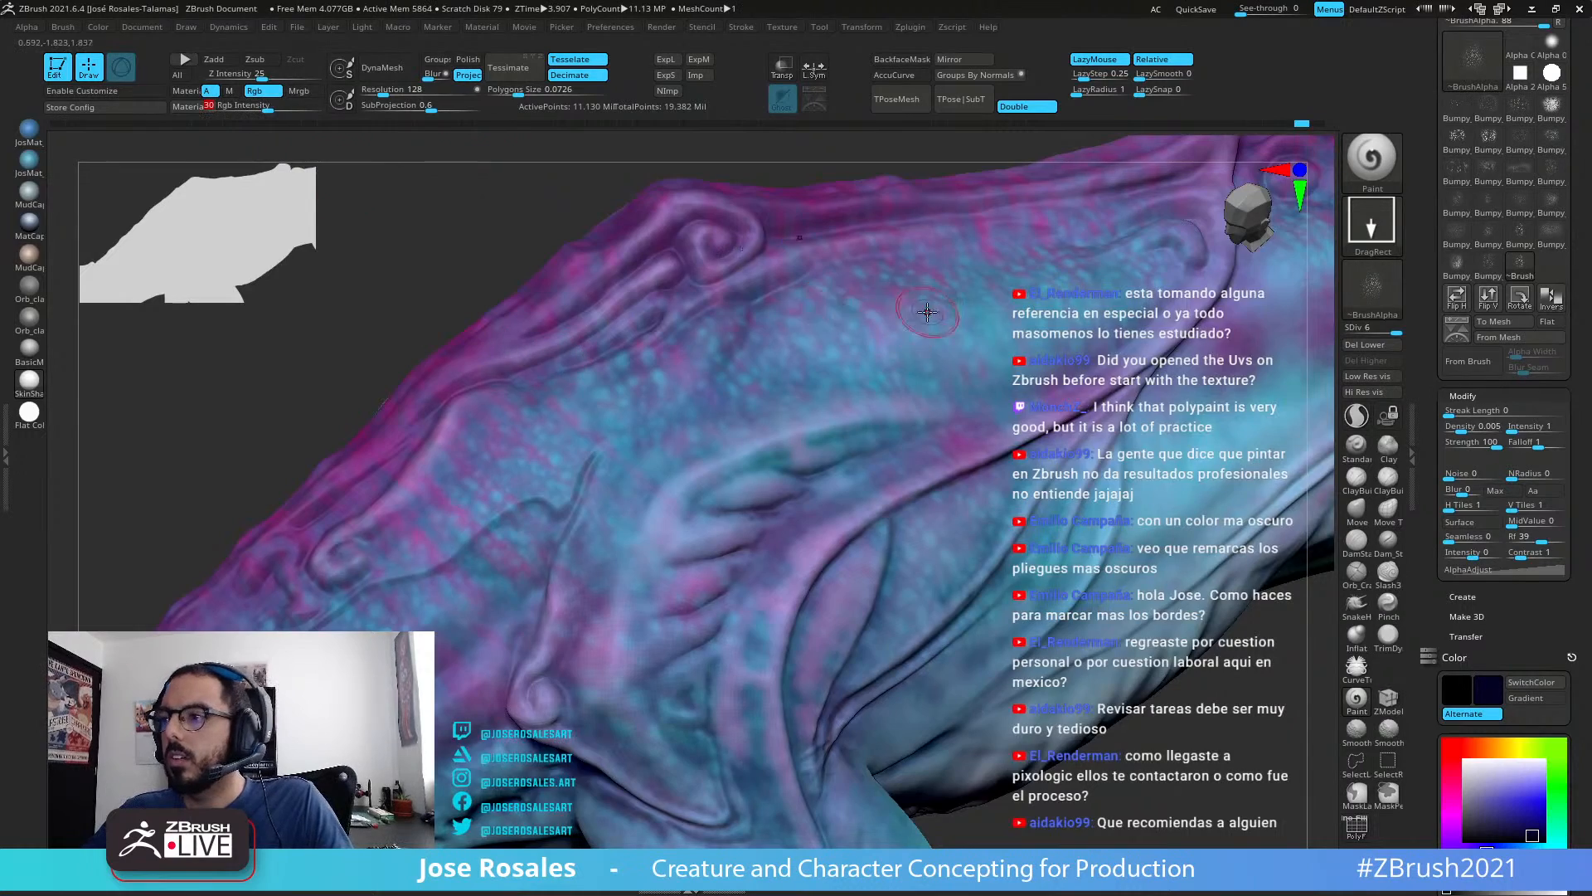
right_click_drag(914, 334, 966, 319, "alt")
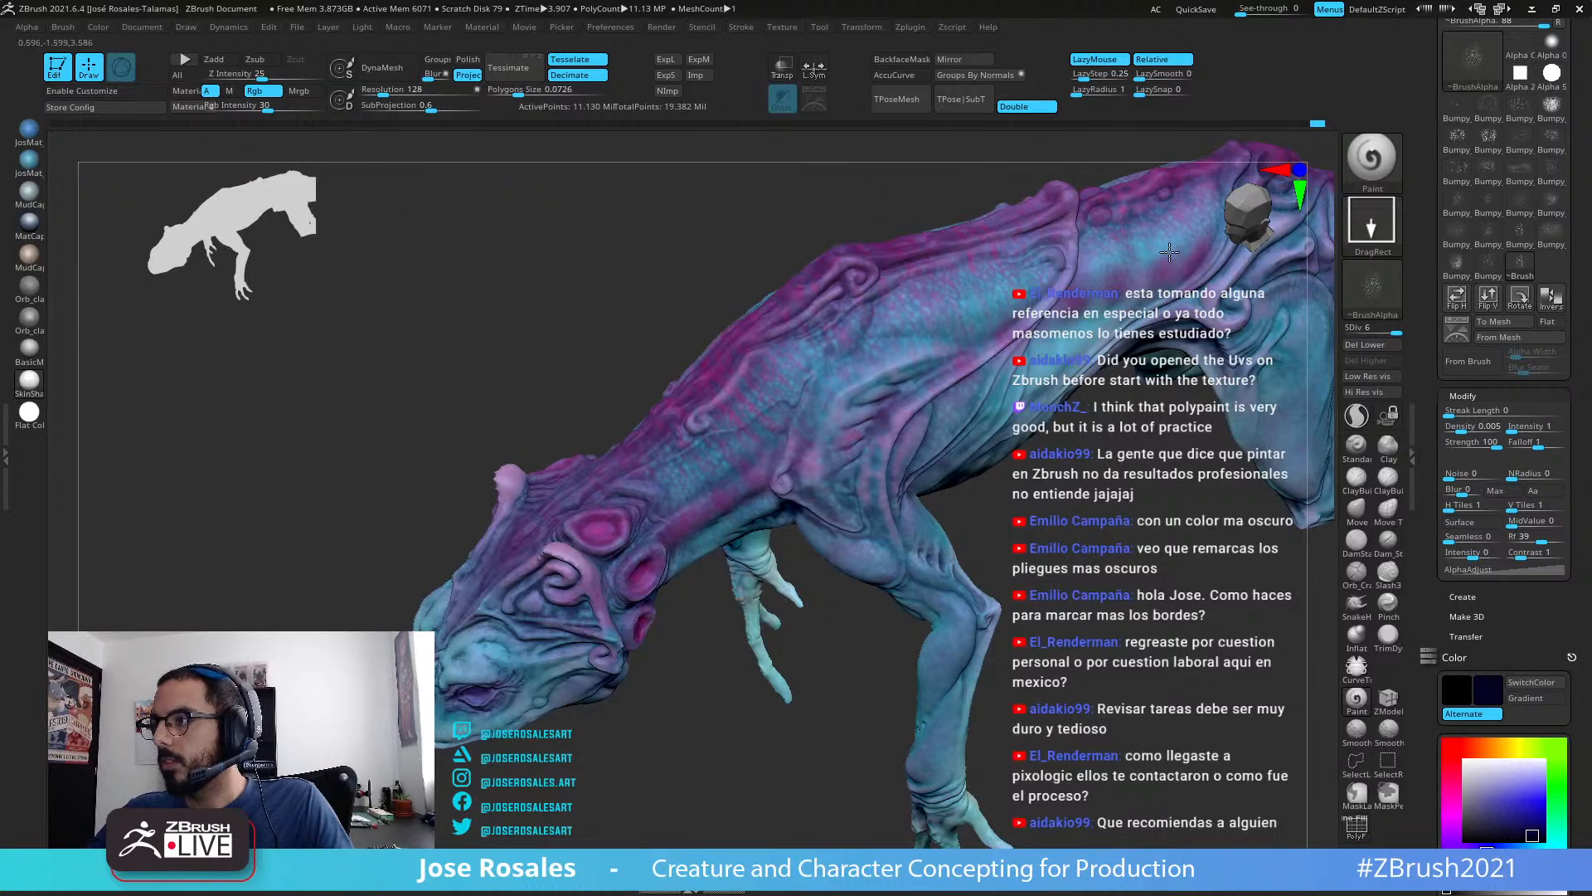
right_click_drag(1067, 353, 1076, 430)
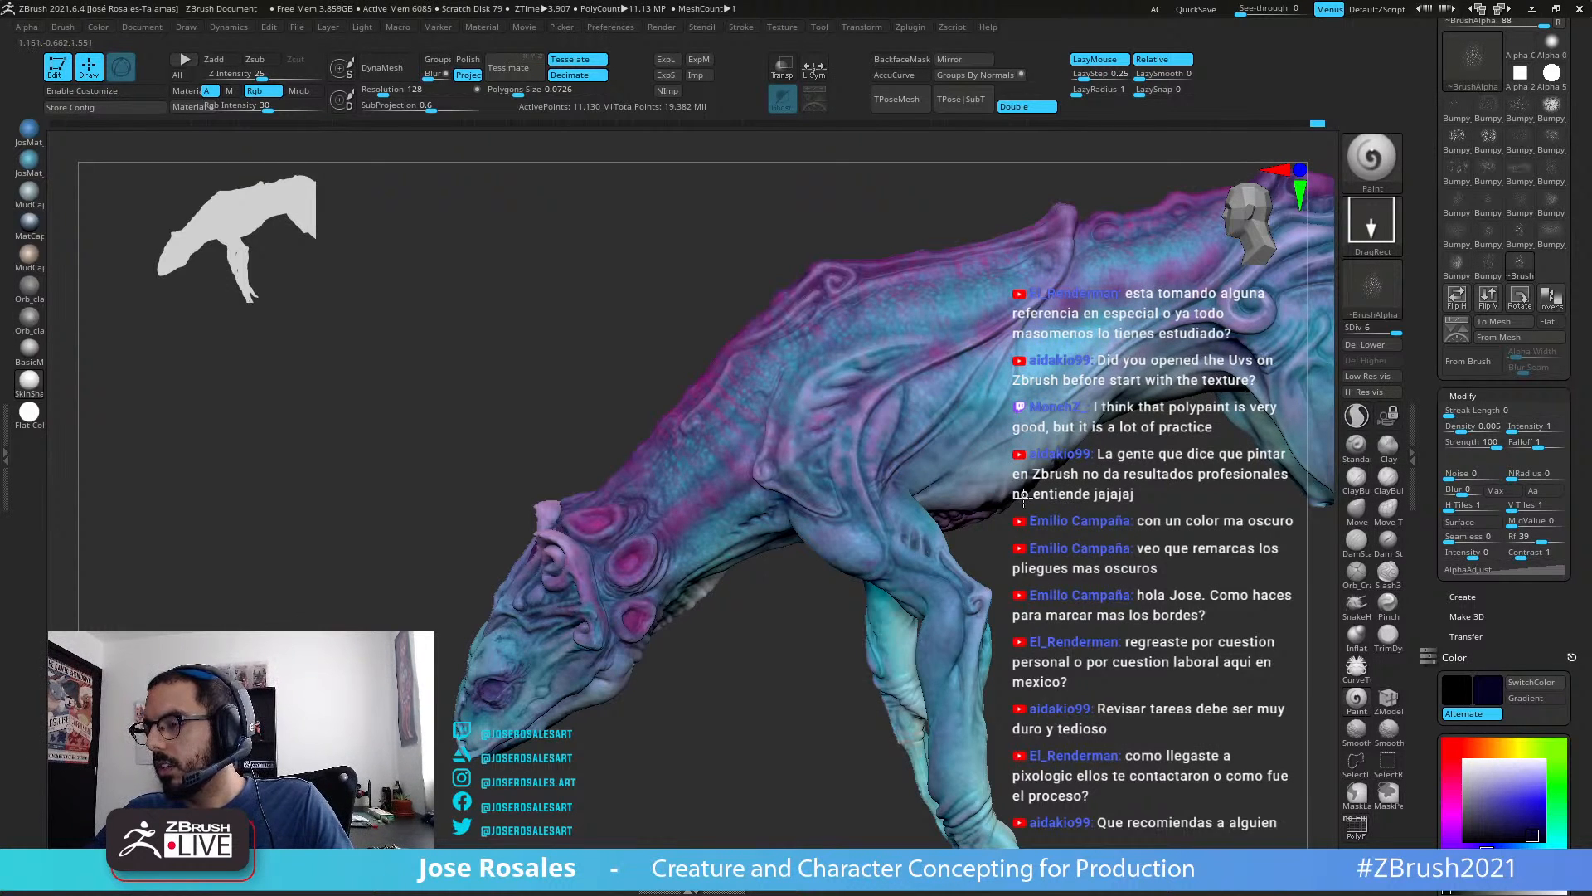
Step: Switch the Paint brush to the Color Spray stroke, adjust its size and spray the very dark blue over the flank and hip
right_click_drag(761, 350, 871, 398)
right_click_drag(871, 398, 891, 490, "ctrl")
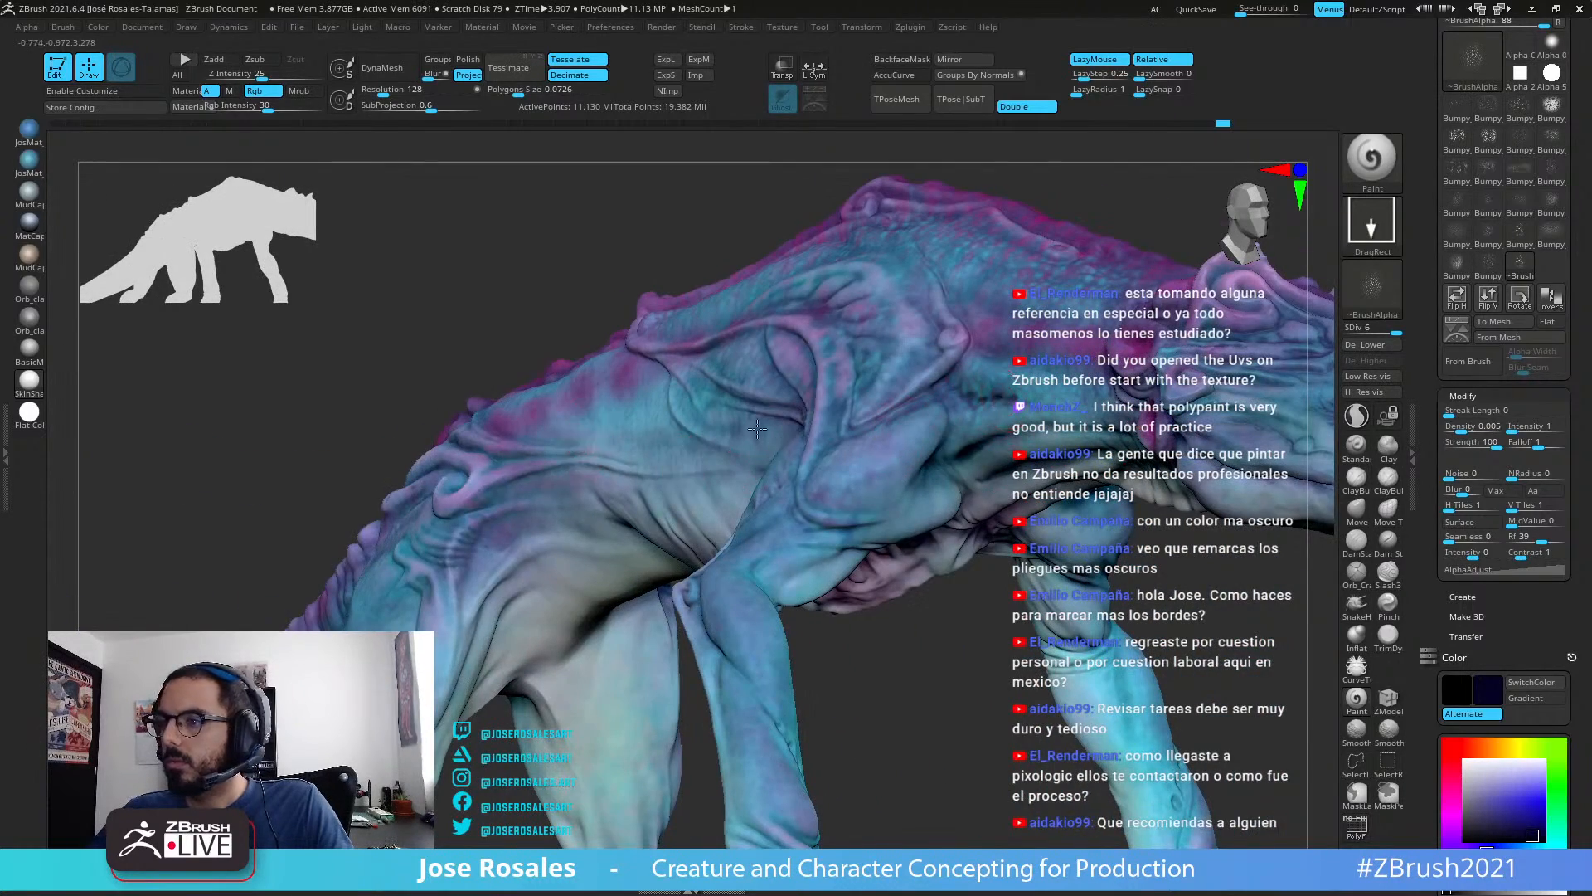
right_click_drag(586, 459, 700, 258)
right_click_drag(665, 462, 695, 477)
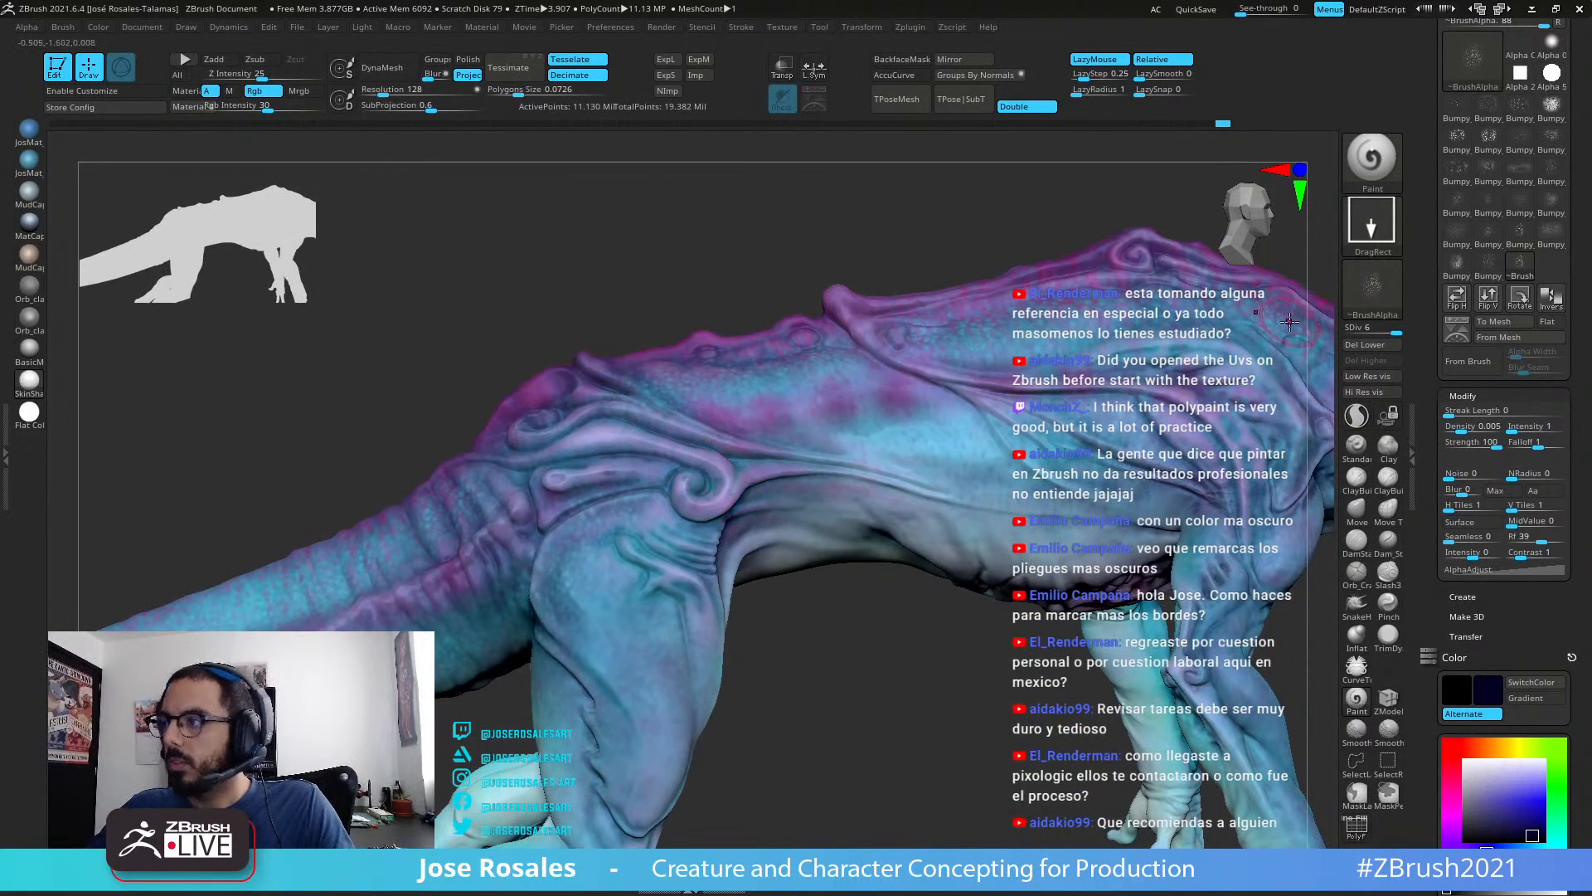
left_click(1369, 228)
left_click(1096, 241)
key("s")
left_click_drag(859, 413, 849, 413)
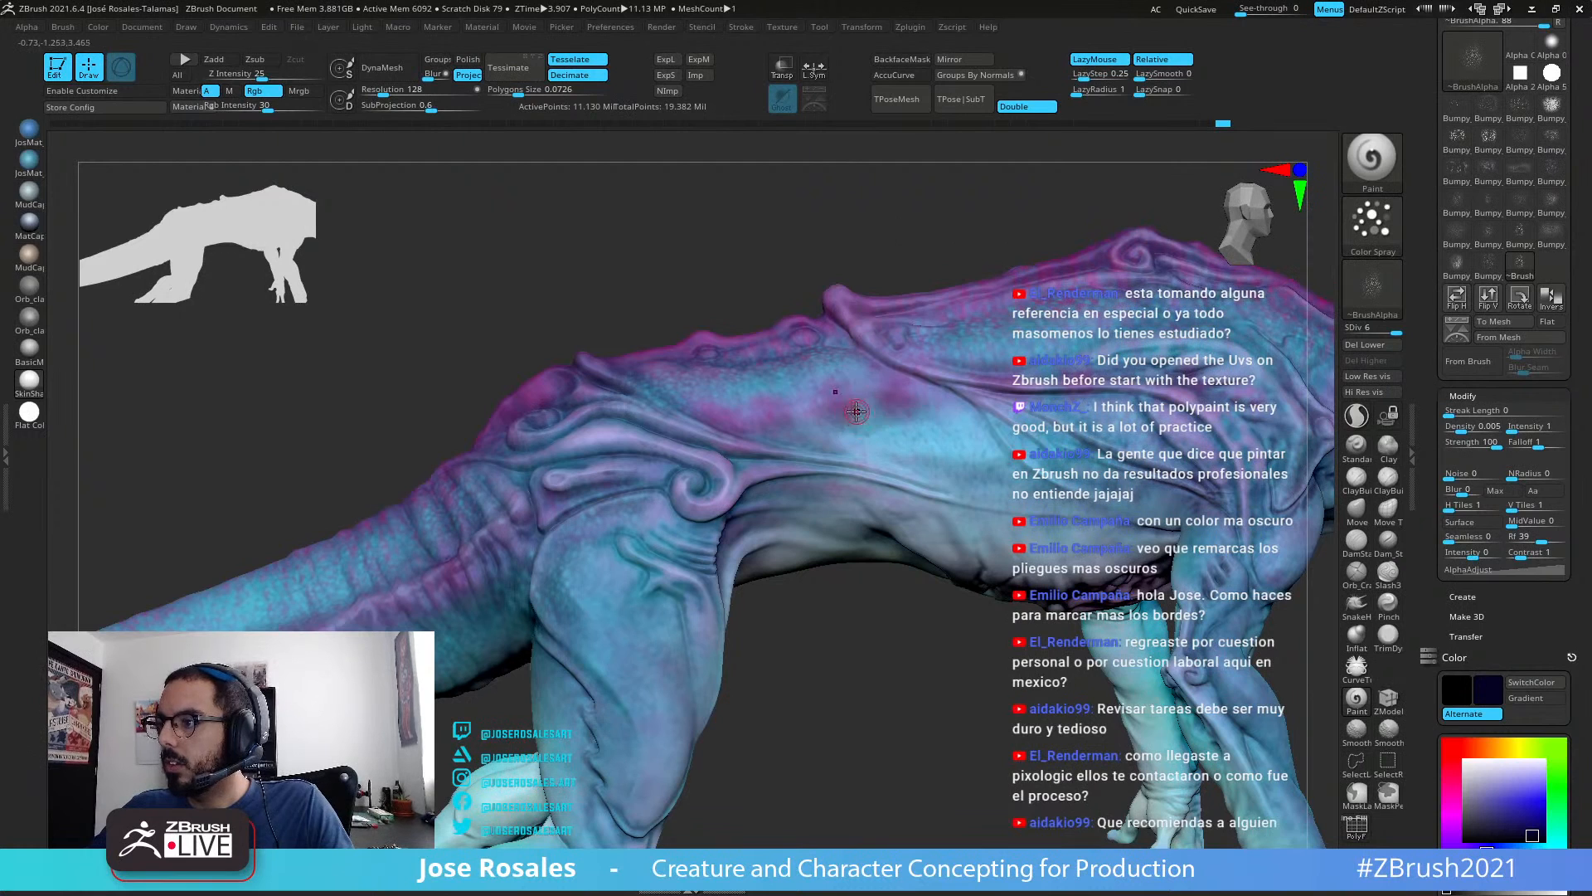
right_click_drag(791, 434, 828, 429)
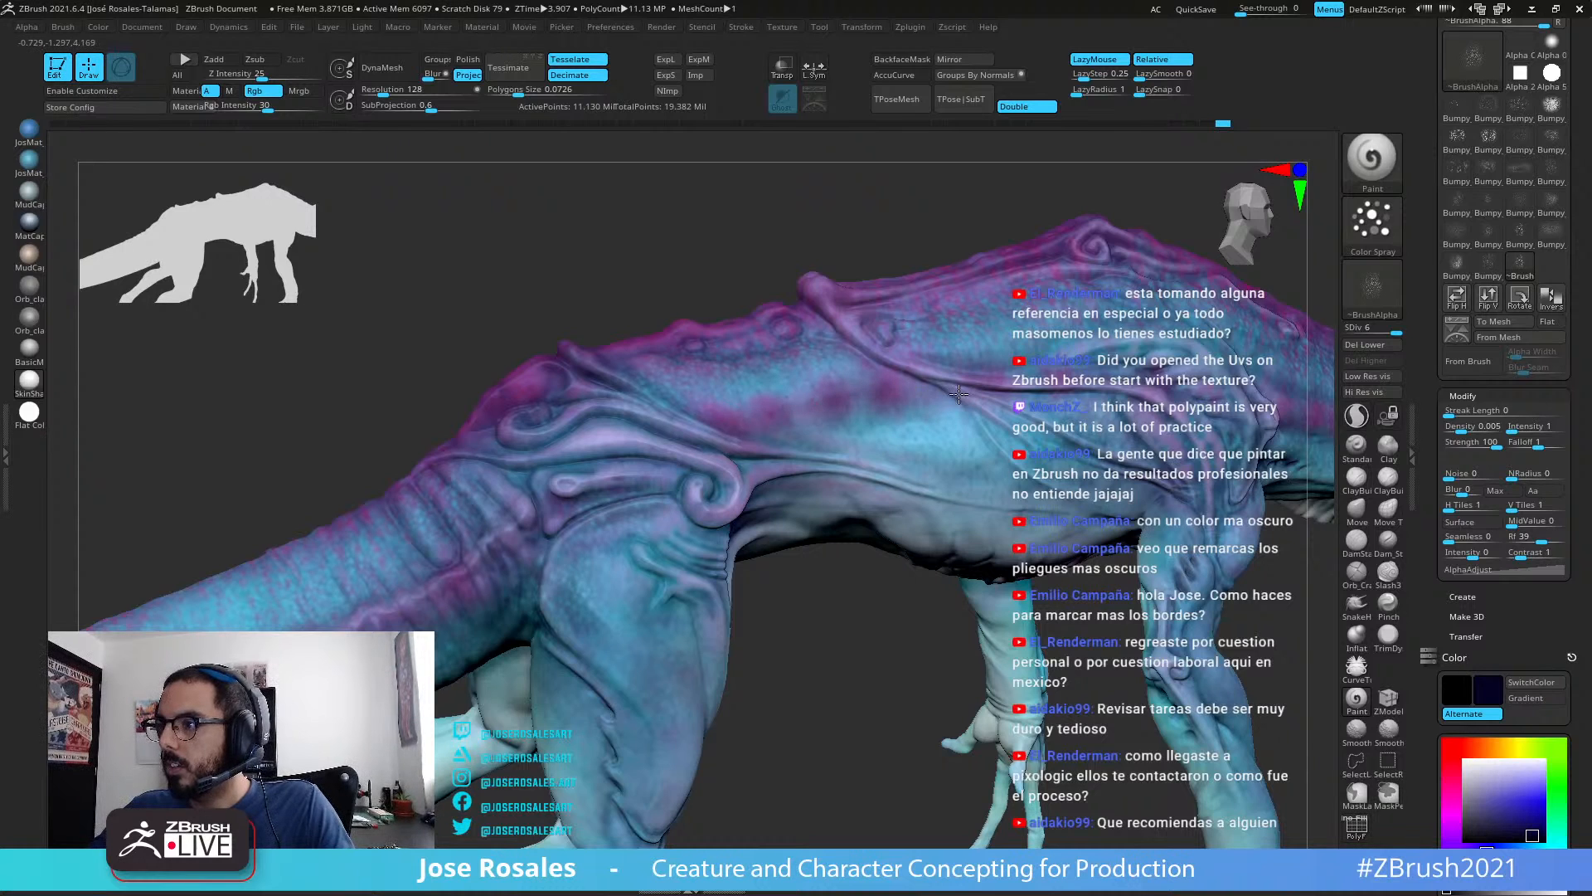
key("s")
left_click_drag(906, 402, 917, 400)
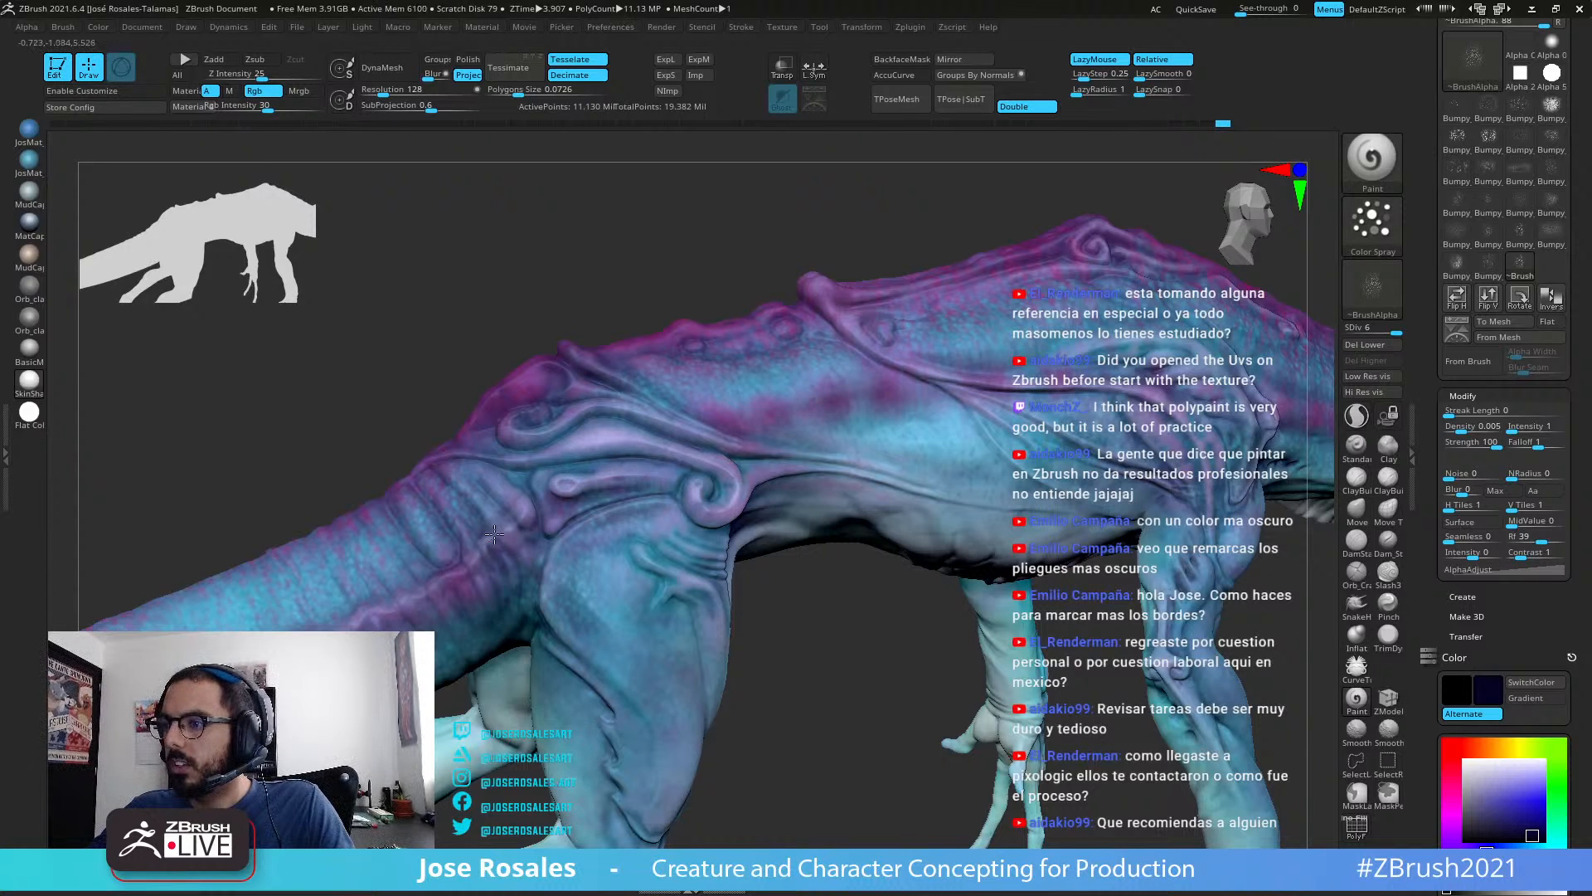
right_click_drag(1238, 371, 999, 427)
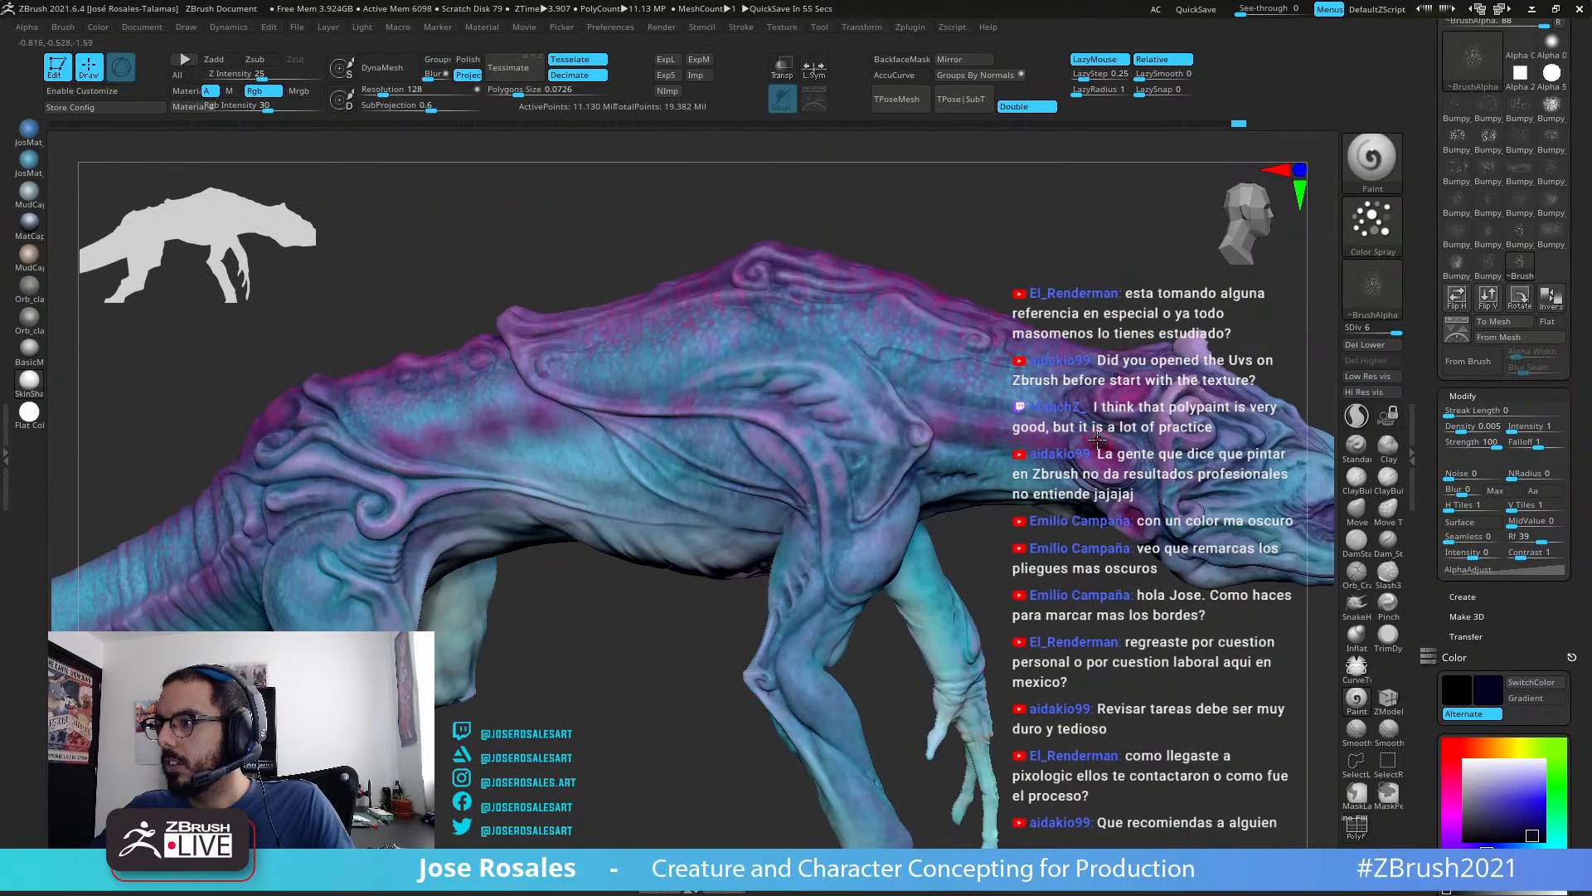
Step: Change the paint colour to a pale pink for the creature's underside
key("f")
right_click_drag(1097, 440, 665, 455)
right_click_drag(918, 427, 656, 587)
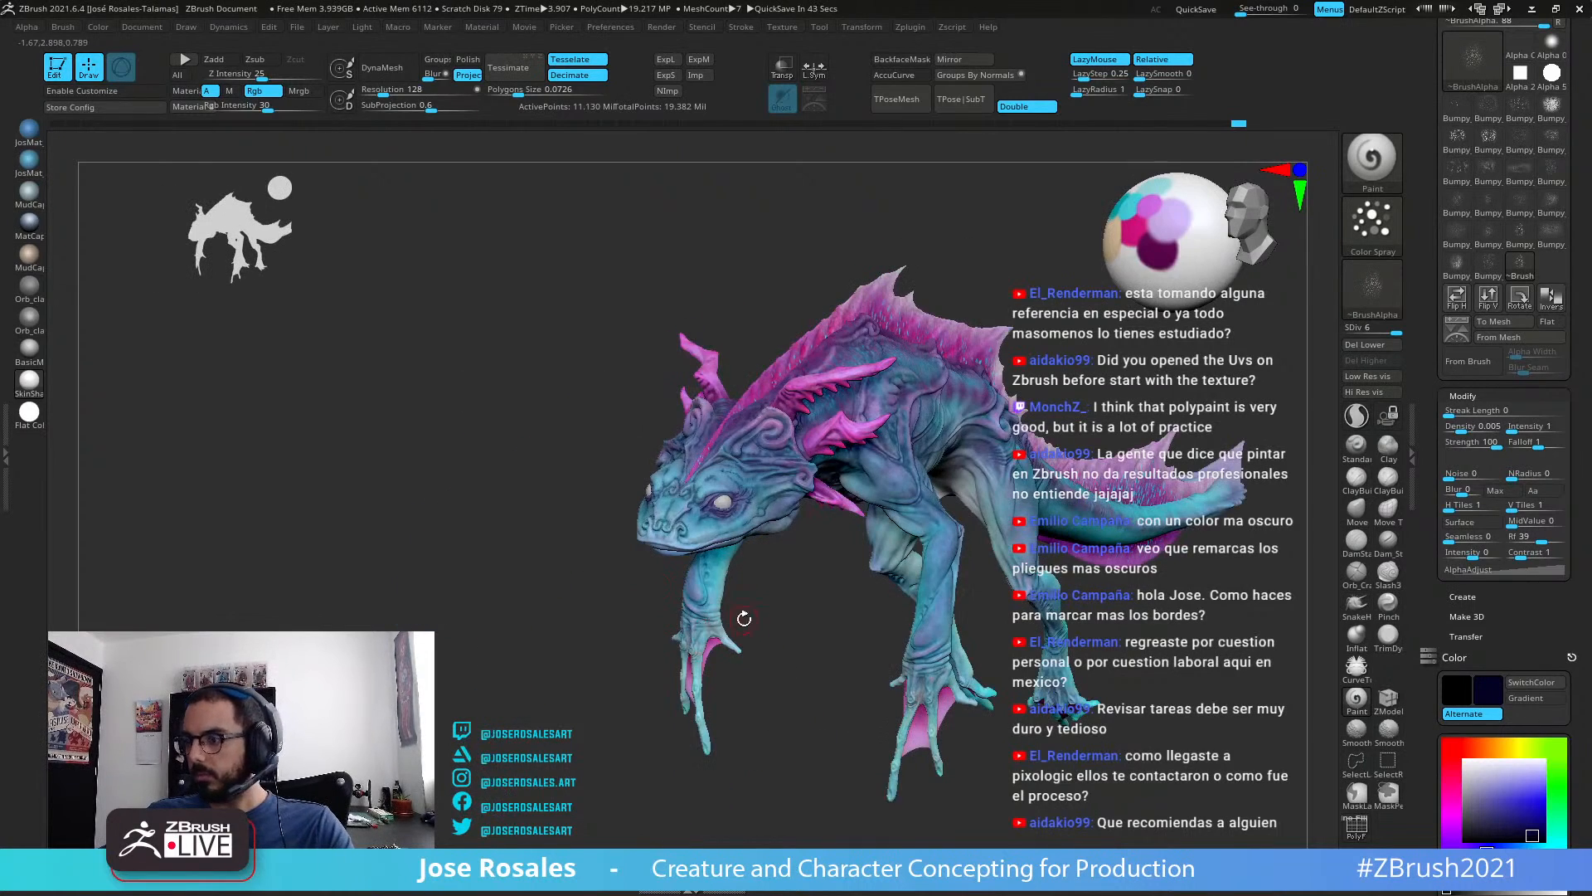
right_click_drag(860, 589, 812, 390)
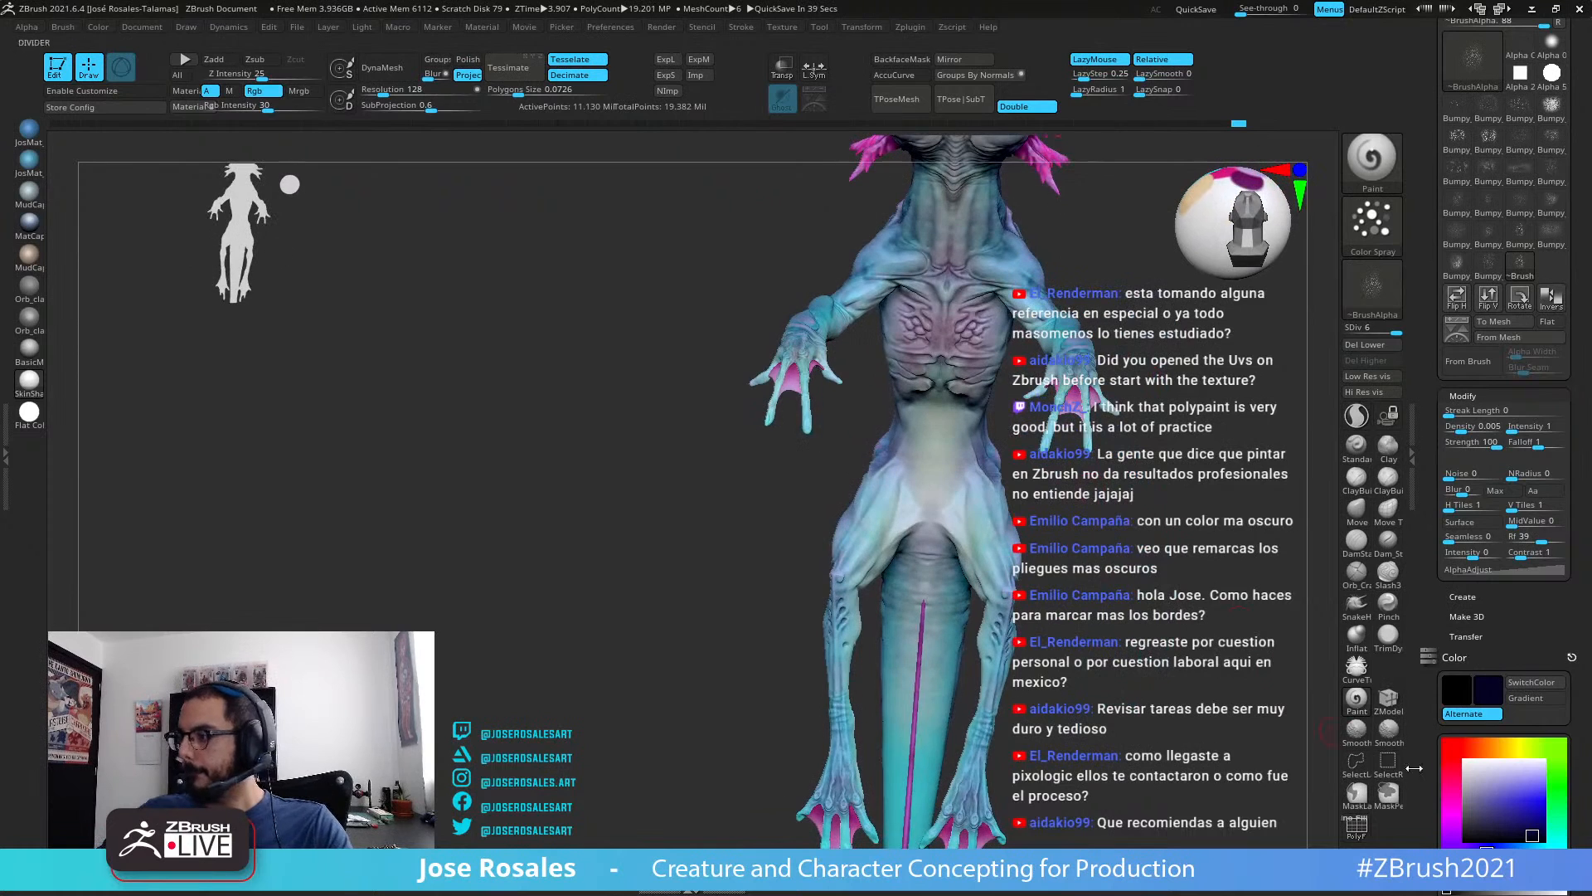
left_click(1473, 771)
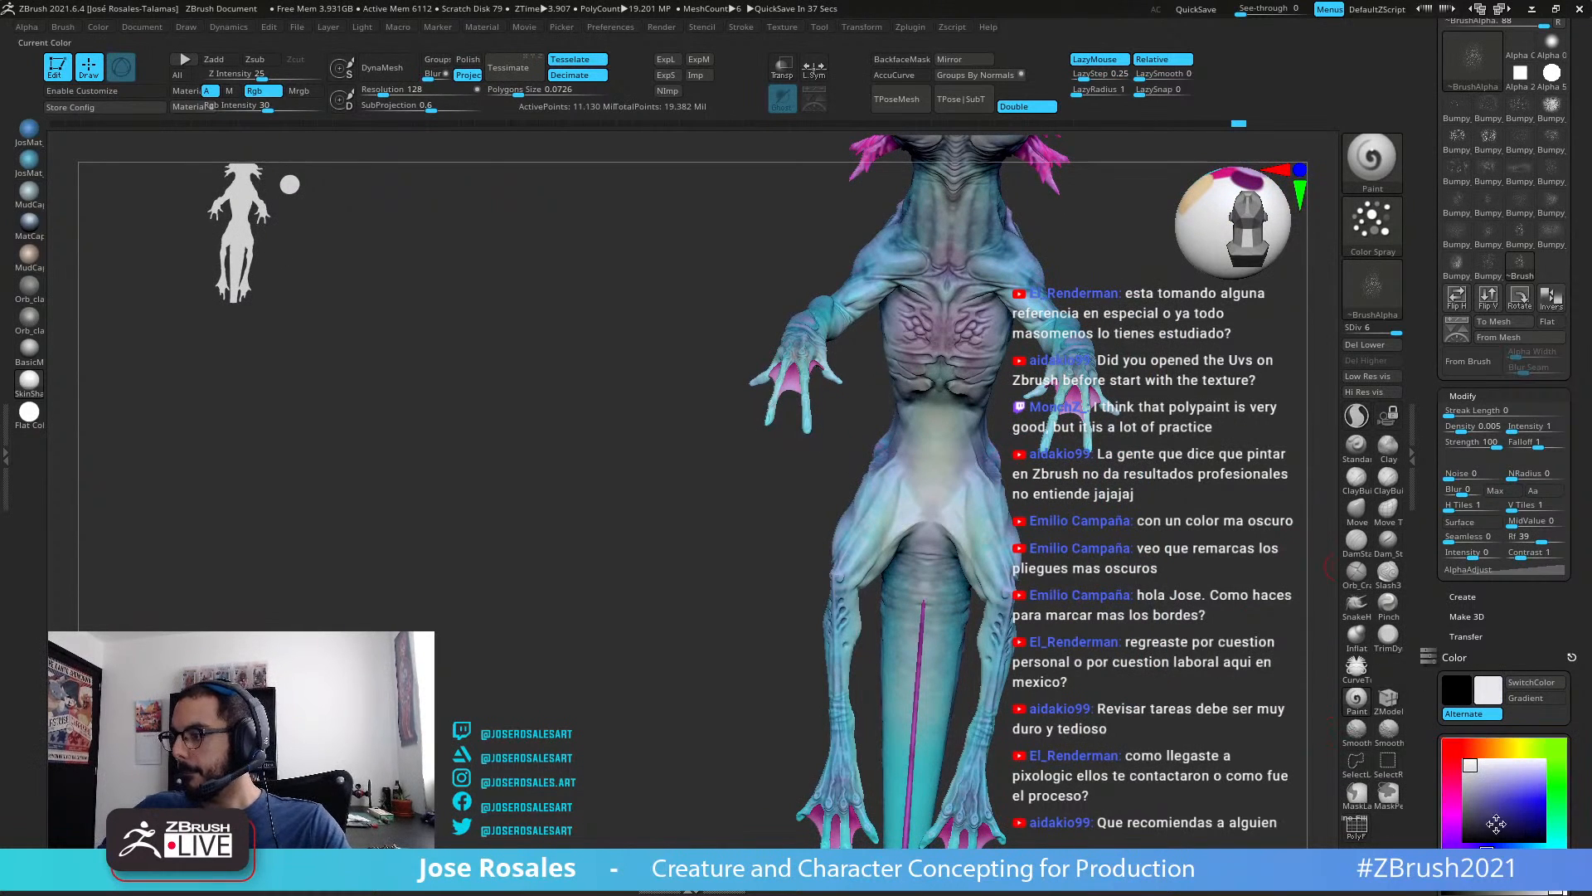
left_click(1453, 815)
left_click_drag(1473, 768, 1512, 770)
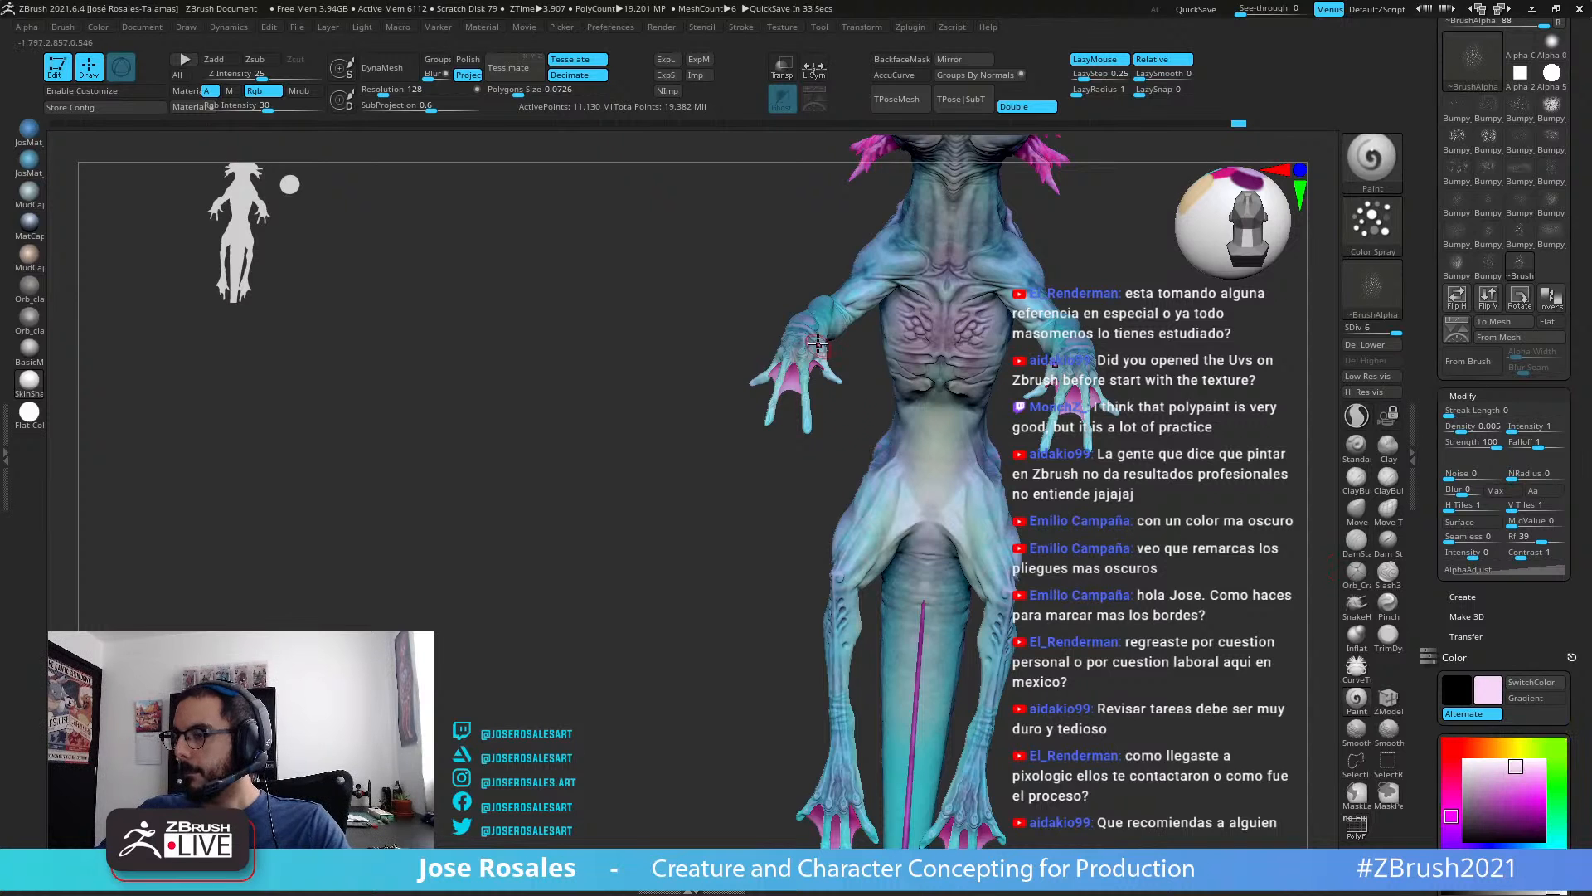
Step: Isolate the torso and spray the pale pink over the lower belly
right_click_drag(902, 526, 832, 628, "alt")
mouse_move(854, 572)
right_mouse_down()
mouse_move(870, 562)
mouse_move(864, 507)
right_mouse_up()
left_click(876, 570, "ctrl+shift")
left_click_drag(864, 506, 845, 543)
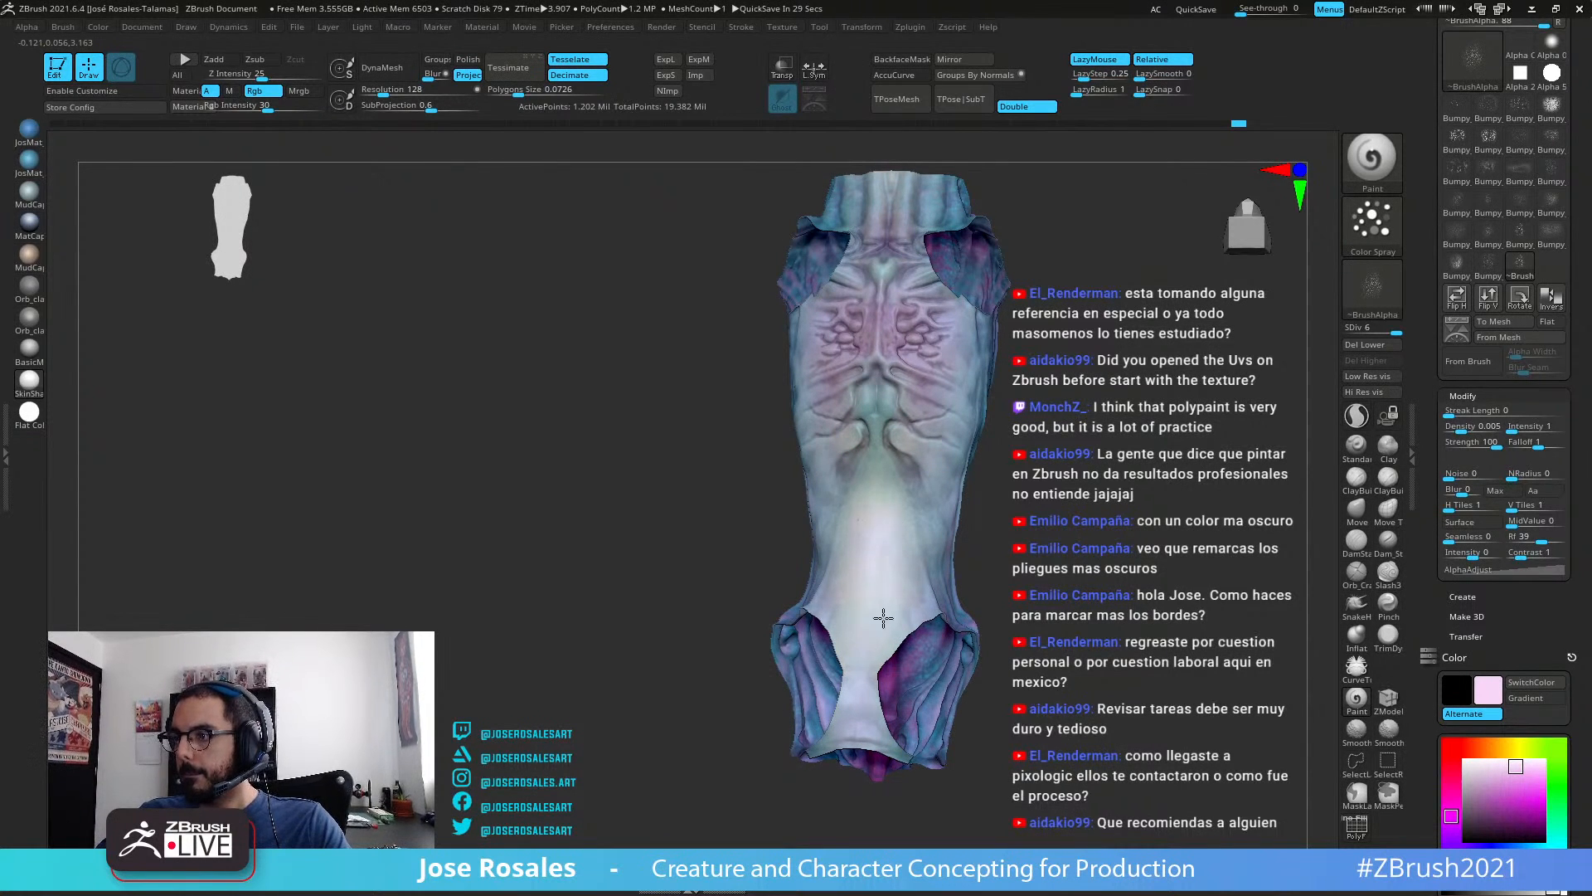
right_click_drag(863, 595, 864, 501)
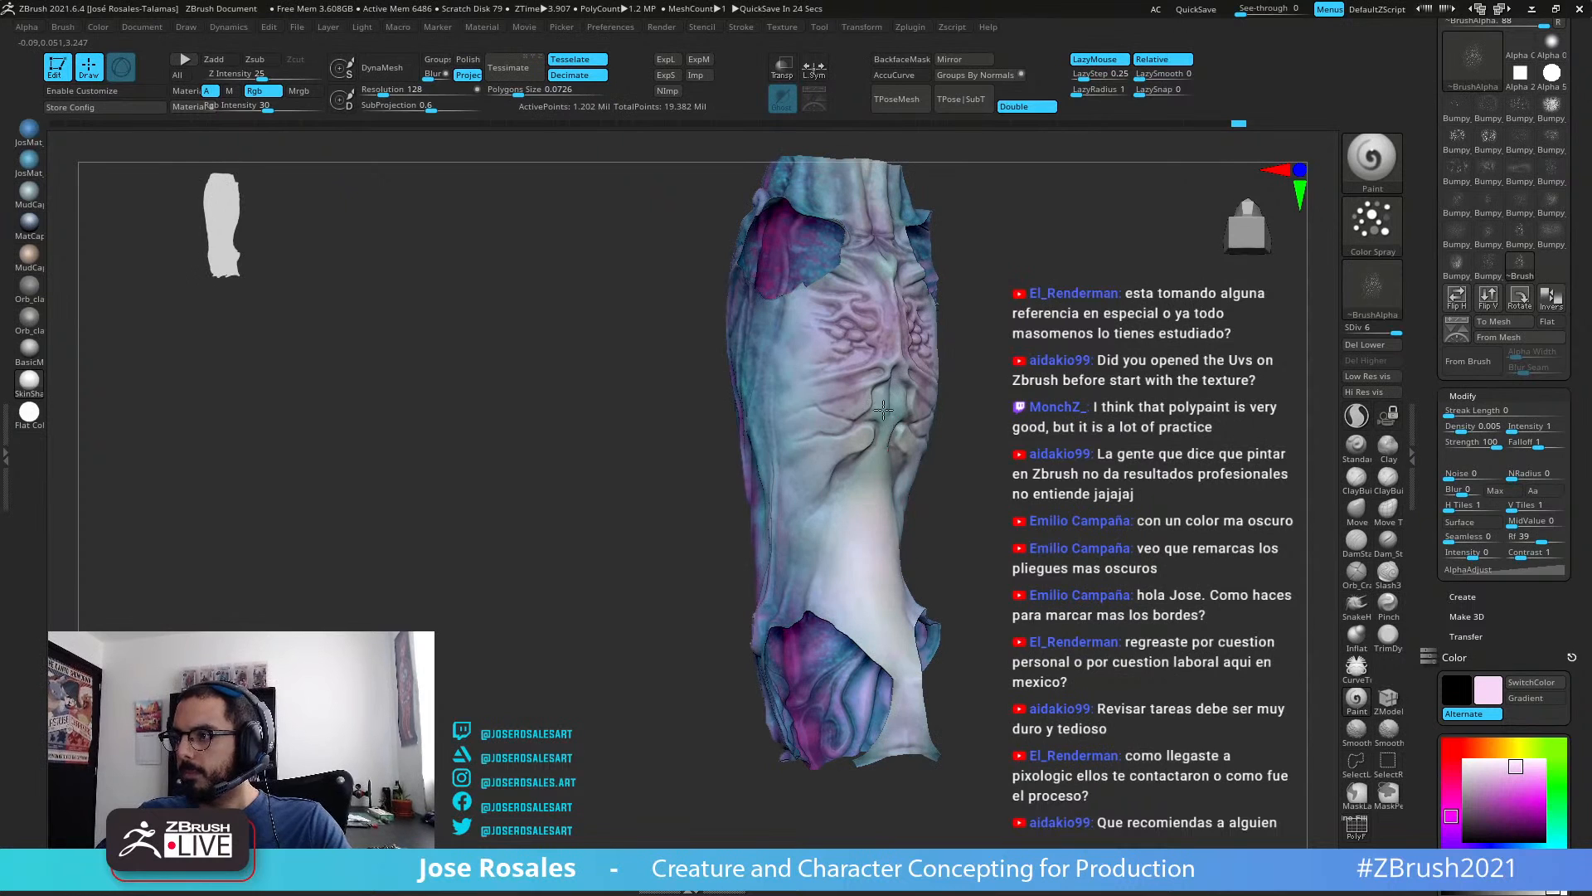
Step: Bring the hidden head, limbs and tail of the body back into view
right_click_drag(996, 391, 1148, 277)
left_click(1019, 393, "ctrl+shift")
right_click_drag(622, 442, 982, 519)
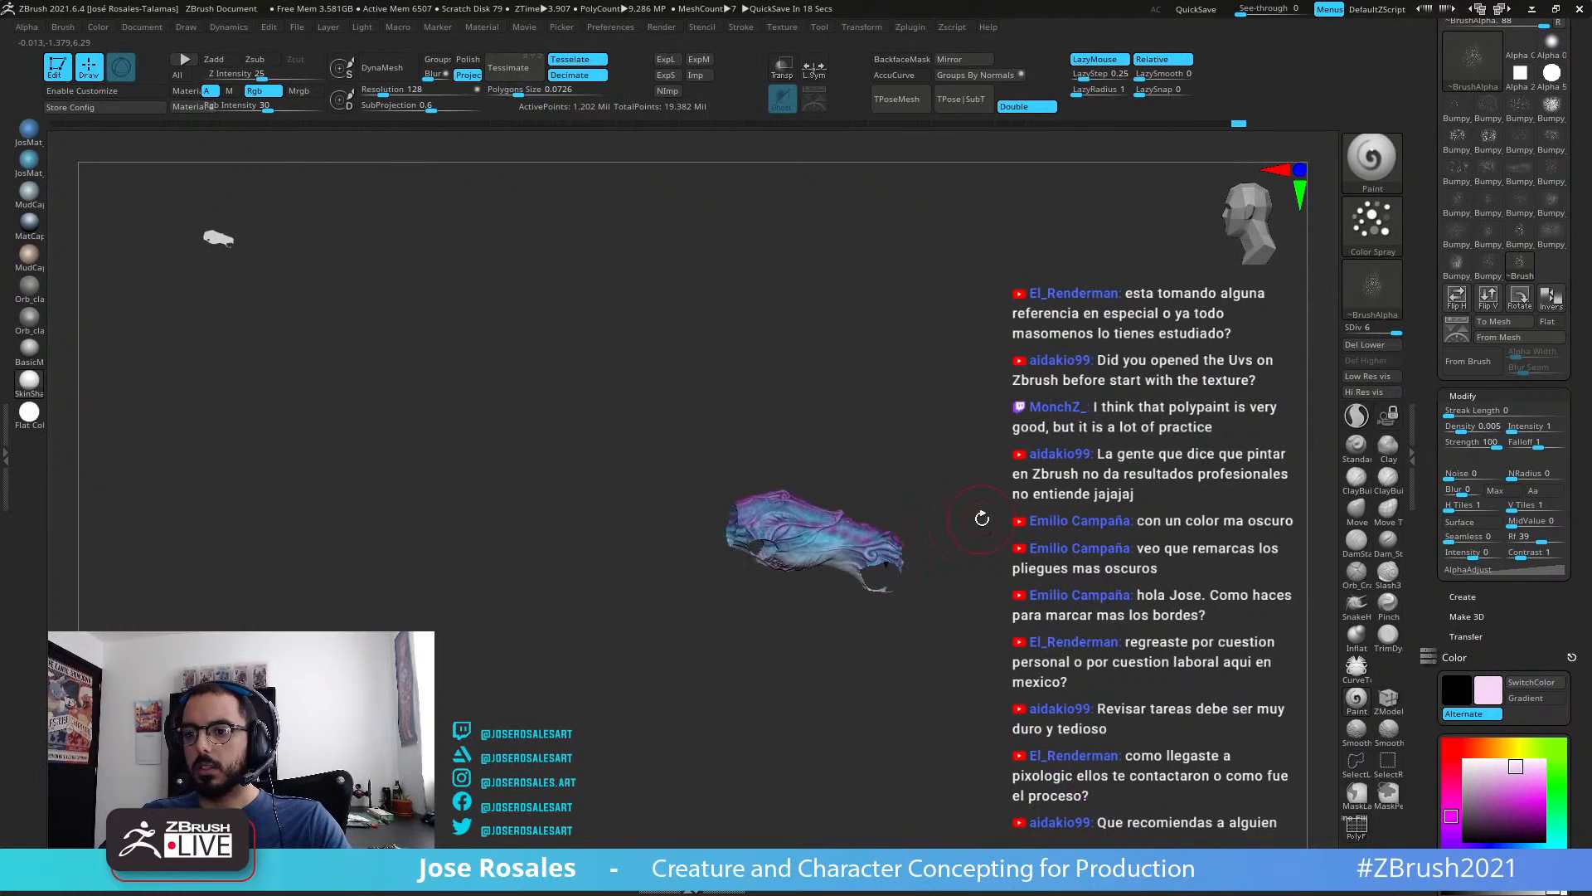
key("ctrl+shift")
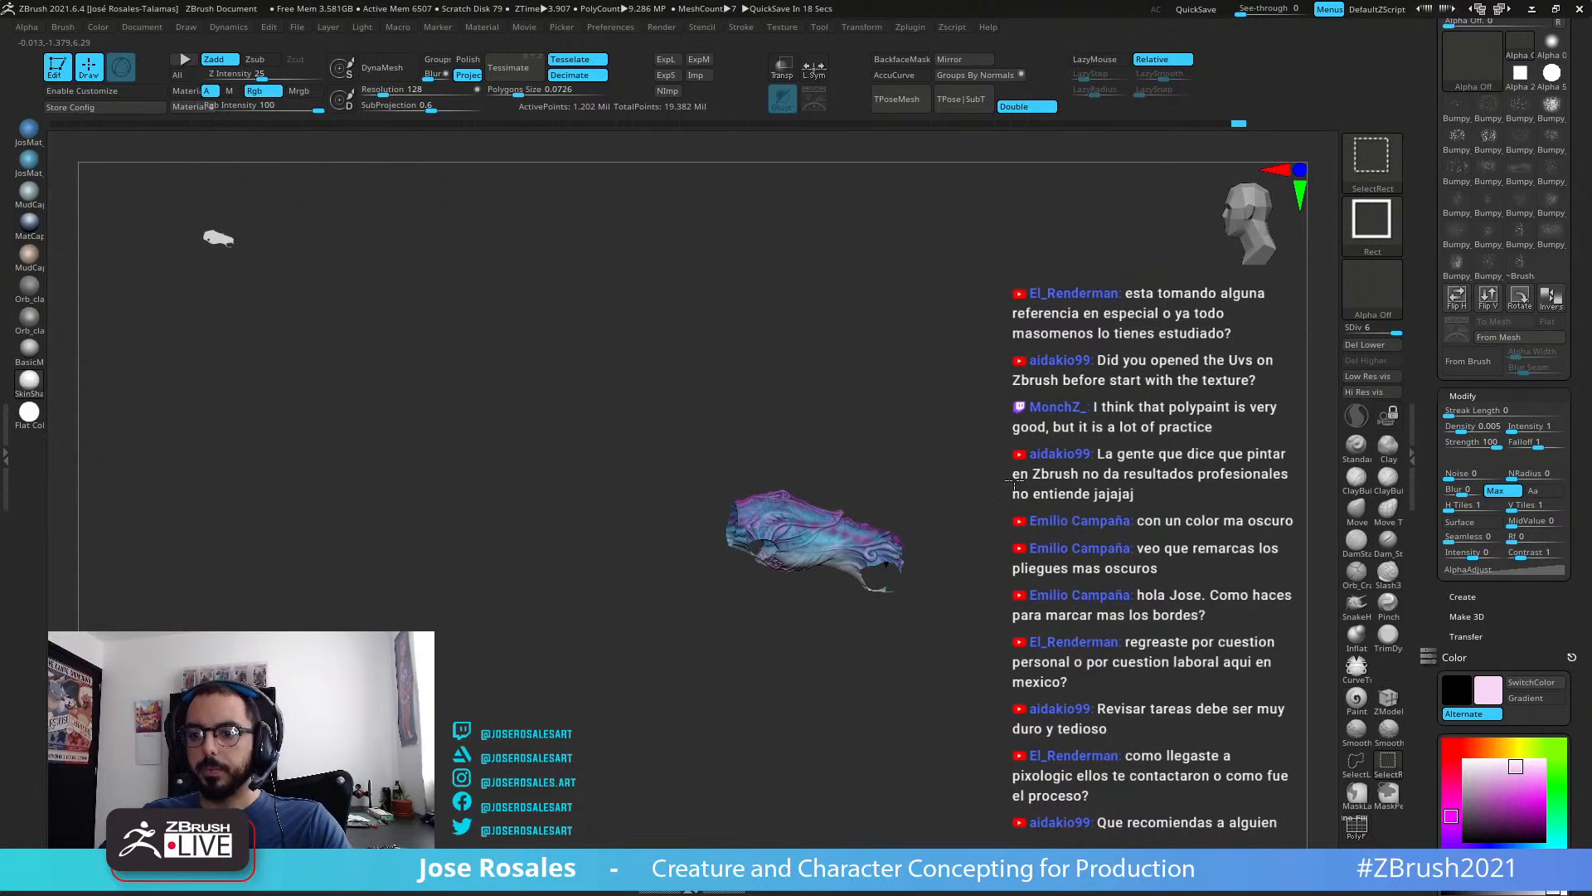
left_click(934, 460, "ctrl+shift")
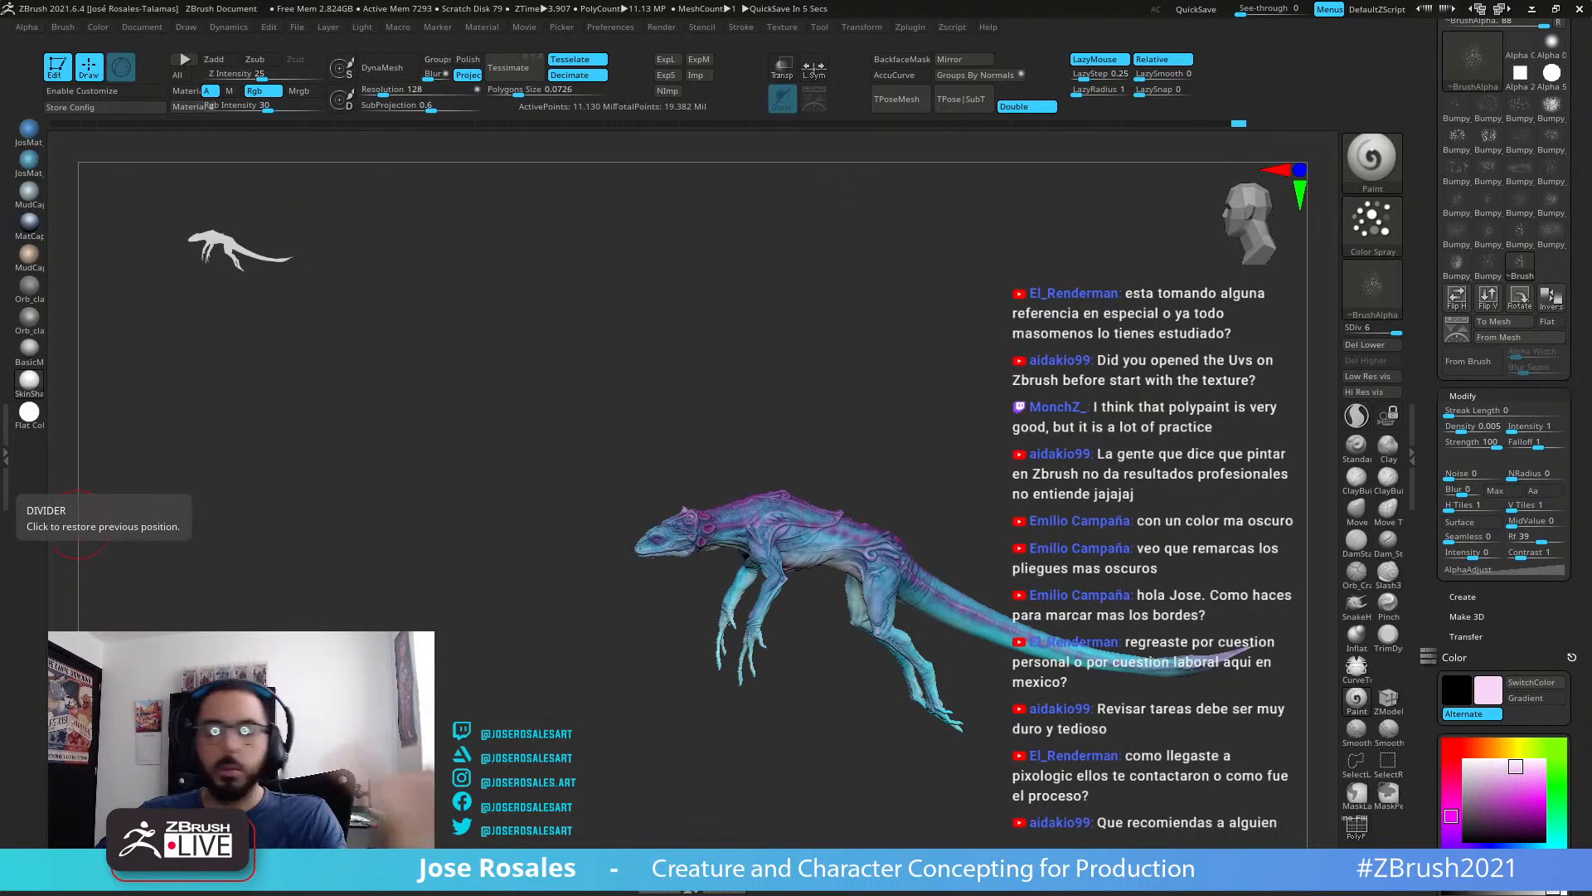
Step: Pick the bright magenta from the colour sphere as the paint colour
left_click_drag(817, 618, 834, 495)
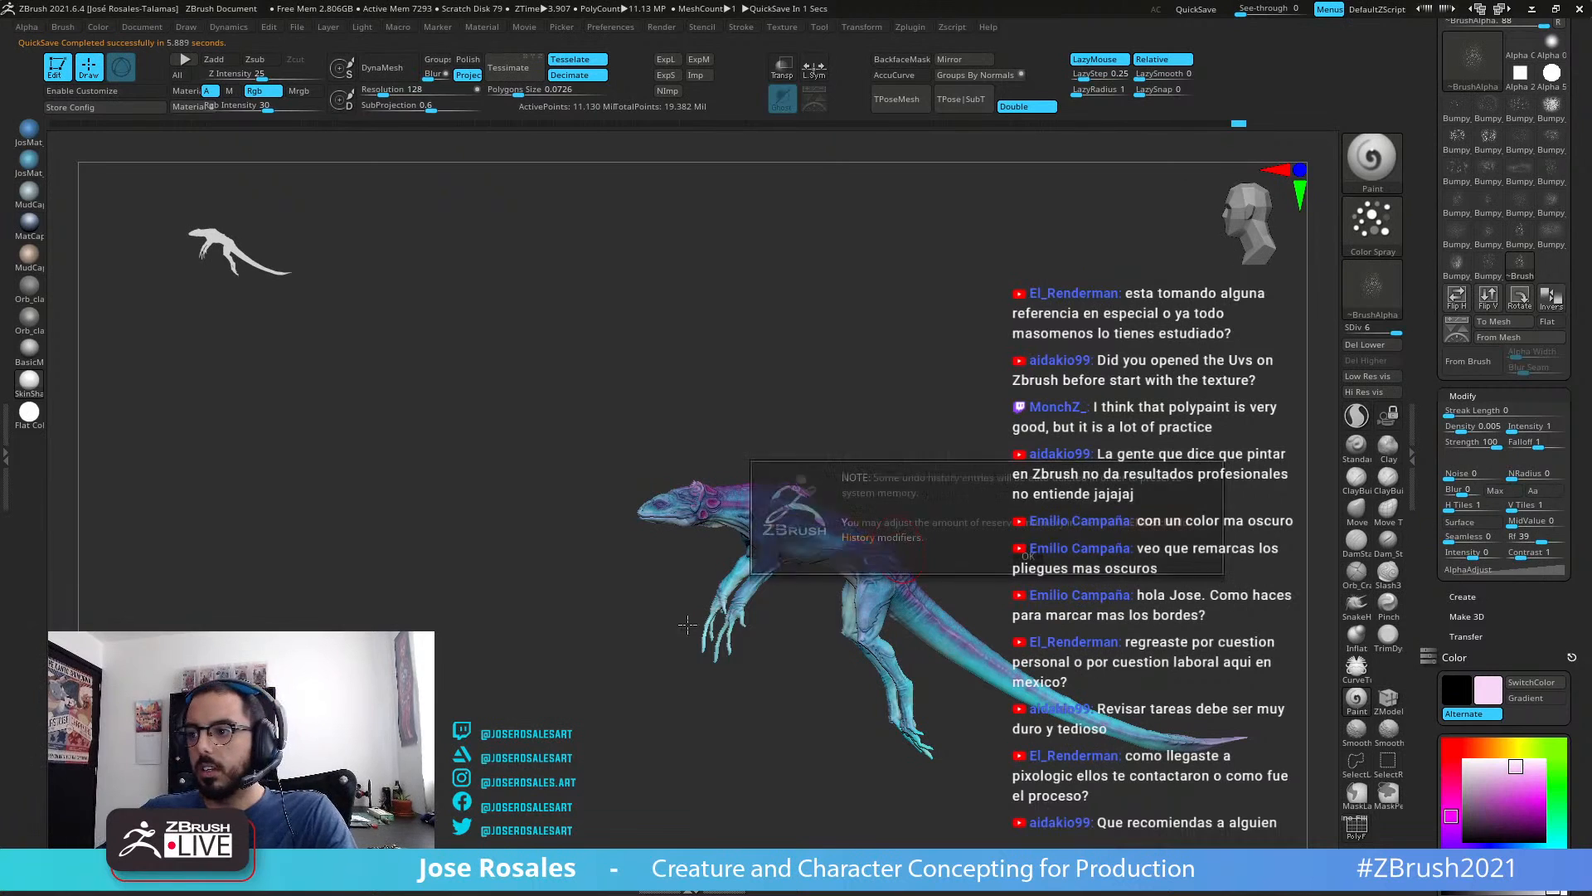
left_click_drag(701, 584, 1192, 380)
left_click_drag(1106, 290, 1155, 496, "alt")
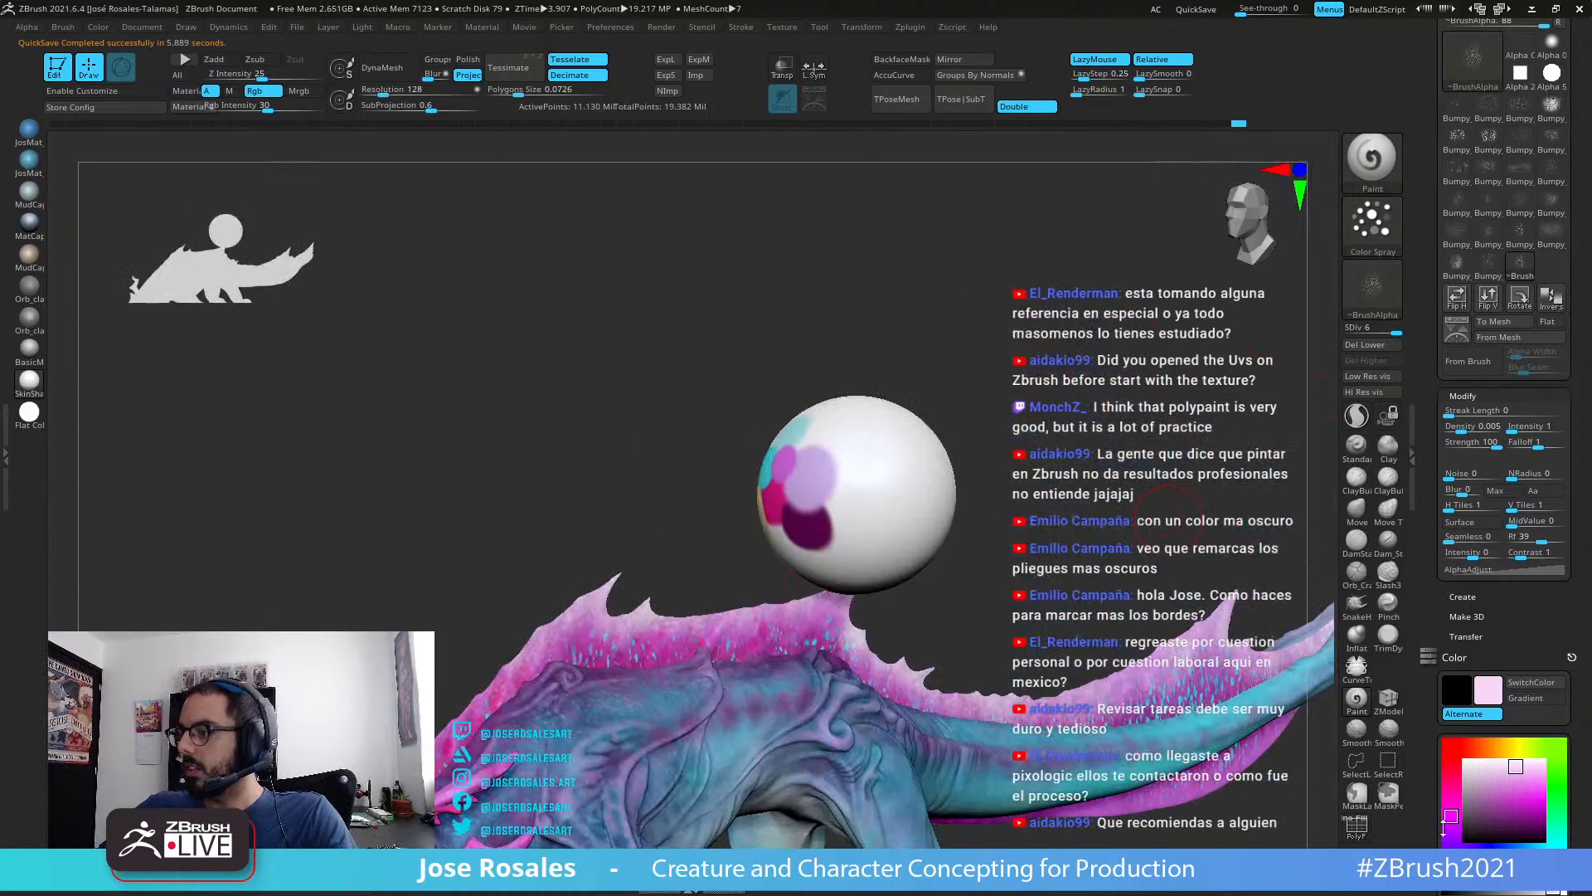
left_click_drag(1489, 691, 777, 507)
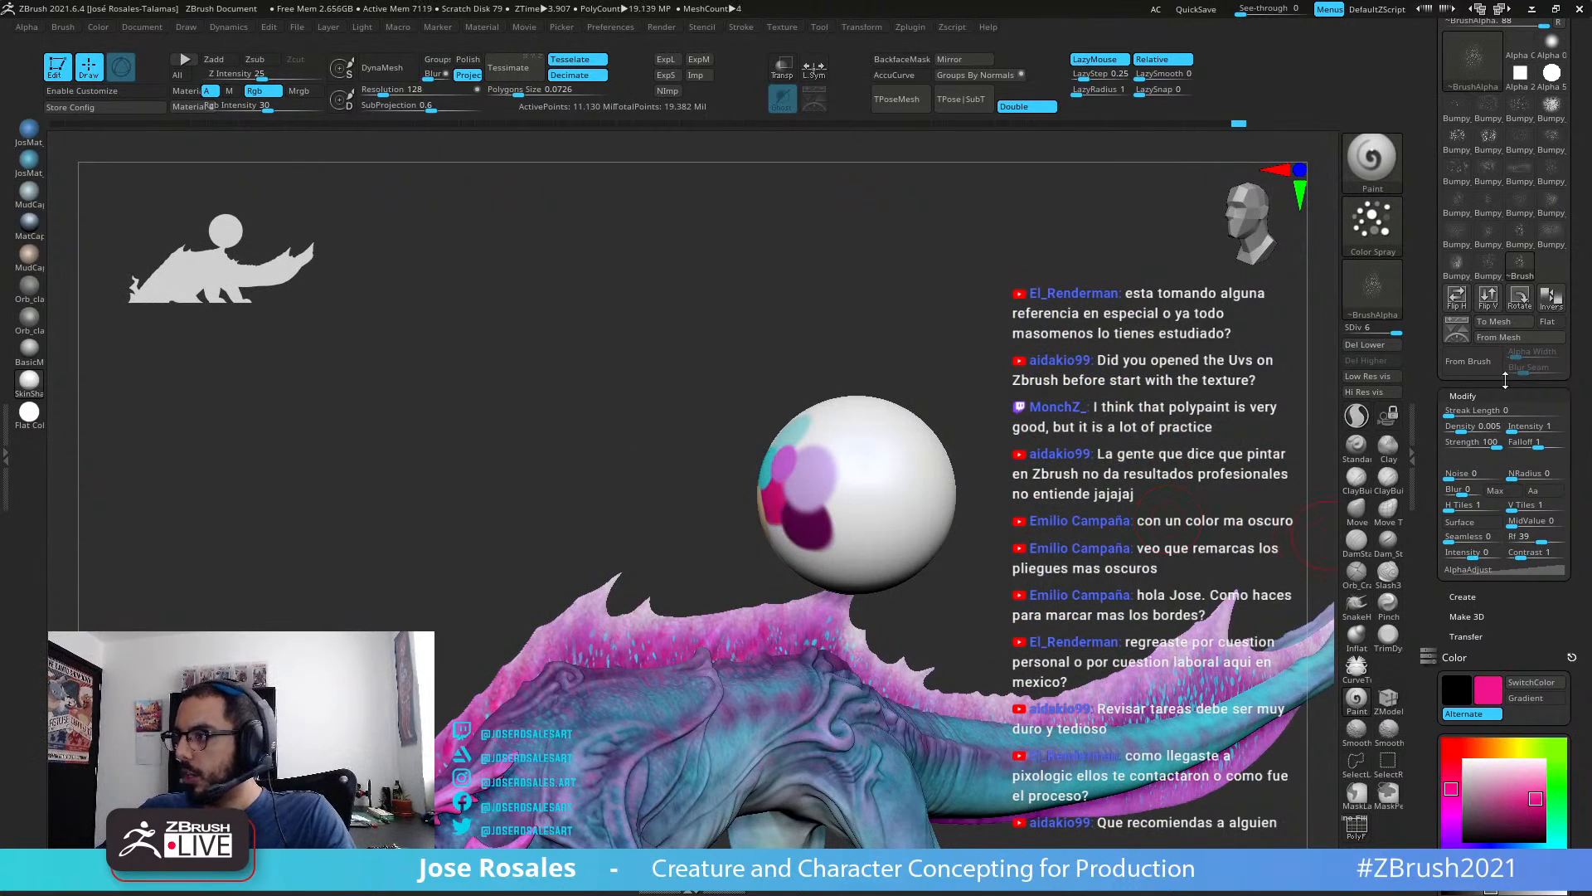
Step: Set the Paint brush to the Bumpy_Skin_22 alpha with the DragRect stroke for detailing the head
mouse_move(1460, 262)
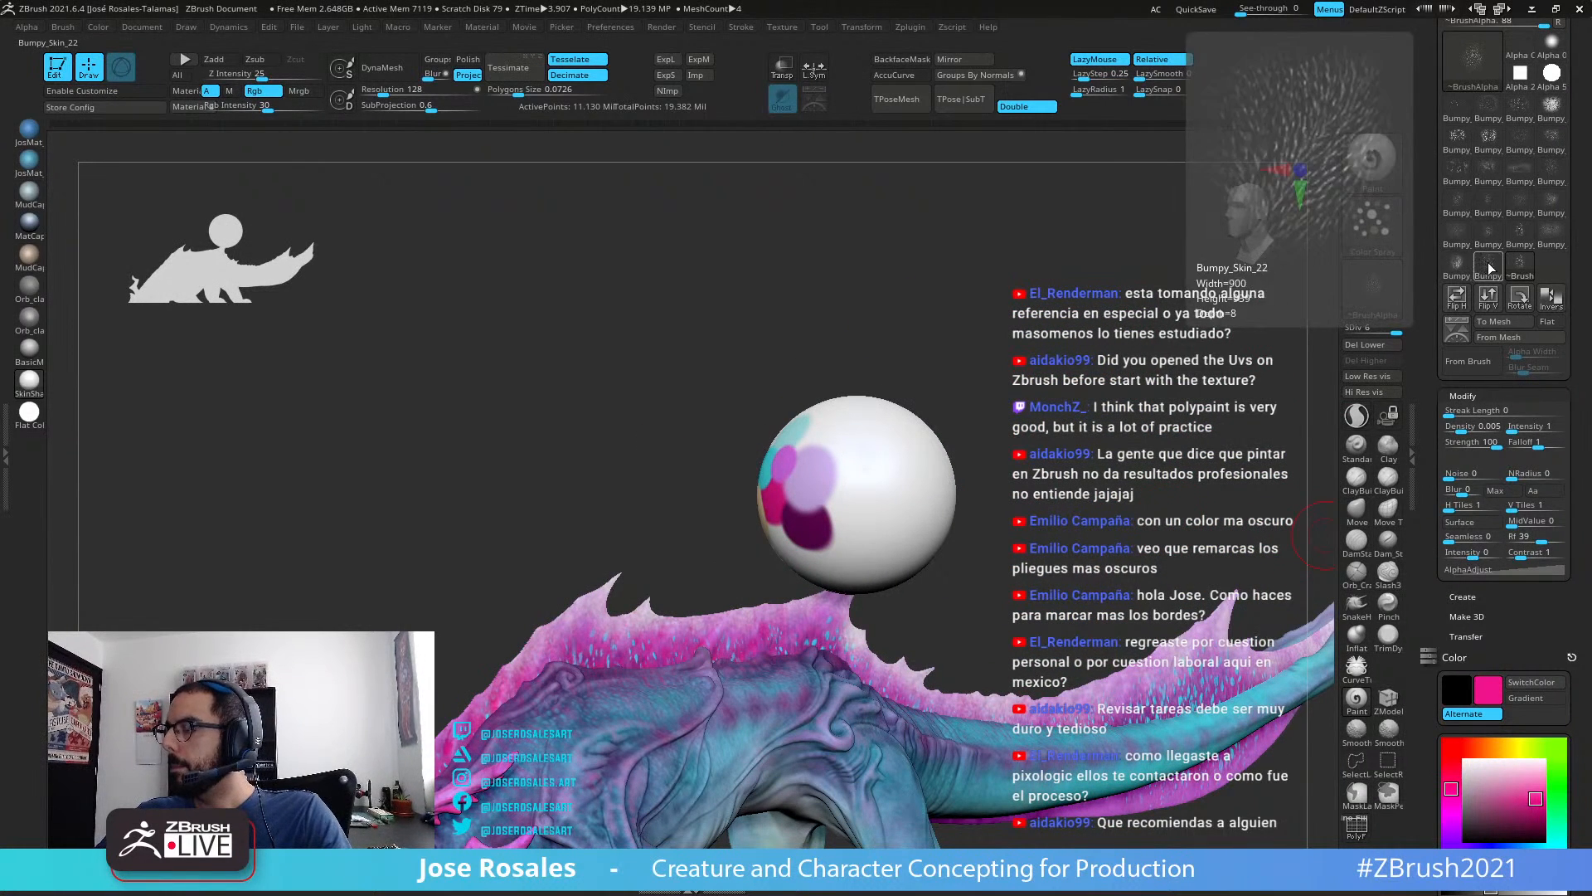
left_click(1494, 274)
mouse_move(853, 601)
right_mouse_down()
mouse_move(747, 689)
mouse_move(697, 694)
mouse_move(673, 455)
right_mouse_up()
left_click(1373, 217)
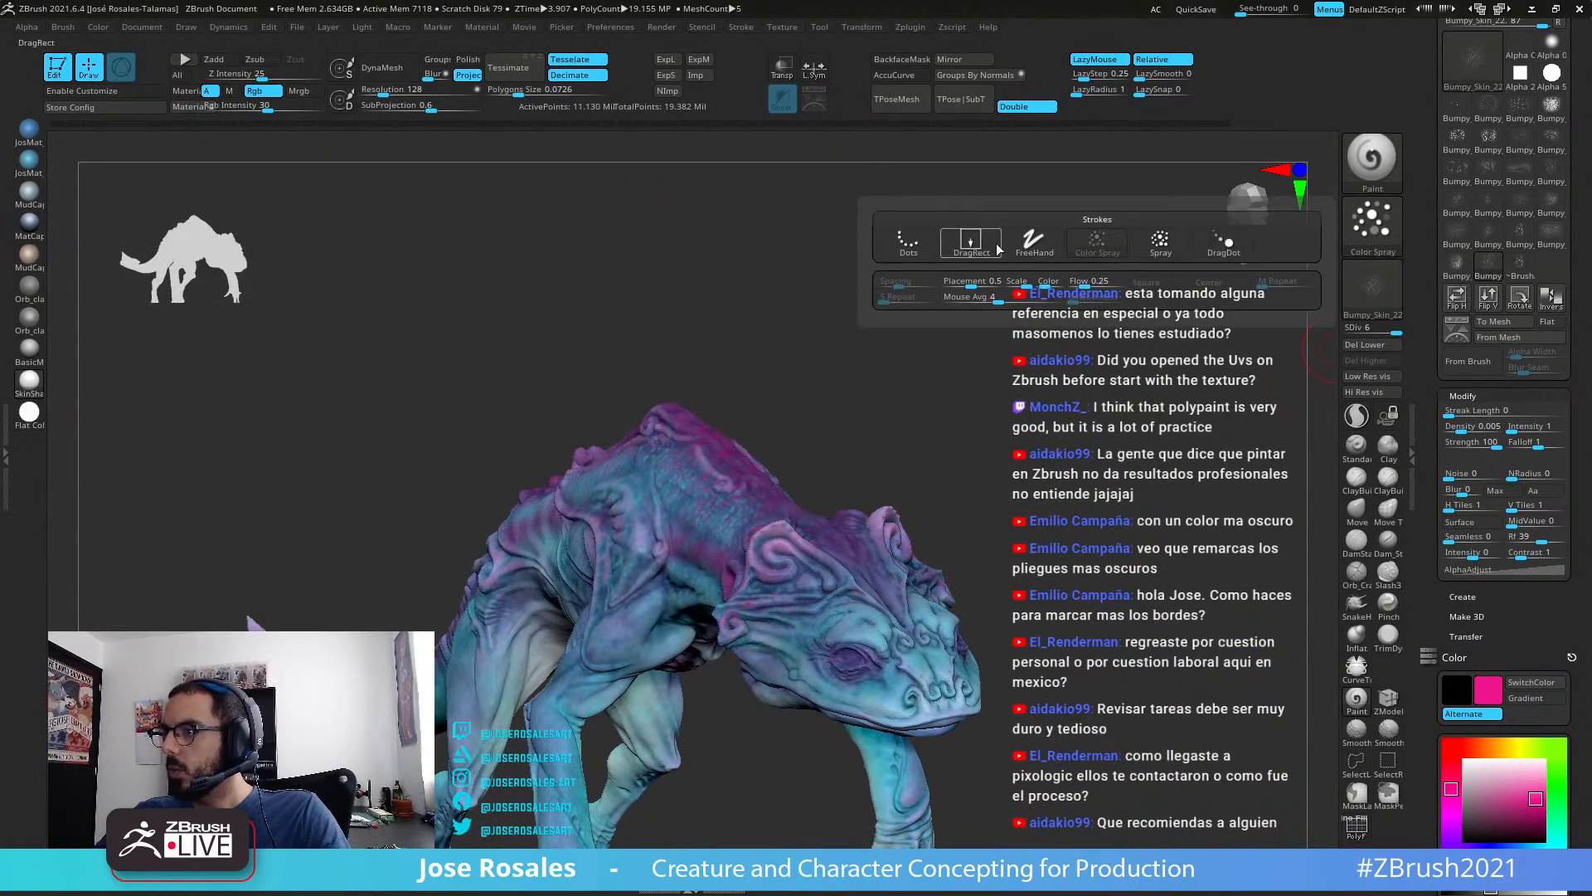
left_click(972, 242)
right_click_drag(832, 682, 780, 676)
right_click_drag(331, 132, 343, 270, "ctrl")
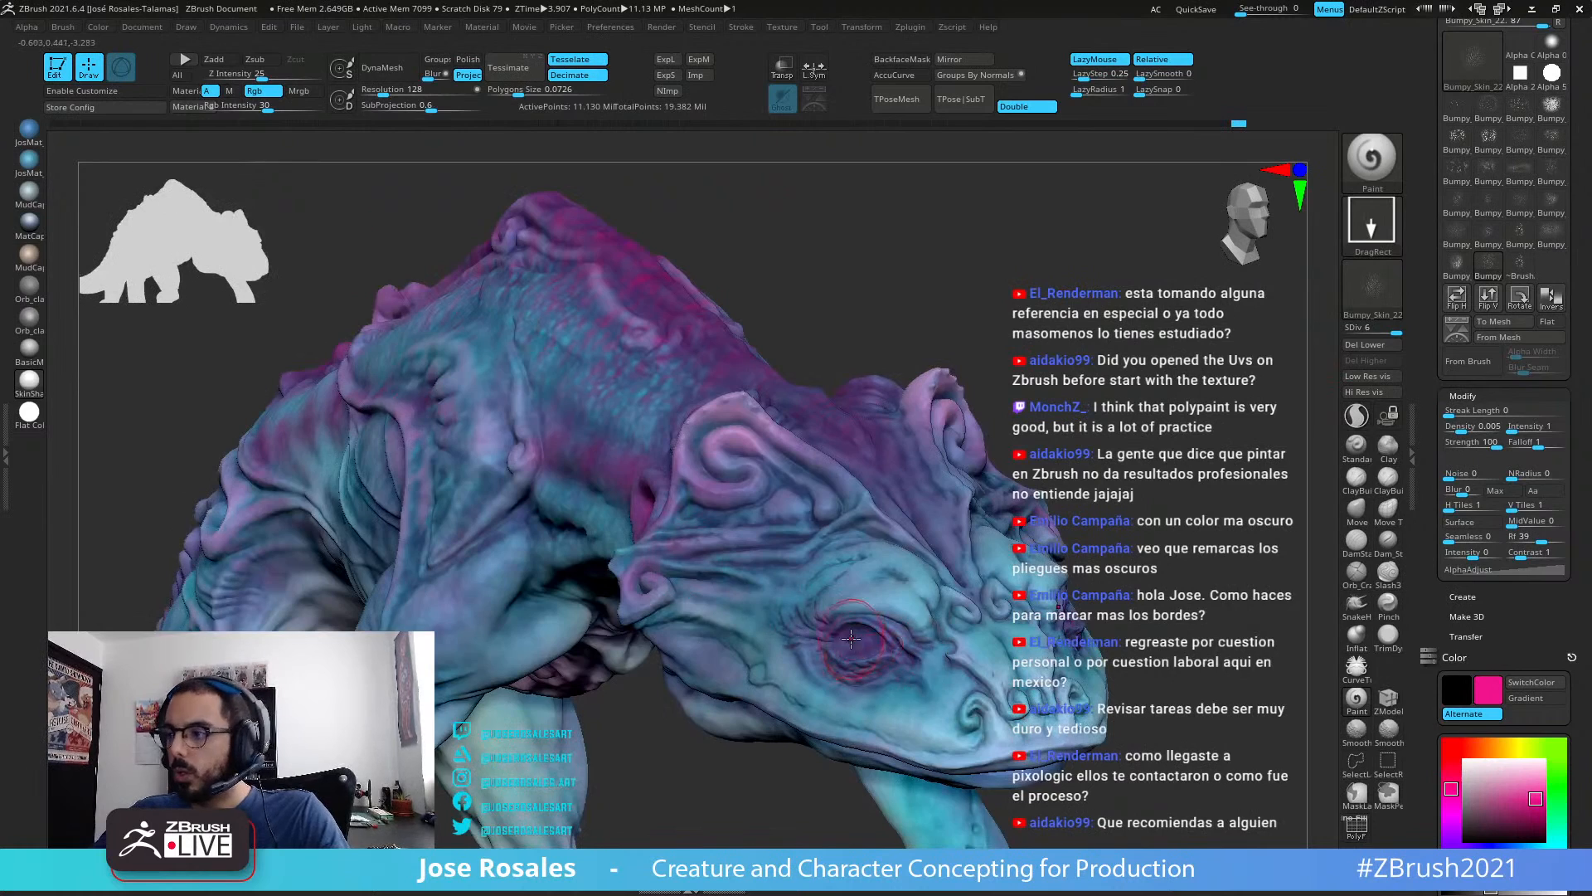
mouse_move(854, 610)
right_mouse_down()
mouse_move(882, 642)
mouse_move(869, 631)
right_mouse_up()
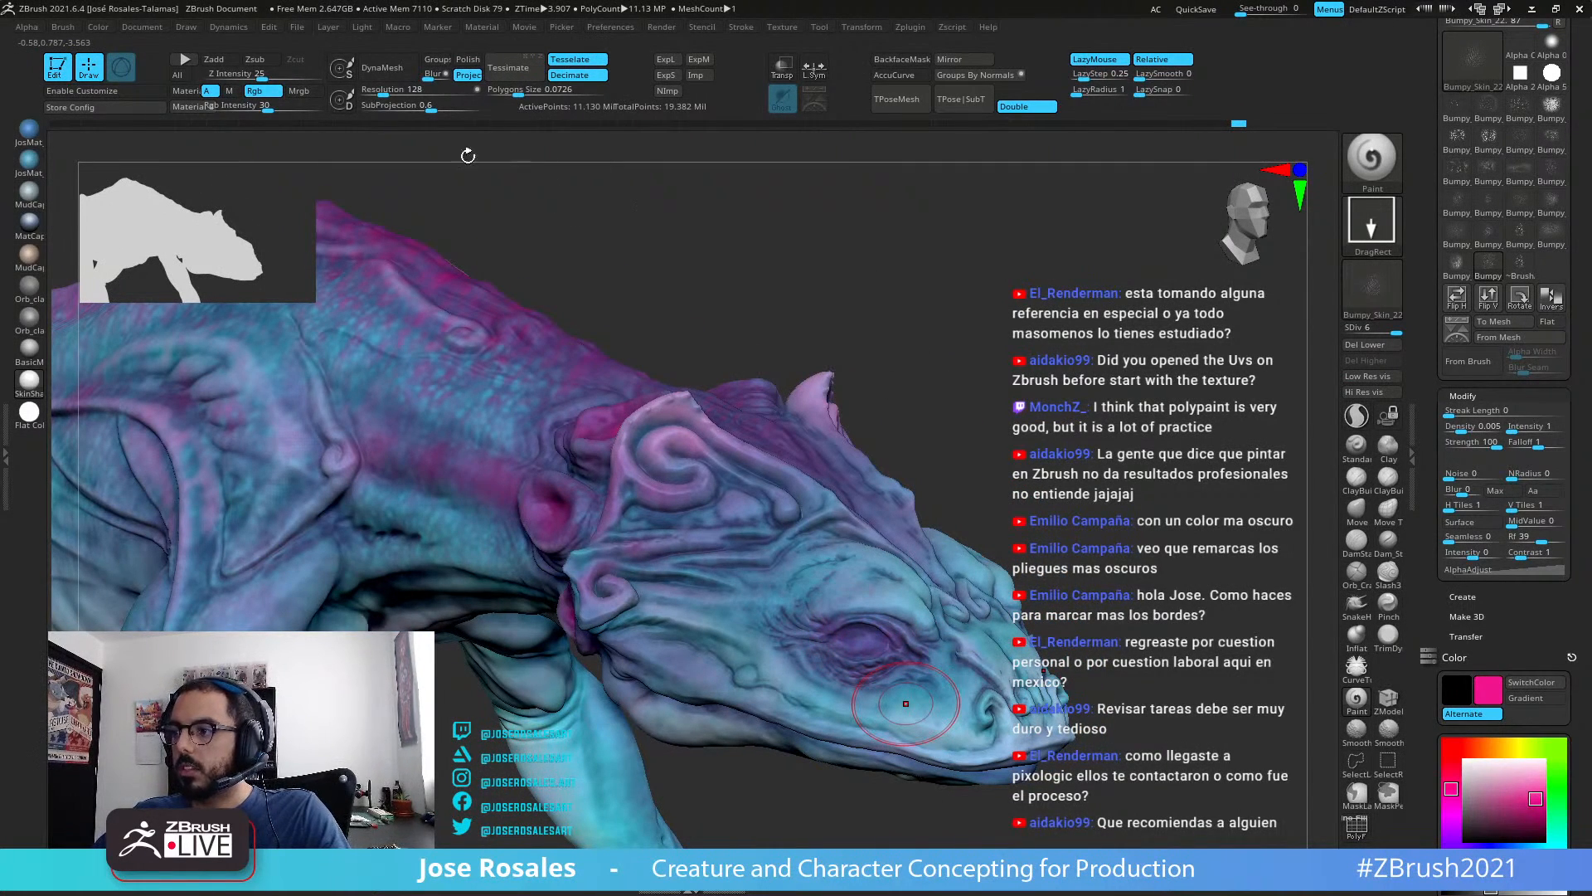
Step: Set the Rgb Intensity to 74 and stamp the bright magenta skin pattern around the eye, snout and cheek
left_click_drag(274, 106, 303, 105)
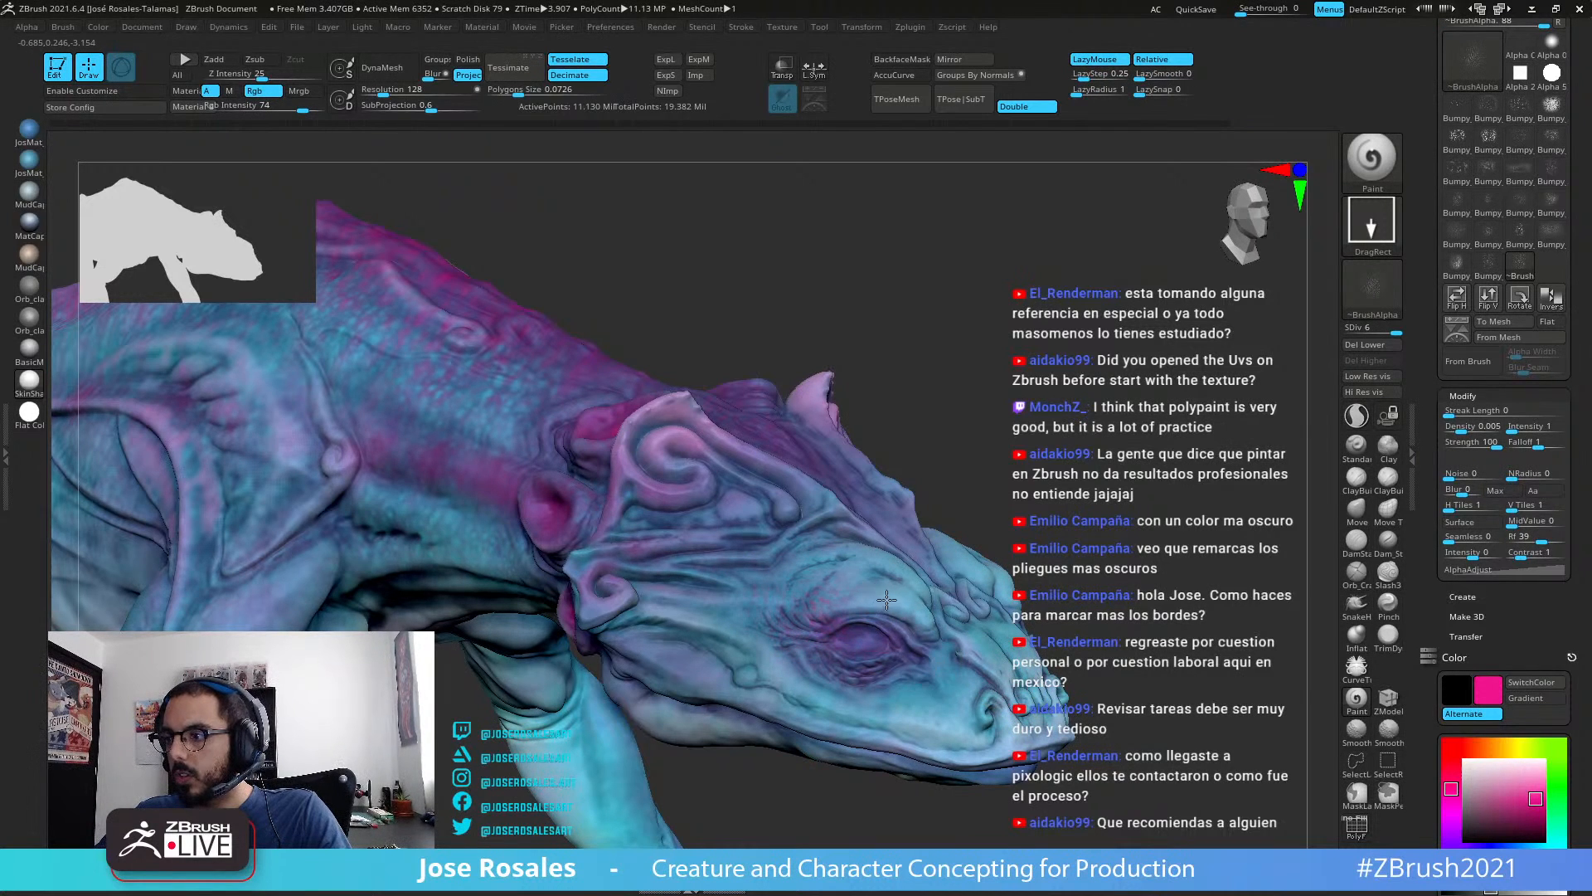
left_click_drag(886, 600, 921, 682)
right_click_drag(941, 695, 921, 627)
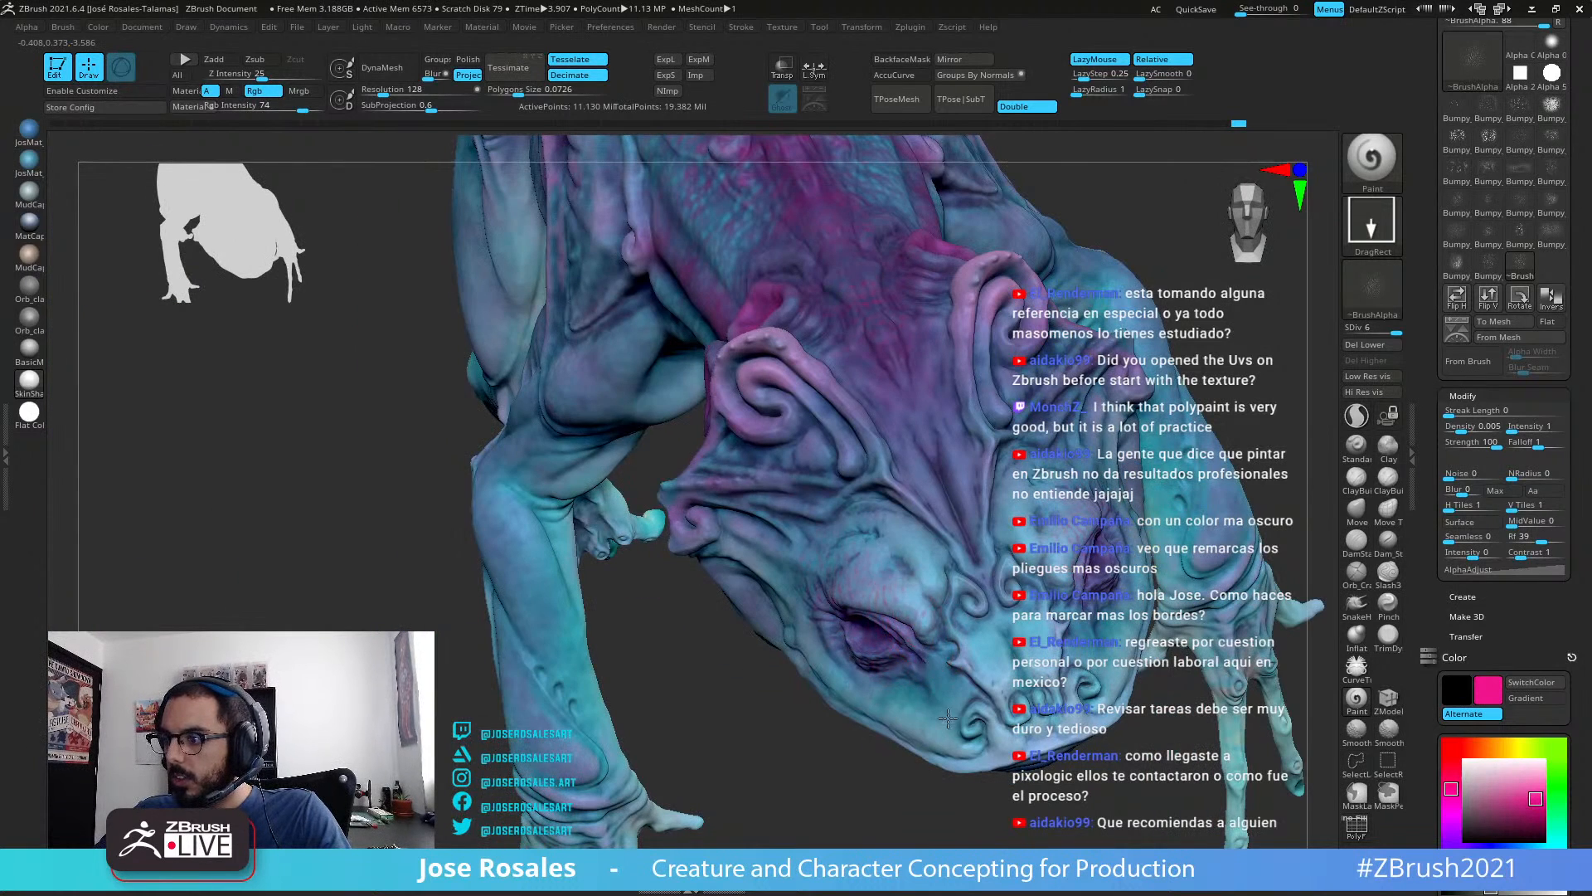
left_click_drag(966, 715, 957, 676)
right_click_drag(947, 597, 769, 666)
left_click_drag(768, 667, 827, 672)
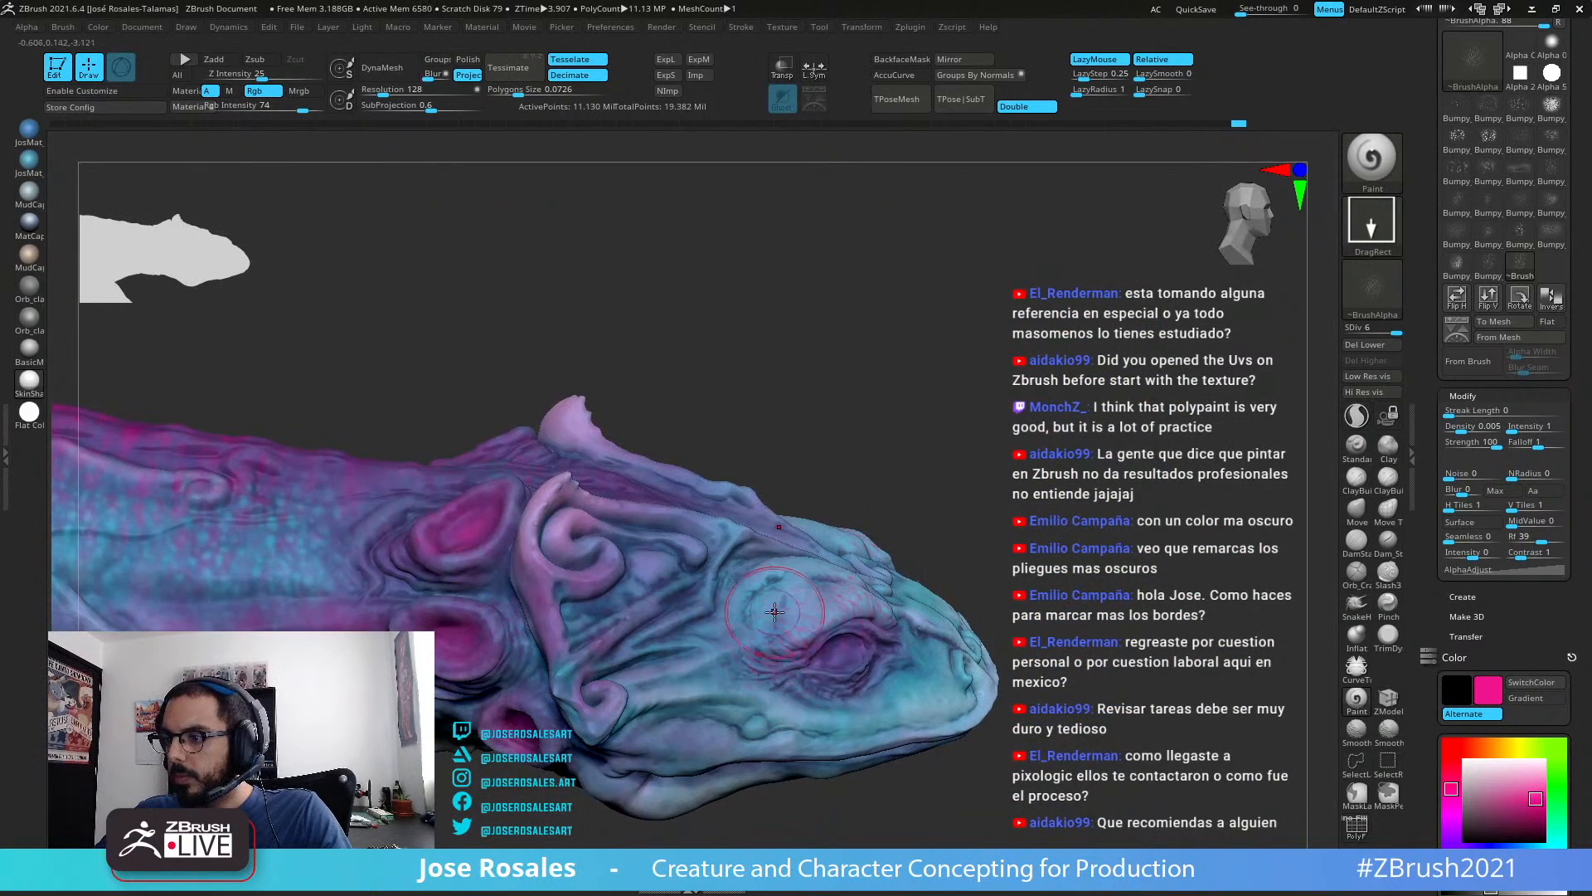
right_click_drag(865, 655, 922, 668)
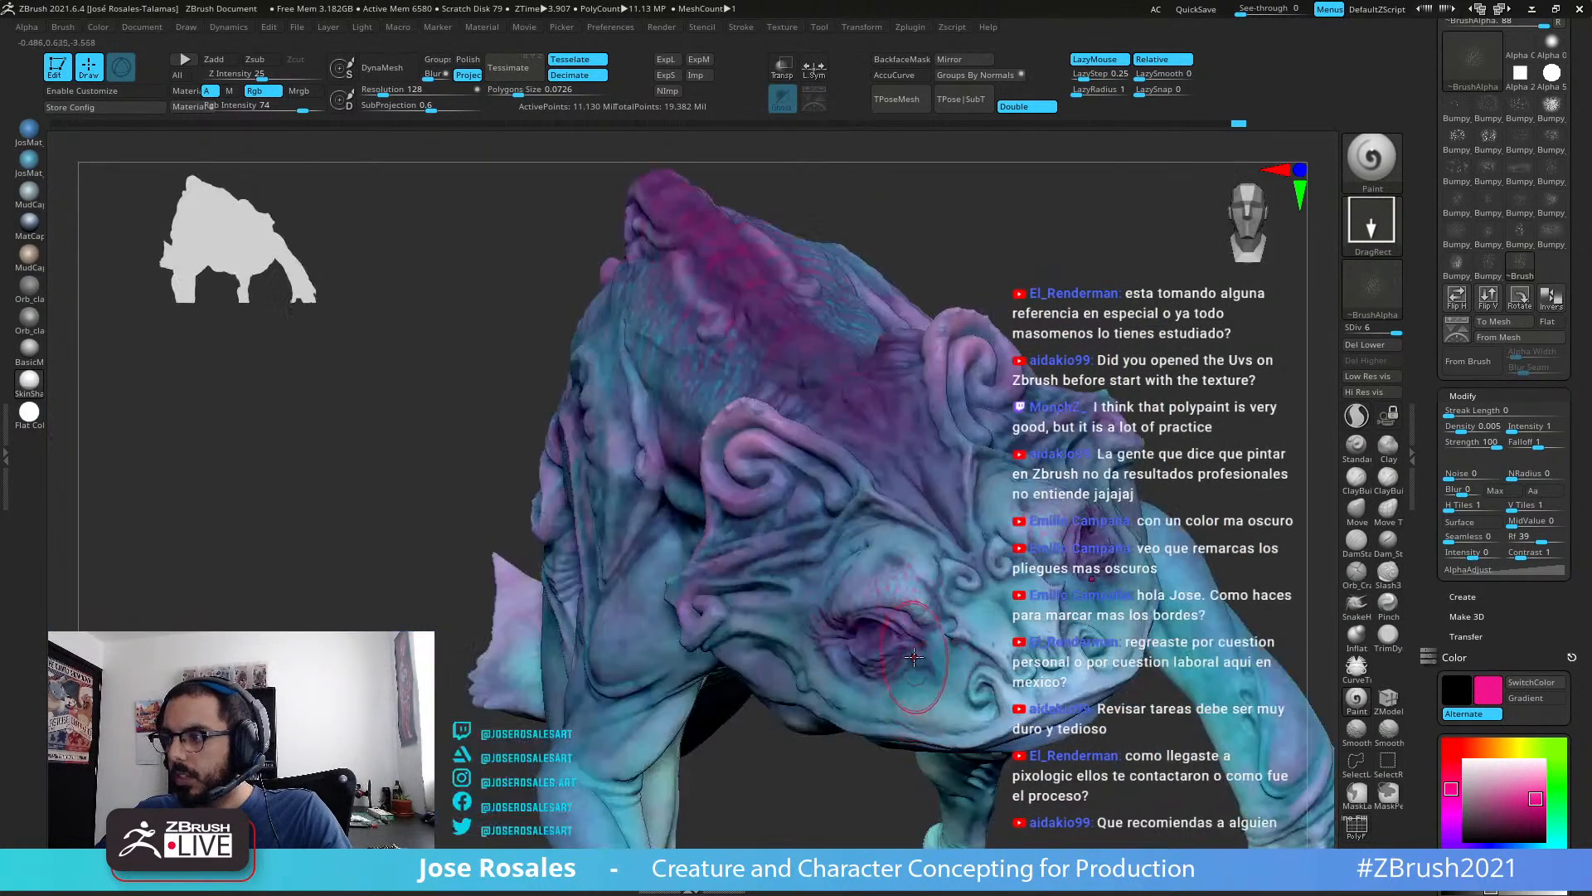
Step: Stamp more of the bright magenta skin pattern on the brow above the eye
key("alt+shift+s")
right_click_drag(1259, 626, 796, 610)
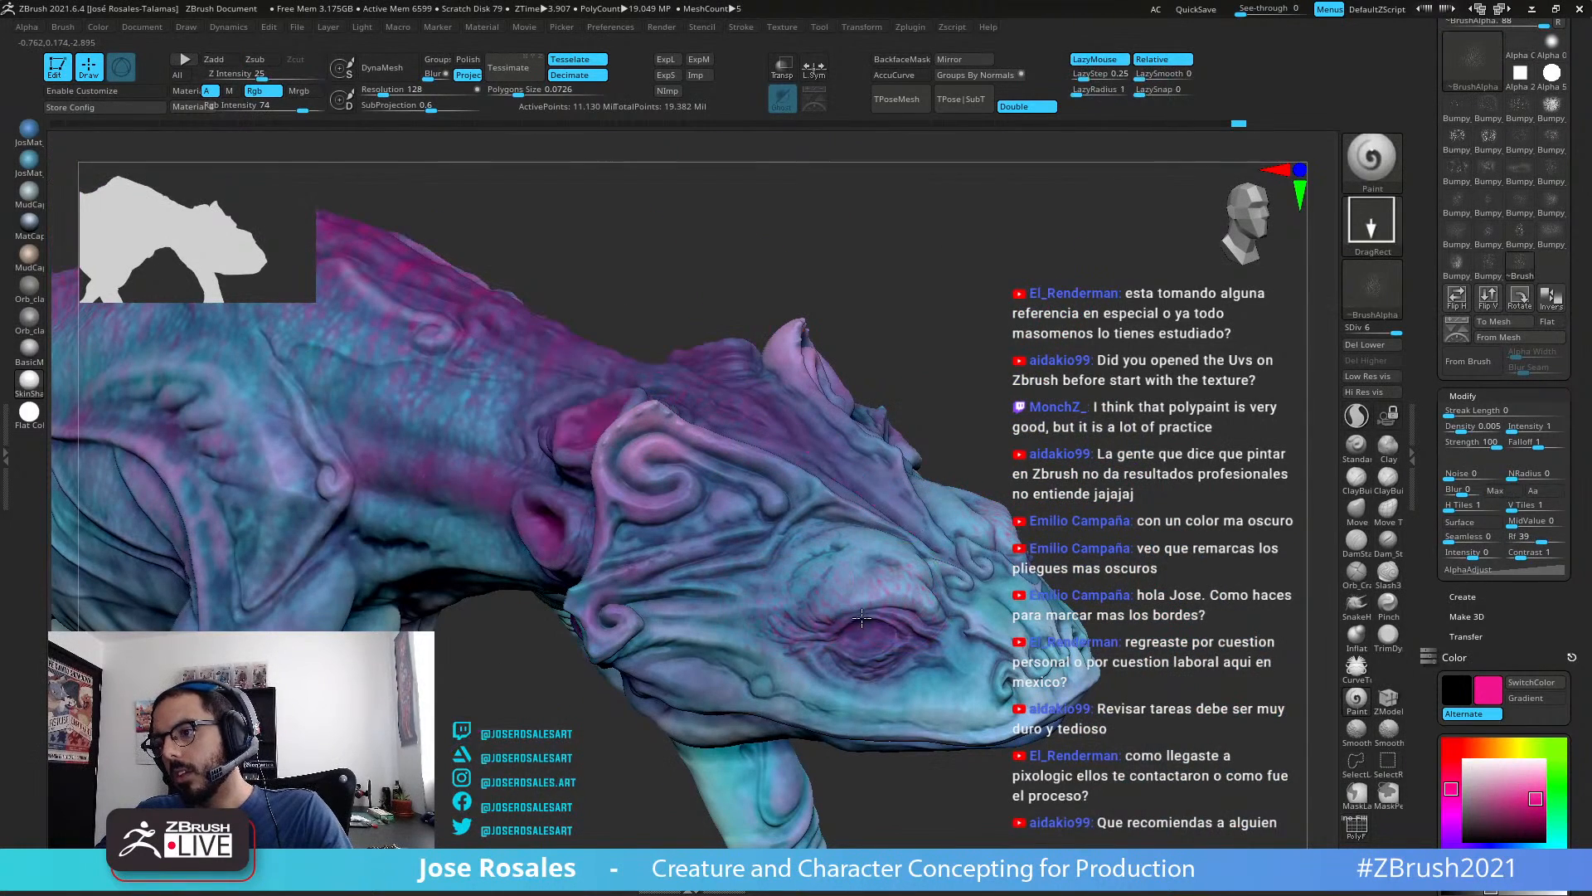
left_click_drag(842, 579, 828, 544)
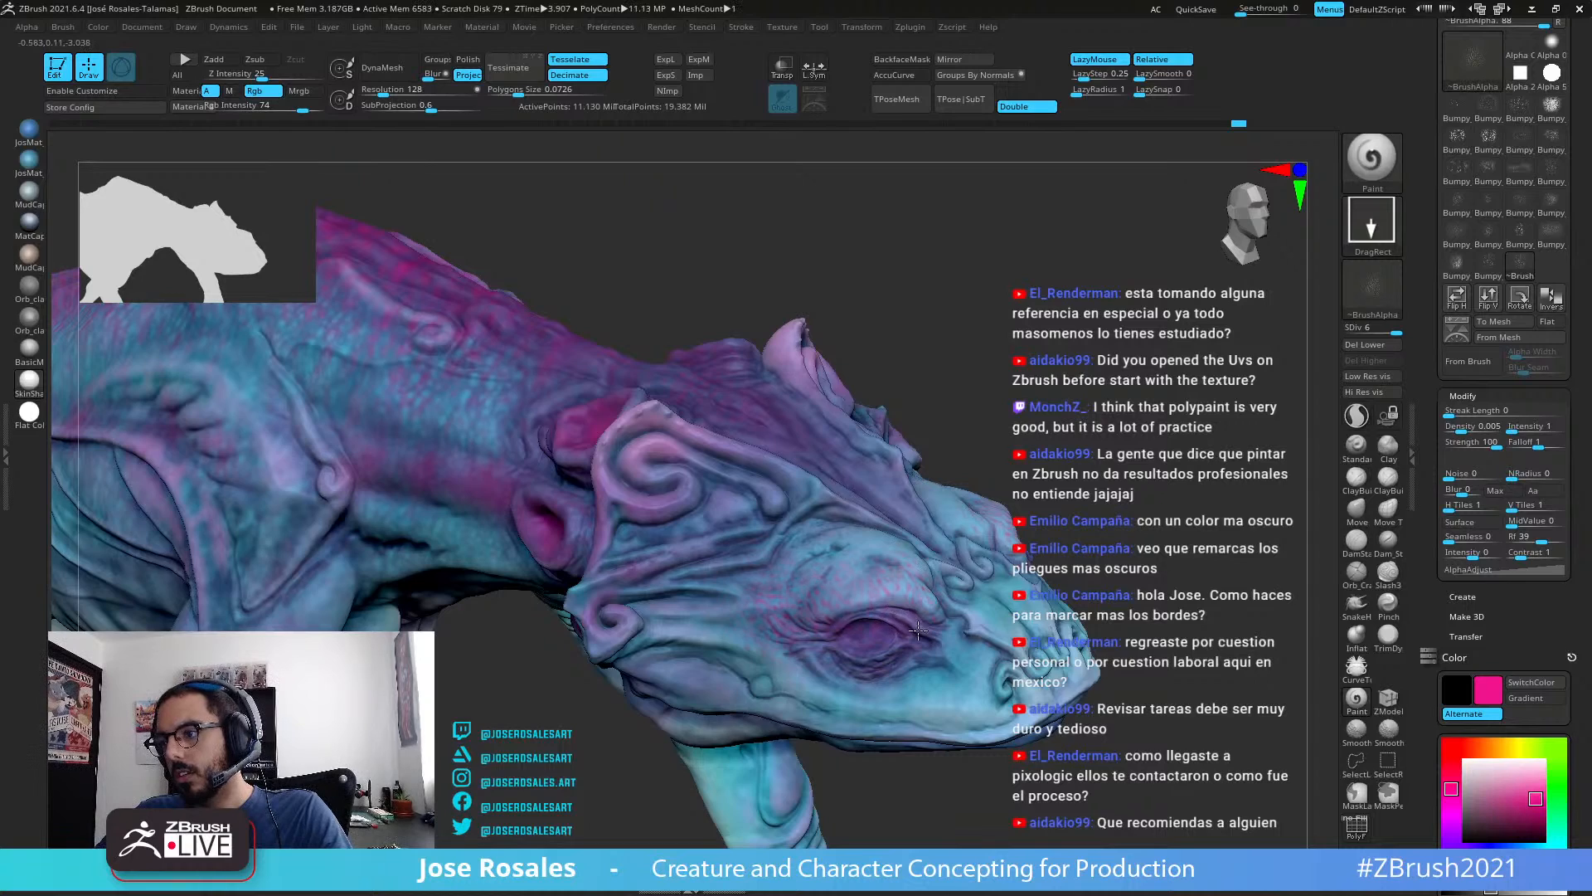
mouse_move(918, 630)
right_mouse_down()
mouse_move(955, 666)
mouse_move(922, 600)
mouse_move(939, 635)
right_mouse_up()
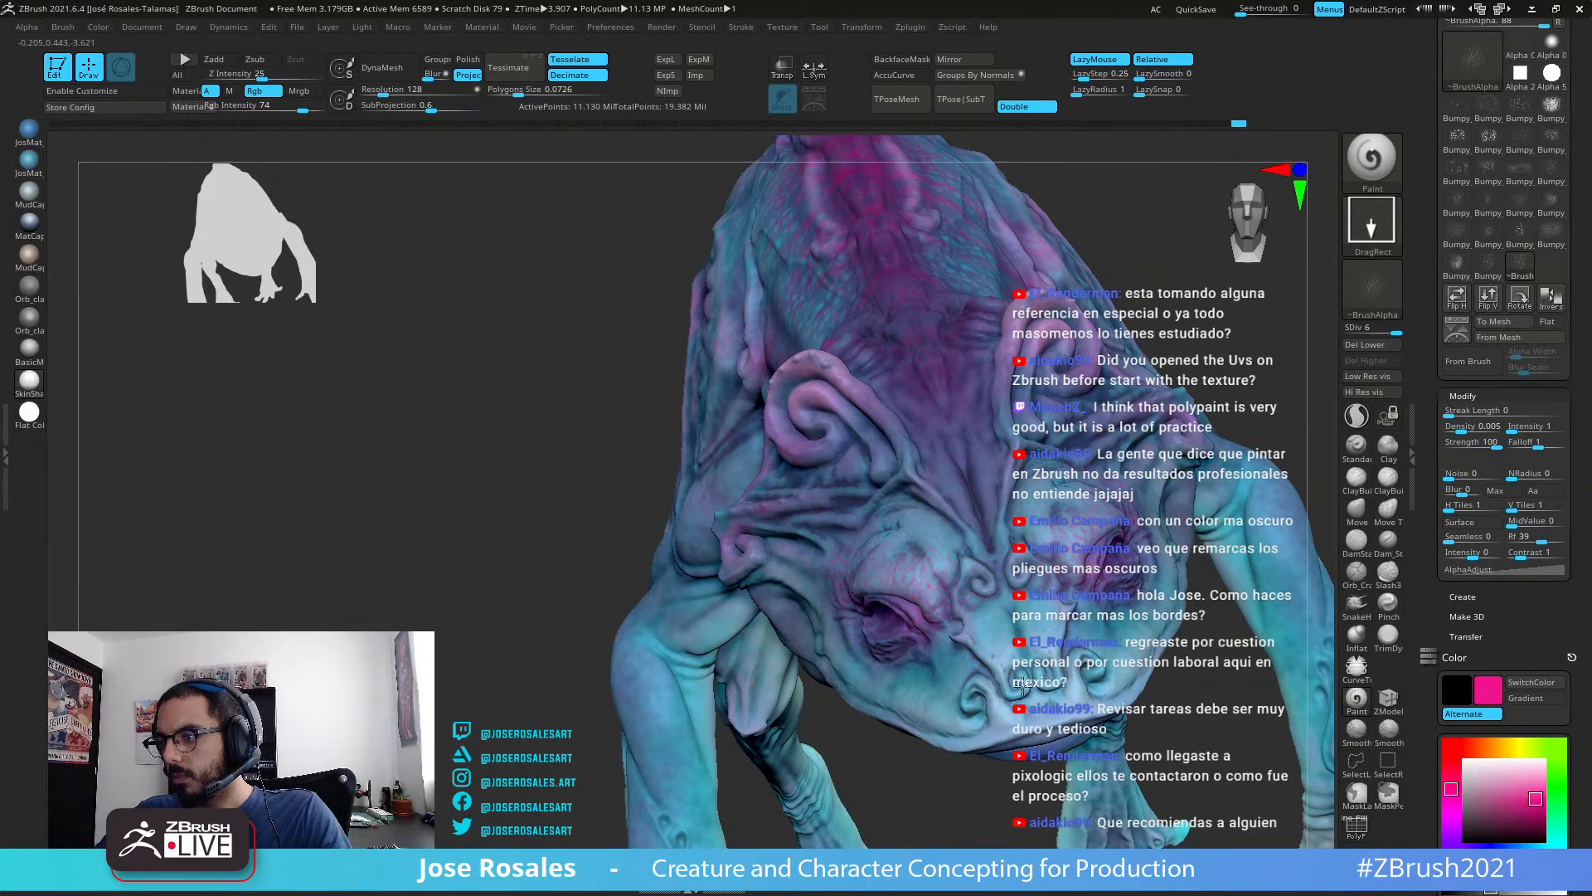
Step: Set the Paint brush to the Dots stroke with Alpha Off for freehand painting
right_click_drag(1022, 688, 914, 488)
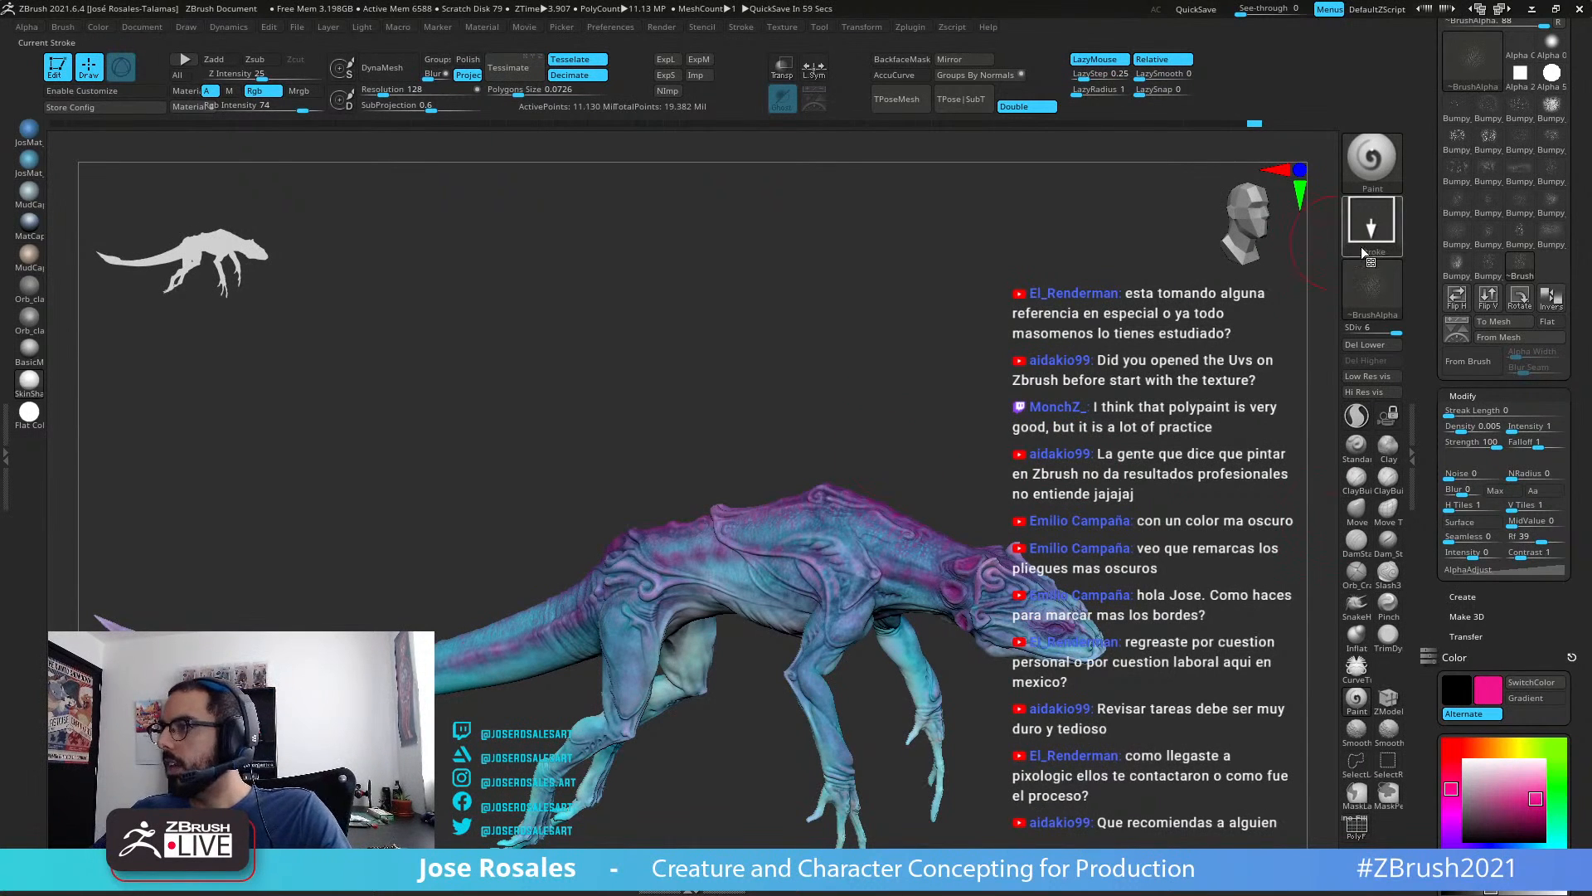
left_click(1375, 223)
left_click(908, 242)
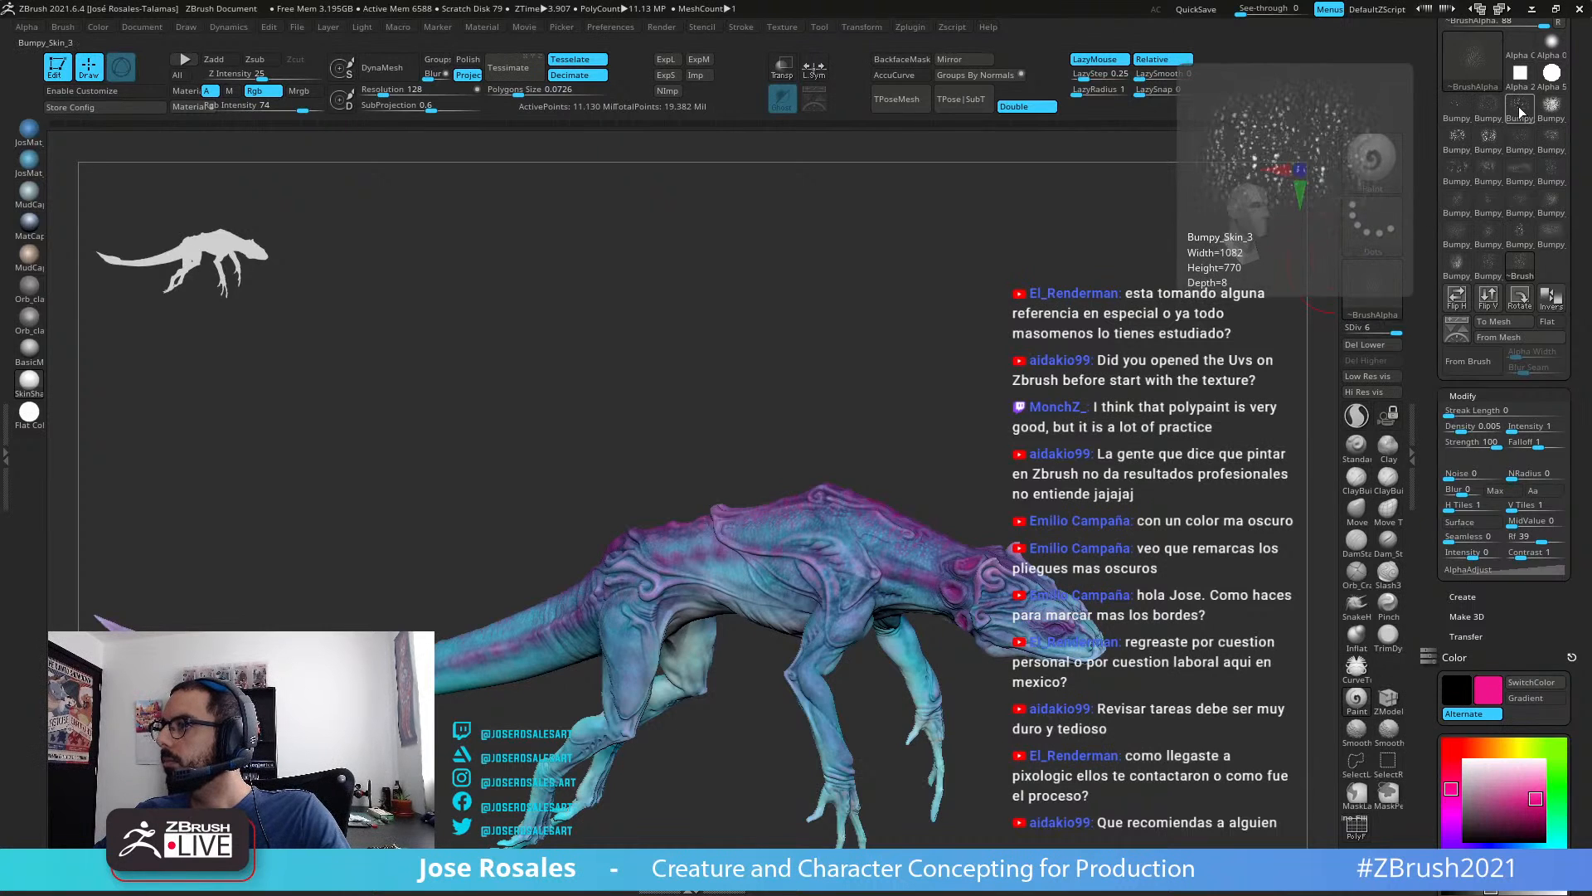
left_click(1361, 264)
left_click(524, 313)
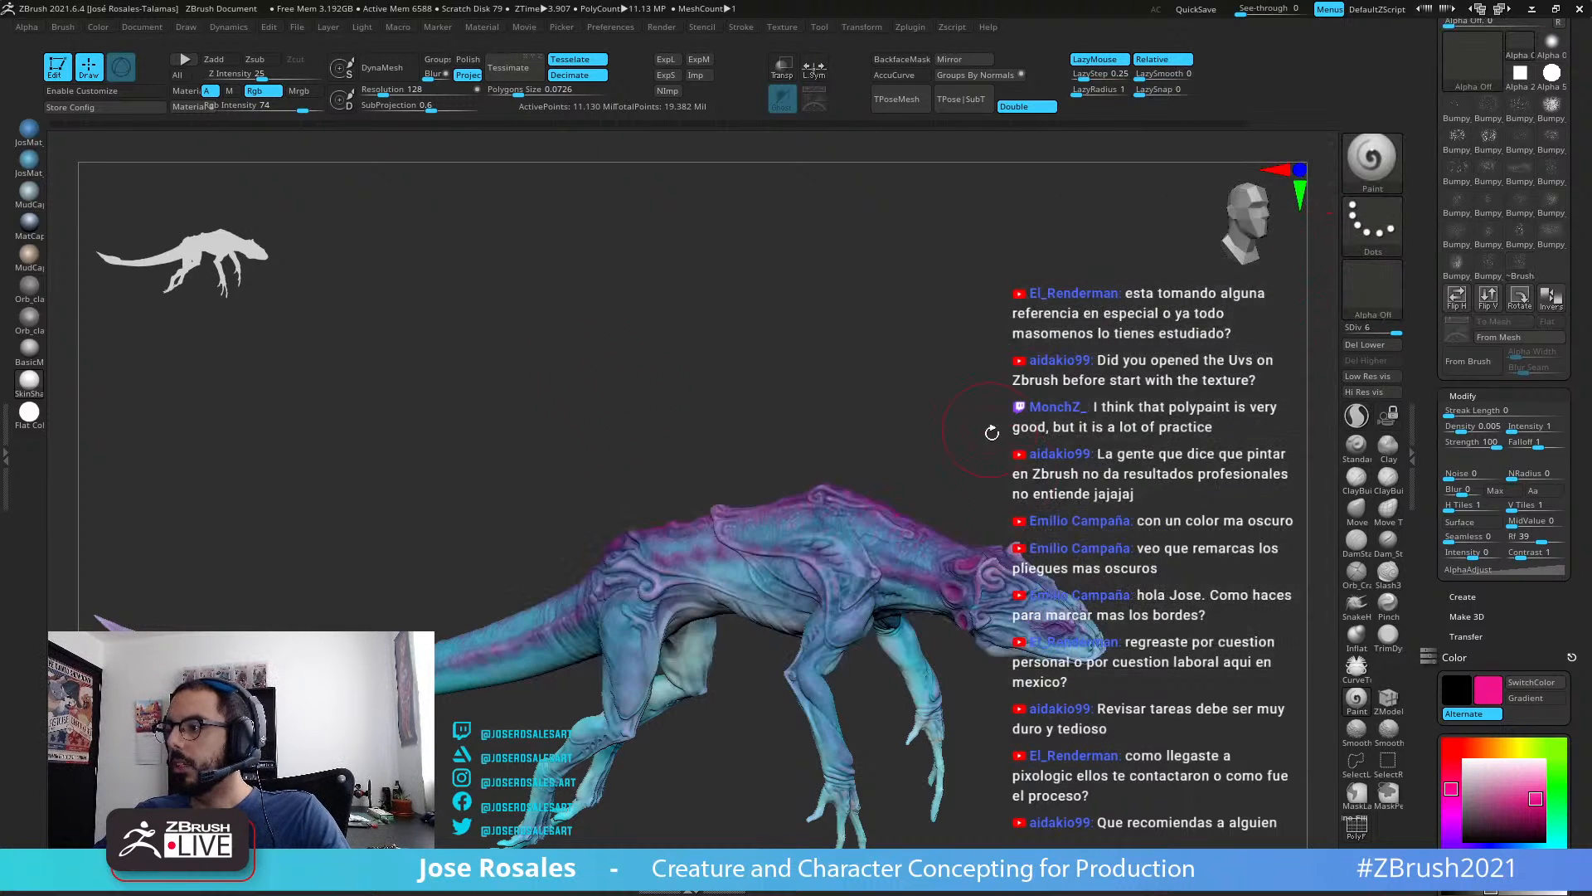
Step: Isolate the creature's front limbs by hiding the rest of the body
right_click_drag(769, 578, 788, 705, "ctrl")
right_click_drag(788, 588, 817, 728, "ctrl")
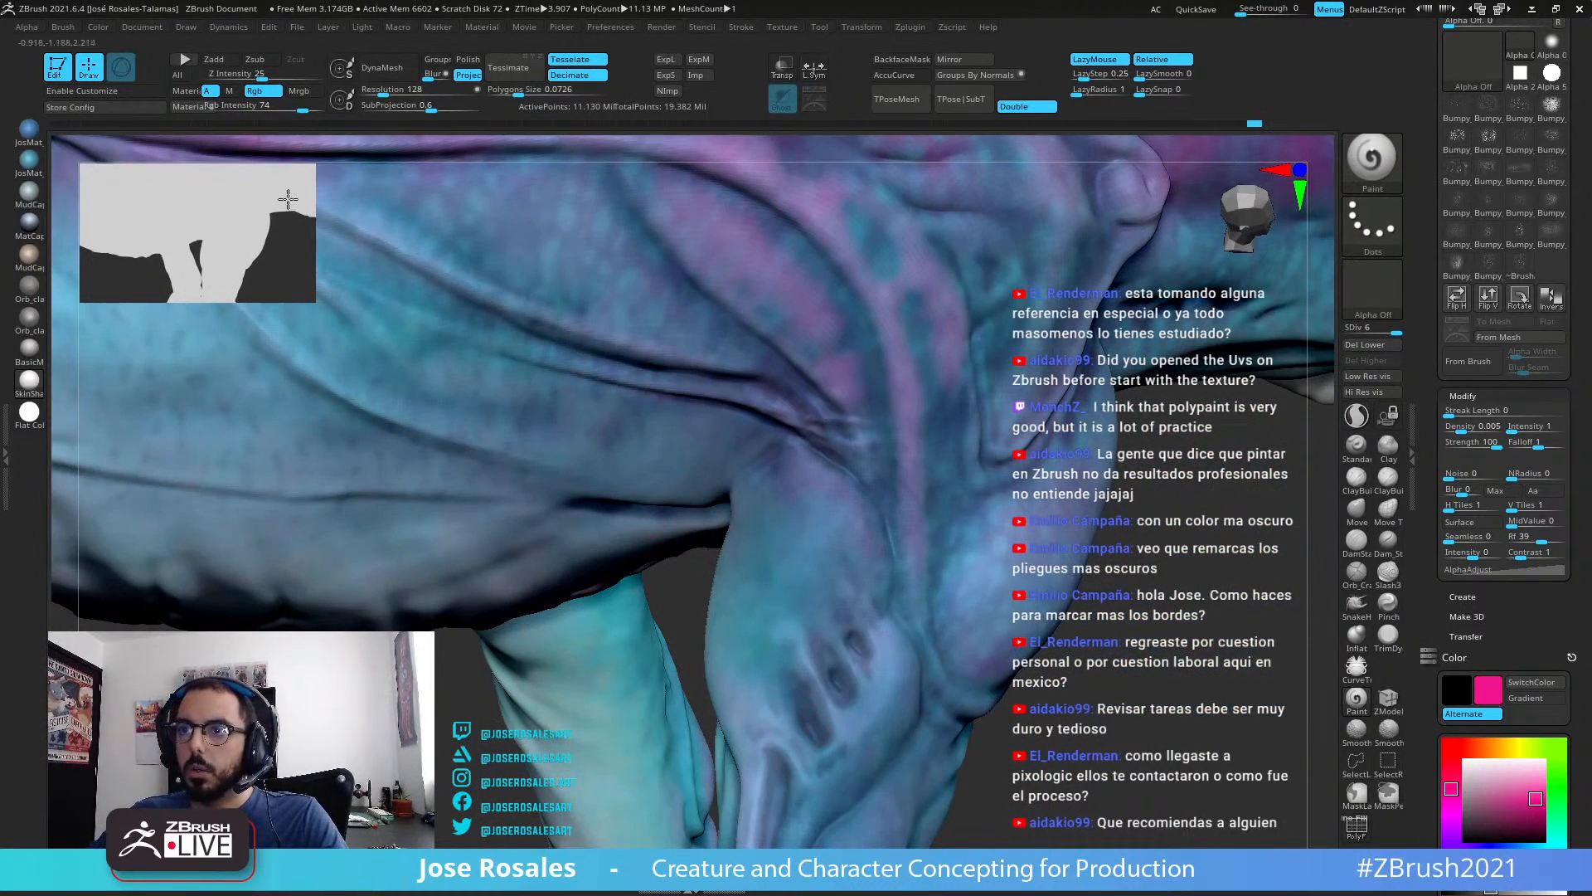
key("ctrl+shift")
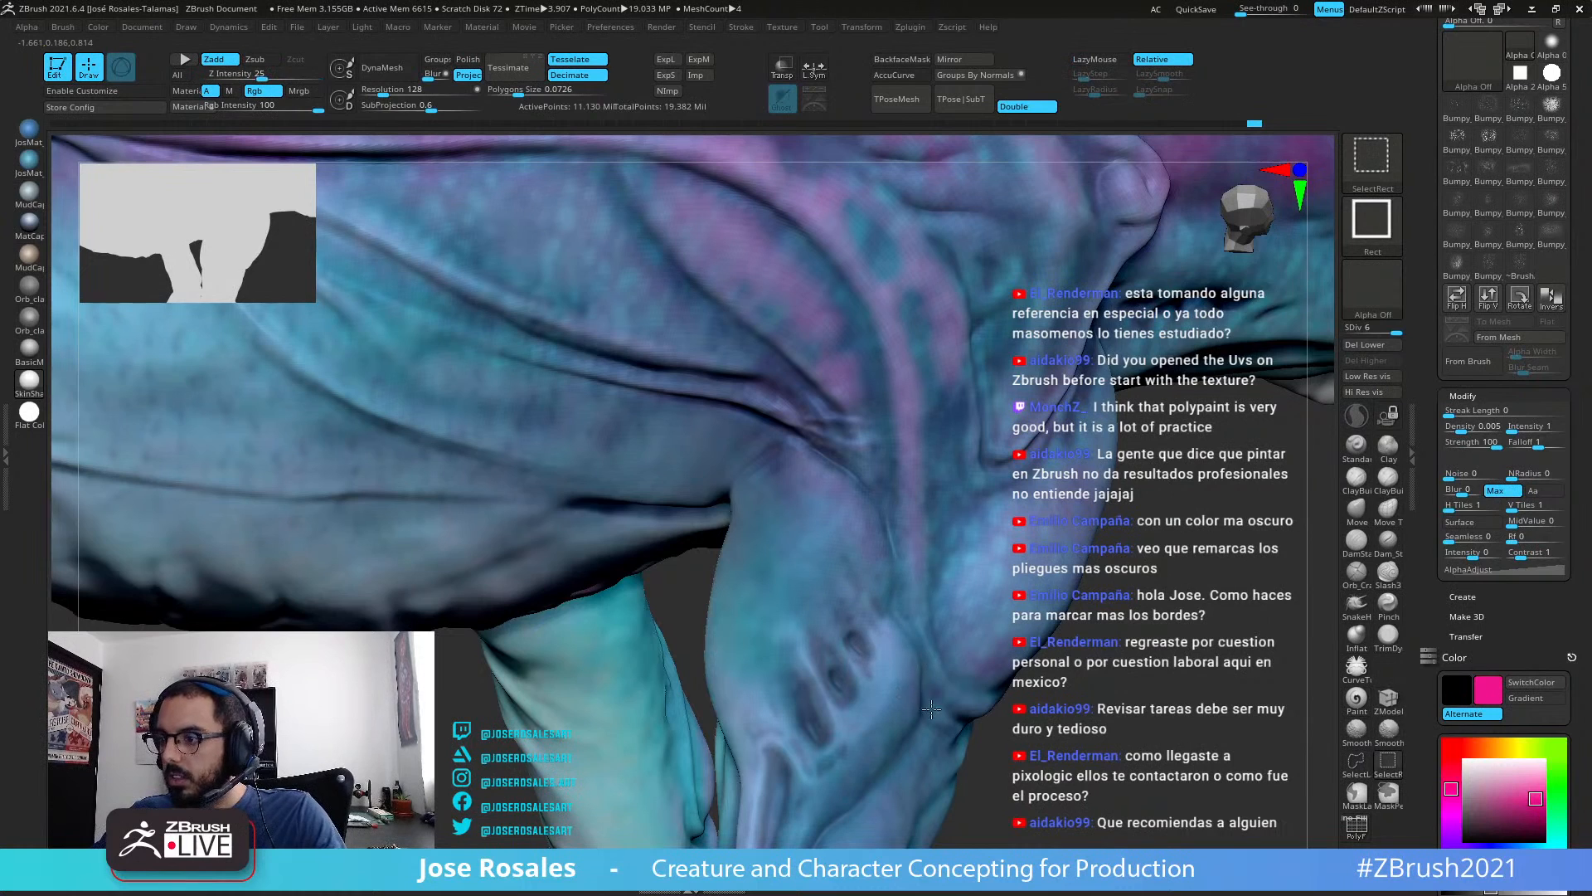
left_click(875, 673, "ctrl+shift")
Step: Paint the row of slits on the upper arm bright magenta
right_click_drag(871, 690, 769, 515, "alt")
left_click(768, 498)
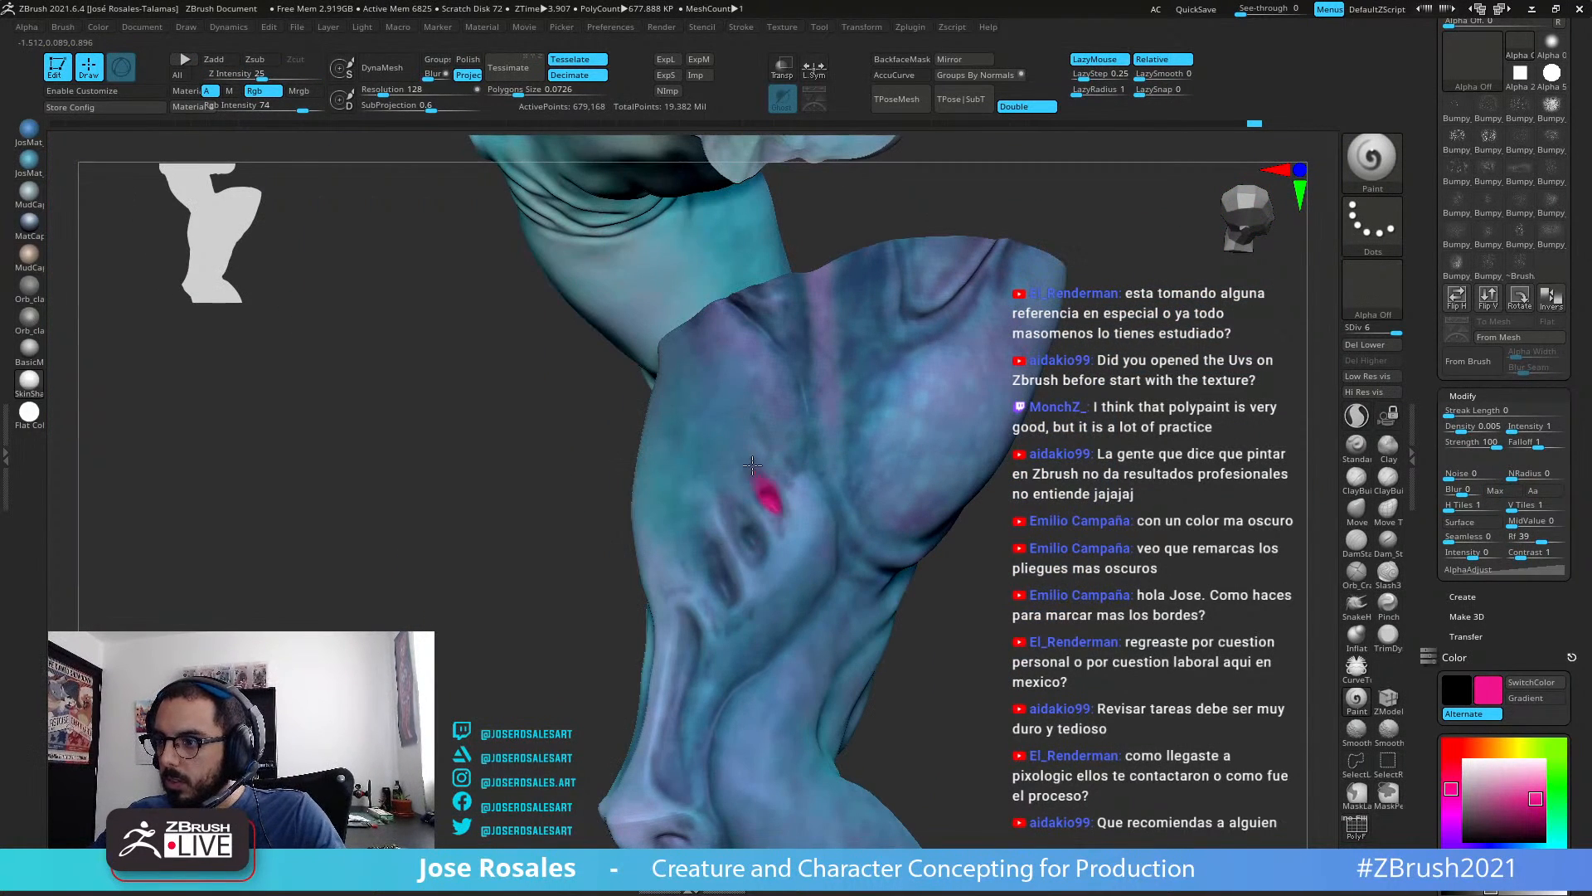
mouse_move(752, 466)
left_mouse_down()
mouse_move(779, 516)
mouse_move(743, 456)
mouse_move(718, 501)
mouse_move(724, 485)
left_mouse_up()
right_click_drag(711, 603, 720, 581)
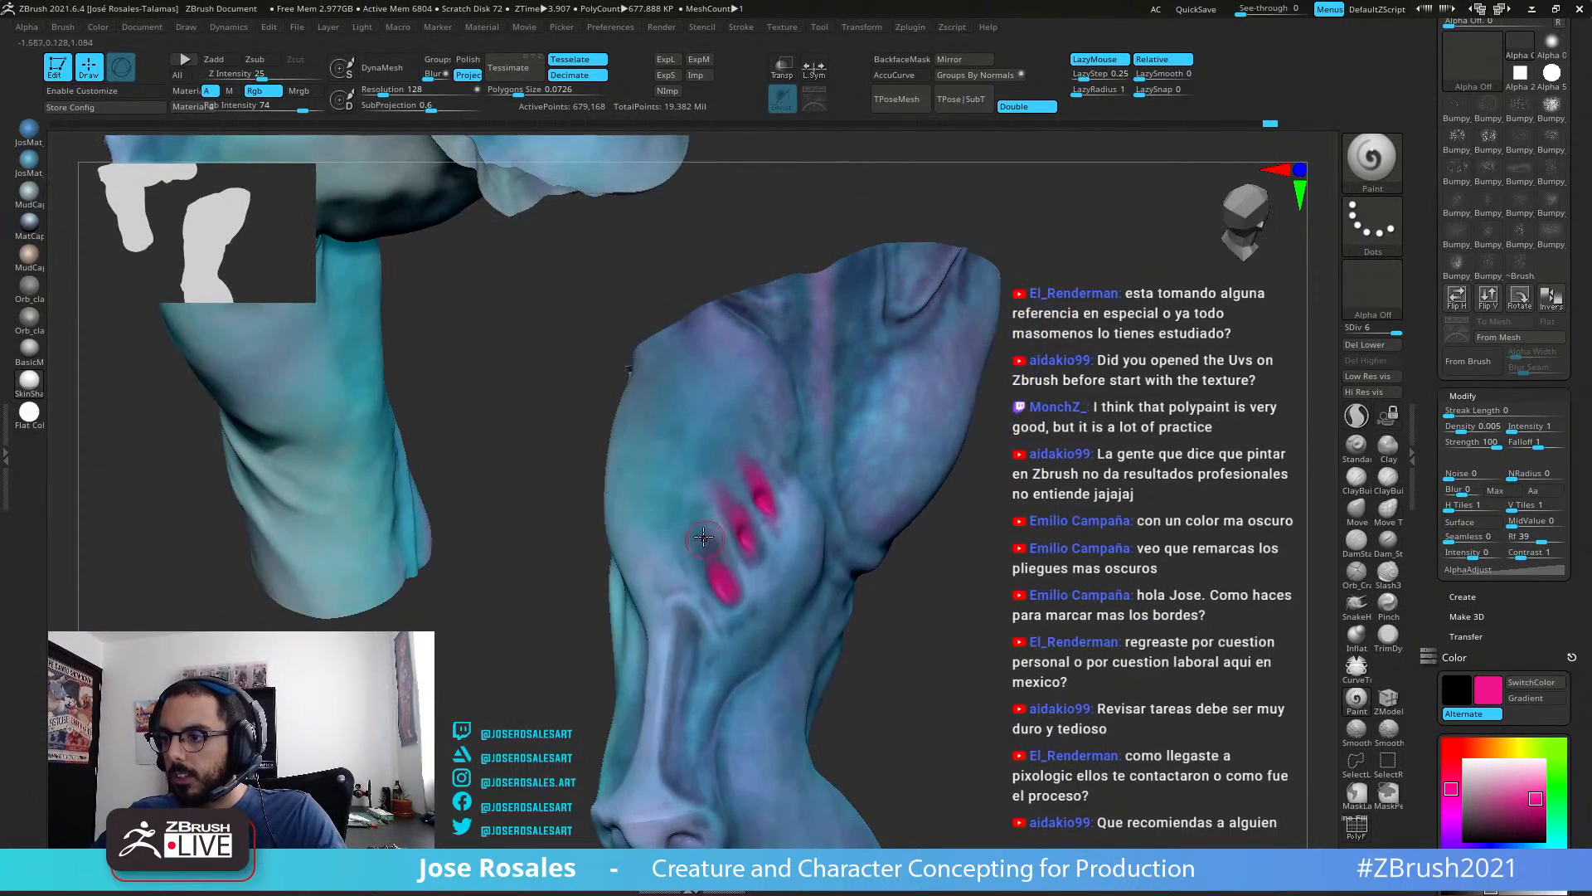
right_click_drag(701, 527, 701, 548)
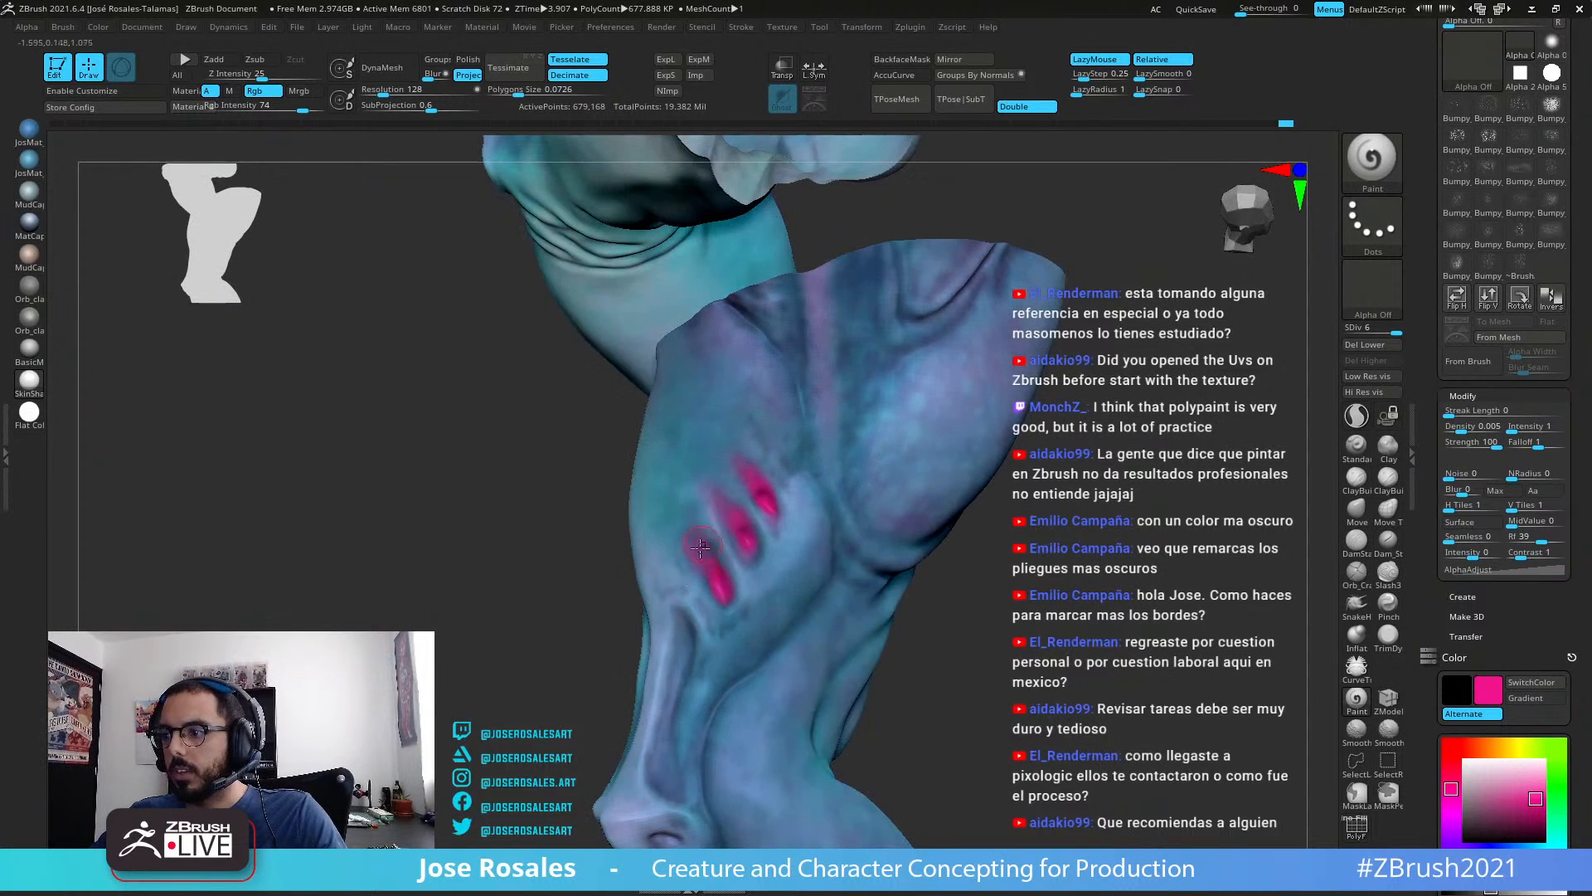
right_click_drag(572, 539, 544, 465)
Step: Paint the three slits below the elbow on the back of the forearm bright magenta
right_click_drag(697, 539, 966, 503)
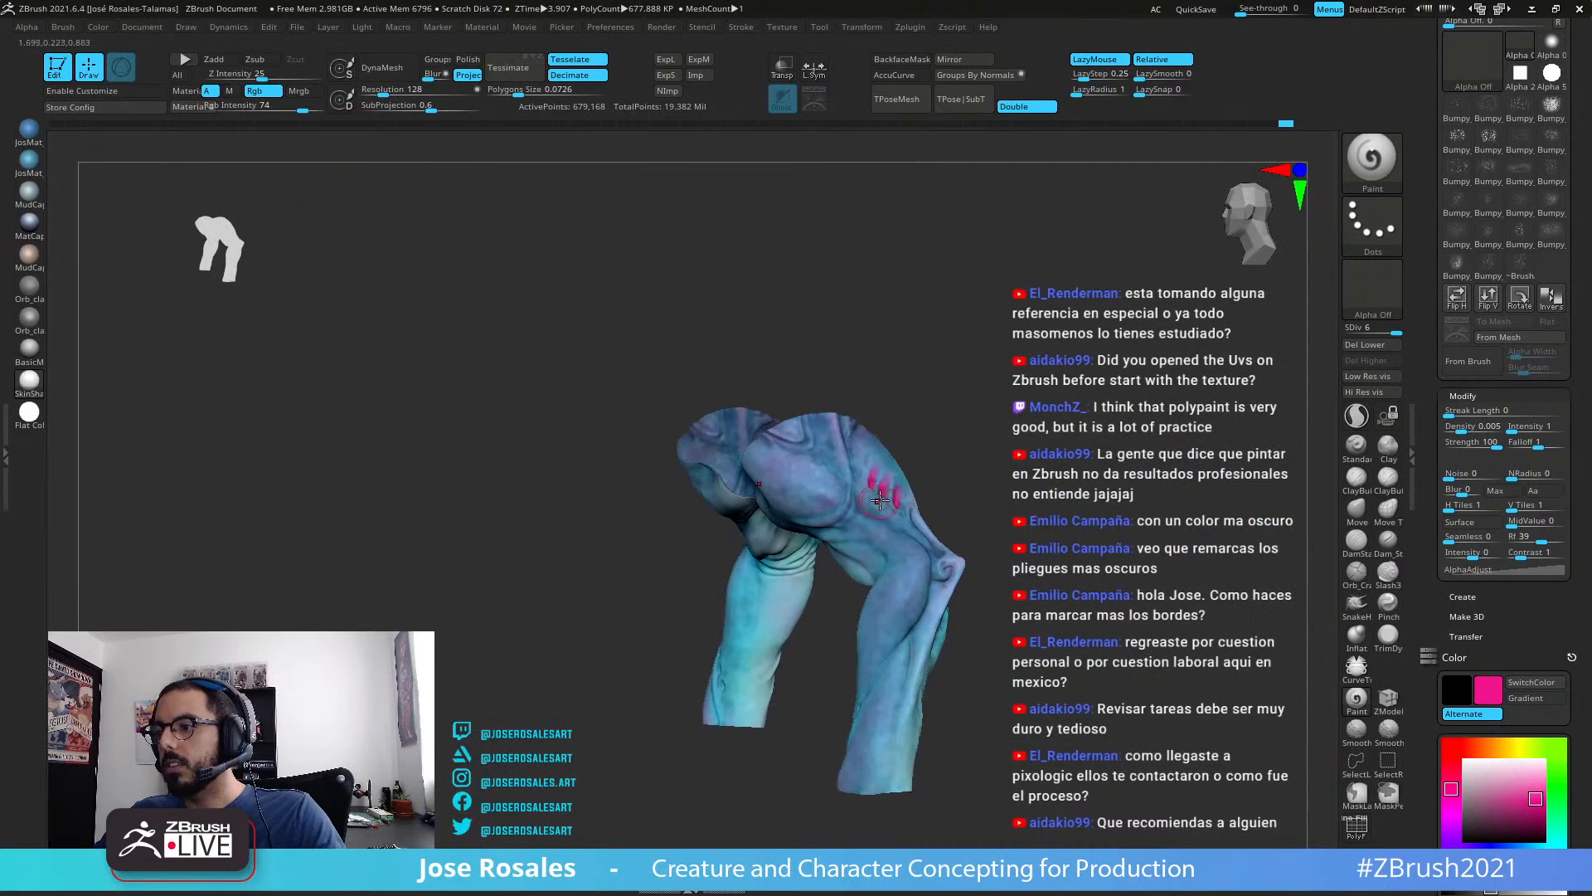
mouse_move(844, 494)
right_mouse_down()
mouse_move(906, 486)
mouse_move(896, 515)
mouse_move(949, 582)
right_mouse_up()
right_click_drag(921, 713, 962, 763, "alt")
right_click_drag(994, 705, 956, 692)
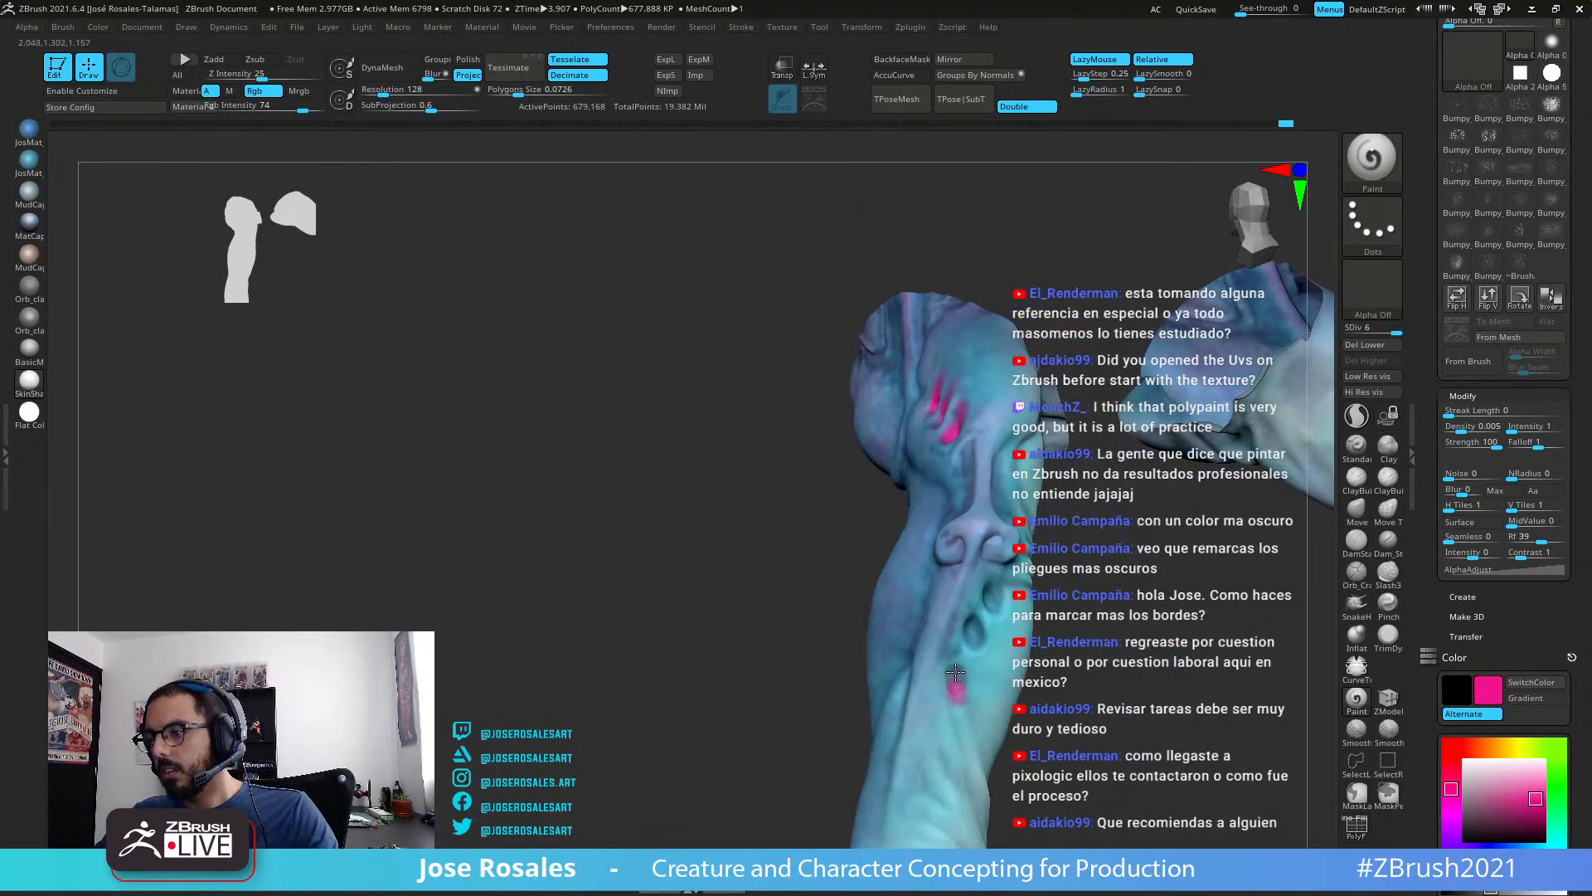
mouse_move(955, 672)
left_mouse_down()
mouse_move(977, 744)
mouse_move(955, 673)
mouse_move(980, 725)
left_mouse_up()
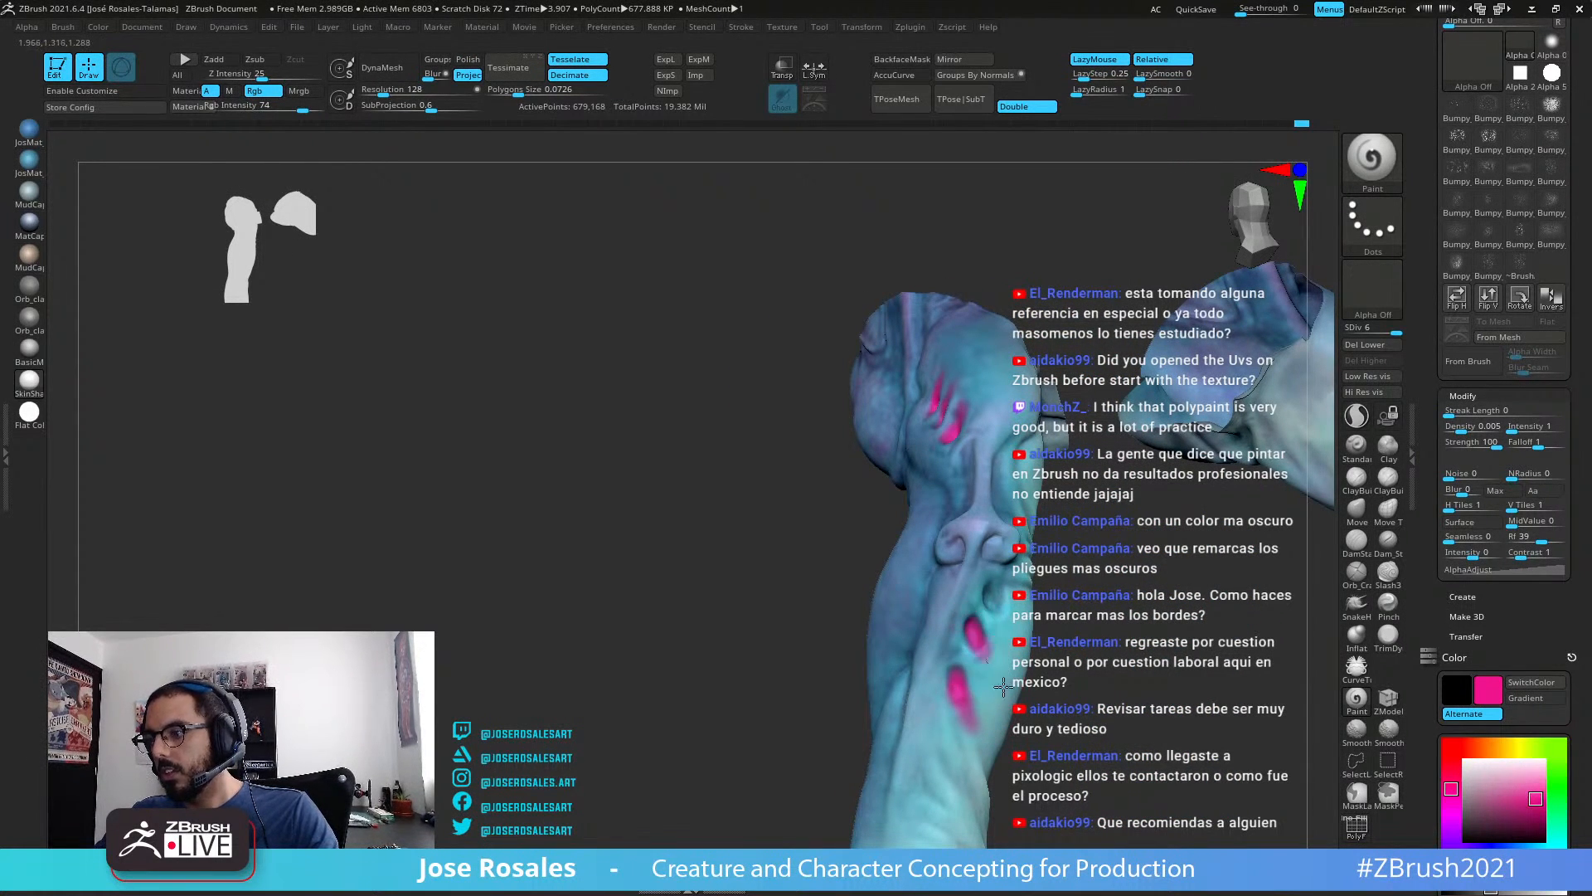
right_click_drag(1003, 687, 1005, 593)
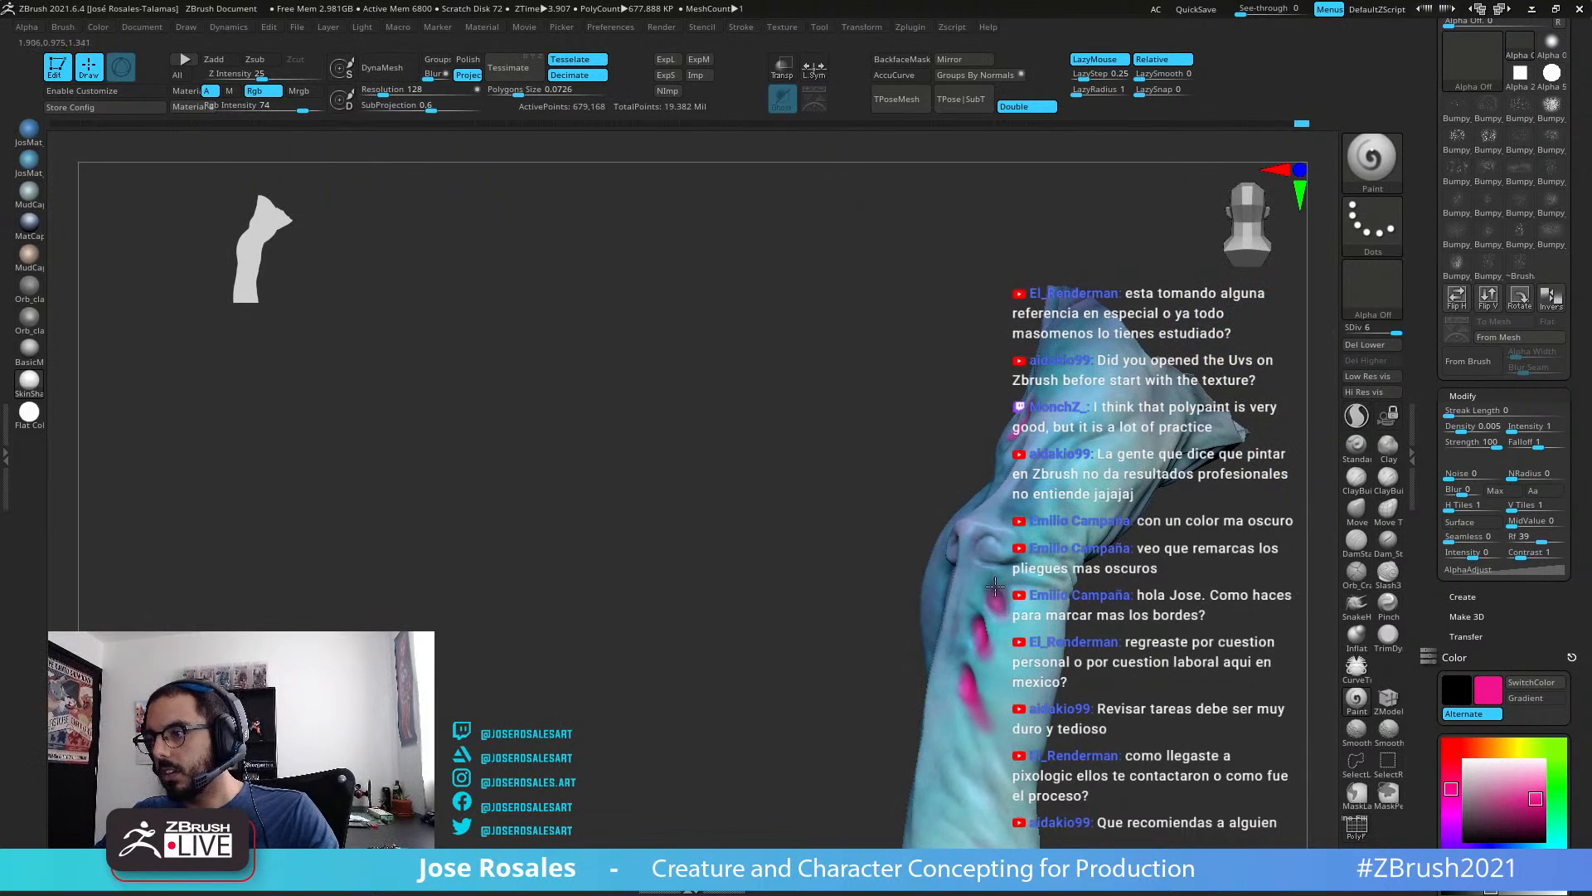
right_click_drag(997, 660, 933, 631)
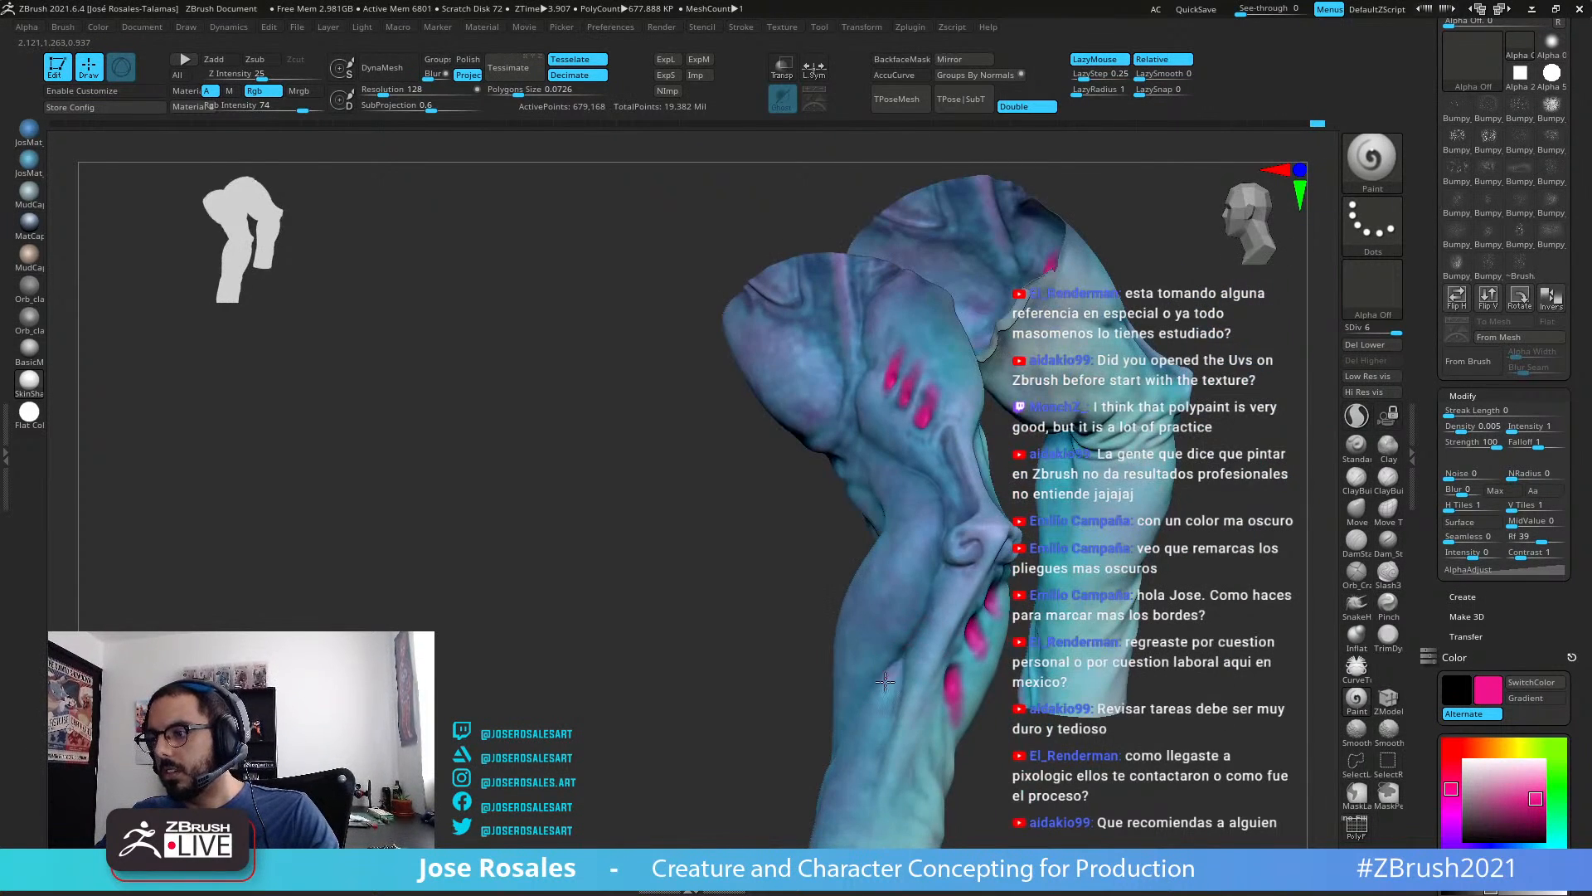
Step: Paint the three small slits on the lower forearm near the wrist bright magenta
mouse_move(850, 724)
right_mouse_down()
mouse_move(746, 718)
mouse_move(798, 704)
mouse_move(788, 738)
mouse_move(763, 730)
mouse_move(807, 701)
right_mouse_up()
key("ctrl")
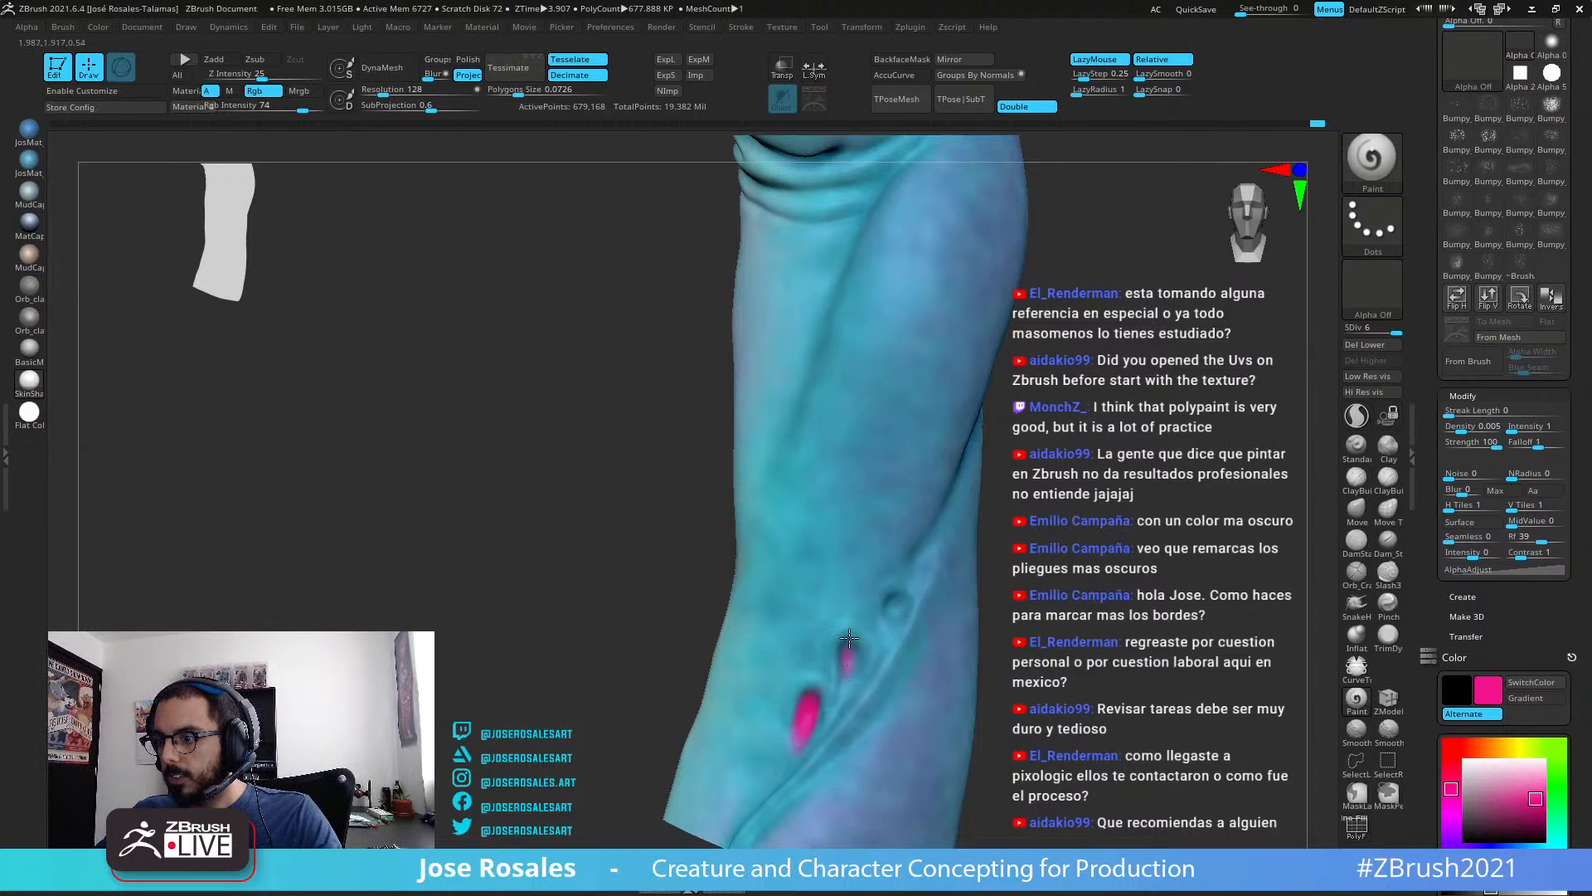
left_click_drag(844, 670, 852, 659)
left_click_drag(899, 604, 897, 628)
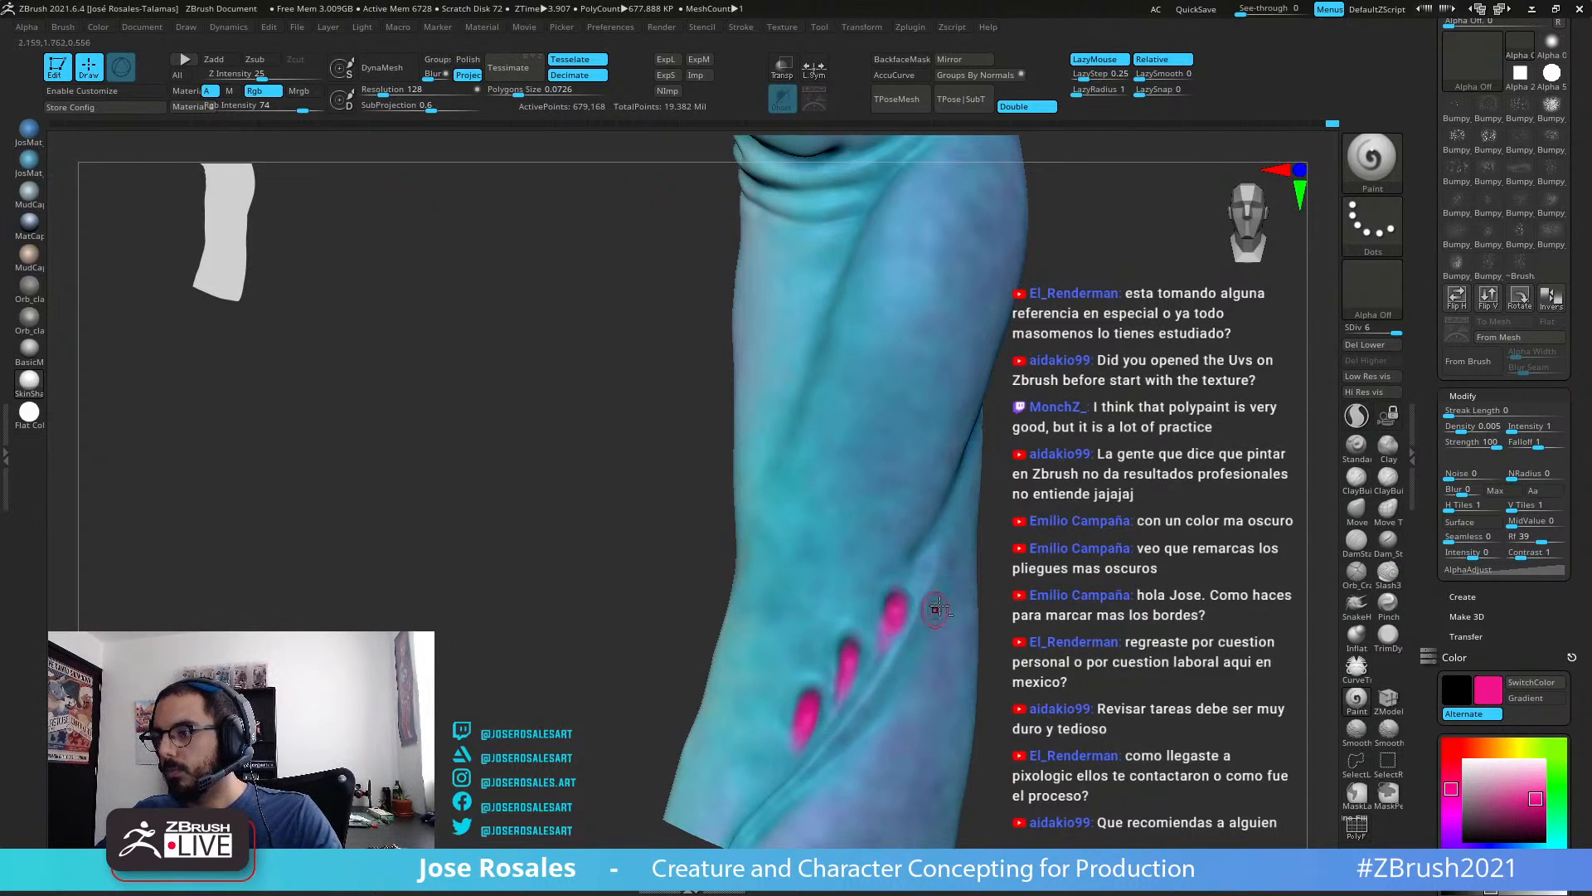
Step: Unhide the whole body and bring the base of the neck into close view
key("f")
mouse_move(912, 664)
right_mouse_down("ctrl")
mouse_move(981, 615)
mouse_move(1059, 612)
mouse_move(1060, 575)
mouse_move(854, 655)
mouse_move(779, 709)
mouse_move(958, 714)
mouse_move(855, 657)
mouse_move(888, 730)
mouse_move(953, 701)
mouse_move(993, 737)
mouse_move(1041, 743)
mouse_move(955, 567)
mouse_move(945, 796)
mouse_move(887, 581)
mouse_move(995, 597)
right_mouse_up("ctrl")
left_click(1043, 589, "ctrl+shift")
key("shift")
key("ctrl+shift")
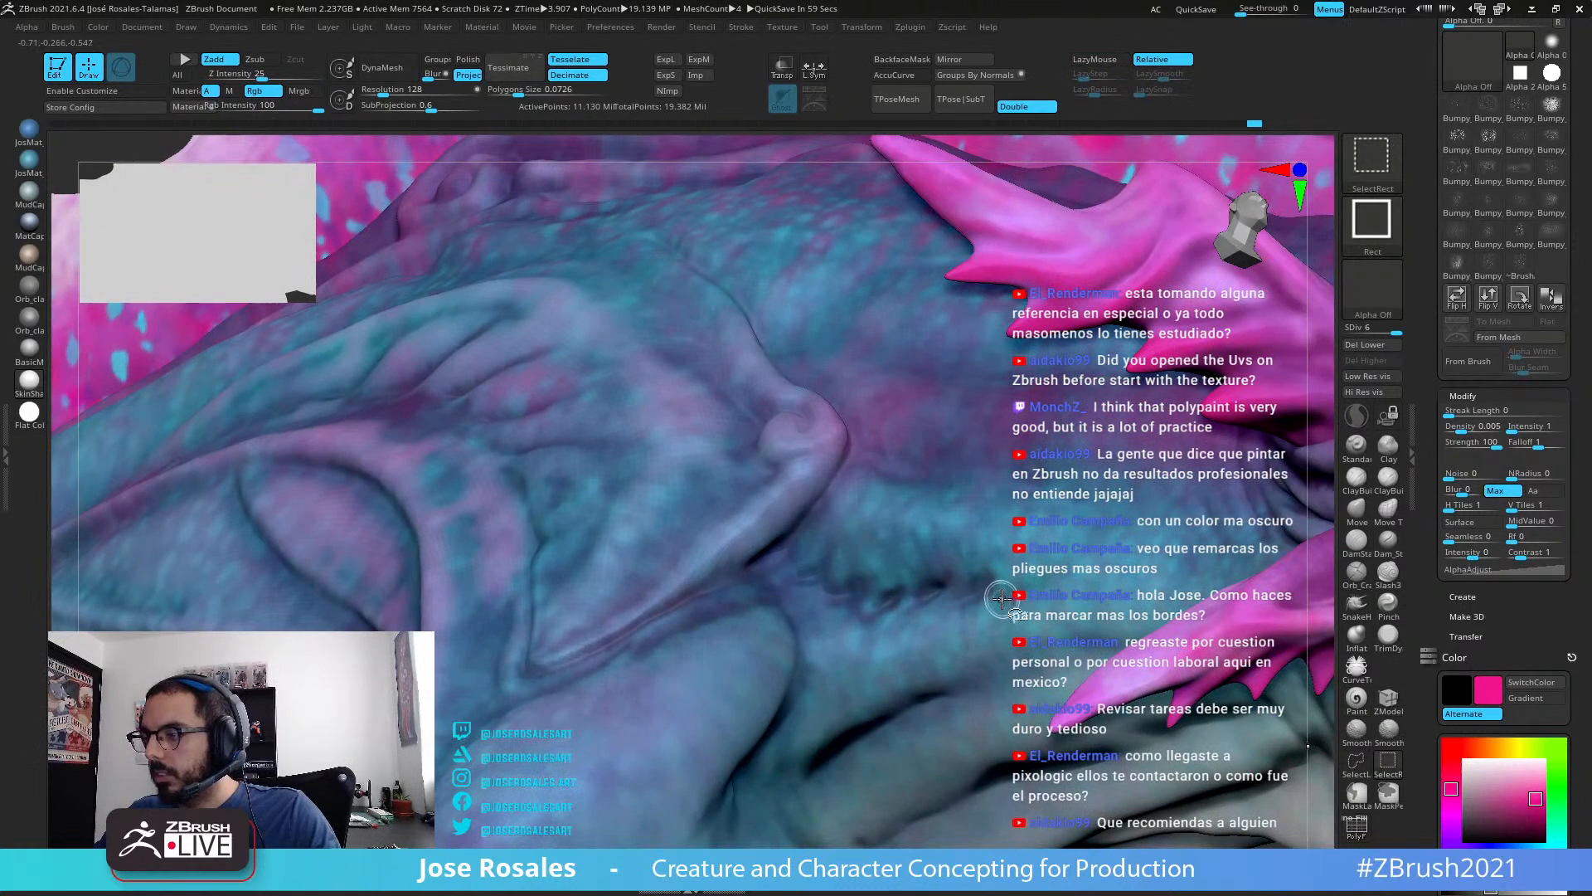
left_click(1062, 605, "ctrl+shift")
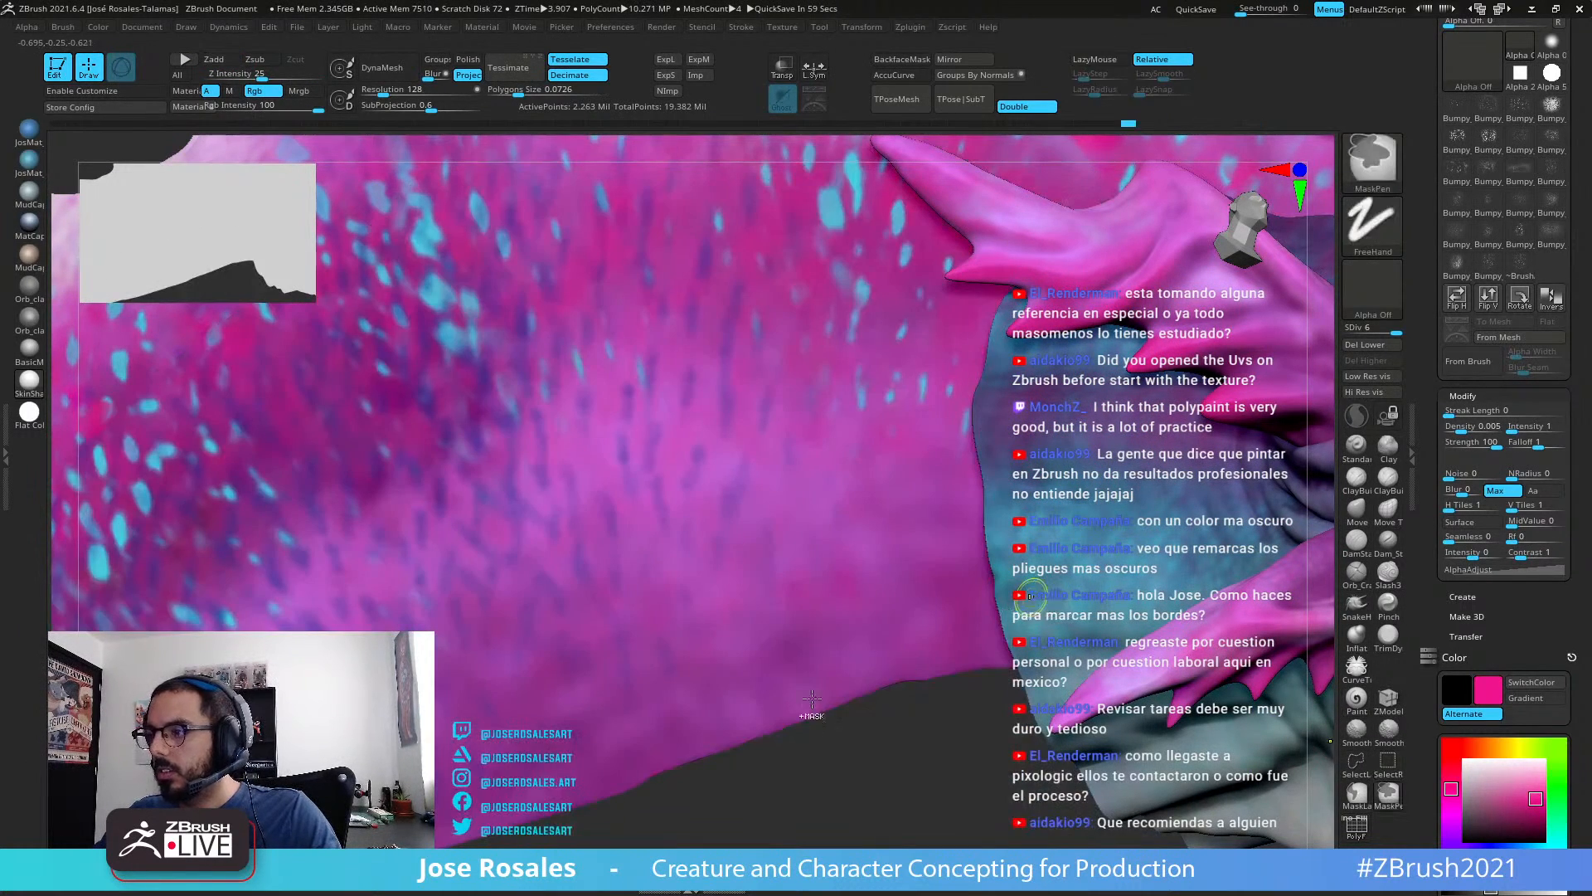
left_click(989, 575, "ctrl+shift")
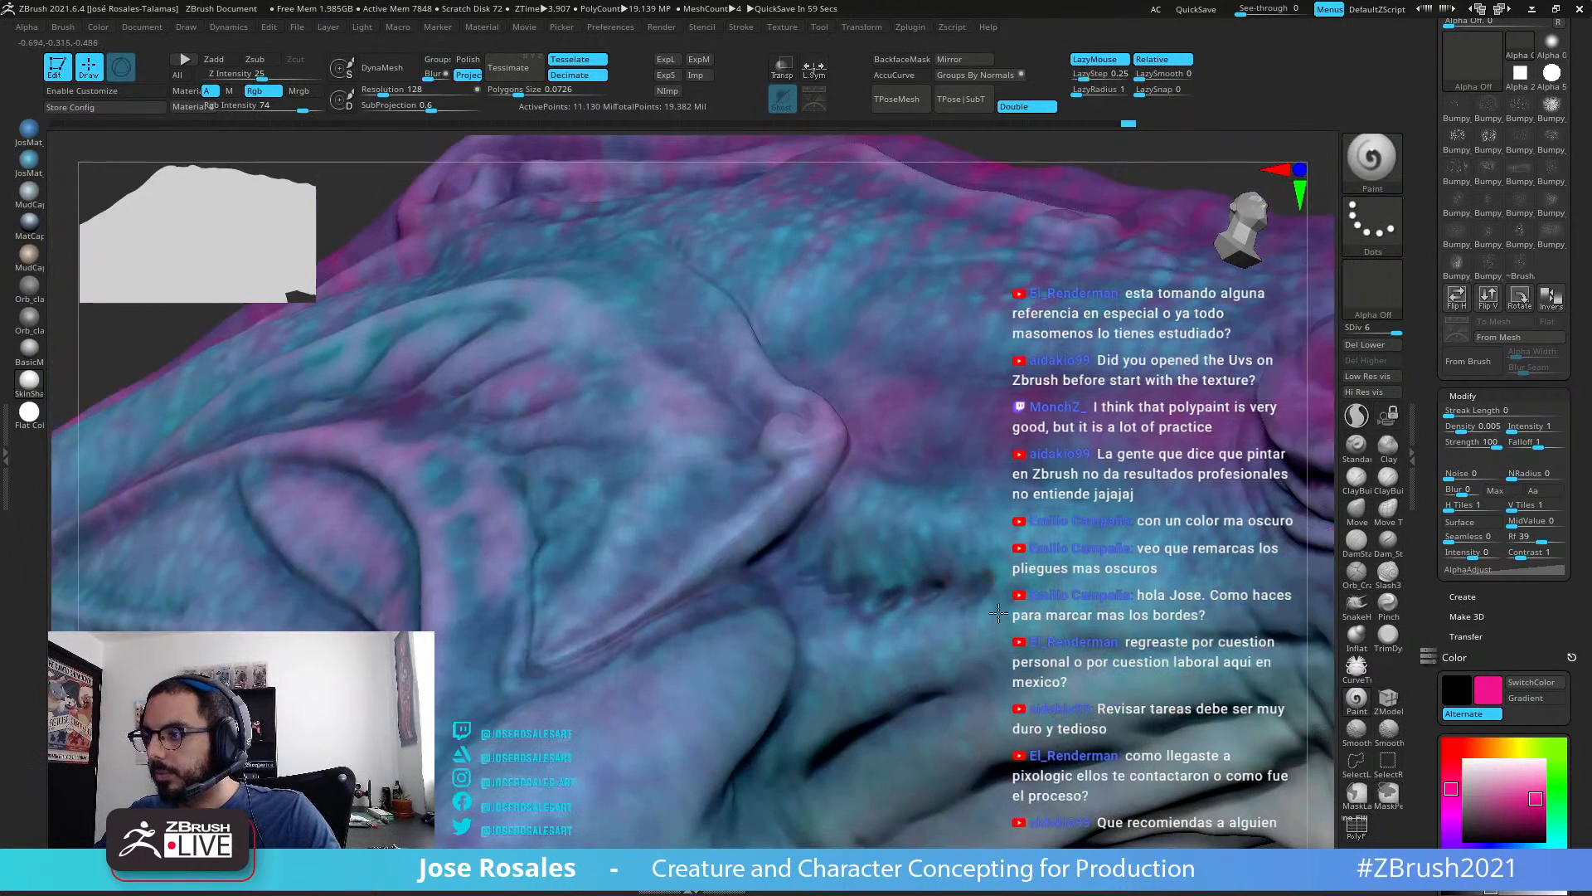
Step: Paint the row of small slits at the base of the neck bright magenta
right_click_drag(989, 575, 977, 598)
left_click_drag(999, 575, 935, 629)
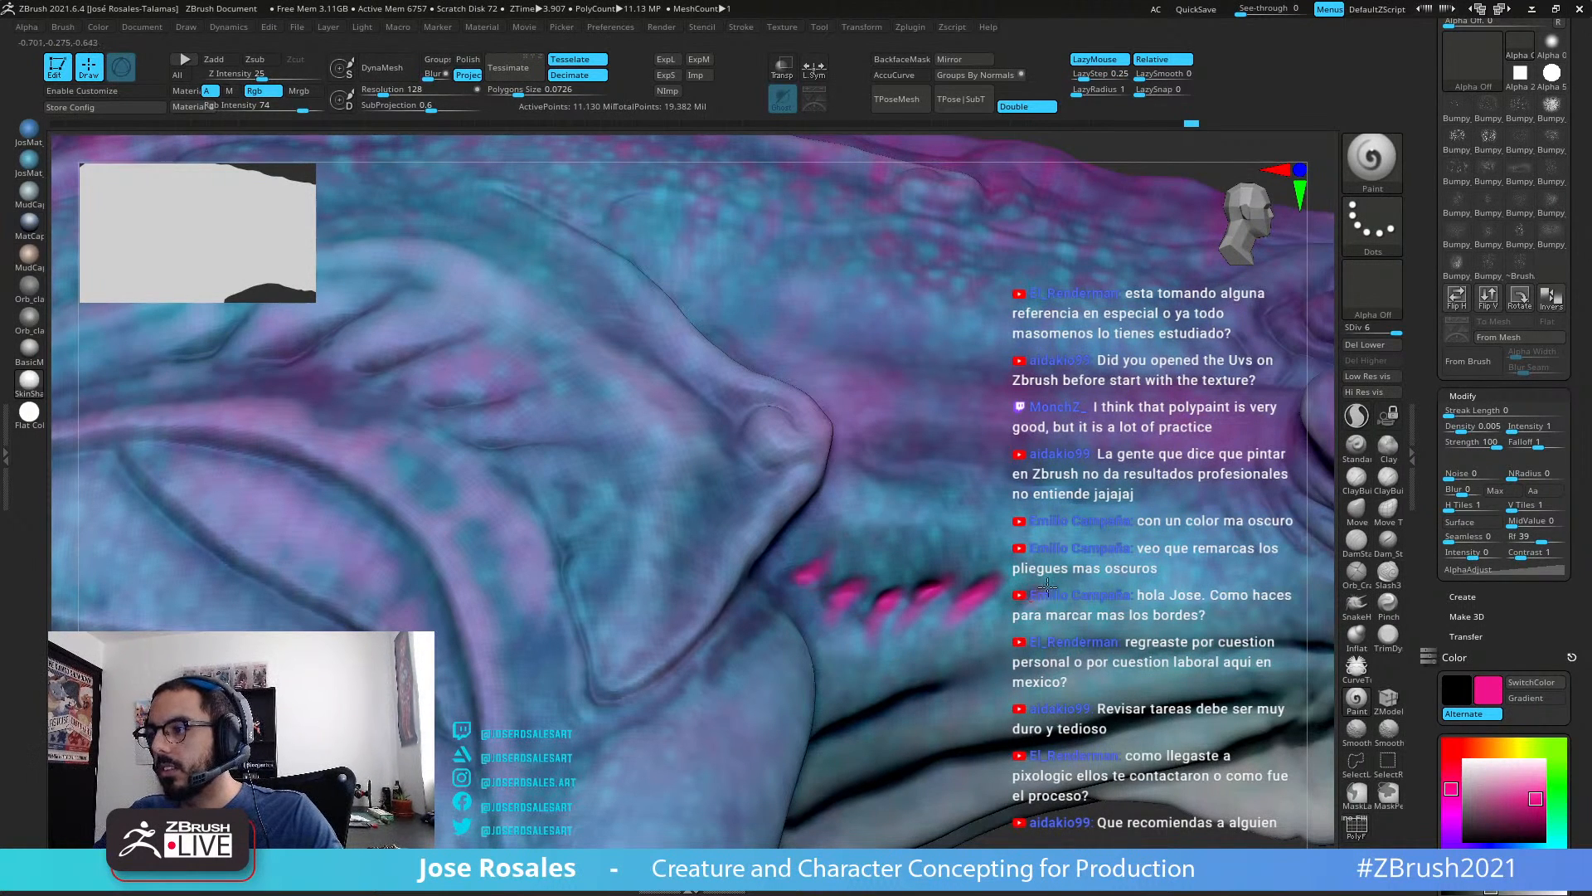
left_click_drag(1047, 587, 1027, 611)
Step: Paint the three creases on the upper flank behind the shoulder bright magenta
right_click_drag(1092, 556, 1147, 498, "ctrl")
right_click_drag(1053, 515, 853, 603)
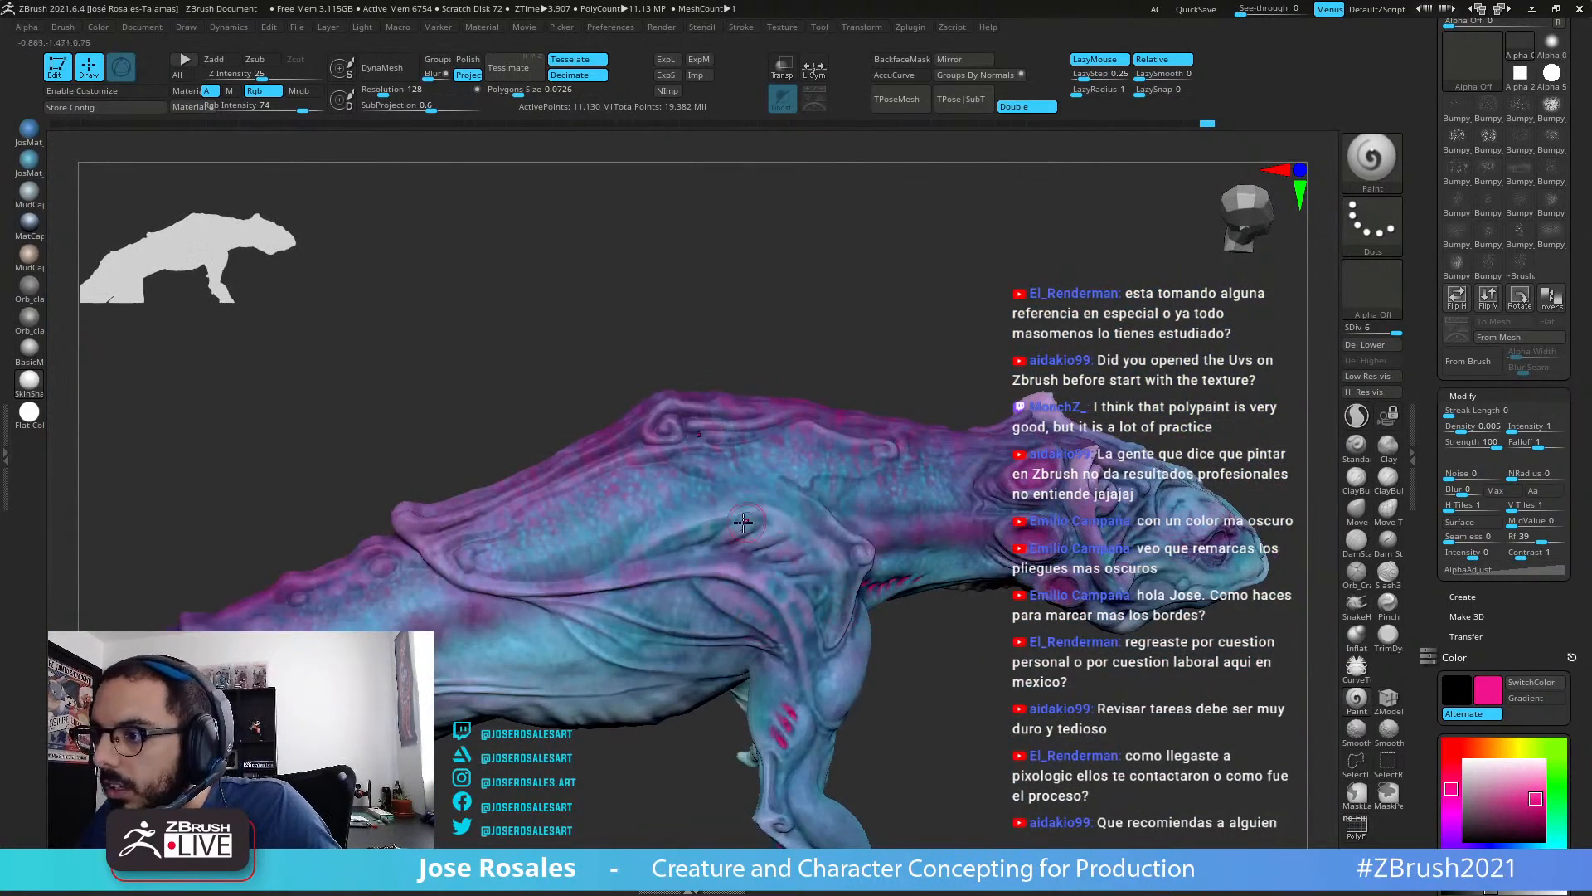
right_click_drag(745, 522, 713, 552, "ctrl")
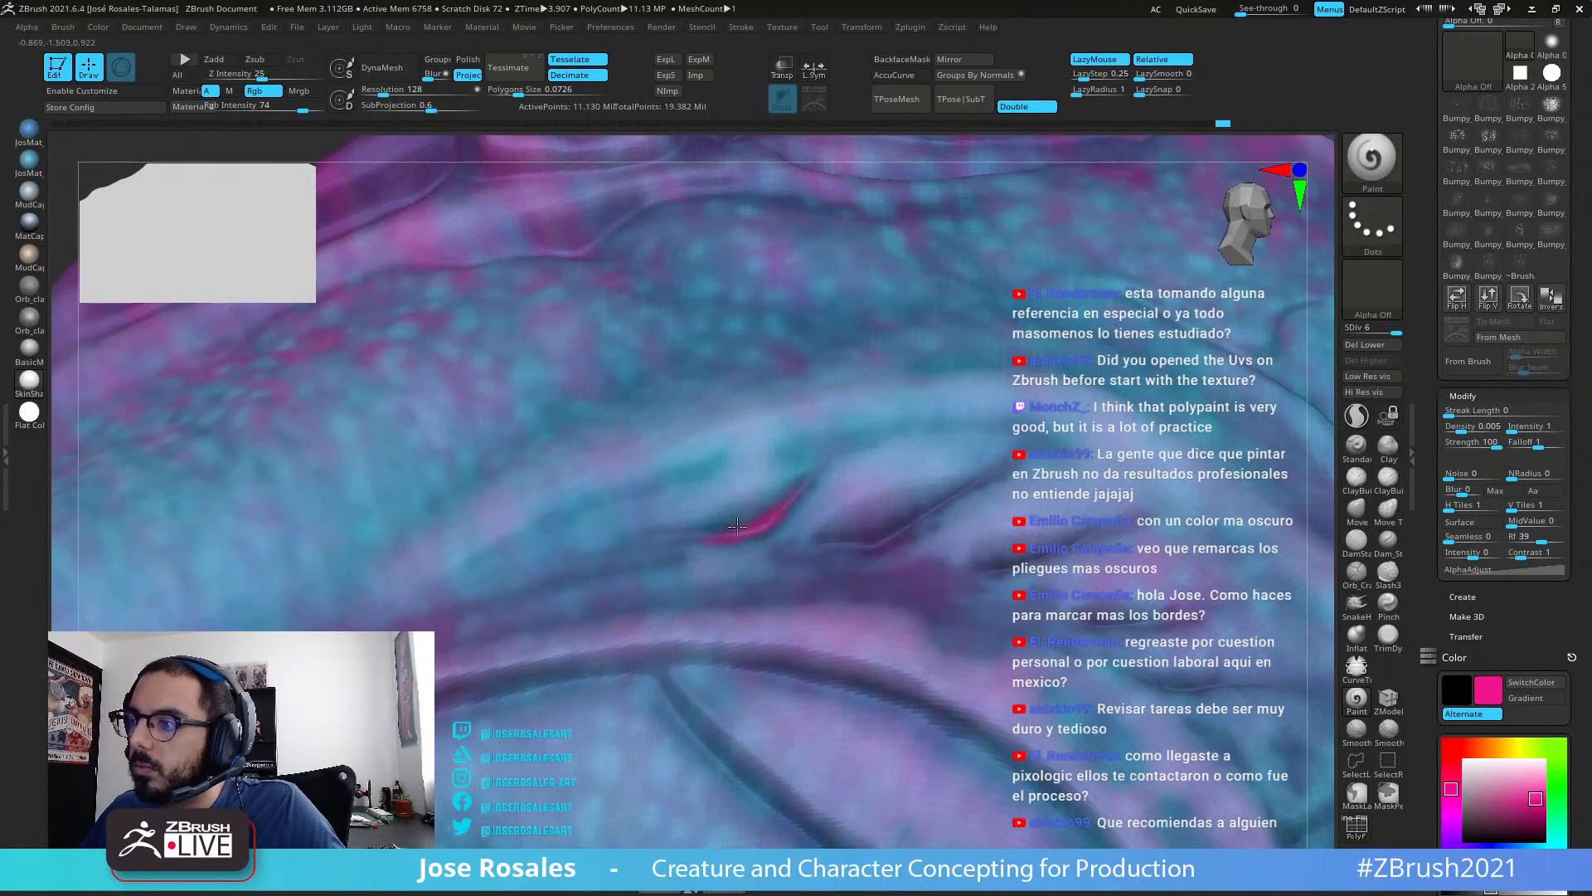
left_click_drag(781, 524, 783, 526)
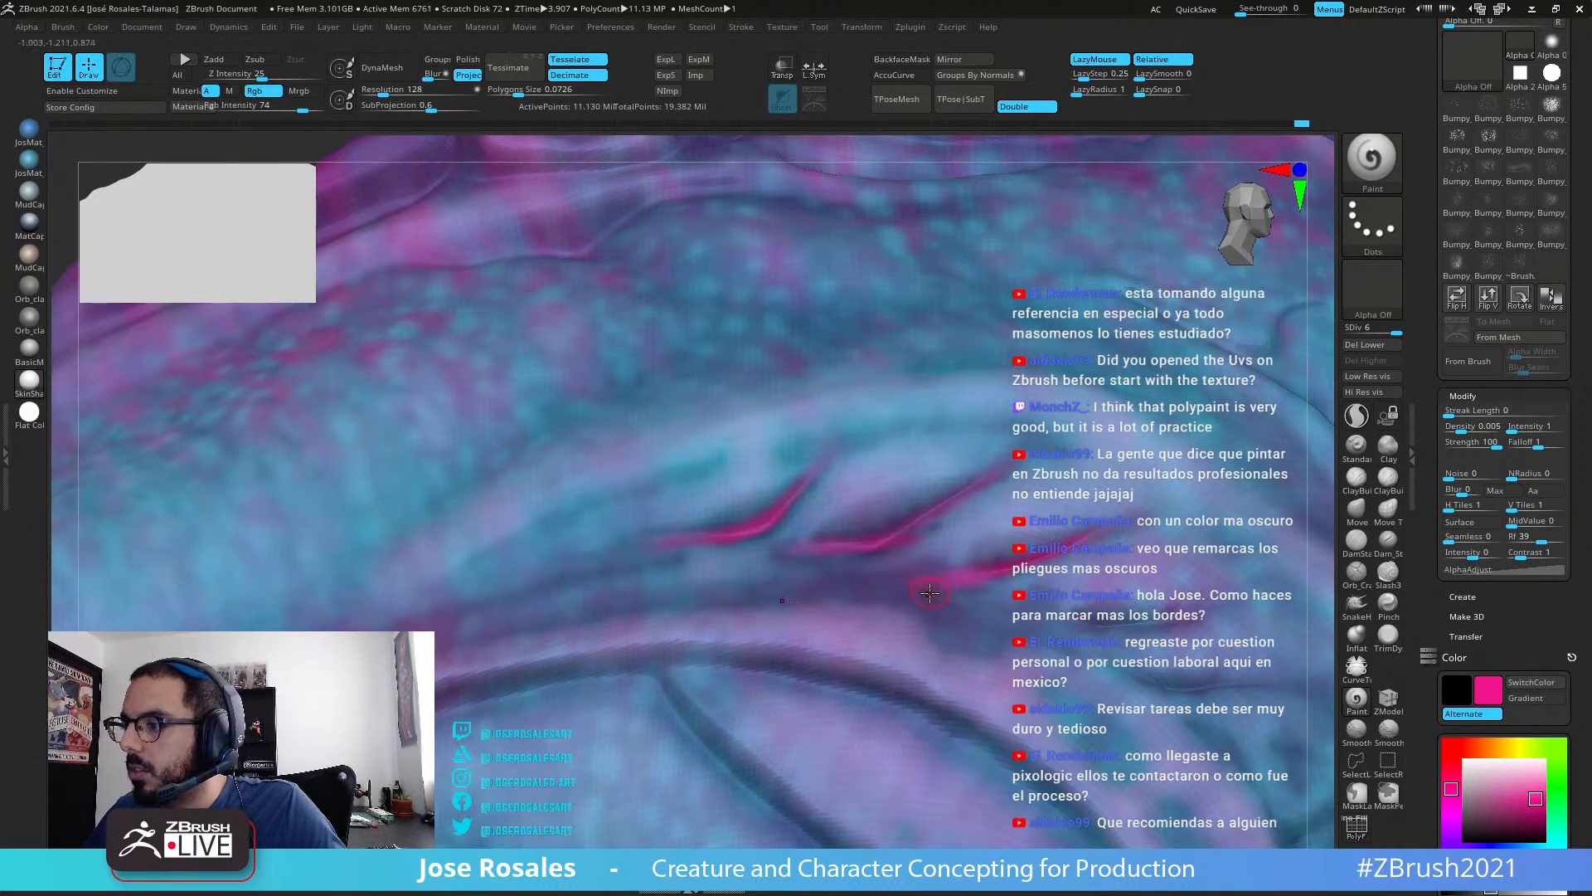
Step: Adjust the Paint brush's Draw Size for detailing the flank creases
mouse_move(1131, 535)
right_mouse_down("alt")
mouse_move(1136, 514)
mouse_move(1151, 561)
right_mouse_up("alt")
key("ctrl")
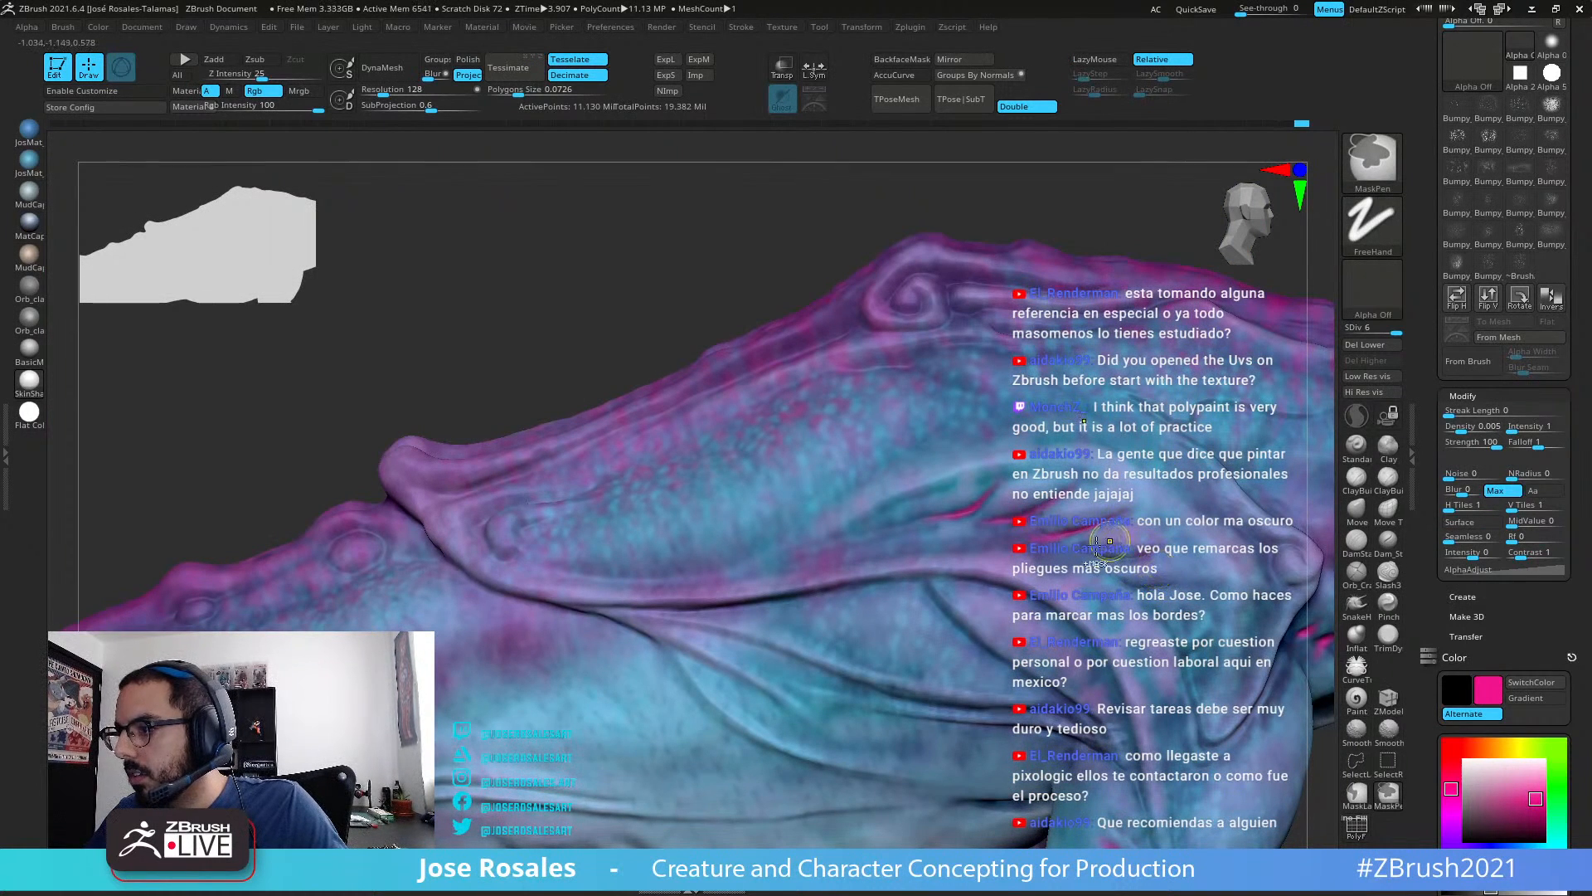
key("s")
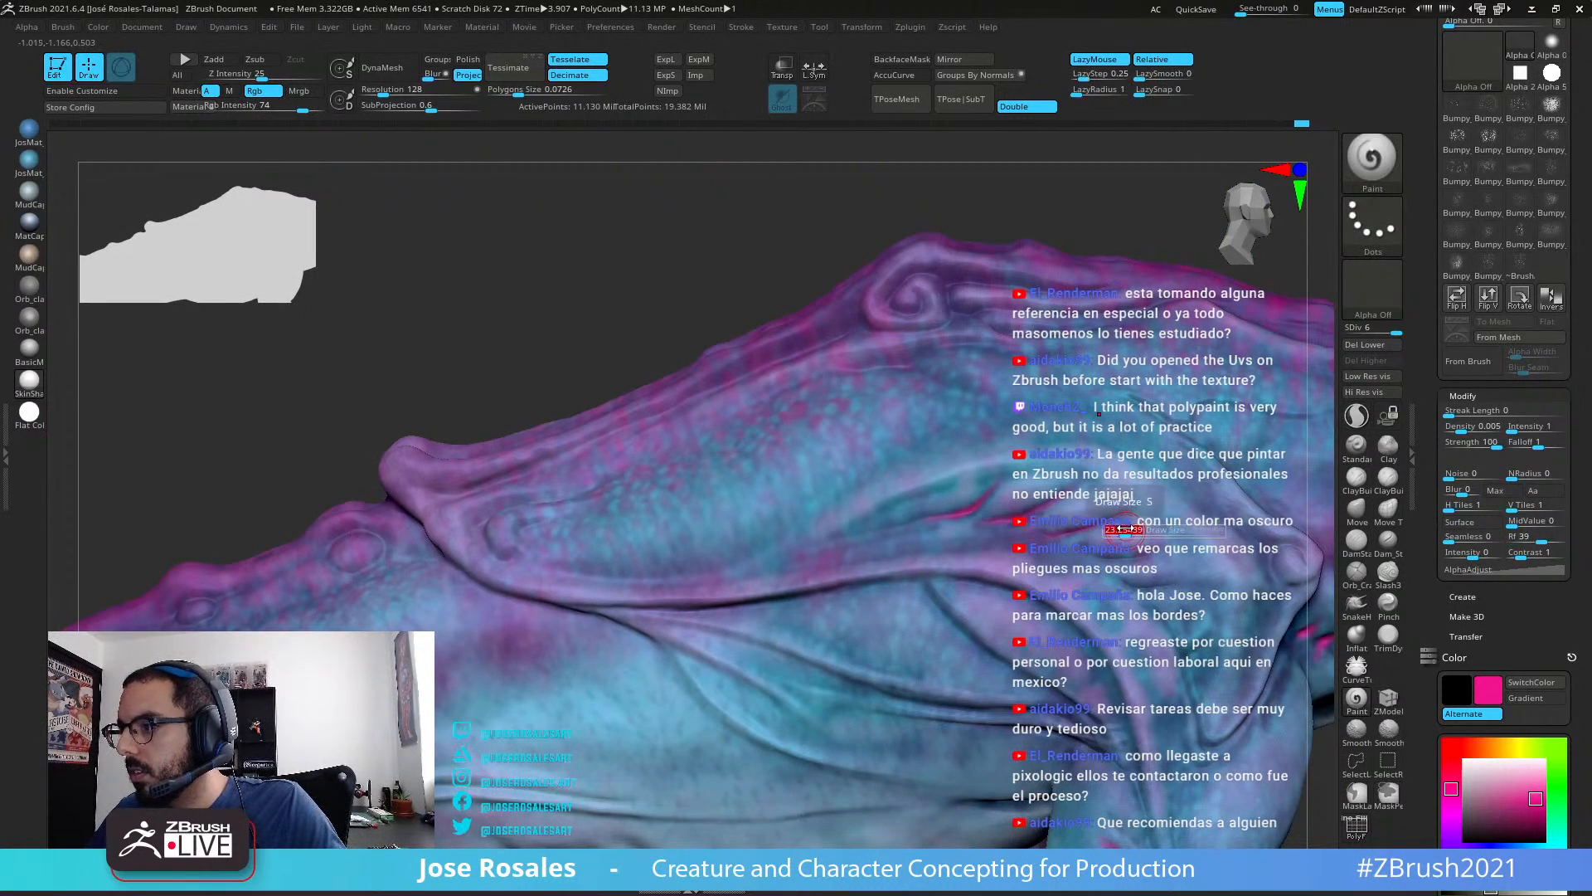
key("s")
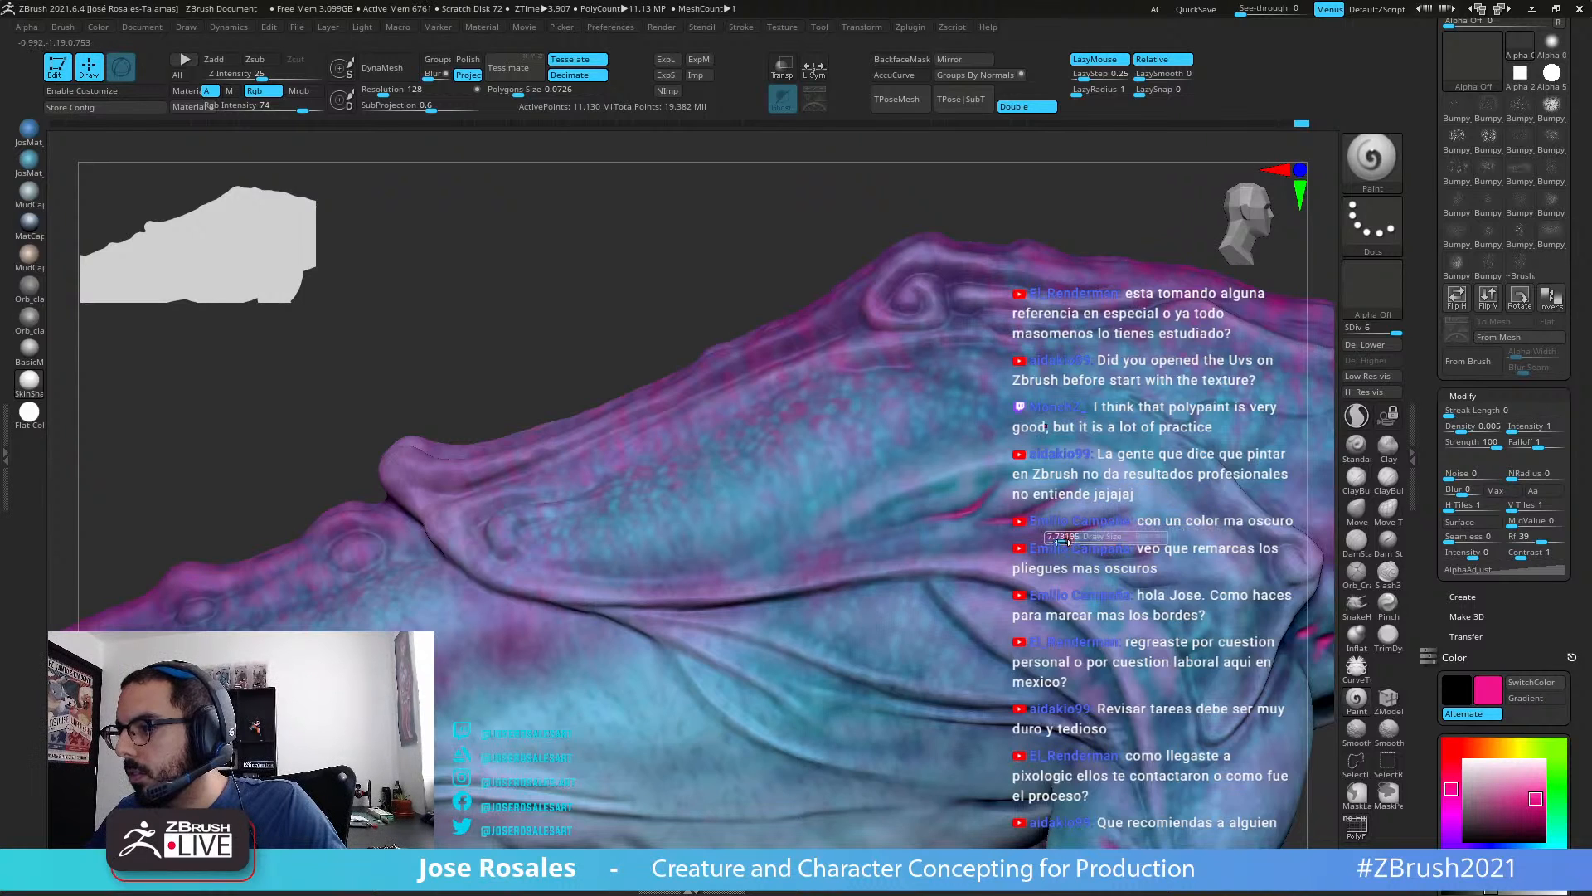
left_click_drag(1062, 541, 1065, 542)
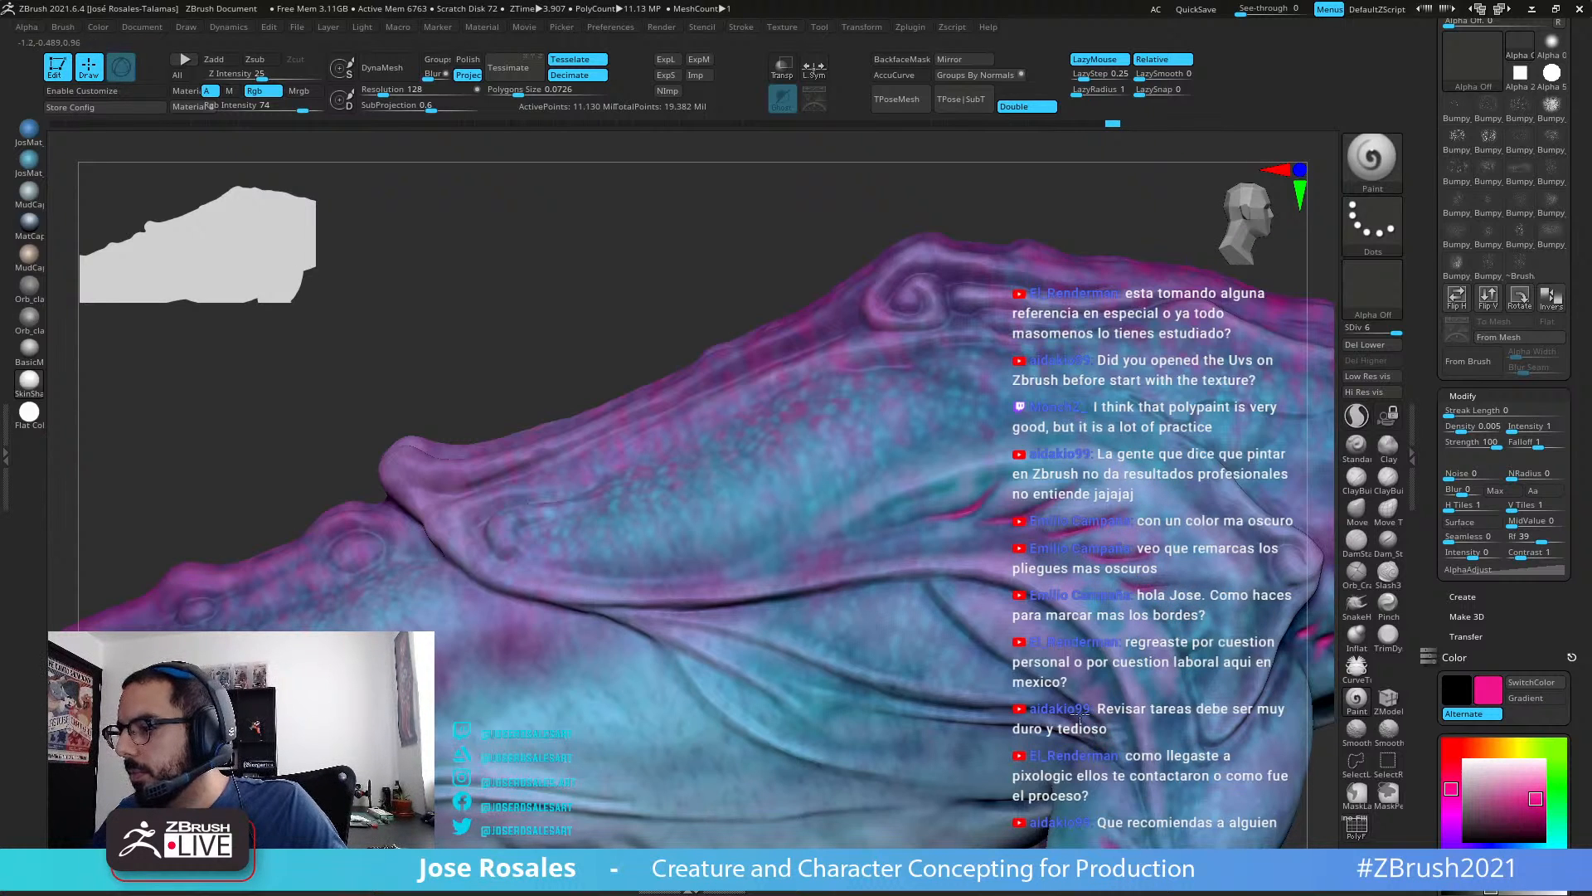
Step: Paint the clustered nodules on the chest bright magenta and tint the surrounding folds with the Rgb Intensity at 60
right_click_drag(1079, 718, 977, 531)
right_click_drag(1045, 491, 929, 646)
mouse_move(929, 249)
right_mouse_down("alt")
mouse_move(887, 440)
mouse_move(808, 460)
right_mouse_up("alt")
right_click_drag(904, 423, 968, 473, "ctrl")
mouse_move(966, 462)
left_mouse_down()
mouse_move(951, 471)
mouse_move(978, 452)
mouse_move(969, 433)
mouse_move(975, 452)
mouse_move(1025, 440)
left_mouse_up()
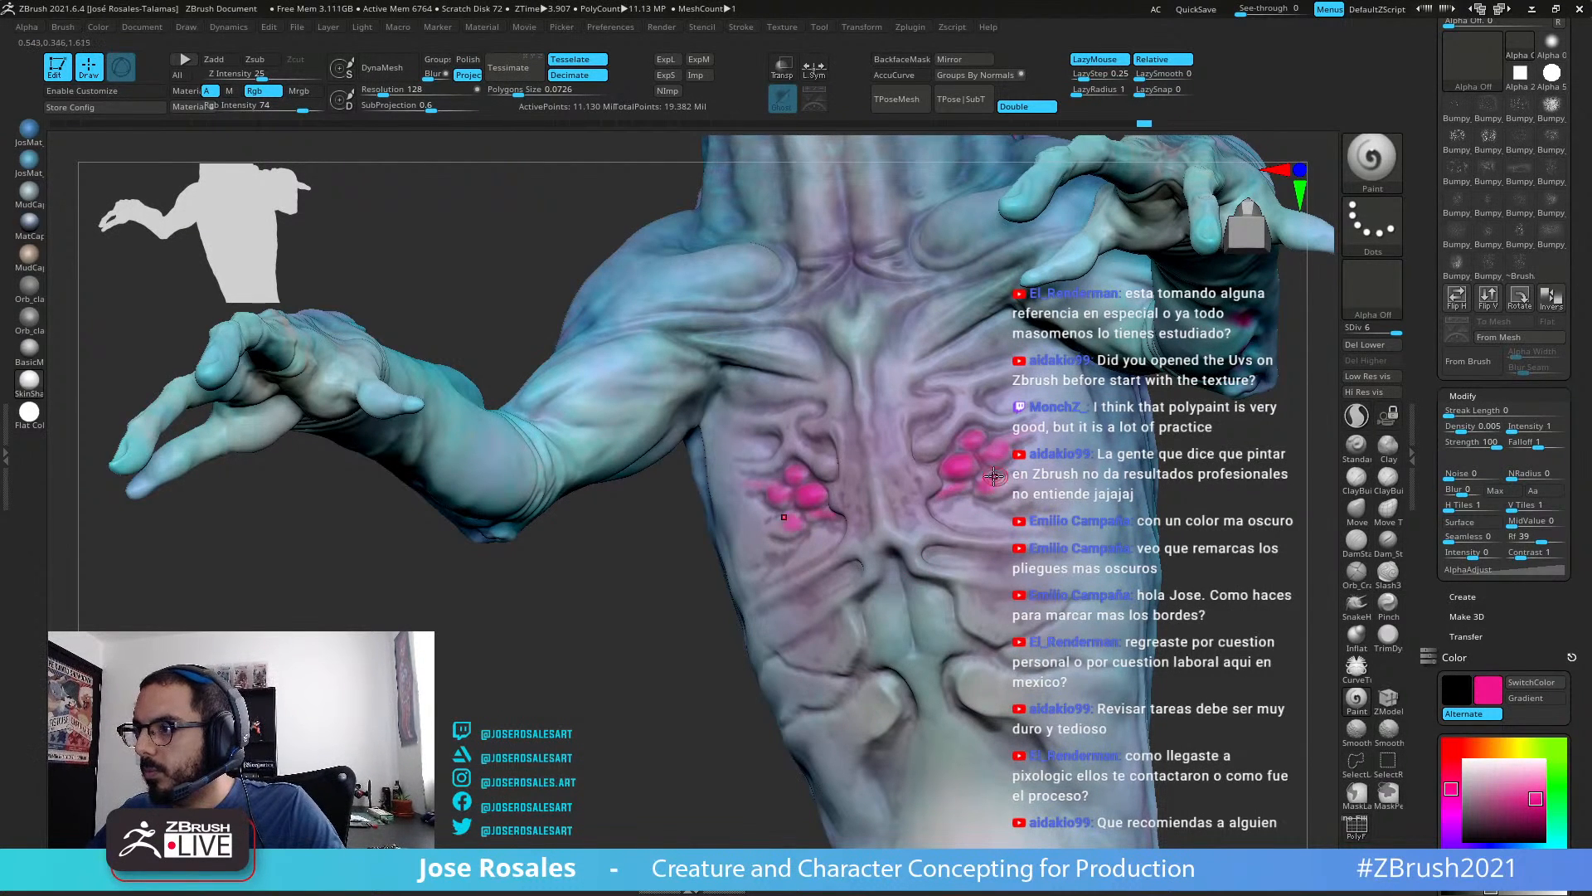
left_click_drag(235, 116, 270, 122)
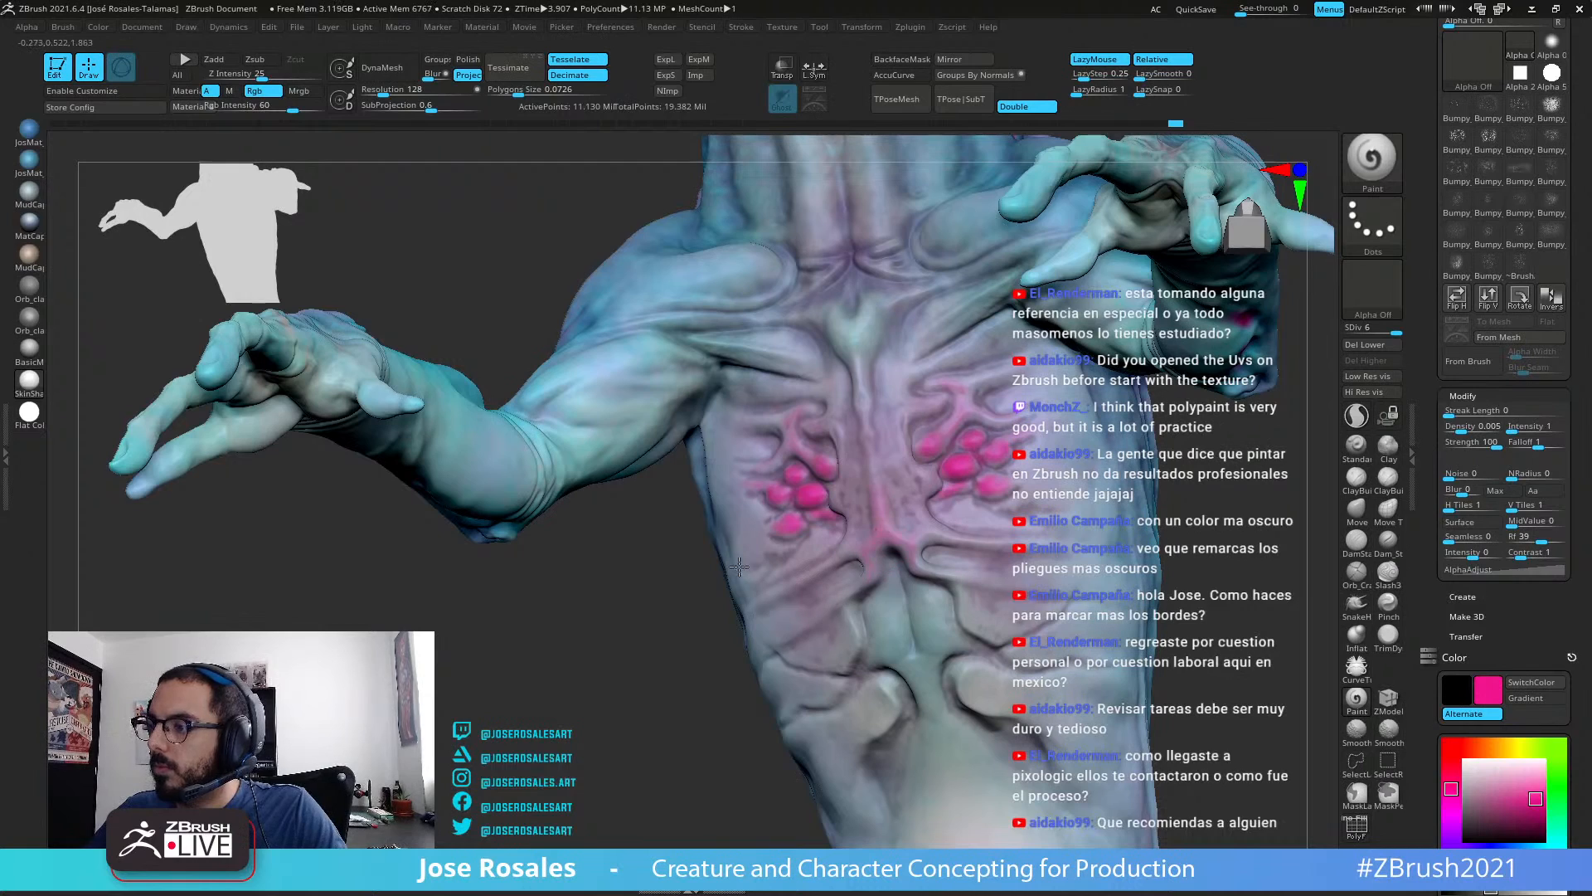
Step: Set the Paint brush to the Color Spray stroke with the Bumpy_Skin_10 alpha for texturing the belly
left_click(1371, 231)
left_click(1120, 251)
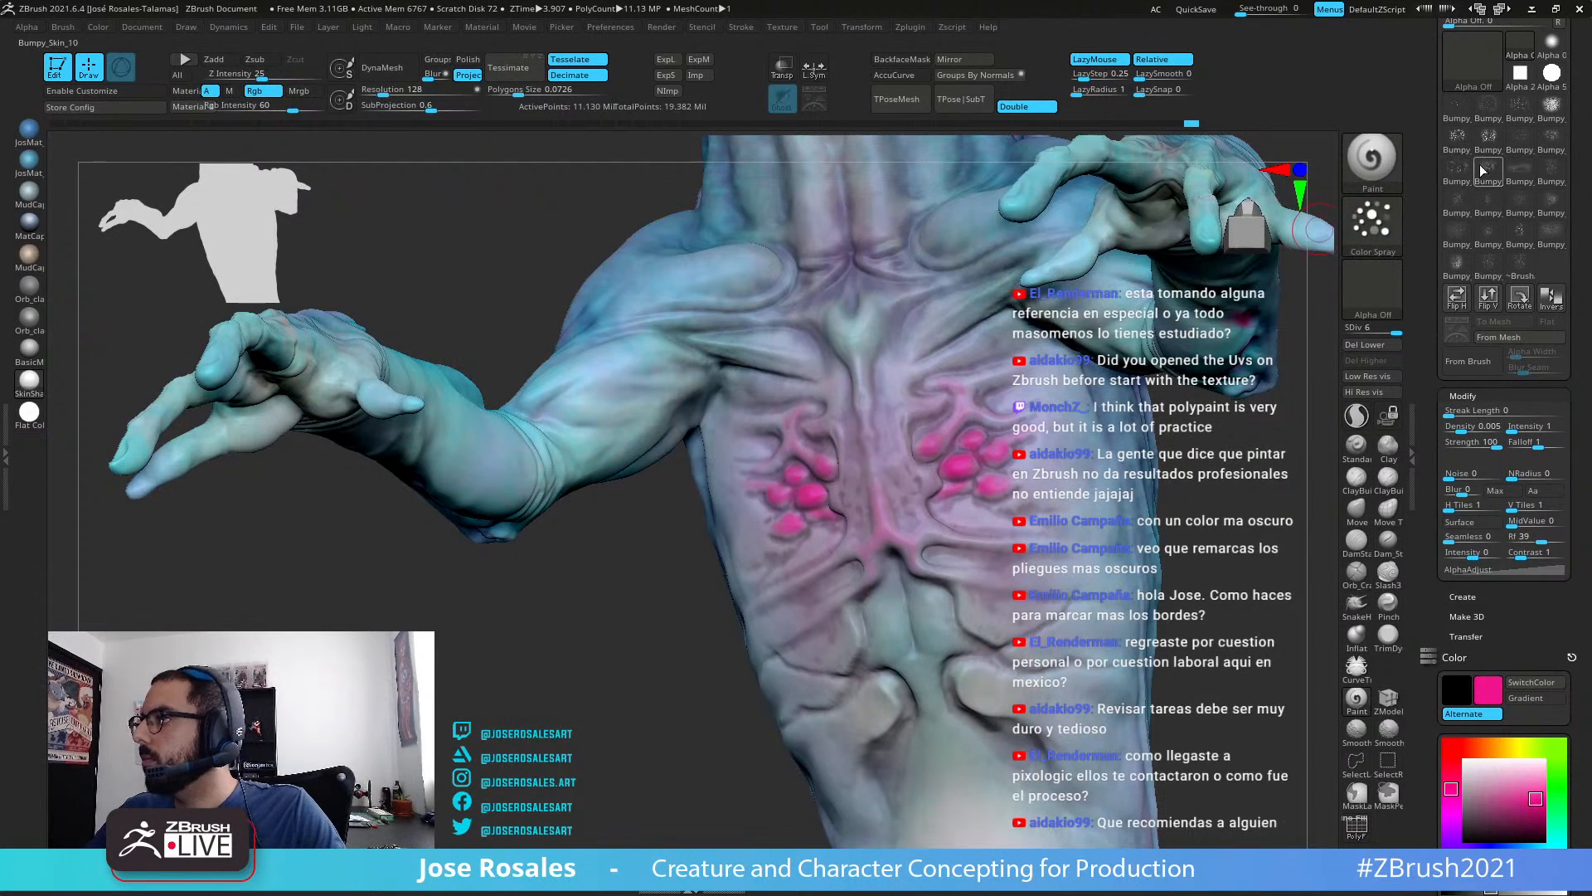
left_click(1489, 172)
right_click_drag(979, 498, 875, 401)
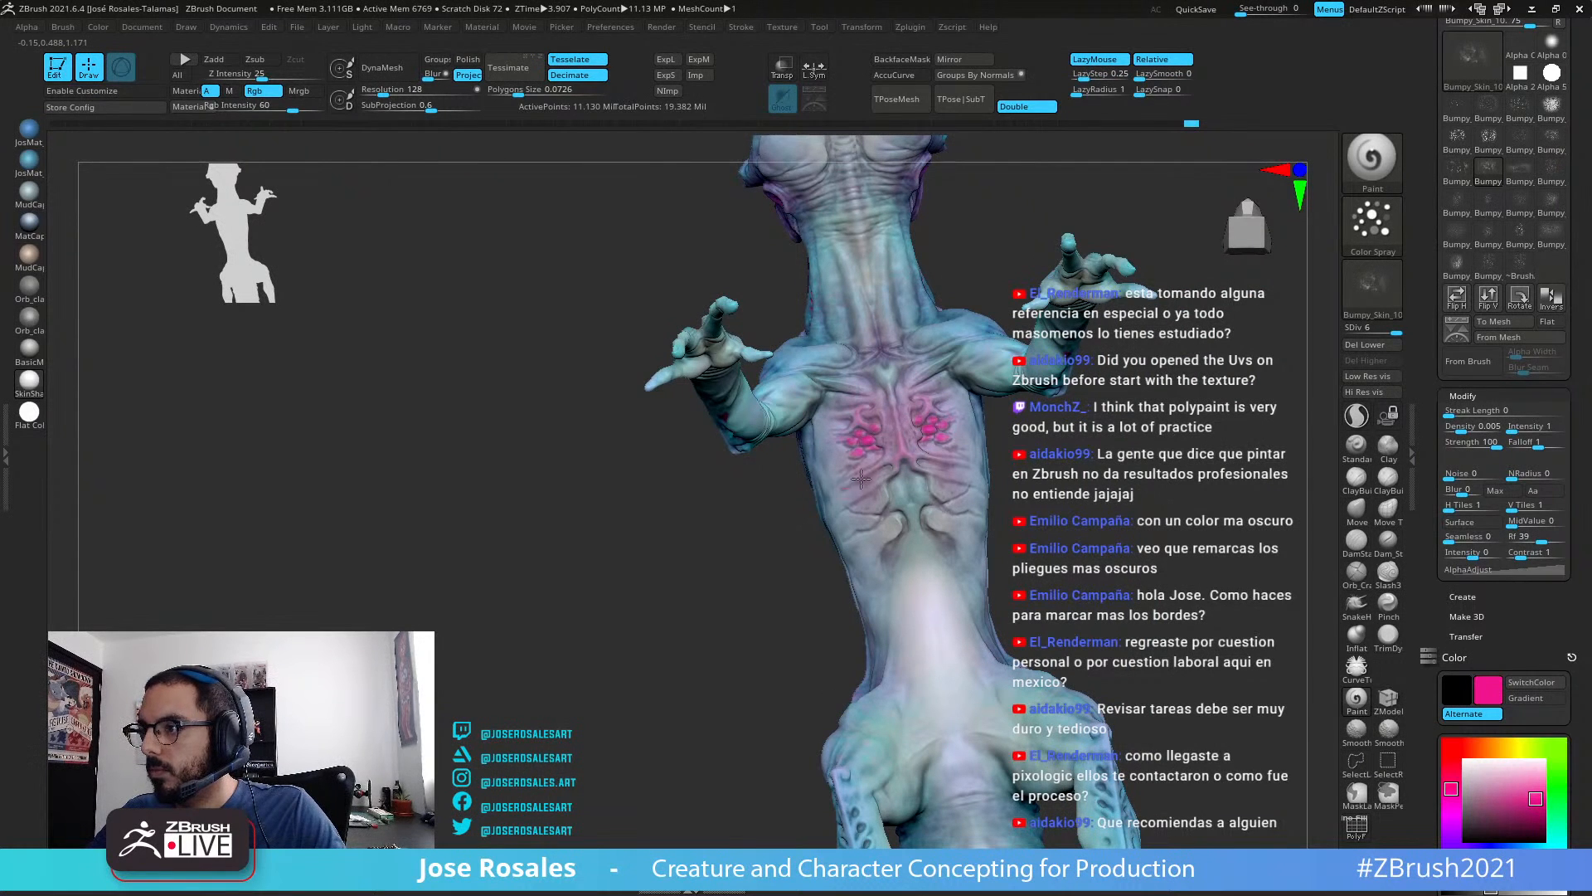
right_click_drag(890, 548, 882, 522, "ctrl")
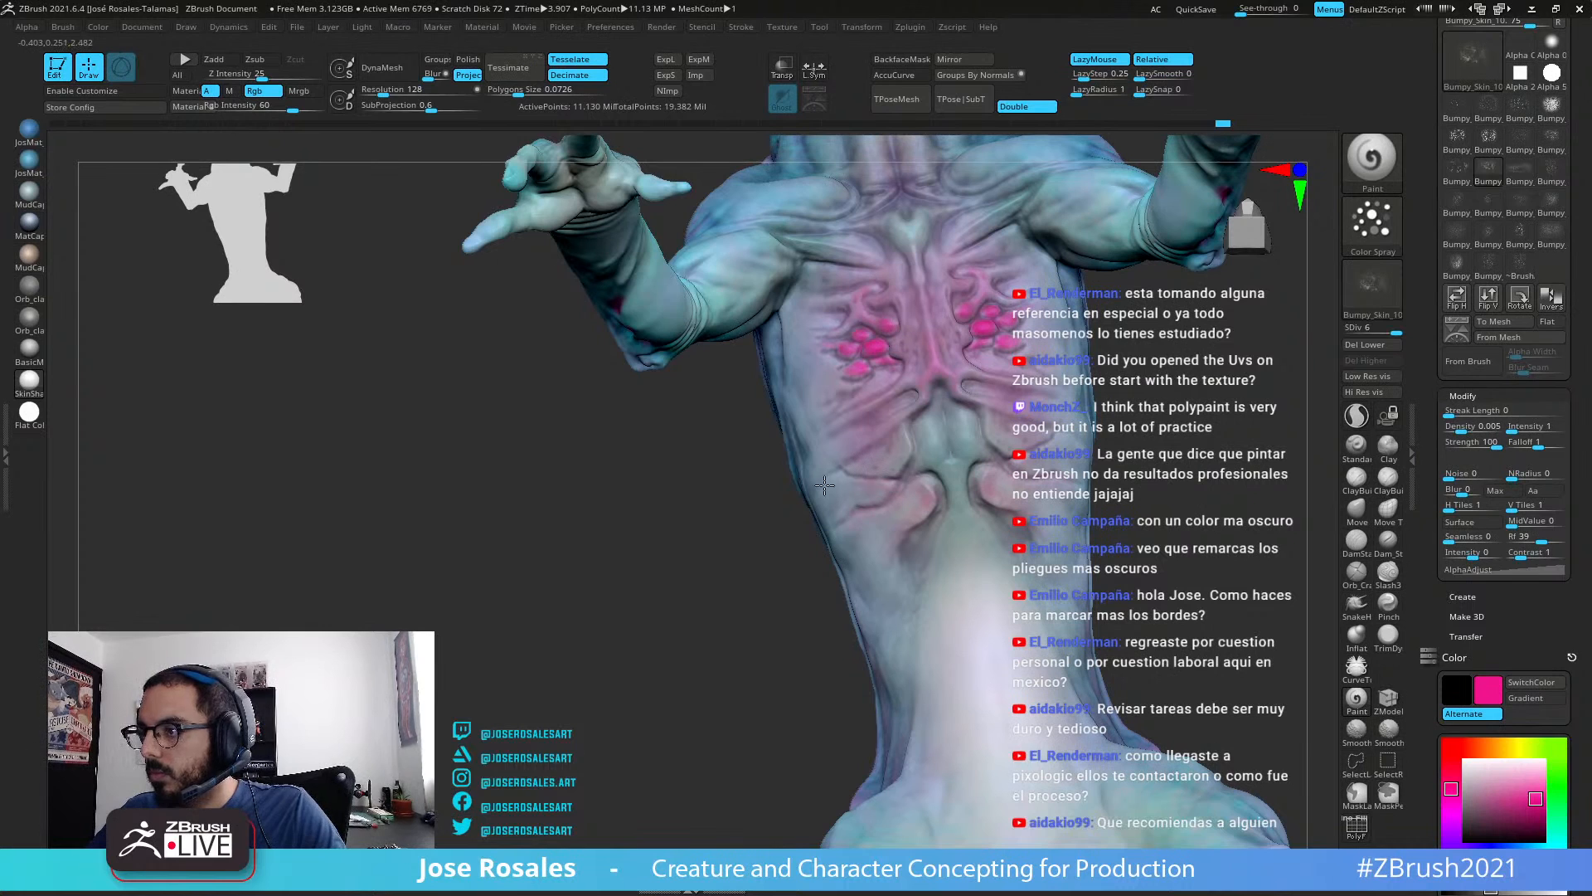
Step: Switch the brush alpha to BrushAlpha and set the Rgb Intensity to 72 for painting the hind body
left_click_drag(744, 456, 871, 265, "alt")
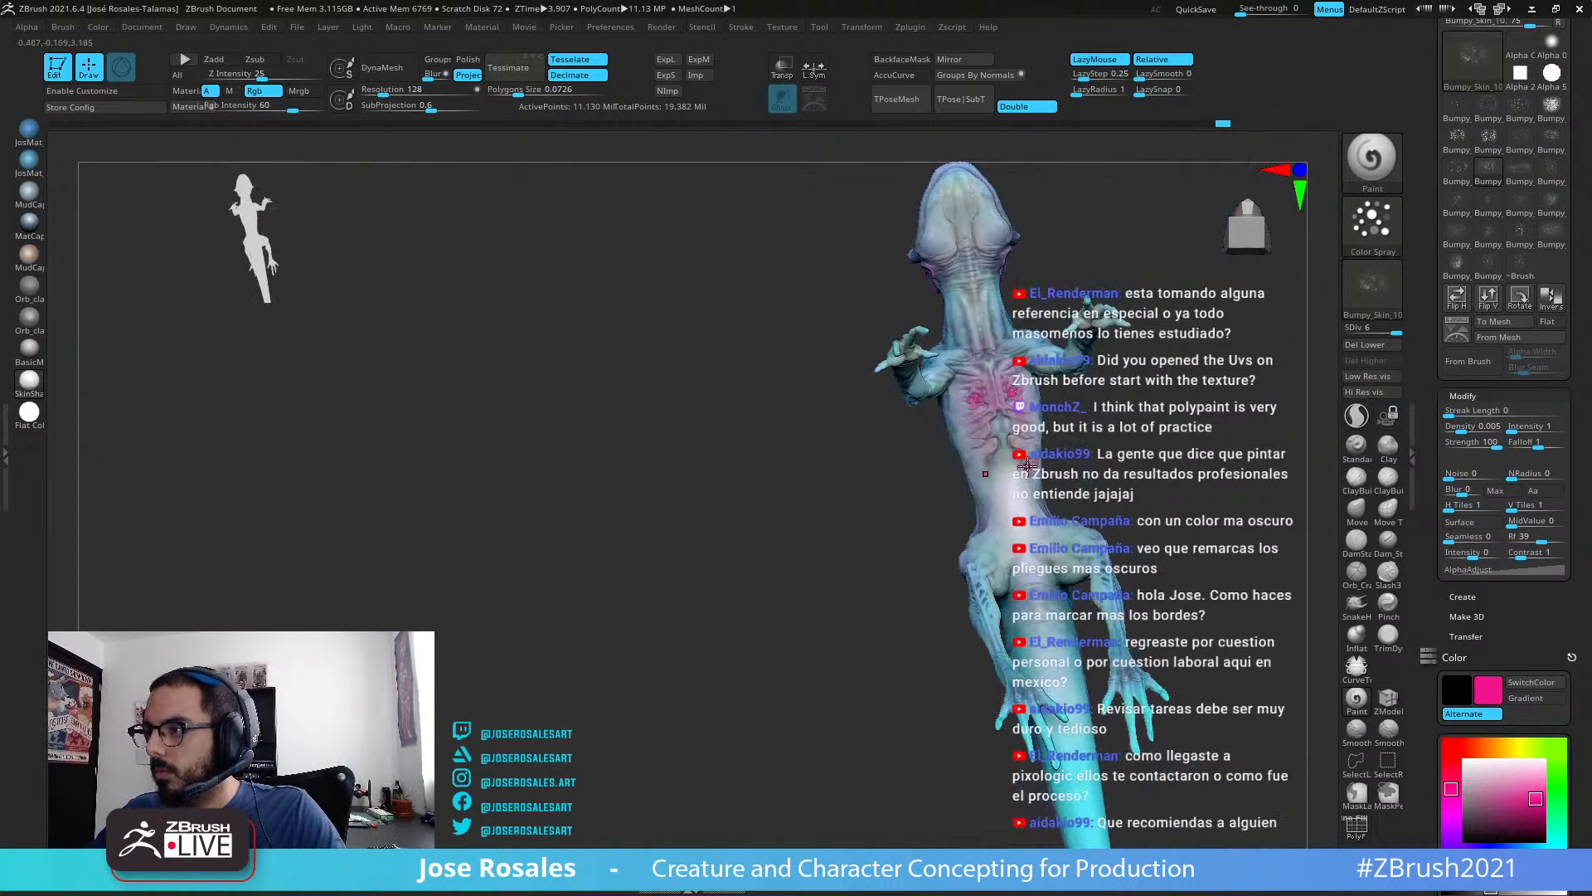
left_click_drag(934, 491, 1108, 476)
left_click_drag(1115, 672, 524, 230, "alt")
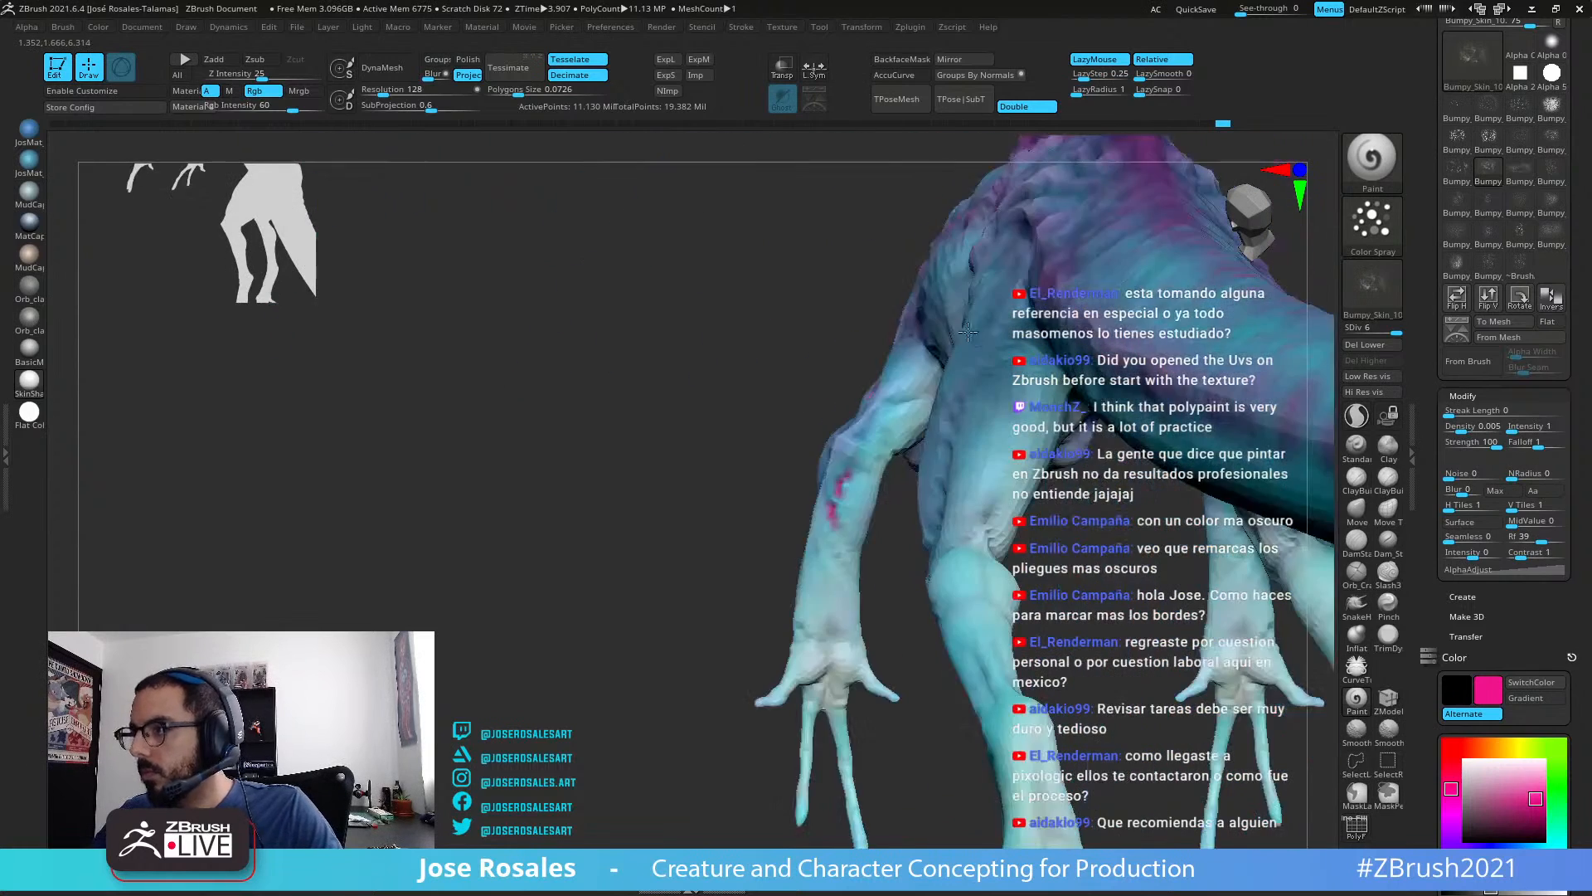
left_click_drag(607, 358, 523, 370, "alt")
left_click(308, 108)
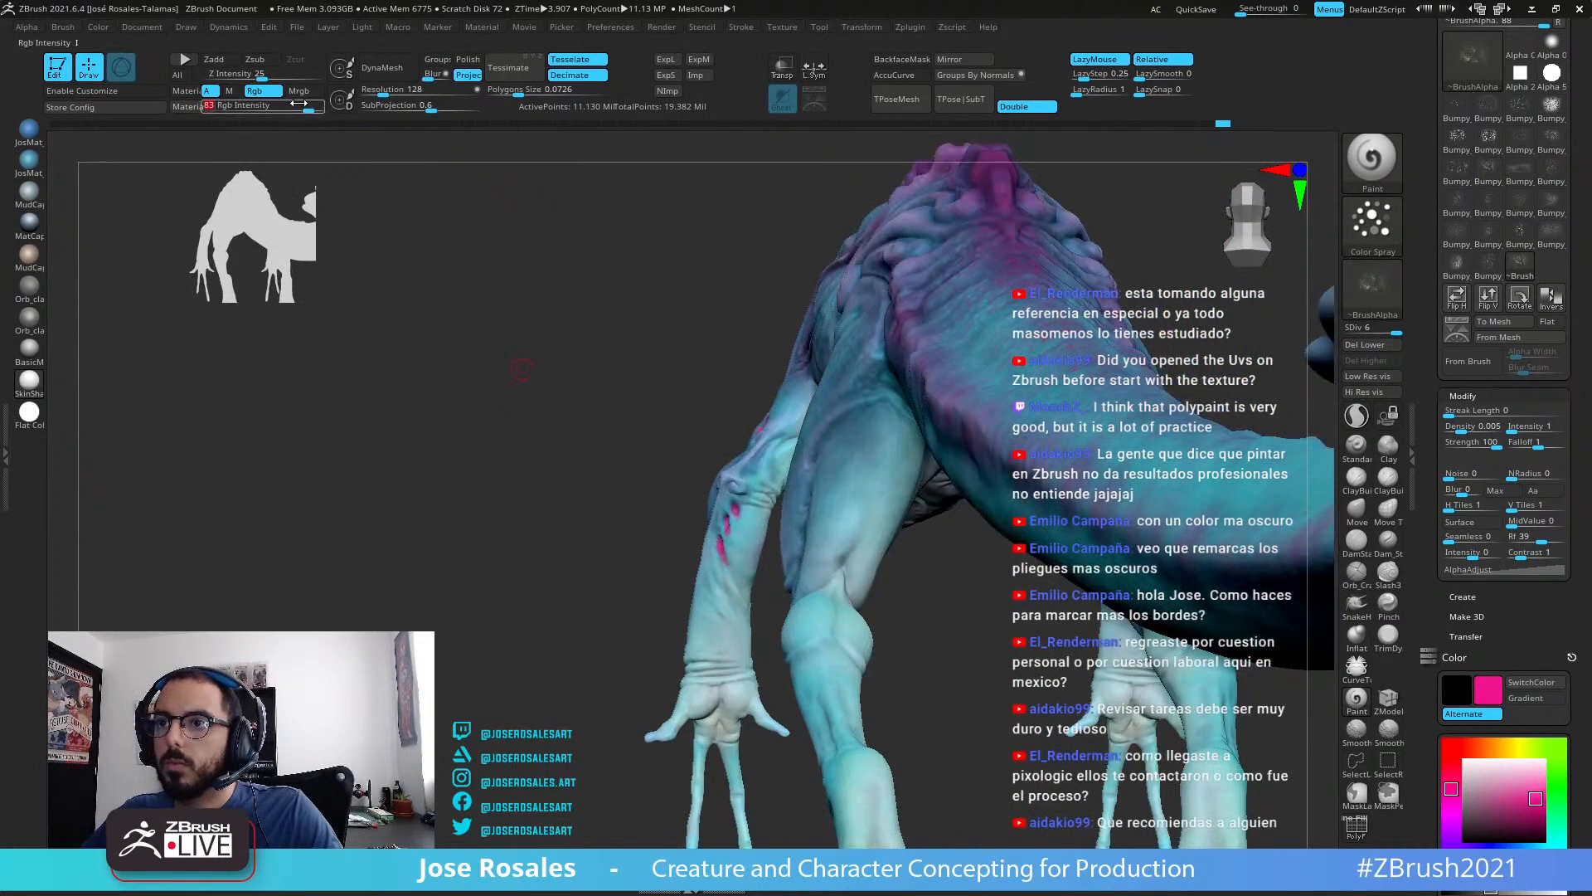
left_click(301, 108)
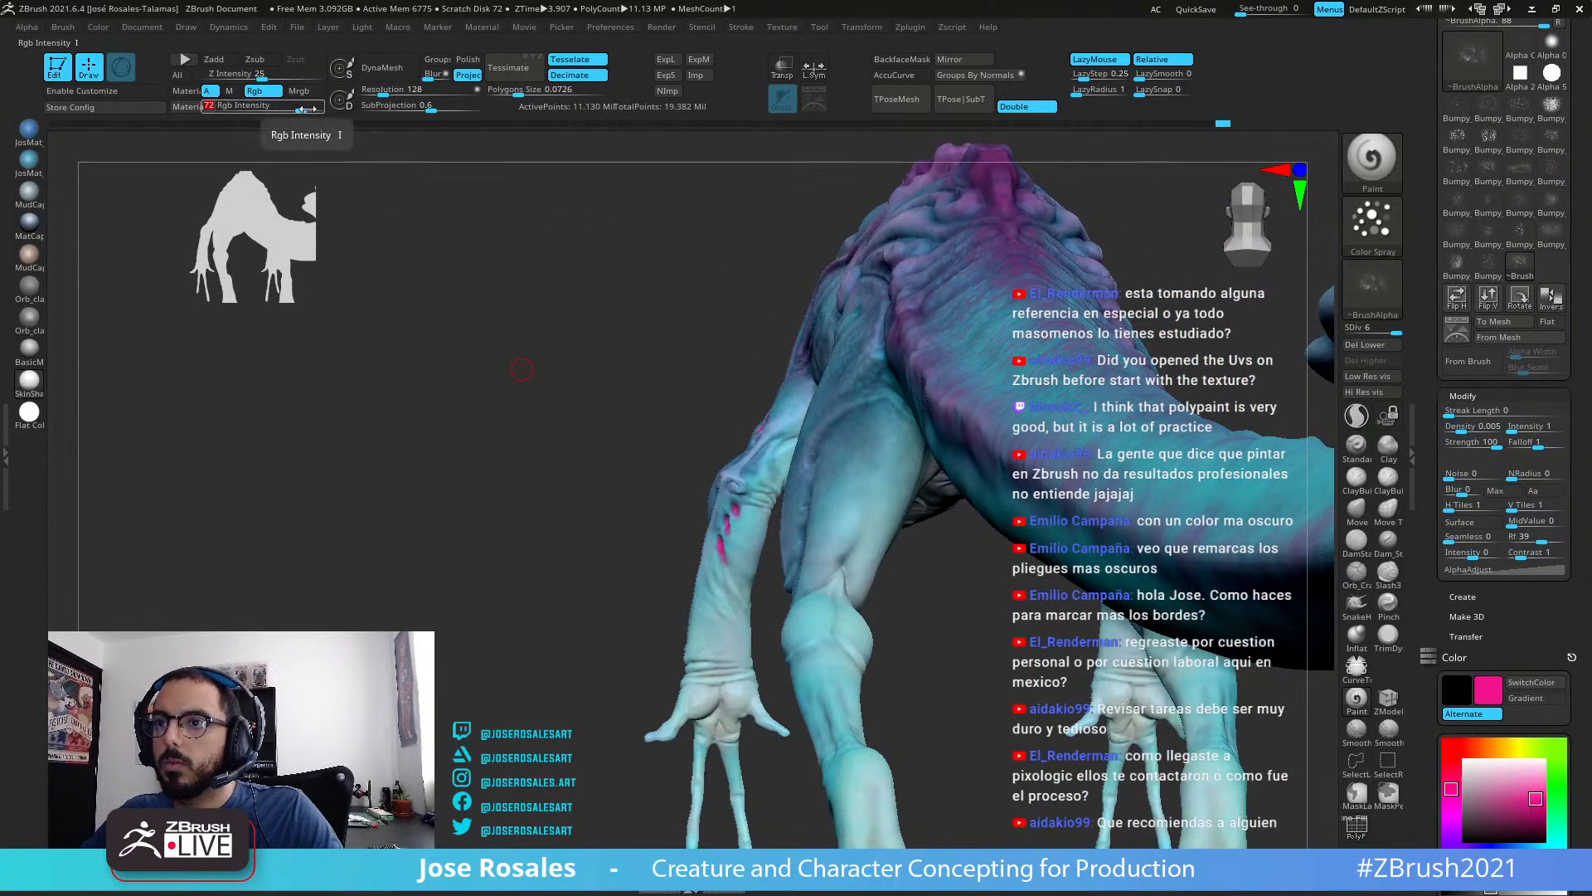
Step: Isolate the hind legs and paint the uppermost slit on the outer thigh magenta
mouse_move(531, 365)
left_mouse_down("alt")
mouse_move(707, 487)
mouse_move(916, 481)
left_mouse_up("alt")
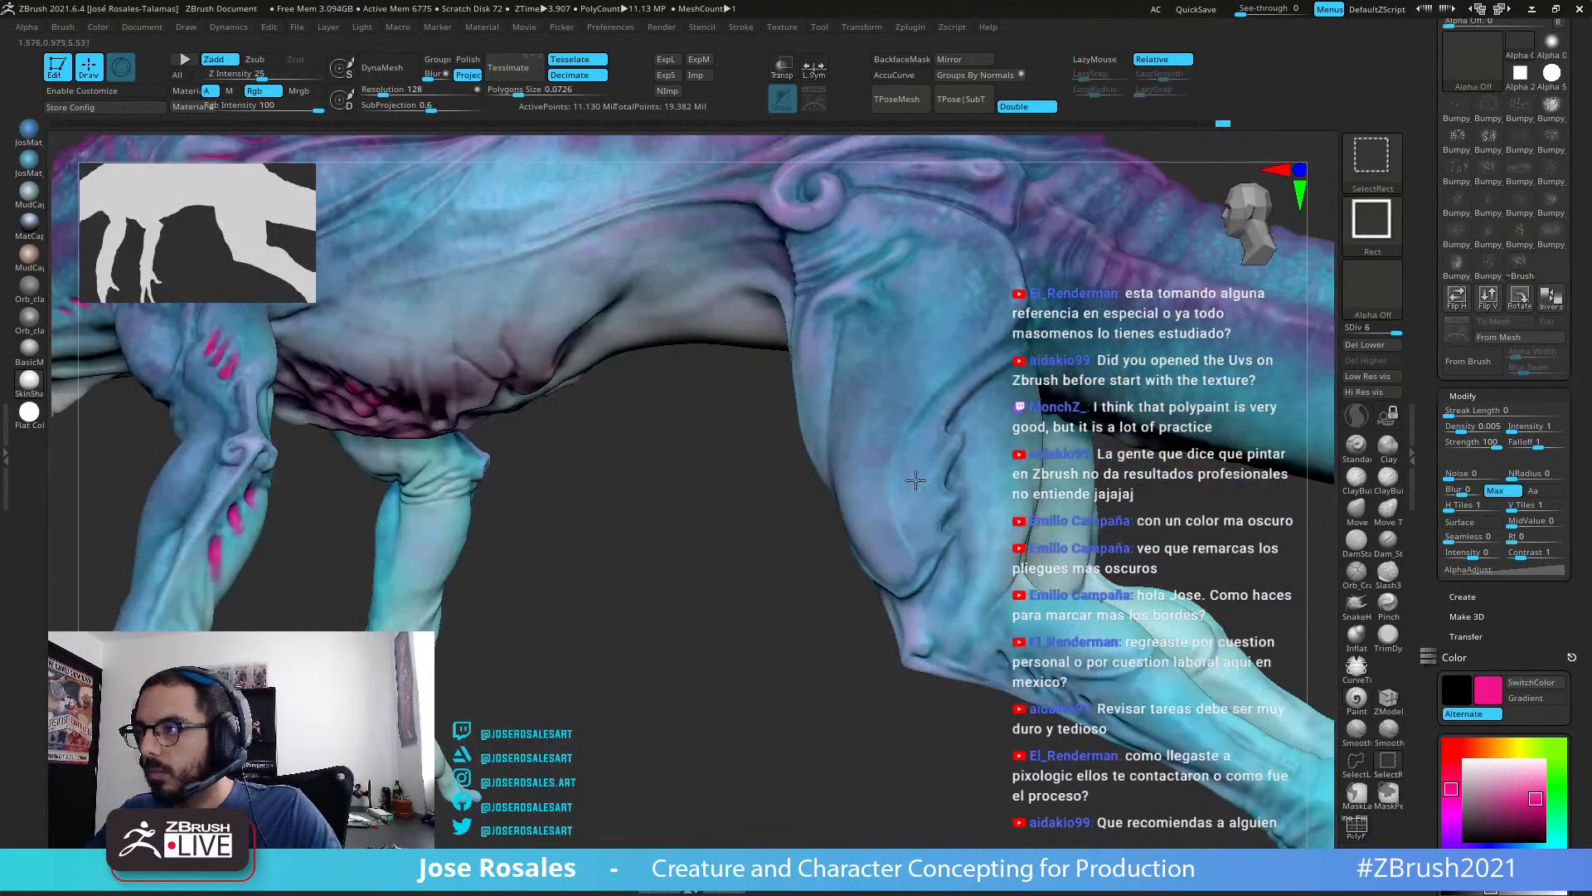
left_click(959, 434, "ctrl+shift")
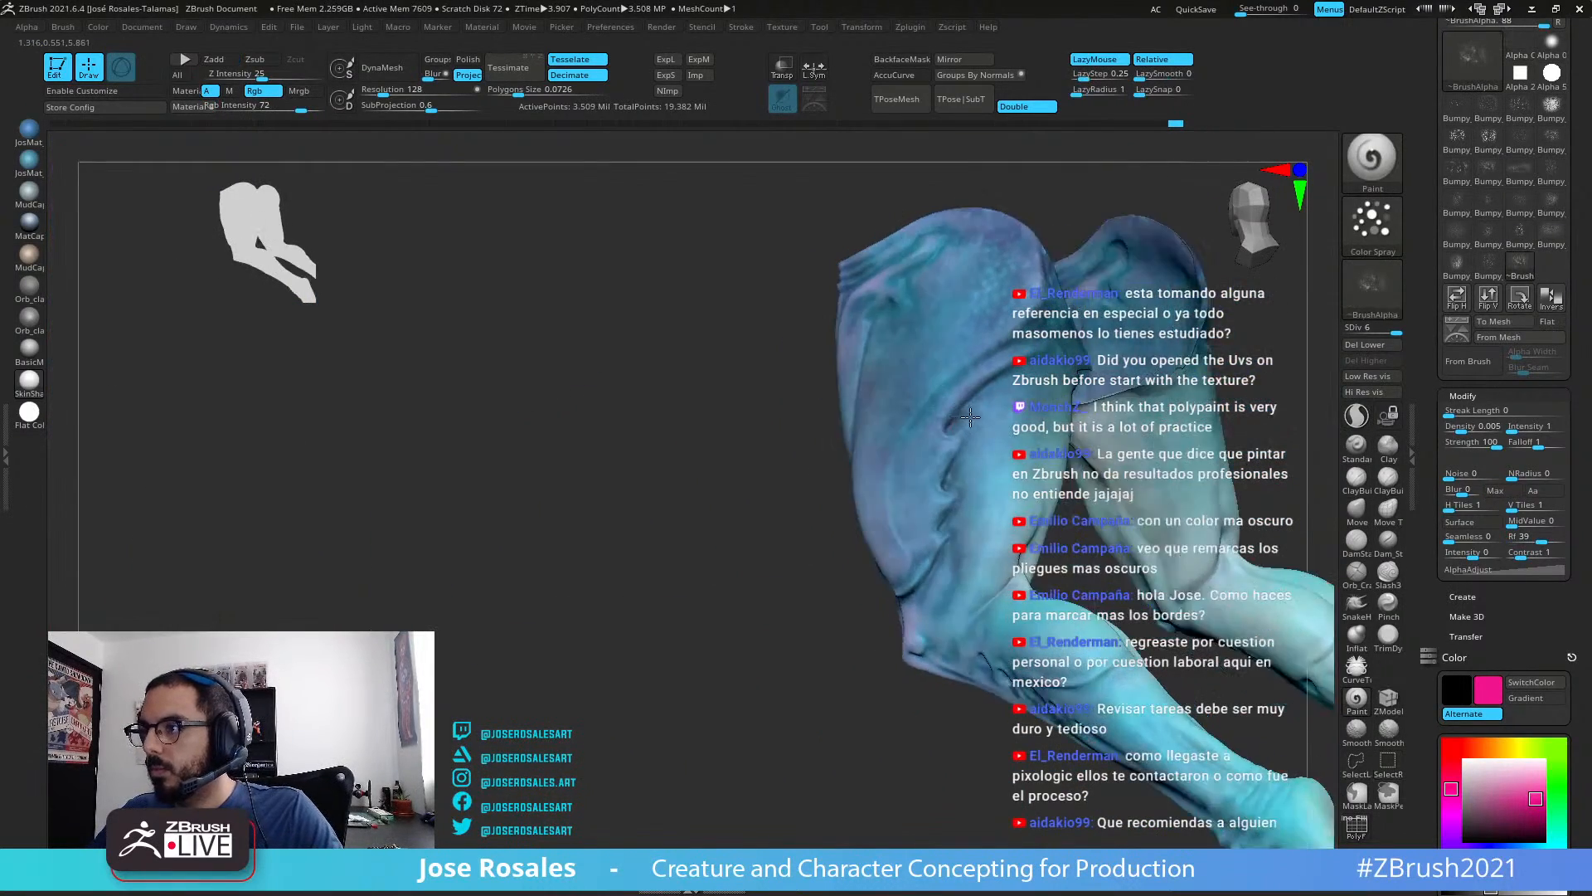
right_click_drag(960, 427, 949, 423)
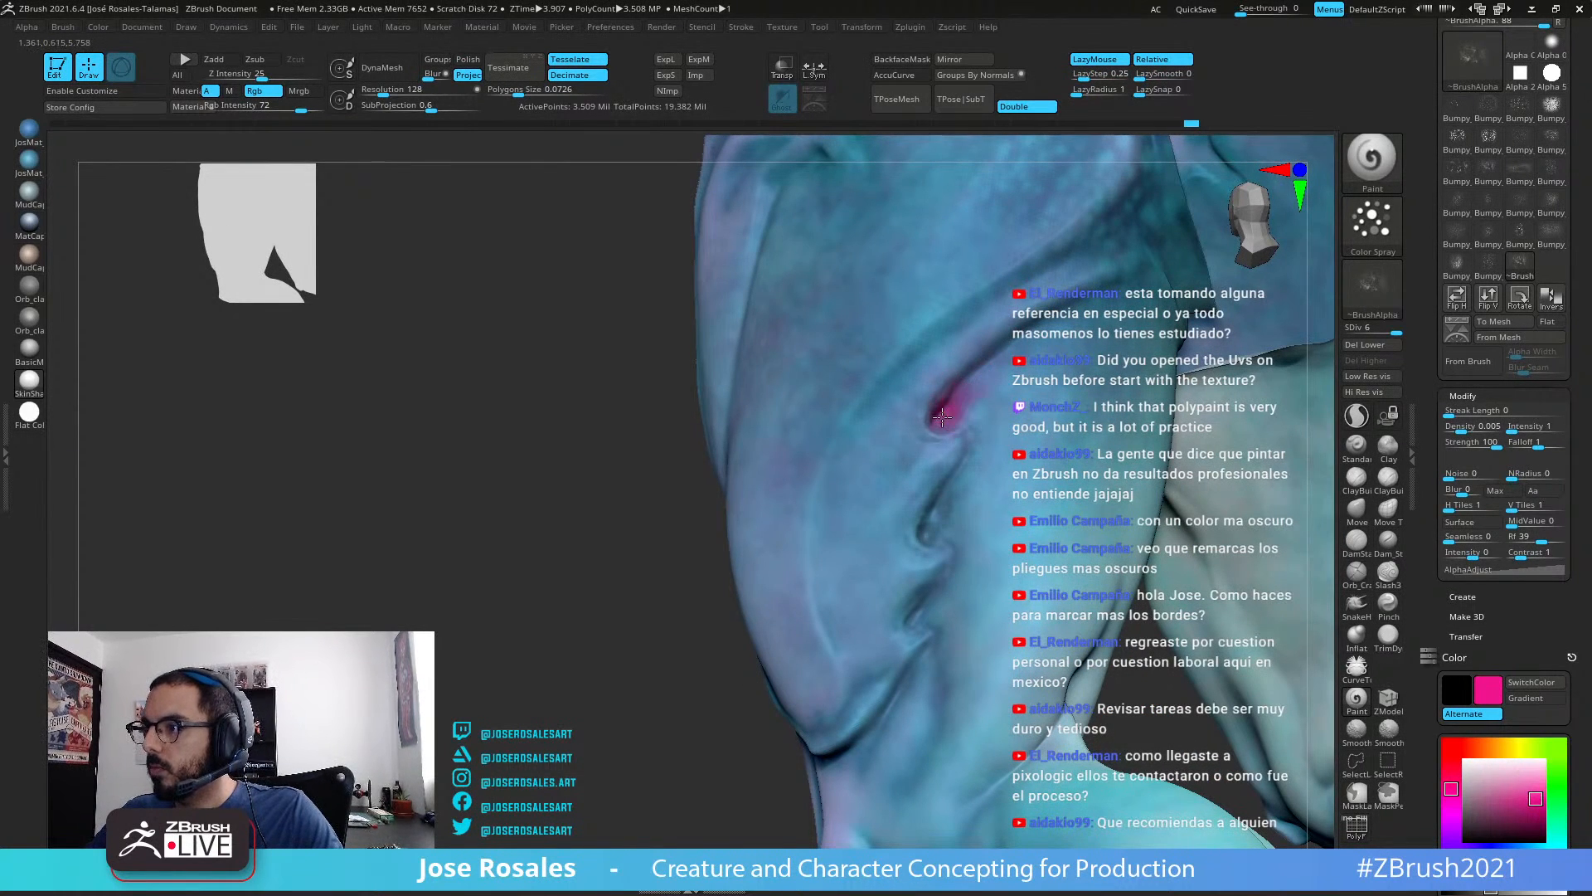
Step: Set the Paint brush to the Dots stroke with Alpha Off
left_click(1373, 224)
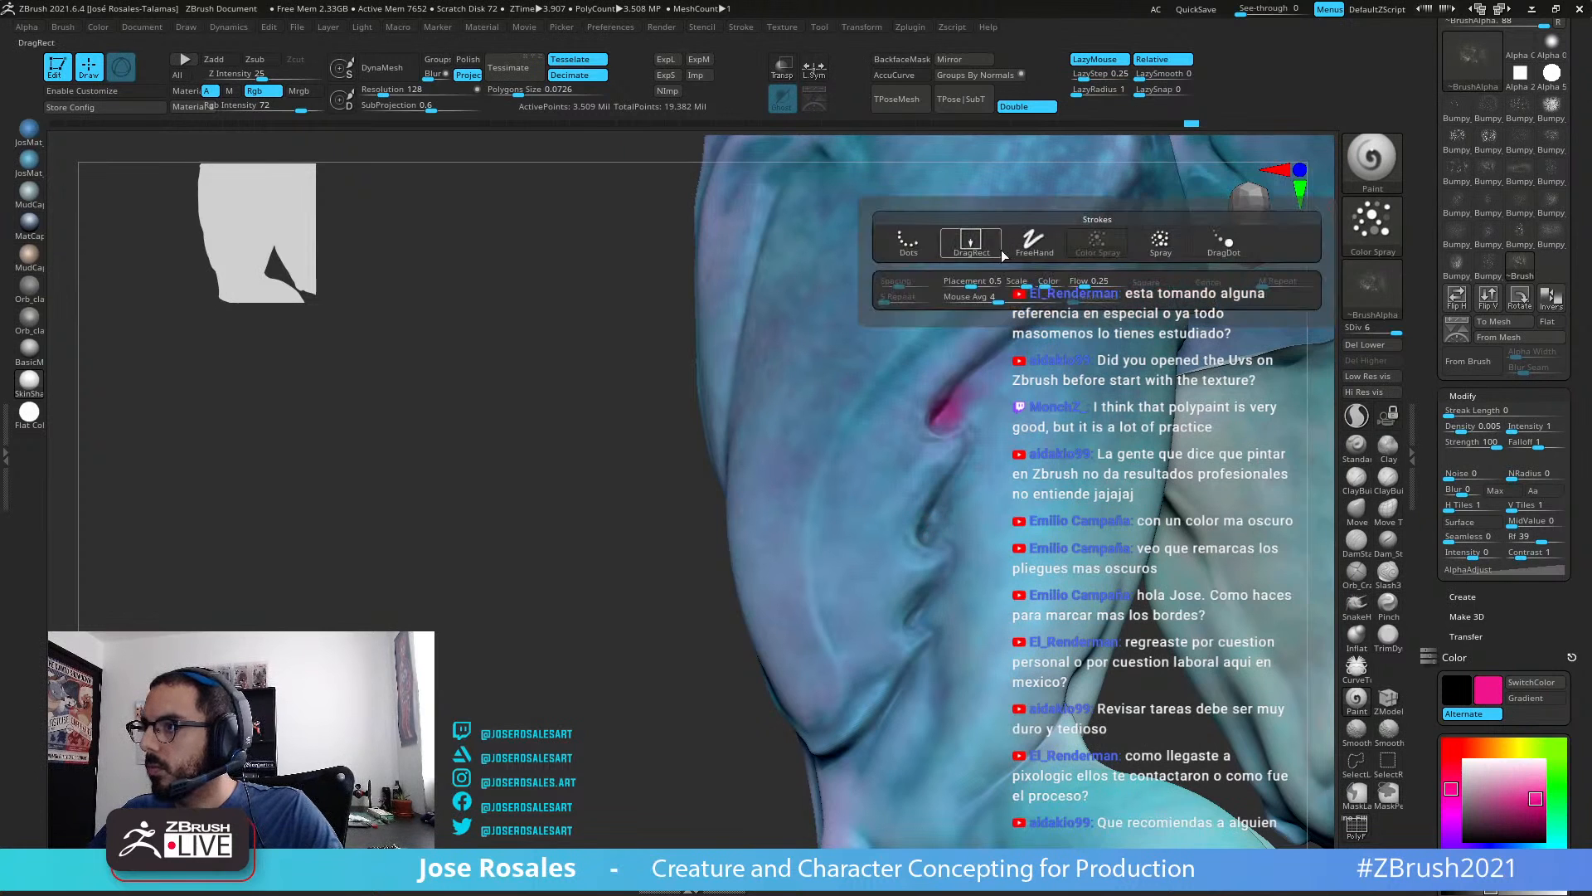
left_click(904, 243)
left_click(1371, 286)
left_click(561, 315)
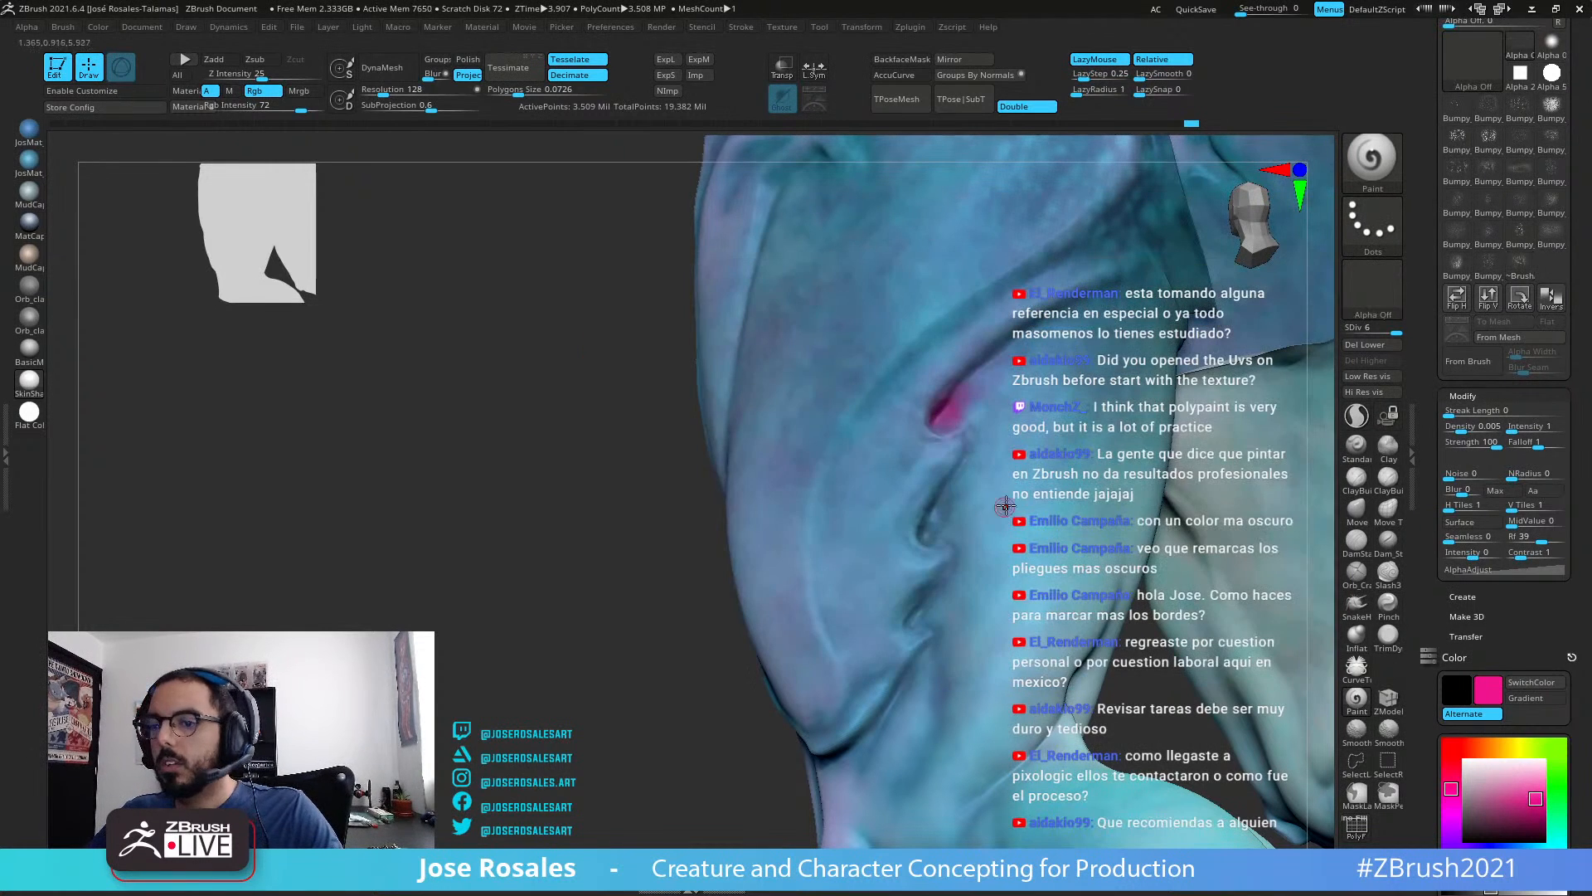
Step: Paint the remaining slits down the outer thigh bright magenta
key("ctrl+z")
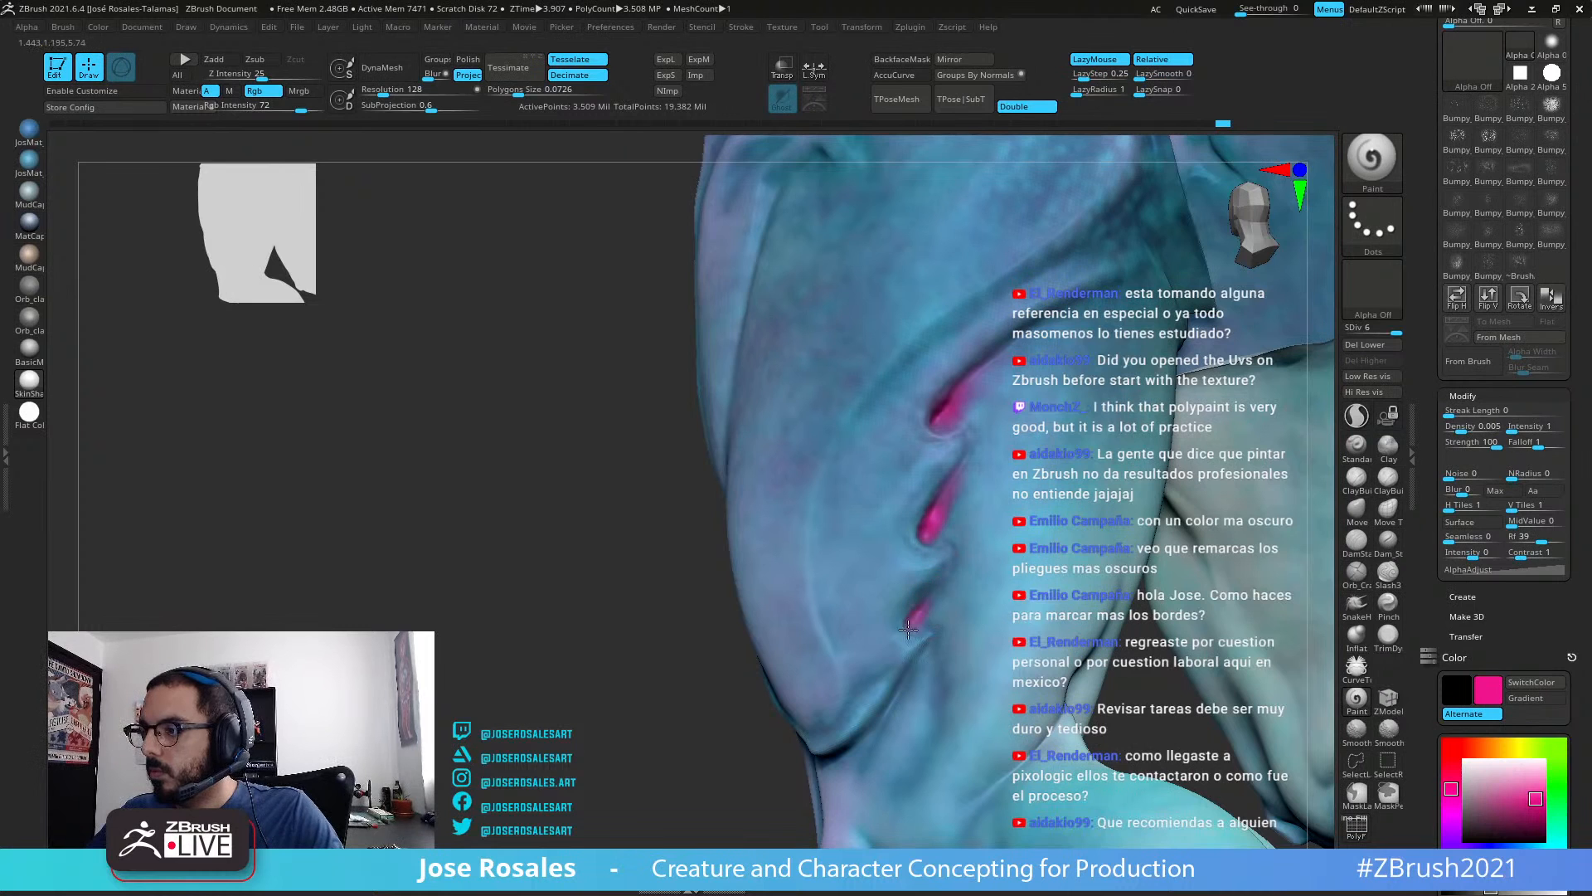
left_click_drag(909, 629, 906, 635)
left_click_drag(957, 573, 949, 585)
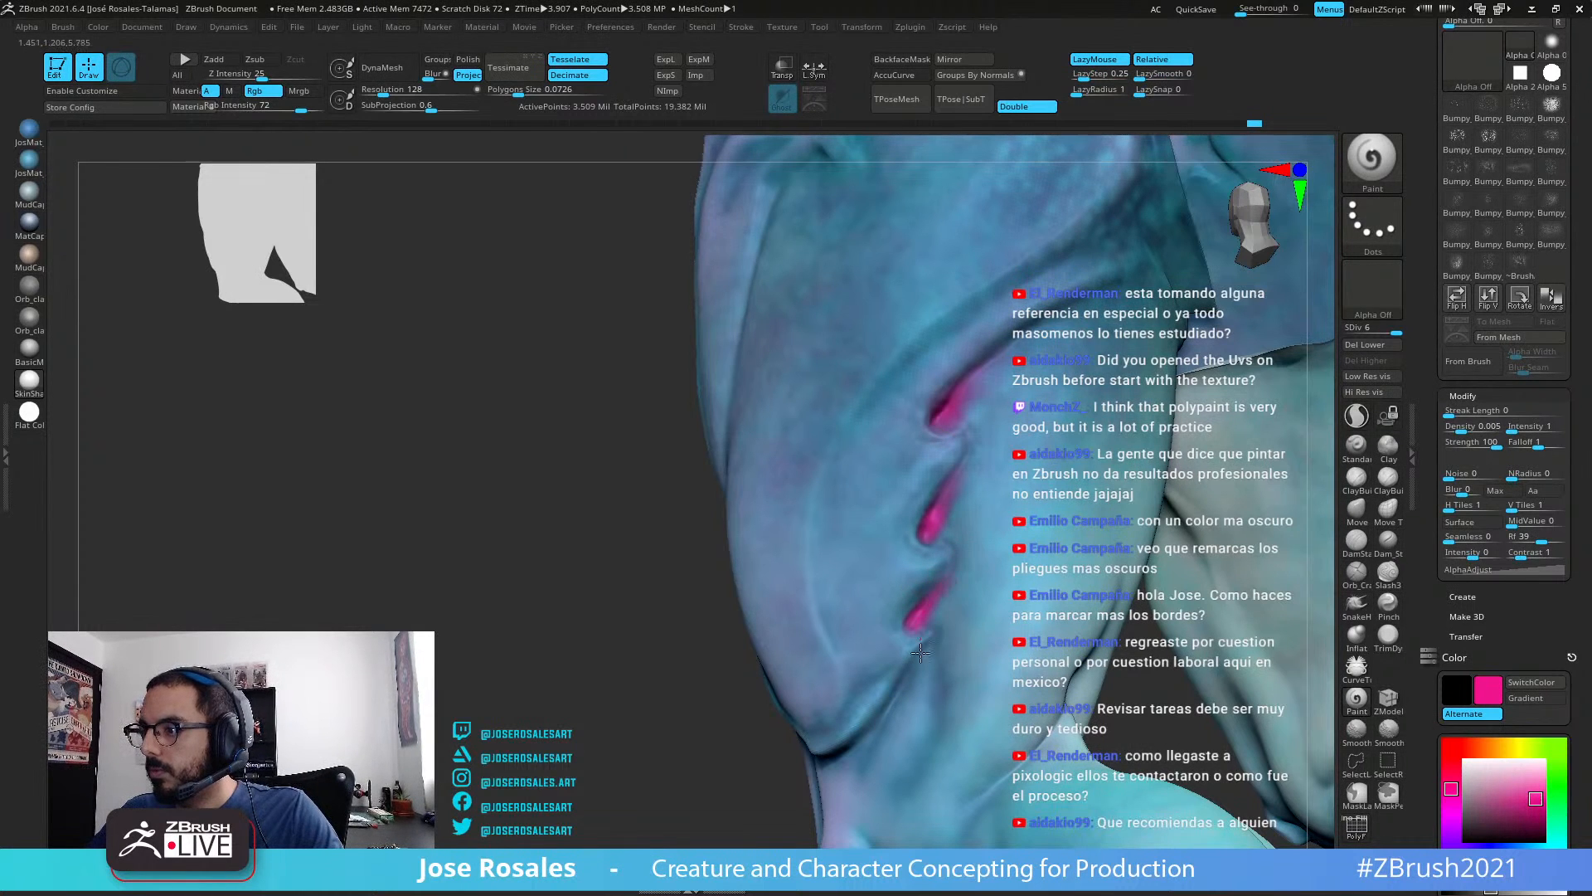
Step: Paint the upper pits in the outer row of the lower hind leg magenta
mouse_move(948, 597)
right_mouse_down()
mouse_move(938, 639)
mouse_move(913, 580)
mouse_move(1027, 609)
mouse_move(1016, 632)
mouse_move(881, 533)
mouse_move(874, 610)
right_mouse_up()
right_click_drag(875, 609, 605, 318, "alt")
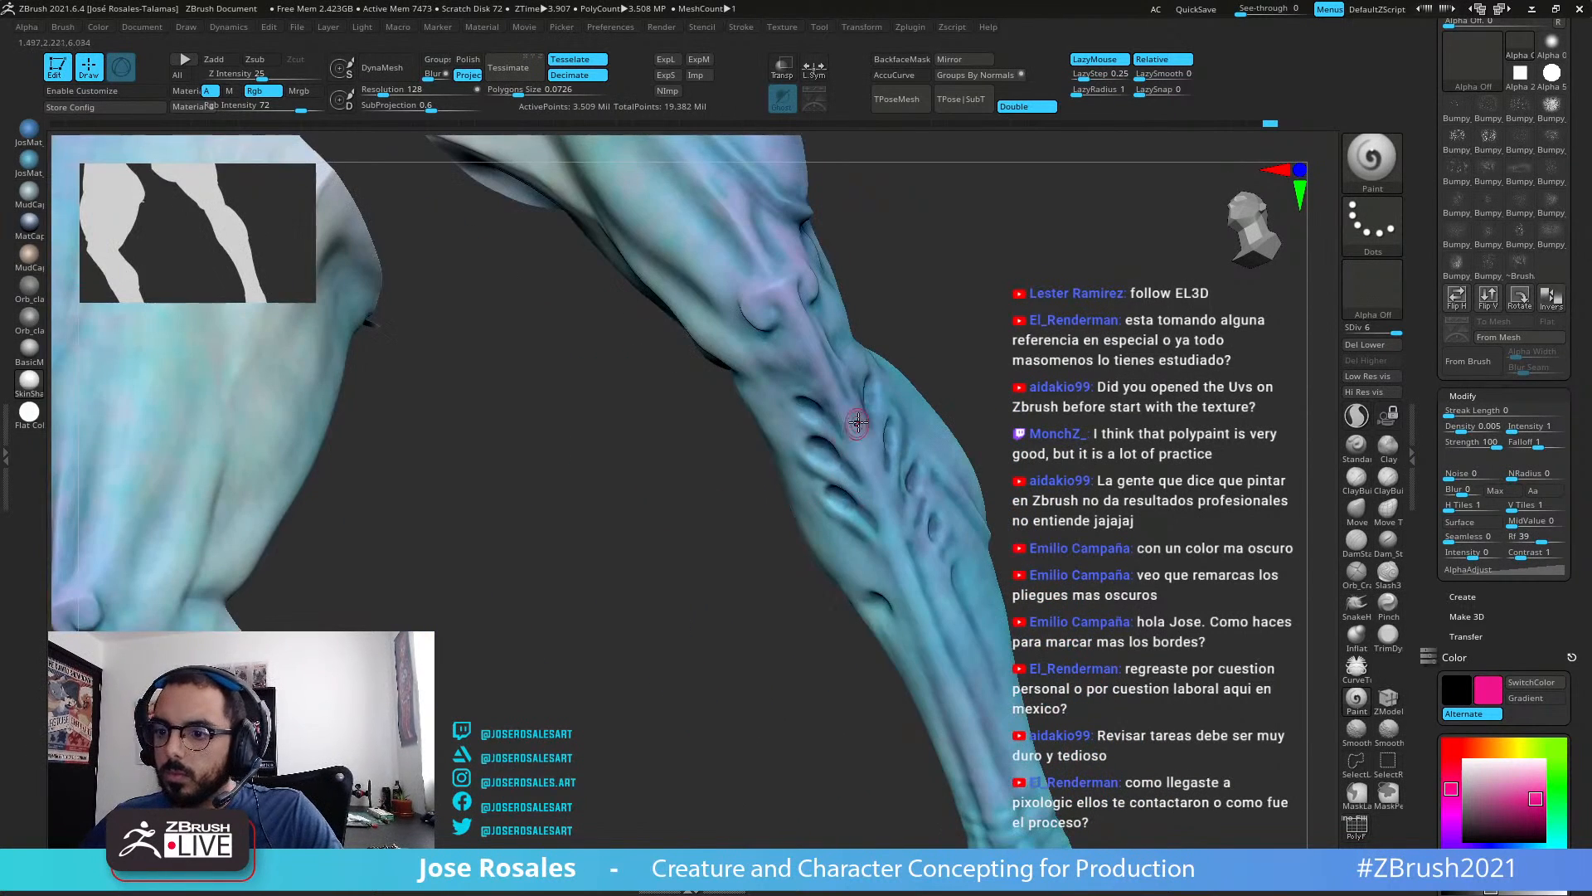
right_click_drag(858, 422, 889, 402)
left_click_drag(884, 405, 877, 413)
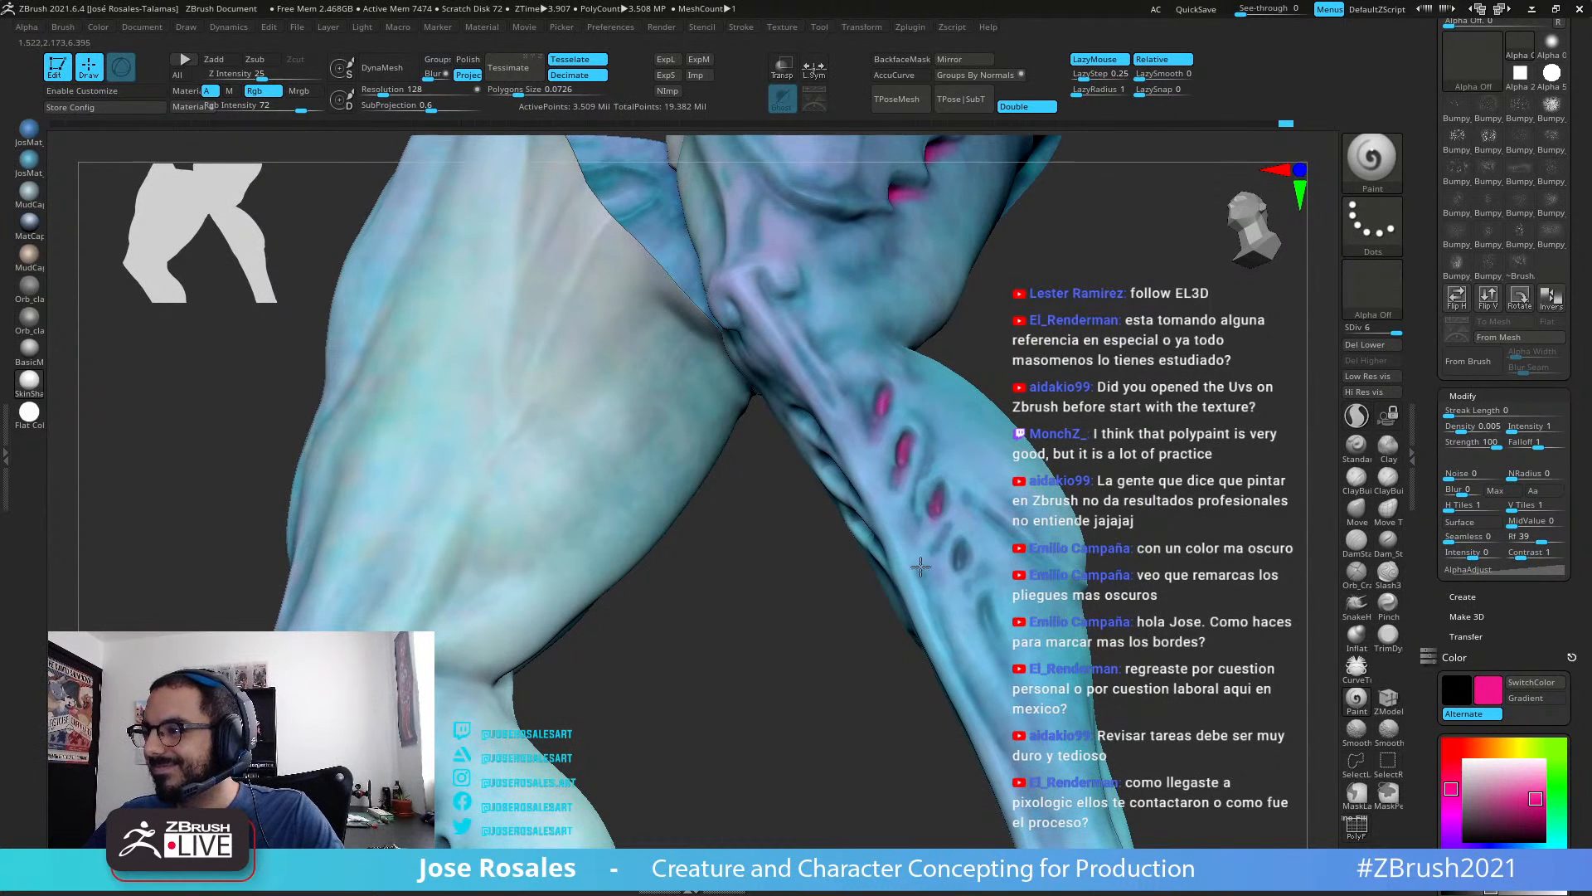
Step: Fill the row of pits on the inner side of the lower hind leg with magenta
left_click_drag(921, 567, 846, 489)
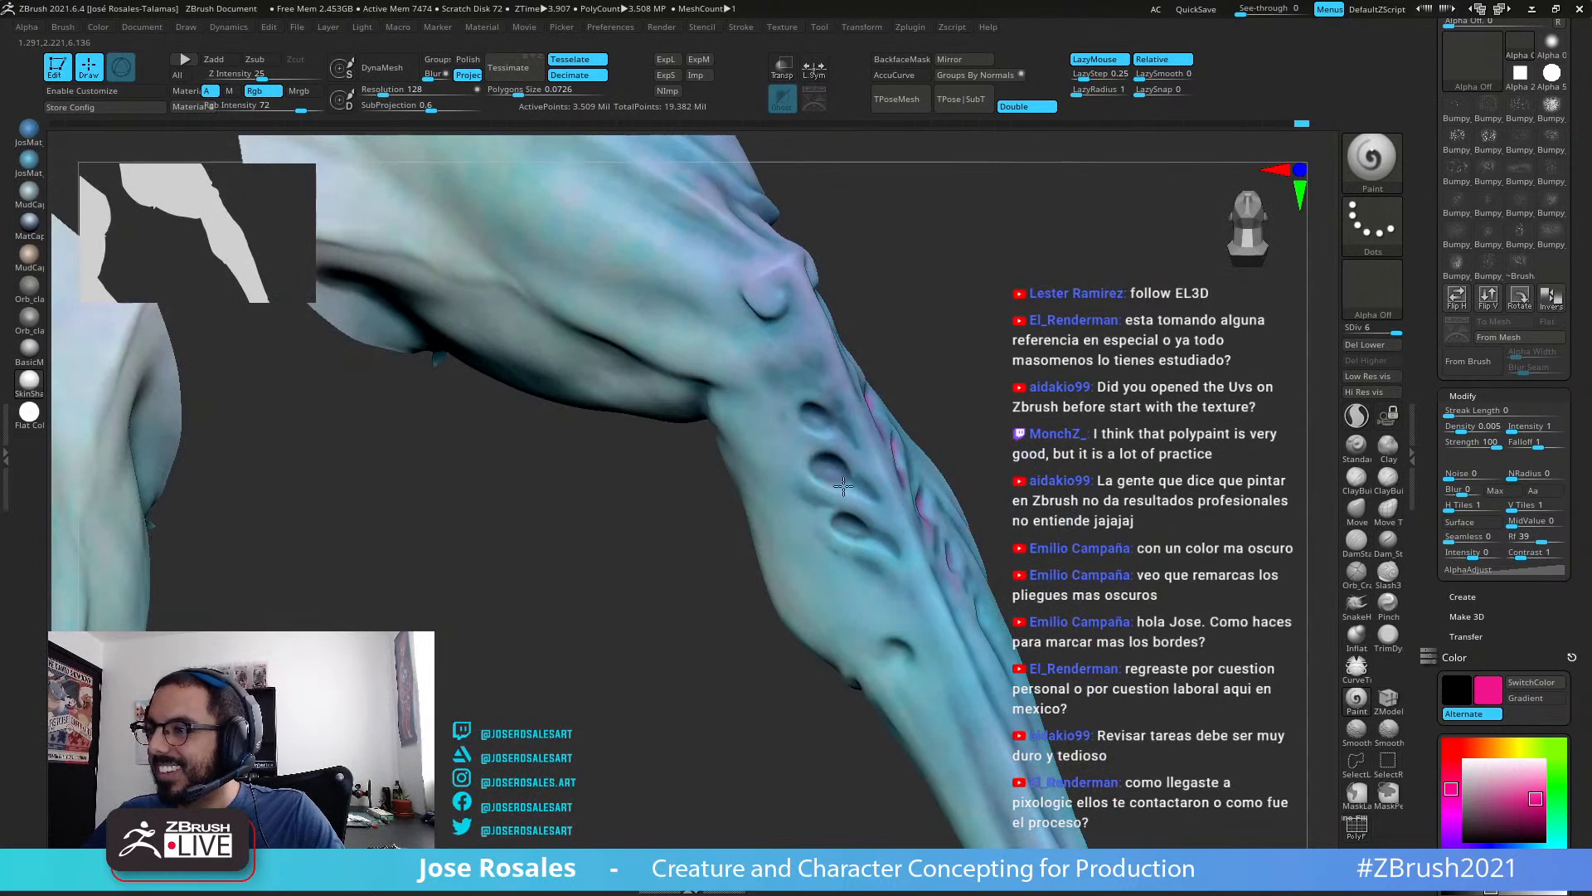
right_click_drag(882, 527, 836, 451)
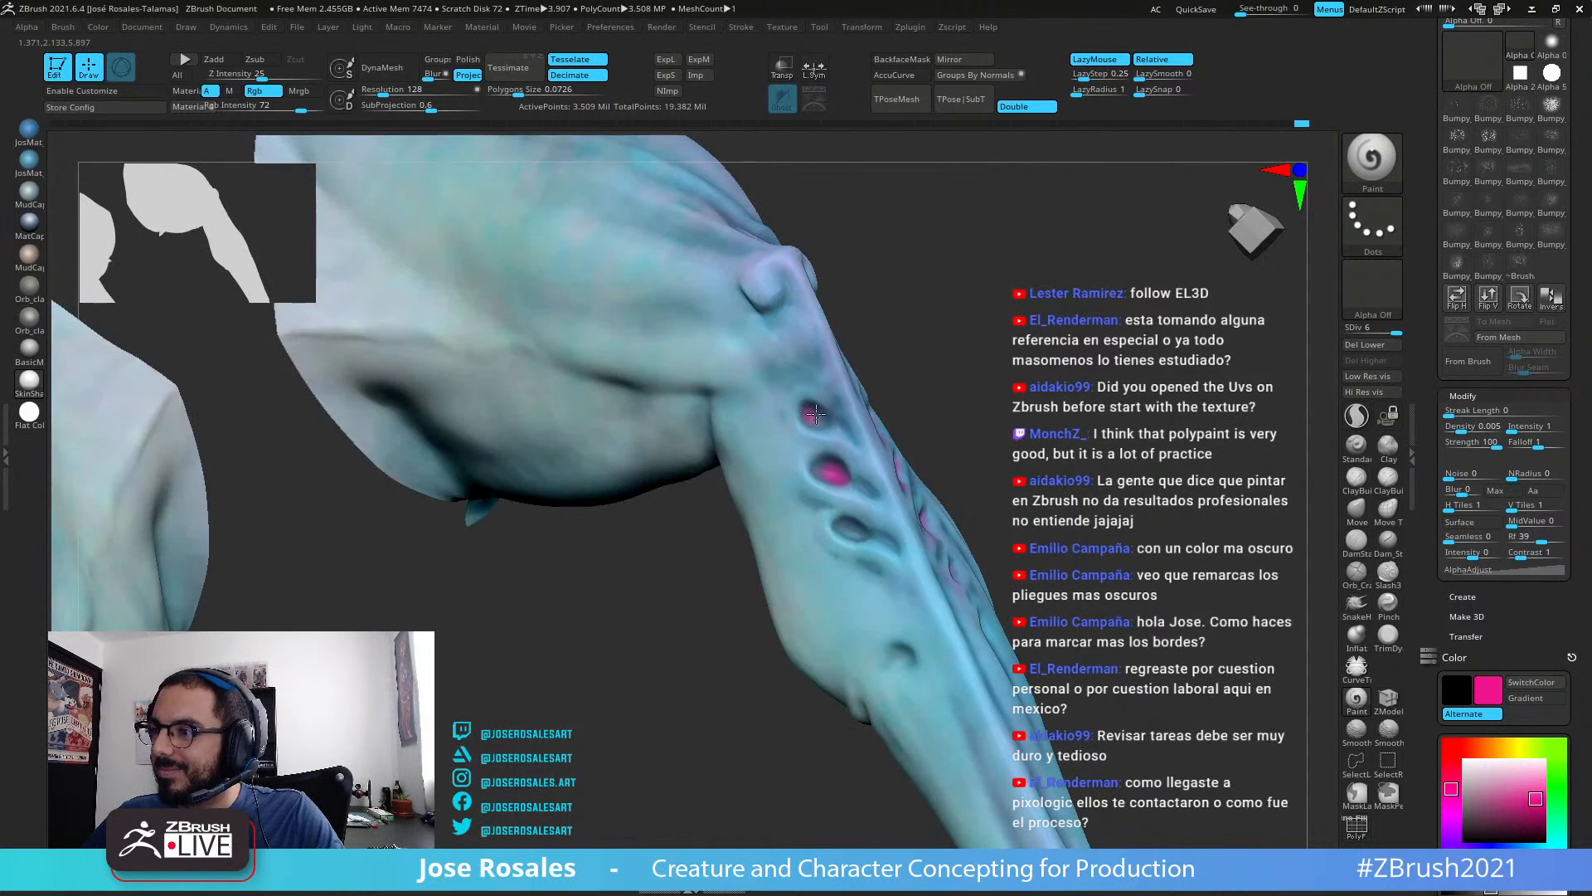
left_click_drag(848, 436, 825, 461)
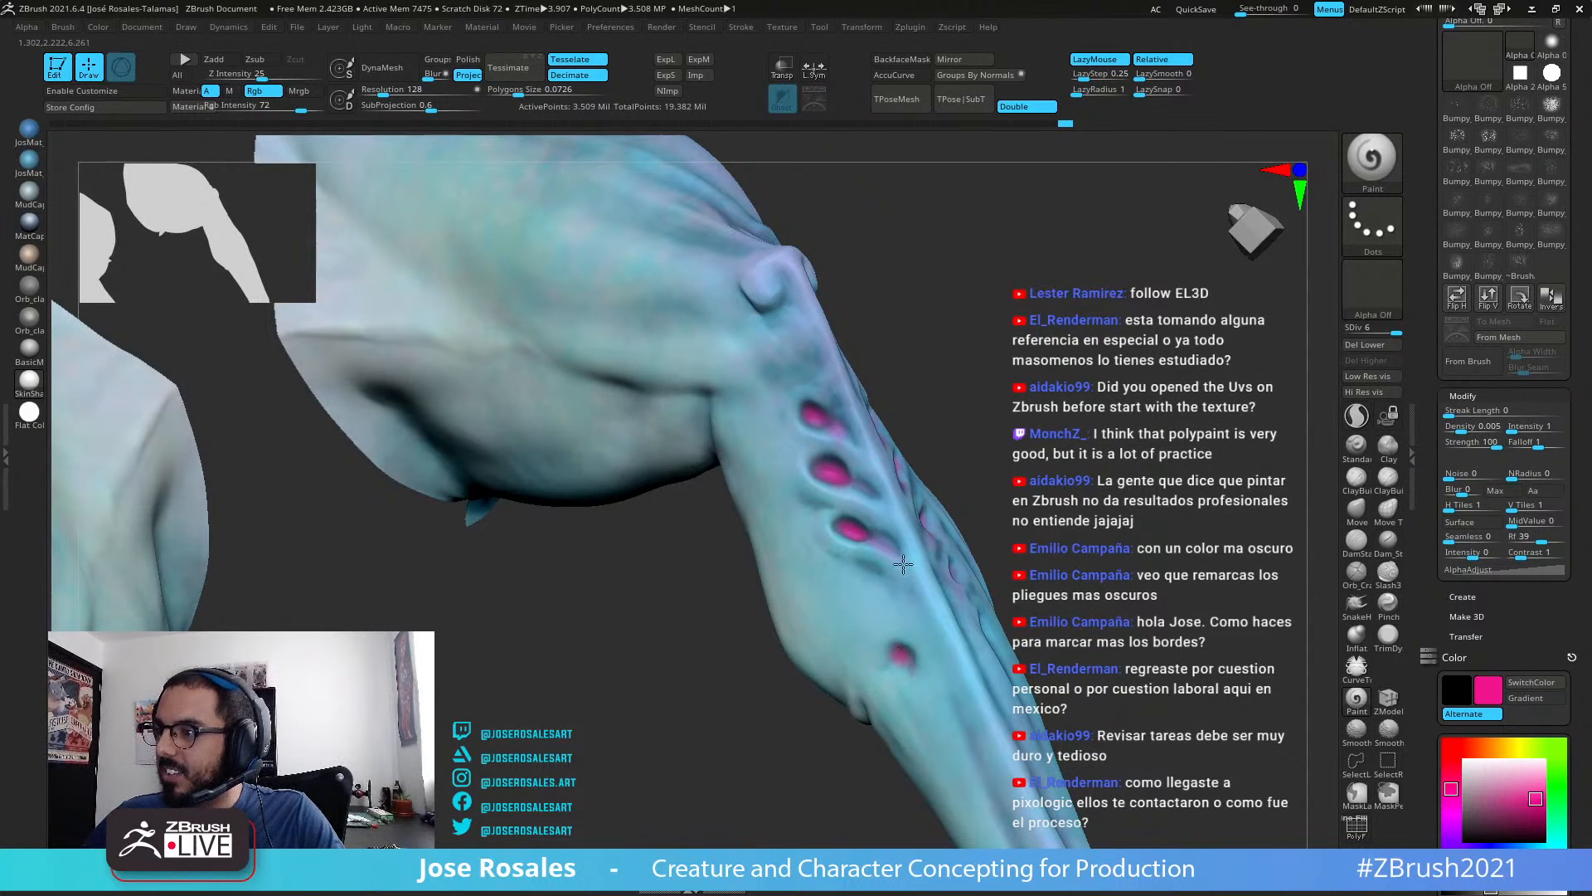
Step: Extend the magenta accents to the lowest pits in the shin's outer row
right_click_drag(936, 481, 969, 635)
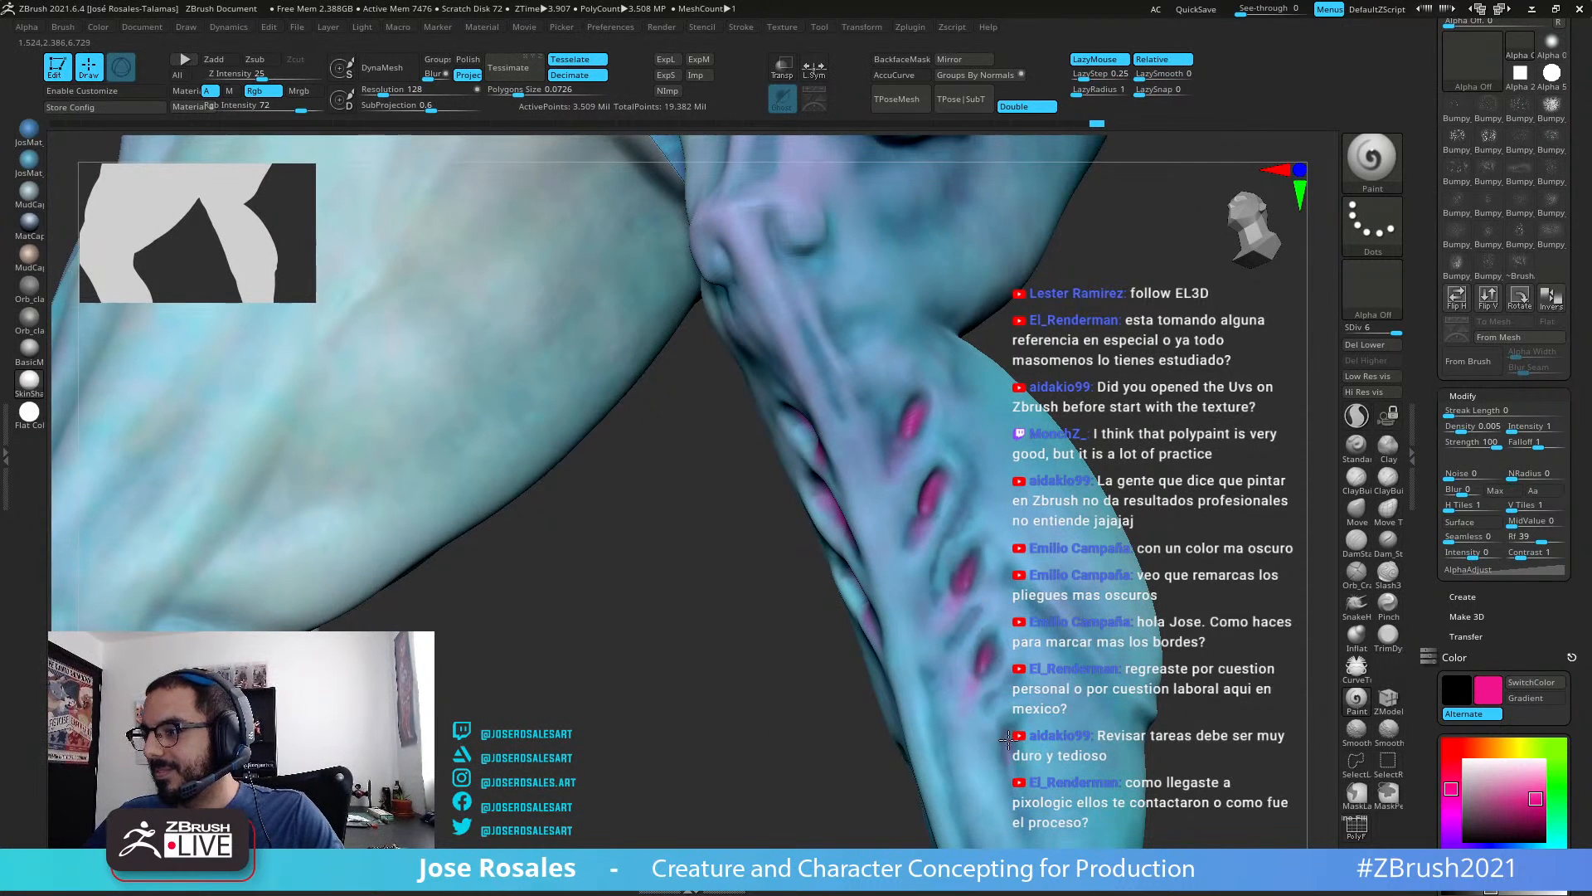
left_click_drag(1023, 781, 1020, 767)
right_click_drag(680, 488, 666, 376, "alt")
right_click_drag(897, 511, 1052, 478, "ctrl")
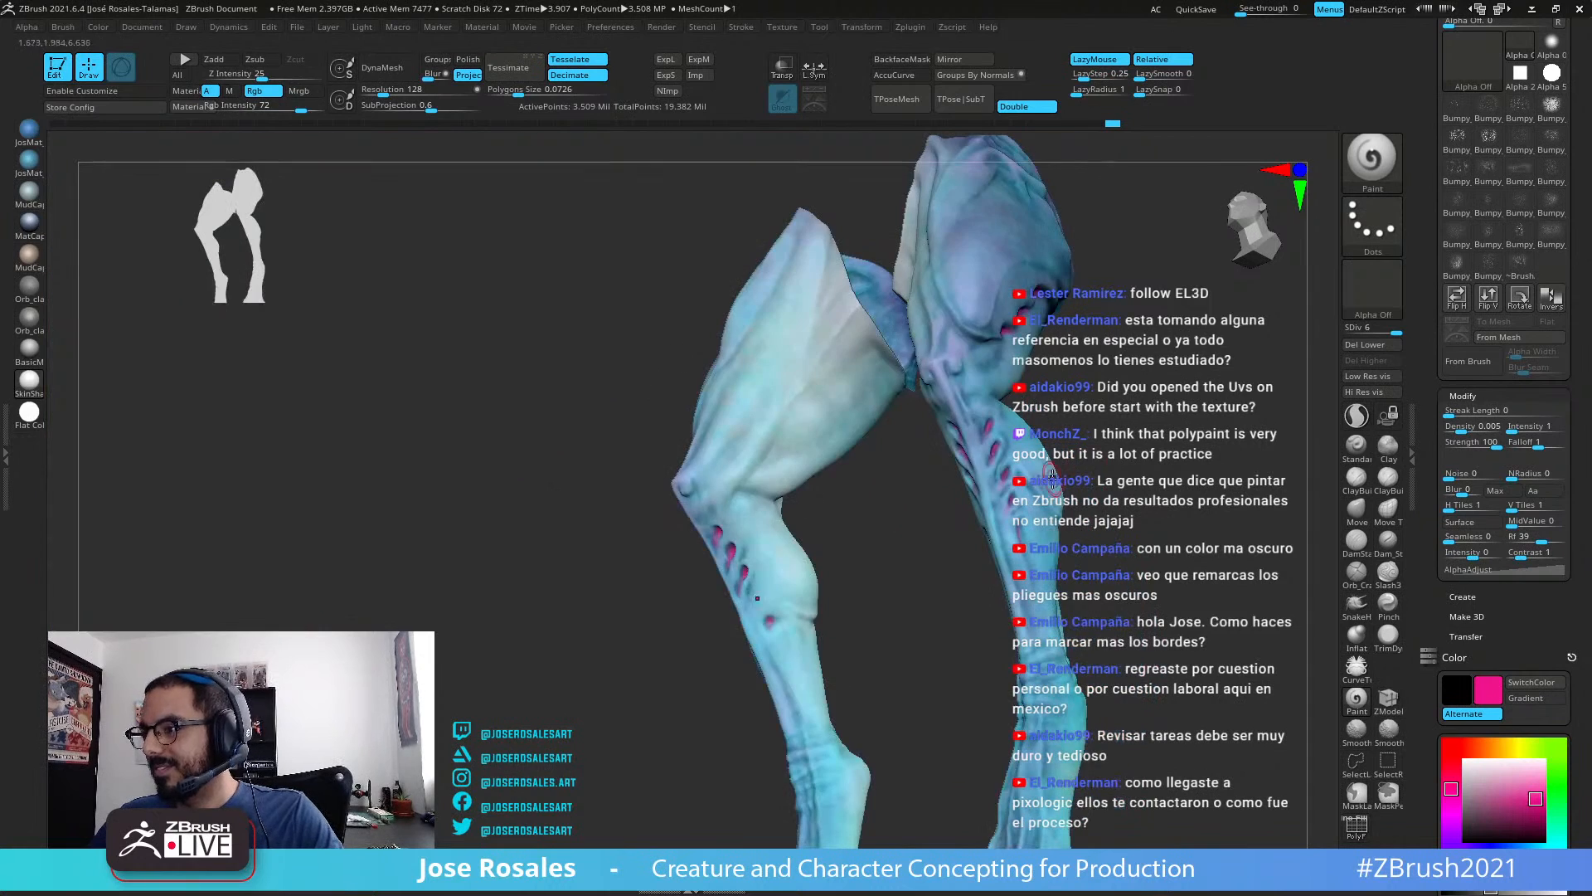
Step: Paint the round knuckle nodules at the base of the hind foot's toes magenta
right_click_drag(798, 587, 897, 585)
right_click_drag(974, 523, 942, 589)
right_click_drag(842, 627, 771, 677, "alt")
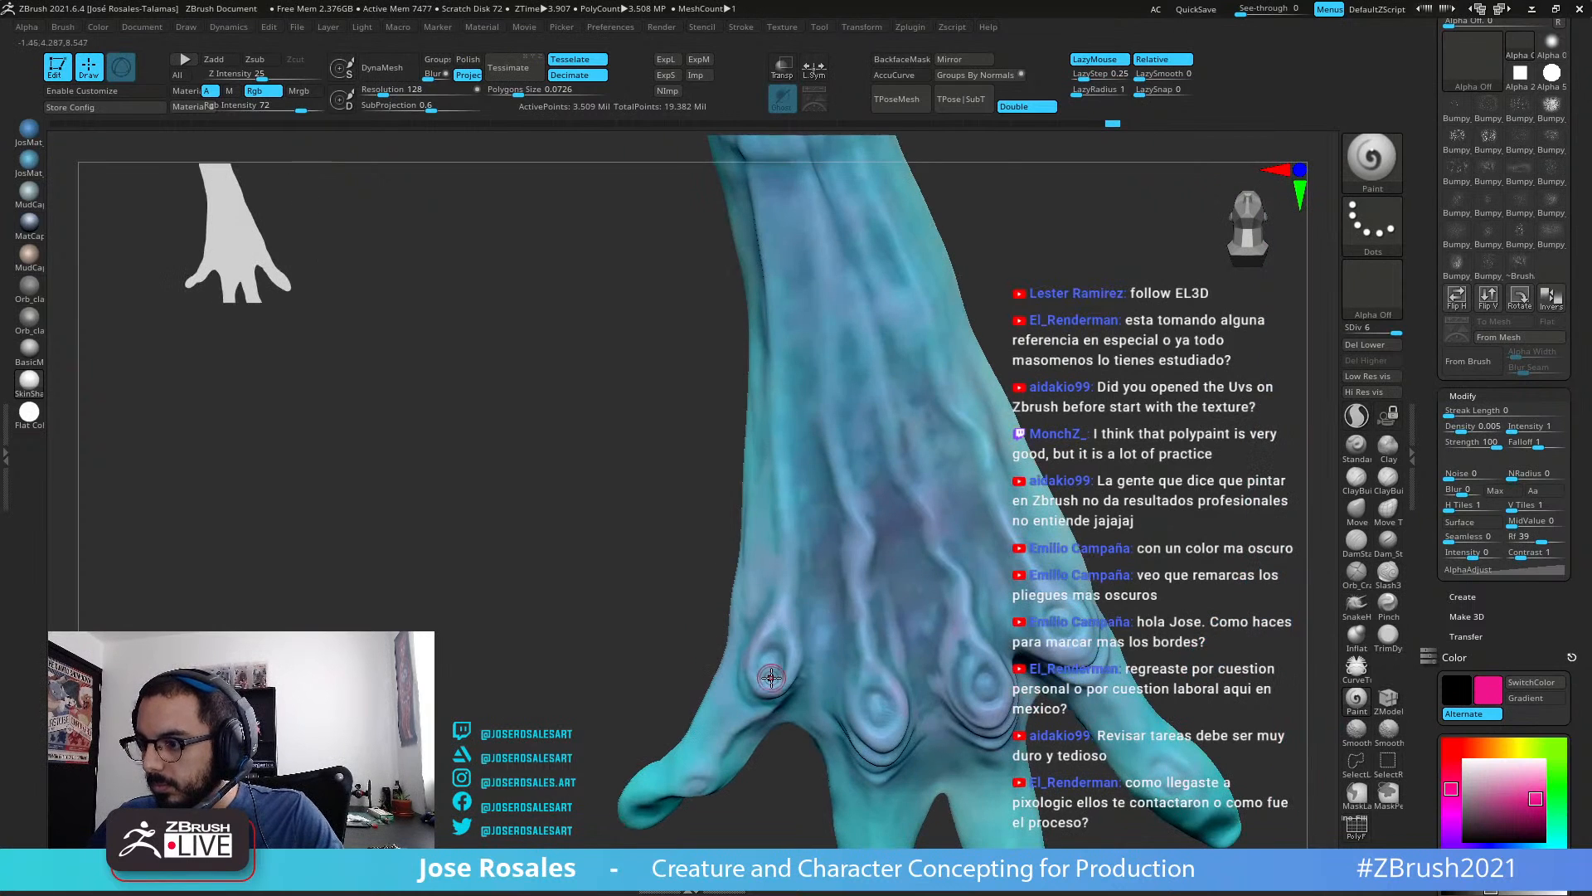
left_click_drag(897, 699, 880, 706)
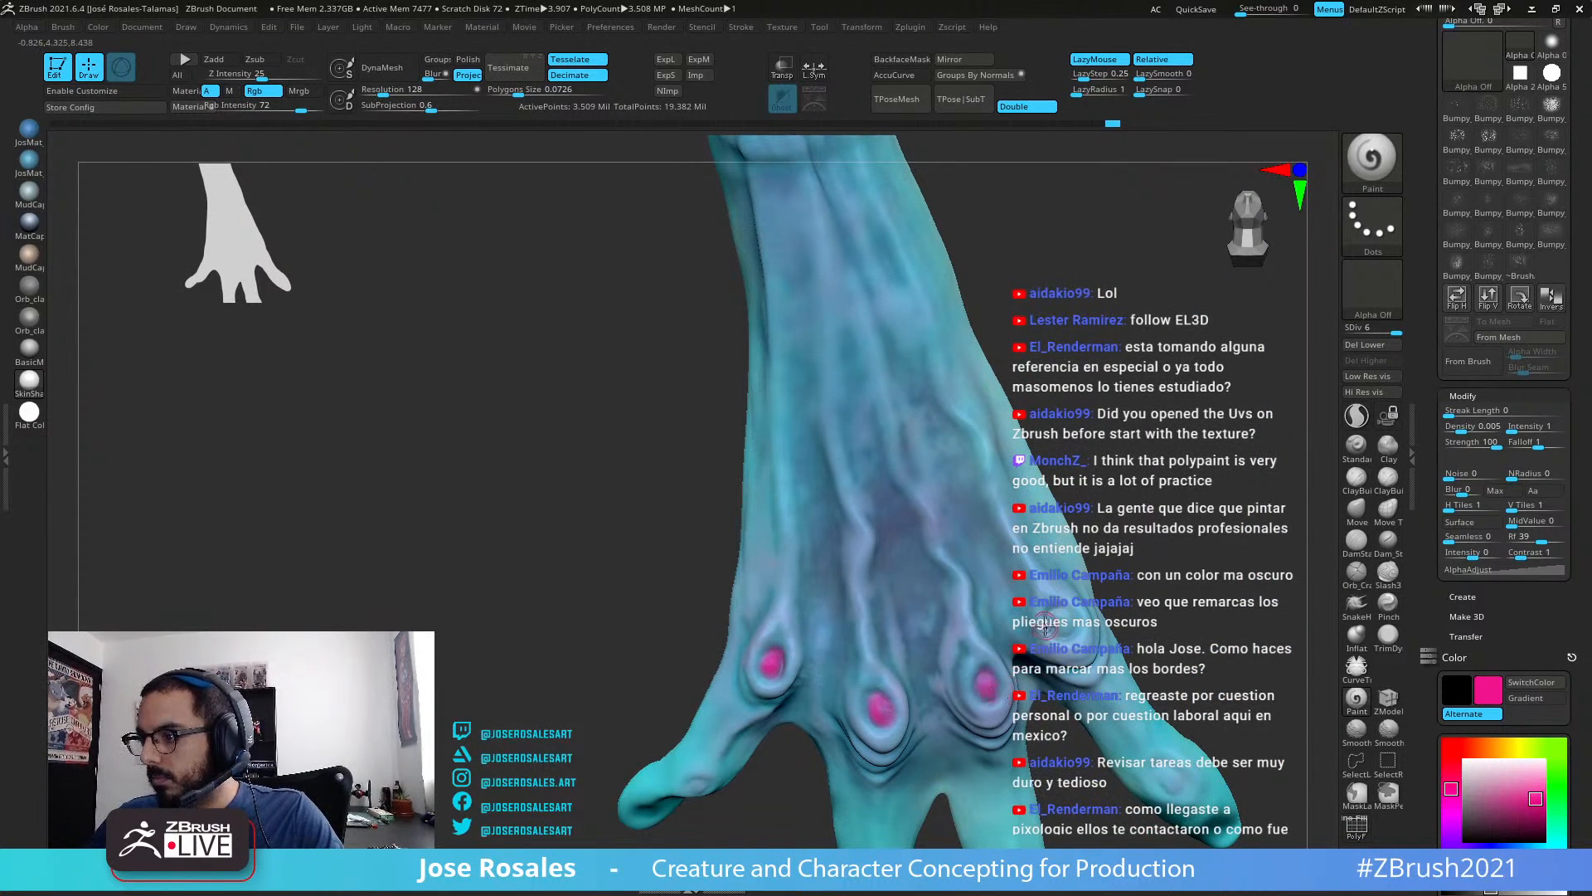
right_click_drag(1061, 613, 817, 753)
Step: Dab magenta on the joint nodules of the hind foot's outer and middle toes
right_click_drag(674, 592, 693, 557)
left_click_drag(698, 559, 689, 562)
mouse_move(876, 701)
right_mouse_down("alt")
mouse_move(786, 531)
mouse_move(827, 590)
right_mouse_up("alt")
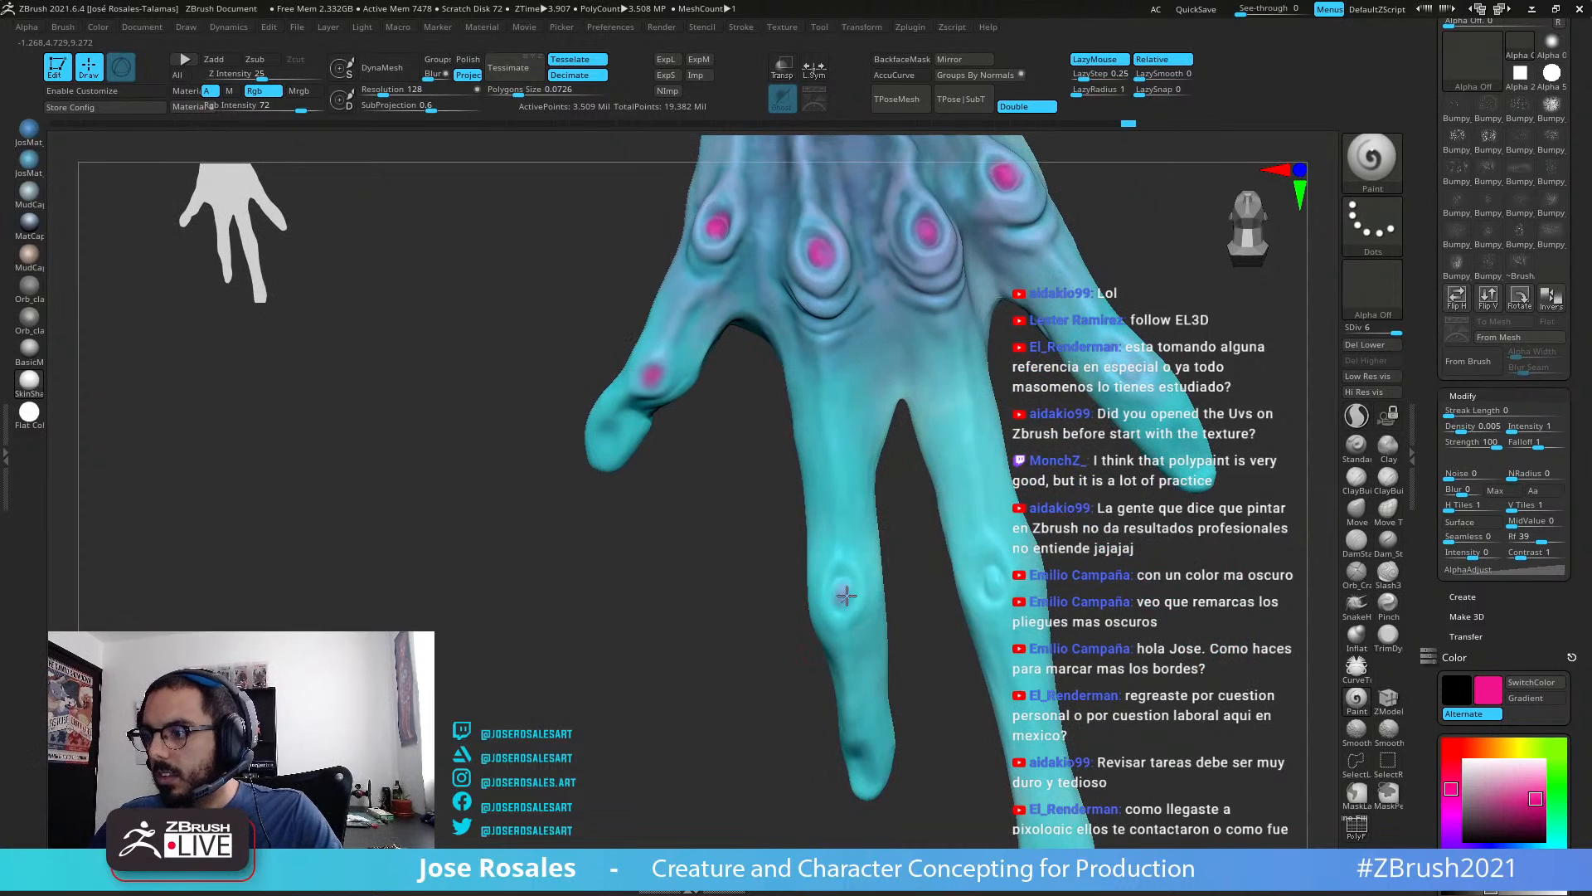
left_click_drag(846, 594, 842, 614)
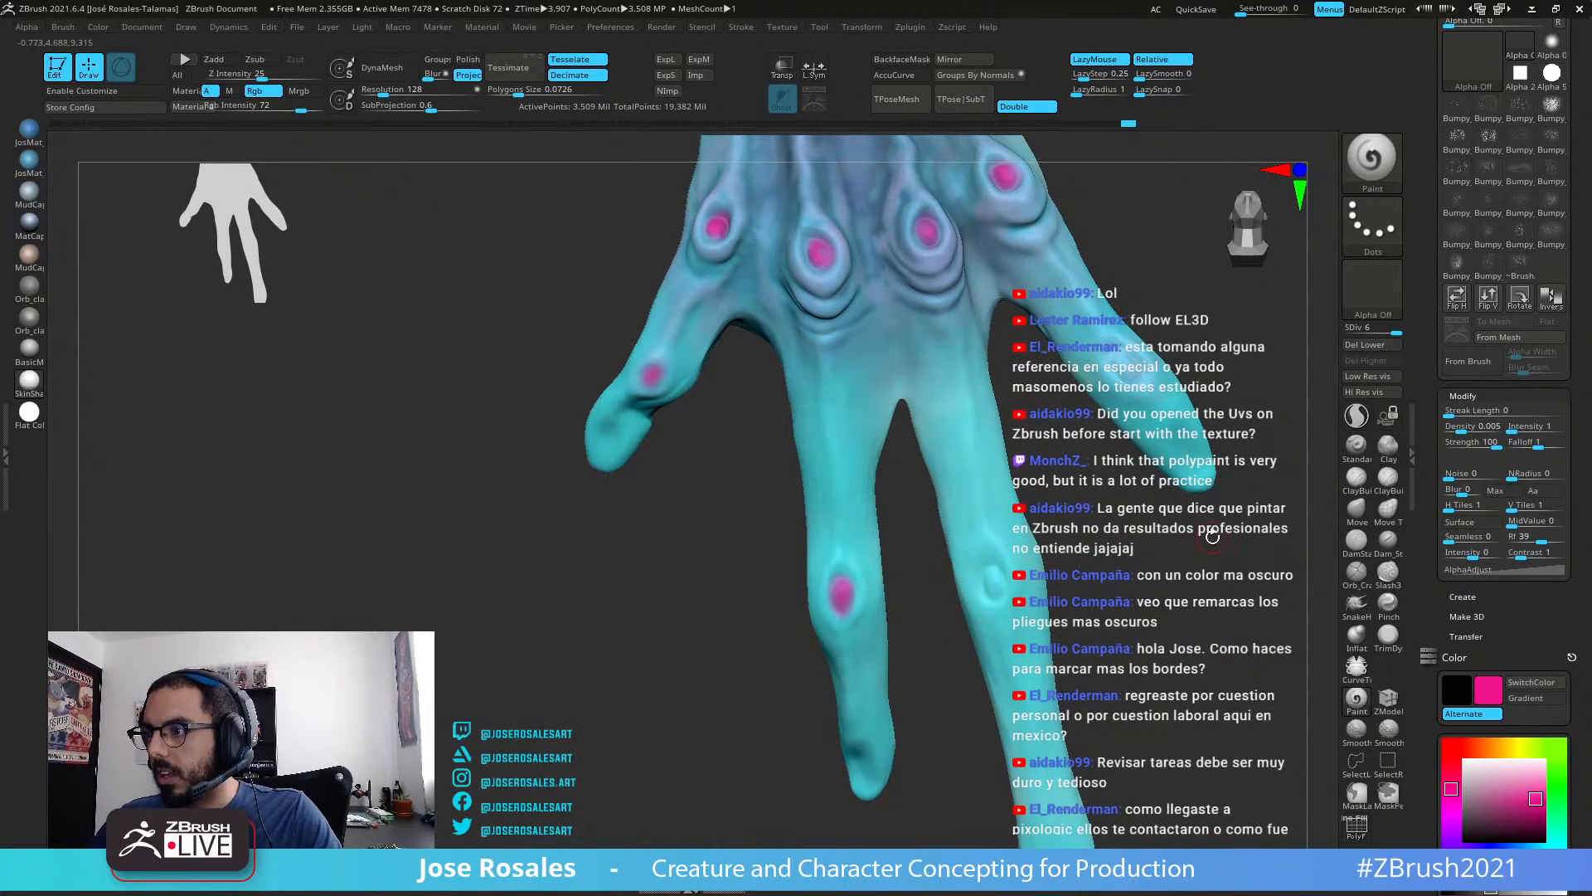
Step: Reveal the hidden body parts and display the full creature with its other subtools
right_click_drag(1212, 536, 1005, 624, "ctrl")
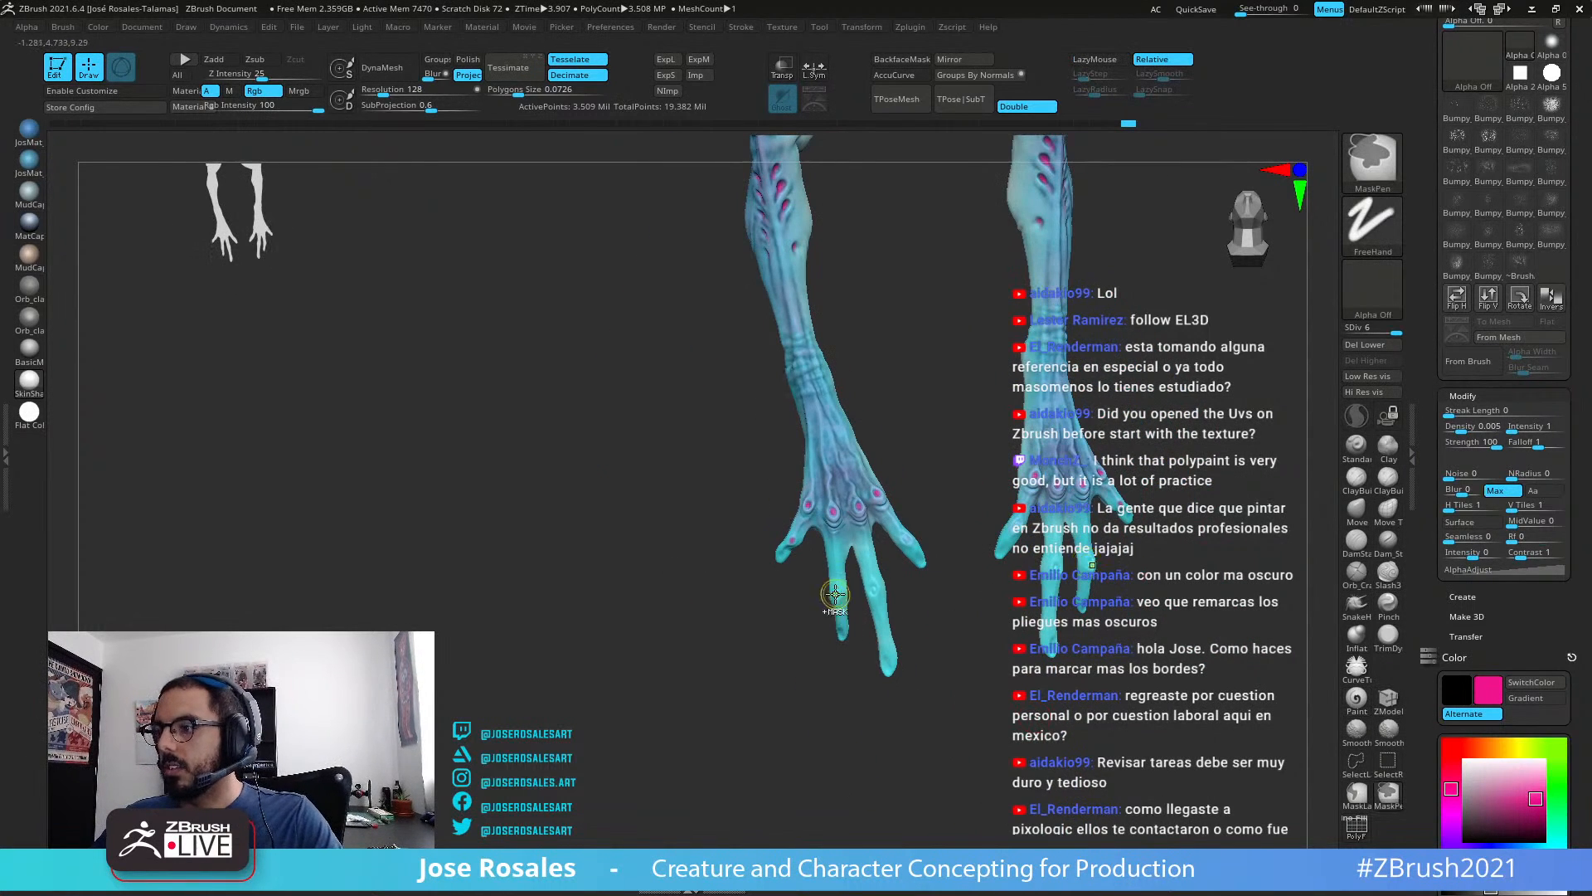
mouse_move(750, 493)
right_mouse_down()
mouse_move(696, 487)
mouse_move(960, 551)
mouse_move(985, 642)
right_mouse_up()
mouse_move(985, 642)
right_mouse_down()
mouse_move(936, 554)
mouse_move(1049, 575)
right_mouse_up()
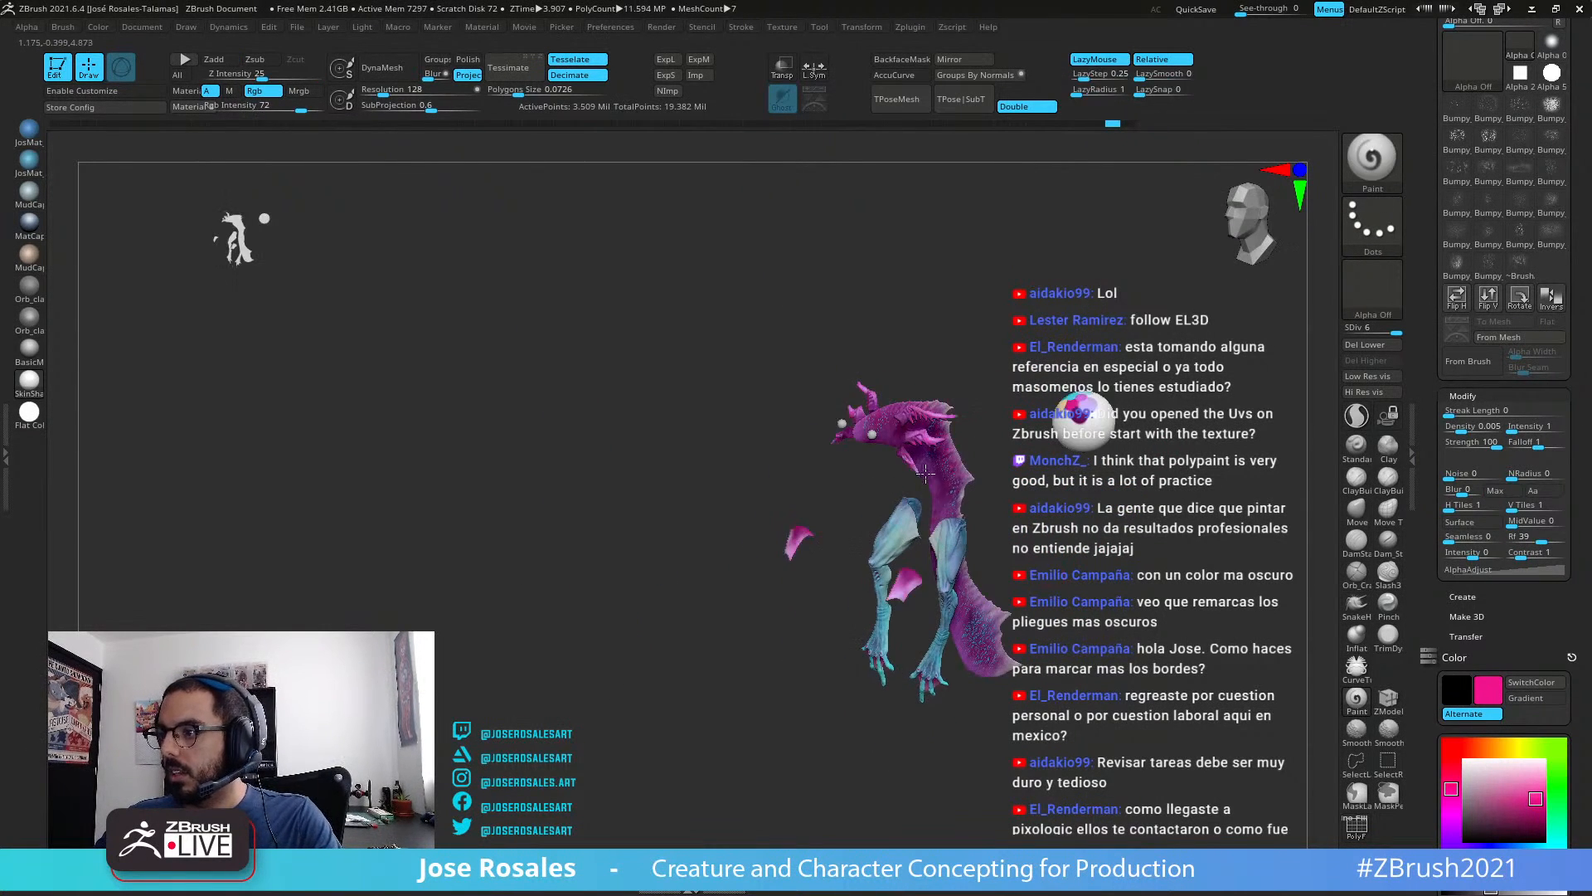
right_click_drag(925, 473, 870, 424, "alt")
key("ctrl+shift+s")
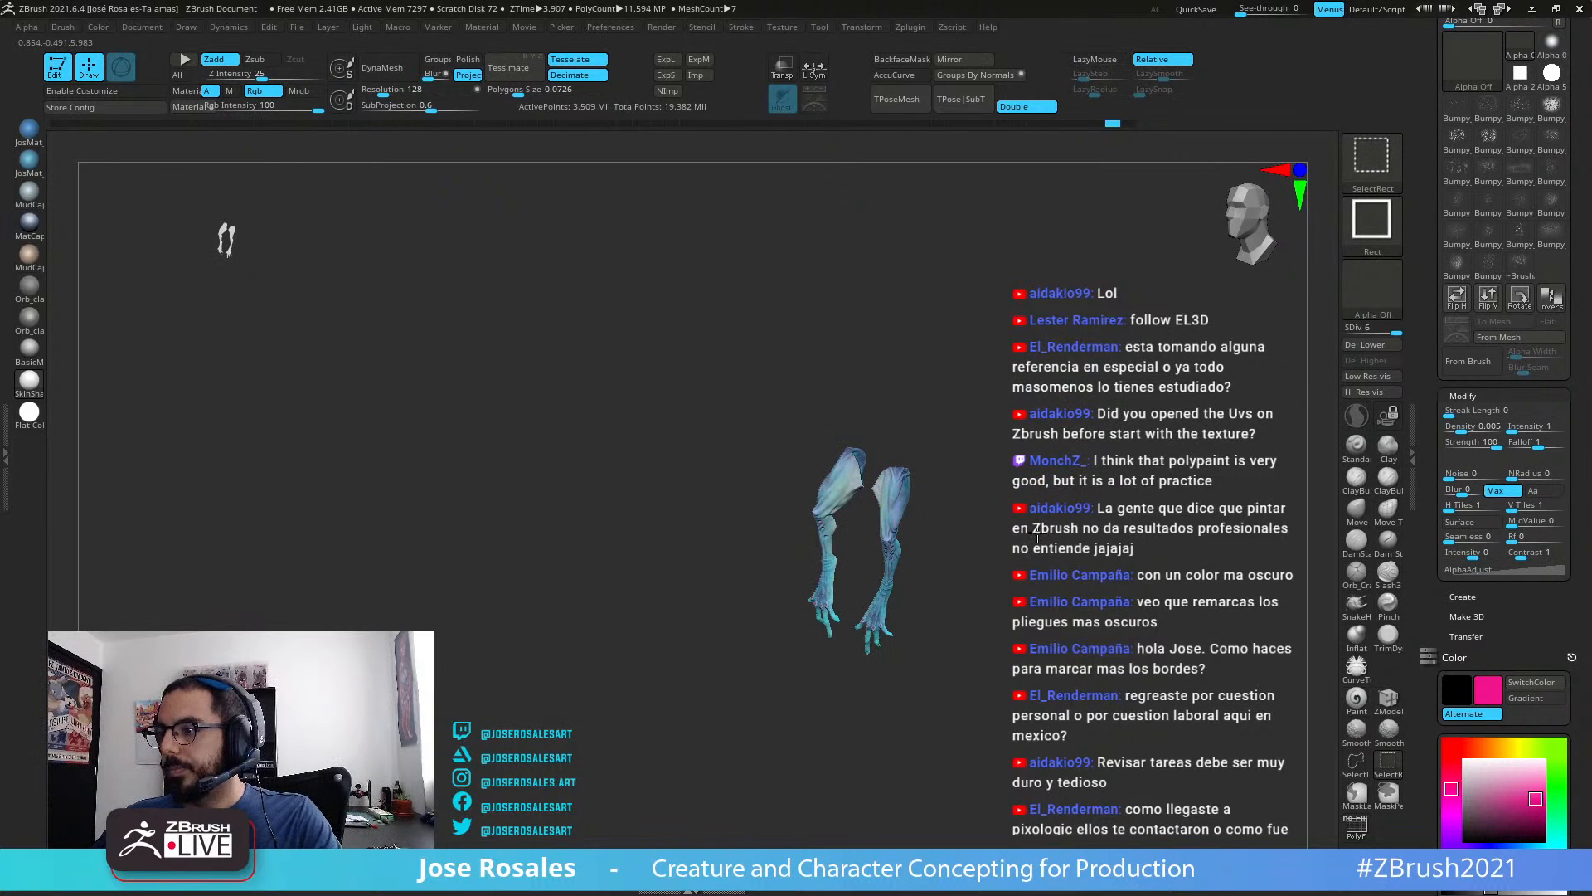
left_click(1041, 564, "ctrl+shift")
mouse_move(1041, 563)
right_mouse_down()
mouse_move(1043, 537)
mouse_move(1083, 547)
mouse_move(1186, 610)
mouse_move(966, 568)
mouse_move(904, 514)
right_mouse_up()
right_click_drag(904, 514, 956, 481)
left_click(987, 557, "ctrl+shift")
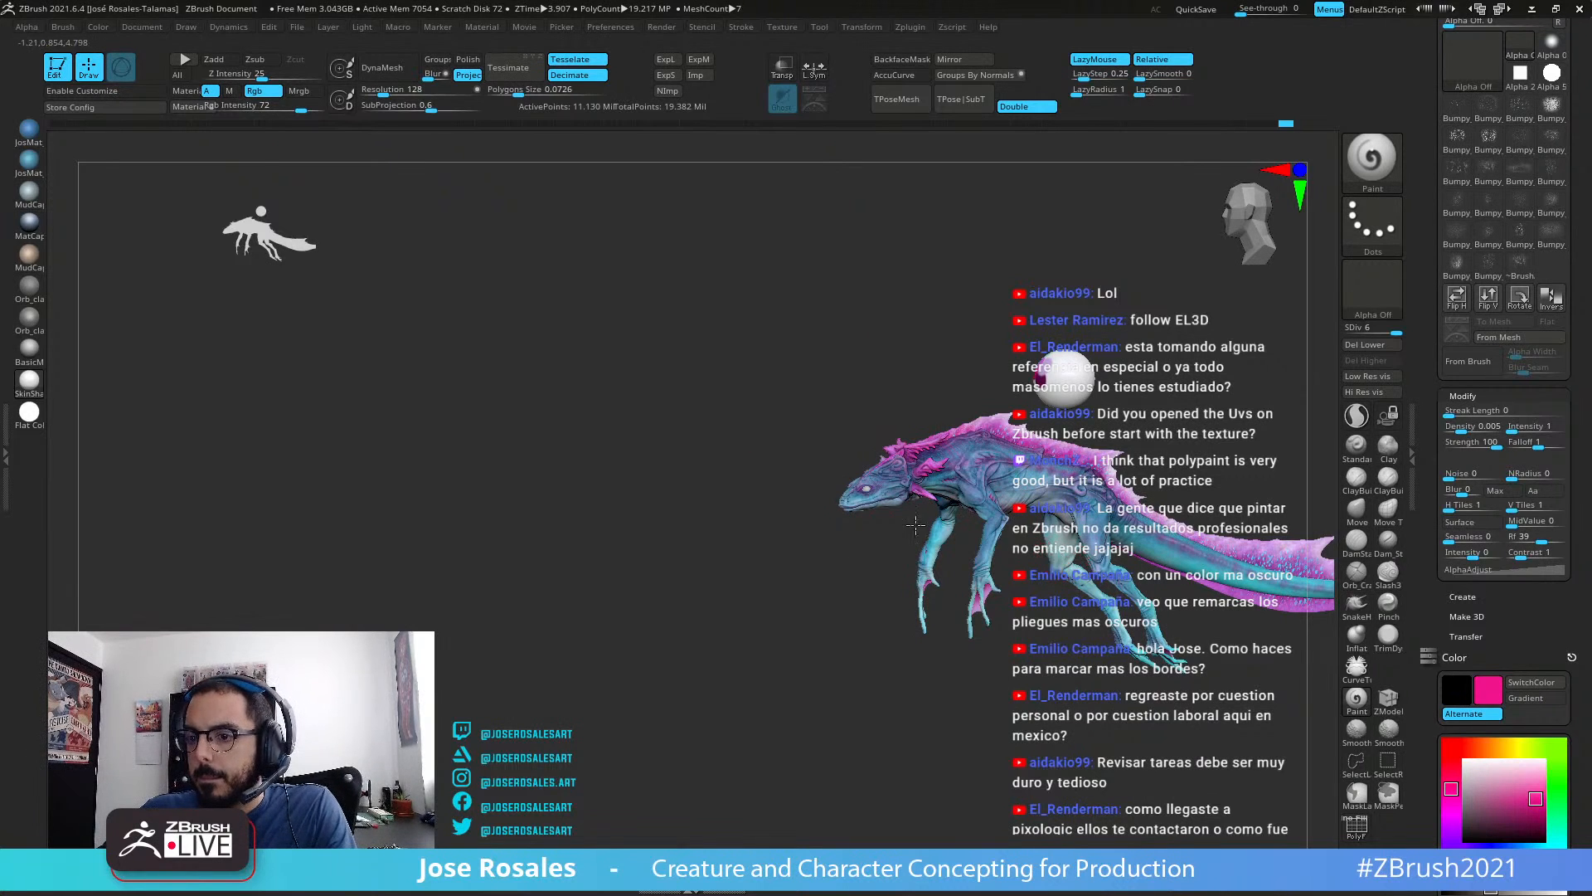
Step: Paint the two central knuckle nodules on the back of the front hand magenta
right_click_drag(915, 524, 909, 574)
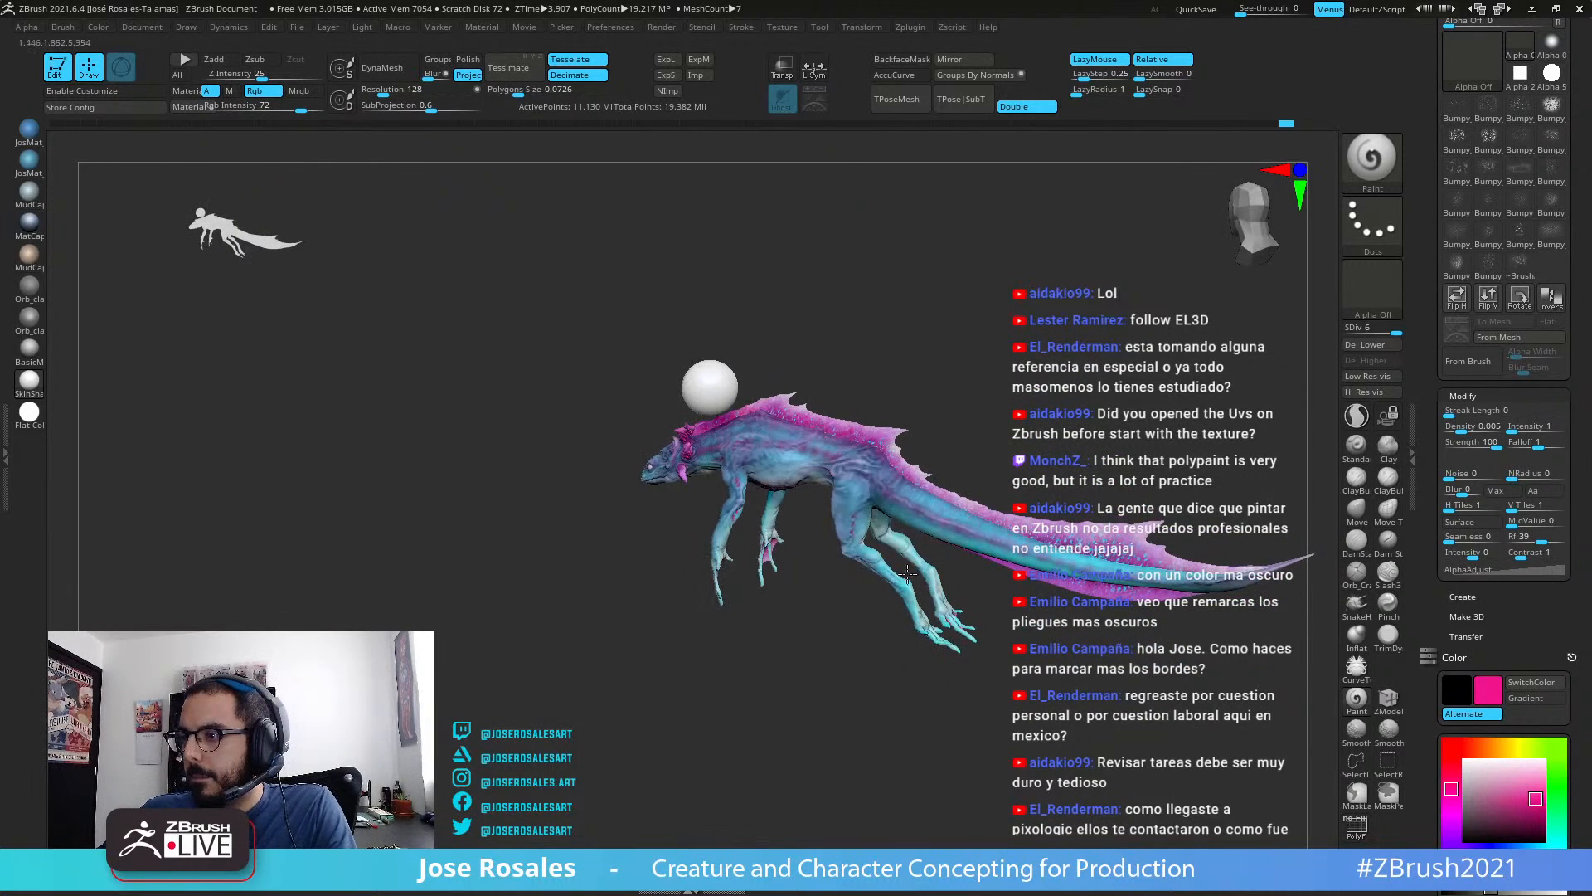
right_click_drag(1105, 660, 743, 391, "ctrl")
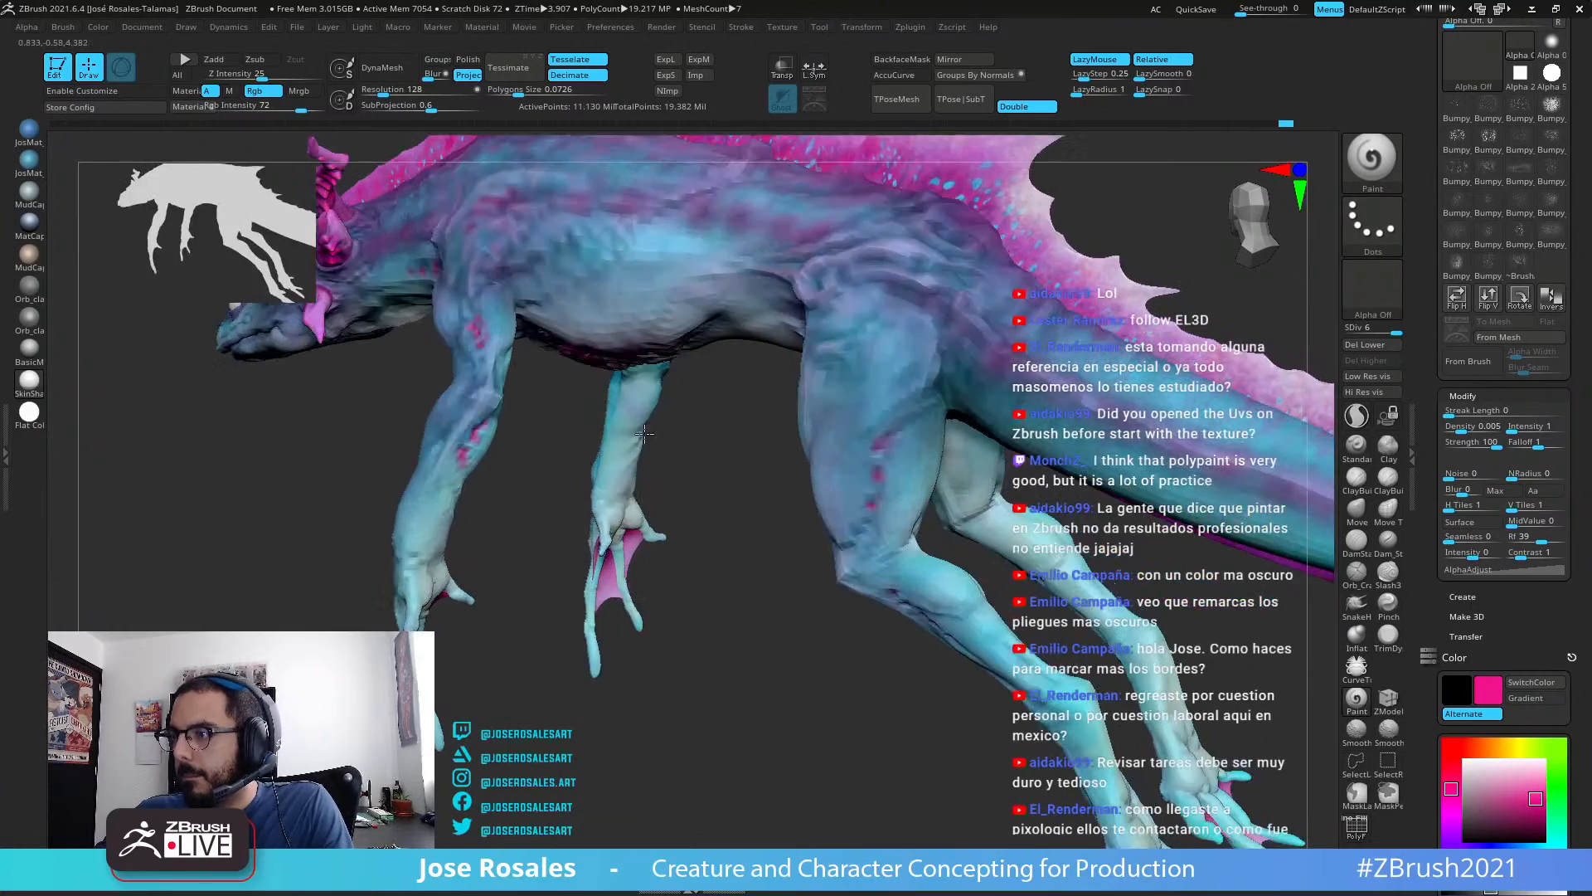
key("shift")
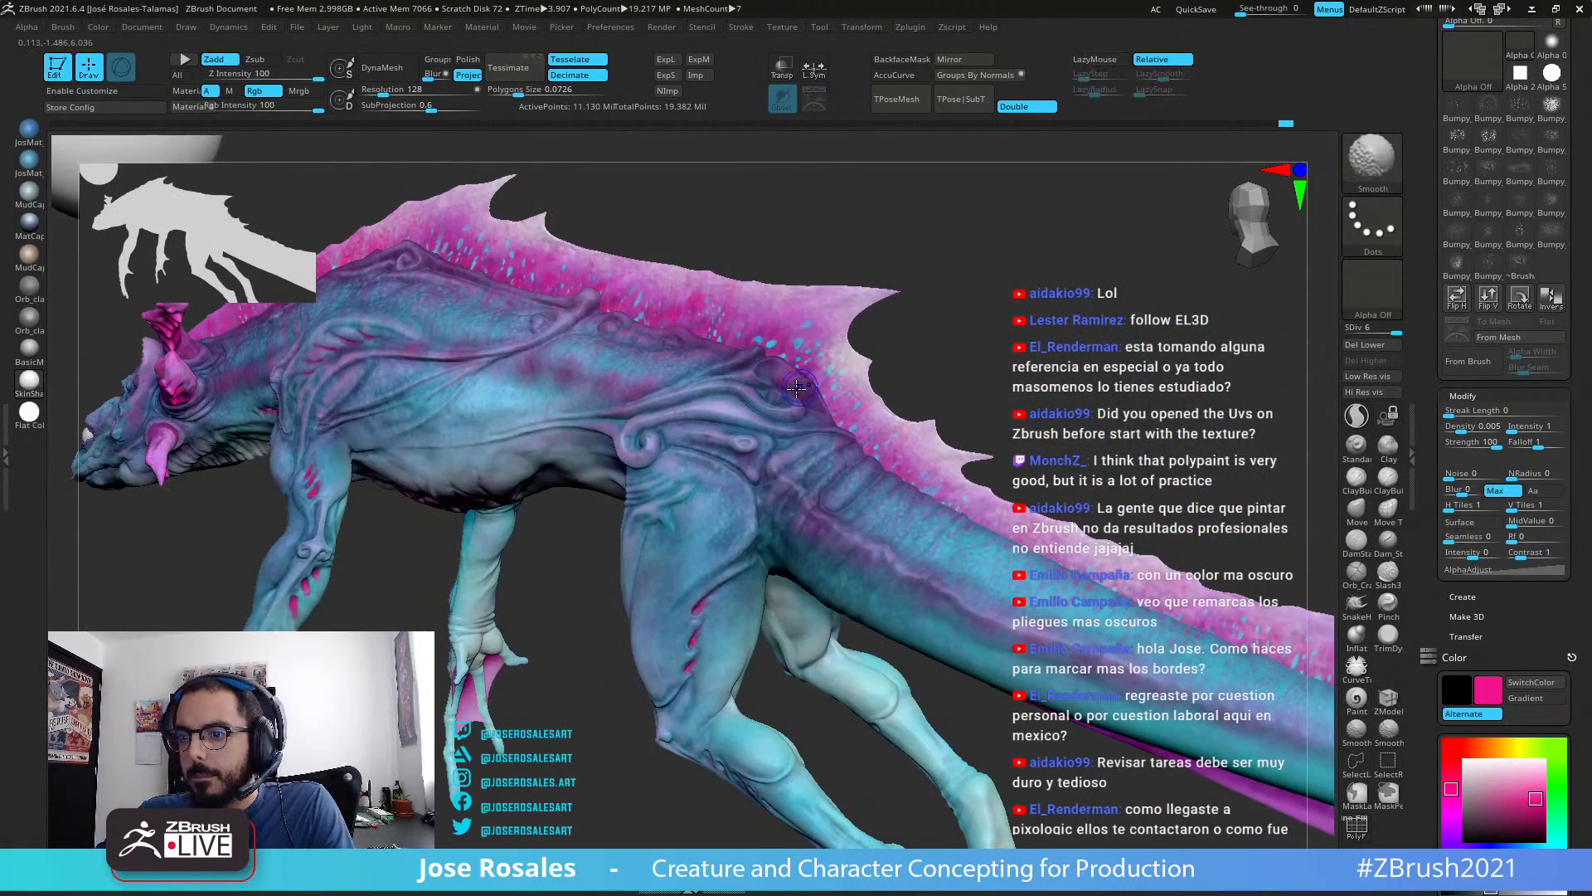
key("shift+s")
mouse_move(798, 390)
right_mouse_down("ctrl")
mouse_move(818, 458)
mouse_move(803, 426)
mouse_move(489, 486)
mouse_move(715, 462)
mouse_move(697, 496)
mouse_move(934, 639)
mouse_move(1022, 609)
right_mouse_up("ctrl")
key("ctrl")
right_click_drag(744, 669, 765, 591)
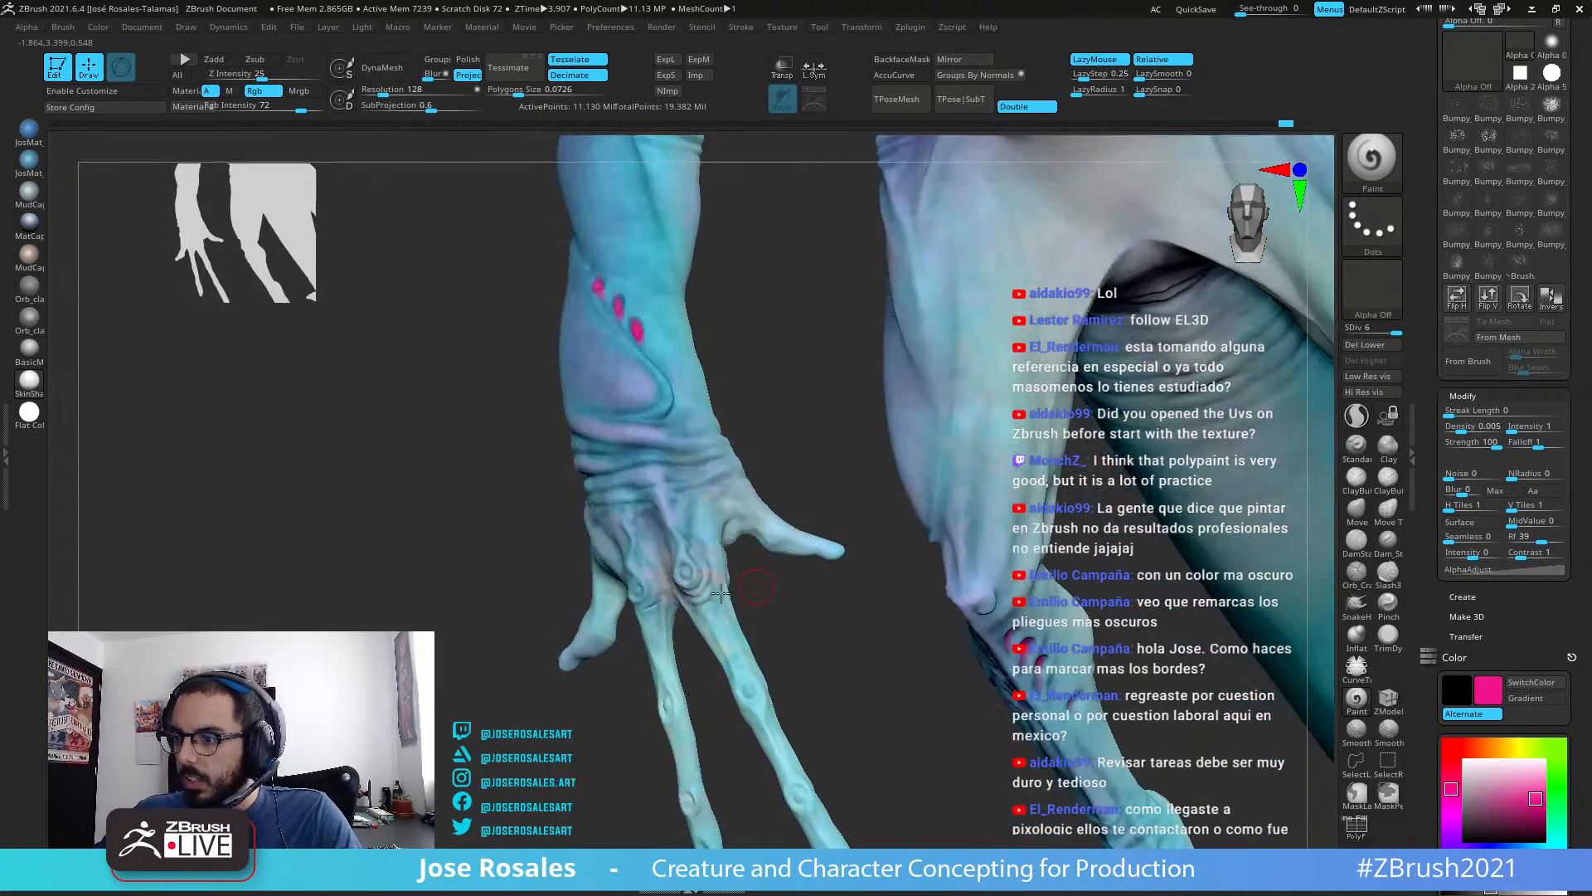
mouse_move(535, 570)
right_mouse_down()
mouse_move(633, 590)
mouse_move(693, 634)
mouse_move(643, 591)
right_mouse_up()
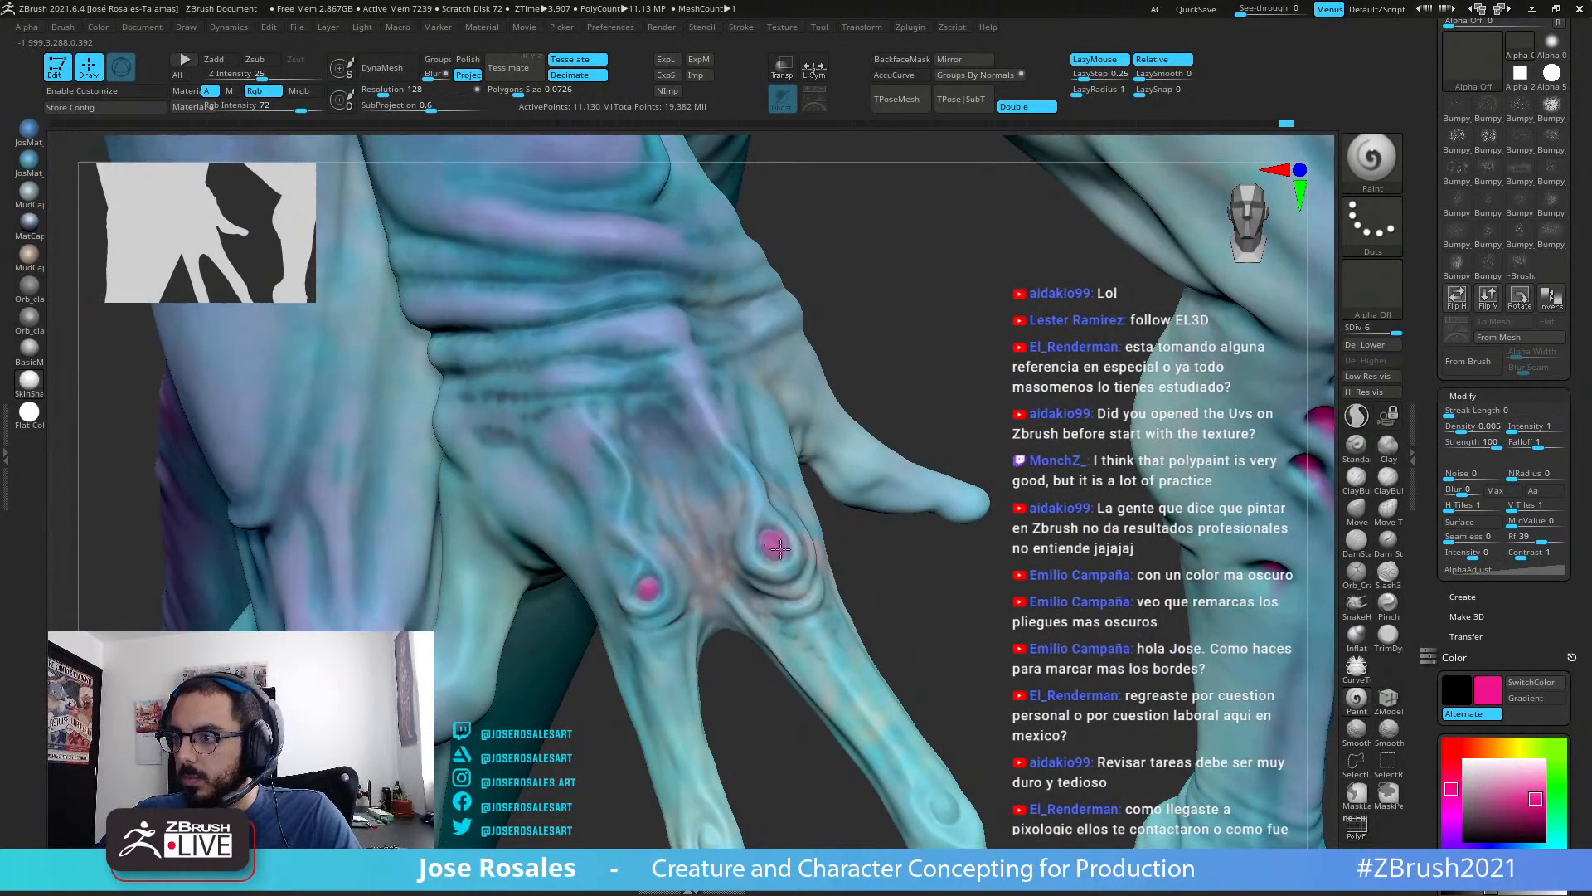
left_click_drag(780, 549, 778, 545)
mouse_move(910, 479)
right_mouse_down()
mouse_move(846, 498)
mouse_move(854, 631)
mouse_move(796, 635)
mouse_move(722, 569)
right_mouse_up()
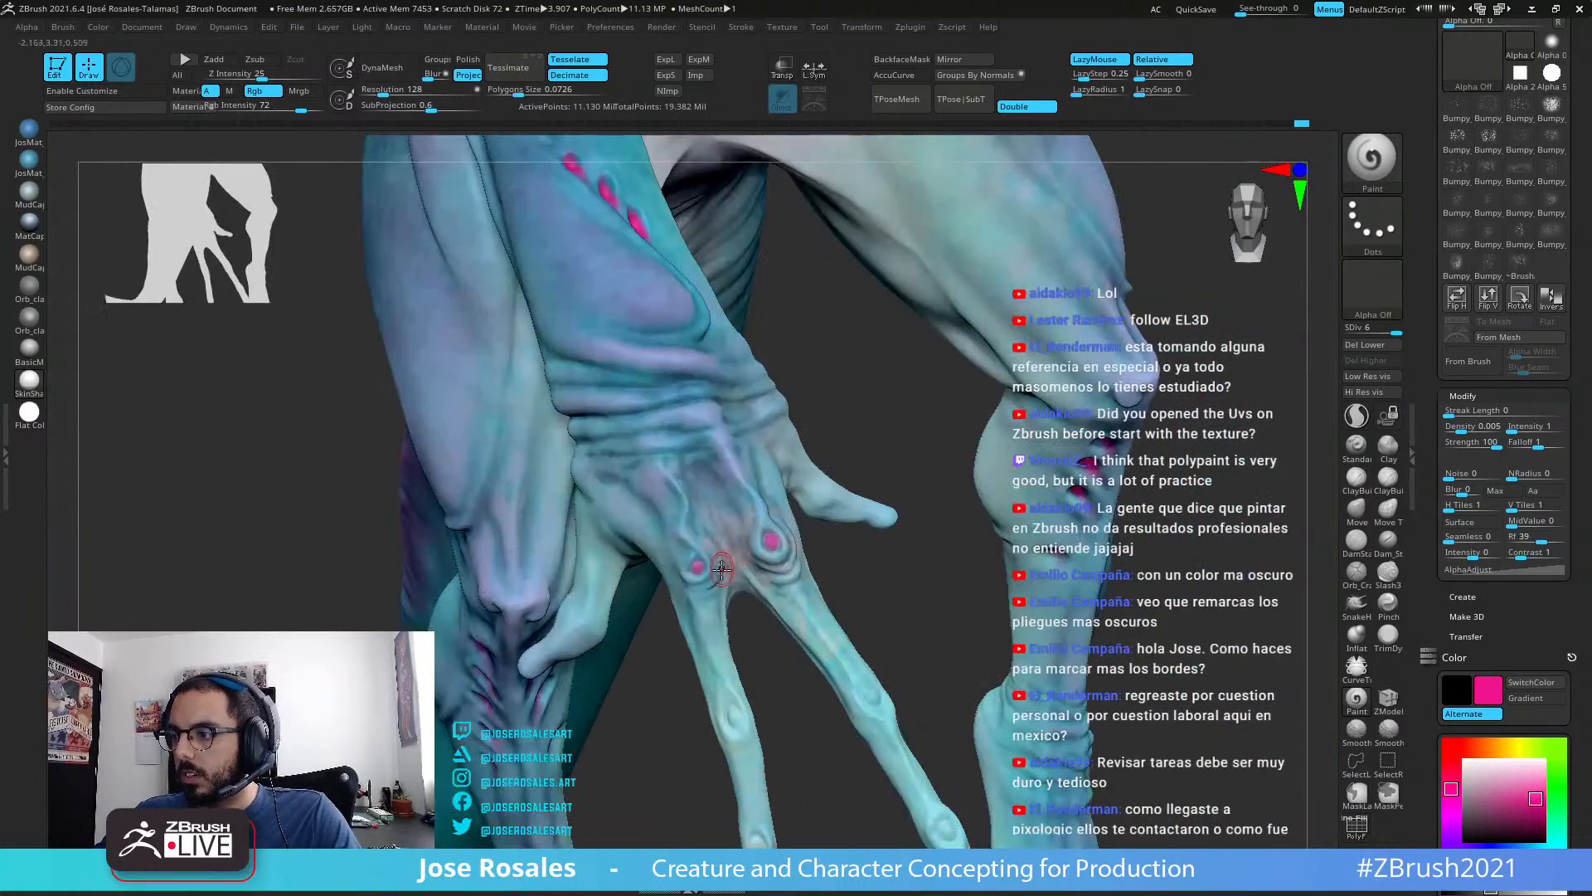
left_click_drag(699, 568, 697, 566)
Step: Display all subtools and sample the dark purple swatch from the color palette sphere
mouse_move(779, 464)
right_mouse_down()
mouse_move(931, 423)
mouse_move(745, 484)
mouse_move(580, 456)
right_mouse_up()
right_click_drag(862, 432, 1192, 225, "ctrl")
right_click_drag(1145, 379, 830, 528)
right_click_drag(691, 617, 1069, 489, "ctrl")
left_click_drag(1427, 315, 1427, 384)
right_click_drag(1144, 261, 1199, 461, "alt")
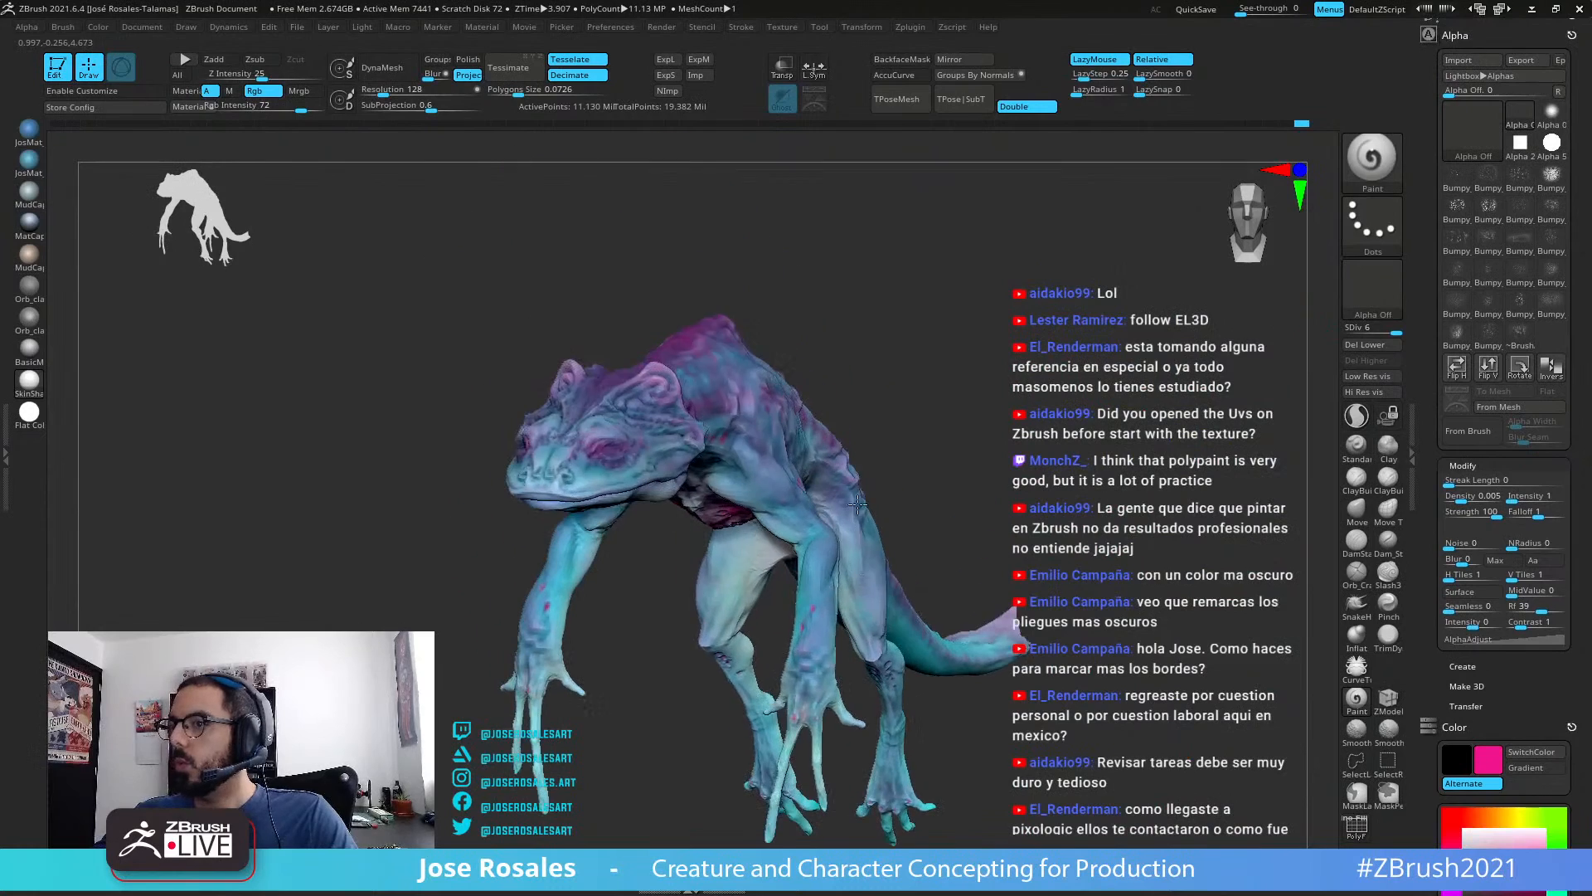
right_click_drag(976, 378, 1195, 646)
key("c")
key("c")
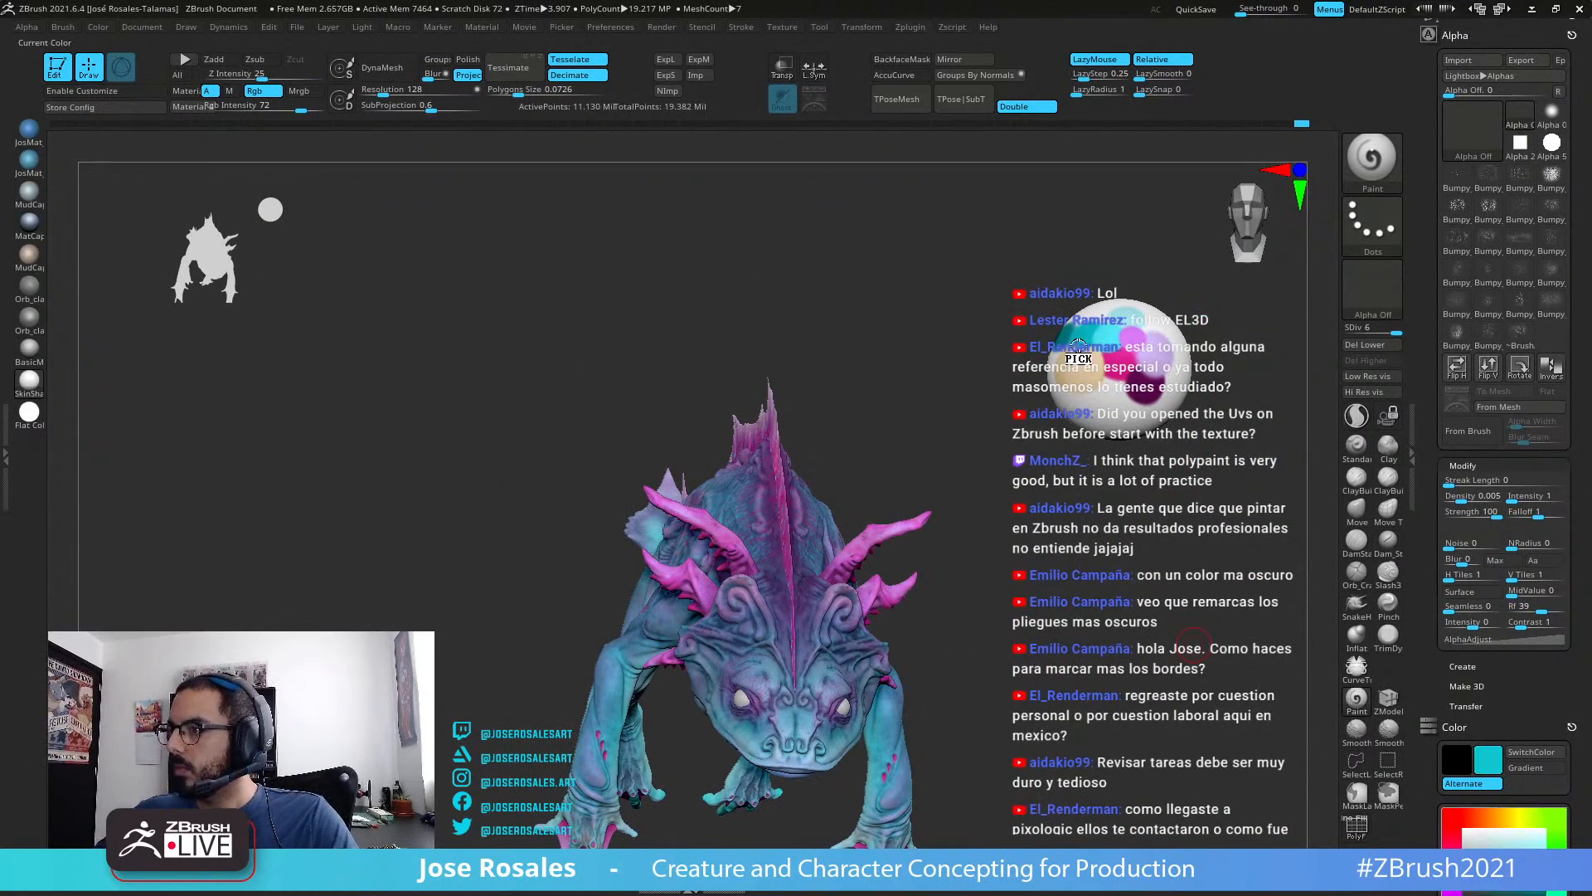
key("c")
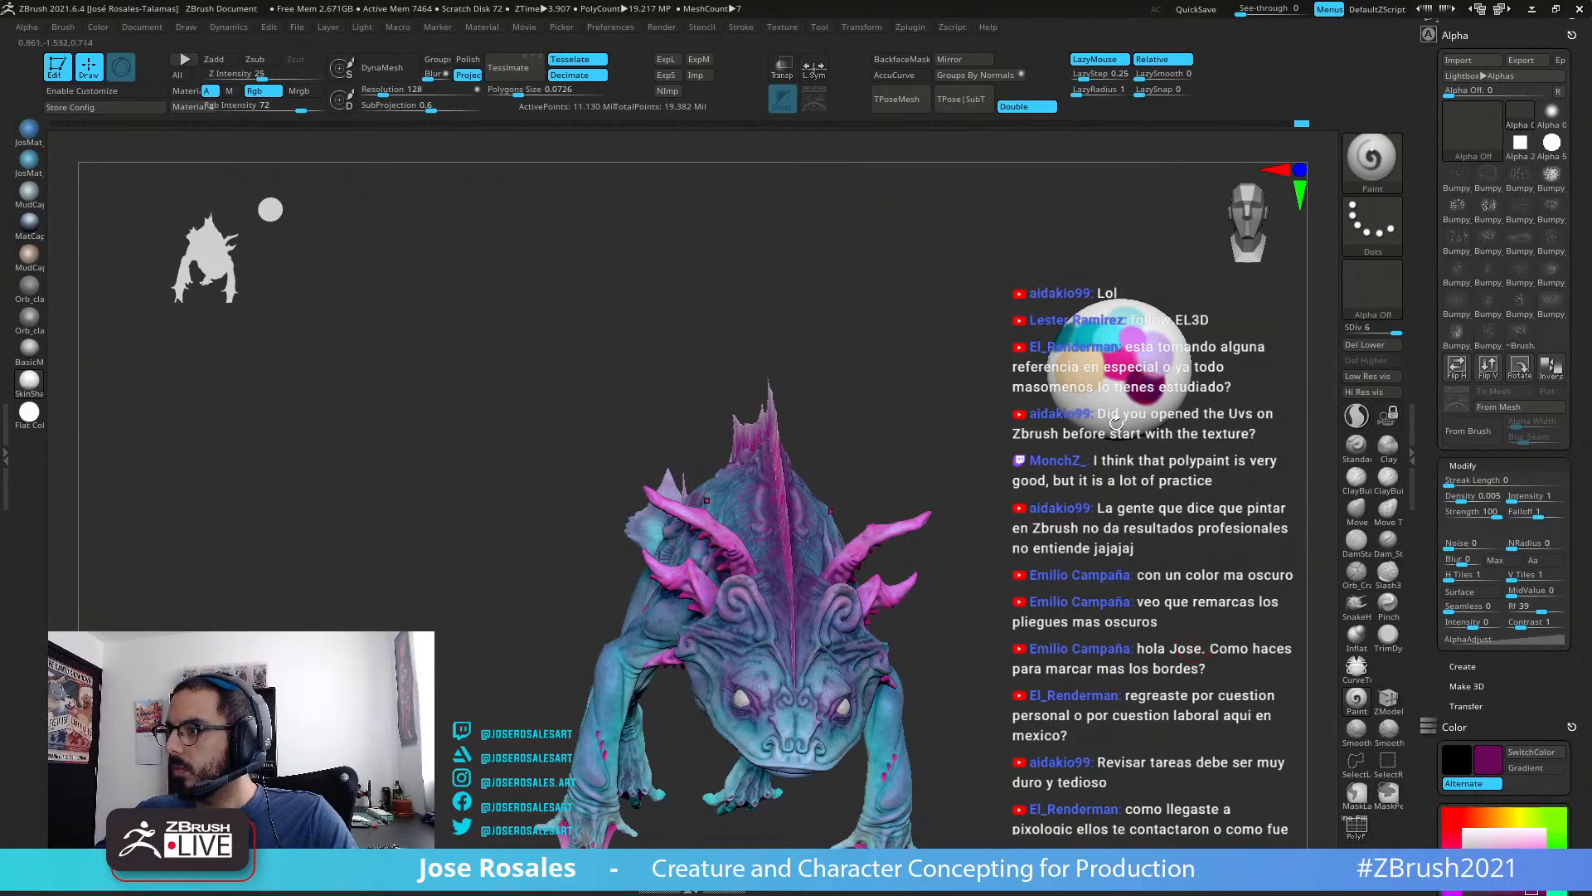
Step: Show only the body subtool and isolate the front hands for painting
right_click_drag(734, 758, 734, 626)
right_click_drag(734, 626, 808, 418, "alt")
mouse_move(608, 749)
right_mouse_down("alt")
mouse_move(667, 674)
mouse_move(813, 739)
right_mouse_up("alt")
key("shift+s")
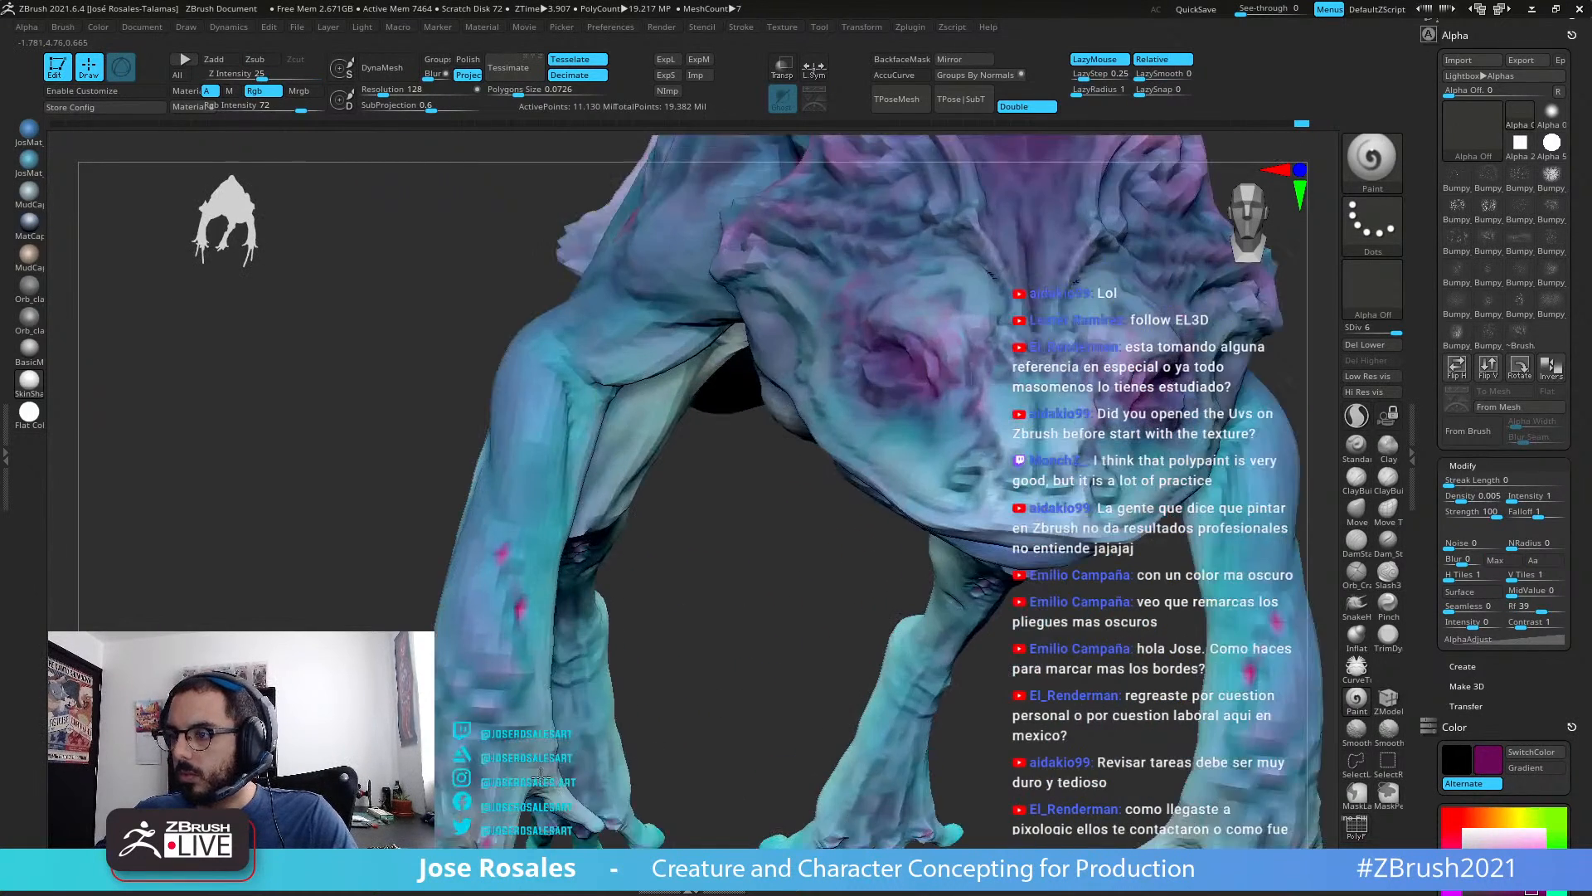
right_click_drag(539, 776, 722, 373, "alt")
left_click(723, 620, "ctrl+shift")
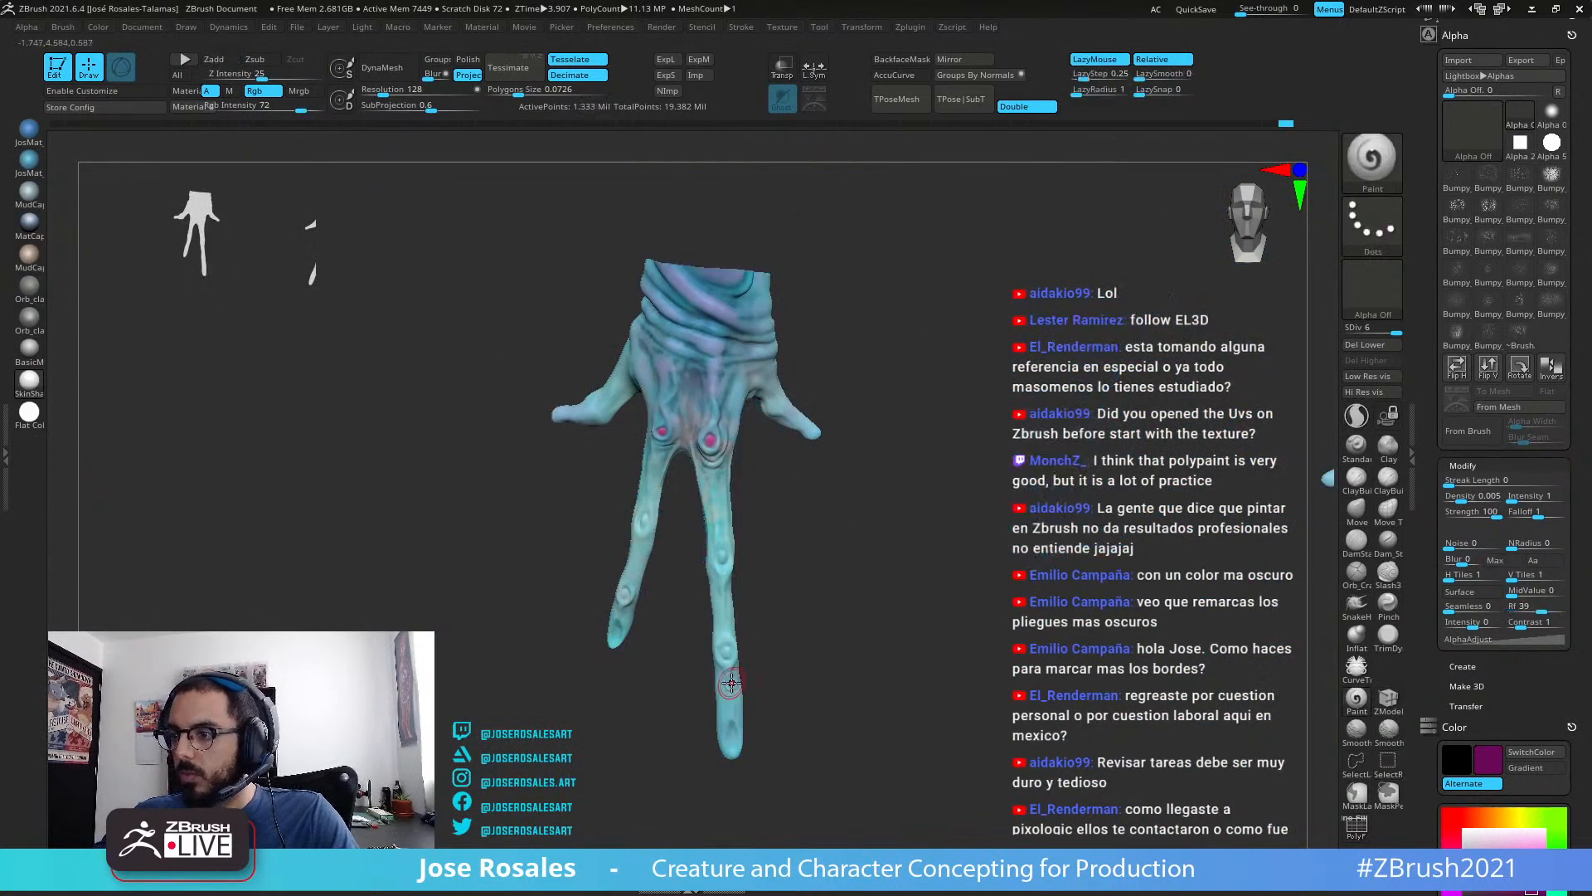
right_click_drag(723, 620, 709, 483)
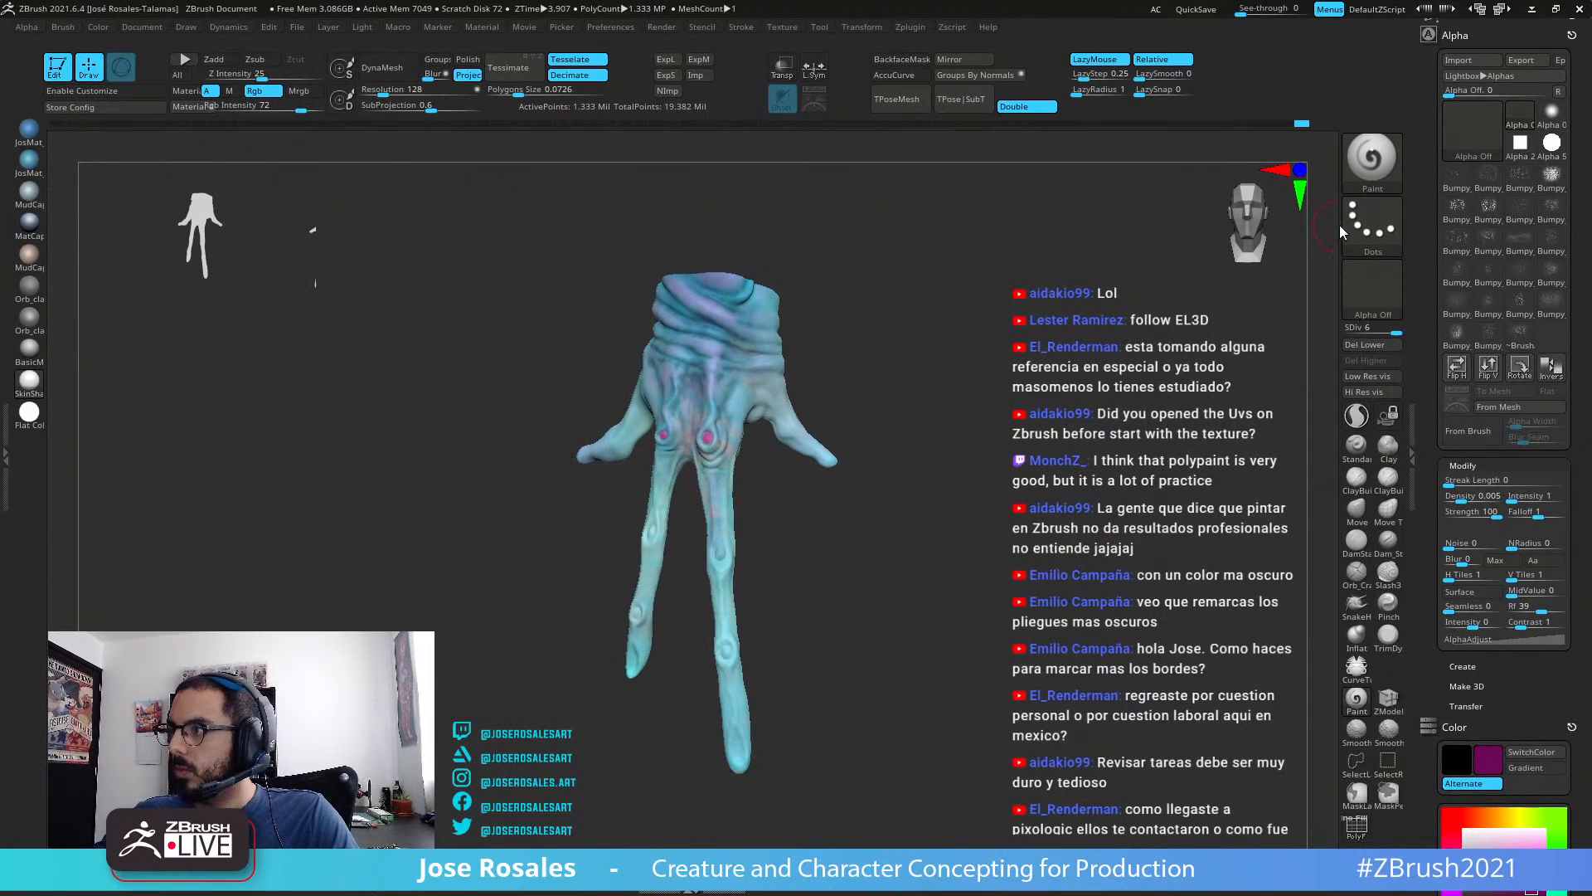
Step: Set the Paint brush to the Color Spray stroke with the Bumpy_Skin_15 alpha
left_click(1364, 224)
left_click(1097, 242)
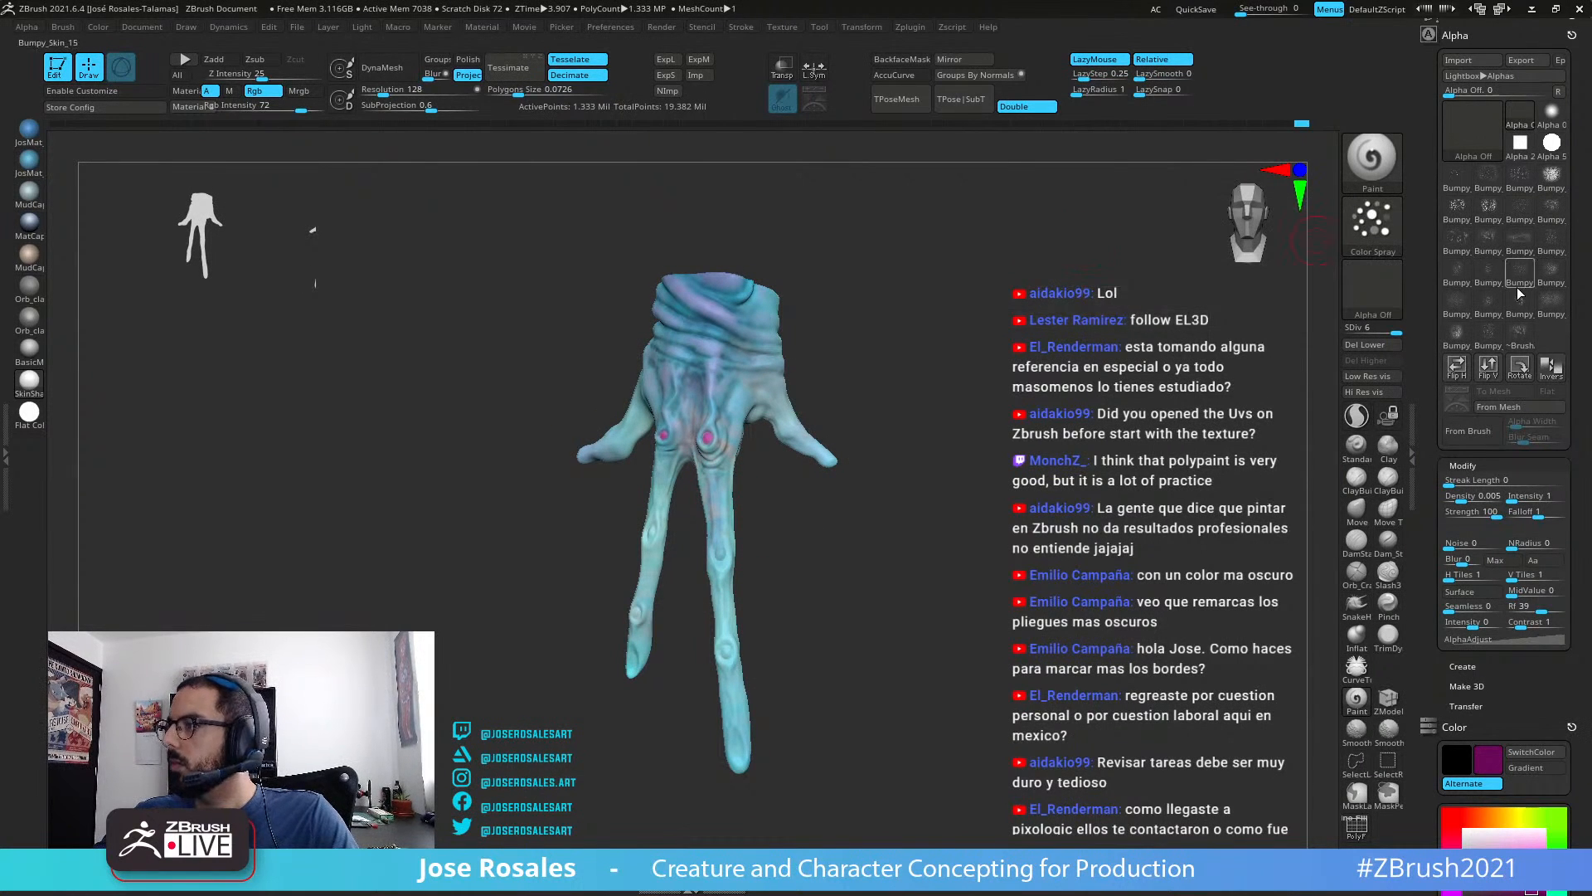
left_click(1519, 277)
Step: Spray dark purple bumpy speckles over the backs, thumbs and long fingers of both front hands
right_click_drag(746, 497, 699, 471)
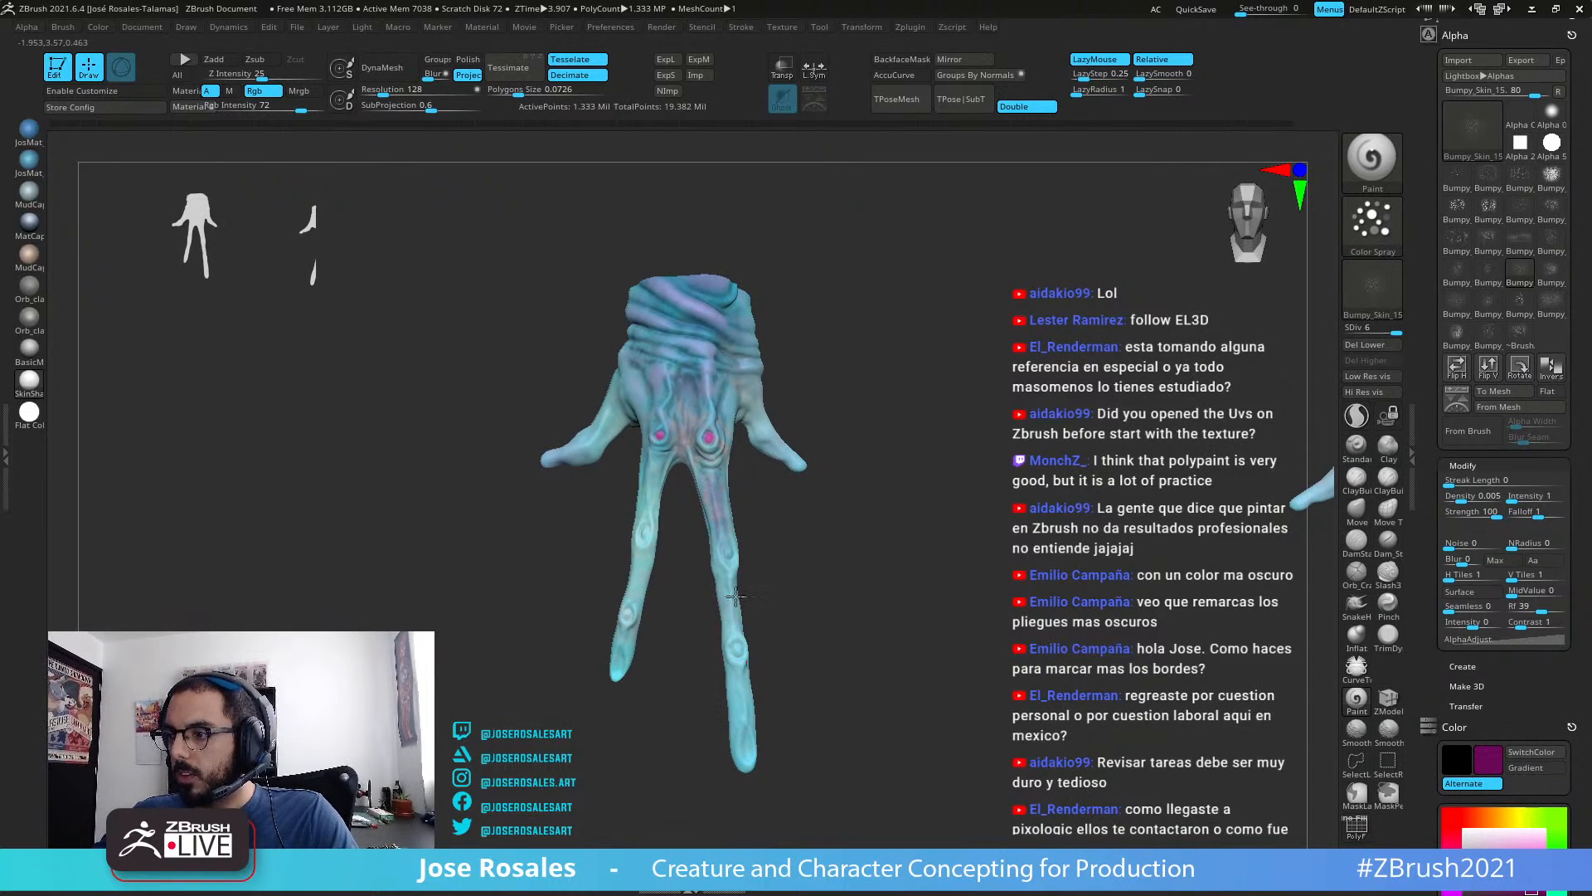
left_click_drag(731, 582, 727, 573)
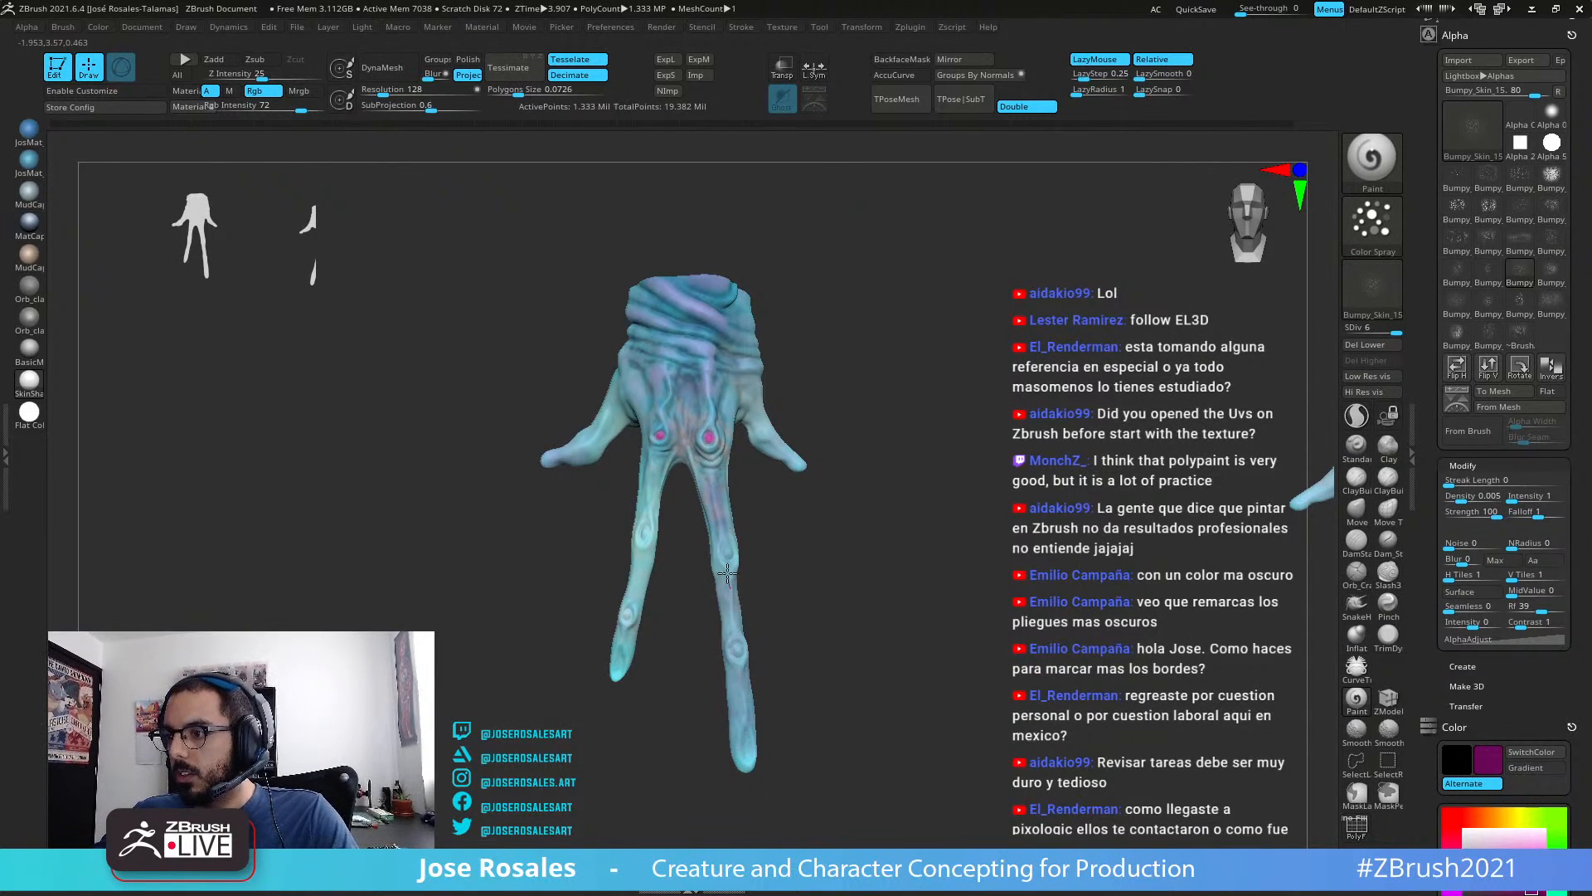
mouse_move(794, 524)
left_mouse_down()
mouse_move(661, 537)
mouse_move(630, 511)
mouse_move(818, 529)
mouse_move(792, 510)
left_mouse_up()
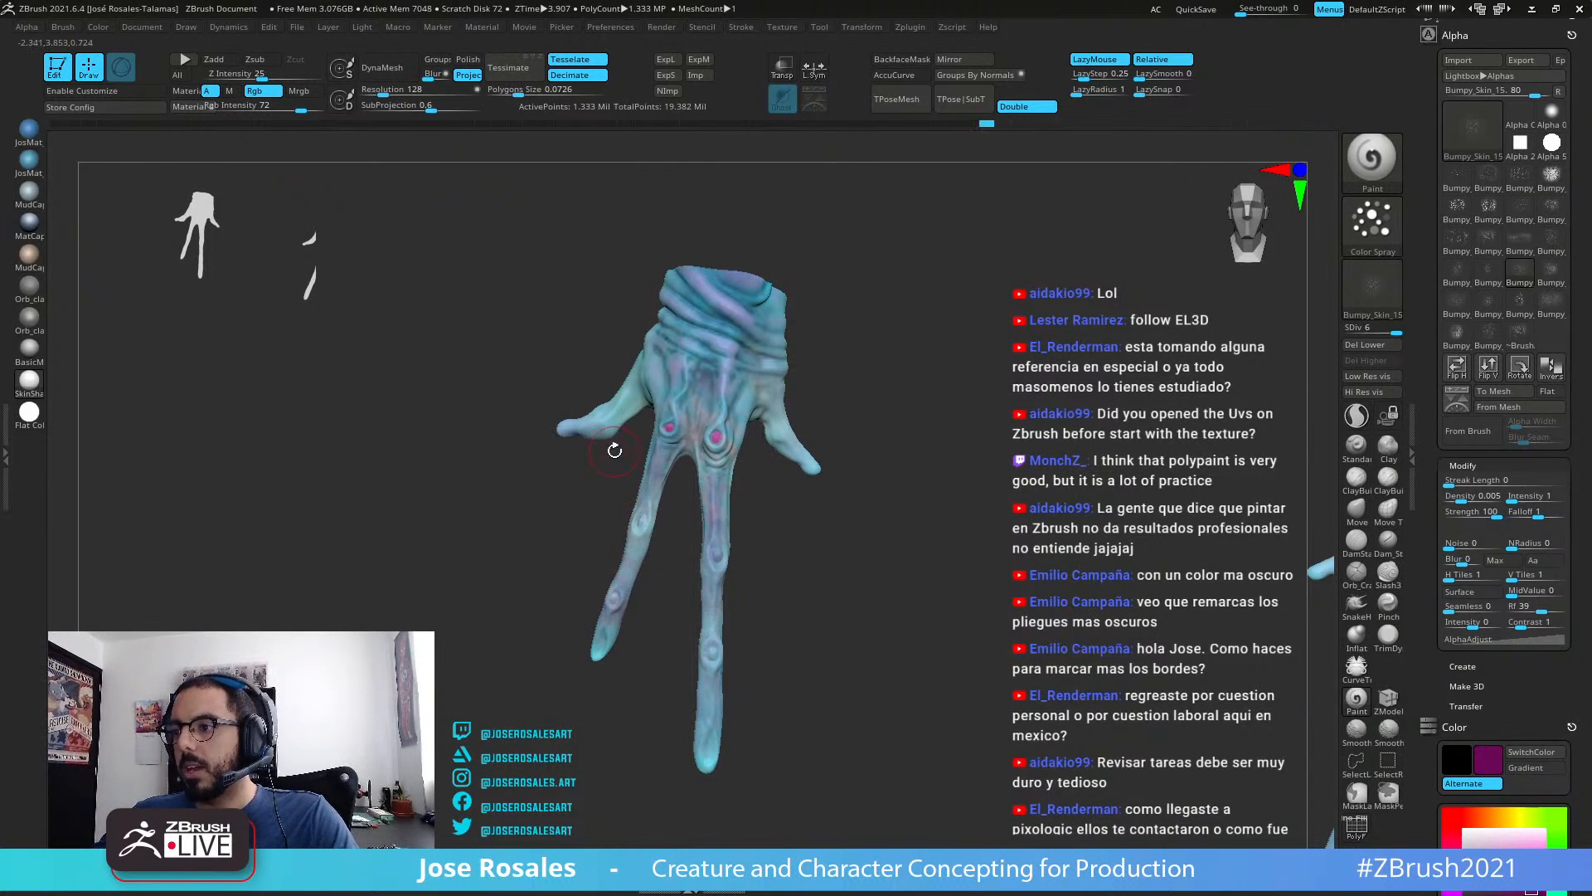
left_click_drag(611, 451, 546, 411)
mouse_move(611, 351)
left_mouse_down()
mouse_move(573, 410)
mouse_move(790, 379)
left_mouse_up()
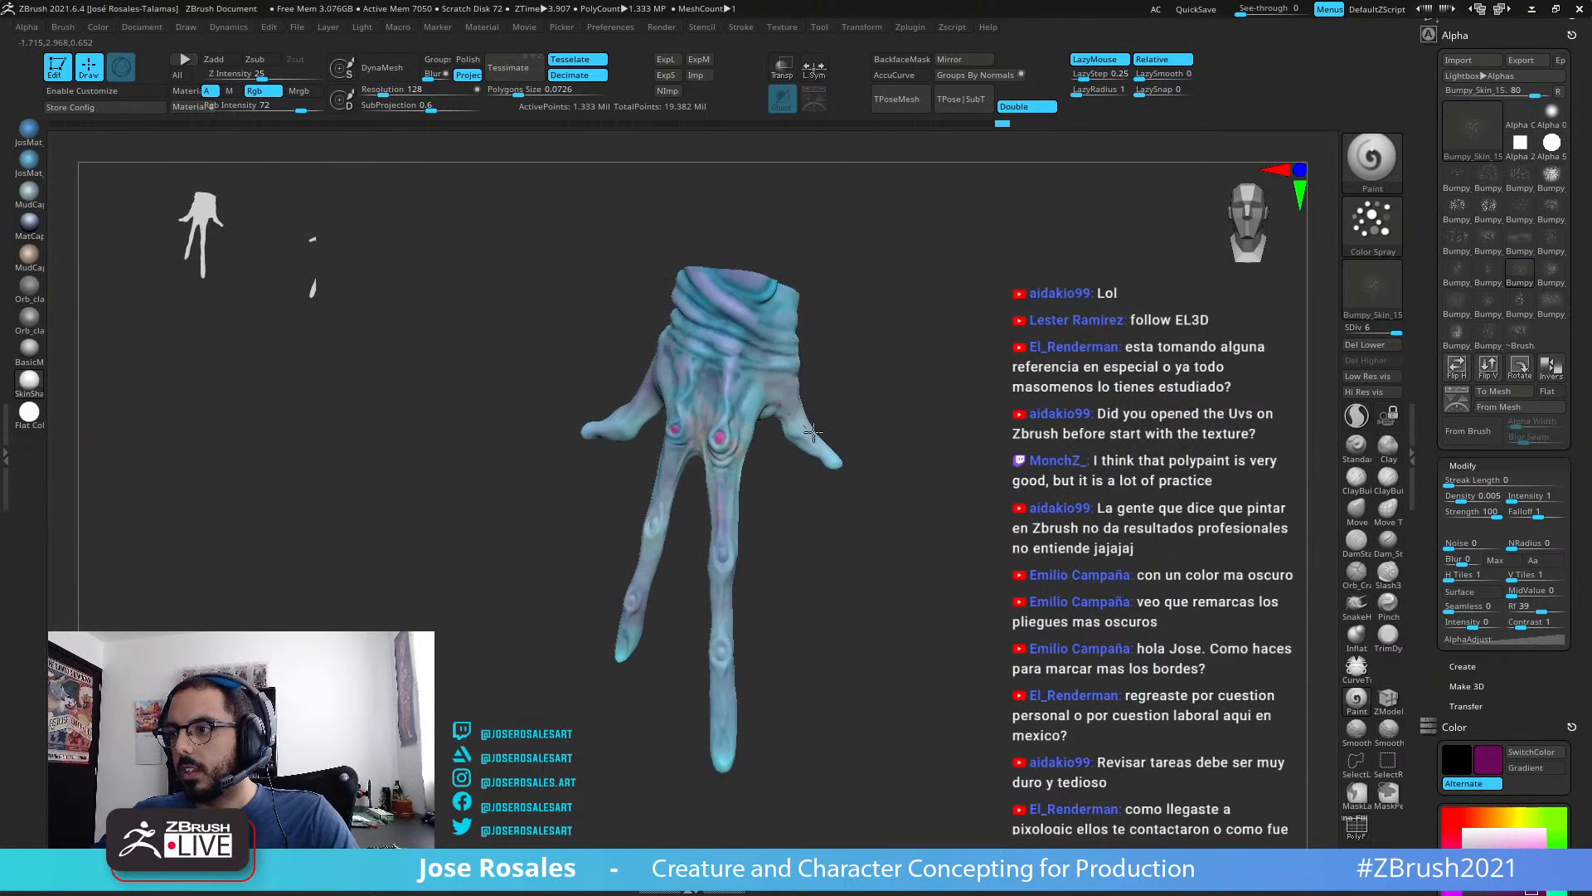
left_click_drag(901, 431, 888, 569, "alt")
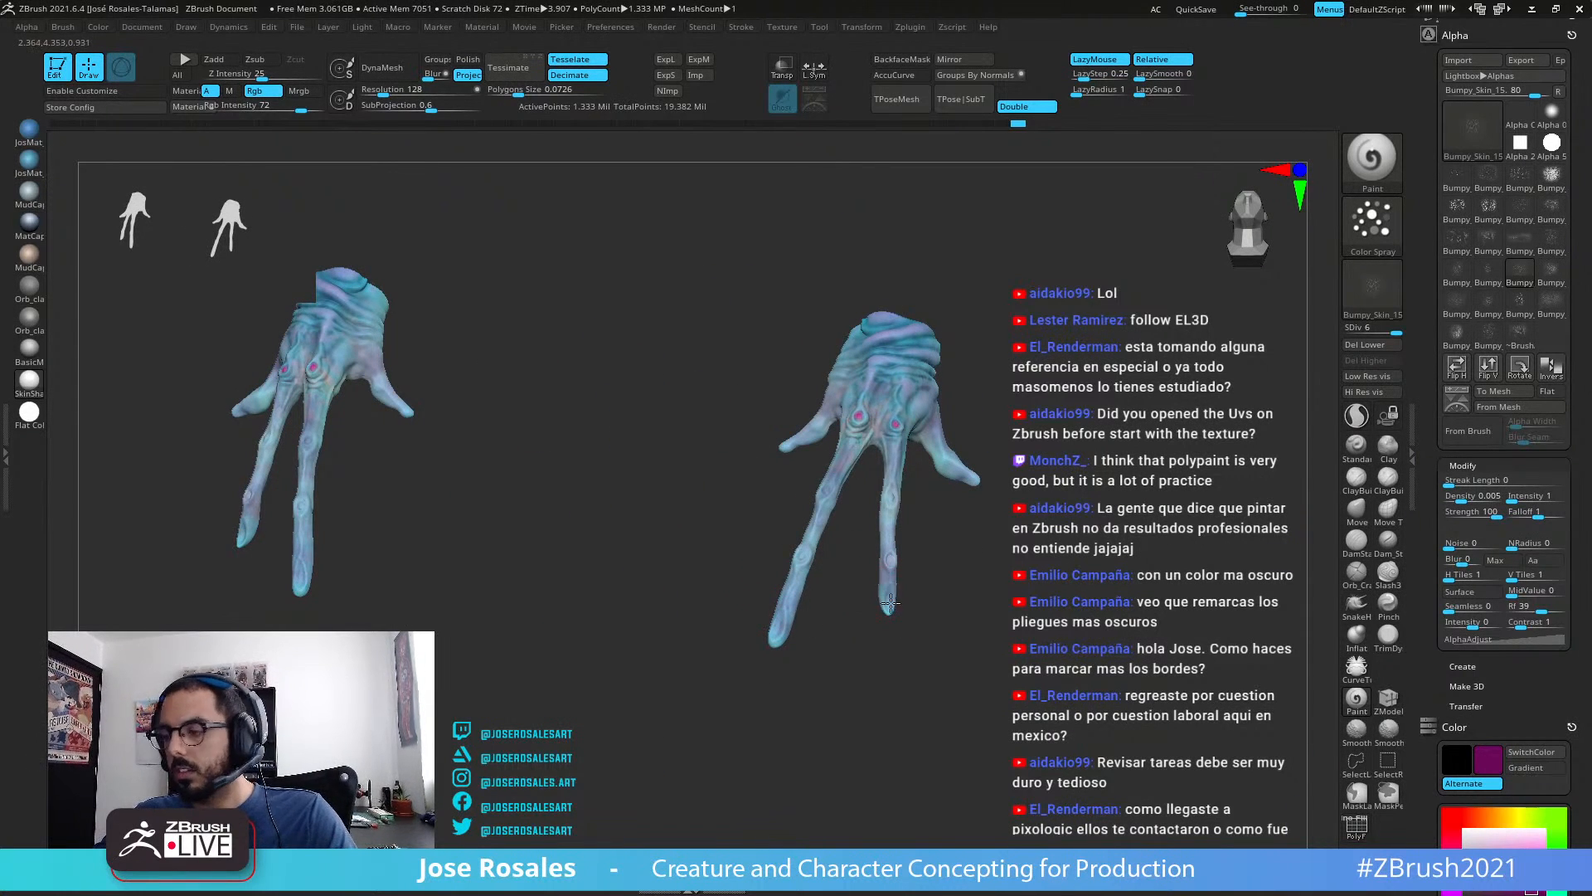
left_click_drag(796, 606, 938, 456, "alt")
Step: Check the front hands alongside the other subtools and switch the brush alpha to ~BrushAlpha
key("shift+s")
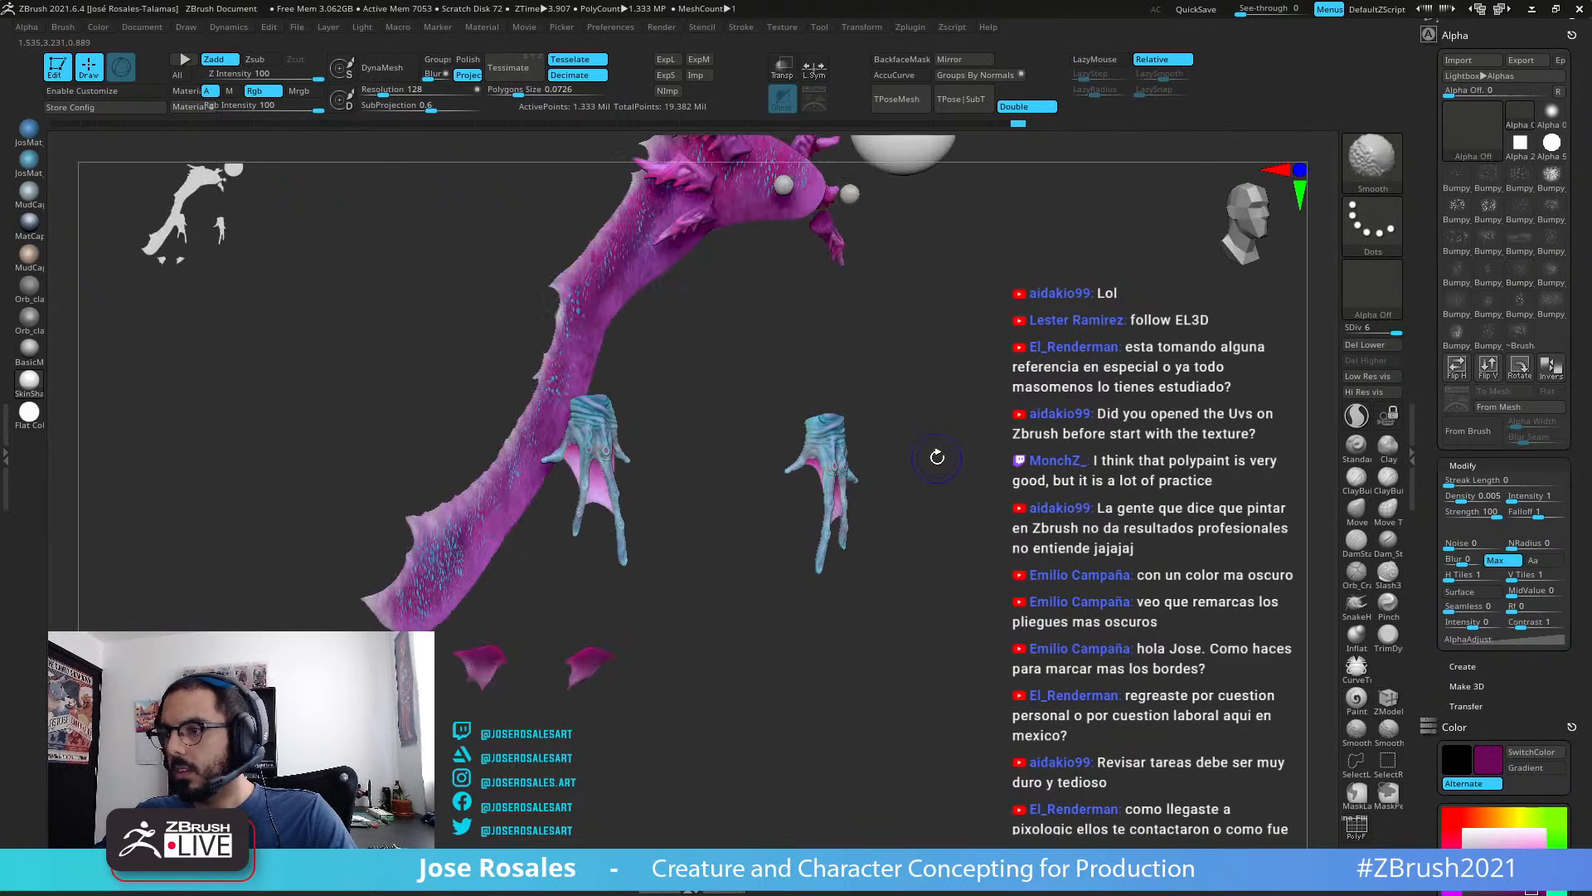
key("shift+s")
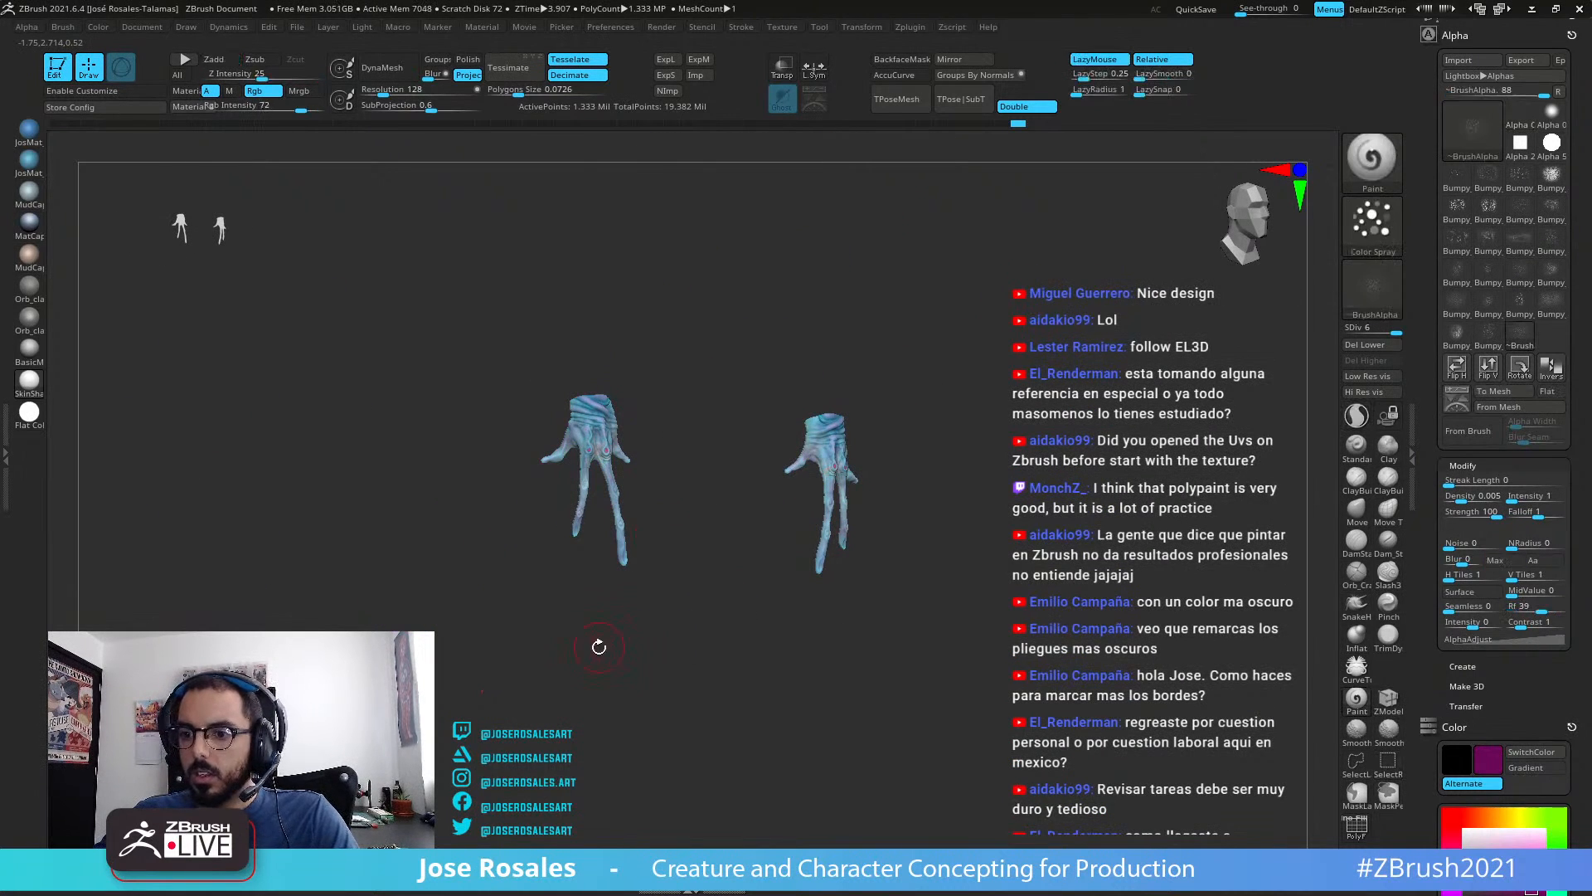
left_click_drag(534, 673, 783, 564, "alt")
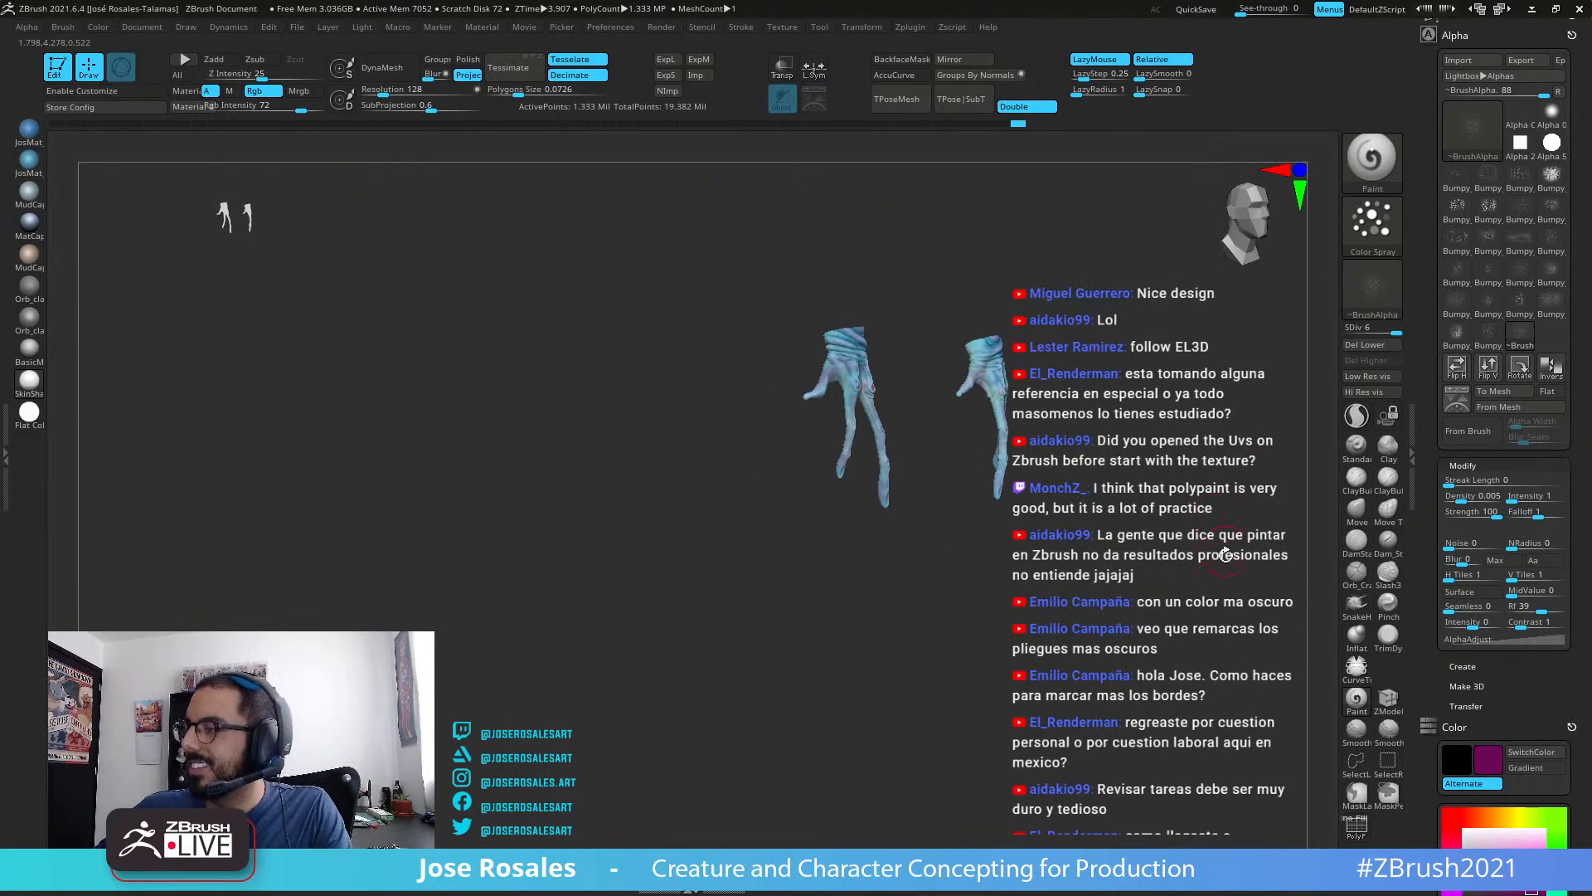
Step: Reveal the whole body, isolate the hind legs and bring the tops of the hind feet into view
key("ctrl+shift")
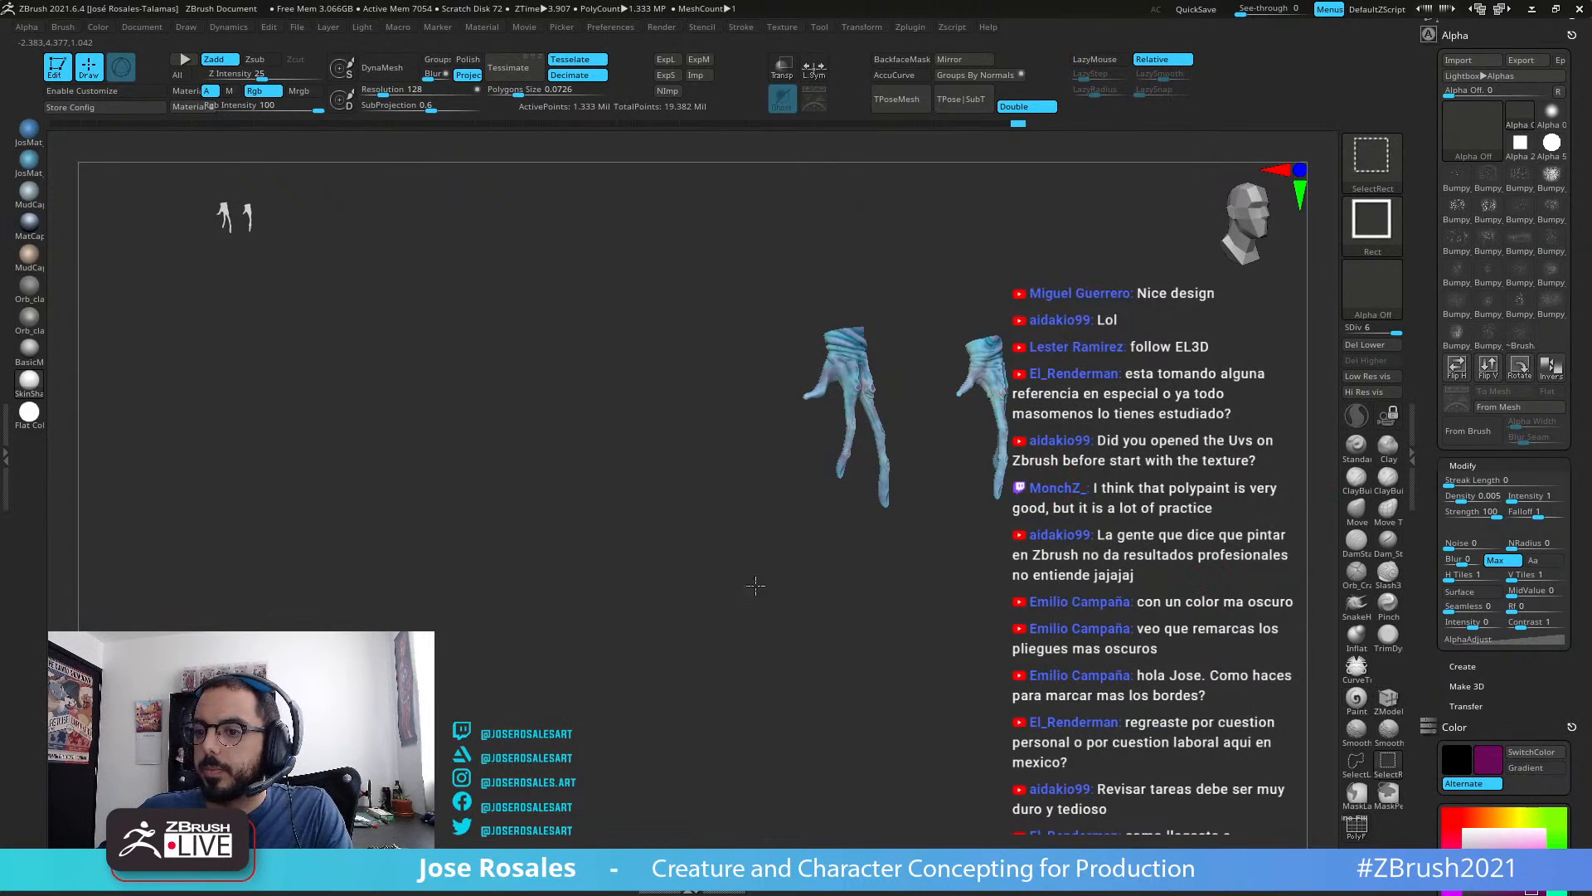
left_click(680, 454, "ctrl+shift")
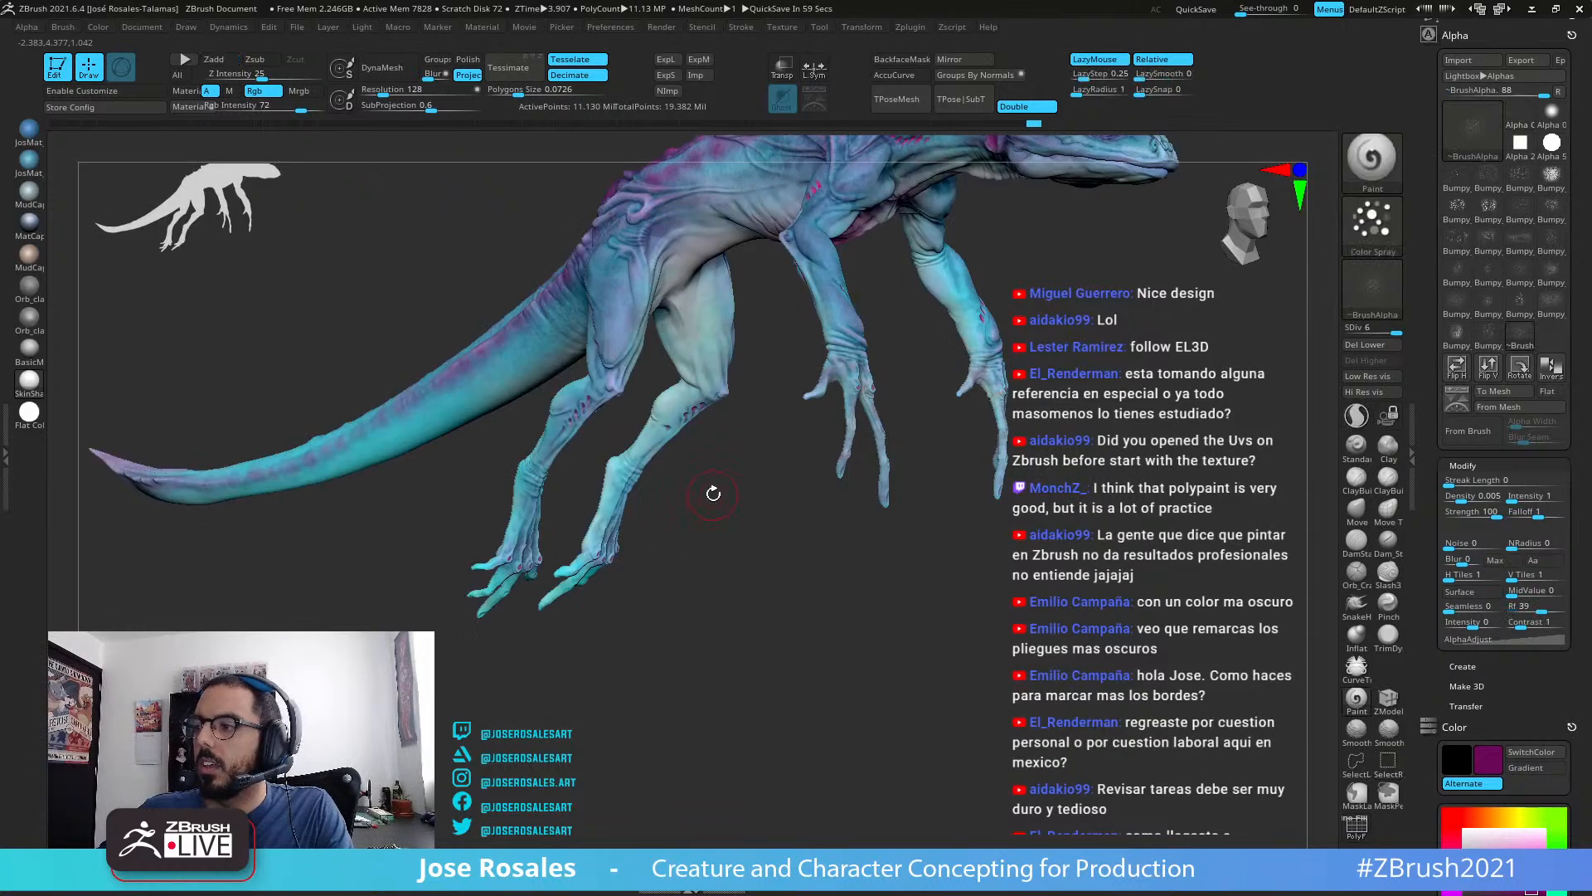
left_click_drag(712, 487, 651, 544)
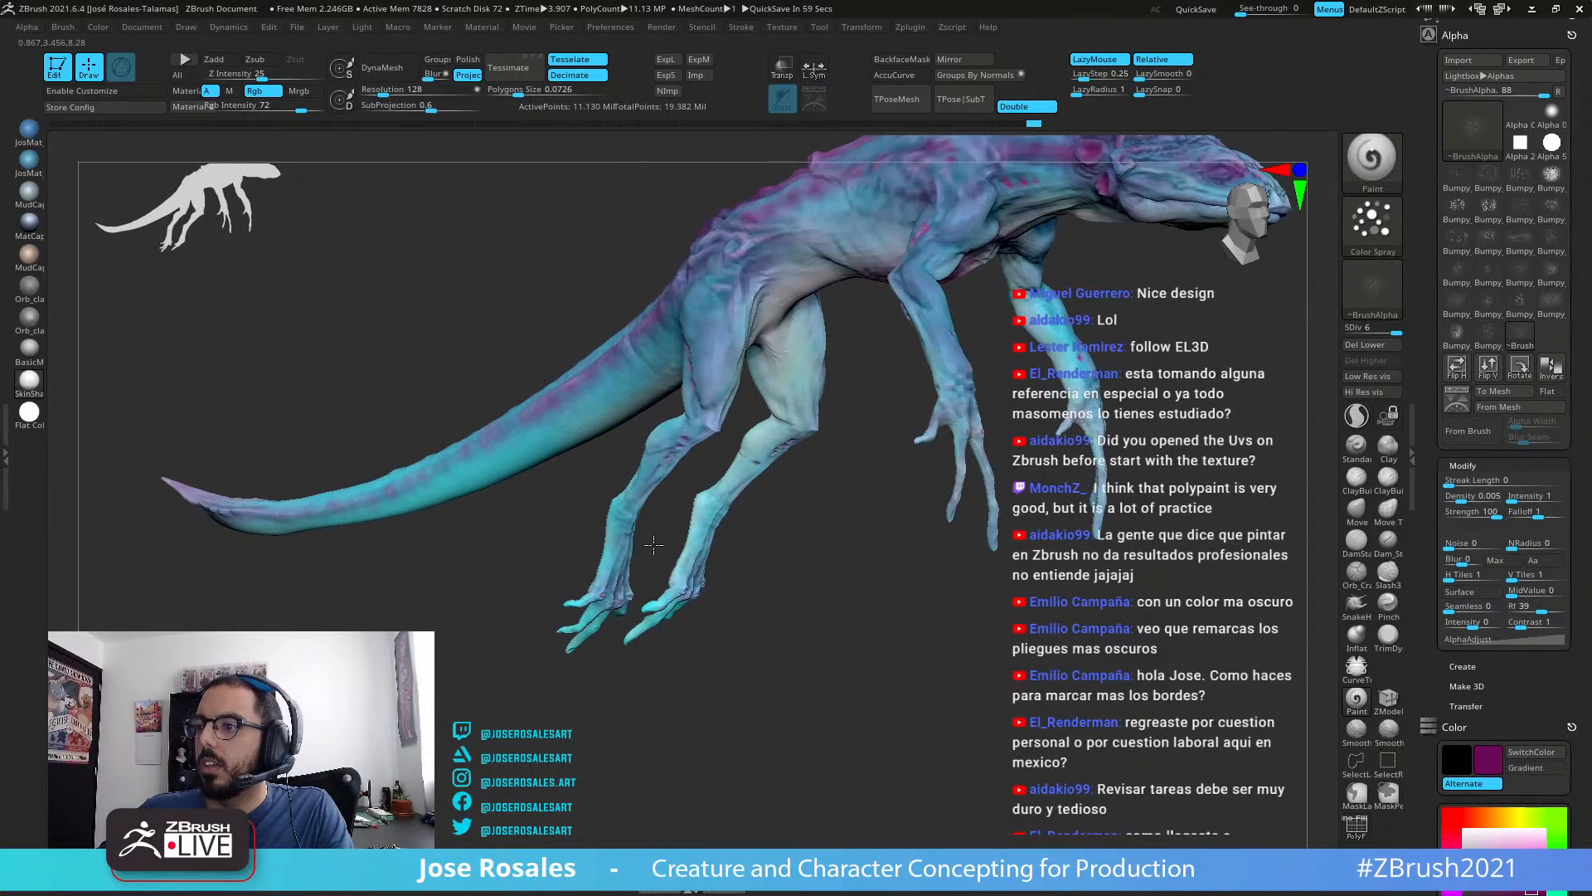
left_click(612, 574, "ctrl+shift")
left_click_drag(746, 614, 613, 780)
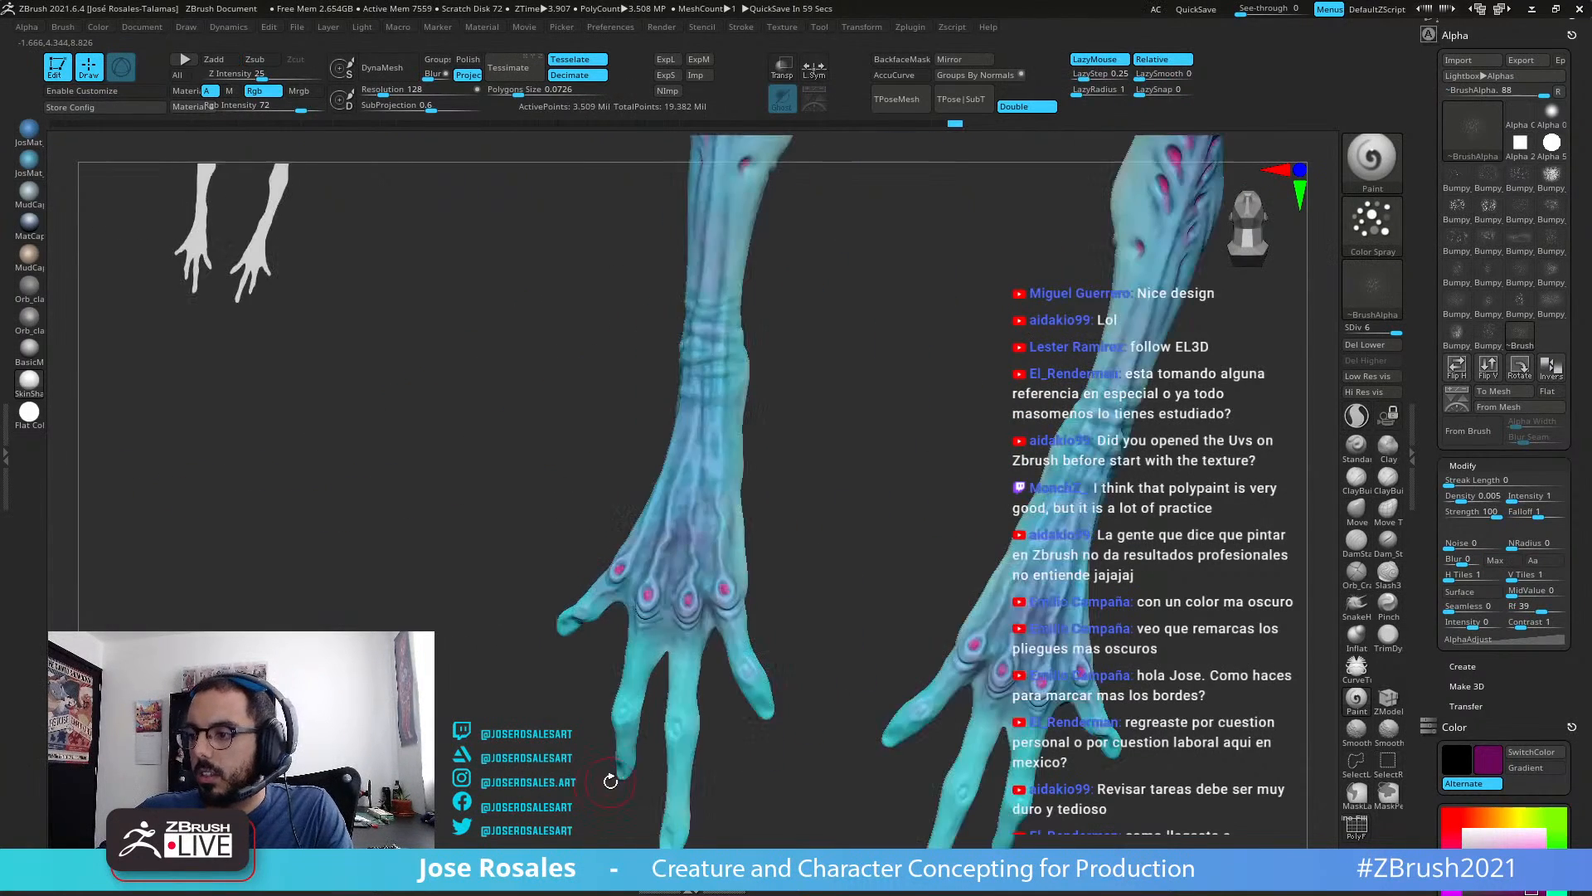
Step: Spray dark purple speckles over the tops and toes of the hind feet, around the knuckle nodules
right_click_drag(672, 657, 640, 664)
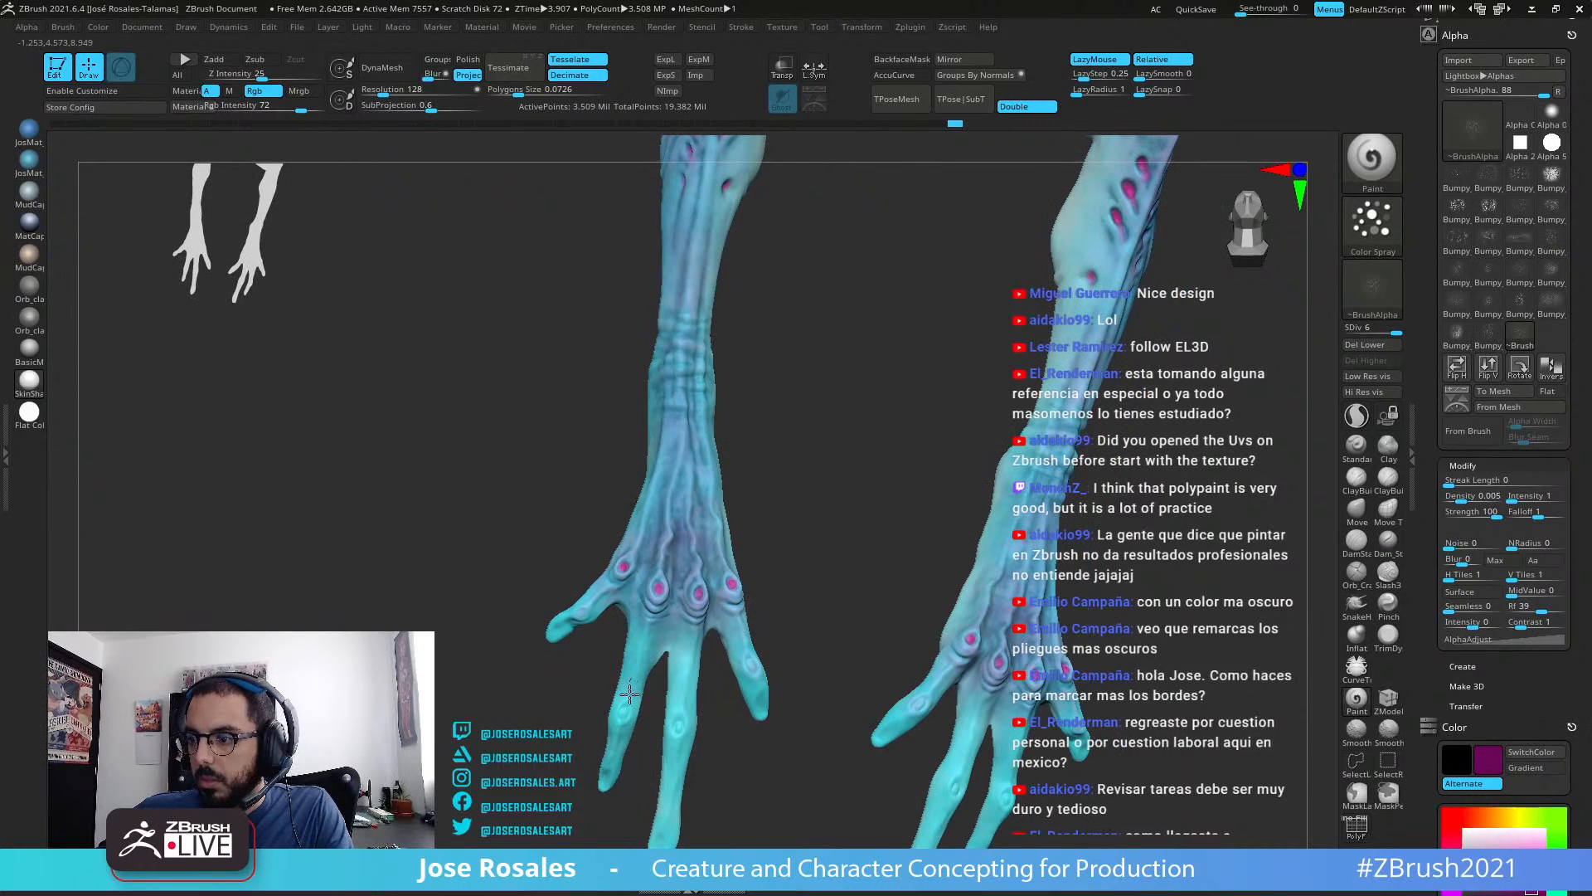
left_click_drag(630, 752, 539, 447)
left_click_drag(268, 222, 355, 319, "alt")
mouse_move(704, 493)
left_mouse_down()
mouse_move(698, 522)
mouse_move(735, 380)
left_mouse_up()
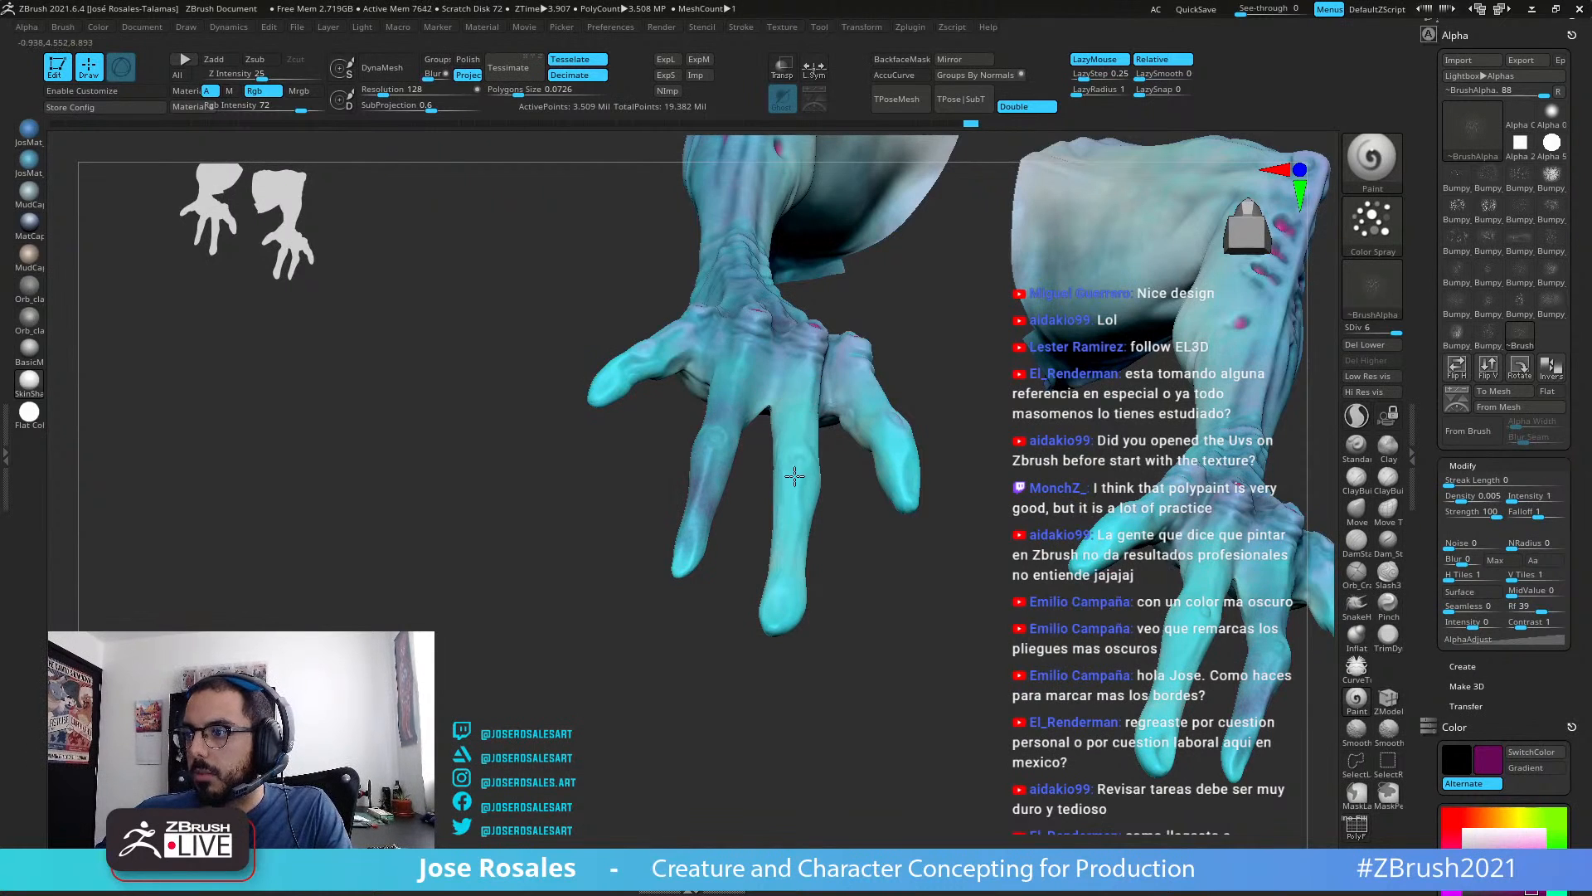
mouse_move(848, 464)
left_mouse_down()
mouse_move(863, 547)
mouse_move(847, 407)
left_mouse_up()
key("s")
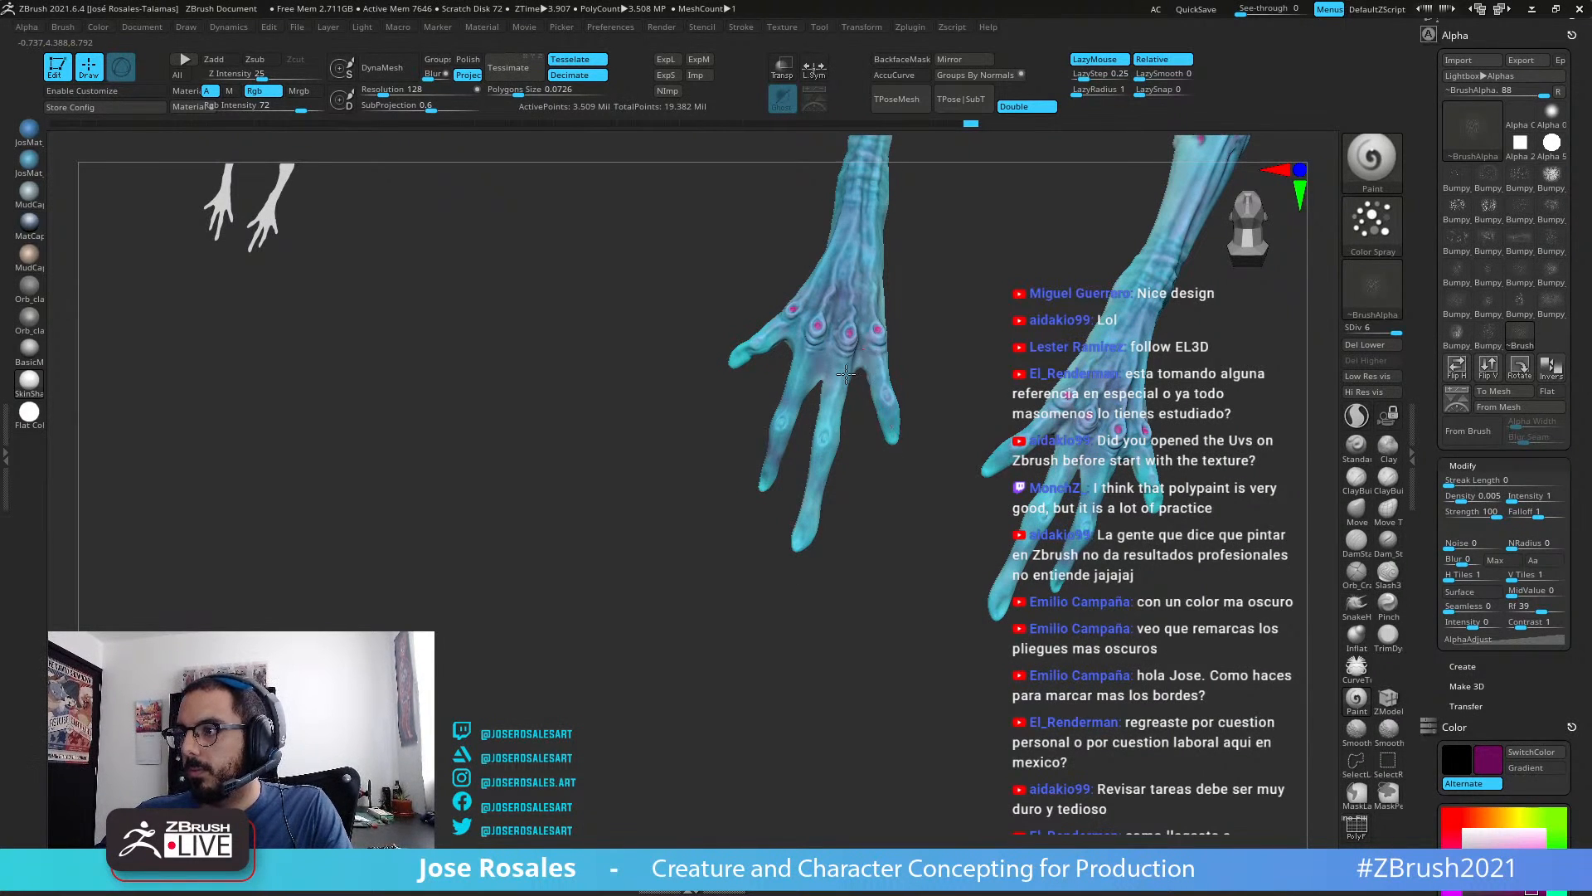
left_click_drag(715, 406, 805, 428)
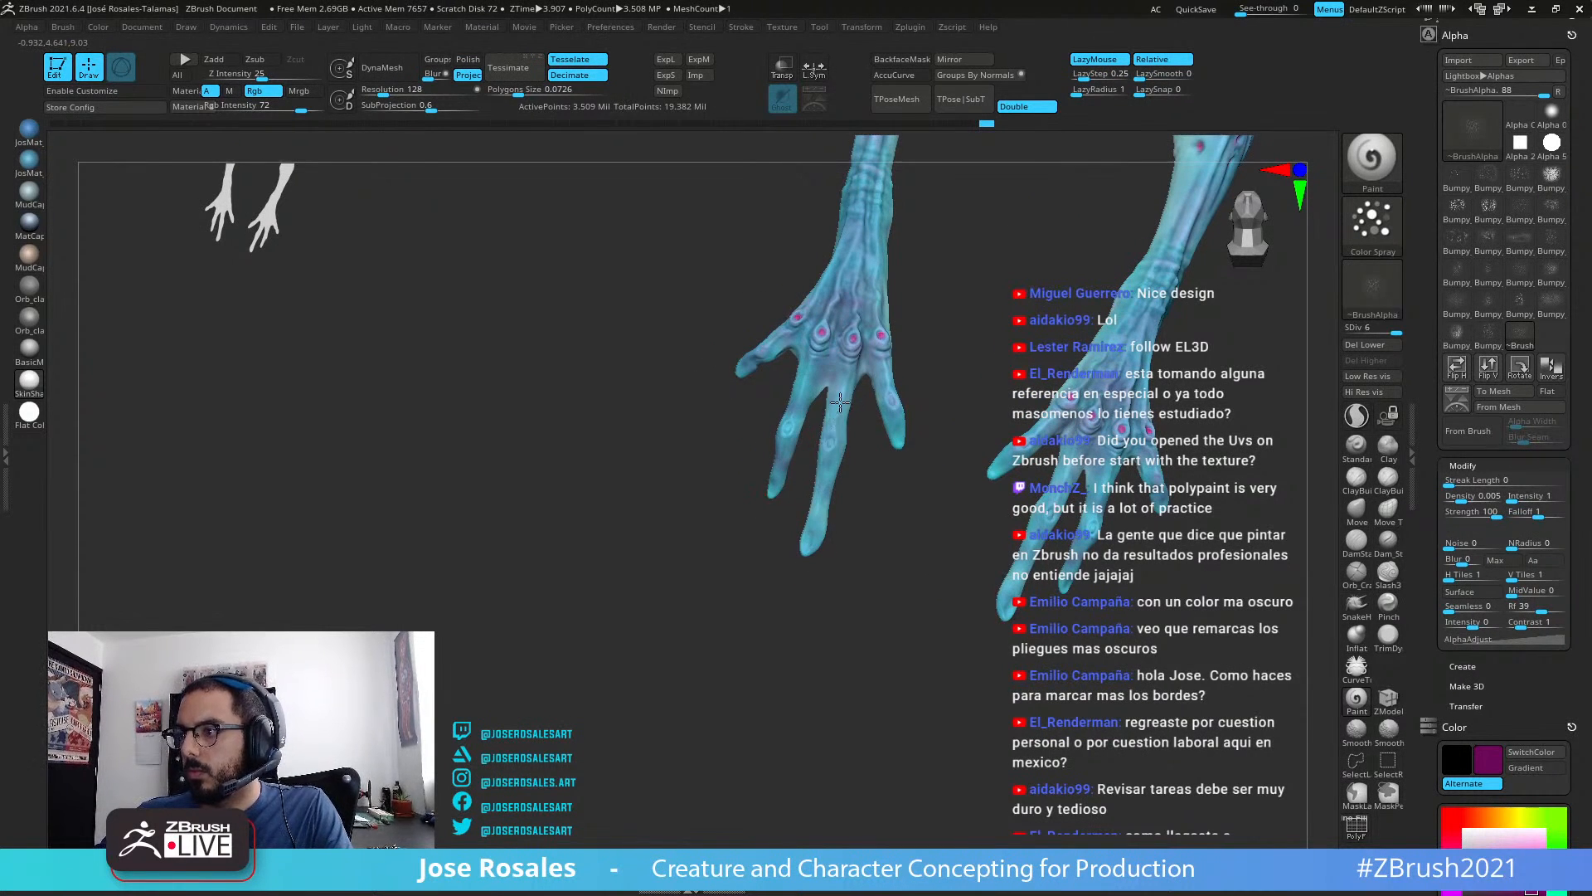
mouse_move(669, 404)
left_mouse_down("alt")
mouse_move(505, 427)
mouse_move(711, 473)
mouse_move(697, 458)
mouse_move(890, 445)
mouse_move(897, 240)
mouse_move(760, 508)
mouse_move(737, 415)
mouse_move(645, 395)
left_mouse_up("alt")
Step: Mask the hind legs by cavity, invert the mask and hide its display
left_click_drag(829, 441, 755, 617)
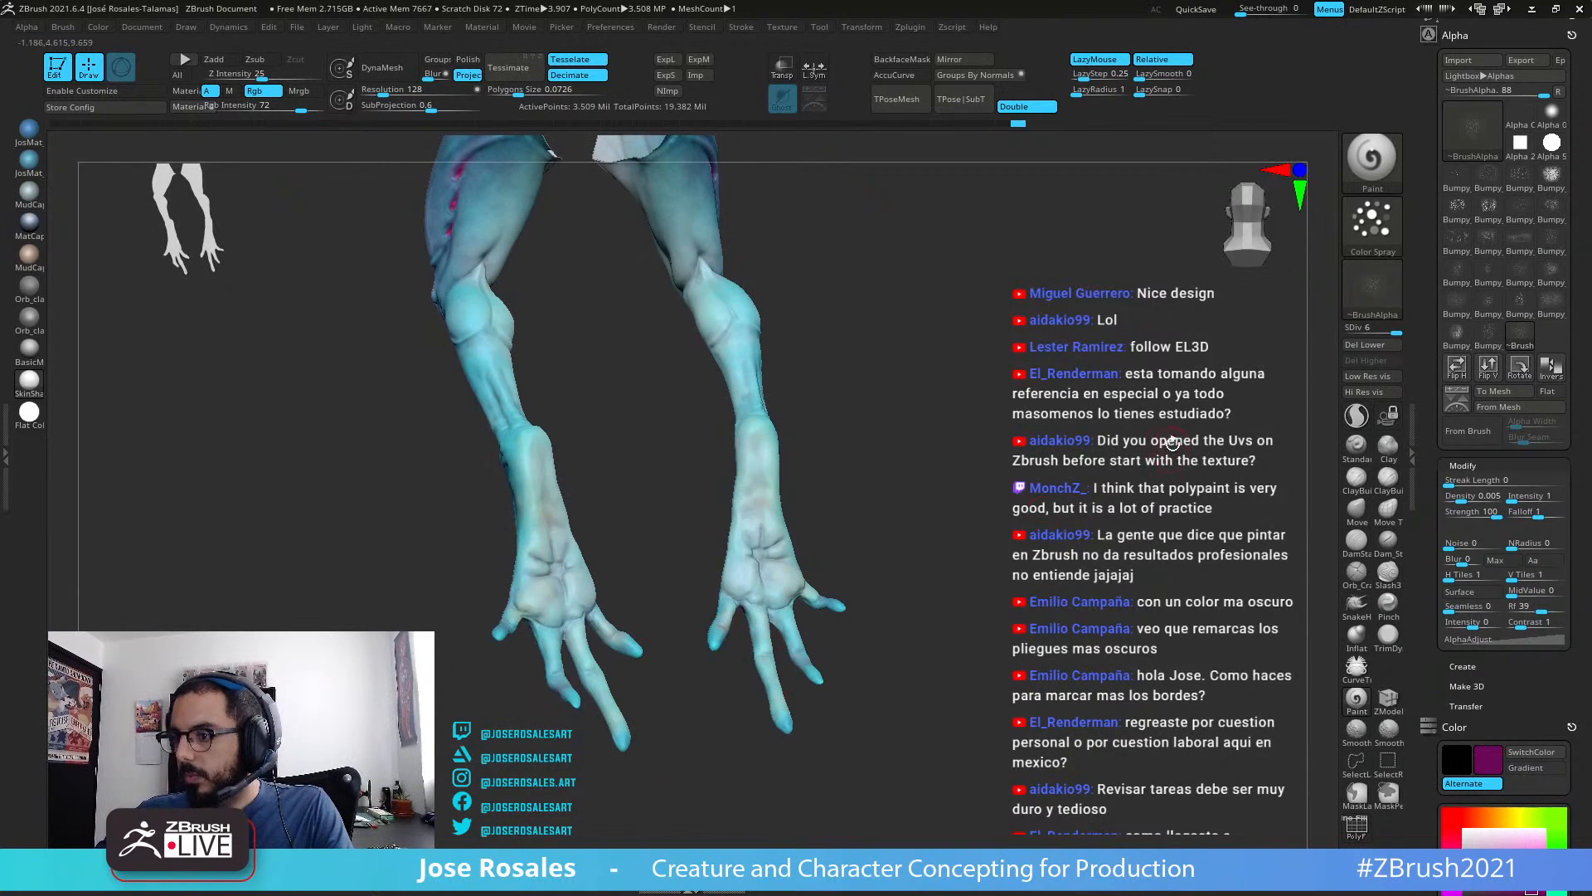
left_click_drag(1436, 792, 1437, 278)
left_click_drag(1437, 829, 1437, 447)
left_click_drag(1437, 682, 1436, 183)
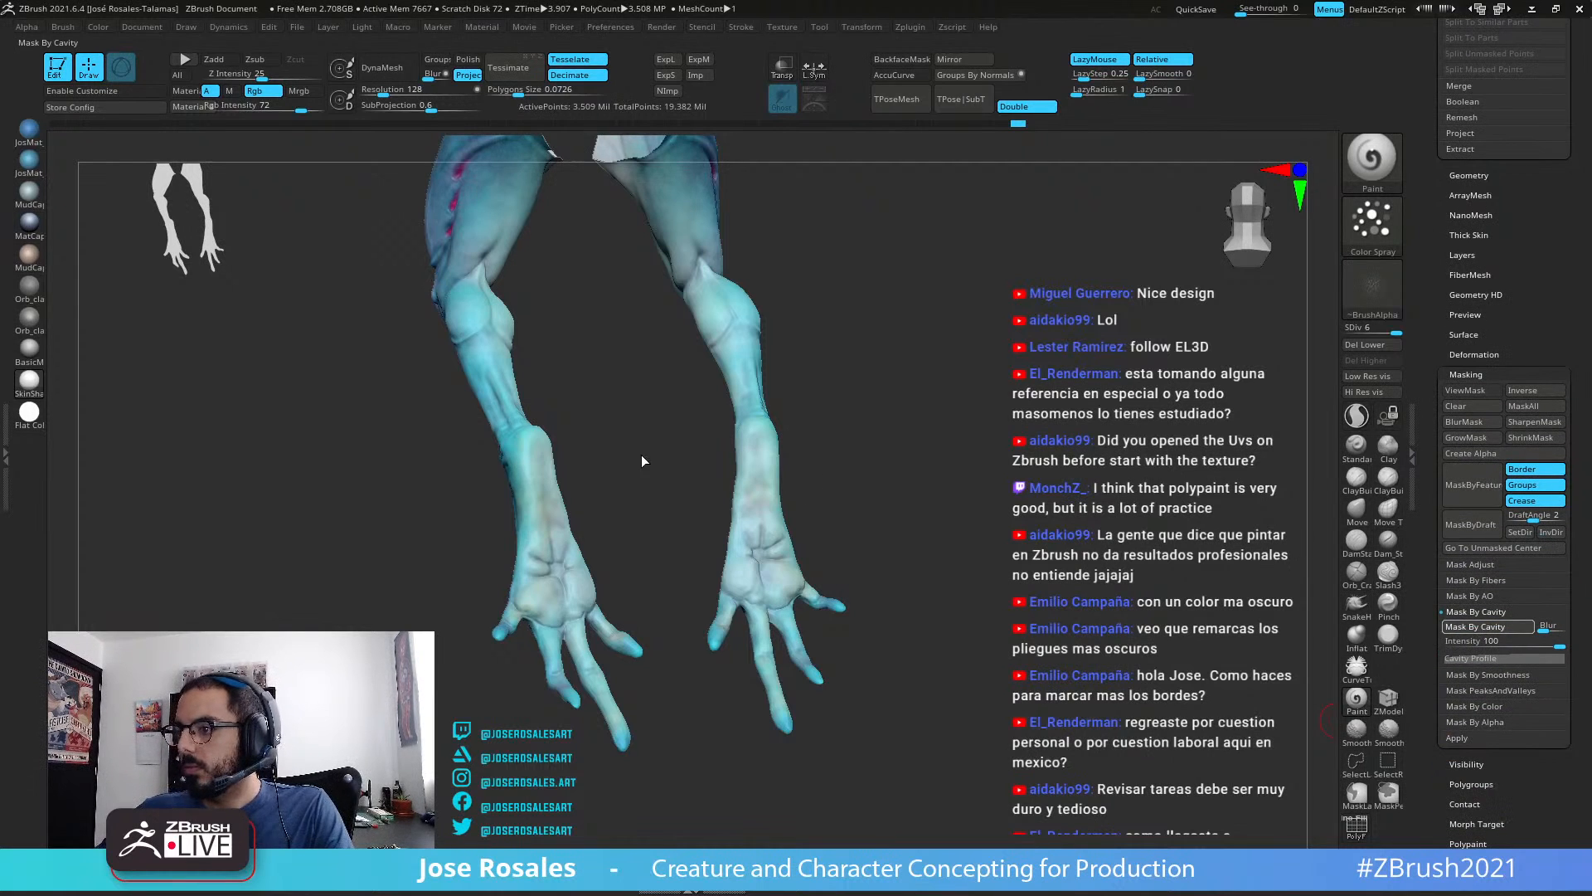
key("ctrl+i")
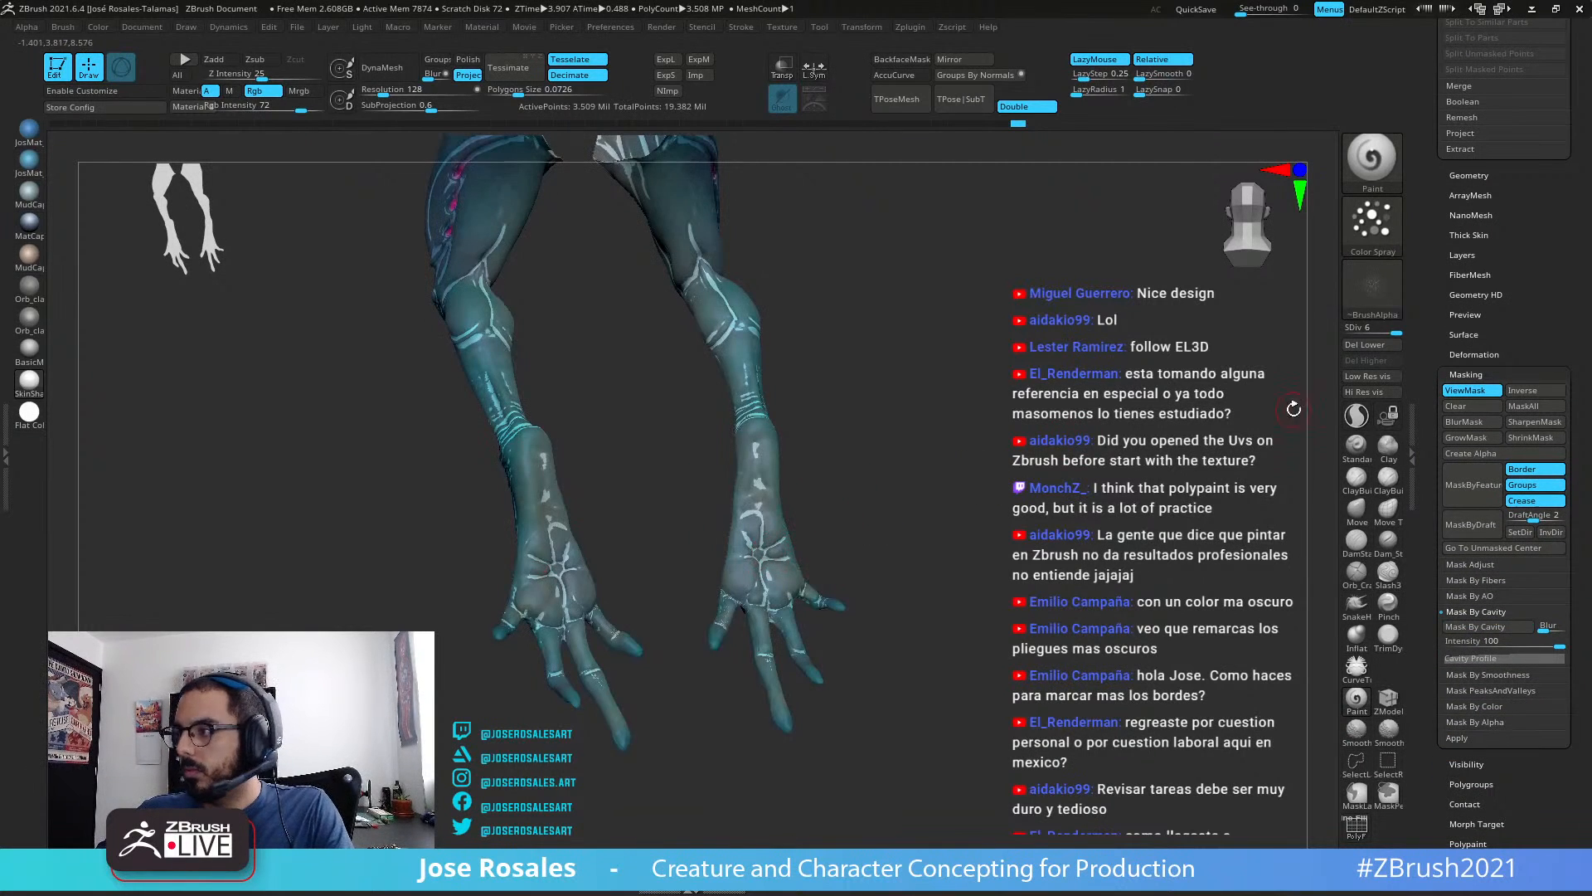
key("ctrl+h")
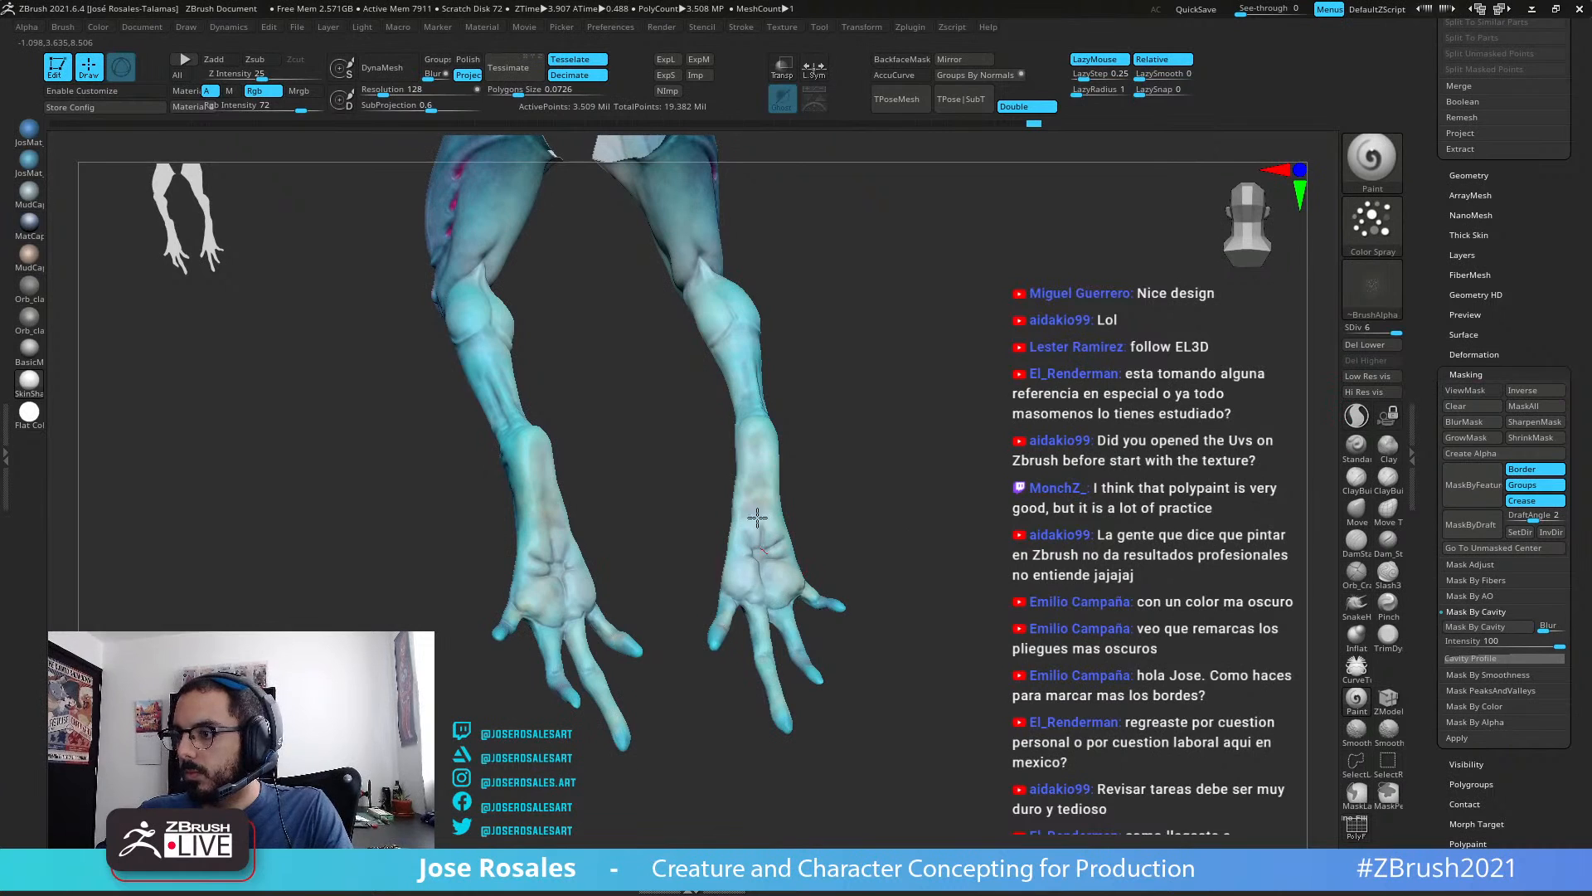
Step: Darken the creases on the soles of the hind feet with purple through the cavity mask
left_click_drag(821, 564, 772, 526)
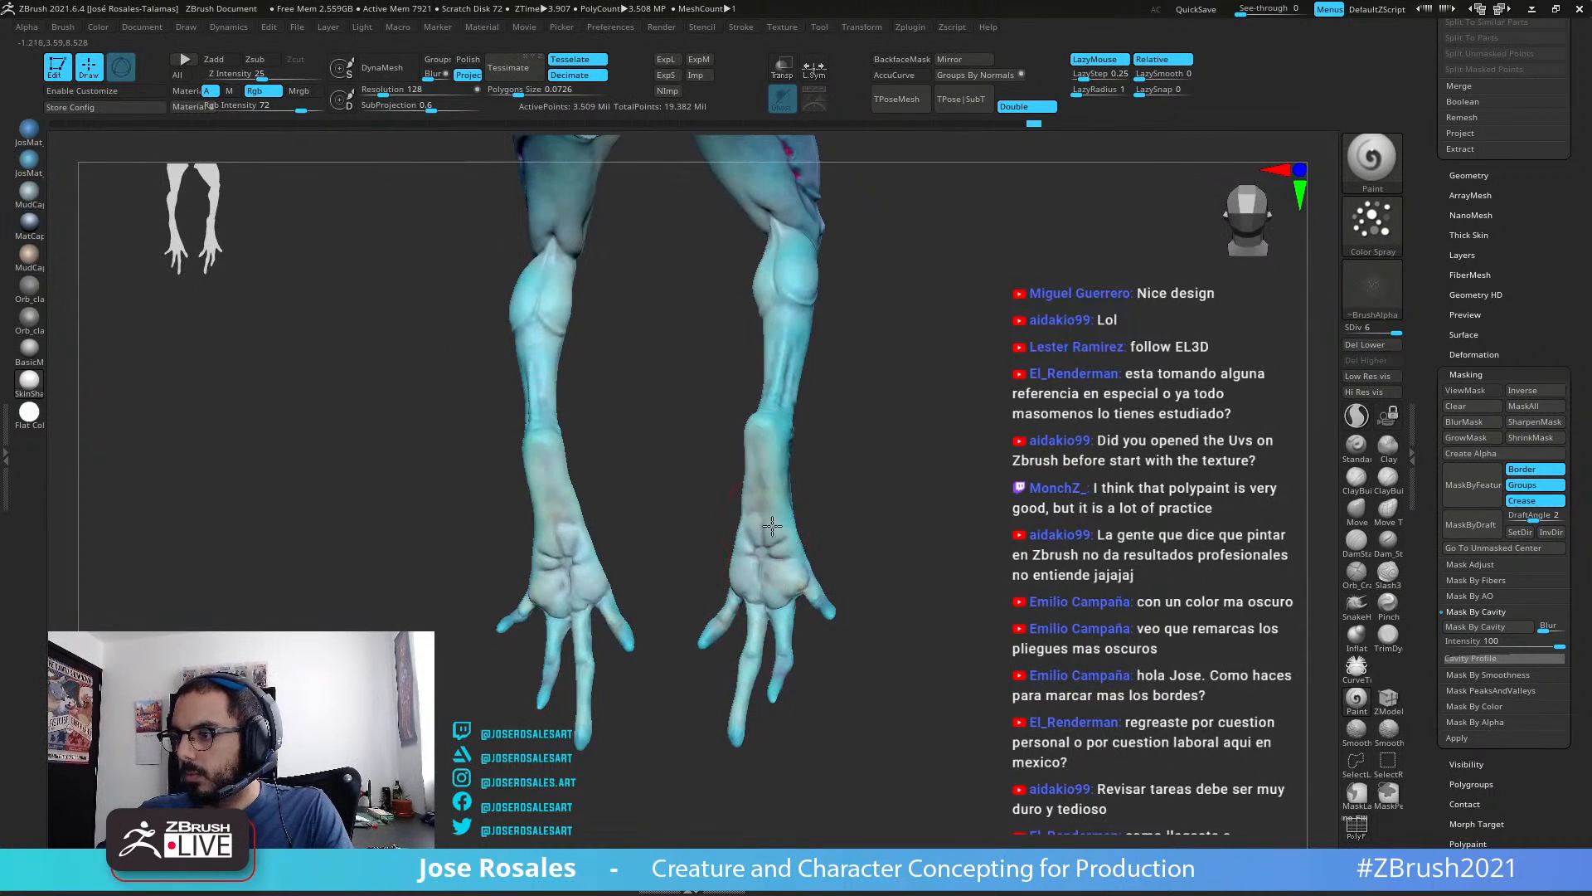
left_click_drag(884, 217, 884, 431, "alt")
mouse_move(896, 531)
left_mouse_down()
mouse_move(973, 515)
mouse_move(733, 508)
mouse_move(1010, 444)
left_mouse_up()
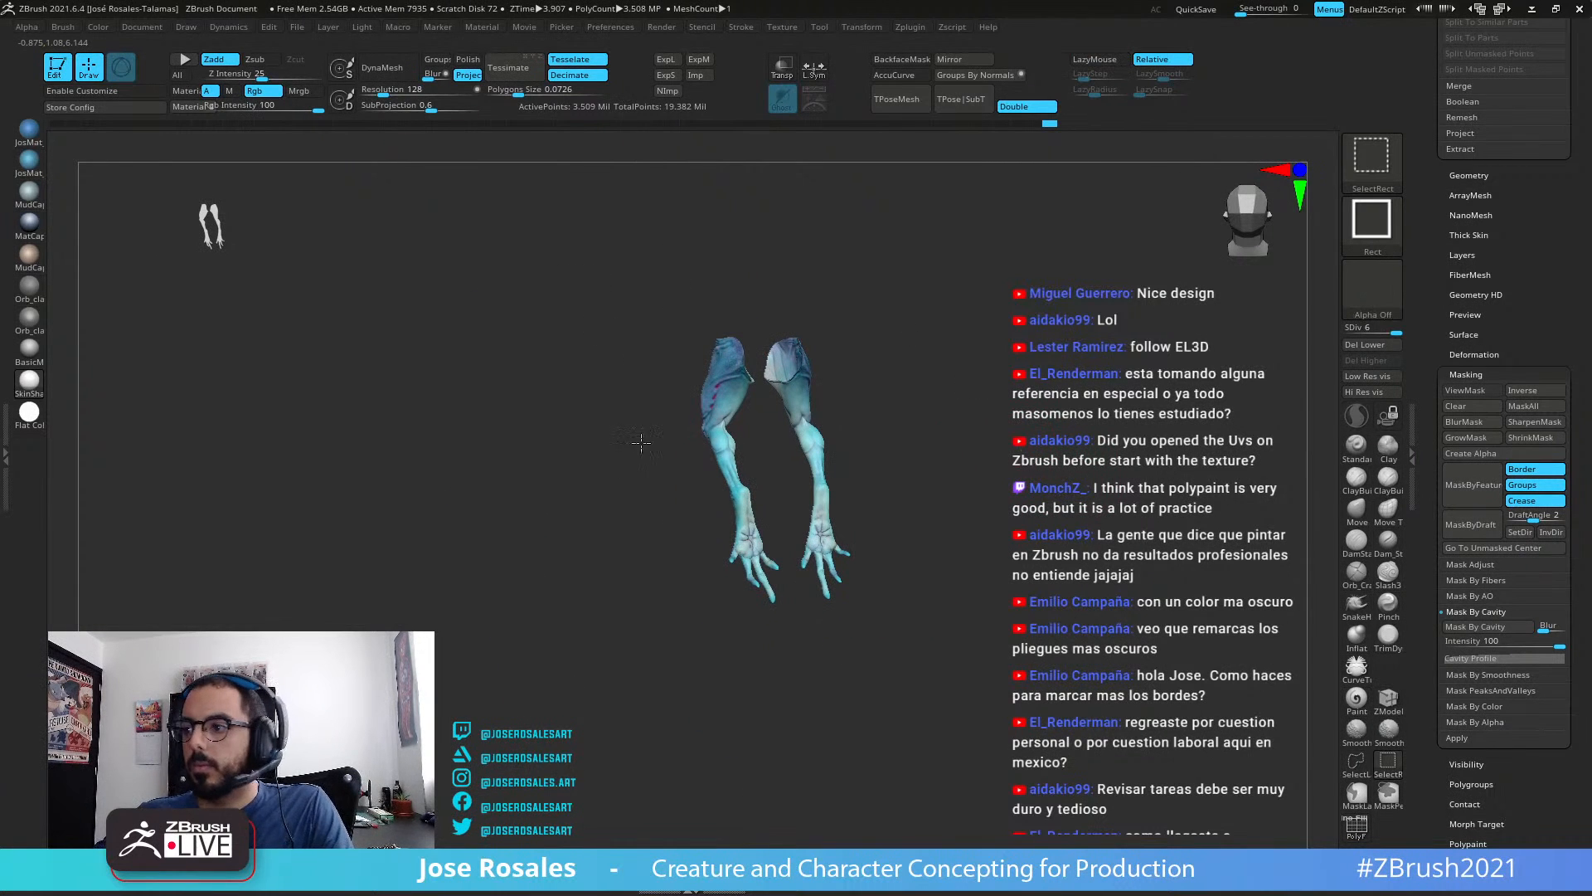
Step: Reveal the whole body, isolate the front hands and bring a palm into close view
left_click(637, 489, "ctrl+shift")
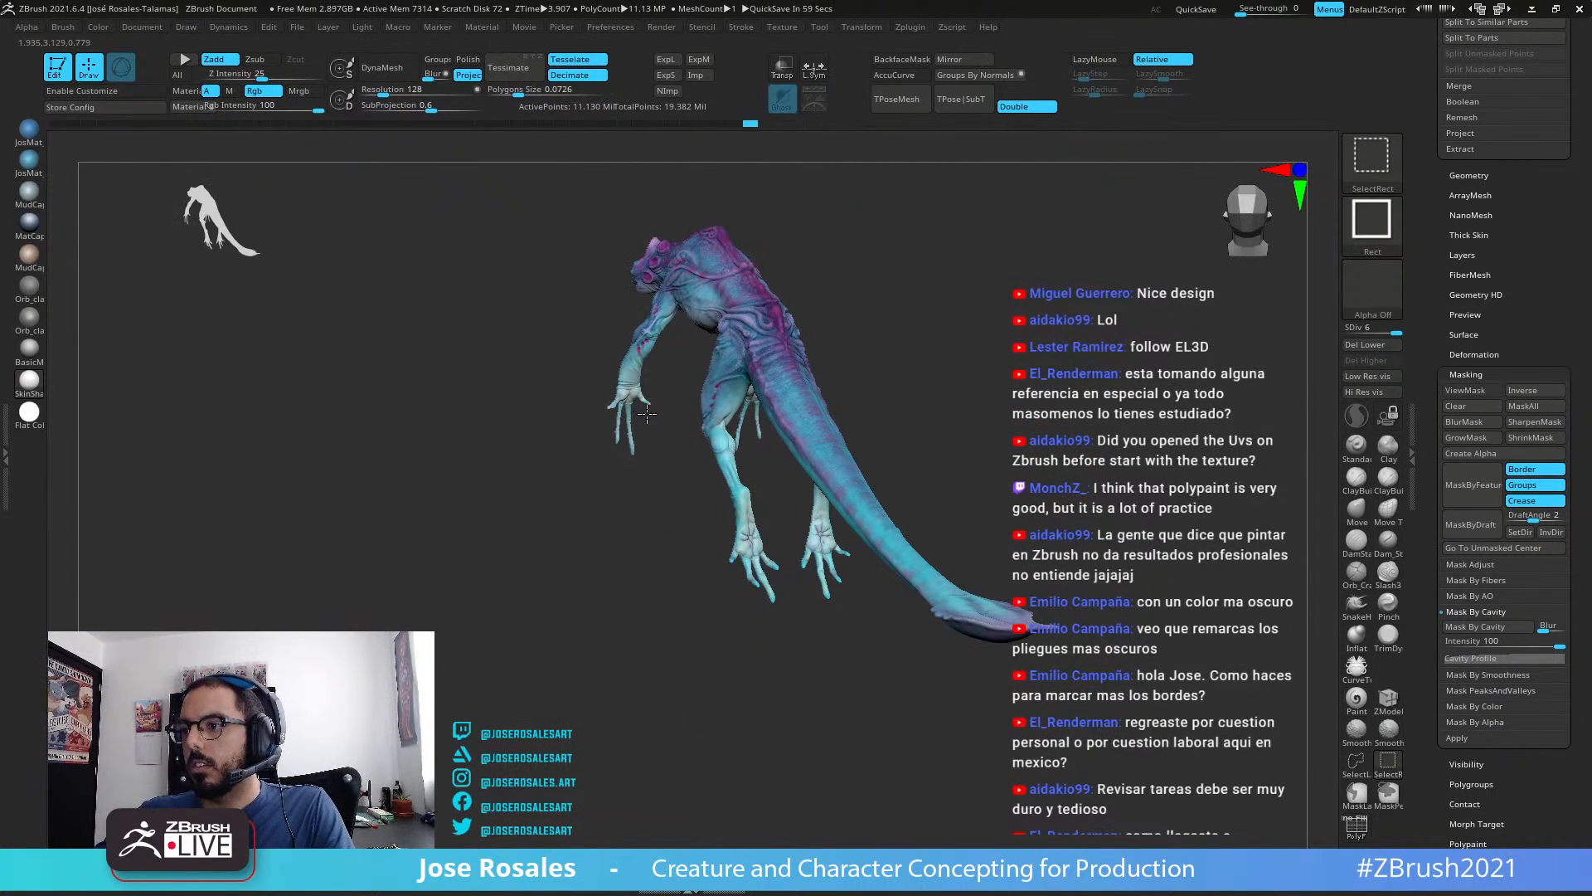
left_click(627, 389, "ctrl+shift")
left_click_drag(639, 380, 674, 502, "alt")
mouse_move(673, 502)
left_mouse_down()
mouse_move(639, 472)
mouse_move(724, 615)
mouse_move(679, 554)
mouse_move(691, 615)
left_mouse_up()
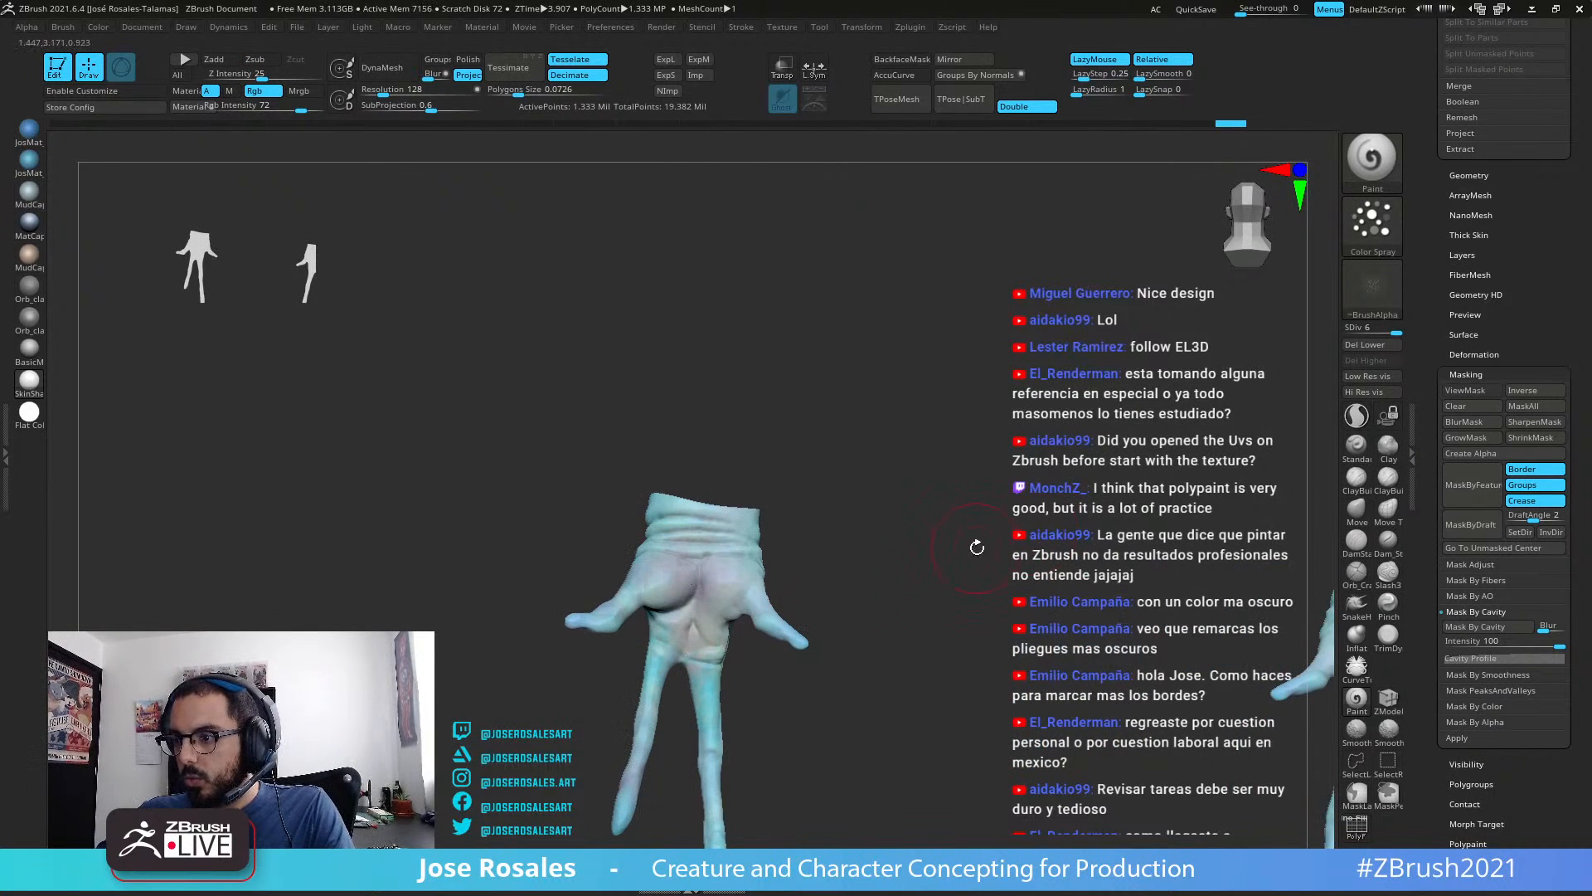
Step: Mask the front hands by cavity, invert the mask and hide its display
left_click(1472, 626)
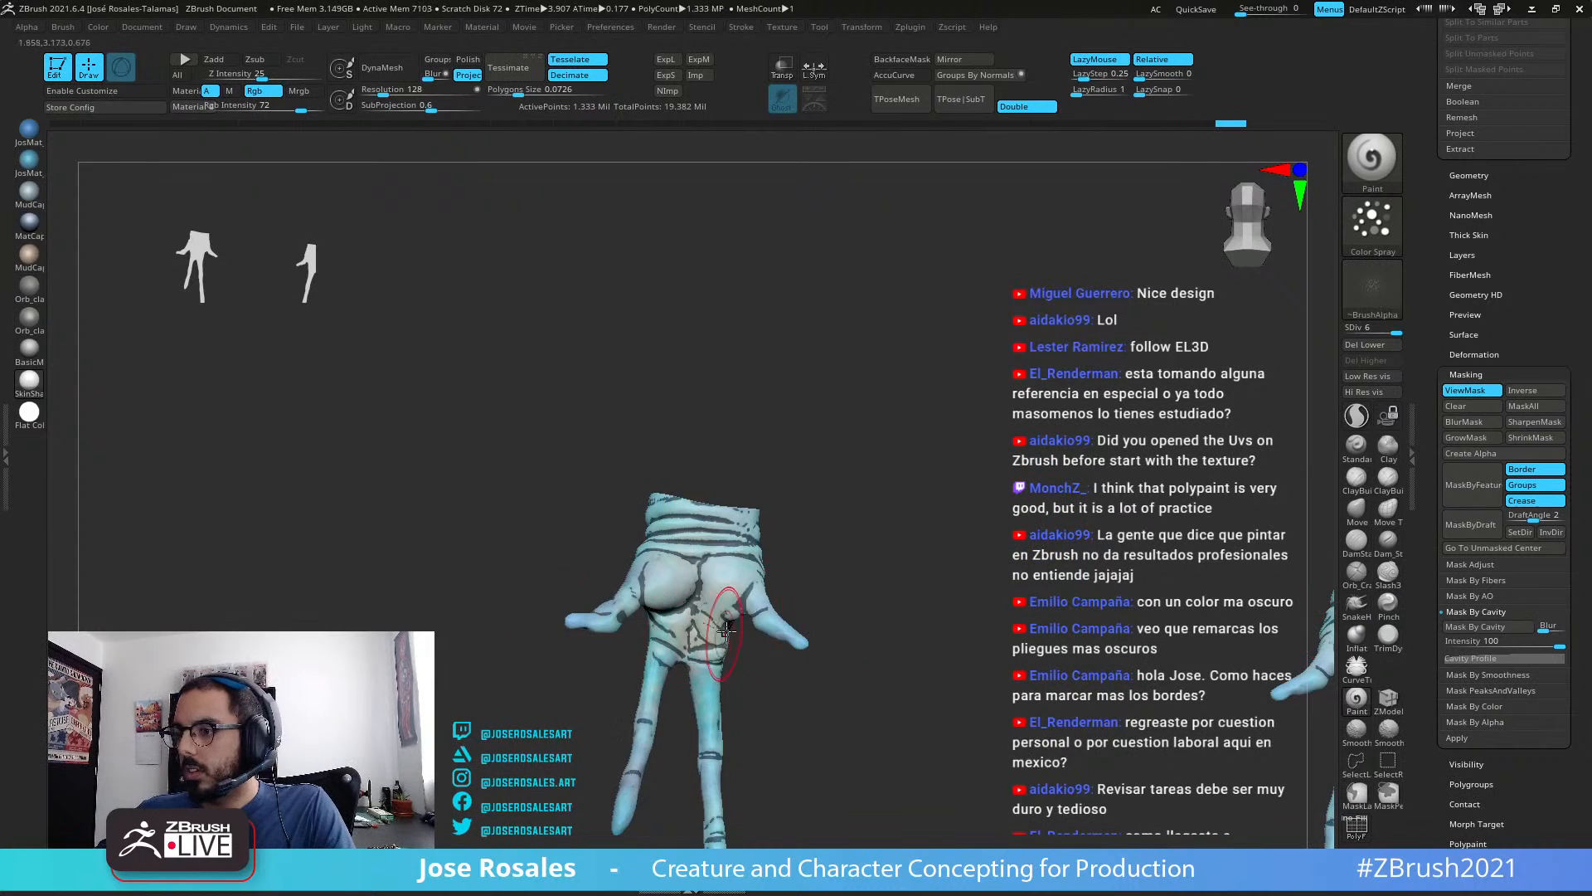
key("ctrl+i")
left_click(1467, 391)
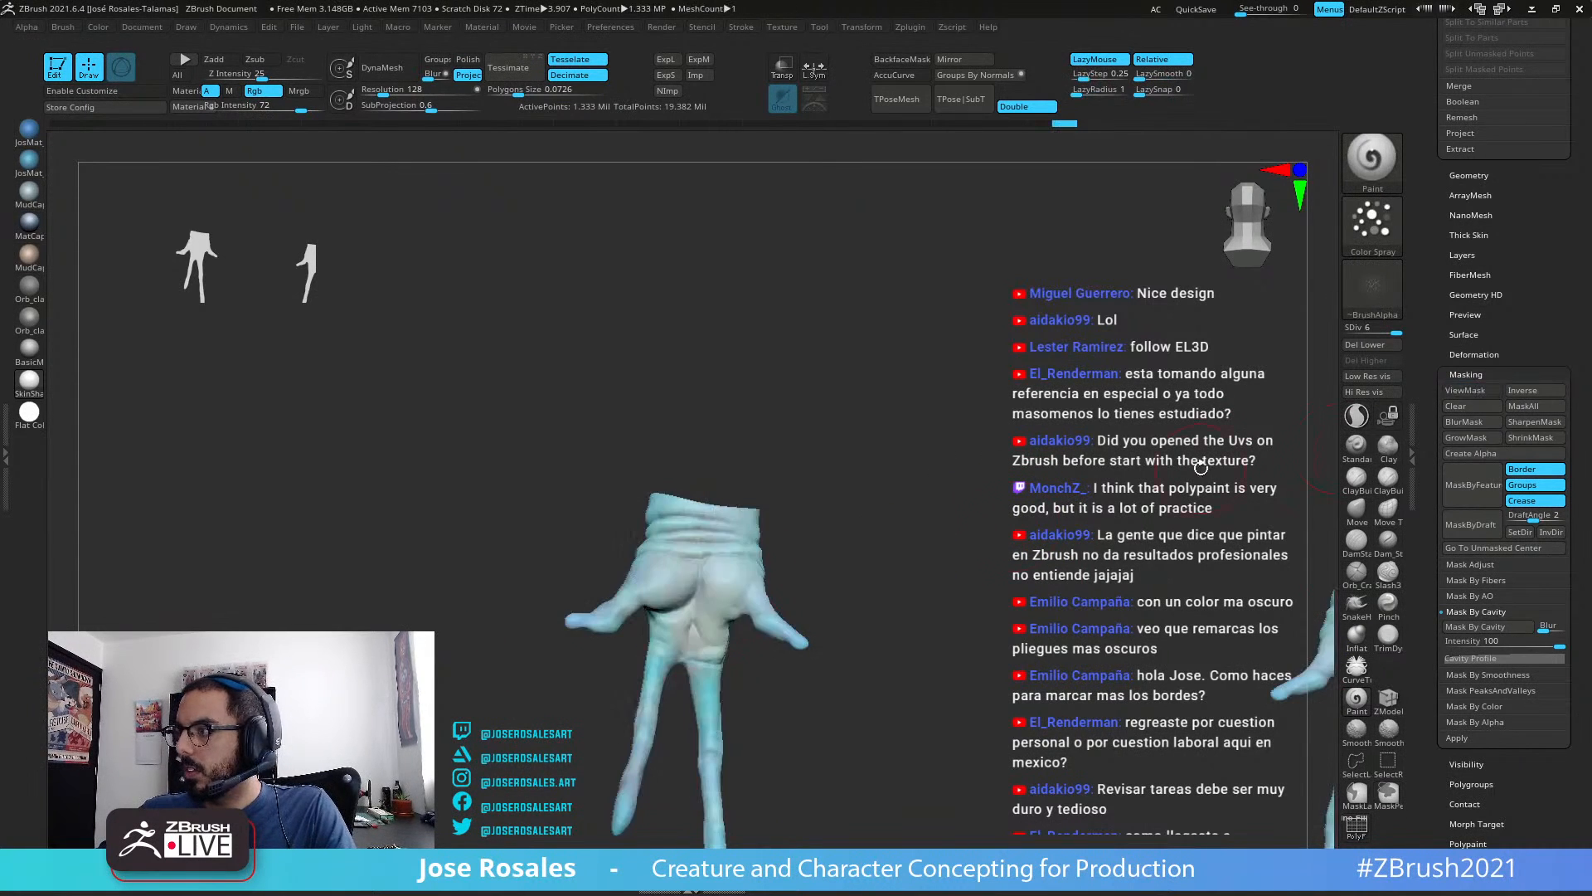
Step: Paint dark purple into the palm creases and finger joint folds of the front hands
left_click_drag(704, 618, 700, 577)
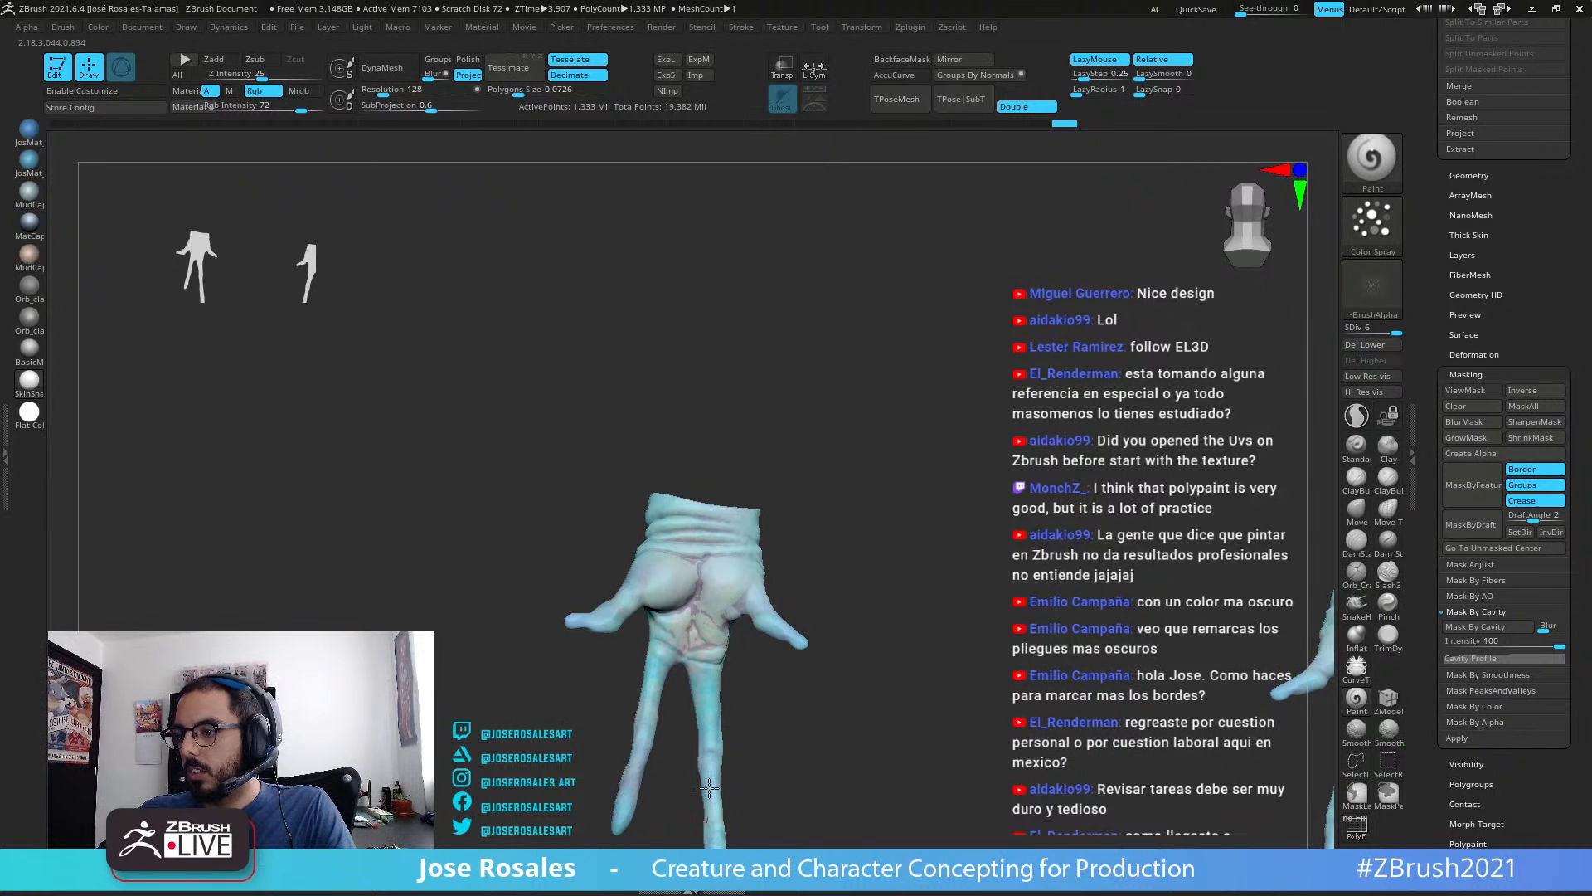
left_click_drag(709, 788, 710, 778)
left_click_drag(793, 458, 793, 292, "alt")
mouse_move(717, 667)
left_mouse_down()
mouse_move(709, 543)
mouse_move(619, 615)
mouse_move(637, 599)
left_mouse_up()
left_click_drag(823, 525, 776, 467)
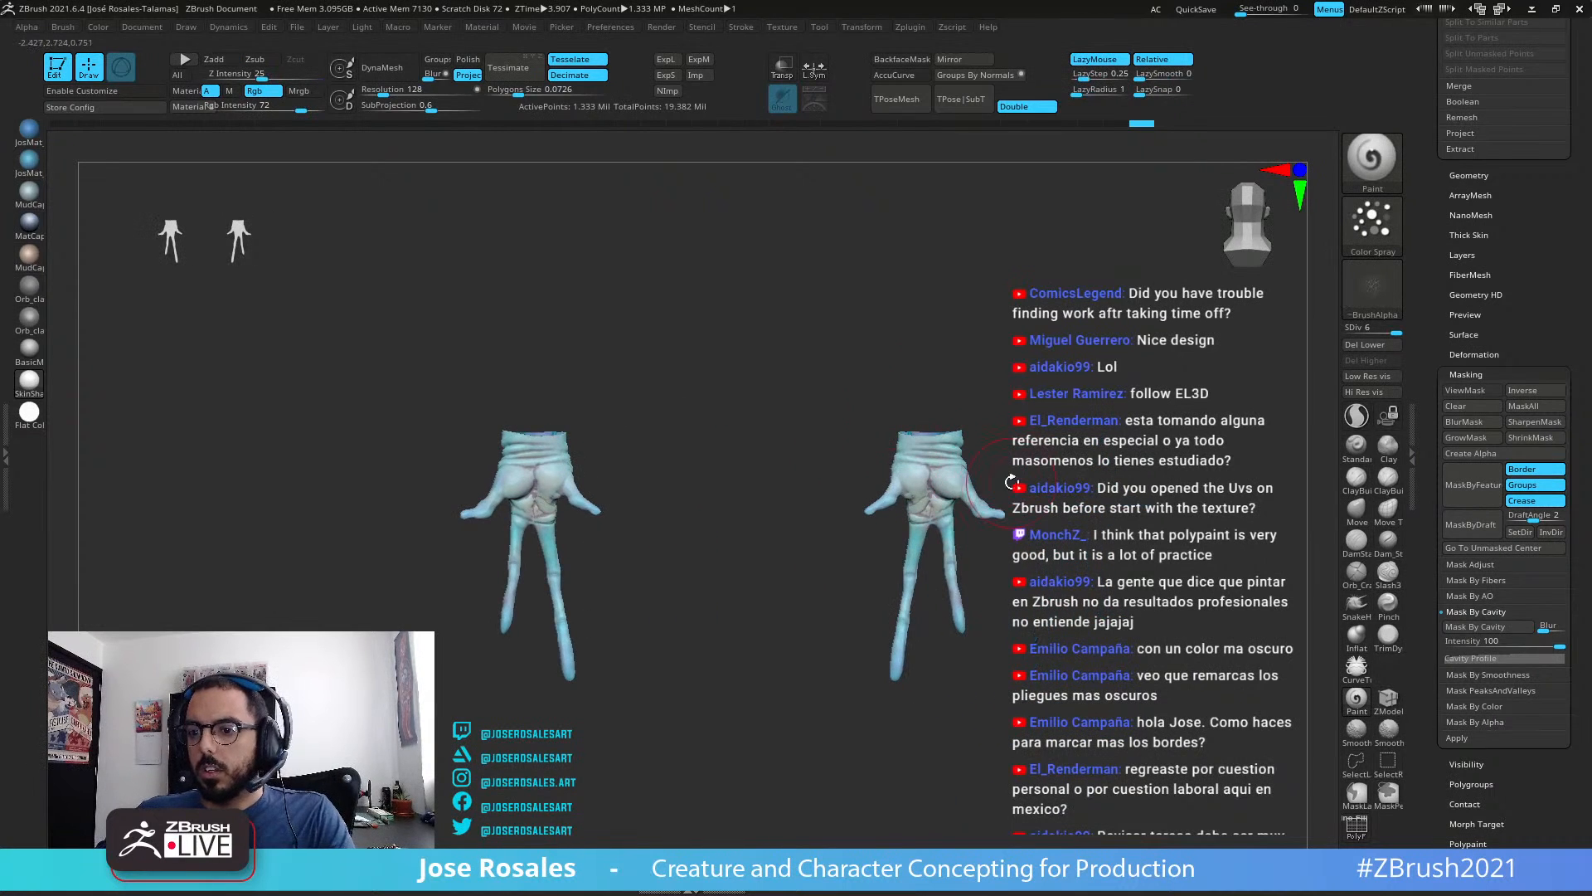
mouse_move(1003, 580)
left_mouse_down("alt")
mouse_move(1048, 583)
mouse_move(979, 583)
left_mouse_up("alt")
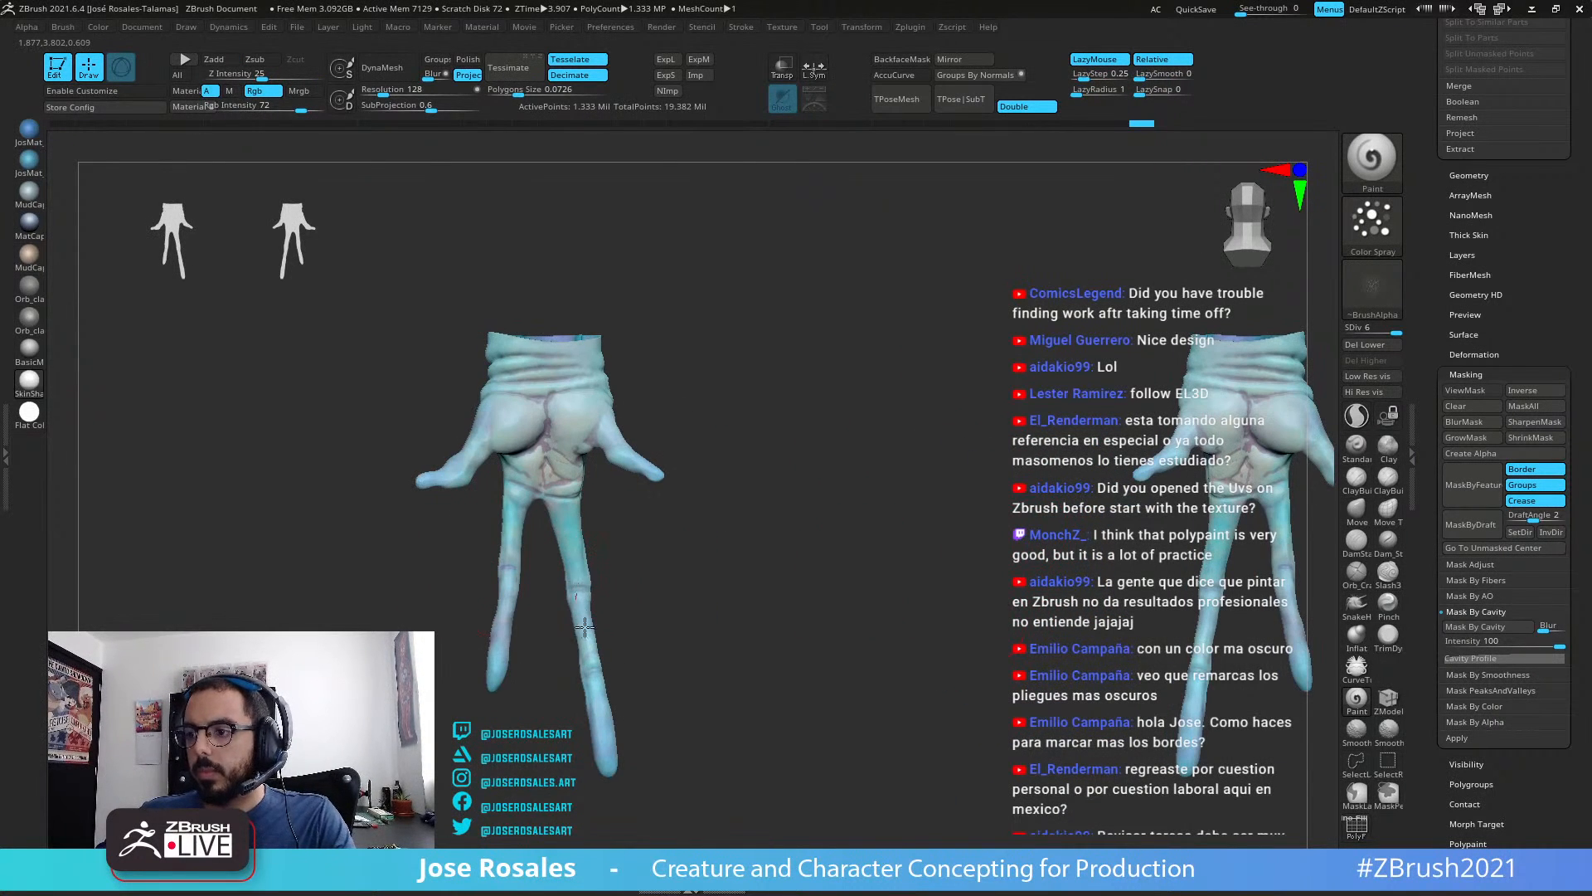
Step: Check the backs of the front hands, then reveal the whole body and view the creature from the side
left_click_drag(594, 417, 851, 476, "alt")
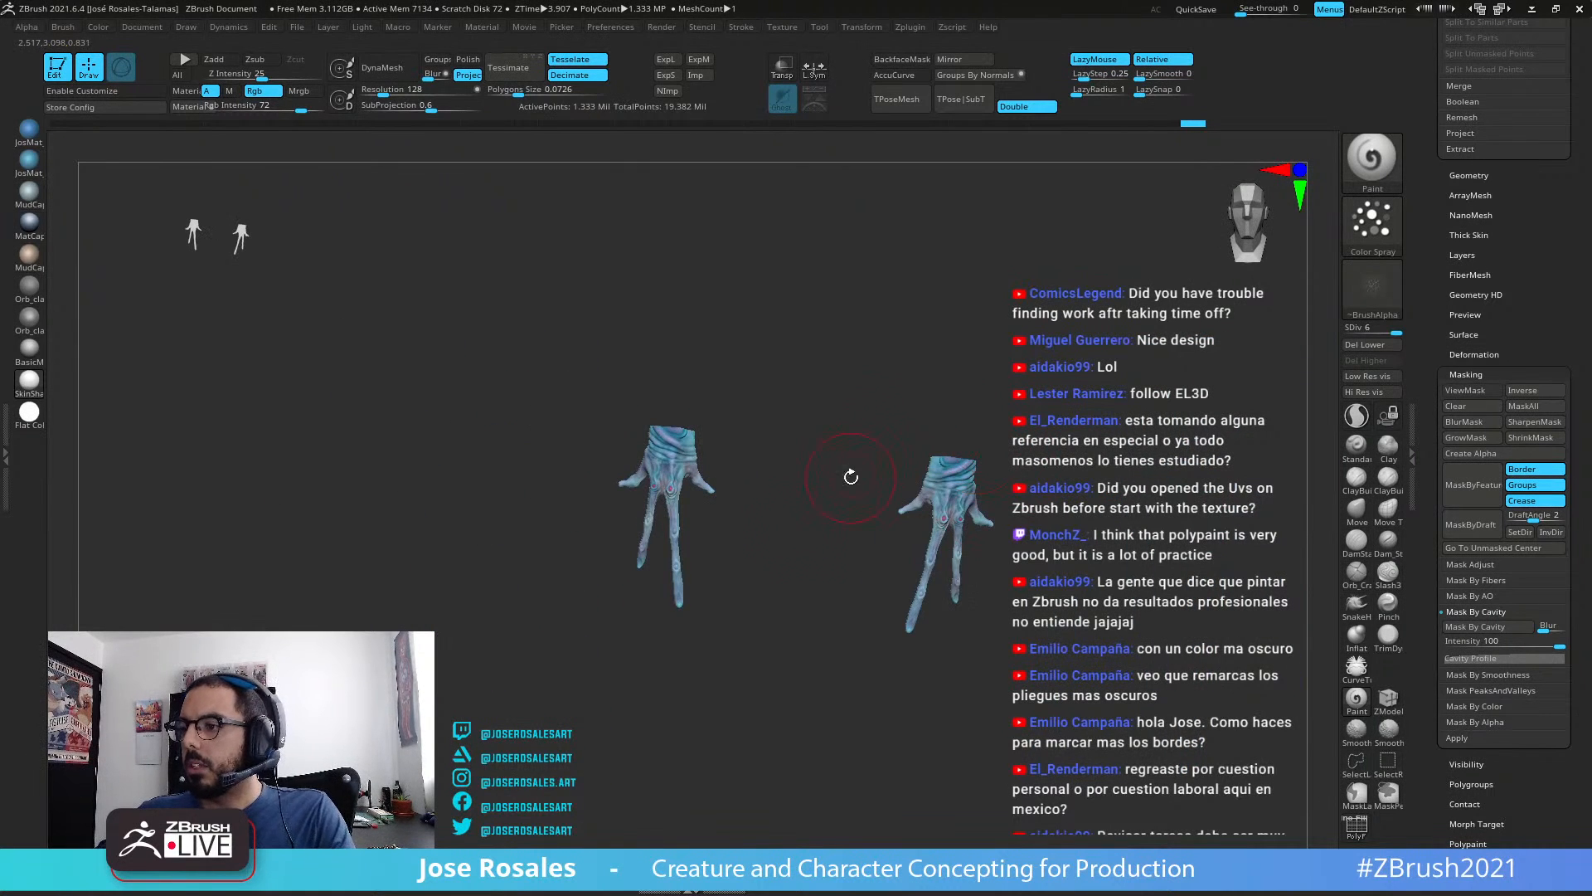
mouse_move(1070, 448)
left_mouse_down("shift")
mouse_move(1105, 429)
mouse_move(1021, 535)
left_mouse_up("shift")
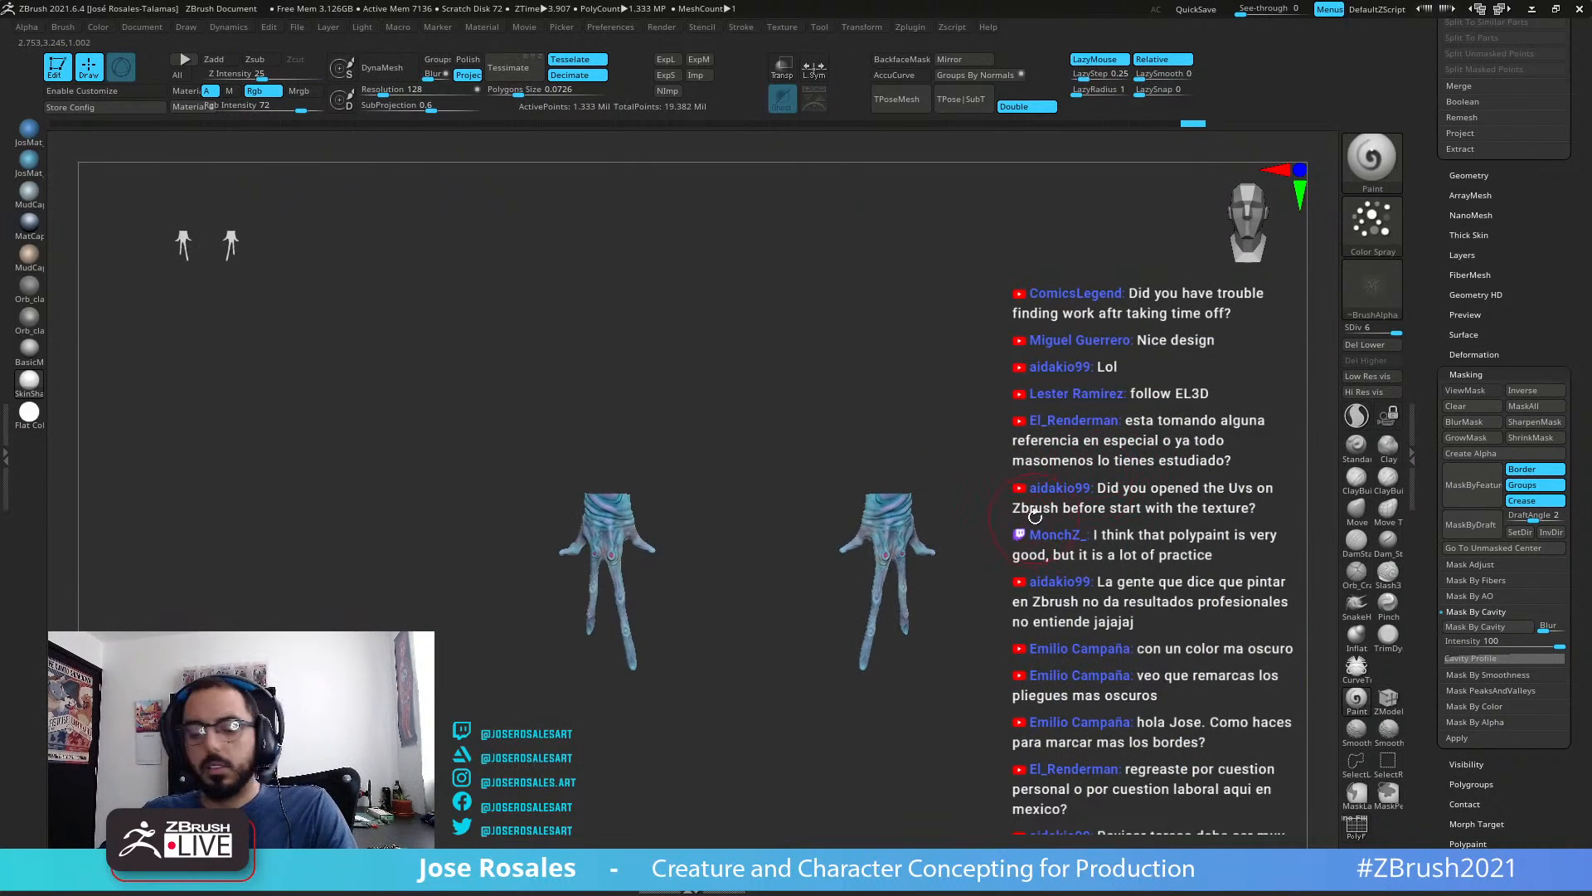
key("ctrl+shift")
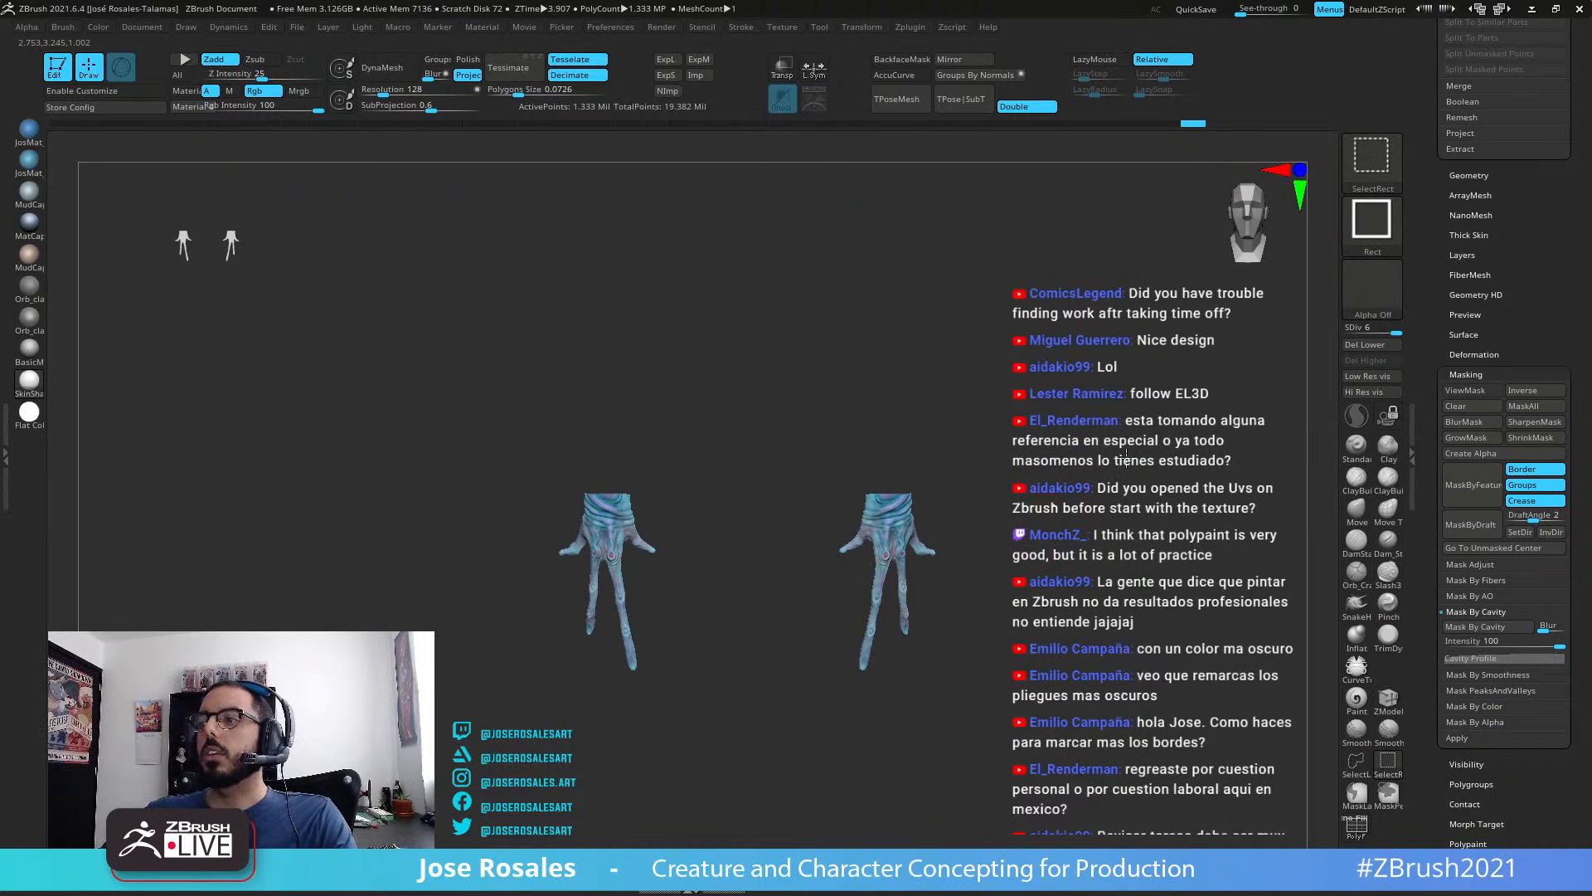
left_click(1125, 457, "ctrl+shift")
mouse_move(1123, 458)
left_mouse_down("alt")
mouse_move(840, 490)
mouse_move(920, 488)
left_mouse_up("alt")
left_click_drag(647, 432, 889, 428, "alt")
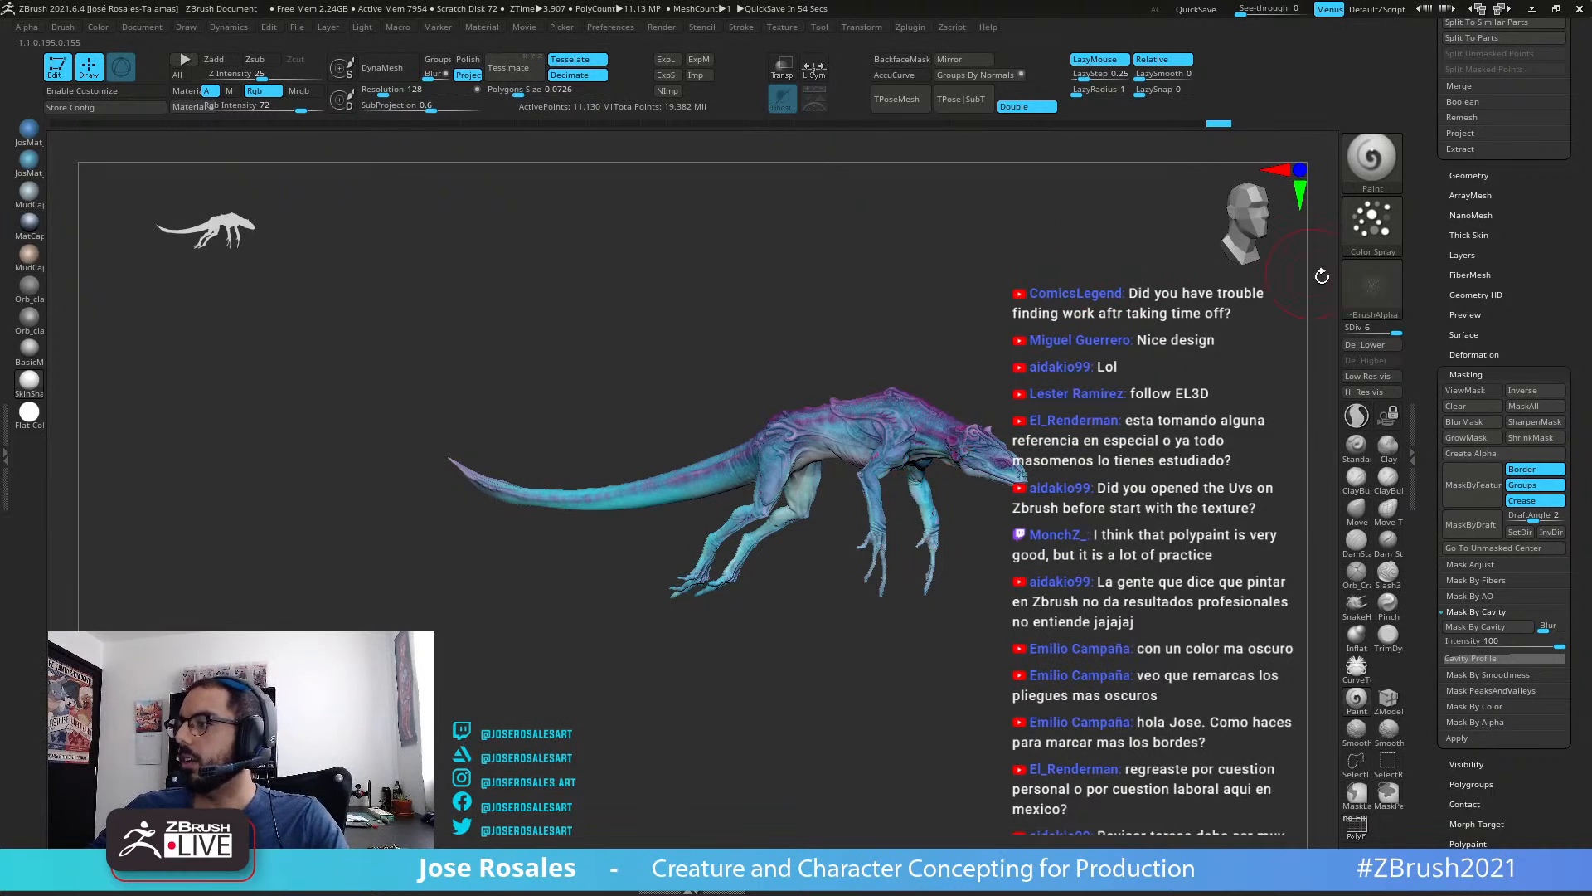
left_click_drag(1423, 335, 1434, 373)
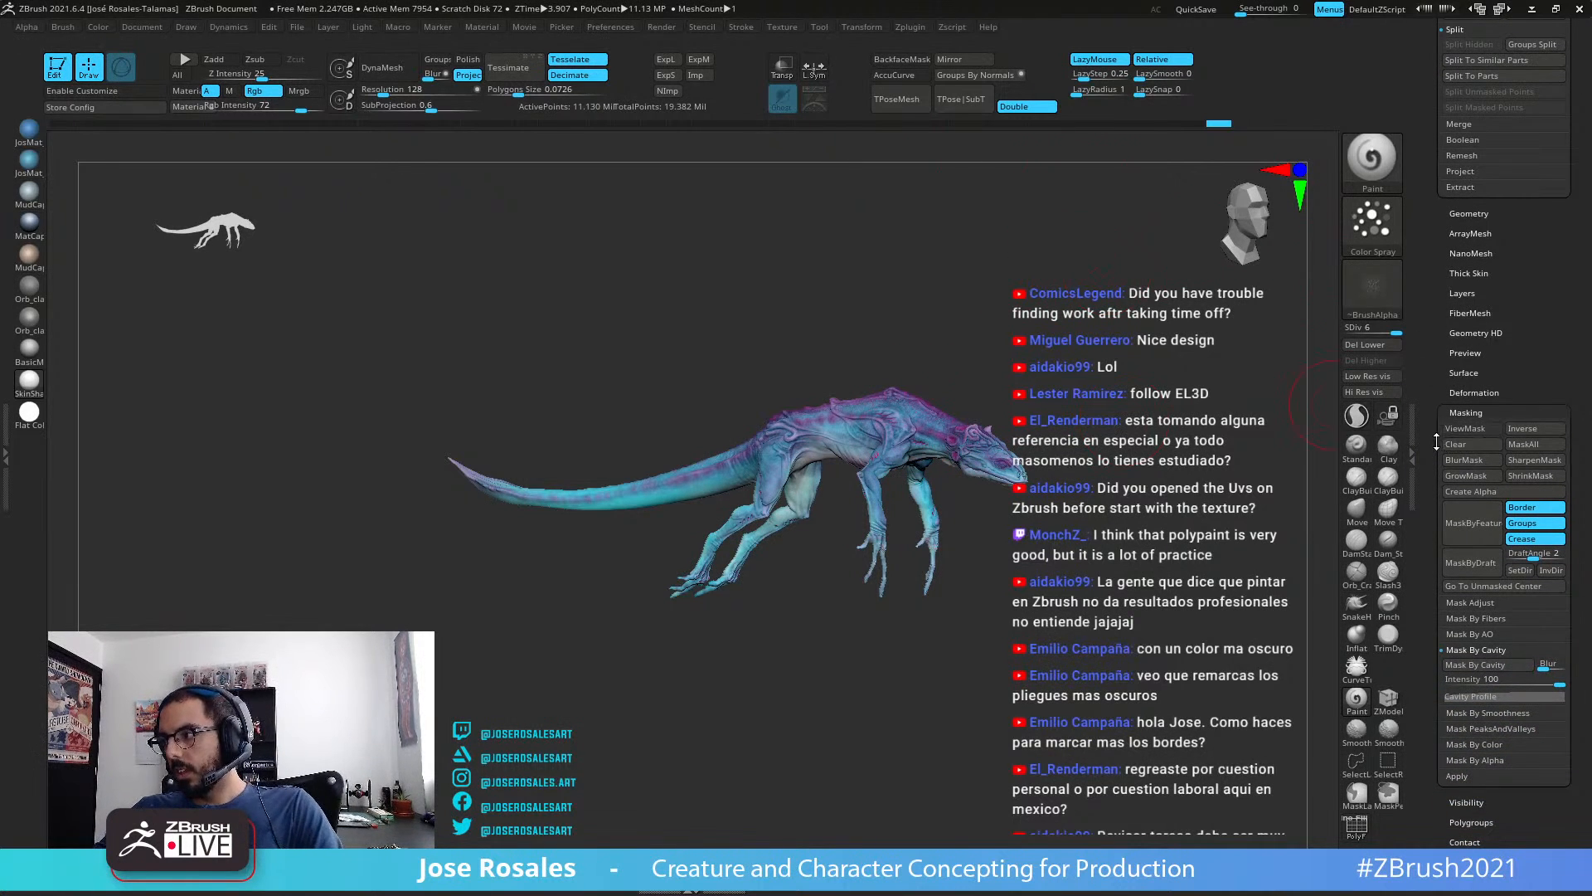
Step: Examine the body's paint from the side, then on the belly, chest, throat and limb undersides
left_click_drag(1436, 443, 1445, 386)
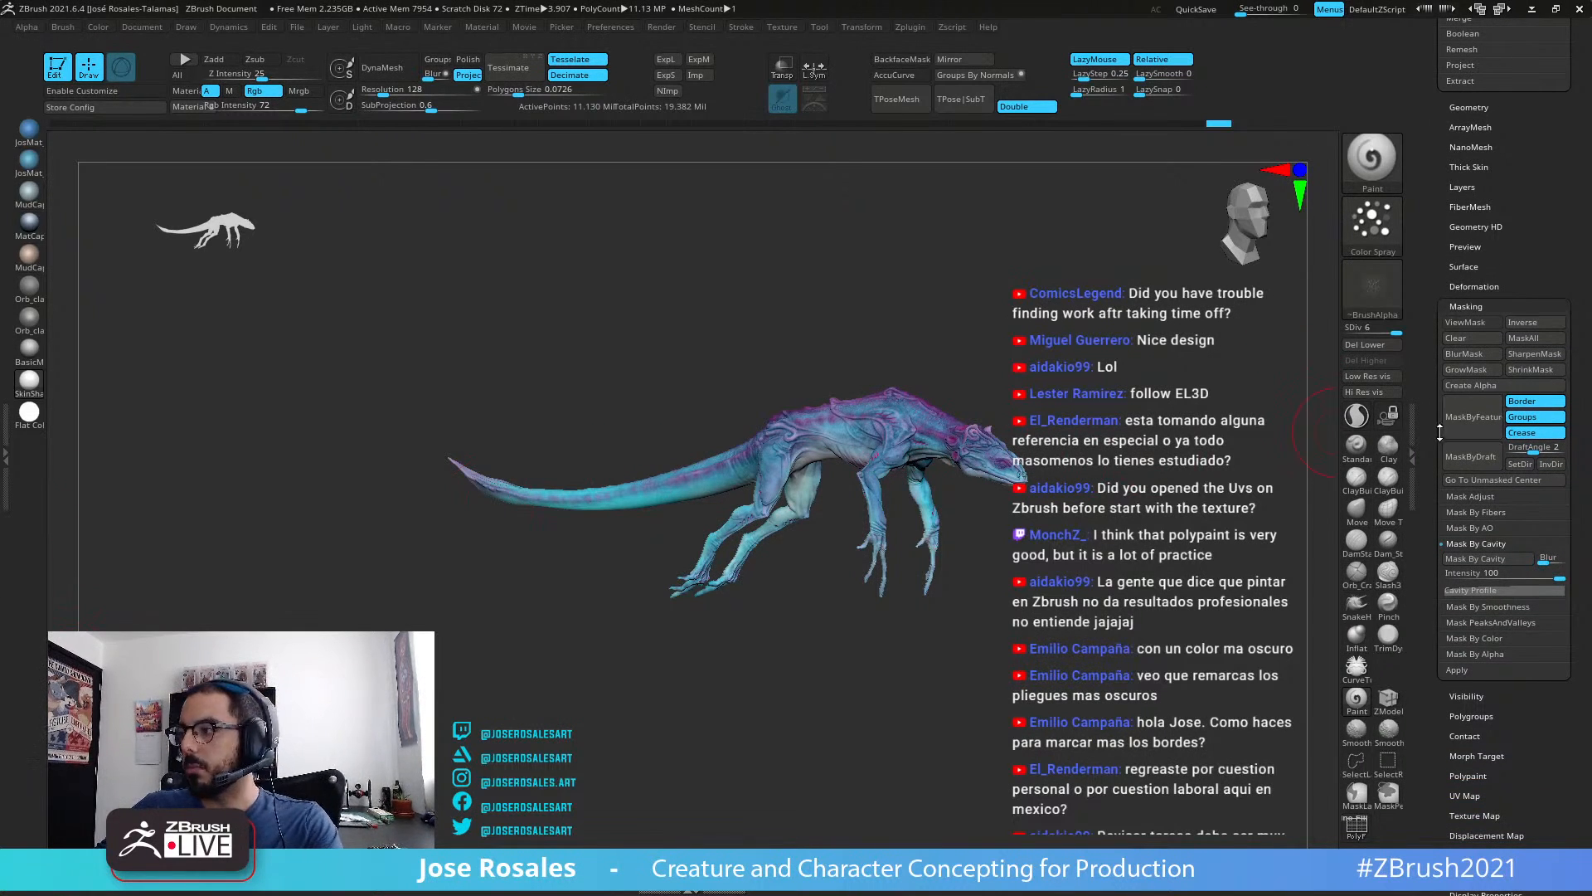
mouse_move(1440, 432)
left_mouse_down()
mouse_move(1441, 332)
mouse_move(1441, 400)
left_mouse_up()
mouse_move(793, 587)
left_mouse_down("alt")
mouse_move(895, 634)
mouse_move(932, 551)
mouse_move(686, 476)
mouse_move(810, 421)
mouse_move(893, 497)
left_mouse_up("alt")
left_click_drag(1099, 465, 888, 415)
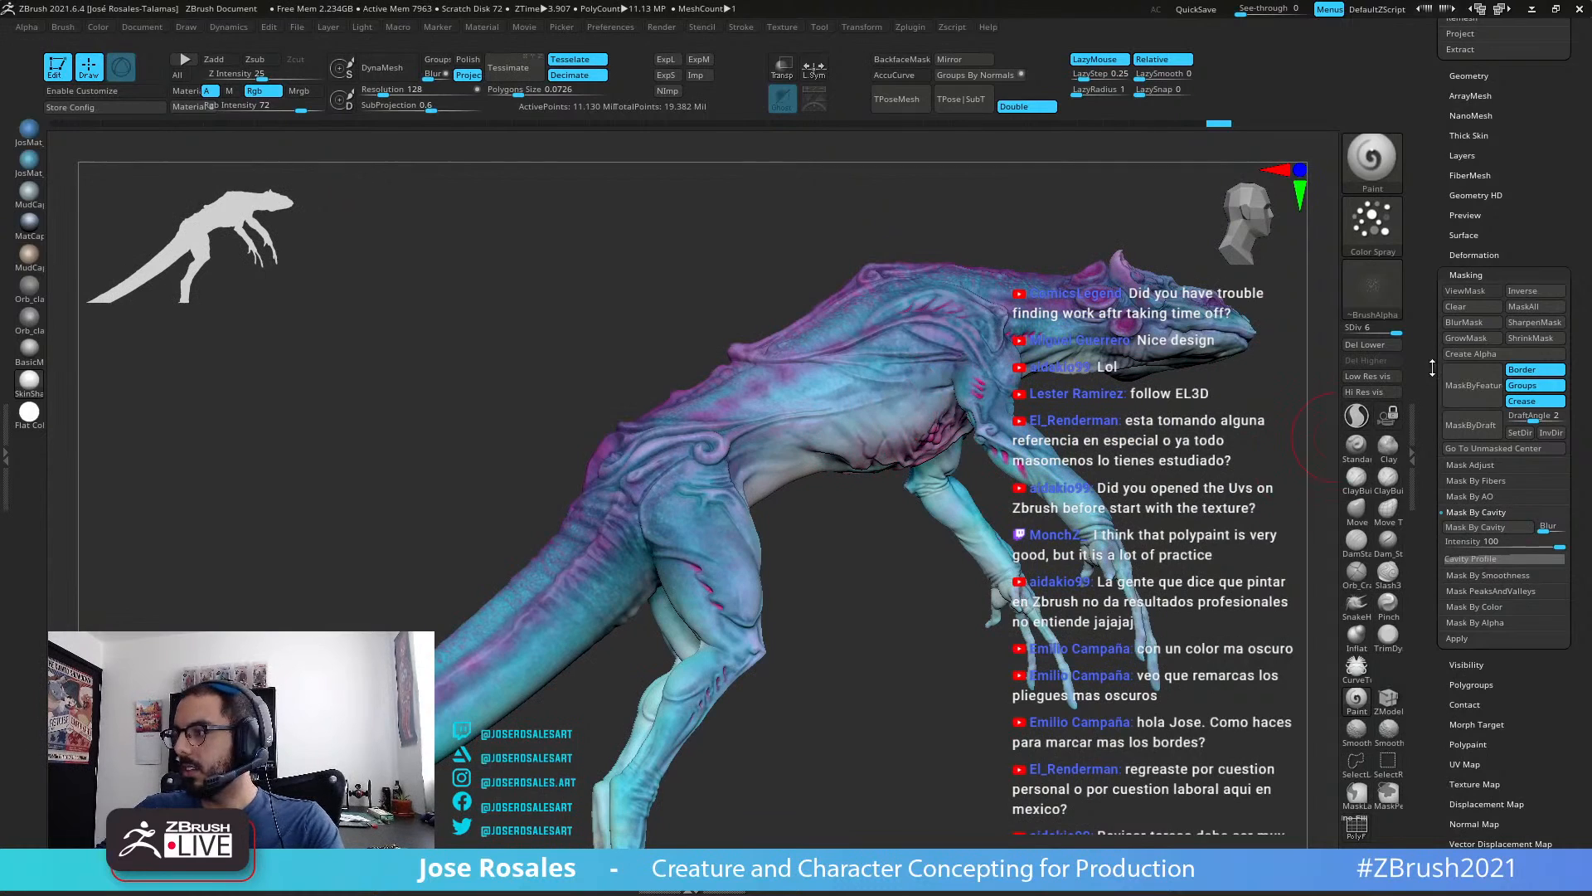
left_click_drag(1554, 533, 1548, 625)
left_click_drag(1067, 403, 913, 418)
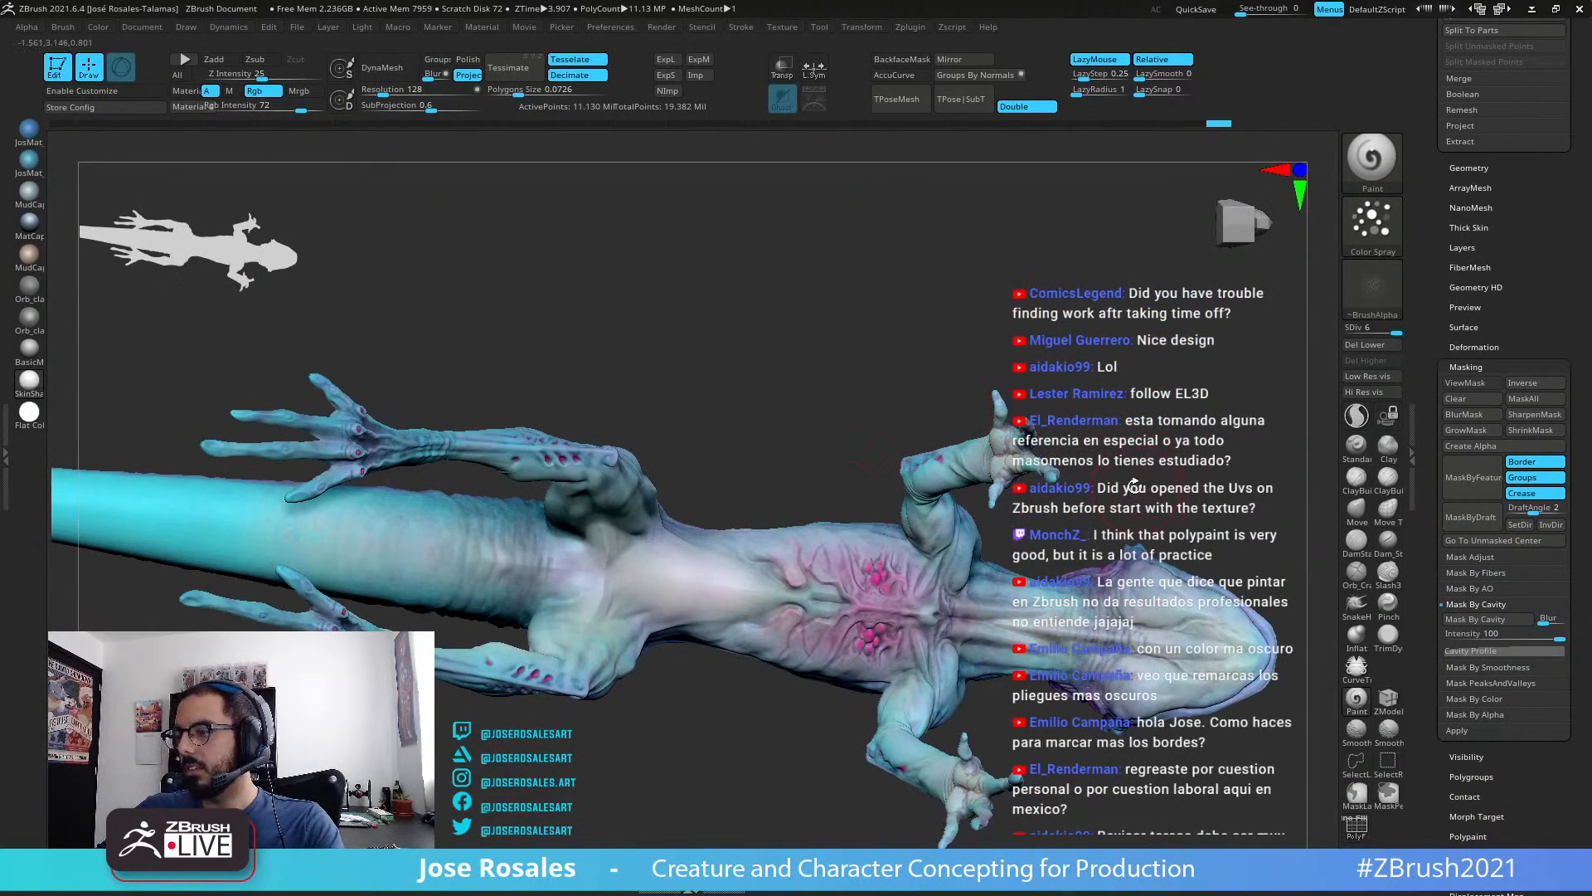
left_click_drag(1133, 486, 1088, 415)
mouse_move(988, 593)
left_mouse_down()
mouse_move(1055, 534)
mouse_move(1203, 506)
left_mouse_up()
scroll(1430, 420, "up", 10)
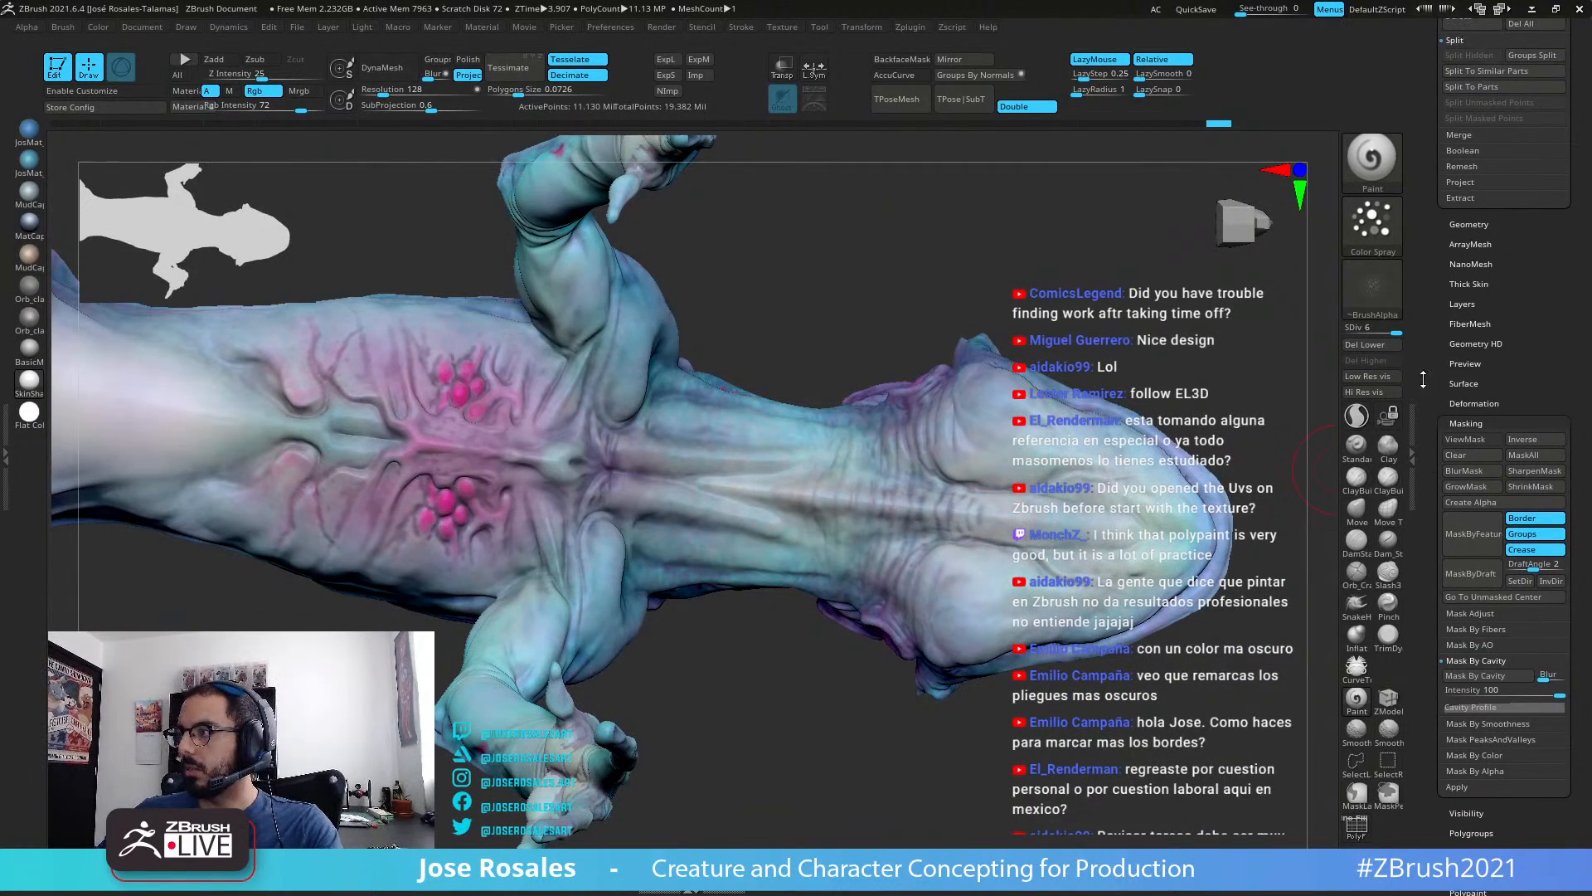
left_click_drag(1408, 562, 1408, 423)
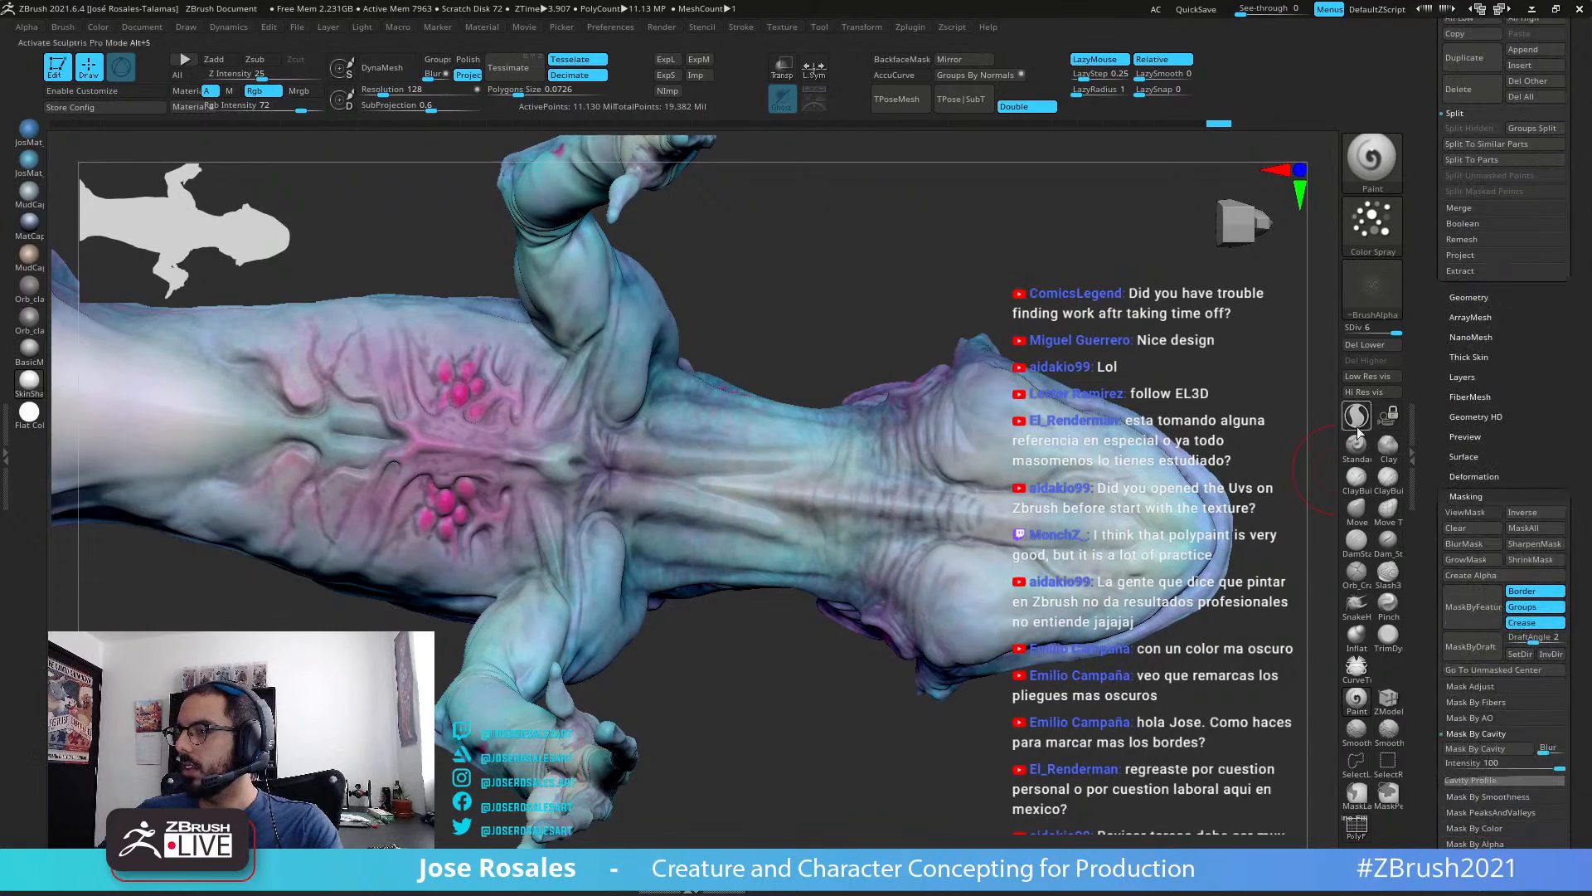
mouse_move(1066, 439)
right_mouse_down("ctrl")
mouse_move(885, 418)
mouse_move(864, 457)
mouse_move(981, 417)
right_mouse_up("ctrl")
Step: Reveal and view the full creature, then isolate the horns and set the paint colour to dark purple, R 44, G 6, B 37
right_click_drag(1153, 433, 1117, 528)
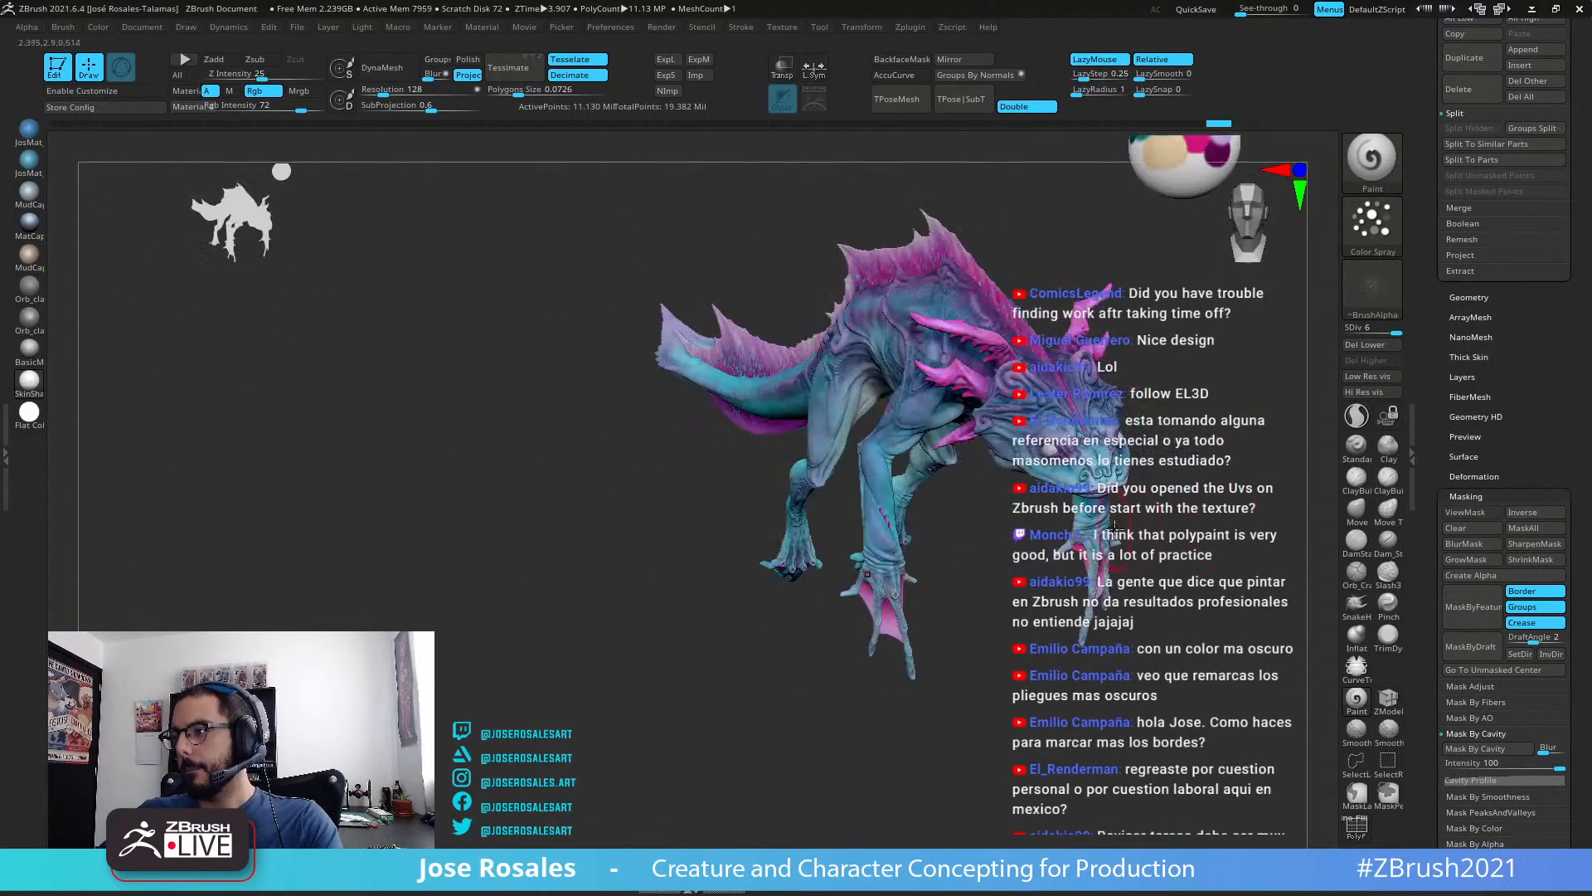
right_click_drag(1138, 450, 886, 703)
mouse_move(866, 632)
right_mouse_down("ctrl")
mouse_move(899, 657)
mouse_move(834, 553)
mouse_move(811, 603)
mouse_move(911, 518)
mouse_move(1088, 632)
mouse_move(873, 654)
right_mouse_up("ctrl")
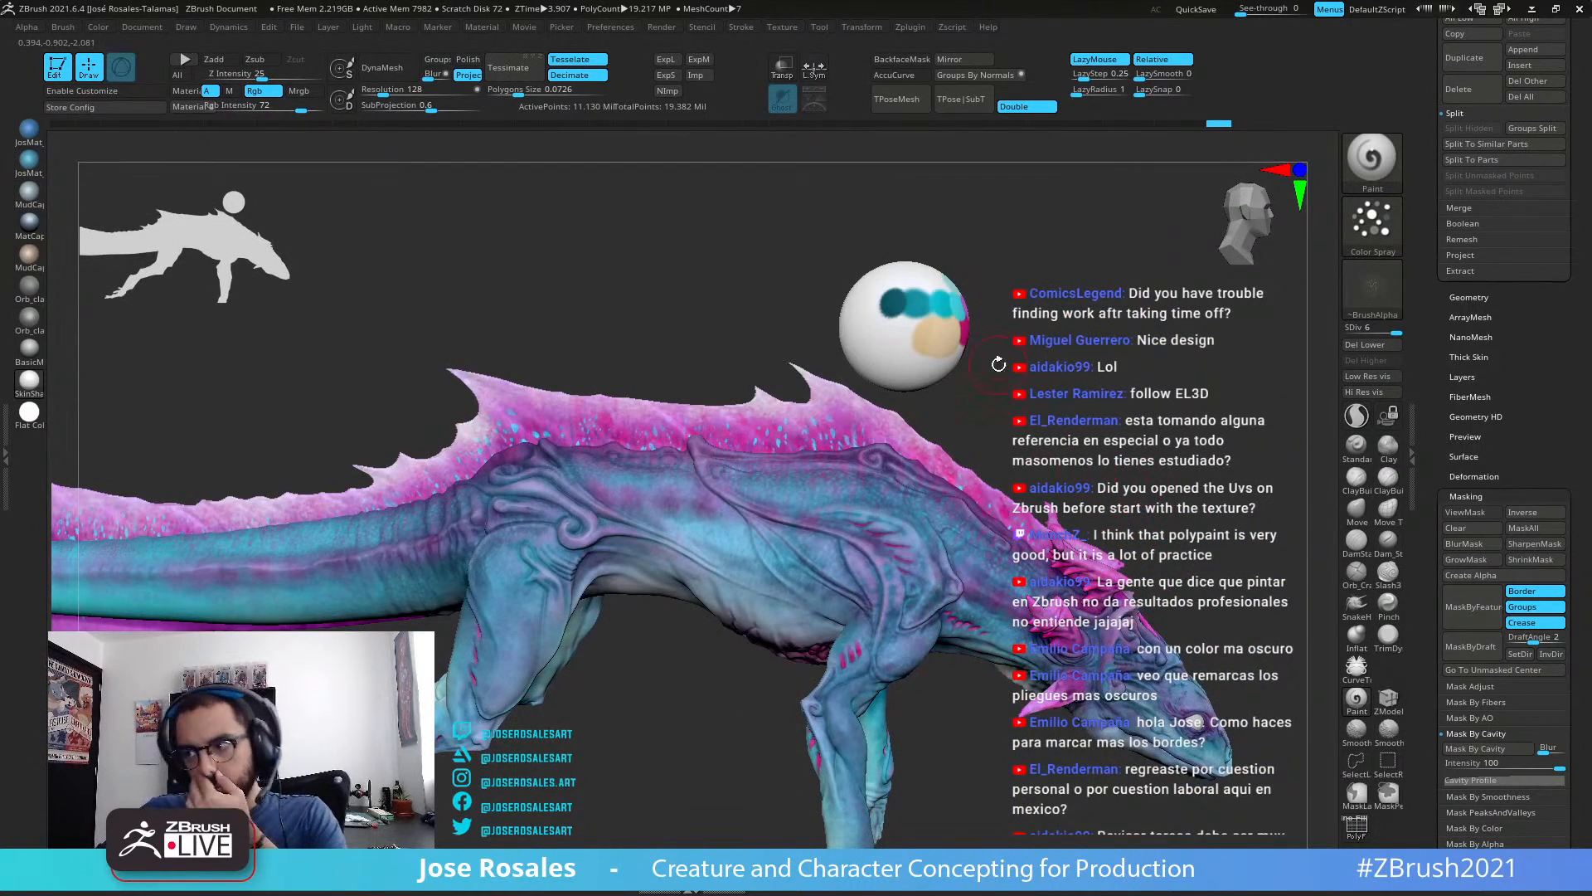
mouse_move(1101, 459)
right_mouse_down()
mouse_move(1092, 476)
mouse_move(1094, 452)
right_mouse_up()
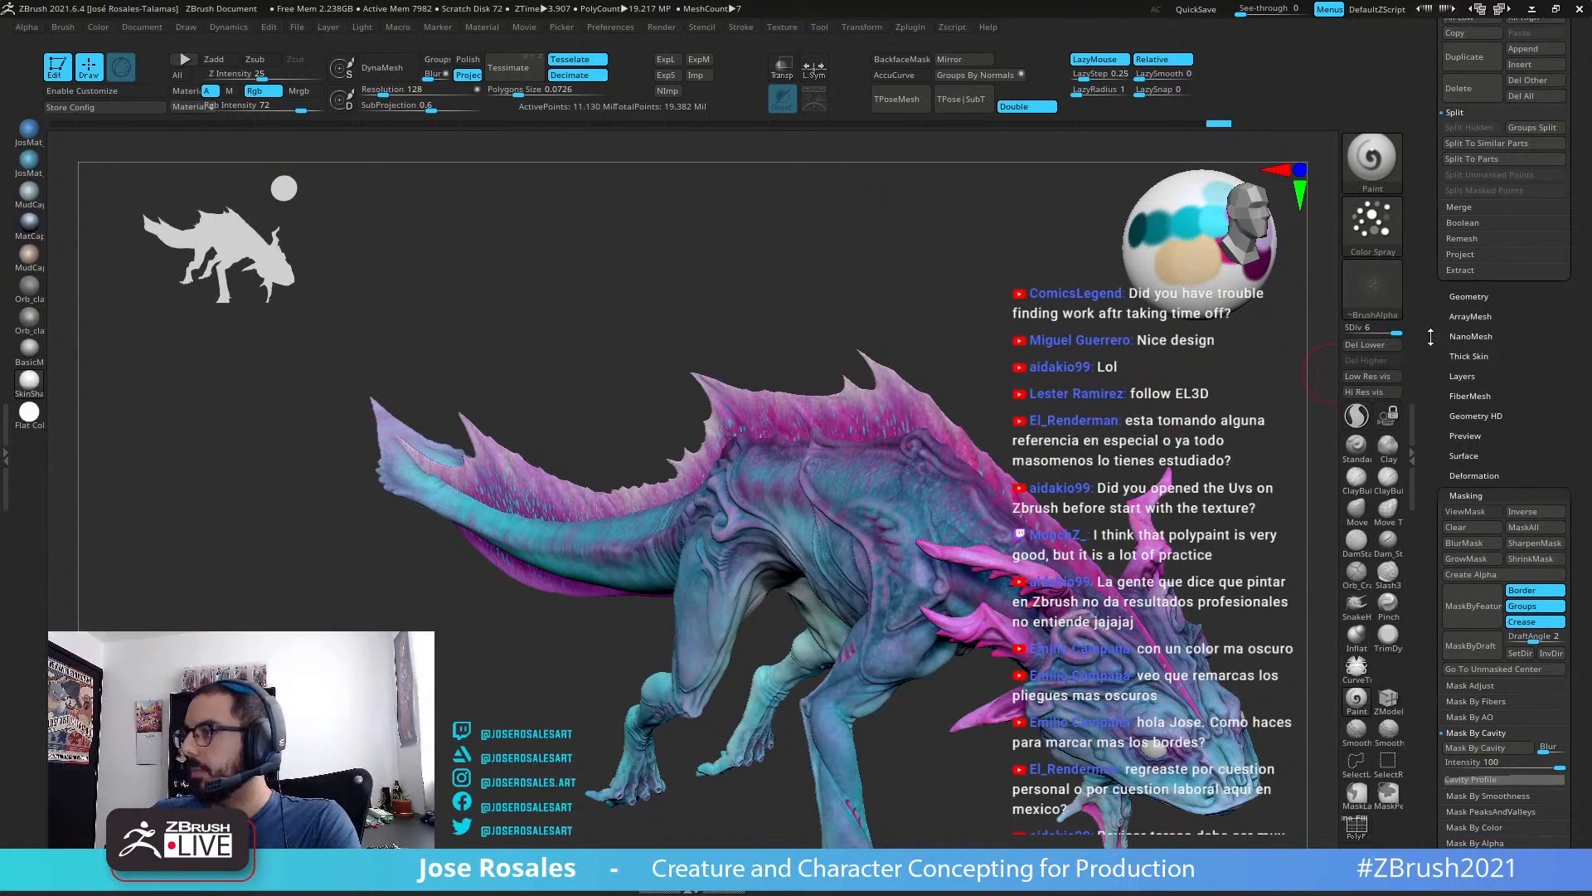
scroll(1530, 440, "down", 6)
scroll(1434, 373, "up", 10)
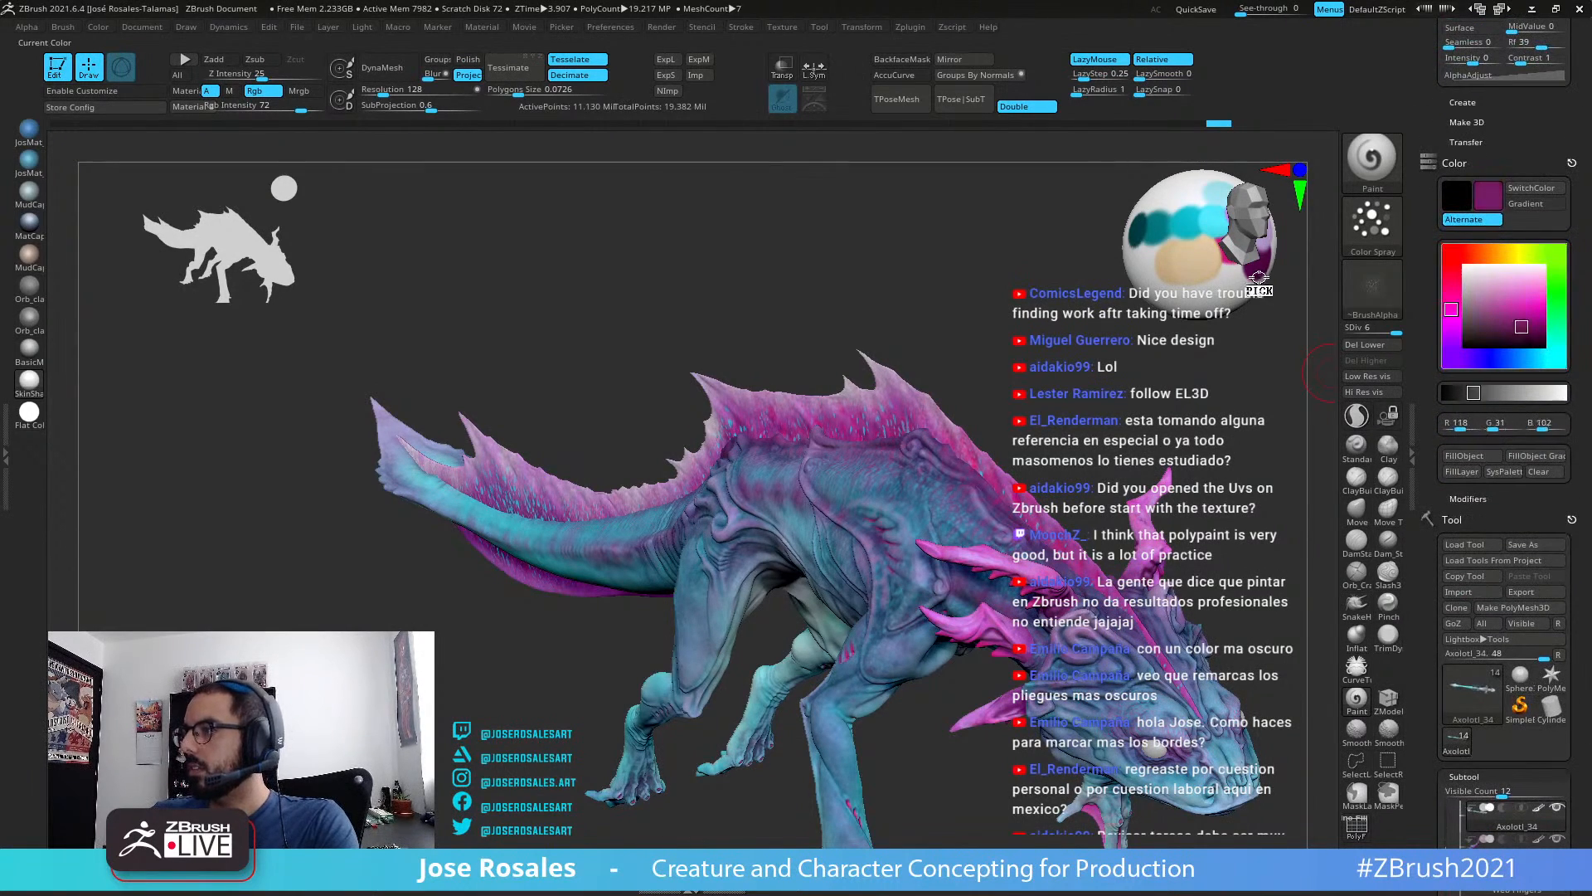
left_click_drag(1087, 448, 963, 466)
key("shift+s")
left_click(1530, 332)
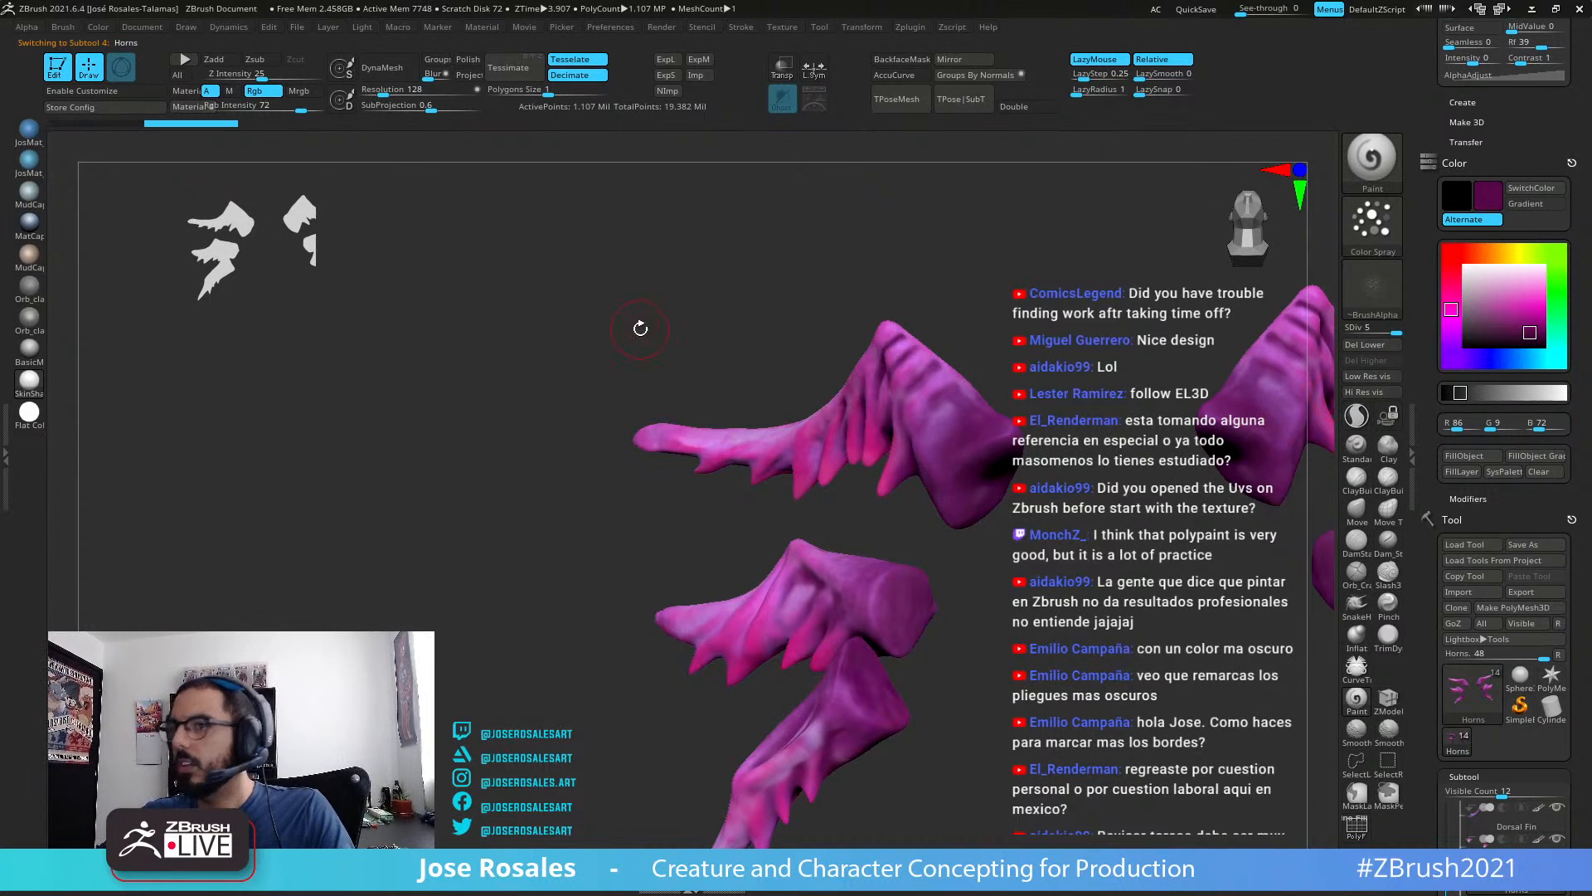
left_click(1526, 340)
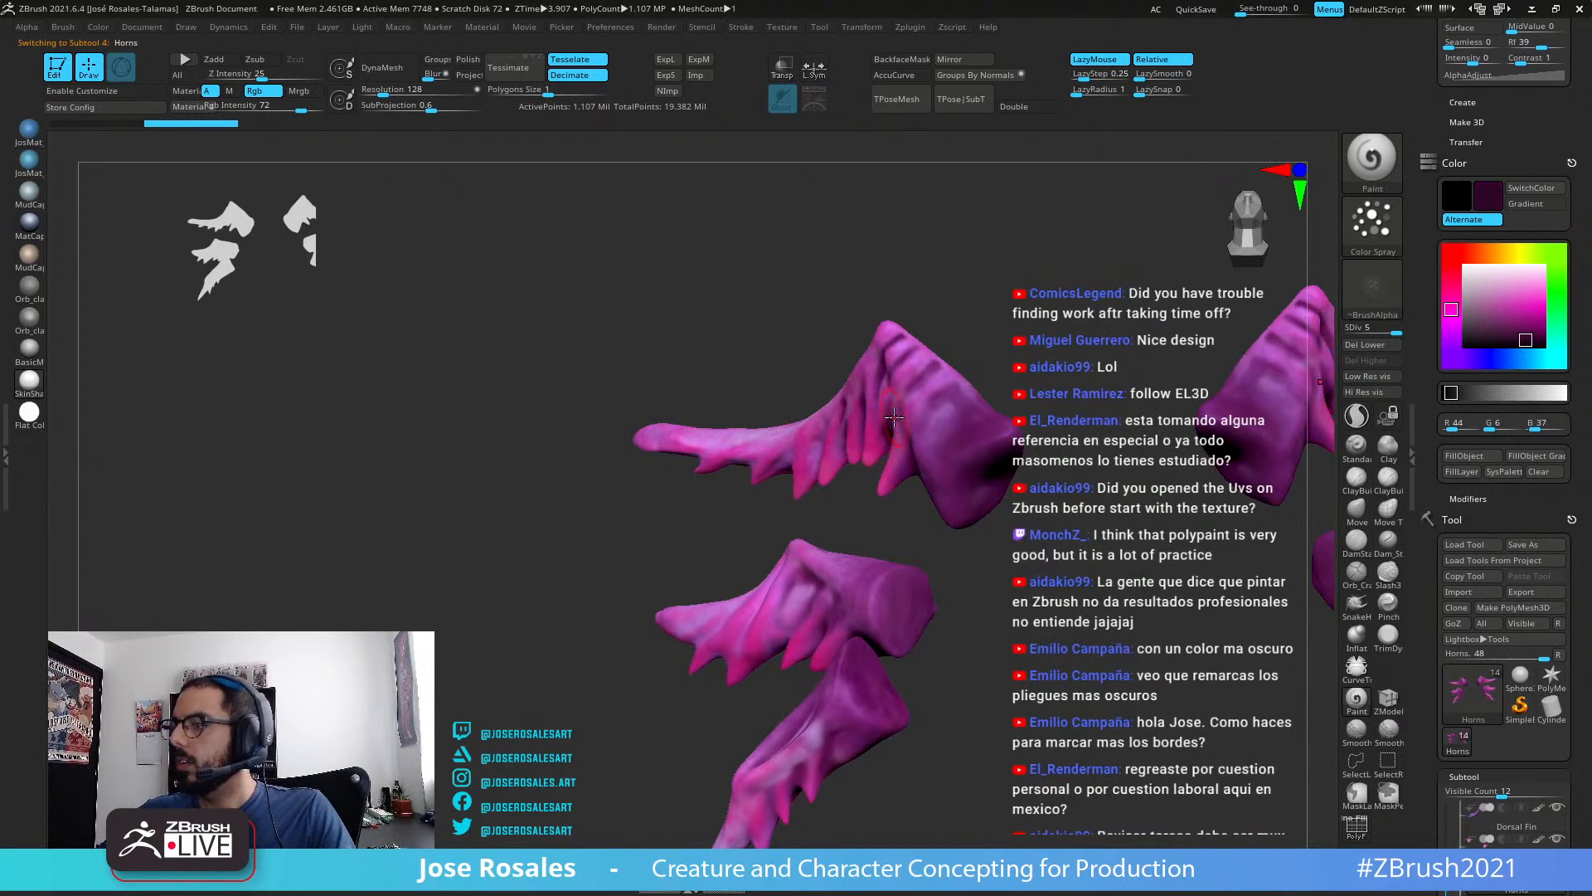
Step: Paint dark purple into the creases, spike bases and upper edge of the long horn, viewing it from both sides
left_click_drag(1029, 497, 993, 427)
left_click_drag(972, 500, 920, 439)
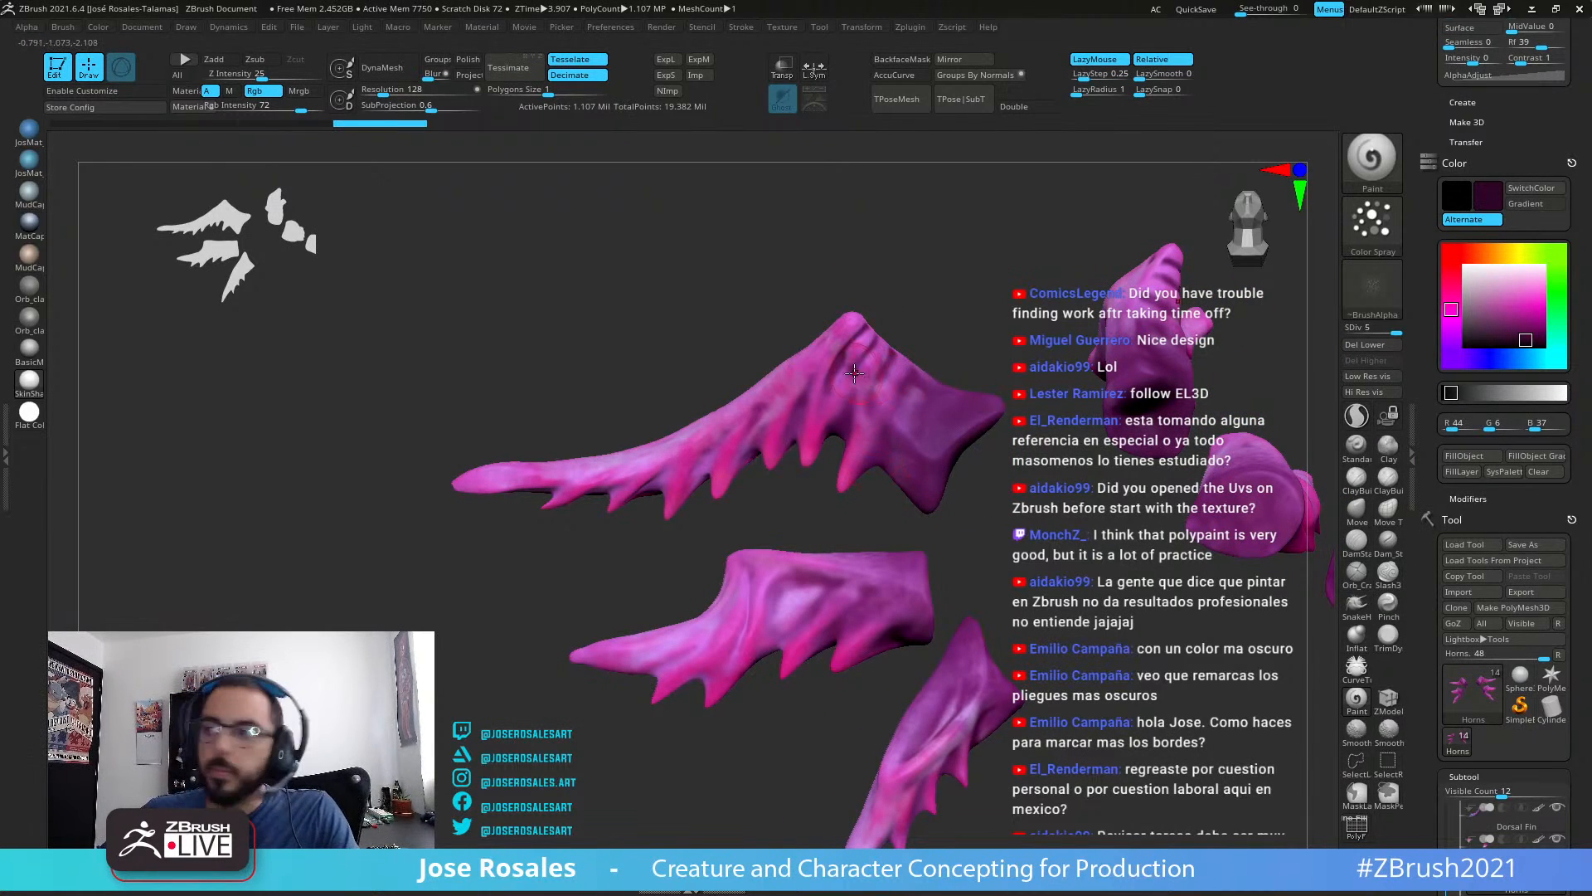
right_click_drag(831, 377, 834, 416)
key("s")
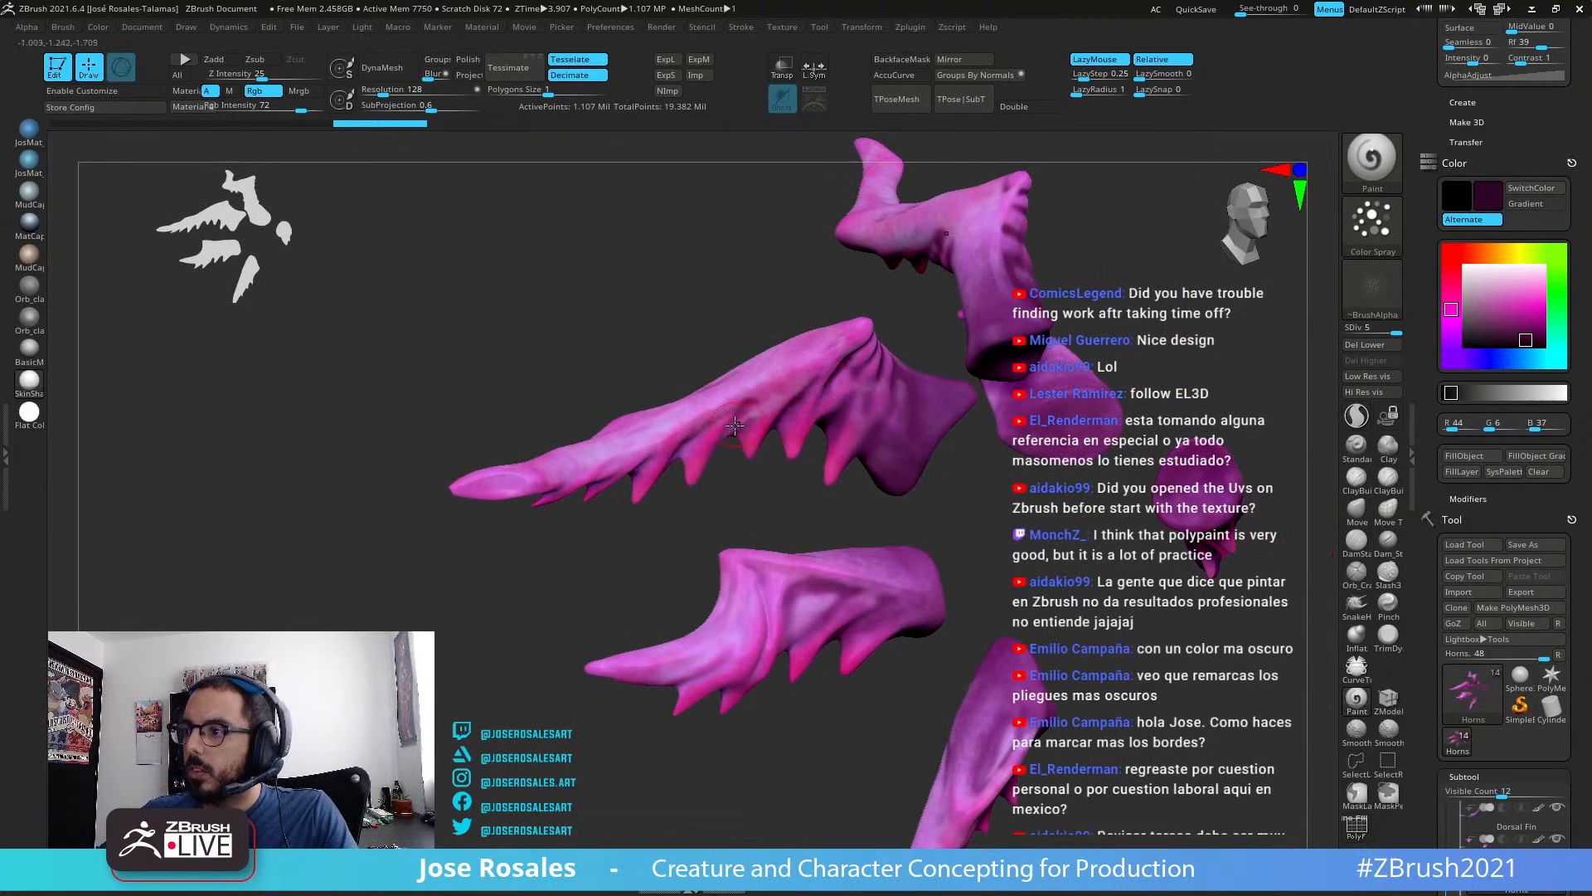
right_click_drag(686, 432, 663, 436)
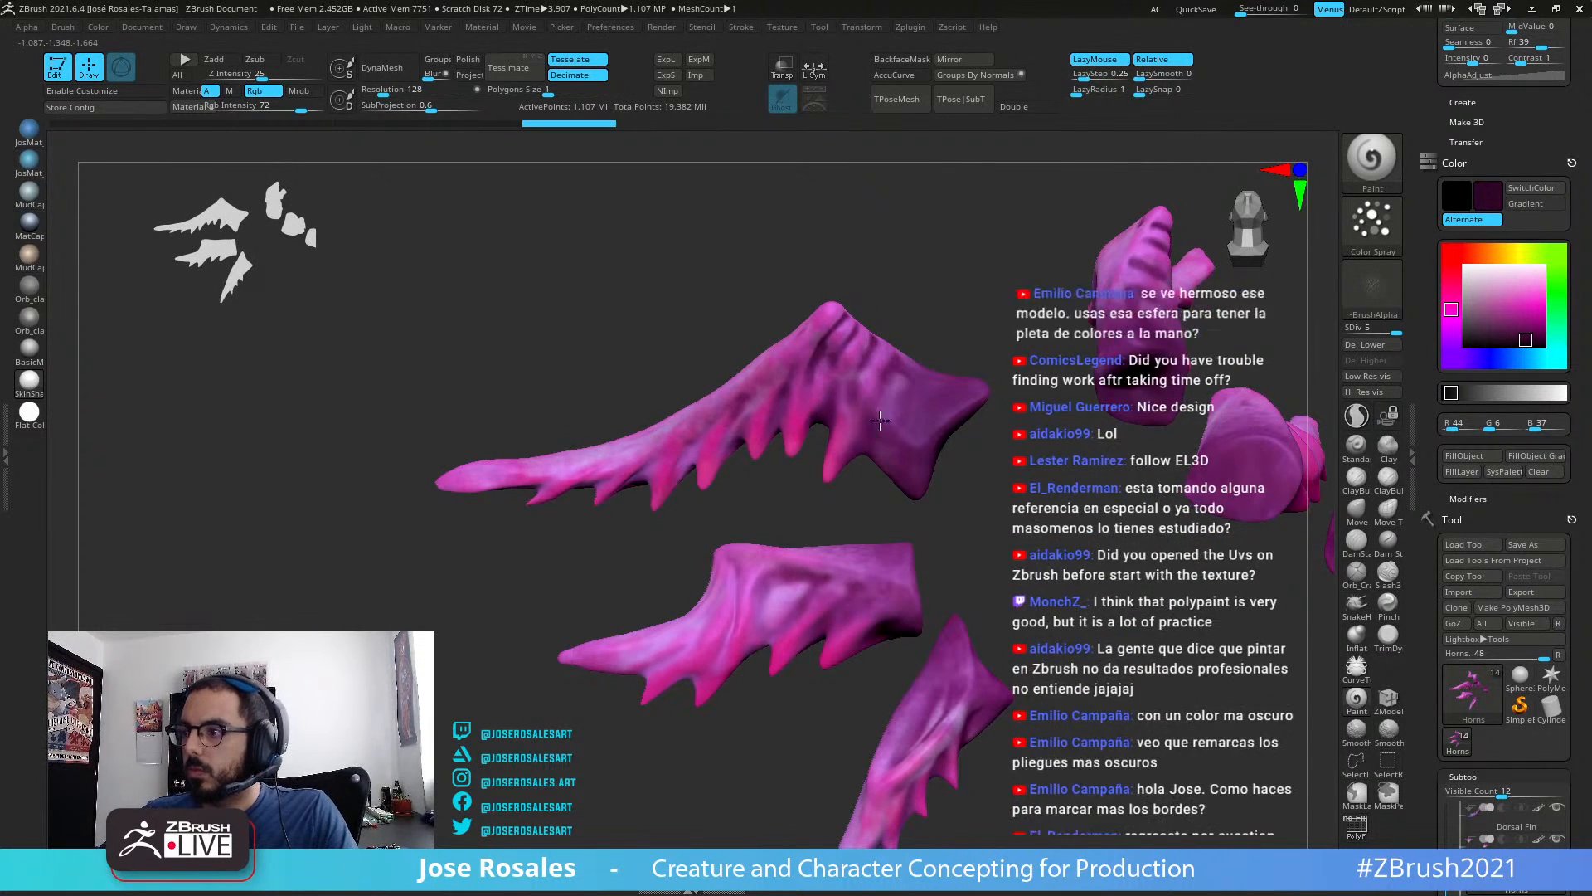
right_click_drag(904, 390, 841, 280)
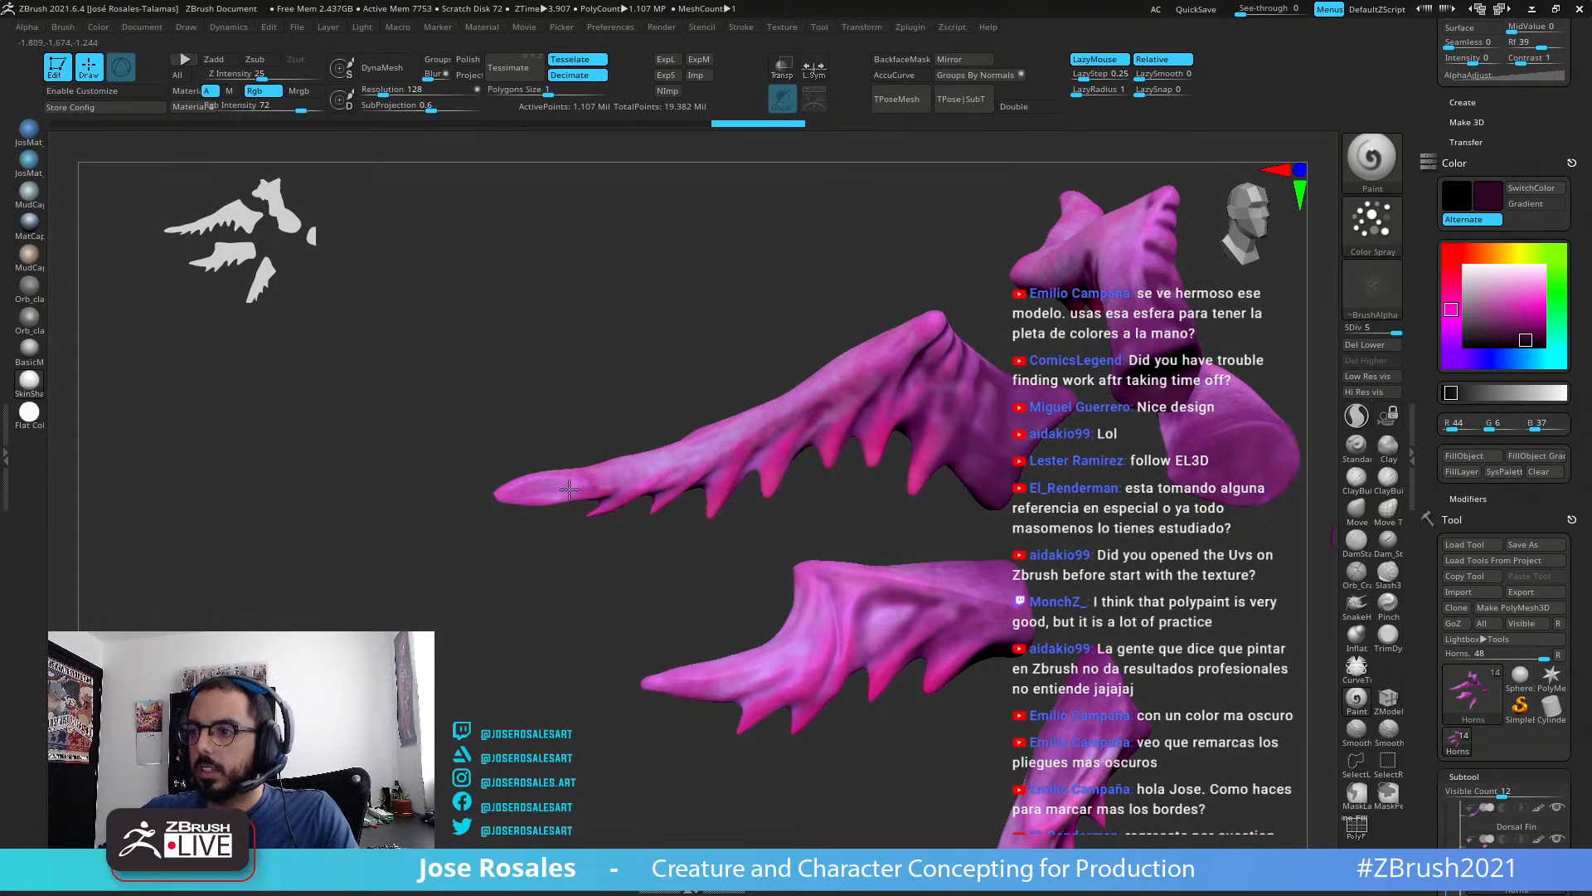
left_click_drag(569, 490, 702, 458)
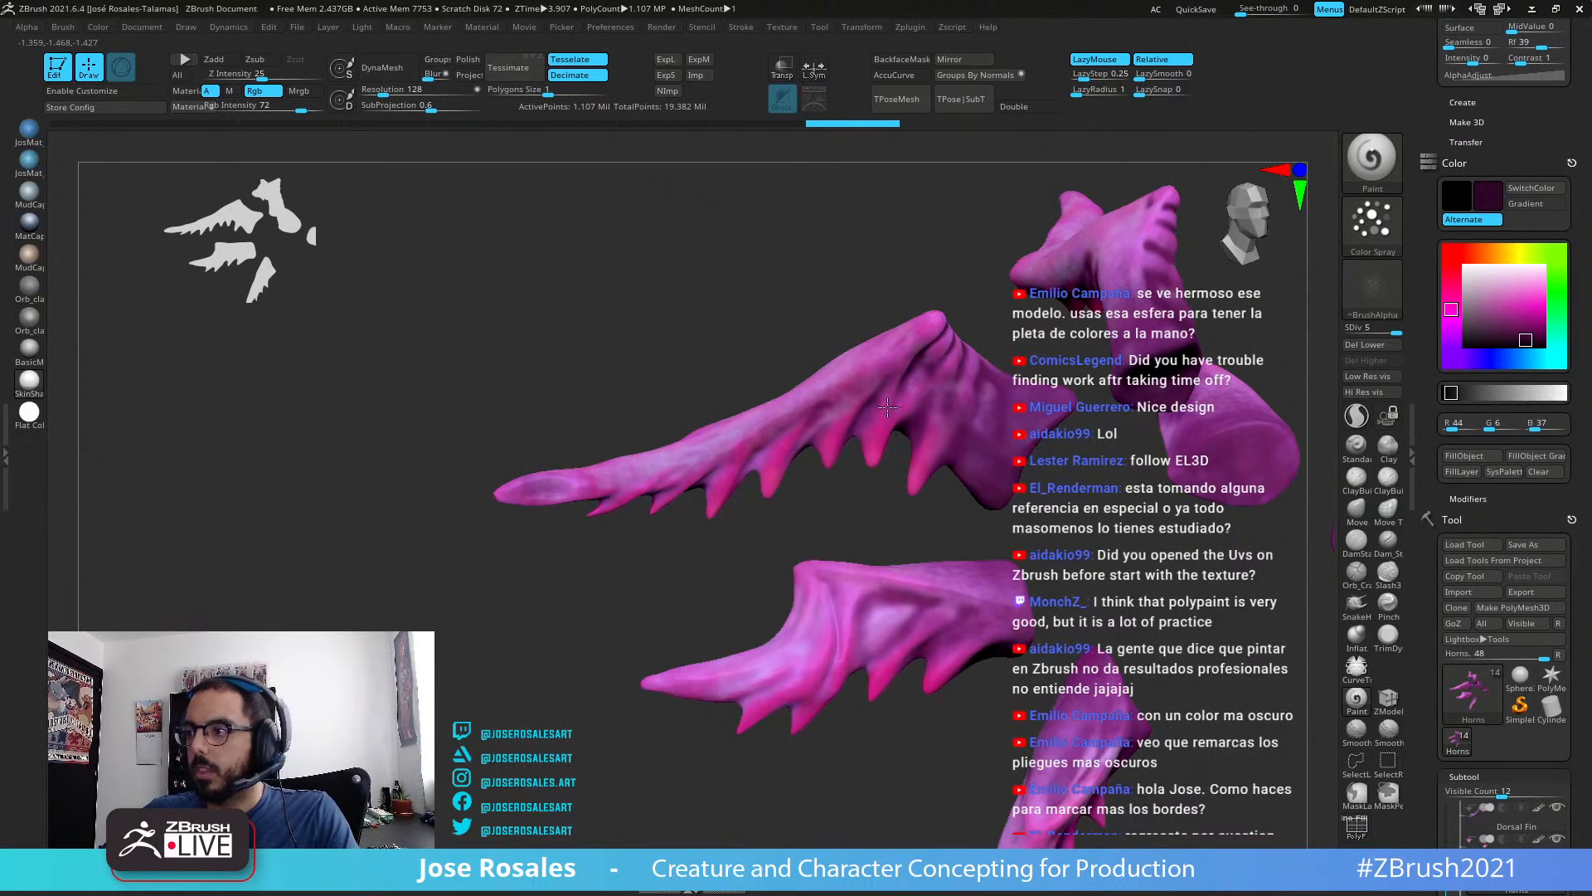
right_click_drag(887, 406, 918, 555)
left_click_drag(870, 535, 842, 528)
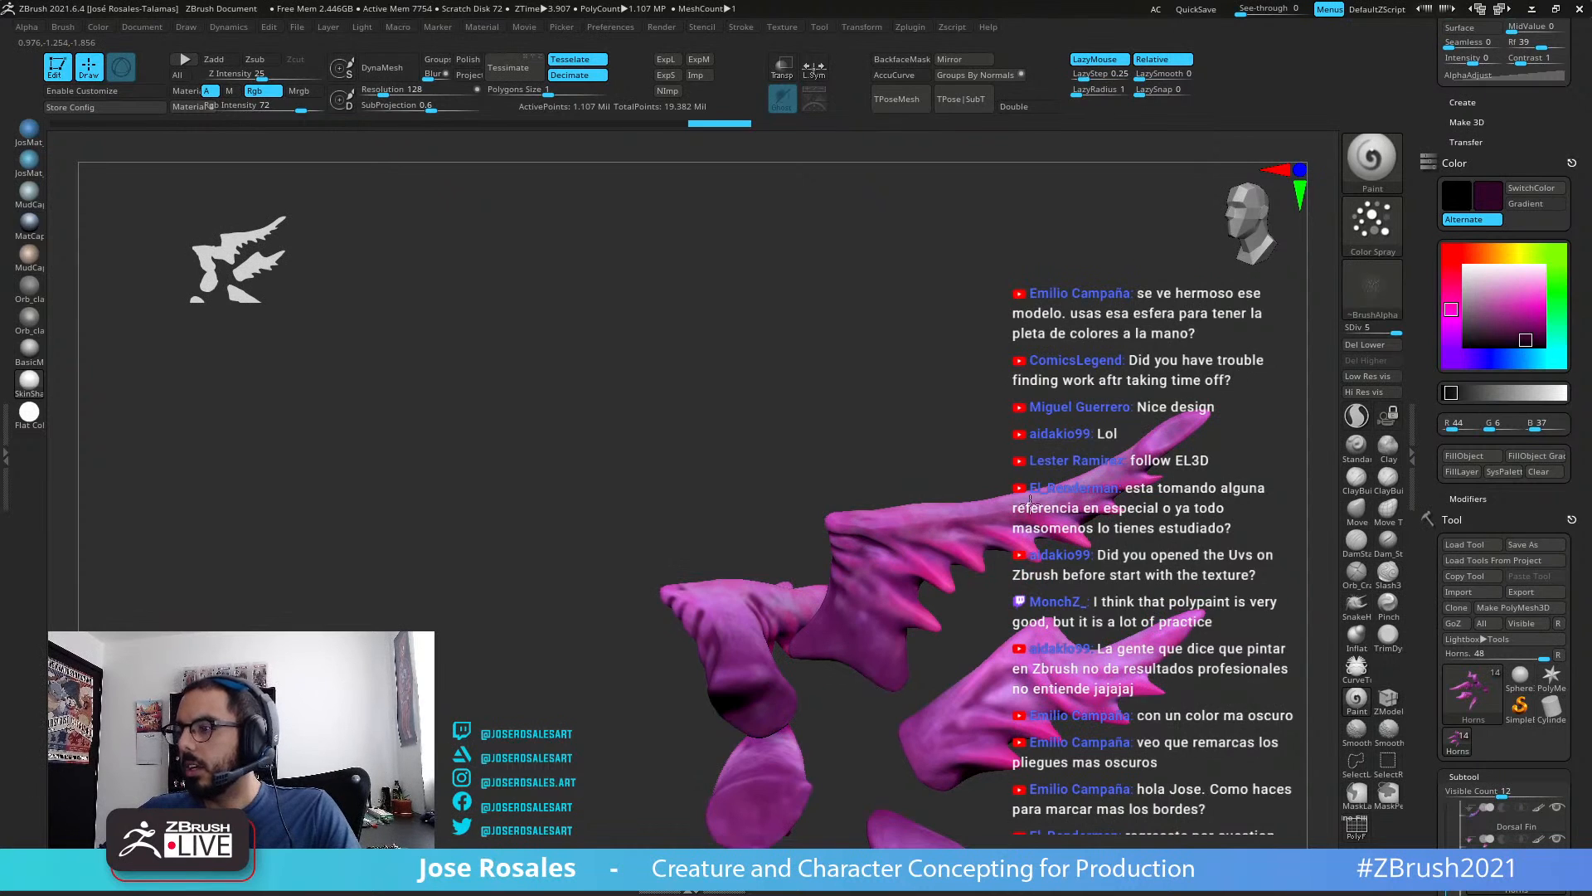
right_click_drag(1081, 502, 967, 321, "ctrl")
Step: Reveal the whole creature and move the colour palette sphere down beside its head
key("alt+s")
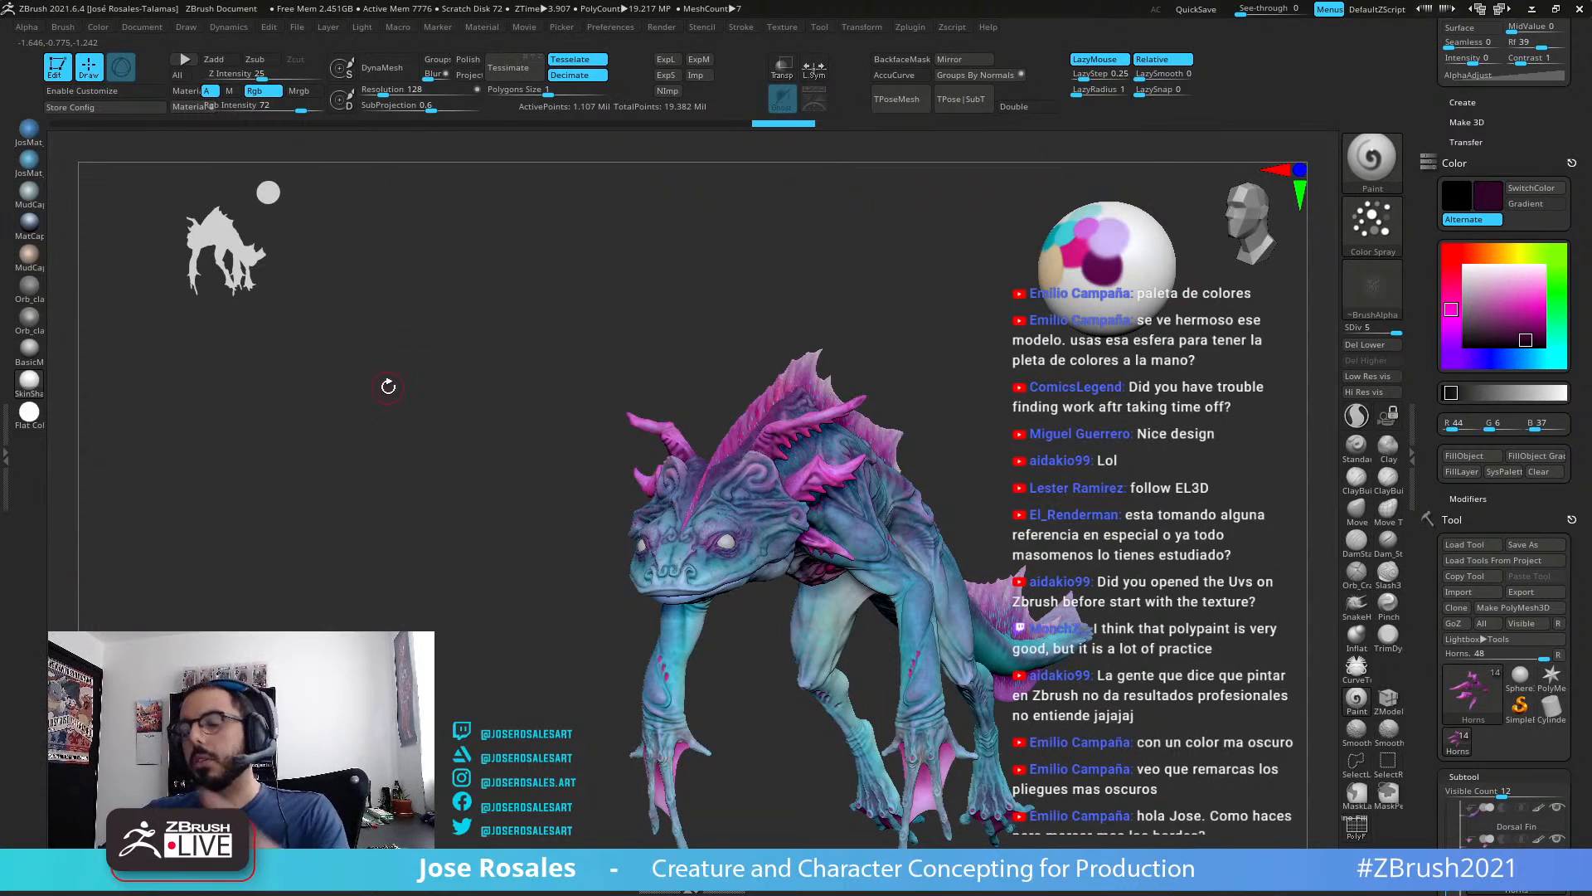
right_click_drag(798, 401, 1060, 374)
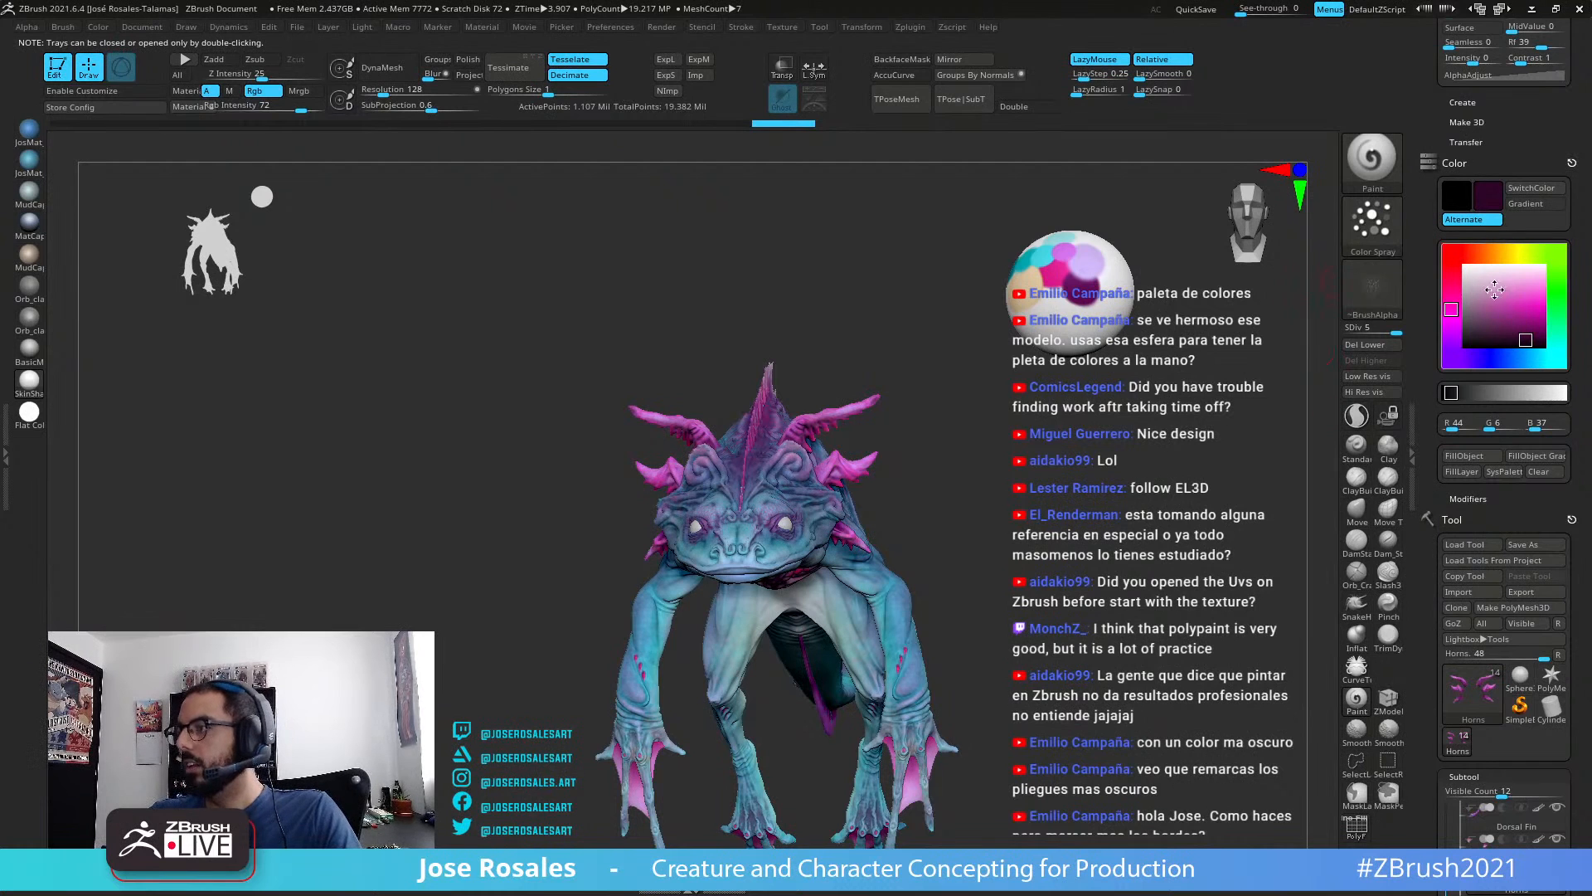
mouse_move(1505, 312)
left_mouse_down()
mouse_move(1526, 316)
mouse_move(1194, 311)
mouse_move(1091, 298)
mouse_move(1097, 272)
mouse_move(1063, 277)
mouse_move(1084, 290)
left_mouse_up()
mouse_move(900, 401)
left_mouse_down()
mouse_move(989, 415)
mouse_move(983, 471)
mouse_move(920, 533)
left_mouse_up()
left_click(992, 288, "alt")
key("w")
mouse_move(991, 340)
left_mouse_down()
mouse_move(889, 520)
mouse_move(917, 509)
left_mouse_up()
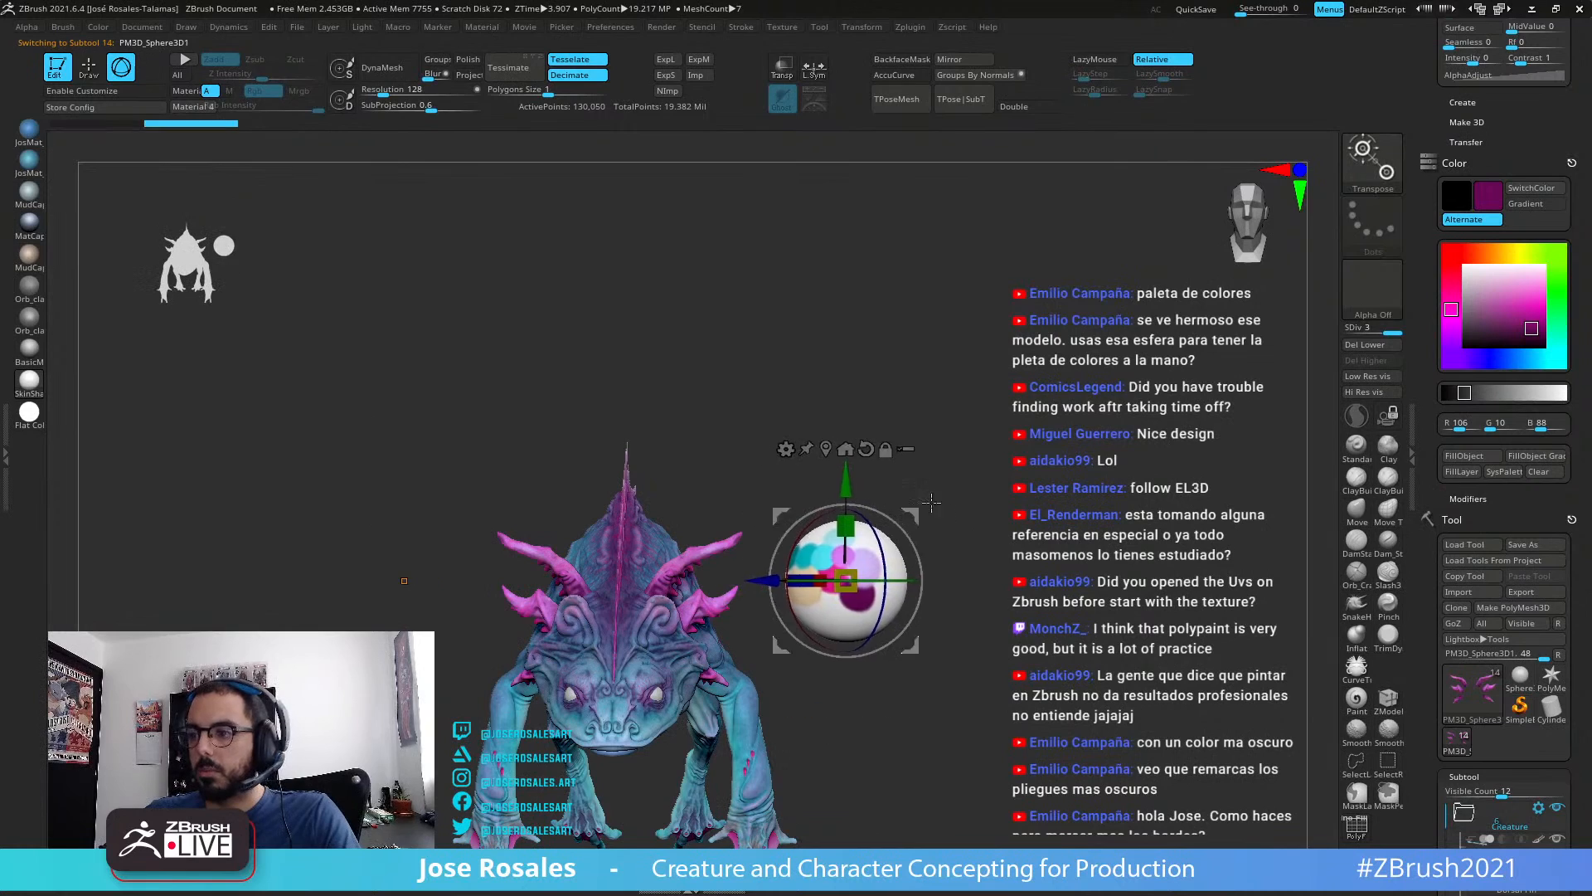
key("q")
Step: Sample the pale lilac, R 214, G 182, B 242, from the palette sphere as the paint colour
mouse_move(933, 643)
left_mouse_down()
mouse_move(973, 471)
mouse_move(913, 402)
mouse_move(852, 458)
mouse_move(993, 497)
mouse_move(865, 470)
left_mouse_up()
right_click_drag(896, 437, 937, 446)
right_click_drag(827, 444, 512, 383)
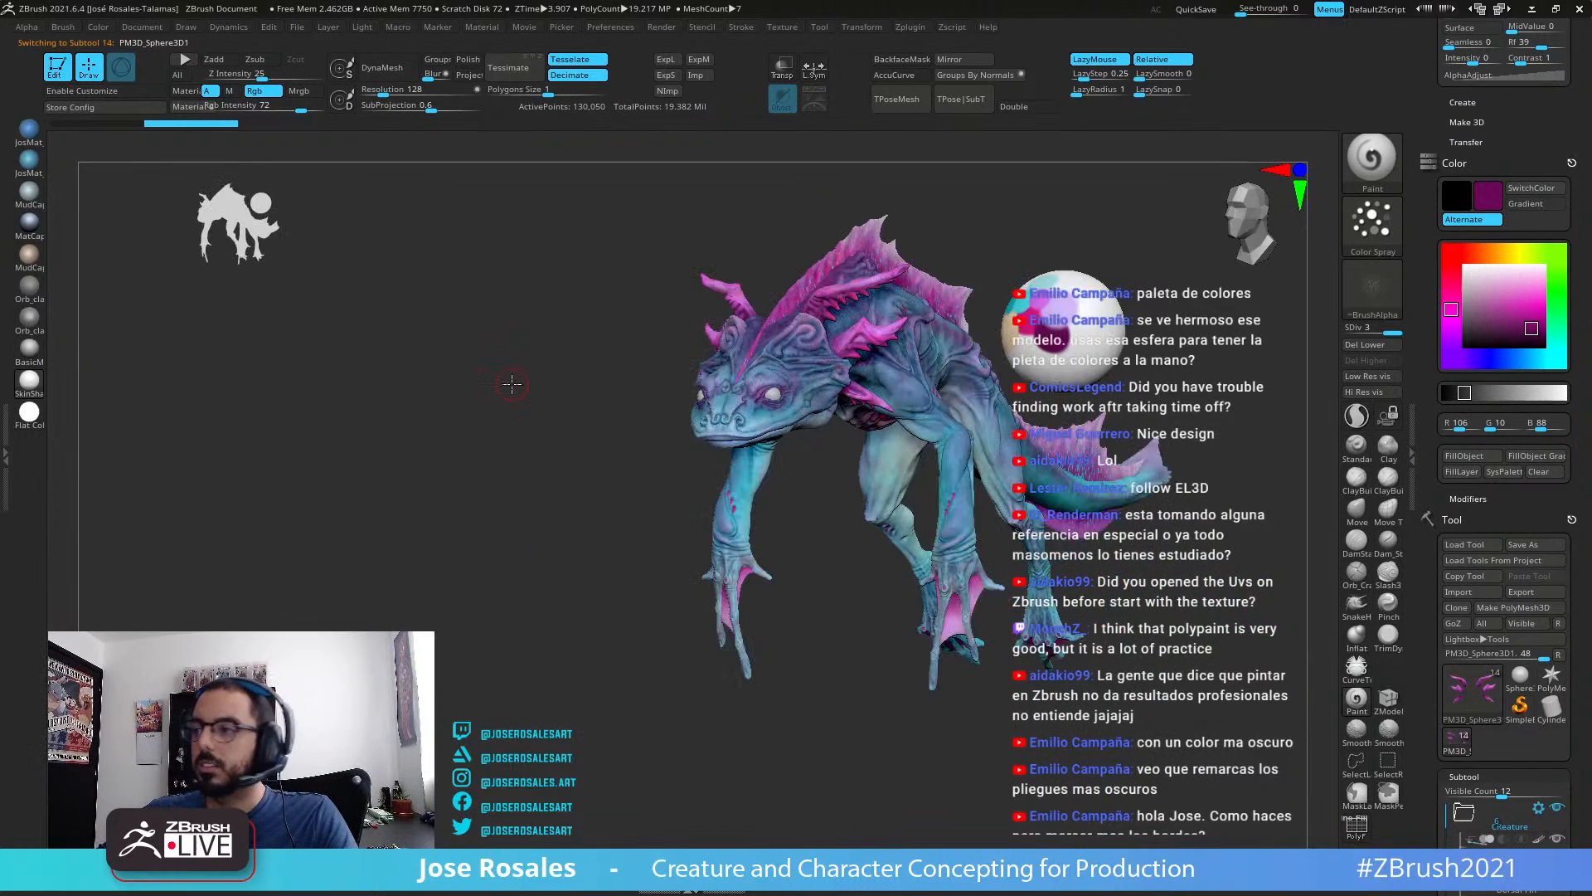
left_click_drag(1491, 316, 1059, 312)
right_click_drag(859, 408, 845, 398, "ctrl")
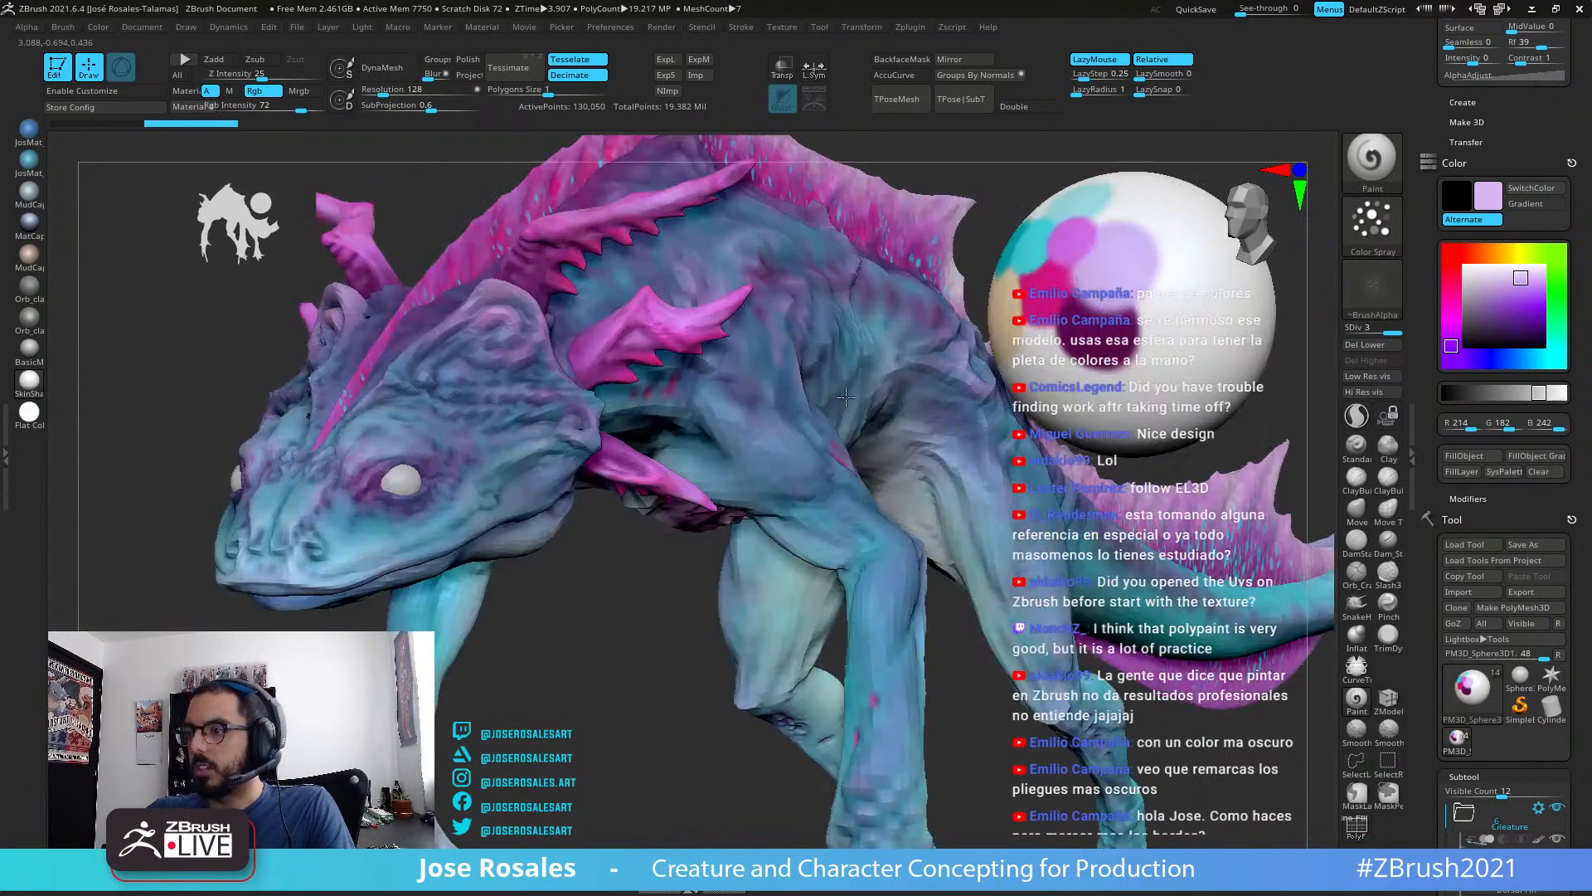
Step: Select and isolate the body, then paint the raised bump on the cheek pale lilac
right_click_drag(459, 508, 1006, 466, "ctrl")
right_click_drag(677, 584, 621, 630, "alt")
left_click(674, 588, "alt")
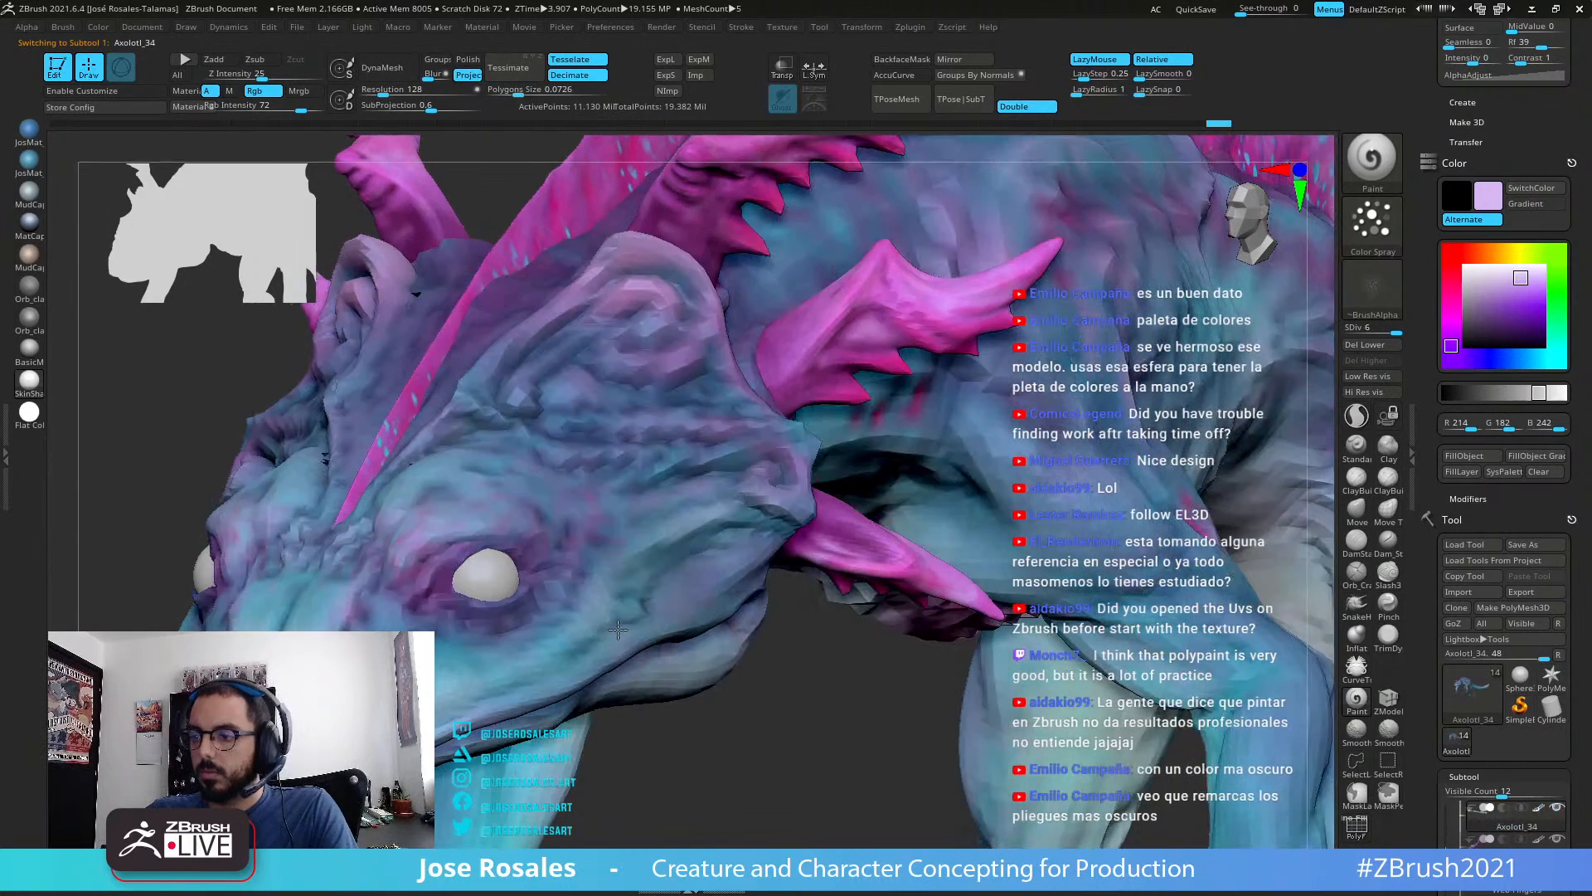
key("alt+s")
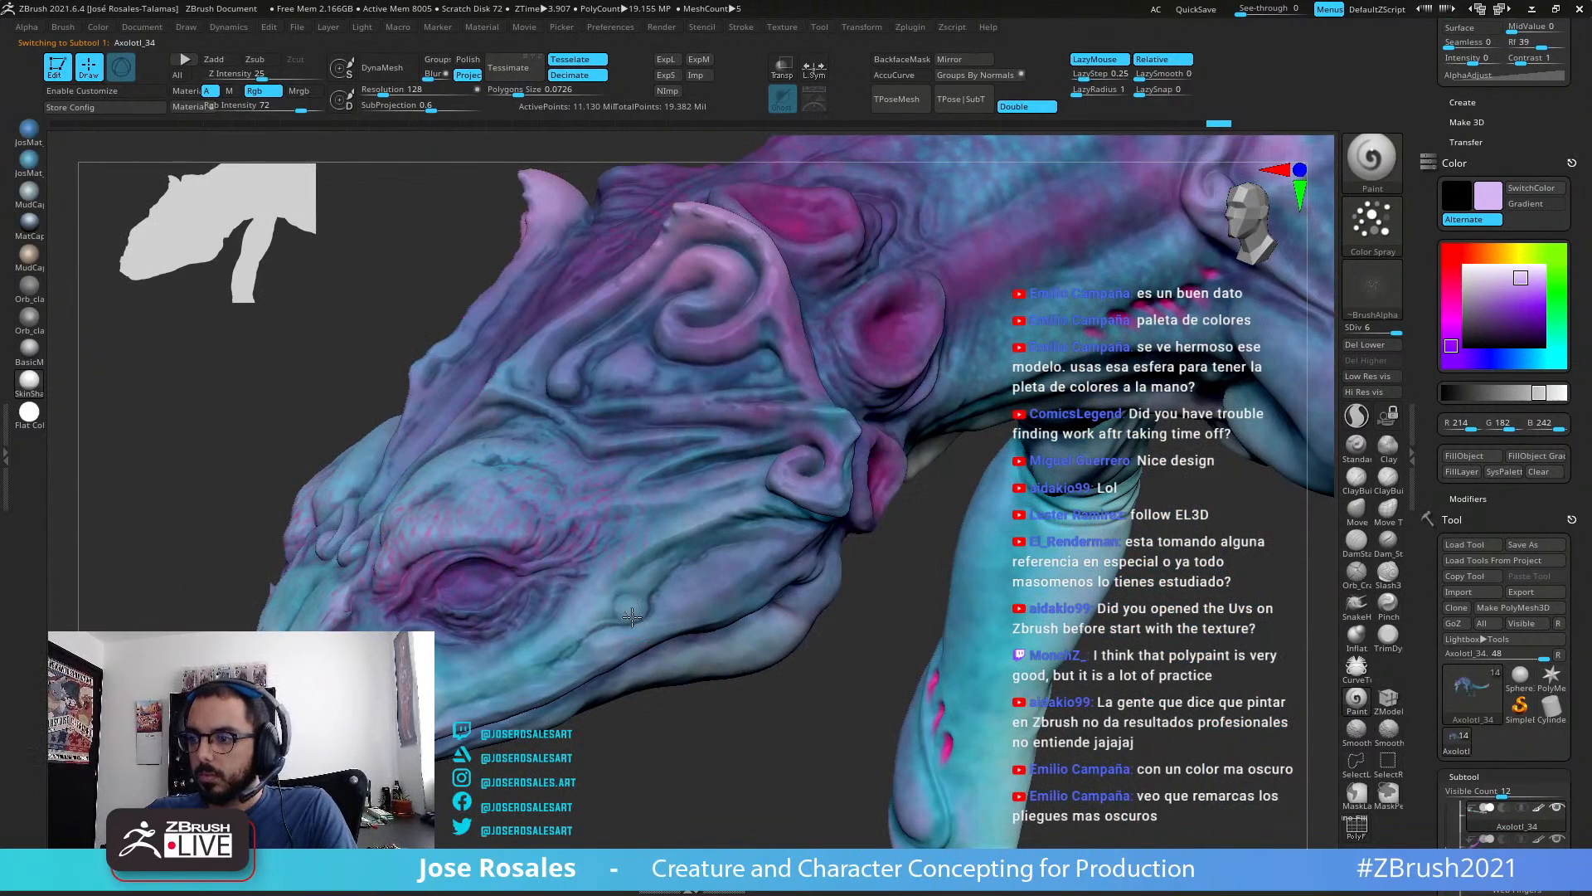
key("ctrl")
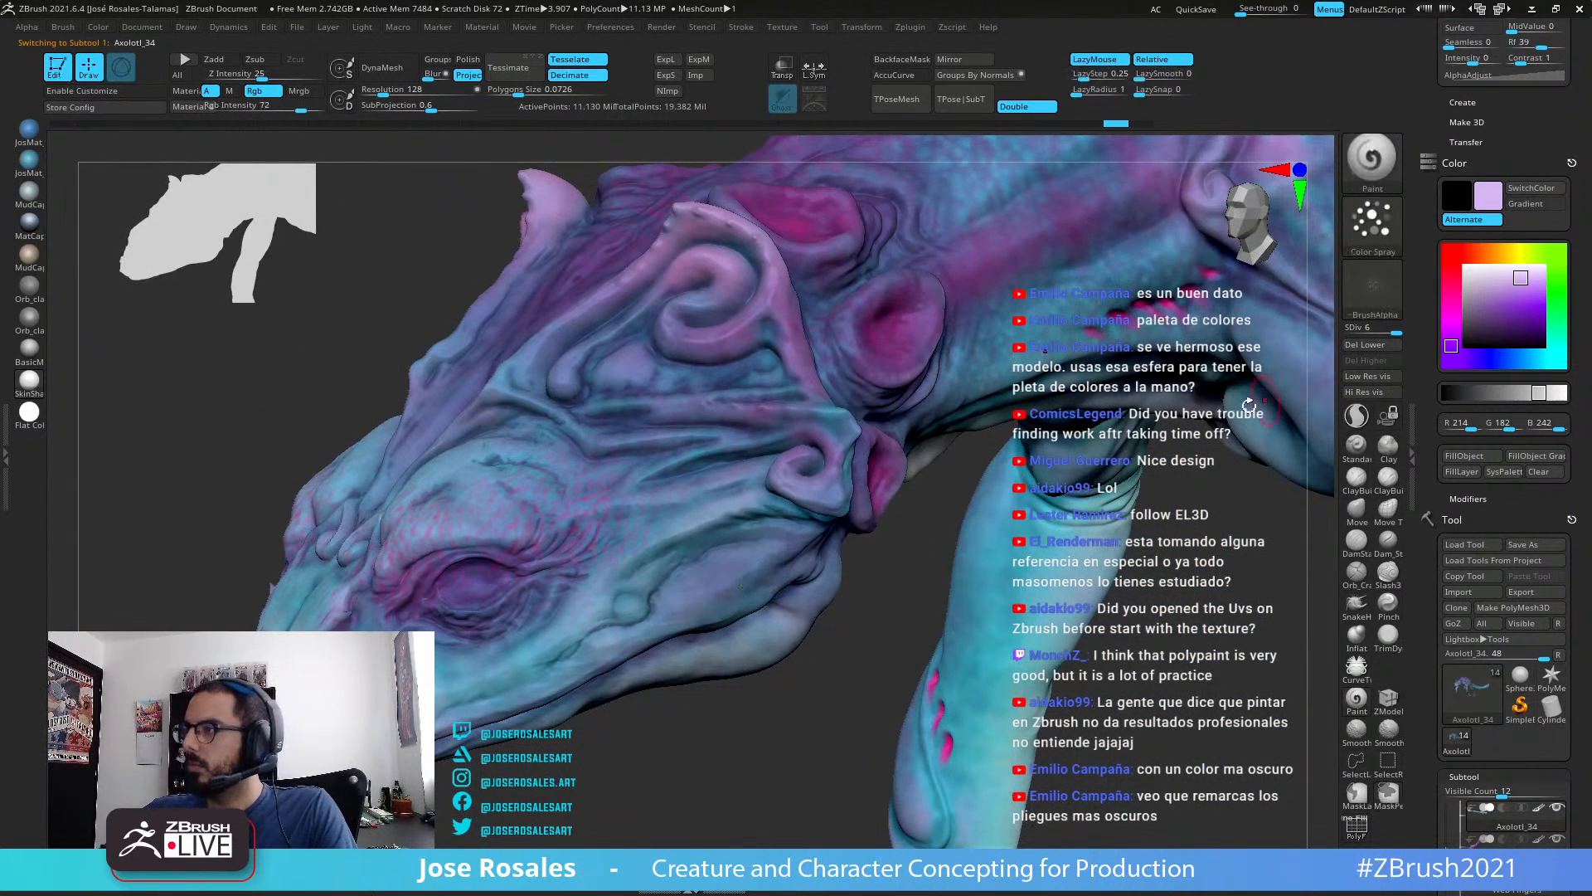
left_click_drag(627, 607, 637, 612)
Step: Adjust the brush size and paint pale lilac highlights on the curled ridges around the nostrils
left_click_drag(868, 528, 929, 517, "alt")
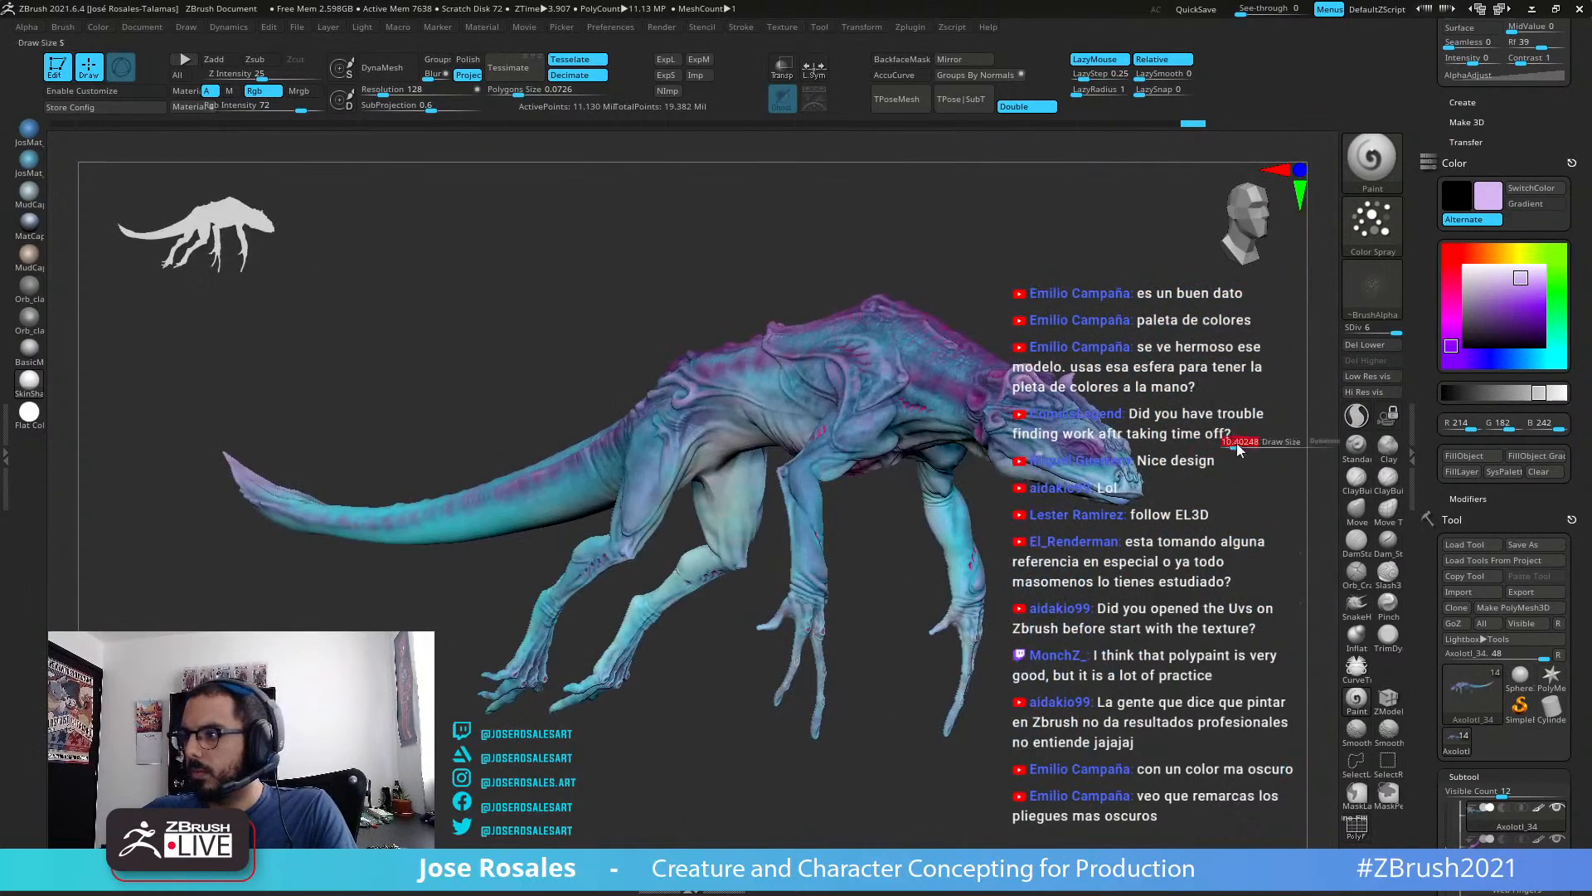
left_click_drag(1234, 441, 1016, 499)
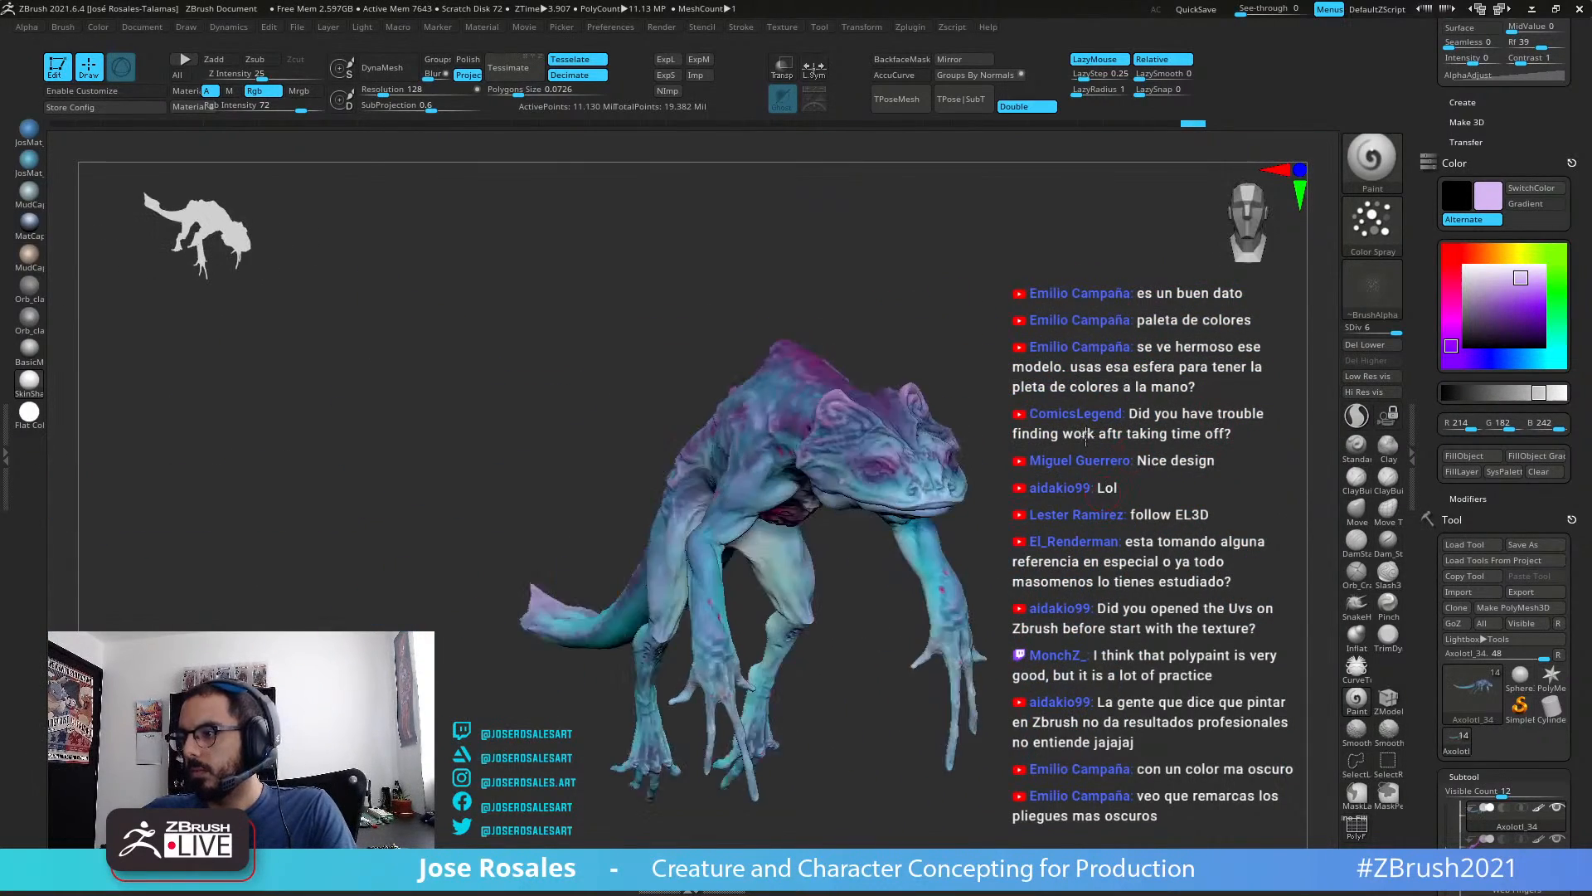
left_click_drag(1111, 468, 1175, 560, "alt")
left_click_drag(938, 388, 1015, 481, "alt")
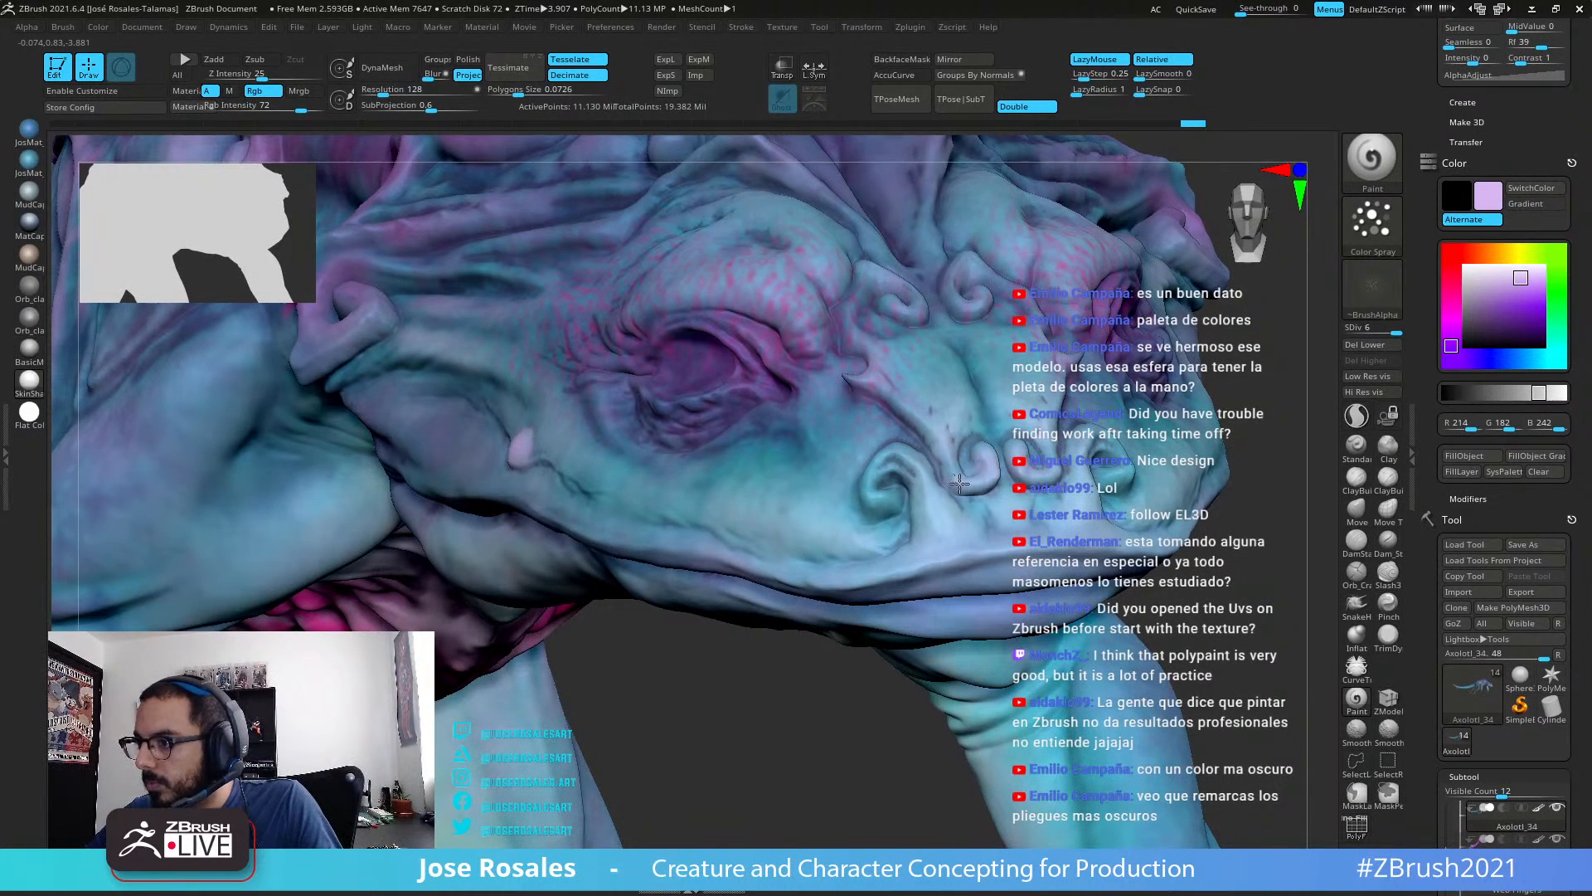
left_click(876, 495)
right_click_drag(801, 490, 874, 465)
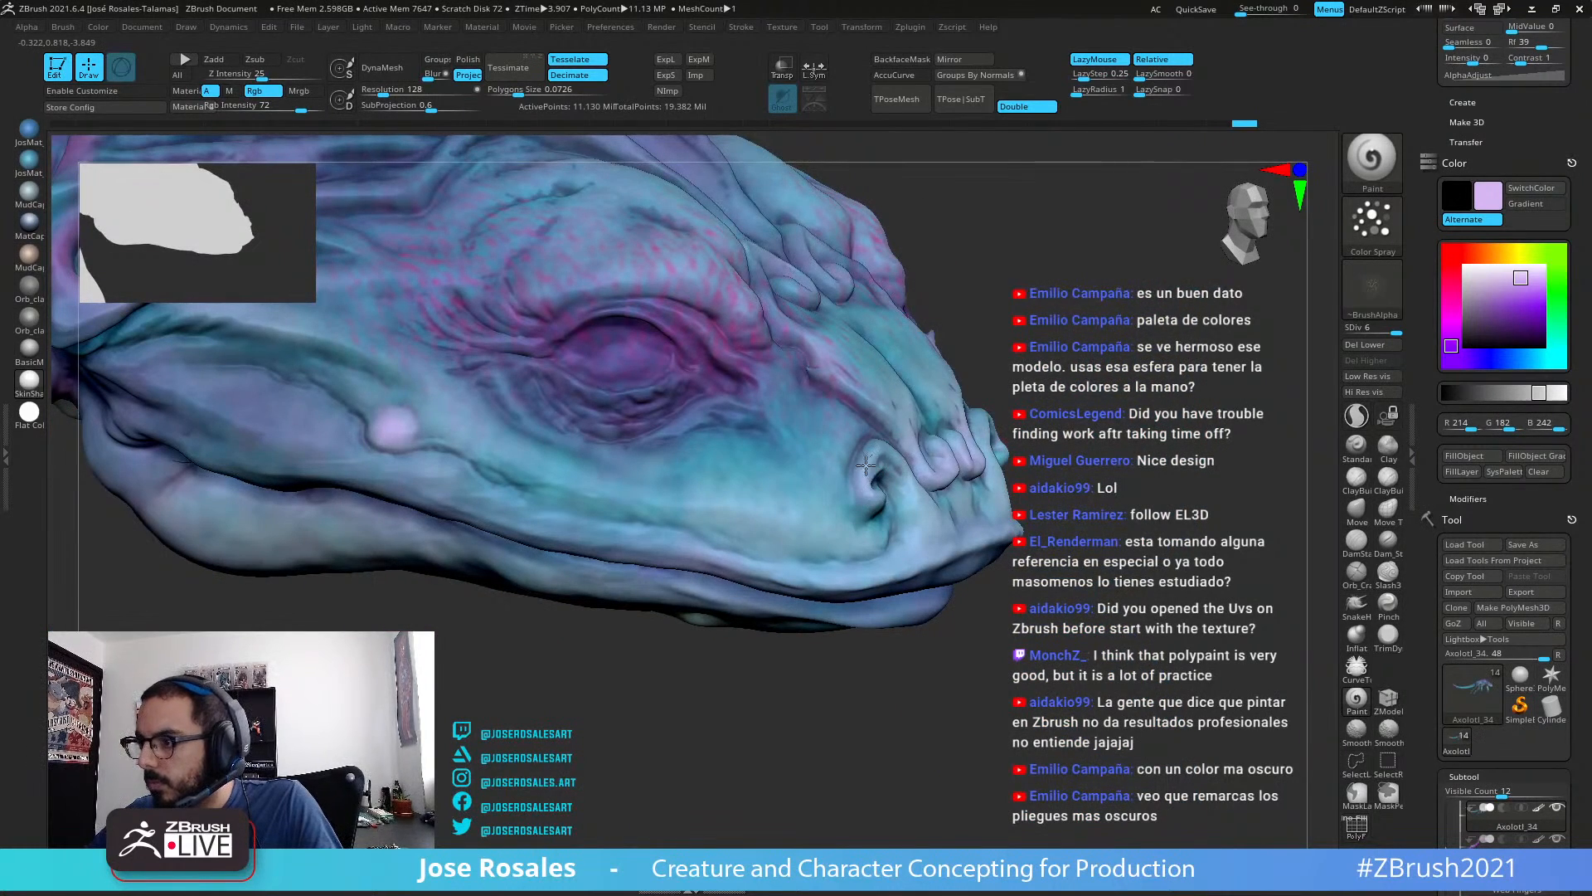
left_click(904, 482)
right_click_drag(905, 482, 881, 496)
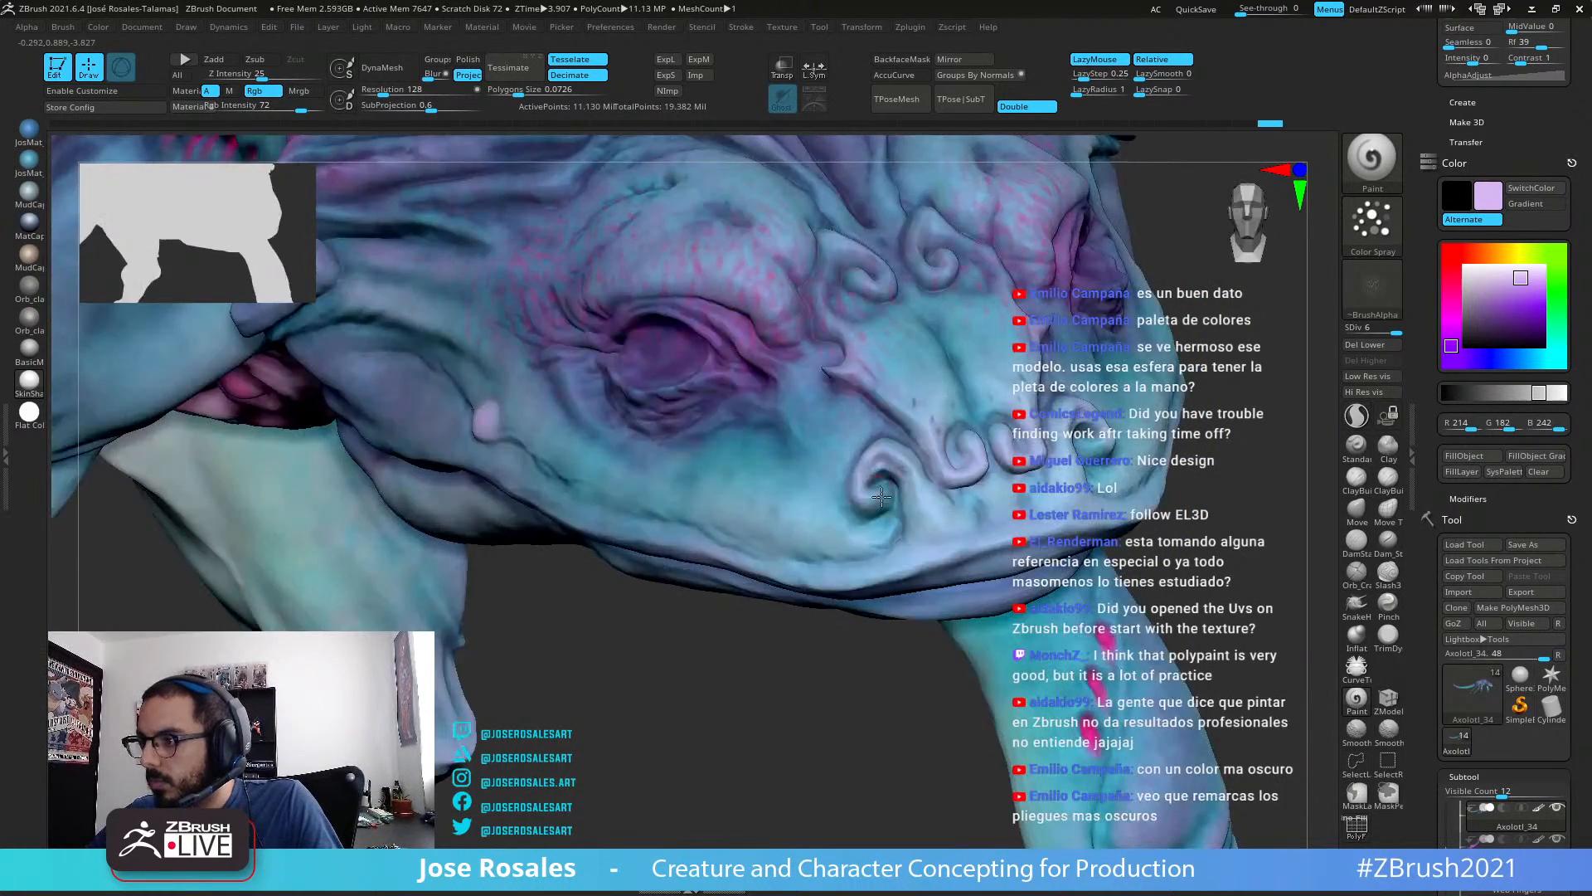
left_click_drag(873, 452, 910, 467)
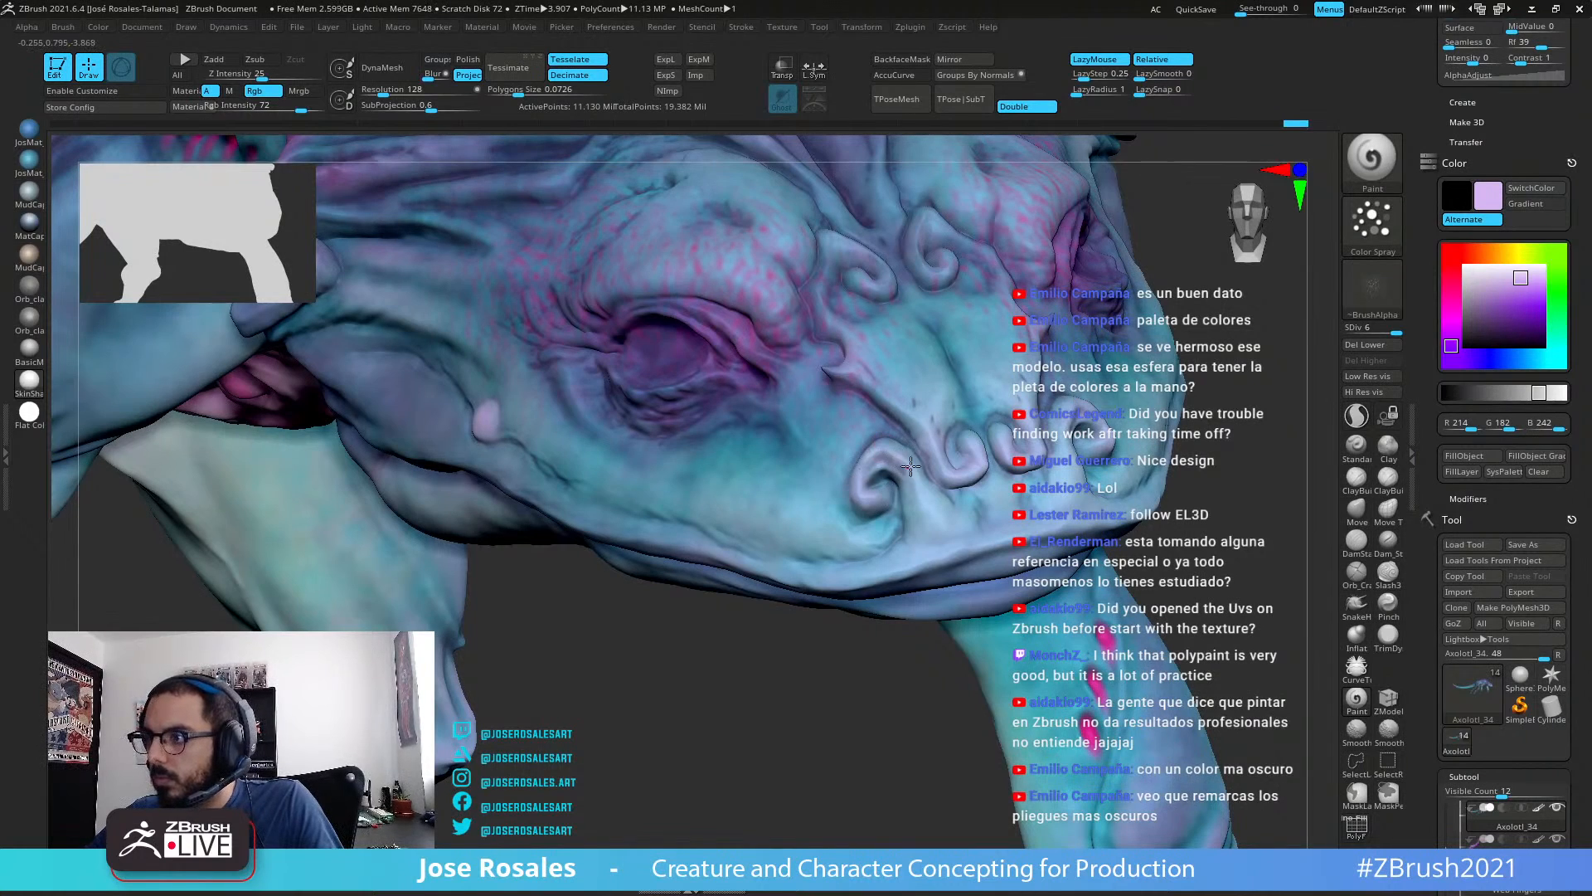
right_click_drag(887, 504, 1023, 357, "ctrl")
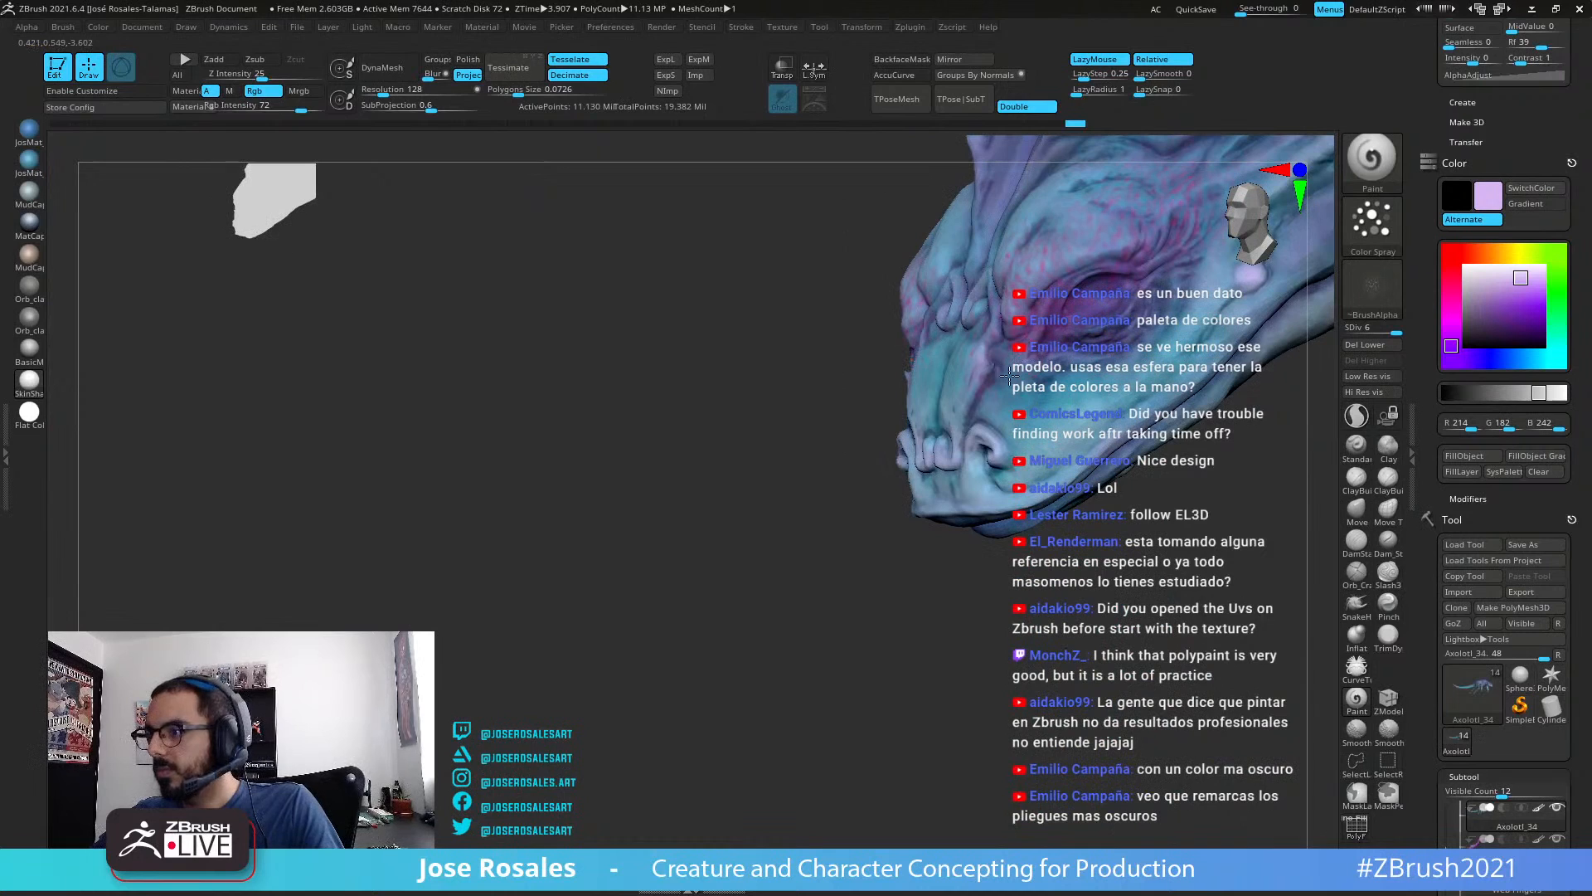
Step: Paint pale lilac highlights on the folds around the eye
left_click_drag(1009, 376, 1033, 384)
mouse_move(1034, 384)
right_mouse_down()
mouse_move(1092, 407)
mouse_move(1026, 404)
right_mouse_up()
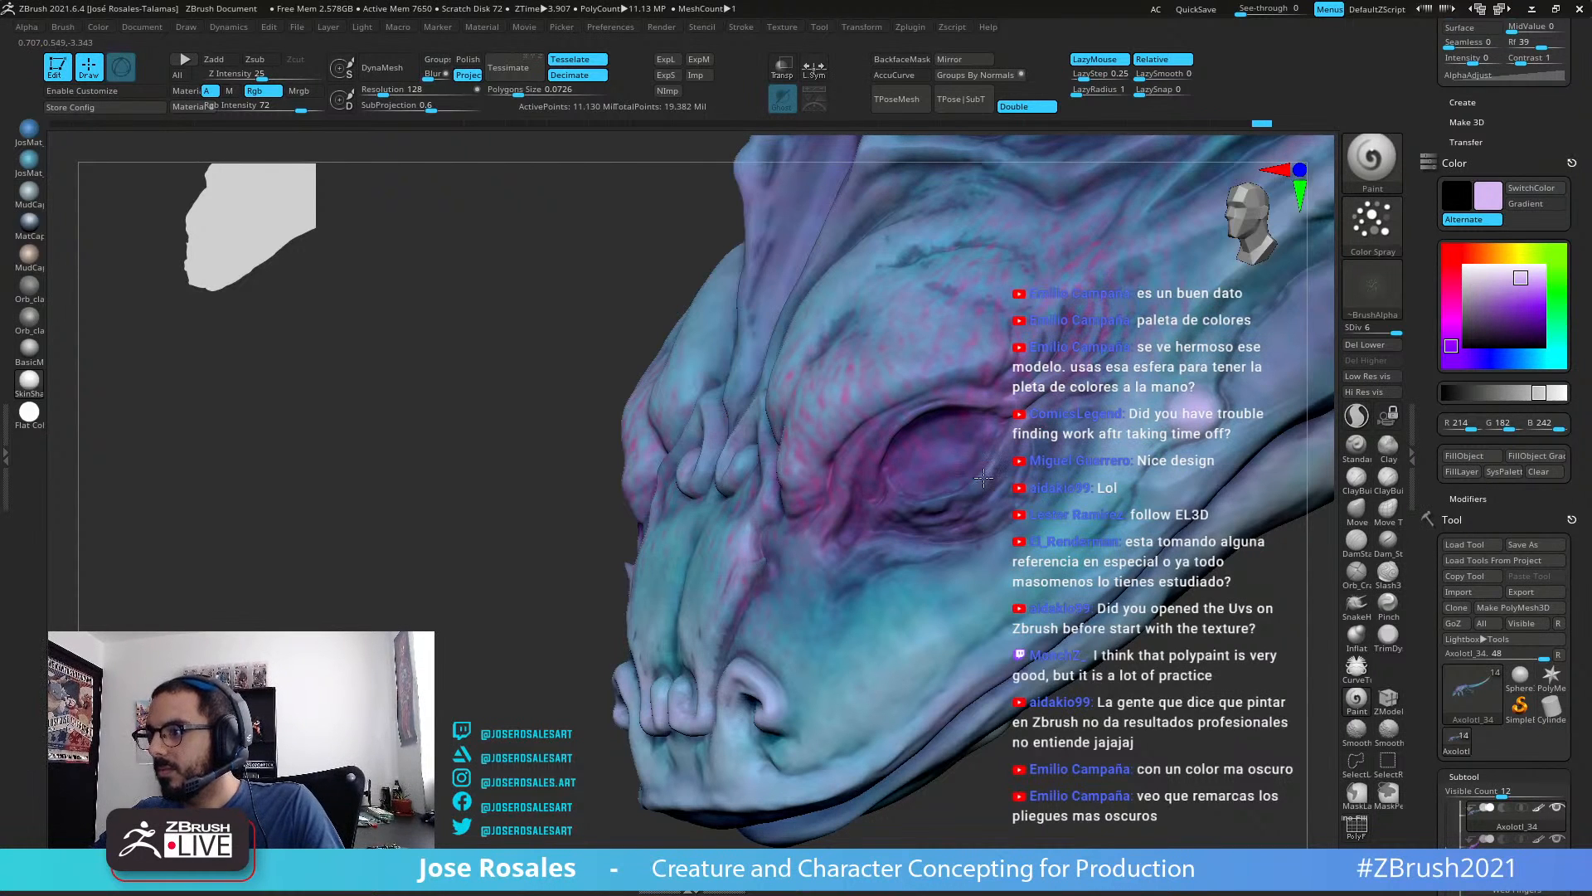
key("ctrl+z")
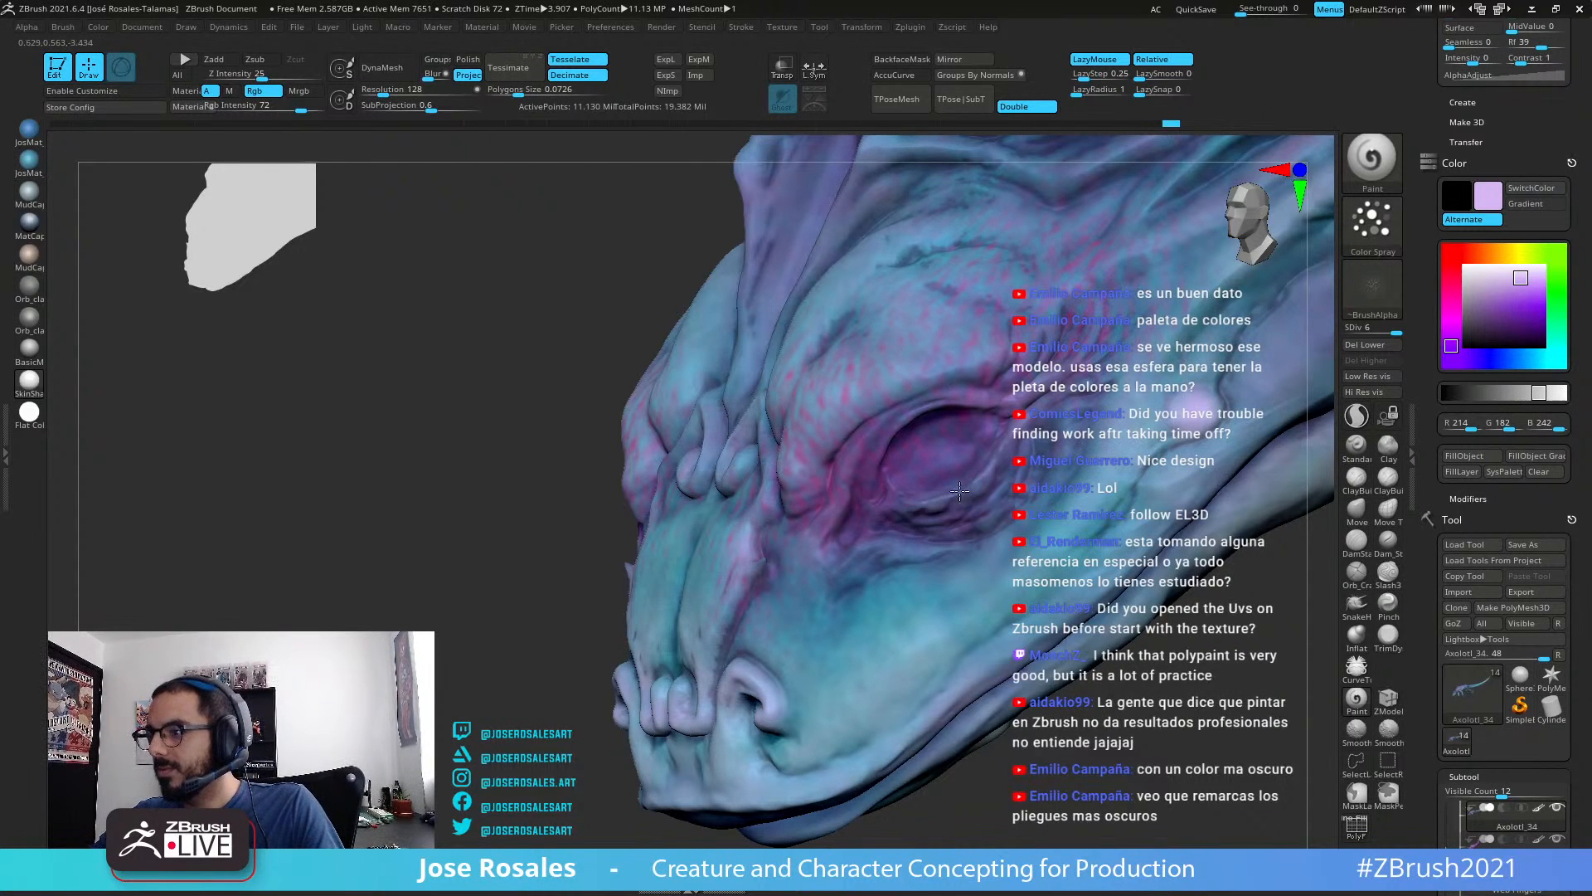
key("ctrl+shift+z")
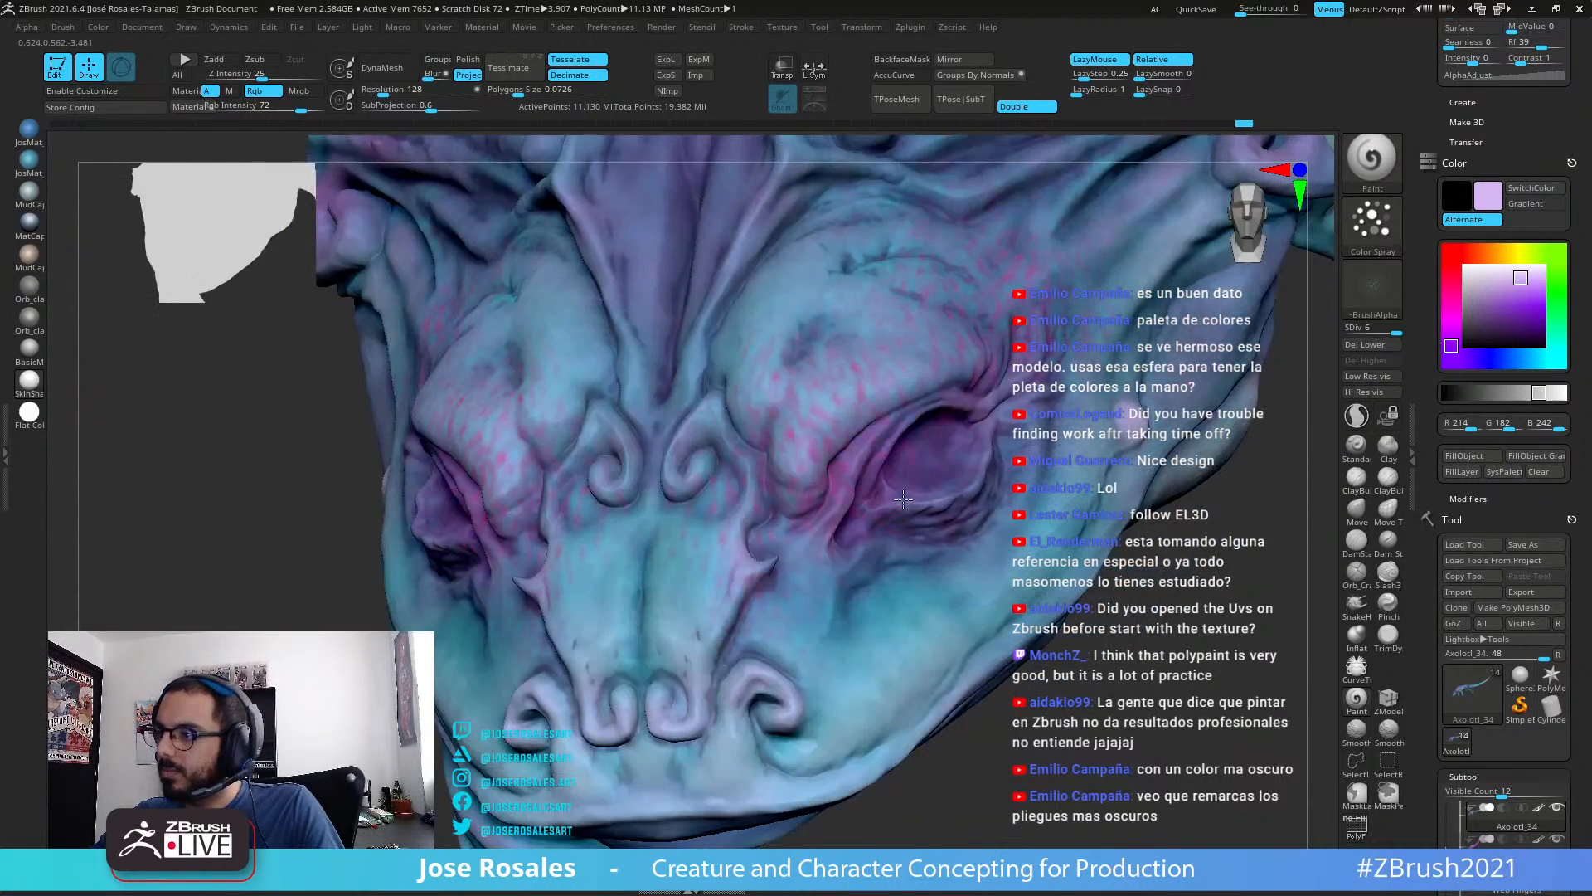
key("ctrl+shift+z")
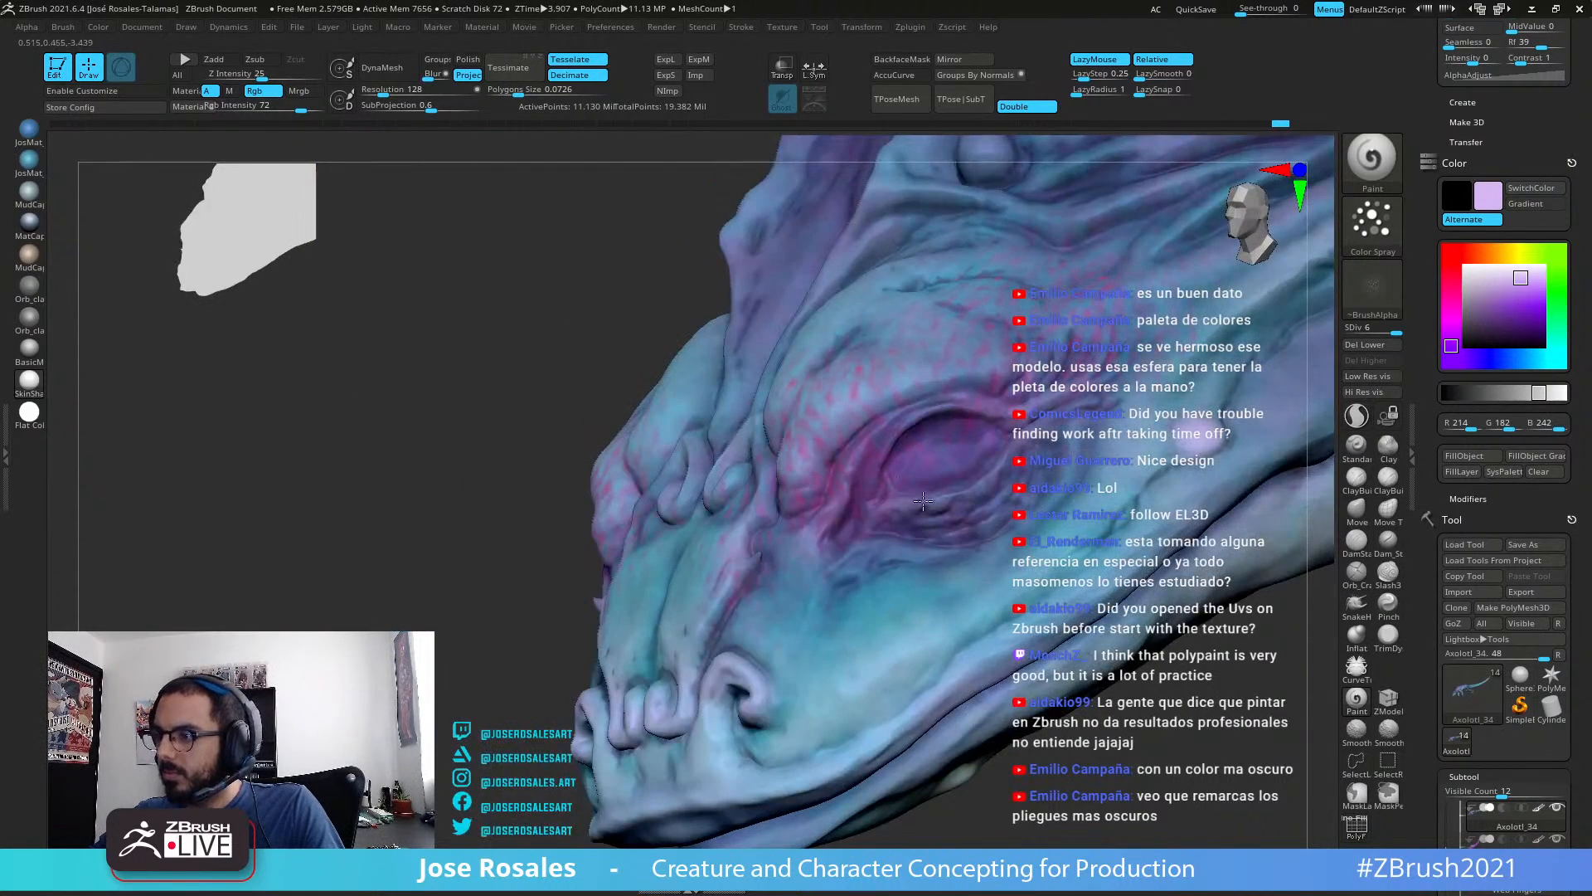
key("ctrl+z")
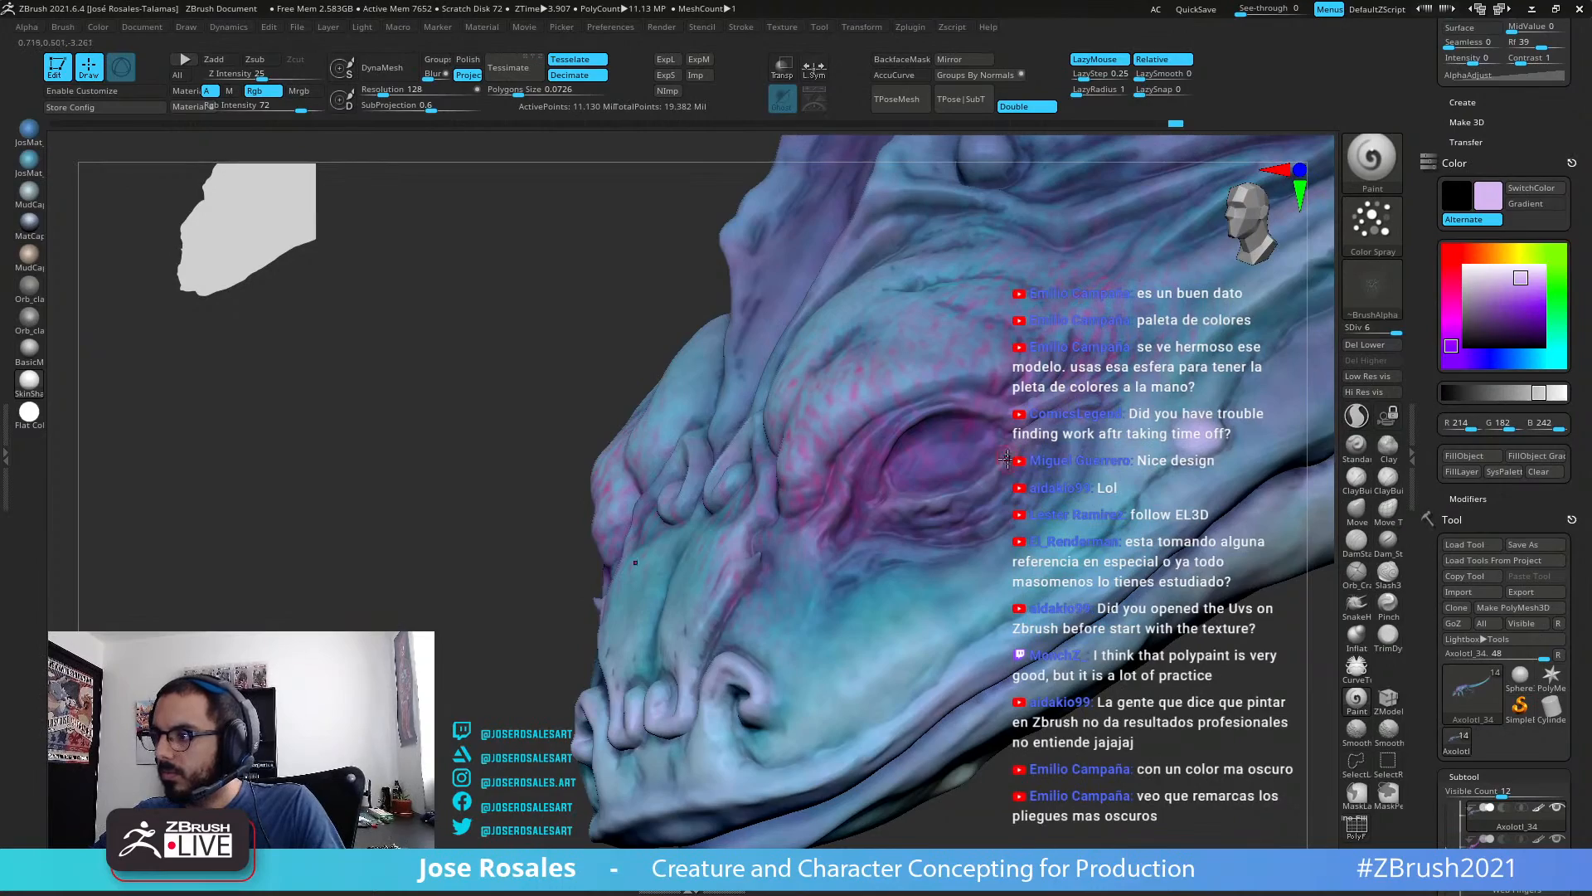
key("ctrl+shift+z")
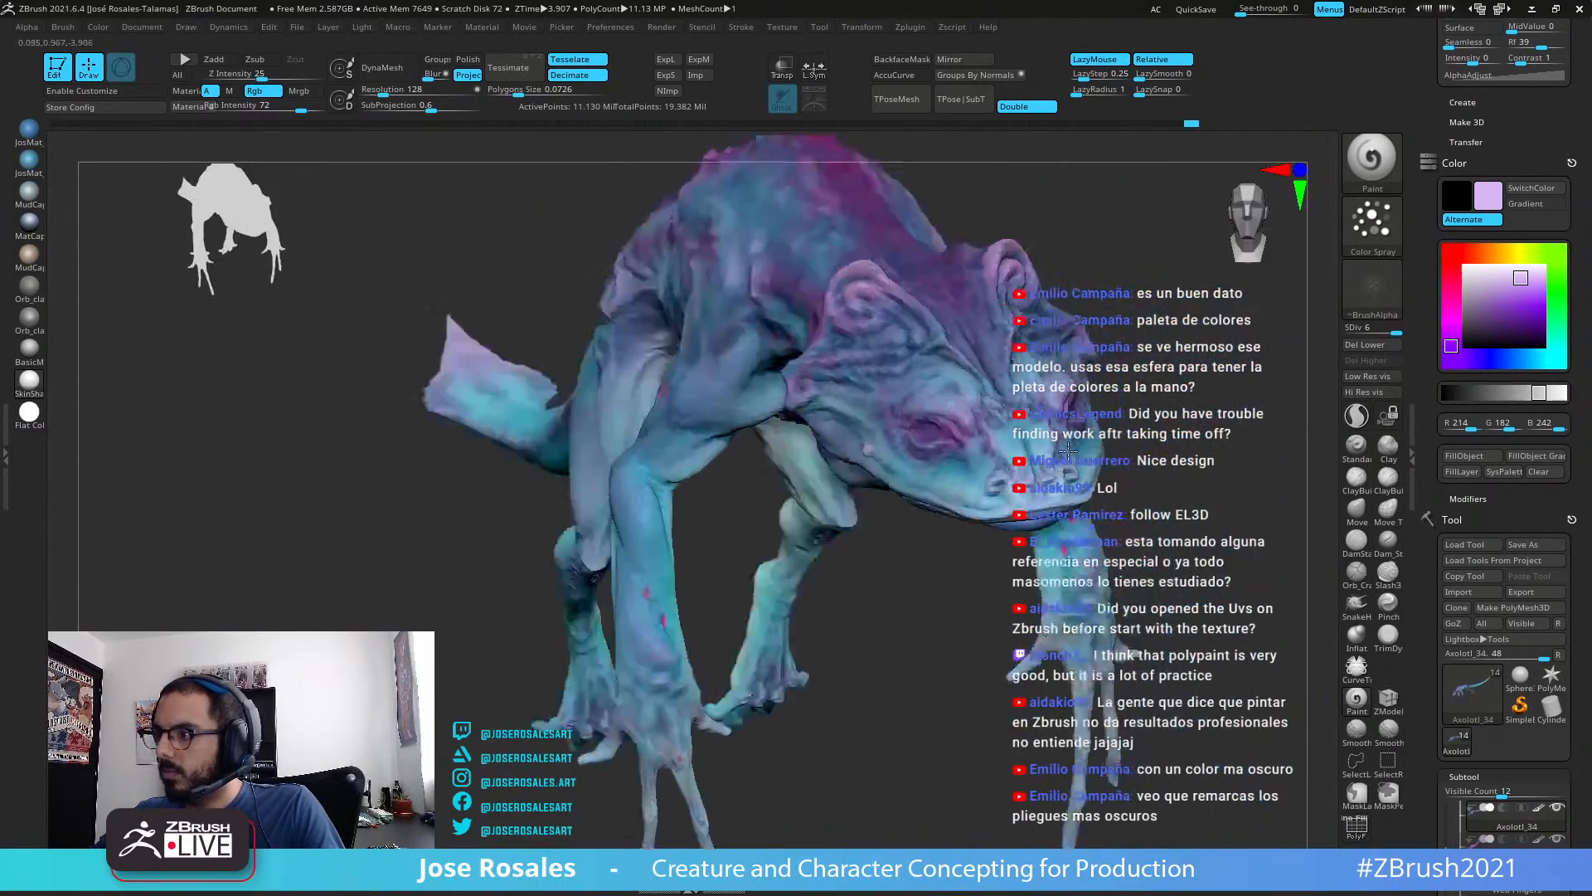
Step: Paint pale lilac highlights on the skin folds of the shoulder and upper foreleg
right_click_drag(630, 419, 445, 635)
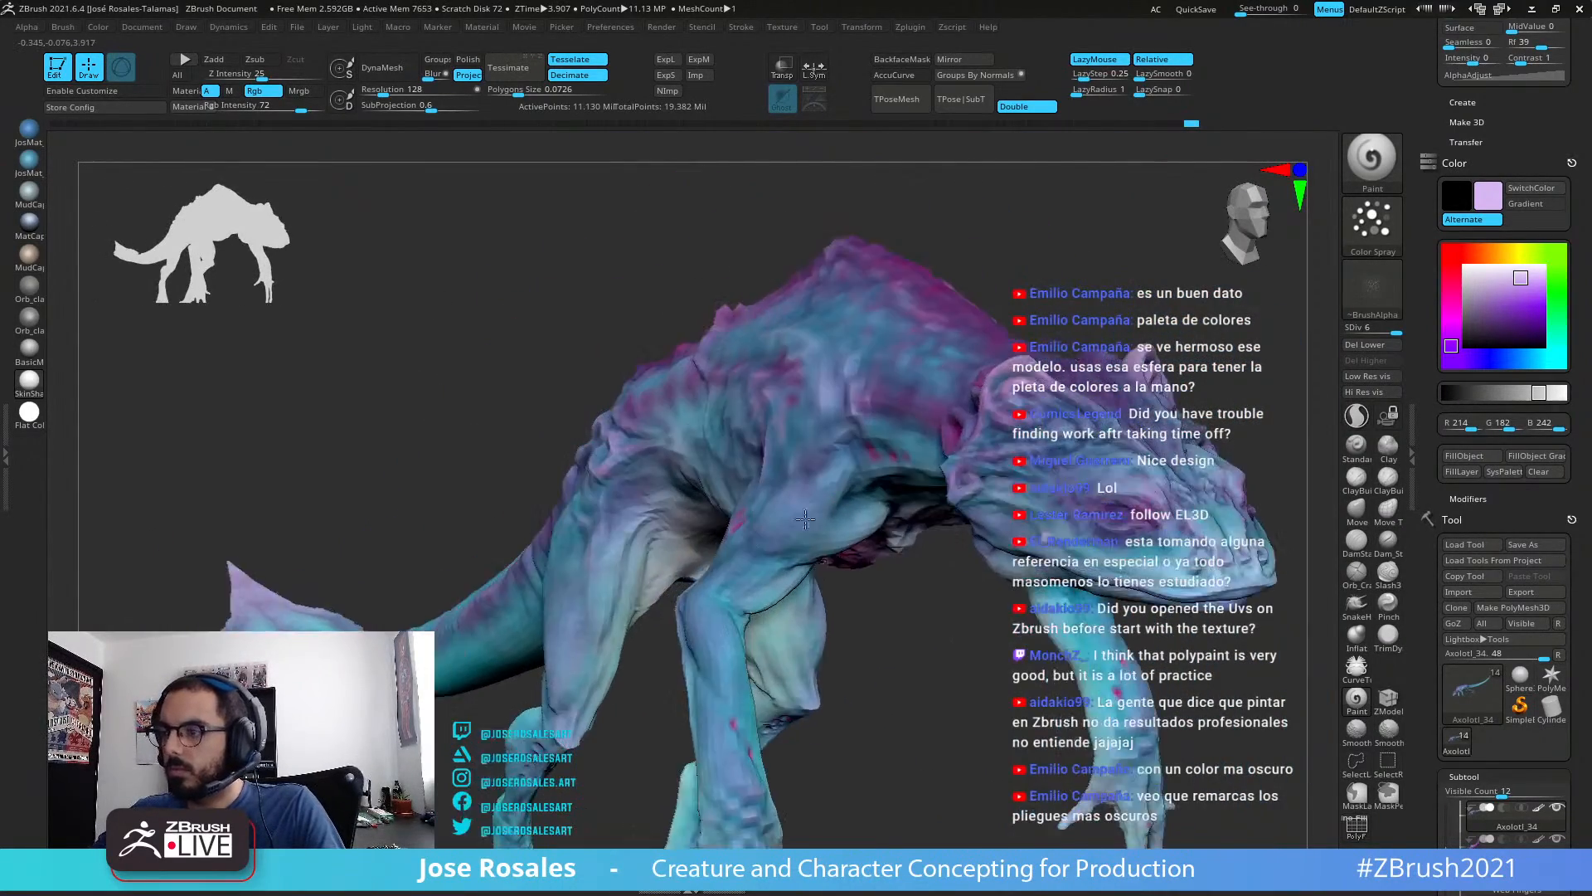
right_click_drag(792, 517, 801, 583, "ctrl")
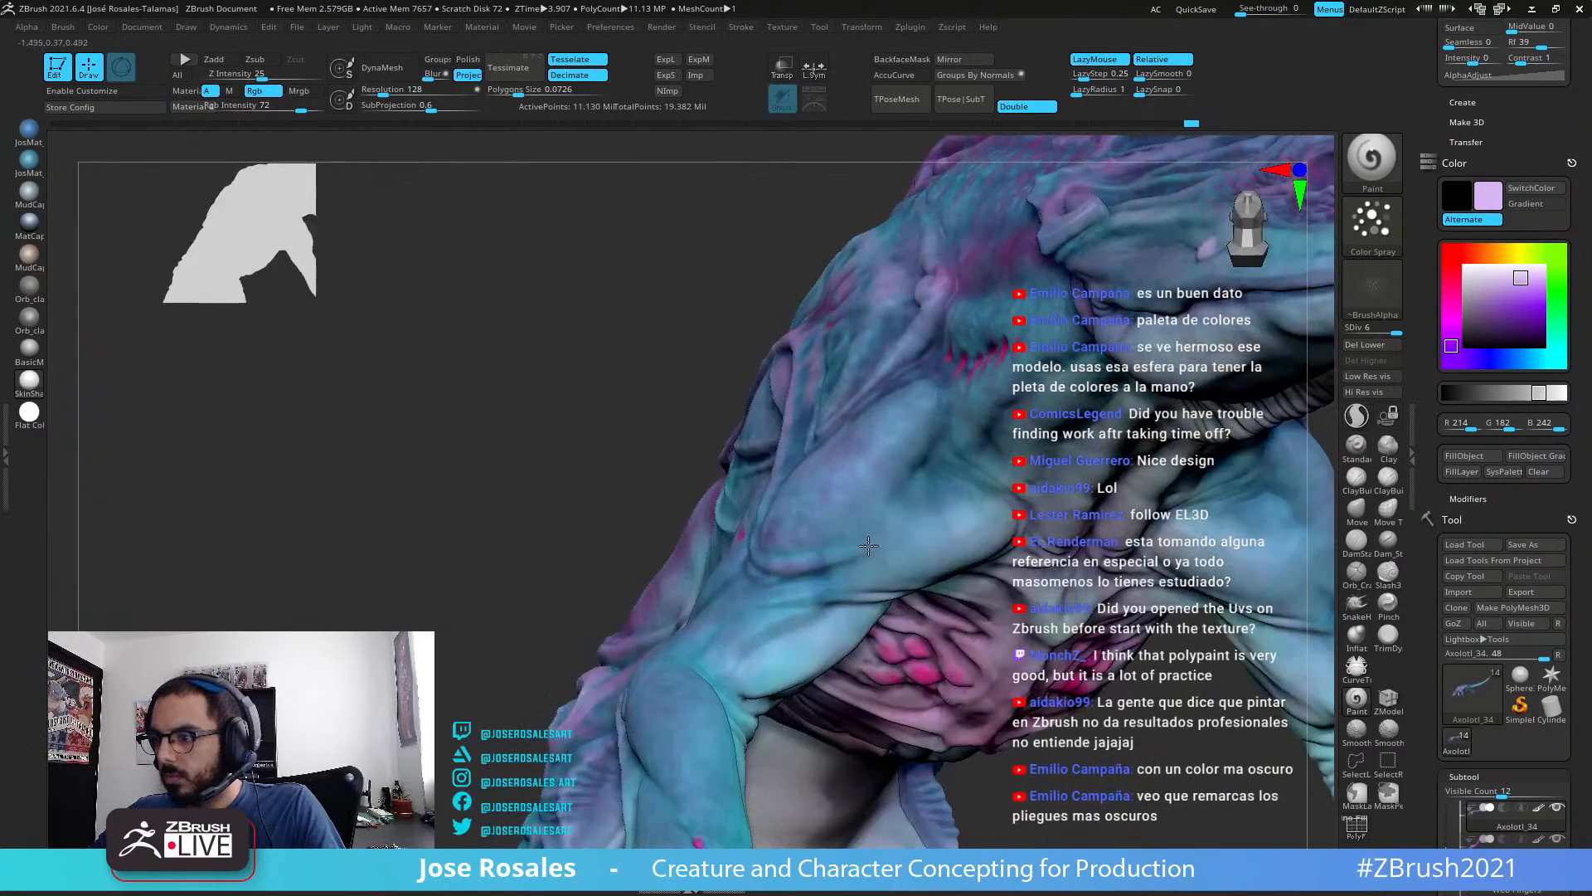
key("ctrl+shift+z")
key("ctrl+shift+z")
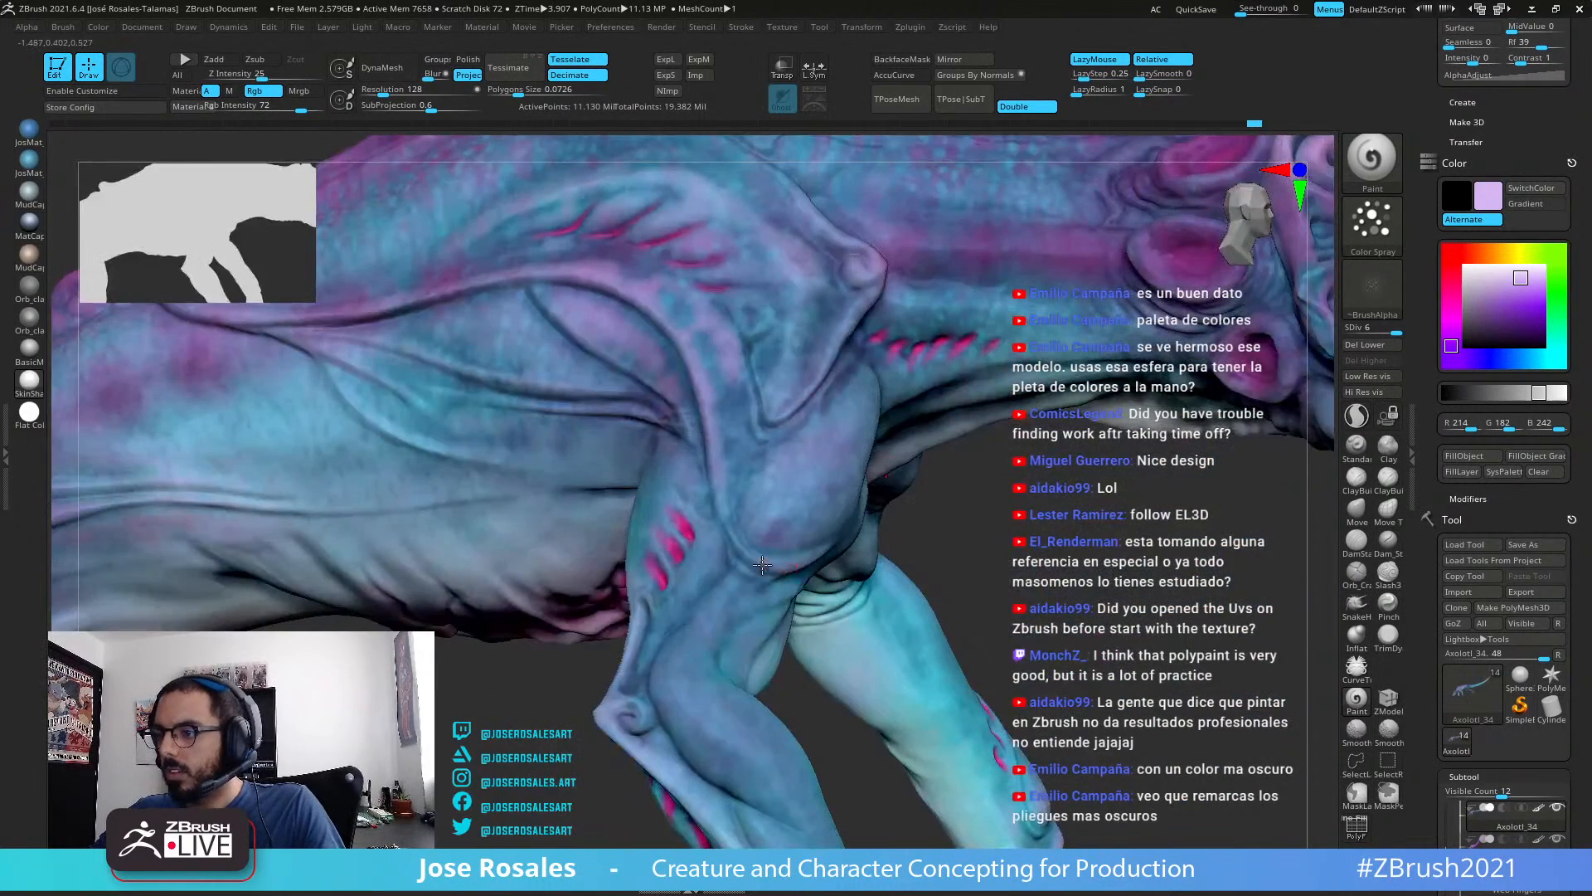
key("ctrl+shift+z")
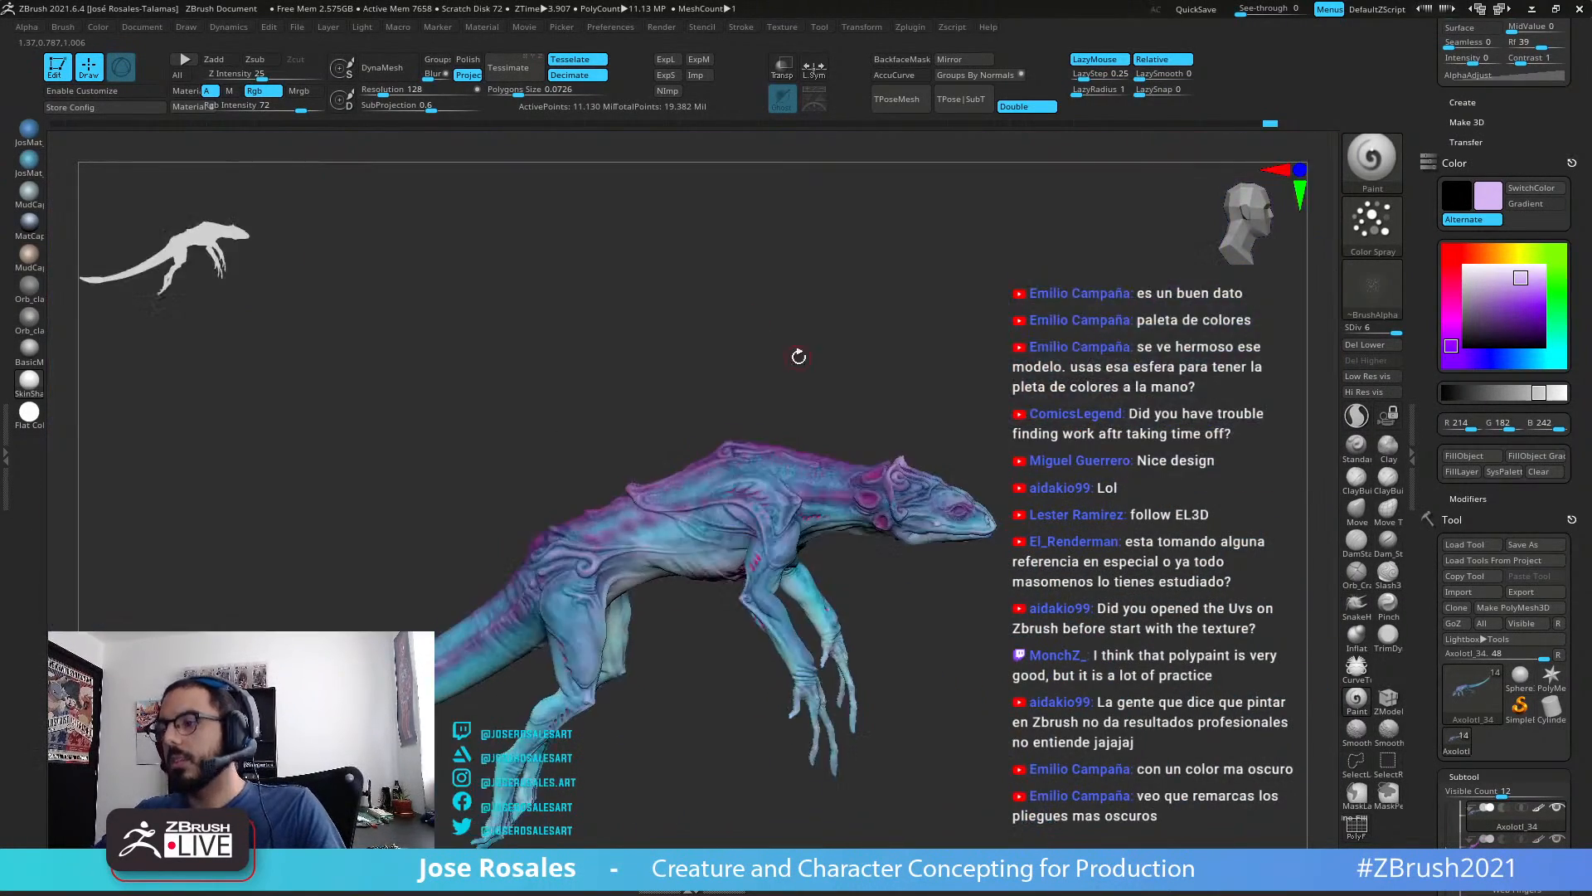
Step: Show all the creature's parts and sample the magenta, R 240, G 22, B 142, as the paint colour
mouse_move(799, 357)
right_mouse_down()
mouse_move(730, 423)
mouse_move(672, 531)
mouse_move(848, 642)
mouse_move(954, 650)
right_mouse_up()
mouse_move(814, 654)
right_mouse_down("alt")
mouse_move(1025, 649)
mouse_move(981, 492)
mouse_move(916, 483)
mouse_move(1012, 521)
mouse_move(980, 454)
mouse_move(757, 483)
mouse_move(931, 381)
right_mouse_up("alt")
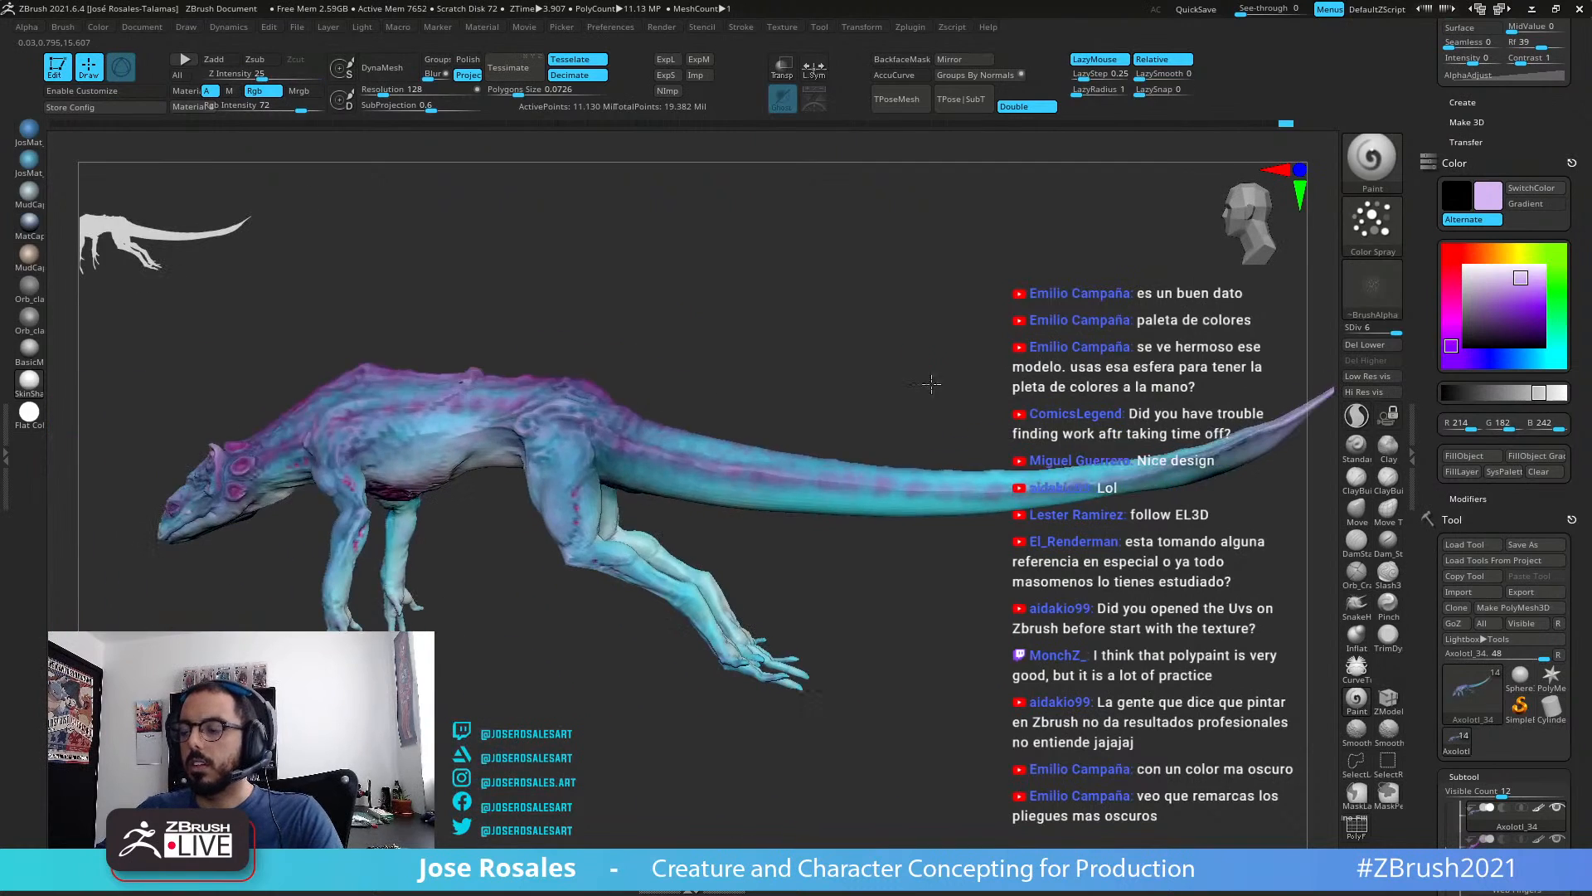
right_click_drag(604, 540, 535, 448, "alt")
right_click_drag(968, 465, 1008, 249)
right_click_drag(1293, 375, 1124, 815, "alt")
key("c")
key("c")
right_click_drag(985, 394, 913, 130, "alt")
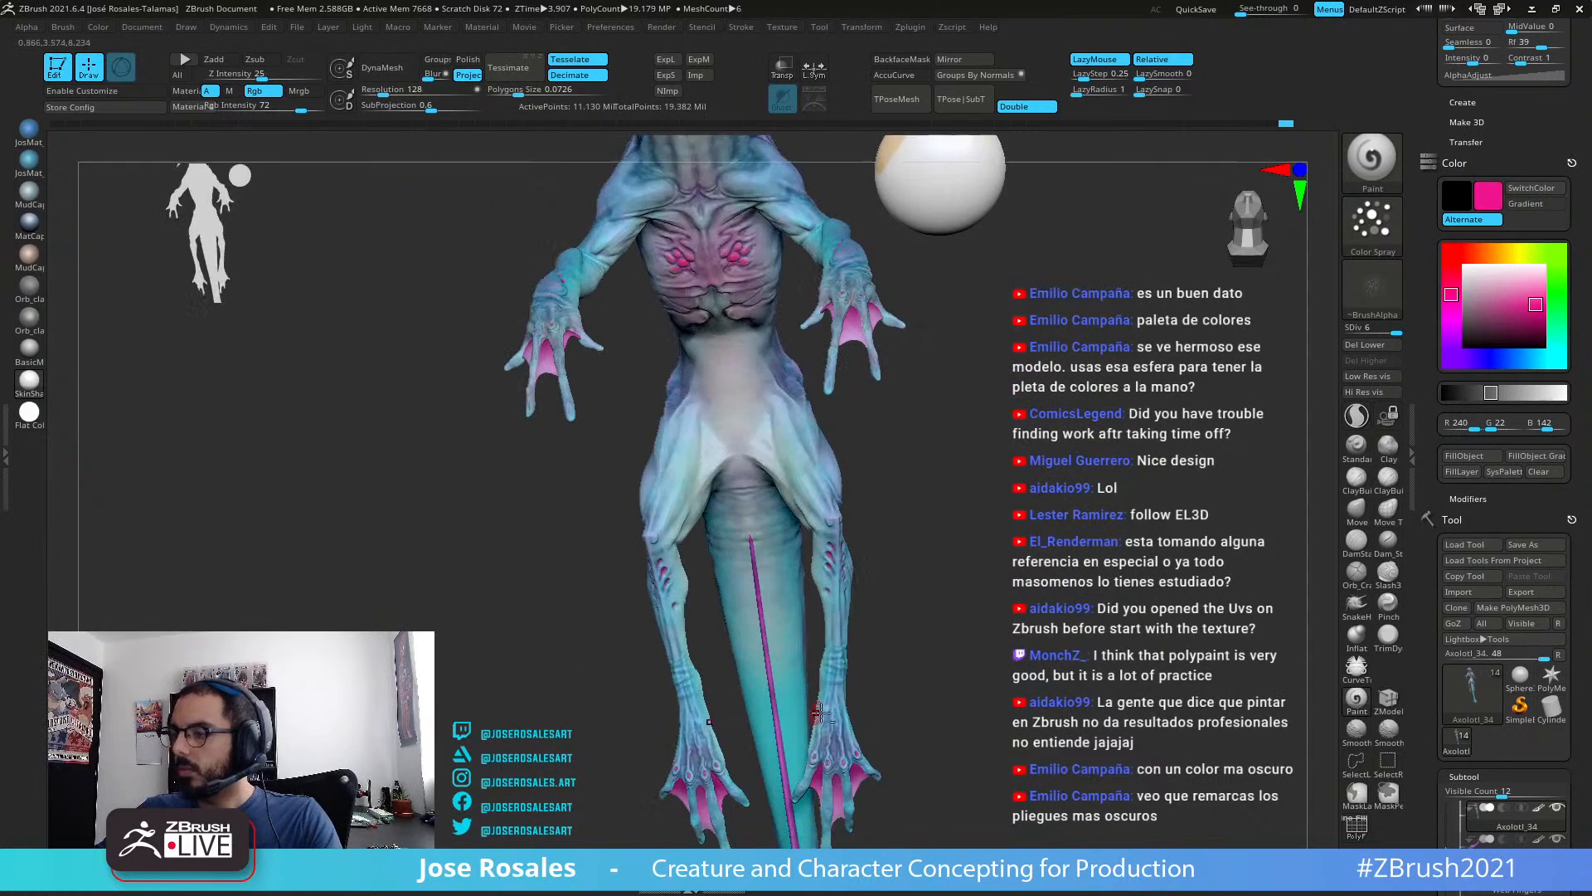
Step: Select and isolate the hind legs, and set the Paint brush to the Dots stroke with its alpha off
key("ctrl+shift")
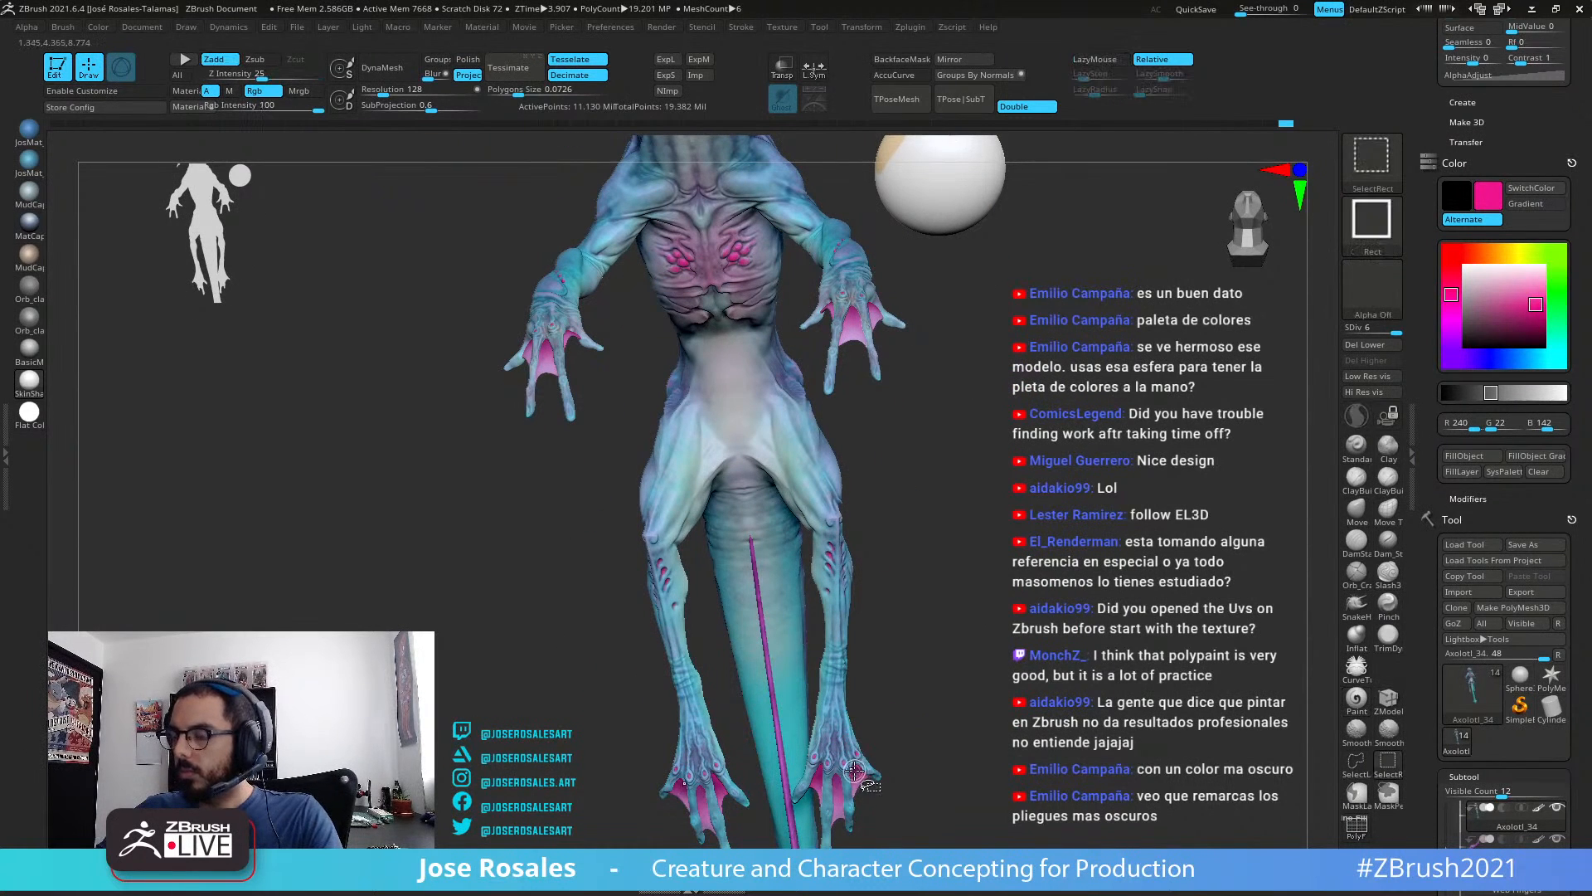
left_click(867, 744, "ctrl+shift")
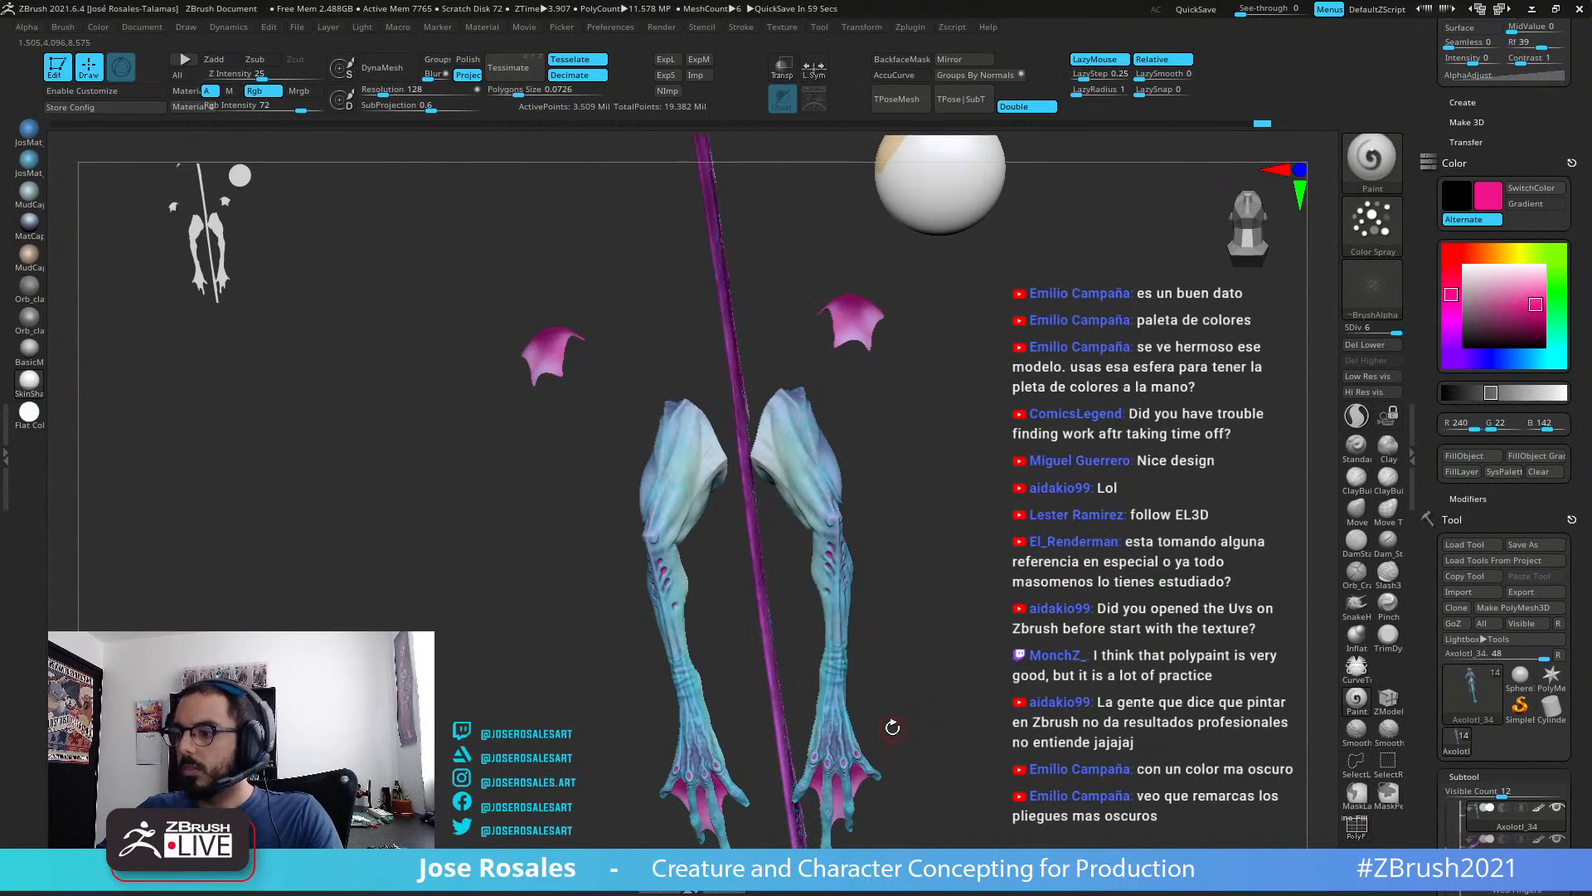
right_click_drag(892, 728, 876, 521, "alt")
key("alt+s")
mouse_move(836, 637)
right_mouse_down("ctrl")
mouse_move(894, 732)
mouse_move(856, 628)
right_mouse_up("ctrl")
left_click(1370, 206)
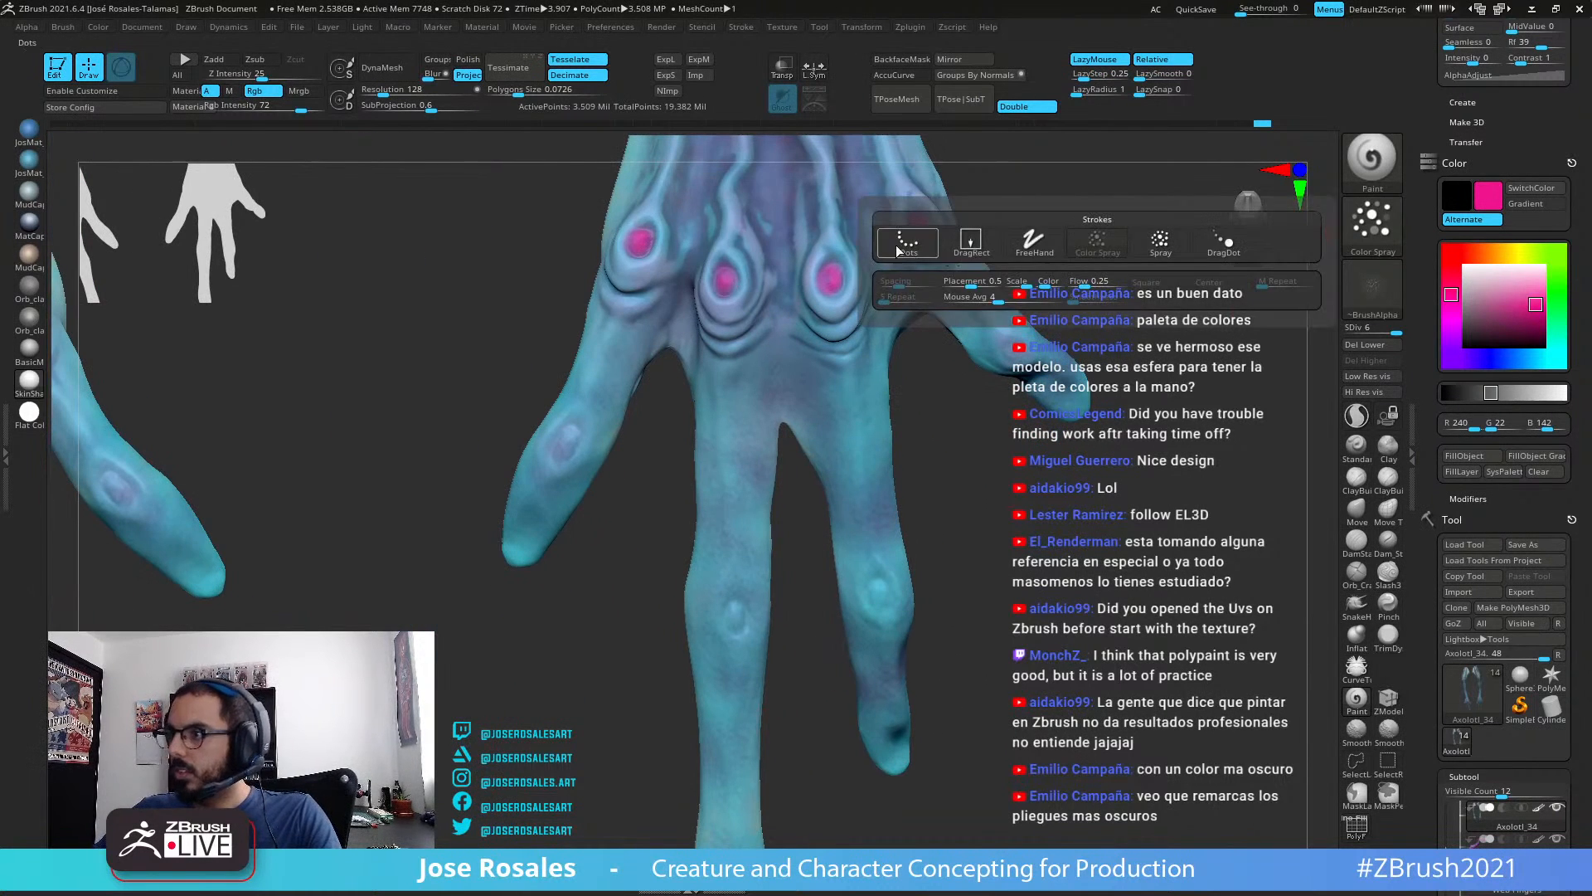
left_click(1045, 280)
left_click(1352, 293)
left_click(531, 303)
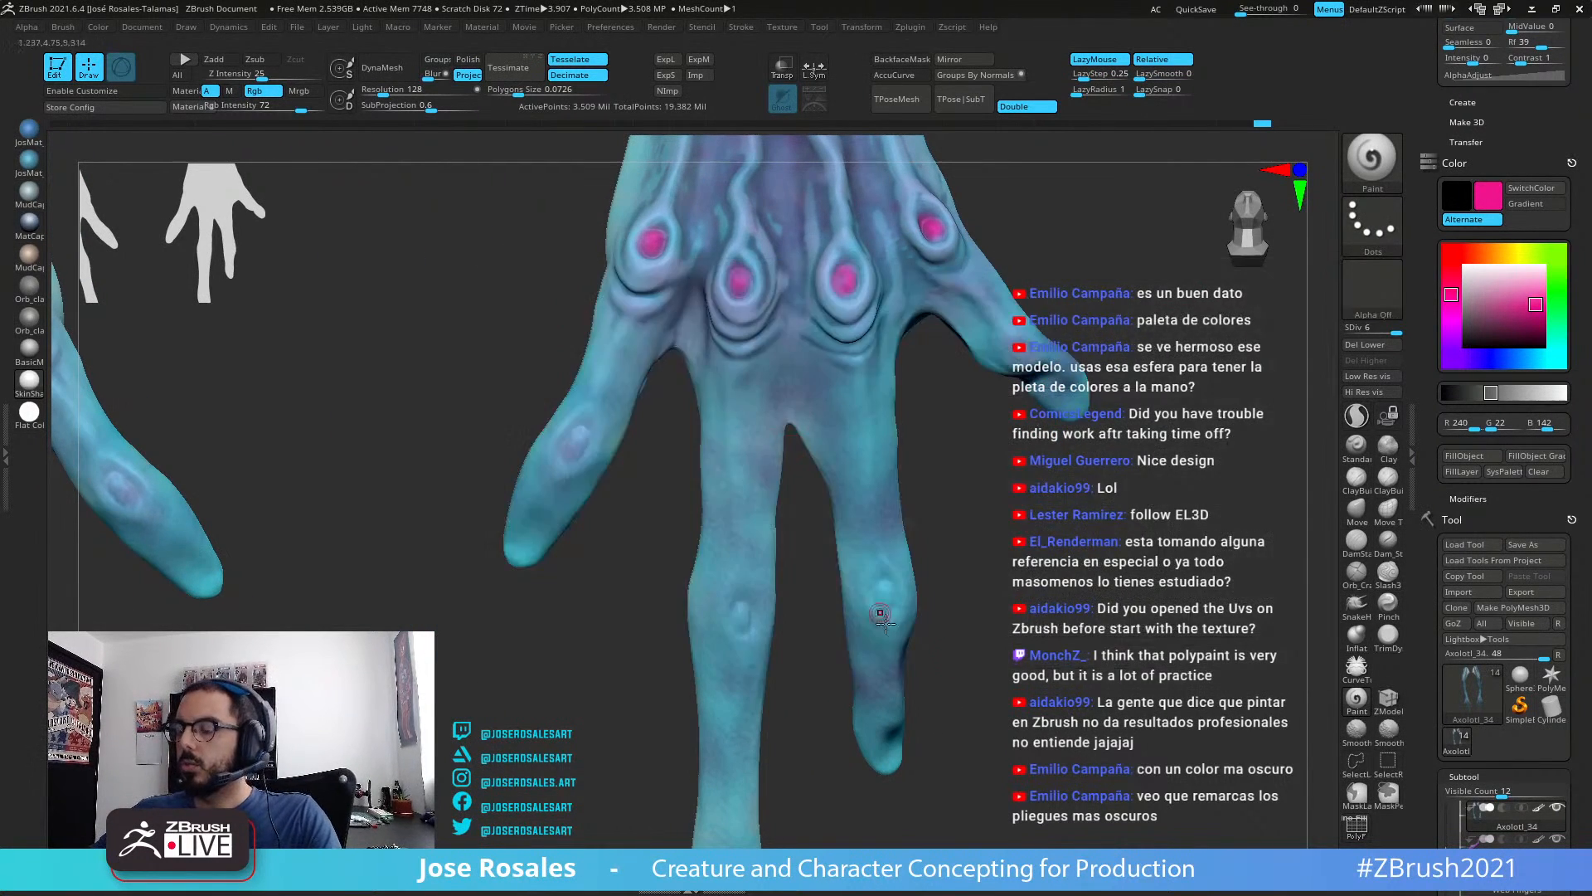
Step: Paint magenta spots on the toe joints and toe tips of the hind feet
right_click_drag(872, 581, 883, 590, "ctrl")
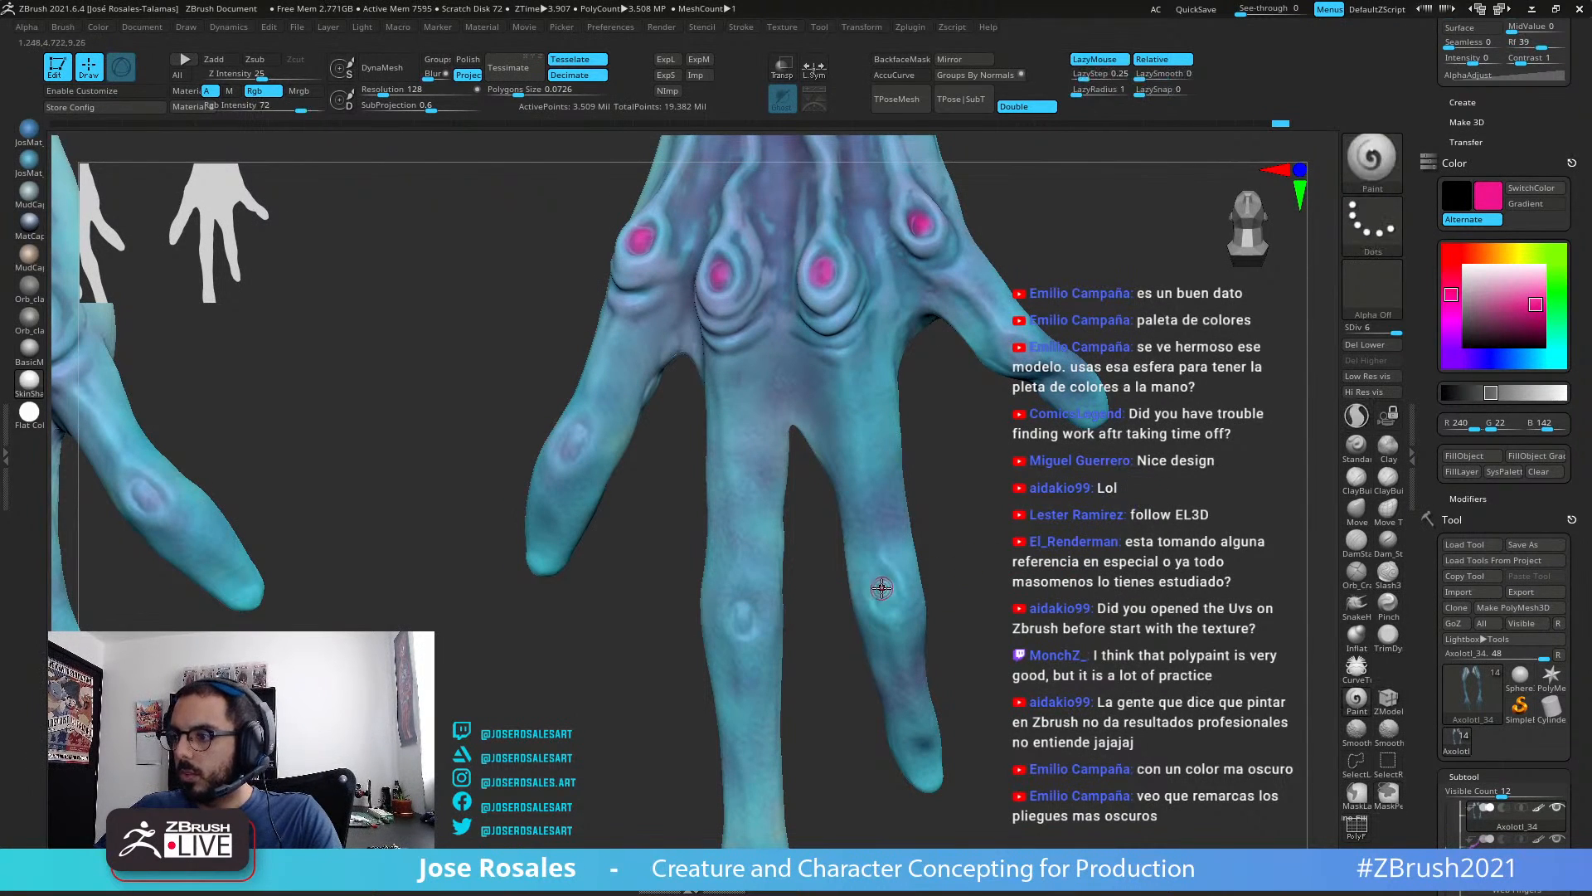
left_click(744, 618)
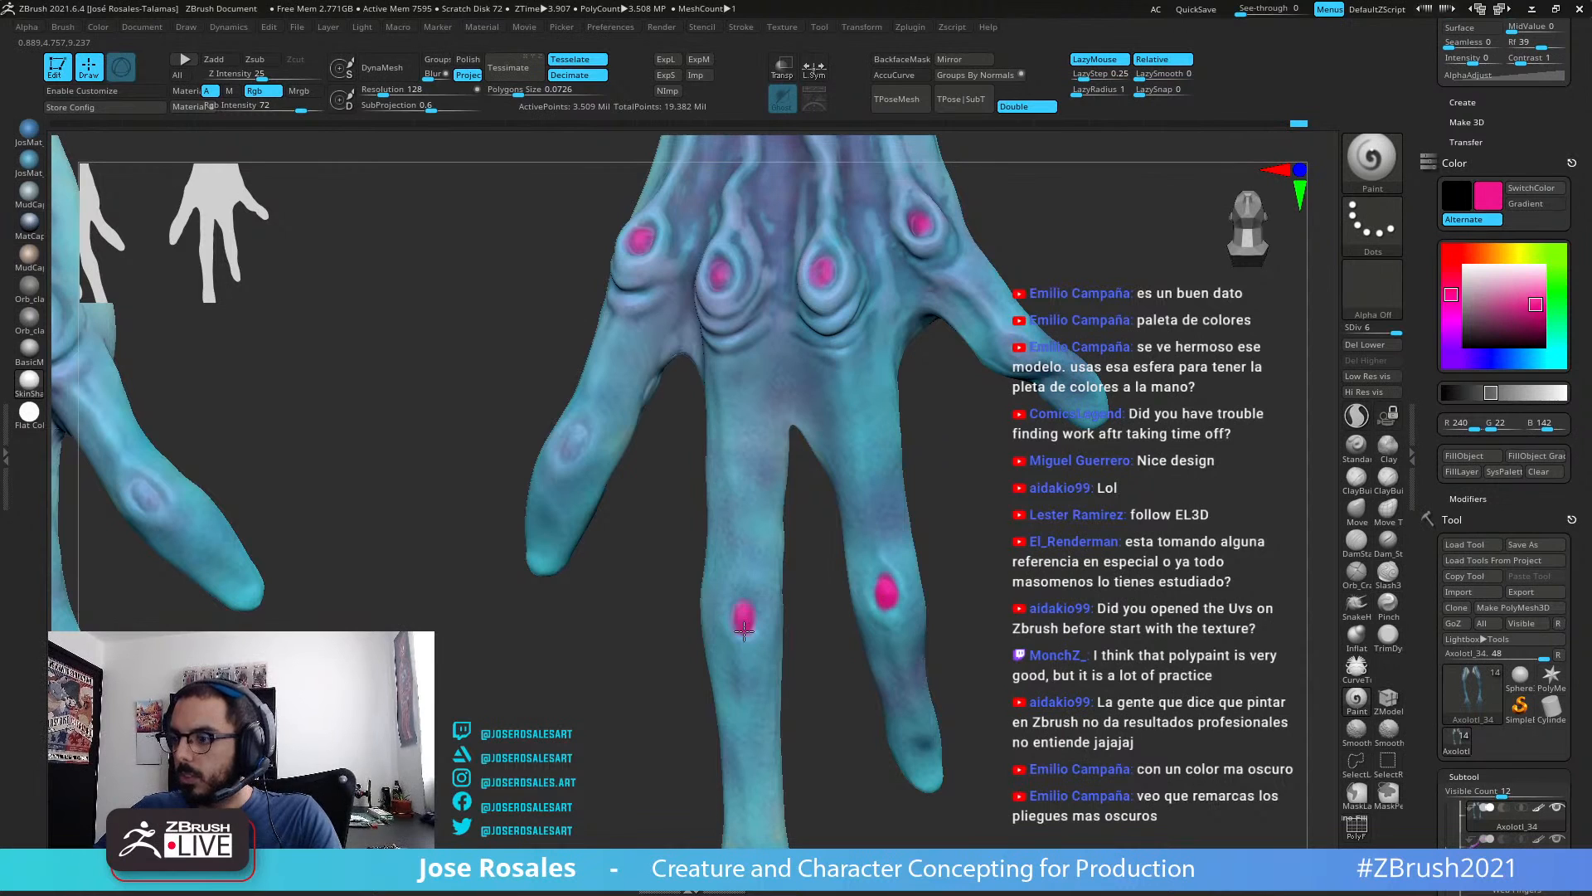
left_click(574, 446)
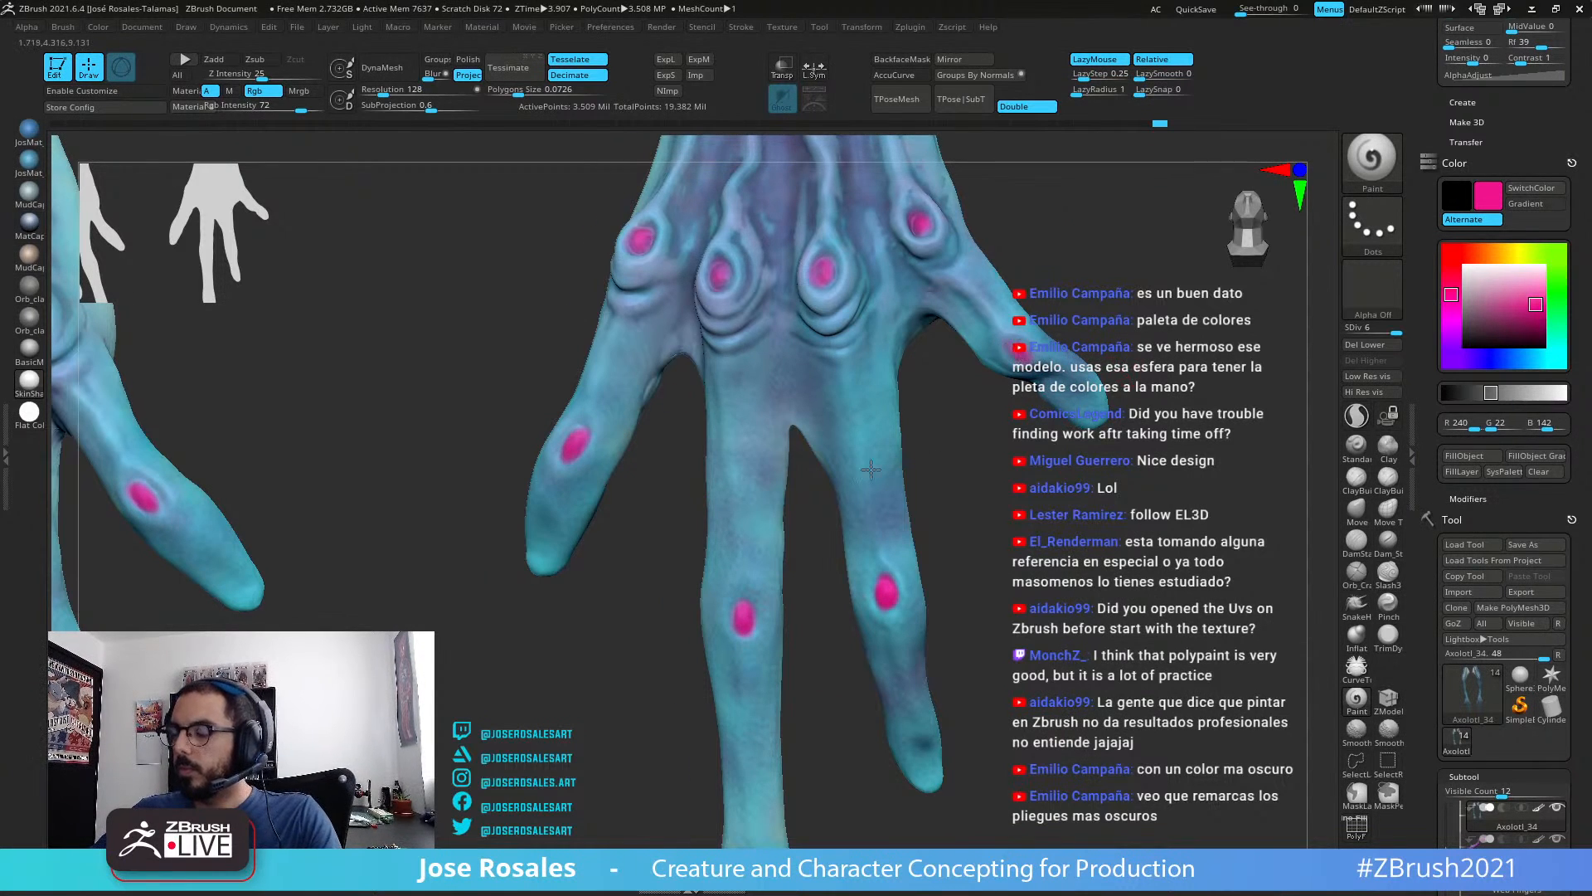
right_click_drag(870, 470, 880, 763, "ctrl")
left_click_drag(879, 645, 889, 621)
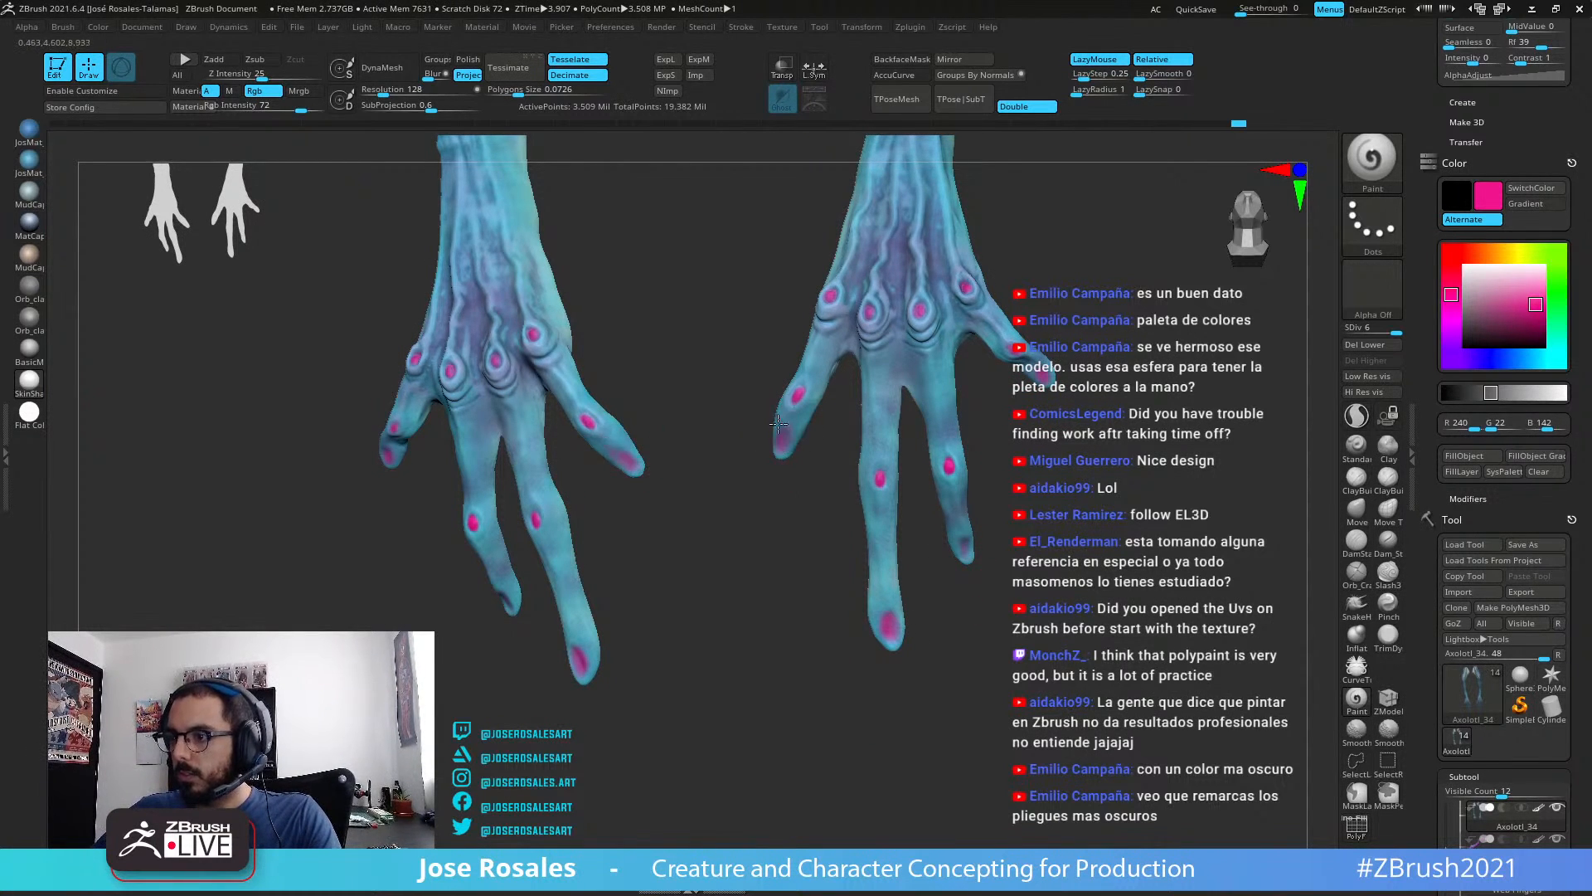
Step: Reveal the whole creature, then select and isolate the front hands
right_click_drag(782, 454, 733, 568, "ctrl")
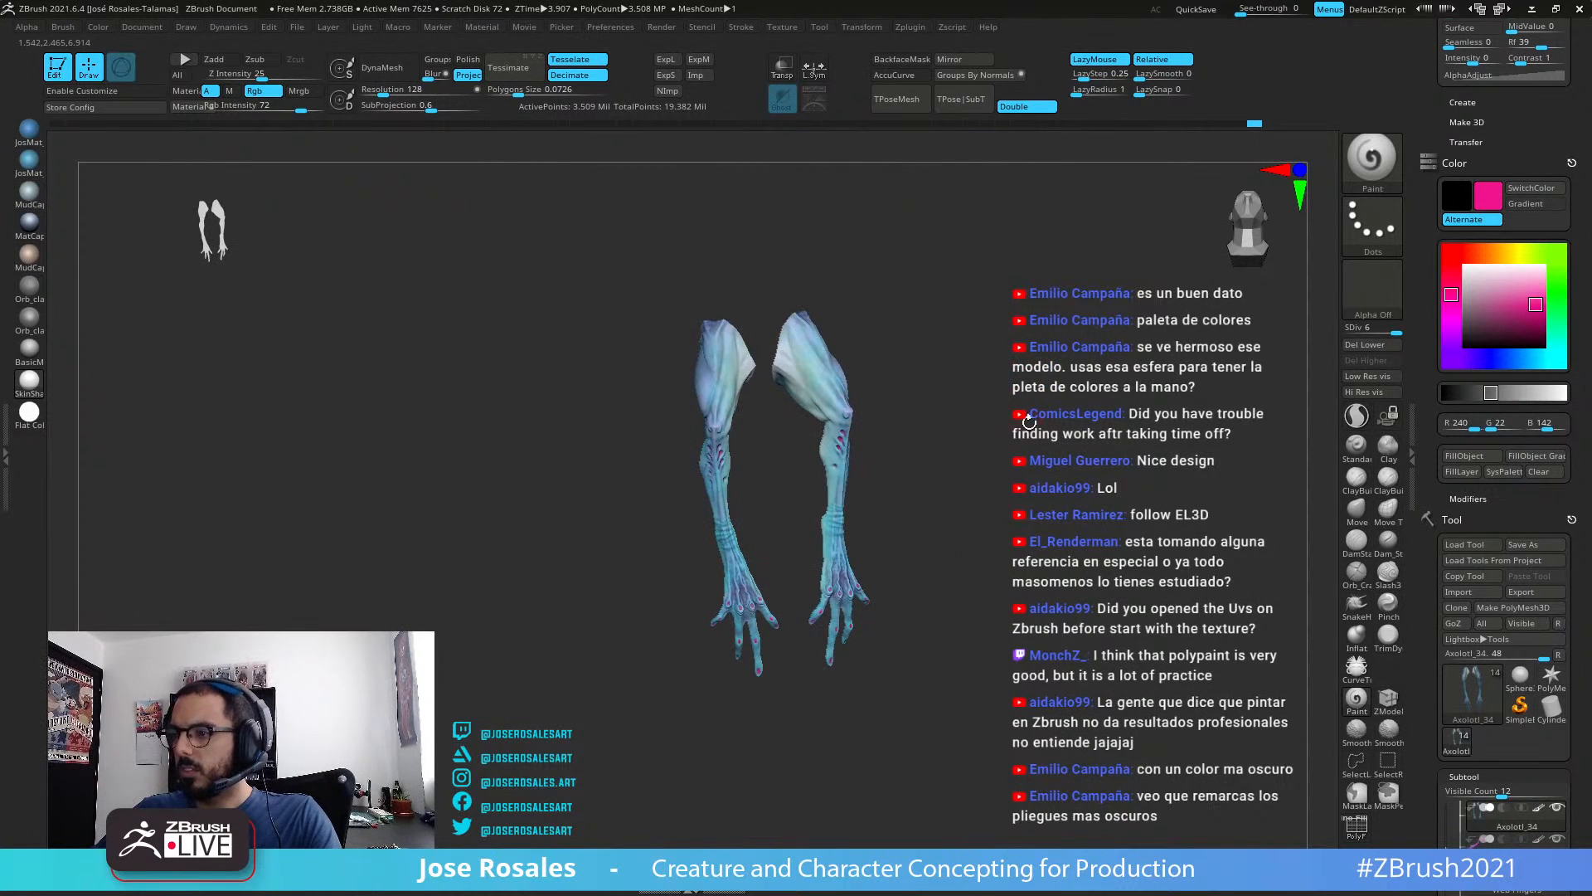
key("ctrl+shift")
left_click(754, 334, "ctrl+shift")
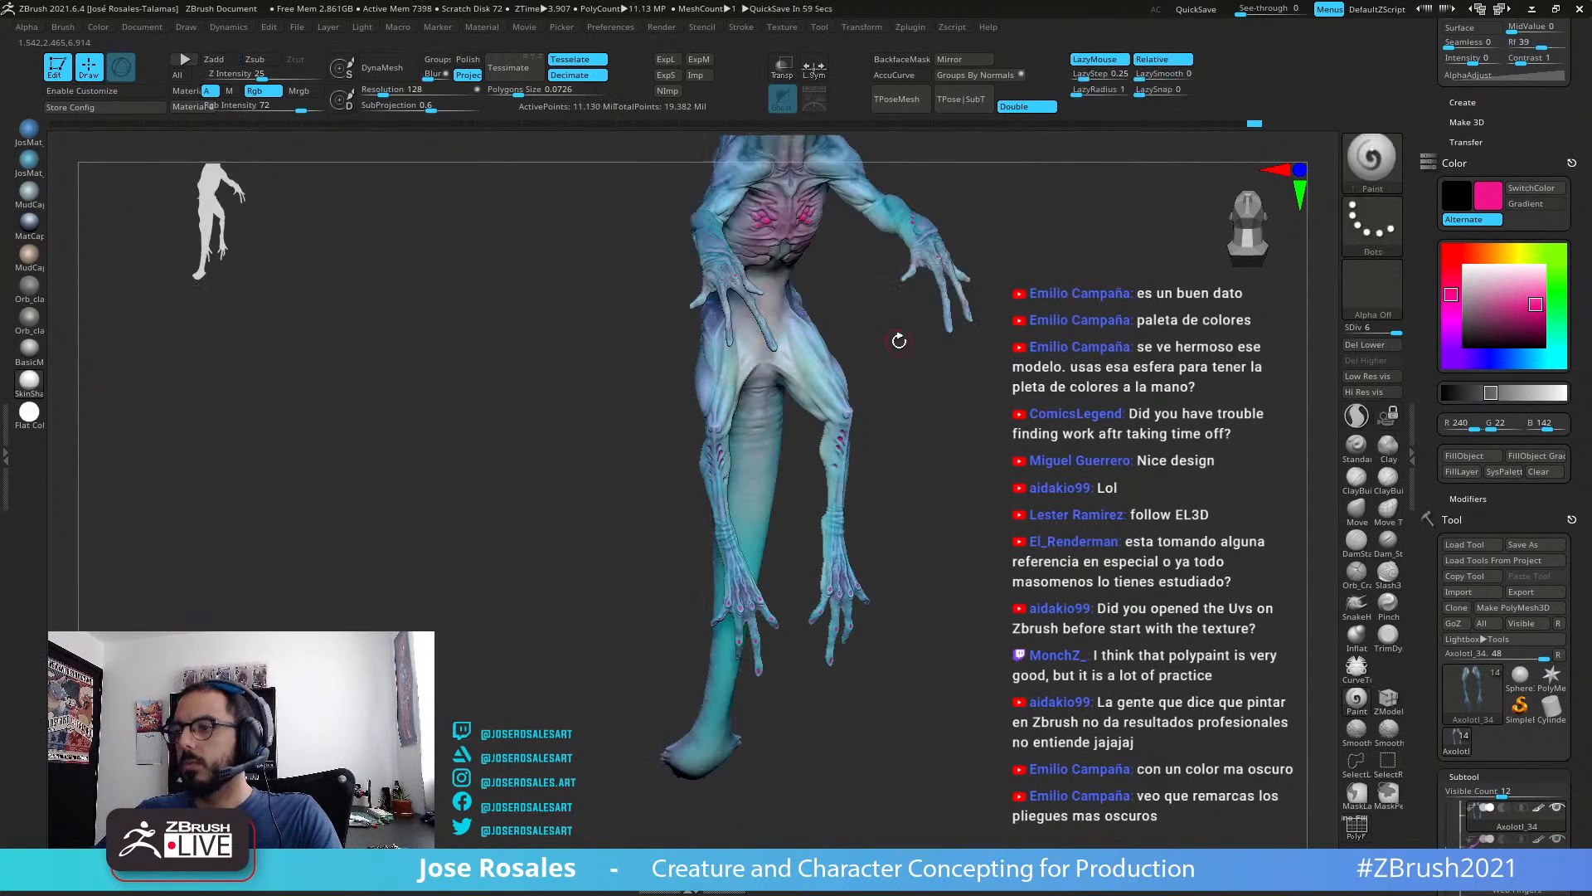
left_click(743, 306, "ctrl+shift")
mouse_move(743, 306)
right_mouse_down()
mouse_move(743, 218)
mouse_move(835, 409)
right_mouse_up()
Step: Paint magenta spots on the joints and tips of the front hands' two long fingers
mouse_move(685, 365)
right_mouse_down("ctrl")
mouse_move(710, 427)
mouse_move(654, 409)
right_mouse_up("ctrl")
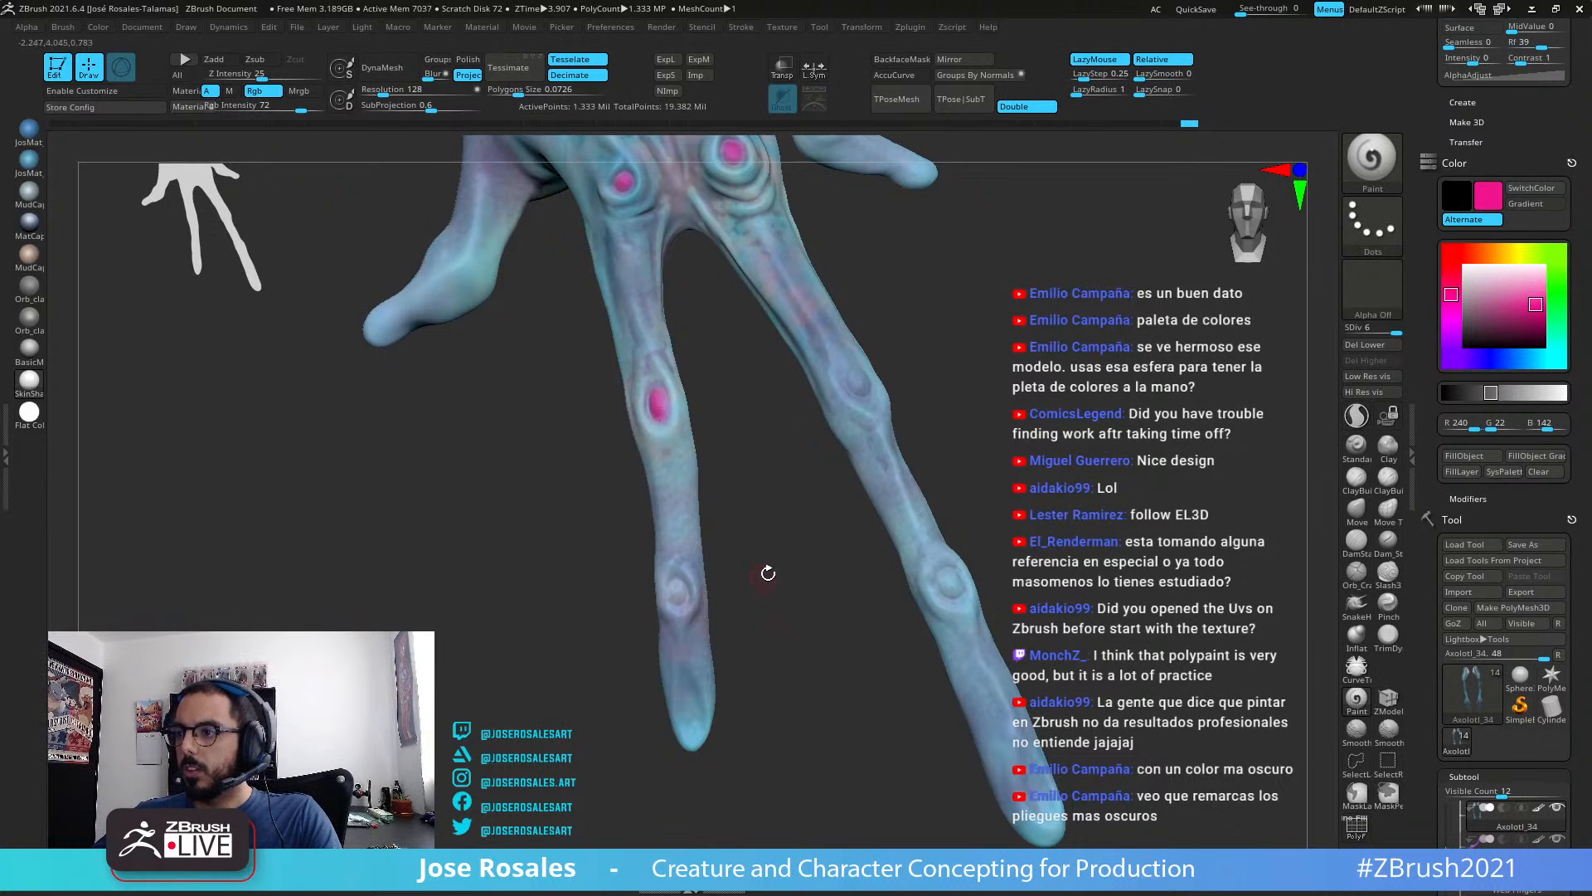
left_click_drag(869, 390, 854, 373)
mouse_move(765, 452)
right_mouse_down("ctrl")
mouse_move(725, 509)
mouse_move(796, 511)
mouse_move(764, 452)
right_mouse_up("ctrl")
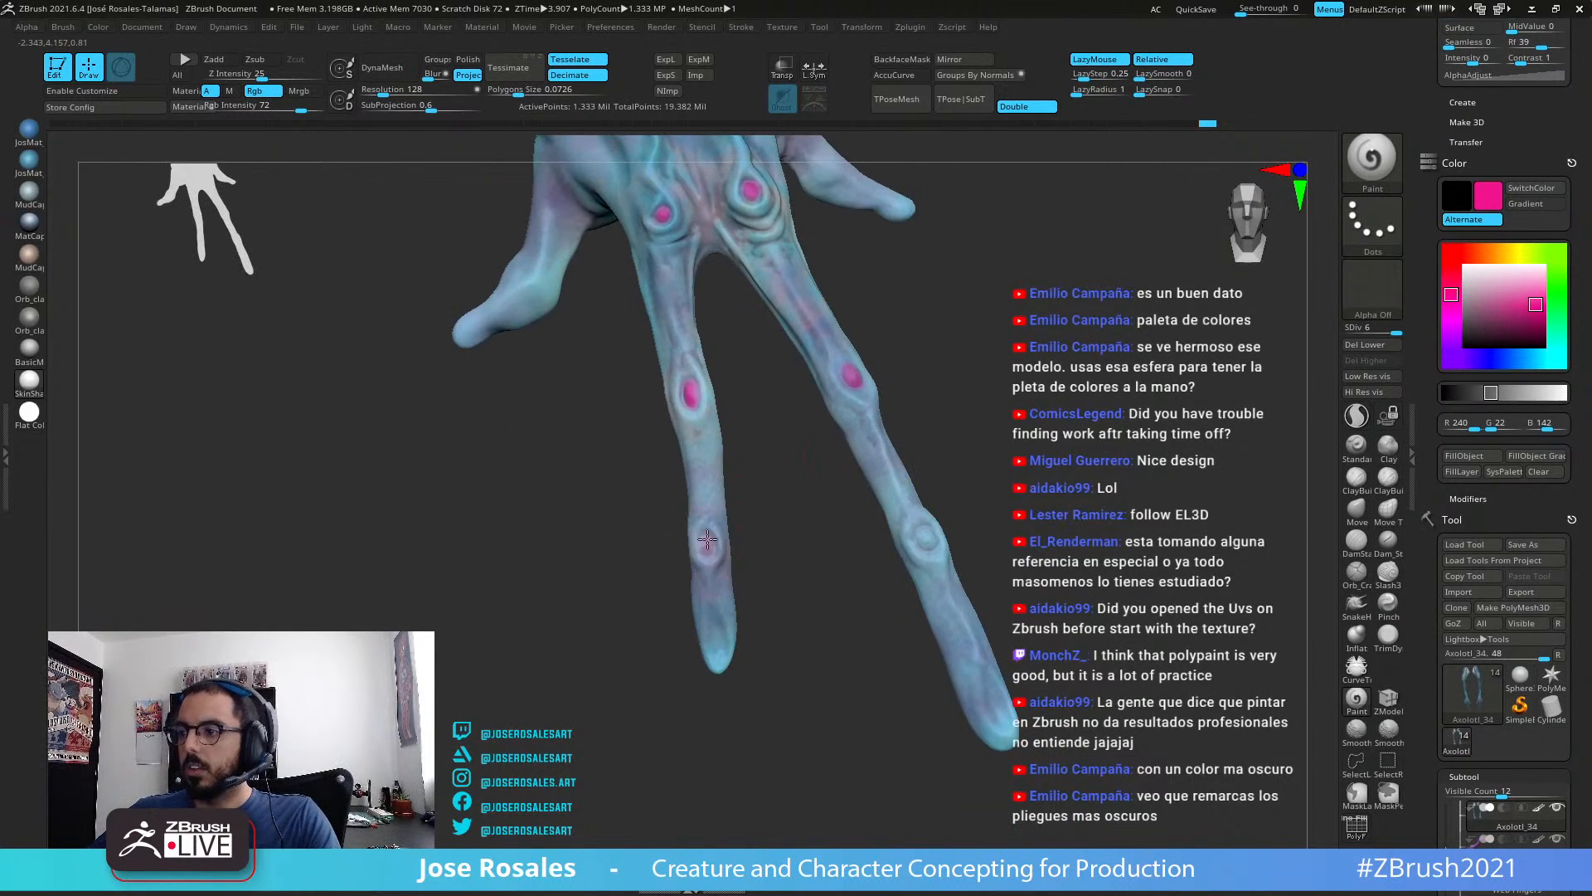
left_click_drag(706, 537, 708, 551)
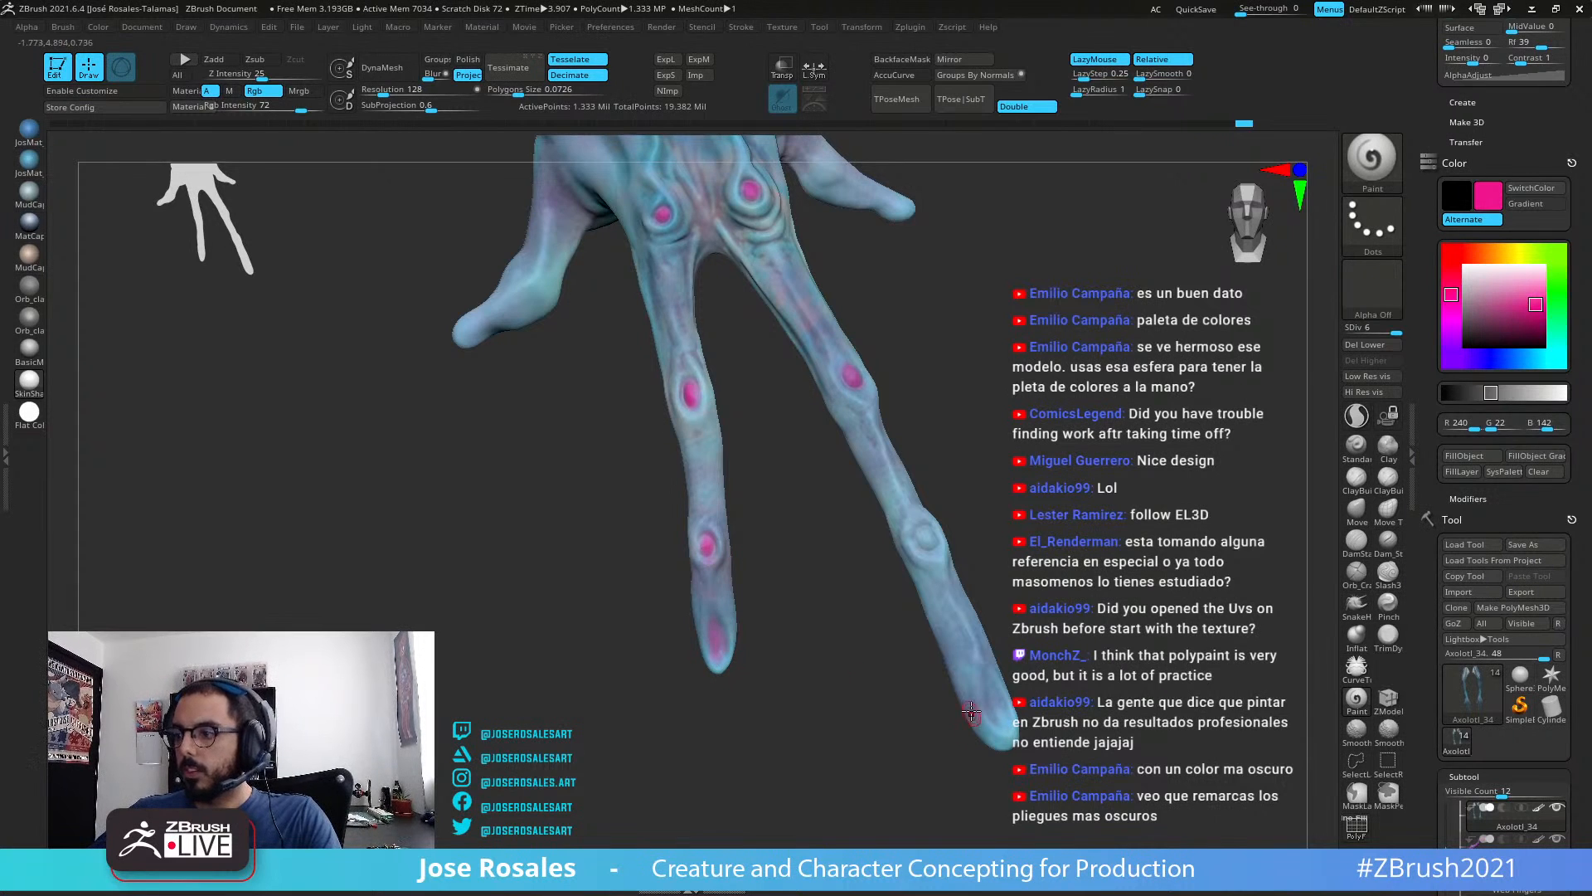
left_click_drag(926, 546, 927, 539)
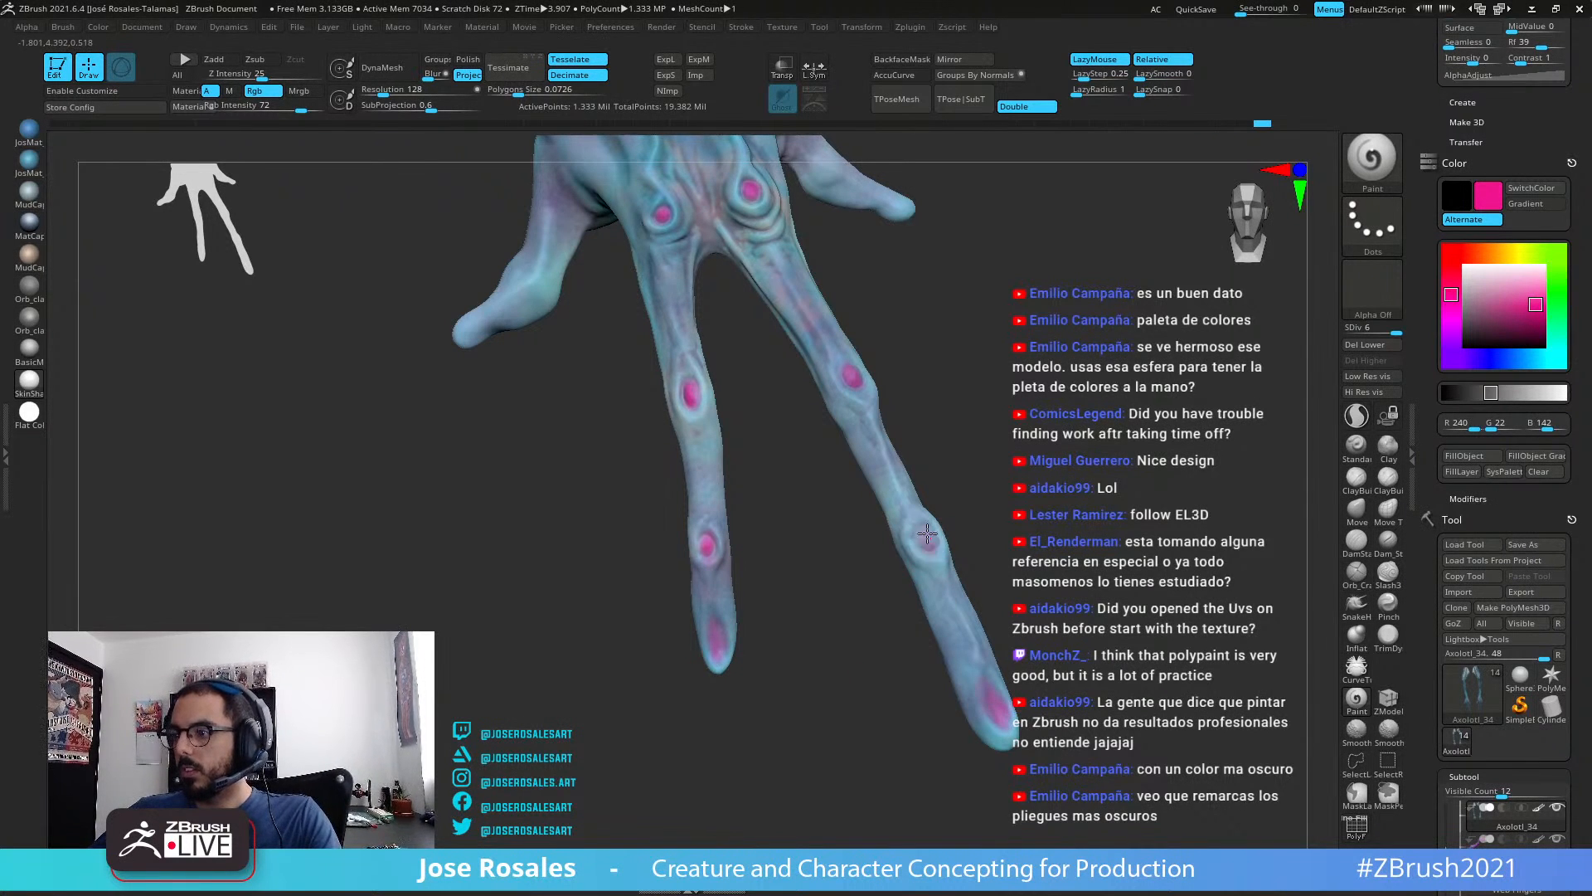
Step: Set the paint colour to pale pink, R 235, G 210, B 224, and highlight around the magenta joint spots on the longest finger
left_click_drag(908, 452, 942, 430, "alt")
mouse_move(638, 511)
left_mouse_down("alt")
mouse_move(563, 560)
mouse_move(156, 711)
left_mouse_up("alt")
left_click(1493, 275)
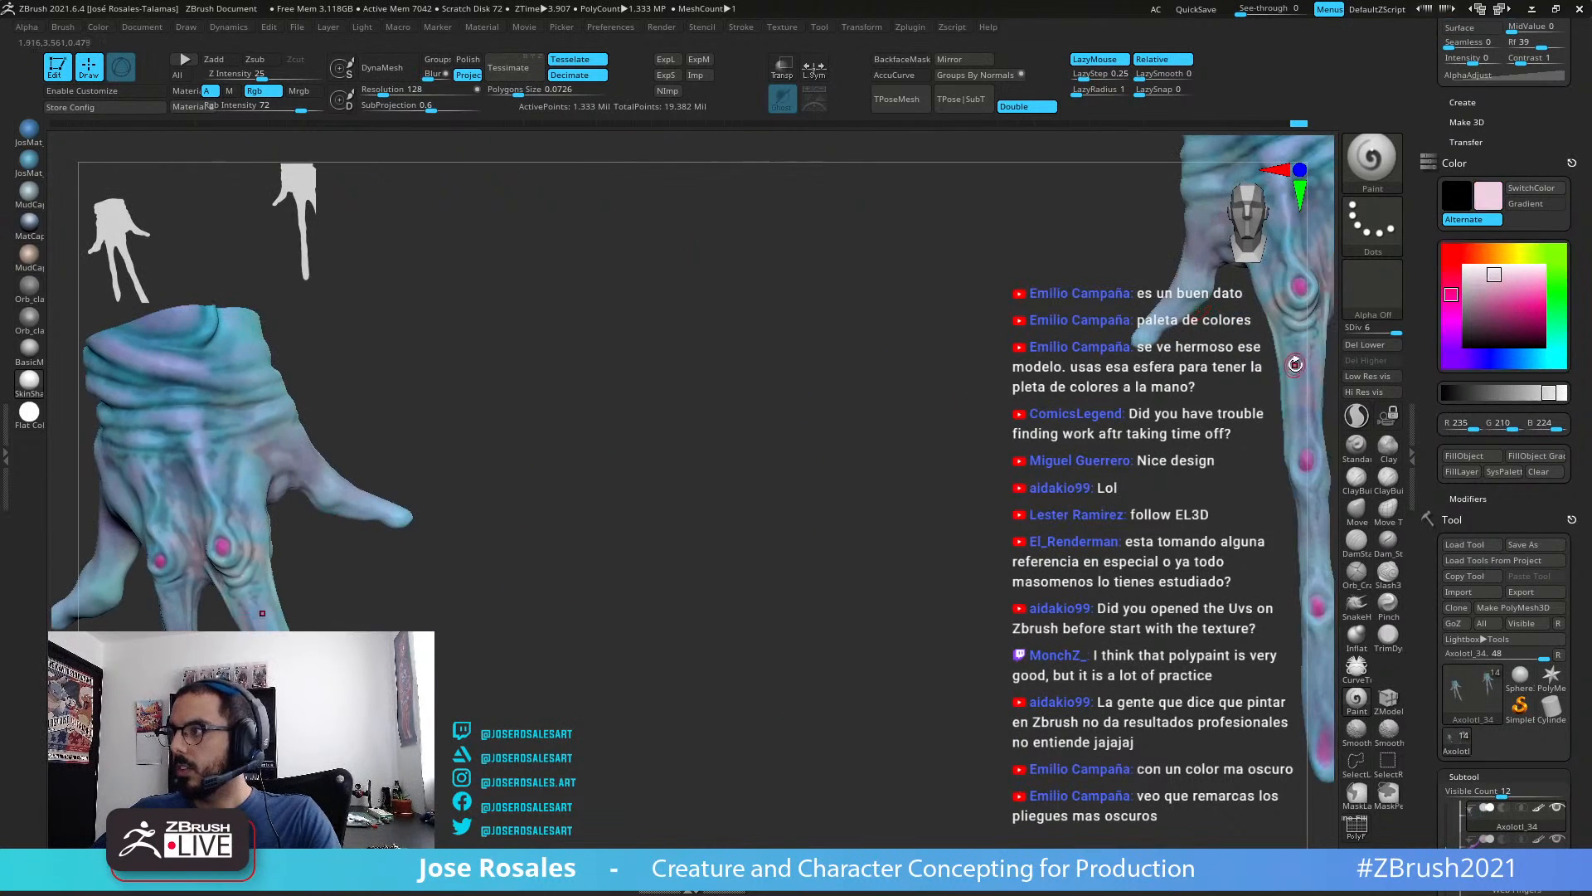
left_click_drag(590, 522, 830, 400, "alt")
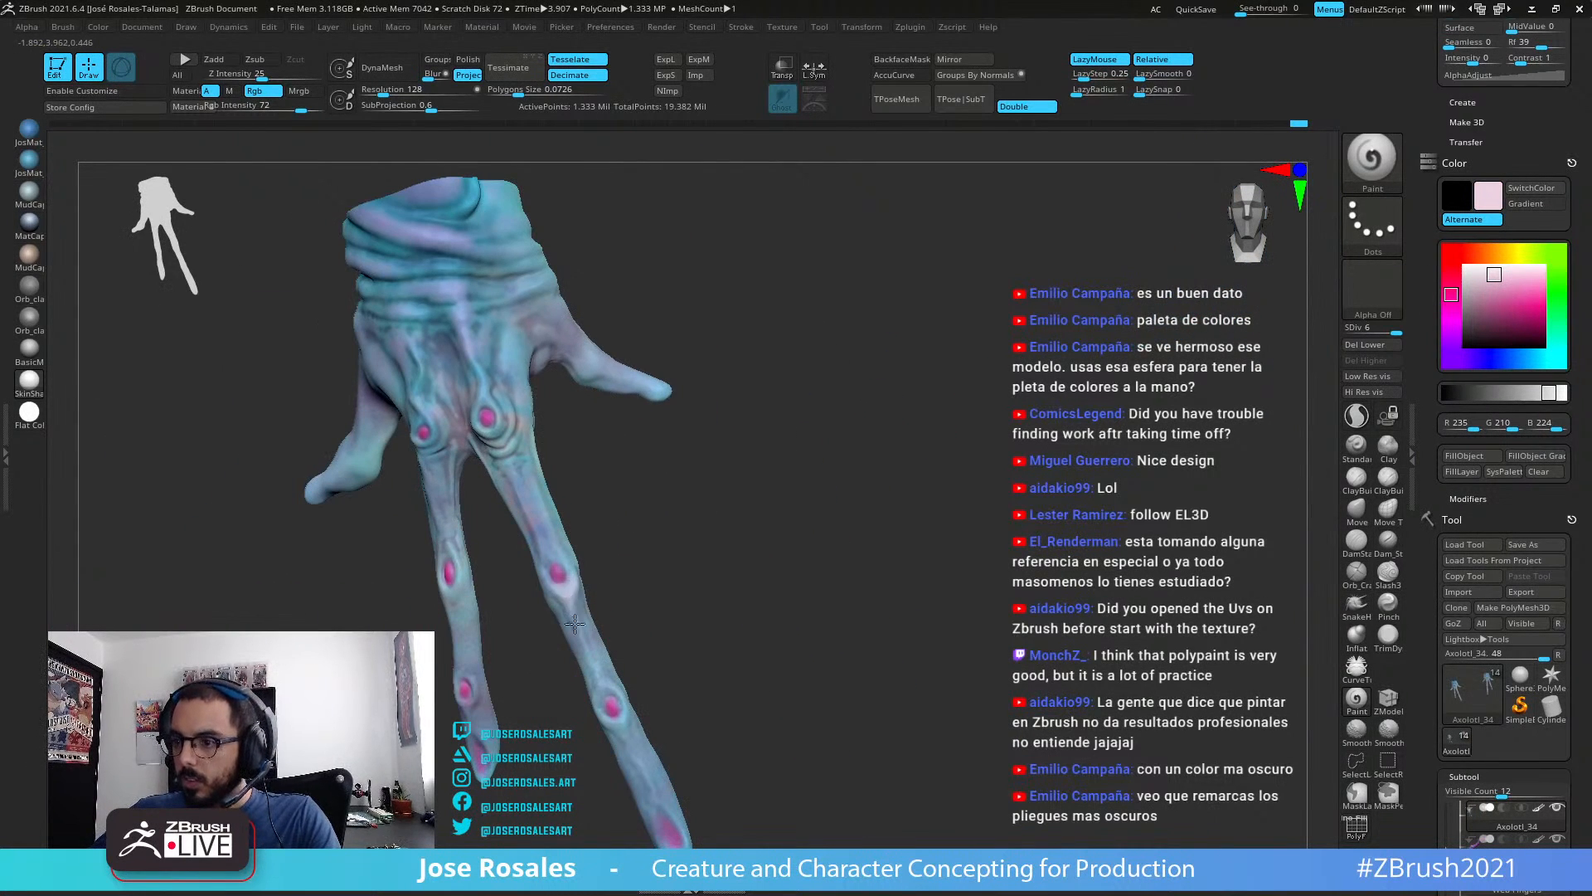
left_click_drag(575, 624, 576, 622)
left_click_drag(607, 680, 617, 692)
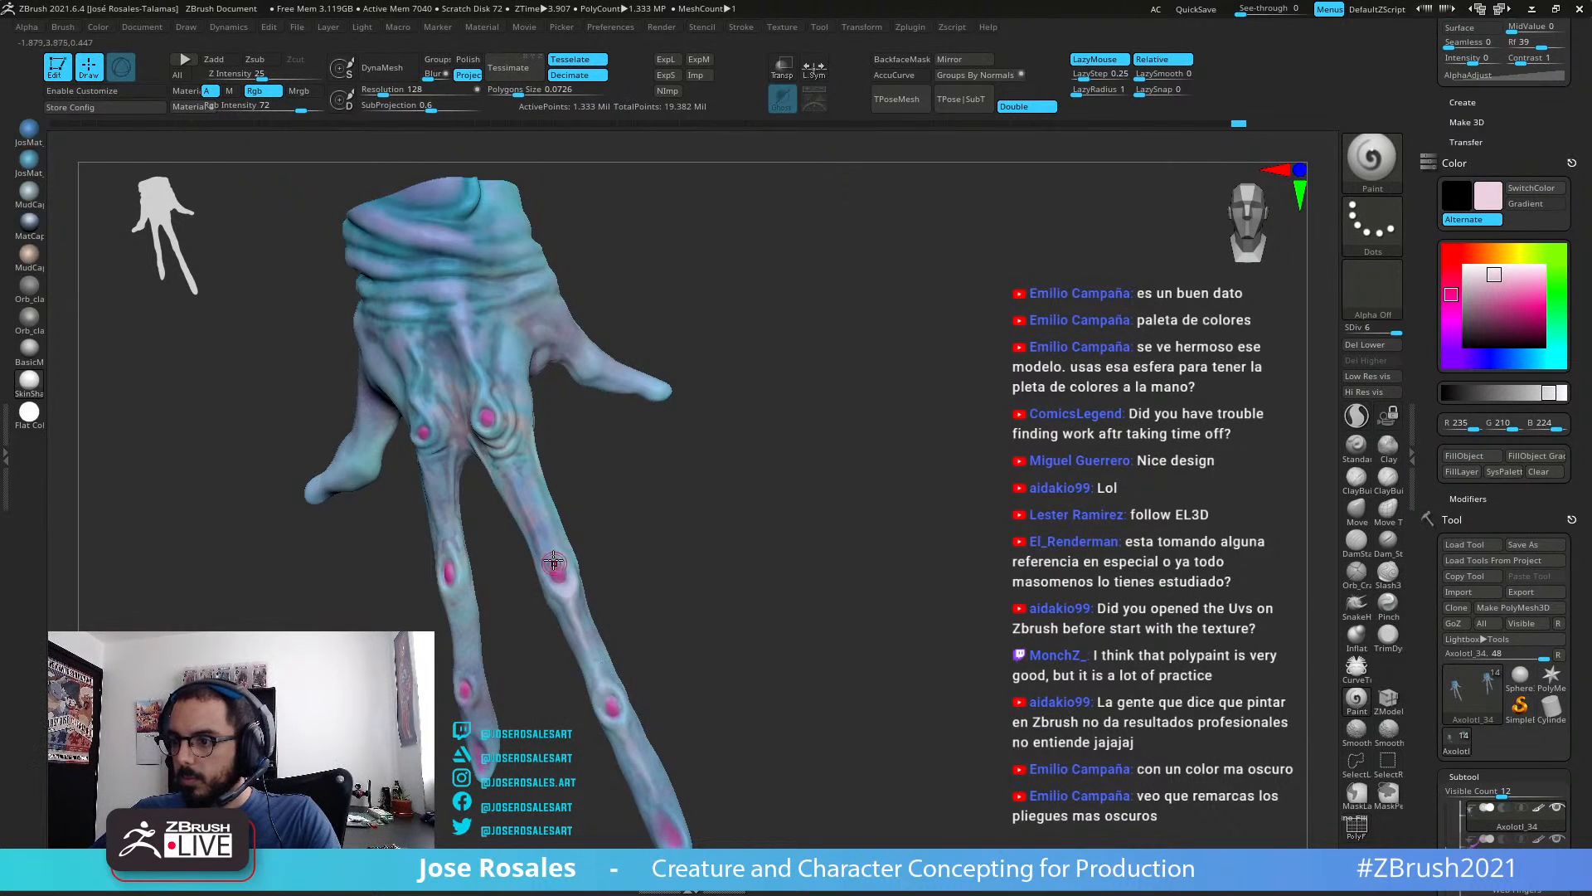
left_click_drag(527, 506, 531, 523)
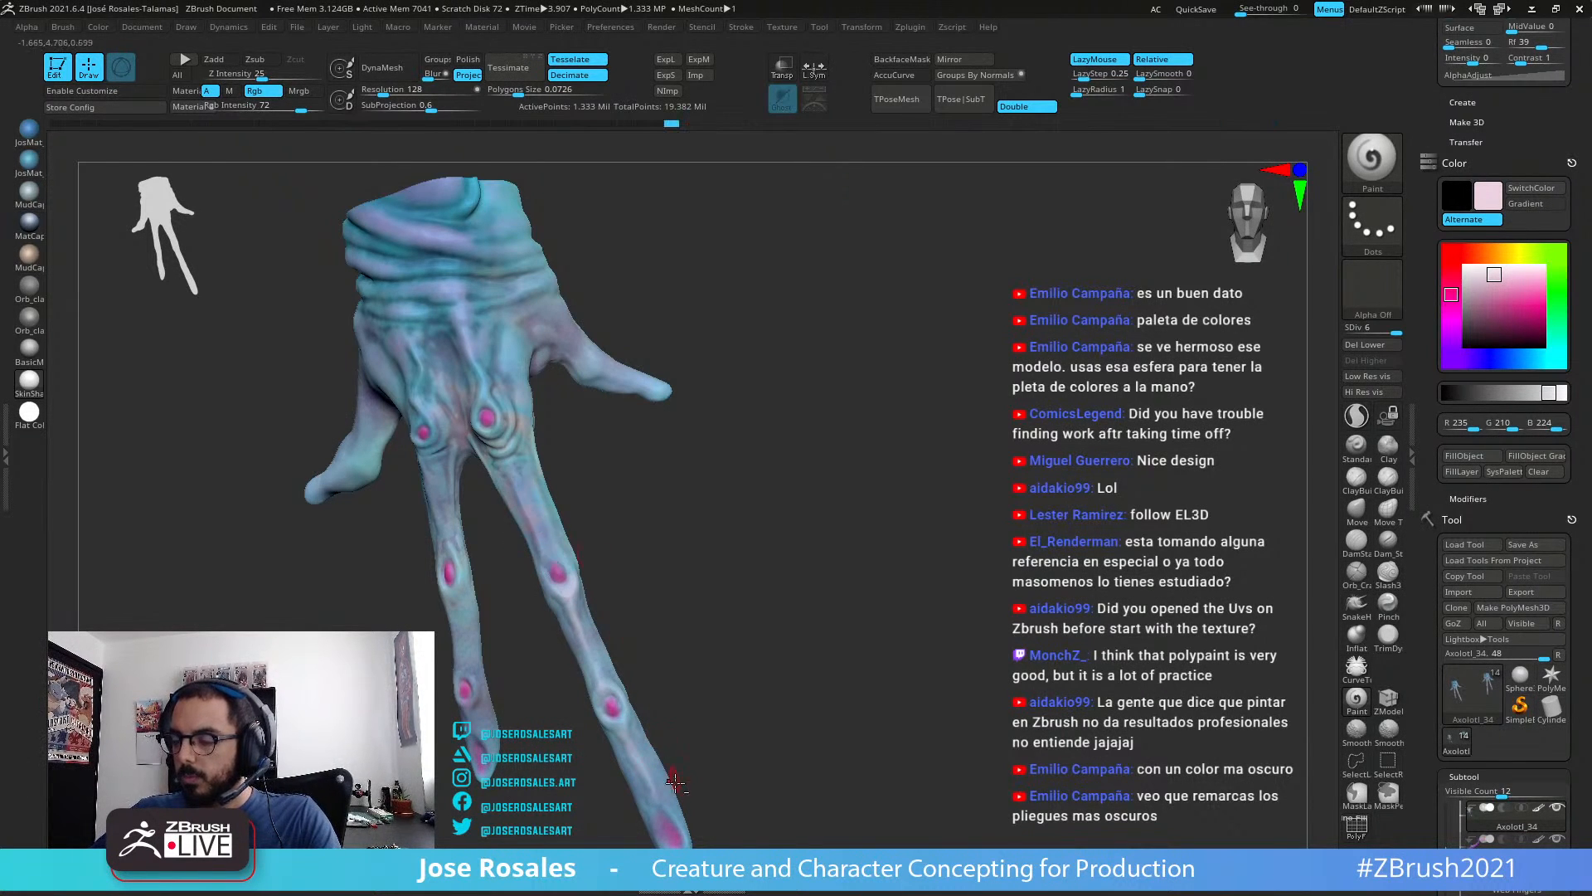
Step: Paint pale pink highlights around the magenta fingertip spots and the joints of the second long finger
mouse_move(675, 783)
left_mouse_down("alt")
mouse_move(615, 636)
mouse_move(614, 702)
left_mouse_up("alt")
left_click_drag(585, 619, 582, 645)
mouse_move(485, 557)
left_mouse_down("alt")
mouse_move(608, 565)
mouse_move(569, 494)
left_mouse_up("alt")
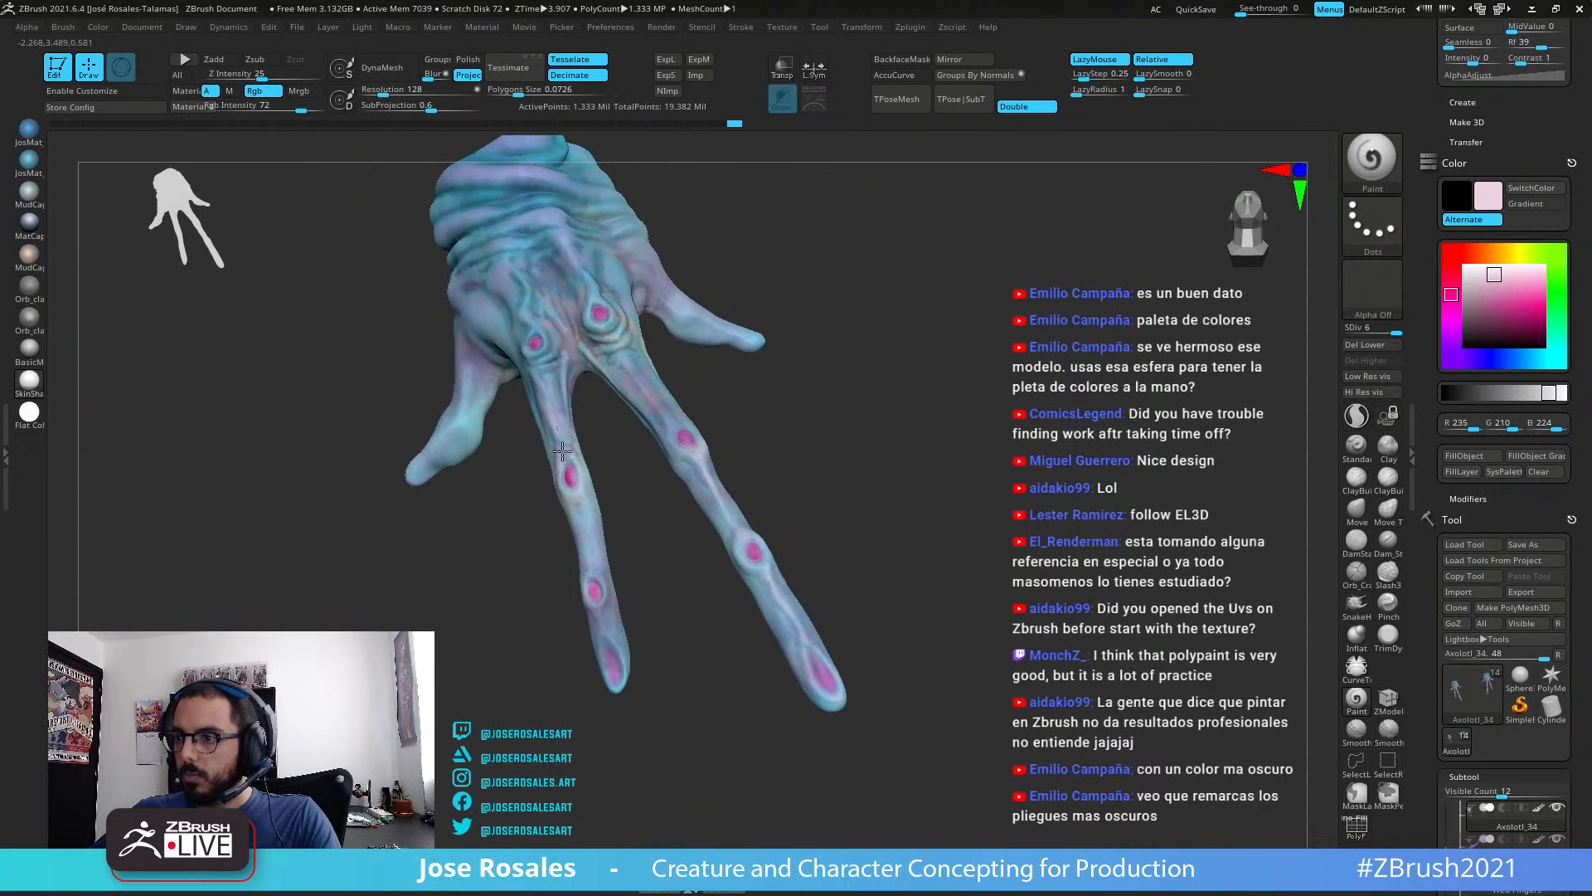
left_click_drag(612, 578, 642, 575)
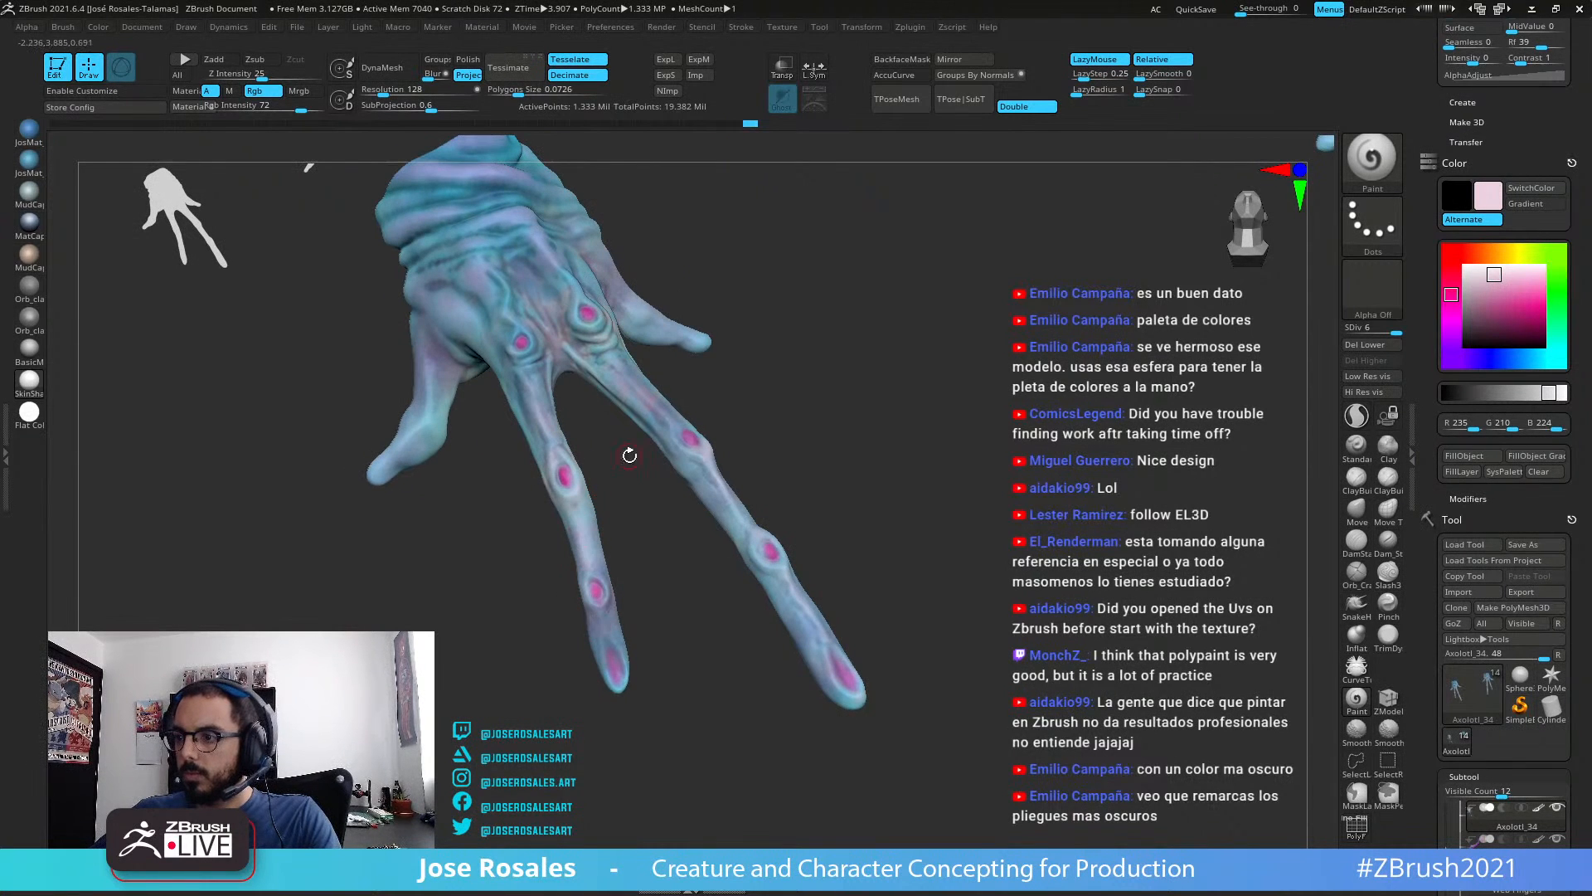
Step: Paint pale pink over the front hands' short outer finger and the skin leading up to the wrist
left_click_drag(630, 456, 590, 501)
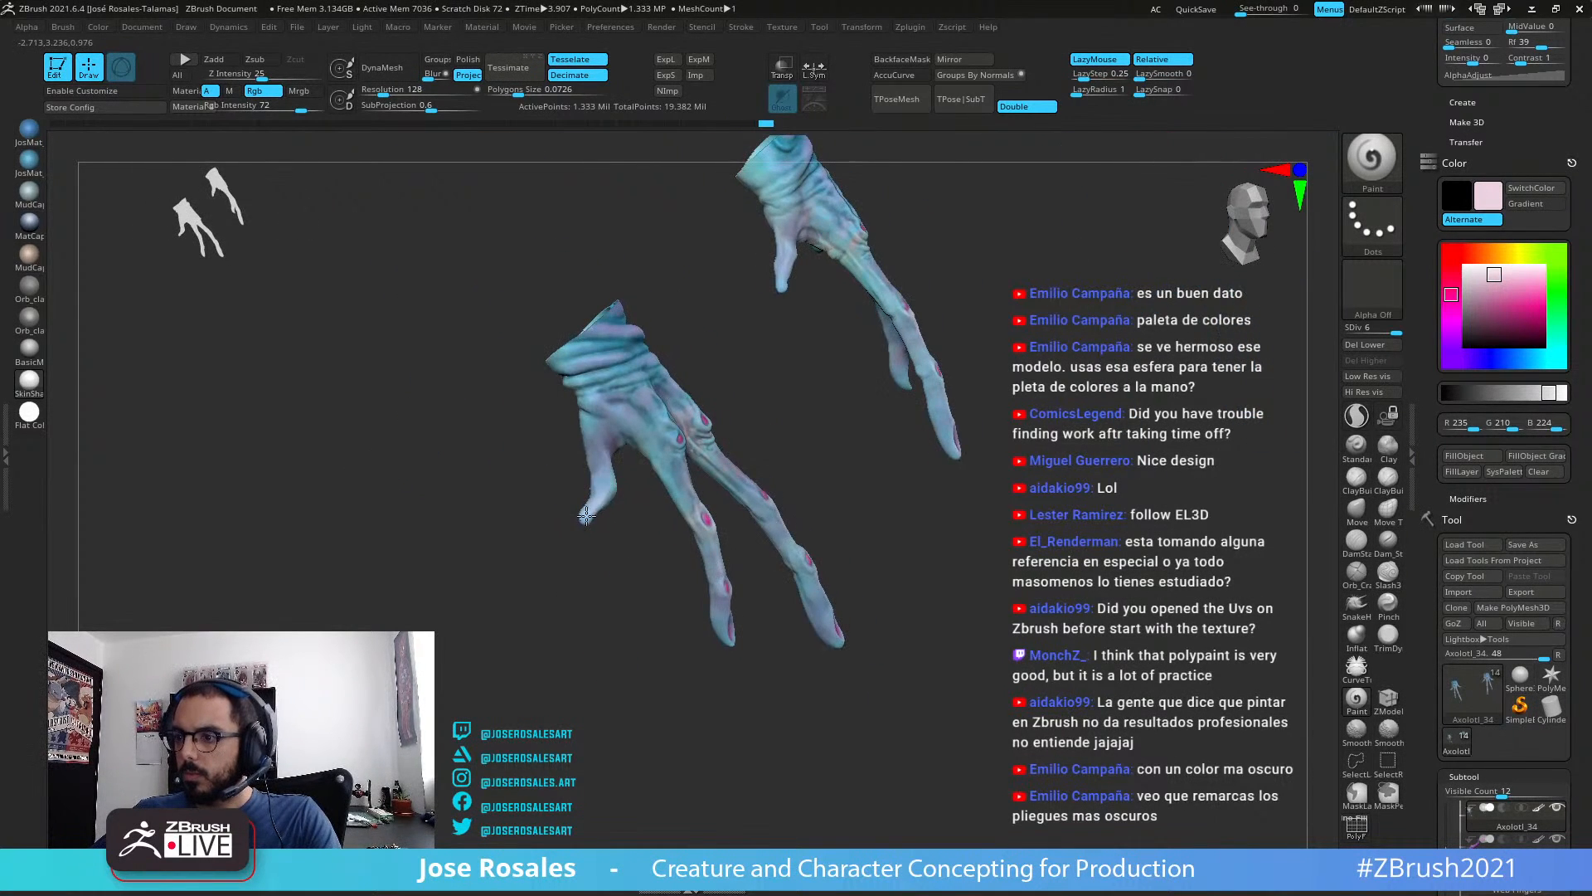
left_click_drag(588, 437, 587, 400)
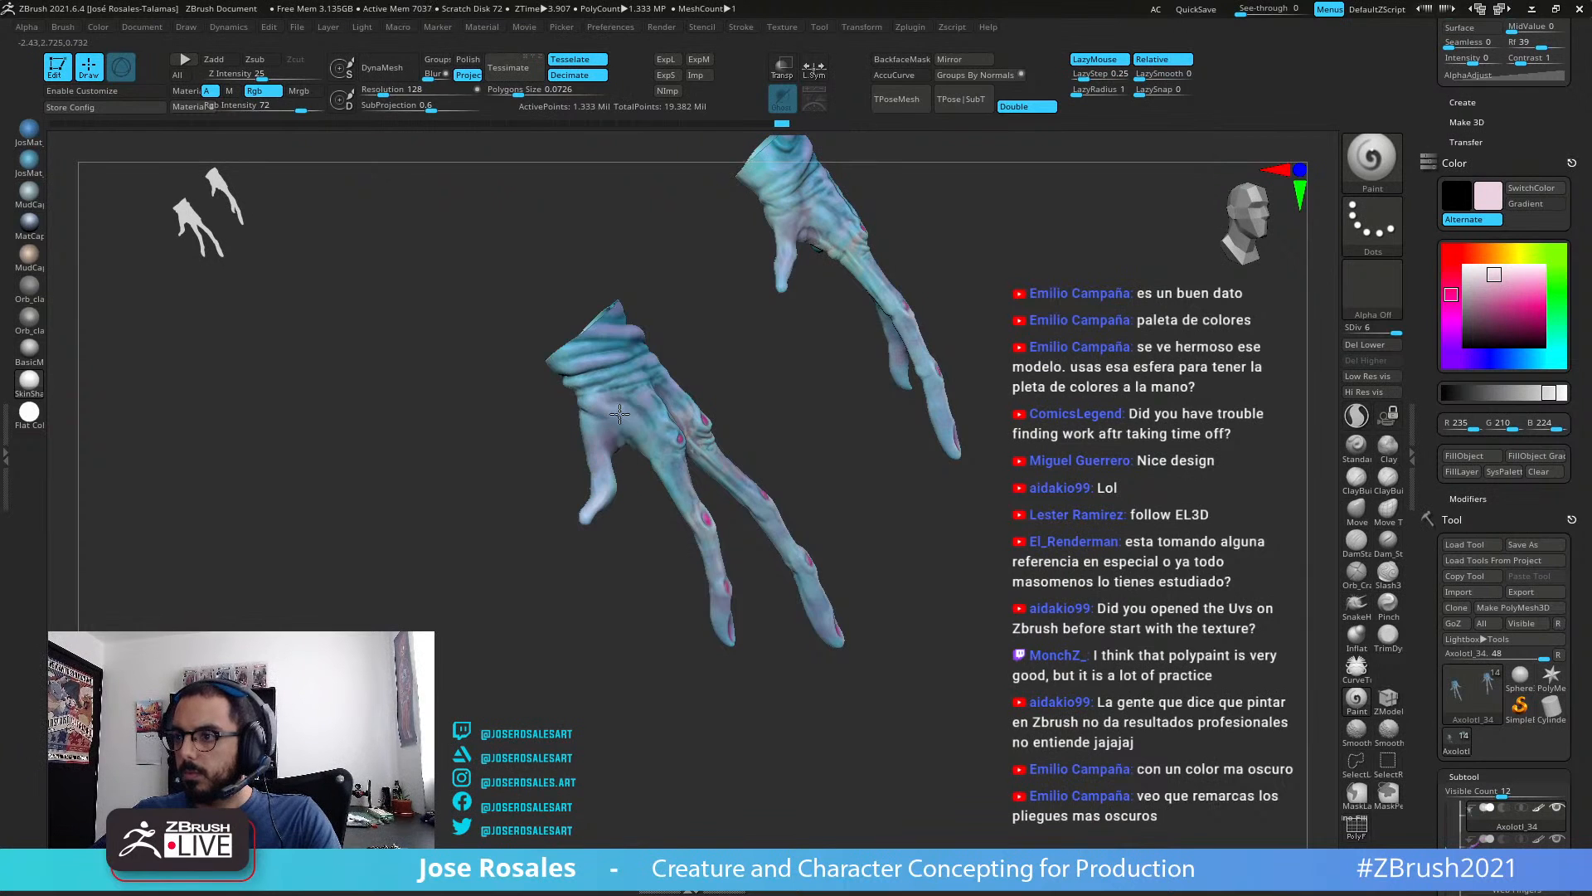
left_click_drag(693, 461, 734, 432)
mouse_move(821, 393)
left_mouse_down()
mouse_move(839, 394)
mouse_move(785, 400)
left_mouse_up()
left_click_drag(799, 401, 790, 393)
mouse_move(891, 368)
left_mouse_down("alt")
mouse_move(775, 515)
mouse_move(789, 494)
left_mouse_up("alt")
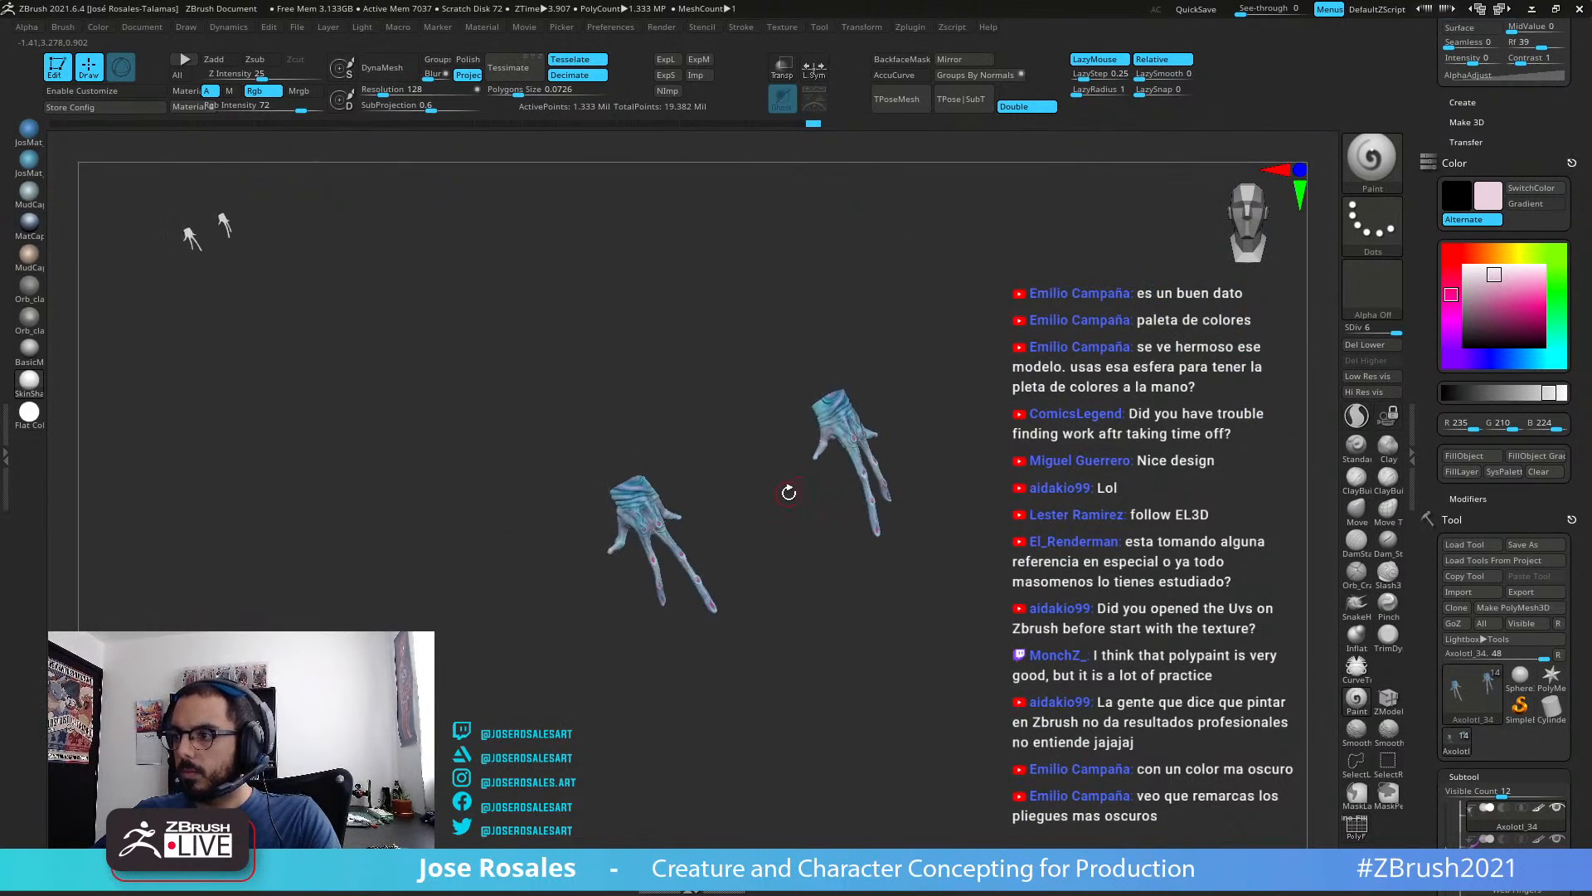
Step: Unhide the rest of the skin mesh and isolate the hind legs
key("ctrl+shift")
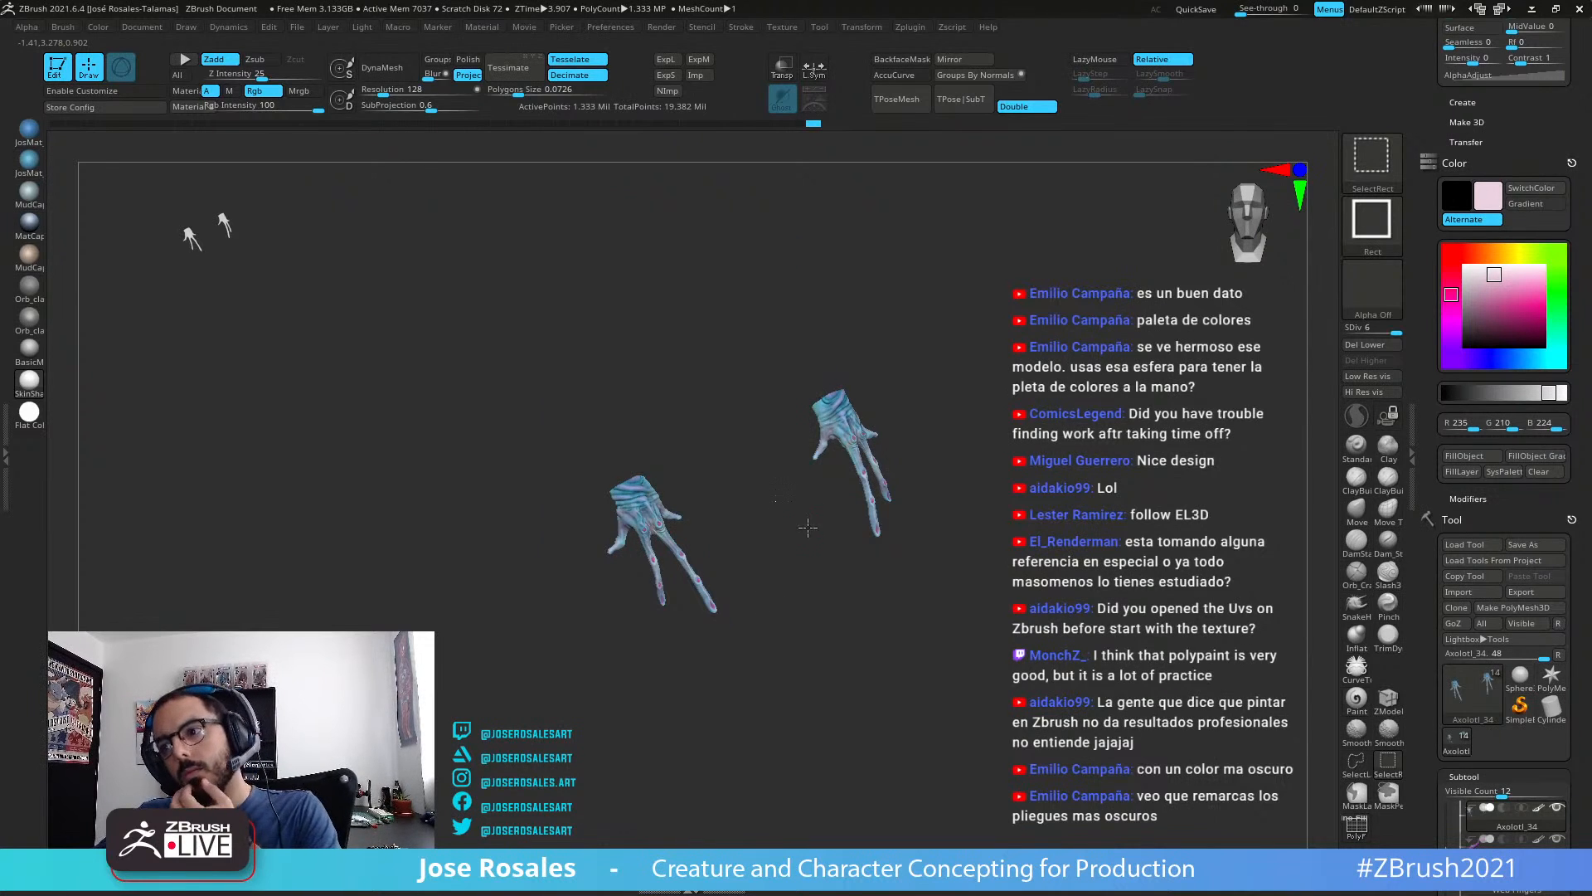
left_click(807, 527, "ctrl+shift")
left_click_drag(711, 456, 831, 489)
mouse_move(562, 573)
left_mouse_down("alt")
mouse_move(767, 555)
mouse_move(733, 578)
mouse_move(749, 615)
left_mouse_up("alt")
key("ctrl+shift")
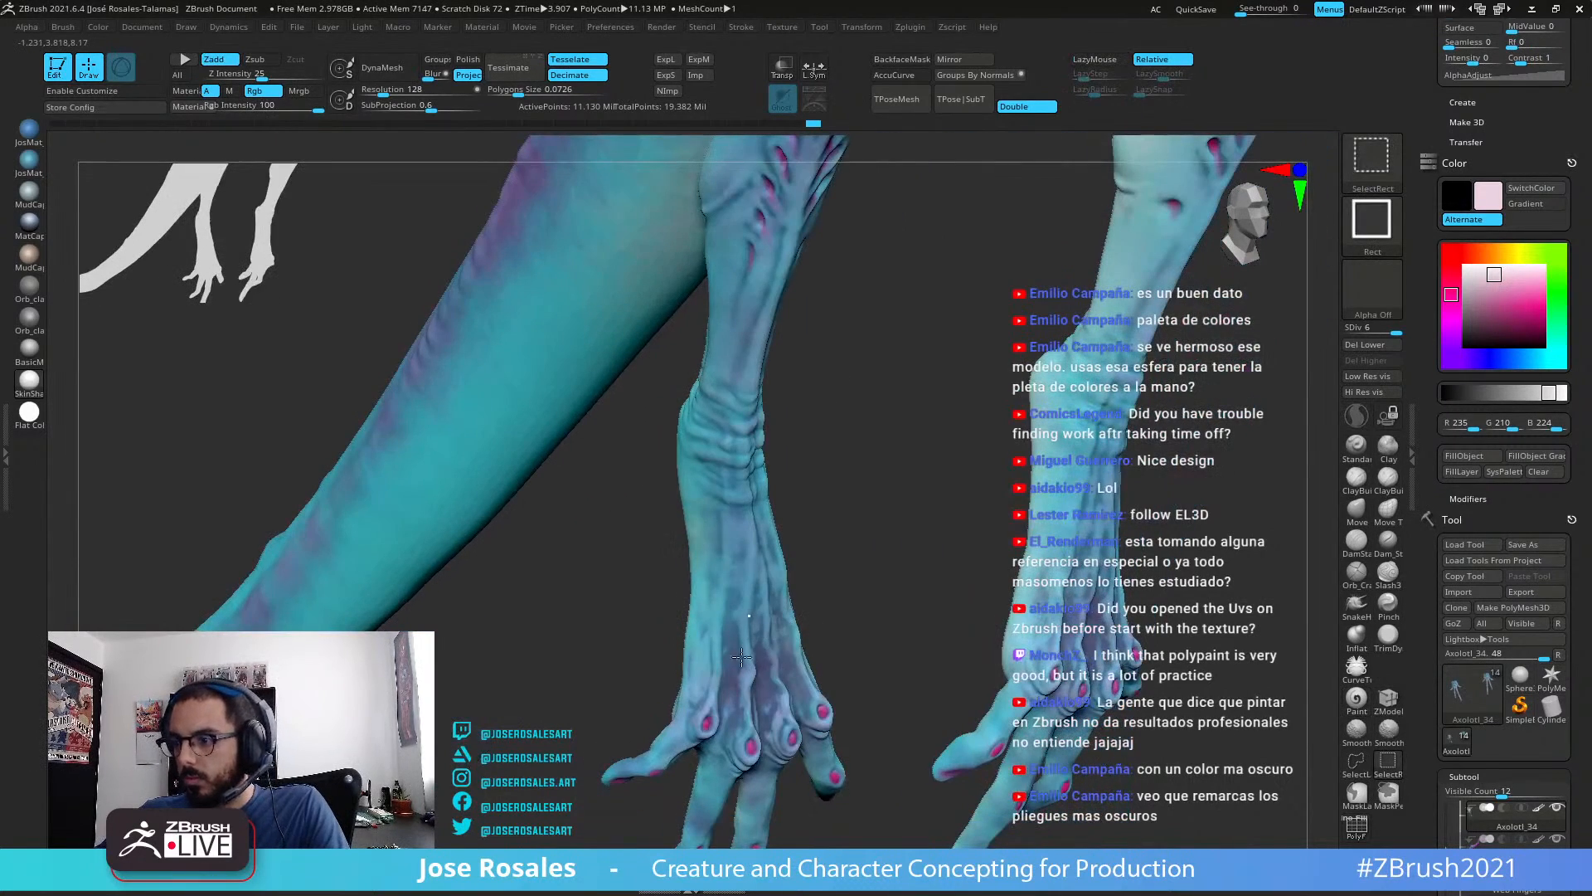
left_click(749, 466, "ctrl+shift")
mouse_move(580, 473)
left_mouse_down()
mouse_move(737, 426)
mouse_move(717, 424)
left_mouse_up()
key("ctrl")
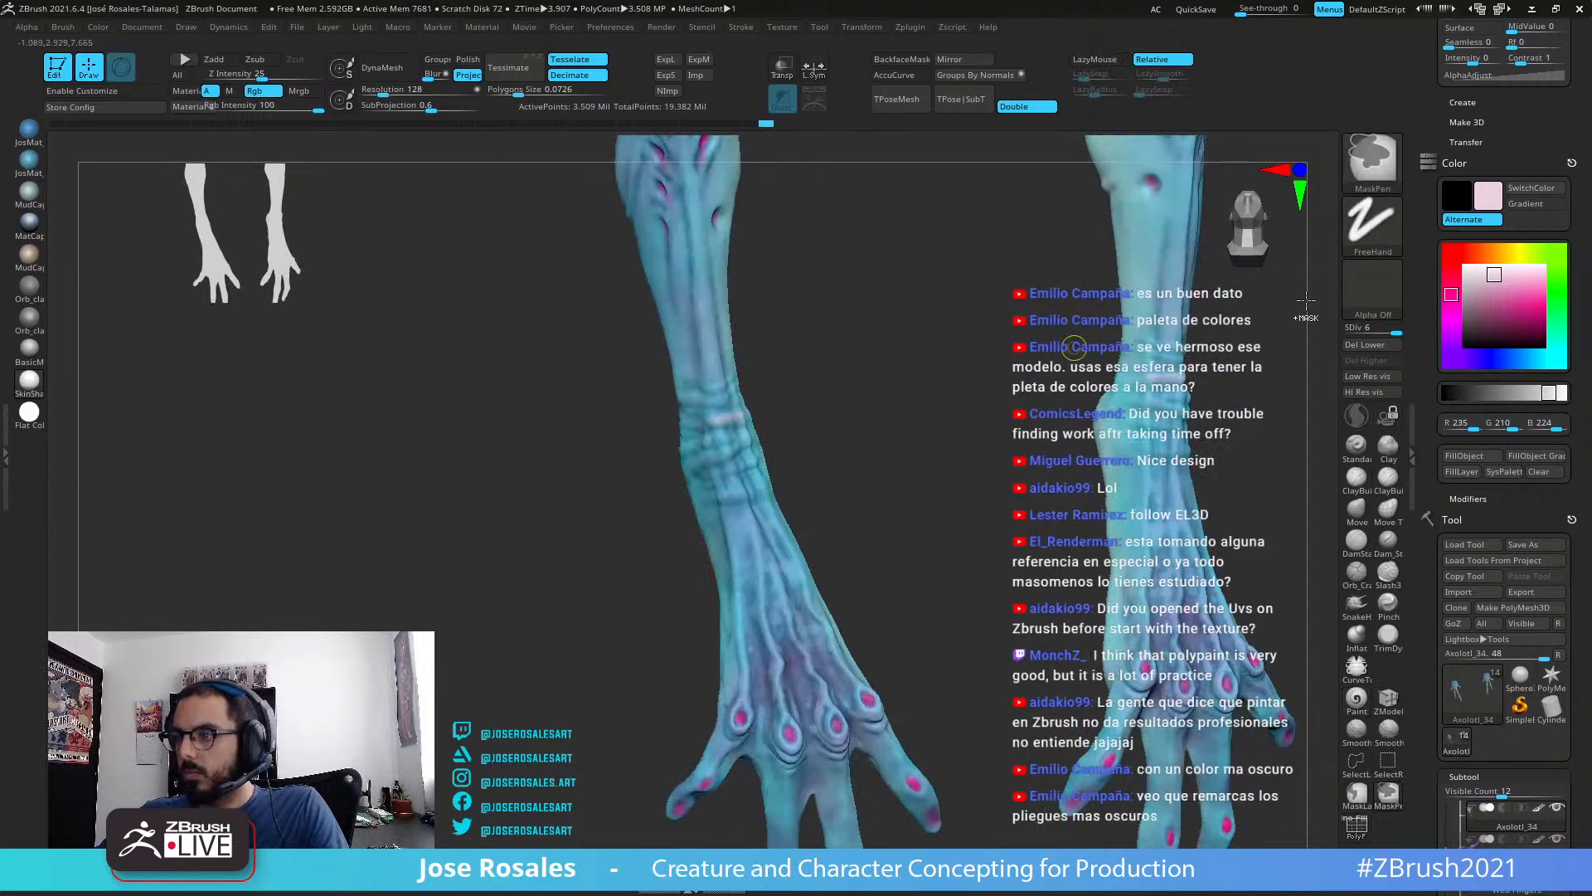
Step: Set up the Paint brush with the Color Spray stroke and the Bumpy_Skin_15 alpha
left_click(1396, 252)
left_click(1370, 226)
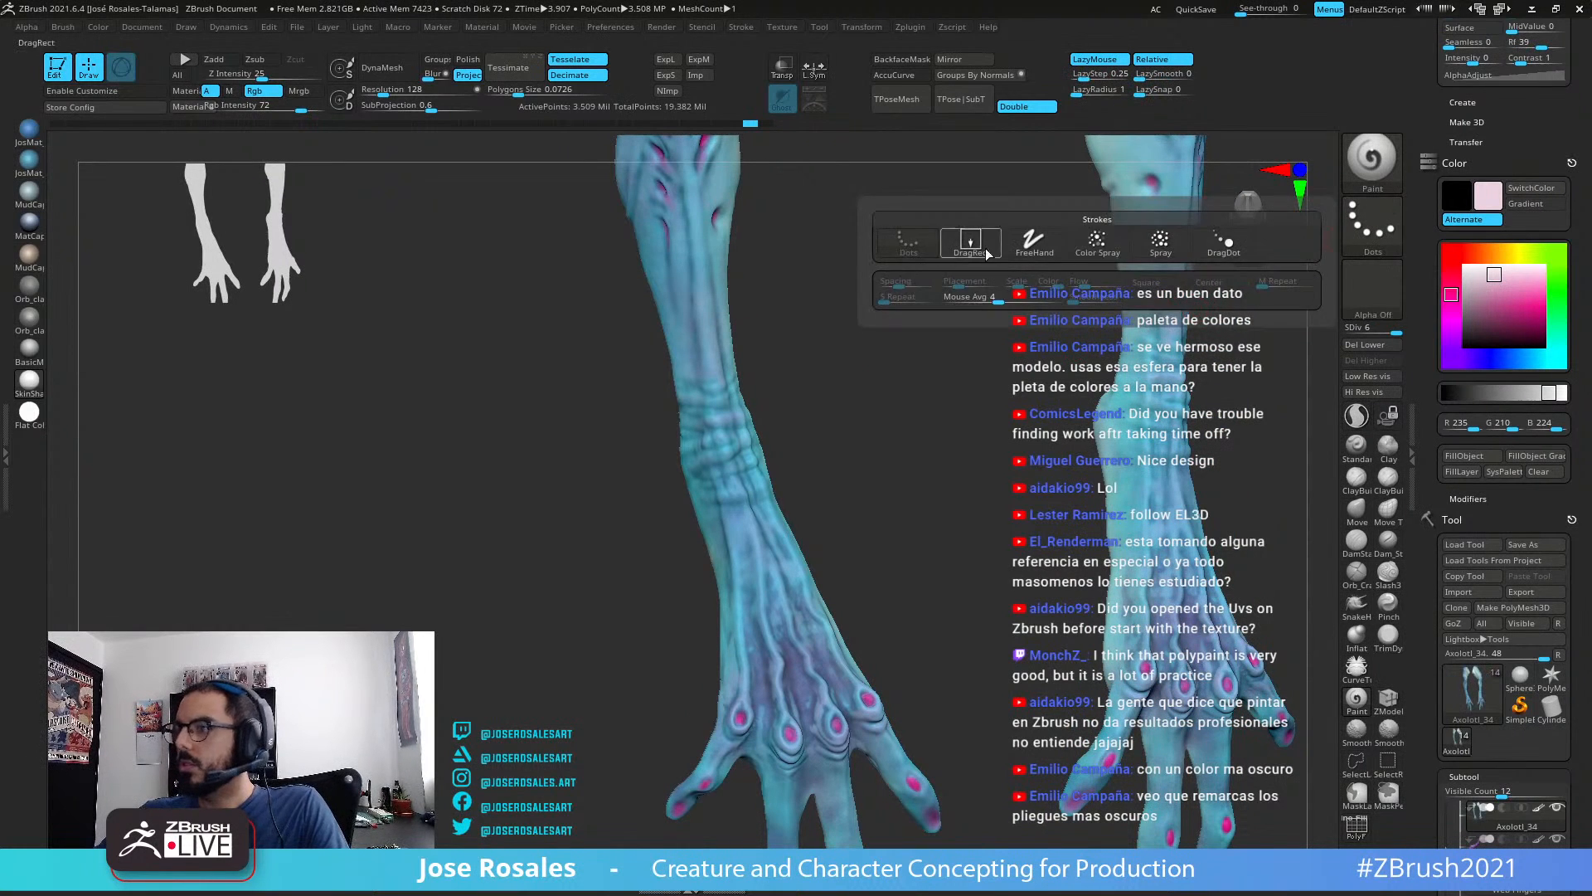
left_click(1097, 243)
left_click(1374, 291)
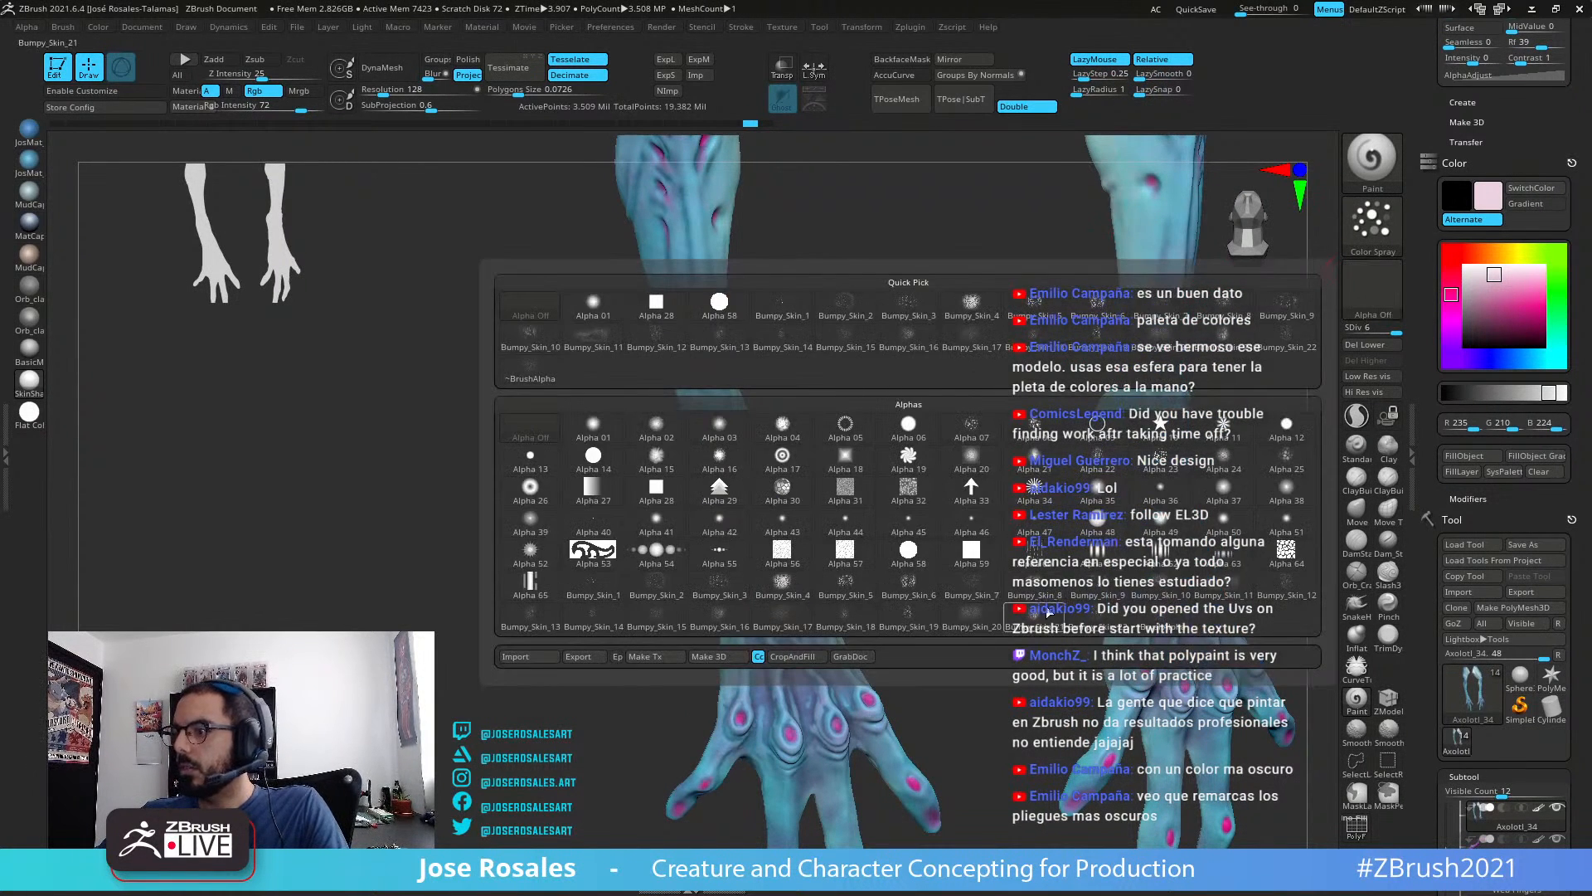
left_click(670, 607)
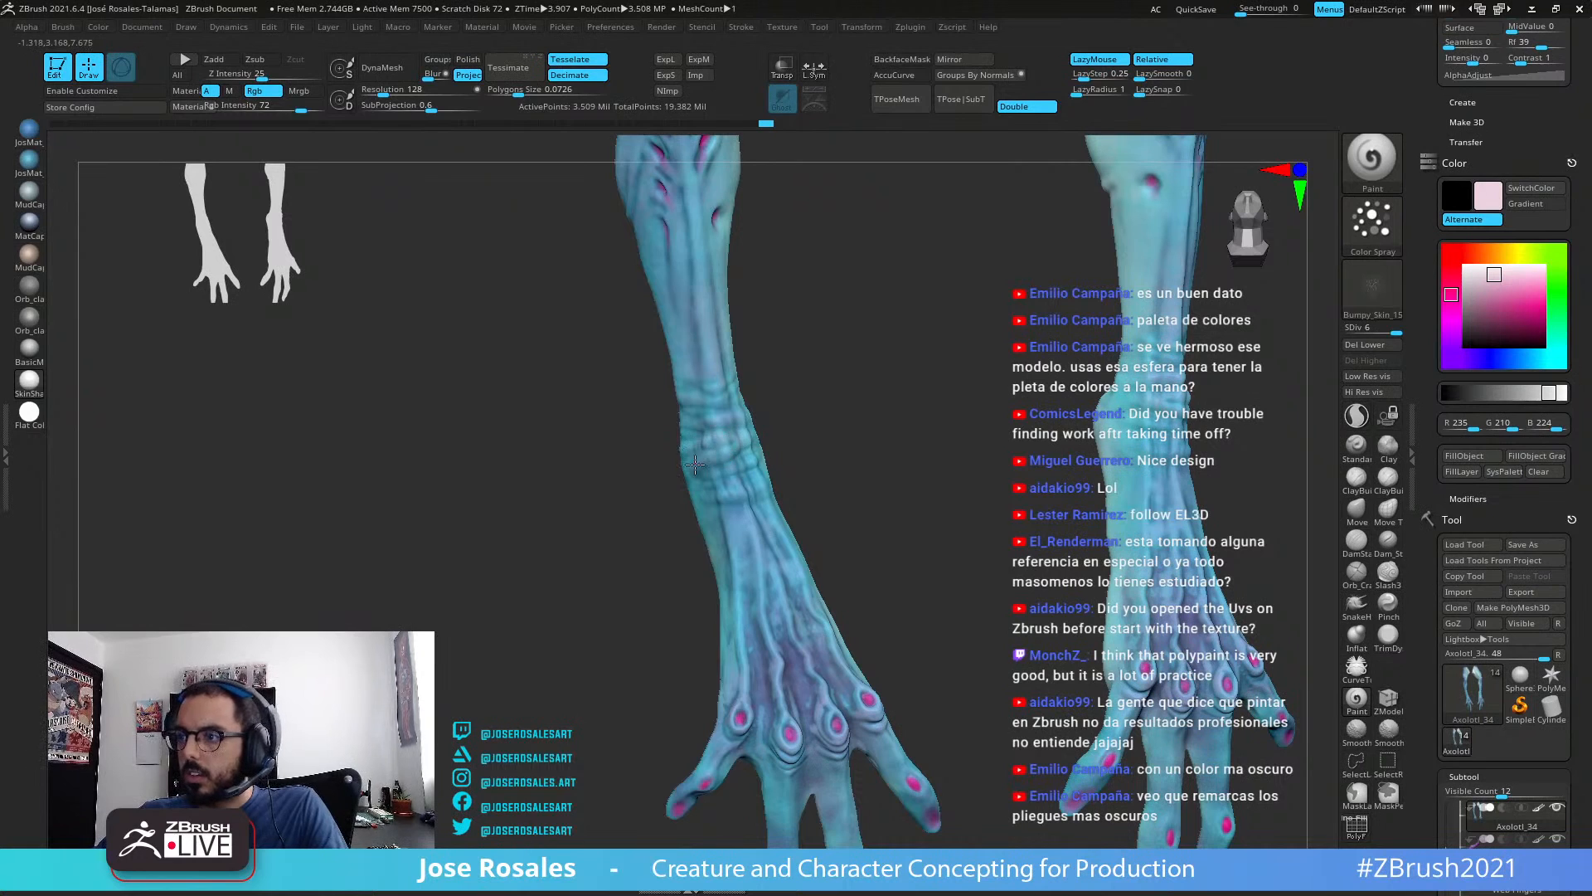
Step: Spray pale pink mottling over the hind feet, from the ankle creases to the knuckles
right_click_drag(703, 487, 768, 456)
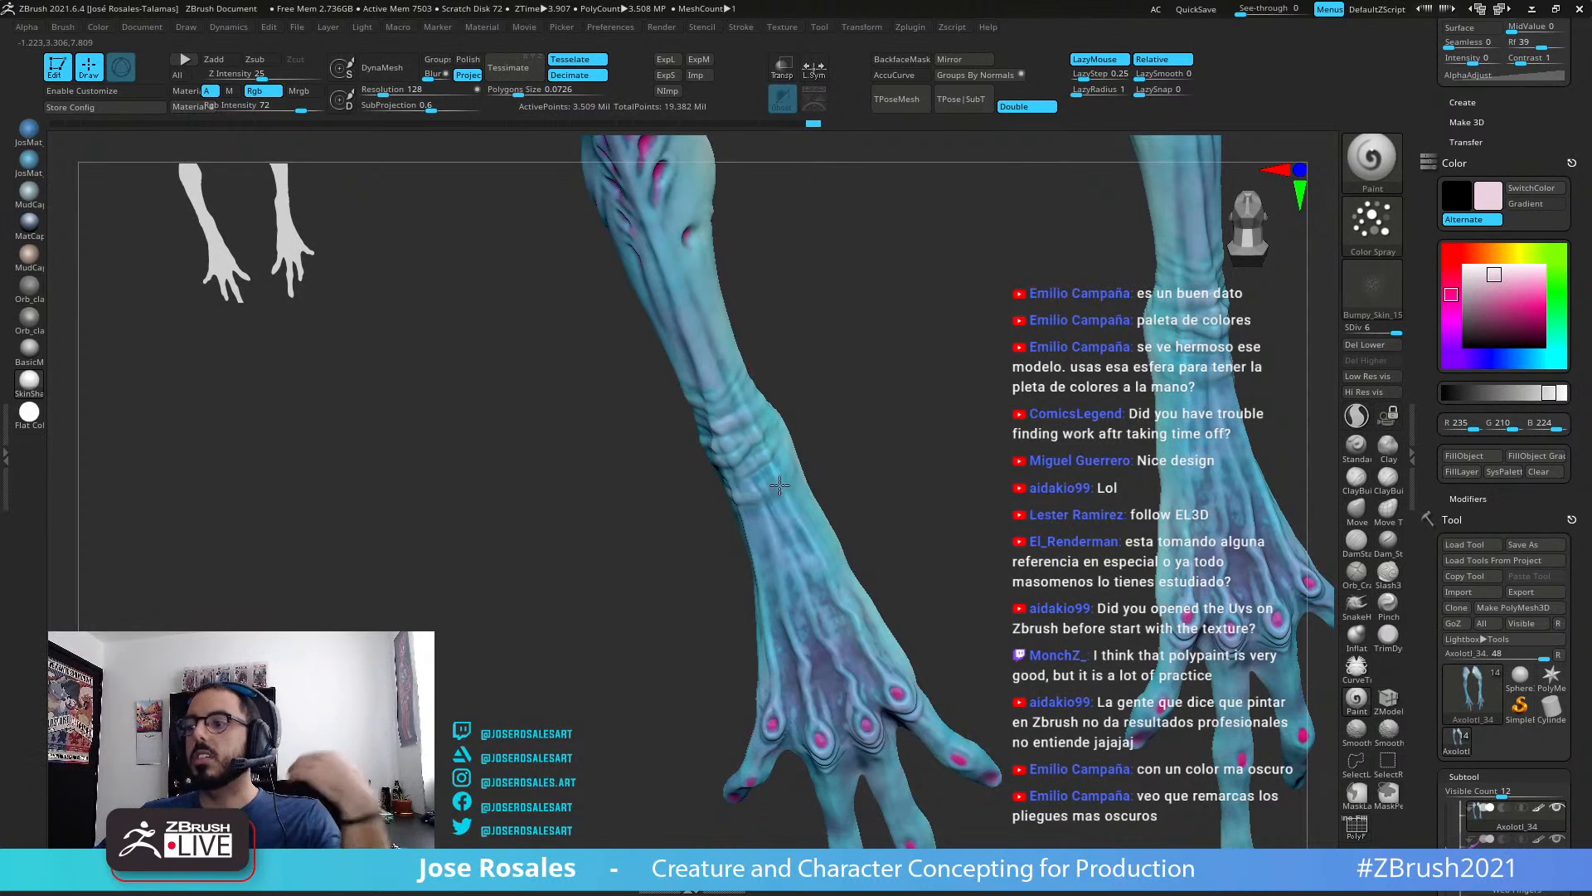
left_click_drag(800, 630, 797, 583)
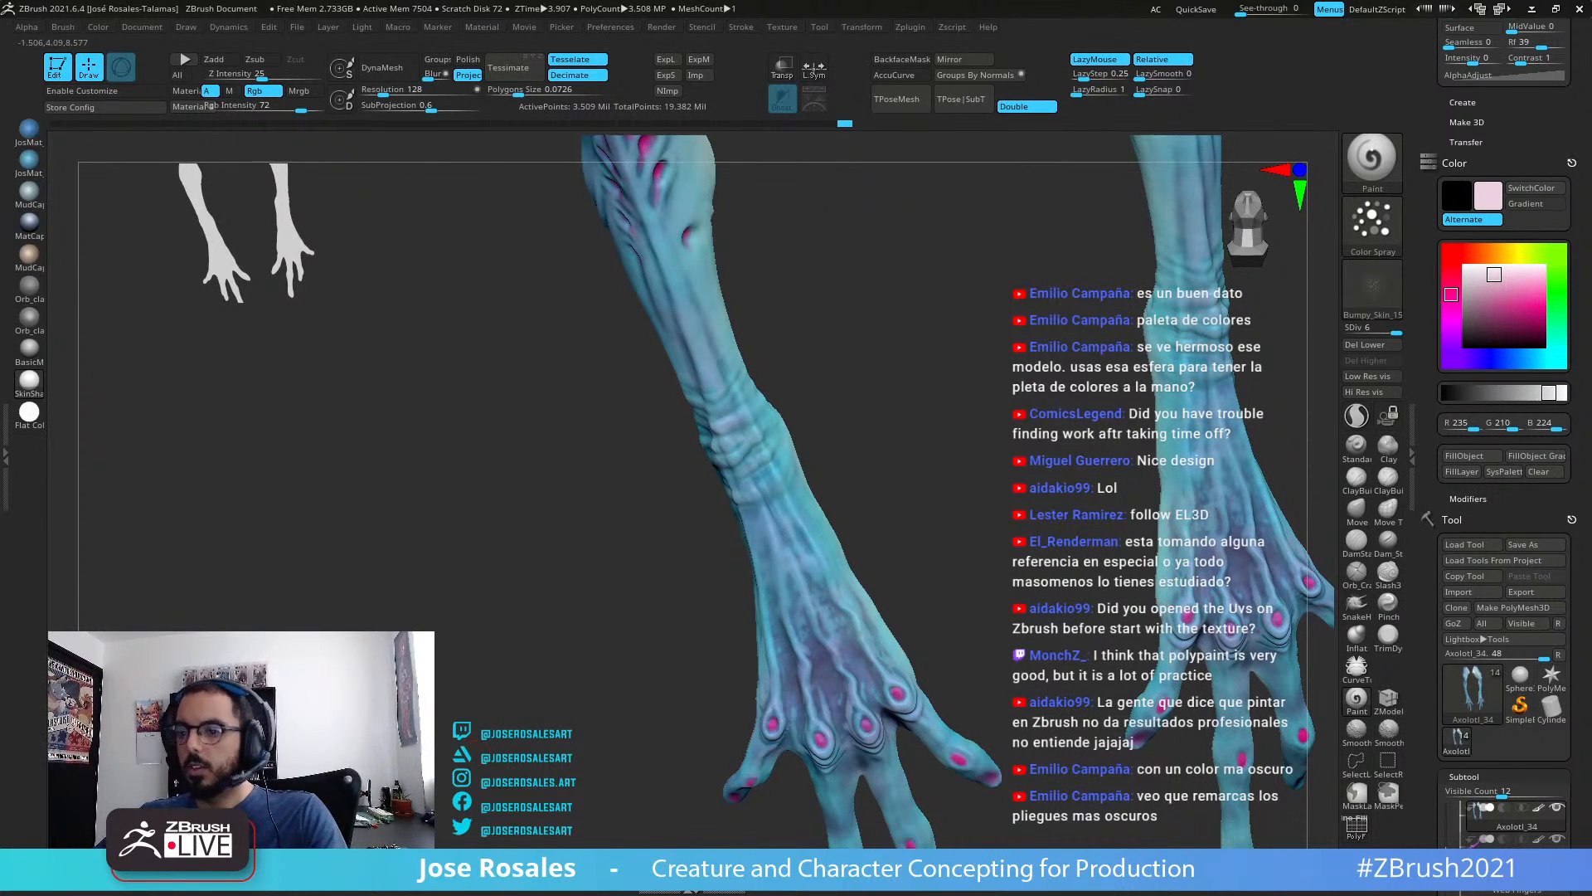
left_click_drag(769, 685, 767, 712)
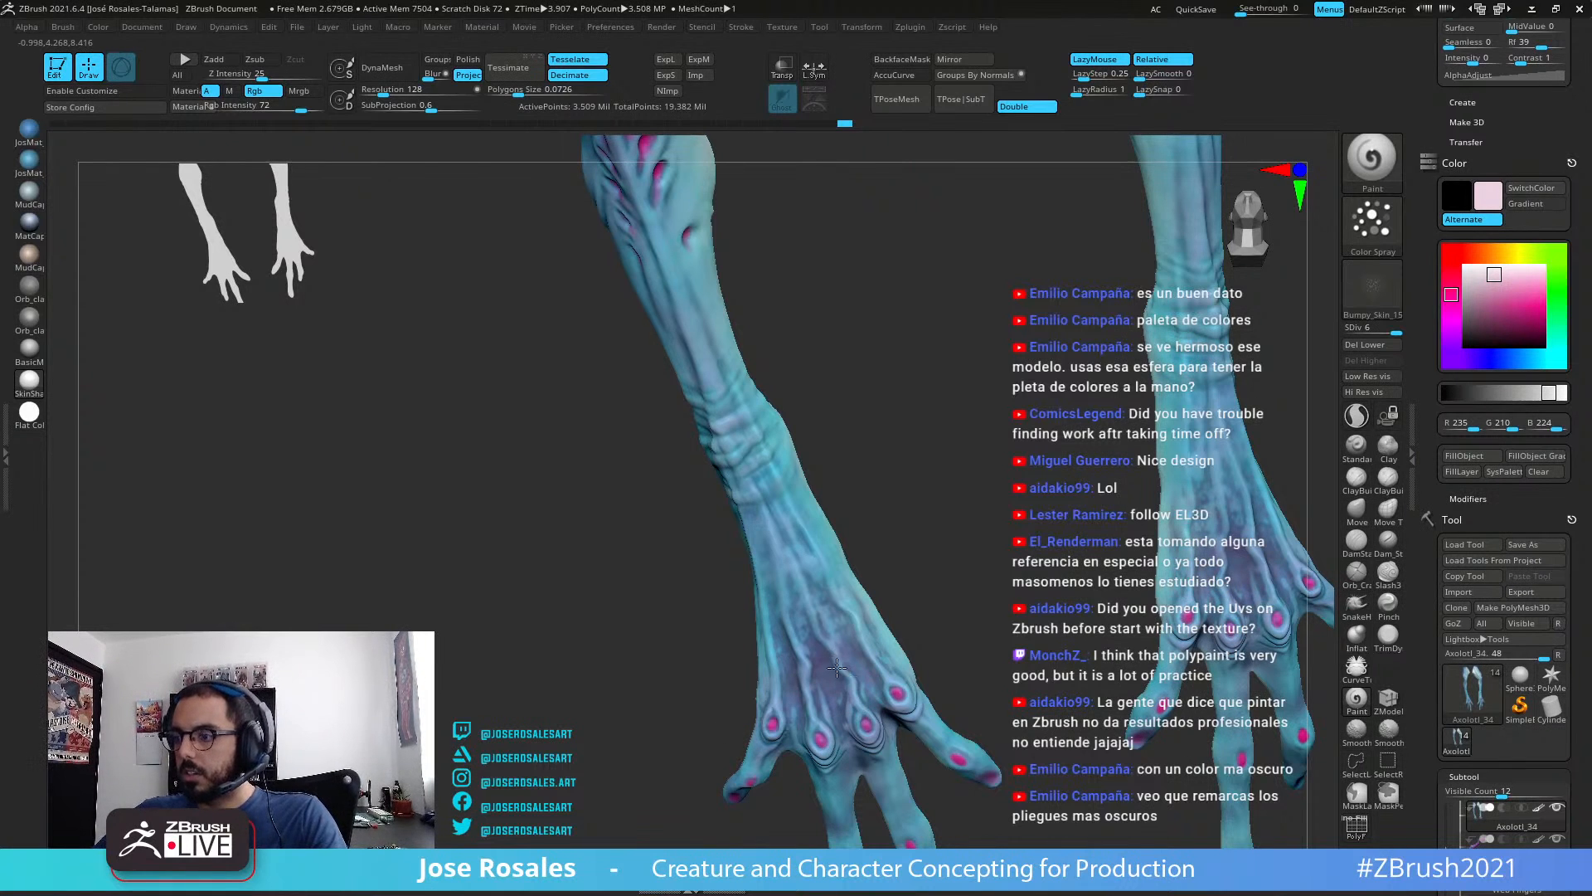
left_click_drag(797, 699, 795, 684)
left_click_drag(543, 481, 637, 469)
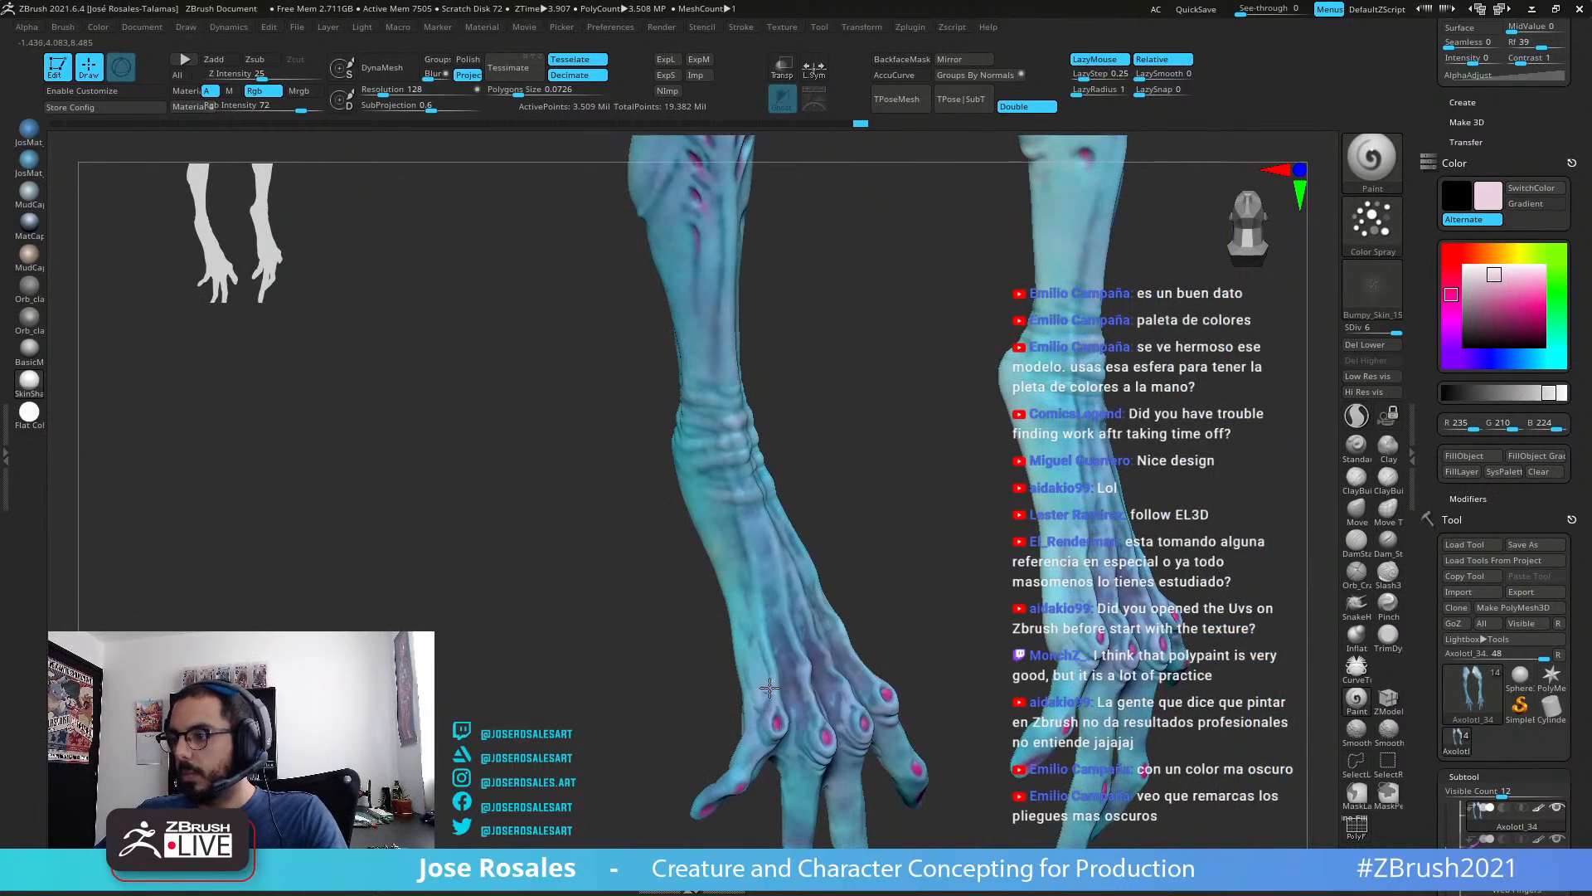
left_click_drag(792, 490, 929, 498)
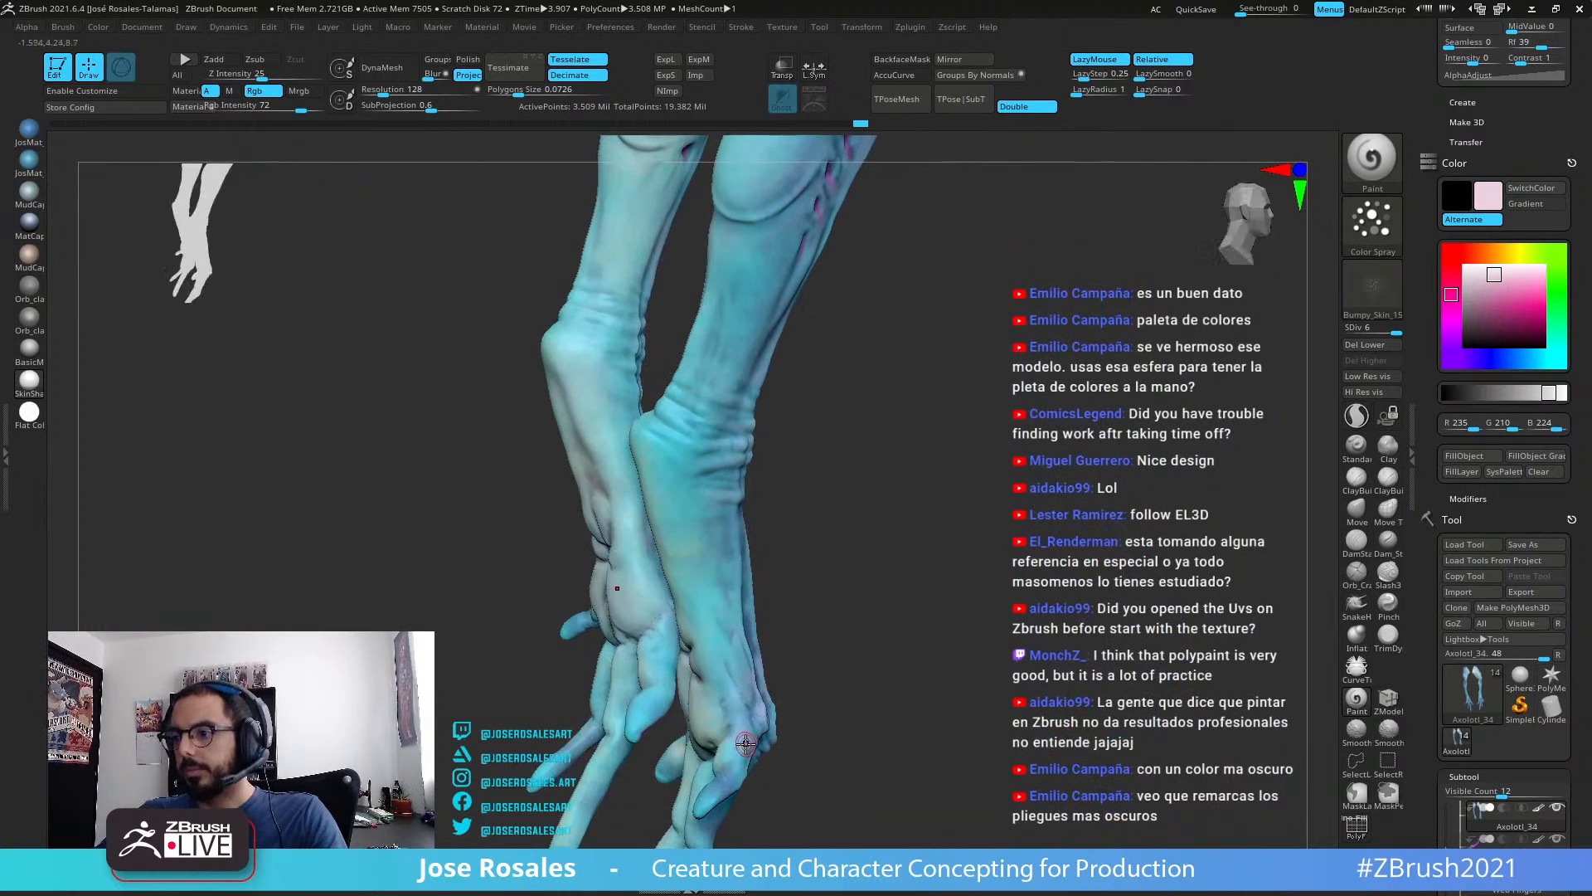
left_click_drag(765, 724, 772, 747)
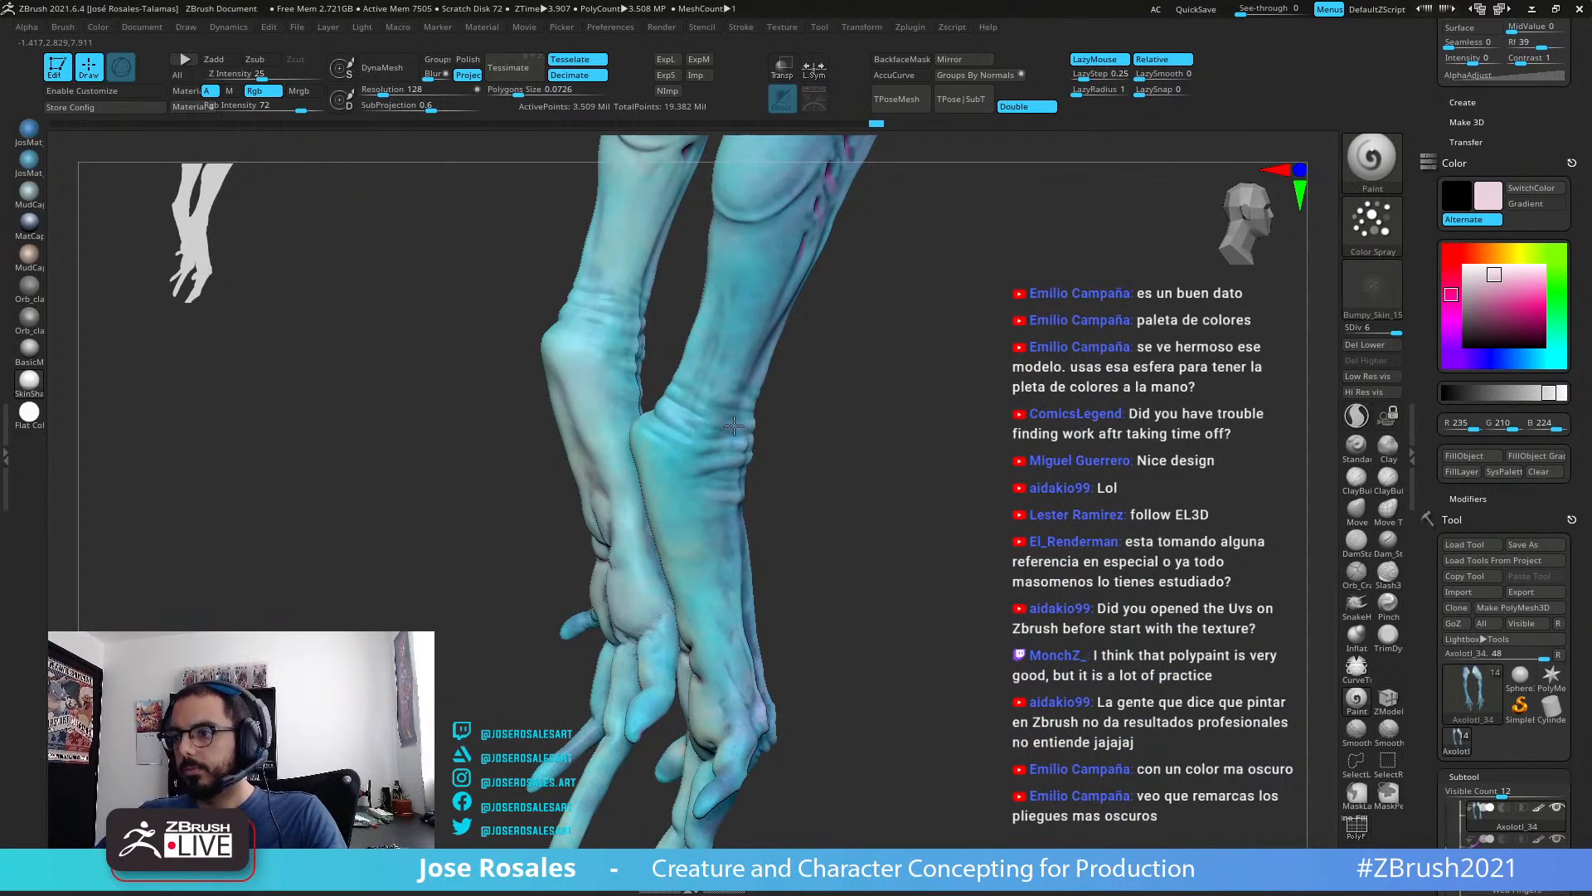
Step: Spray pale pink mottling on the hind legs' knees and around the magenta slits below them
left_click_drag(767, 489, 738, 692, "alt")
mouse_move(855, 506)
left_mouse_down()
mouse_move(746, 444)
mouse_move(755, 406)
left_mouse_up()
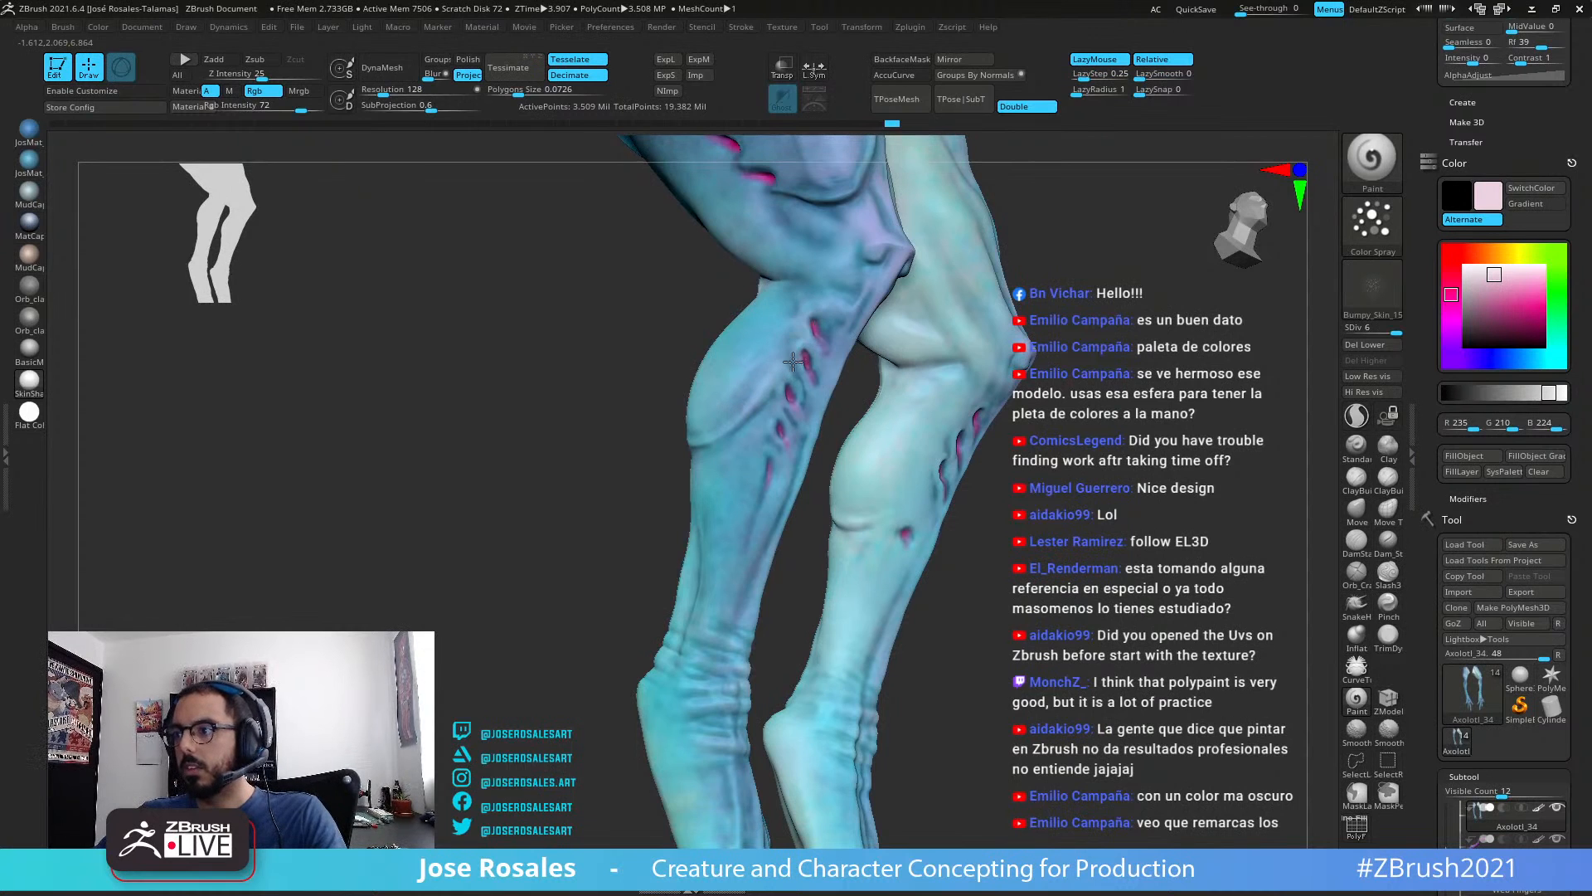
left_click_drag(810, 372, 808, 381)
left_click_drag(823, 466, 743, 423)
left_click_drag(832, 276, 834, 281)
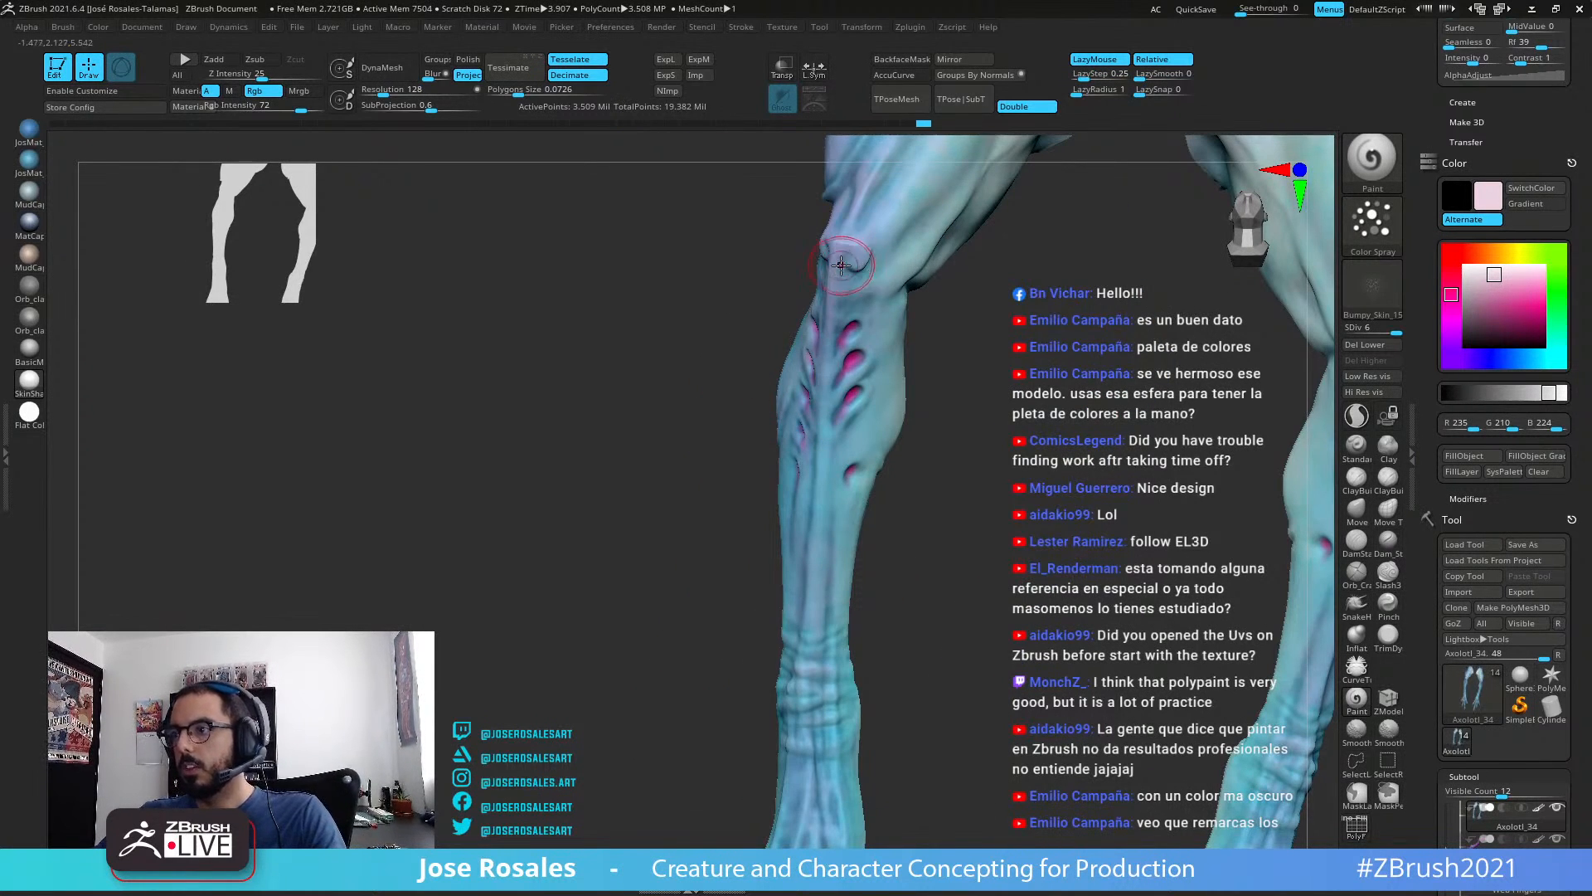
right_click_drag(831, 248, 863, 216)
mouse_move(827, 242)
left_mouse_down()
mouse_move(847, 228)
mouse_move(816, 284)
left_mouse_up()
left_click_drag(761, 385, 780, 355)
mouse_move(835, 444)
left_mouse_down("alt")
mouse_move(798, 557)
mouse_move(813, 610)
left_mouse_up("alt")
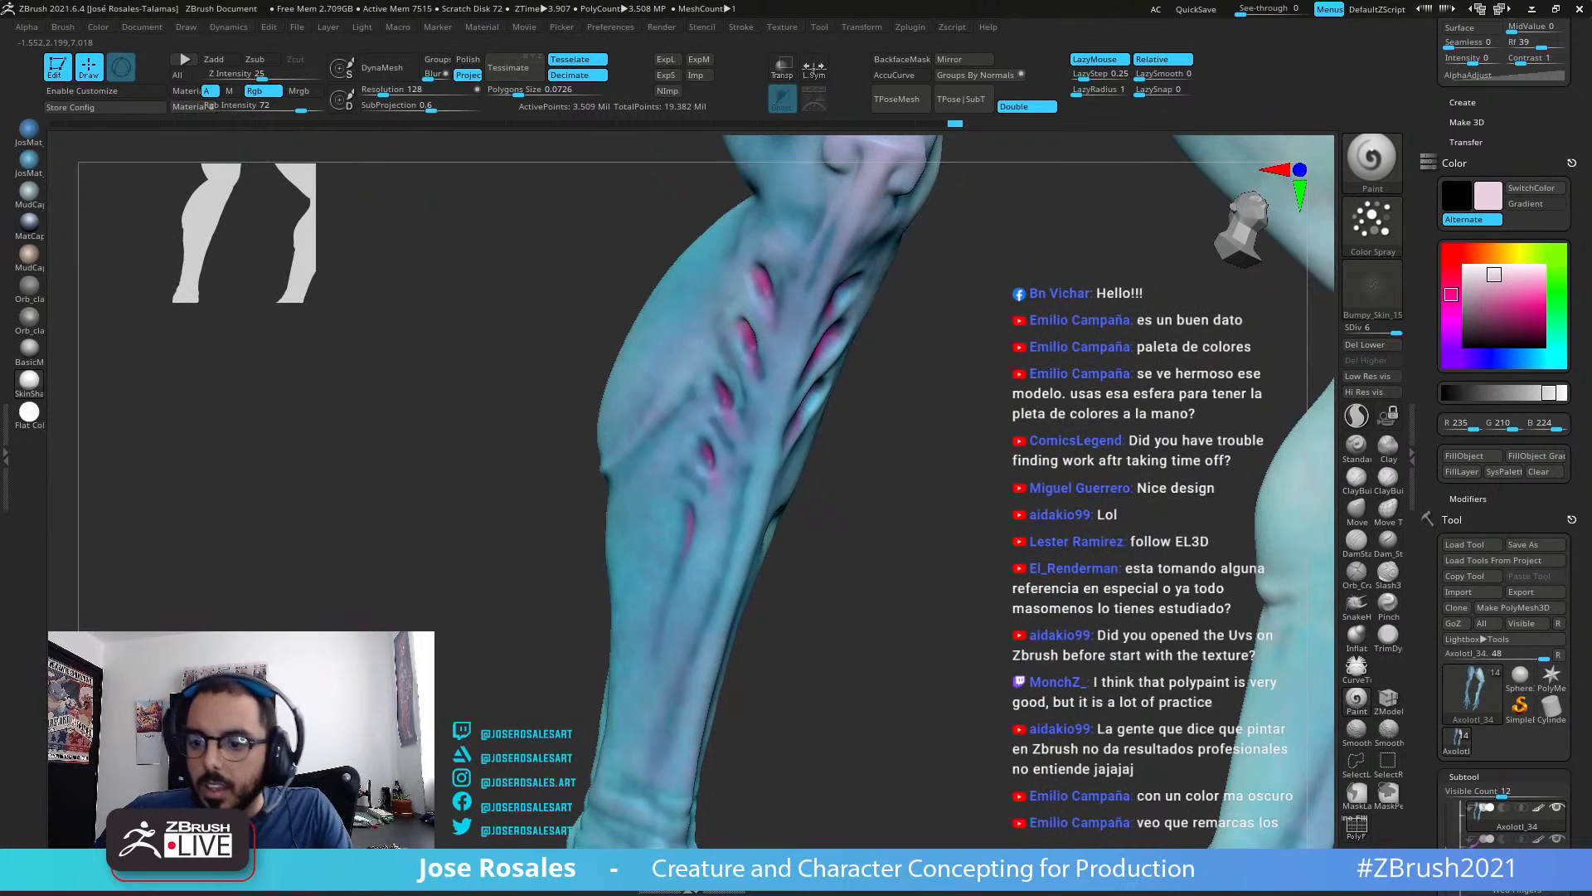
Step: Spray pale pink mottling over the hind legs' wrinkled ankles and the skin just below them
mouse_move(826, 379)
right_mouse_down()
mouse_move(801, 399)
mouse_move(831, 415)
mouse_move(809, 365)
right_mouse_up()
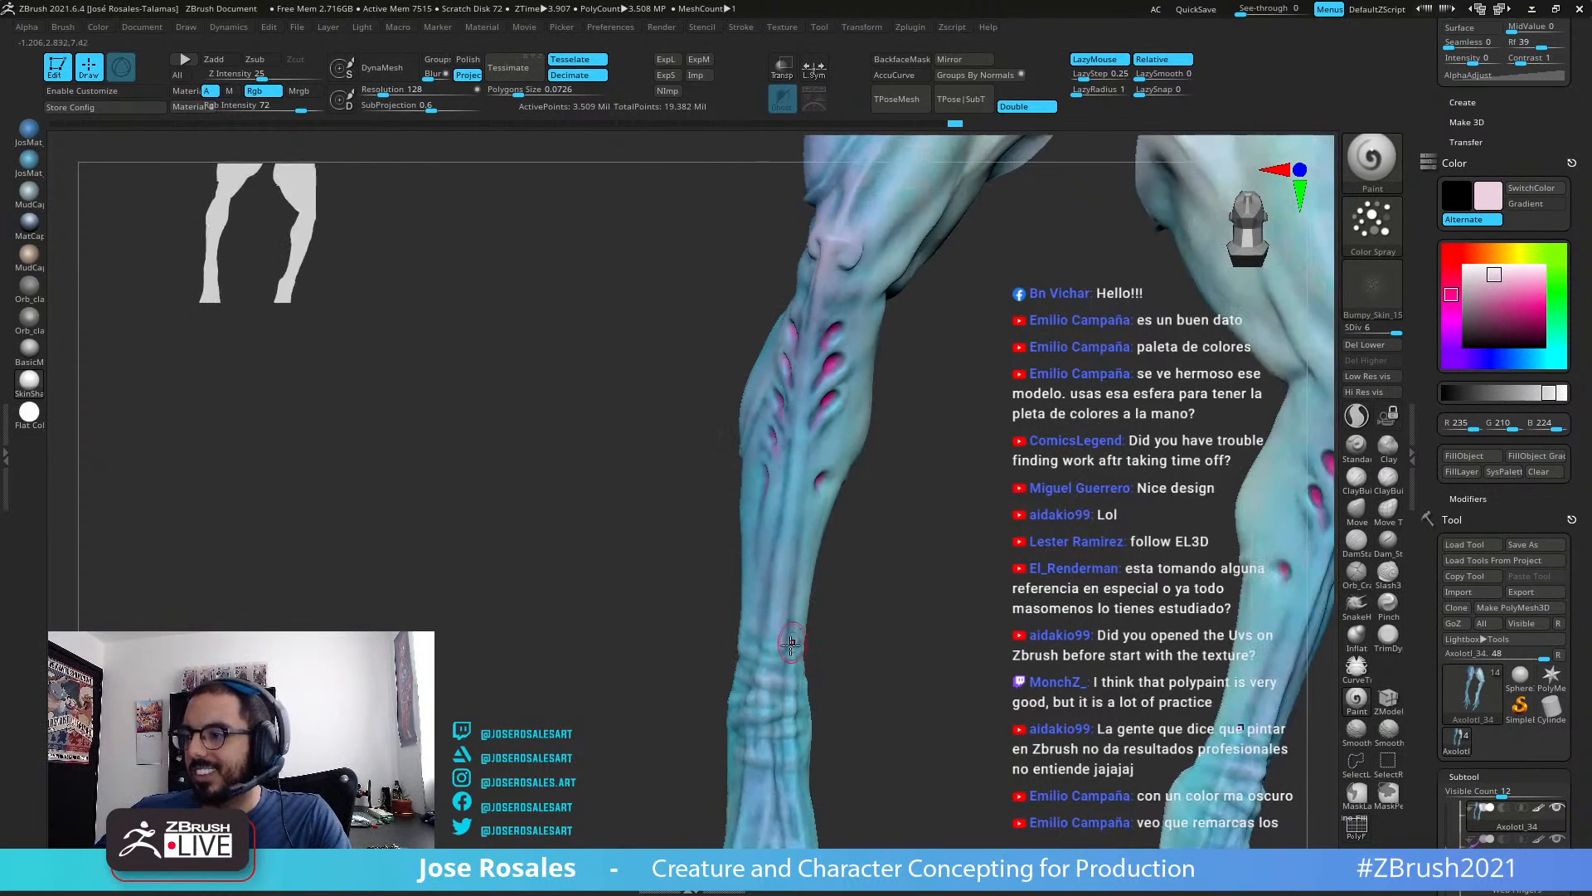
left_click_drag(770, 690, 740, 758)
mouse_move(744, 794)
right_mouse_down("alt")
mouse_move(763, 585)
mouse_move(783, 579)
right_mouse_up("alt")
left_click_drag(761, 688, 752, 737)
right_click_drag(756, 664, 768, 496, "alt")
right_click_drag(769, 495, 832, 461)
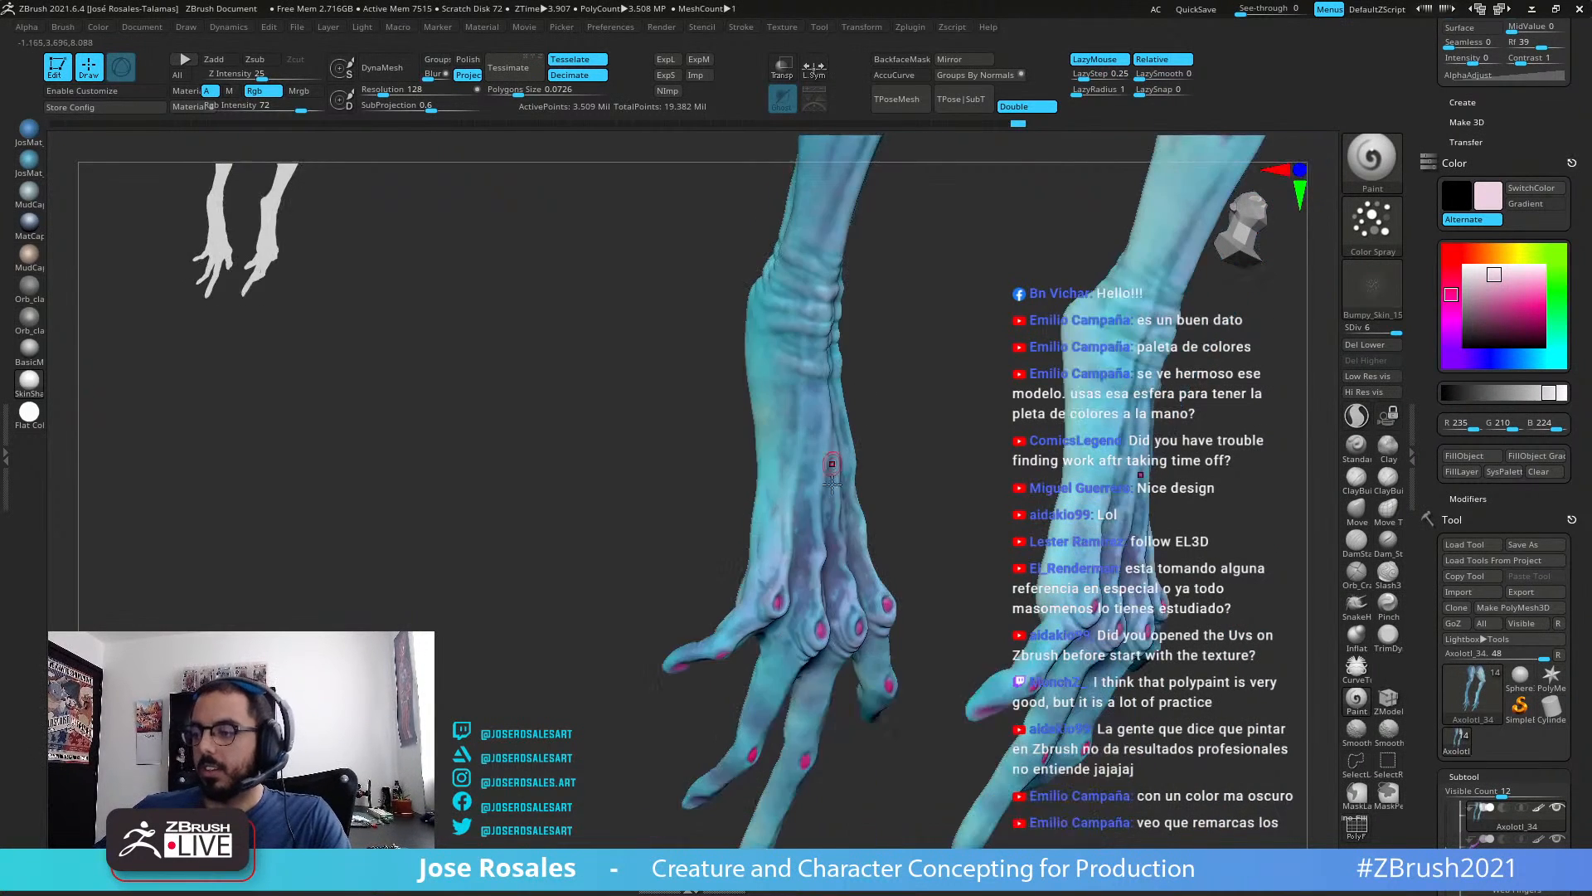
Step: Spray pale pink mottling along the toes of the hind feet
right_click_drag(750, 671, 790, 651)
left_click_drag(804, 710, 806, 721)
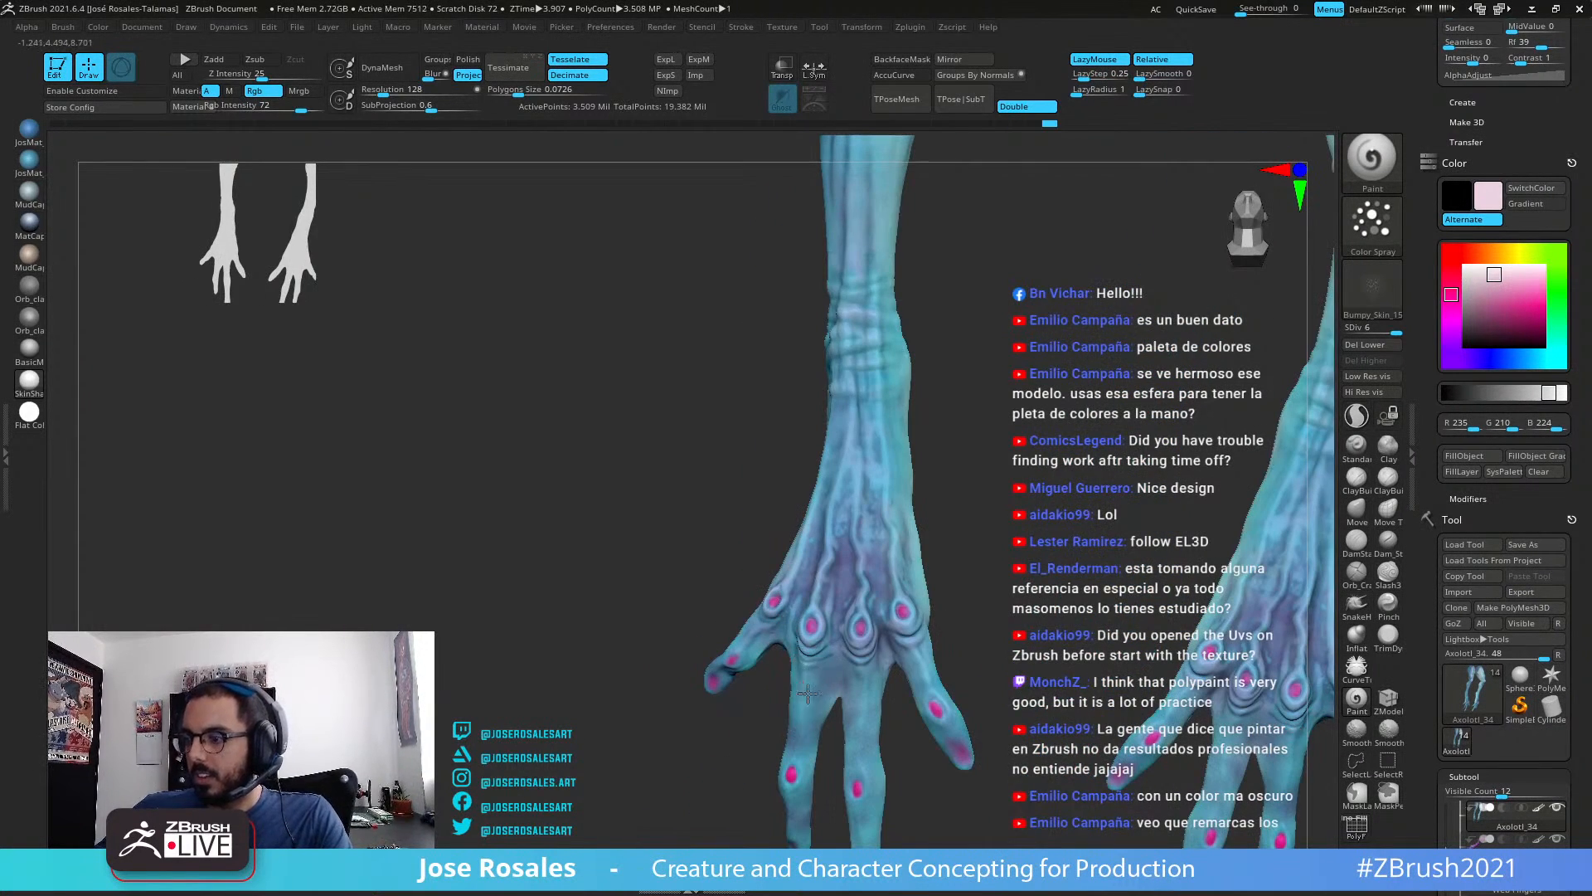
left_click_drag(937, 673, 924, 664)
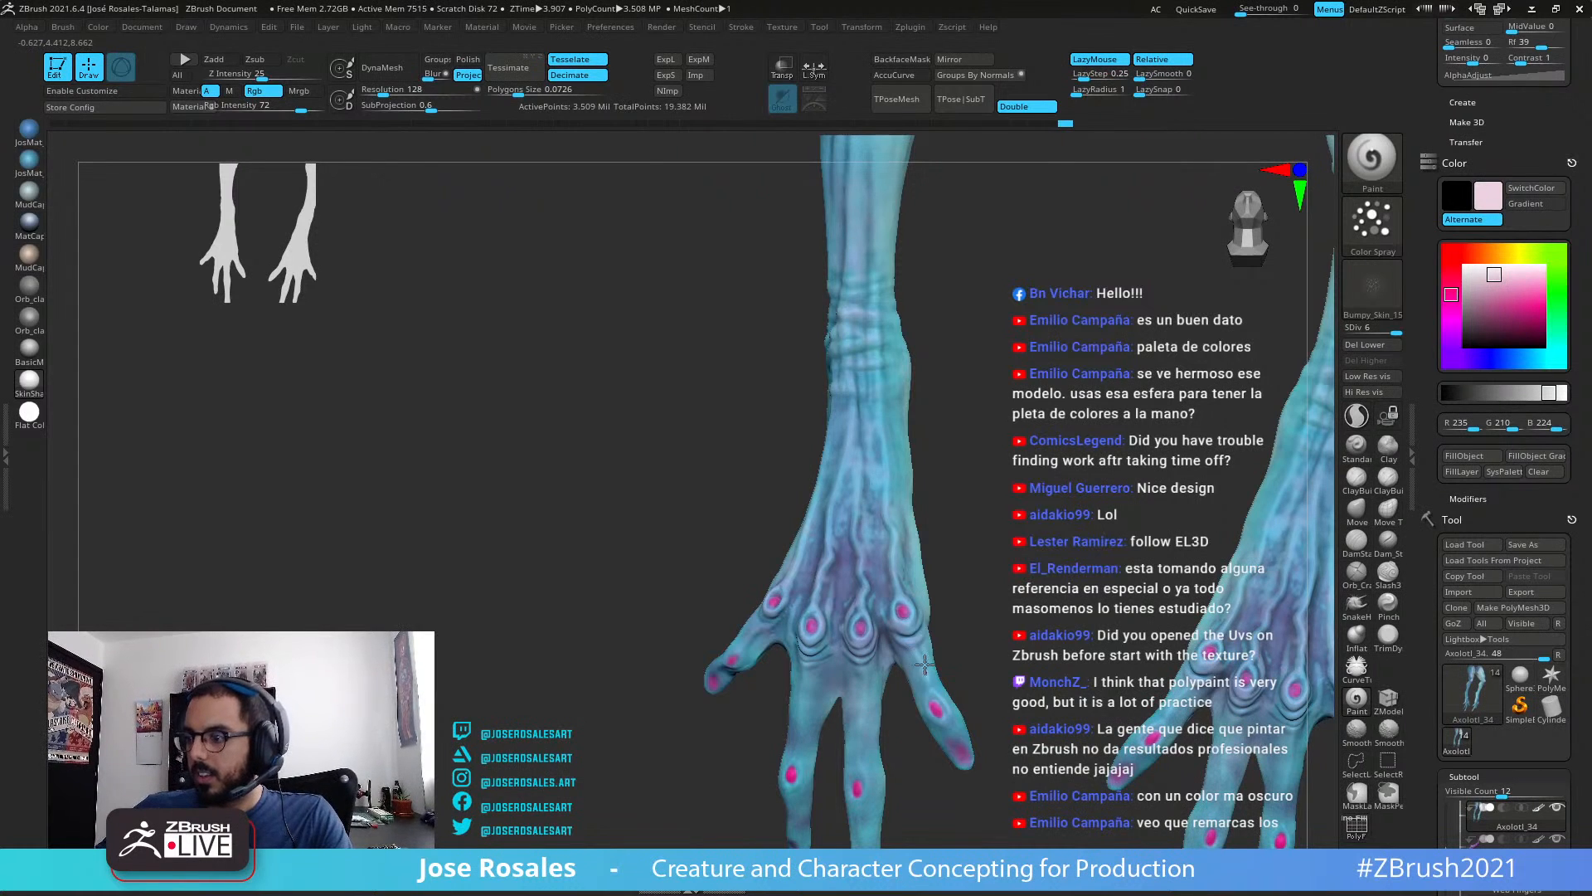
left_click_drag(935, 720, 927, 672)
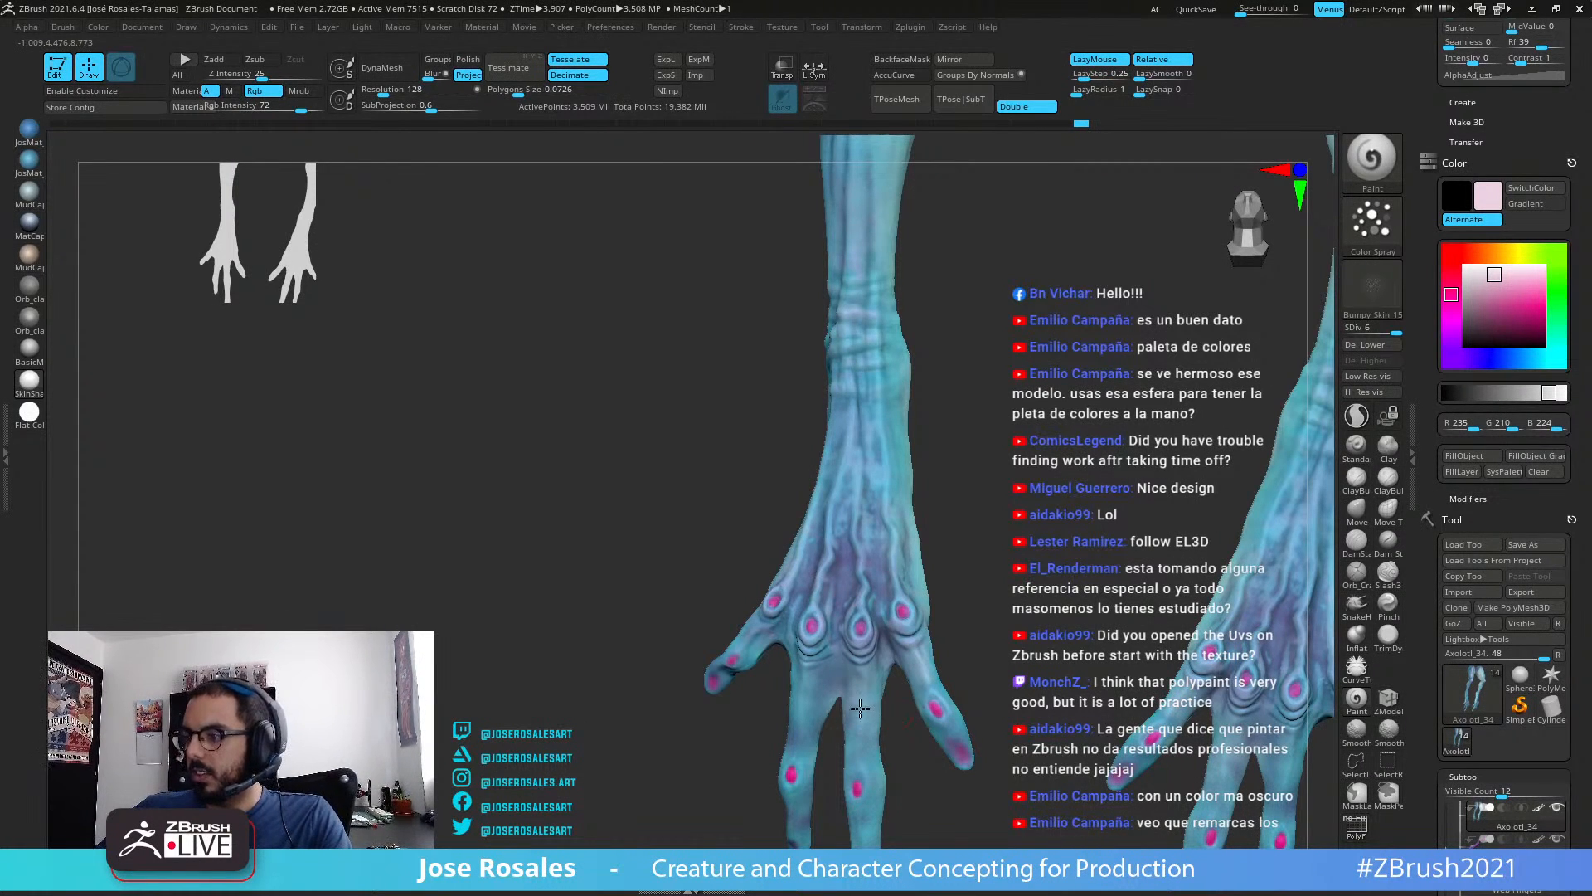
left_click_drag(794, 826, 801, 835)
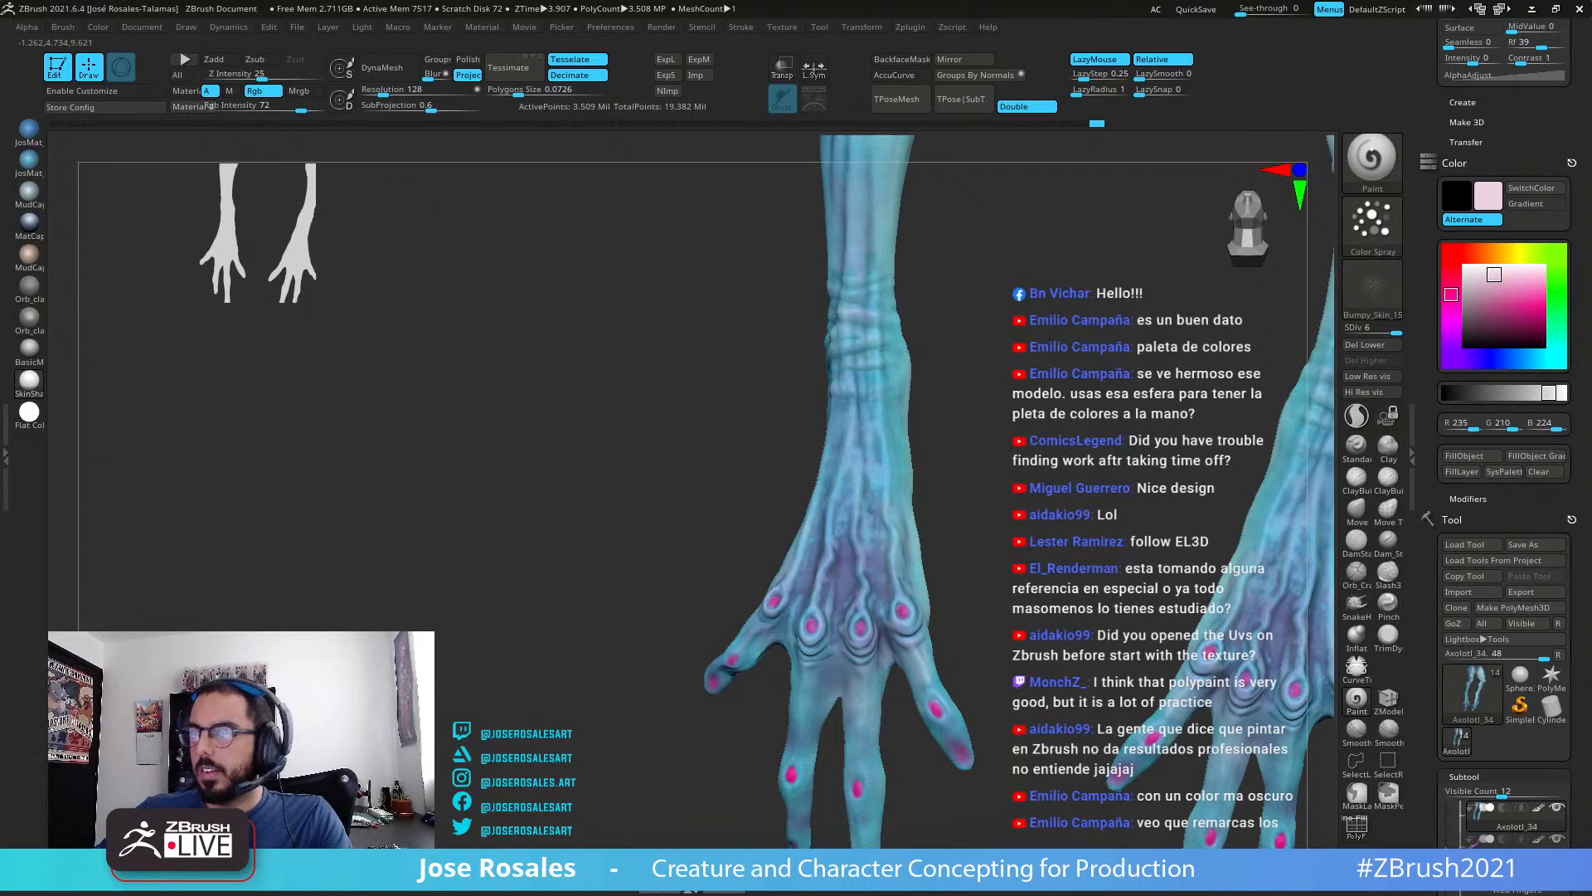
Step: Unhide the rest of the creature and make the Horns subtool active
left_click_drag(955, 468, 781, 556, "alt")
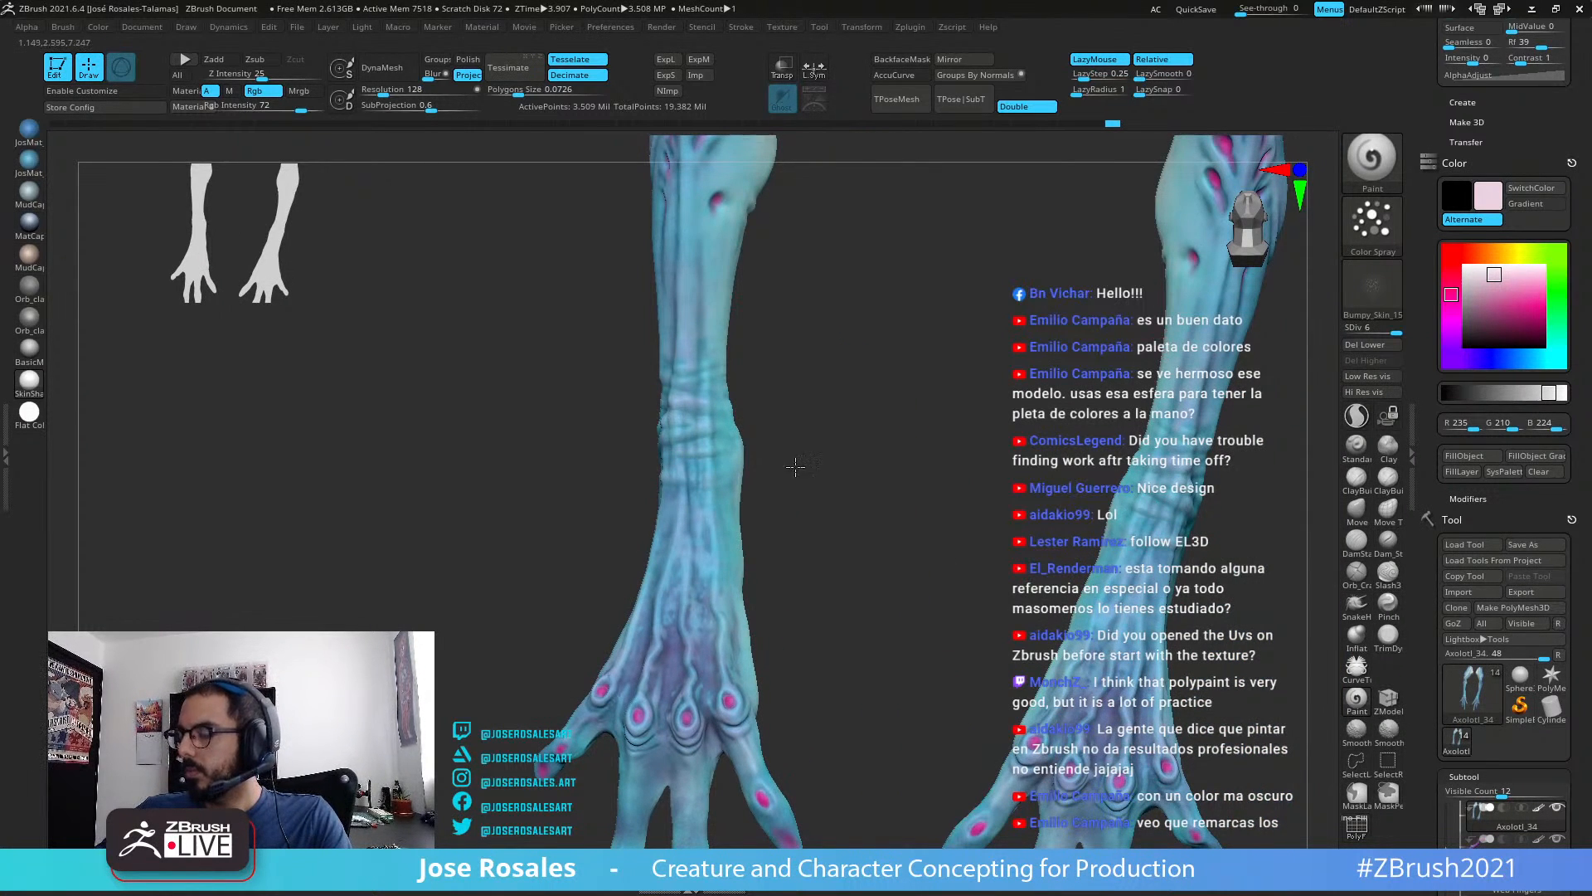
mouse_move(795, 467)
left_mouse_down("alt")
mouse_move(874, 384)
mouse_move(635, 424)
mouse_move(986, 488)
mouse_move(1084, 461)
left_mouse_up("alt")
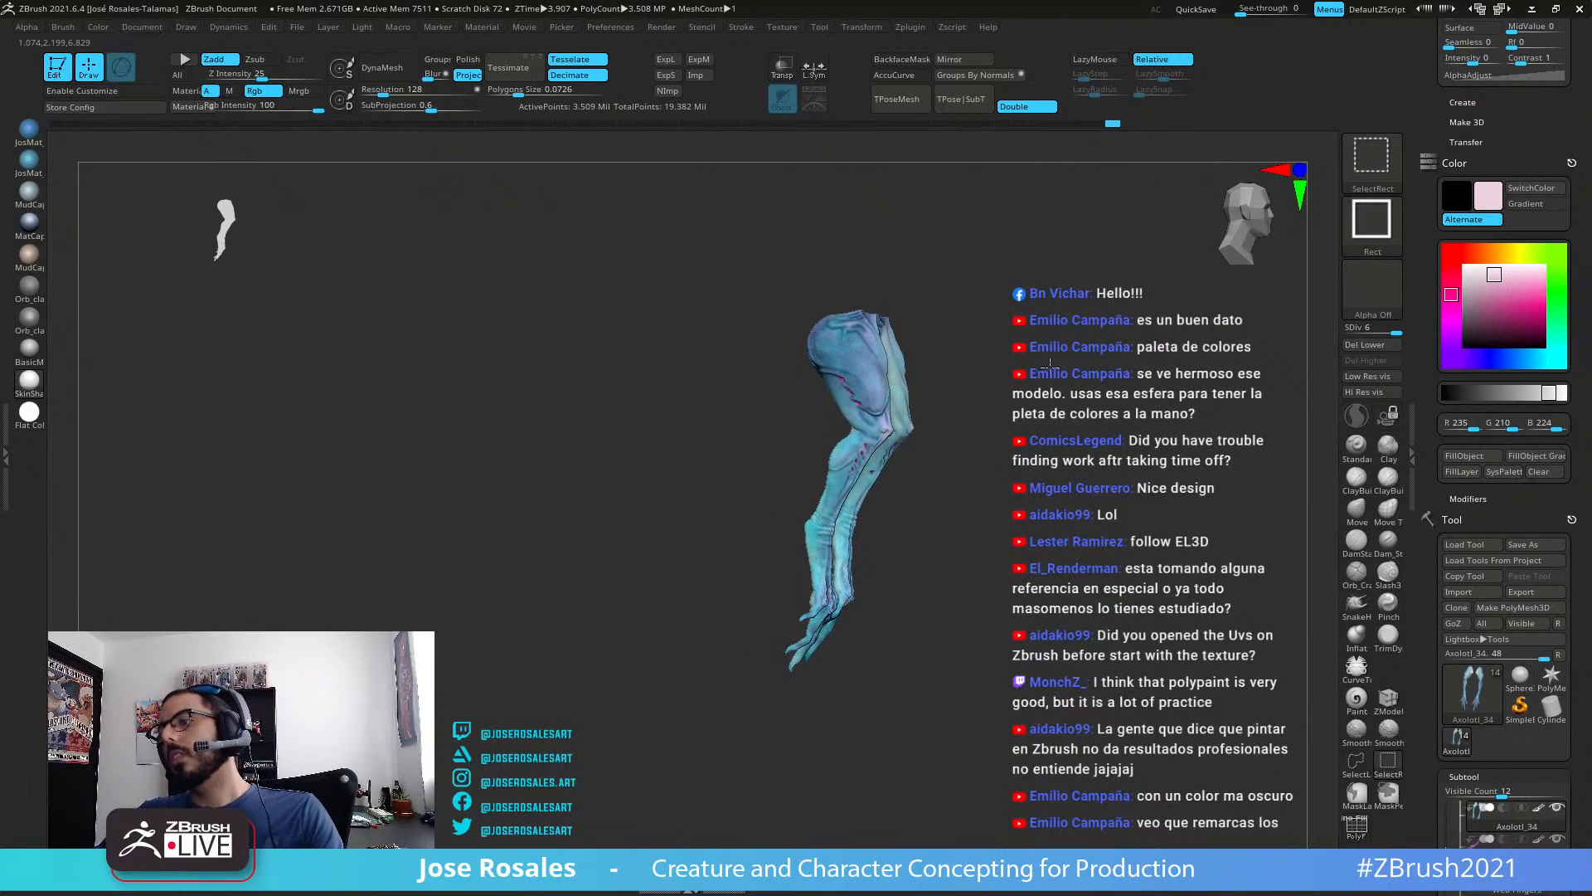
left_click(1035, 398, "ctrl+shift")
left_click_drag(912, 392, 602, 456)
left_click(602, 456, "alt")
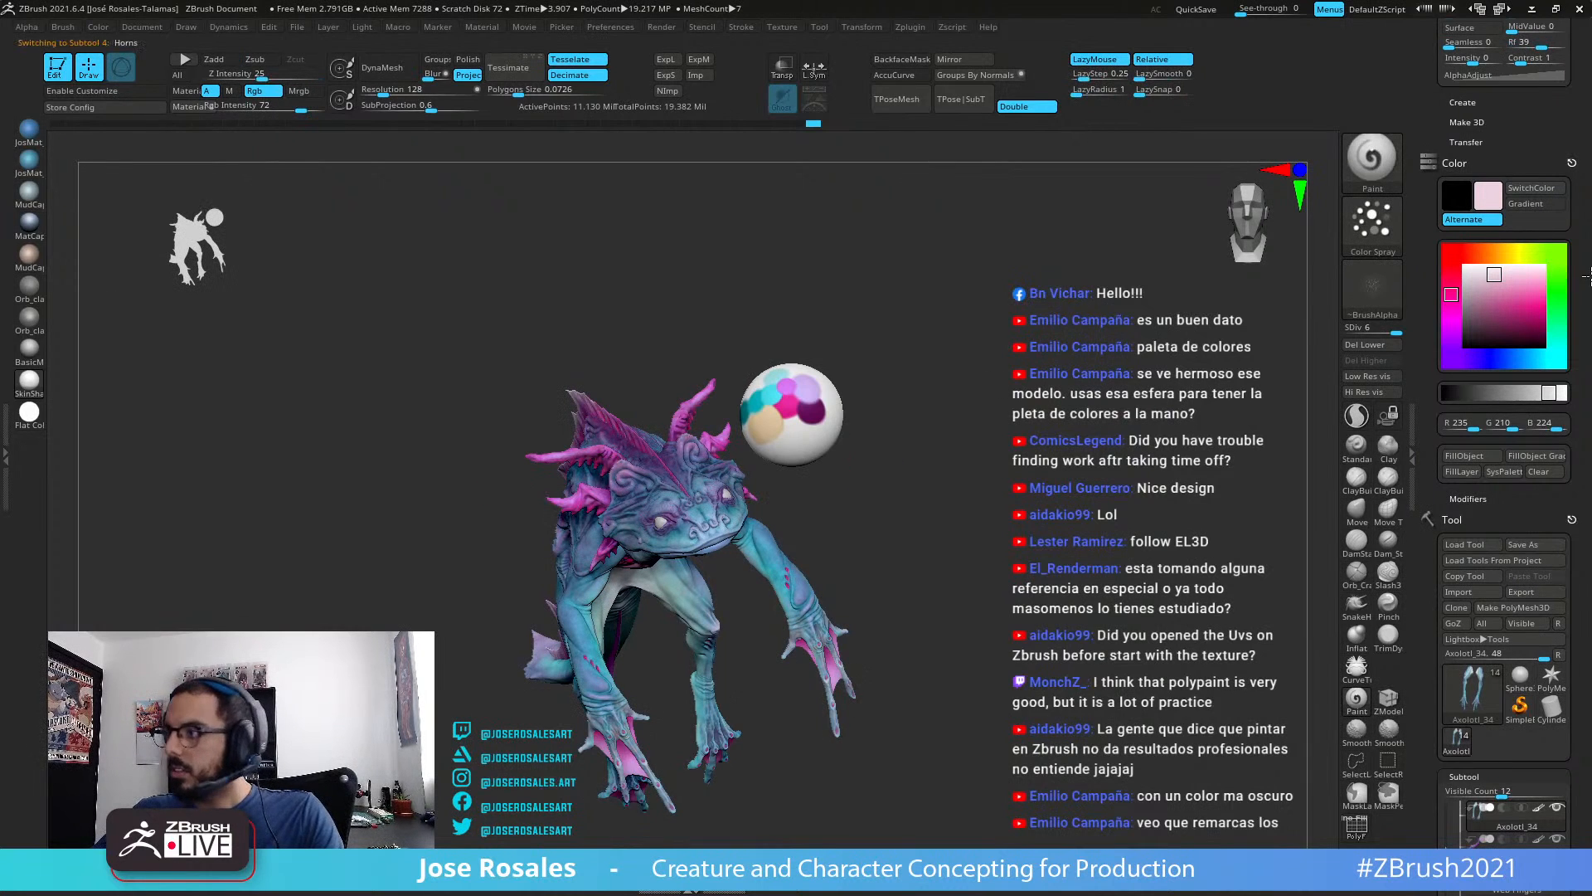
Step: Sample the dark purple from the palette sphere and darken the paint colour to R 41, G 9, B 35
key("c")
key("c")
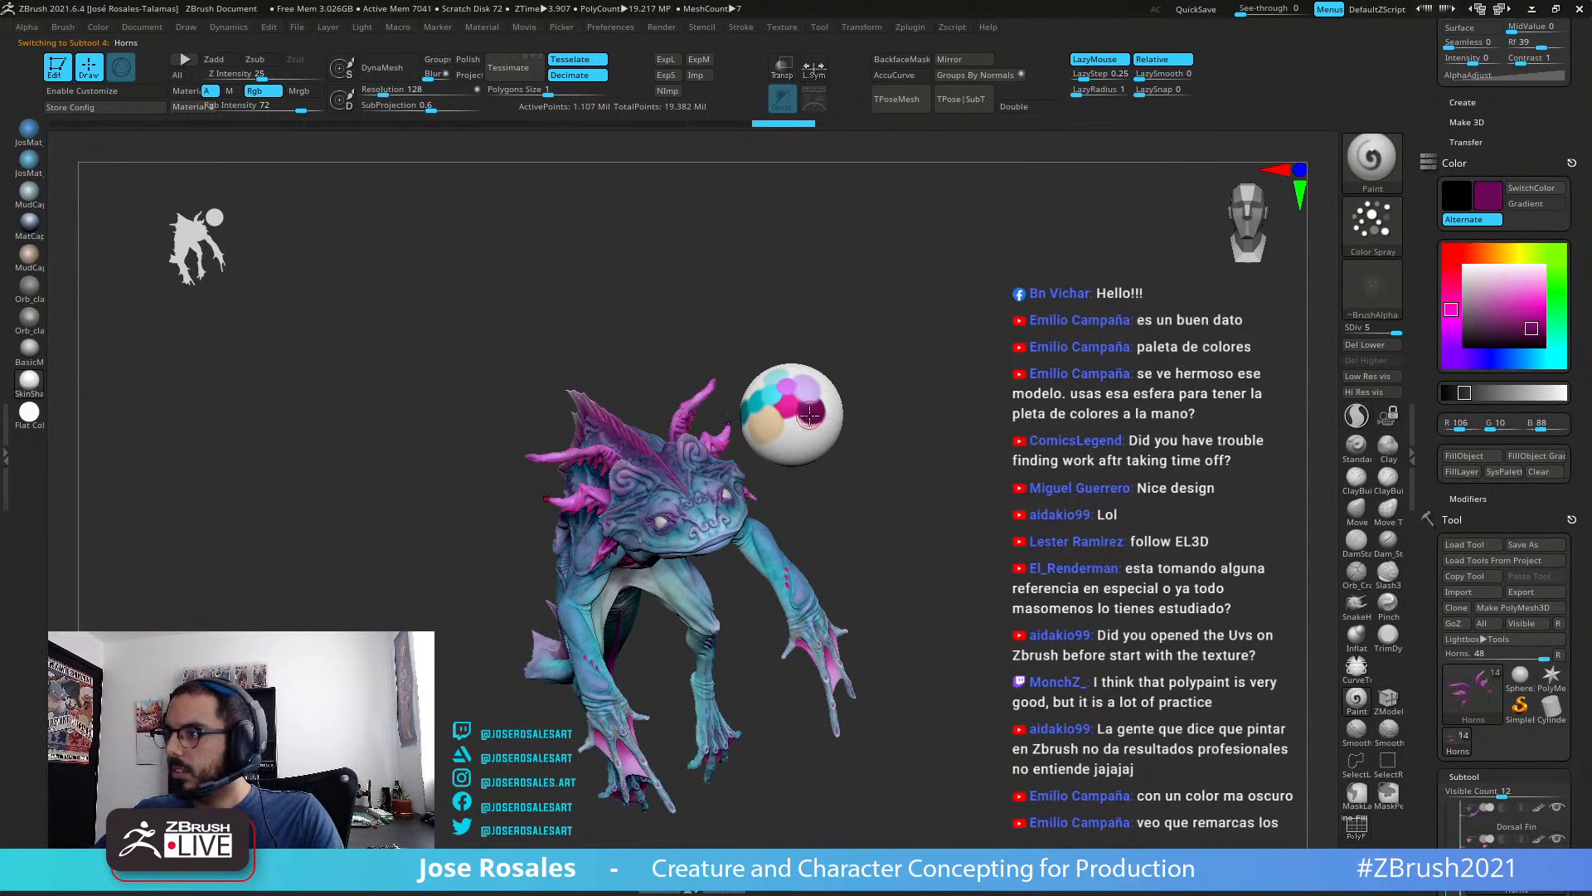
left_click_drag(1532, 331, 1516, 340)
Step: Isolate the horns and spray dark purple mottling over their bases and outer surfaces
left_click(784, 430, "ctrl+shift")
mouse_move(783, 430)
left_mouse_down("alt")
mouse_move(597, 355)
mouse_move(664, 462)
mouse_move(850, 362)
left_mouse_up("alt")
key("s")
right_click_drag(803, 381, 788, 353)
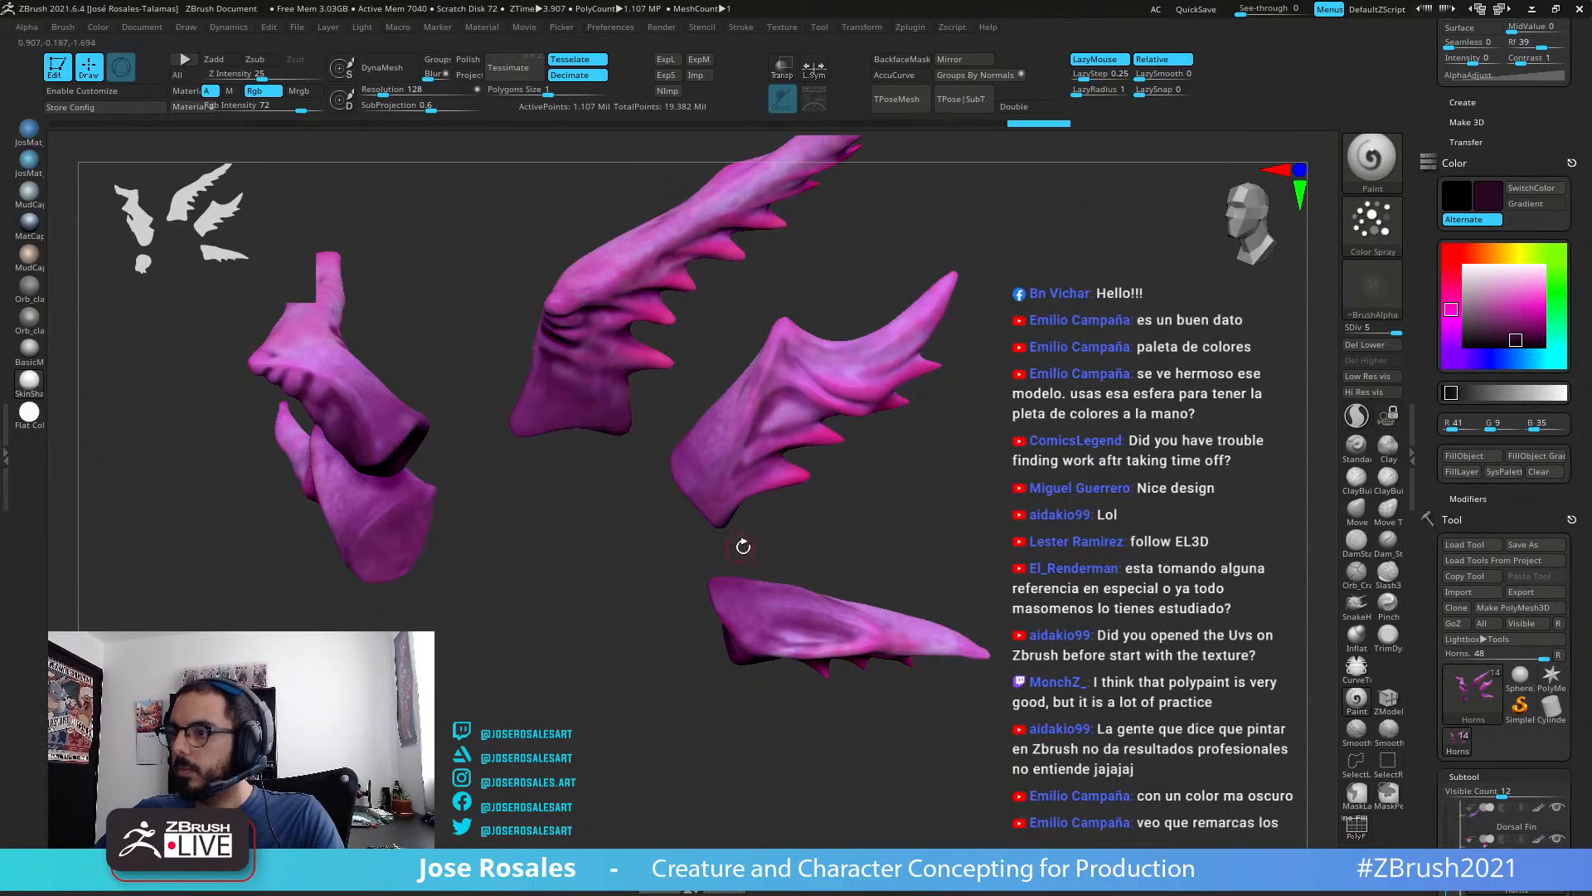
left_click_drag(739, 544, 728, 462)
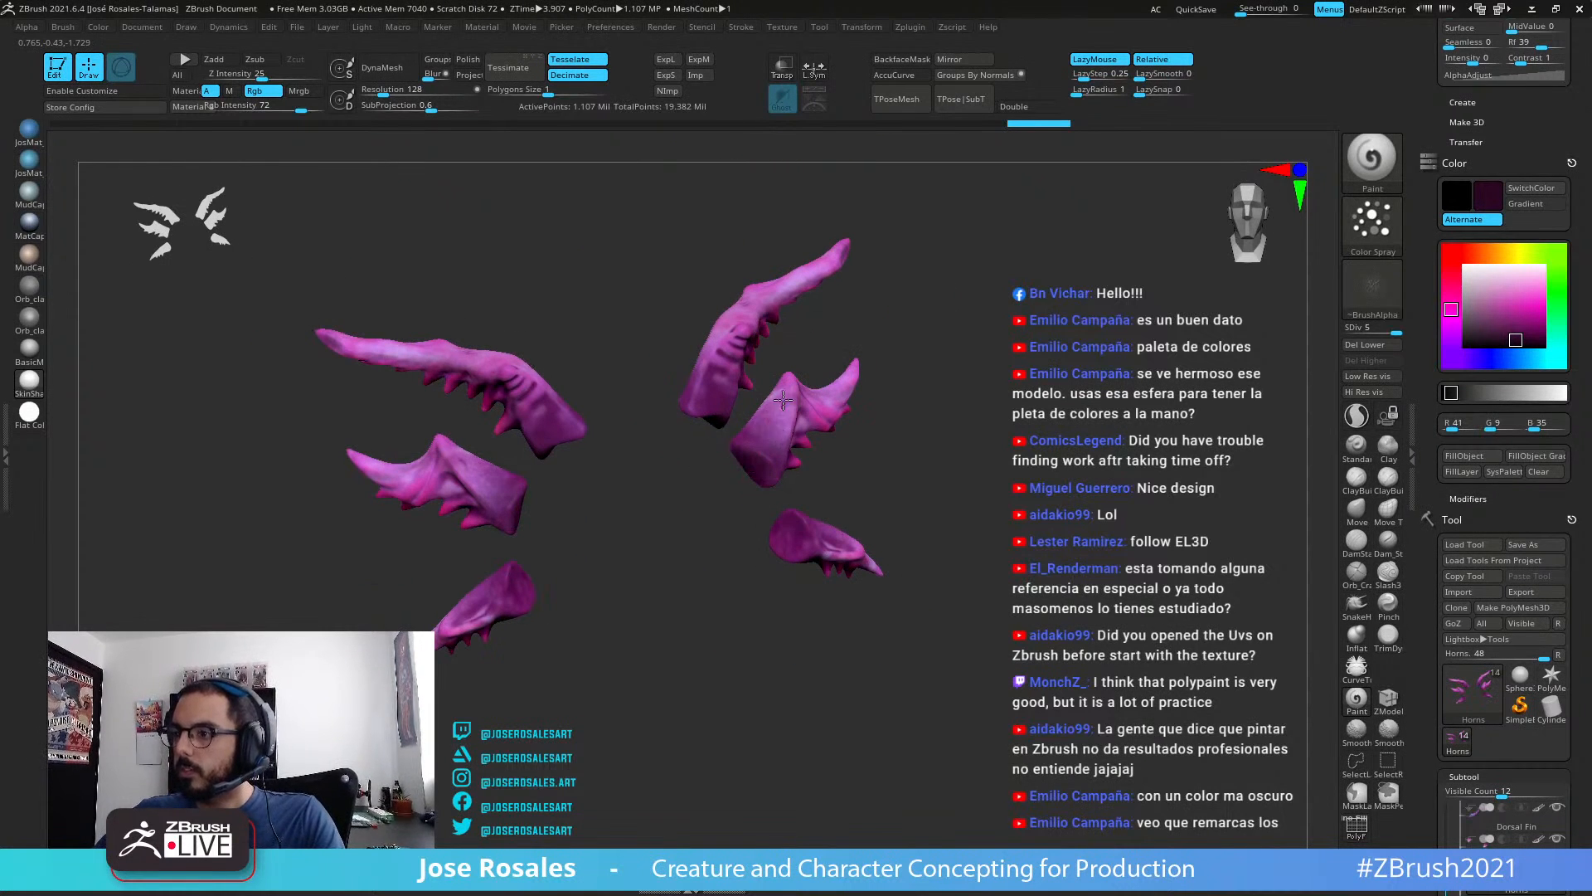
mouse_move(873, 564)
left_mouse_down()
mouse_move(609, 429)
mouse_move(650, 519)
mouse_move(722, 561)
mouse_move(745, 598)
mouse_move(729, 632)
mouse_move(693, 607)
mouse_move(714, 591)
mouse_move(628, 674)
mouse_move(604, 639)
left_mouse_up()
left_click_drag(477, 448, 556, 397)
mouse_move(665, 356)
left_mouse_down()
mouse_move(778, 355)
mouse_move(515, 384)
mouse_move(739, 399)
mouse_move(903, 382)
mouse_move(837, 373)
mouse_move(901, 357)
left_mouse_up()
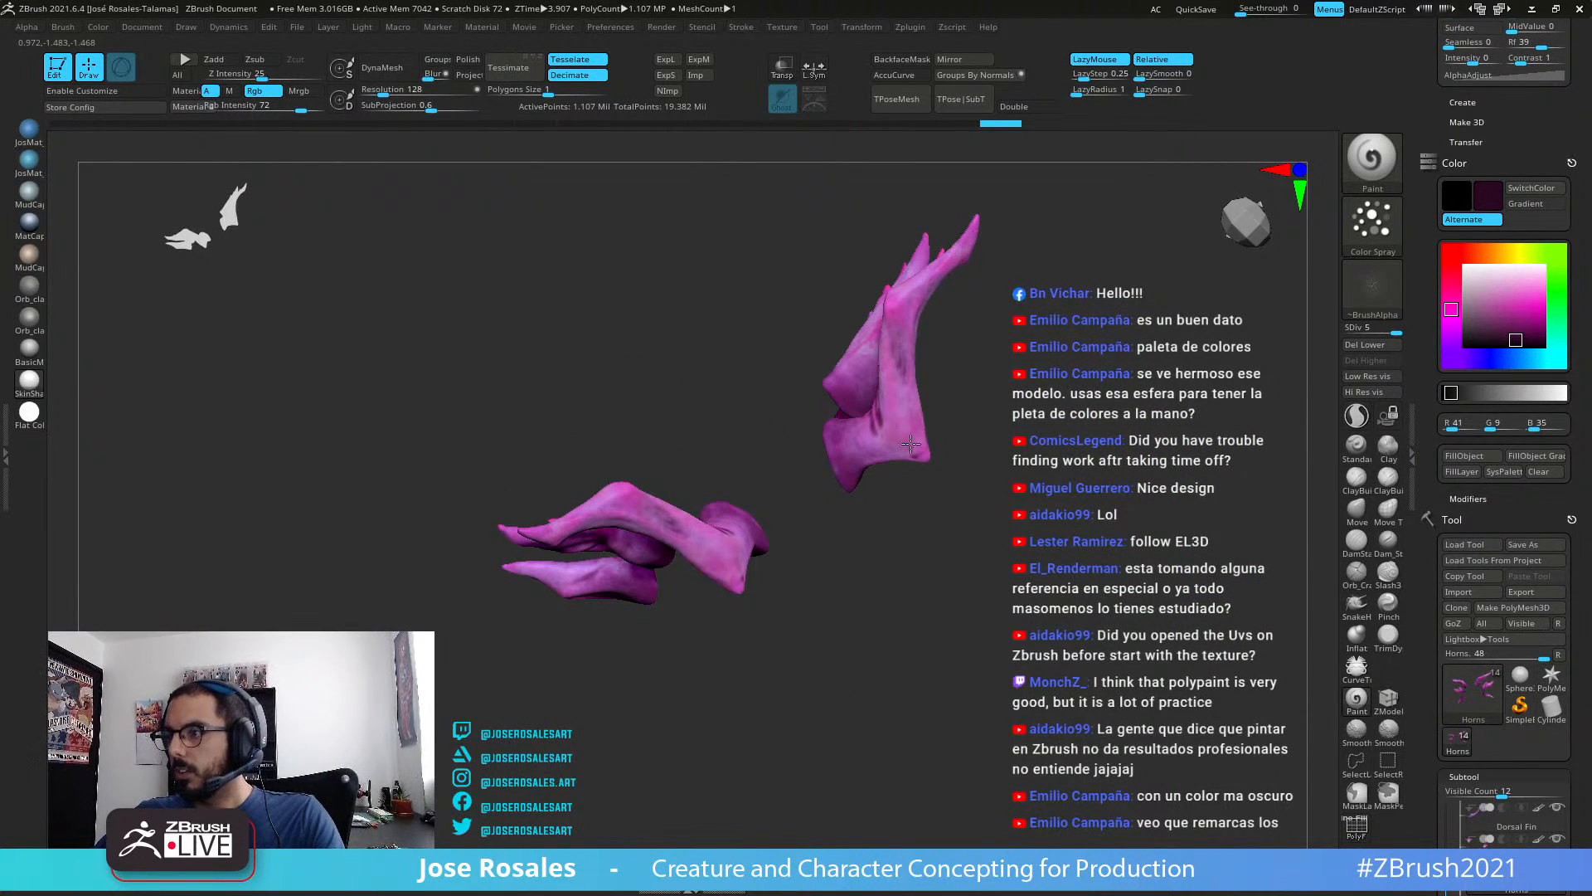
mouse_move(912, 442)
left_mouse_down()
mouse_move(880, 448)
mouse_move(933, 455)
left_mouse_up()
mouse_move(807, 512)
left_mouse_down("alt")
mouse_move(939, 449)
mouse_move(892, 448)
mouse_move(912, 475)
mouse_move(900, 437)
left_mouse_up("alt")
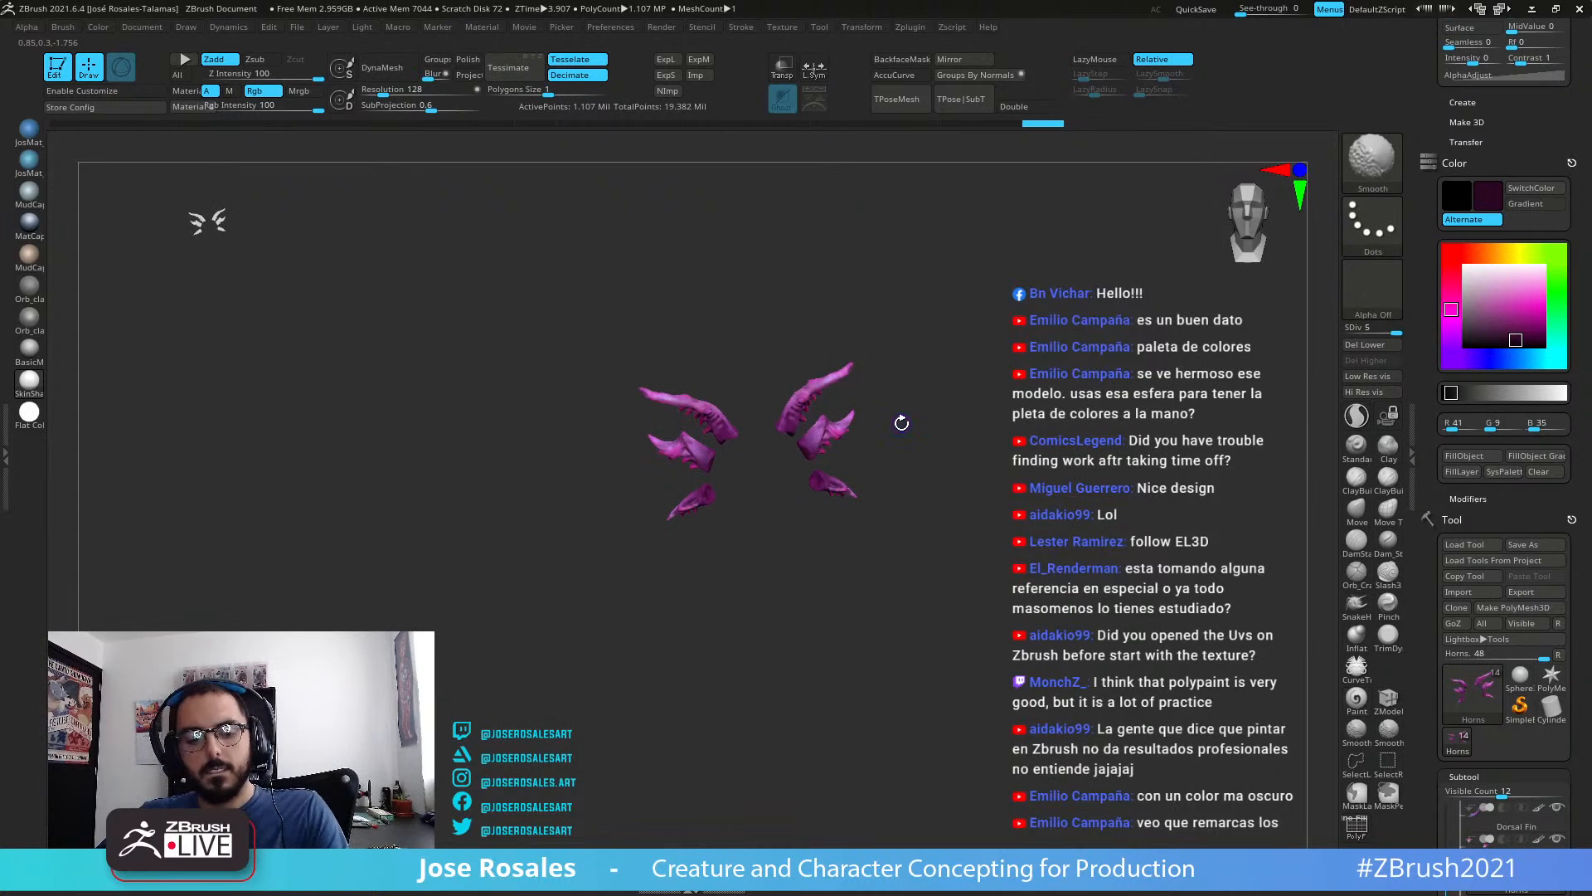
Step: Show the whole creature again and make the Dorsal Fin subtool active
key("shift+s")
mouse_move(1004, 409)
left_mouse_down()
mouse_move(972, 403)
mouse_move(954, 431)
mouse_move(979, 448)
mouse_move(1022, 429)
left_mouse_up()
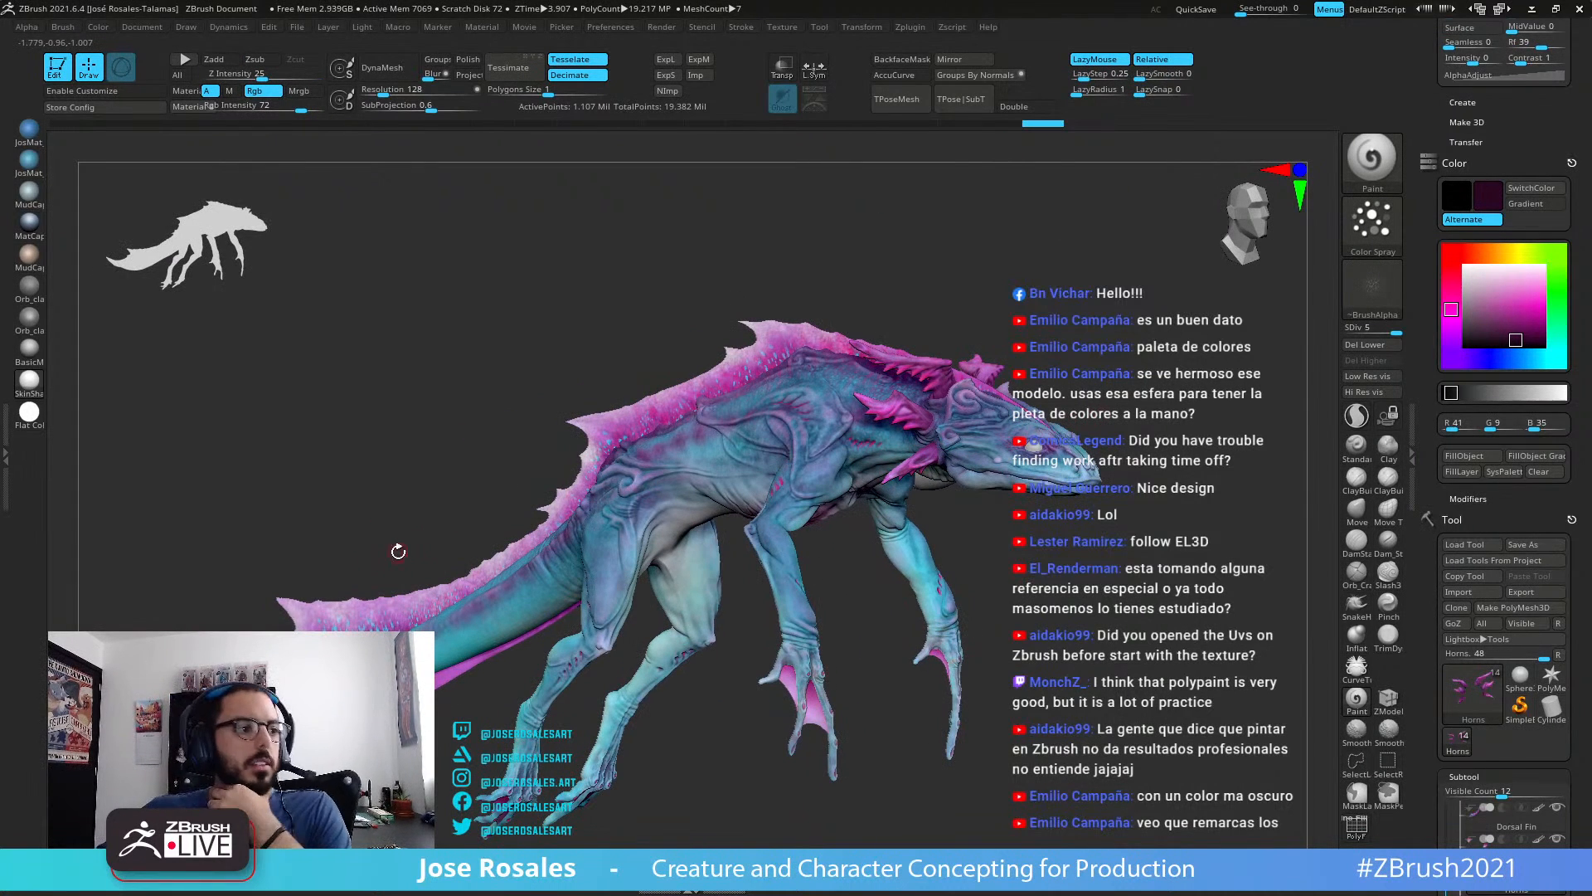
right_click_drag(884, 411, 1240, 545)
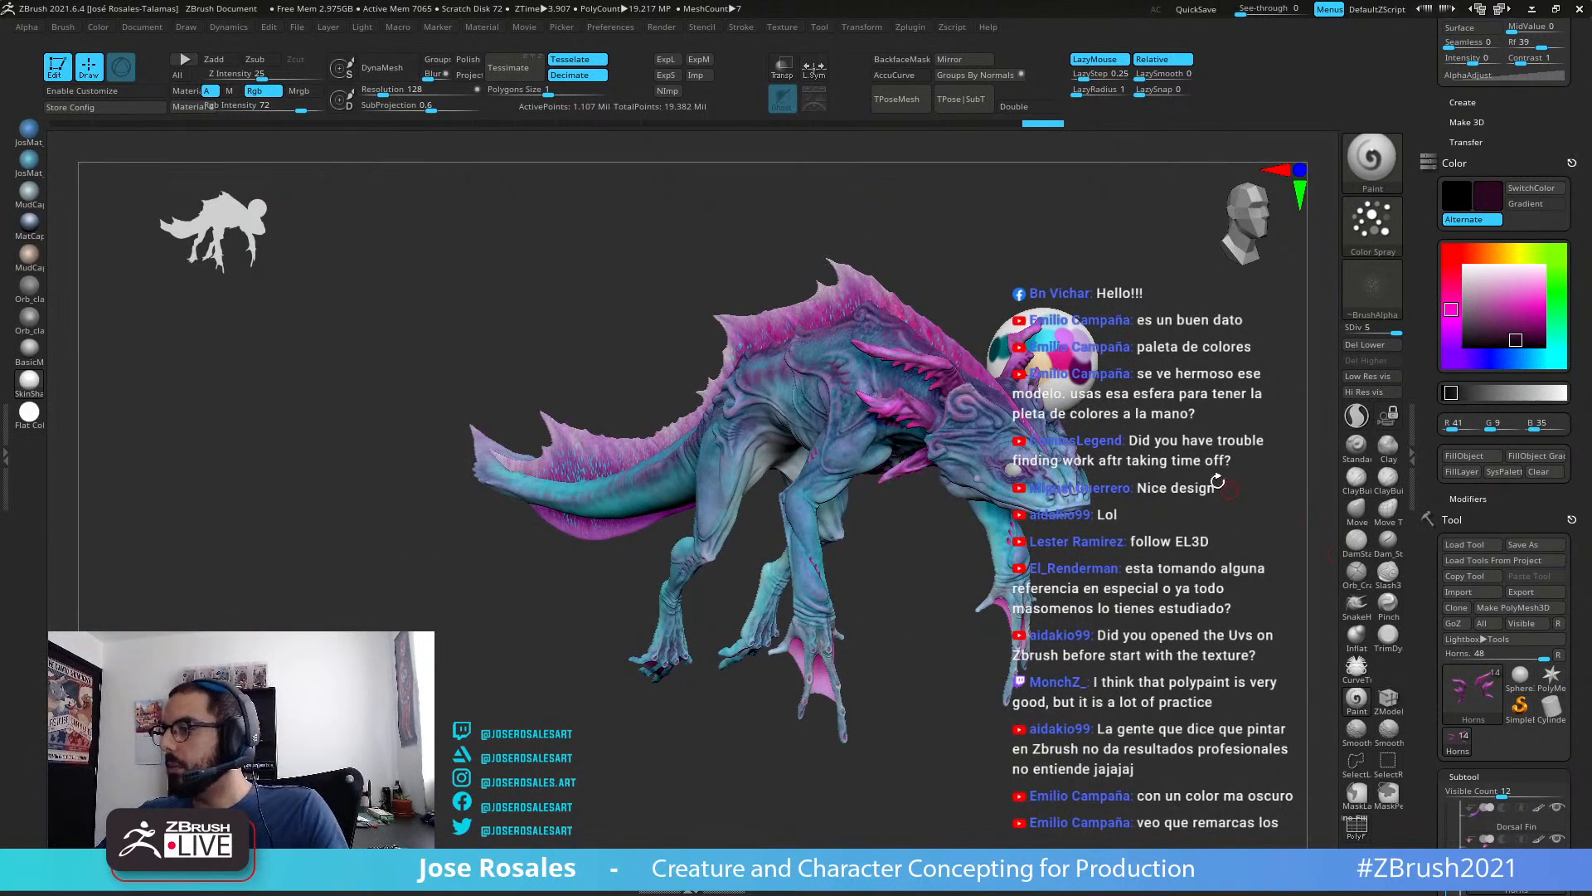
left_click(1016, 358, "alt")
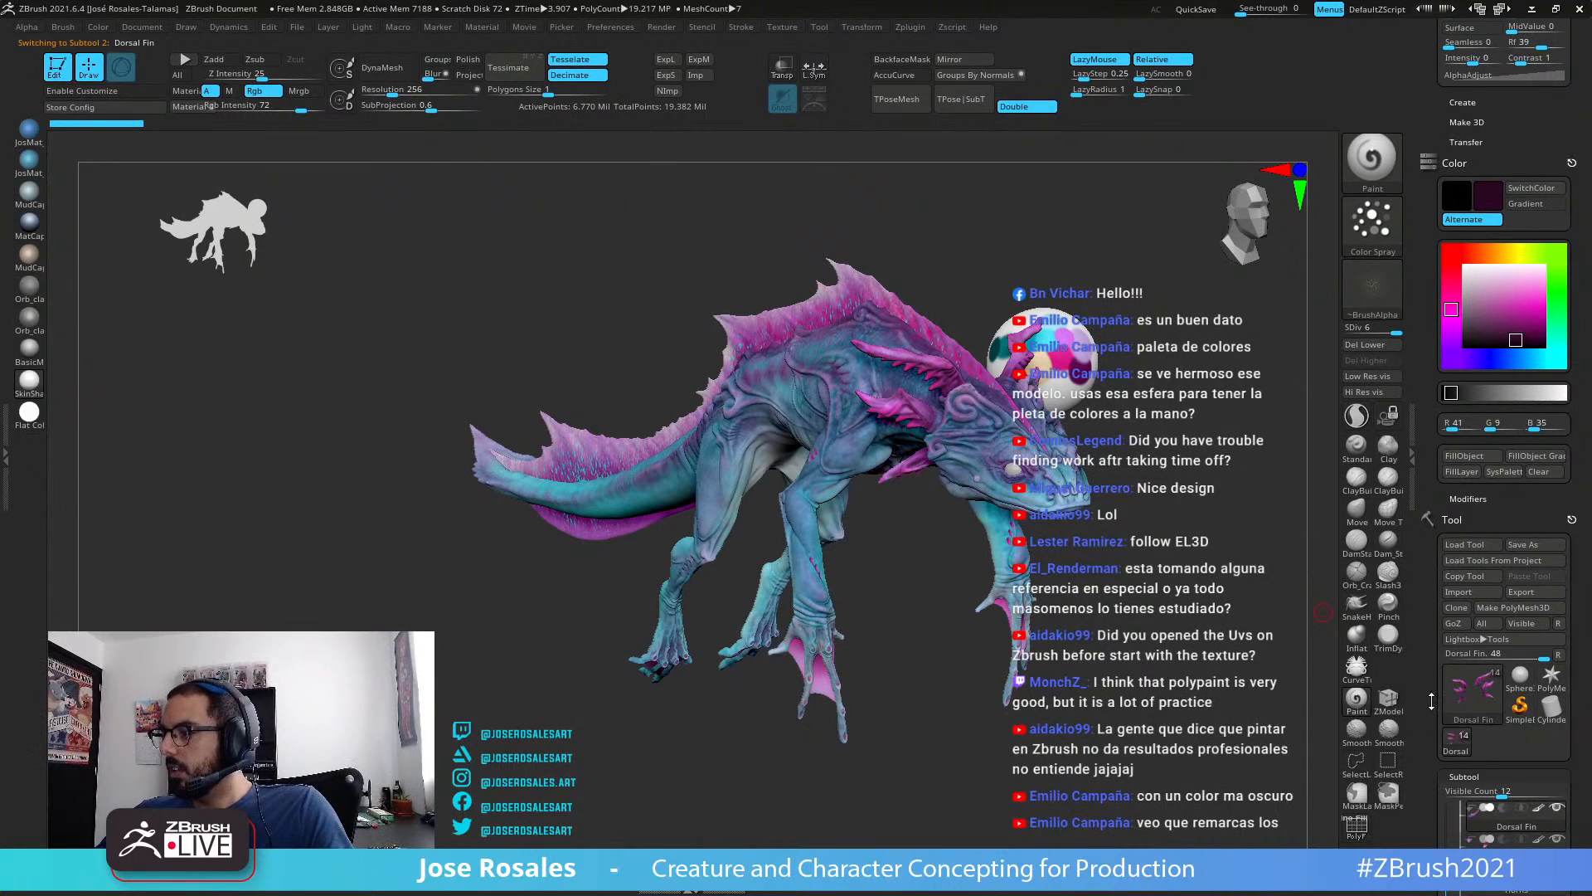
Step: Open the Adjust Colors dialog for the dorsal fin's polypaint
scroll(1464, 655, "down", 10)
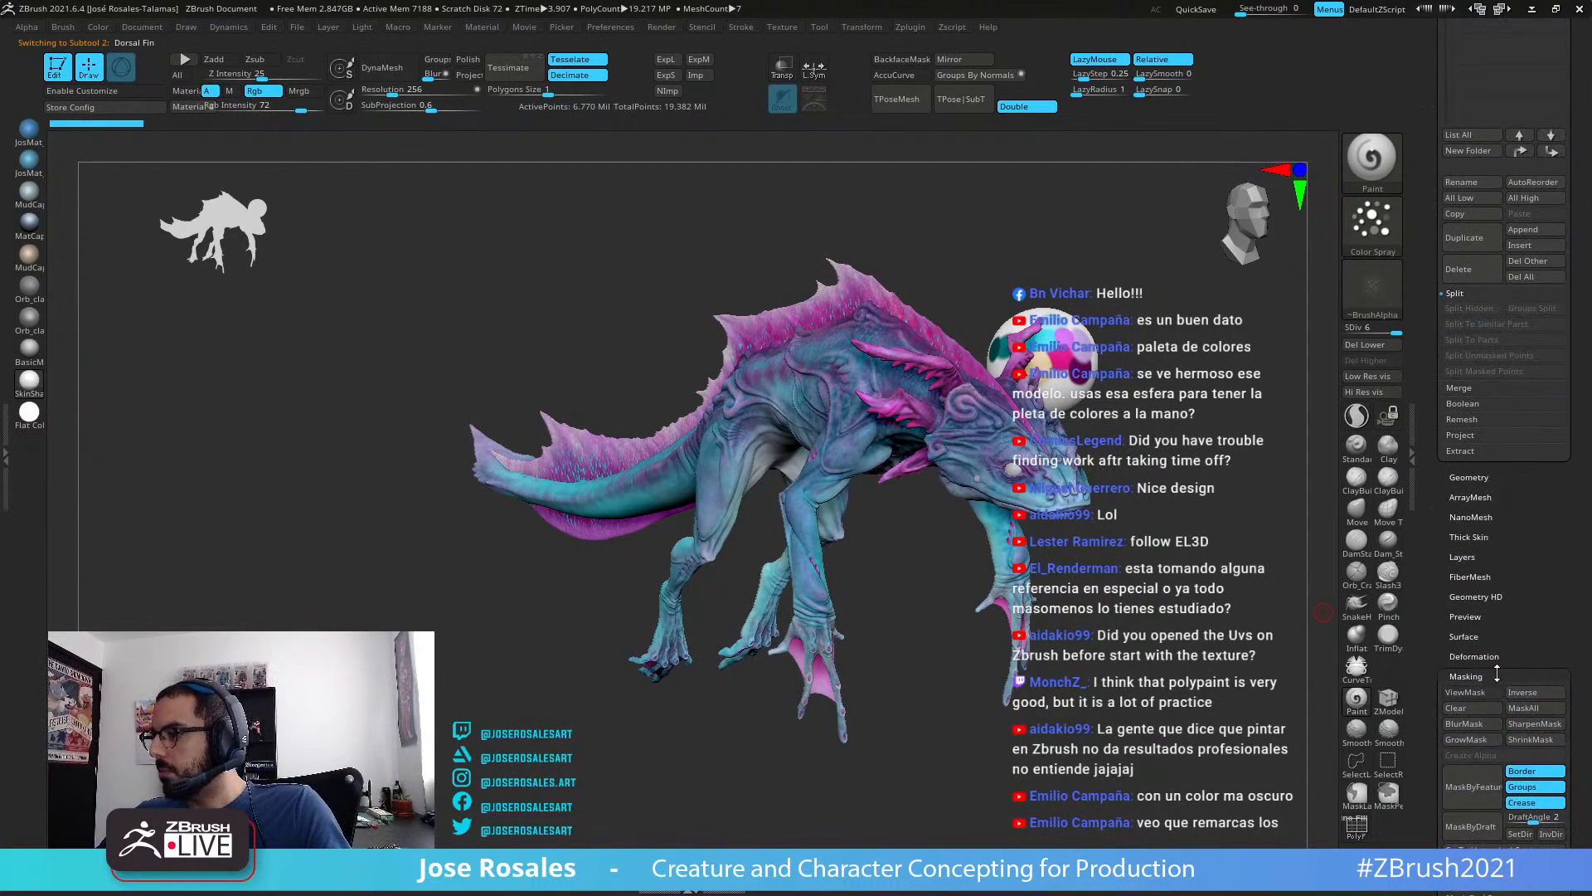
left_click(1467, 677)
scroll(1484, 647, "down", 5)
left_click(1467, 622)
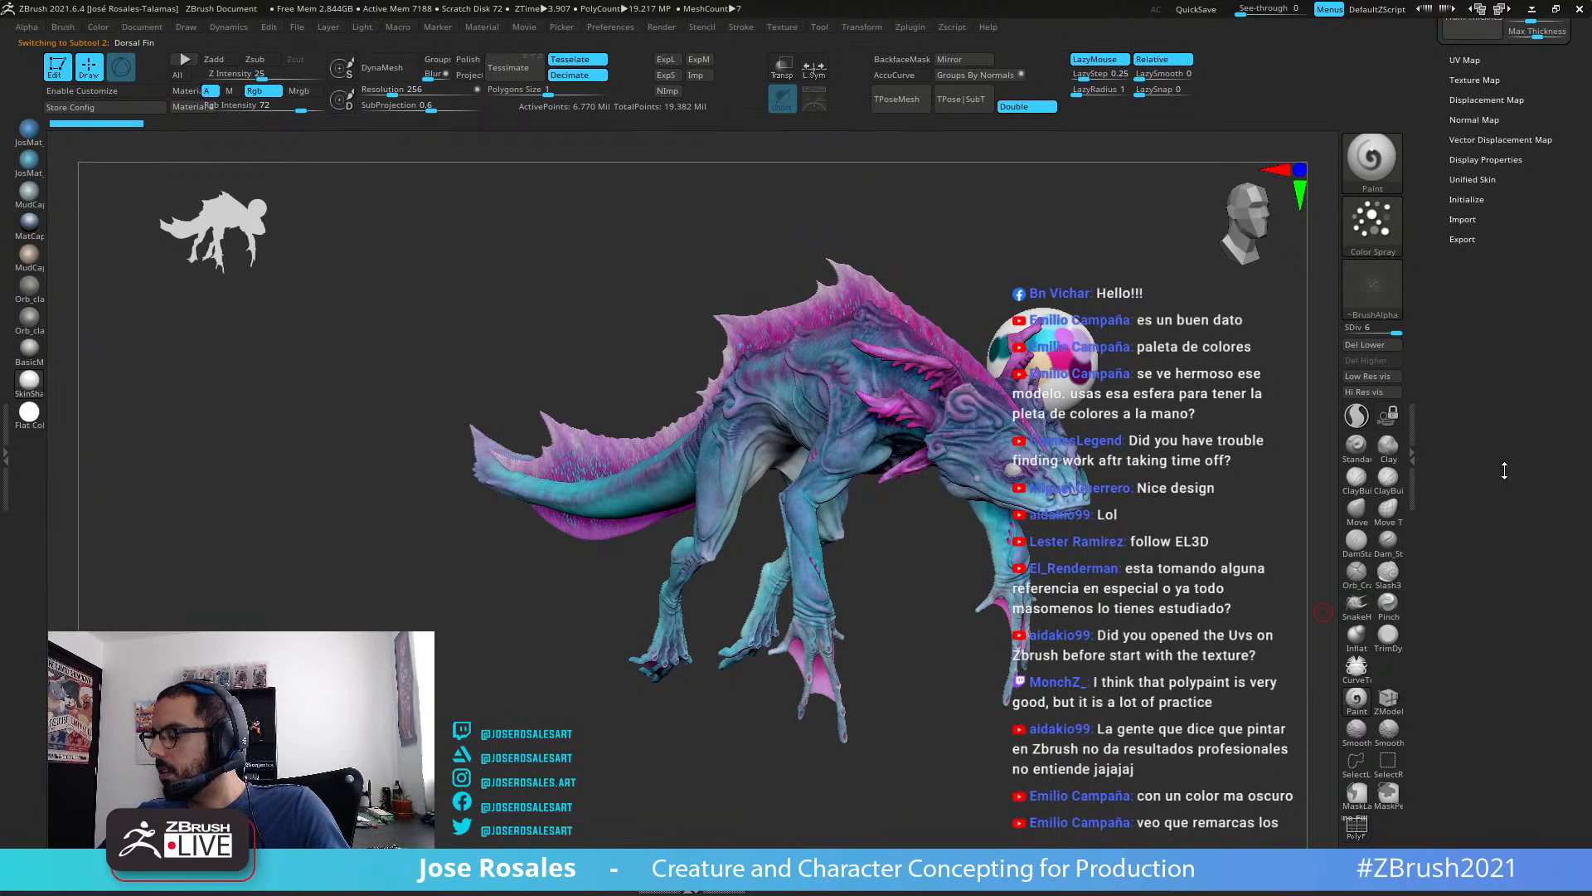
left_click(1481, 201)
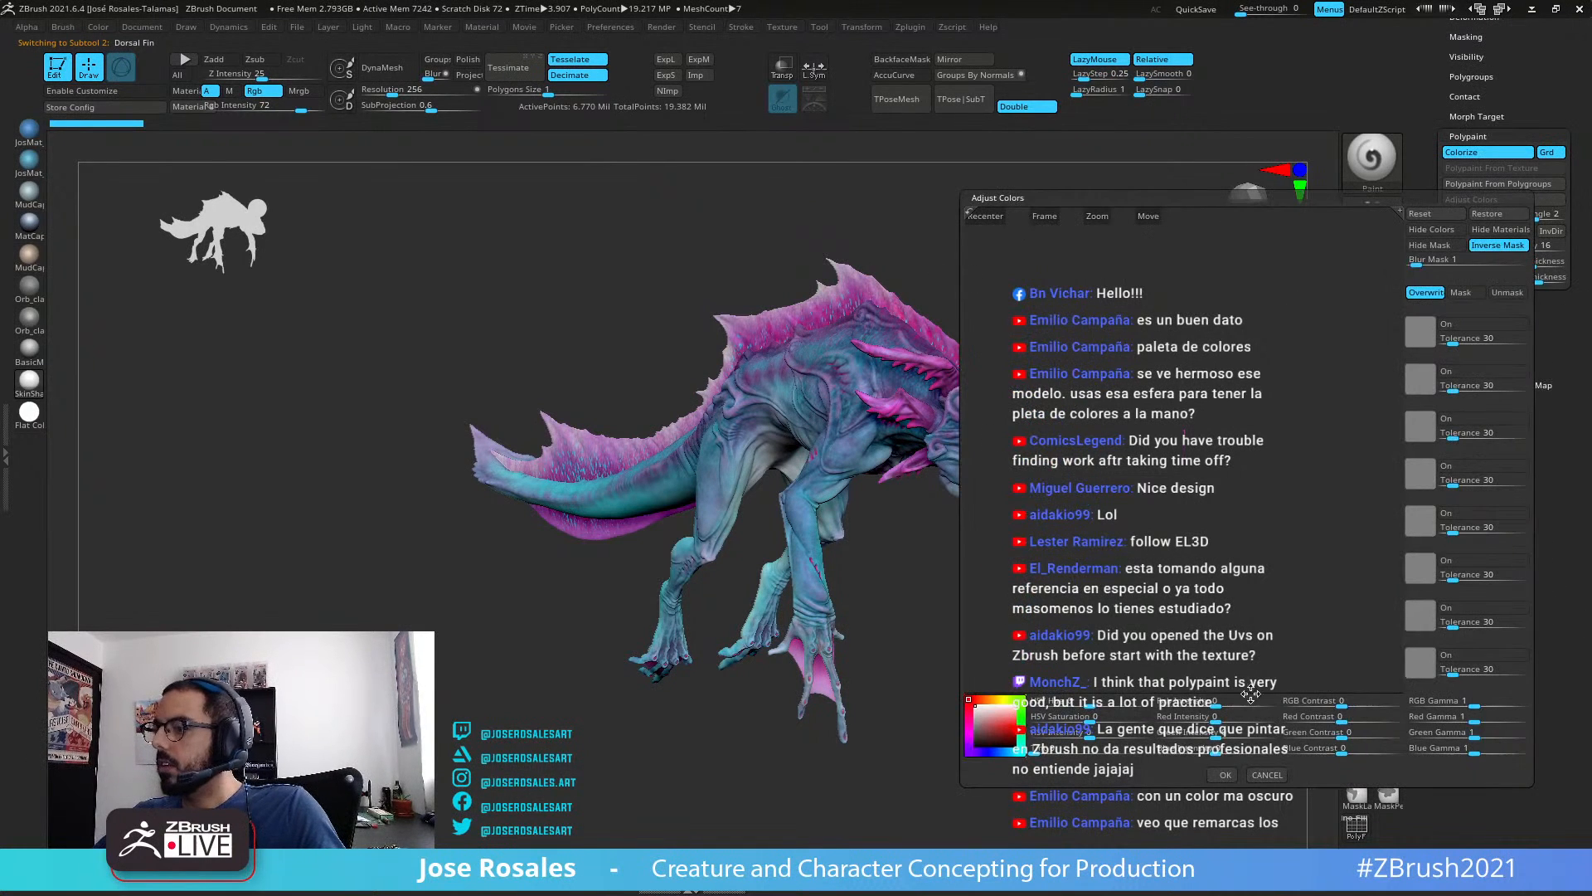
Step: Raise the dorsal fin polypaint's HSV Intensity slightly, reduce HSV Saturation to about -0.12 and apply the colour adjustment
left_click_drag(1260, 531, 1224, 659)
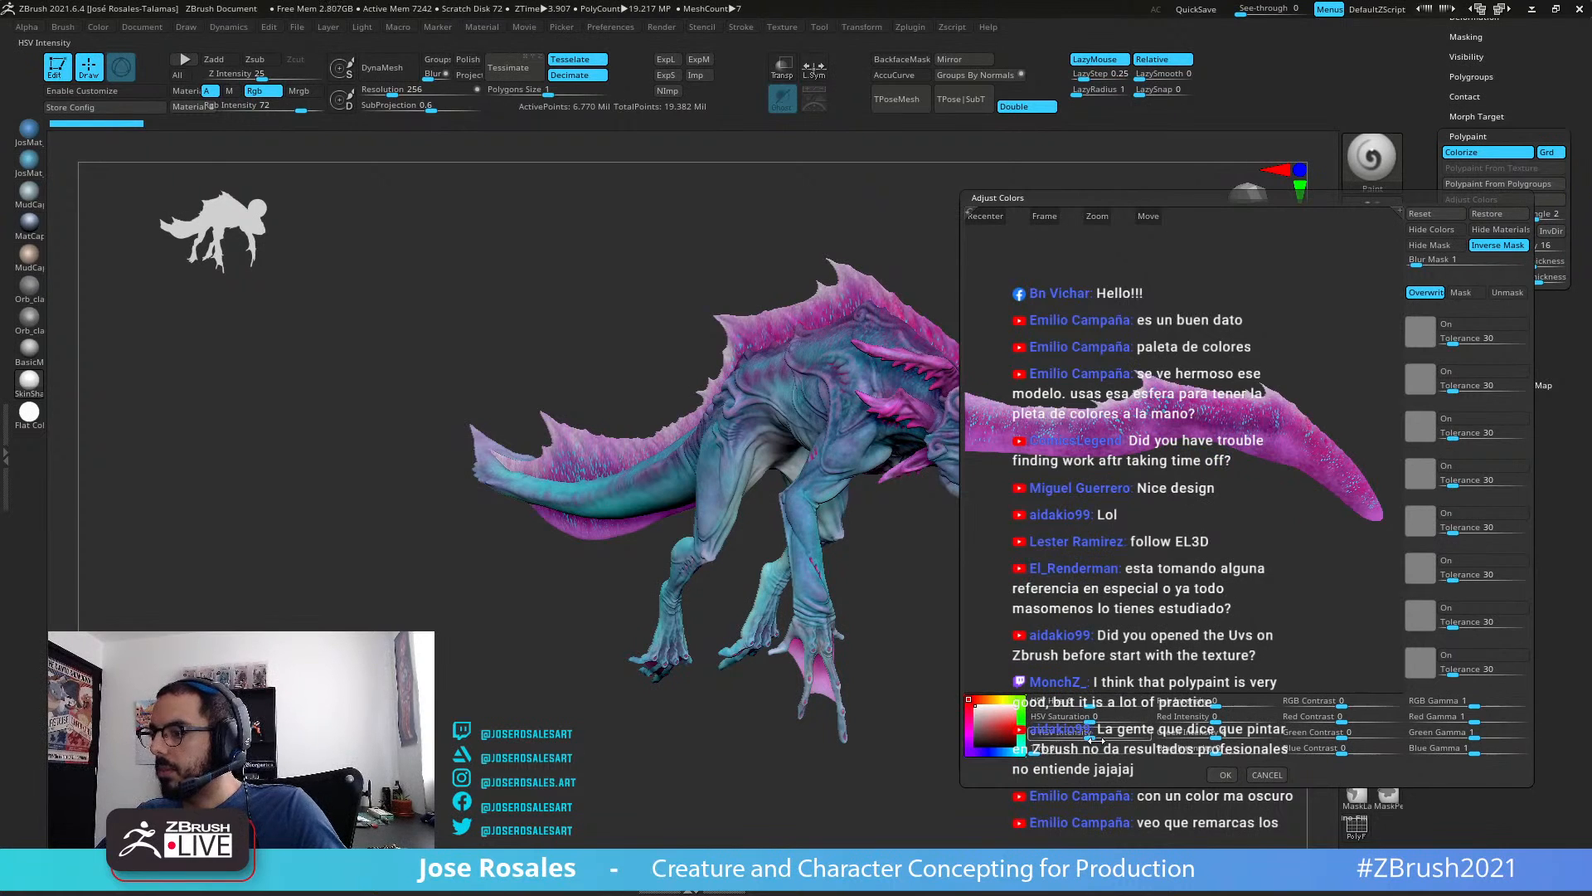
left_click_drag(1097, 738, 1094, 736)
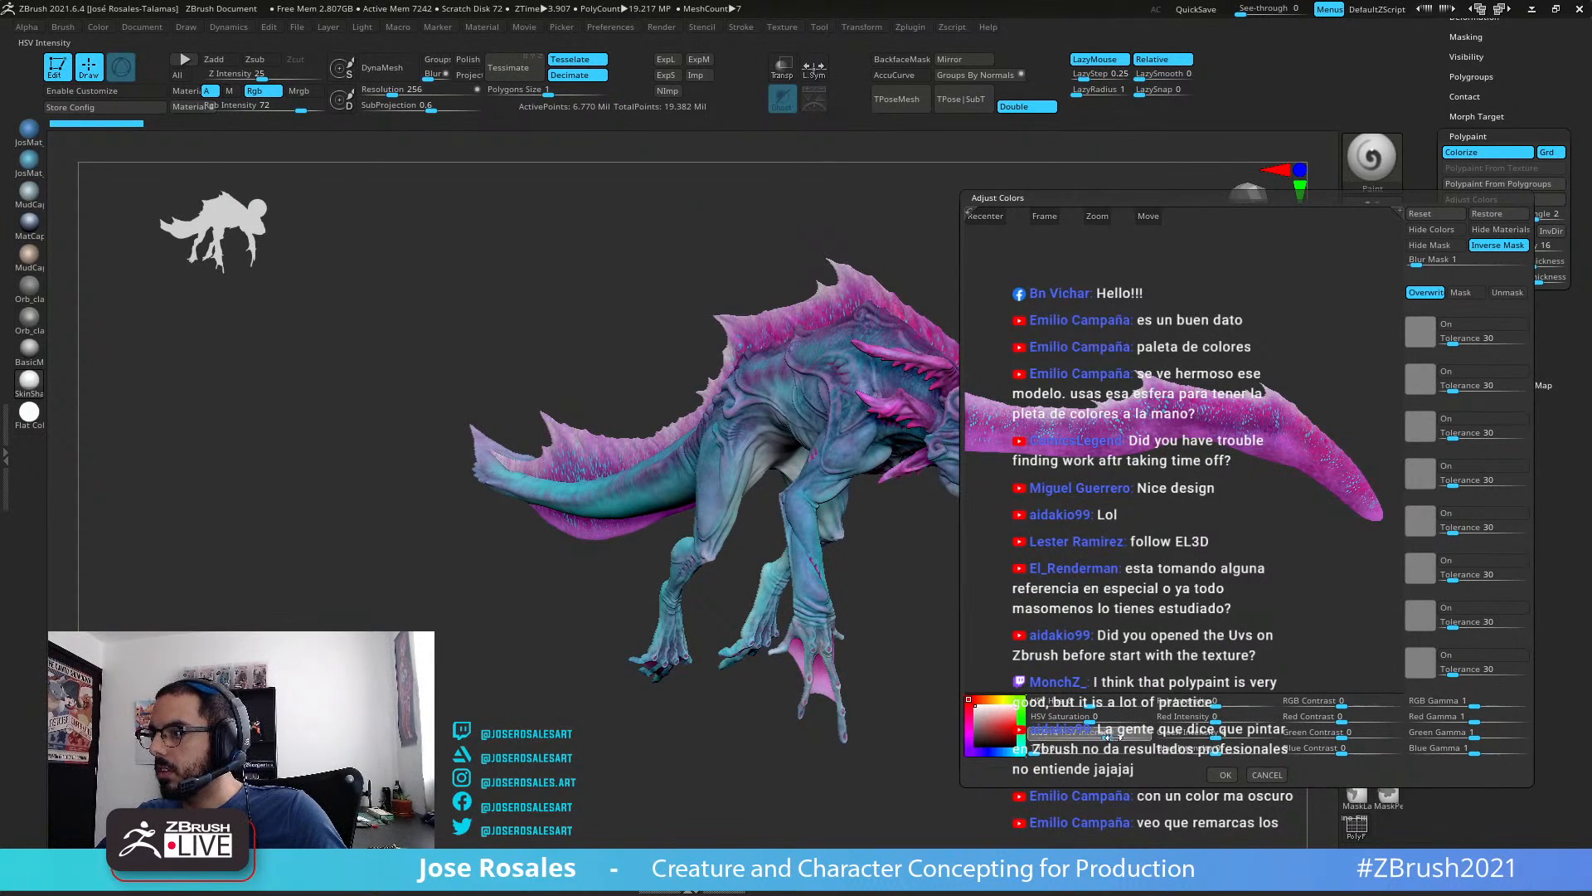
mouse_move(1115, 736)
left_mouse_down()
mouse_move(1062, 738)
mouse_move(1098, 737)
left_mouse_up()
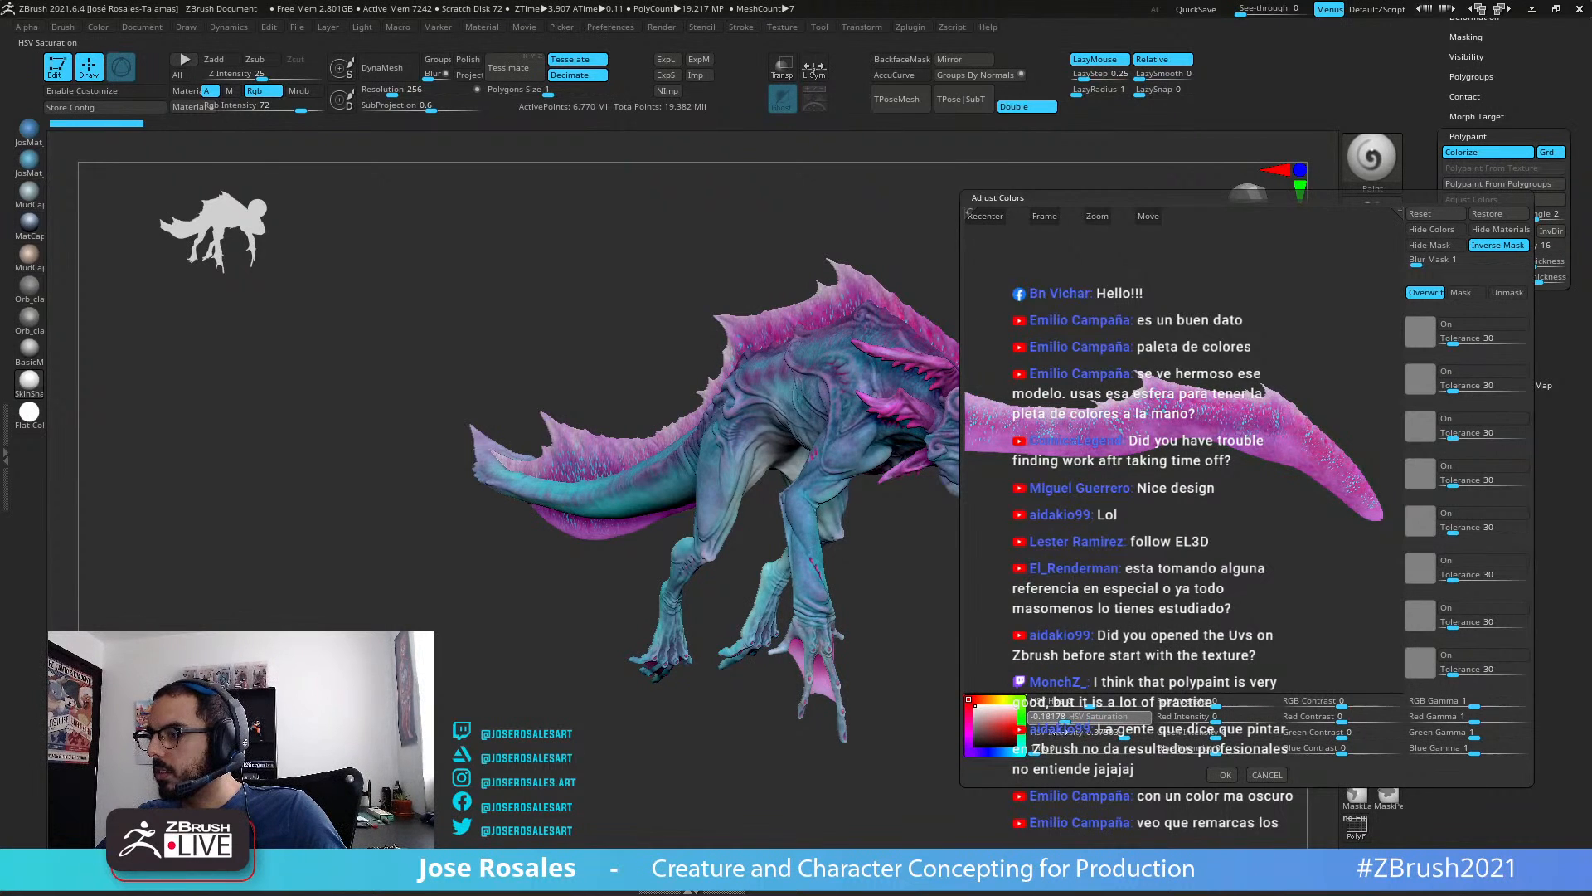
left_click_drag(1065, 721, 1057, 722)
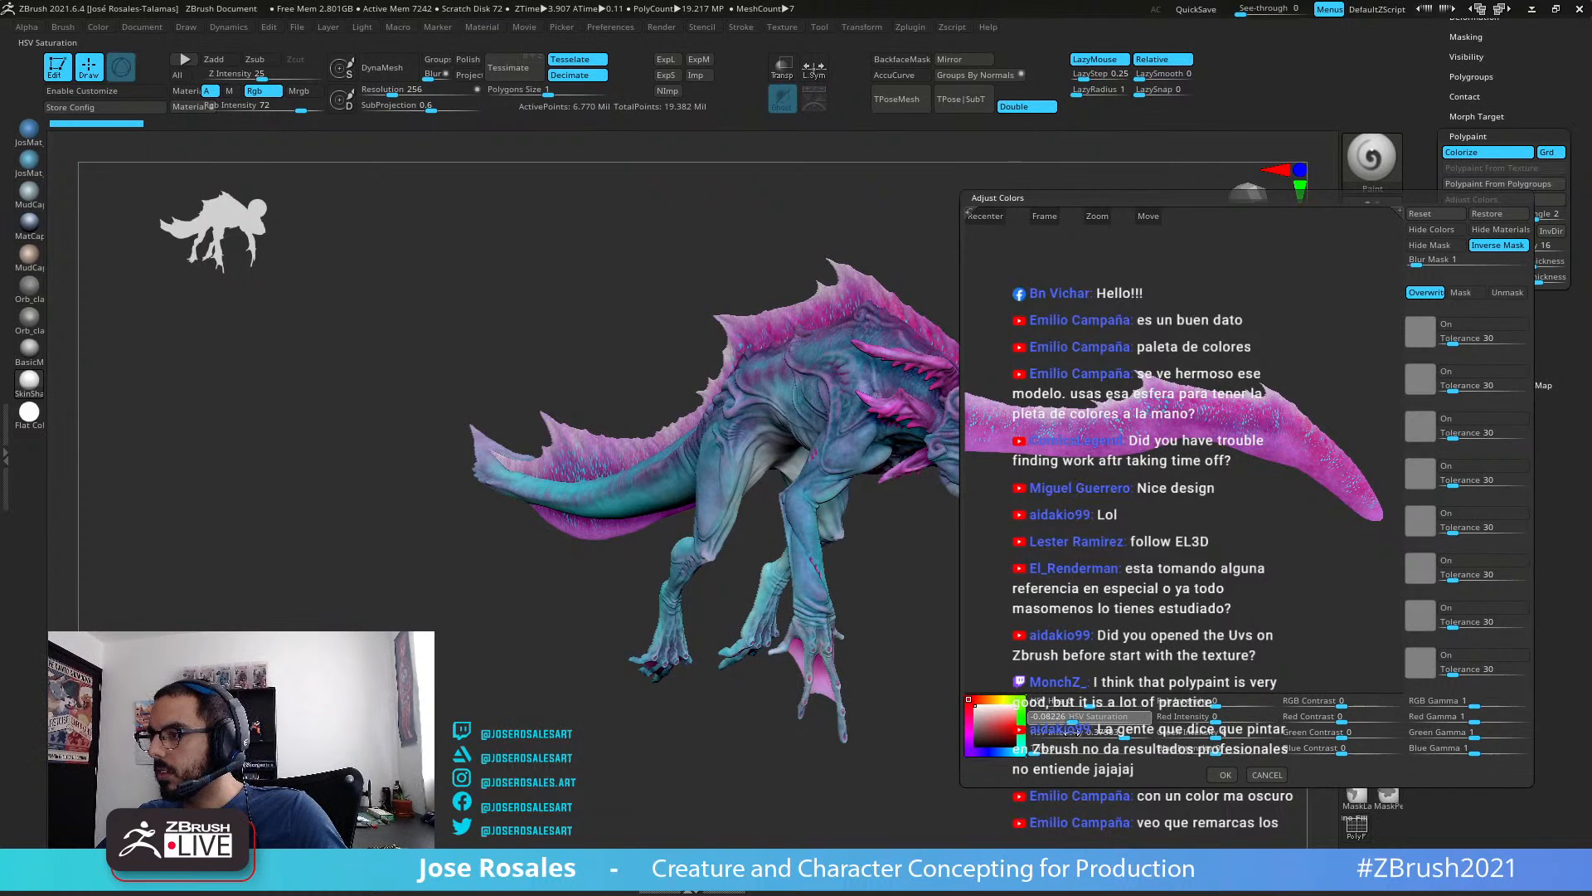
left_click(1225, 774)
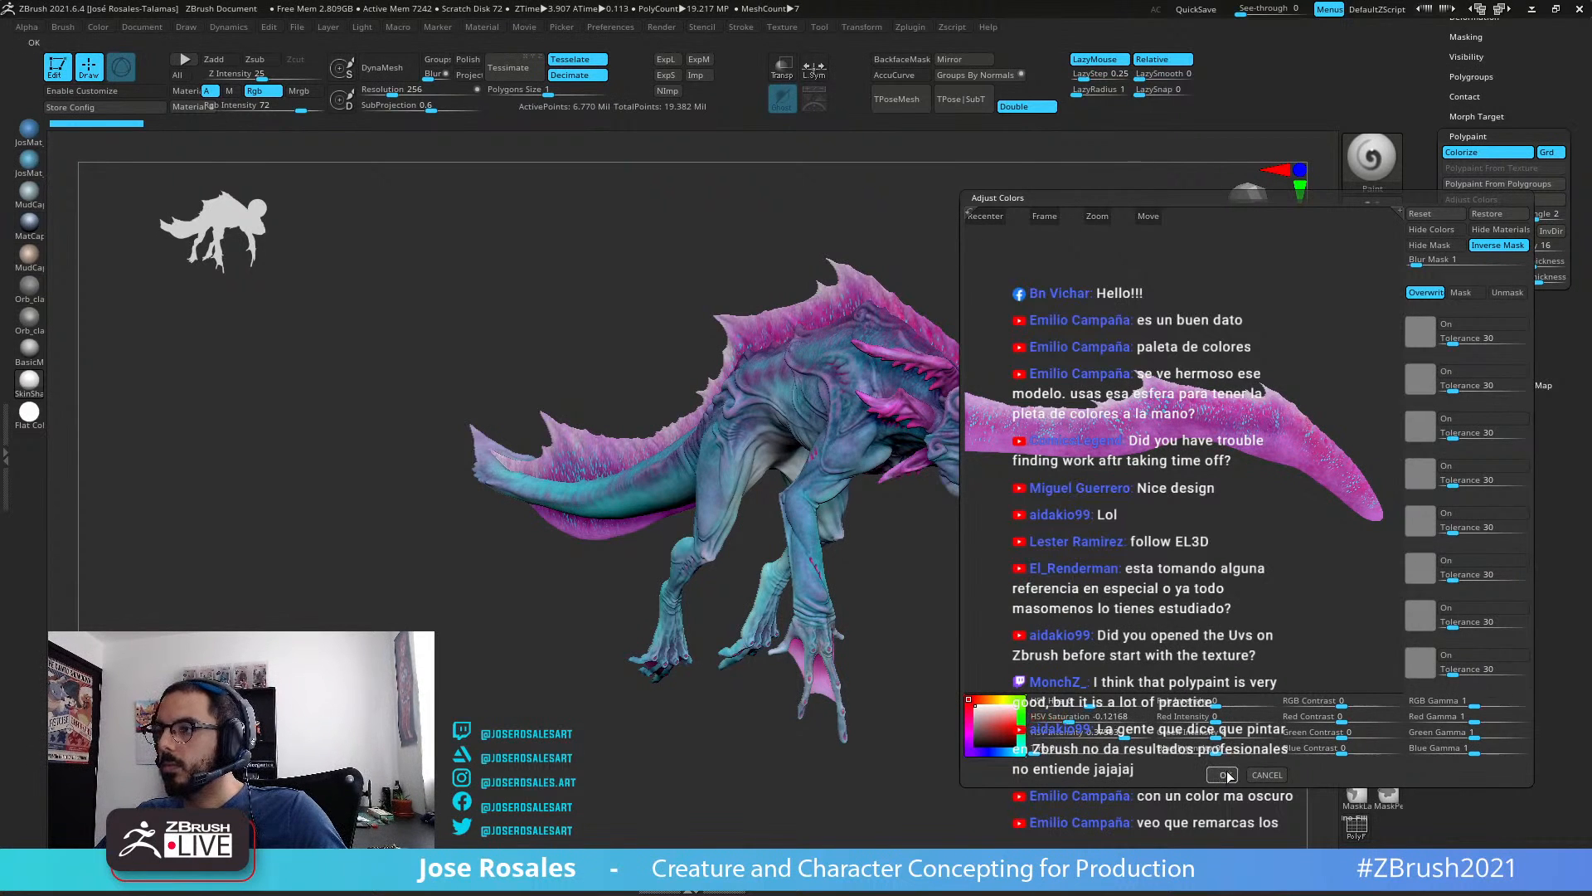
Step: Make the Horns subtool active and adjust its polypaint colours with slightly higher HSV Saturation and slightly lower HSV Intensity
left_click_drag(989, 605, 786, 547)
left_click(817, 524, "alt")
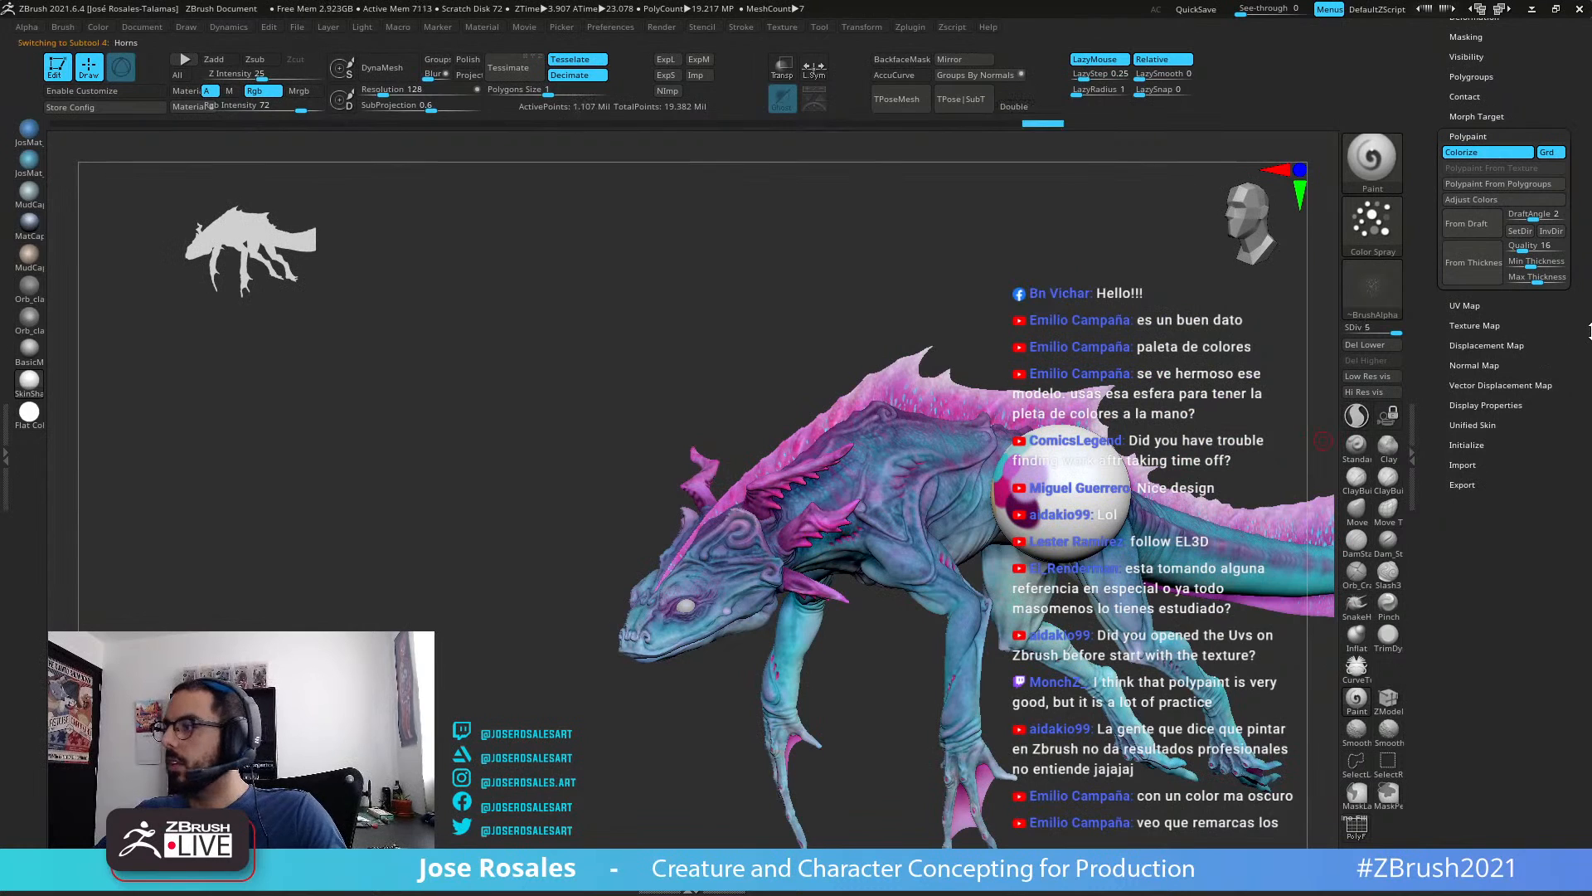
left_click(1477, 200)
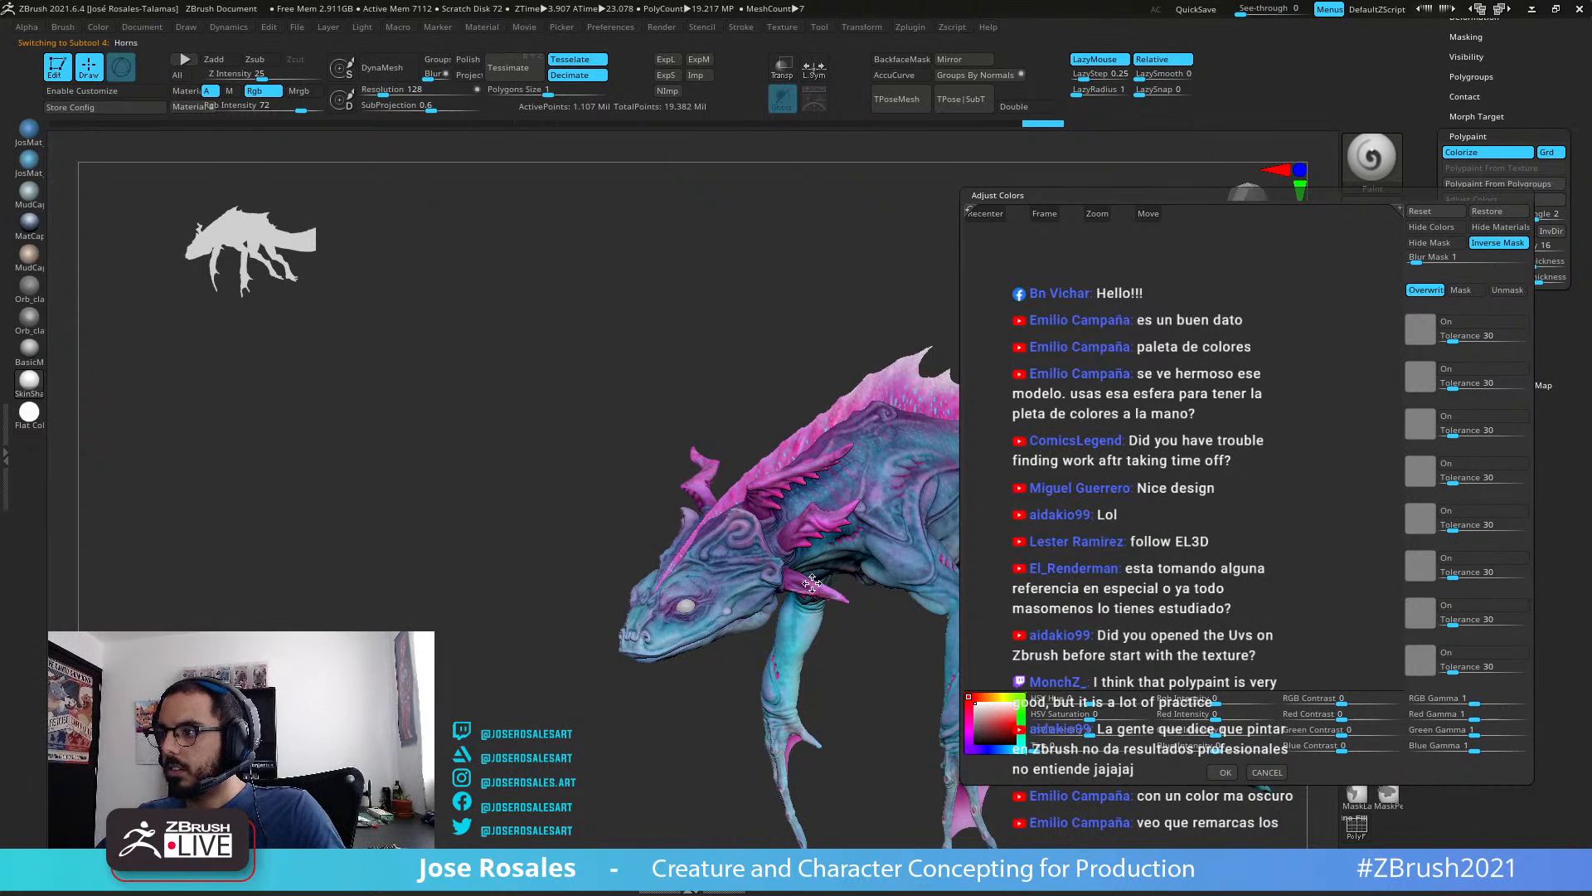
left_click_drag(1235, 555, 1186, 504)
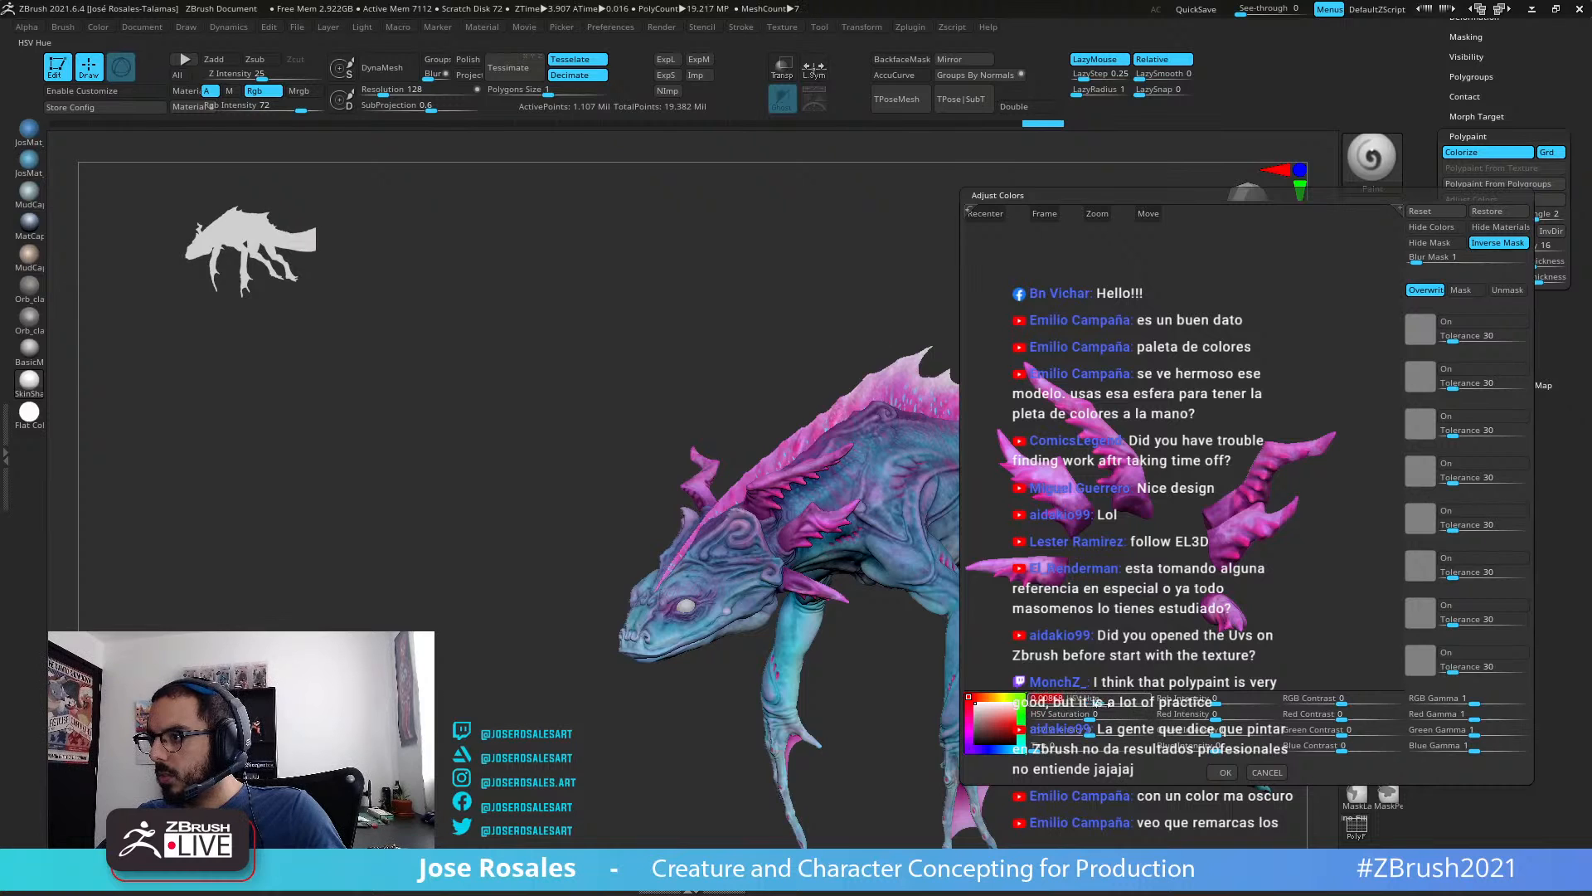
left_click_drag(1105, 701, 1114, 699)
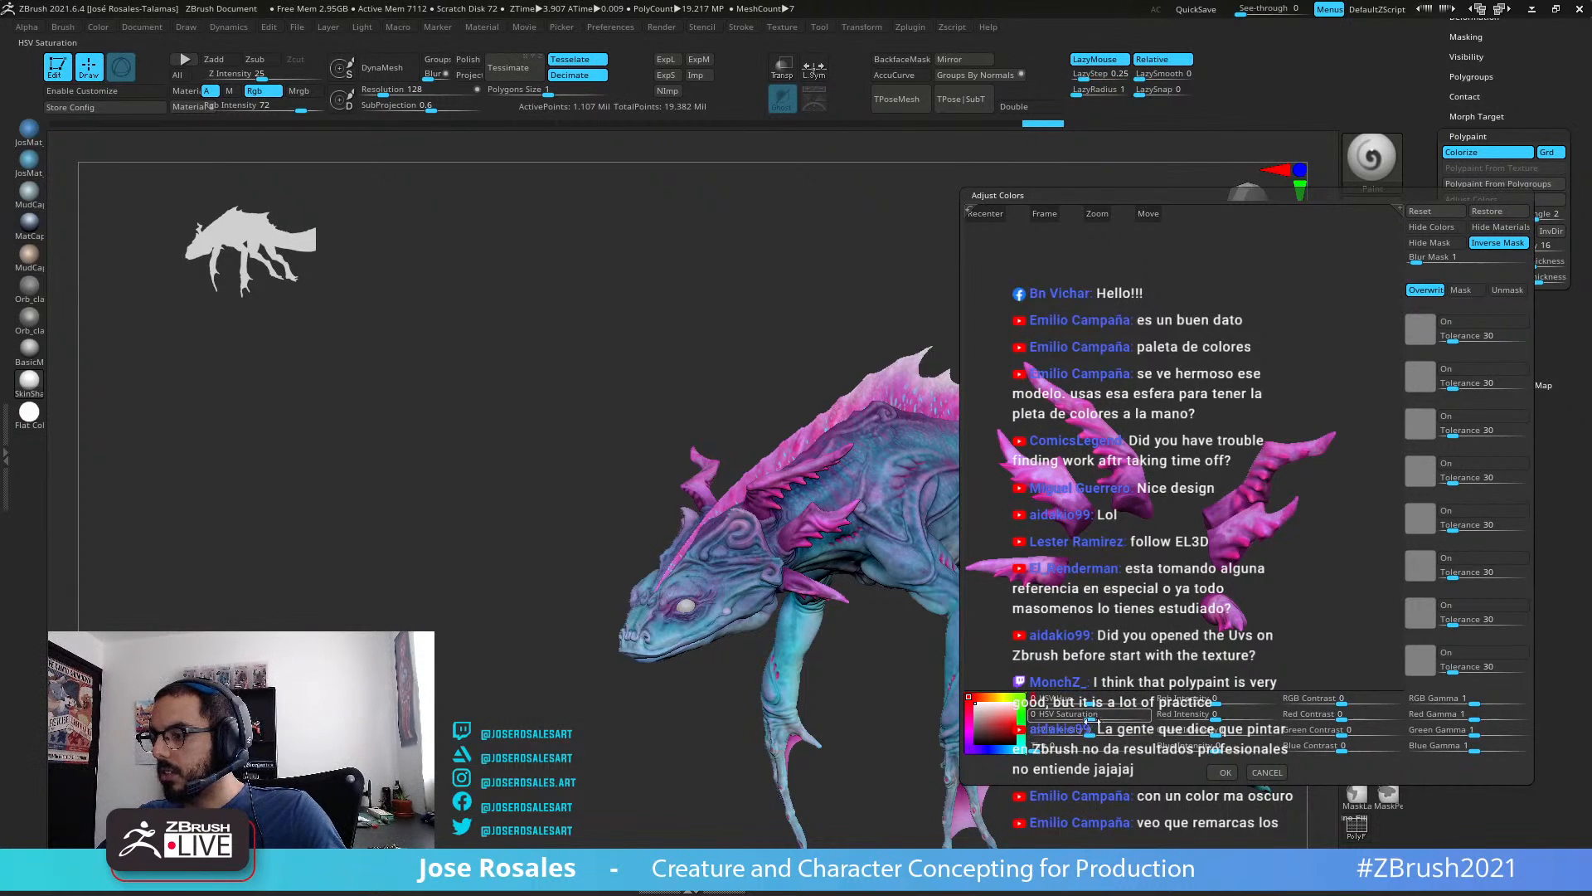
left_click_drag(1093, 719, 1109, 718)
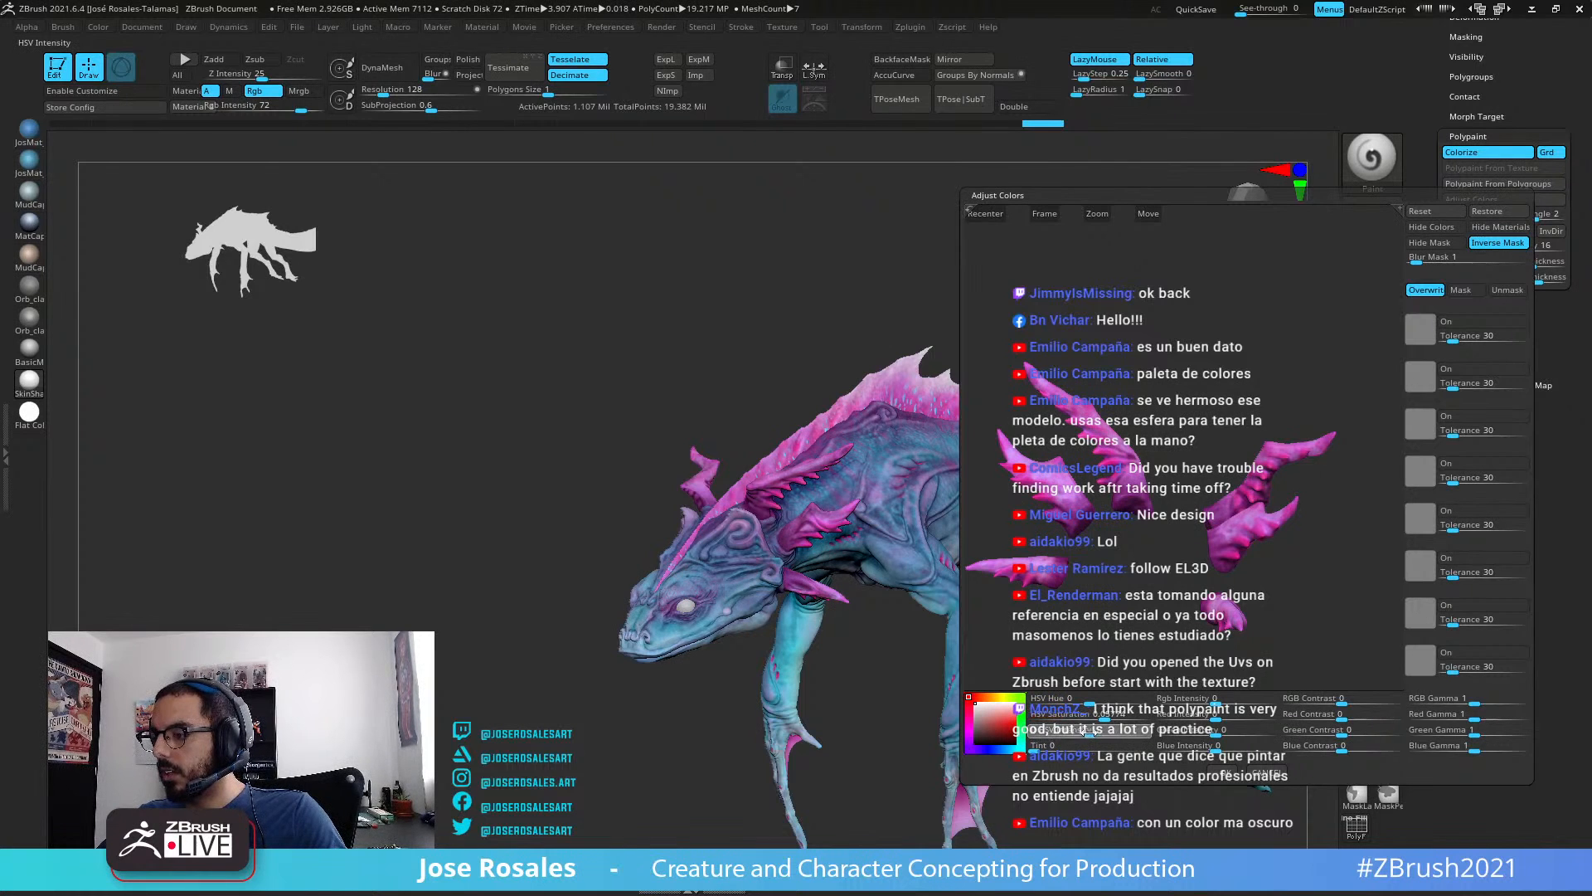
left_click_drag(1069, 735, 1062, 736)
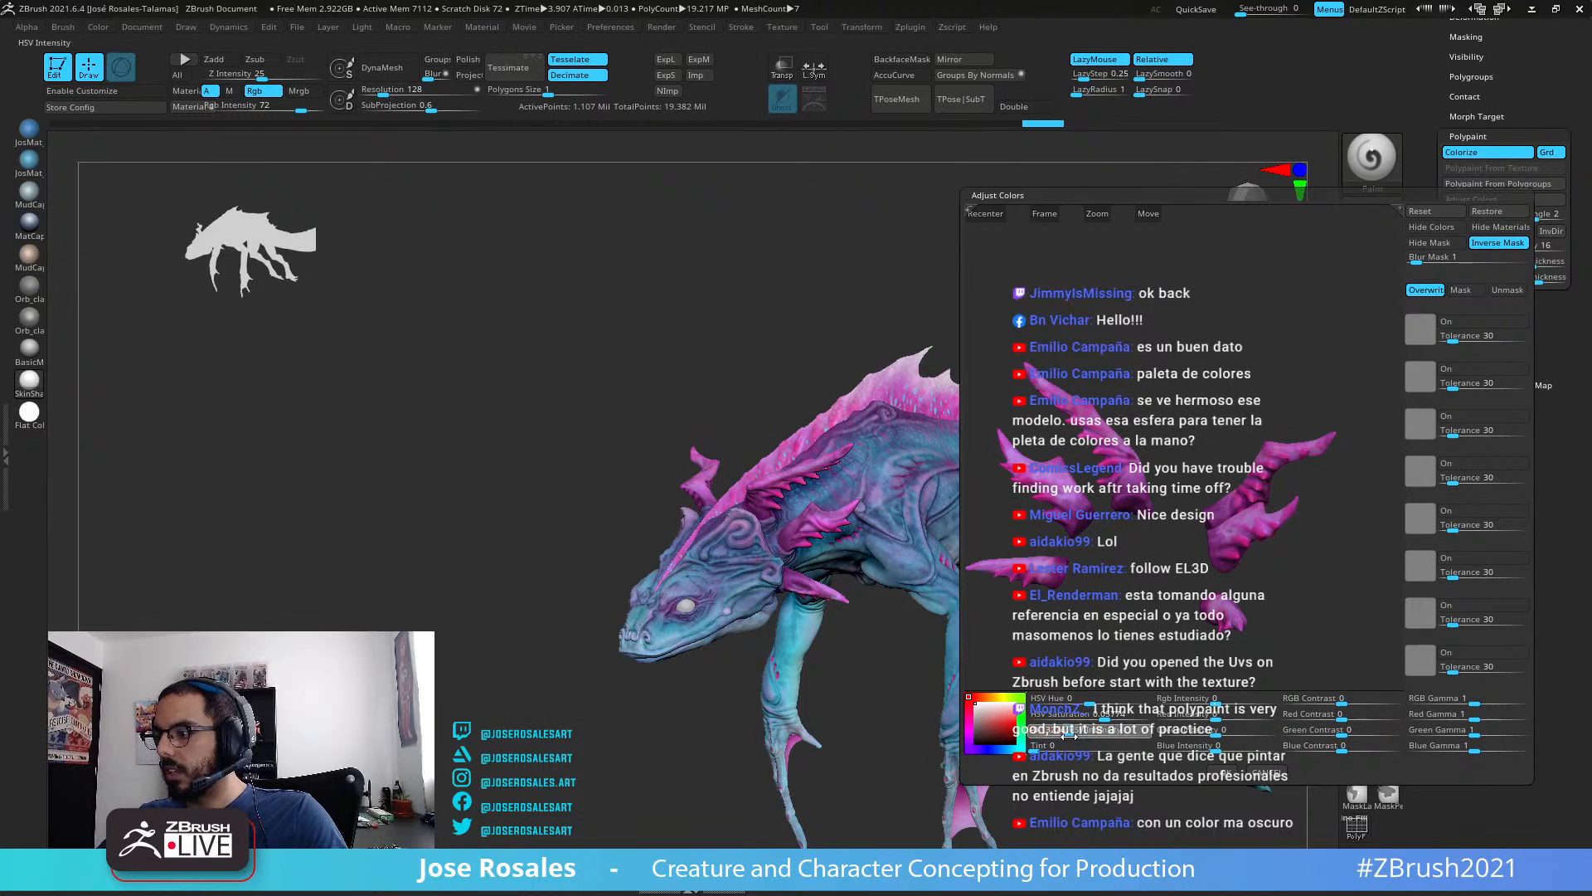
left_click(1226, 772)
Step: Make the body subtool active, open Adjust Colors for it and raise its HSV Intensity slightly
left_click_drag(751, 667, 867, 585)
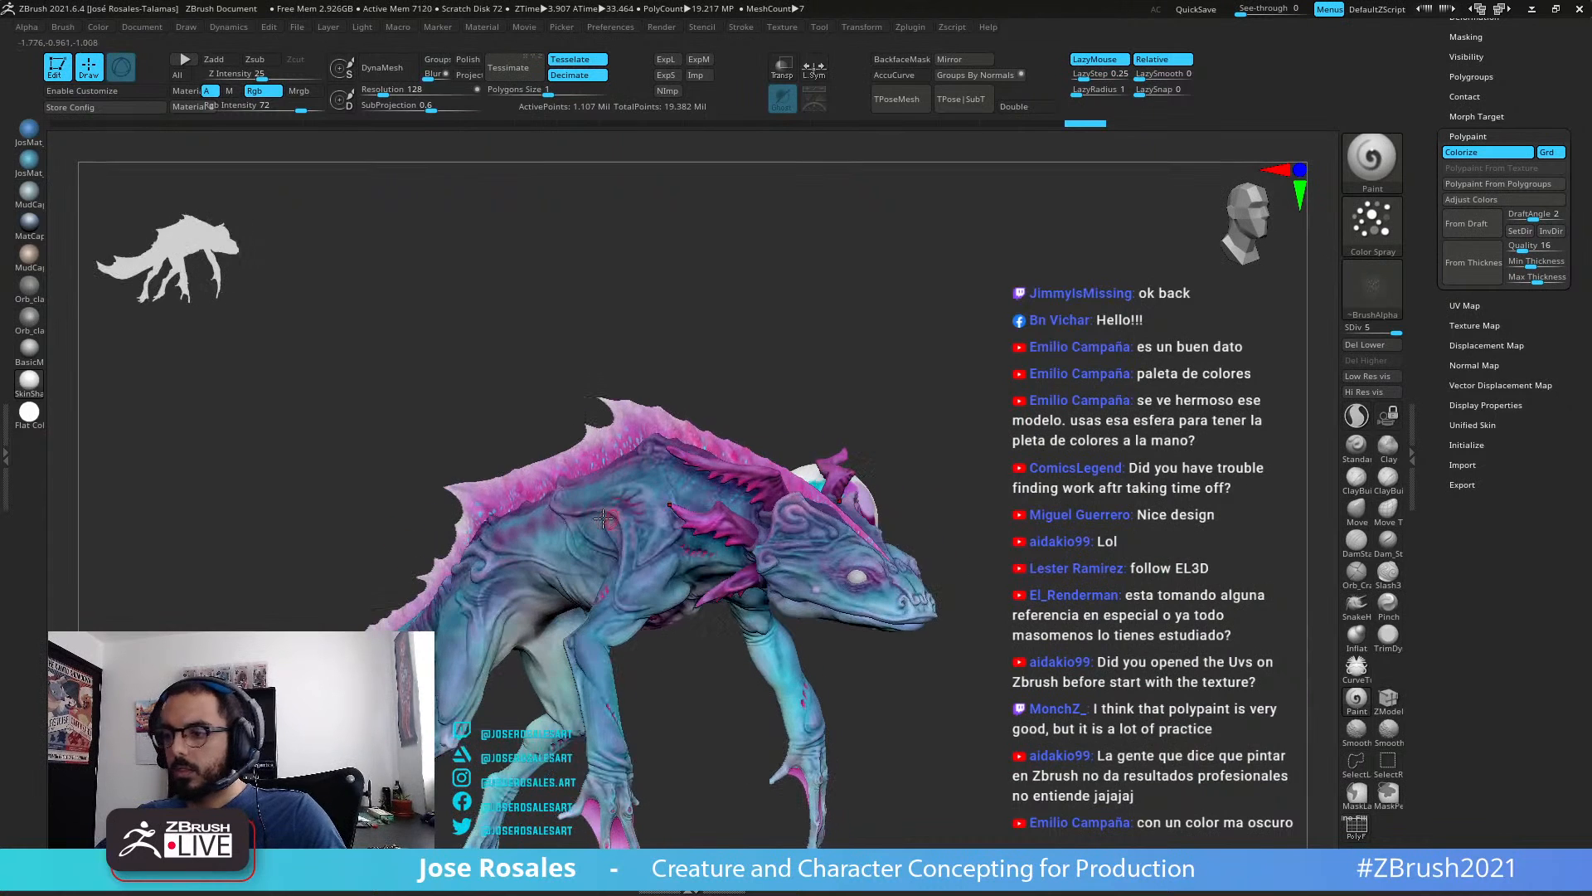
left_click(657, 590, "alt")
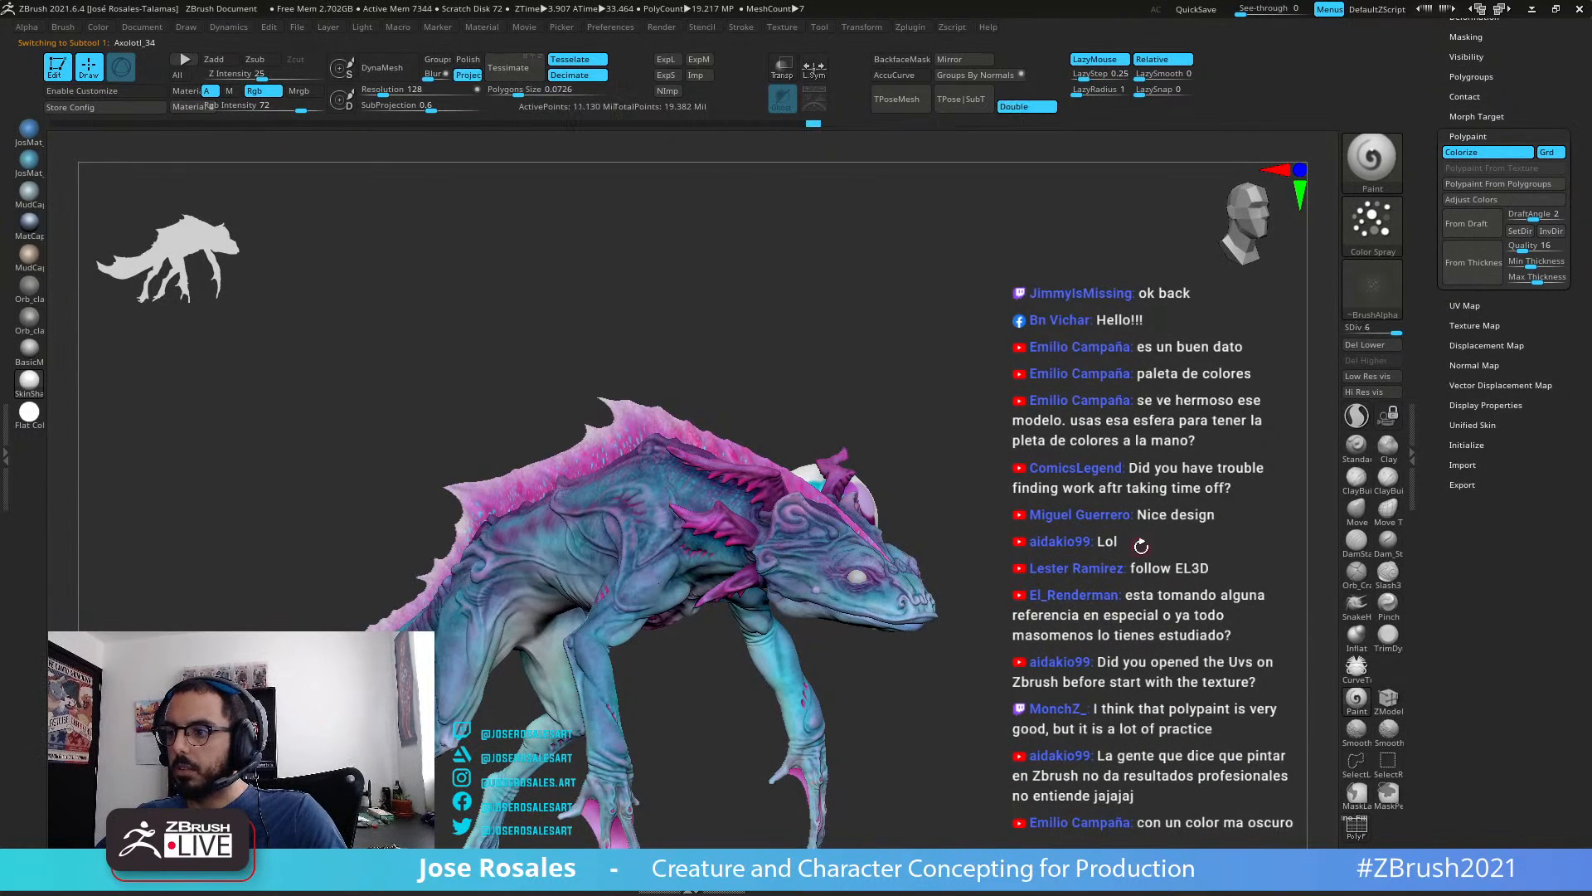
left_click(1471, 199)
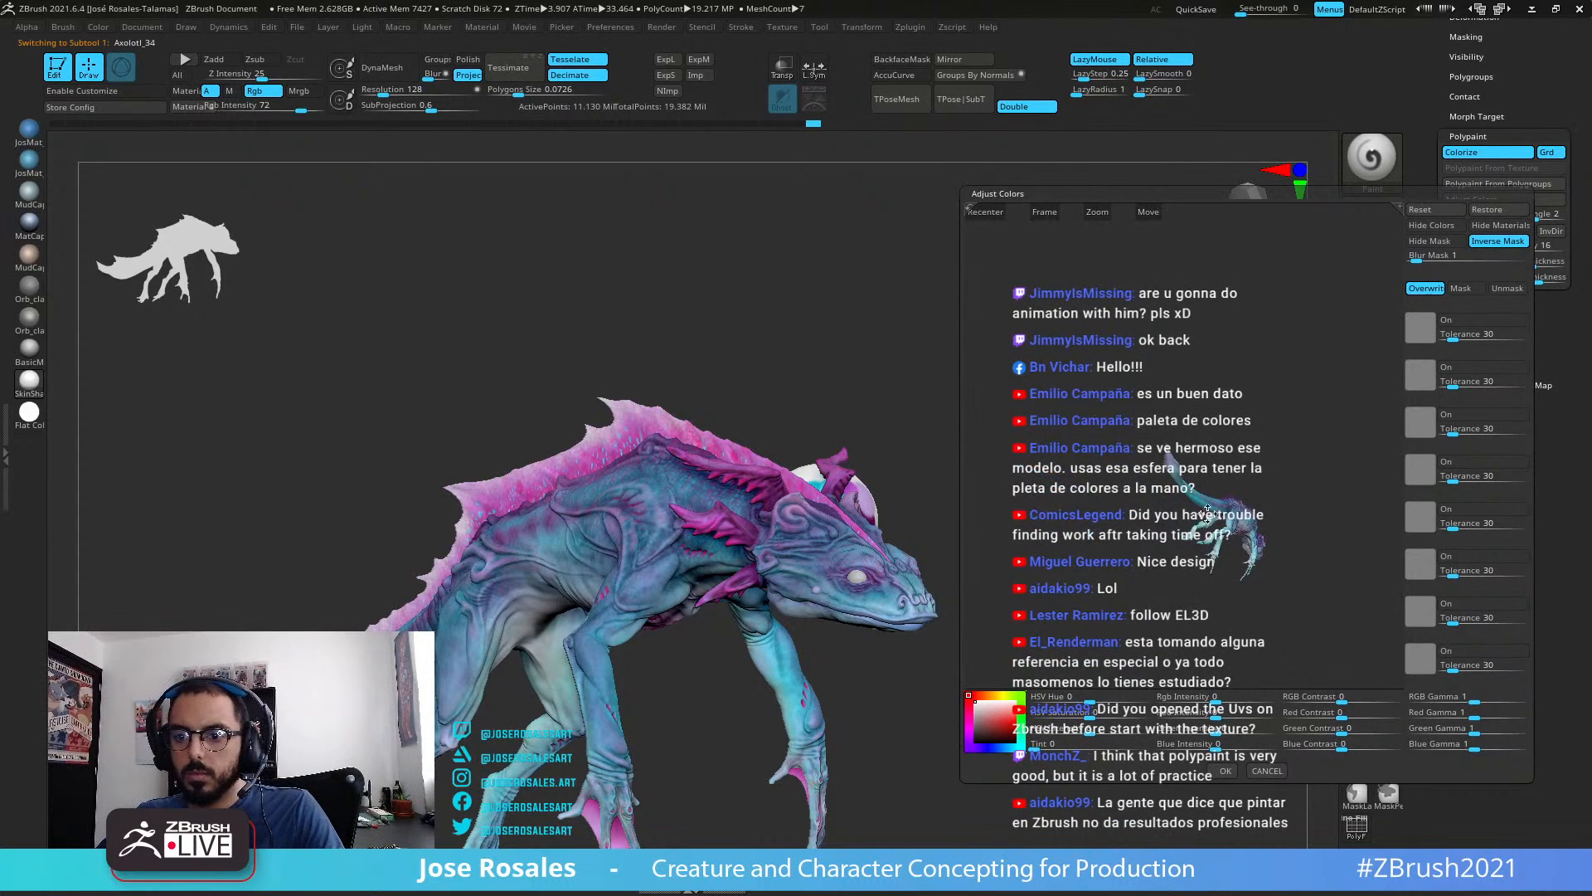
mouse_move(1222, 514)
left_mouse_down()
mouse_move(1281, 546)
mouse_move(1285, 588)
mouse_move(1236, 402)
mouse_move(1228, 525)
mouse_move(1244, 527)
mouse_move(1283, 705)
mouse_move(1205, 497)
left_mouse_up()
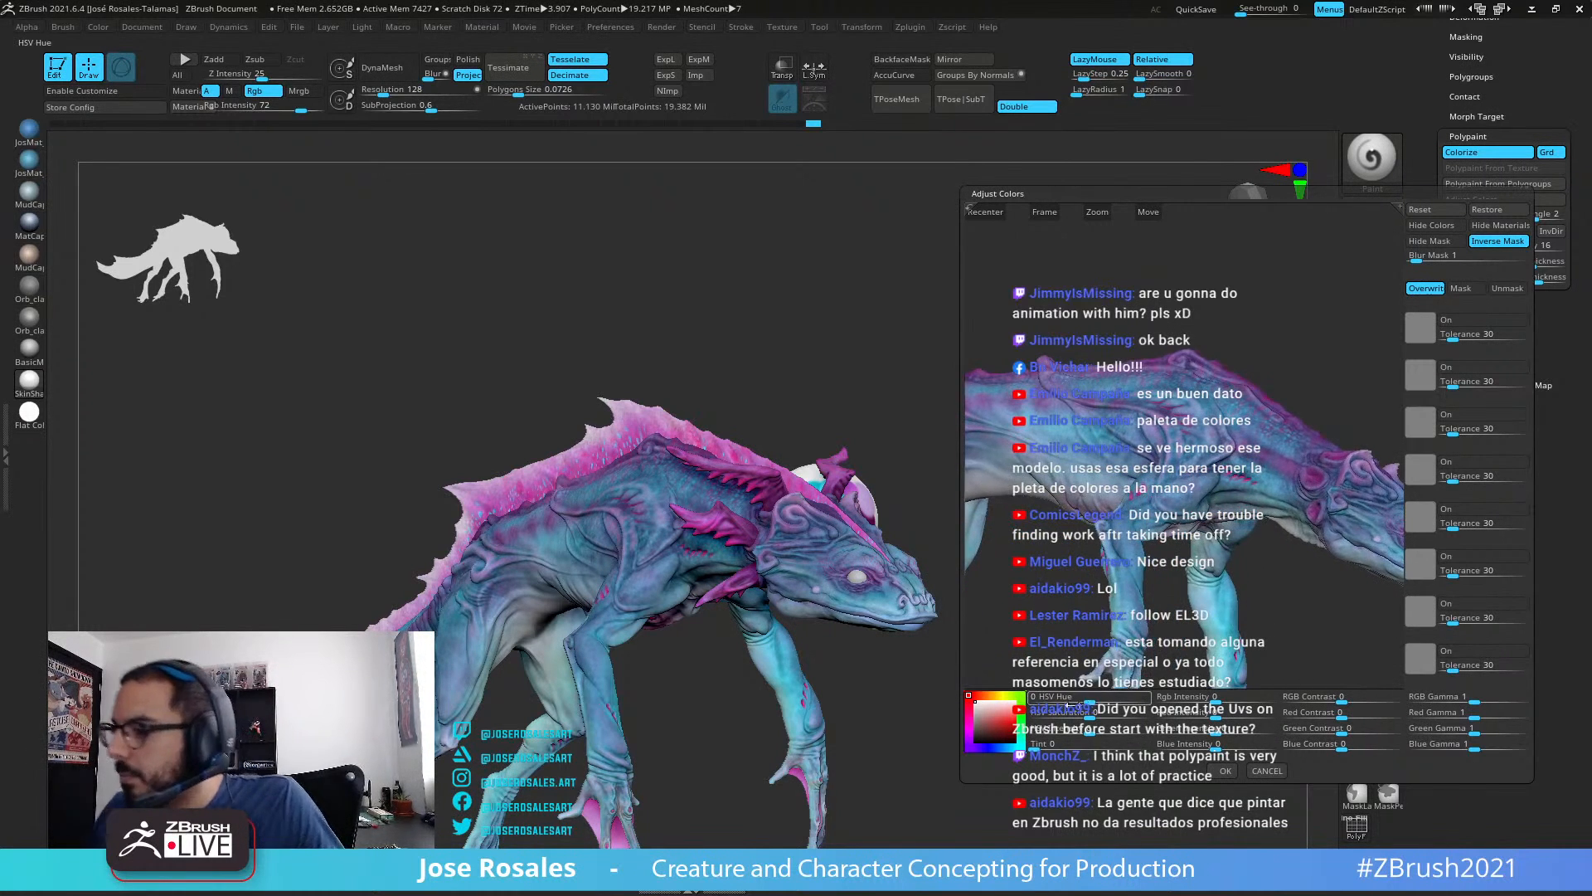
left_click_drag(1255, 514, 1242, 598)
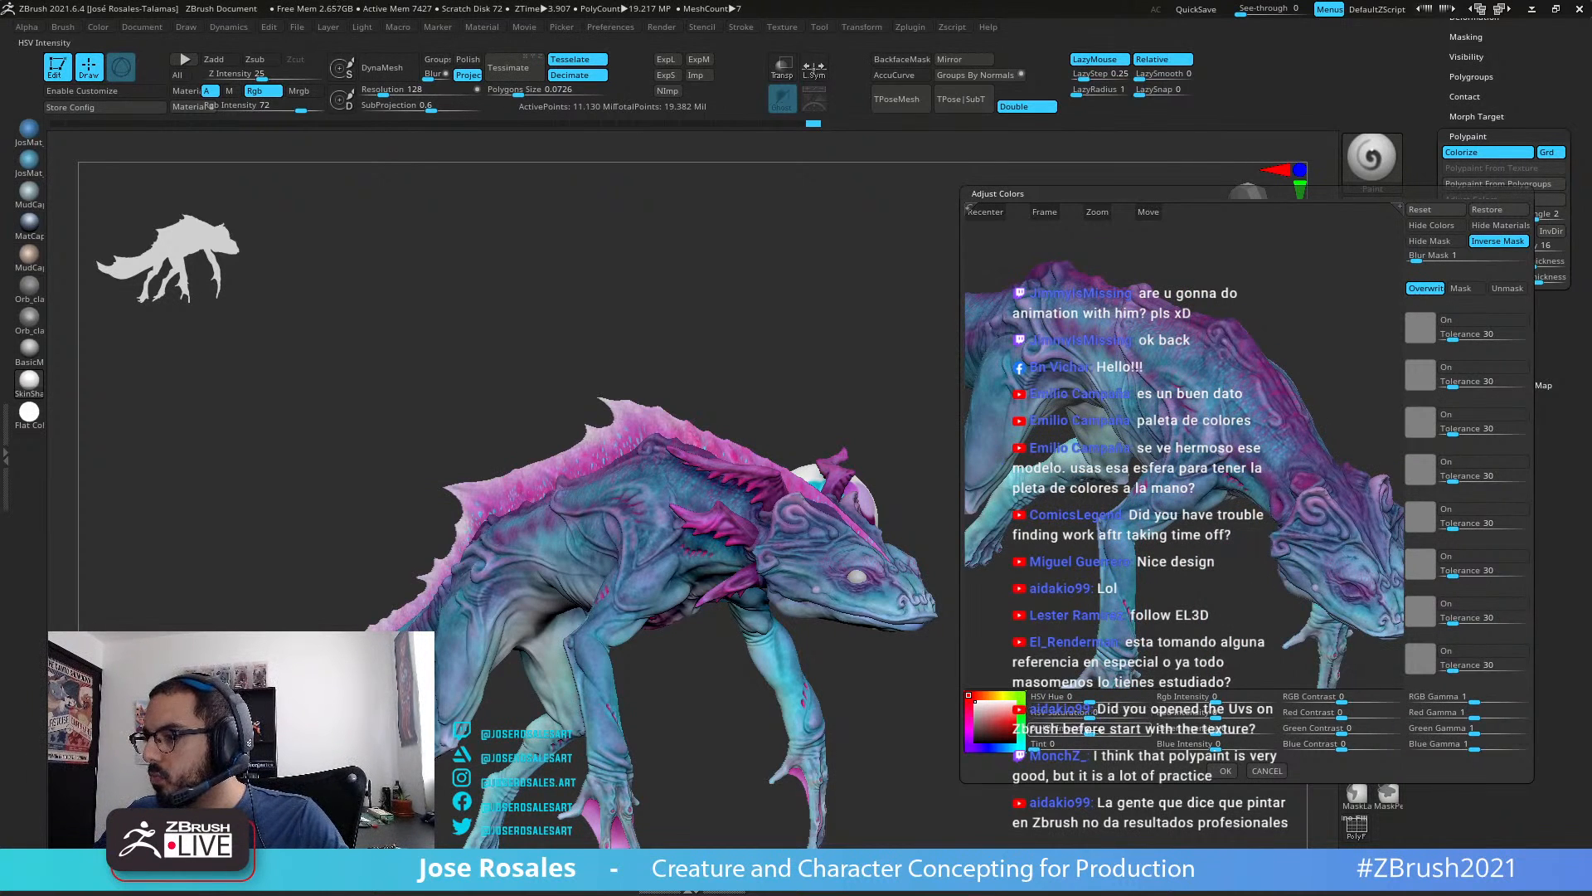
left_click_drag(1111, 733, 1114, 734)
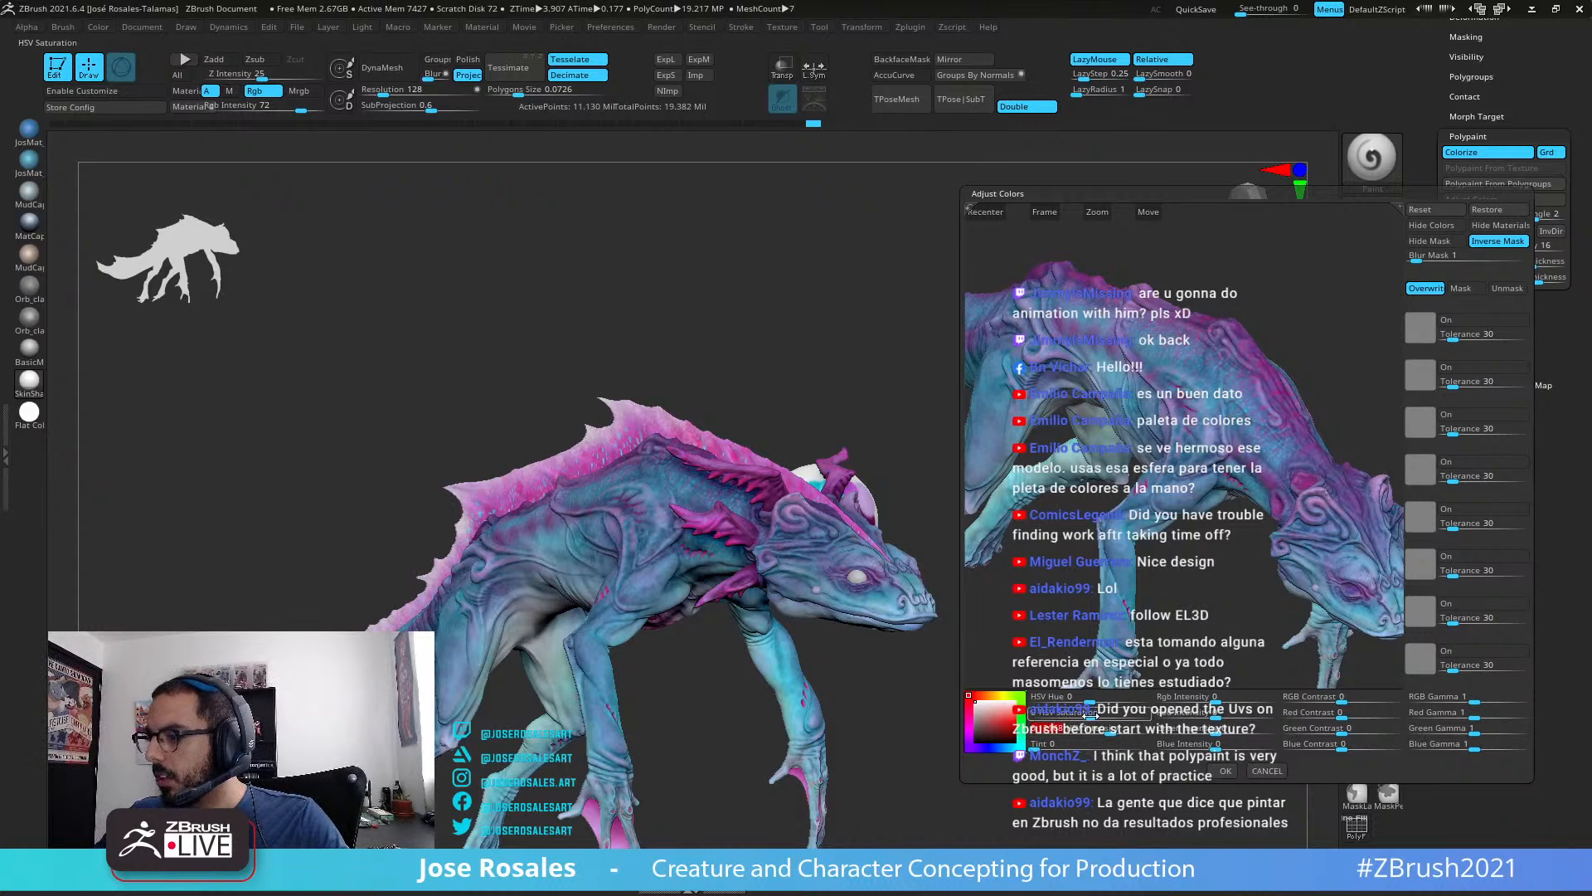
Step: Try saturation, tint and hue changes in the body's colour preview and reset HSV Hue to 0
left_click_drag(1106, 720, 1076, 724)
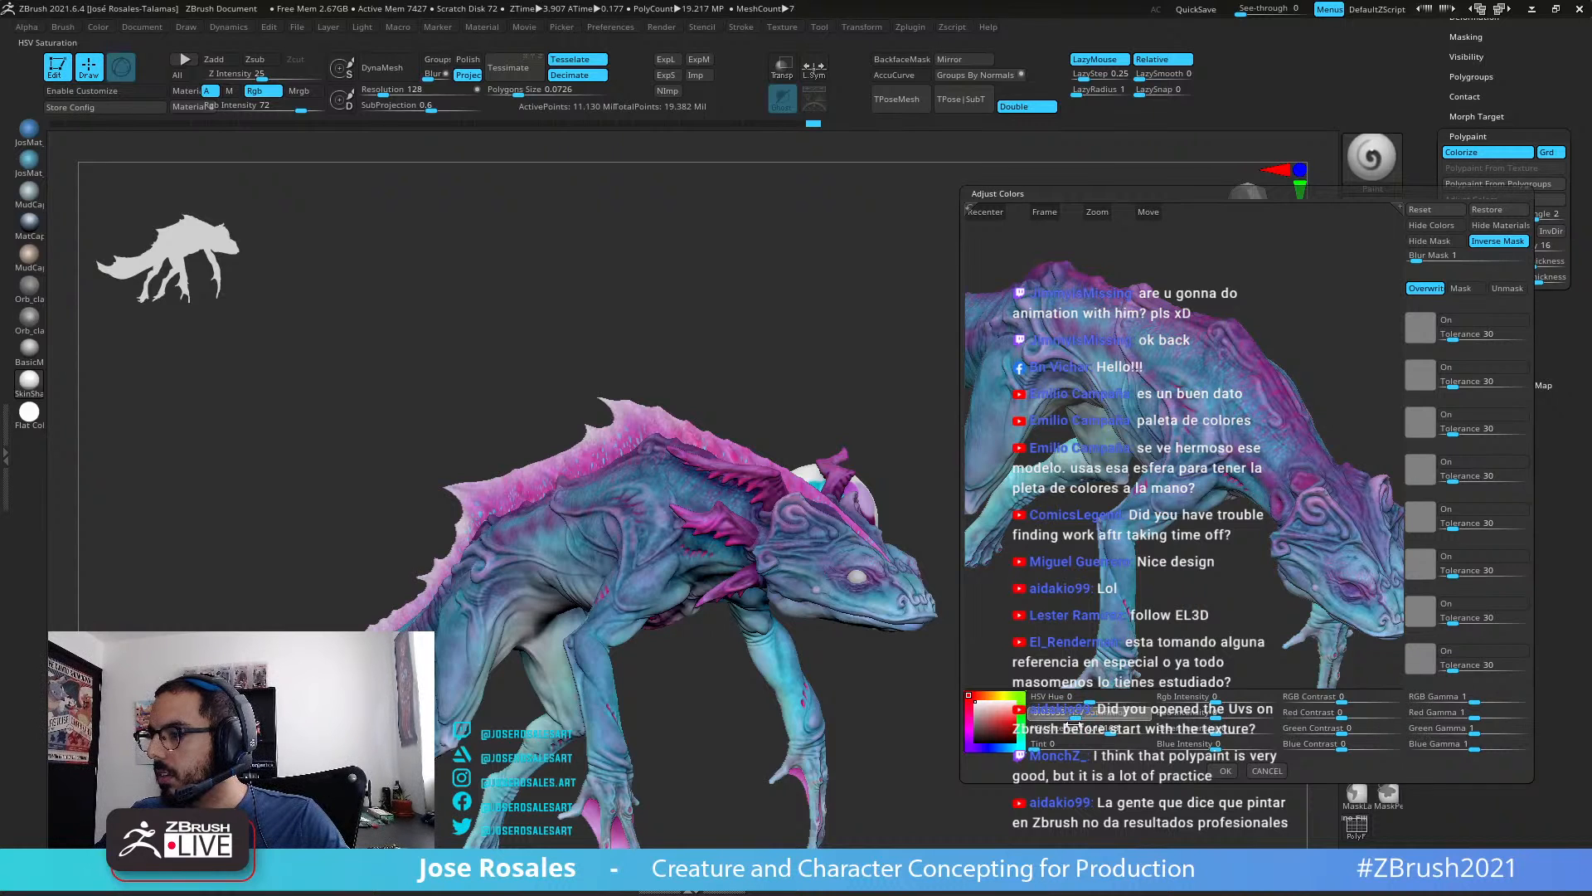
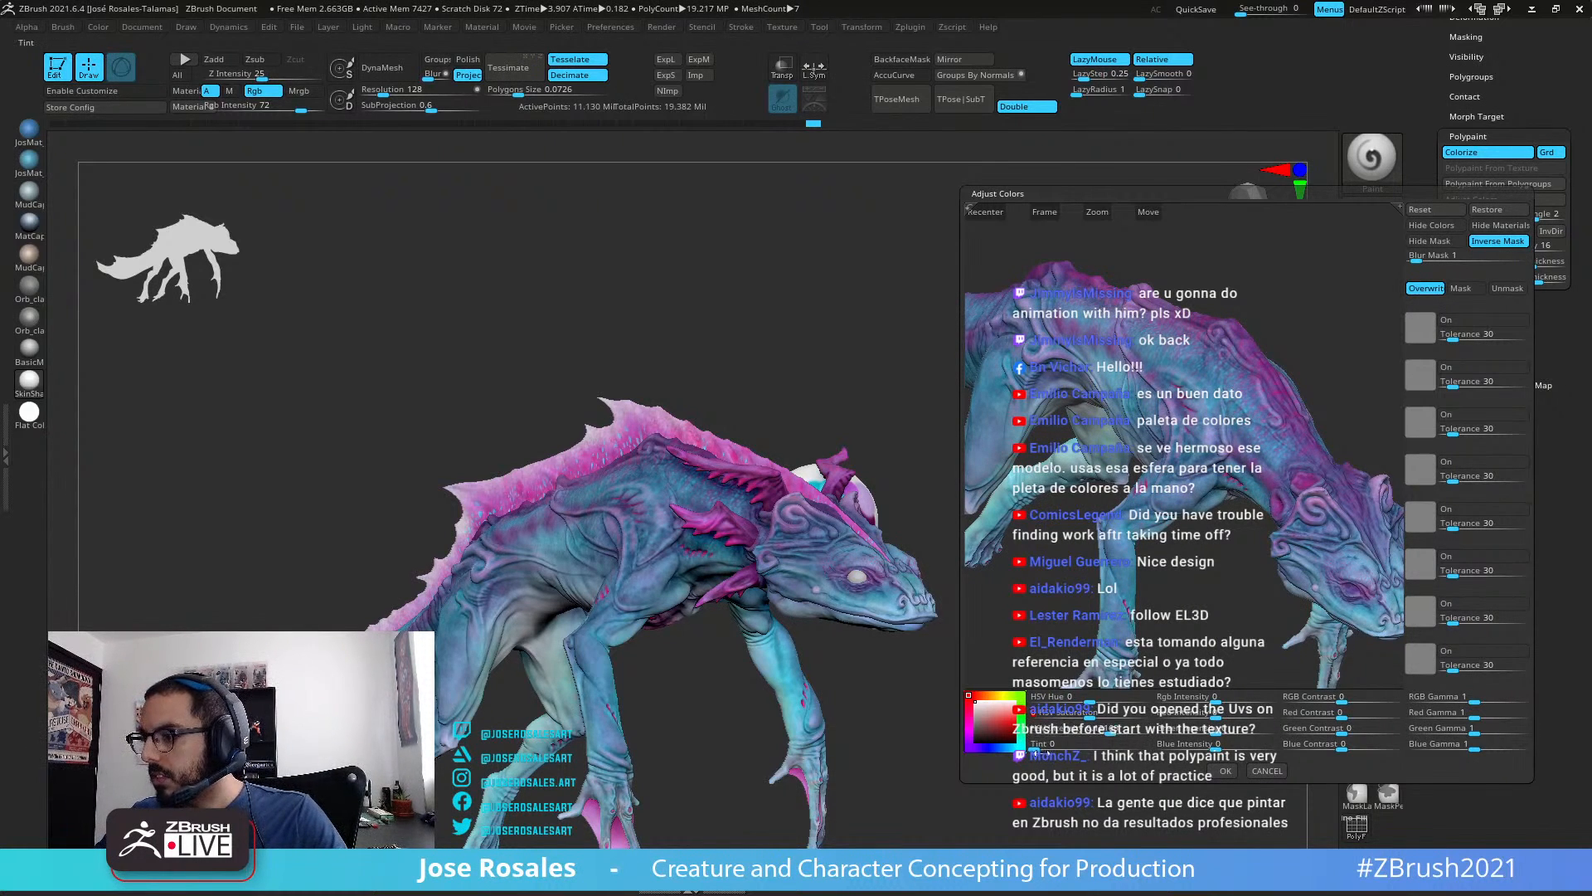
left_click_drag(1061, 750, 928, 789)
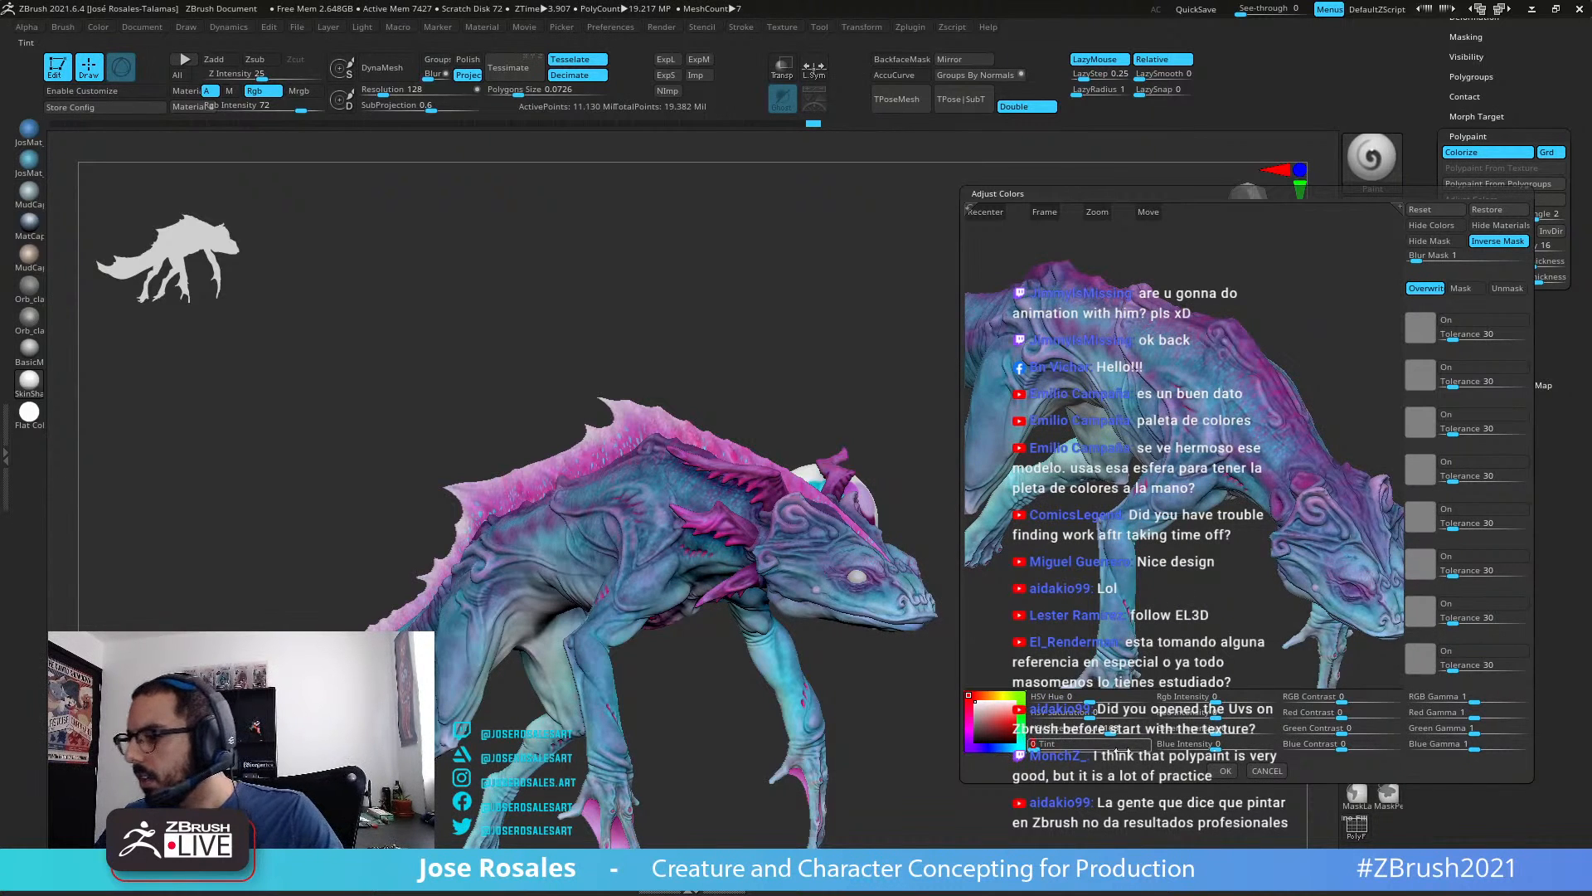
mouse_move(1078, 697)
left_mouse_down()
mouse_move(1107, 702)
mouse_move(1069, 703)
left_mouse_up()
type("0")
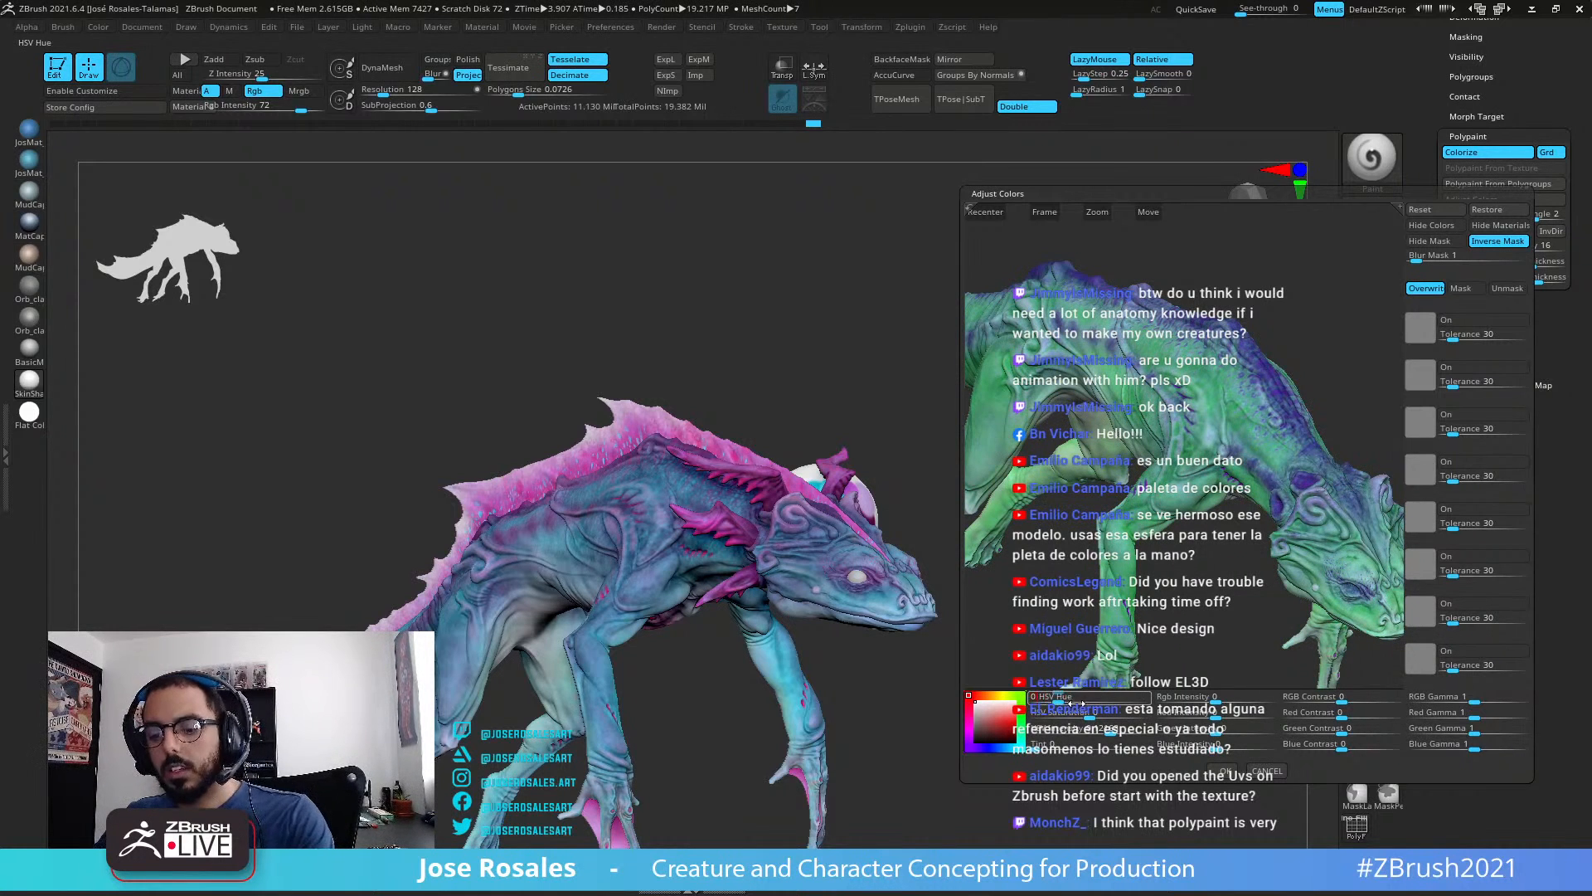
key("Return")
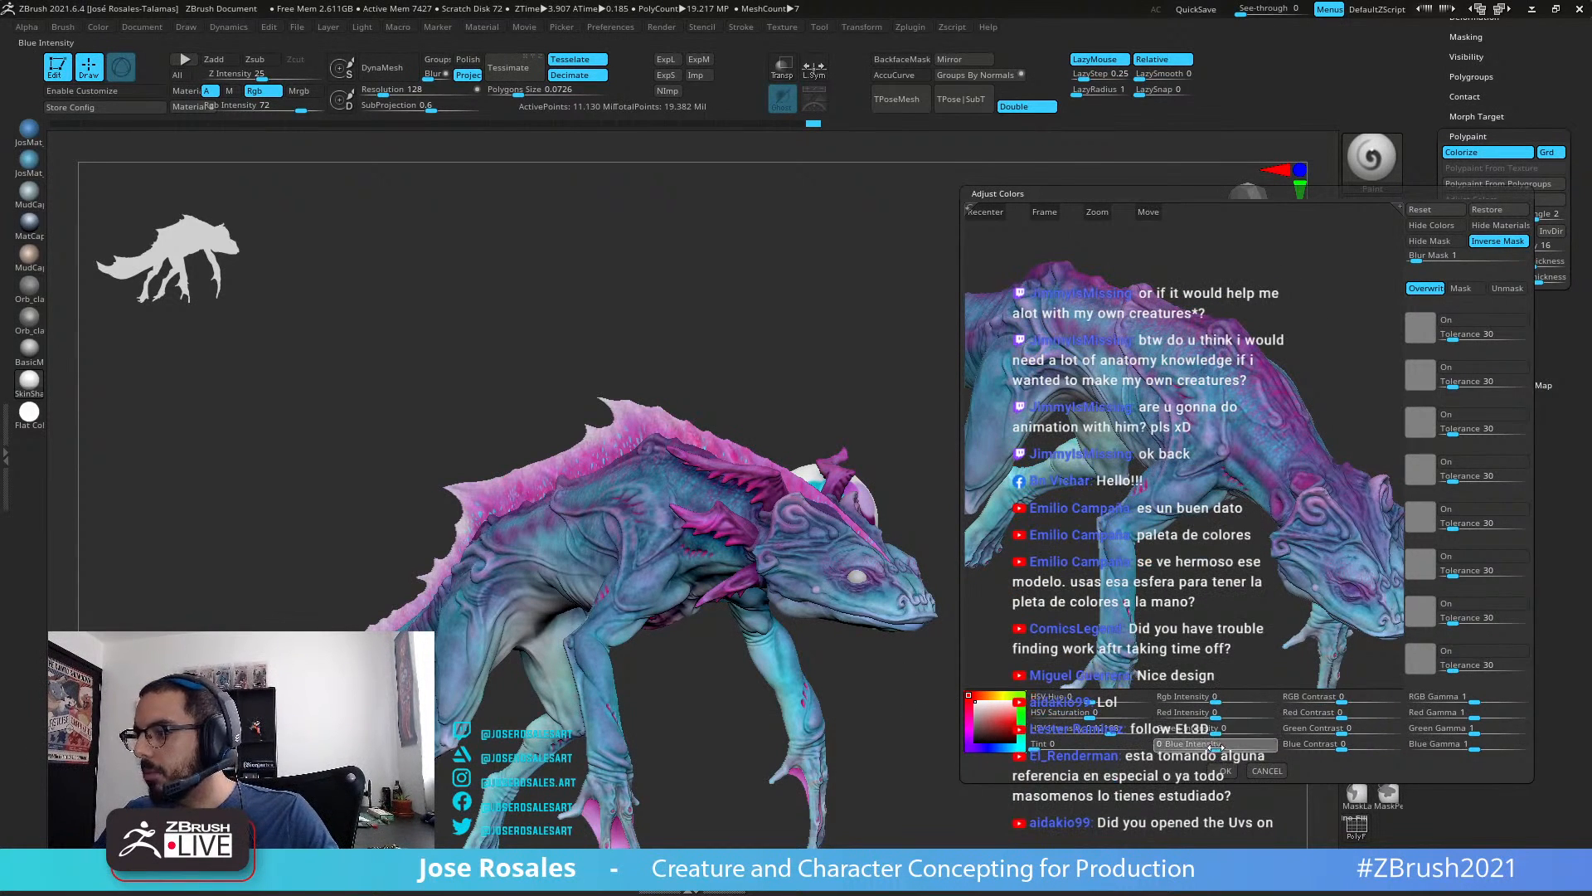
Step: Set the body polypaint's Blue Intensity to 0.005 and apply the colour adjustment
left_click_drag(1221, 748, 1177, 751)
type("0")
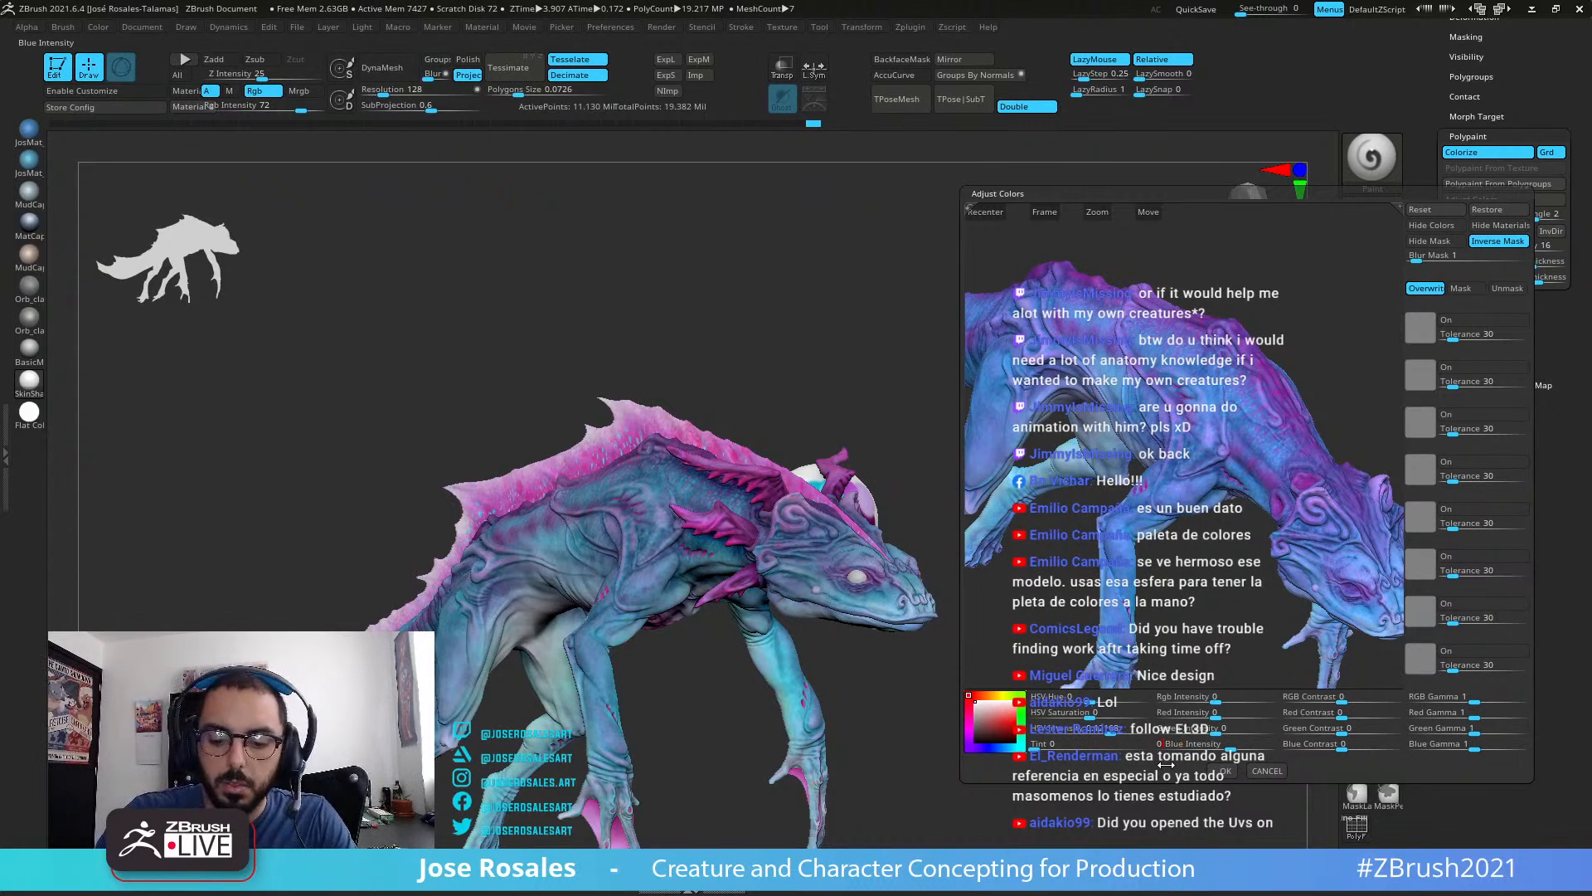
type(".02")
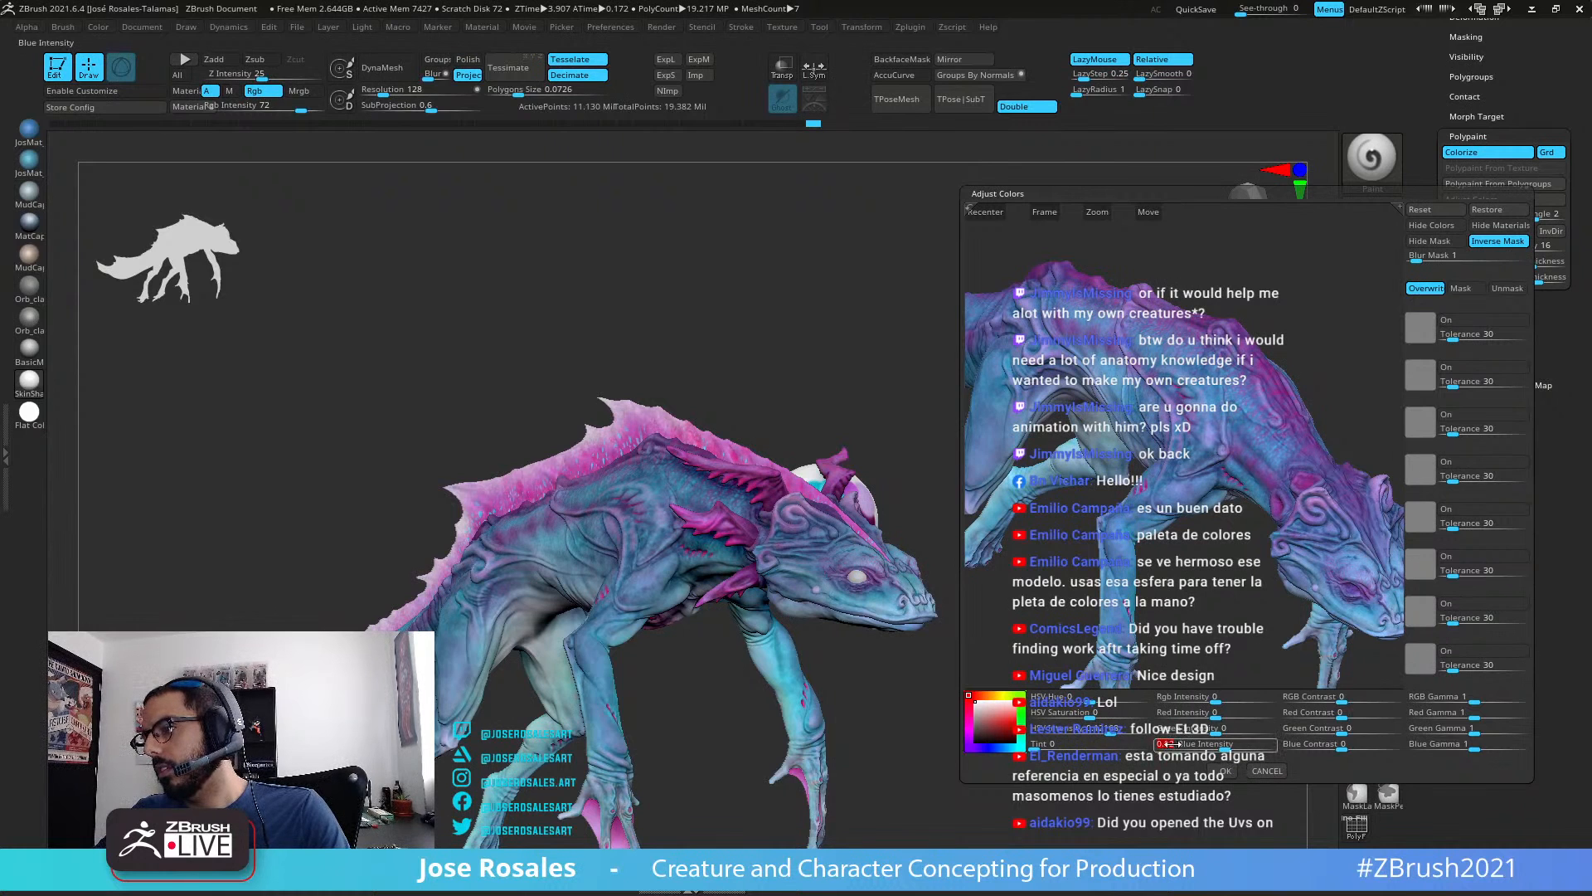
left_click_drag(1224, 749, 1173, 749)
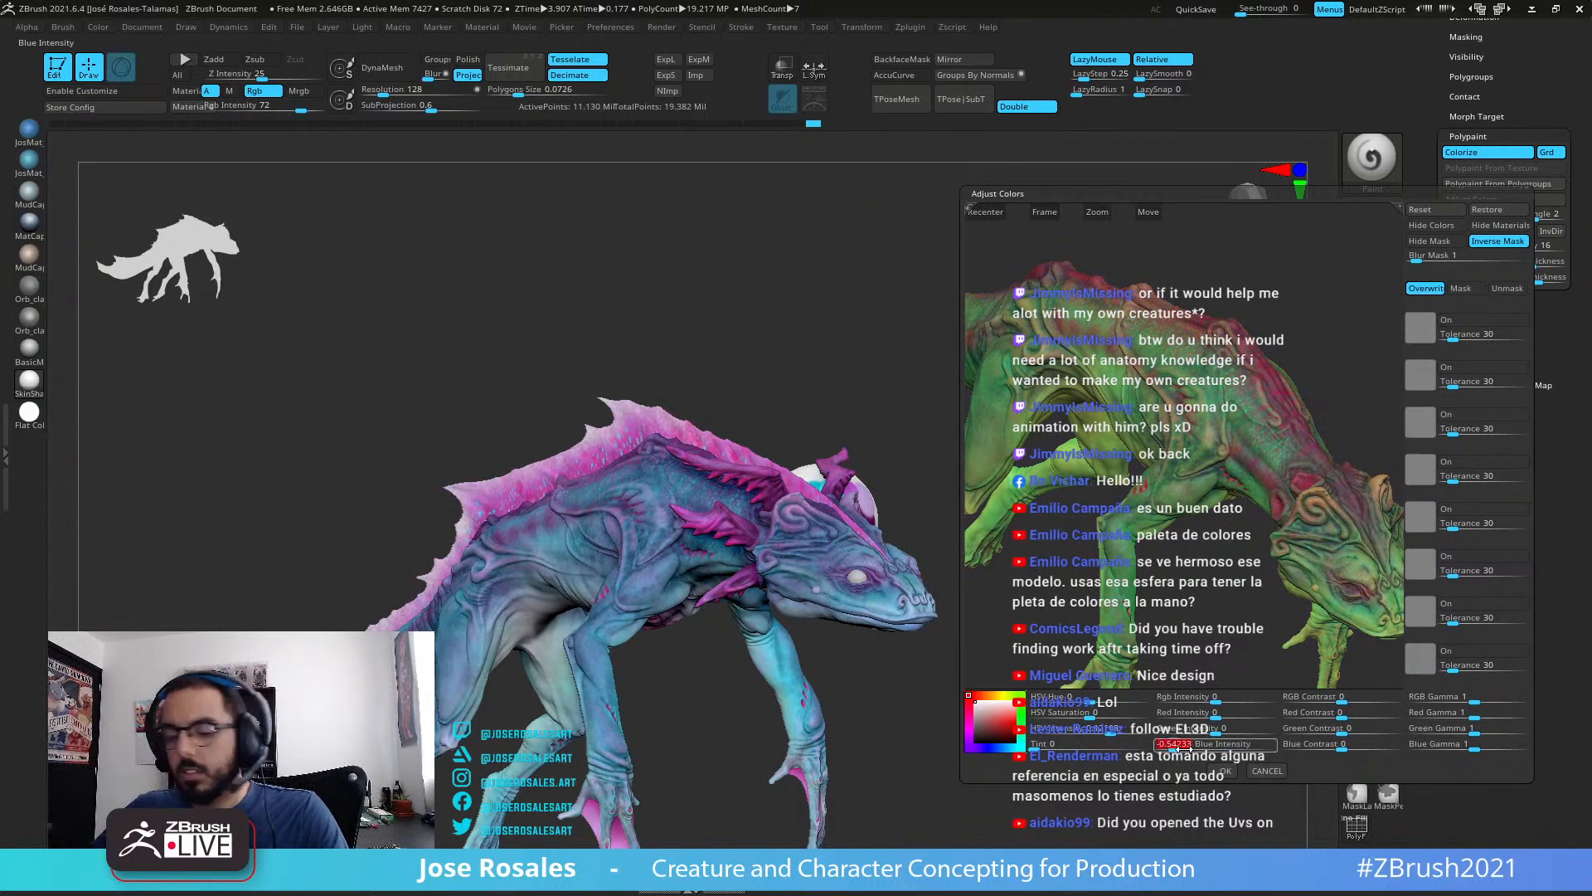
type("0.00")
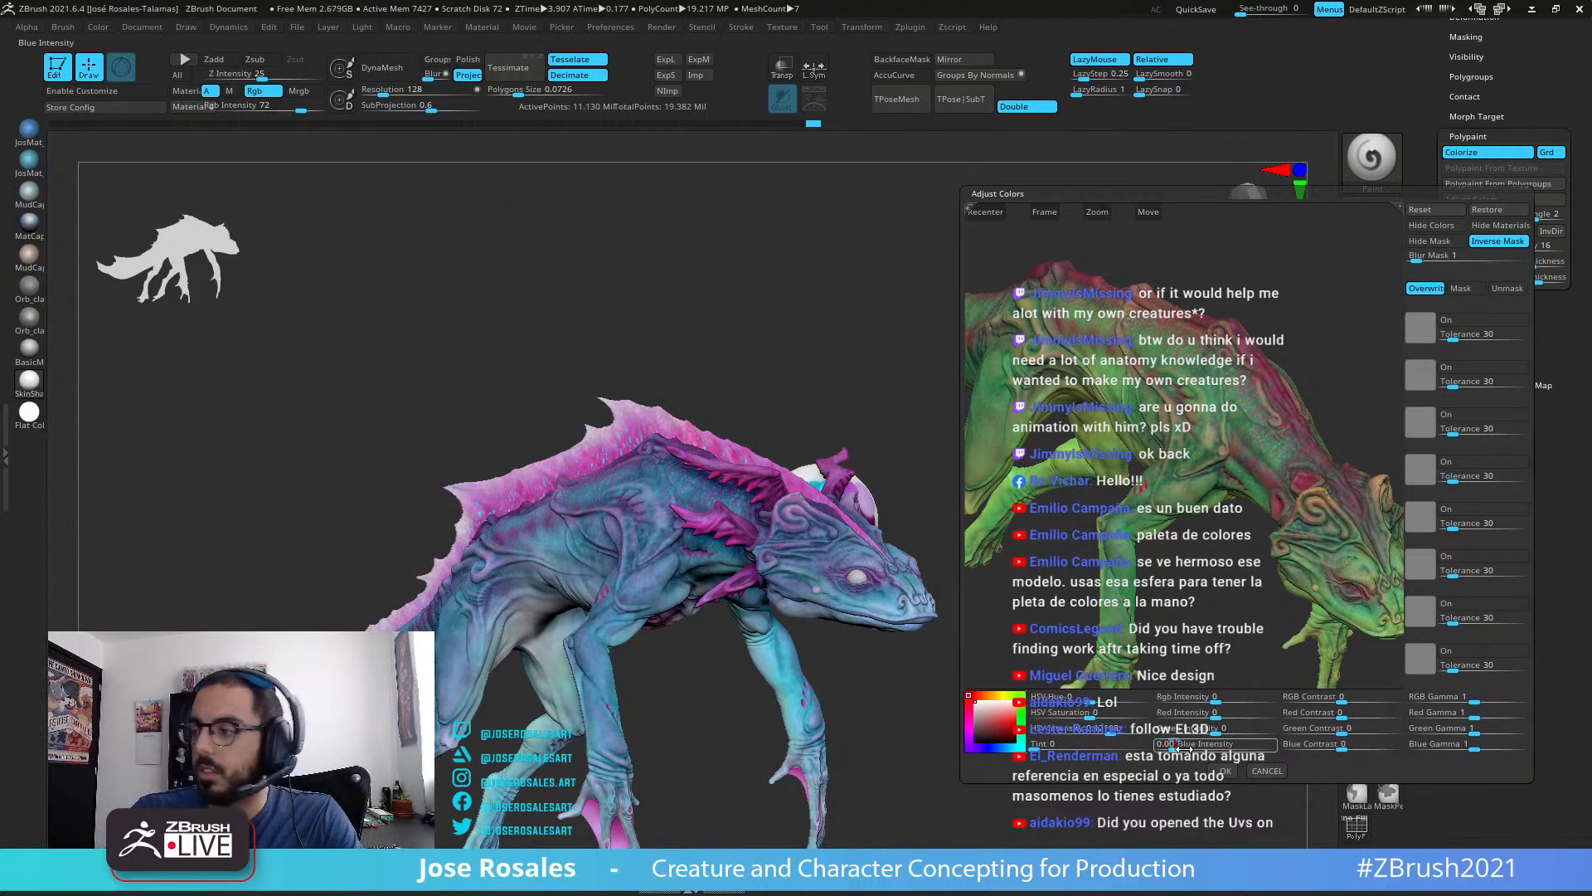
type("5")
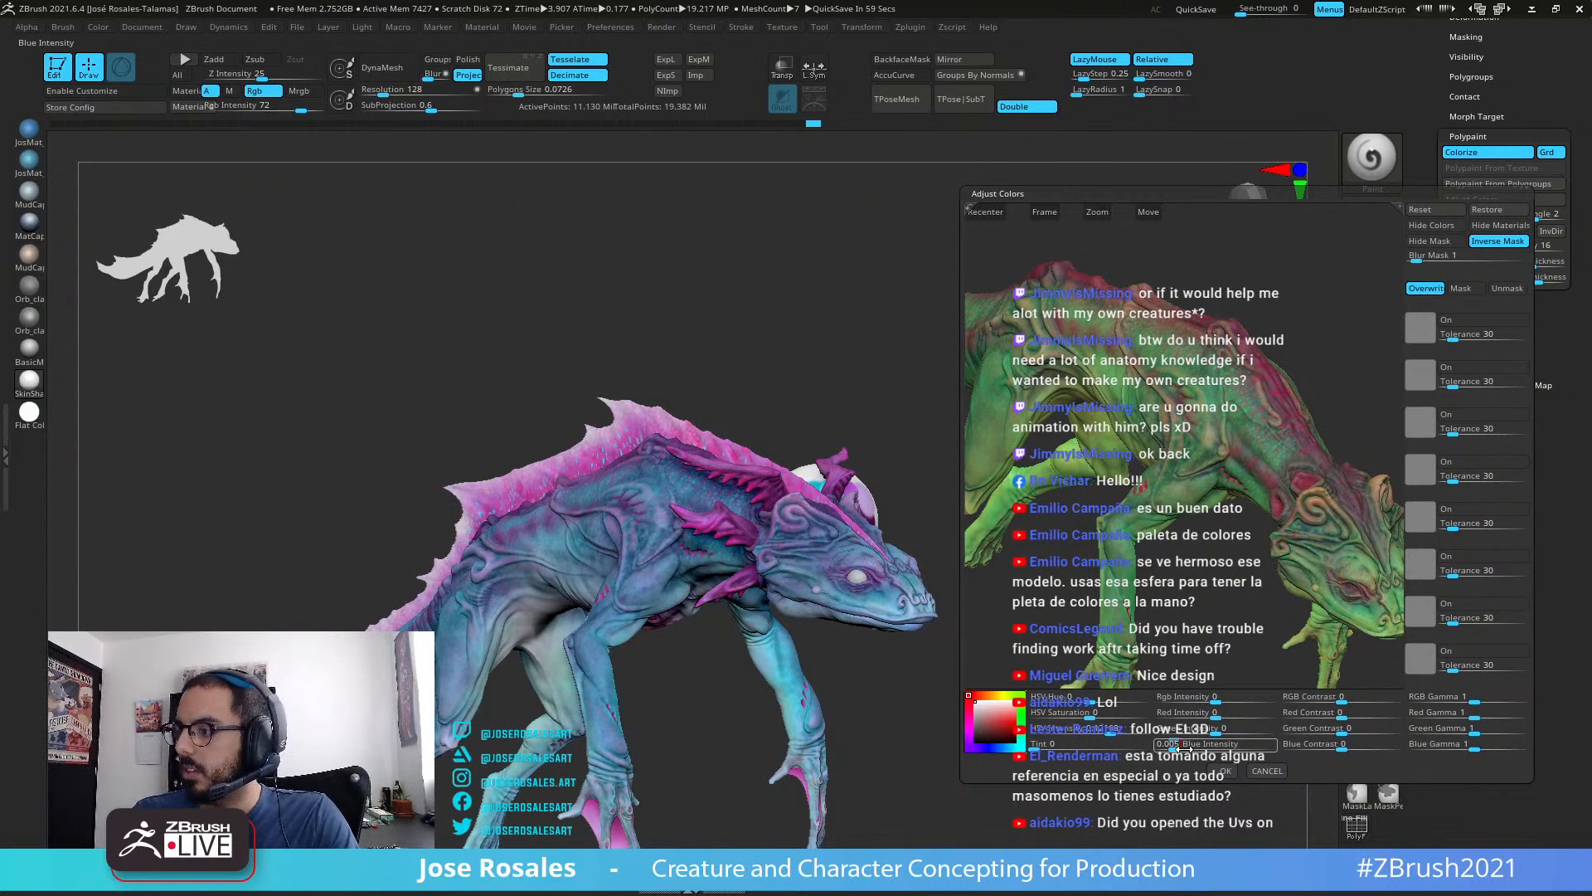
key("Return")
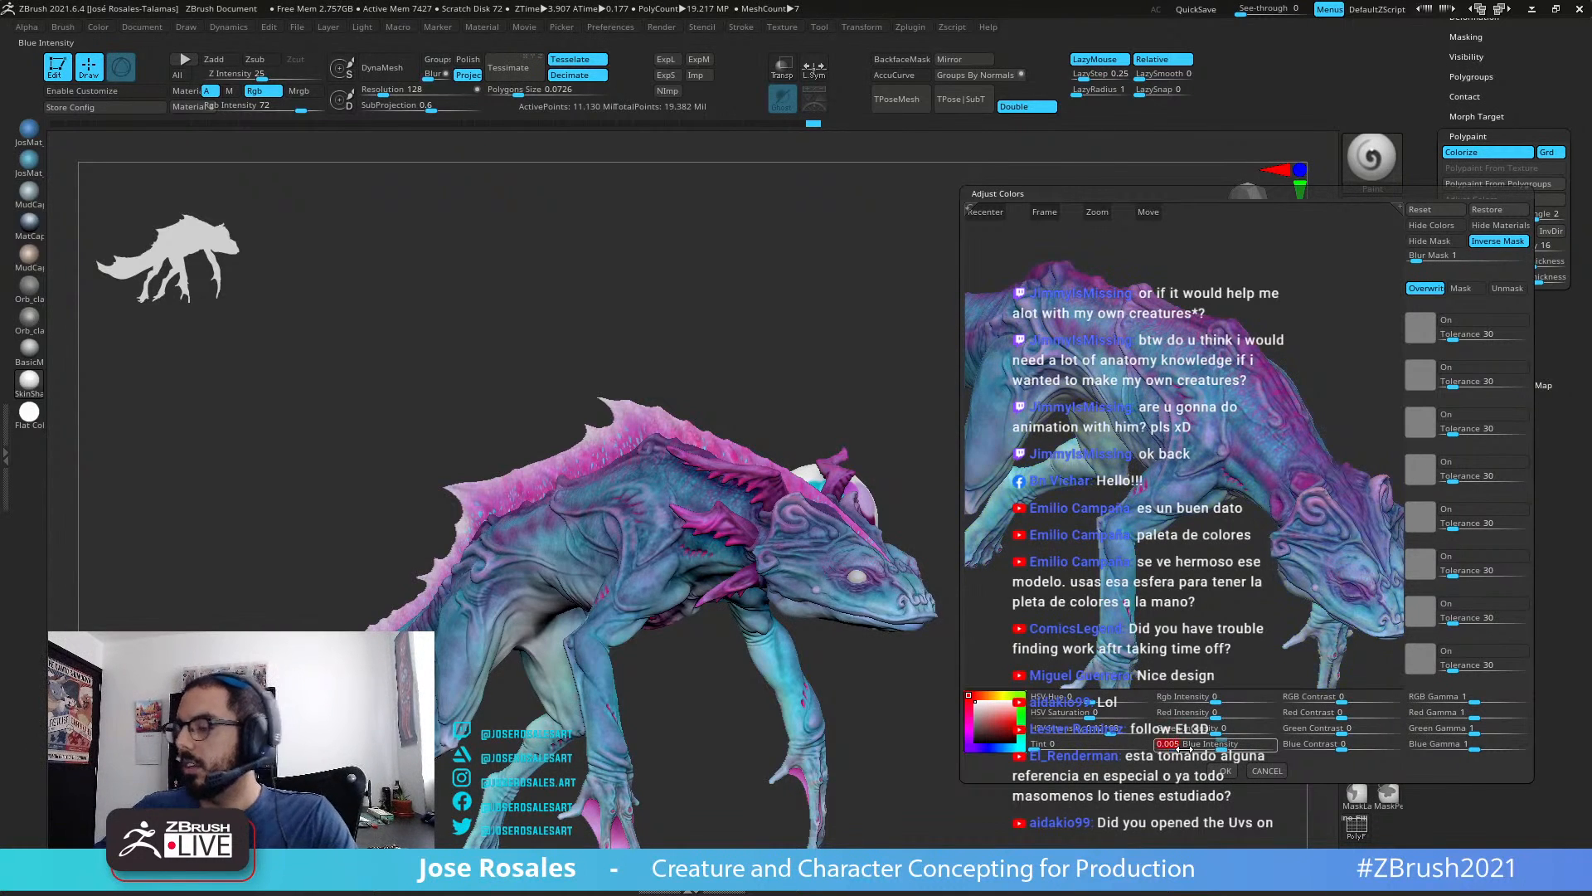
left_click(1226, 770)
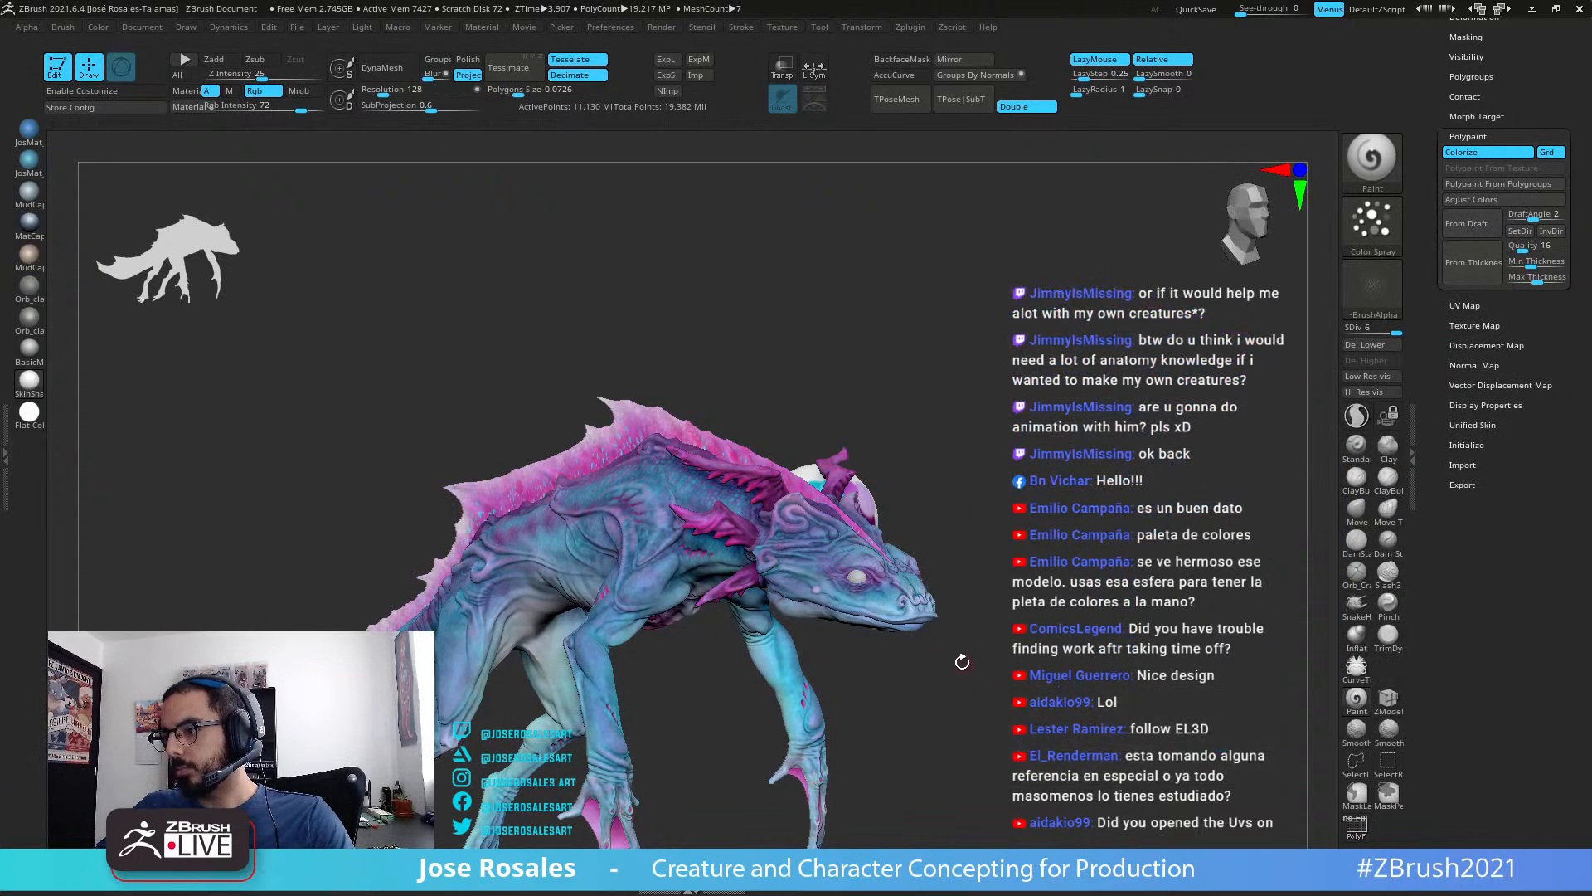
Step: Compare the body colours before and after the adjustment by stepping back and forward through the undo history
left_click_drag(962, 661, 846, 394)
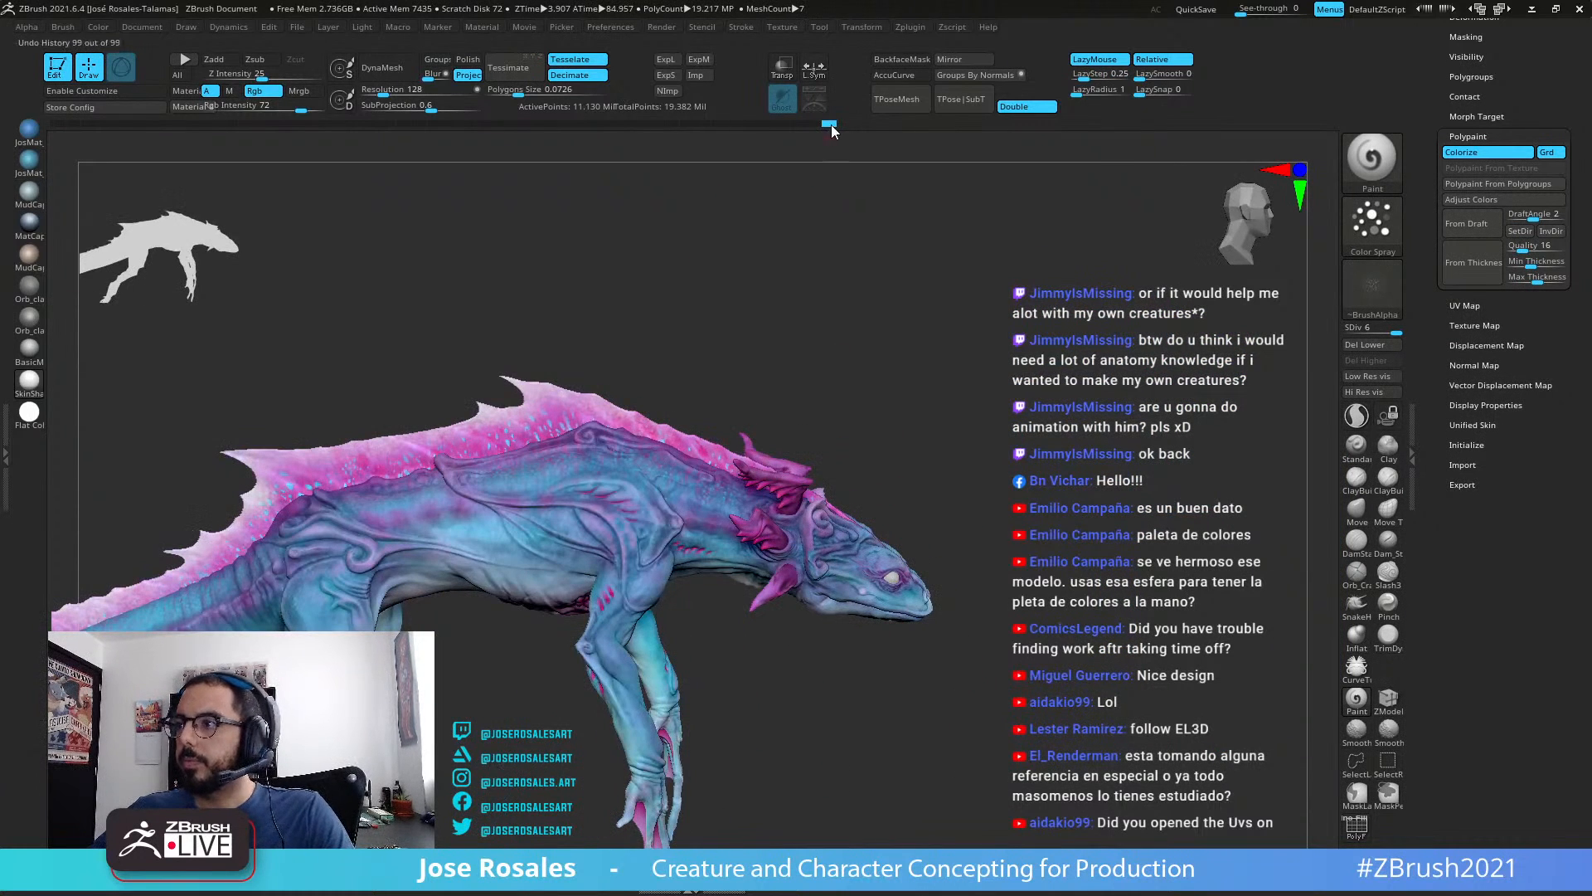
key("ctrl")
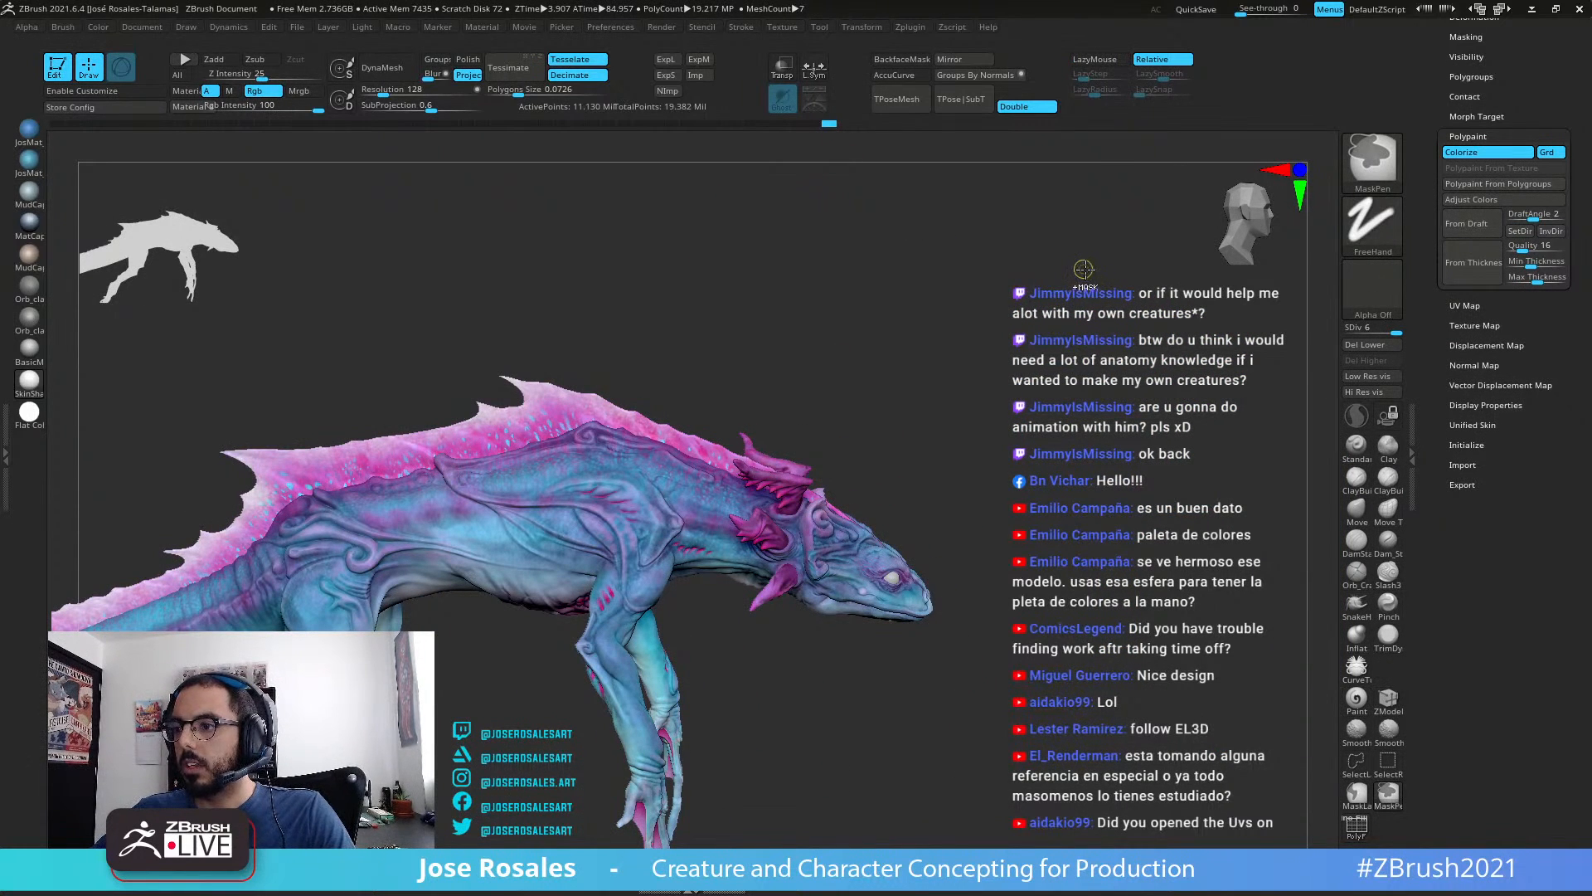
key("ctrl+z")
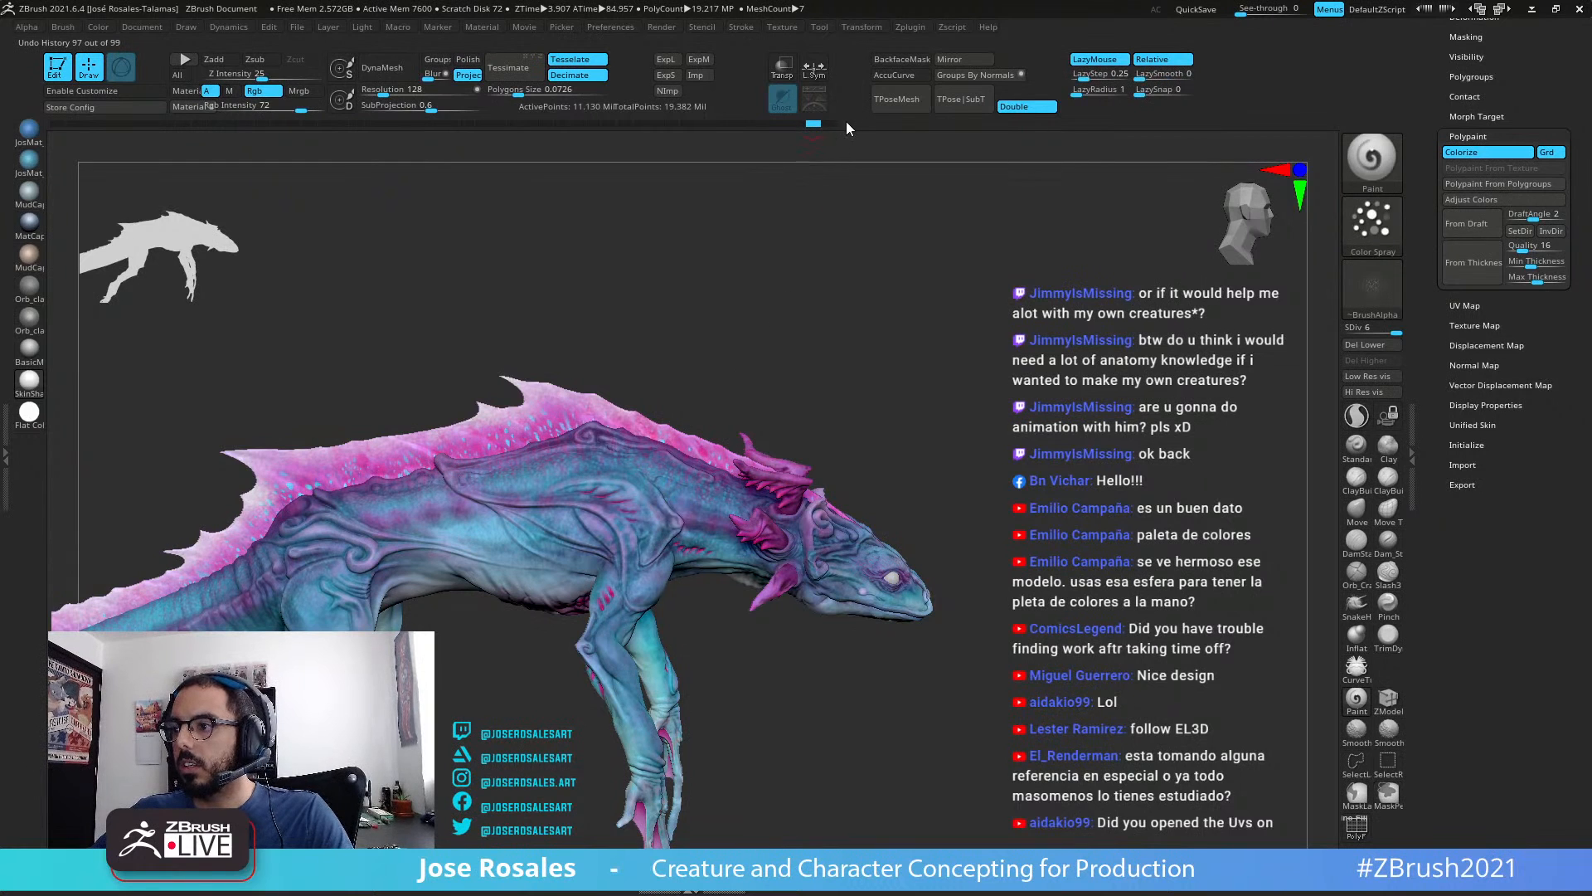
key("ctrl+shift+z")
key("ctrl+shift+z")
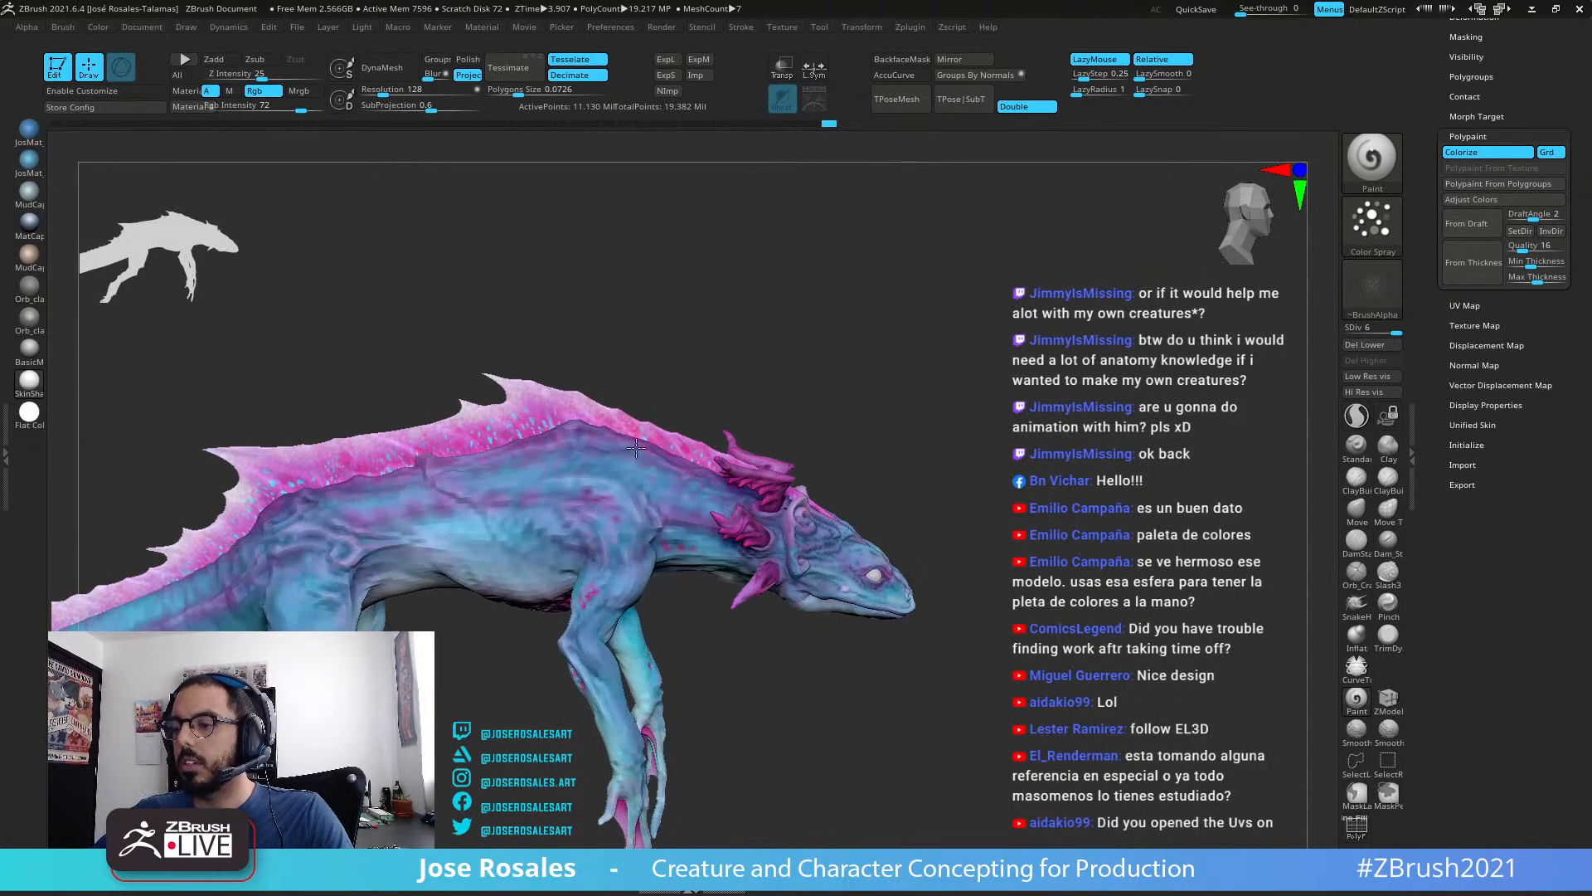
Step: Examine the colour balance of the whole creature from the front and the side
left_click_drag(775, 509, 901, 632)
left_click_drag(739, 345, 581, 414, "alt")
right_click_drag(856, 487, 811, 531)
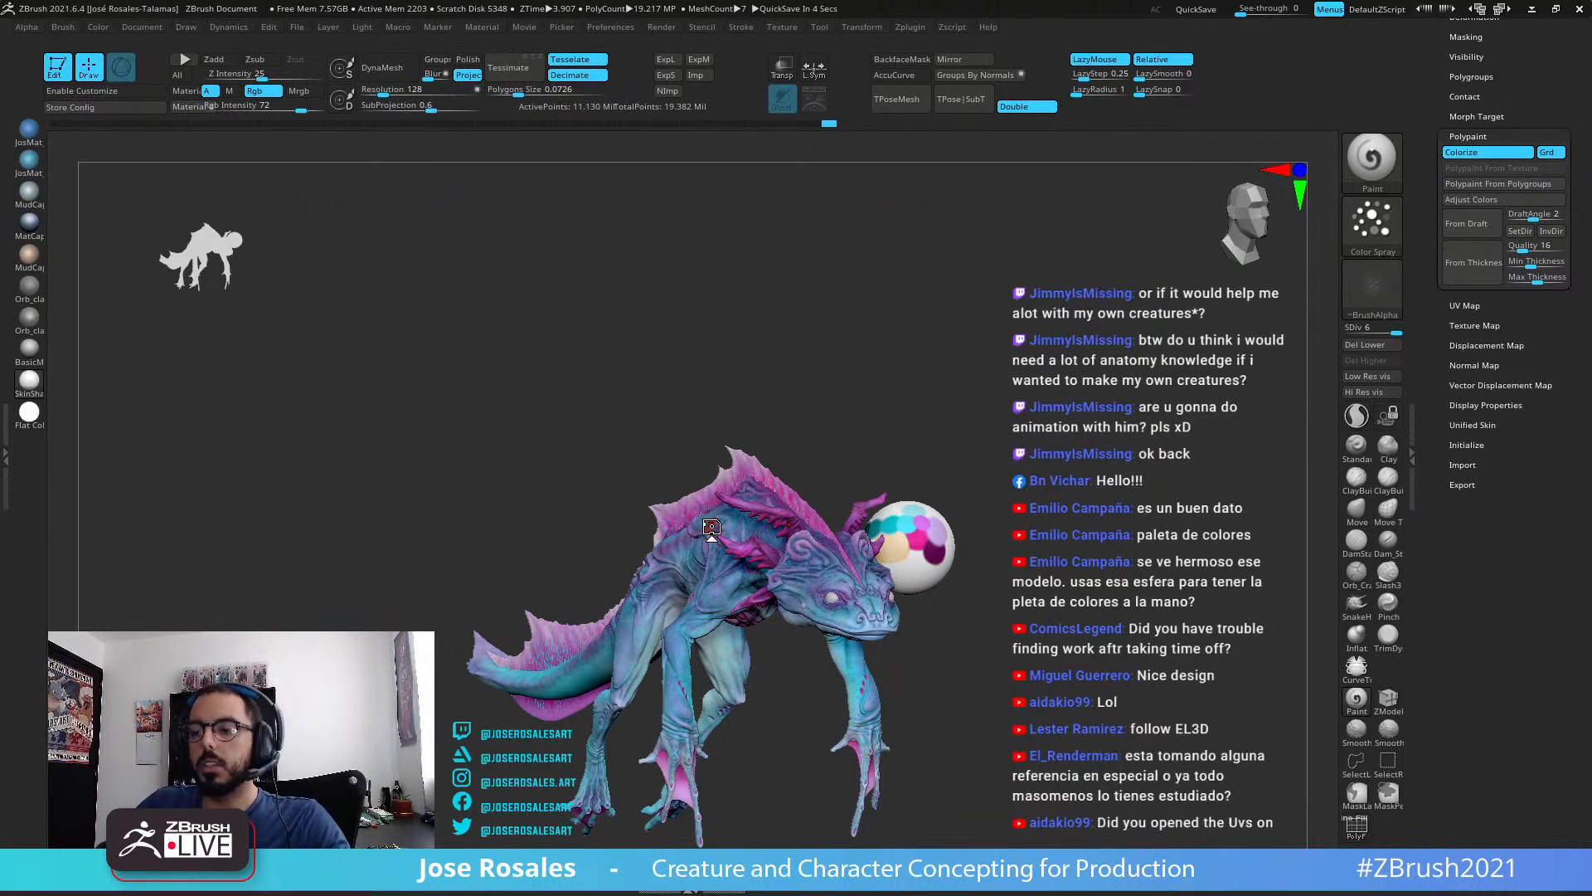
left_click_drag(881, 620, 950, 526)
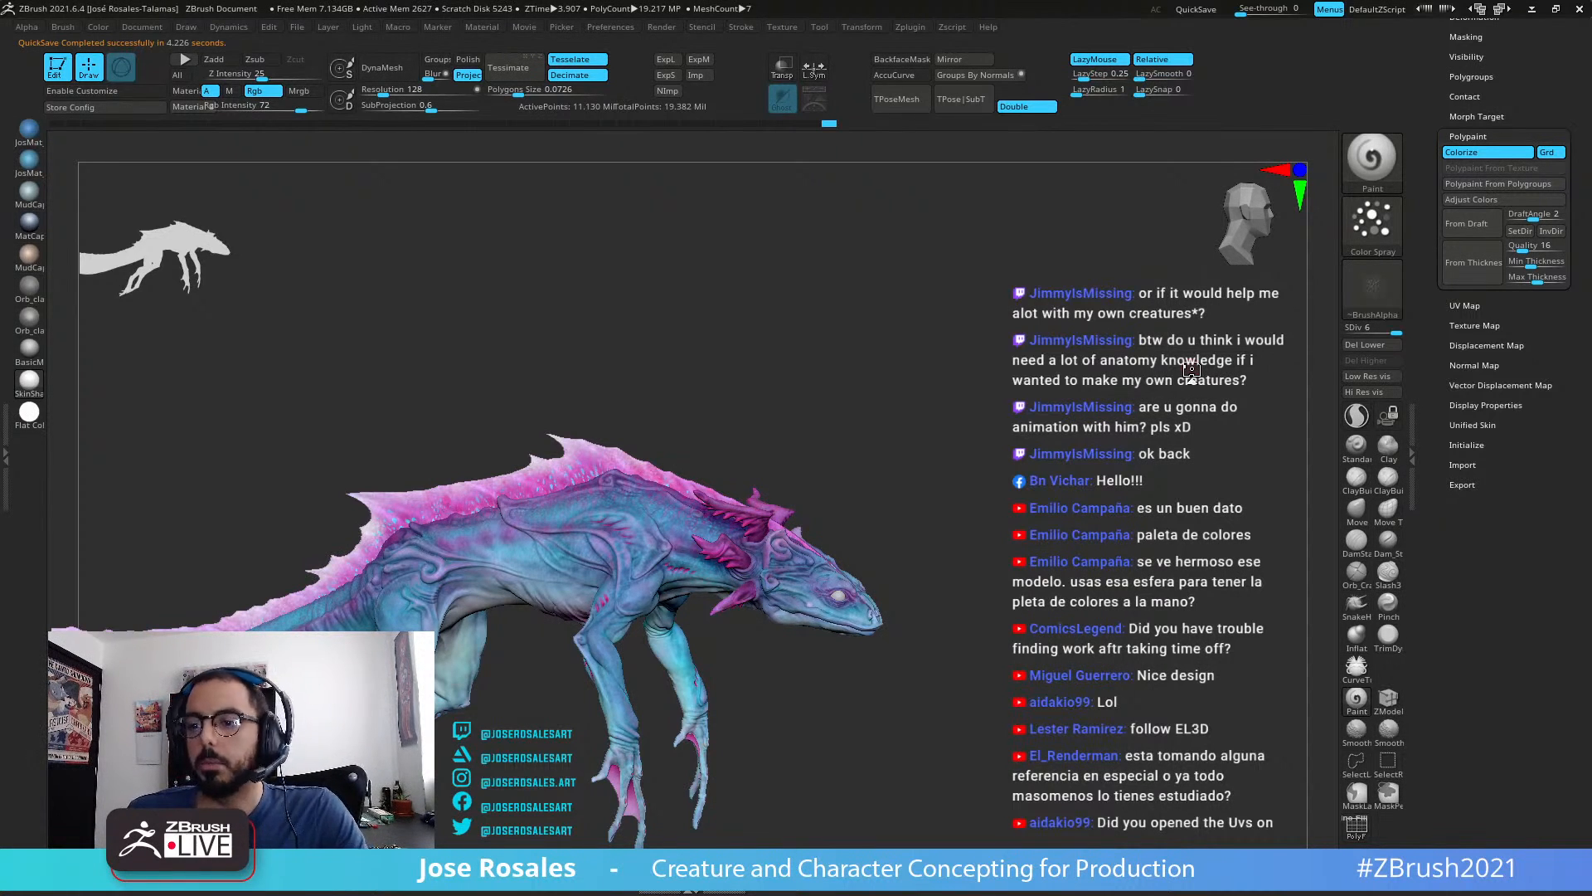
left_click_drag(953, 452, 1129, 450)
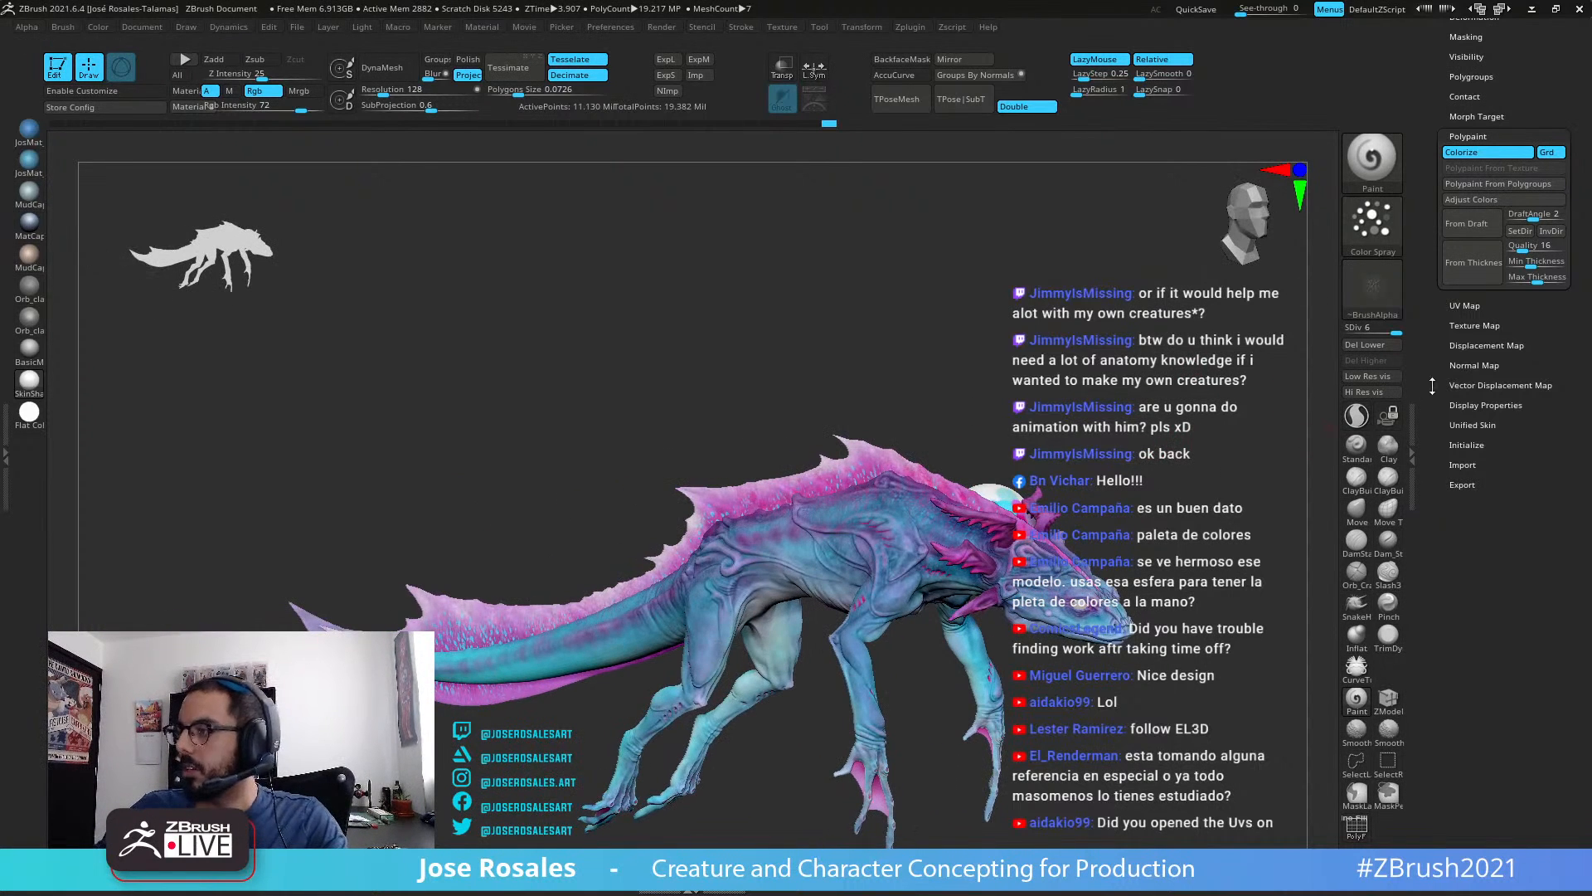
left_click_drag(1428, 364, 1428, 560)
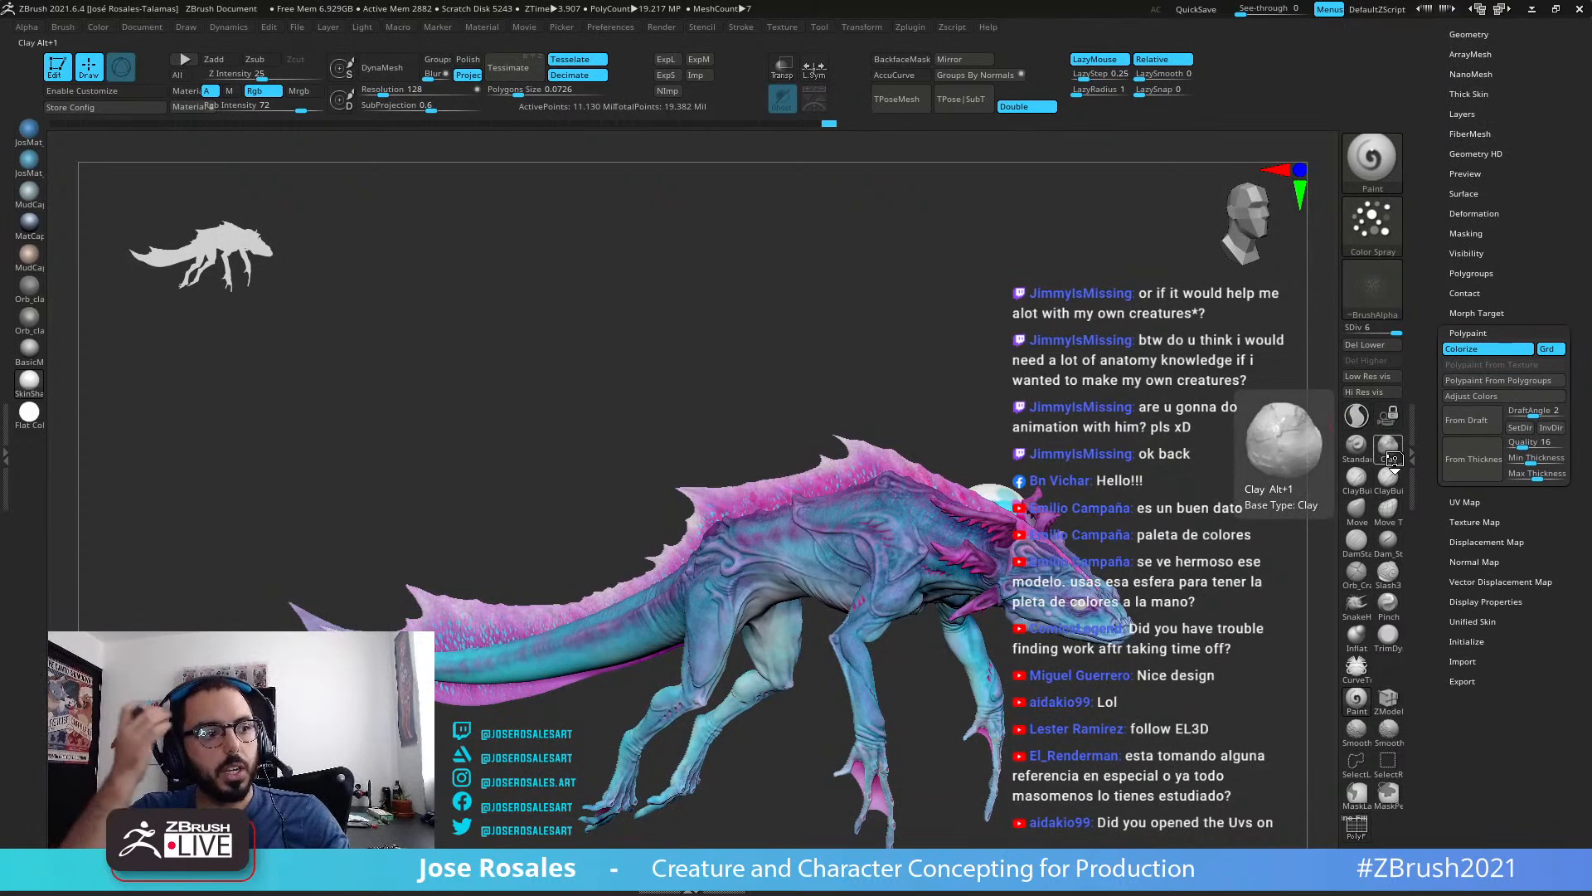